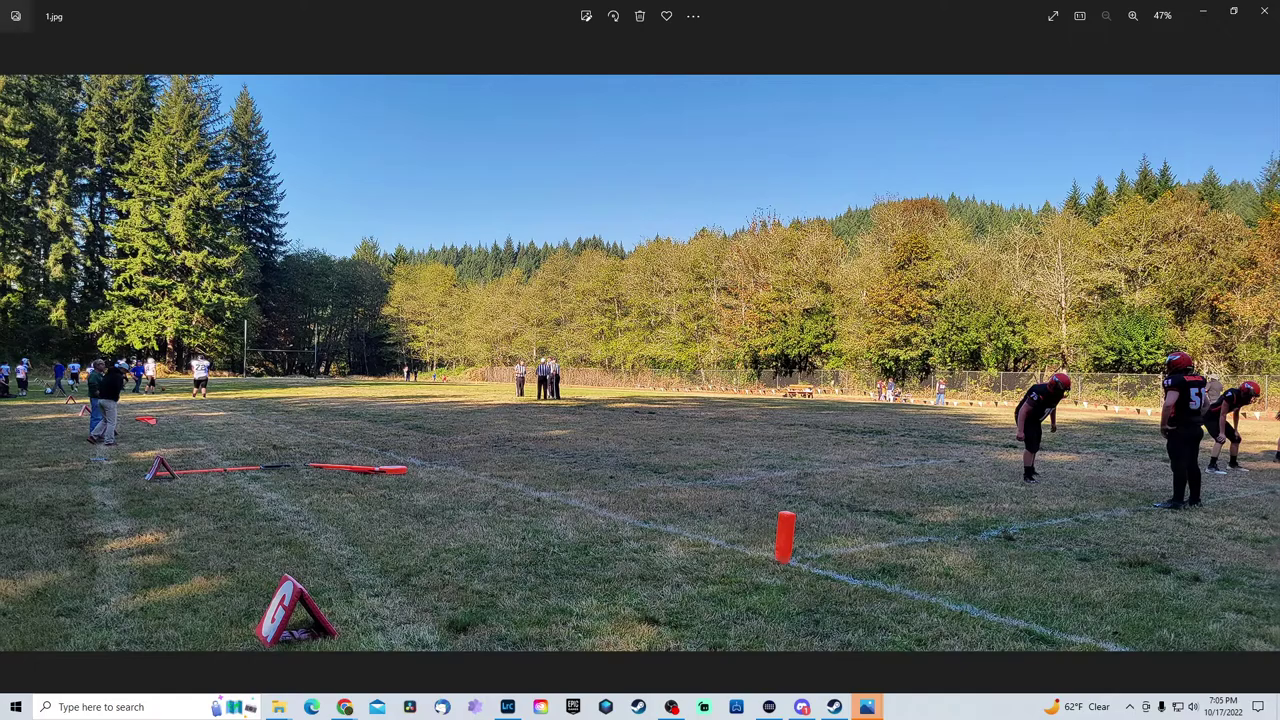
- Close 1.jpg in Windows Photos to return to Lightroom's grid of 171 football photos
left_click(1268, 17)
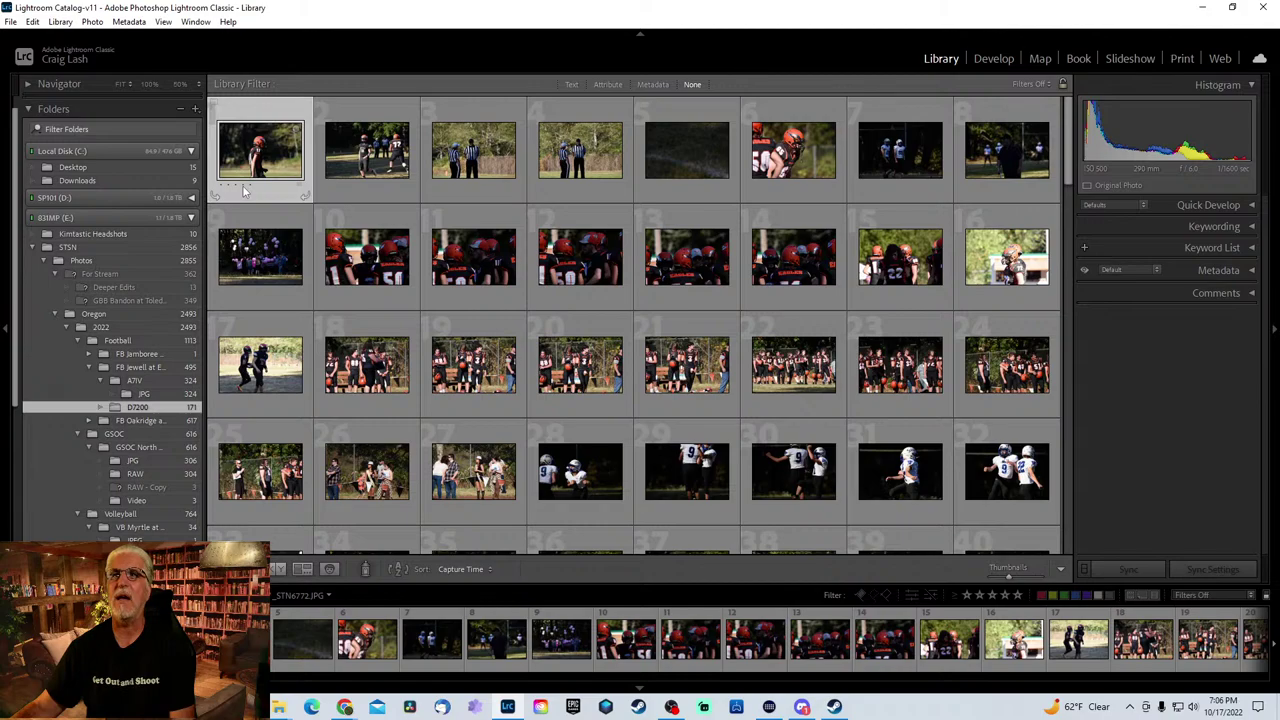
- View the two-referees photo alone in Loupe view, with the folder panel and filmstrip hidden
double_click(263, 163)
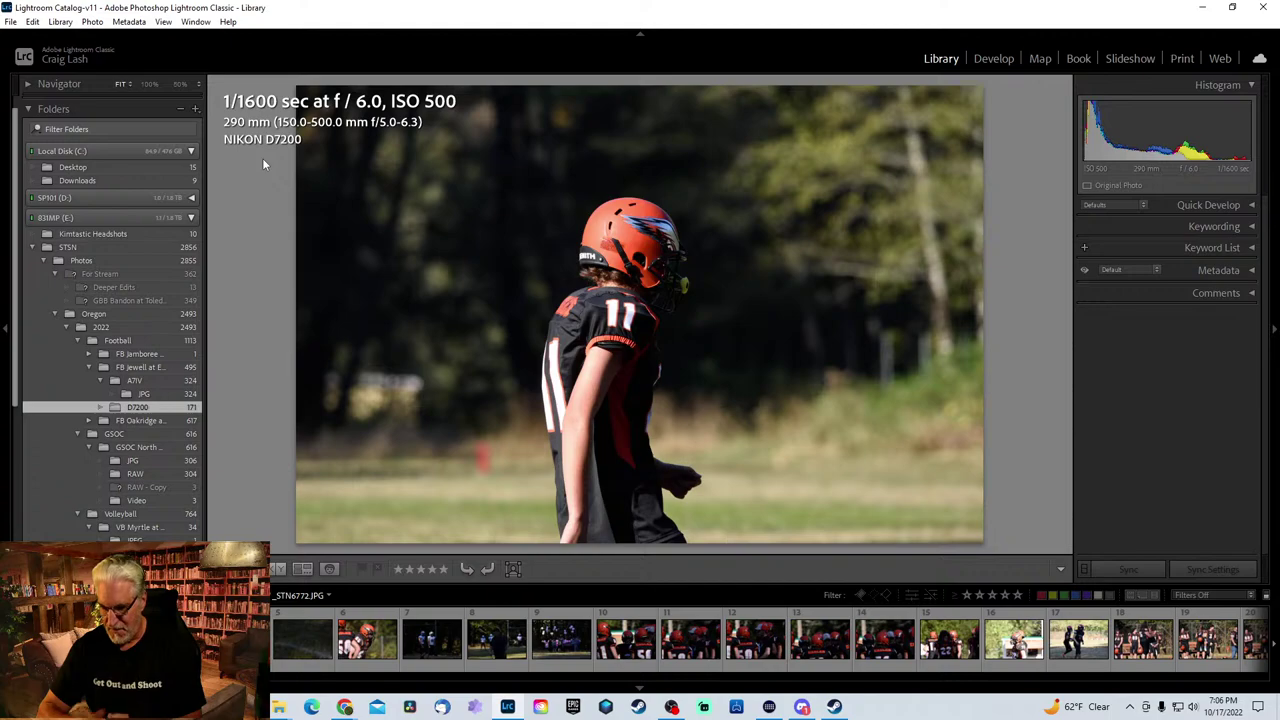
key("Right")
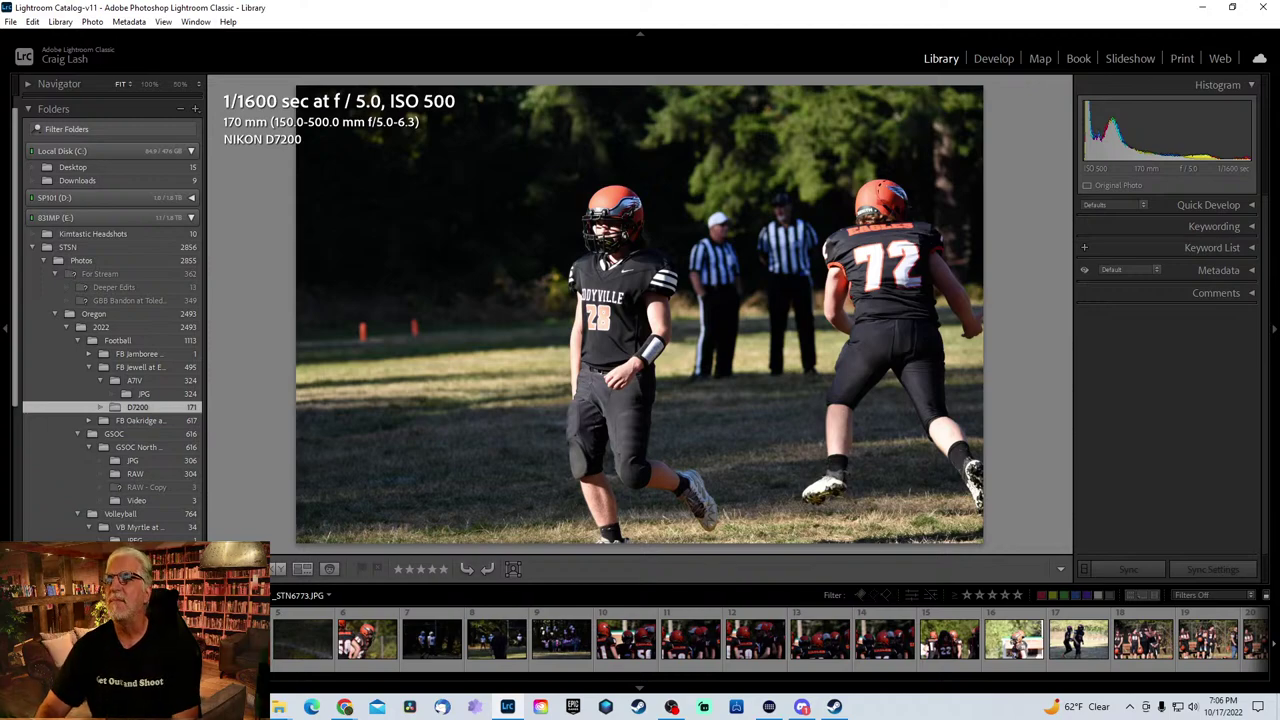
key("Right")
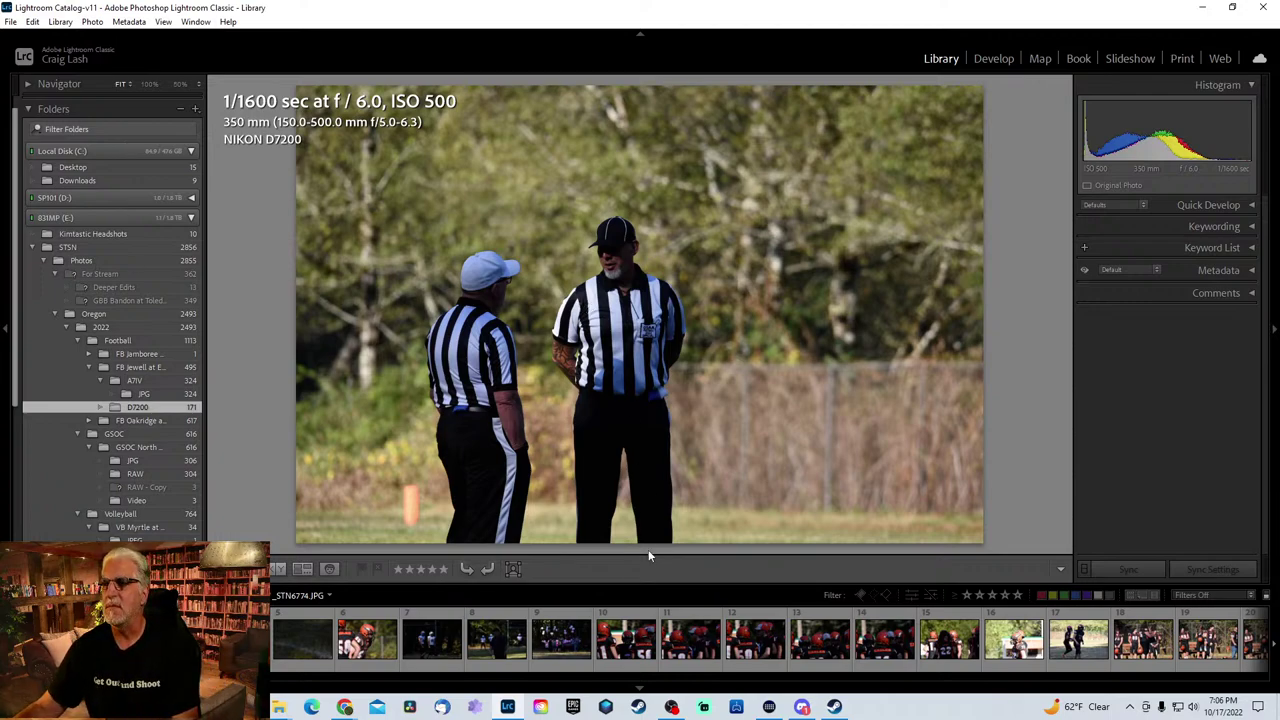
left_click(5, 328)
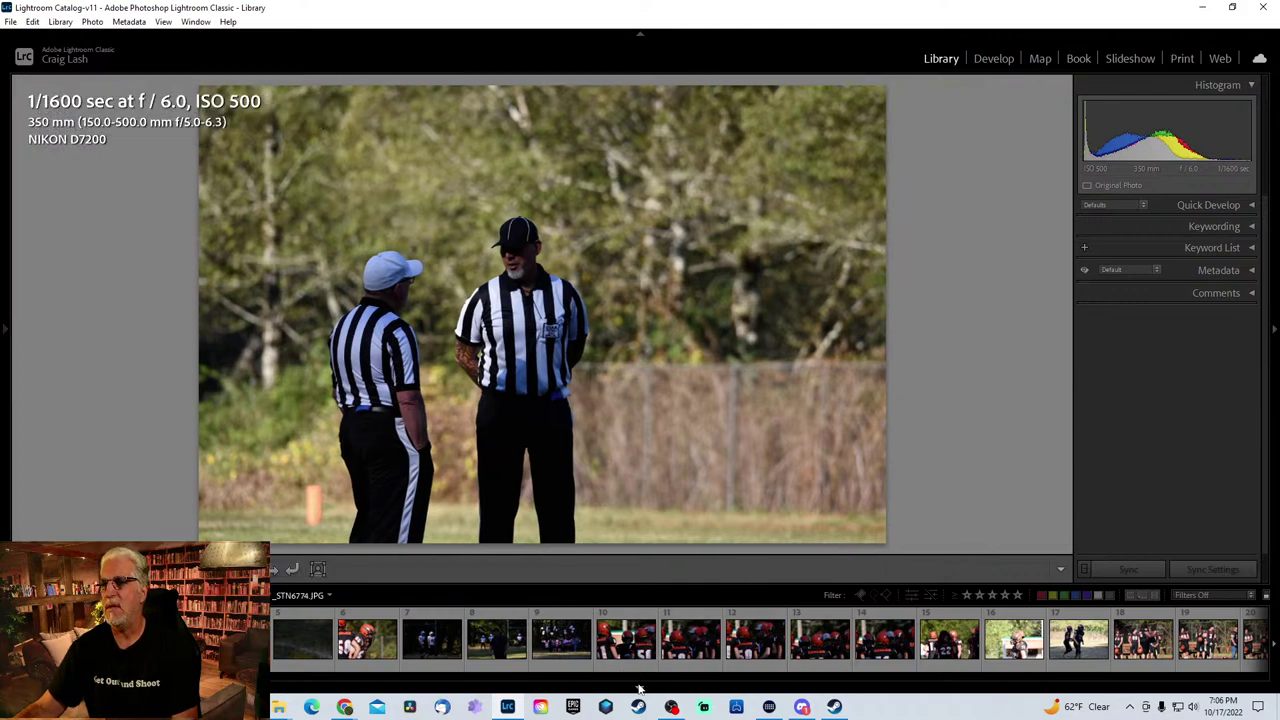
left_click(640, 688)
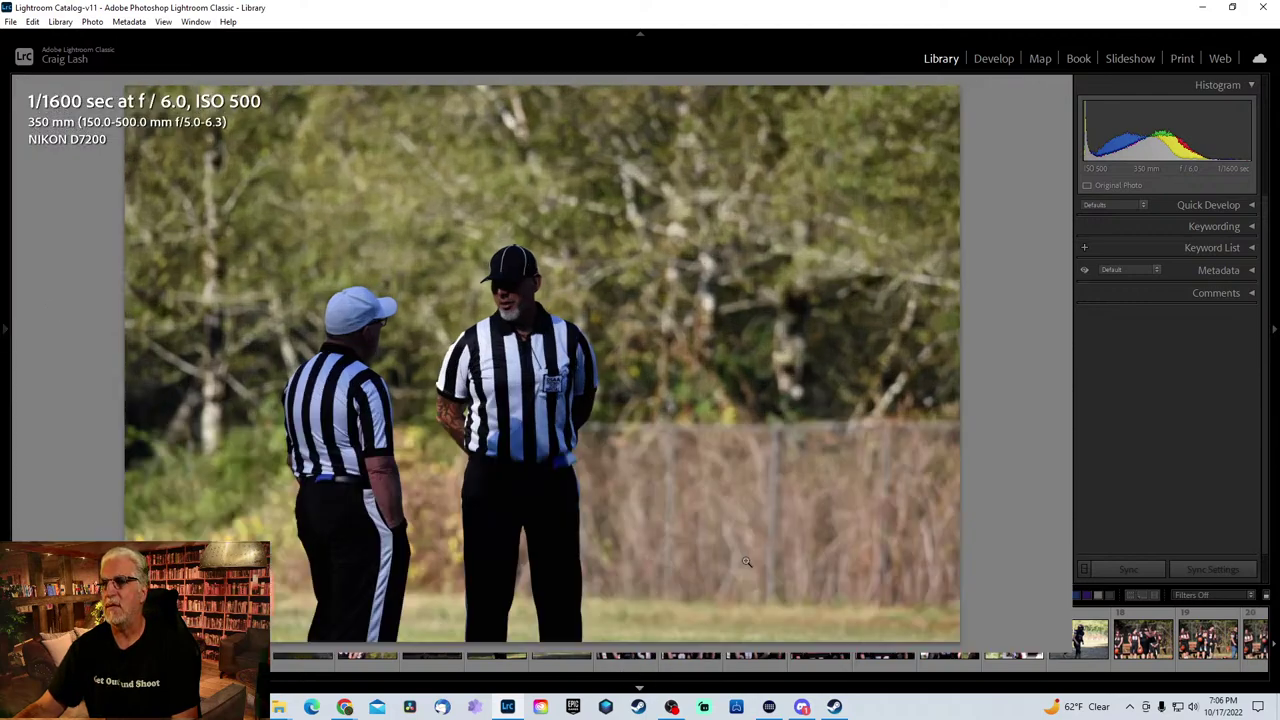
- Crop tighter around the two referees and raise Shadows to +67
key("r")
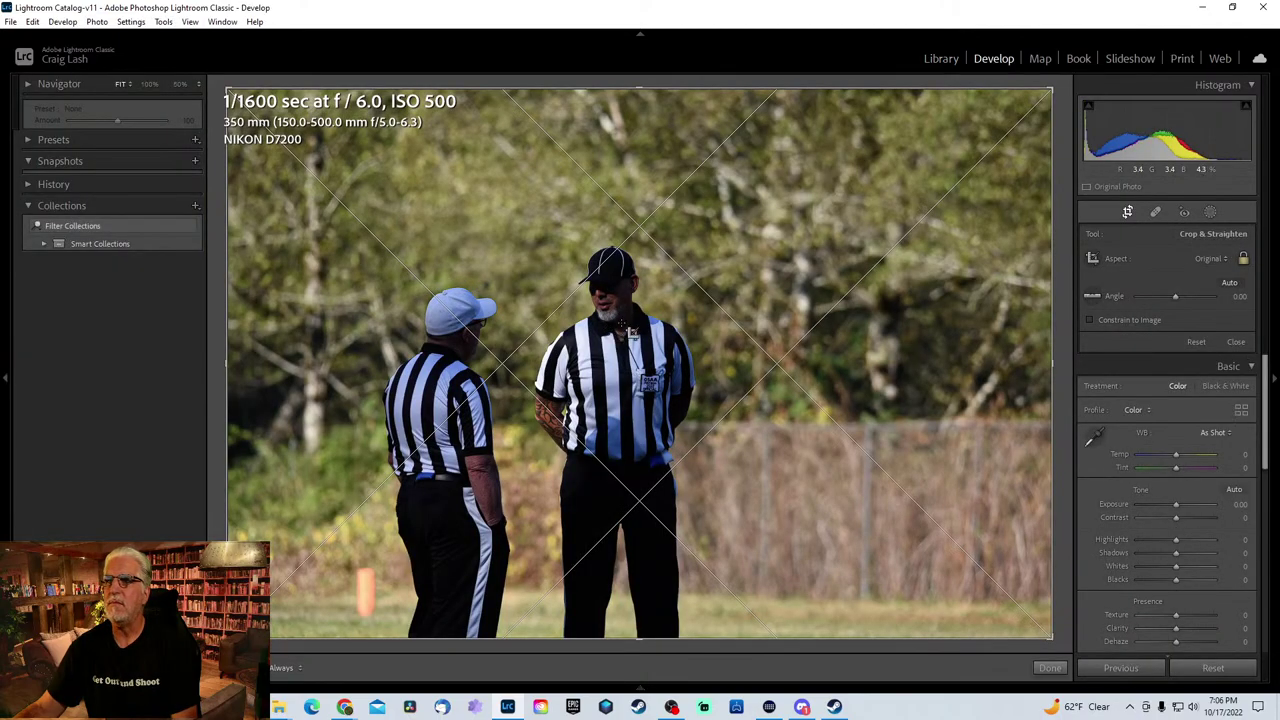
left_click_drag(1050, 89, 850, 222)
key("Return")
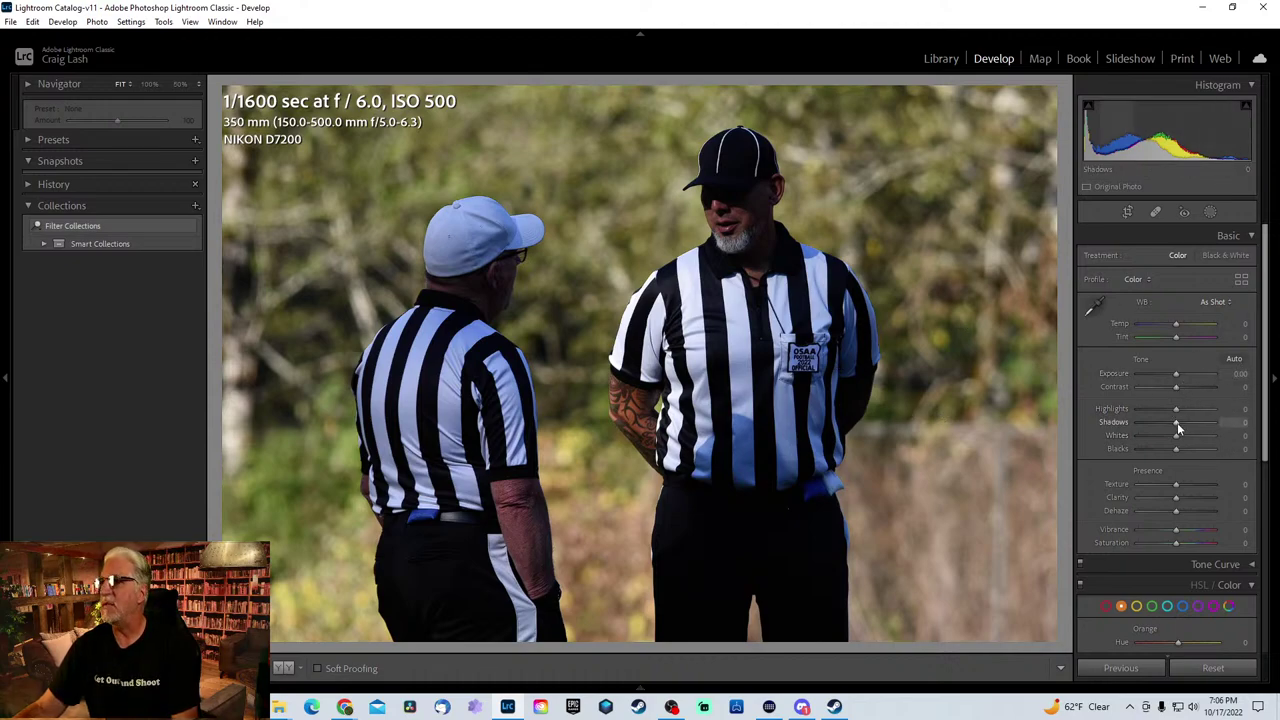
left_click_drag(1178, 428, 1204, 430)
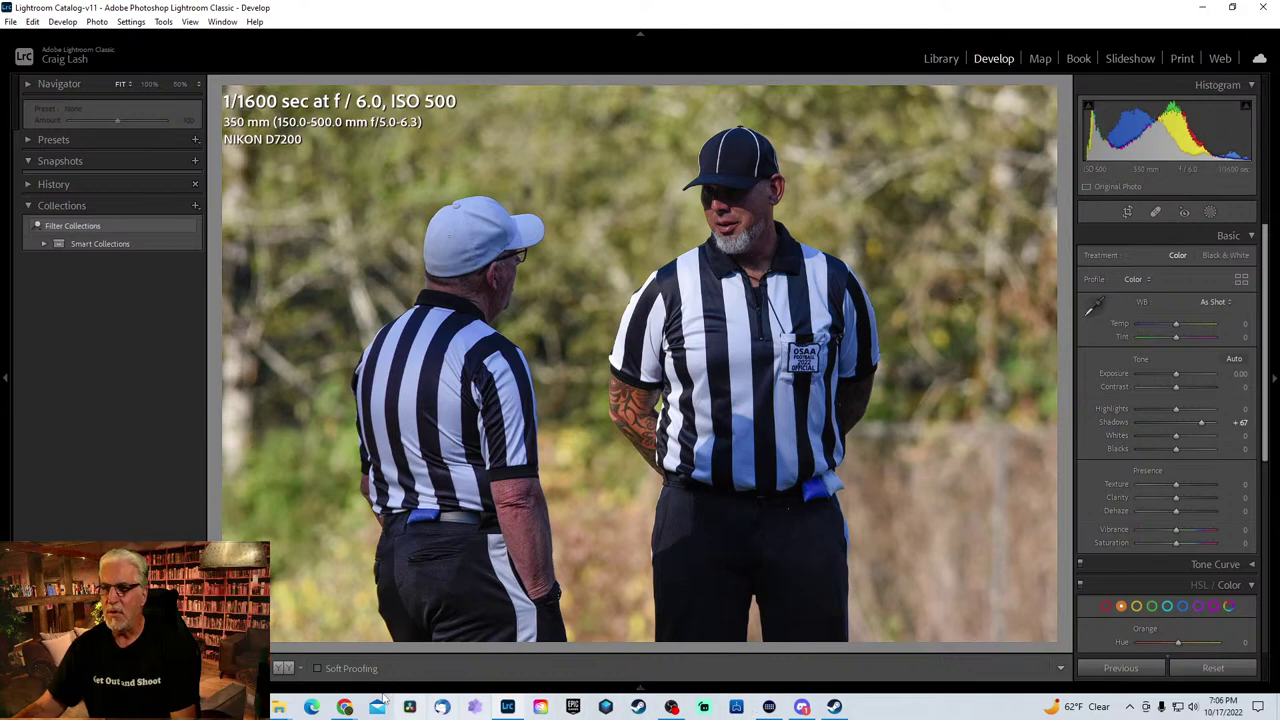
mouse_move(279, 709)
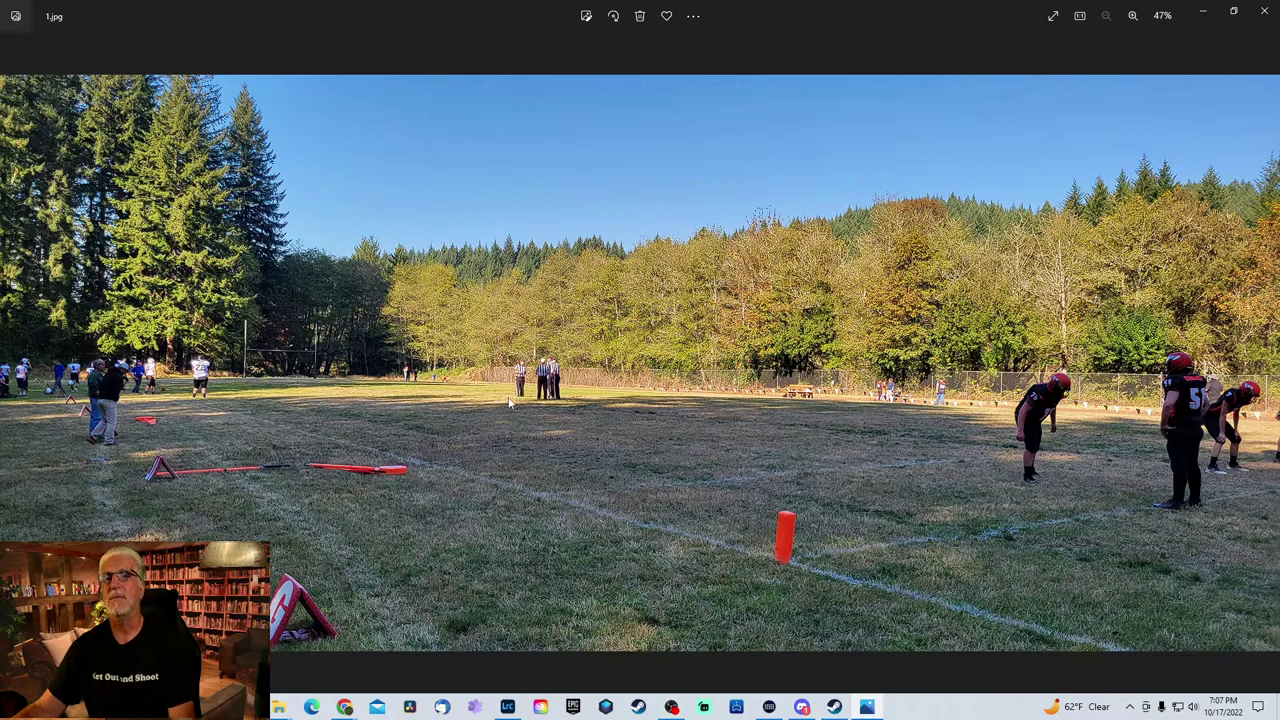
- Back in Lightroom, set the referees photo to Highlights -37 and Texture +42
left_click(1262, 14)
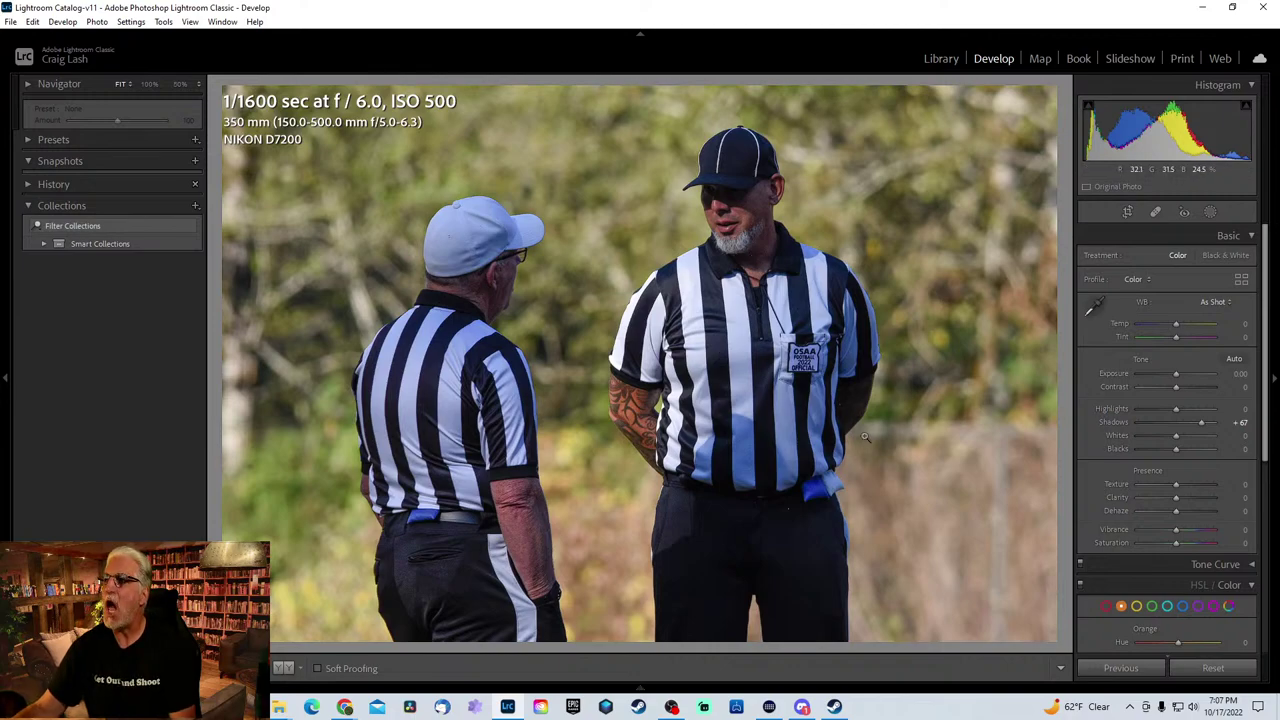
left_click_drag(1176, 409, 1162, 409)
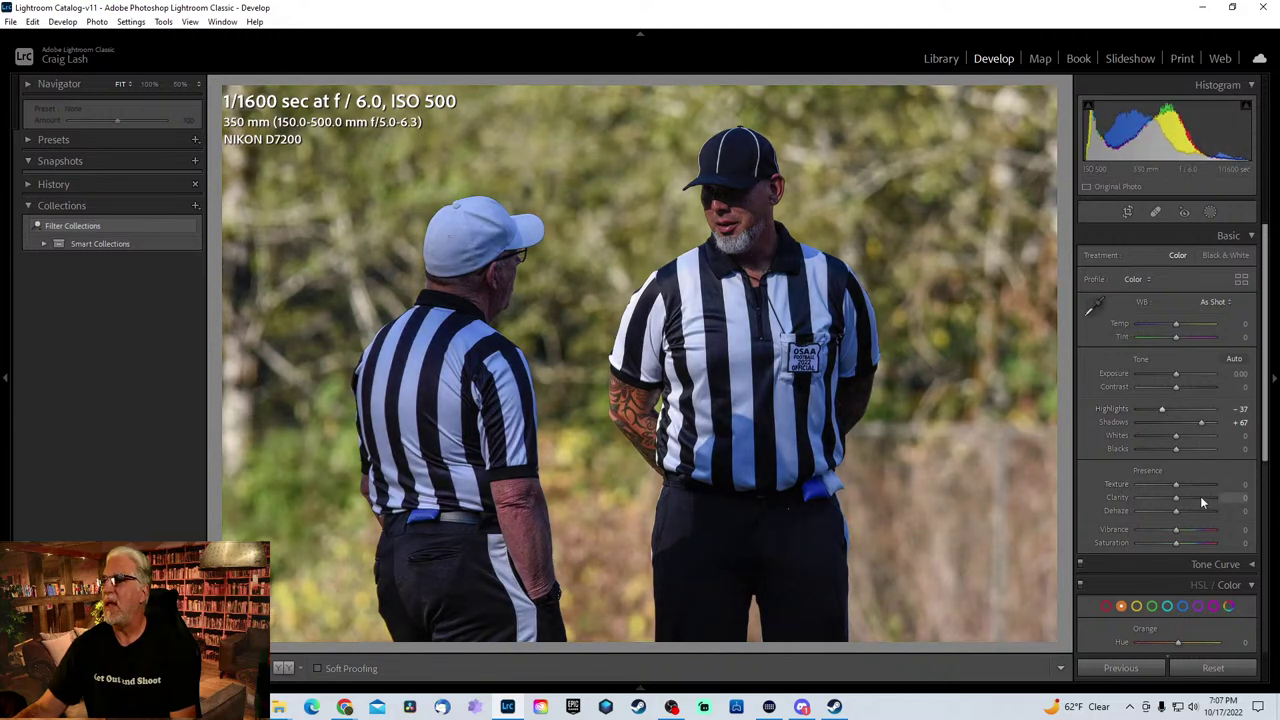
left_click_drag(1176, 484, 1197, 486)
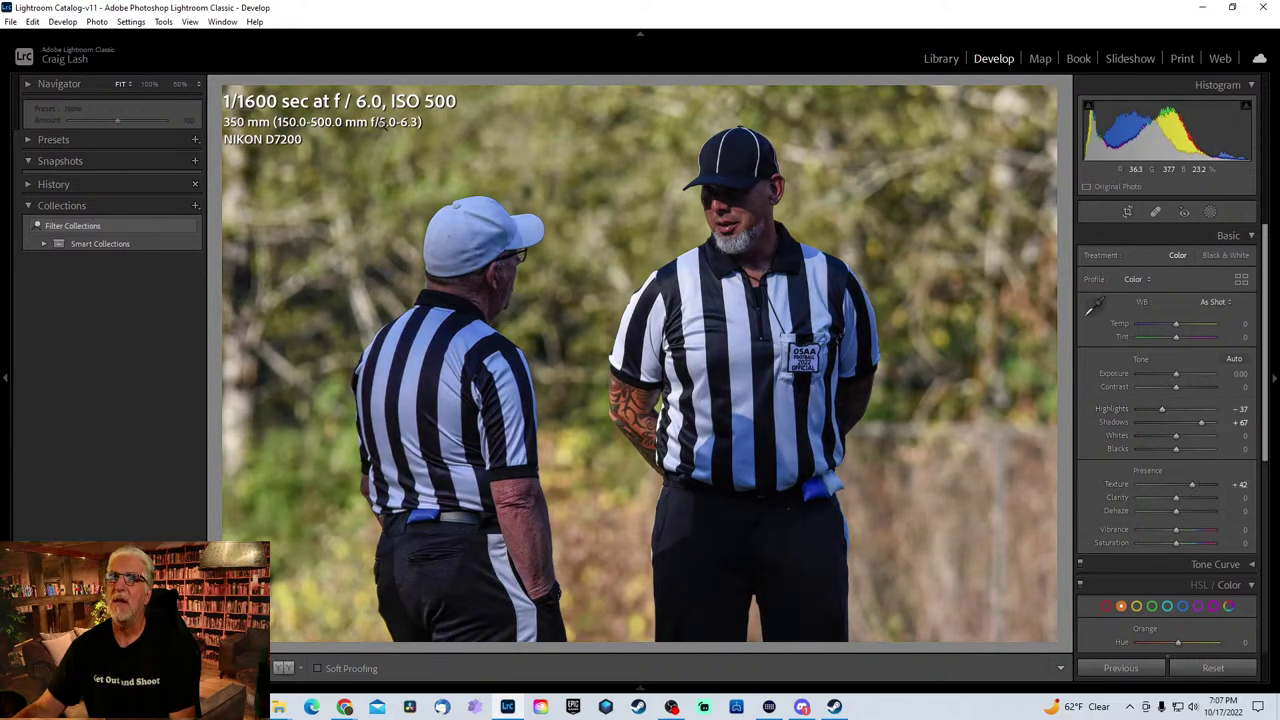
- Set Sharpening Amount to 46 and zoom in on the referee's badge to check it
scroll(1195, 482, "down", 1)
scroll(1182, 478, "down", 3)
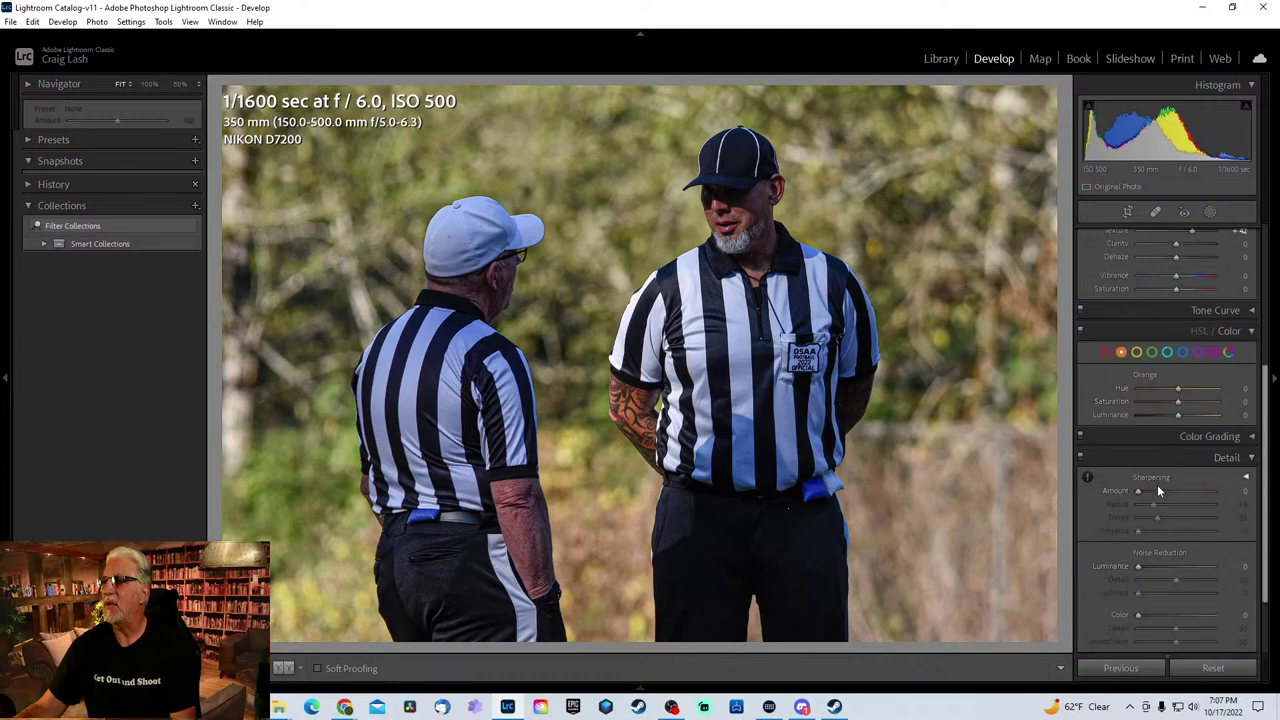
left_click_drag(1157, 486, 1161, 491)
left_click(846, 383)
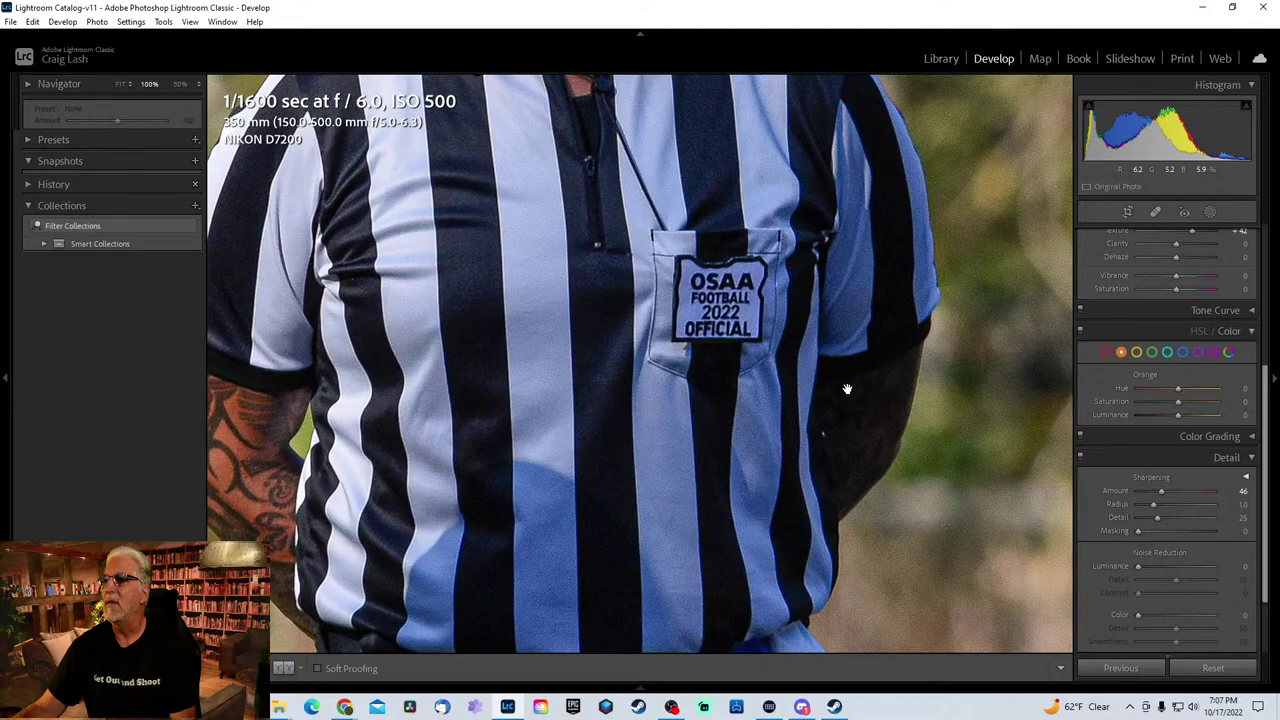
left_click(846, 383)
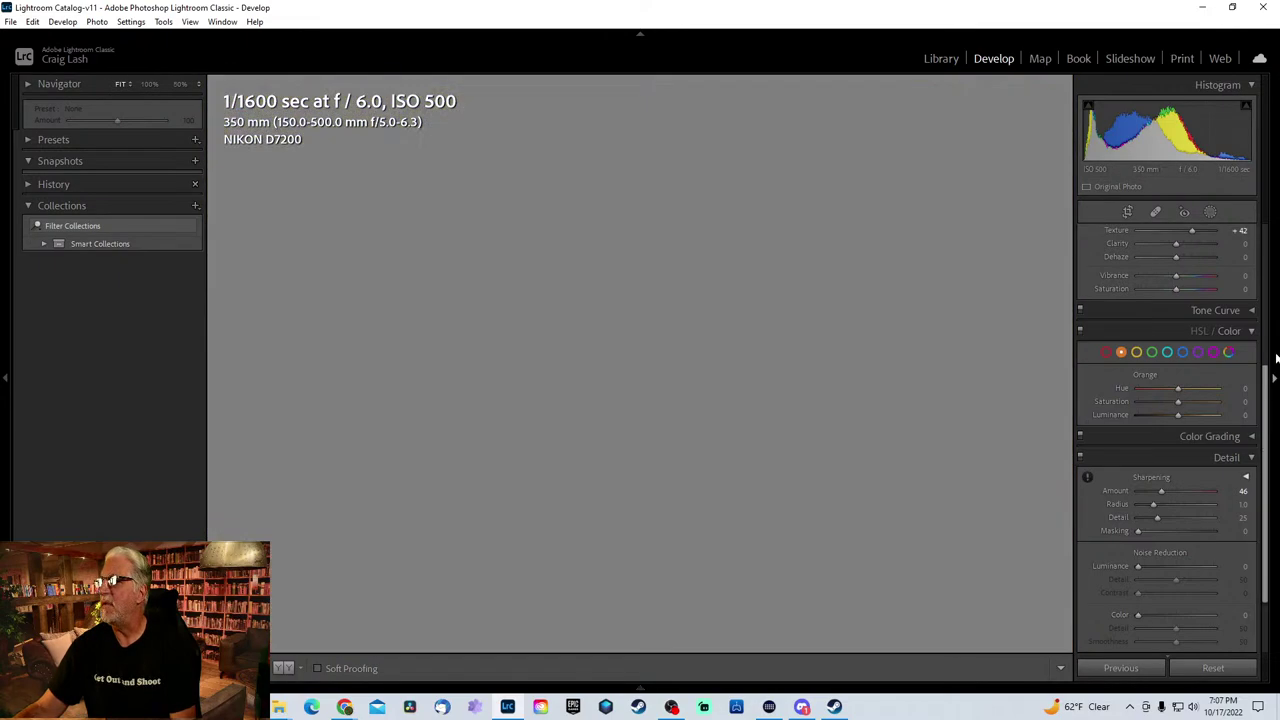
scroll(1268, 385, "up", 5)
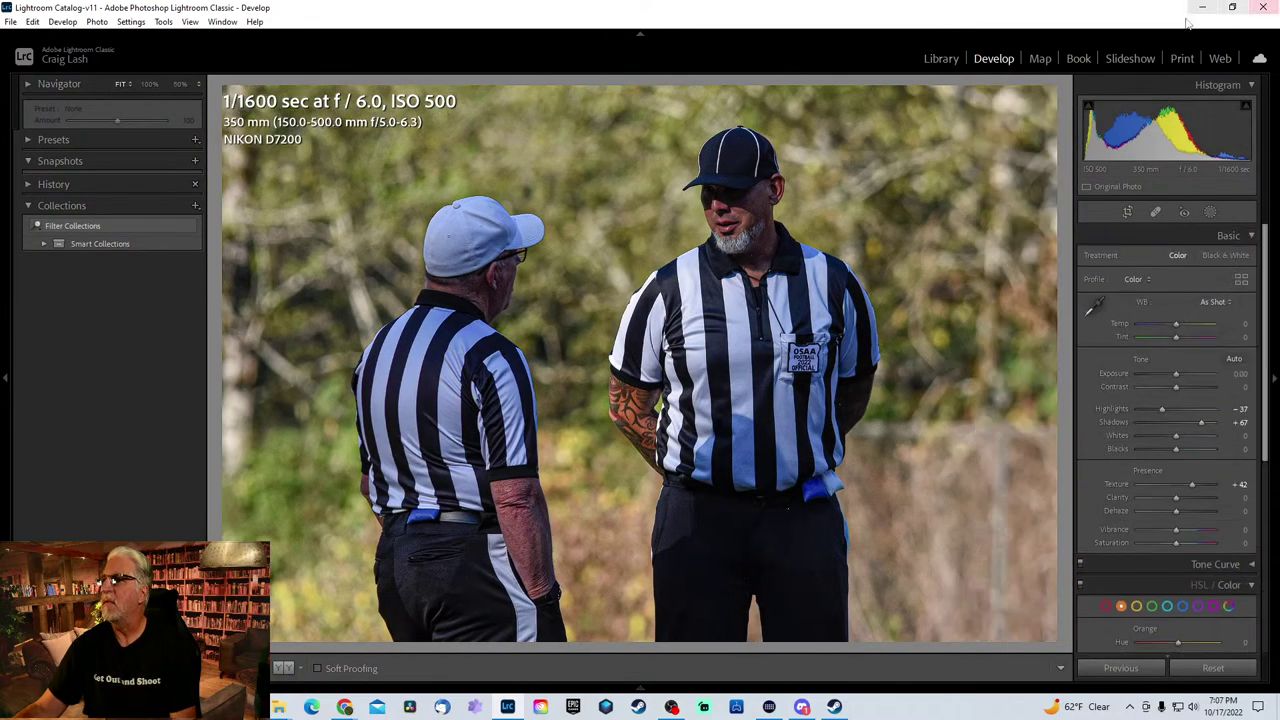
left_click(5, 380)
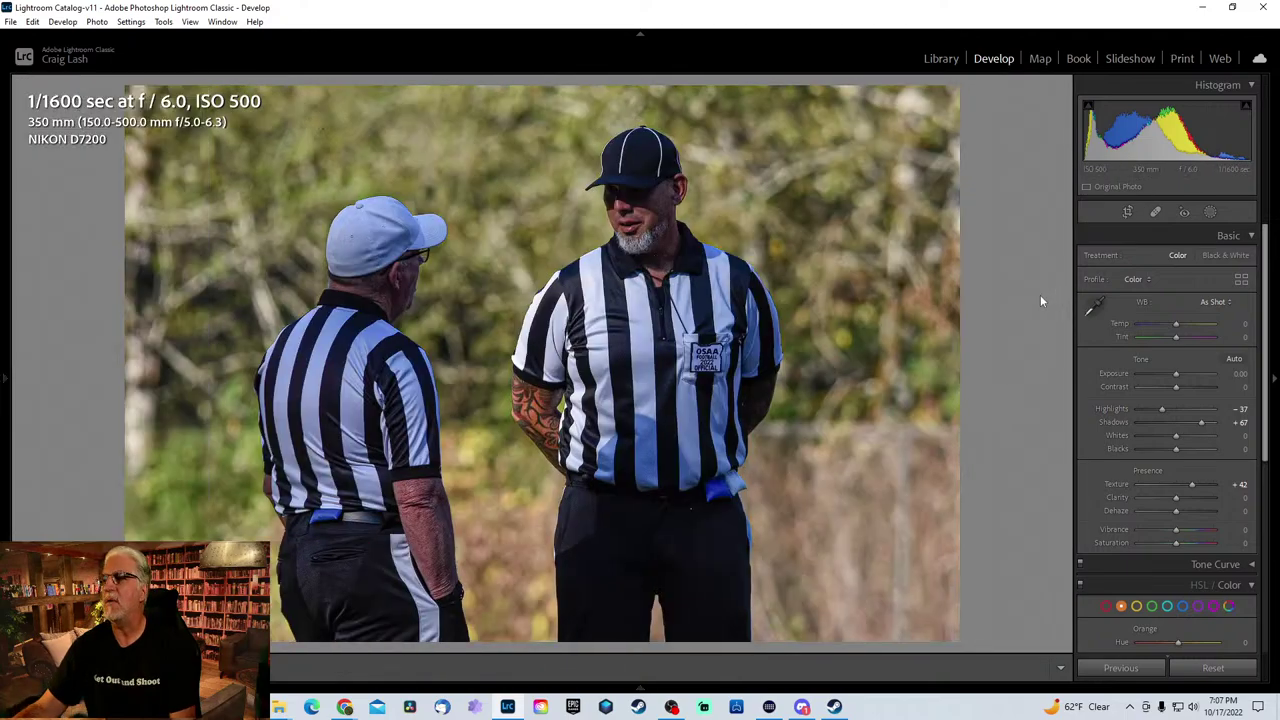
- Add a Select Subject mask on the referees, invert it, and set its Exposure to -0.77
left_click(1212, 211)
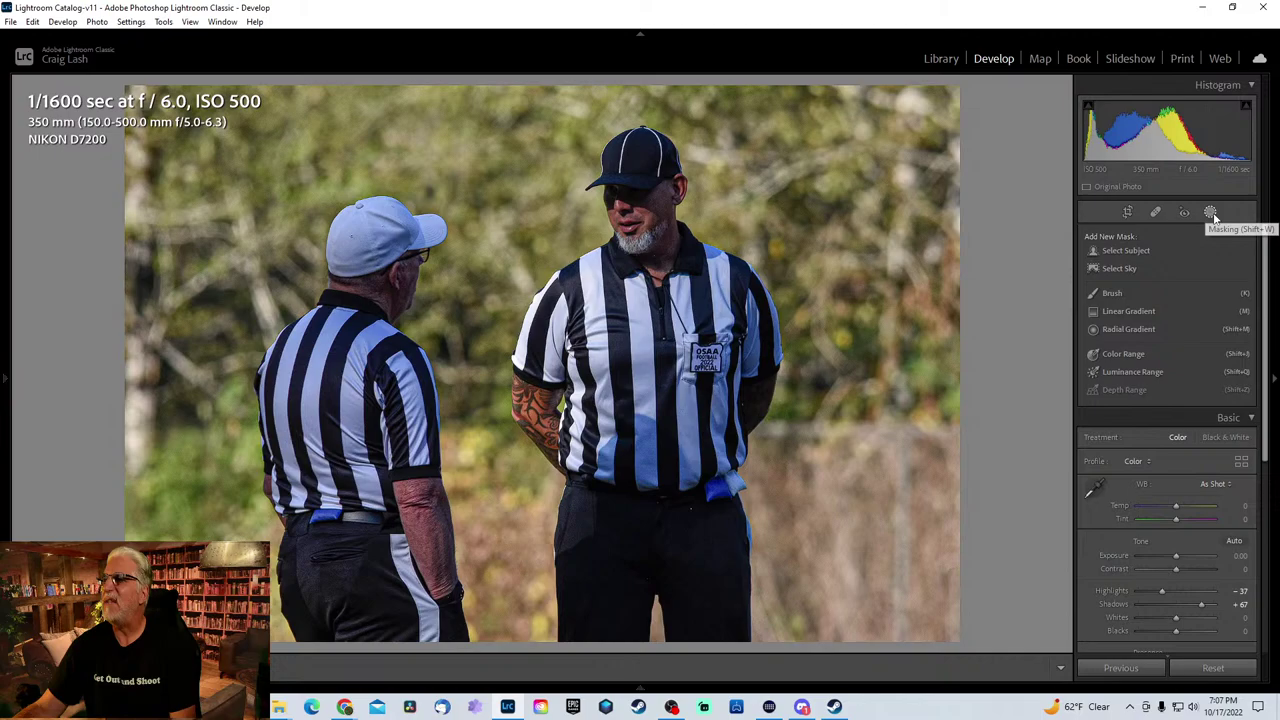
left_click(1210, 212)
left_click(1210, 212)
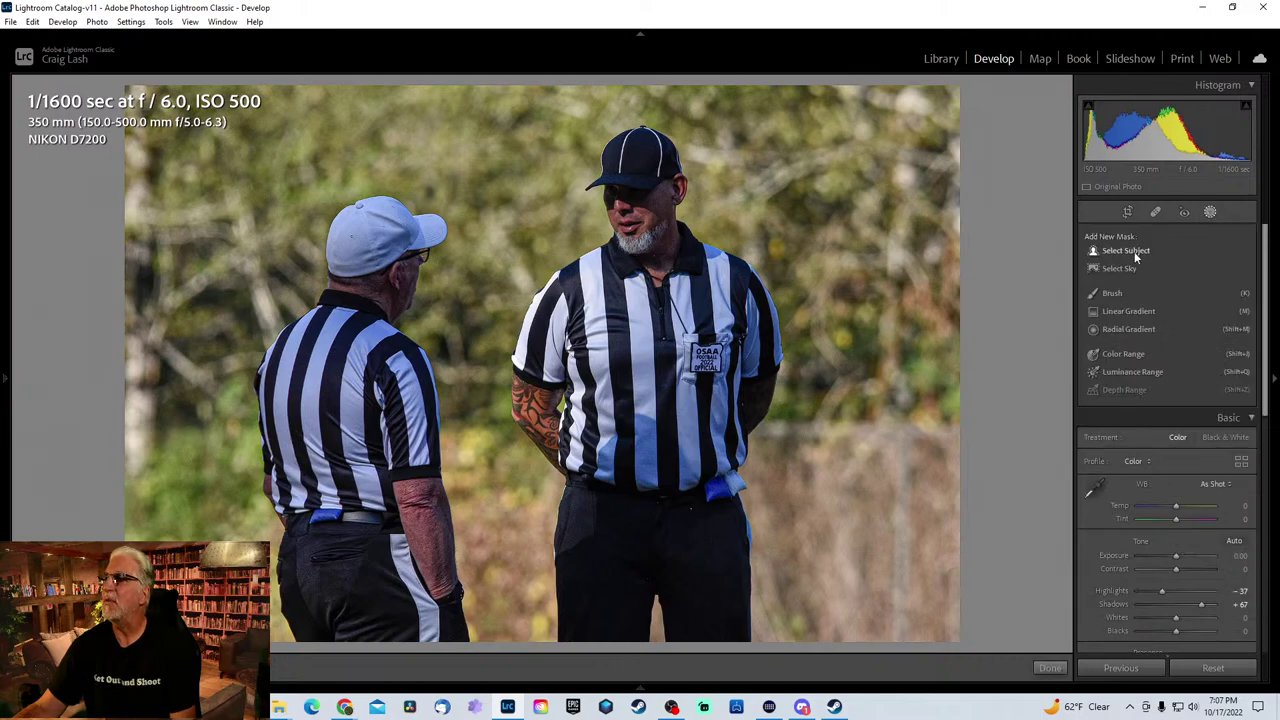
left_click(1127, 251)
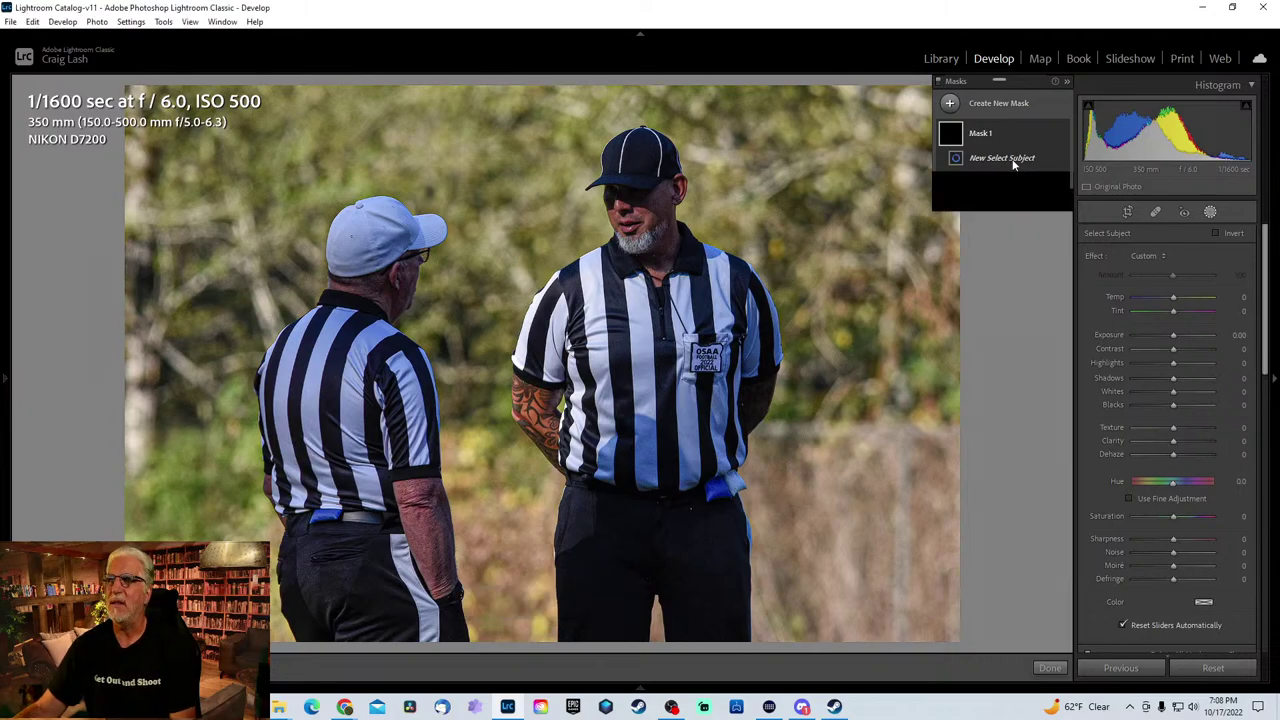
left_click(1048, 157)
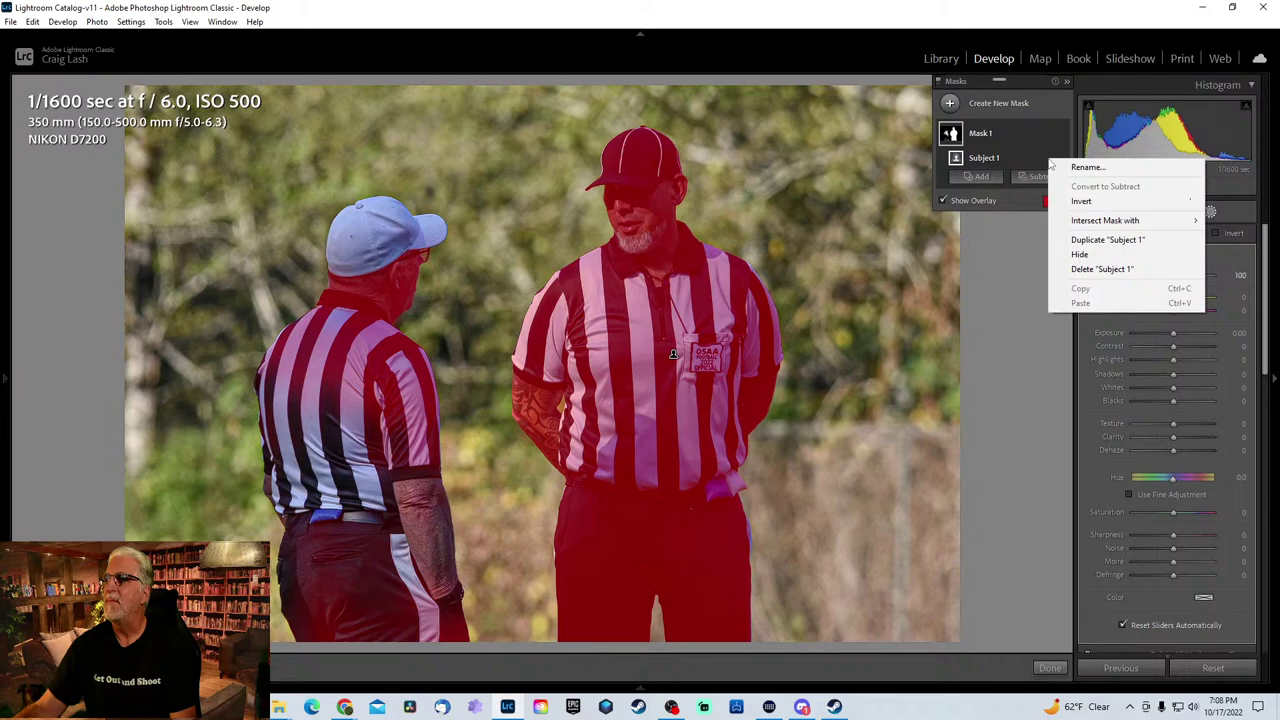
left_click(1080, 202)
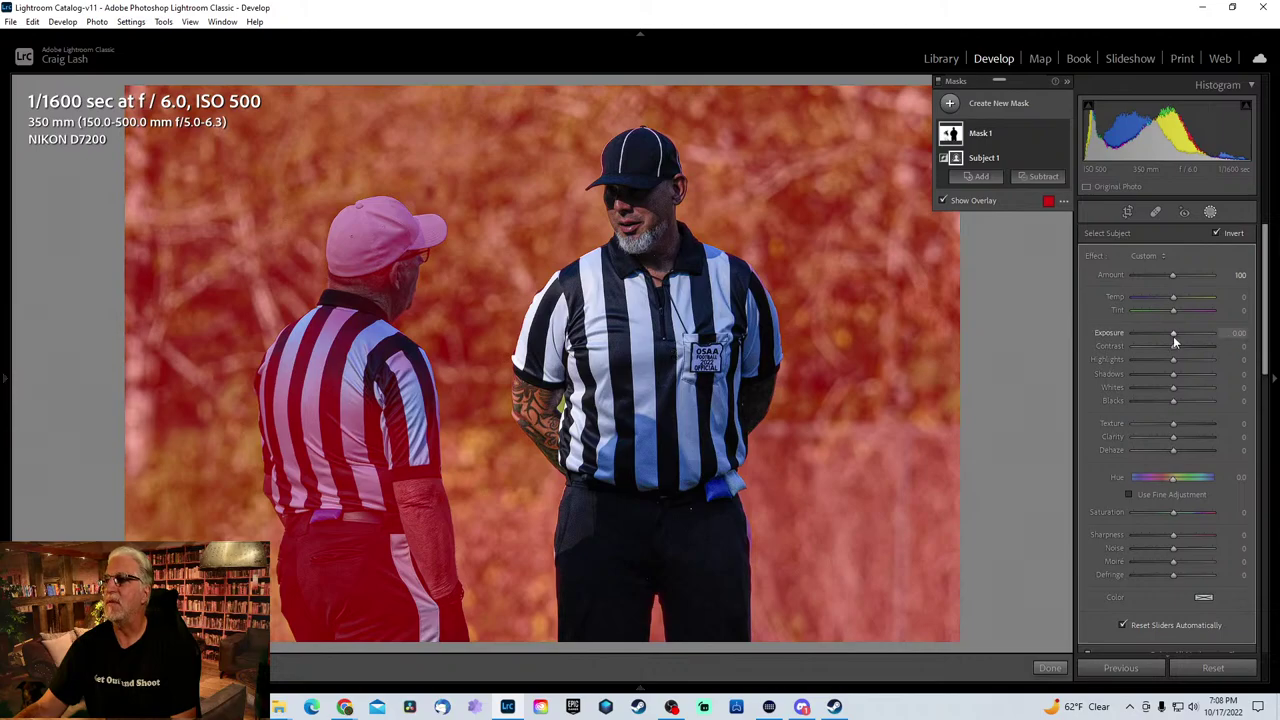
mouse_move(1173, 336)
left_mouse_down()
mouse_move(1148, 333)
mouse_move(1167, 328)
left_mouse_up()
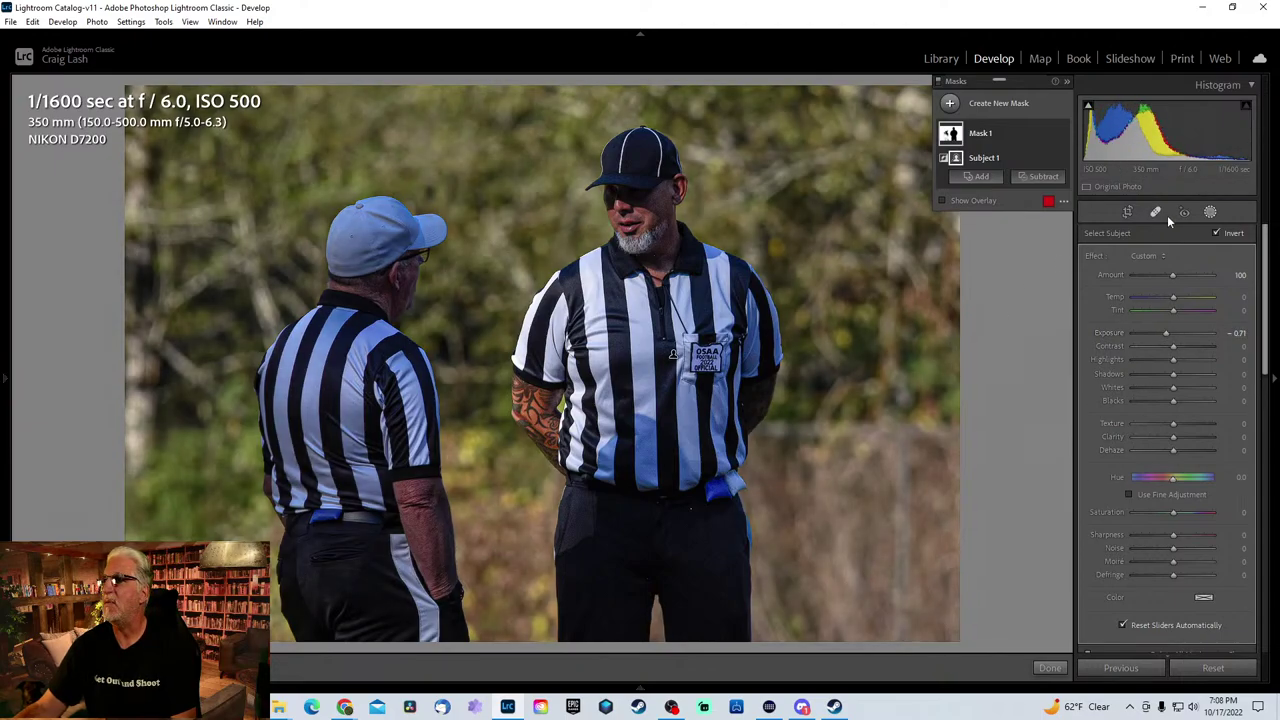
left_click(1211, 212)
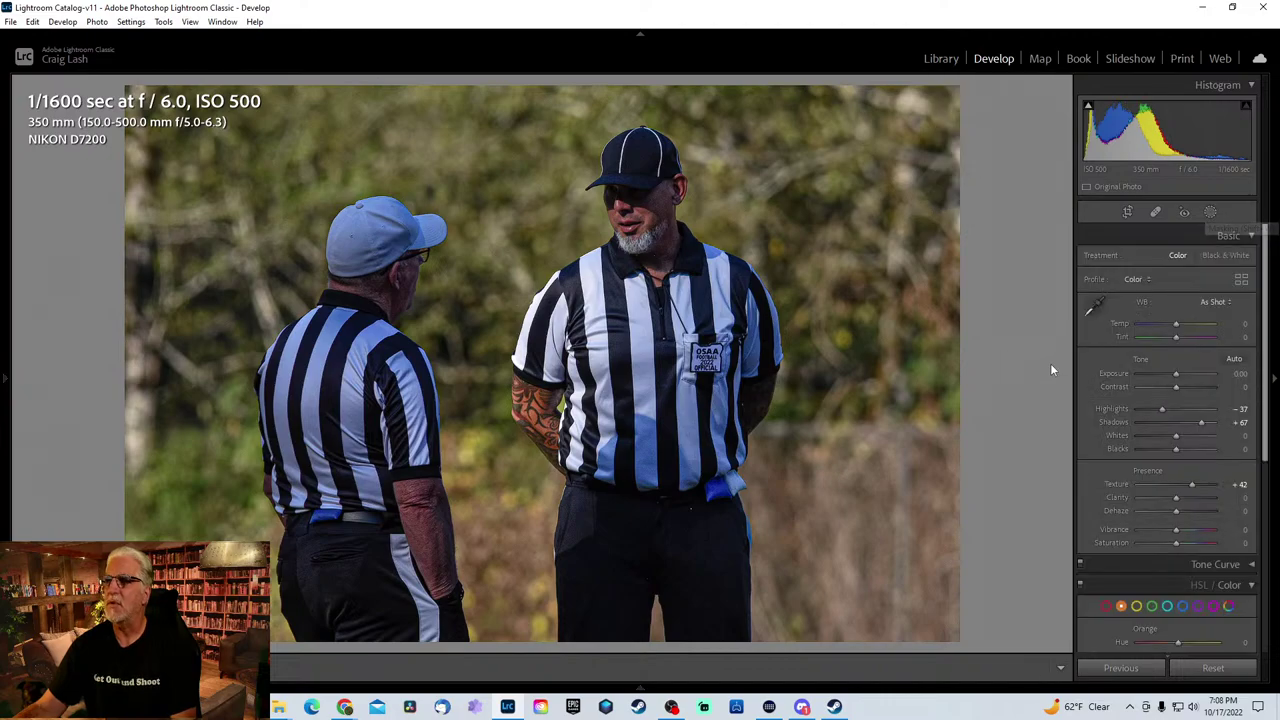
- Go to the player 65 close-up and crop tightly around him
key("Right")
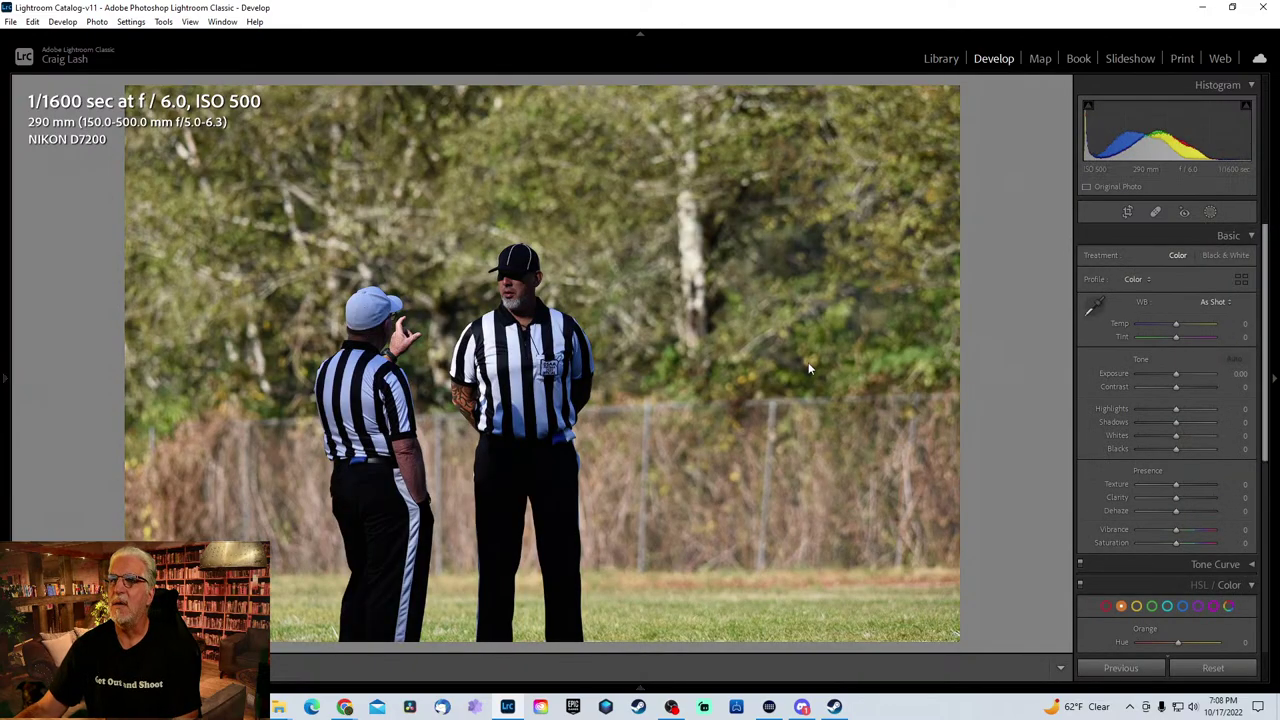
key("Right")
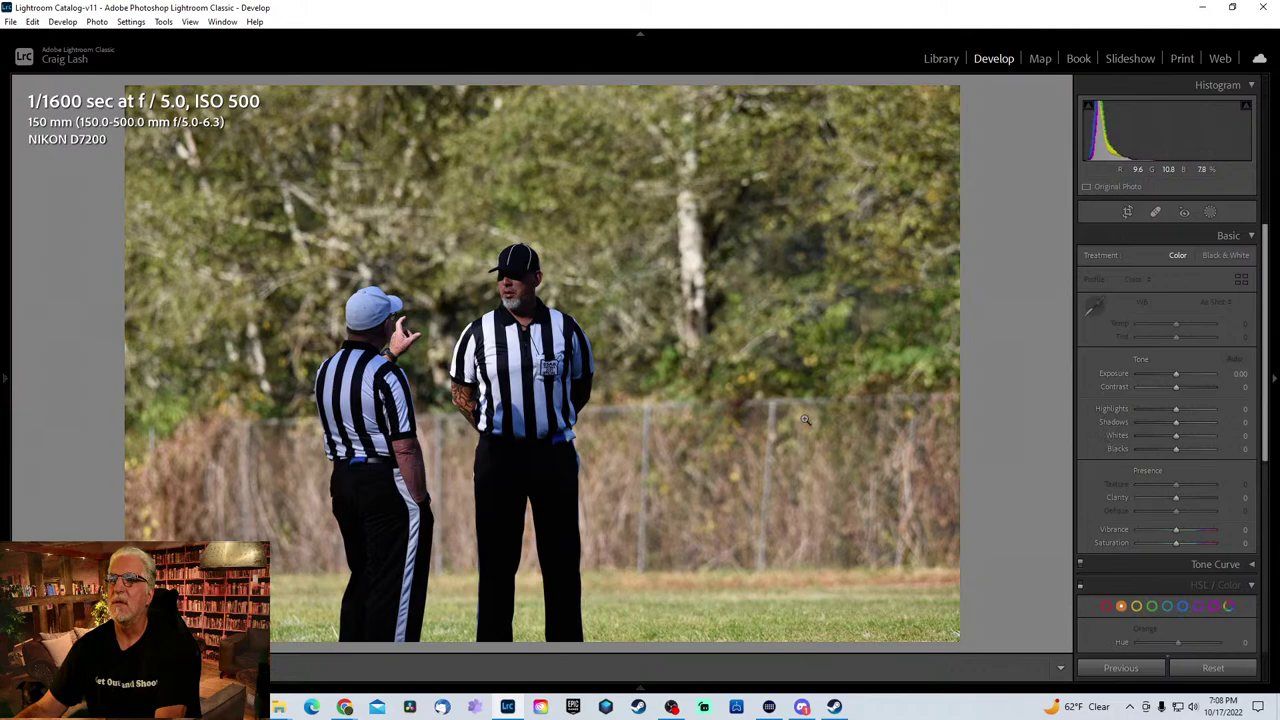
key("Right")
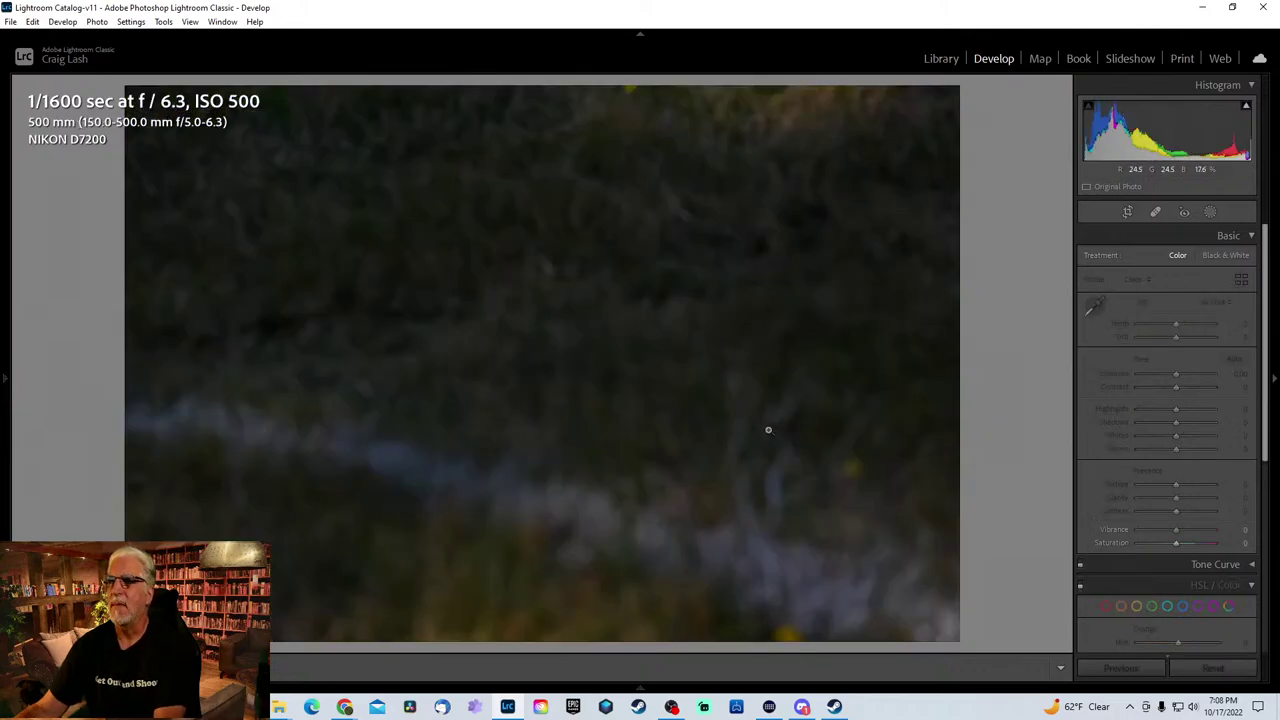
key("Left")
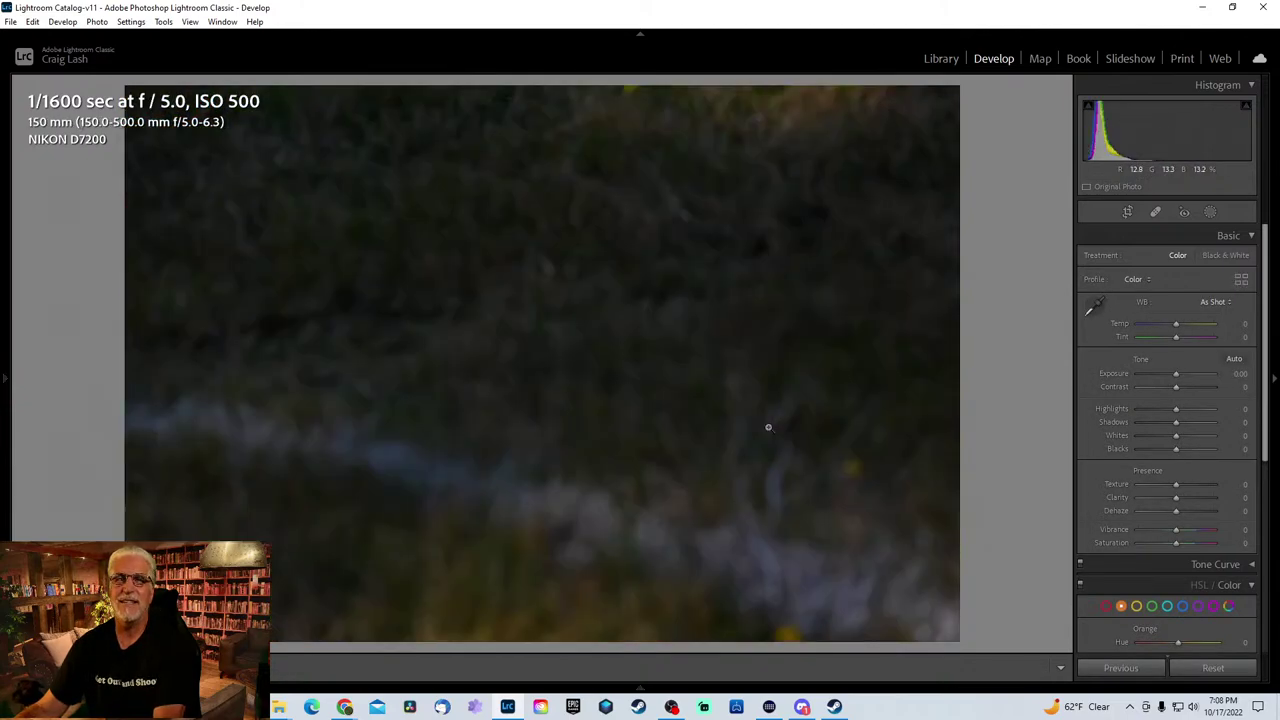
key("Right")
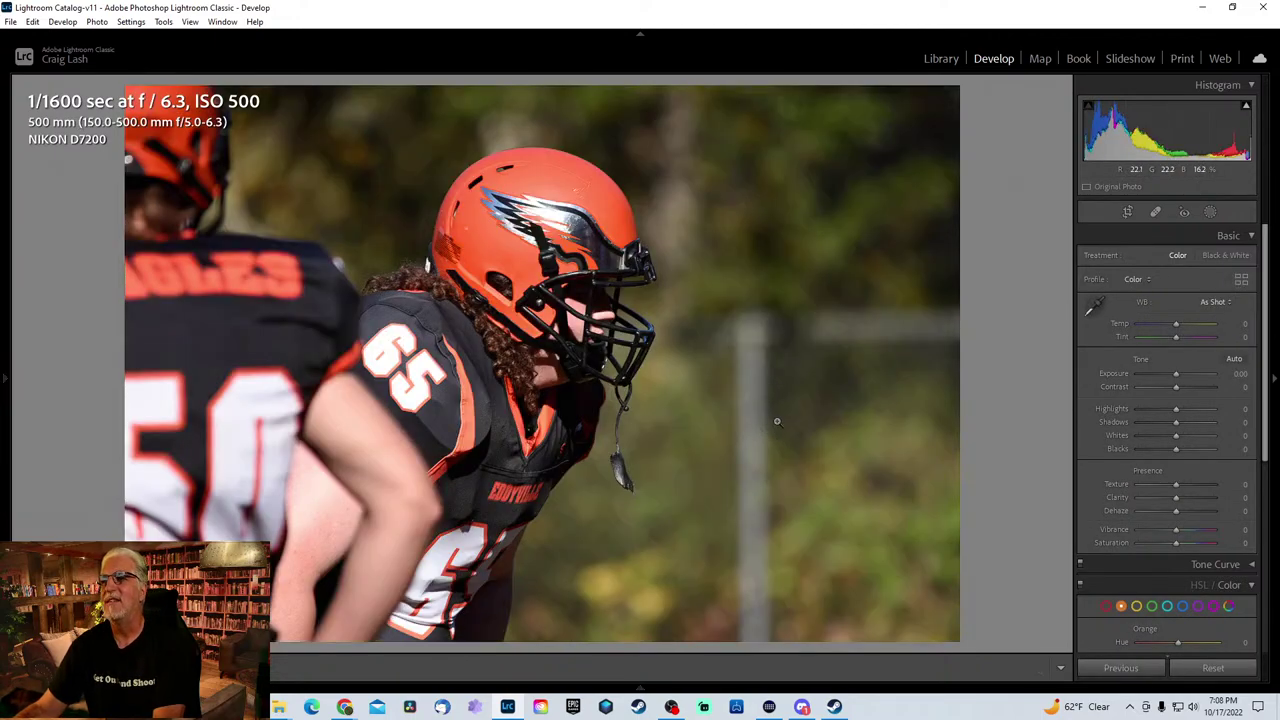
key("r")
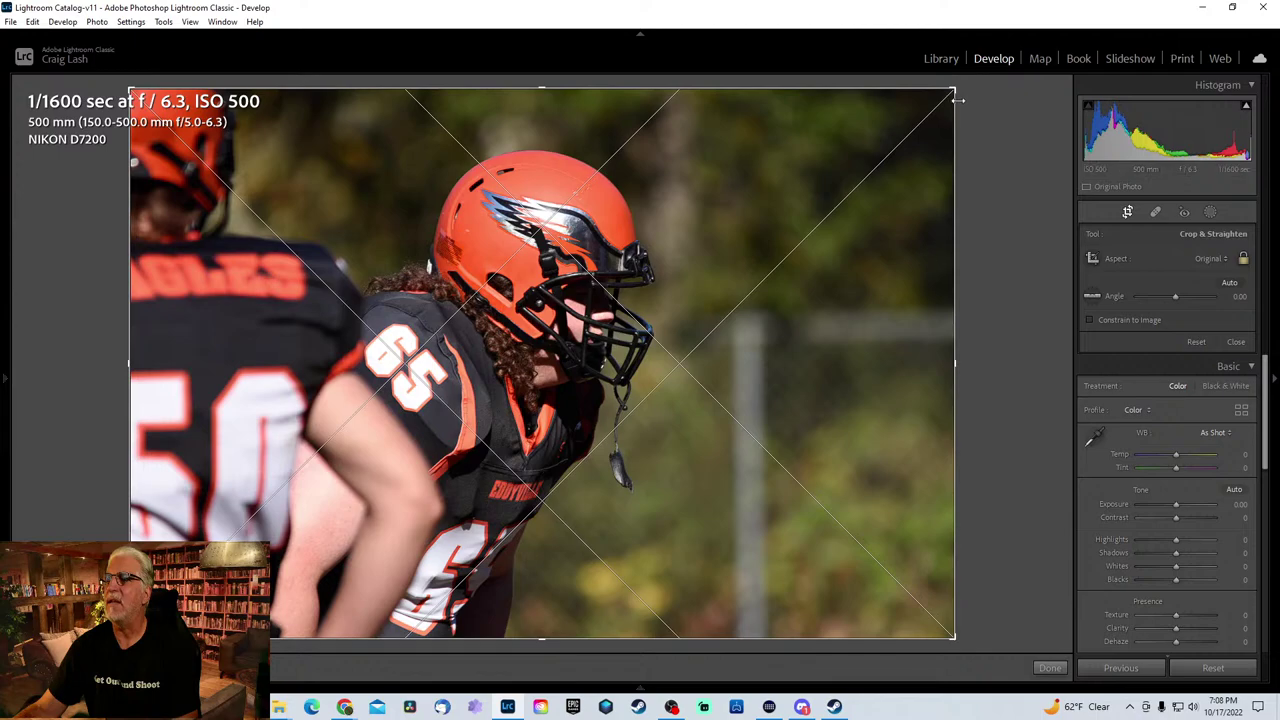
left_click_drag(954, 90, 781, 162)
left_click_drag(759, 340, 721, 379)
left_click_drag(705, 381, 676, 377)
key("Return")
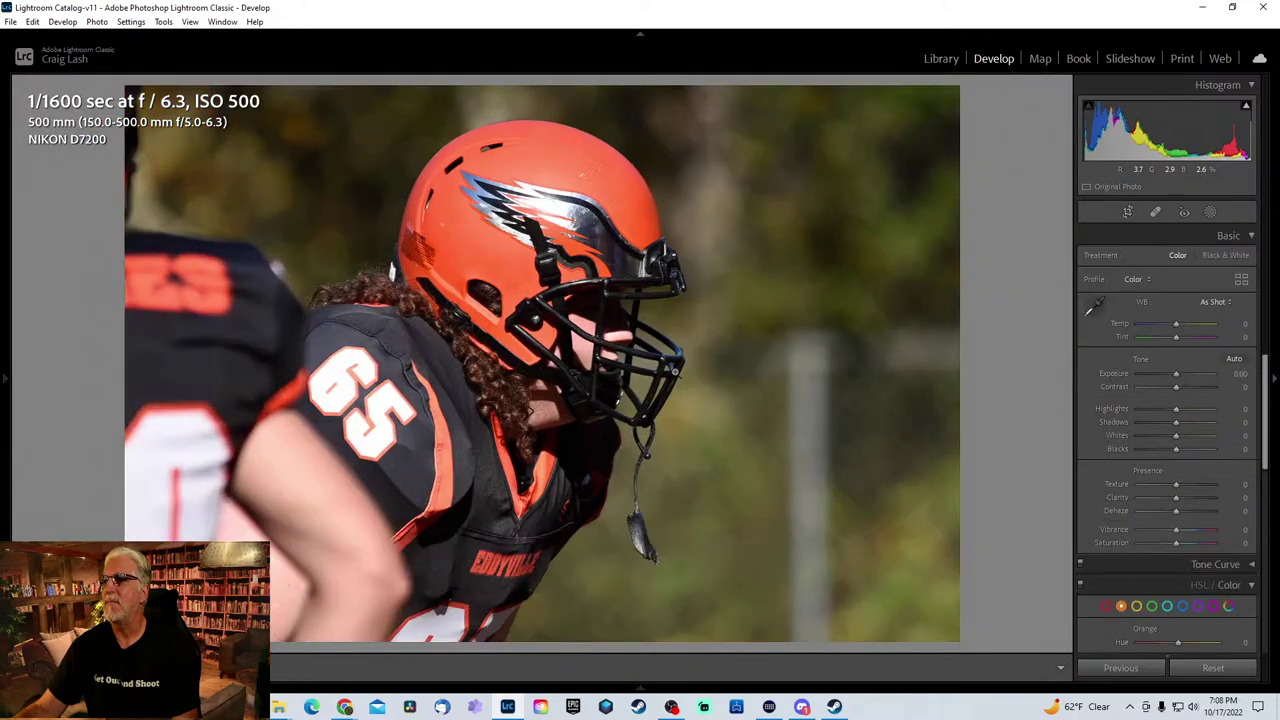
- Raise Shadows to +91 and set Sharpening Amount to 51
left_click_drag(1176, 422, 1212, 424)
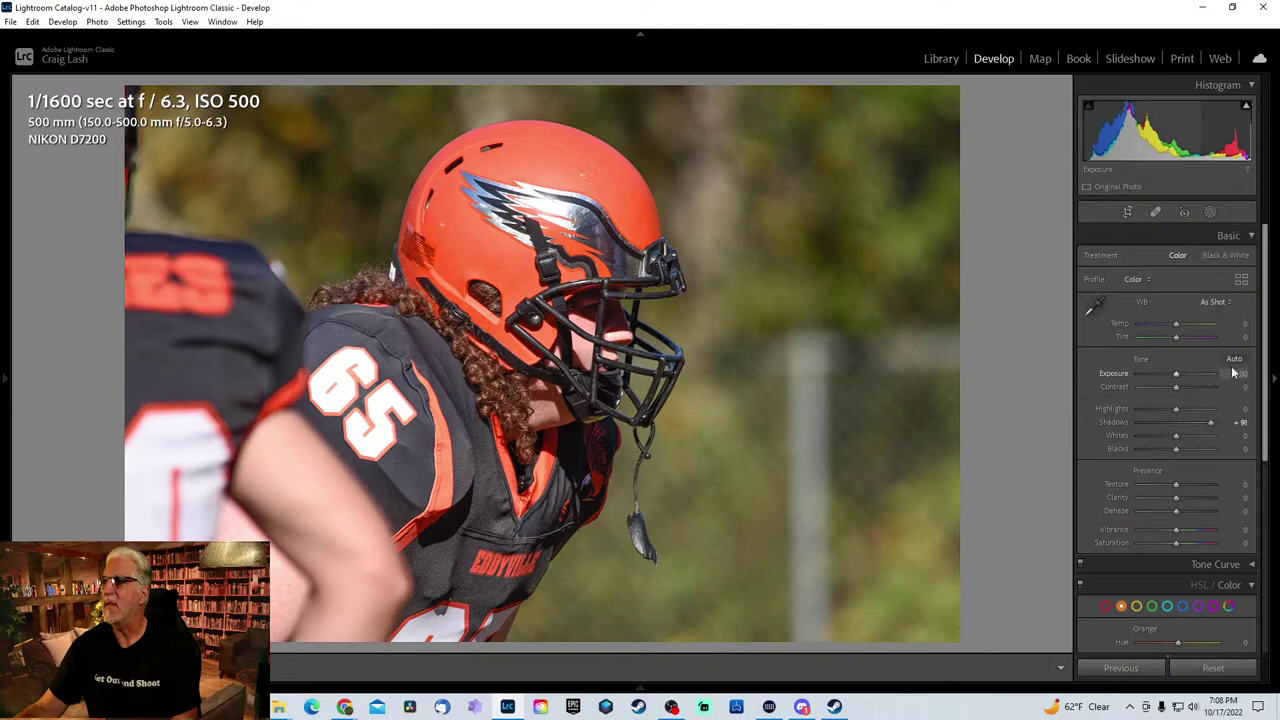
scroll(1265, 355, "down", 3)
scroll(1235, 567, "down", 2)
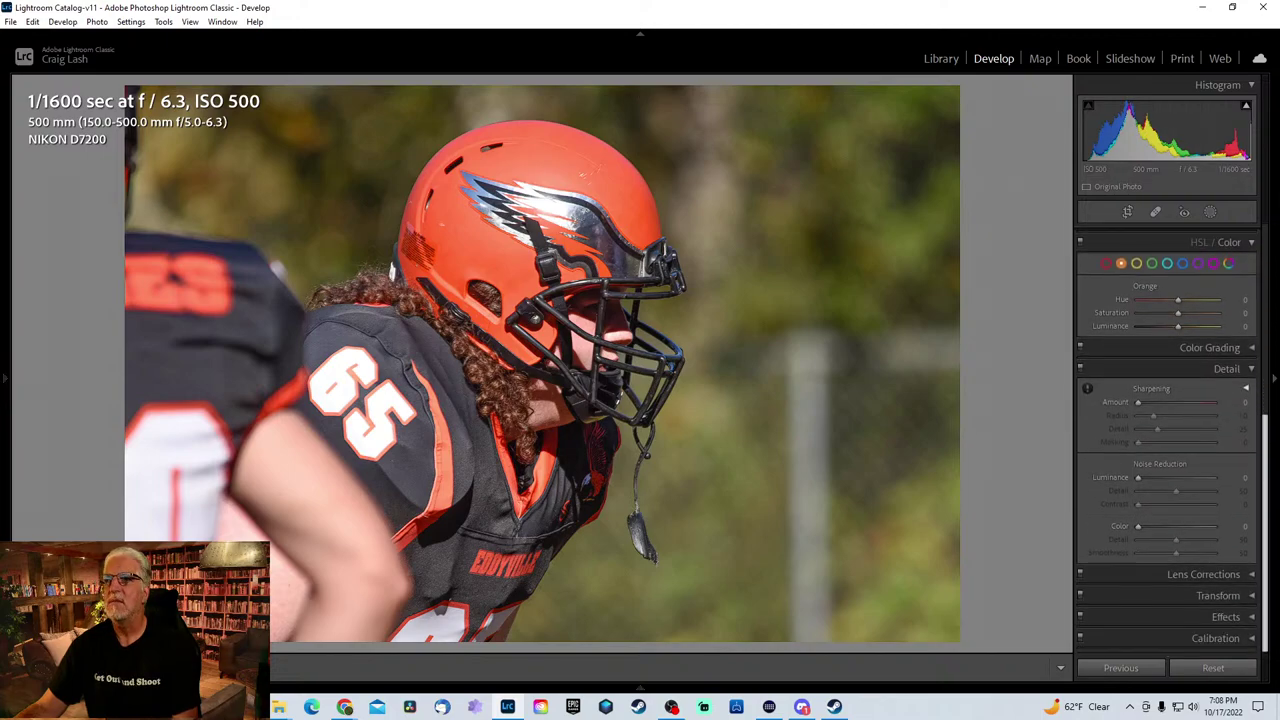
left_click(1164, 402)
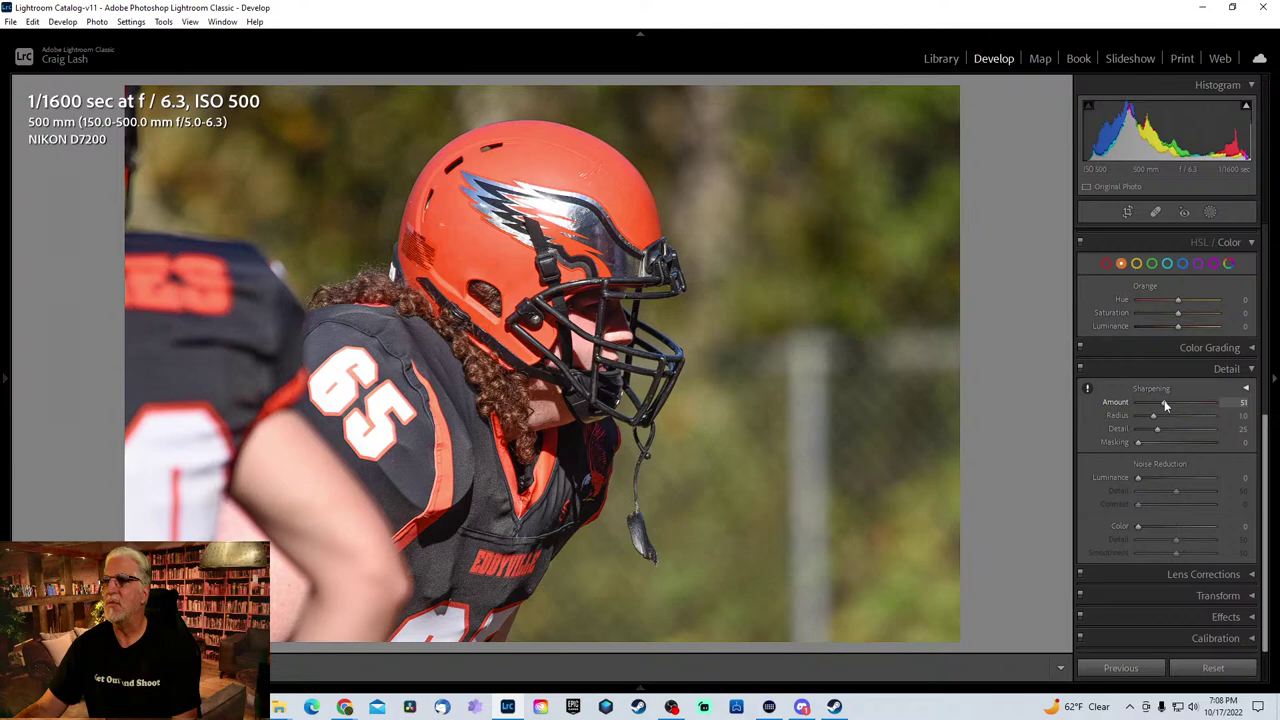
left_click_drag(1267, 492, 1267, 475)
scroll(1267, 470, "up", 5)
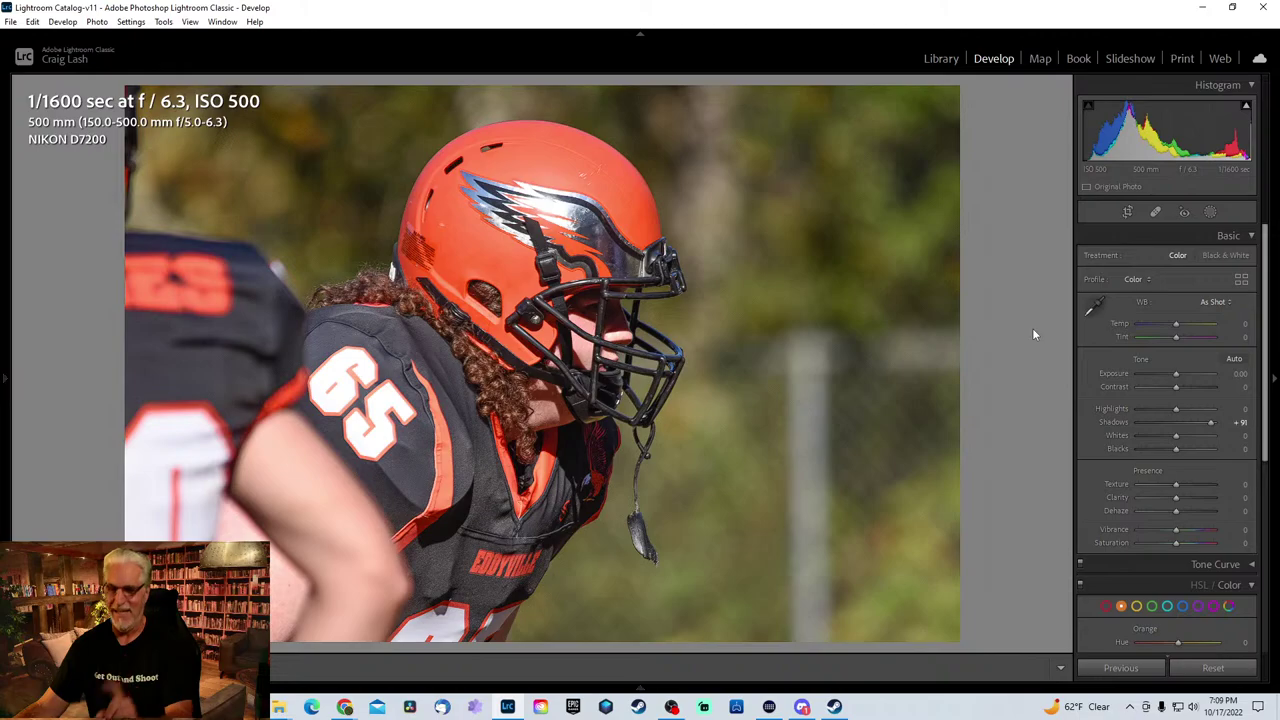
- On the next photo, crop around the two white-jersey players and shift them left in frame
key("Right")
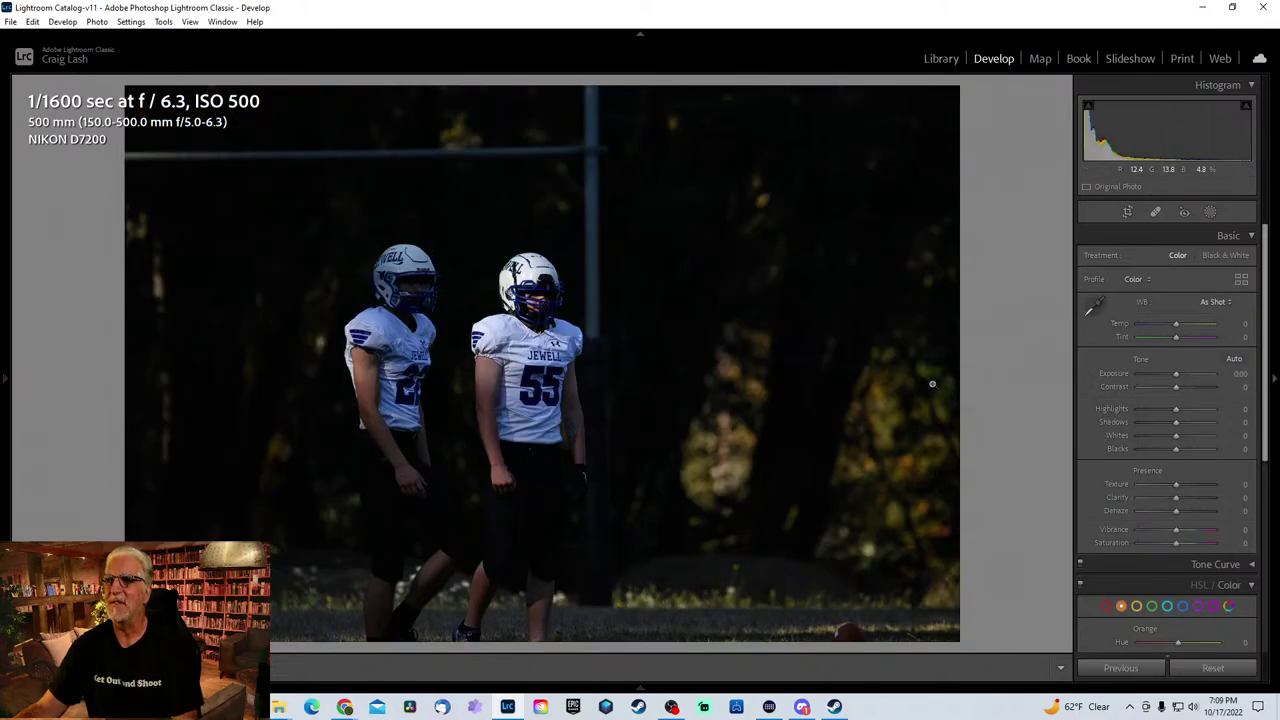
key("r")
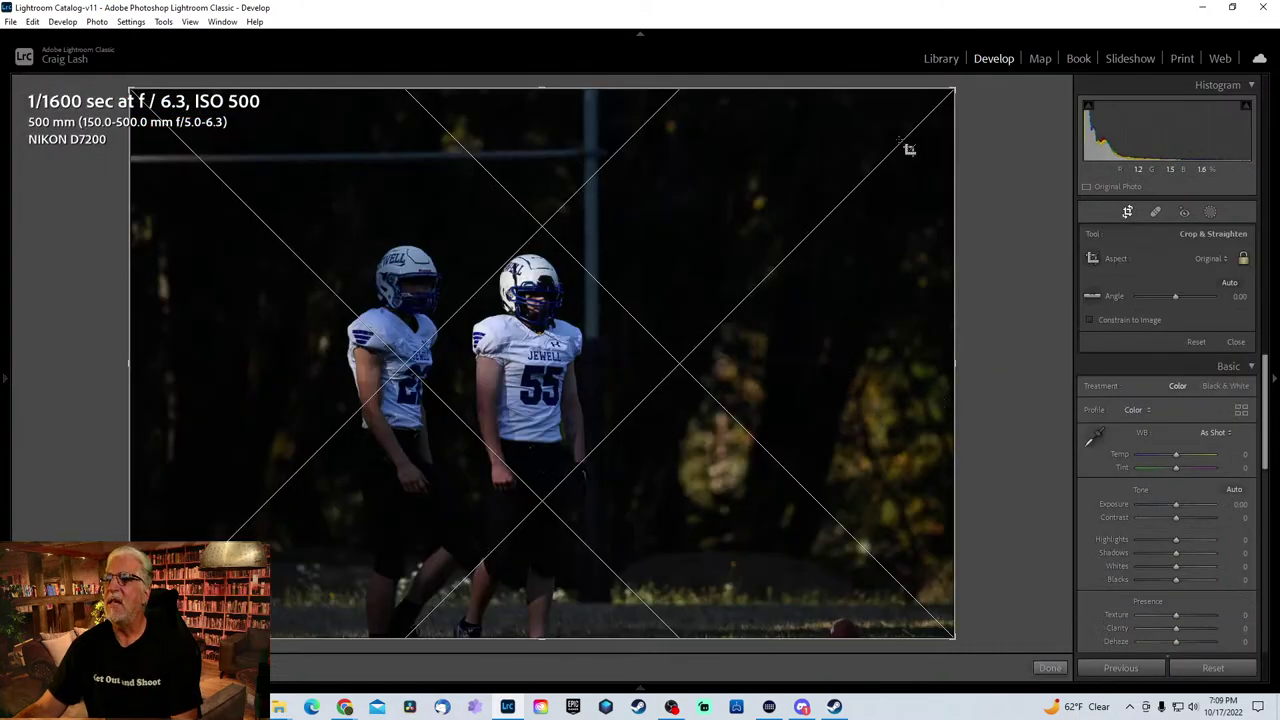
left_click_drag(909, 149, 840, 182)
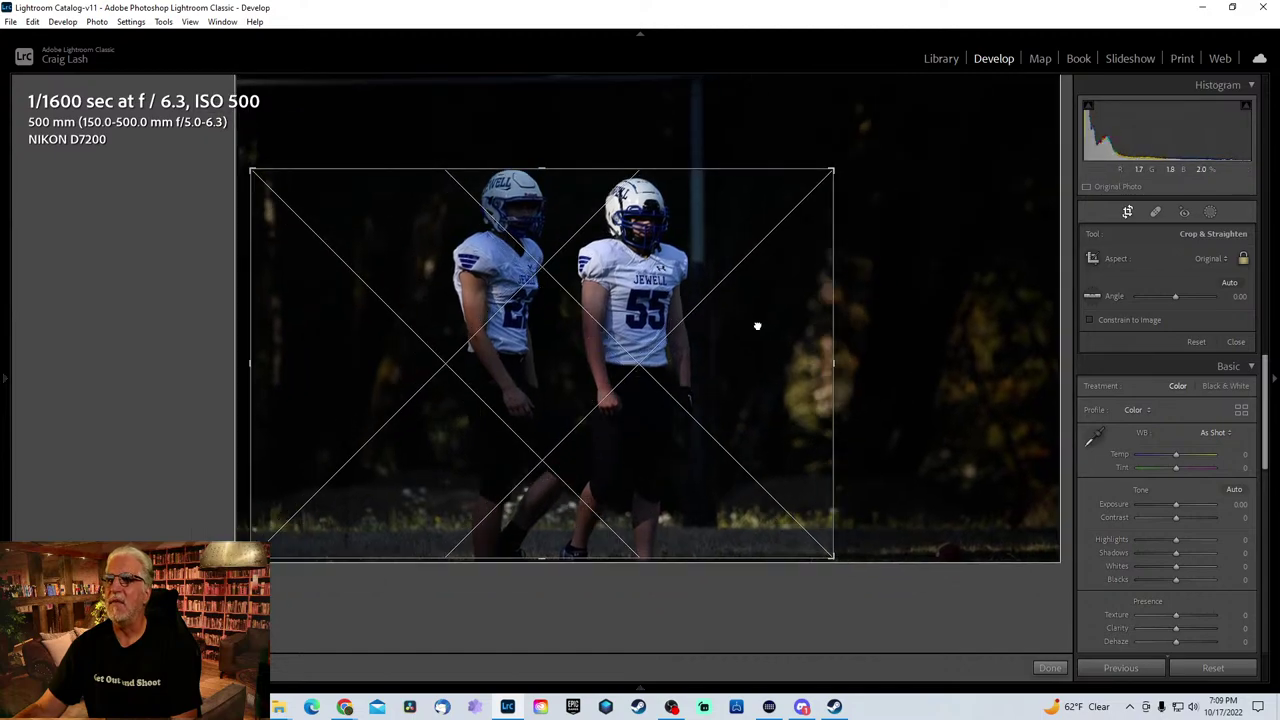
left_click_drag(757, 326, 729, 309)
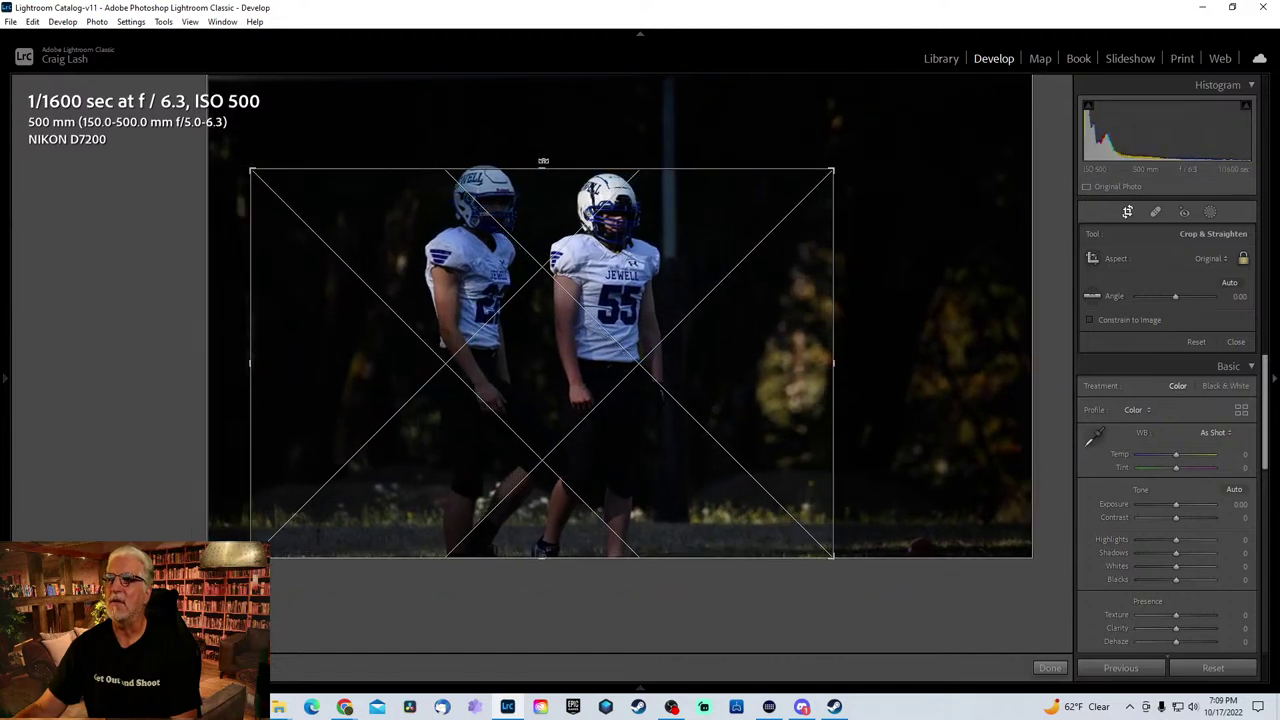
left_click_drag(543, 160, 550, 156)
key("Return")
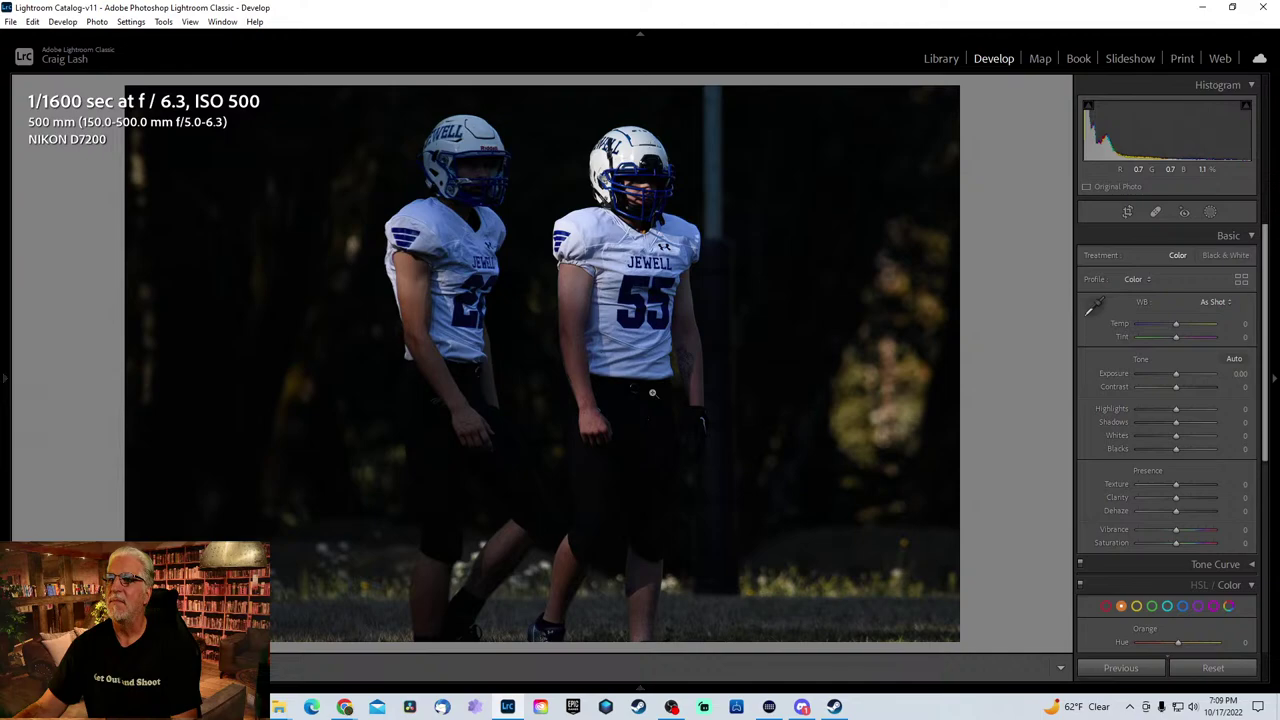
key("r")
left_click_drag(677, 369, 634, 371)
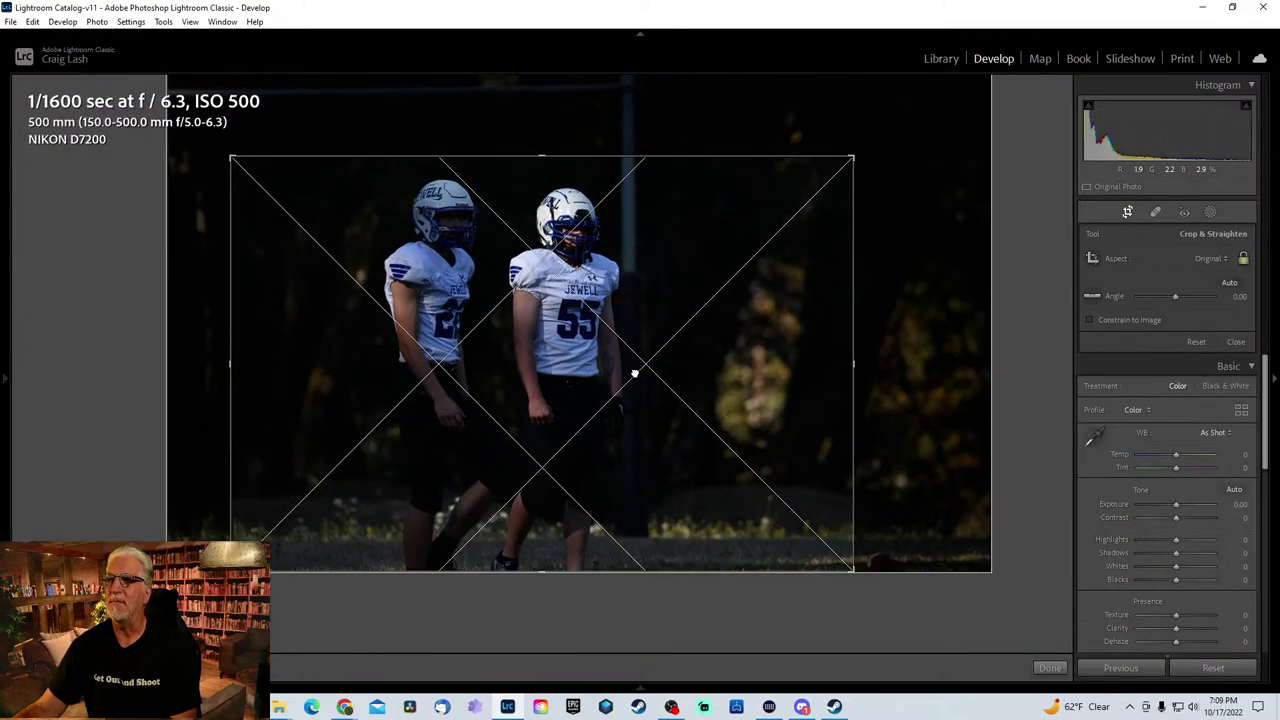
key("Return")
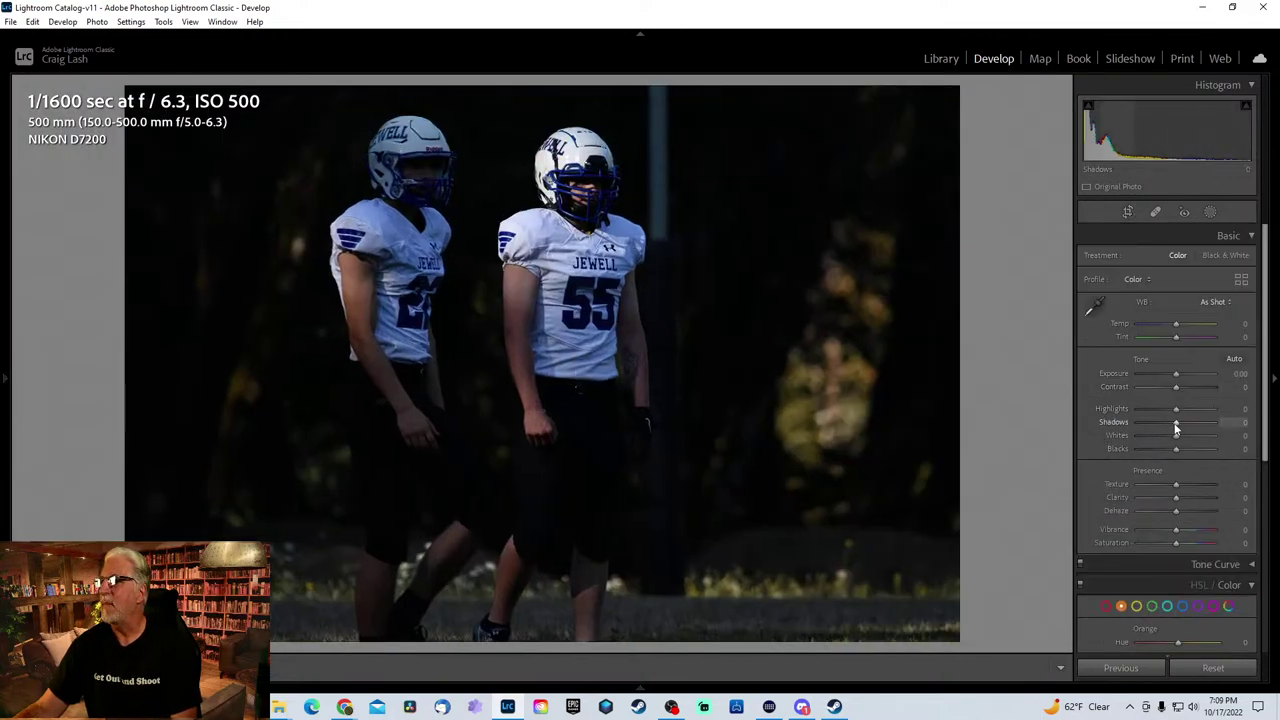
- Set Shadows to +61, Exposure to +1.58 and Sharpening Amount to 59
left_click_drag(1176, 422, 1199, 422)
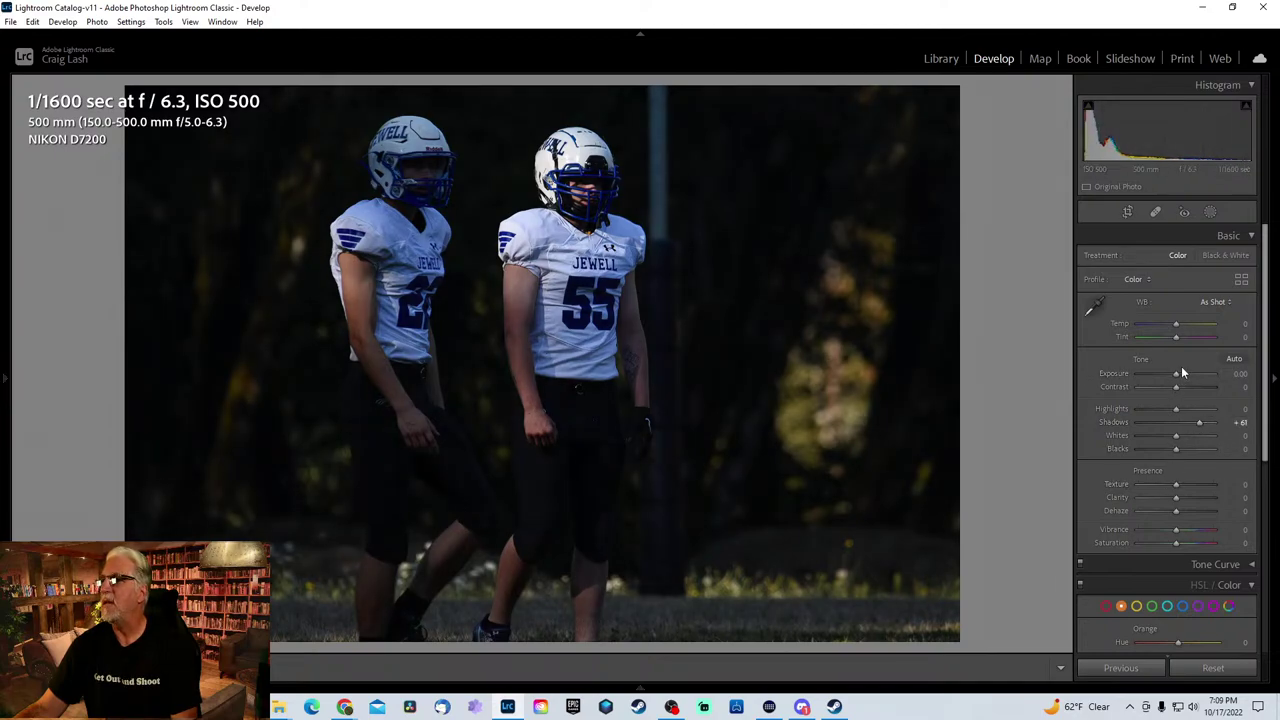
left_click_drag(1177, 373, 1189, 373)
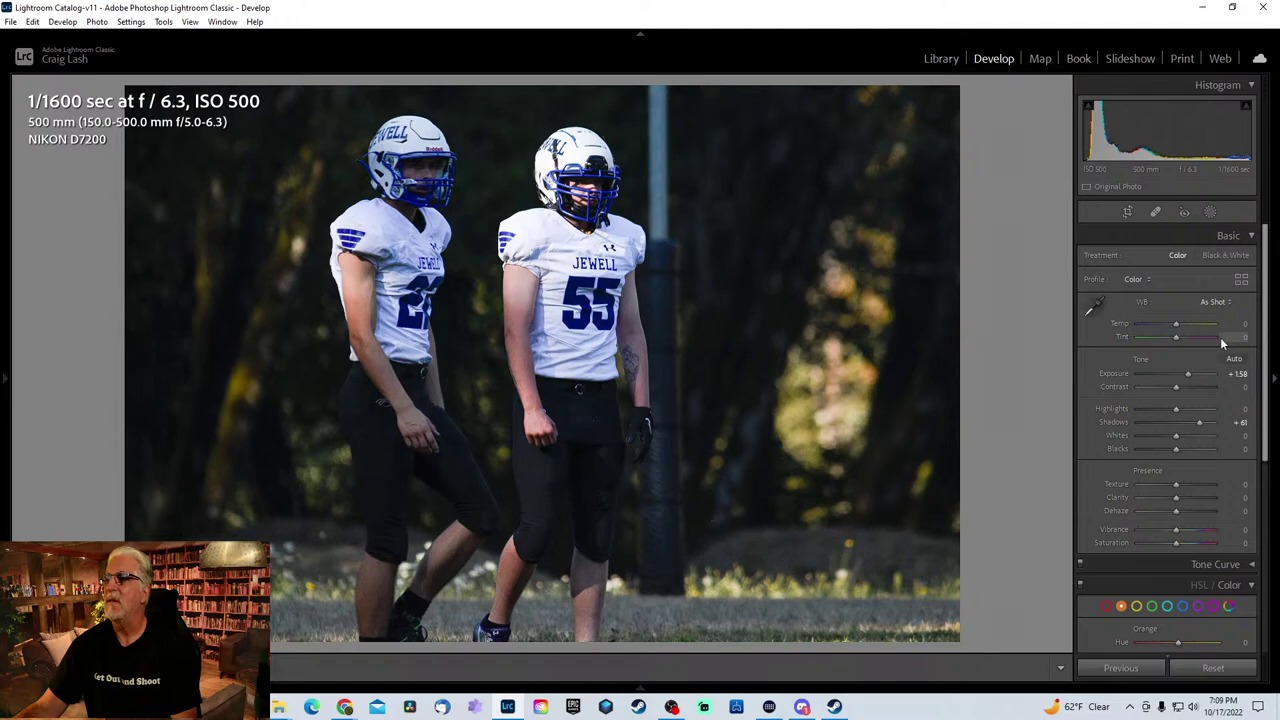
scroll(1256, 398, "down", 2)
scroll(1256, 398, "down", 3)
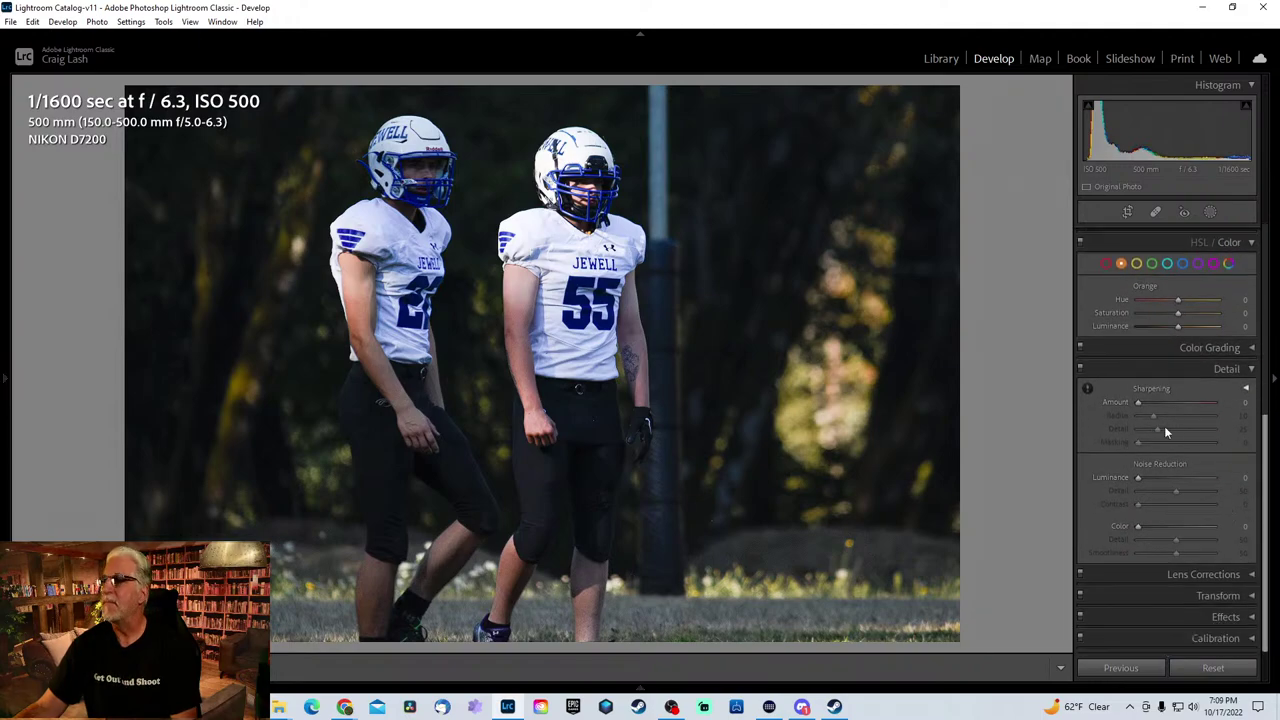
left_click(1168, 401)
left_click(566, 246)
left_click(624, 292)
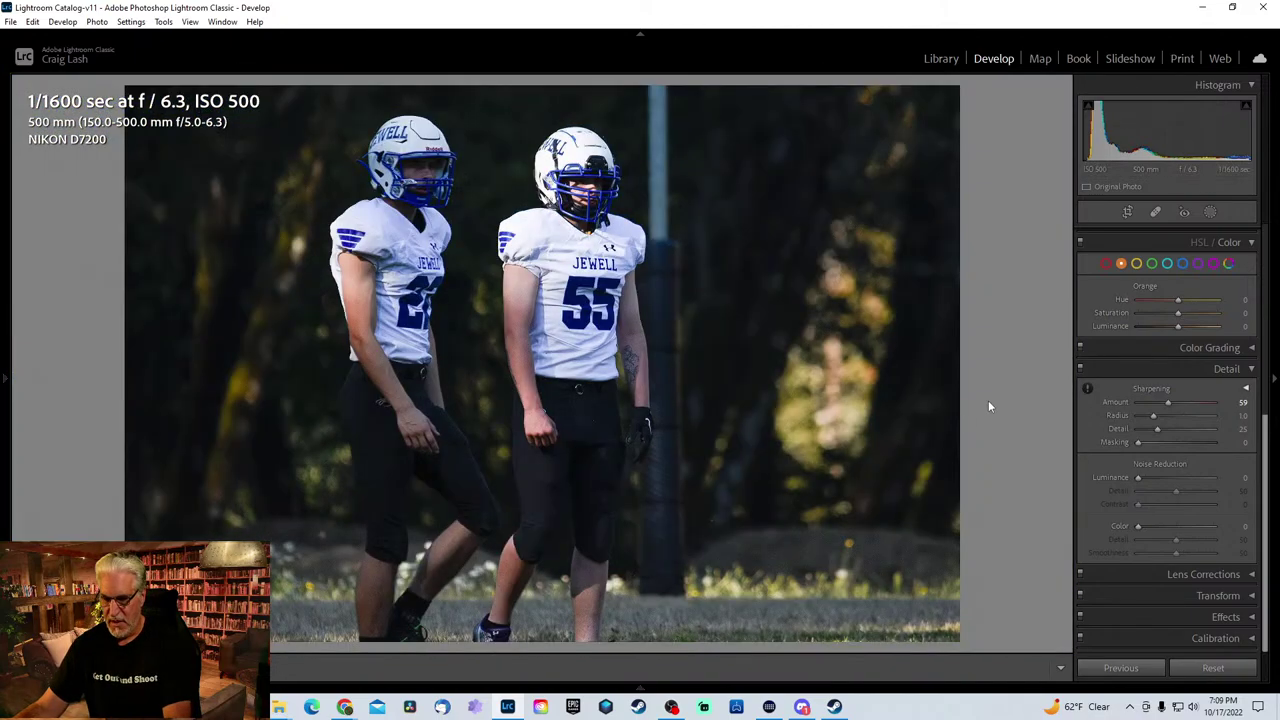
- Cancel the Remove Photo prompt, keeping the photo in the catalog
key("Delete")
left_click(742, 373)
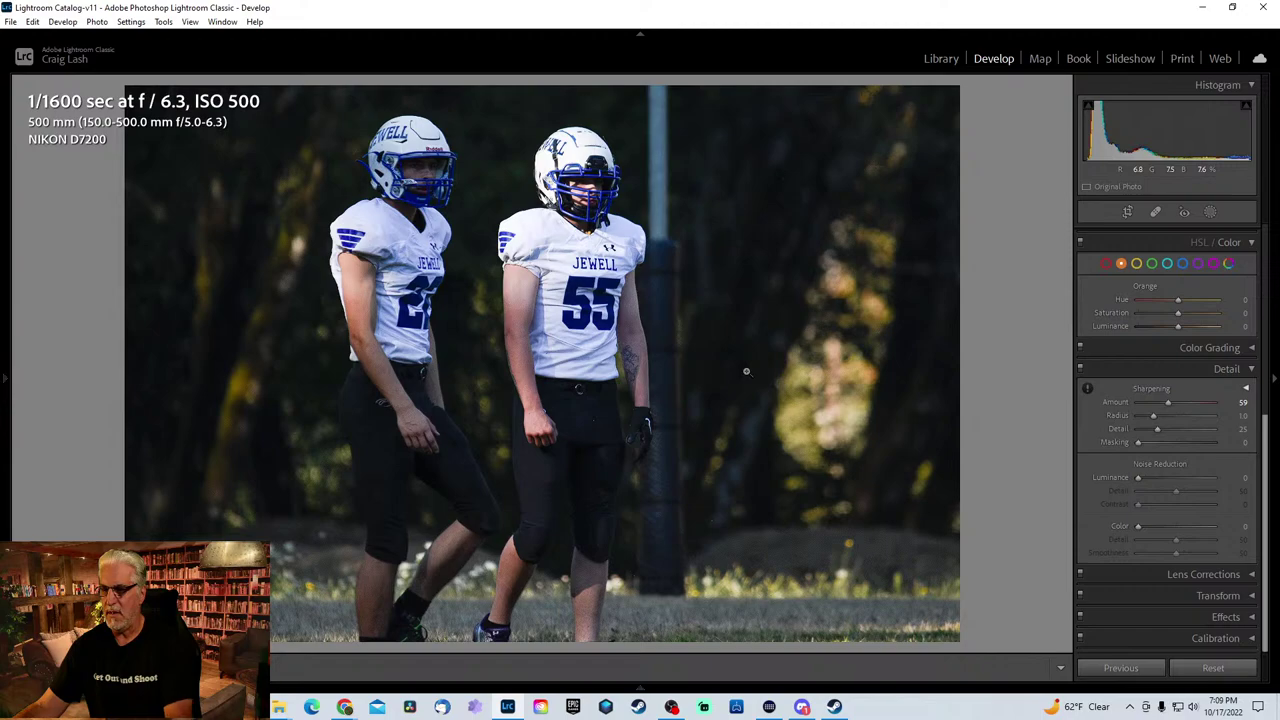
key("Right")
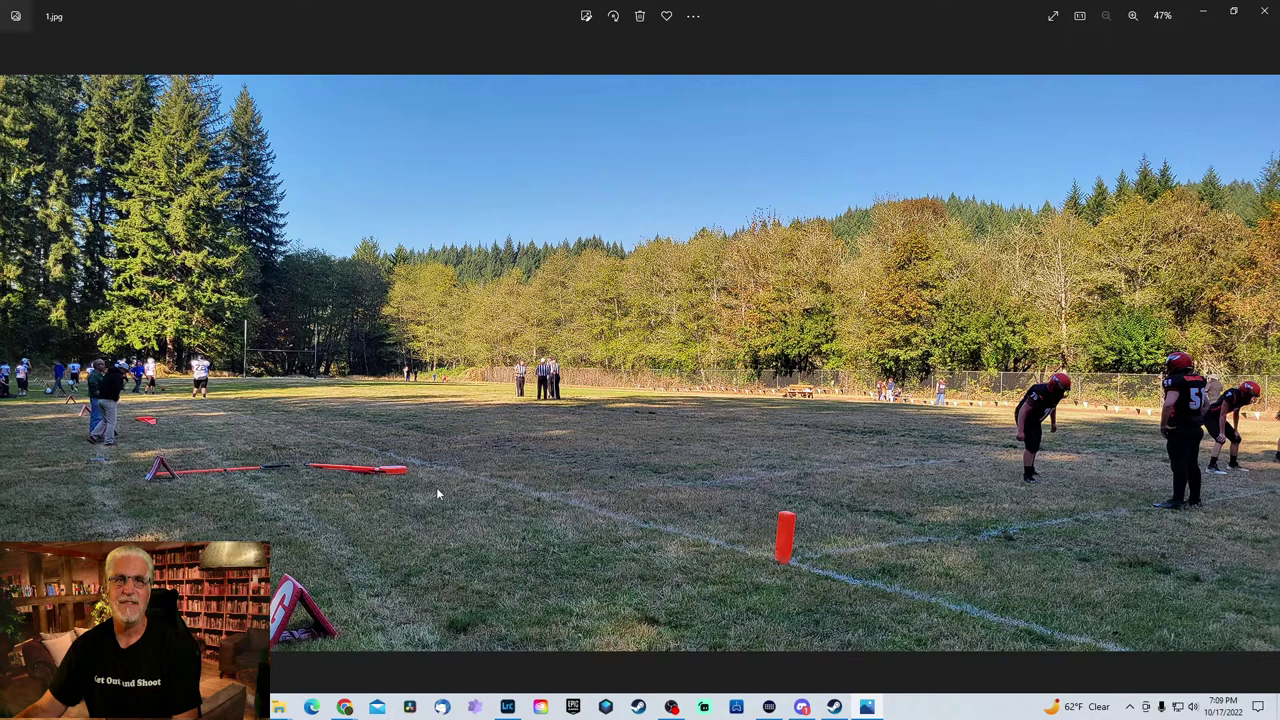
- Close the 1.jpg wide field shot to return to Lightroom's 290 mm coach photo
left_click(1267, 12)
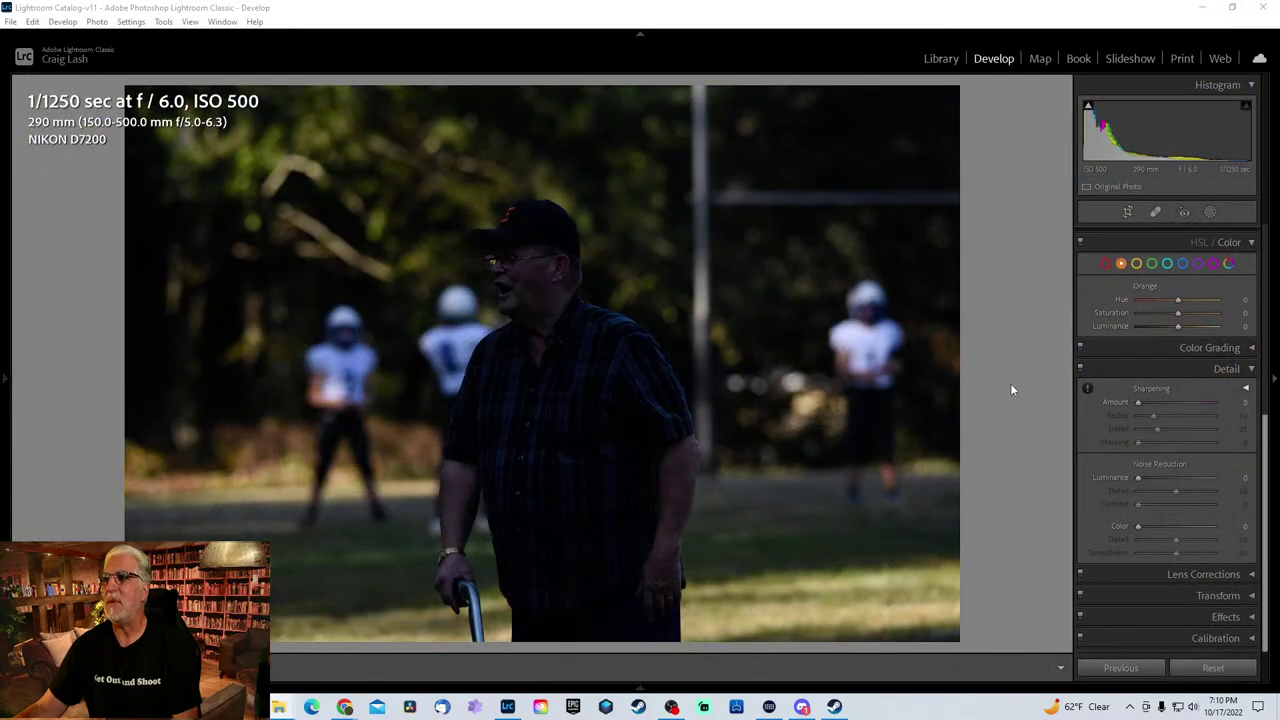
- Move to the balloon group photo and crop tighter around the group
key("Right")
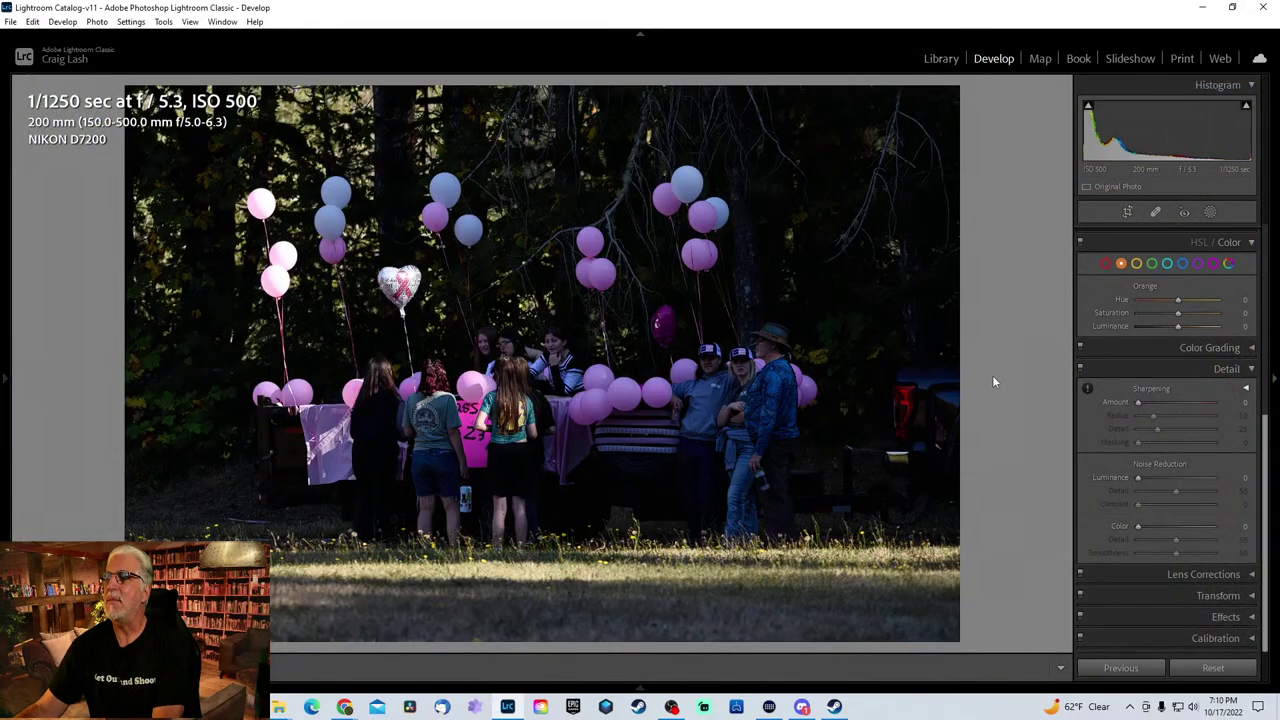
key("r")
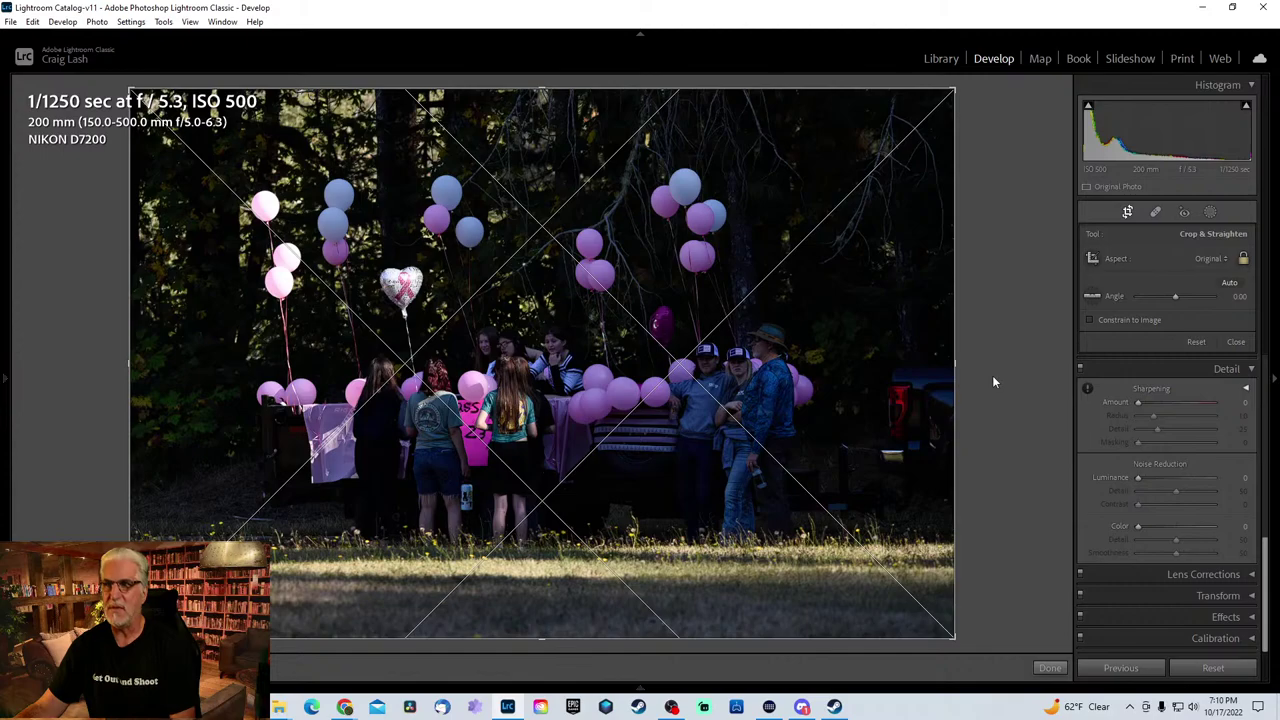
left_click_drag(958, 88, 901, 148)
left_click_drag(855, 306, 747, 348)
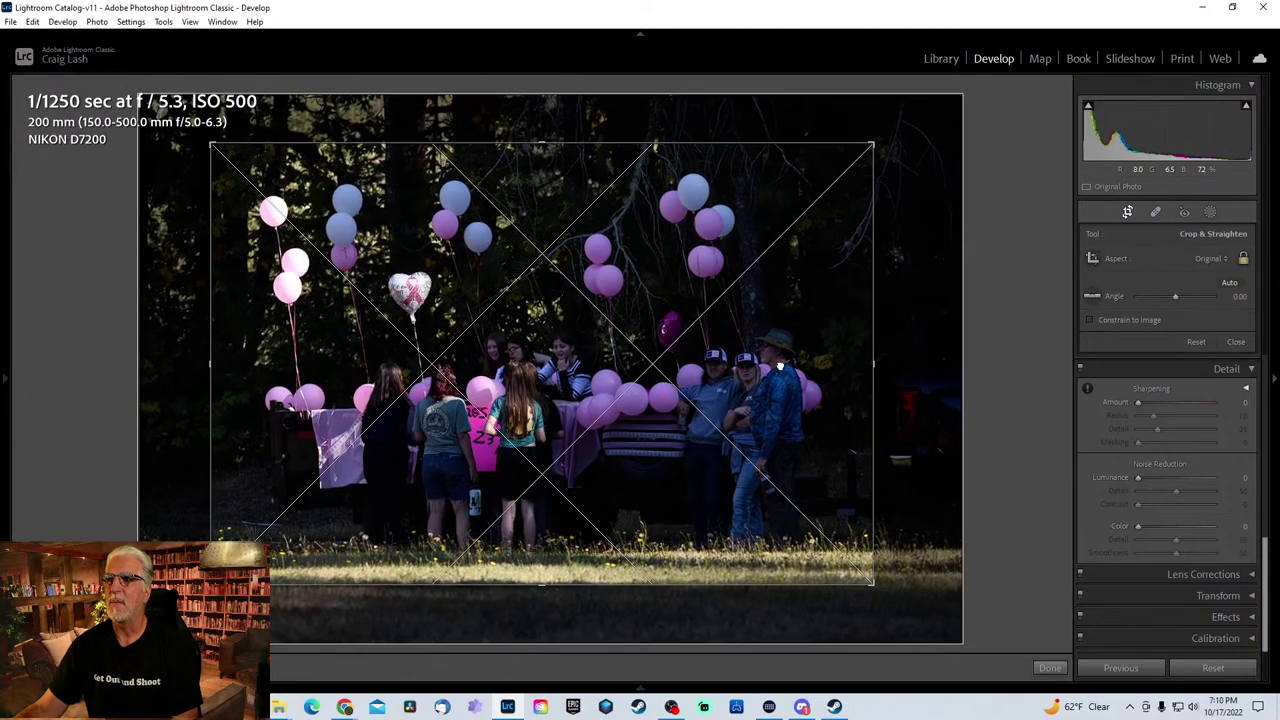
key("Return")
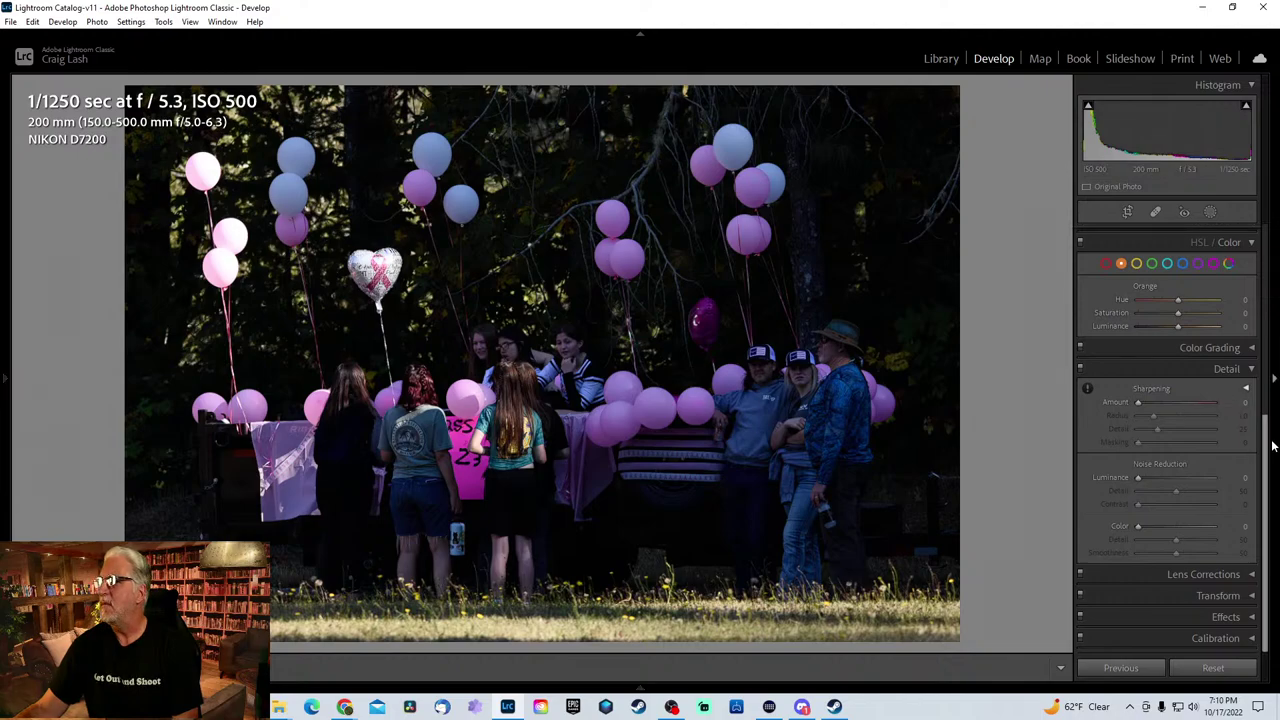
left_click_drag(1270, 448, 1272, 210)
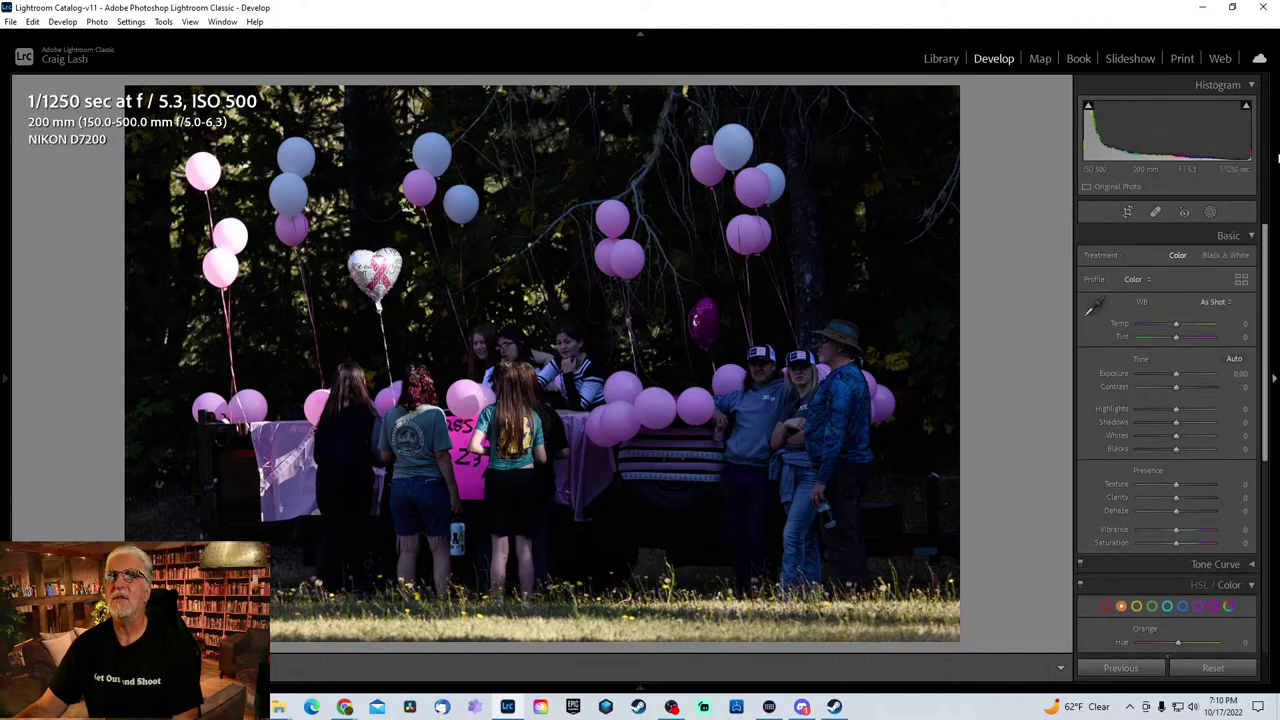
- Set Exposure to +1.84 and Highlights to -65
left_click_drag(1176, 375, 1191, 373)
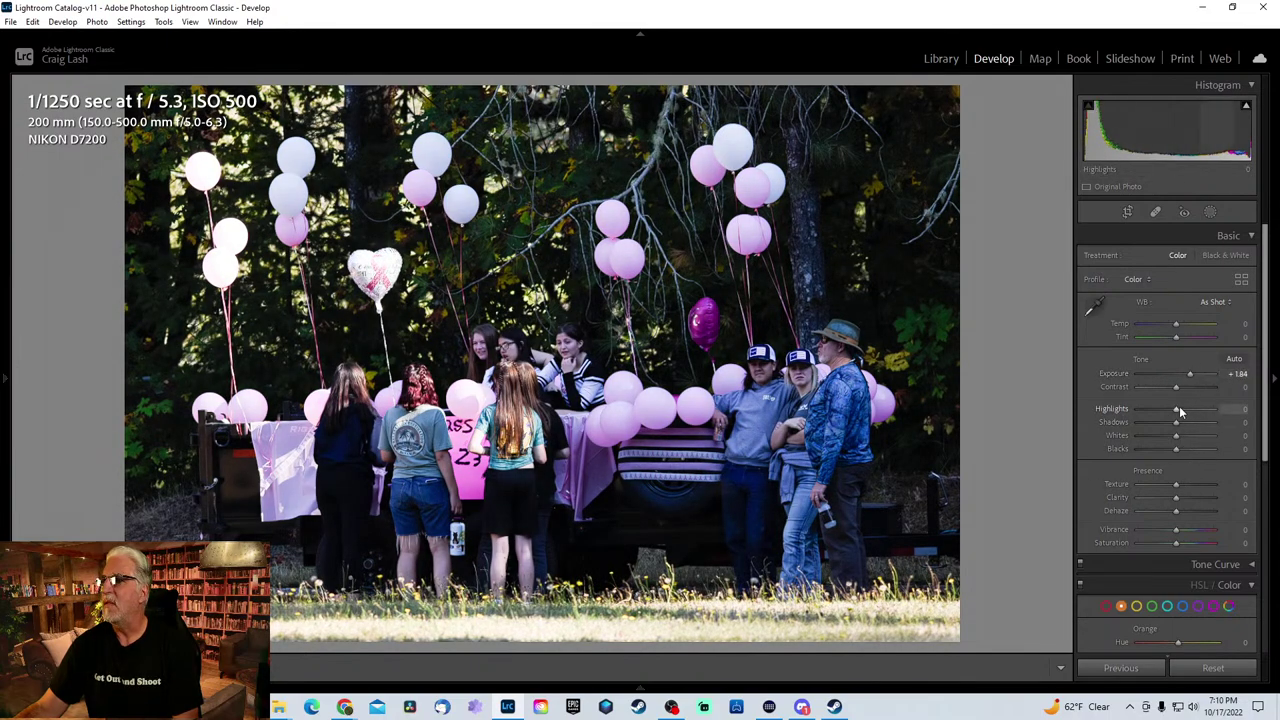
left_click_drag(1177, 409, 1150, 410)
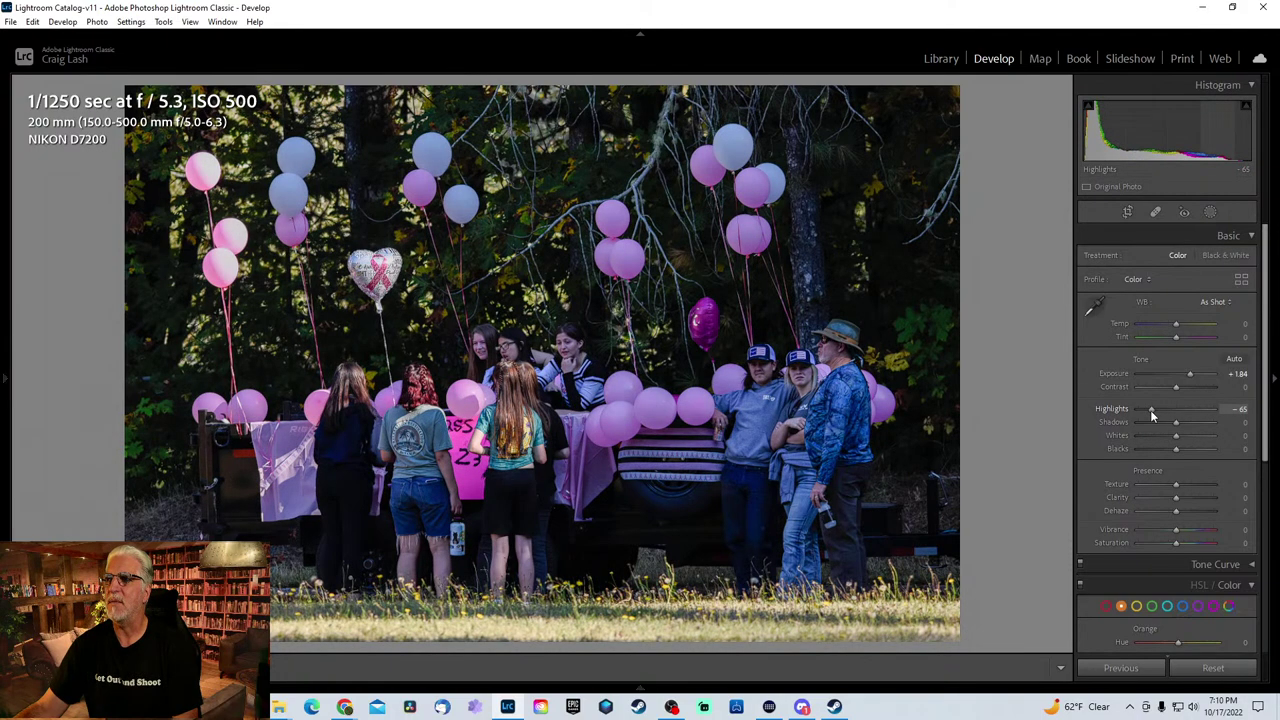
scroll(1197, 509, "down", 5)
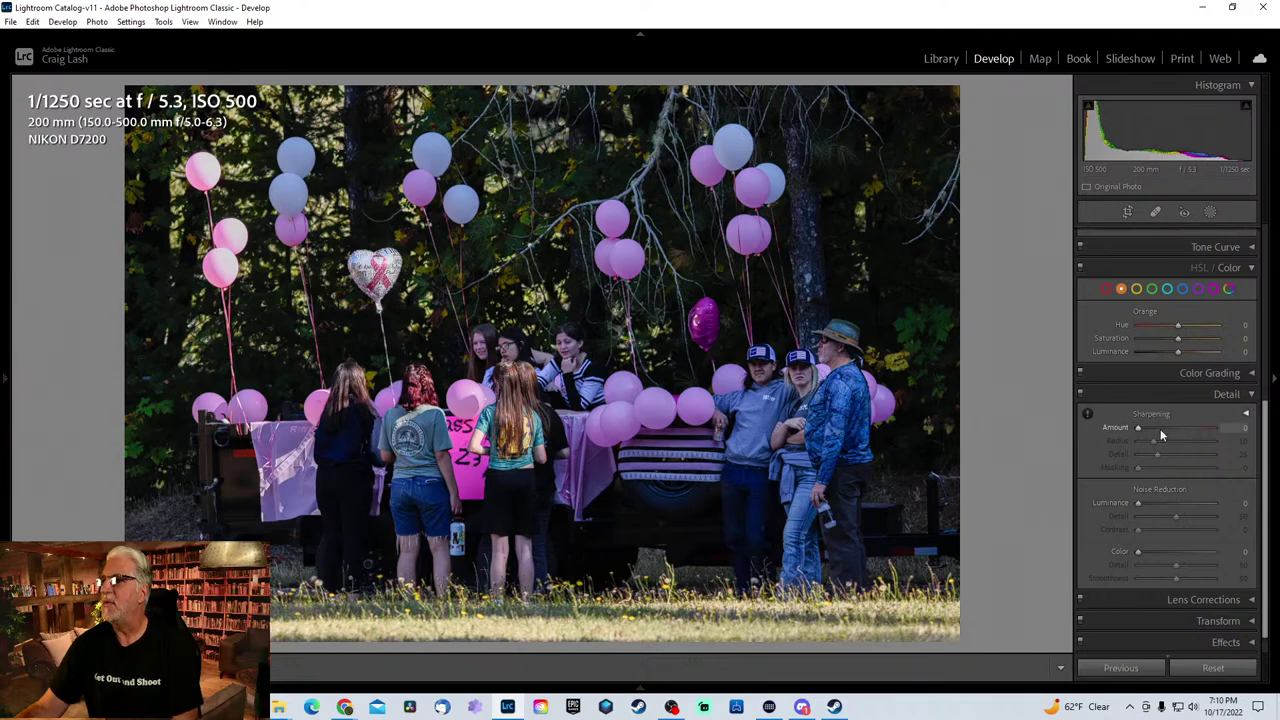
- Set Sharpening Amount to 55, zooming in on the girls to check detail
left_click(460, 470)
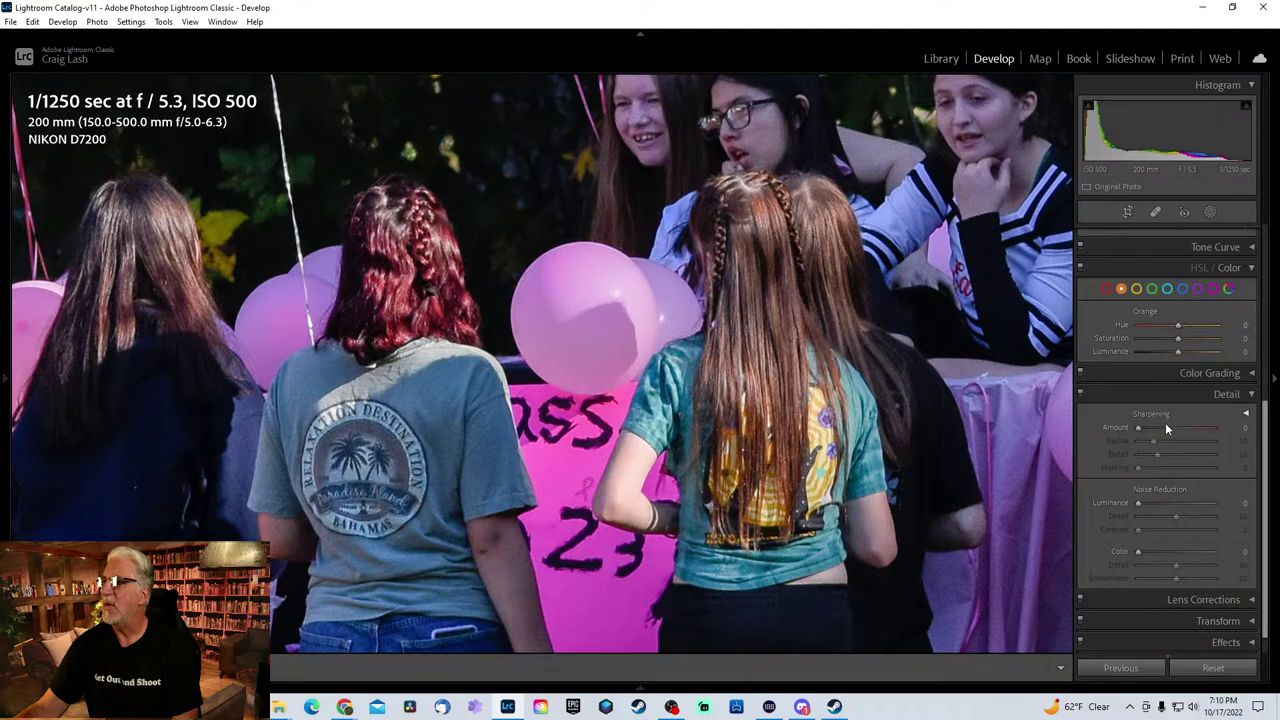
left_click_drag(1165, 424, 1169, 425)
left_click(556, 436)
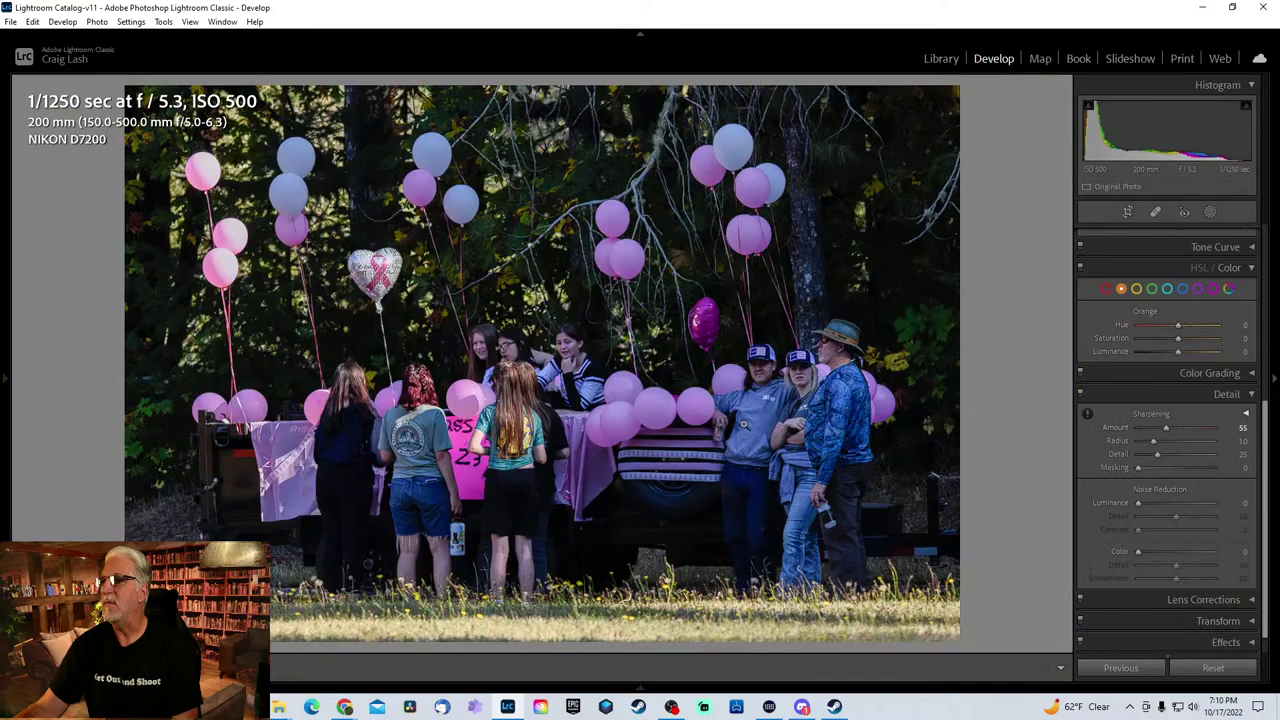
left_click(743, 424)
left_click(743, 424)
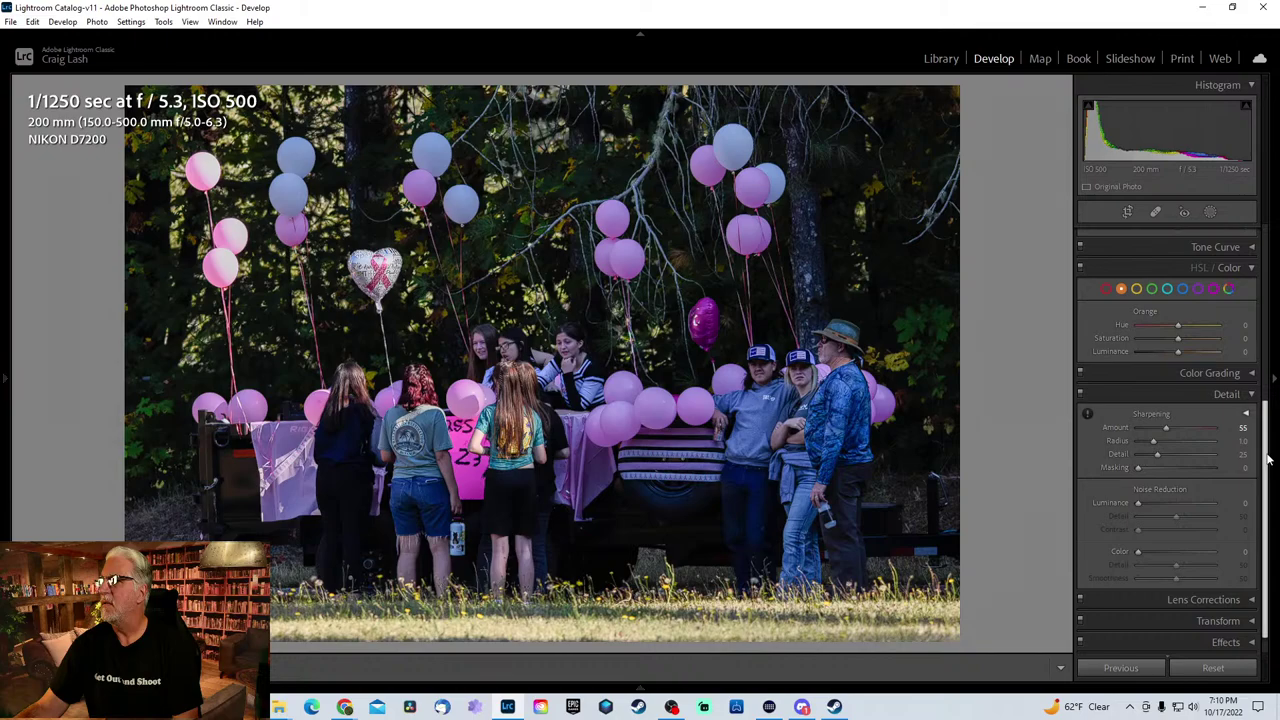
left_click_drag(1266, 463, 1266, 283)
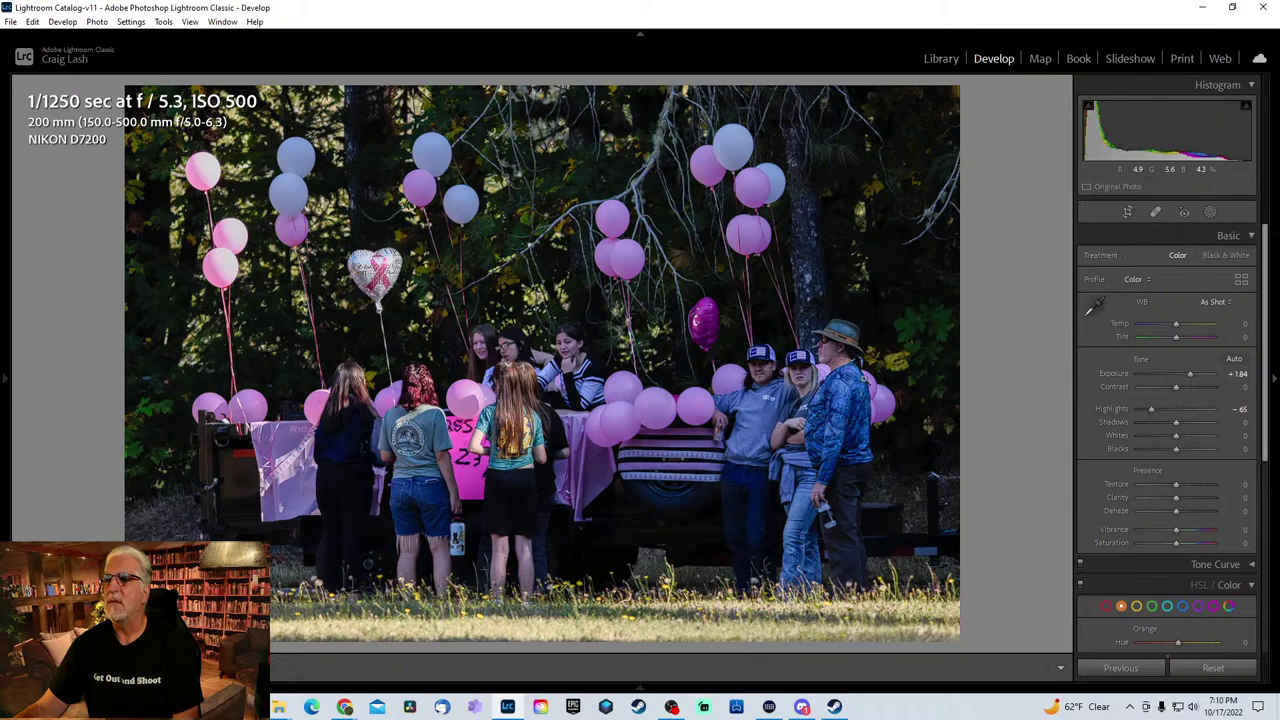
left_click(1210, 212)
- Add an inverted Select Subject mask with lowered Exposure to darken the background, overlay hidden
left_click(1103, 251)
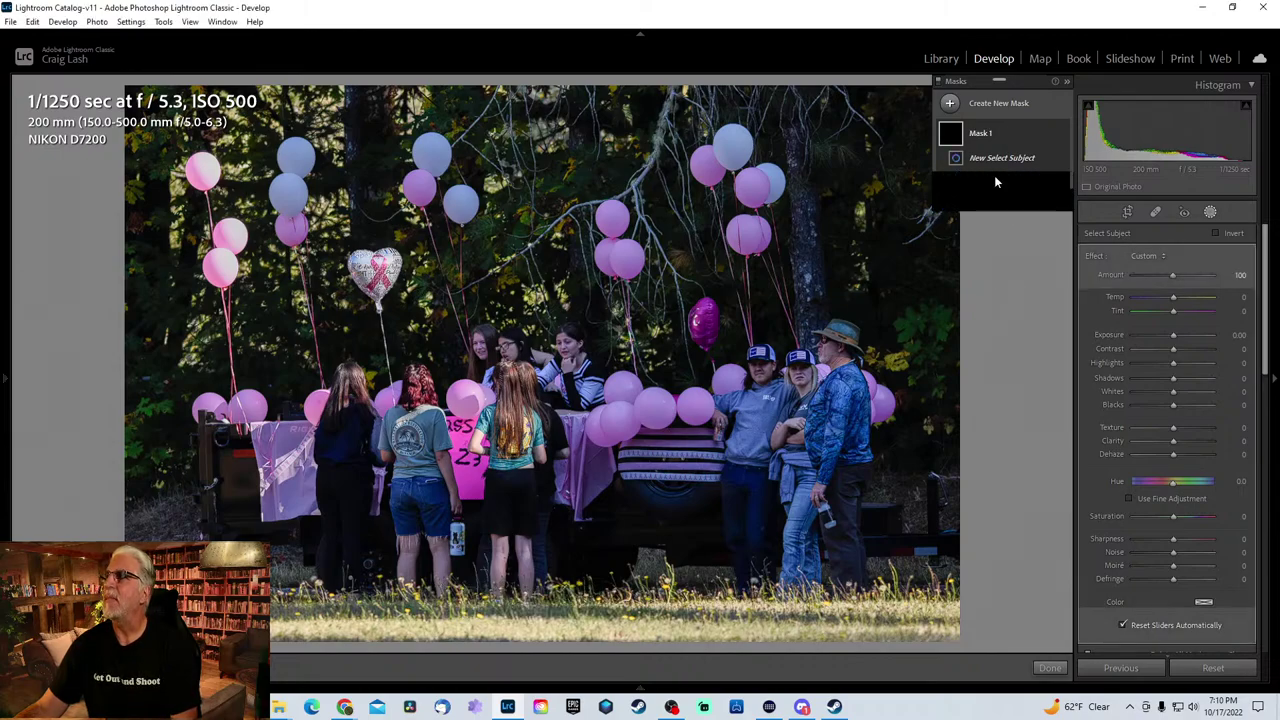
left_click(1048, 158)
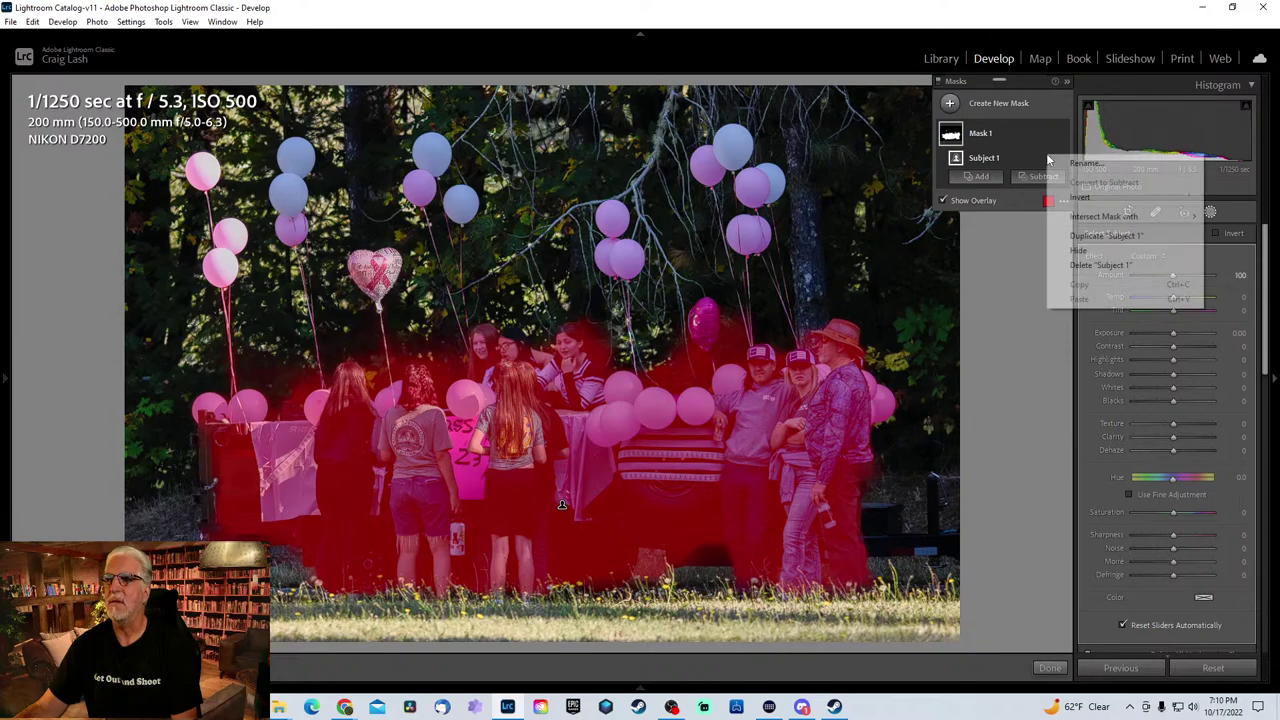
left_click(1075, 200)
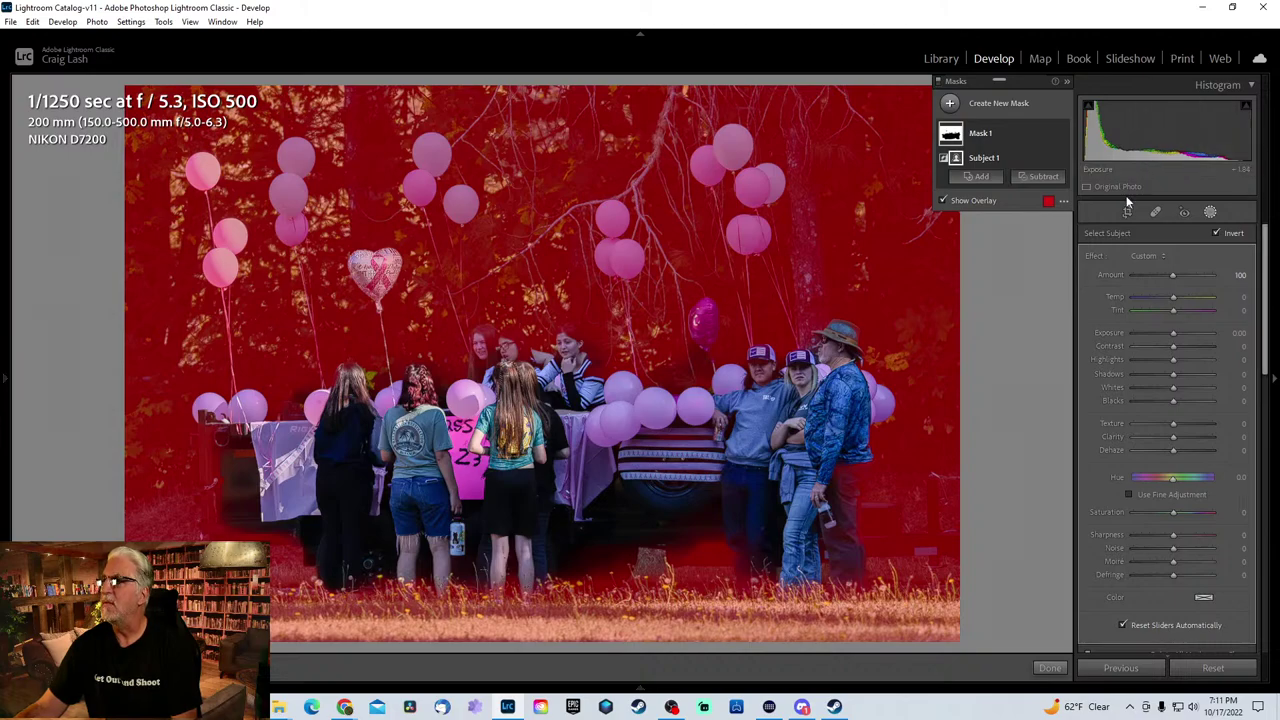
left_click_drag(1173, 333, 1149, 336)
key("o")
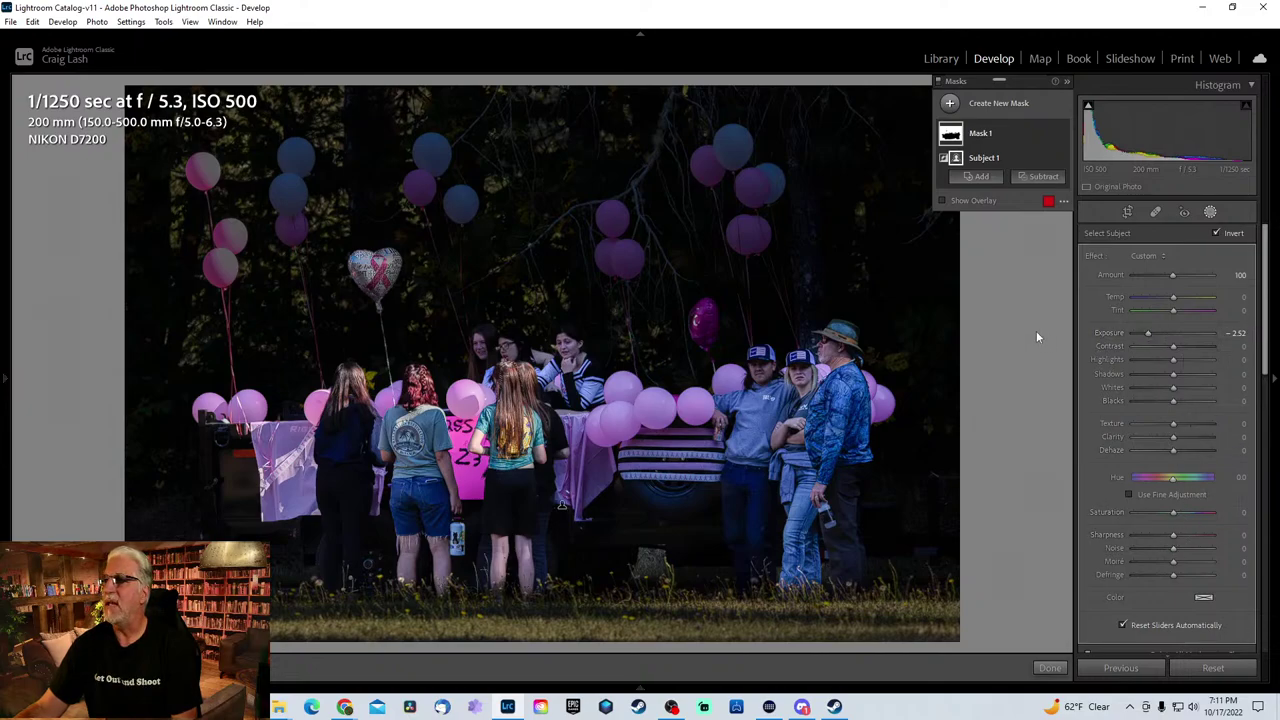
left_click(1210, 212)
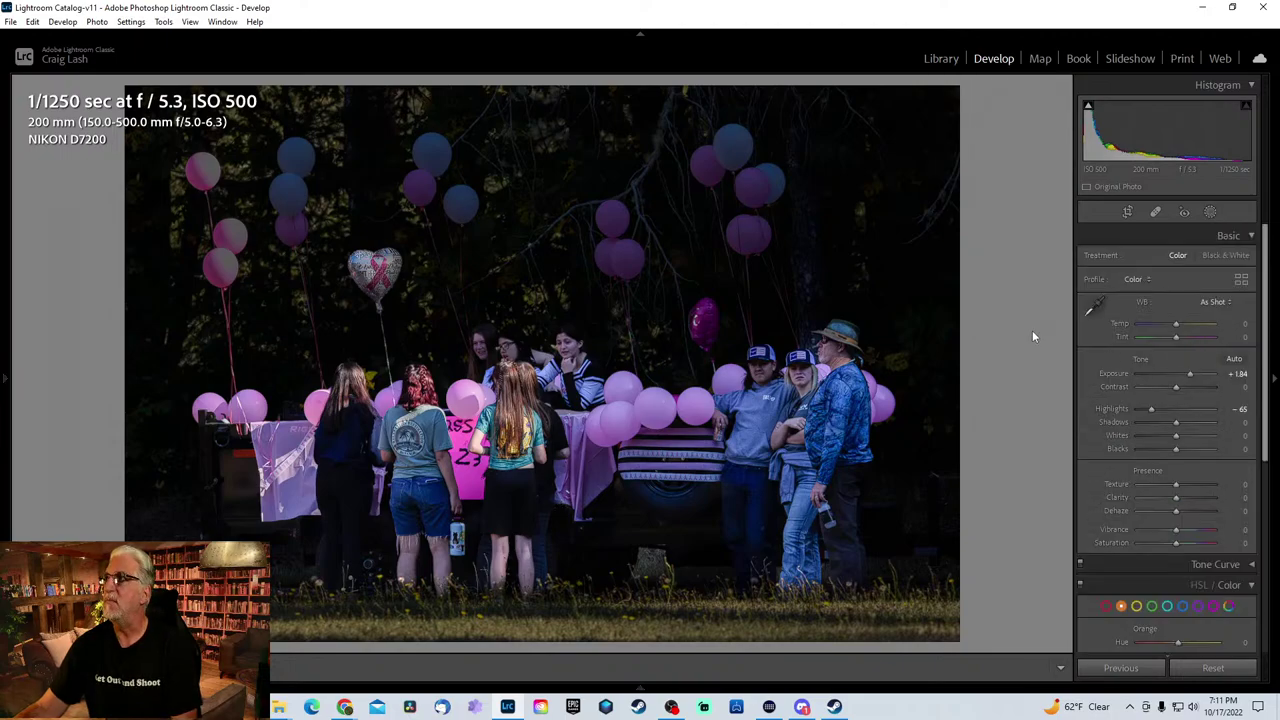
key("Right")
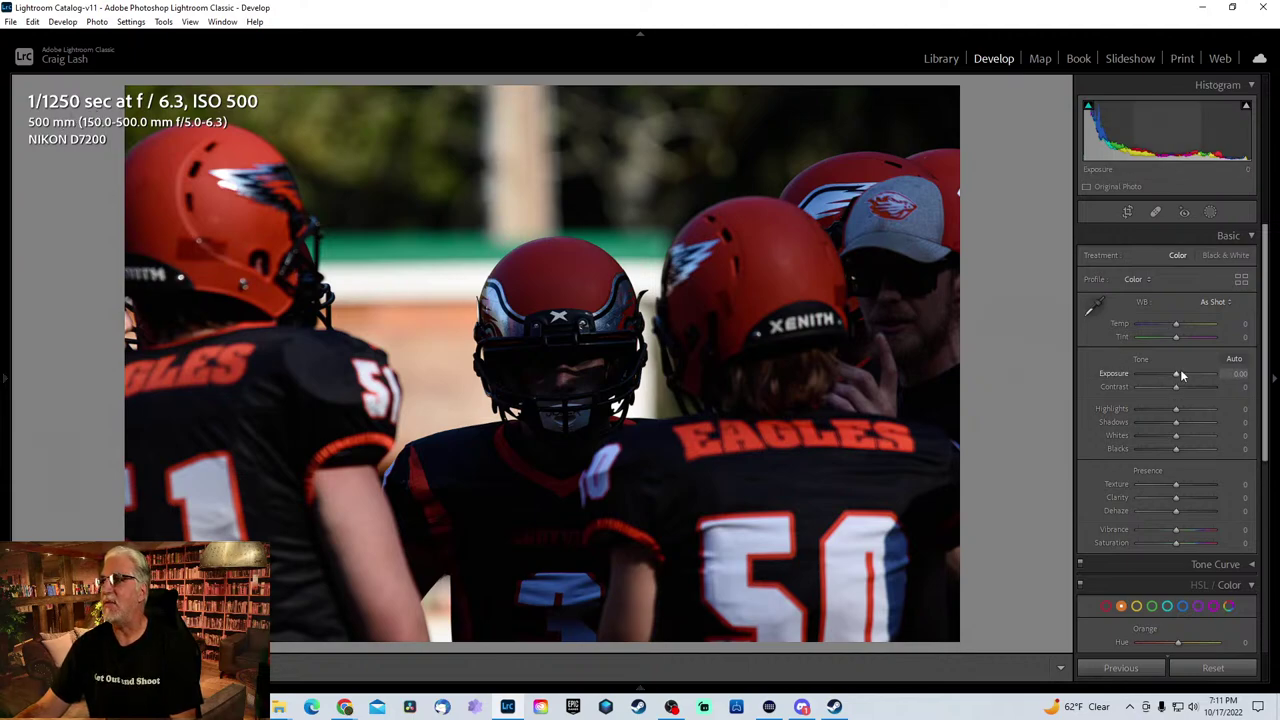
- Give the helmets photo Exposure +1.84, Shadows +68, Texture +30 and Sharpening 46, then go to the next photo
left_click_drag(1178, 374, 1191, 373)
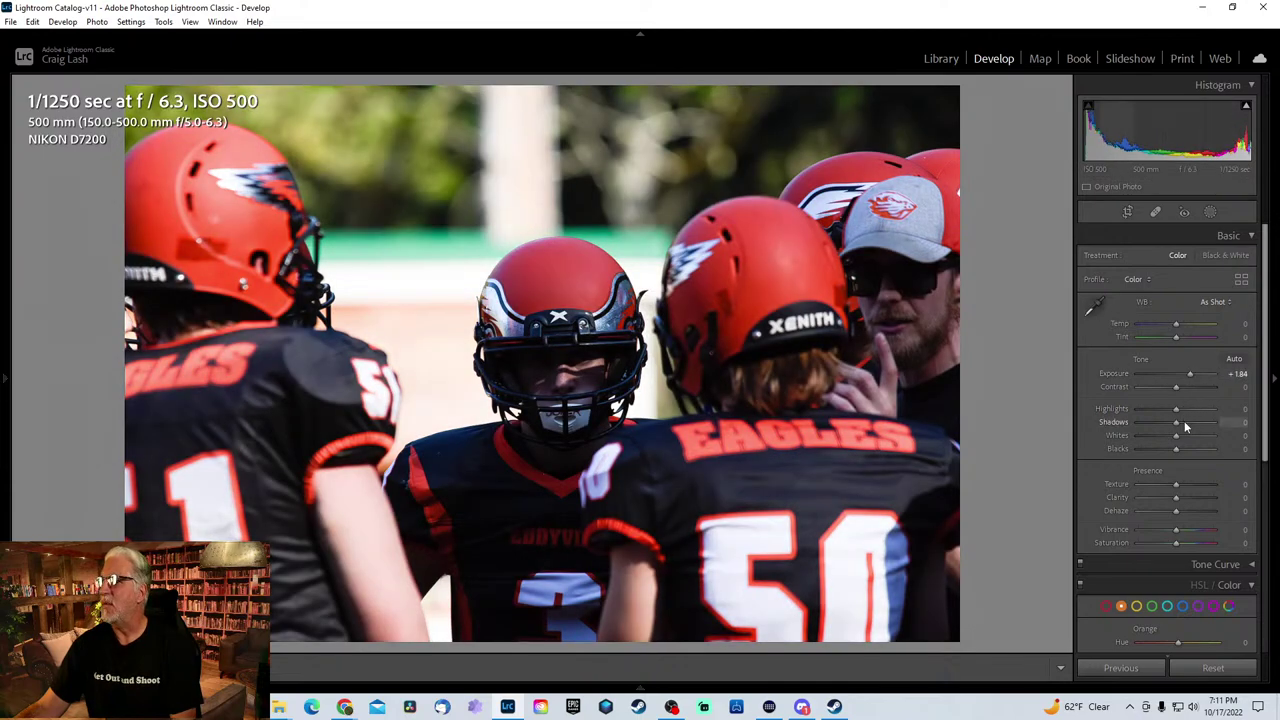
left_click_drag(1177, 422, 1202, 421)
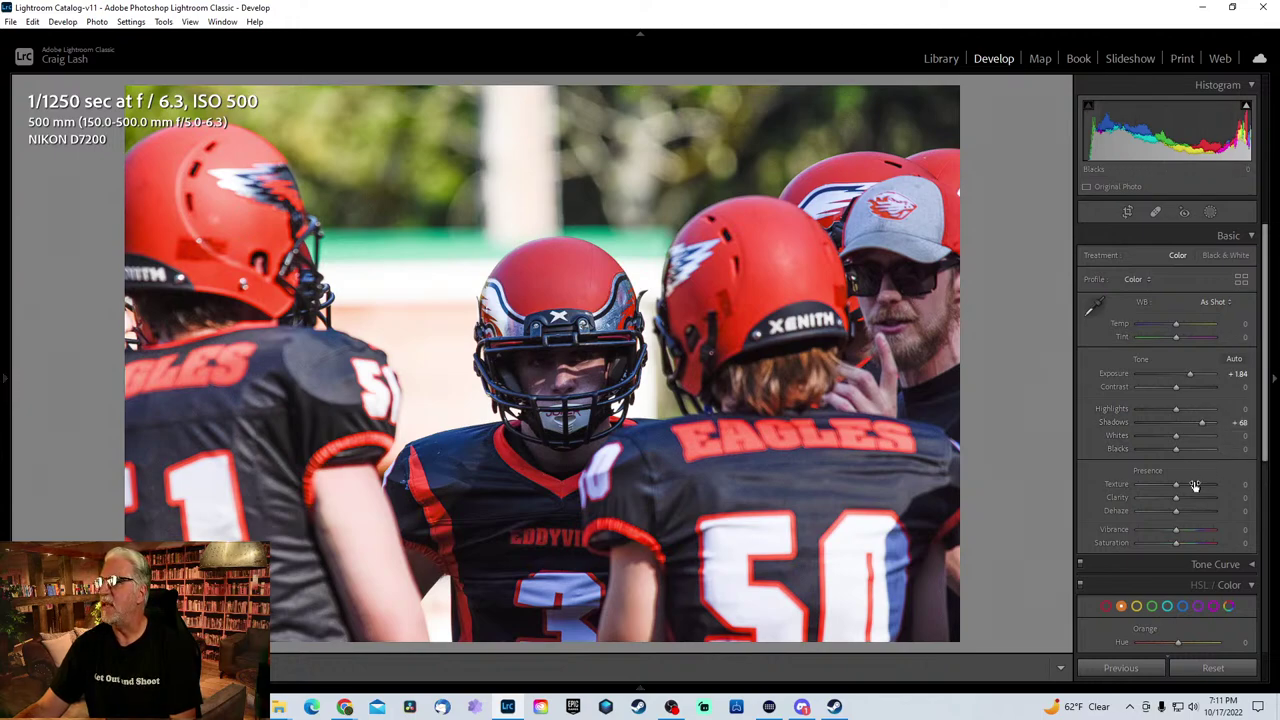
left_click_drag(1176, 484, 1187, 485)
scroll(1263, 403, "down", 5)
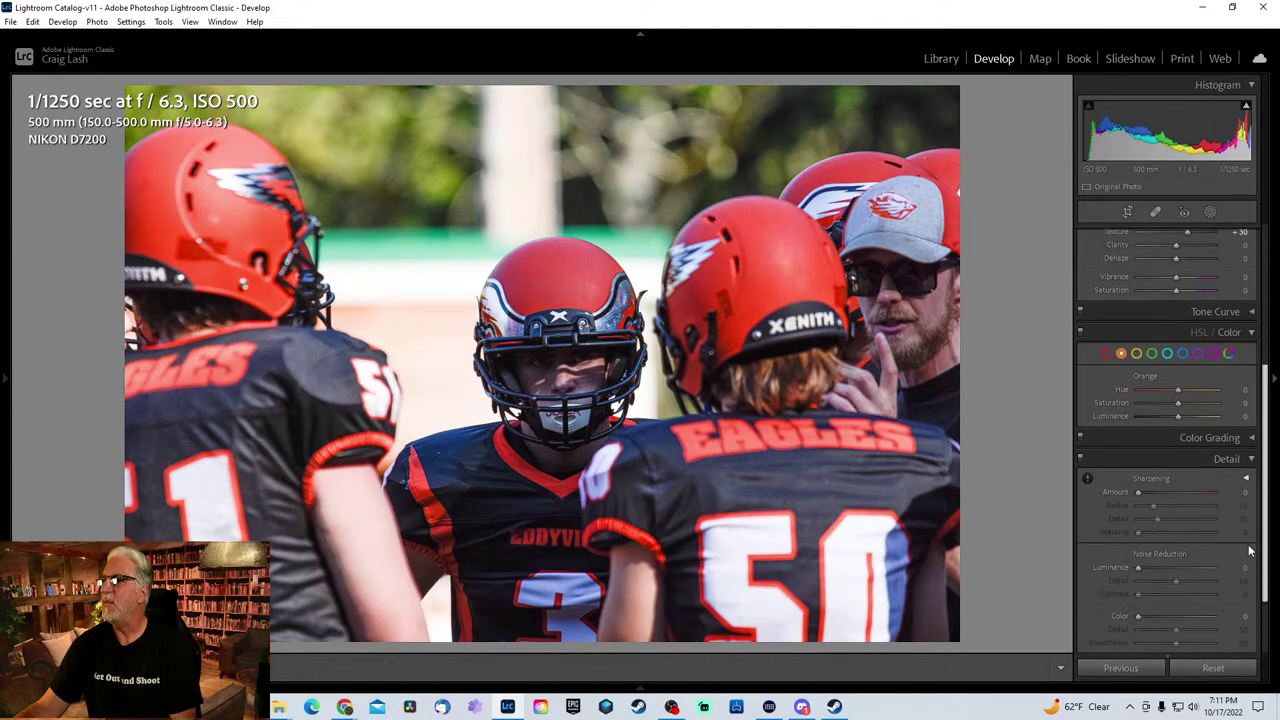
left_click(1161, 480)
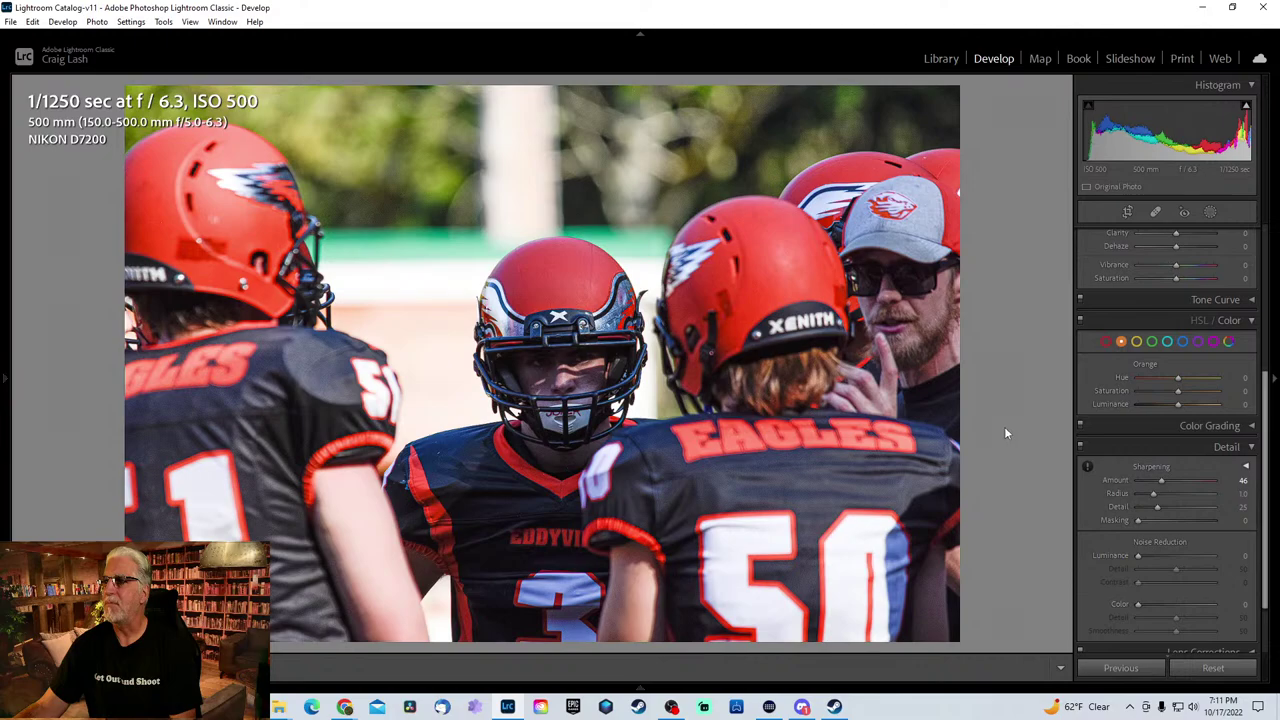
scroll(1262, 440, "up", 5)
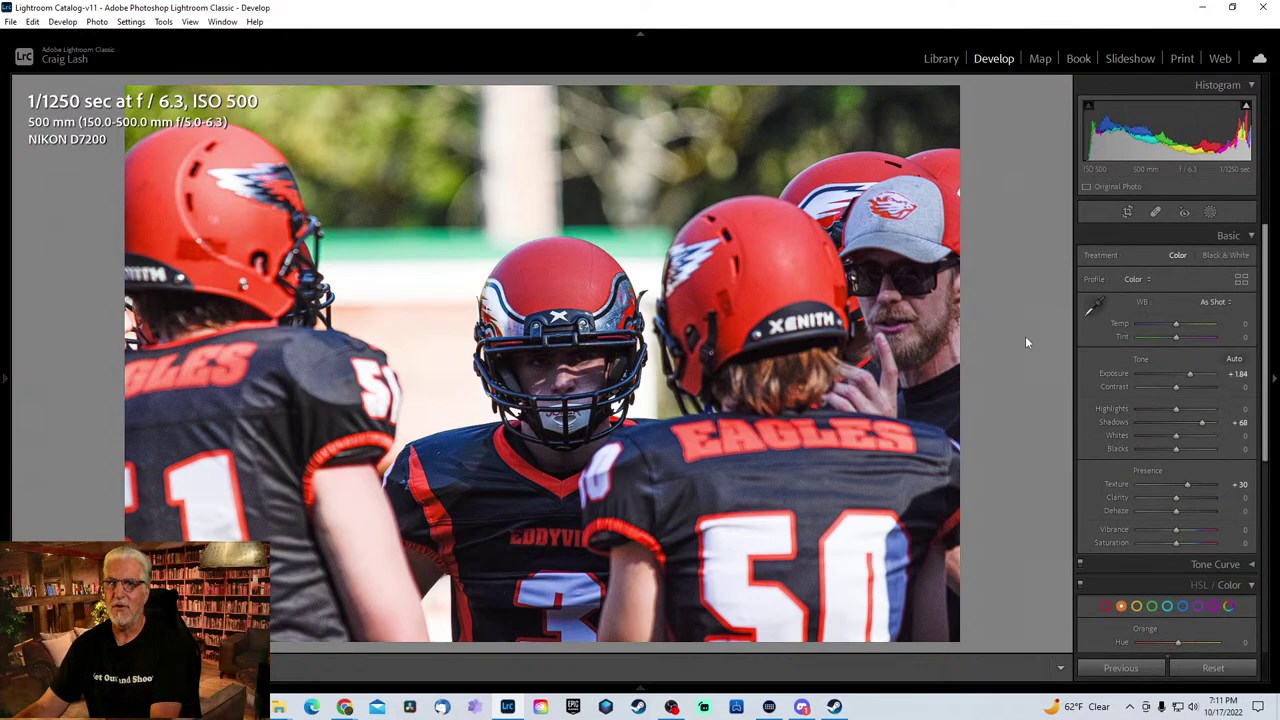
key("Right")
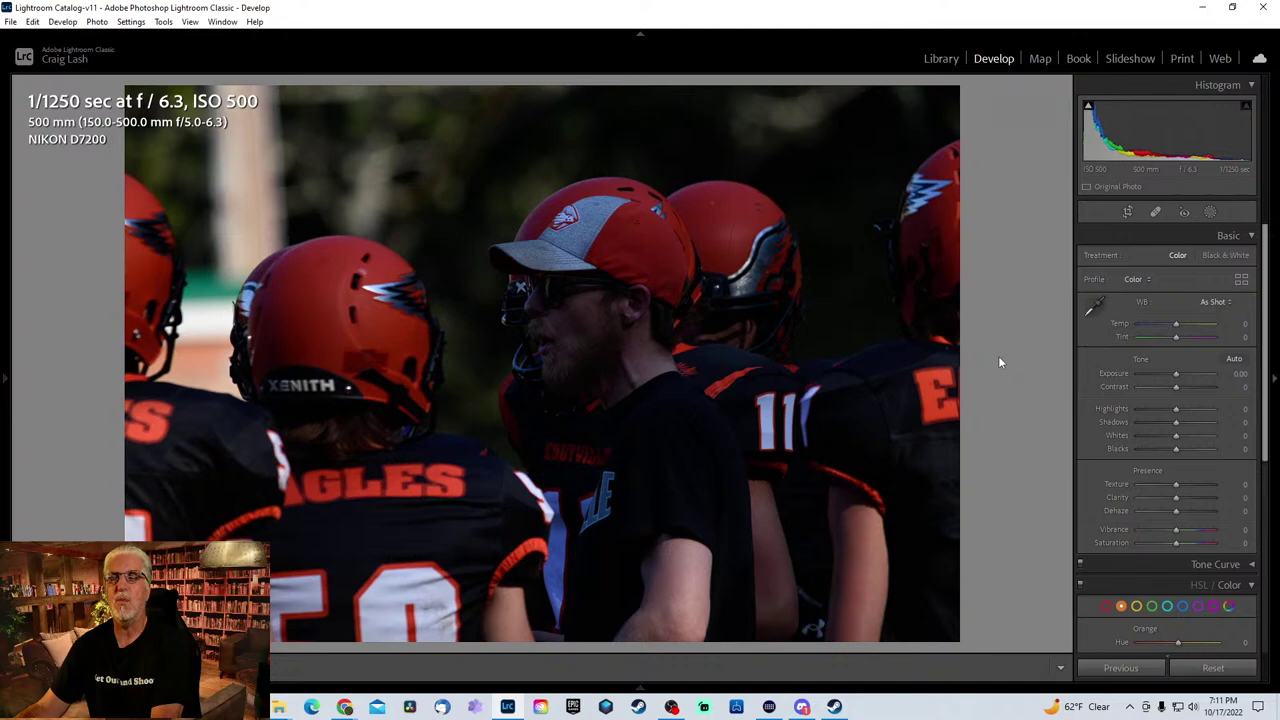
- Skip ahead two photos and crop the coach shot down from the top
key("Right")
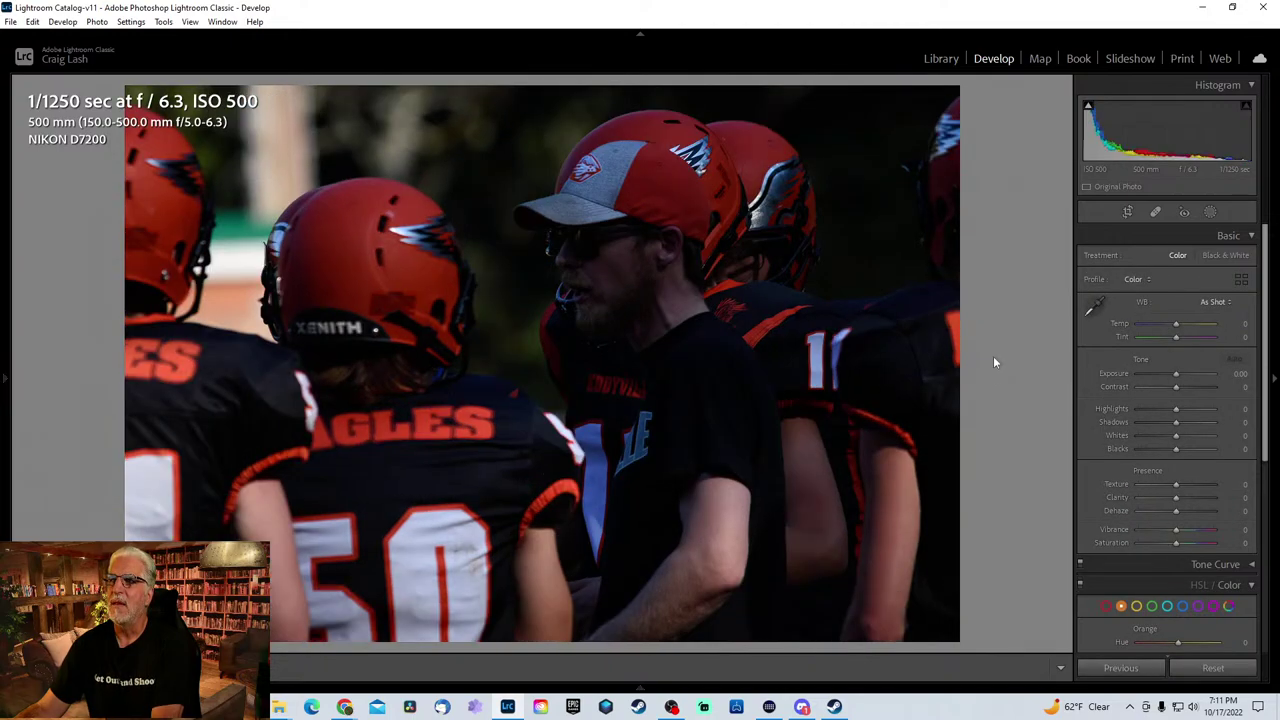
key("Right")
key("Right")
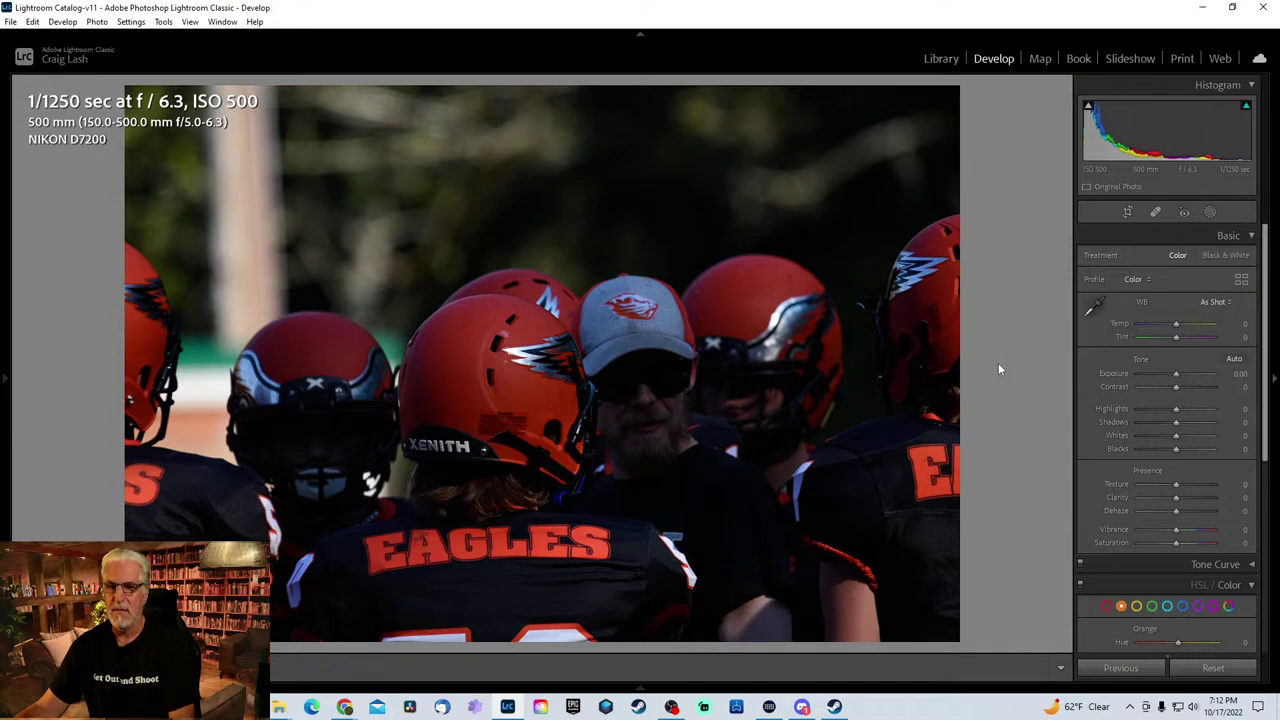
key("r")
left_click_drag(540, 93, 560, 151)
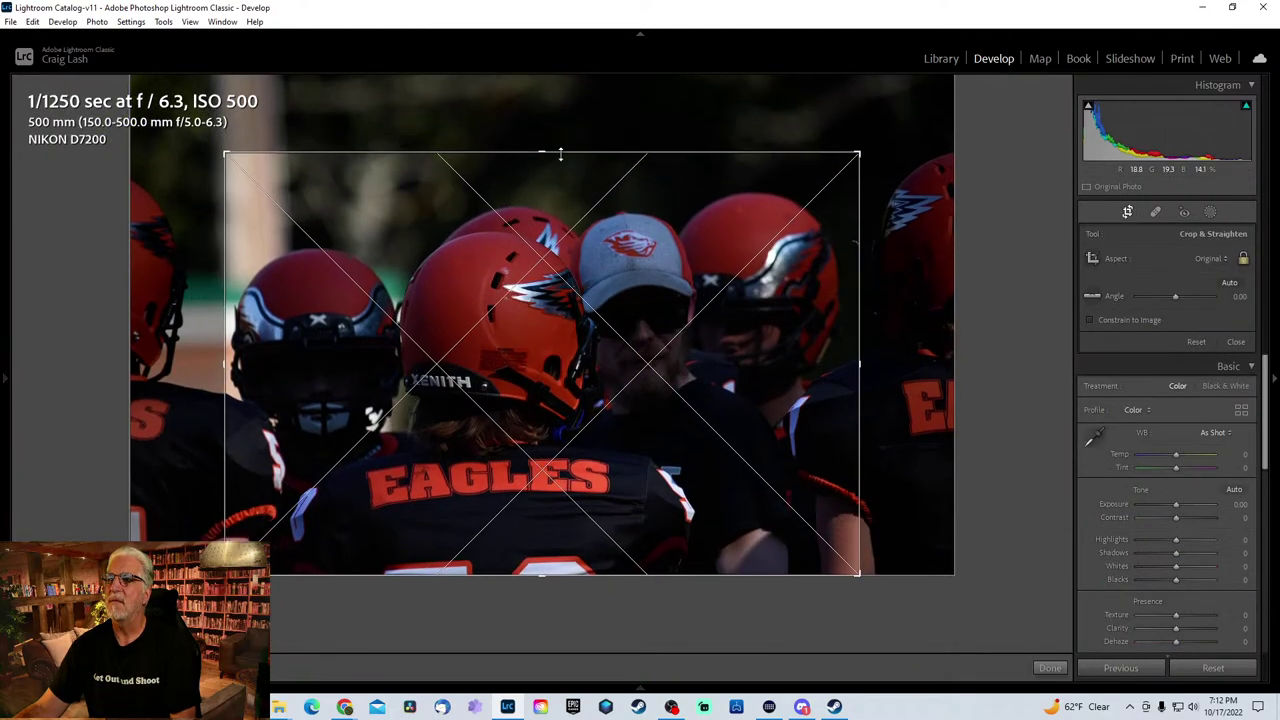
key("Return")
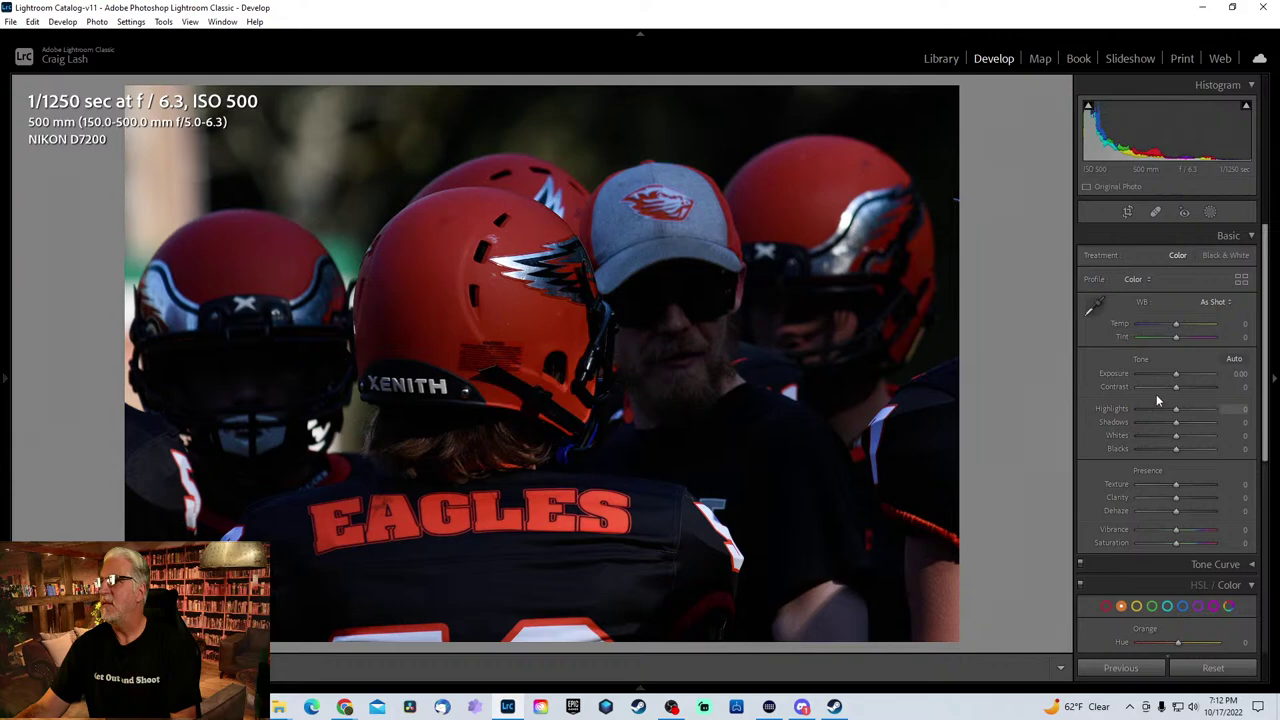
- Set Exposure +1.58, Texture +21, Sharpening 71 and Shadows +42, then go to the next photo
left_click_drag(1176, 374, 1192, 374)
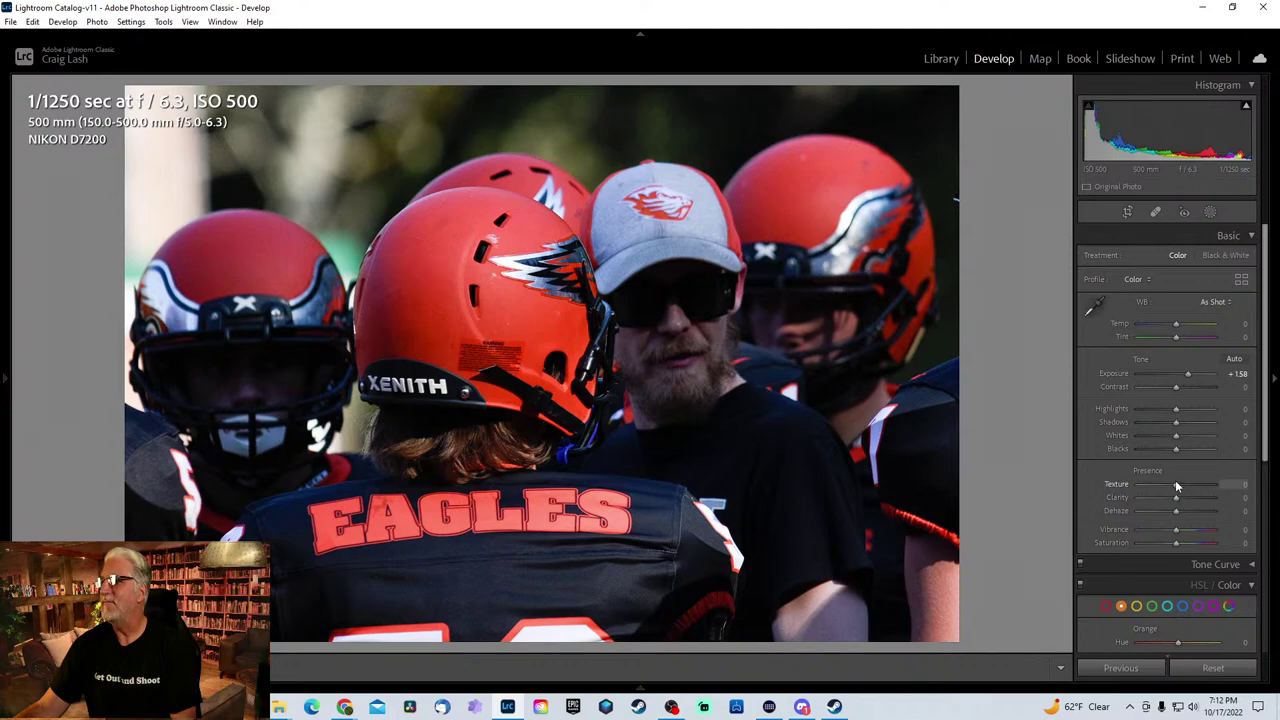
left_click_drag(1176, 485, 1185, 485)
scroll(1185, 485, "down", 4)
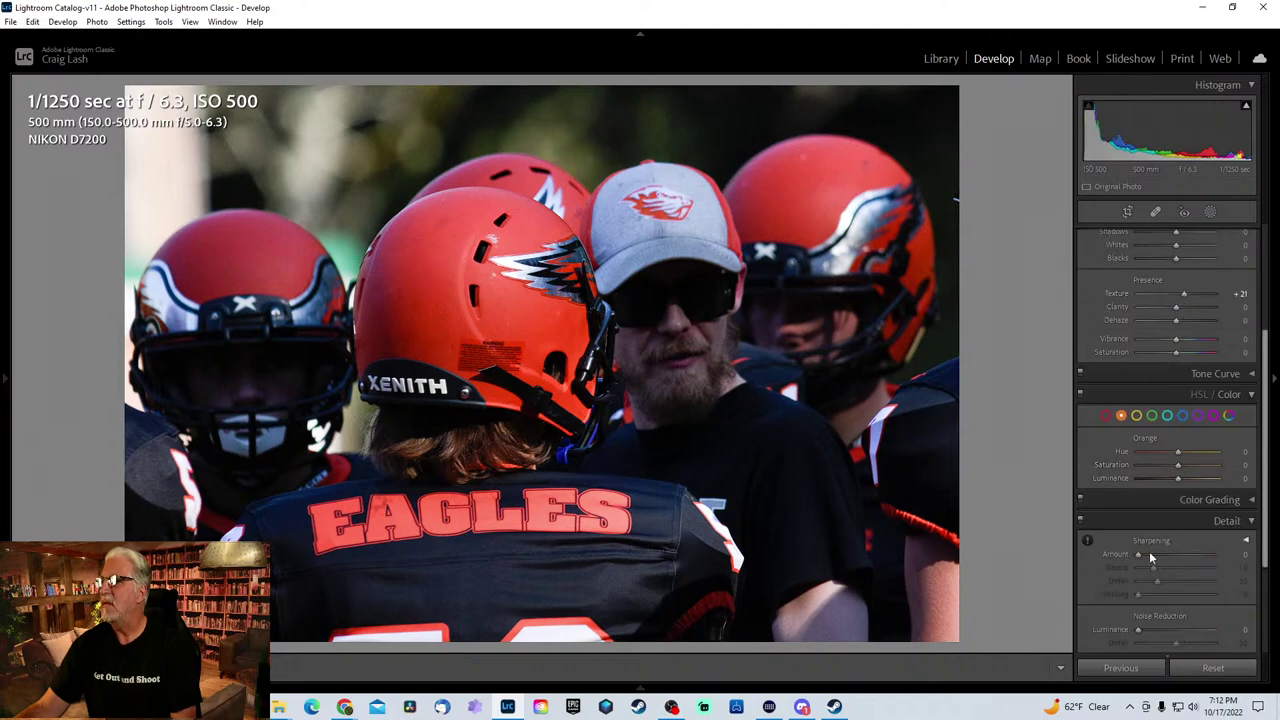
left_click_drag(1138, 556, 1160, 557)
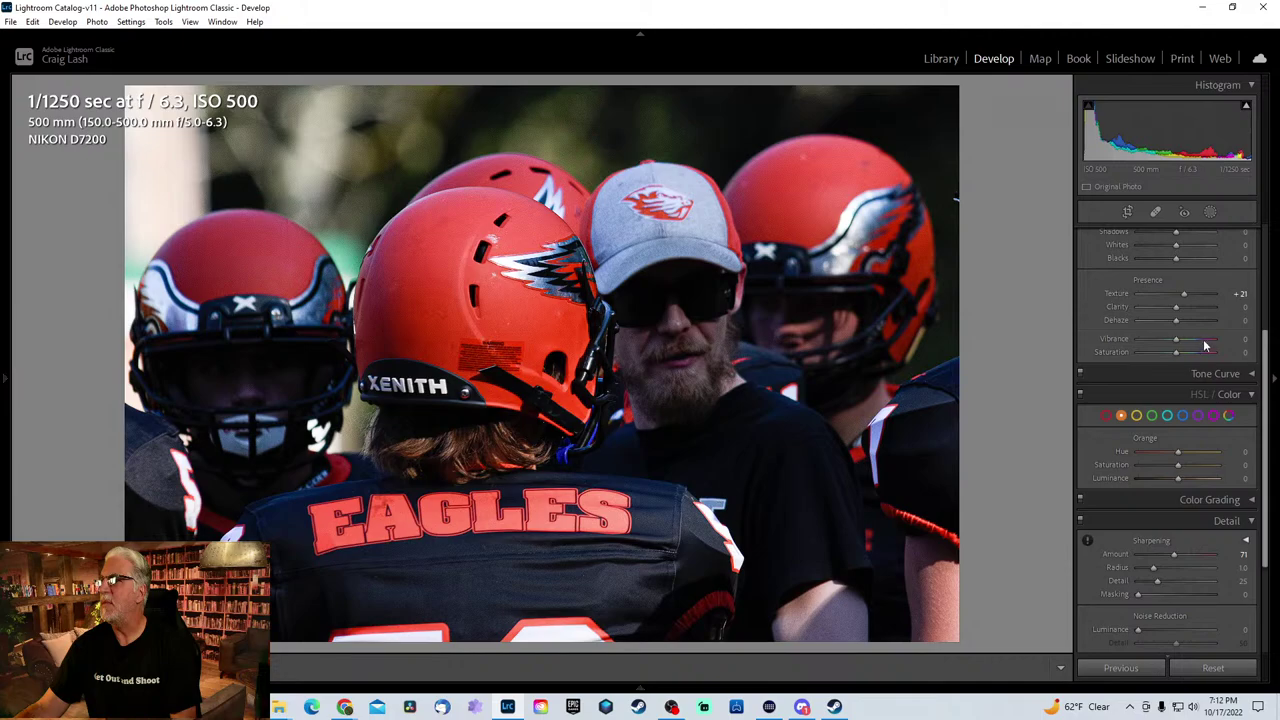
scroll(1200, 339, "up", 5)
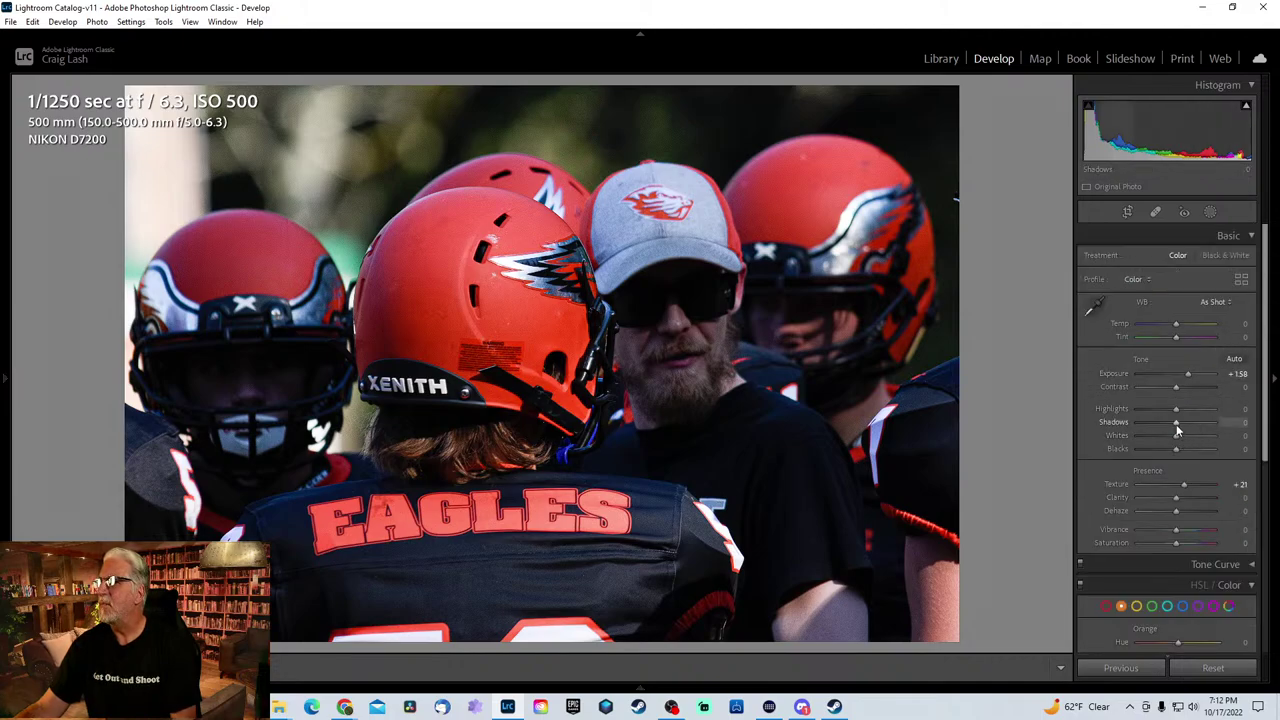
left_click_drag(1176, 421, 1192, 422)
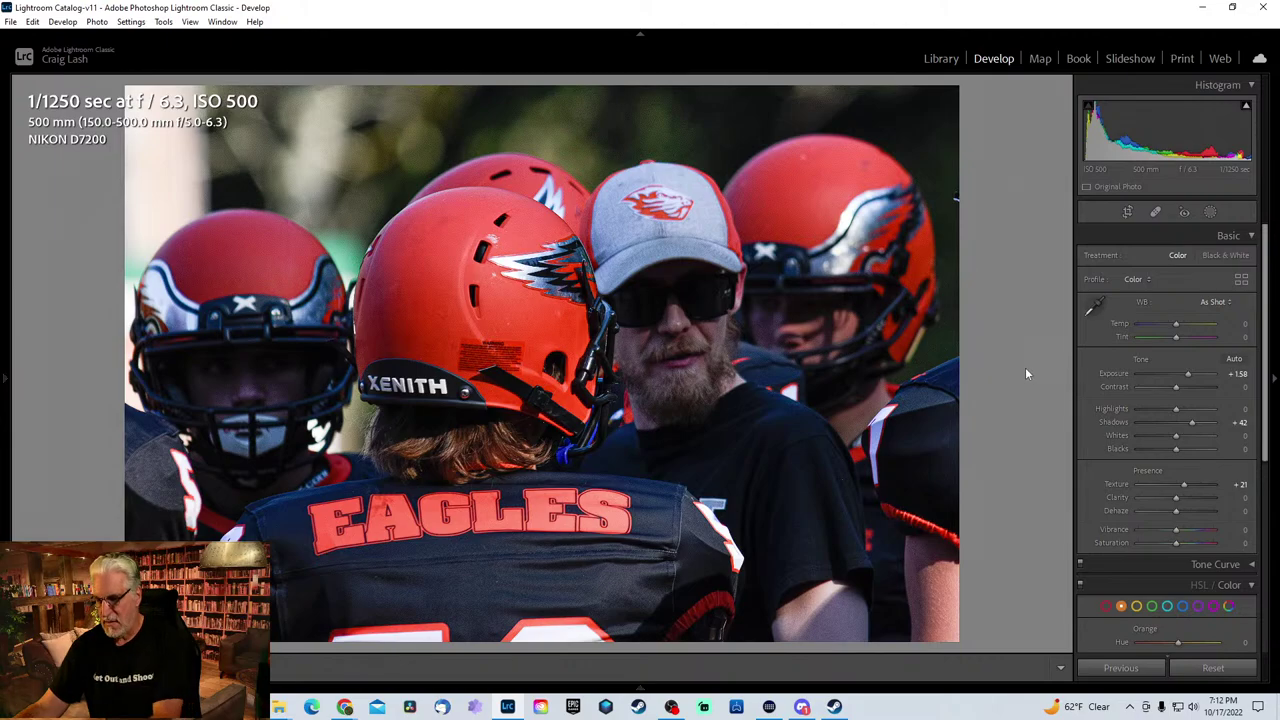
key("Right")
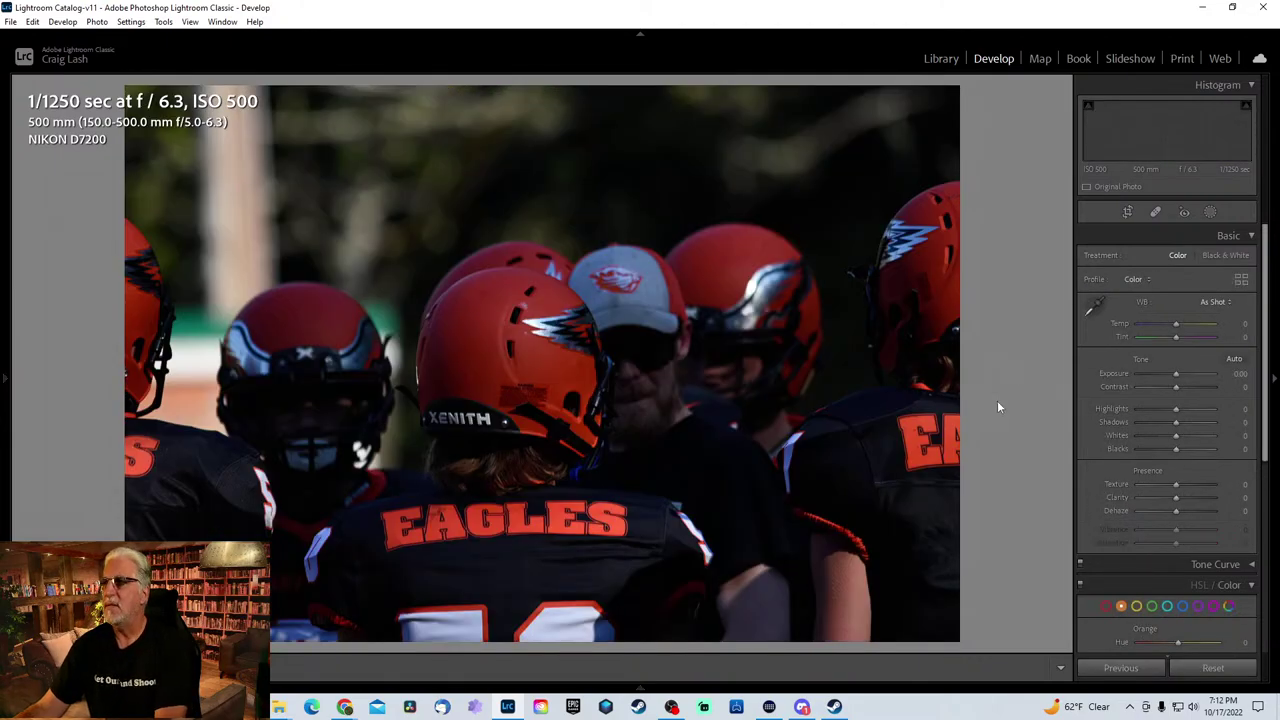
- Go to the huddle photo and crop it tightly around player 22
key("Right")
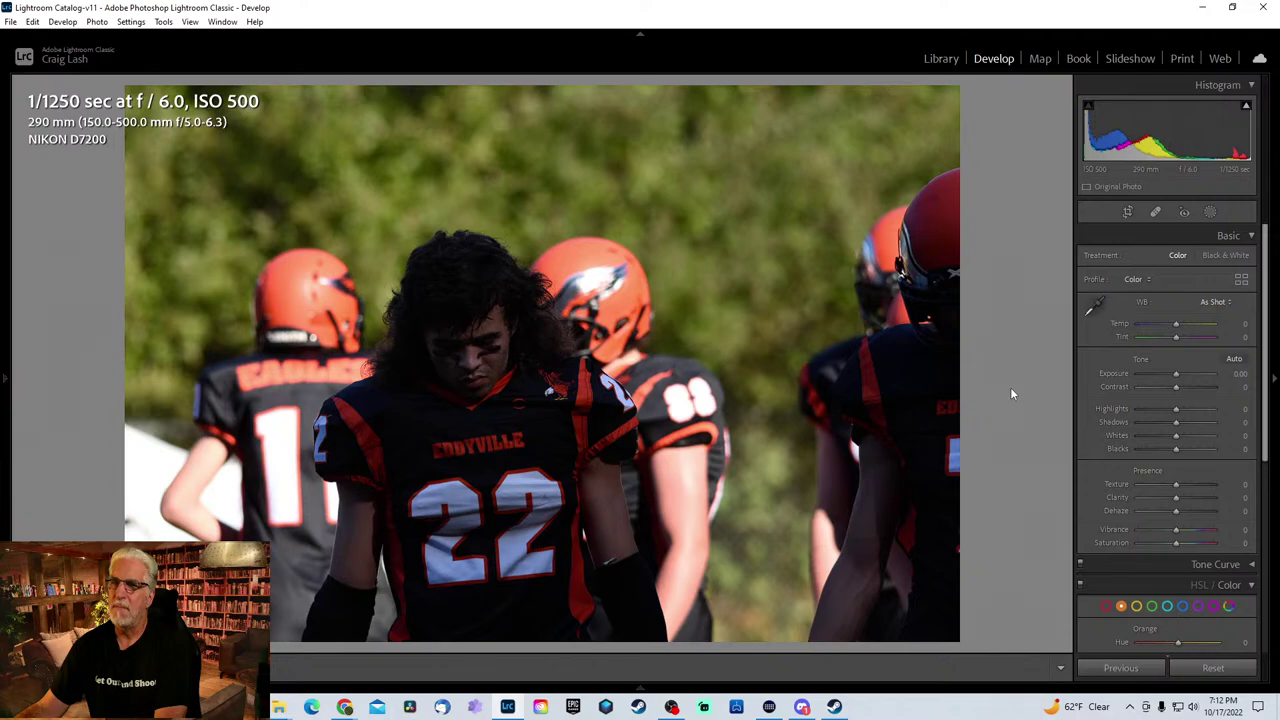
key("r")
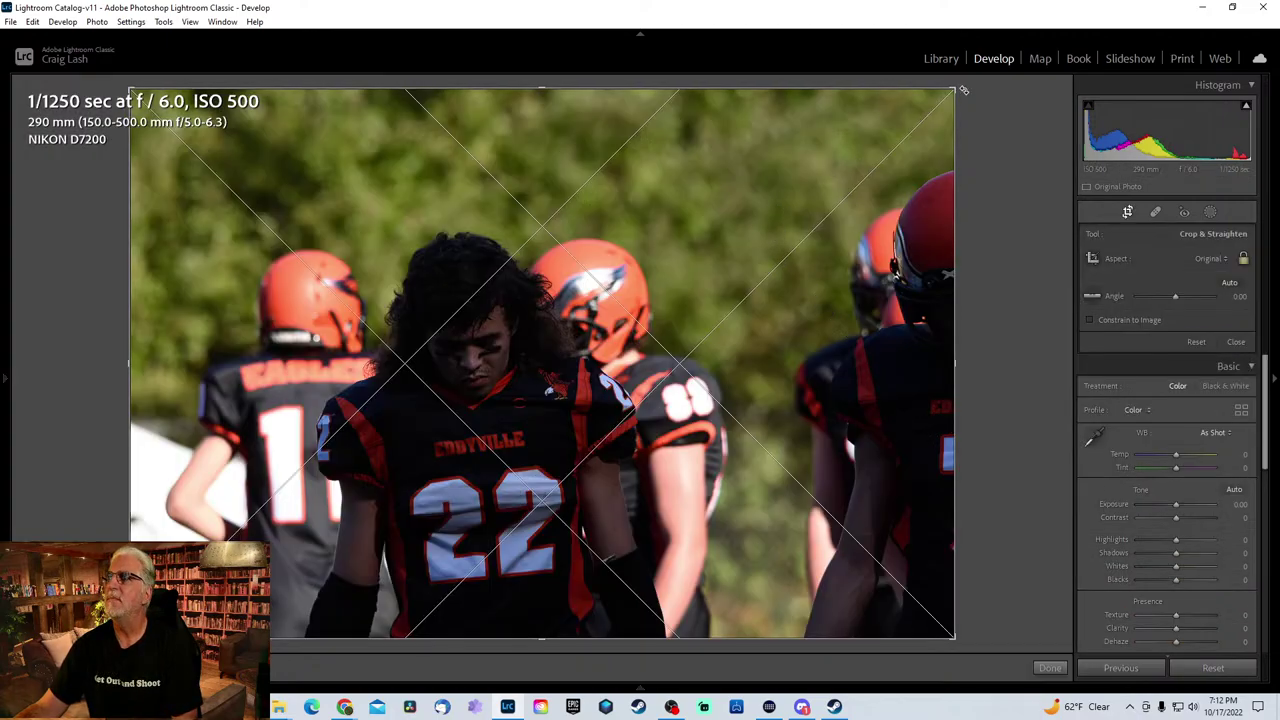
left_click_drag(963, 90, 748, 226)
left_click_drag(743, 378, 774, 366)
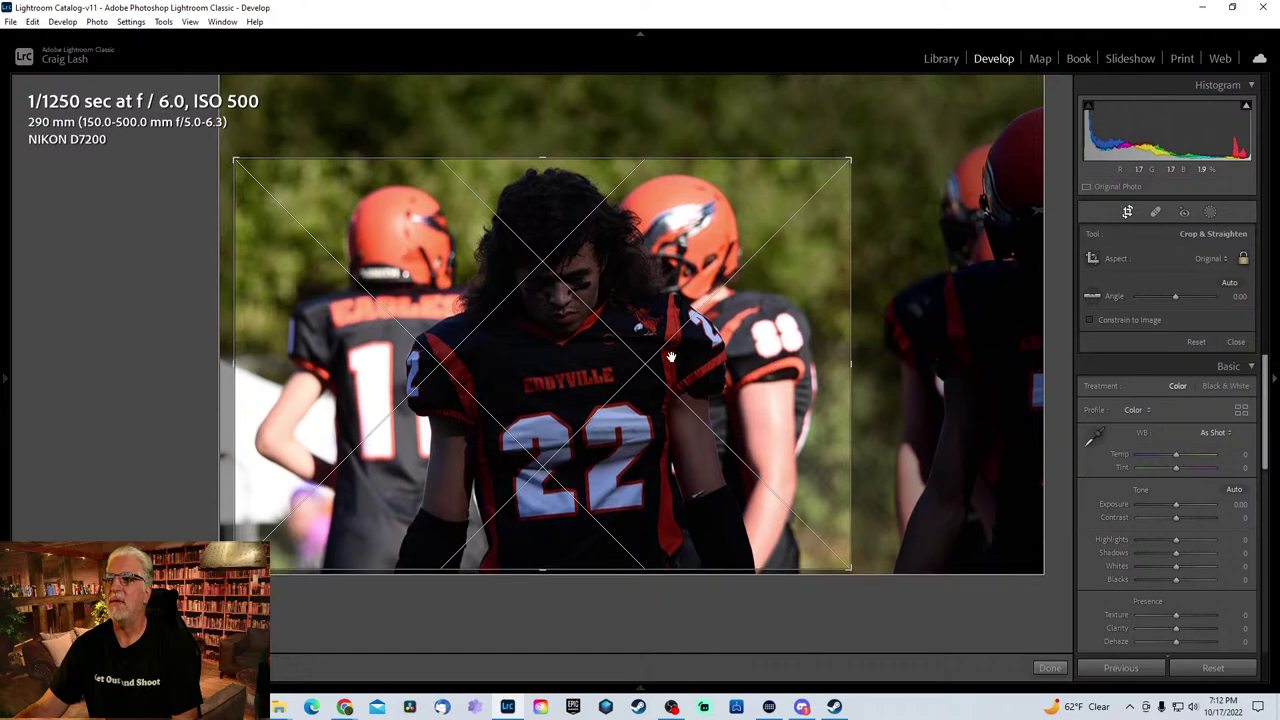
key("Return")
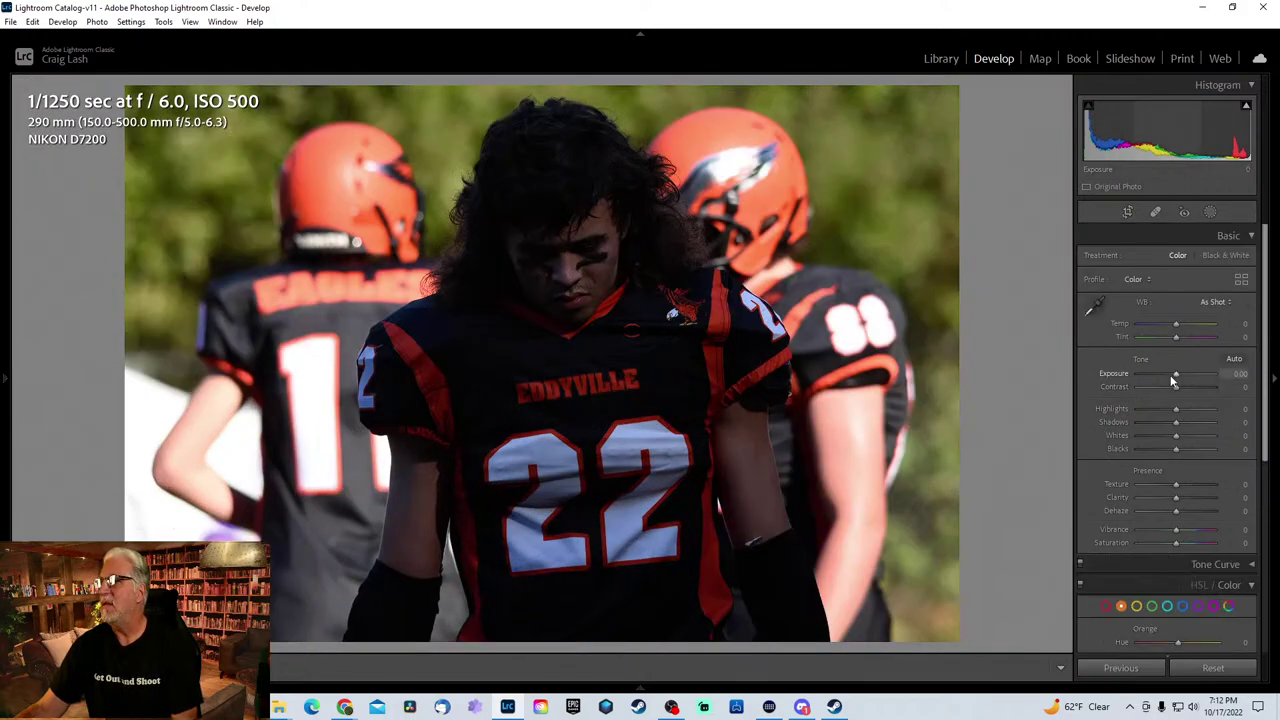
- Raise Exposure to +1.32 and bring up the Settings menu
left_click_drag(1177, 376, 1187, 374)
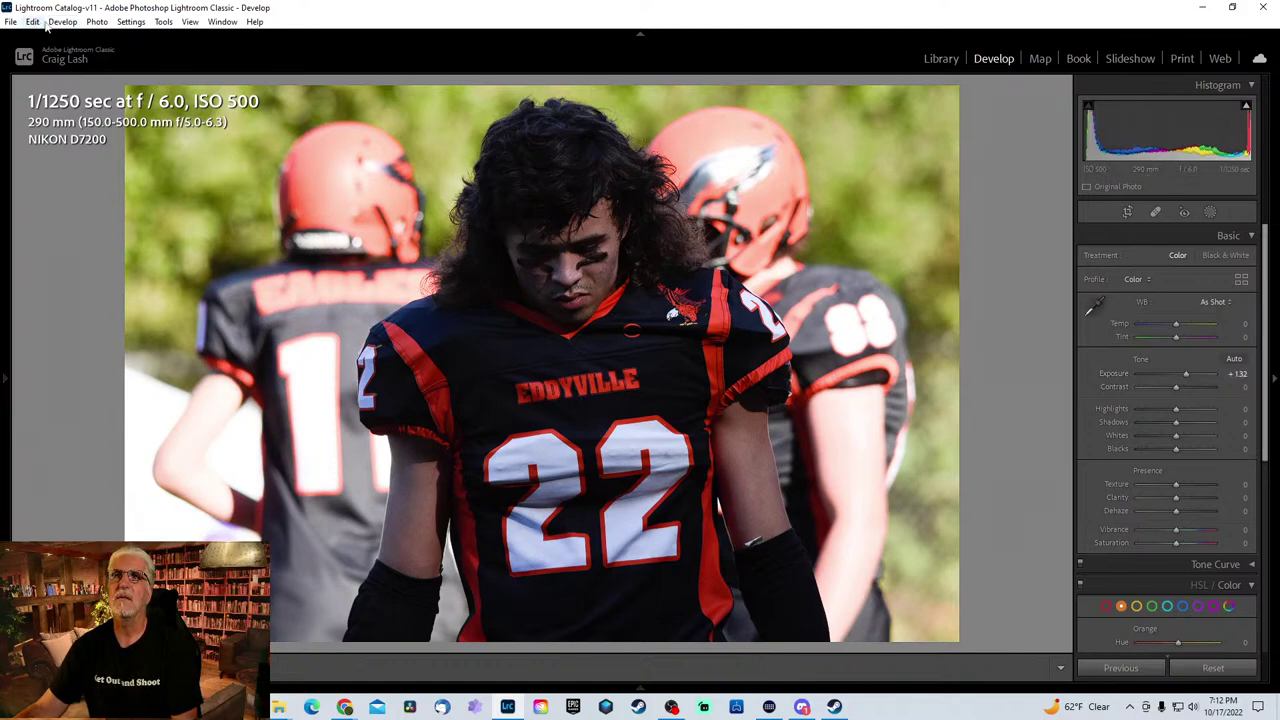
mouse_move(22, 381)
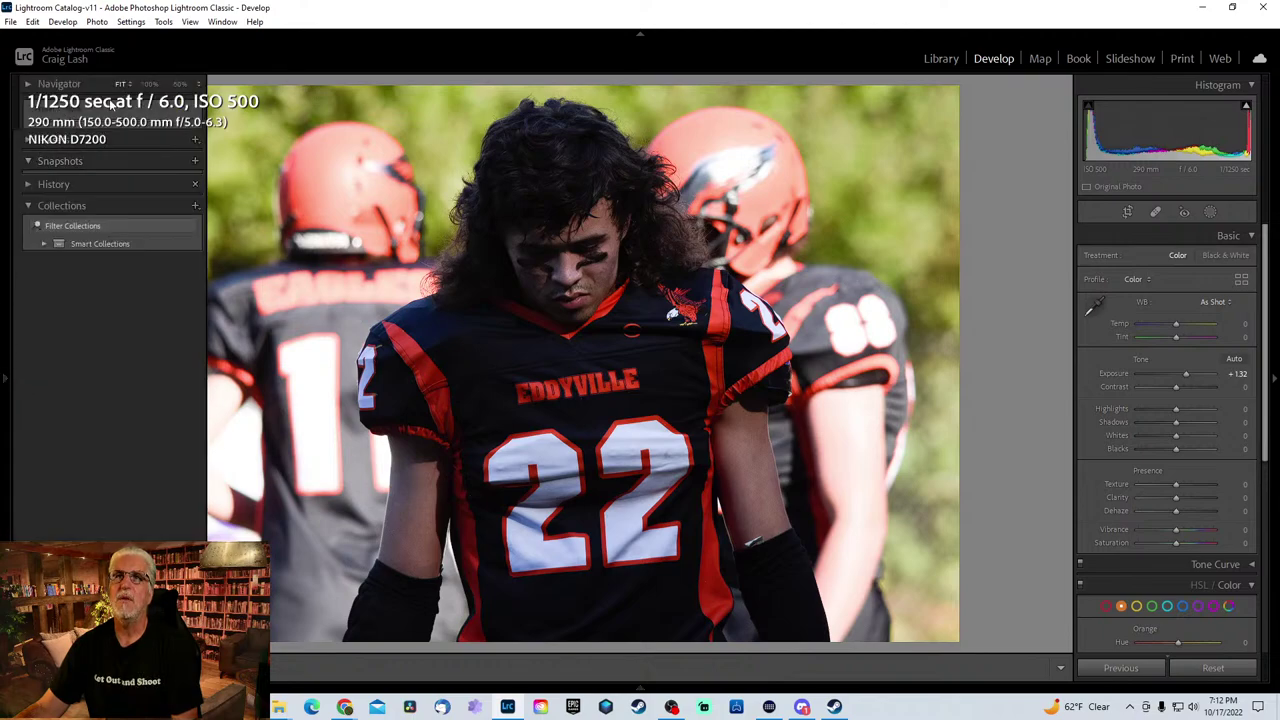
left_click(134, 23)
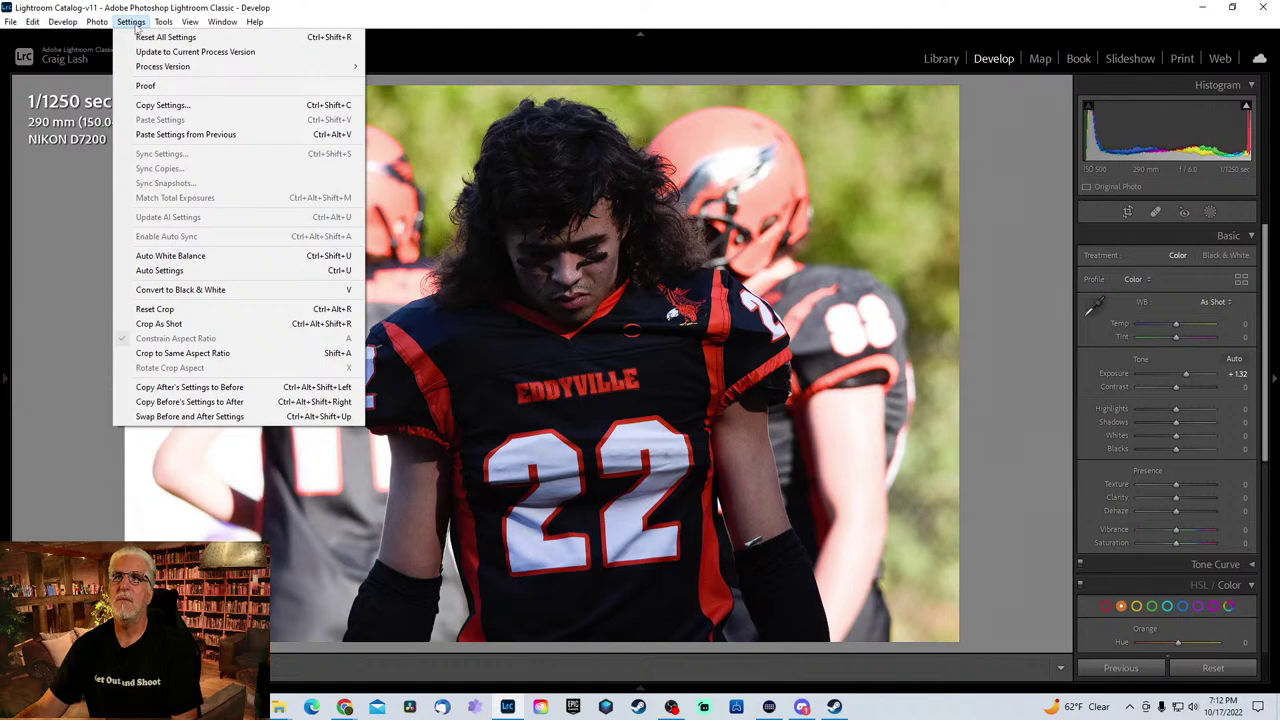
- Convert the #22 photo to black and white, boost contrast and lift Shadows to +60
left_click(180, 289)
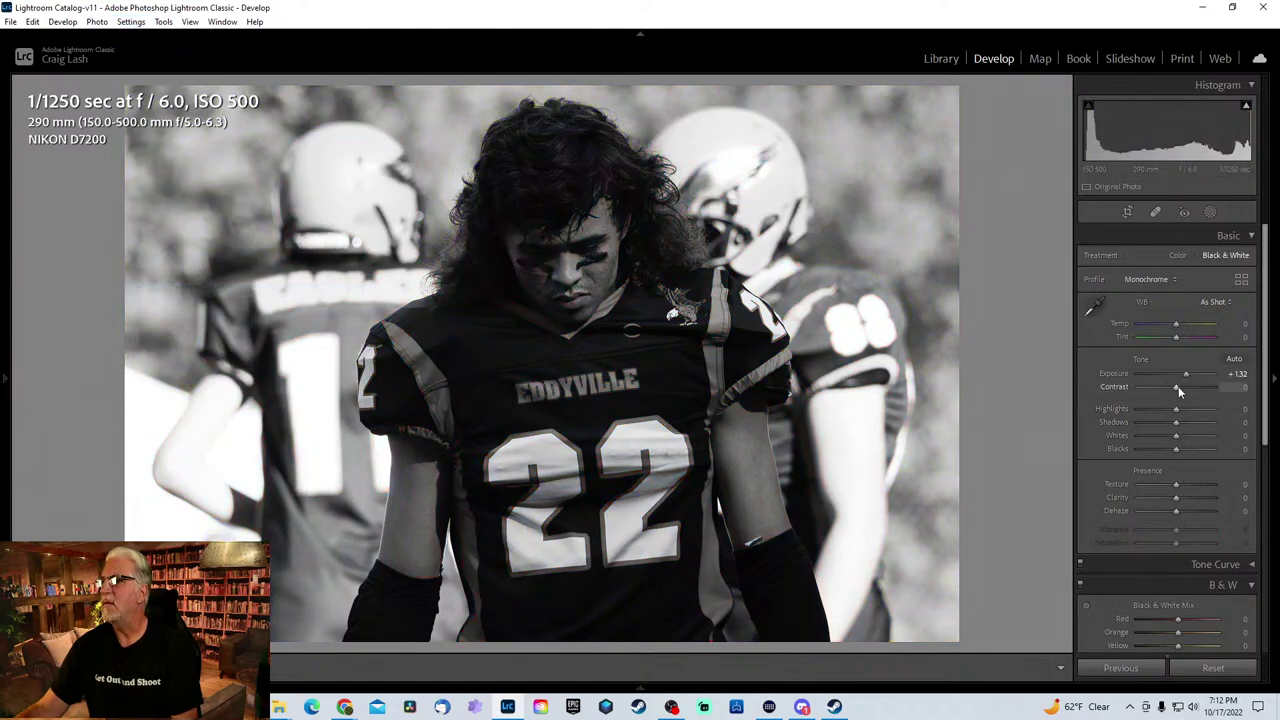
left_click_drag(1176, 387, 1182, 387)
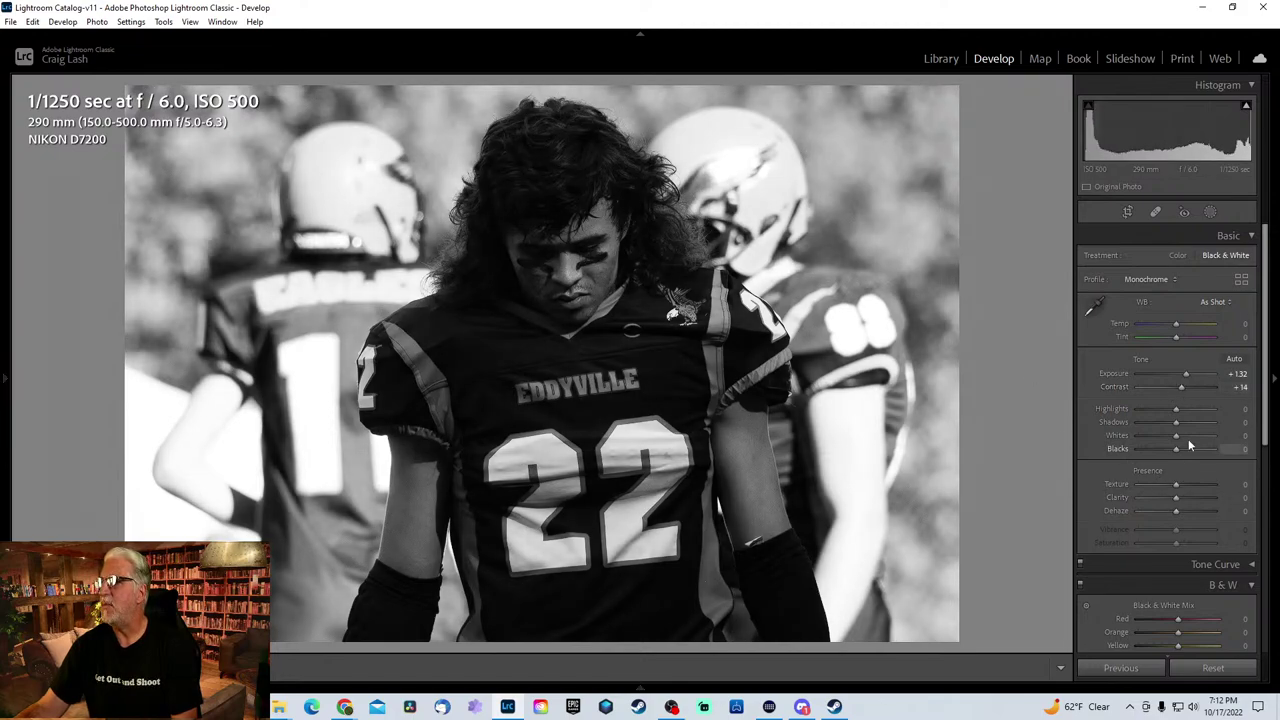
mouse_move(1176, 422)
left_mouse_down()
mouse_move(1211, 419)
mouse_move(1199, 420)
left_mouse_up()
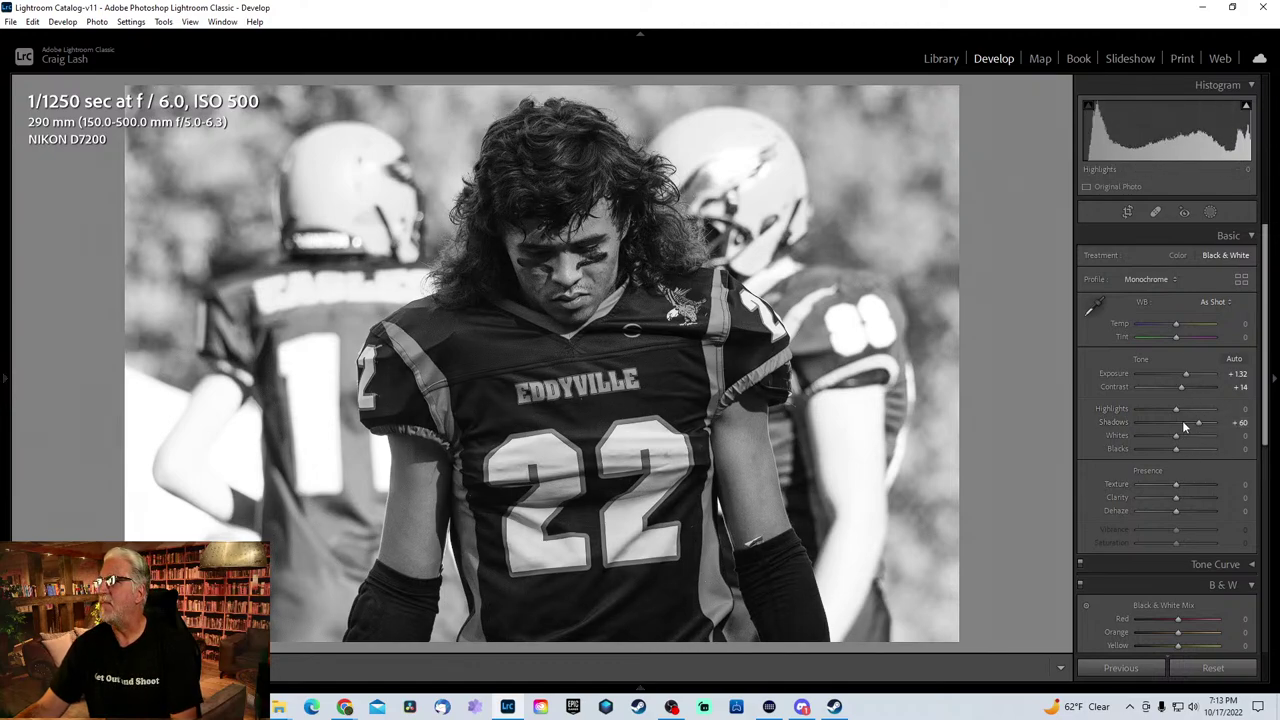
- Add Sharpening around 46 and more texture, then go to the #72 photo
left_click_drag(1270, 413, 1277, 558)
left_click(1161, 527)
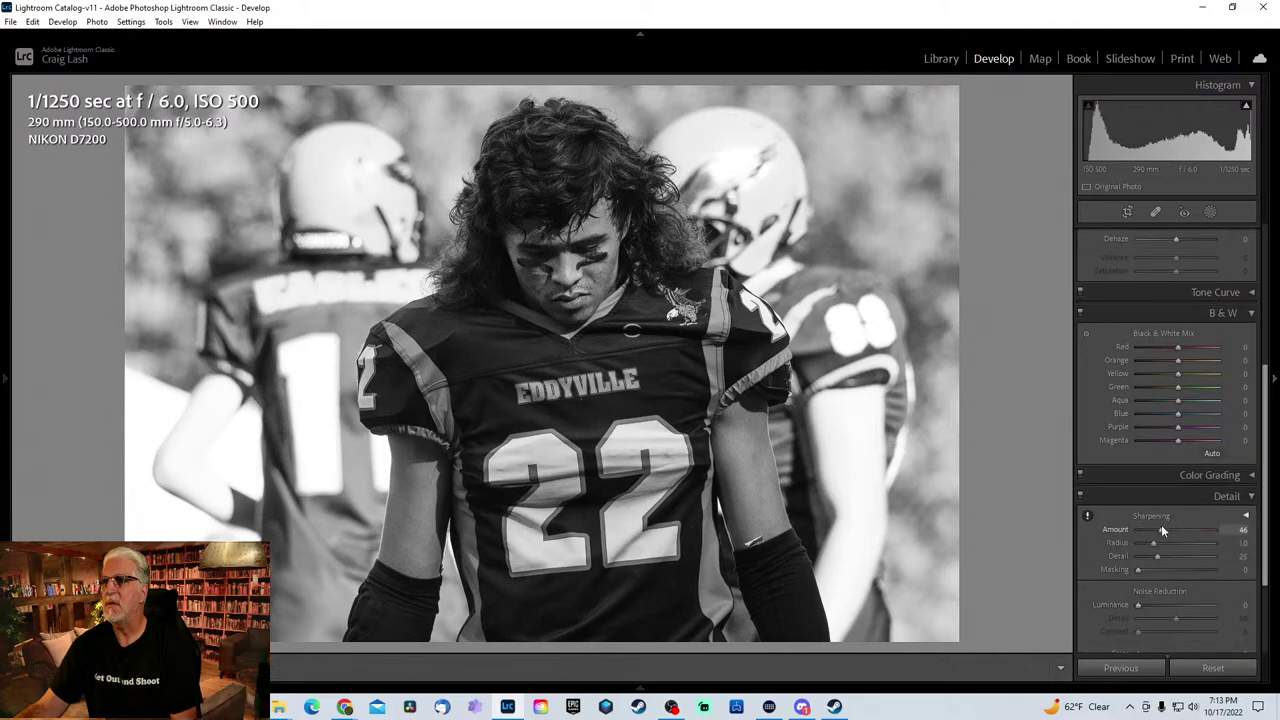
left_click_drag(1268, 503, 1263, 400)
left_click_drag(1176, 389, 1197, 392)
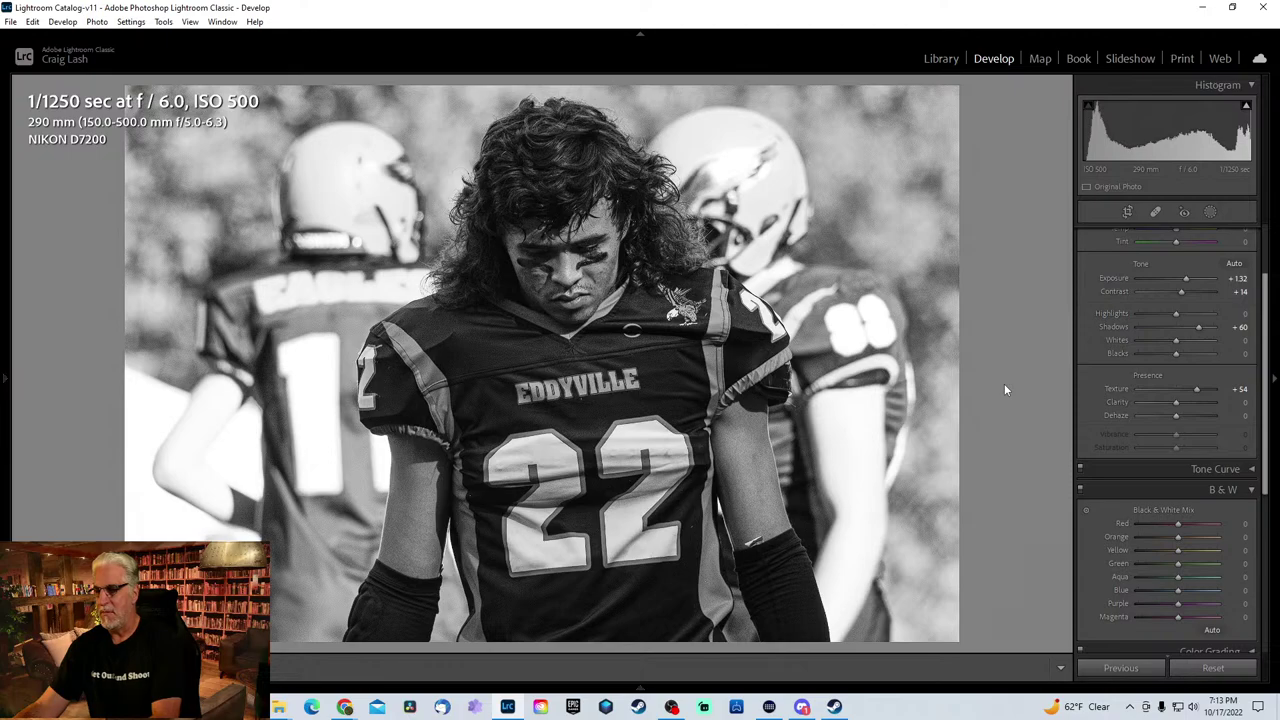
key("Right")
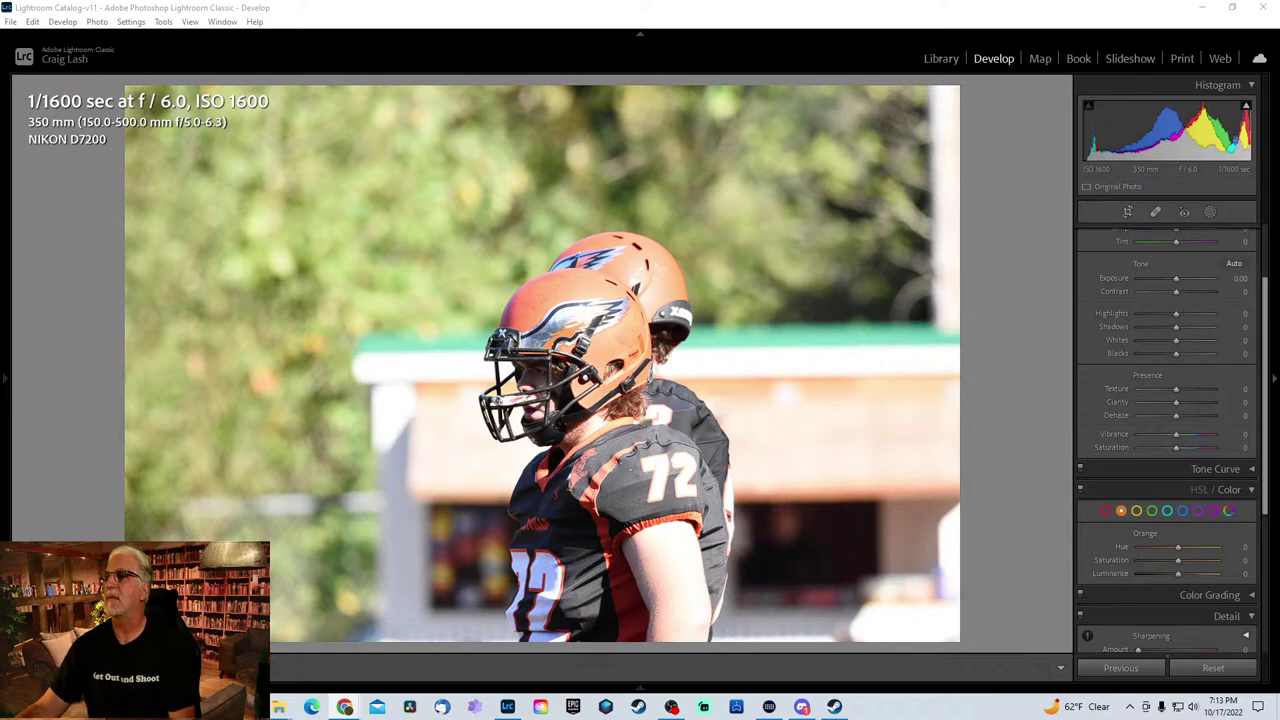
- Check the helmet detail up close, then crop the photo tighter around player 72
left_click(590, 400)
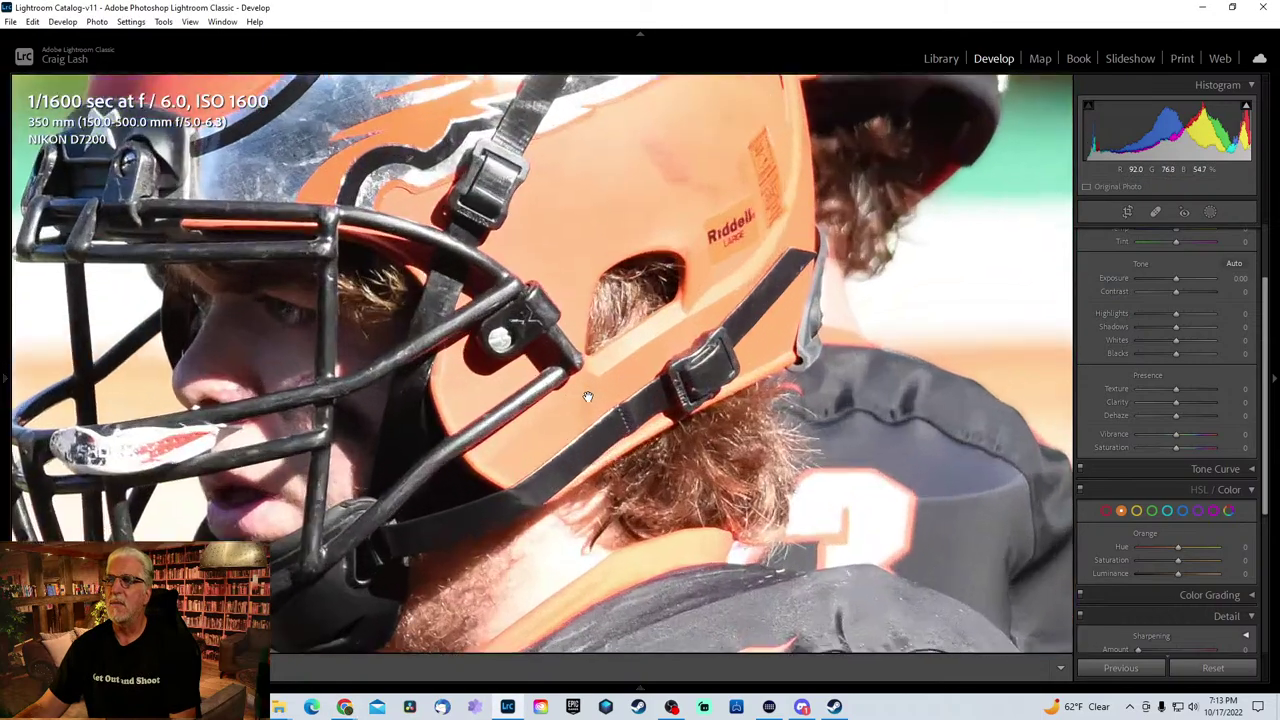
left_click_drag(590, 400, 644, 370)
left_click(637, 353)
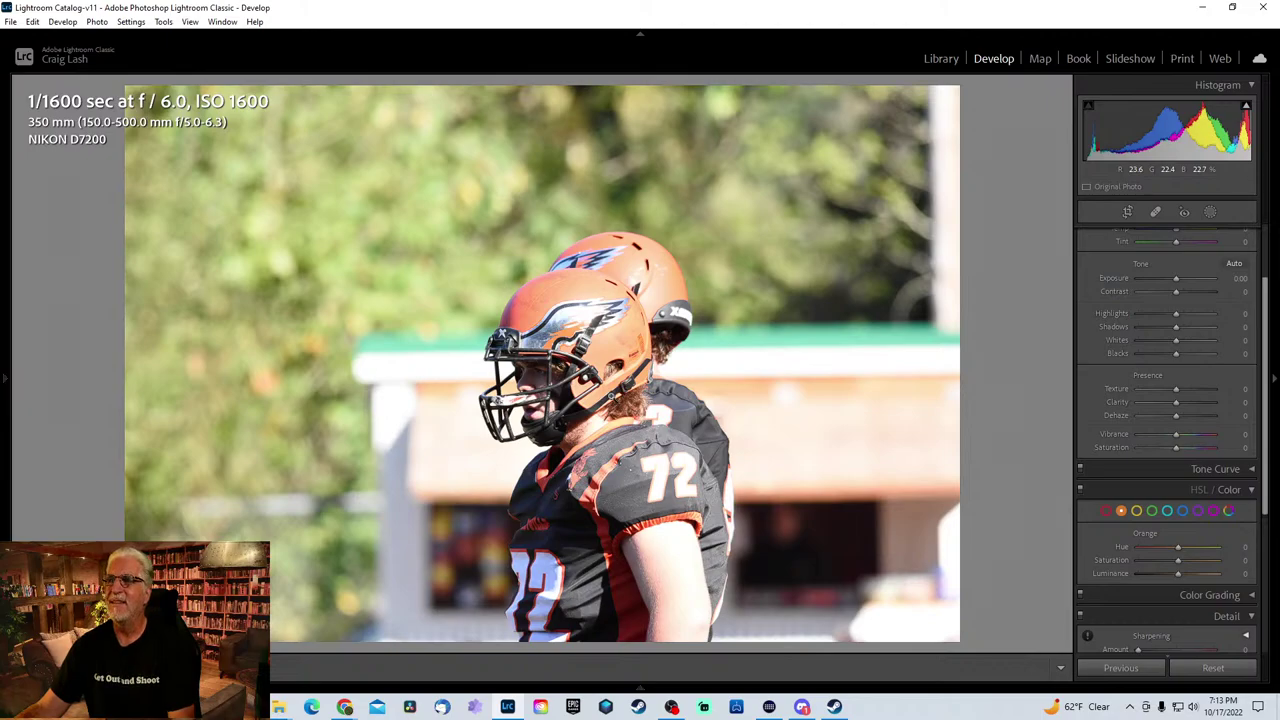
key("r")
left_click_drag(949, 94, 838, 168)
left_click_drag(760, 330, 660, 322)
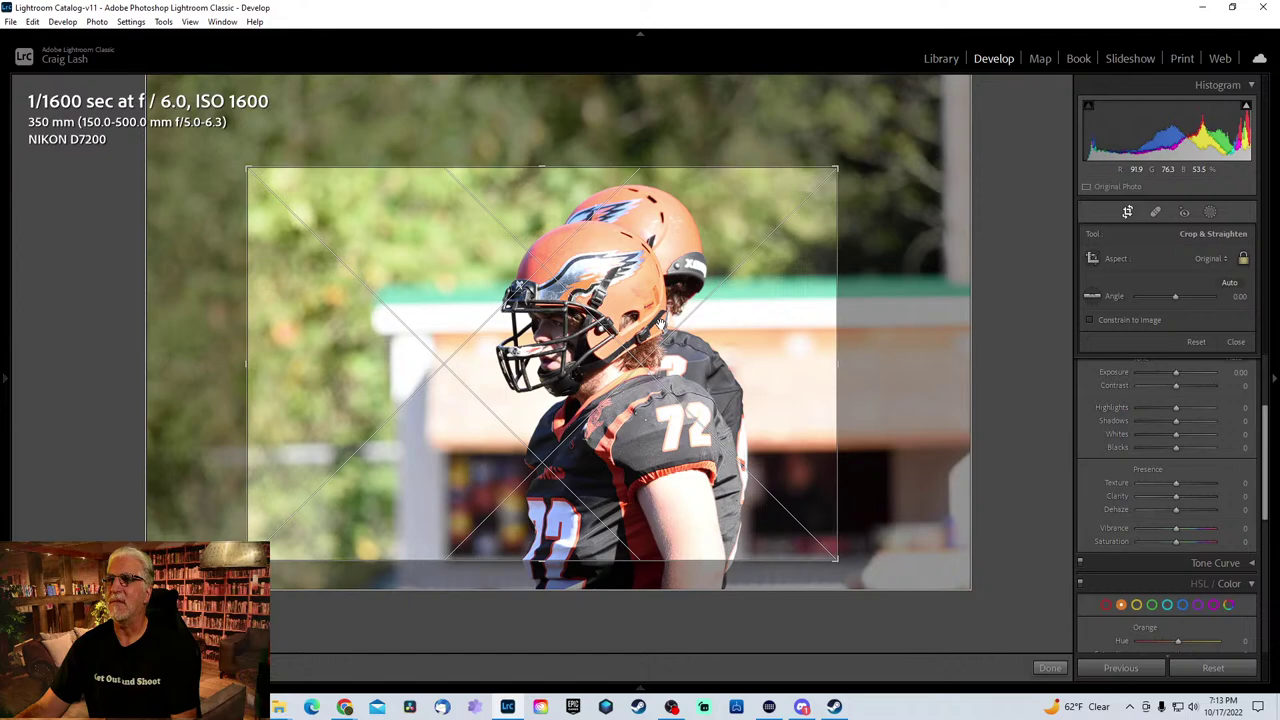
key("Return")
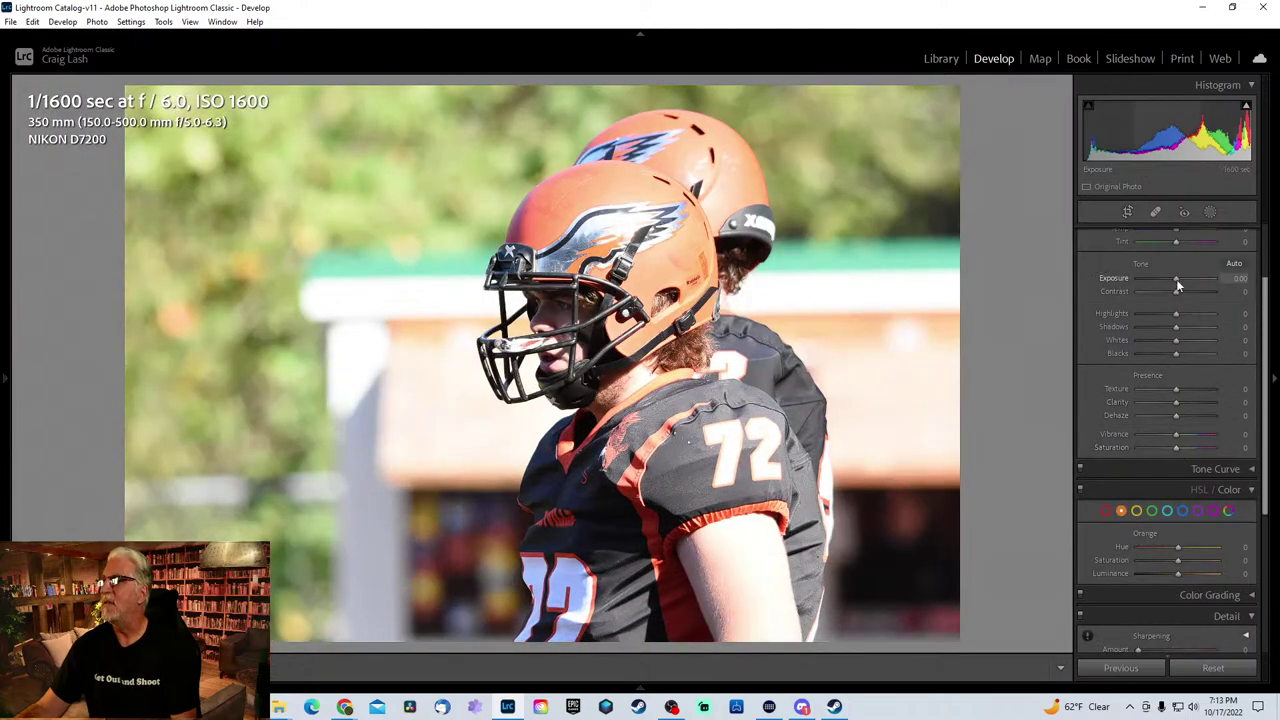
- Set Exposure -0.61 and Shadows +47, compare HSL on and off, and set Sharpening 49
left_click_drag(1176, 279, 1172, 277)
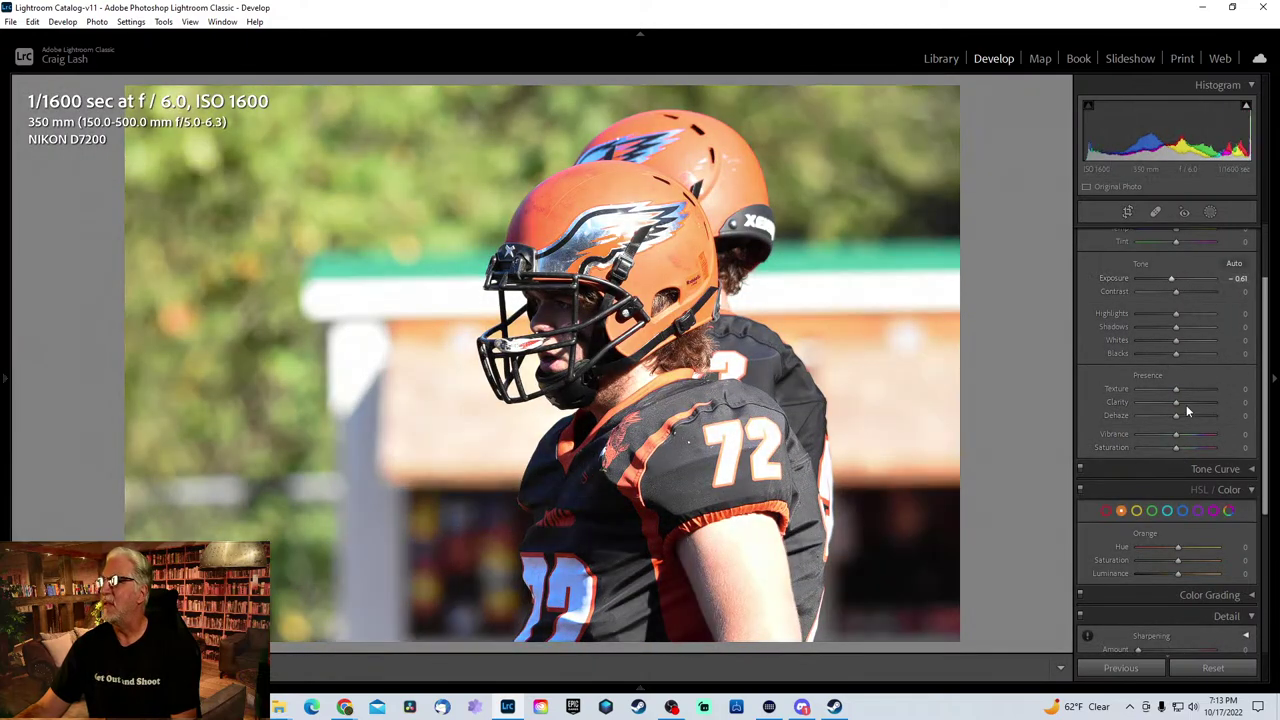
left_click_drag(1177, 326, 1277, 482)
left_click(1081, 242)
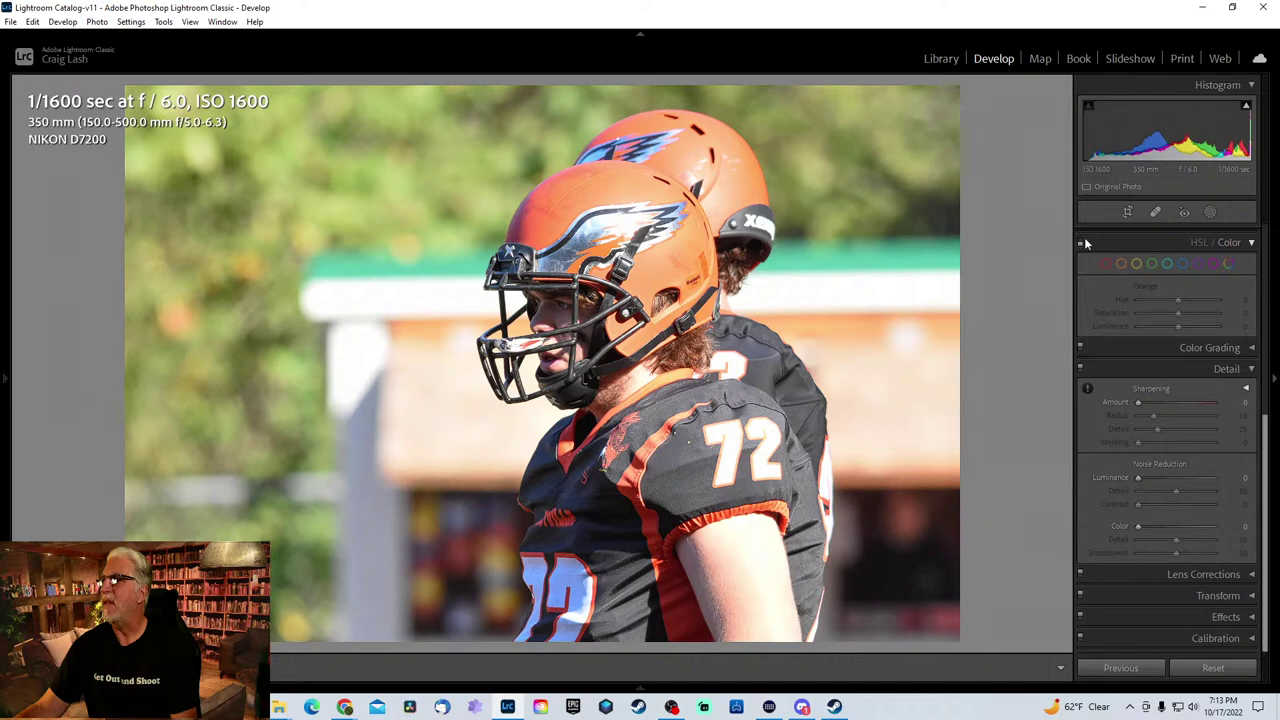
left_click(1081, 242)
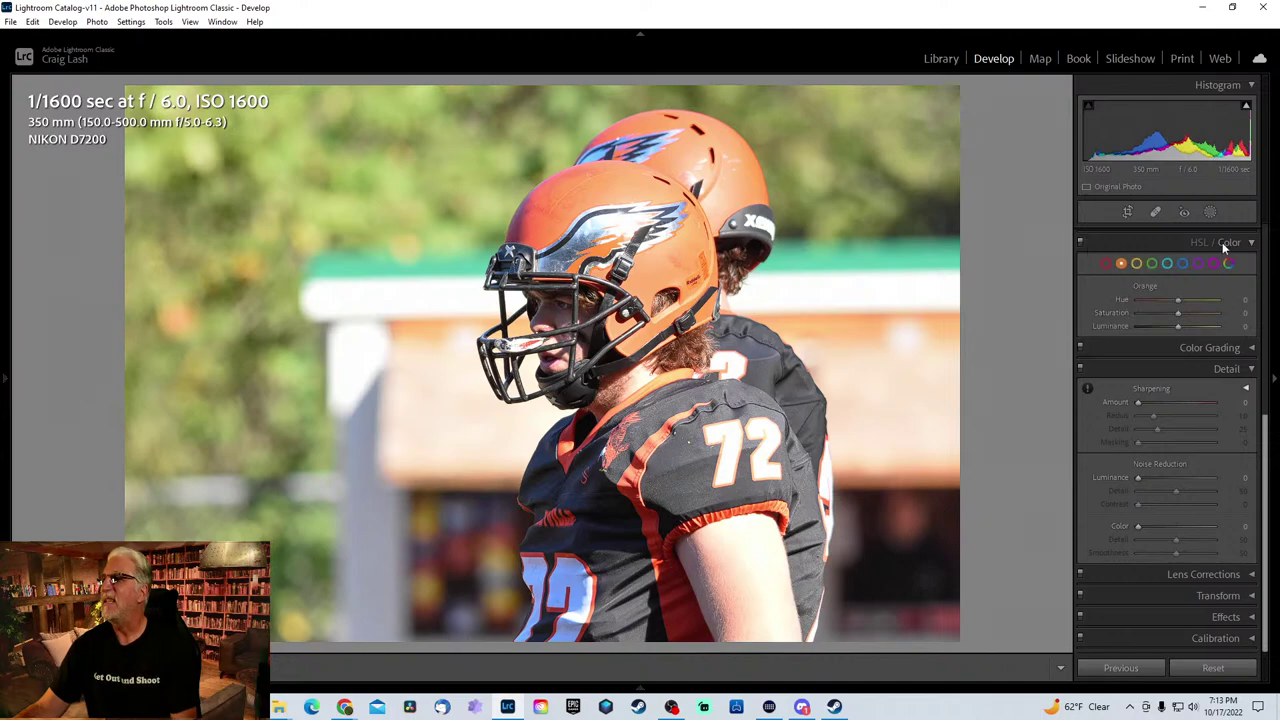
left_click(1253, 242)
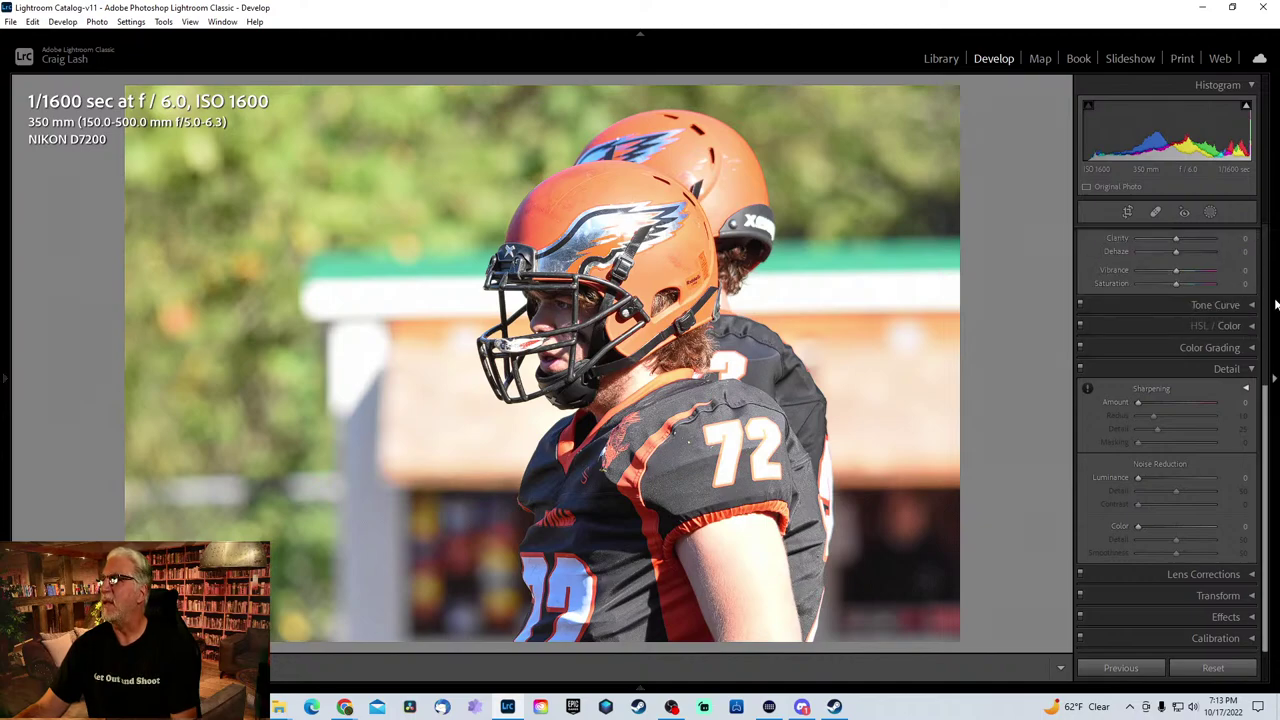
left_click(1162, 401)
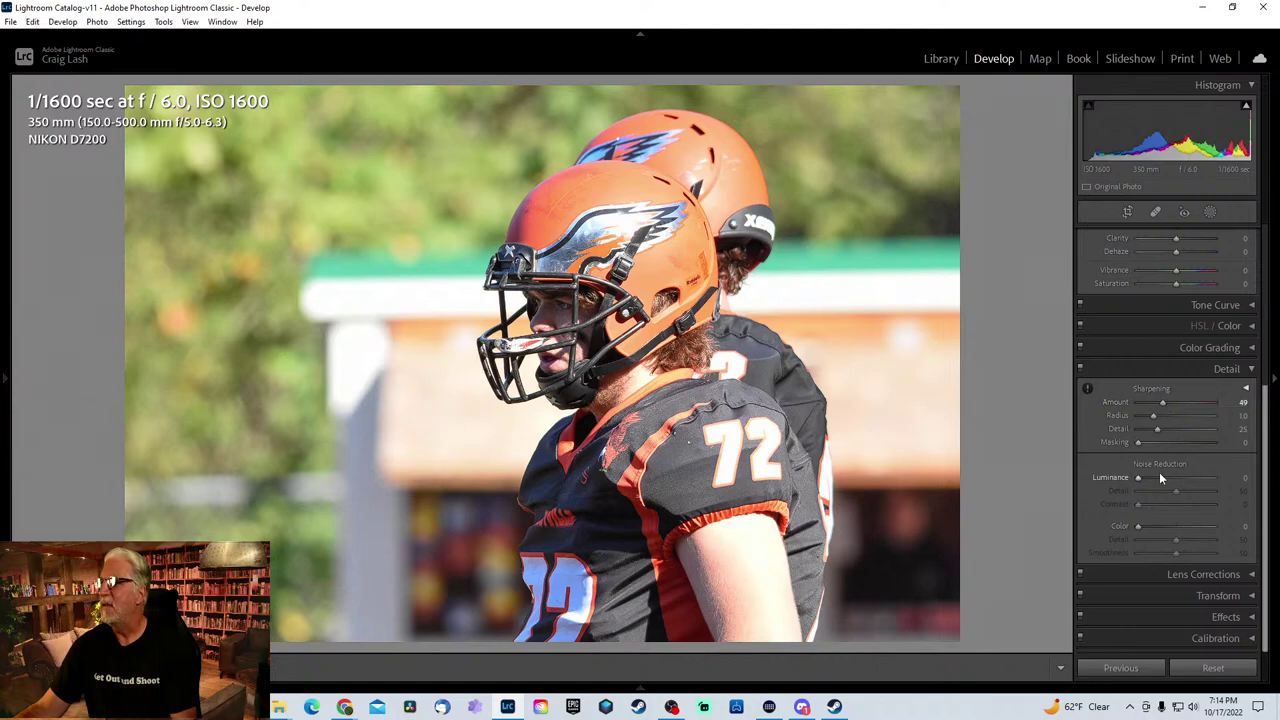
left_click_drag(1272, 477, 1260, 218)
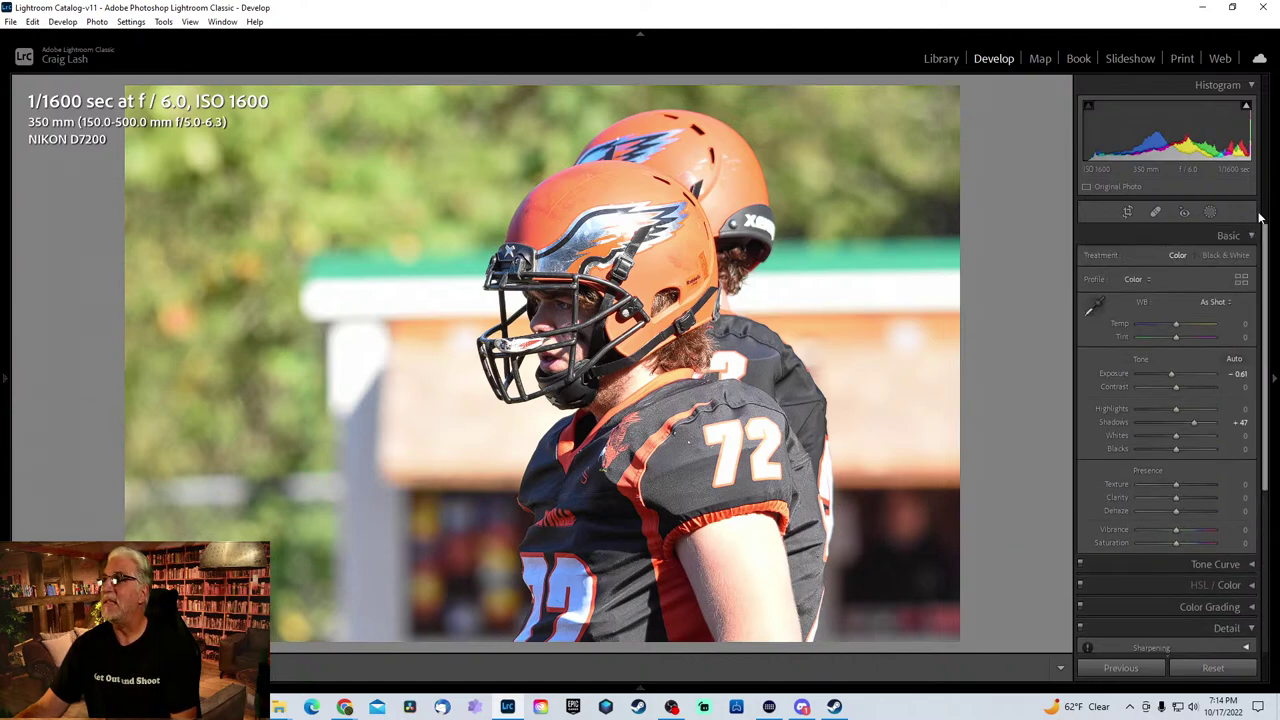
- Add an inverted Select Subject mask with Exposure -3.26 on the background, then go to the next photo
left_click(1207, 215)
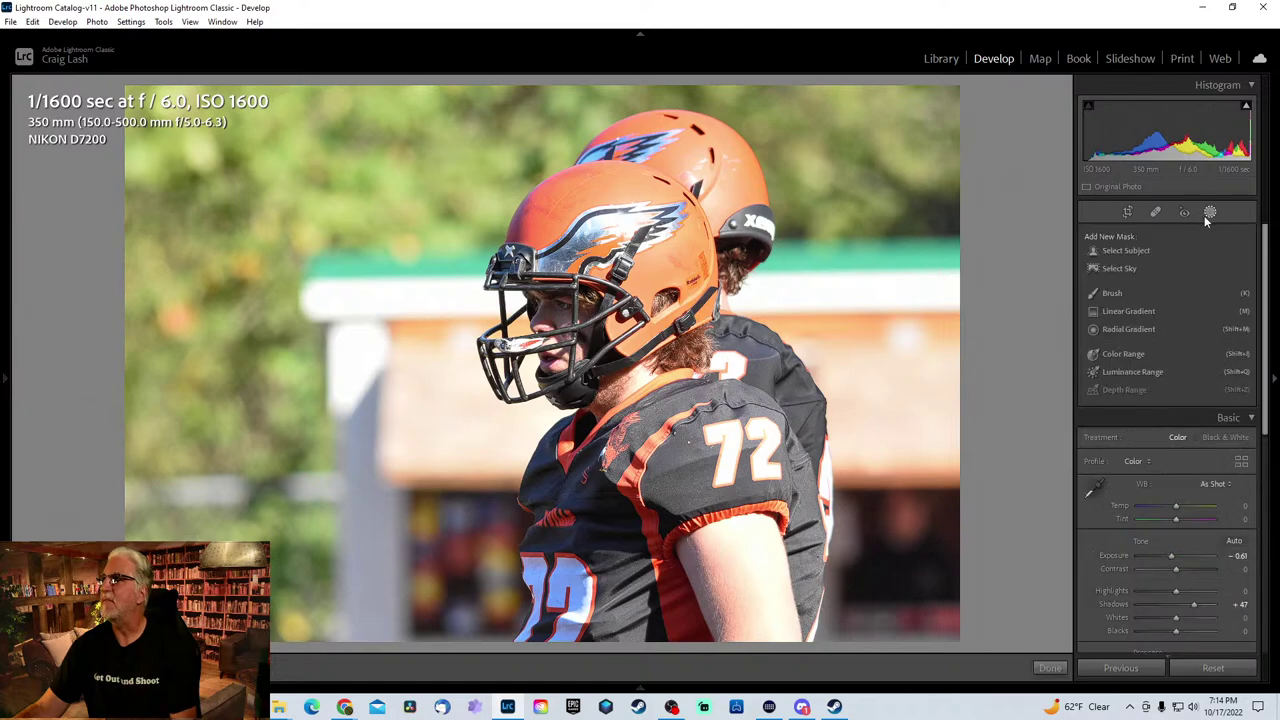
left_click(1144, 252)
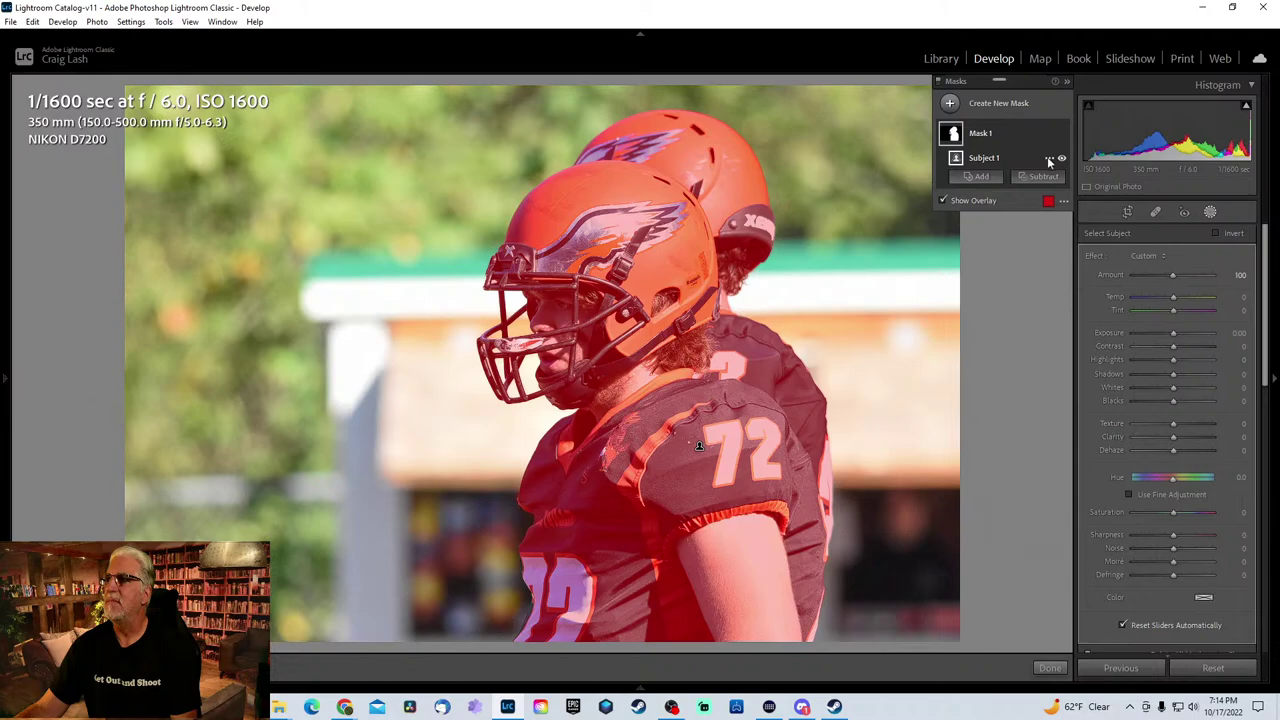
left_click(1049, 160)
left_click(1085, 200)
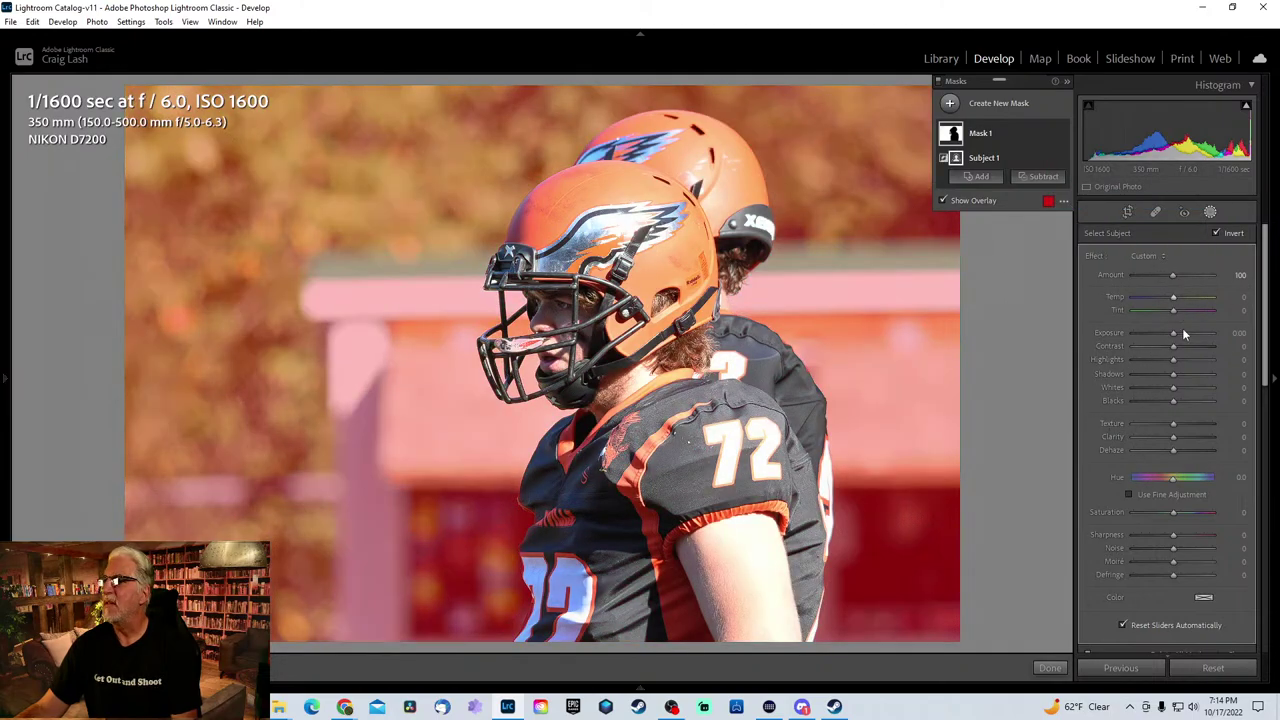
left_click_drag(1182, 330, 1140, 339)
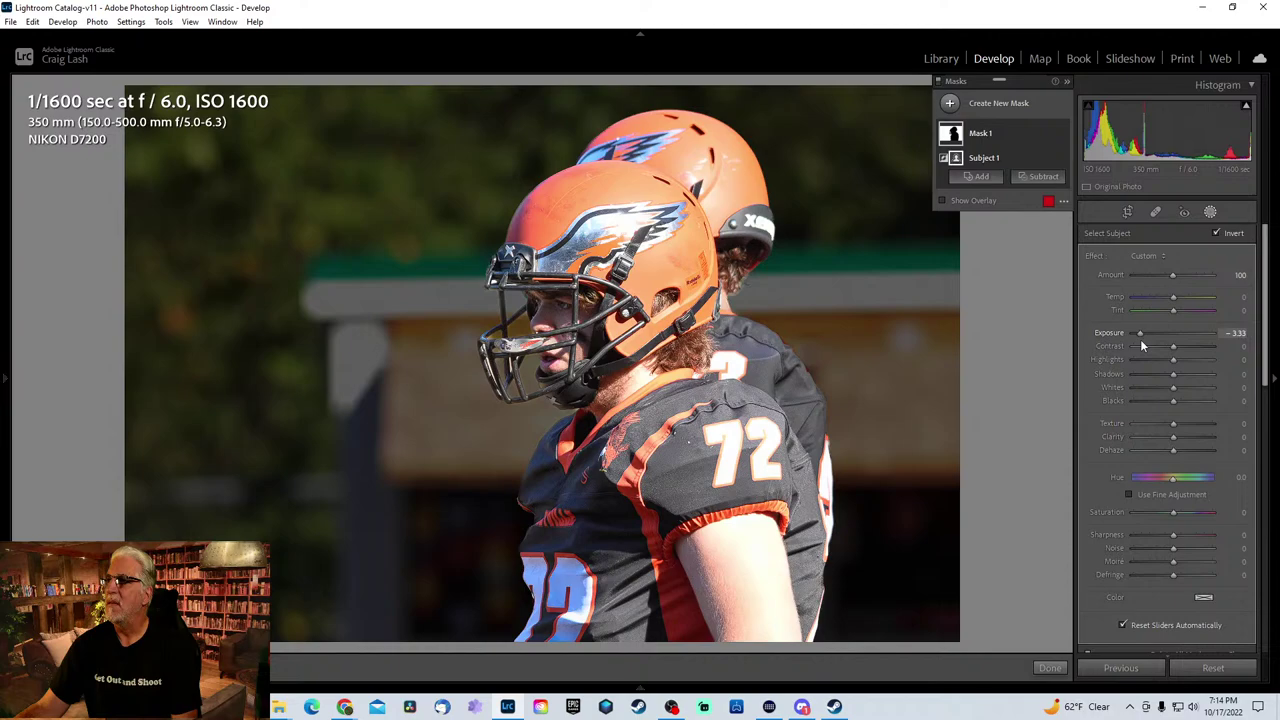
left_click(1210, 212)
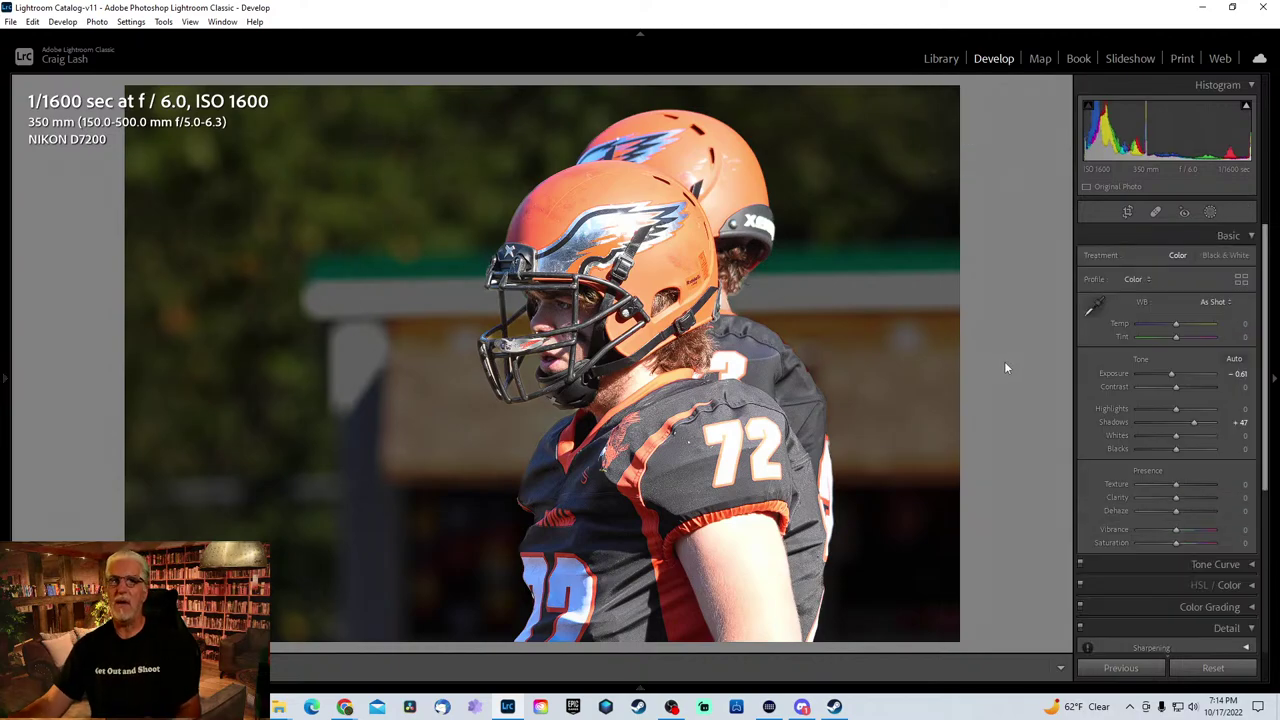
key("Right")
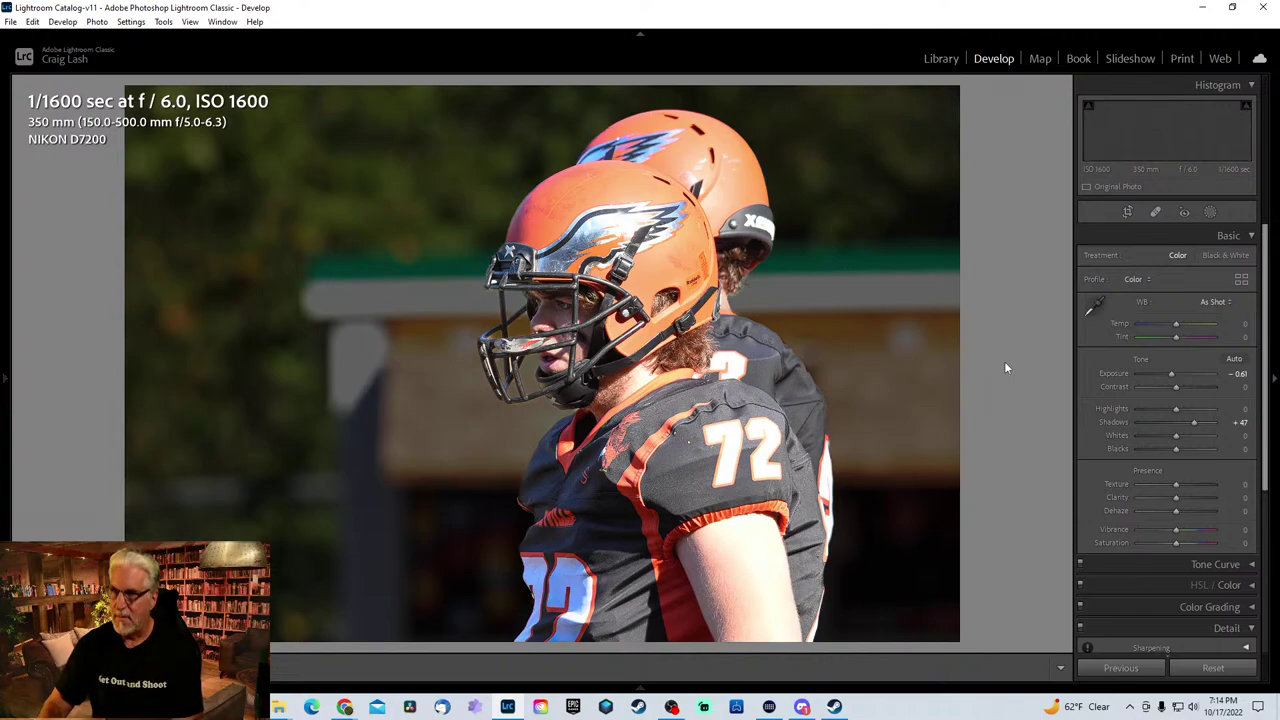
- Skip ahead seven photos to the team line-up photo
key("Right")
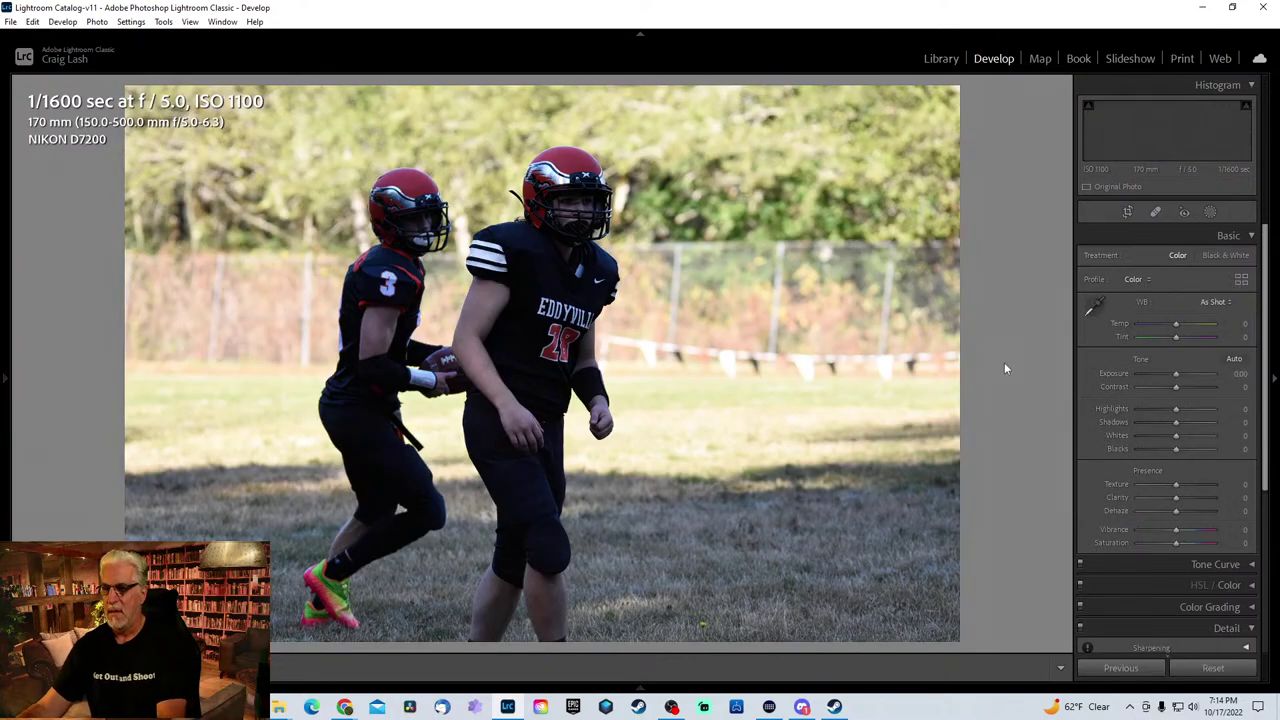
key("Right")
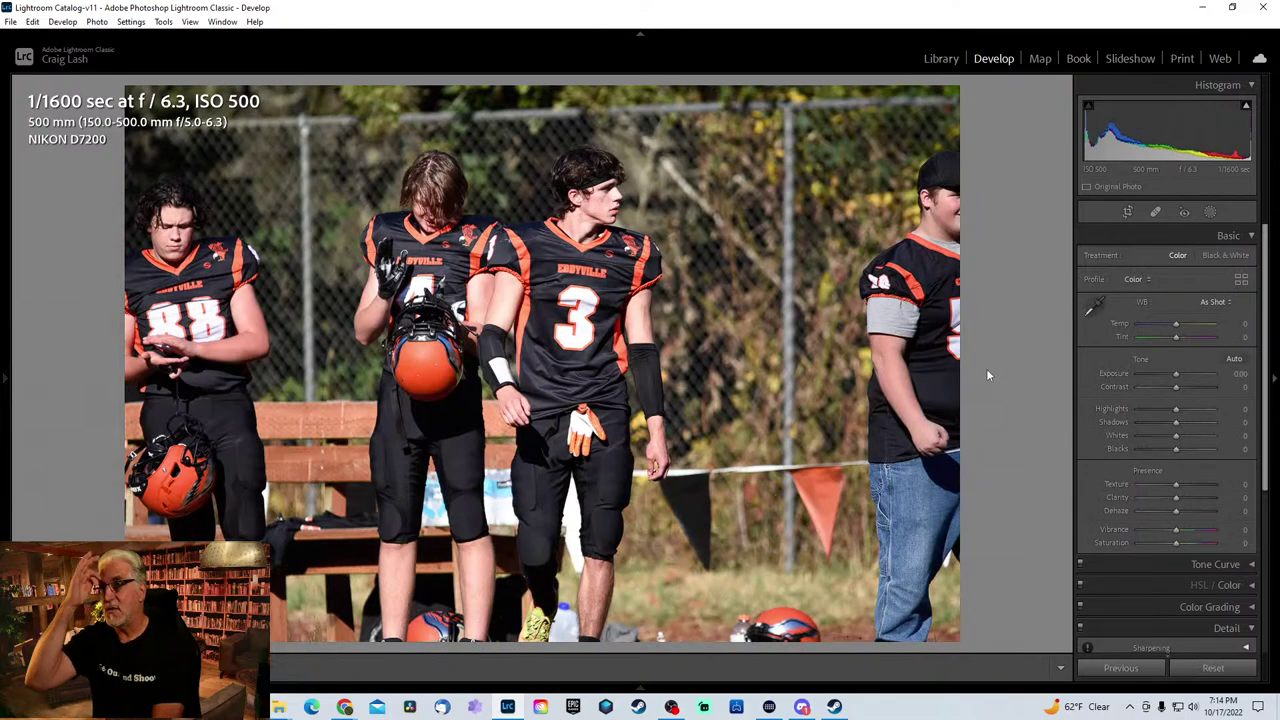
key("Right")
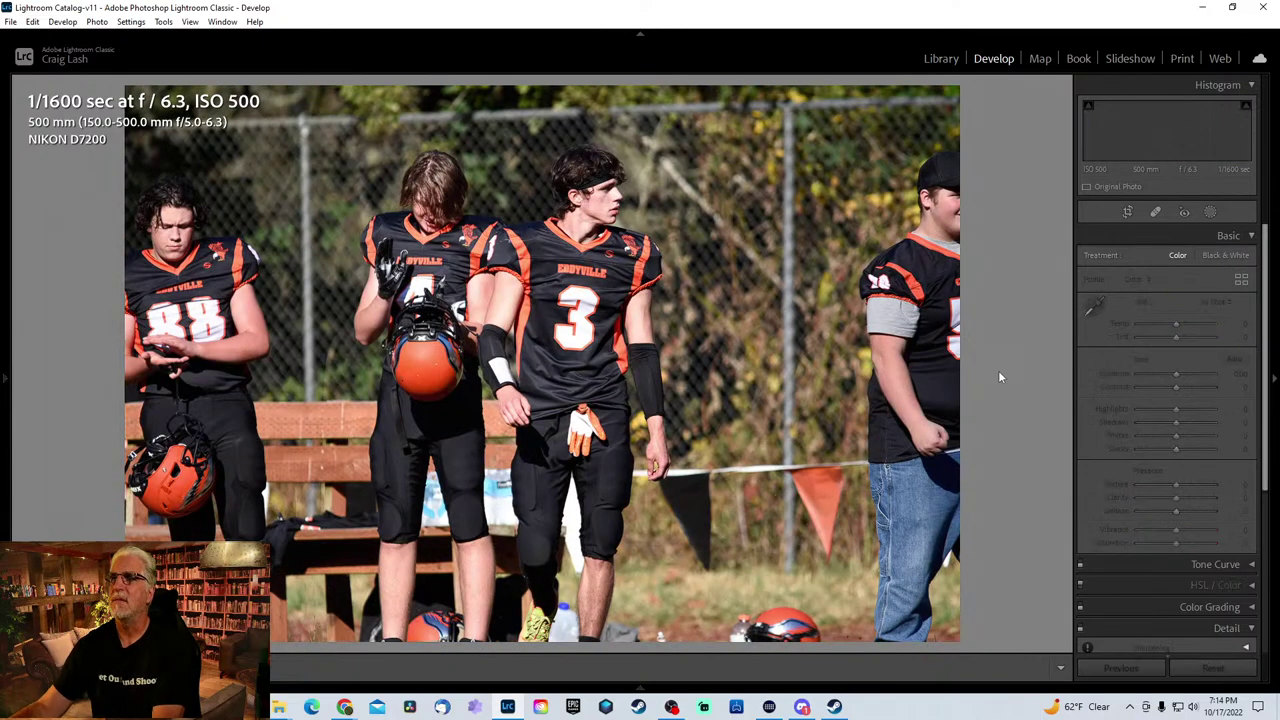
key("Right")
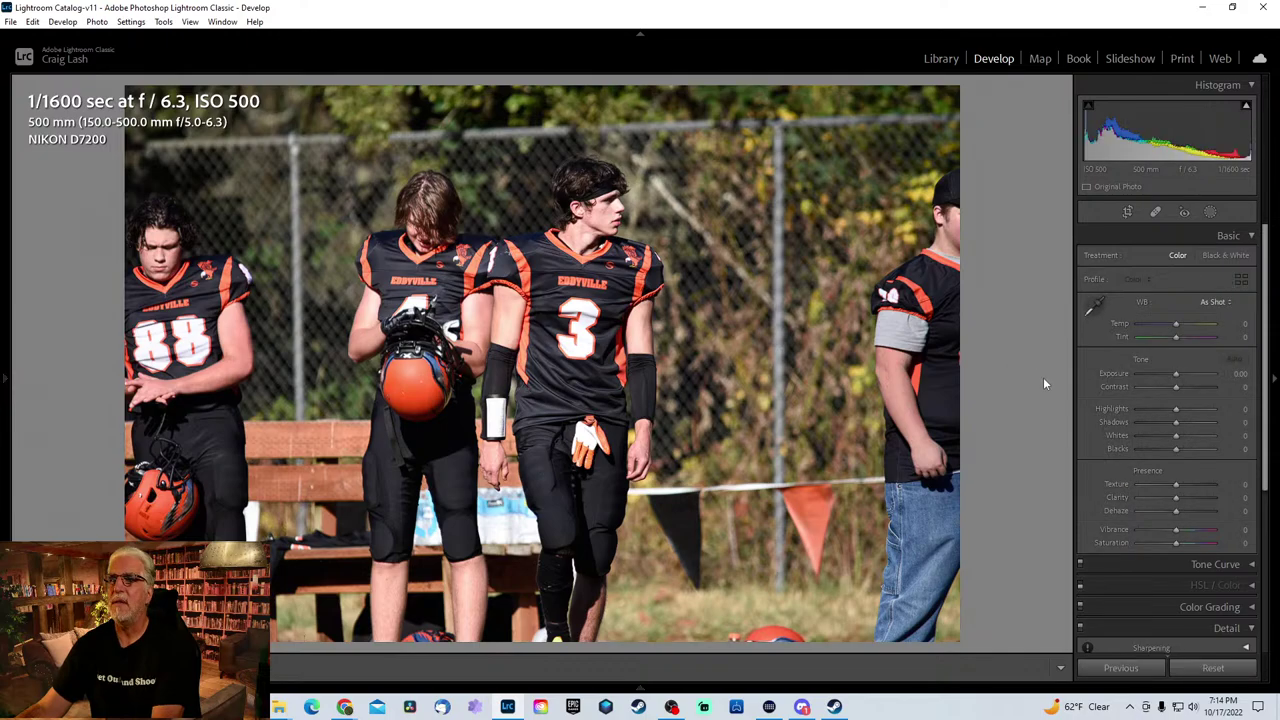
key("Right")
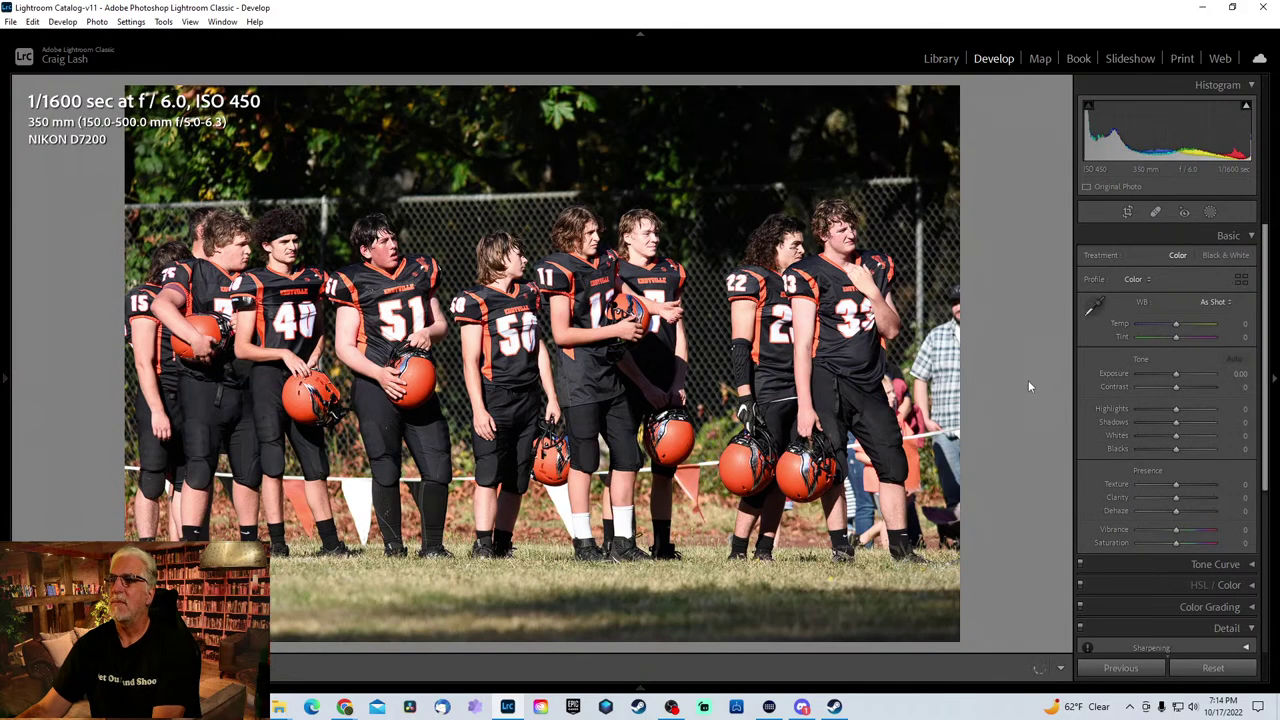
key("Right")
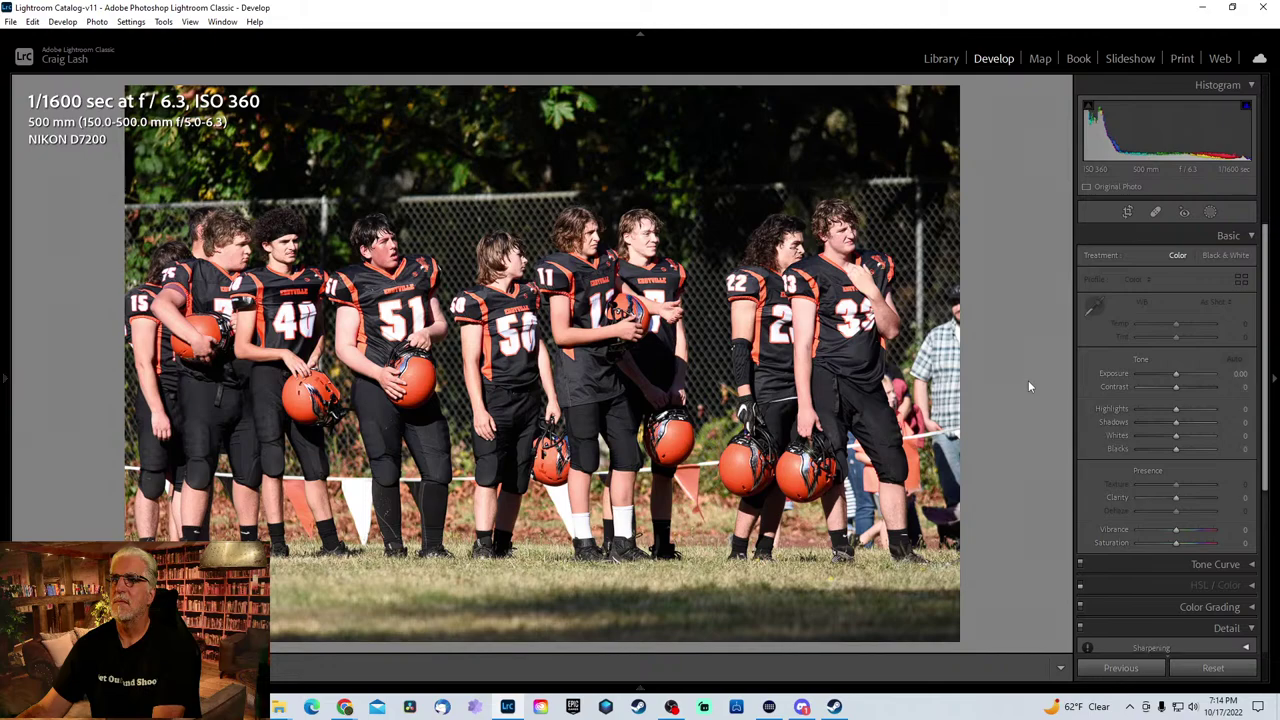
key("Right")
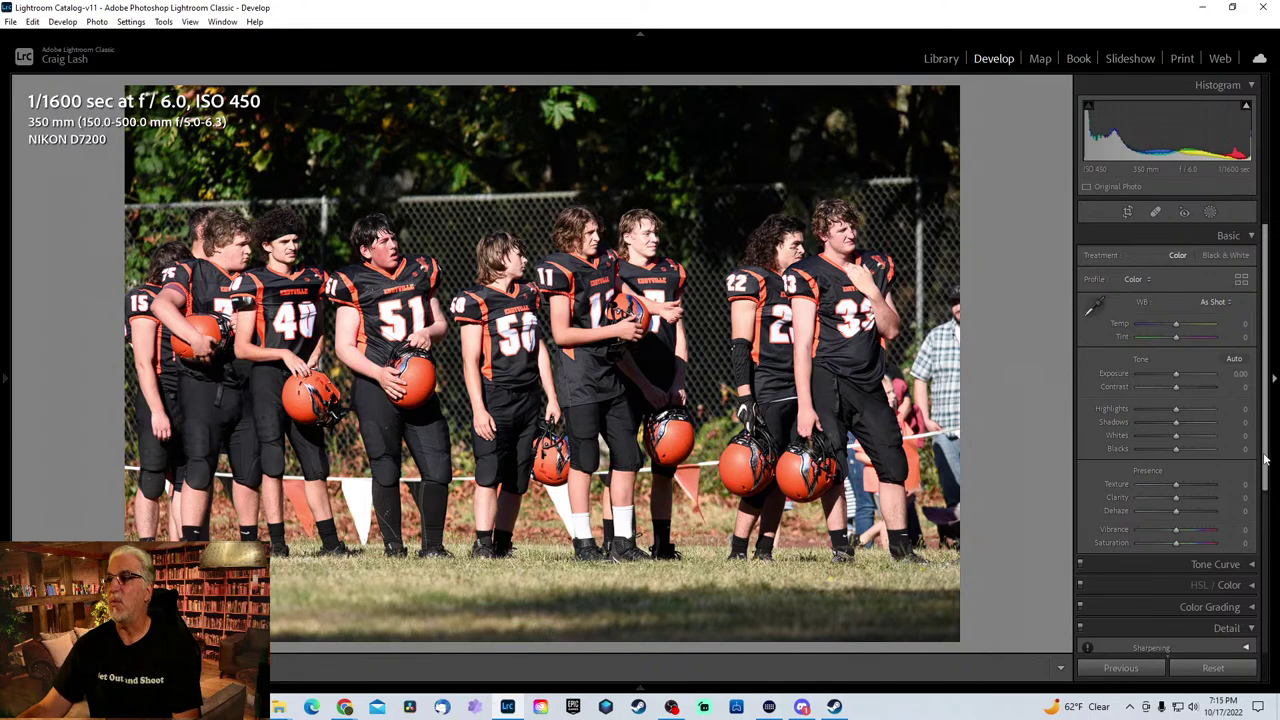
- Darken exposure slightly, set Sharpening 50 and raise Texture to +42
left_click_drag(1179, 373, 1178, 371)
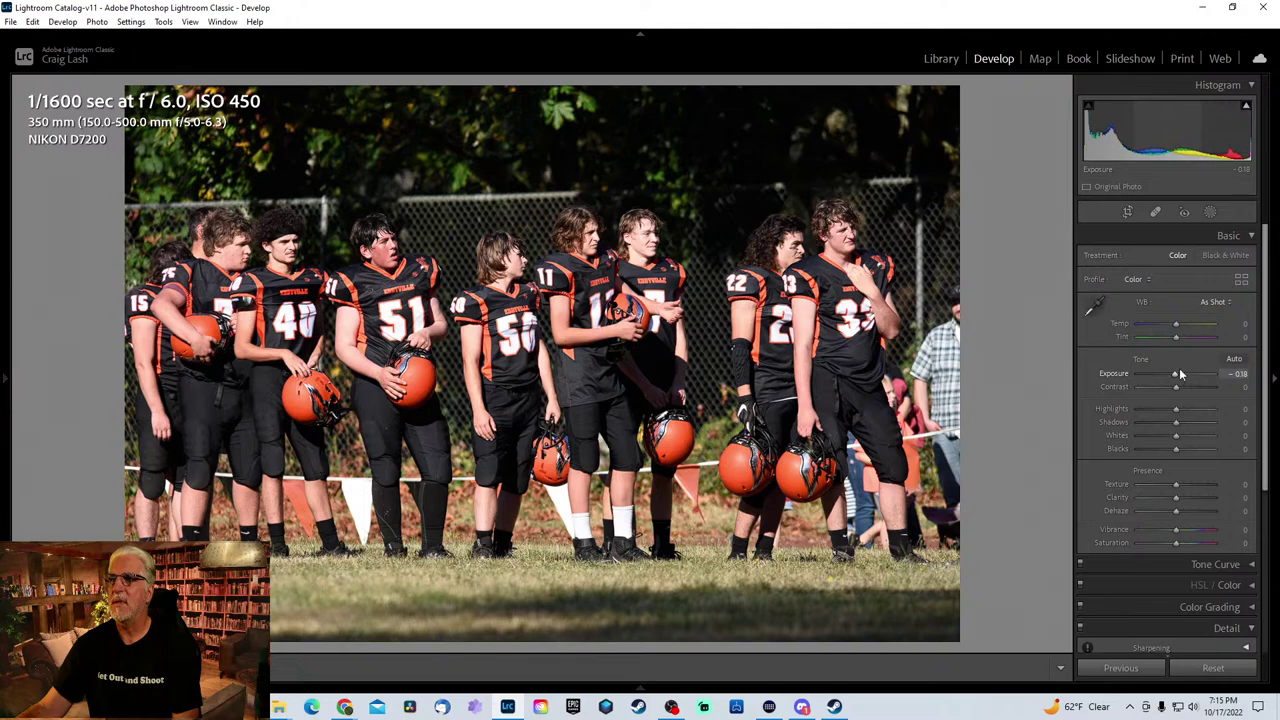
scroll(1193, 487, "down", 2)
scroll(1190, 490, "down", 2)
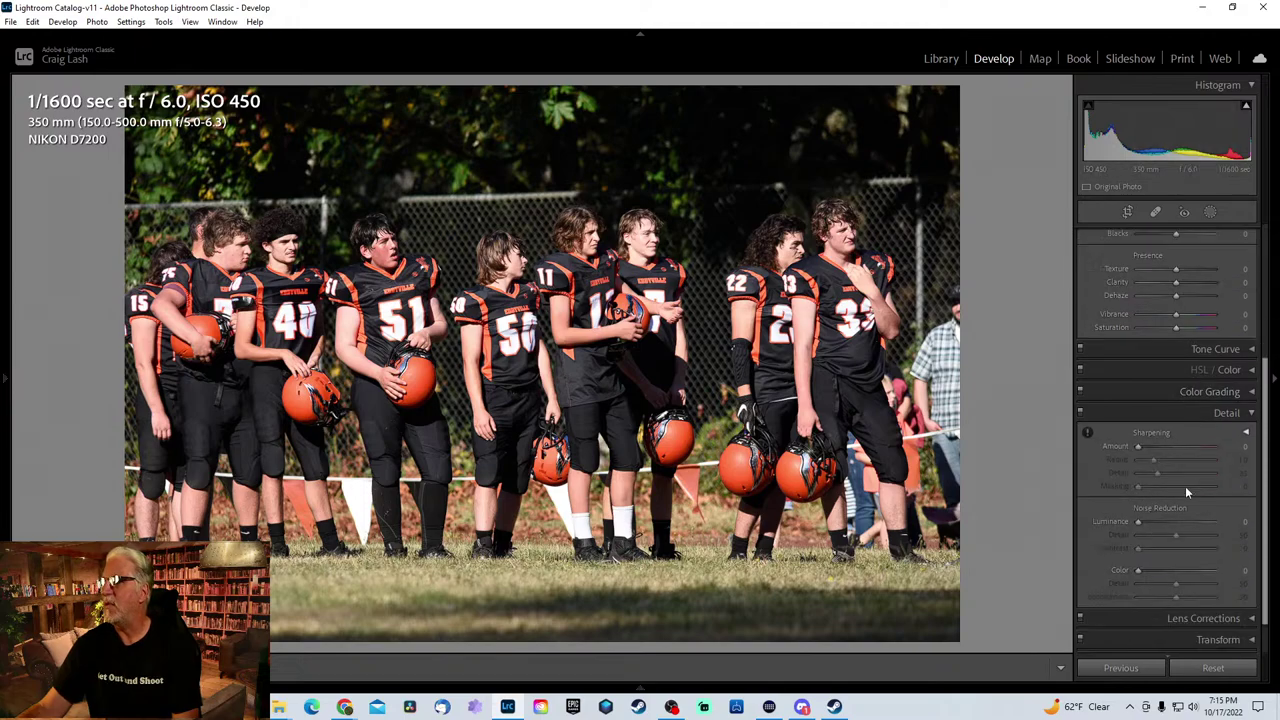
left_click(1166, 448)
scroll(1200, 408, "up", 3)
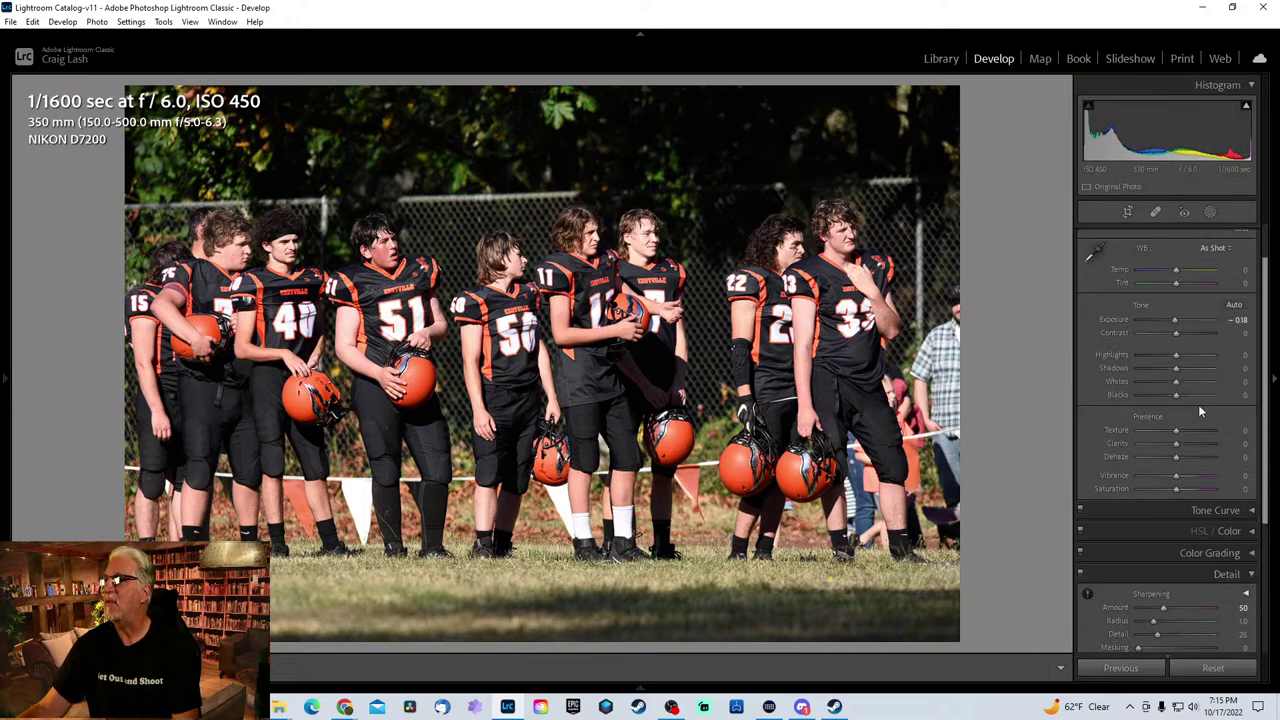
left_click_drag(1176, 437, 1193, 436)
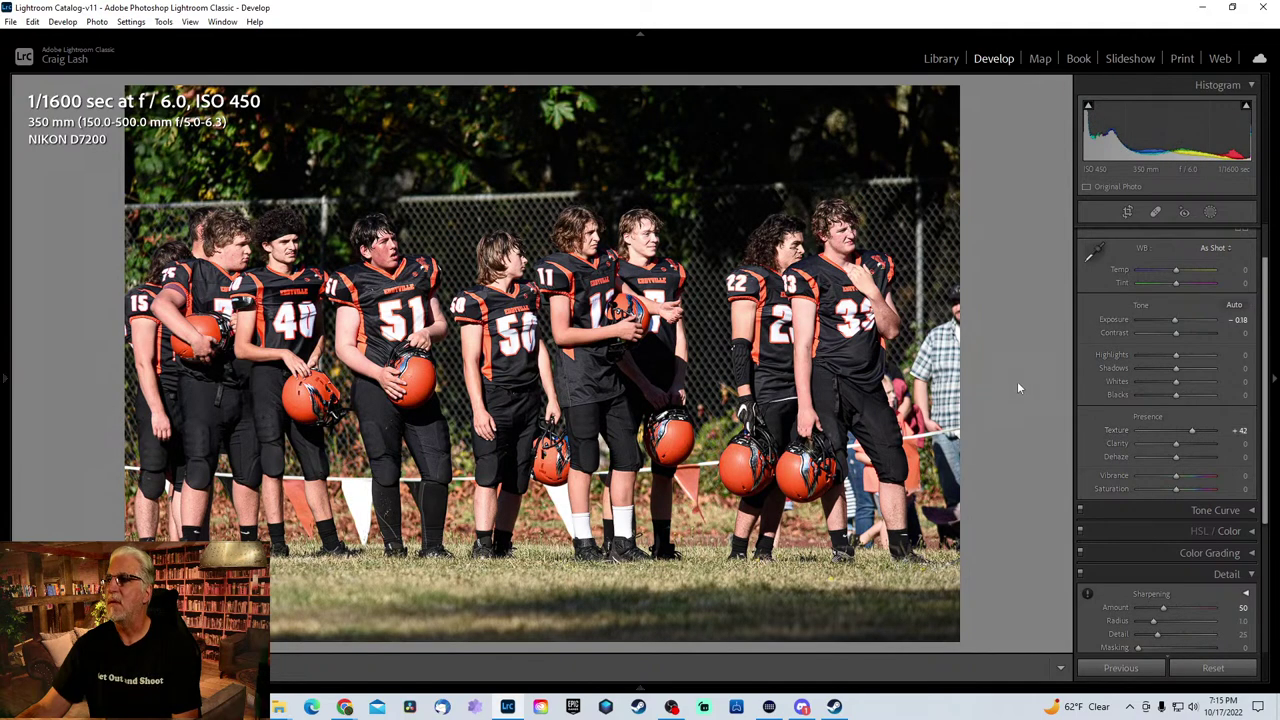
- Crop the lineup photo slightly and go to the next photo
key("r")
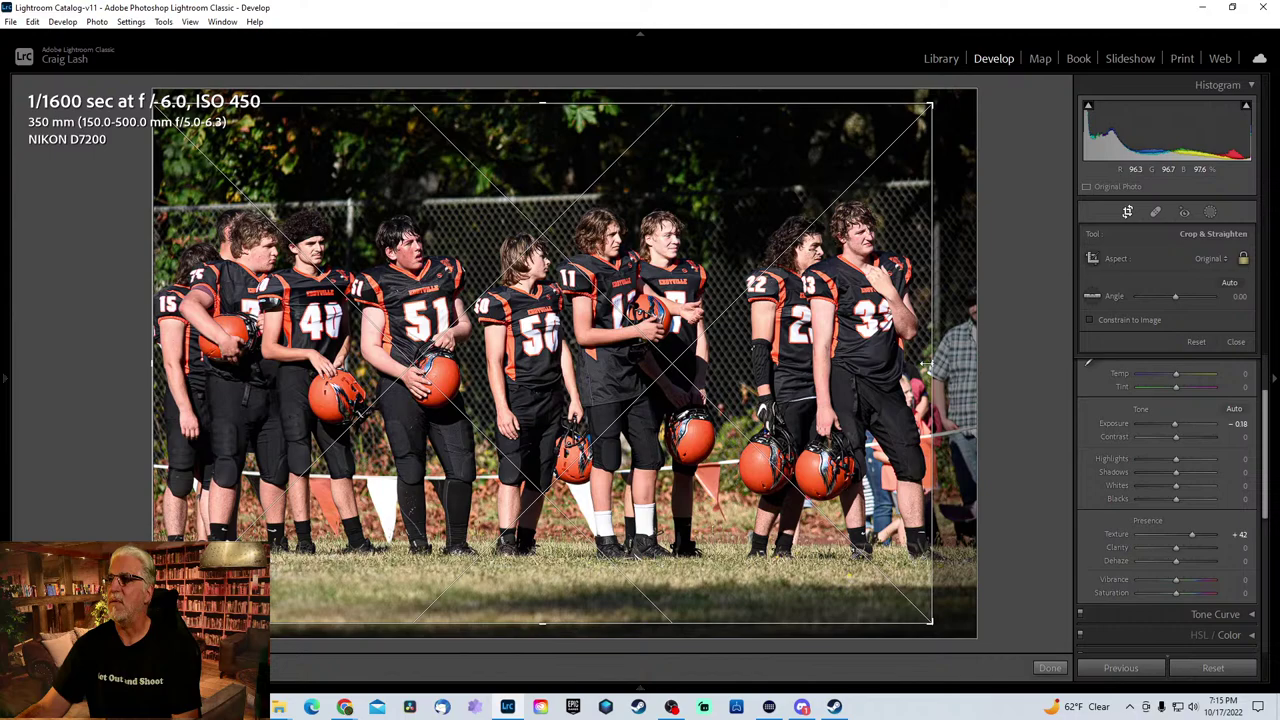
key("r")
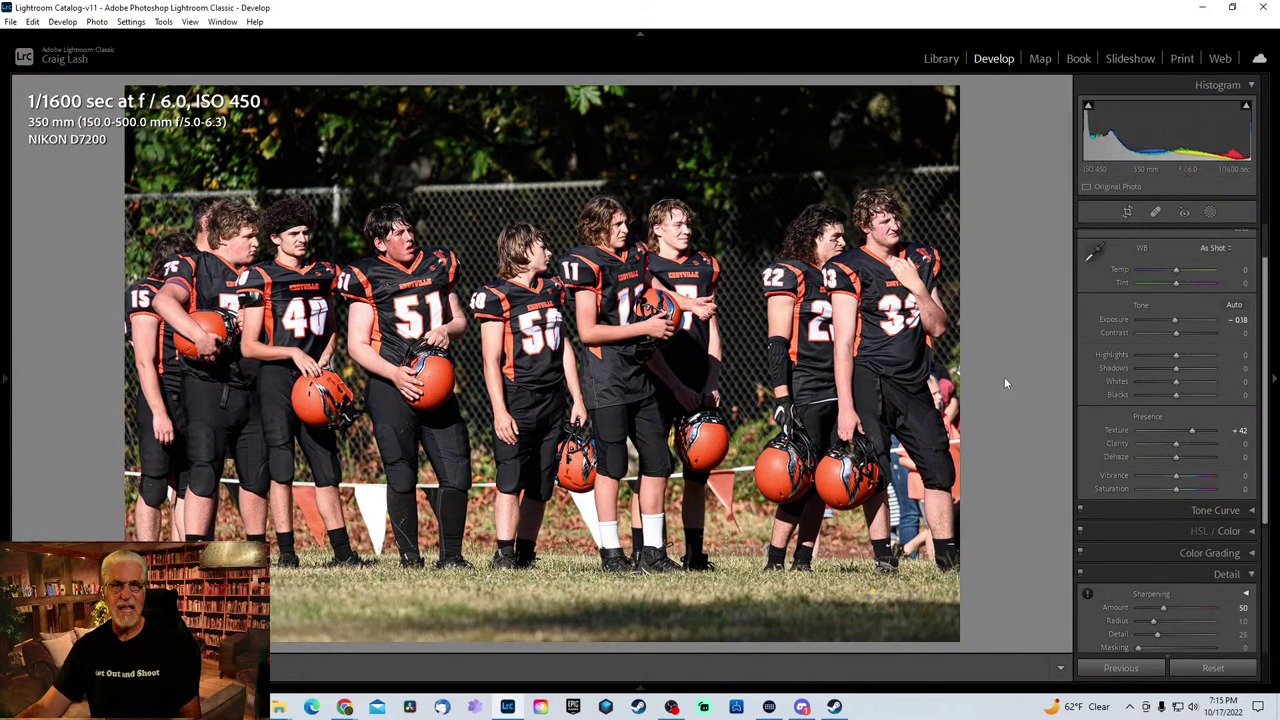
key("Right")
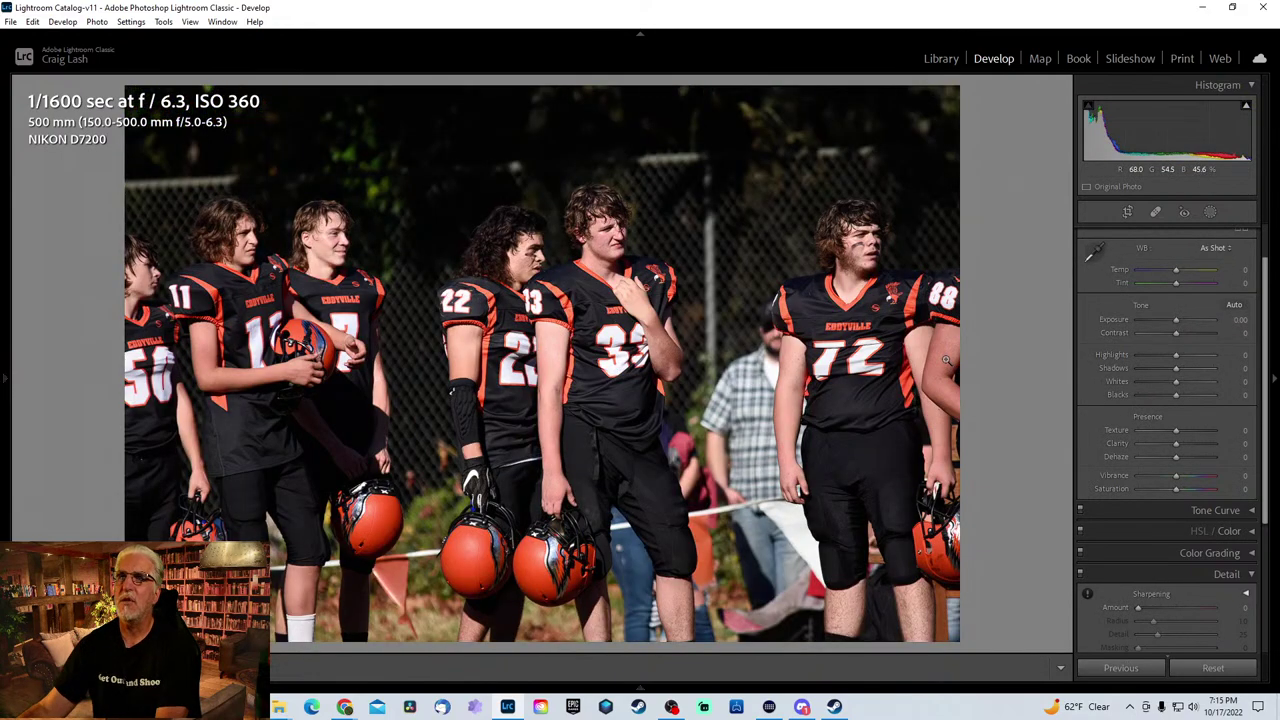
- Crop in around the middle players and reposition the photo inside the frame
key("r")
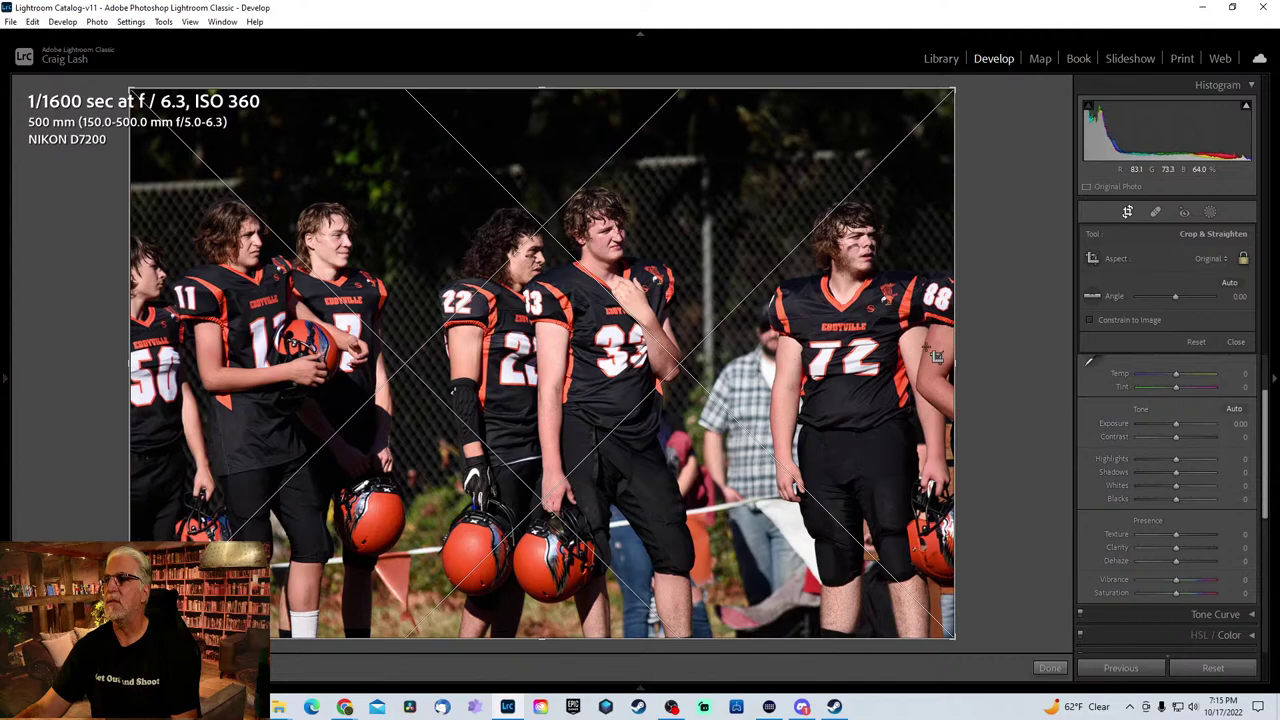
left_click_drag(956, 90, 835, 170)
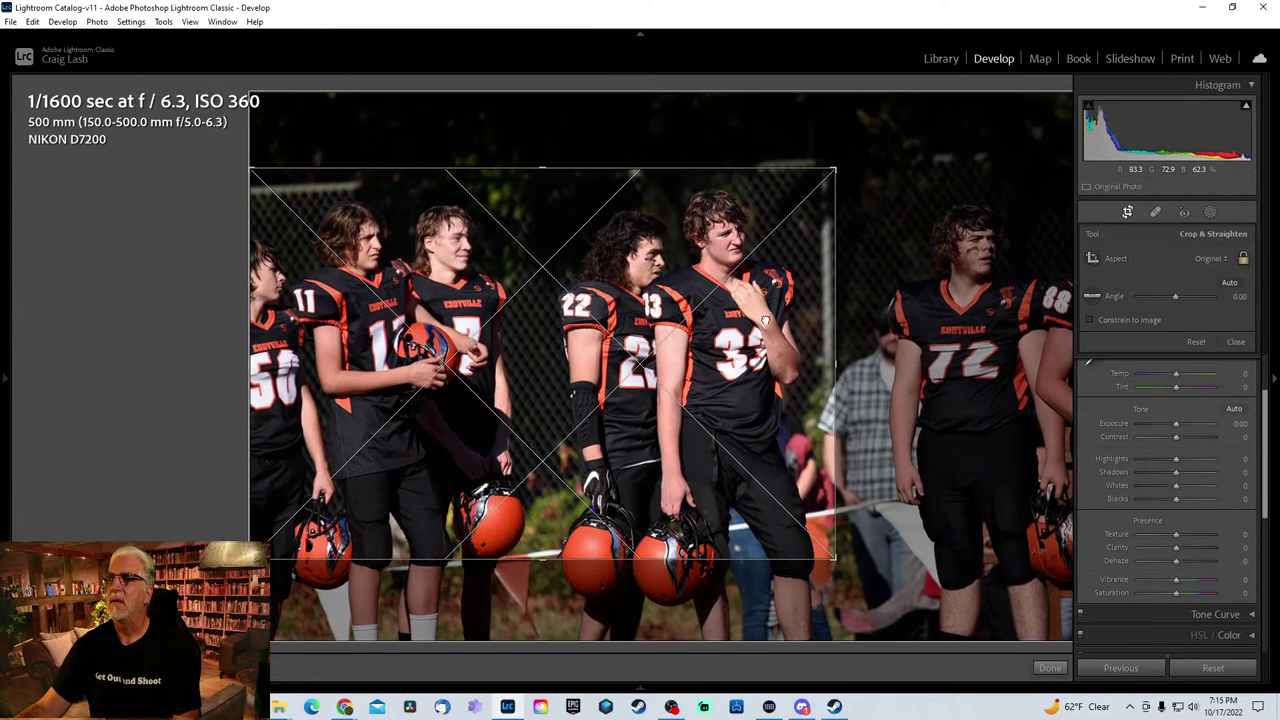
left_click_drag(758, 230, 740, 305)
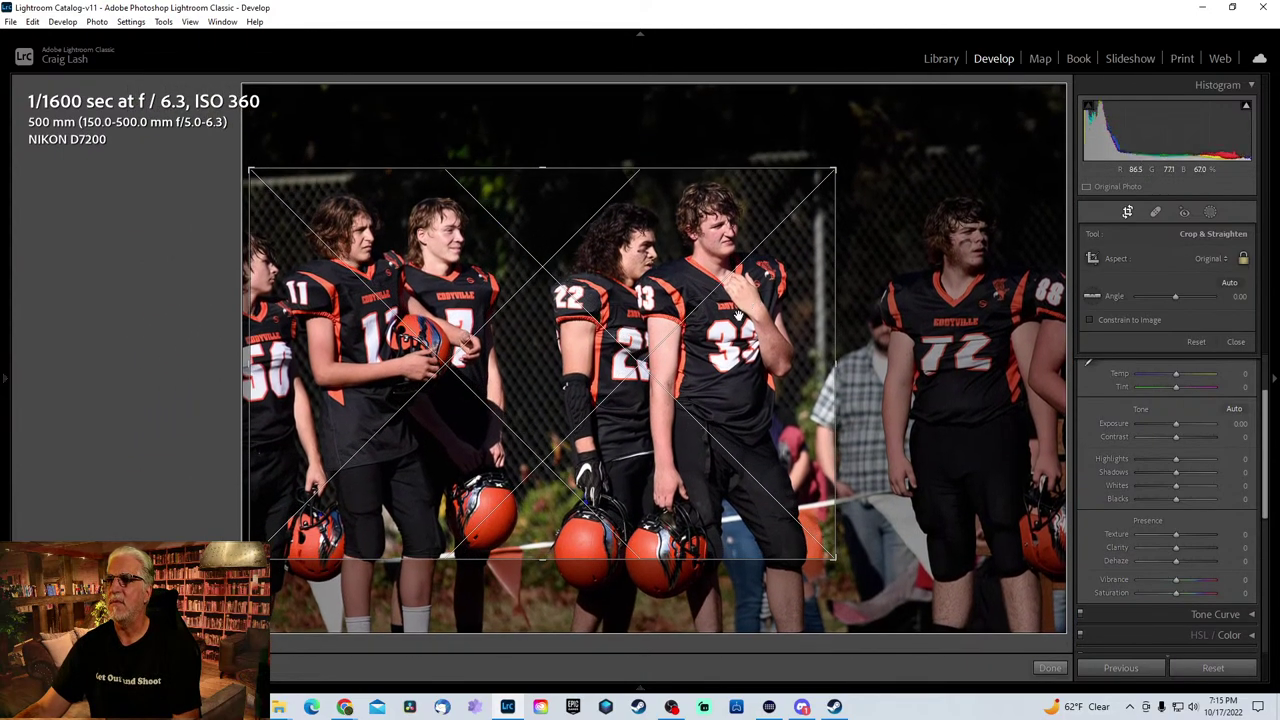
left_click_drag(541, 562, 543, 571)
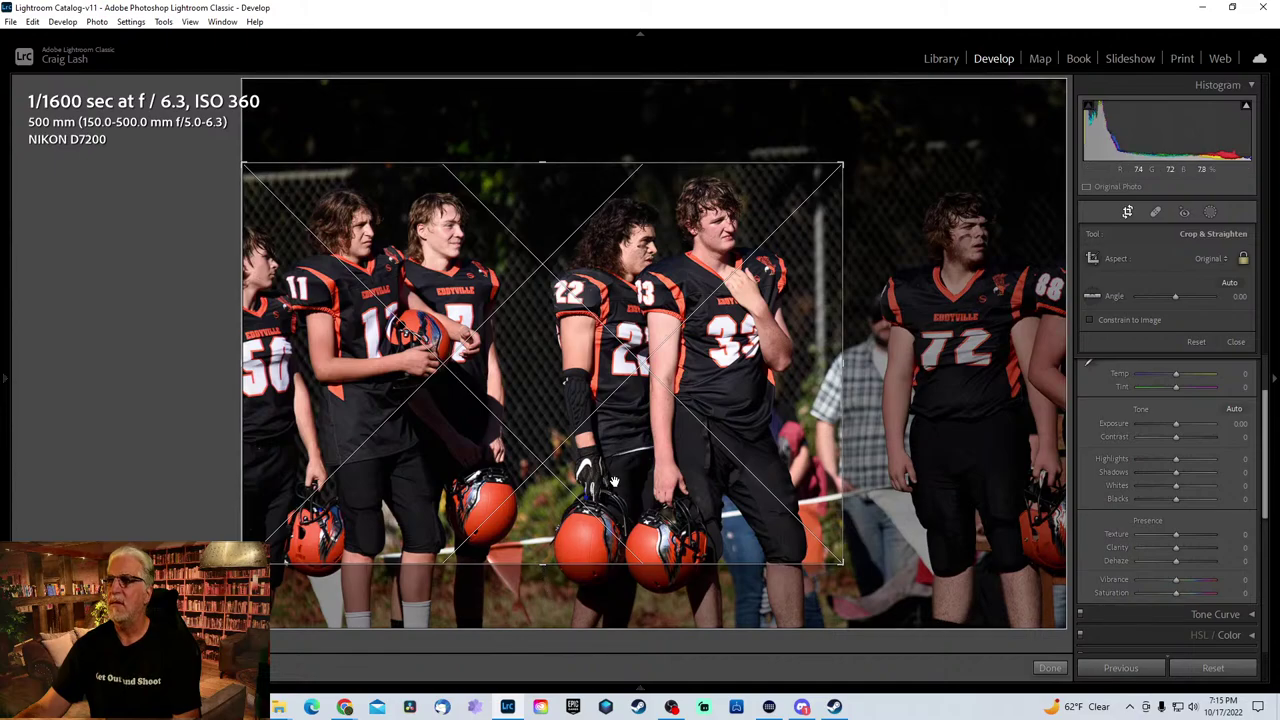
left_click_drag(616, 482, 394, 468)
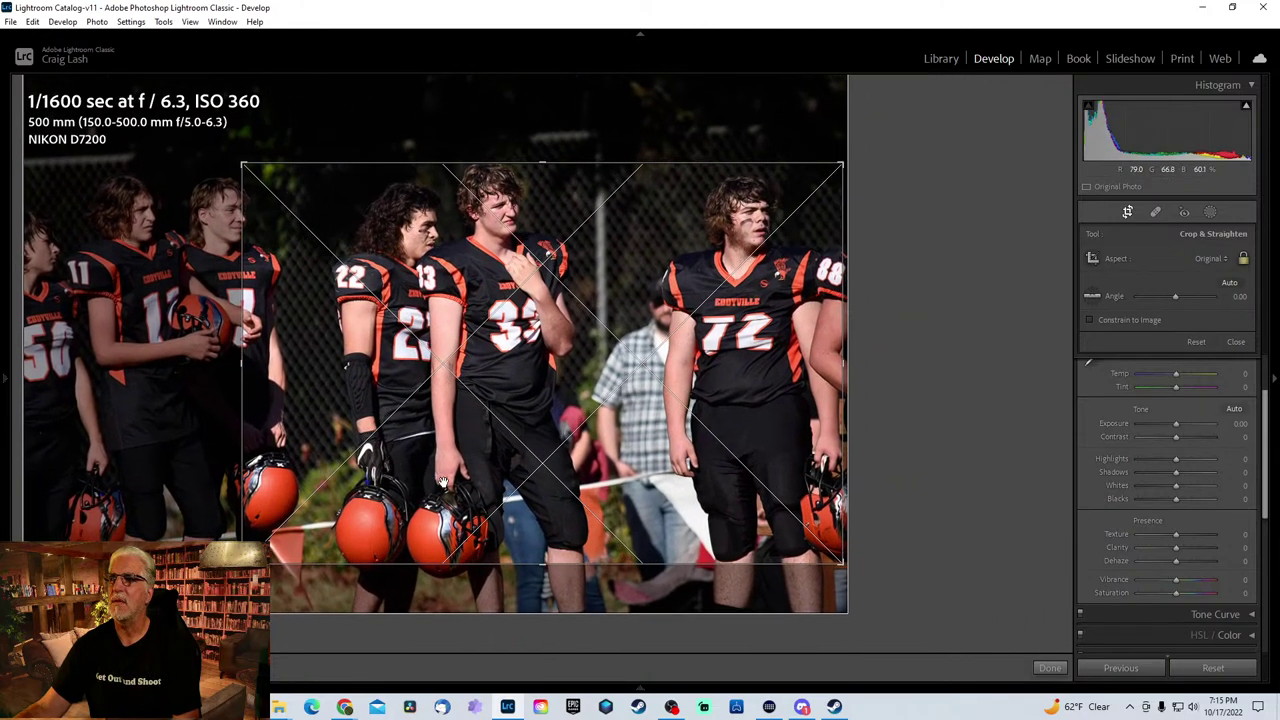
double_click(515, 417)
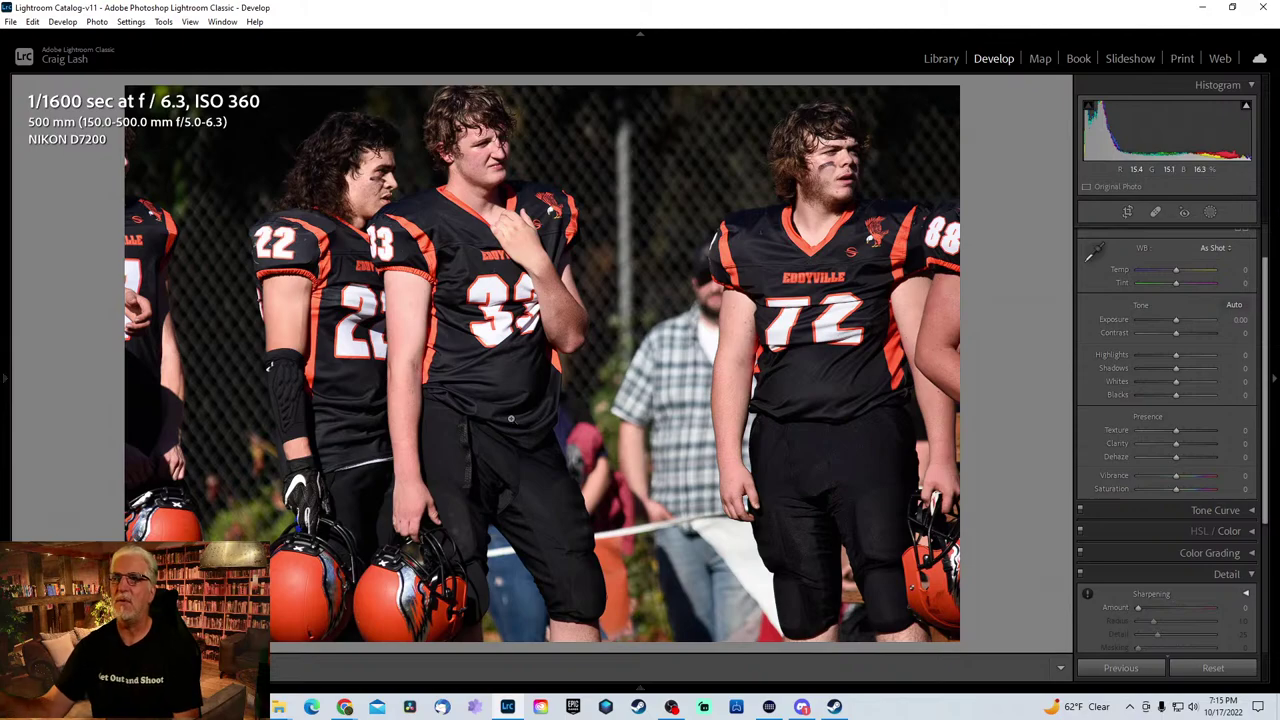
- Refine the crop into a narrow, taller vertical frame around #22 and #33
key("r")
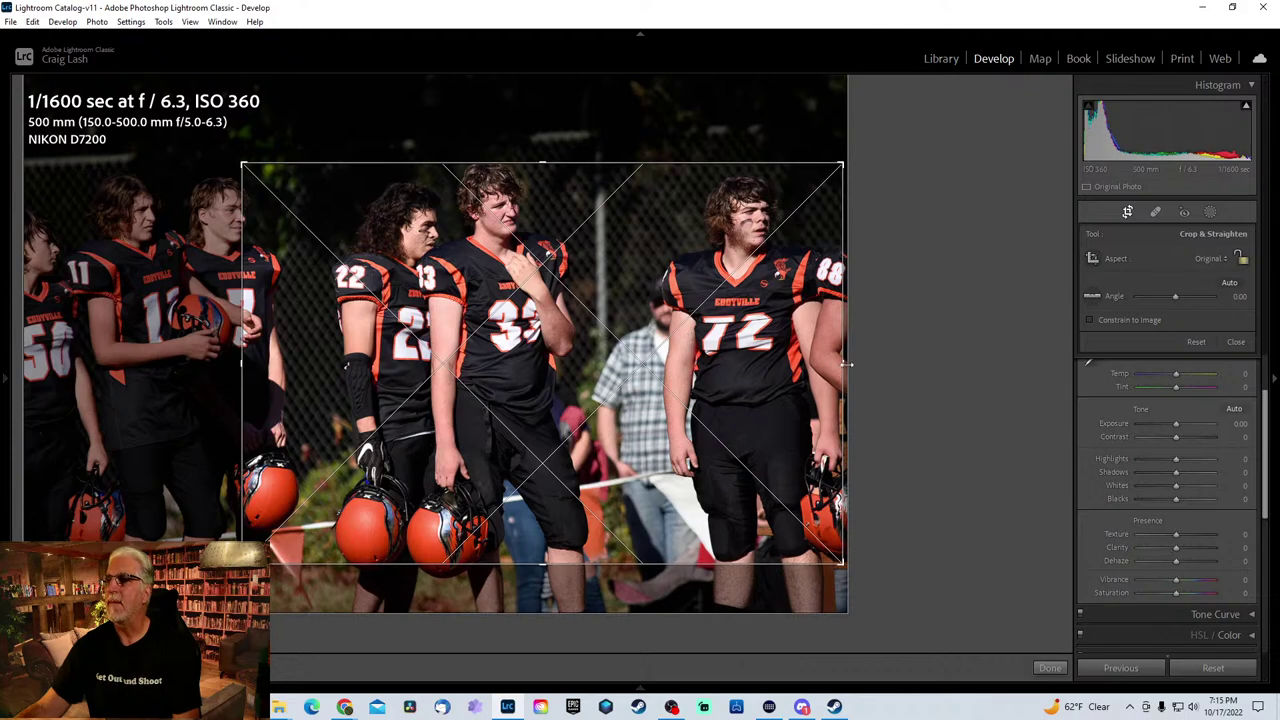
left_click_drag(847, 364, 725, 364)
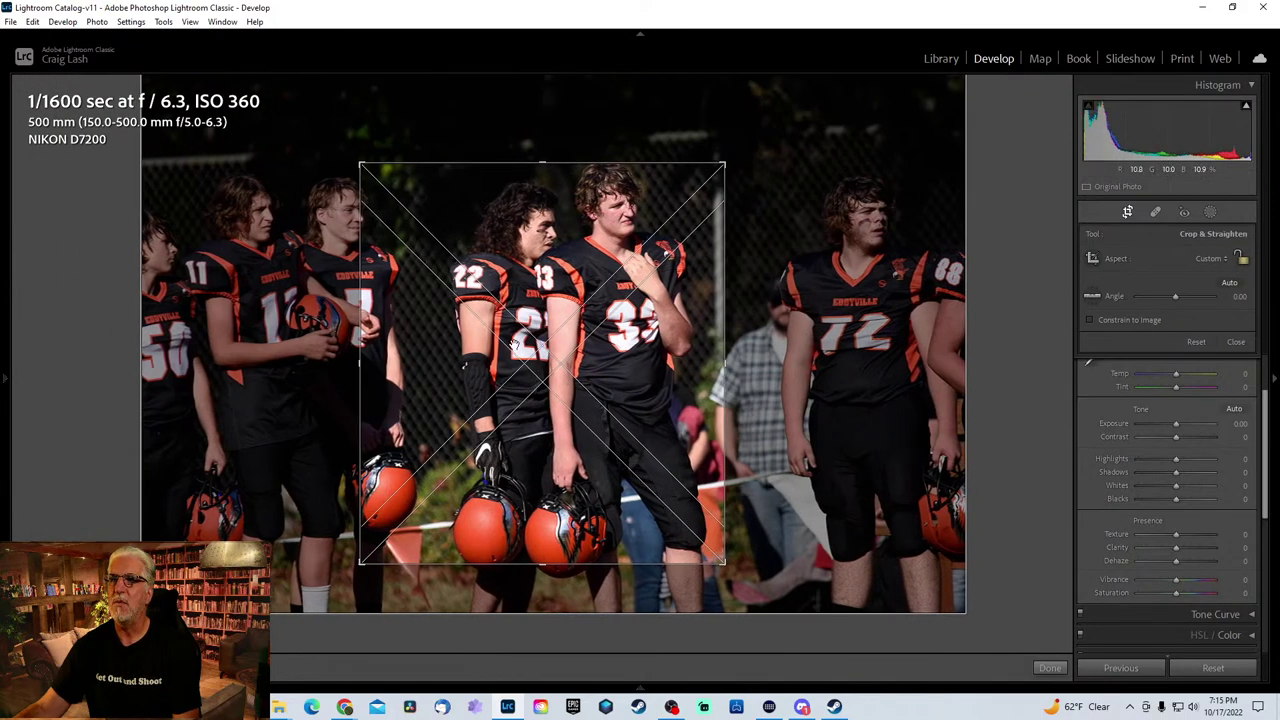
left_click_drag(361, 376, 395, 358)
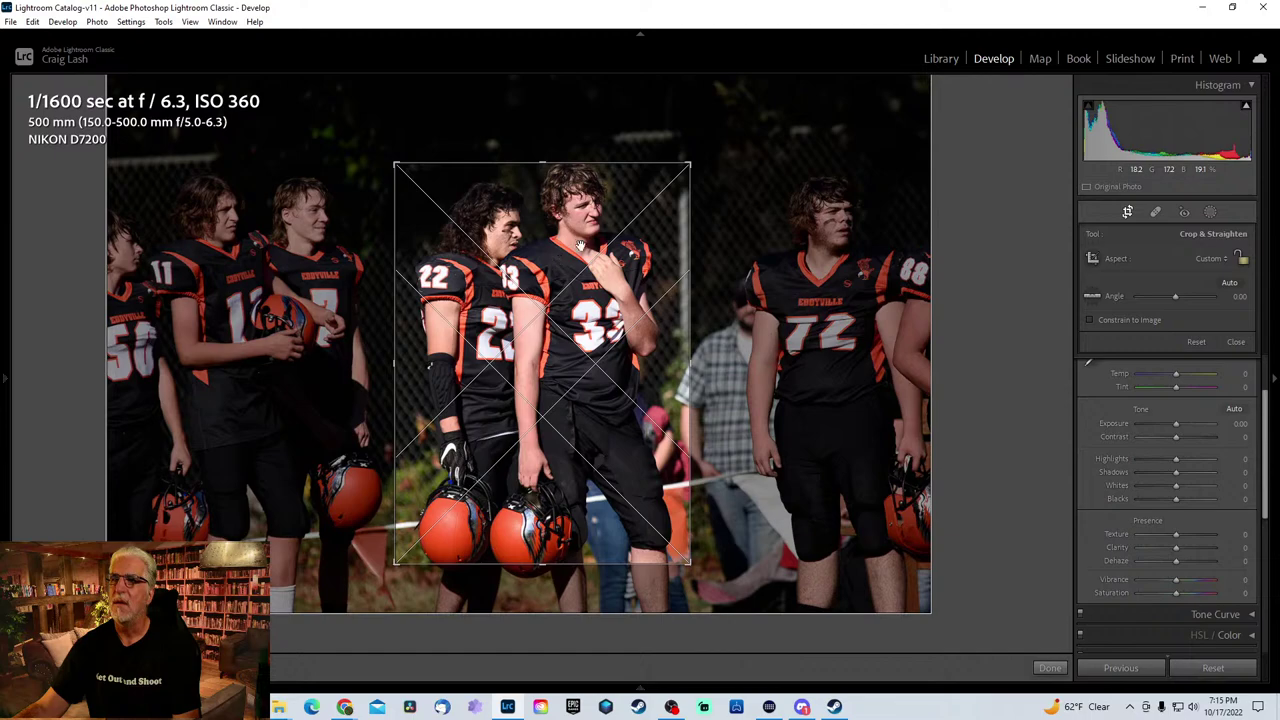
left_click_drag(600, 162, 545, 132)
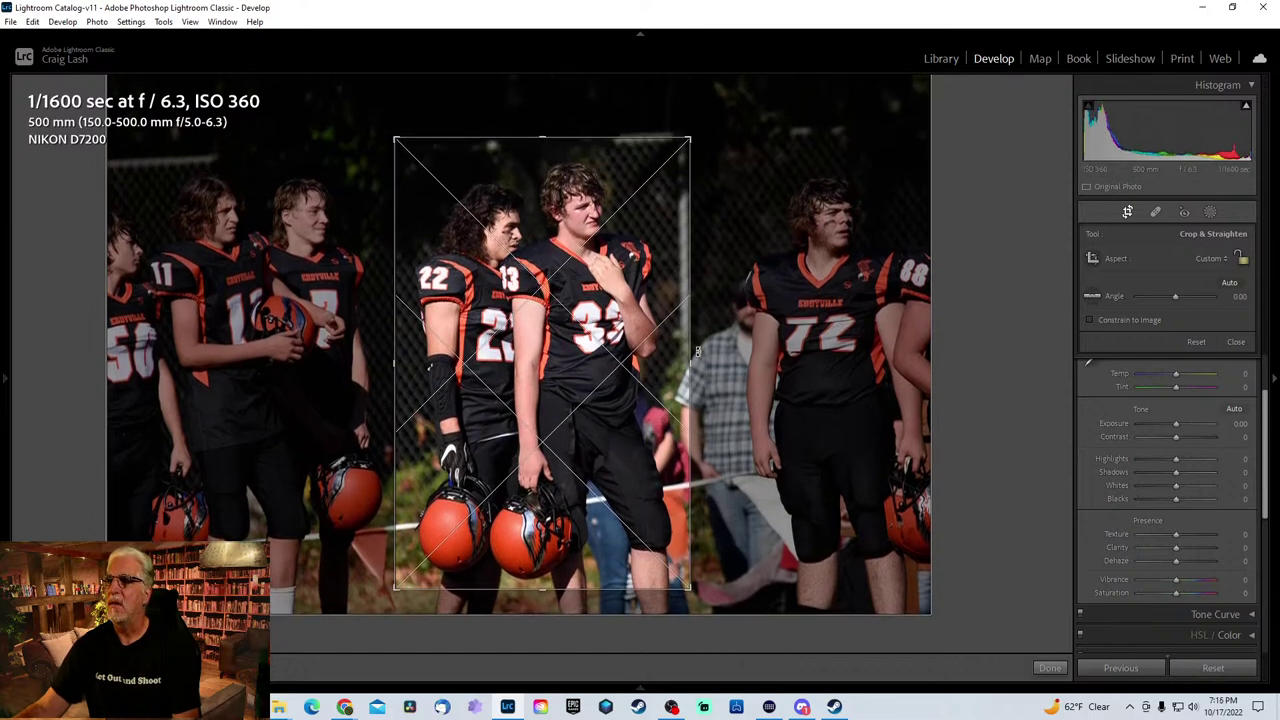
left_click_drag(697, 351, 728, 341)
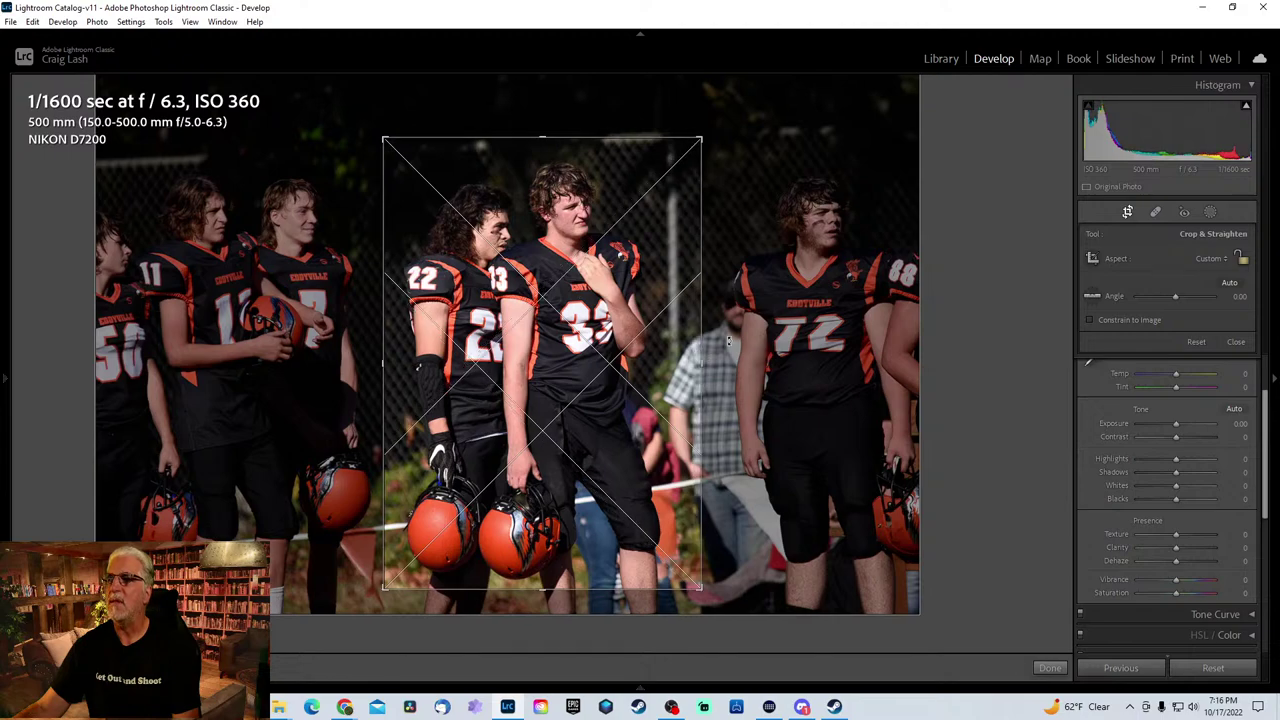
key("Return")
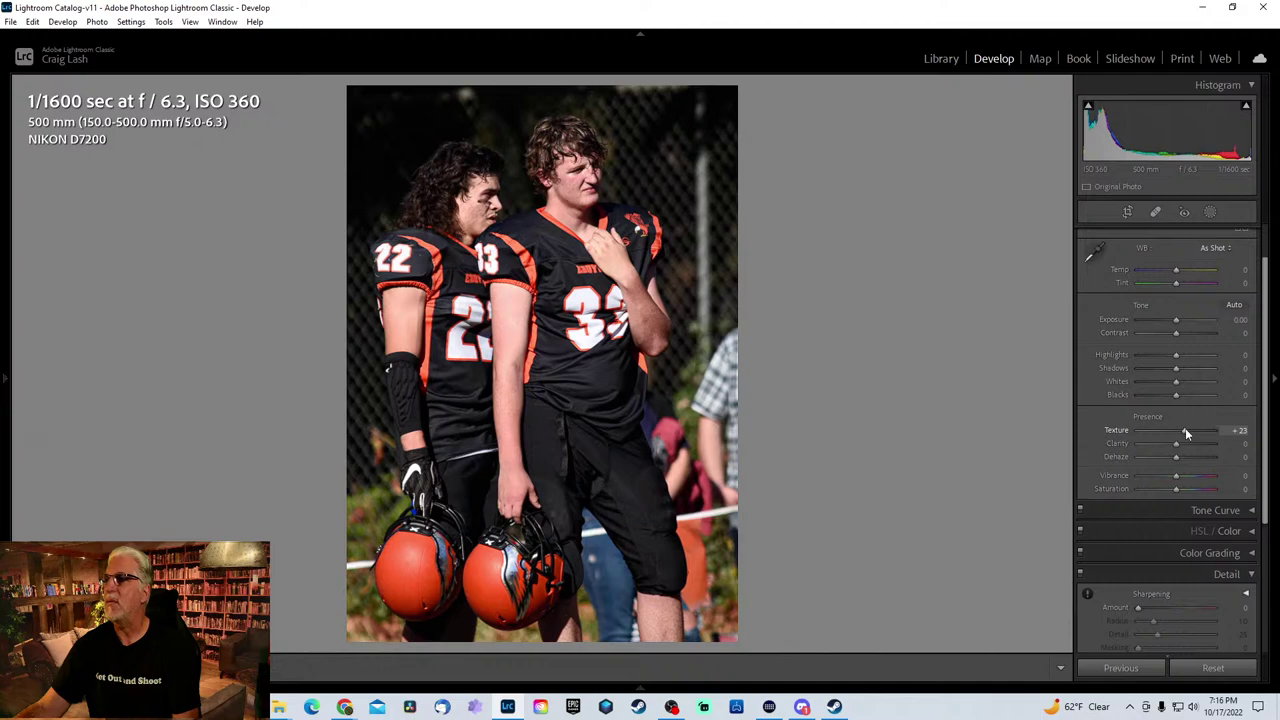
- Set Sharpening Amount to 47, check the 33 jersey zoomed in, then go to the next photo
scroll(1185, 435, "down", 3)
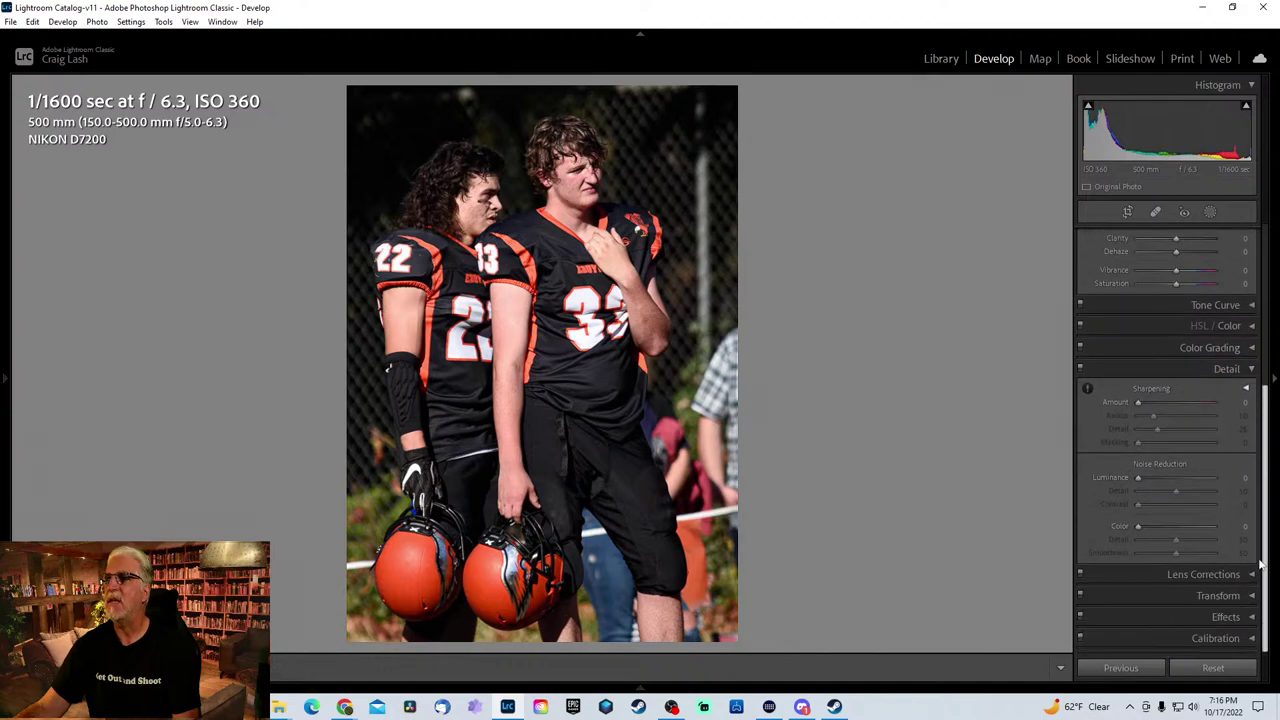
left_click(1158, 401)
scroll(1270, 425, "up", 1)
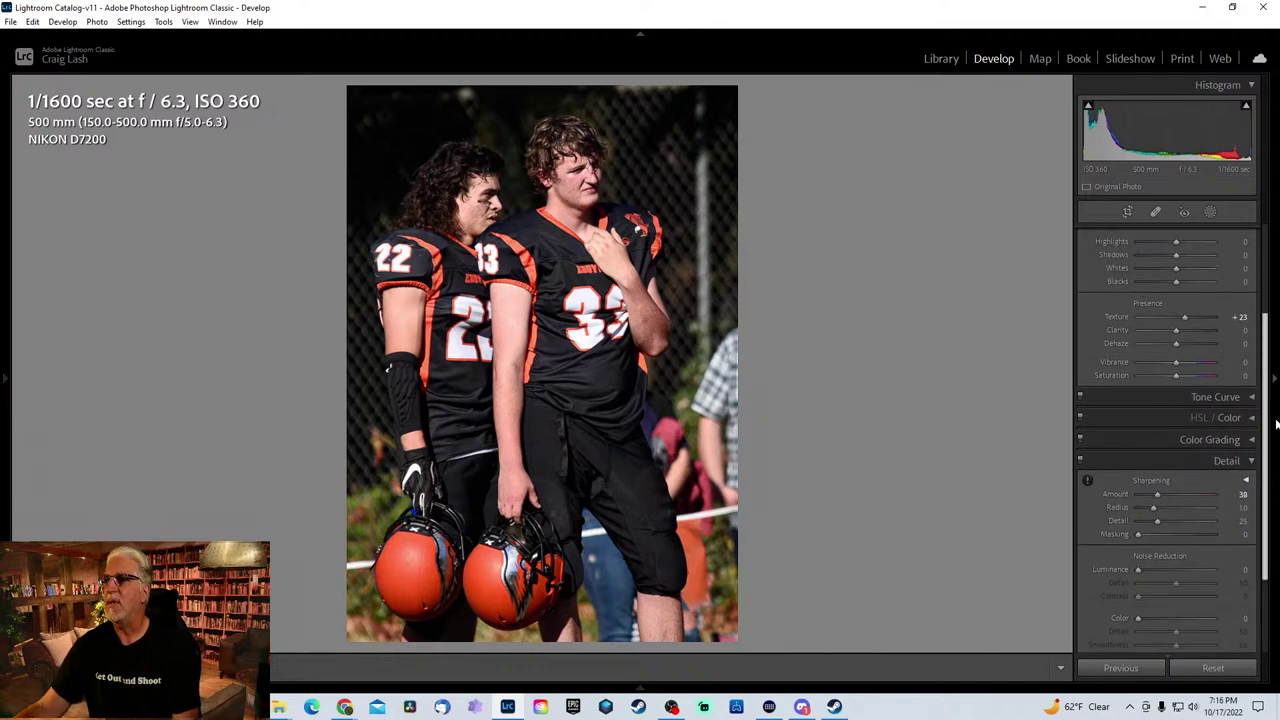
scroll(1276, 424, "up", 2)
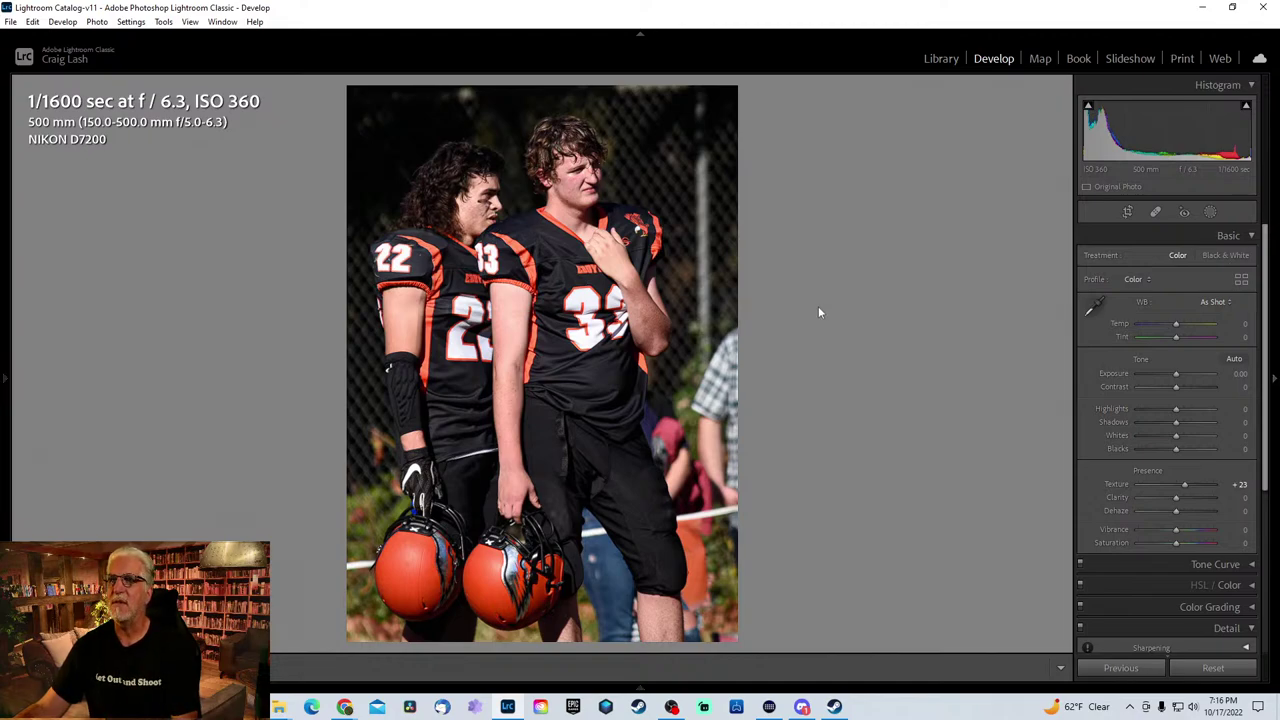
left_click(596, 316)
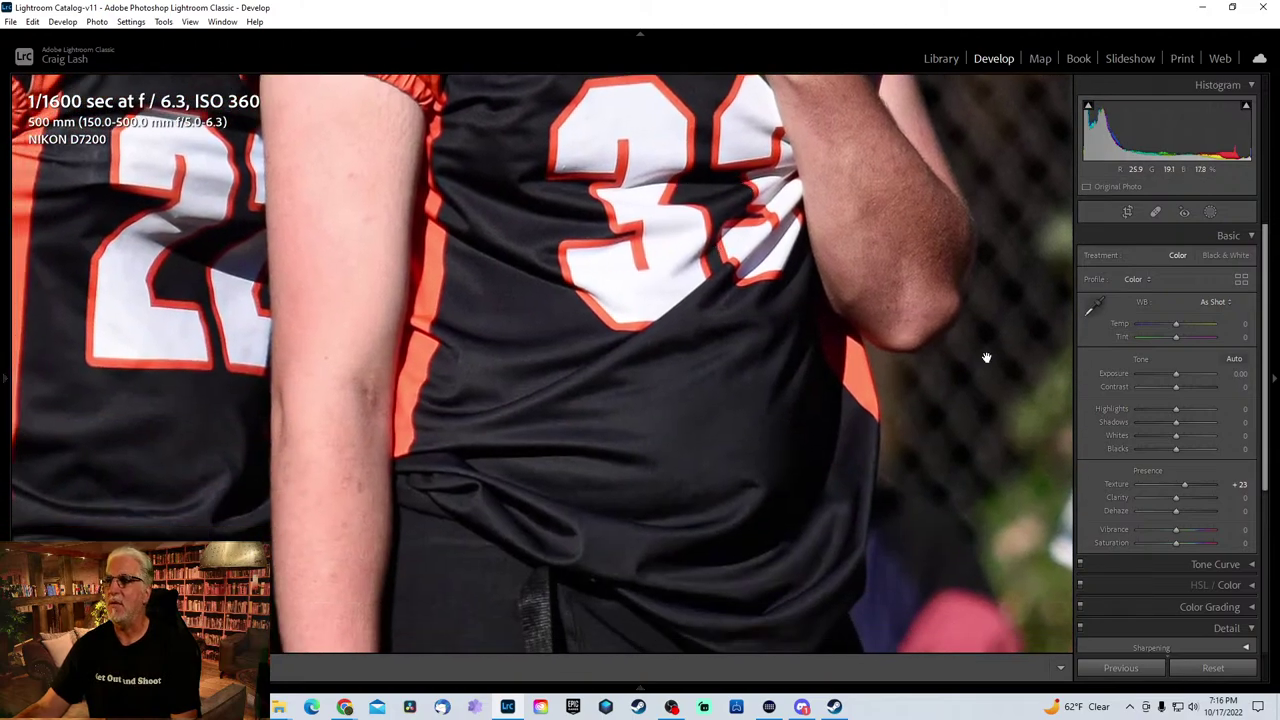
scroll(1204, 500, "down", 3)
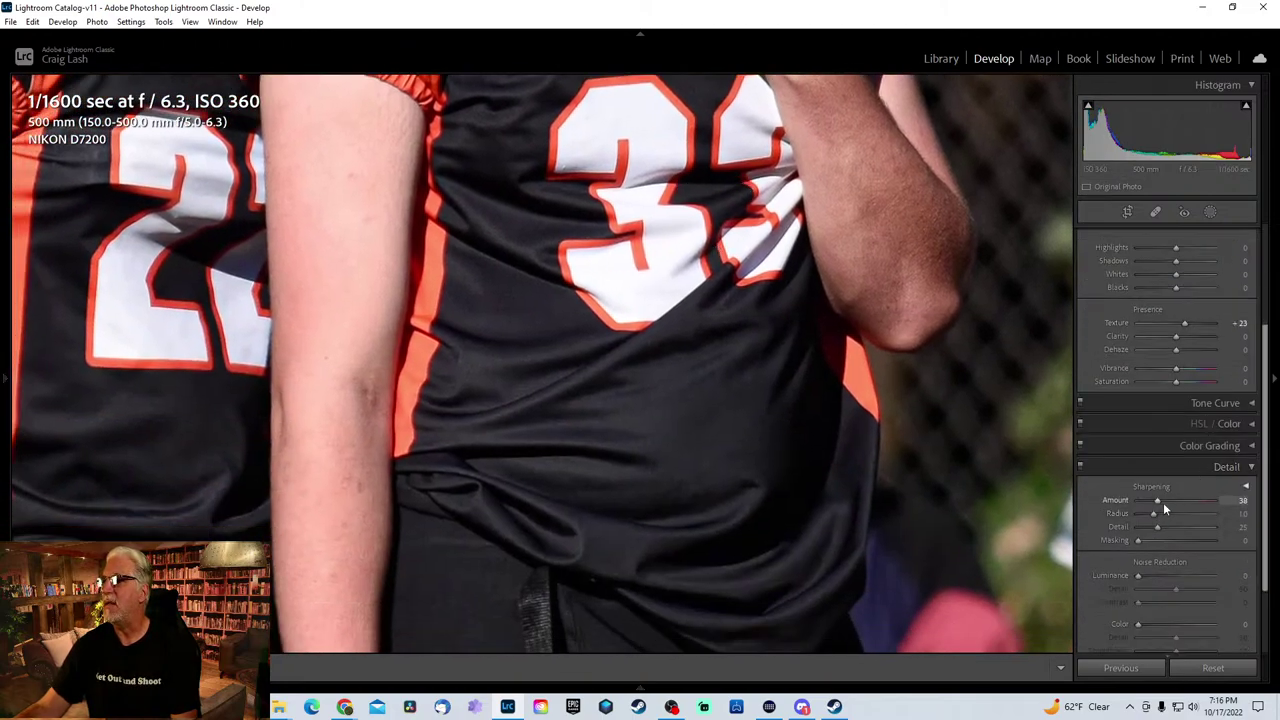
mouse_move(1153, 503)
left_mouse_down()
mouse_move(1108, 503)
mouse_move(1172, 504)
mouse_move(1162, 499)
left_mouse_up()
scroll(726, 374, "up", 3)
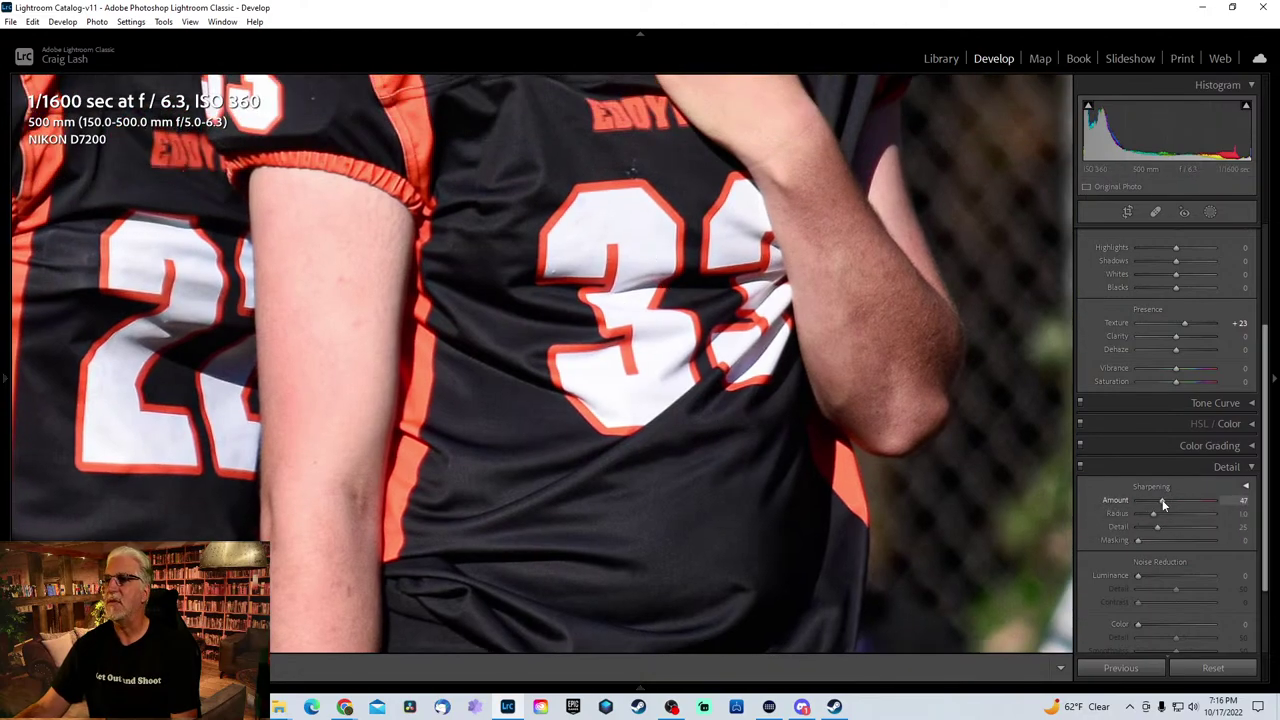
left_click(678, 367)
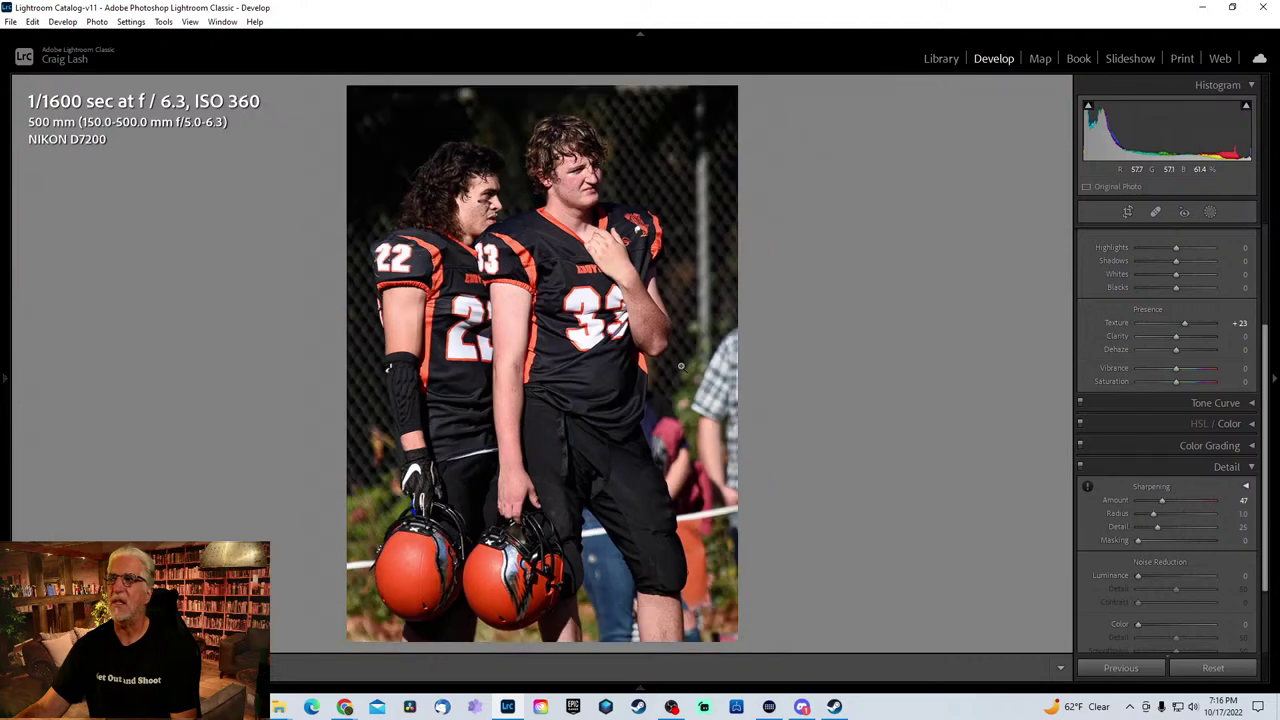
scroll(1266, 404, "up", 3)
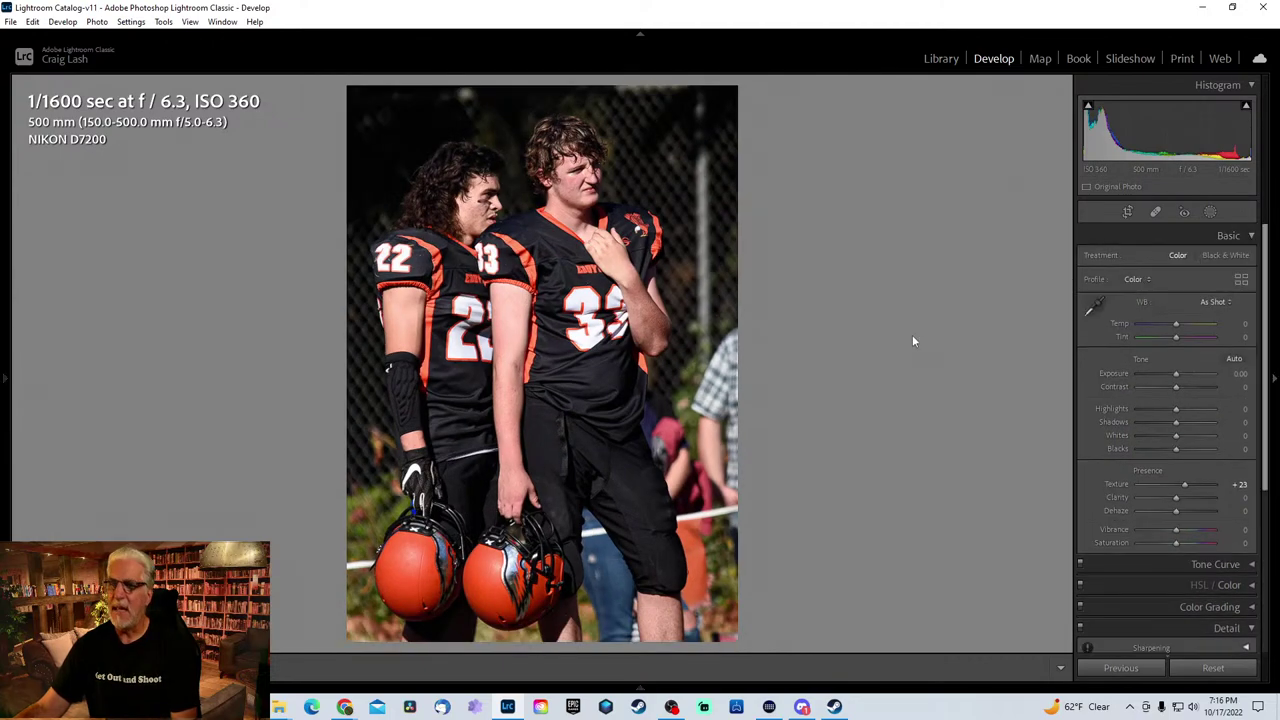
key("Right")
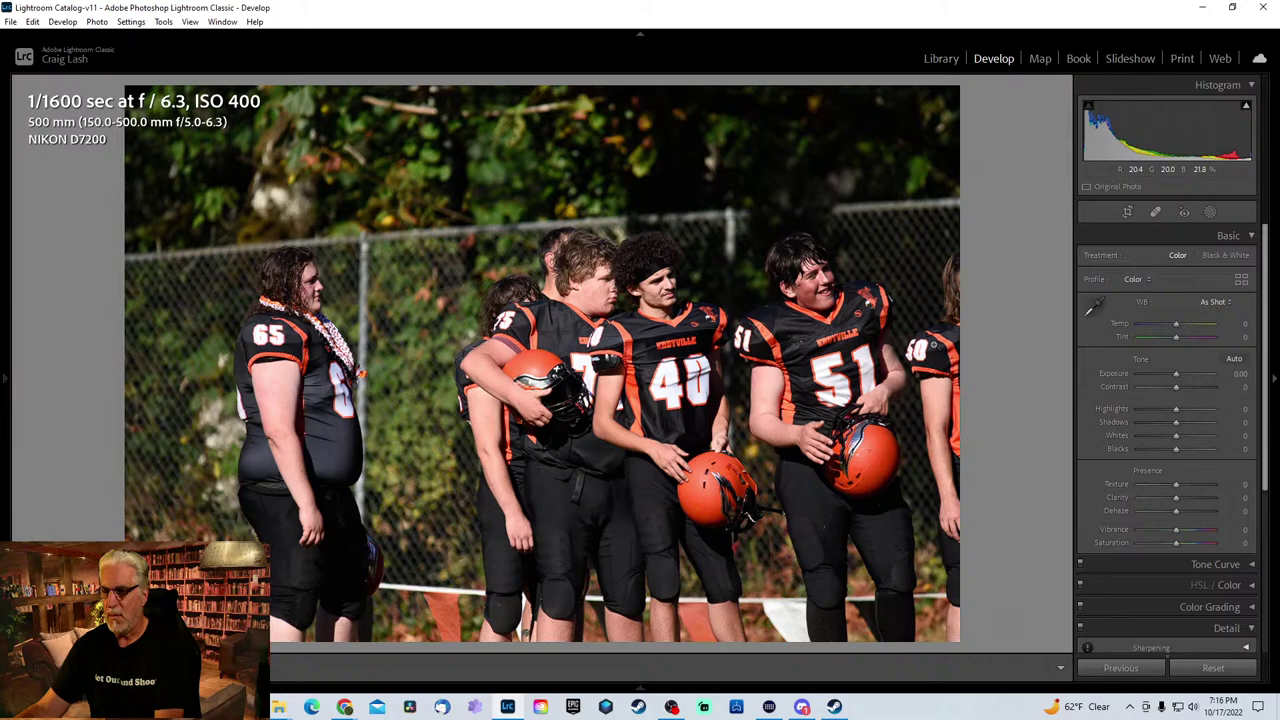
- Skip to the orange-cap man's photo and crop tightly around him
key("Right")
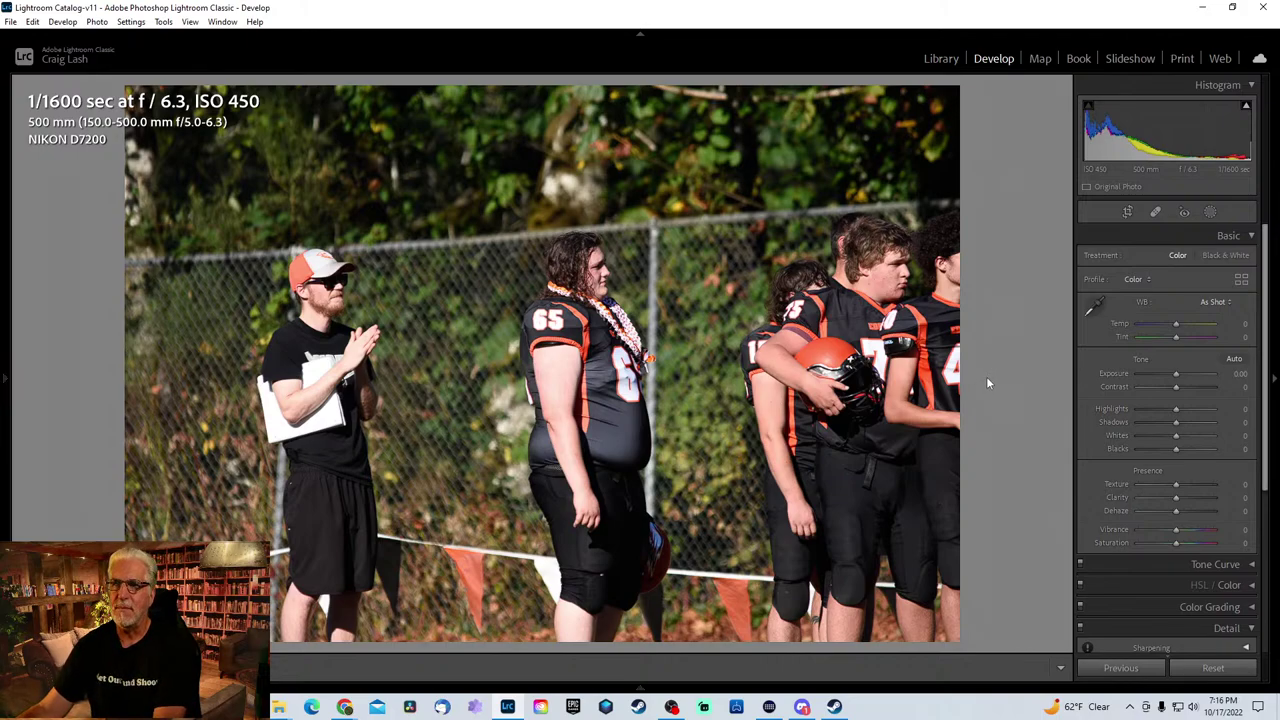
key("r")
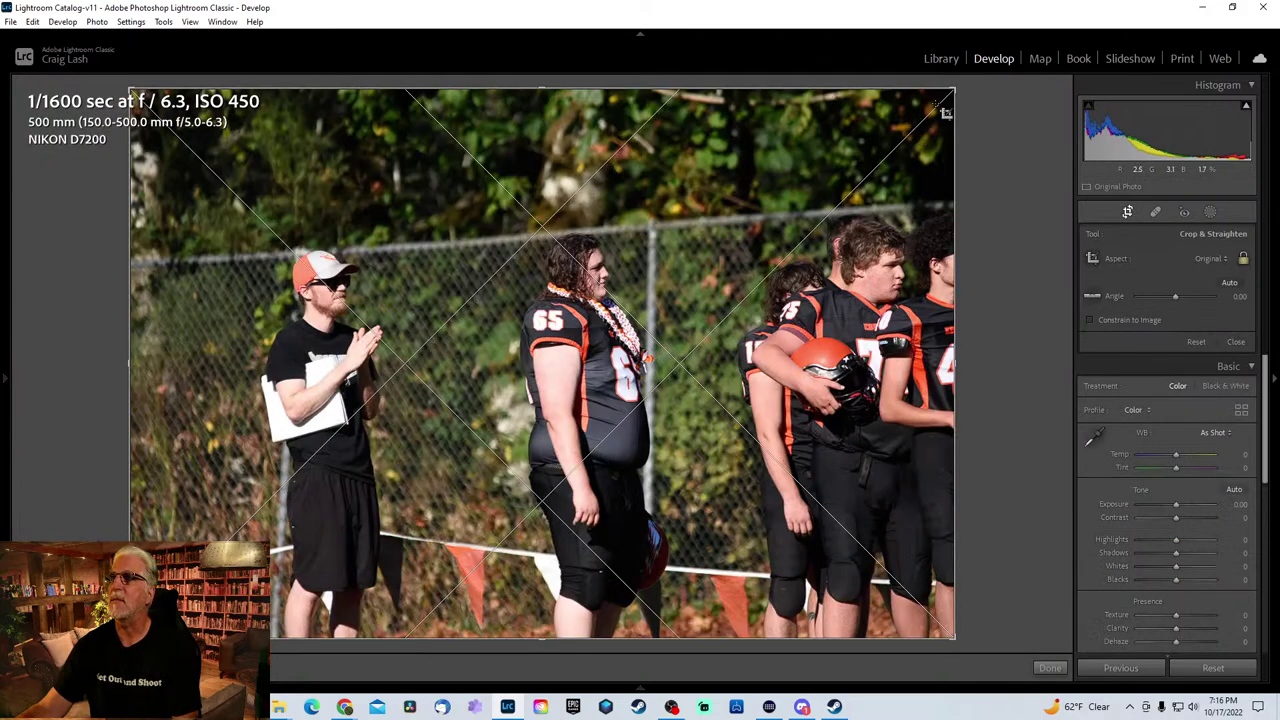
left_click_drag(952, 93, 668, 399)
key("r")
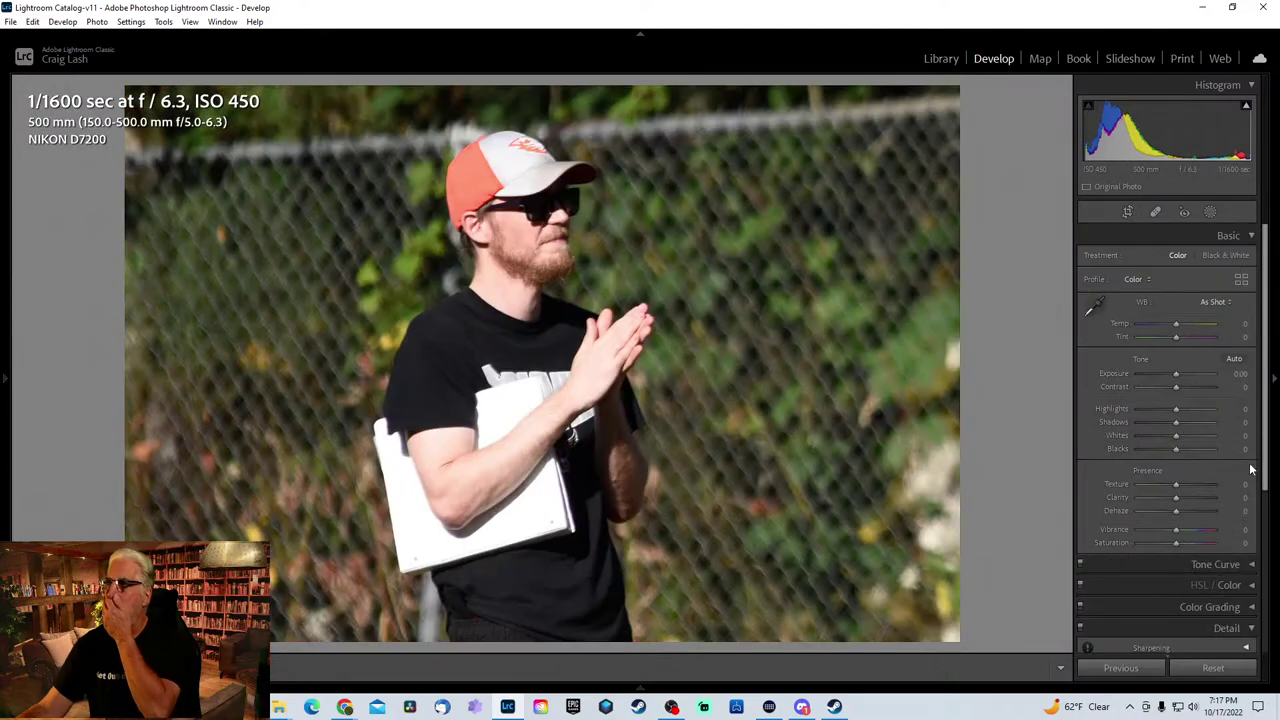
- Add sharpening, pull Highlights to -49 and raise Texture to +19, then move on
scroll(1188, 478, "down", 3)
left_click(1154, 446)
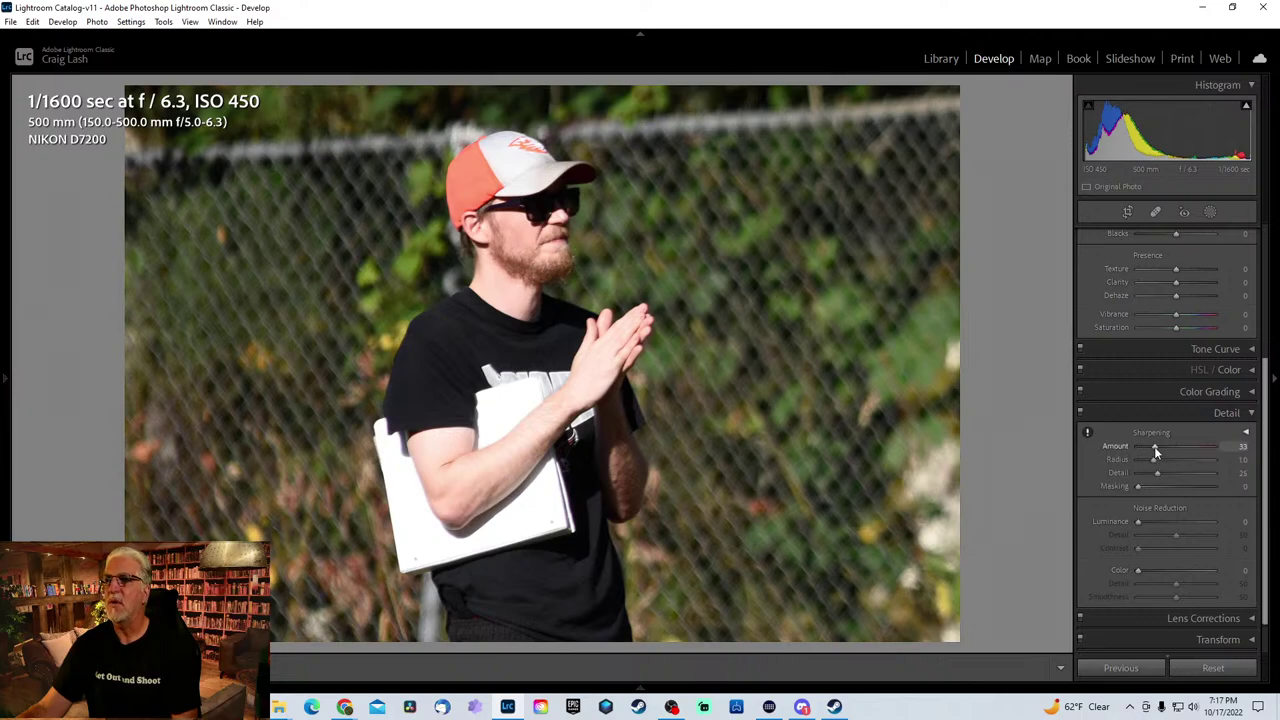
scroll(1259, 376, "up", 3)
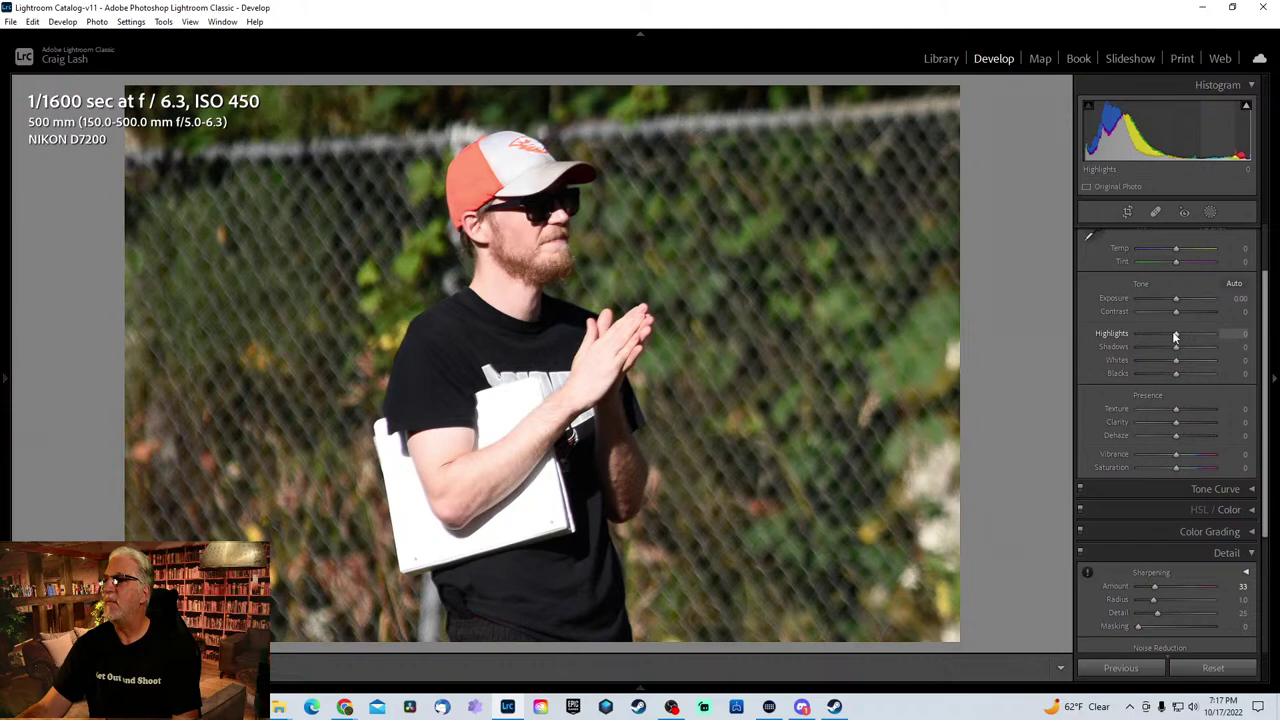
left_click_drag(1175, 333, 1156, 338)
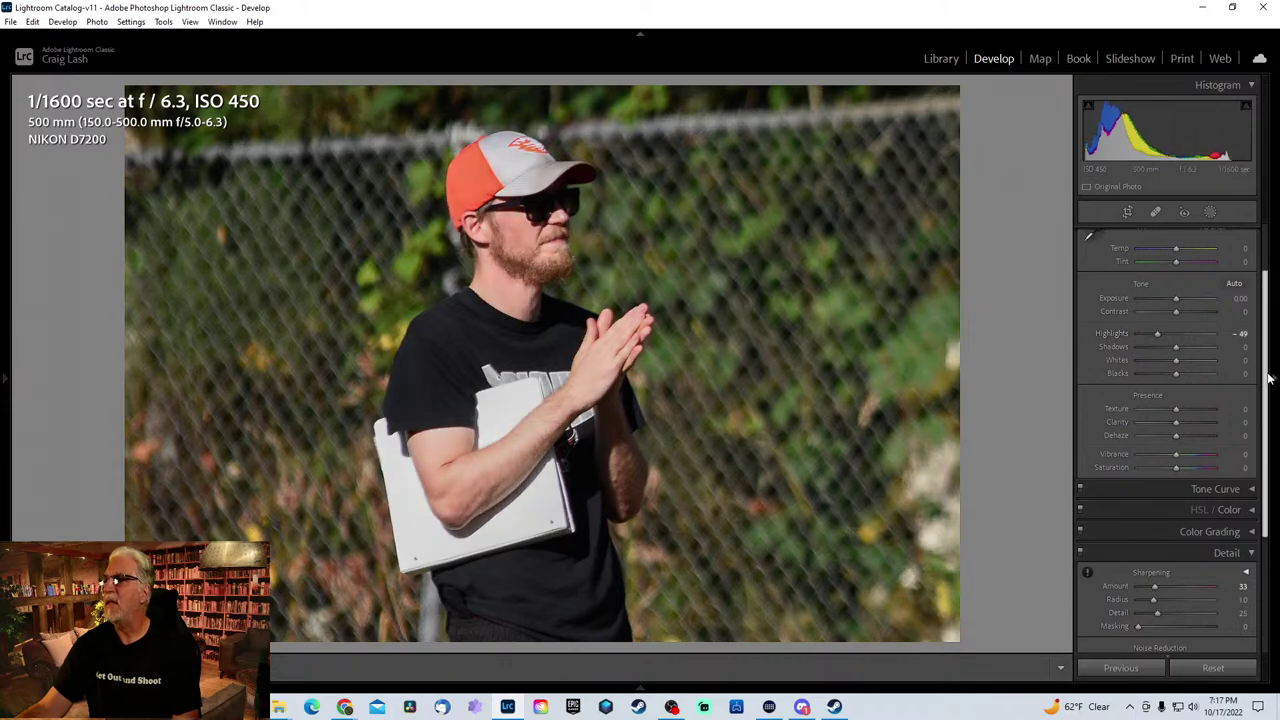
left_click_drag(1267, 345, 1265, 232)
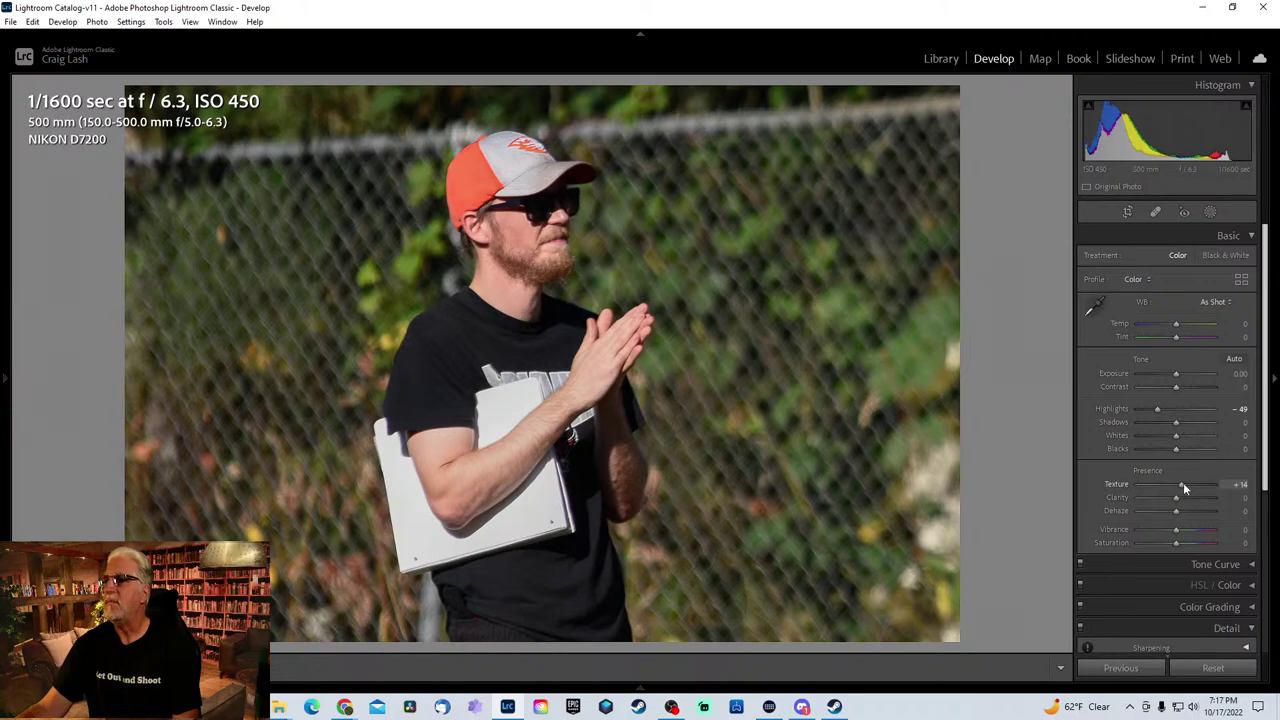
mouse_move(1177, 485)
left_mouse_down()
mouse_move(1195, 480)
mouse_move(1186, 486)
left_mouse_up()
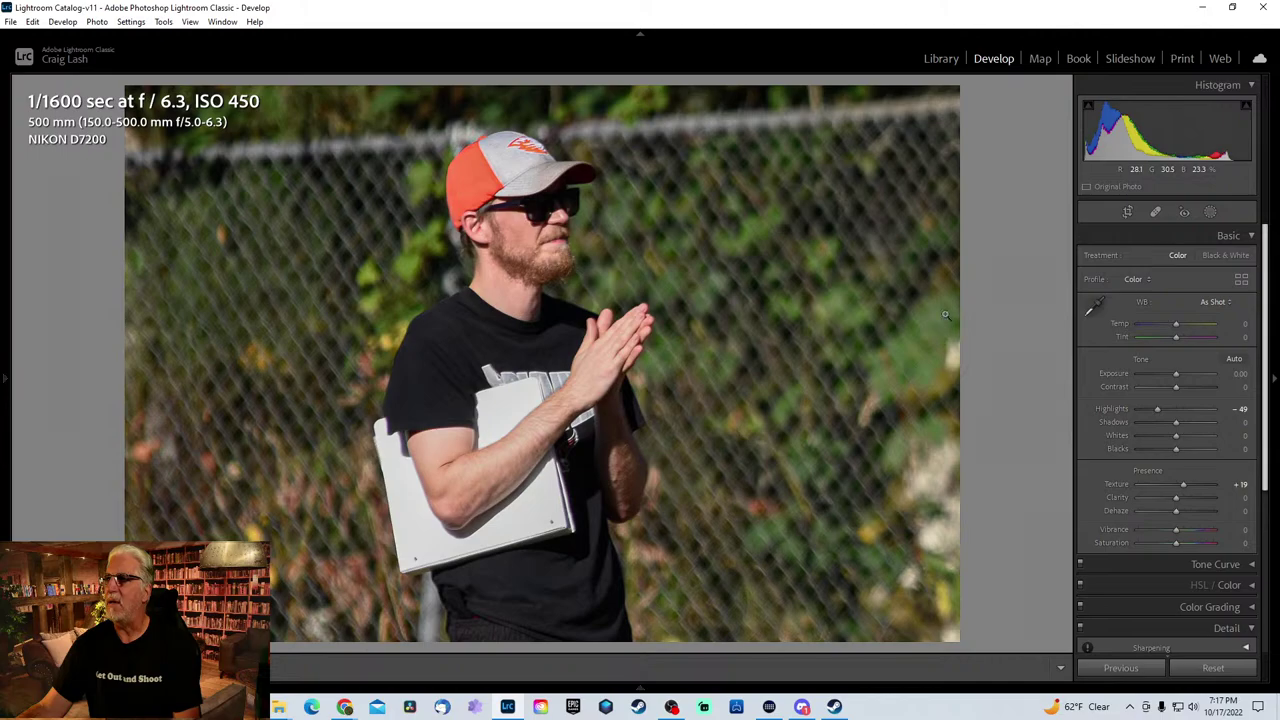
key("Right")
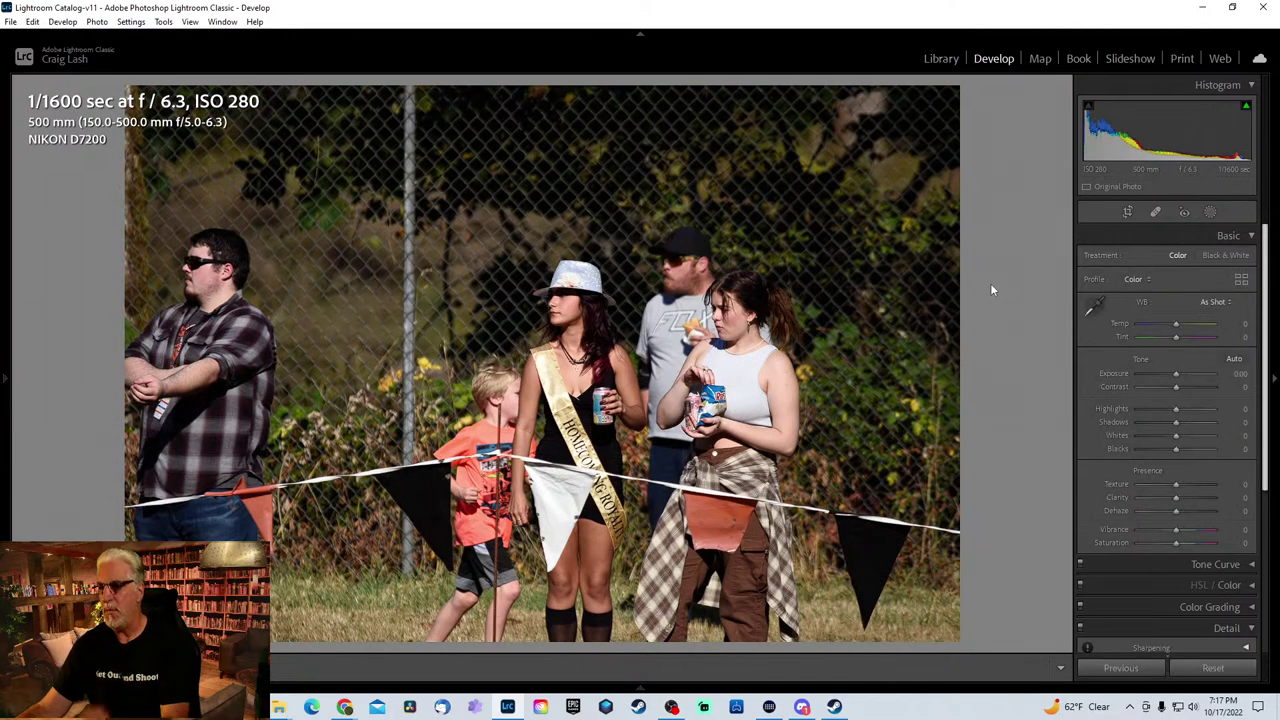
- Move through the filmstrip to the ISO 400 group photo
key("Right")
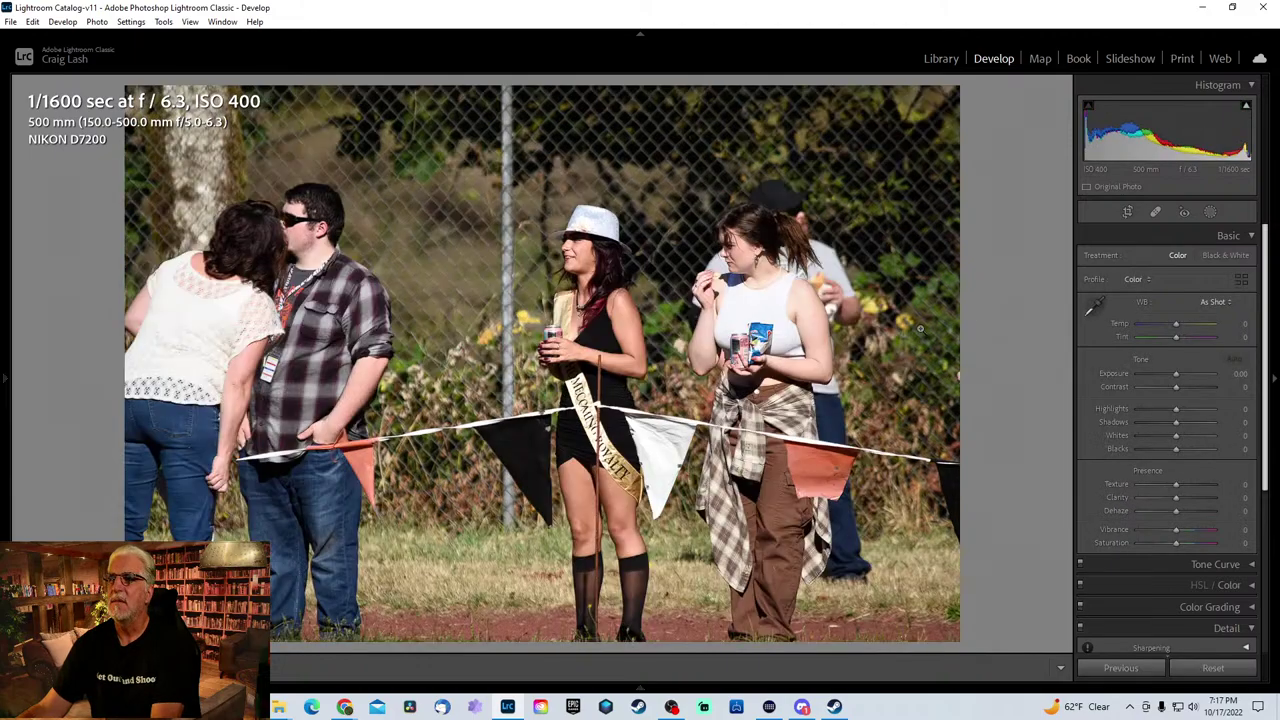
key("Right")
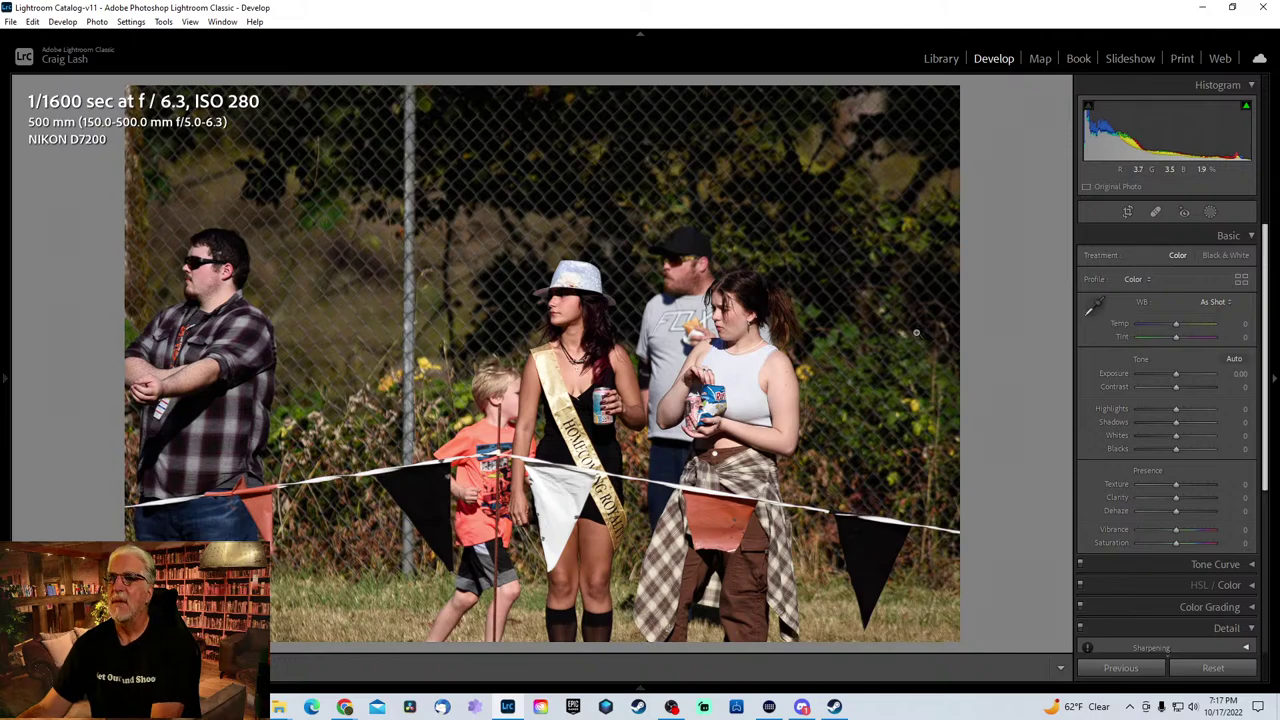
key("Right")
key("alt+Tab")
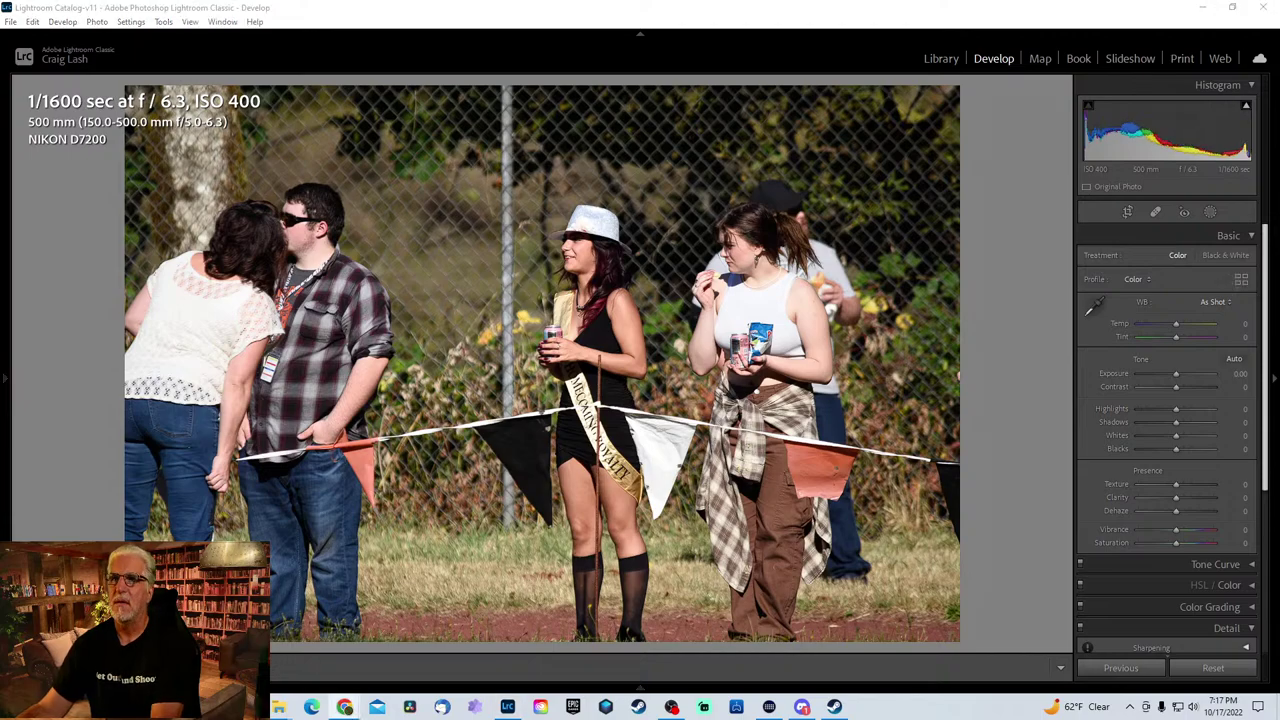
left_click(640, 286)
- Reframe and tighten the crop around the woman in the white hat holding the can
key("r")
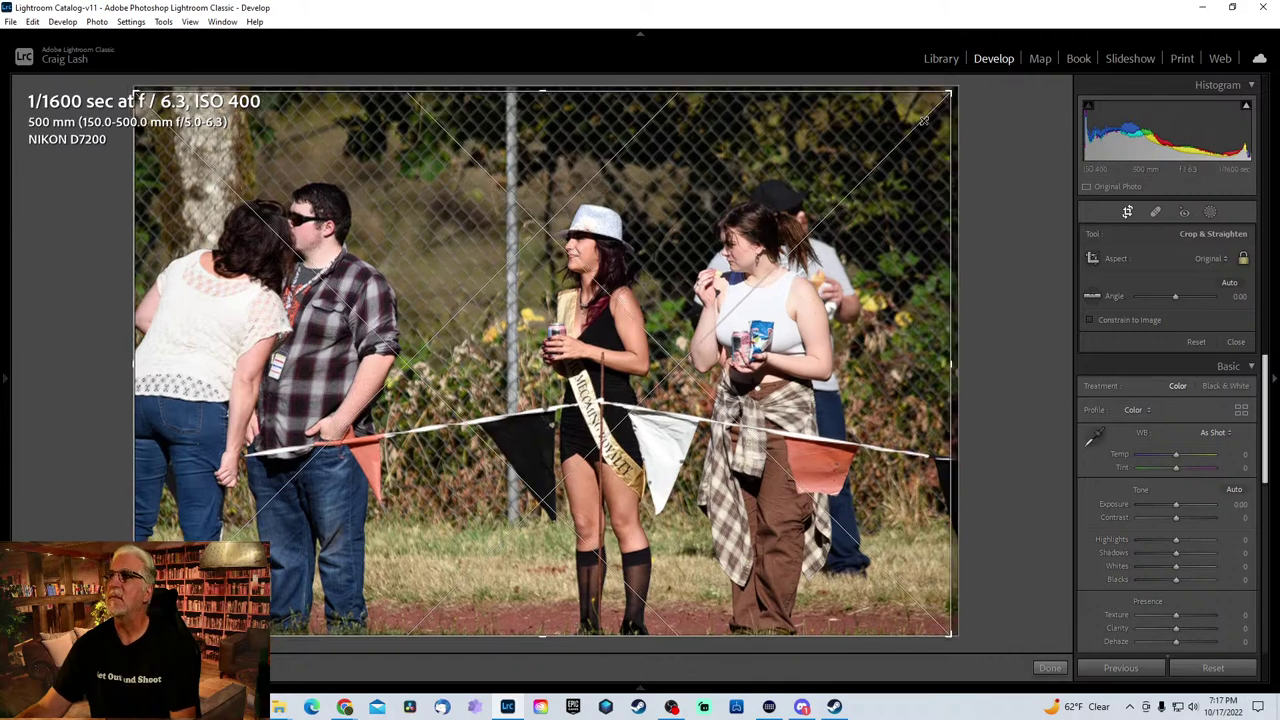
left_click(690, 307)
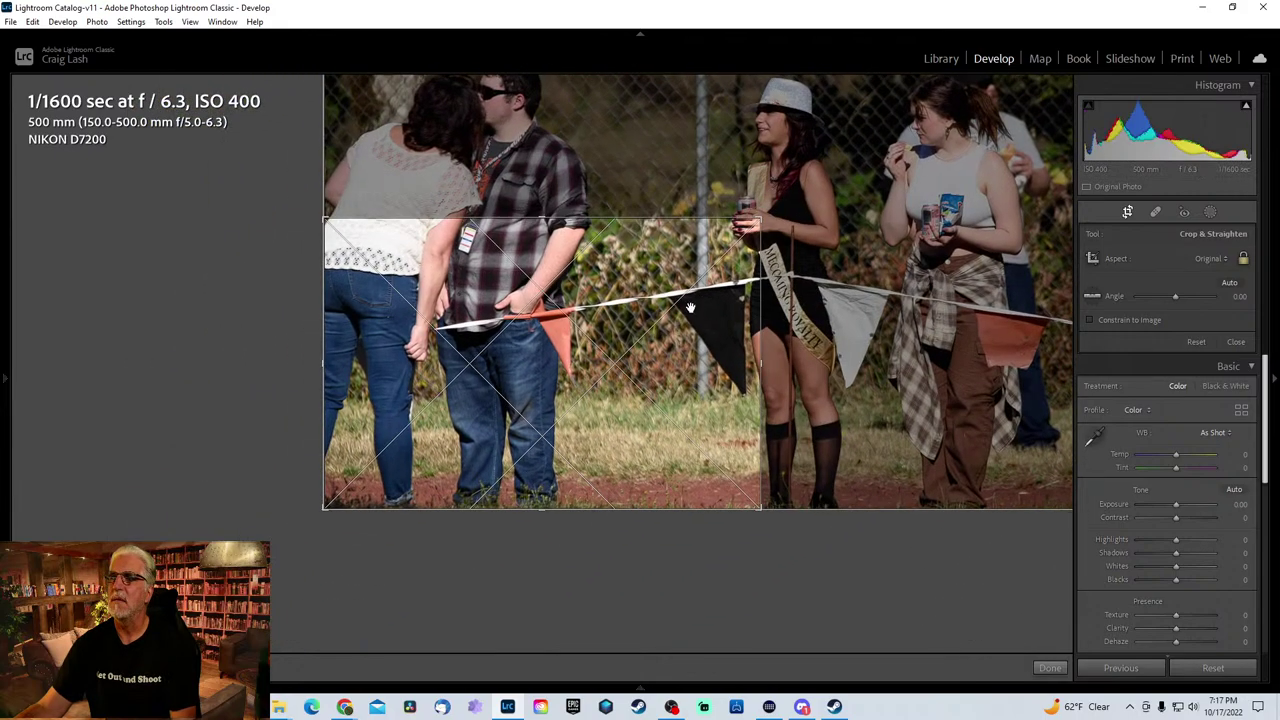
left_click_drag(690, 307, 583, 458)
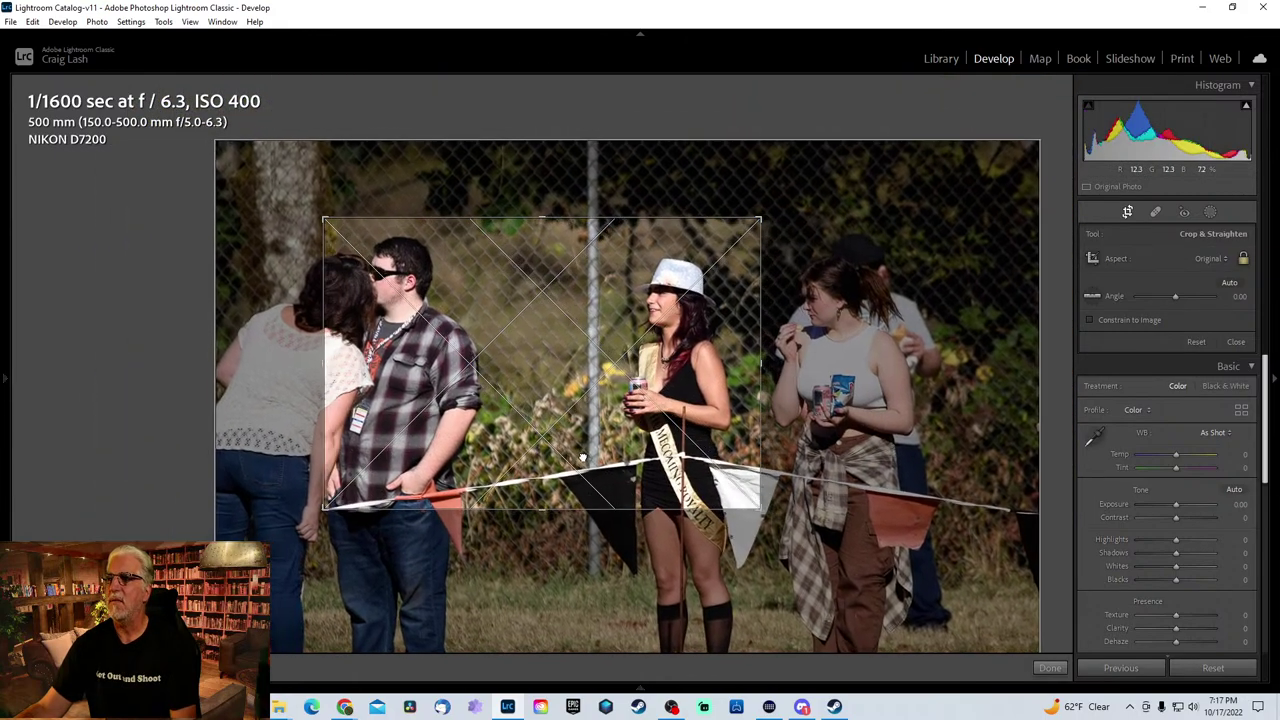
left_click_drag(322, 365, 478, 365)
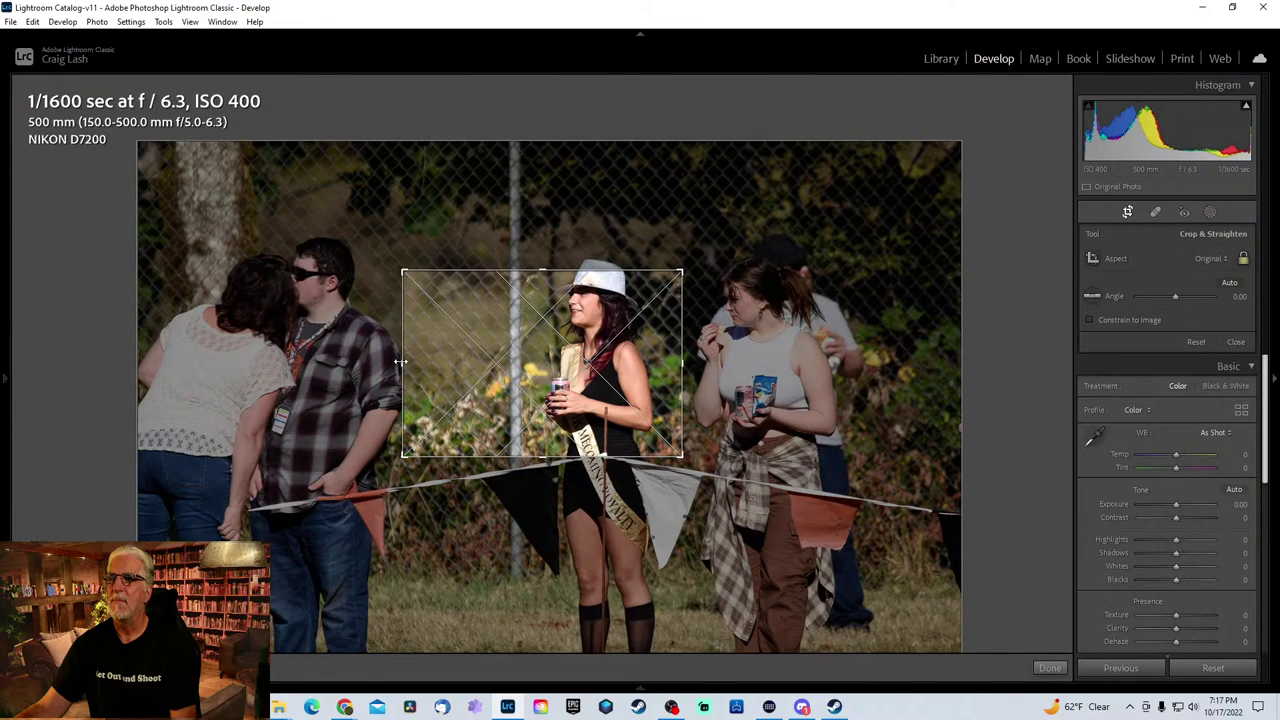
key("Return")
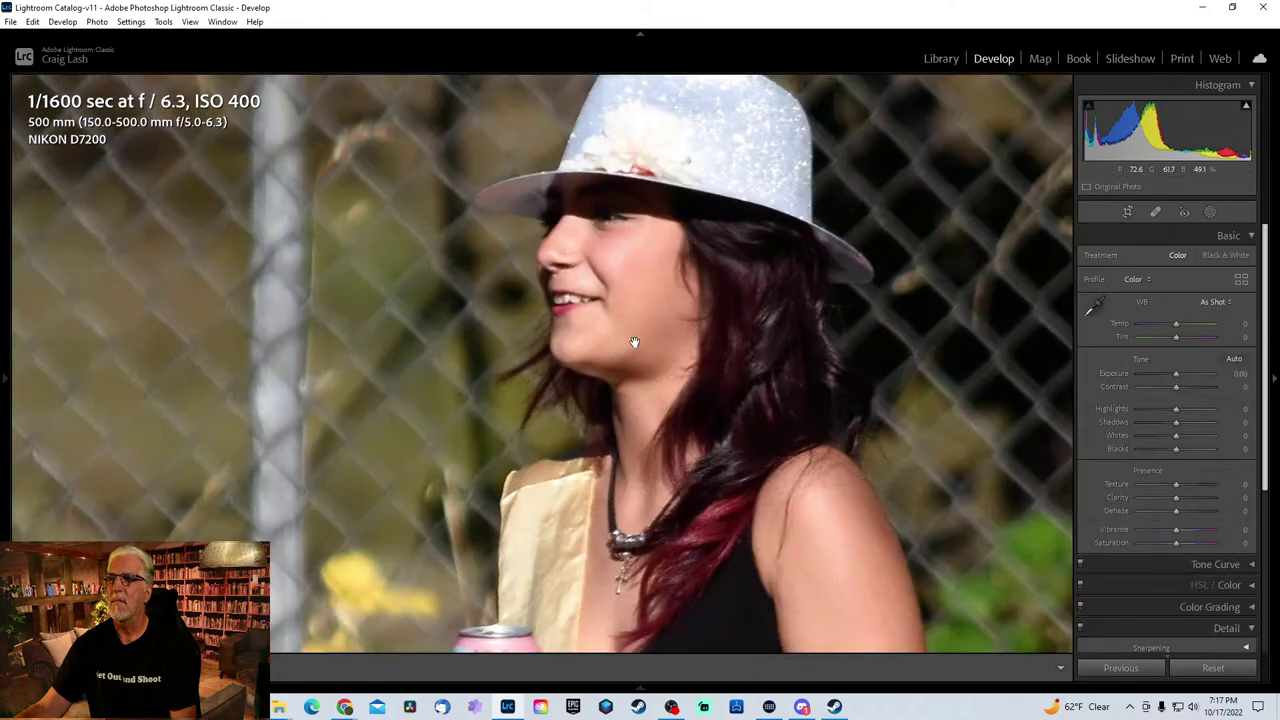
key("Right")
key("Right")
key("Right")
key("Right")
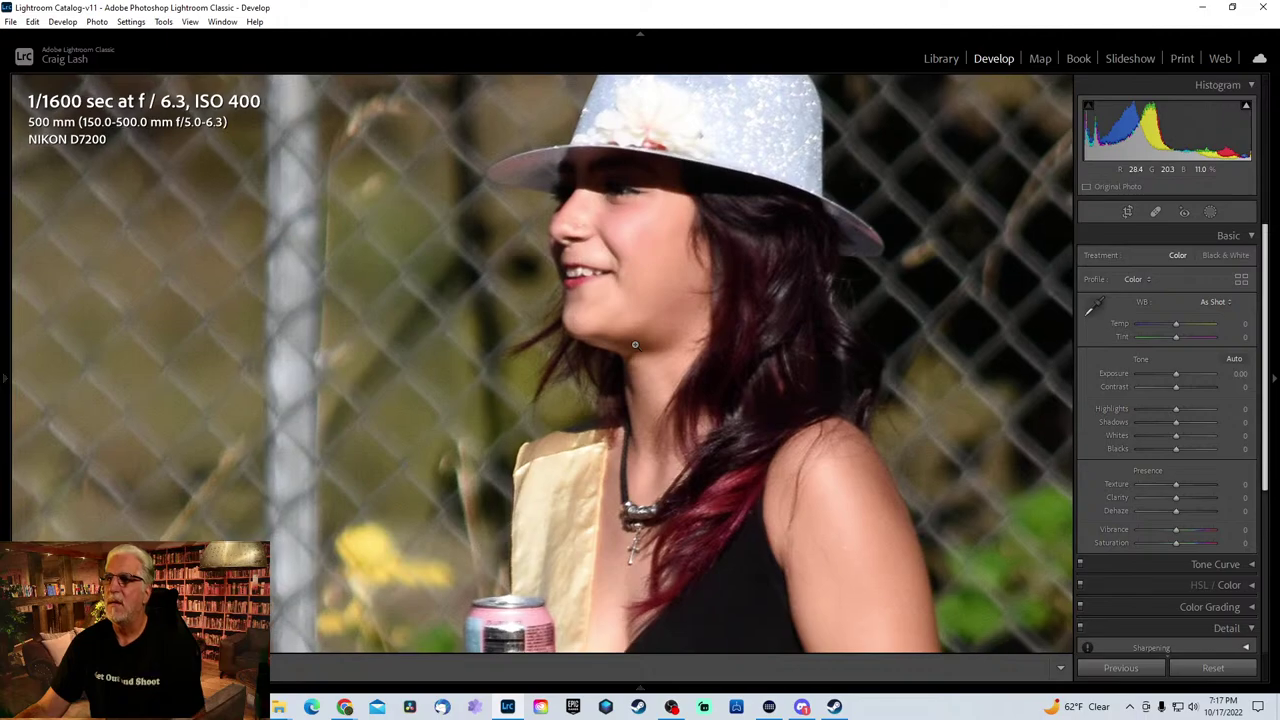
key("Right")
key("Right")
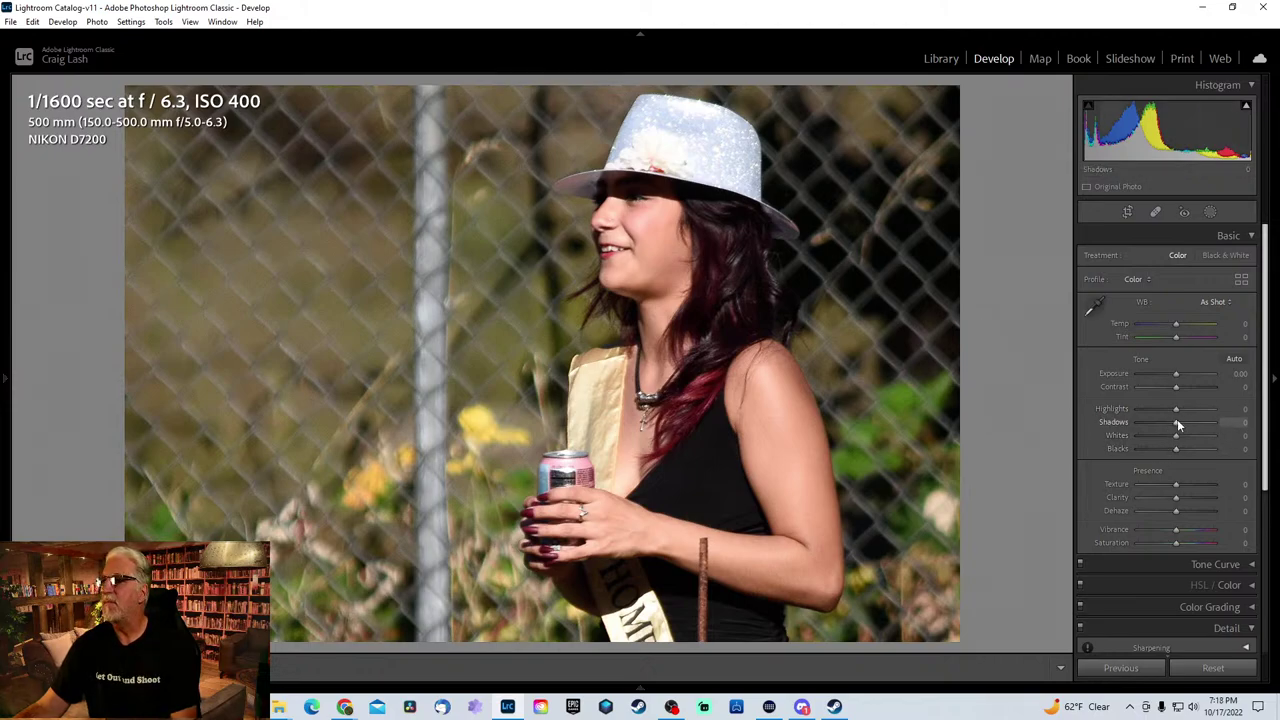
- Set Highlights -72, Temp +11, Sharpening Amount 42 and Texture -46 on the white-hat photo
left_click_drag(1176, 410, 1148, 416)
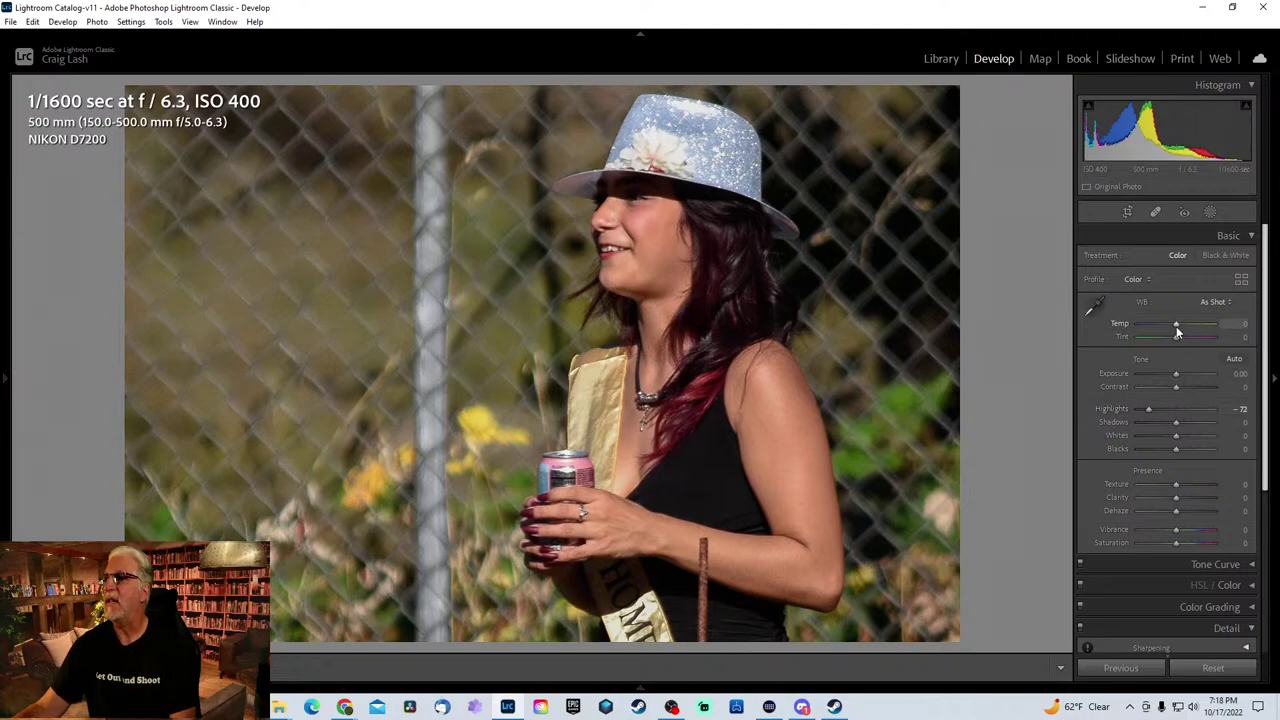
mouse_move(1176, 326)
left_mouse_down()
mouse_move(1160, 327)
mouse_move(1180, 329)
left_mouse_up()
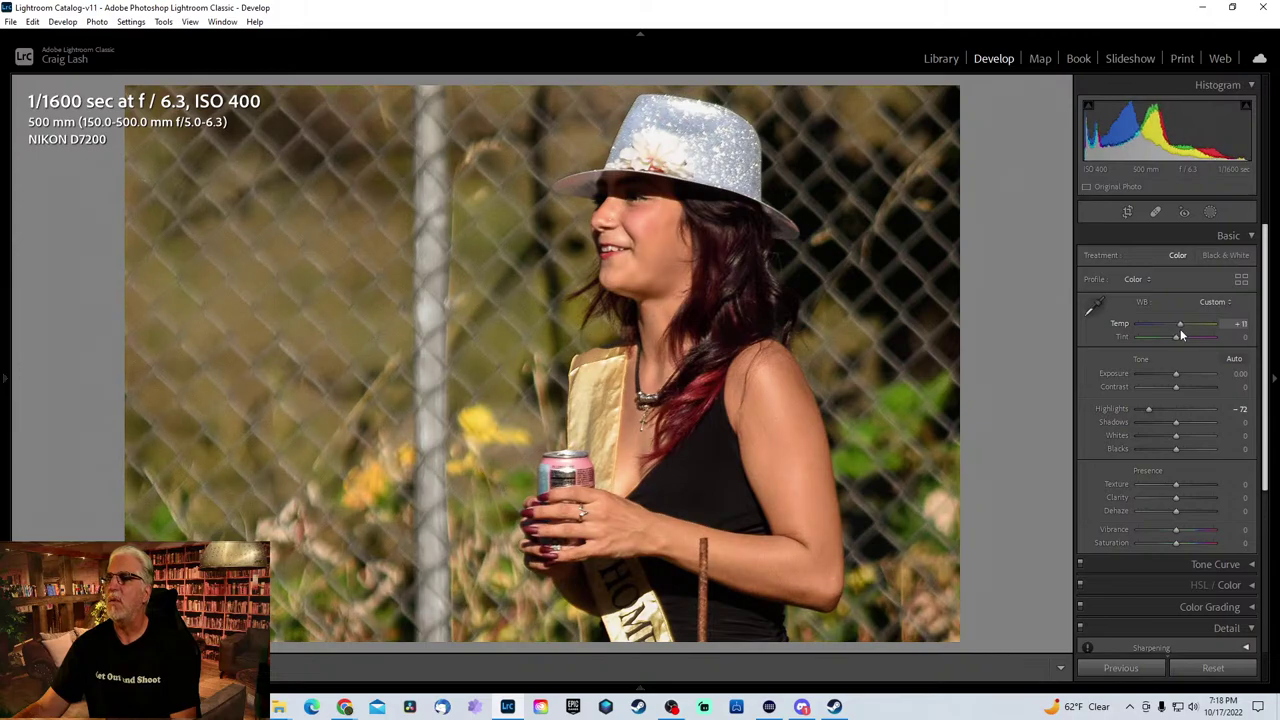
scroll(1253, 489, "down", 5)
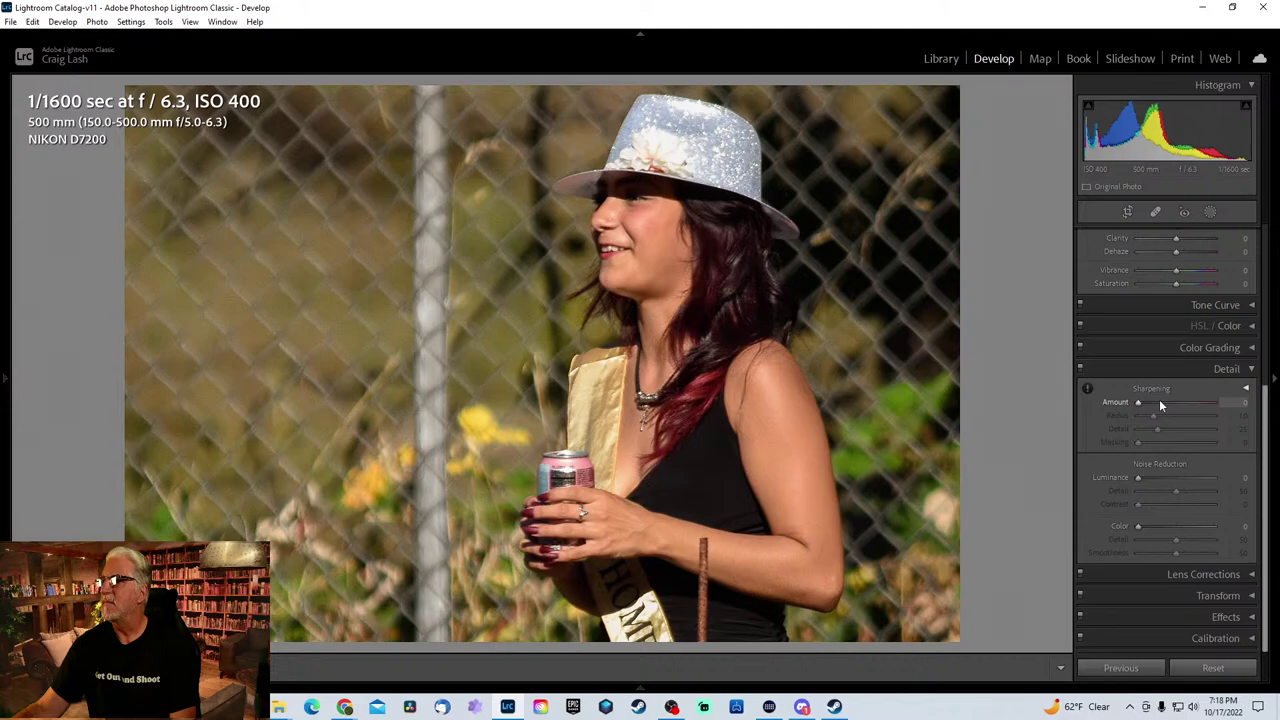
left_click(1160, 403)
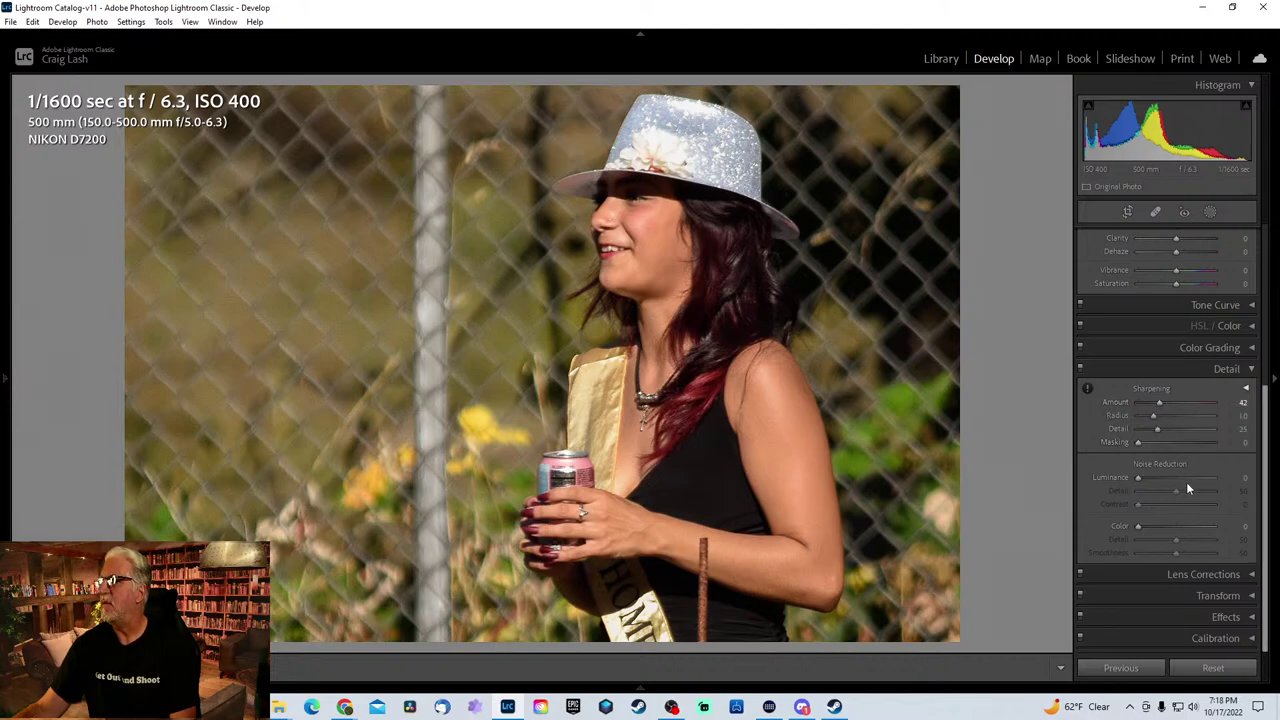
left_click_drag(1265, 492, 1262, 420)
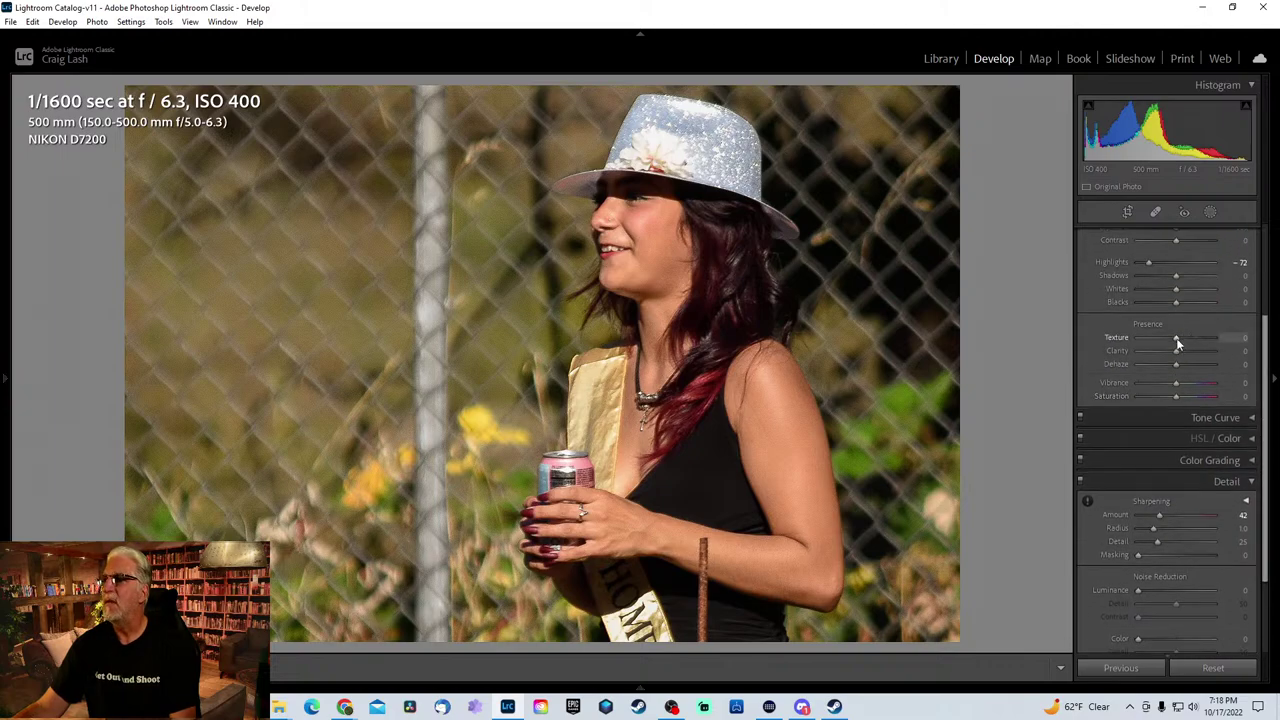
mouse_move(1176, 340)
left_mouse_down()
mouse_move(1140, 340)
mouse_move(1161, 344)
left_mouse_up()
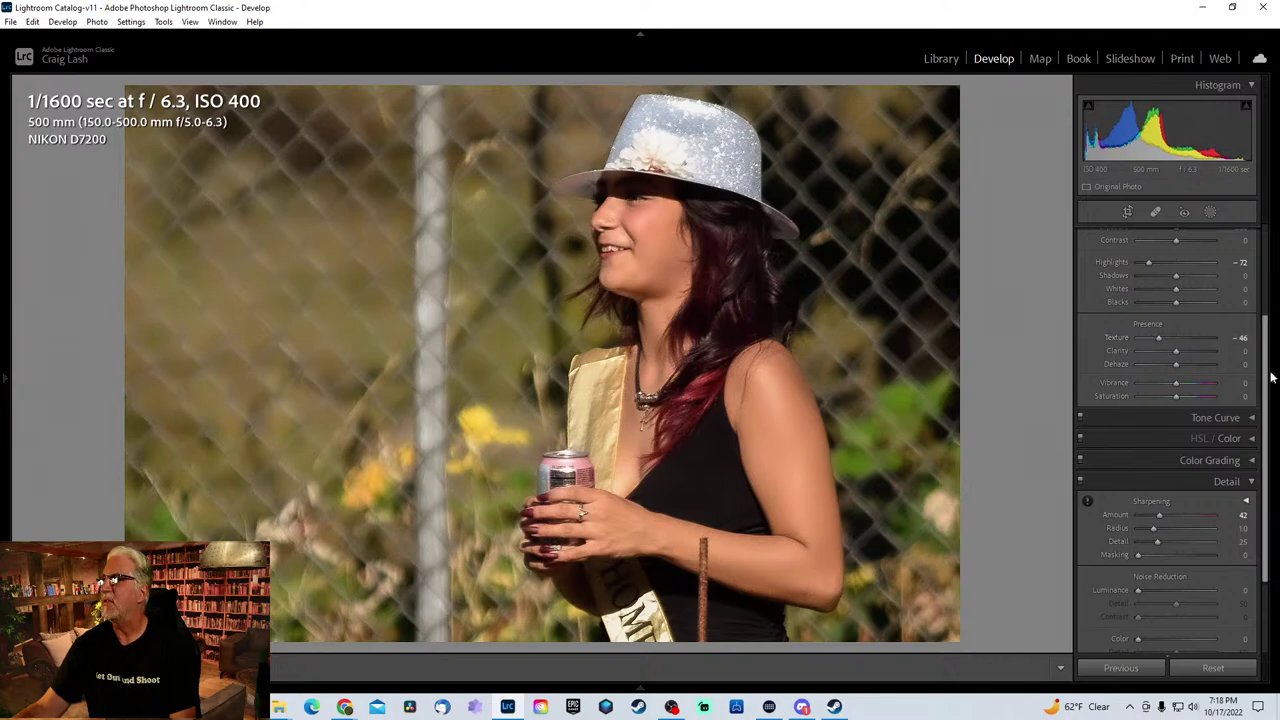
scroll(1270, 380, "up", 3)
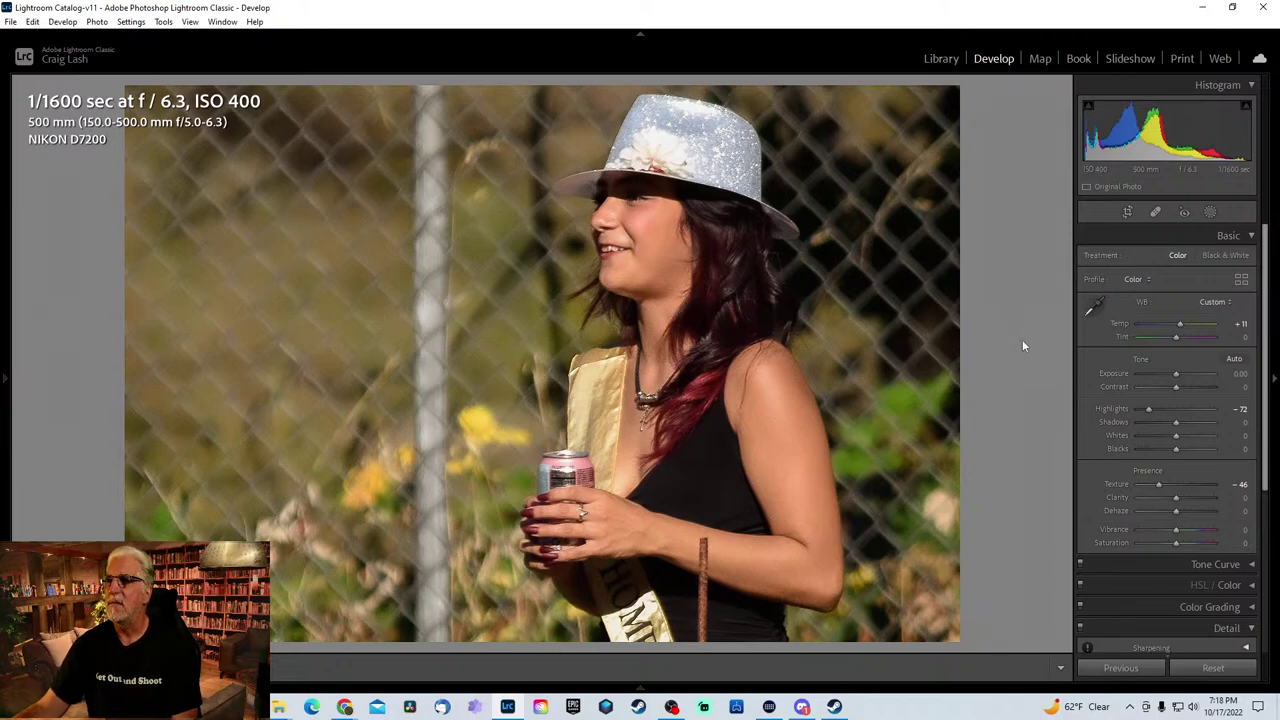
- Step past the players 9 and 22, cheerleader, huddle and 33/72 shots to player 65 clapping
key("Right")
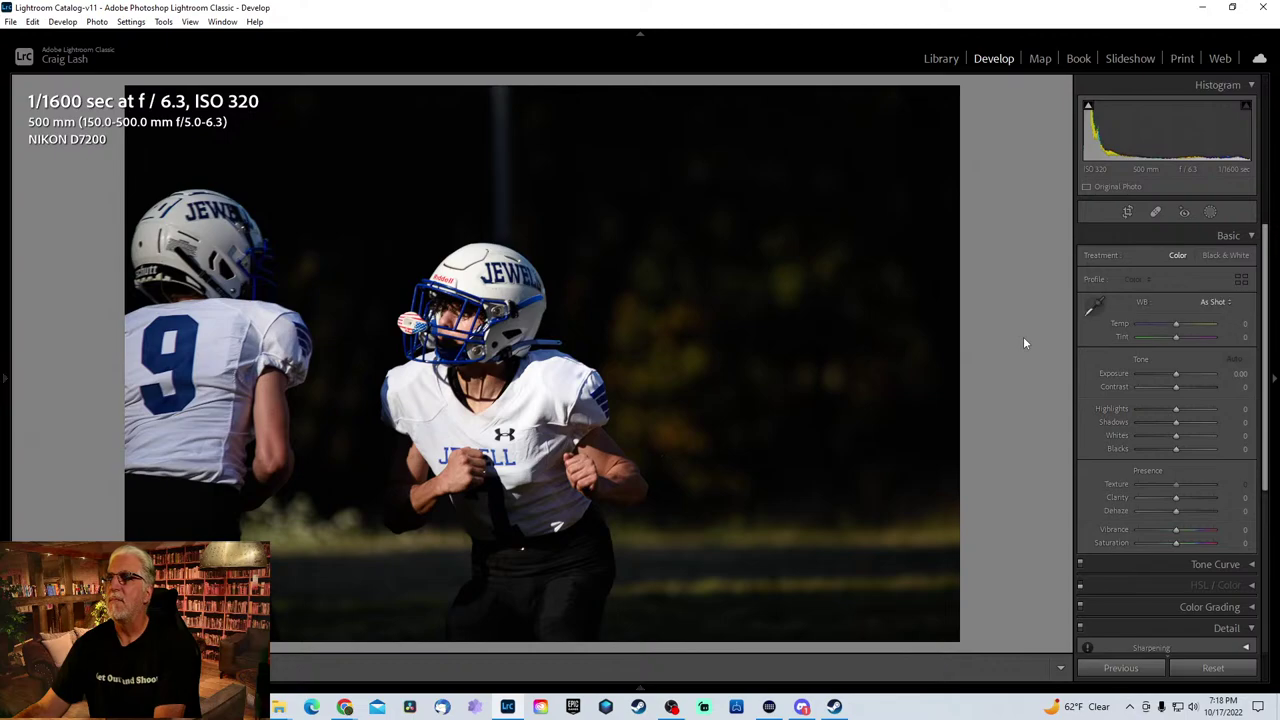
key("Right")
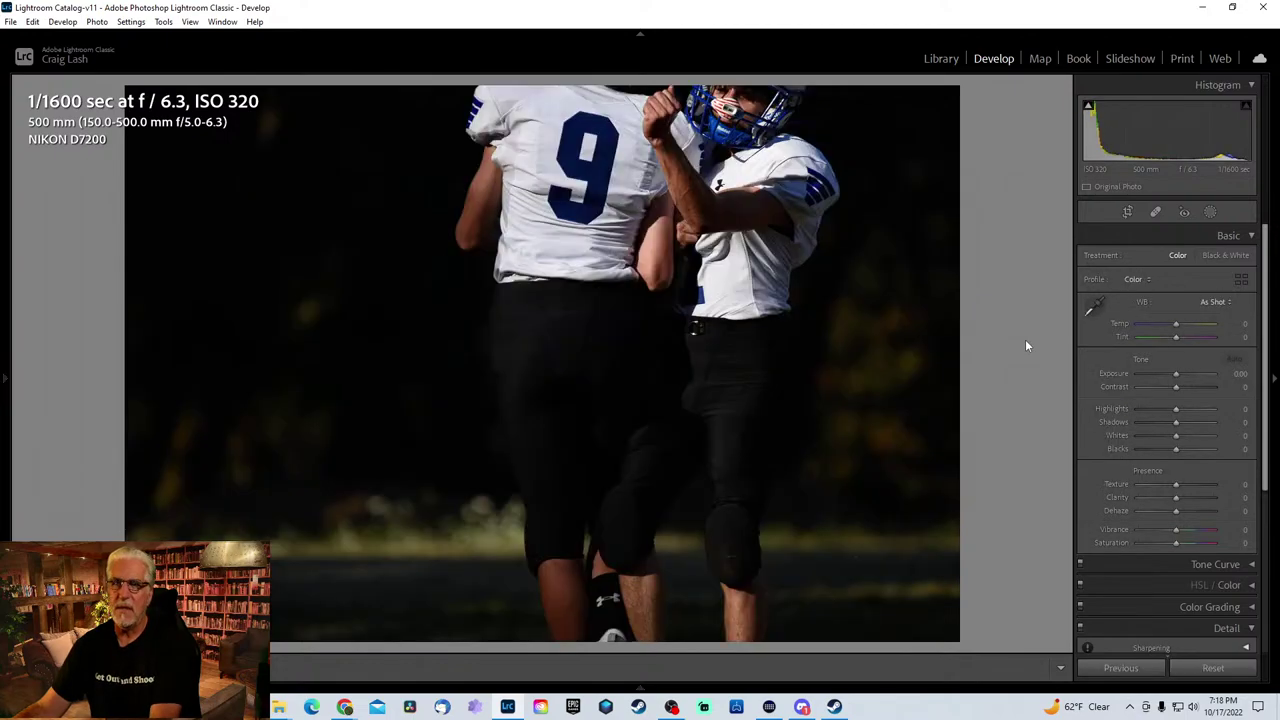
key("Right")
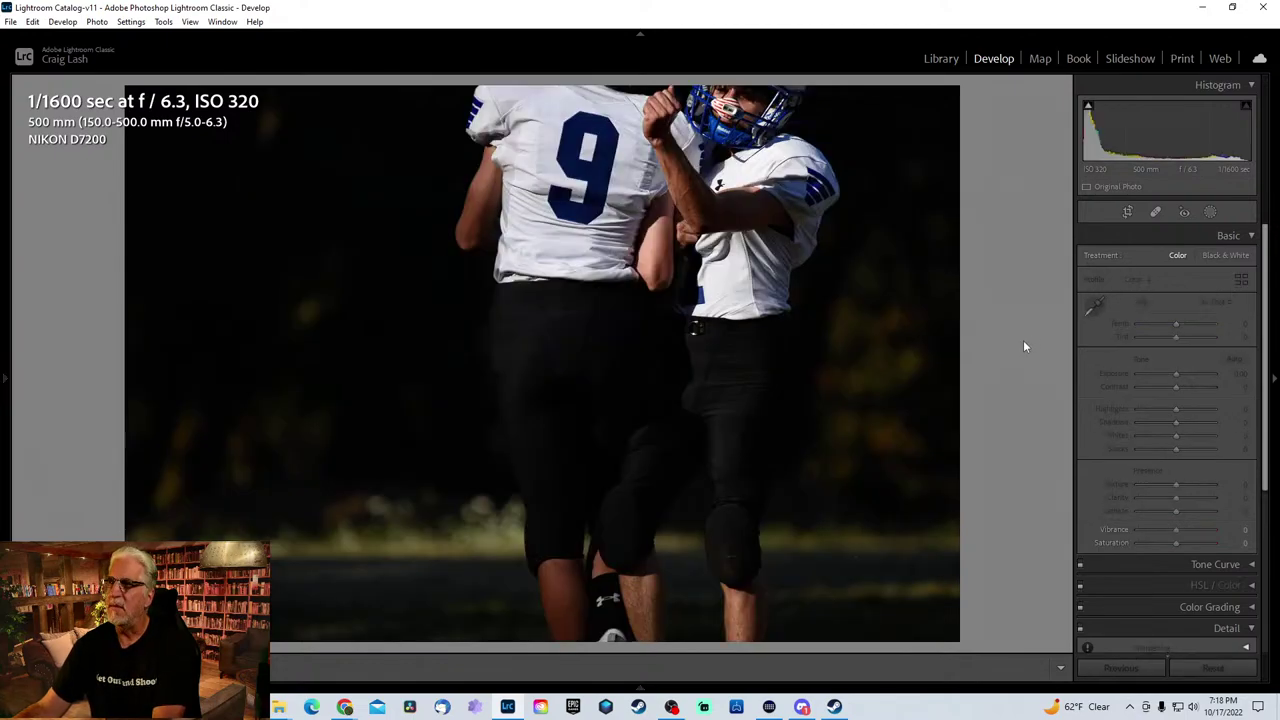
key("Right")
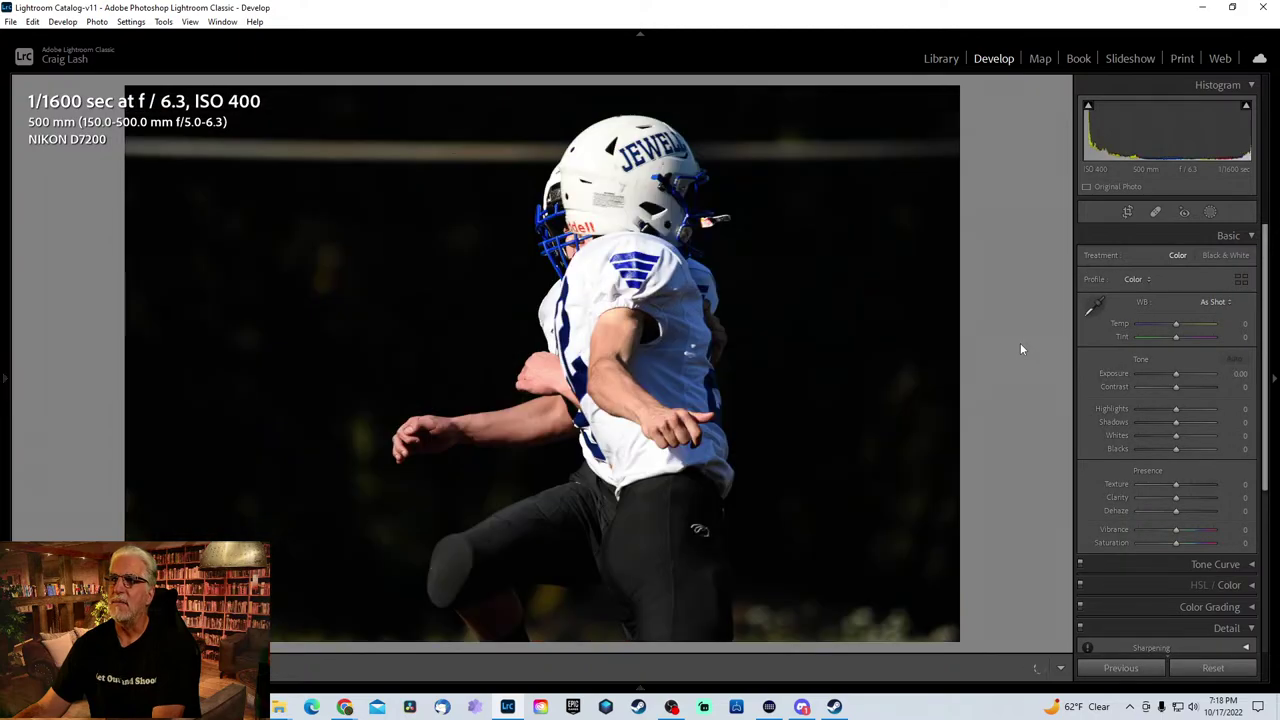
key("Right")
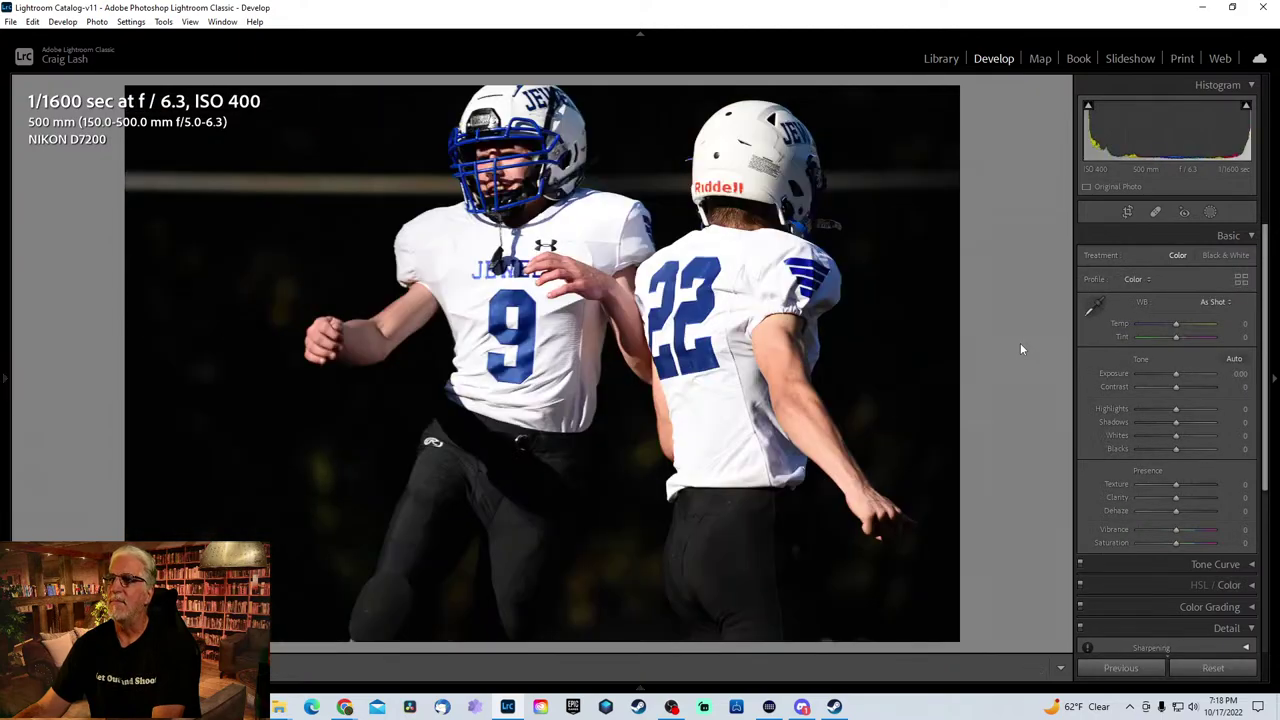
key("Right")
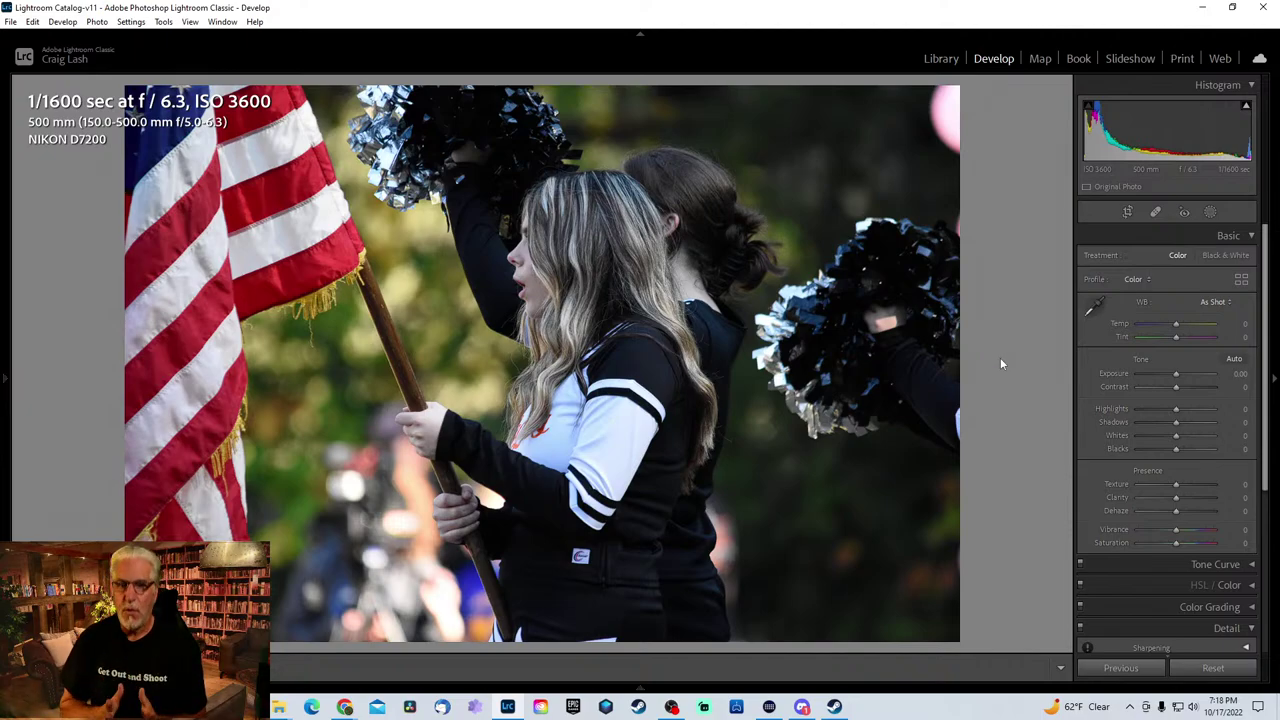
key("Right")
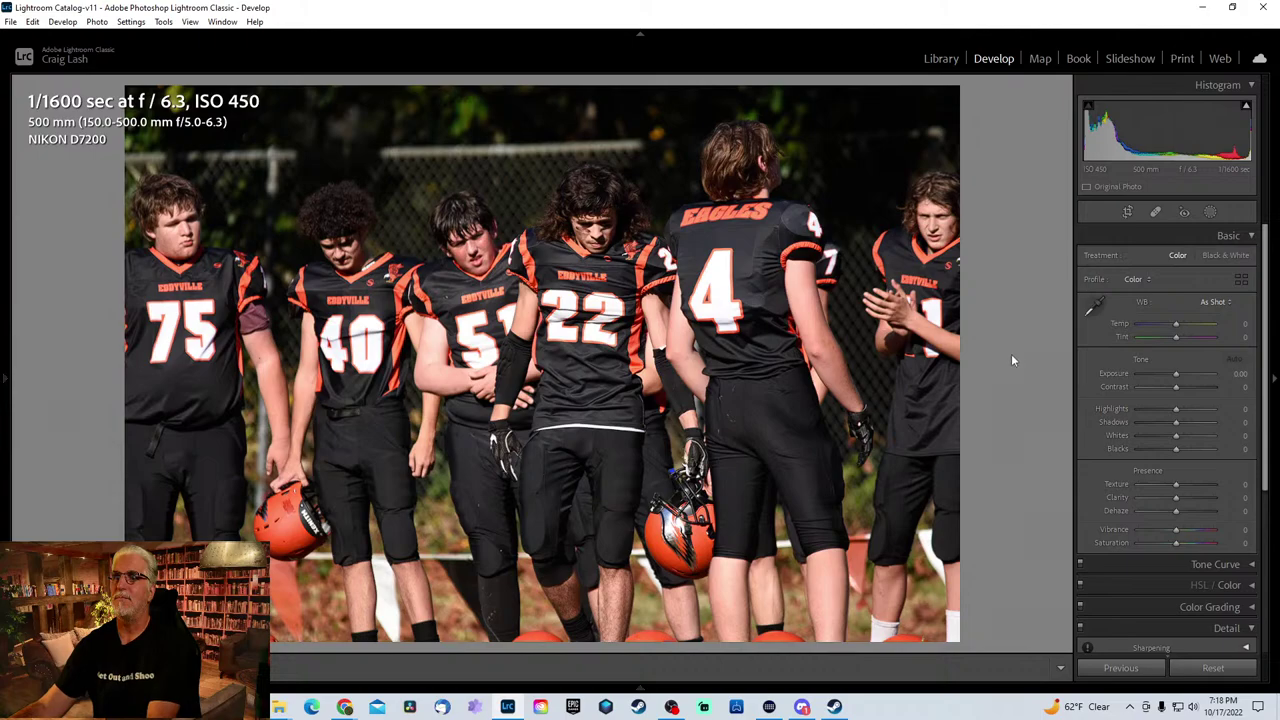
key("Right")
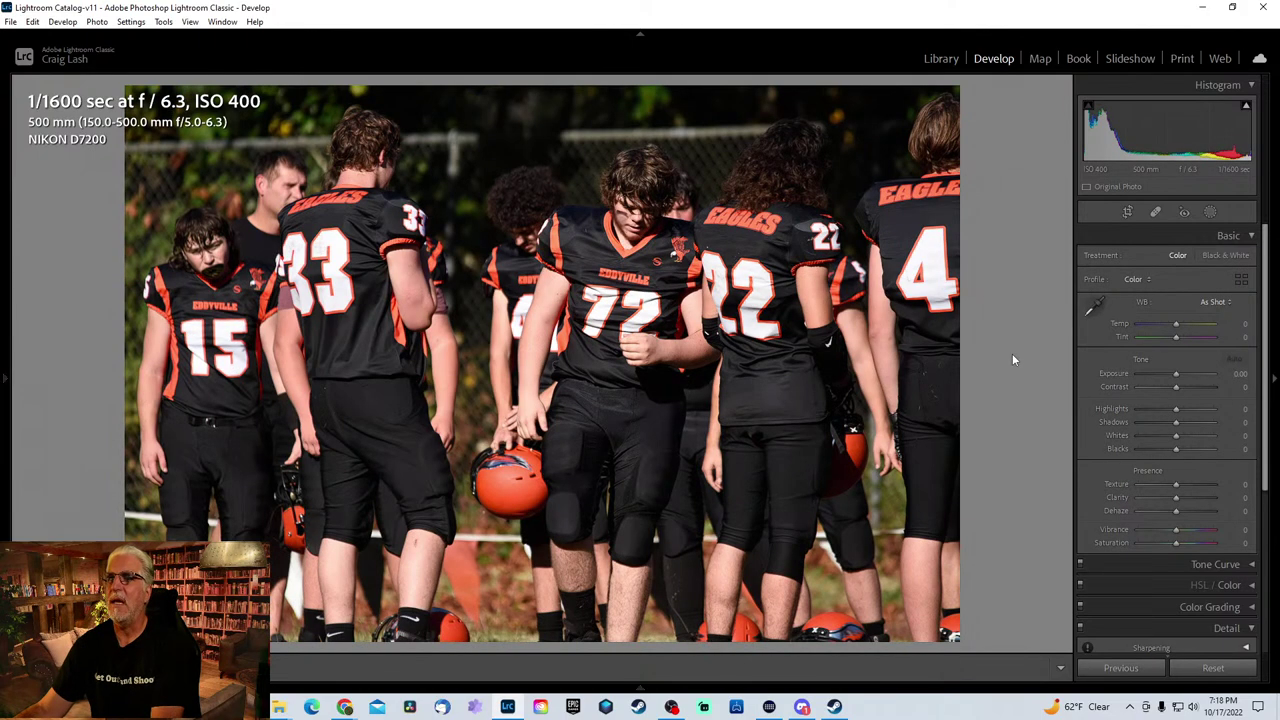
key("Left")
key("Left")
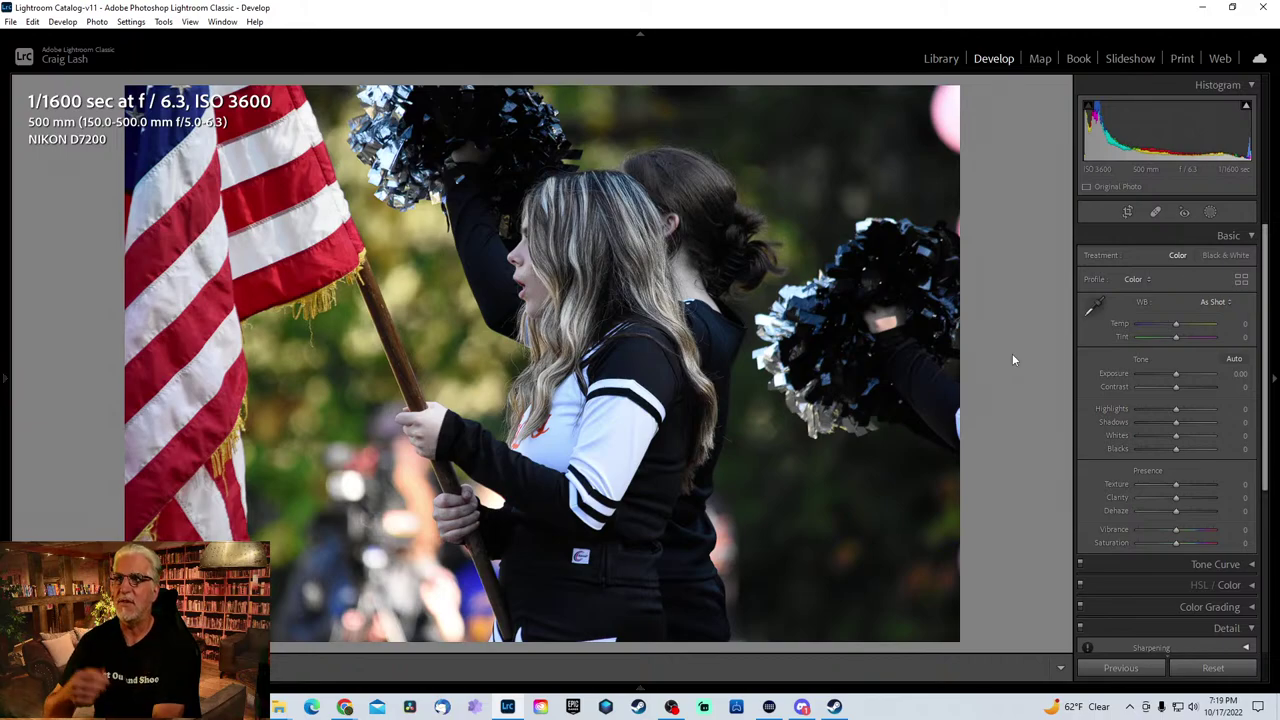
key("Right")
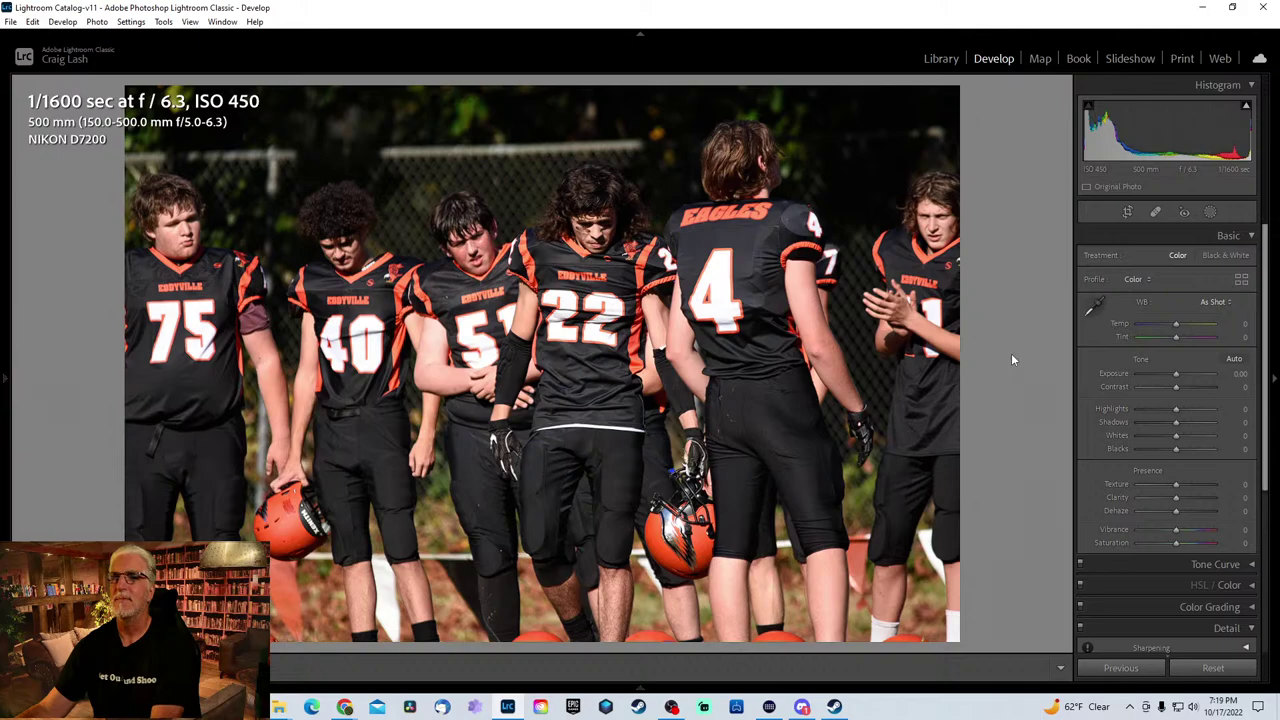
key("Right")
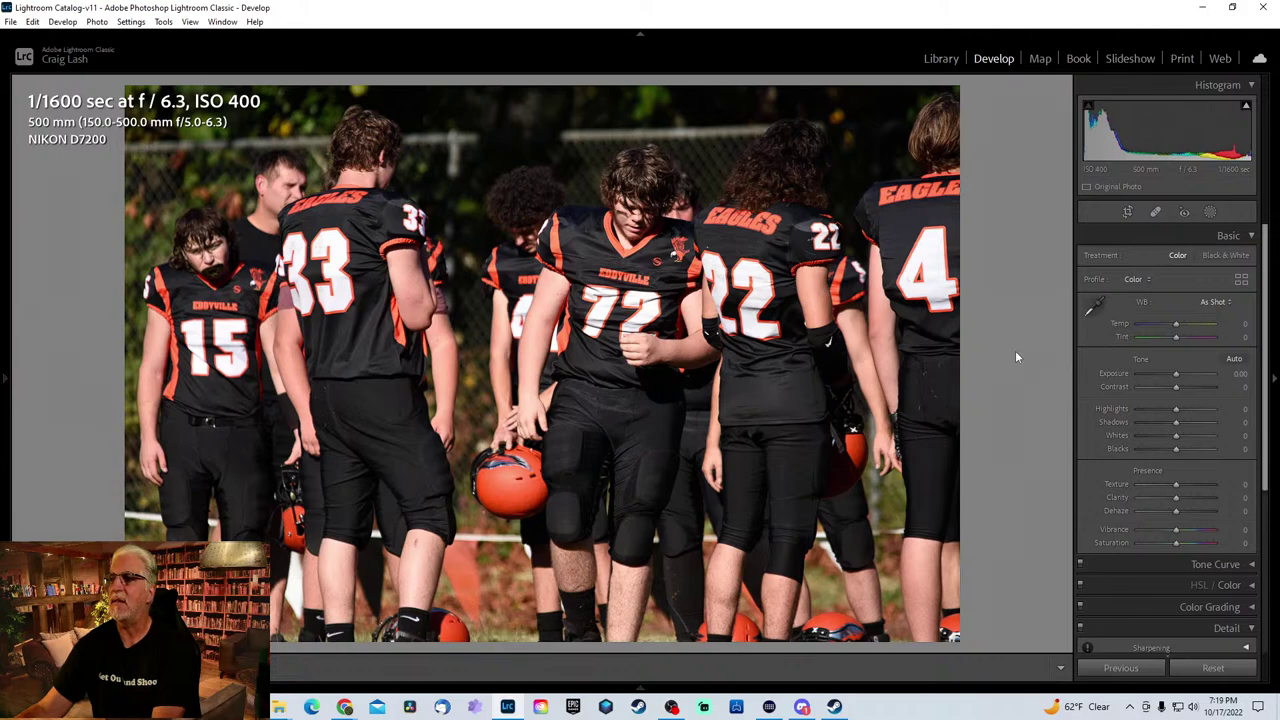
key("Right")
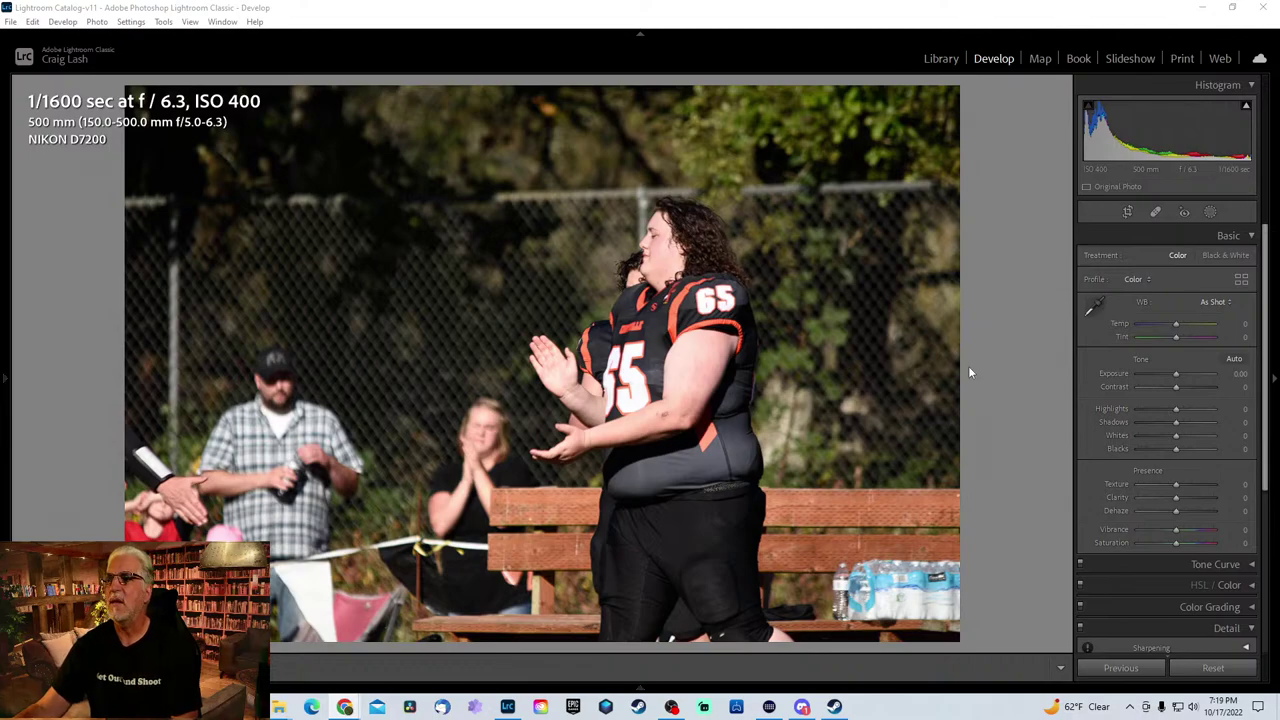
- Check the player 65 burst frames for sharpness at 1:1 zoom
left_click(1006, 370)
key("Right")
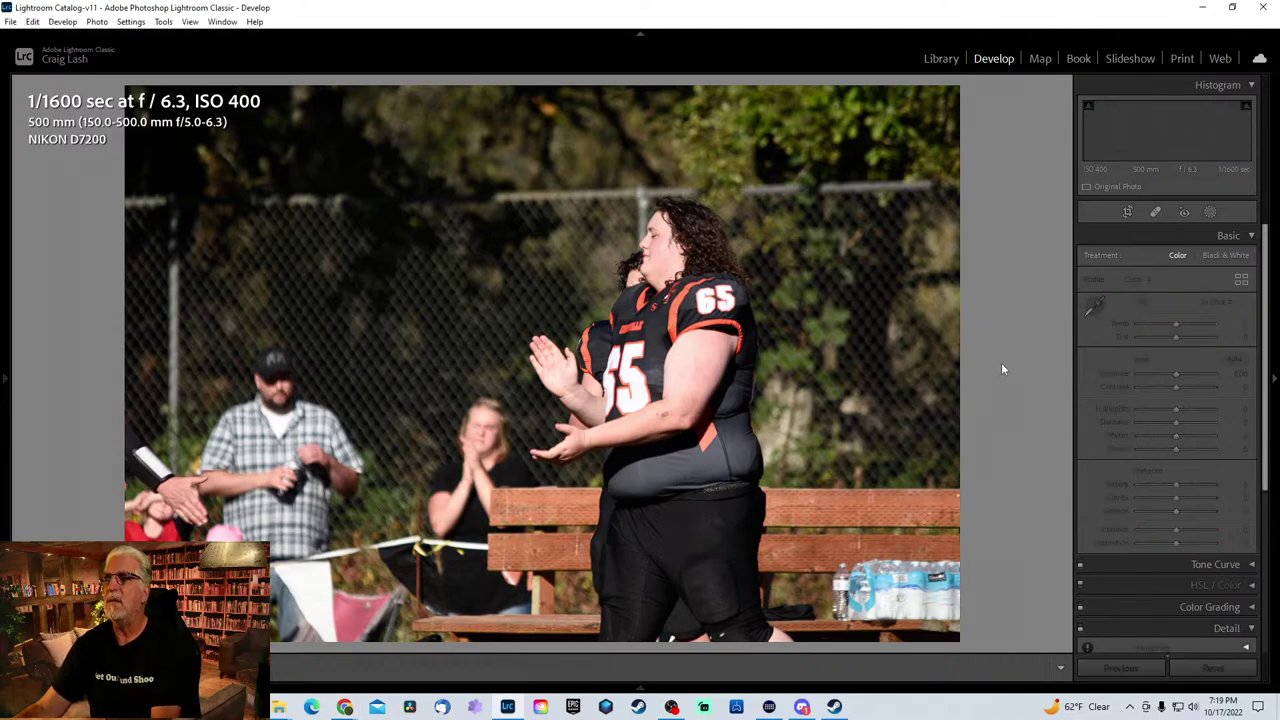
key("Right")
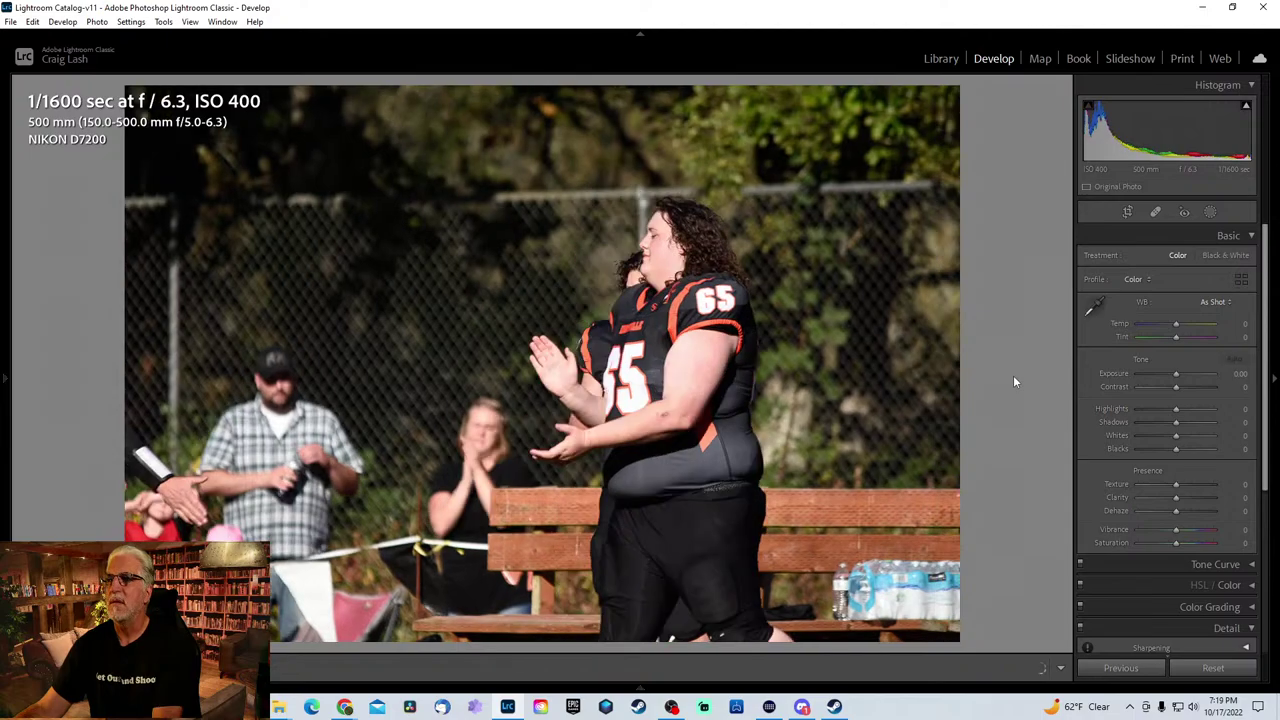
left_click(680, 225)
key("Right")
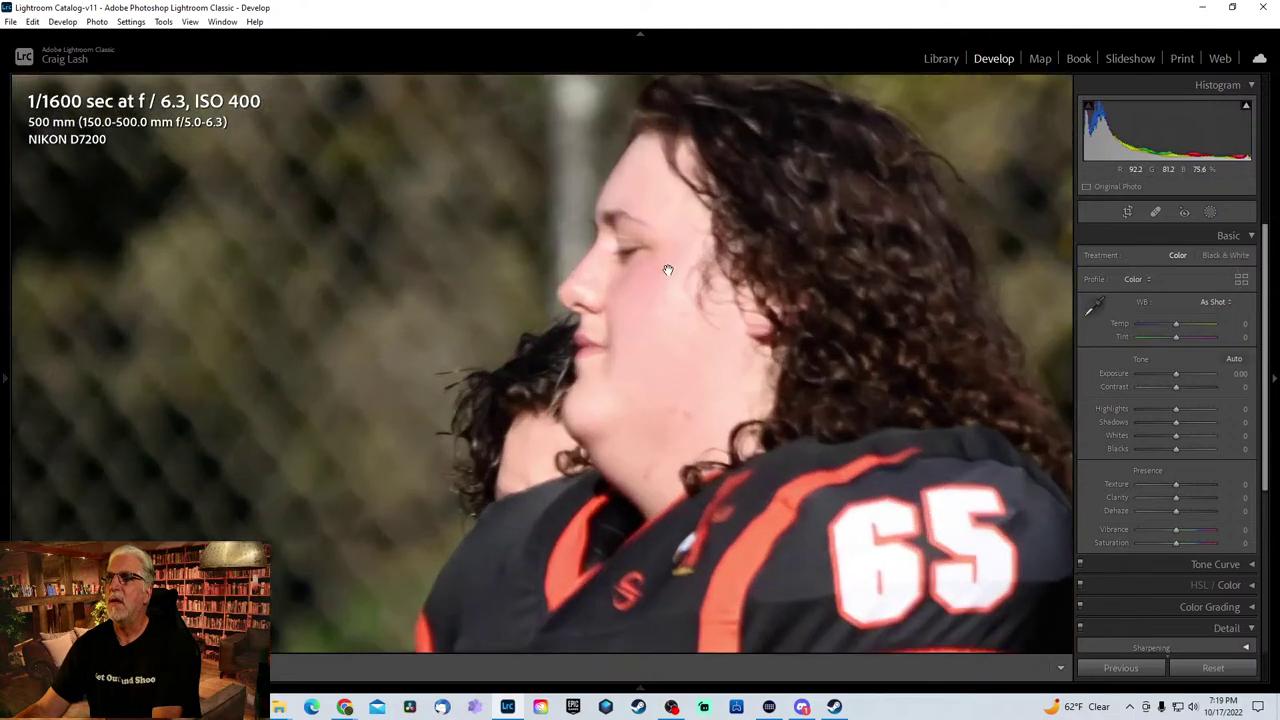
key("Right")
left_click(666, 268)
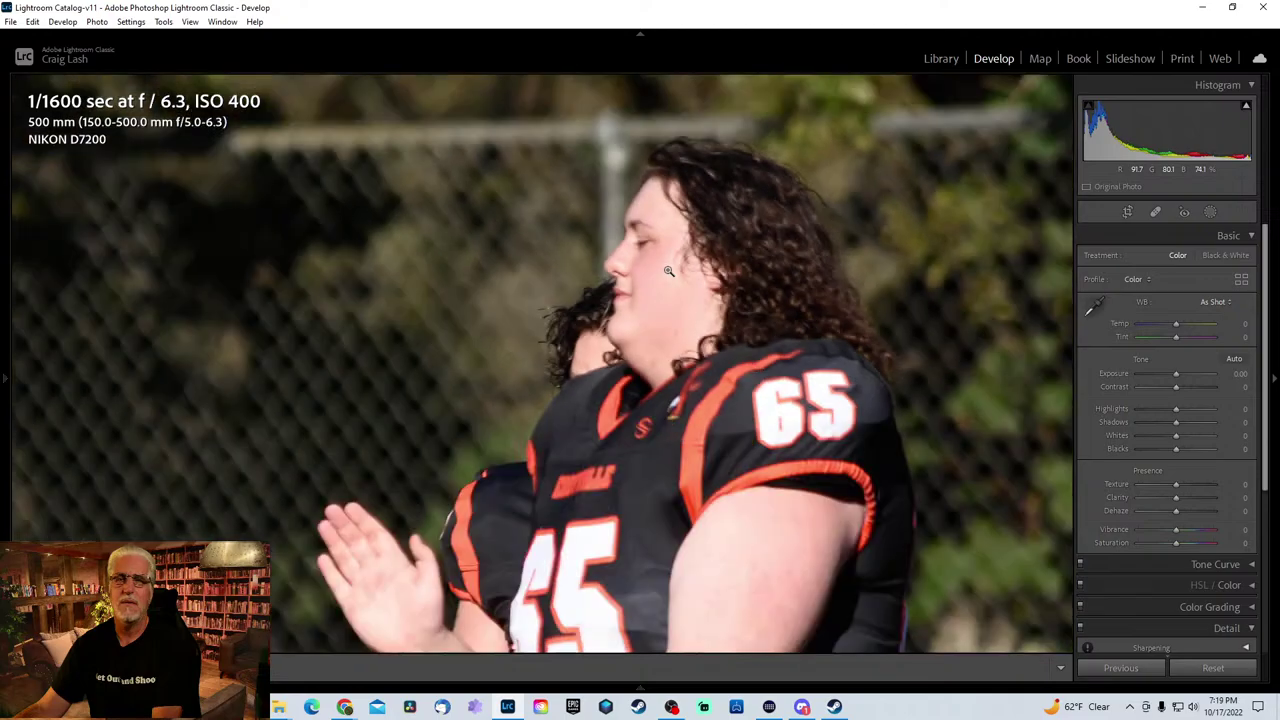
- Advance past the last player 65 frame to the team lineup photo
key("Right")
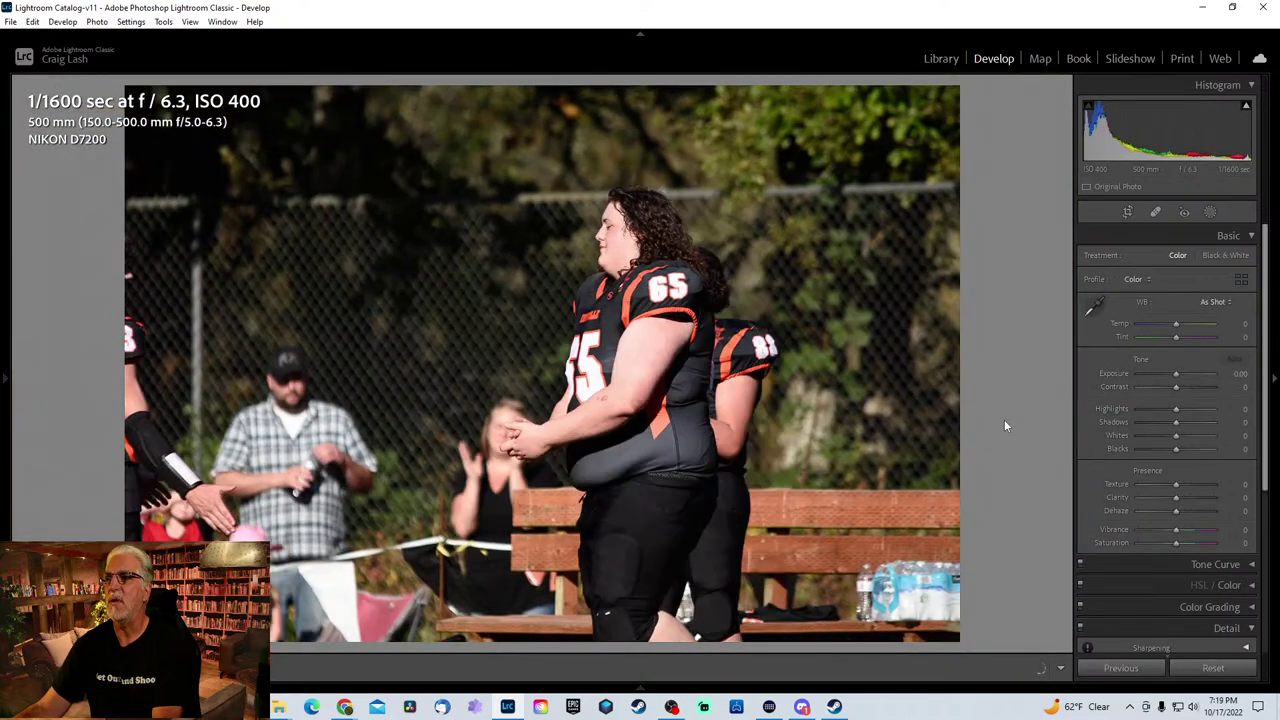
key("Right")
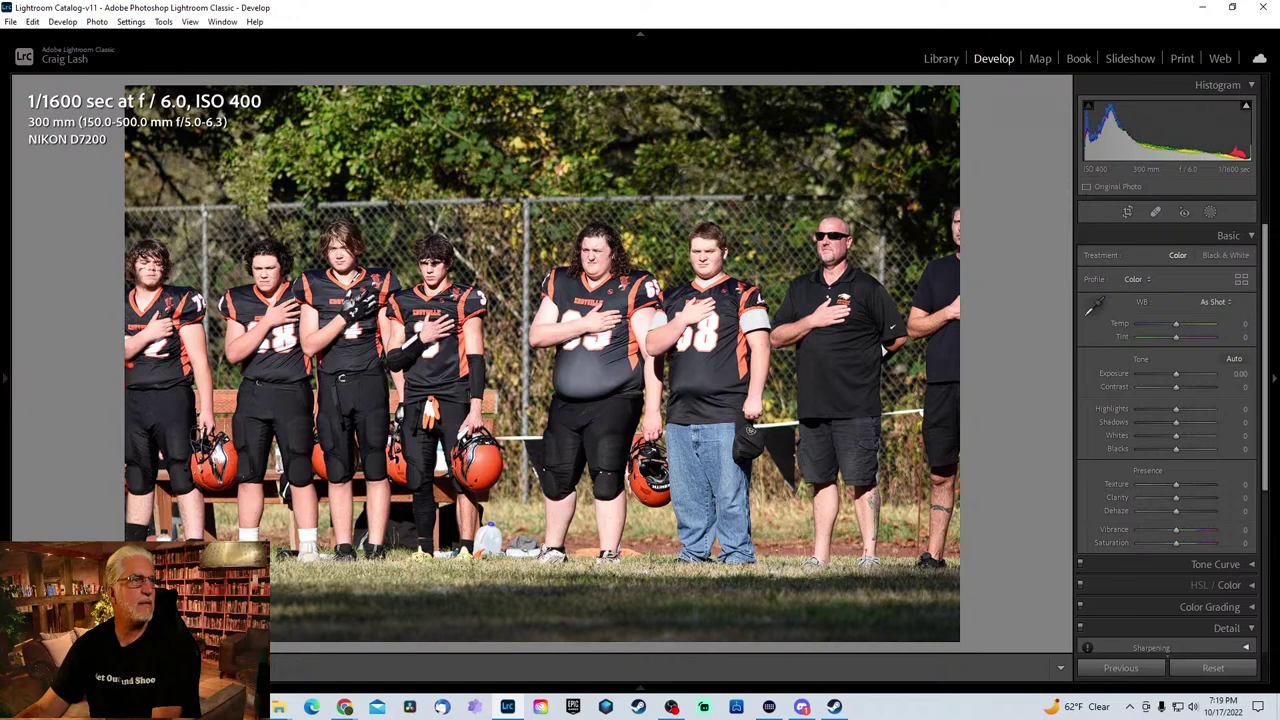
key("alt+Tab")
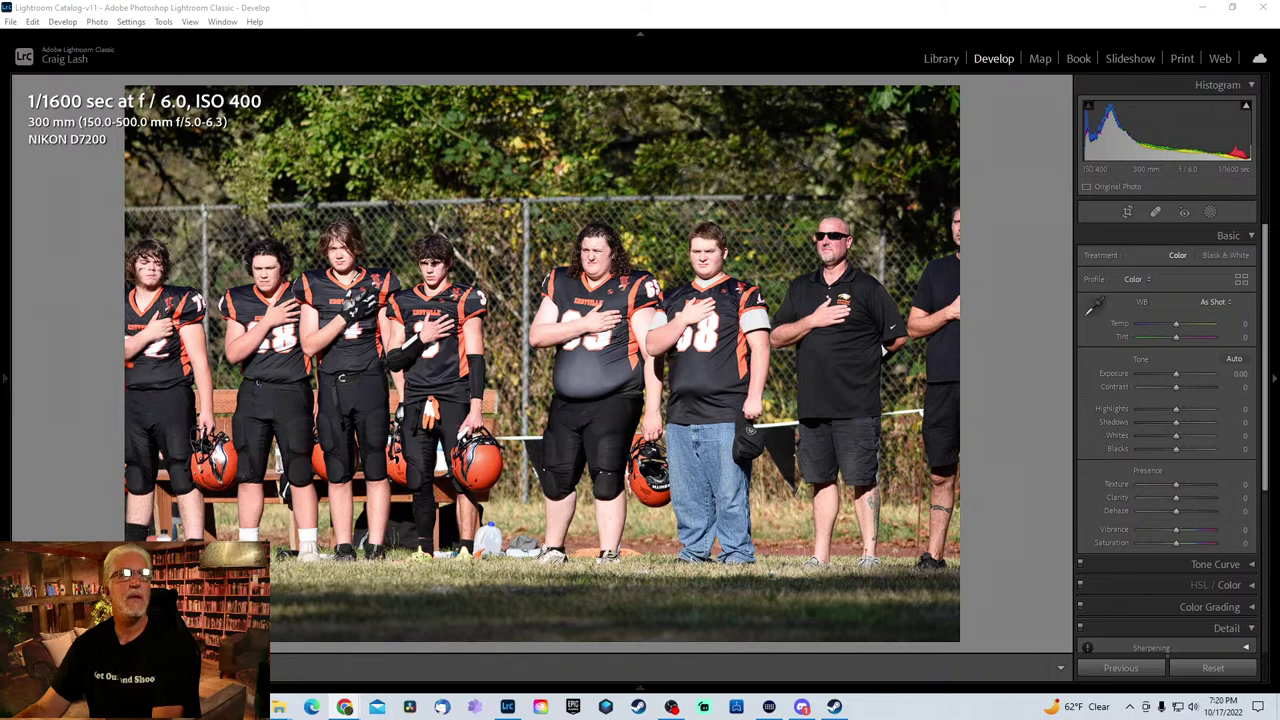
- Advance past the lineup and cheerleader photos to the 500 mm flag bearer close-up
key("Right")
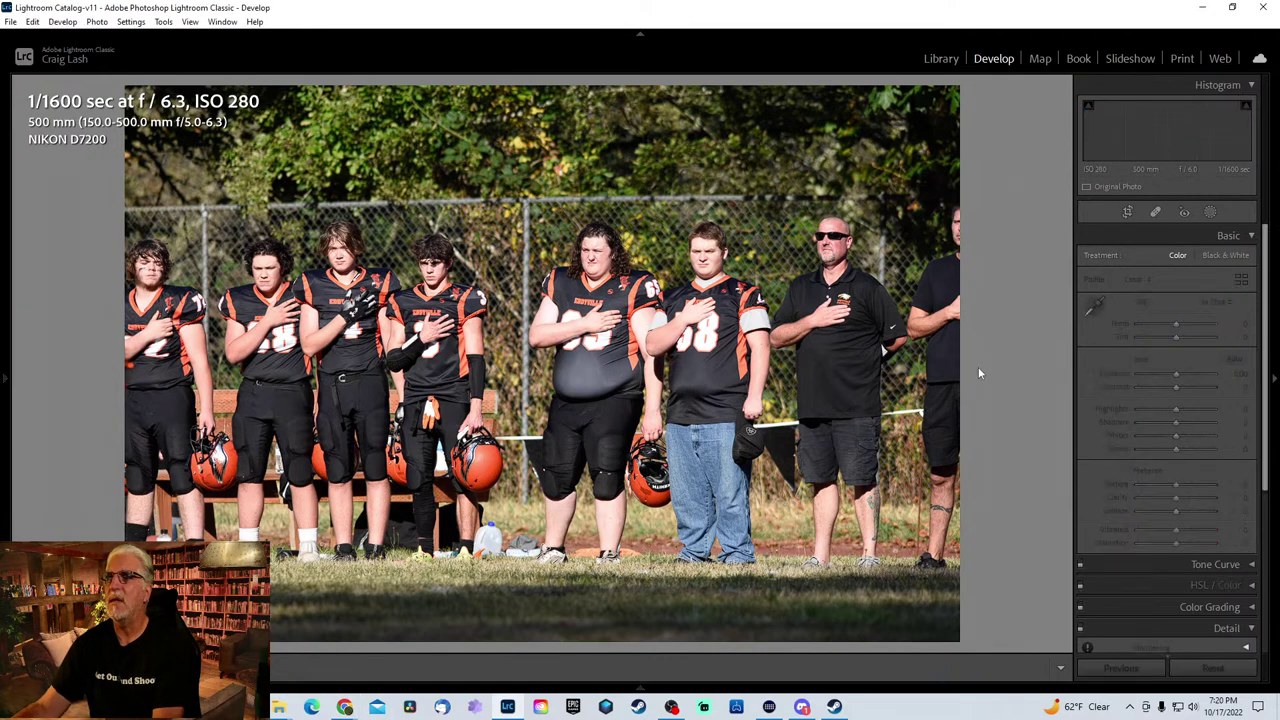
key("Right")
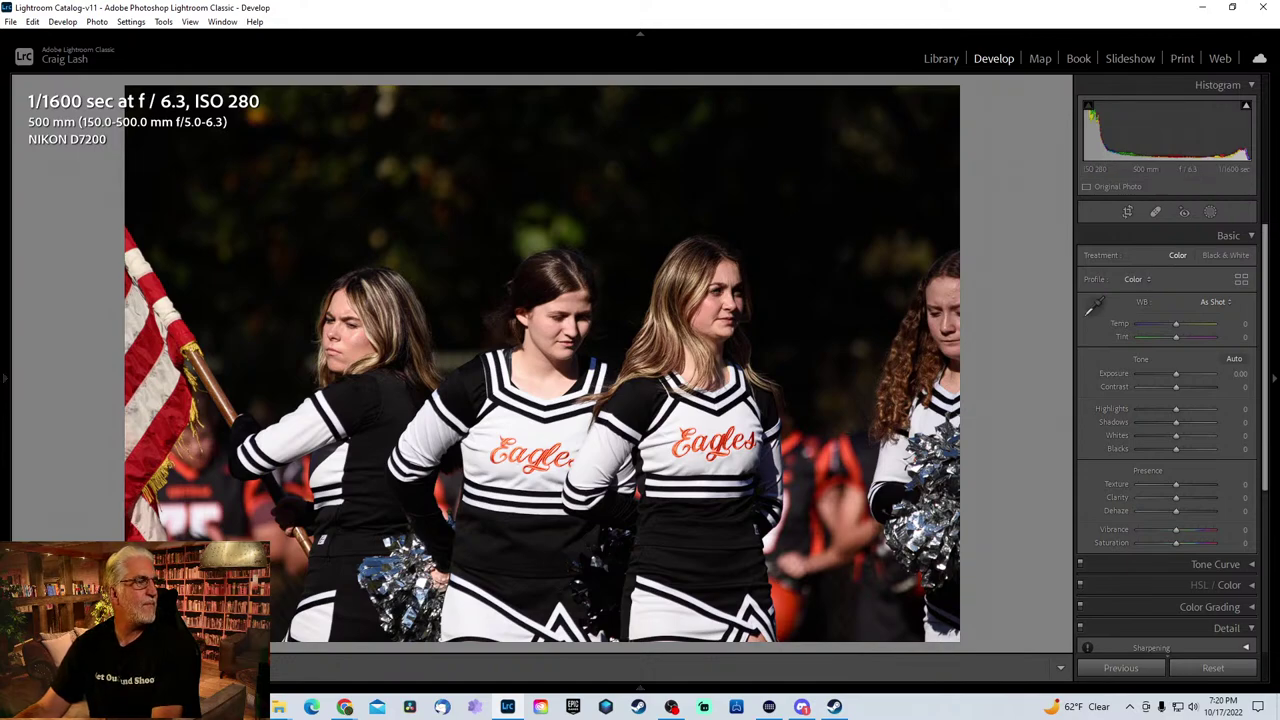
left_click(344, 706)
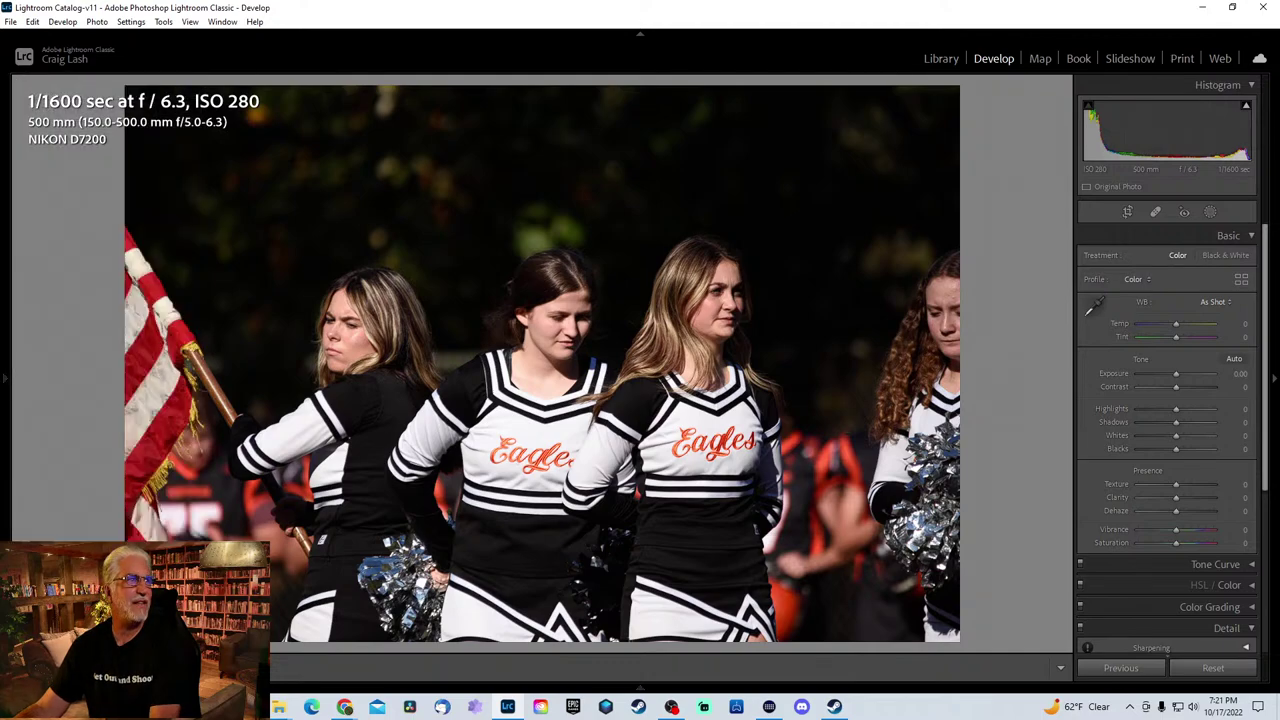
left_click(344, 707)
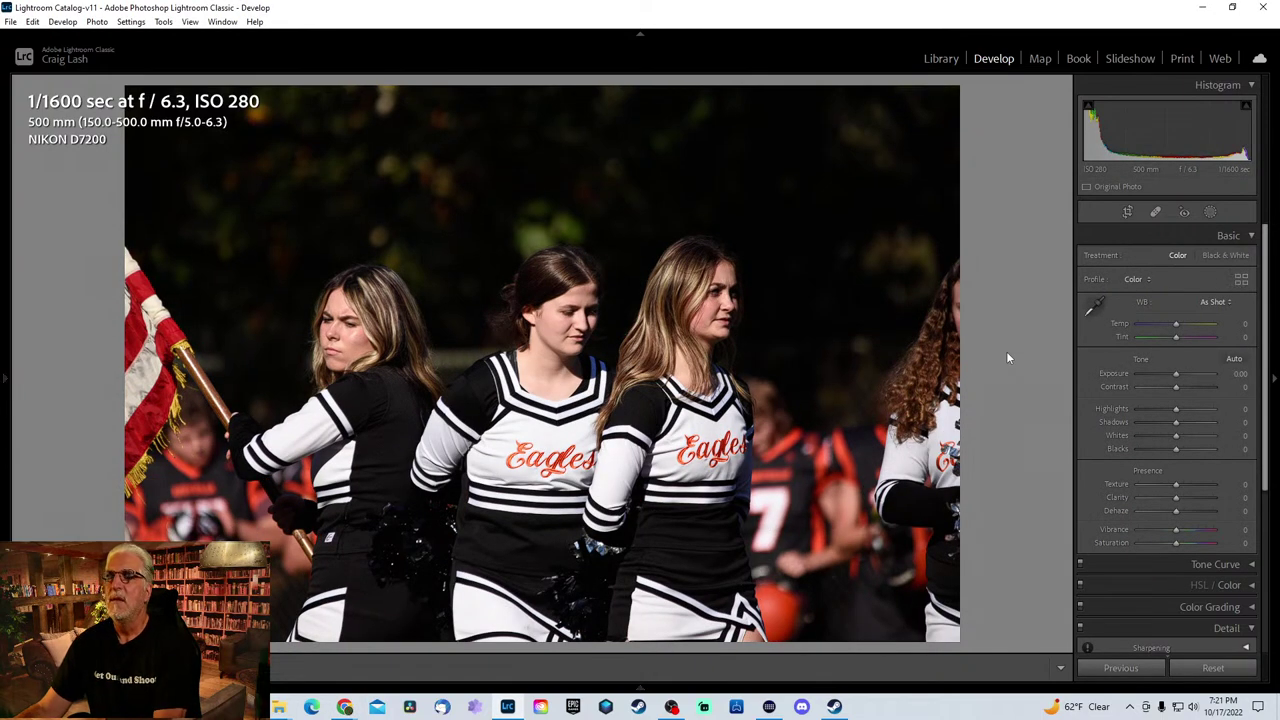
key("Right")
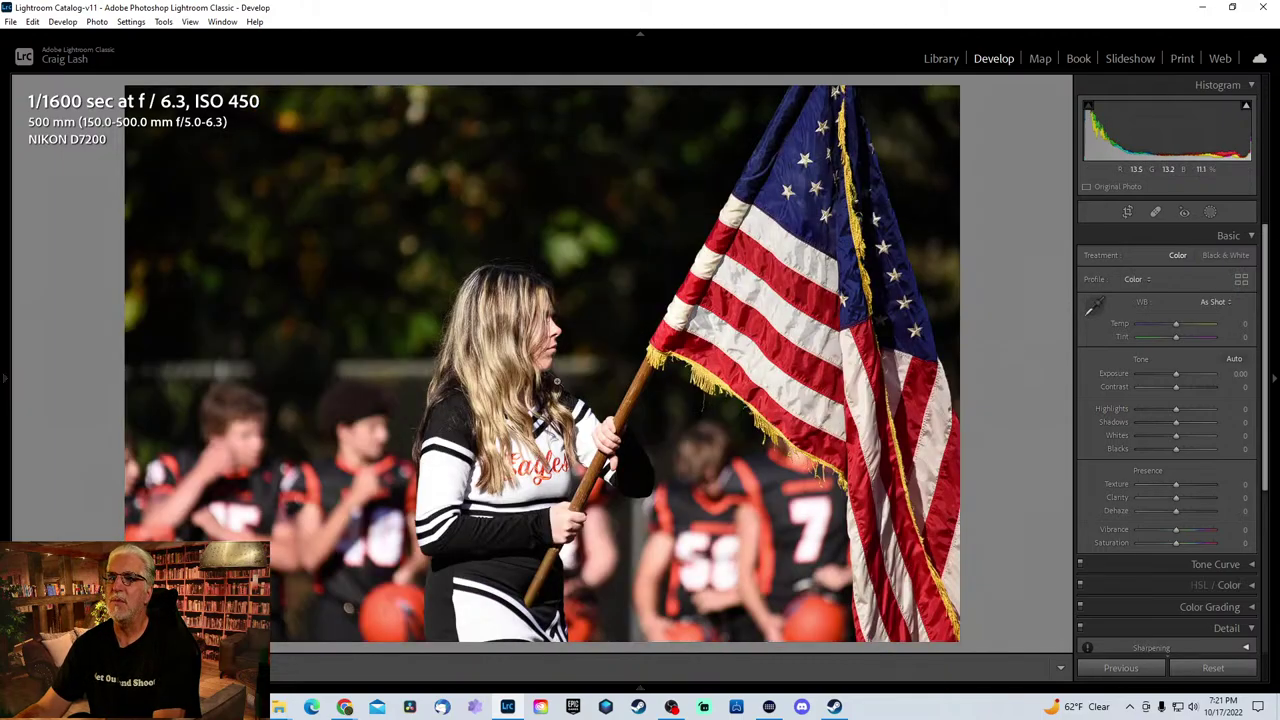
- Check the flag bearer close-up's face at 1:1 zoom
left_click(629, 351)
left_click(632, 354)
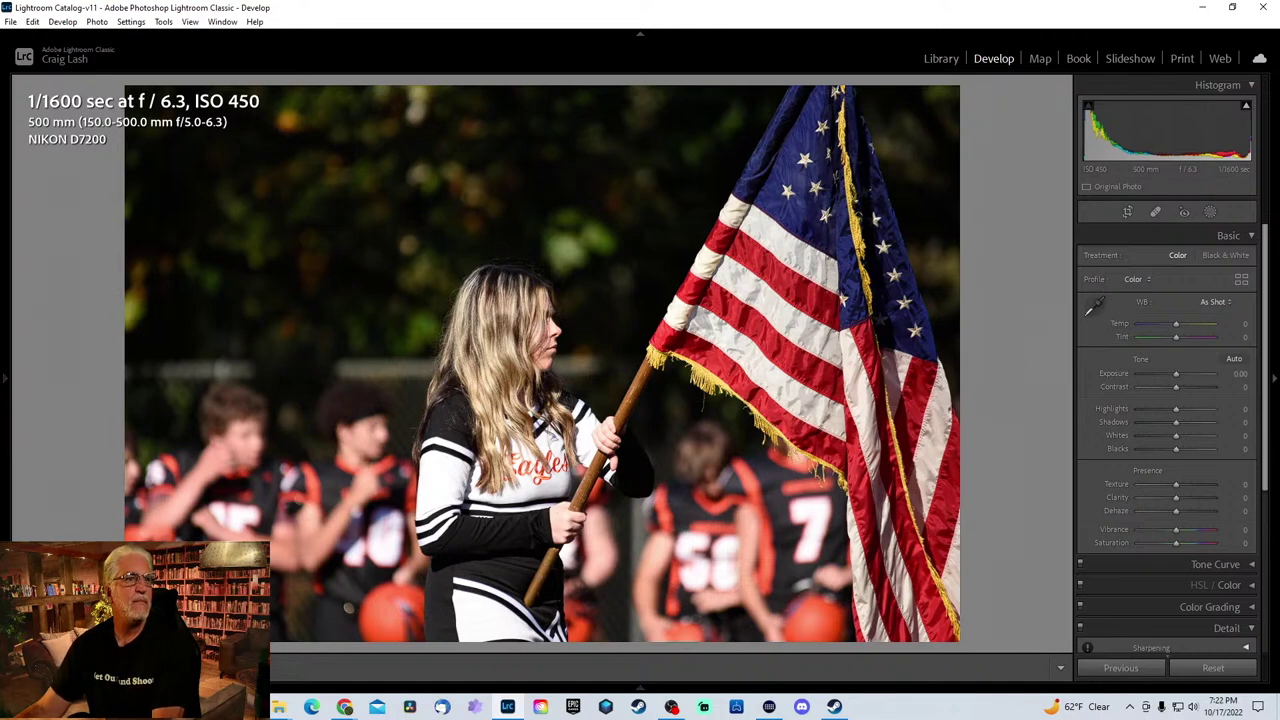
left_click(344, 707)
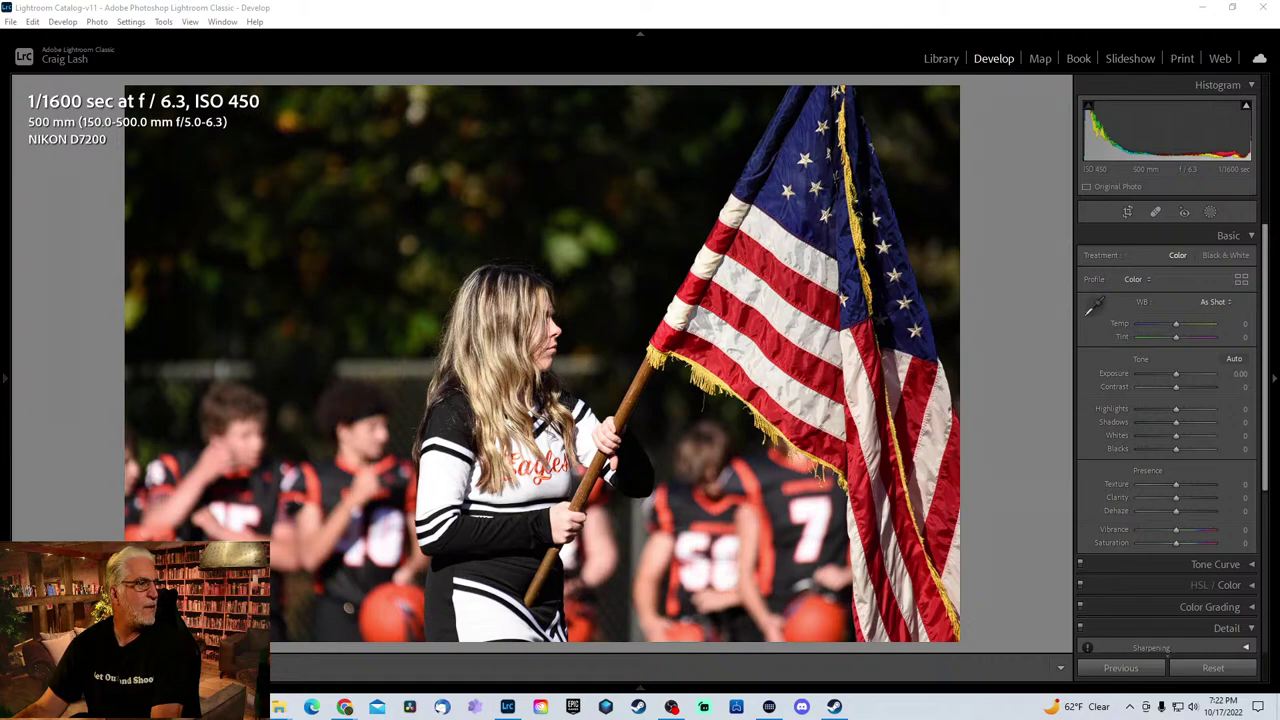
- Compare neighbouring burst frames, settle on the 230 mm flag photo and check its focus
left_click(1010, 410)
key("Right")
key("Right")
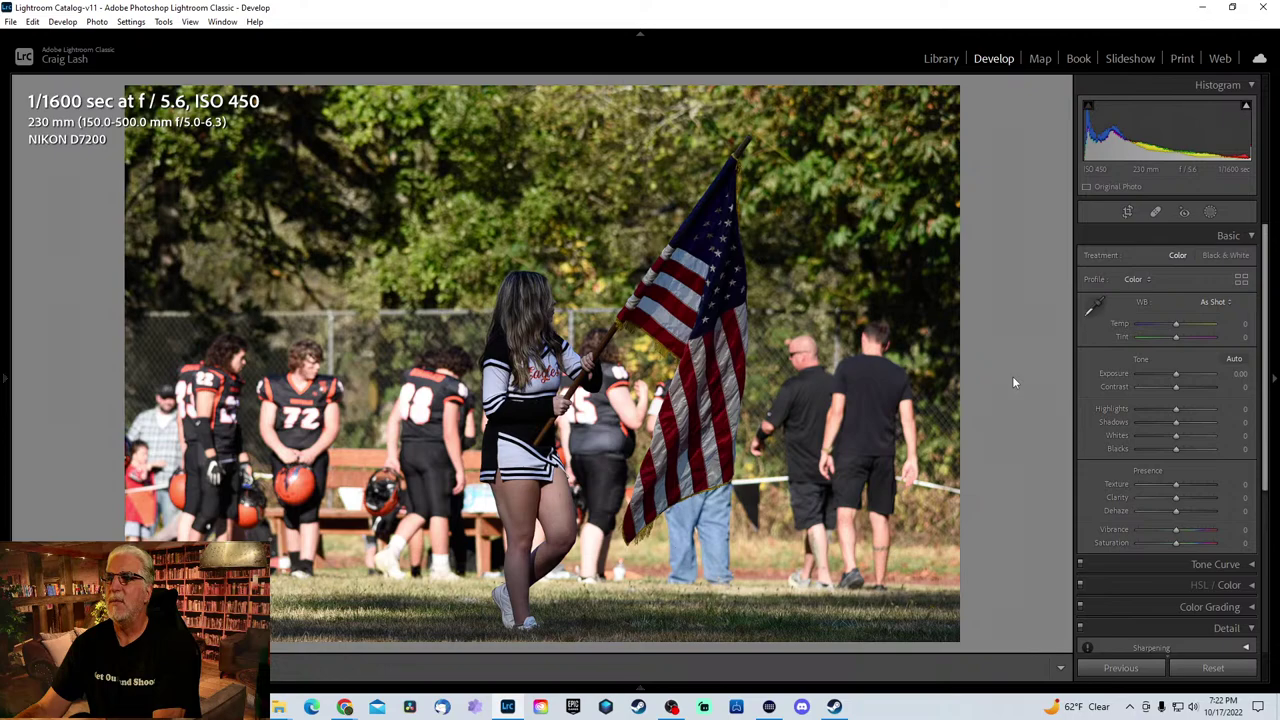
key("Right")
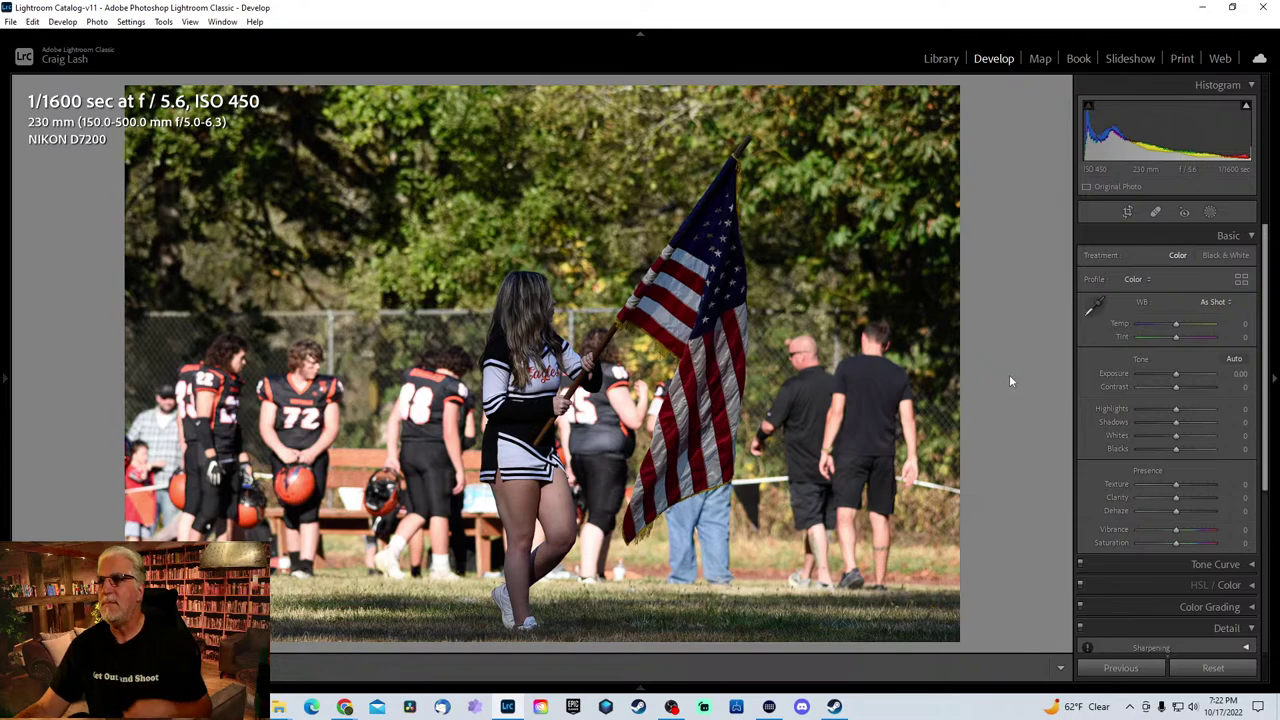
key("Left")
key("Right")
key("Left")
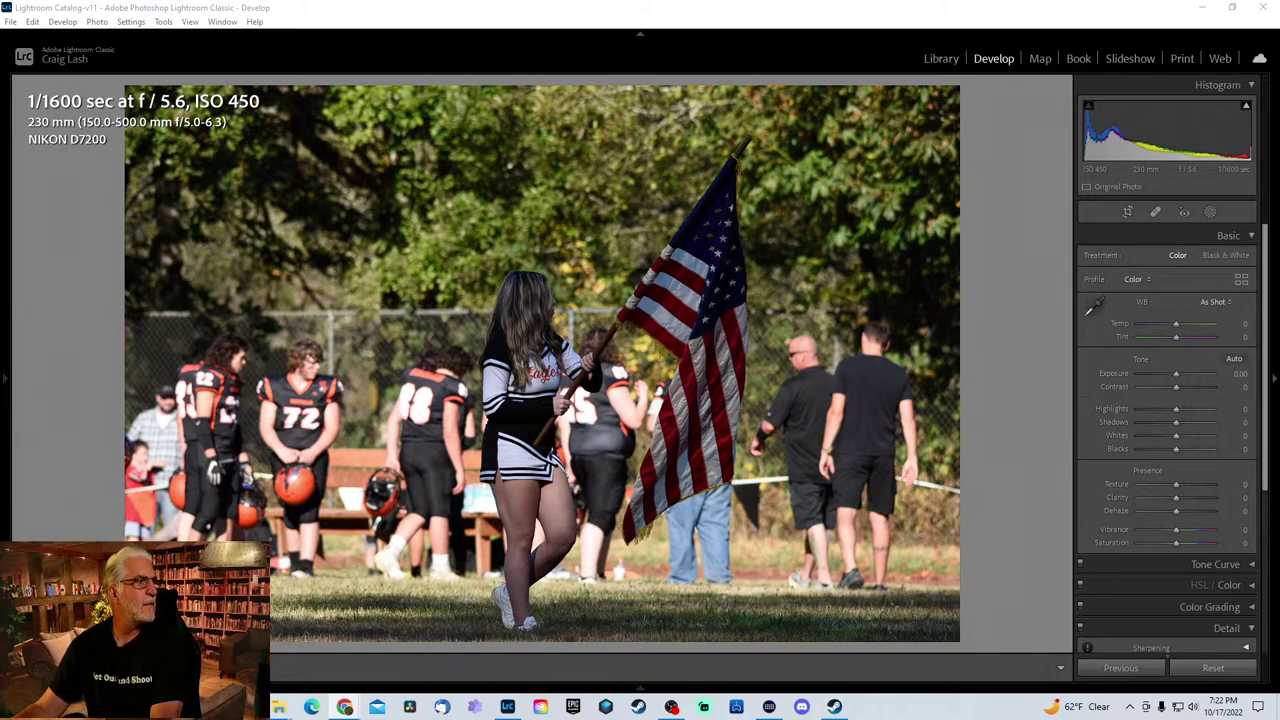
left_click(548, 324)
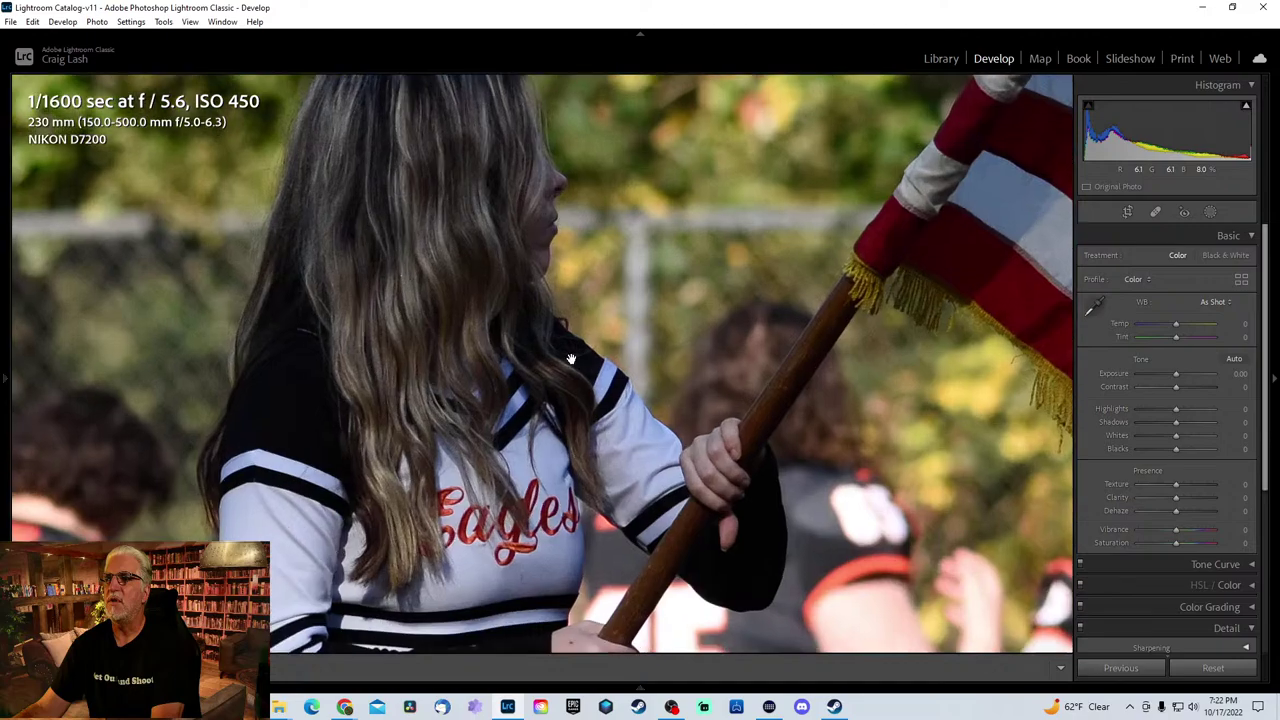
left_click(548, 324)
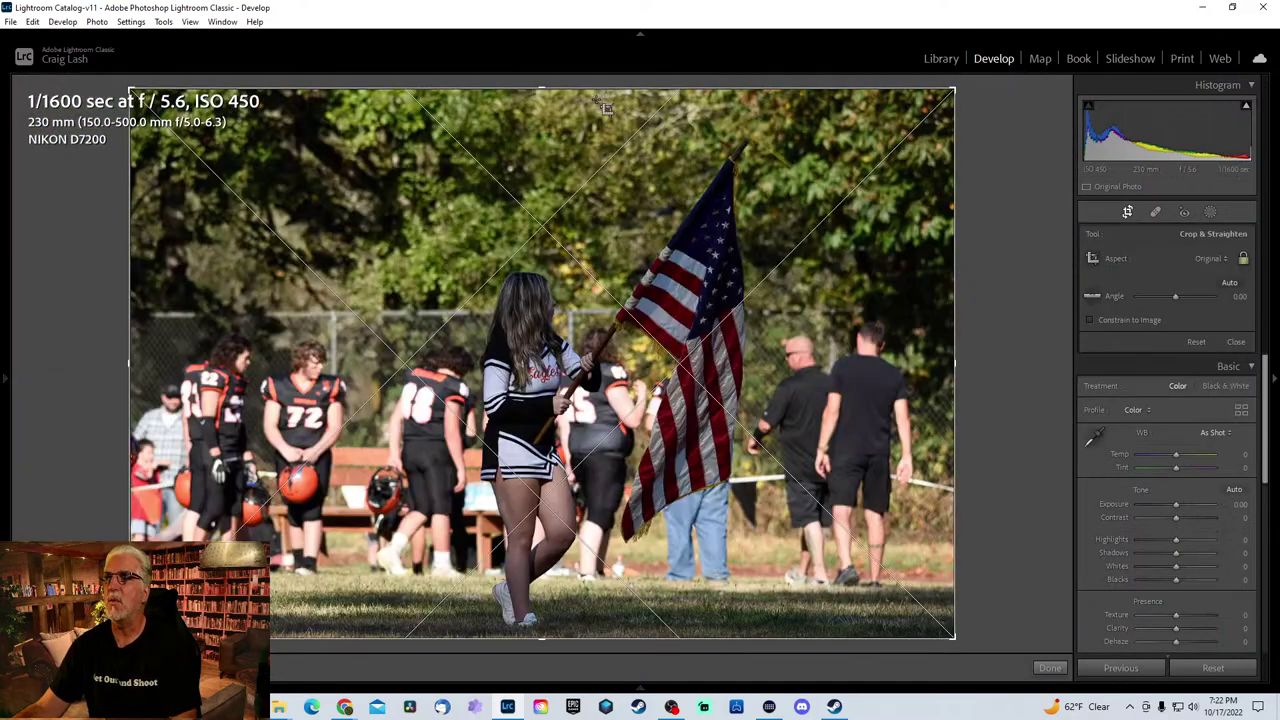
- Commit the slight crop, set Shadows +84 and Highlights -53, then zoom in to inspect
key("Return")
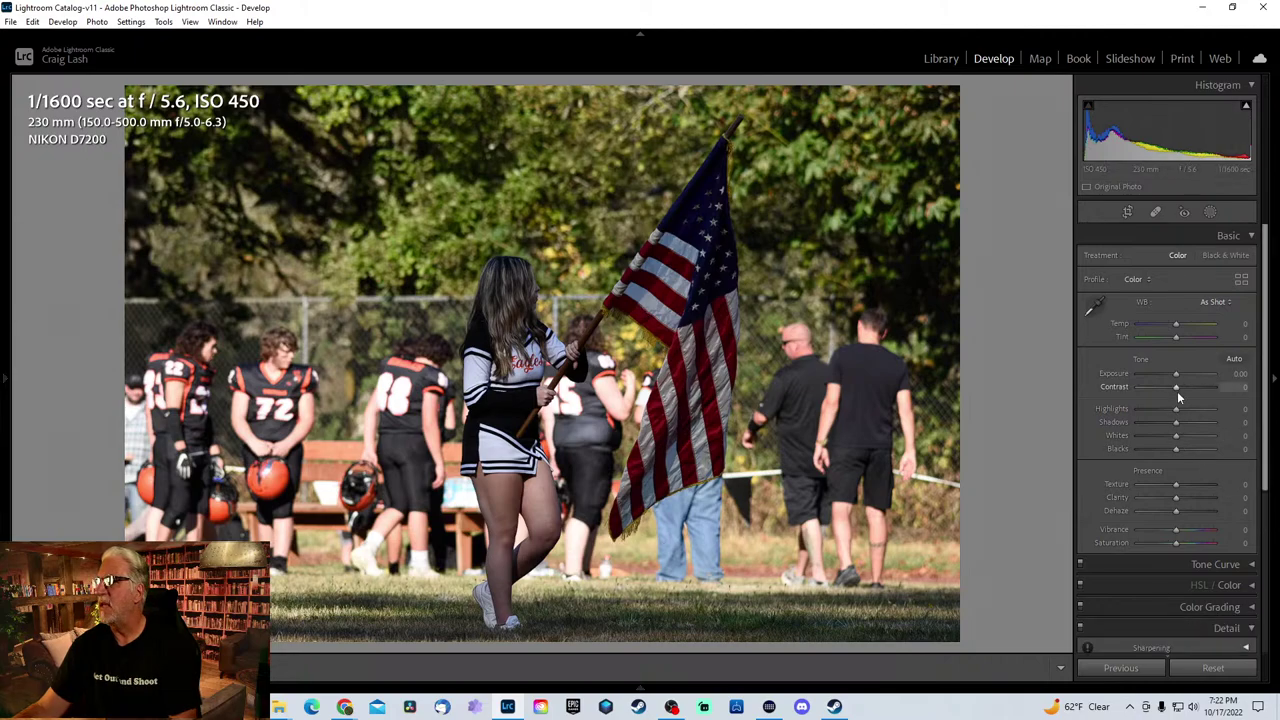
mouse_move(1176, 422)
left_mouse_down()
mouse_move(1209, 421)
mouse_move(1155, 415)
left_mouse_up()
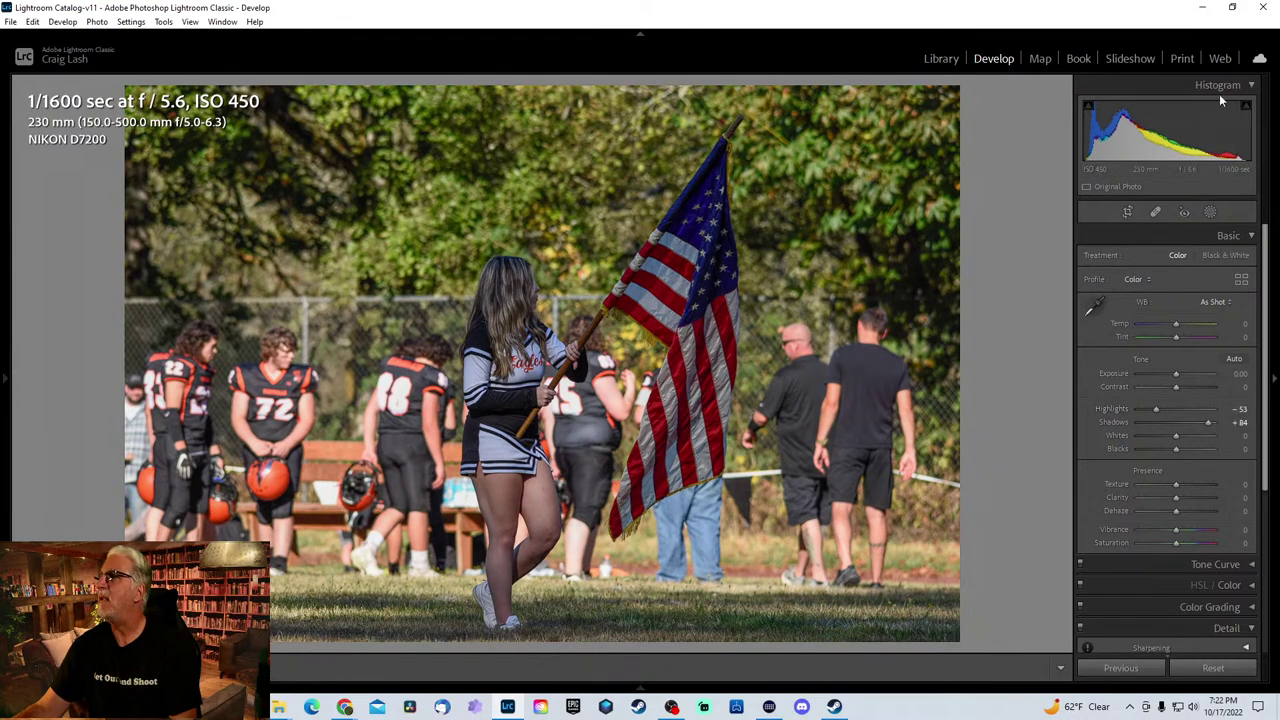
key("z")
key("z")
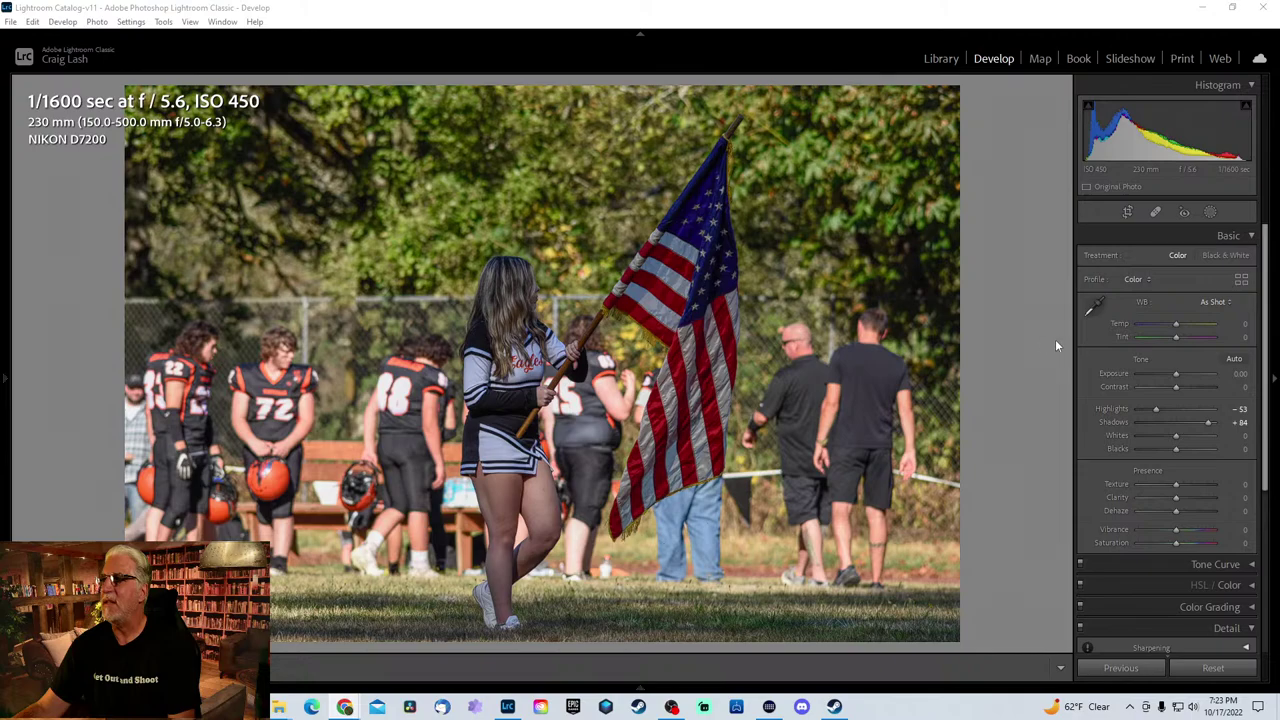
left_click(1023, 348)
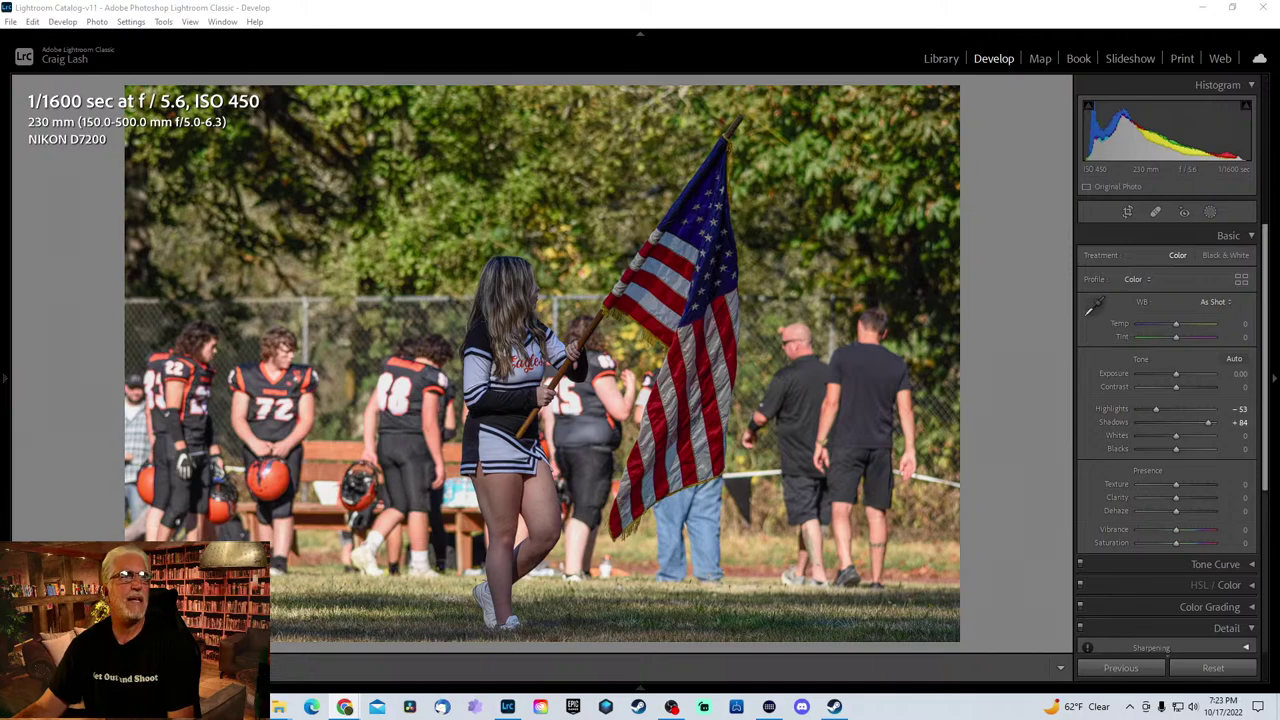
- Advance past the tackle and football photos to the cheerleader shot
key("Right")
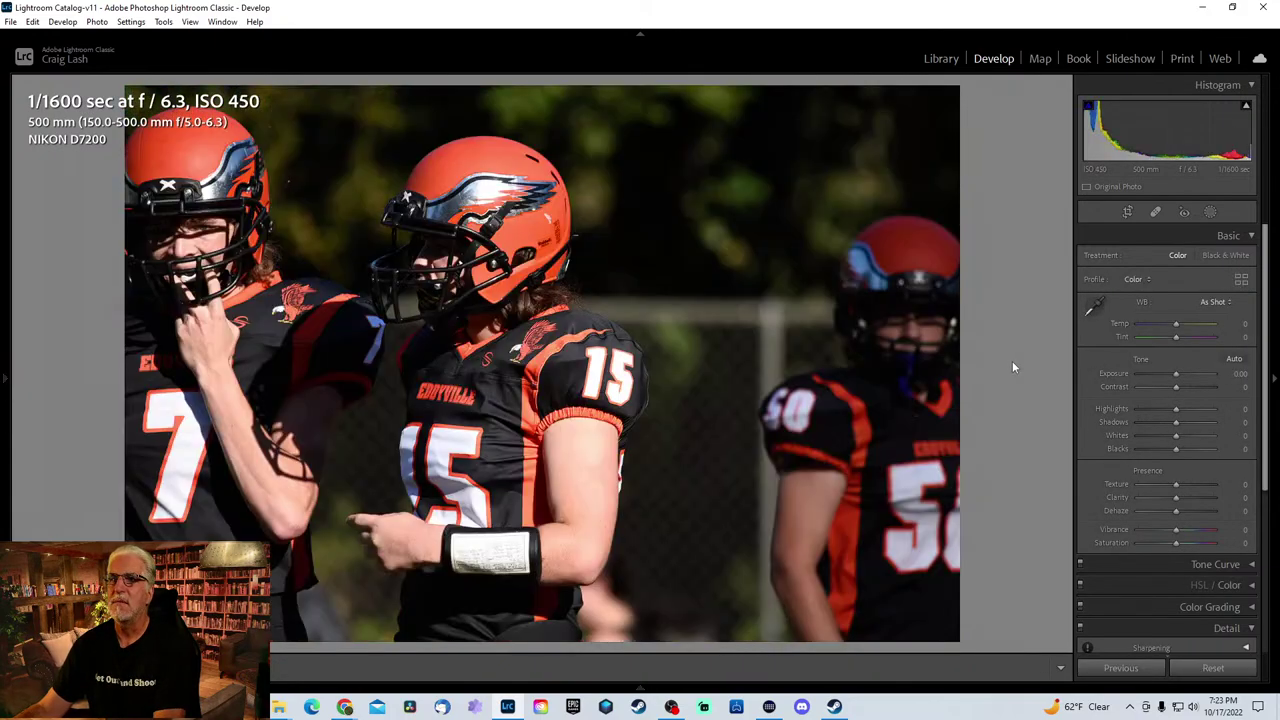
key("Right")
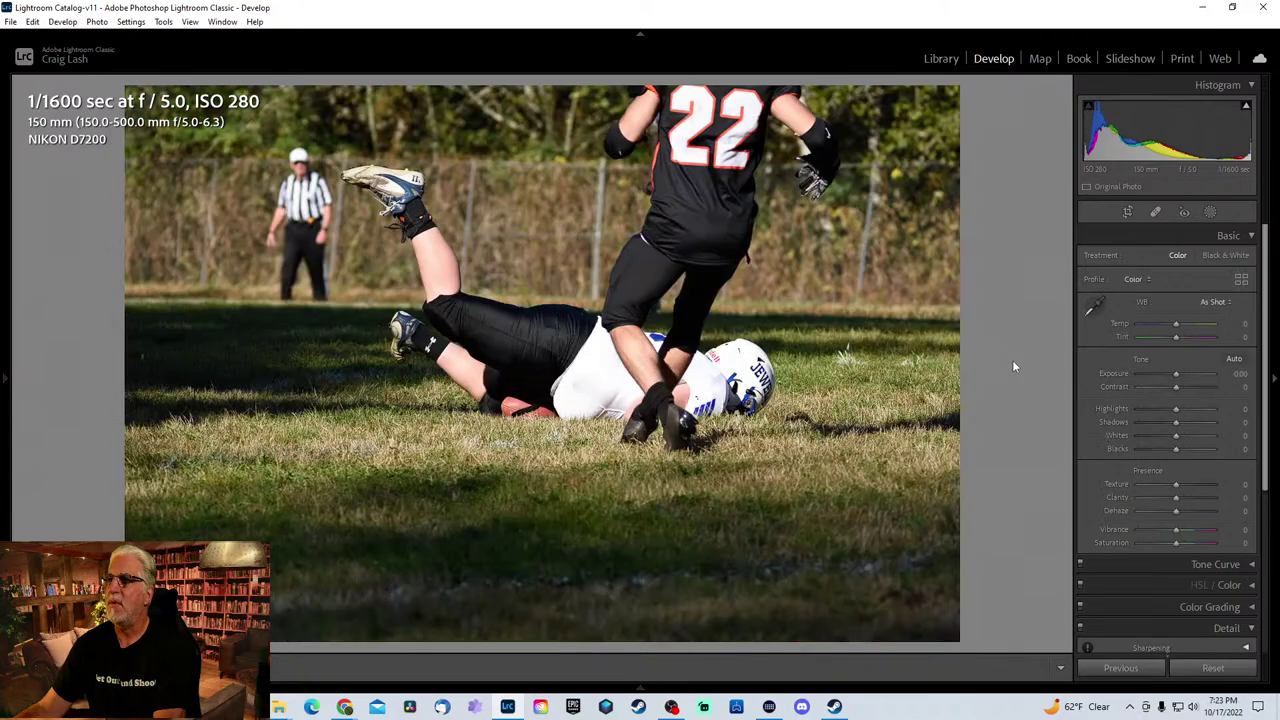
key("Right")
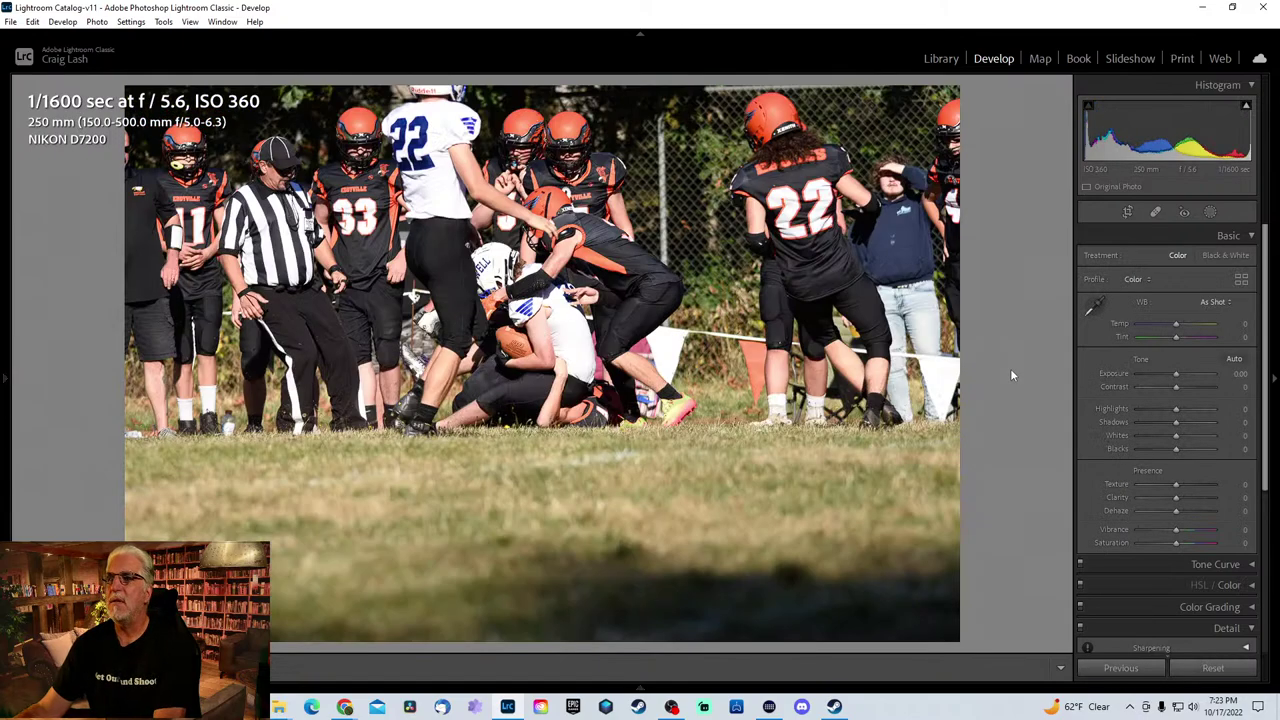
key("Right")
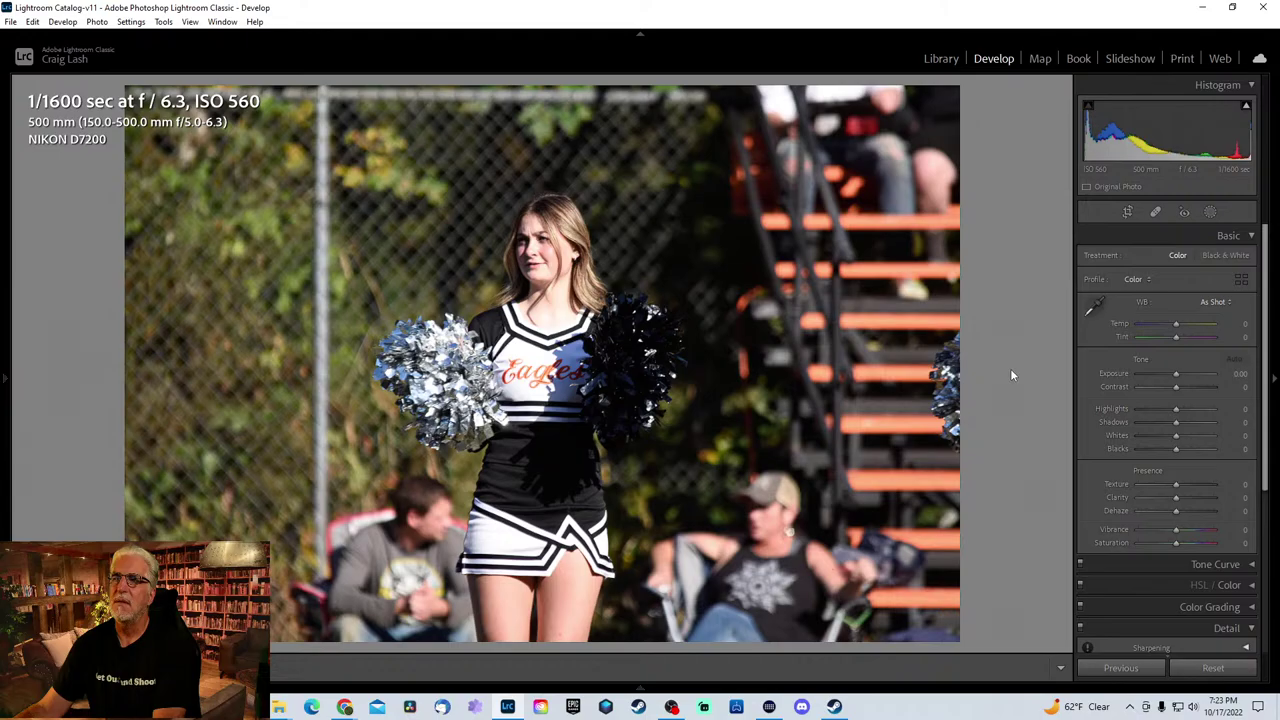
- Inspect the cheerleader at 1:1, including the Eagles lettering and left pom-pom
left_click(544, 356)
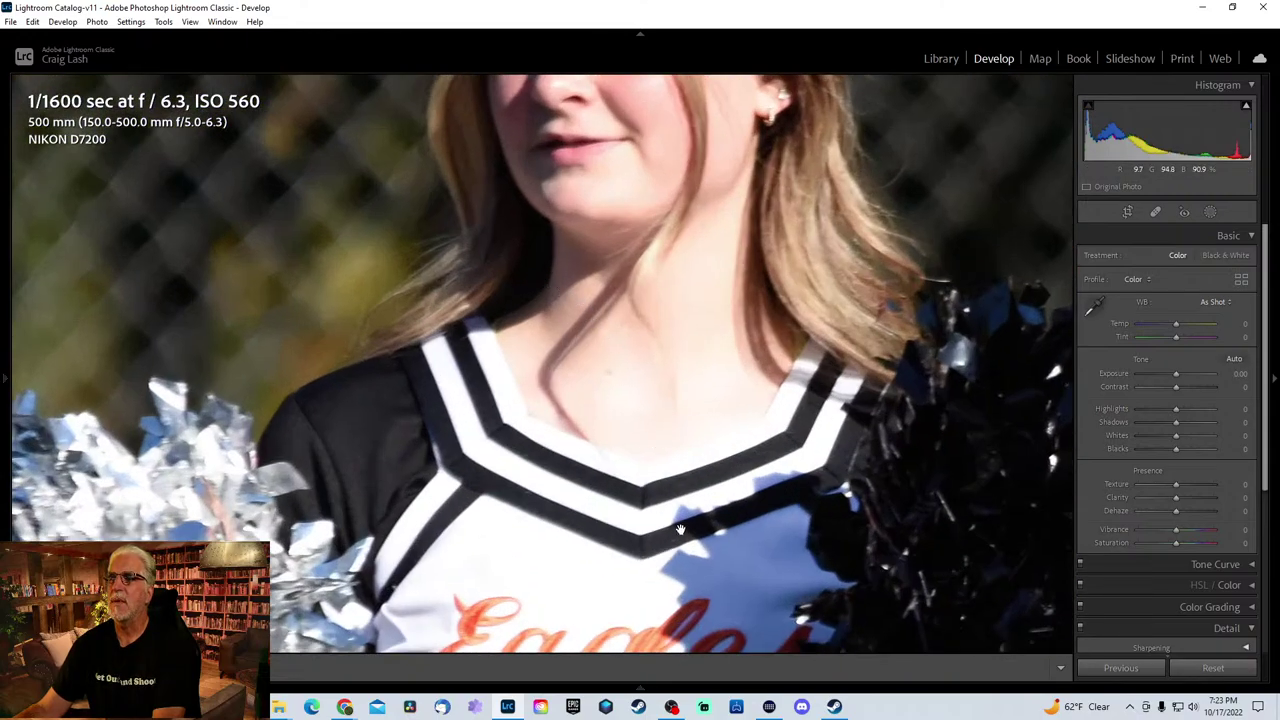
left_click_drag(679, 529, 619, 259)
left_click(619, 259)
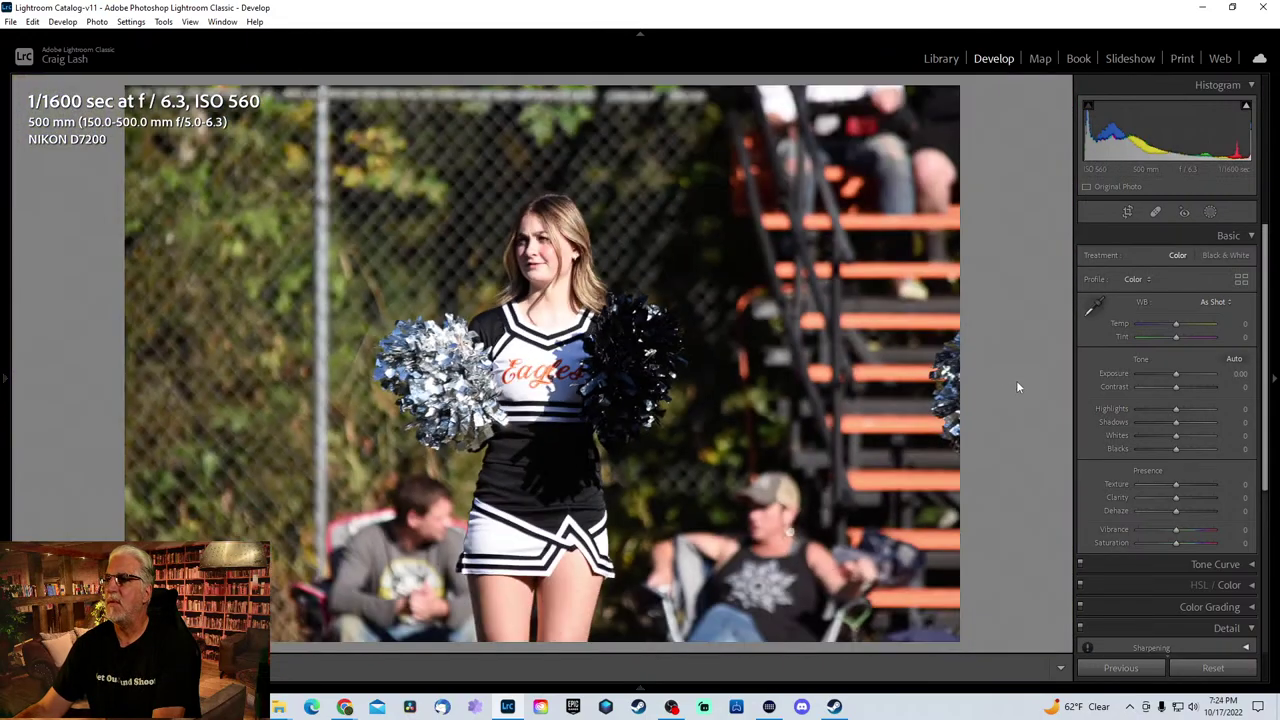
left_click(549, 389)
left_click(549, 389)
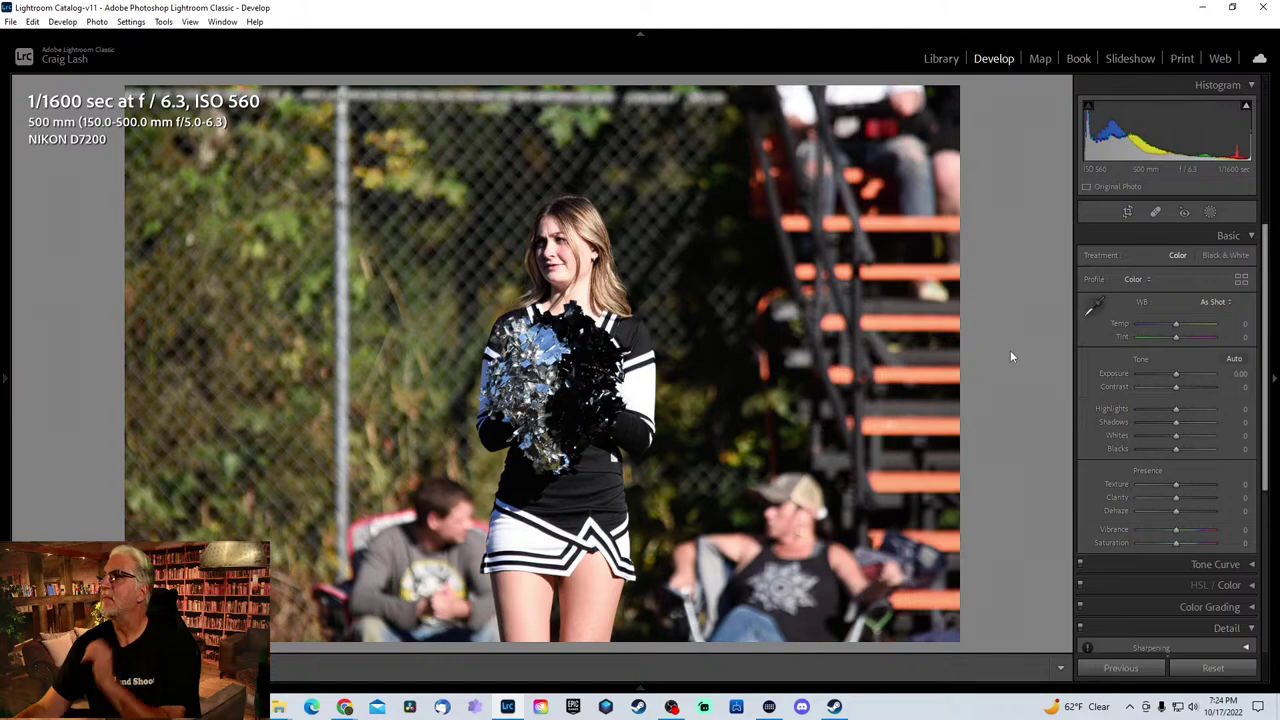
- Step past the remaining cheerleader frames to the two Jewell players jogging
key("Right")
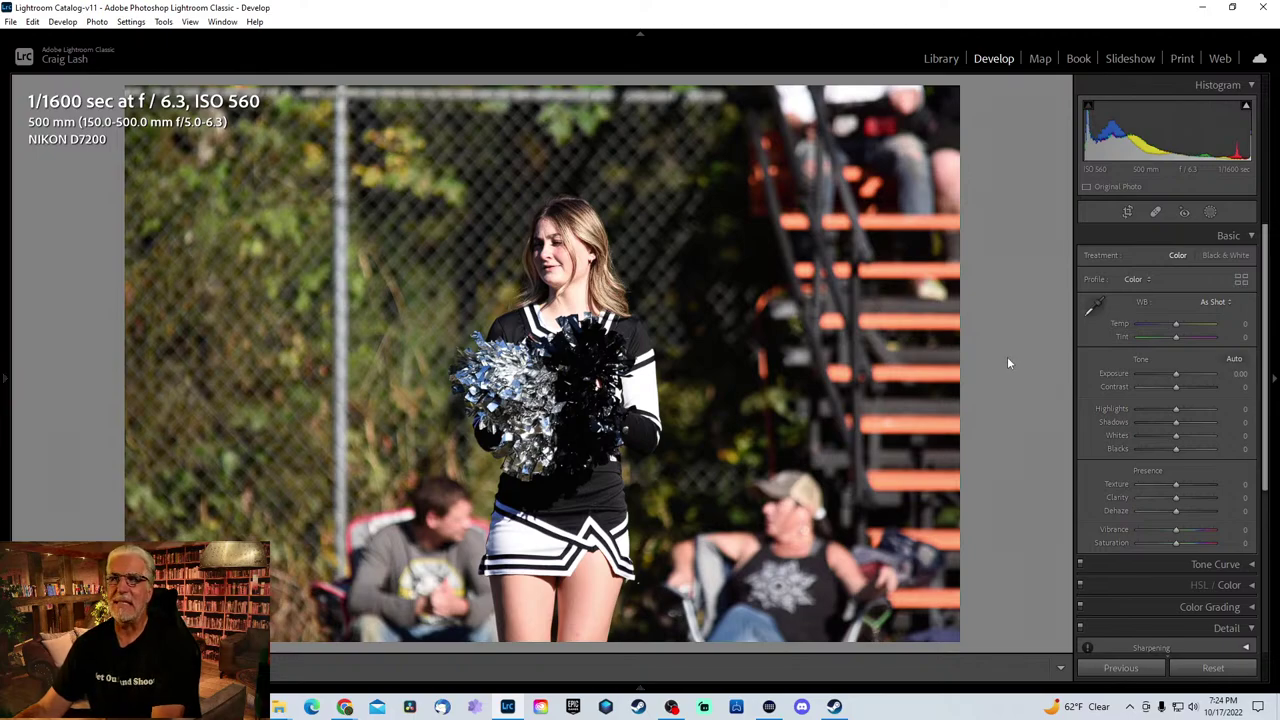
key("Right")
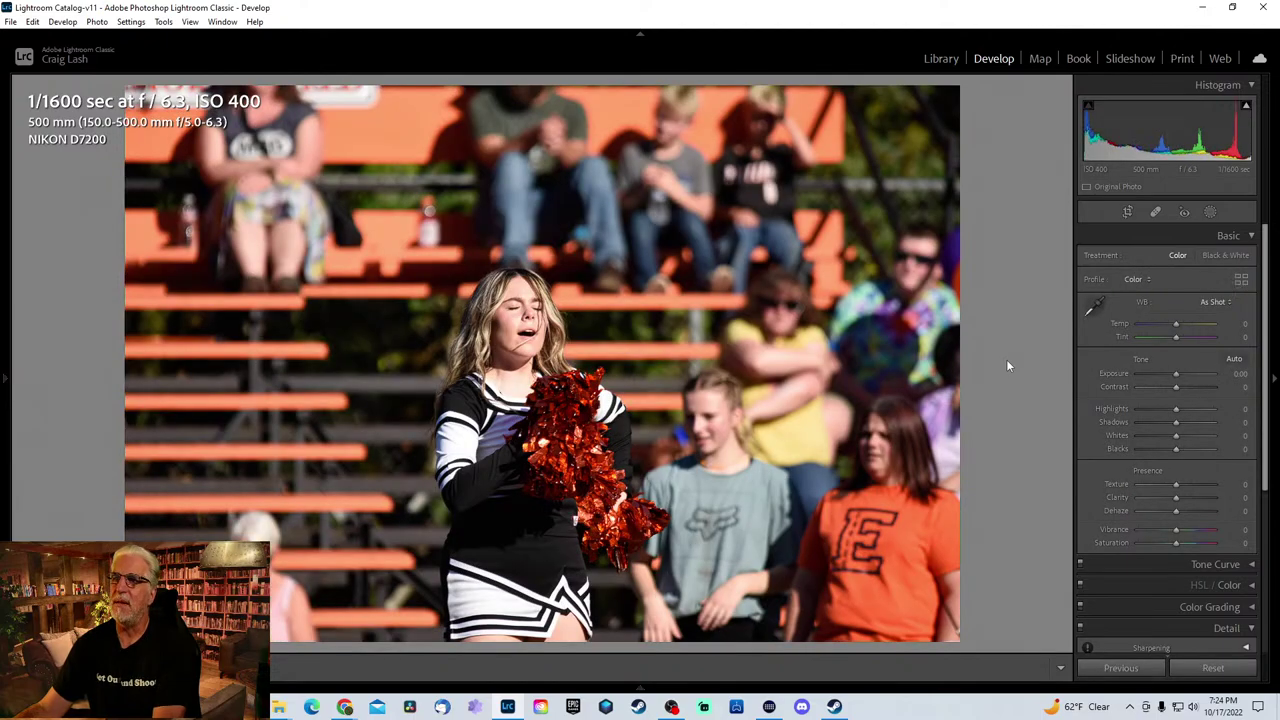
key("Right")
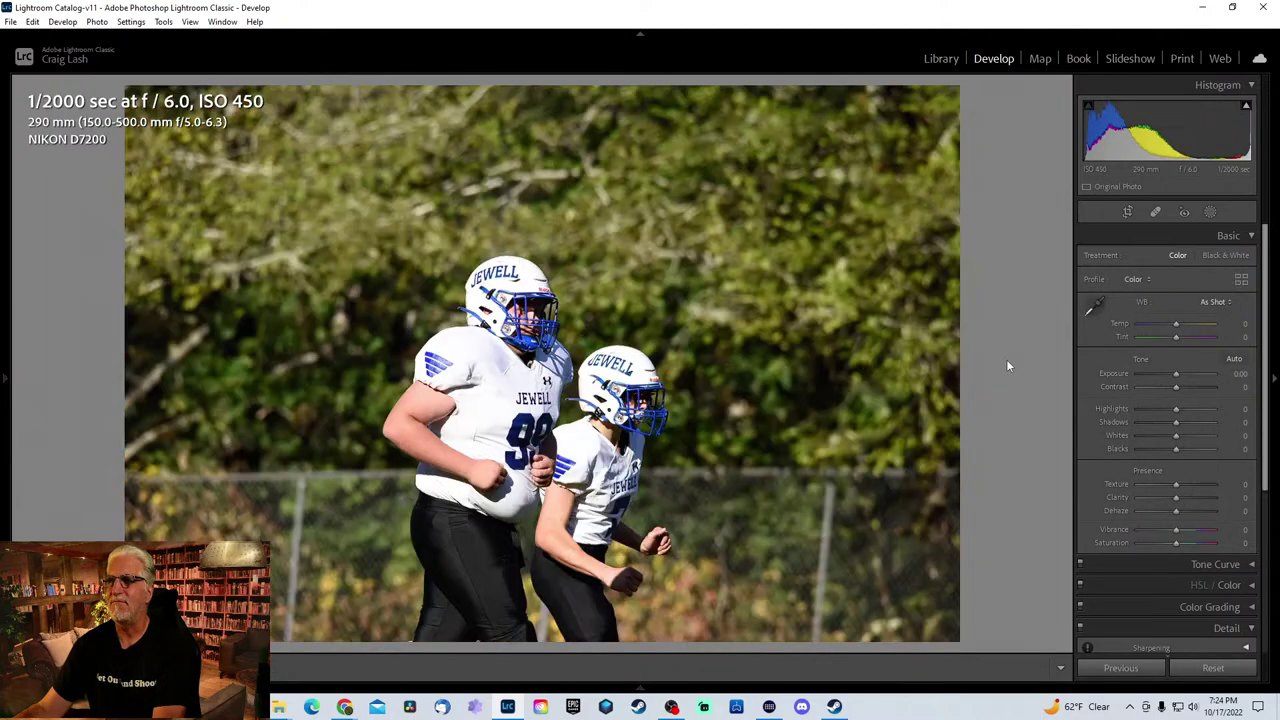
- Crop the top edge down to frame the two joggers tighter
key("r")
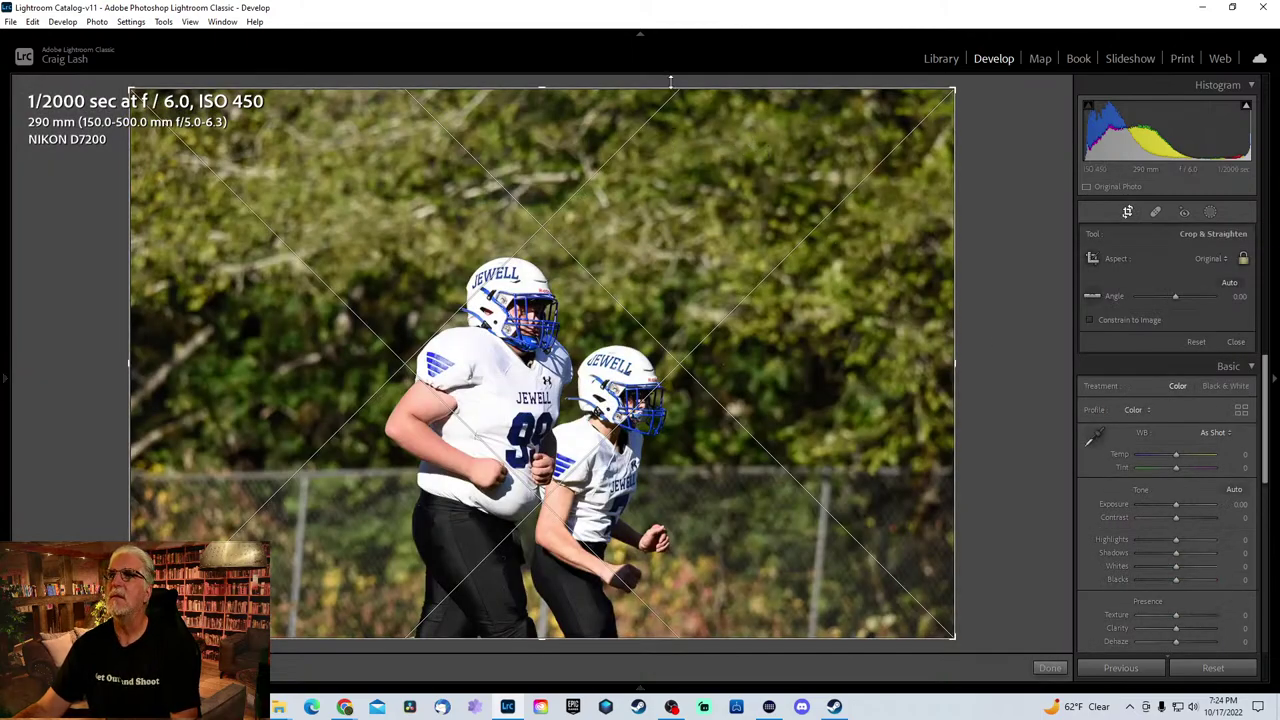
left_click_drag(669, 88, 673, 160)
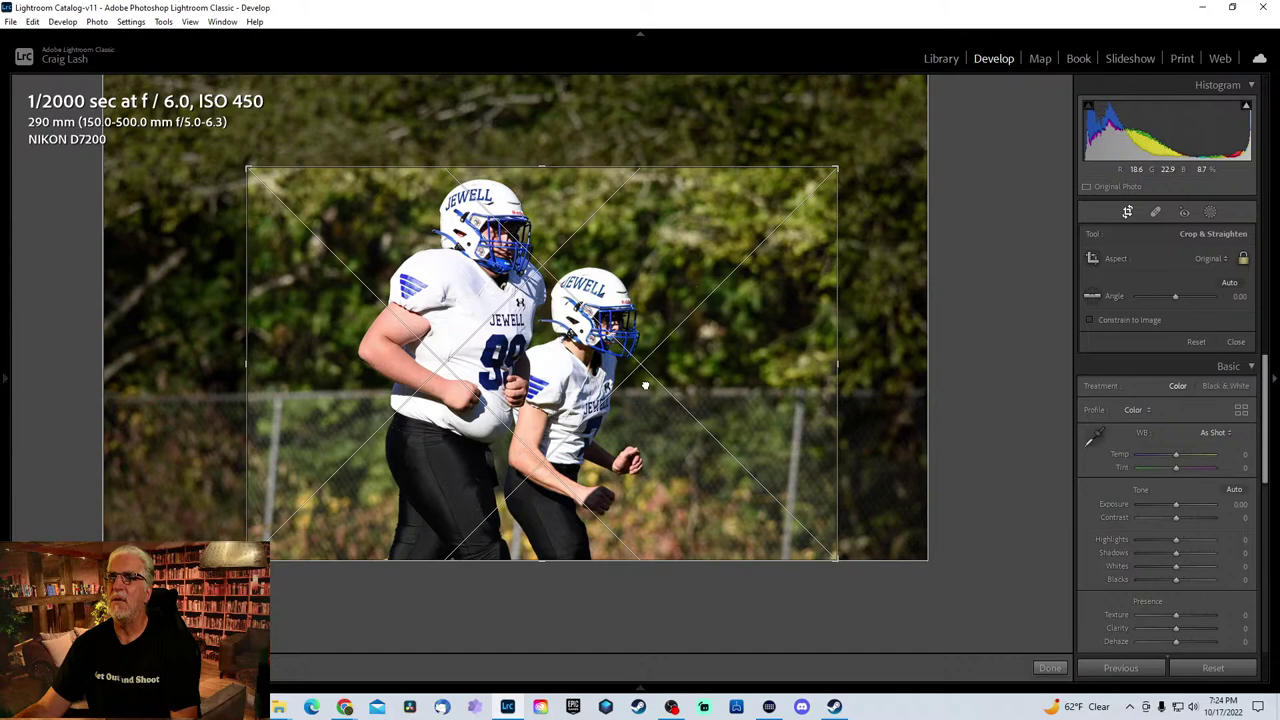
key("Return")
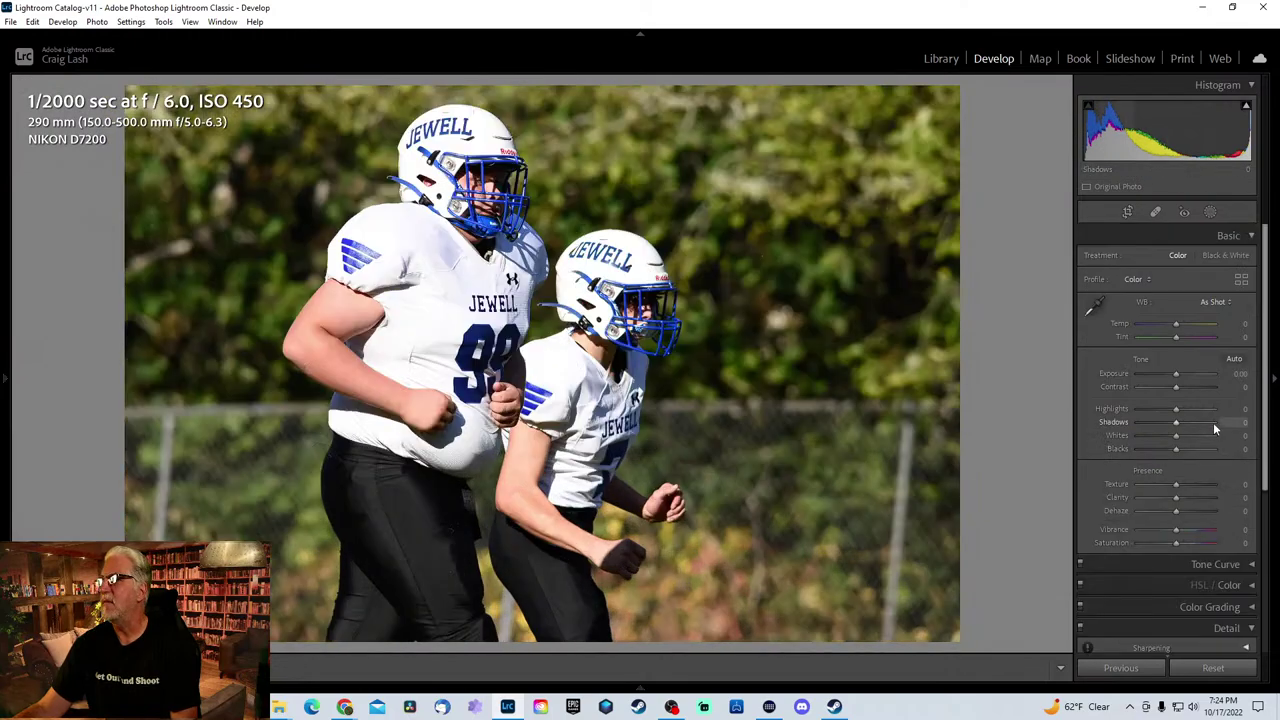
- Set the Detail Sharpening Amount to 37
scroll(1182, 480, "down", 4)
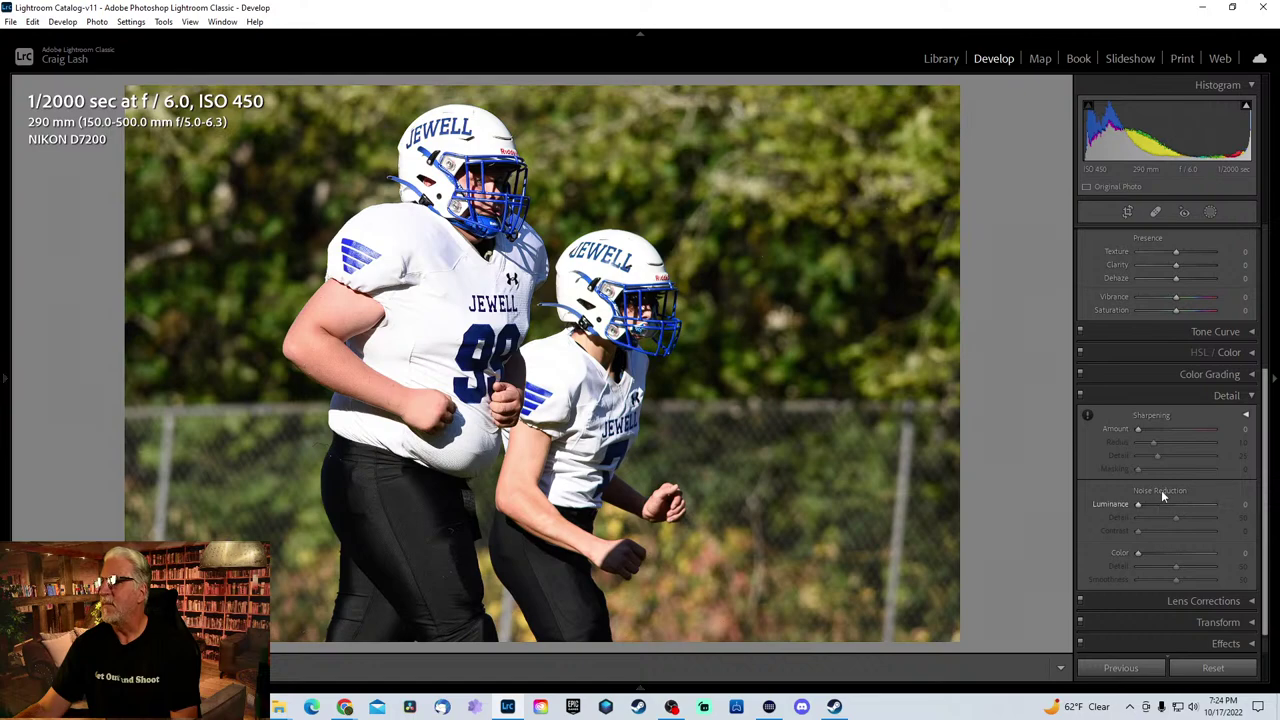
left_click(1156, 428)
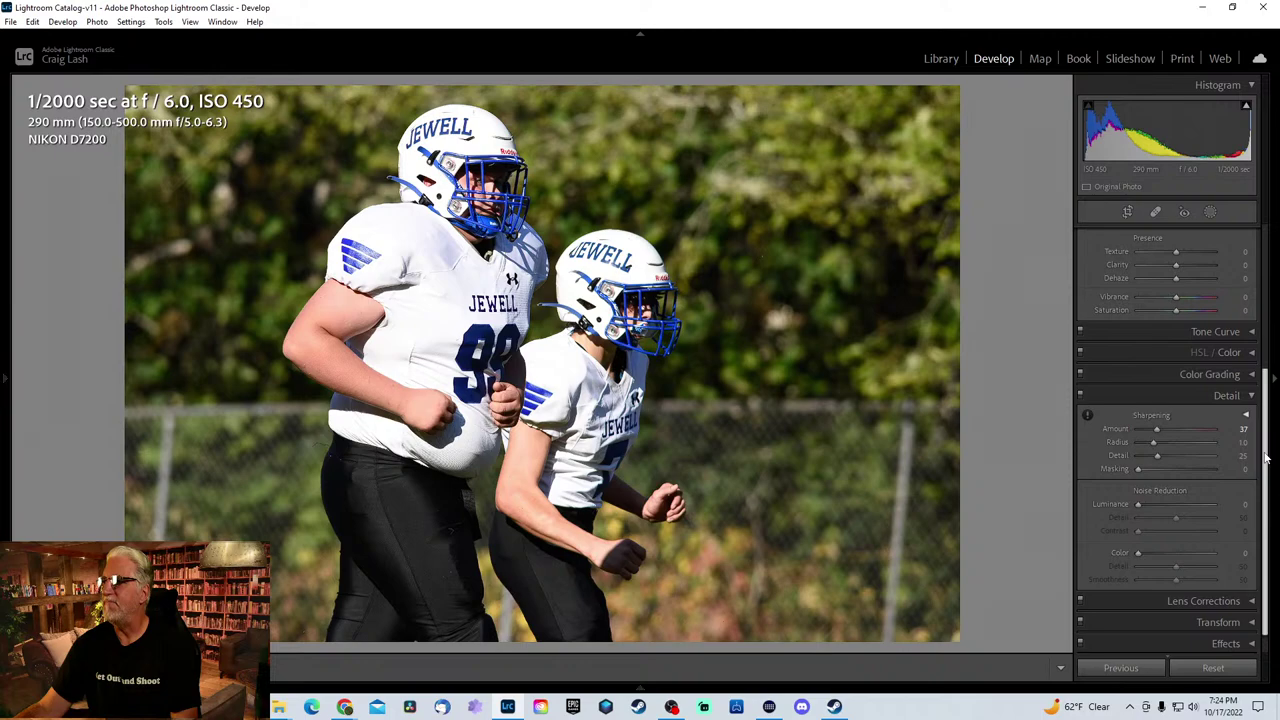
scroll(1268, 534, "down", 1)
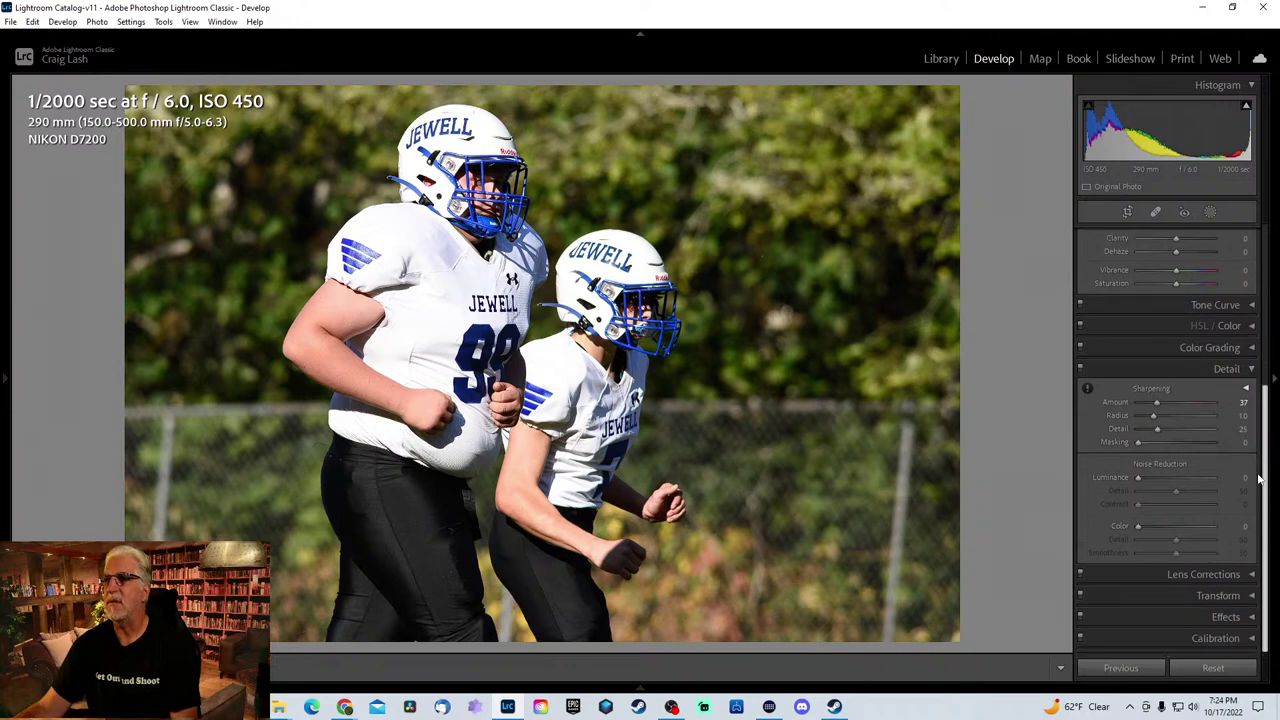
left_click_drag(1263, 480, 1263, 320)
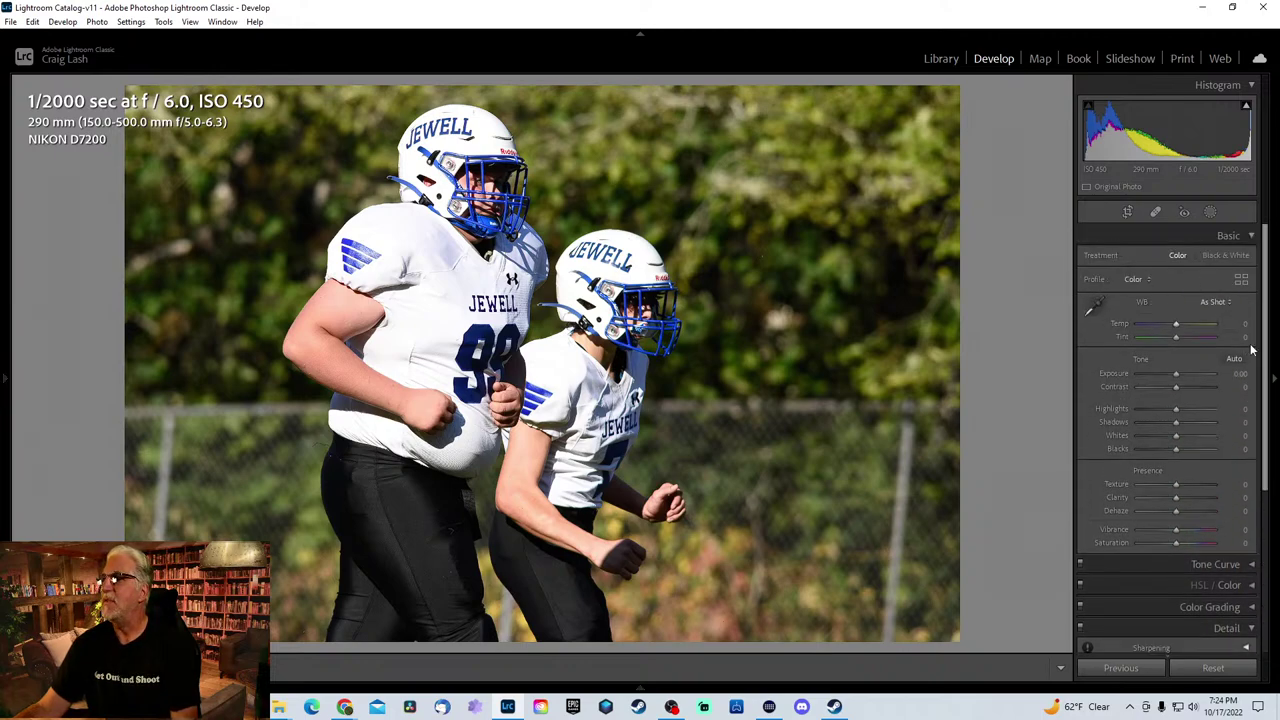
- Mask the players with Select Subject, invert it and set background Exposure to -1.78
left_click(1212, 212)
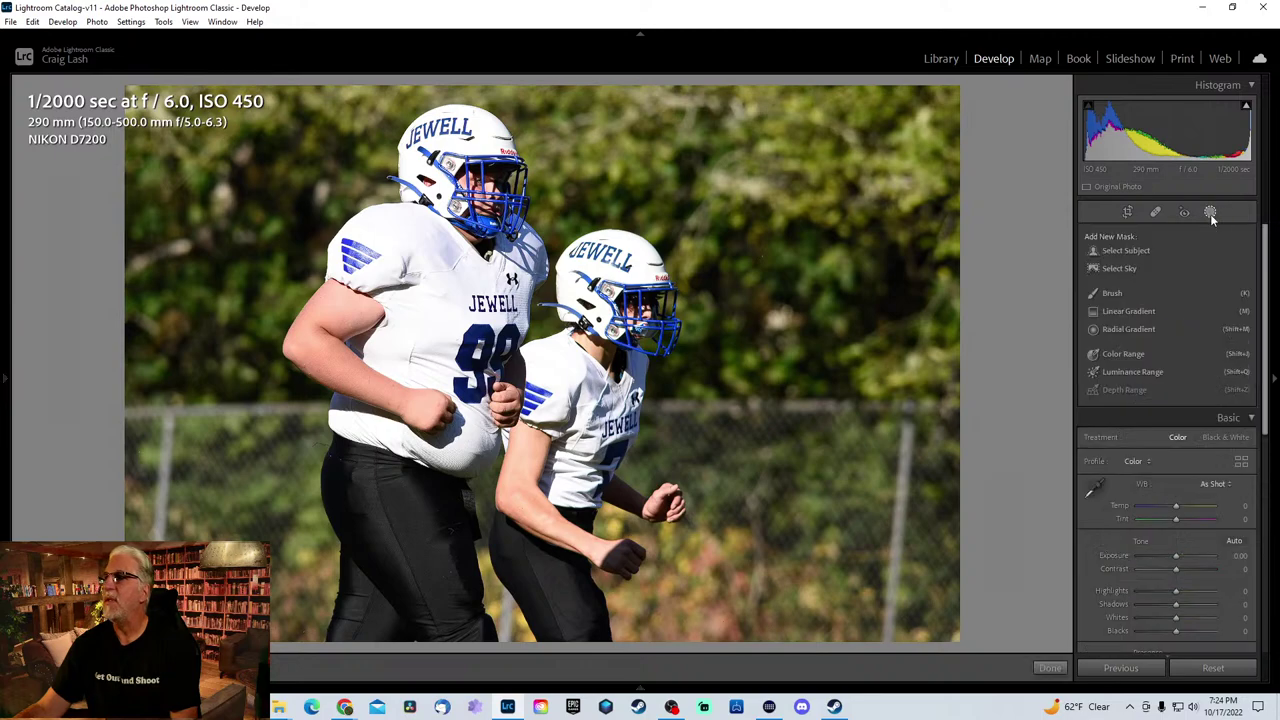
left_click(1152, 255)
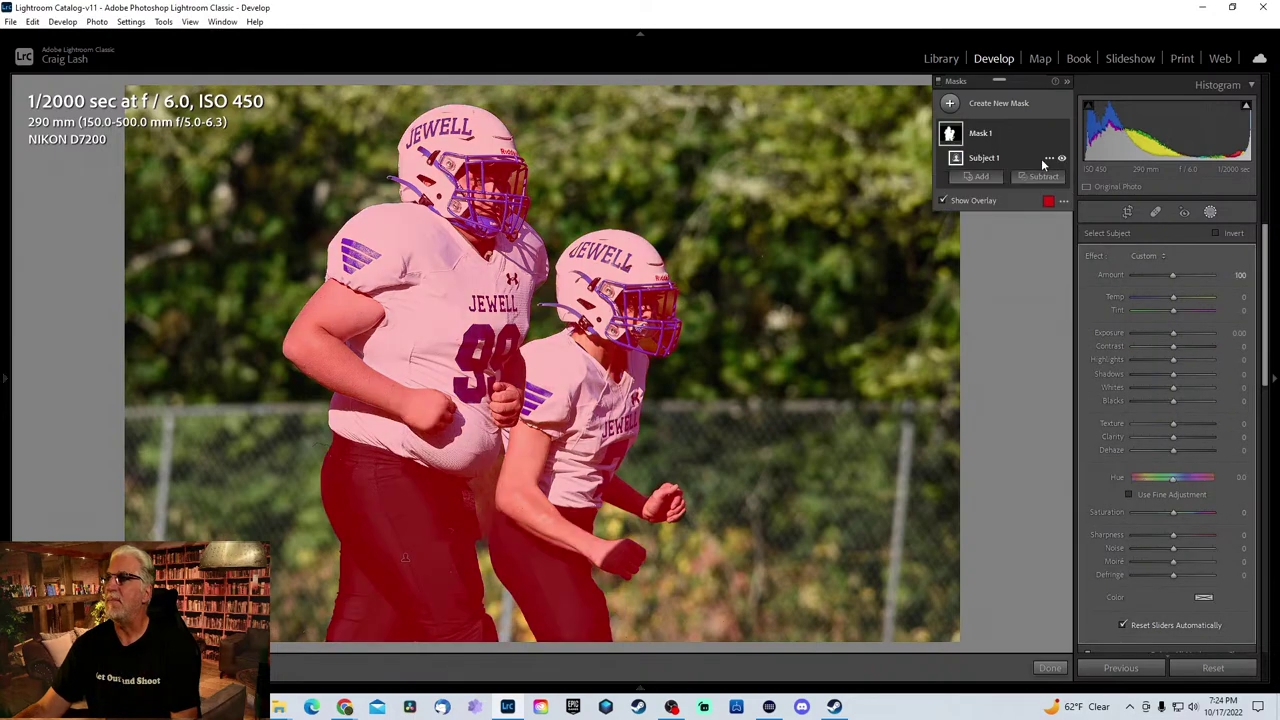
right_click(1047, 156)
left_click(1080, 199)
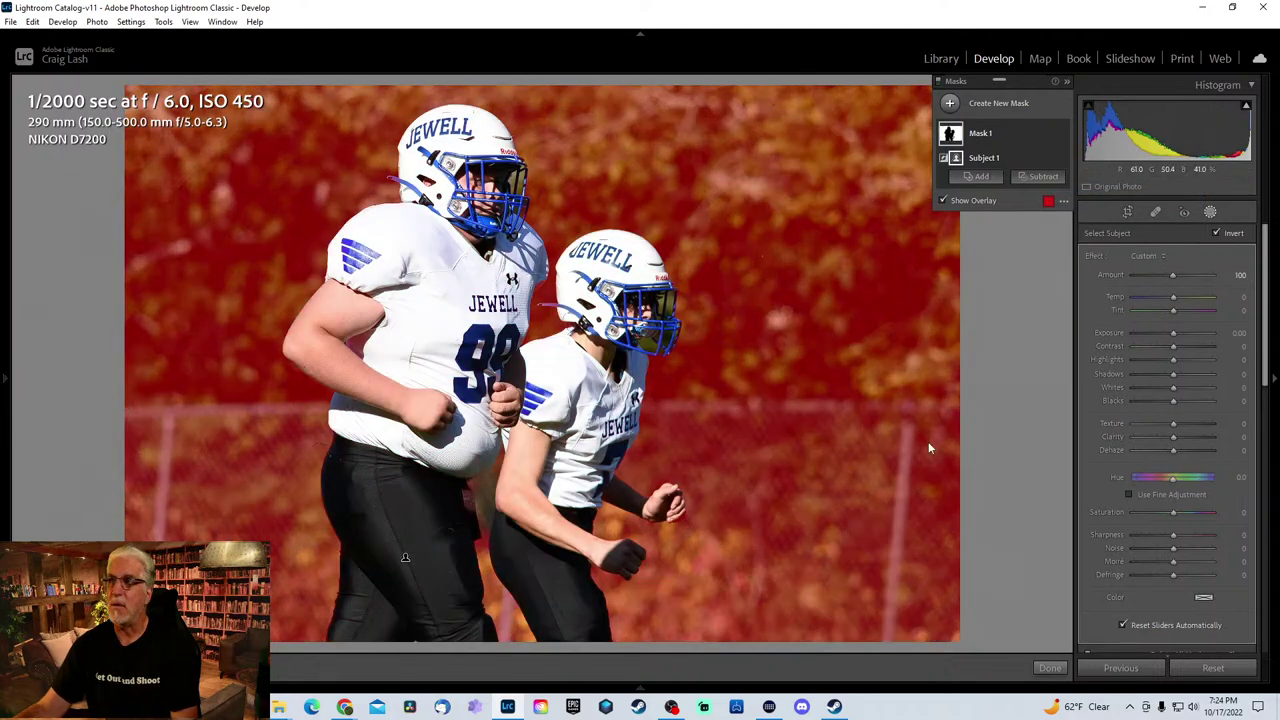
left_click_drag(1179, 337, 1158, 338)
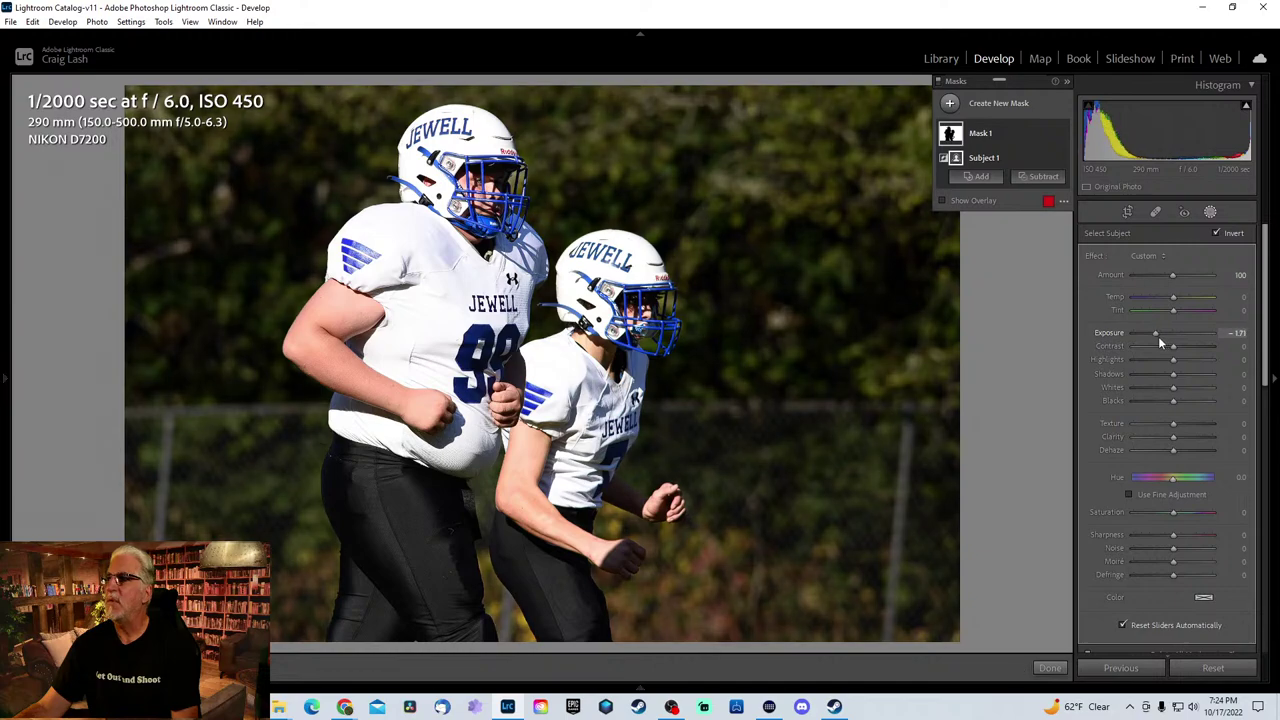
left_click(1210, 212)
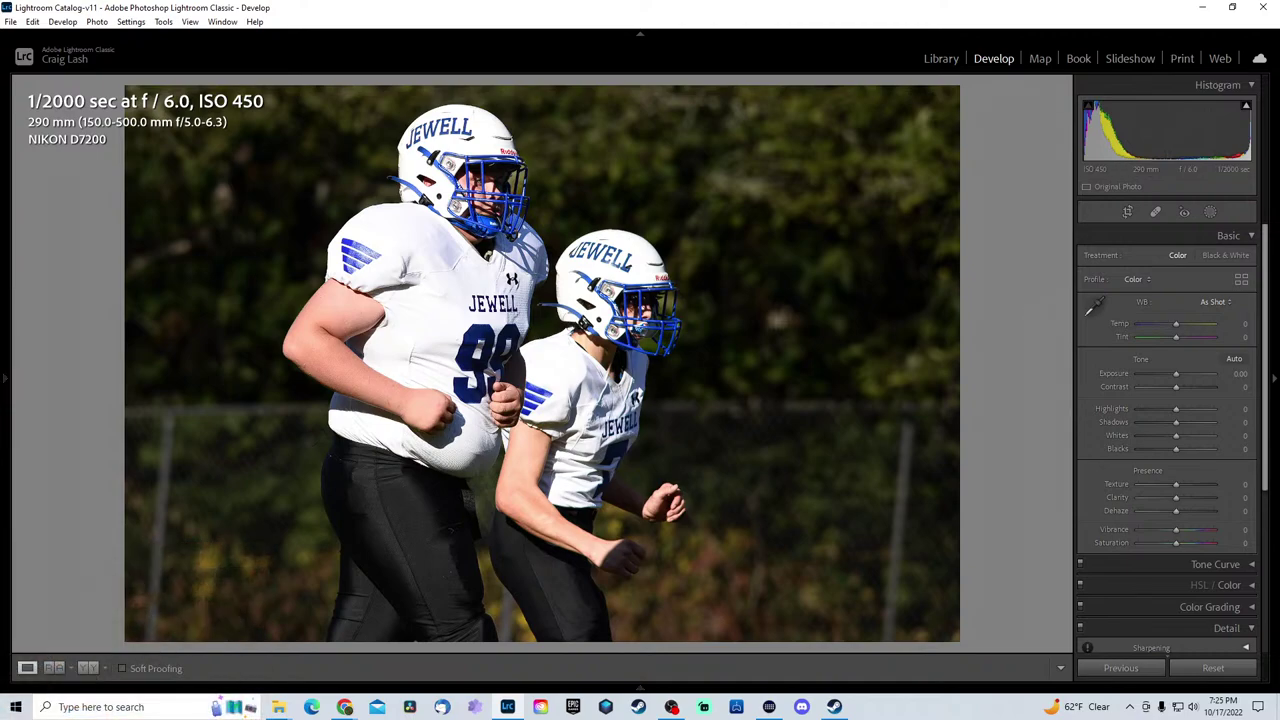
key("alt+Tab")
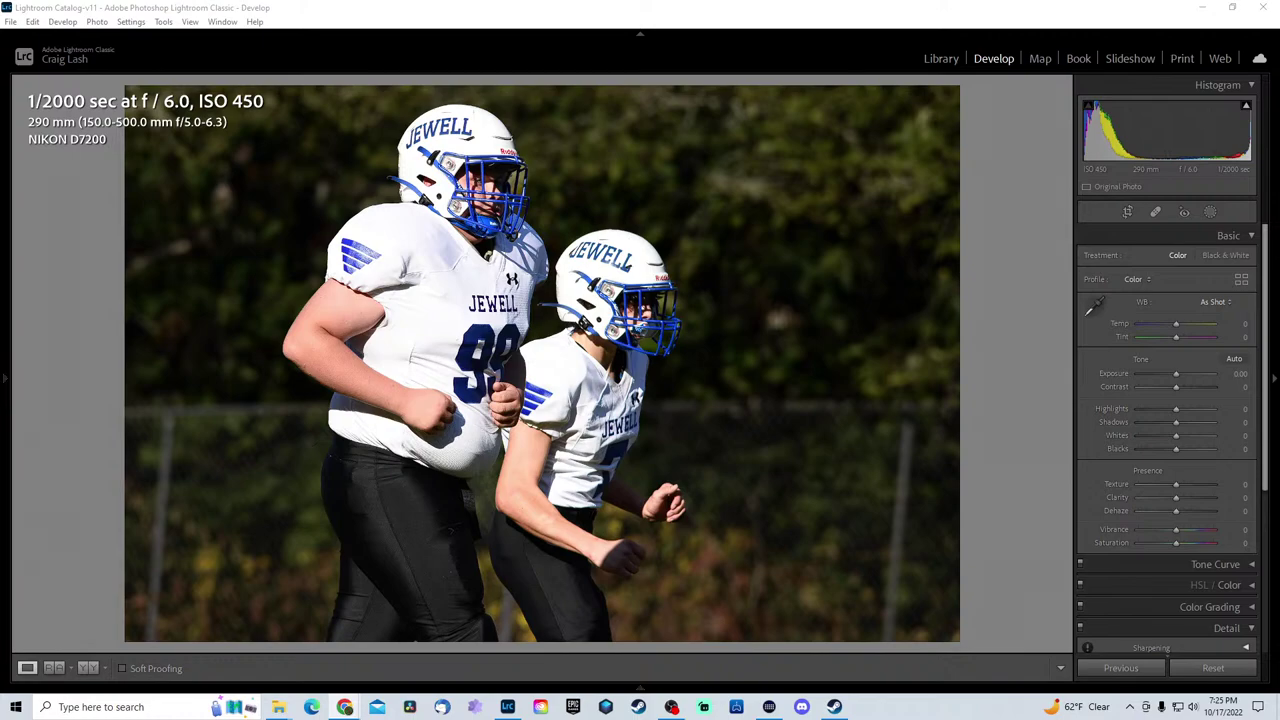
left_click(1036, 387)
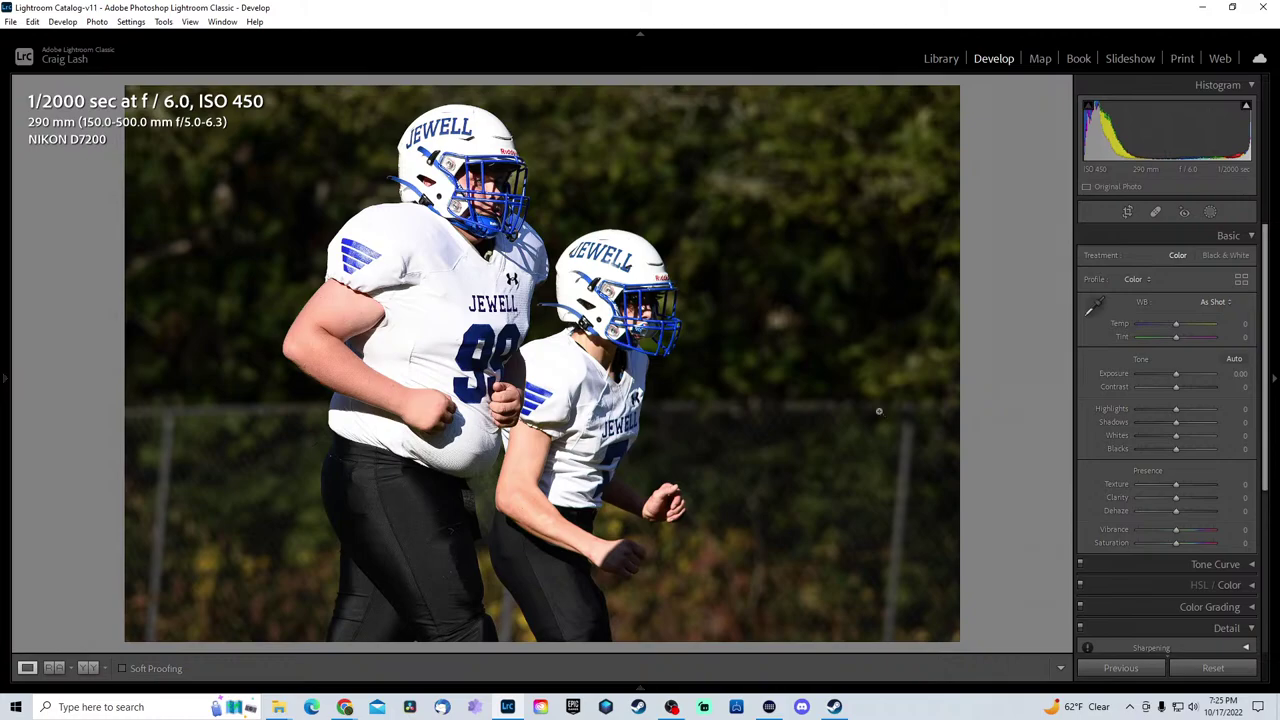
key("alt+Tab")
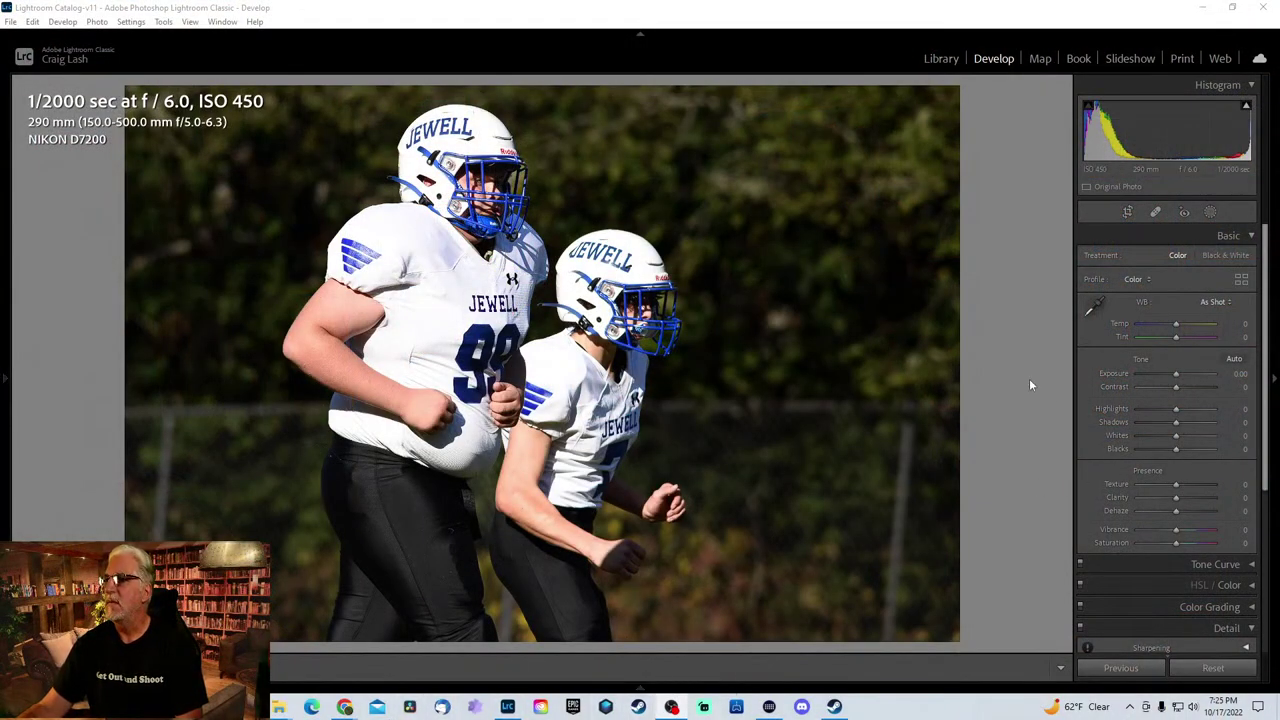
- On the next photo, unlock the crop aspect and narrow the tackle frame from the left
key("Right")
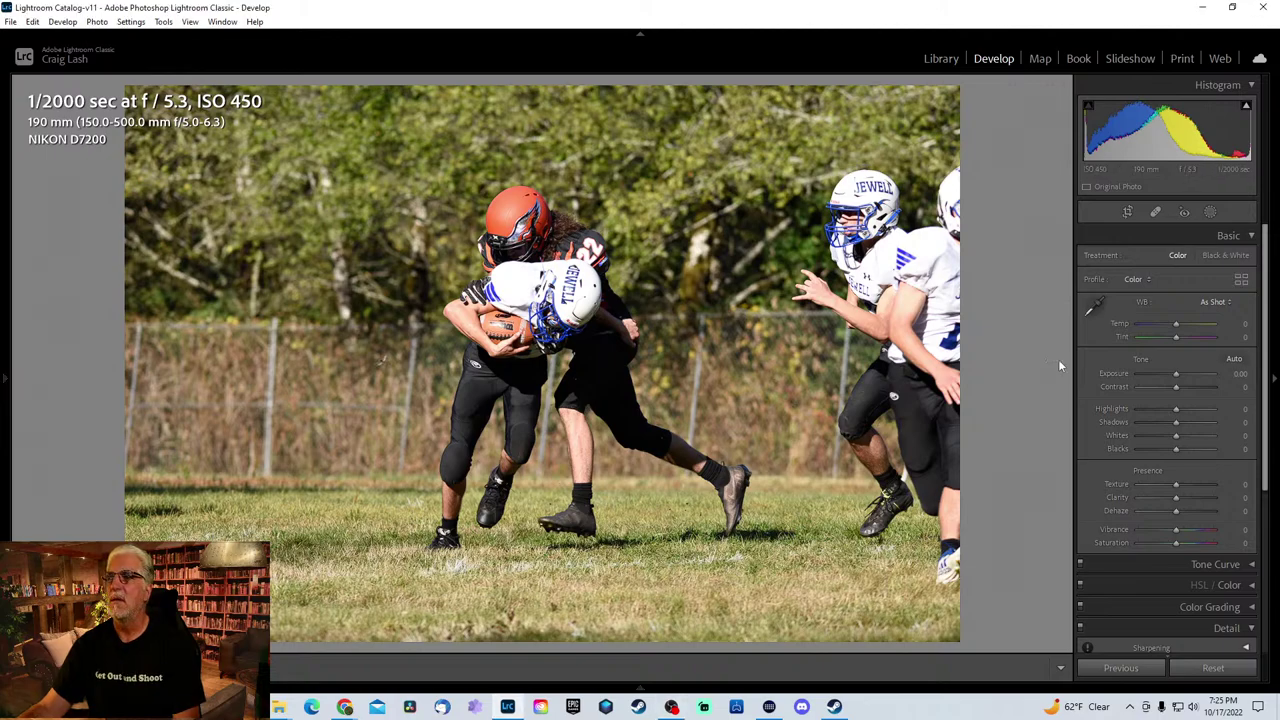
key("r")
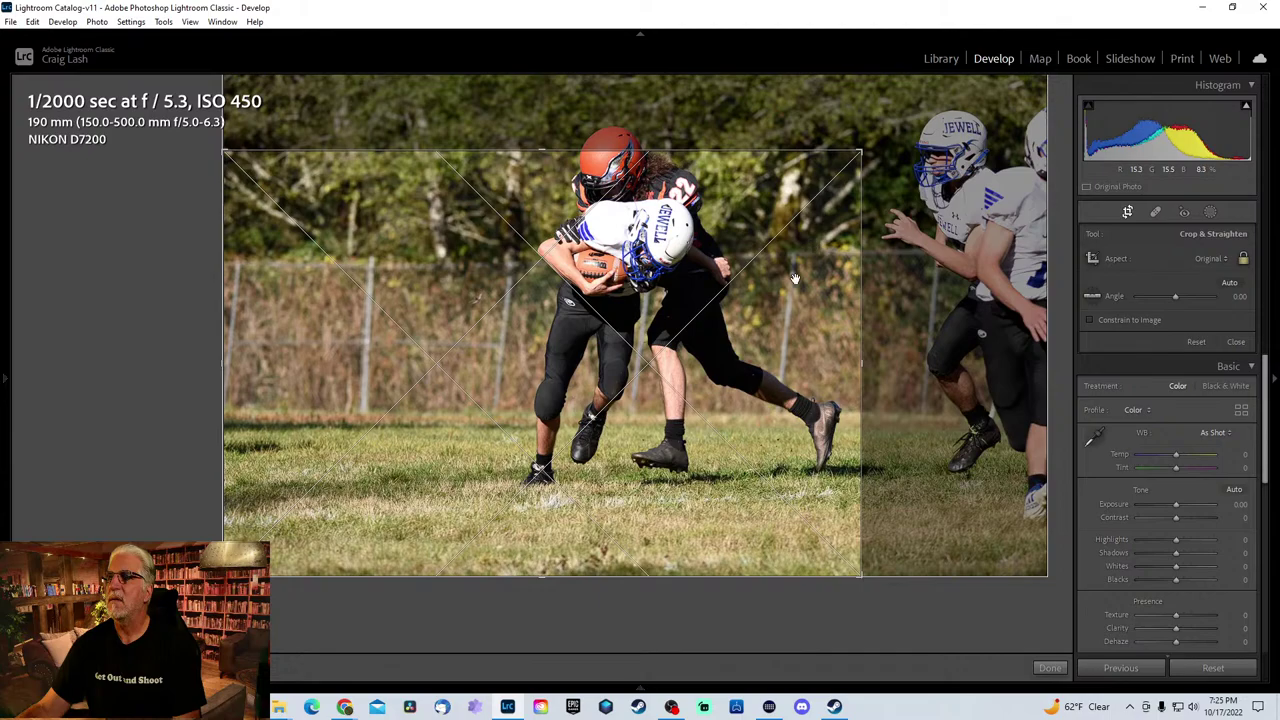
left_click_drag(793, 278, 783, 348)
left_click(1243, 259)
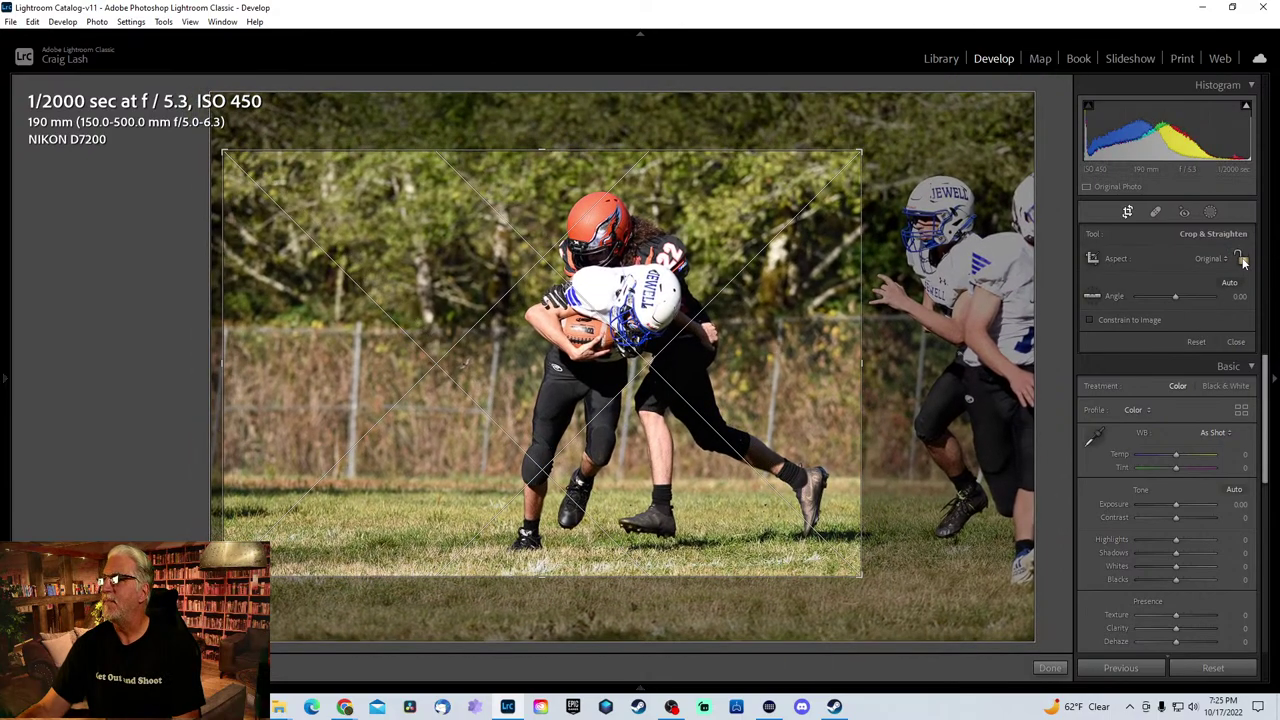
left_click_drag(222, 364, 335, 357)
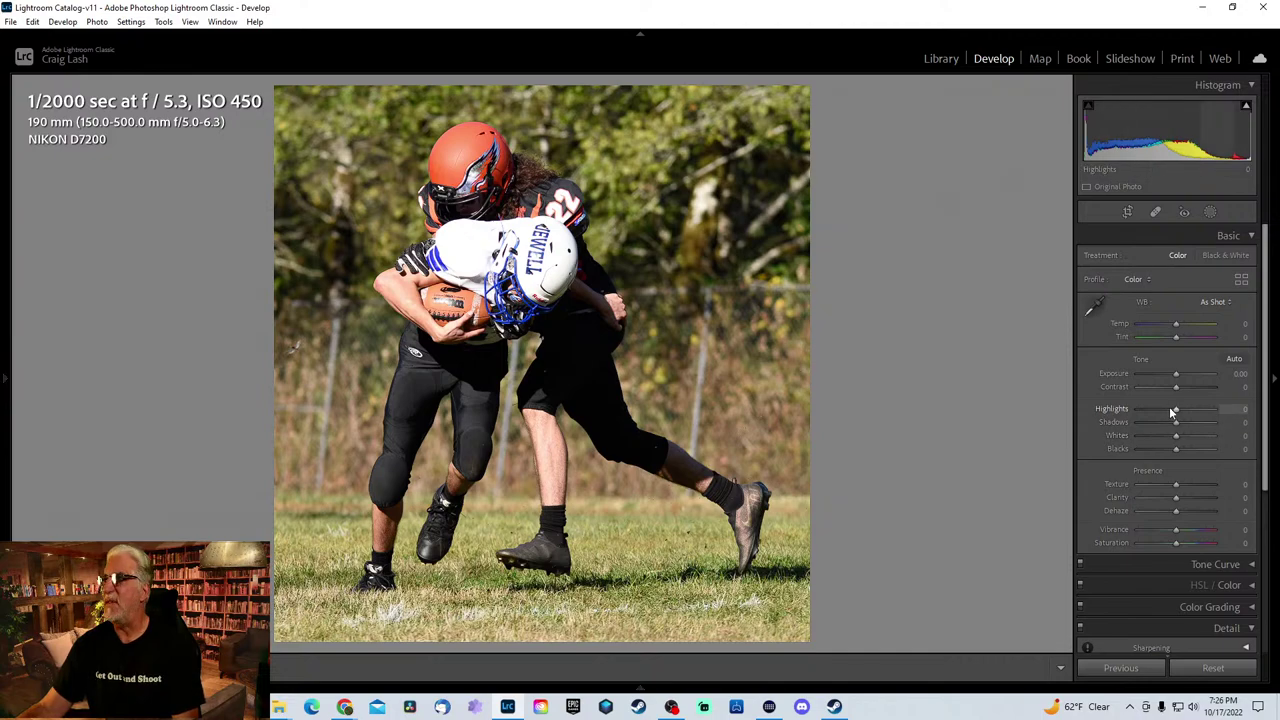
- Set Contrast +25, Shadows +61, Texture +37 and Sharpening Amount 32, checking the helmet at full size
left_click_drag(1176, 422, 1186, 391)
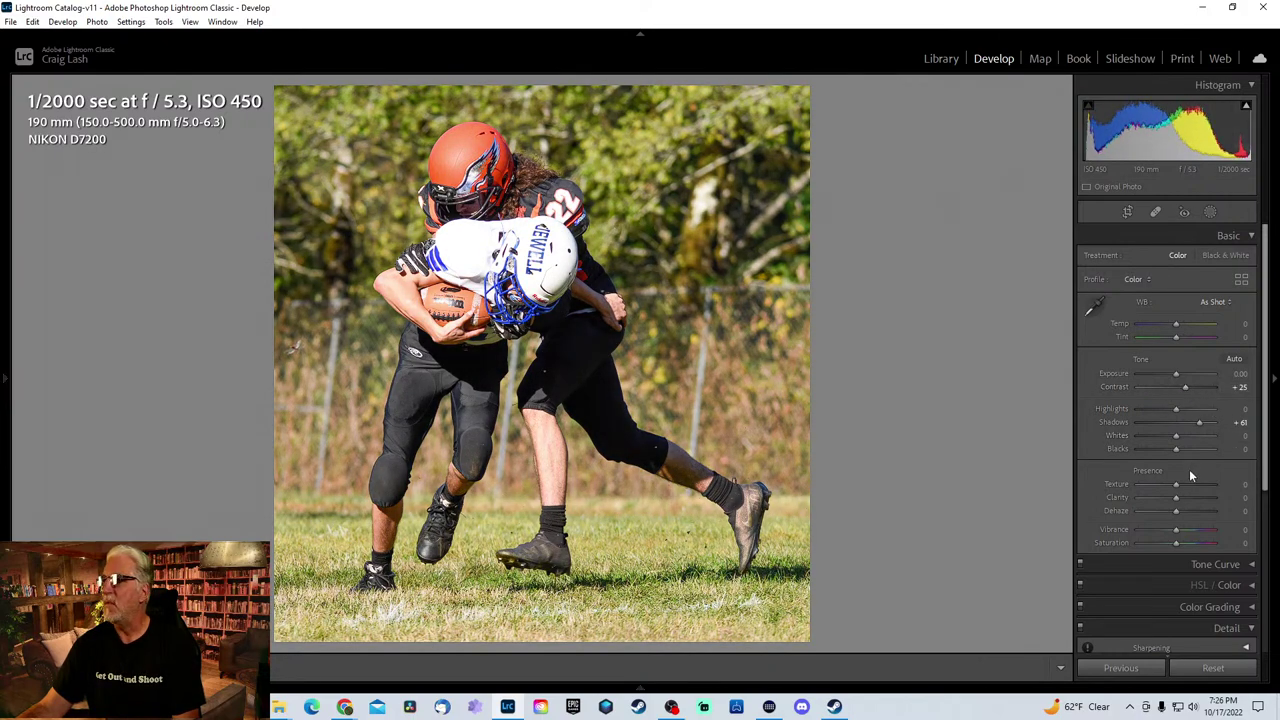
left_click_drag(1175, 485, 1186, 485)
scroll(1172, 488, "down", 2)
scroll(1173, 490, "down", 2)
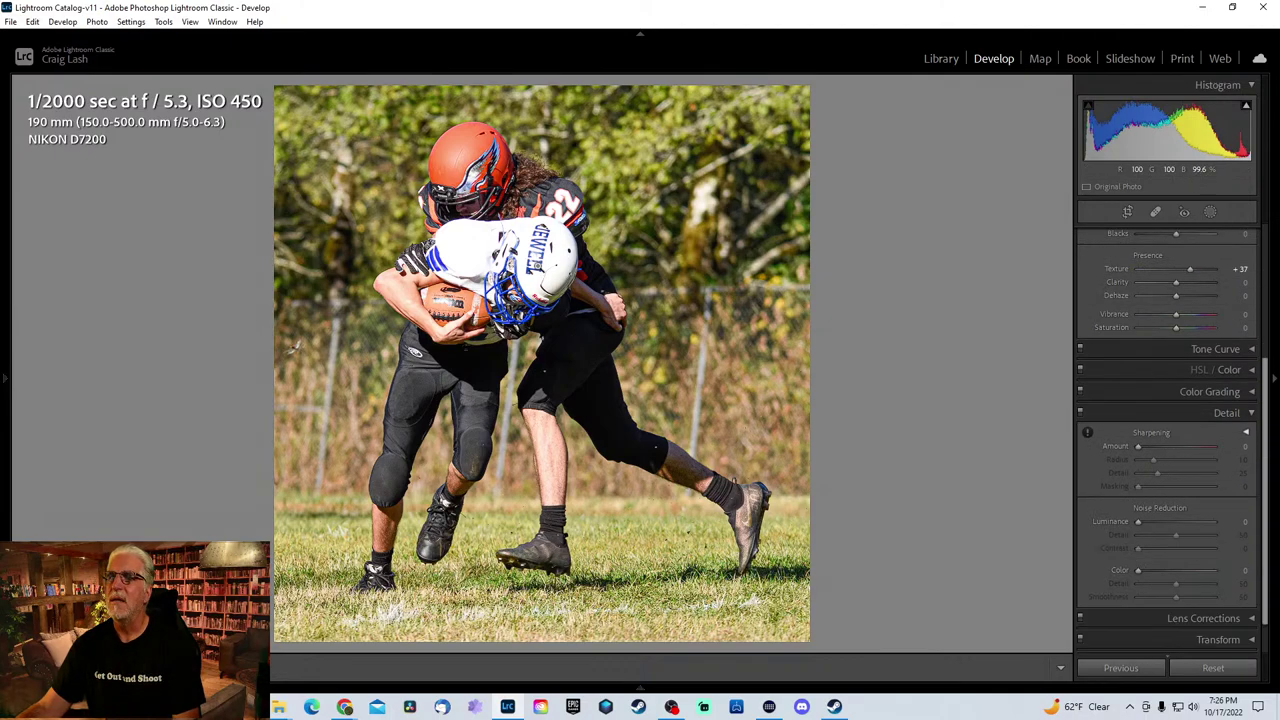
key("z")
left_click(1155, 446)
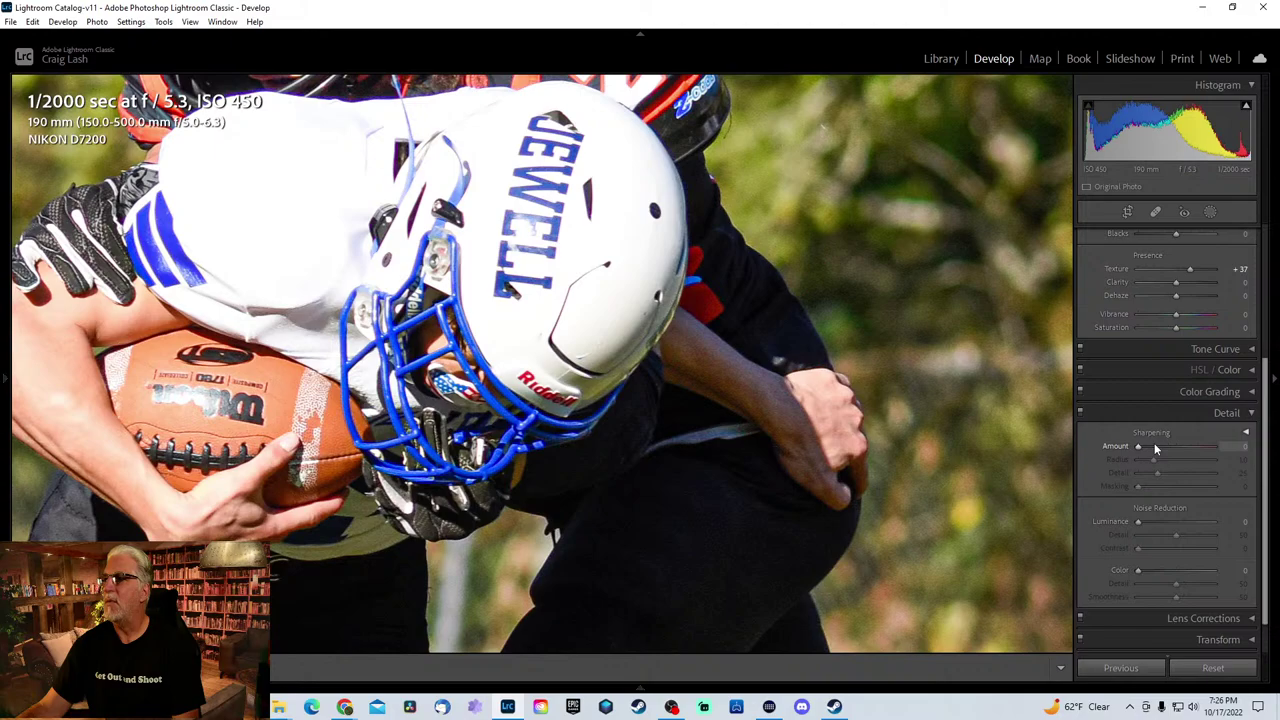
key("z")
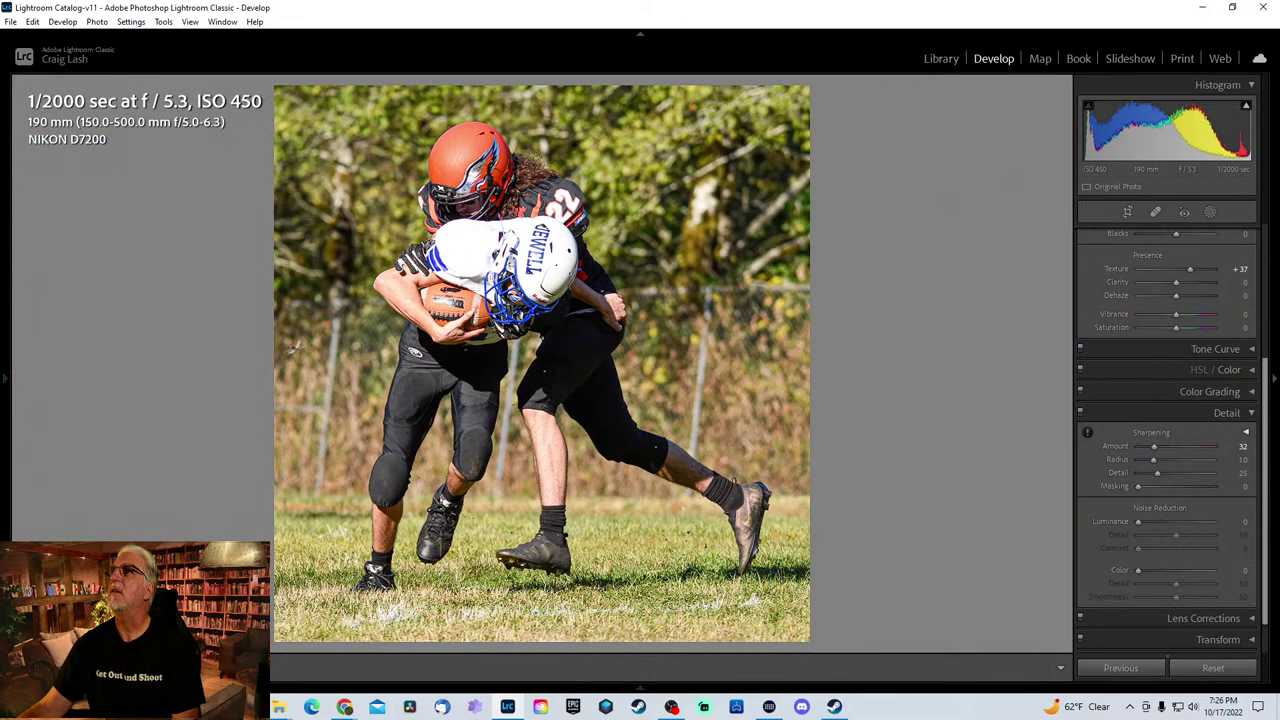
key("alt+Tab")
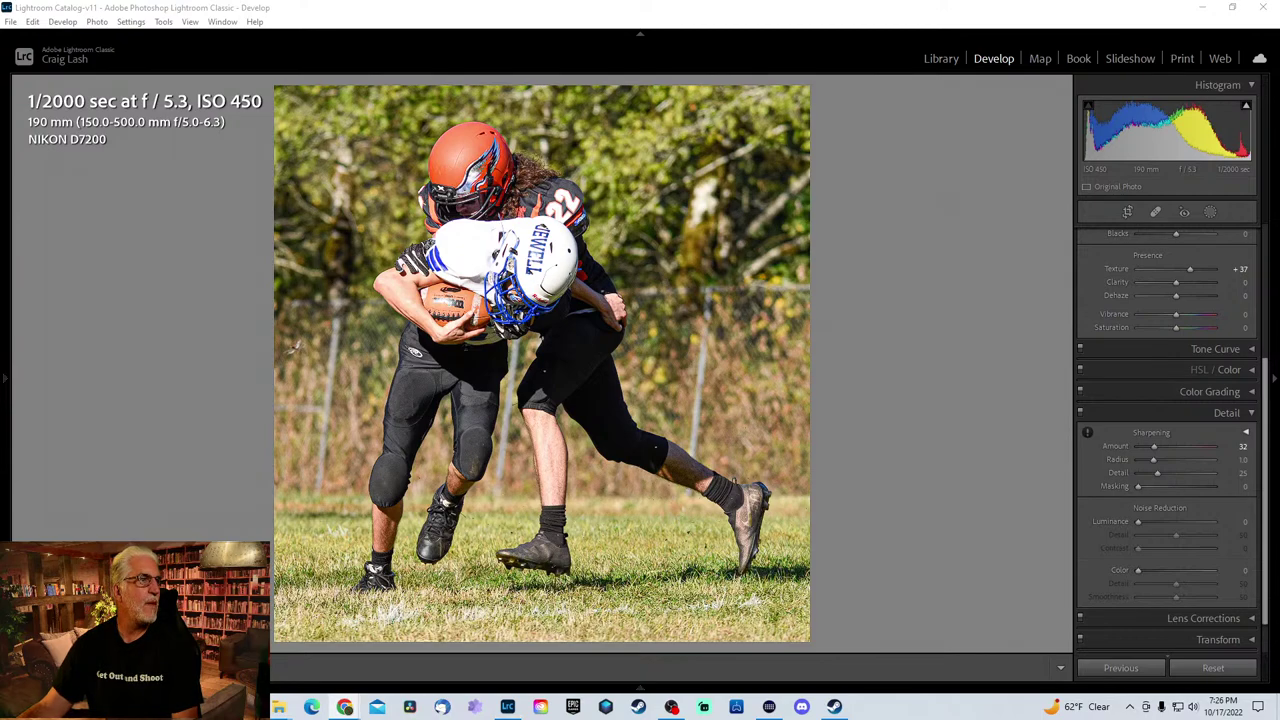
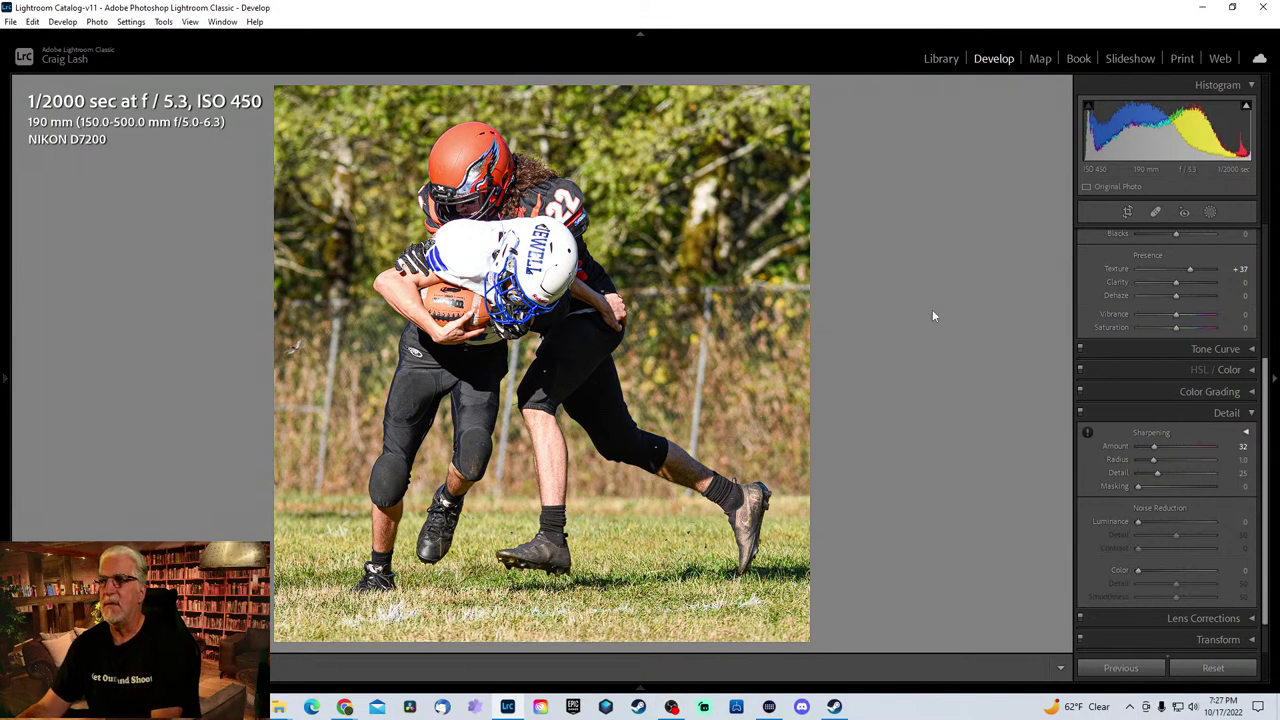
- Add an inverted Select Subject mask so only the background darkens, at exposure −2.05
left_click(1210, 211)
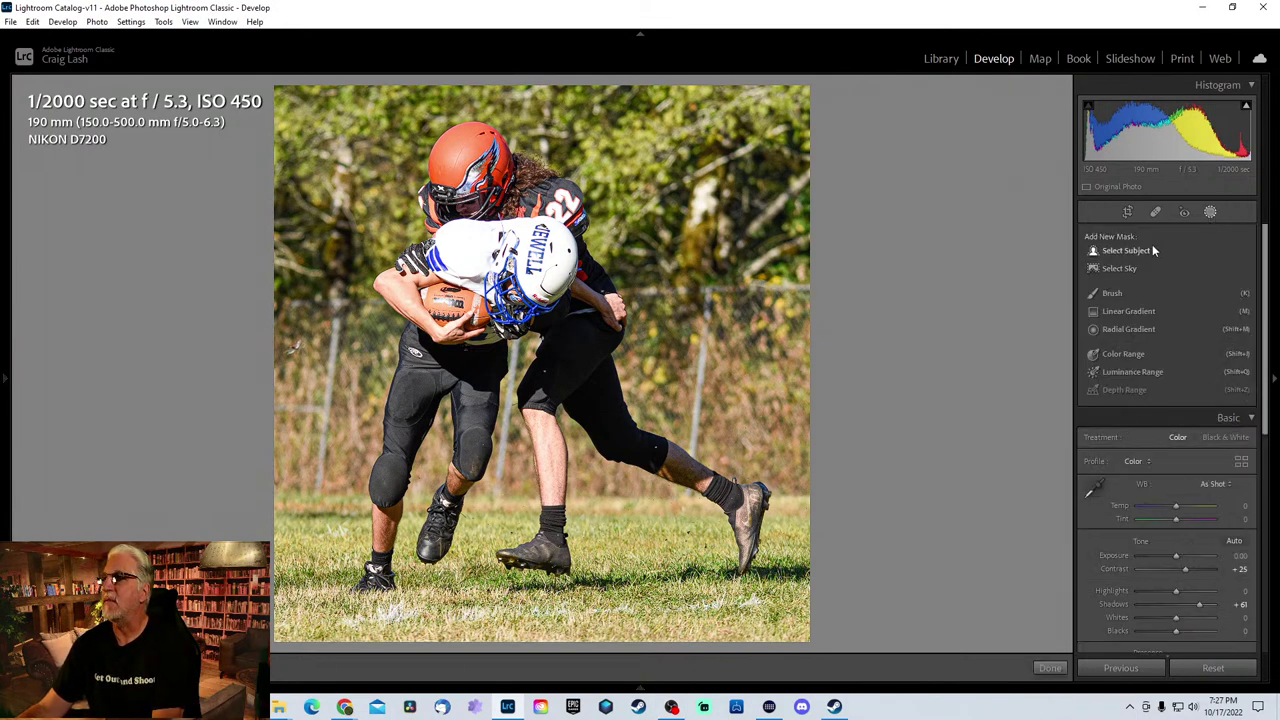
left_click(1148, 247)
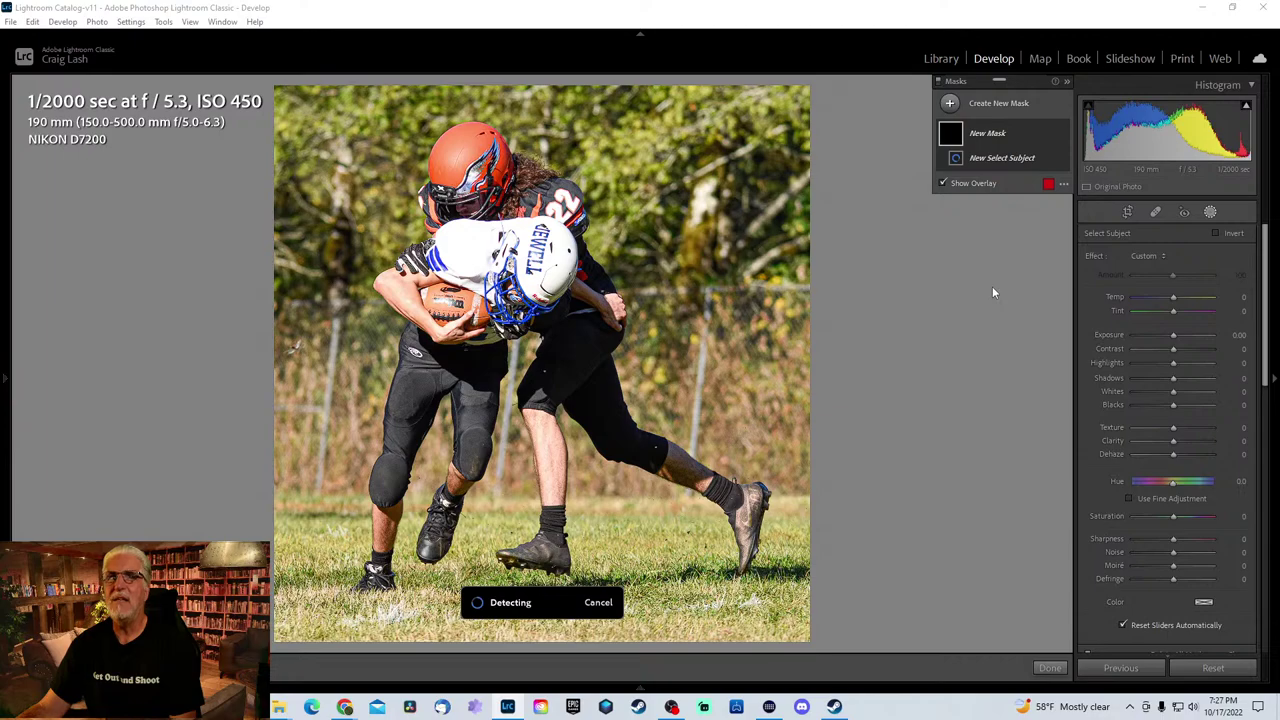
right_click(1047, 160)
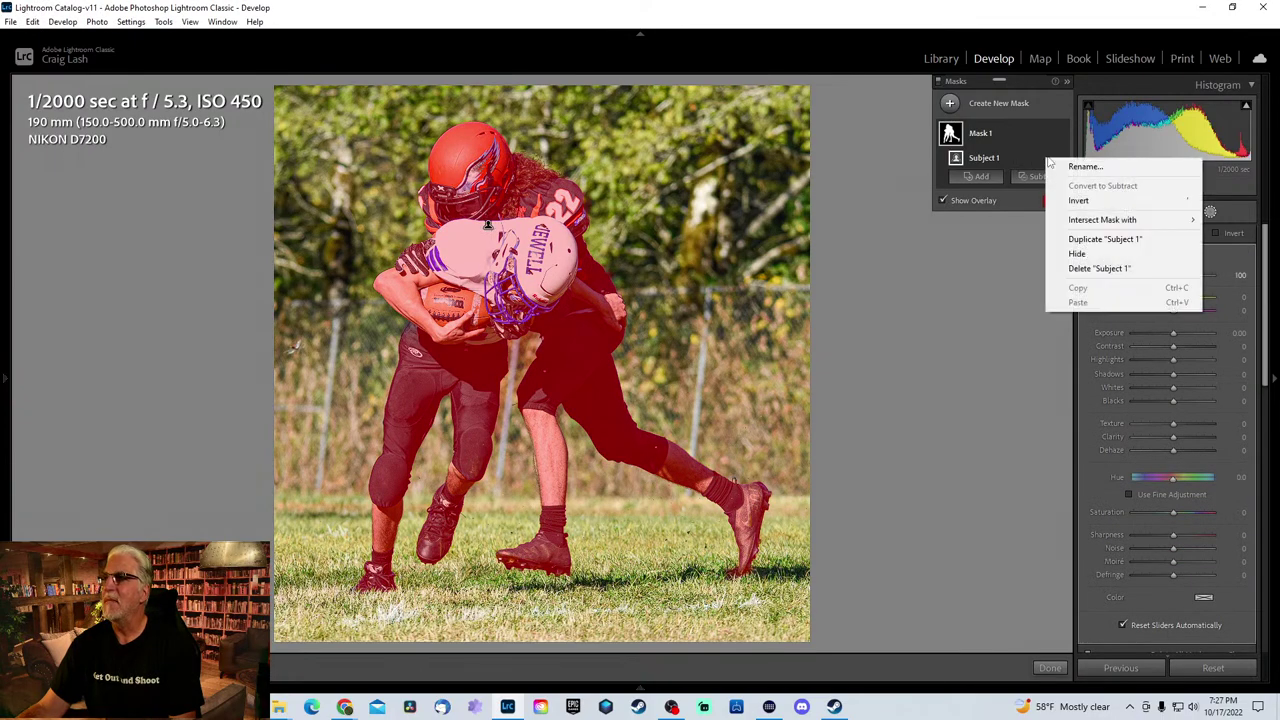
left_click(1080, 201)
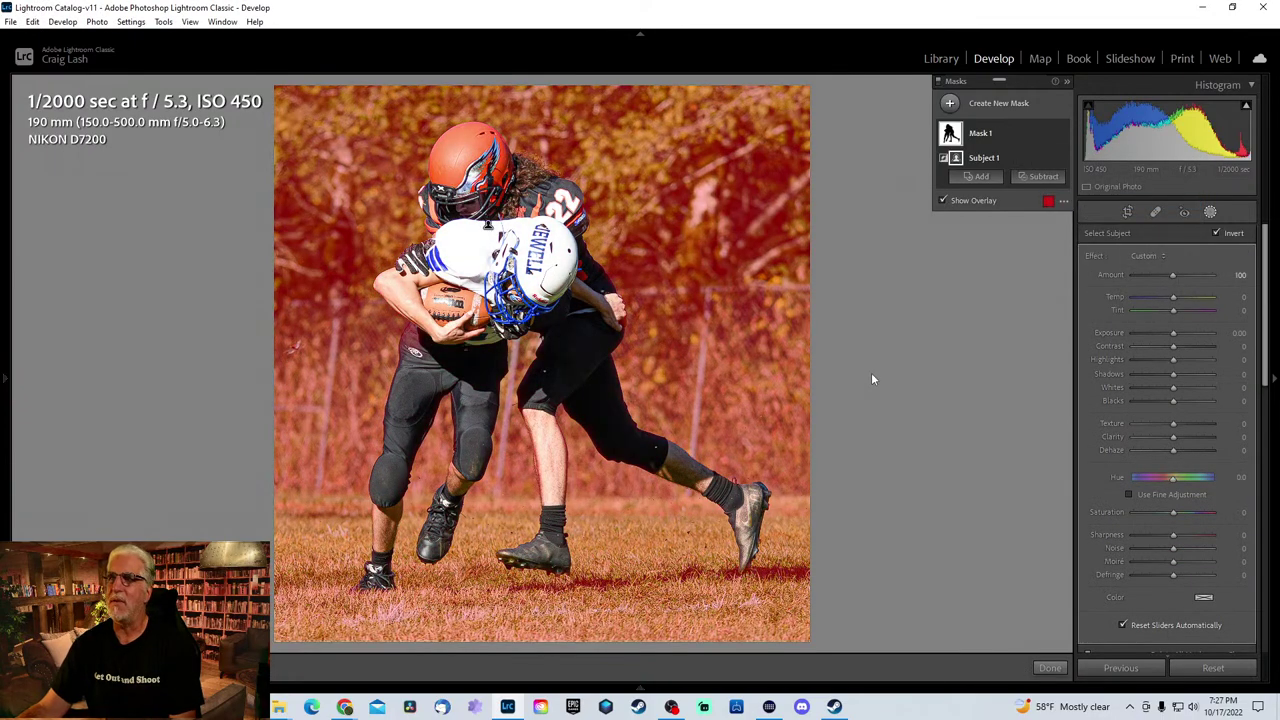
left_click_drag(1173, 332, 1153, 332)
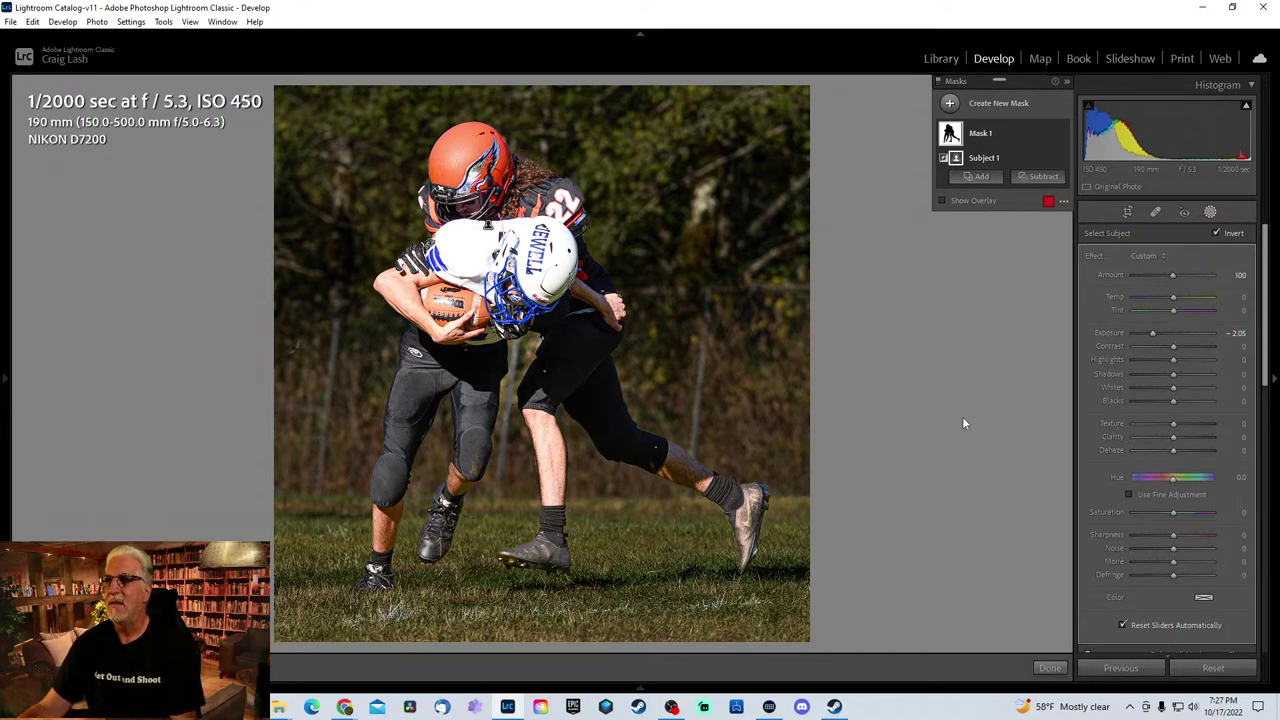
left_click(1211, 213)
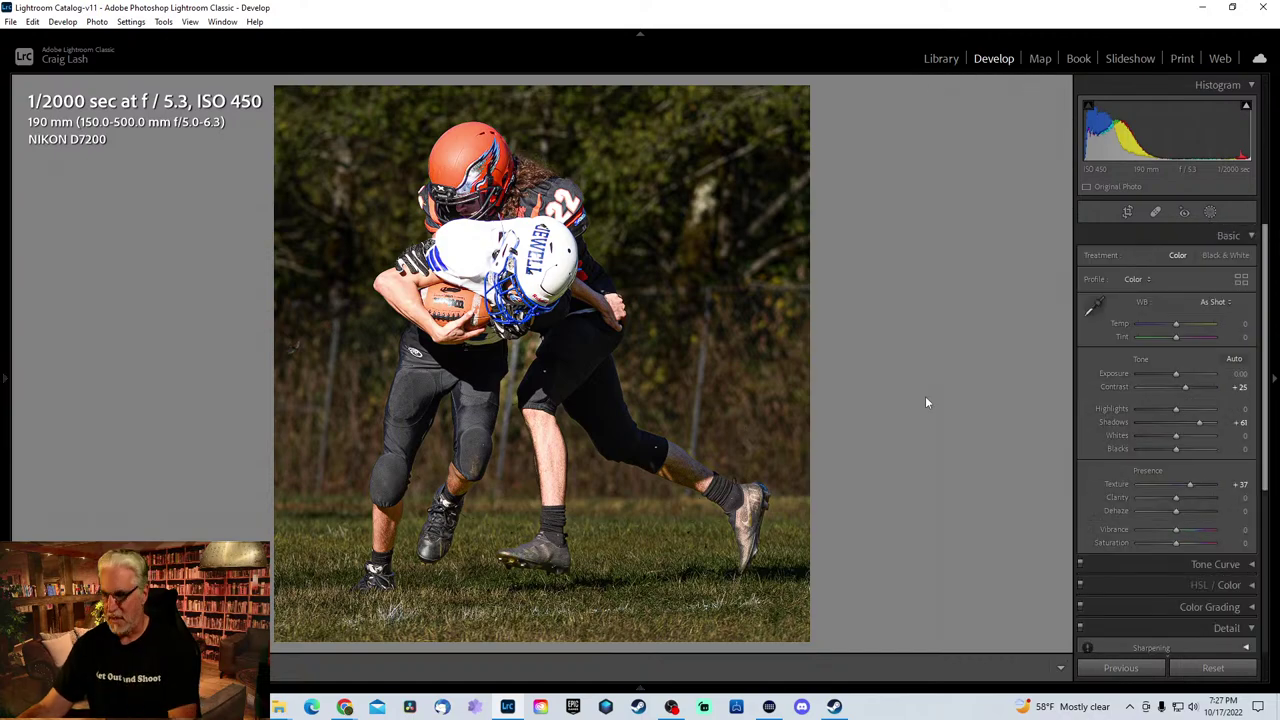
- Browse past the tackle shots to the group photo of Jewell players walking onto the field
key("Right")
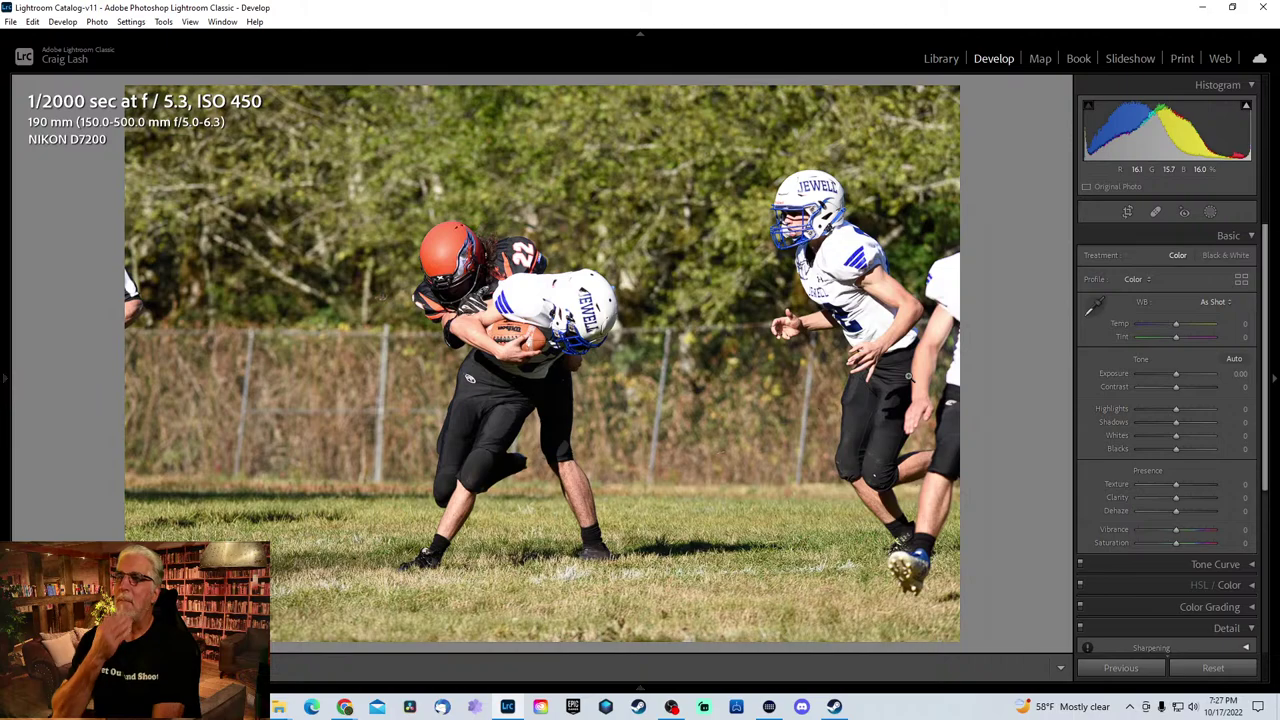
key("Right")
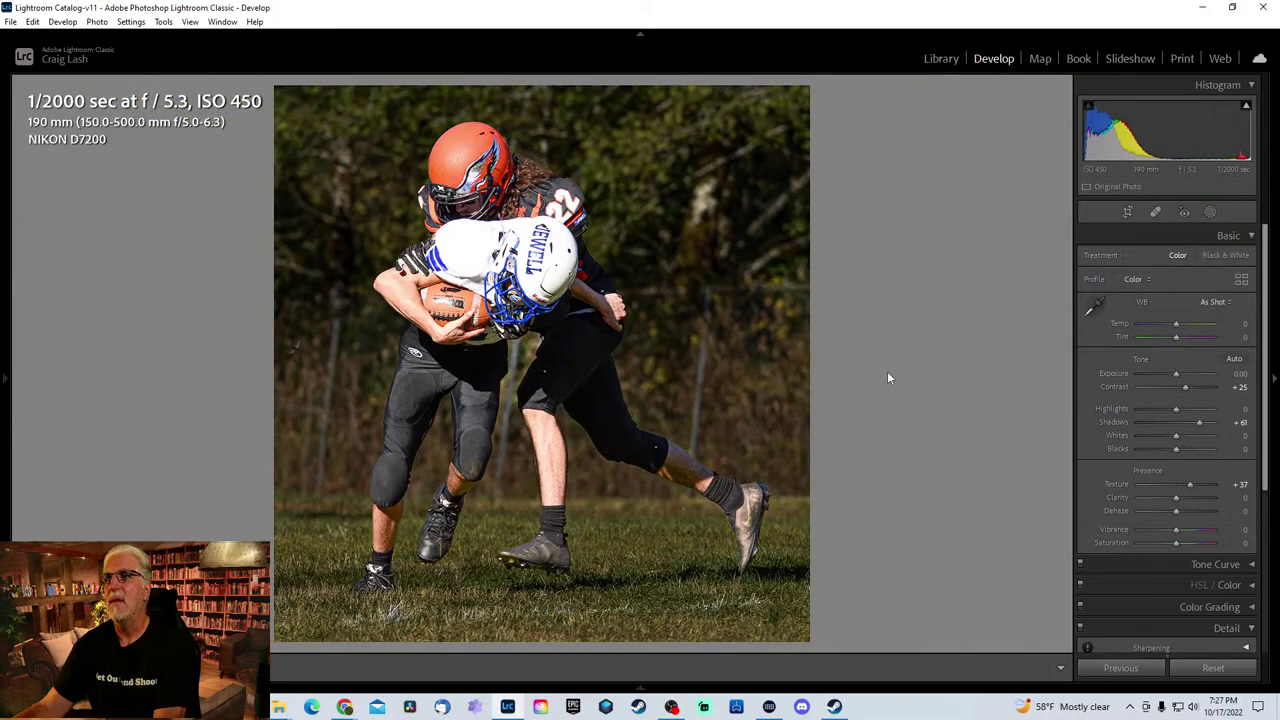
key("Right")
key("Left")
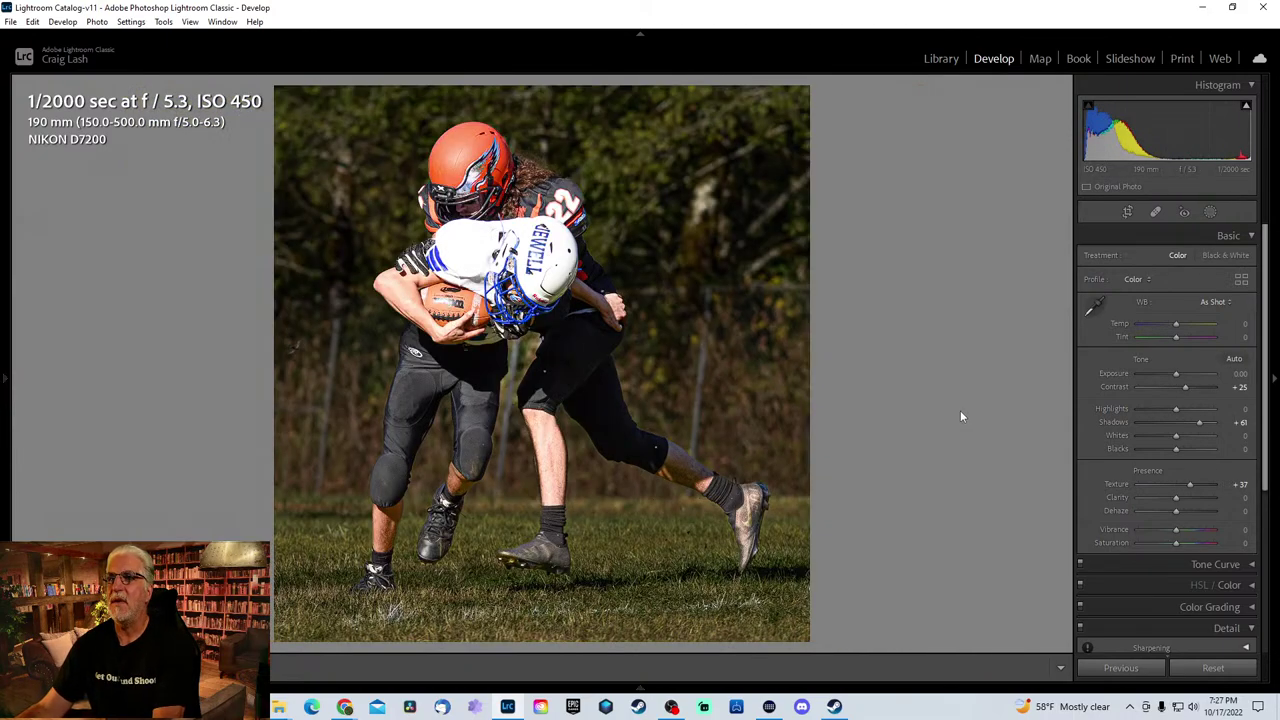
key("Left")
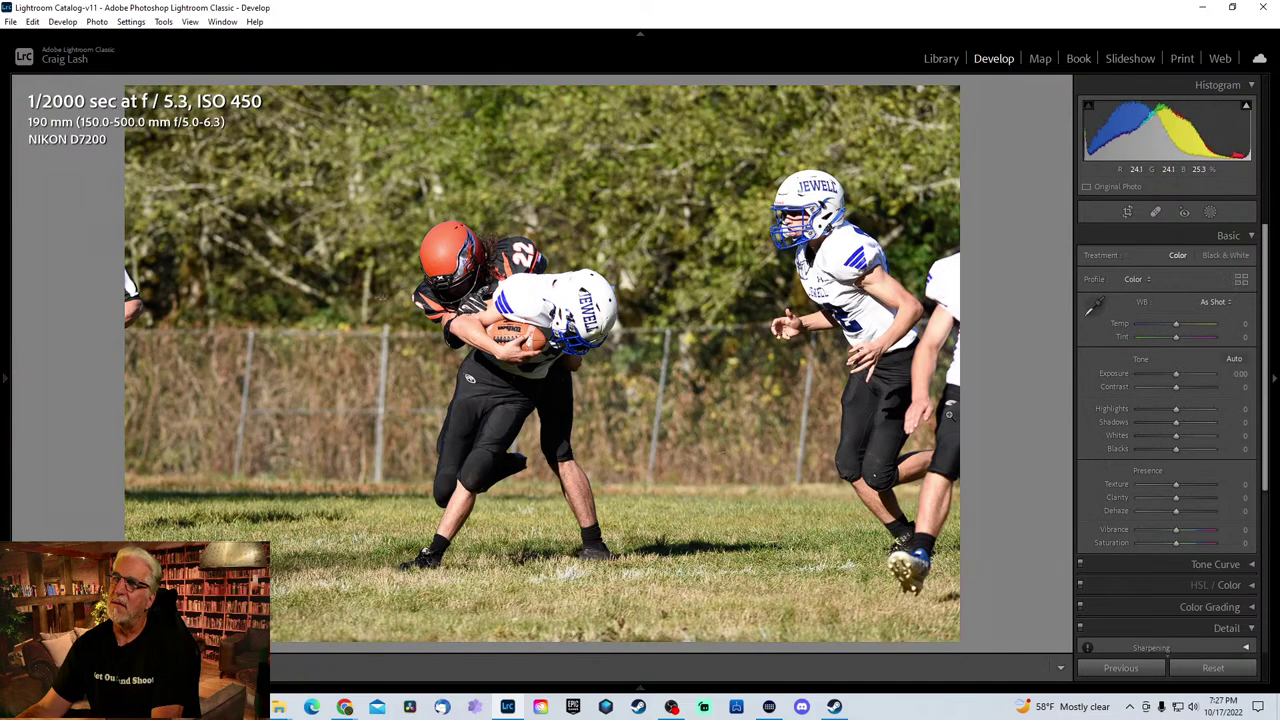
key("Left")
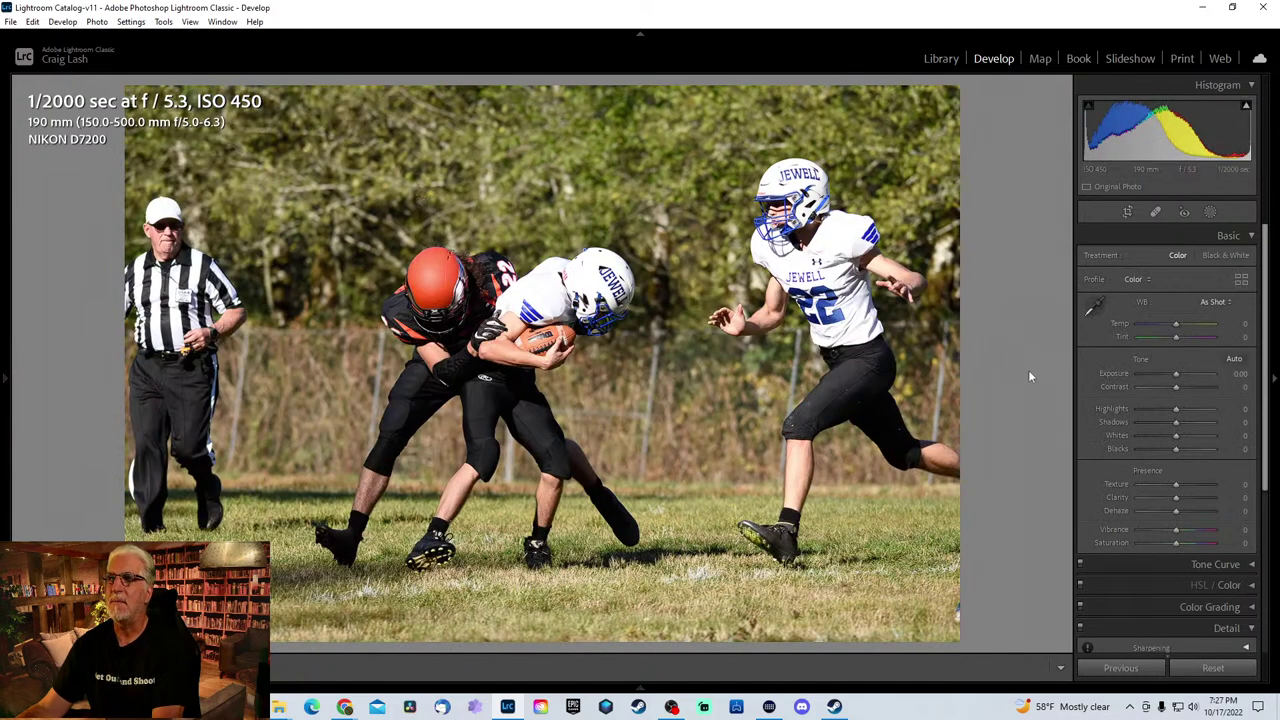
key("Left")
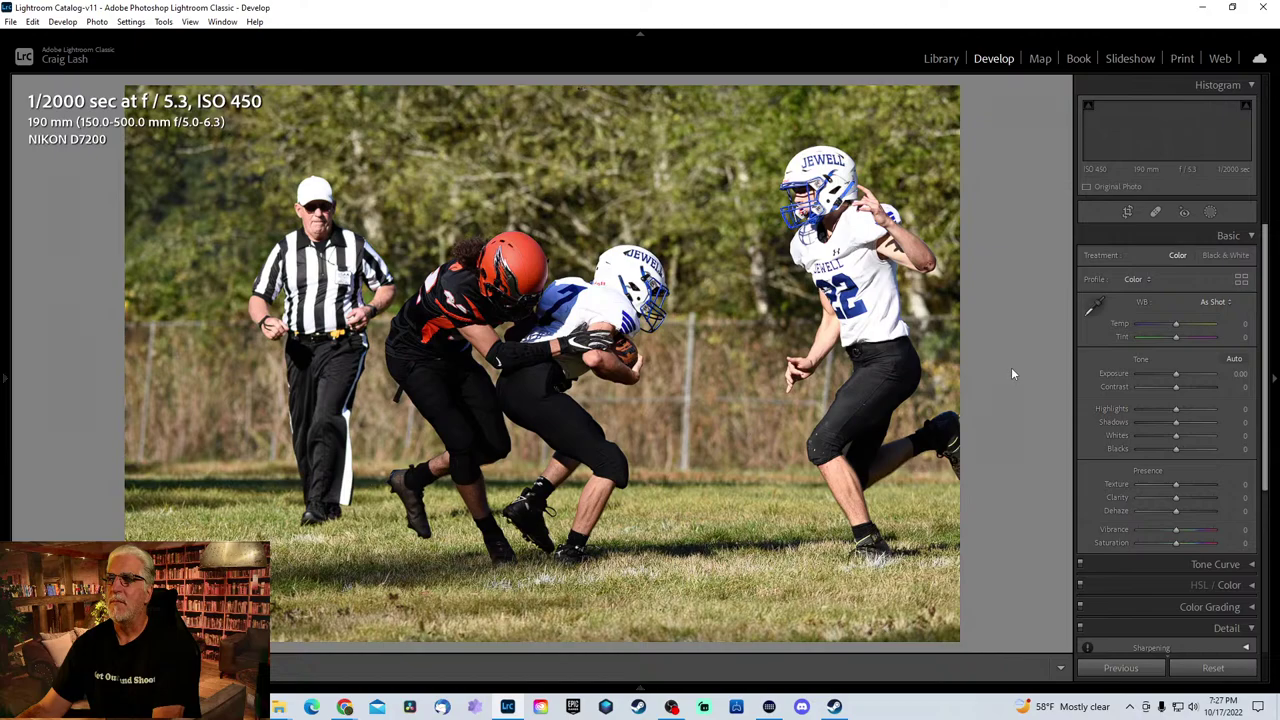
key("Left")
key("Left")
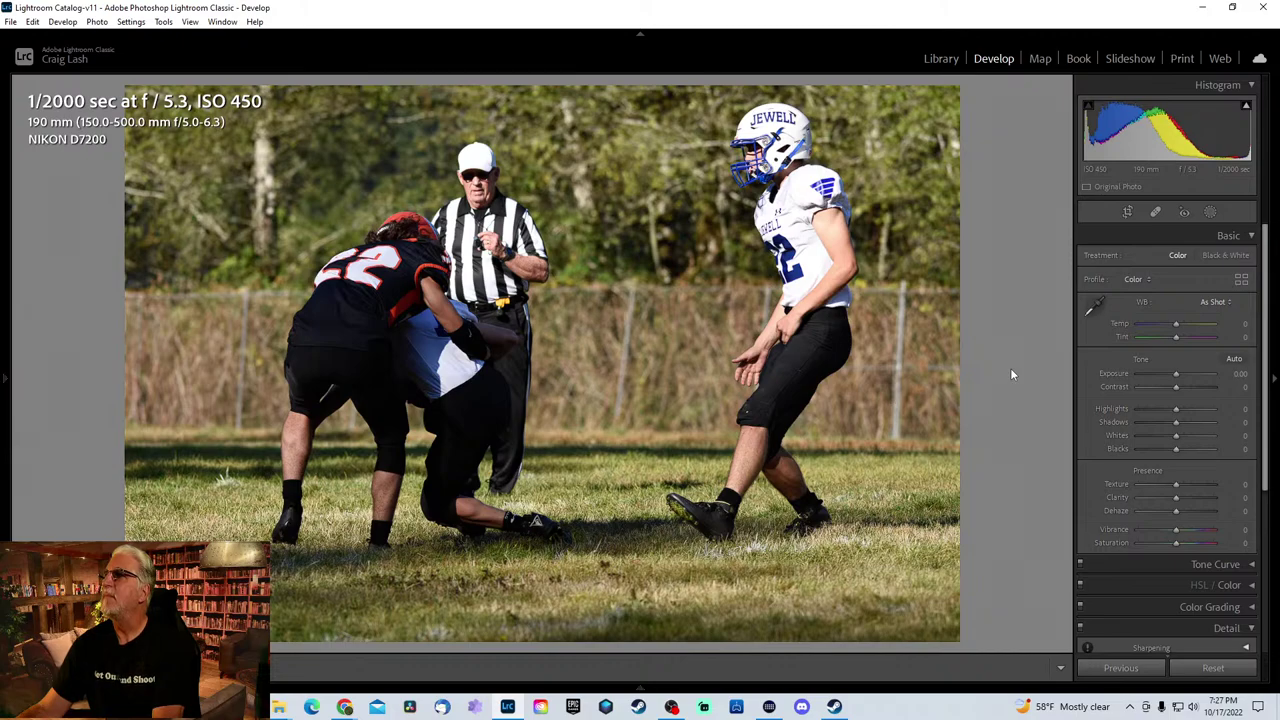
key("Left")
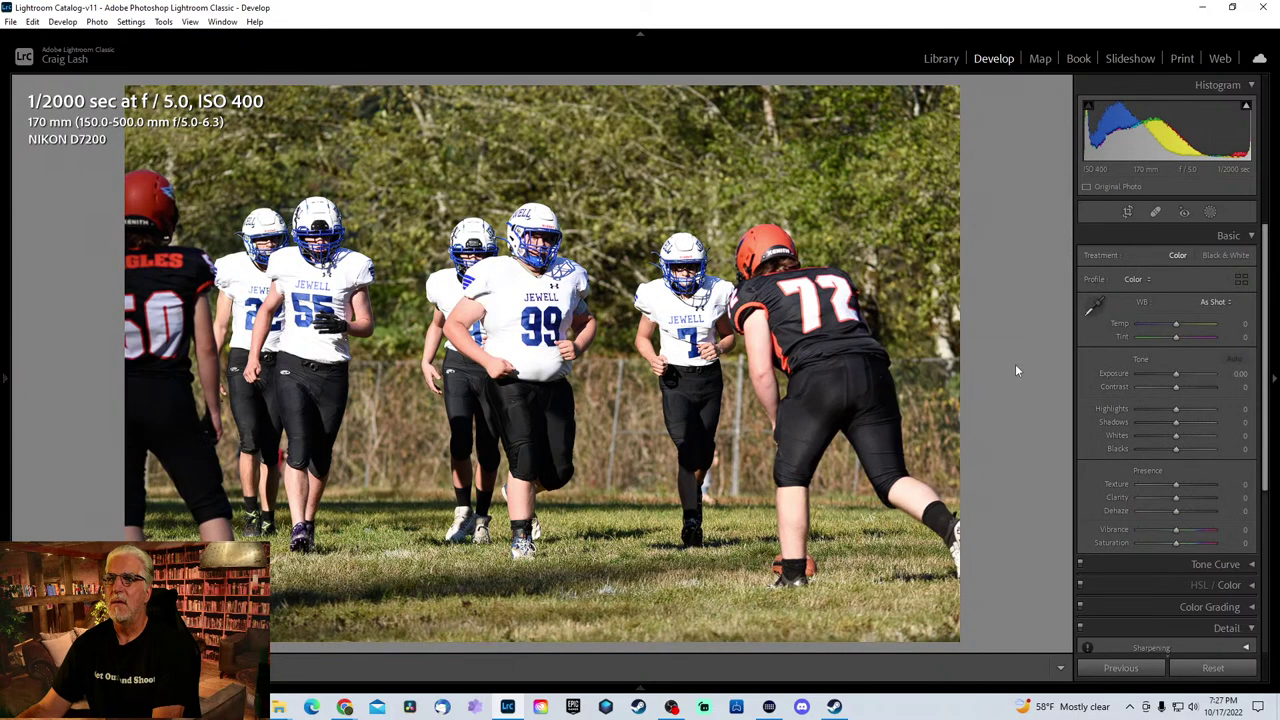
key("Right")
key("Left")
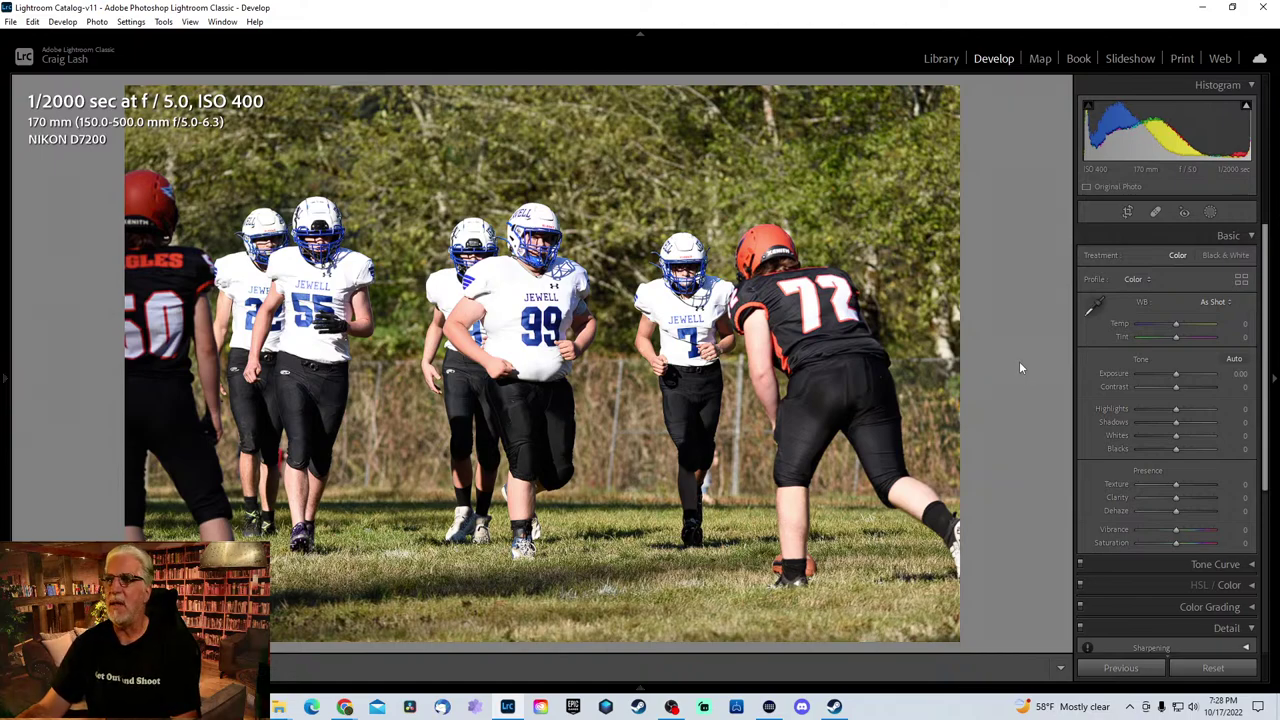
- Crop the group shot in from both sides around the Jewell players, with the aspect unlocked
key("r")
left_click_drag(962, 366, 847, 363)
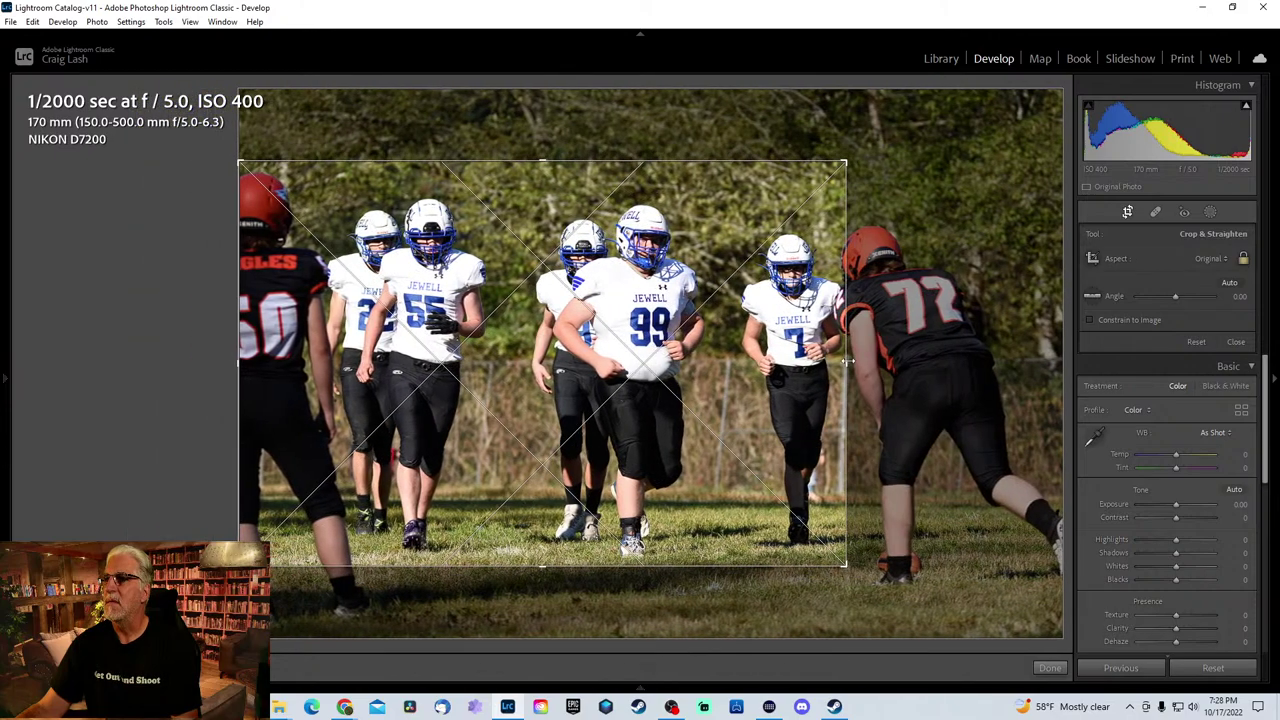
left_click(1243, 258)
left_click_drag(236, 362, 277, 363)
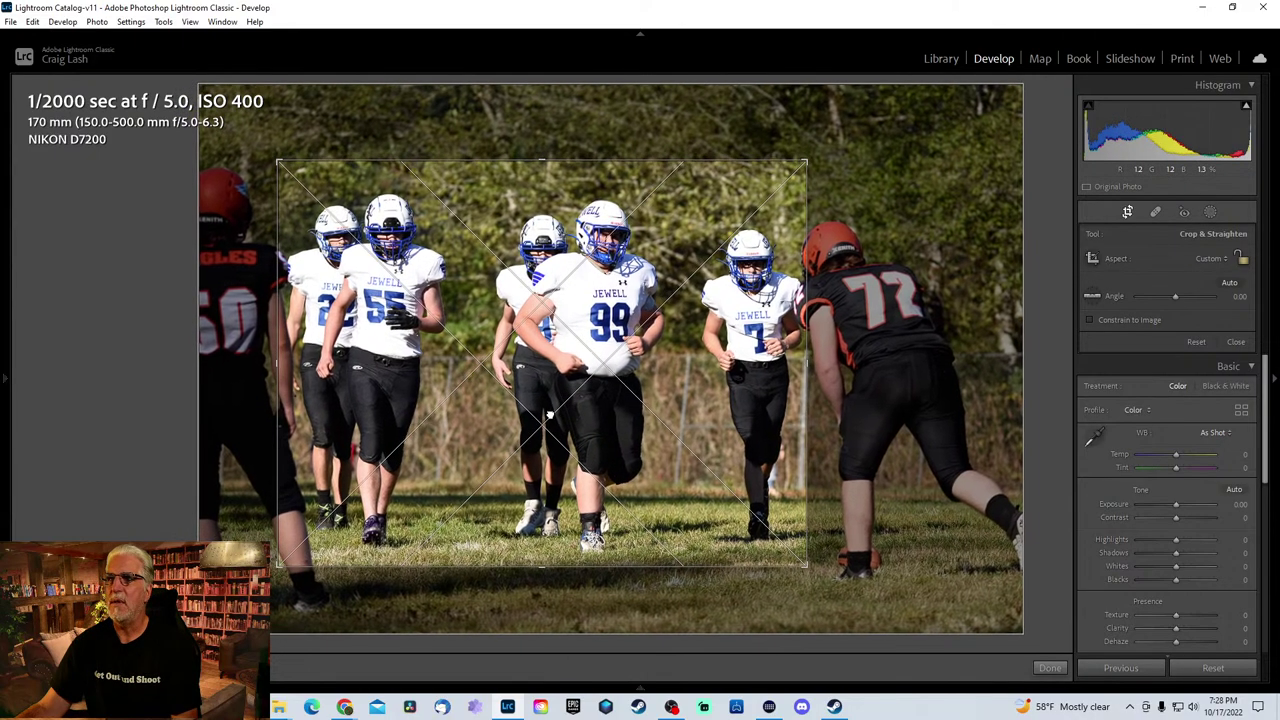
double_click(546, 396)
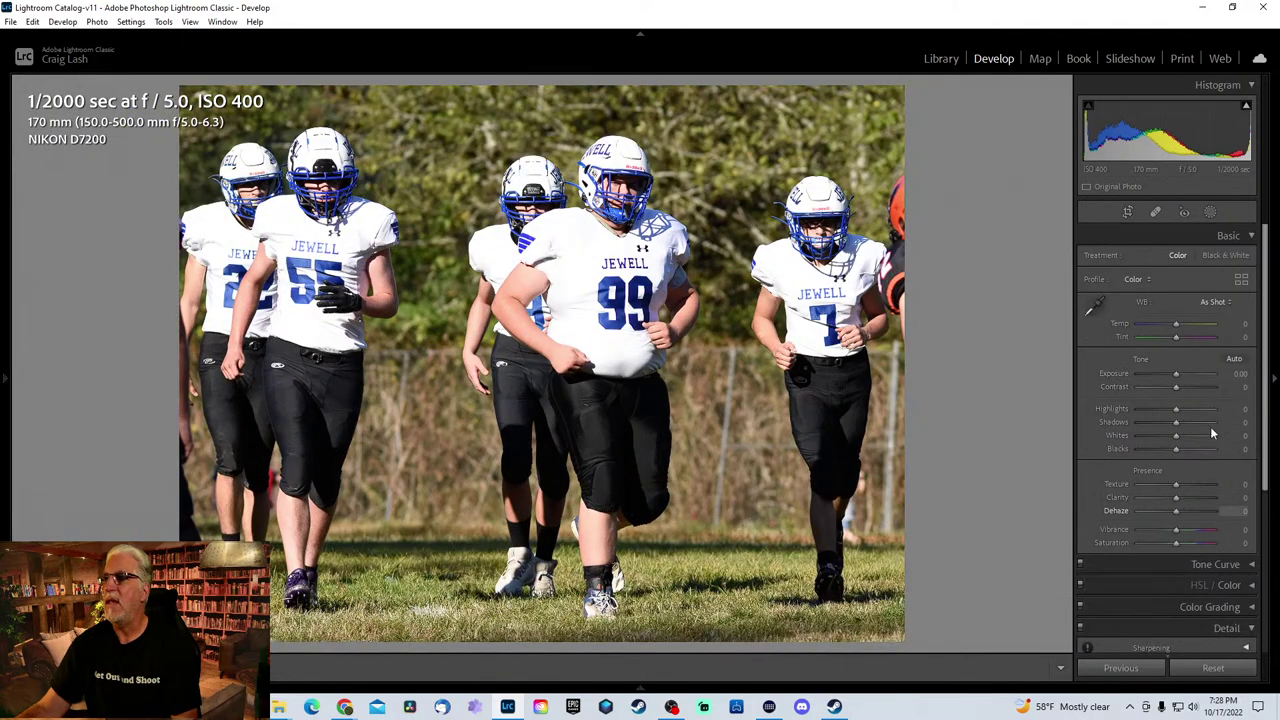
- Set Highlights to −100, Sharpening Amount to 34 and Exposure to −0.18, then advance to the next photo
left_click_drag(1178, 410, 1092, 423)
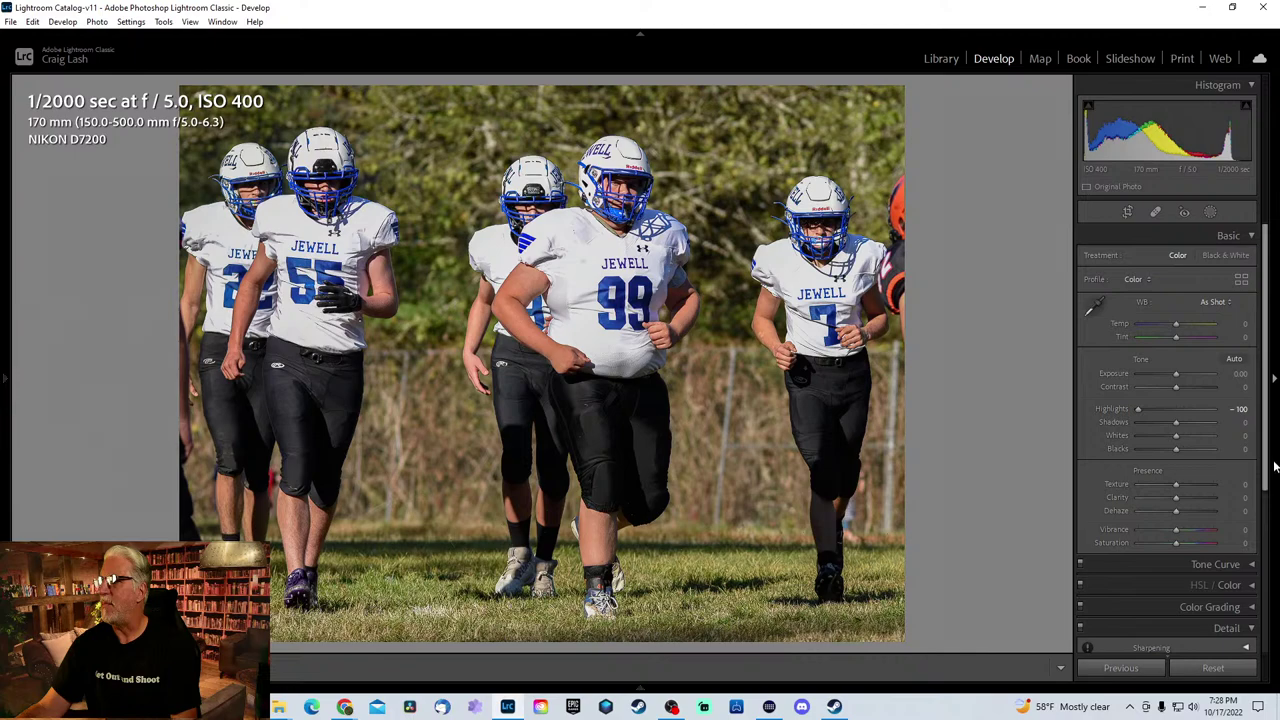
scroll(1200, 480, "down", 4)
left_click(1155, 447)
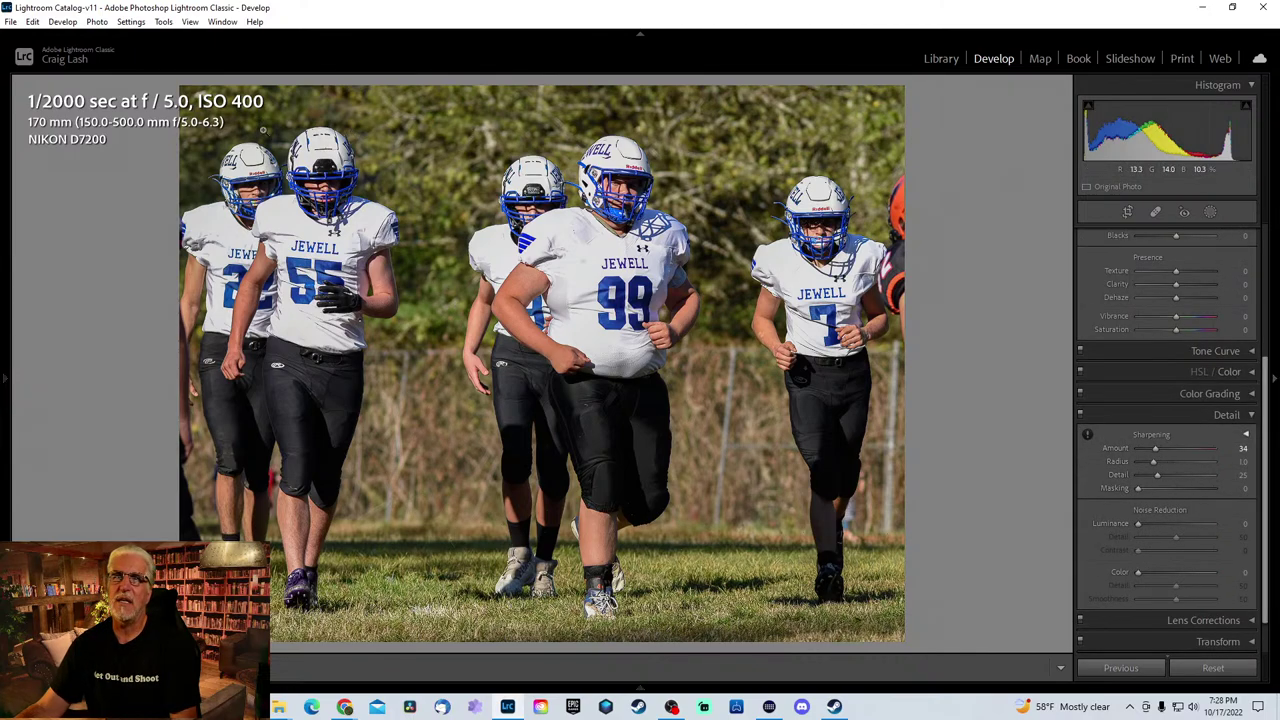
scroll(1265, 480, "up", 4)
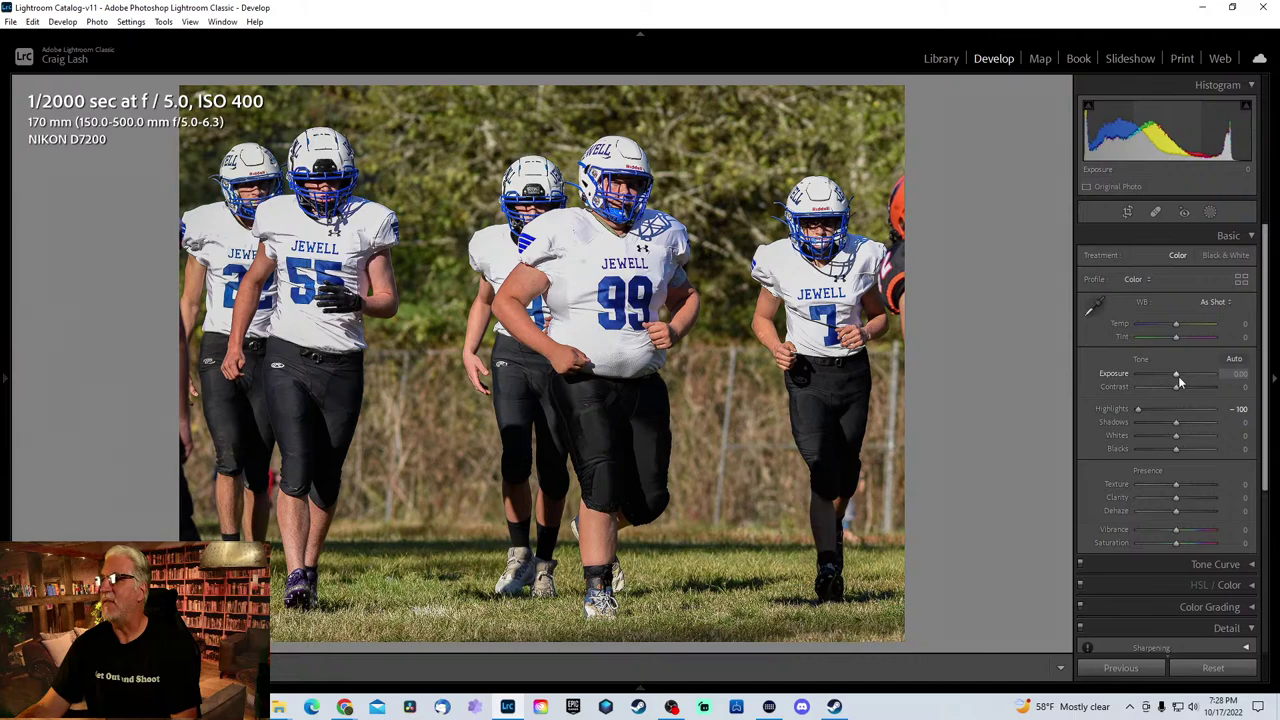
left_click_drag(1176, 374, 1178, 377)
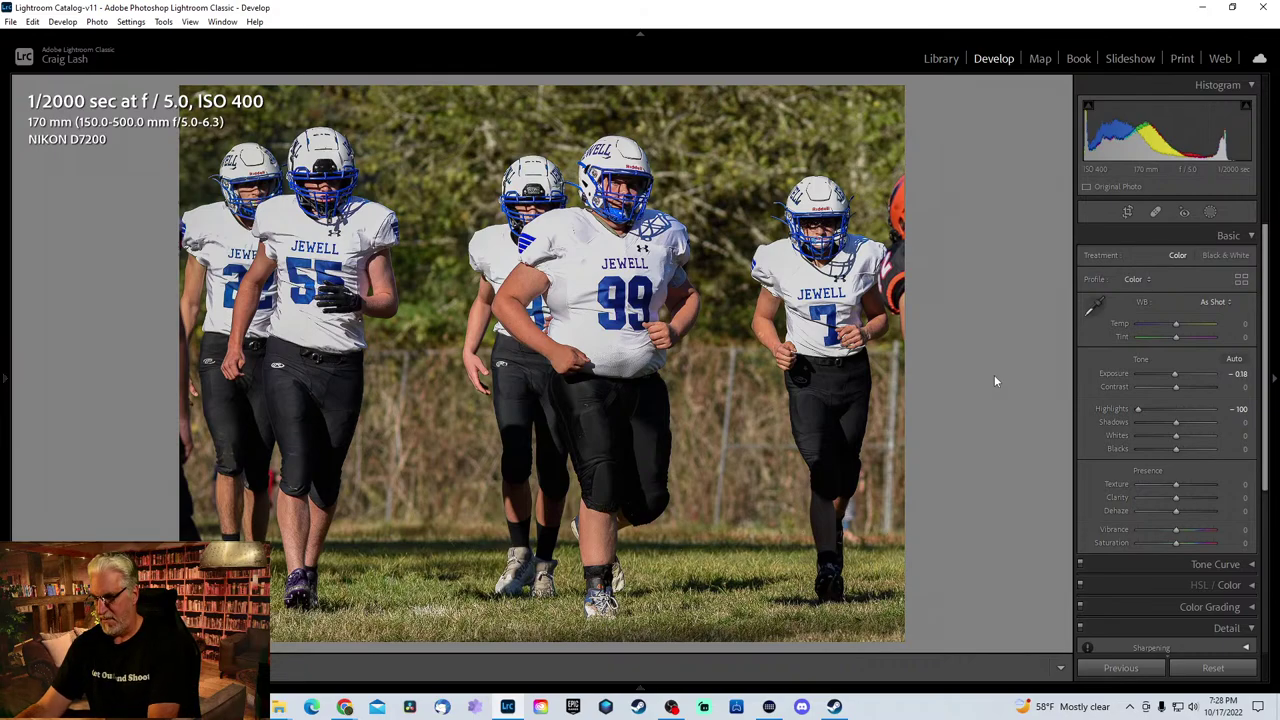
key("Right")
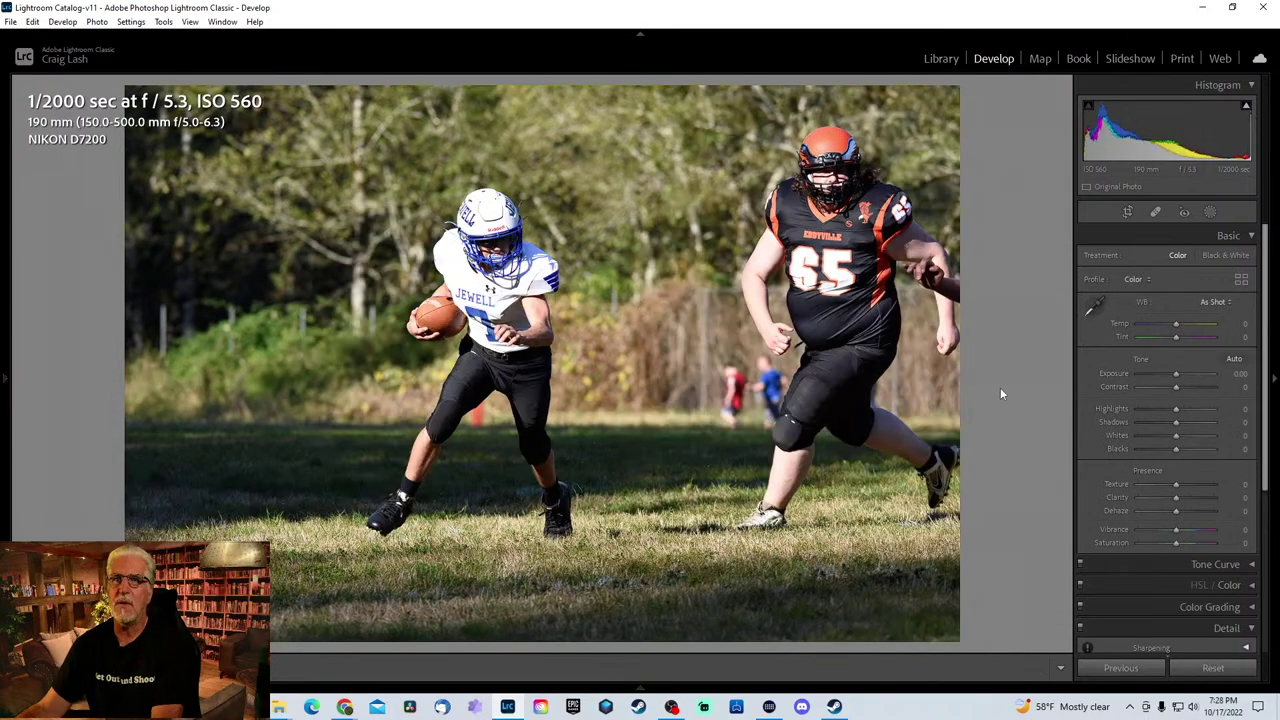
- Step forward to the ISO 1800 shot of Jewell's number 7 facing the number 3 defender
key("Right")
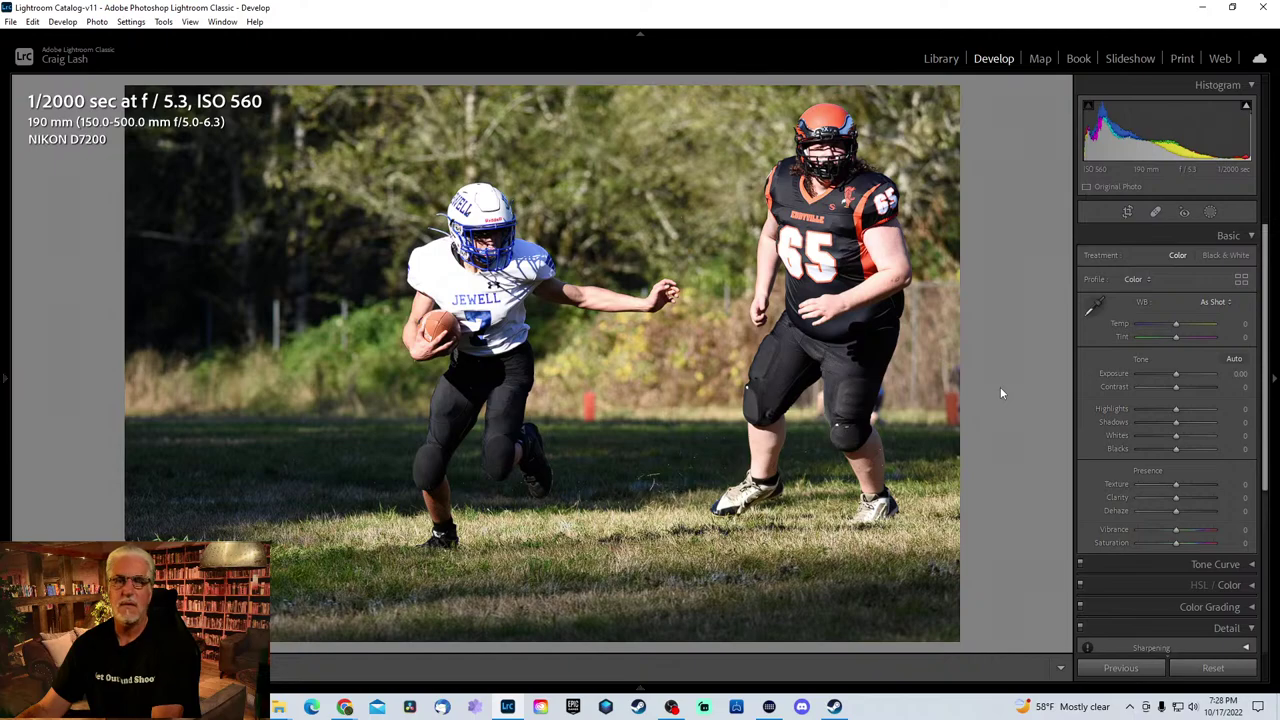
key("Right")
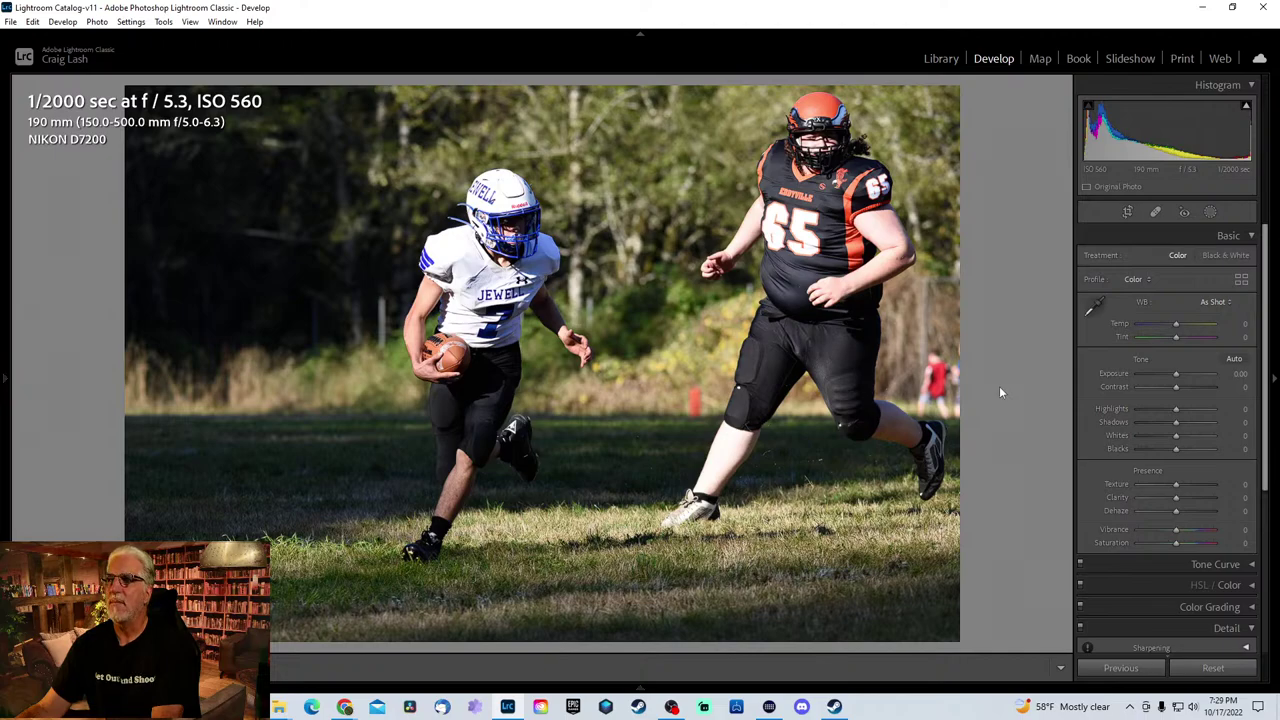
key("Right")
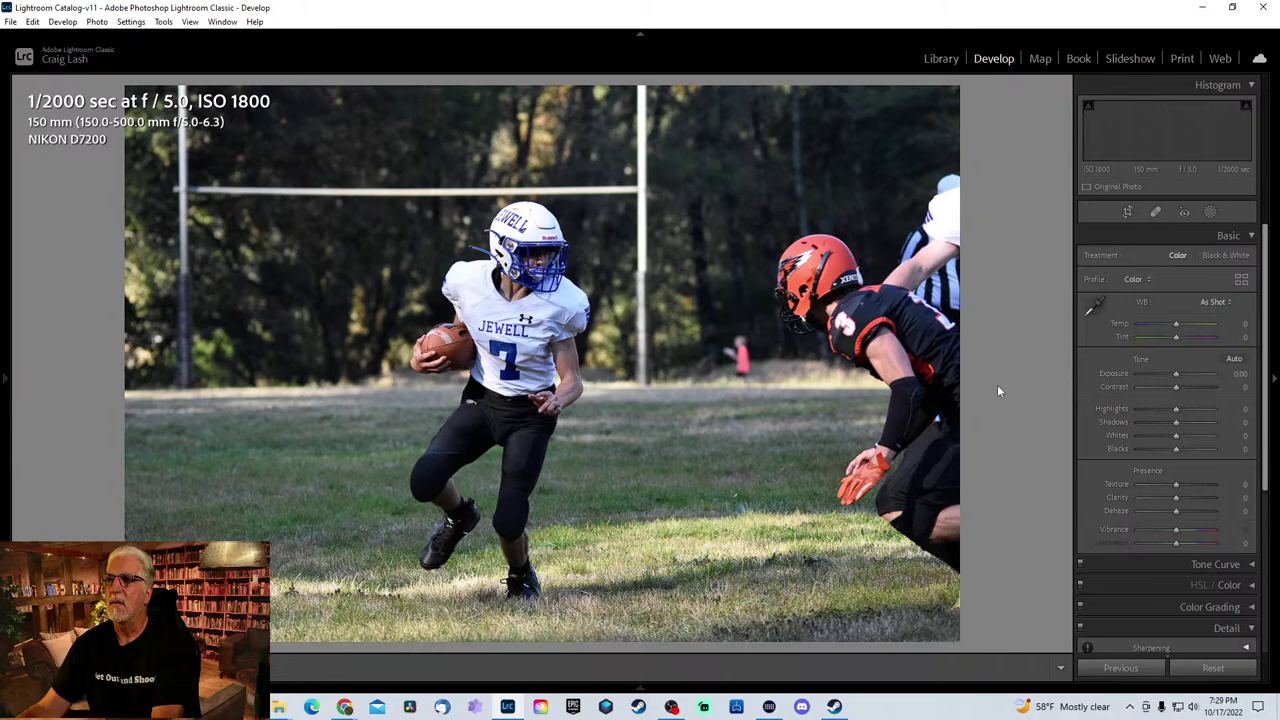
key("Right")
key("Right")
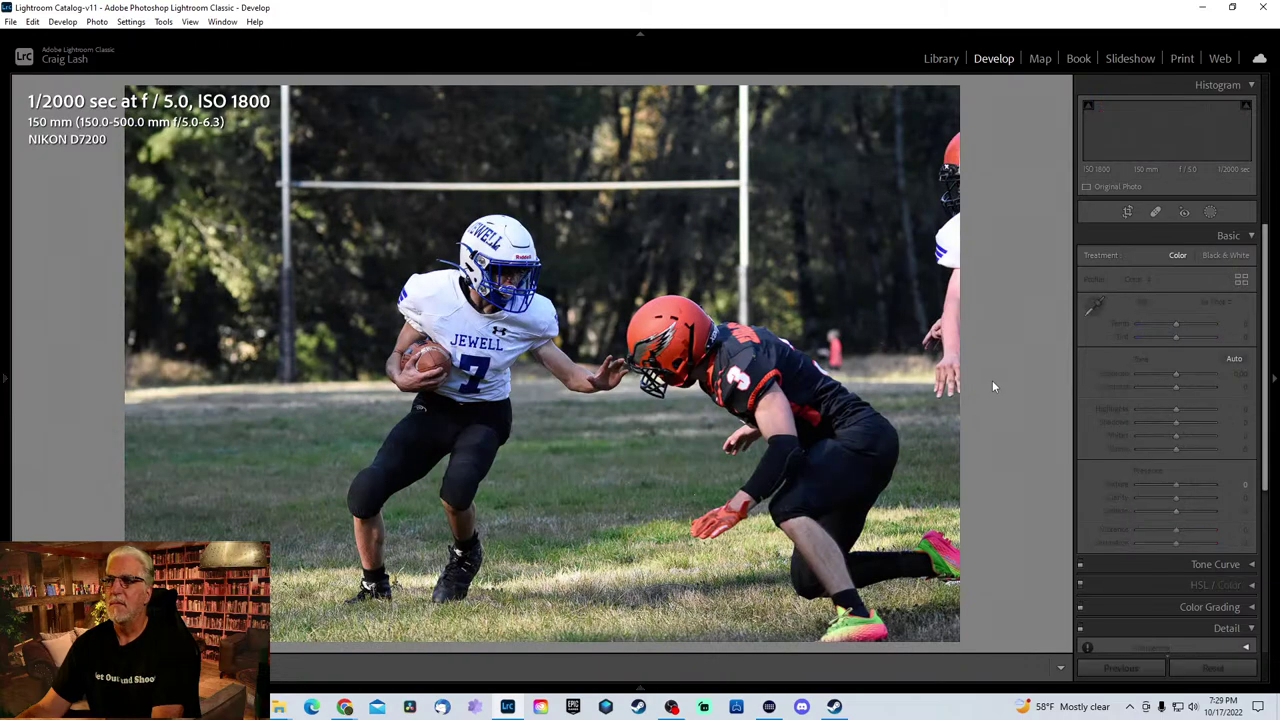
key("Left")
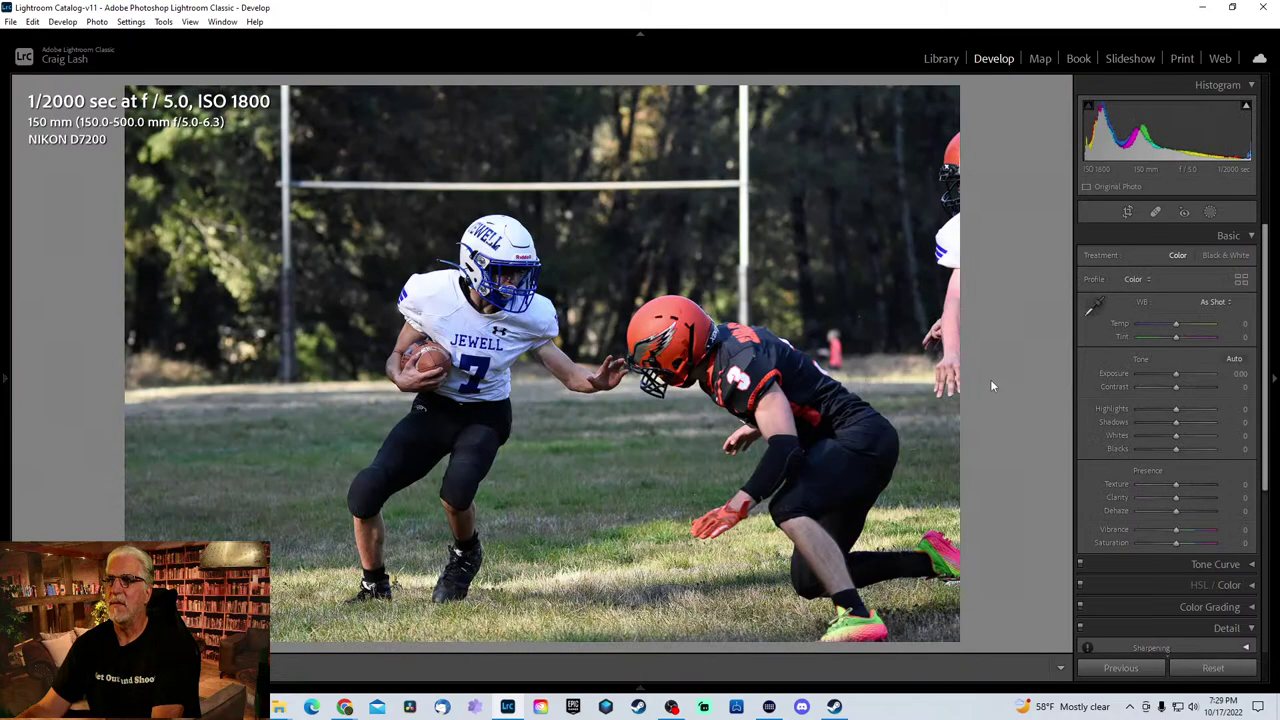
- Crop the runner shot tighter from the top-left corner and reposition the photo within the frame
key("r")
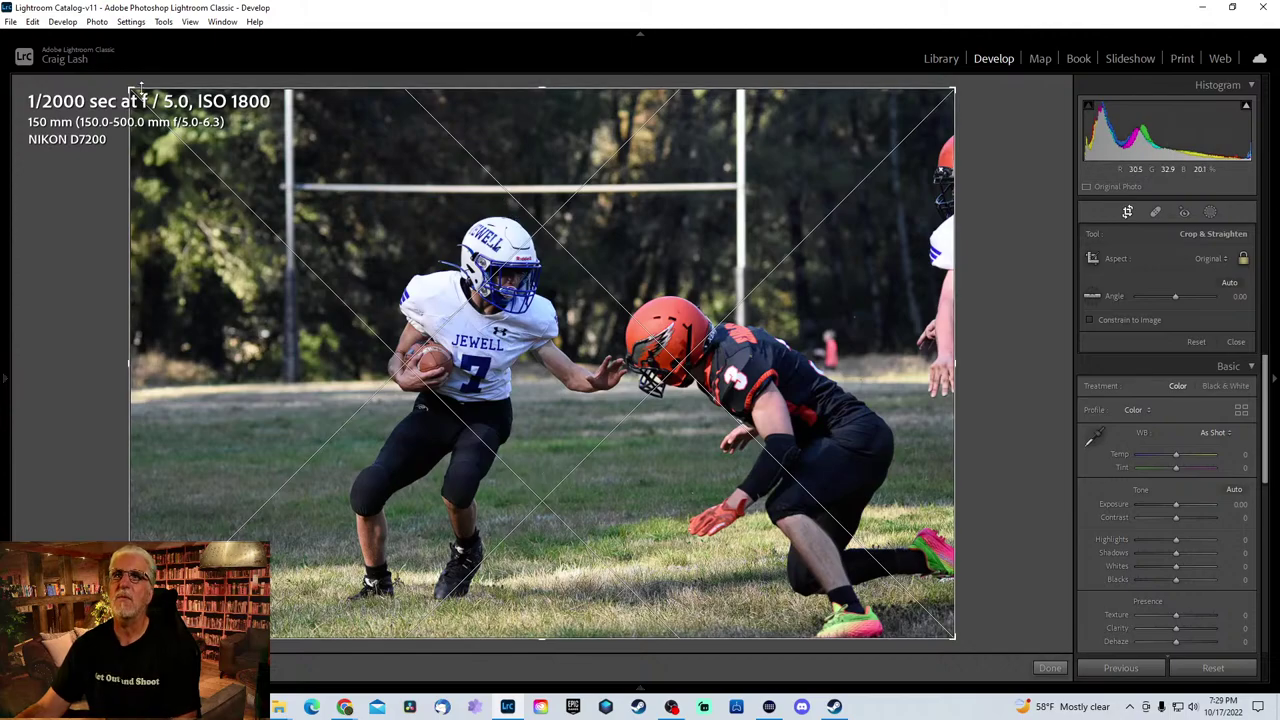
left_click_drag(140, 88, 214, 108)
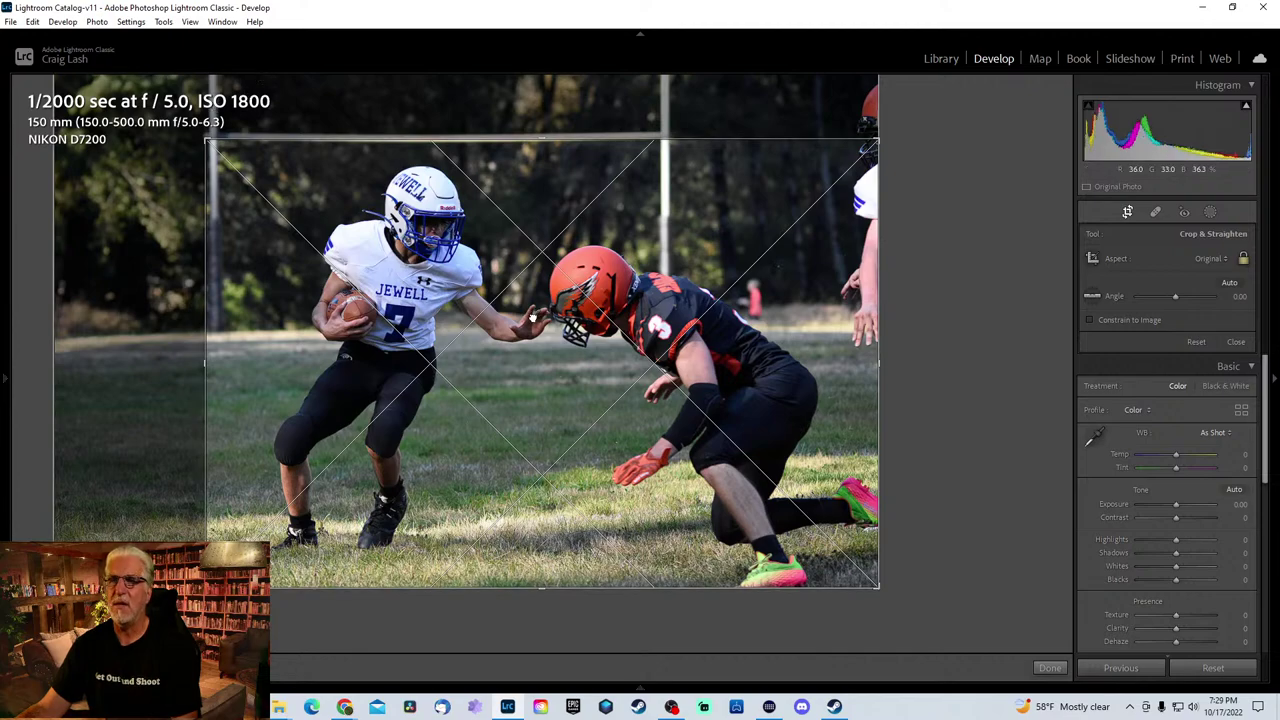
left_click_drag(534, 316, 523, 319)
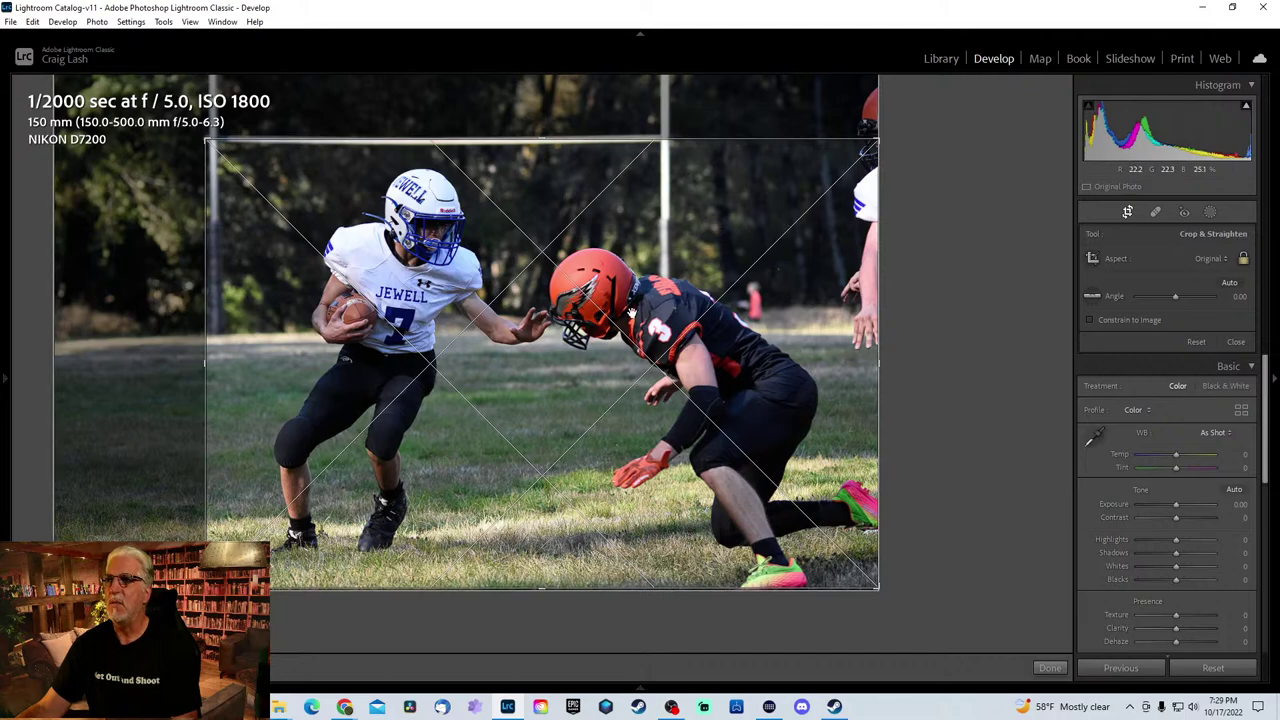
key("Return")
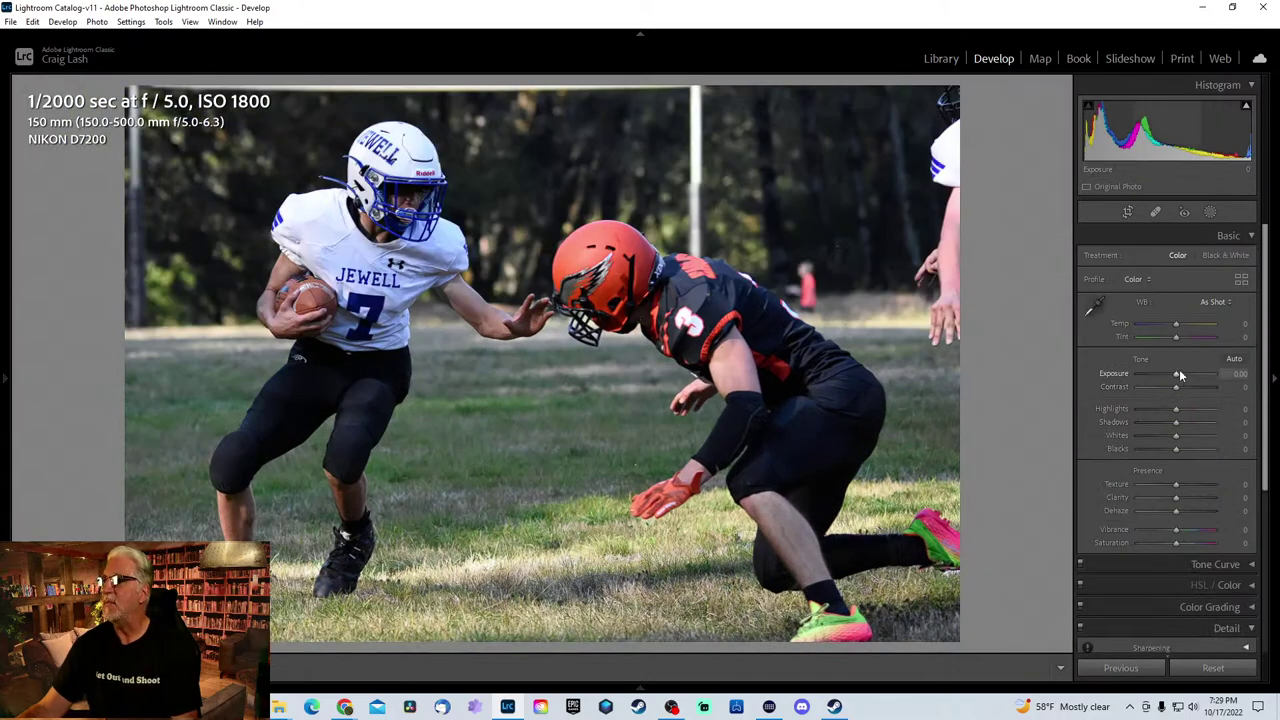
- Set highlights to −63, shadows to +82 and texture to +5 on the cropped runner shot
left_click_drag(1176, 408, 1151, 408)
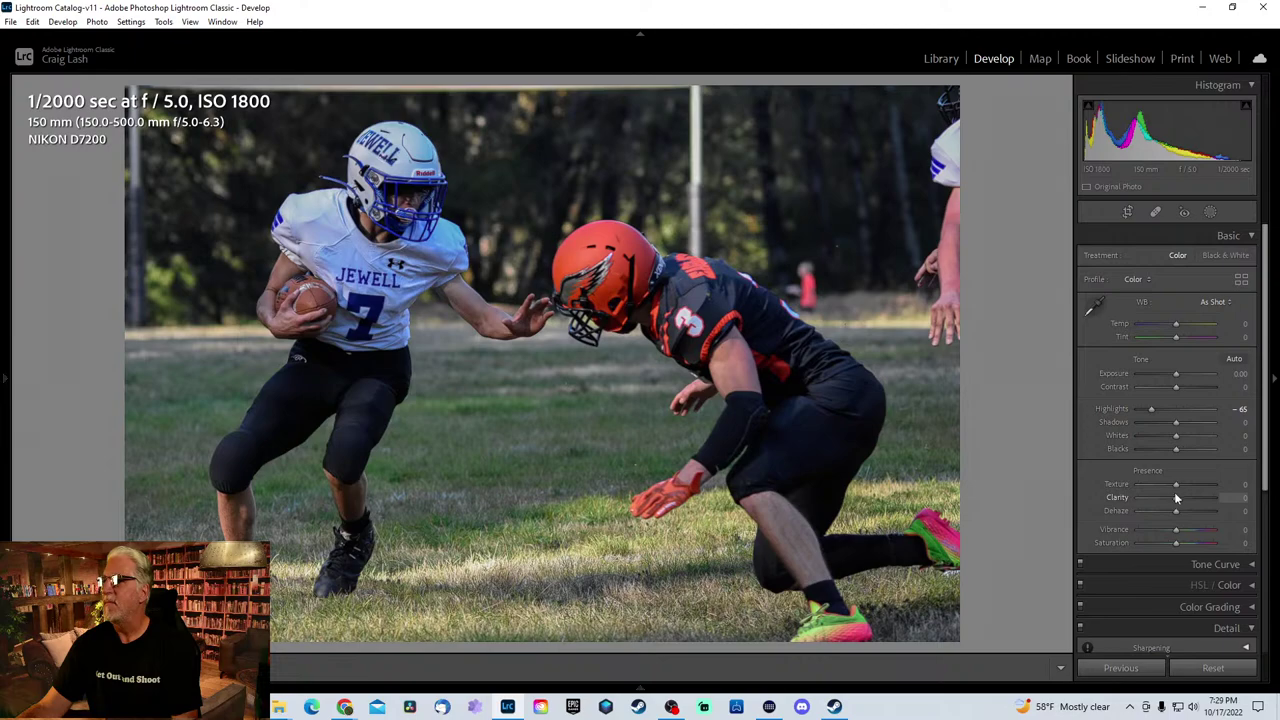
scroll(1165, 490, "down", 3)
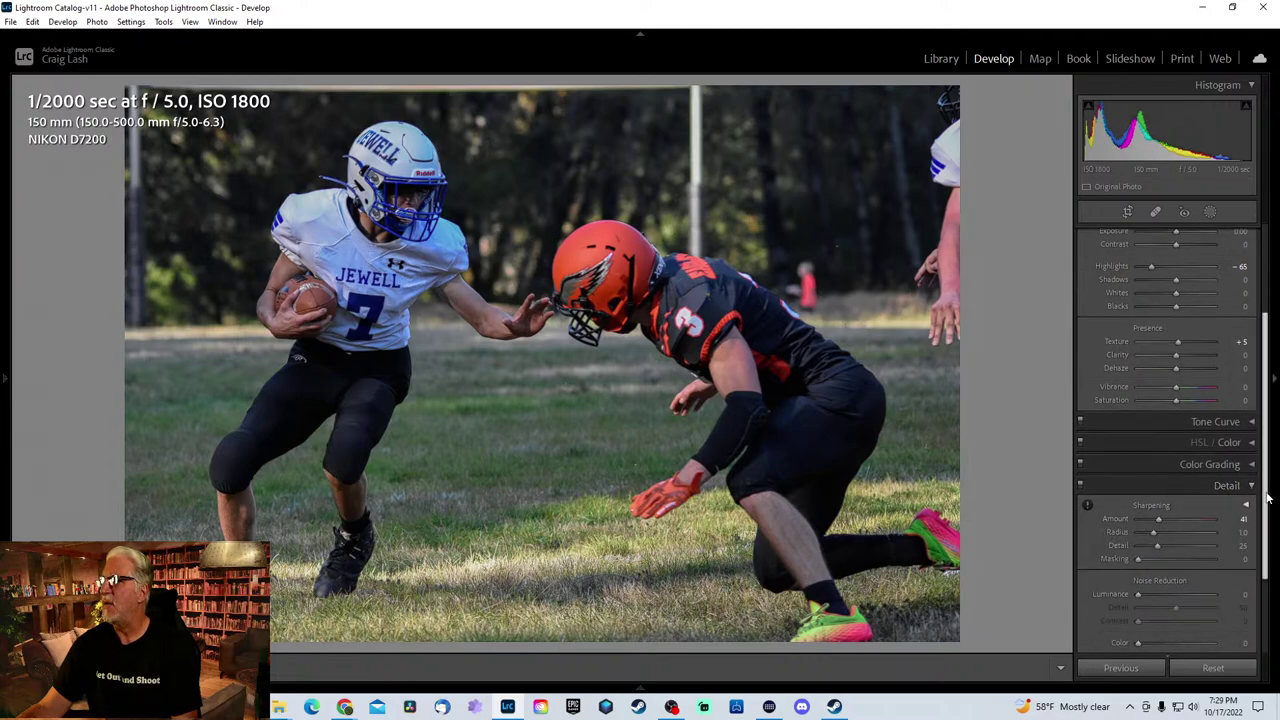
scroll(1200, 450, "up", 3)
left_click_drag(1177, 423, 1208, 419)
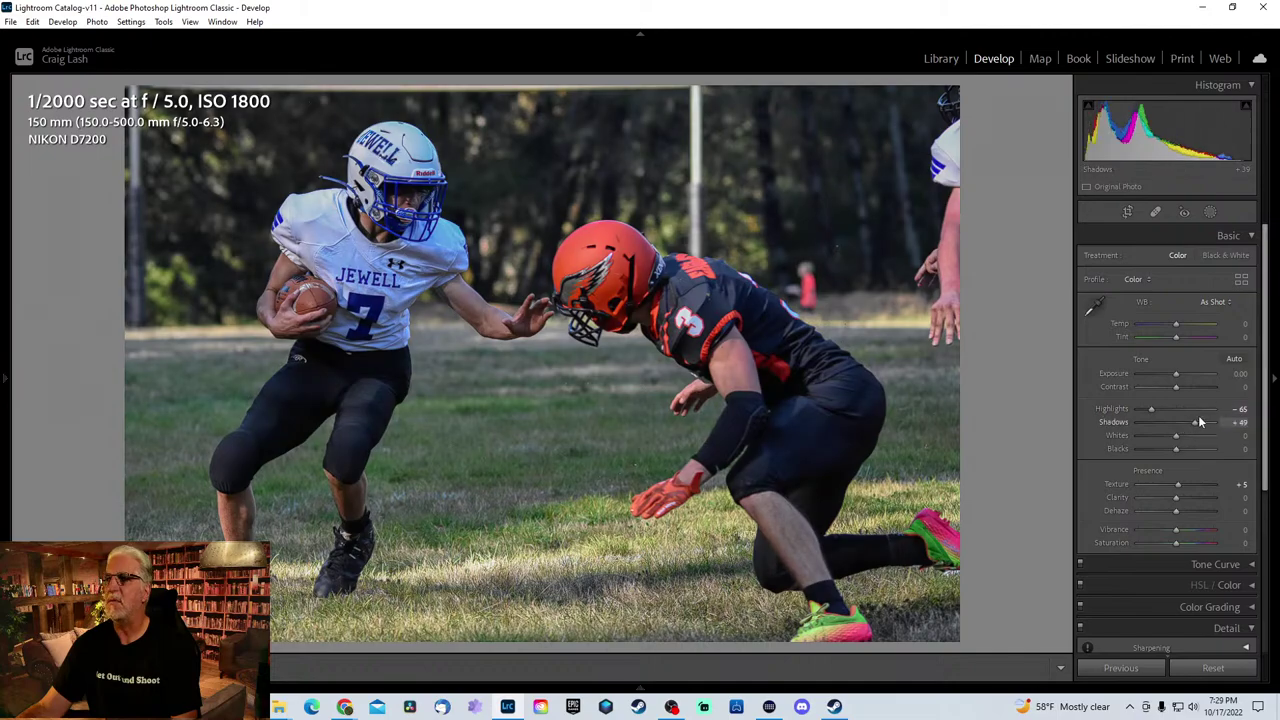
left_click(1205, 410)
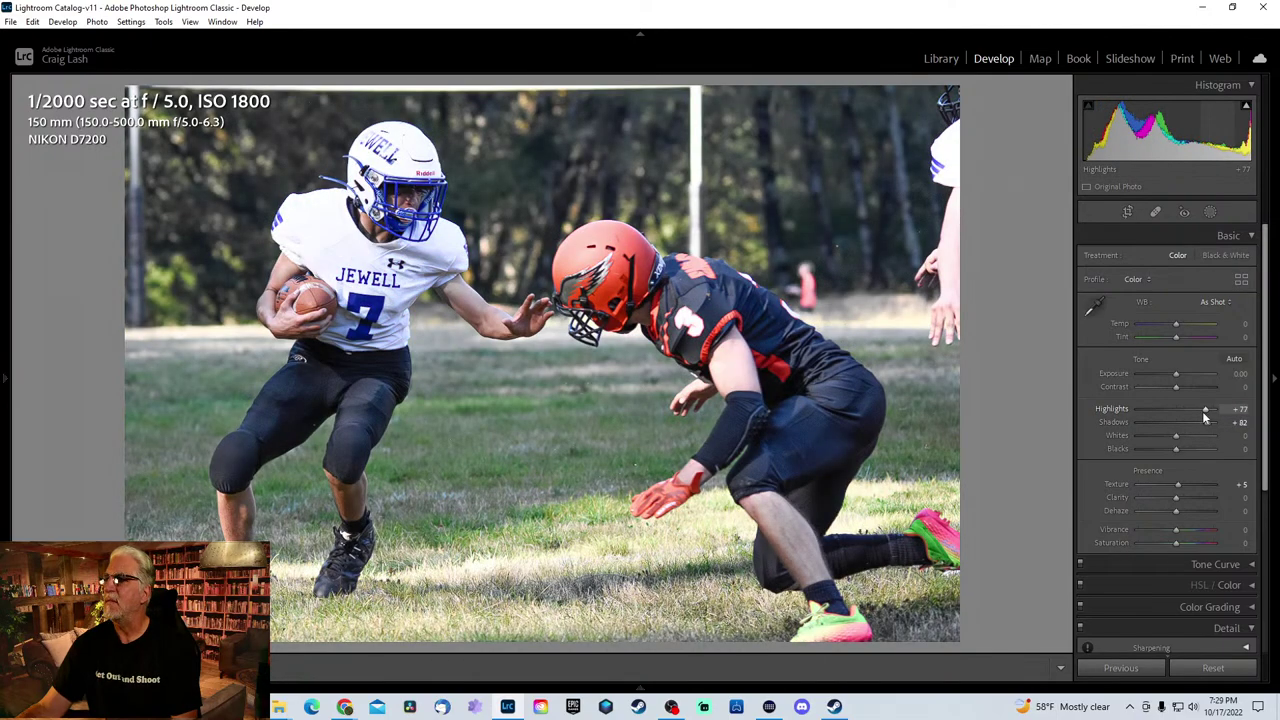
left_click_drag(1193, 413, 1155, 412)
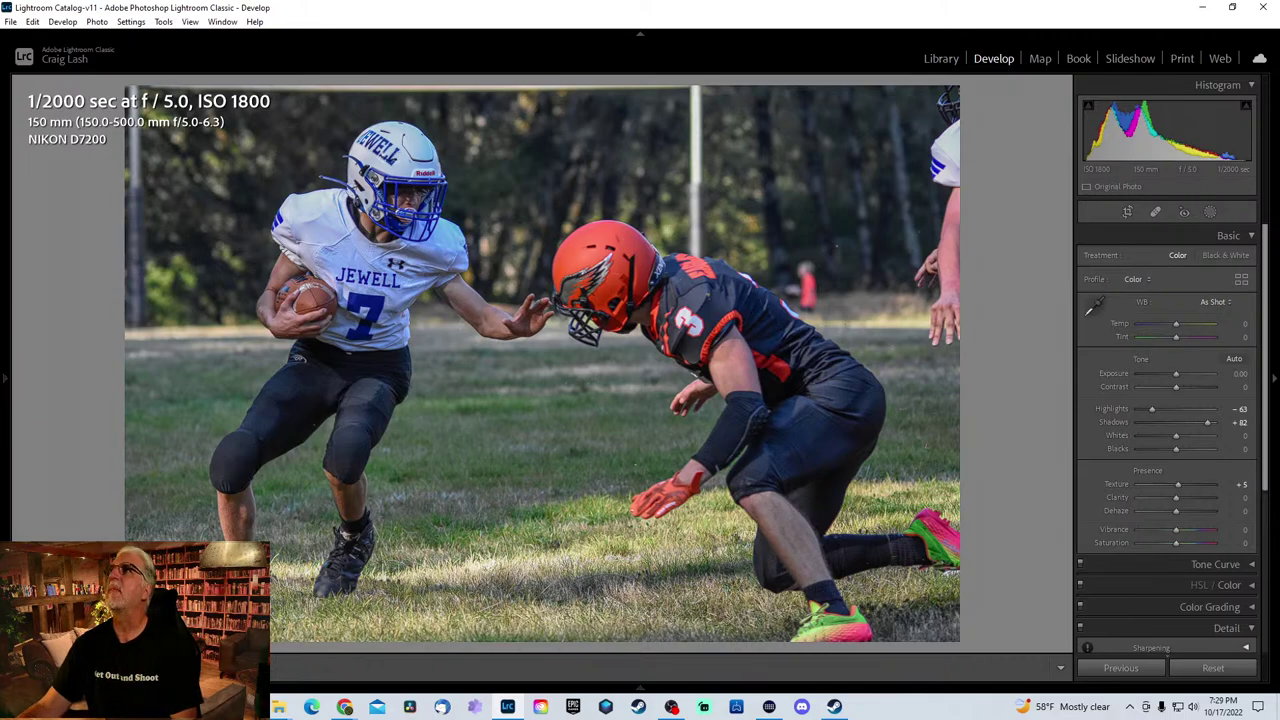
key("alt+Tab")
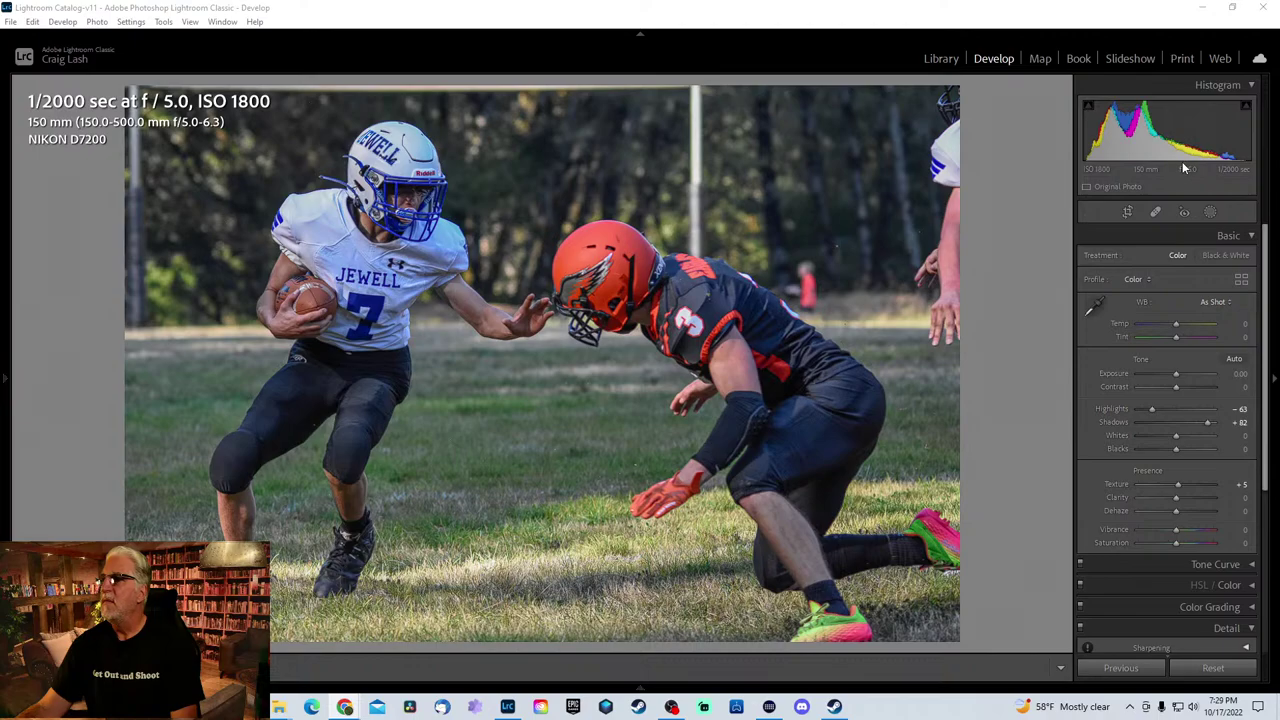
left_click(1272, 325)
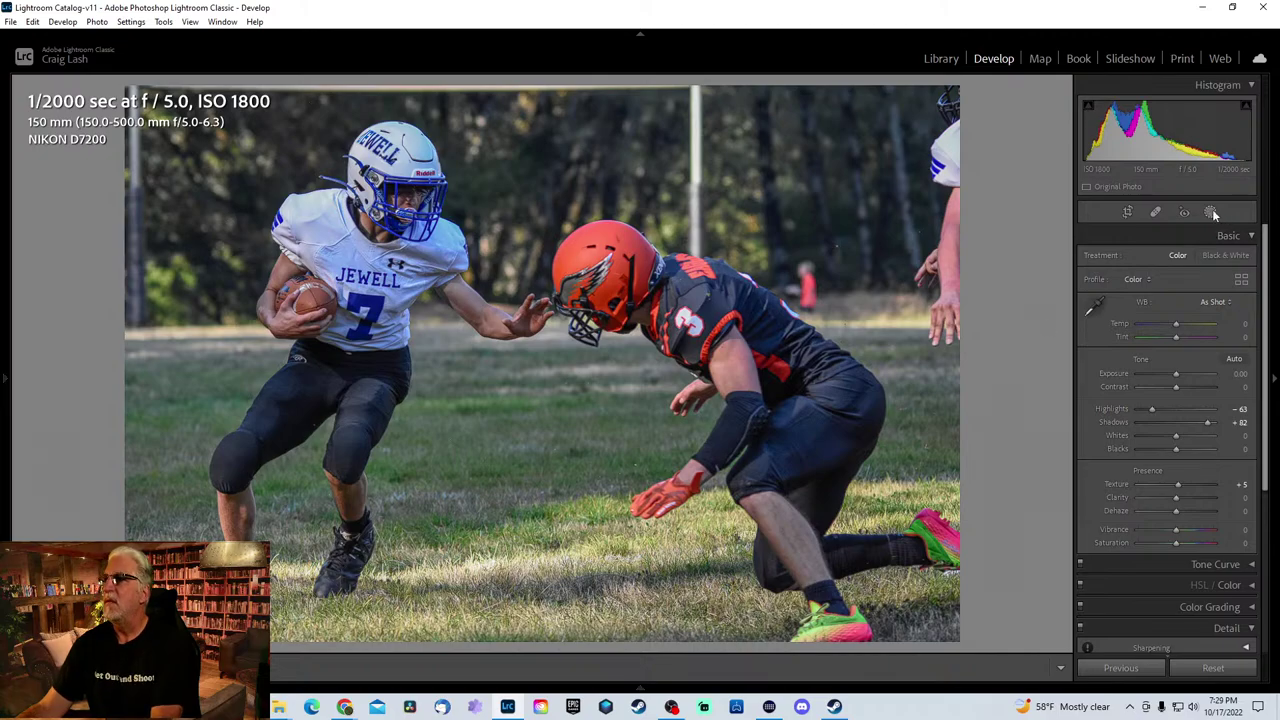
- Advance to the diving-tackle photo and crop it tighter from the top
key("Right")
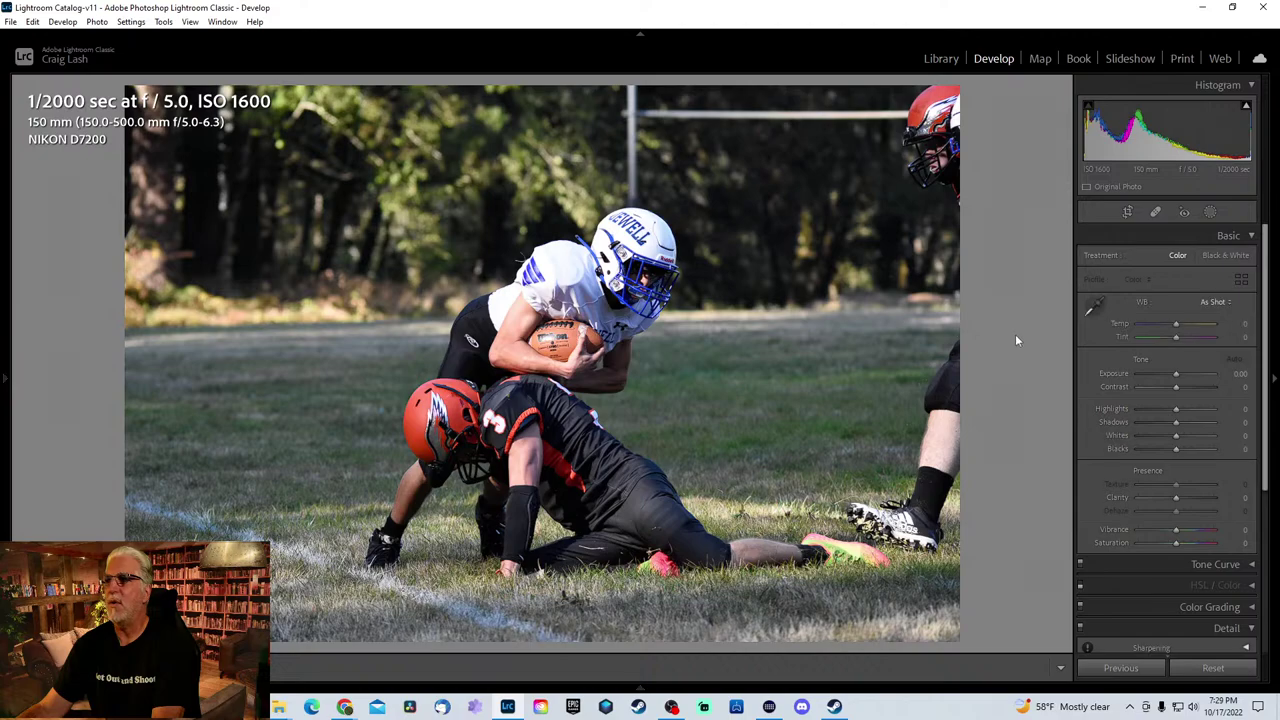
key("Right")
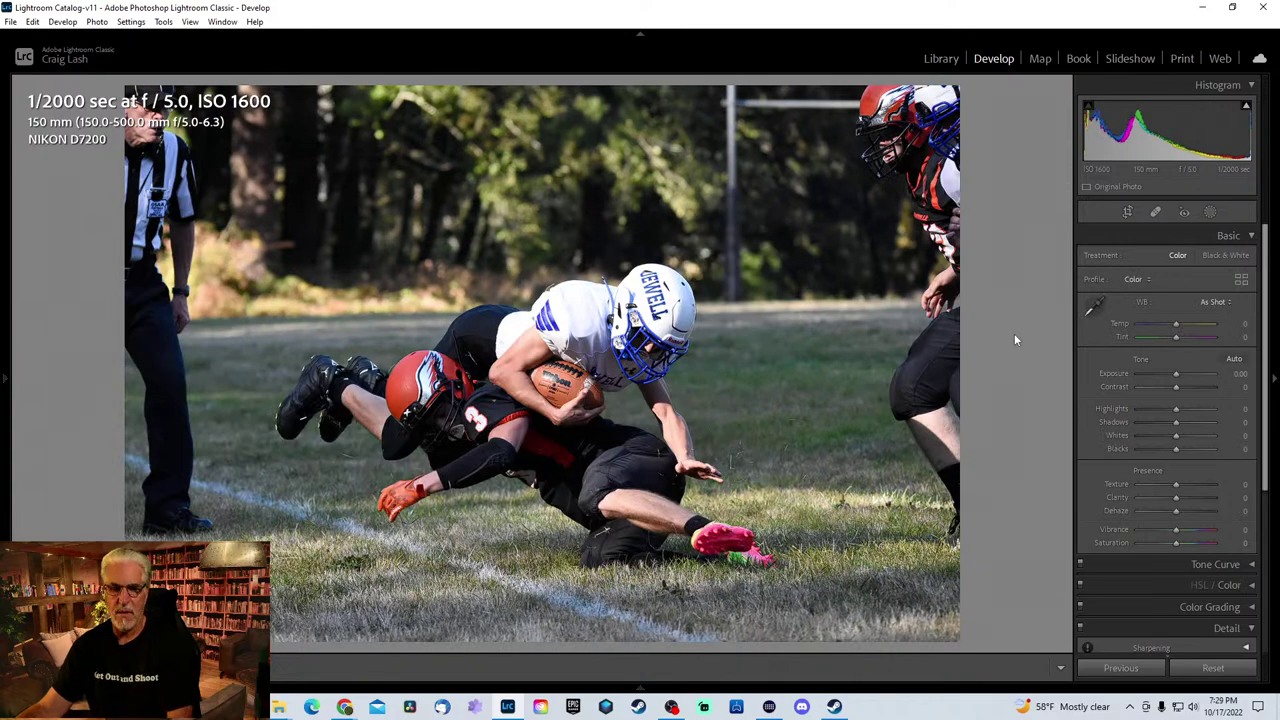
key("r")
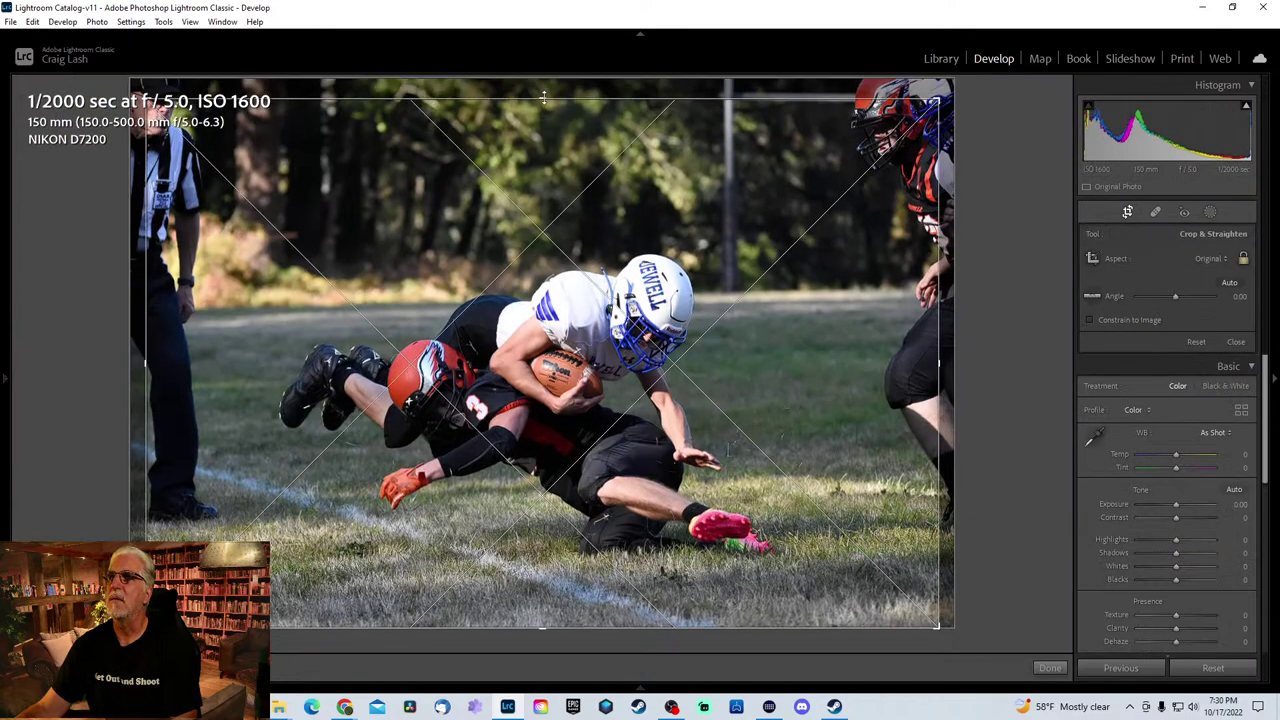
left_click_drag(543, 97, 543, 177)
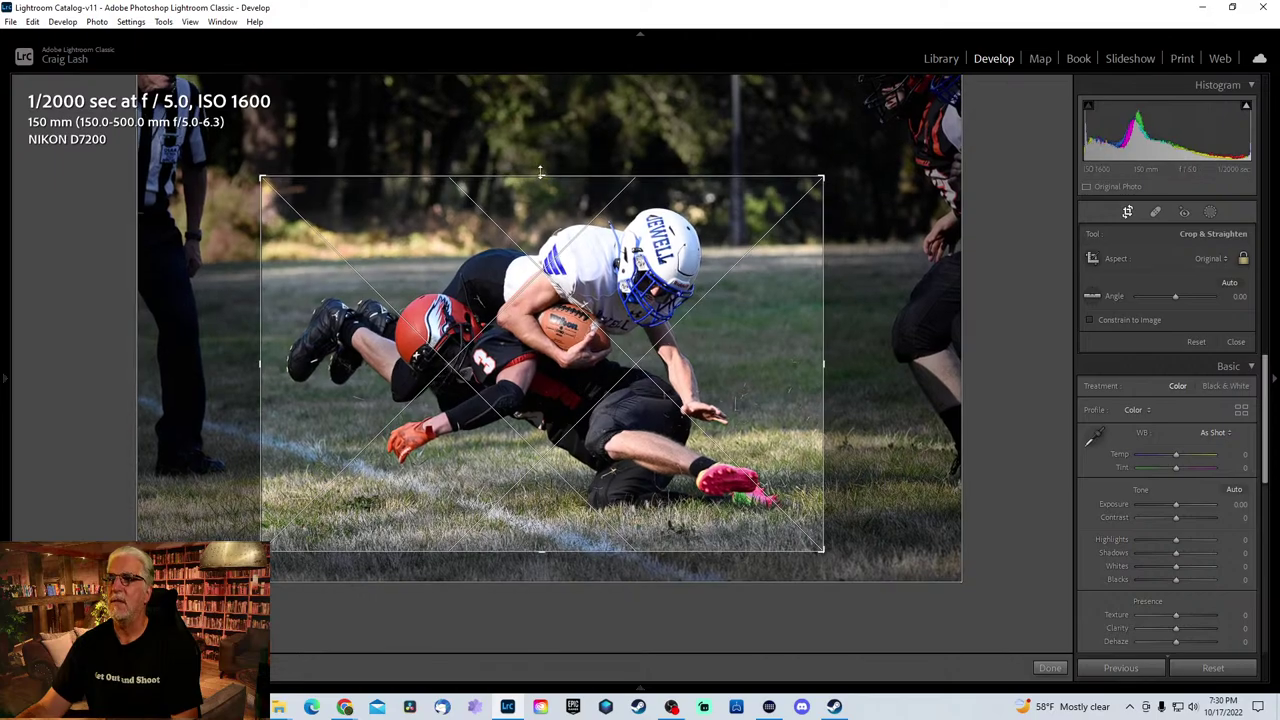
mouse_move(611, 311)
left_mouse_down()
mouse_move(613, 332)
mouse_move(614, 318)
left_mouse_up()
key("Return")
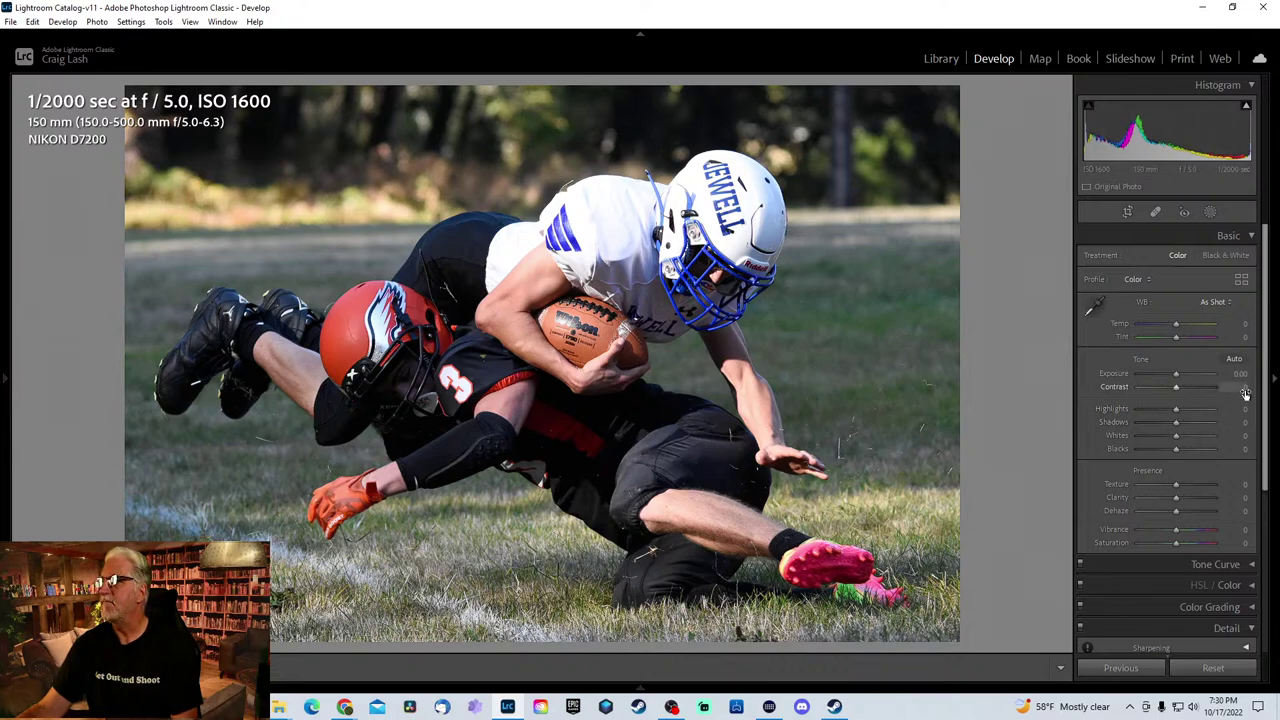
- Set highlights to −51, texture to +19, sharpening to 26 and shadows to +75
left_click_drag(1176, 409, 1157, 413)
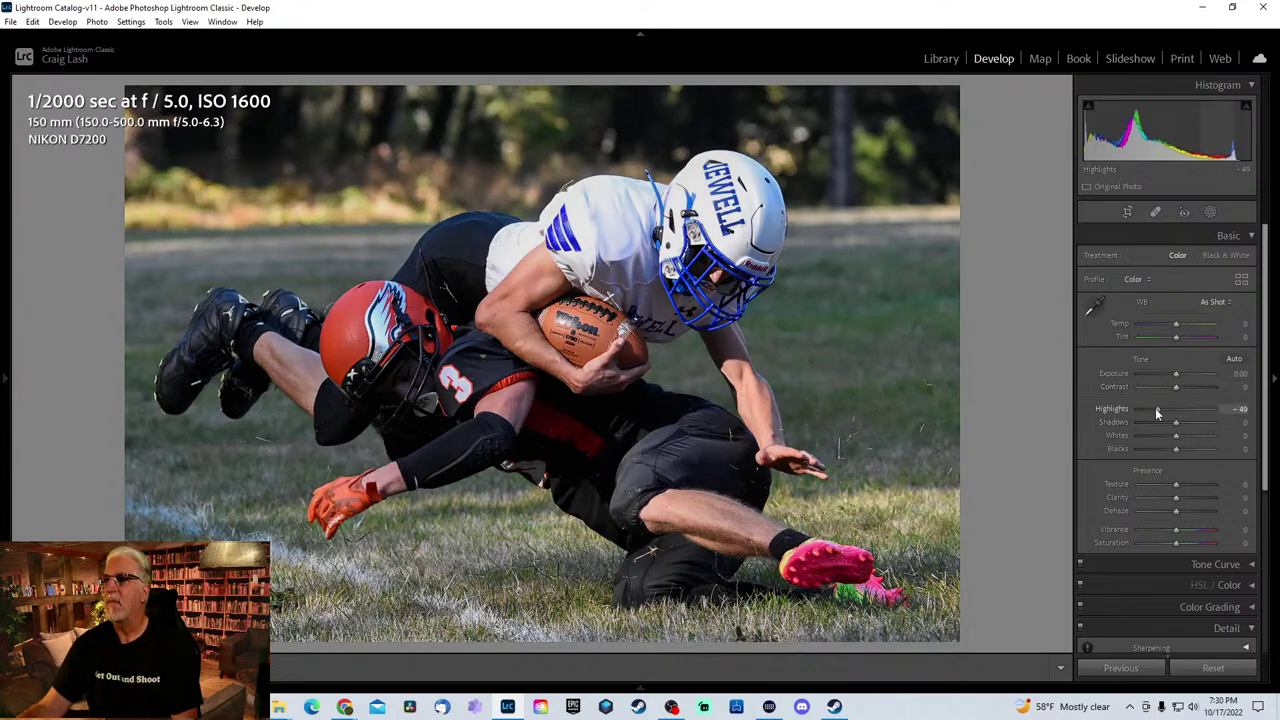
left_click_drag(1266, 382, 1256, 486)
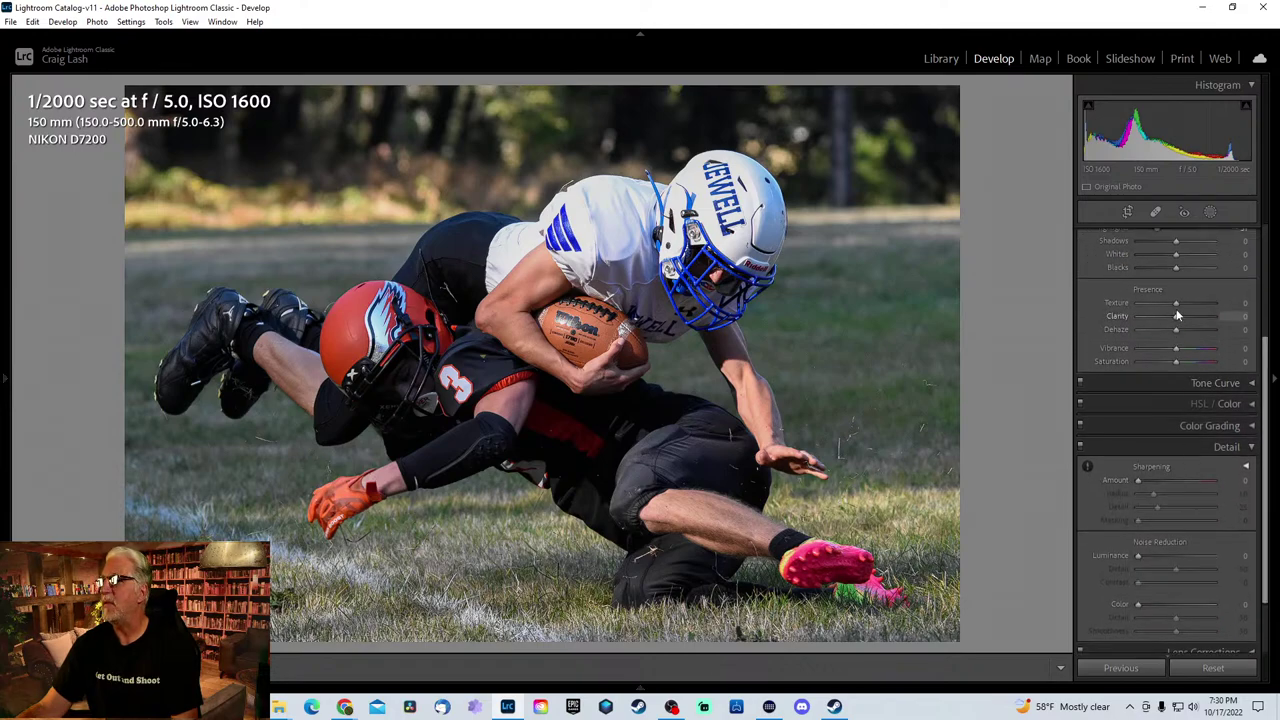
left_click_drag(1176, 302, 1183, 302)
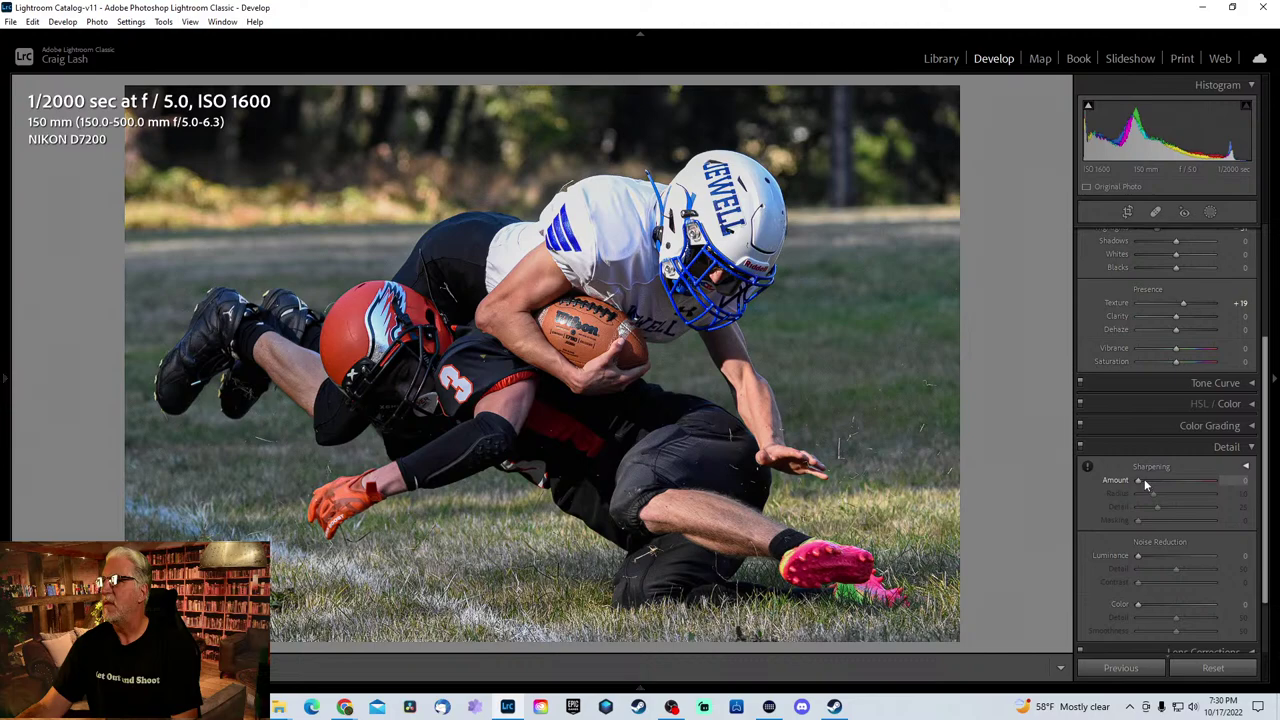
left_click_drag(1144, 479, 1158, 479)
left_click_drag(1268, 490, 1255, 333)
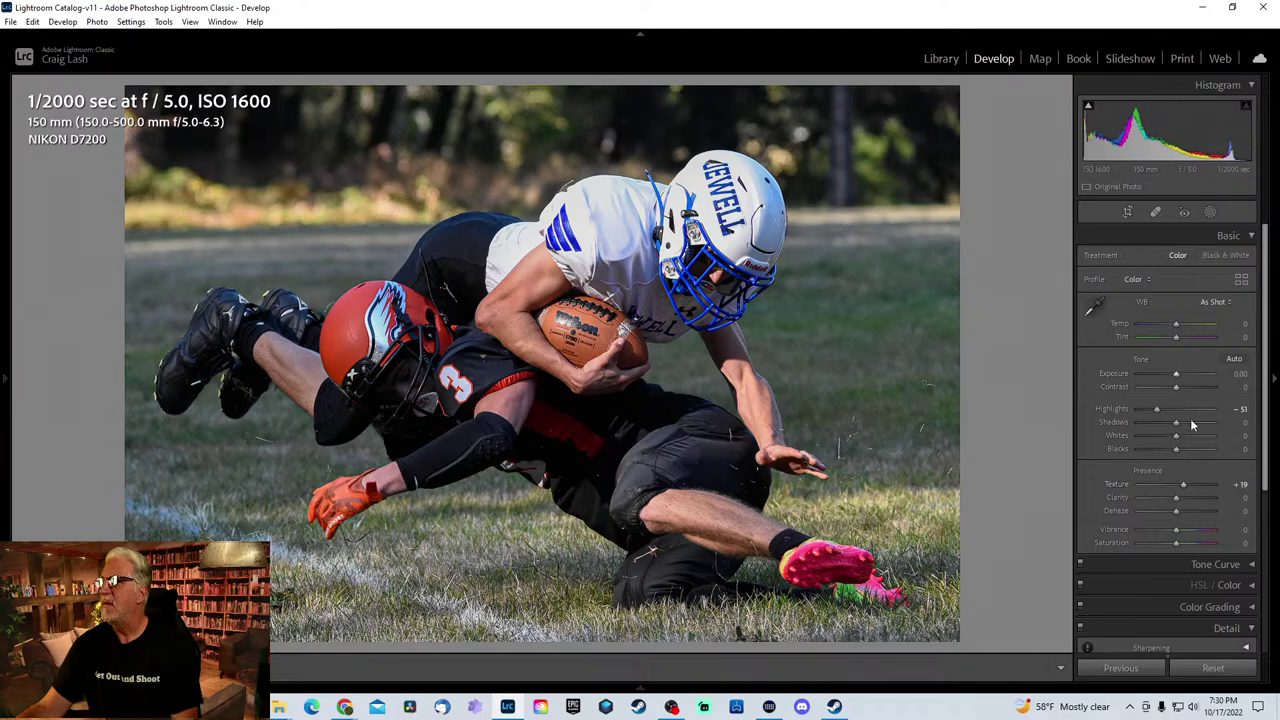
left_click_drag(1191, 427, 1220, 425)
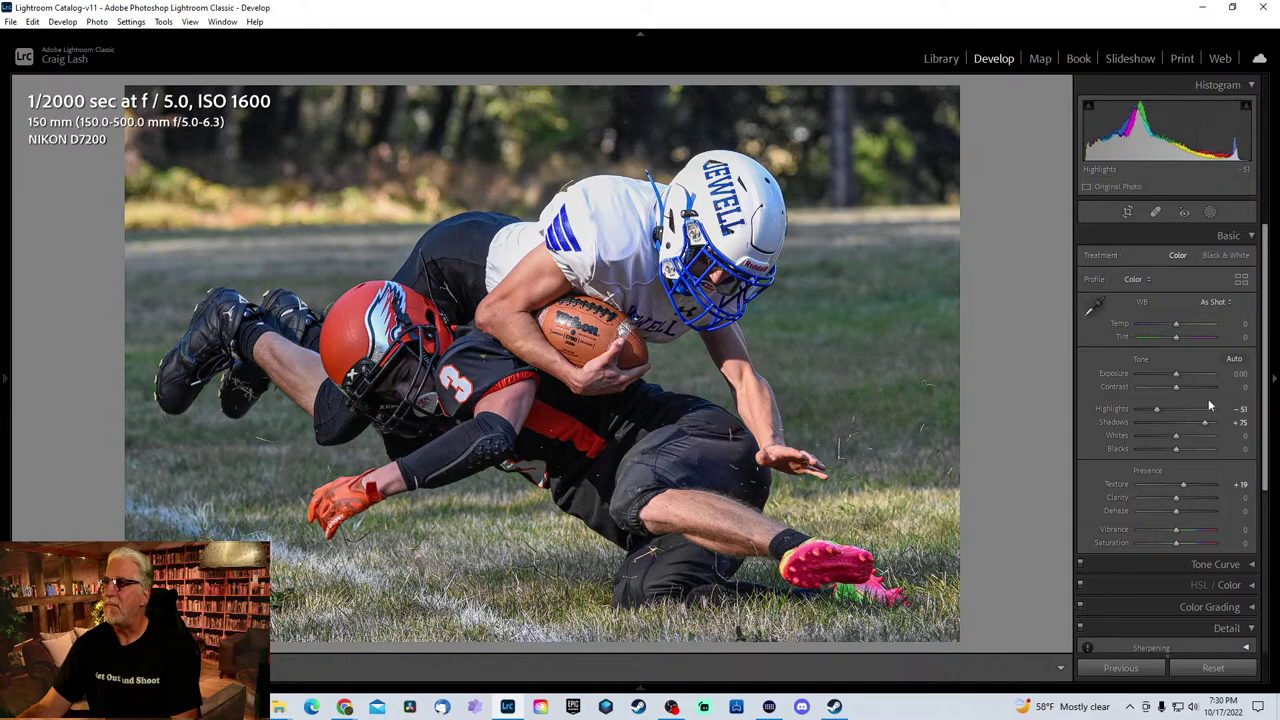
- Darken the diving-tackle background to about −1.85 exposure with an inverted Select Subject mask
left_click(1211, 213)
left_click(1141, 252)
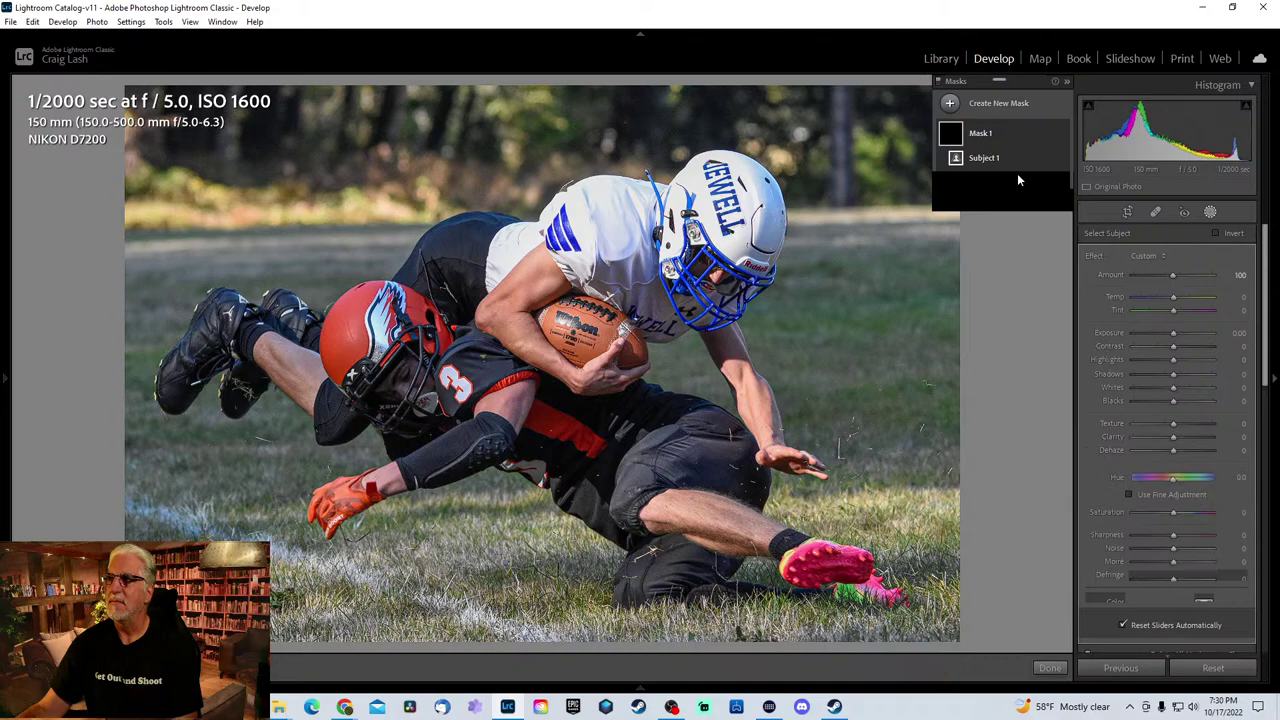
left_click(1051, 158)
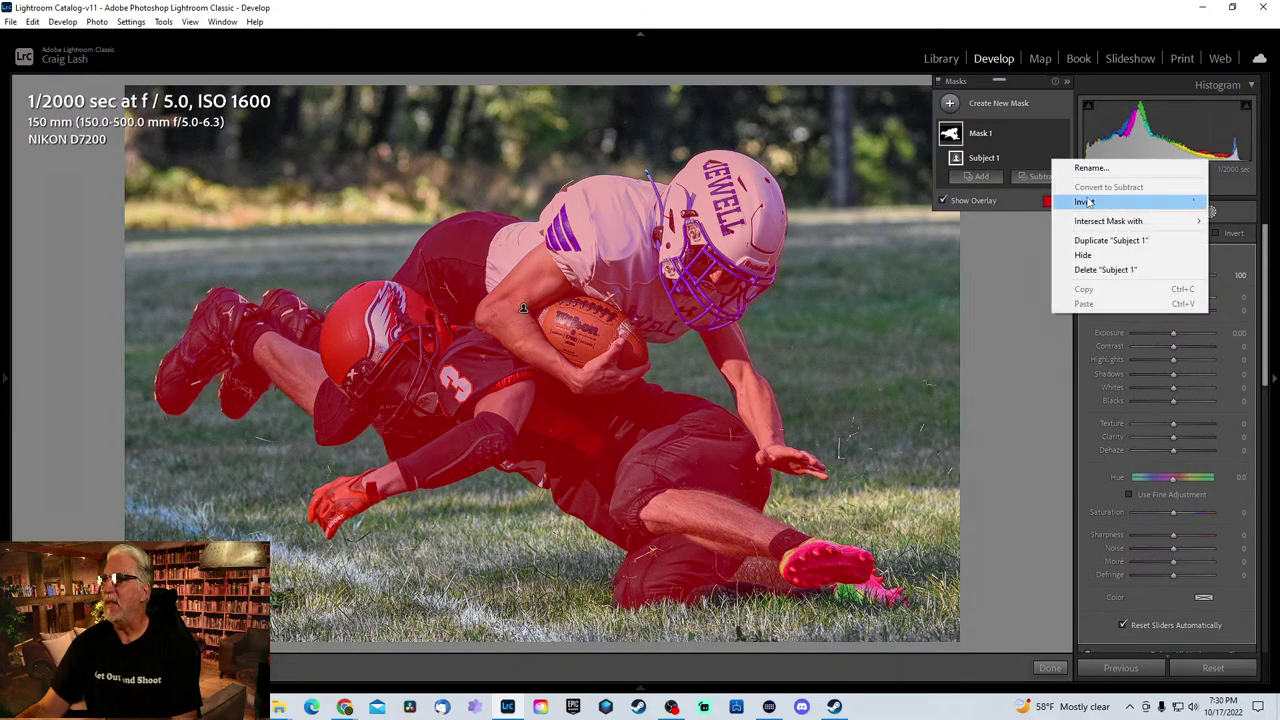
left_click(1090, 203)
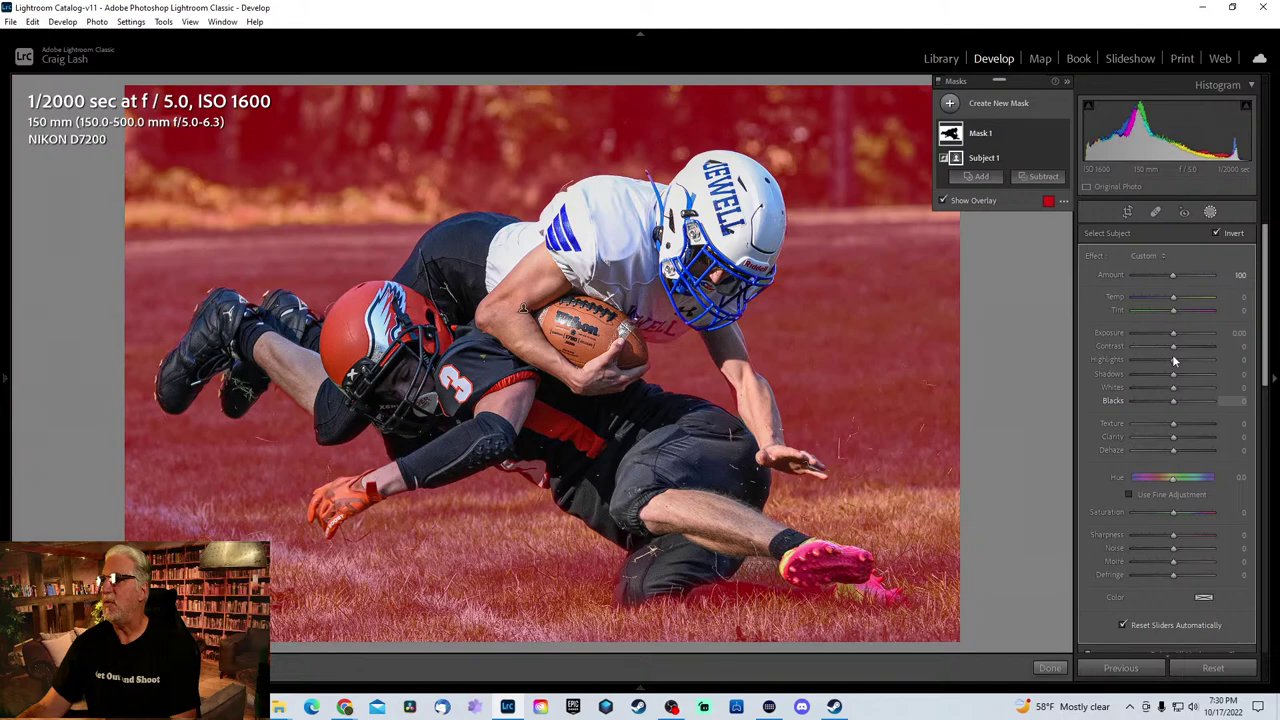
left_click_drag(1174, 333, 1155, 332)
left_click(1210, 212)
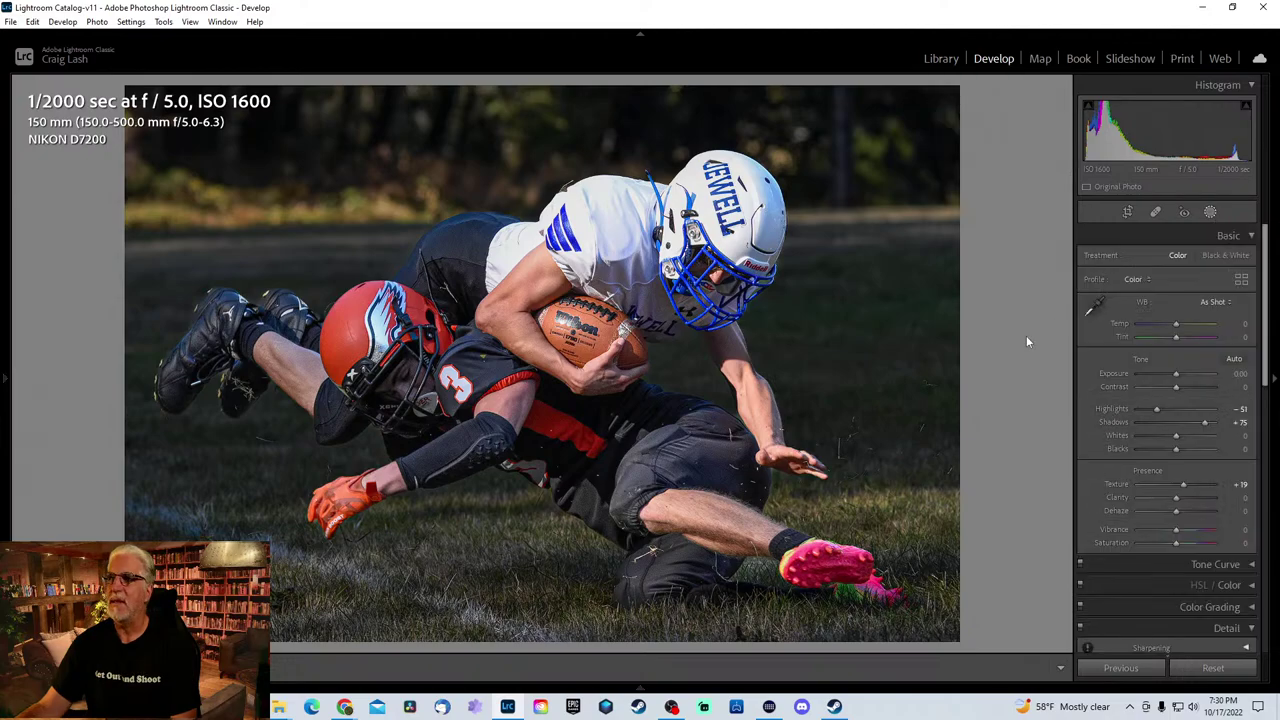
- Advance to the thumbs-up player photo and zoom in to check the jersey lettering
key("Right")
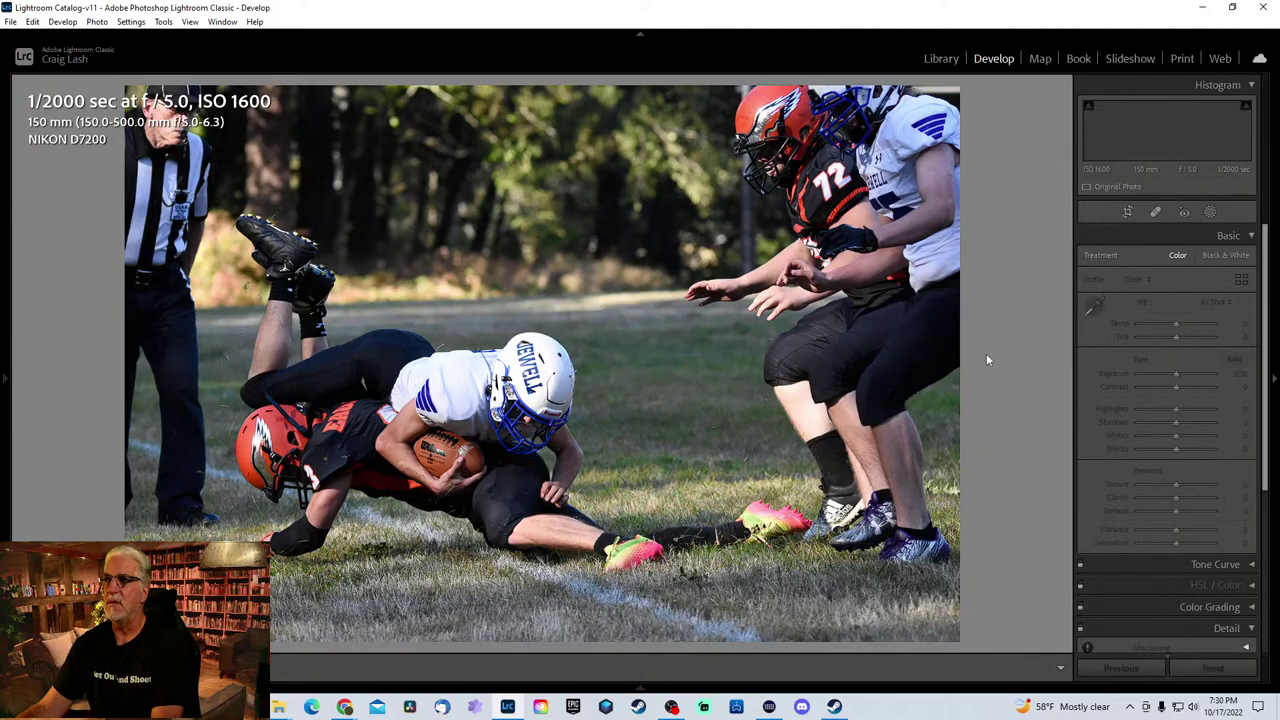
key("Right")
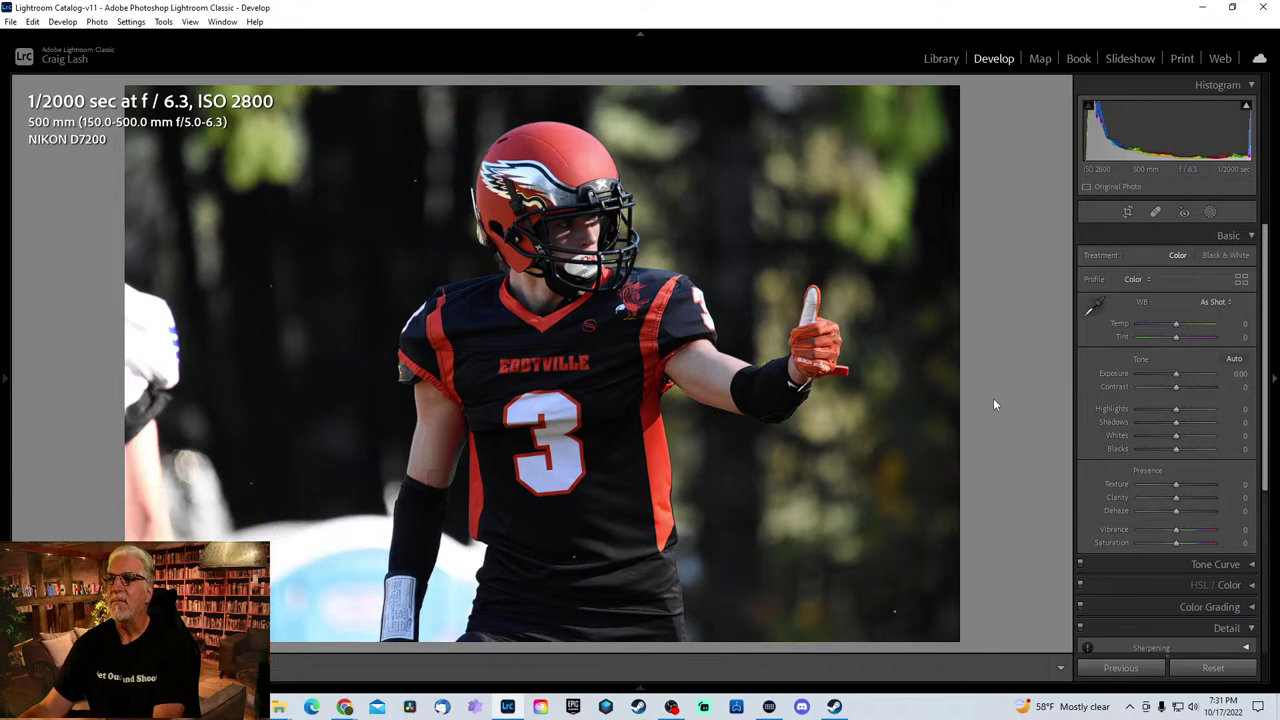
left_click(448, 413)
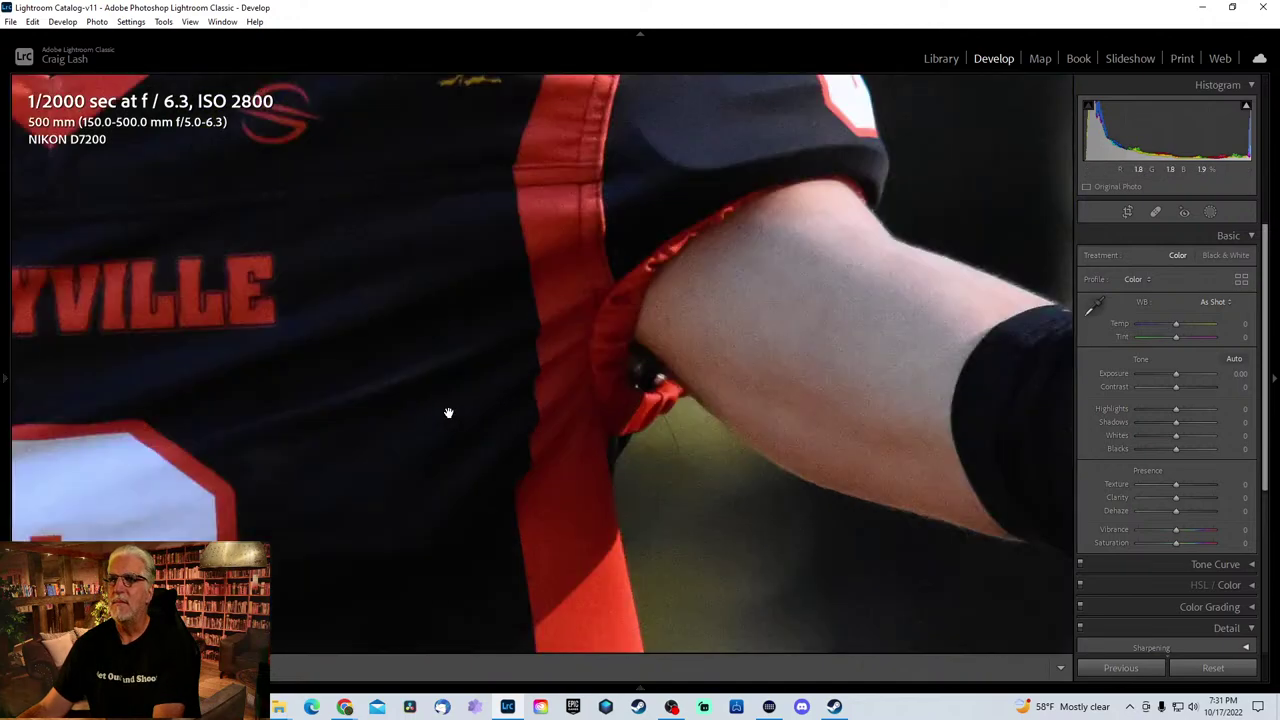
left_click_drag(295, 354, 616, 347)
left_click(456, 324)
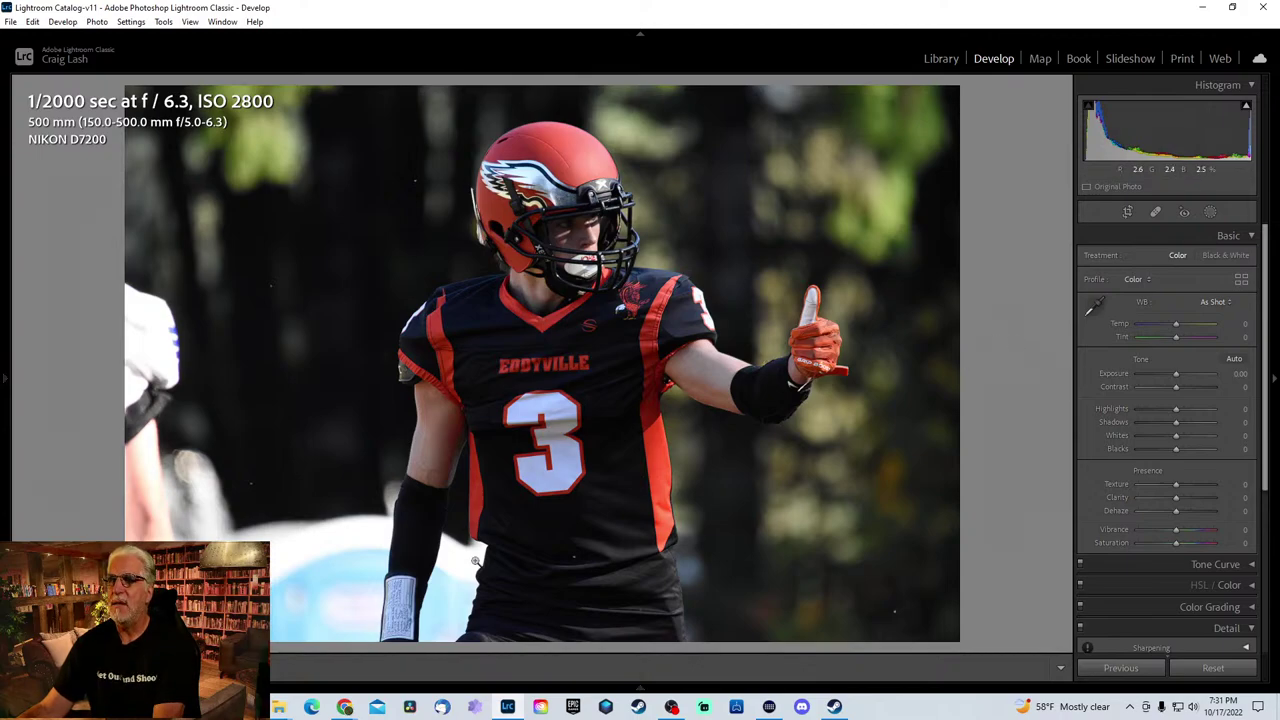
- Crop the bottom edge up around the player and raise shadows to +68
key("r")
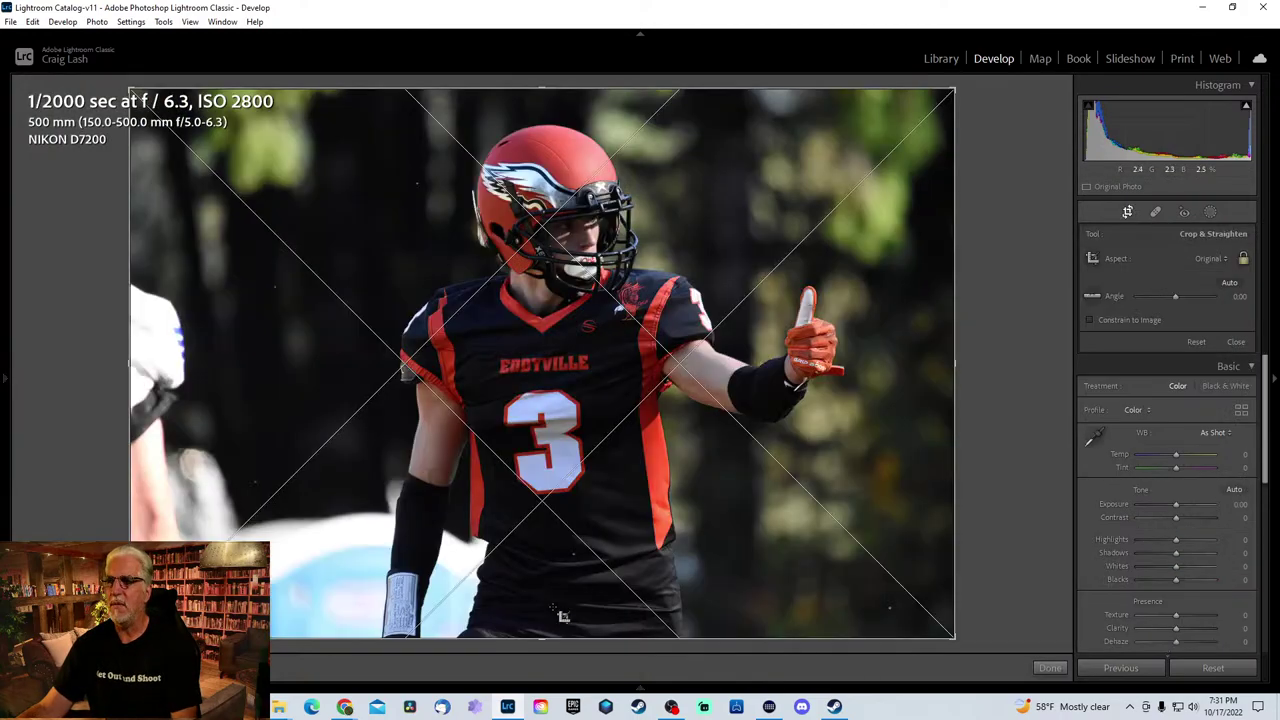
left_click_drag(563, 632, 585, 470)
key("Return")
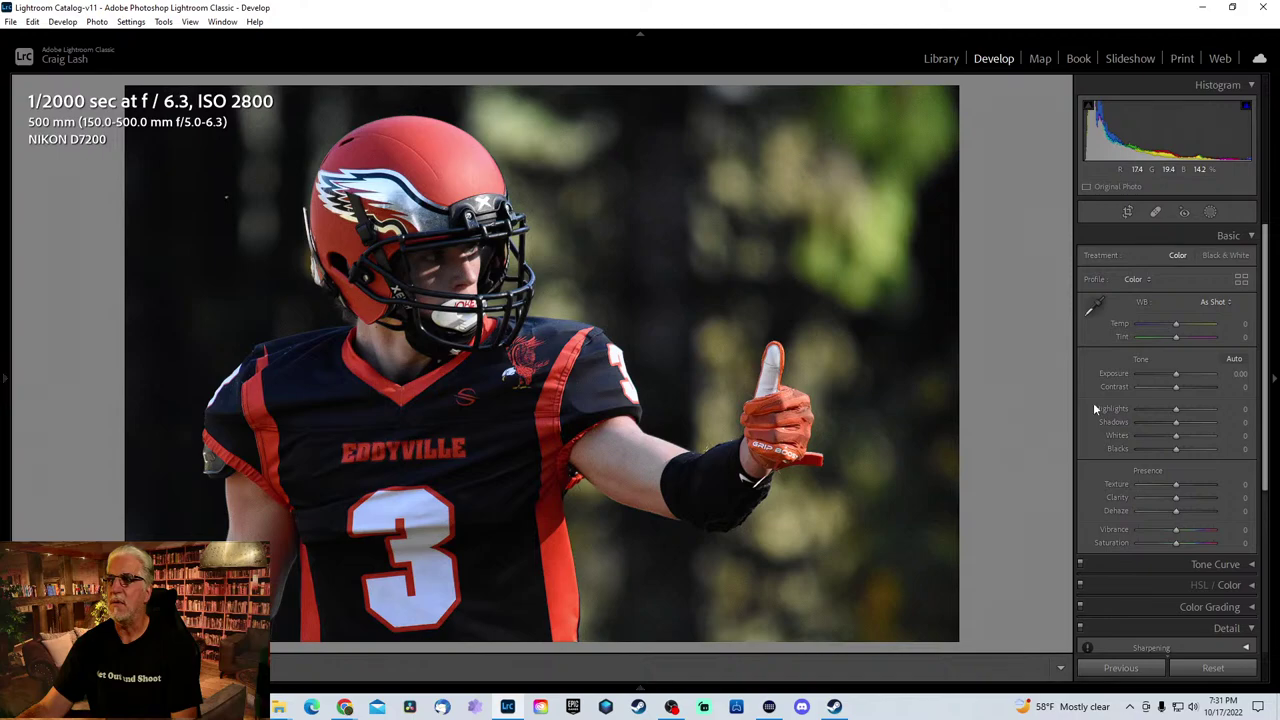
left_click_drag(1176, 422, 1204, 422)
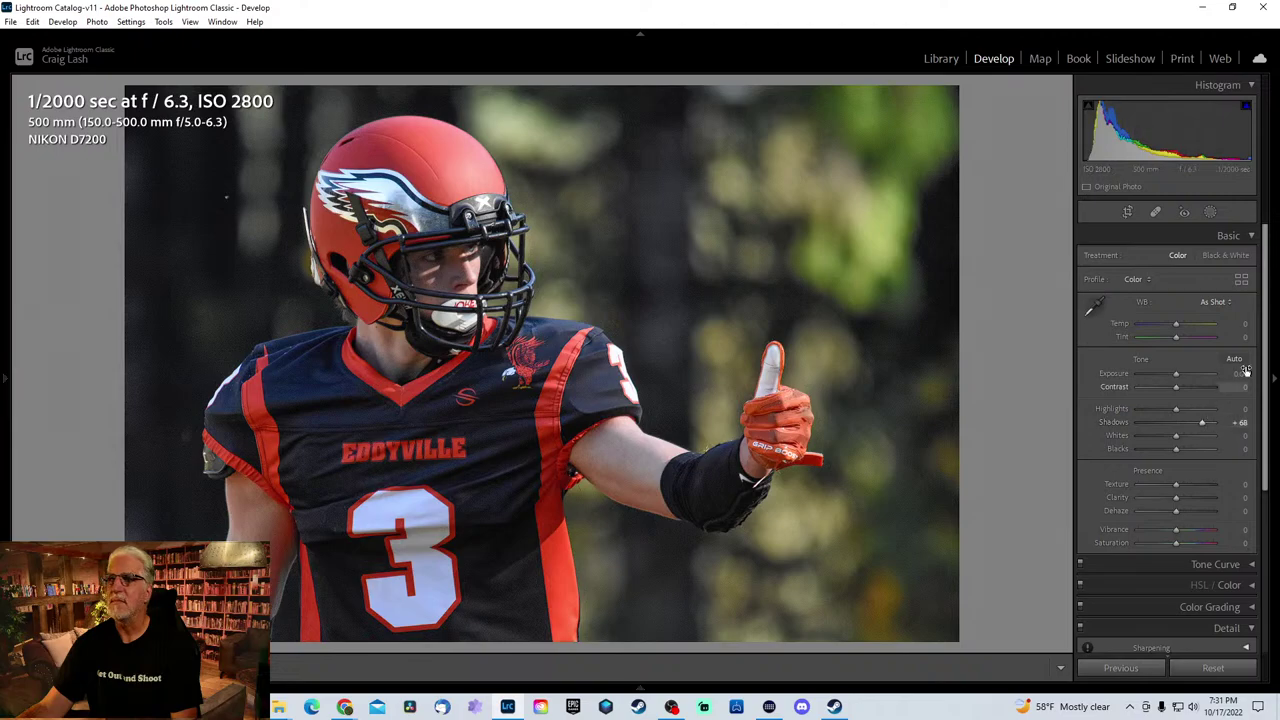
scroll(1175, 460, "down", 5)
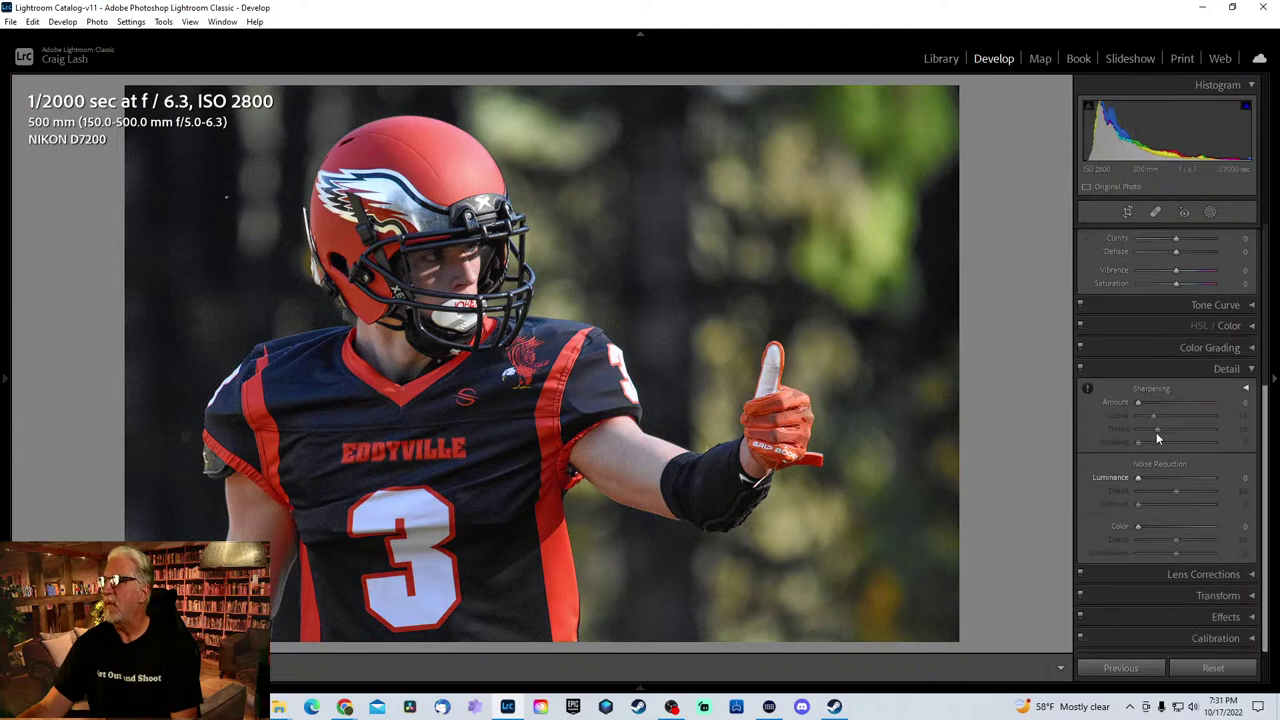
left_click_drag(1266, 470, 1268, 157)
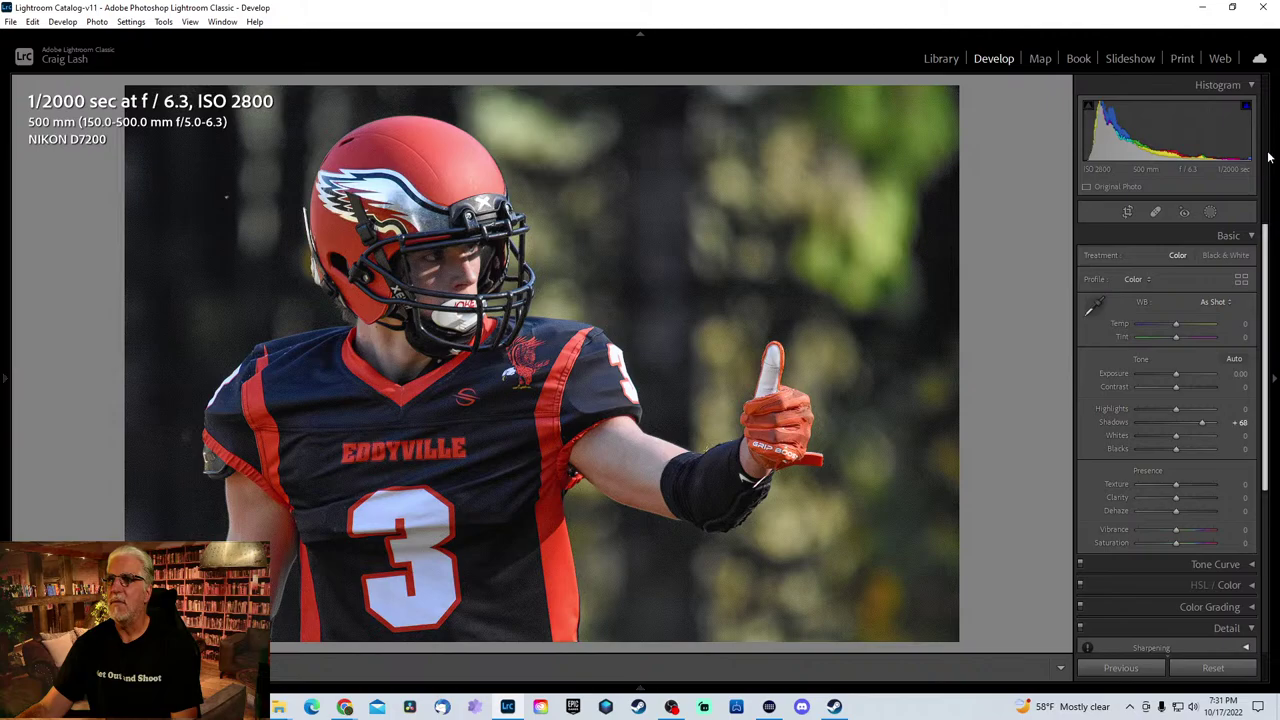
- Step through the burst to the vertical shot of Eagles number 3 tangling with a white-jersey player
key("Right")
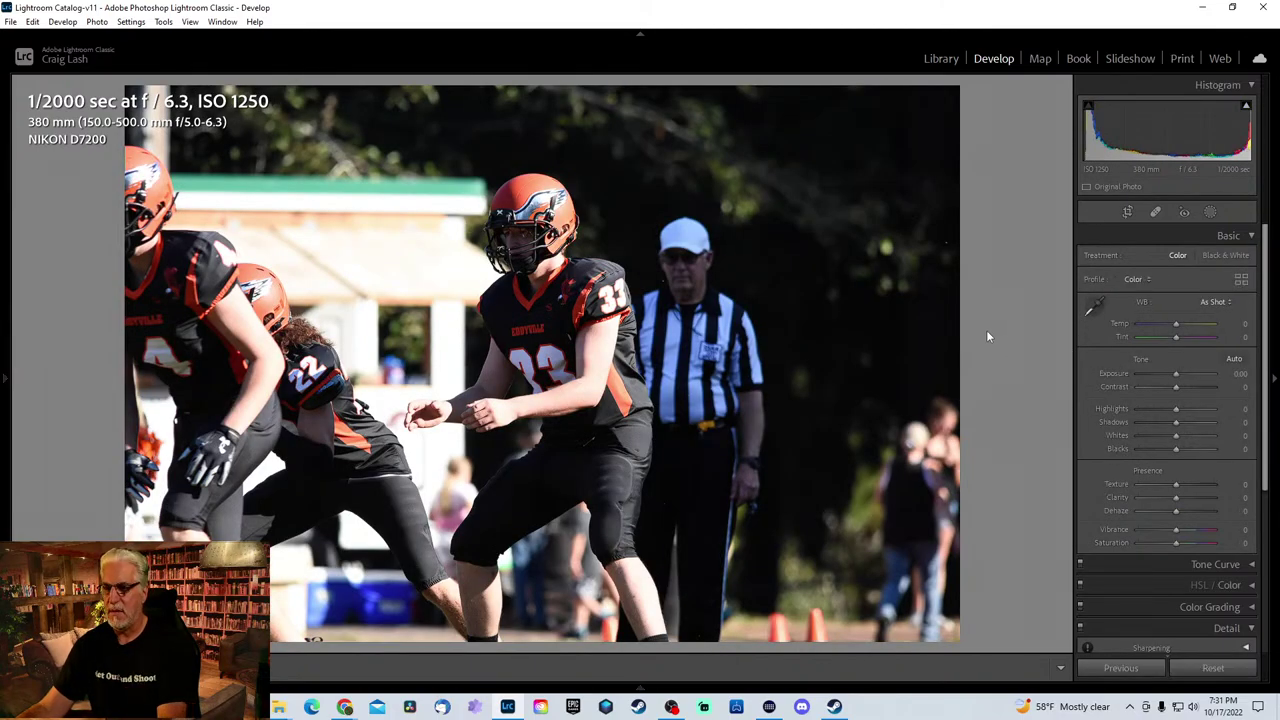
key("Right")
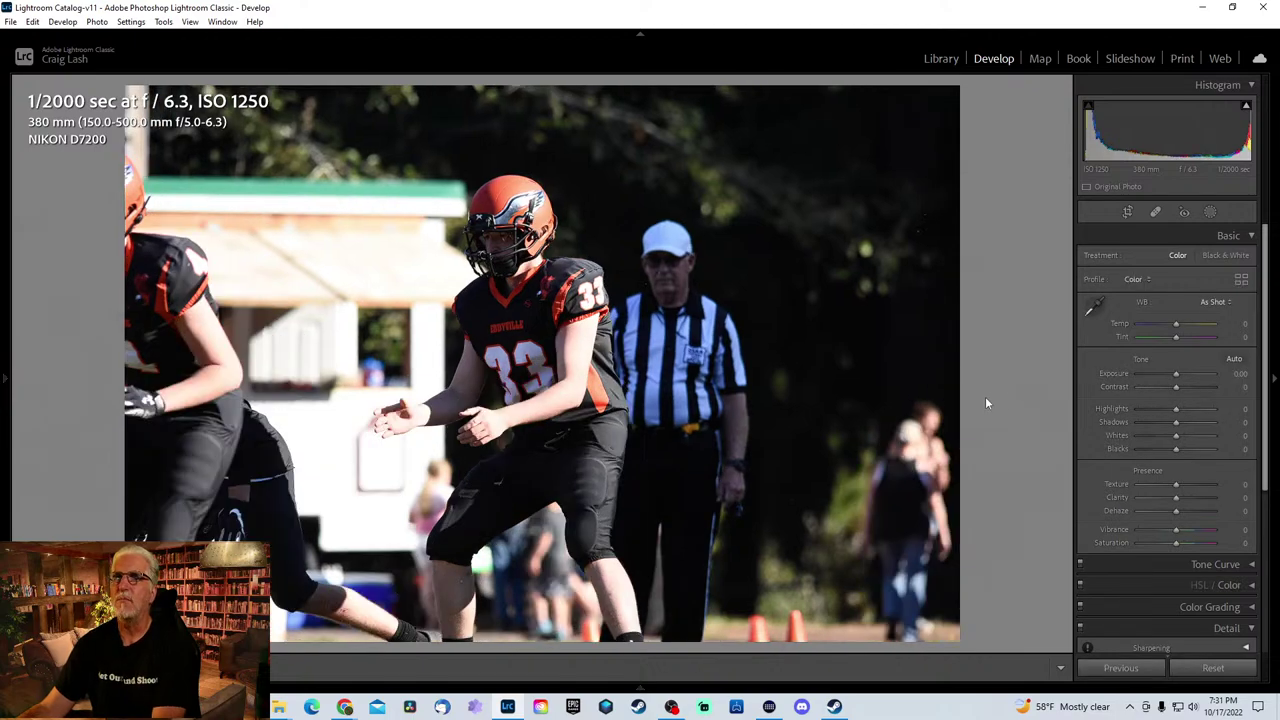
key("Right")
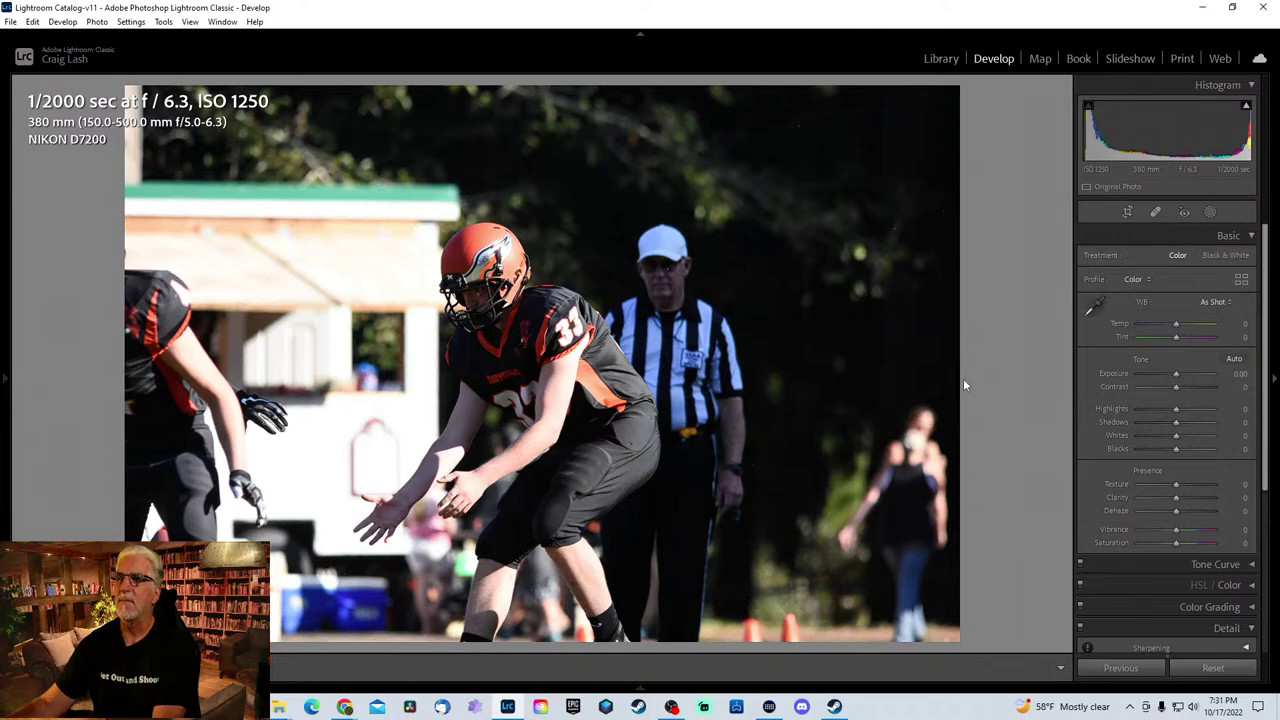
key("Right")
key("Right")
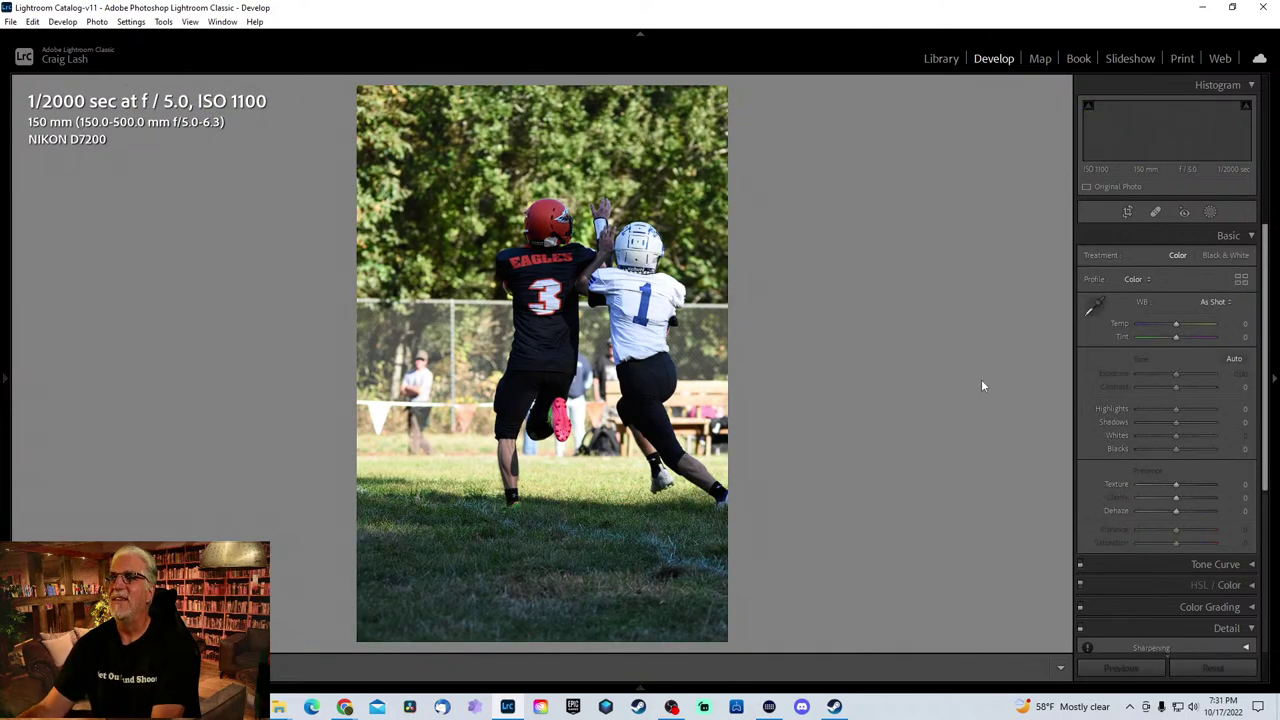
key("Right")
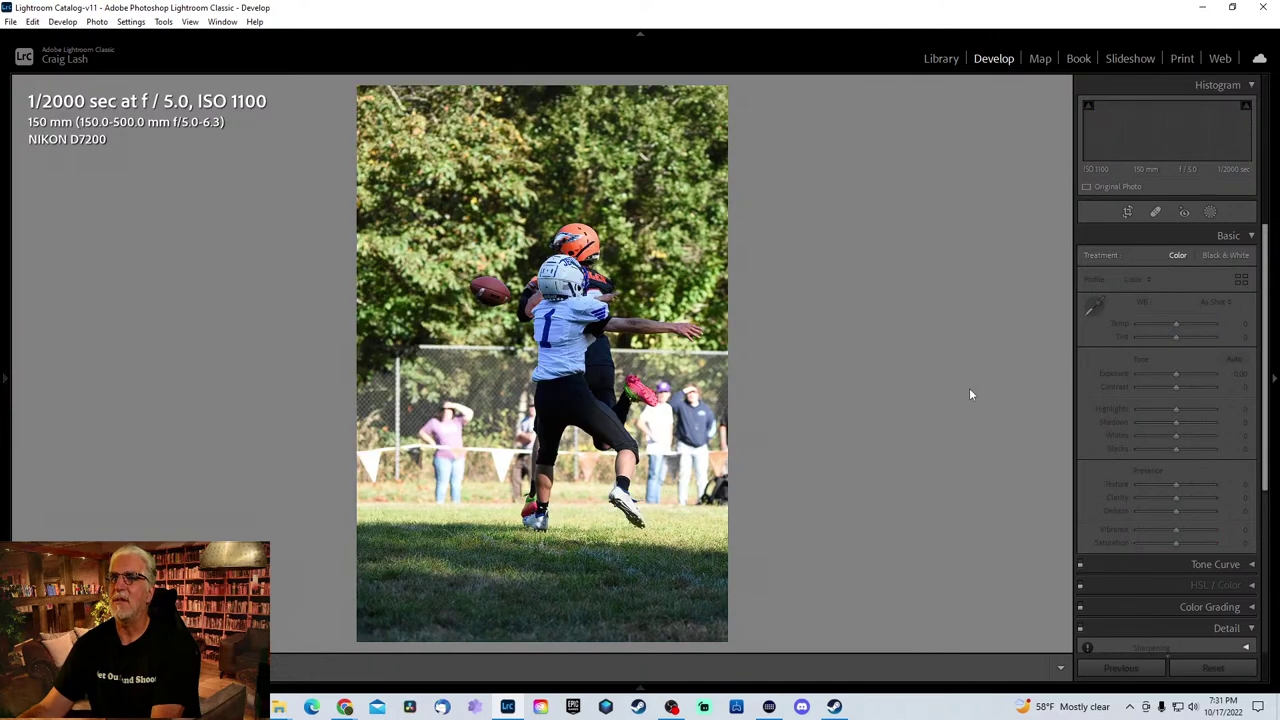
key("Right")
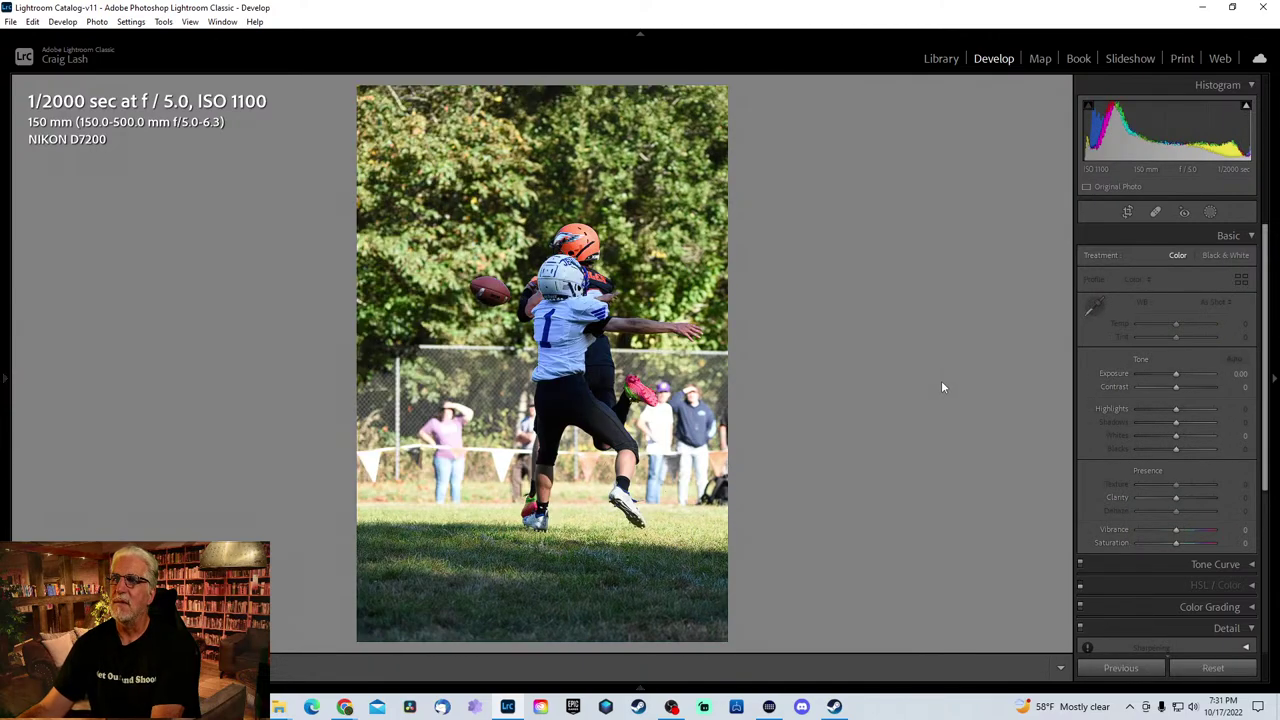
key("Right")
key("Right")
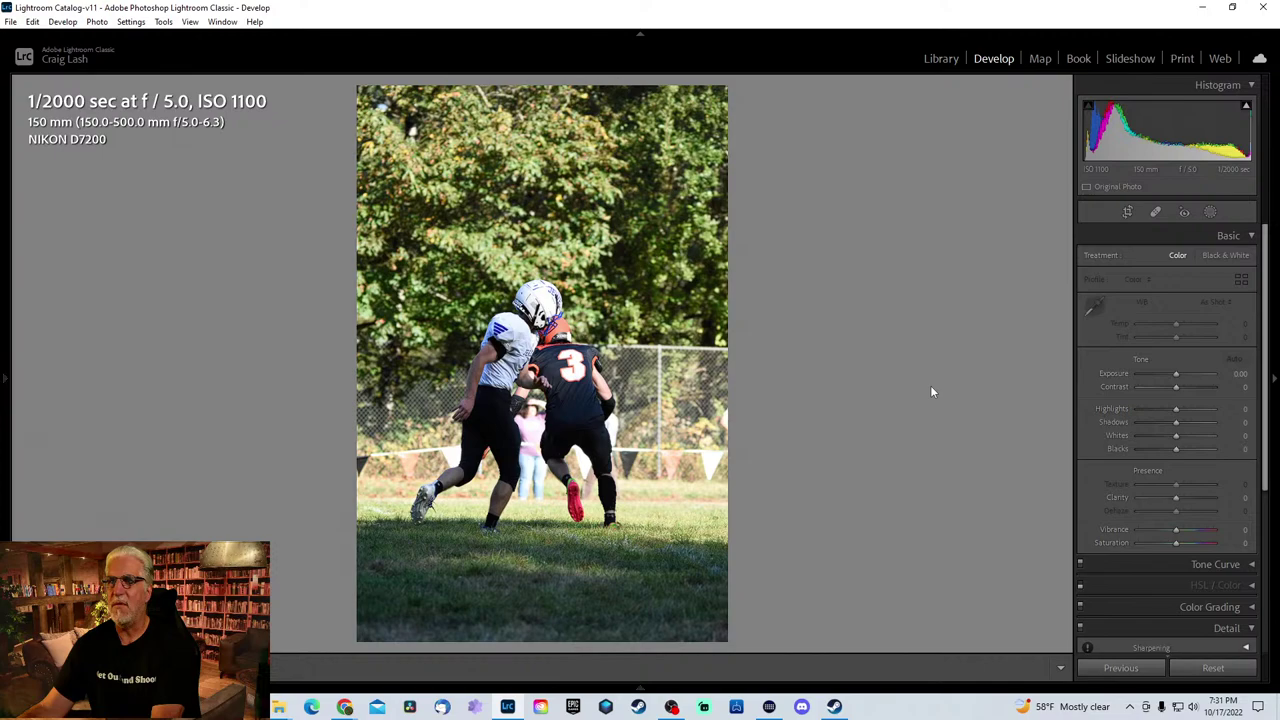
key("Right")
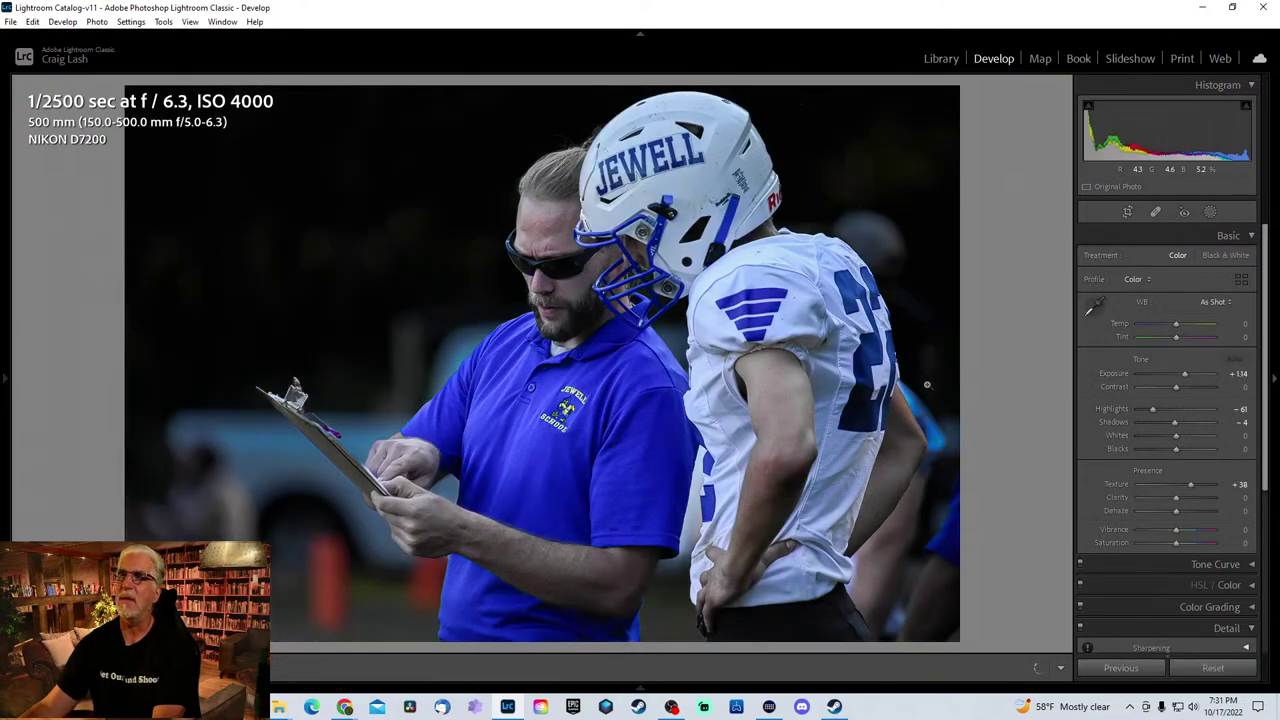
mouse_move(650, 690)
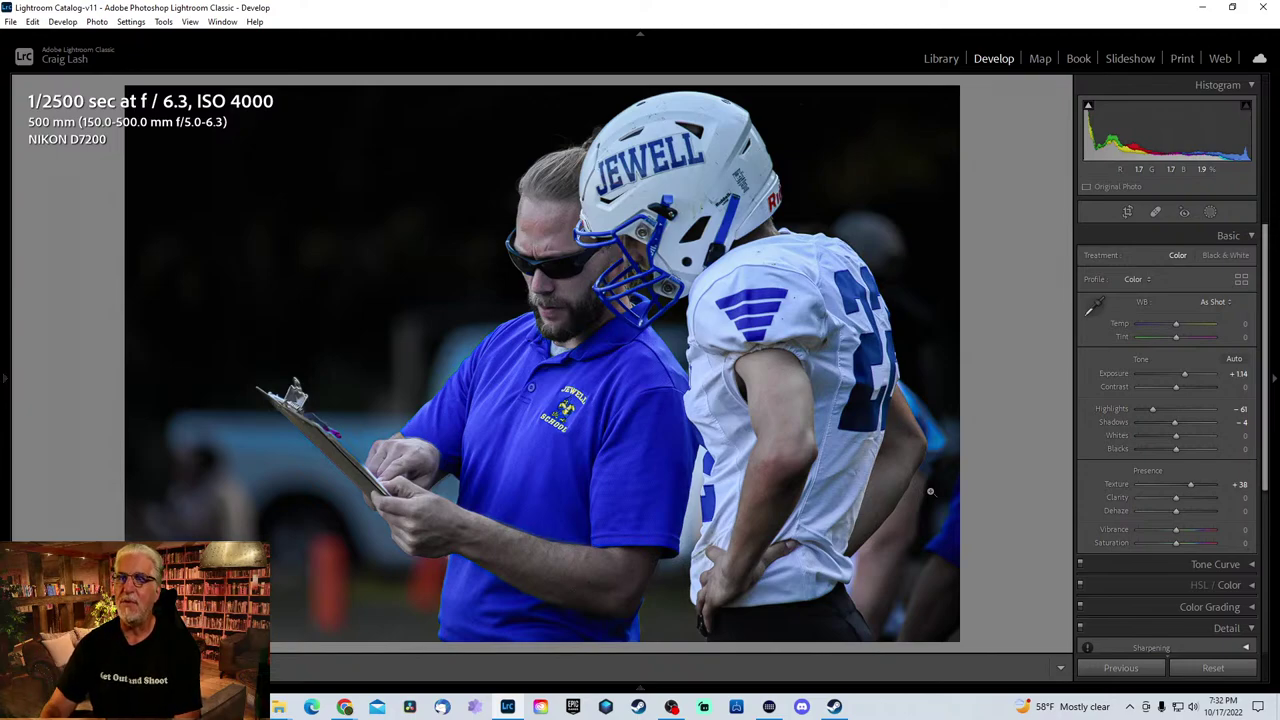
- Browse the coach-and-player shots to the kicker photo, zooming 1:1 on the football to check sharpness
key("Right")
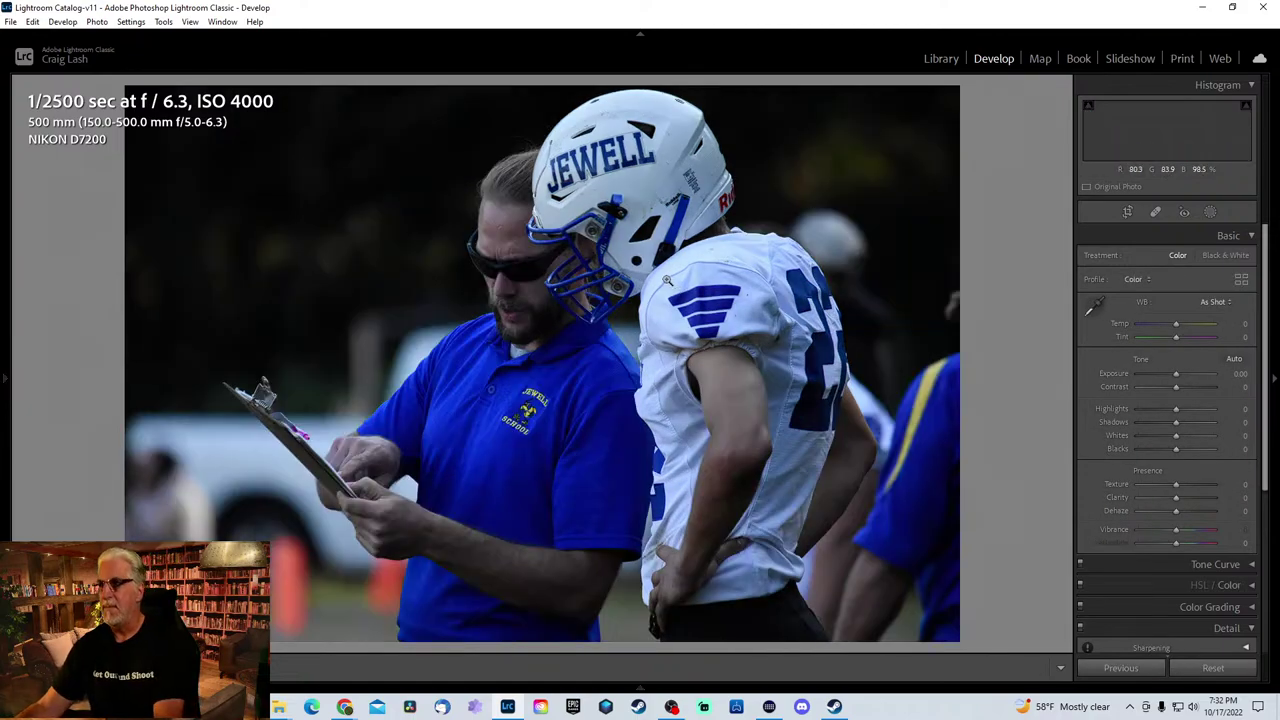
key("Right")
key("Right")
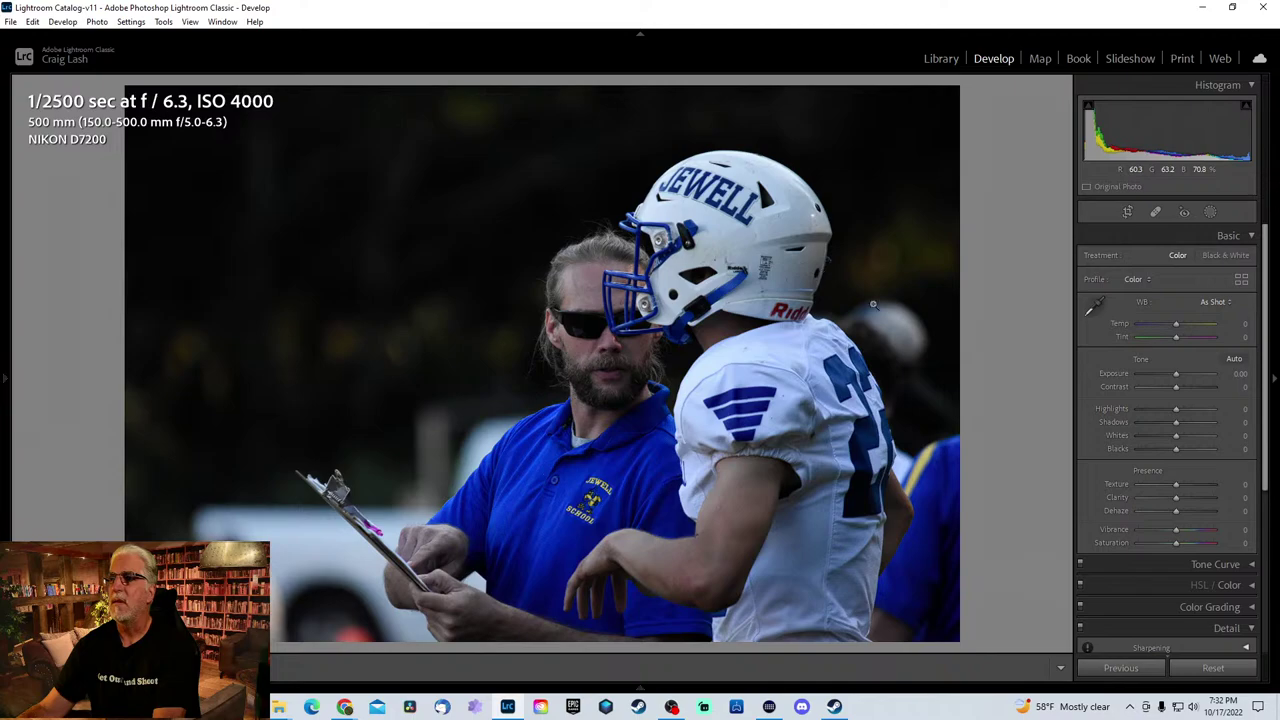
key("Left")
key("Right")
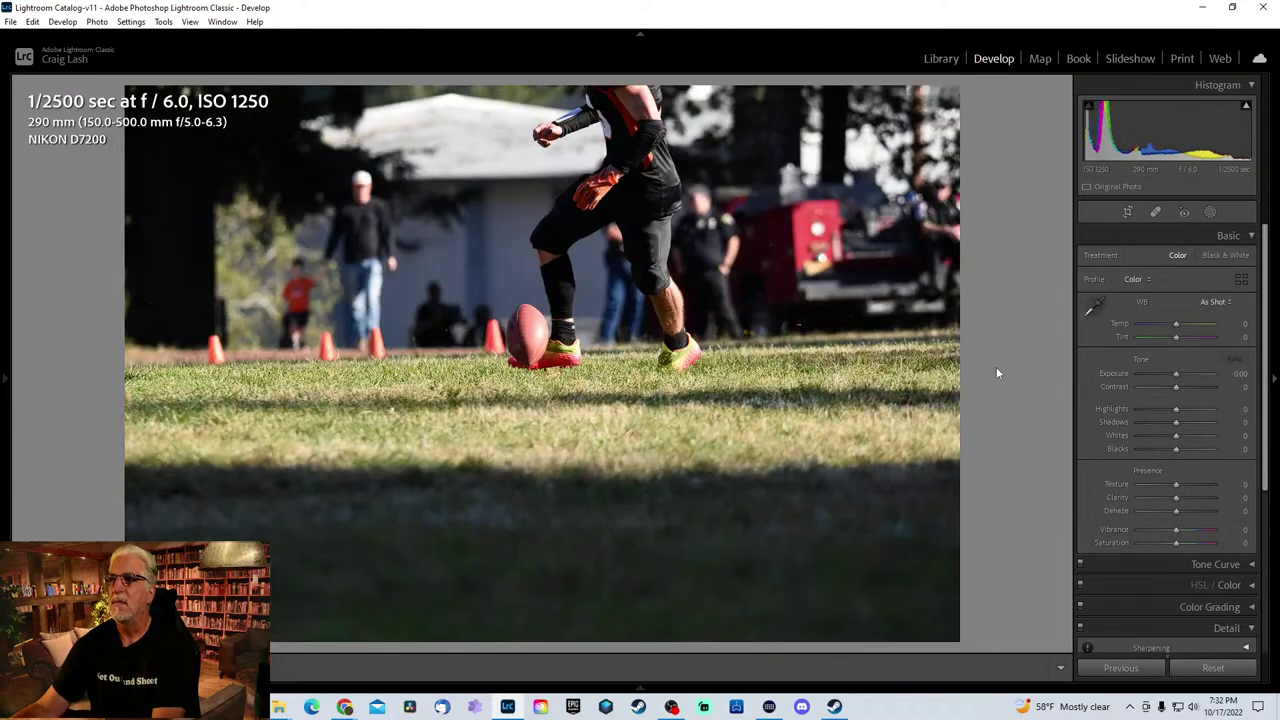
key("Right")
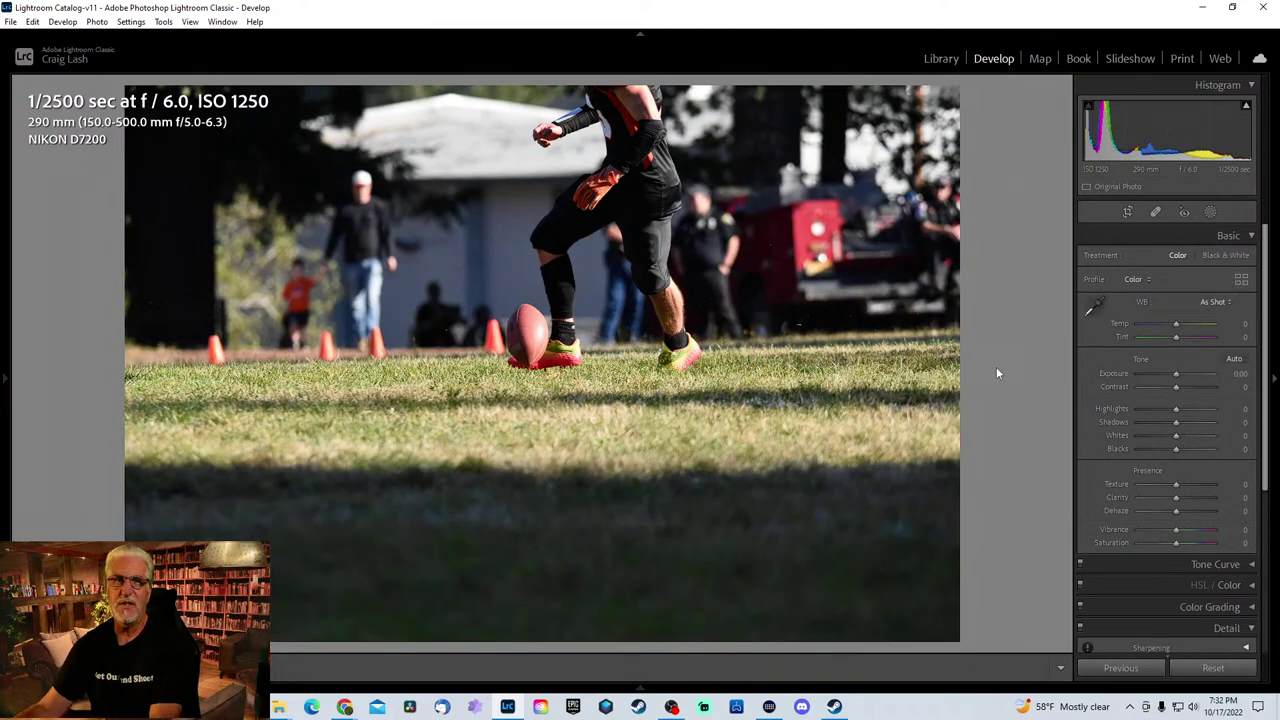
left_click(666, 386)
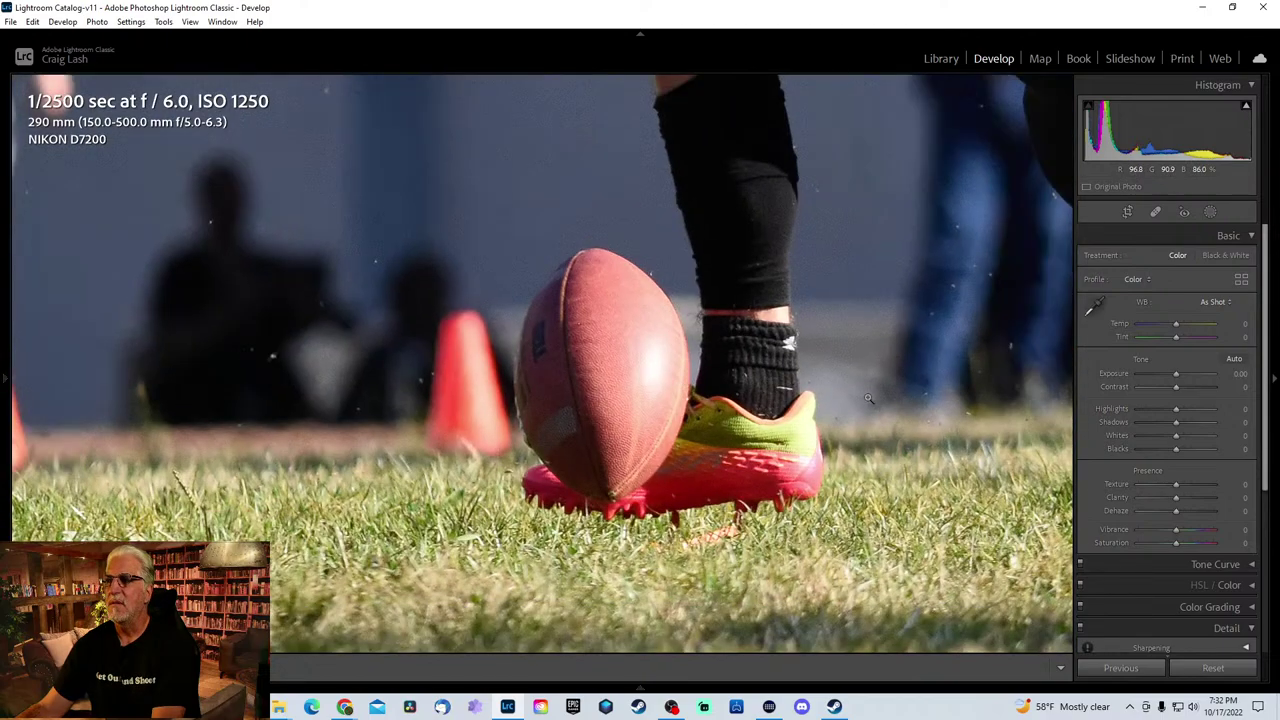
key("Right")
left_click(1030, 401)
- Review the tackle burst, comparing neighbouring frames including the blurred white-truck shot
key("Right")
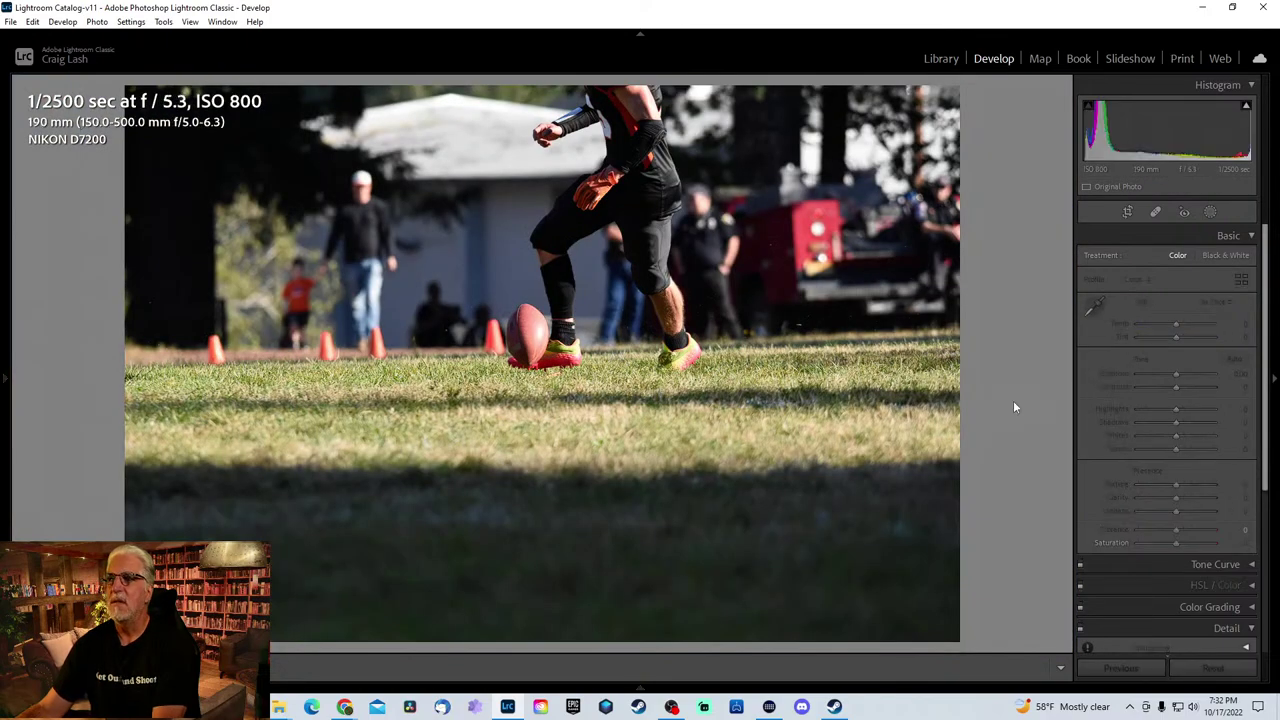
key("Right")
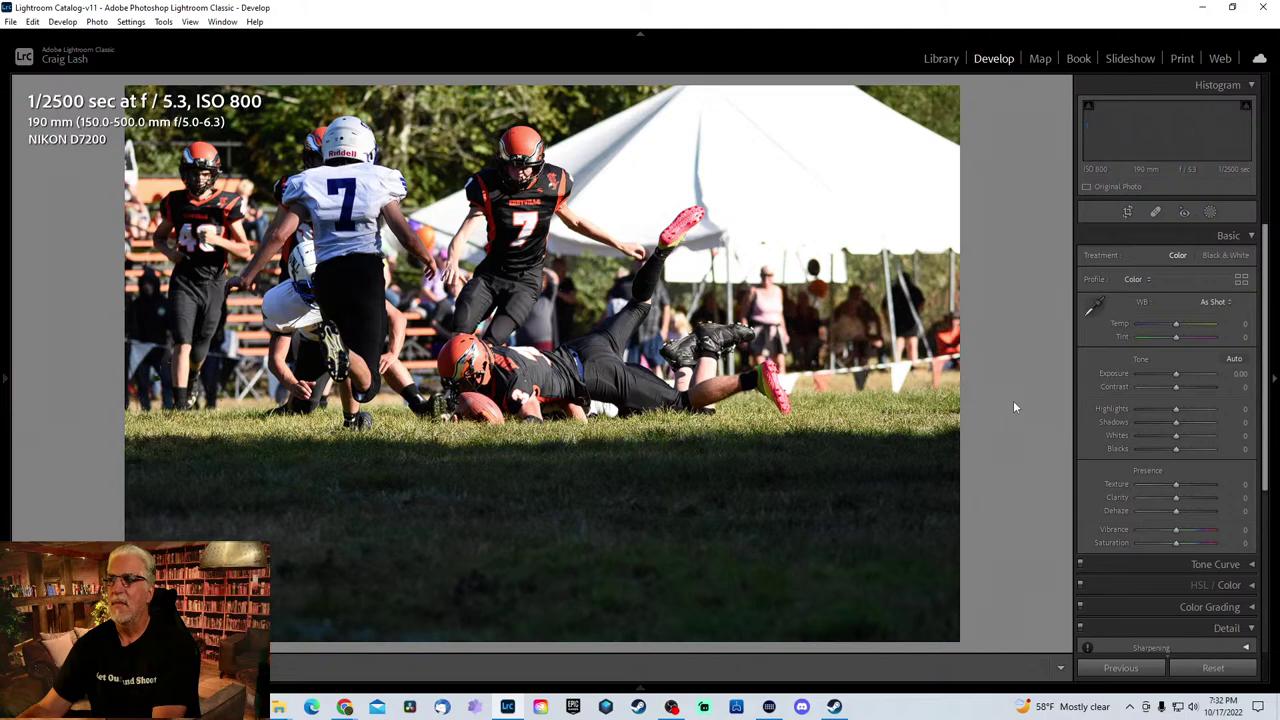
key("Right")
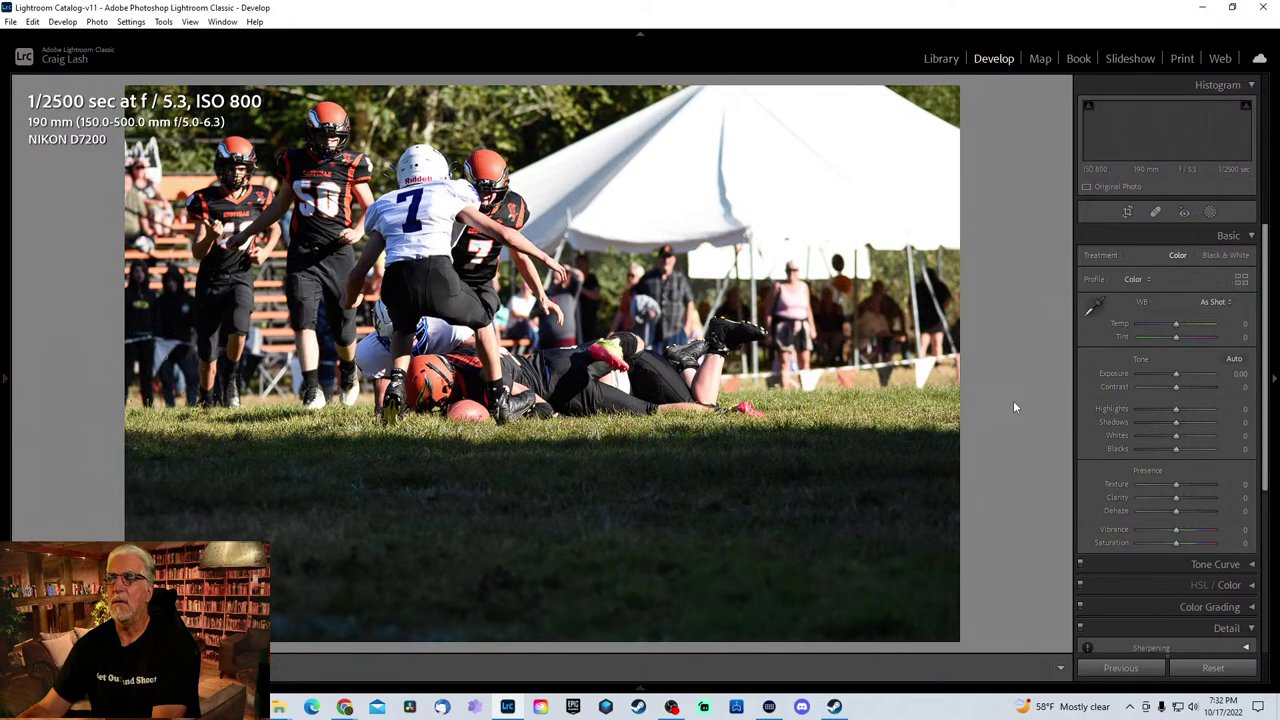
key("Right")
key("Right")
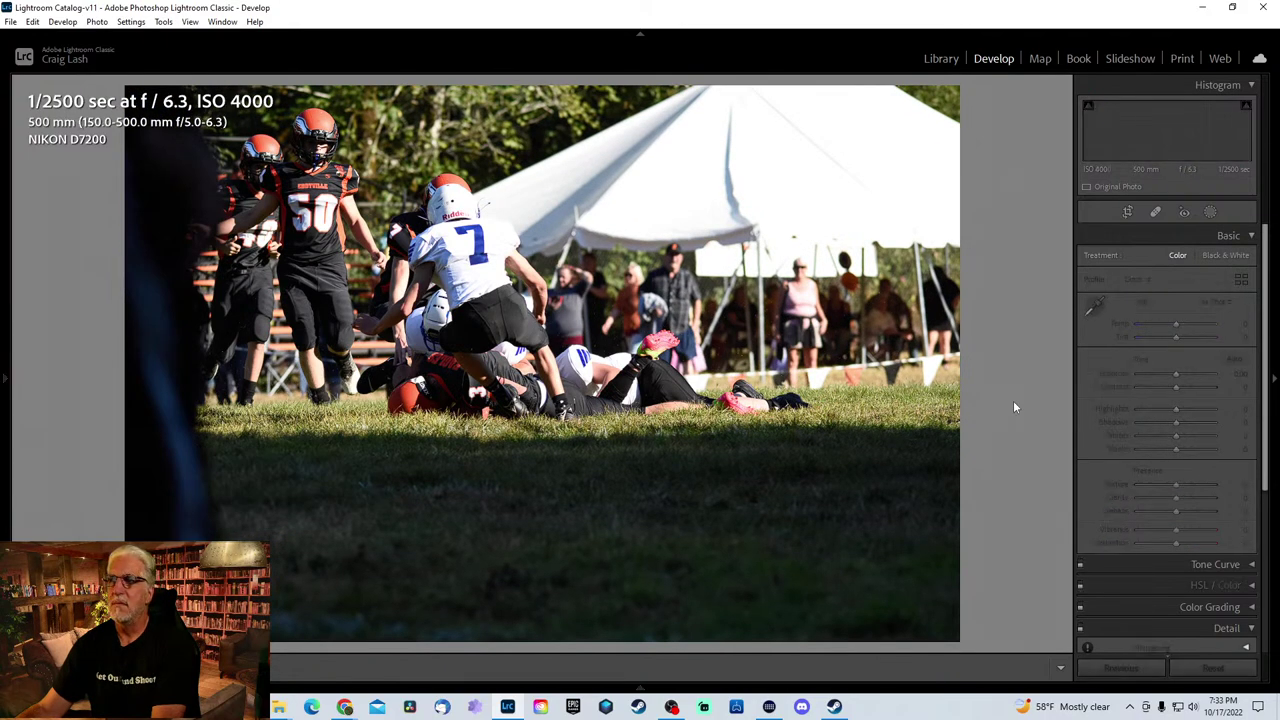
key("Right")
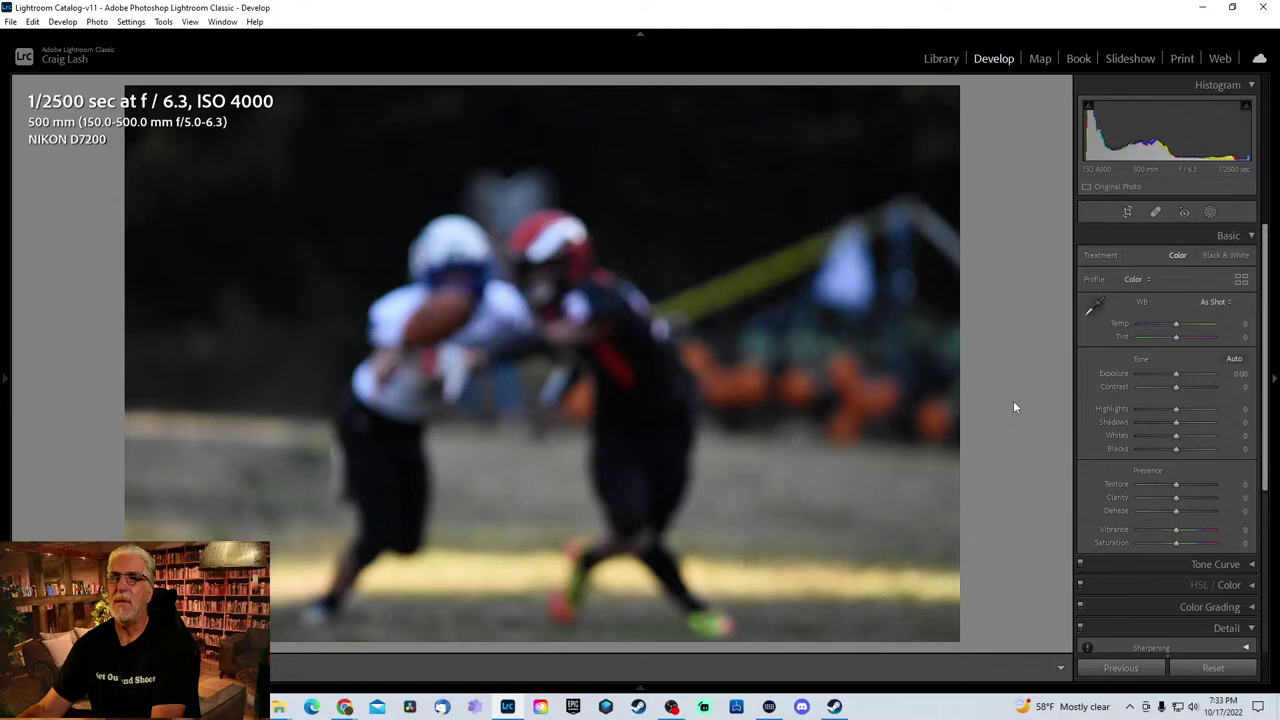
key("Right")
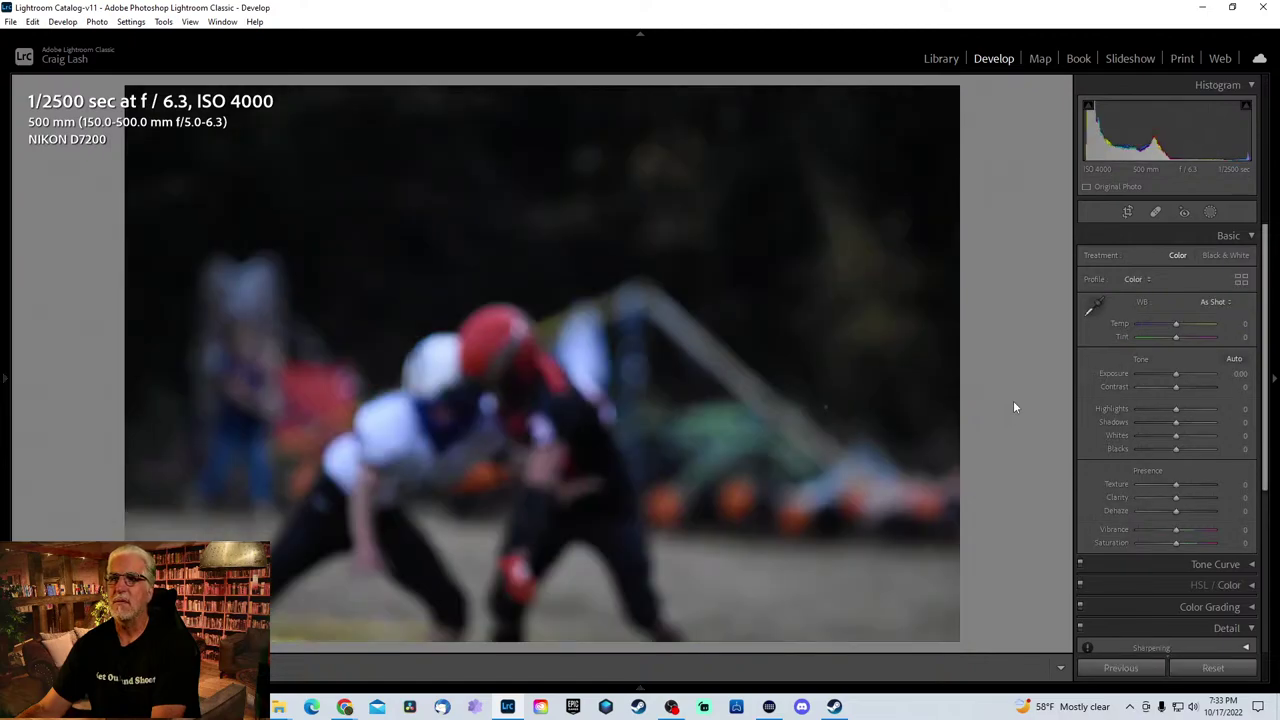
key("Right")
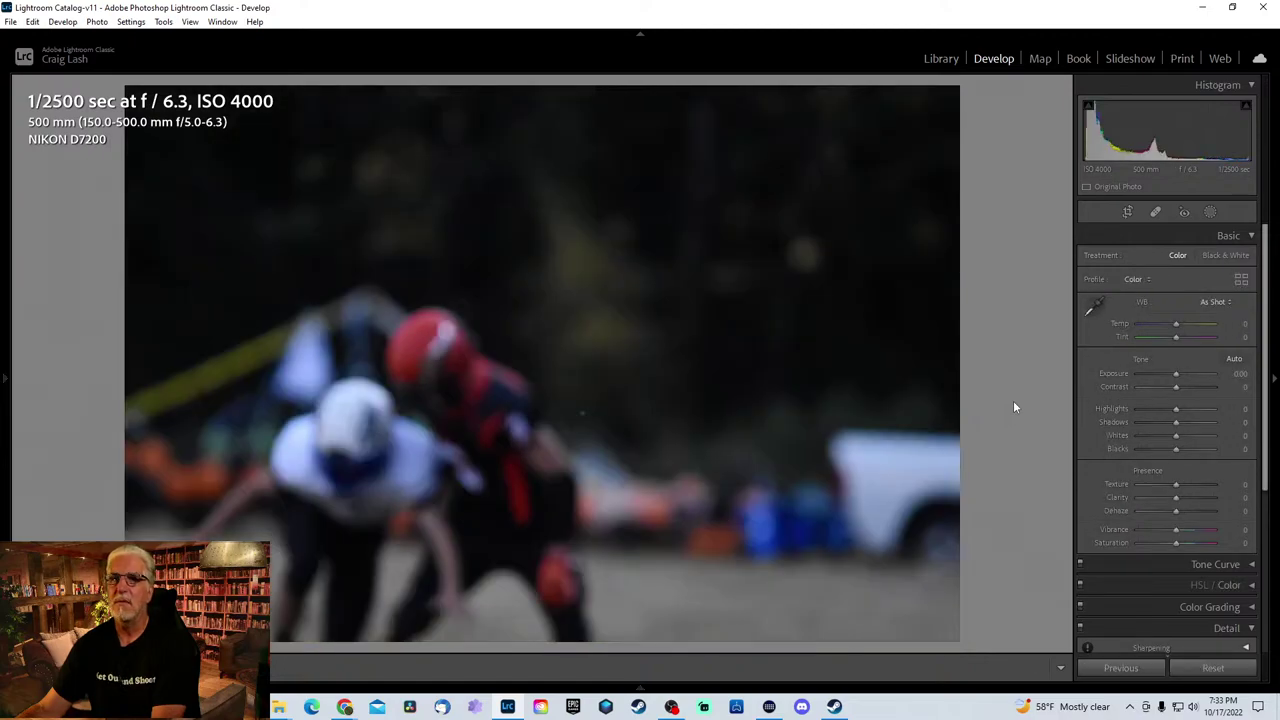
key("Right")
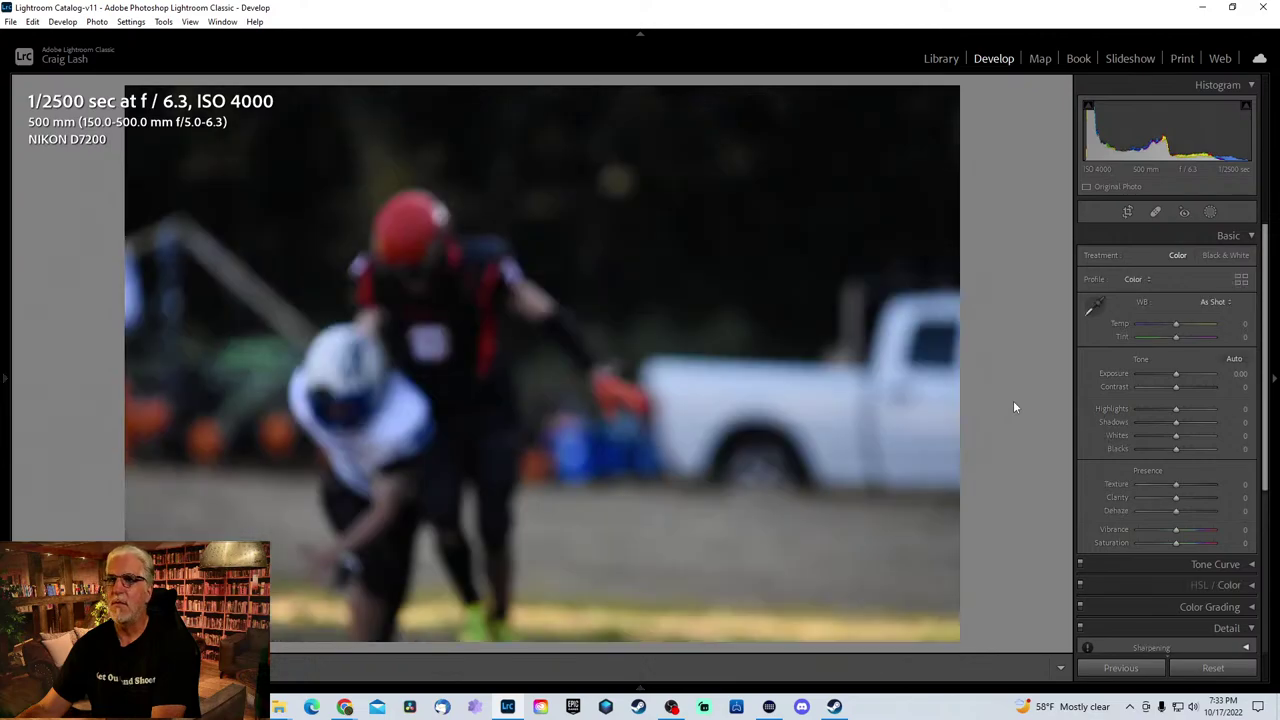
key("Right")
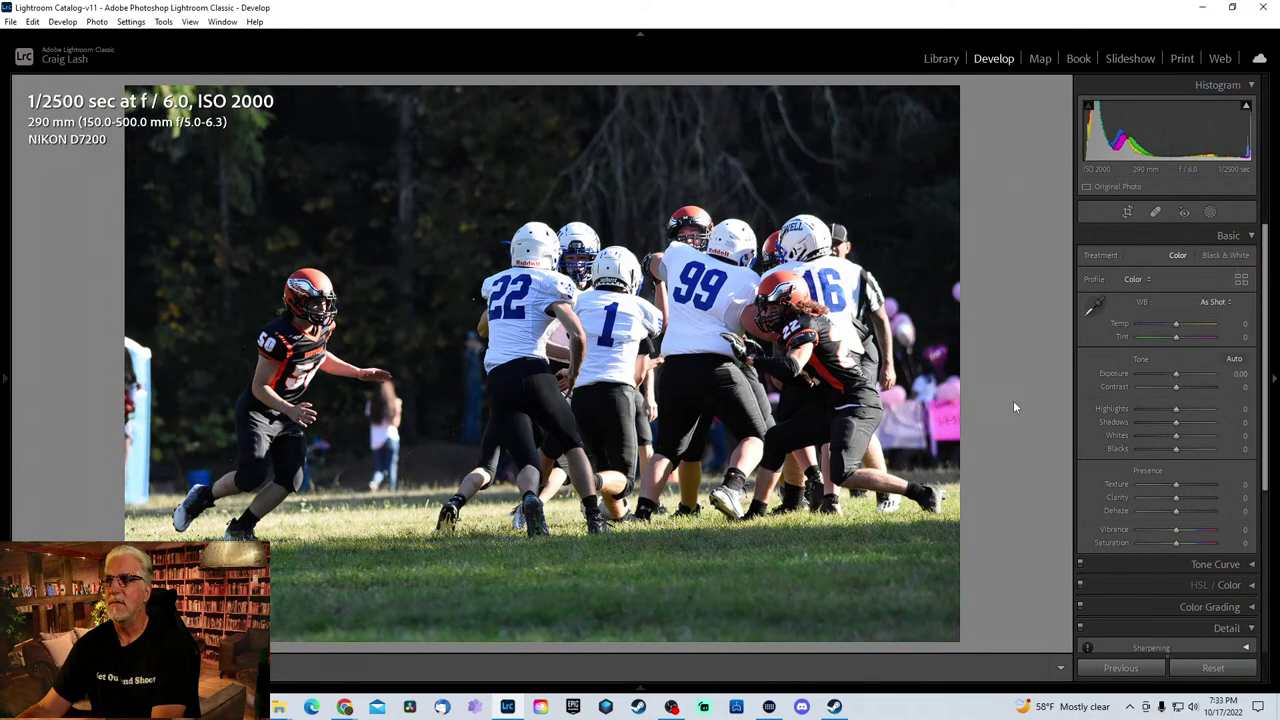
key("Left")
key("Right")
key("Right")
key("Right")
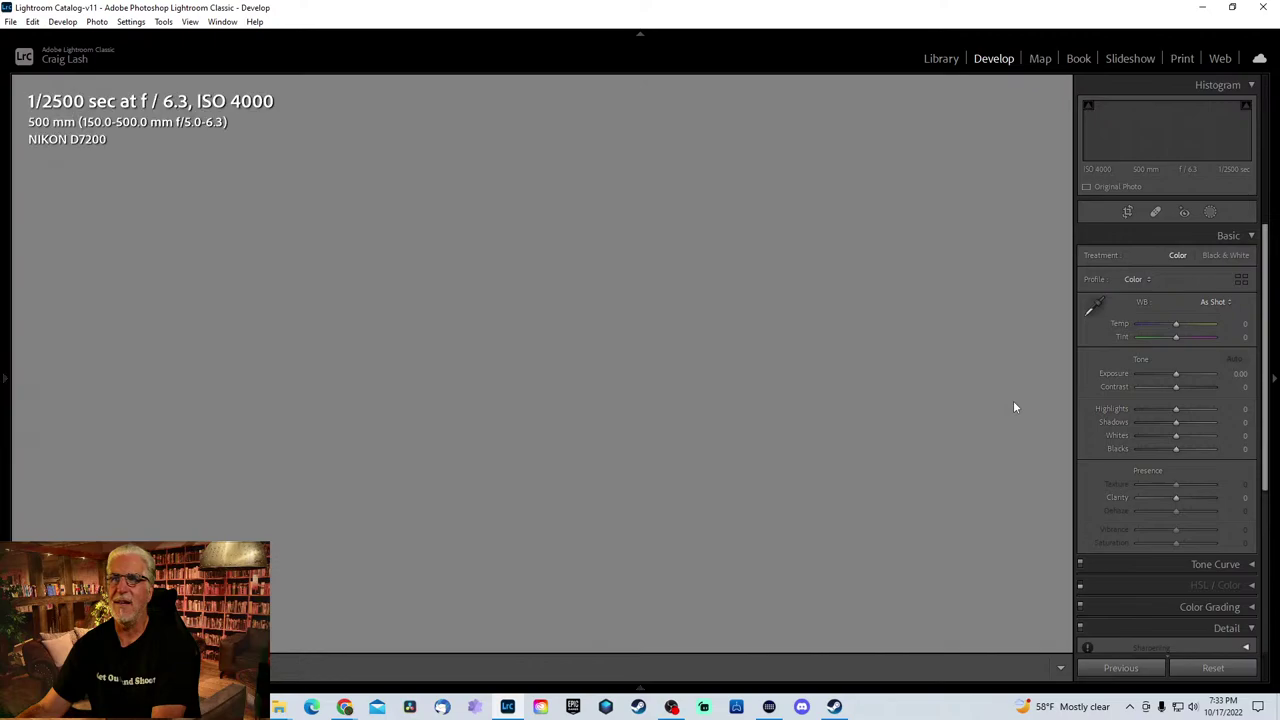
key("Right")
key("Right")
key("Right")
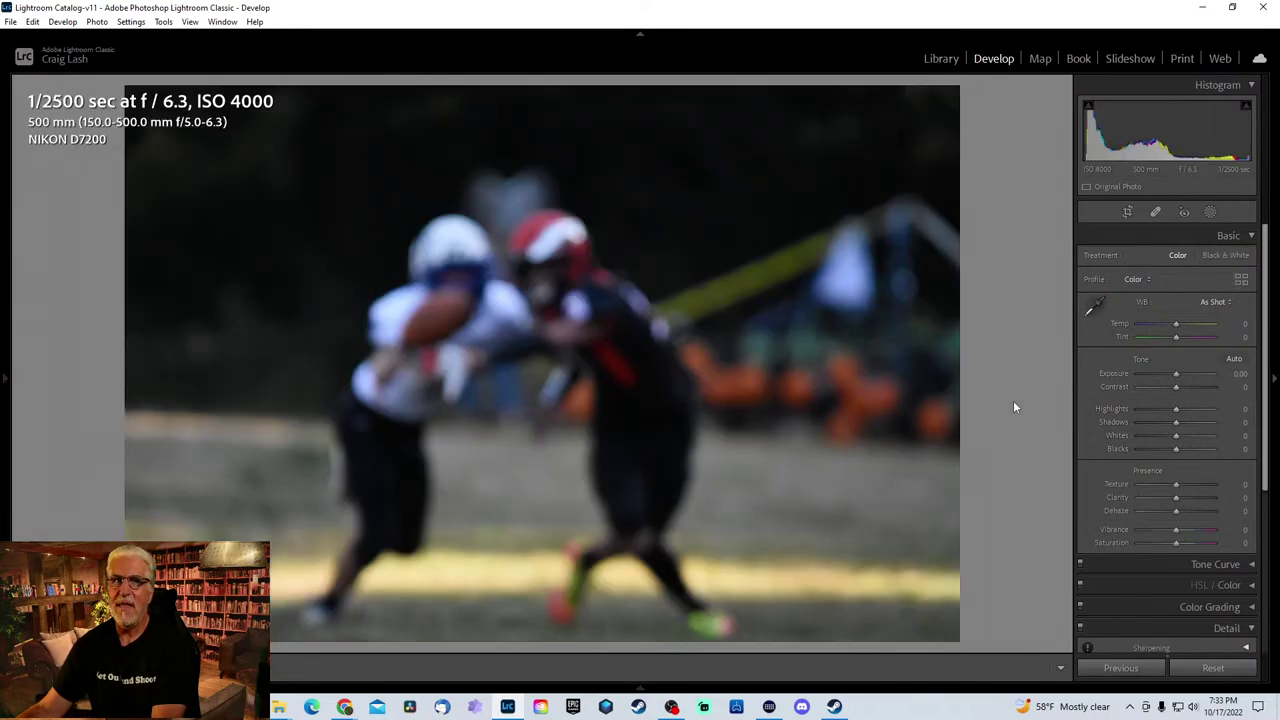
key("Right")
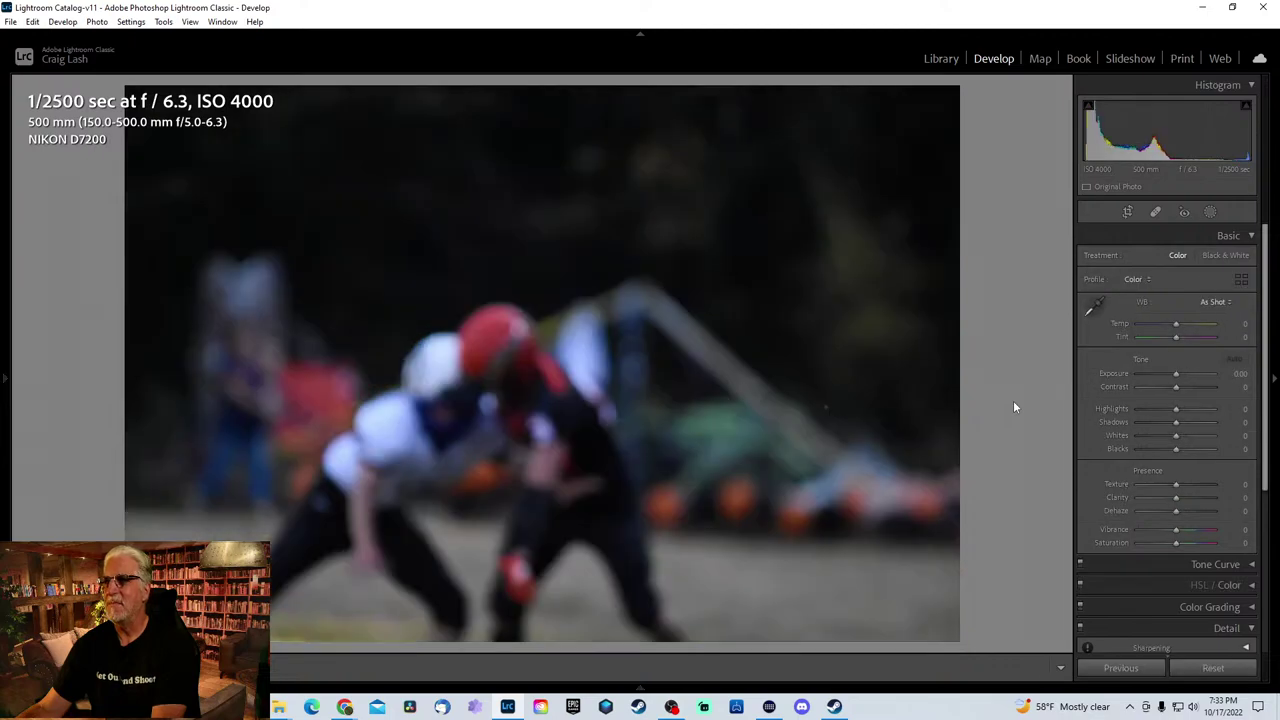
key("Right")
key("Left")
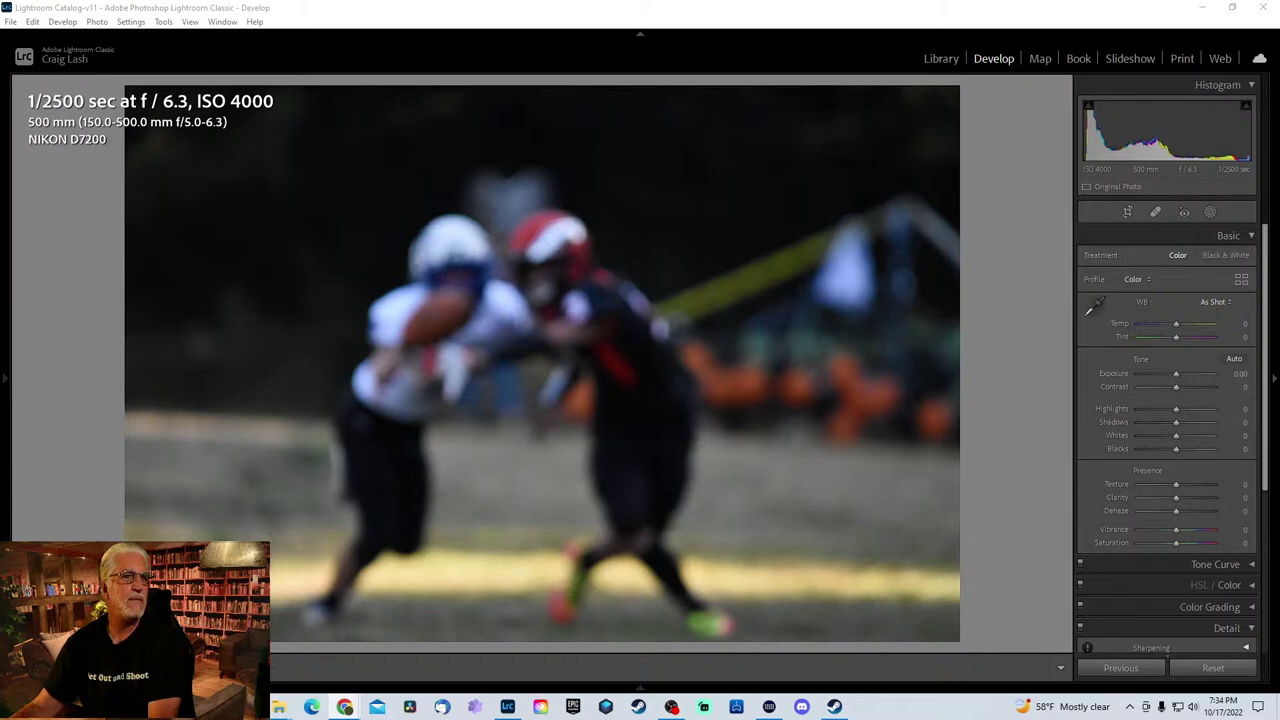
- Return to Lightroom and advance to the group photo of players 22, 1, 99 and 16
left_click(990, 452)
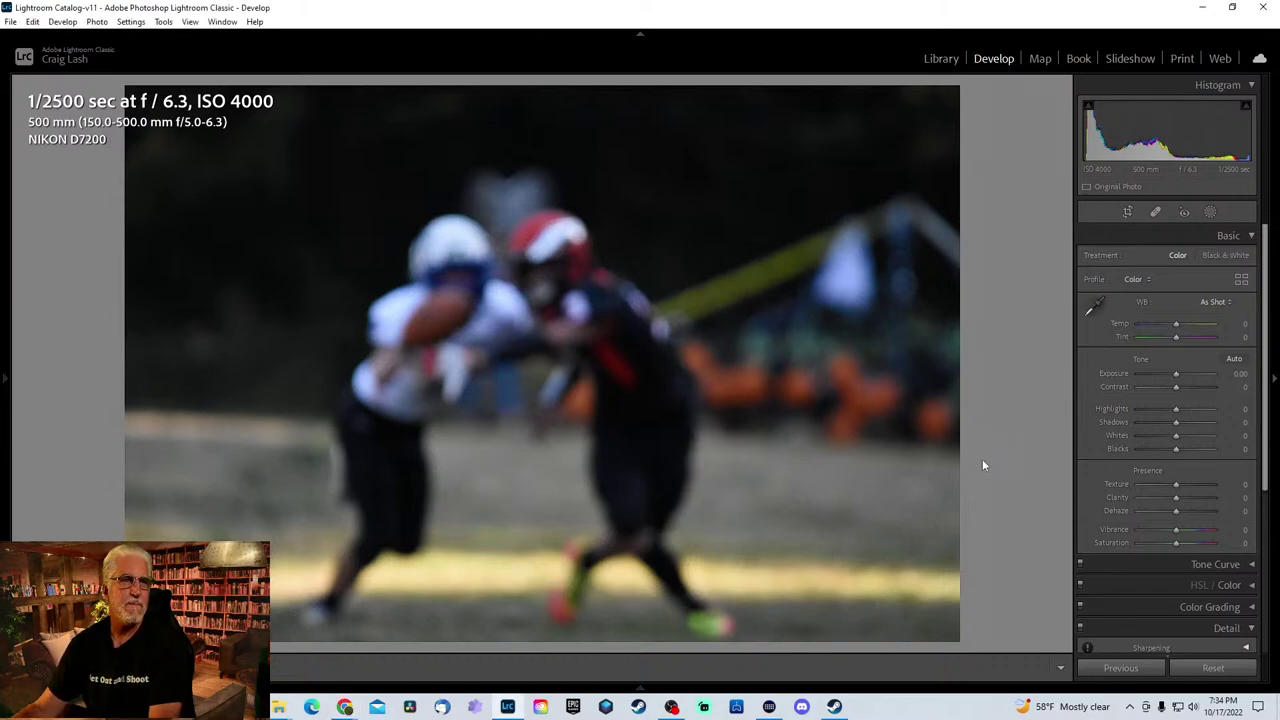
key("Right")
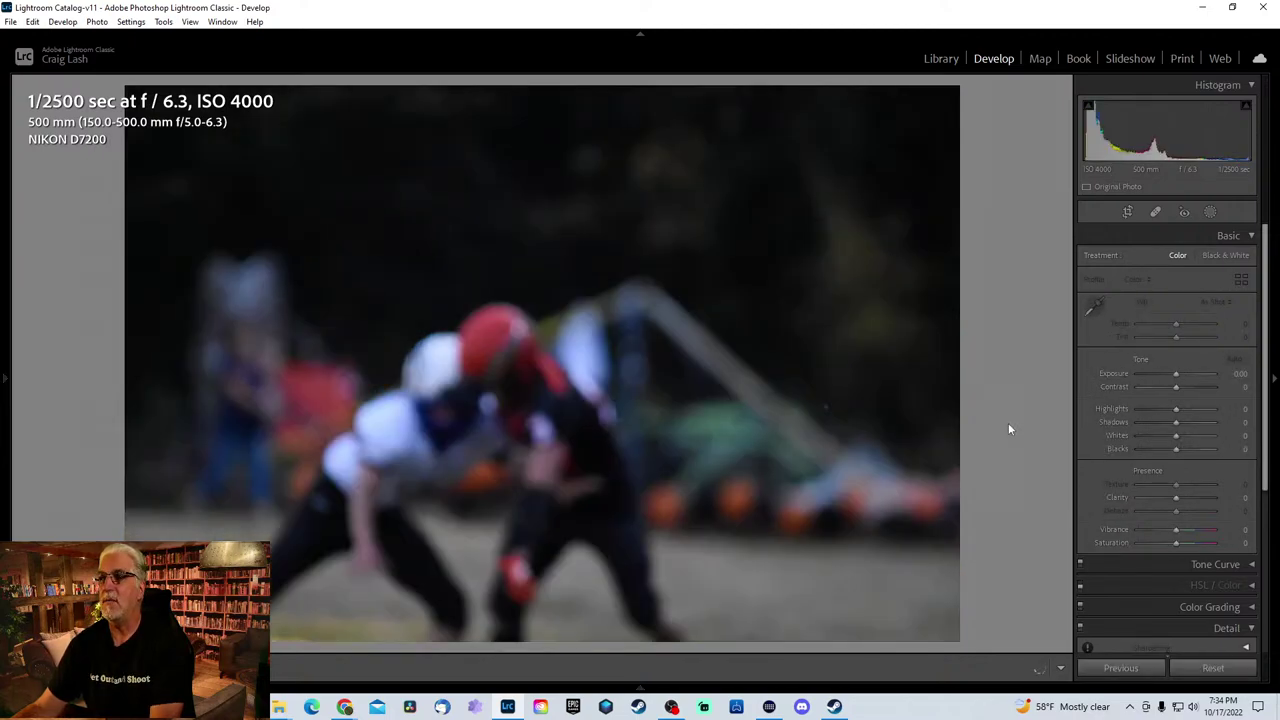
key("Right")
key("Right")
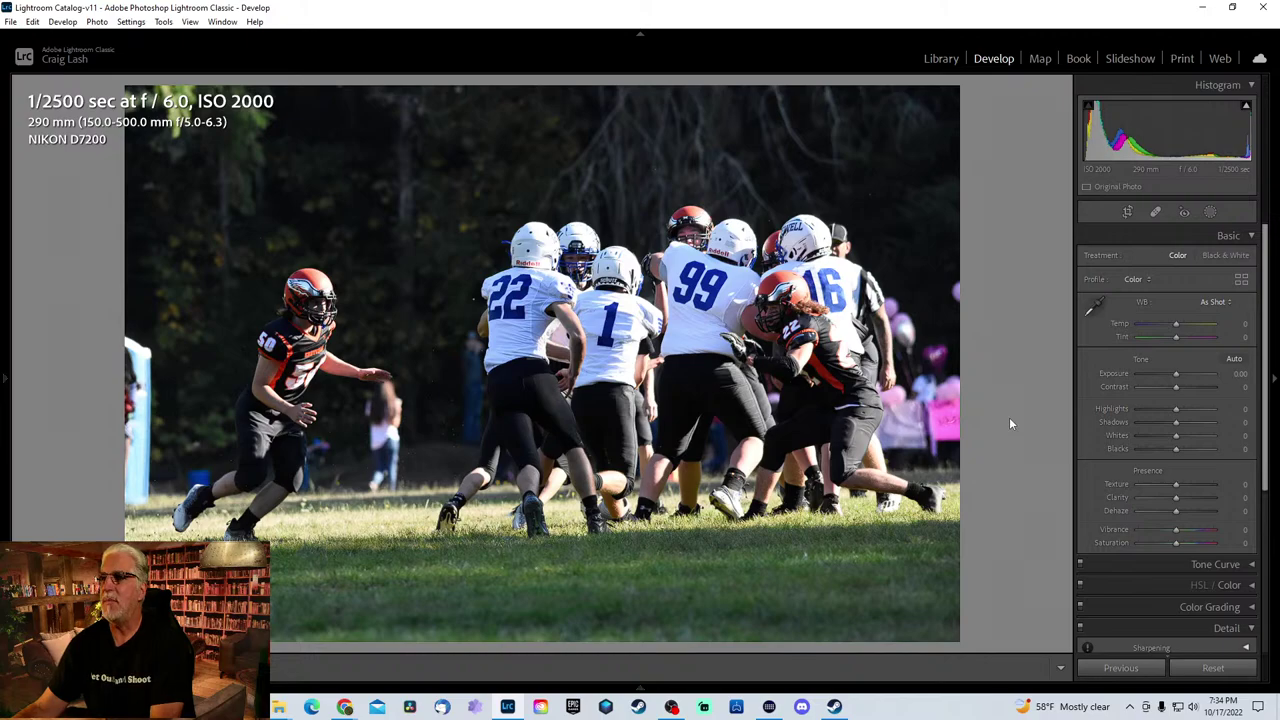
- Step past the white-truck shot through the football photos and check player #3's arm at 1:1
key("Right")
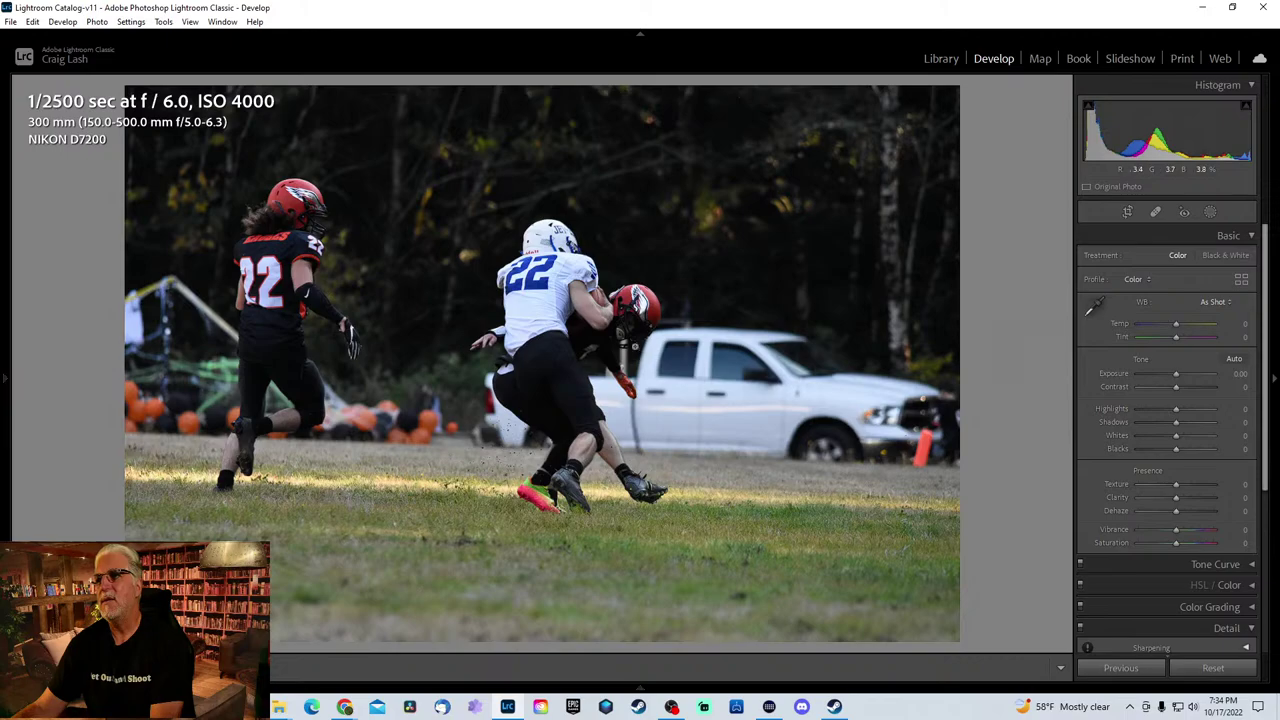
key("Right")
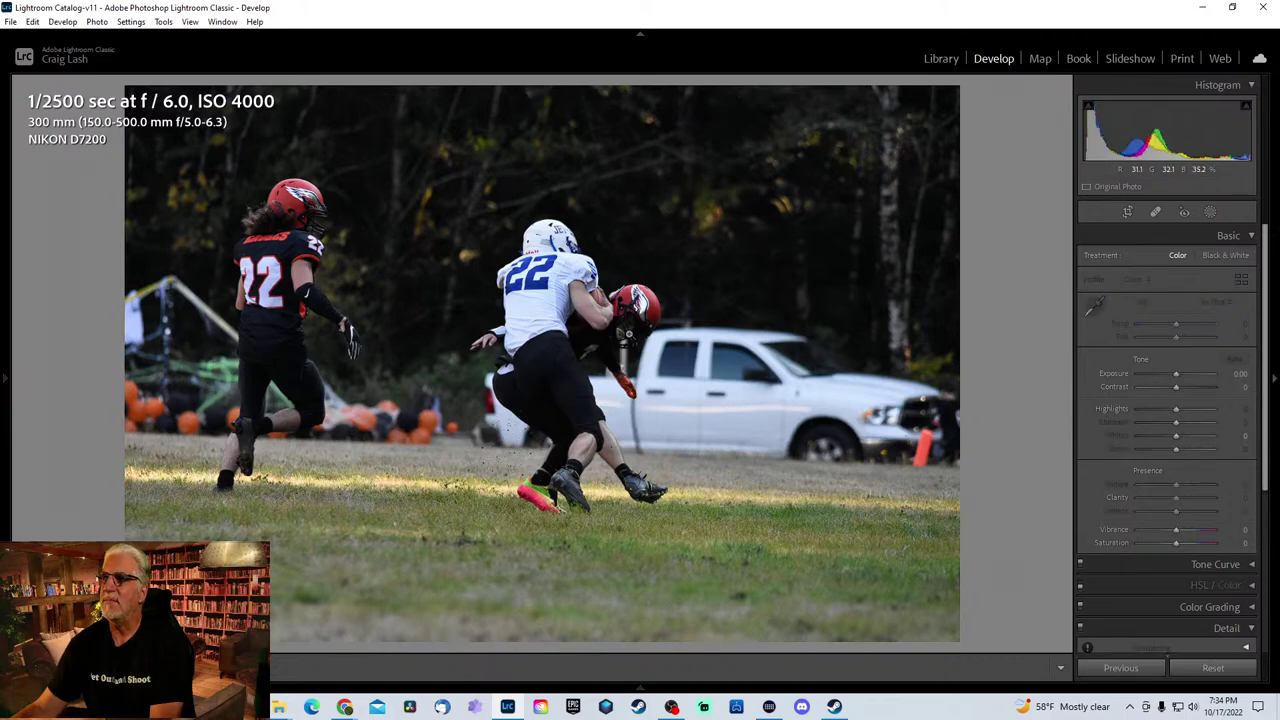
key("Right")
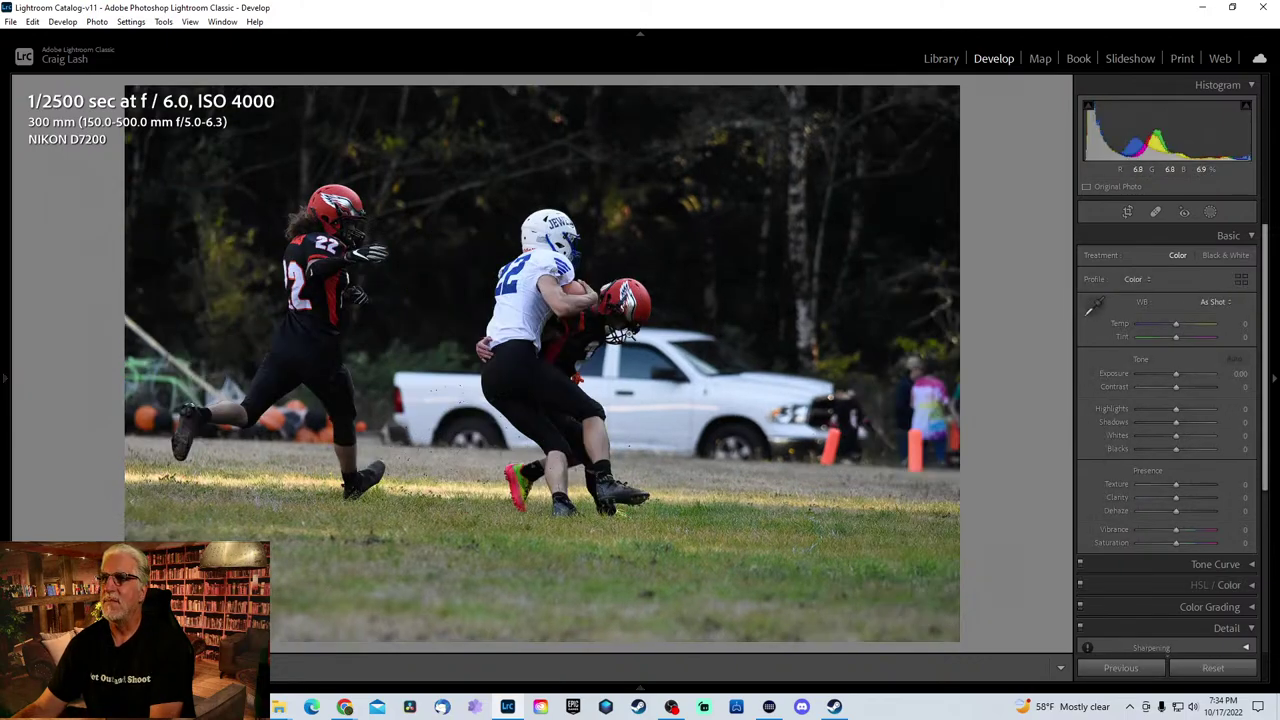
key("Right")
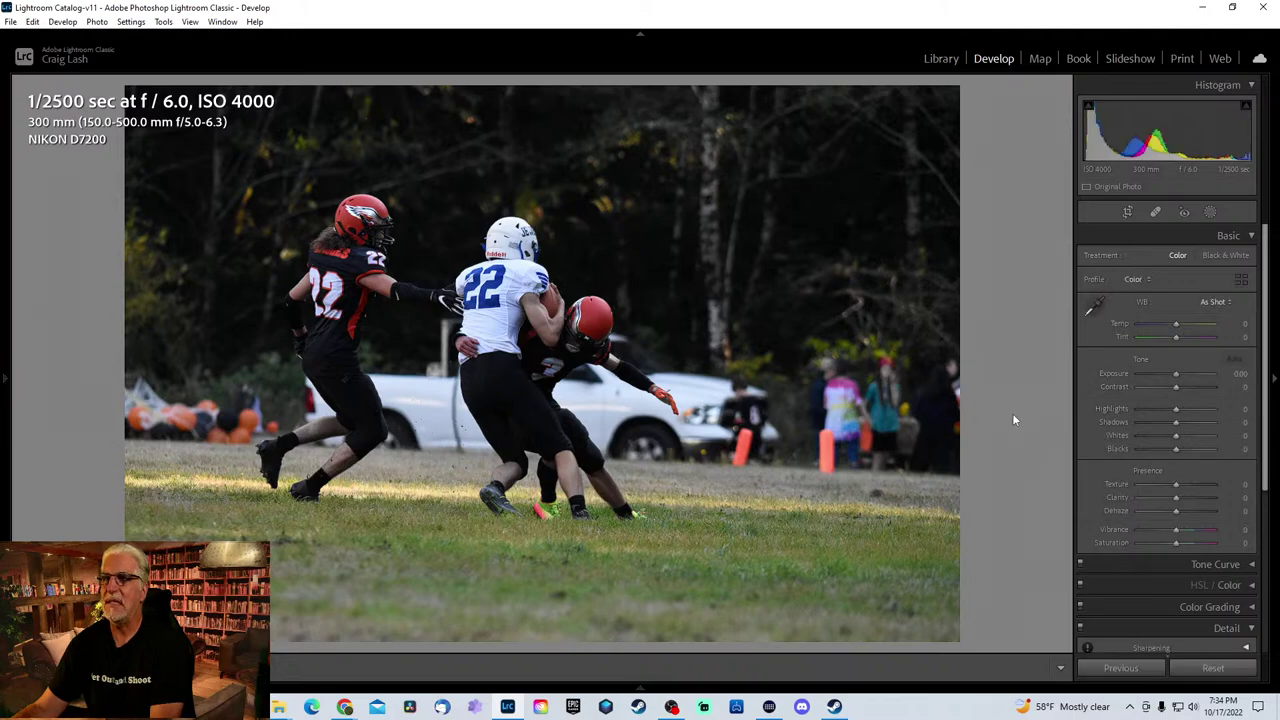
key("Right")
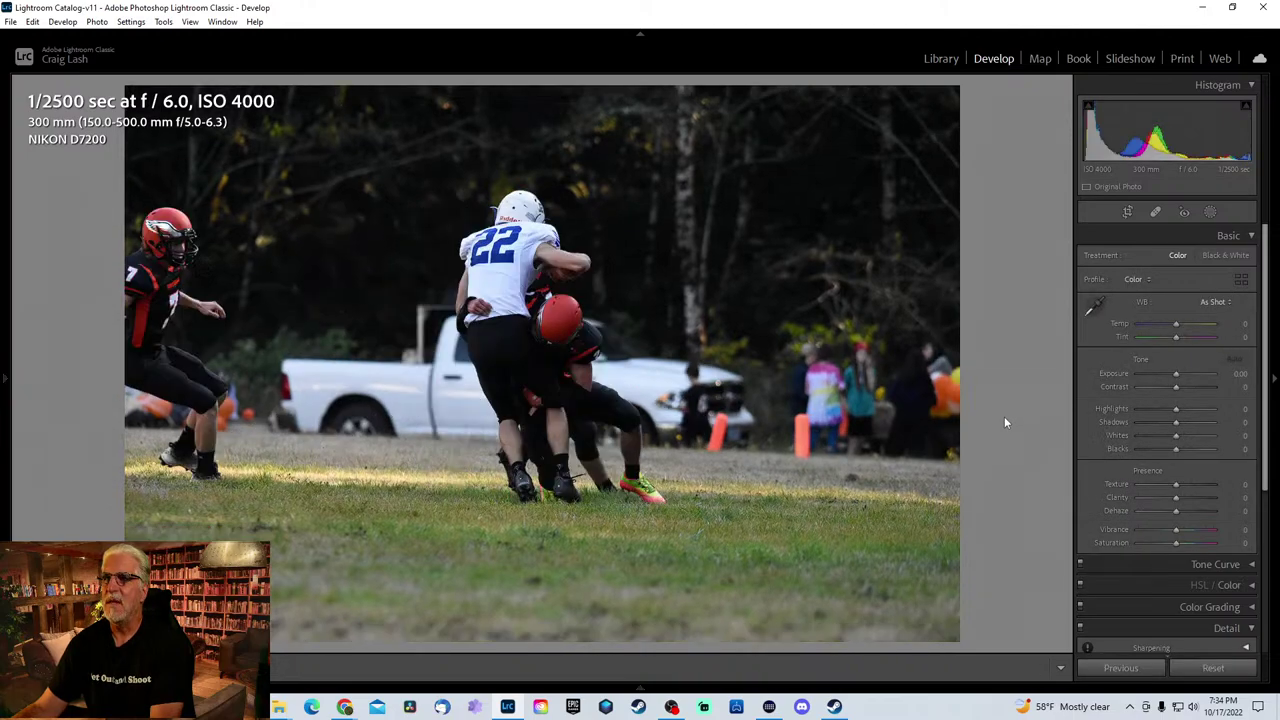
key("Right")
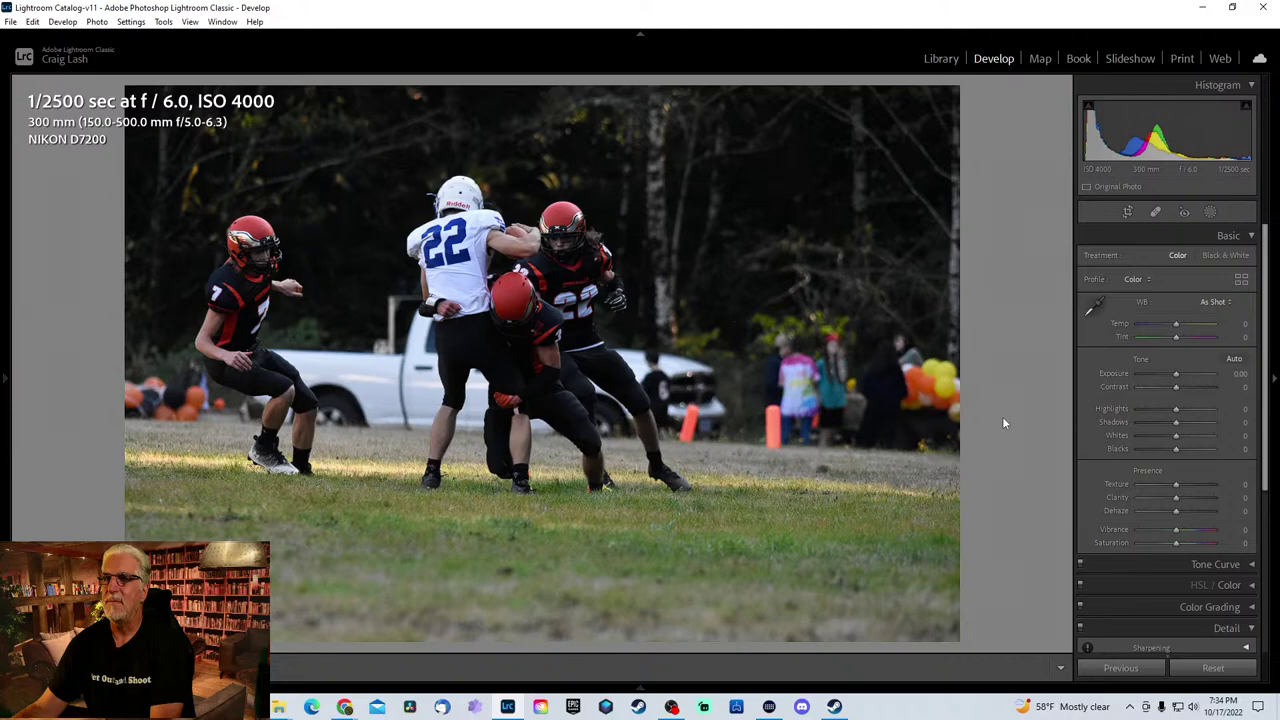
key("Right")
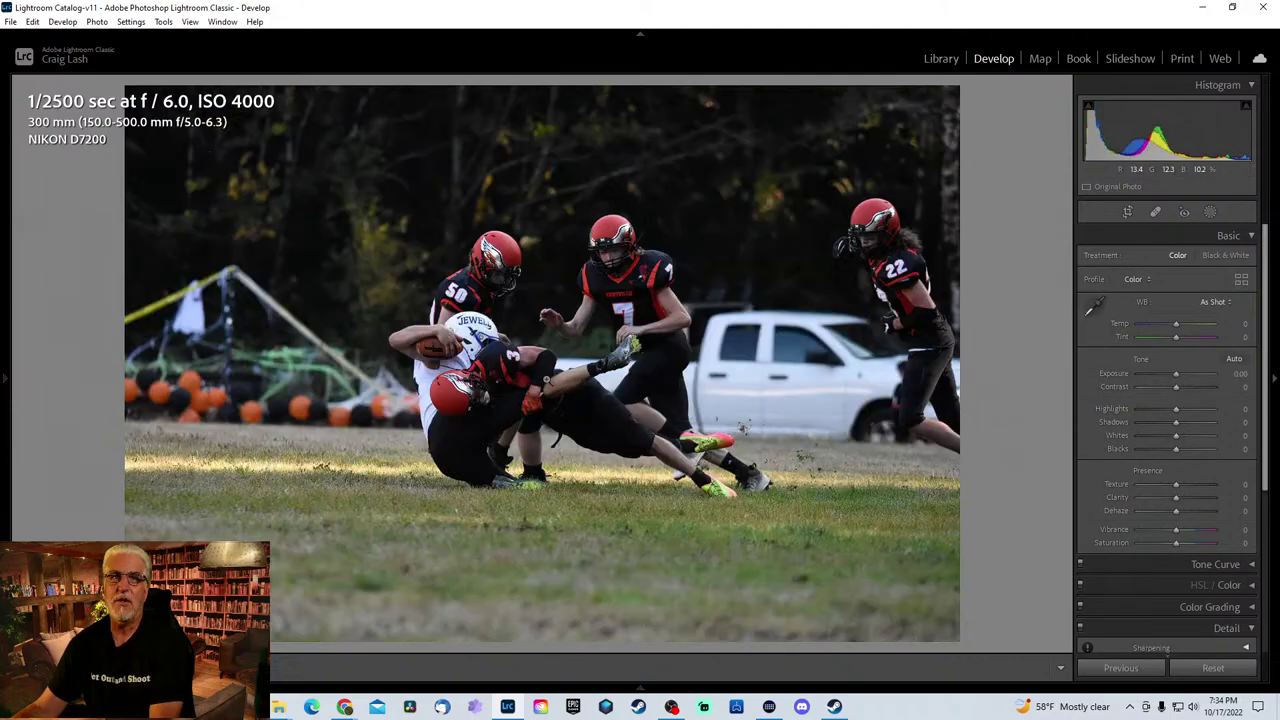
left_click(536, 386)
left_click_drag(536, 380, 585, 342)
left_click(585, 342)
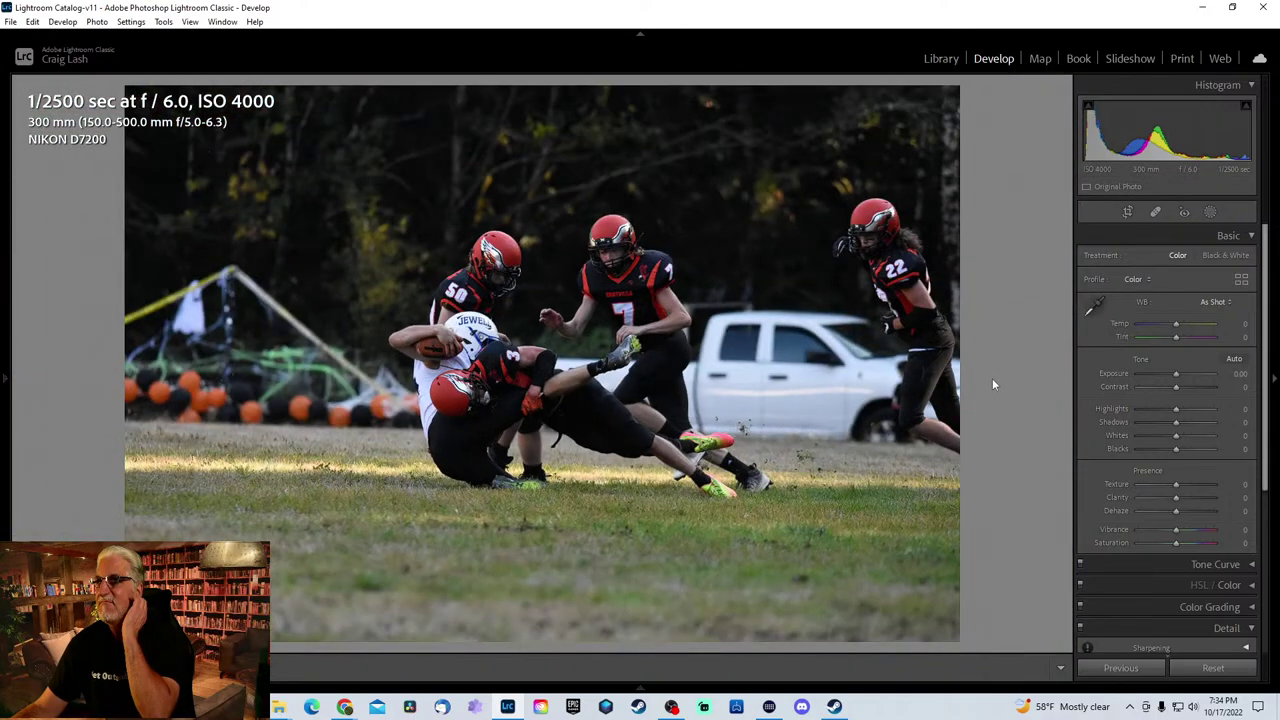
- Inspect the kneeling #72's helmet up close, then return to the pass play photo
key("Right")
key("Right")
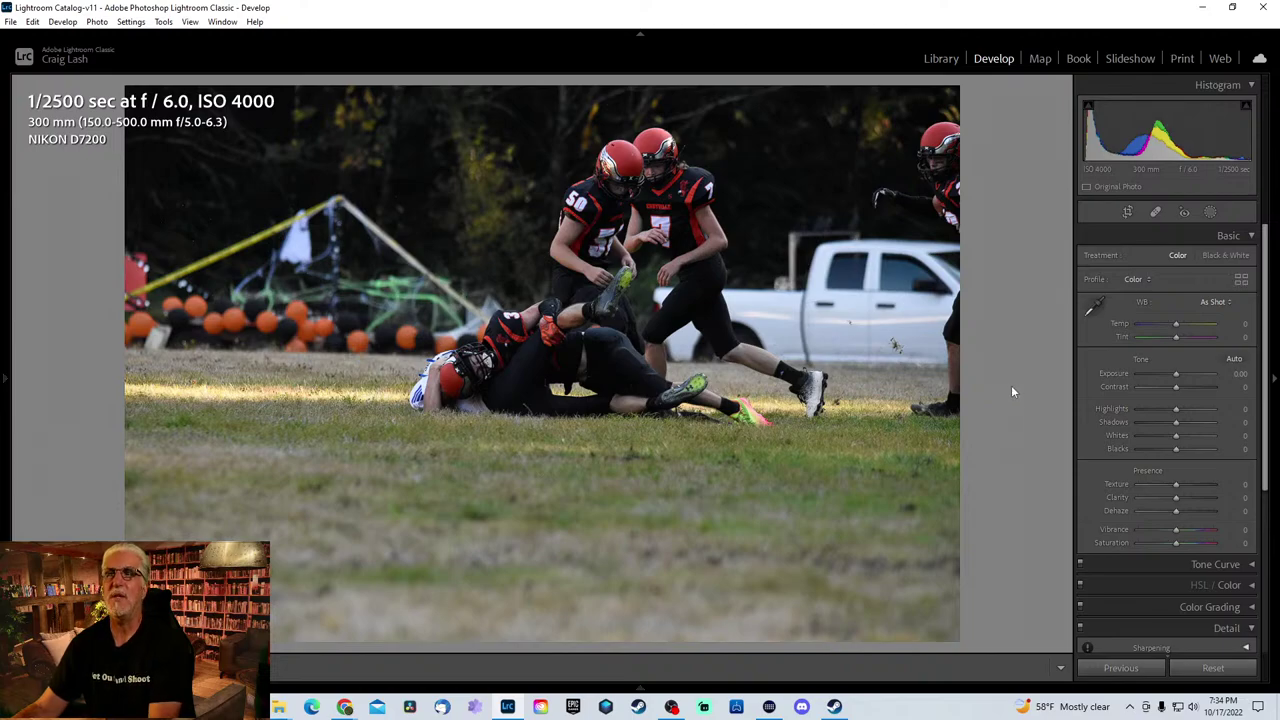
key("Right")
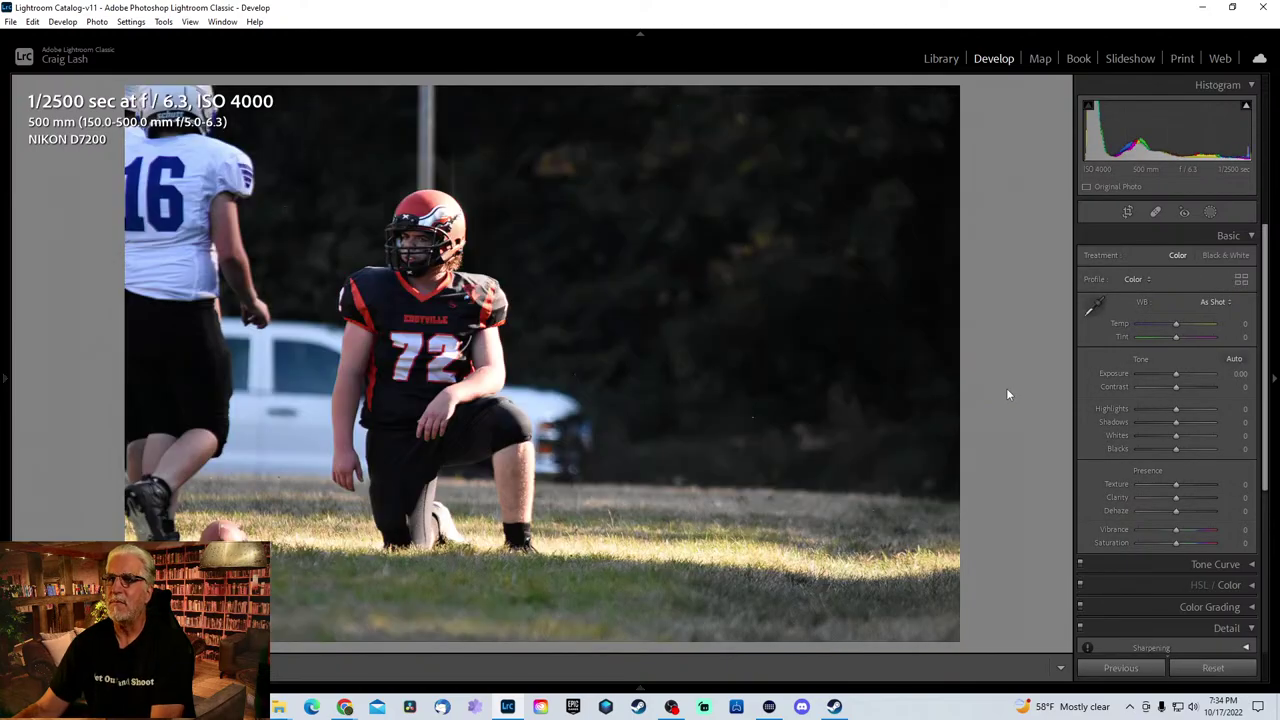
key("Right")
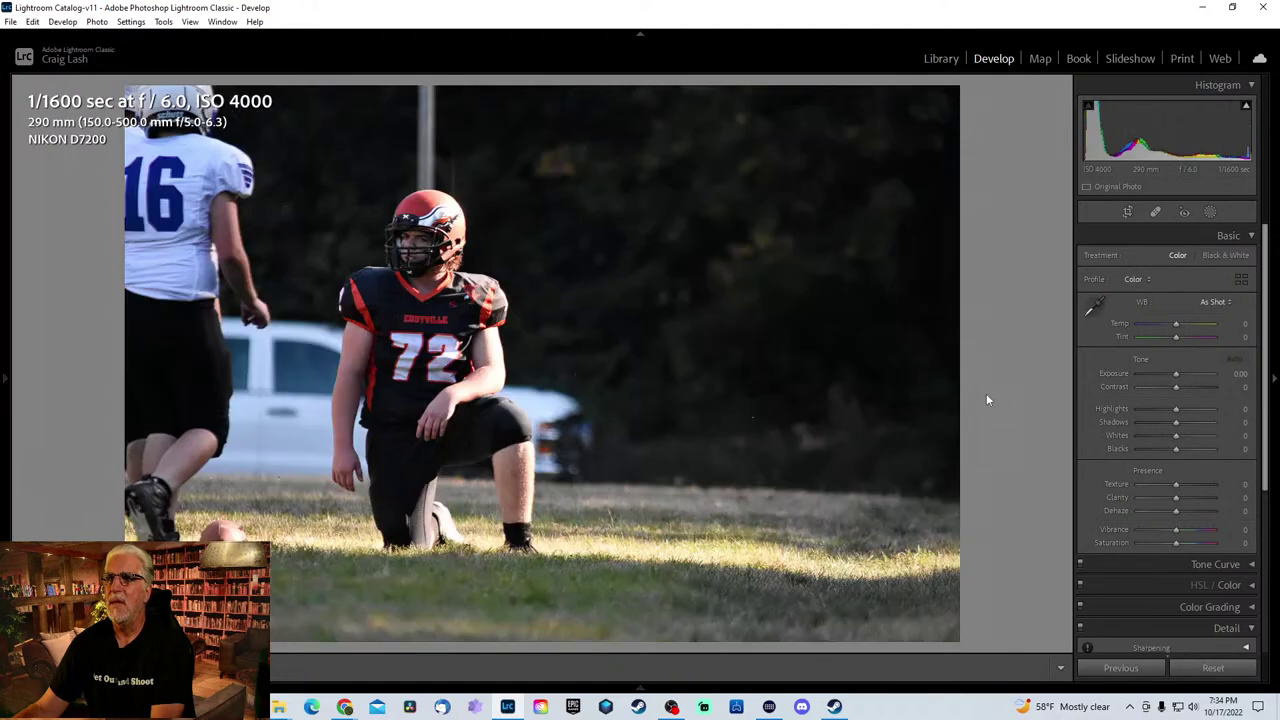
key("Right")
left_click(428, 230)
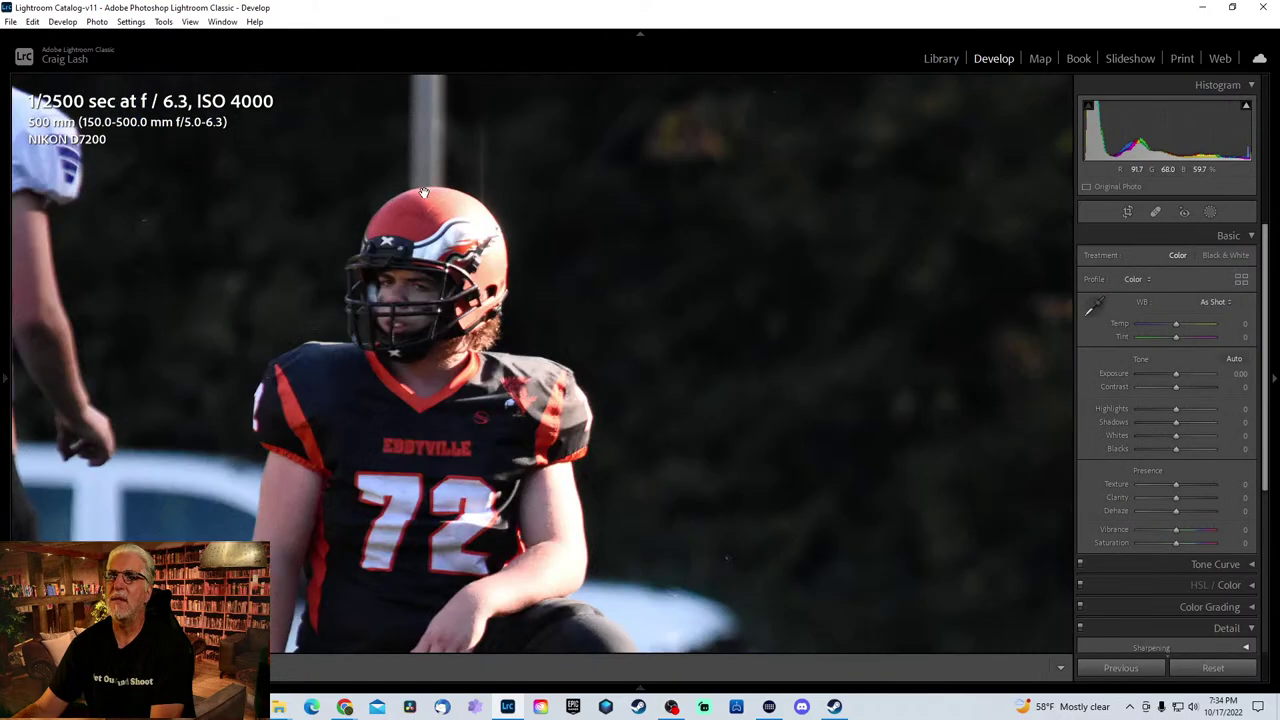
left_click_drag(418, 454, 498, 479)
key("z")
key("Left")
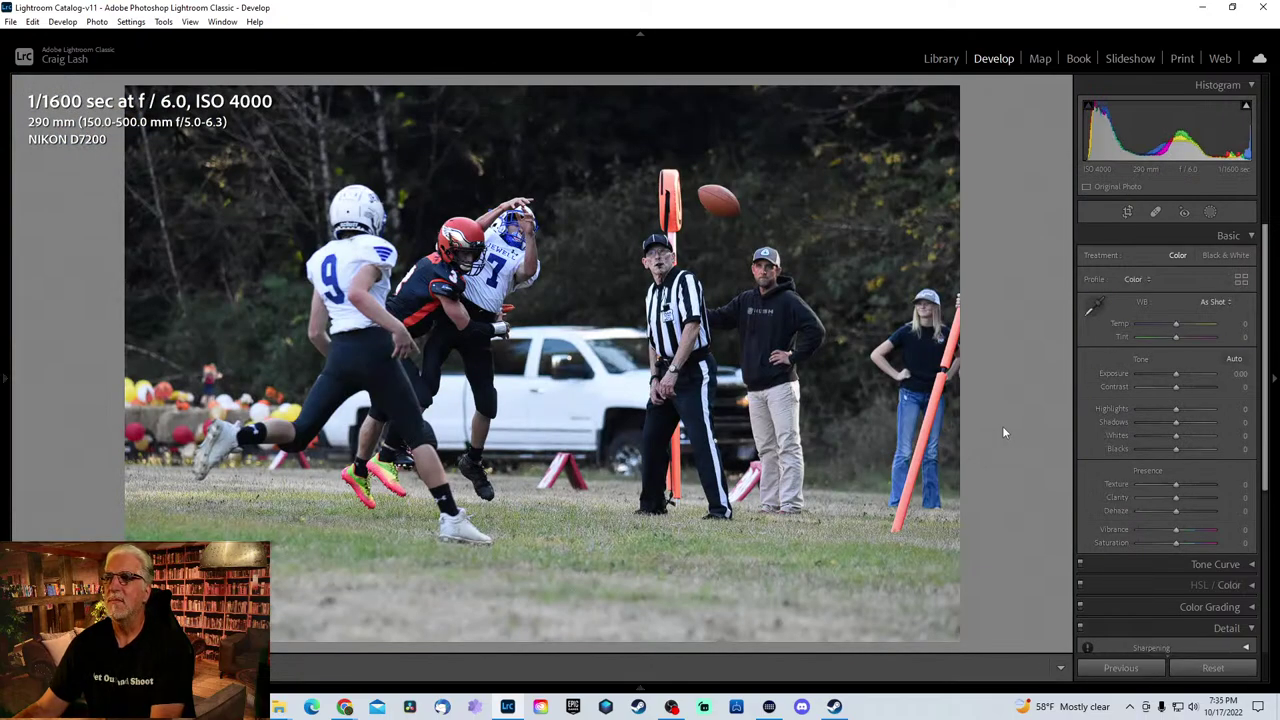
- Check the pass play at 1:1 around jumping #7, the referee and football, then advance two photos
left_click(507, 238)
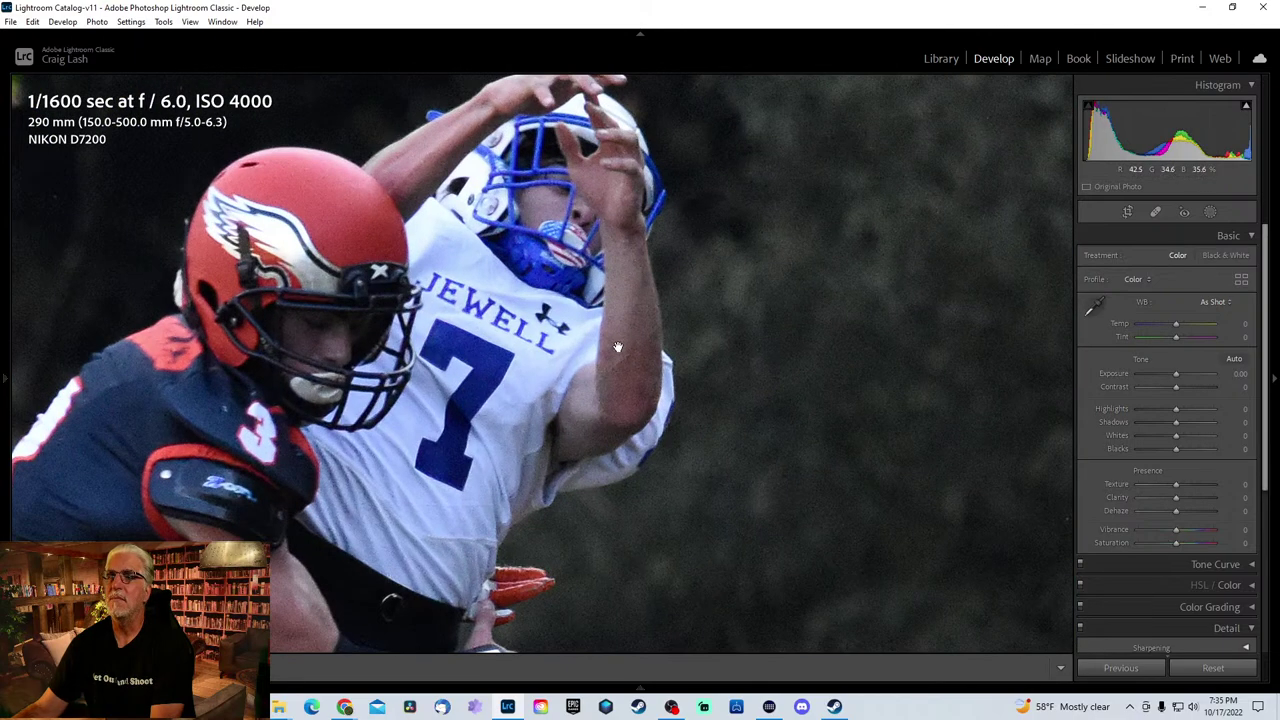
left_click_drag(614, 343, 390, 427)
left_click_drag(910, 430, 604, 438)
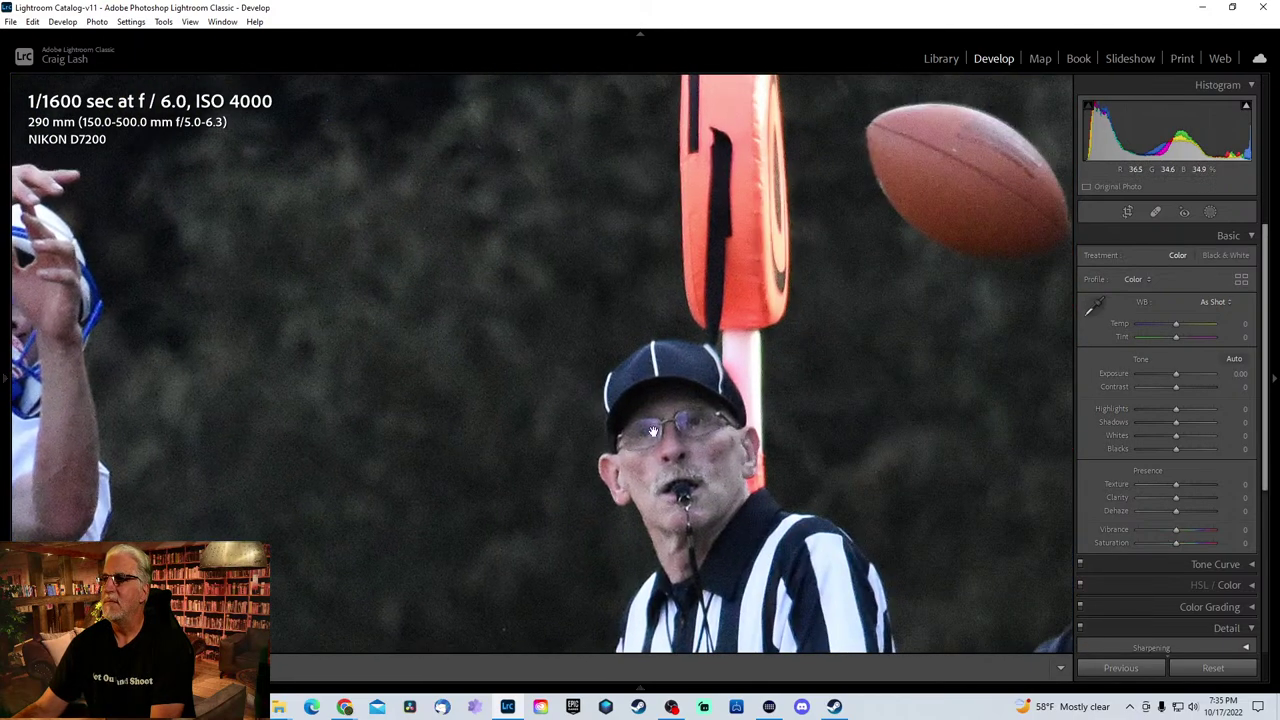
left_click_drag(862, 435, 529, 346)
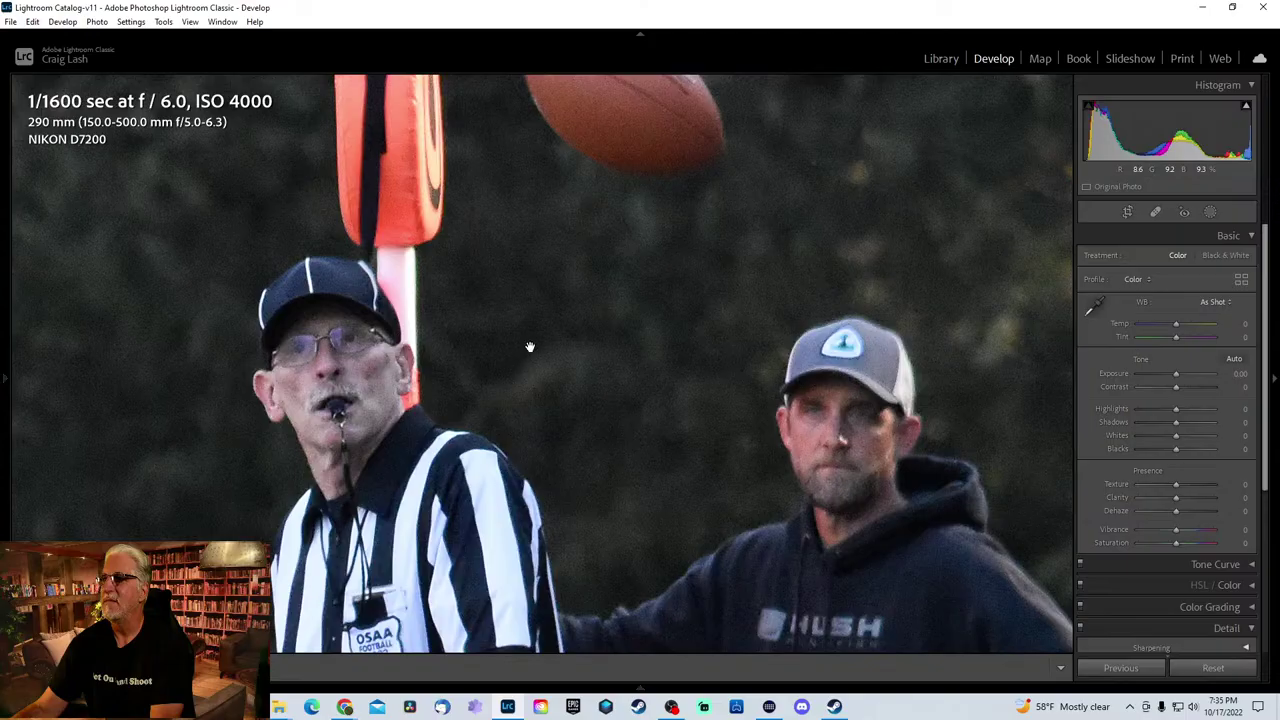
left_click(600, 389)
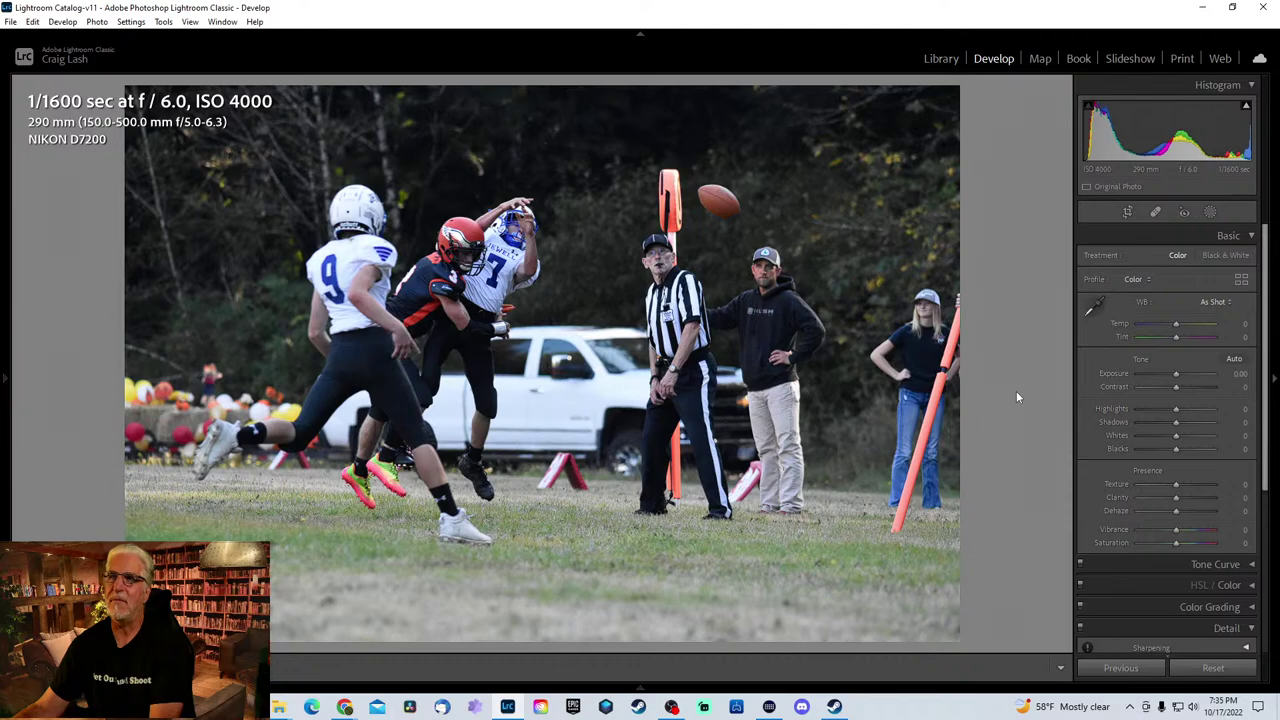
key("Right")
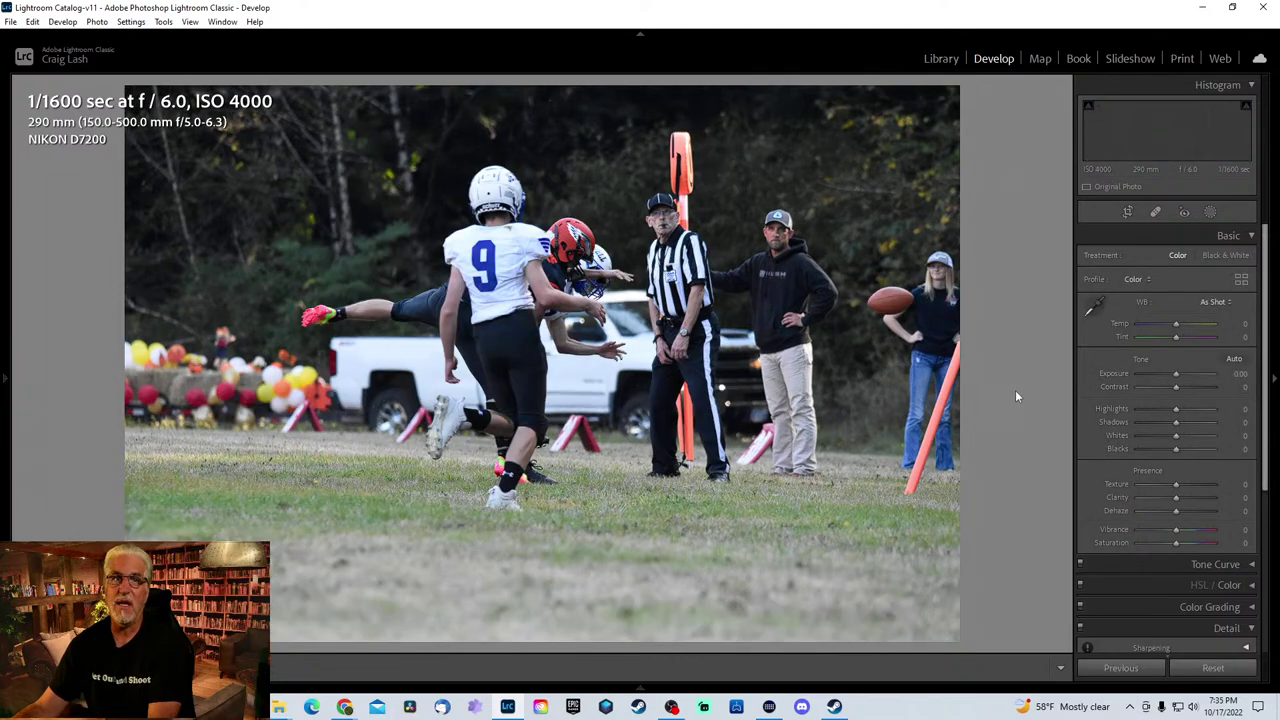
key("Right")
key("Right")
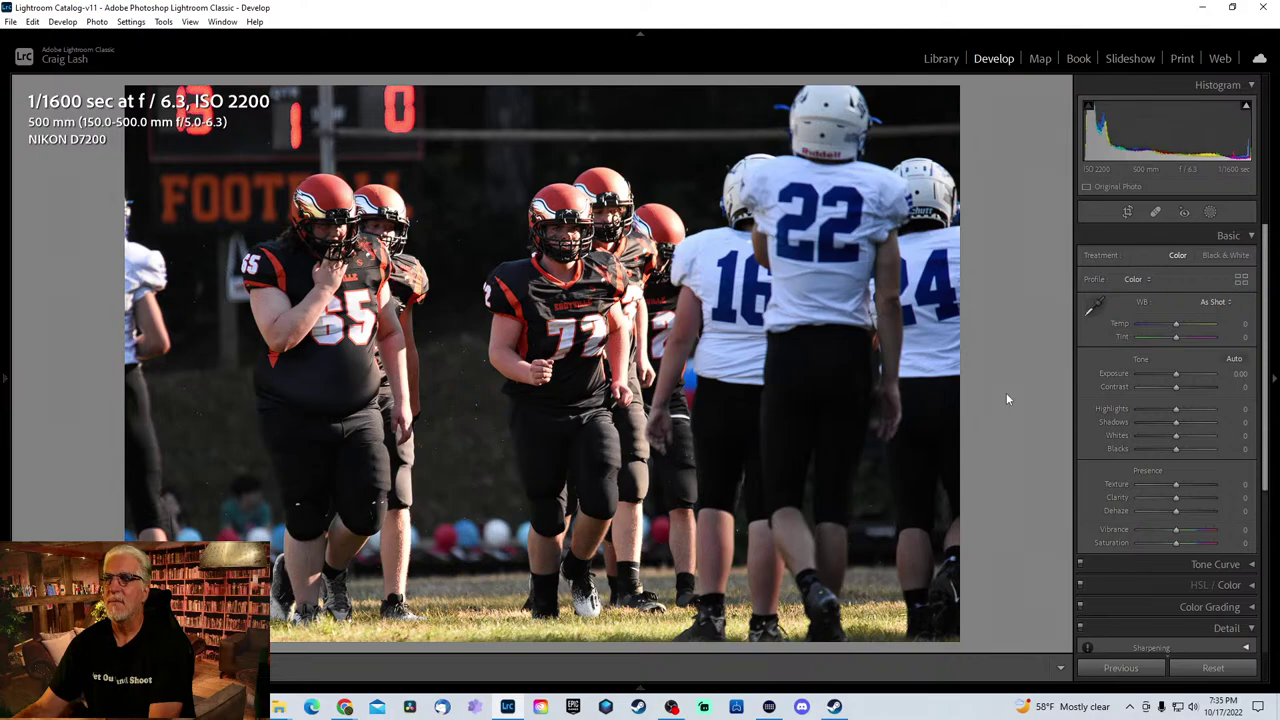
- Crop tight around players 65 and 72
key("r")
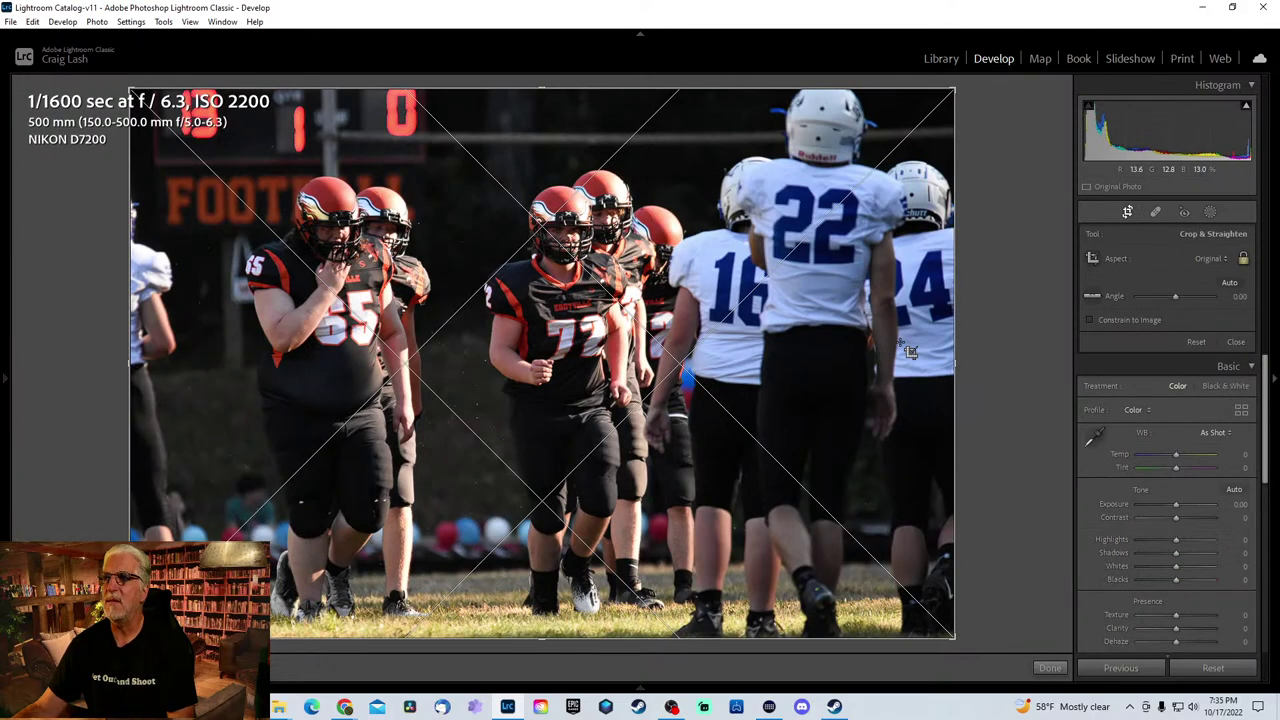
left_click_drag(966, 362, 786, 383)
left_click_drag(590, 415, 656, 416)
key("Return")
key("r")
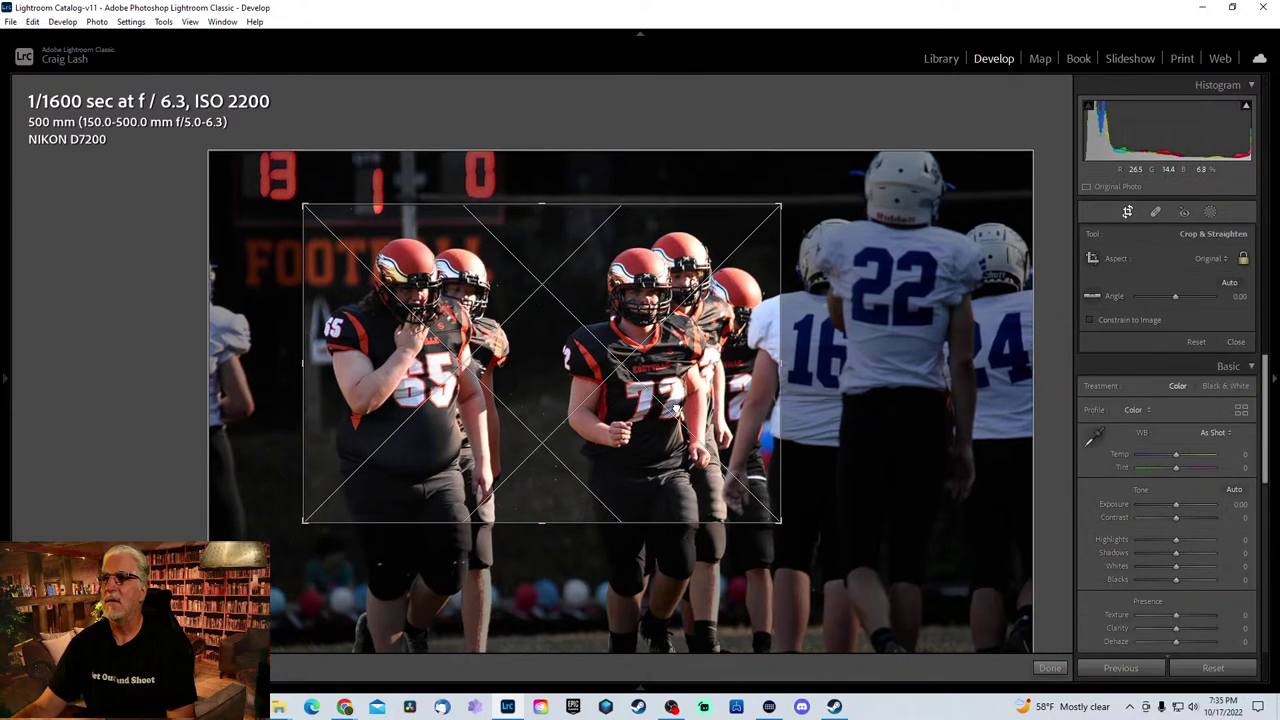
key("Return")
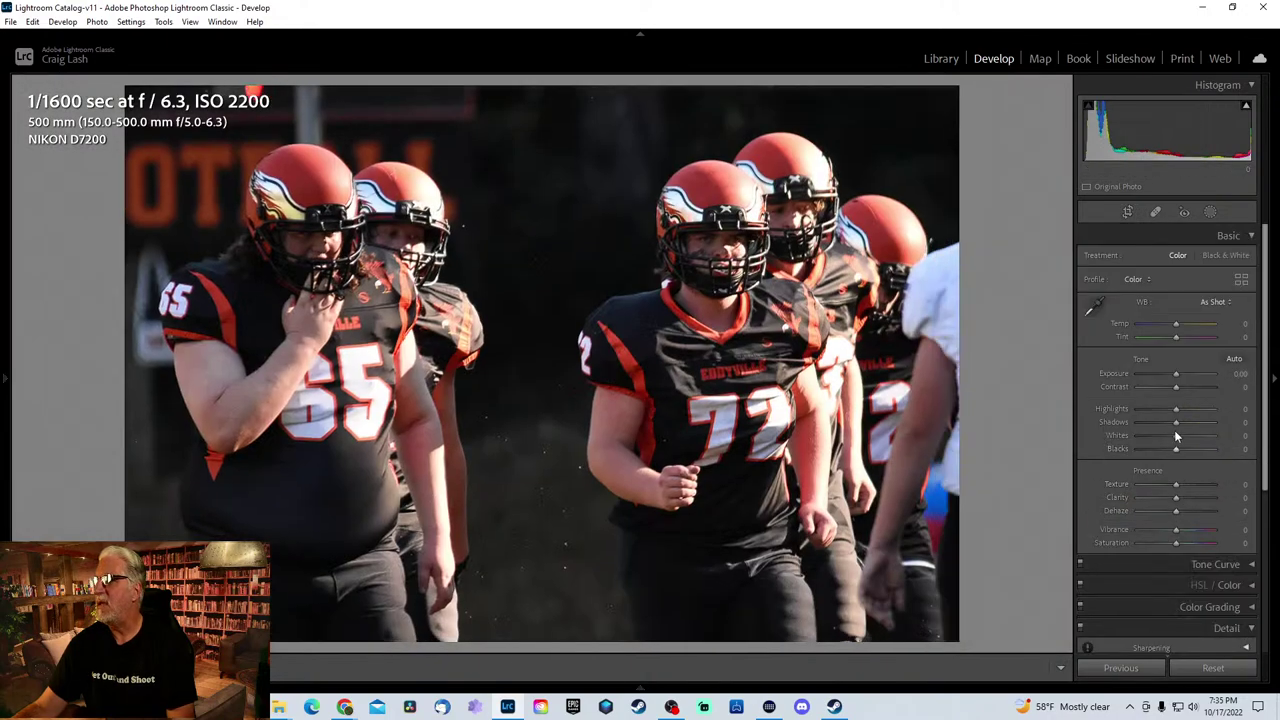
- Lift Shadows to +12, add luminance noise reduction and set Sharpening Amount to 38
left_click_drag(1176, 422, 1184, 426)
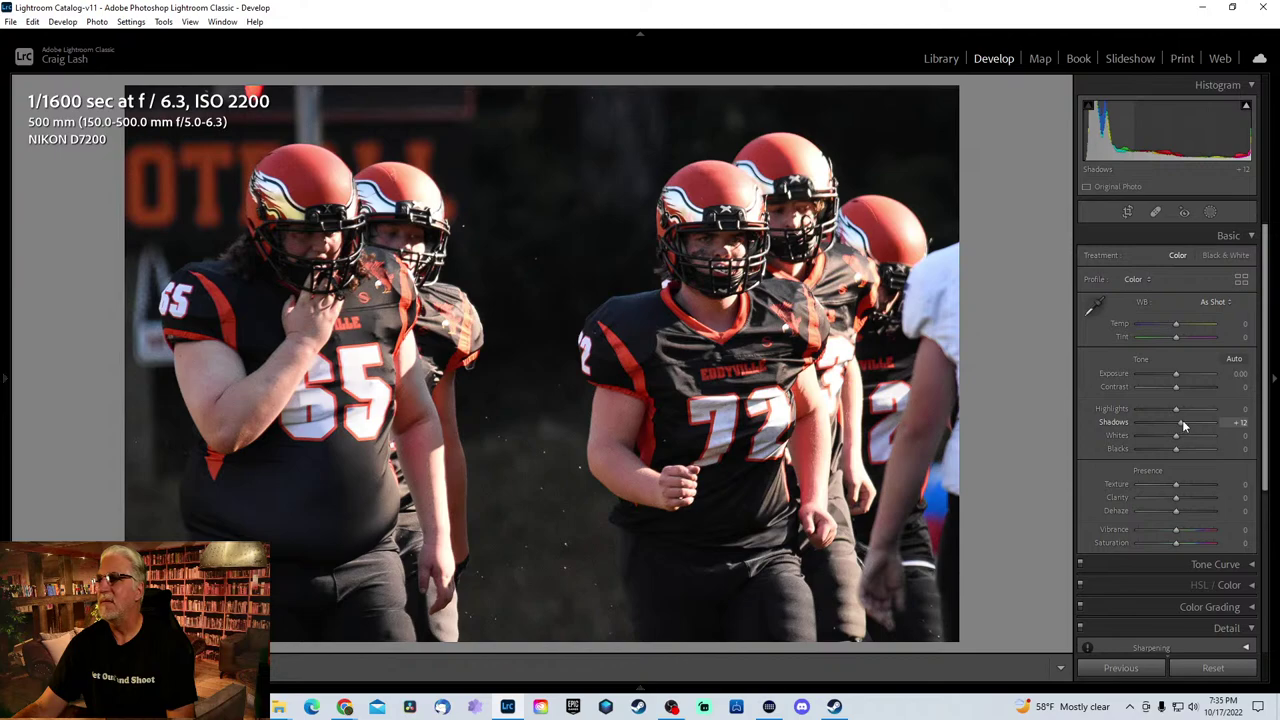
scroll(1200, 480, "down", 3)
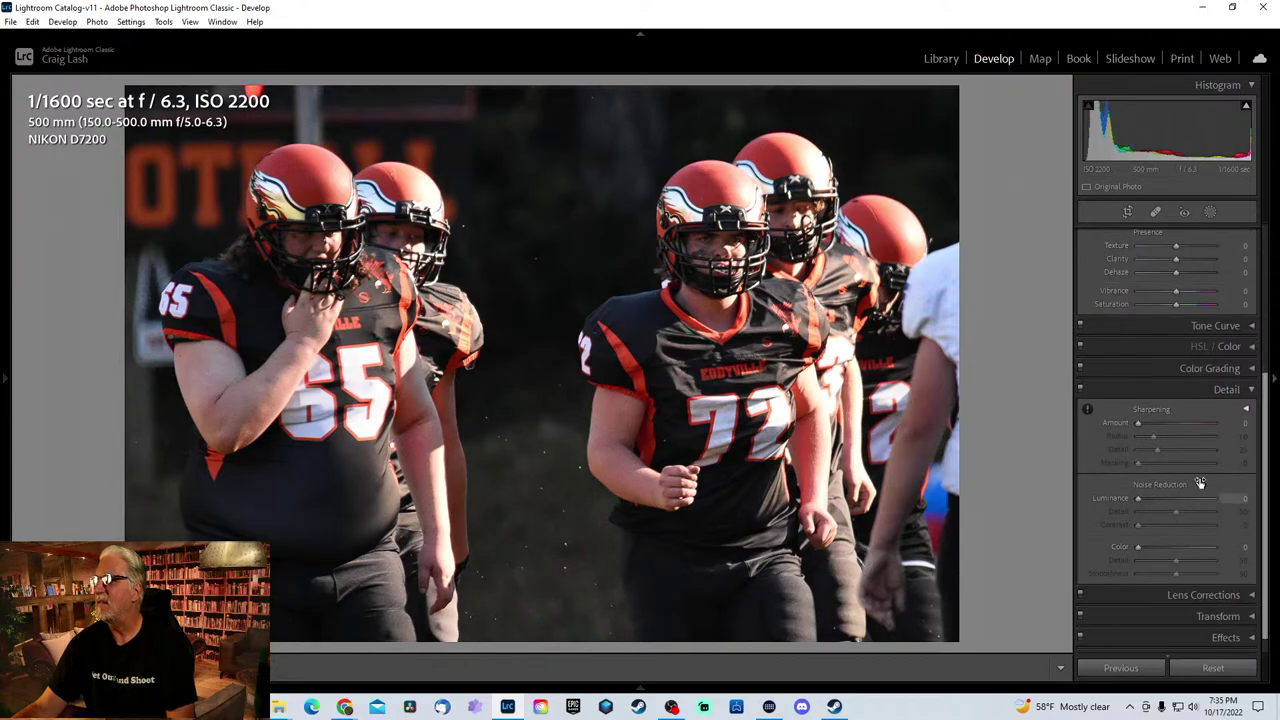
left_click_drag(1156, 498, 1161, 501)
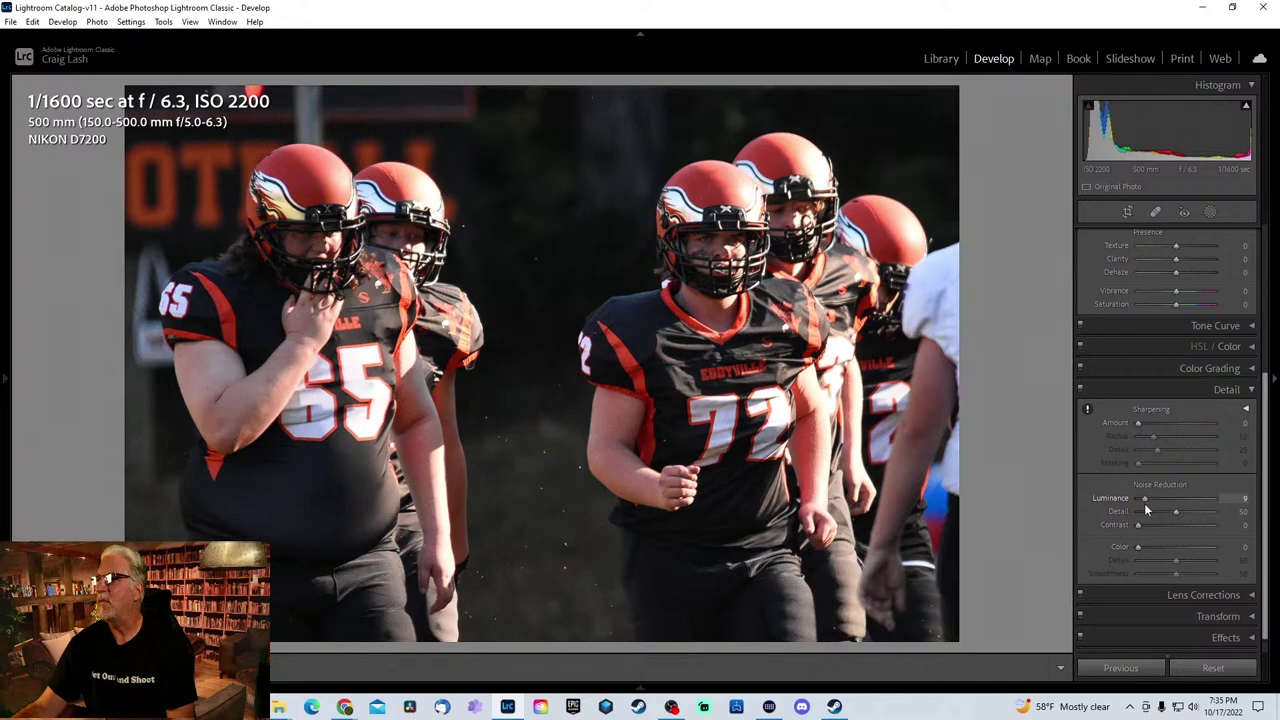
left_click(1156, 421)
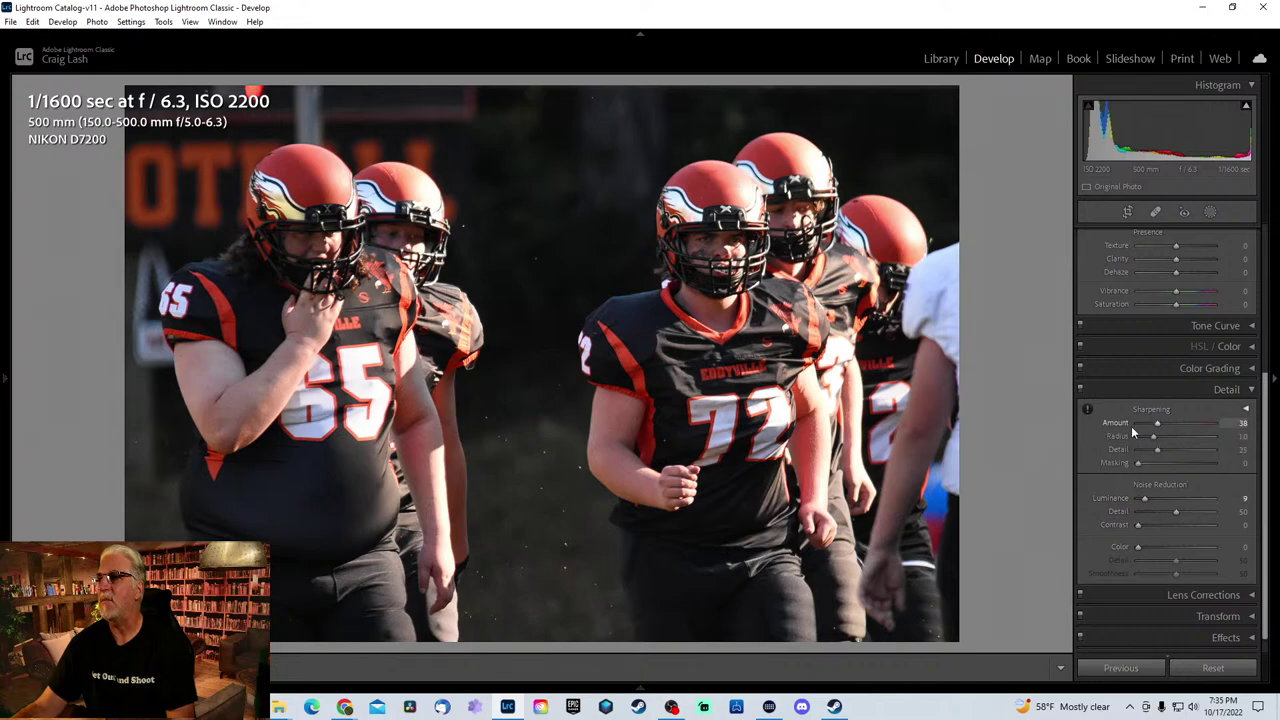
key("Right")
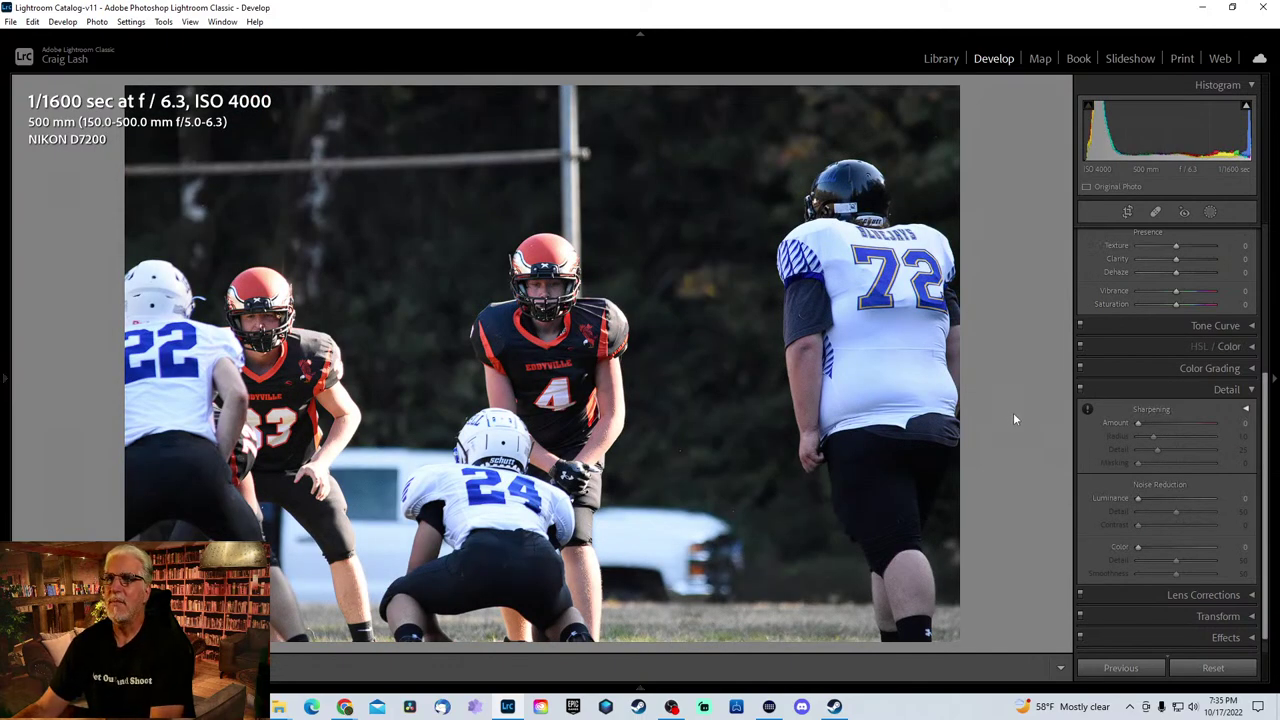
- Check focus at 1:1 on player 33's face and on the ball carrier in the next frame
key("Right")
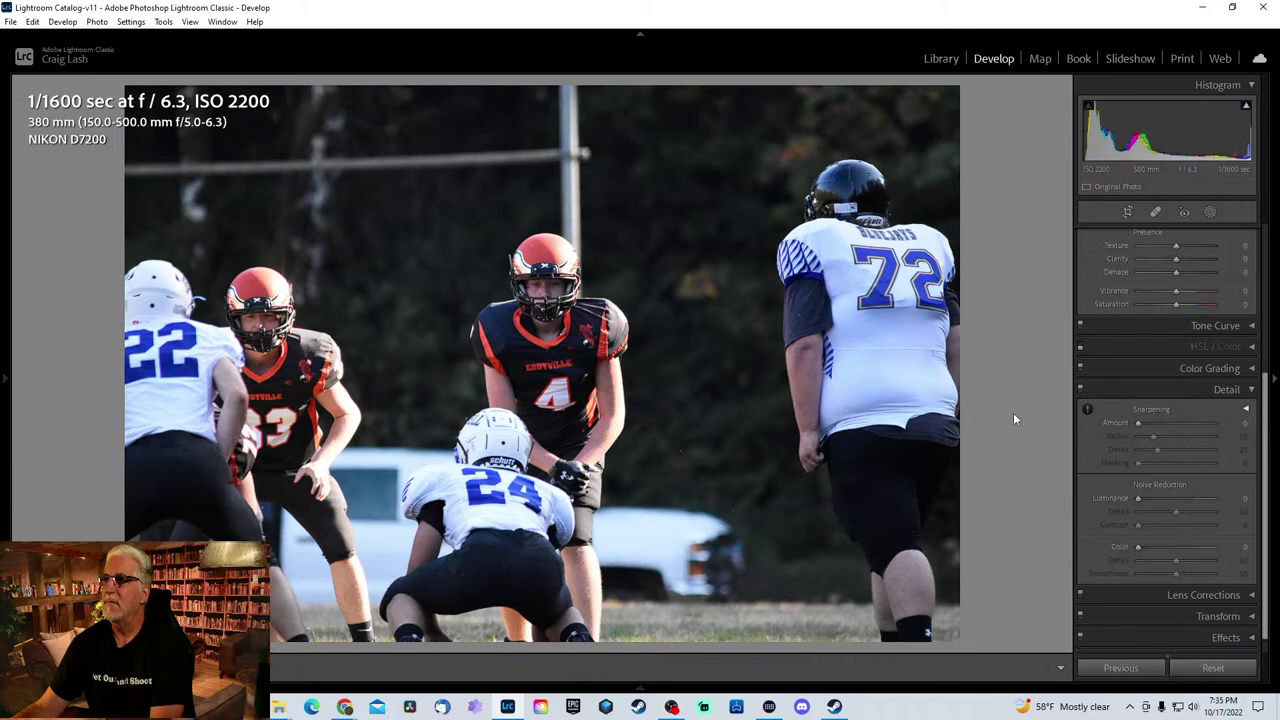
key("Left")
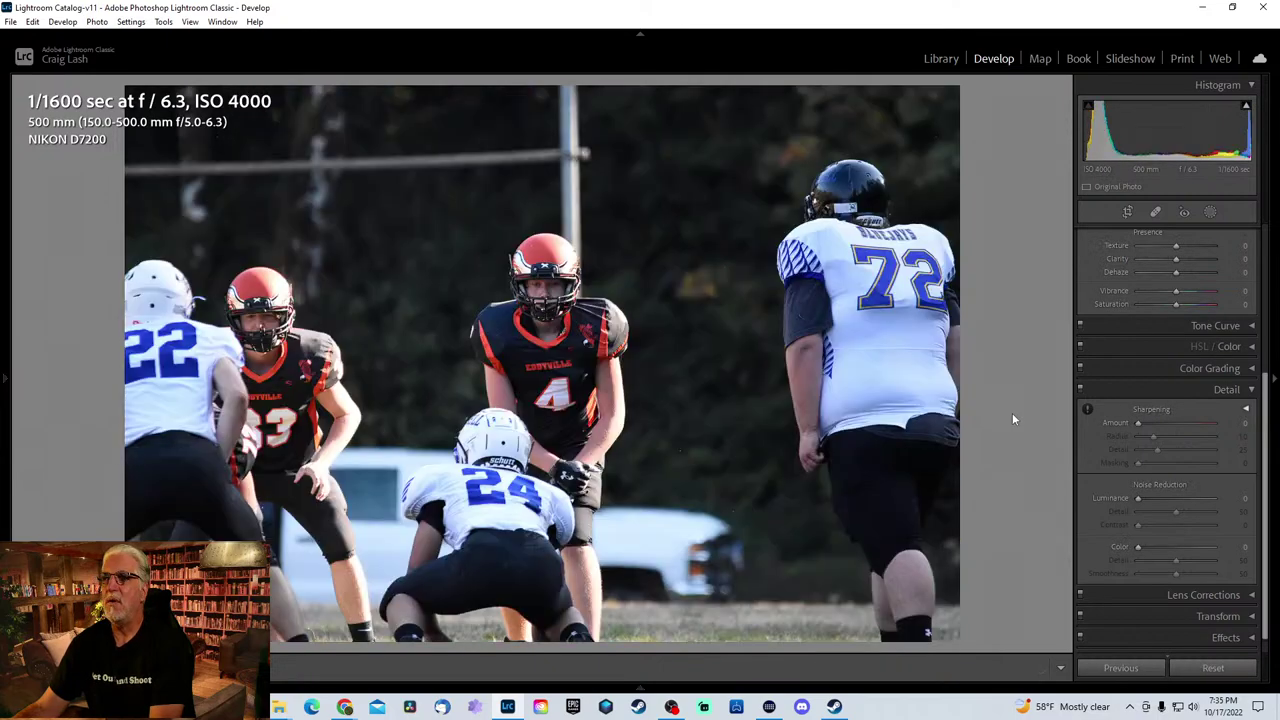
left_click(272, 333)
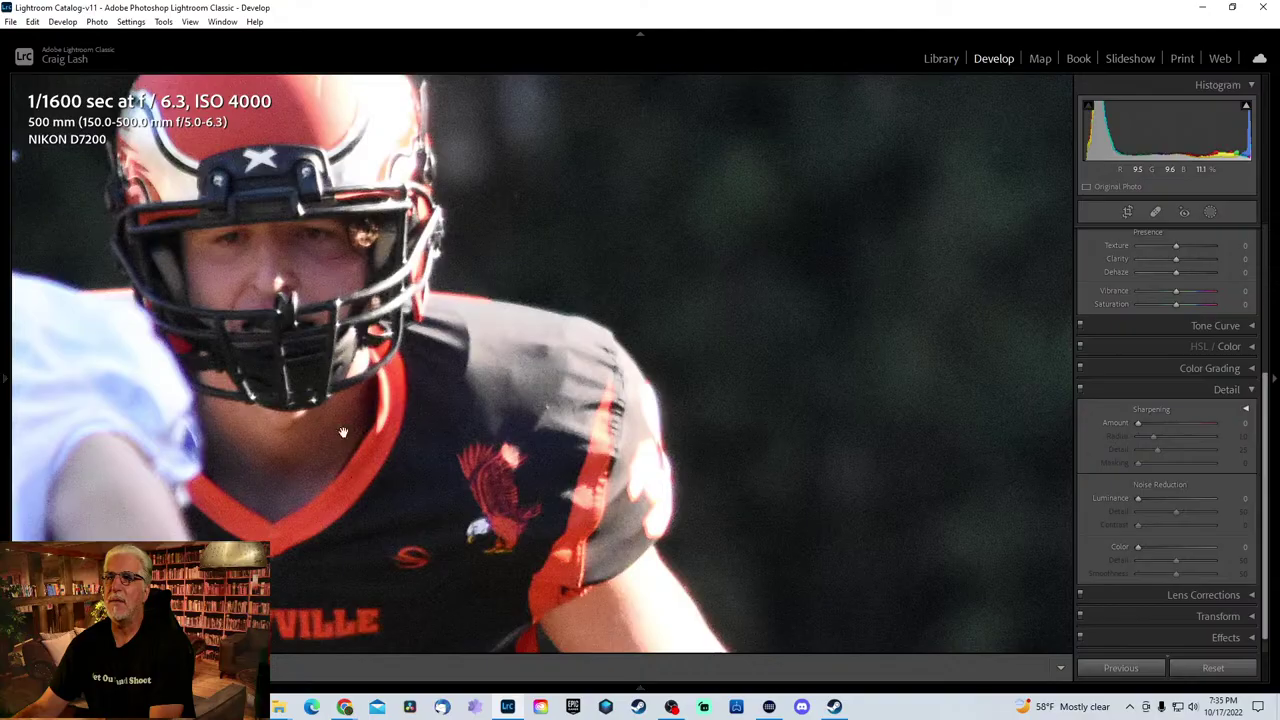
left_click(360, 356)
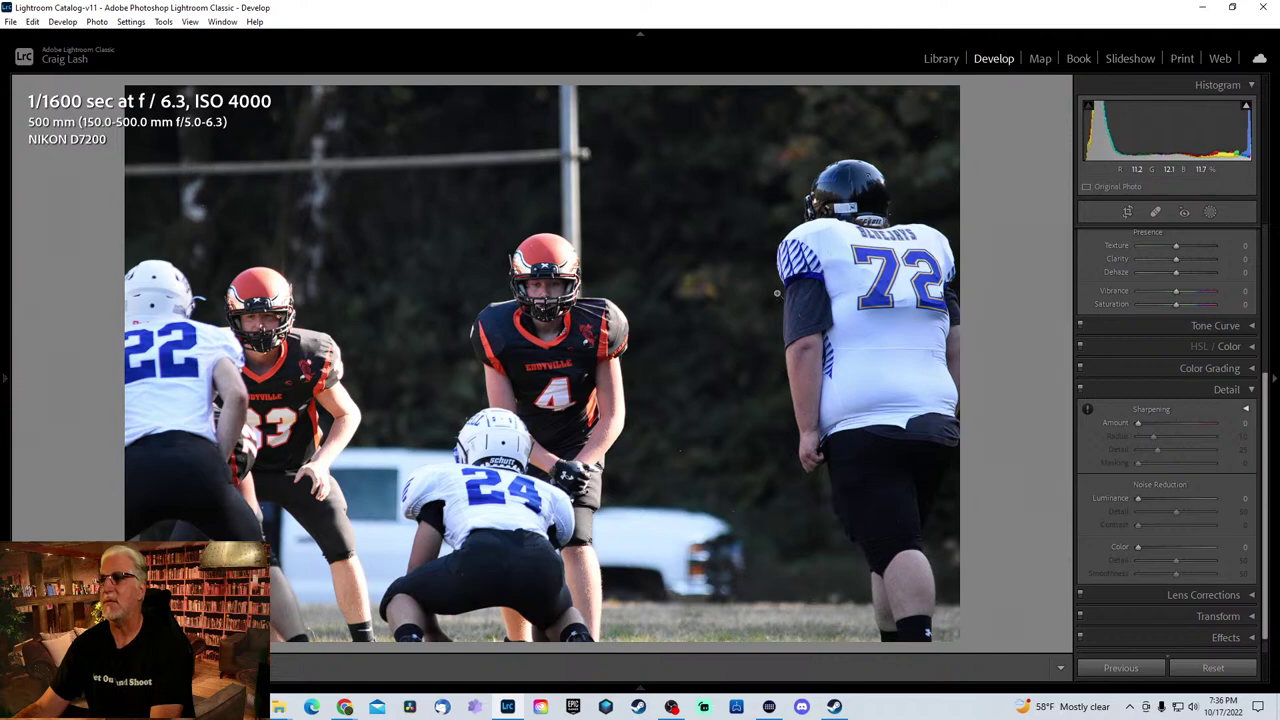
key("Right")
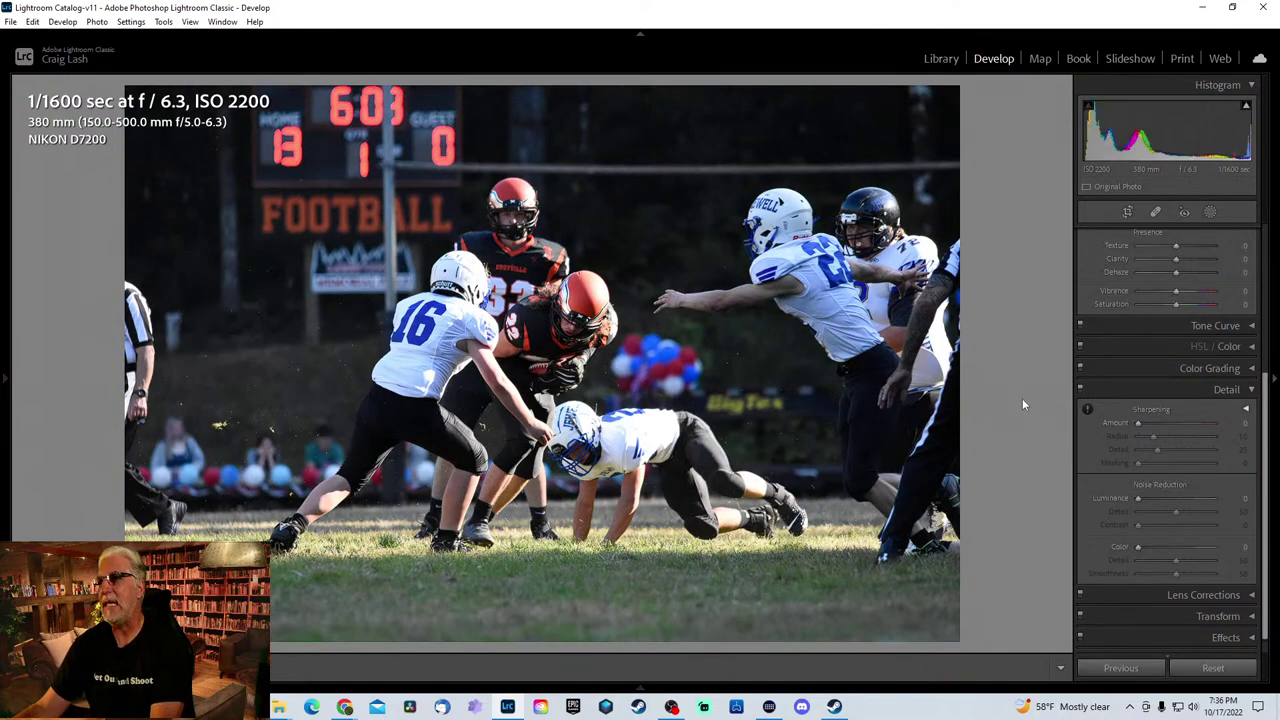
key("Right")
key("Left")
left_click(578, 338)
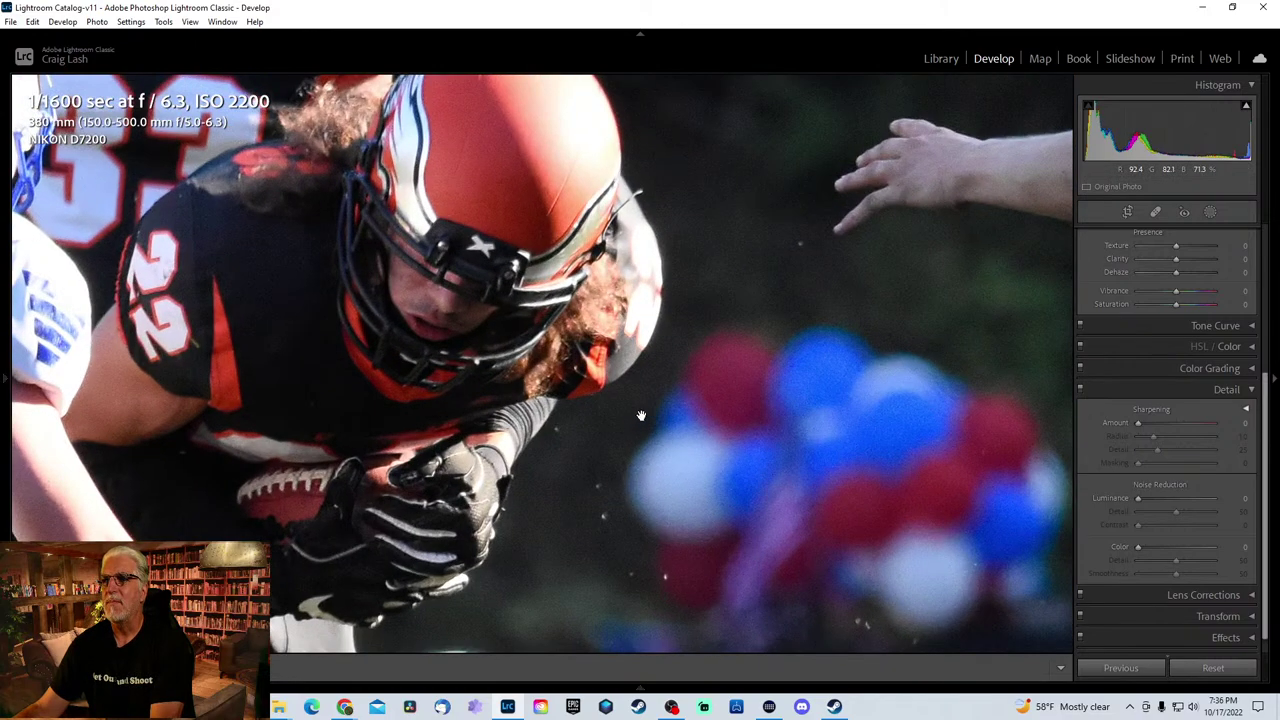
left_click(563, 341)
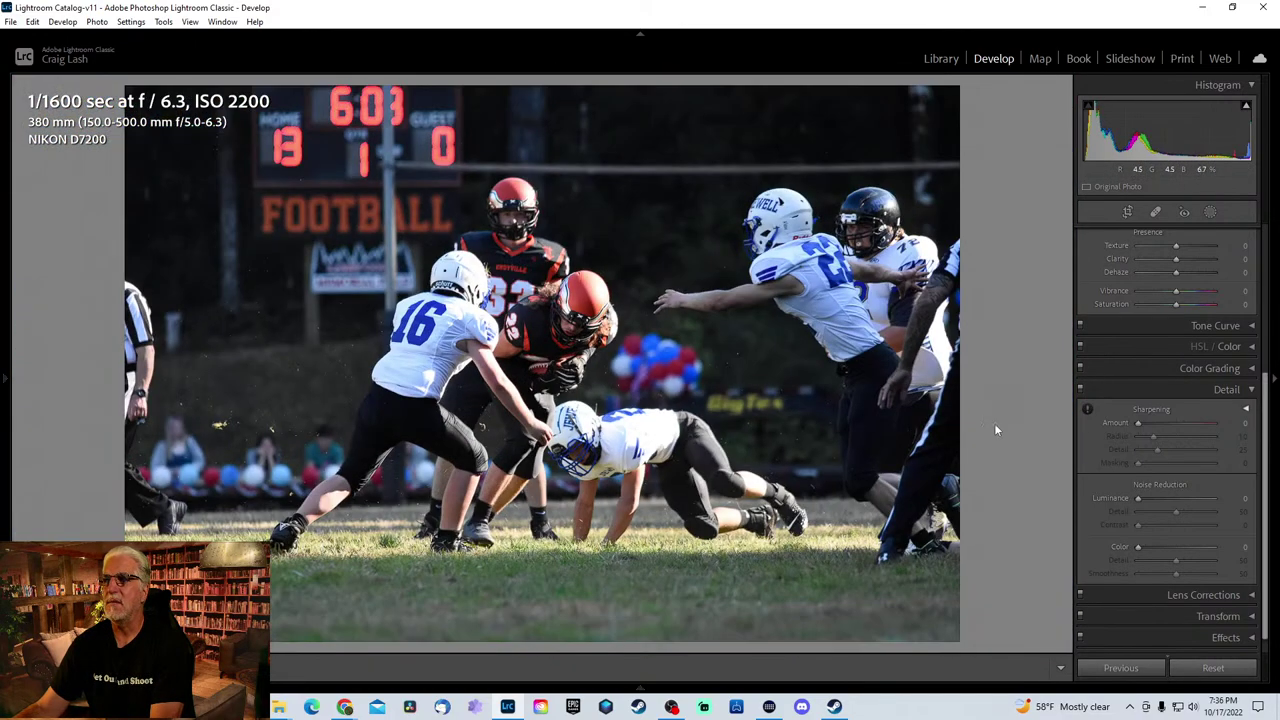
- Step through the burst to the tackle frame with #22 and #72 closing in
key("Right")
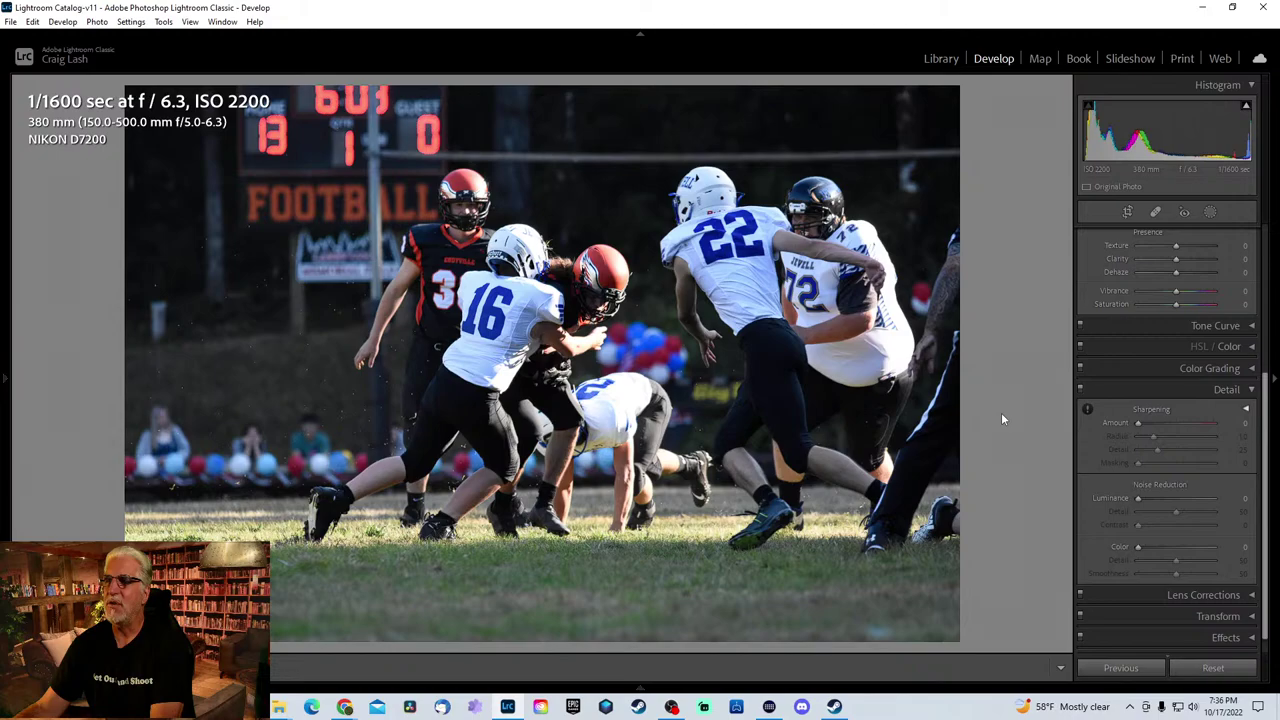
key("Right")
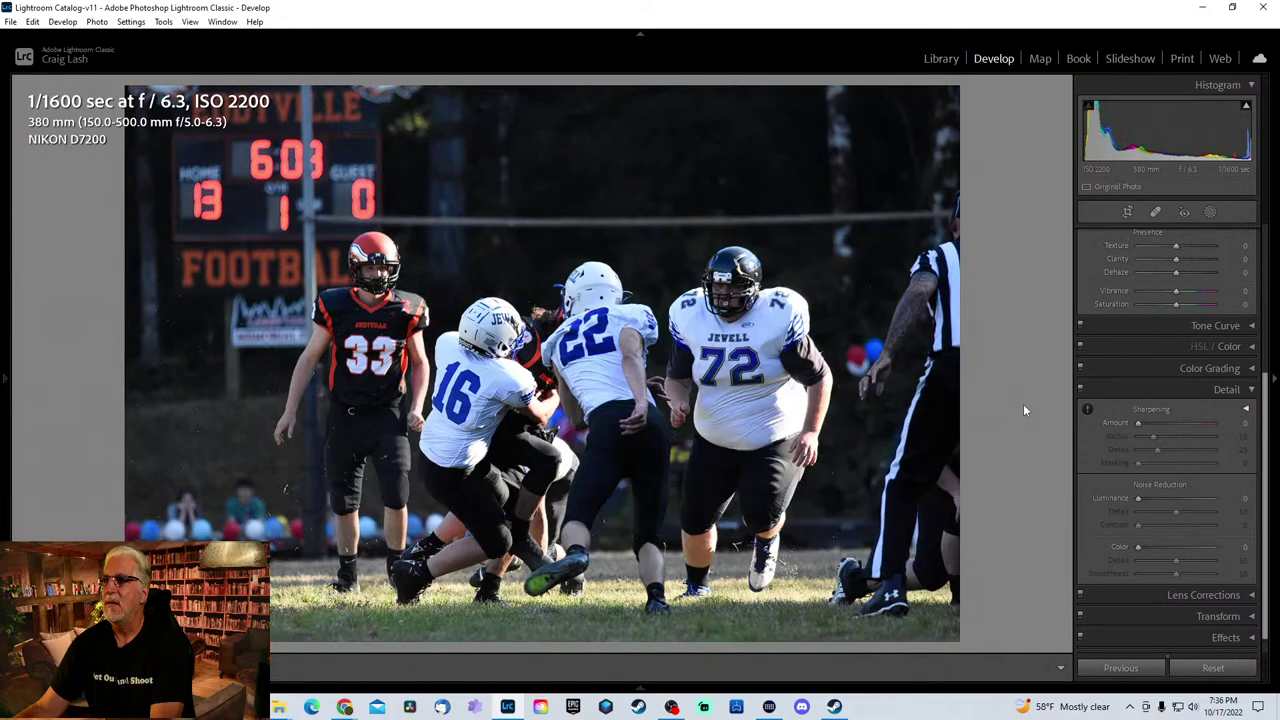
key("Right")
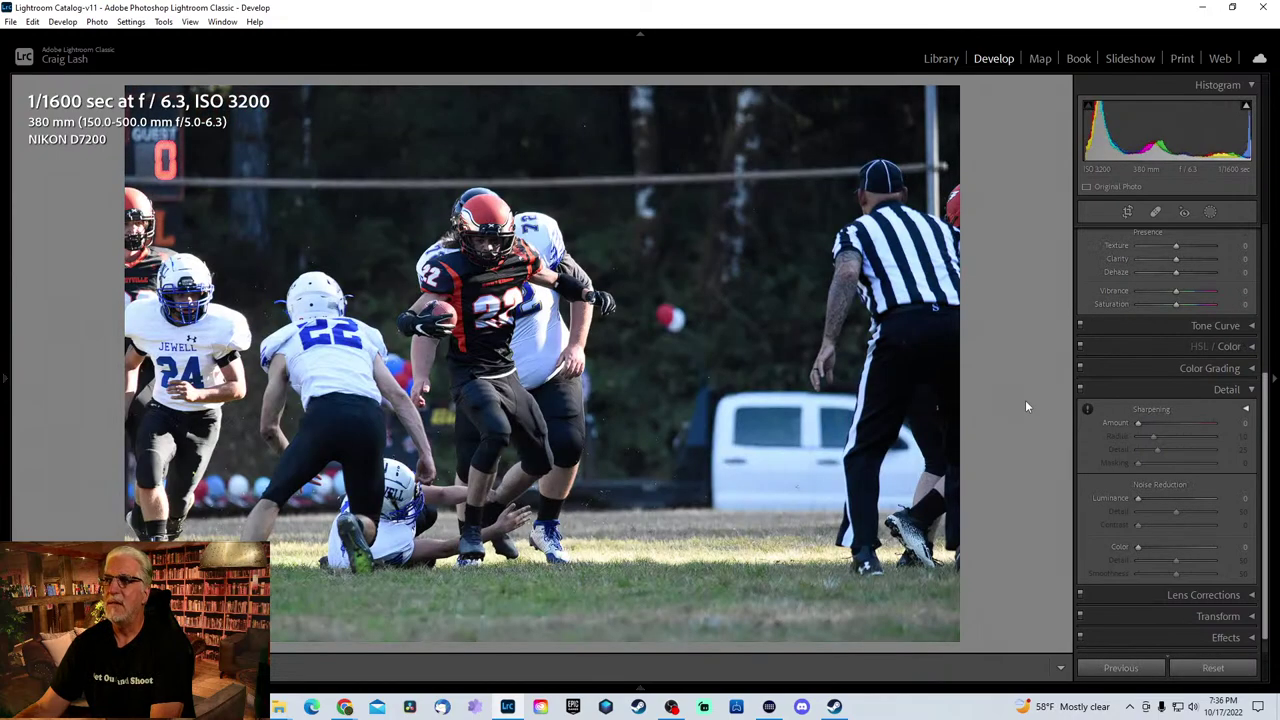
key("Right")
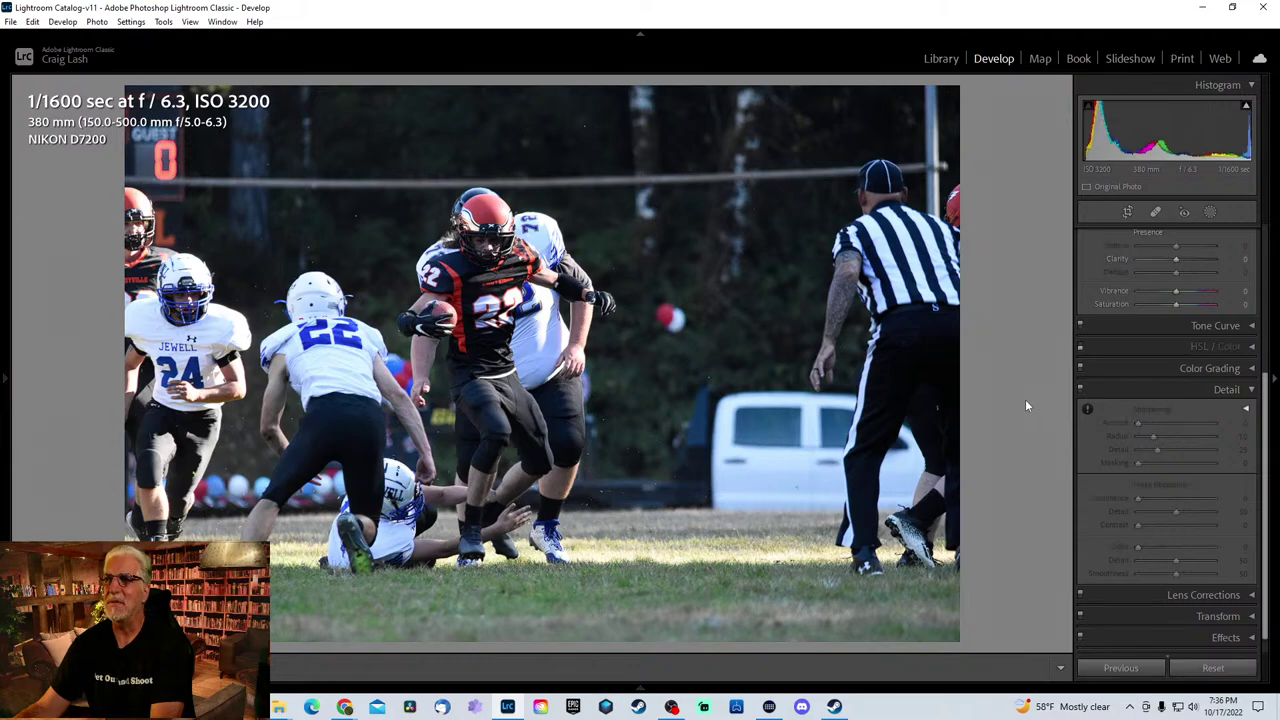
key("Right")
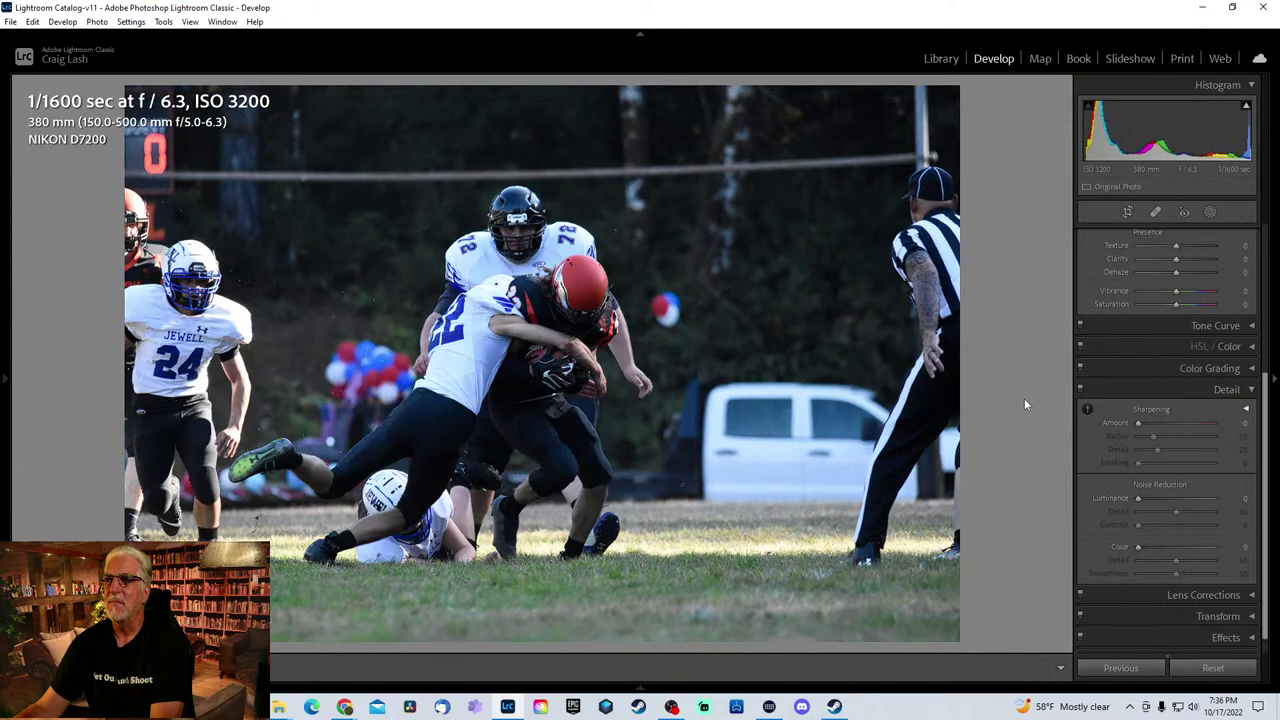
key("Right")
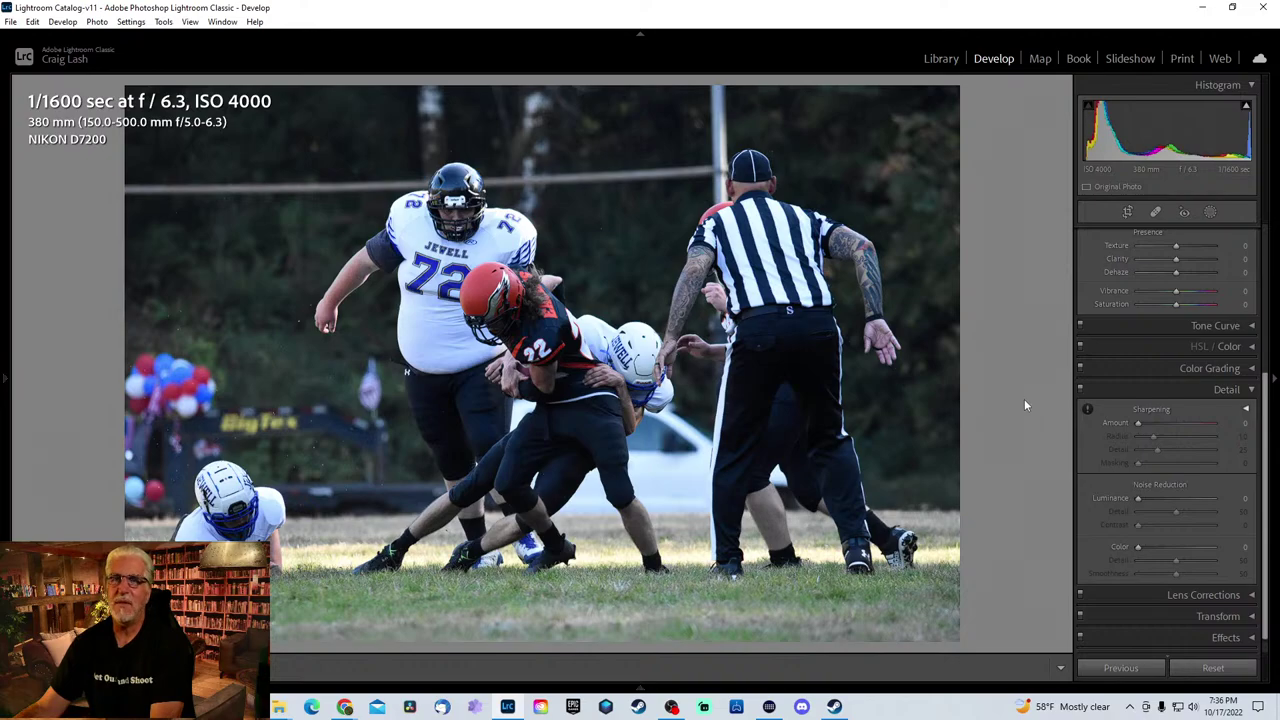
key("Right")
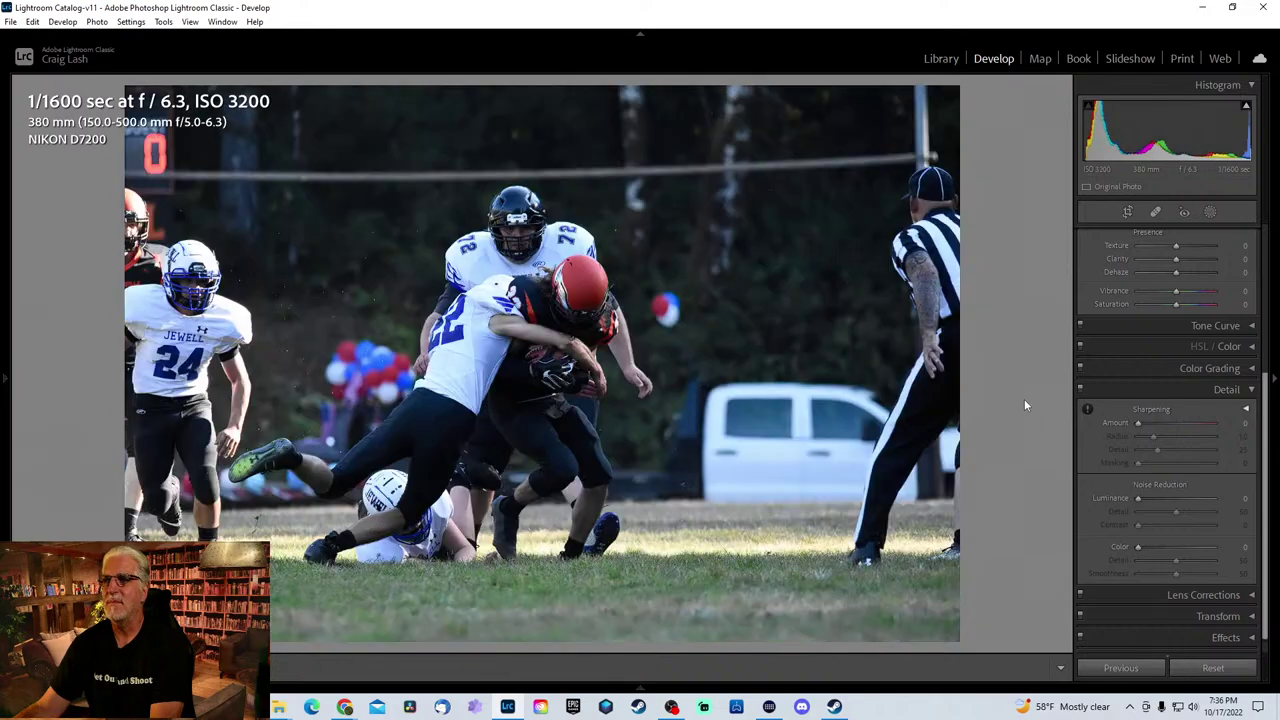
key("Right")
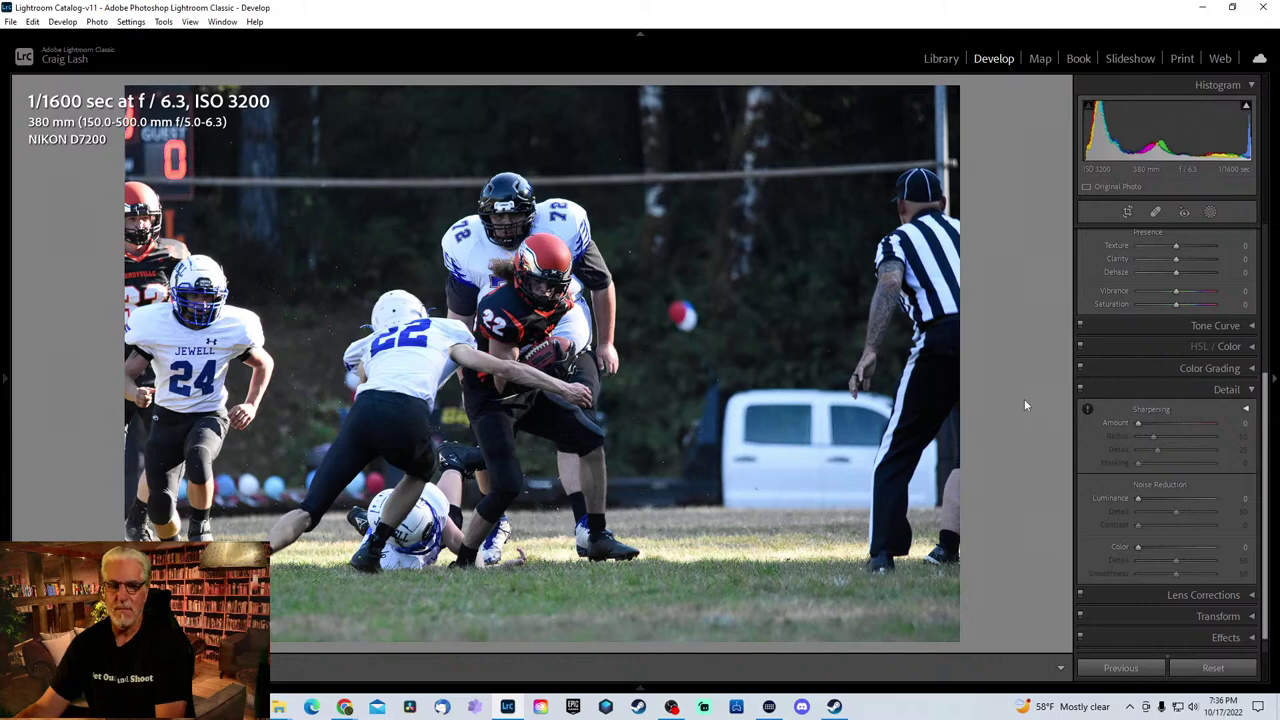
- Crop tightly around the ball carrier and the two defenders
key("r")
left_click_drag(952, 89, 701, 384)
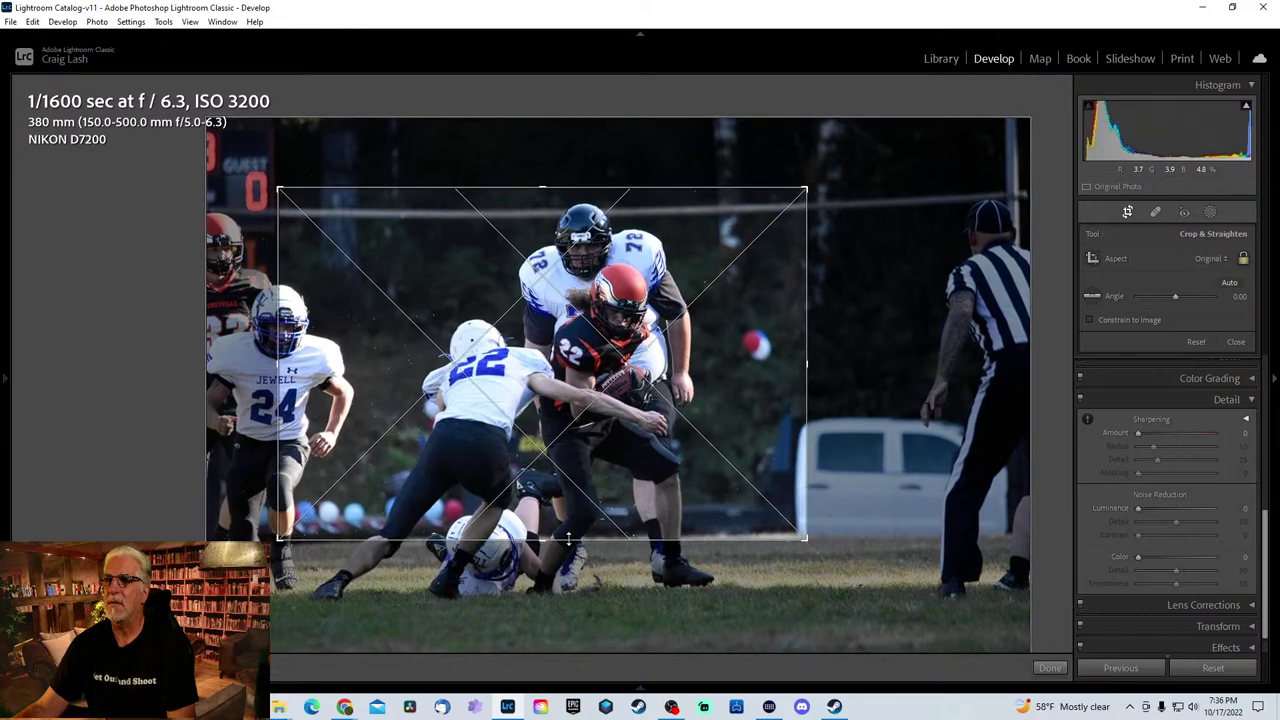
left_click_drag(572, 541, 580, 468)
key("Return")
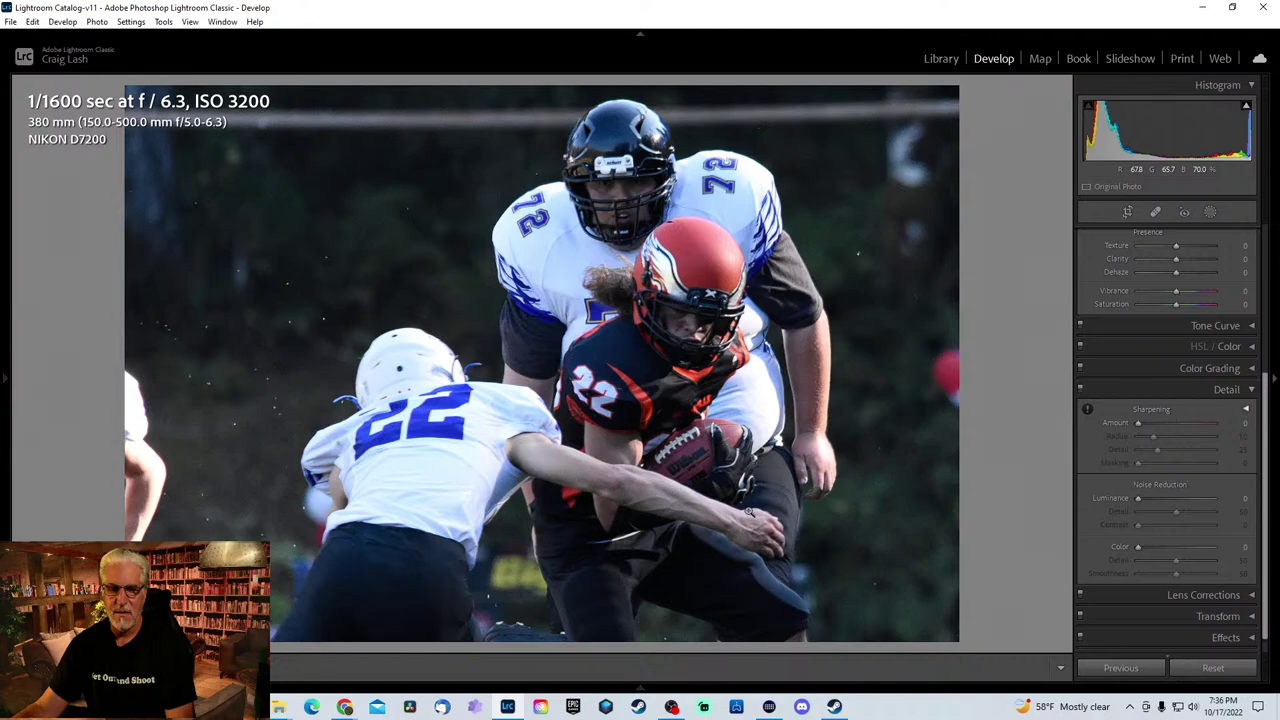
key("r")
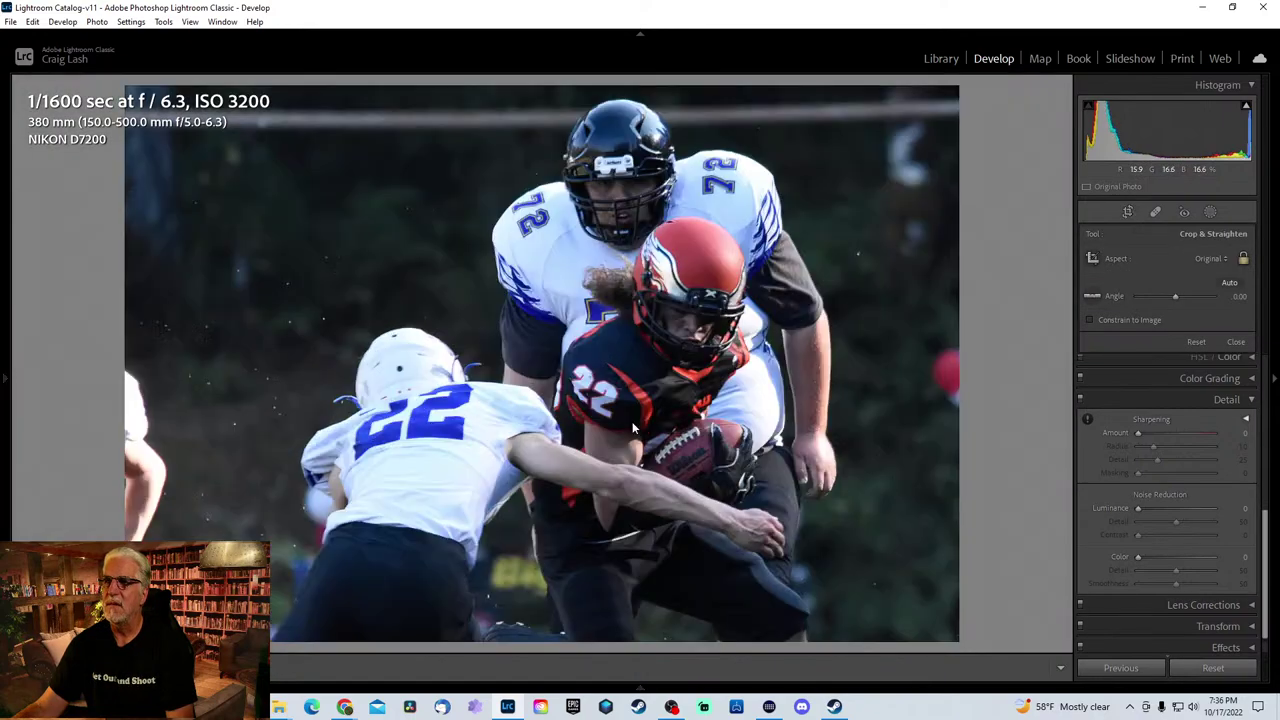
double_click(632, 421)
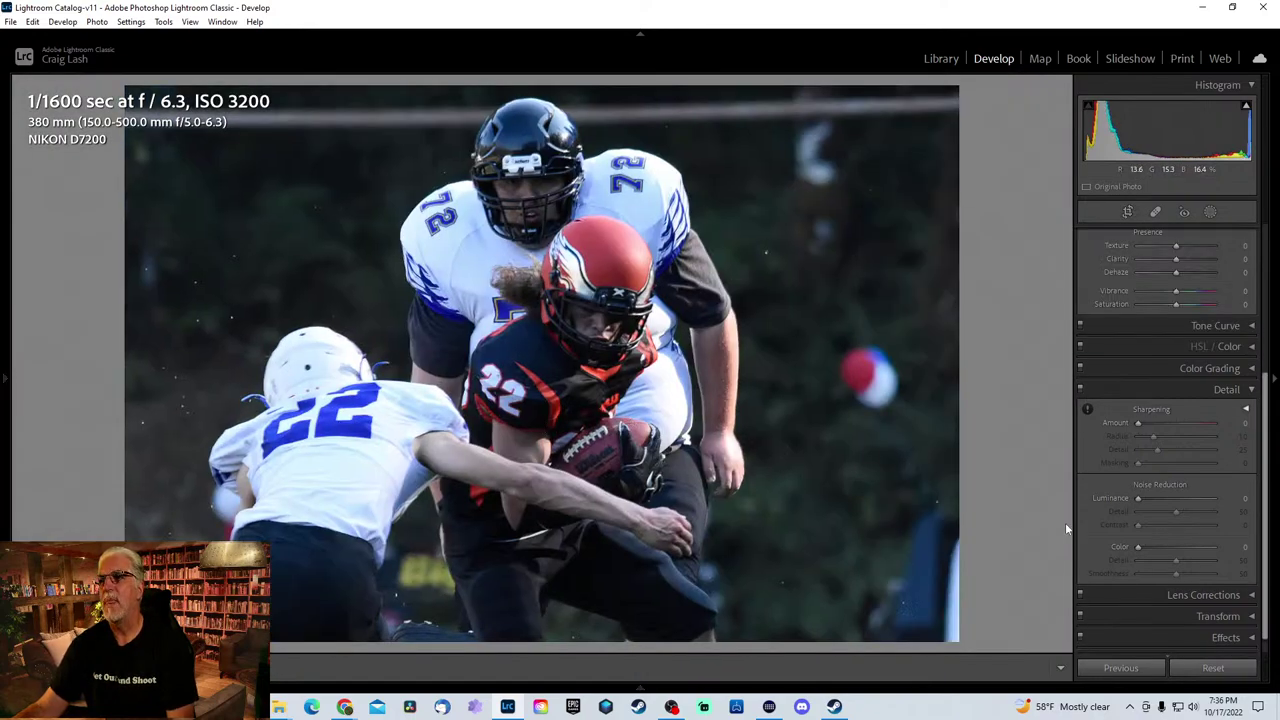
- Set Sharpening Amount to 38, Luminance noise reduction to 18 and Exposure to +0.53
left_click_drag(1137, 422, 1158, 421)
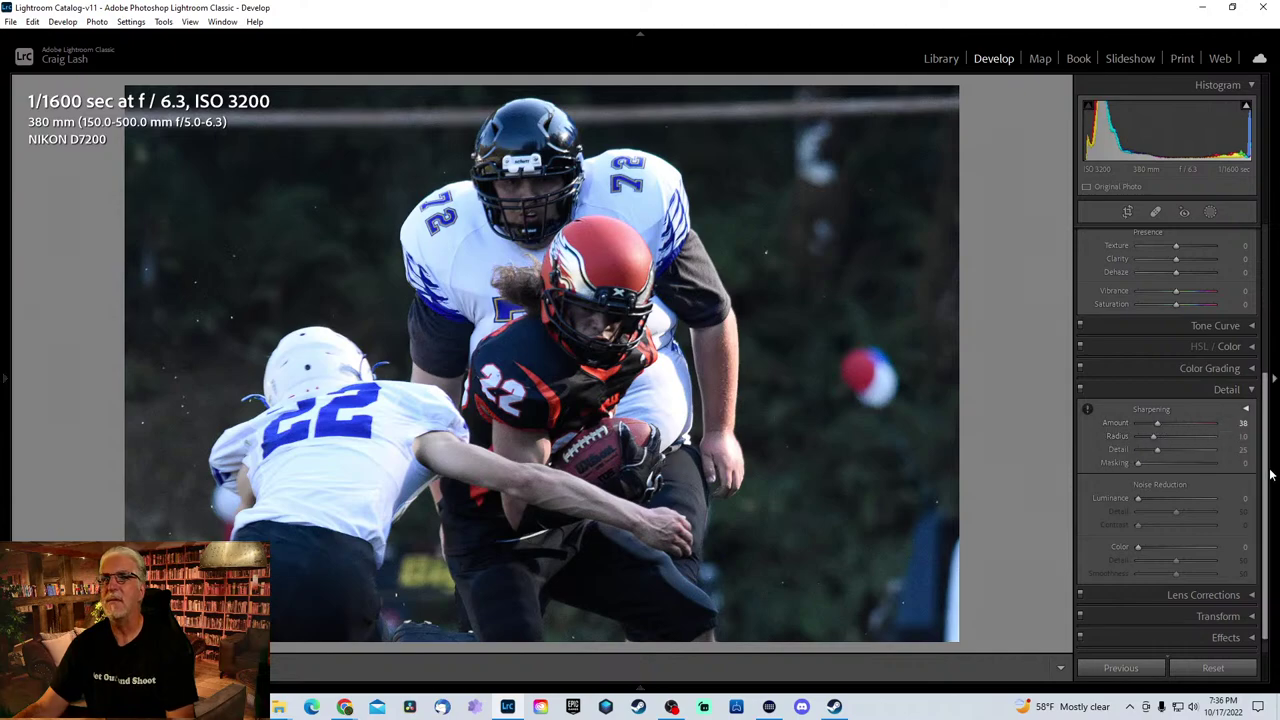
scroll(1258, 388, "up", 3)
left_click_drag(1258, 388, 1258, 392)
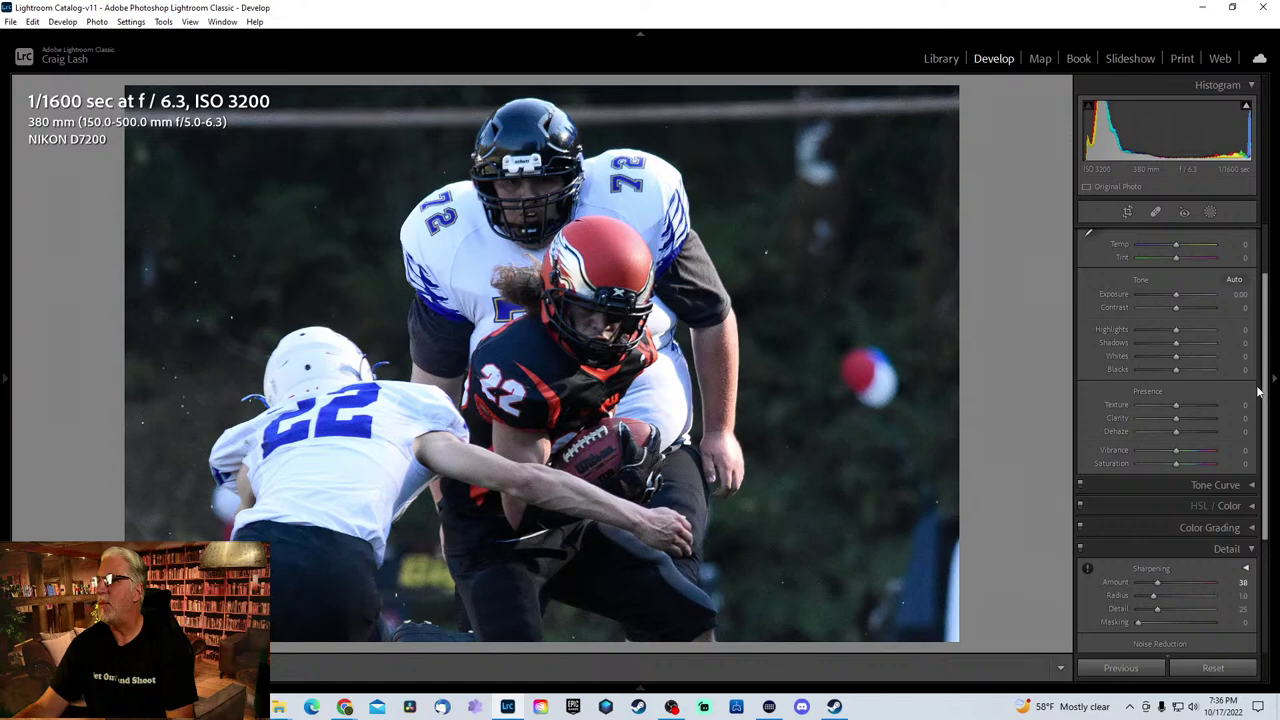
scroll(1254, 497, "down", 3)
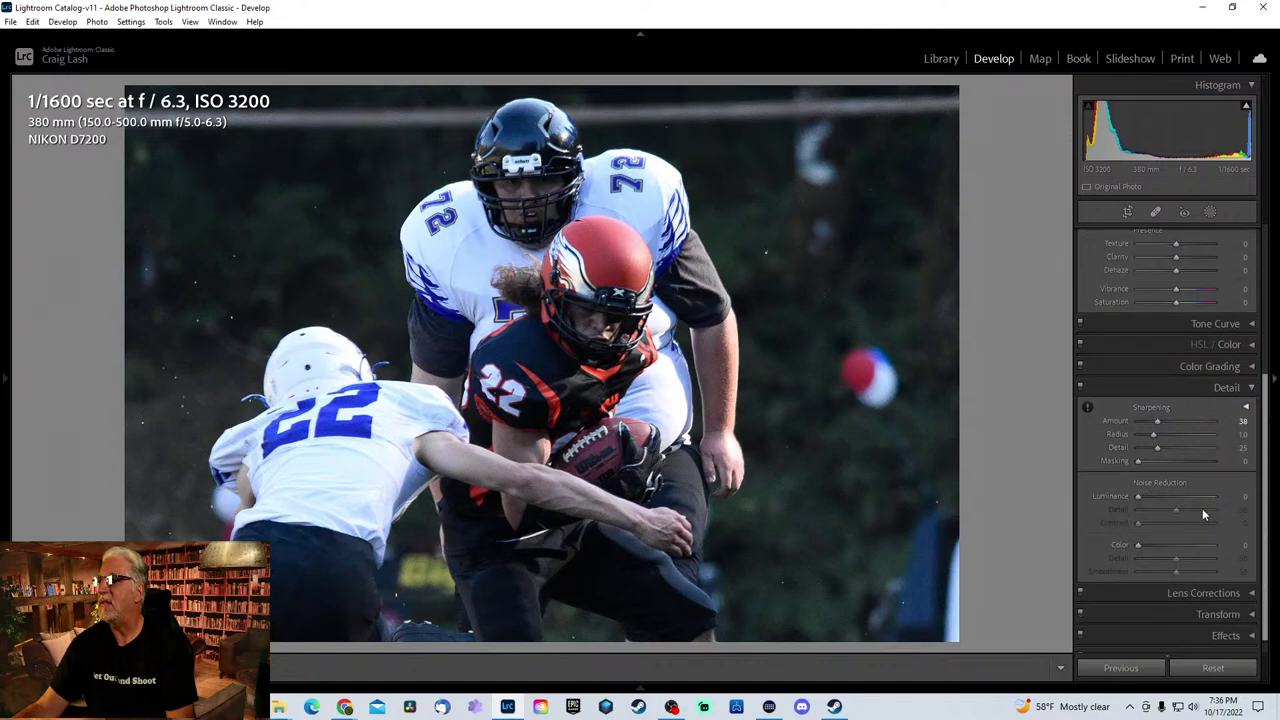
left_click(1152, 497)
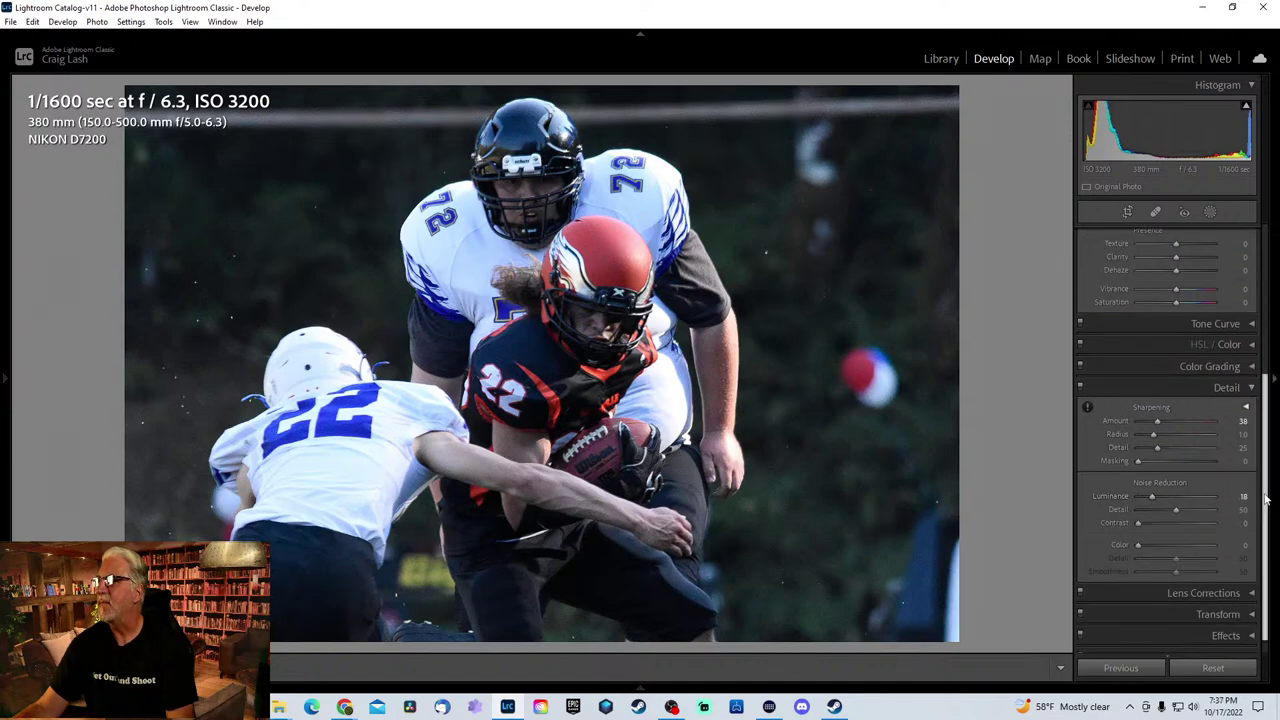
scroll(1265, 497, "up", 5)
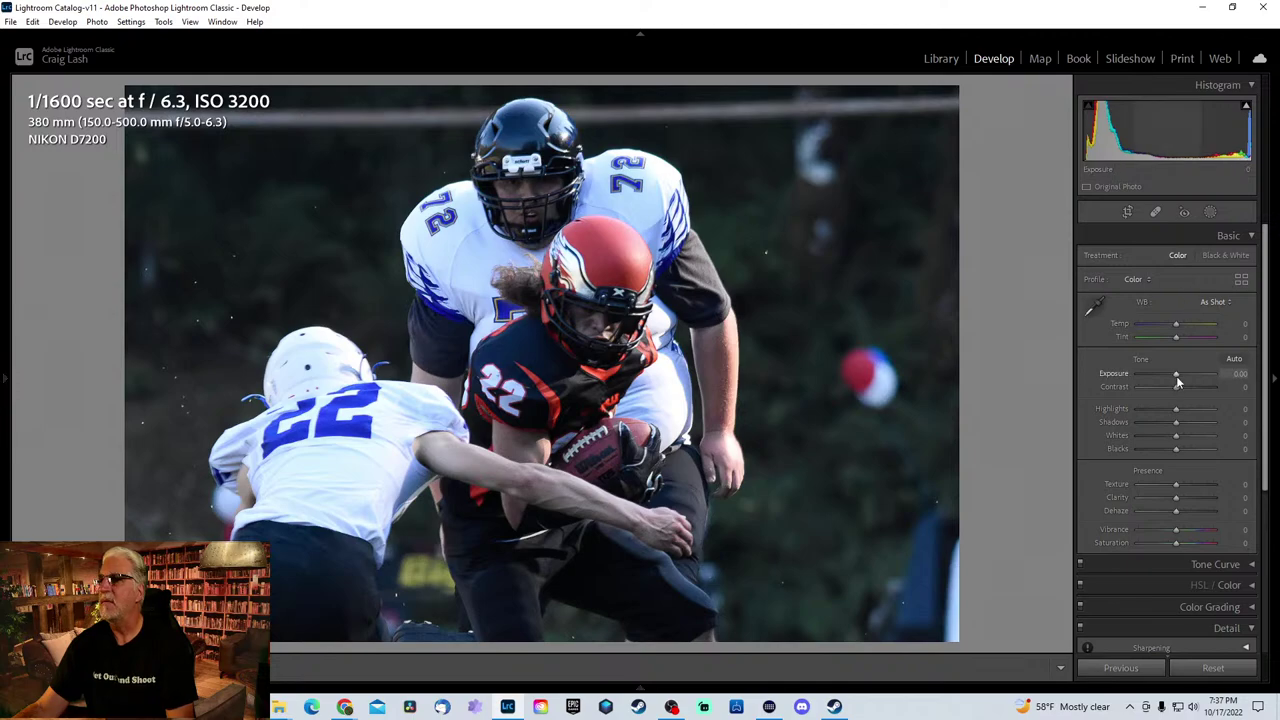
left_click_drag(1177, 375, 1181, 375)
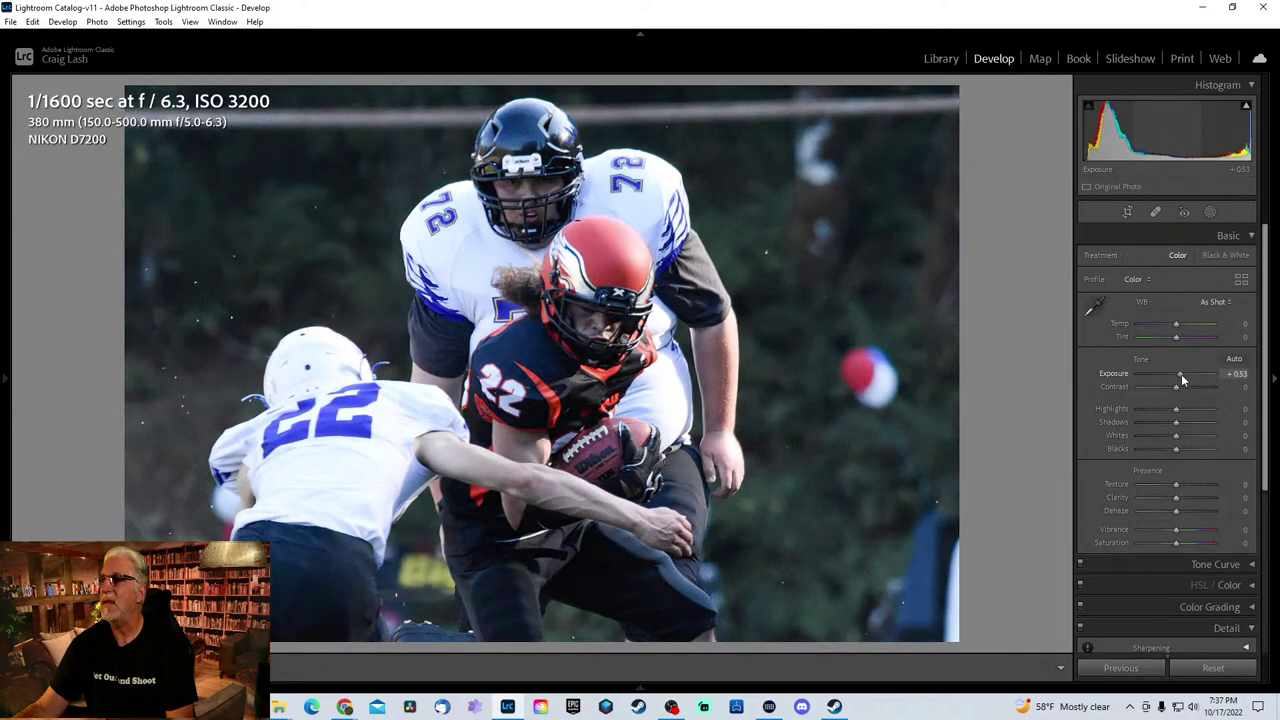
- Advance through the next photos to the shot of the Eagles receiver leaping beside a defender
key("Right")
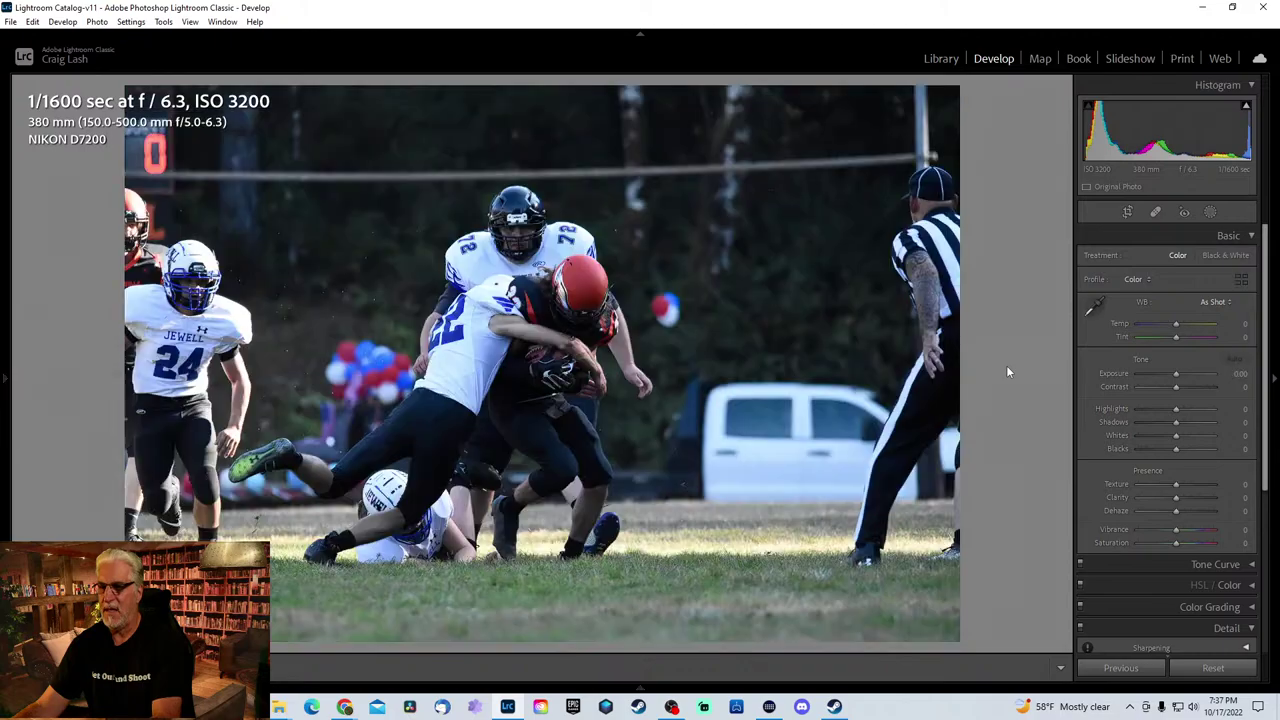
key("Right")
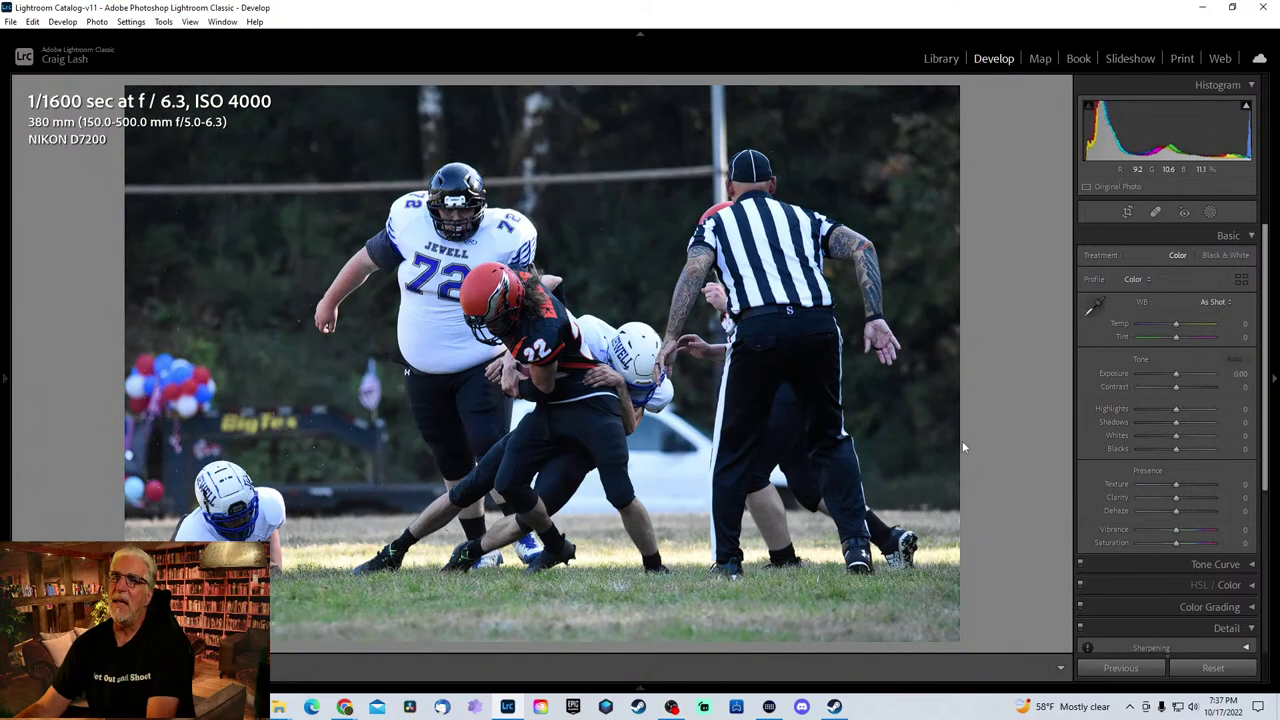
key("Right")
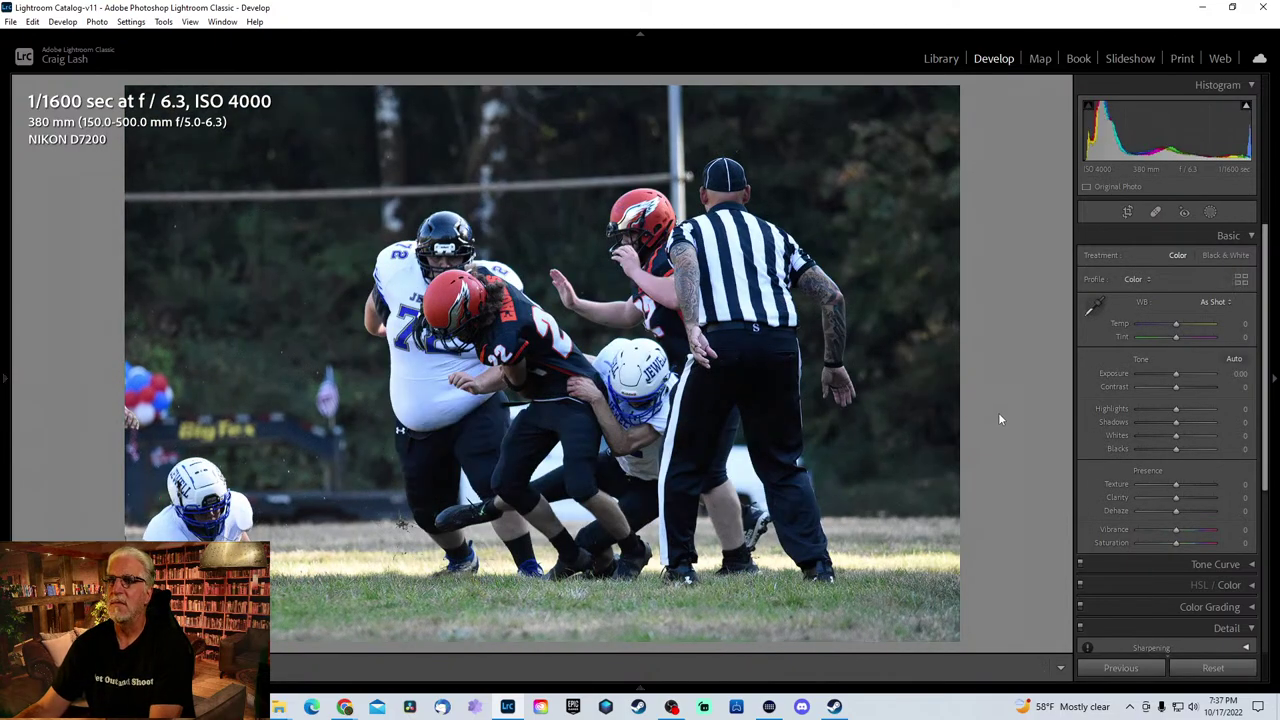
key("Right")
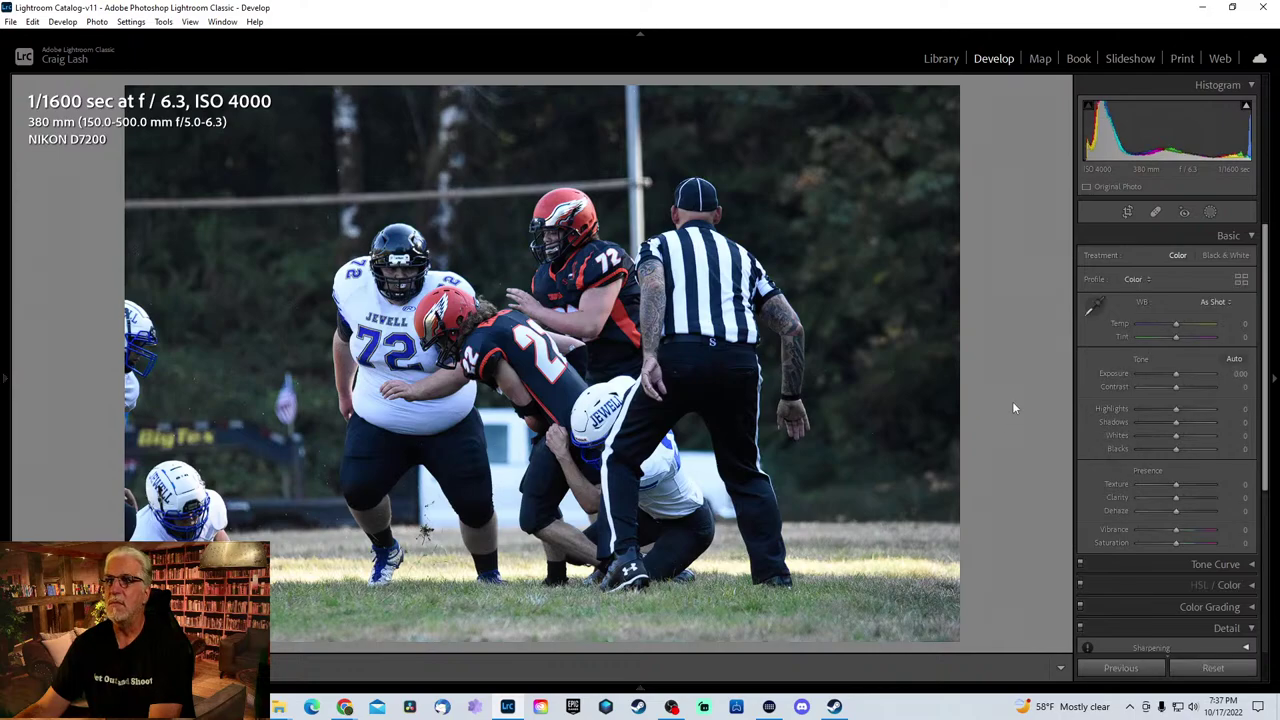
key("Right")
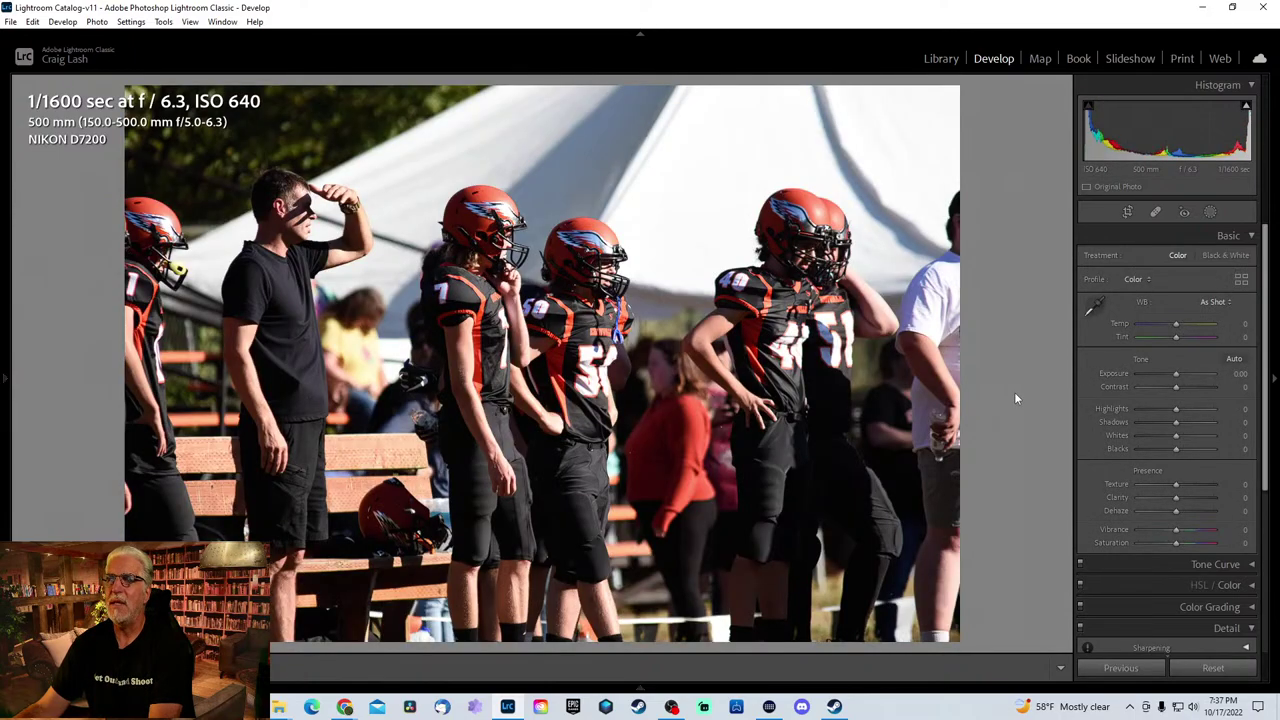
key("Right")
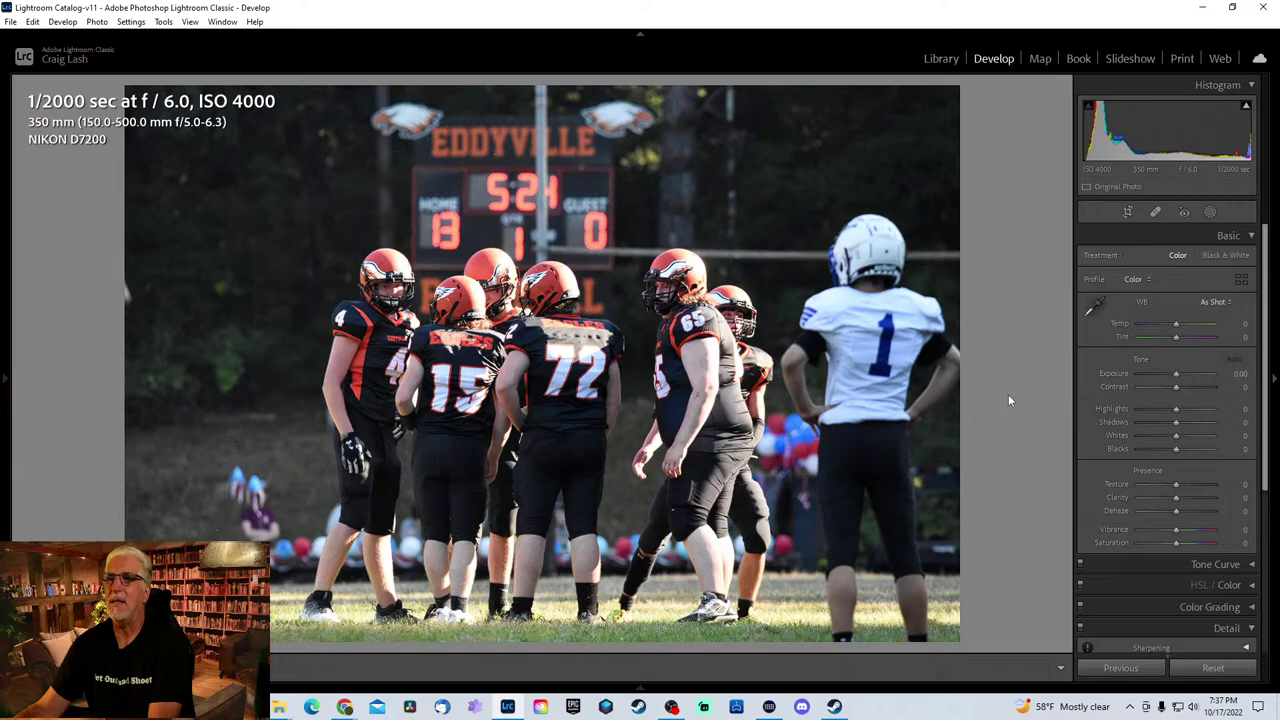
key("Right")
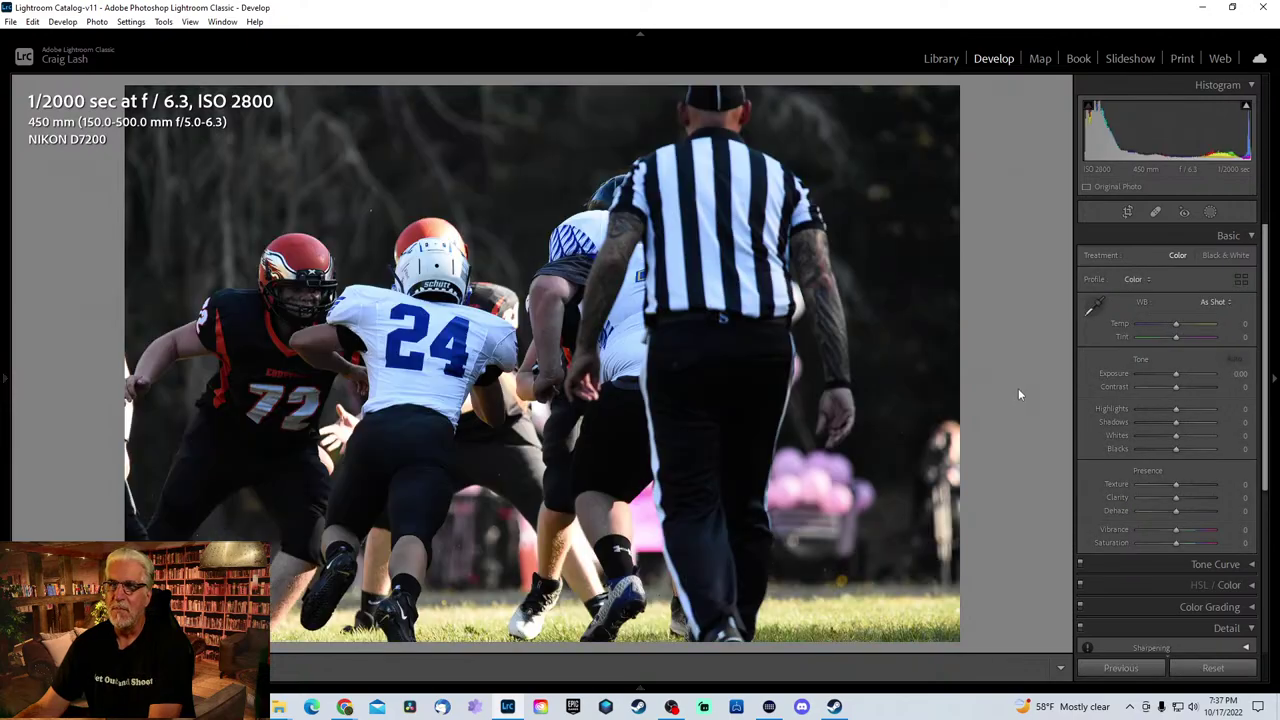
key("Right")
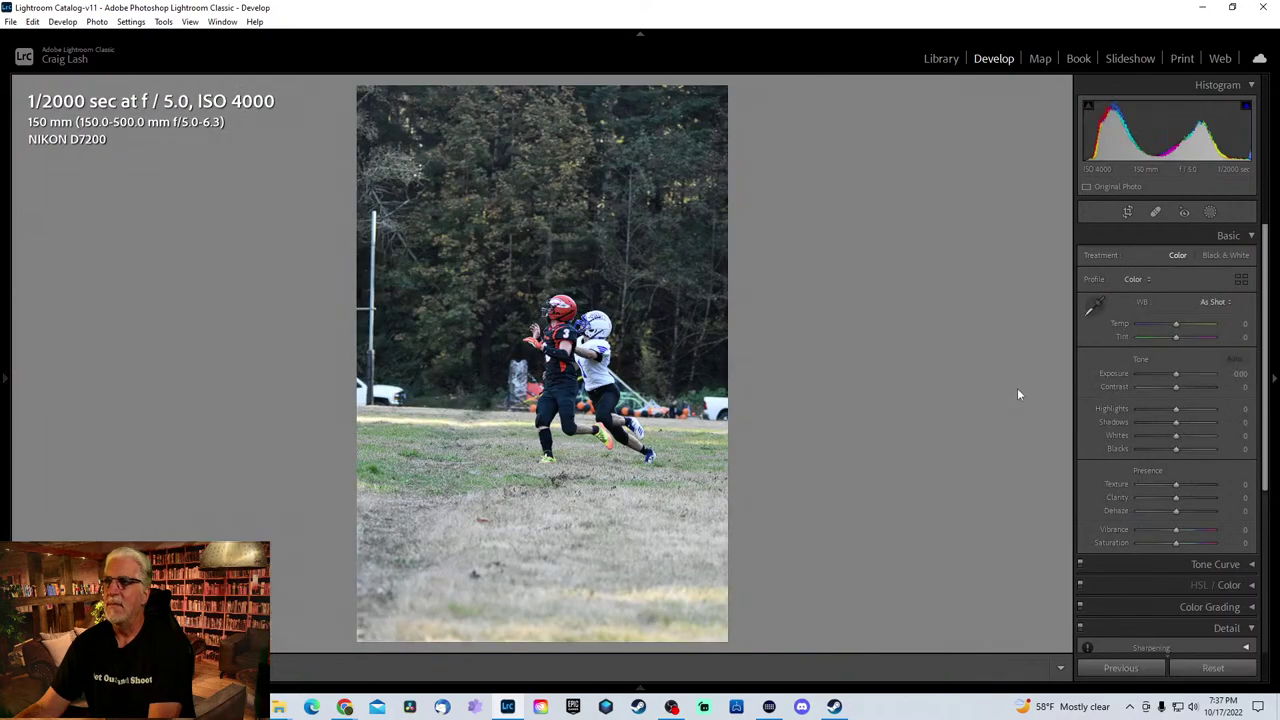
key("Right")
key("Right")
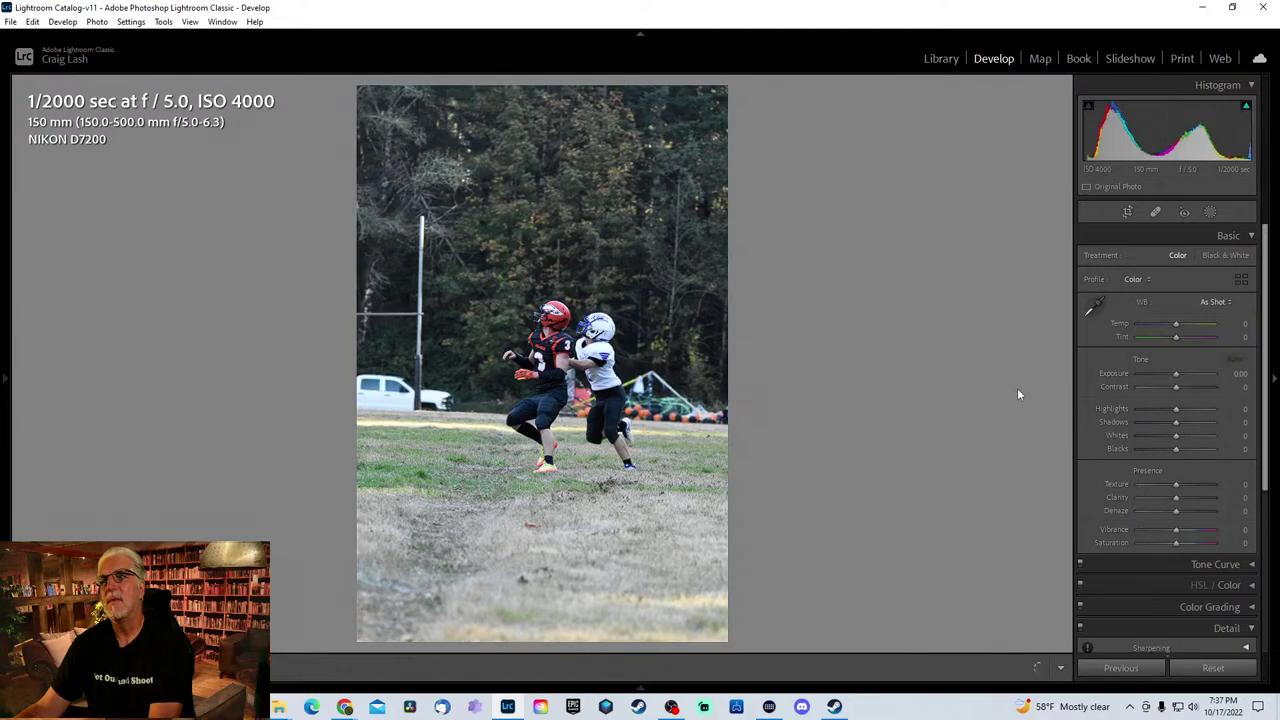
key("Right")
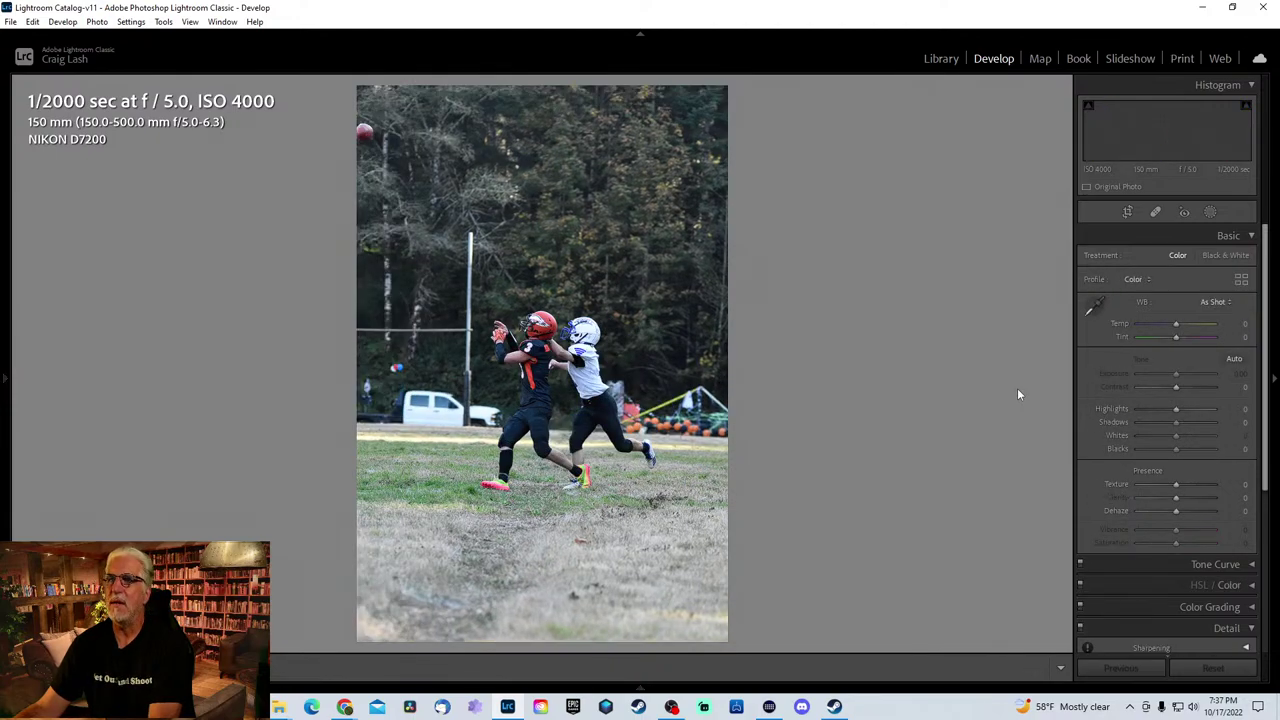
key("Right")
key("Right")
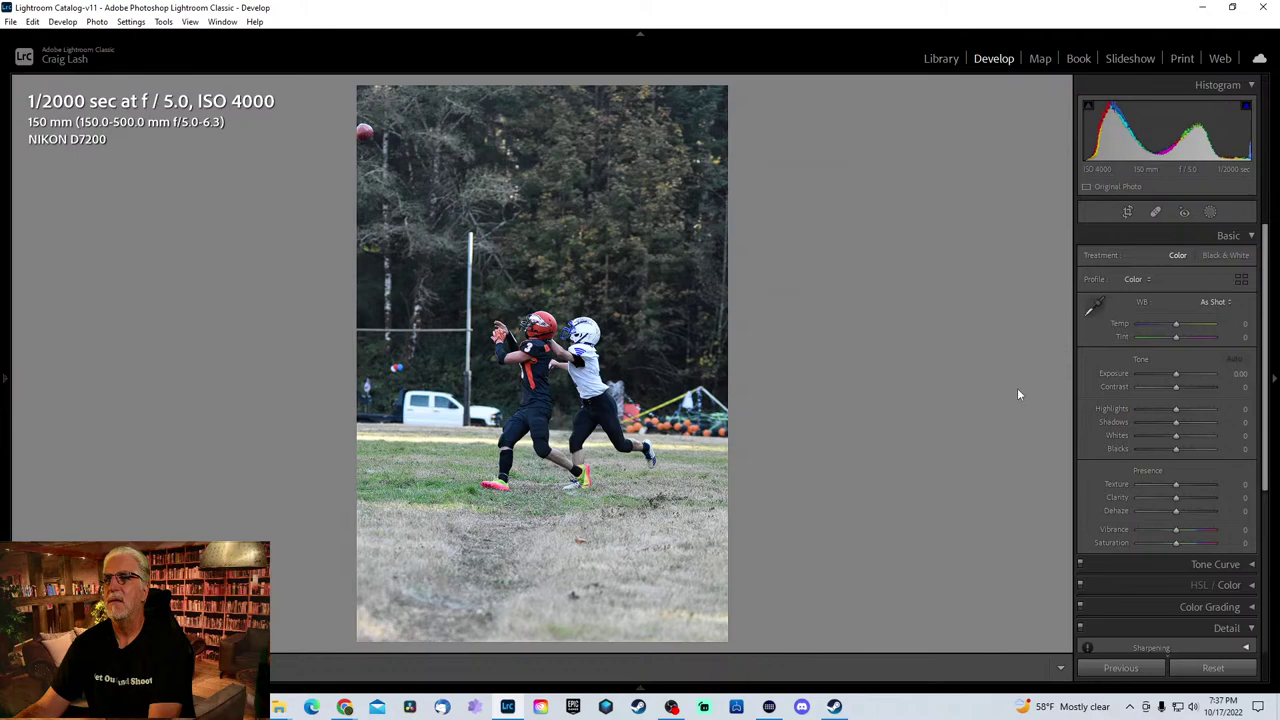
key("Left")
key("Right")
key("Left")
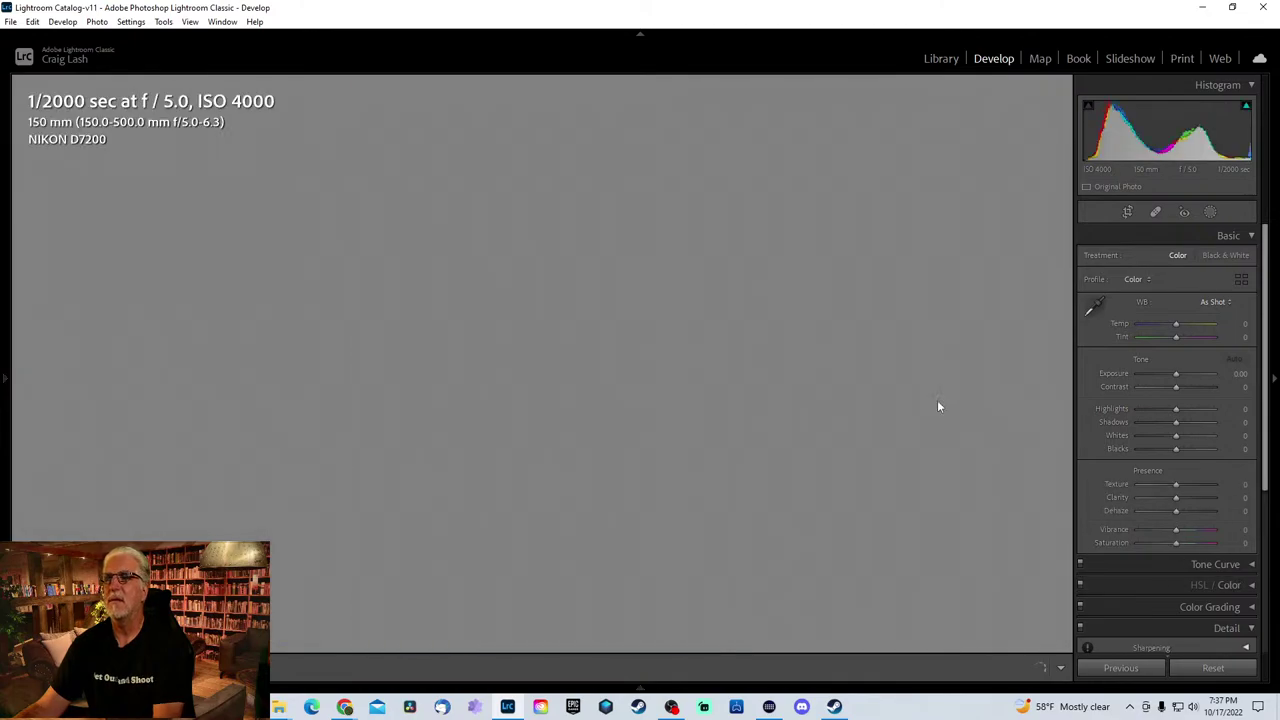
- Crop tight around the two leaping players and rotate about −1.67° to level the photo
key("r")
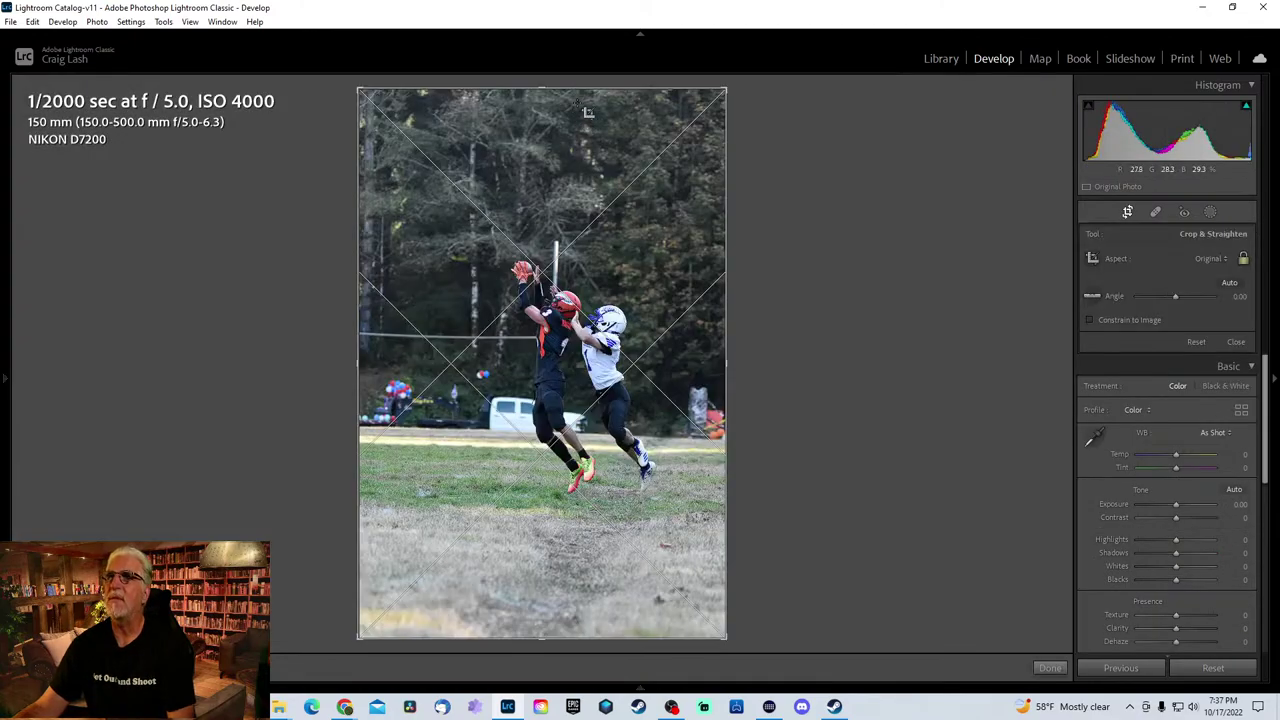
left_click_drag(582, 88, 580, 186)
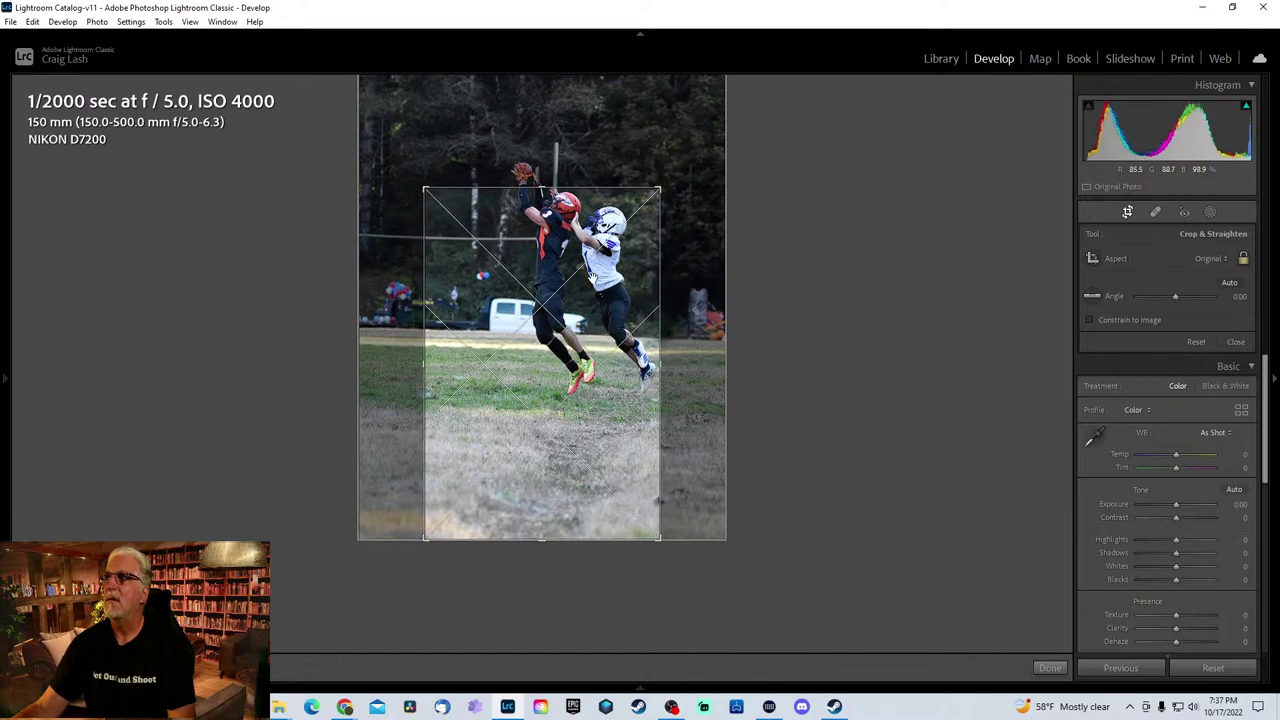
left_click_drag(566, 292, 577, 387)
key("r")
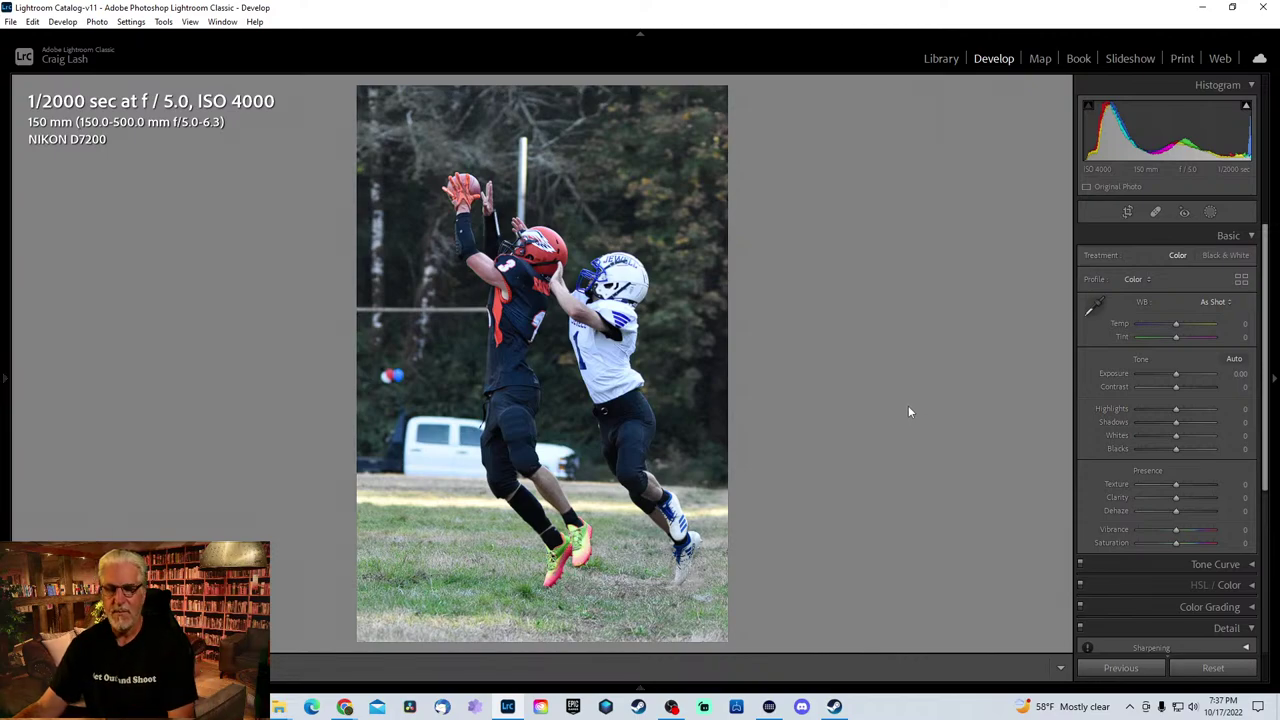
key("r")
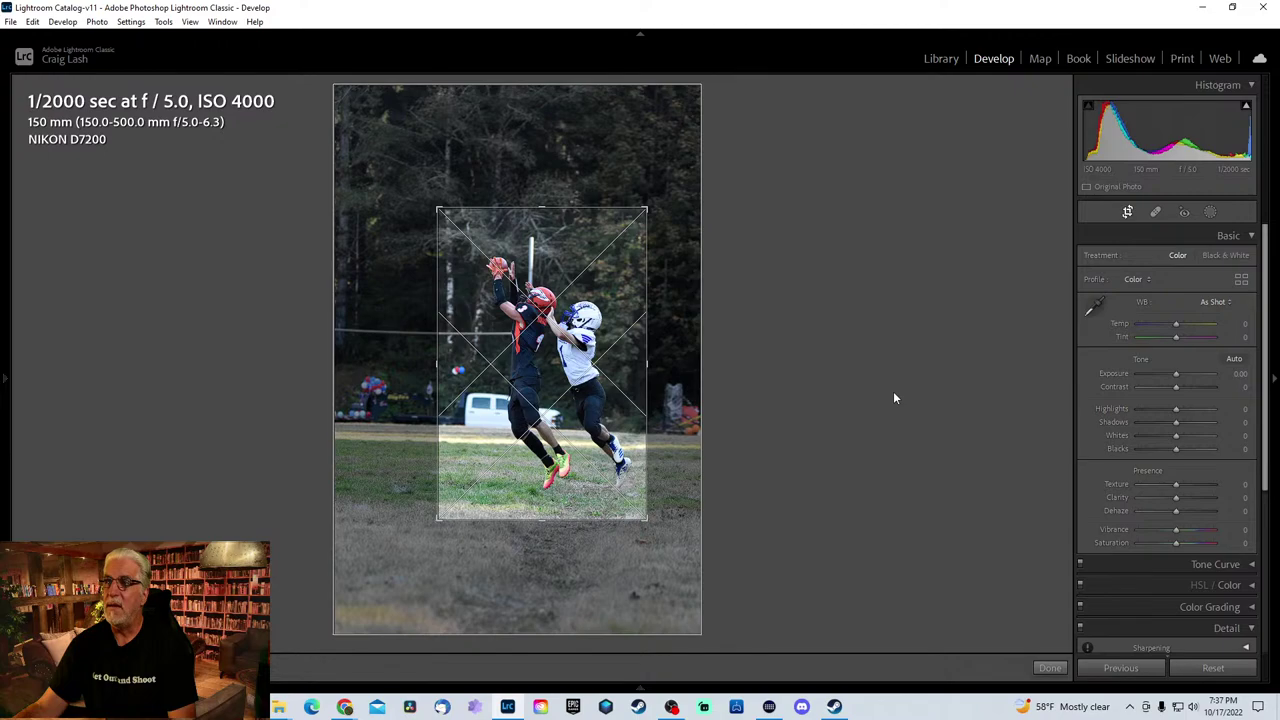
left_click_drag(884, 412, 886, 403)
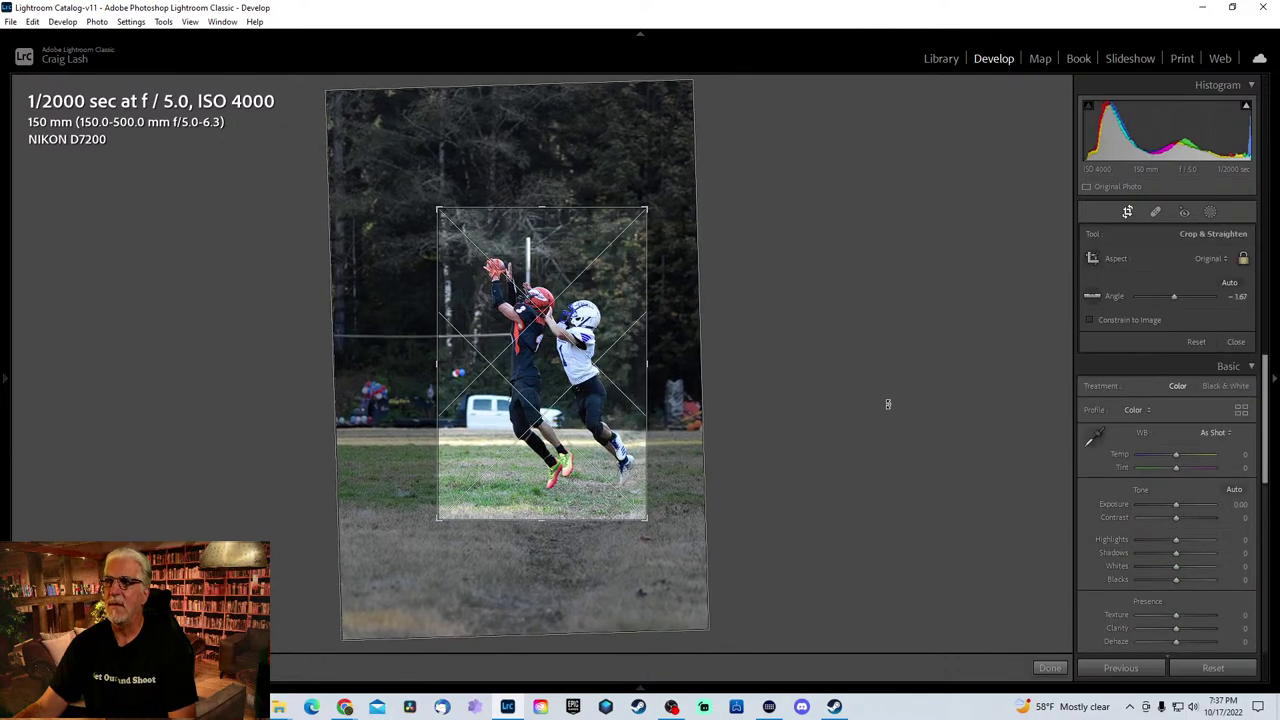
double_click(547, 403)
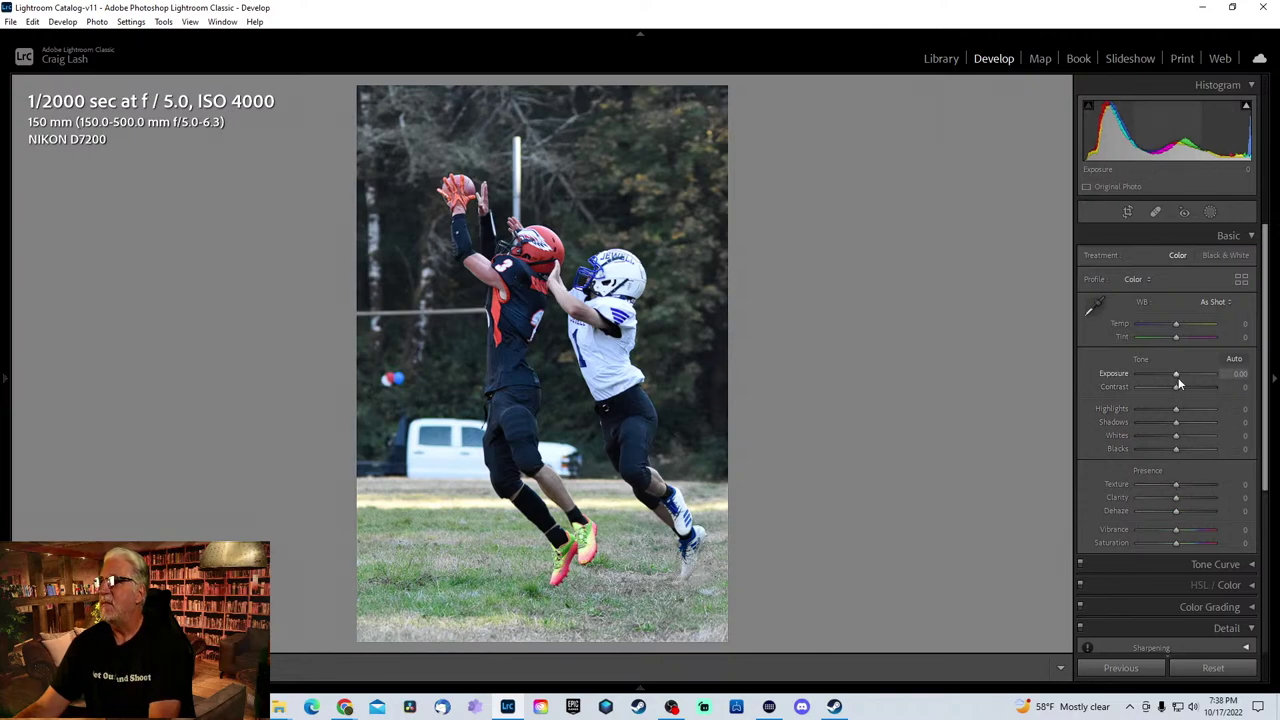
- Set Shadows to +39 and darken the background to −1.98 exposure with an inverted Select Subject mask
left_click_drag(1180, 421, 1191, 422)
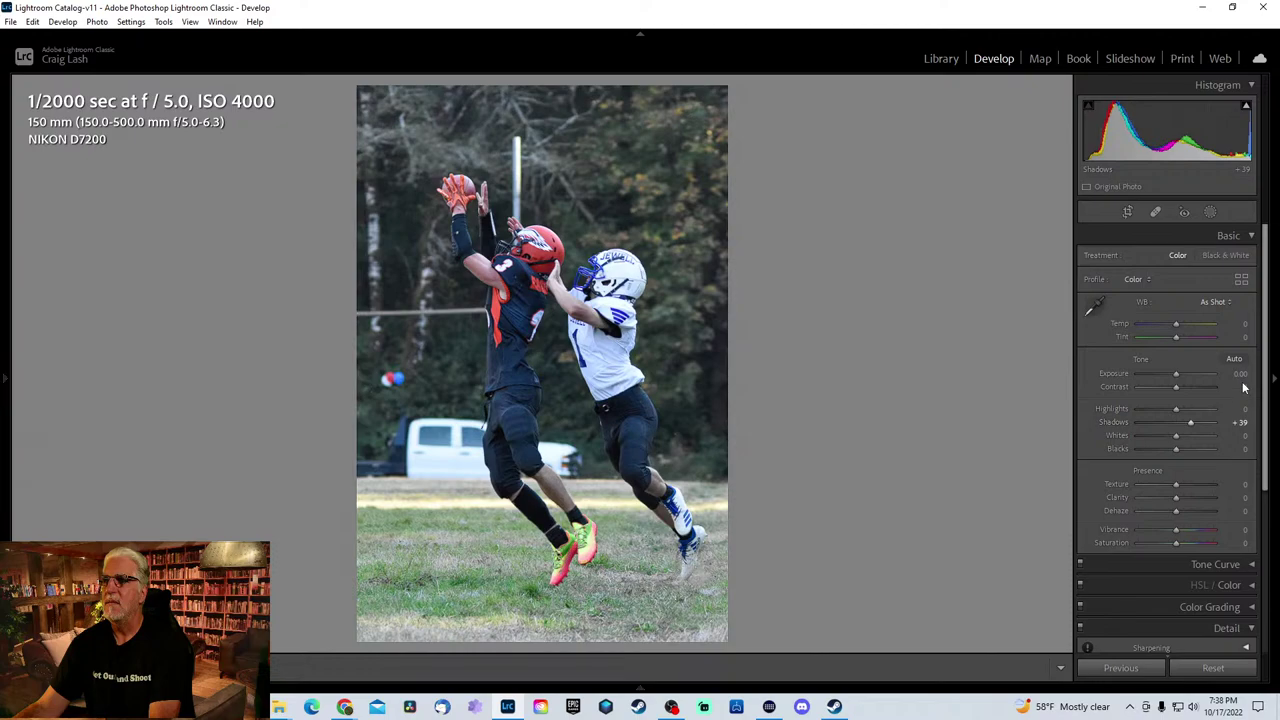
left_click(1211, 211)
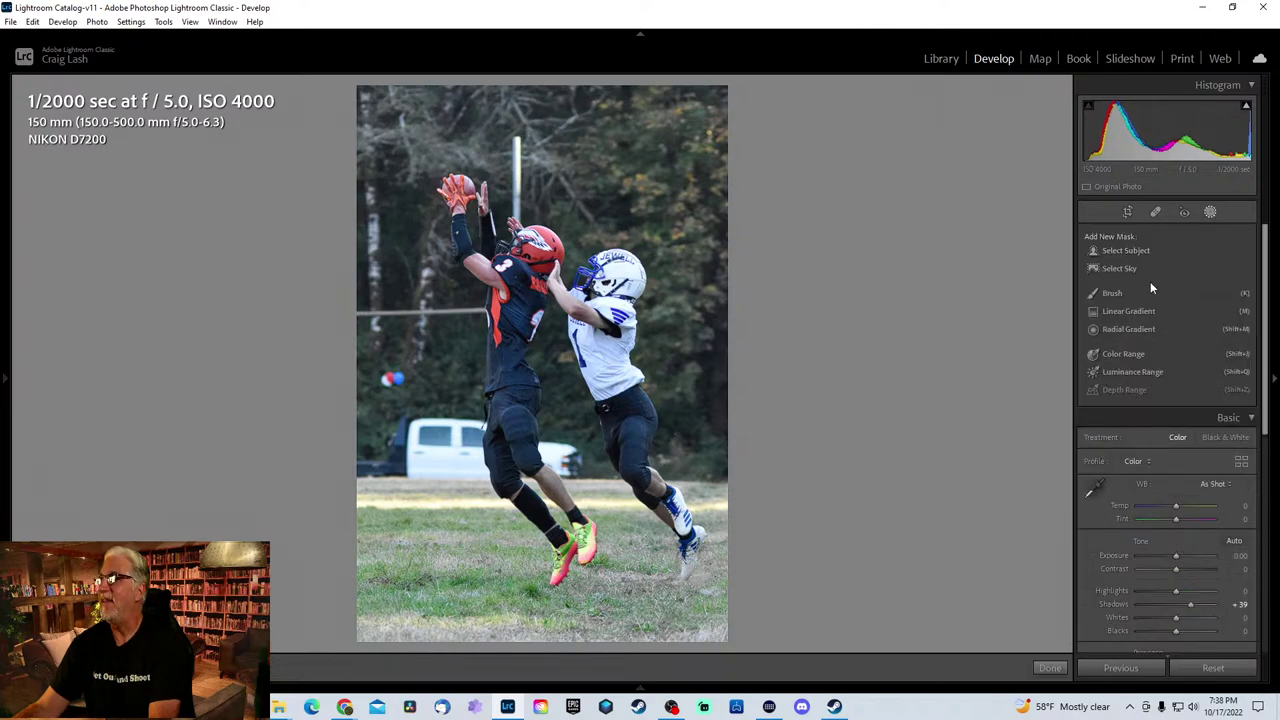
left_click(1141, 249)
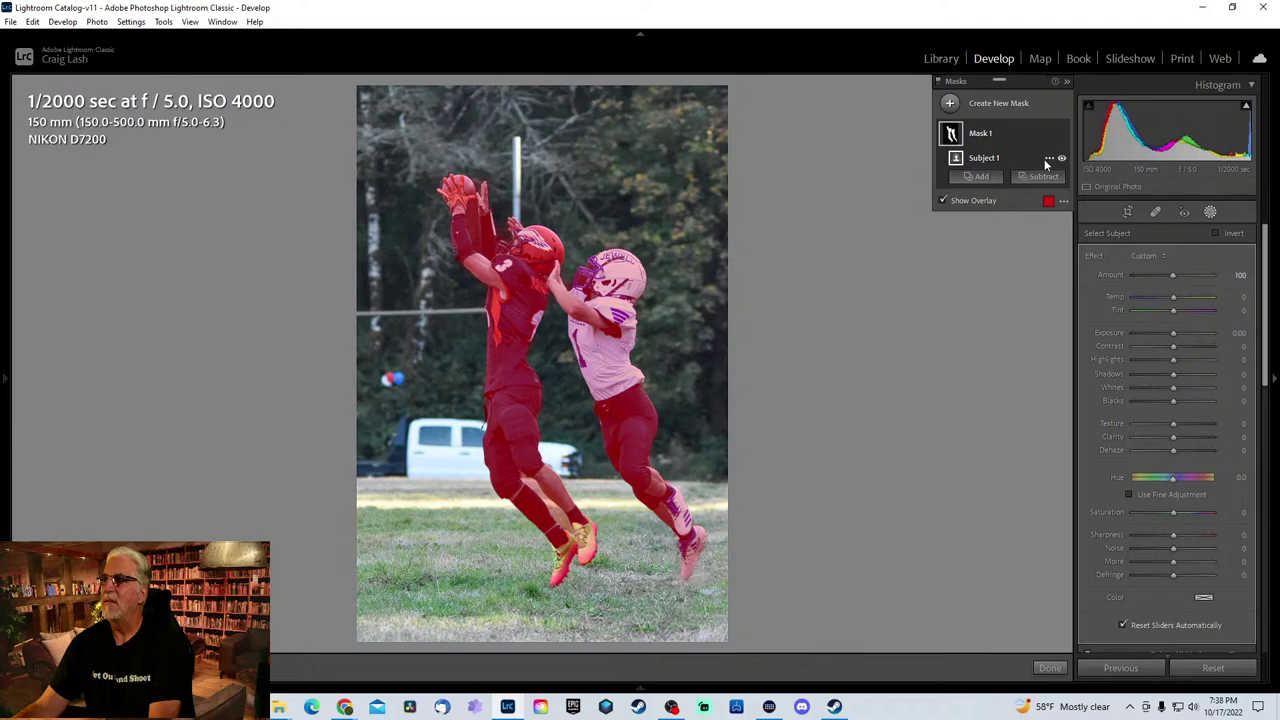
left_click(1047, 158)
left_click(1090, 199)
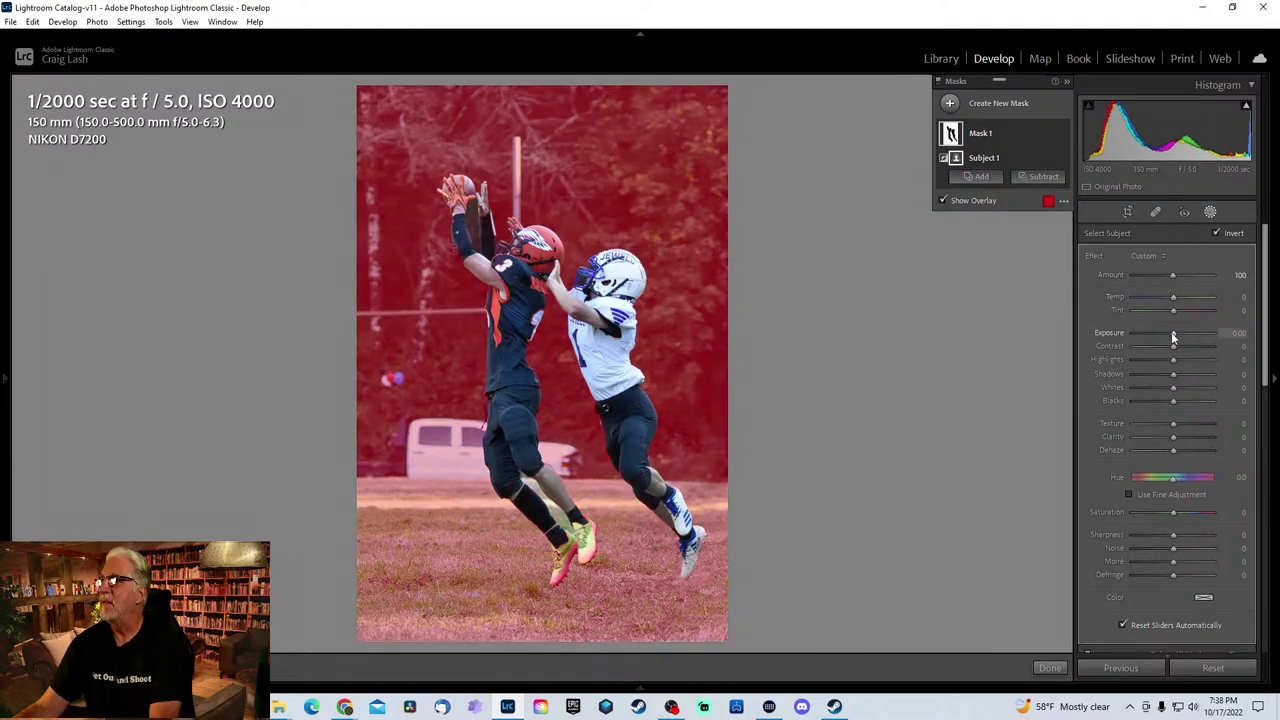
left_click_drag(1171, 332, 1151, 324)
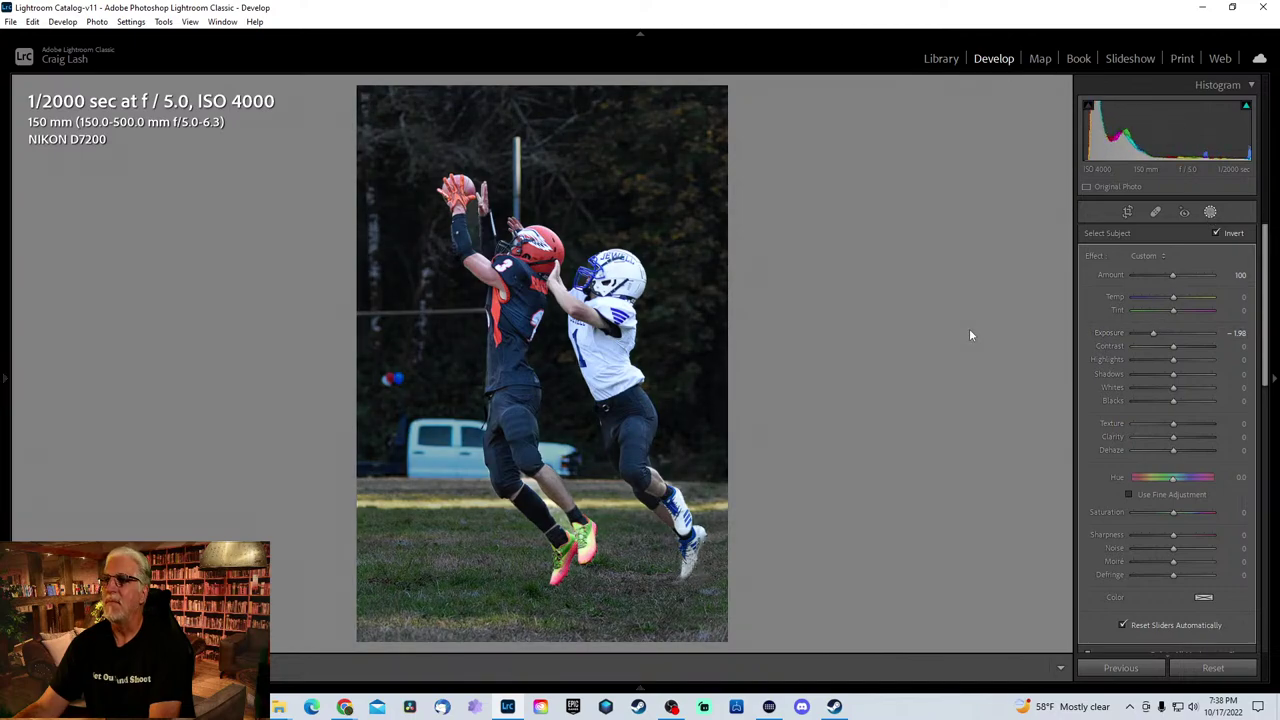
key("shift+w")
scroll(1193, 425, "down", 8)
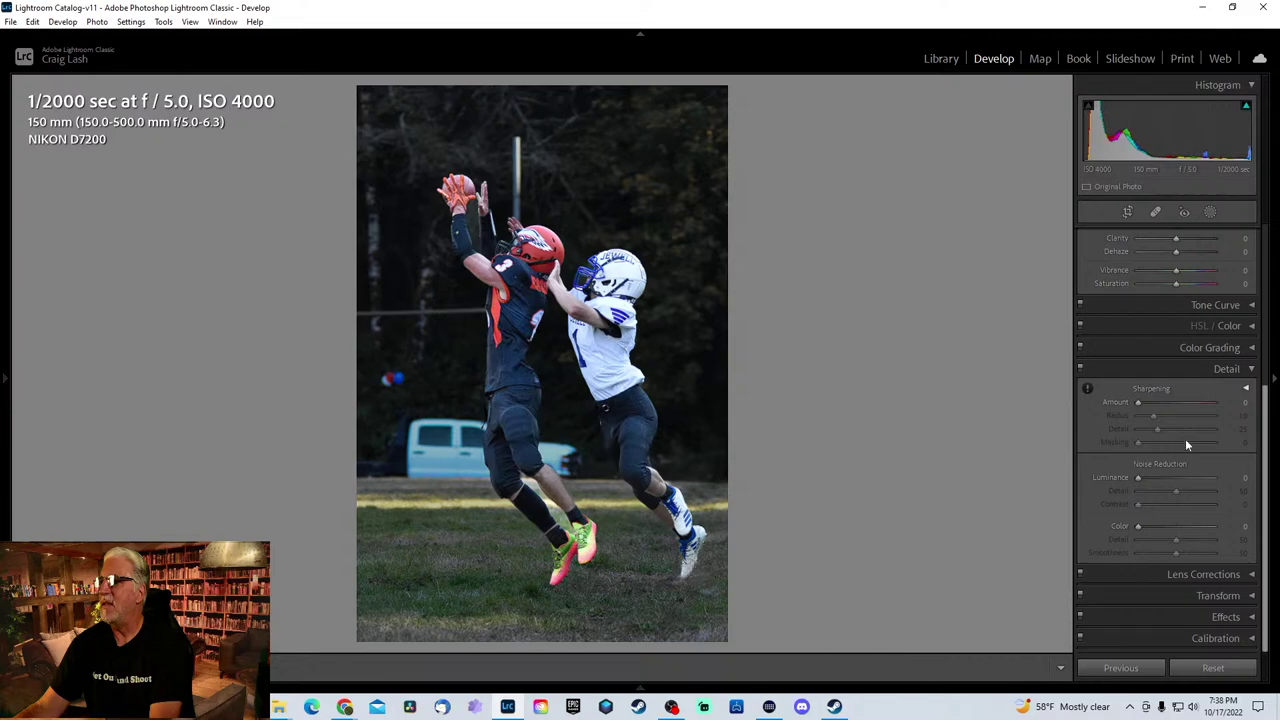
- Page forward to the red-helmeted ball carrier fending off #1, with #24 and #22 behind
key("Right")
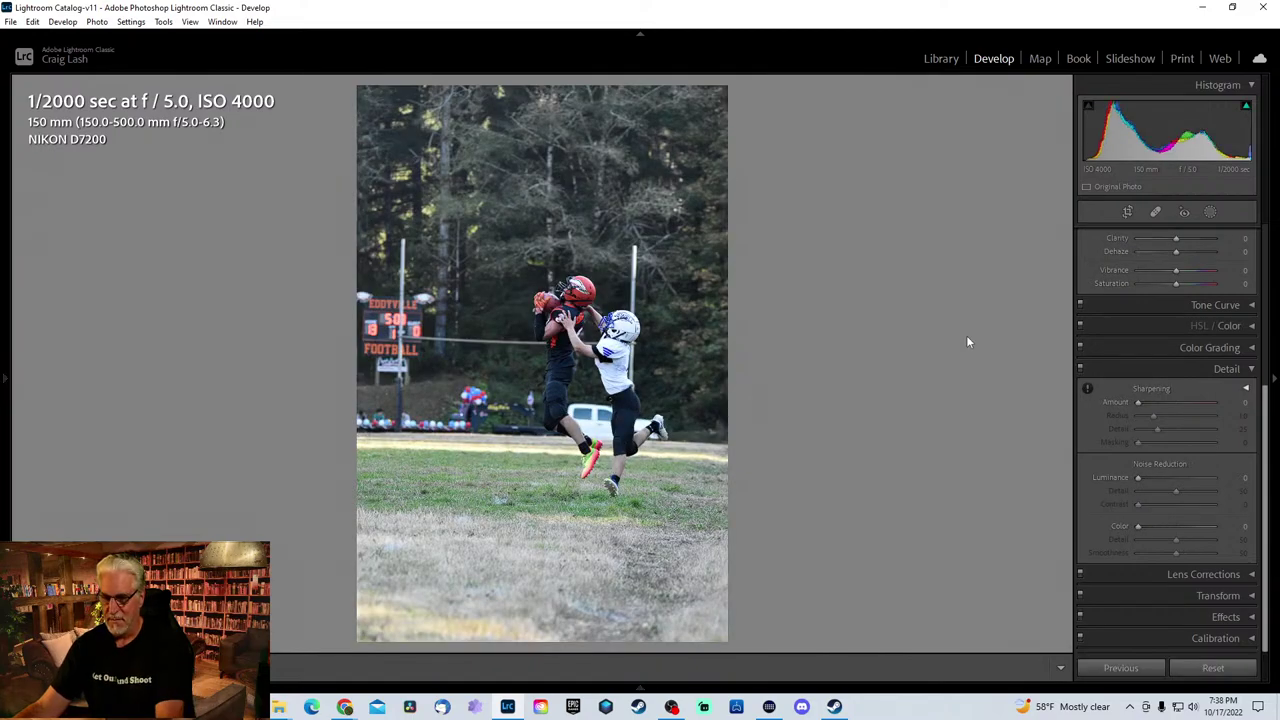
key("Right")
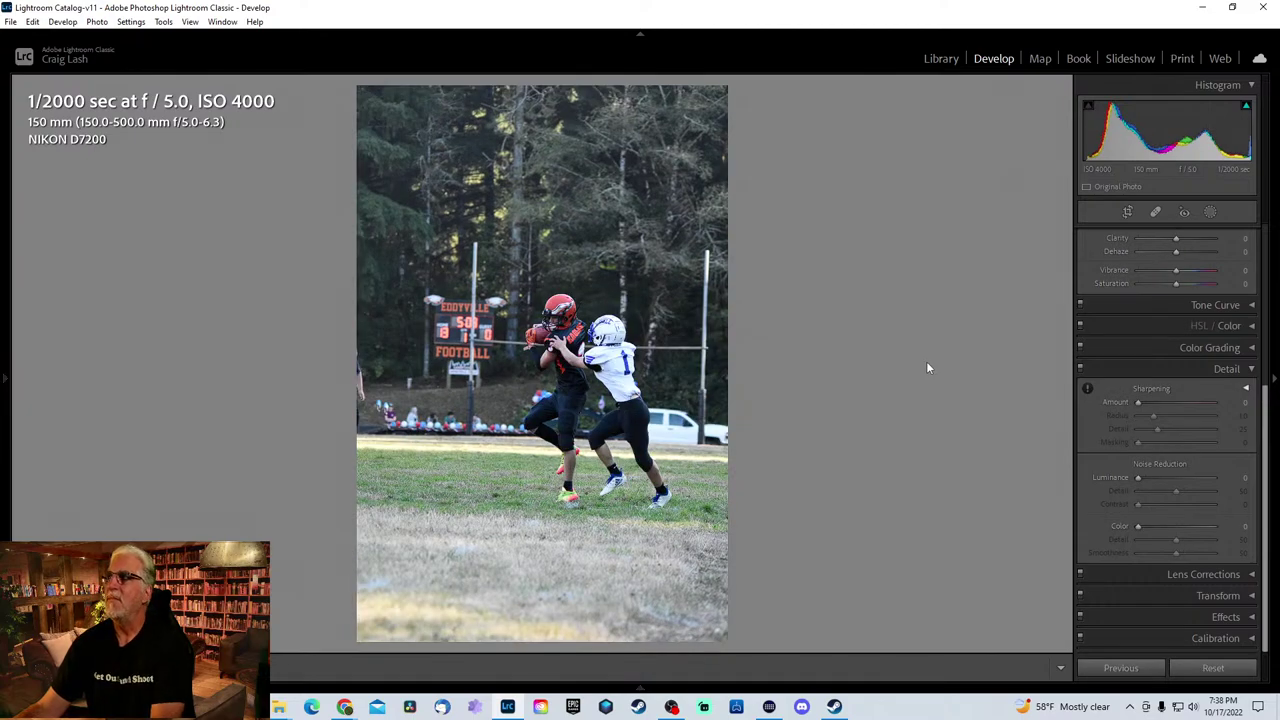
key("Right")
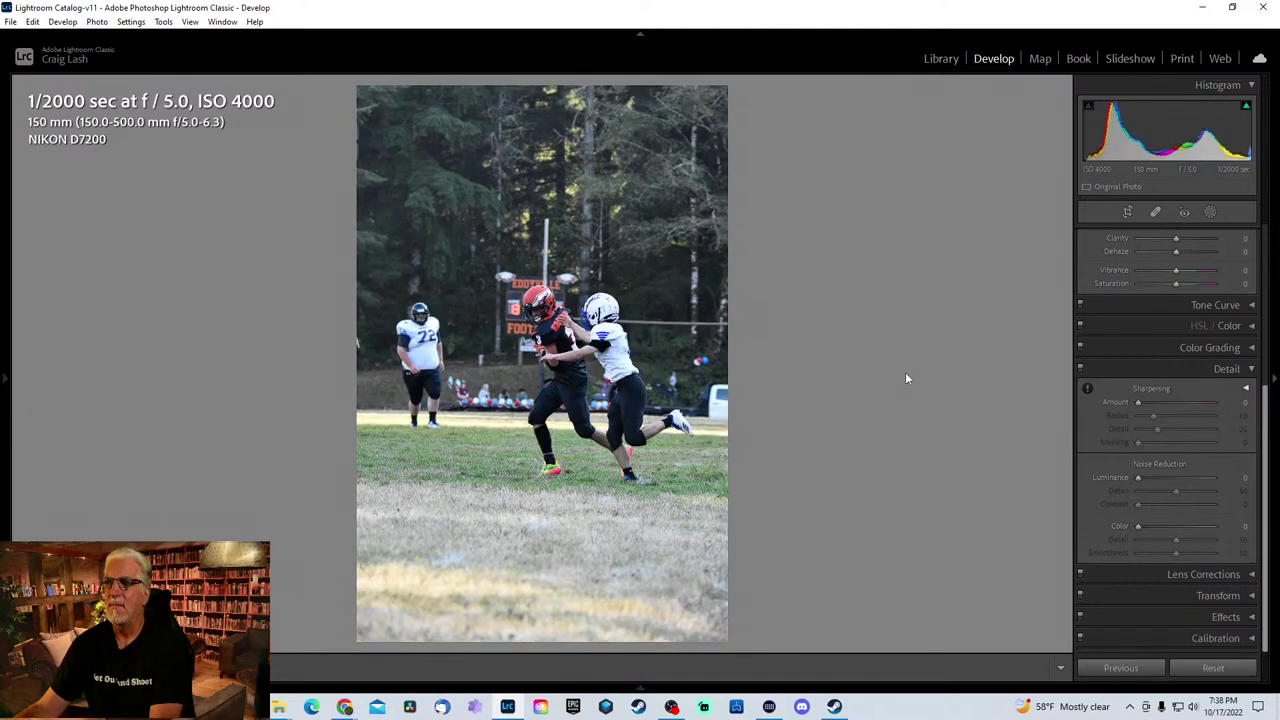
key("Right")
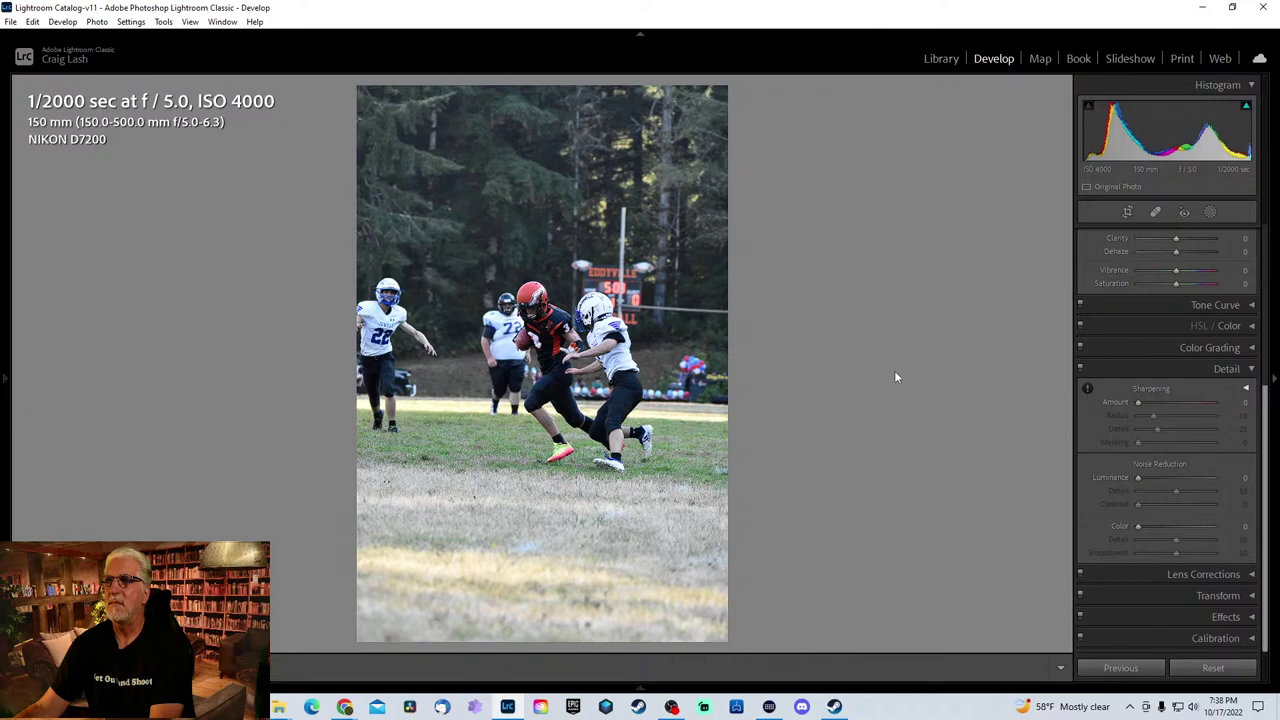
key("Right")
key("Right")
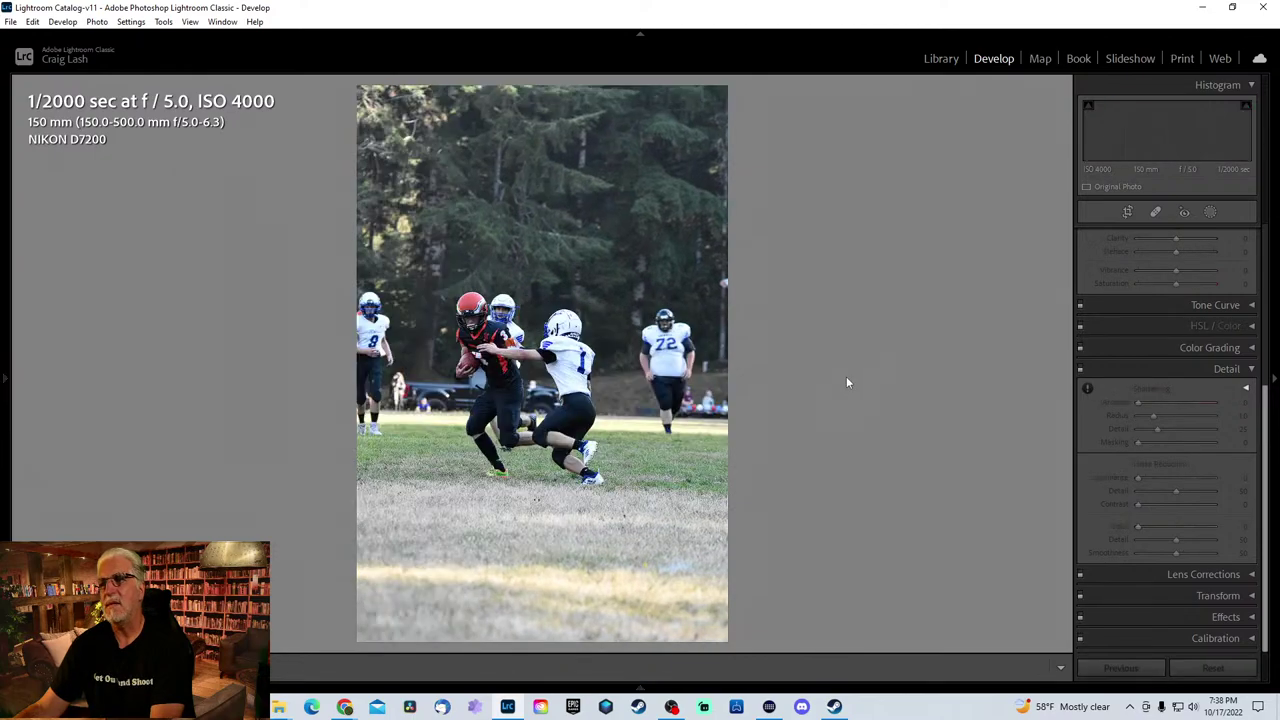
key("Right")
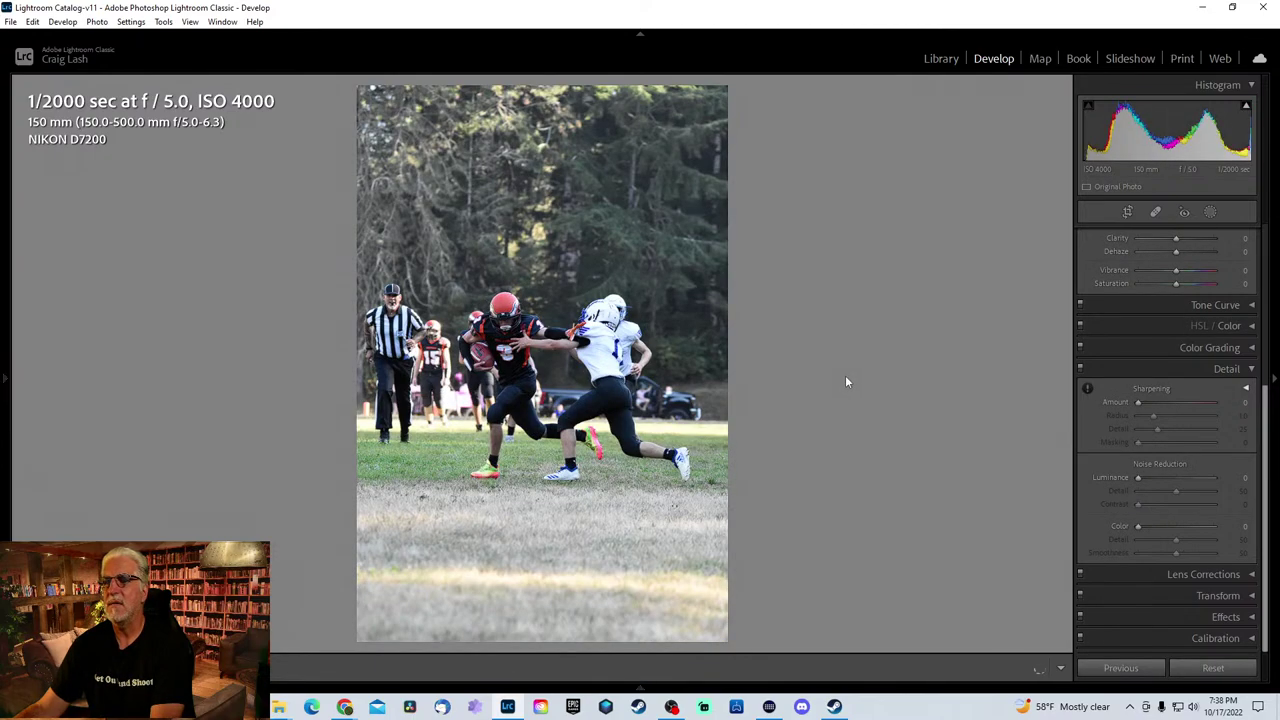
key("Left")
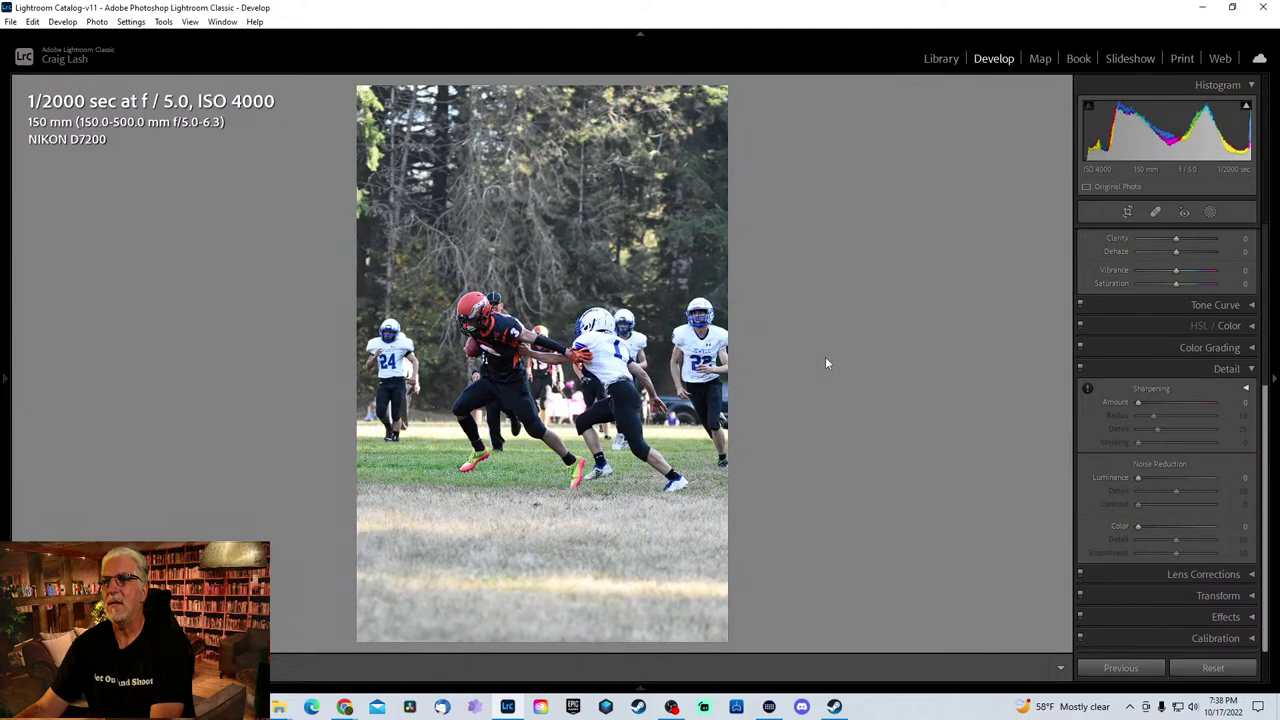
key("Right")
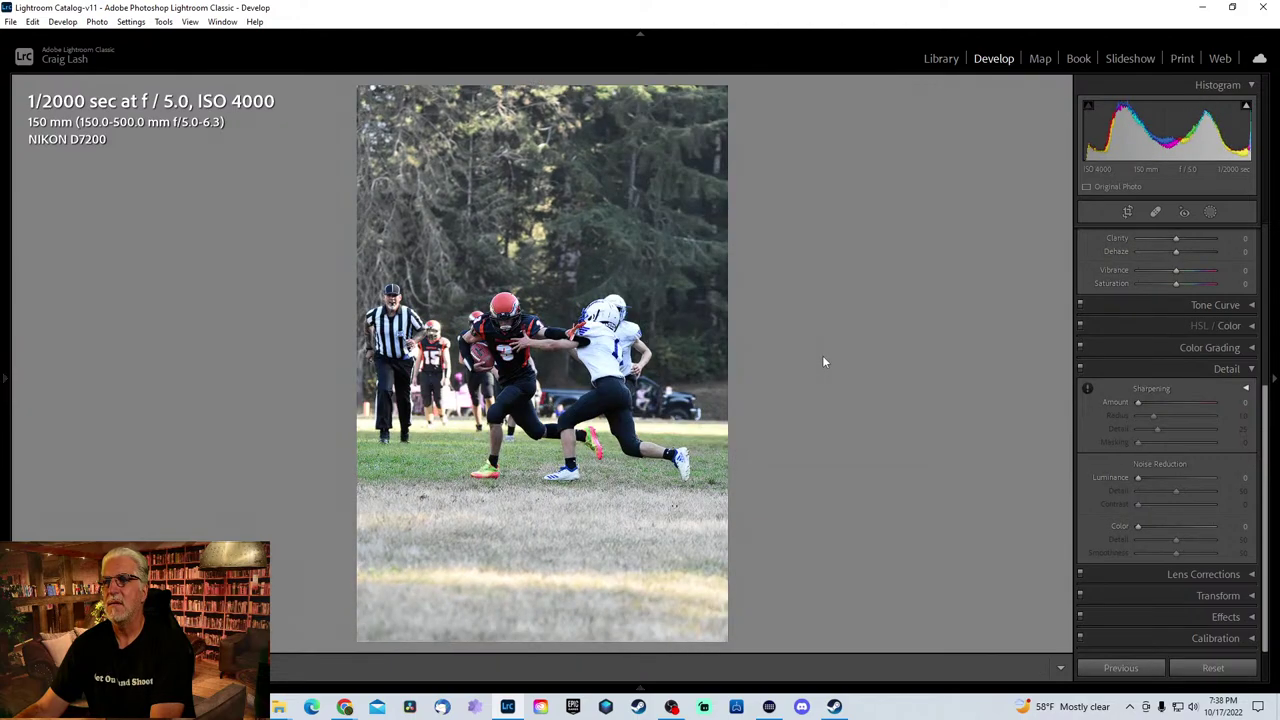
key("Right")
key("Right")
key("Right")
key("Right")
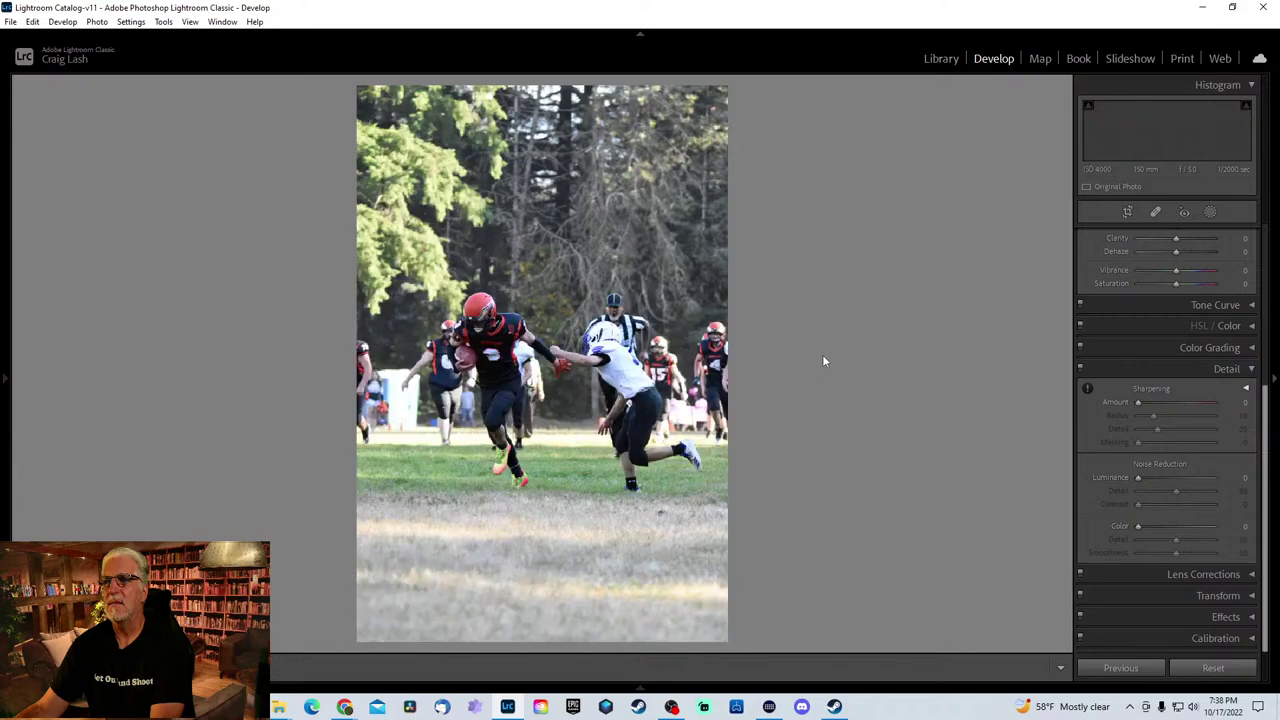
key("Right")
key("Right")
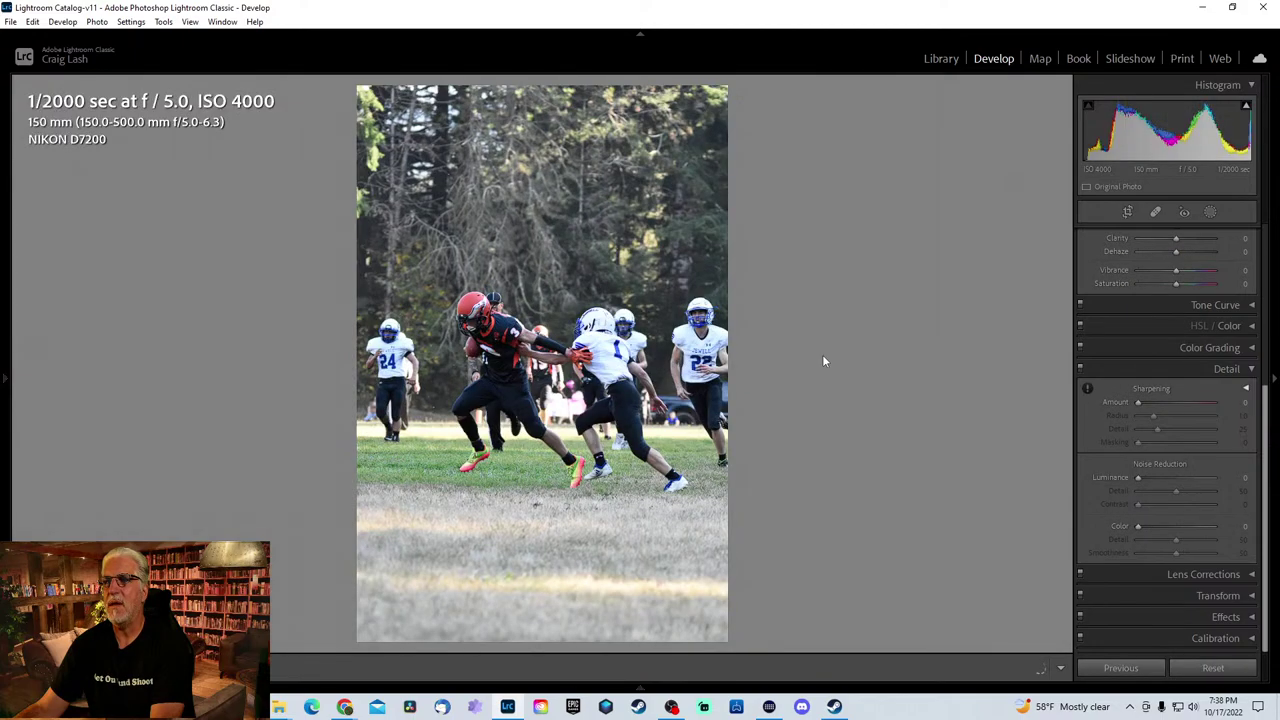
key("Right")
- Check the runner's sharpness at 1:1, then crop tight around ball carrier #3 and defender #1
left_click(517, 311)
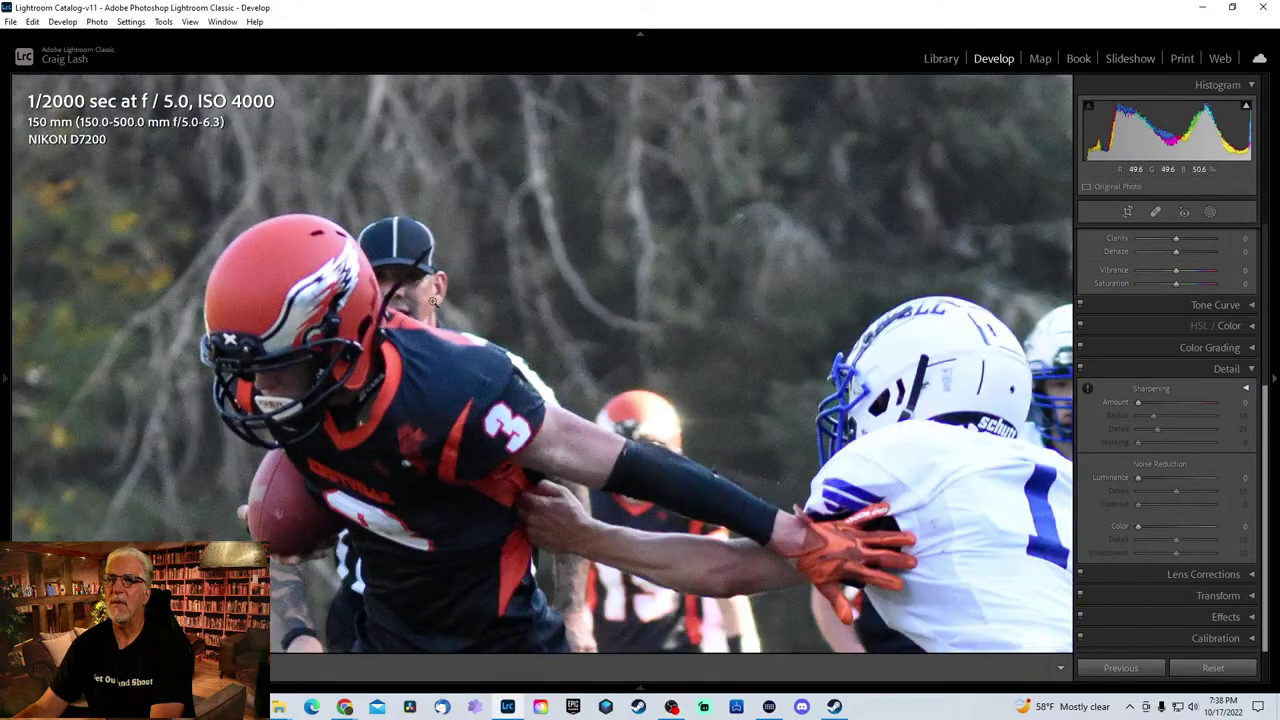
left_click(432, 300)
key("r")
left_click_drag(542, 76, 545, 200)
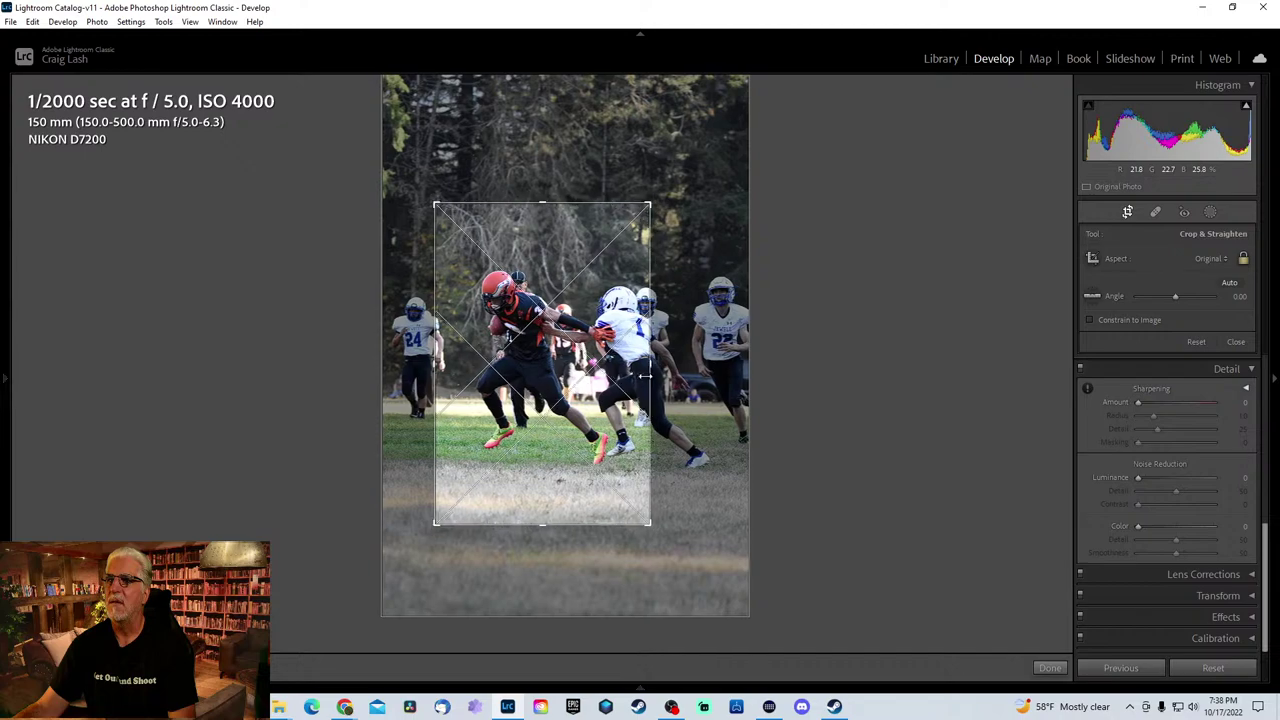
left_click_drag(645, 376, 610, 374)
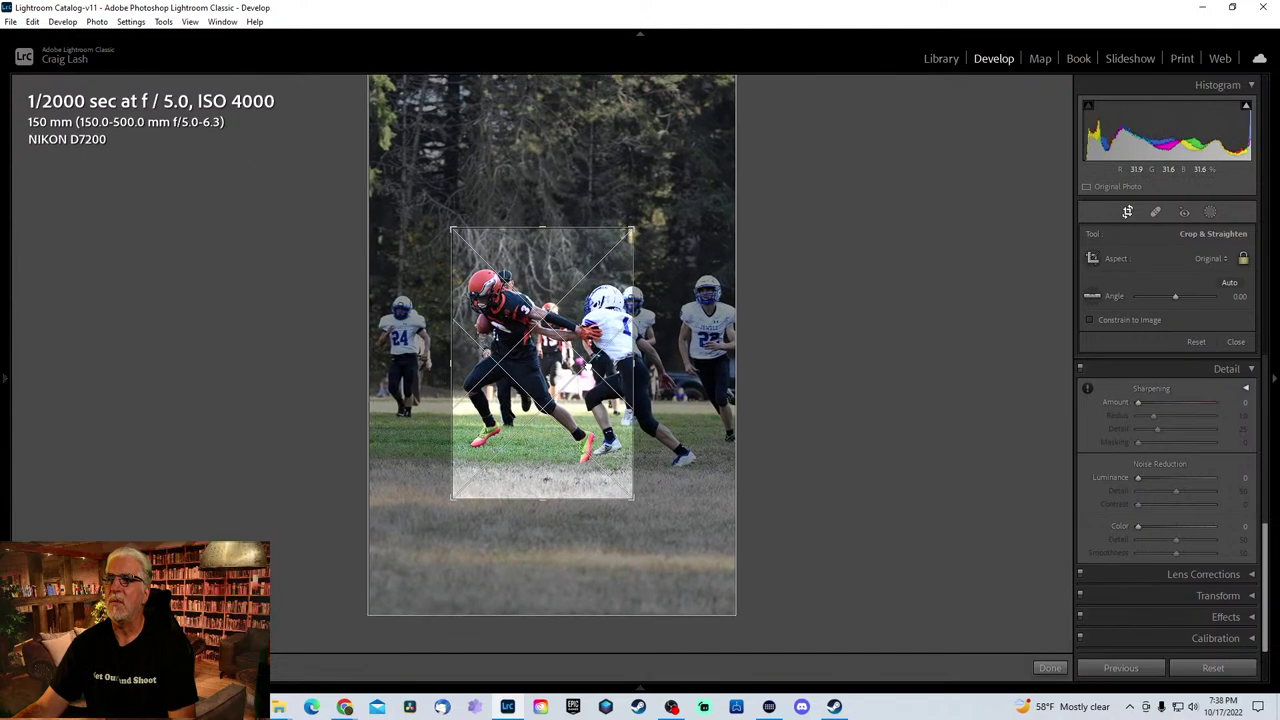
key("Return")
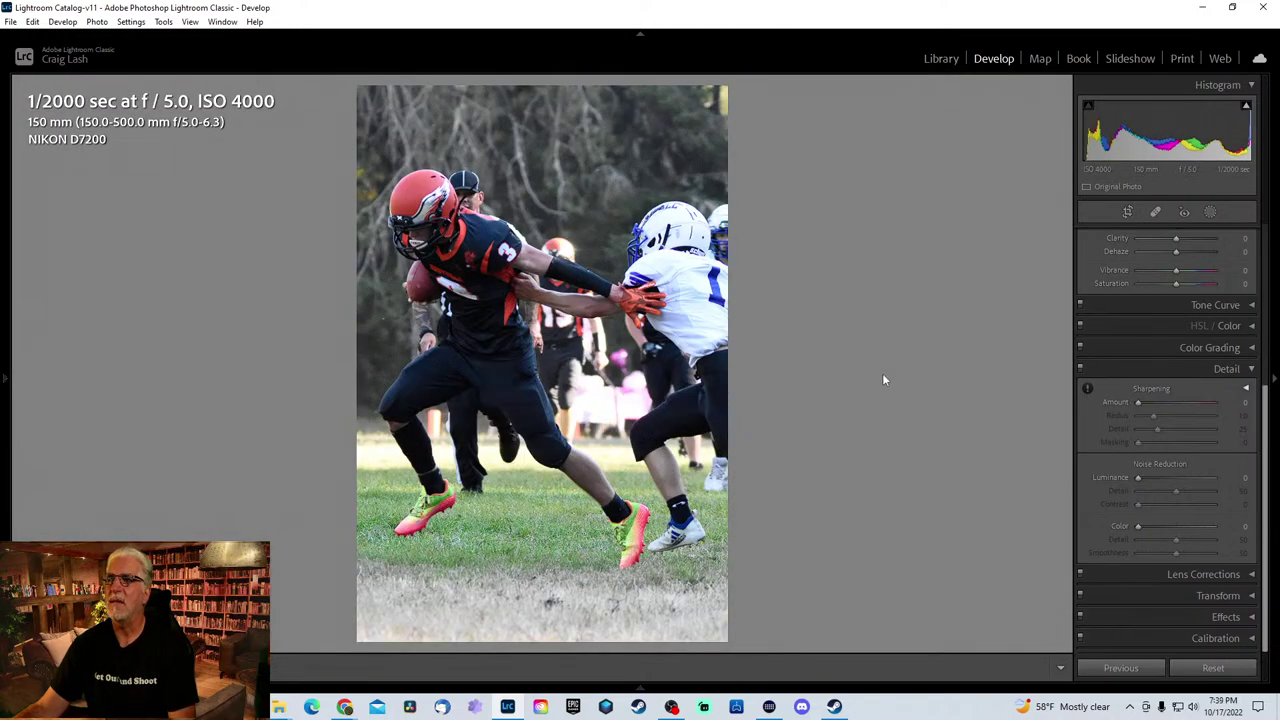
- Undo the last crop to restore the full frame and advance through the next game photos
key("ctrl+z")
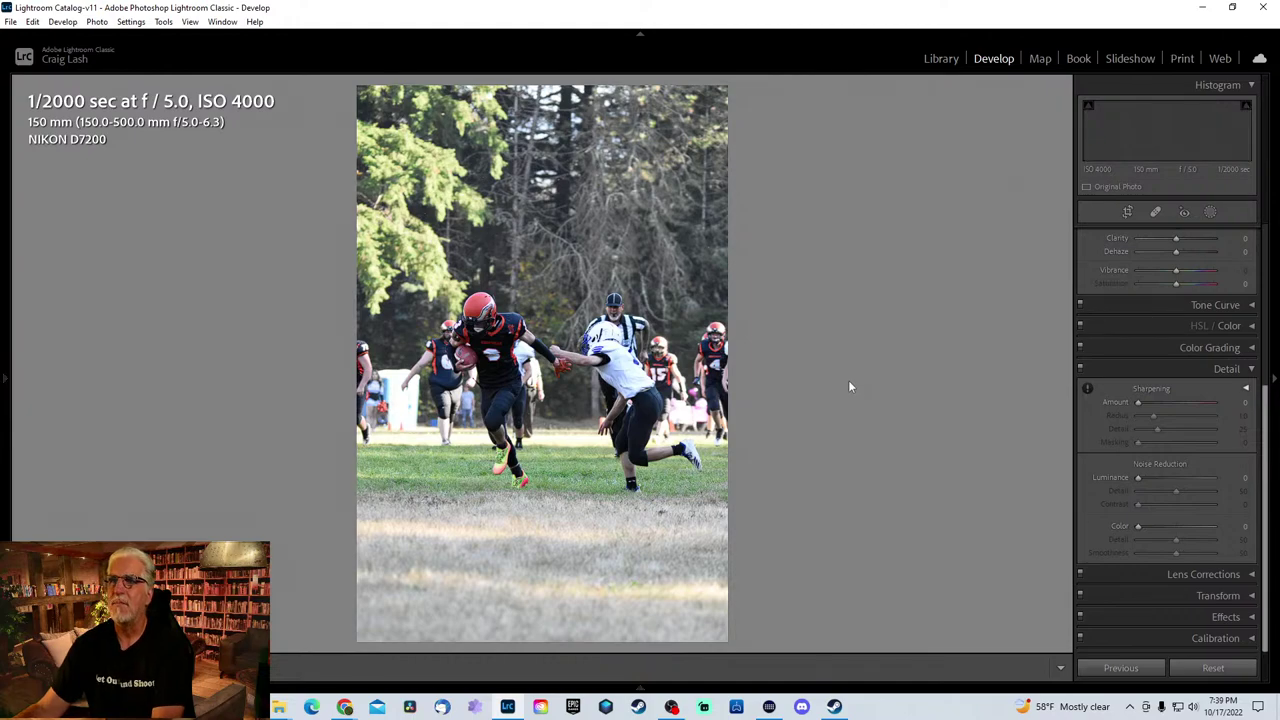
key("Right")
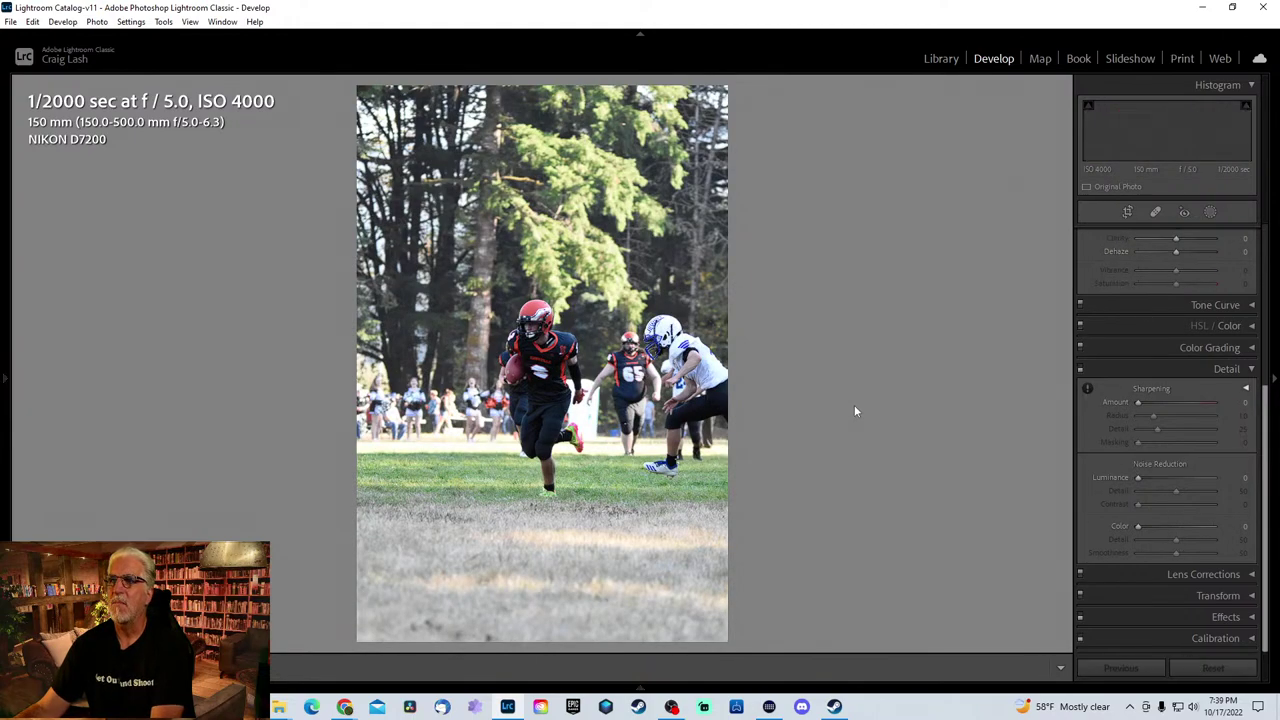
key("Right")
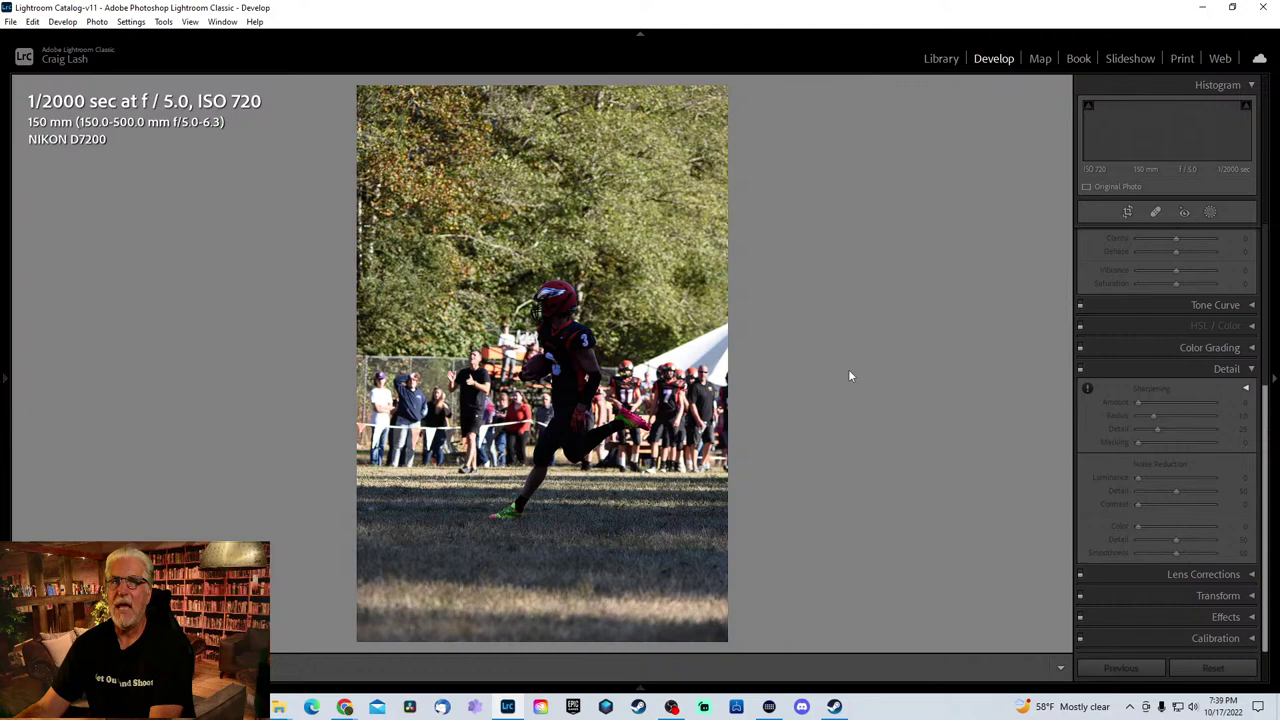
key("Right")
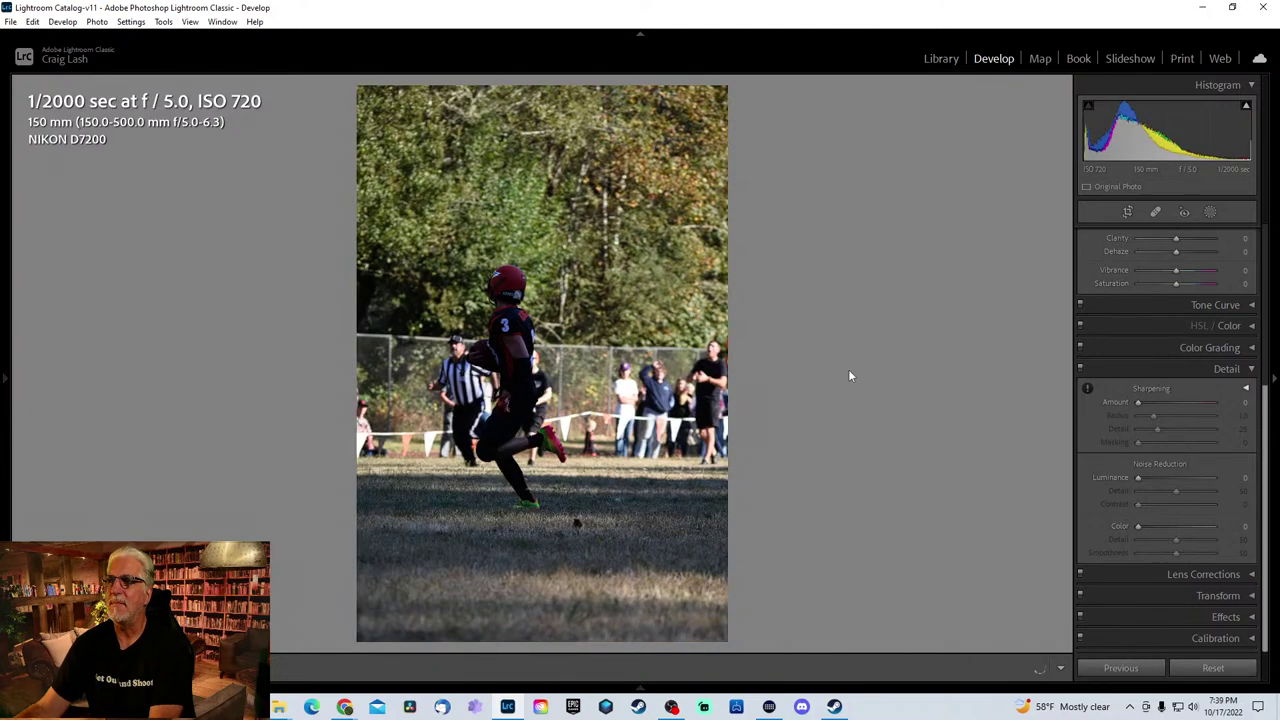
key("Right")
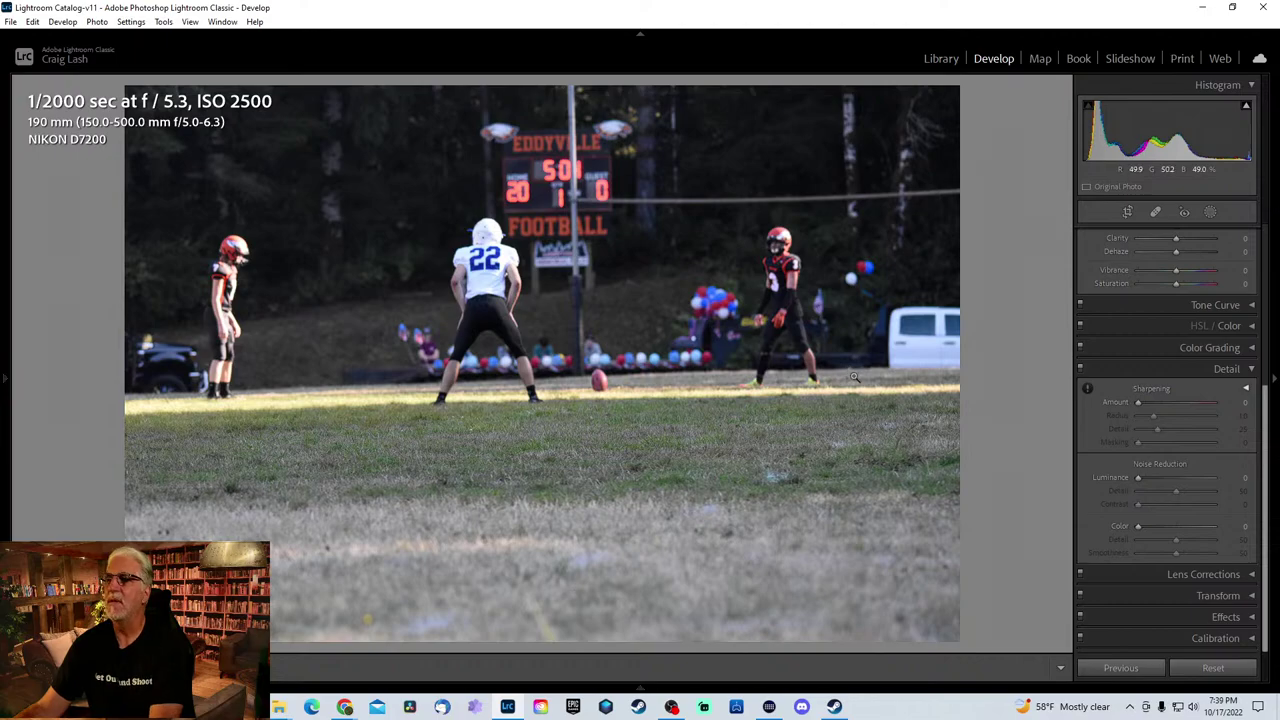
key("Right")
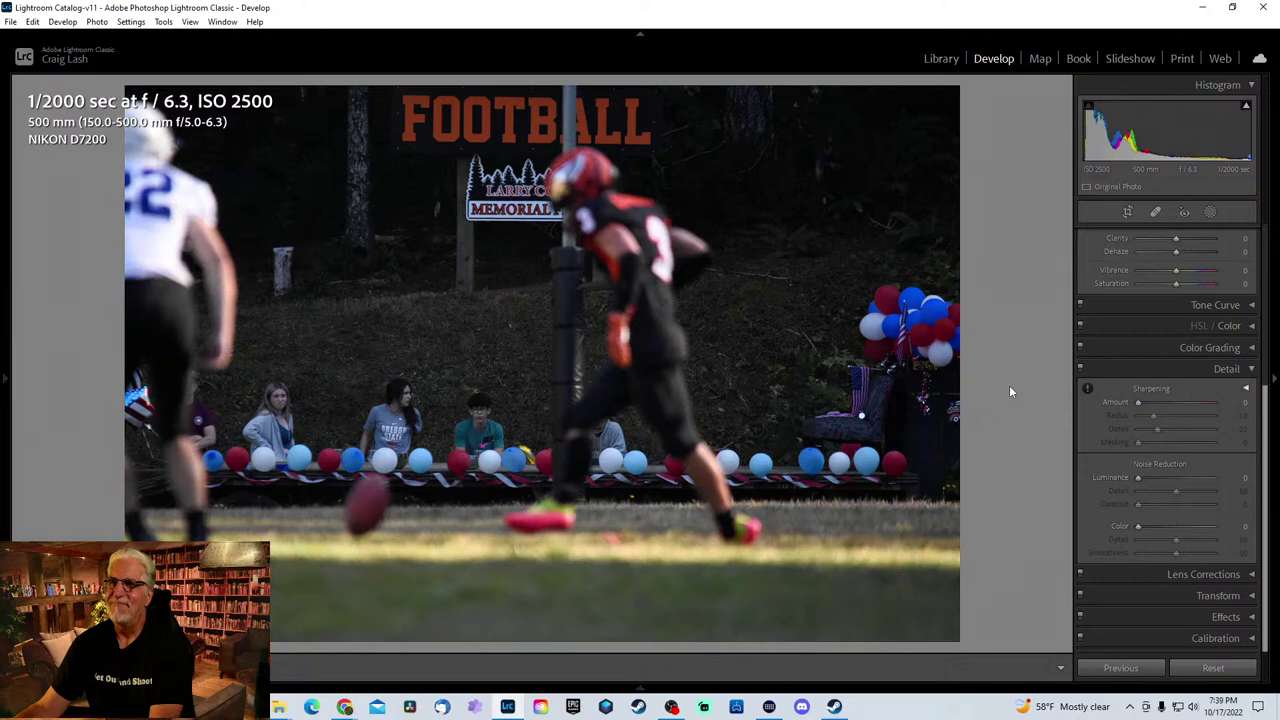
key("Right")
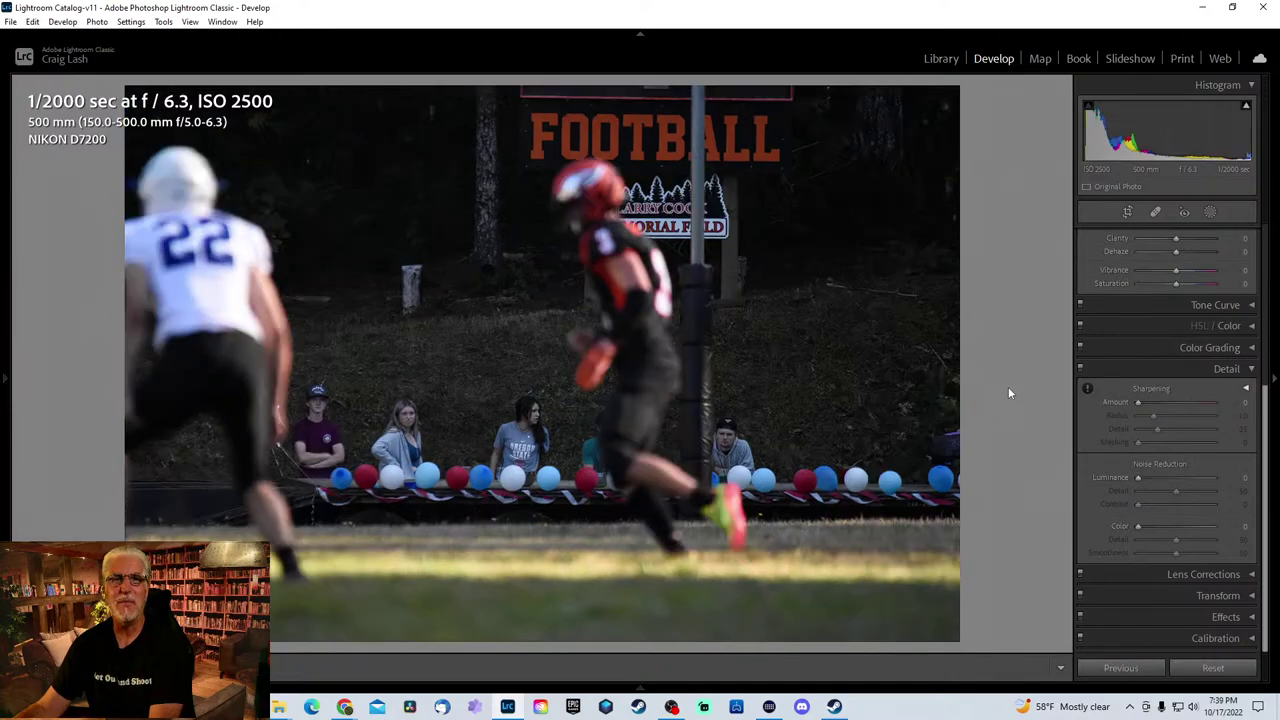
key("Right")
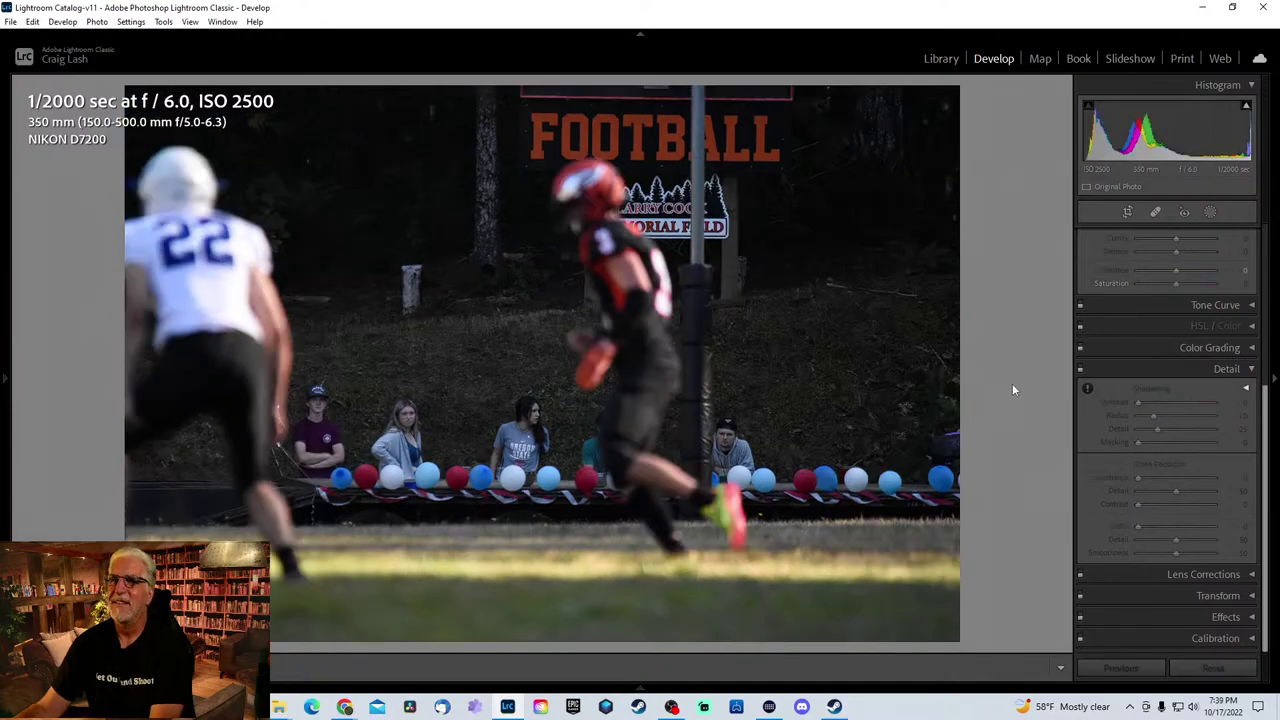
key("Right")
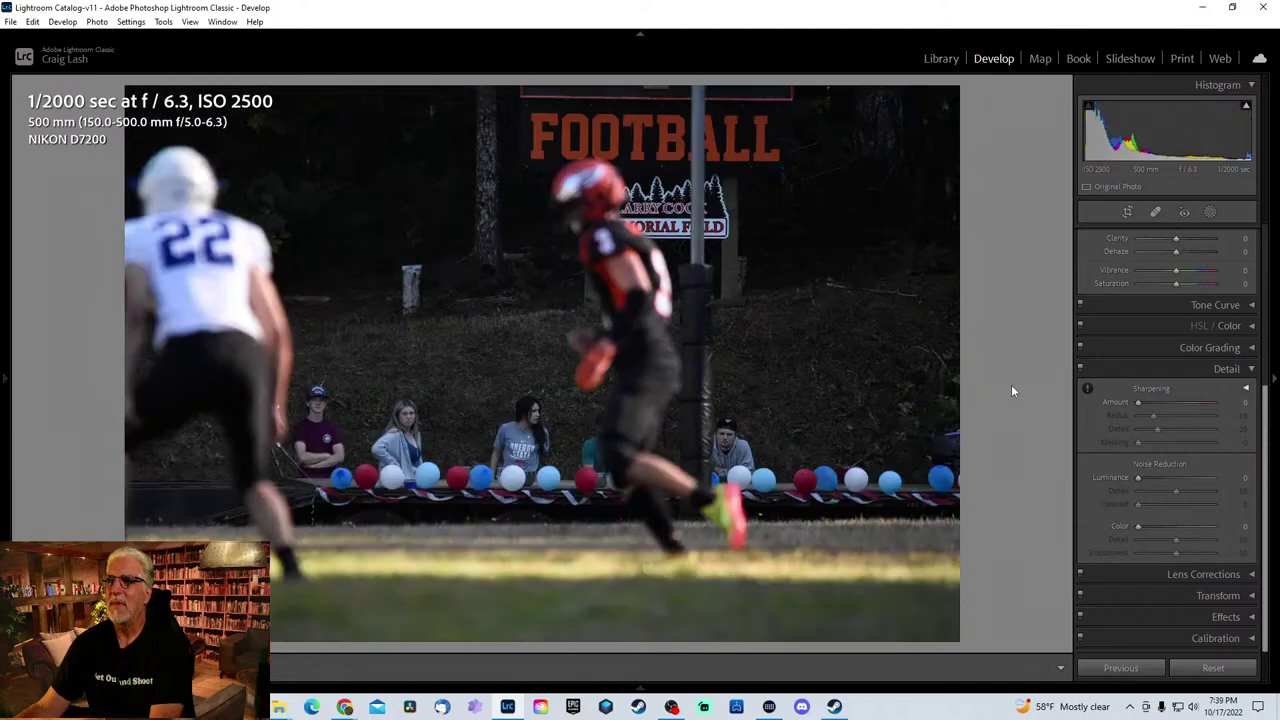
- Step through the pile-up, tackle and three-referees photos to the player 22 portrait
key("Left")
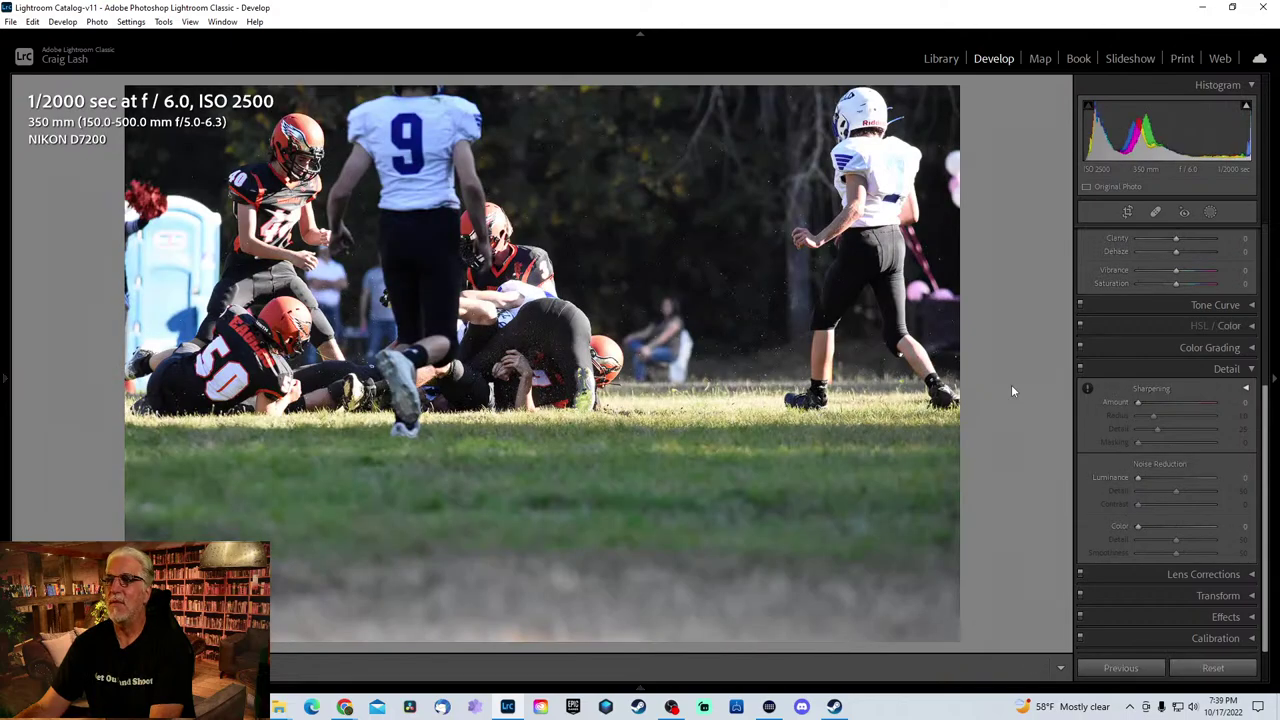
key("Right")
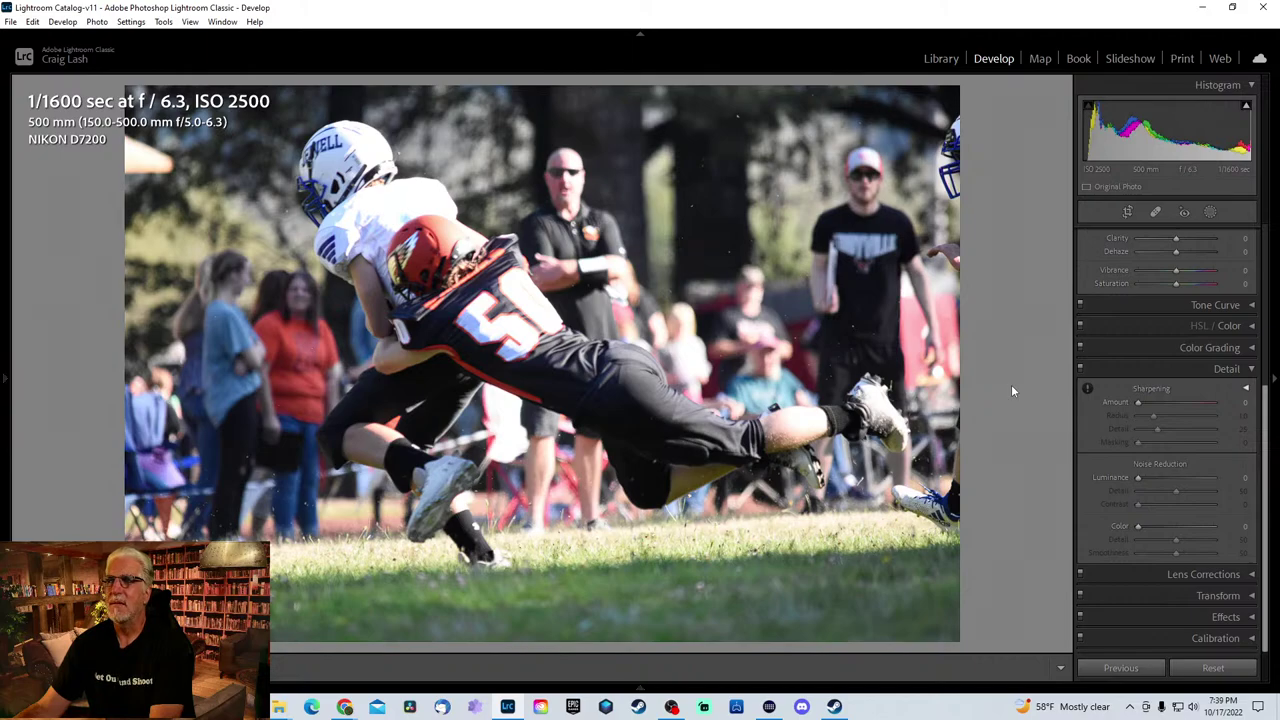
key("Right")
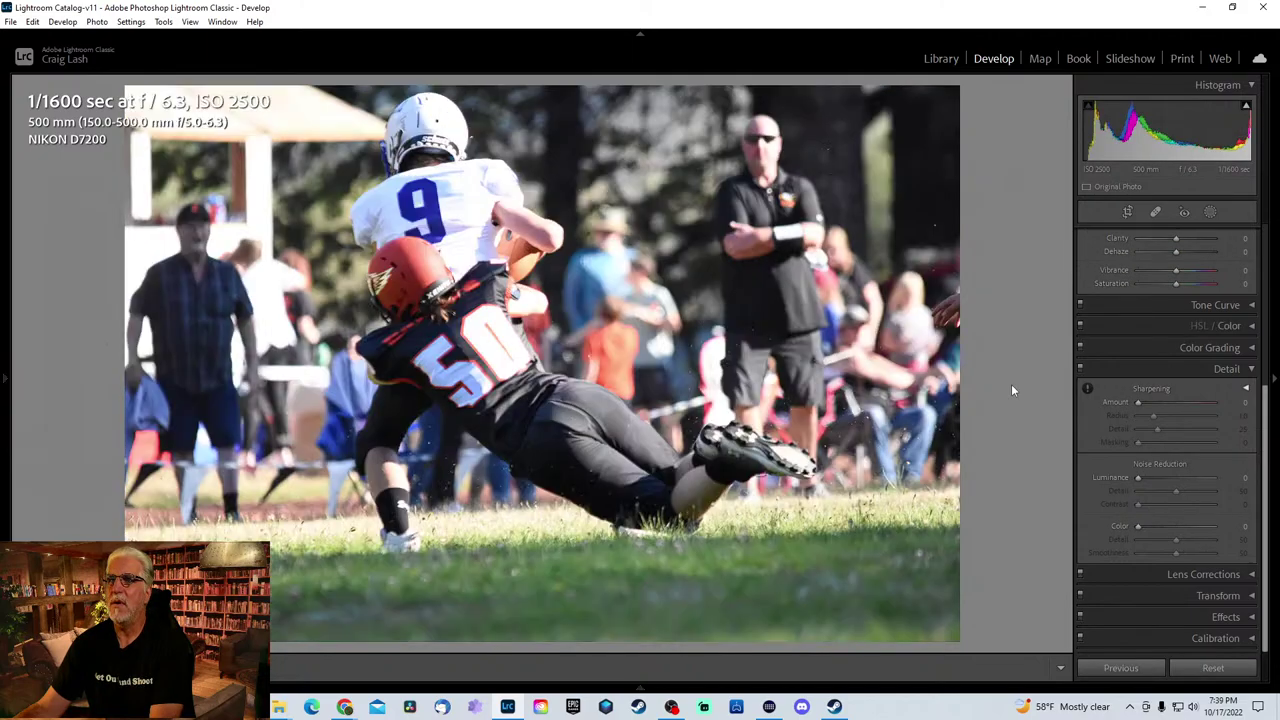
key("Right")
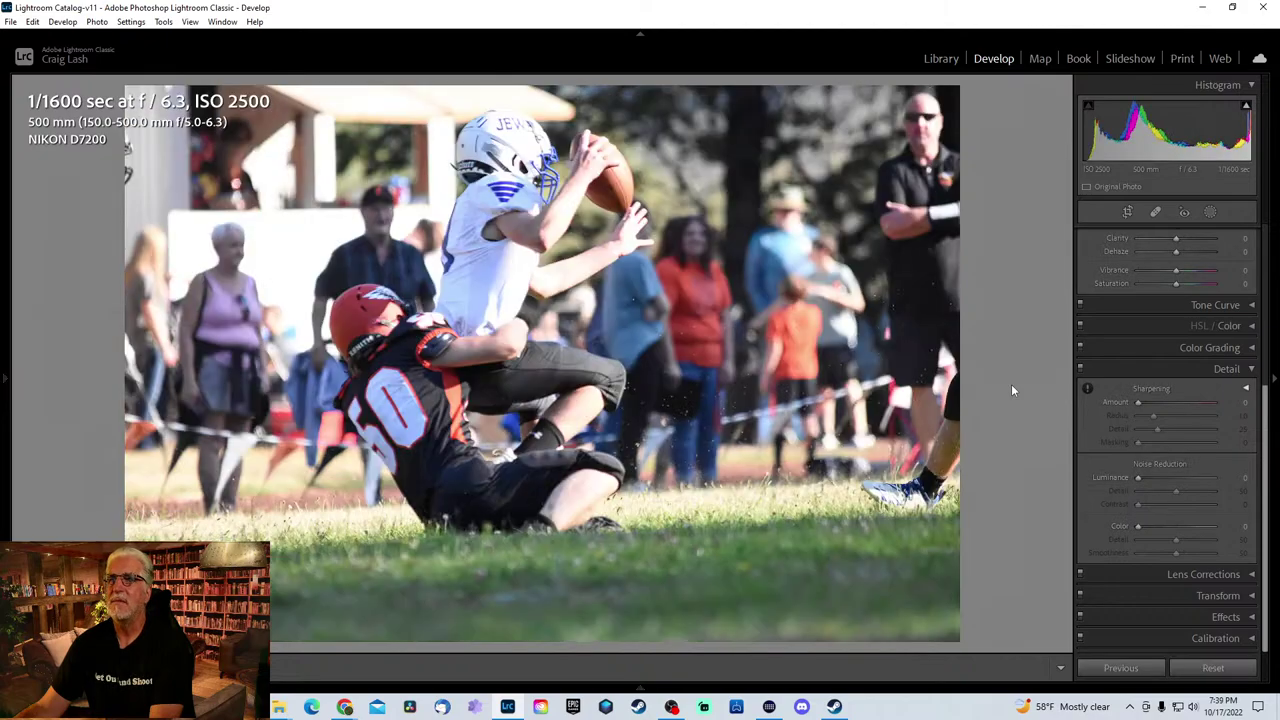
key("Right")
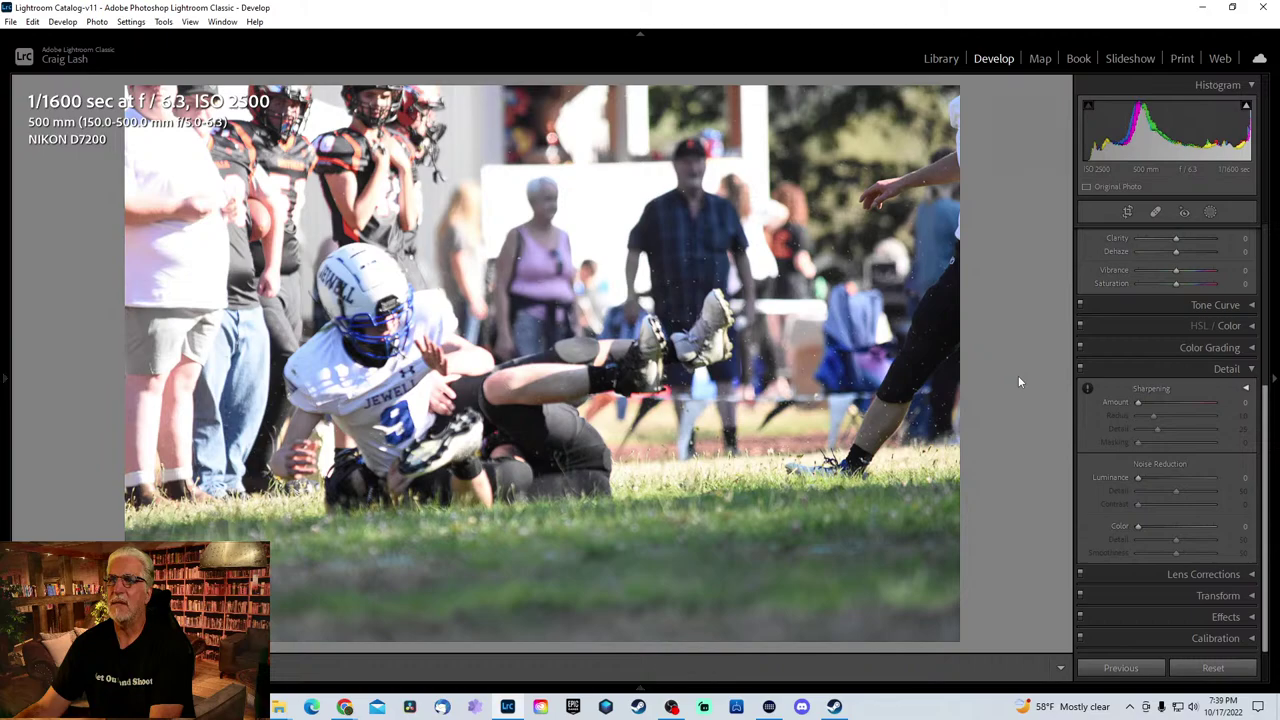
key("Right")
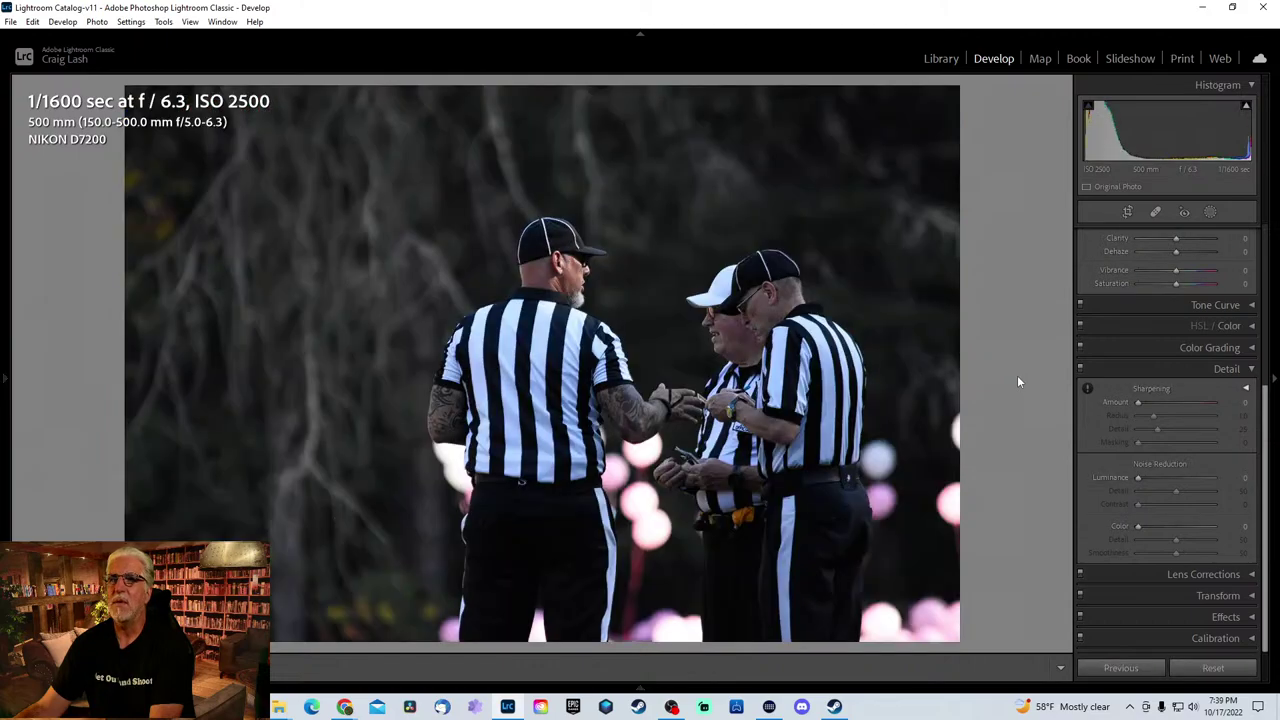
key("Right")
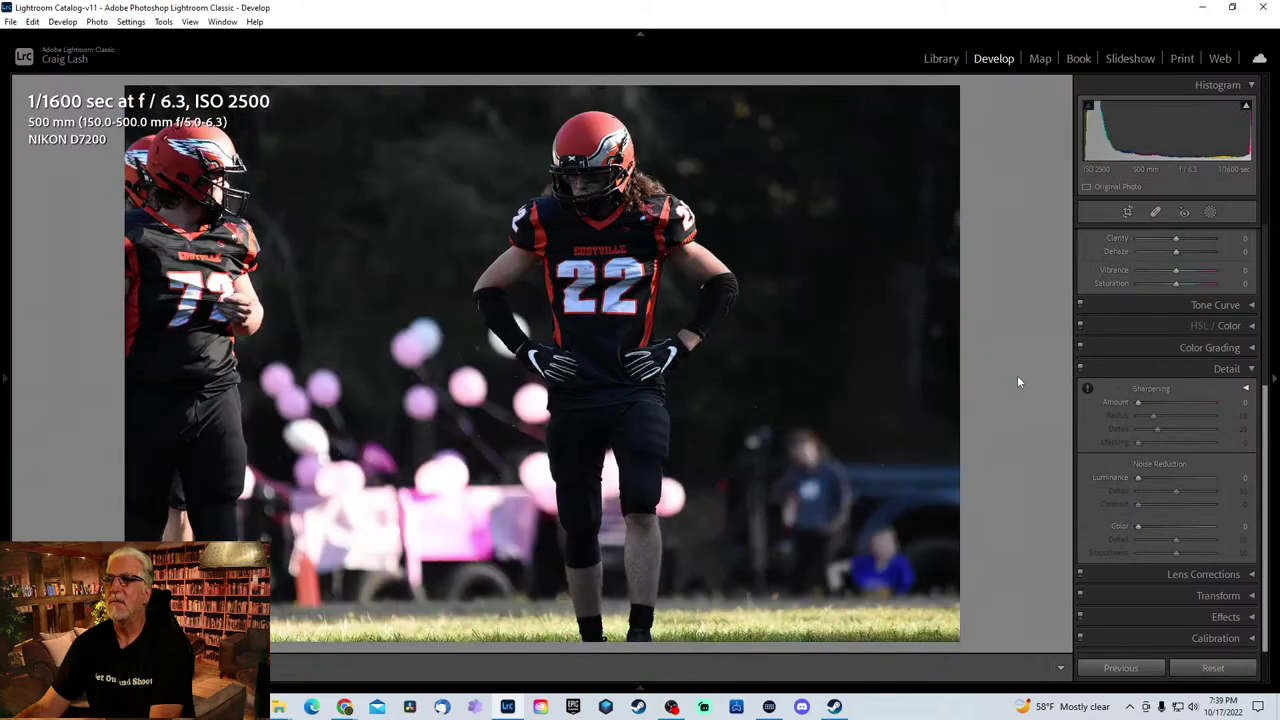
- Crop tightly around player 22's helmet and jersey, then set luminance noise reduction to 22
key("r")
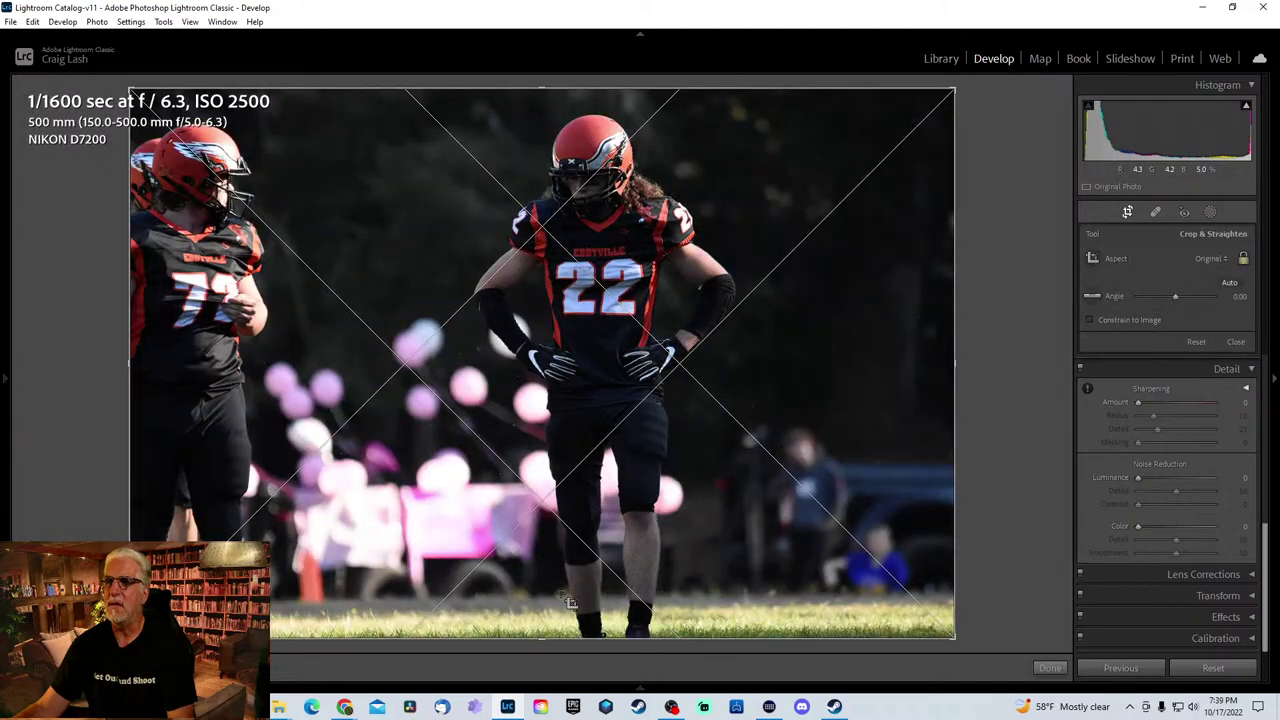
left_click_drag(568, 601, 652, 416)
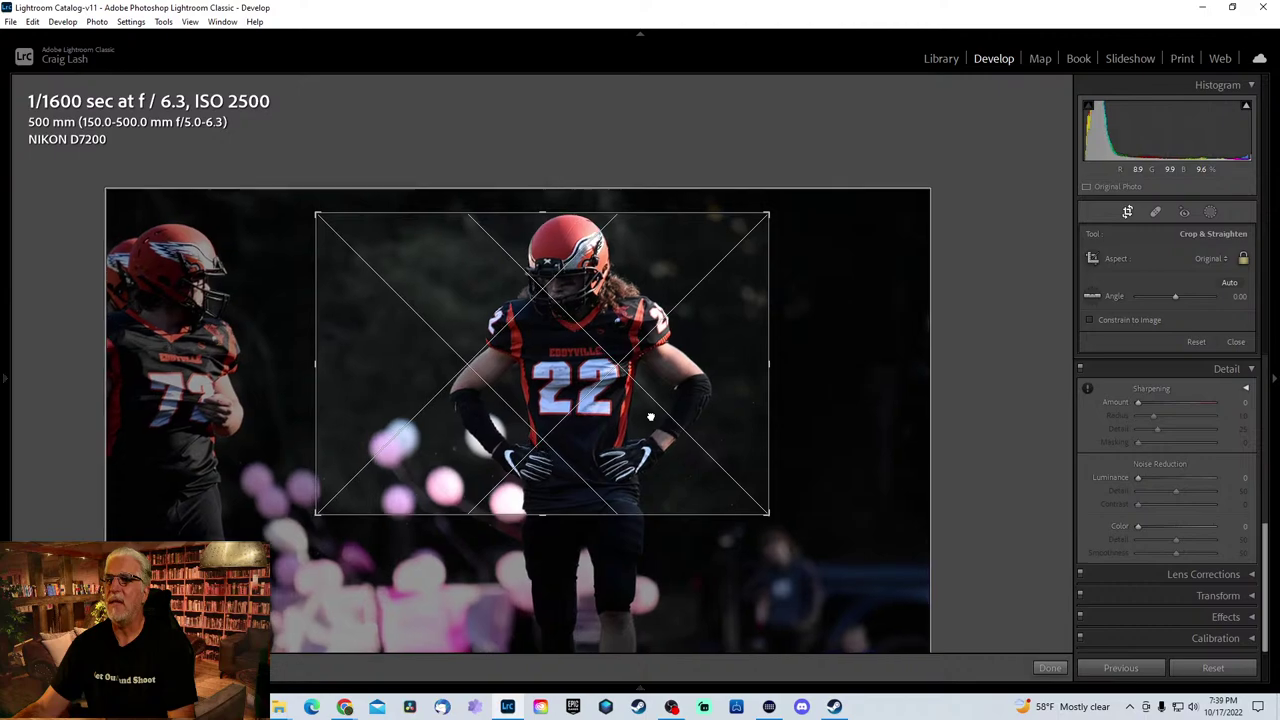
key("Return")
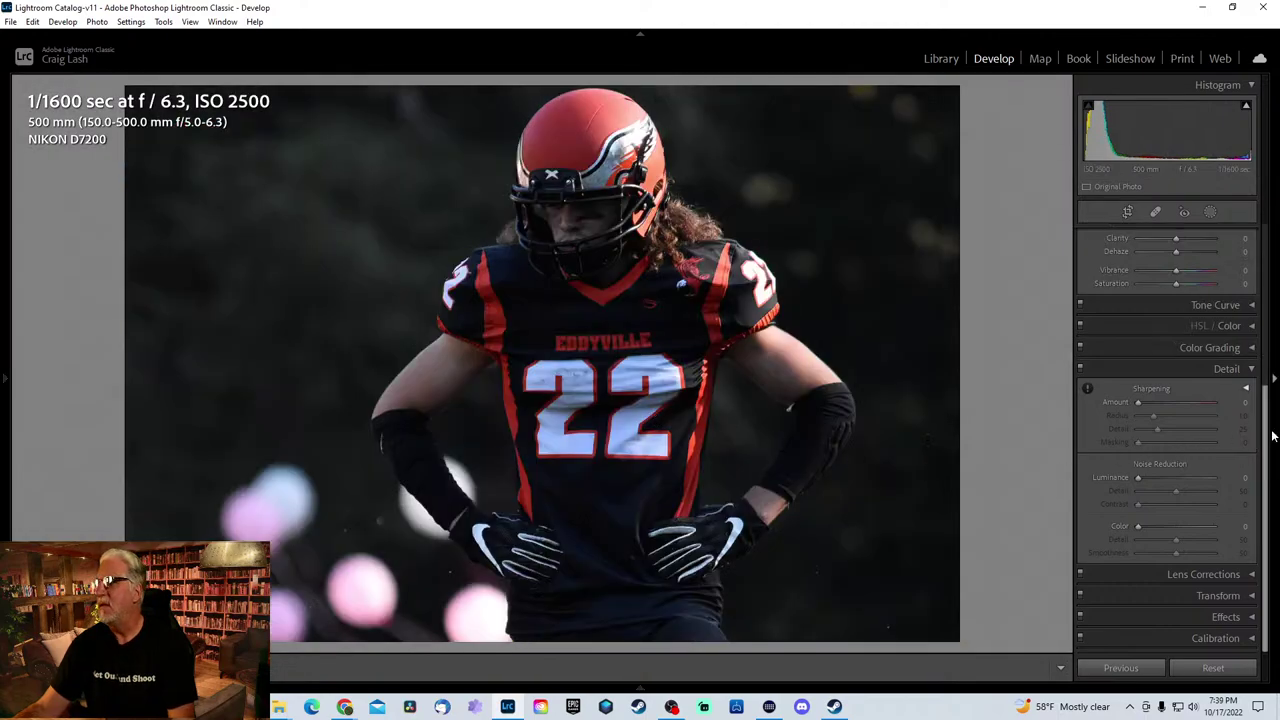
left_click_drag(1138, 477, 1154, 477)
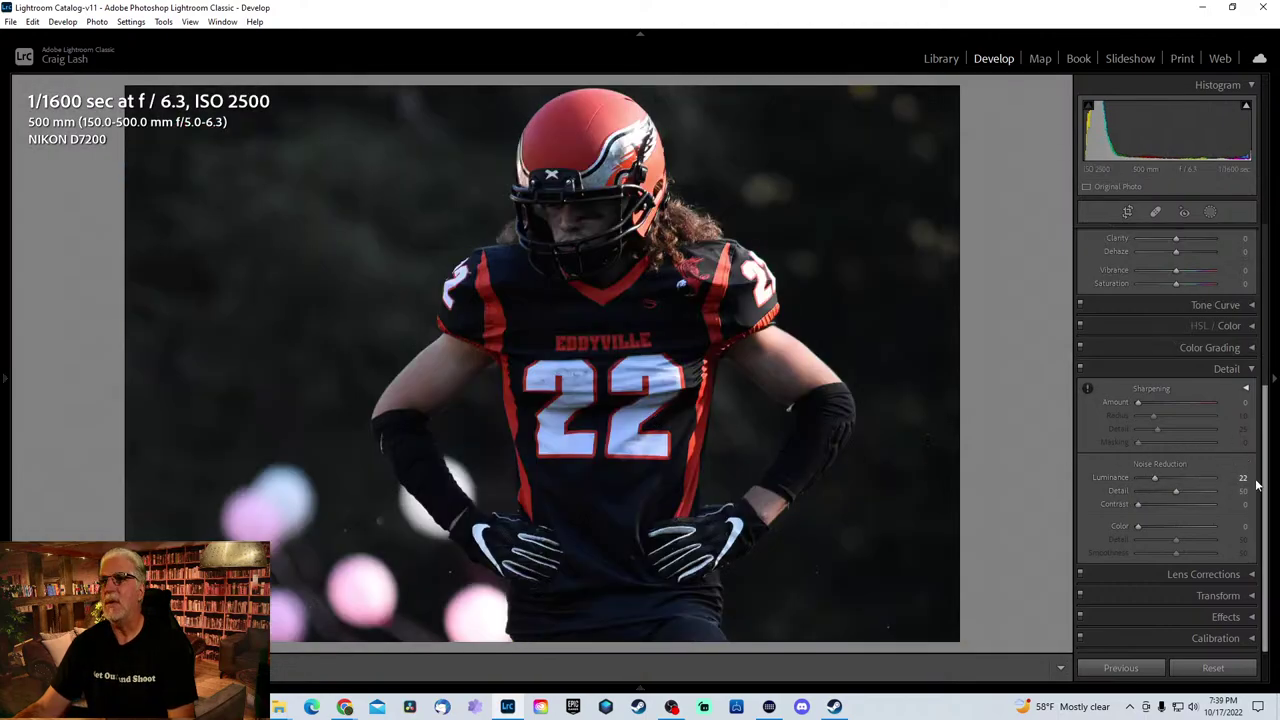
- Raise exposure to +0.26, then check the jersey detail at 1:1 and return to fit view
left_click(1151, 403)
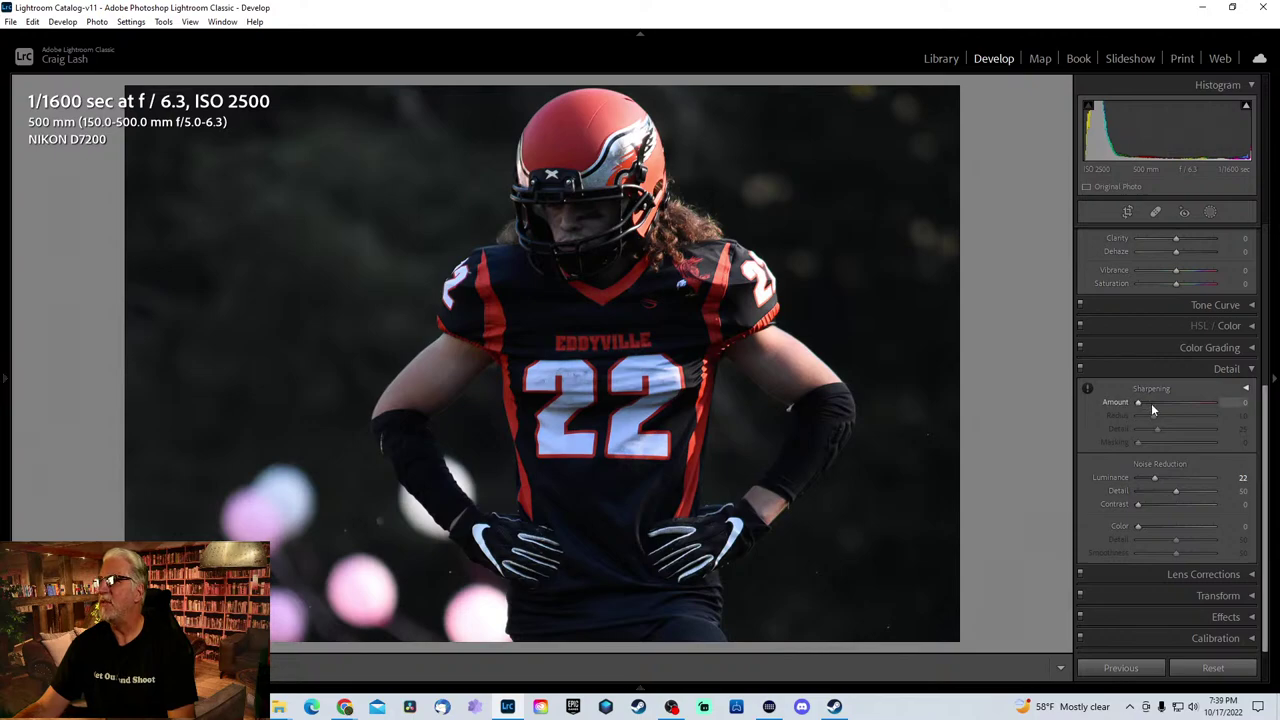
left_click_drag(1271, 462, 1271, 302)
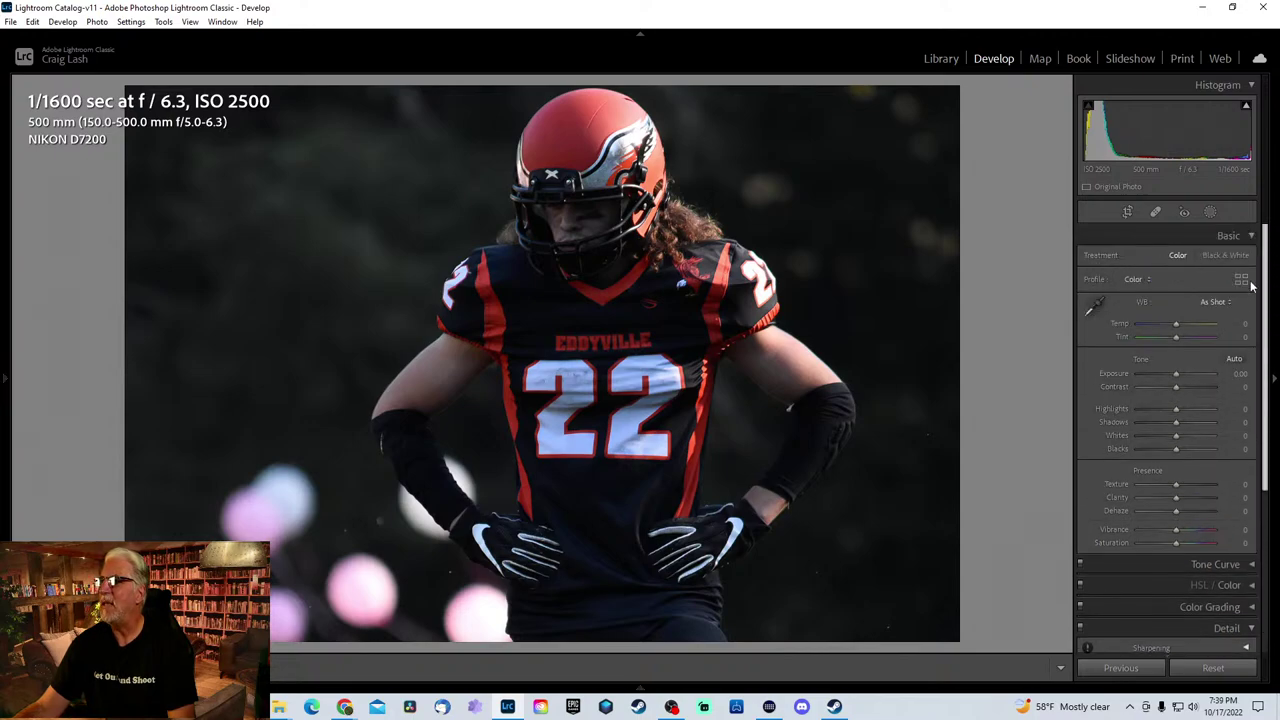
left_click_drag(1176, 373, 1179, 372)
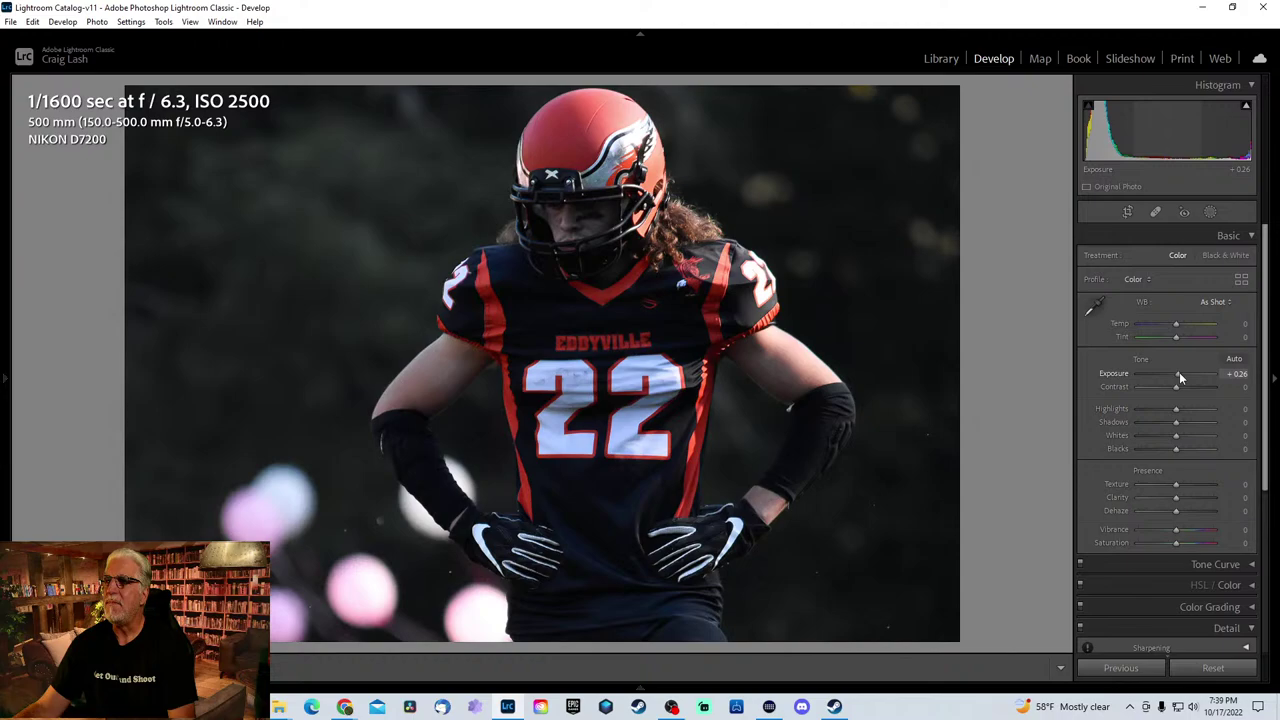
left_click(728, 386)
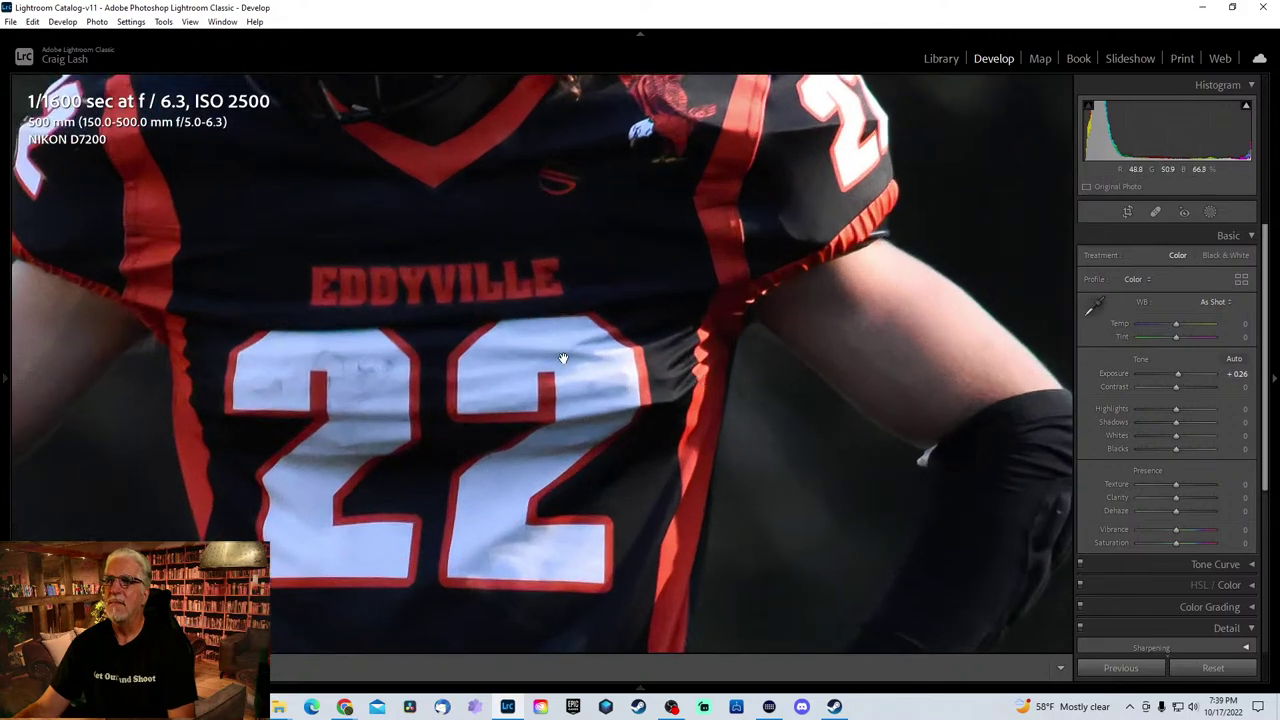
left_click(522, 402)
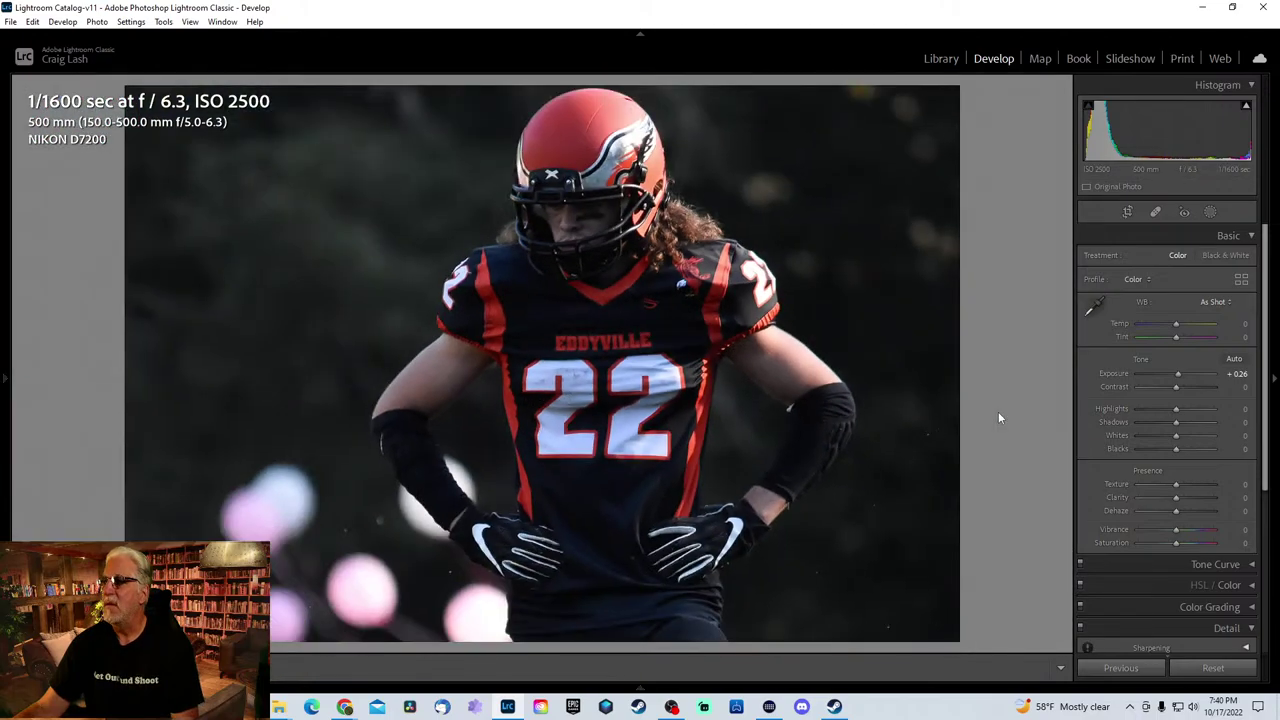
- Step through the team play photos, past players 50 and 22, to the kicker with ball in air
key("Right")
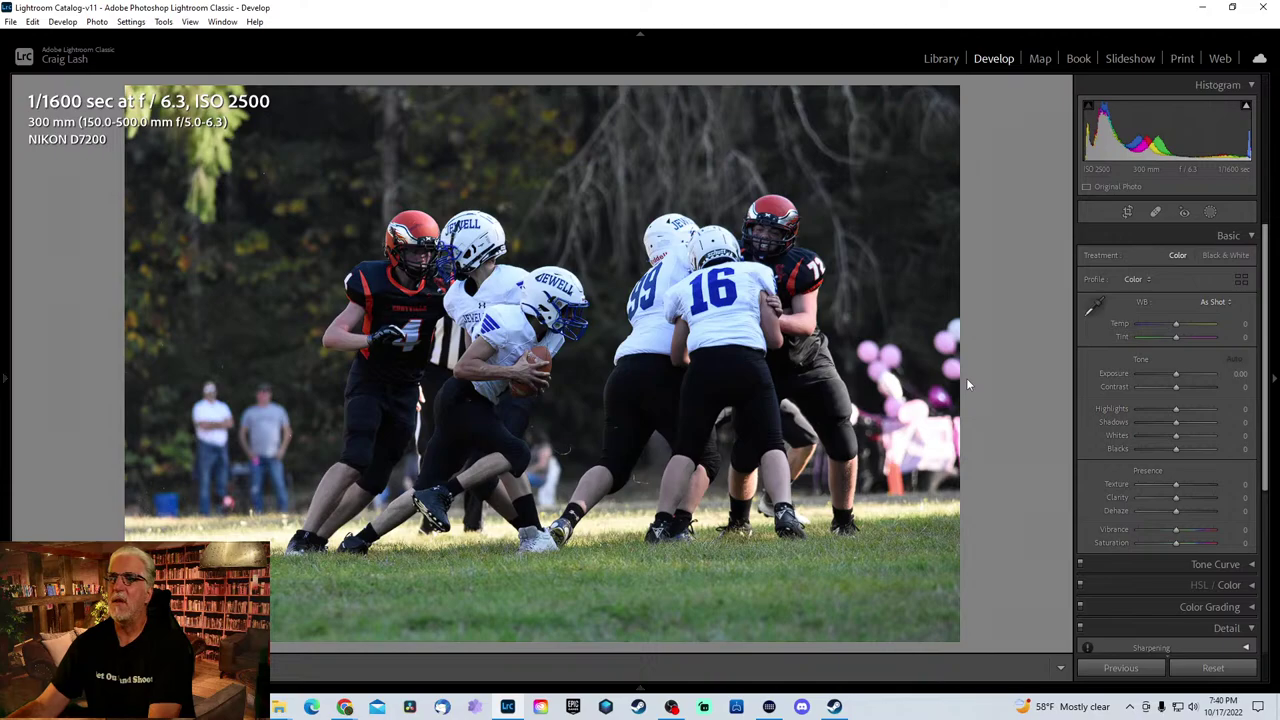
key("Right")
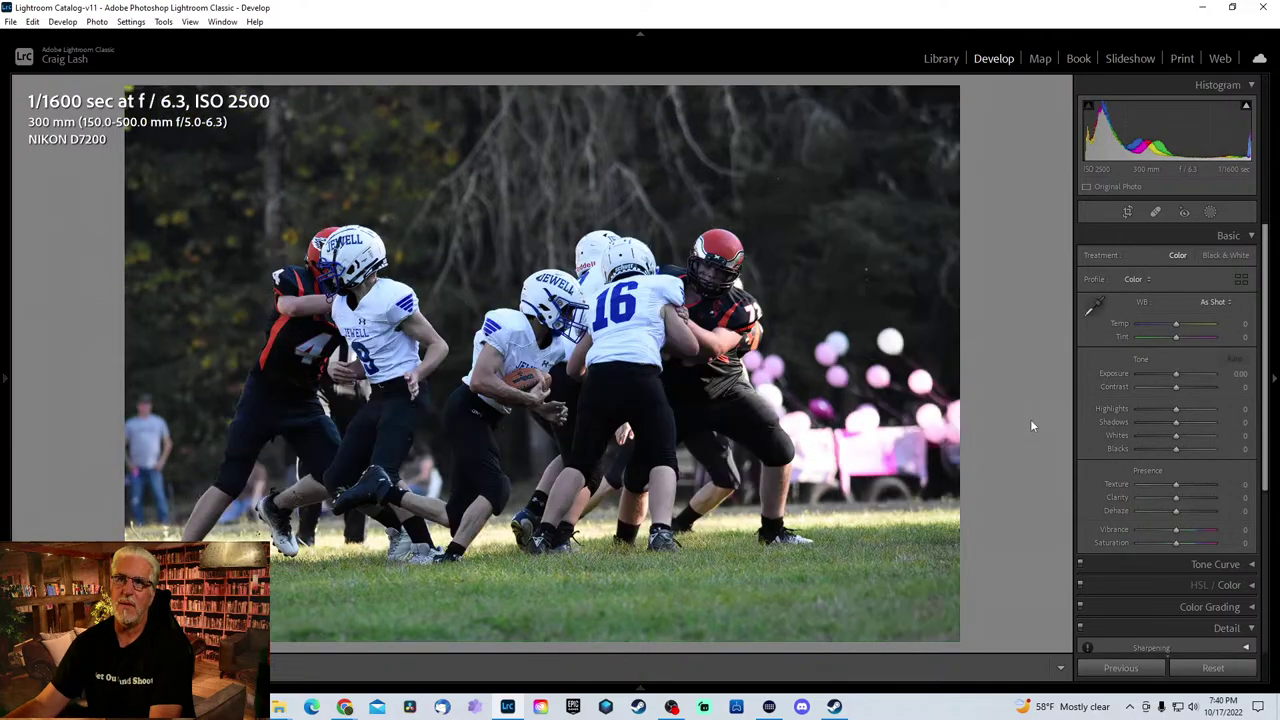
key("Right")
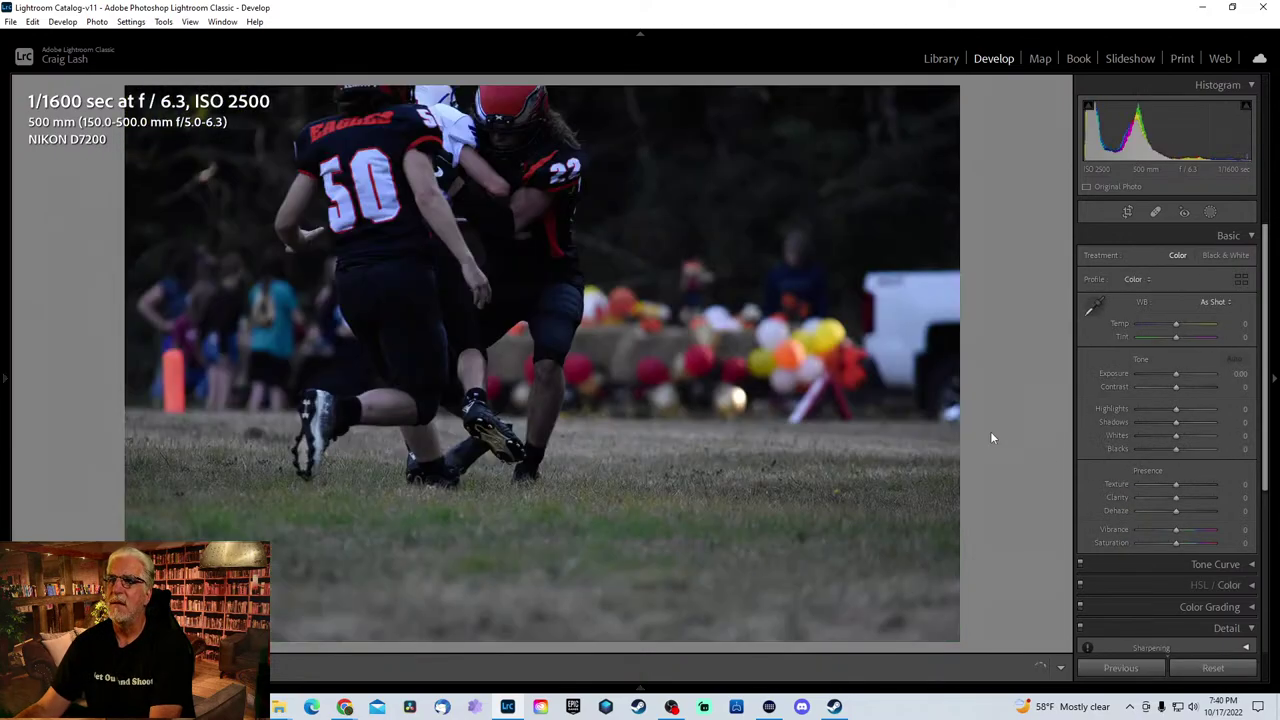
left_click(641, 689)
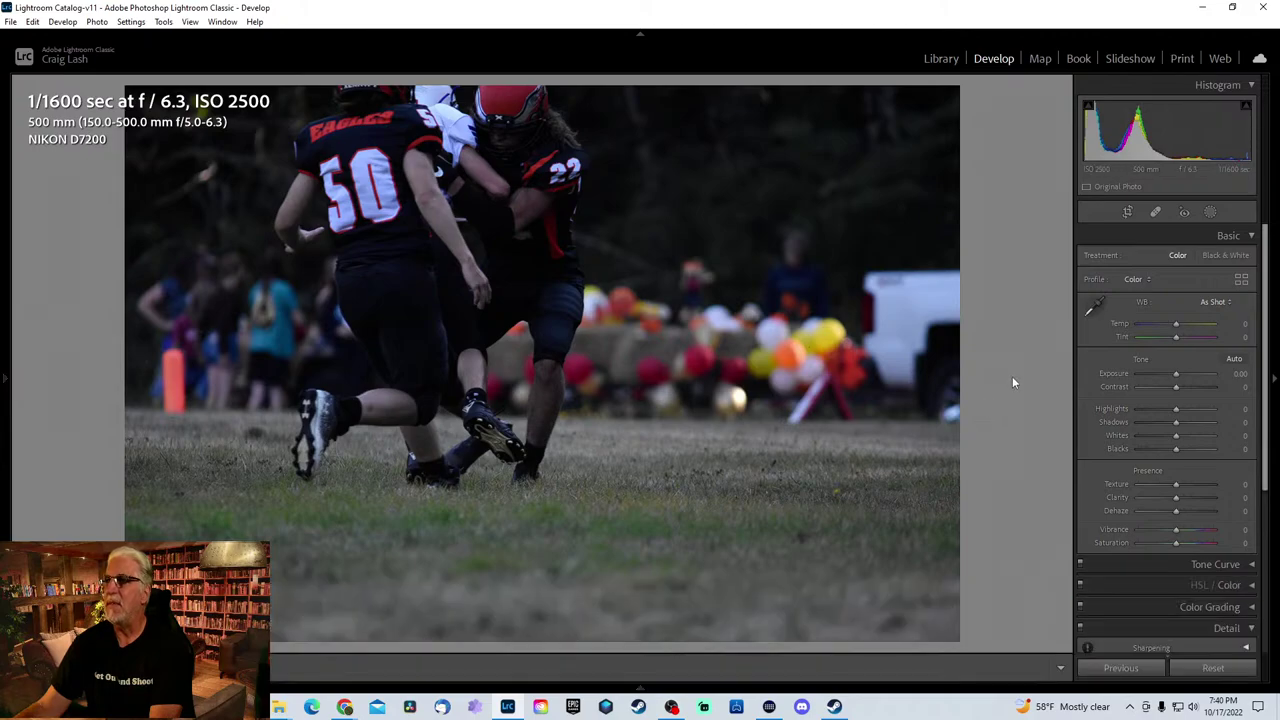
key("Right")
key("Right")
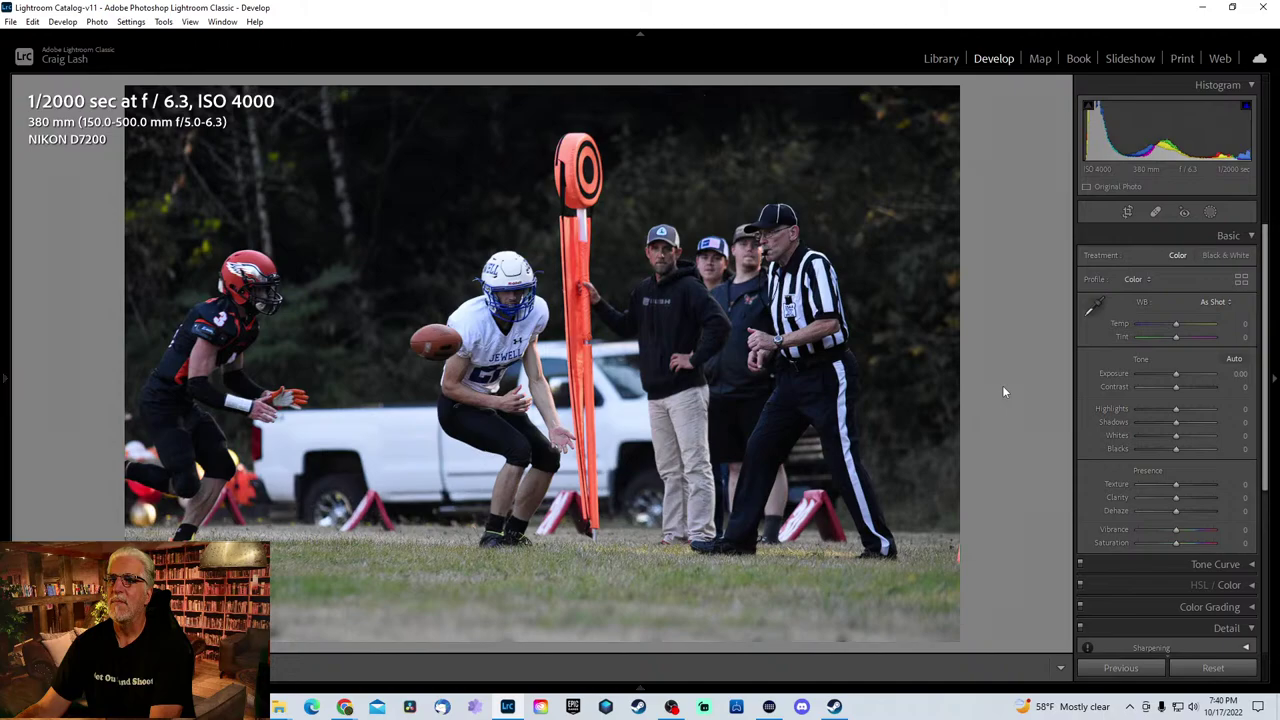
key("Right")
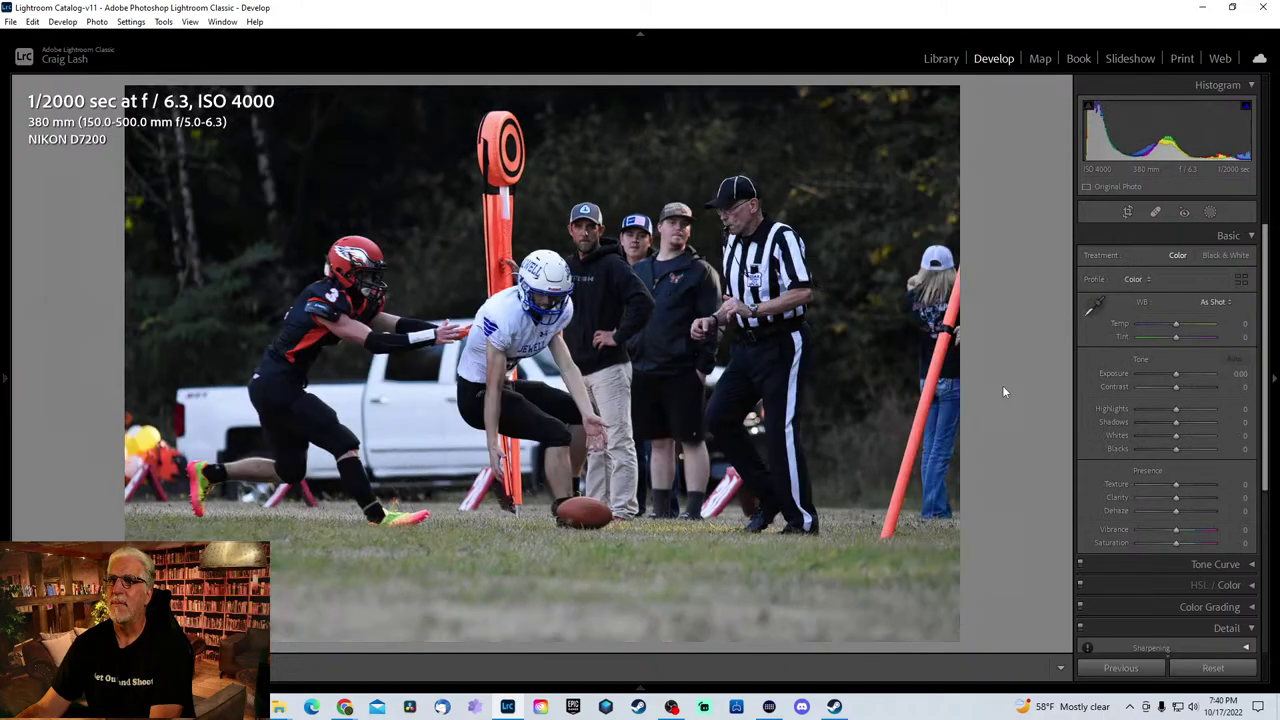
key("Right")
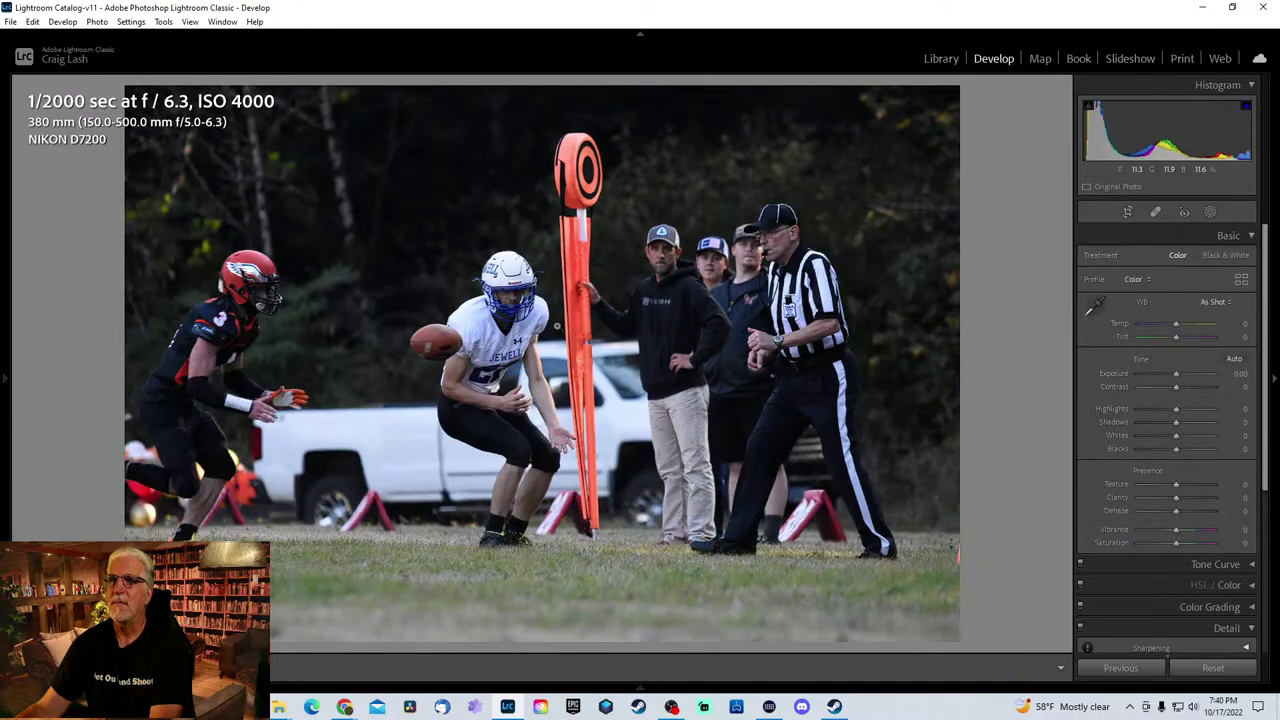
- Inspect the kicker burst frames up close for sharpness, through the kicker over the ball
left_click(505, 362)
key("Right")
key("Right")
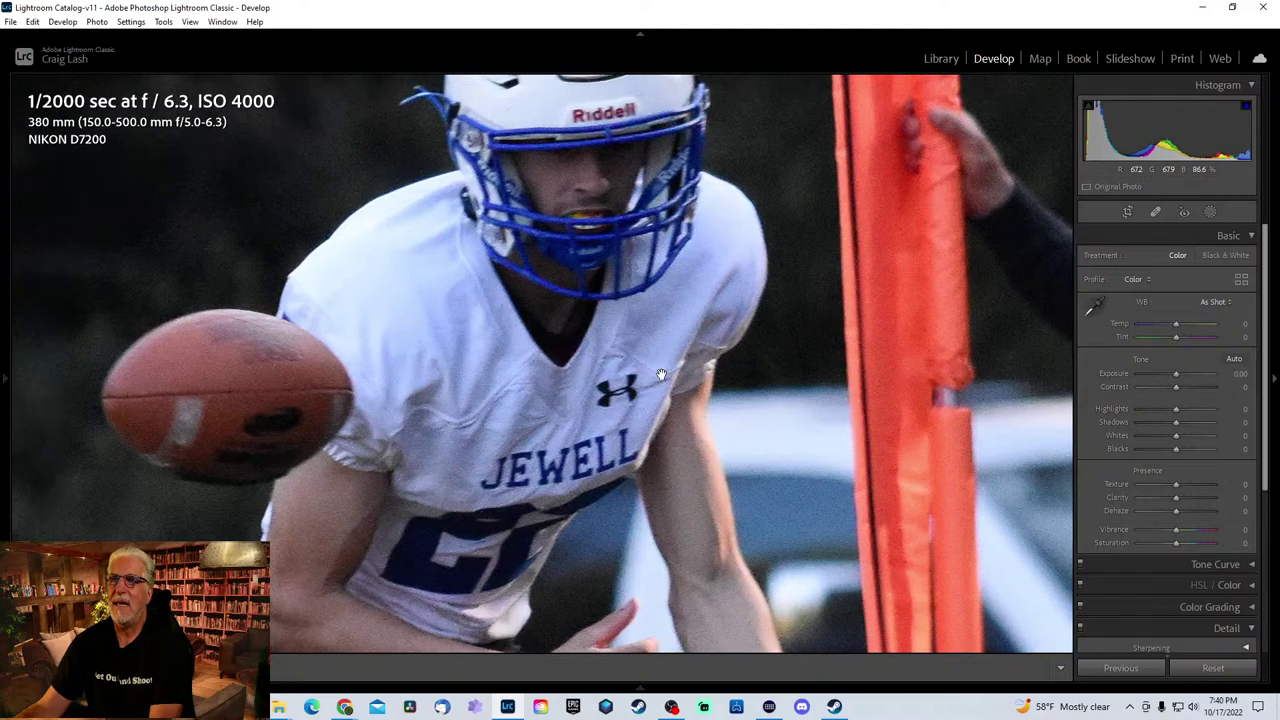
left_click(645, 376)
key("Right")
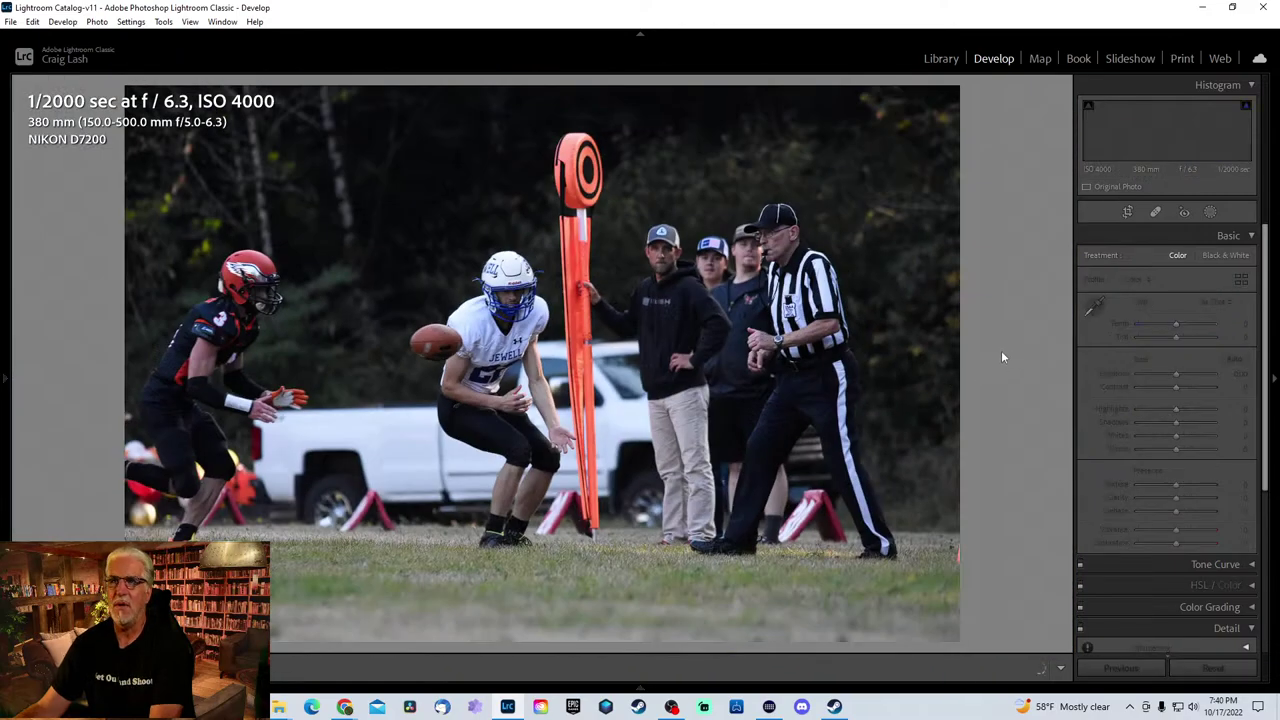
key("Right")
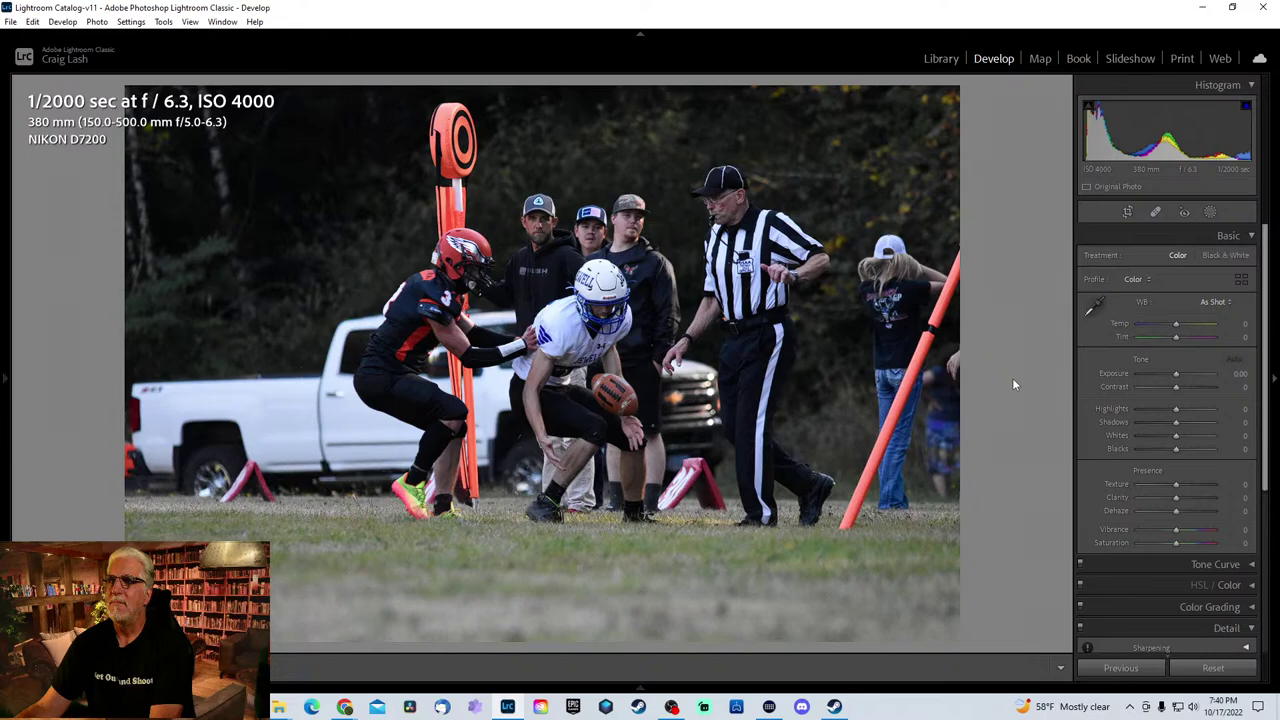
key("Right")
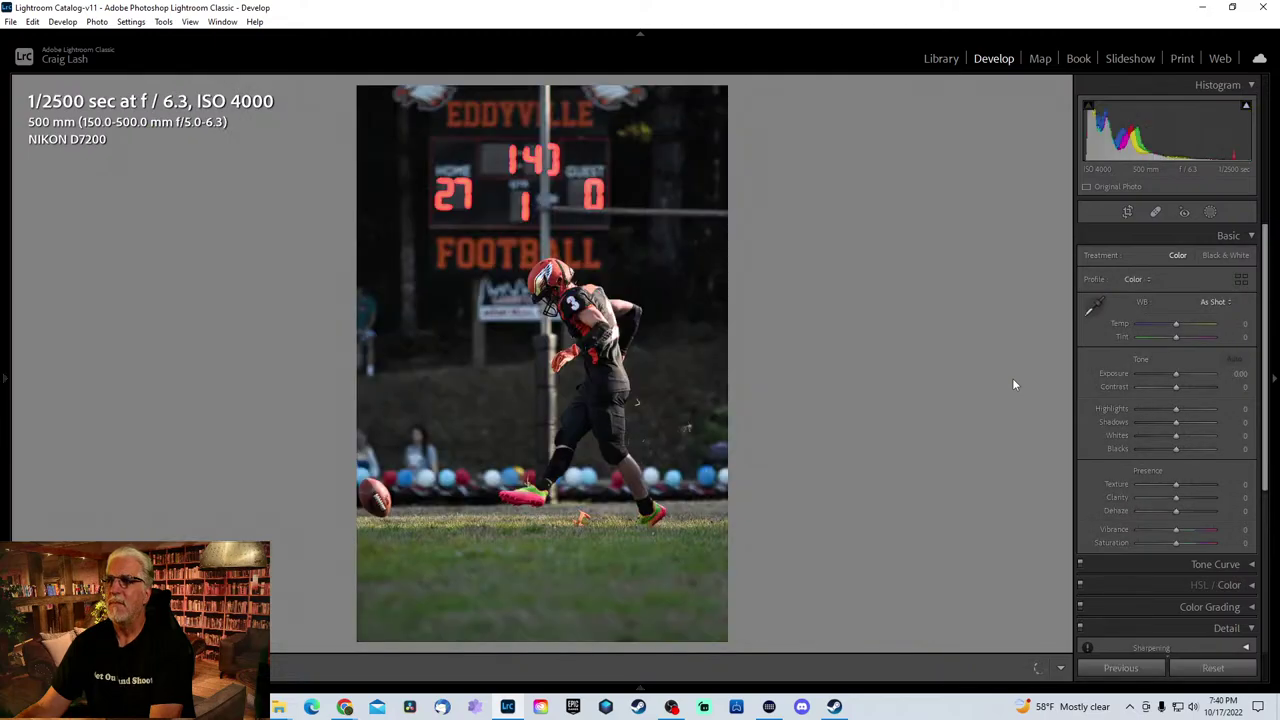
key("Left")
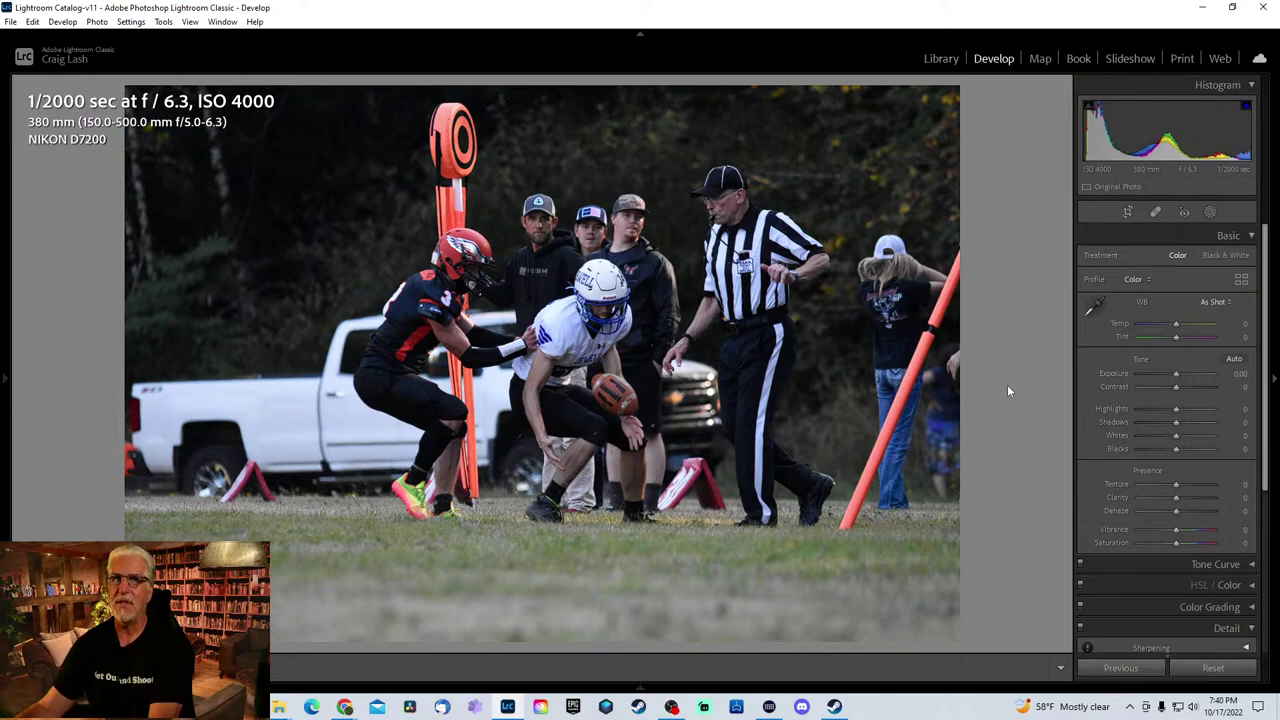
- Review the tackle photos, checking helmet sharpness at 1:1, and stop on the tackle near the white truck
key("Right")
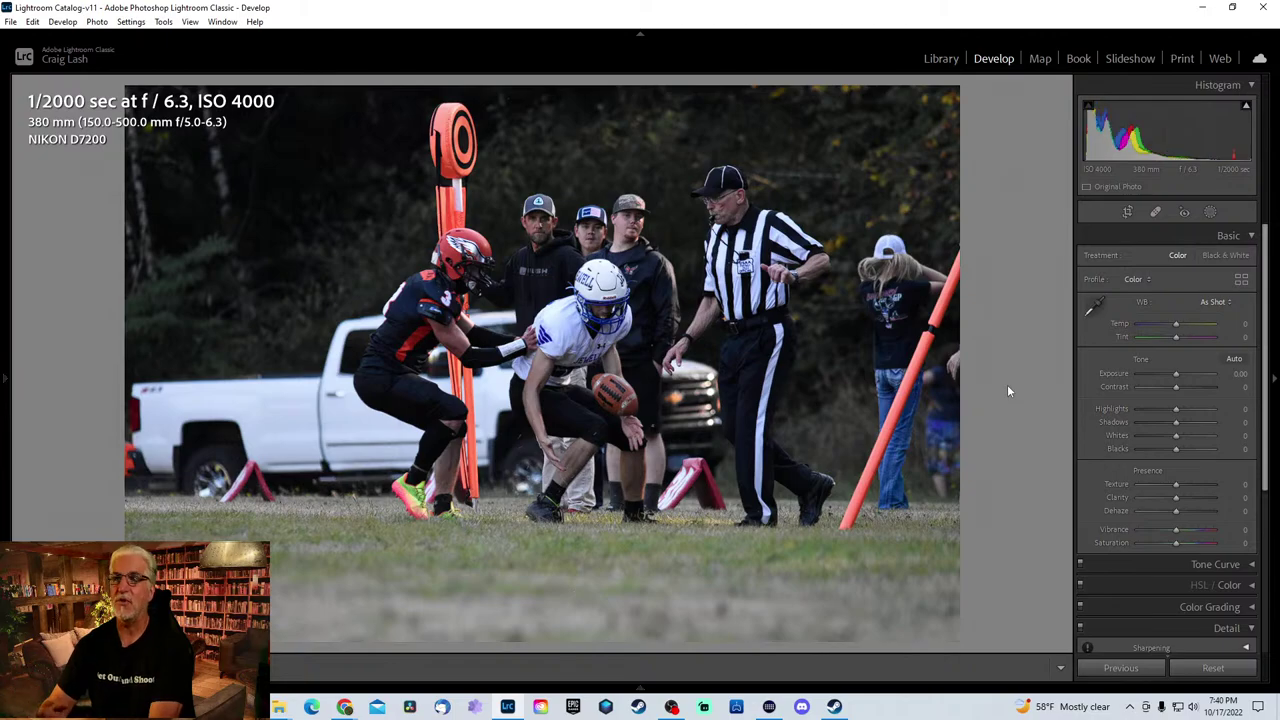
key("Right")
key("Right")
key("Right")
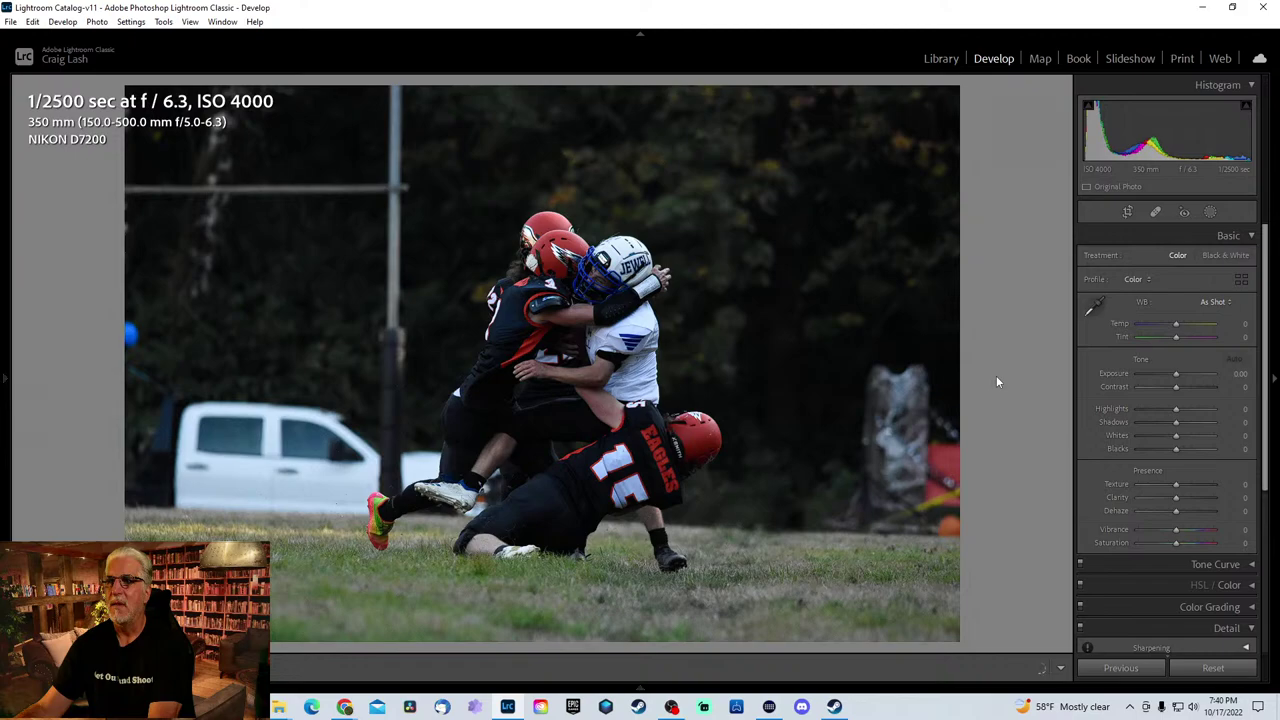
key("Right")
key("Right")
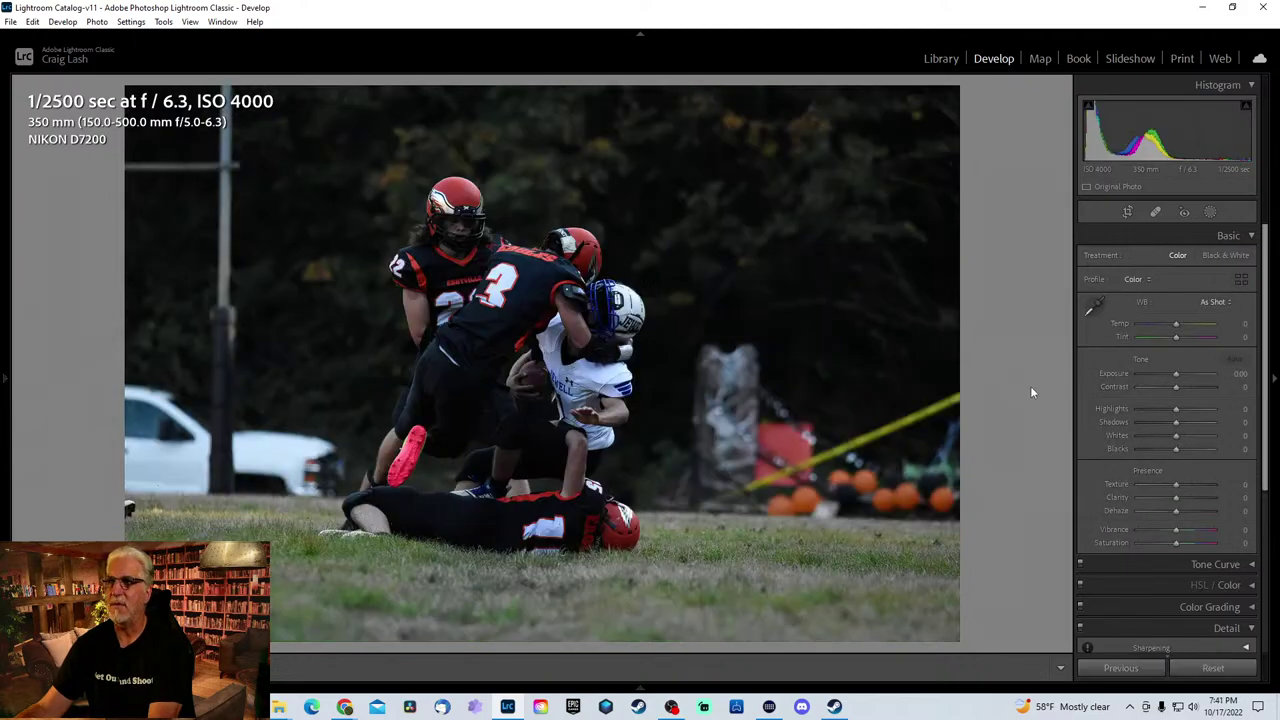
key("Right")
key("Right")
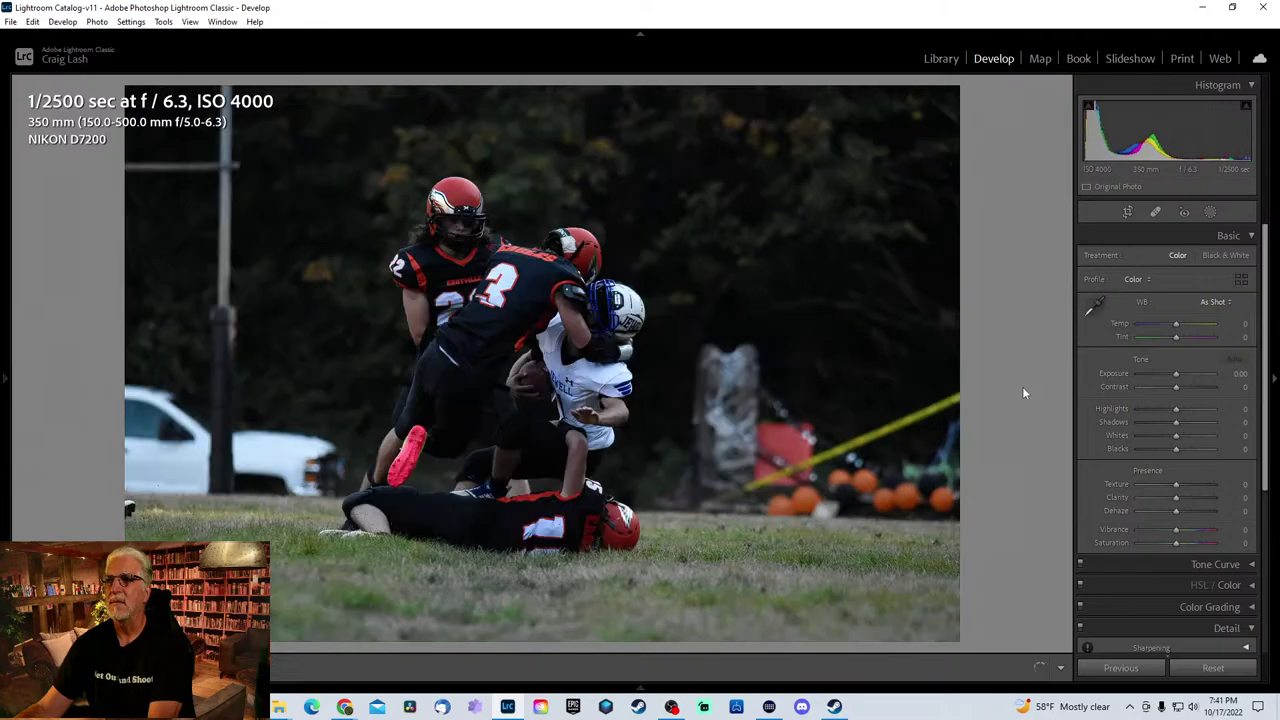
left_click(580, 325)
left_click(580, 325)
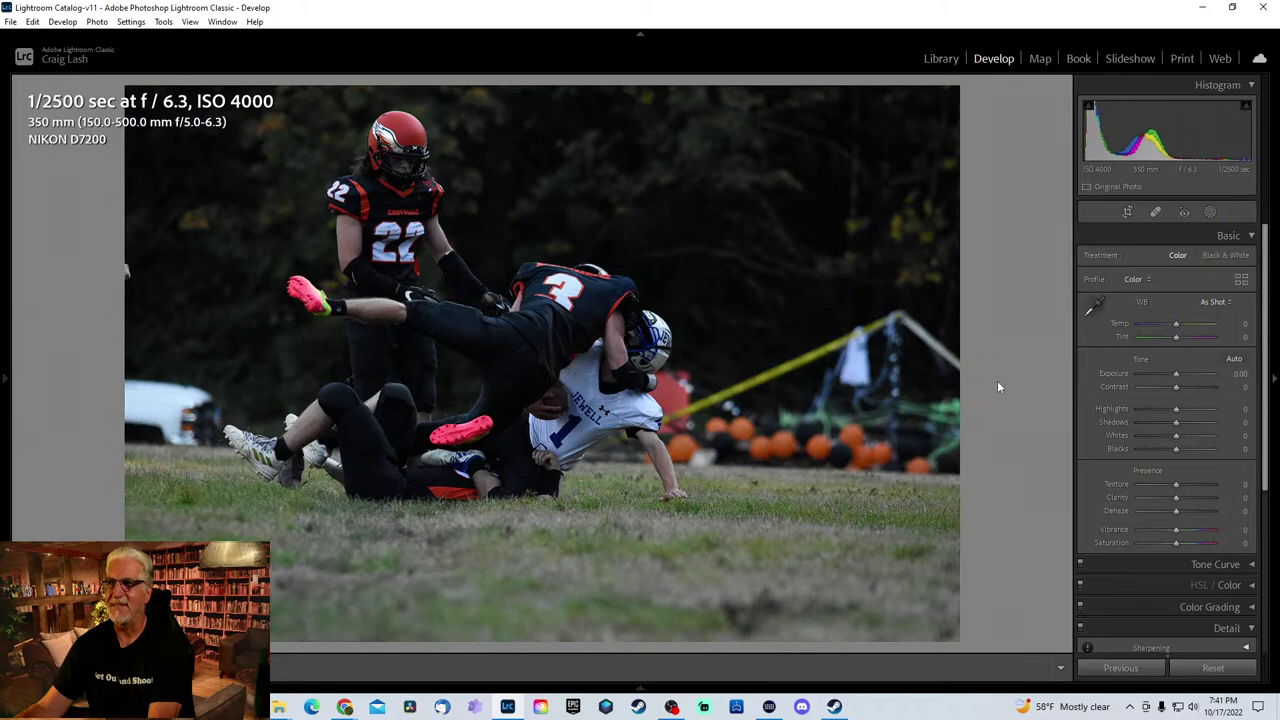
key("Right")
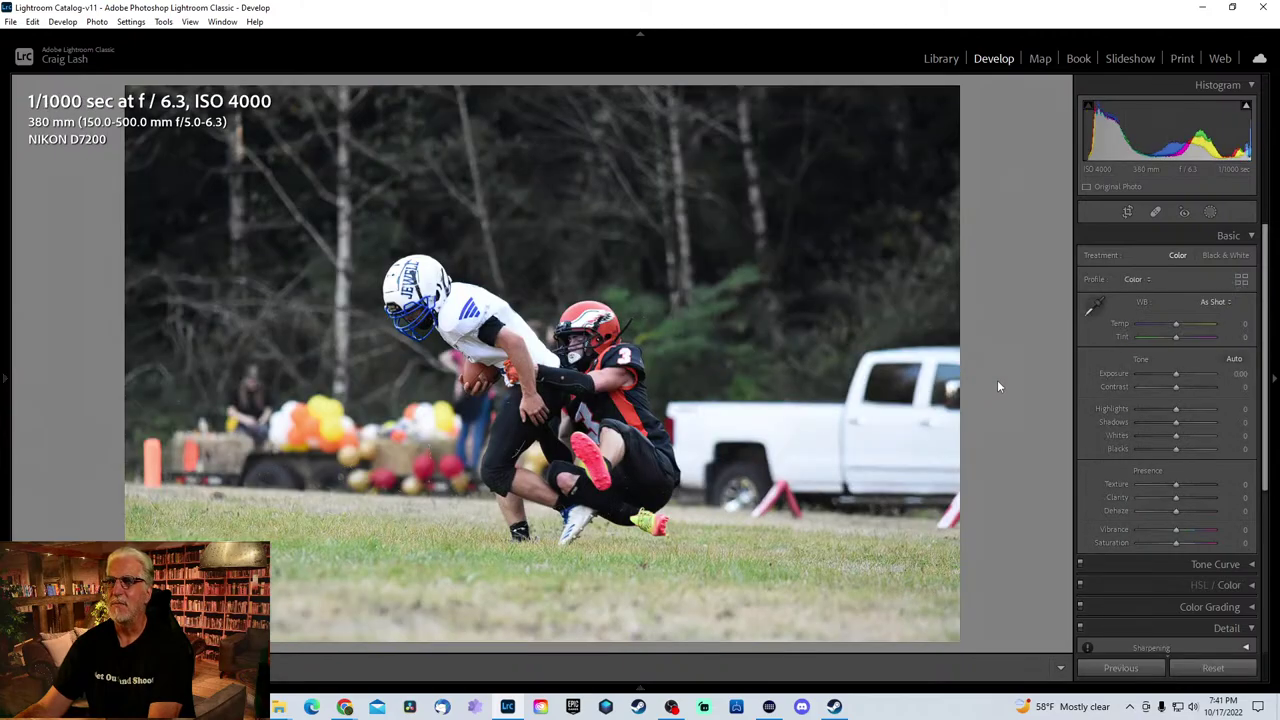
- Crop the truck tackle photo tight around the ball carrier and Eagles number 3, straightening it slightly
key("Right")
key("Left")
key("r")
key("t")
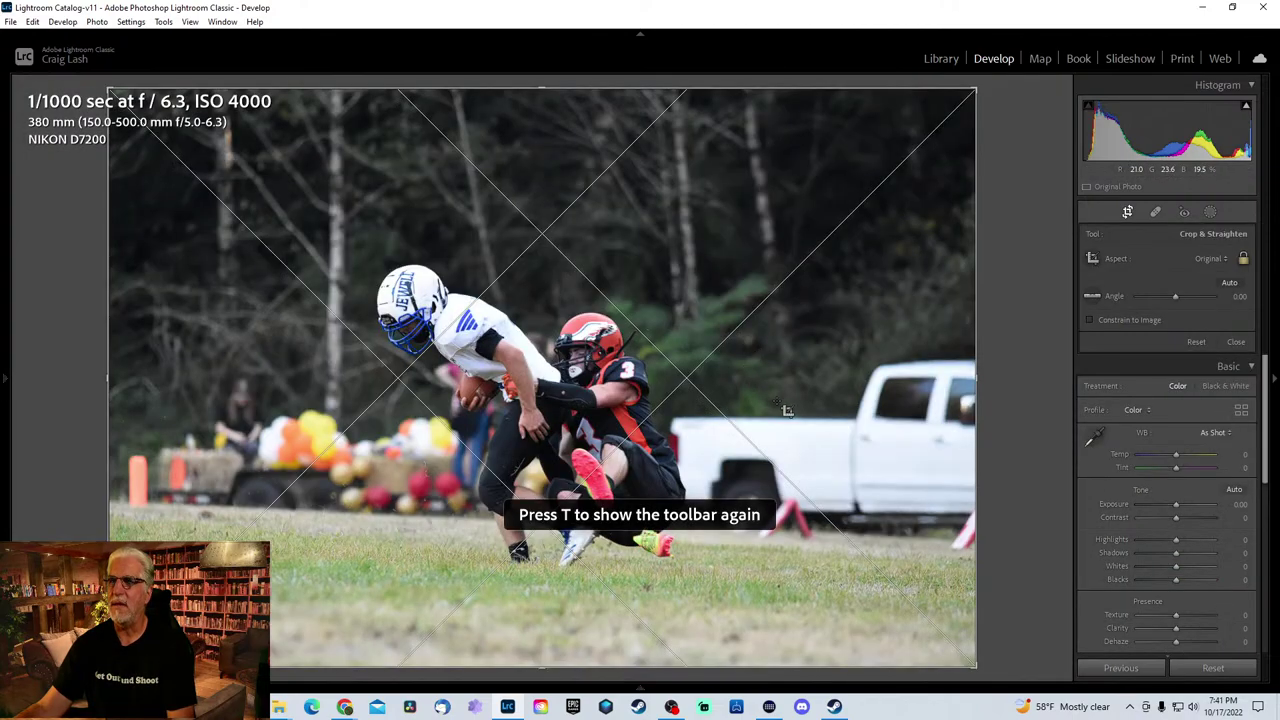
key("t")
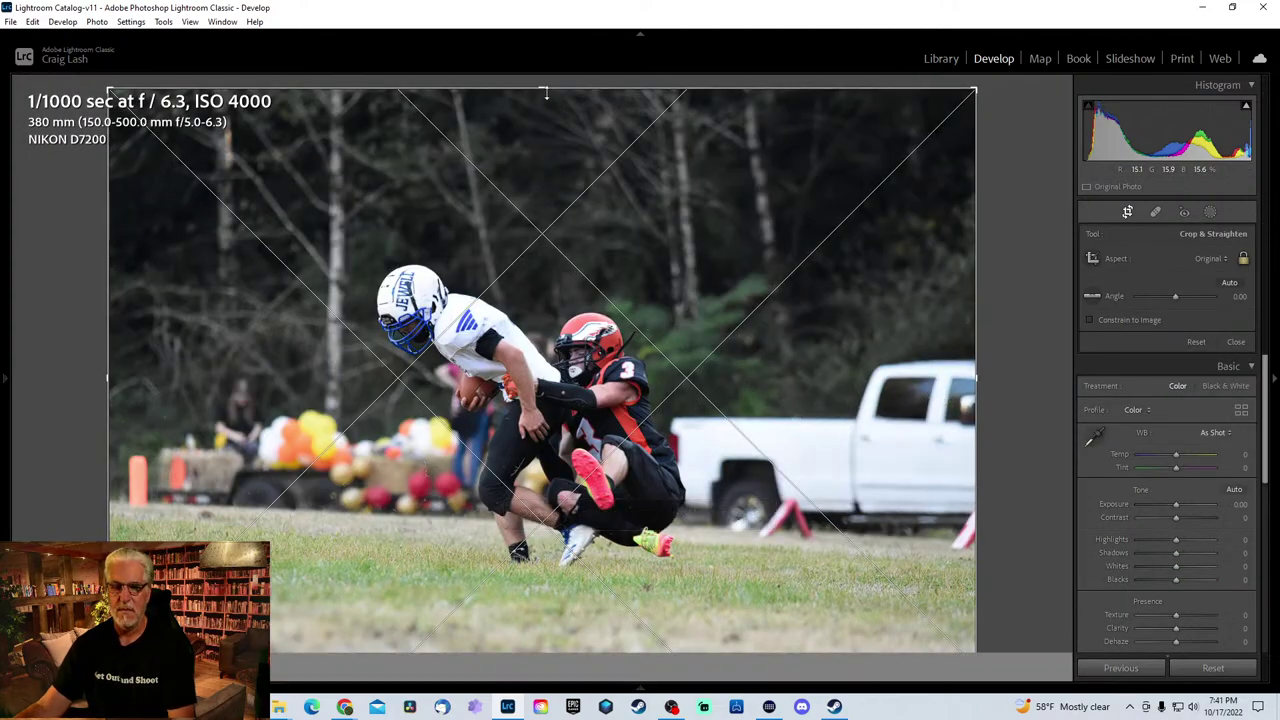
left_click_drag(545, 92, 546, 197)
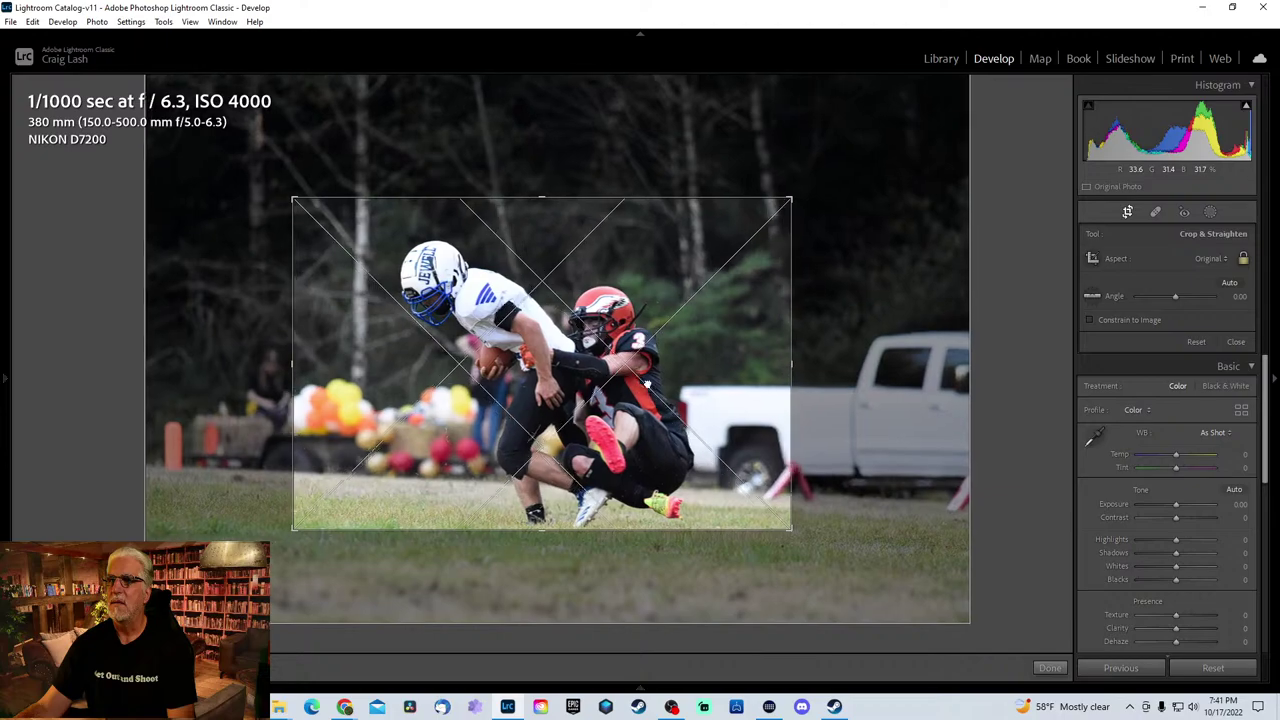
mouse_move(1010, 350)
left_mouse_down()
mouse_move(1006, 337)
mouse_move(990, 343)
left_mouse_up()
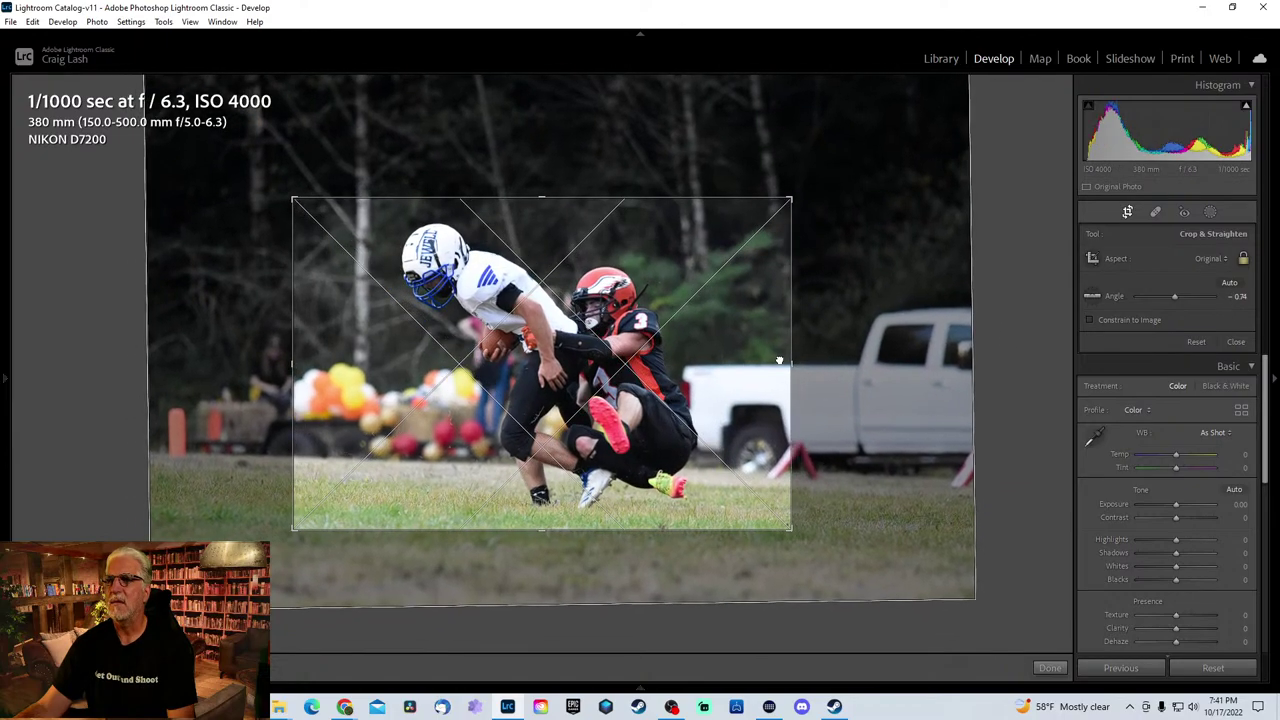
key("Return")
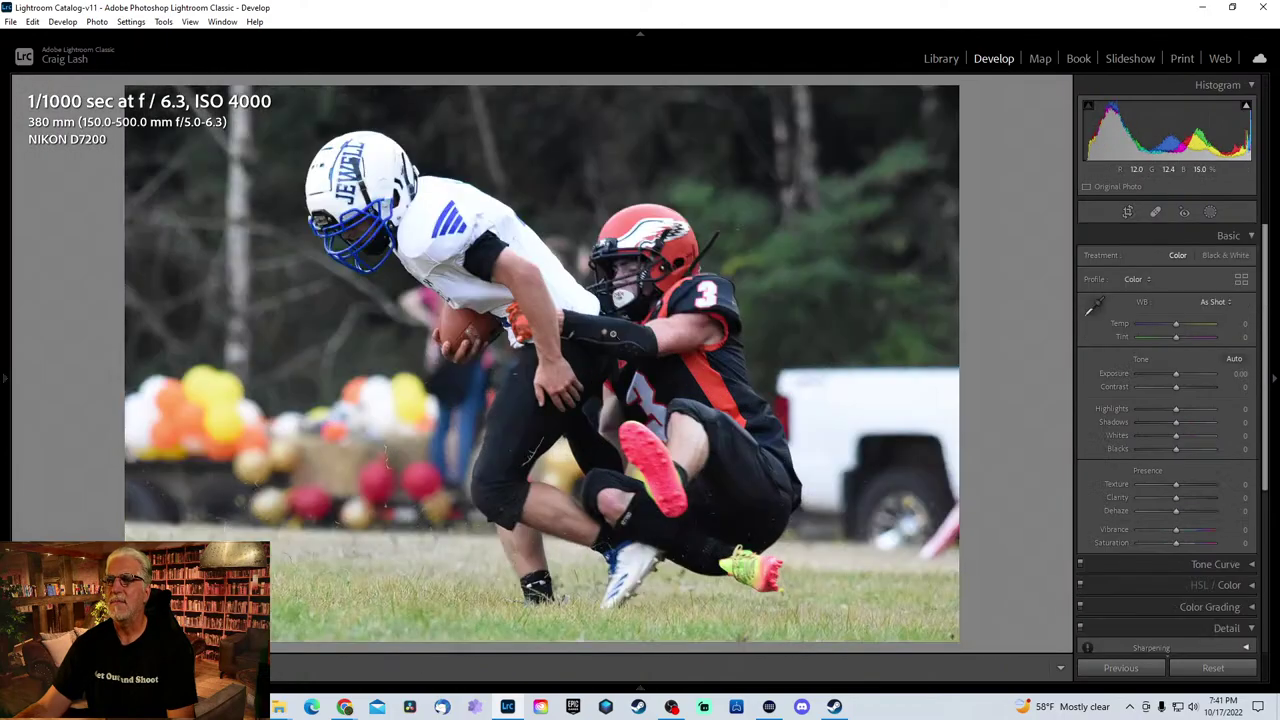
- Fine-tune the straightening angle to about -0.74 and reapply the crop
key("r")
left_click_drag(980, 370, 978, 358)
key("Return")
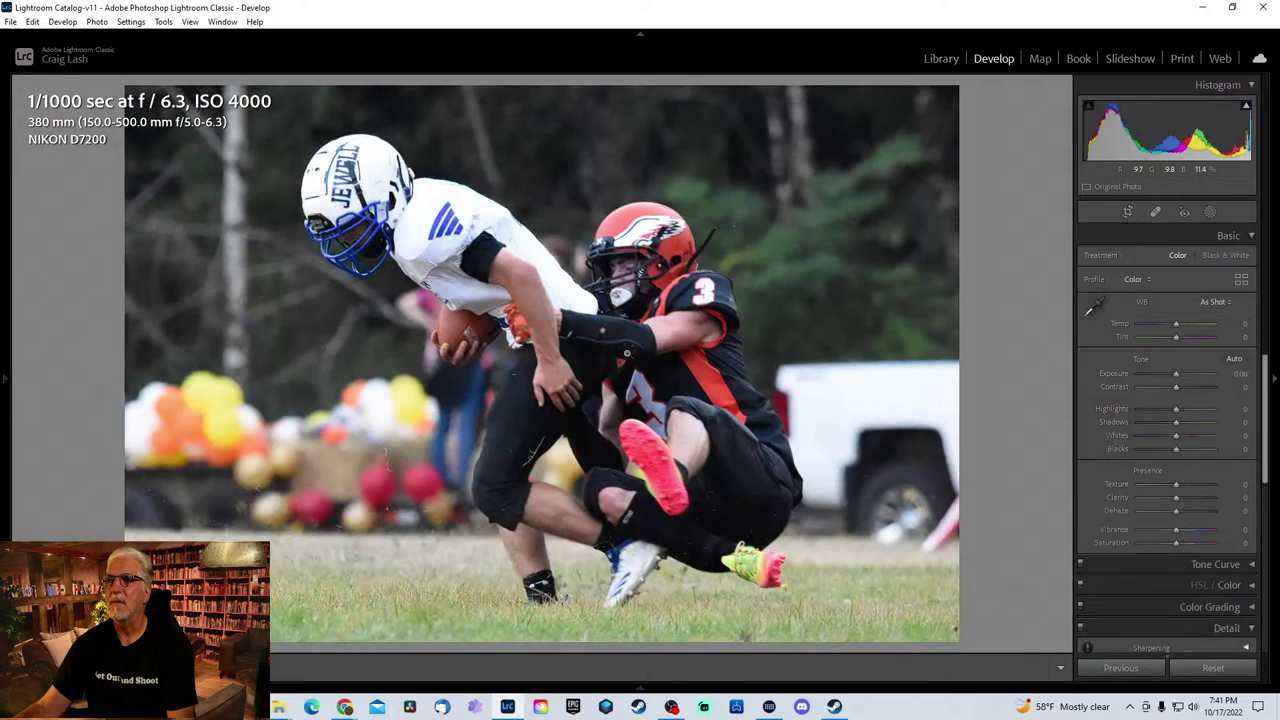
- Set exposure −0.09, highlights −58, sharpening 38 and luminance noise reduction 18
mouse_move(1176, 374)
left_mouse_down()
mouse_move(1155, 410)
mouse_move(1177, 372)
left_mouse_up()
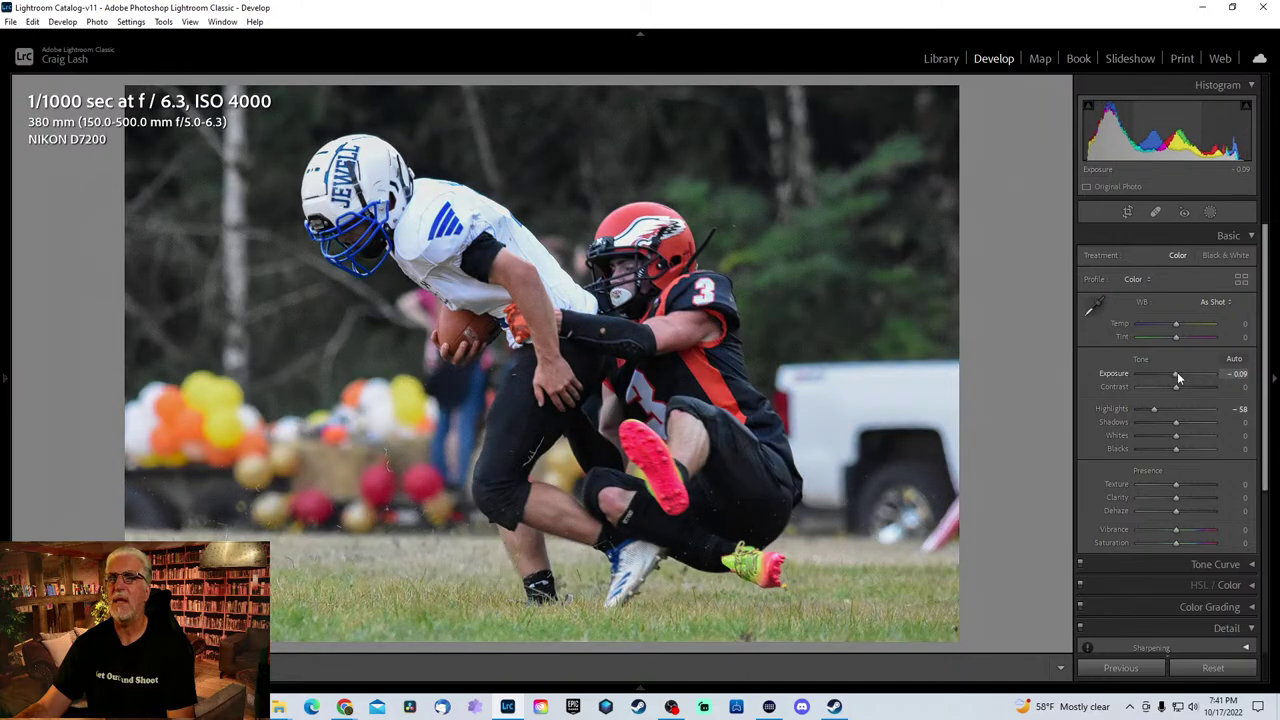
scroll(1215, 467, "down", 4)
left_click(1157, 471)
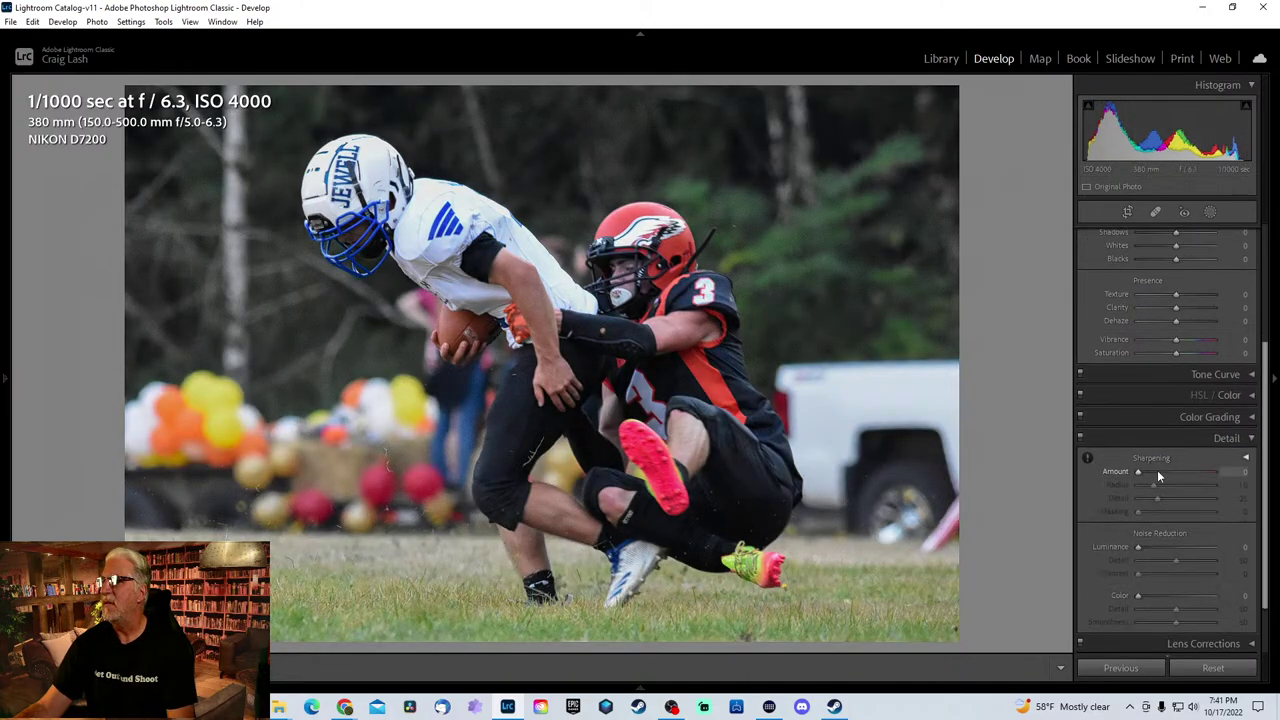
left_click(1151, 546)
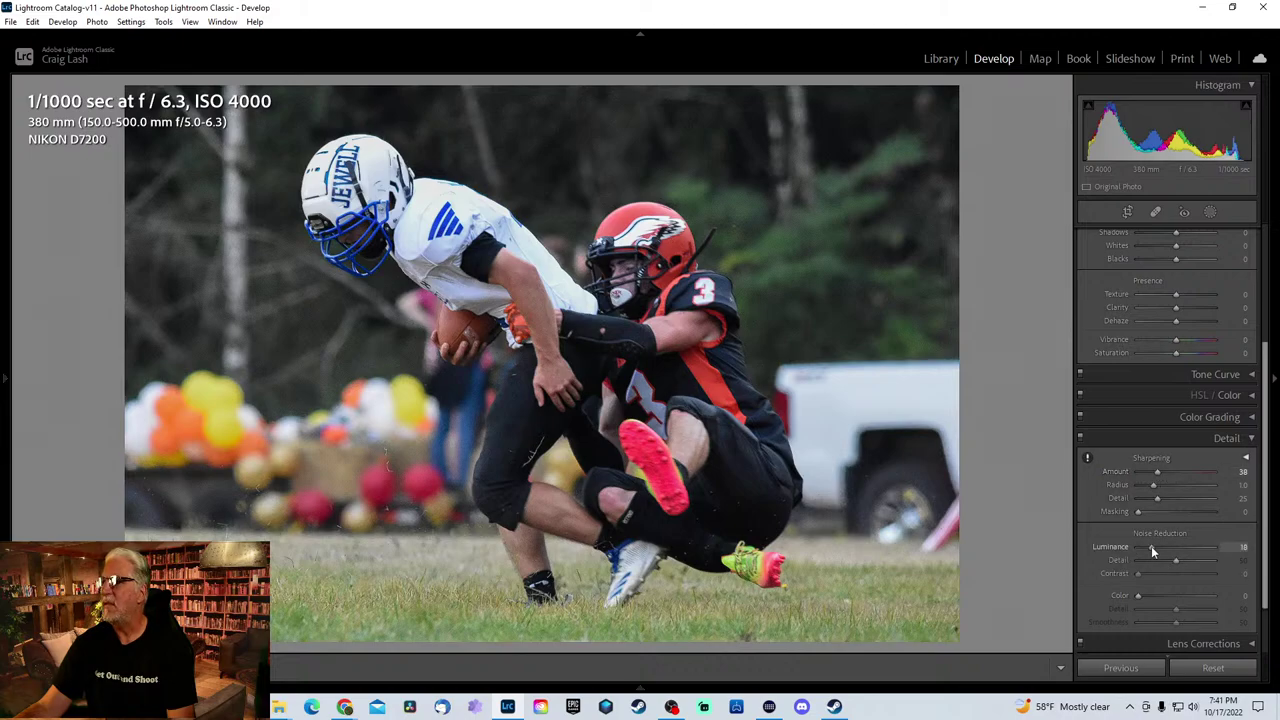
left_click(1210, 212)
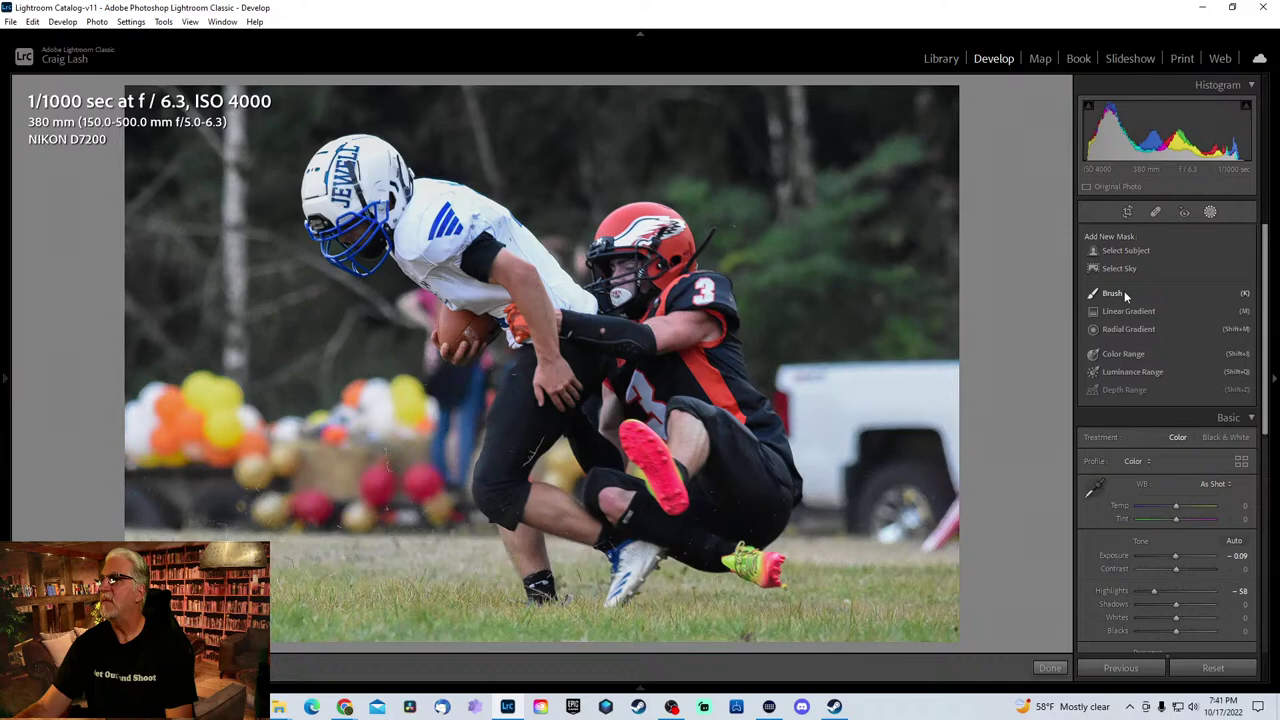
- Mask the players with Select Subject, invert it, and give the background exposure −4.00 and saturation −11
left_click(1145, 252)
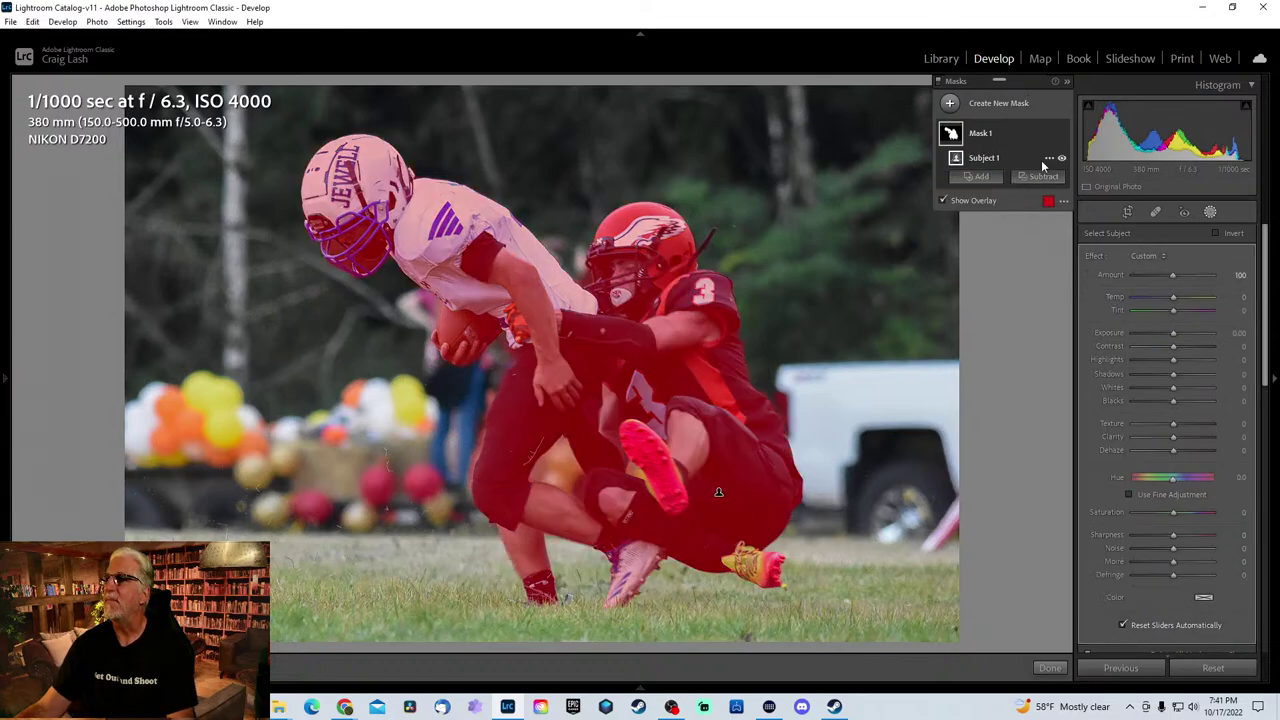
left_click(1047, 157)
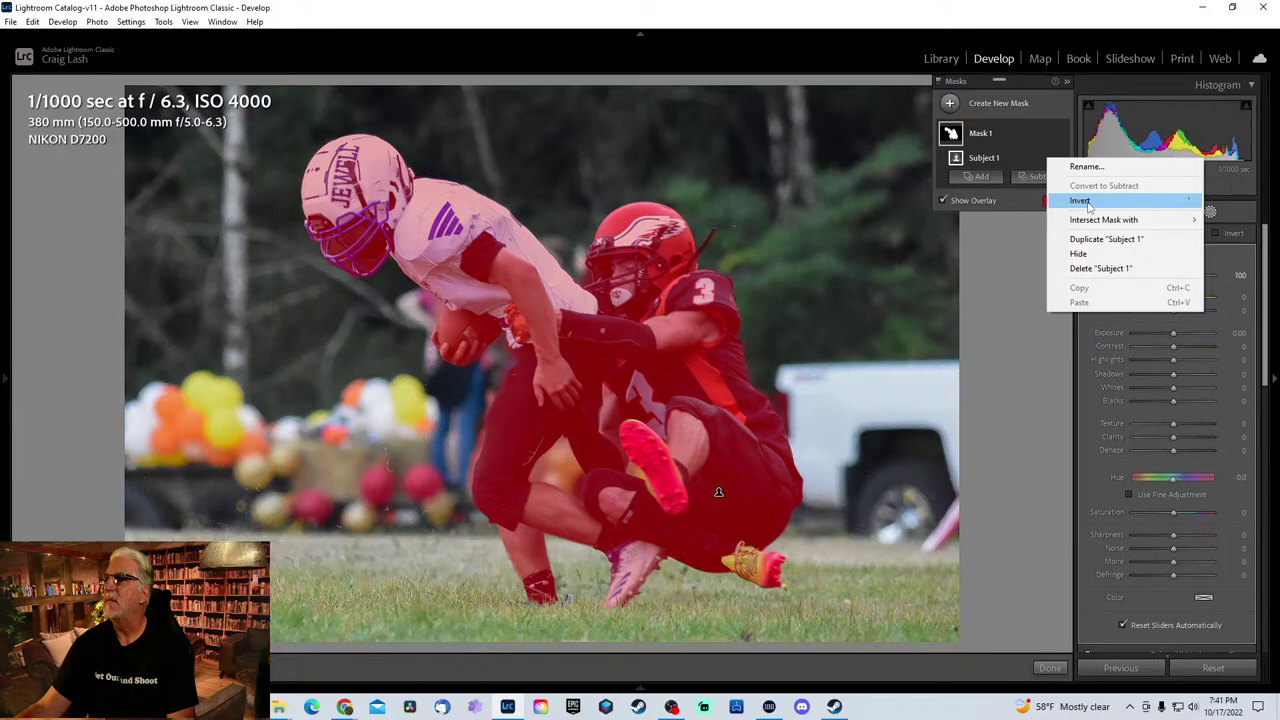
left_click(1082, 201)
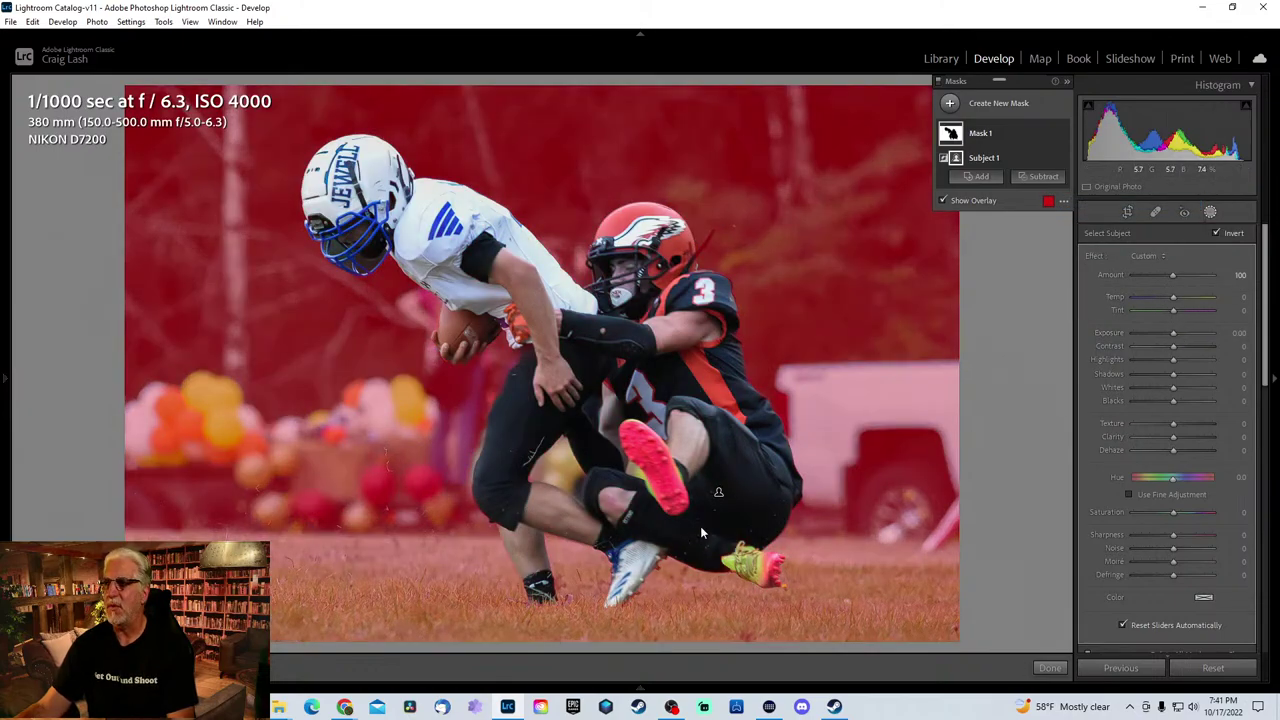
left_click_drag(1173, 333, 1128, 328)
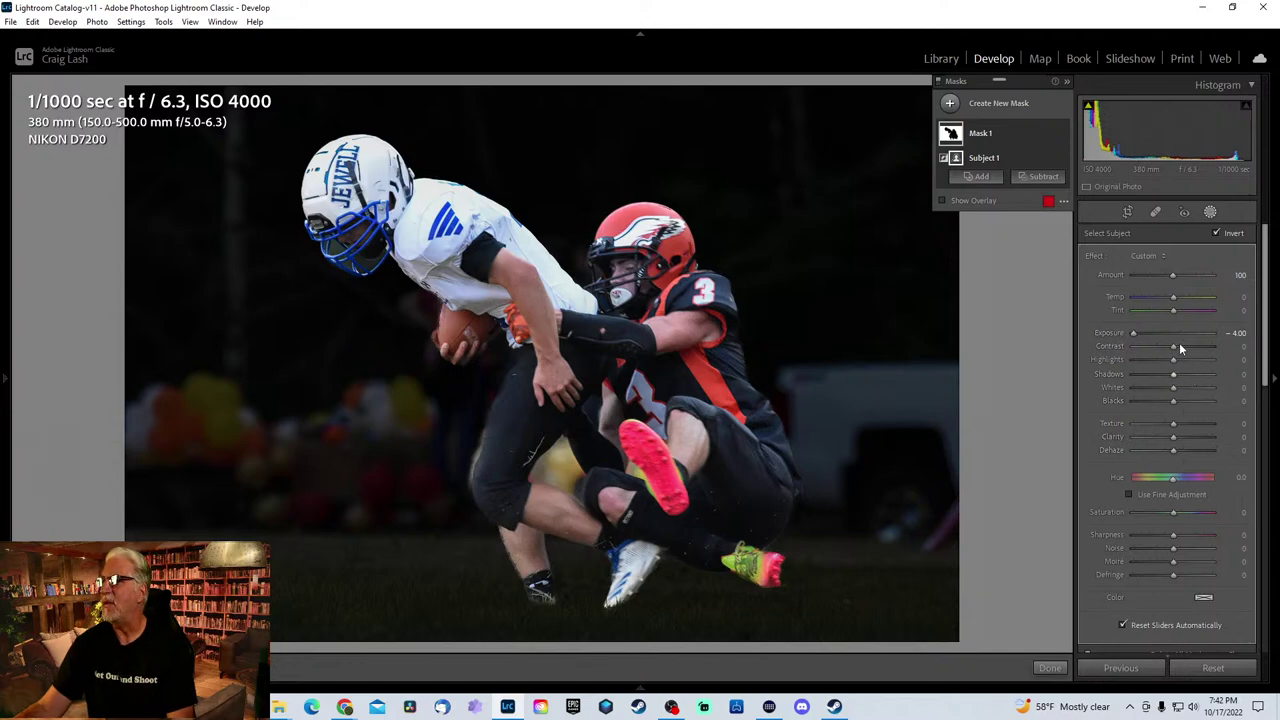
scroll(1174, 504, "down", 2)
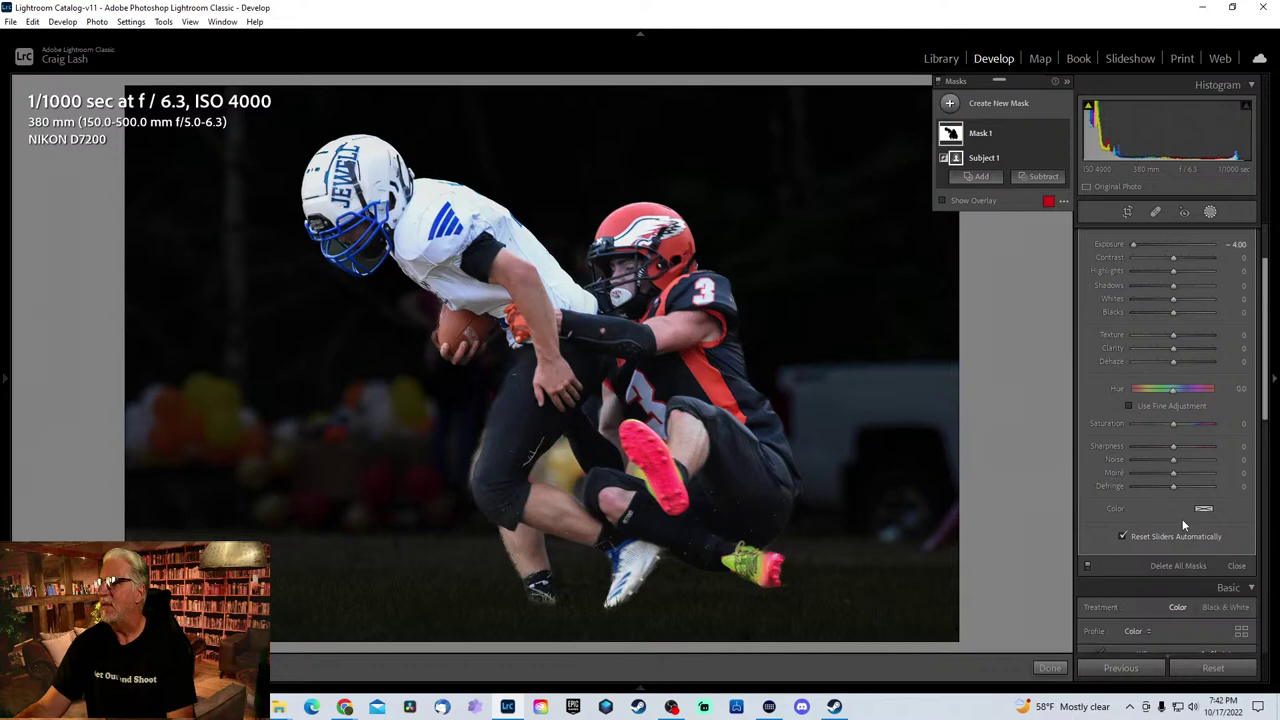
mouse_move(1176, 420)
left_mouse_down()
mouse_move(1120, 435)
mouse_move(1167, 423)
left_mouse_up()
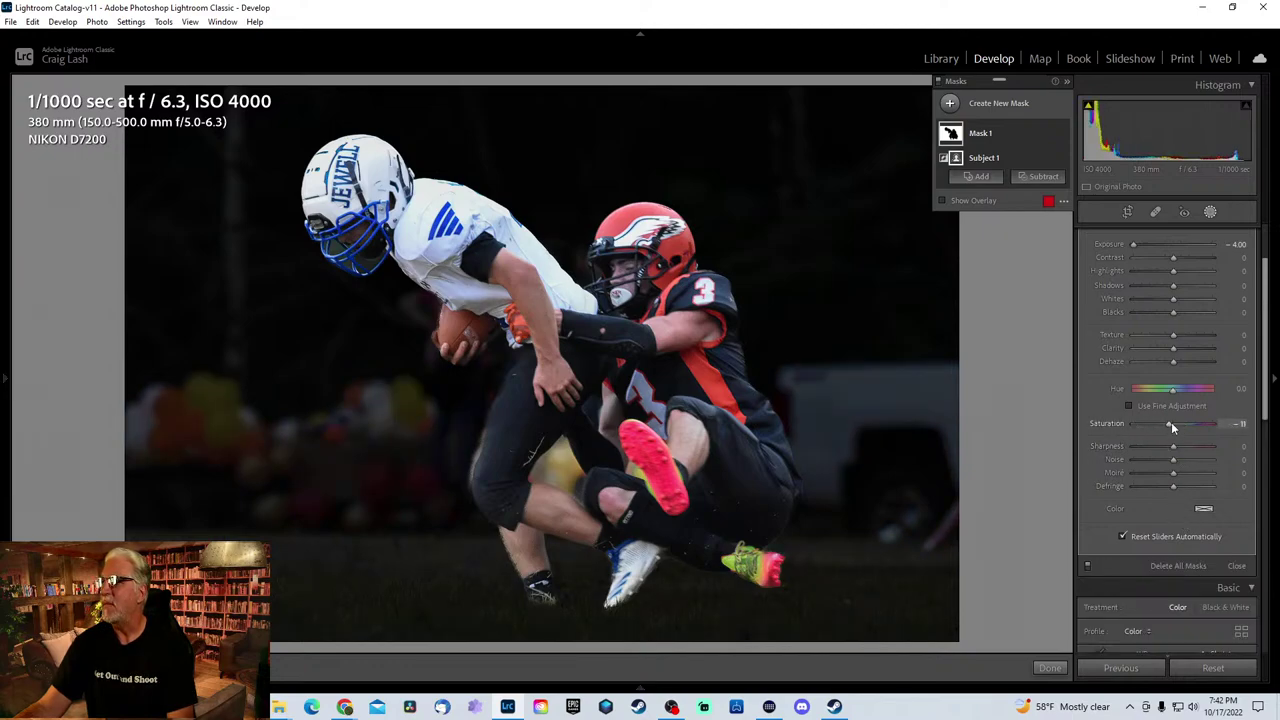
- Convert the darkened tackle photo to black and white with the Monochrome profile from the menu
left_click(34, 23)
mouse_move(96, 24)
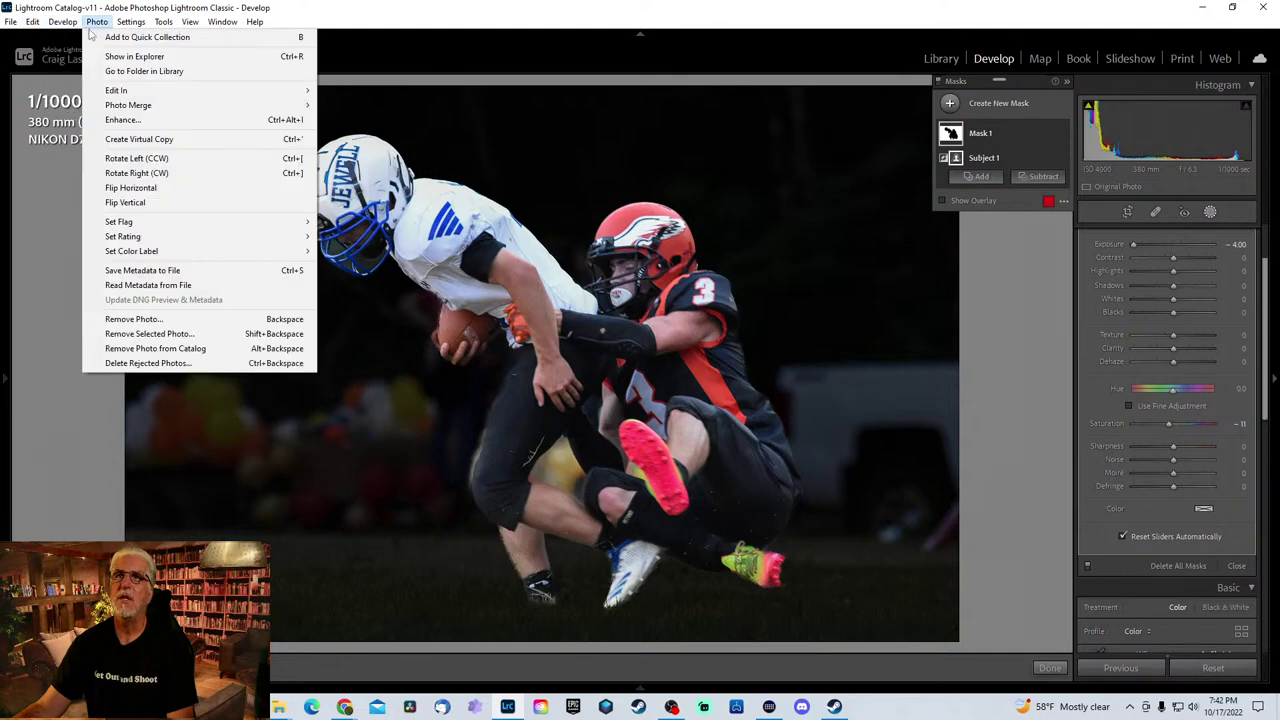
mouse_move(134, 28)
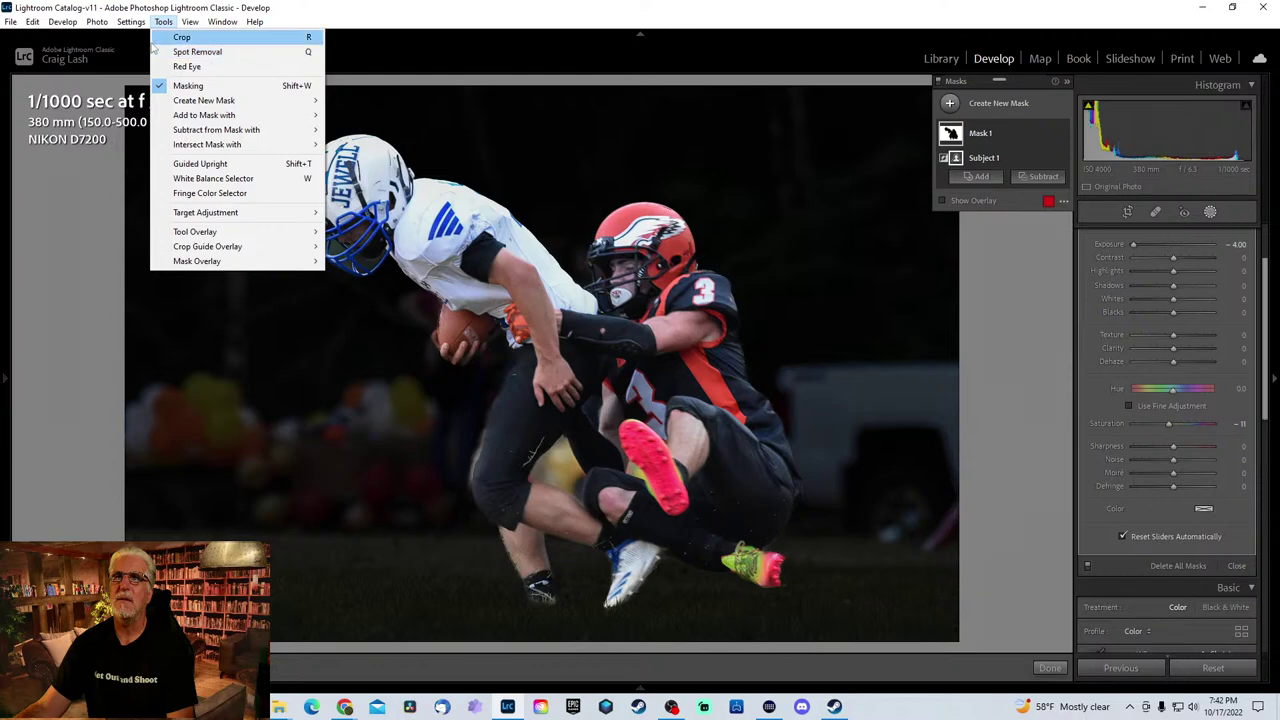
left_click(200, 289)
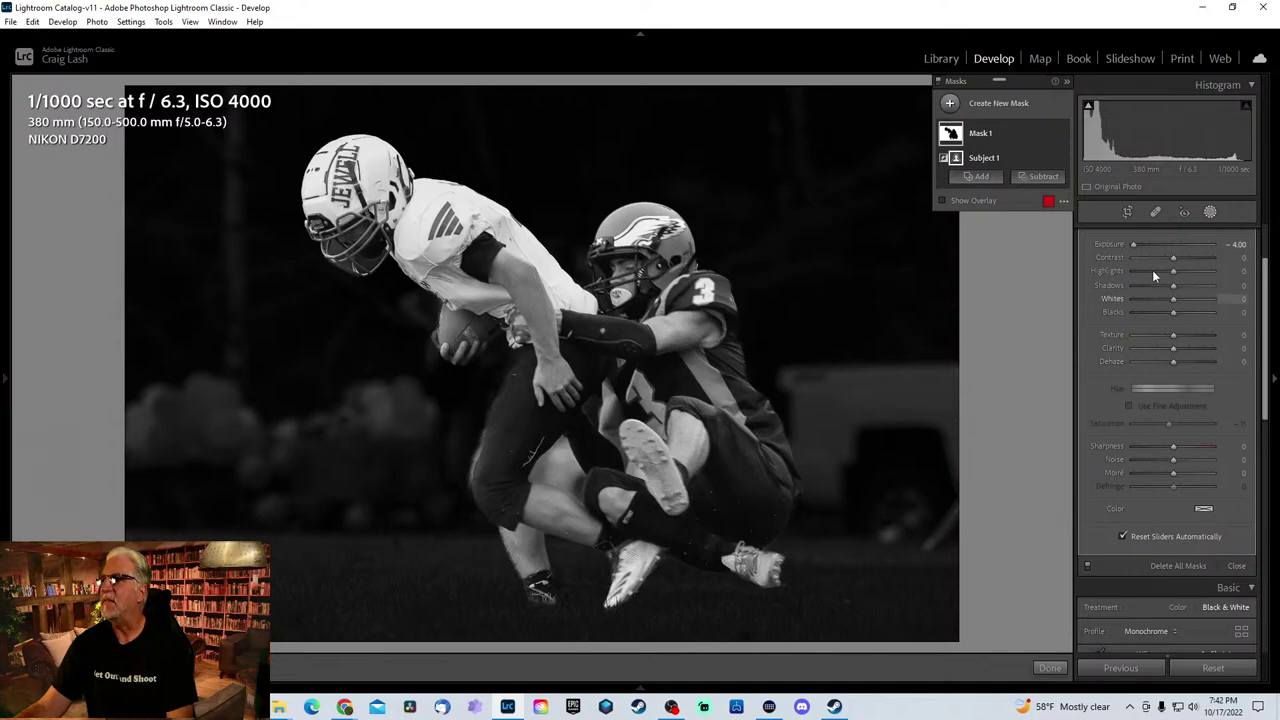
scroll(1265, 323, "up", 2)
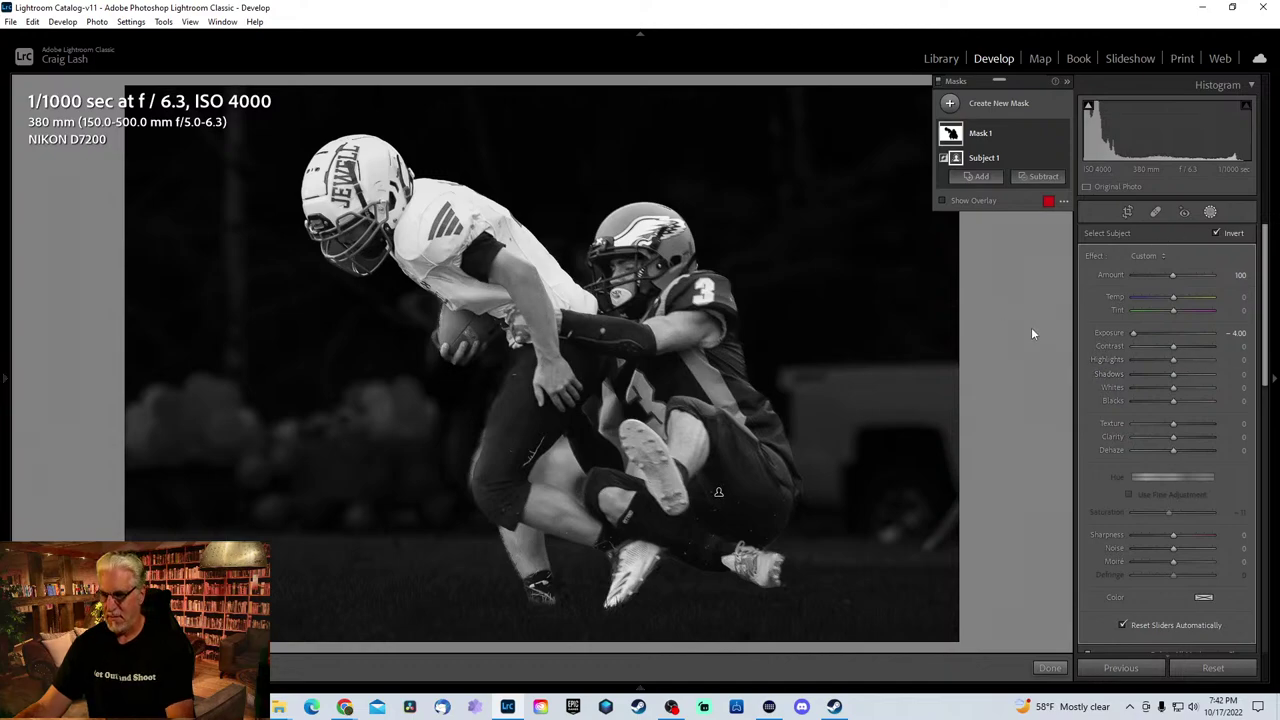
- Reset all edits back to colour, then crop tight around the ball carrier and Eagles number 3
left_click(1213, 667)
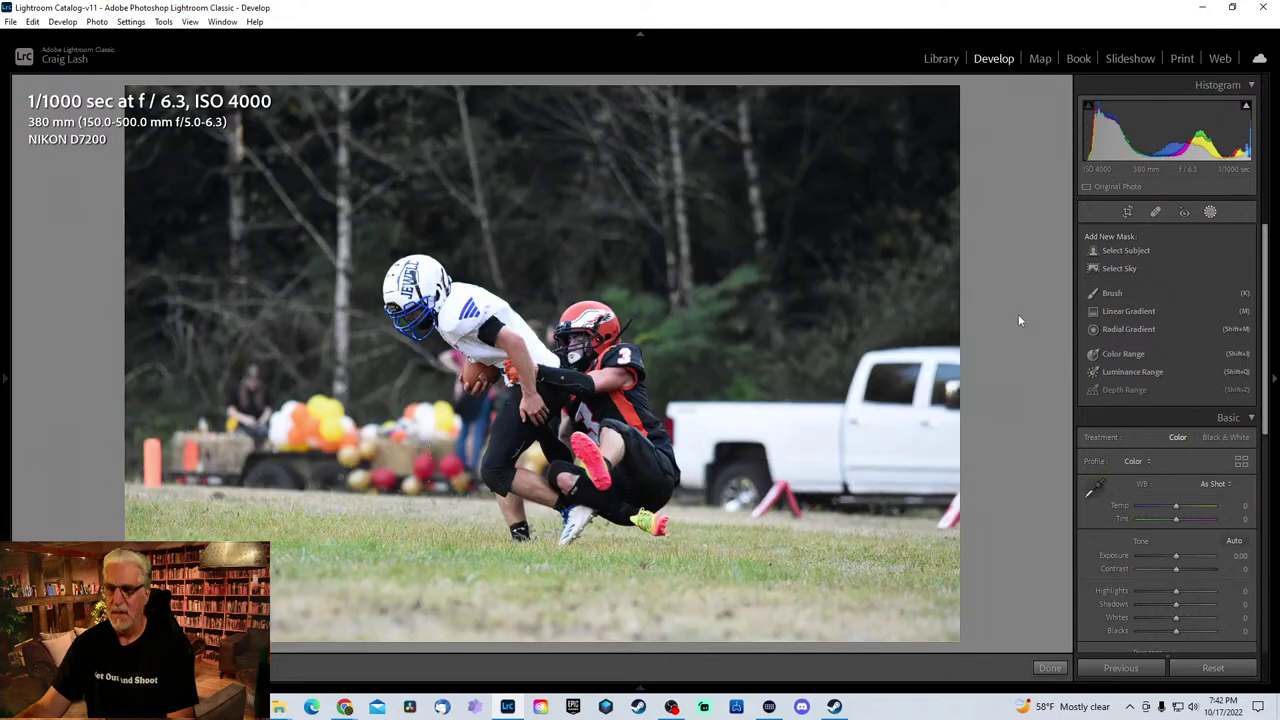
key("r")
left_click_drag(958, 87, 790, 200)
left_click_drag(586, 166, 585, 334)
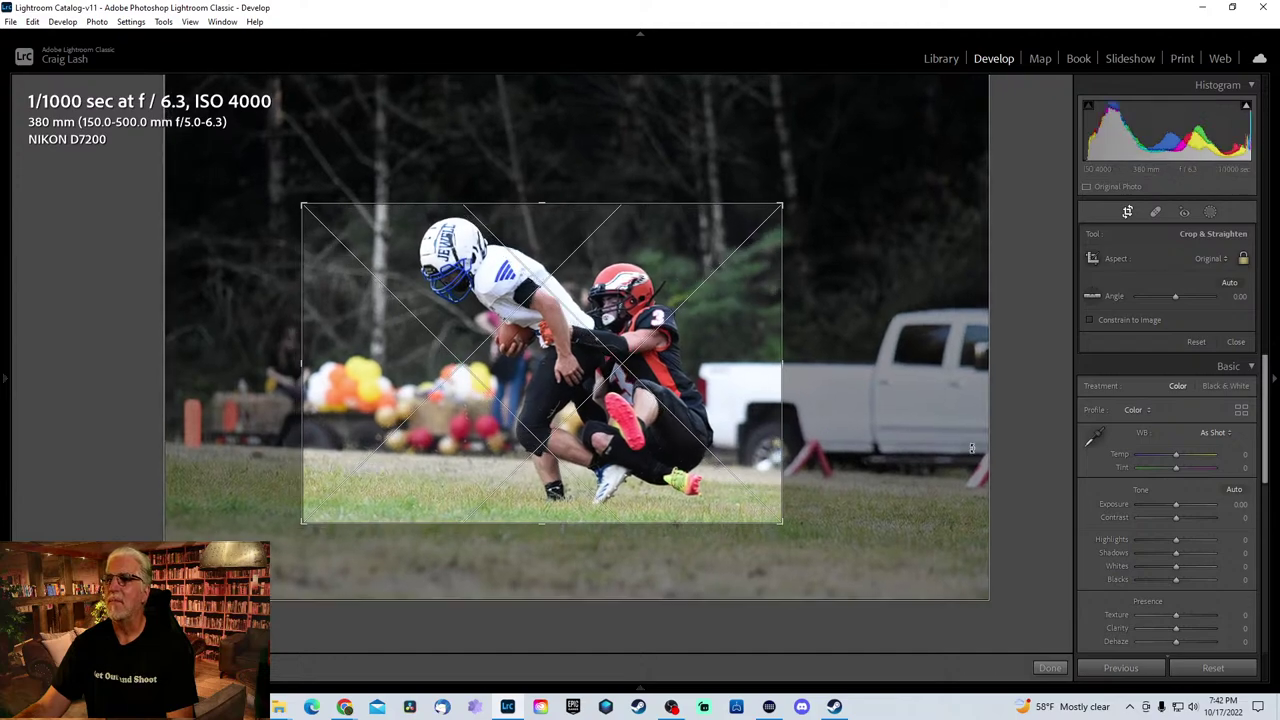
key("Return")
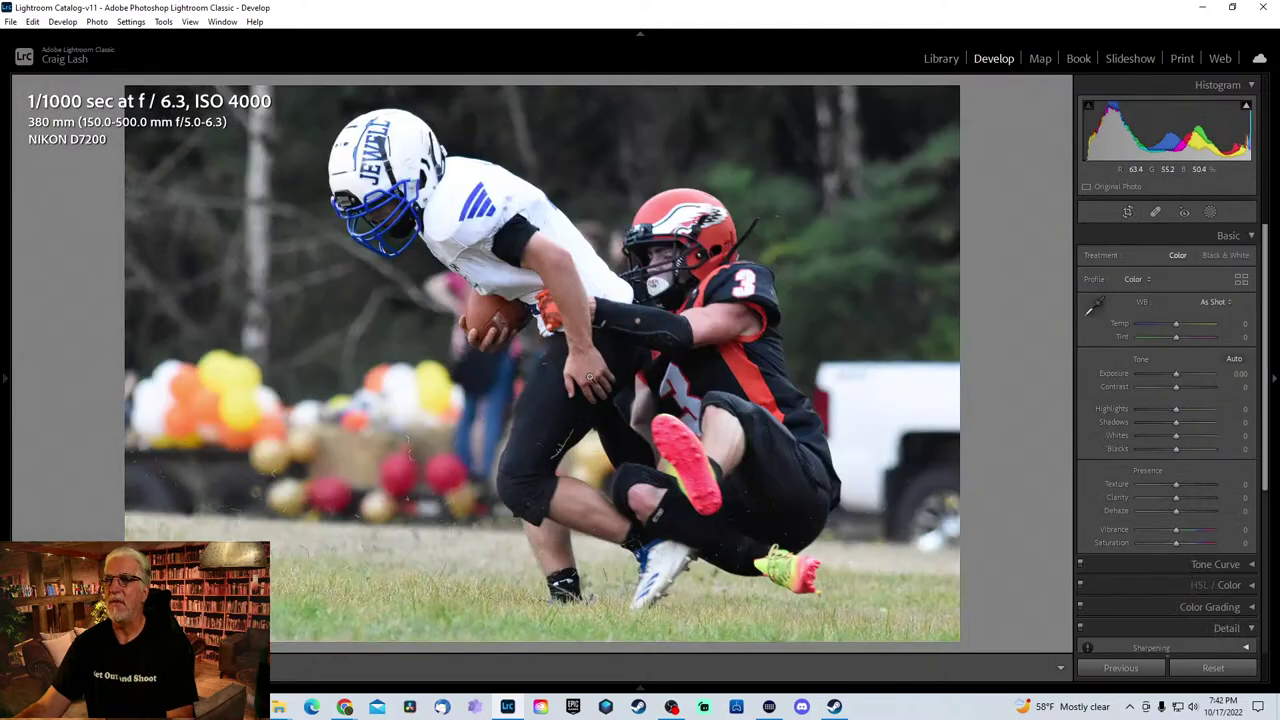
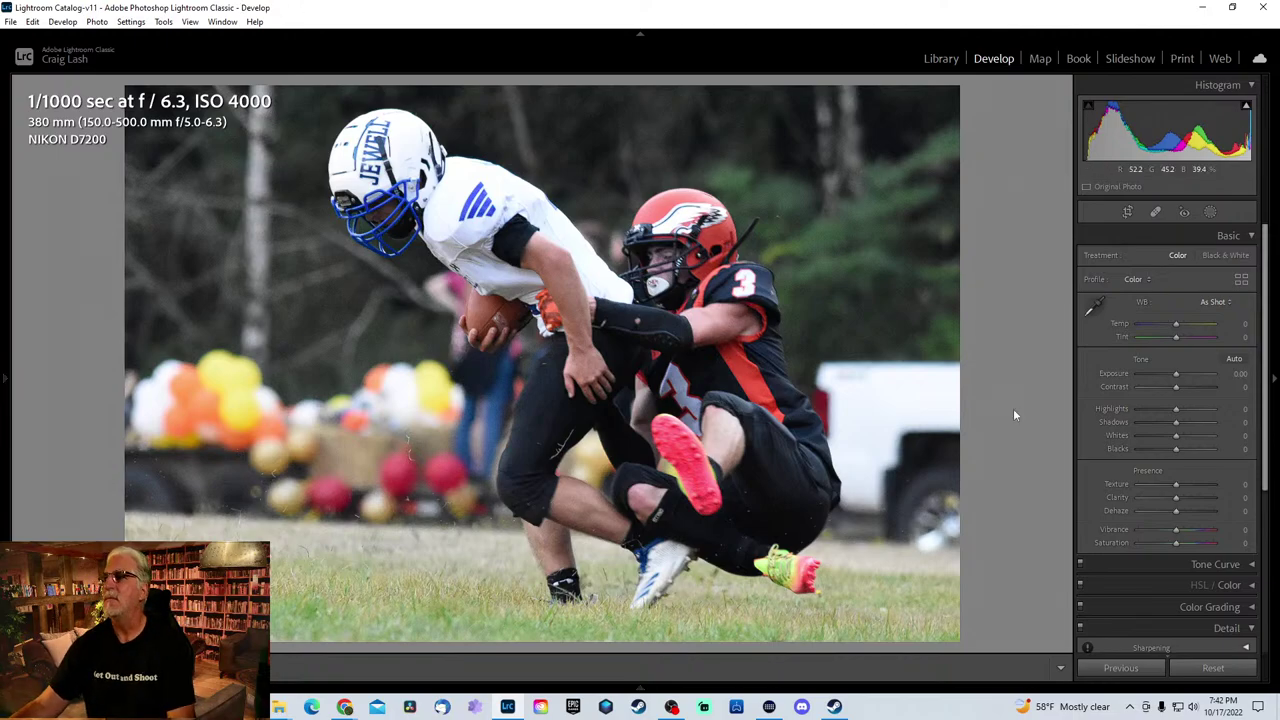
- Lower the tackle photo's Highlights to -54 and raise Texture to +18
left_click_drag(1178, 410, 1155, 410)
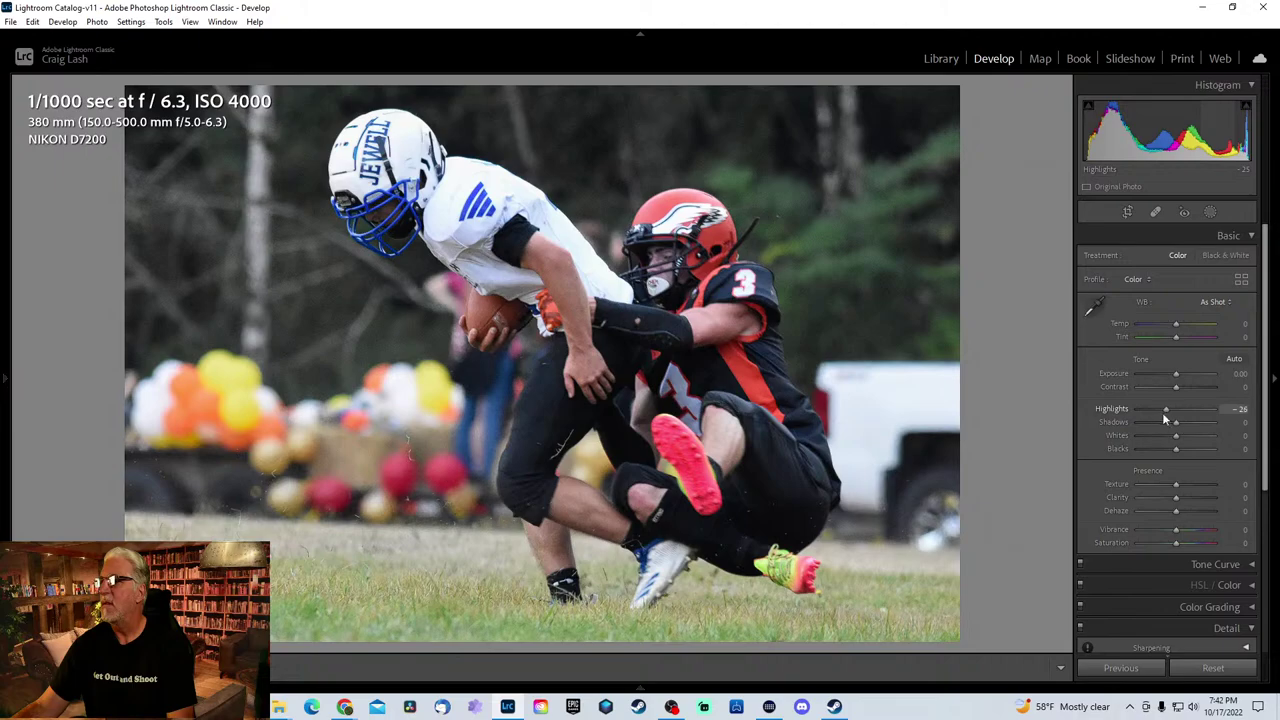
left_click_drag(1176, 485, 1182, 485)
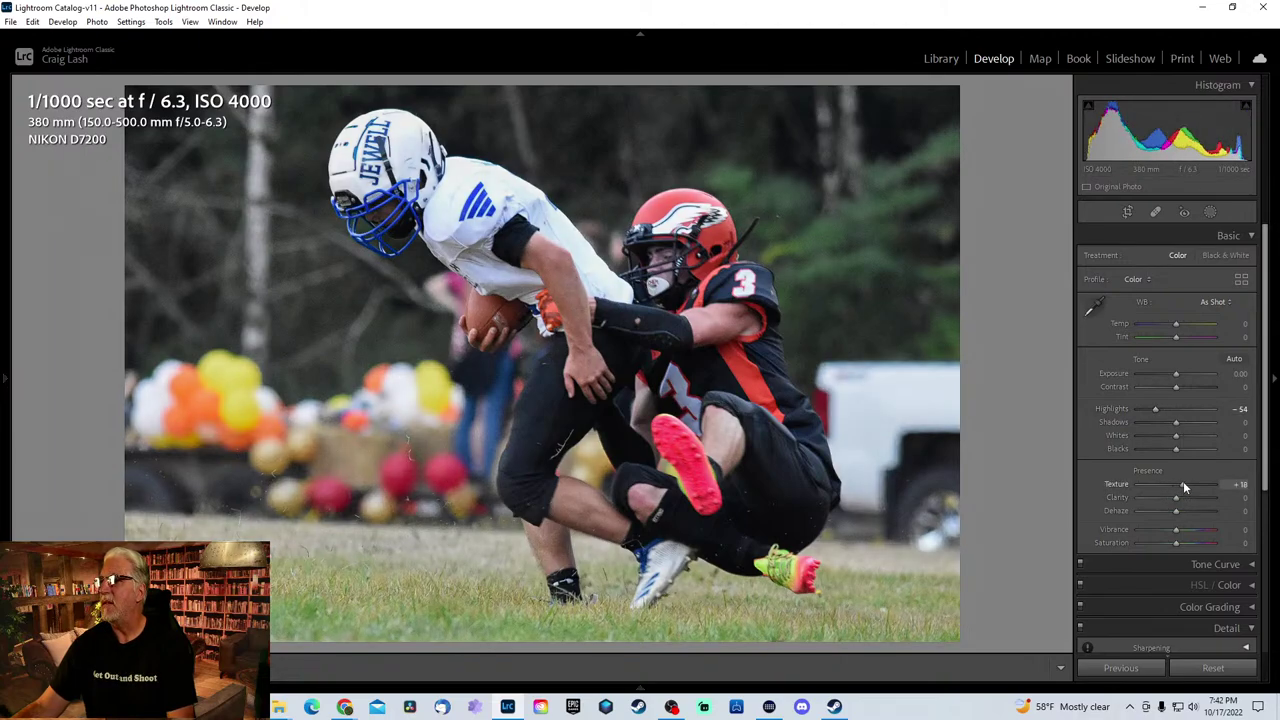
left_click_drag(1264, 435, 1217, 532)
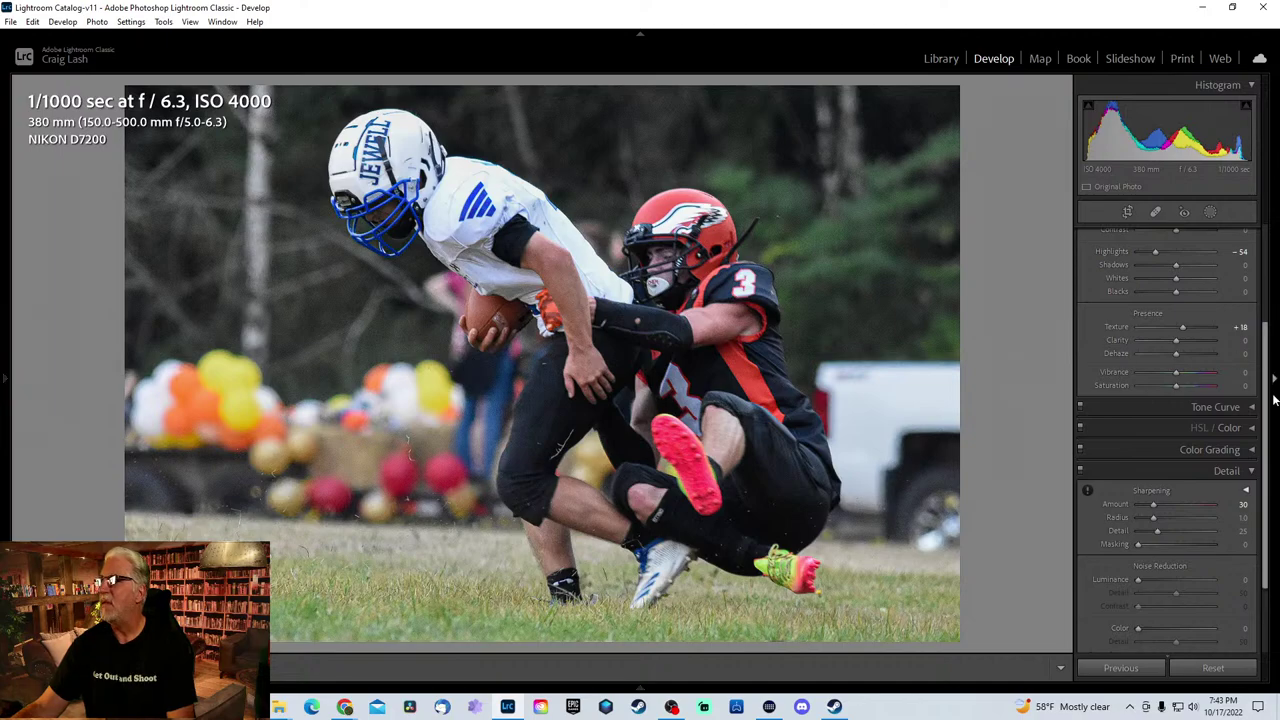
left_click_drag(1266, 430, 1222, 214)
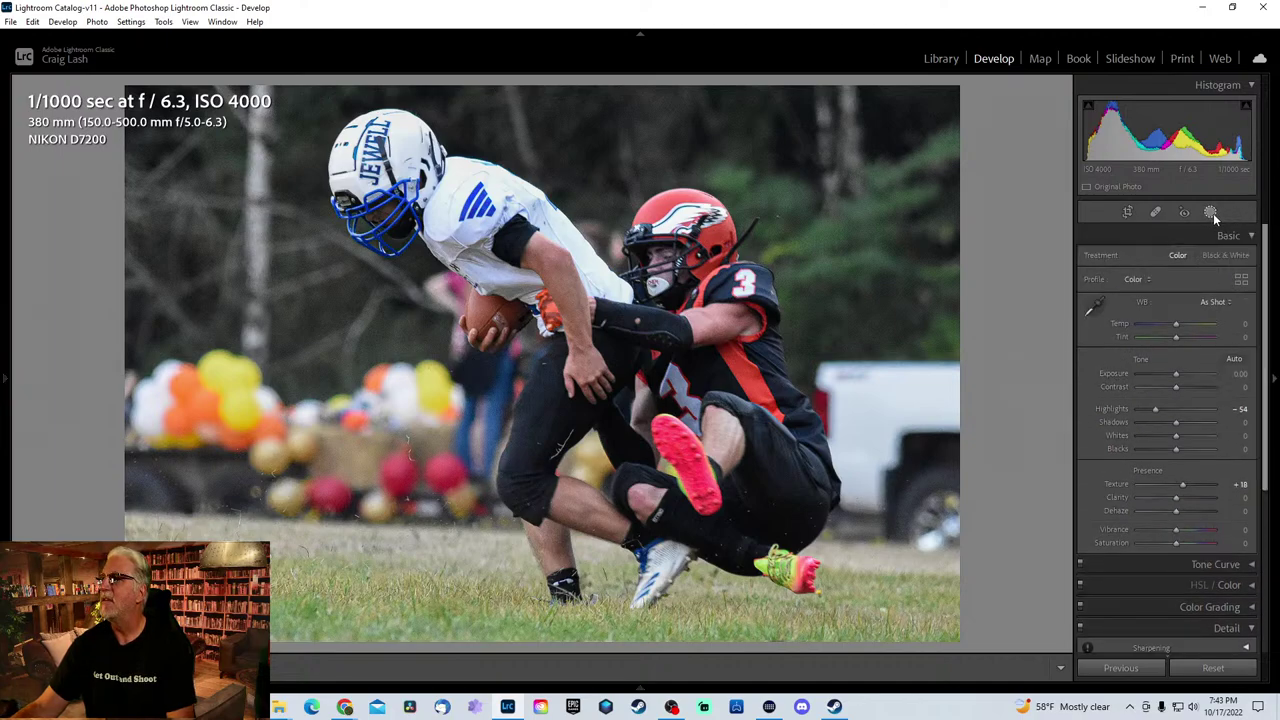
- Add a Select Subject mask, invert it onto the background, and lower its Exposure to -1.38
left_click(1211, 213)
left_click(1143, 248)
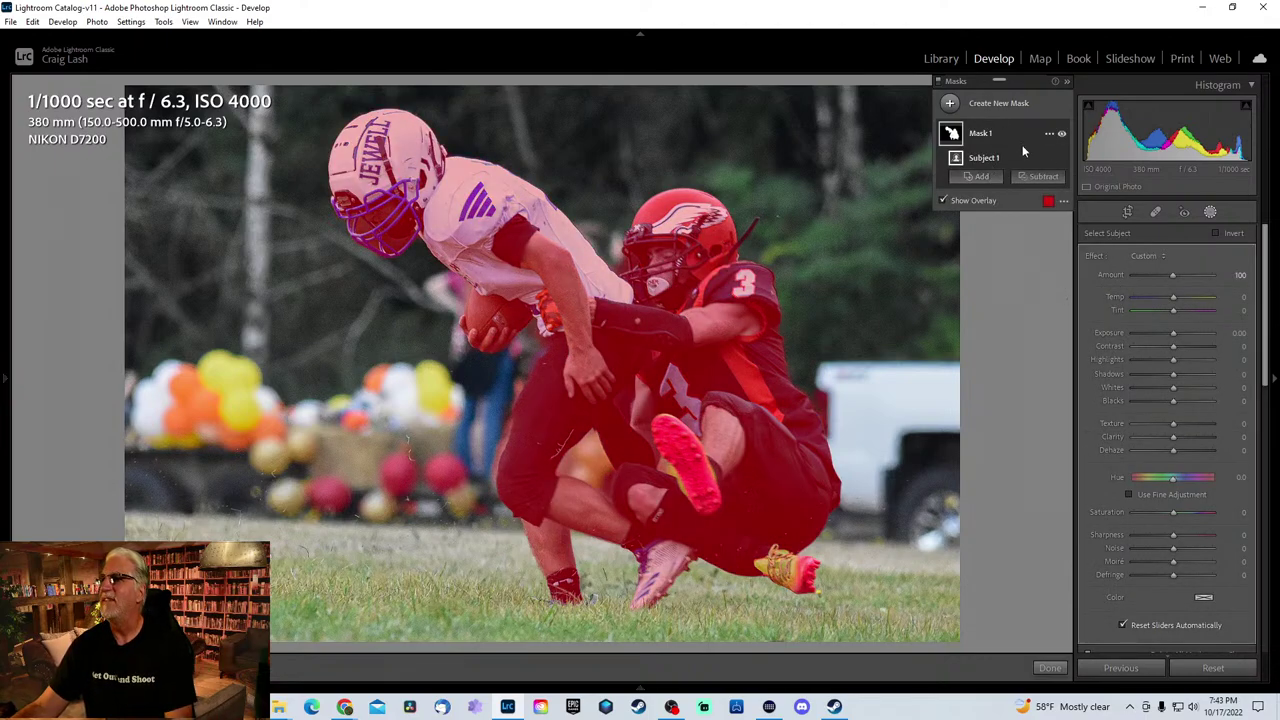
left_click(1048, 158)
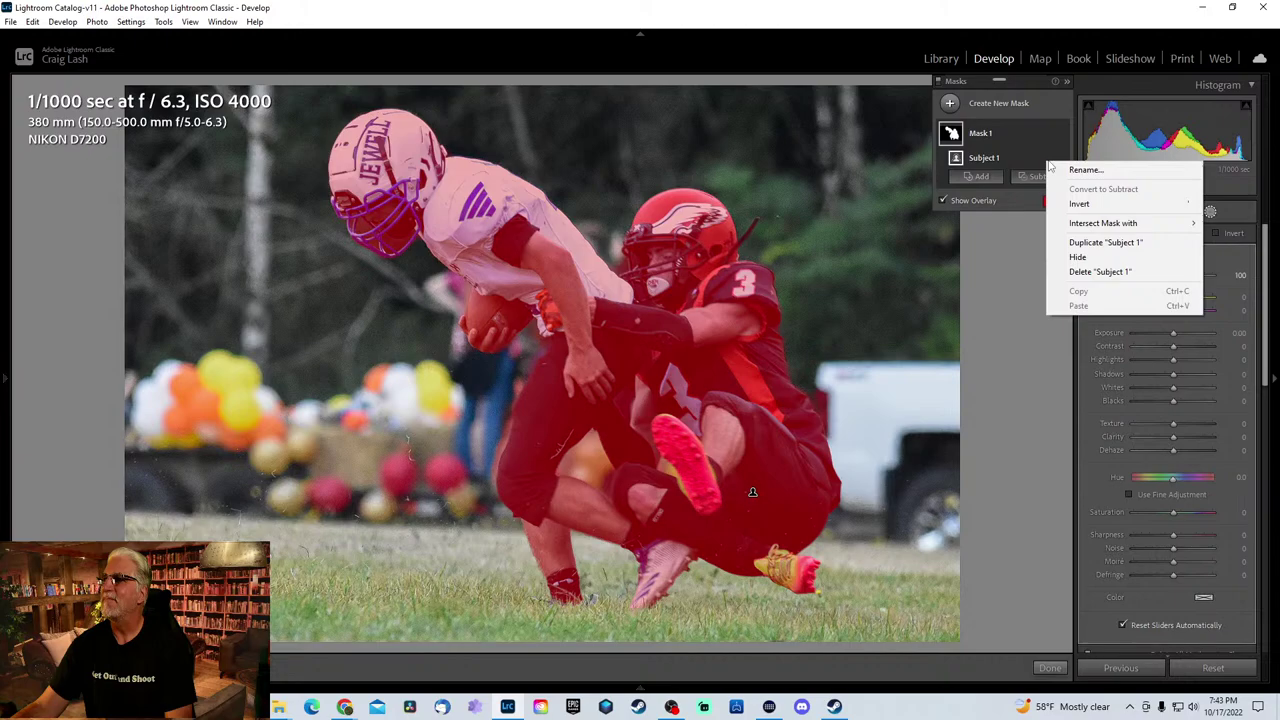
left_click(1079, 204)
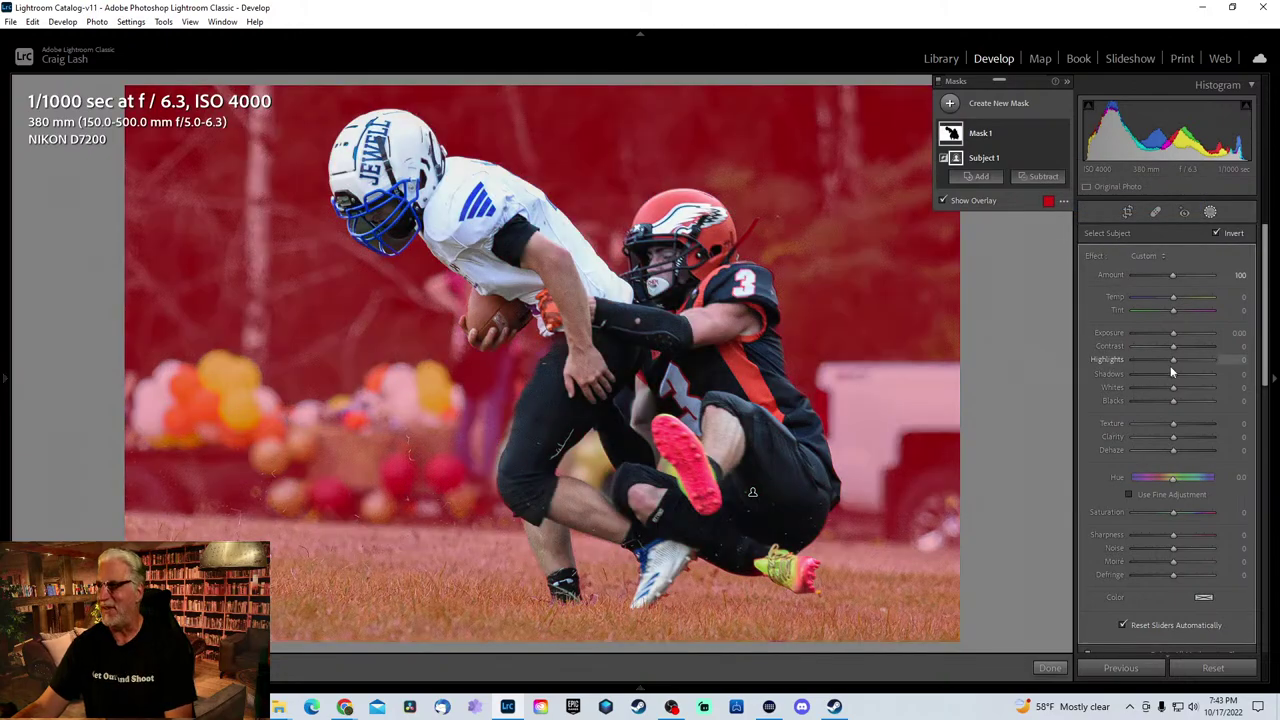
left_click_drag(1175, 333, 1164, 340)
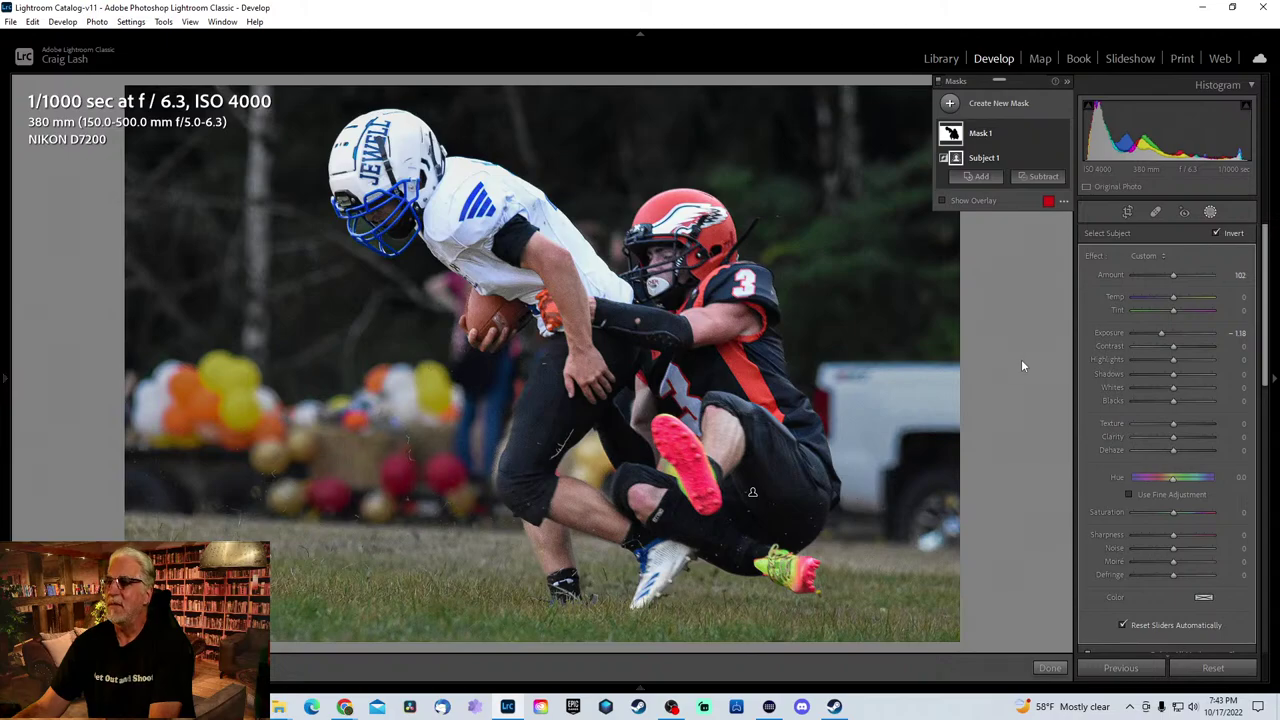
- Page through the next frames in the series to the Jewell #99 close-up
mouse_move(641, 690)
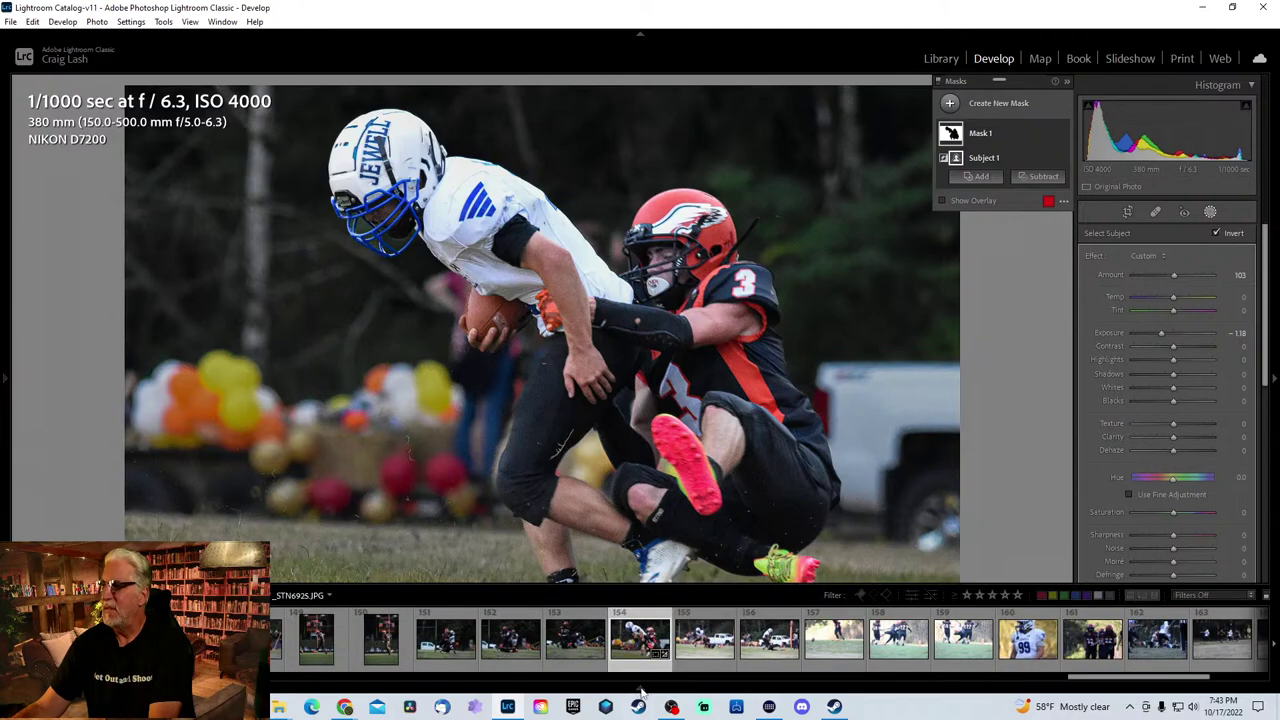
left_click(704, 638)
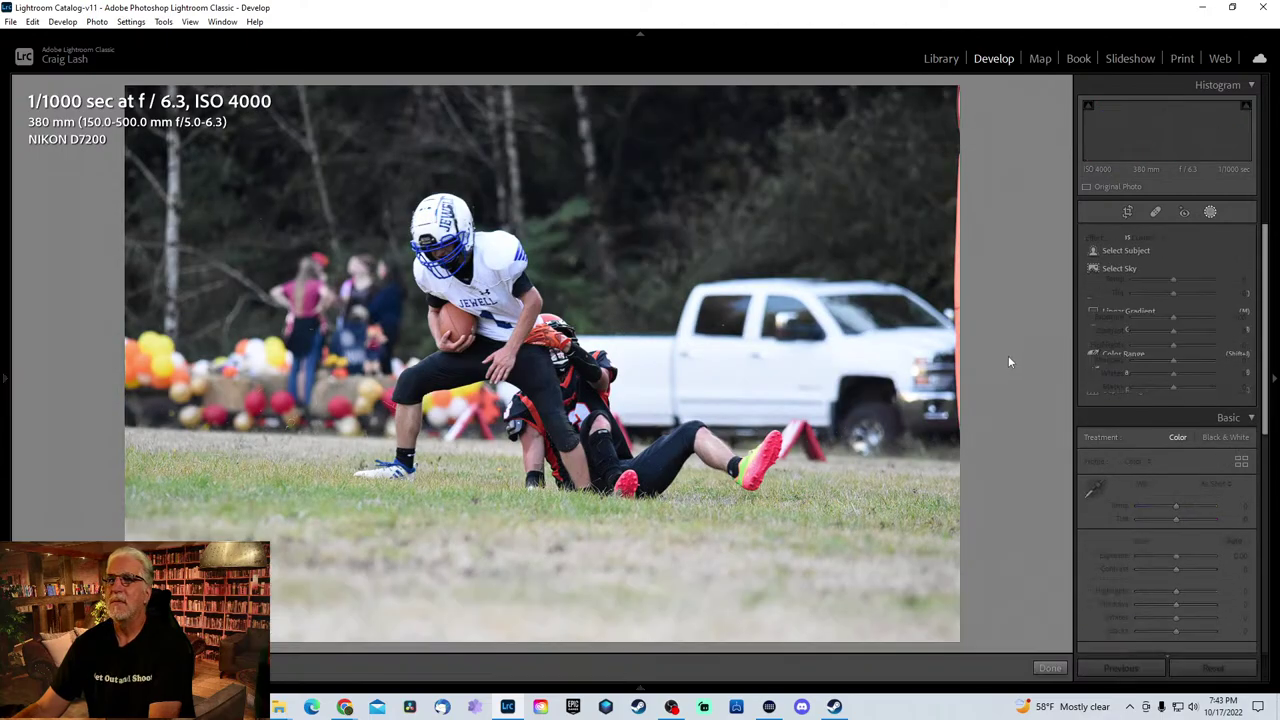
key("Right")
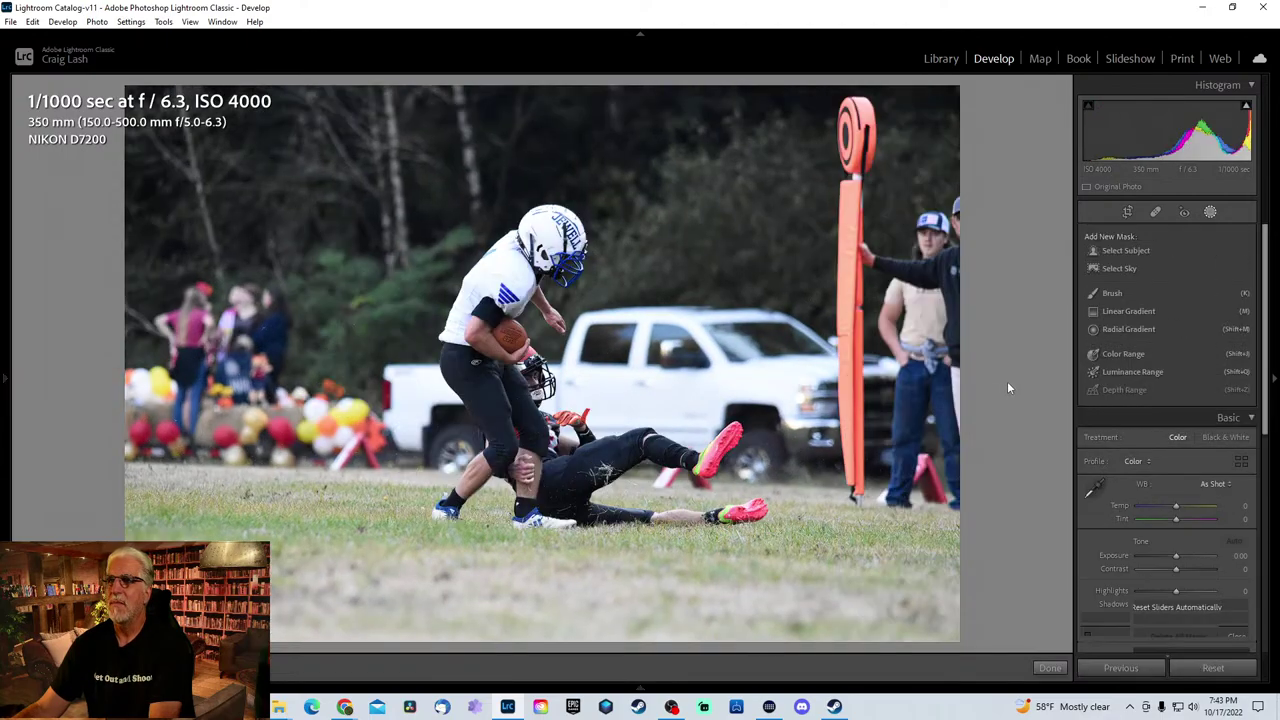
key("Right")
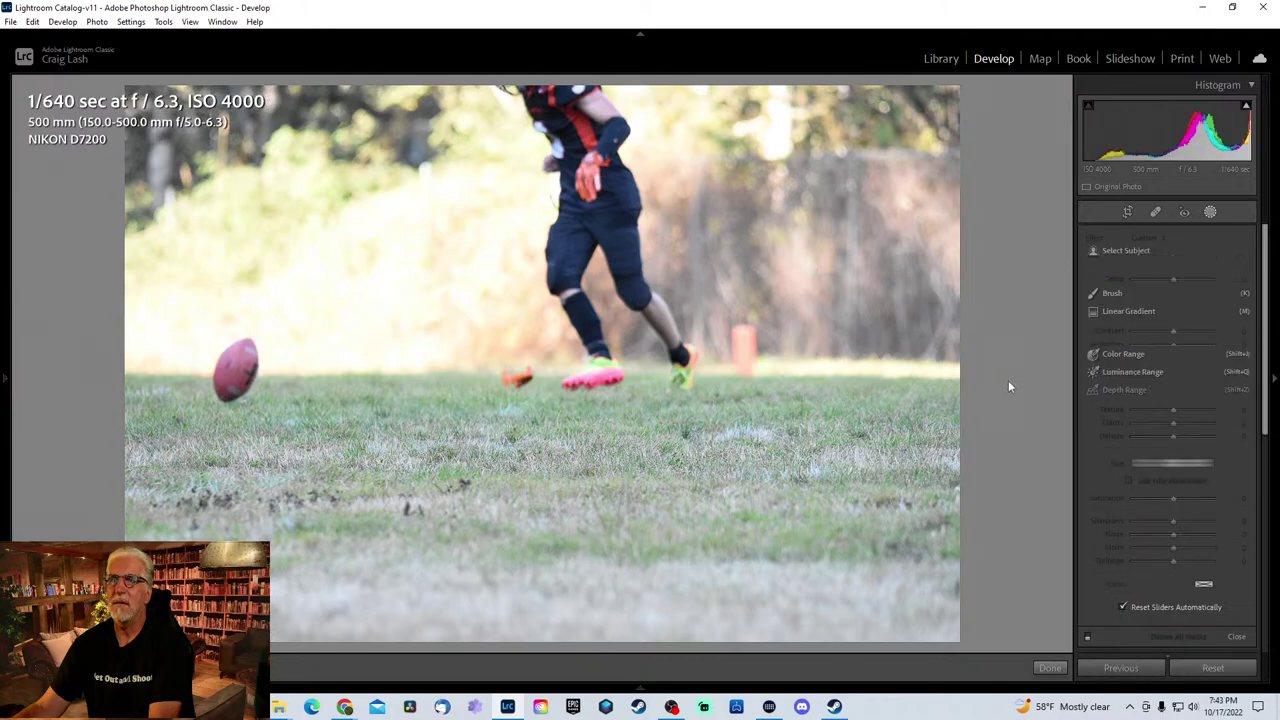
key("Right")
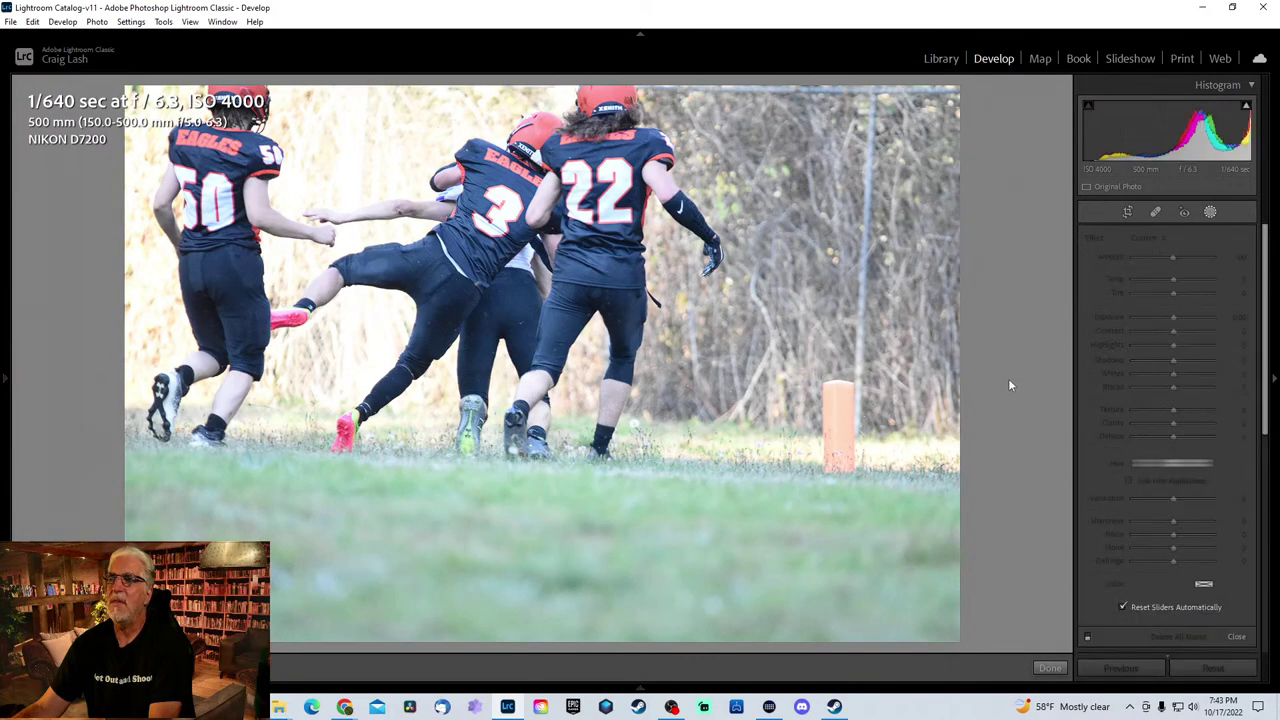
key("Right")
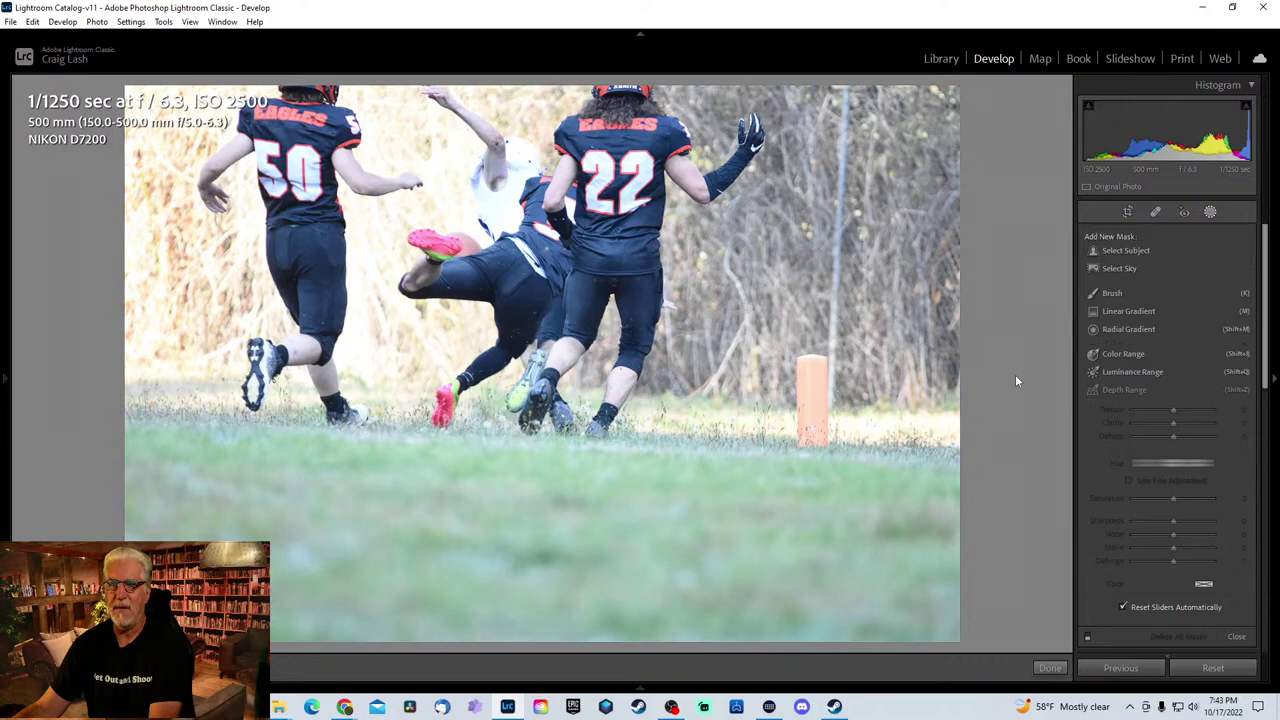
key("Left")
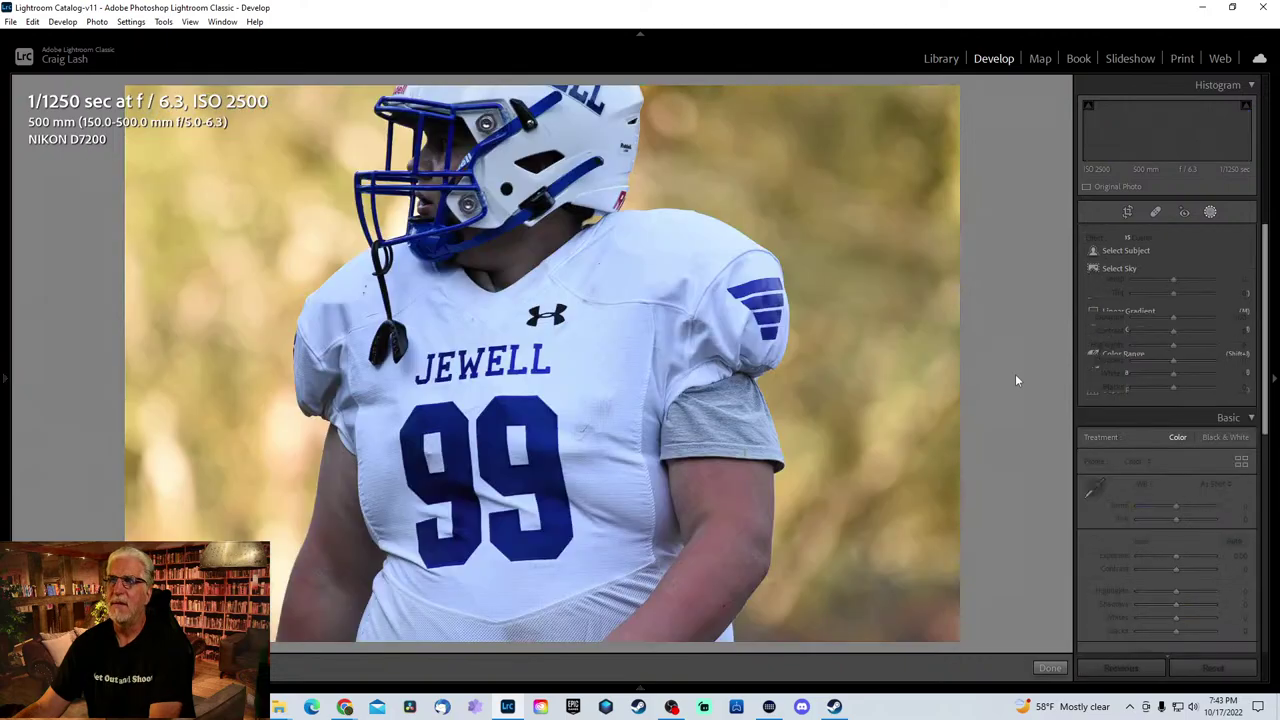
key("Right")
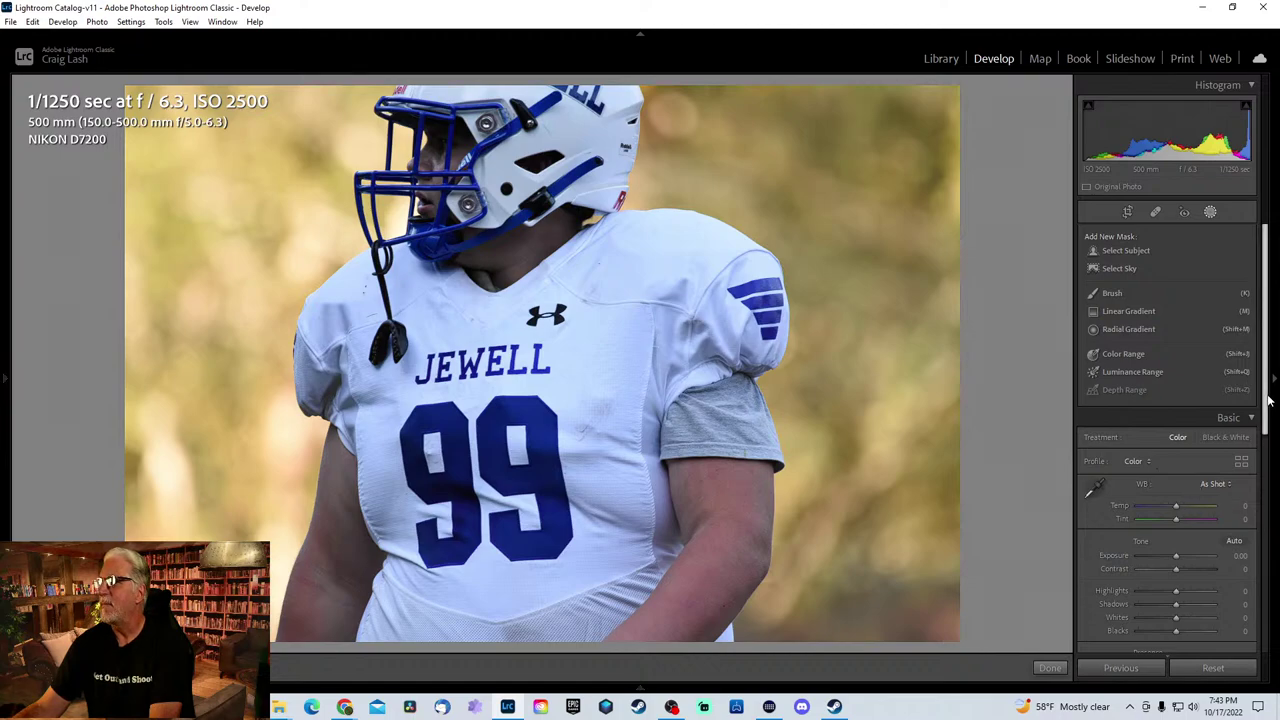
- Give the #99 close-up Highlights -25, Shadows +46 and Sharpening 47, then advance
scroll(1273, 411, "down", 1)
scroll(1190, 260, "up", 1)
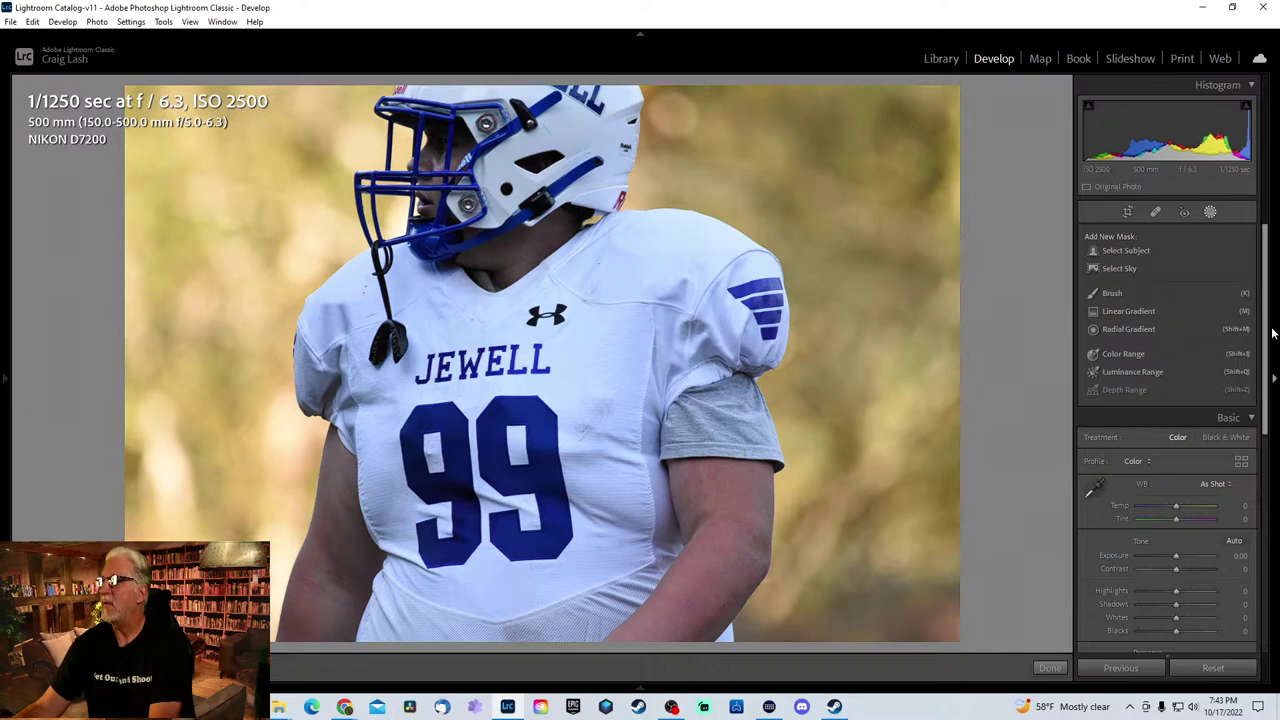
scroll(1185, 315, "down", 6)
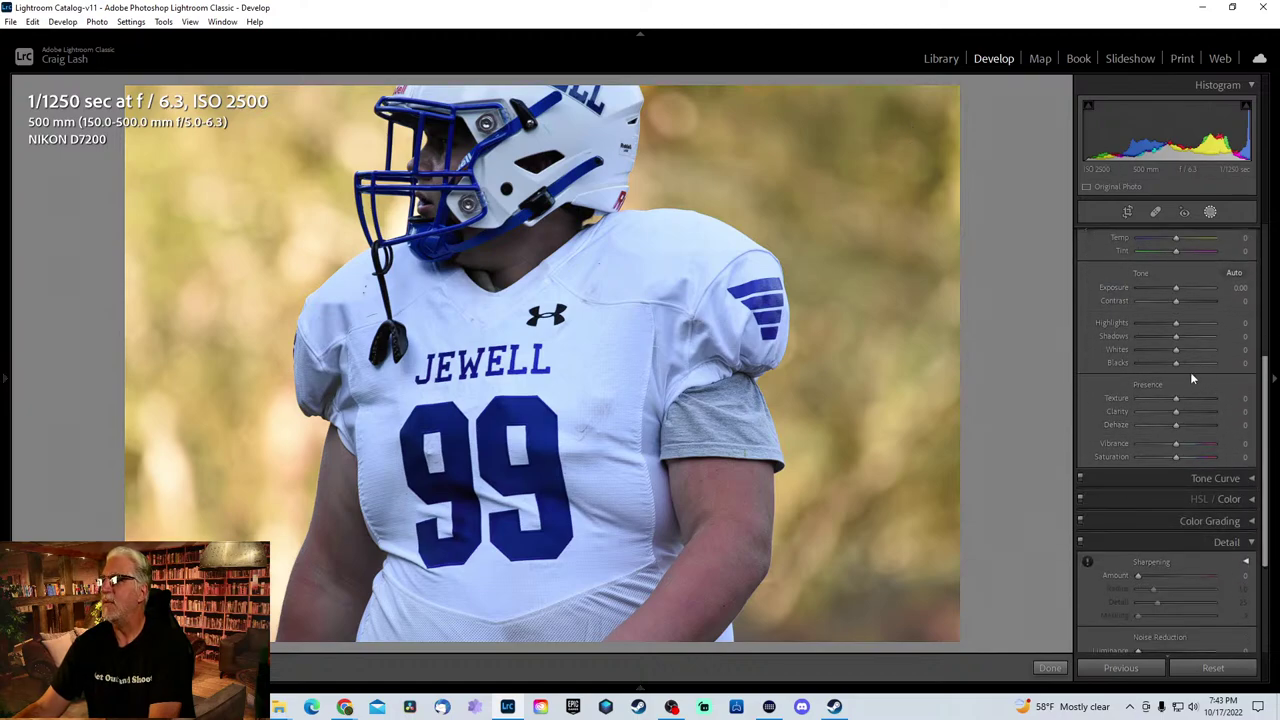
left_click_drag(1178, 321, 1202, 341)
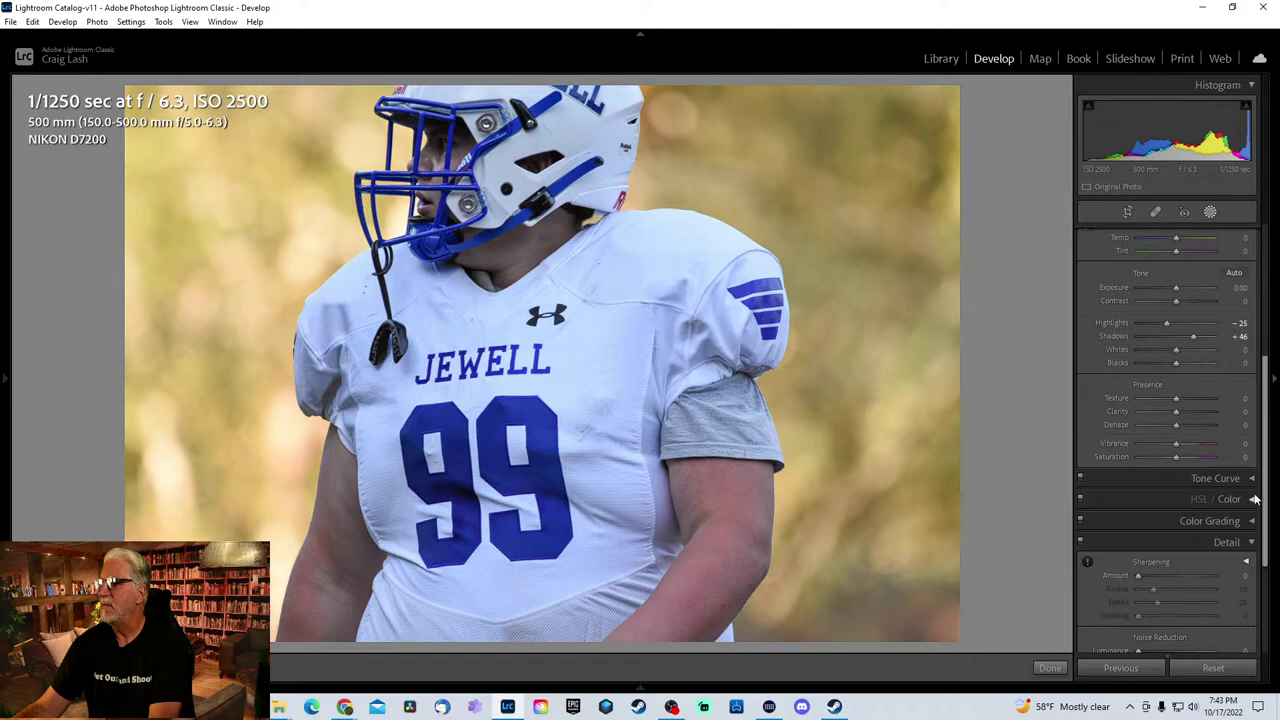
scroll(1160, 430, "down", 3)
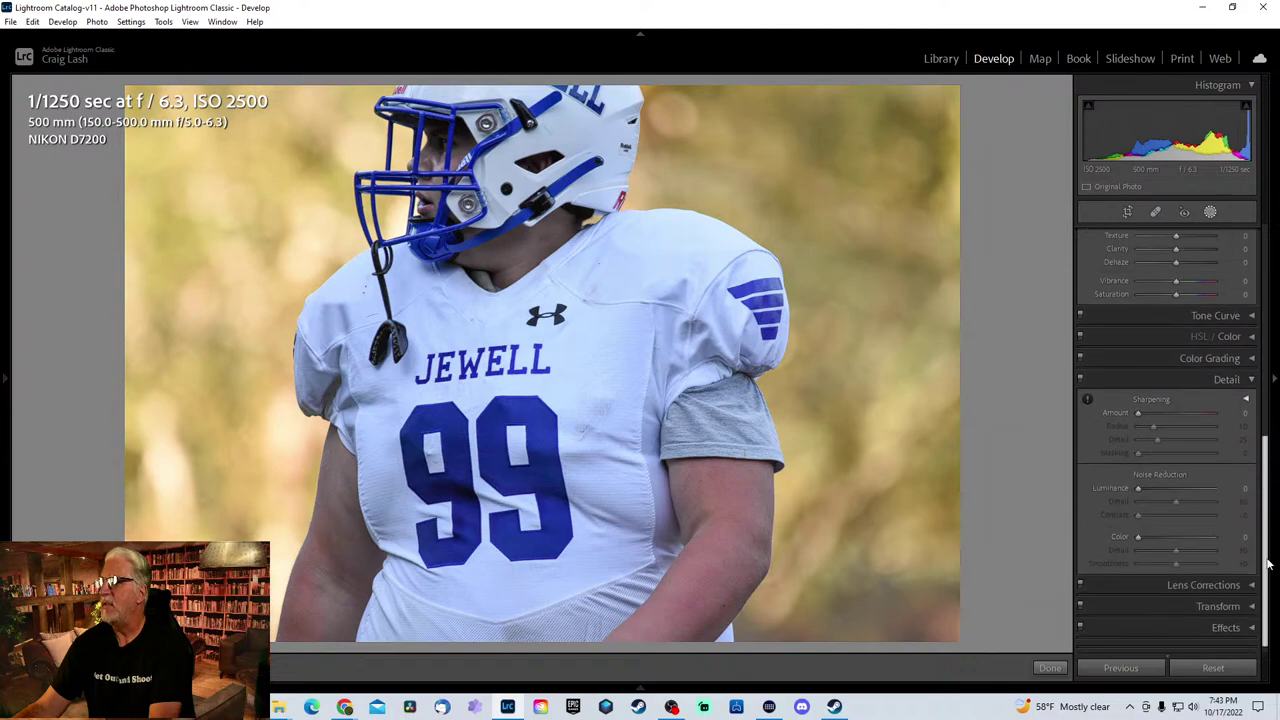
left_click(1163, 407)
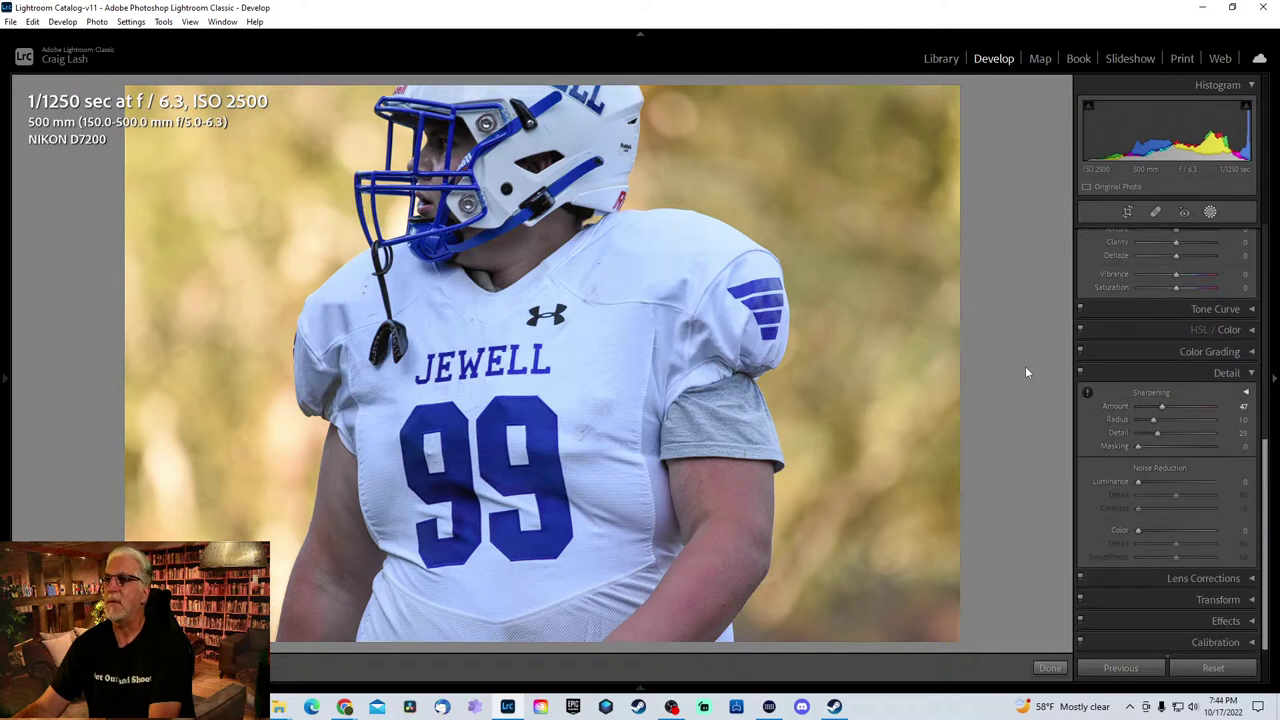
key("Right")
key("Right")
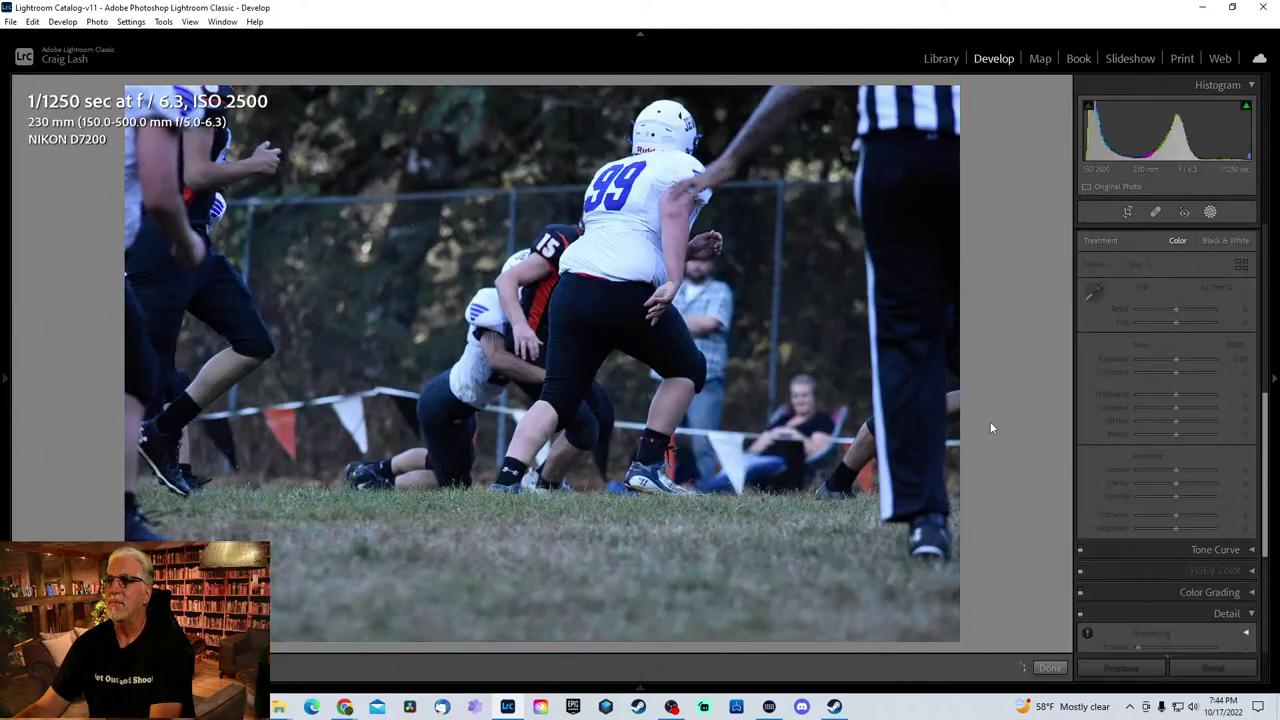
- Advance through the frames to the ball carrier running between #1 and #24
key("Right")
key("Right")
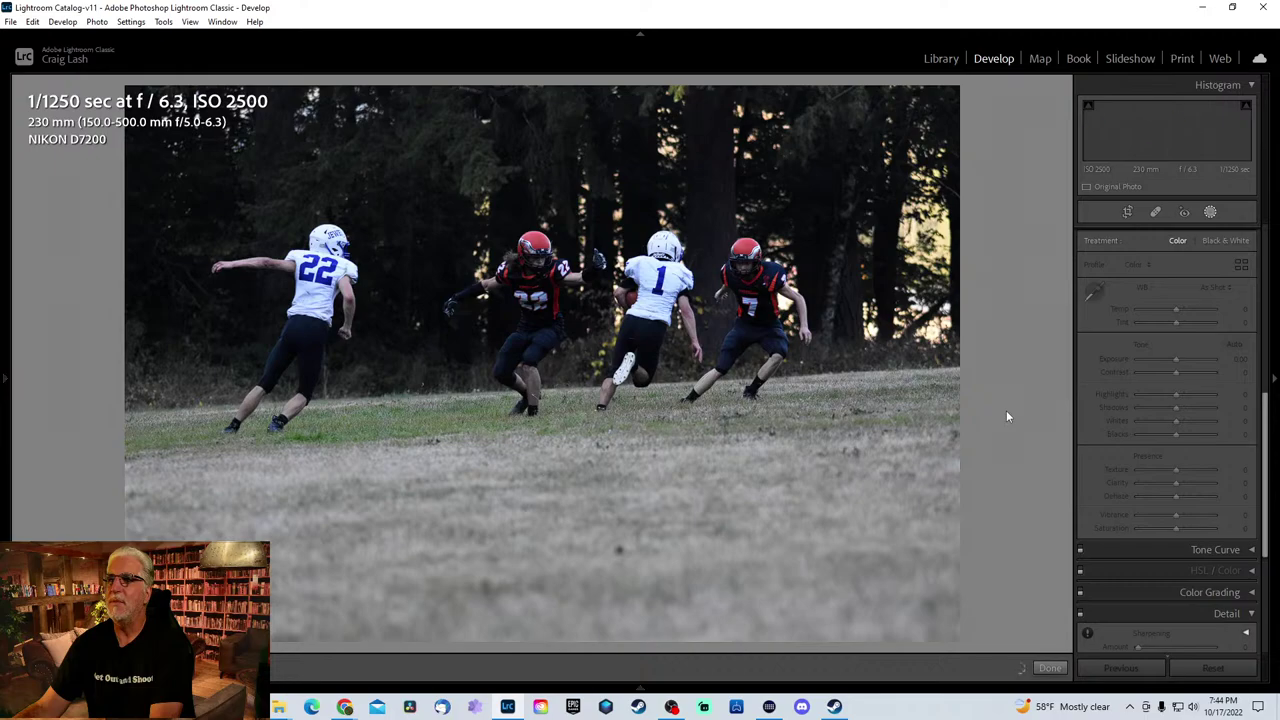
key("Right")
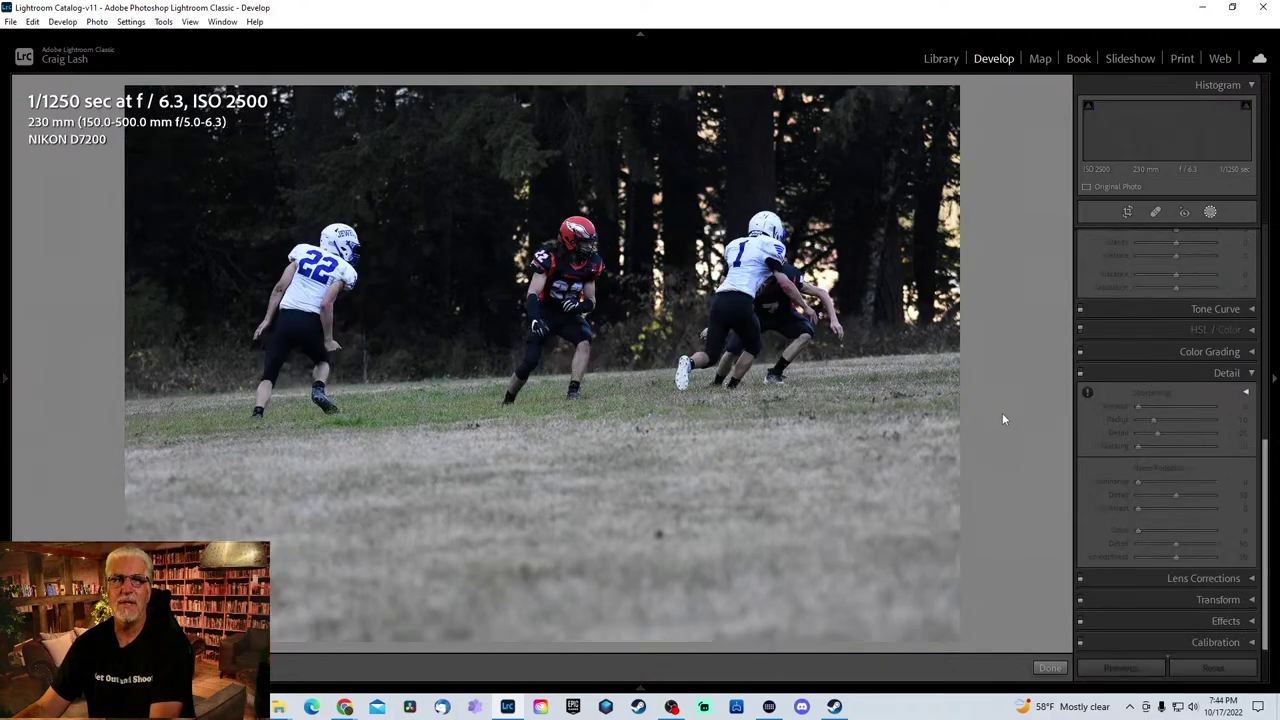
key("Right")
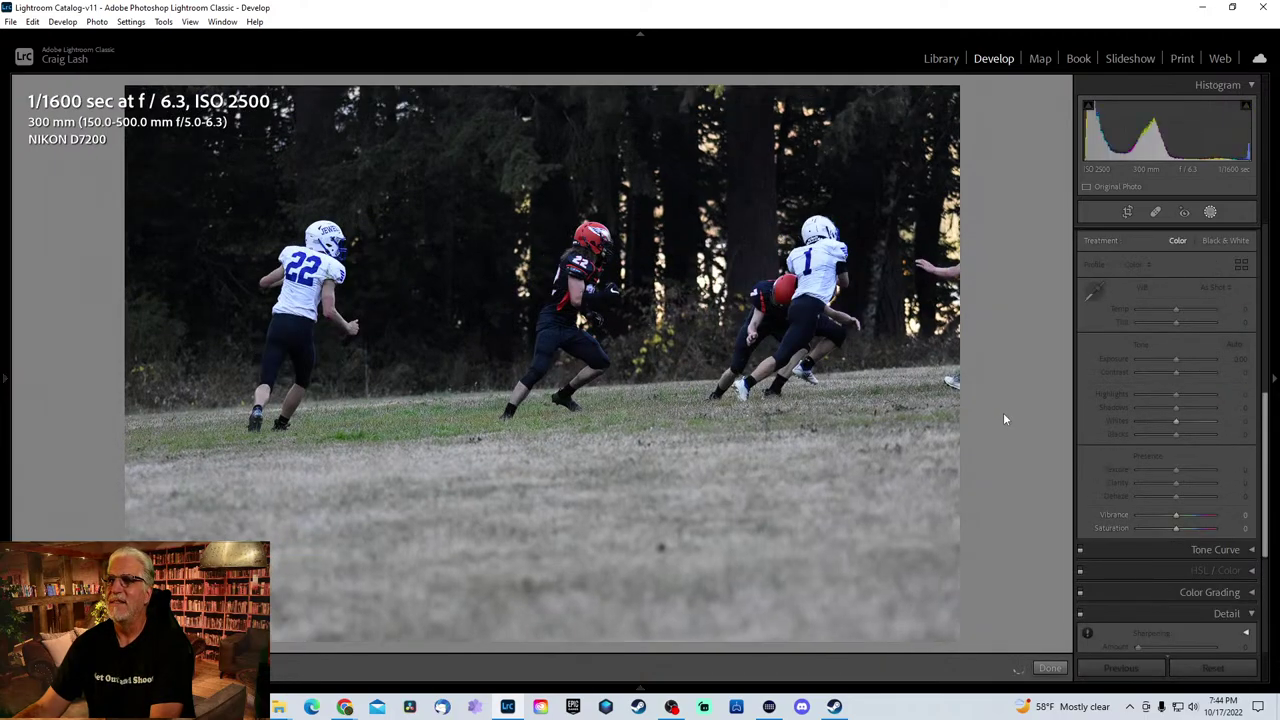
key("Right")
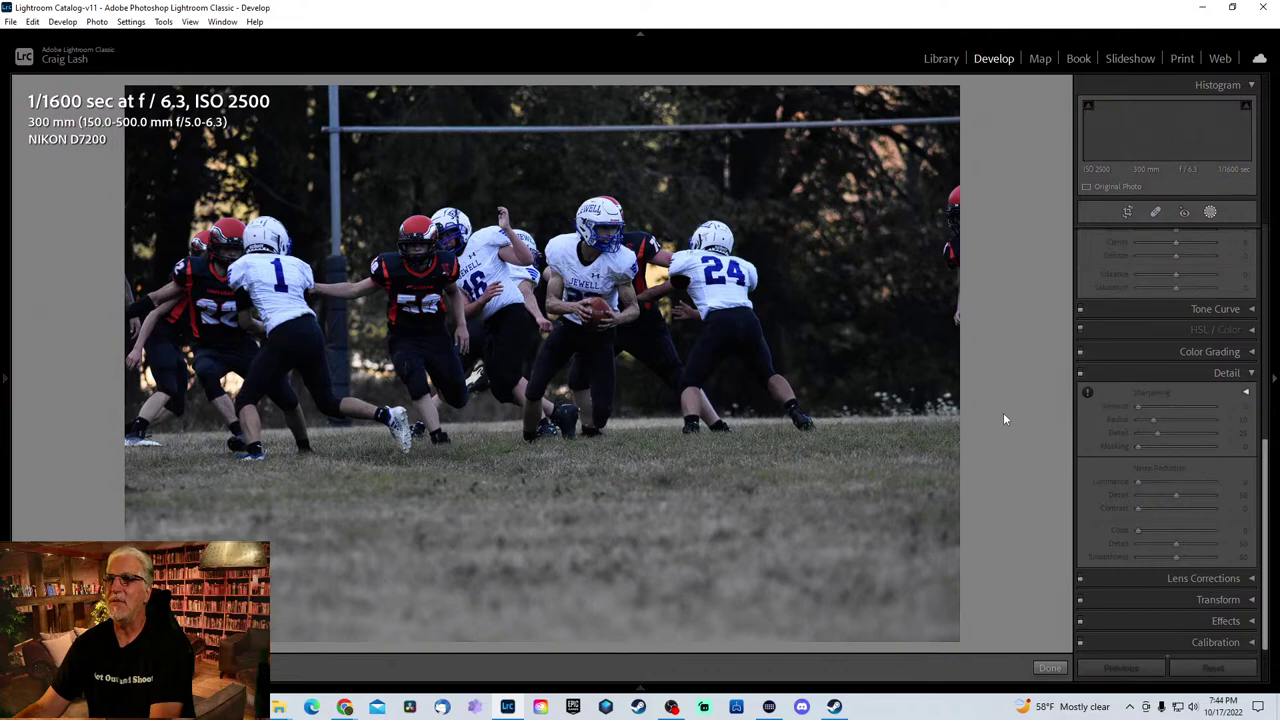
key("Right")
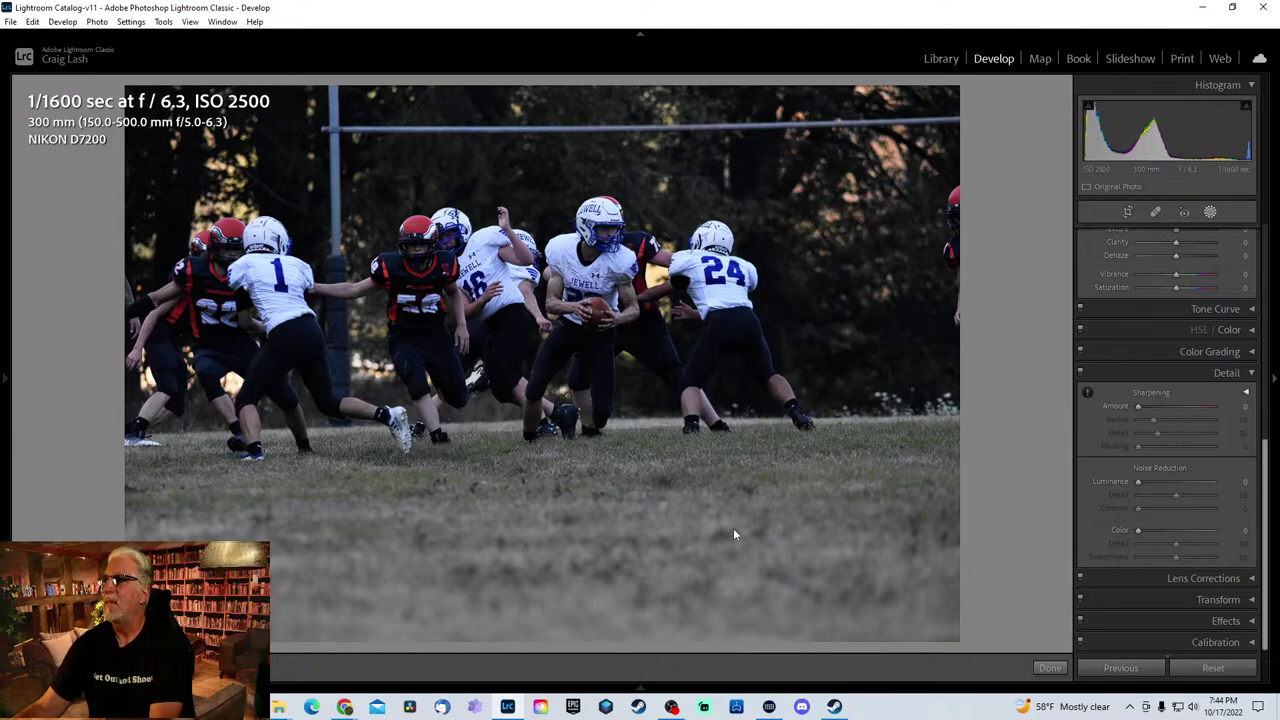
key("alt+Tab")
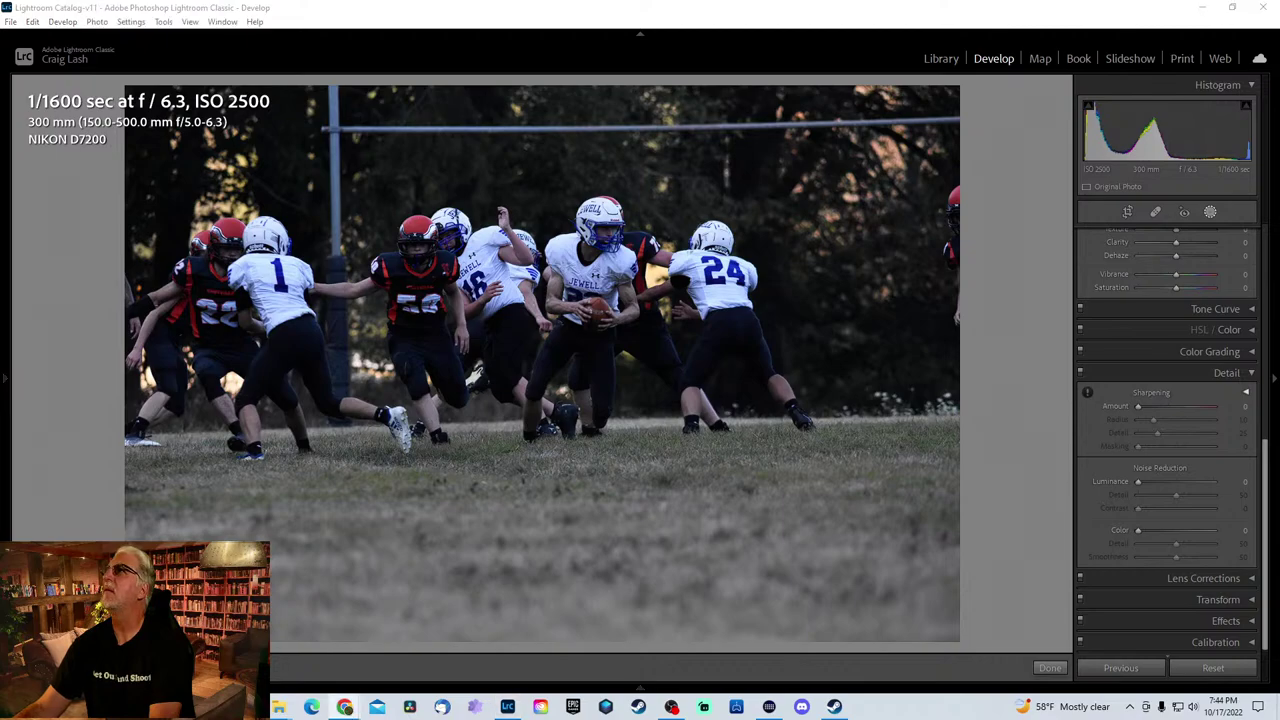
key("alt+Tab")
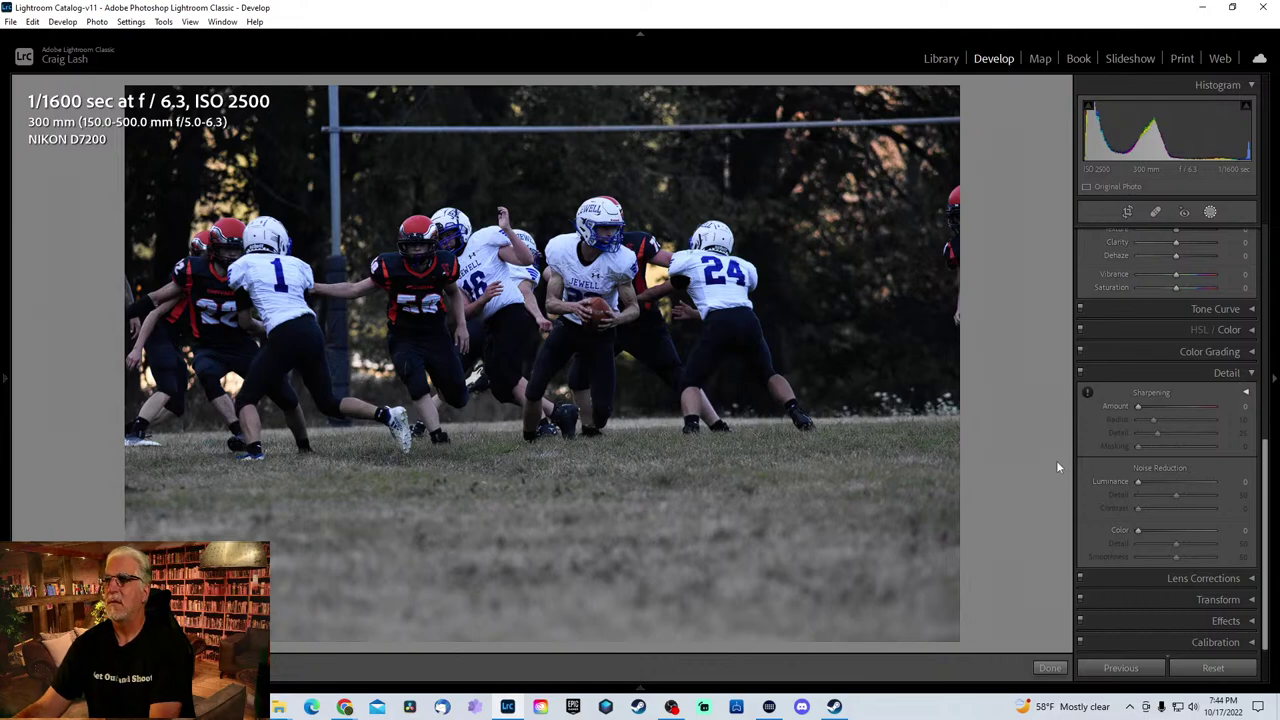
key("Right")
key("Right")
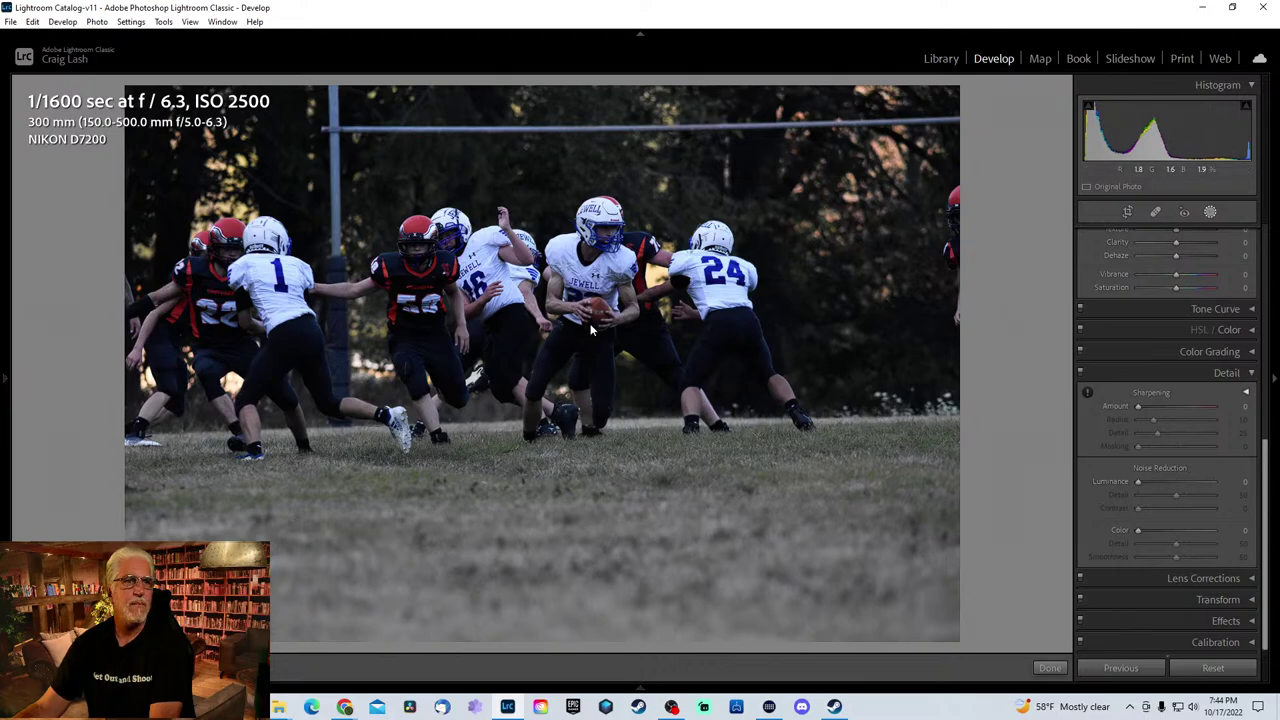
key("Right")
key("Right")
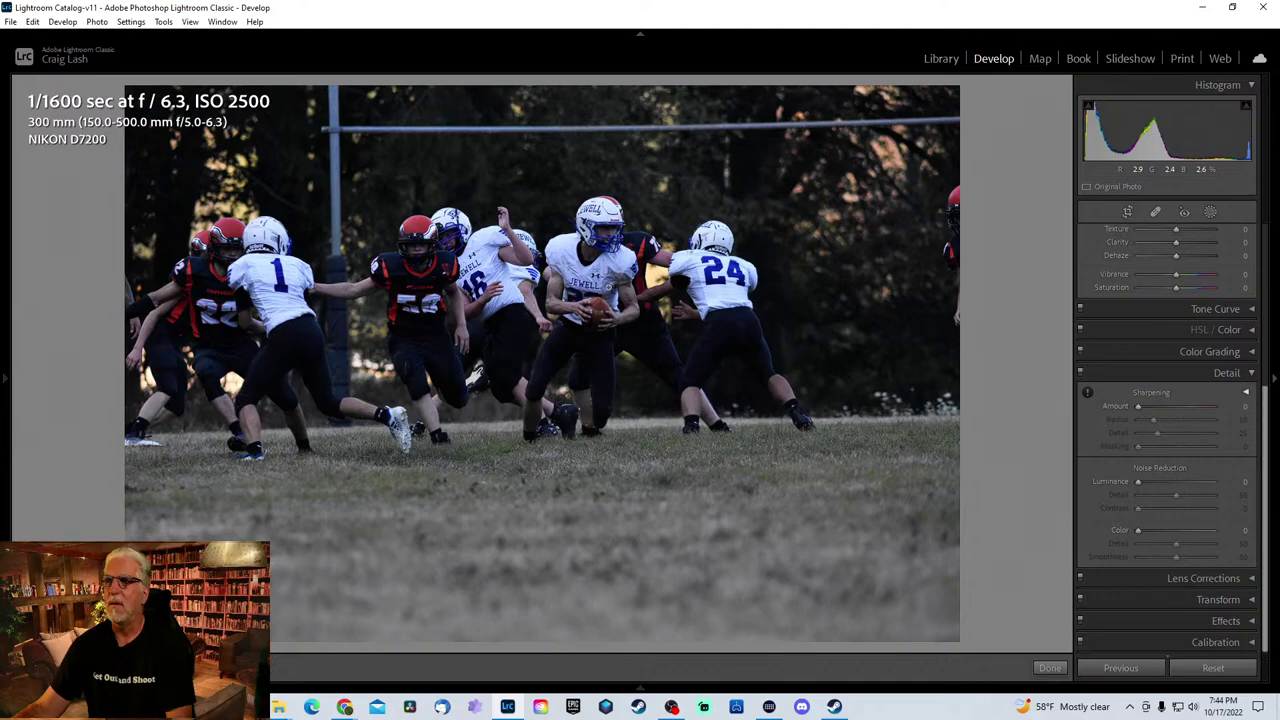
- Crop tightly around the ball carrier and #24, straightening about 1.19°
key("r")
left_click_drag(131, 634, 300, 523)
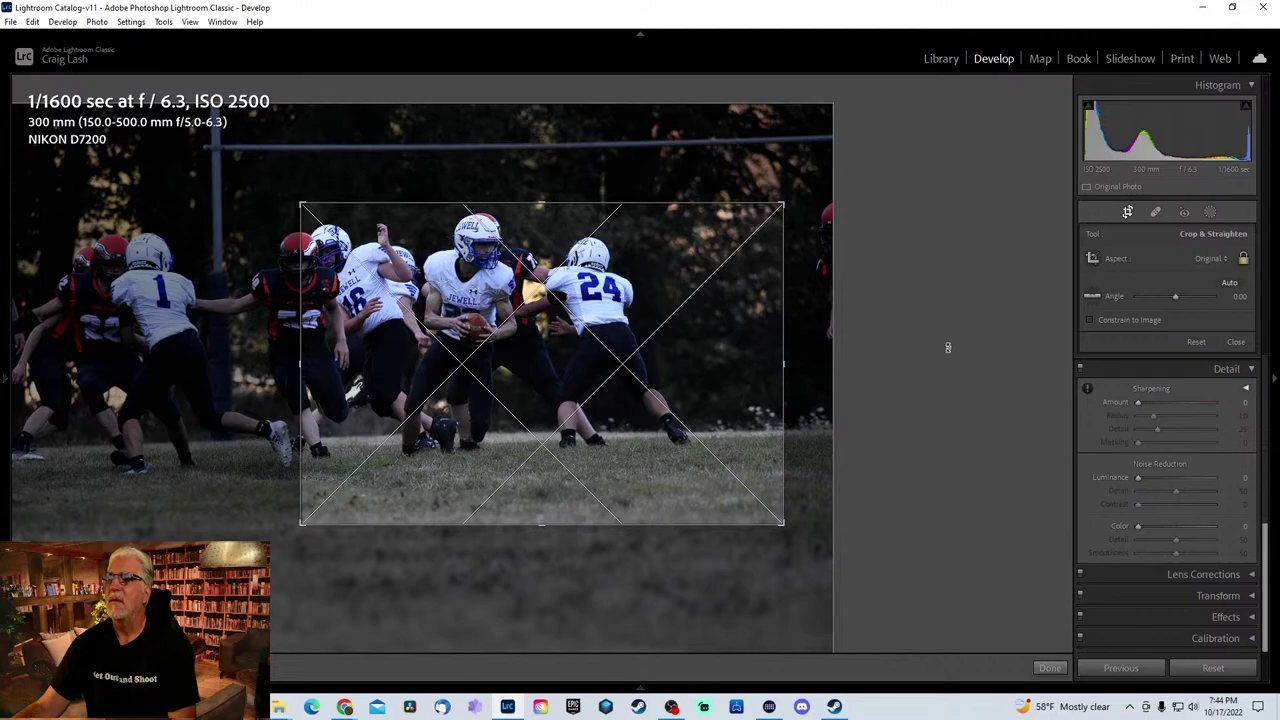
left_click_drag(946, 349, 955, 351)
left_click_drag(695, 363, 739, 385)
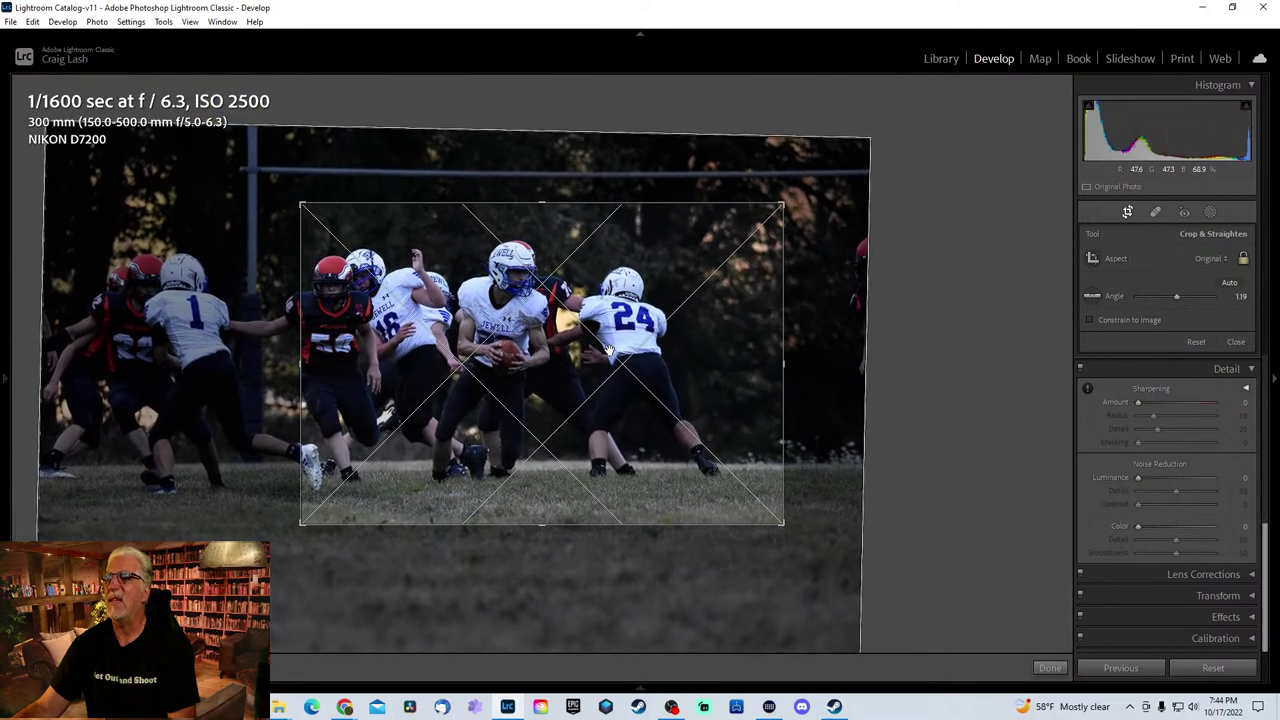
key("Return")
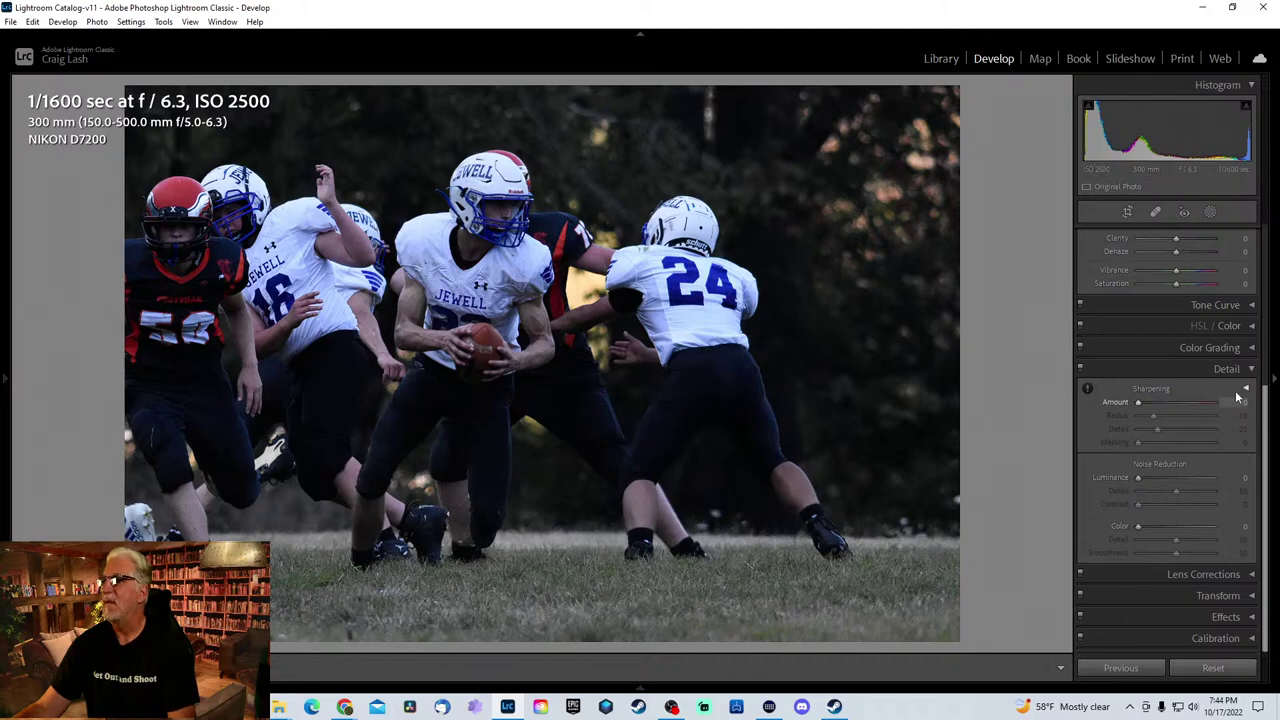
- Set Luminance noise reduction 34, Sharpening 49 and Exposure +1.05
left_click(1161, 476)
left_click(1162, 402)
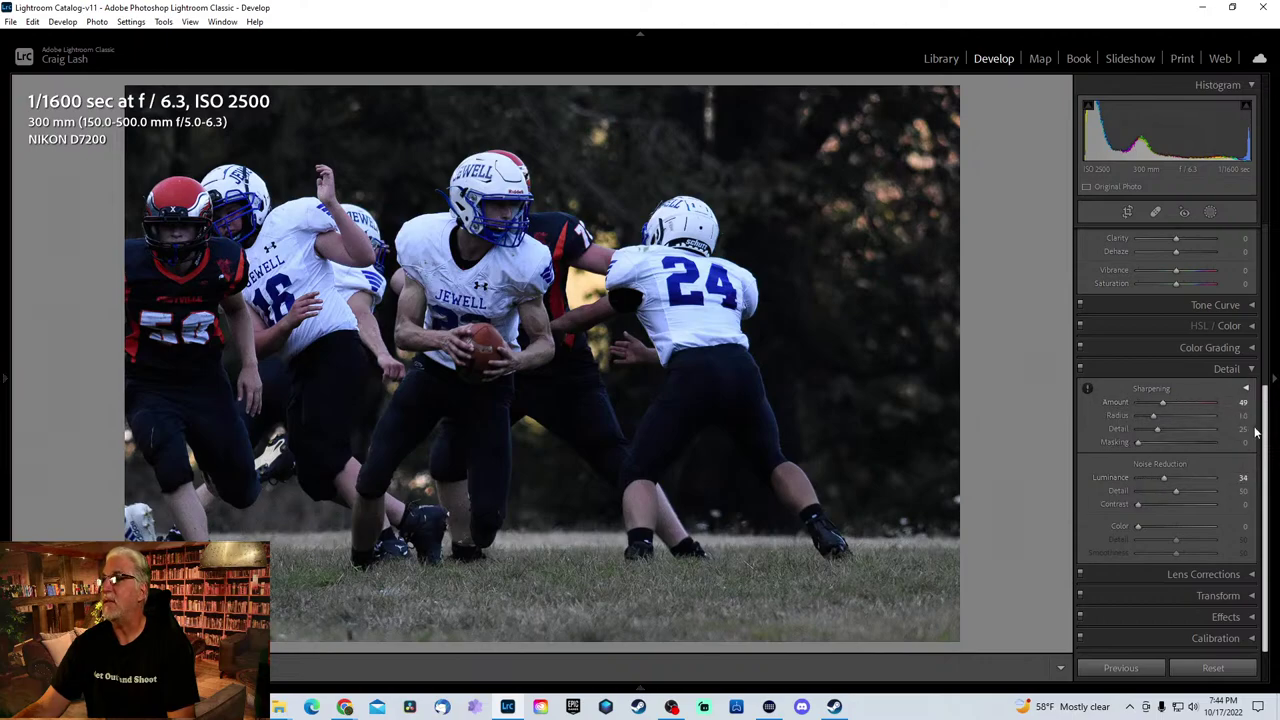
left_click_drag(1266, 447, 1210, 297)
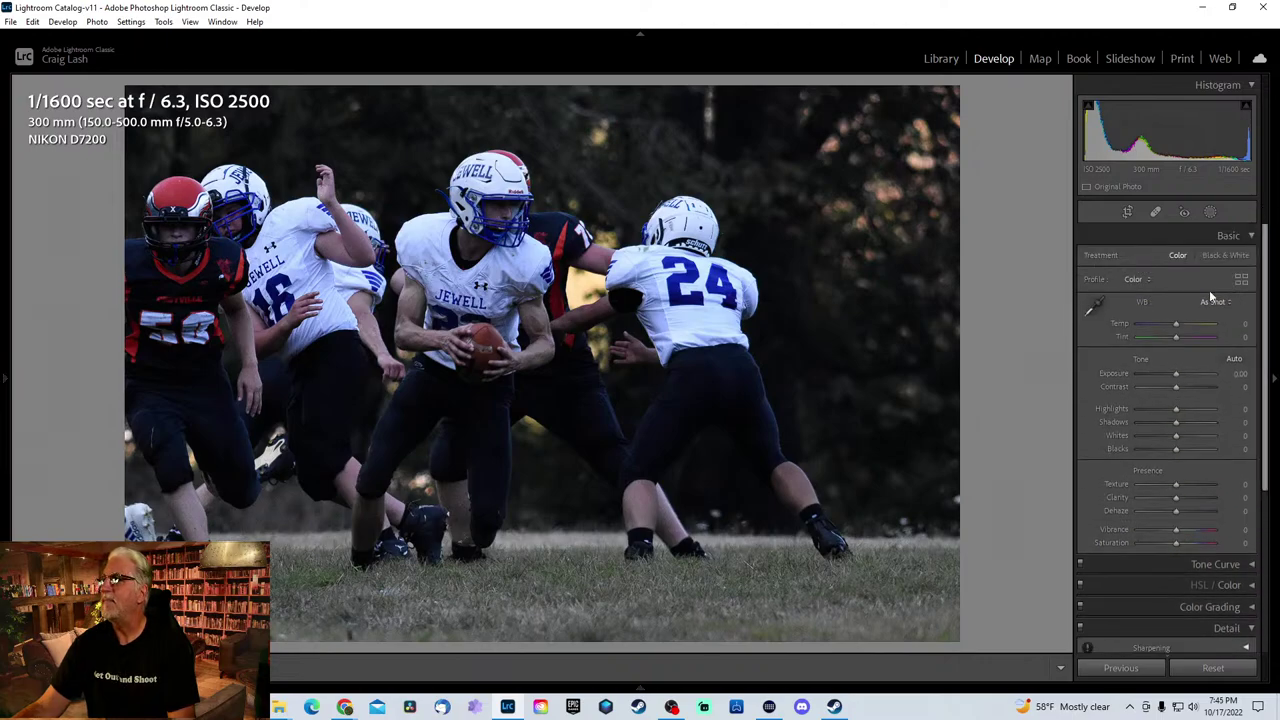
left_click_drag(1176, 376, 1185, 376)
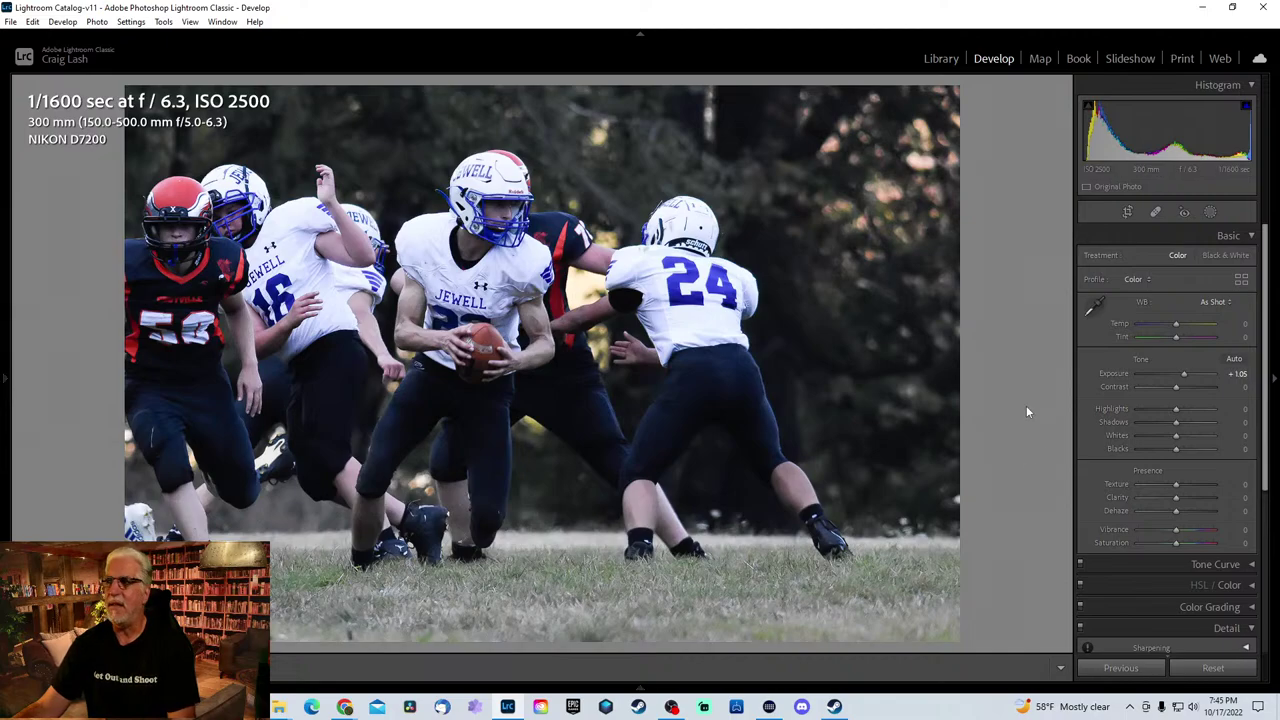
- Browse past the cheerleader shot to the stiff-arm photo and reveal the filmstrip
key("Right")
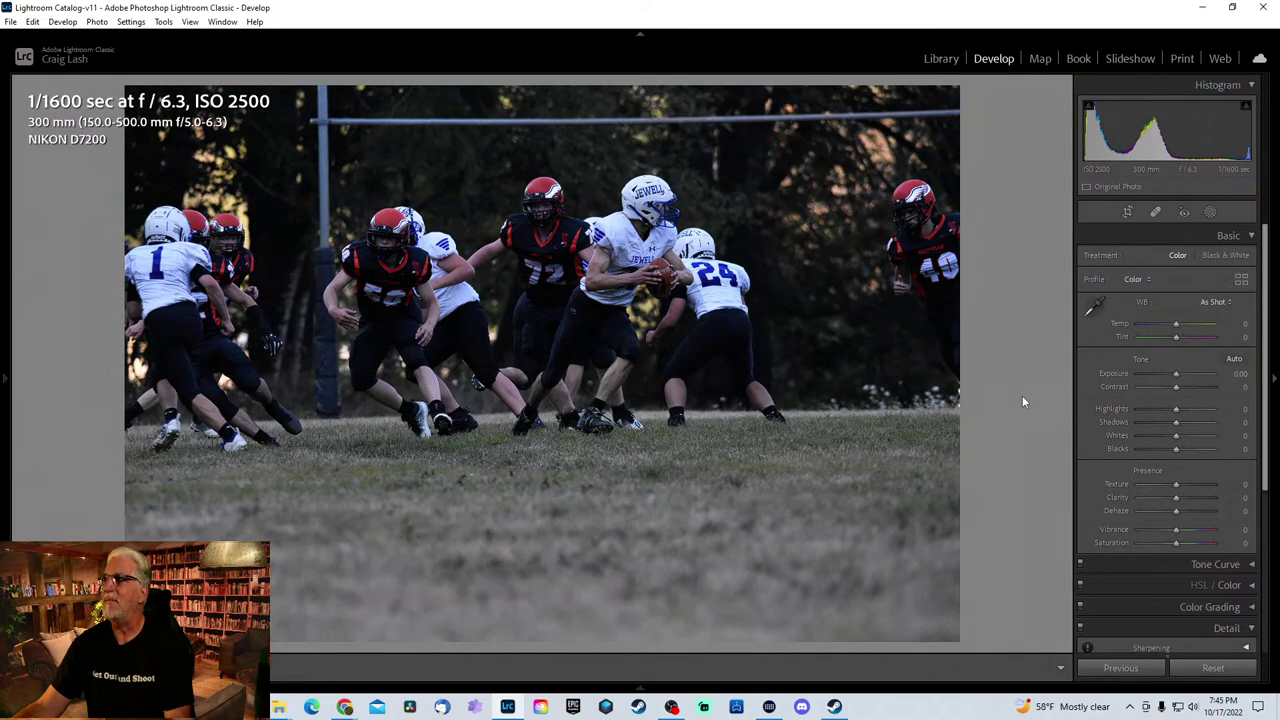
key("Right")
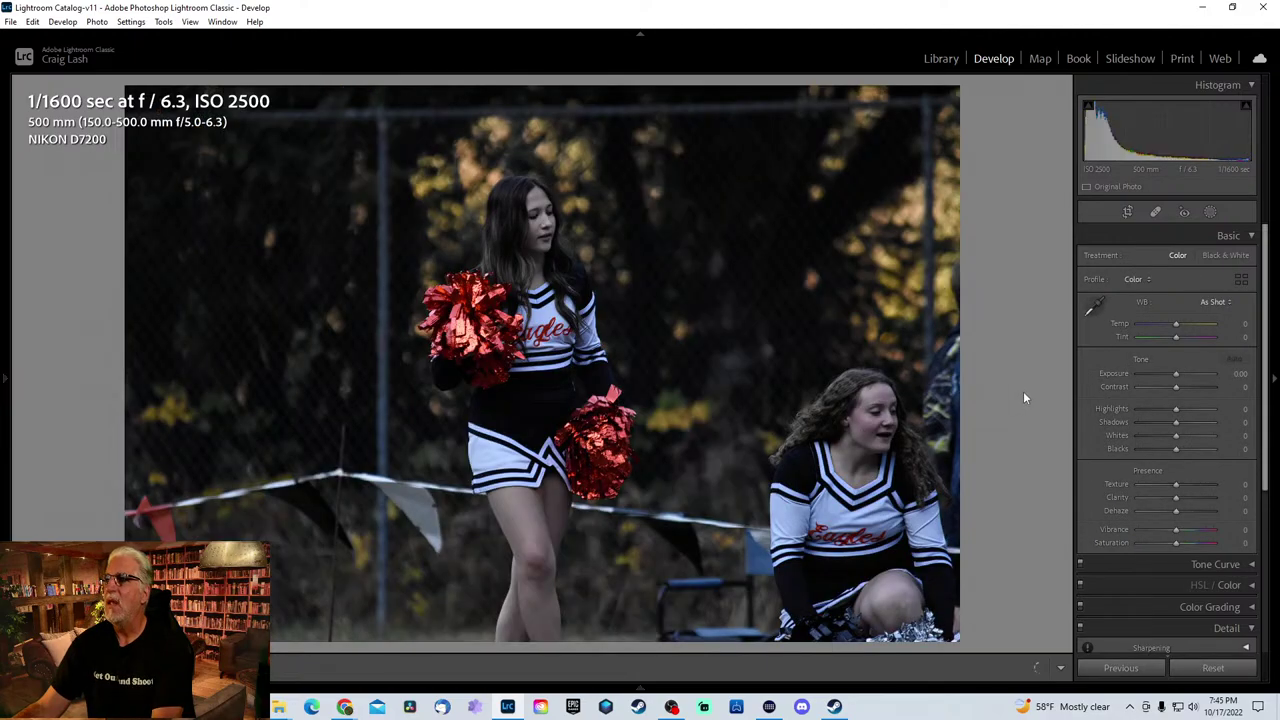
key("Right")
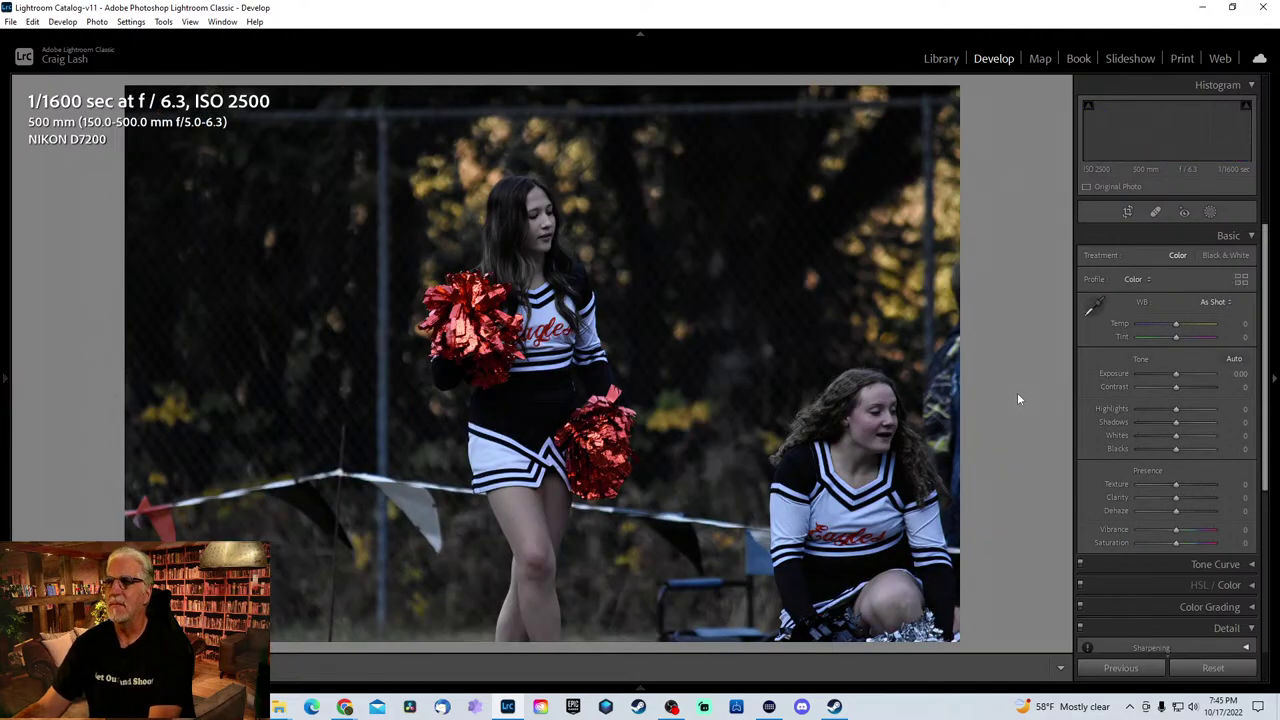
key("Right")
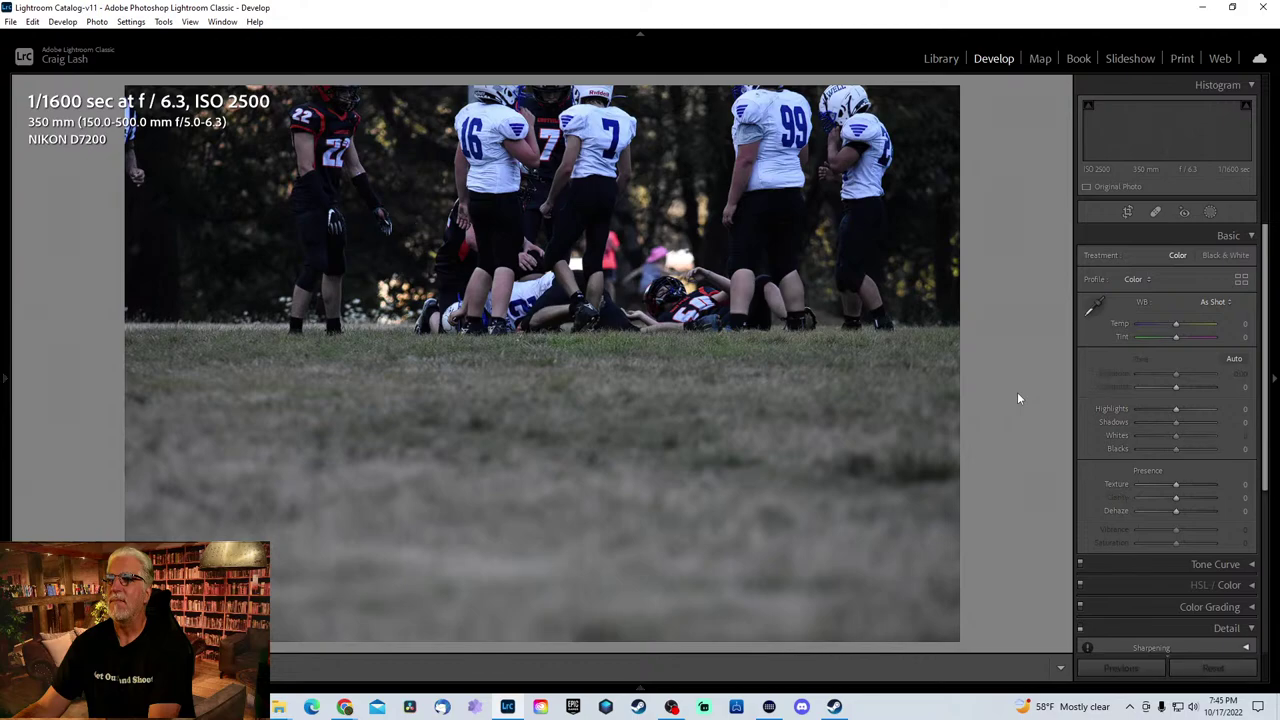
key("Right")
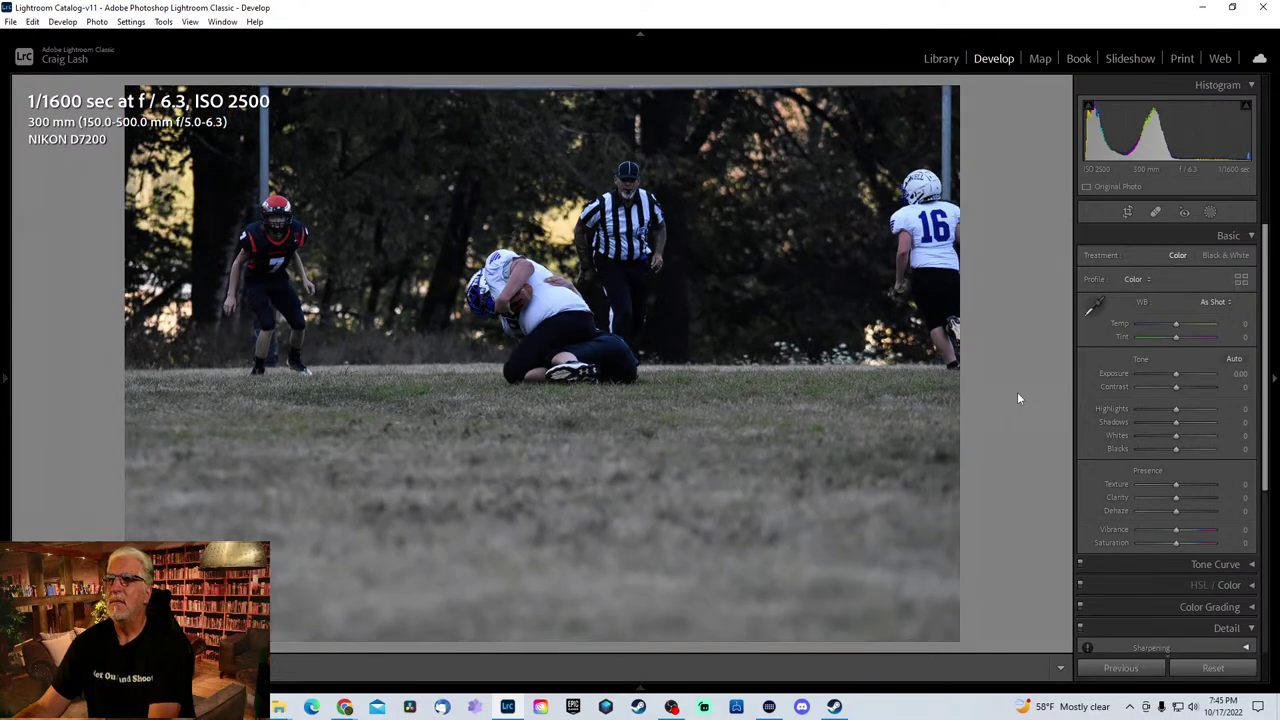
left_click(640, 688)
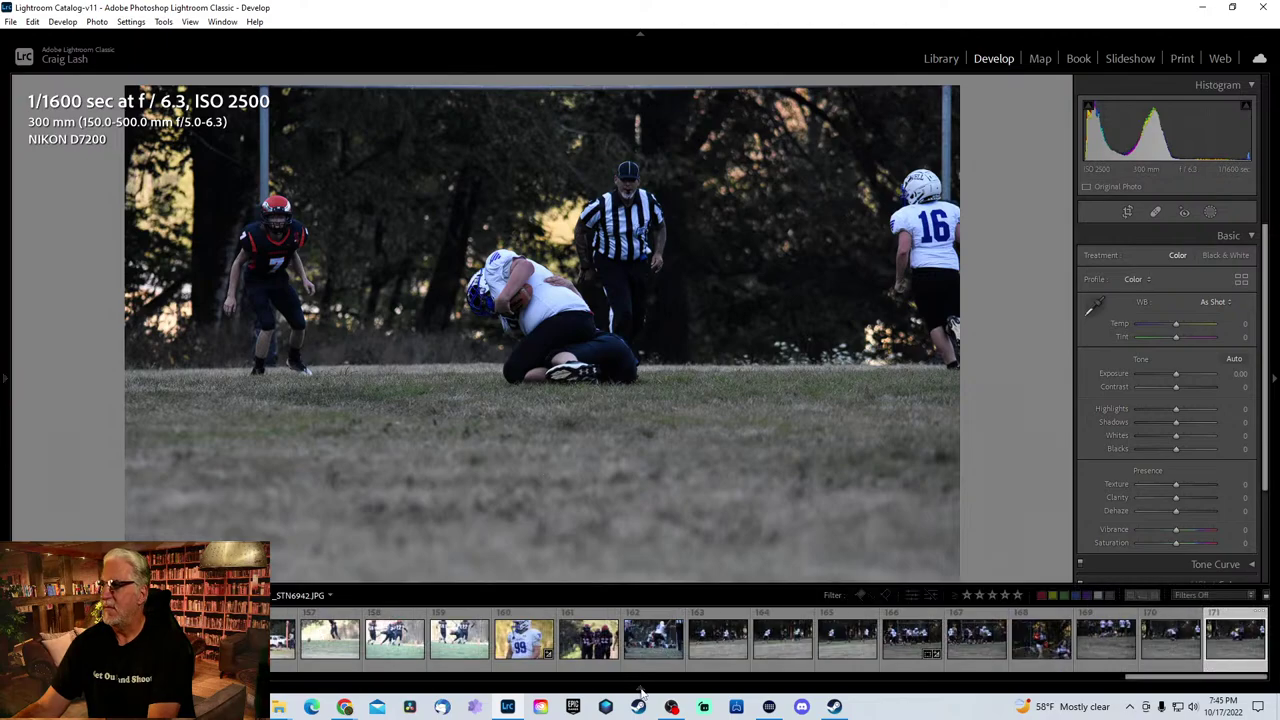
mouse_move(9, 380)
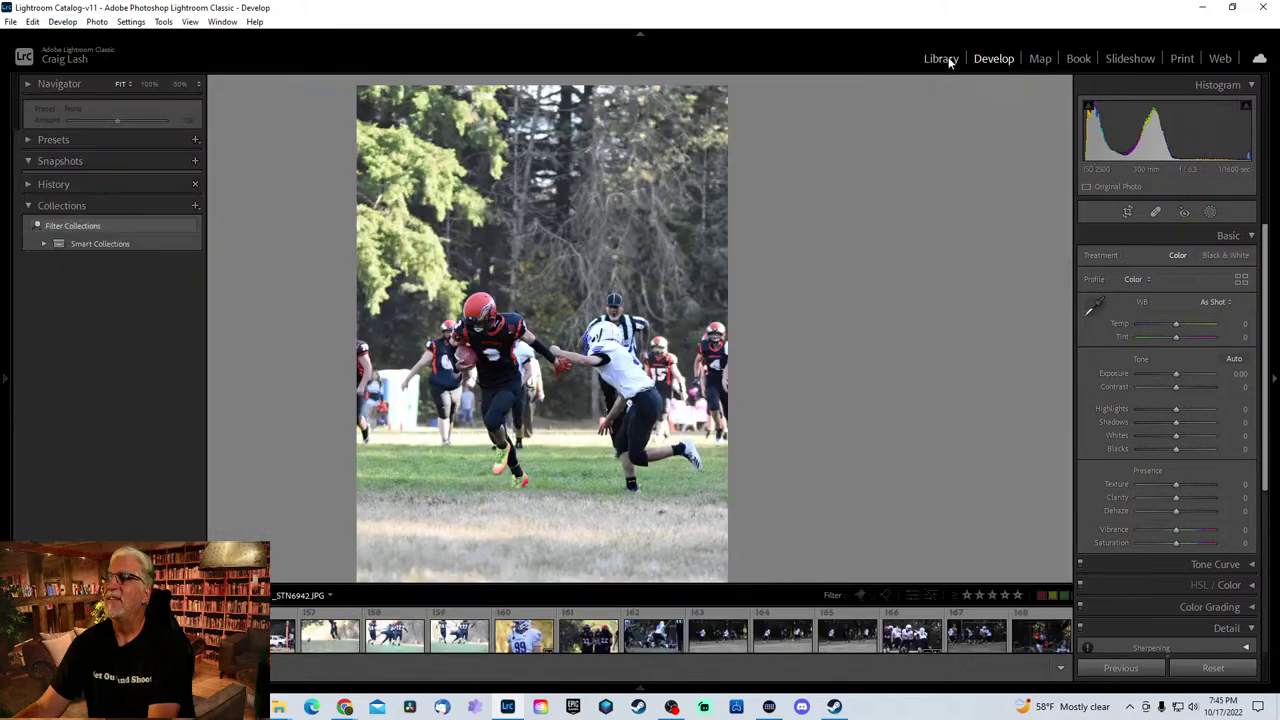
- Switch to Library and open the A7IV > JPG folder
left_click(941, 58)
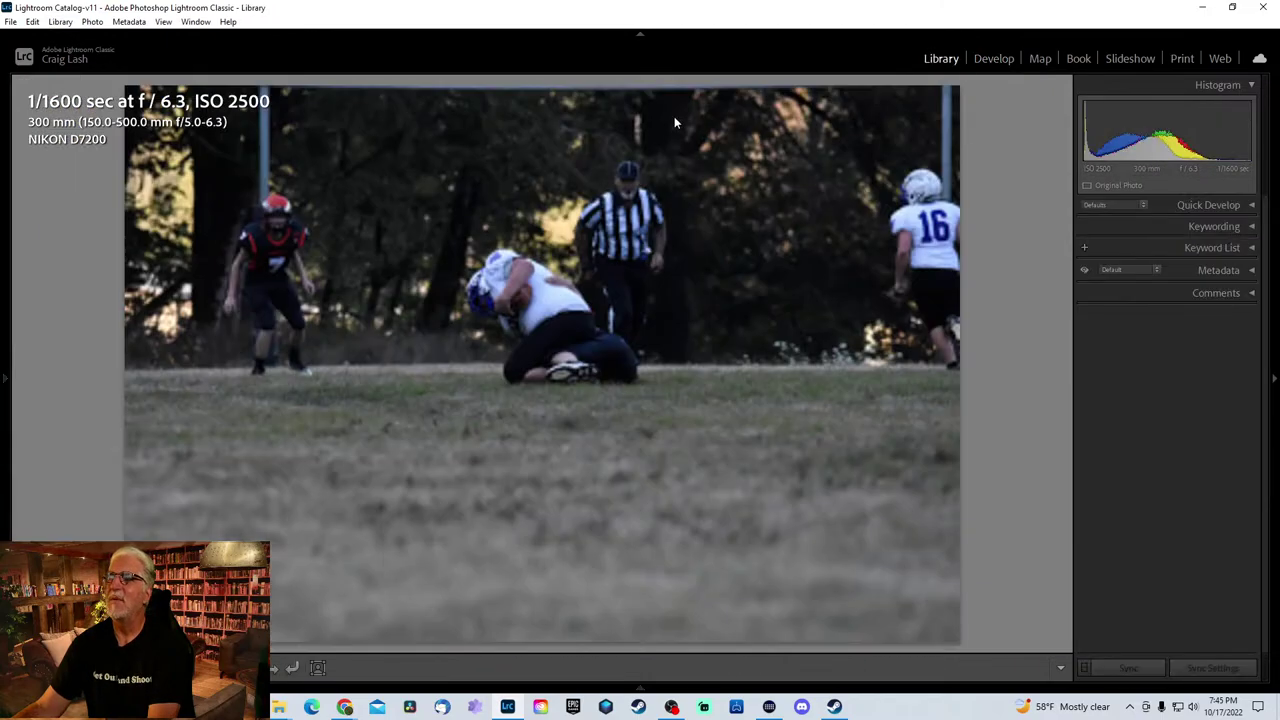
mouse_move(7, 388)
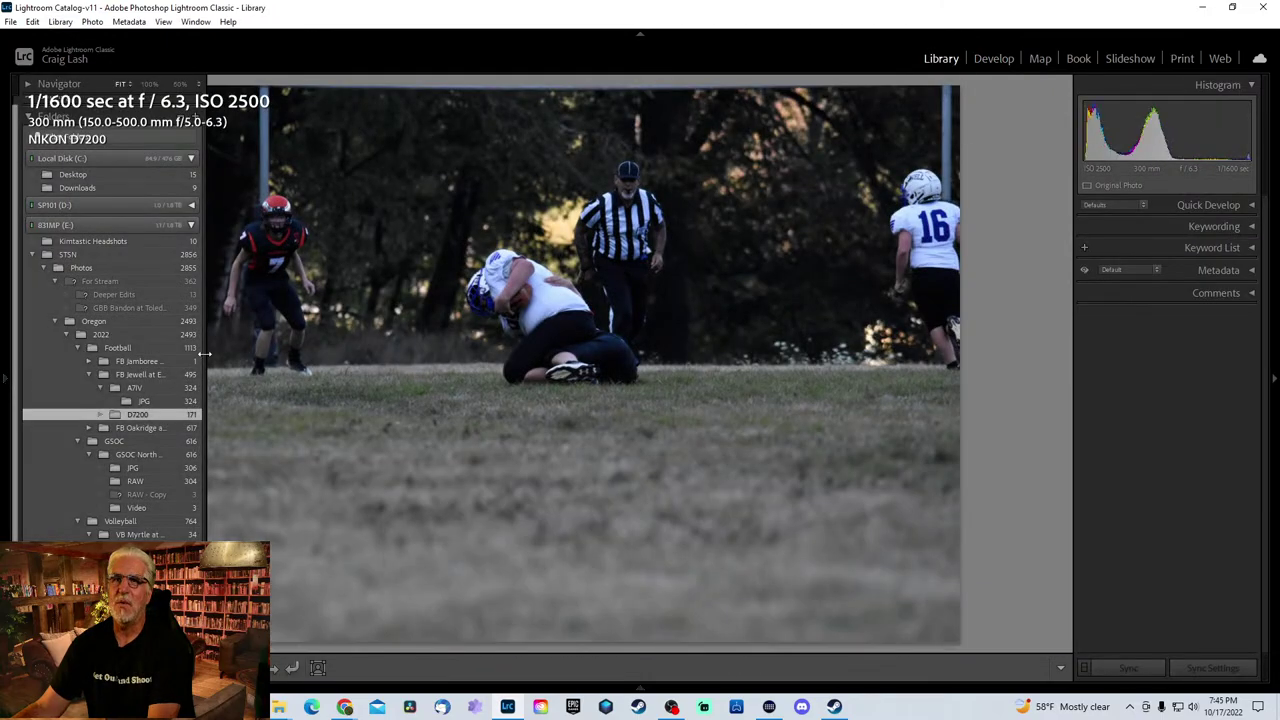
left_click(145, 402)
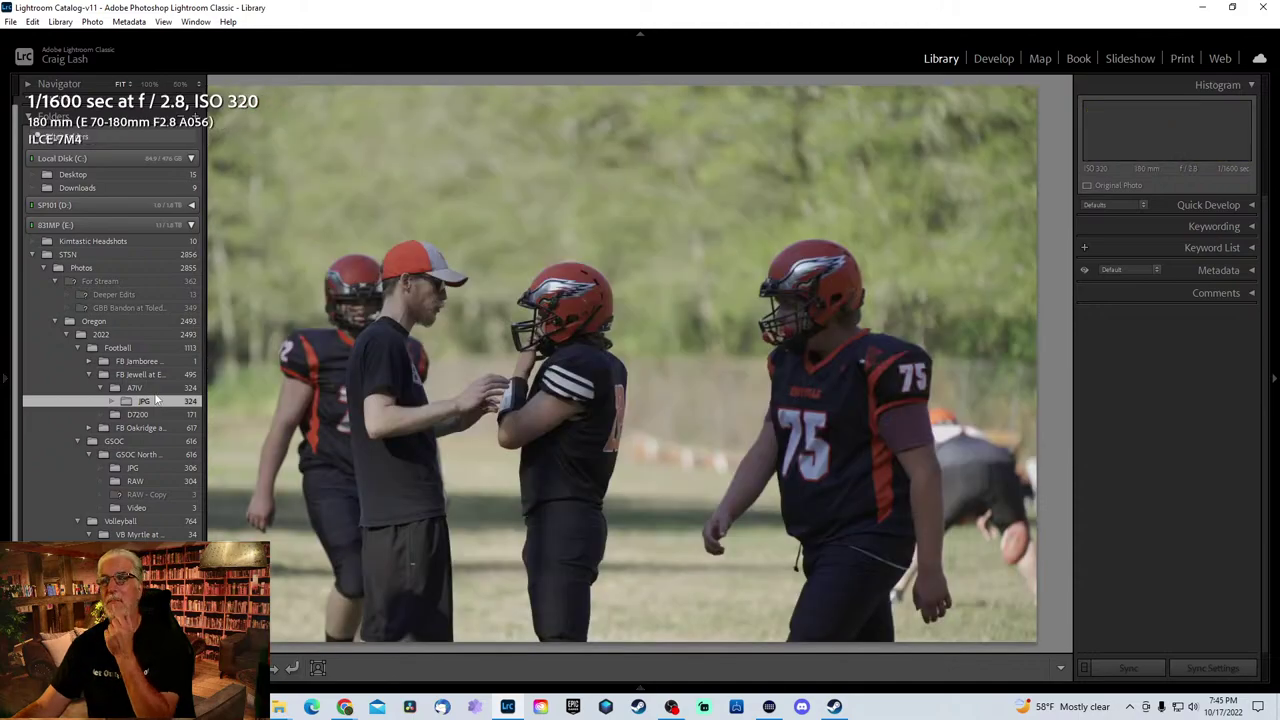
- Go to the players-with-referees shot and zoom in to check #33's focus
key("Right")
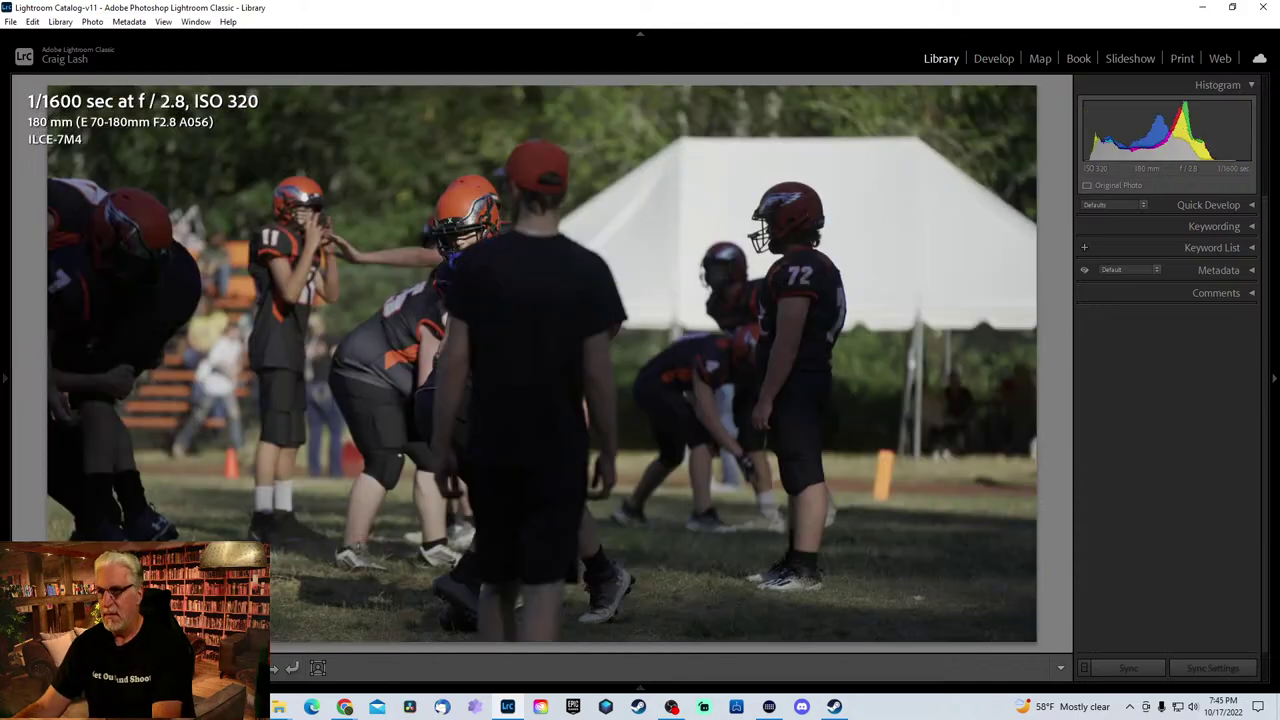
key("Right")
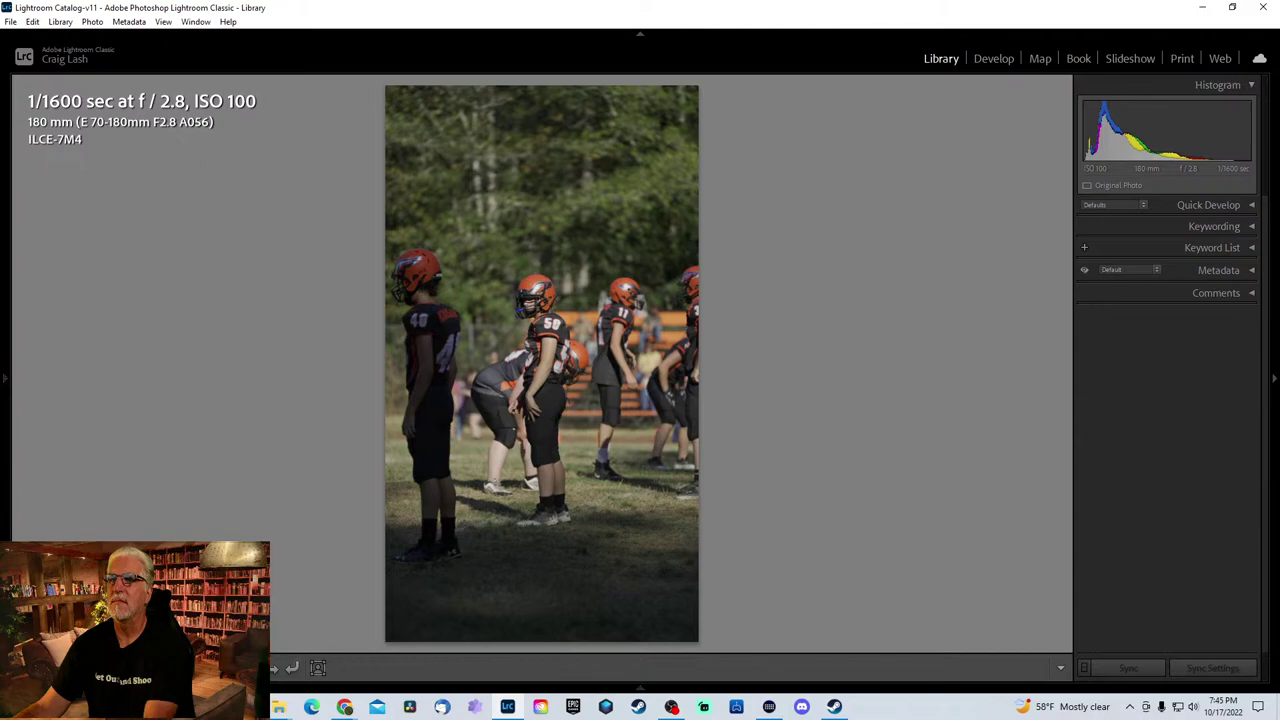
key("Right")
key("Right")
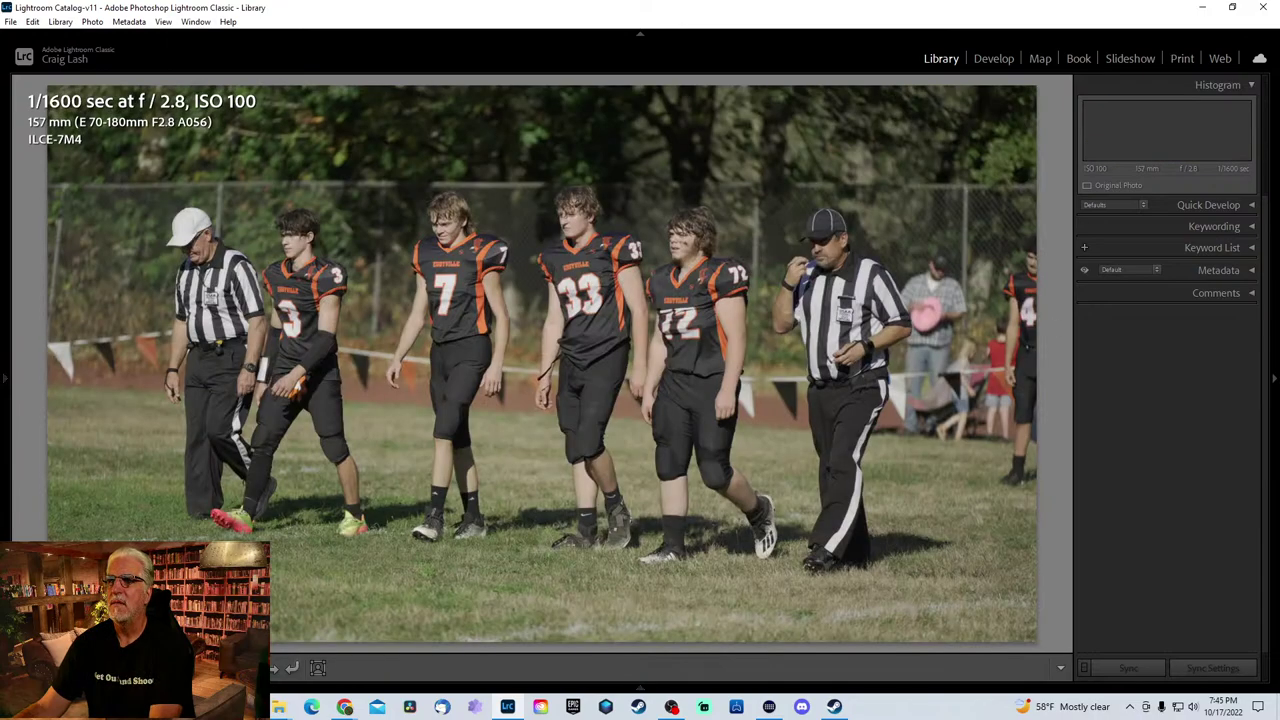
left_click(607, 302)
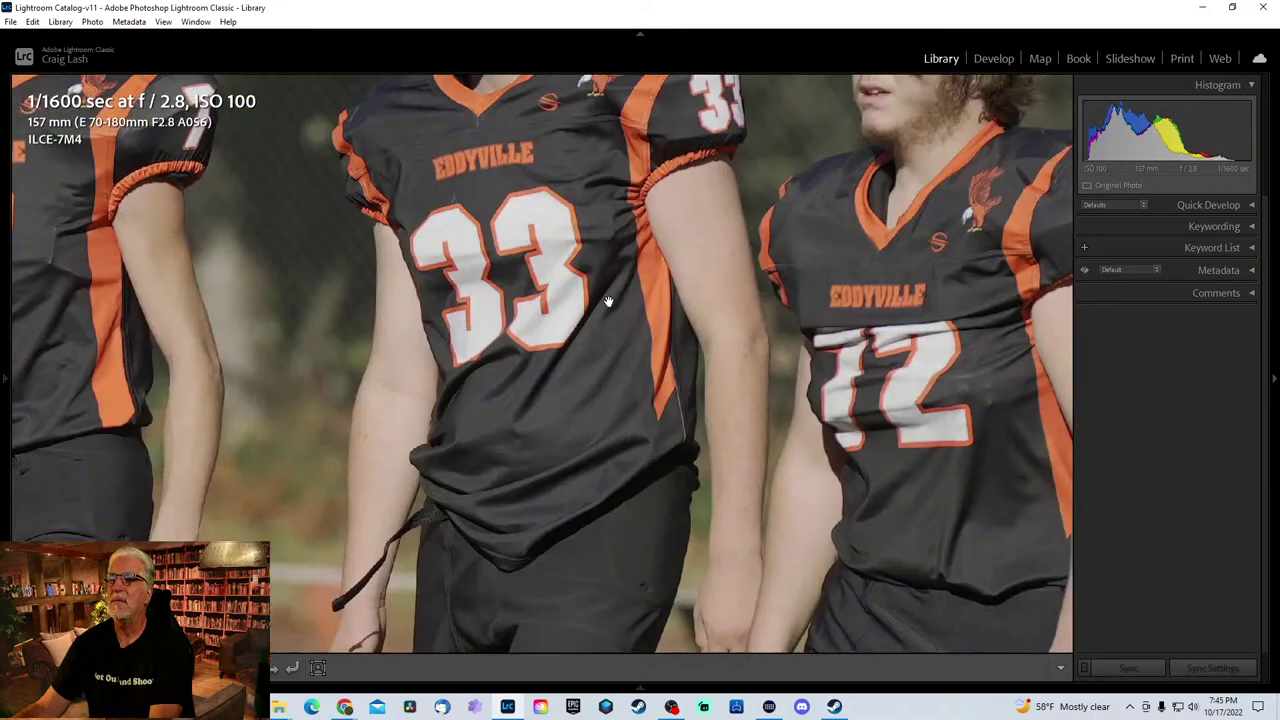
left_click_drag(607, 302, 623, 455)
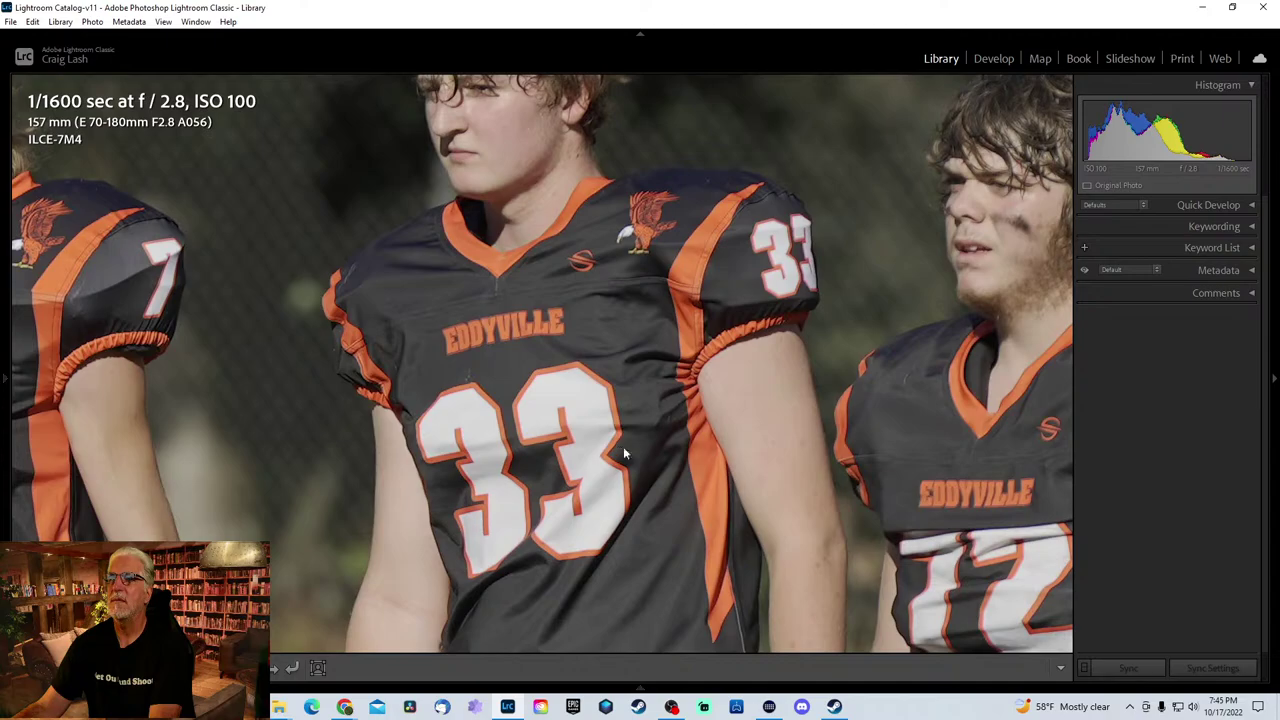
left_click(573, 383)
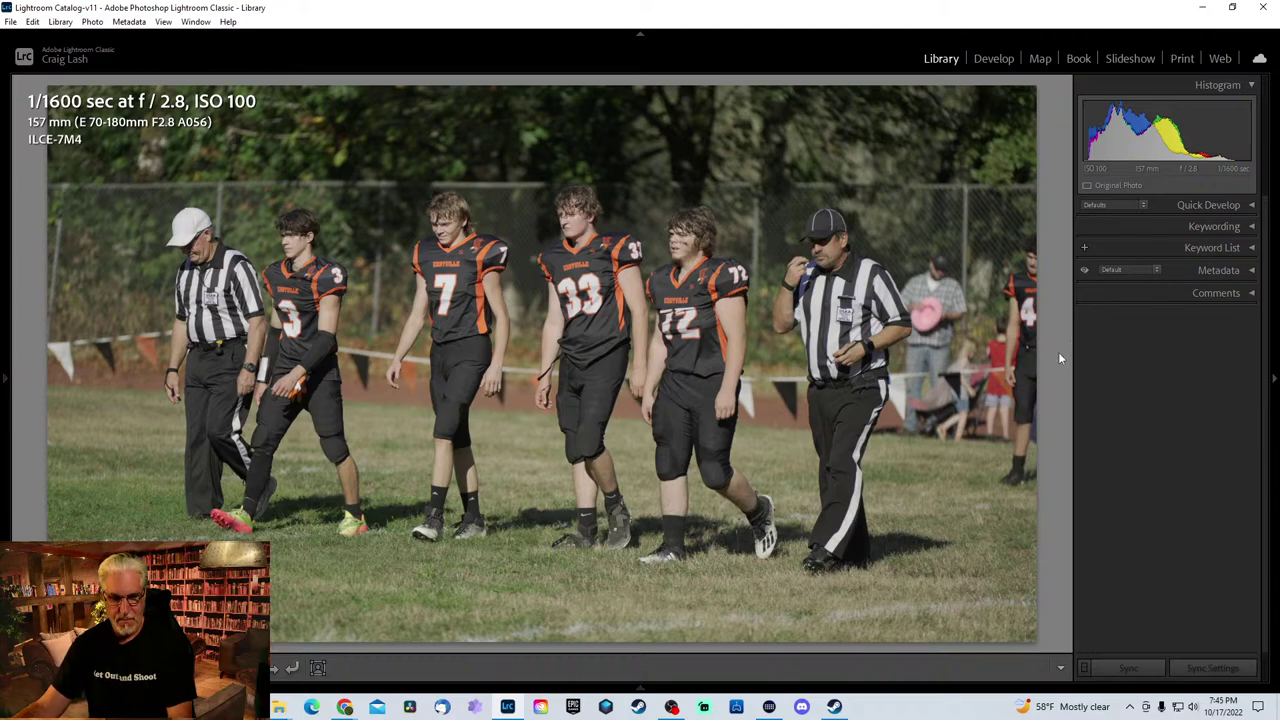
- Crop tighter around the players and referees
key("r")
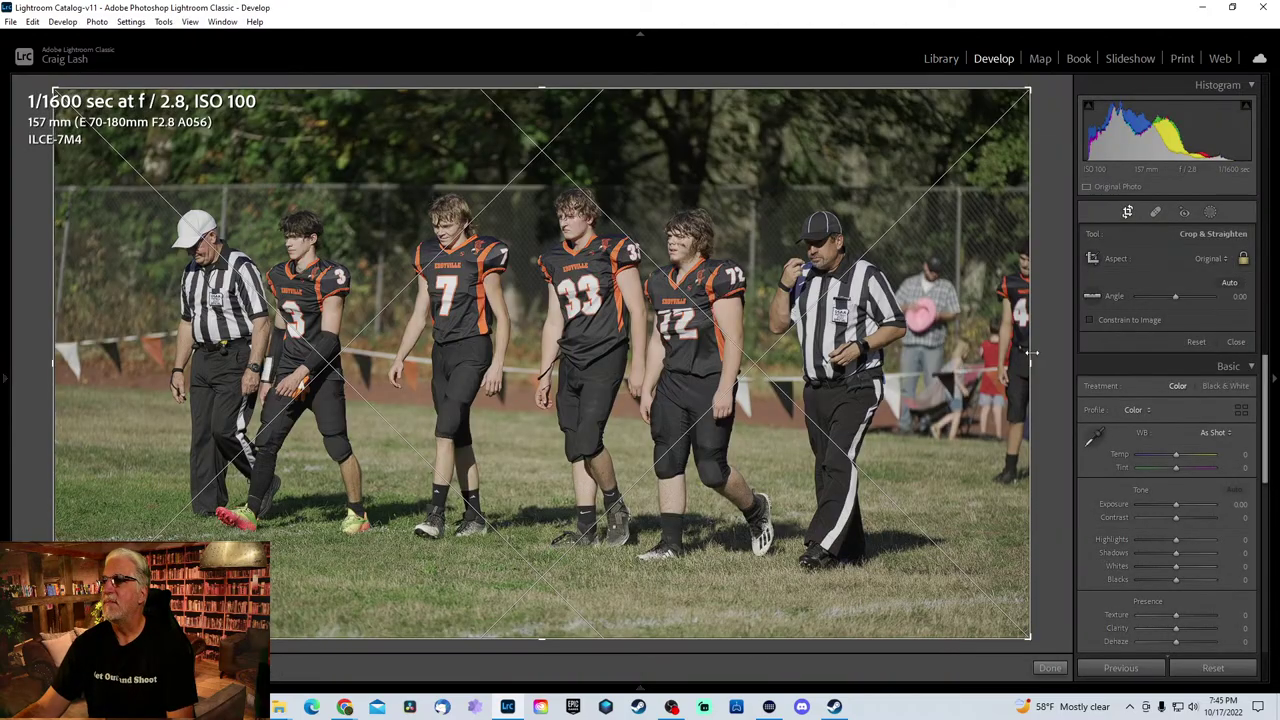
left_click_drag(1024, 358, 664, 327)
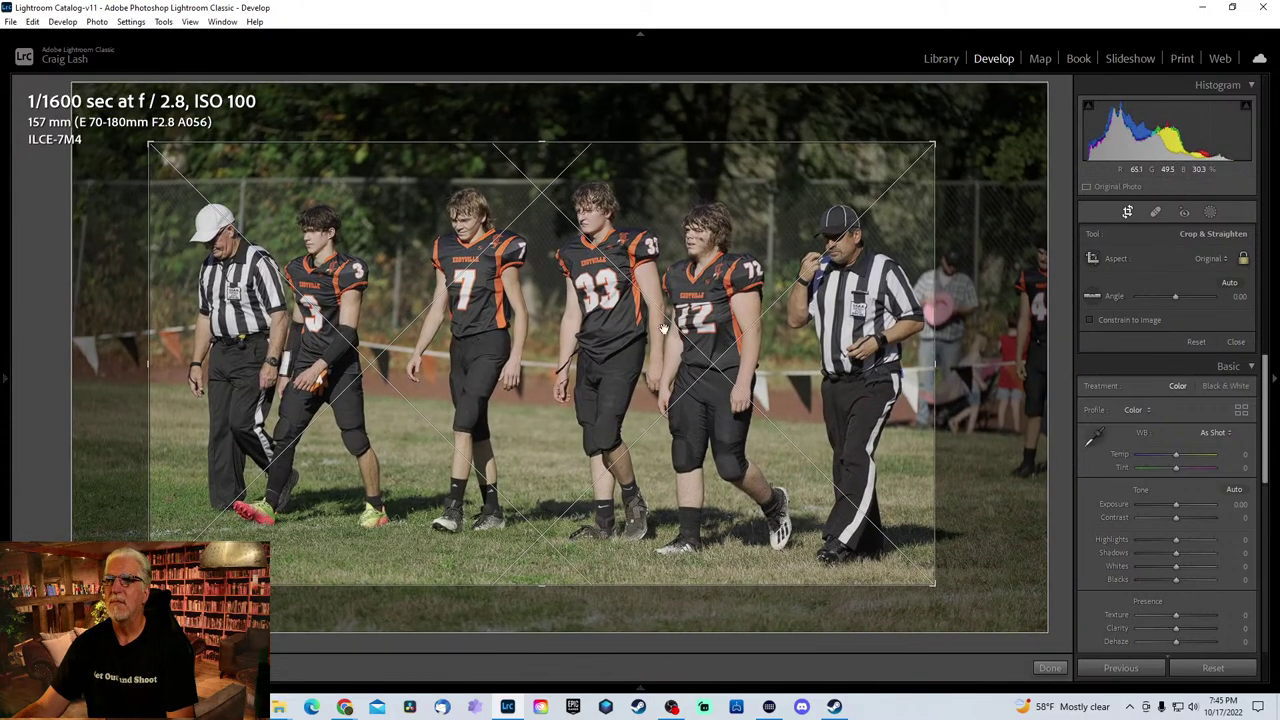
key("Return")
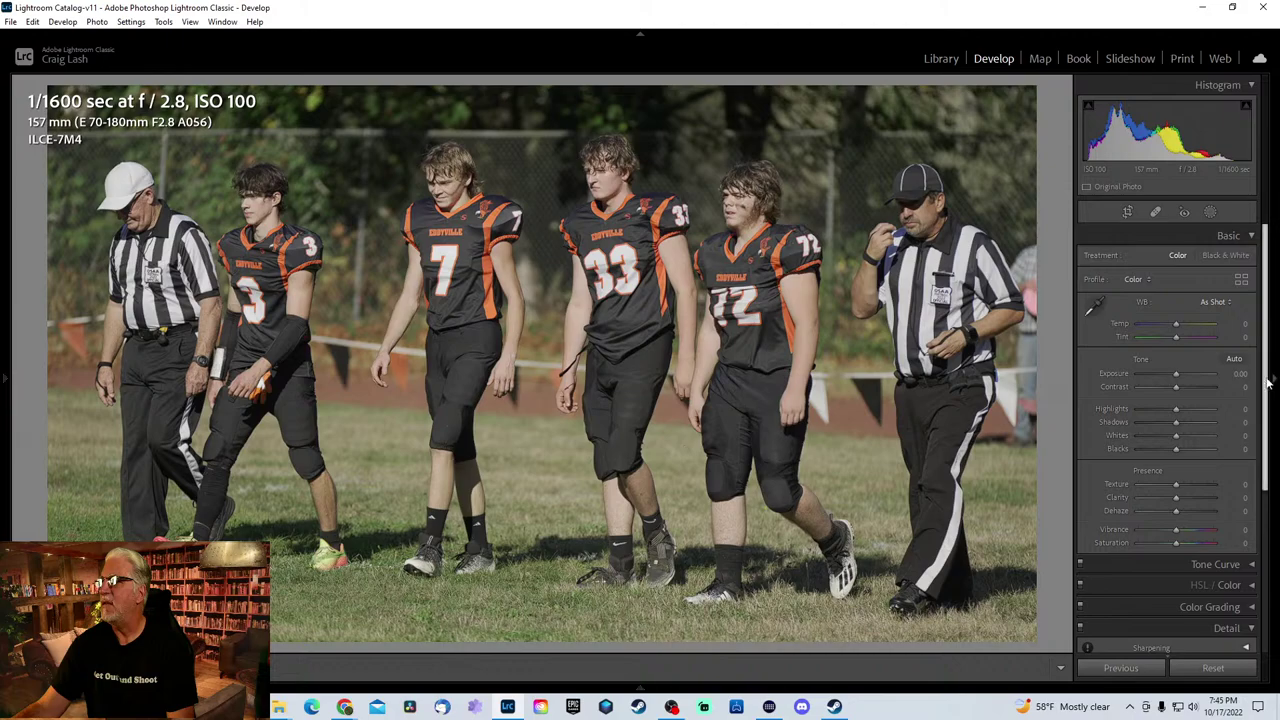
- Reset the Luminance noise reduction to 0 and return to the Basic panel
scroll(1160, 480, "down", 5)
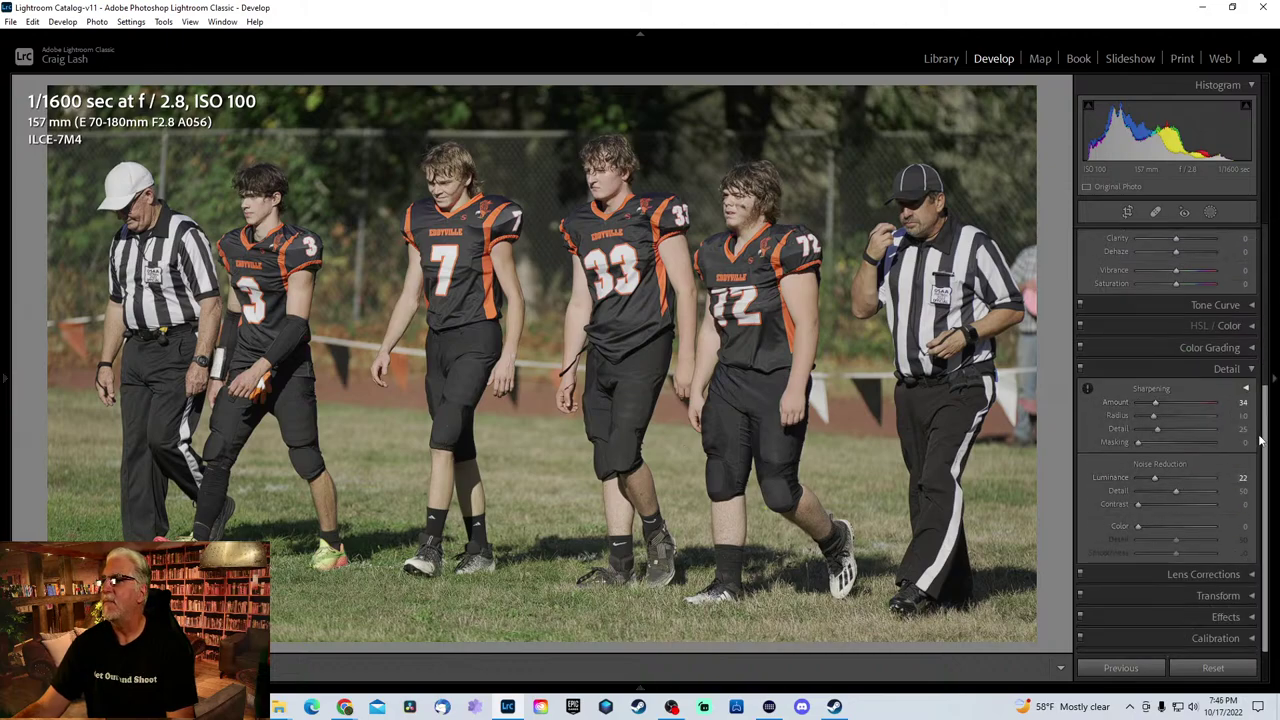
scroll(1267, 450, "up", 5)
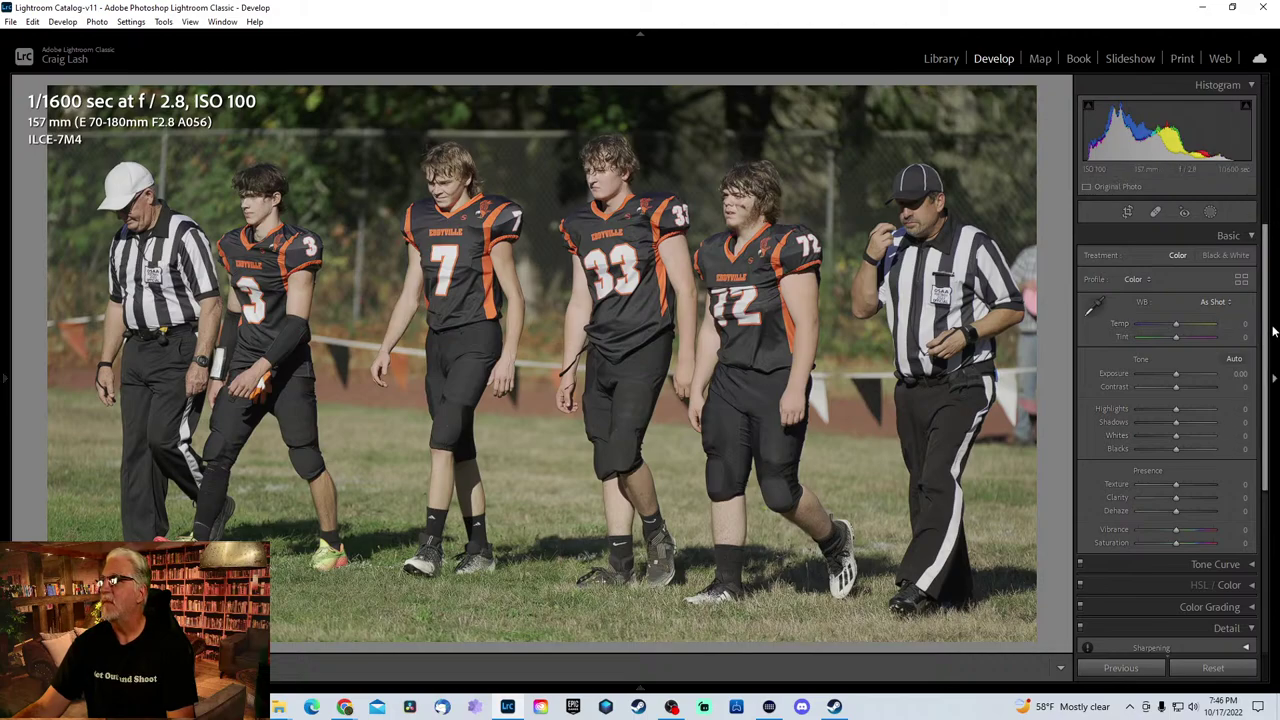
scroll(1268, 400, "down", 5)
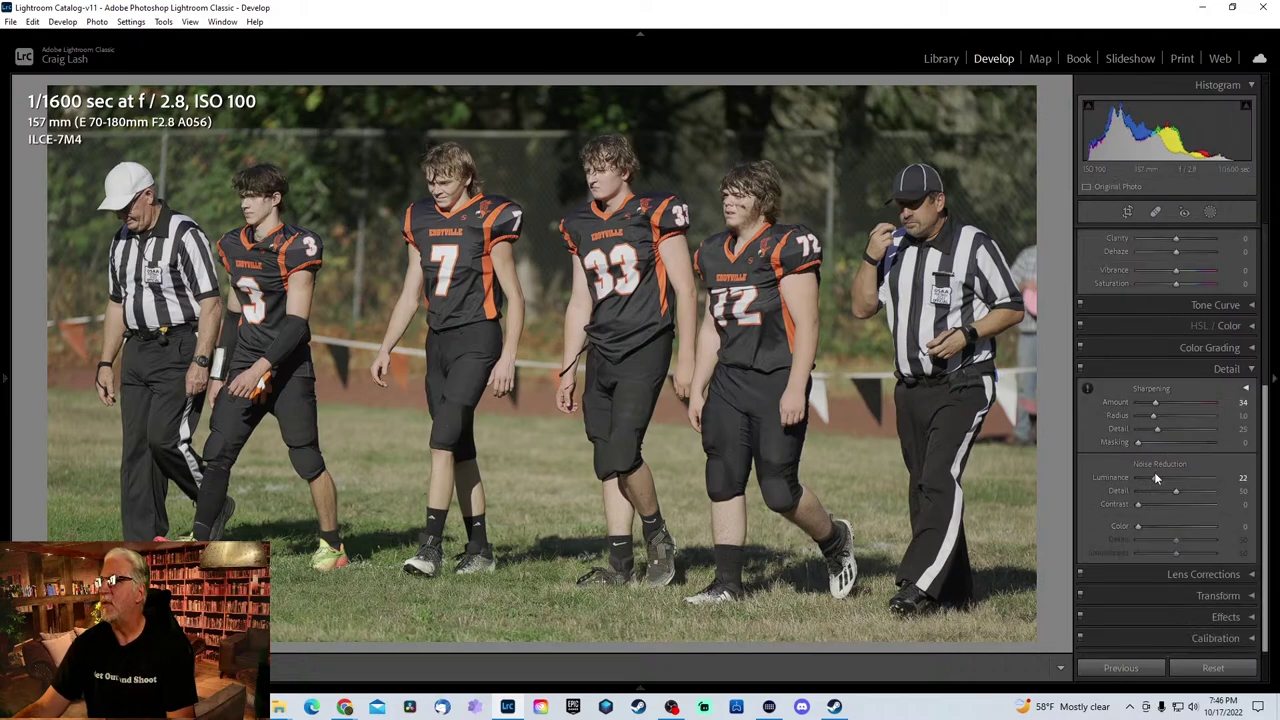
double_click(1156, 477)
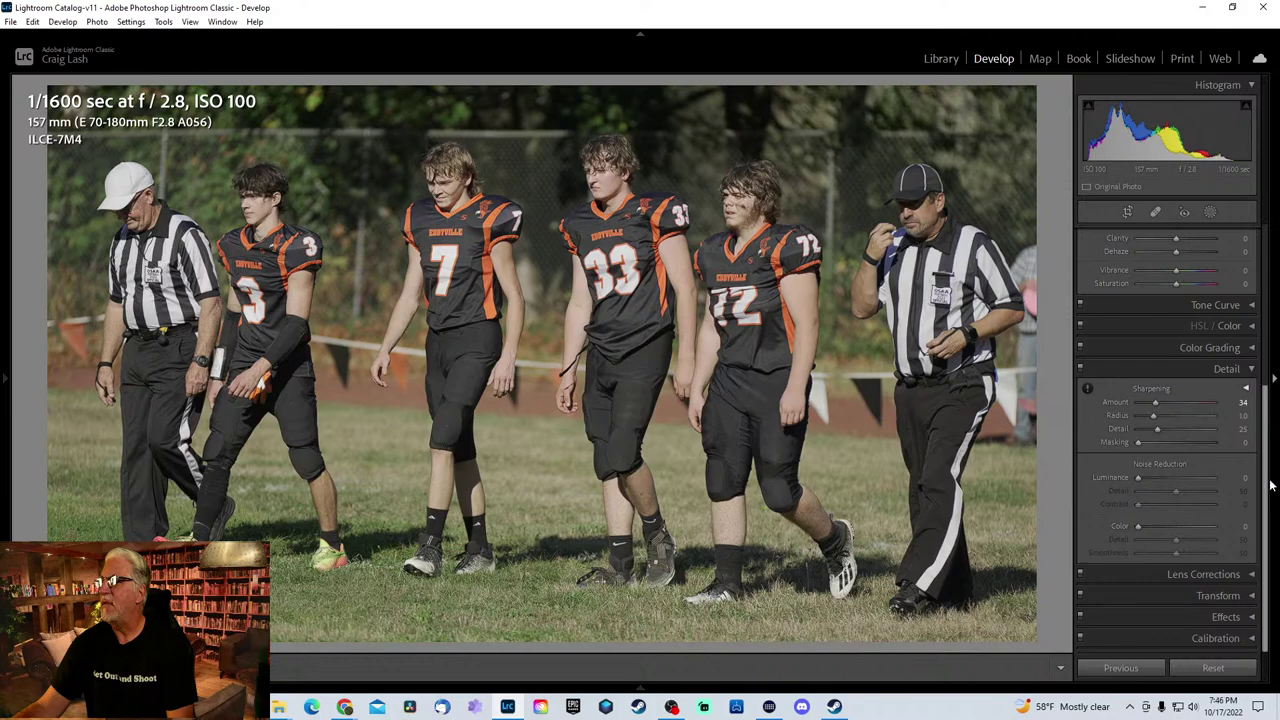
scroll(1268, 490, "up", 5)
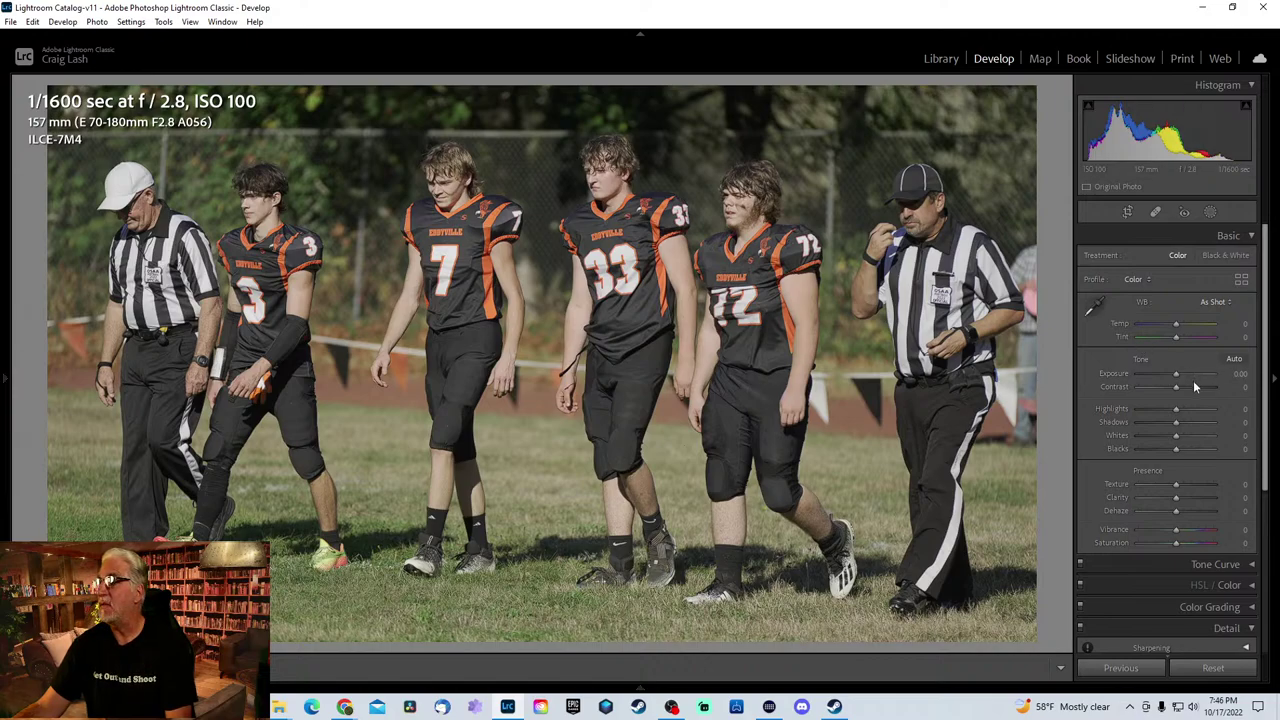
- Set Highlights -89 and green HSL Luminance -100 with Saturation +73
left_click_drag(1178, 409, 1143, 411)
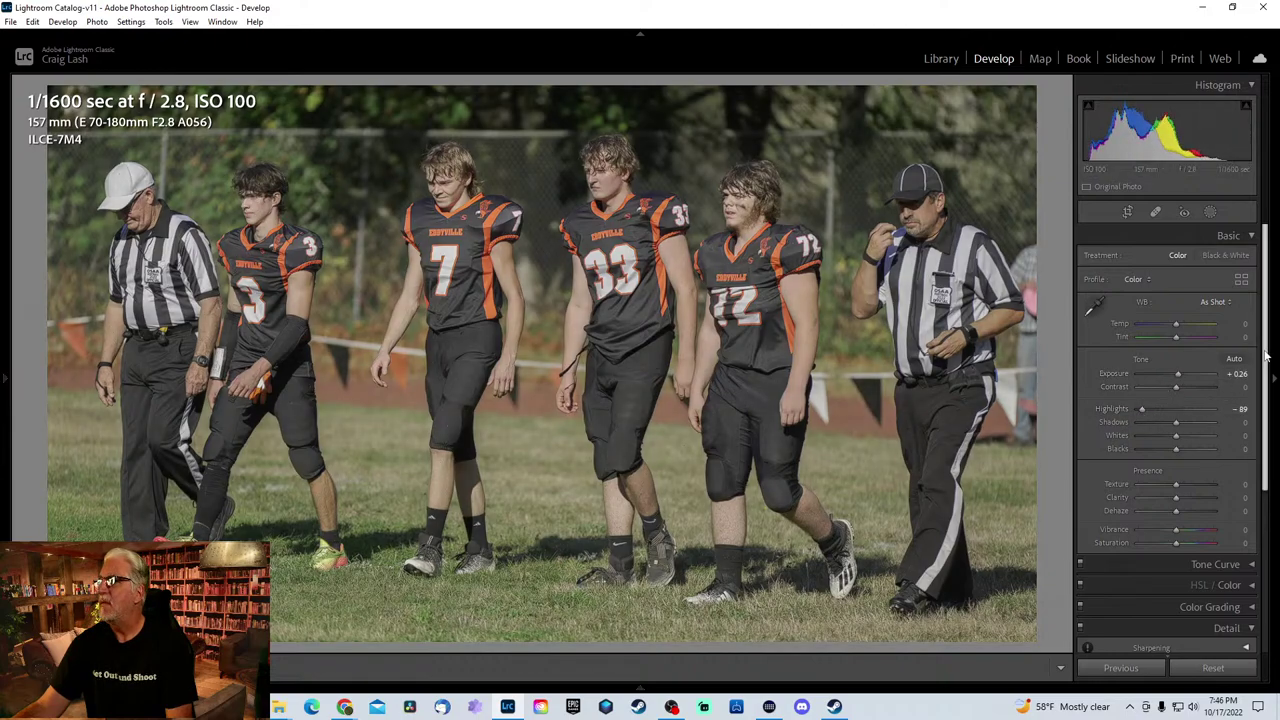
scroll(1250, 458, "down", 5)
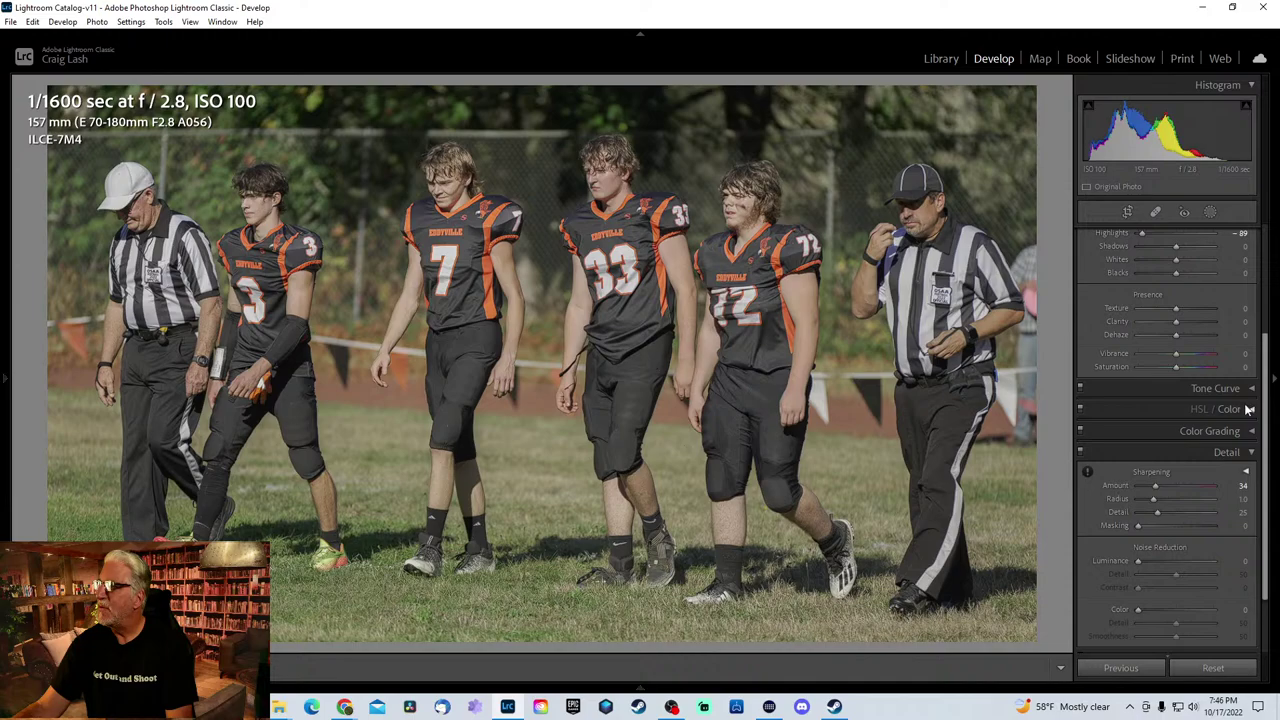
left_click(1249, 410)
left_click(1151, 430)
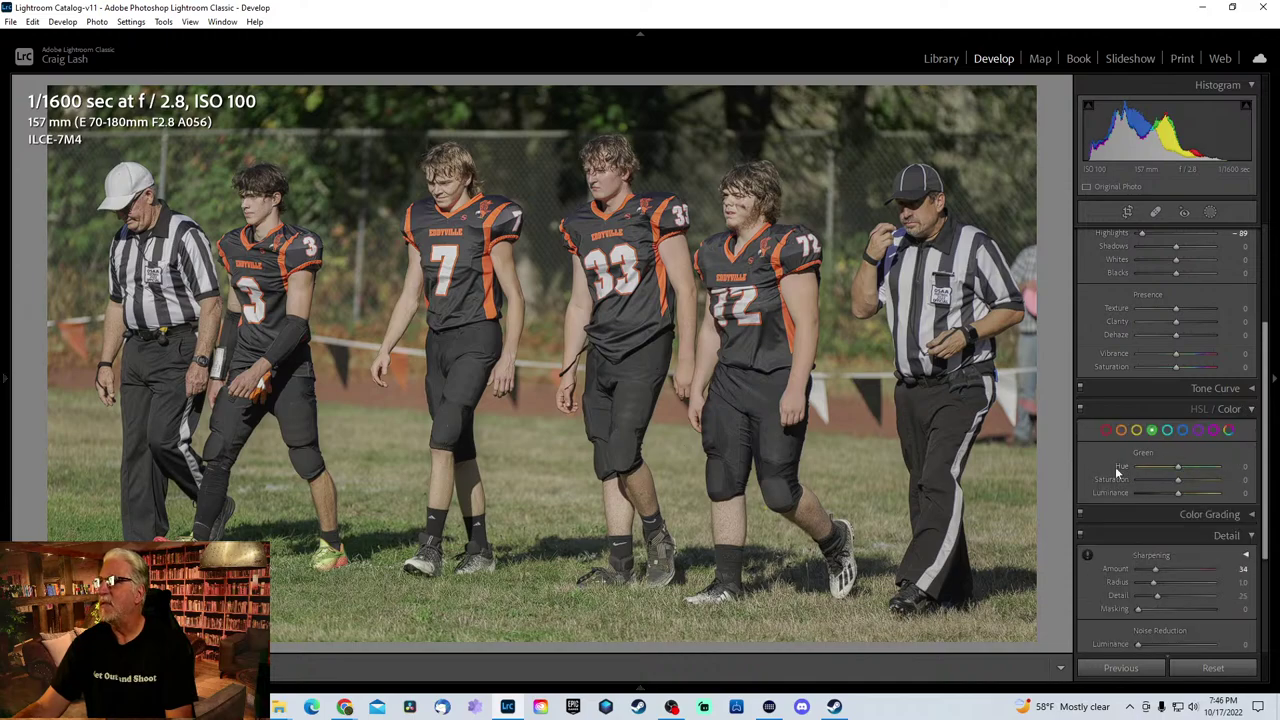
left_click_drag(1179, 492, 1137, 497)
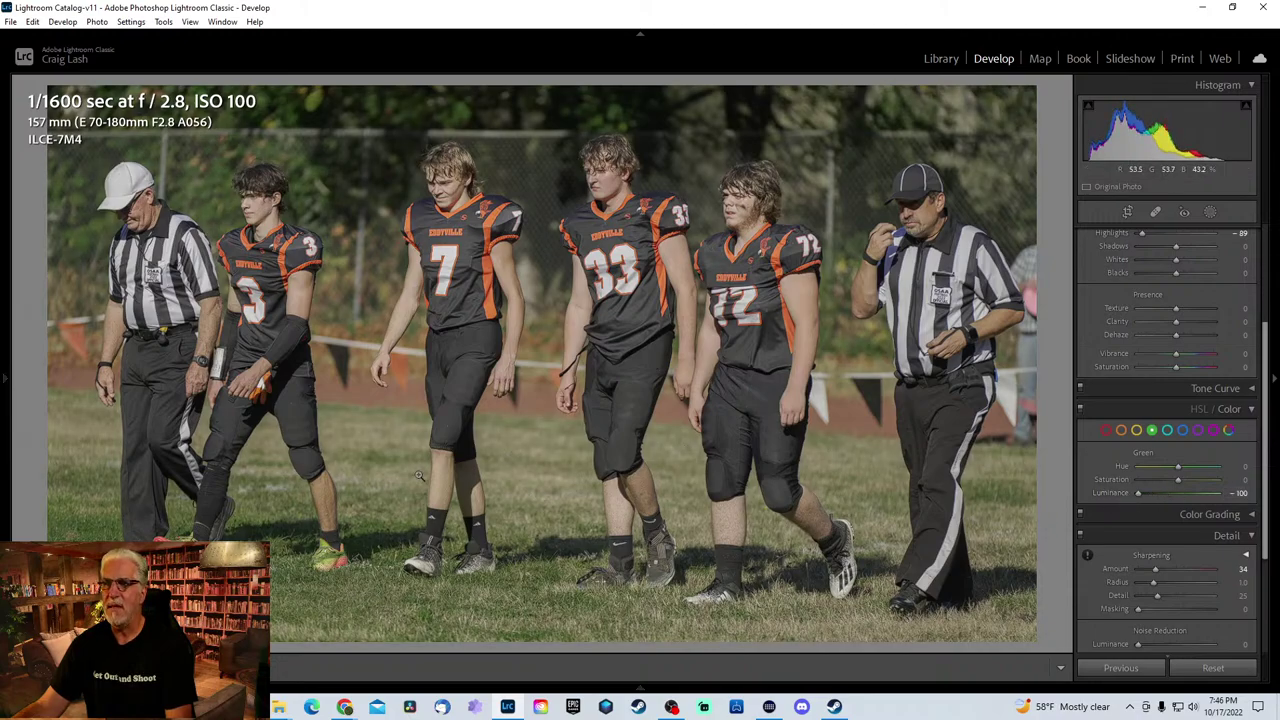
left_click_drag(1178, 480, 1207, 479)
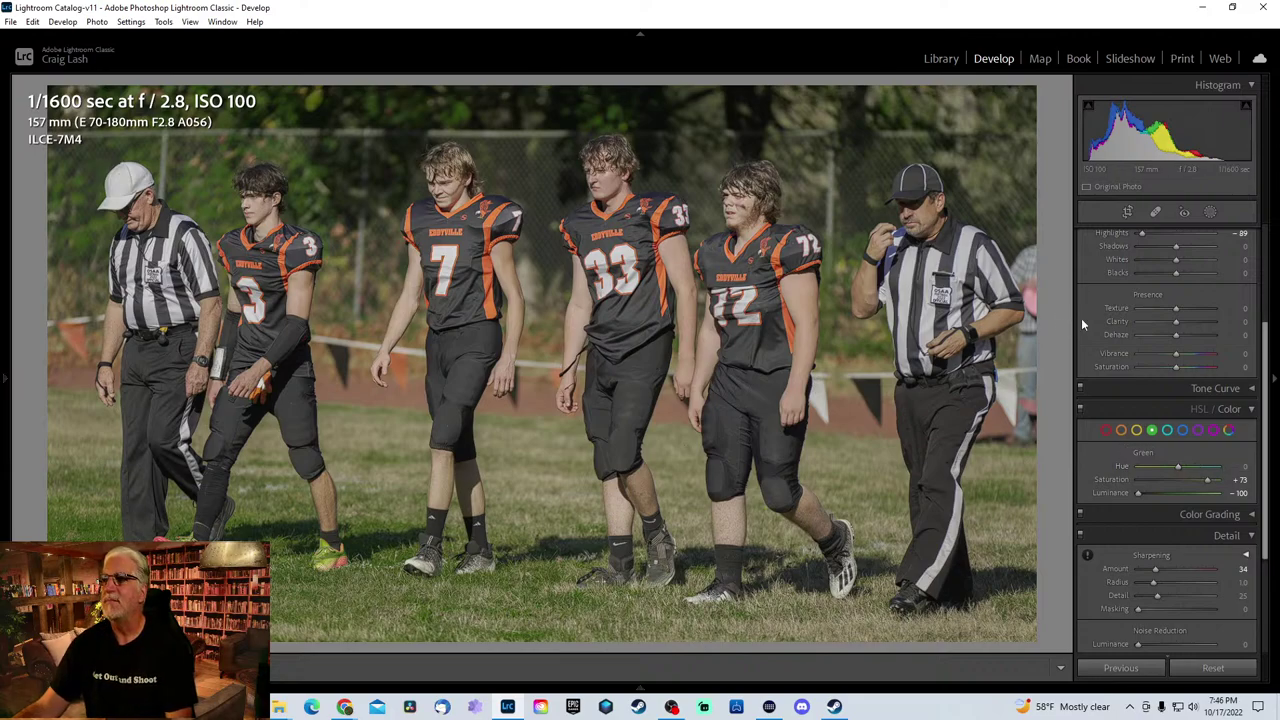
left_click(1210, 212)
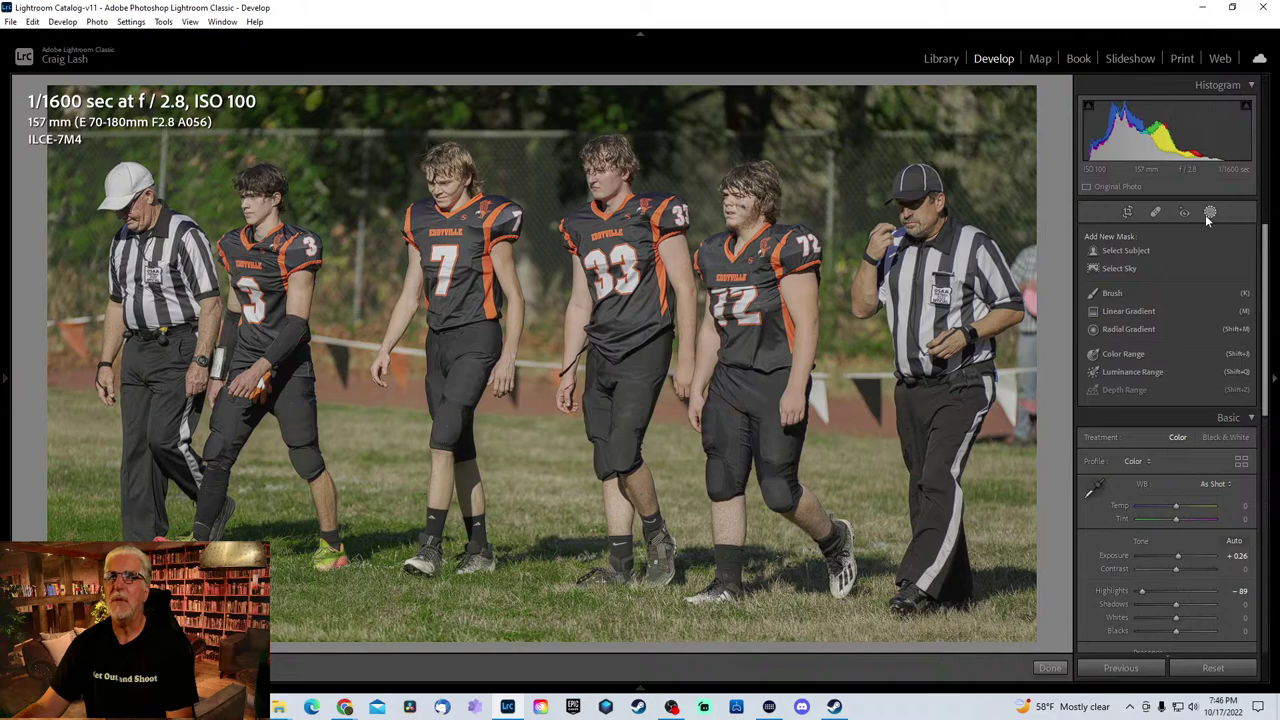
- Darken the referees photo's background to -1.58 exposure with an inverted subject mask, then go to the next photo
left_click(1150, 253)
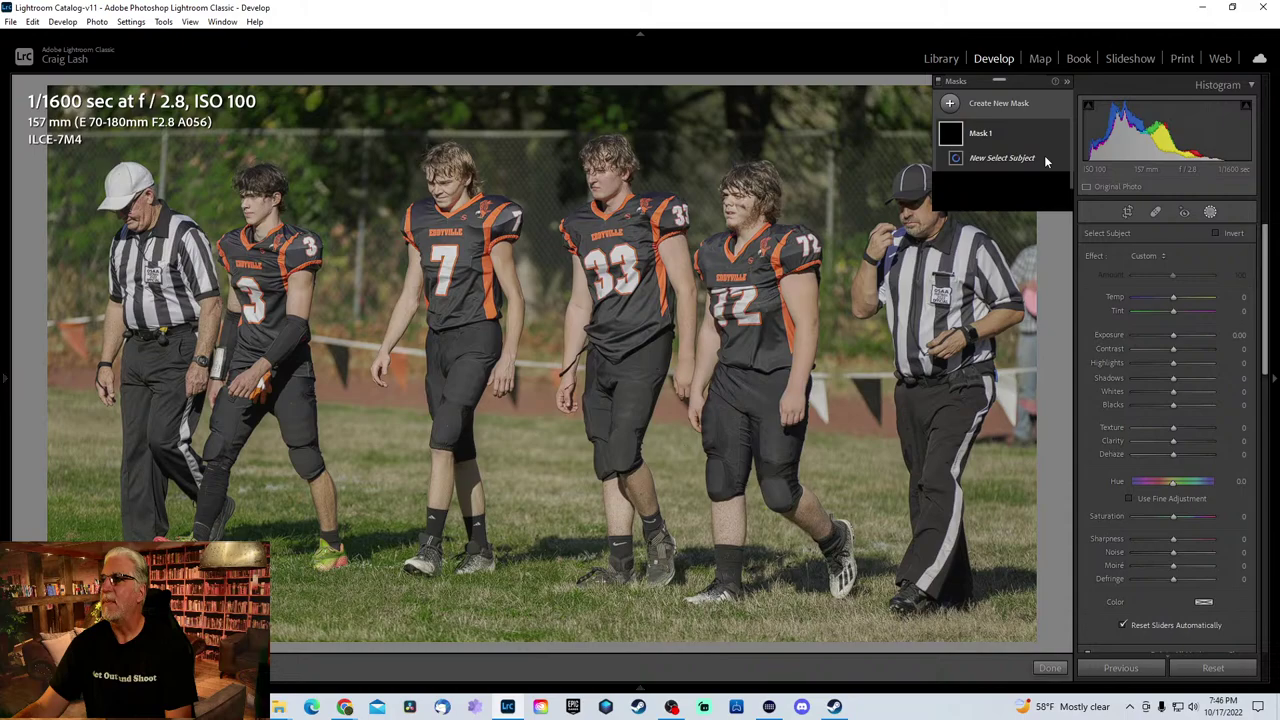
left_click(1049, 156)
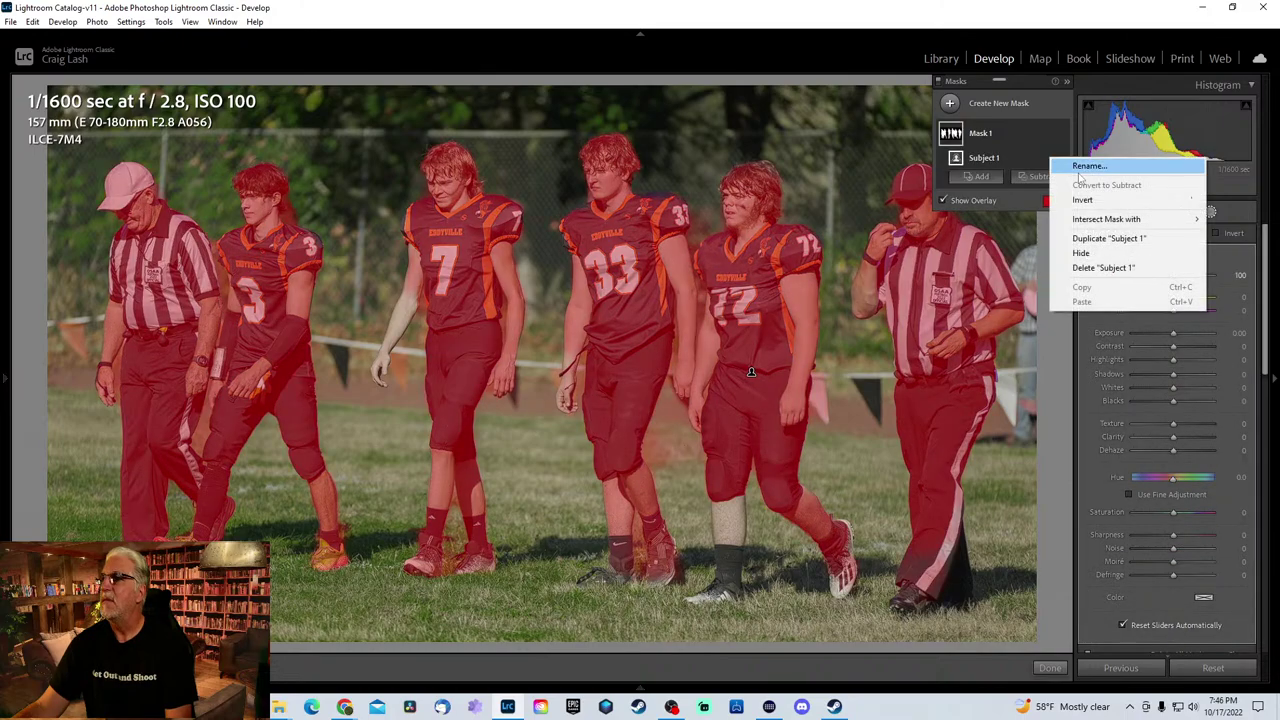
left_click(1099, 203)
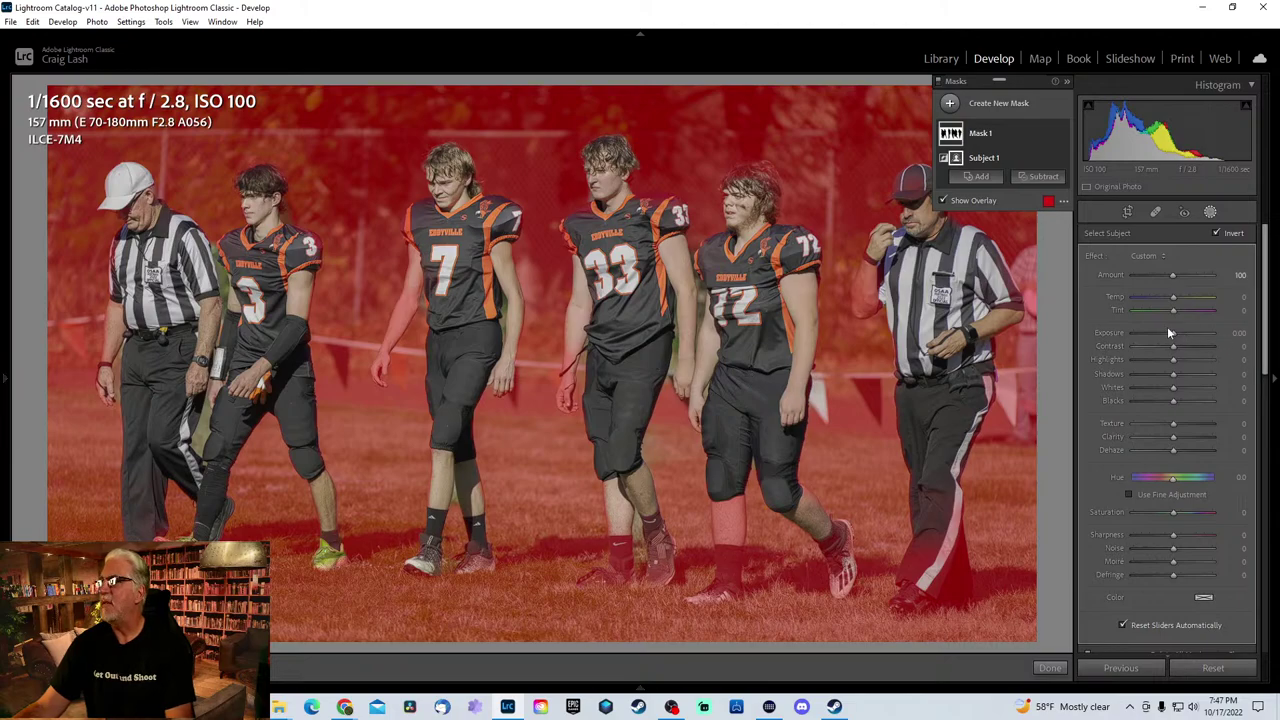
left_click_drag(1173, 335, 1150, 334)
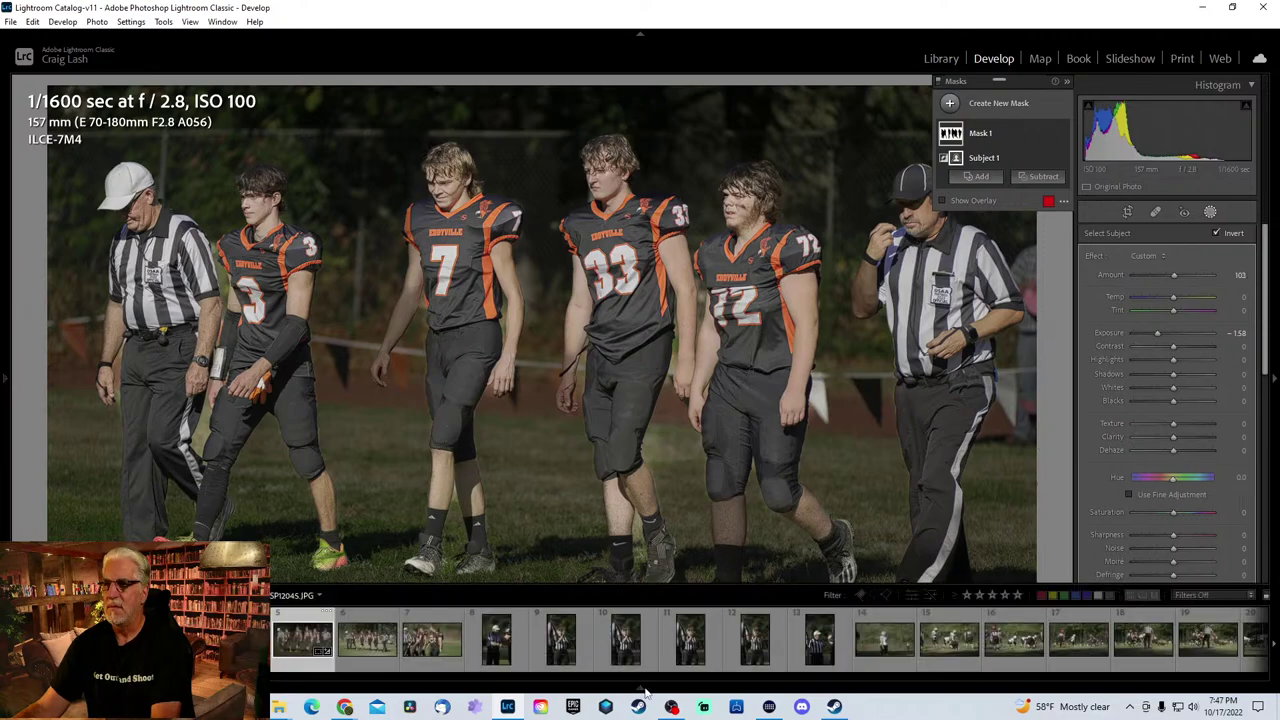
mouse_move(640, 690)
left_click(378, 660)
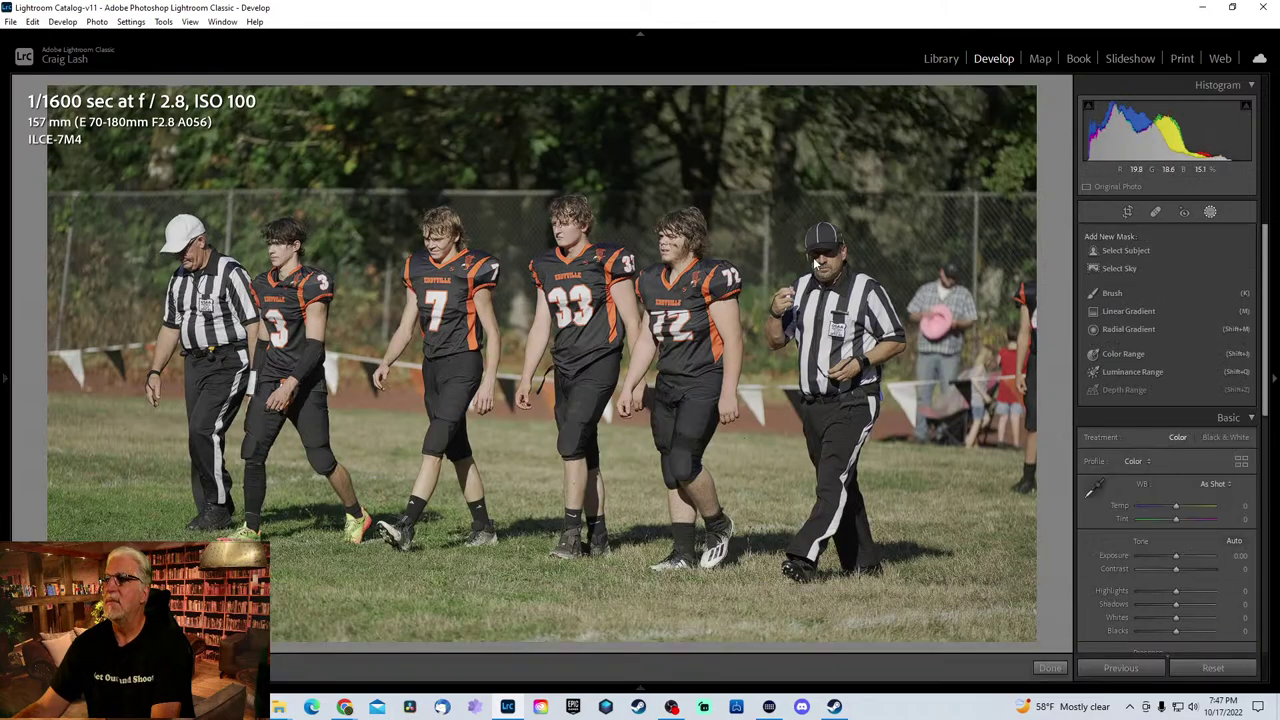
- Flip to the tighter players shot and back to the wide shot with the referees
key("Right")
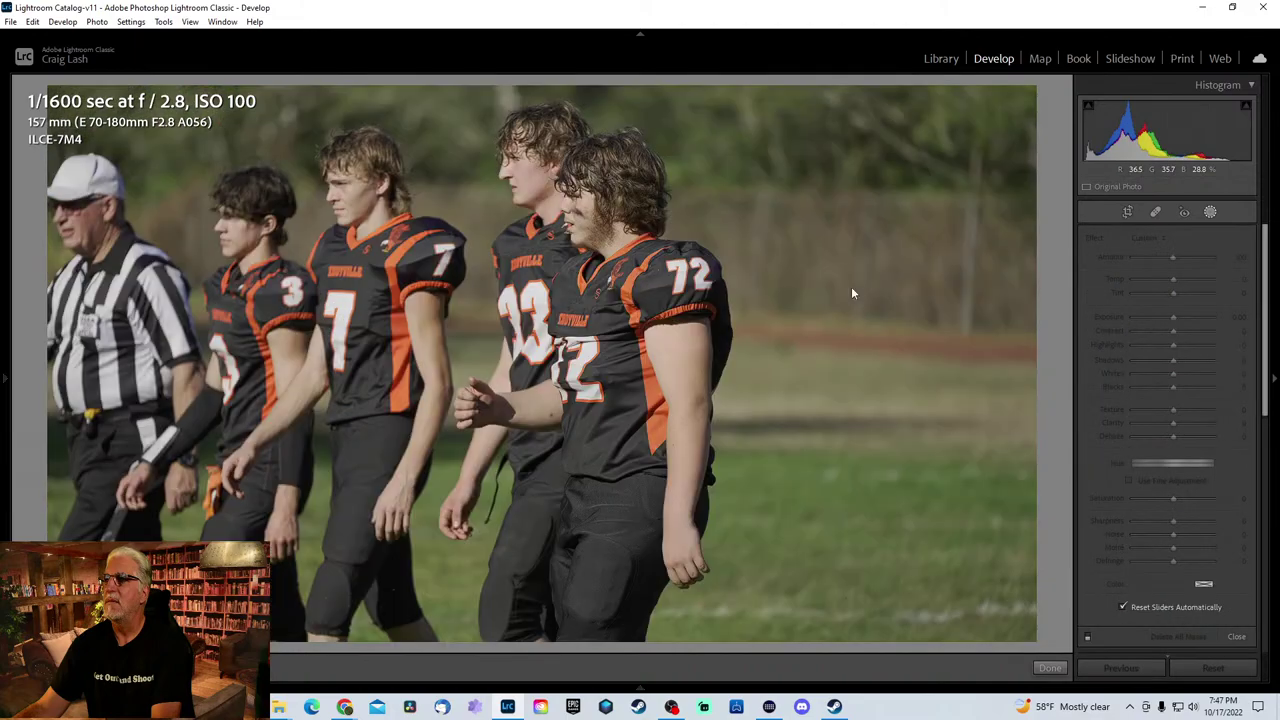
key("Right")
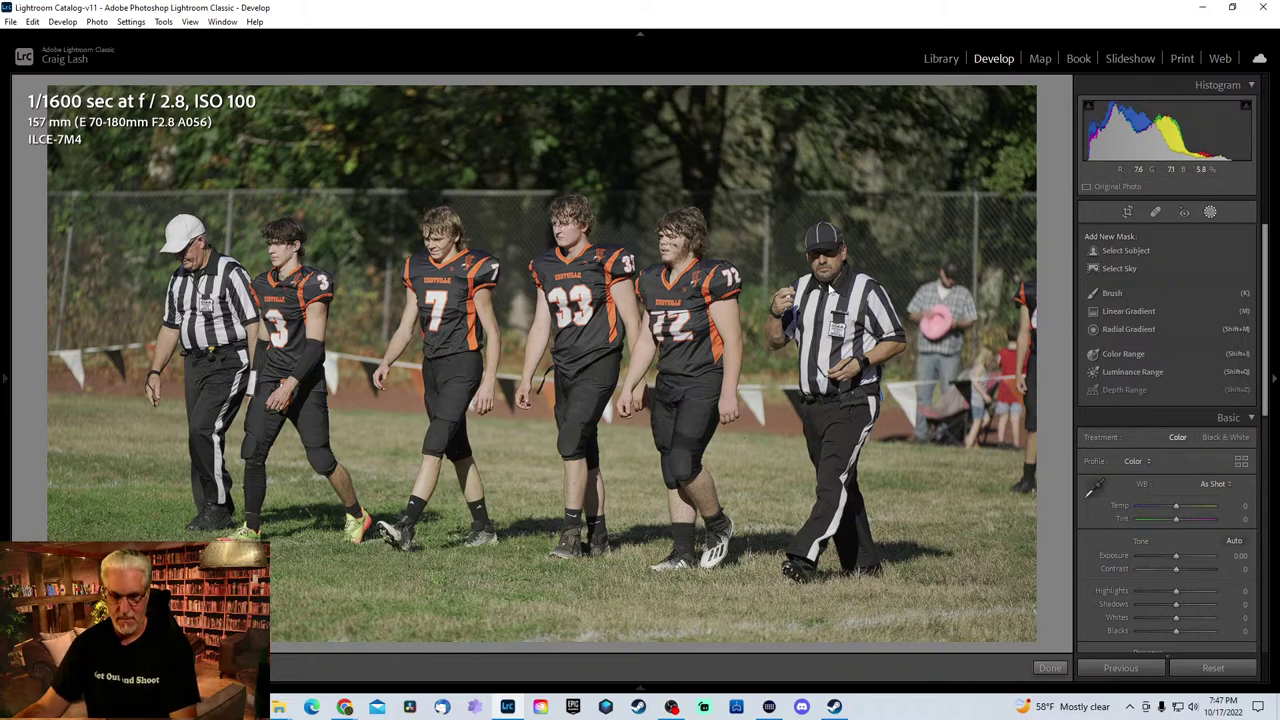
- Crop tightly around the referee and two players and commit it
key("r")
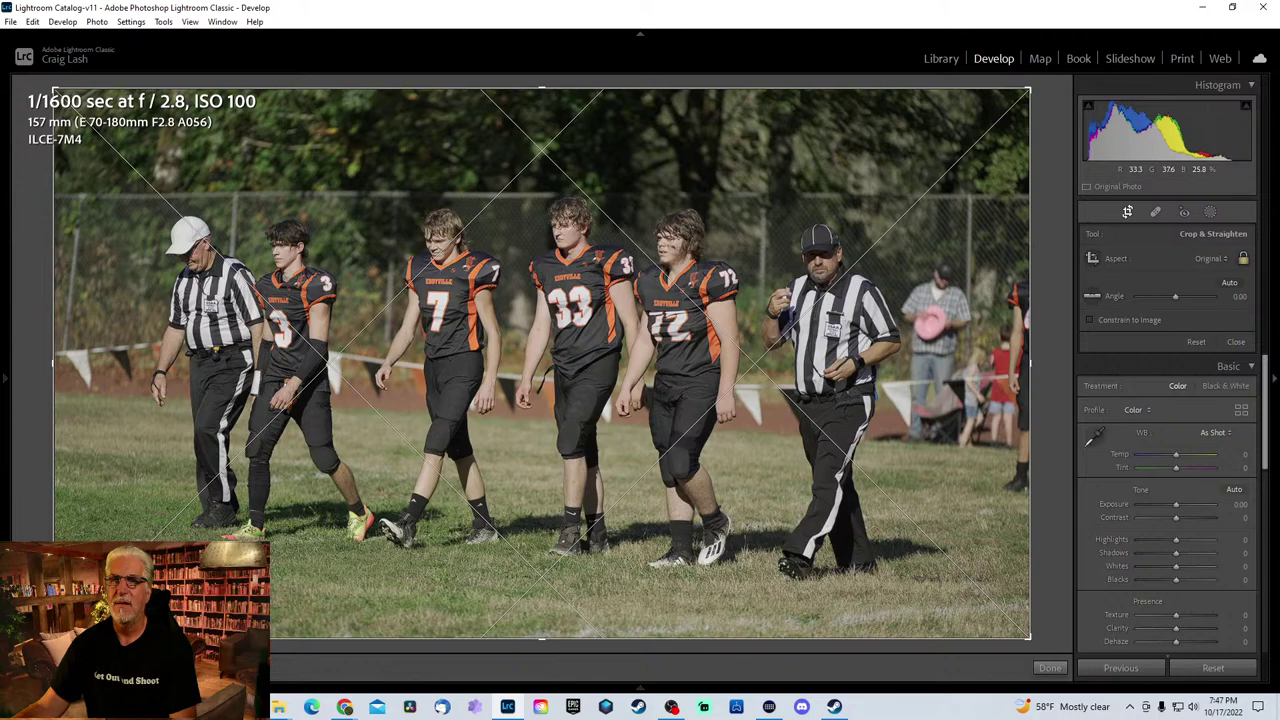
left_click_drag(55, 90, 630, 370)
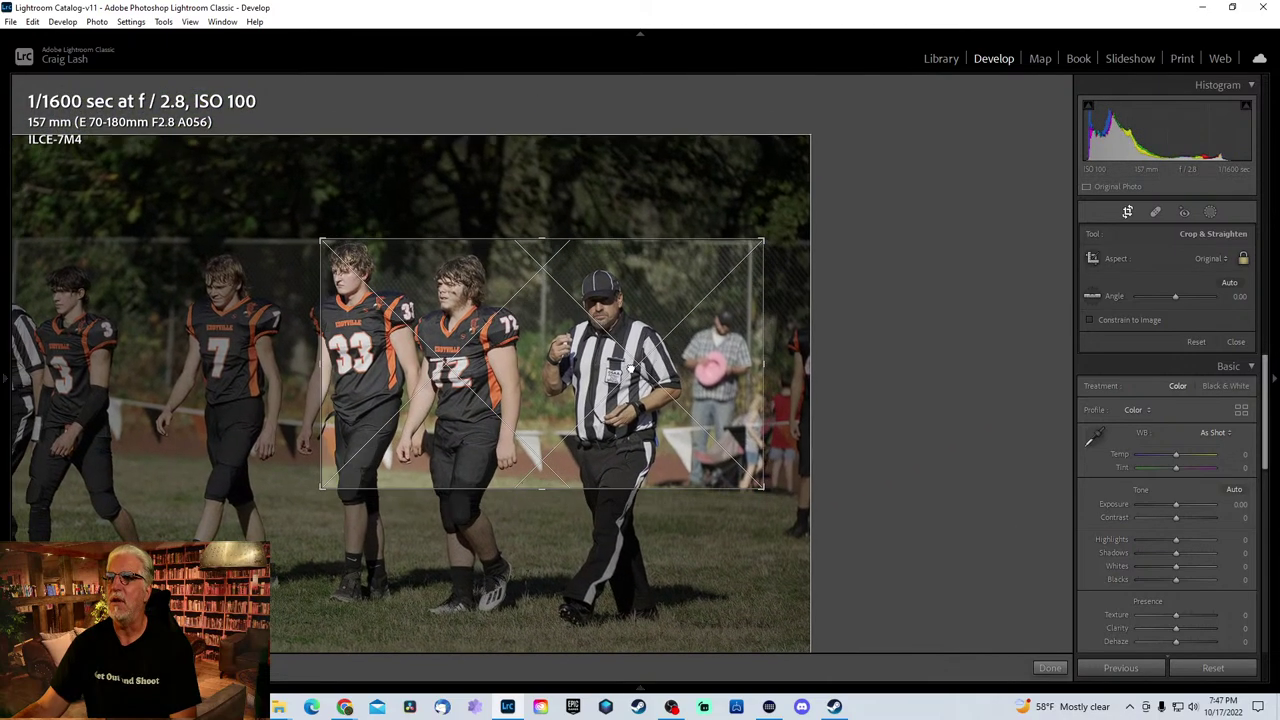
key("Return")
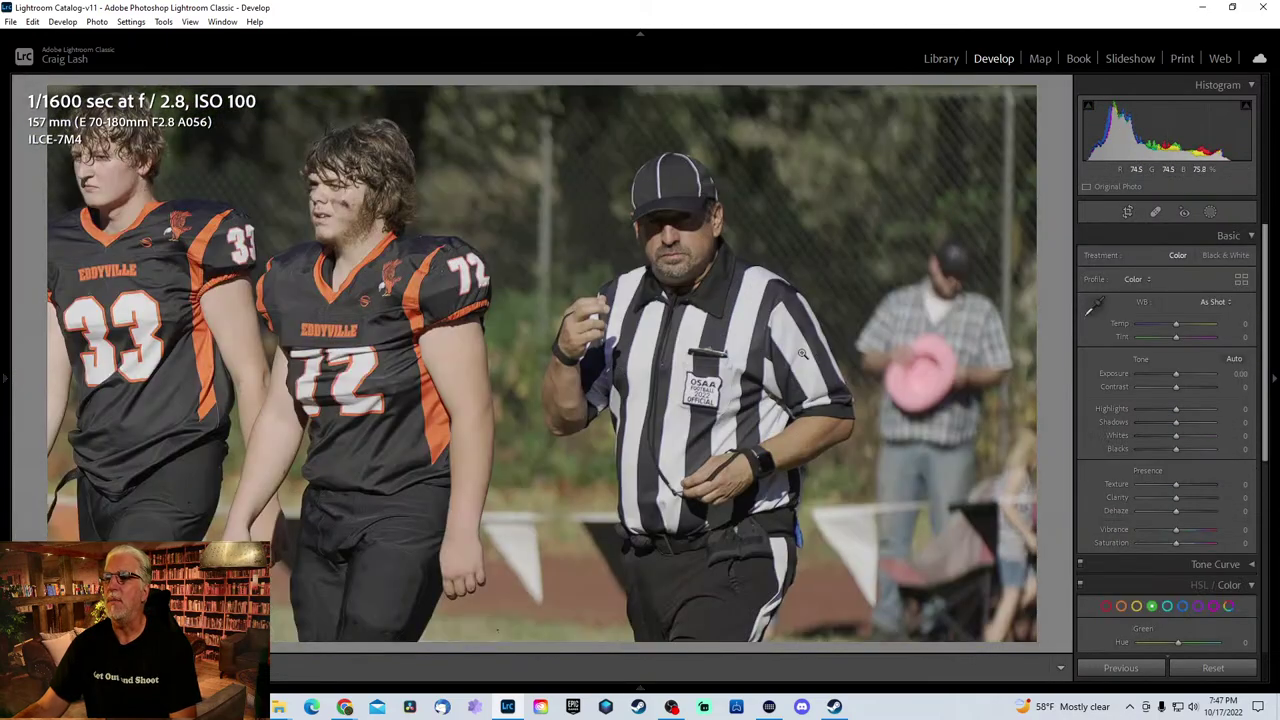
- Undo the tight crop back through the earlier, wider group framings
key("ctrl+z")
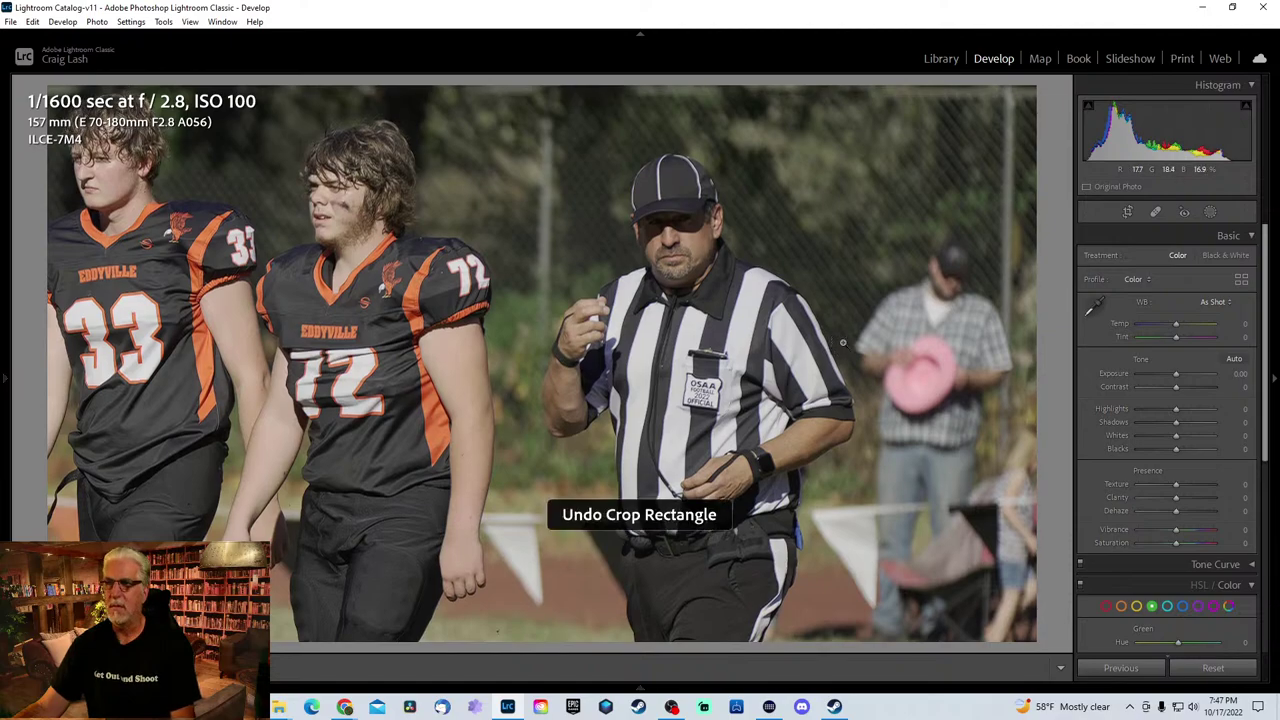
key("ctrl+z")
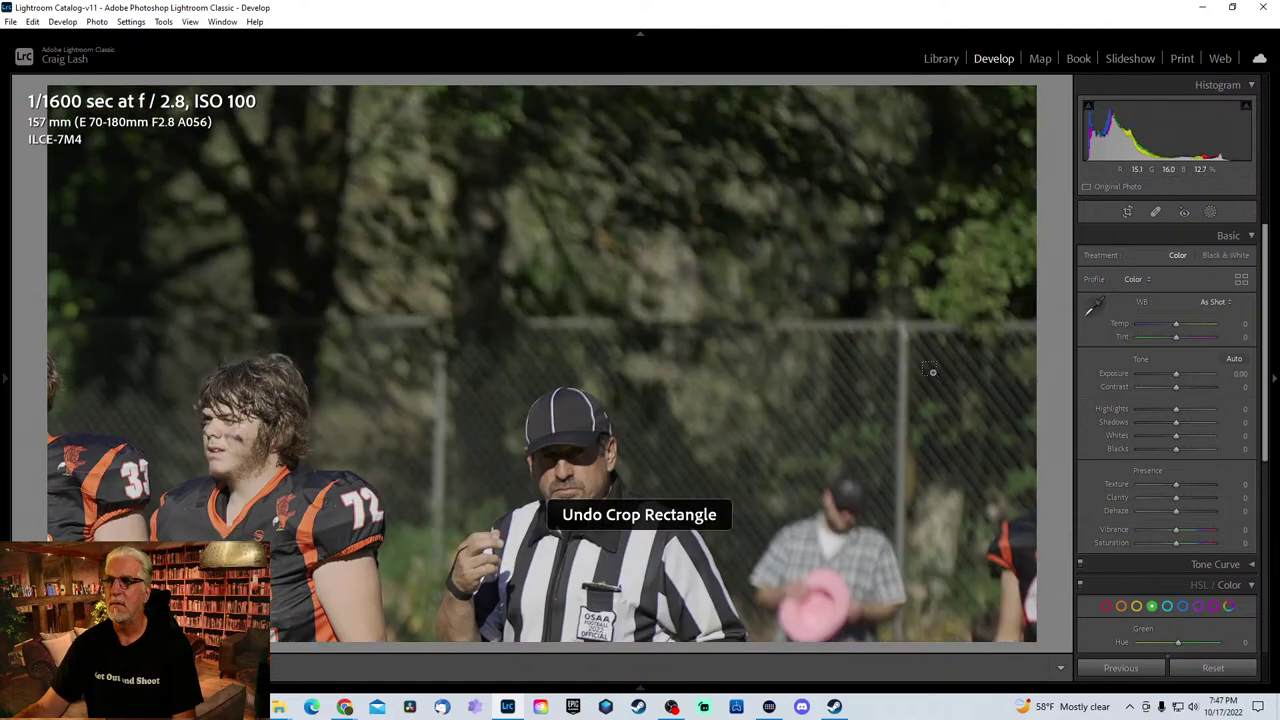
left_click(906, 371)
left_click(909, 374)
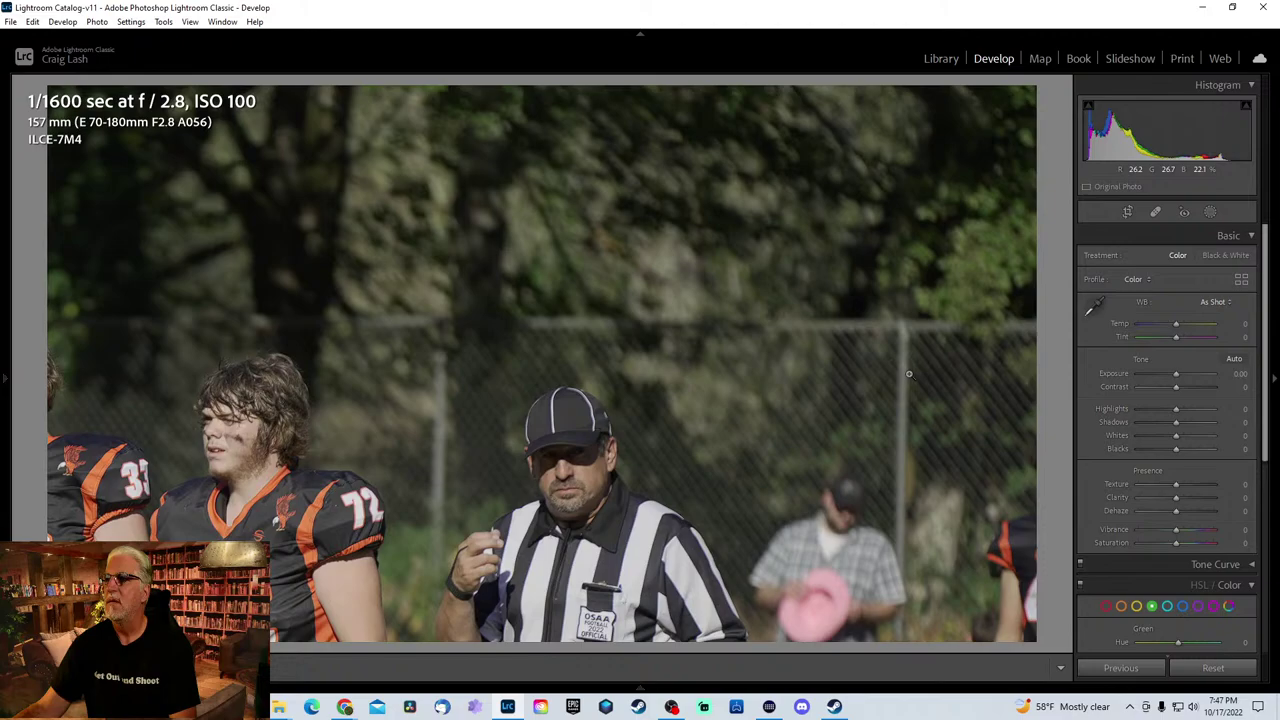
key("ctrl+z")
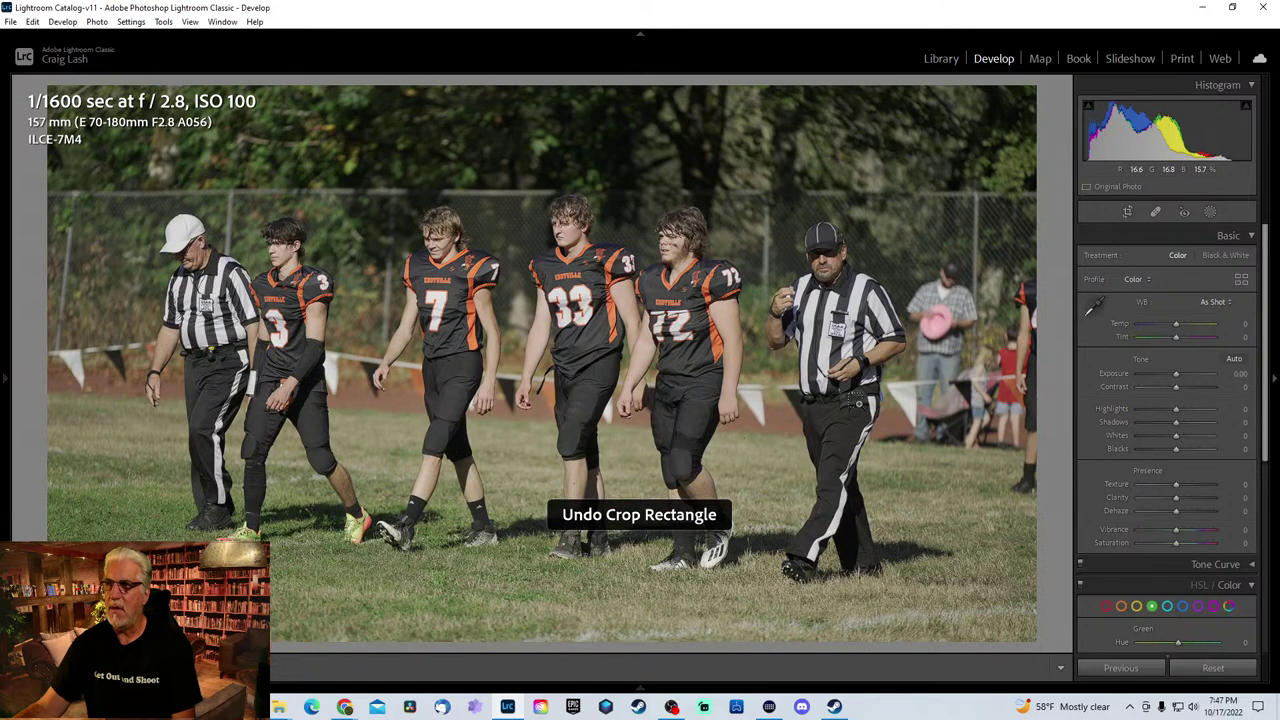
key("ctrl+z")
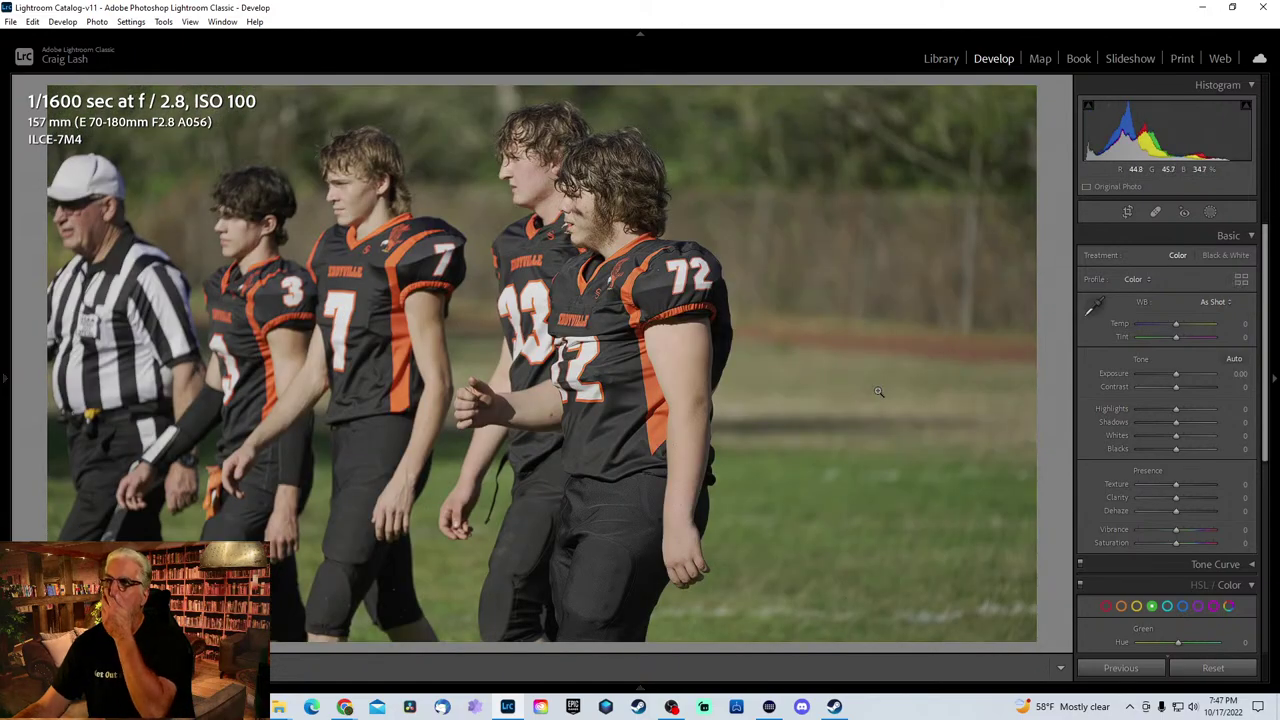
- Step through the referee burst frames, zooming in to check focus on his face and hands
key("Right")
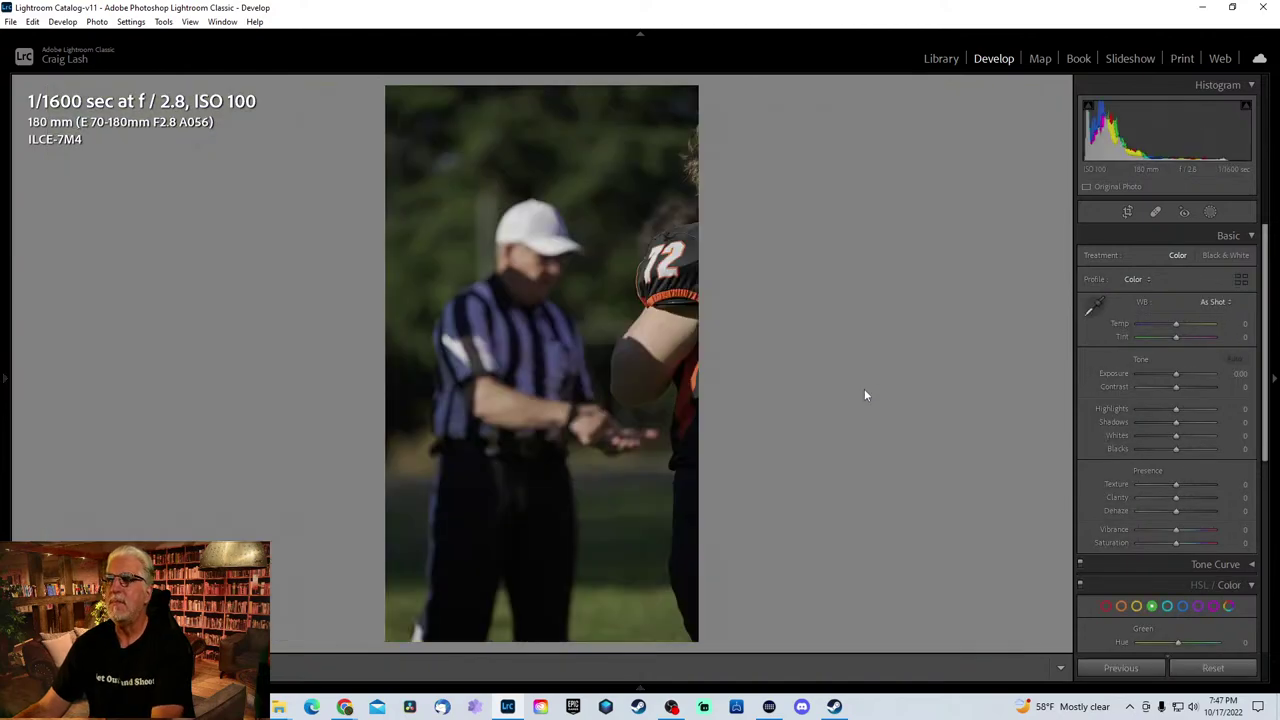
key("Right")
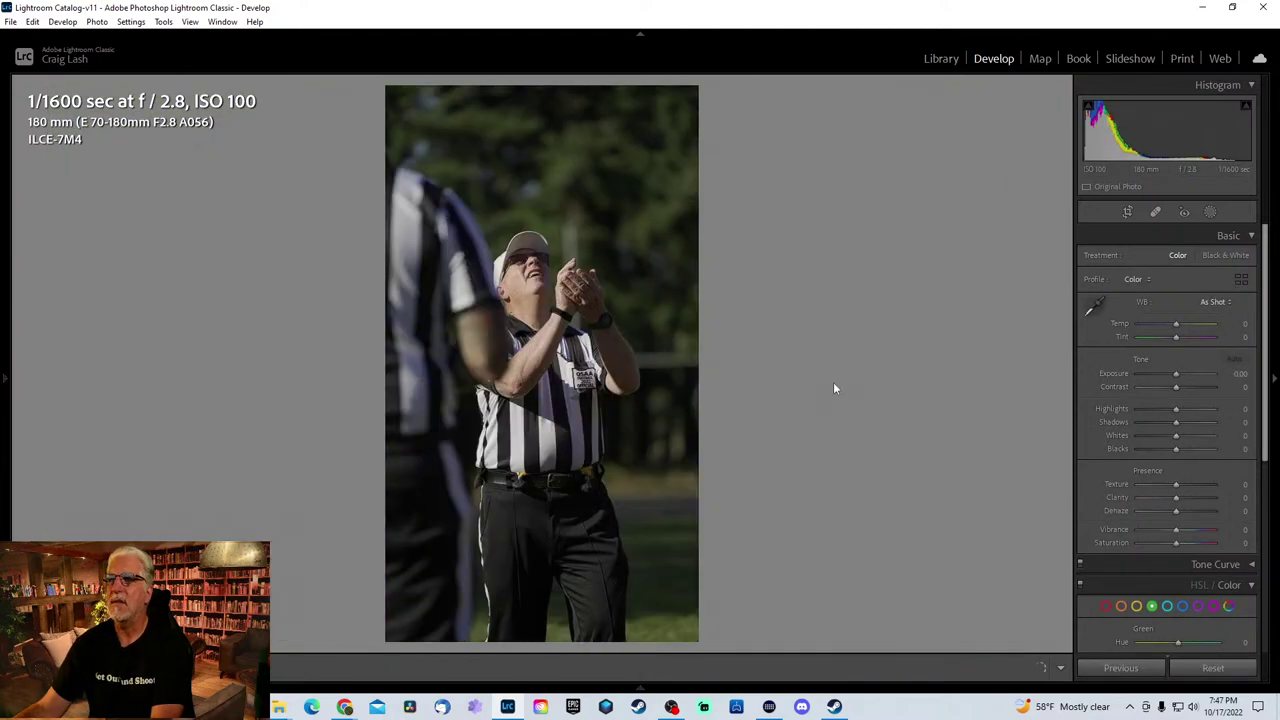
key("Right")
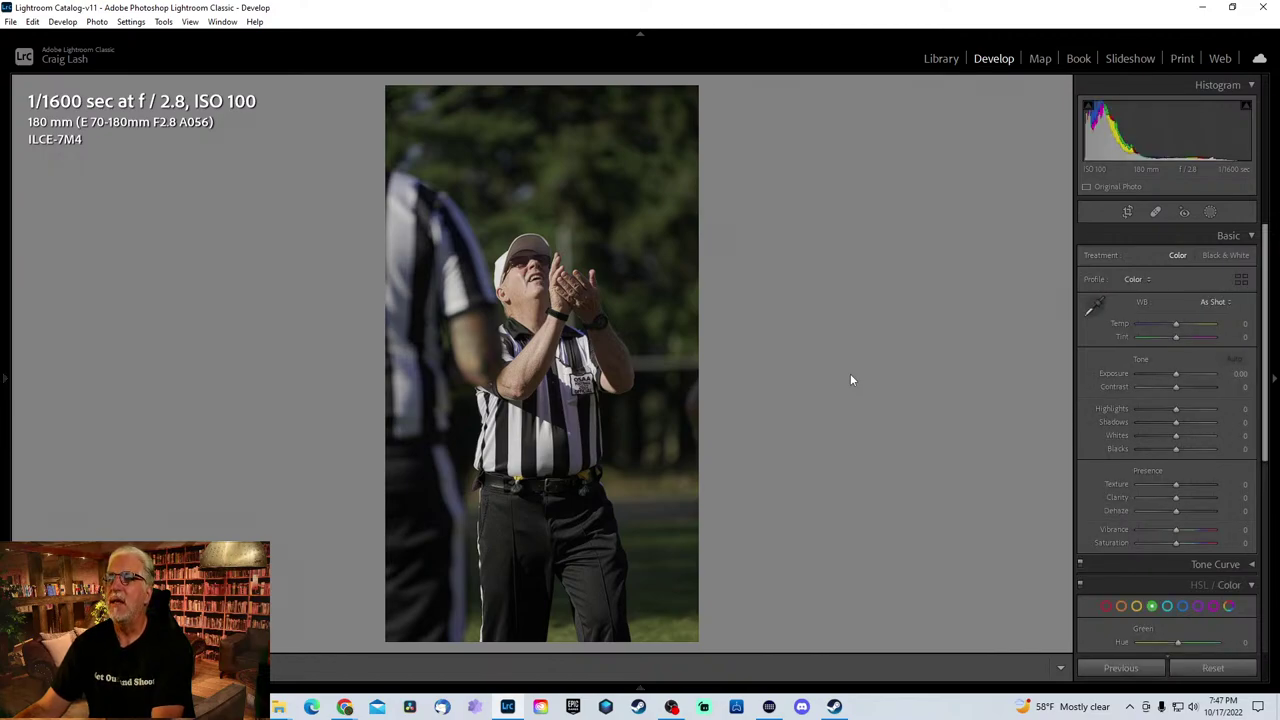
key("Right")
key("Right")
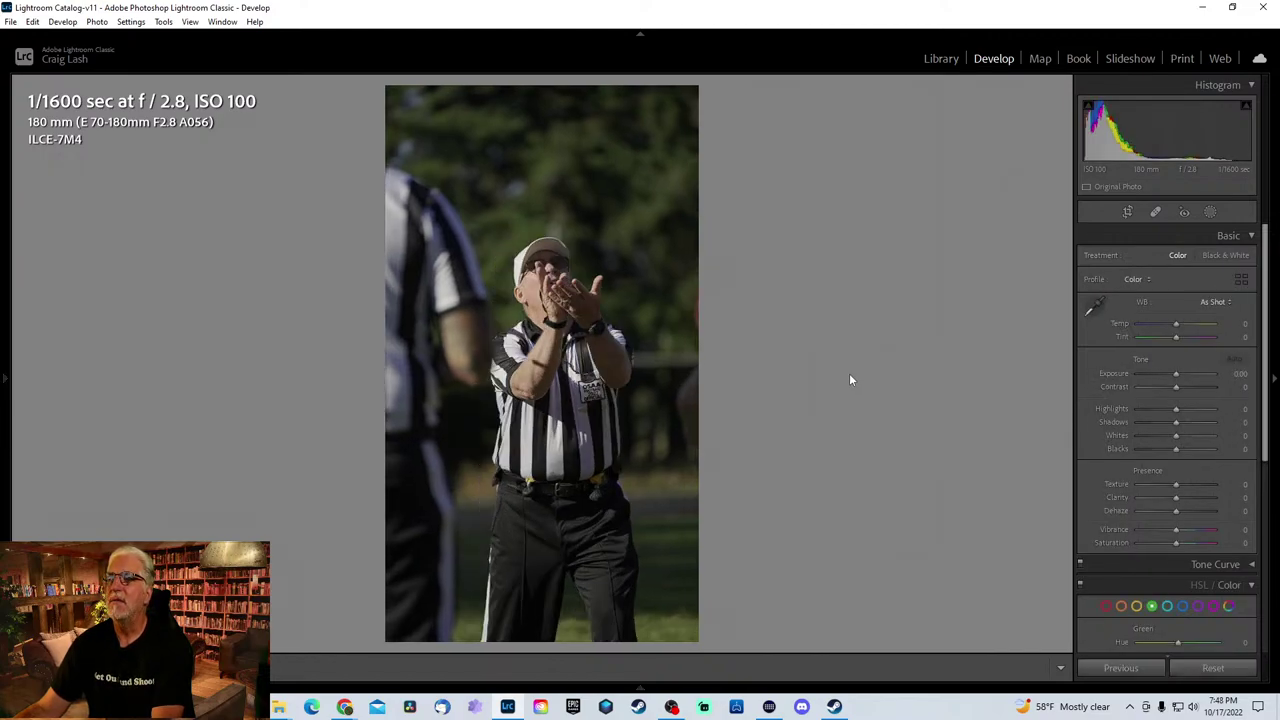
left_click(626, 214)
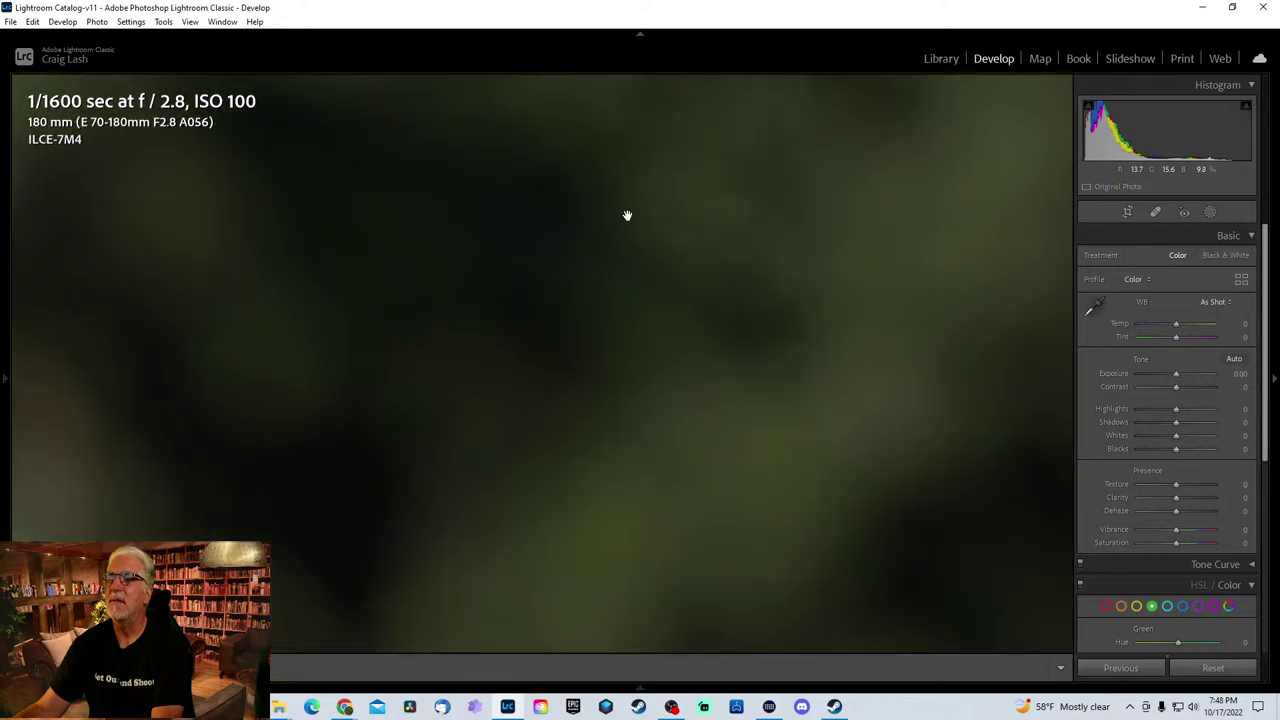
left_click_drag(626, 214, 795, 140)
key("Right")
key("Right")
key("Right")
key("Right")
key("Right")
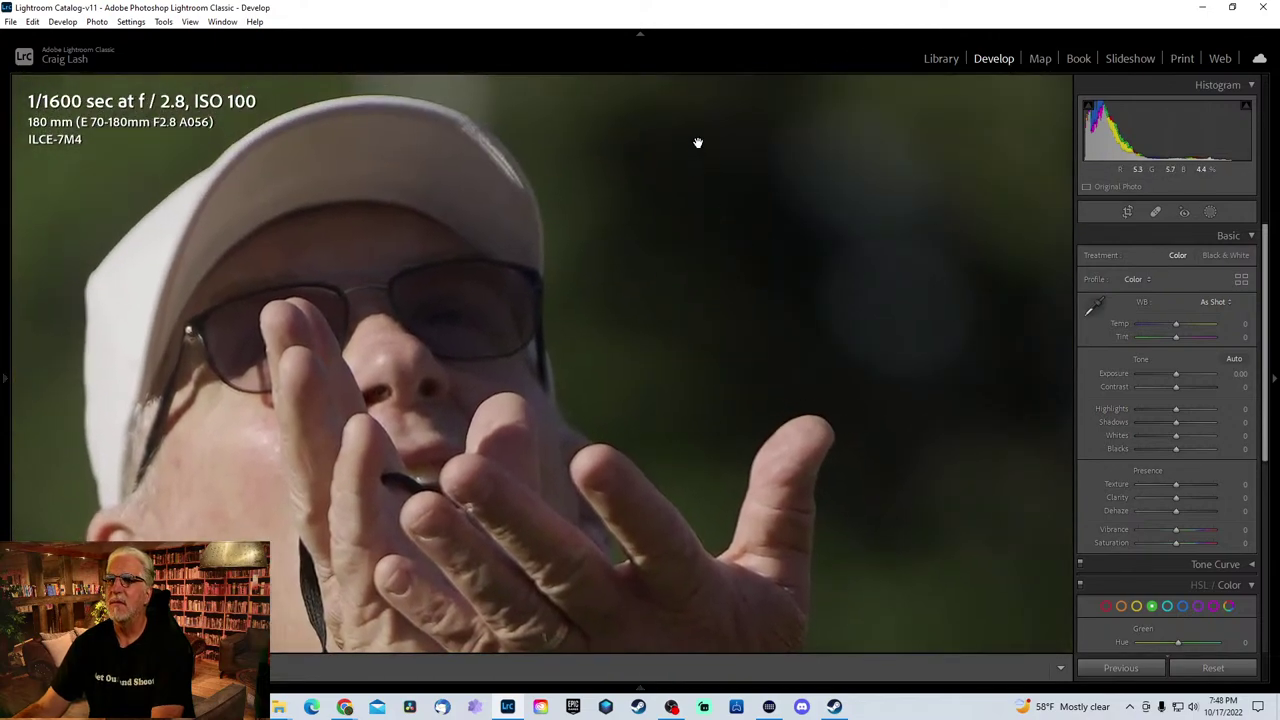
key("Right")
key("Right")
key("Right")
key("Right")
key("Right")
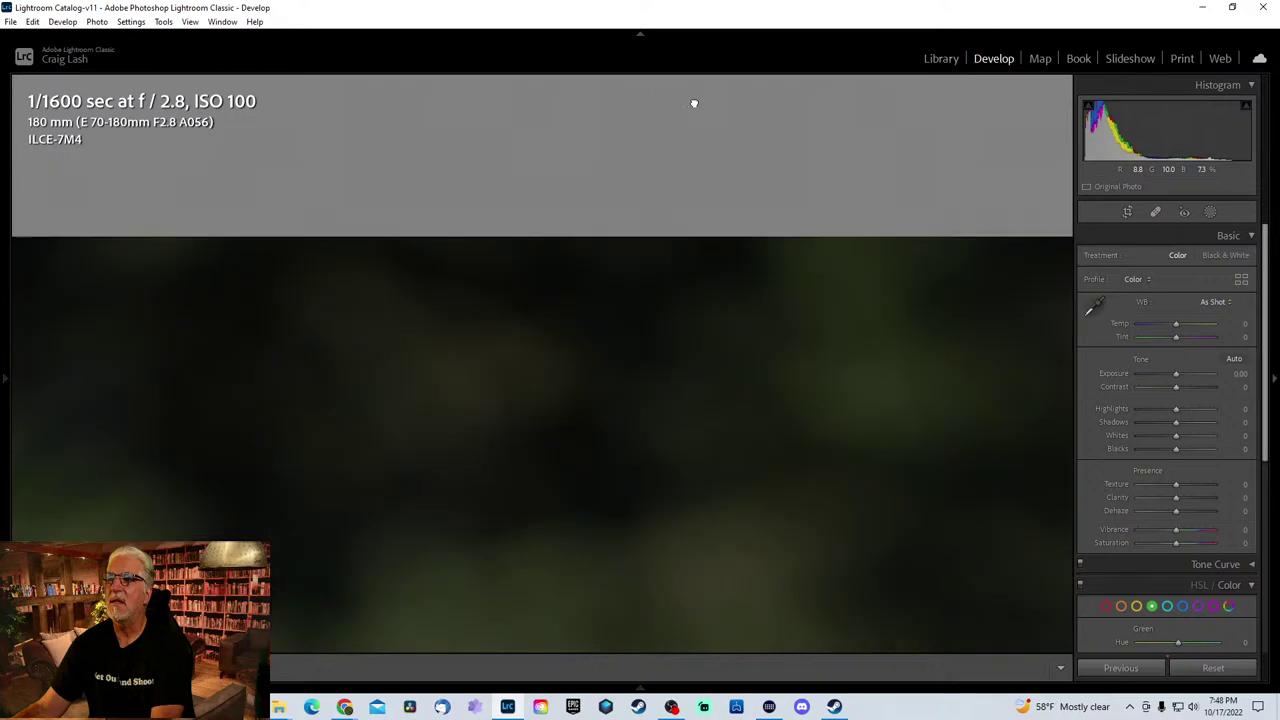
key("Right")
key("Right")
key("Right")
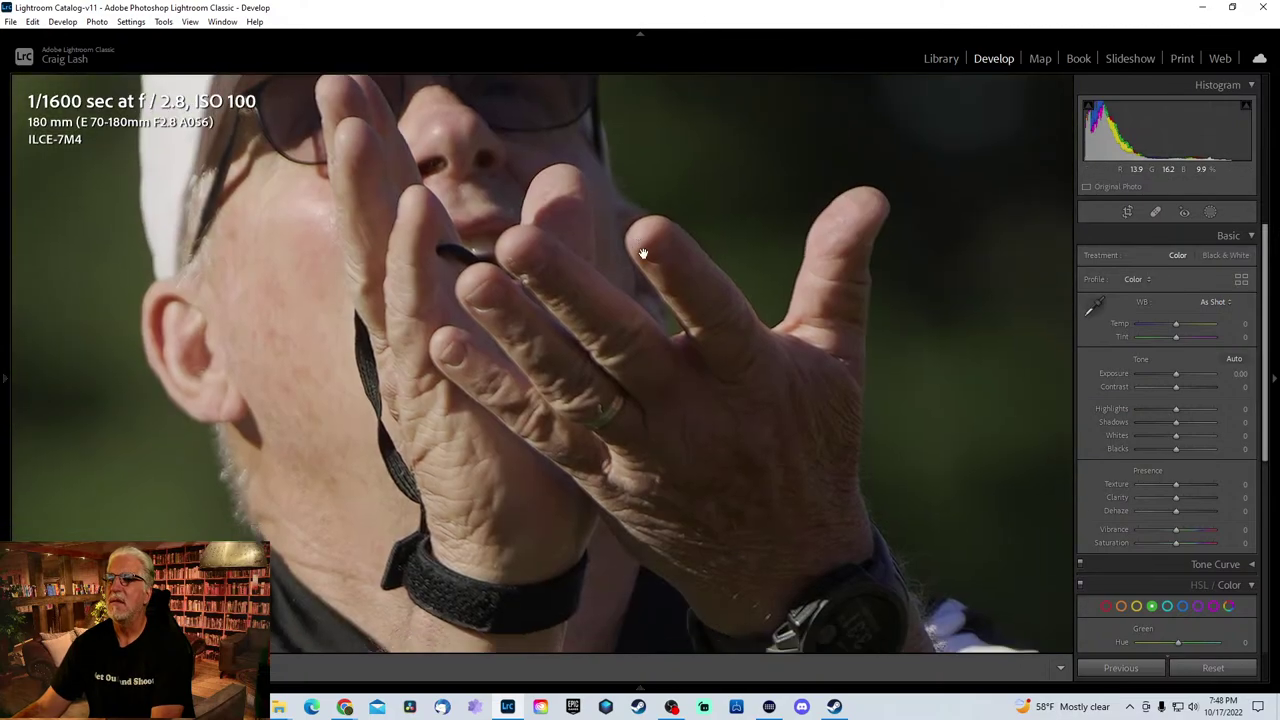
key("z")
- Continue past the linemen, #50 and #72 shots to the wide play shot, checking focus
key("Right")
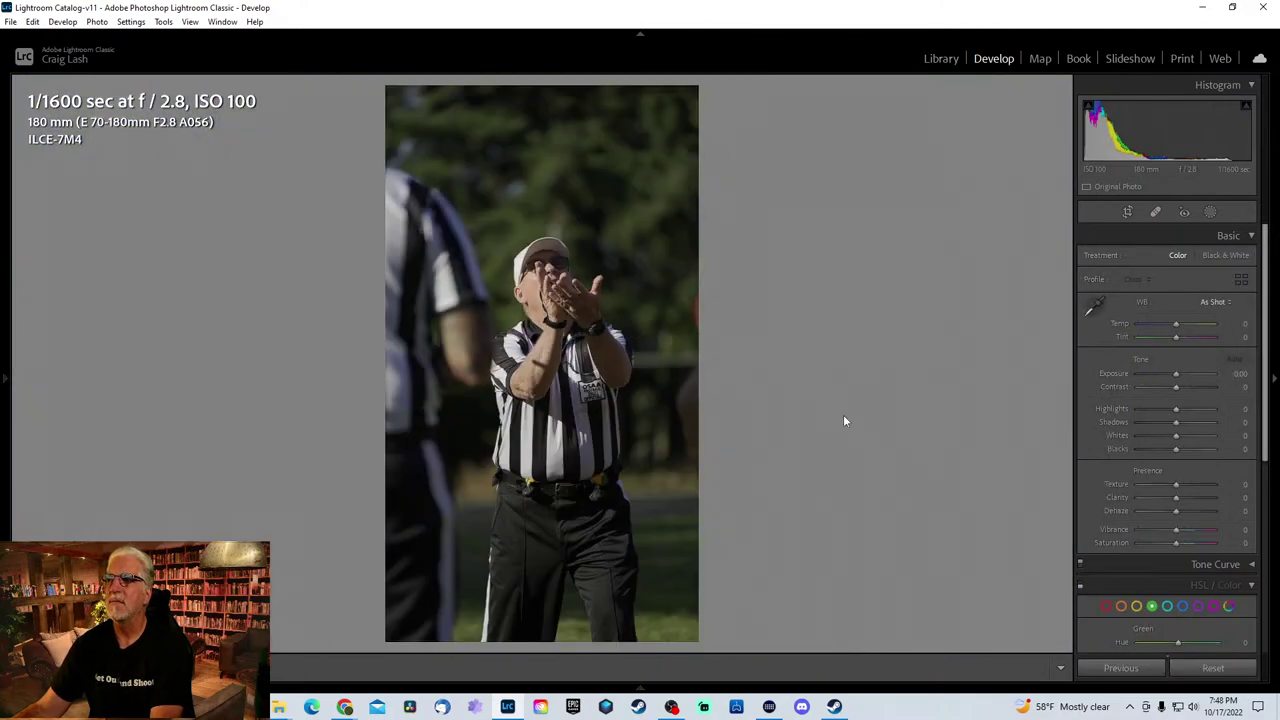
key("Right")
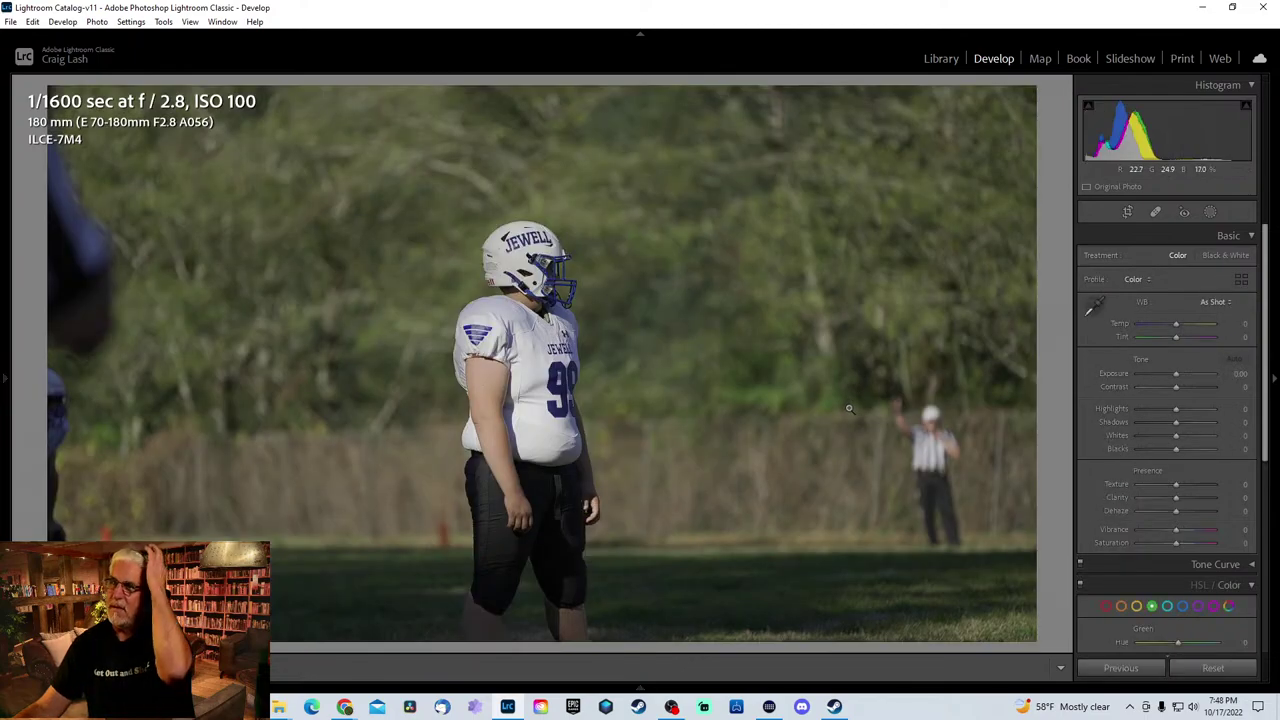
key("Right")
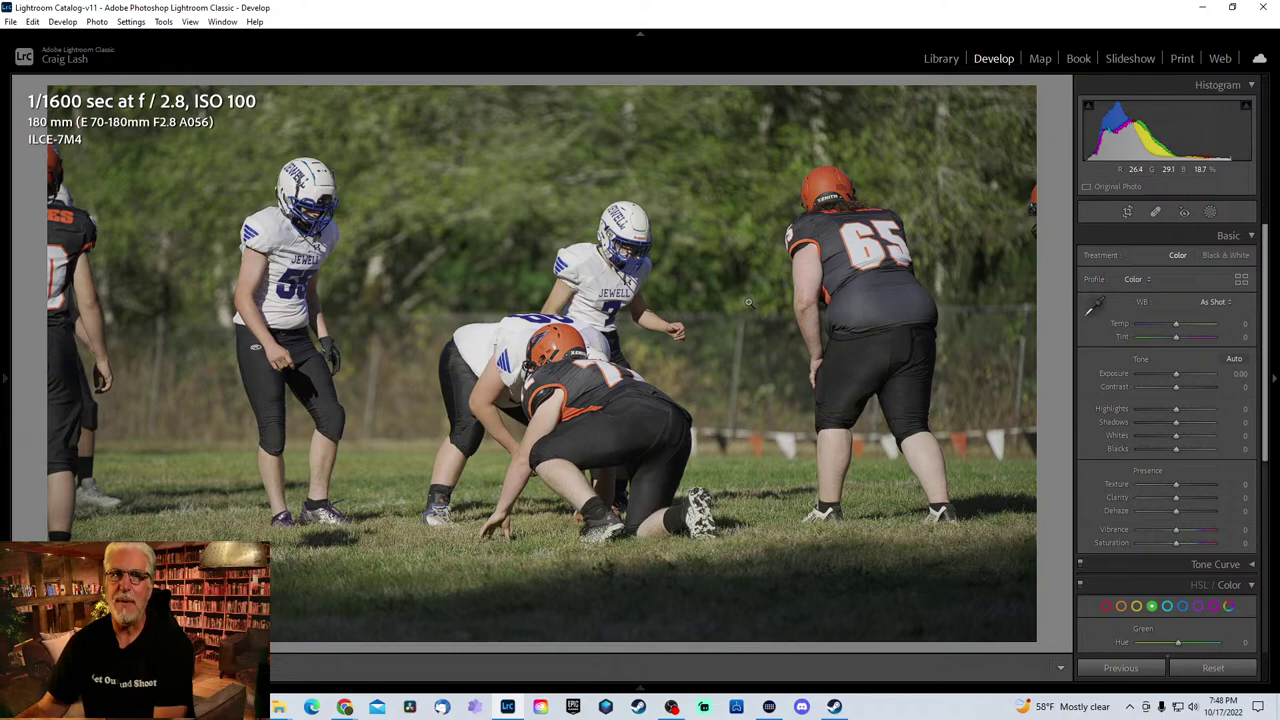
key("Right")
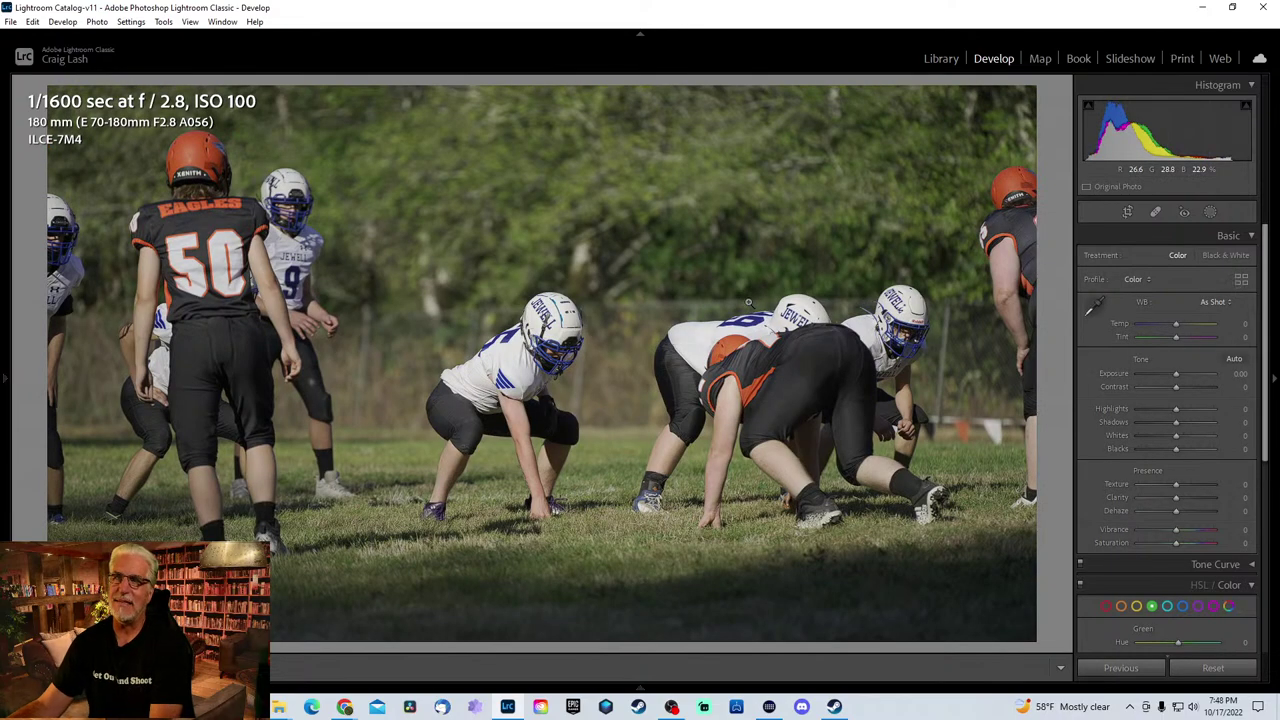
key("Right")
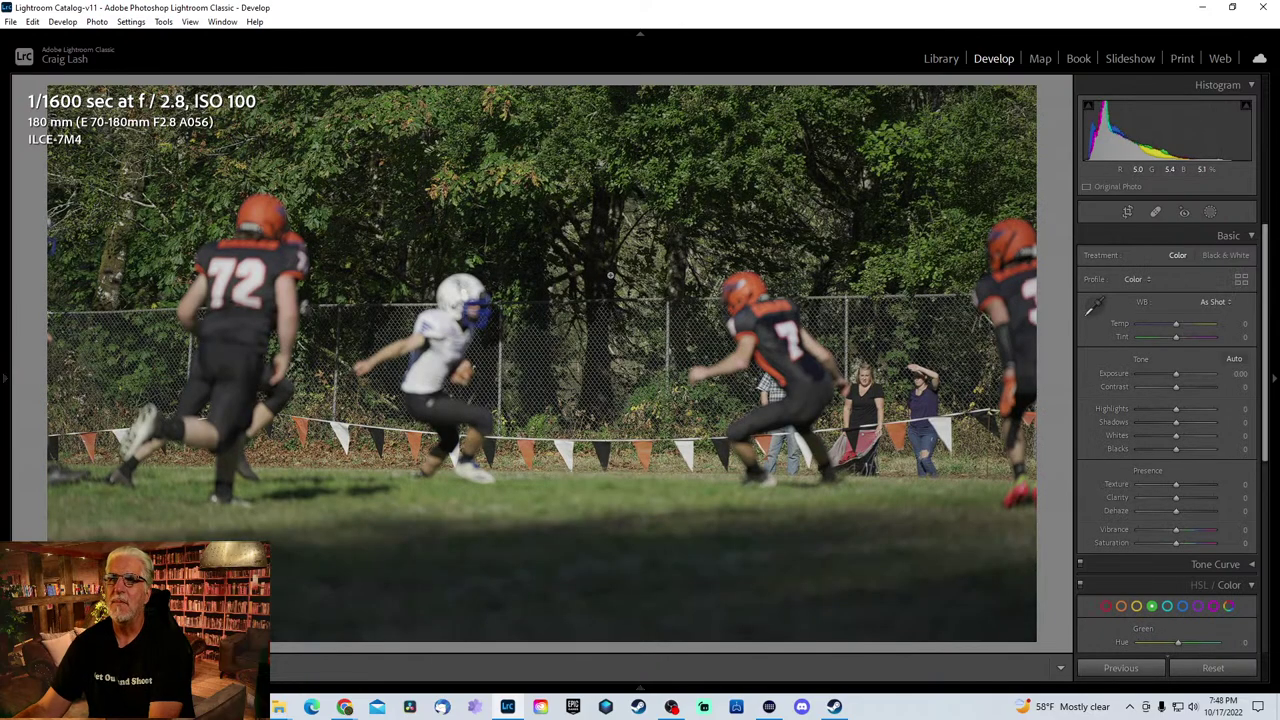
key("Right")
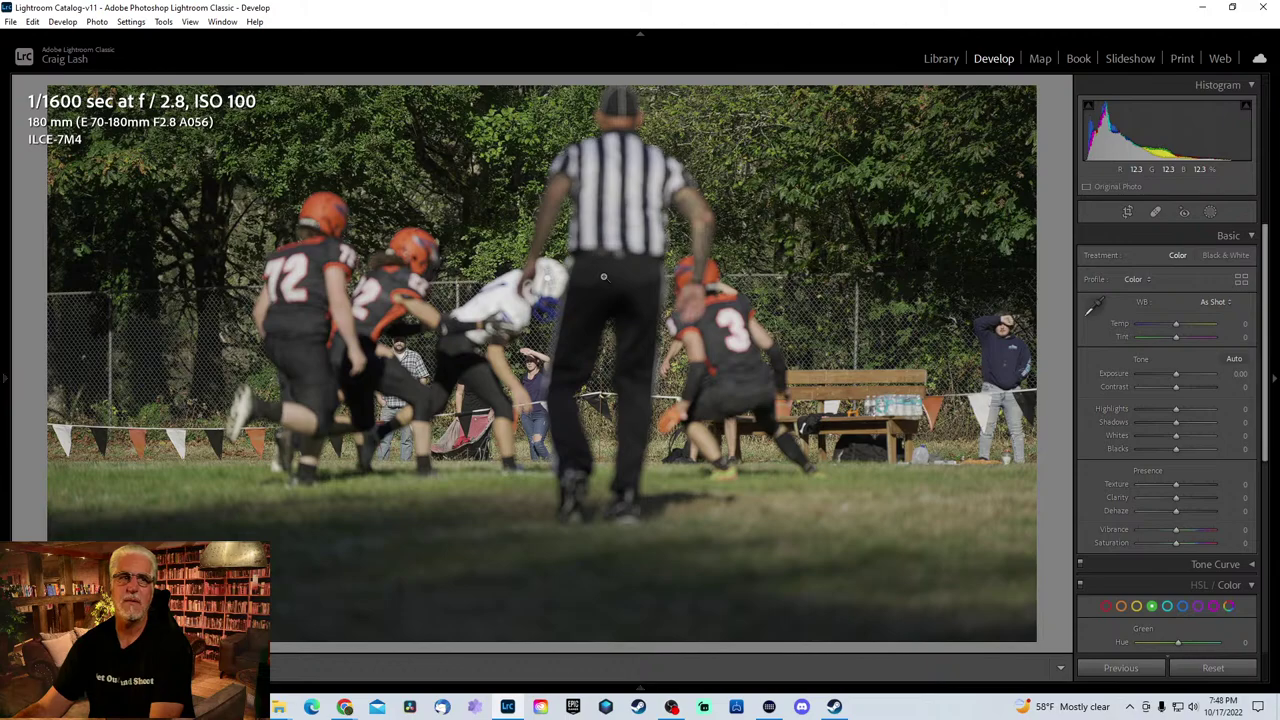
key("Right")
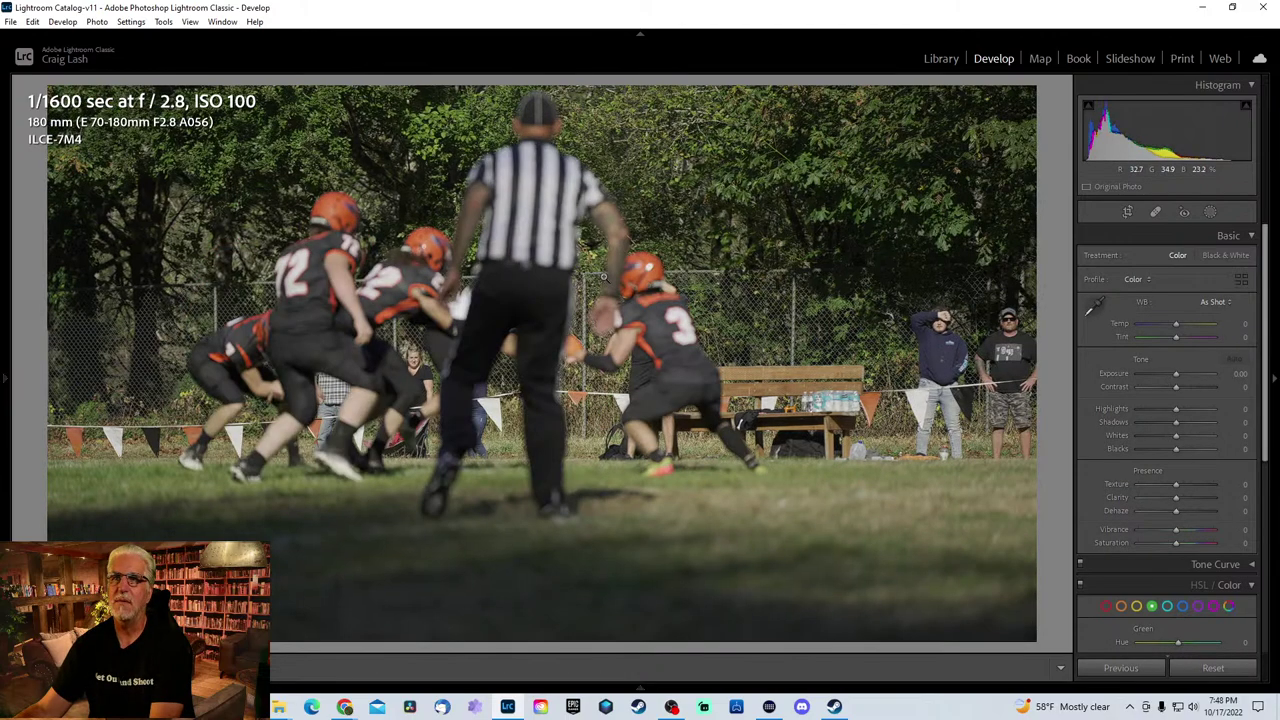
key("Right")
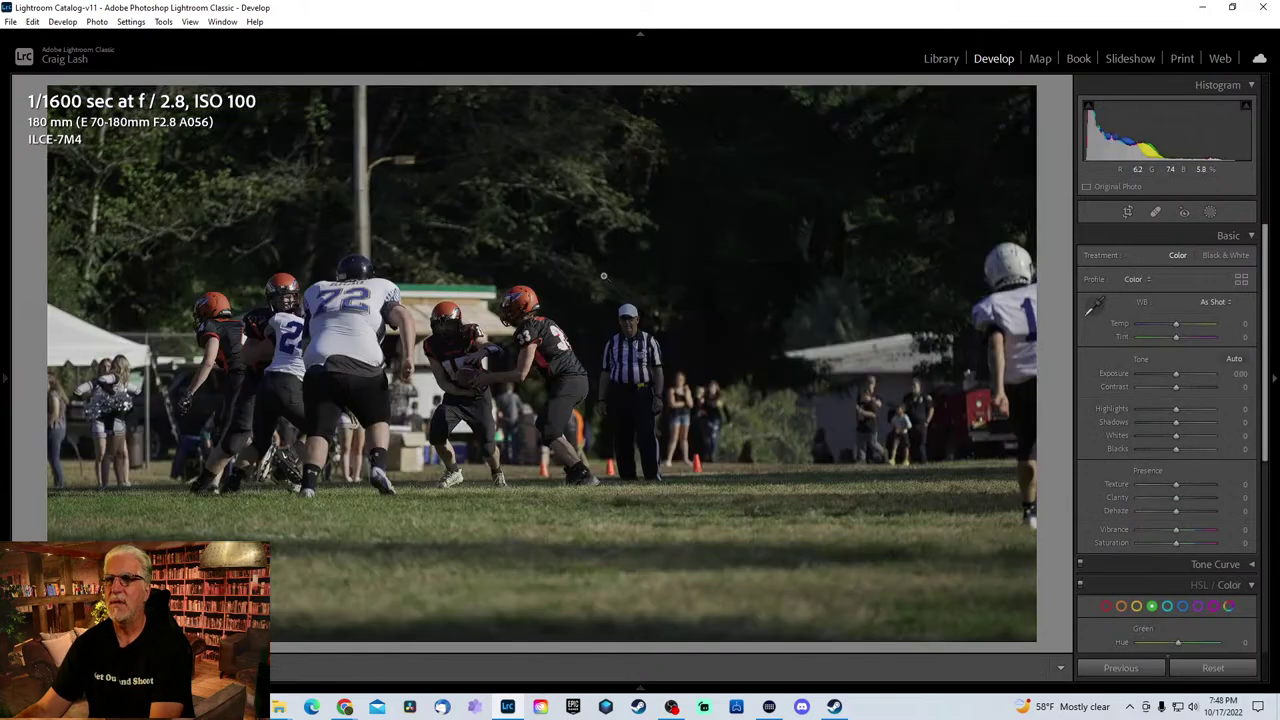
key("Right")
left_click(418, 355)
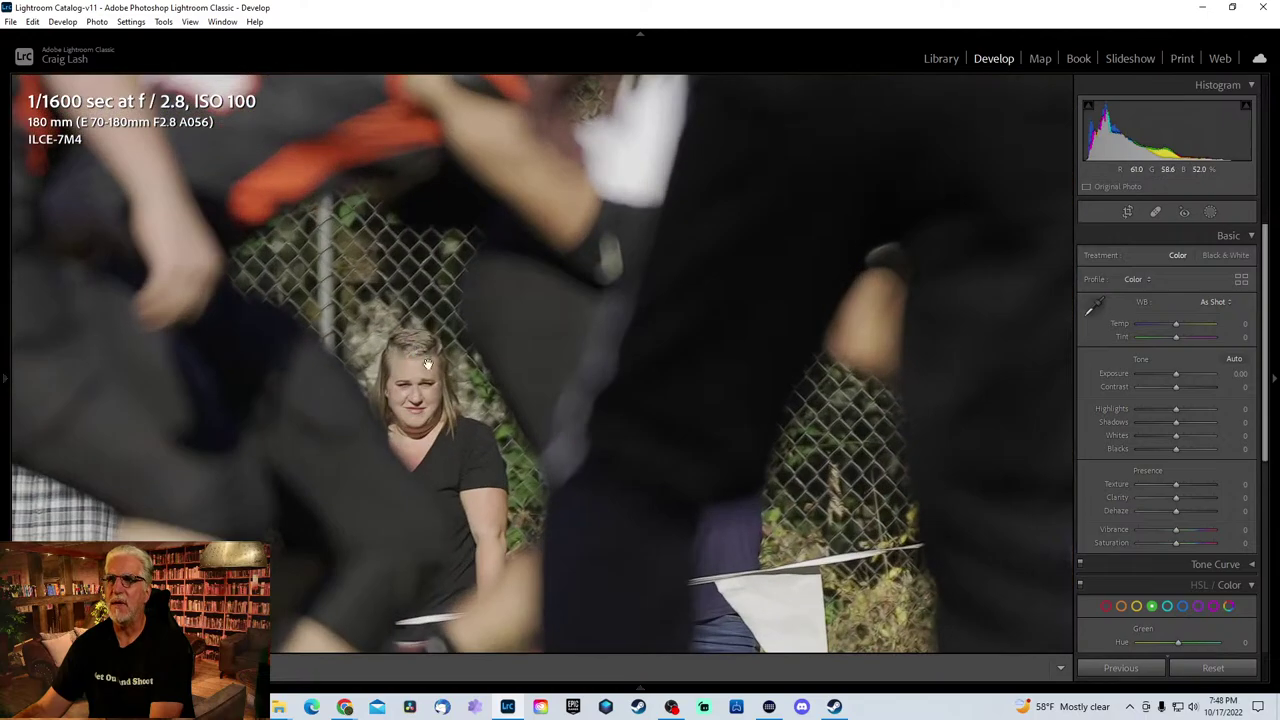
left_click(434, 416)
key("Right")
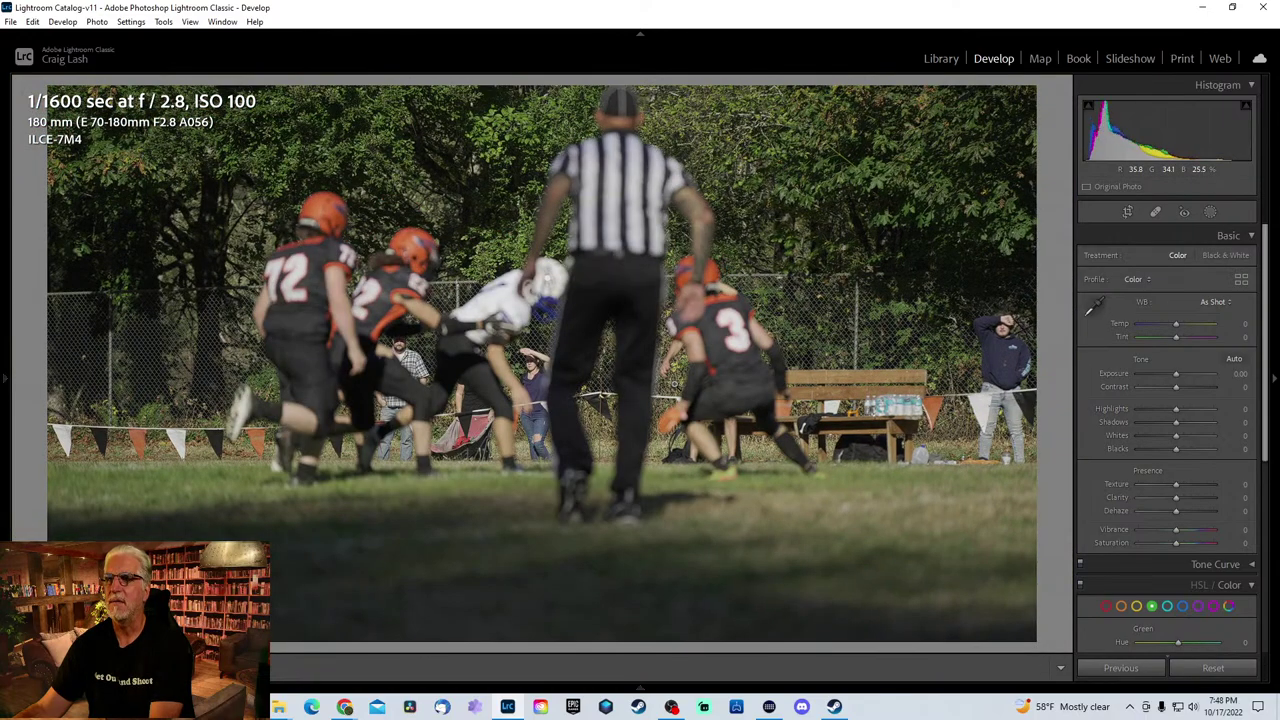
key("Right")
key("Right")
key("Right")
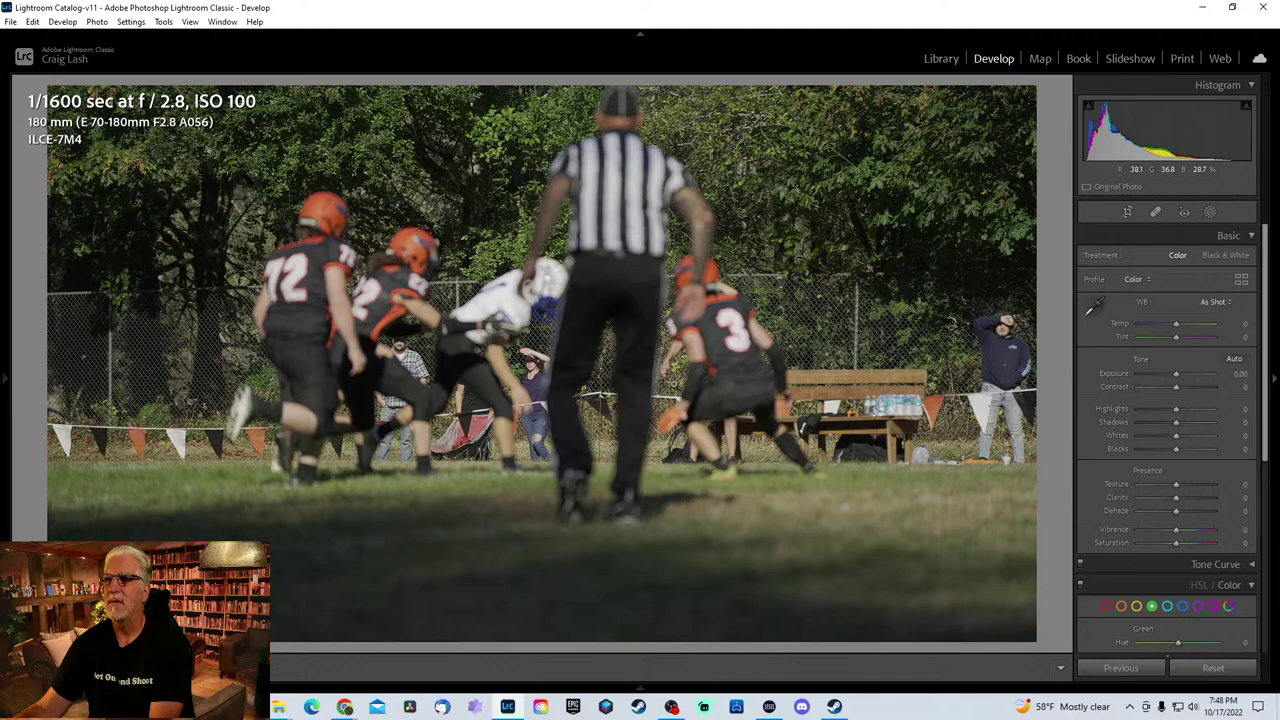
key("Right")
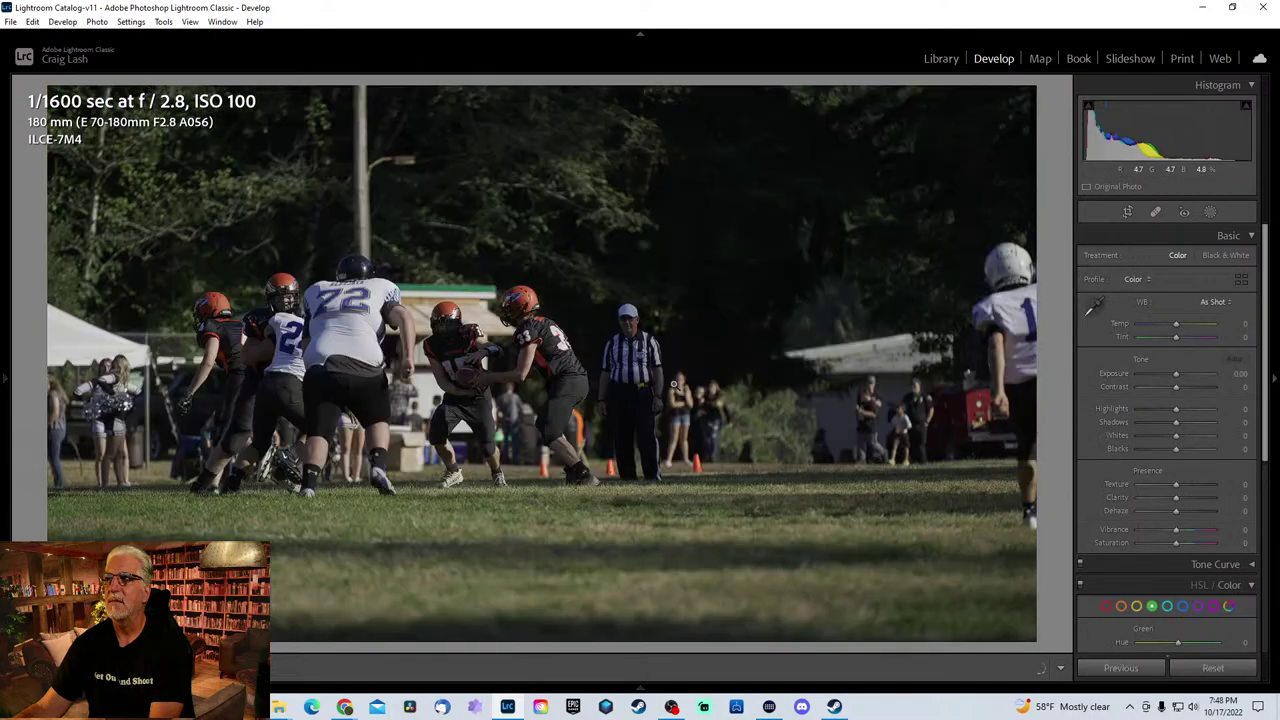
- Crop in on the ball handoff to #33, keeping #72, the quarterback and the referee
left_click_drag(473, 356, 518, 392)
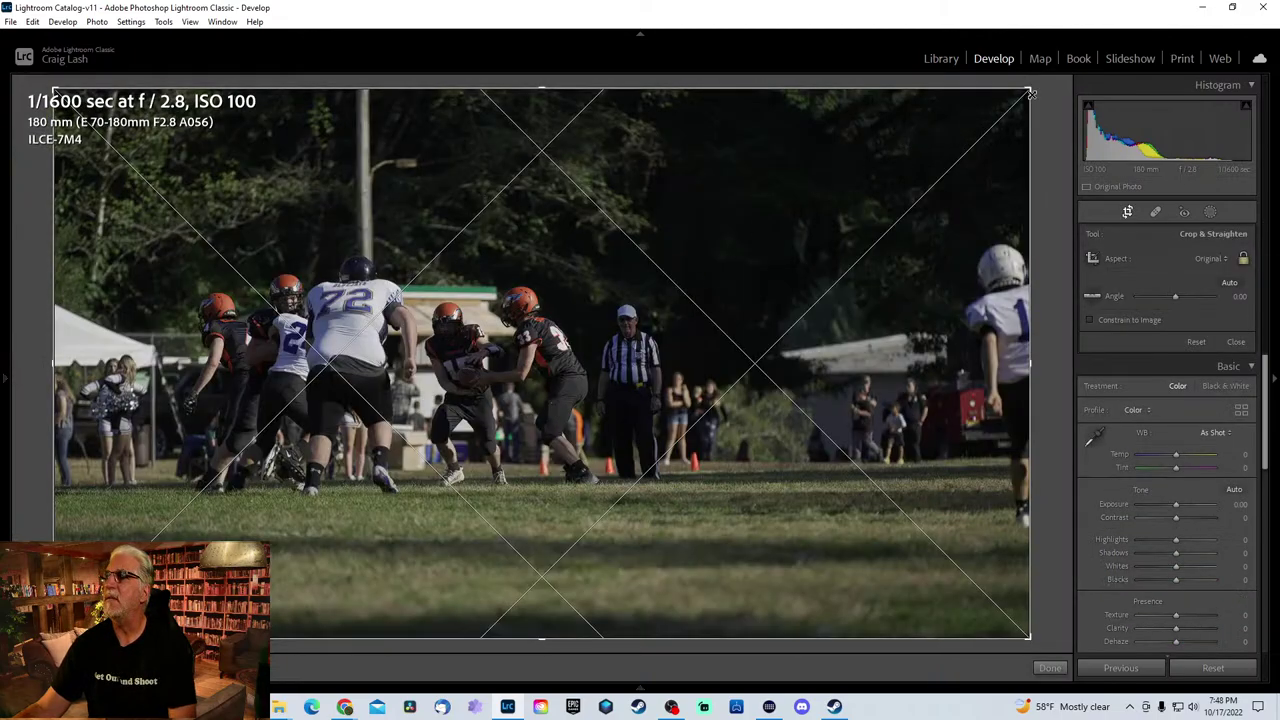
left_click_drag(1030, 93, 794, 209)
left_click_drag(684, 330, 567, 412)
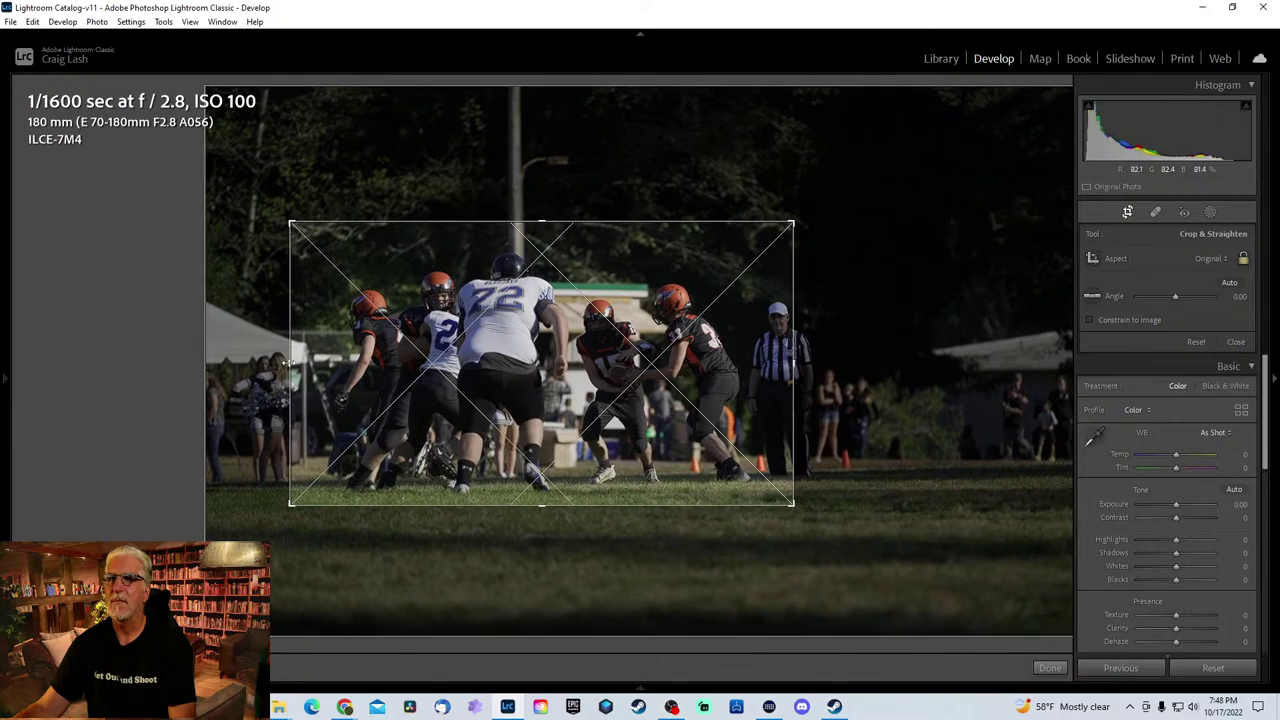
left_click_drag(305, 355, 628, 383)
key("Return")
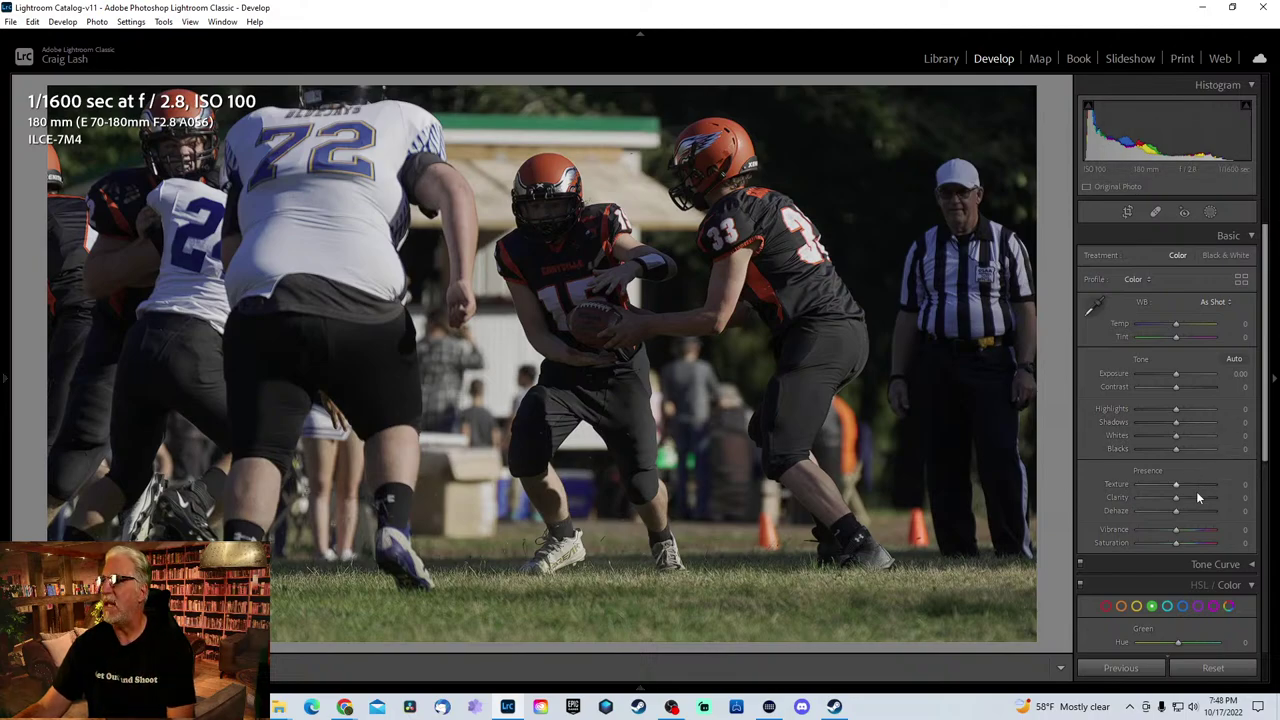
- Set the handoff photo's Sharpening Amount to 46
left_click_drag(1267, 442, 1275, 564)
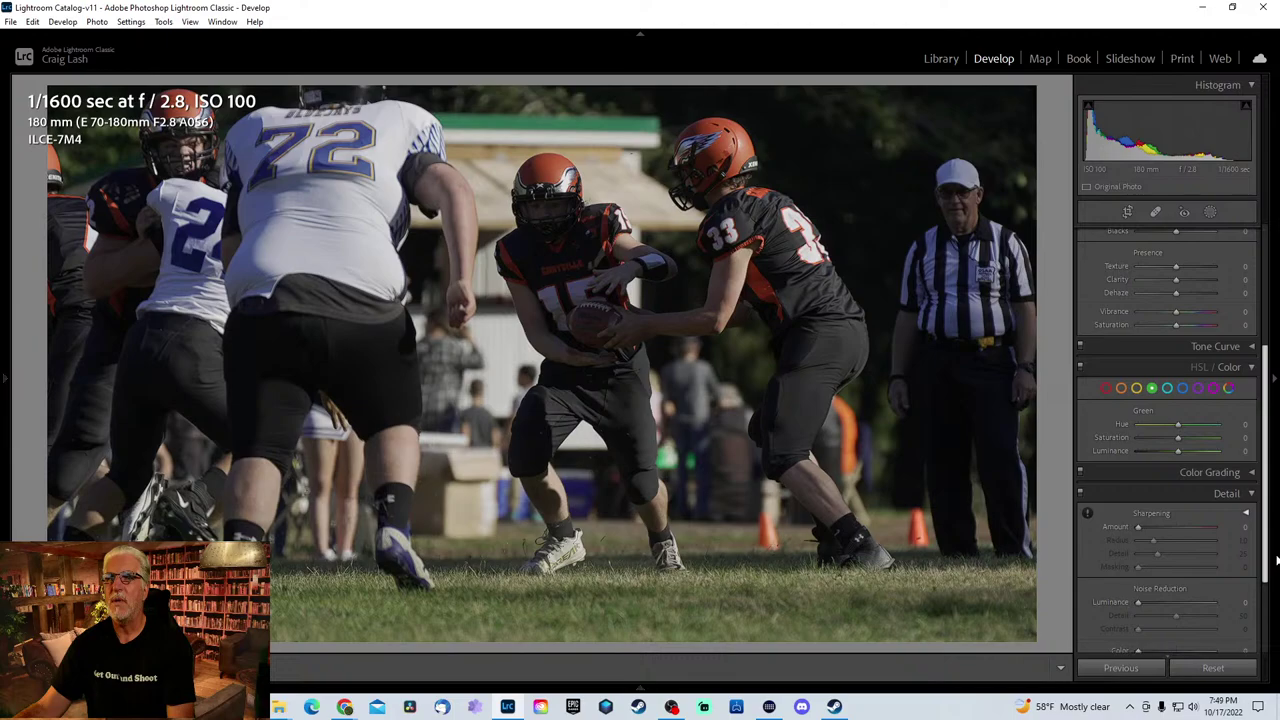
left_click(1160, 529)
key("F6")
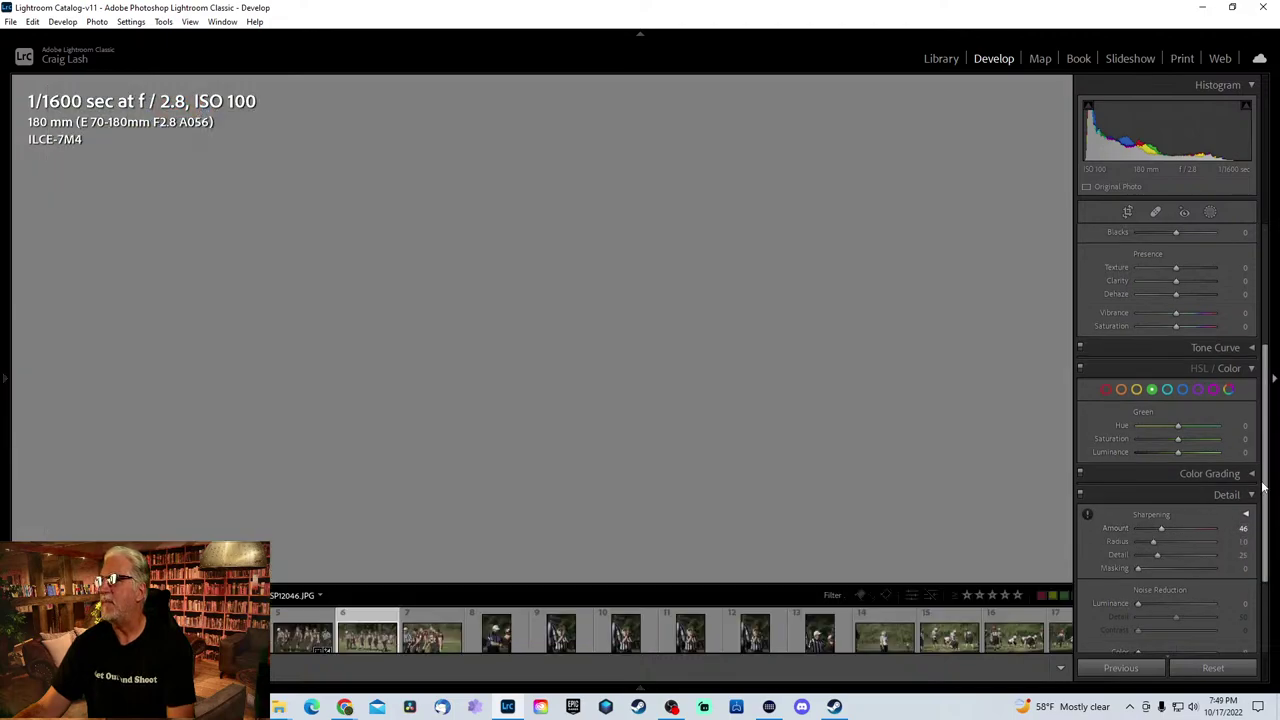
key("Tab")
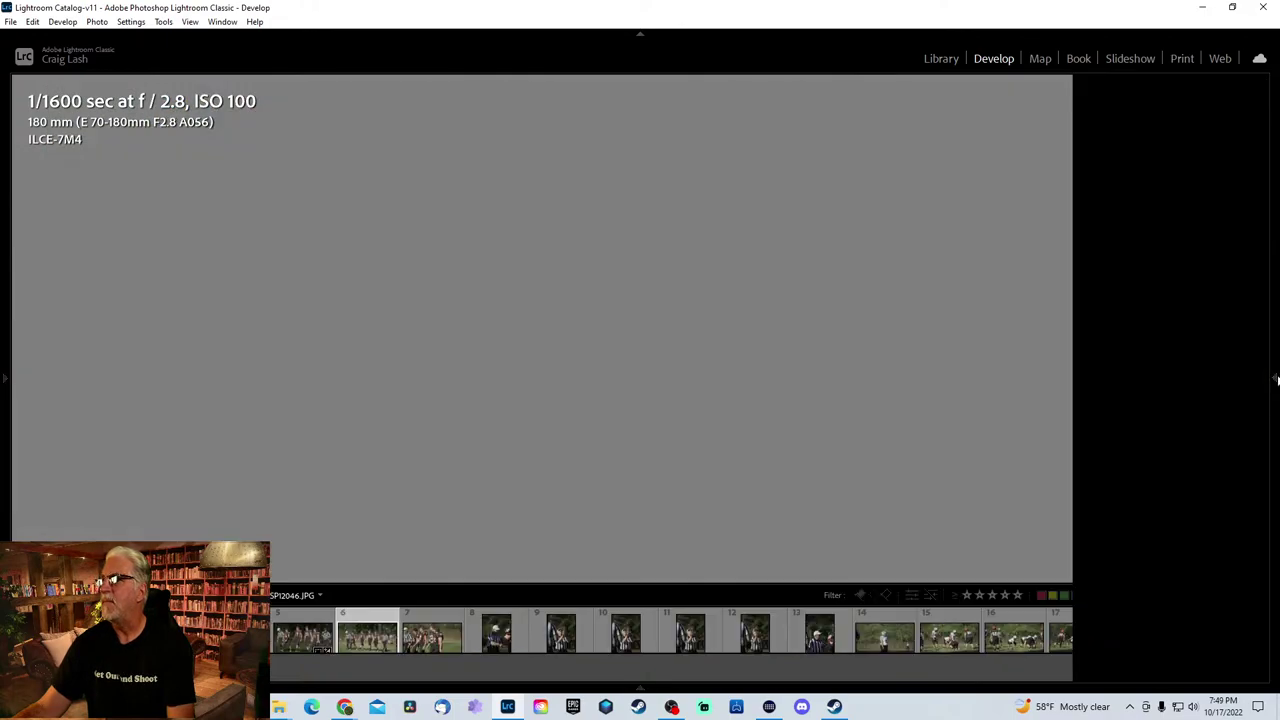
left_click(1274, 376)
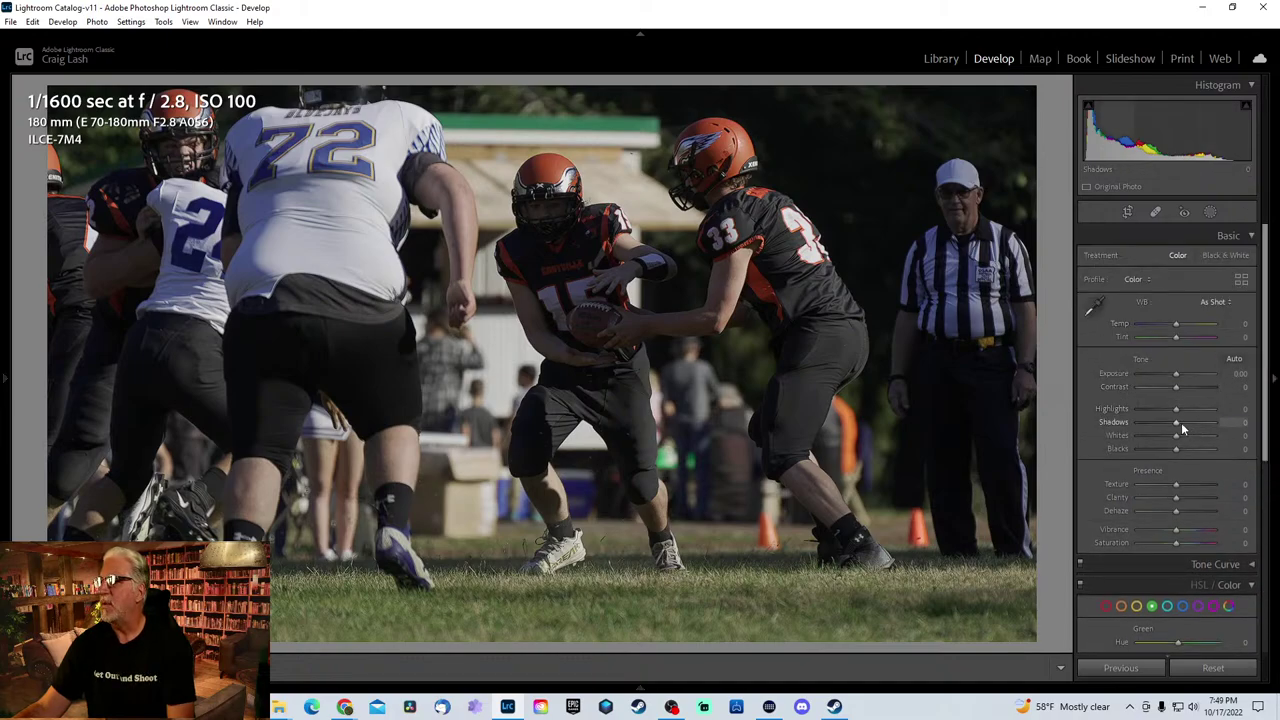
- Raise Shadows to +100 and Exposure to +0.53, checking the quarterback's detail up close
left_click_drag(1178, 422, 1236, 427)
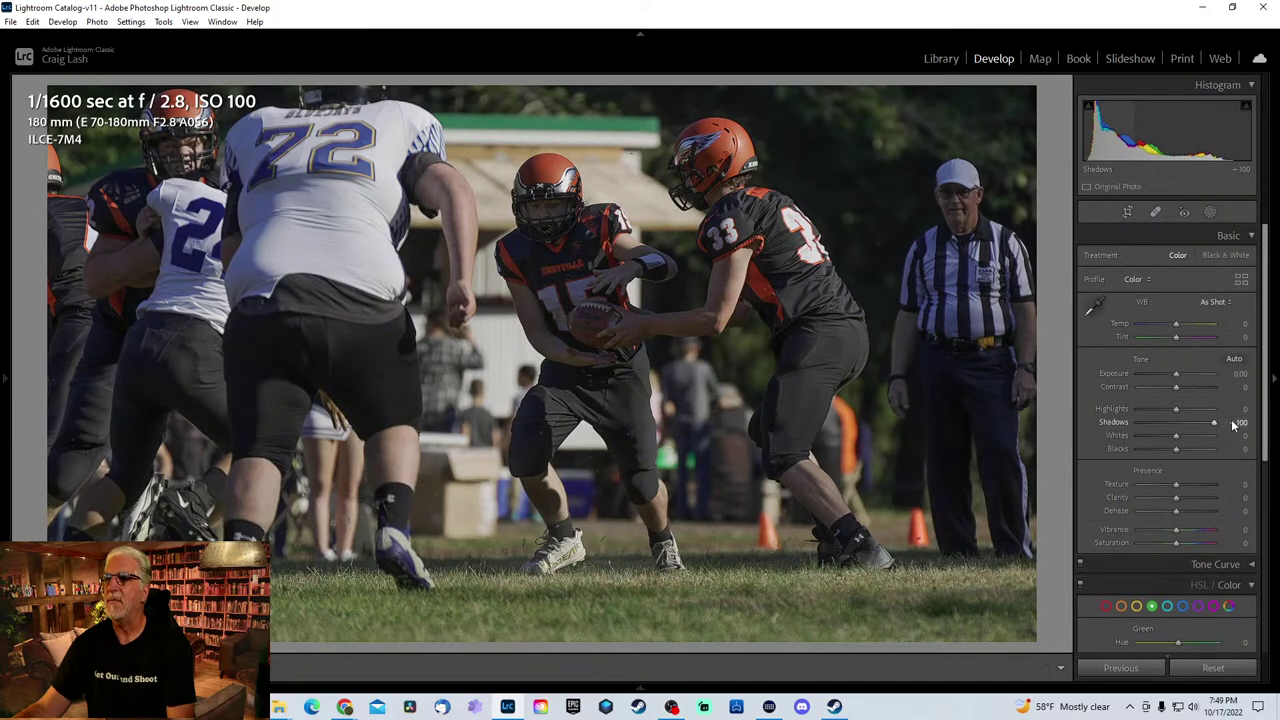
left_click_drag(1175, 374, 1181, 375)
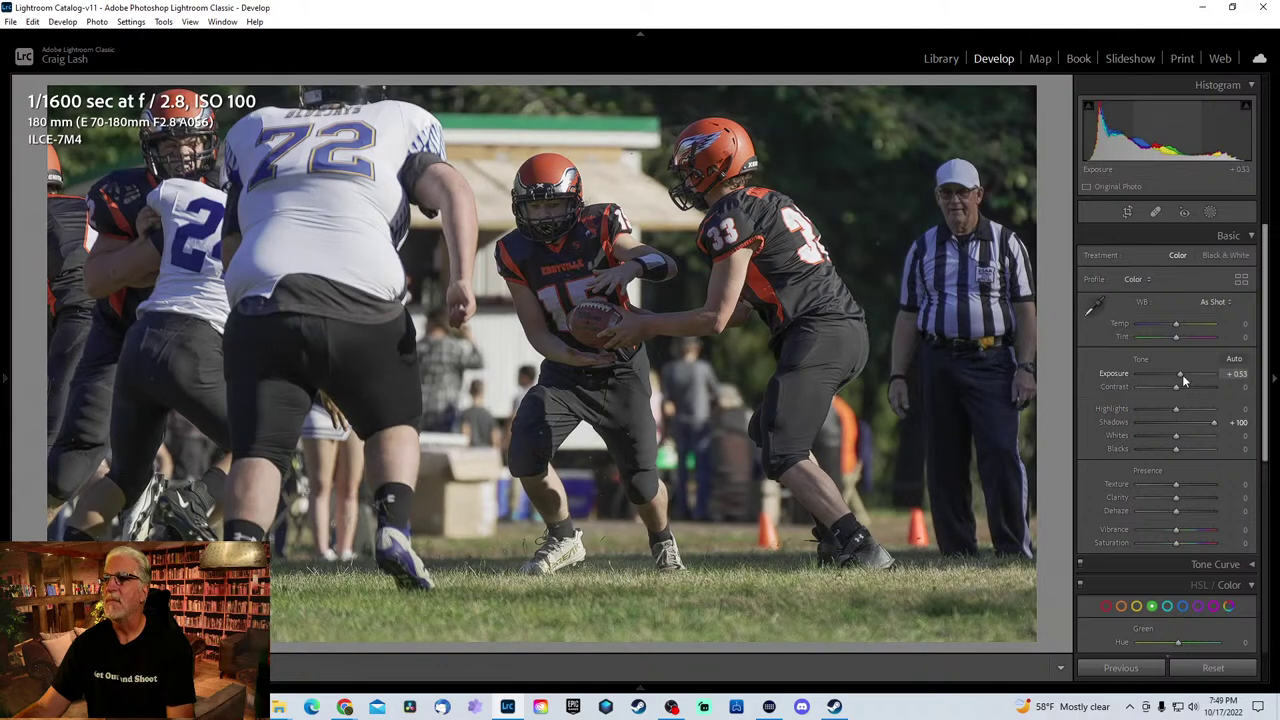
left_click(592, 278)
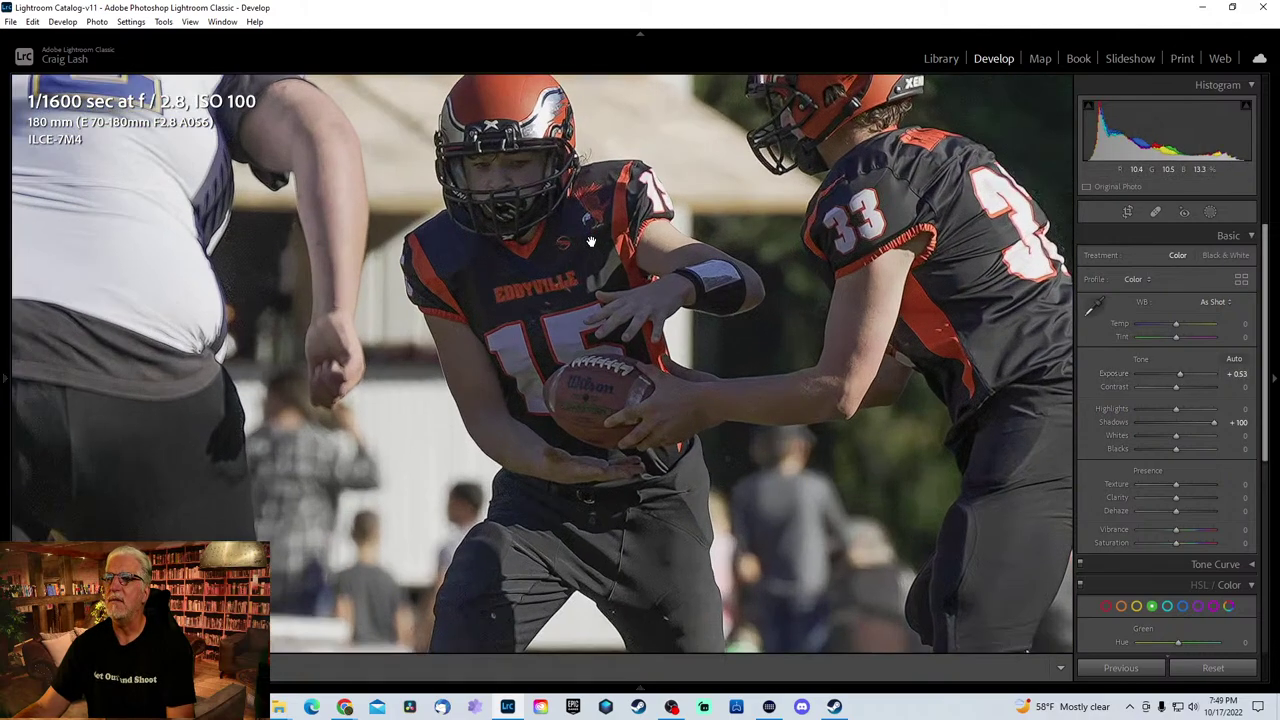
left_click(592, 282)
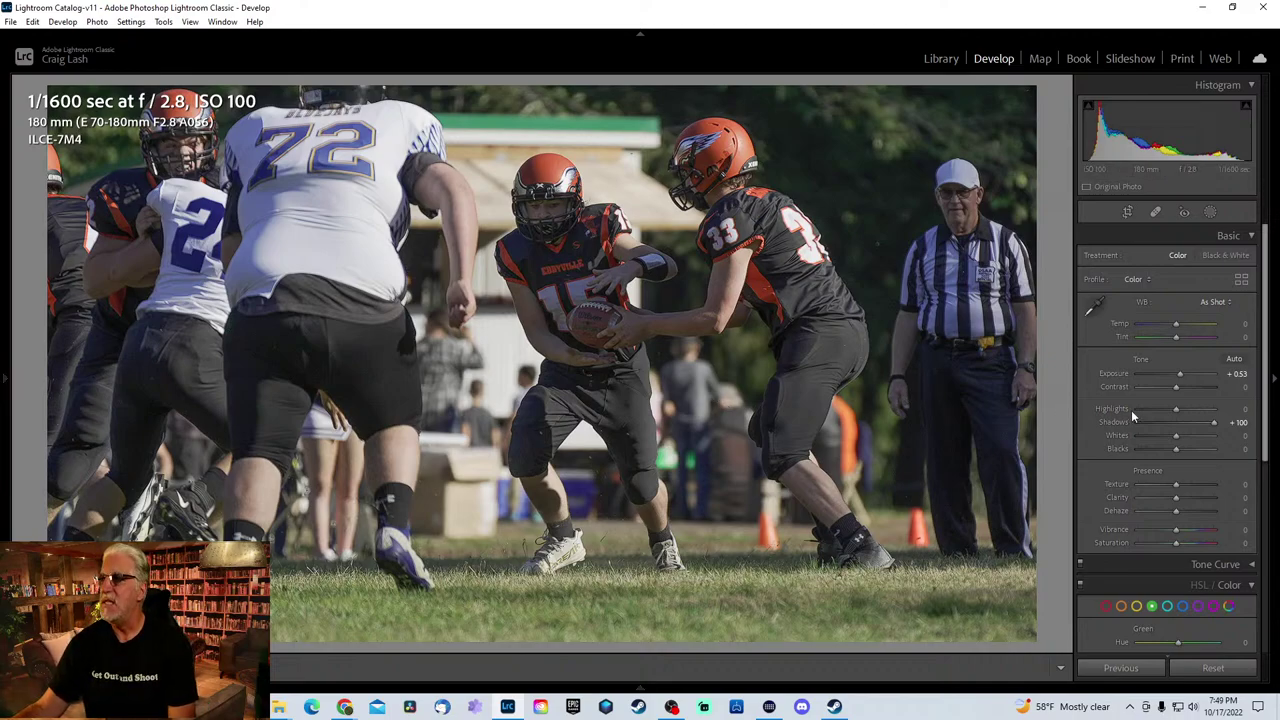
left_click(1210, 212)
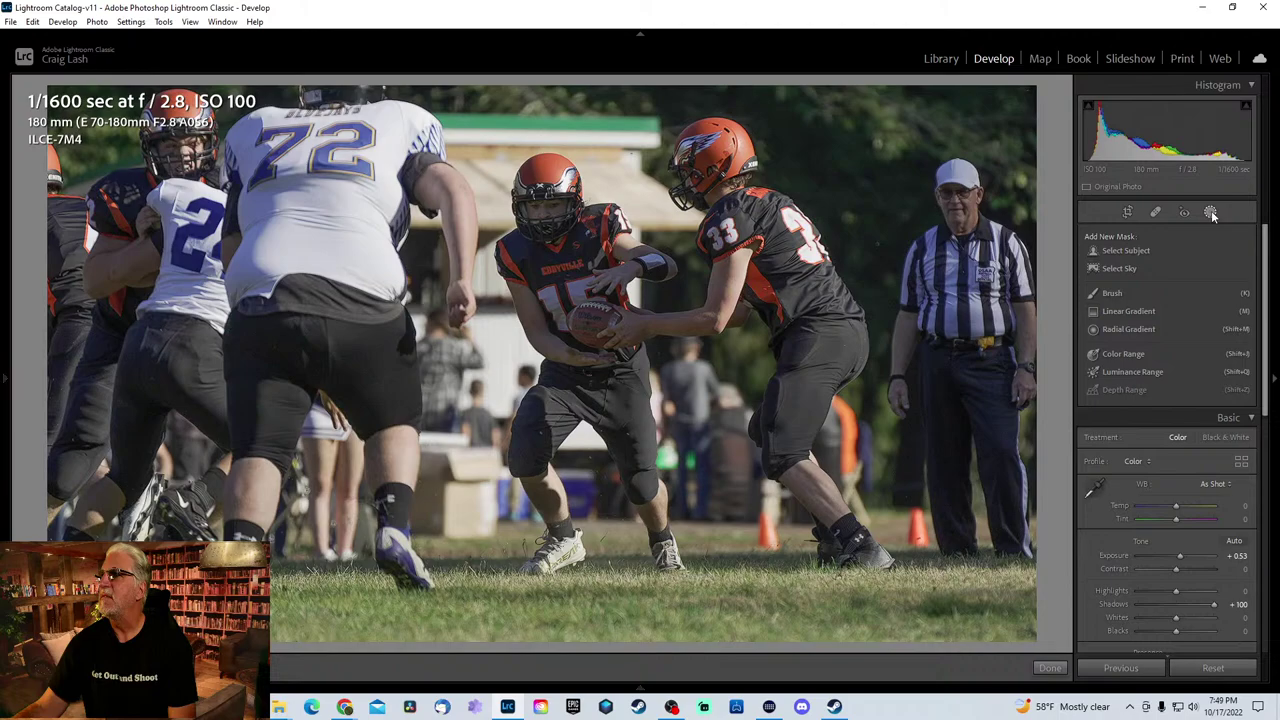
- Select the players as subject, invert the mask, and drop background Exposure to -2.45
left_click(1124, 251)
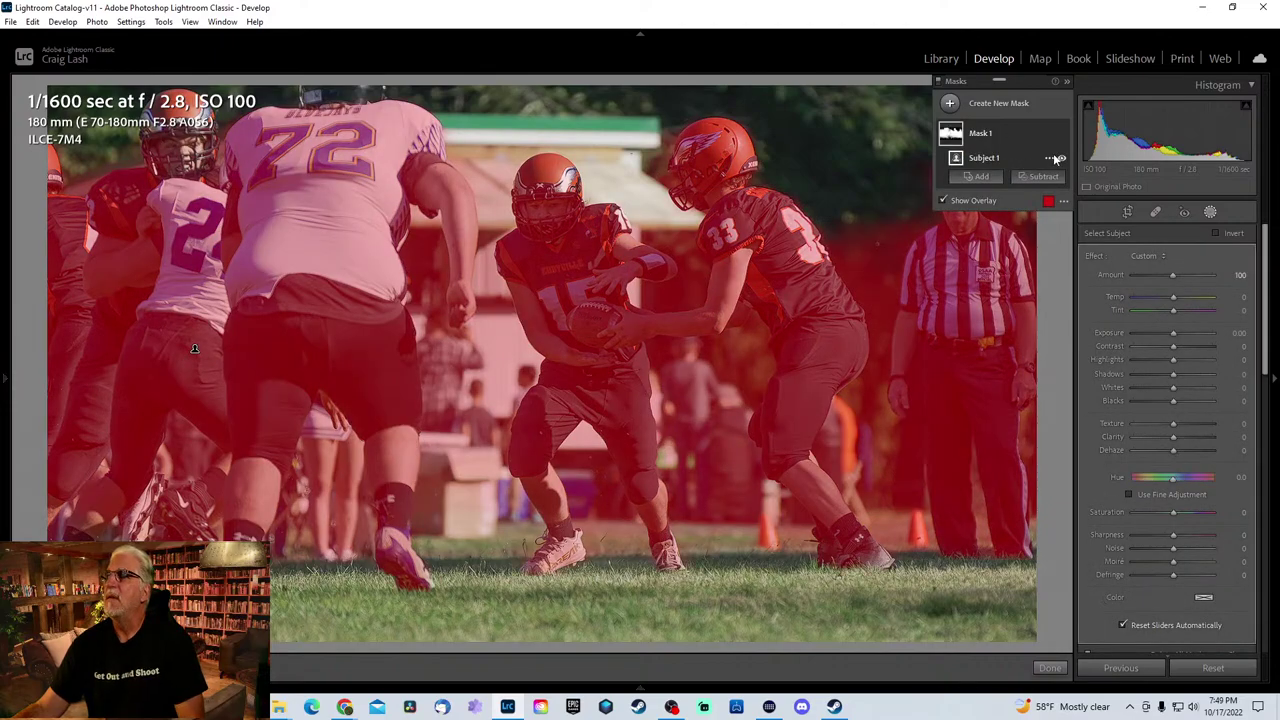
left_click(1055, 160)
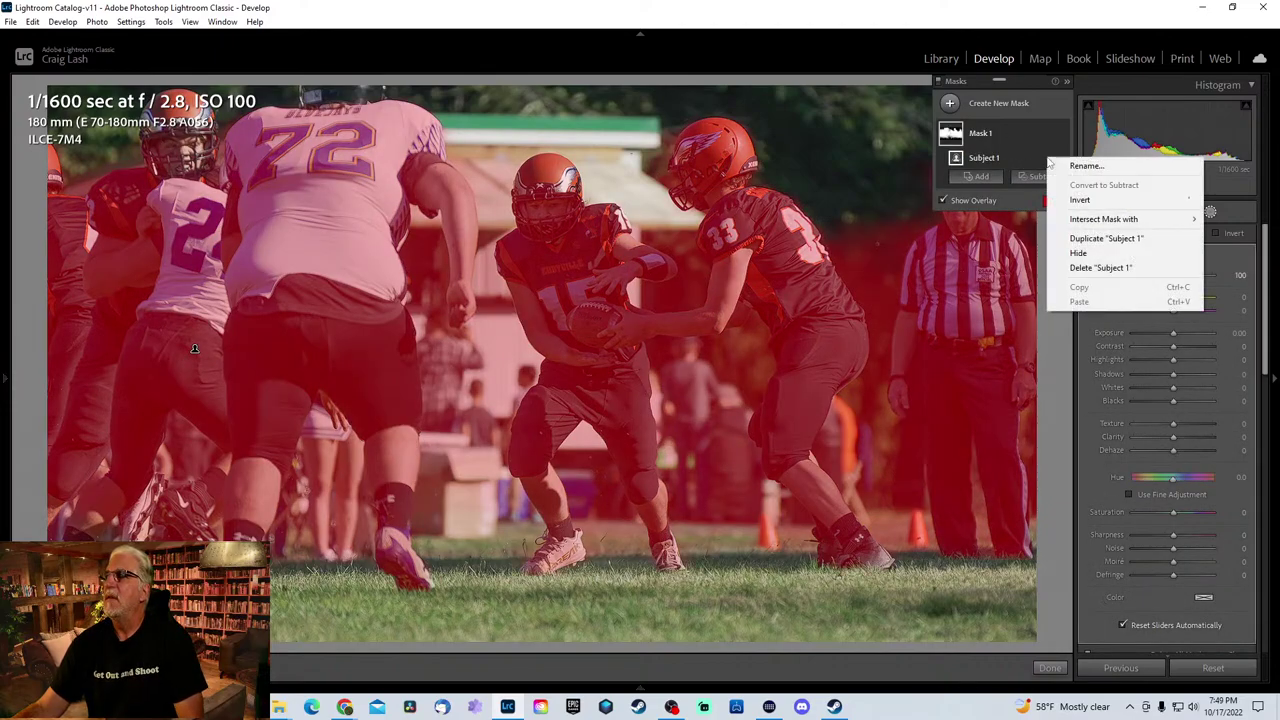
left_click(1083, 203)
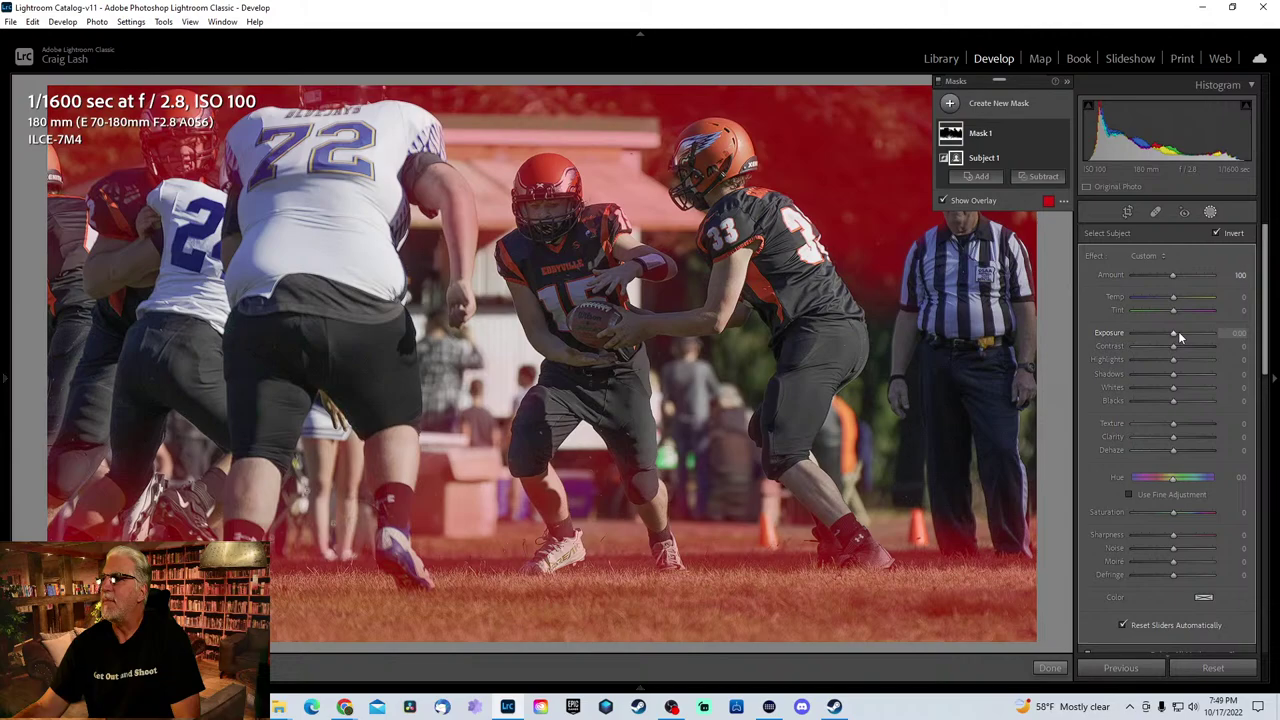
left_click_drag(1176, 334, 1155, 333)
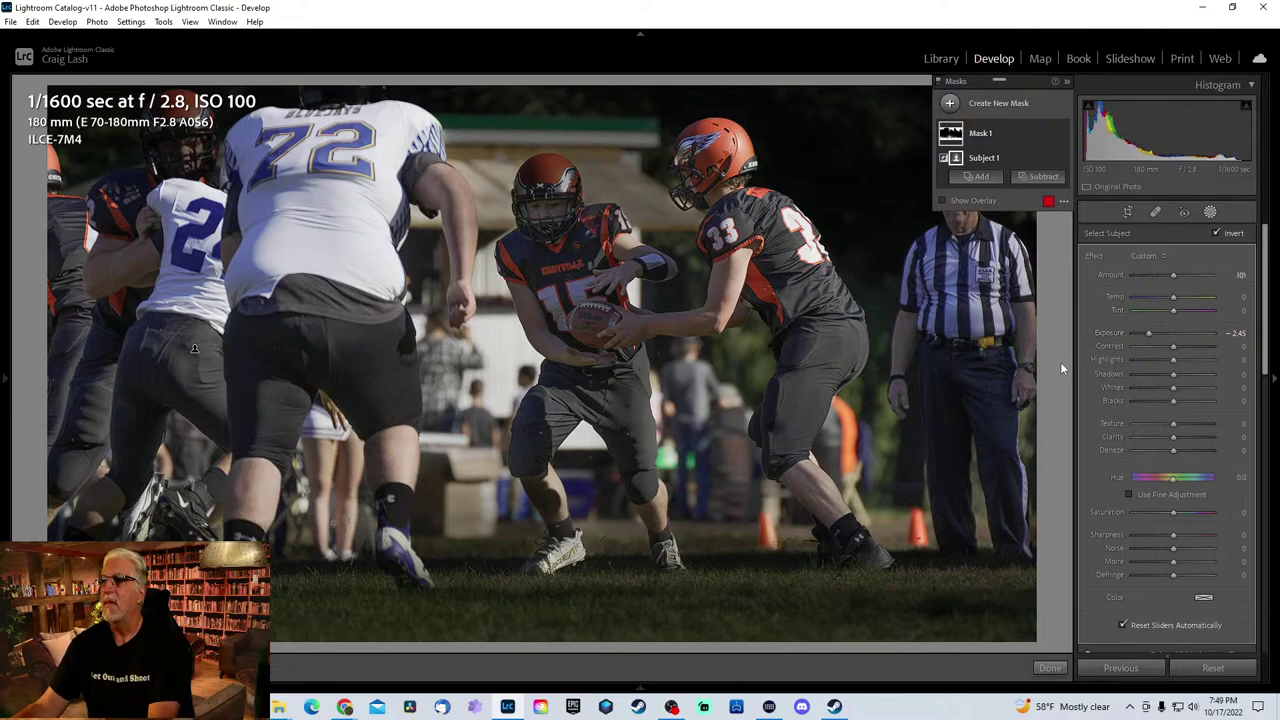
left_click(1210, 212)
left_click(1210, 212)
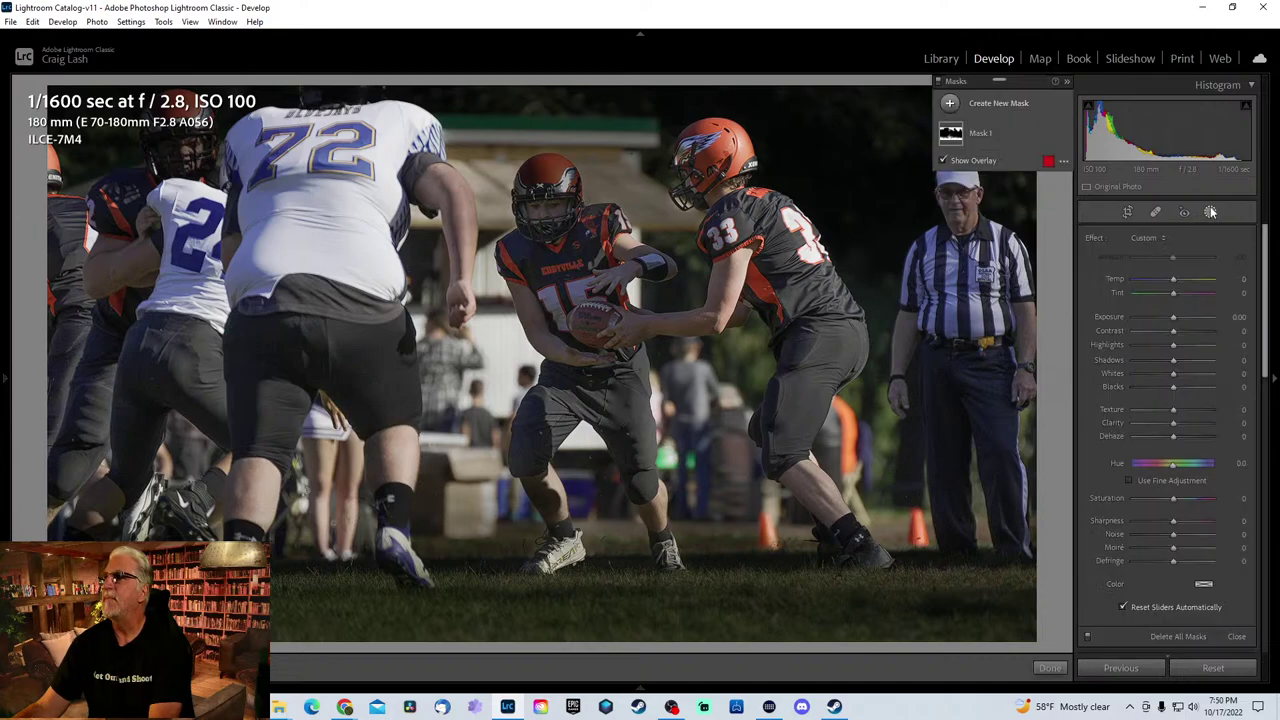
- Leave masking and advance through the burst frames to the #22 tackle photo
left_click(1210, 212)
key("Right")
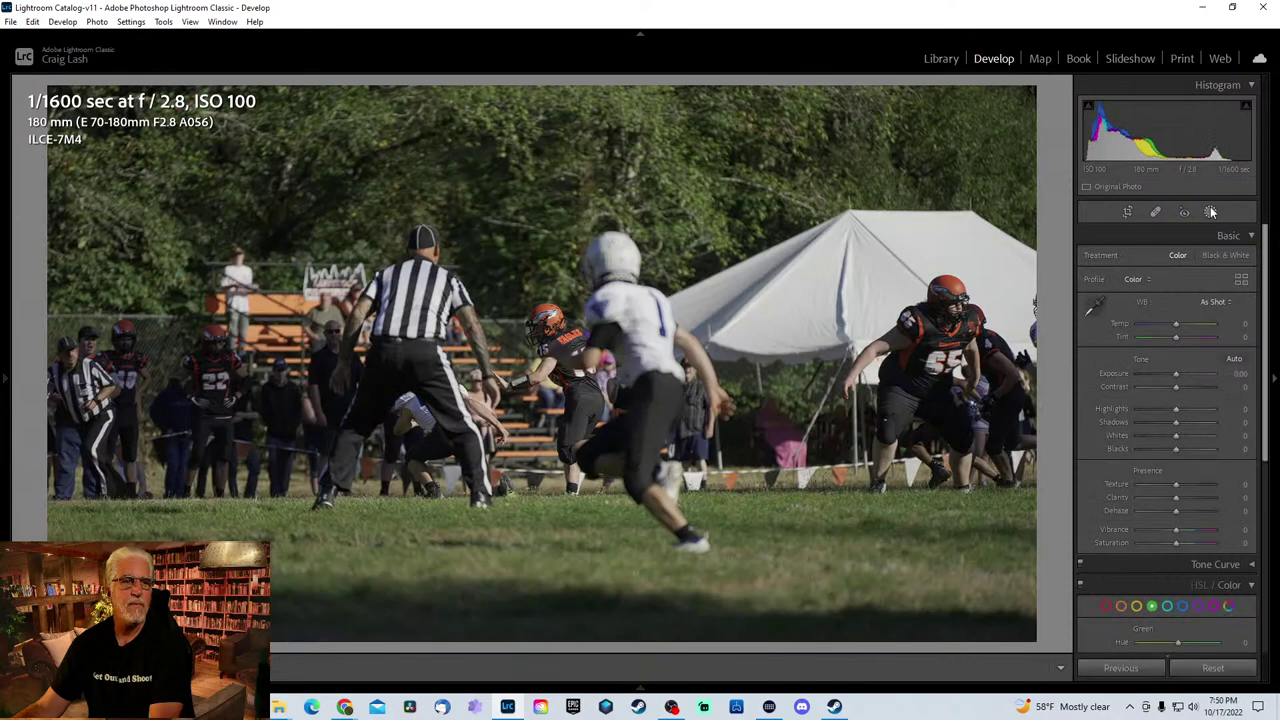
key("Right")
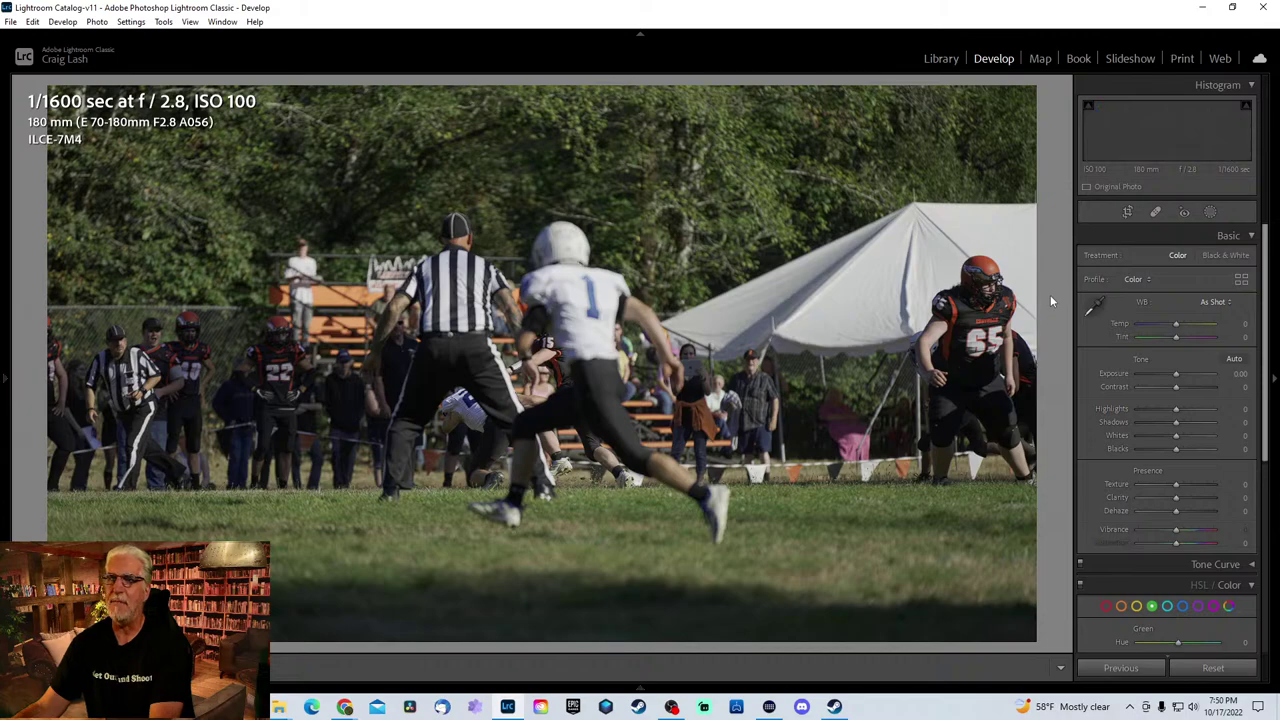
key("Right")
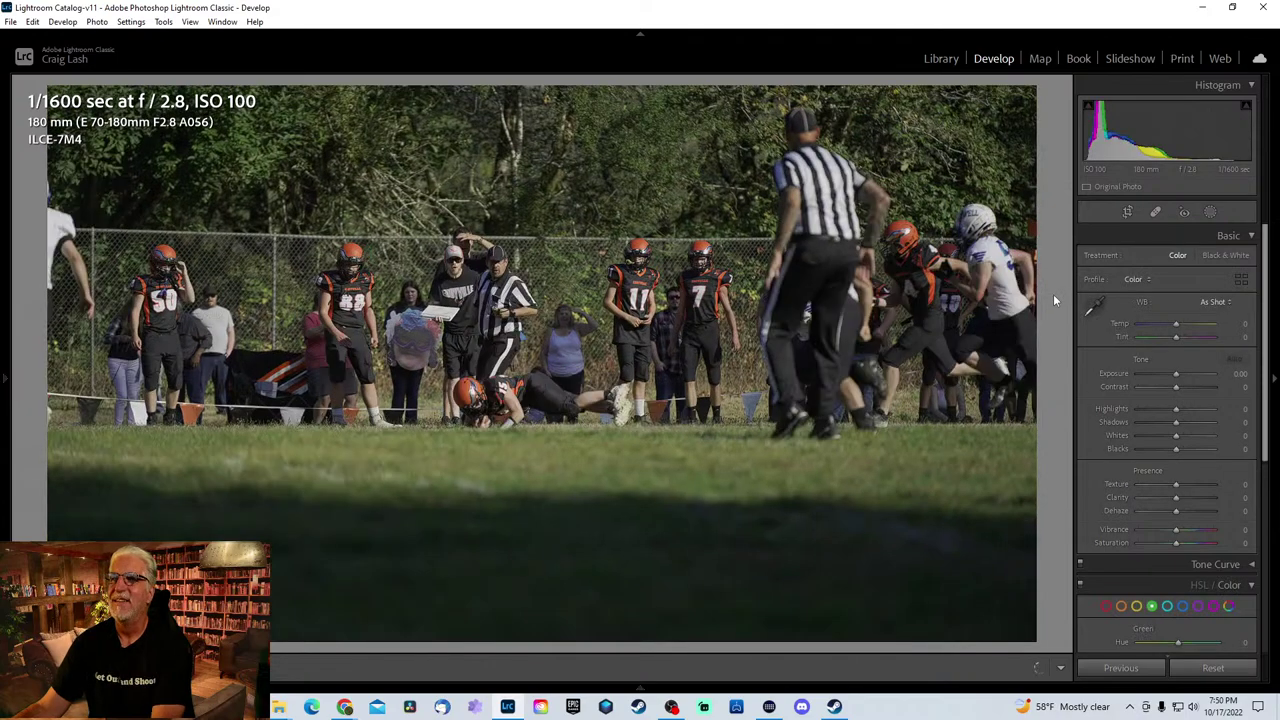
key("Right")
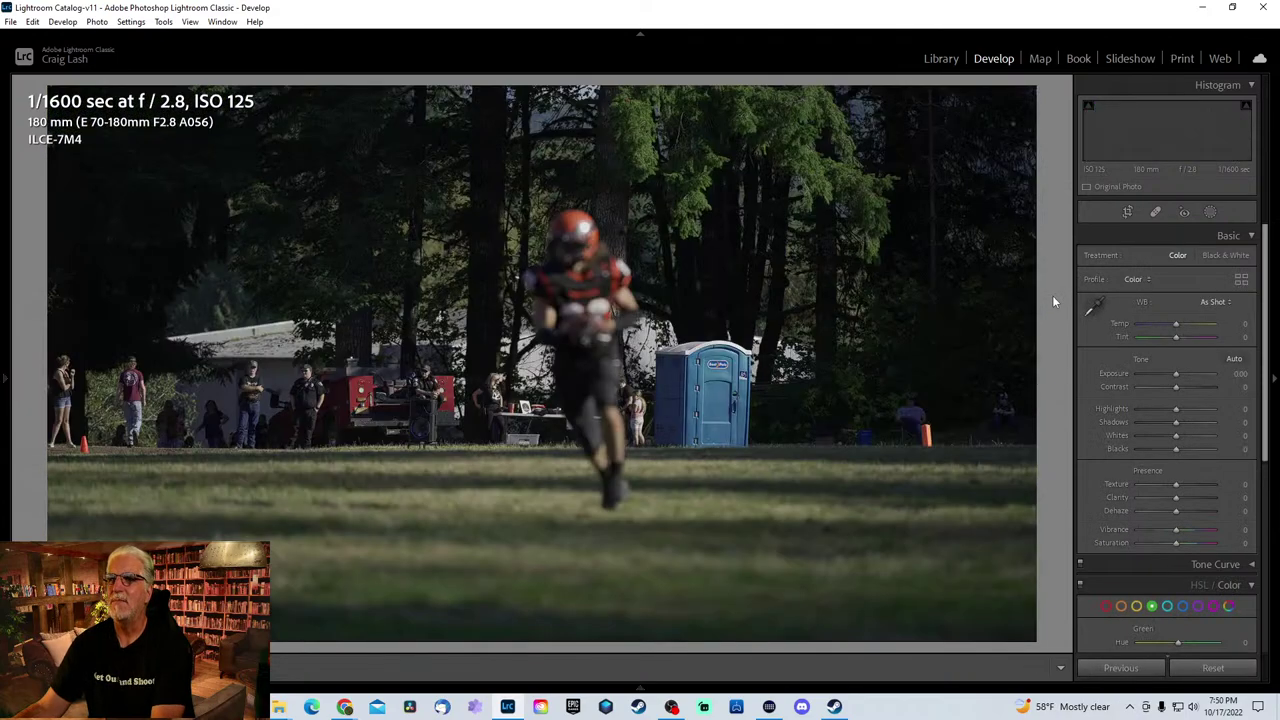
key("Right")
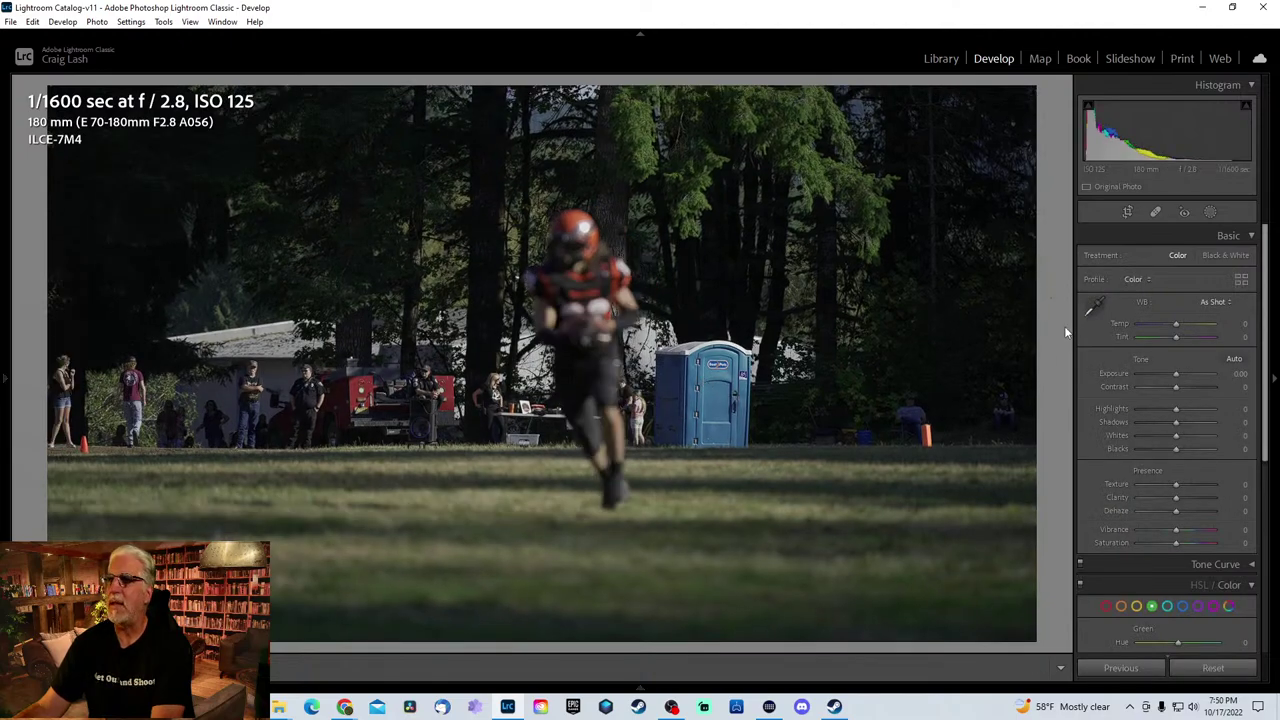
key("Right")
key("Right")
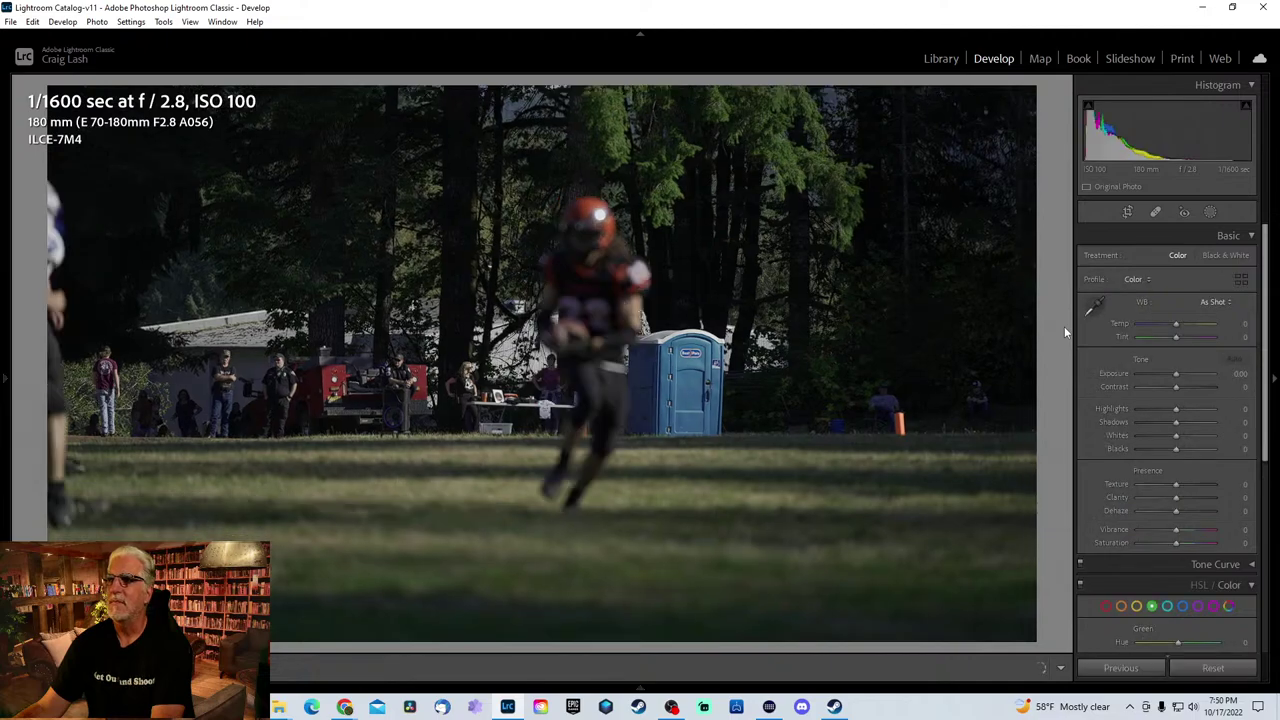
key("Right")
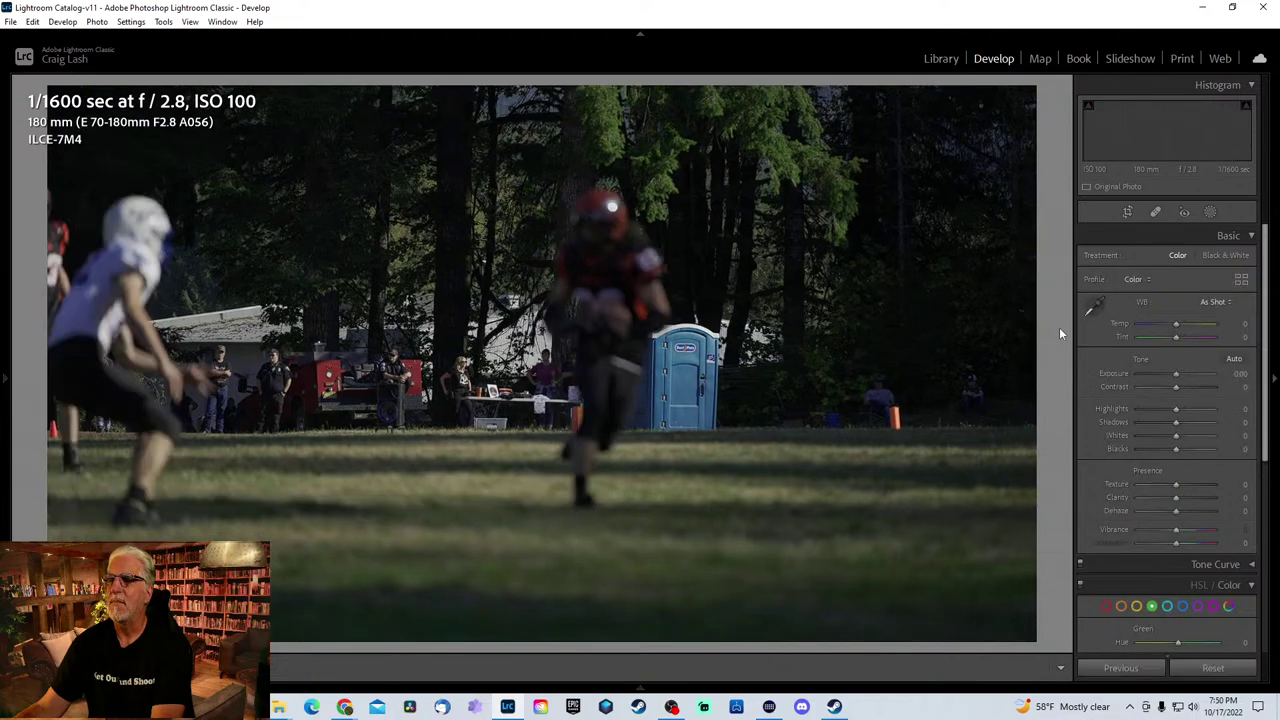
key("Right")
key("Right")
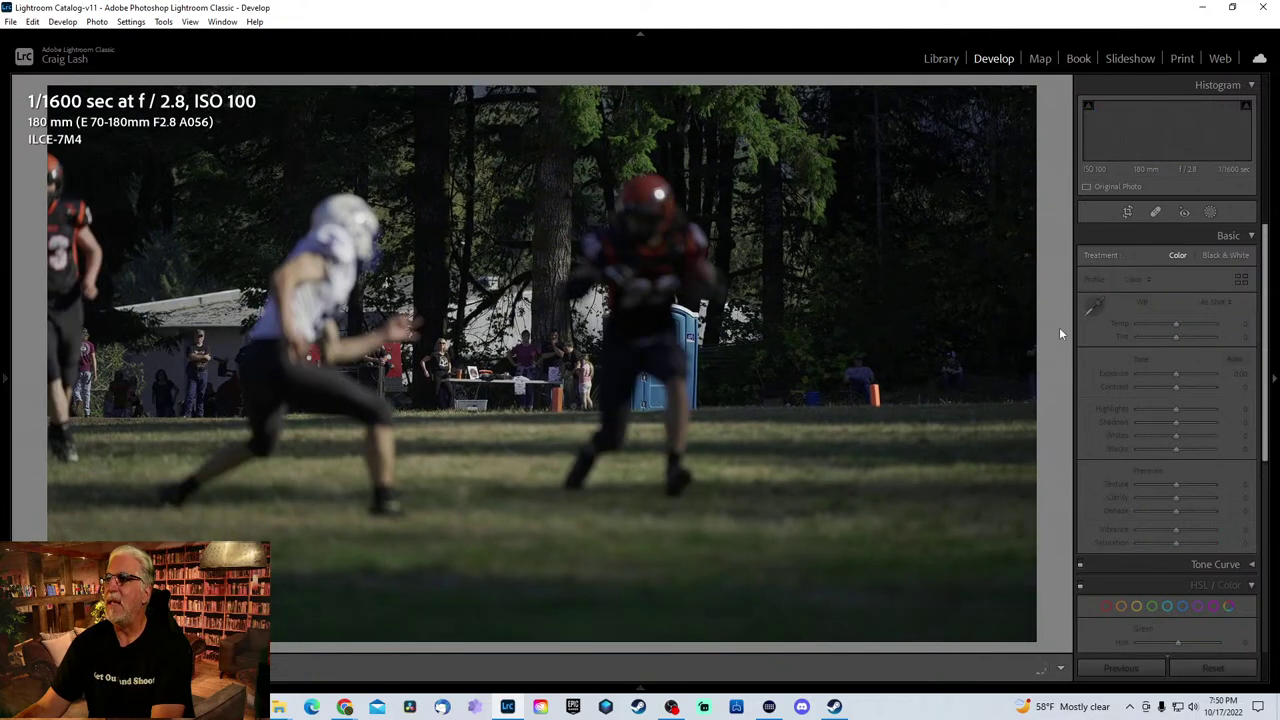
key("Right")
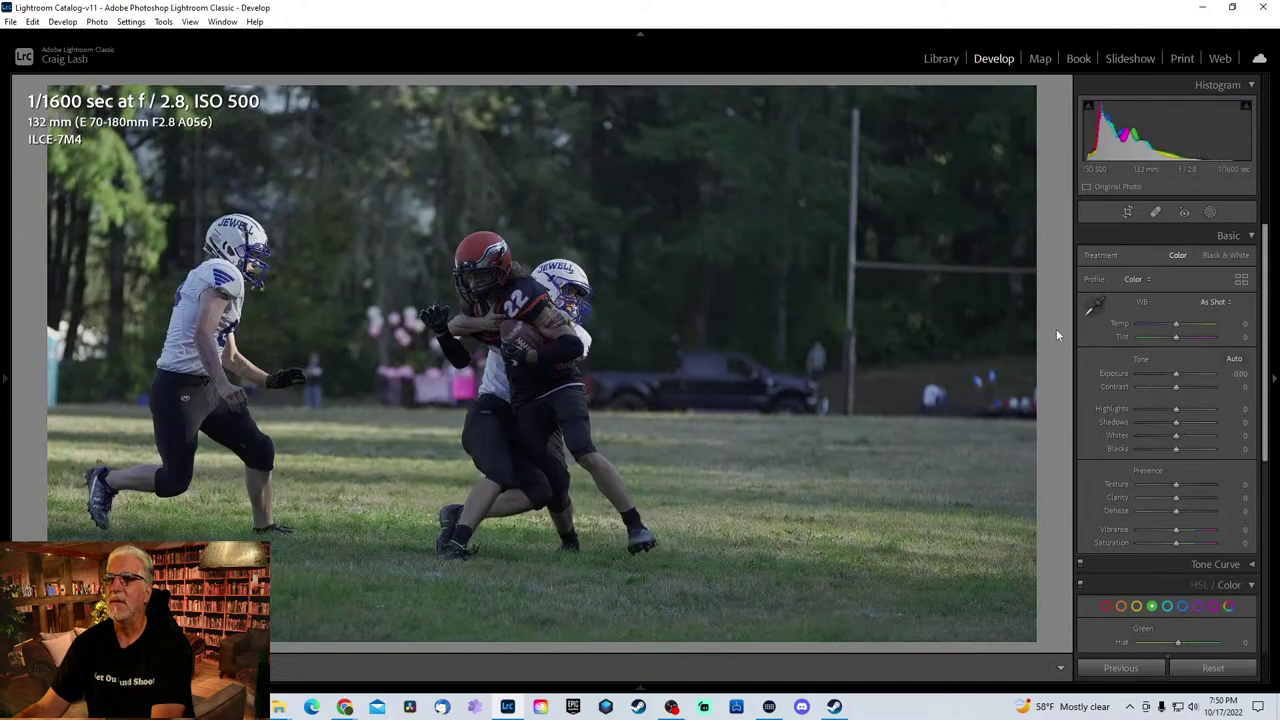
- Straighten the tackle photo by about -0.36° and shift it slightly right within the crop
key("r")
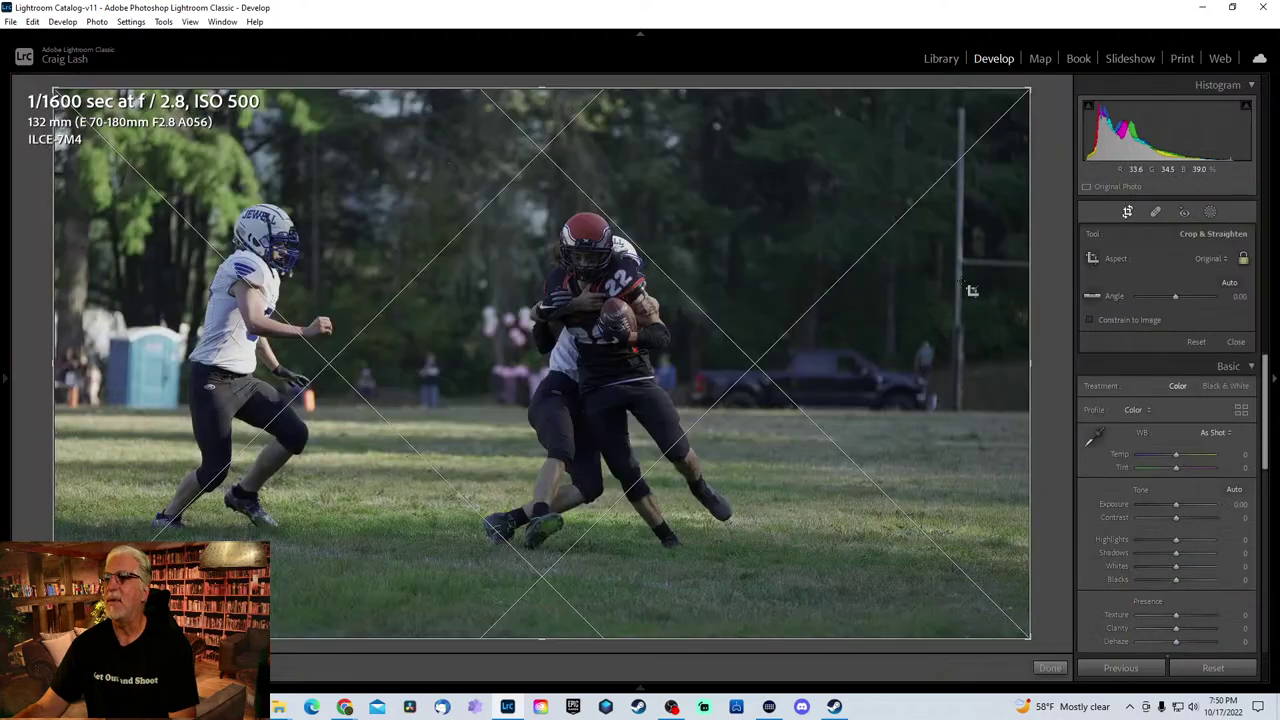
left_click_drag(1050, 333, 832, 361)
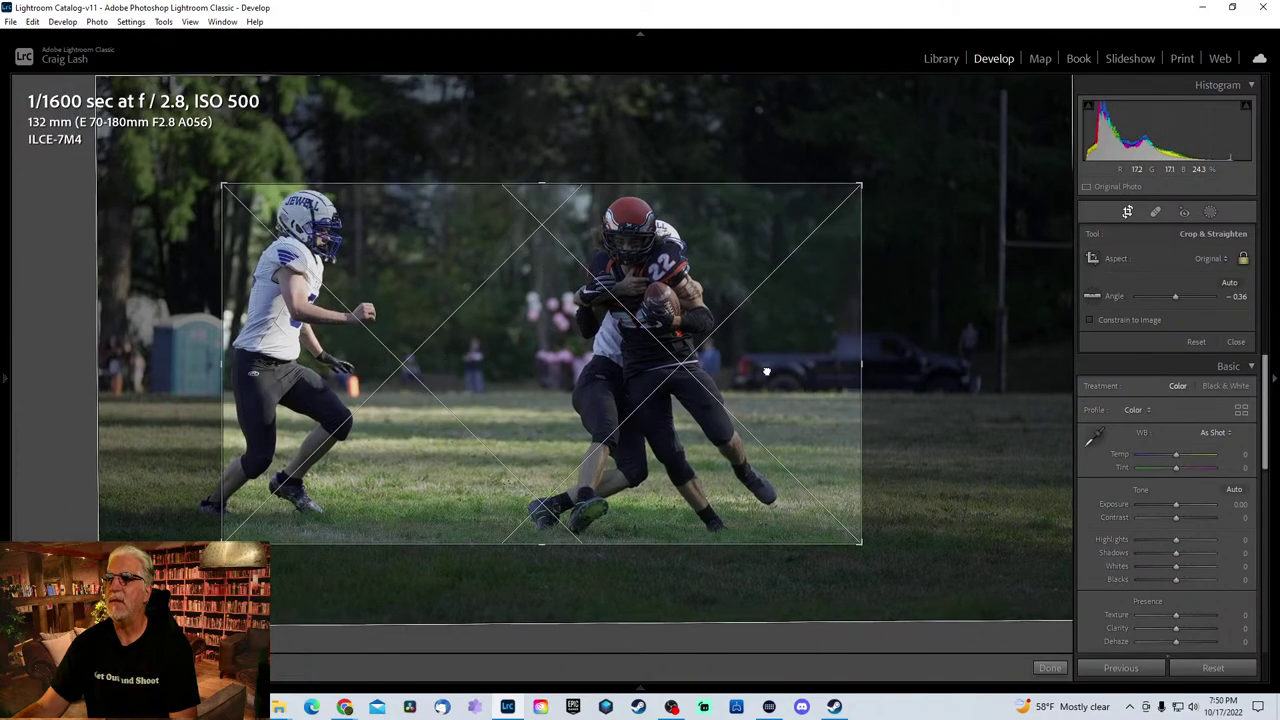
left_click_drag(771, 372, 782, 371)
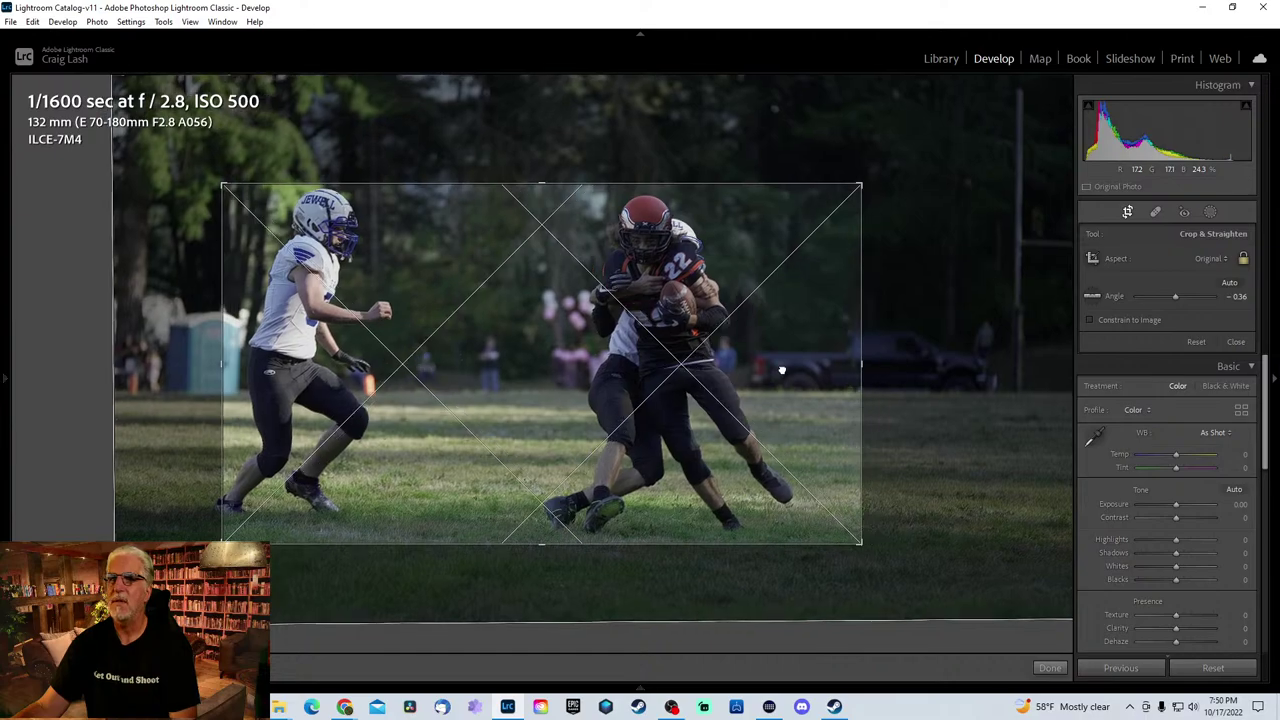
- Commit the crop and set Exposure to +0.18 and Shadows to +100
key("Return")
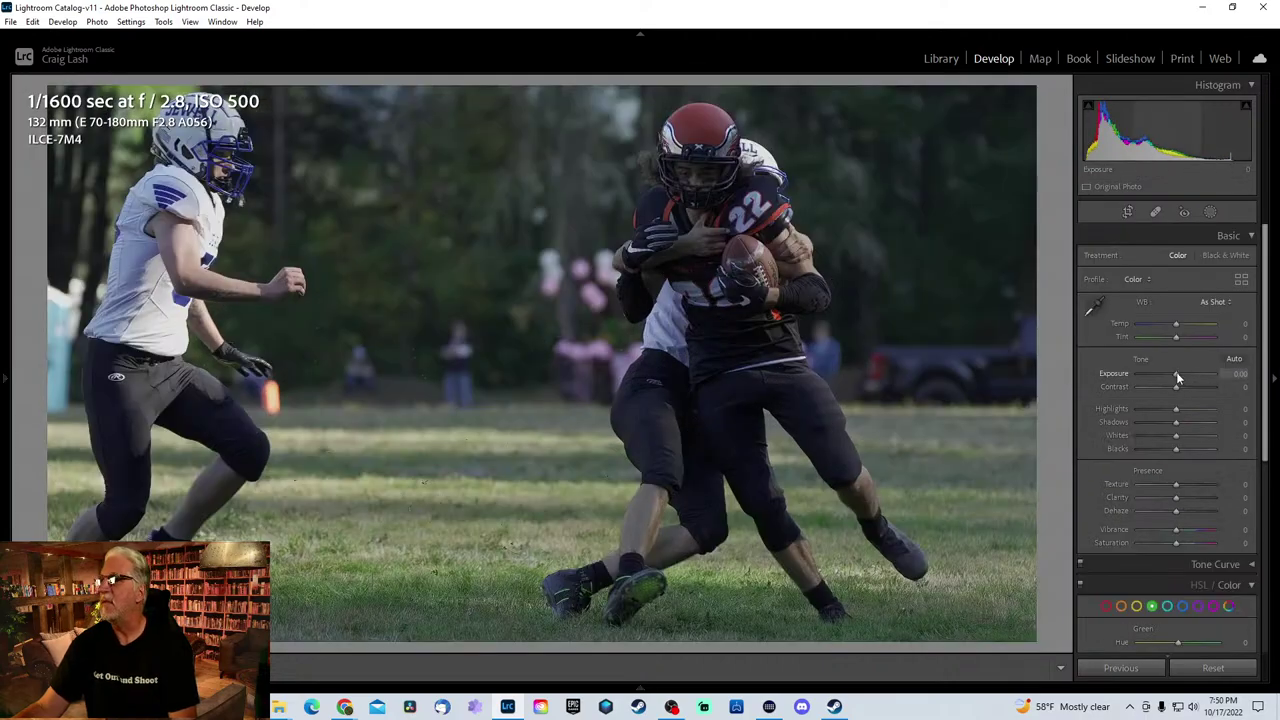
left_click_drag(1178, 377, 1180, 377)
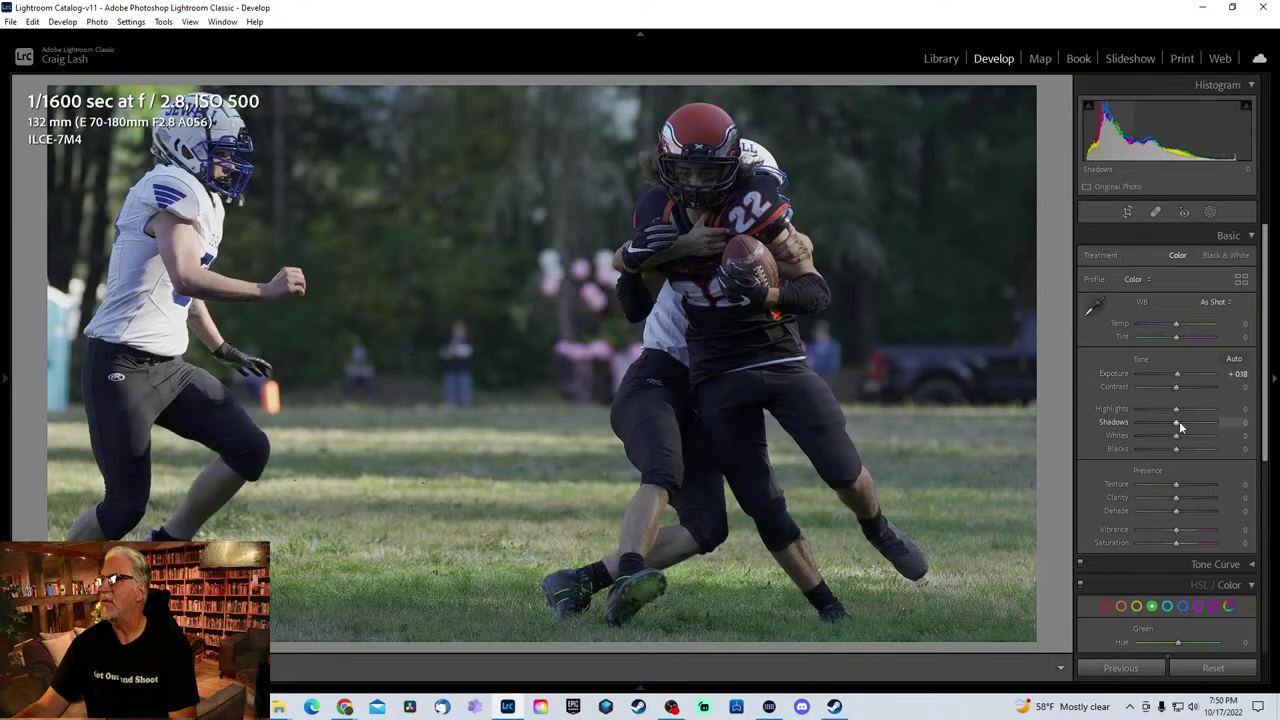
left_click_drag(1179, 421, 1225, 421)
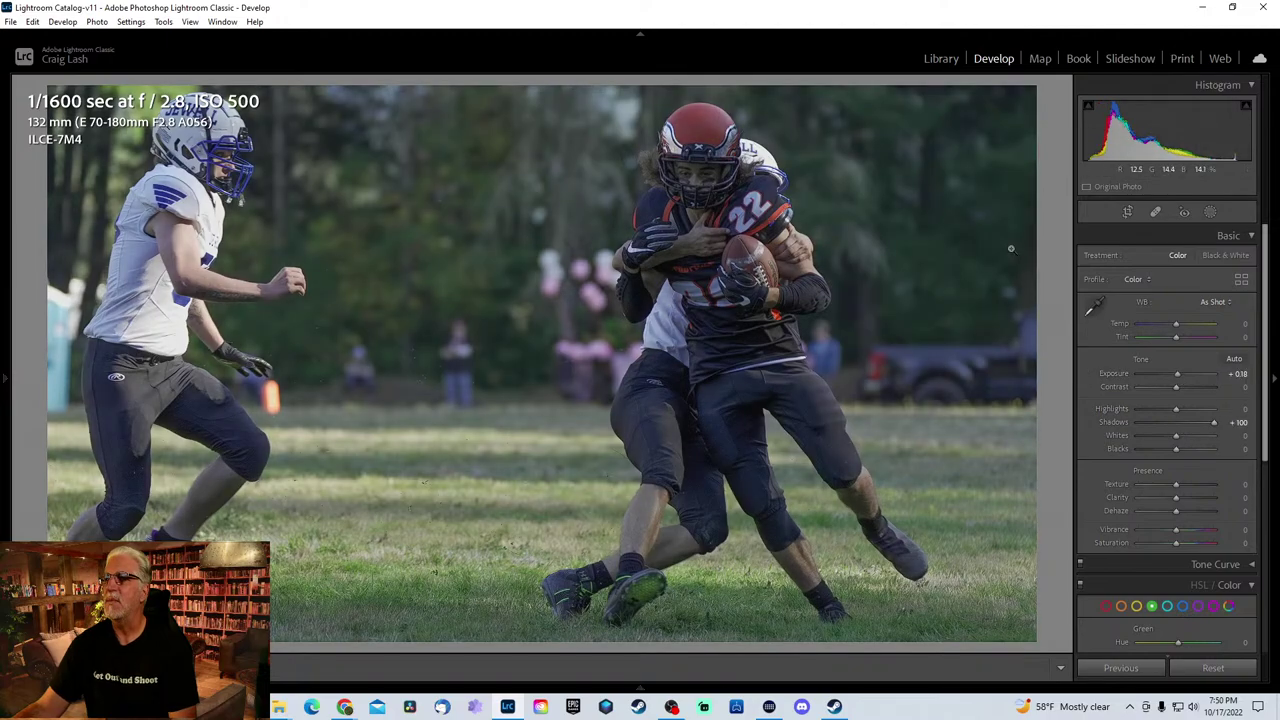
left_click_drag(1267, 350, 1252, 487)
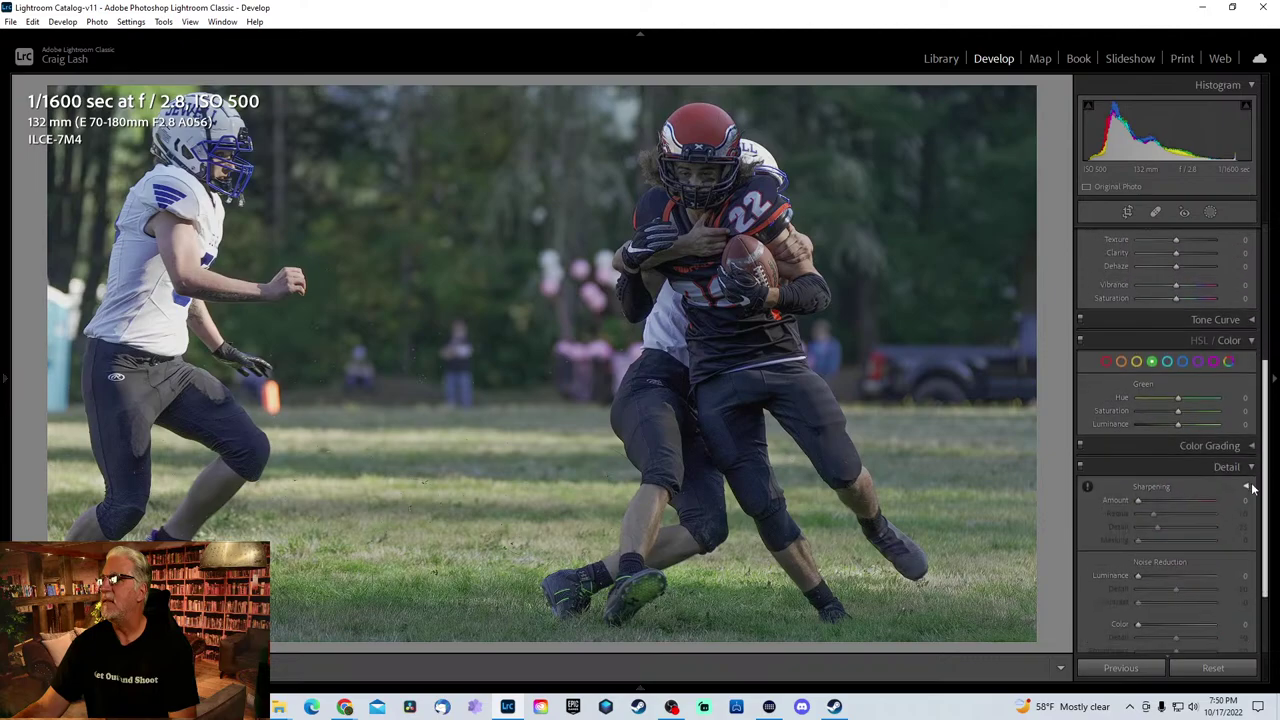
- Sharpen the tackle photo to Amount 46 at full size, then advance two photos
key("z")
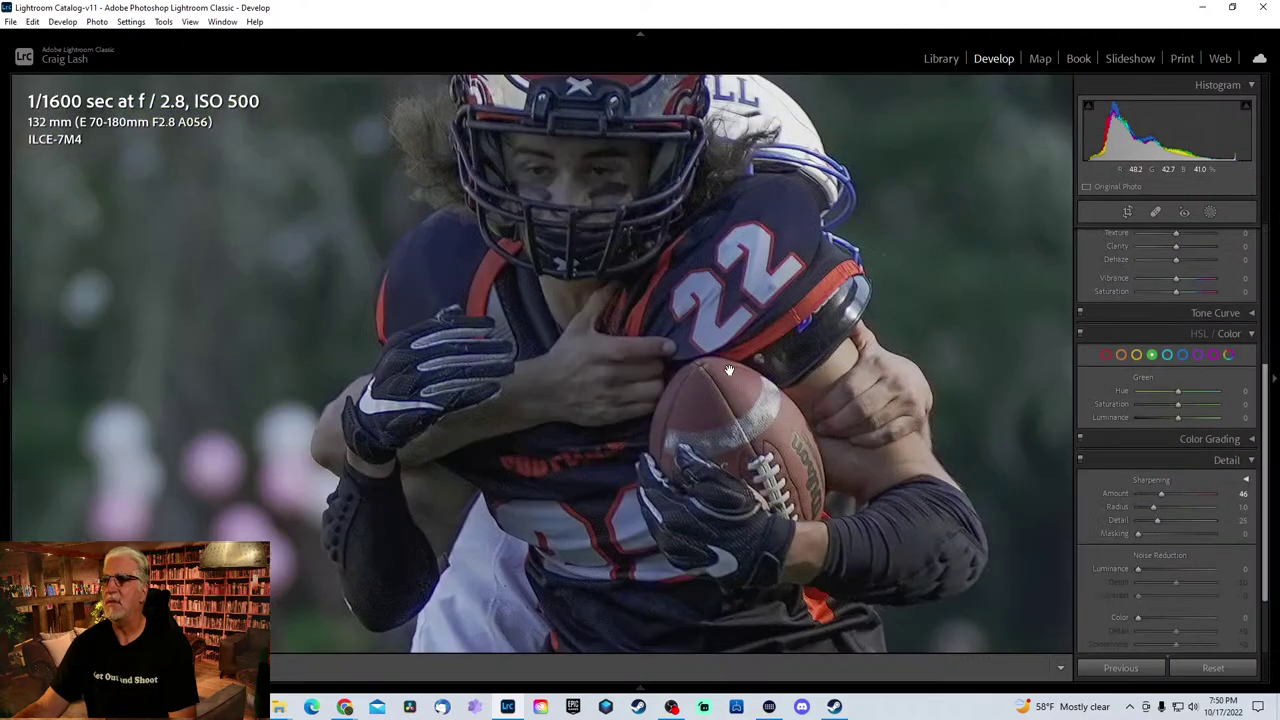
left_click_drag(1138, 493, 1161, 493)
key("z")
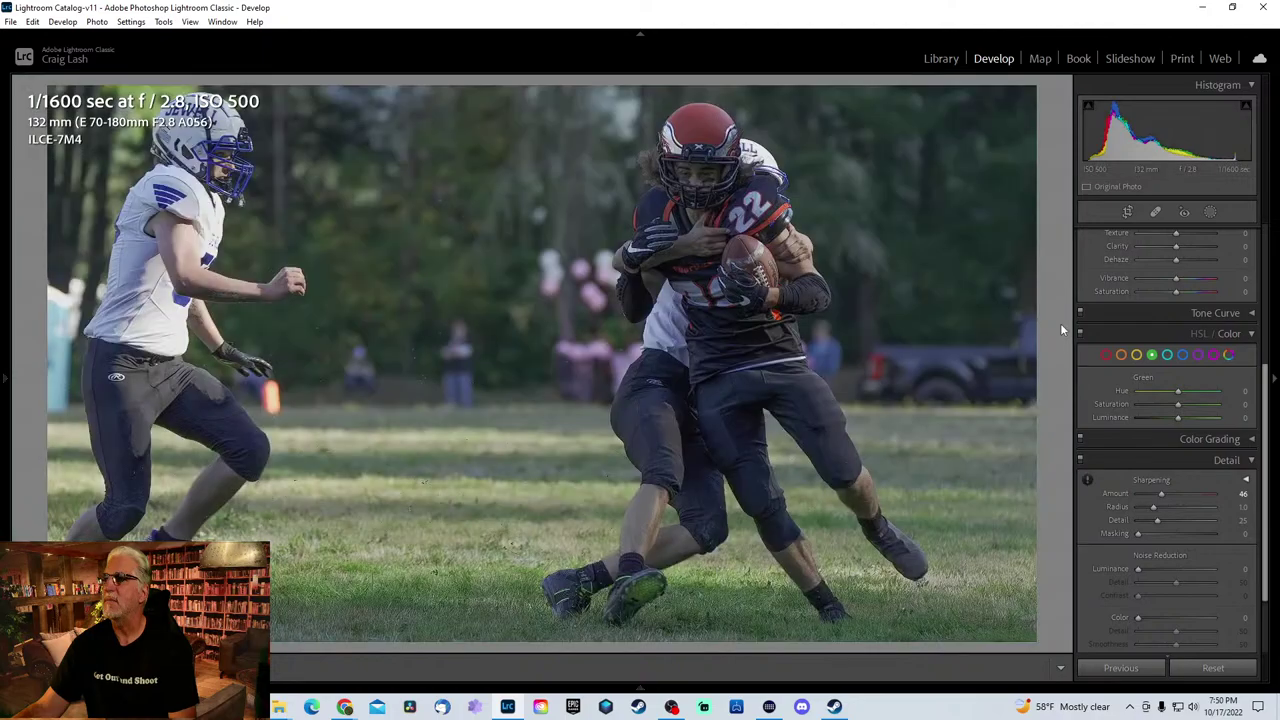
key("Right")
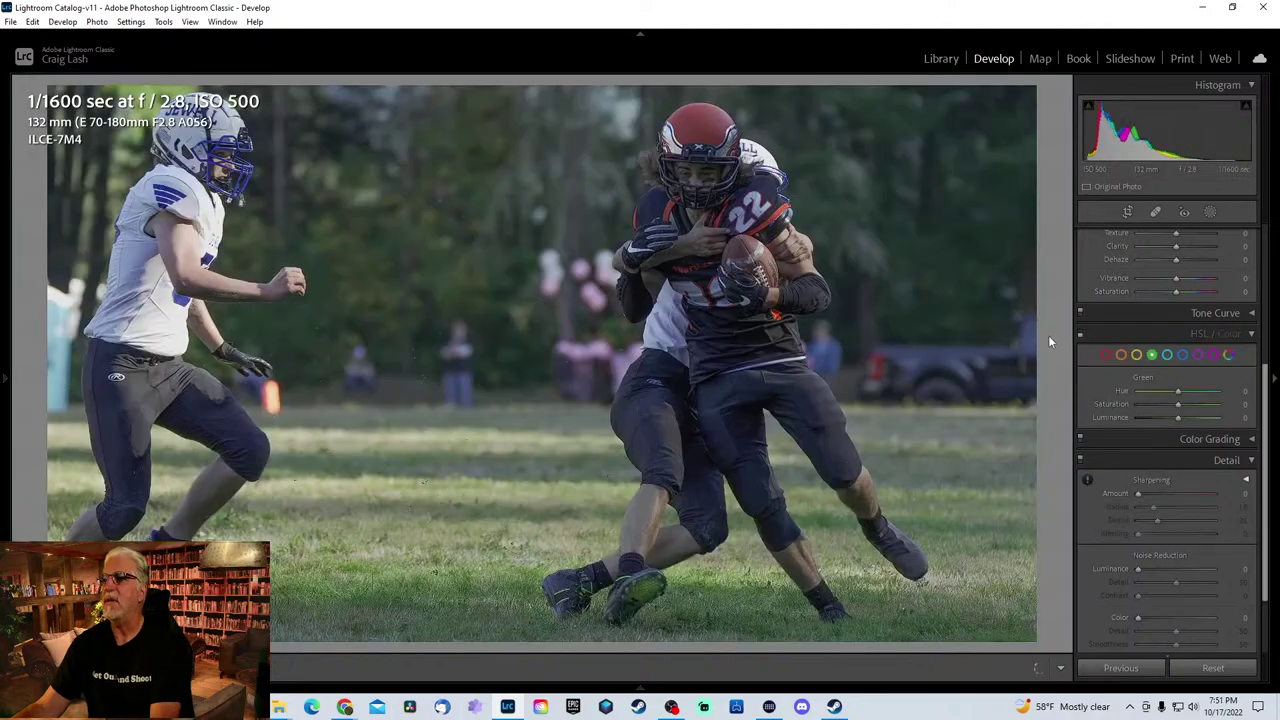
key("Right")
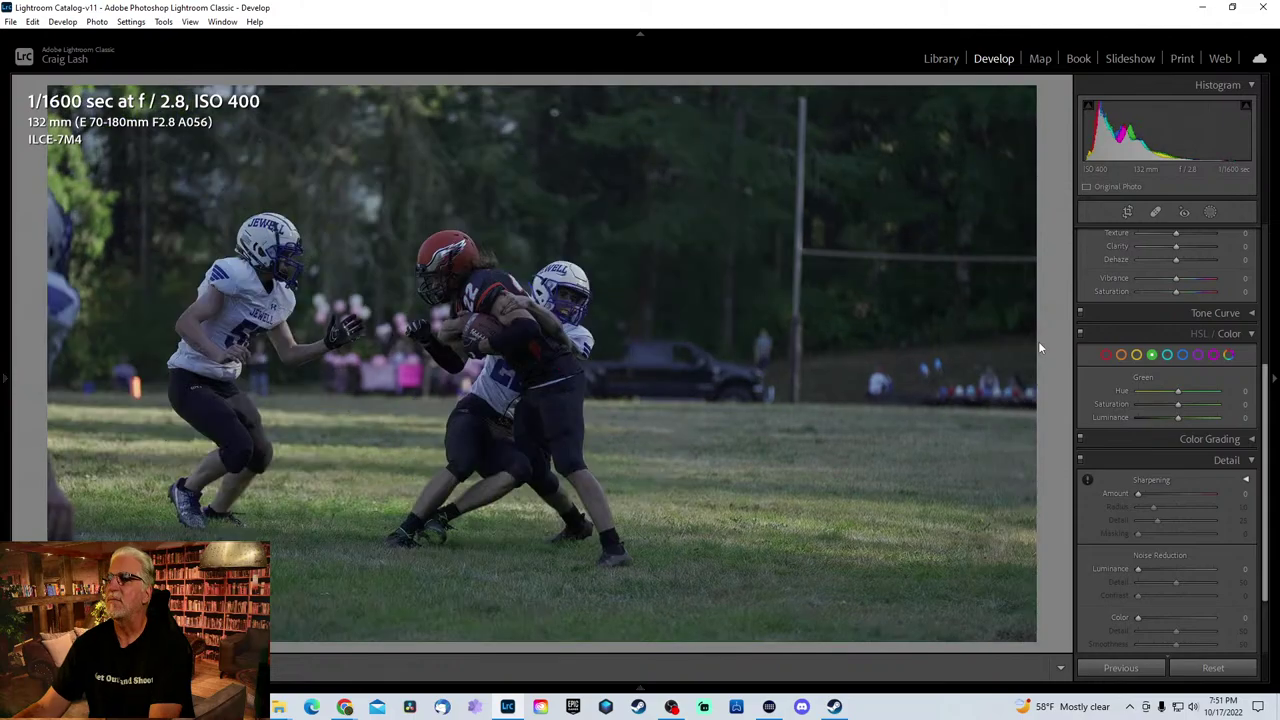
- Advance through the tackle sequence to the shot of quarterback #33 about to throw
key("Right")
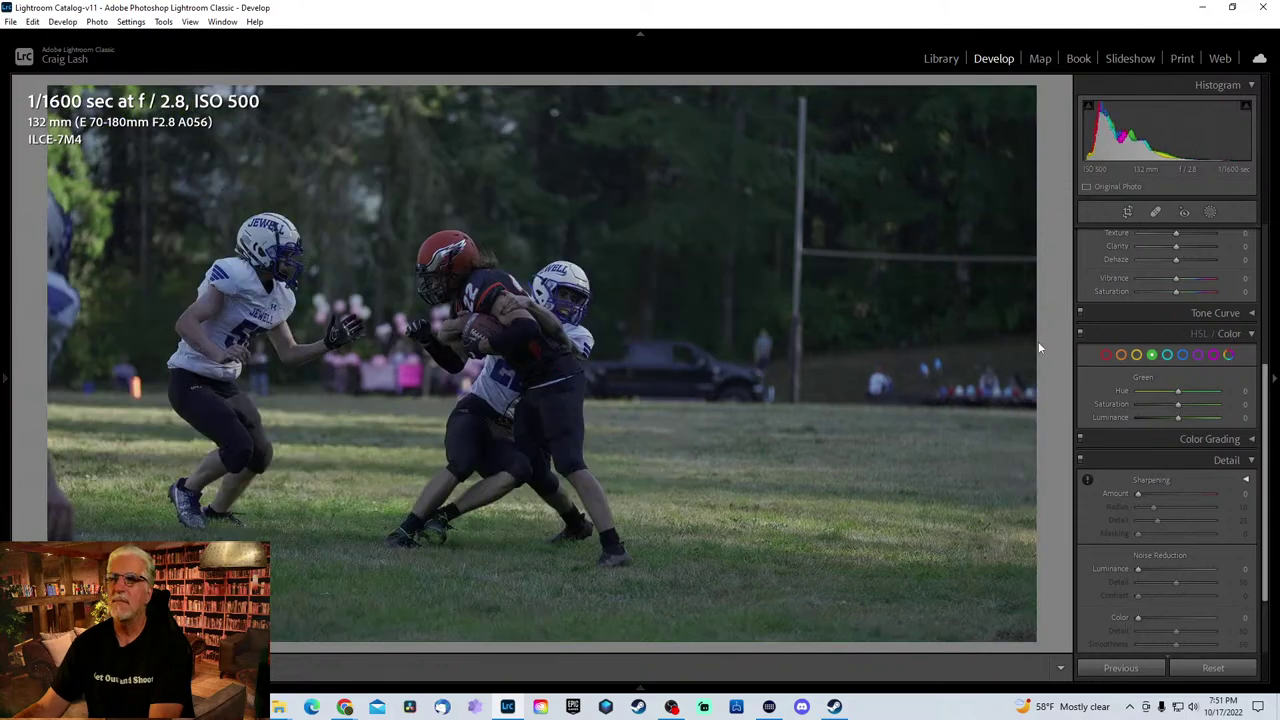
key("Right")
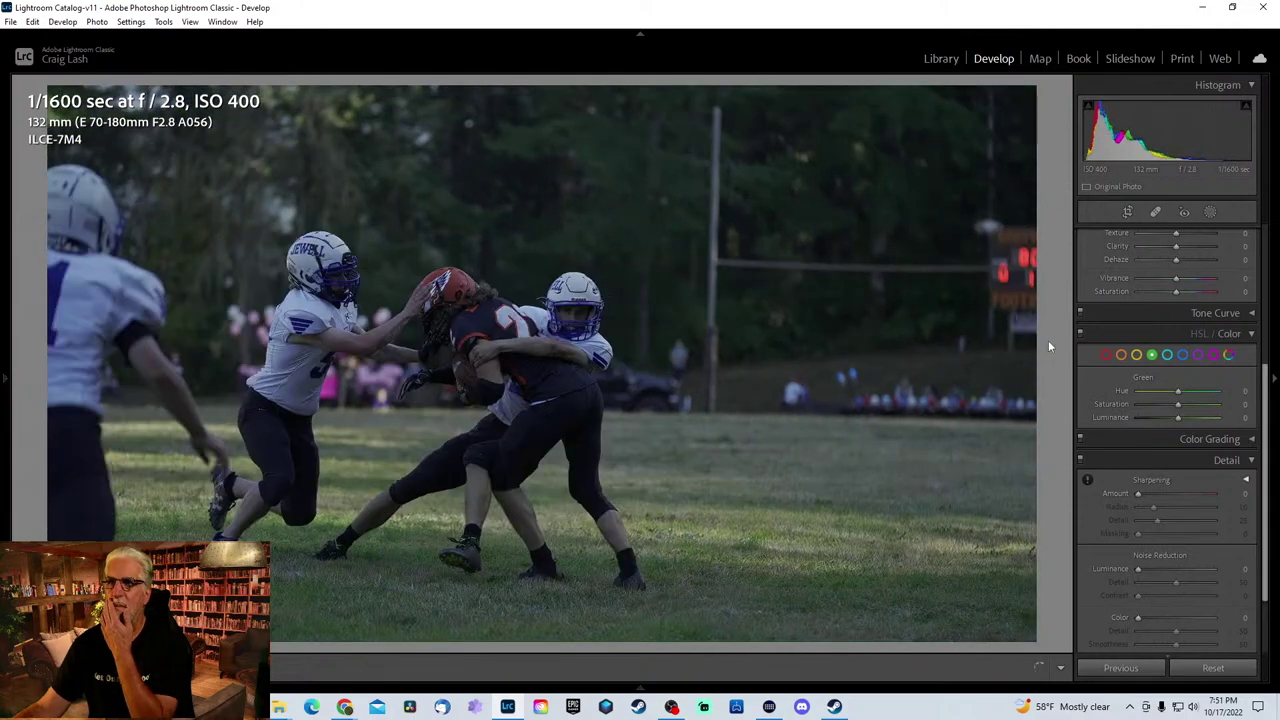
key("Right")
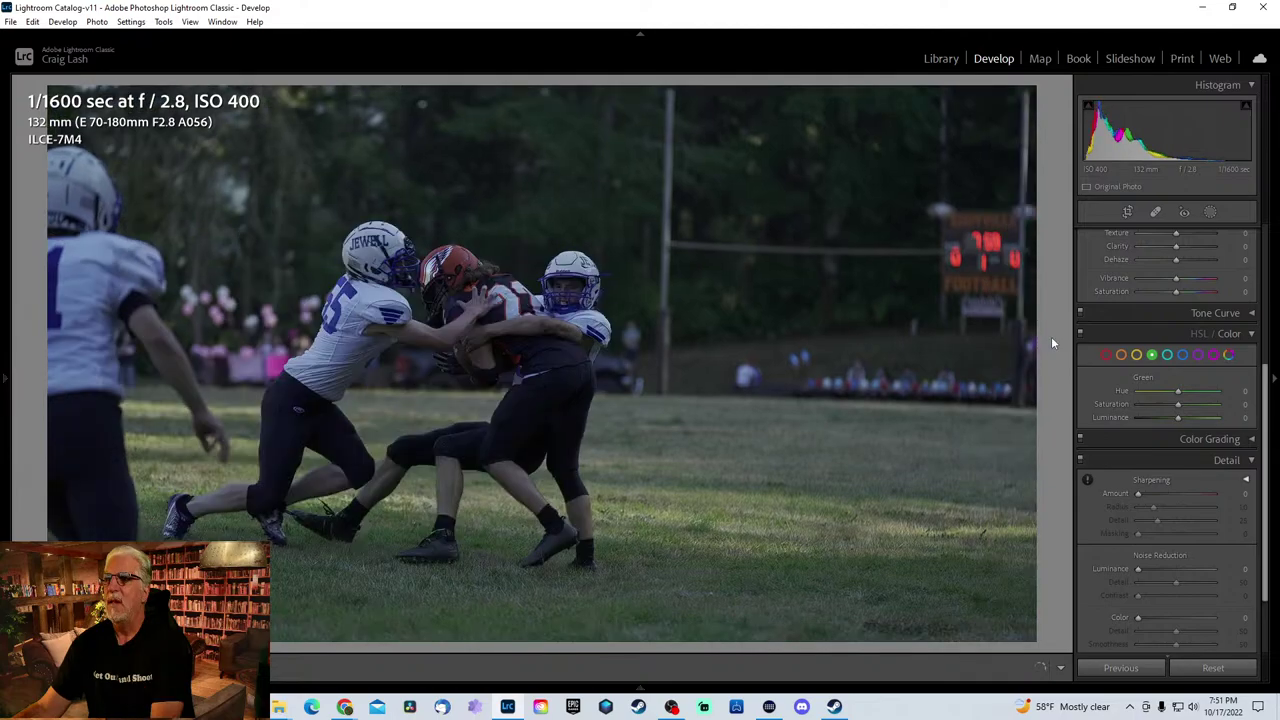
key("Right")
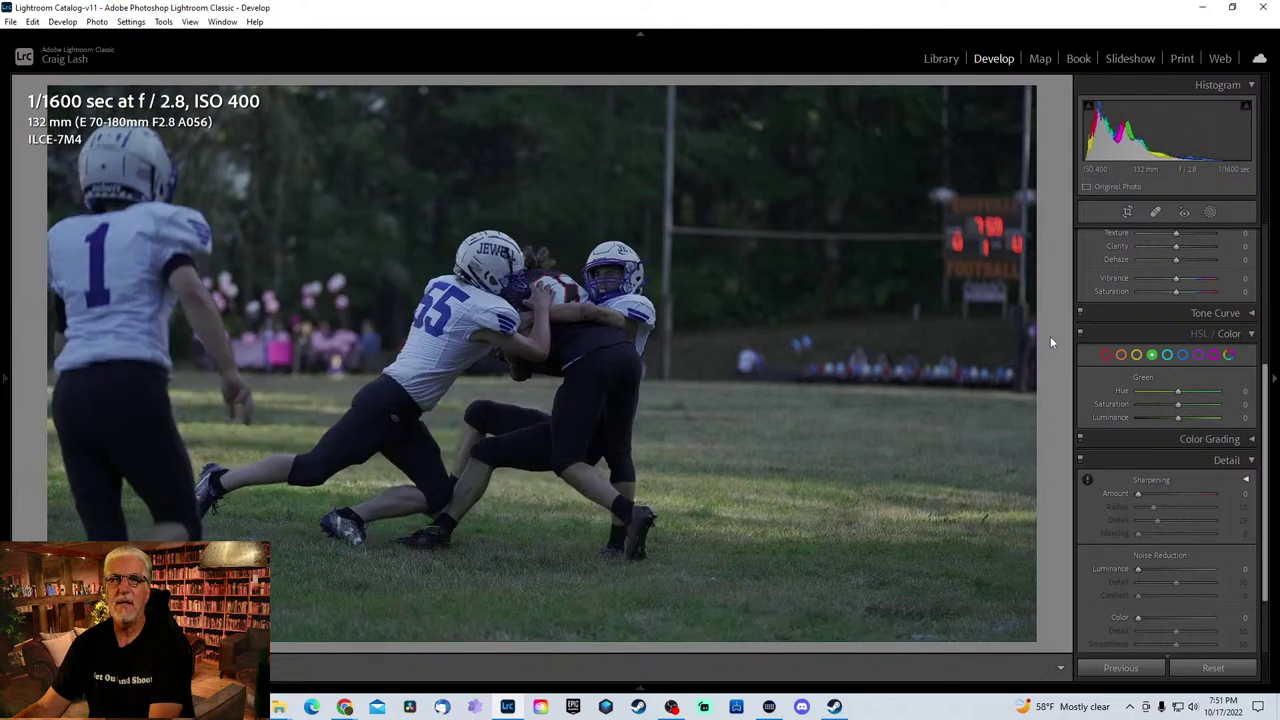
key("Right")
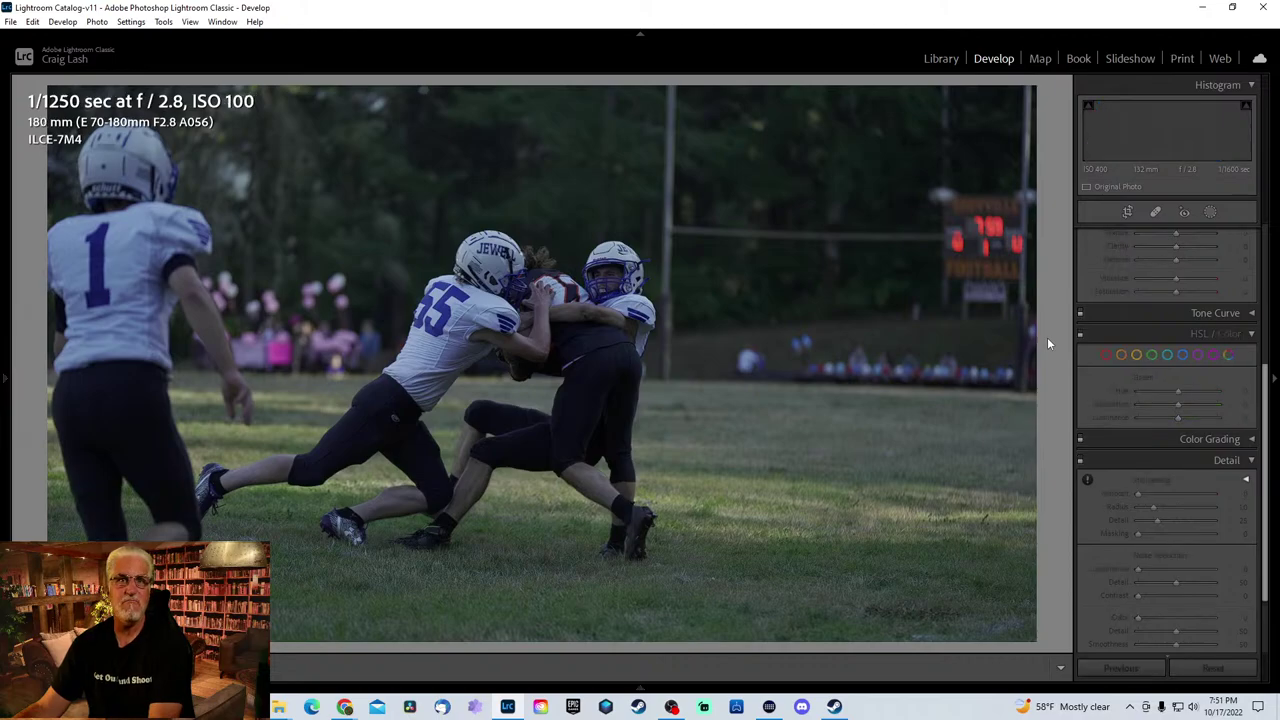
key("Right")
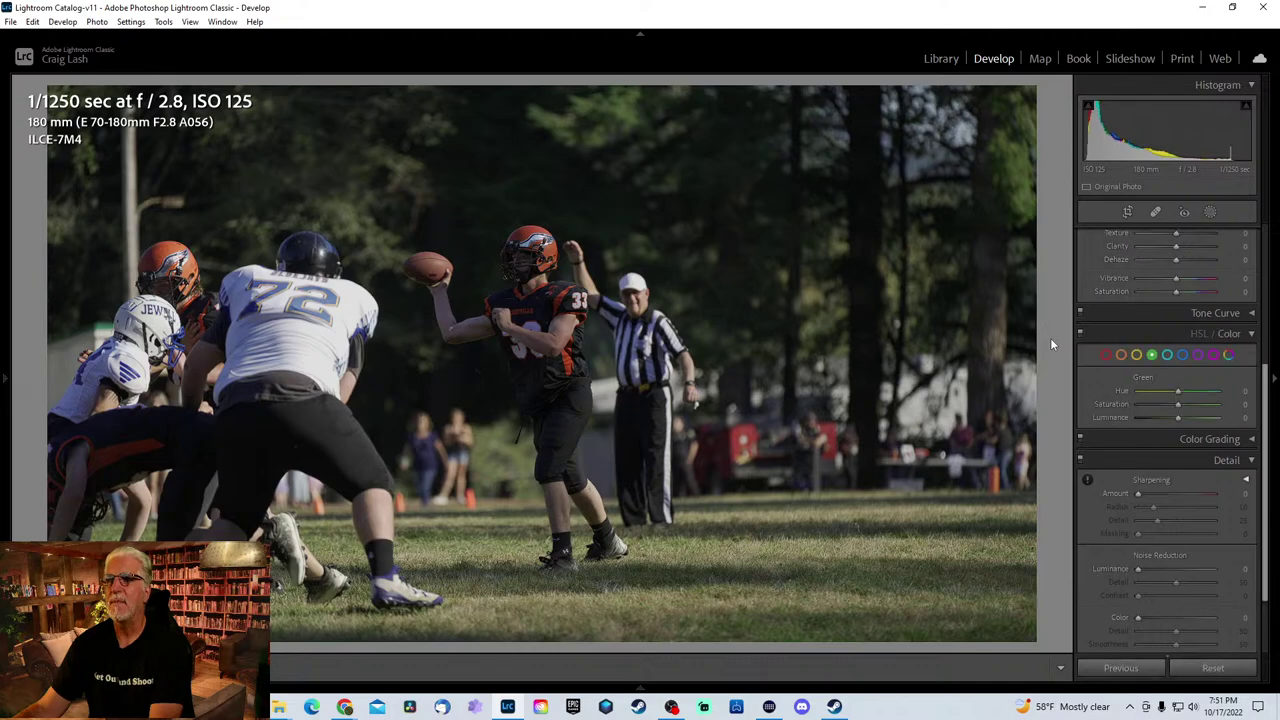
- Move to the next pass frame and crop tightly around #72, quarterback #33 and the referee
key("Right")
key("r")
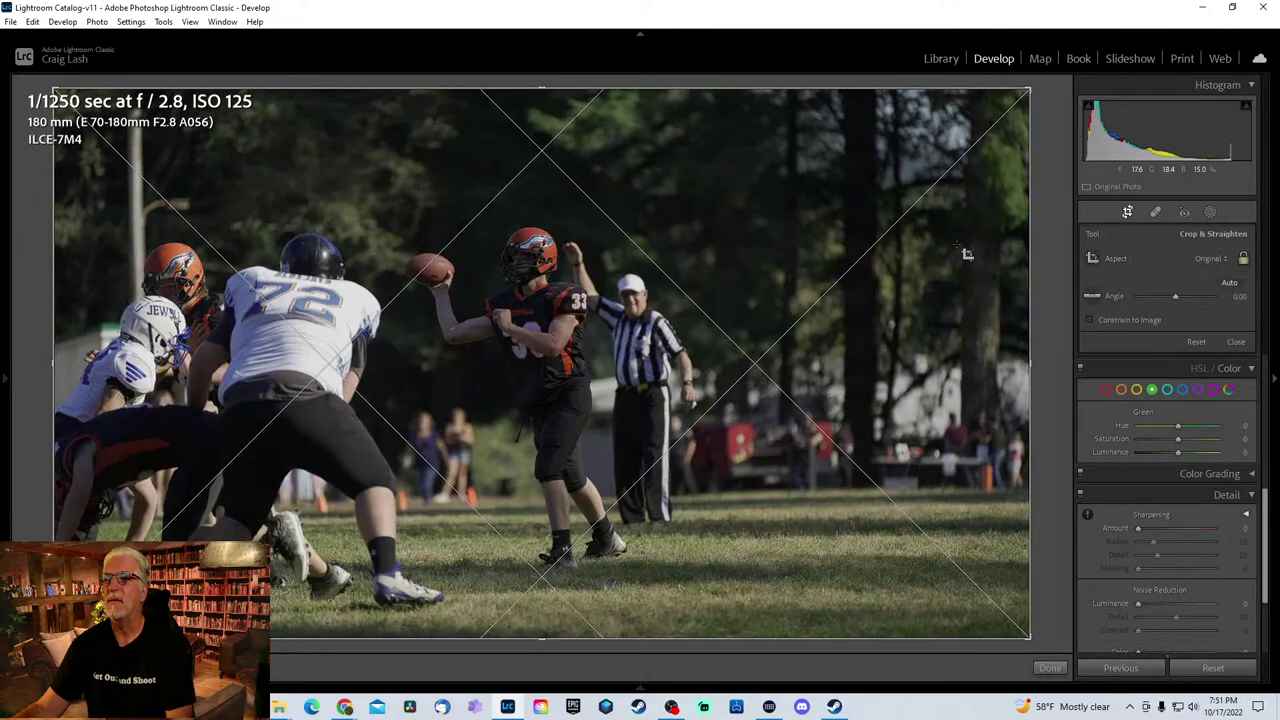
left_click_drag(1025, 91, 926, 175)
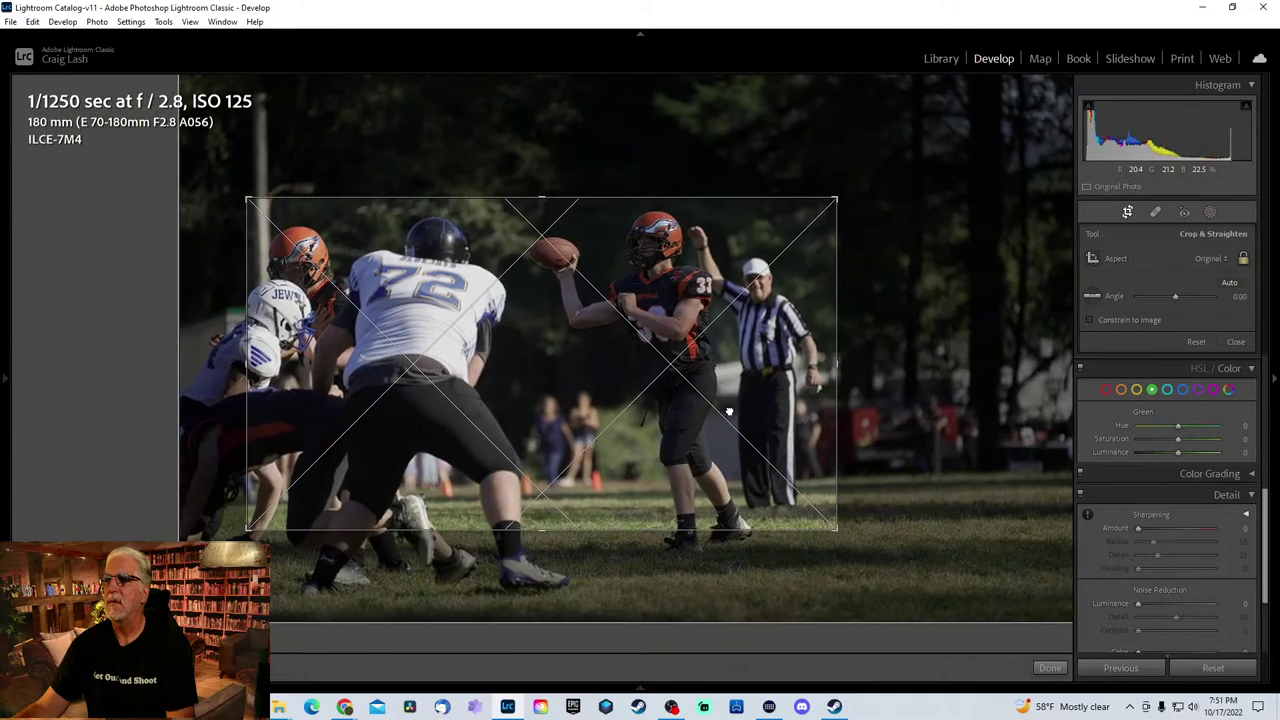
left_click_drag(684, 234, 709, 215)
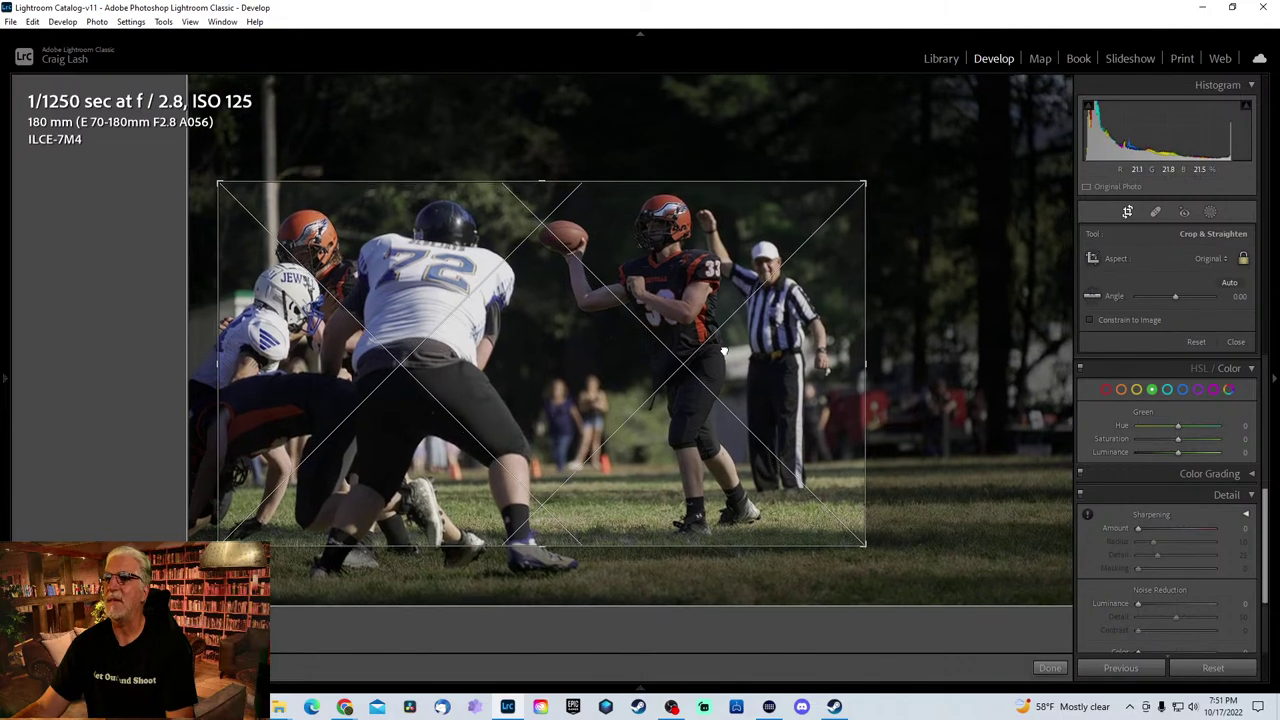
key("Return")
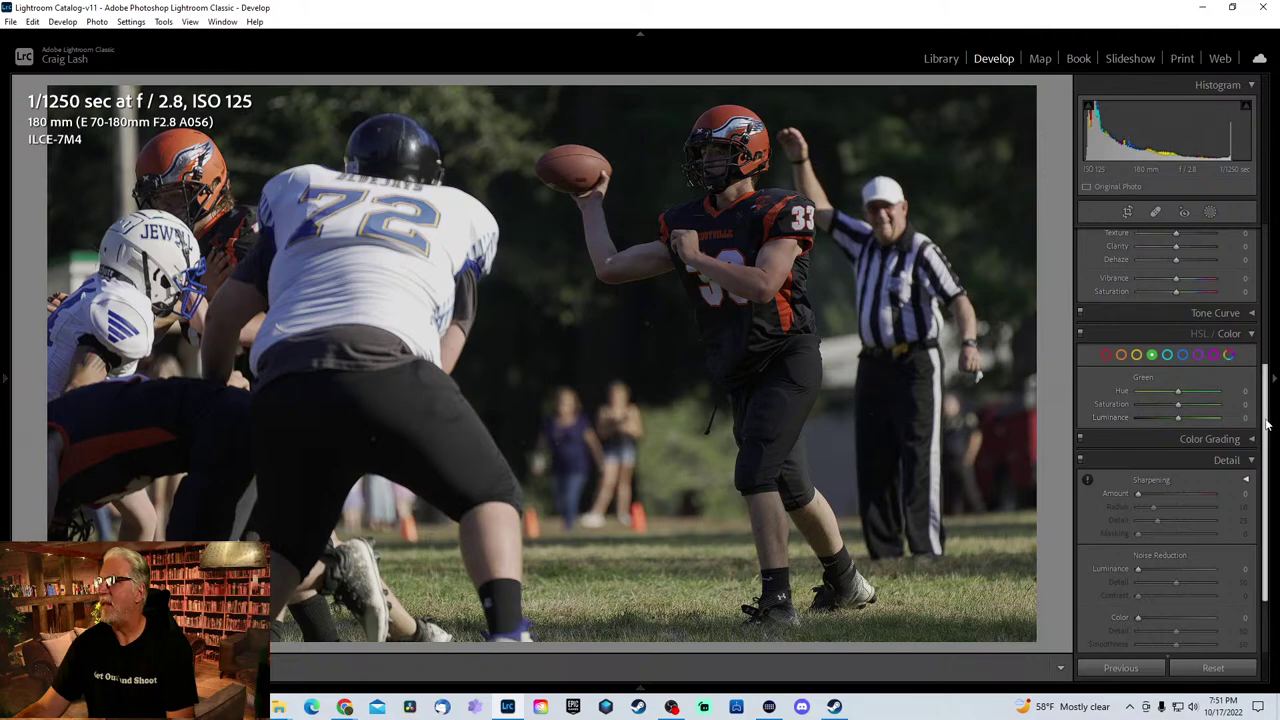
- Set Shadows to +100 and Exposure to +0.79
scroll(1266, 425, "up", 5)
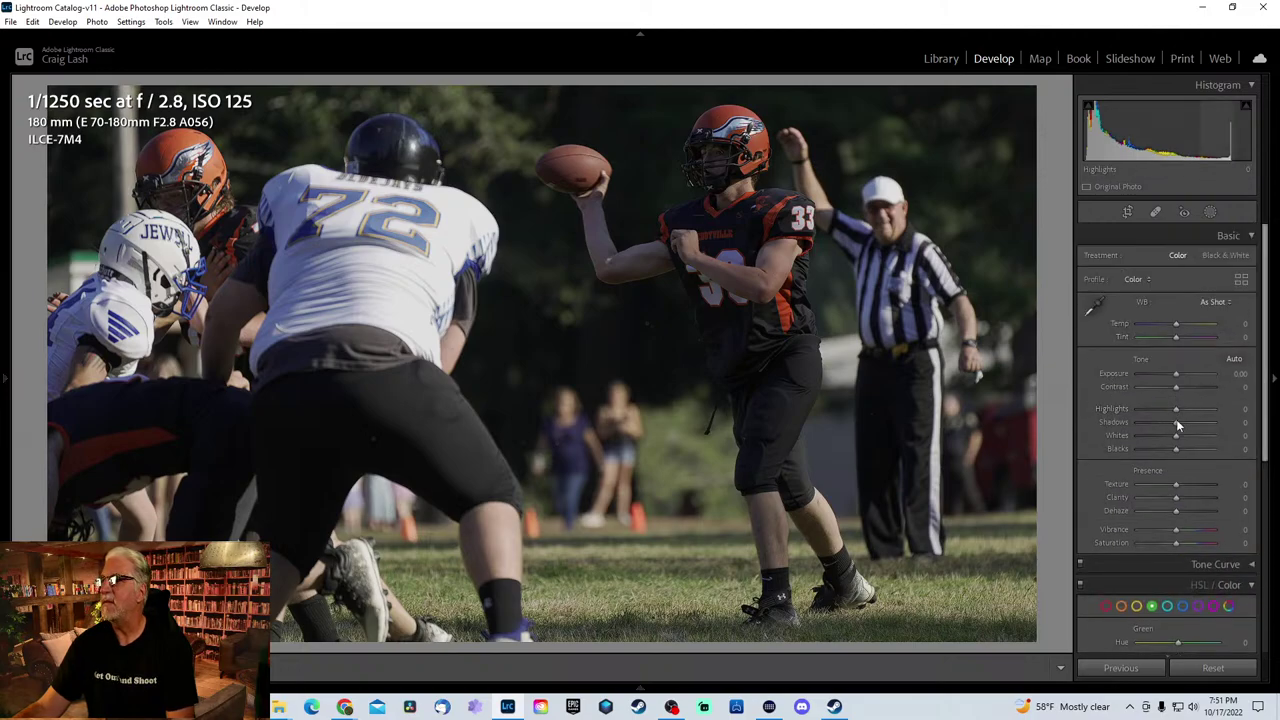
left_click_drag(1178, 425, 1224, 418)
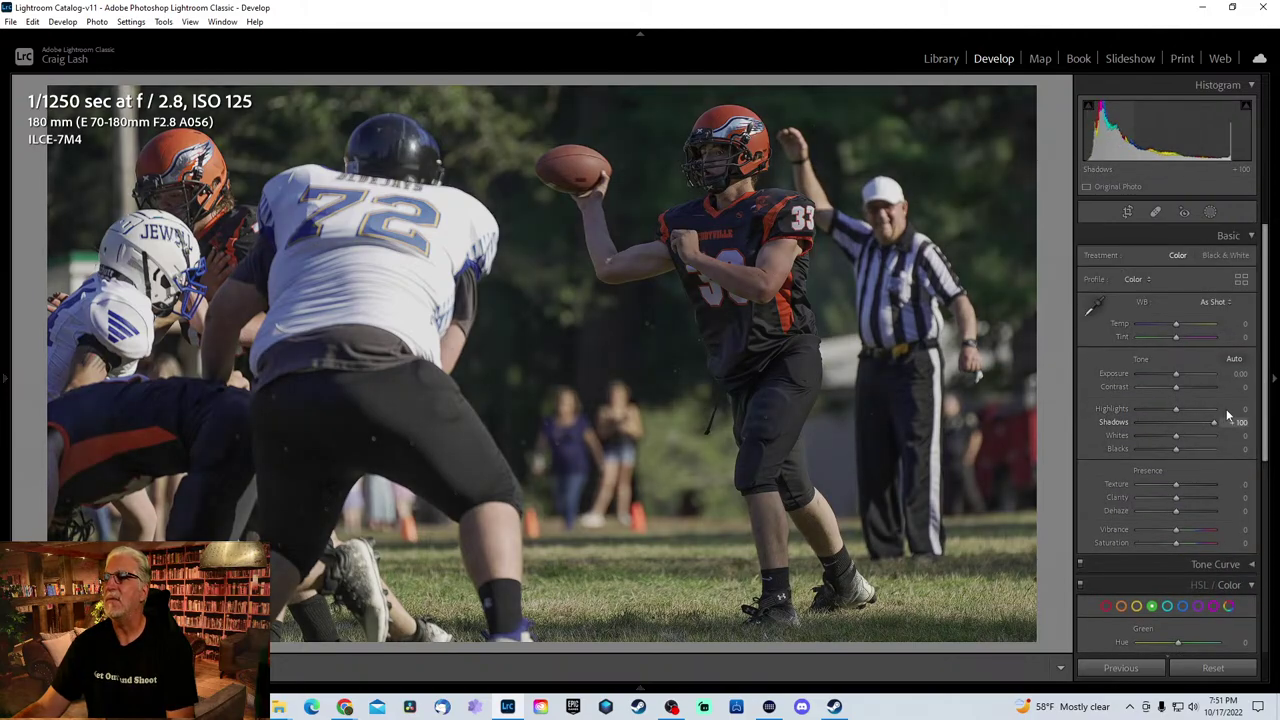
left_click_drag(1176, 374, 1182, 380)
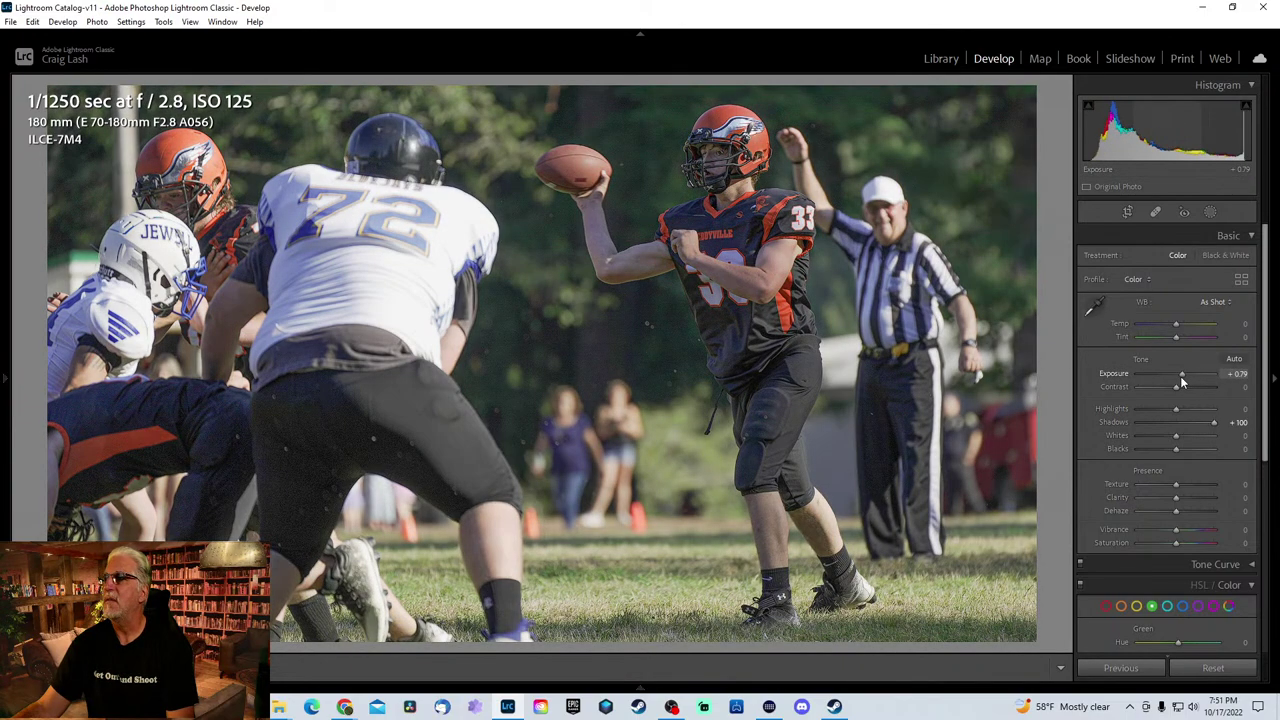
- Check the quarterback's jersey at full size and set Sharpening Amount to 37
scroll(1248, 494, "down", 5)
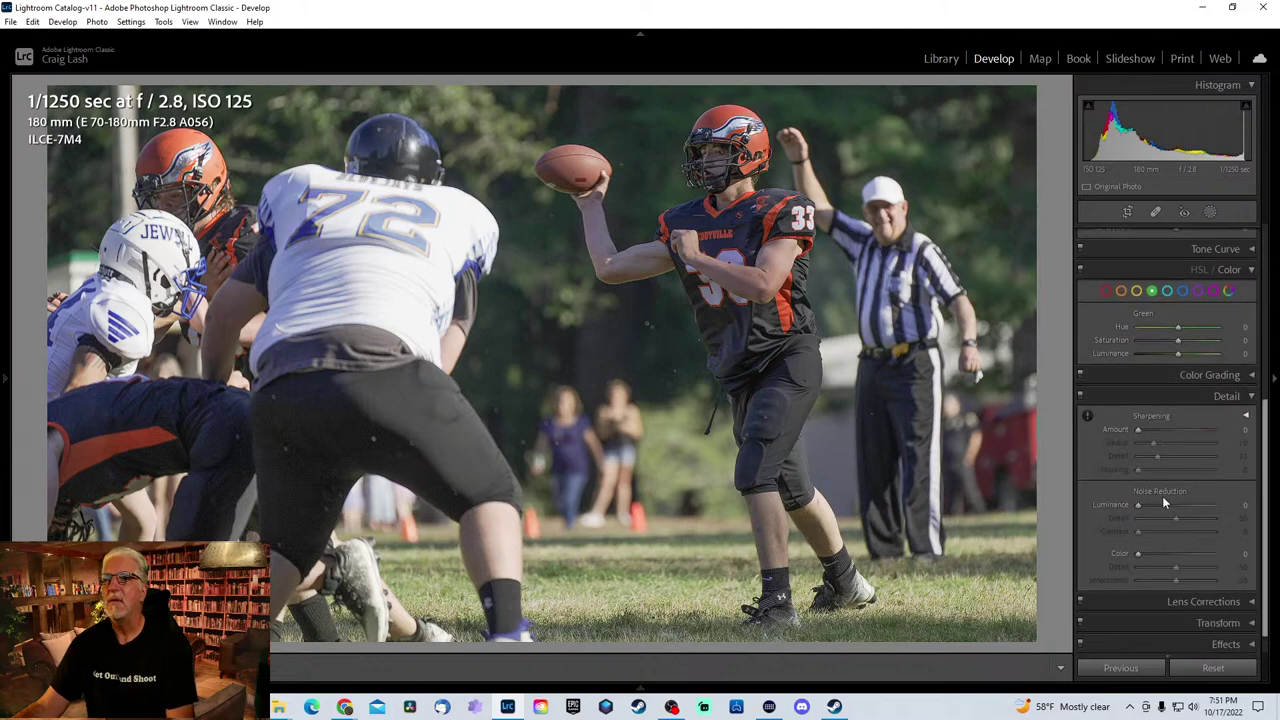
key("z")
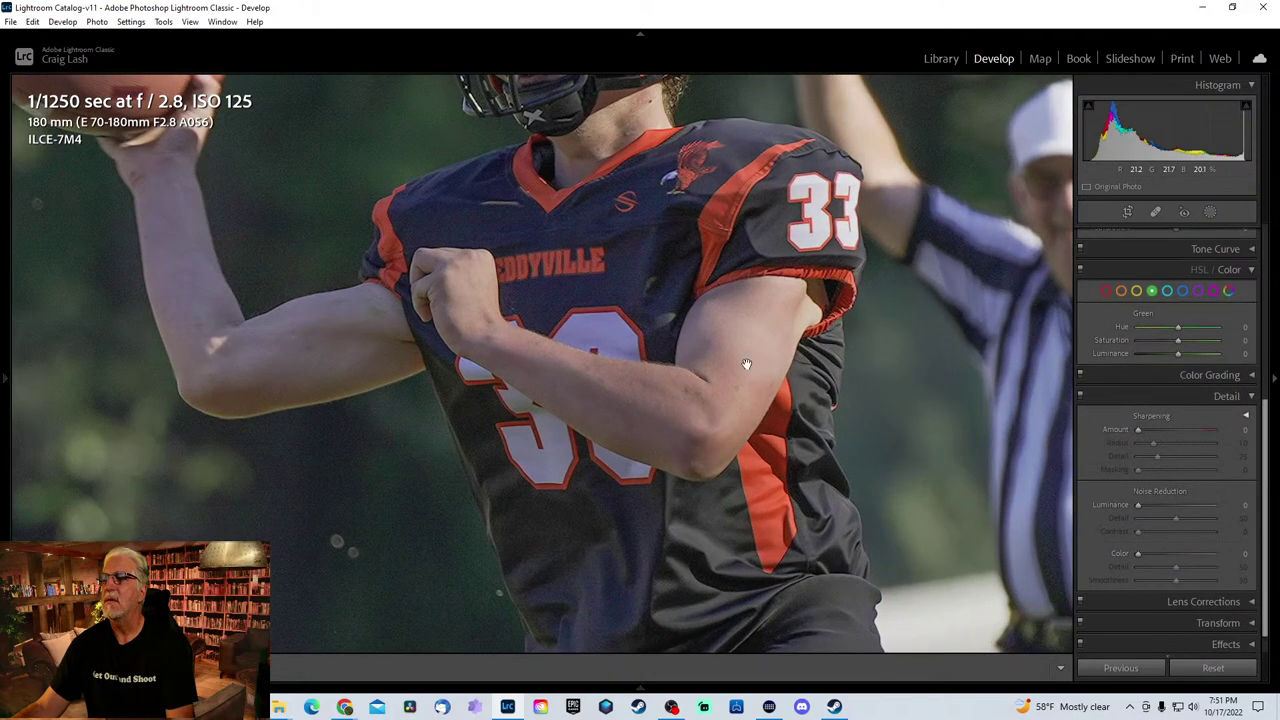
left_click(1156, 428)
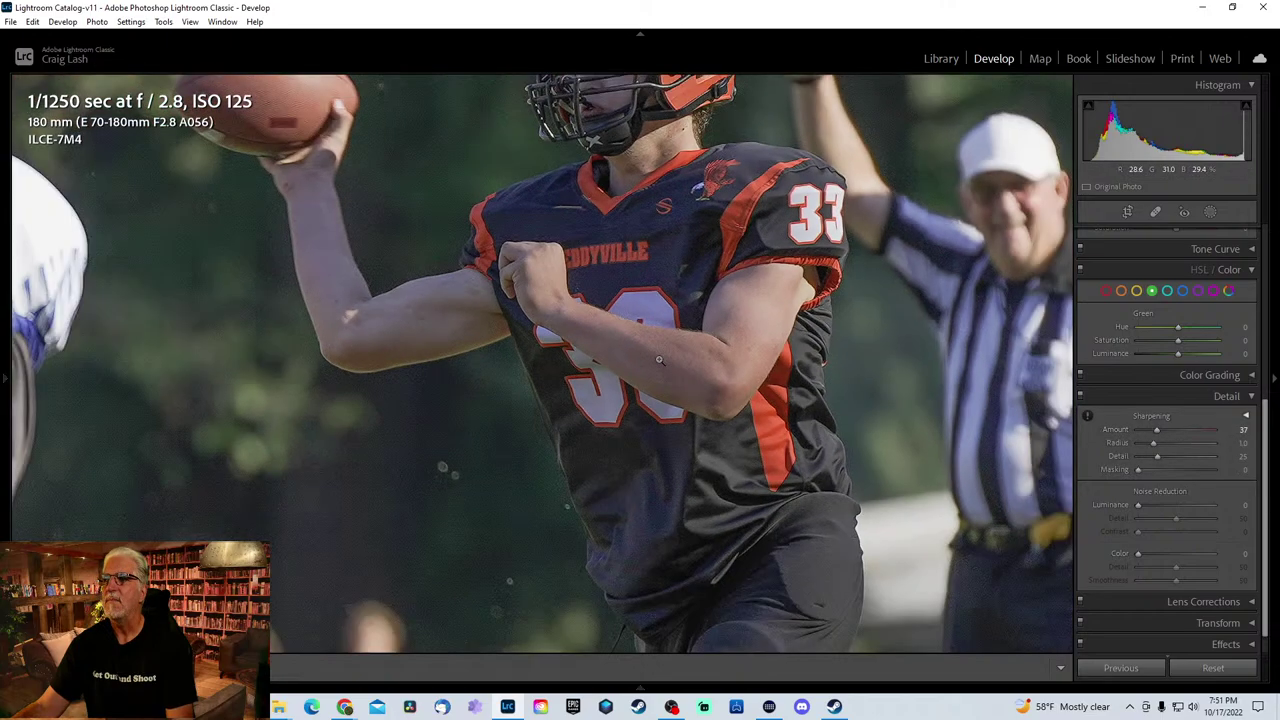
key("z")
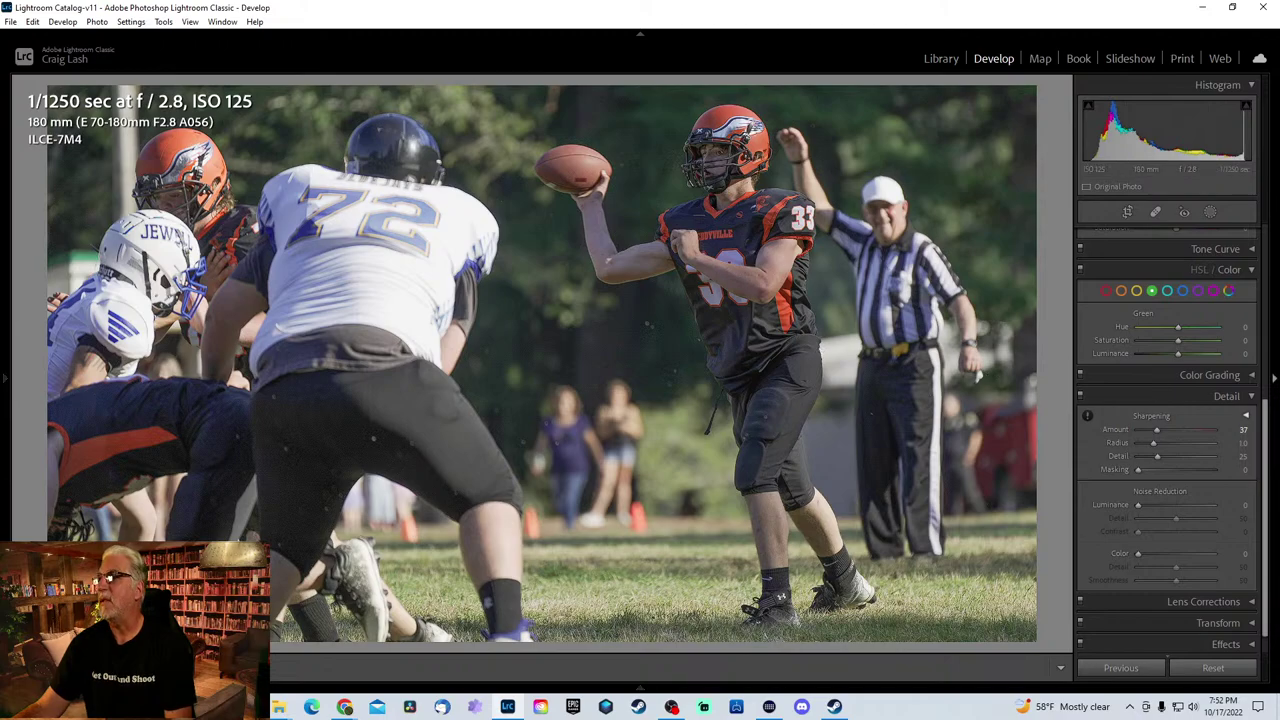
- Pull Highlights down to -61 and bring up the new-mask options
scroll(1270, 488, "up", 5)
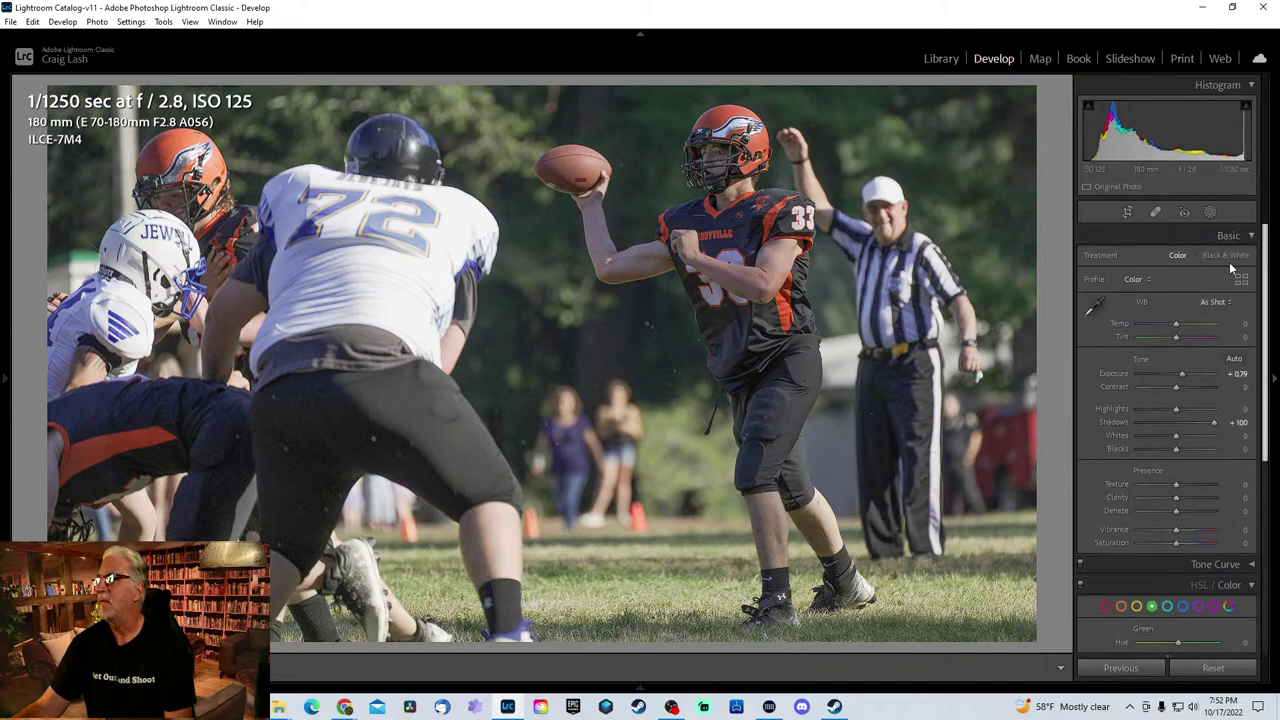
left_click_drag(1175, 407, 1153, 414)
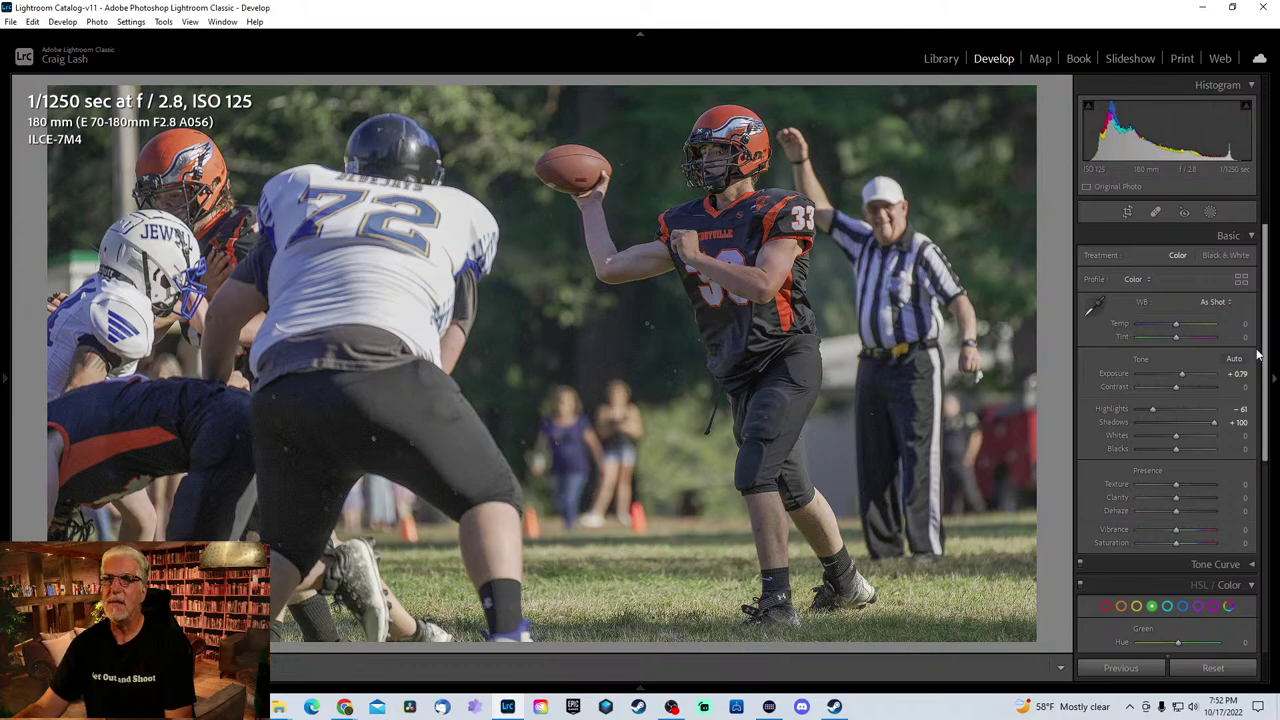
left_click(1211, 213)
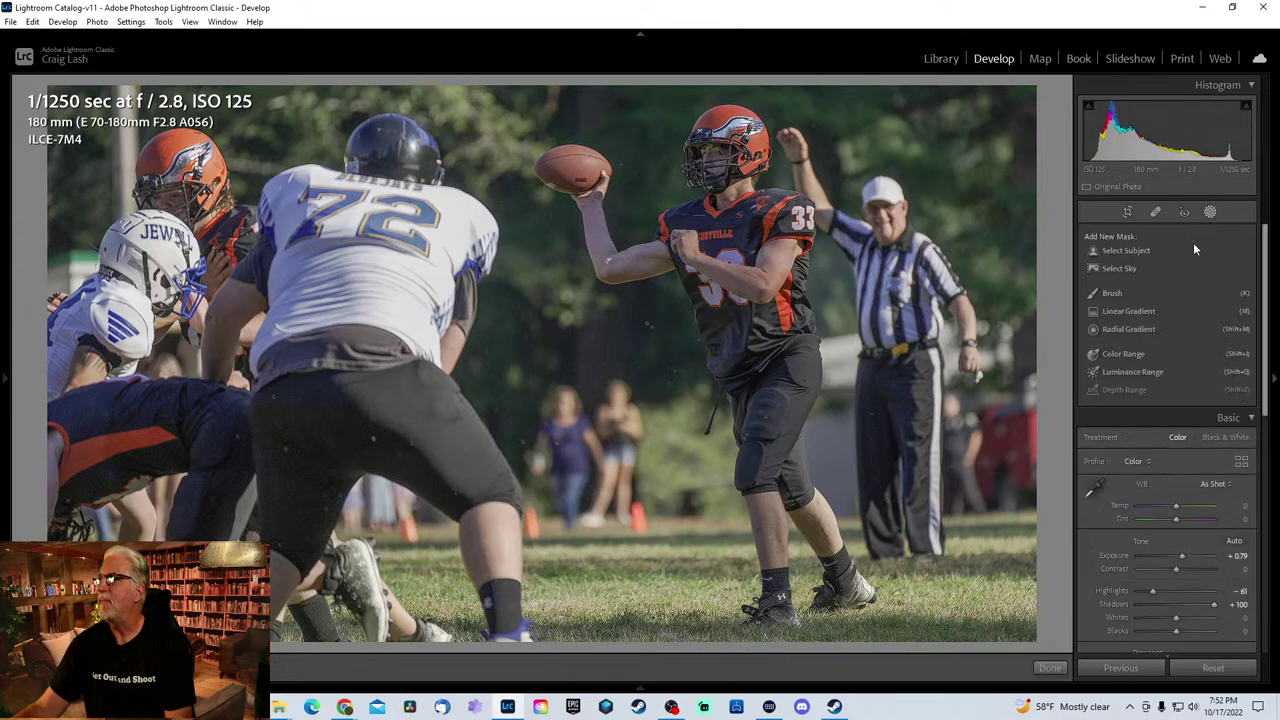
- Add an inverted Select Subject mask at Exposure -0.23 to darken the background, then open the next photo
left_click(1130, 251)
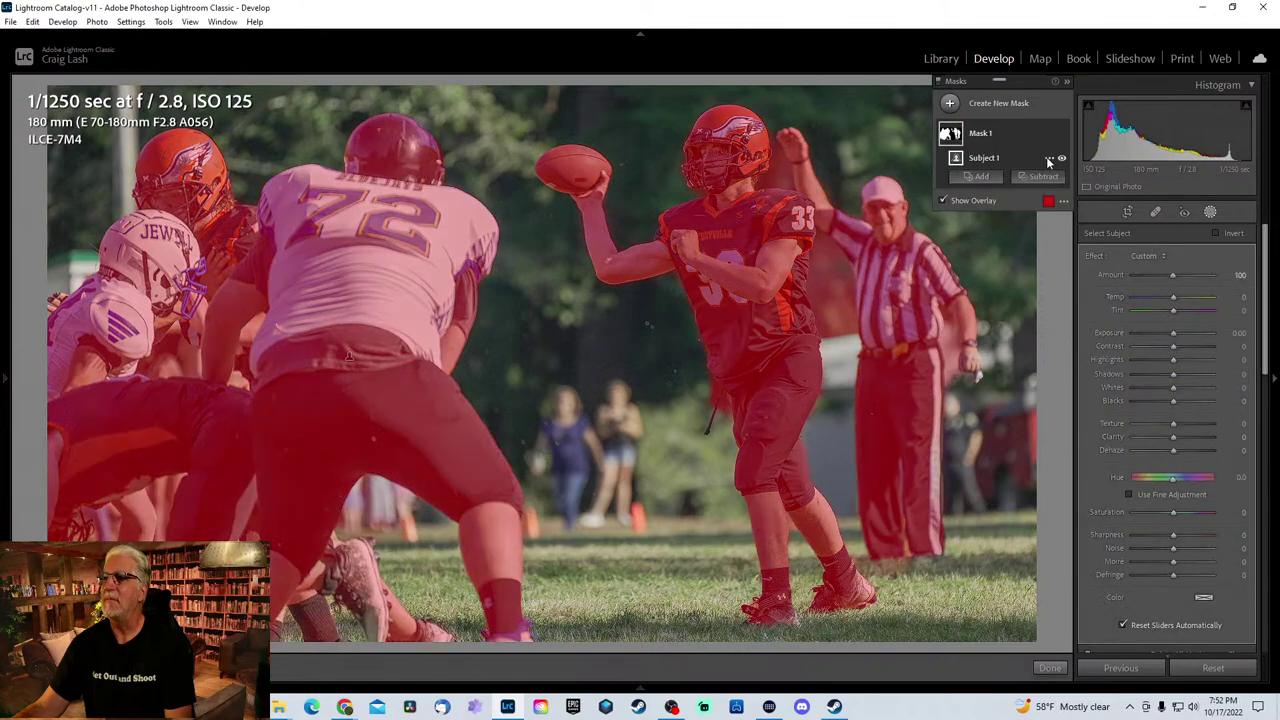
right_click(1046, 156)
left_click(1080, 201)
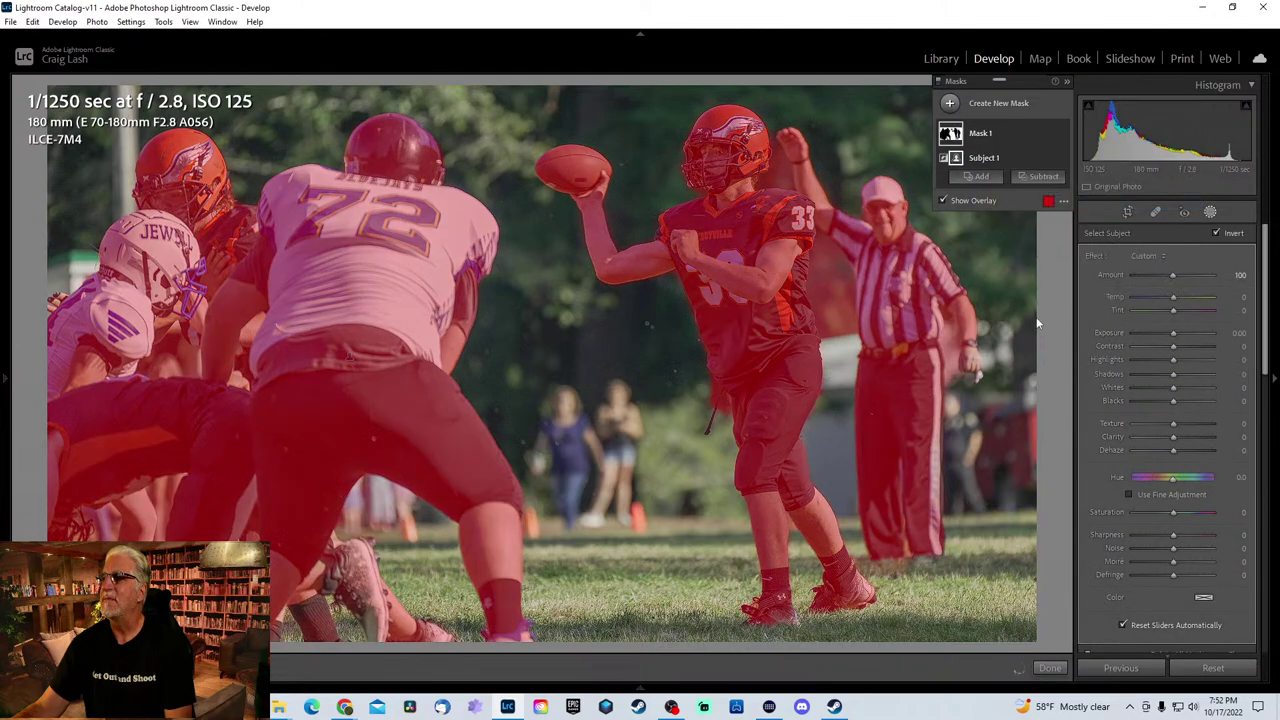
mouse_move(1175, 334)
left_mouse_down()
mouse_move(1158, 338)
mouse_move(1174, 325)
left_mouse_up()
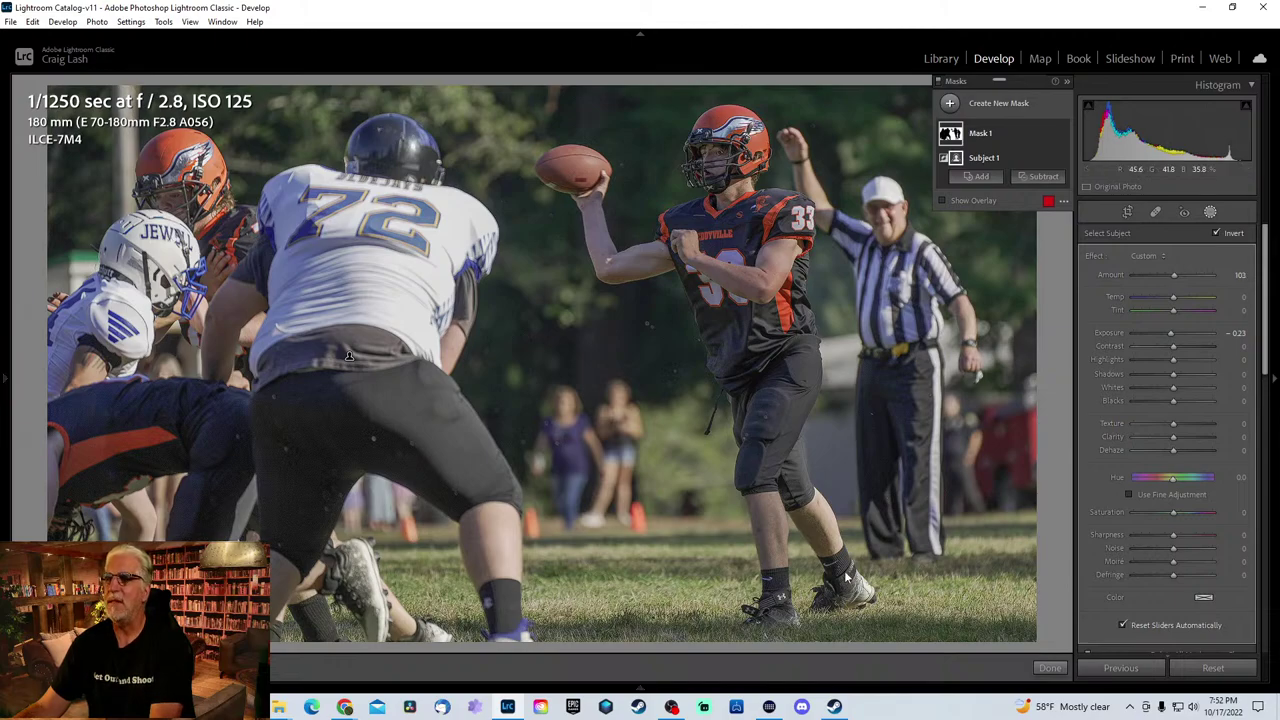
mouse_move(697, 686)
left_click(697, 650)
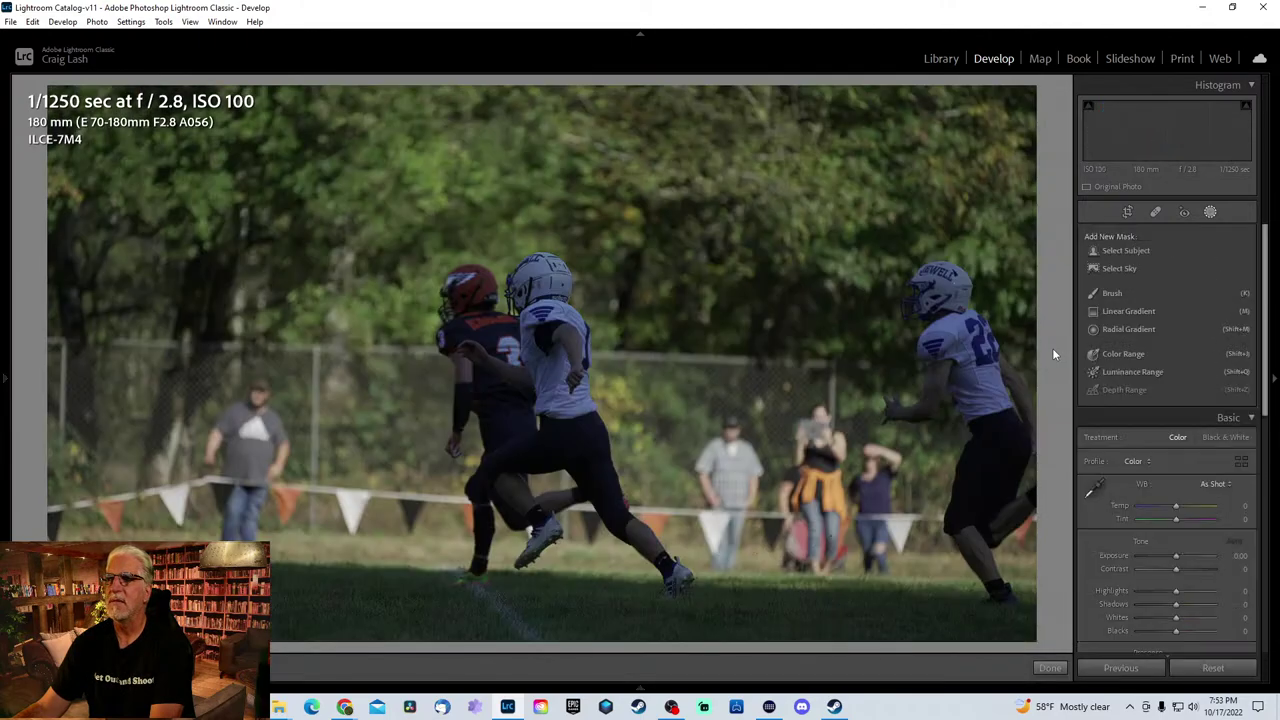
- Browse the running-play burst, settle on #3 carrying the ball ahead of #1, and start cropping
key("Right")
key("Right")
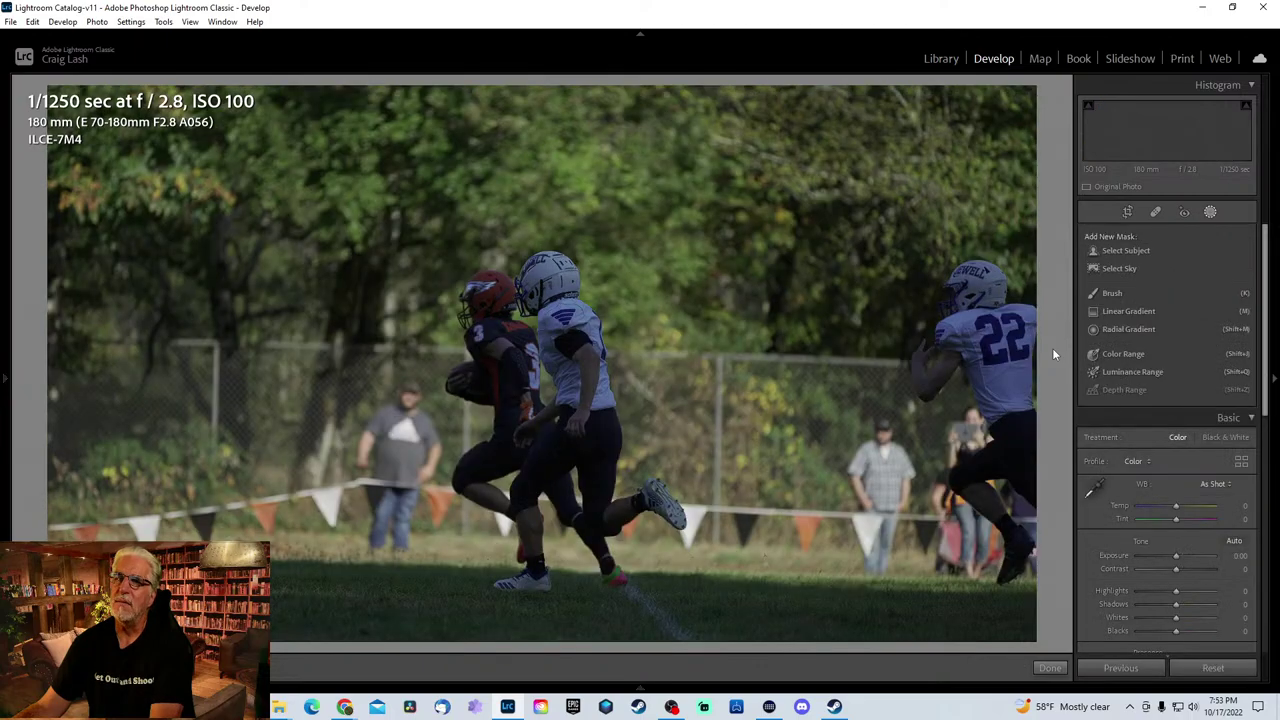
key("Right")
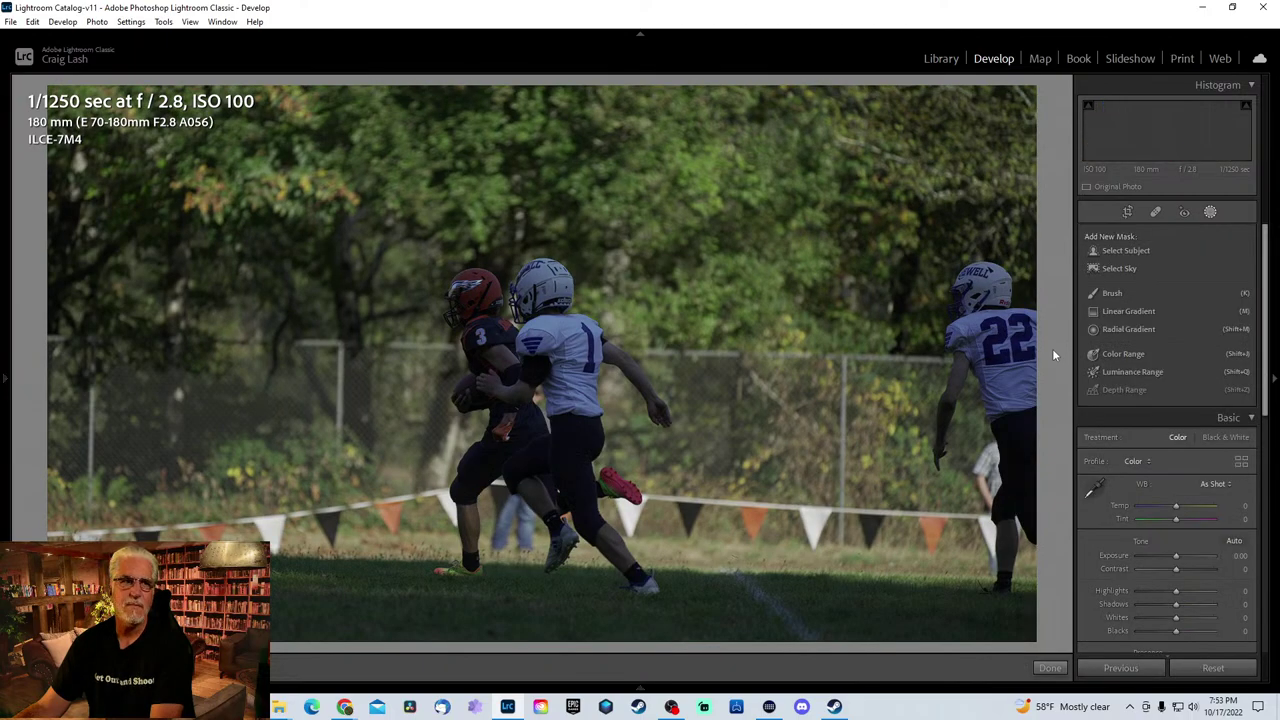
key("Right")
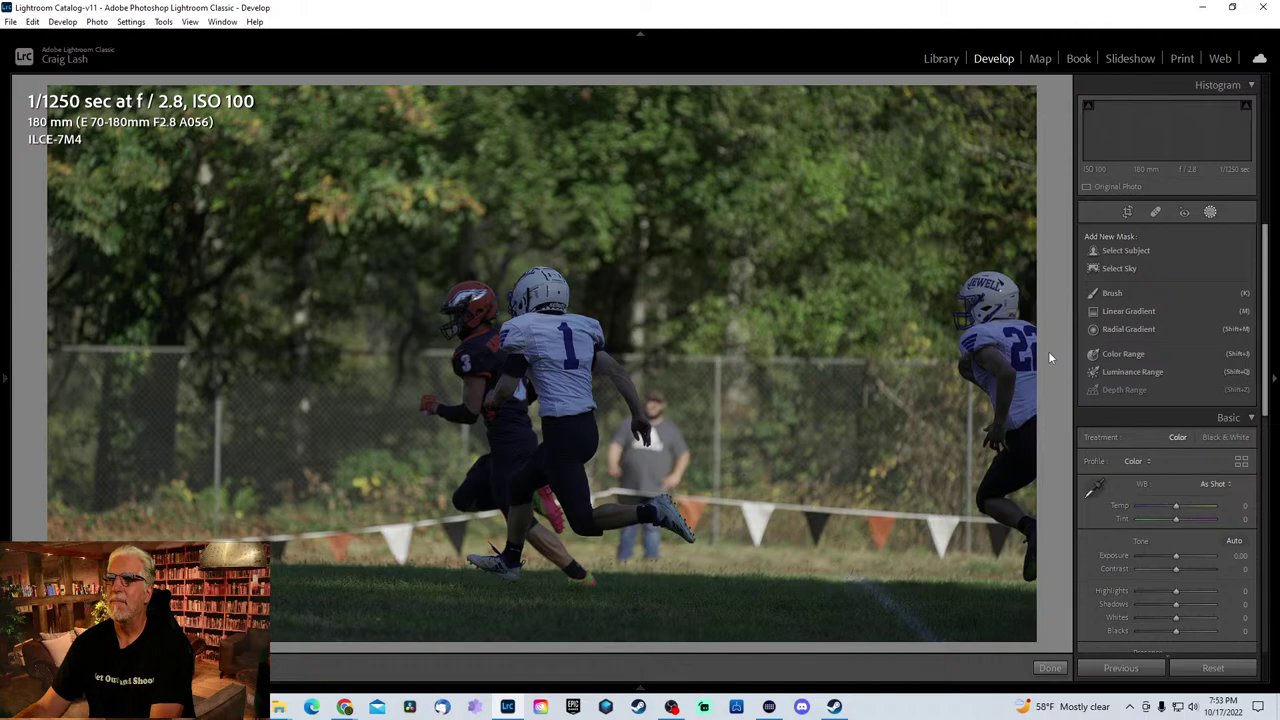
key("Right")
key("Right")
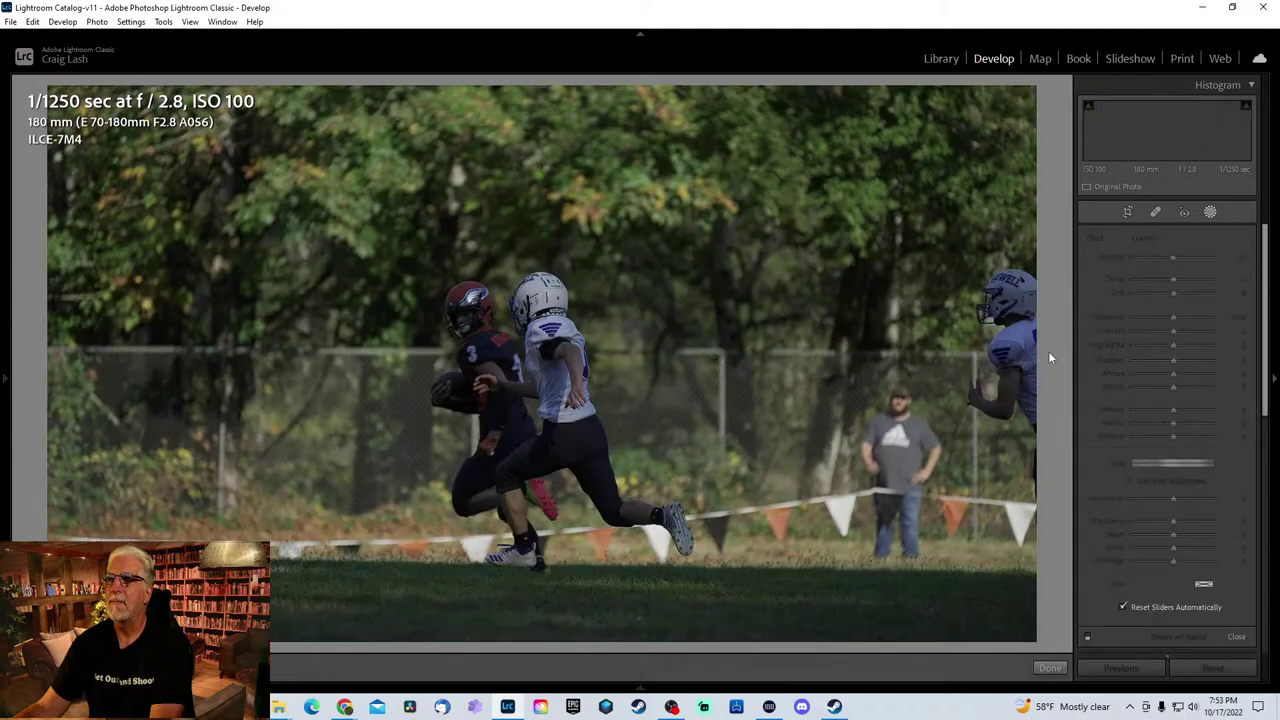
key("Right")
key("Right")
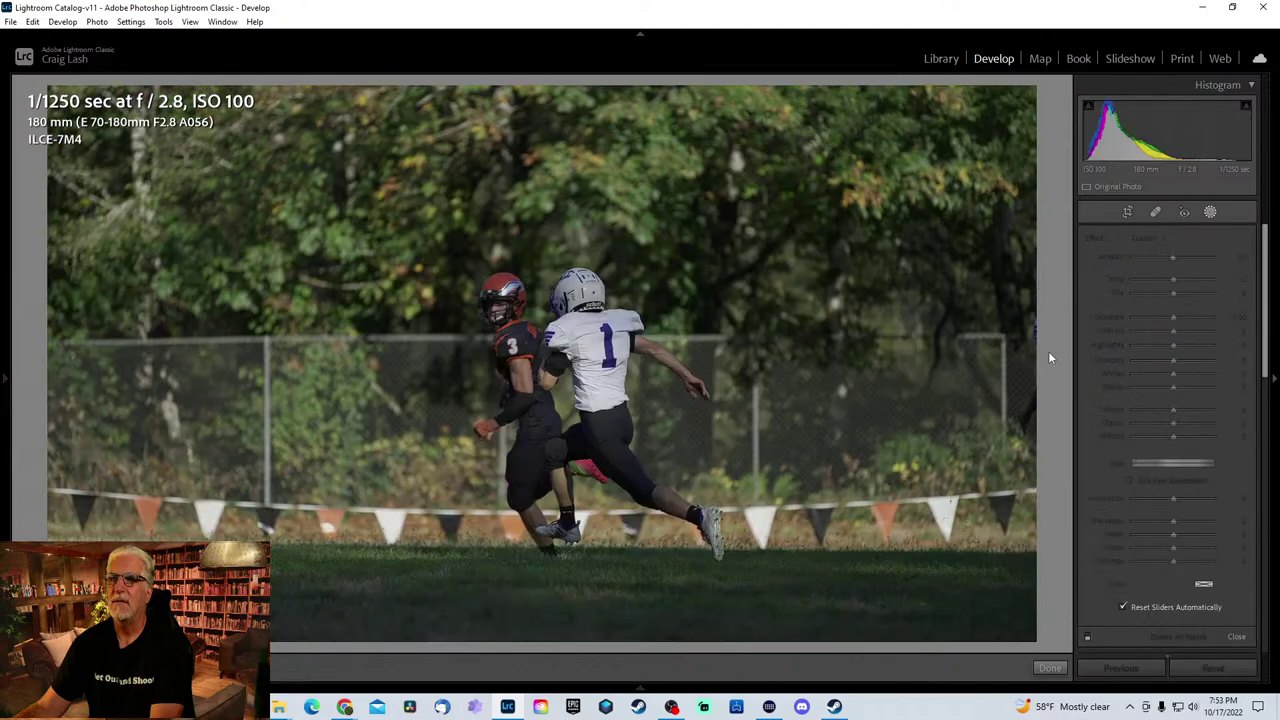
key("Right")
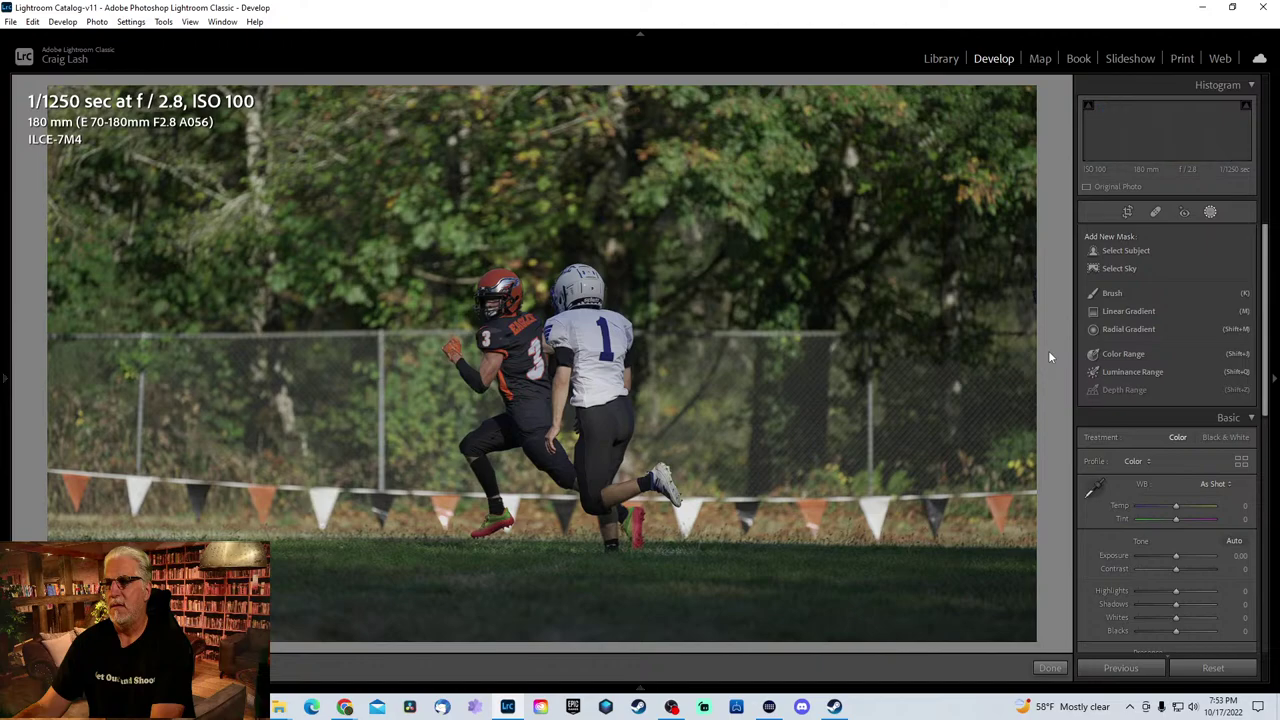
key("Right")
key("Left")
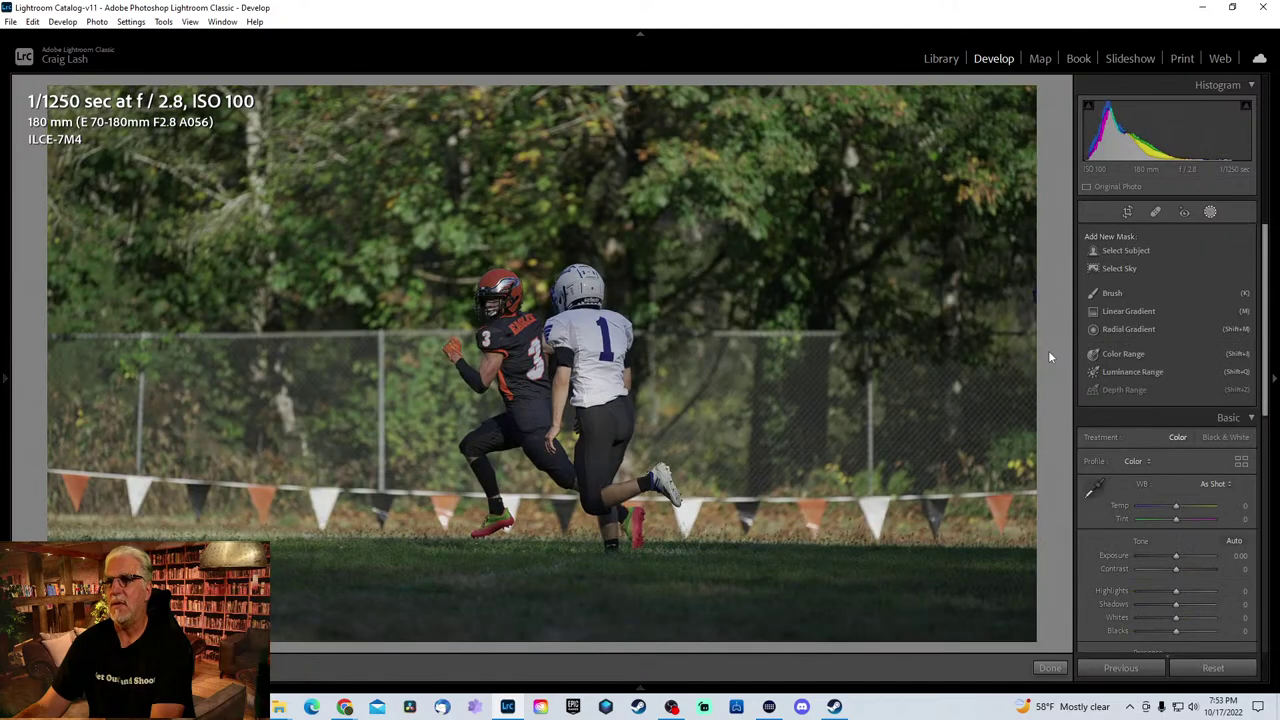
key("Right")
key("Right")
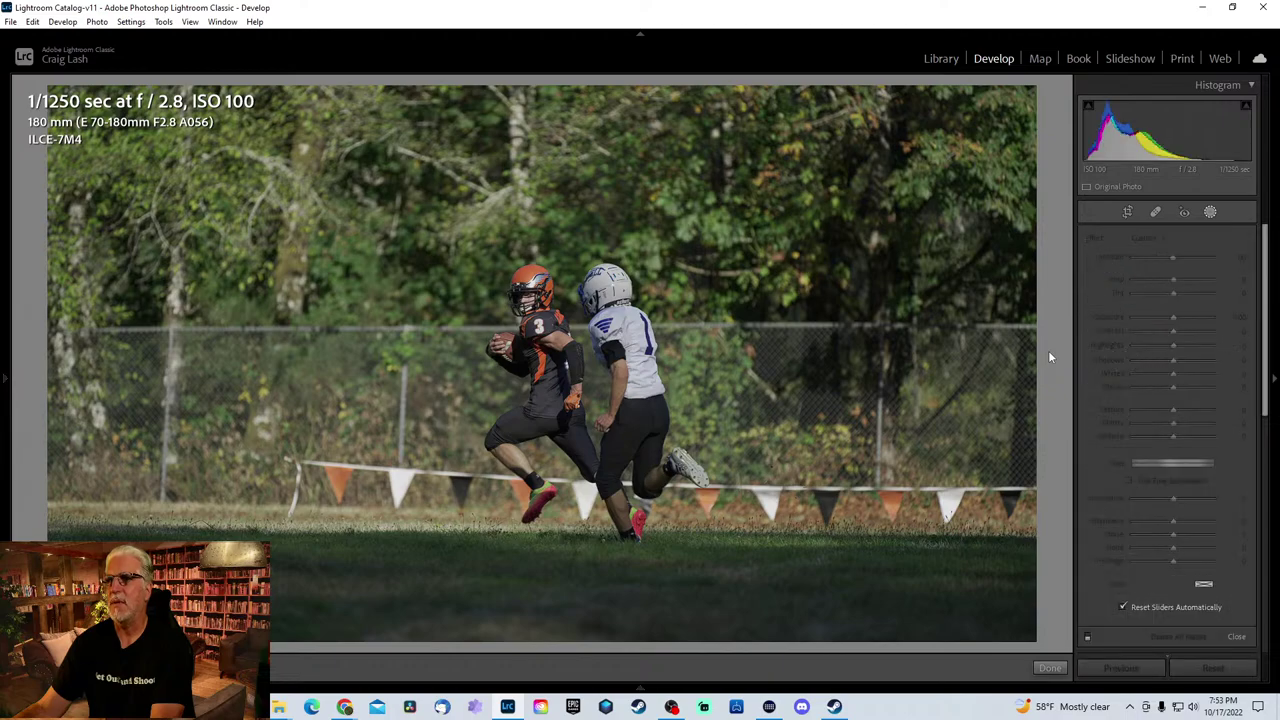
key("Right")
key("Left")
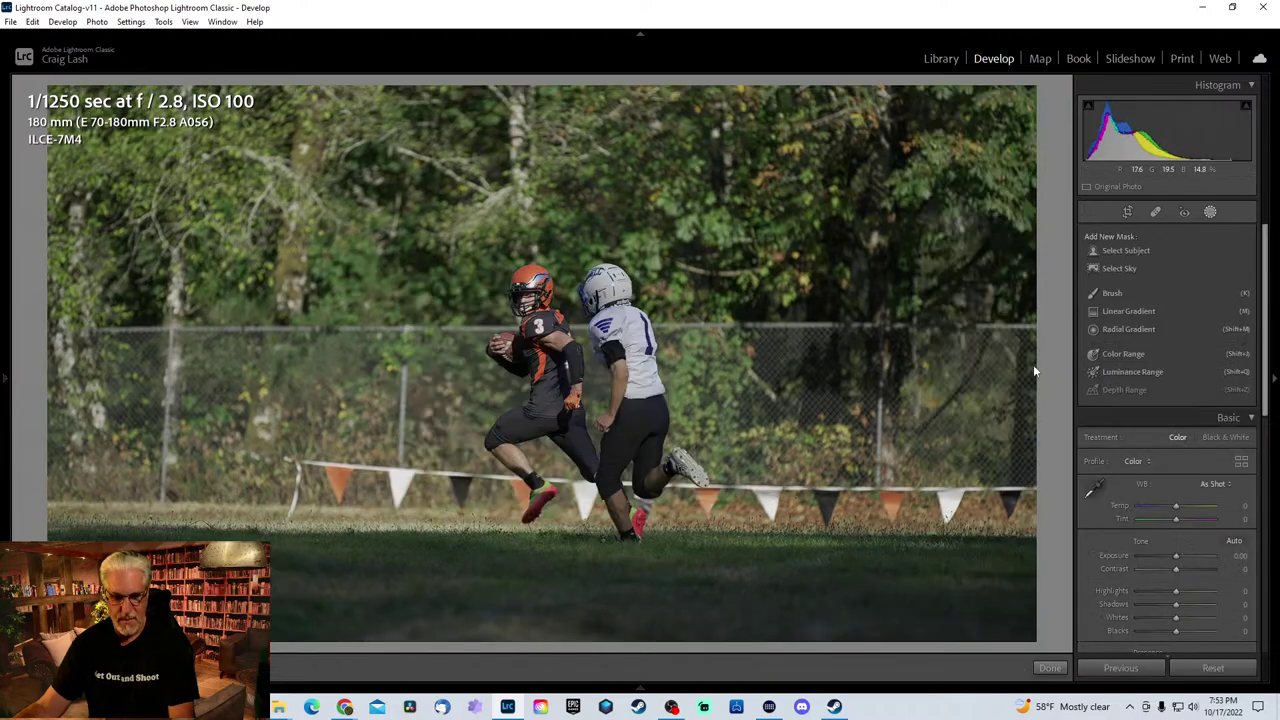
key("r")
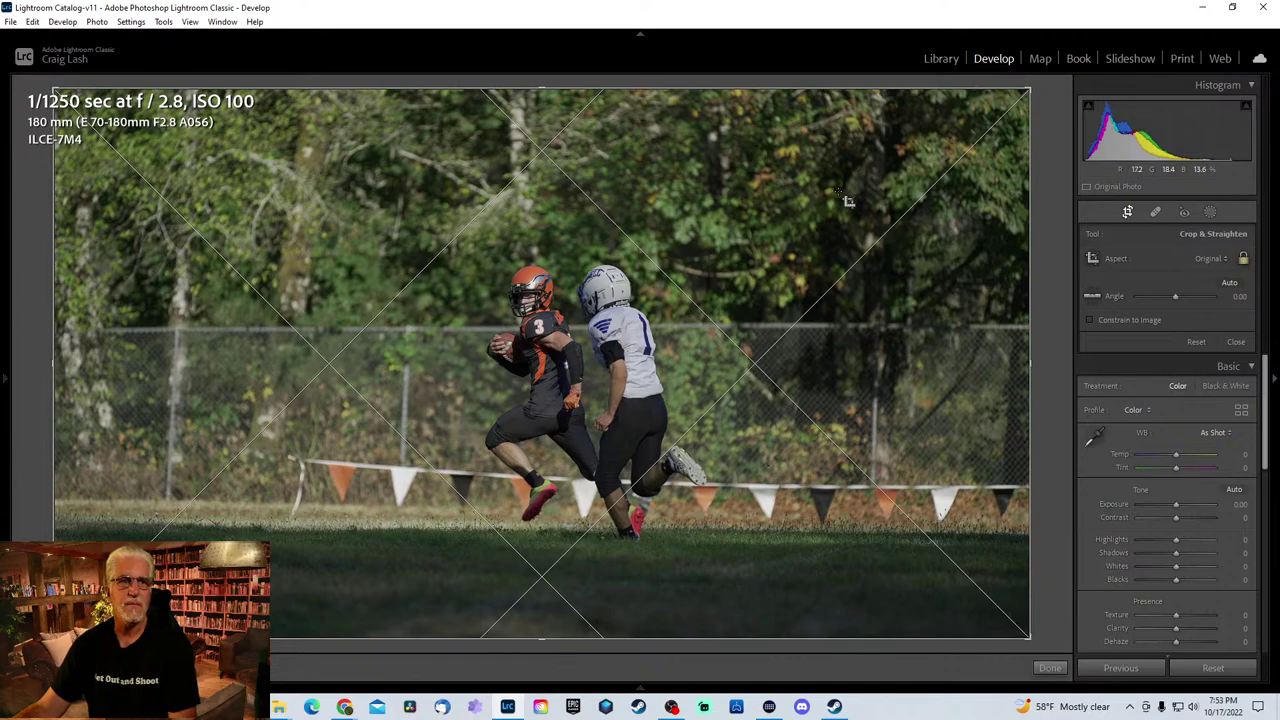
- Crop tightly around ball carrier #3 and defender #1, straightening by about 0.9°
left_click_drag(1024, 97, 815, 210)
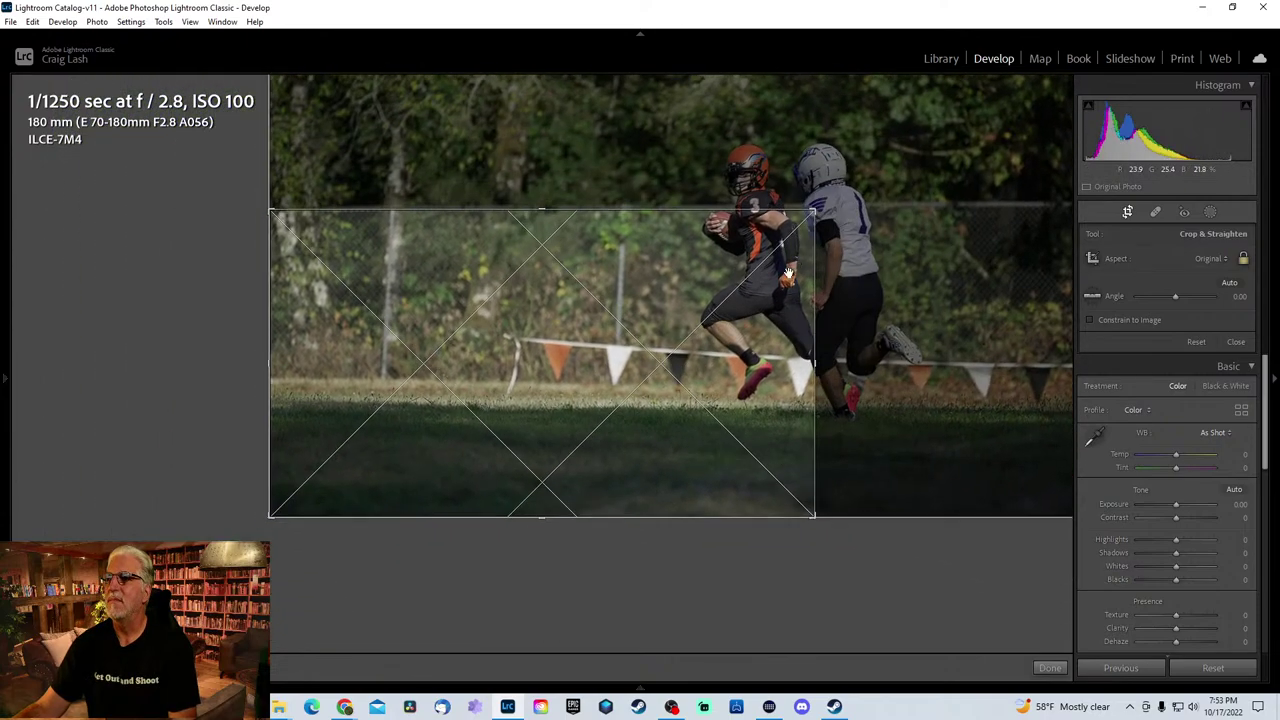
left_click_drag(754, 376, 548, 376)
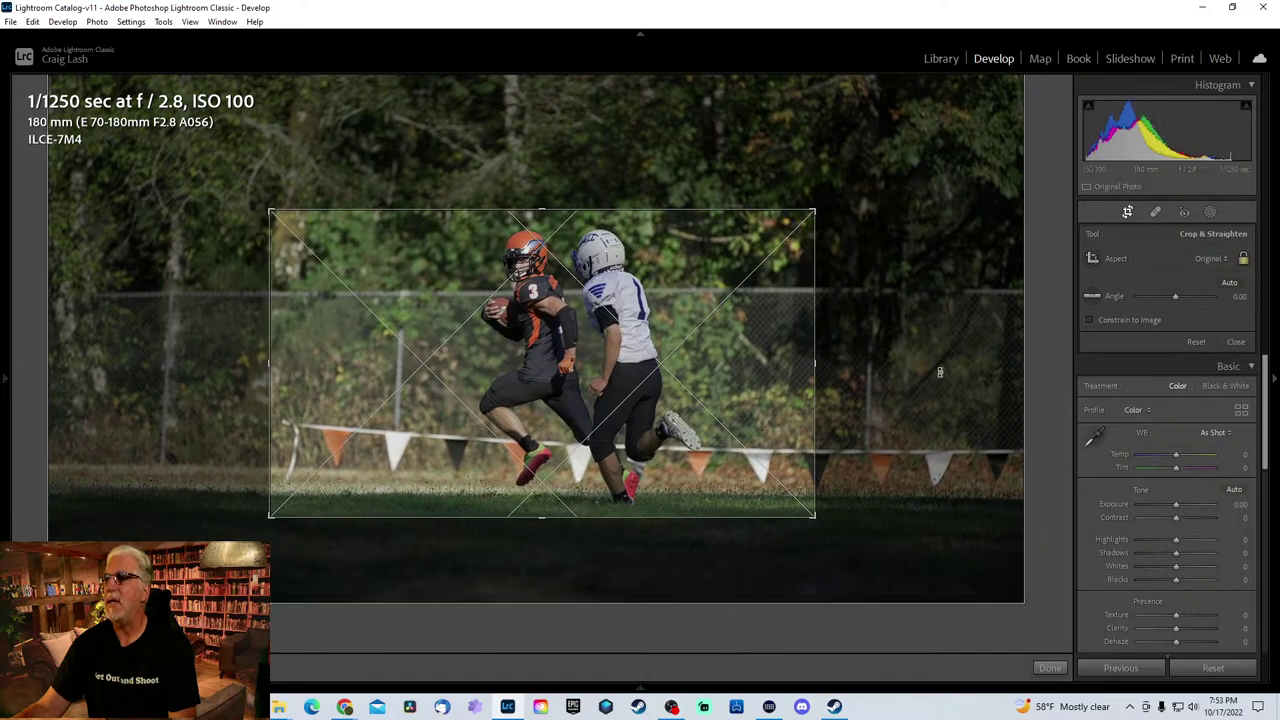
left_click_drag(1047, 361, 1047, 354)
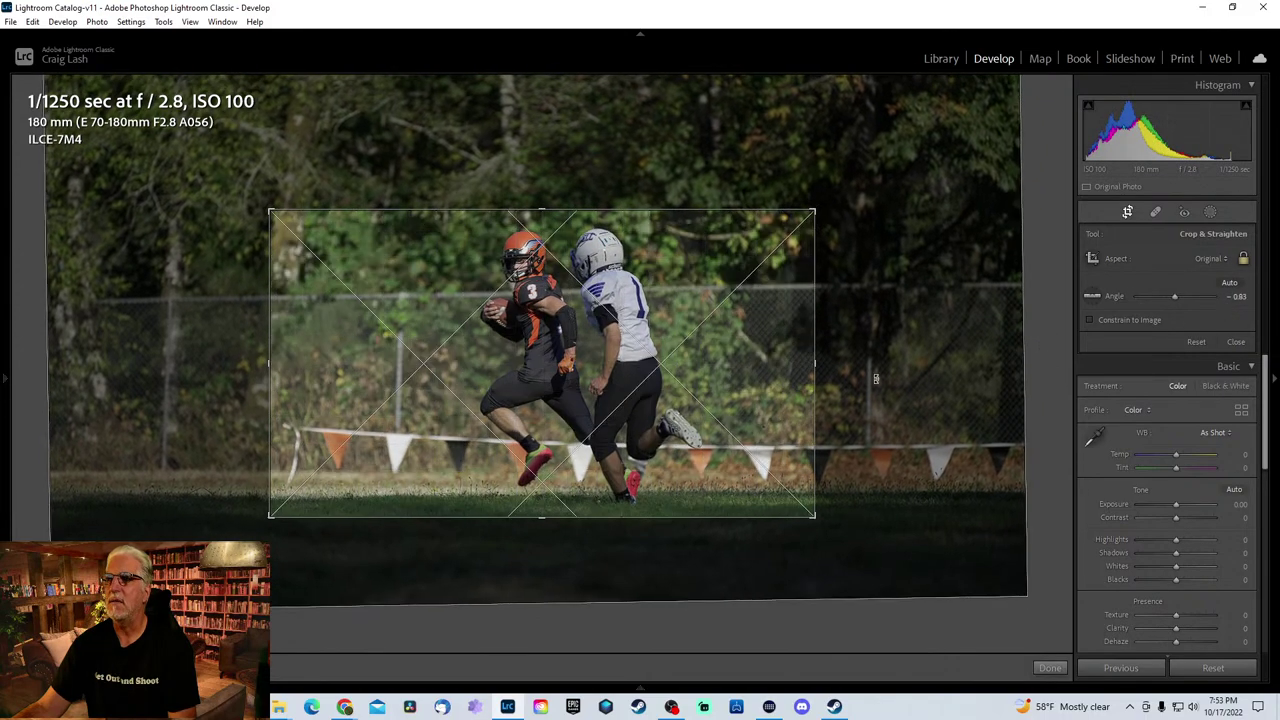
left_click_drag(662, 365, 690, 365)
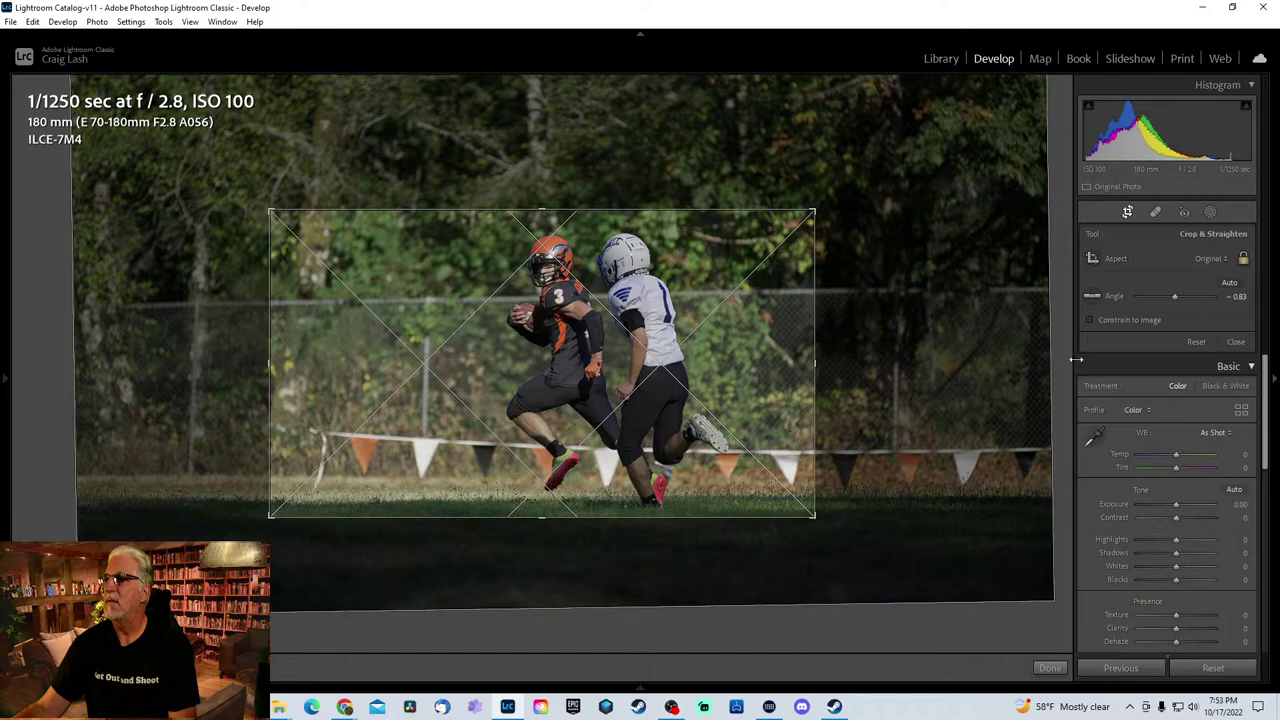
left_click_drag(1060, 365, 1058, 360)
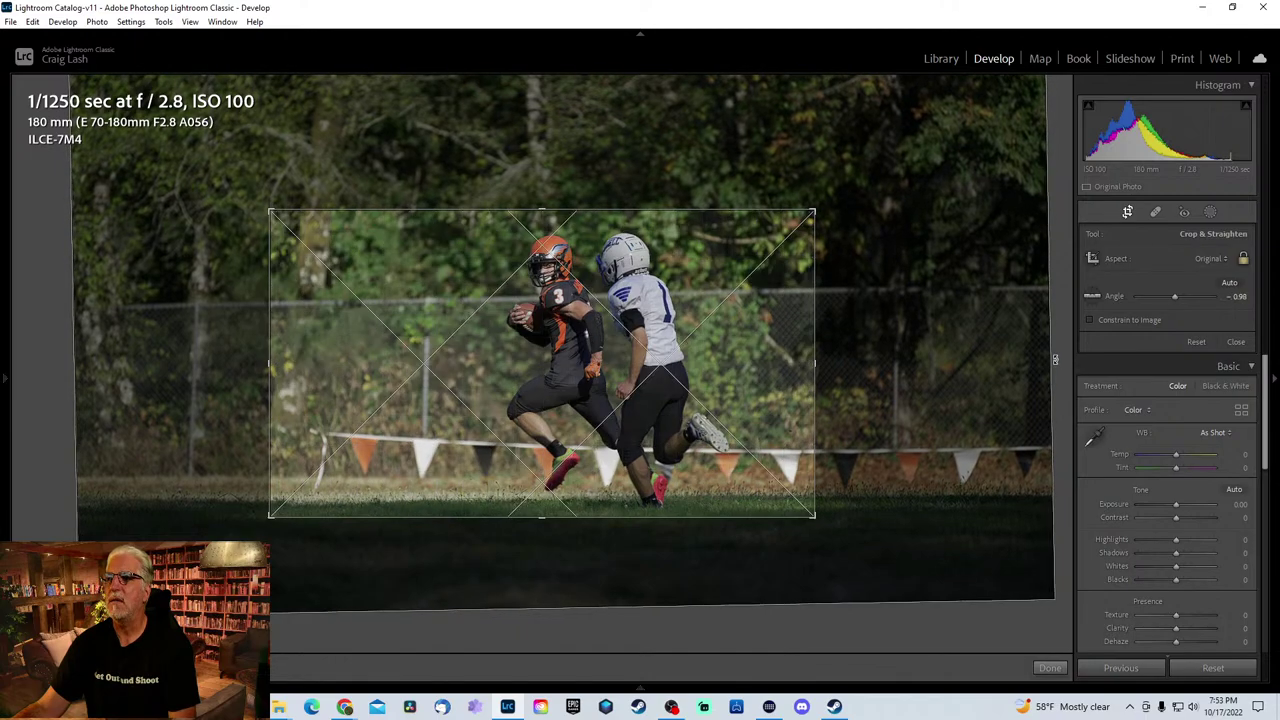
key("Return")
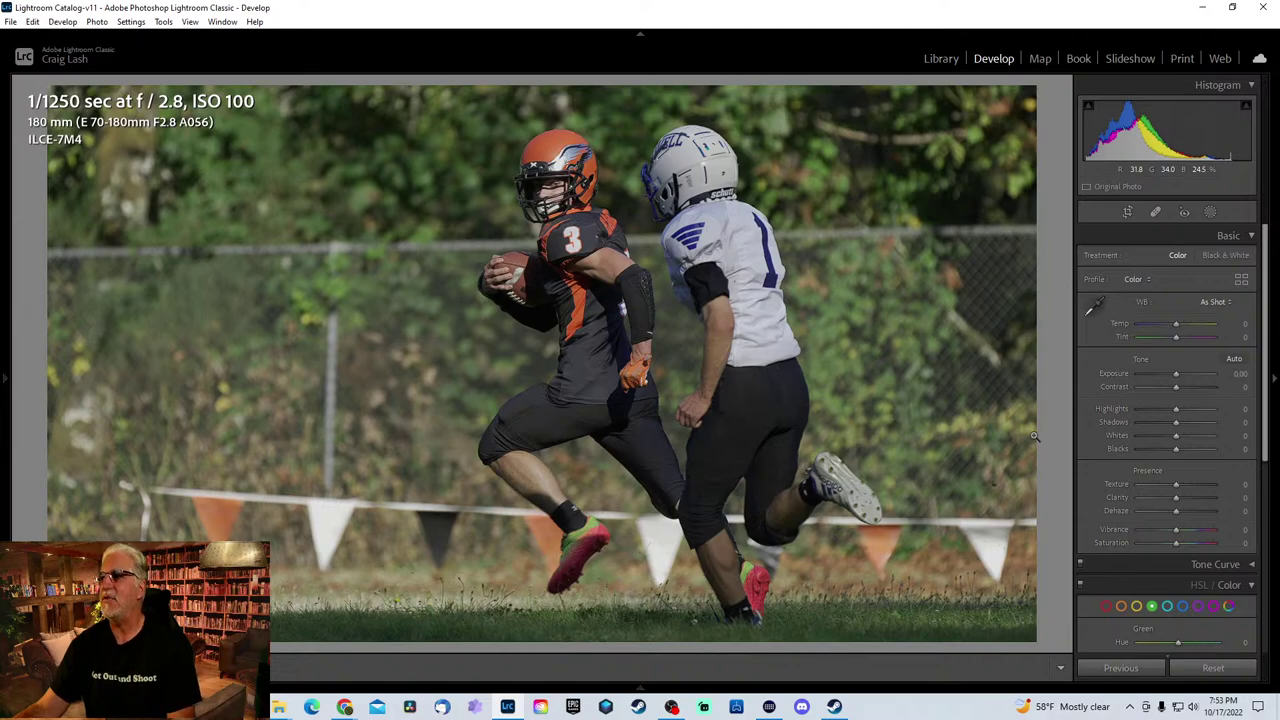
- Set Exposure +0.35 and Texture +46, then add a Select Subject mask over both players
left_click(1178, 373)
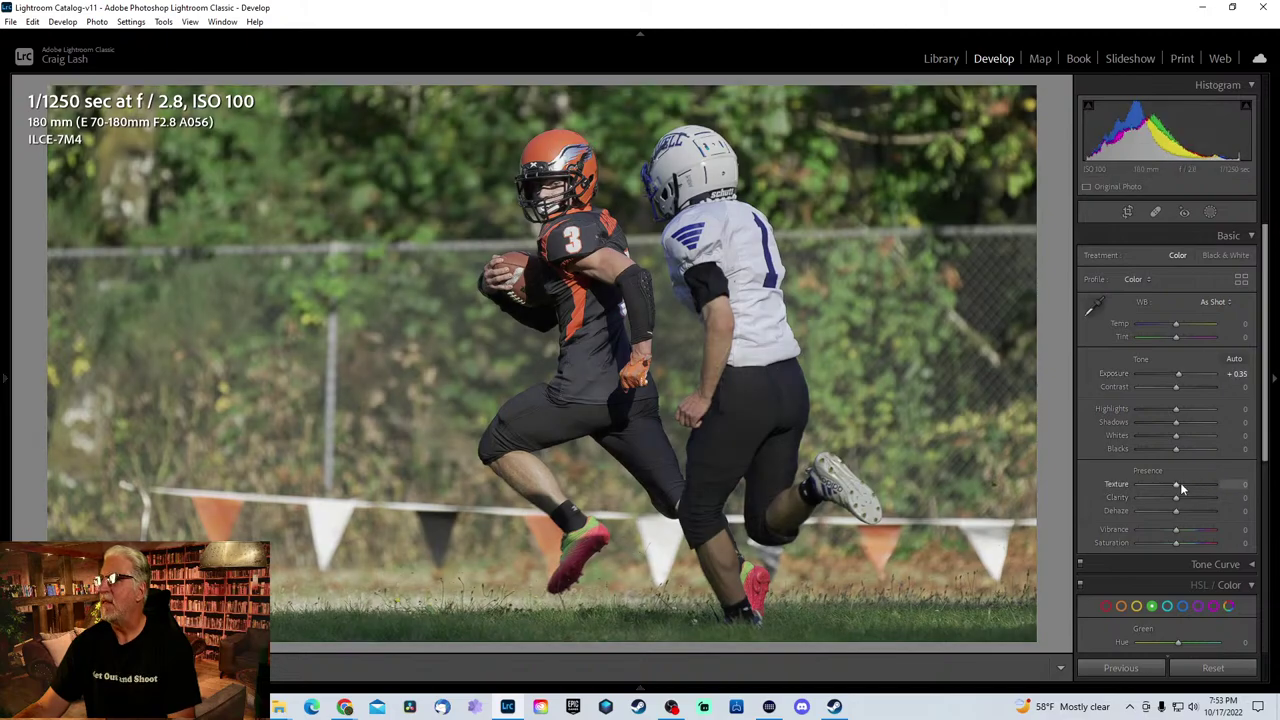
left_click_drag(1182, 487, 1195, 487)
scroll(1160, 500, "down", 4)
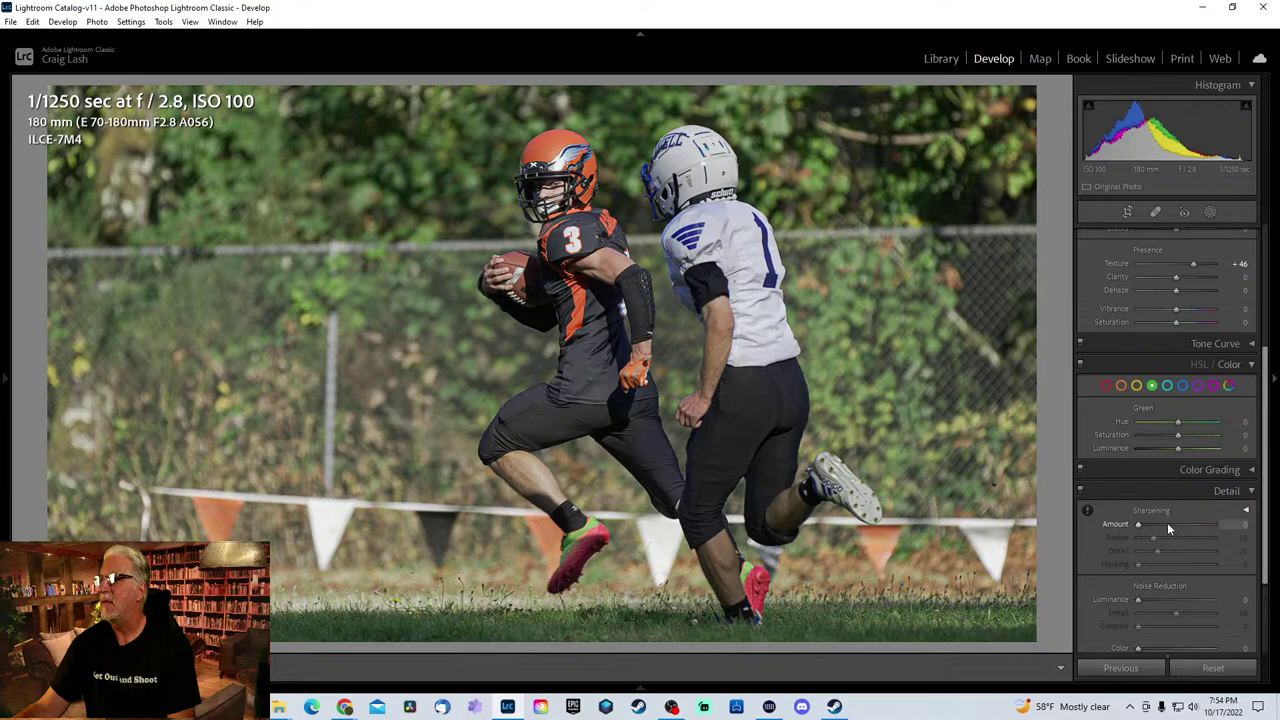
scroll(1167, 522, "up", 4)
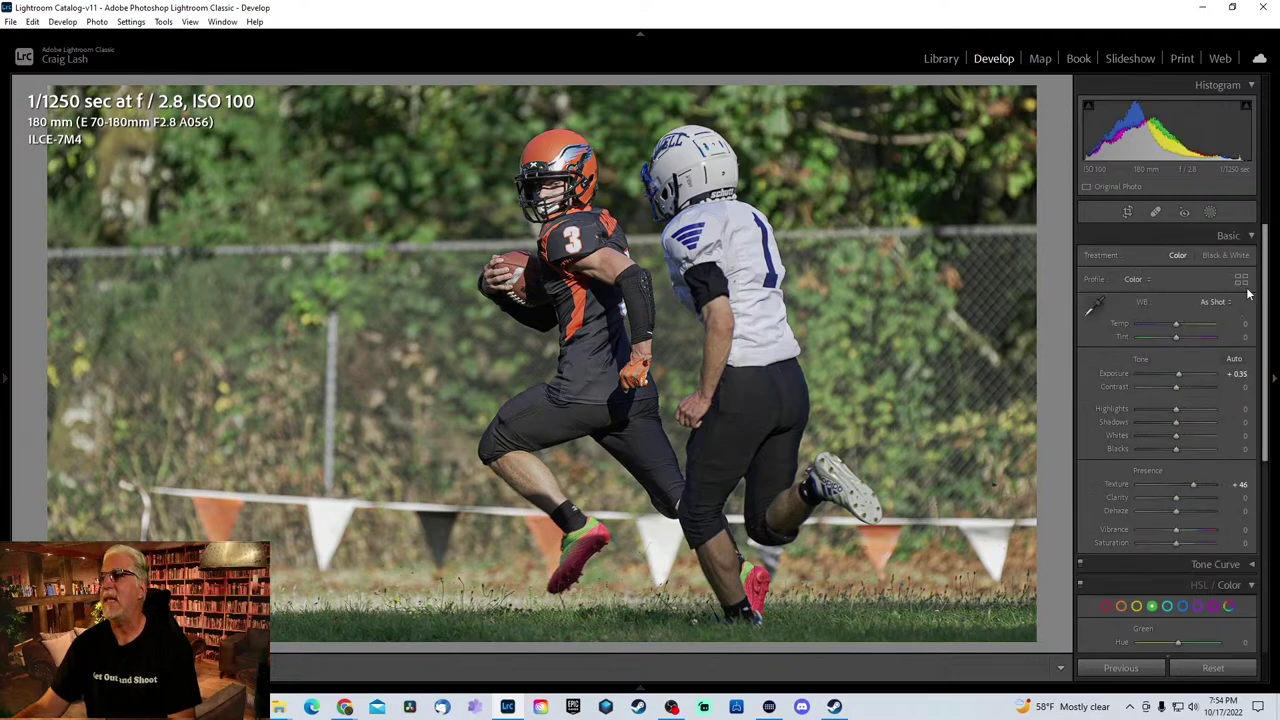
left_click(1208, 212)
left_click(1152, 251)
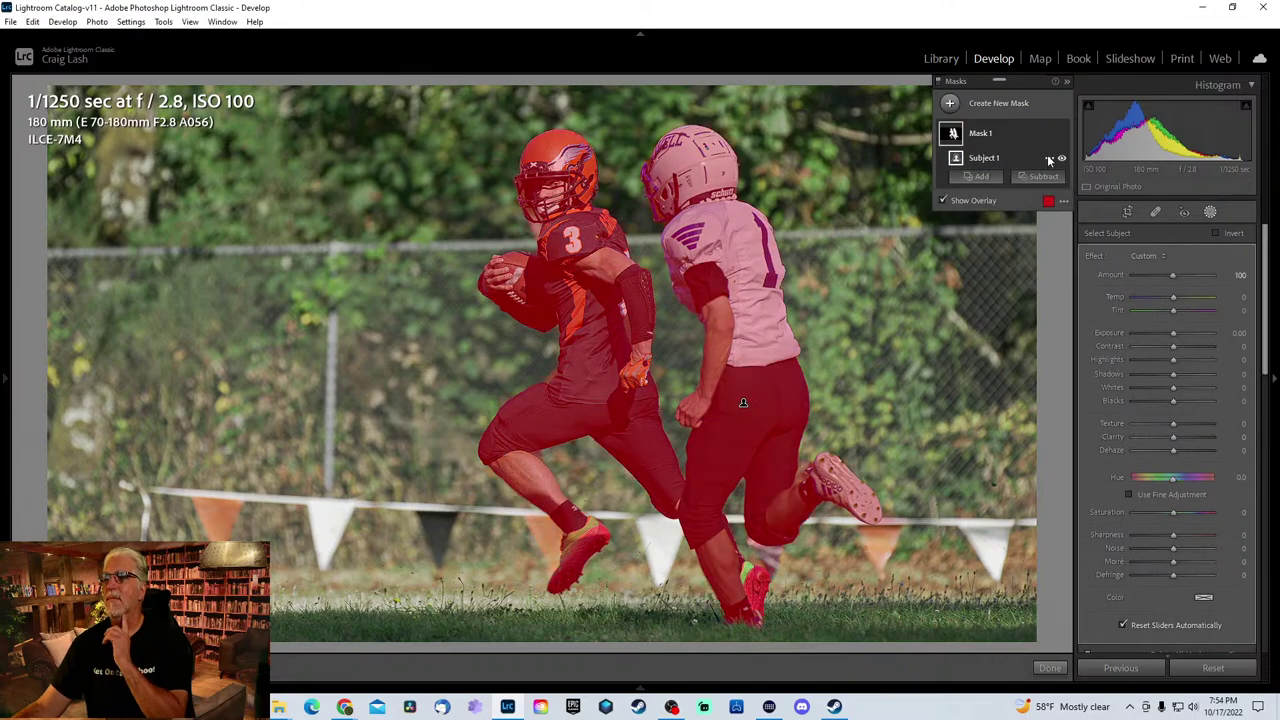
- Invert the subject mask, set its Exposure to -2.05, close Masking and go to the next photo
right_click(1047, 155)
left_click(1080, 198)
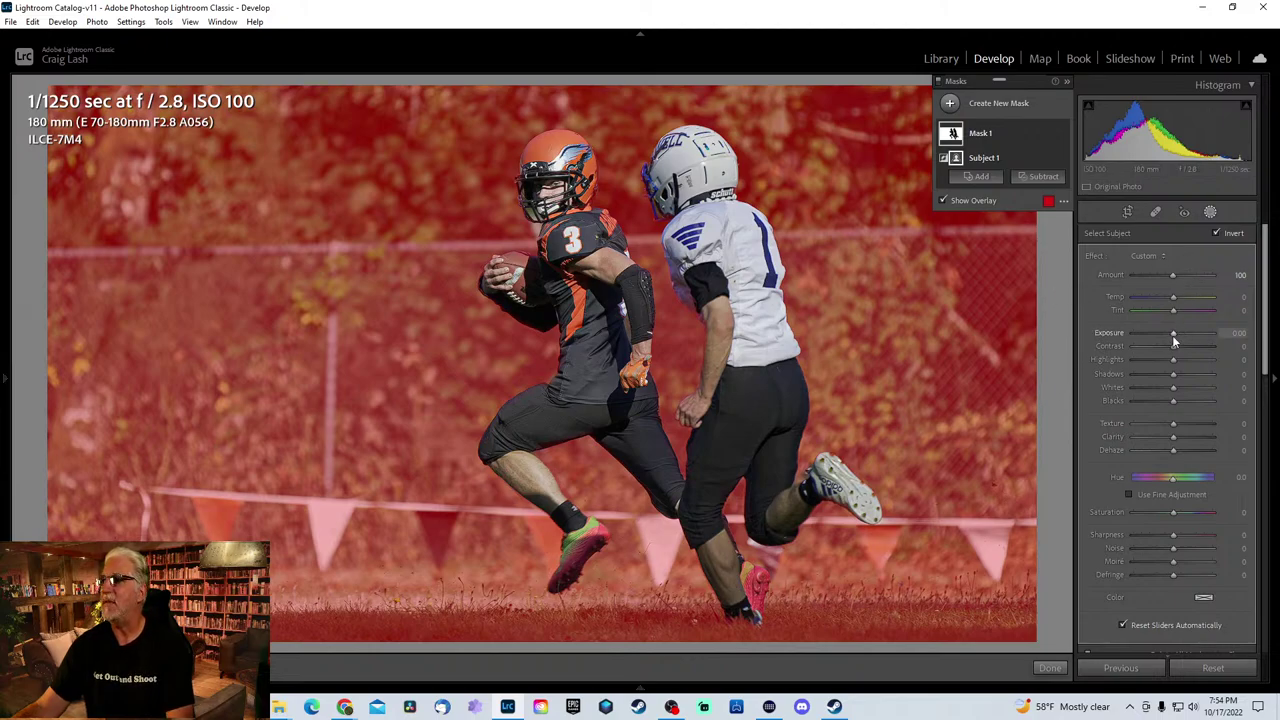
left_click_drag(1172, 334, 1155, 334)
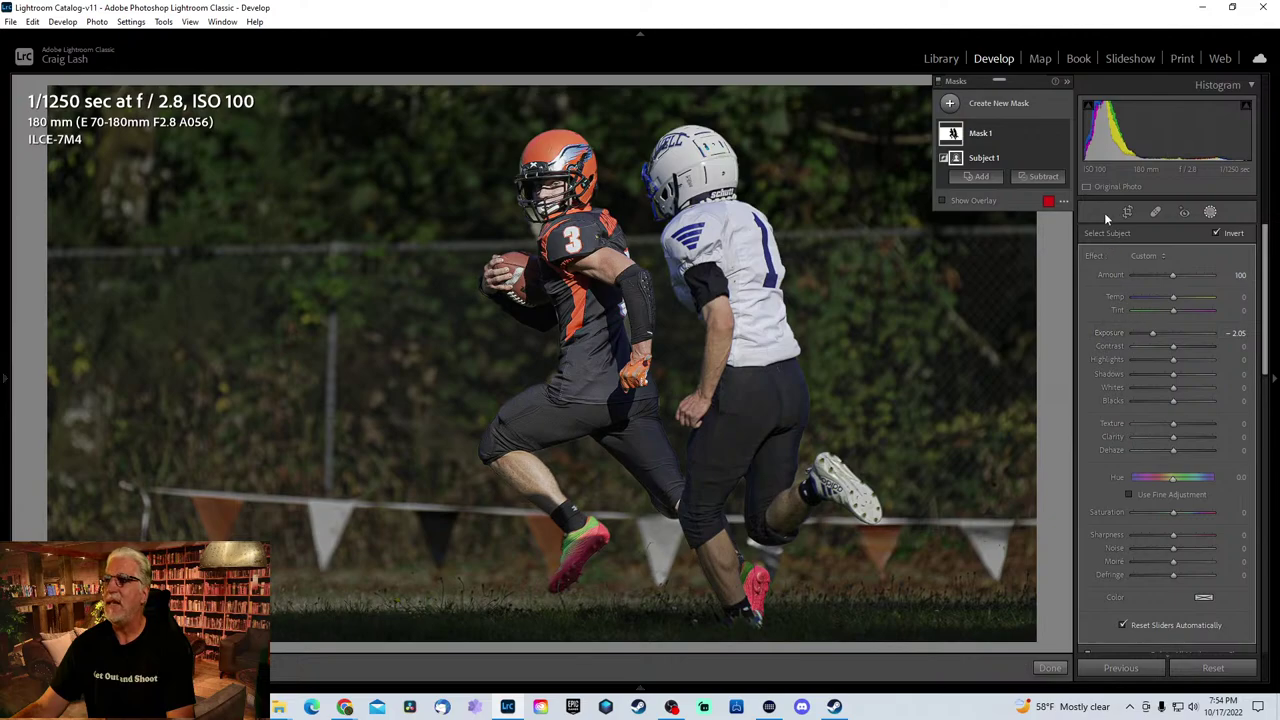
left_click(1210, 211)
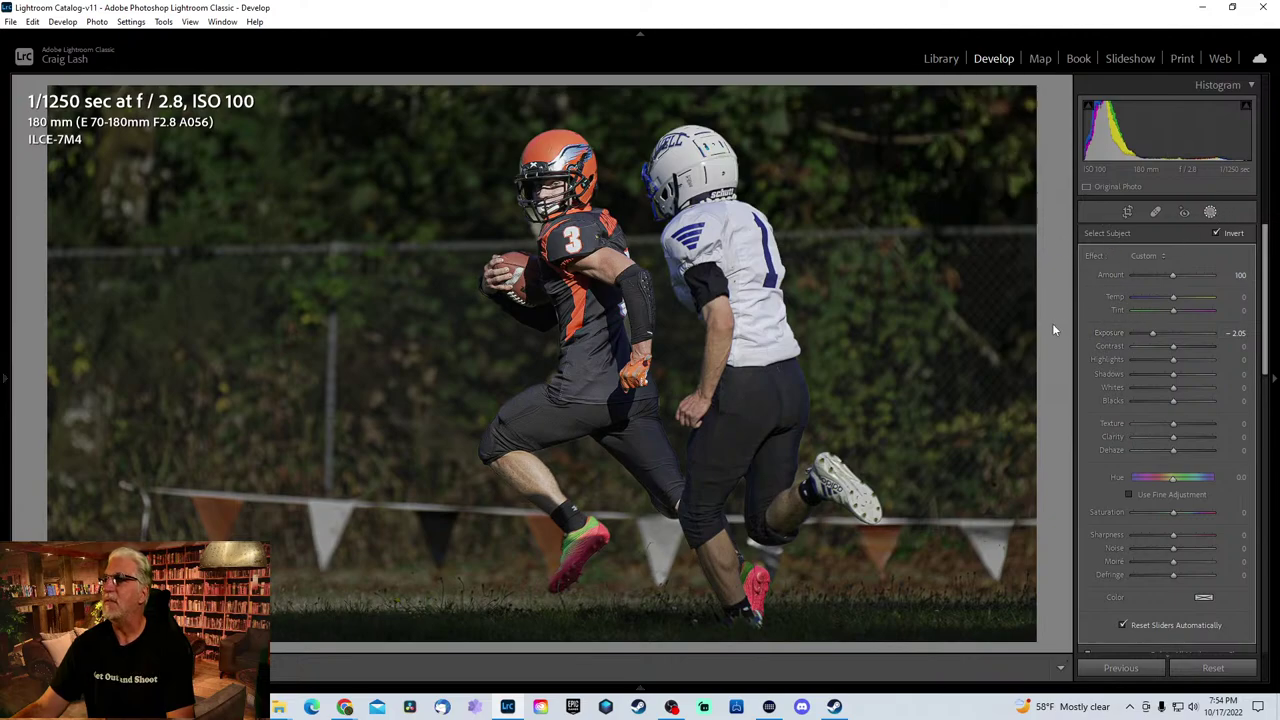
key("Right")
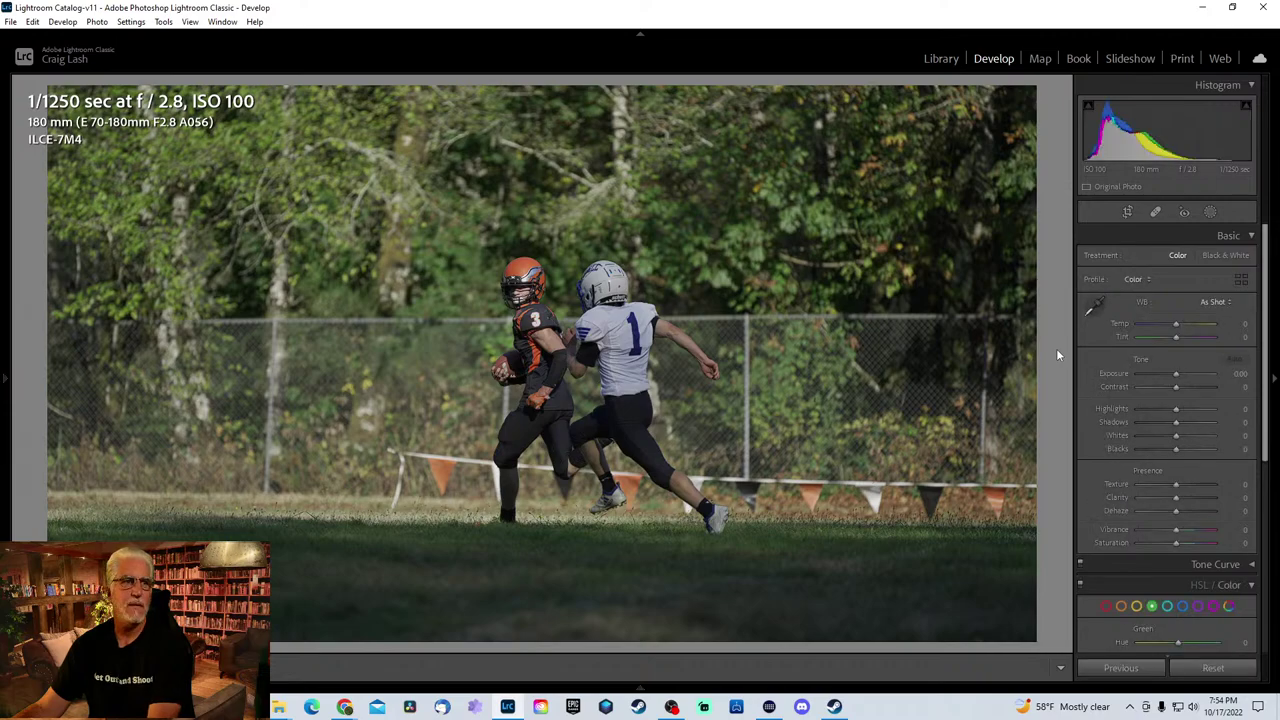
- Skip forward to the snap shot of the quarterback behind #72 and #24
key("Right")
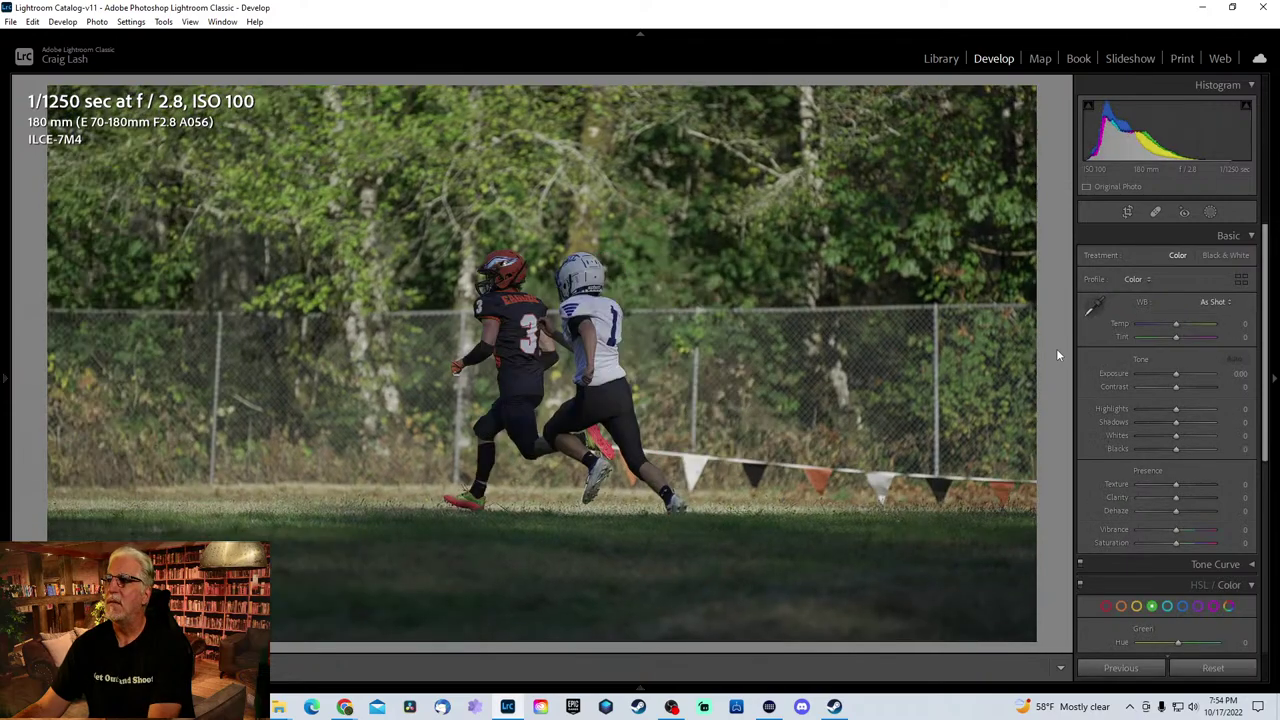
key("Right")
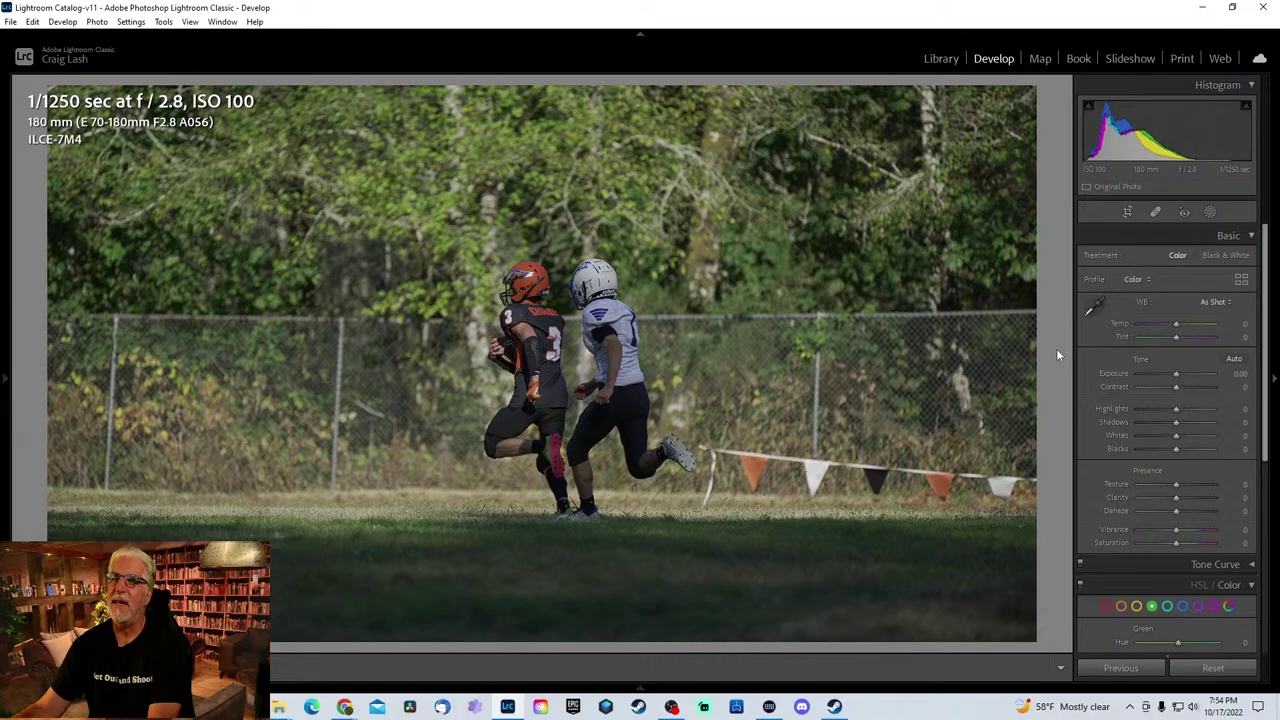
key("Right")
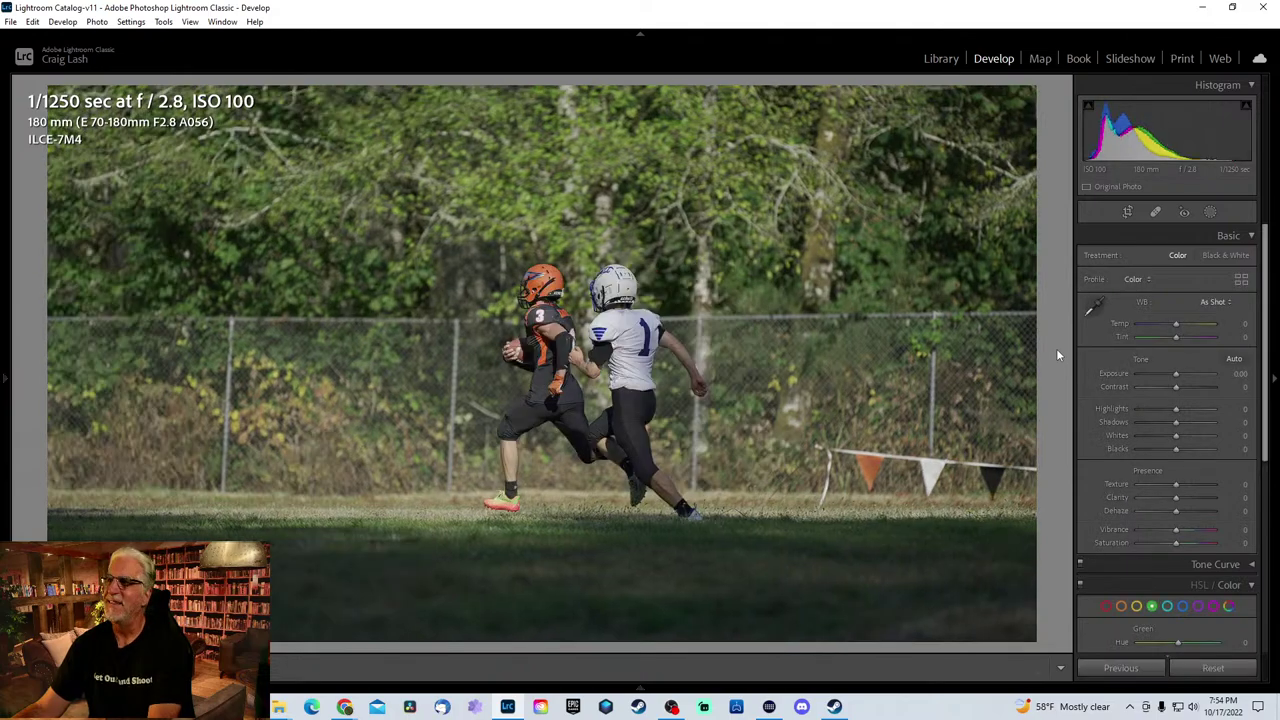
key("Right")
key("Right")
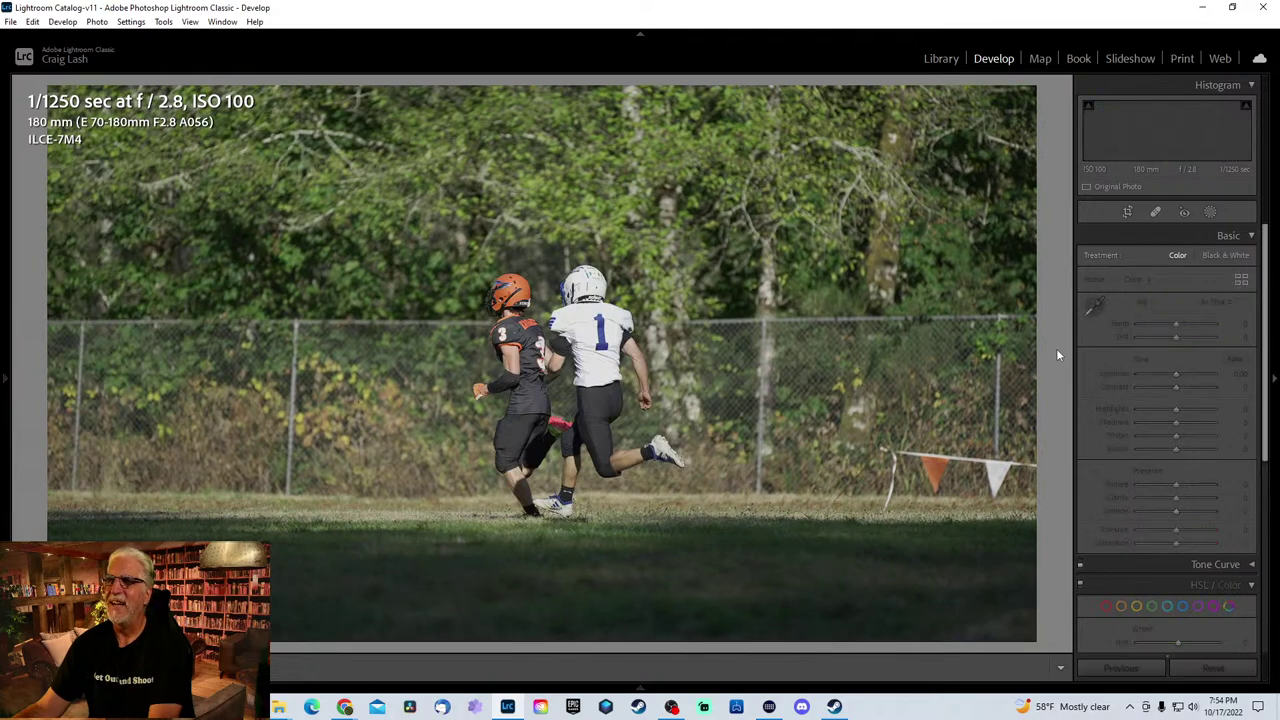
key("Right")
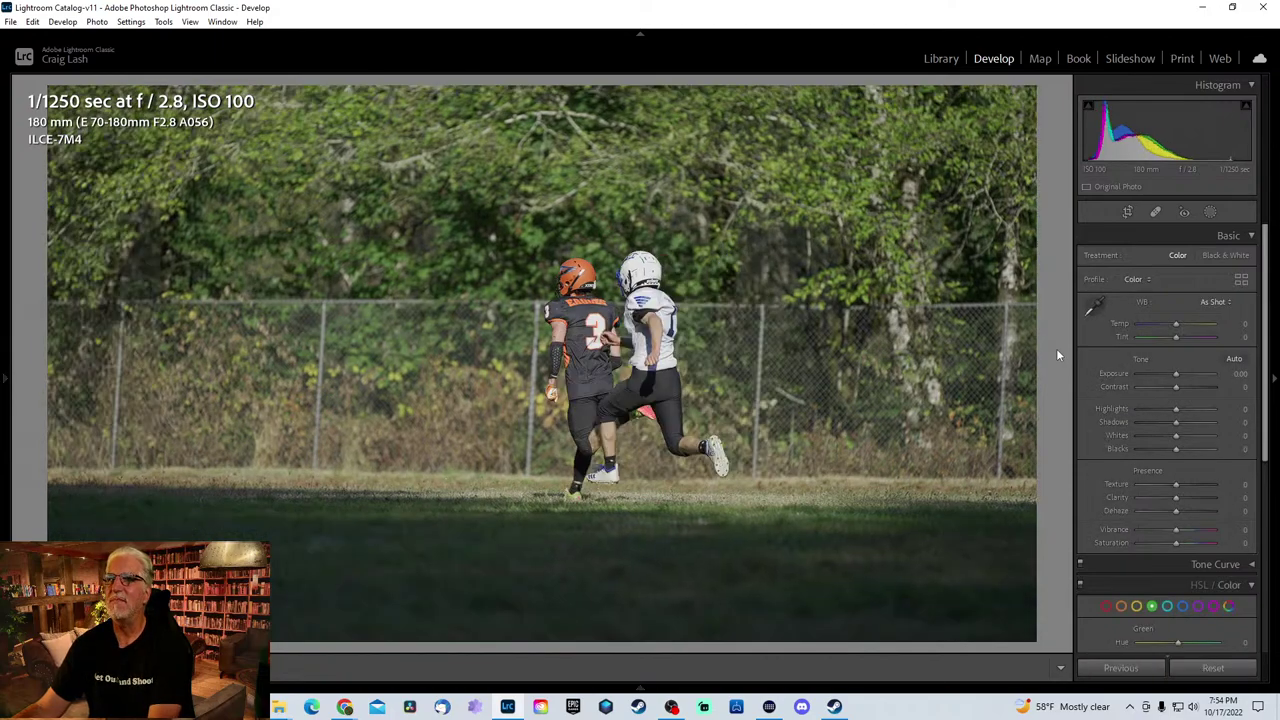
key("Right")
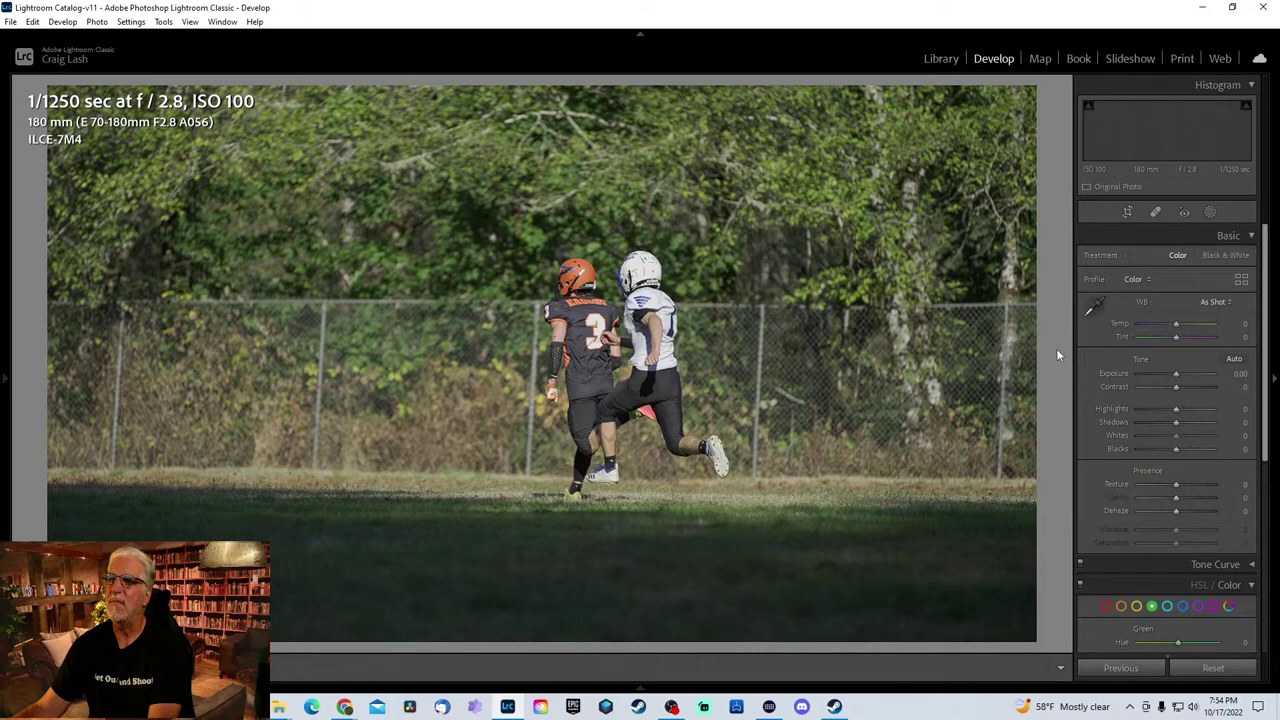
key("Right")
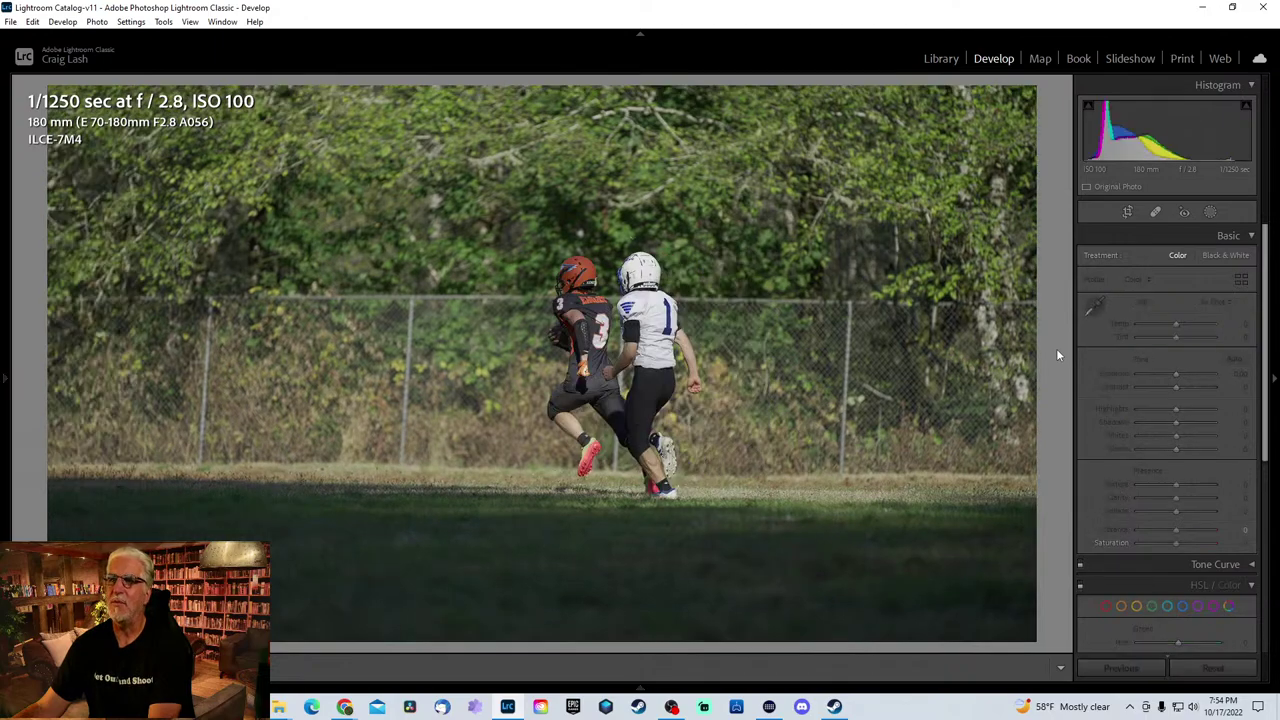
key("Right")
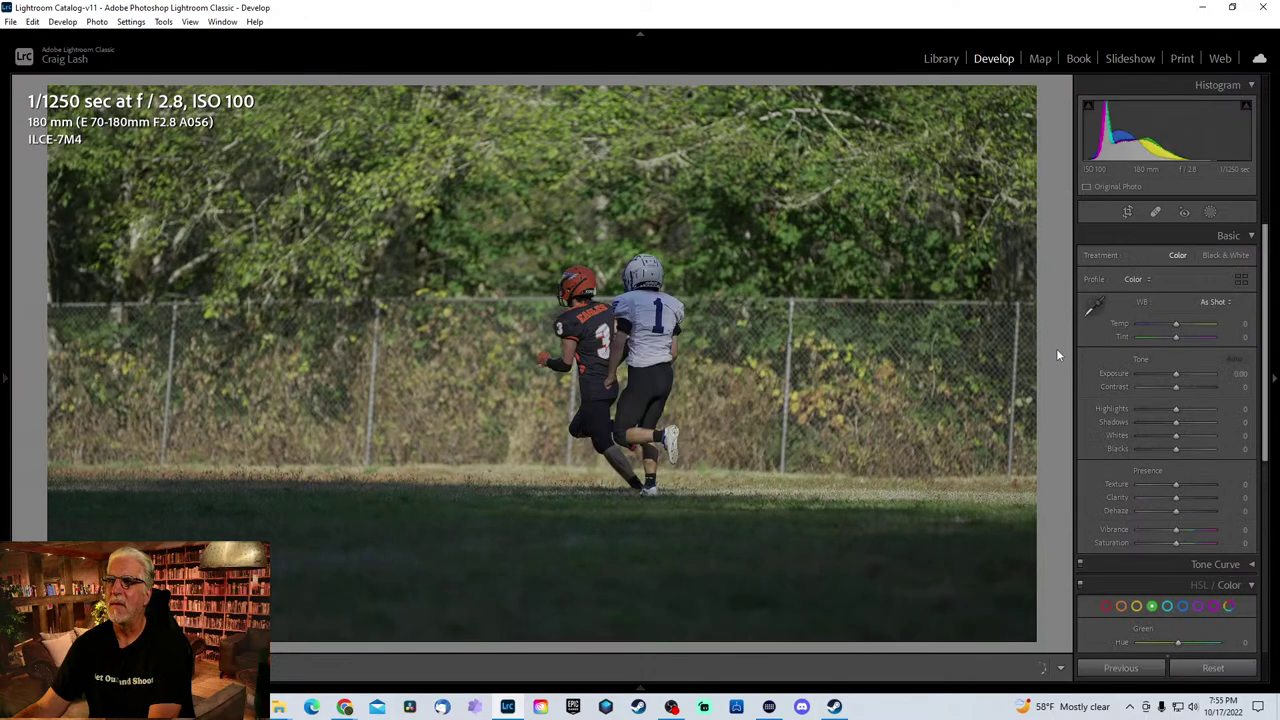
key("Right")
key("Right")
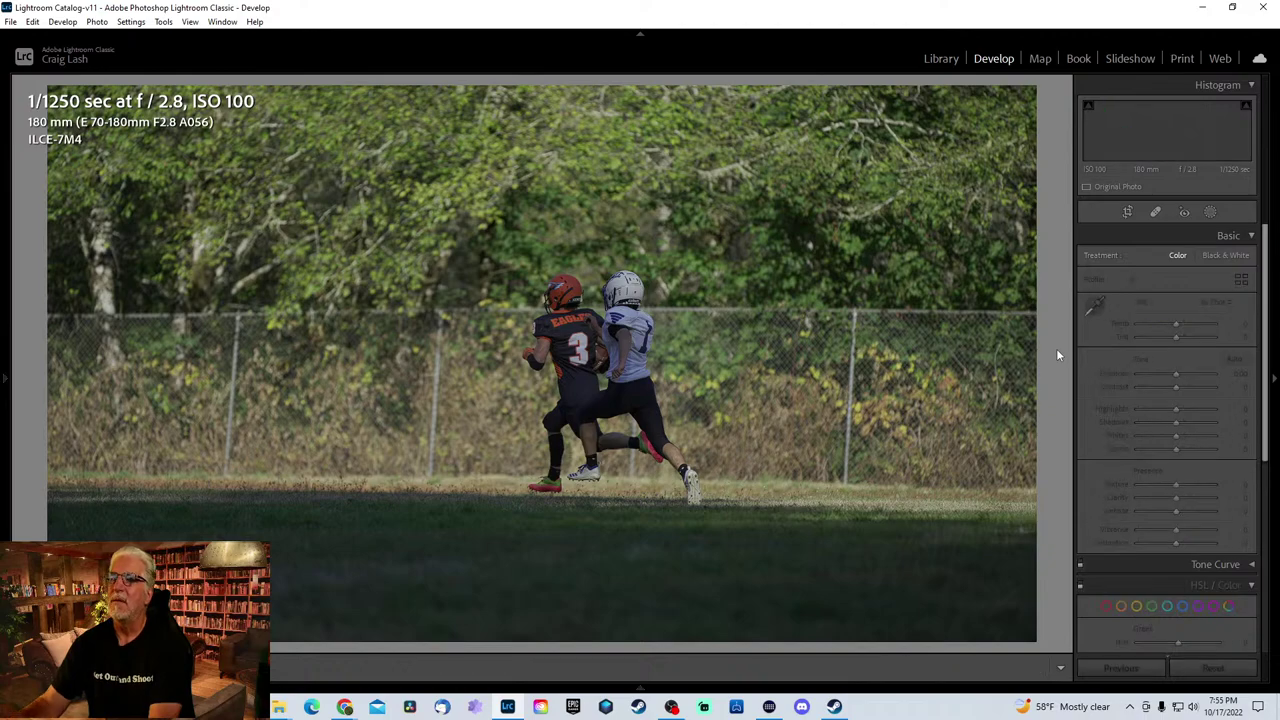
key("Right")
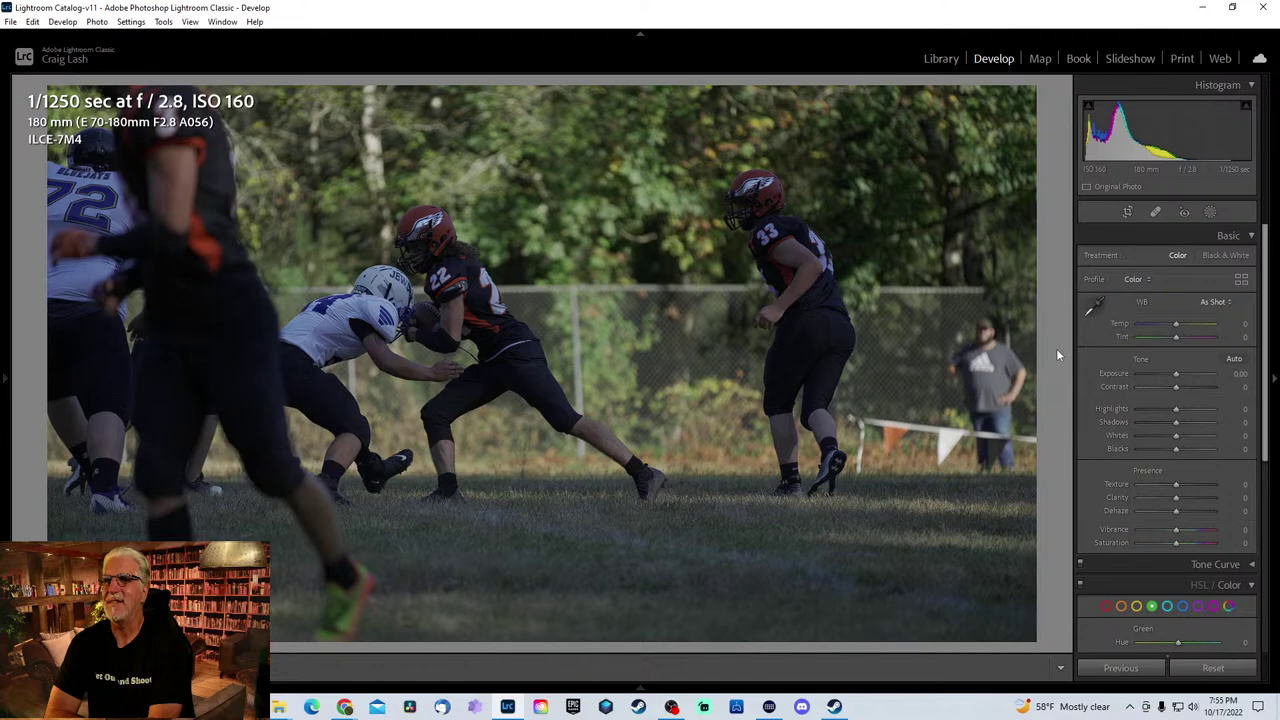
key("Right")
key("Right")
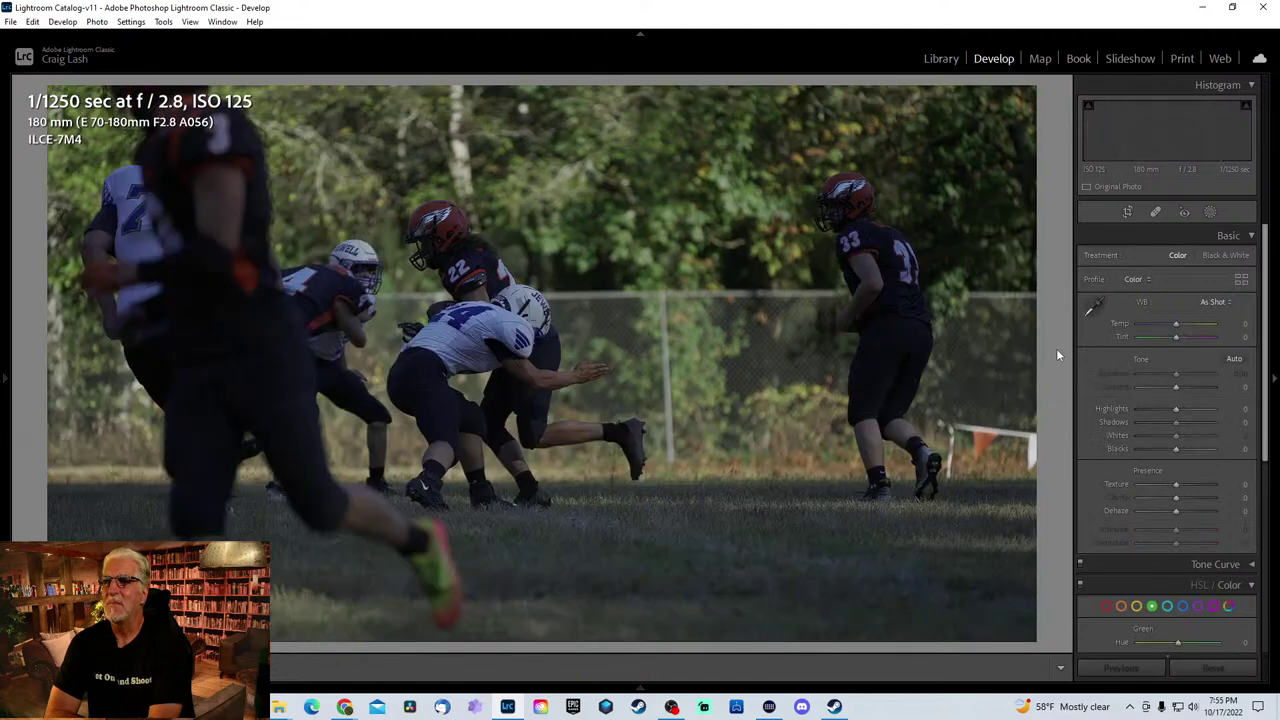
key("Right")
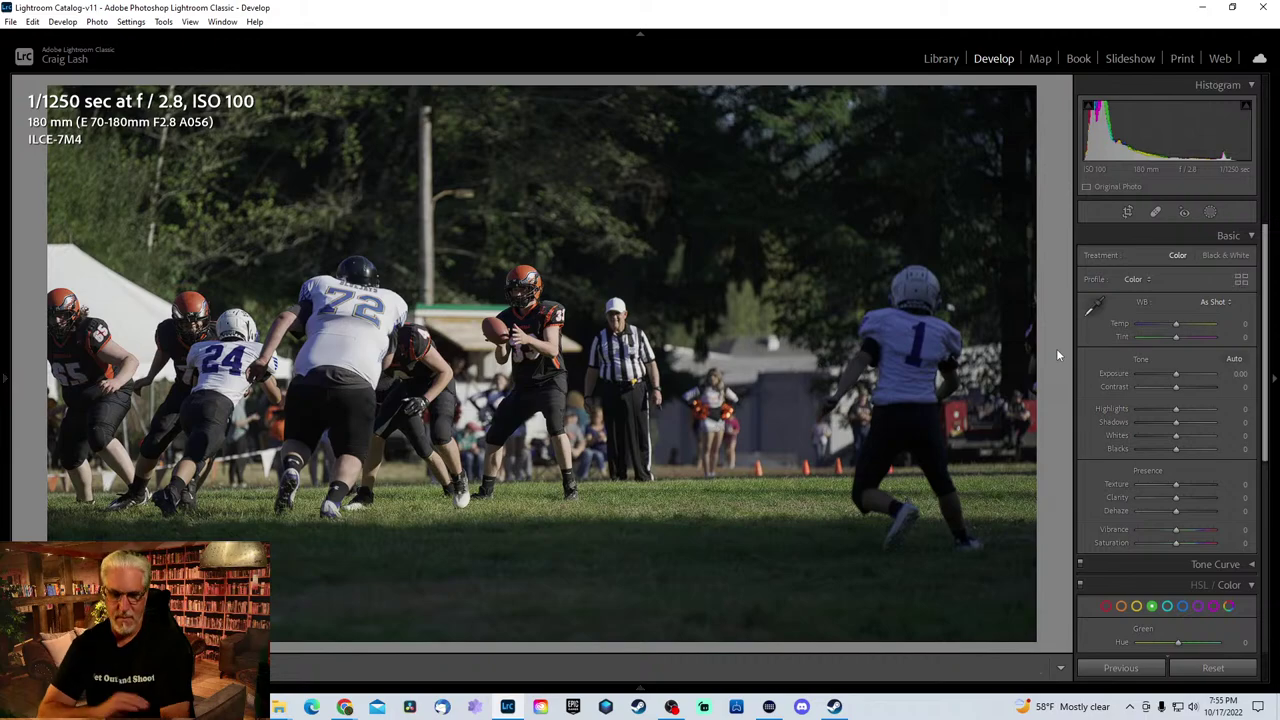
- Crop the snap photo around #72, #24, the quarterback and the referee
key("r")
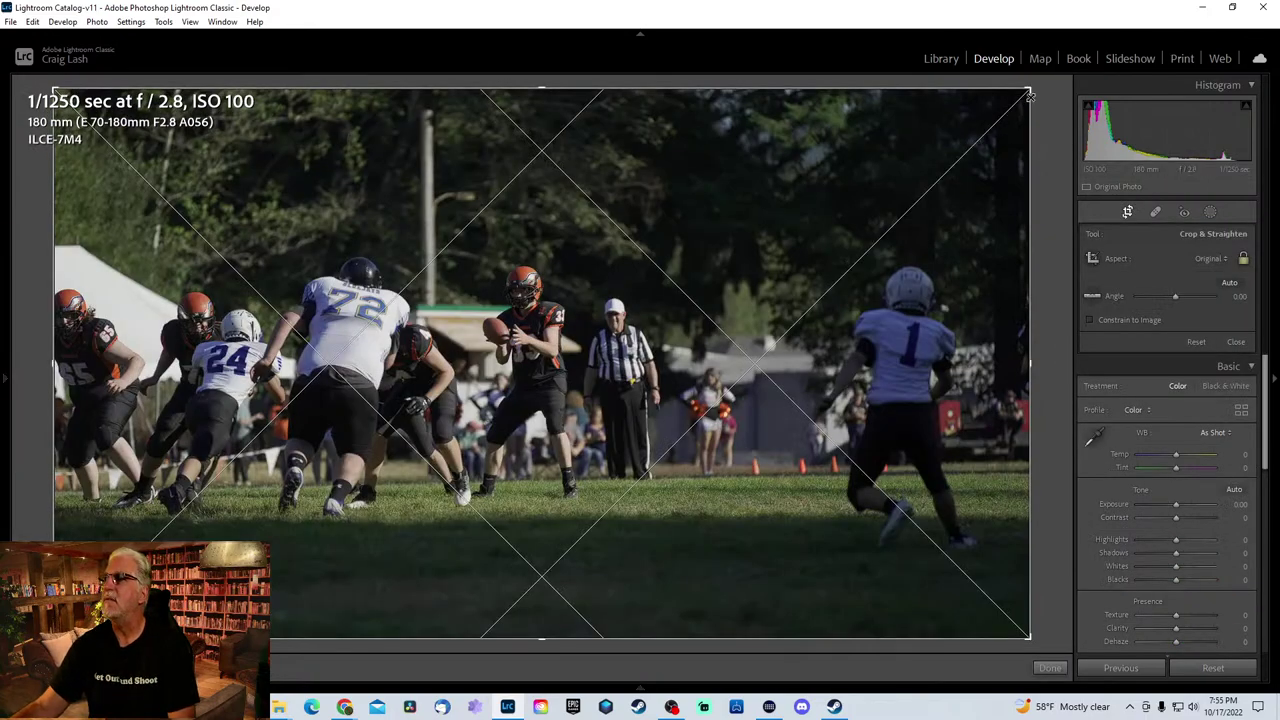
left_click_drag(1029, 90, 846, 211)
left_click_drag(745, 239, 657, 344)
key("Return")
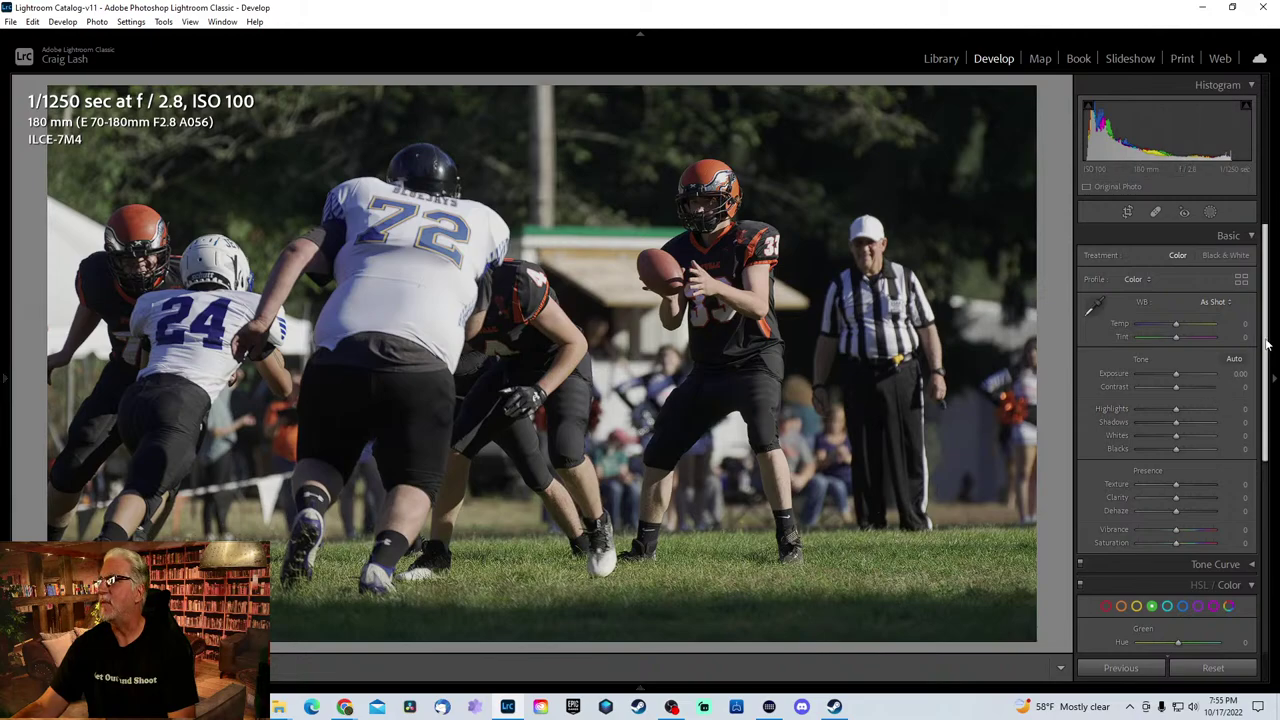
- Raise Exposure to +0.26 and lift Shadows to +82
scroll(1267, 345, "down", 5)
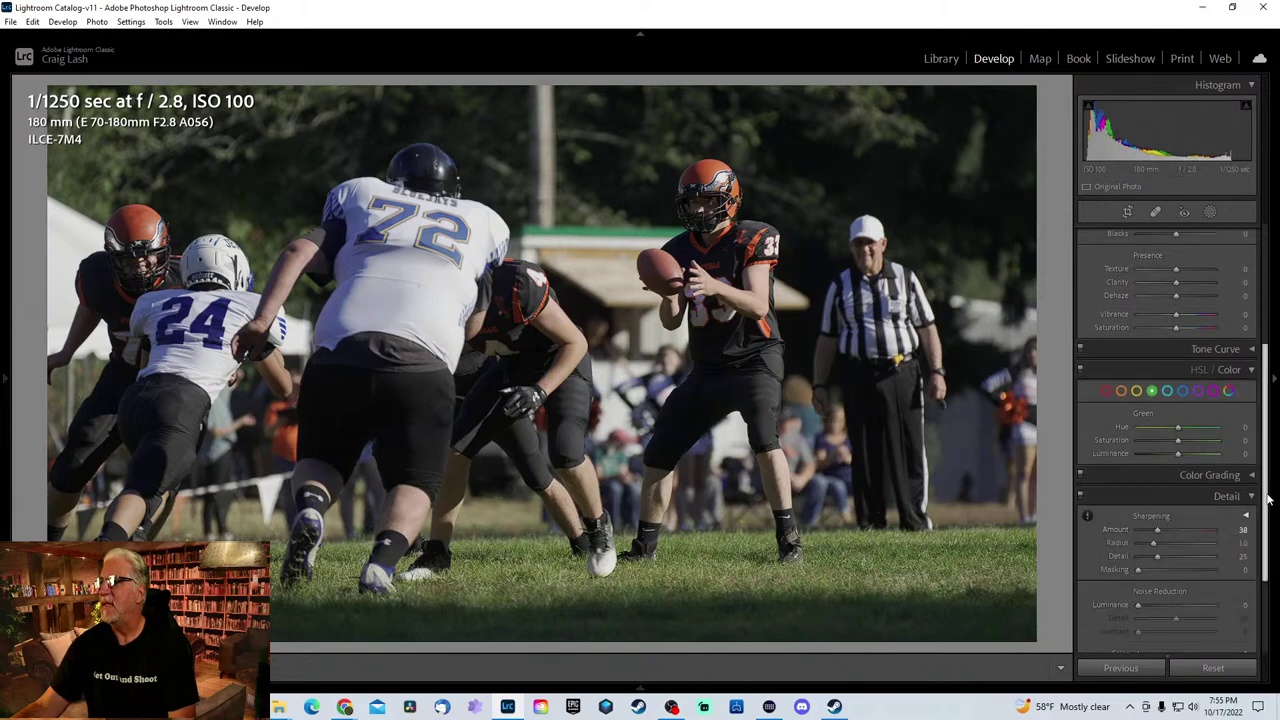
scroll(1267, 510, "up", 5)
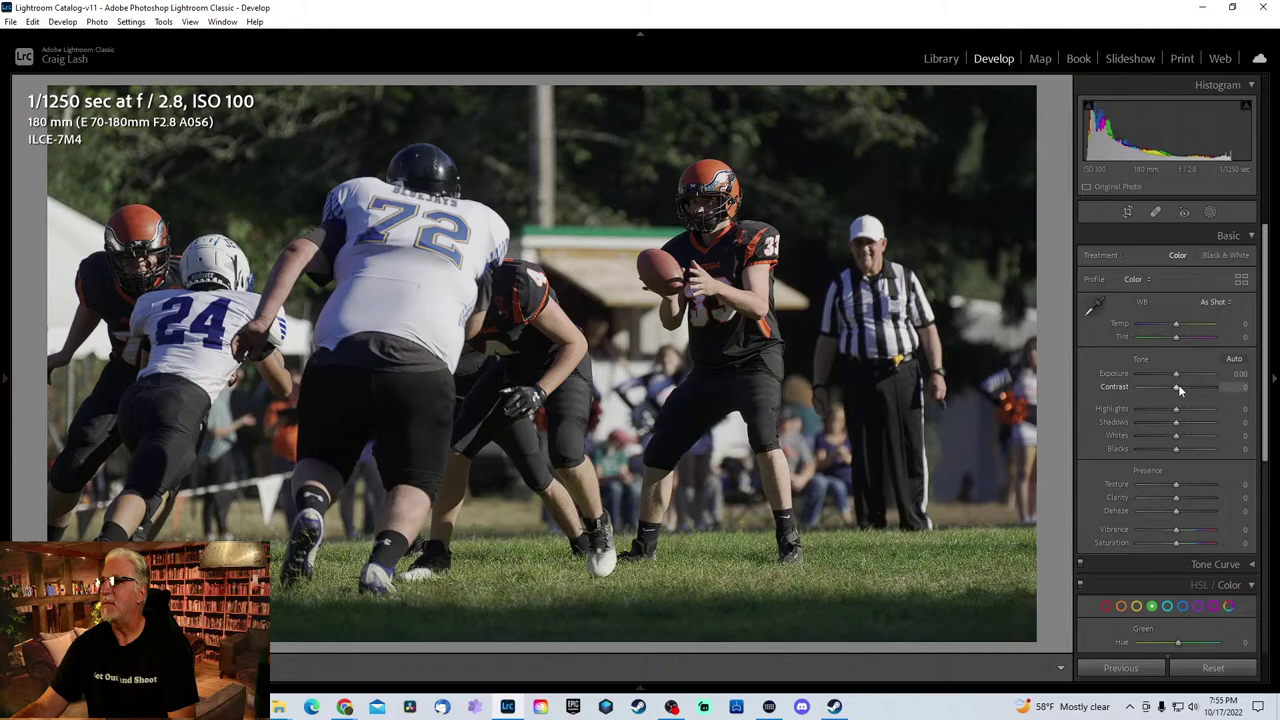
left_click_drag(1178, 371, 1180, 371)
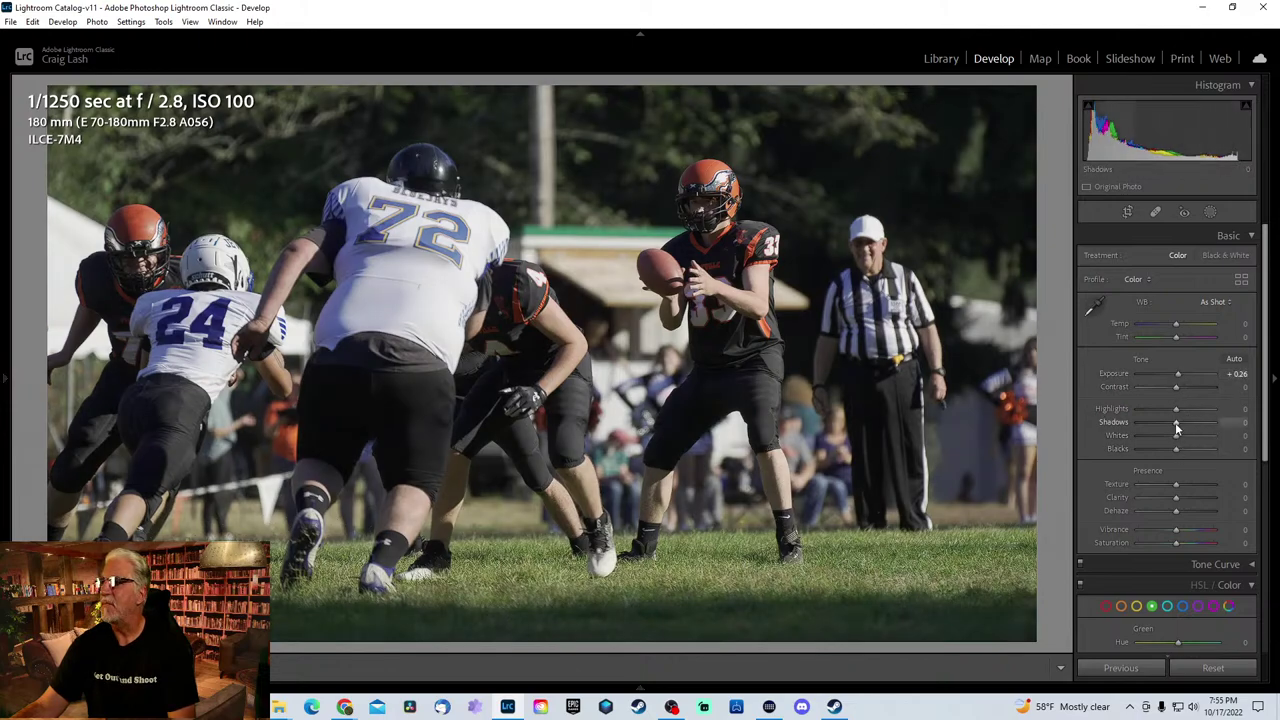
left_click_drag(1176, 422, 1207, 414)
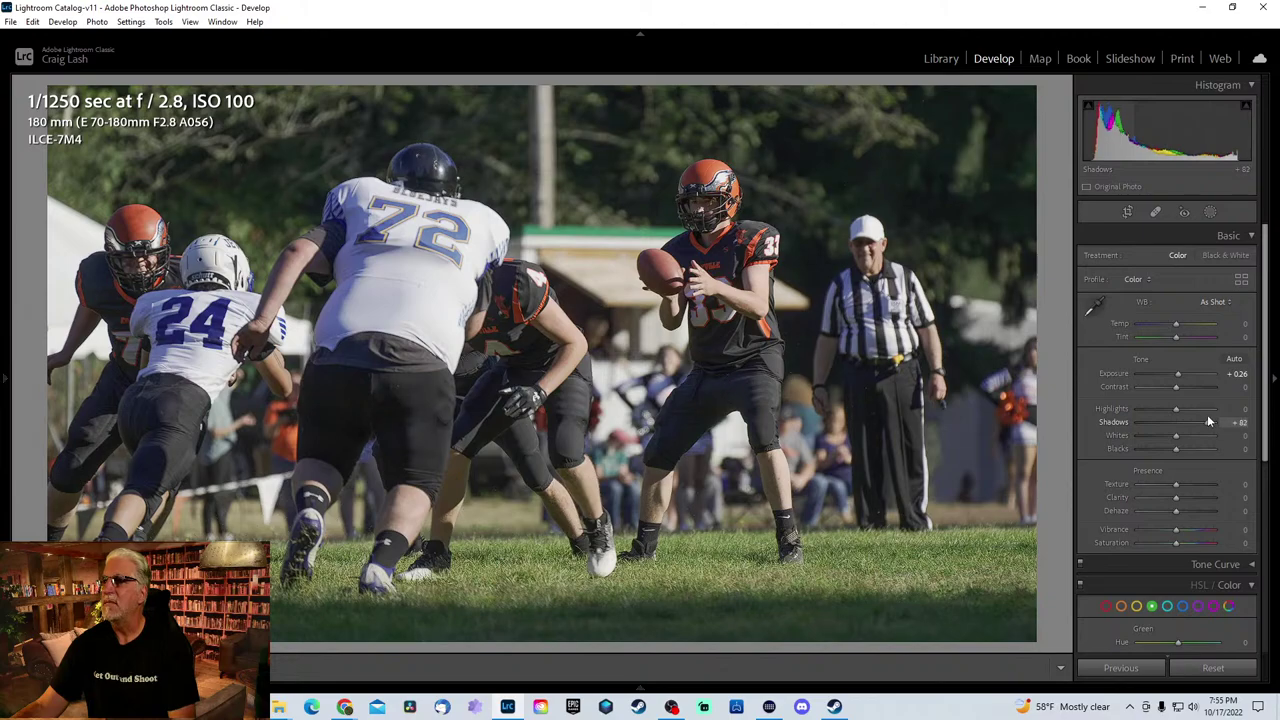
- Advance 24 frames through the unedited burst, past the ball-throwing shot, to players 15 and 33
key("Right")
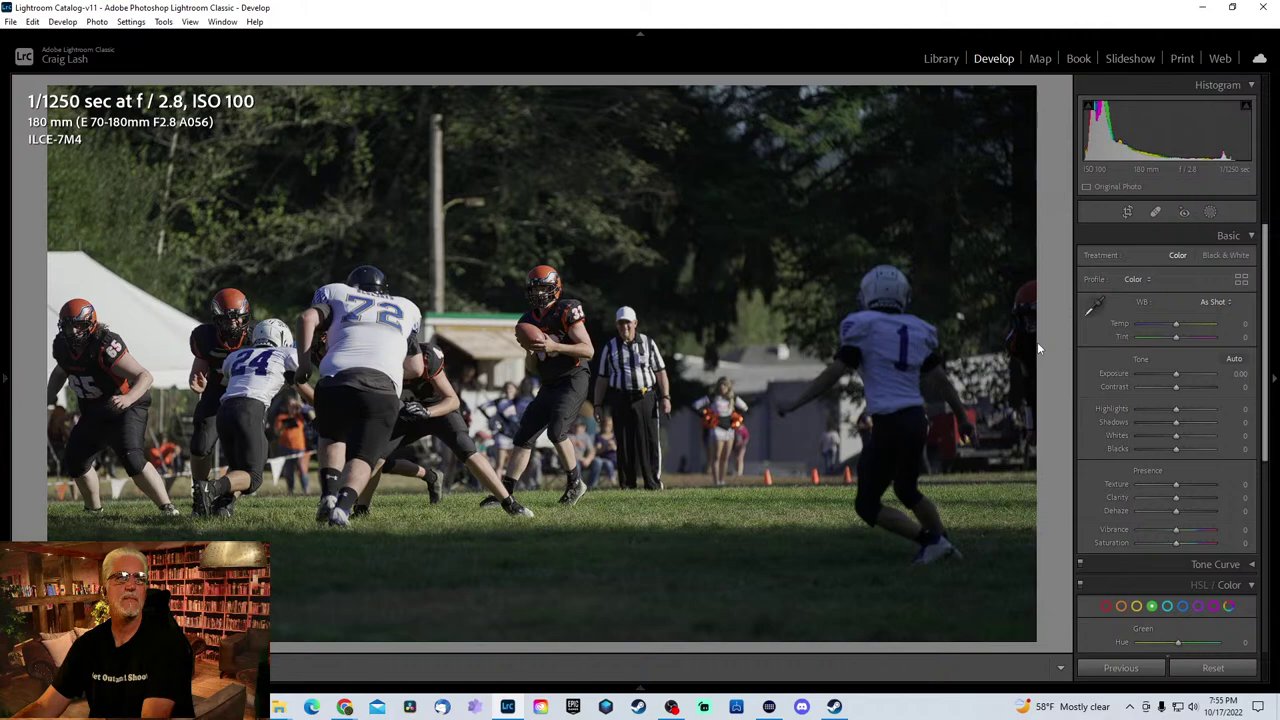
key("Right")
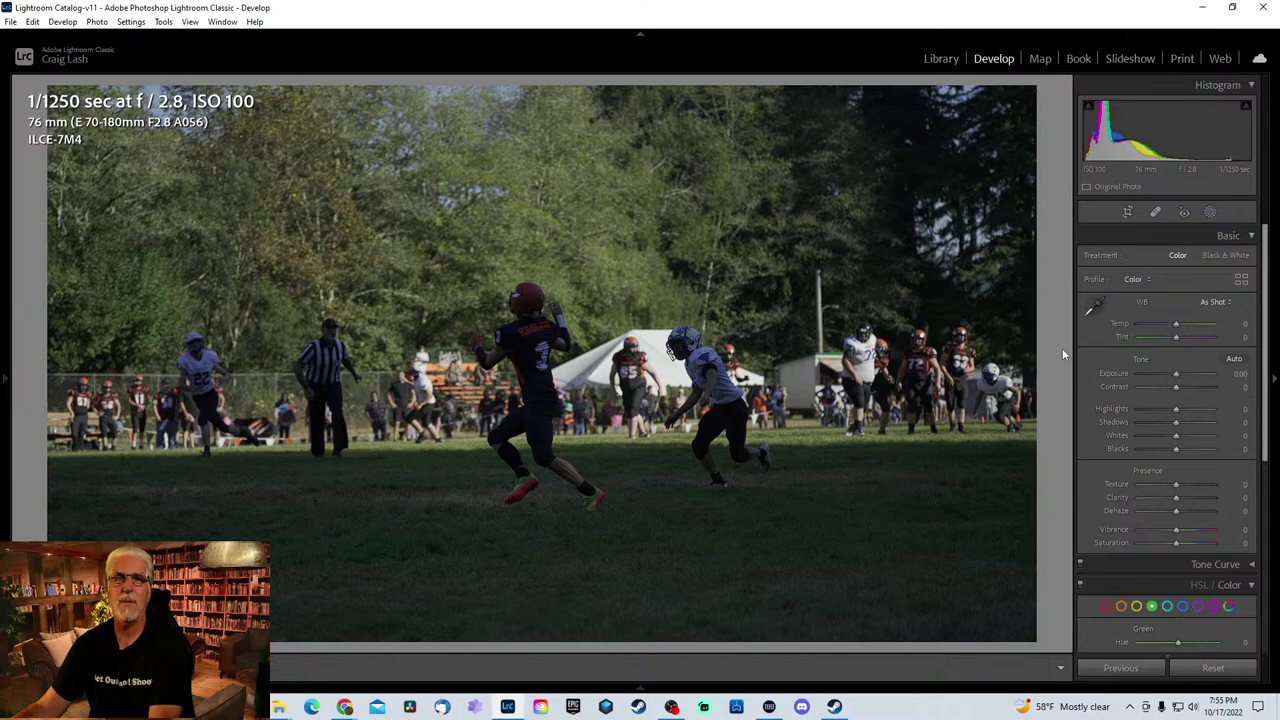
key("Right")
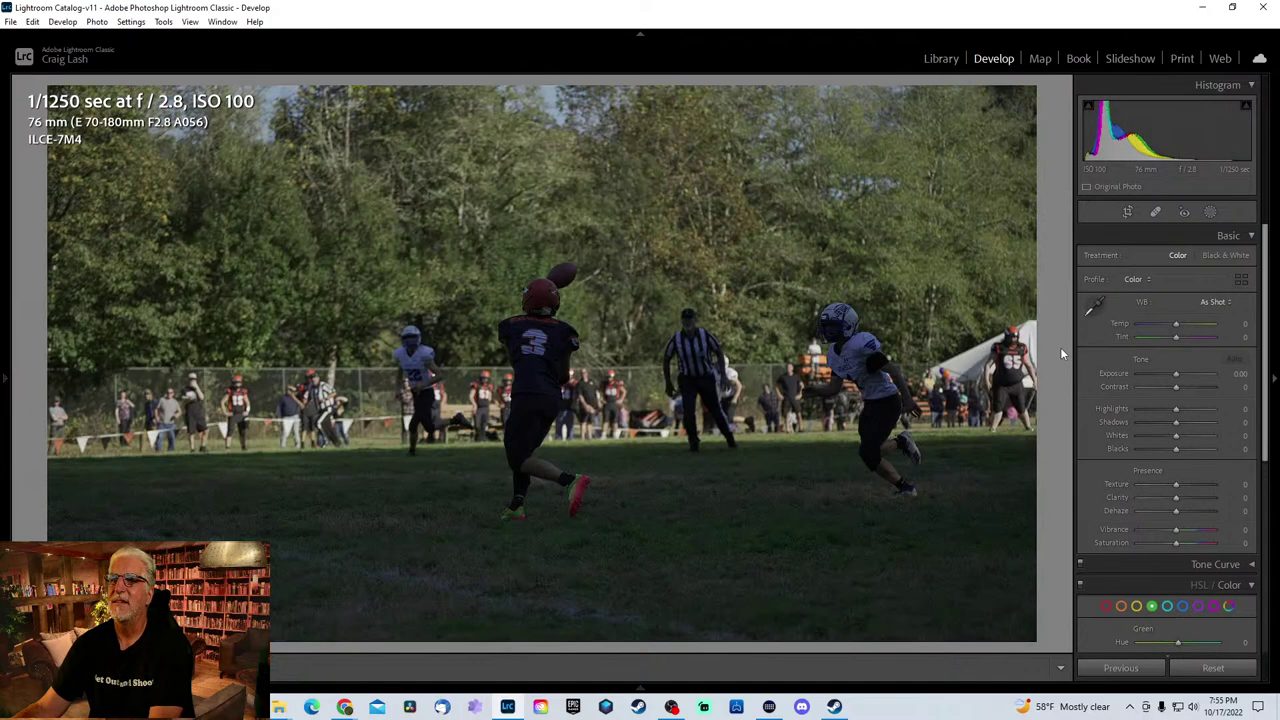
key("Right")
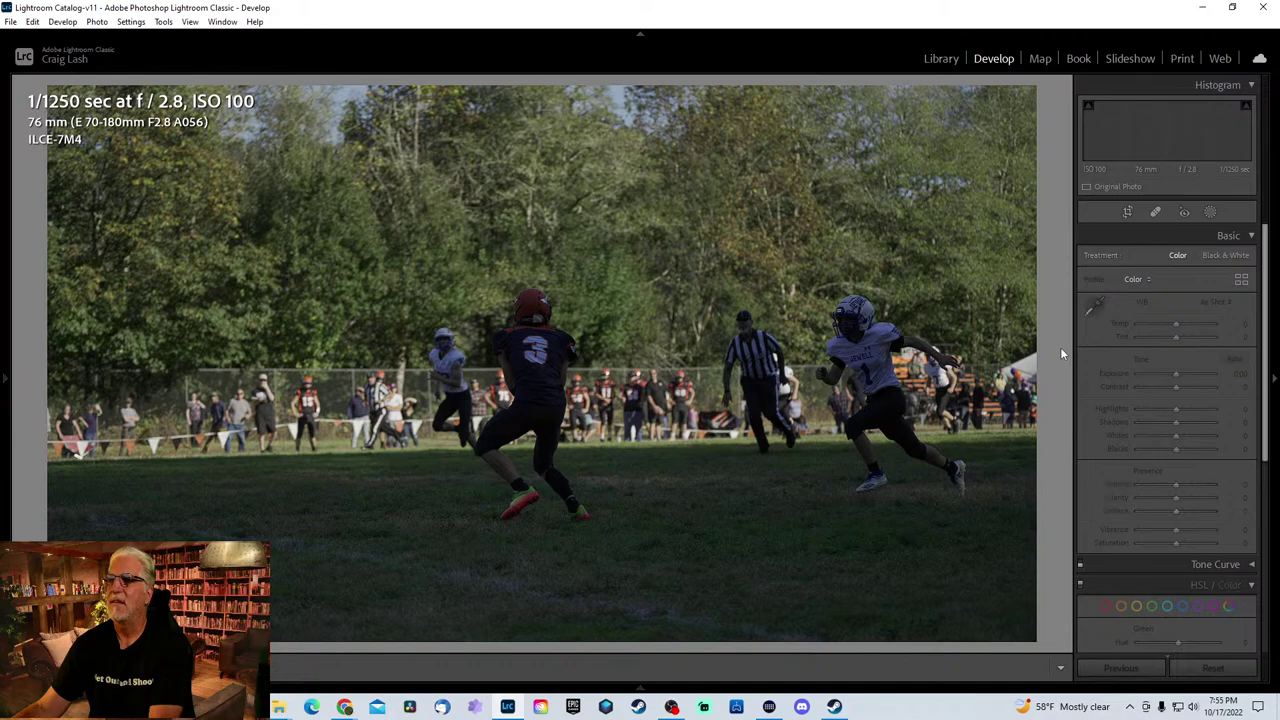
key("Right")
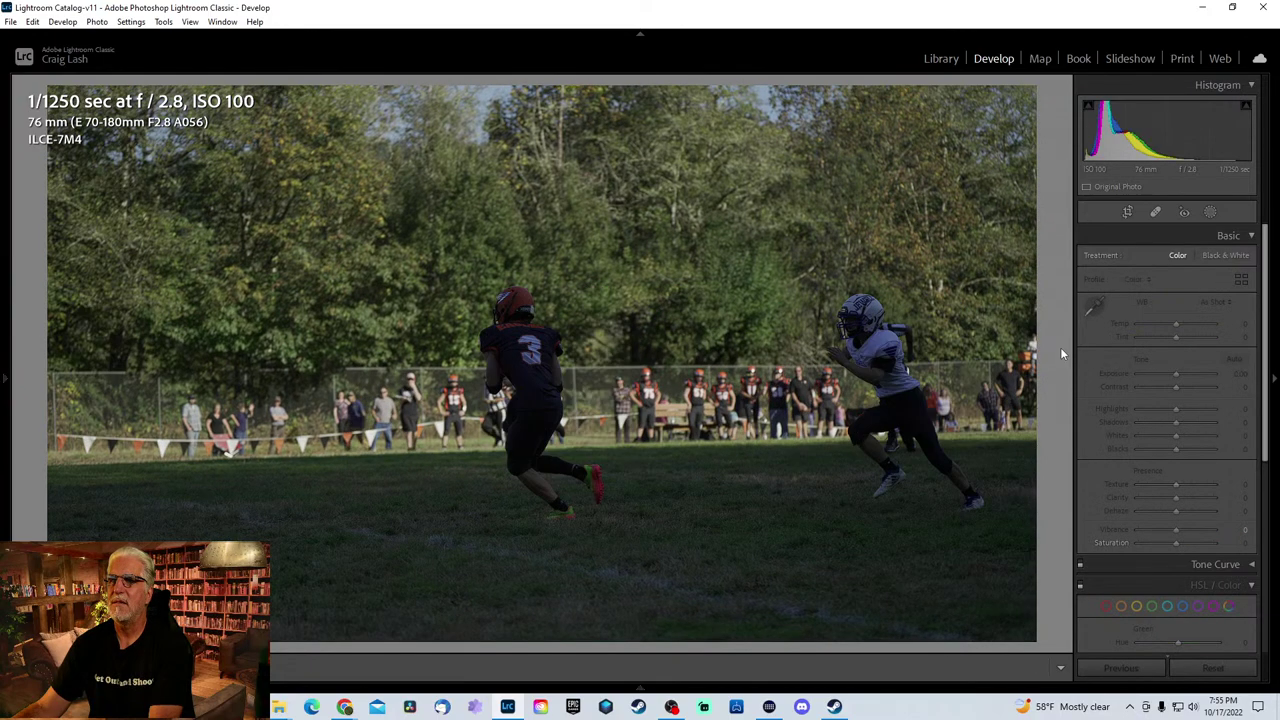
key("Right")
key("Right")
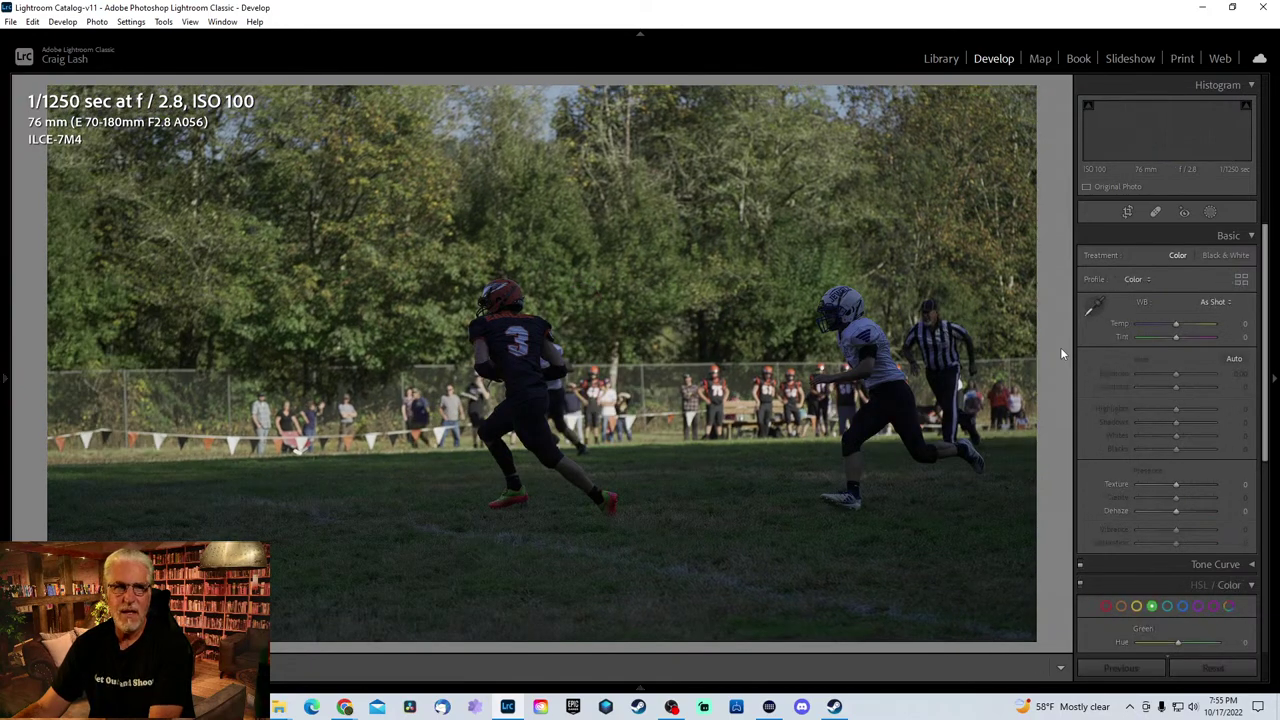
key("Right")
key("Right")
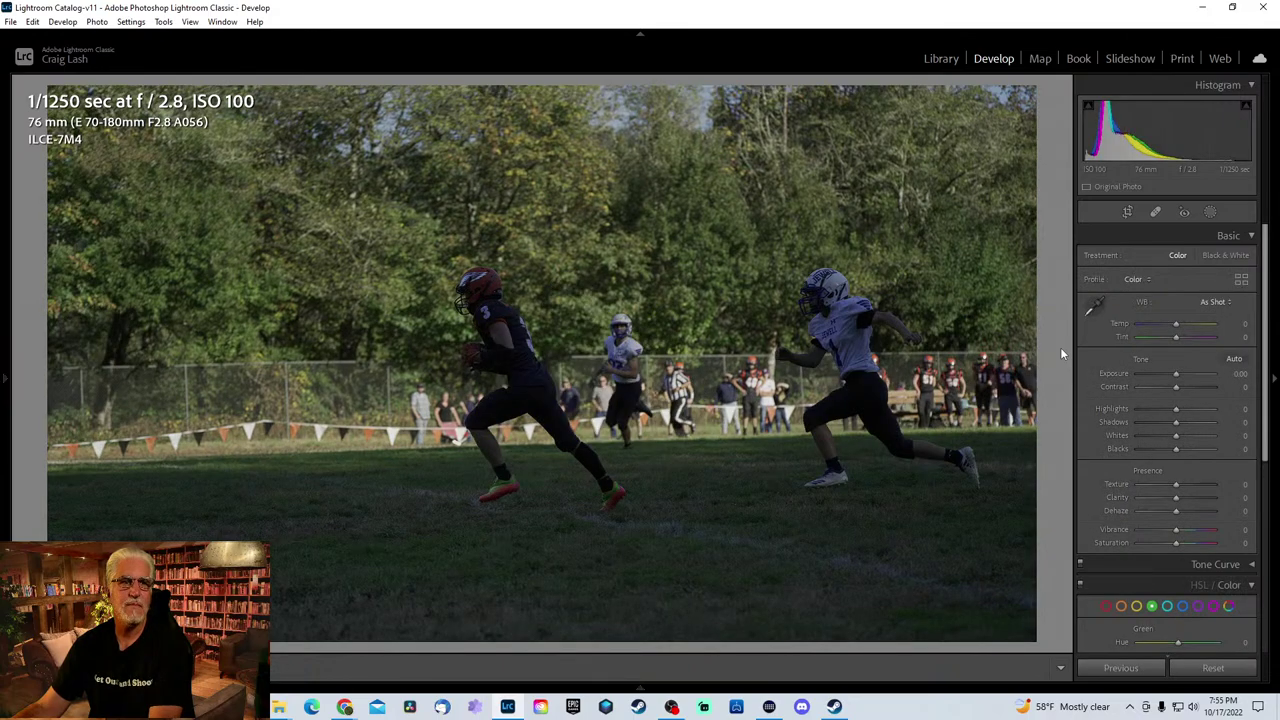
key("Right")
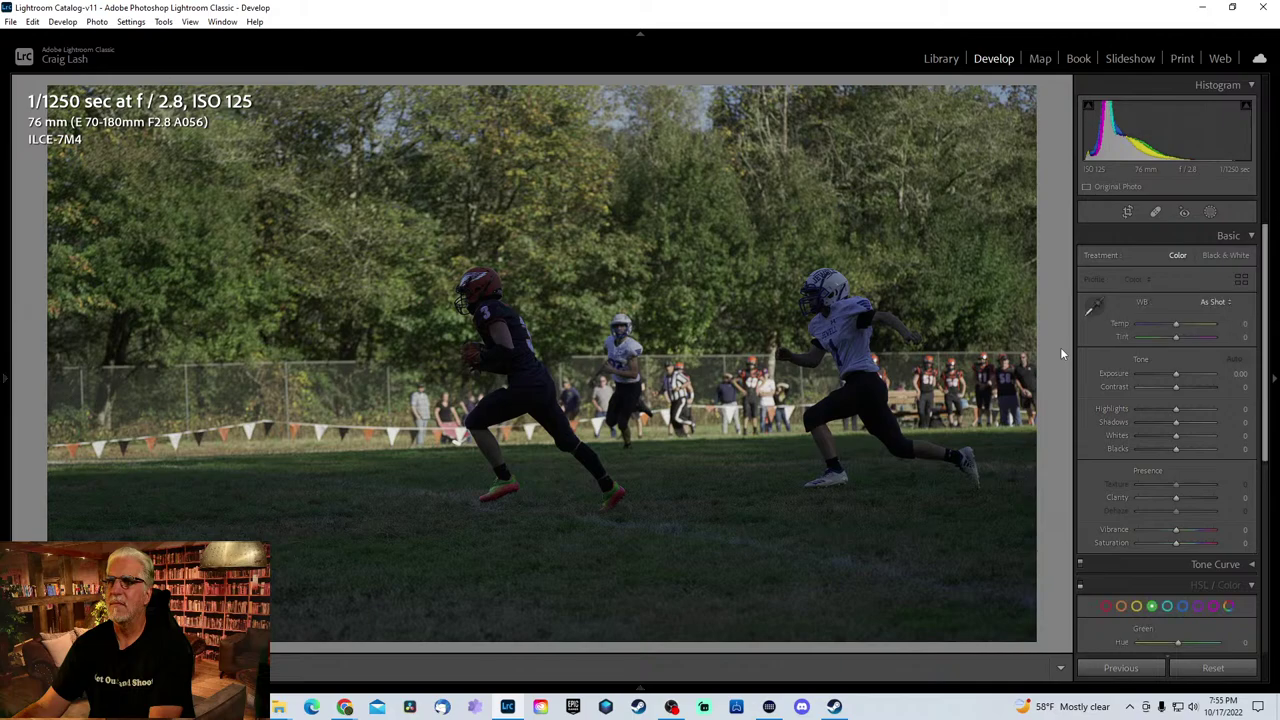
key("Right")
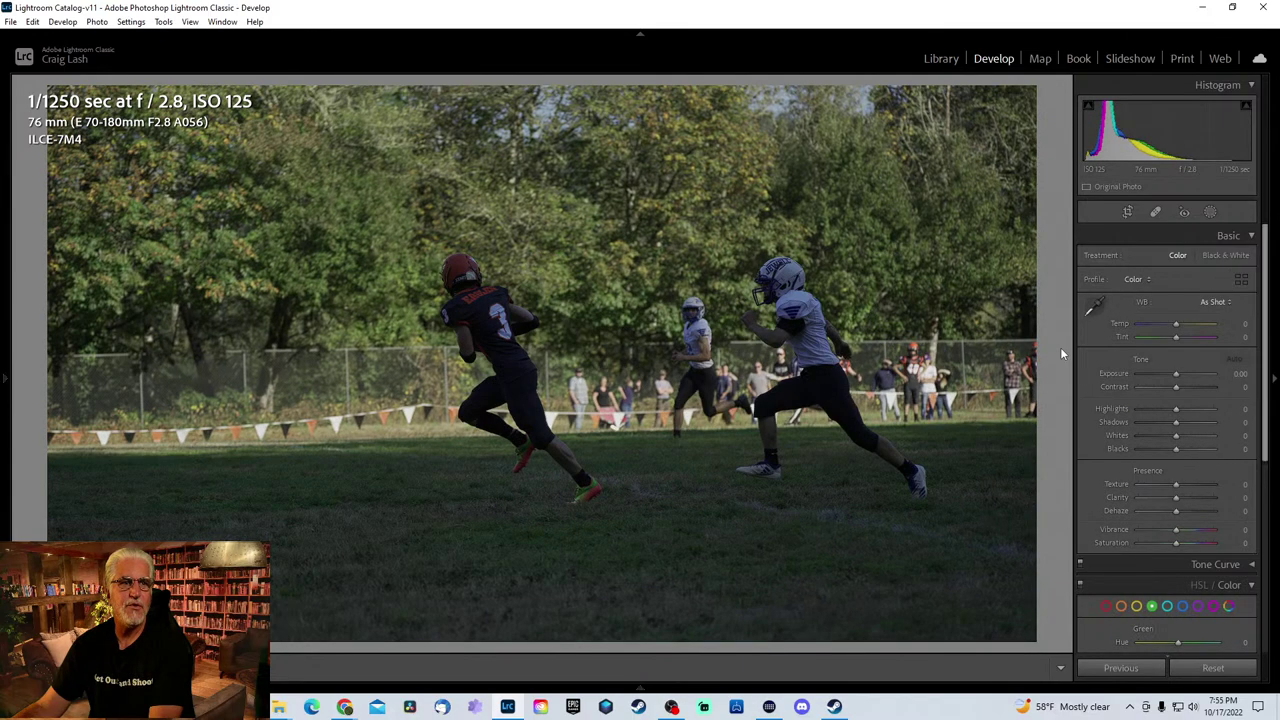
key("Right")
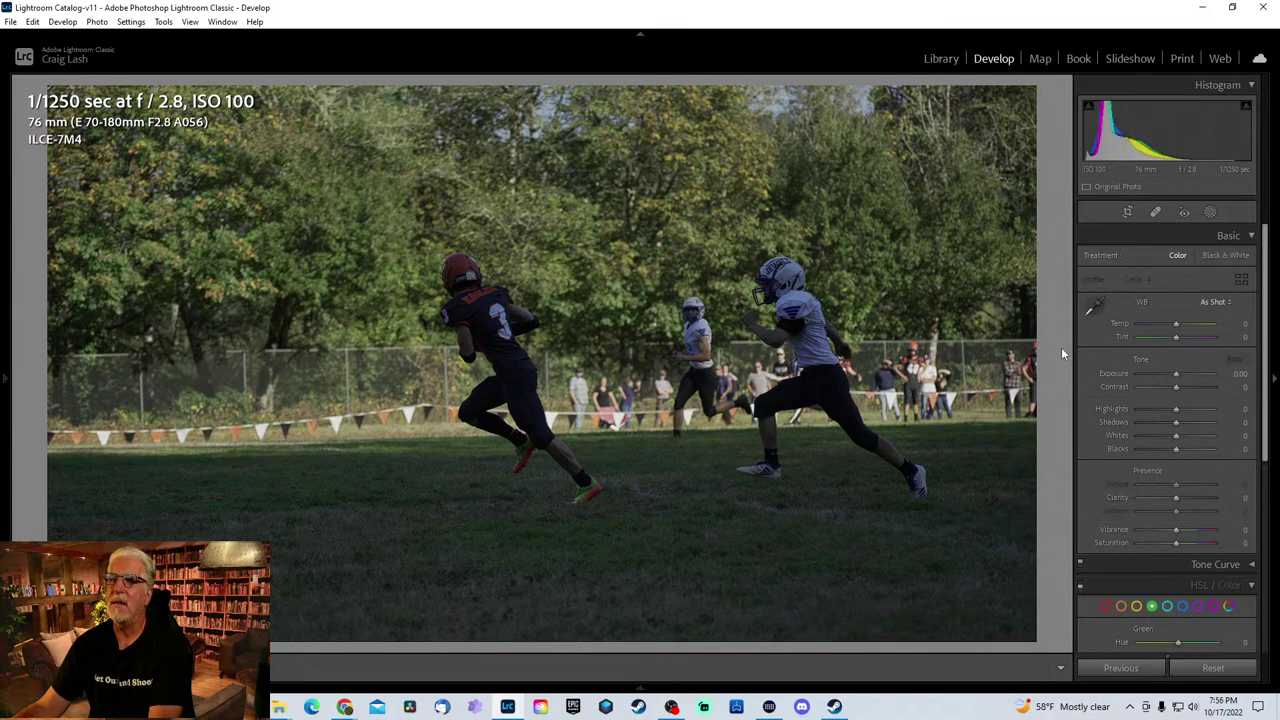
key("Right")
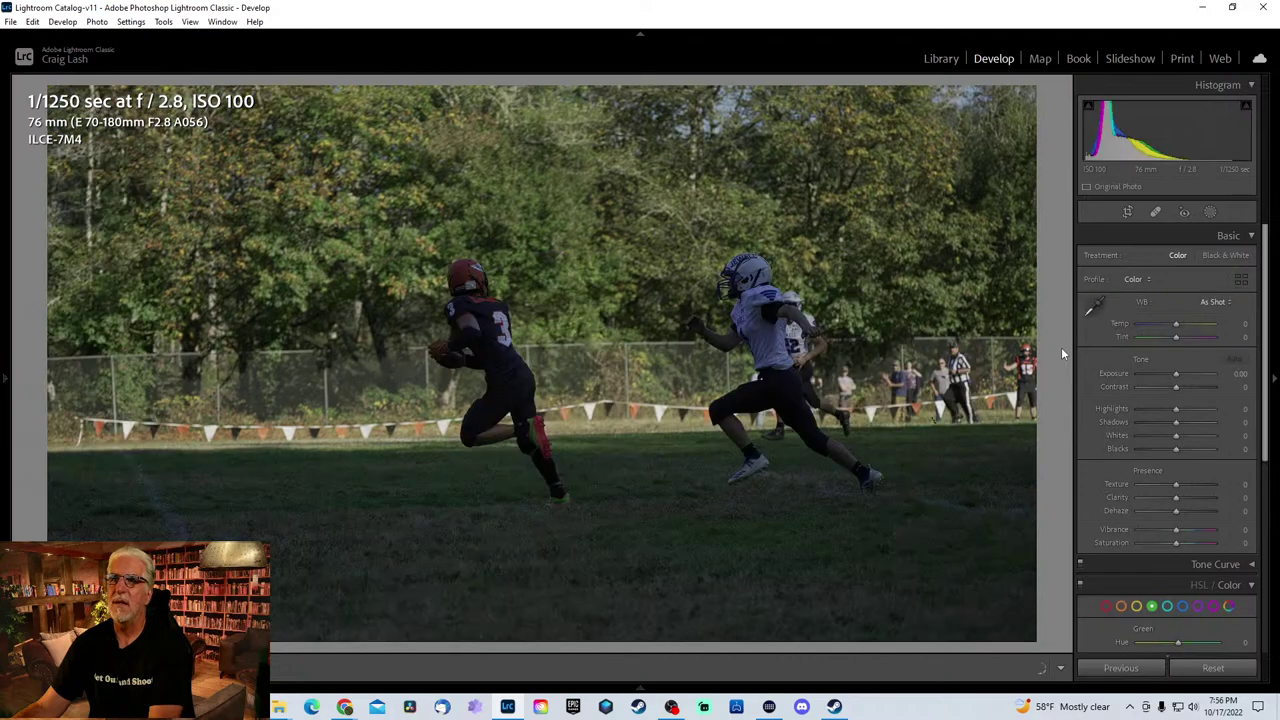
key("Right")
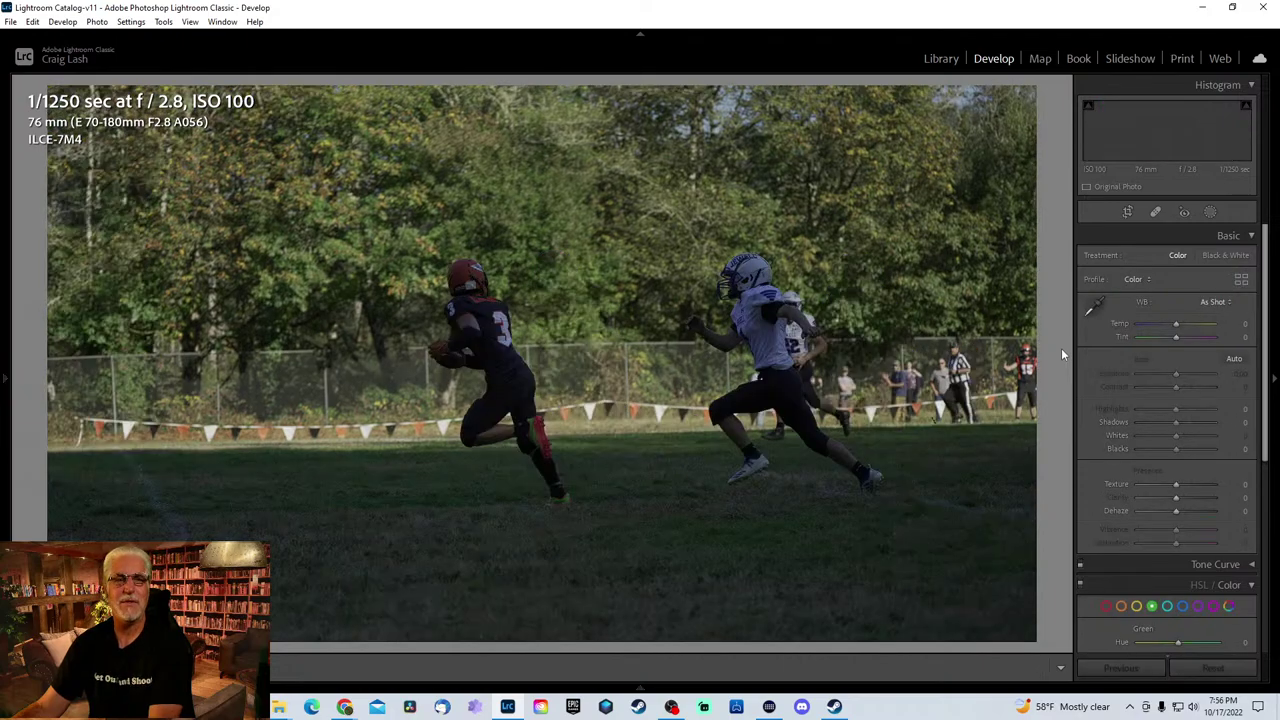
key("Right")
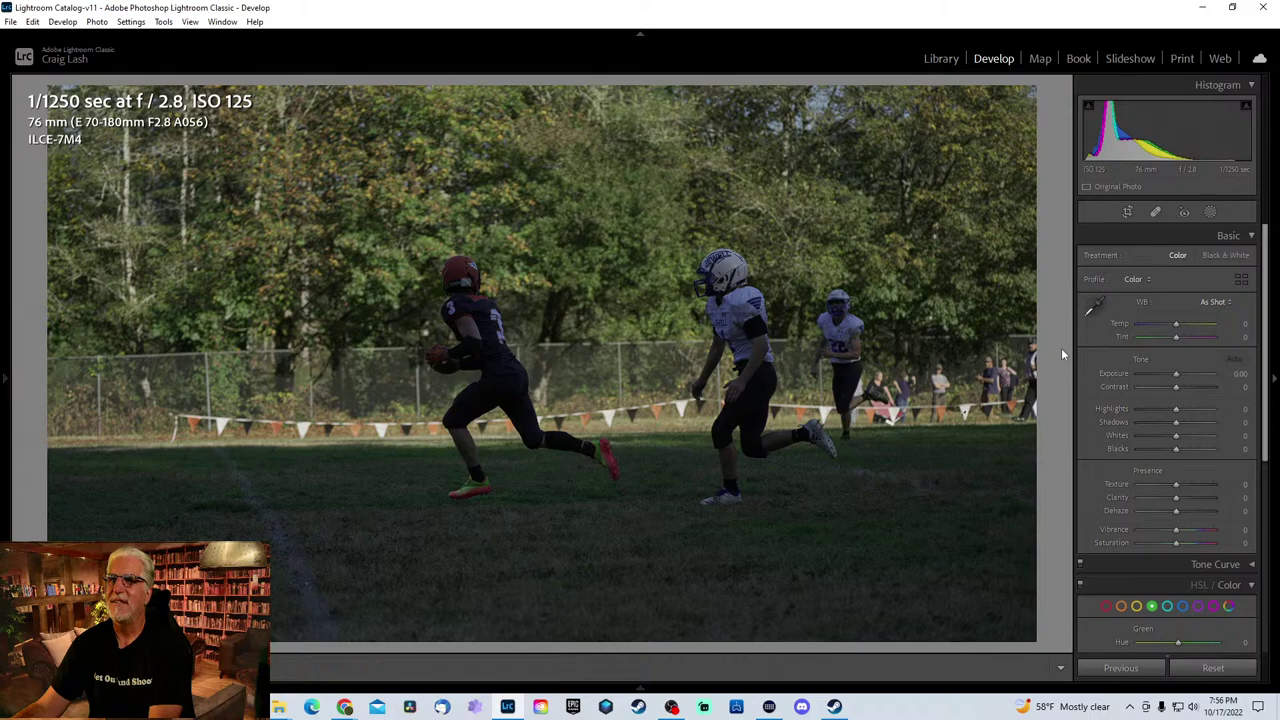
key("Right")
key("Right")
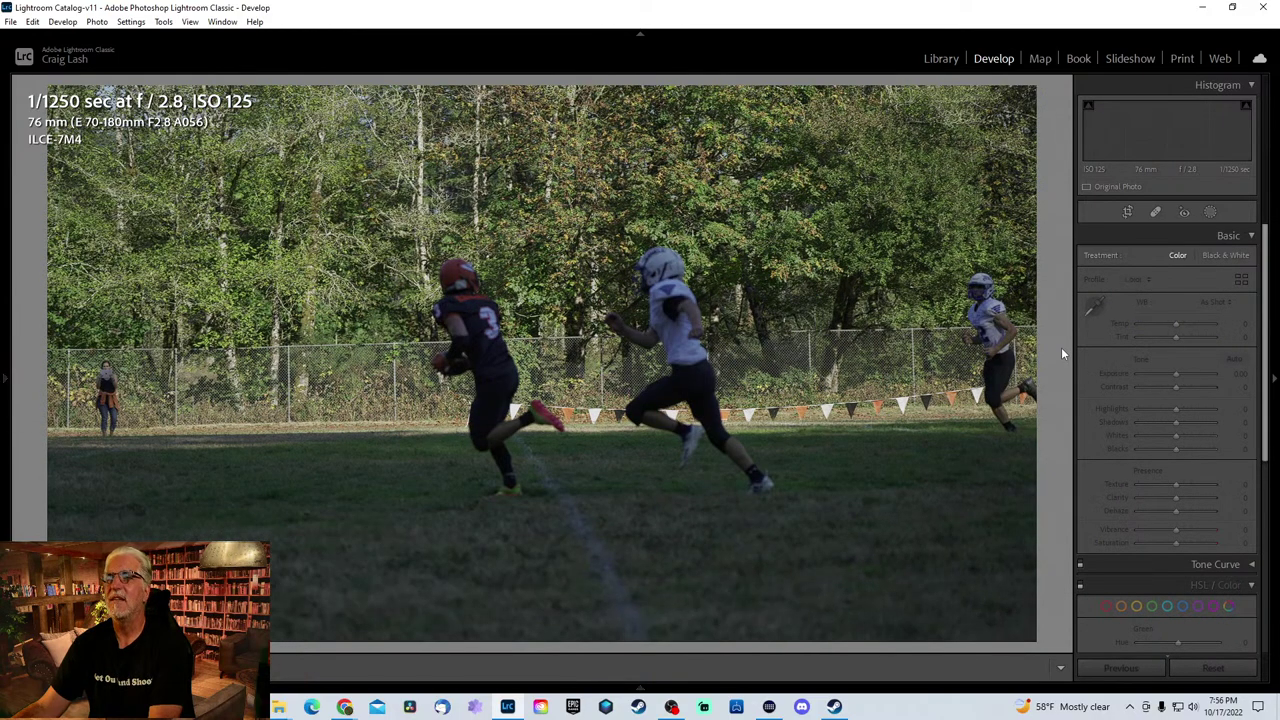
key("Right")
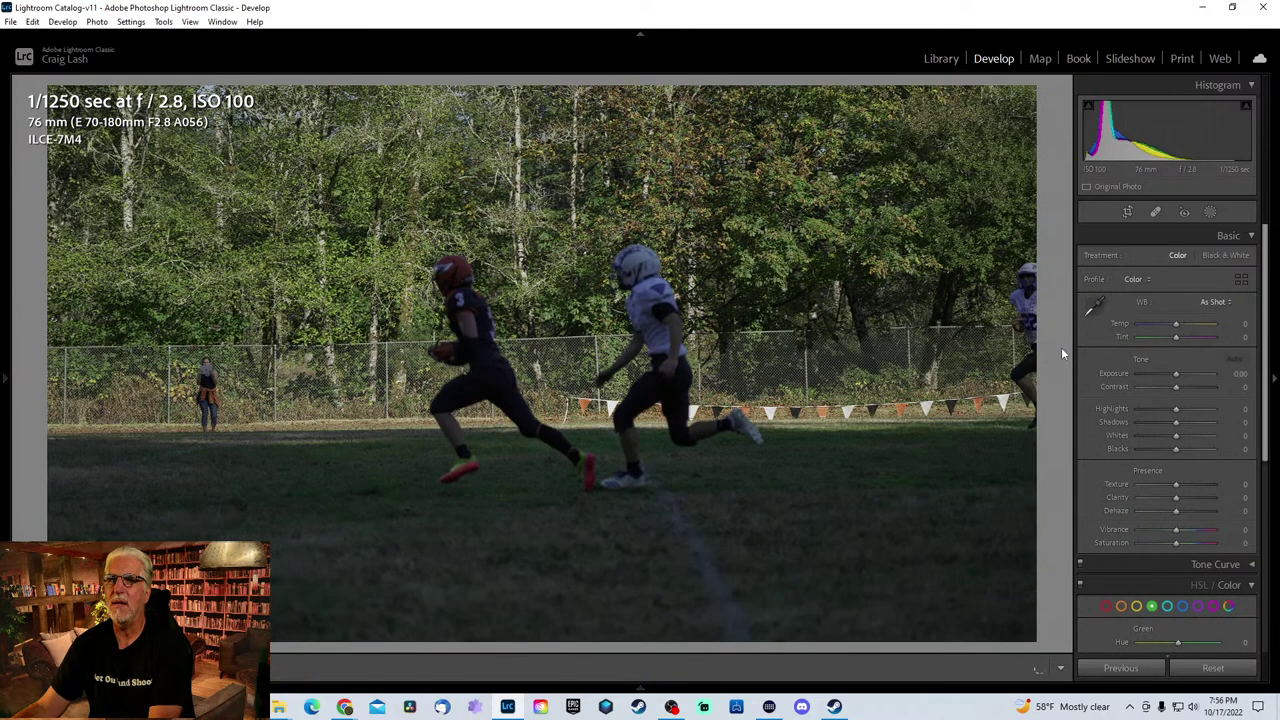
key("Right")
key("Right")
key("Right")
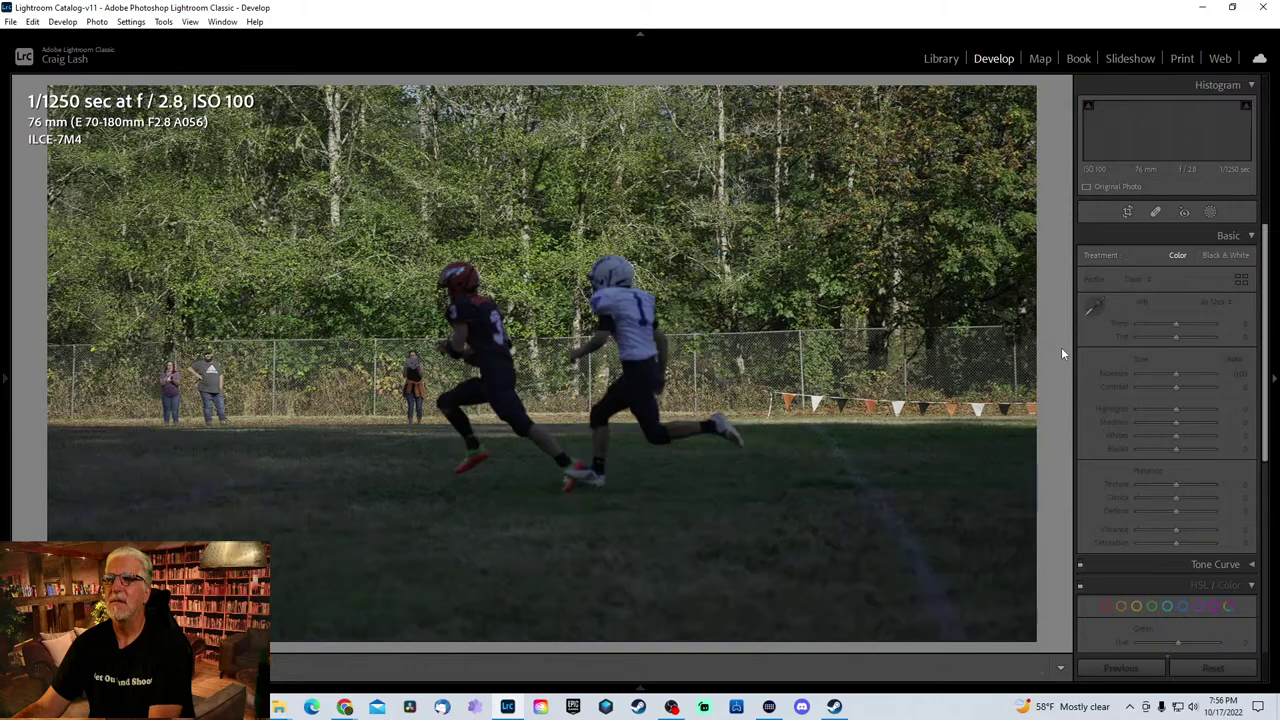
key("Right")
key("Right")
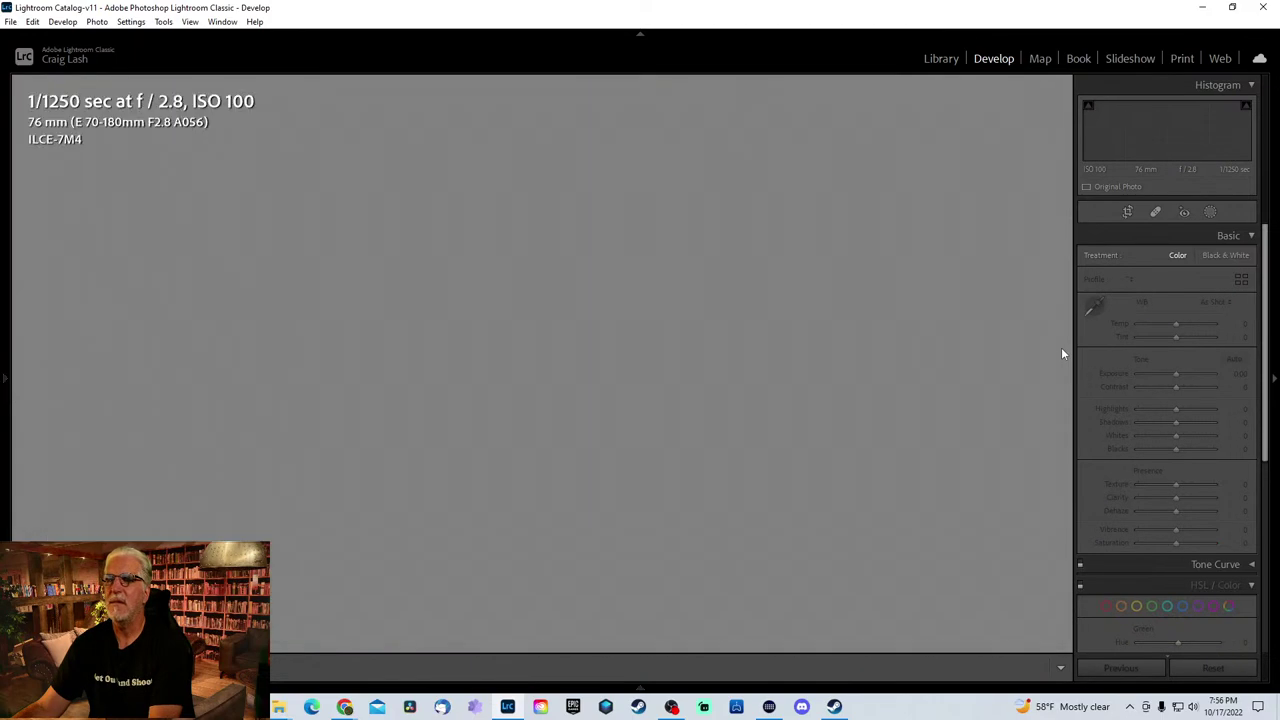
key("Right")
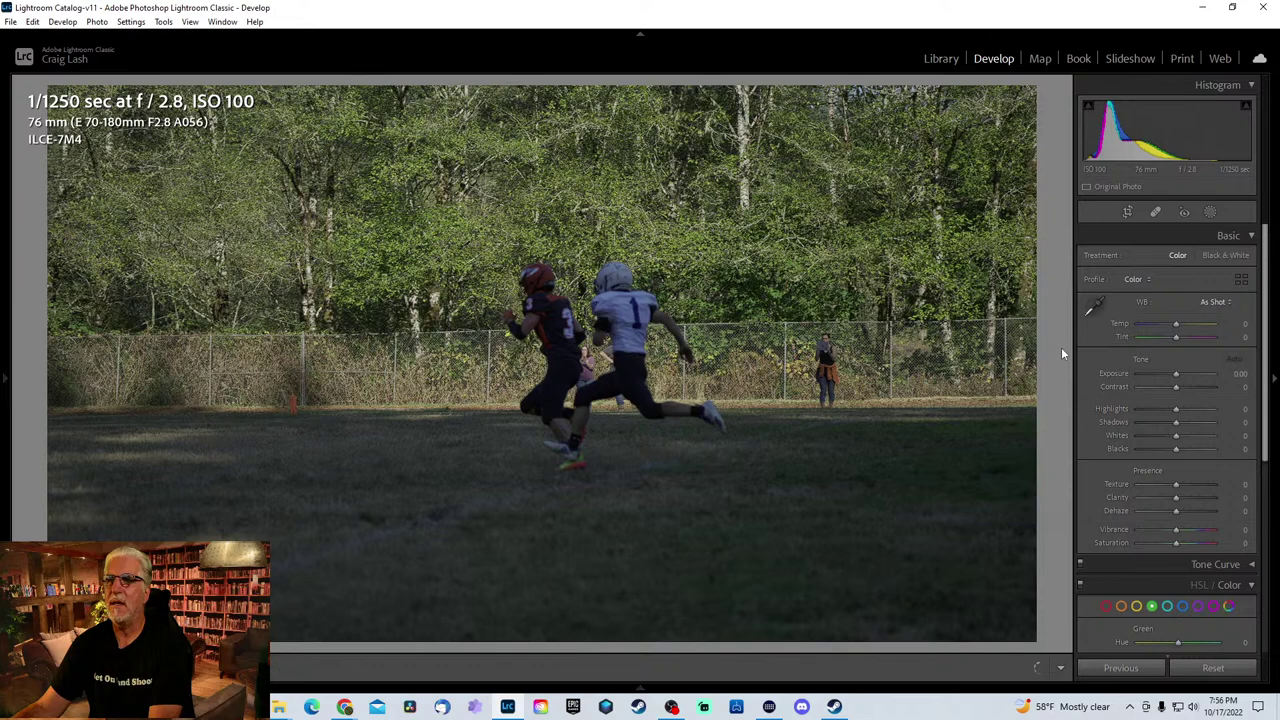
key("Right")
key("Right")
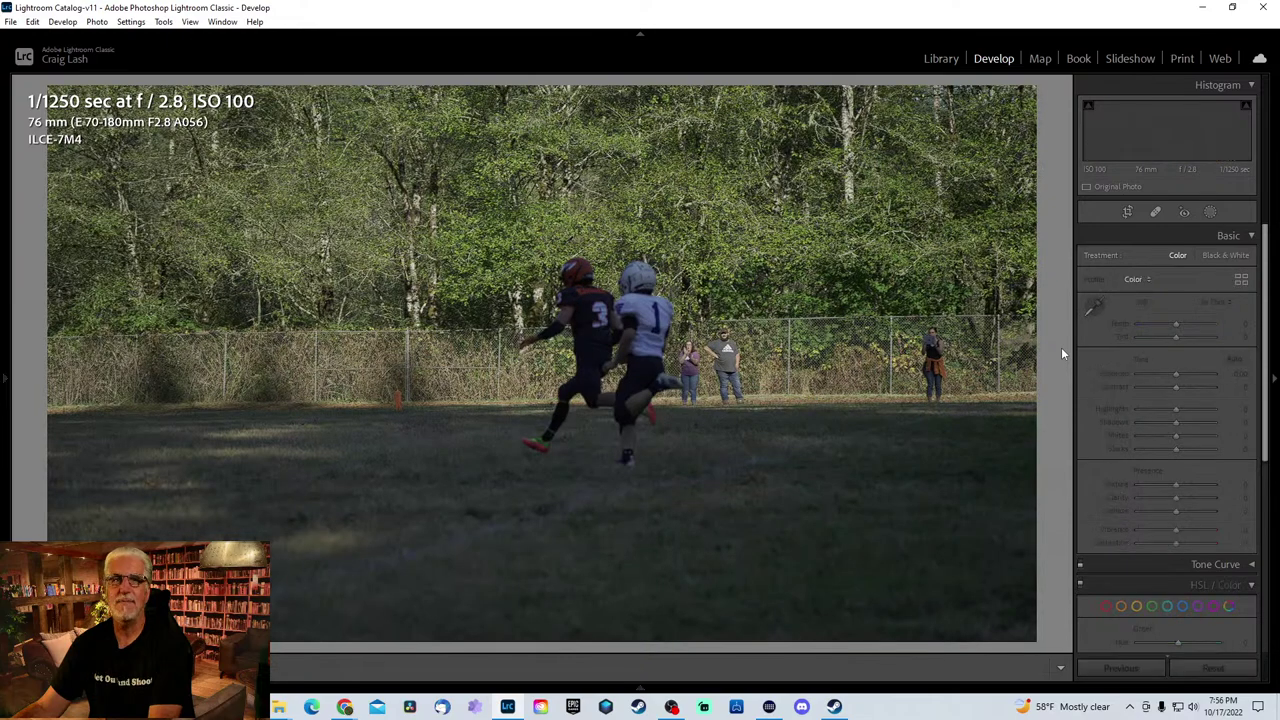
key("Right")
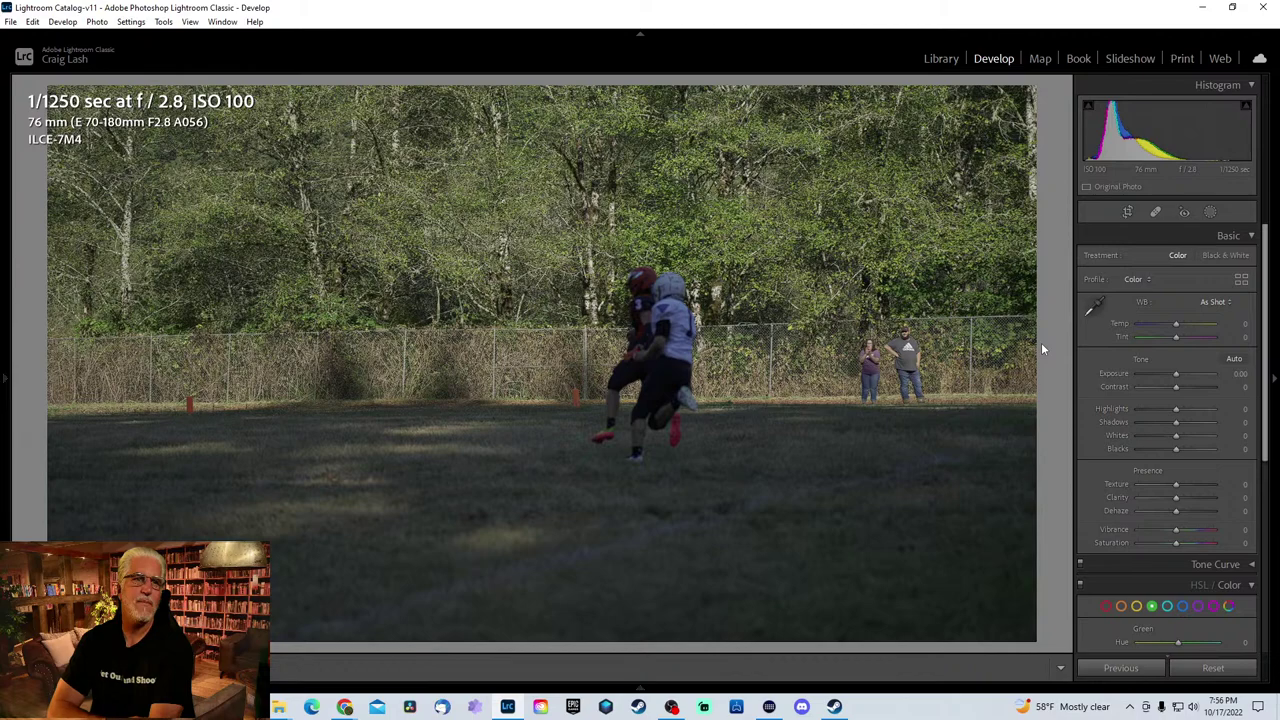
key("Right")
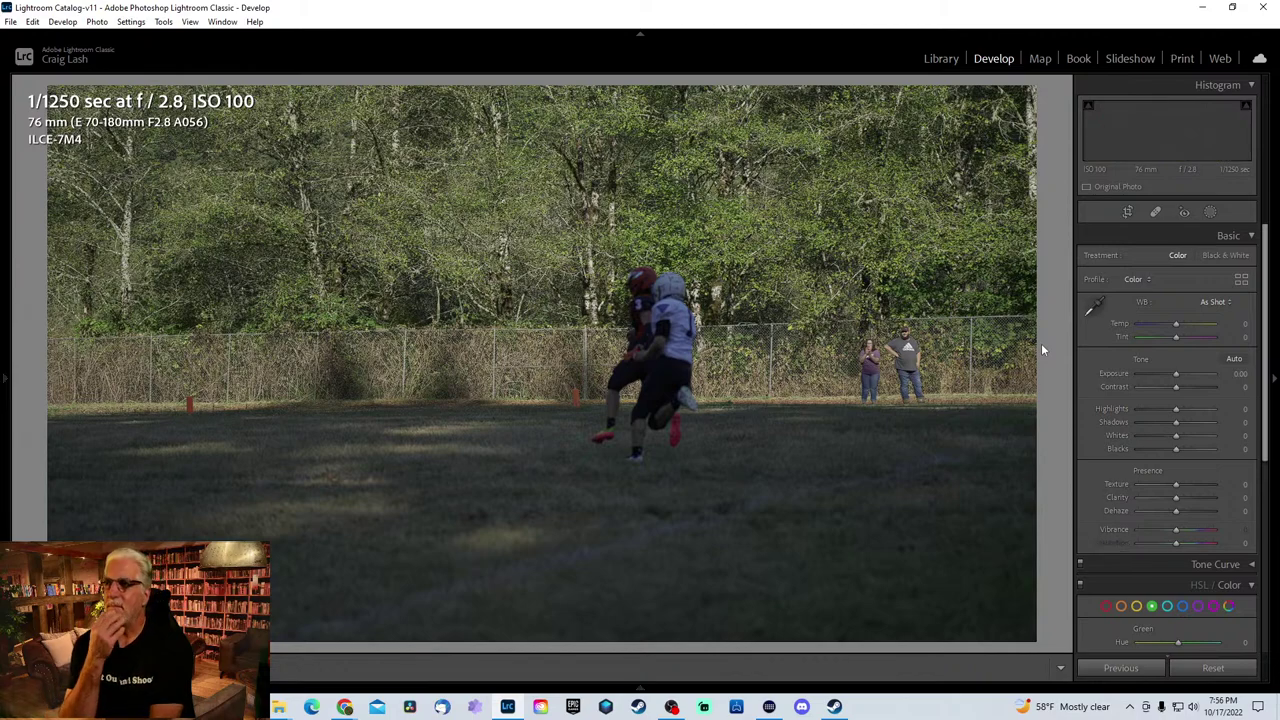
key("Right")
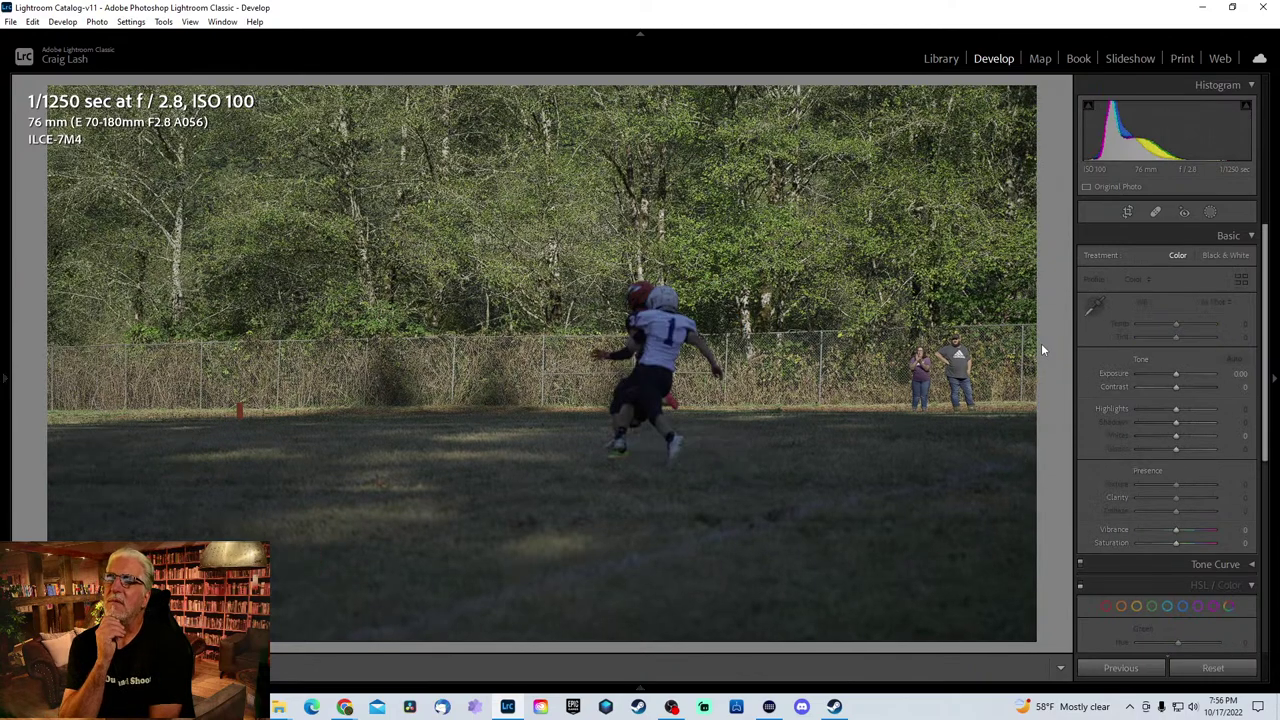
key("Right")
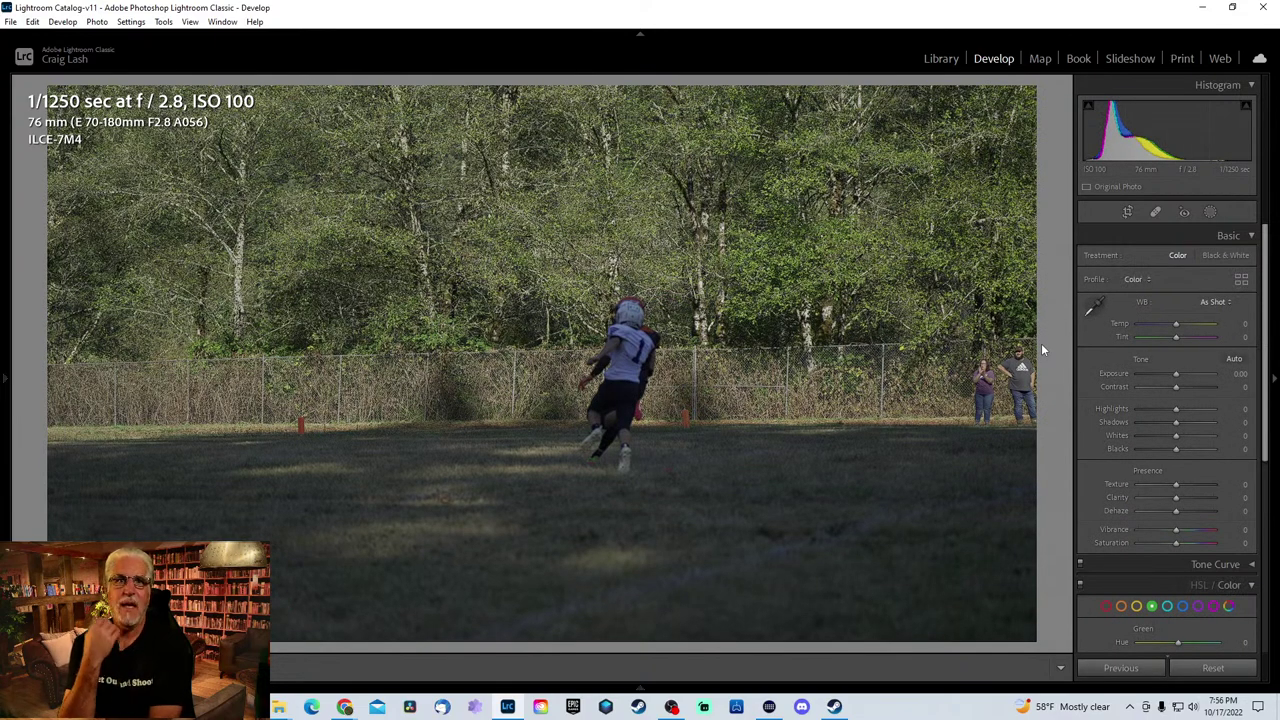
key("Right")
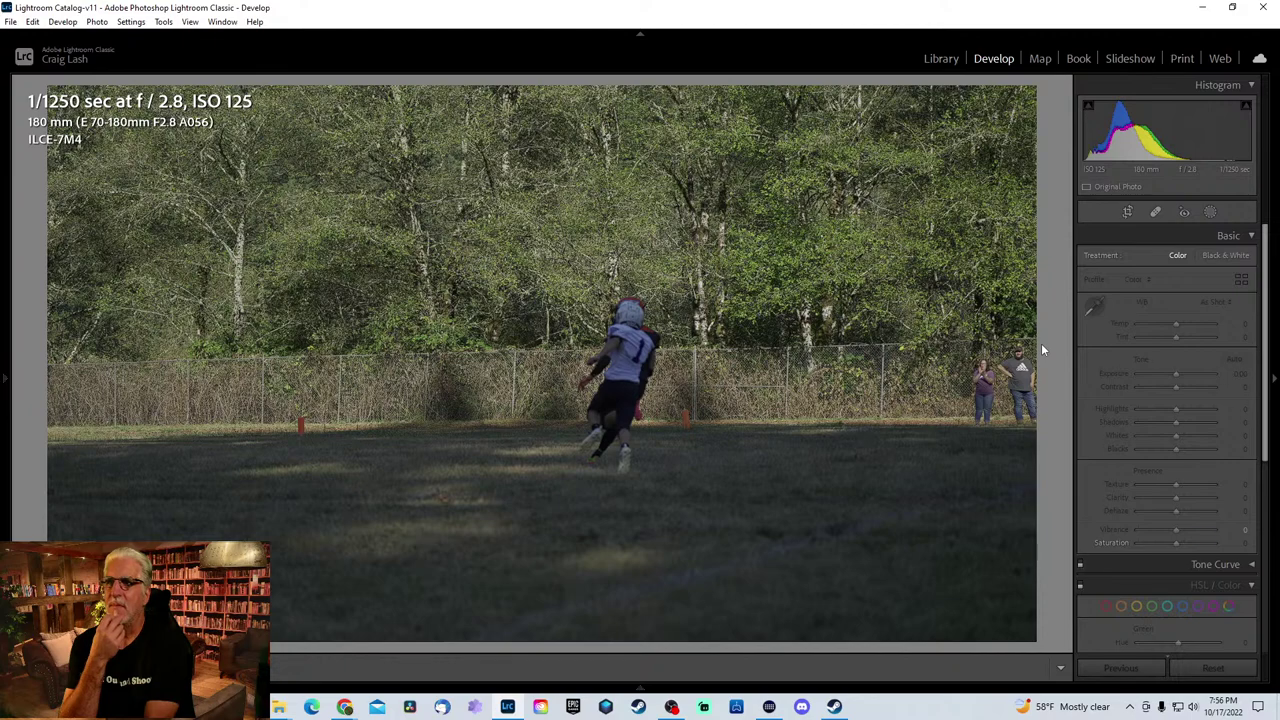
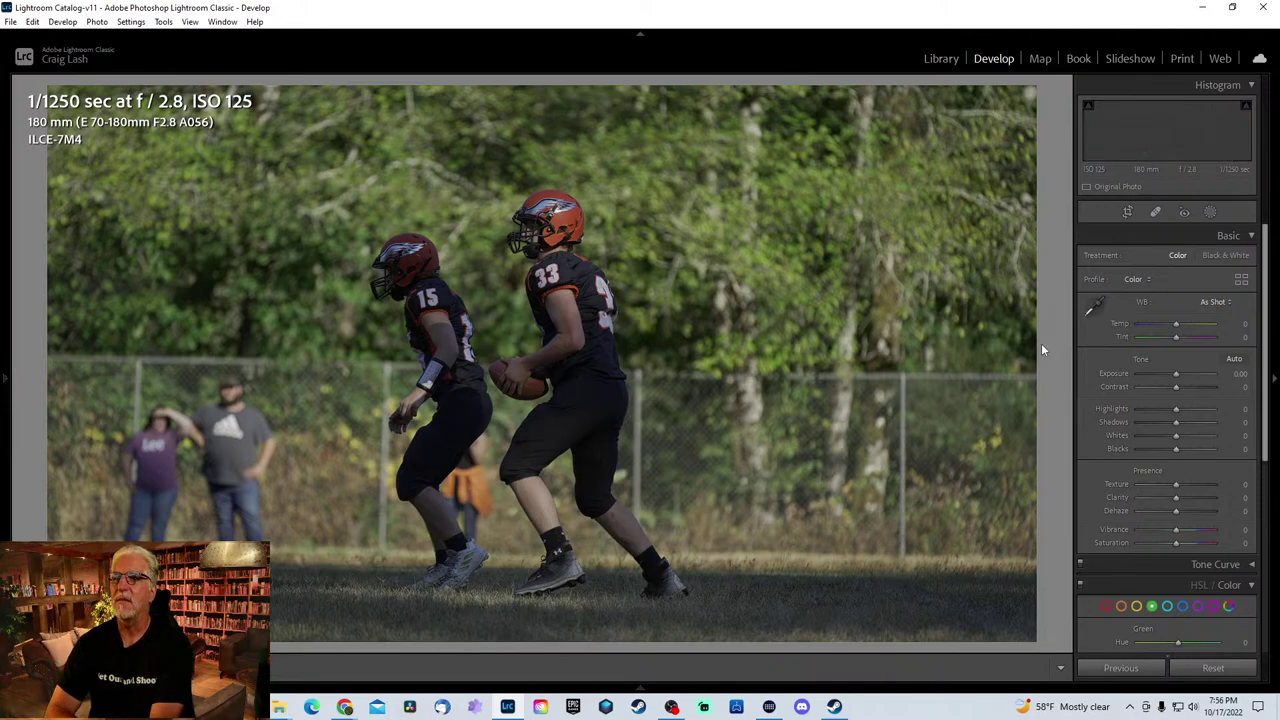
- Step through the shoot's filmstrip to the dim evening photo of players running past pickup trucks
key("Right")
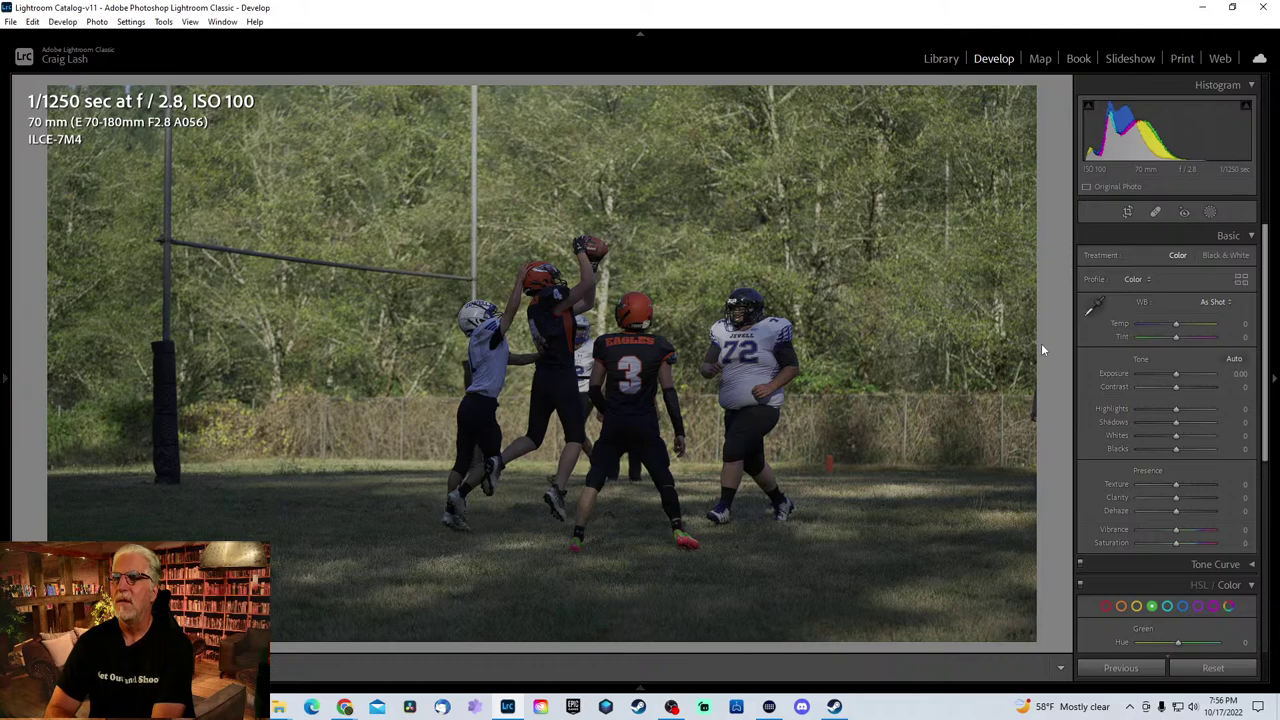
key("Right")
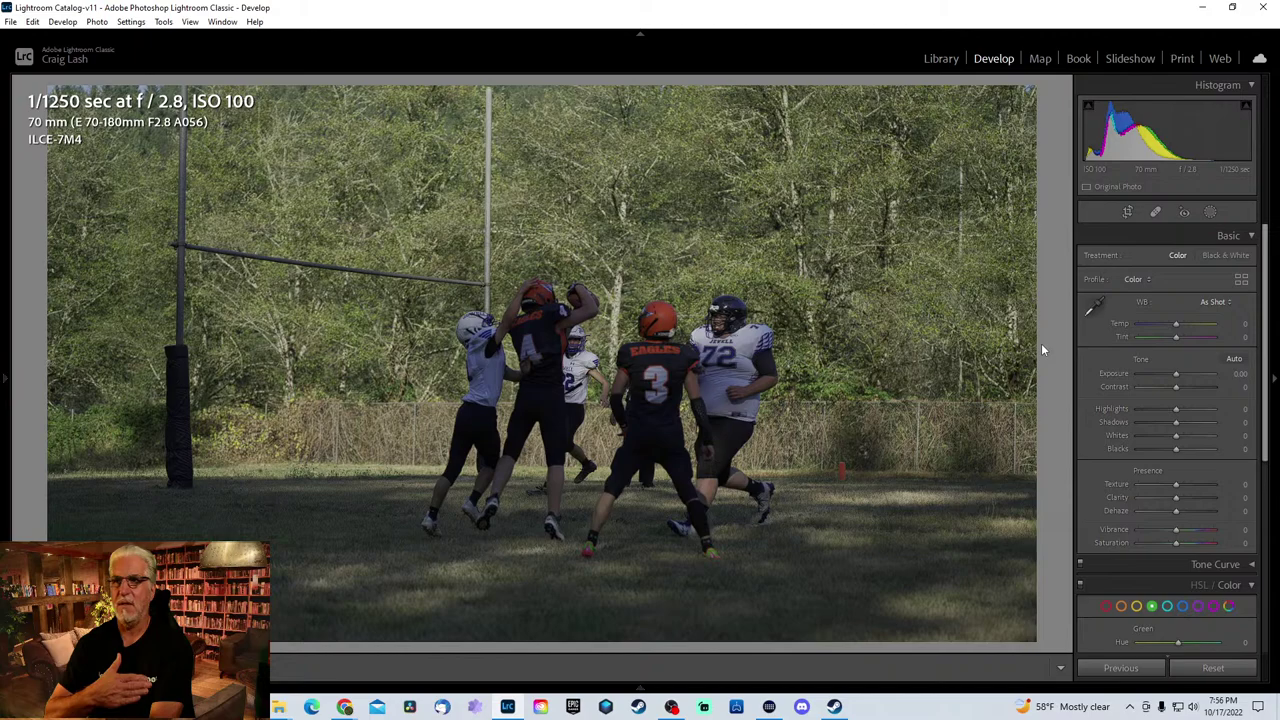
key("Right")
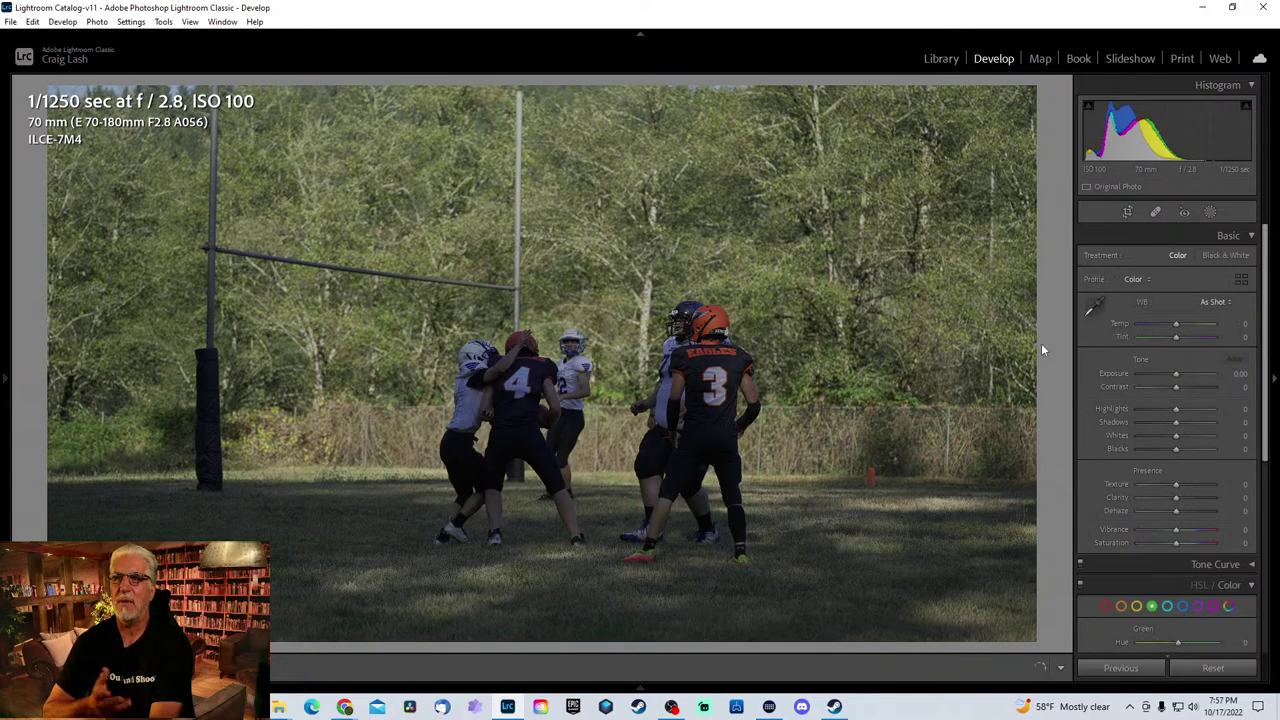
key("Right")
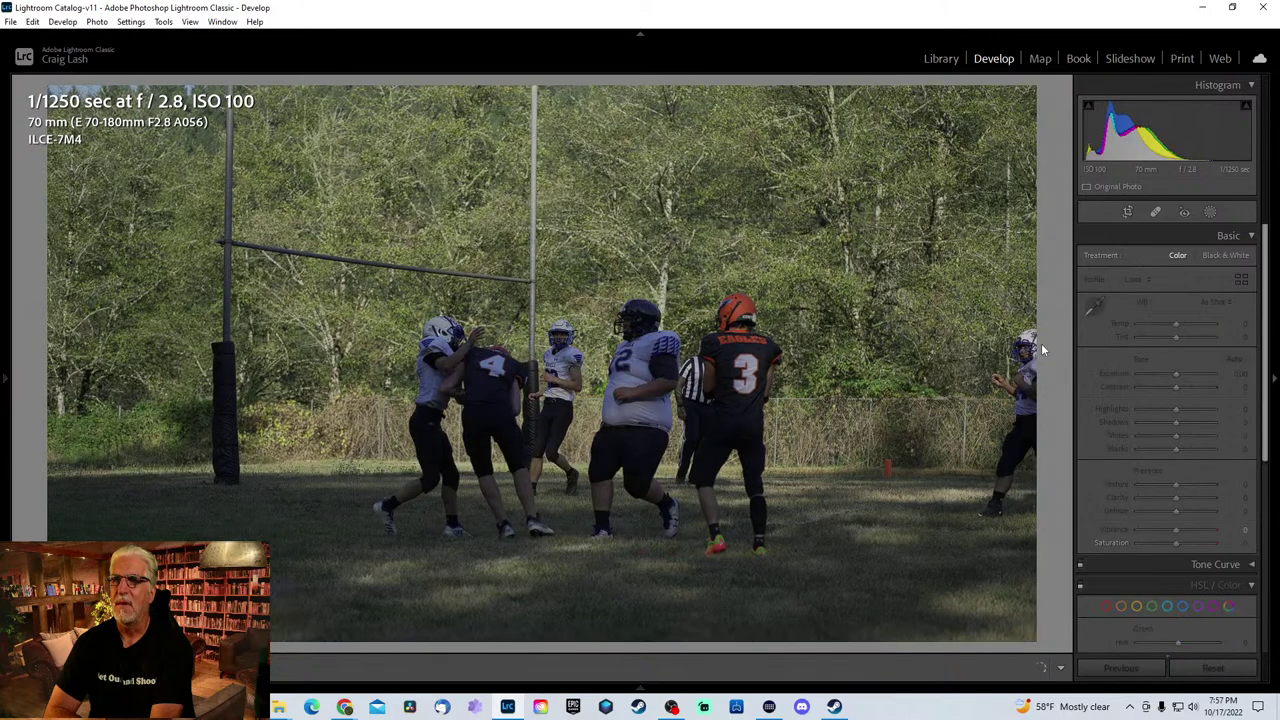
key("Right")
key("Right")
key("Right")
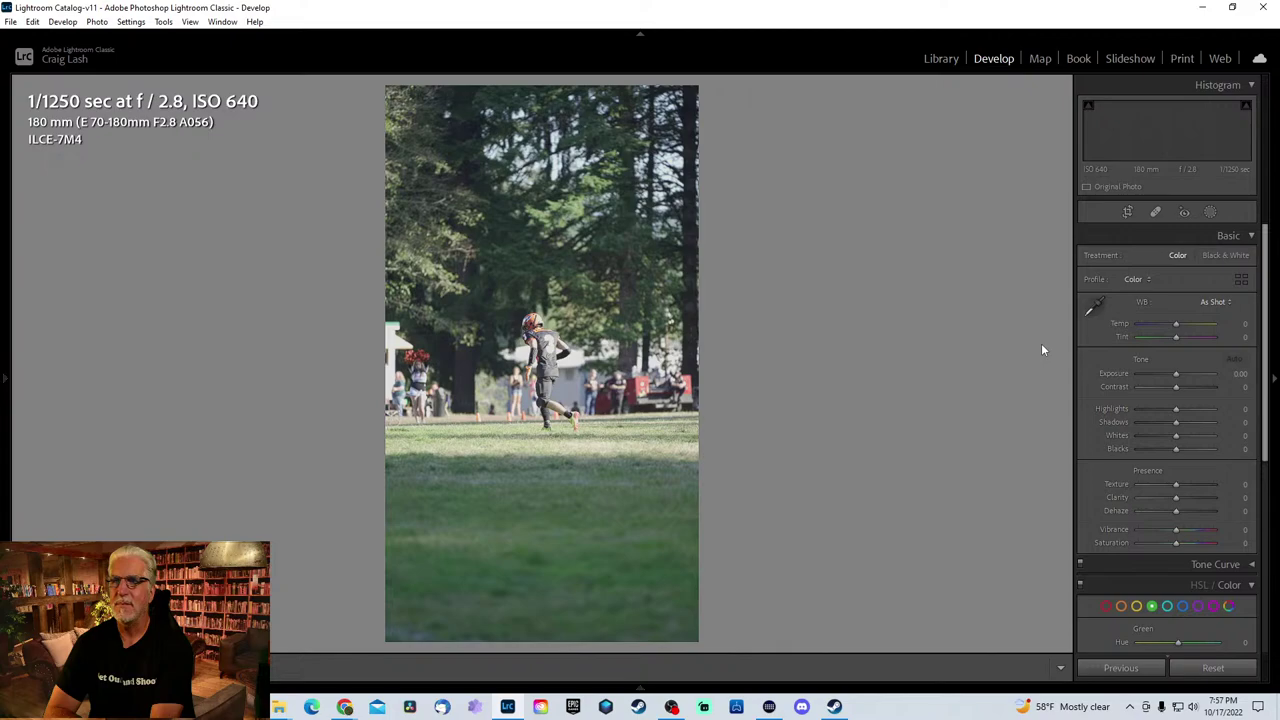
key("Right")
key("Right")
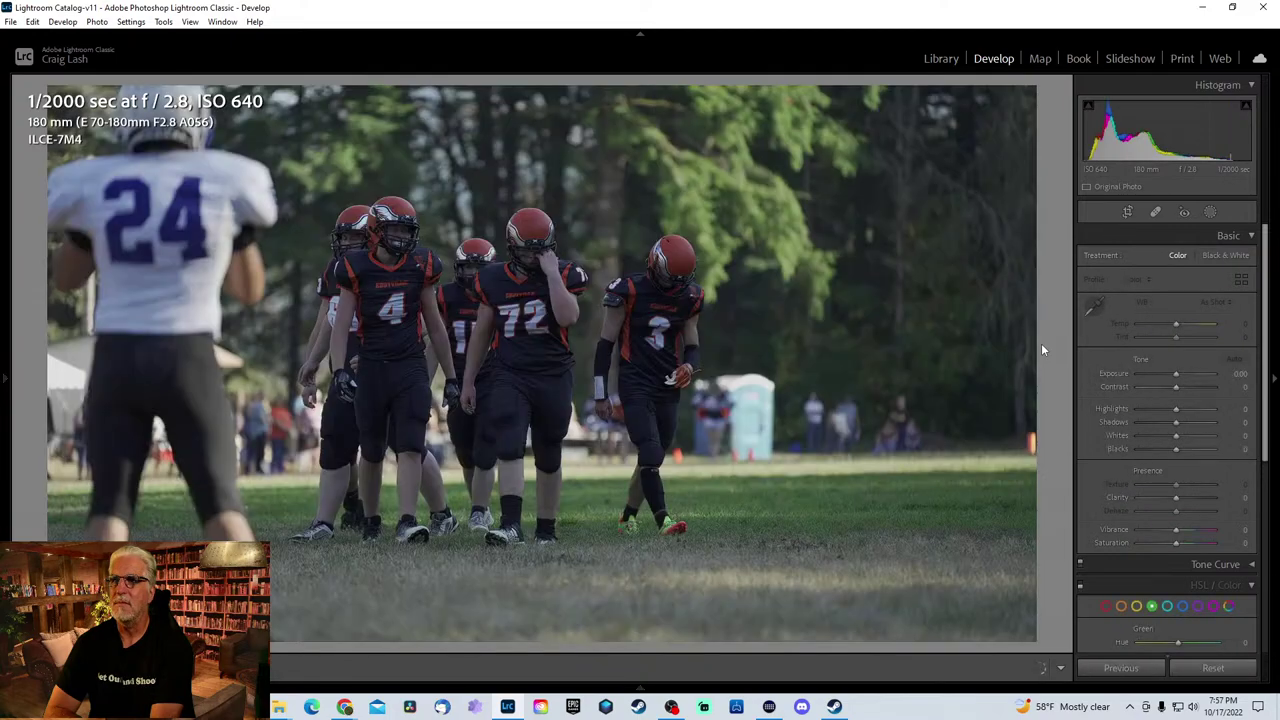
key("Right")
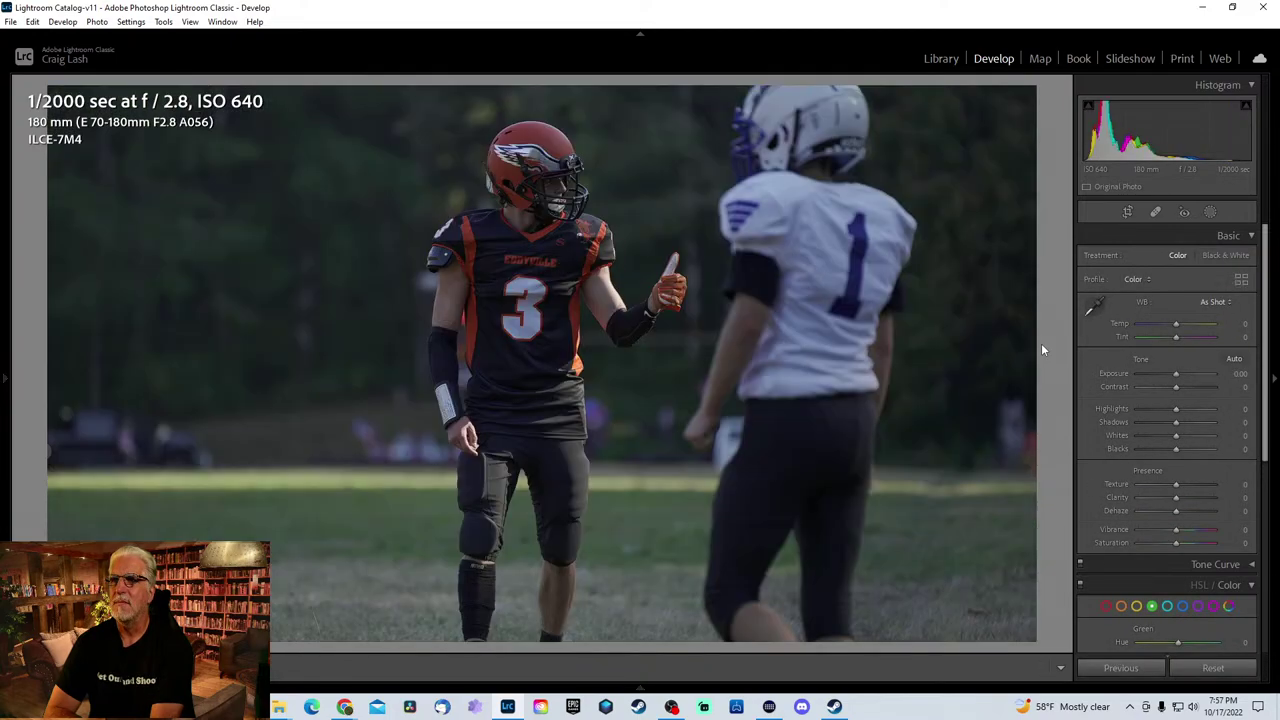
key("Right")
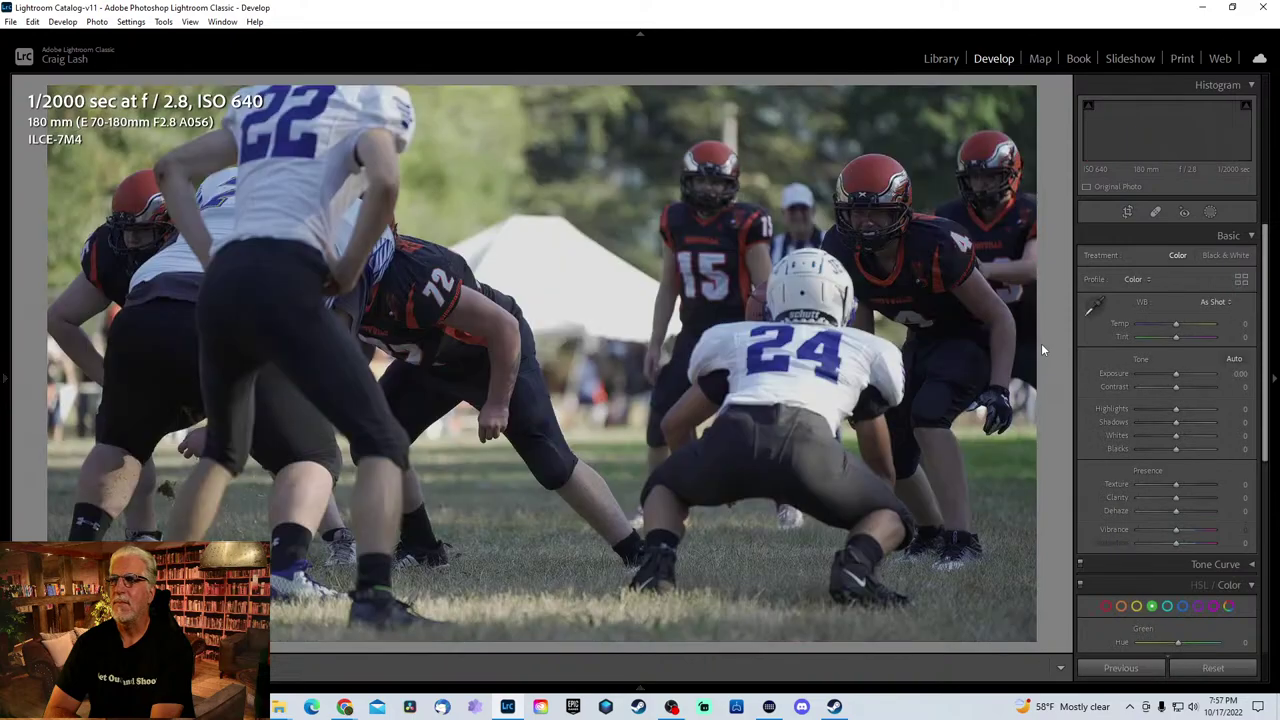
key("Right")
key("Right")
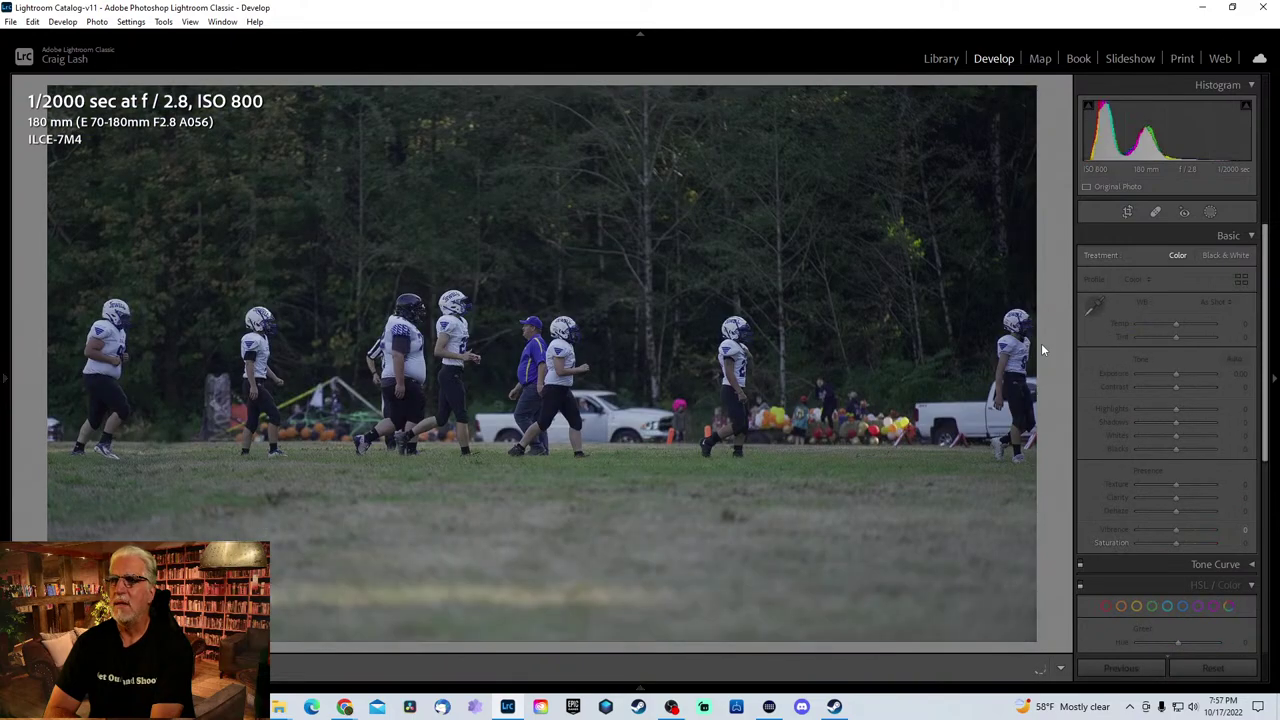
key("Right")
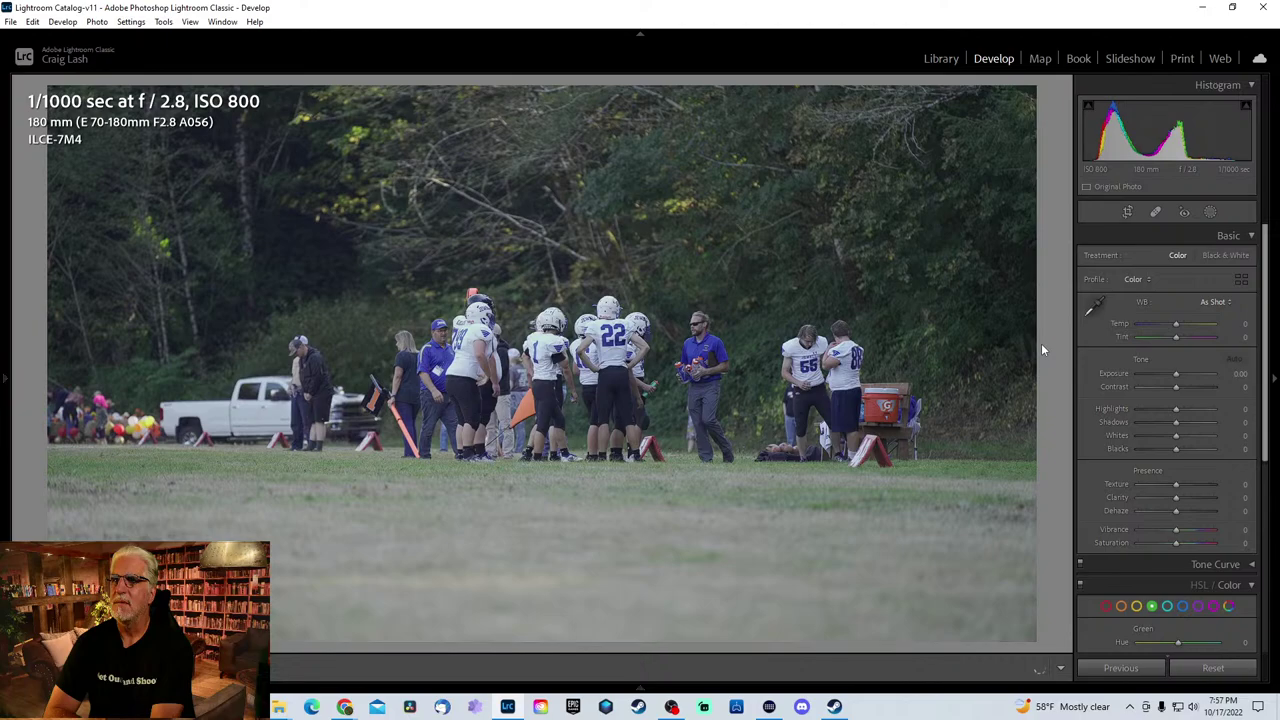
key("Right")
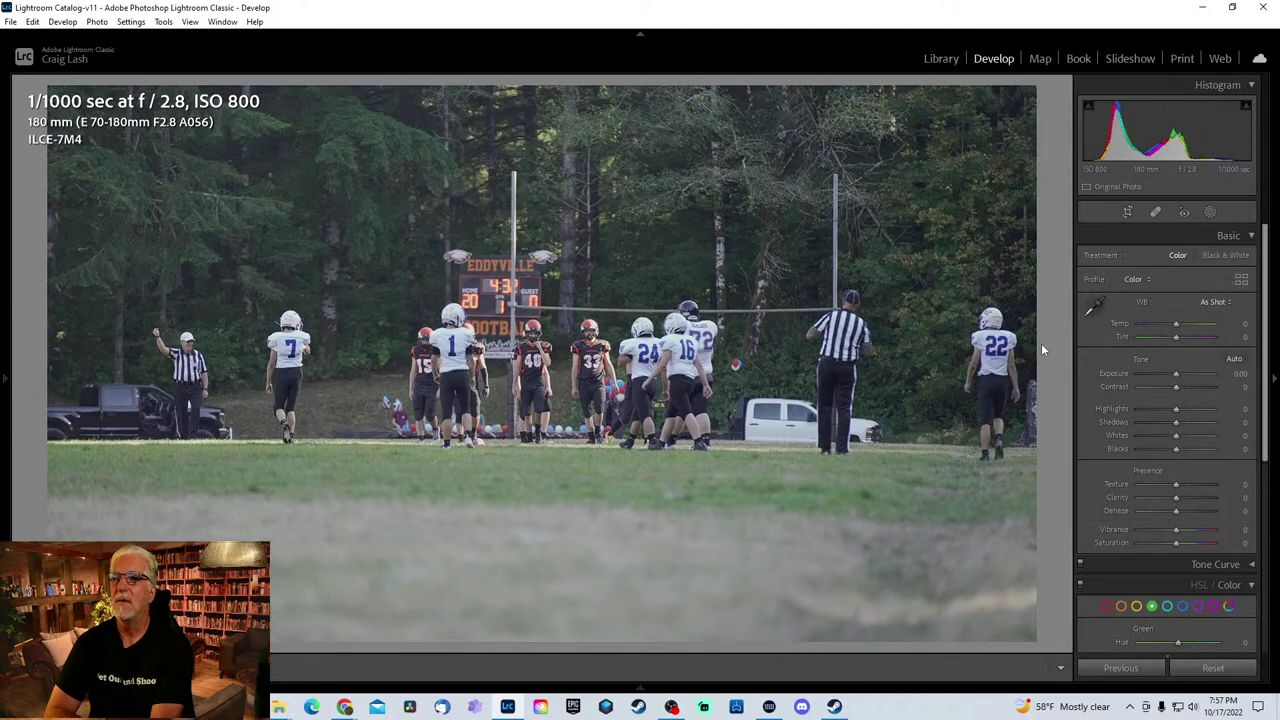
key("Right")
key("Left")
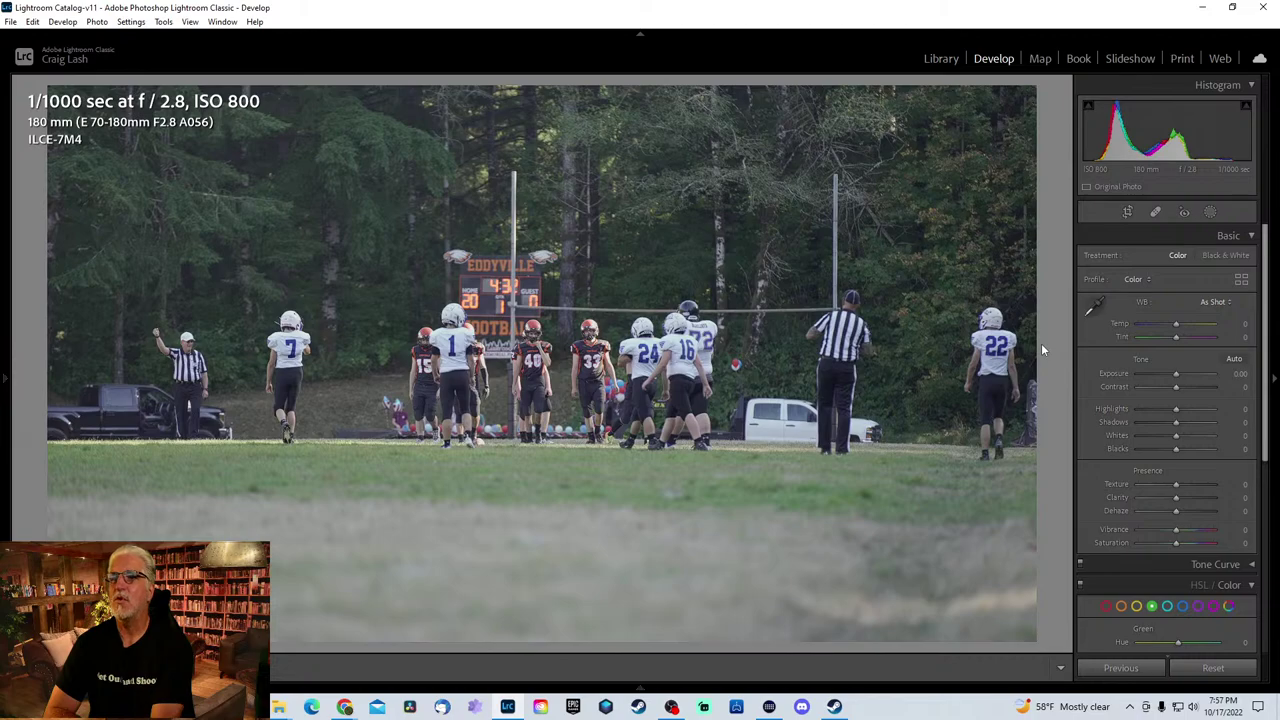
key("Right")
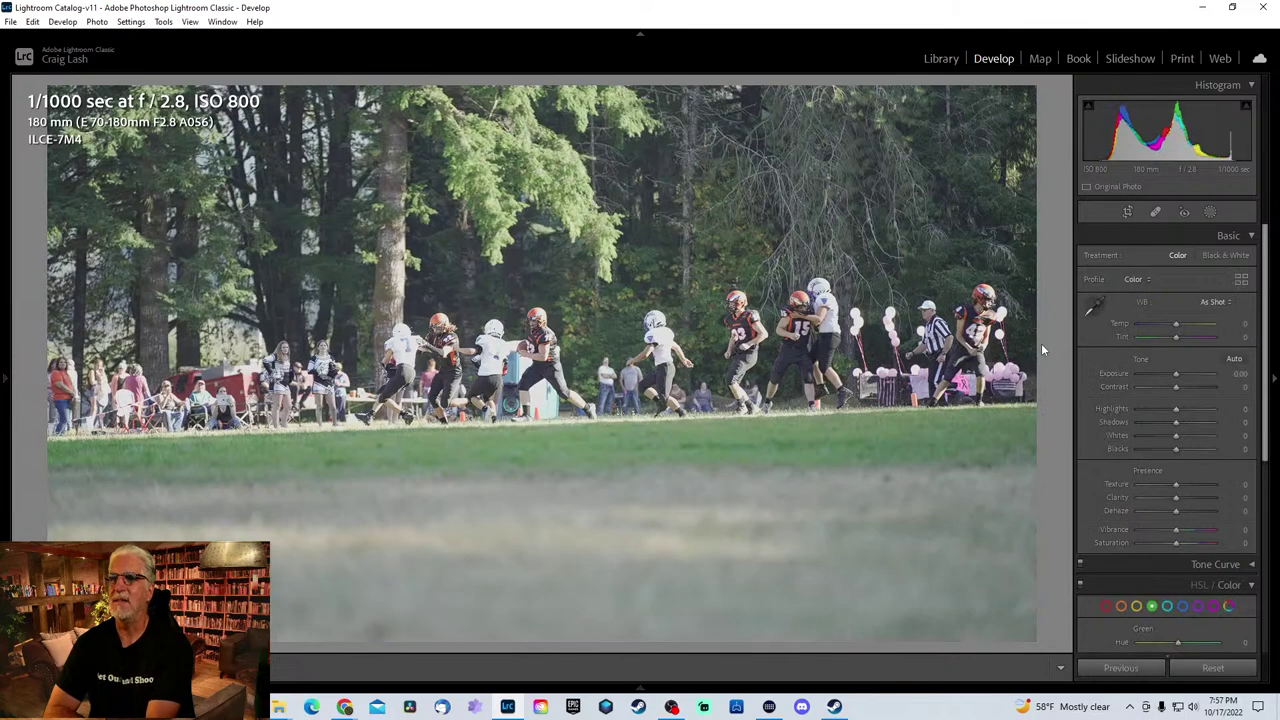
key("Right")
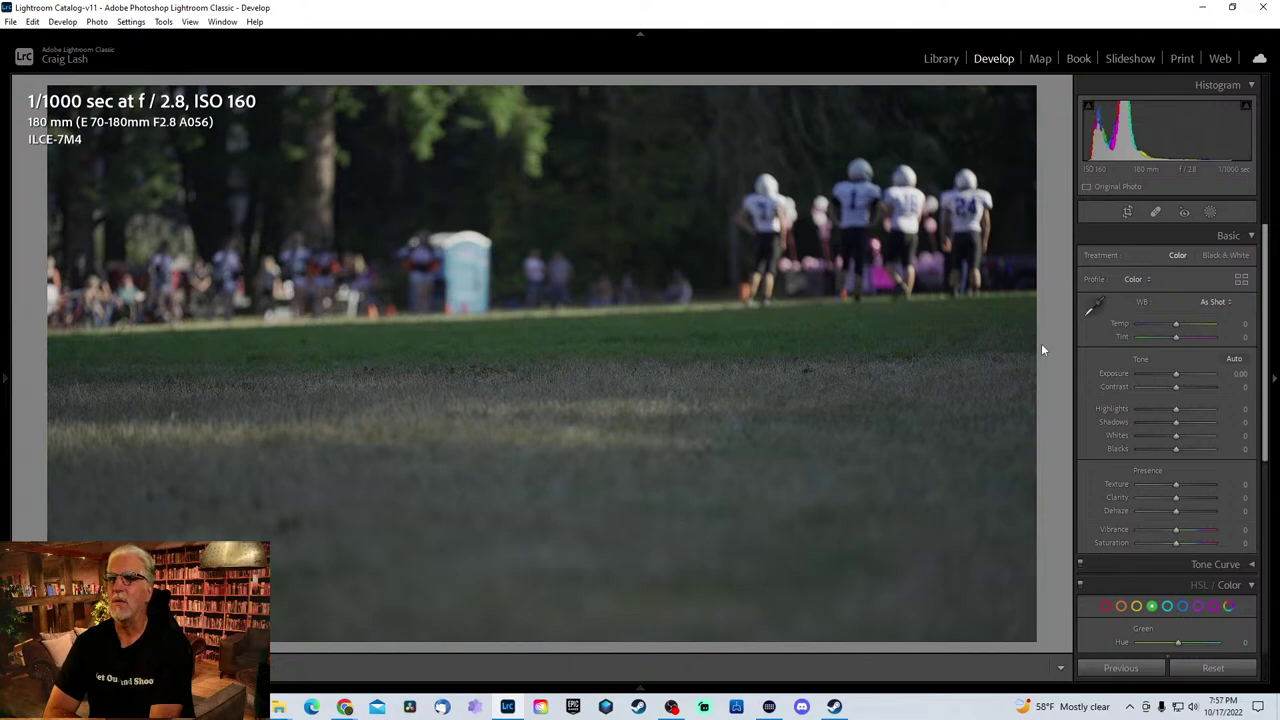
key("Right")
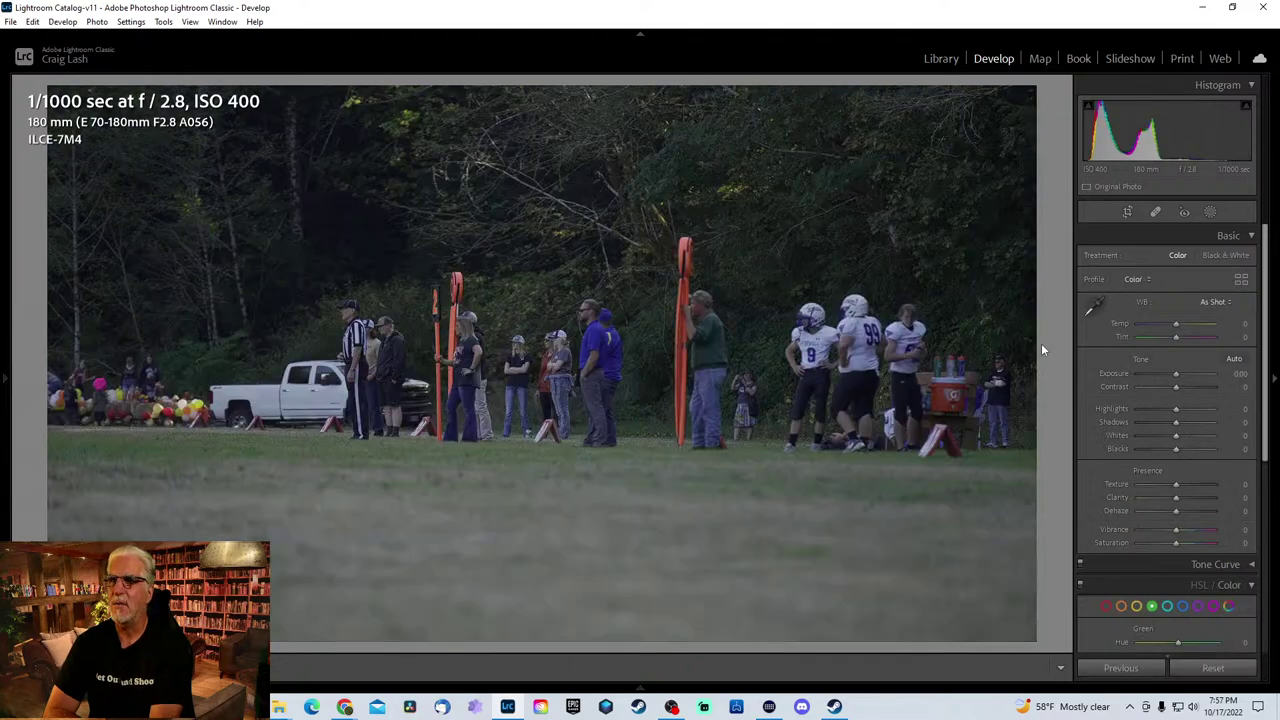
key("Right")
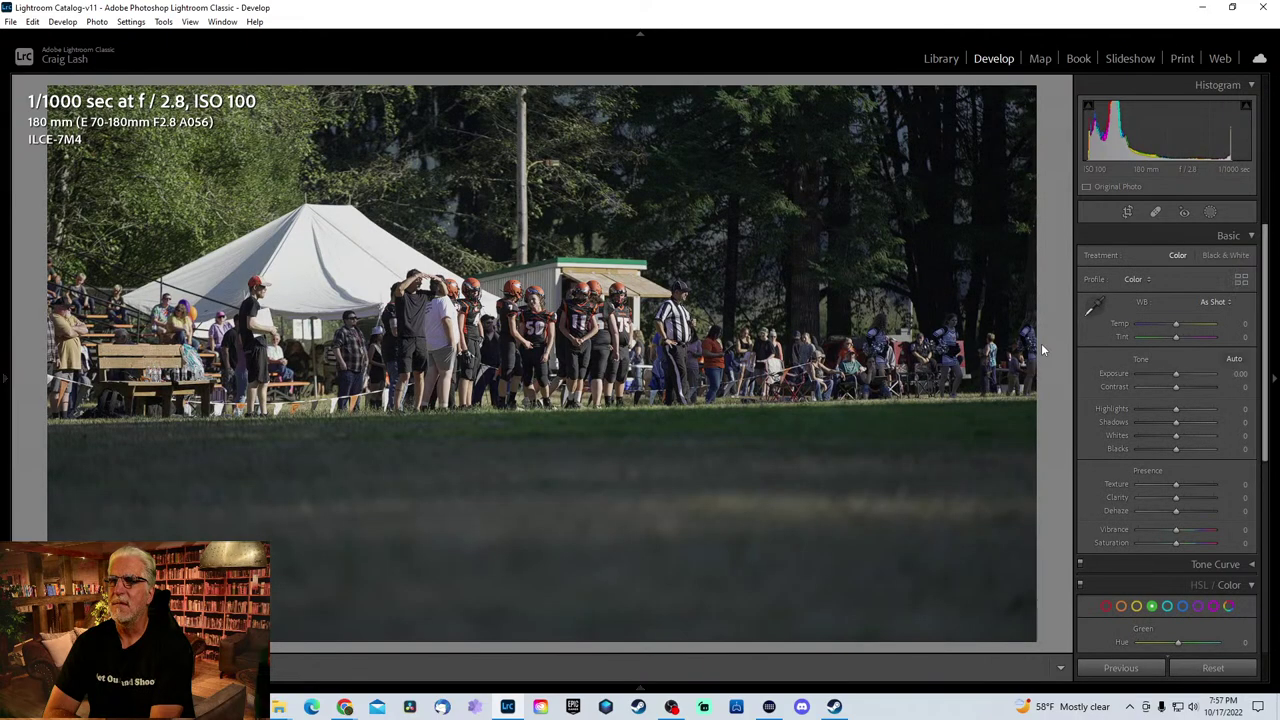
key("Right")
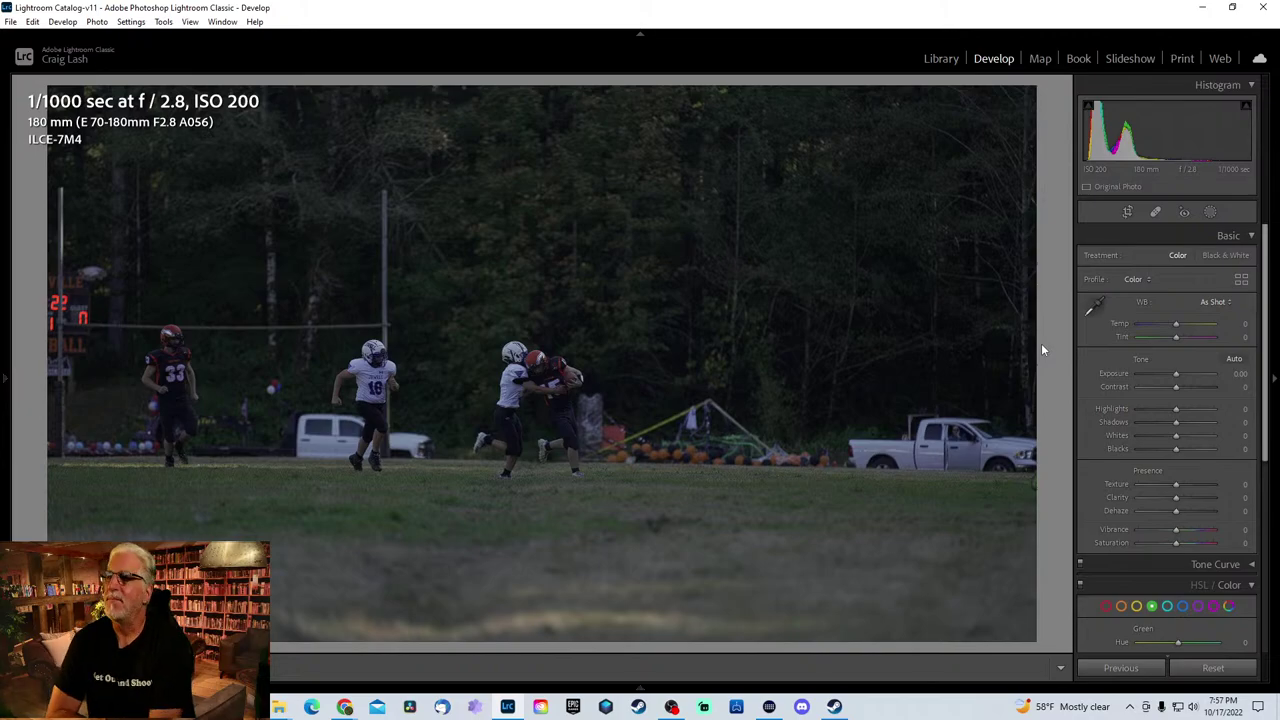
- Advance through the burst to the vertical shot of the red-helmeted receiver reaching for the ball
key("Right")
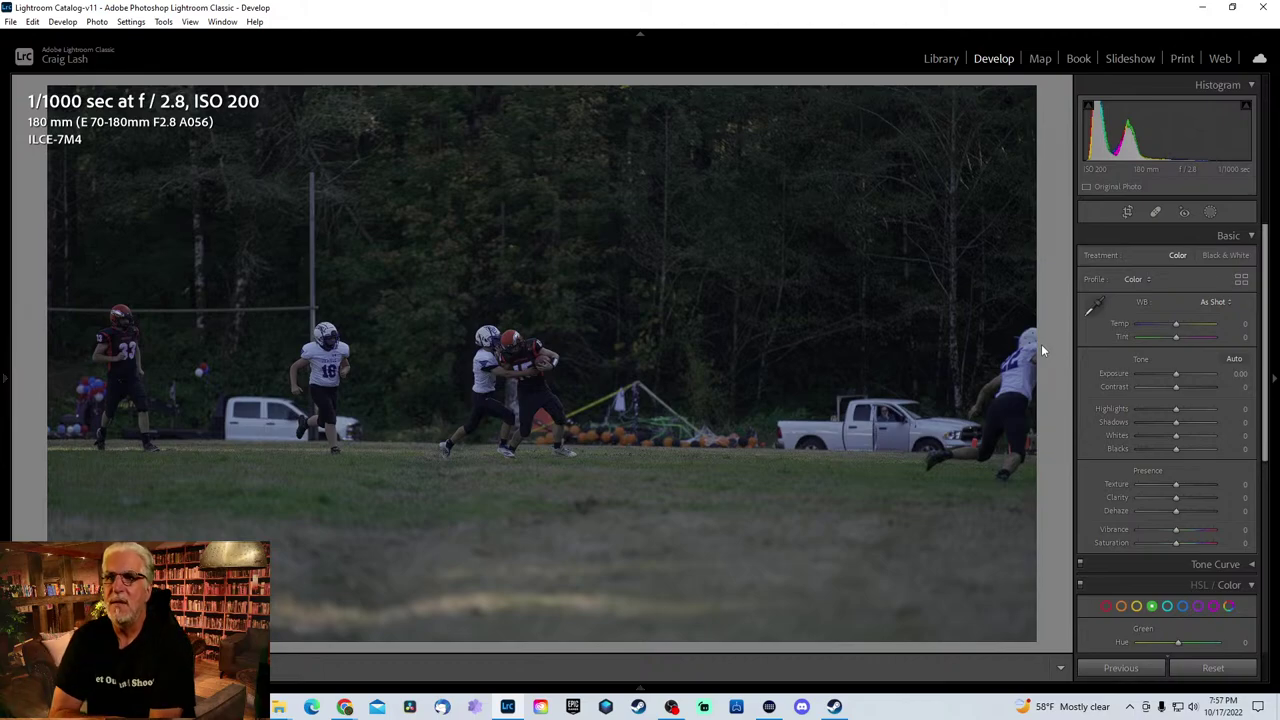
key("Right")
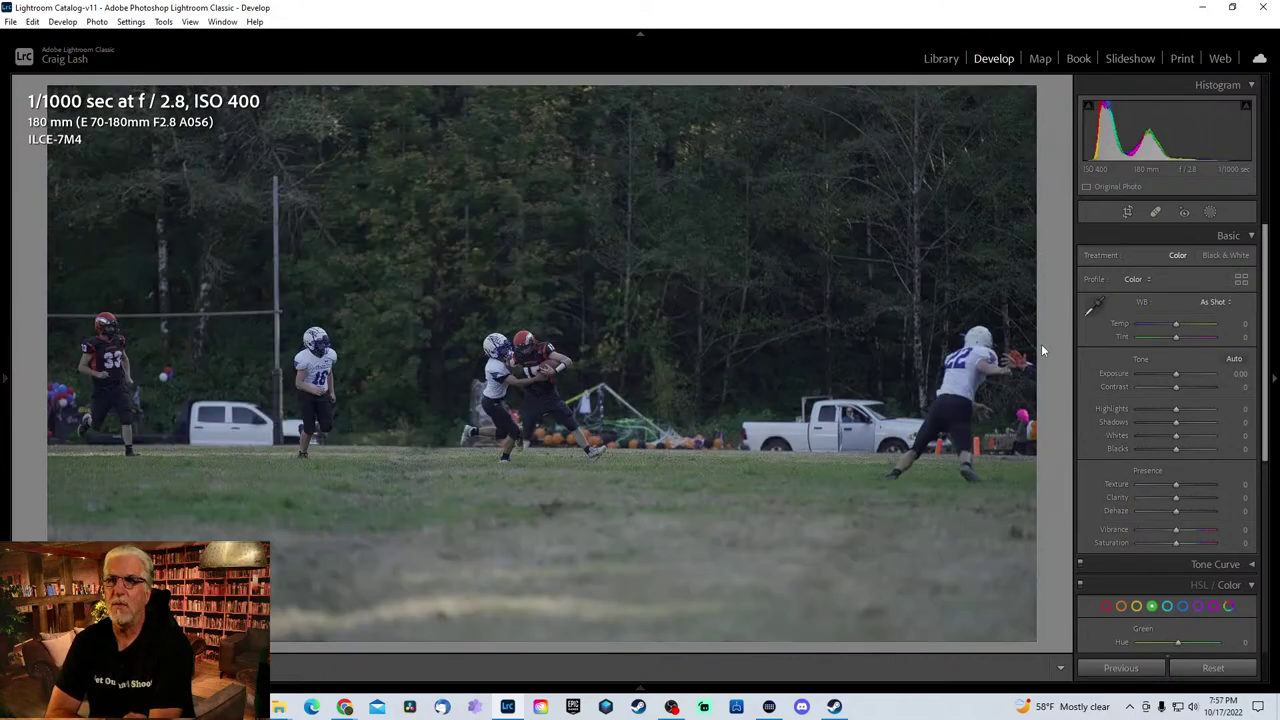
key("Right")
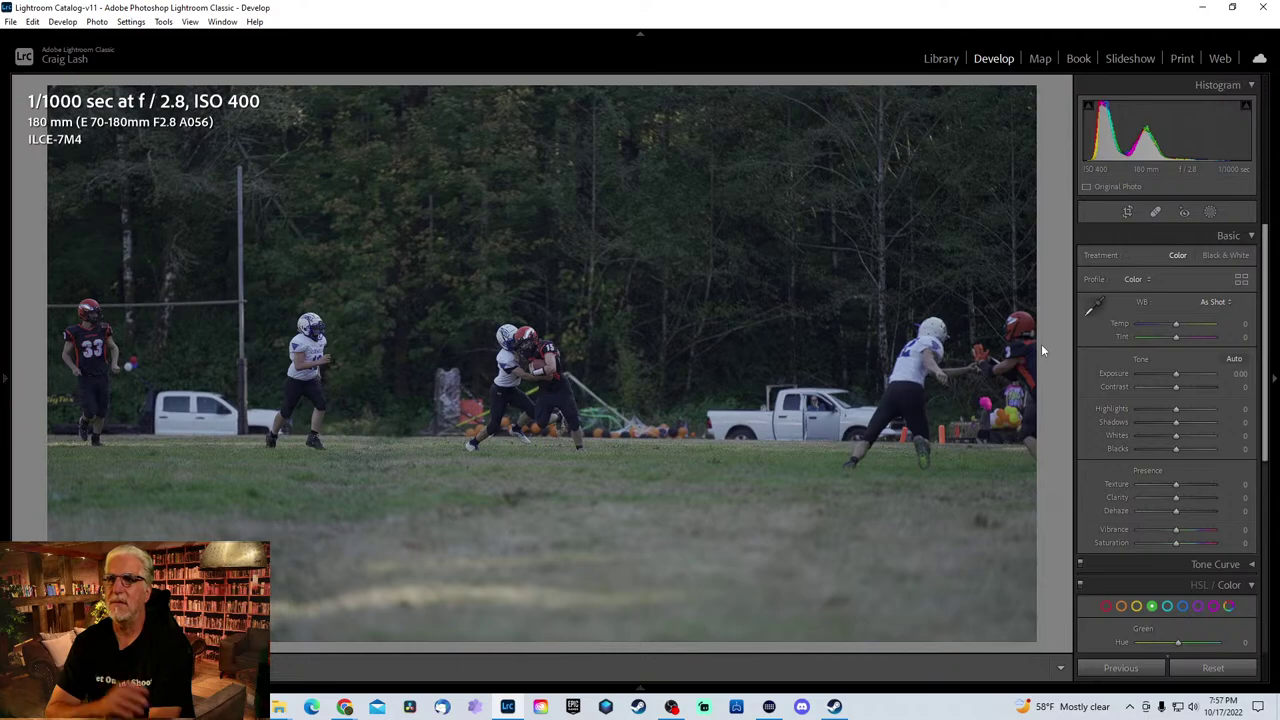
key("Right")
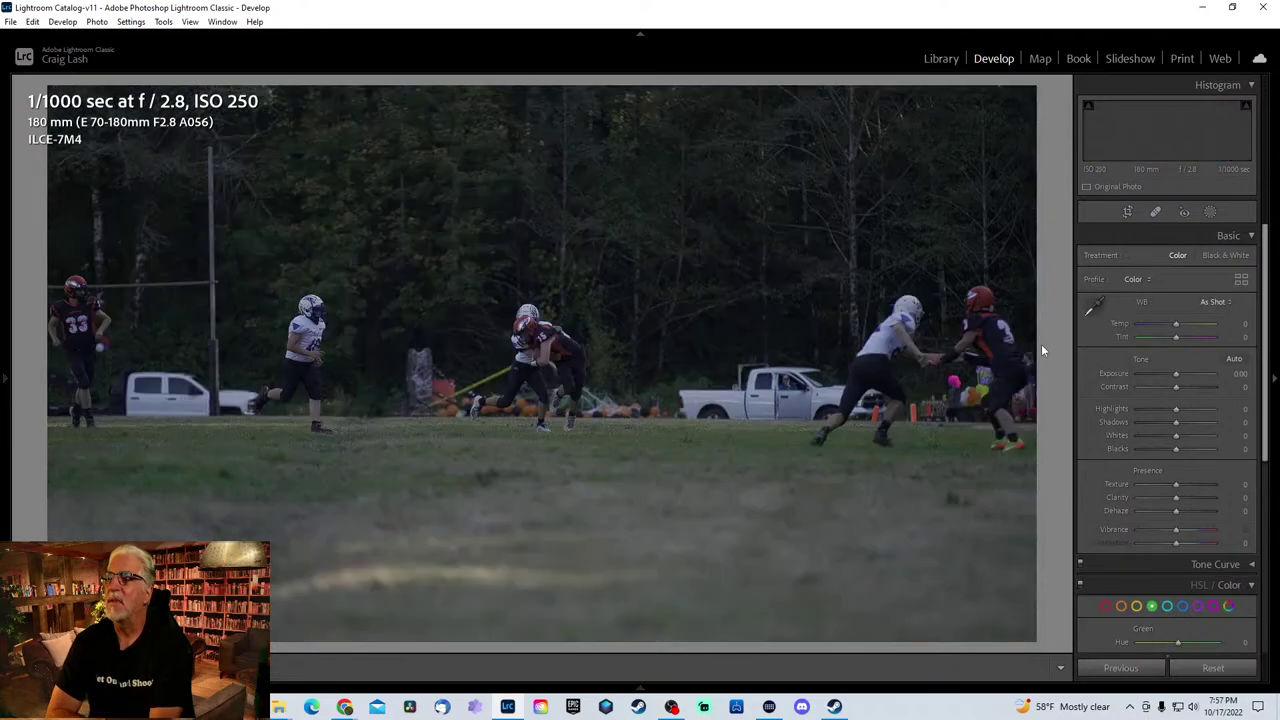
key("Right")
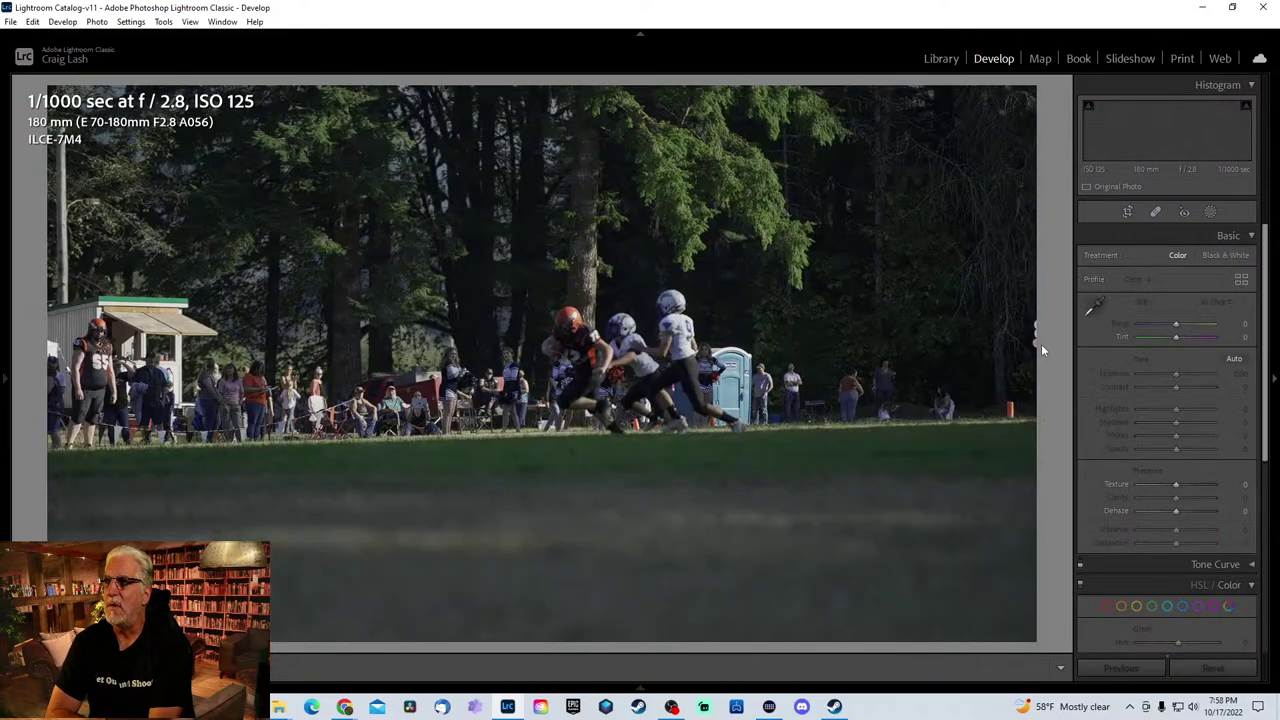
key("Right")
key("Right")
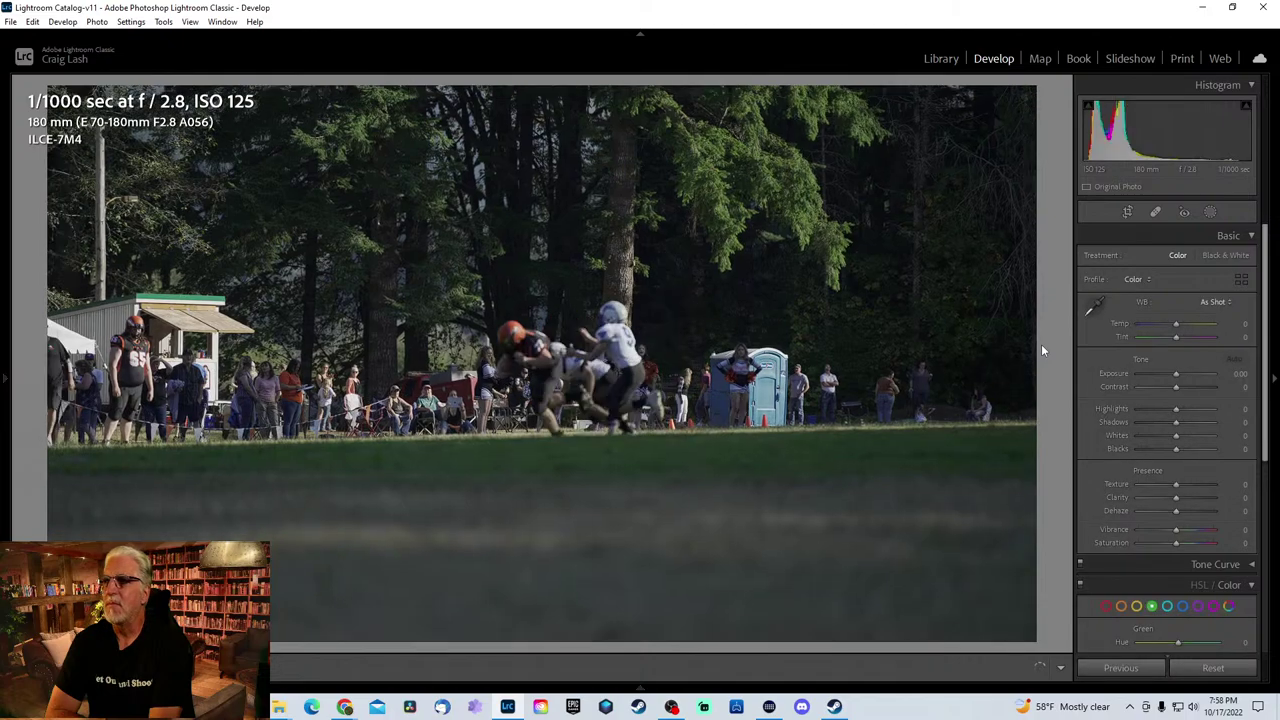
key("Right")
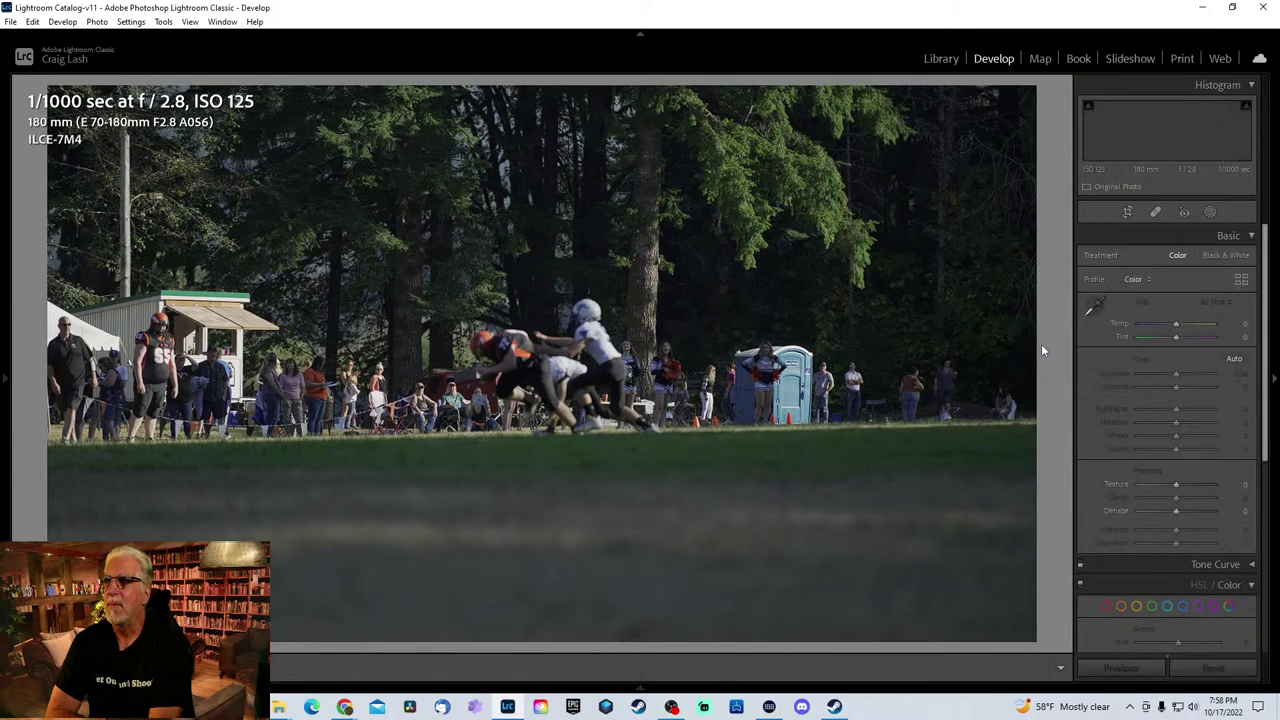
key("Right")
key("Right")
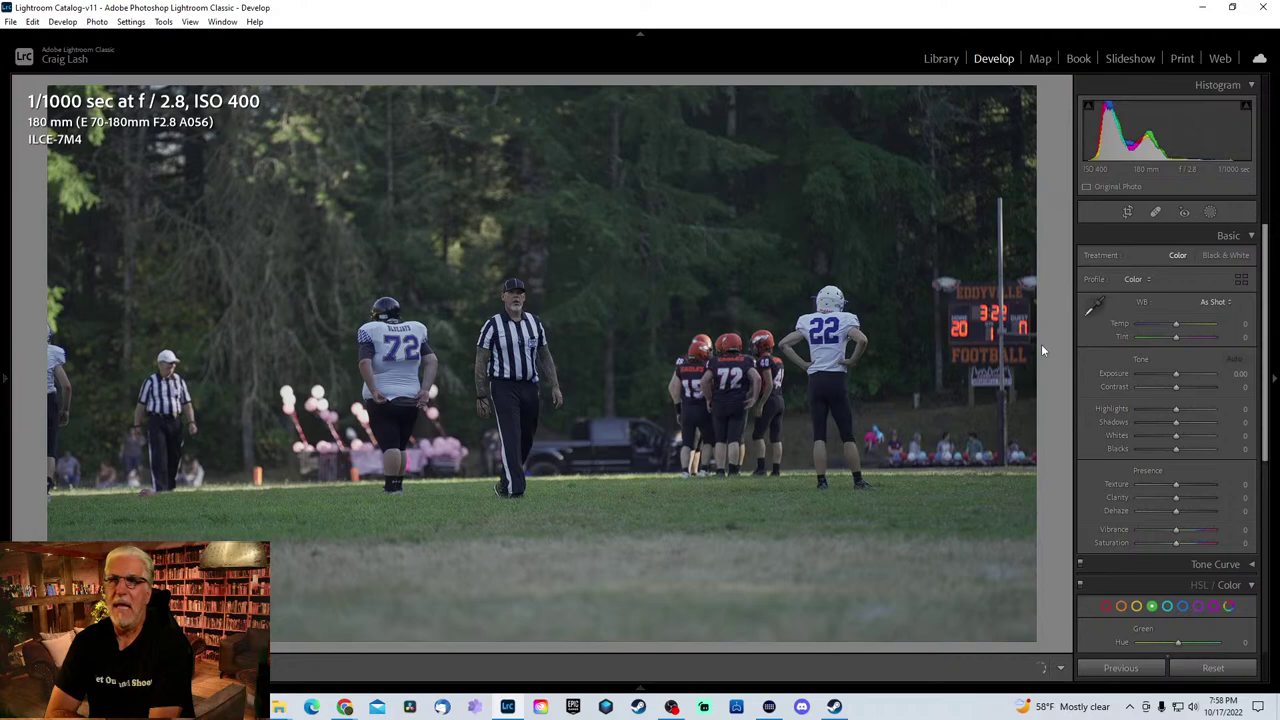
key("Right")
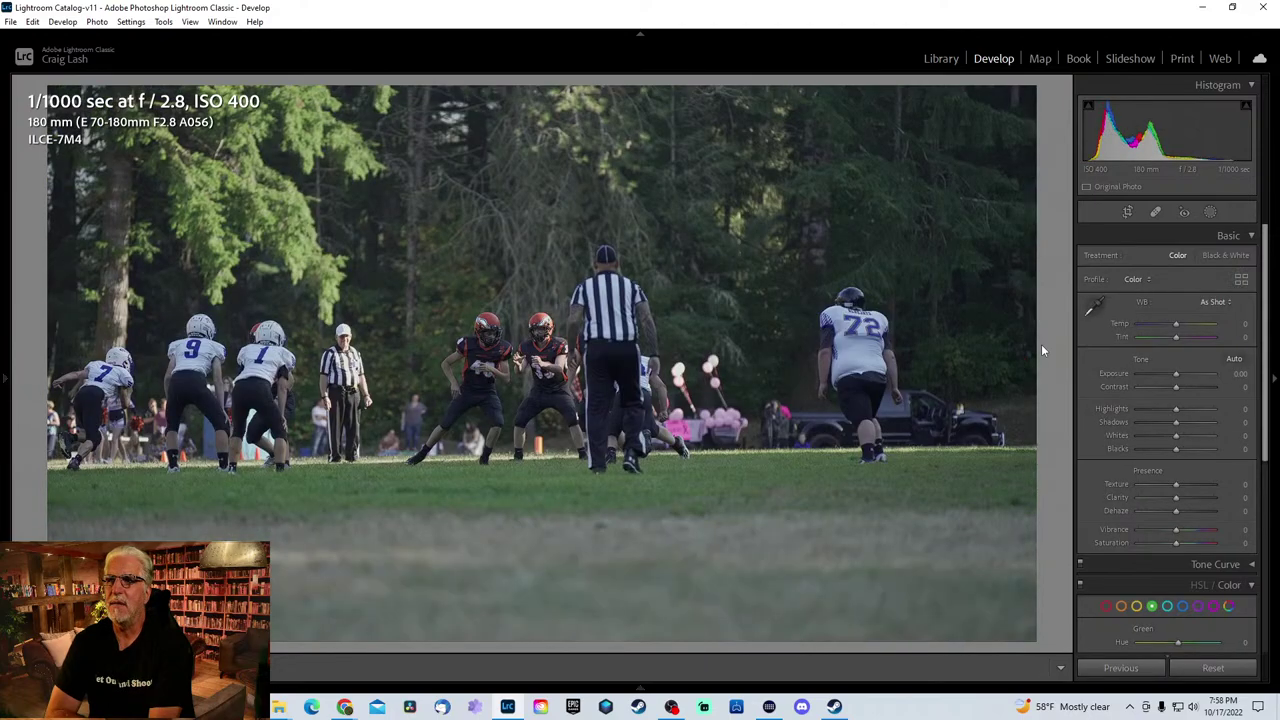
key("Right")
key("Right")
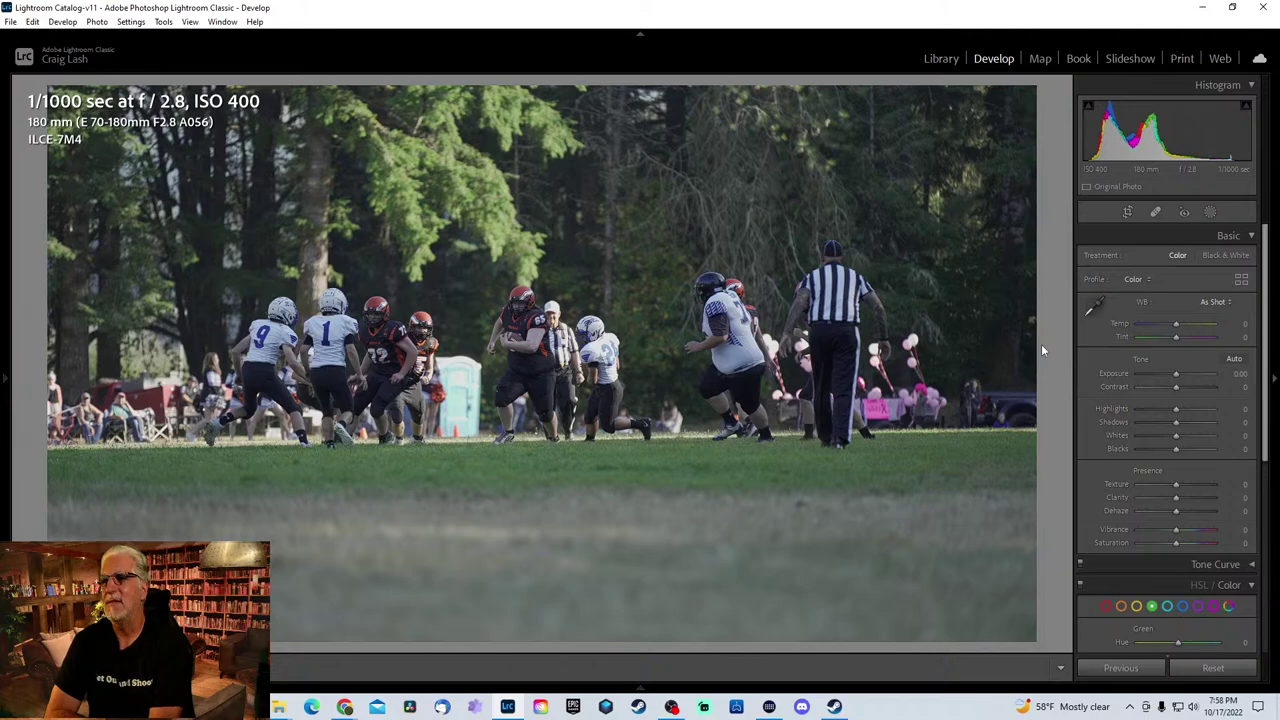
key("Right")
key("Right")
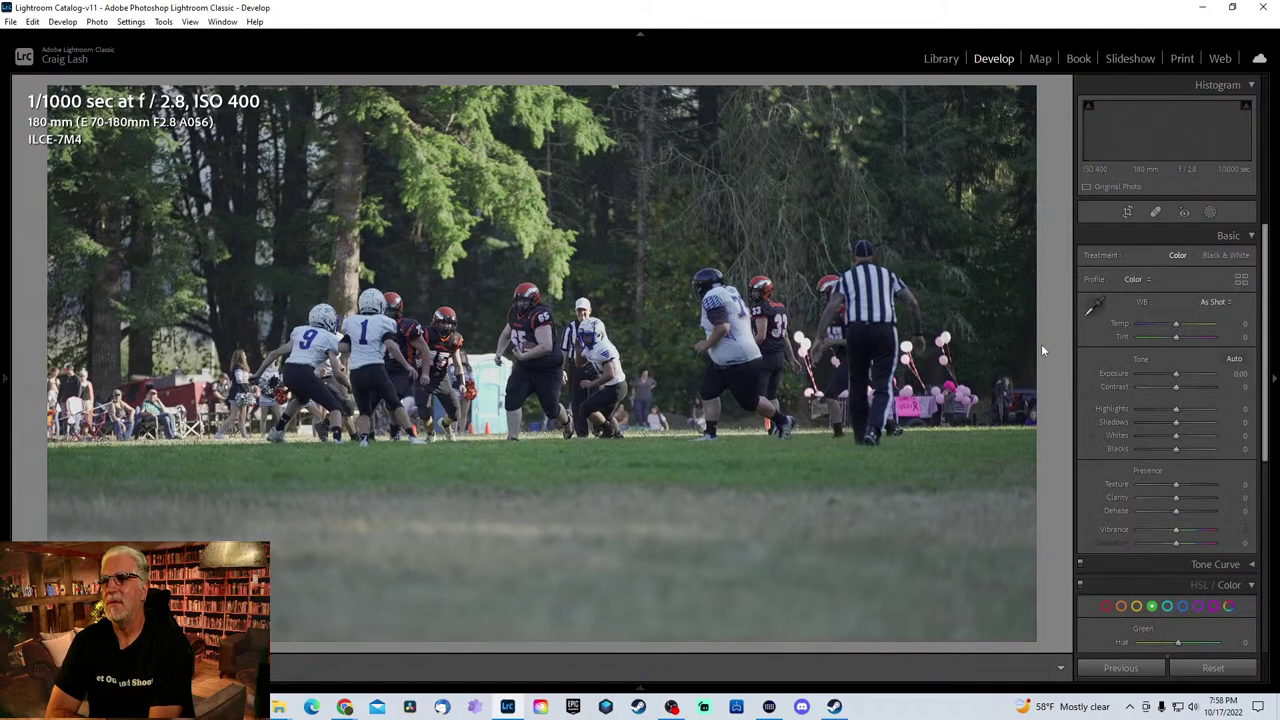
key("Right")
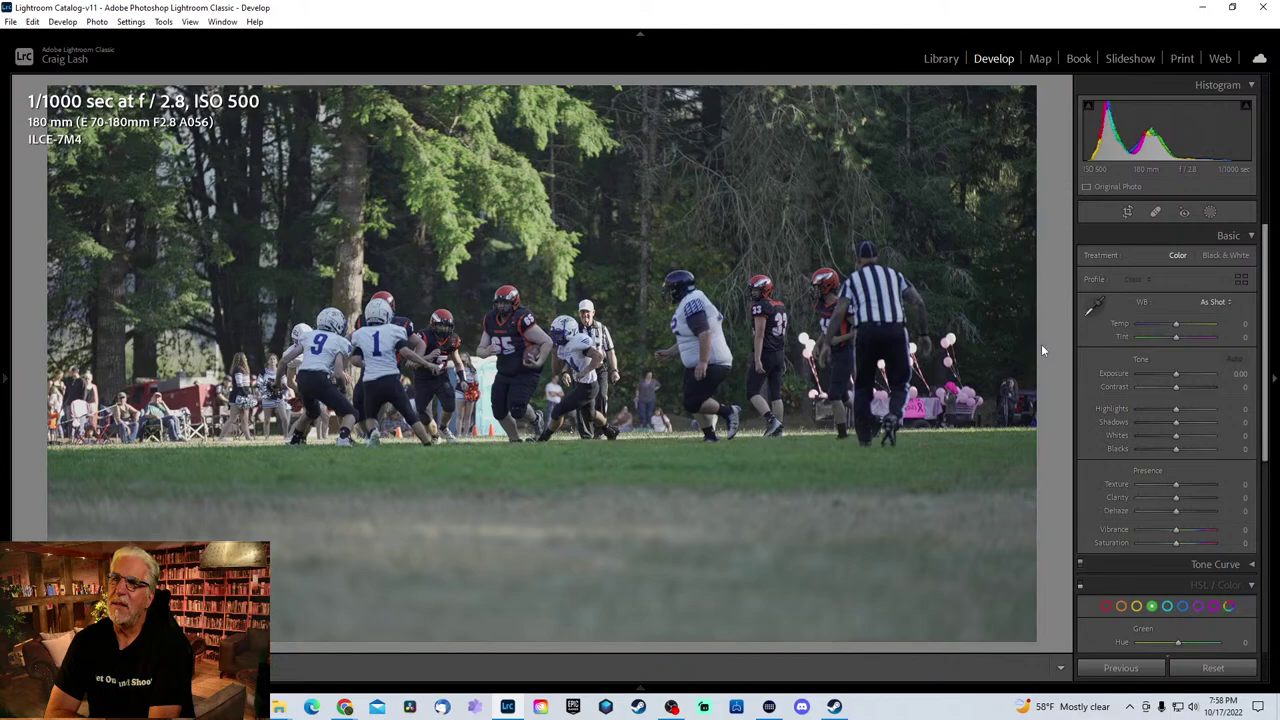
key("Right")
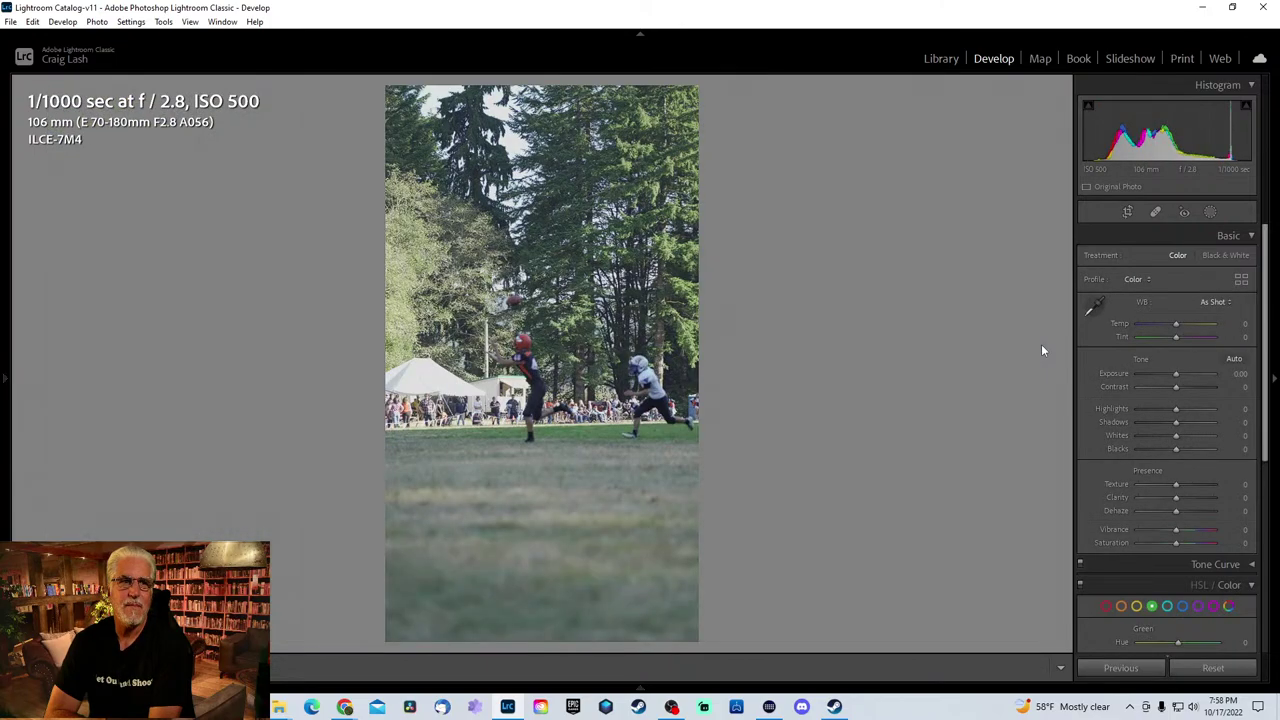
- Step through the burst of vertical running-back frames
key("Right")
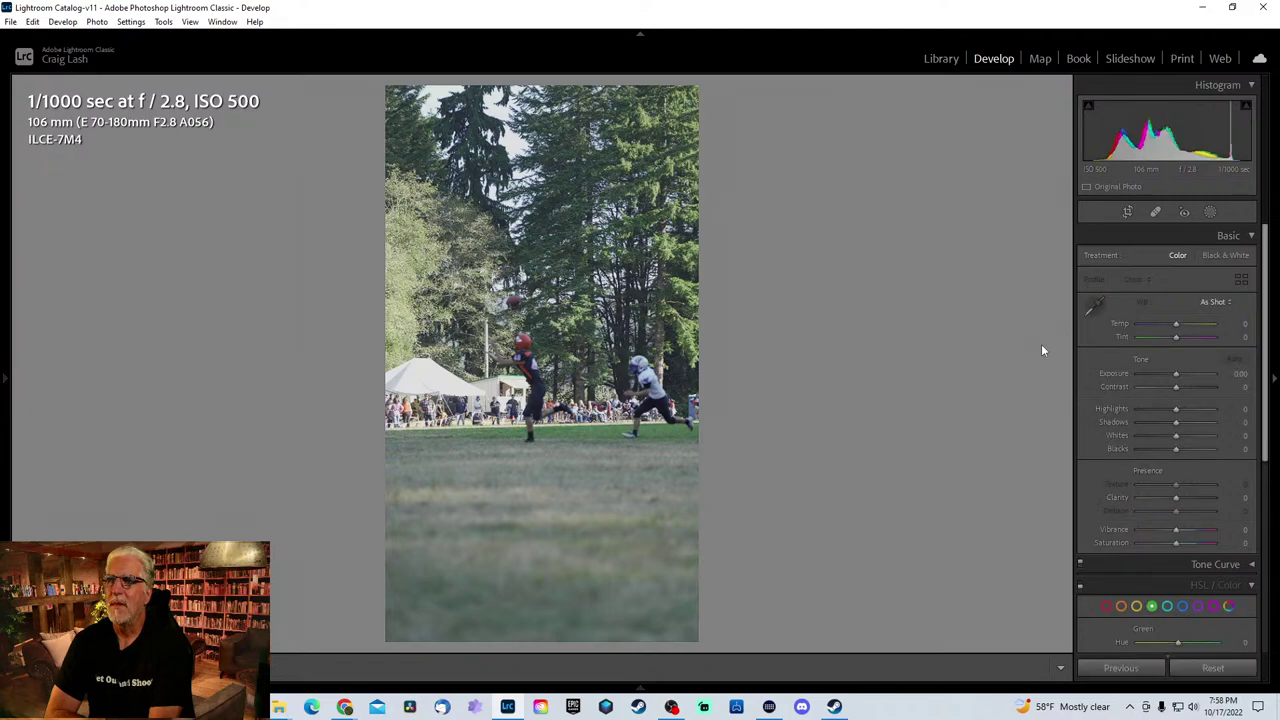
key("Right")
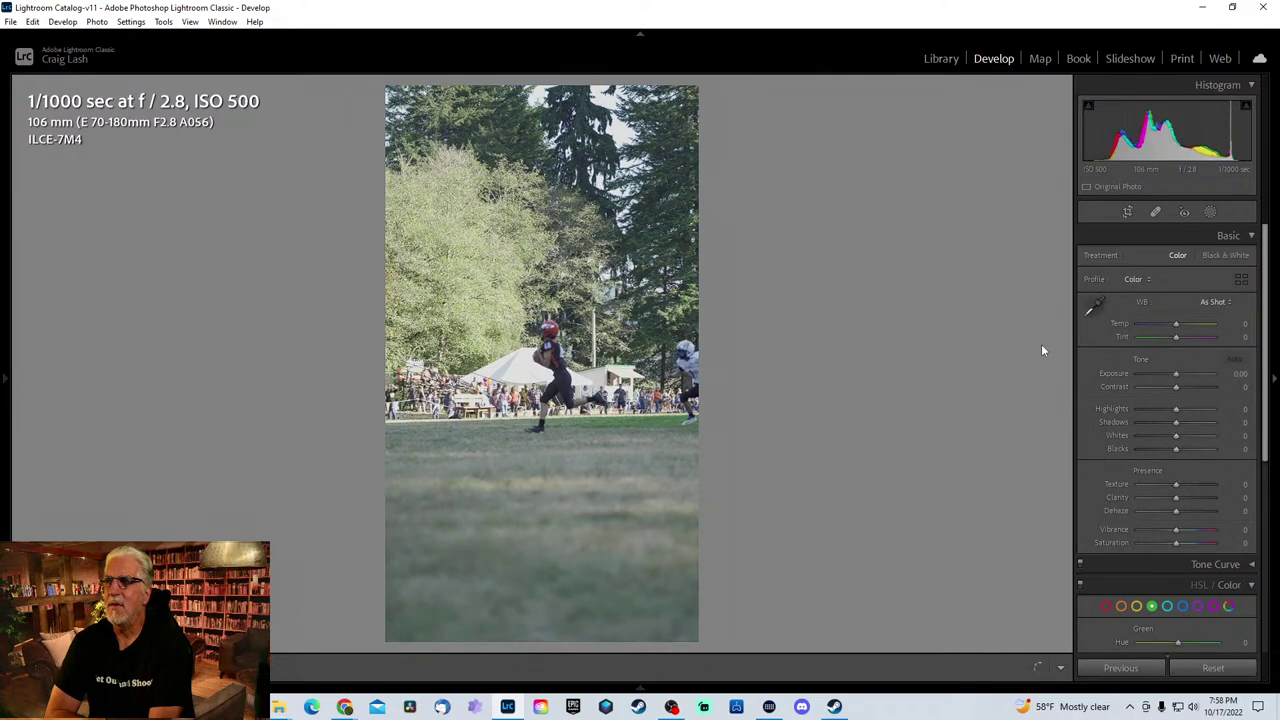
key("Right")
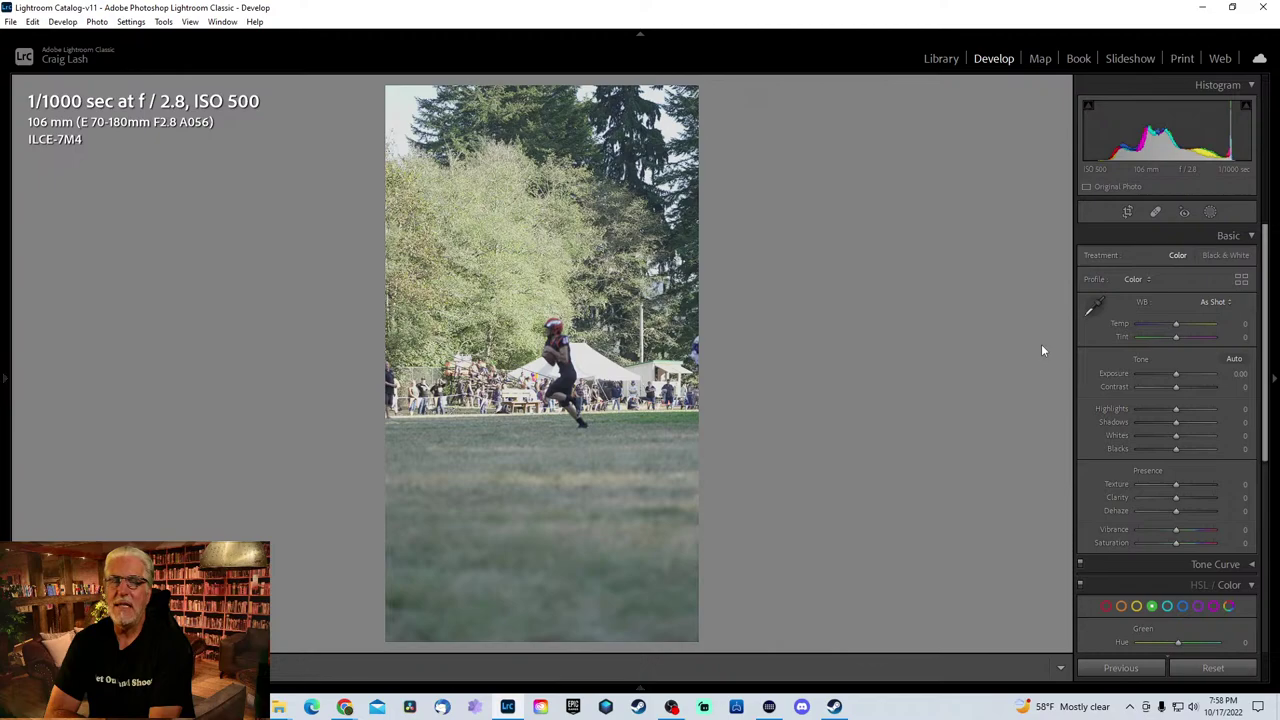
key("Right")
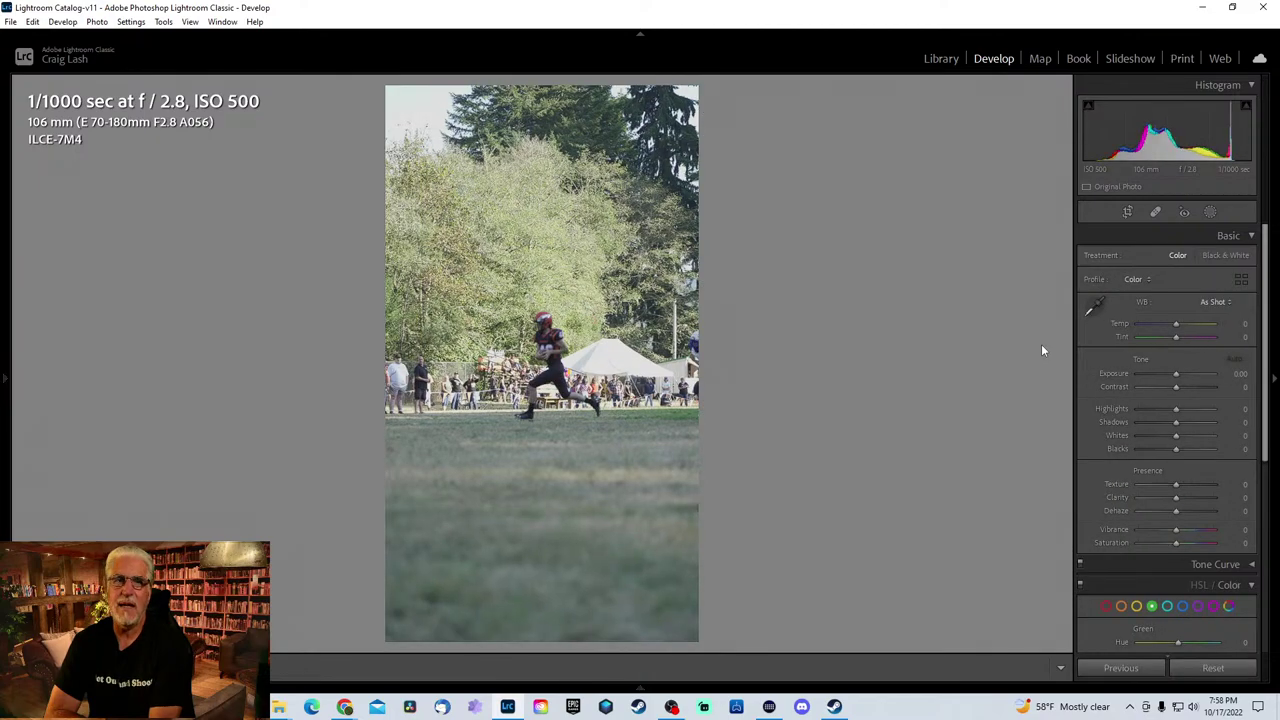
key("Right")
key("Right")
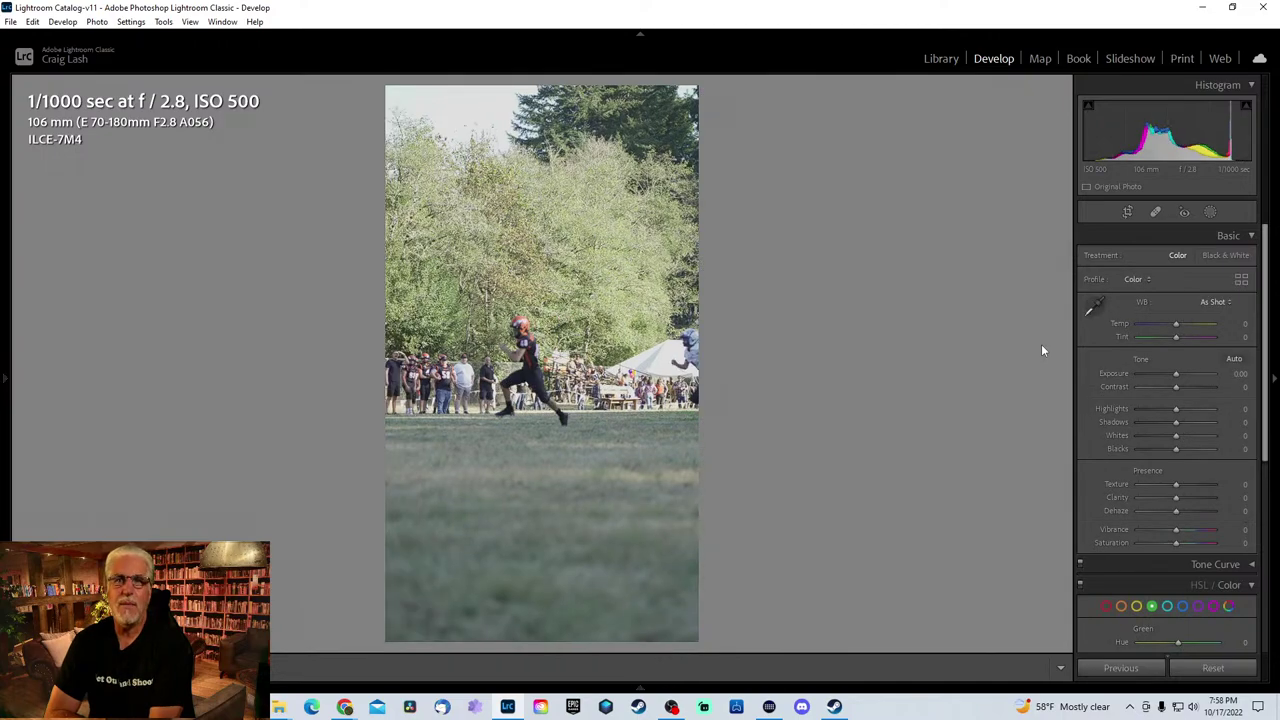
key("Right")
key("Right")
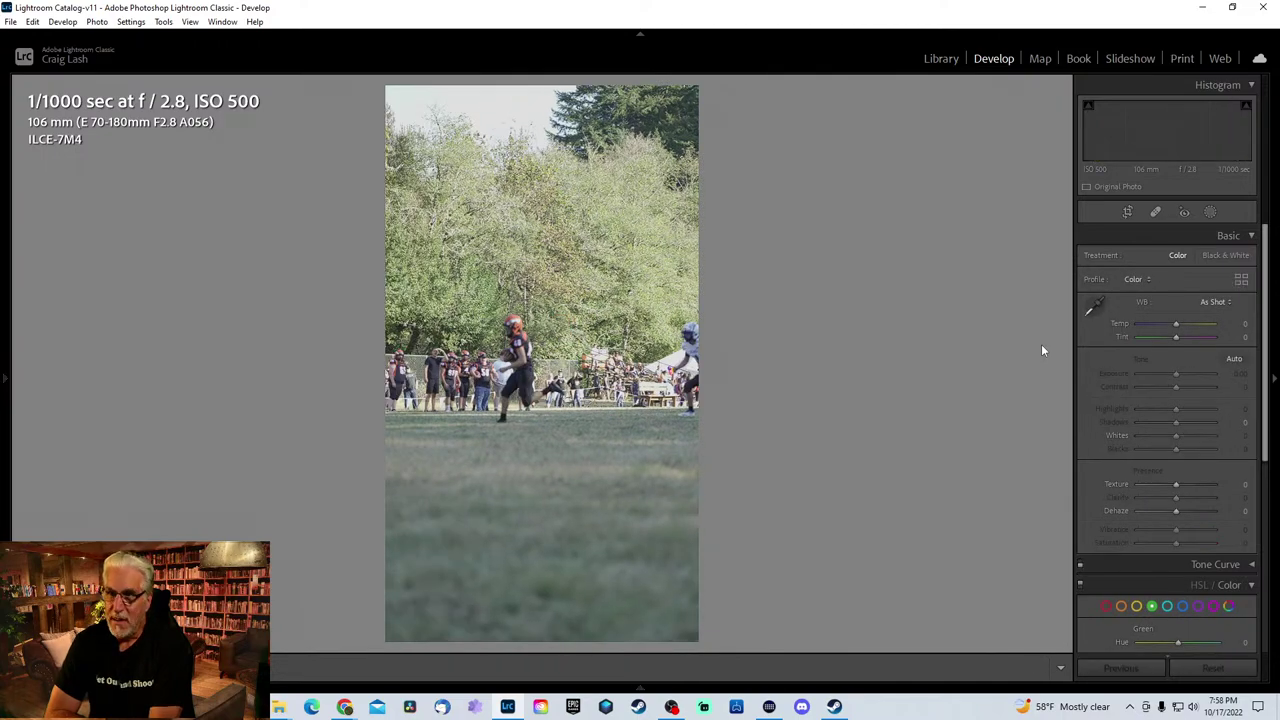
key("Right")
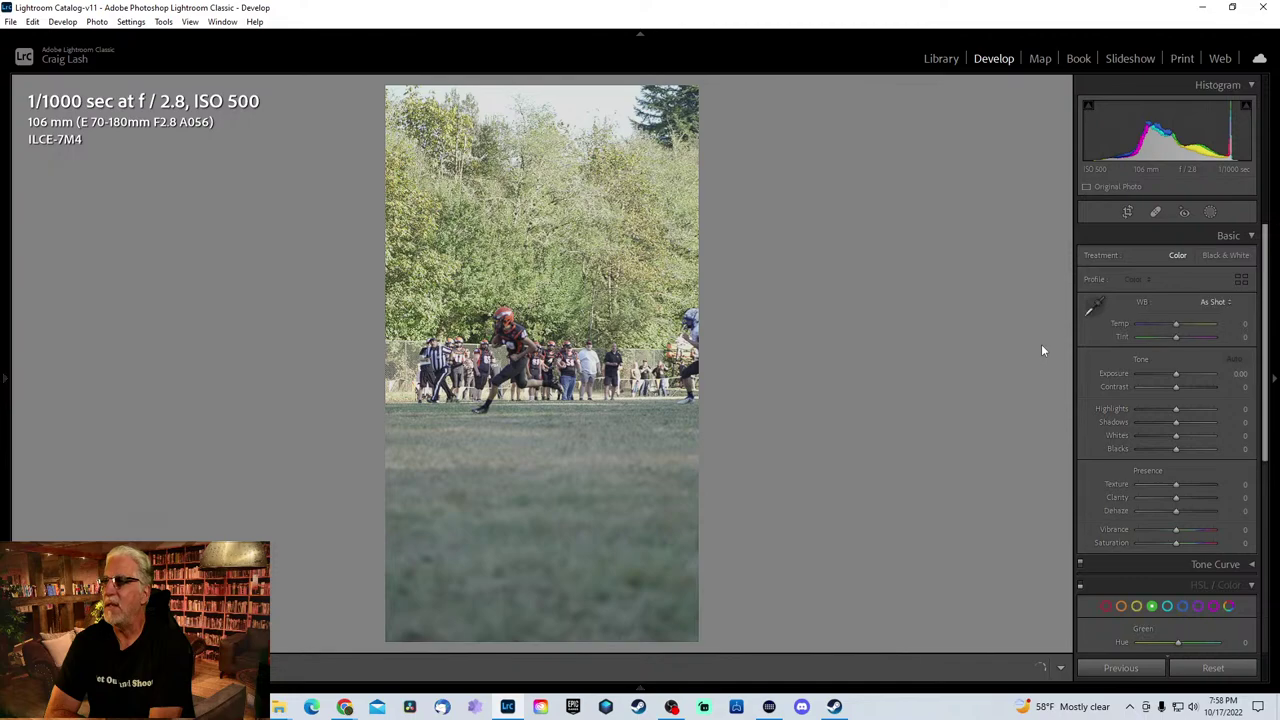
key("Right")
key("Right")
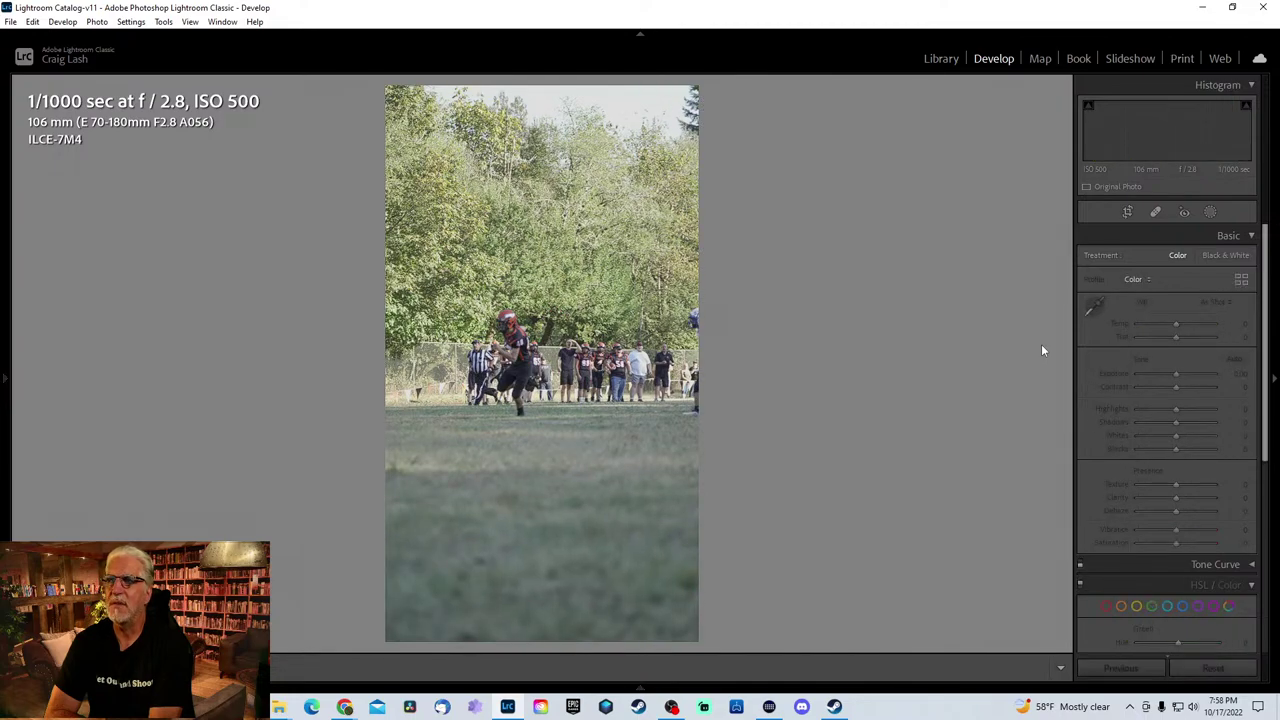
key("Right")
key("Right")
key("Right")
key("Right")
key("Right")
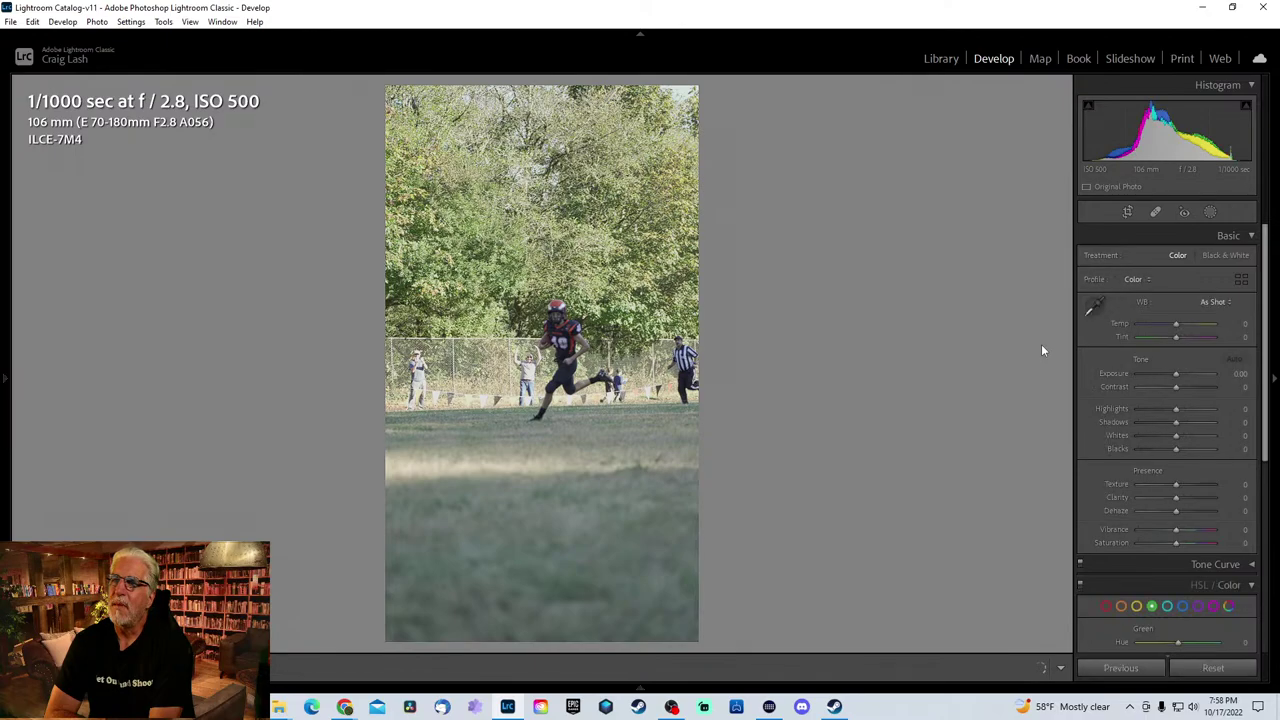
- Inspect the cheering spectator at 1:1 zoom, then return to the fit view
left_click(528, 376)
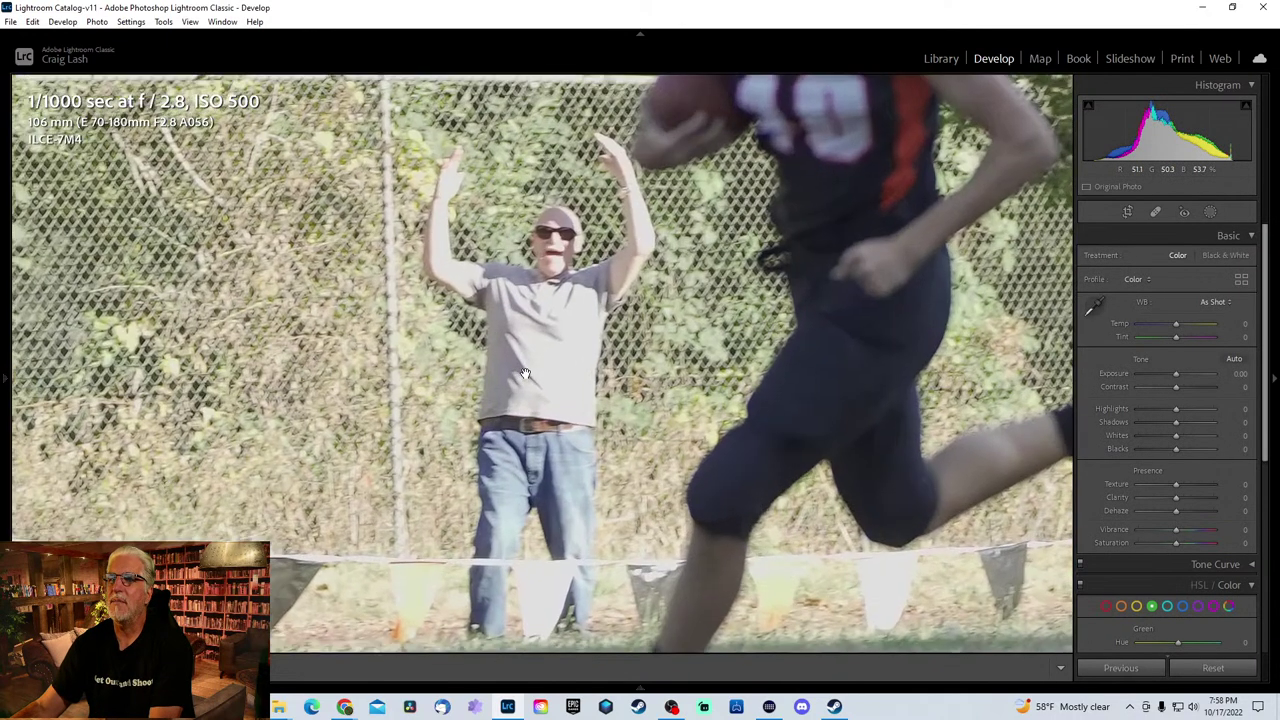
left_click_drag(574, 310, 554, 340)
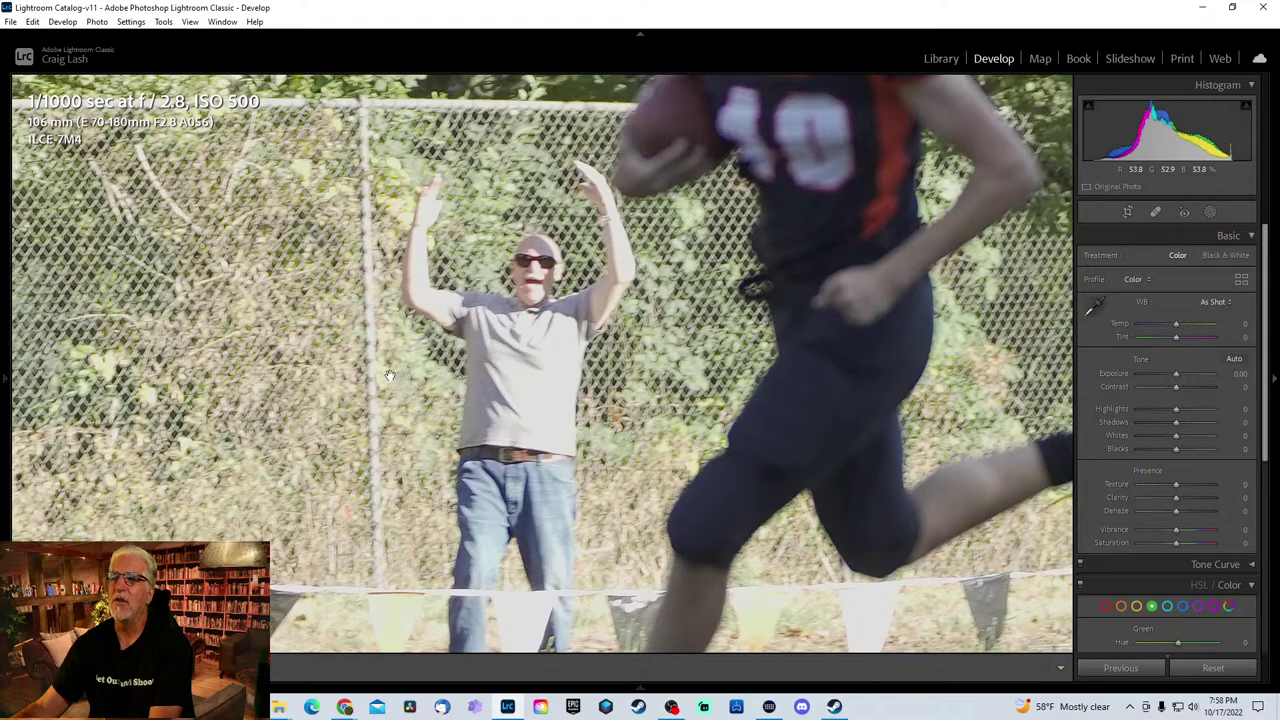
key("Right")
key("Right")
key("Right")
key("Right")
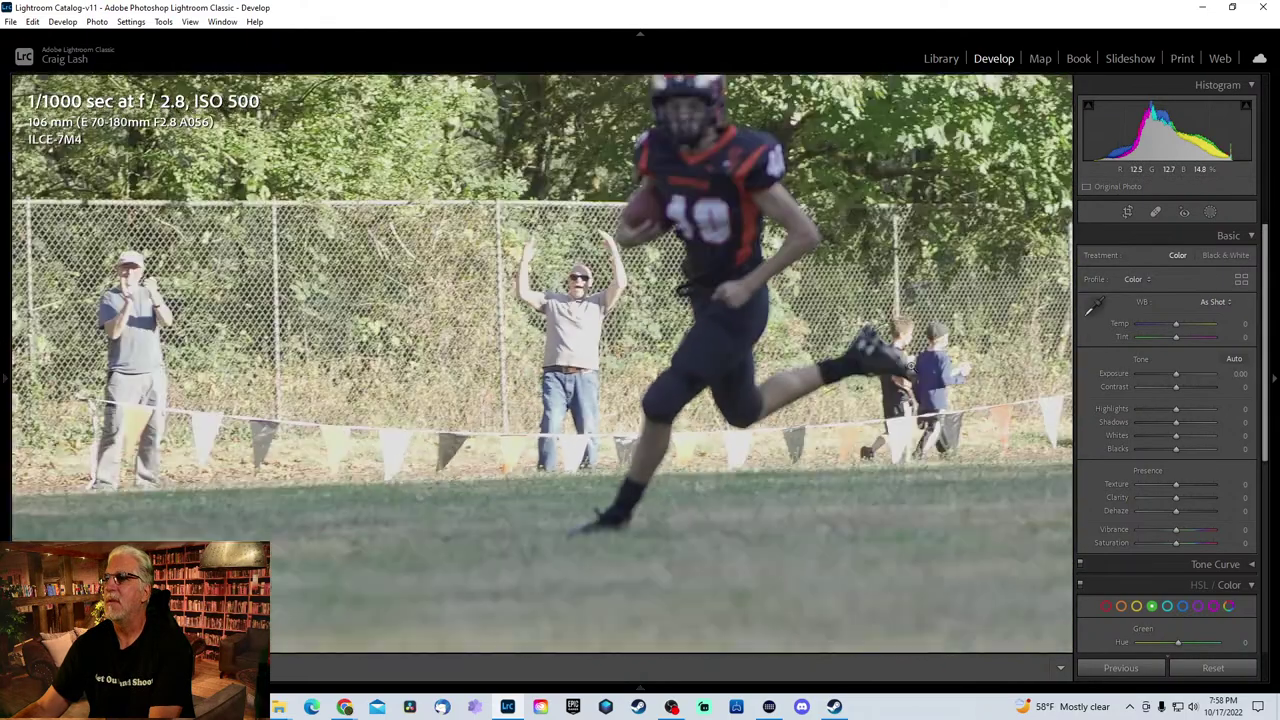
left_click(908, 370)
- Continue through the linemen burst to the wide horizontal team-huddle photo
key("Right")
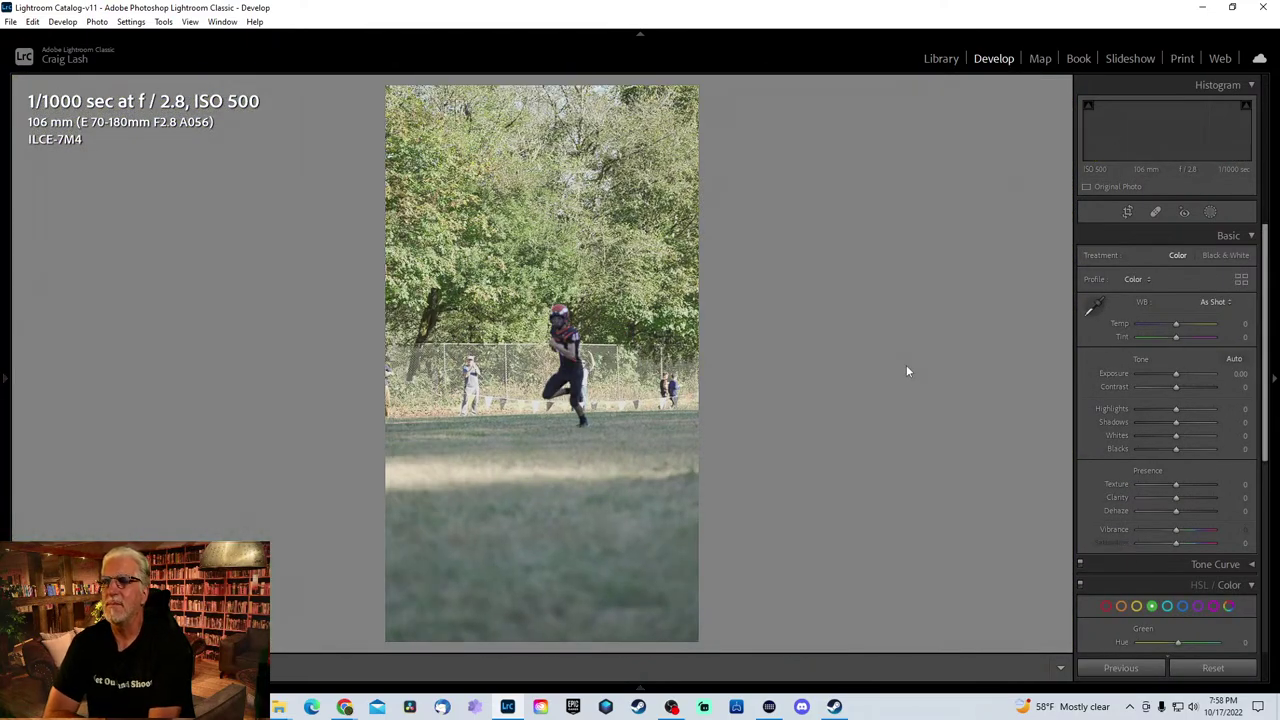
key("Right")
key("Right")
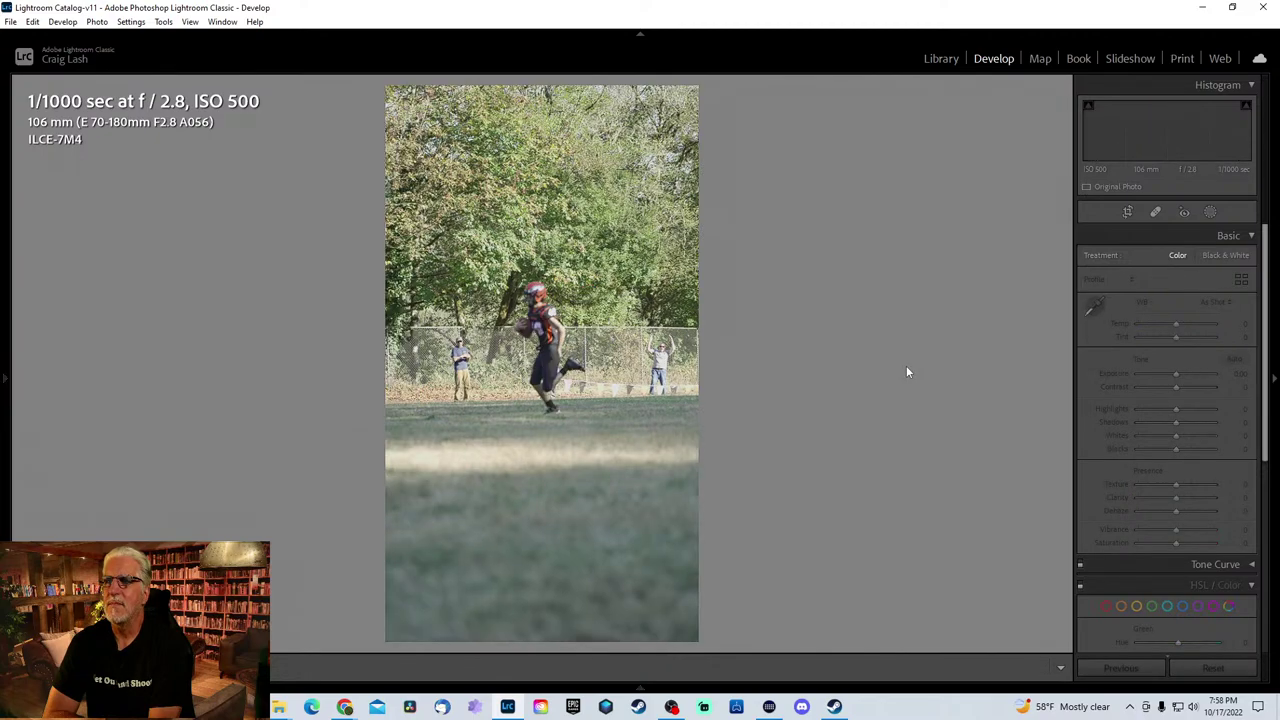
key("Right")
key("Right")
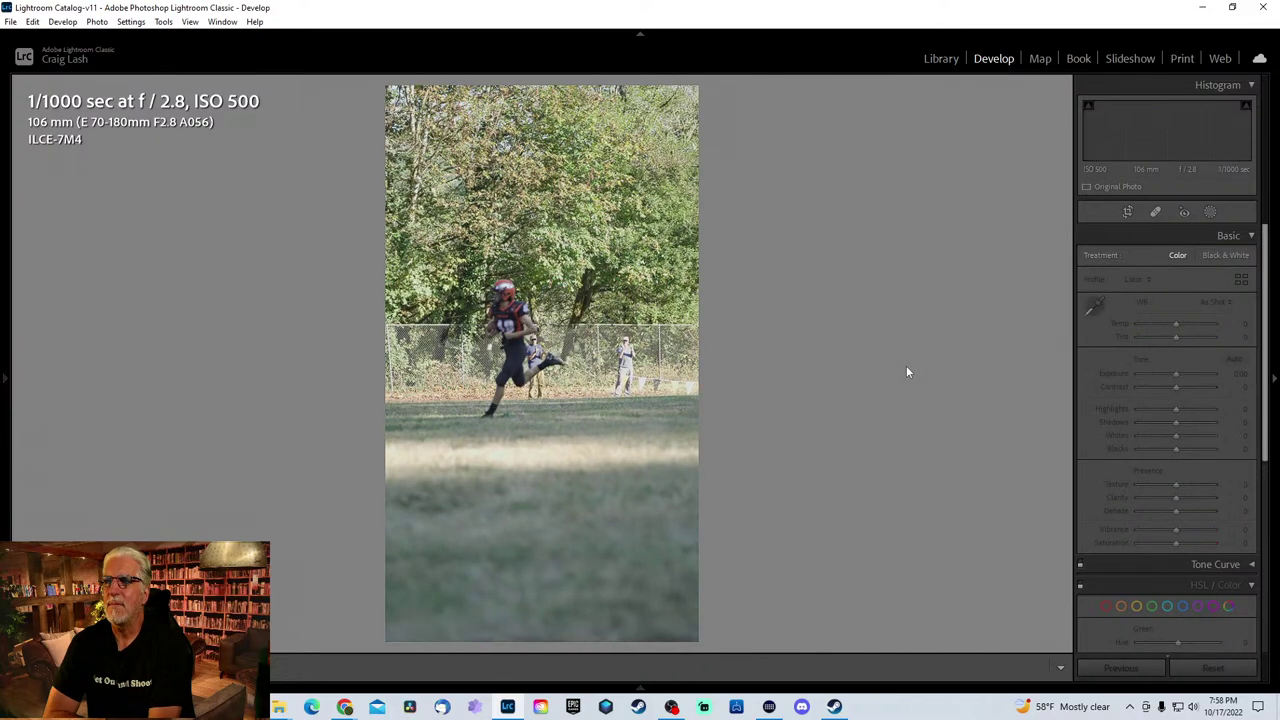
key("Right")
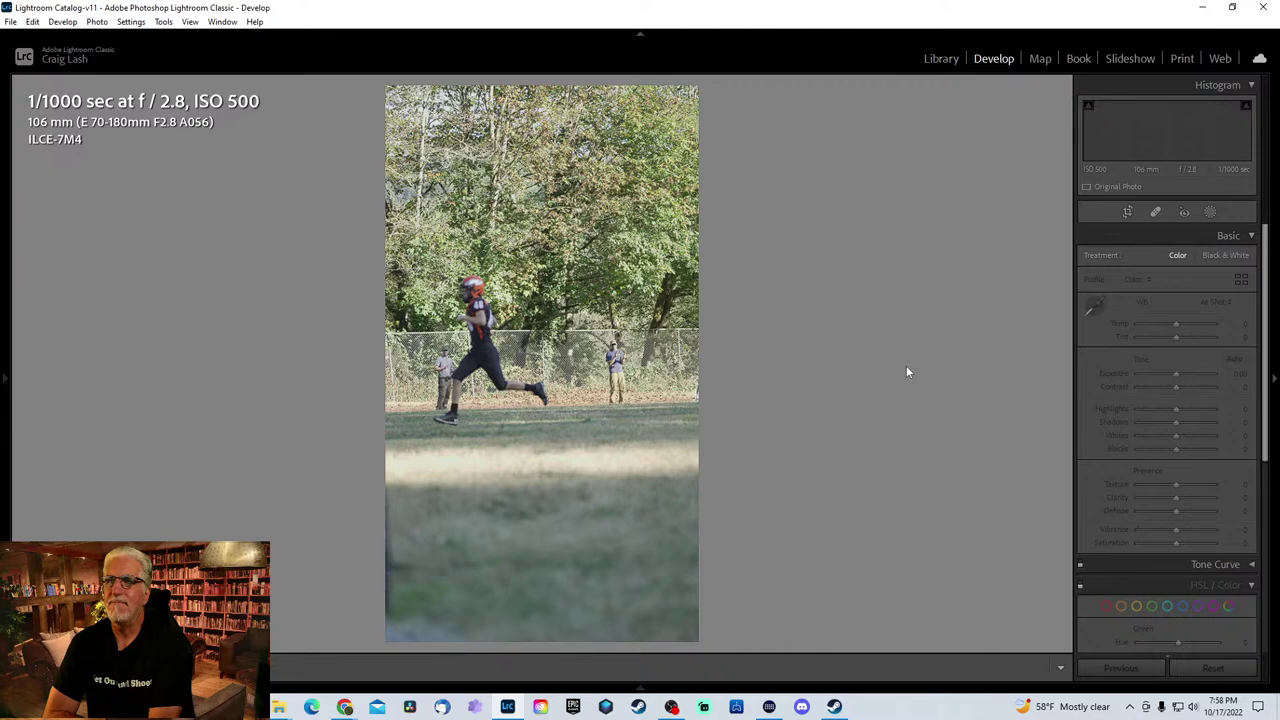
key("Right")
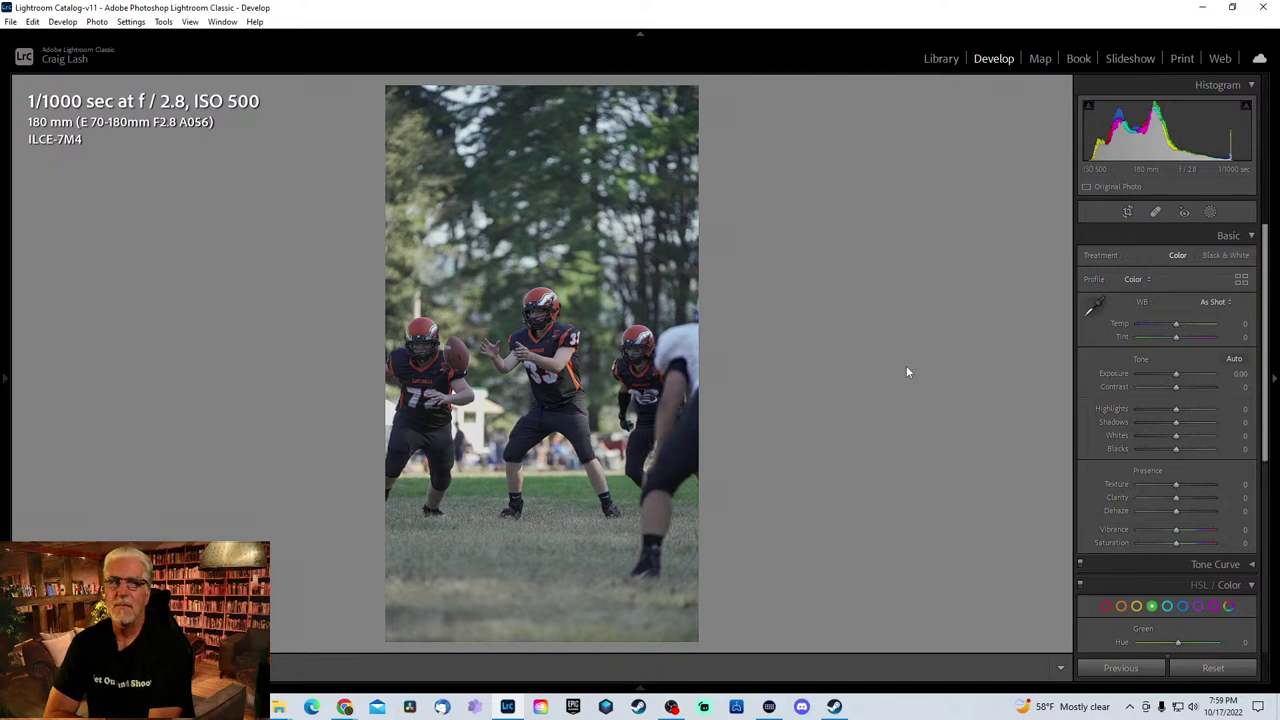
key("Right")
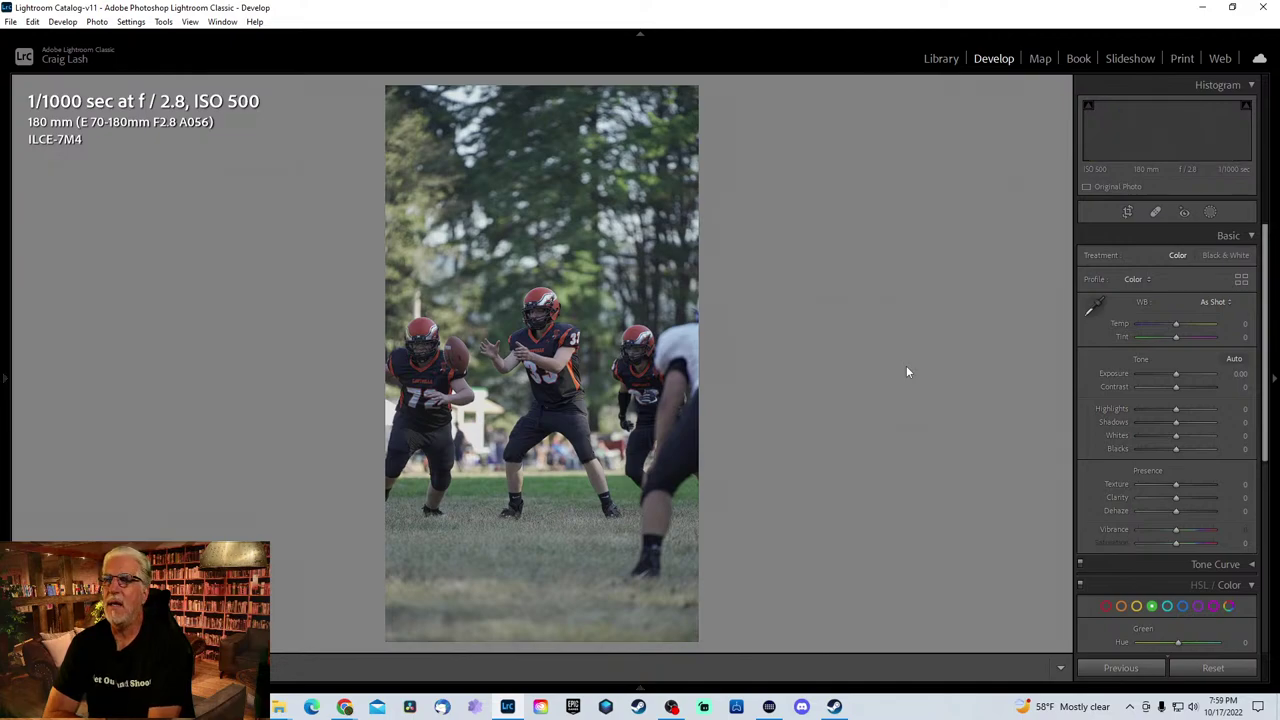
key("Right")
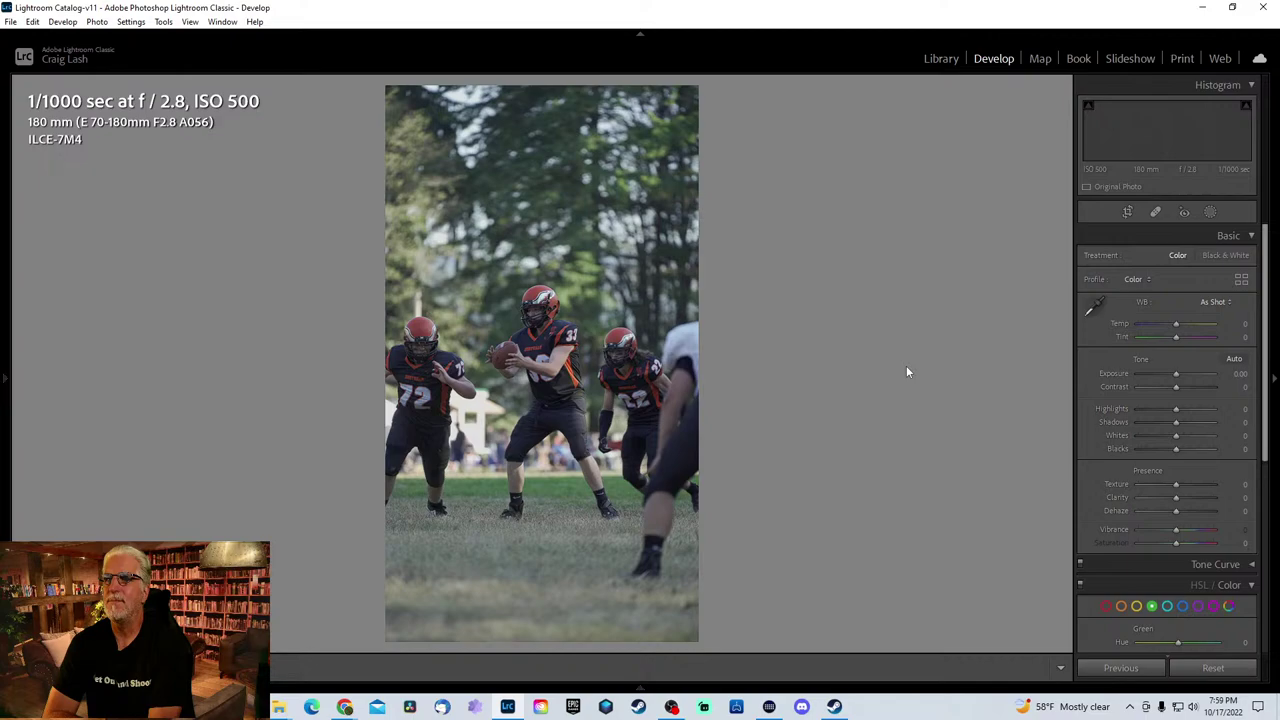
key("Right")
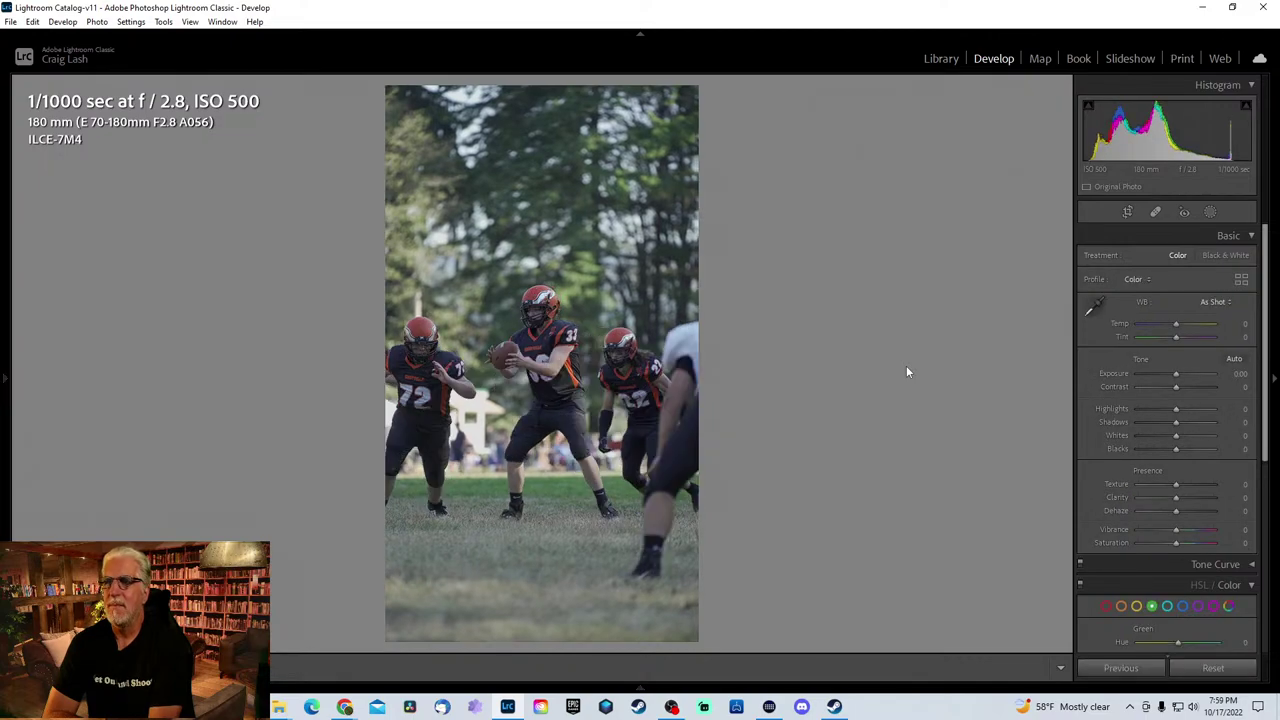
key("Right")
key("Right")
key("Right")
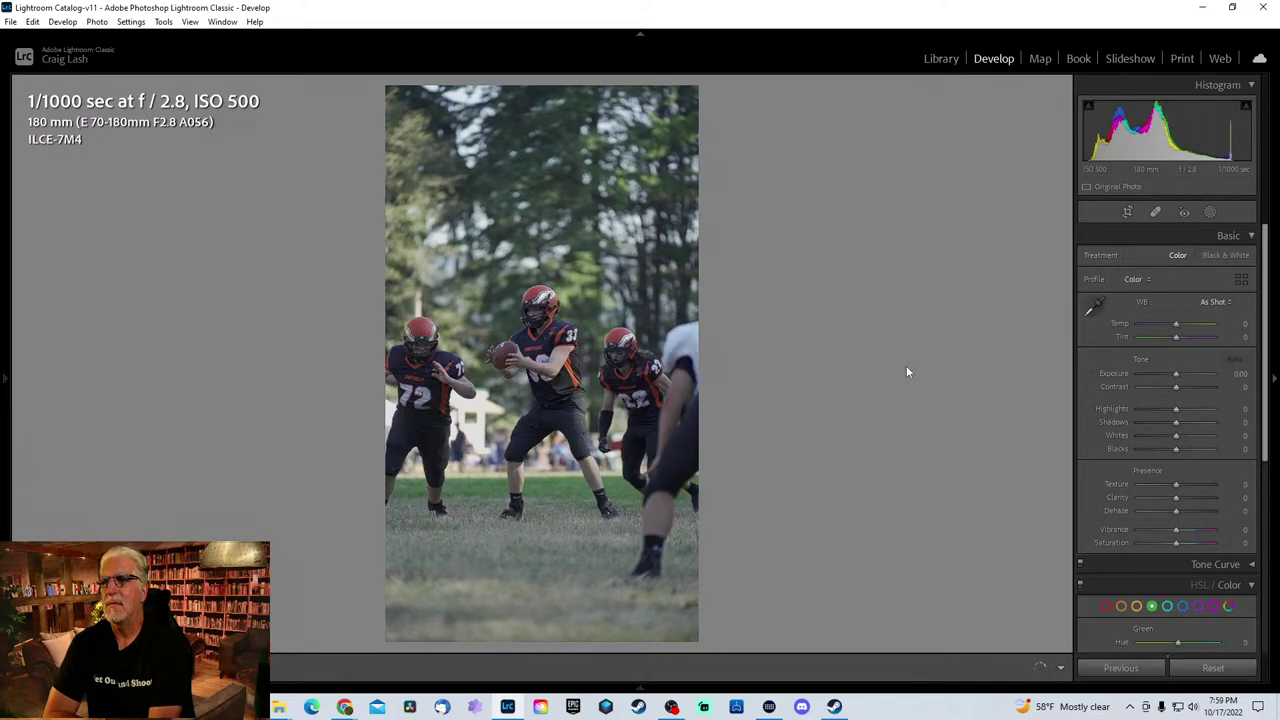
key("Right")
key("Right")
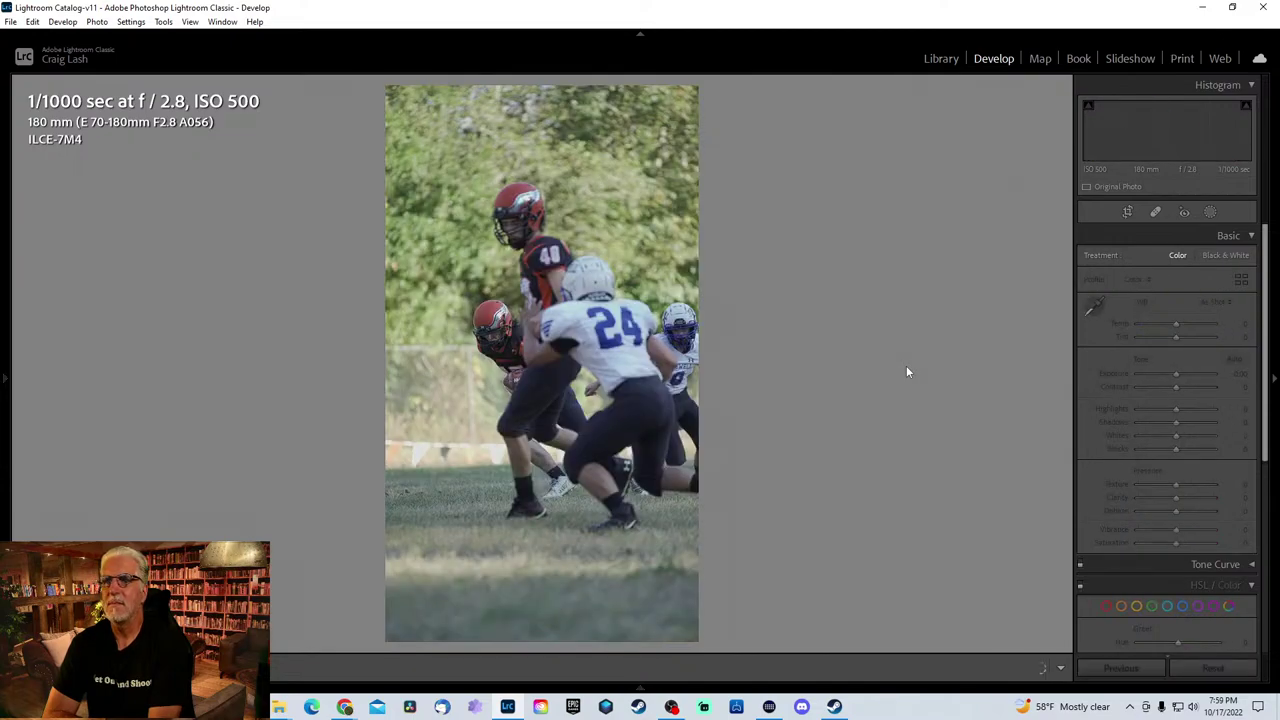
key("Right")
key("Right")
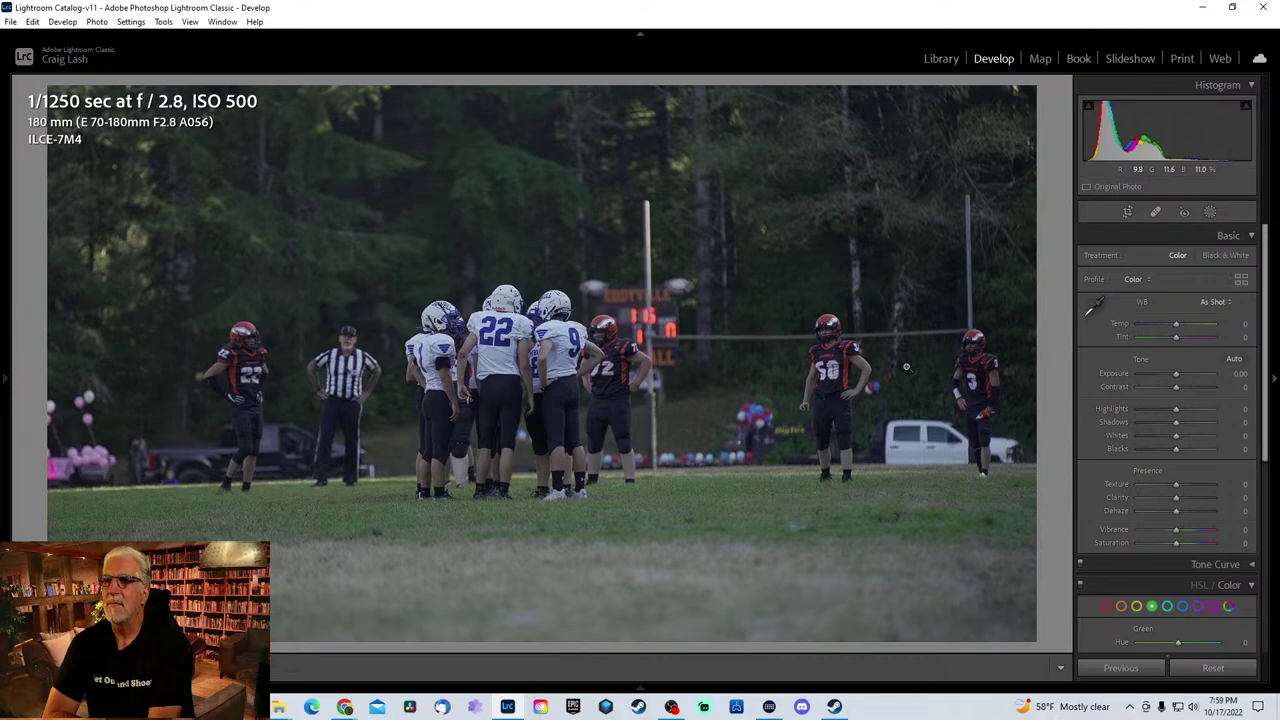
- Flip through the wide play and tackle shots, settling on the #33 group tackle photo
key("Right")
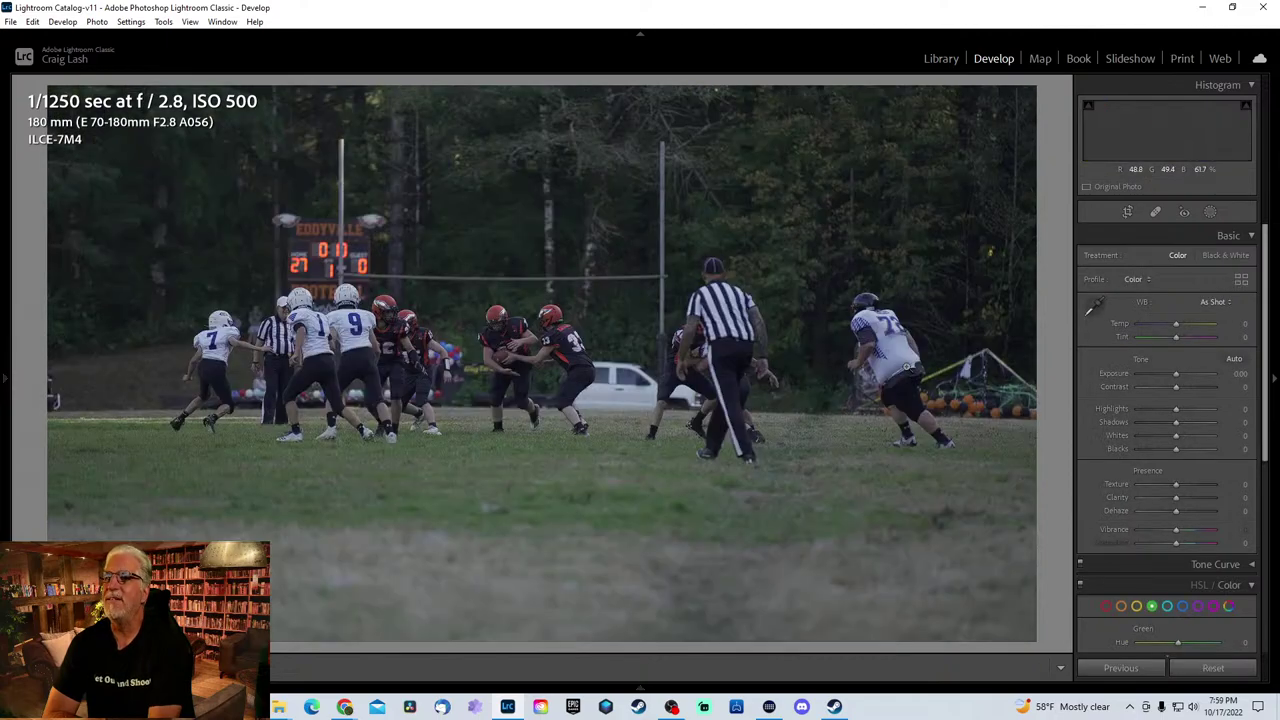
key("Right")
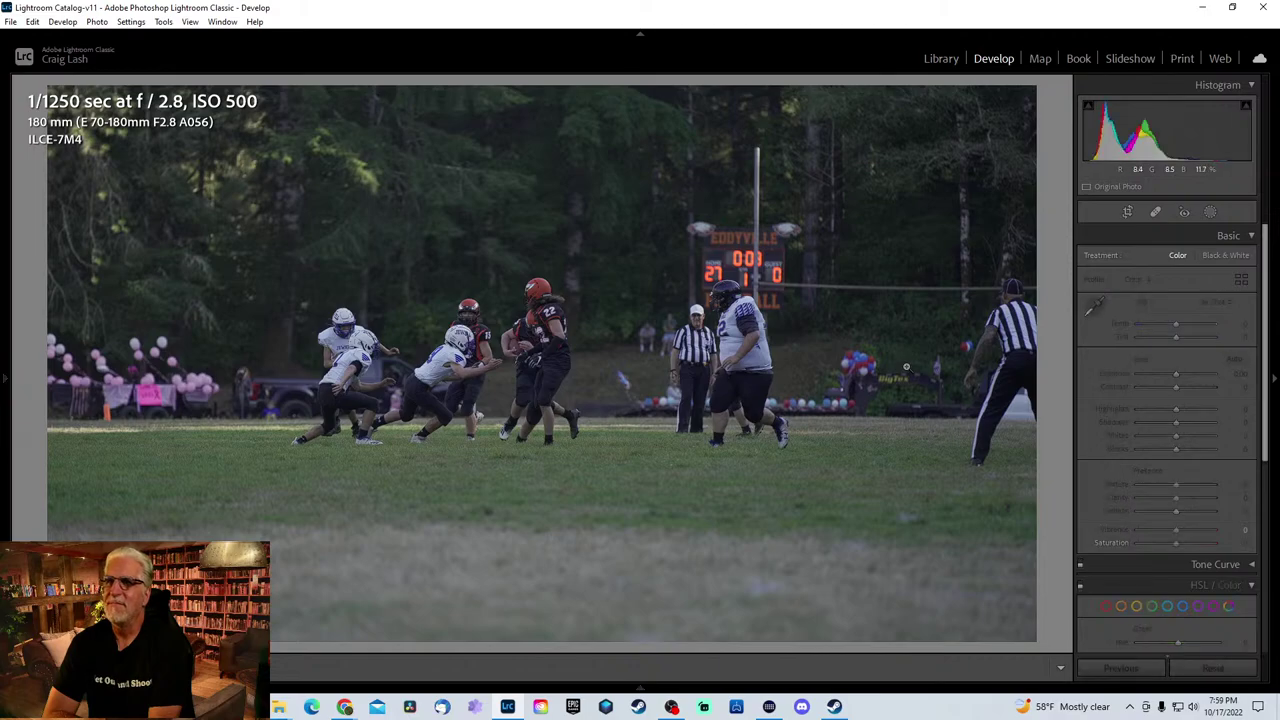
key("Right")
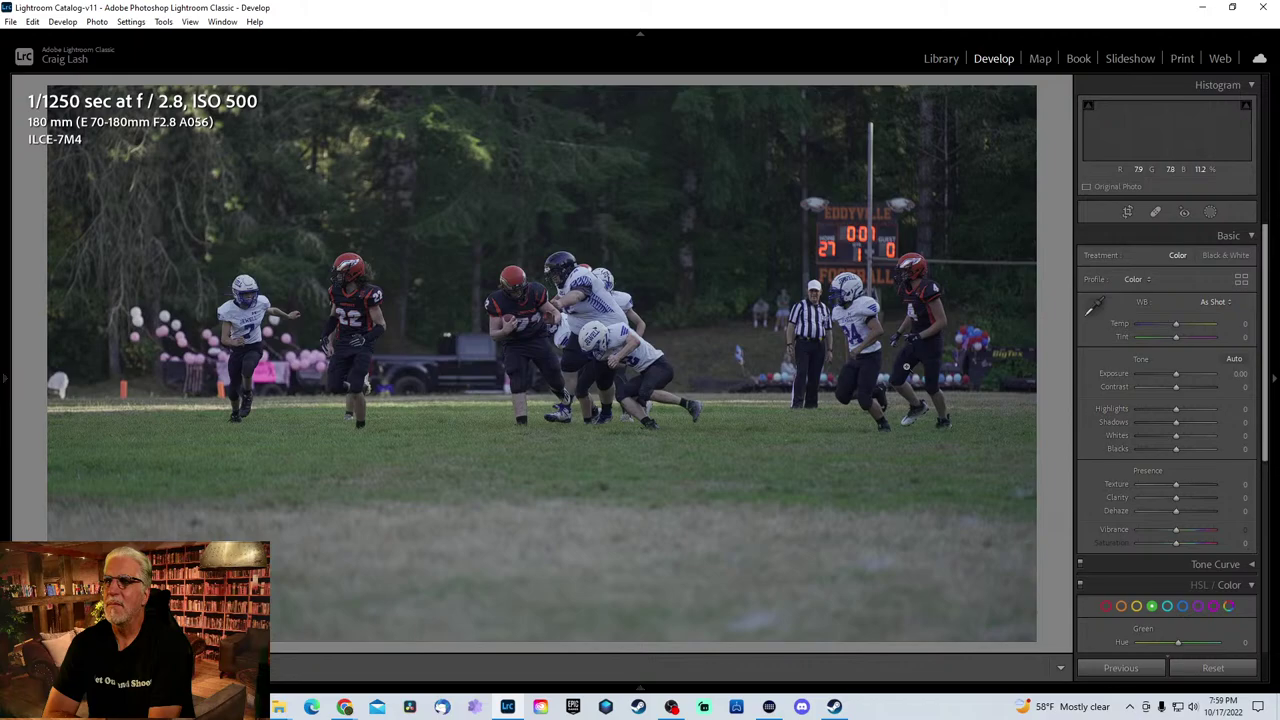
key("Right")
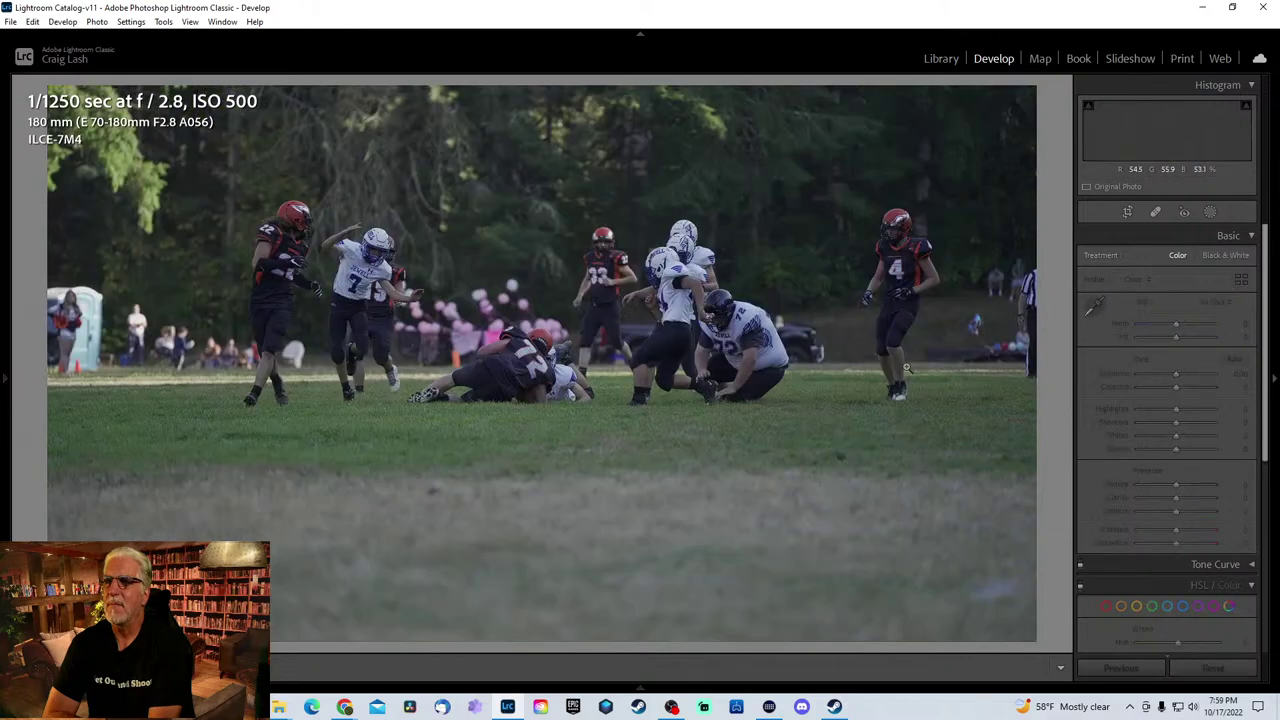
key("Right")
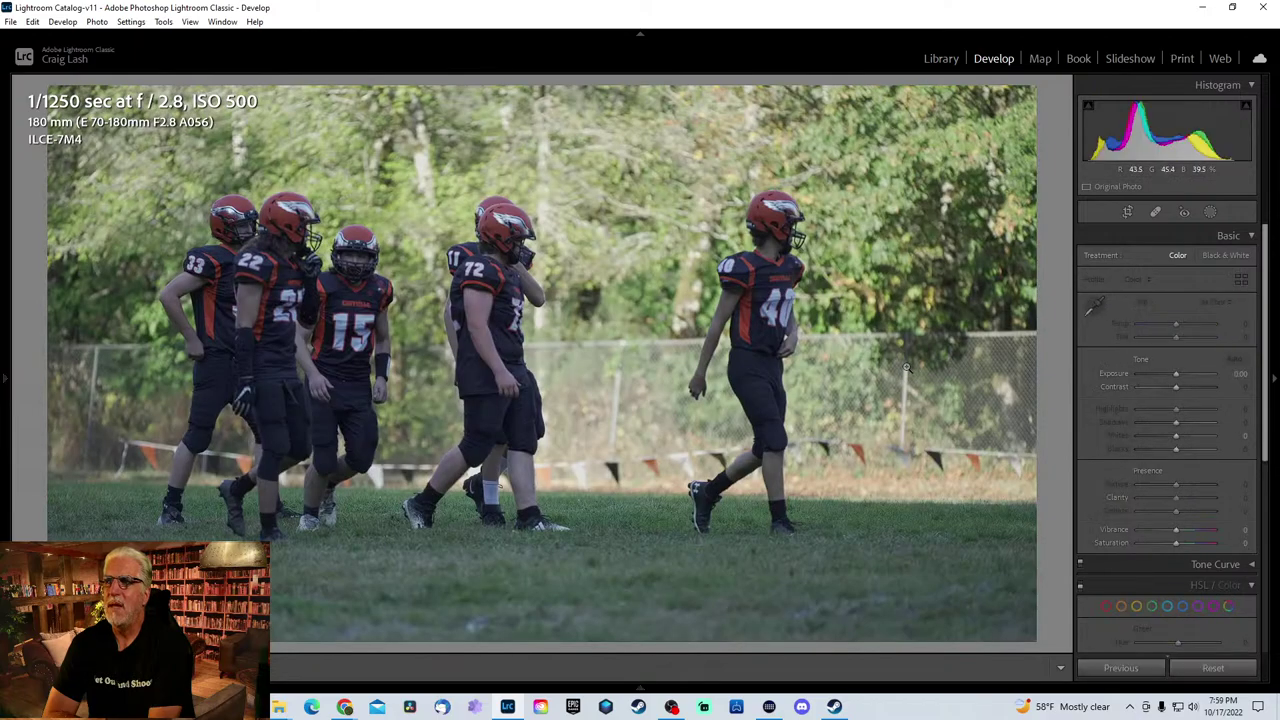
key("Right")
key("Right")
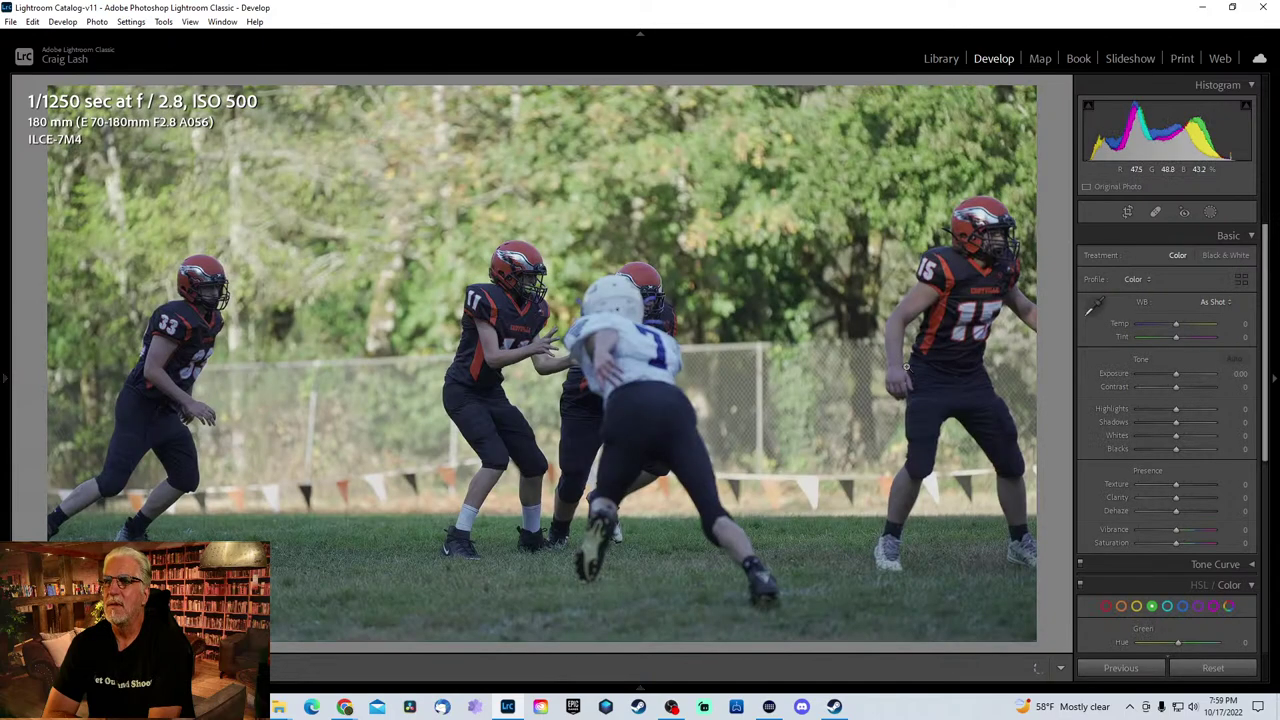
key("Right")
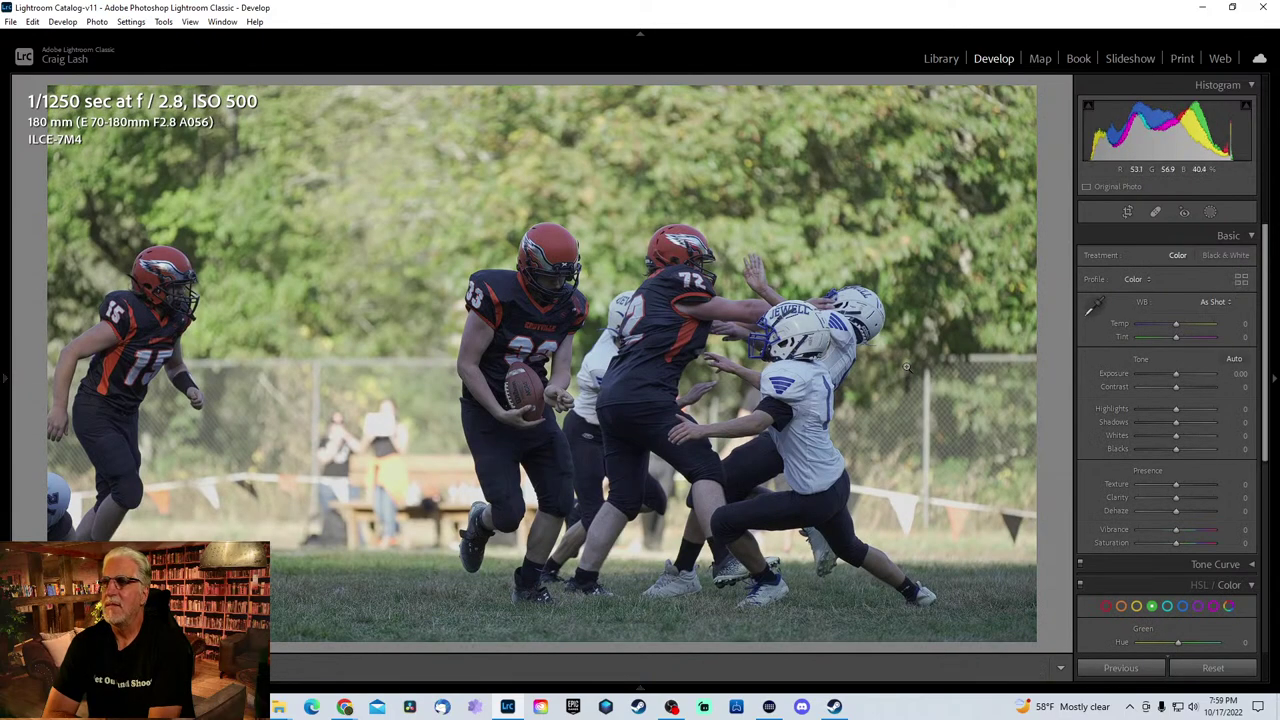
key("Right")
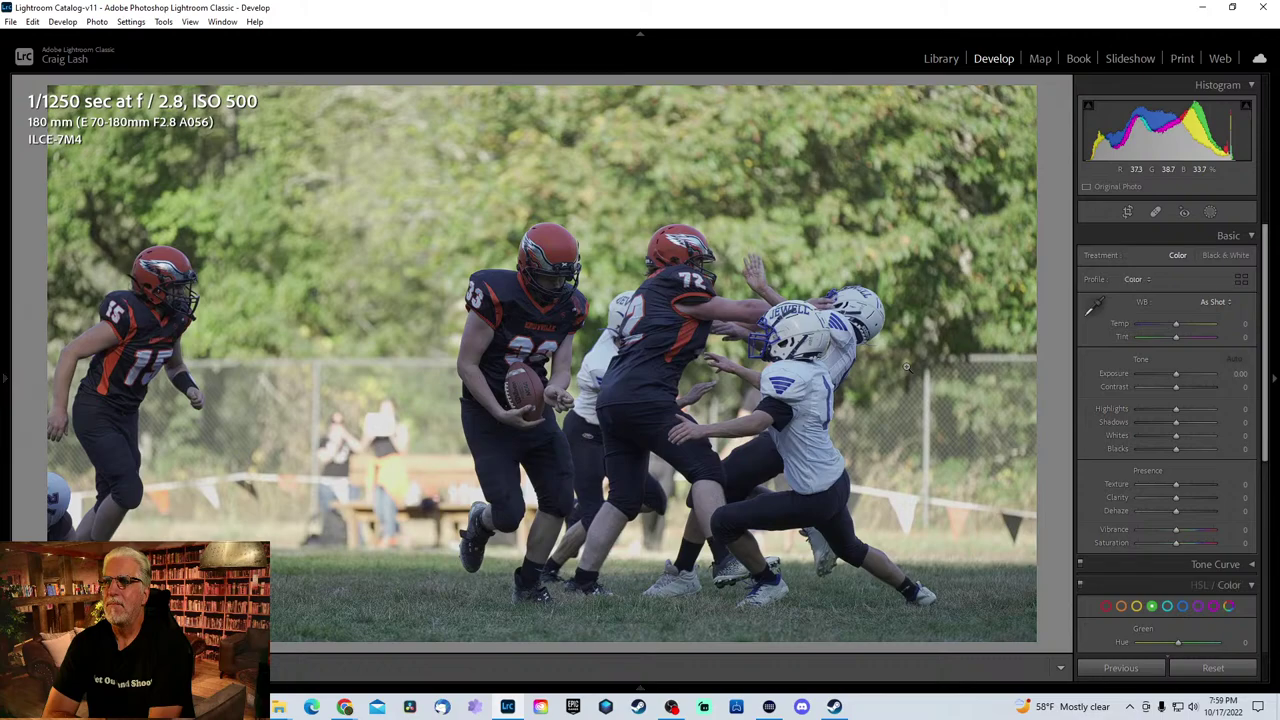
key("Right")
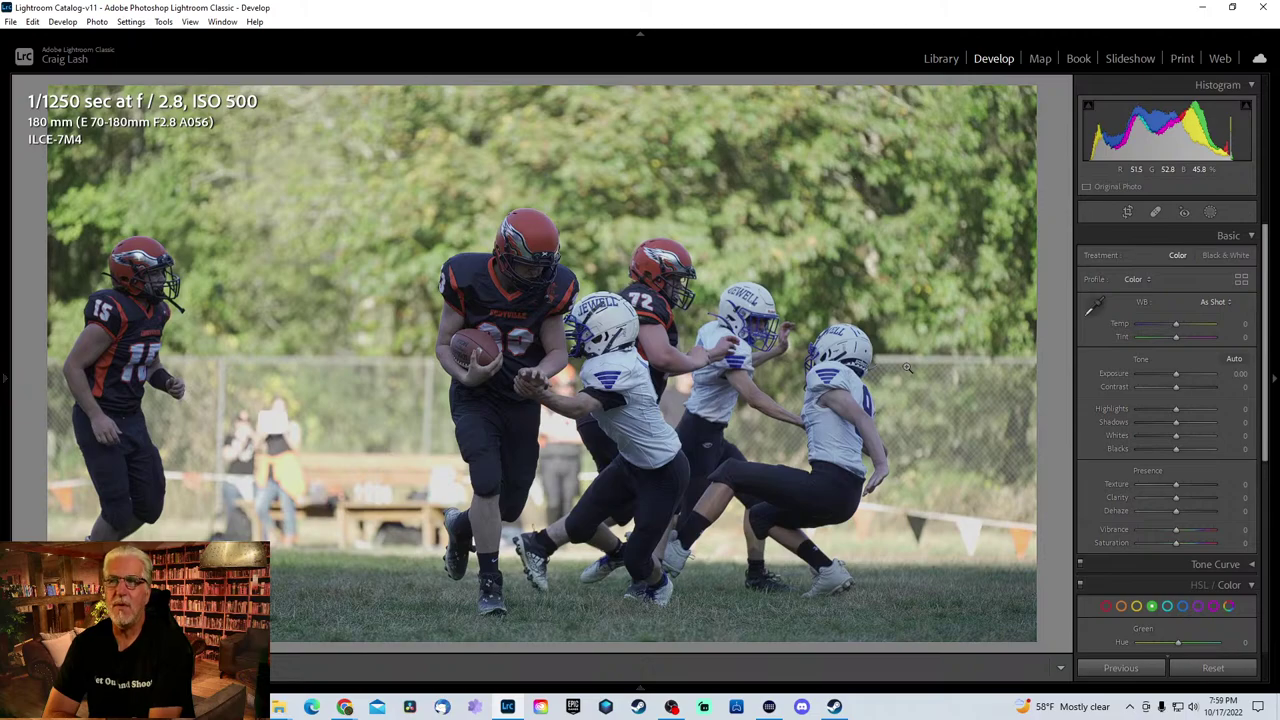
key("Right")
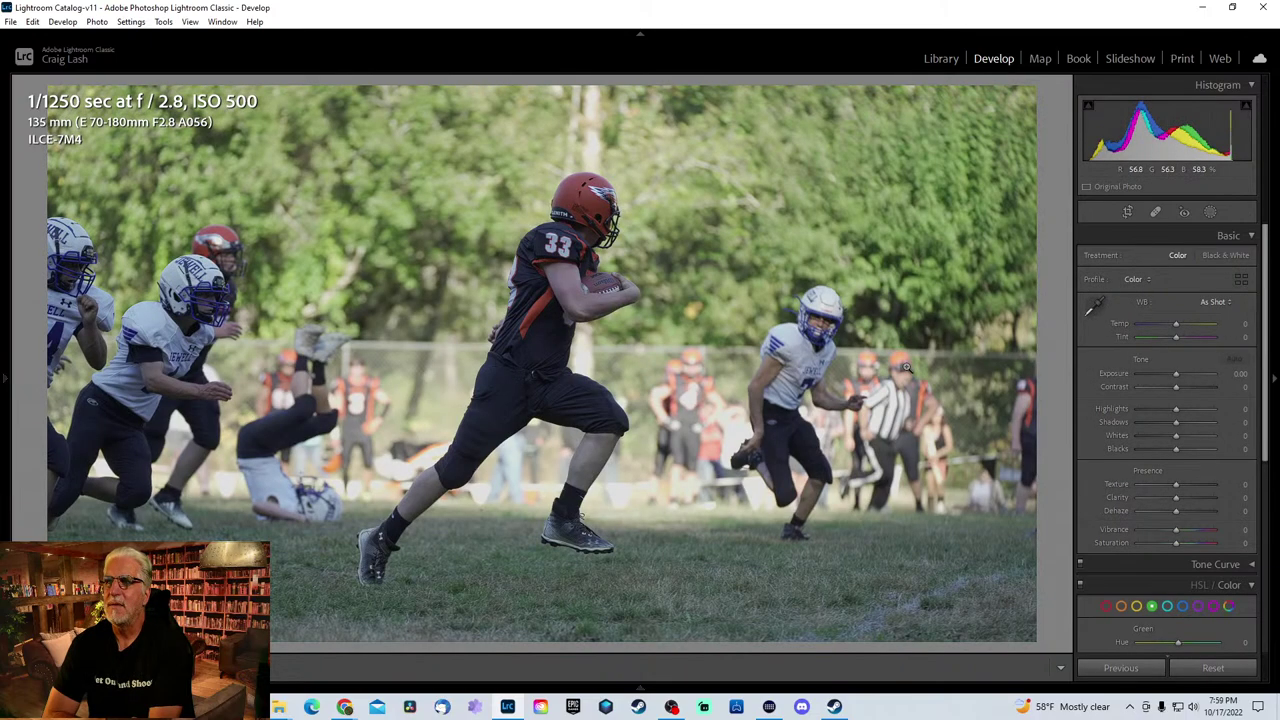
key("Right")
- Crop the #33 tackle photo with unlocked aspect, trimming the top, the right edge, and #15 on the left
key("r")
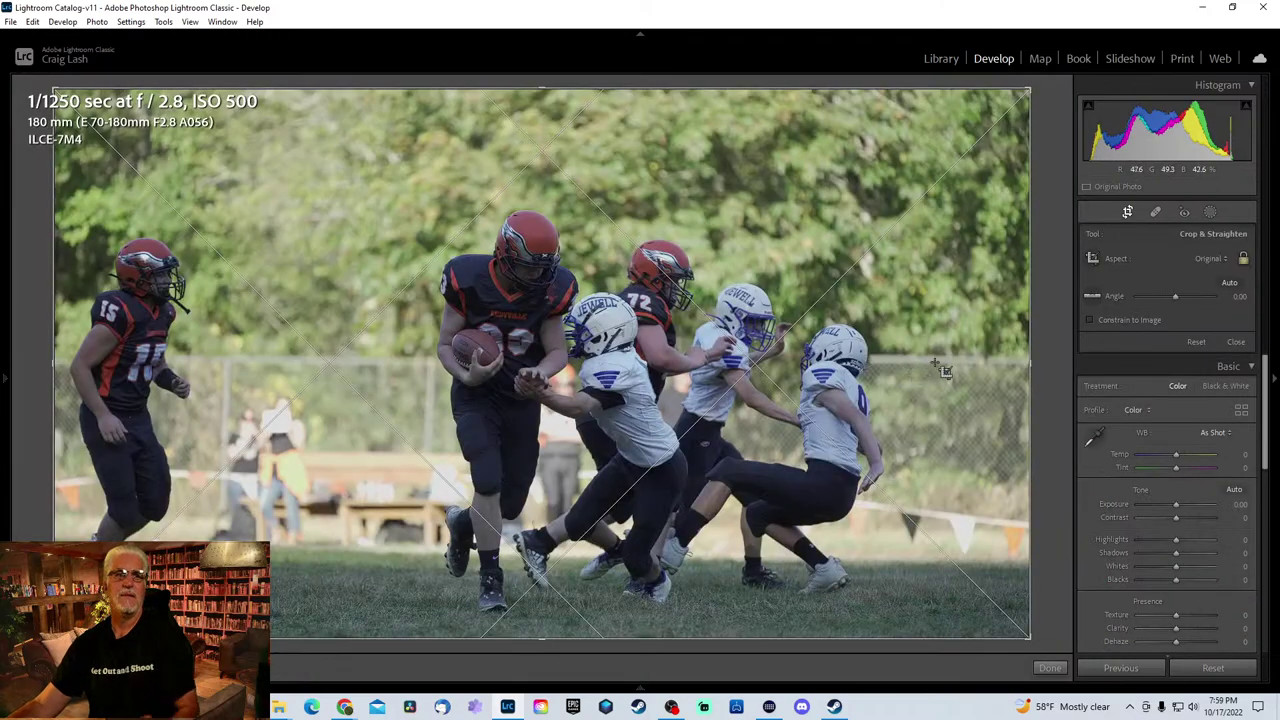
left_click_drag(548, 89, 548, 134)
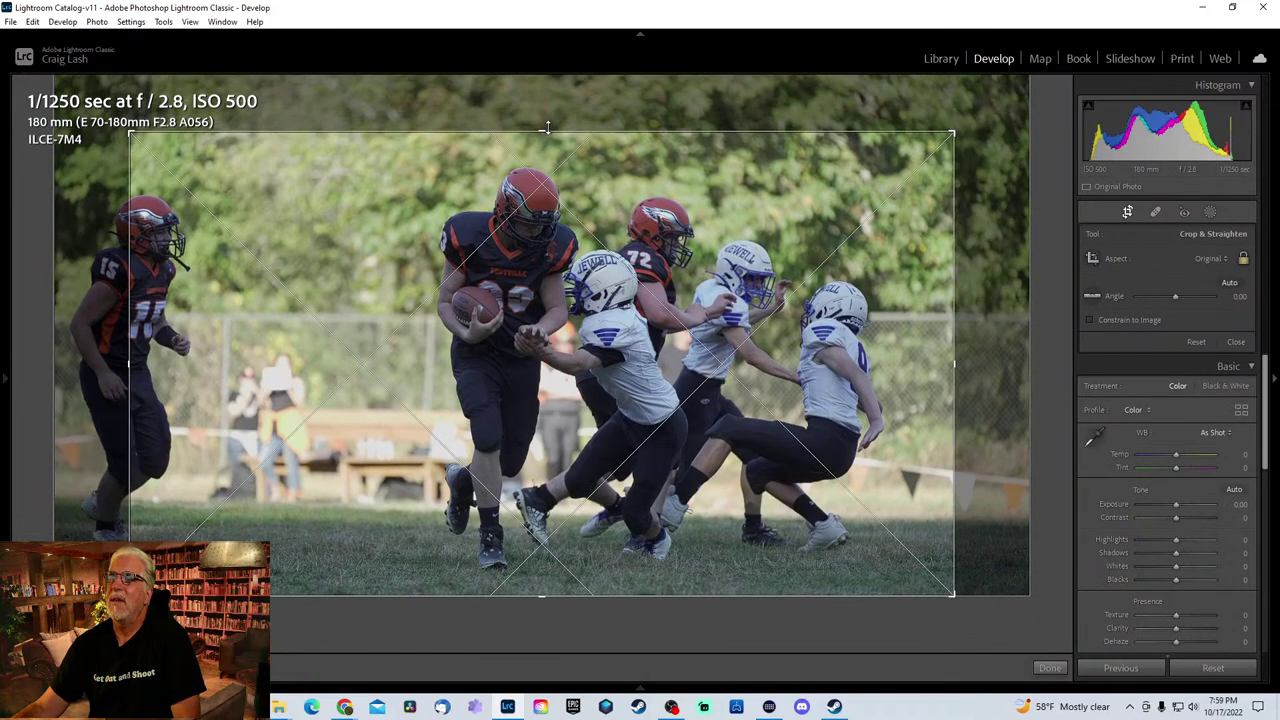
left_click_drag(793, 320, 684, 306)
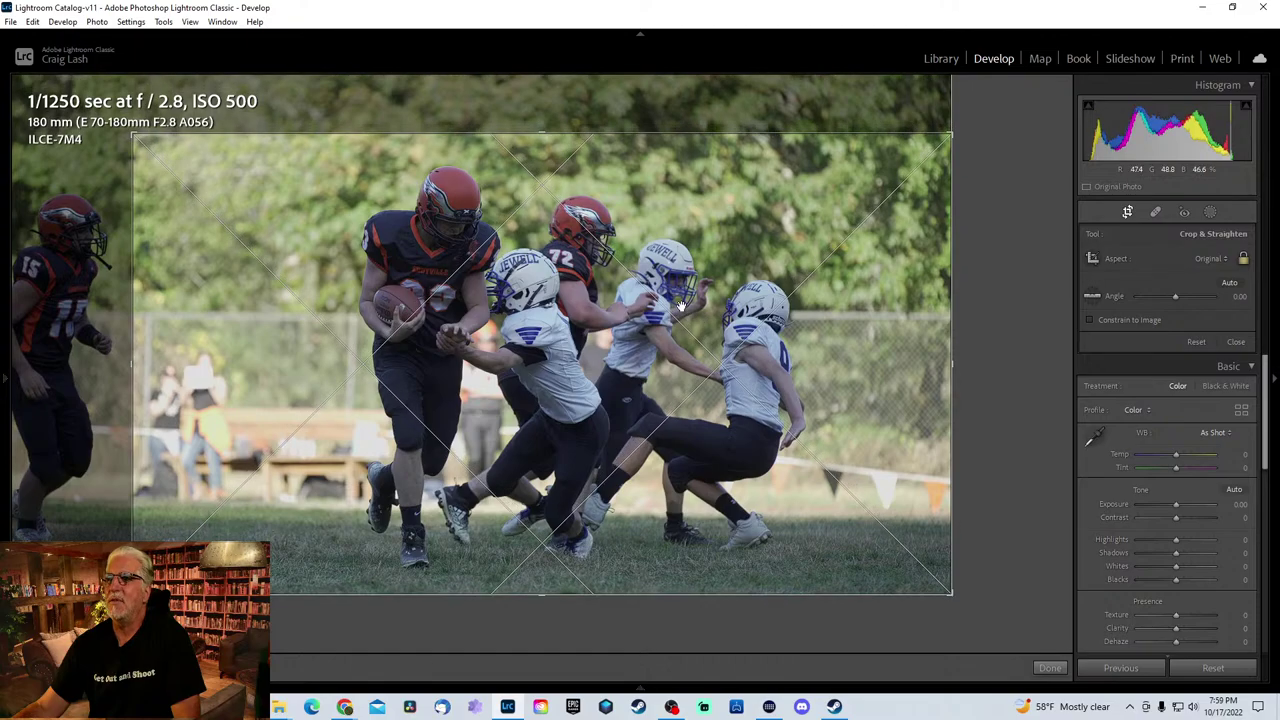
left_click(1242, 258)
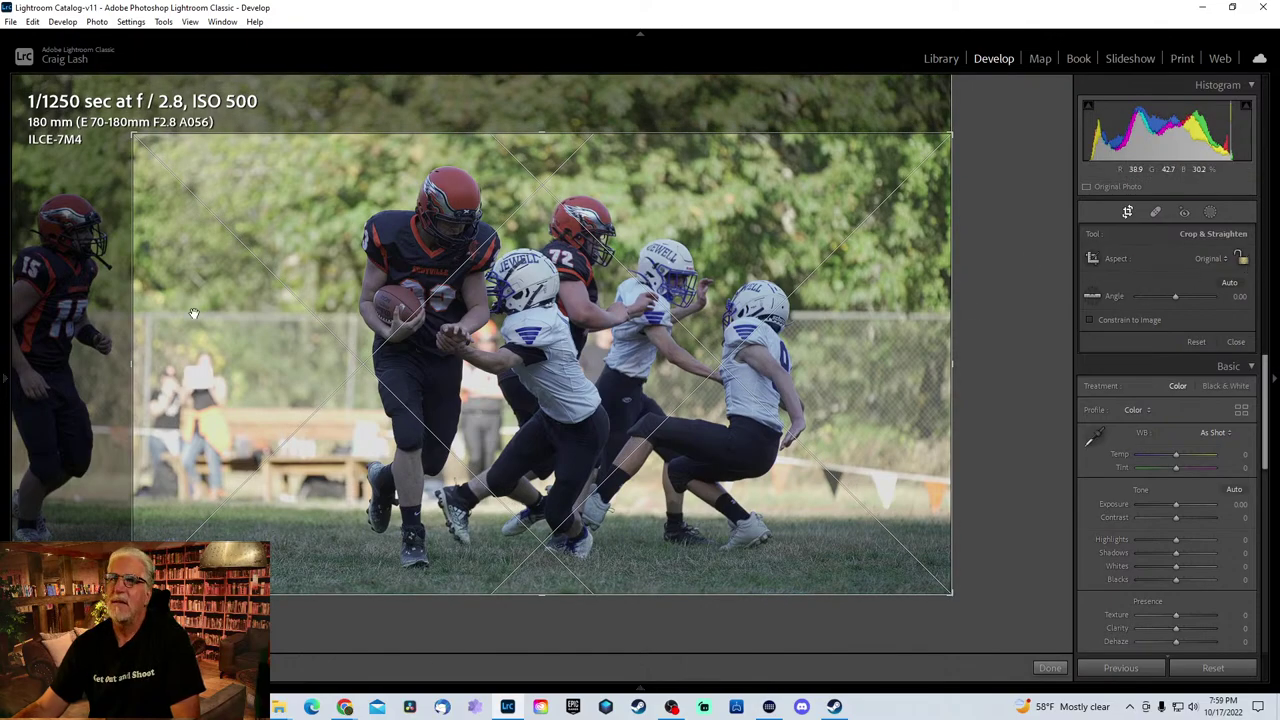
left_click_drag(133, 356, 256, 348)
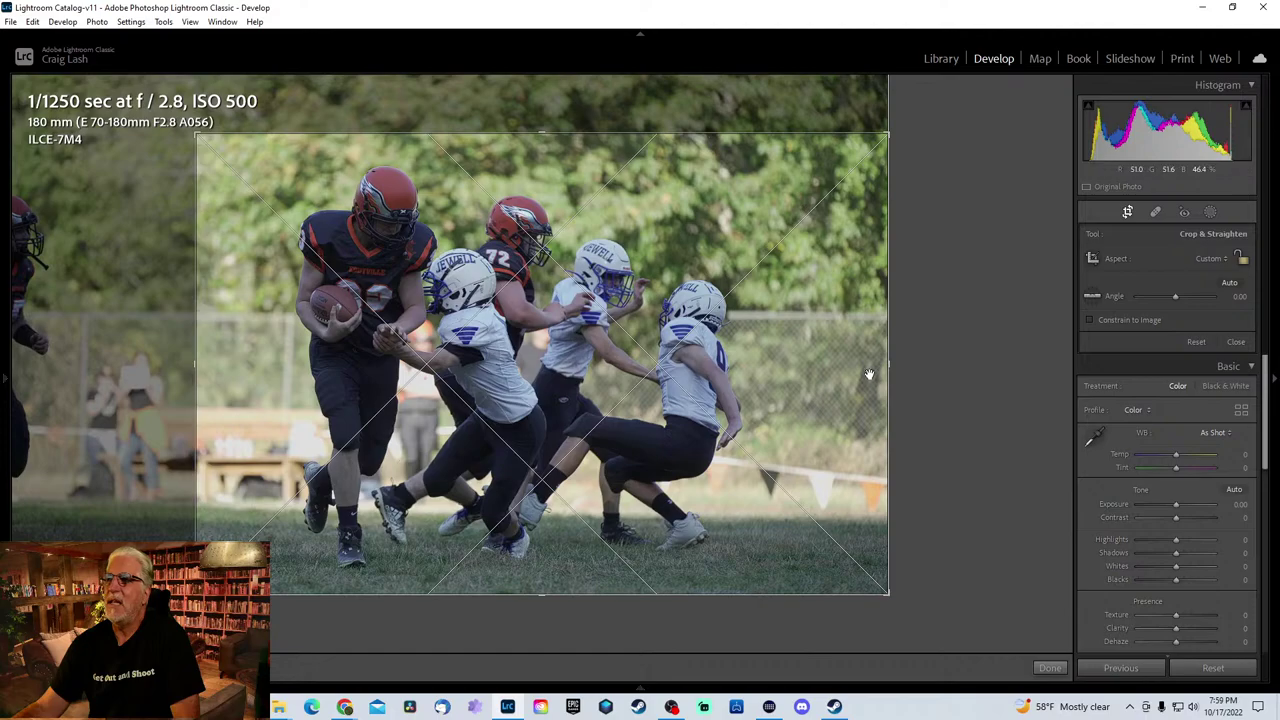
left_click_drag(887, 364, 812, 366)
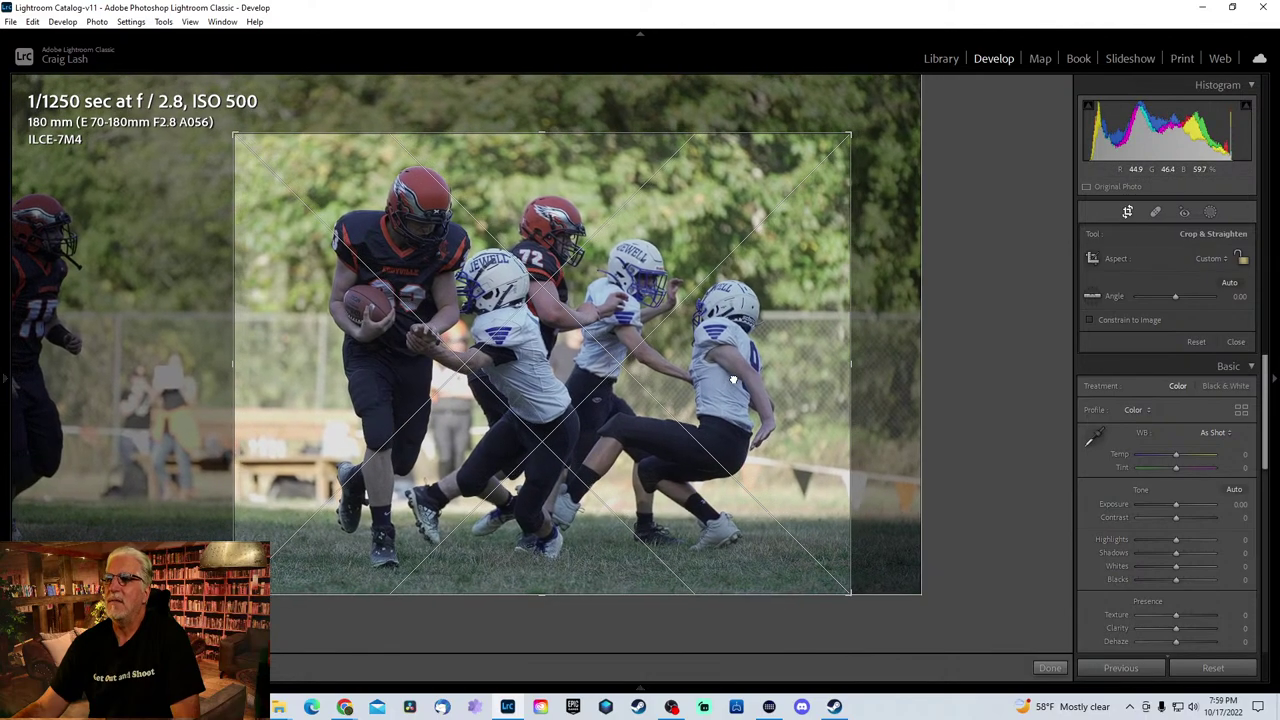
key("Return")
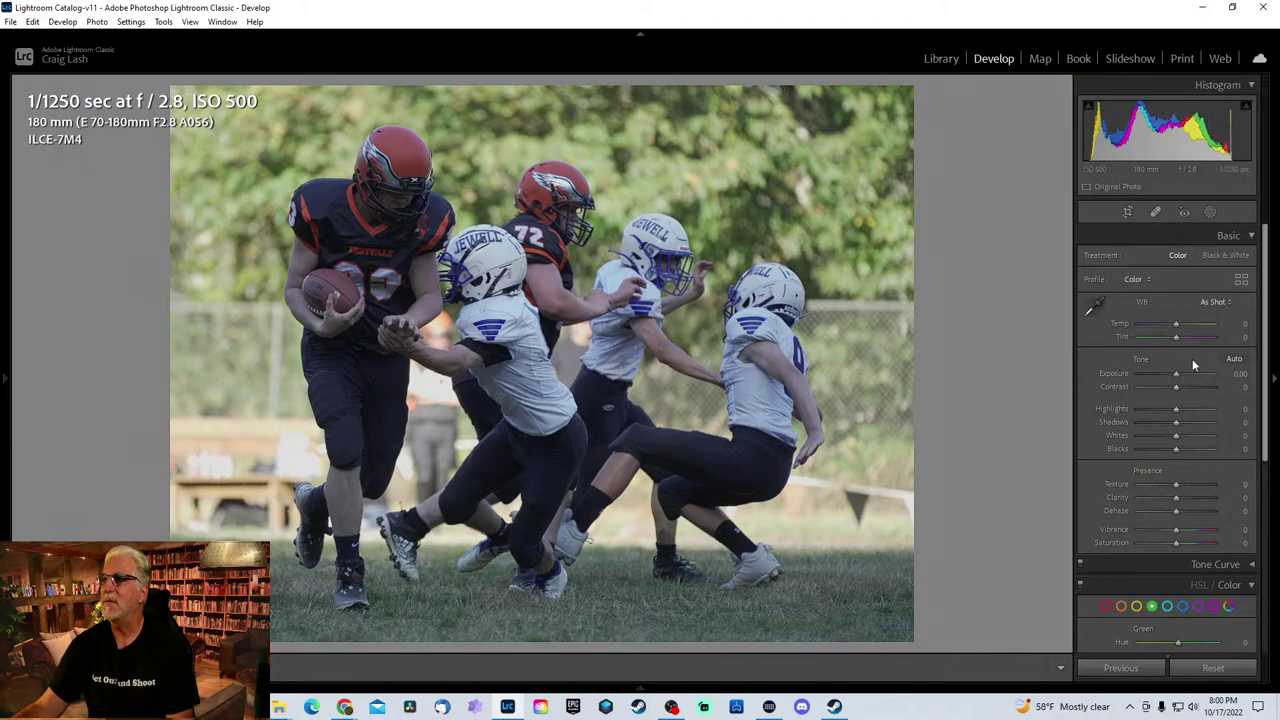
- Set Sharpening Amount 37, Shadows +100, Highlights −40, and add a Select Subject mask of the players
left_click_drag(1265, 397, 1265, 532)
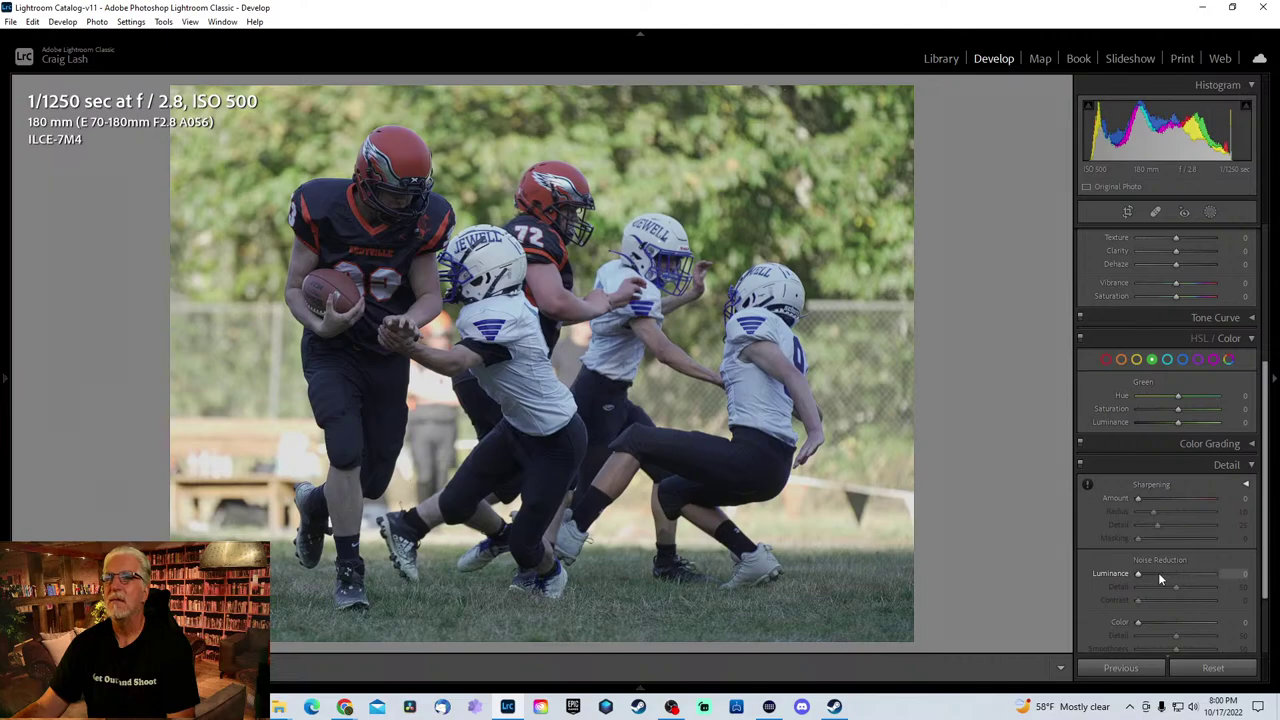
left_click(1158, 498)
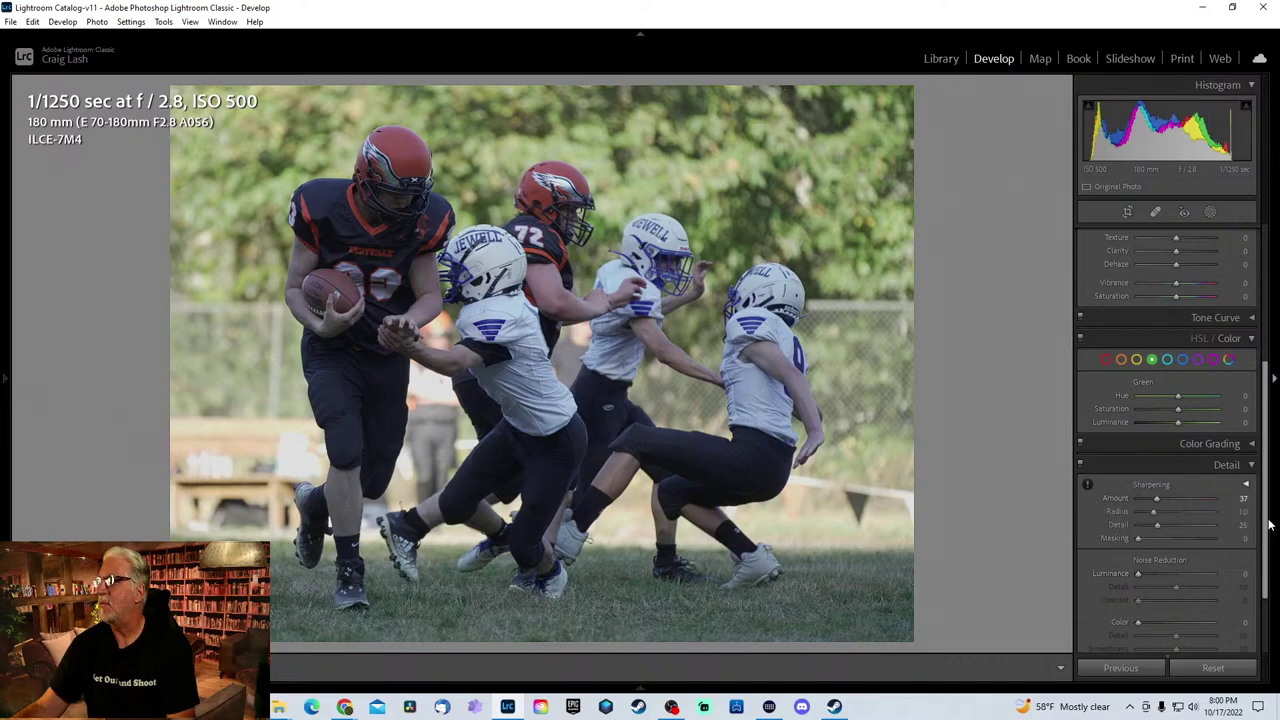
left_click_drag(1268, 508, 1268, 372)
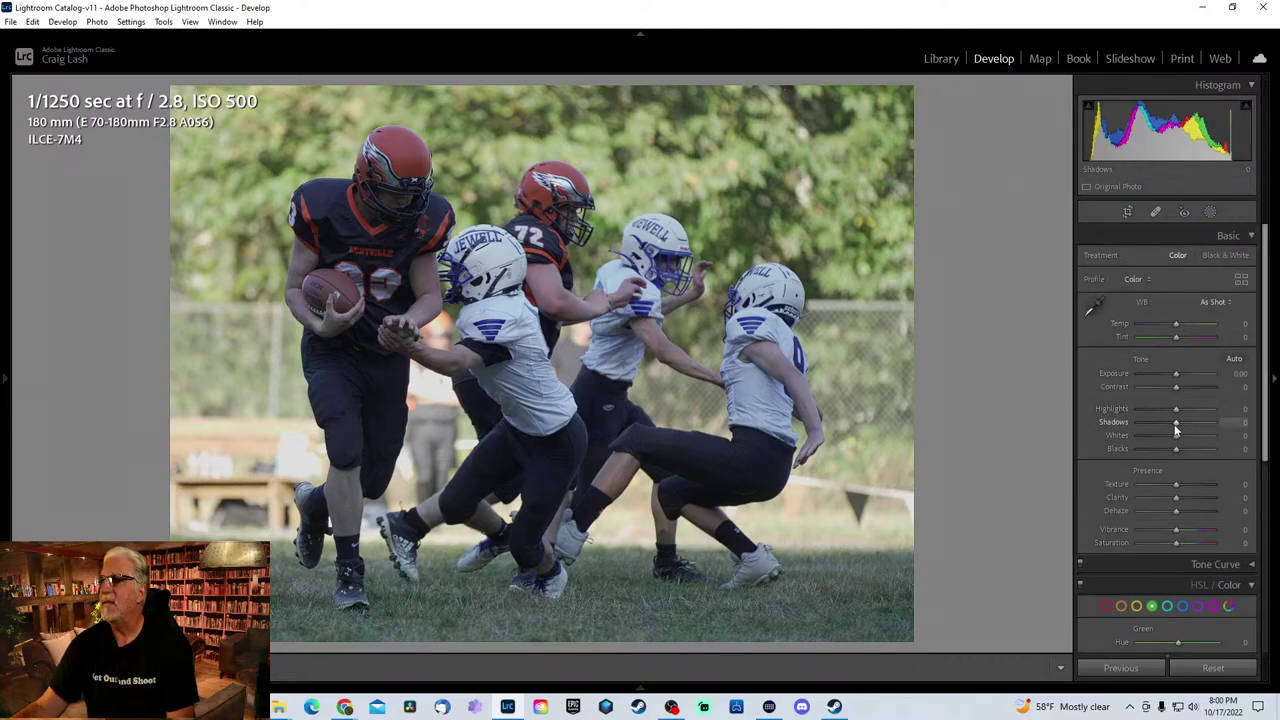
left_click_drag(1176, 428, 1178, 378)
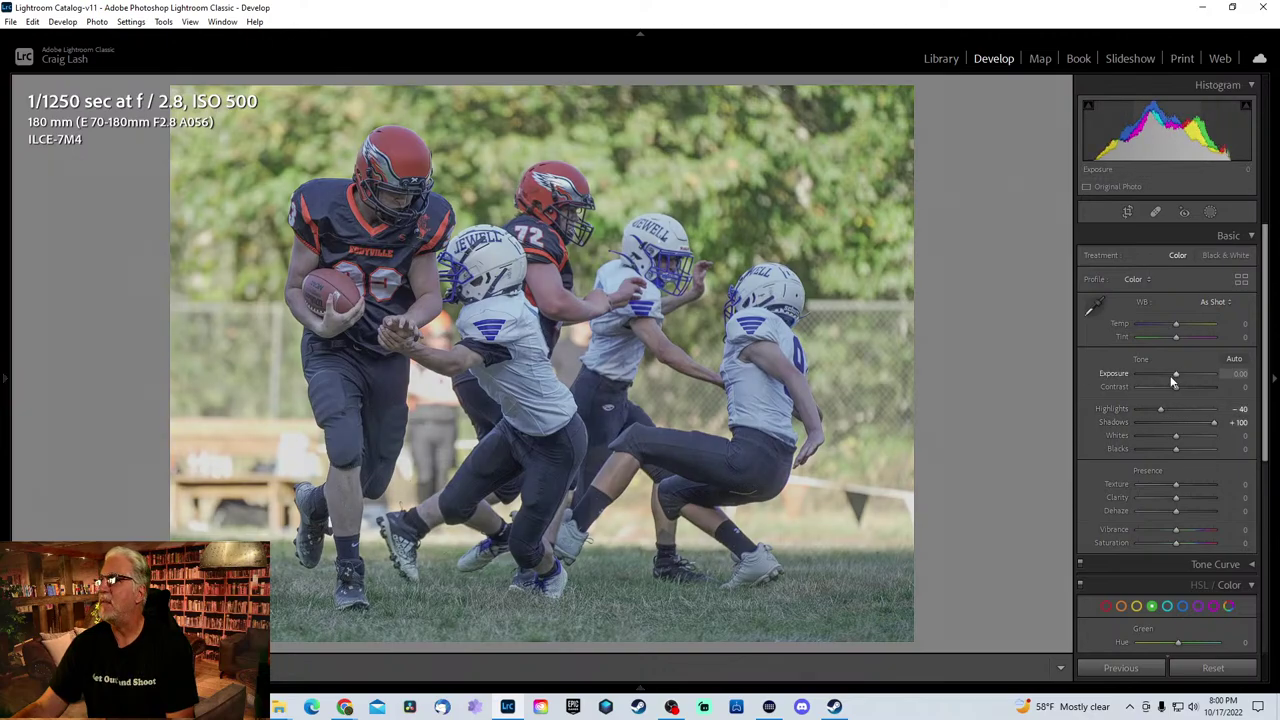
left_click(1210, 212)
left_click(1161, 251)
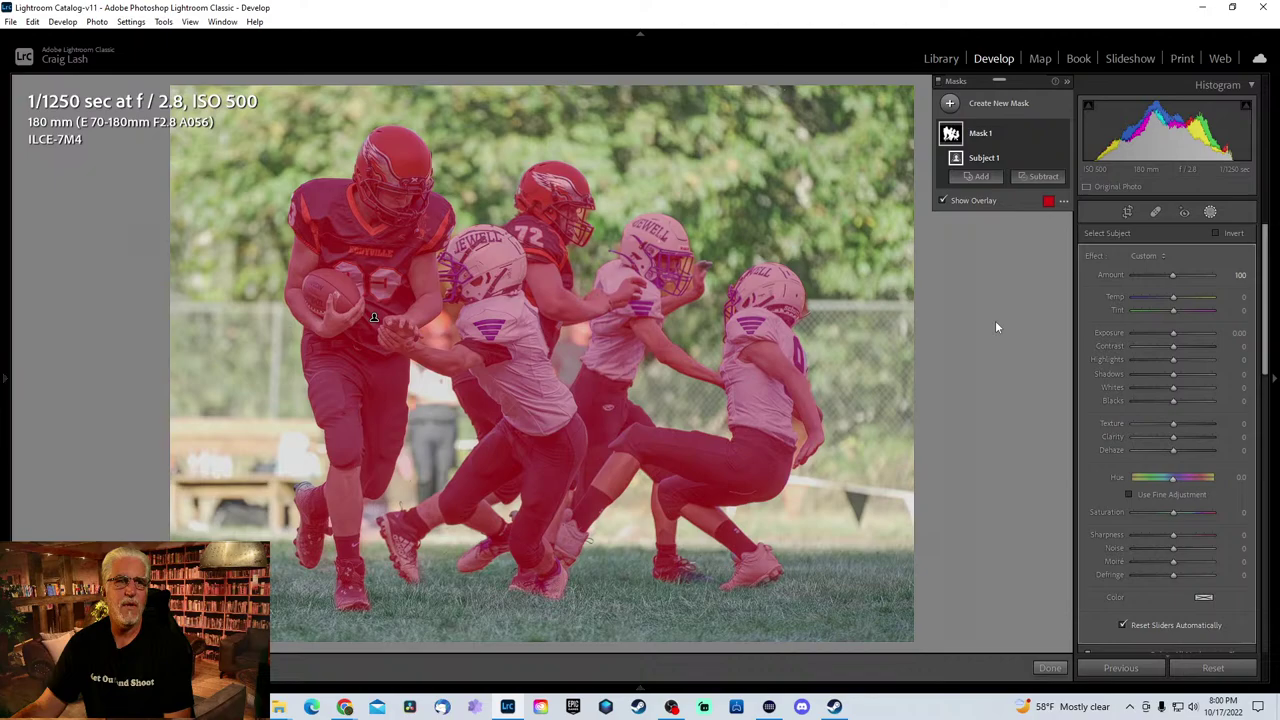
- Invert Subject 1 to the background, lower its exposure slightly, then pick the #33 running photo
left_click(1049, 158)
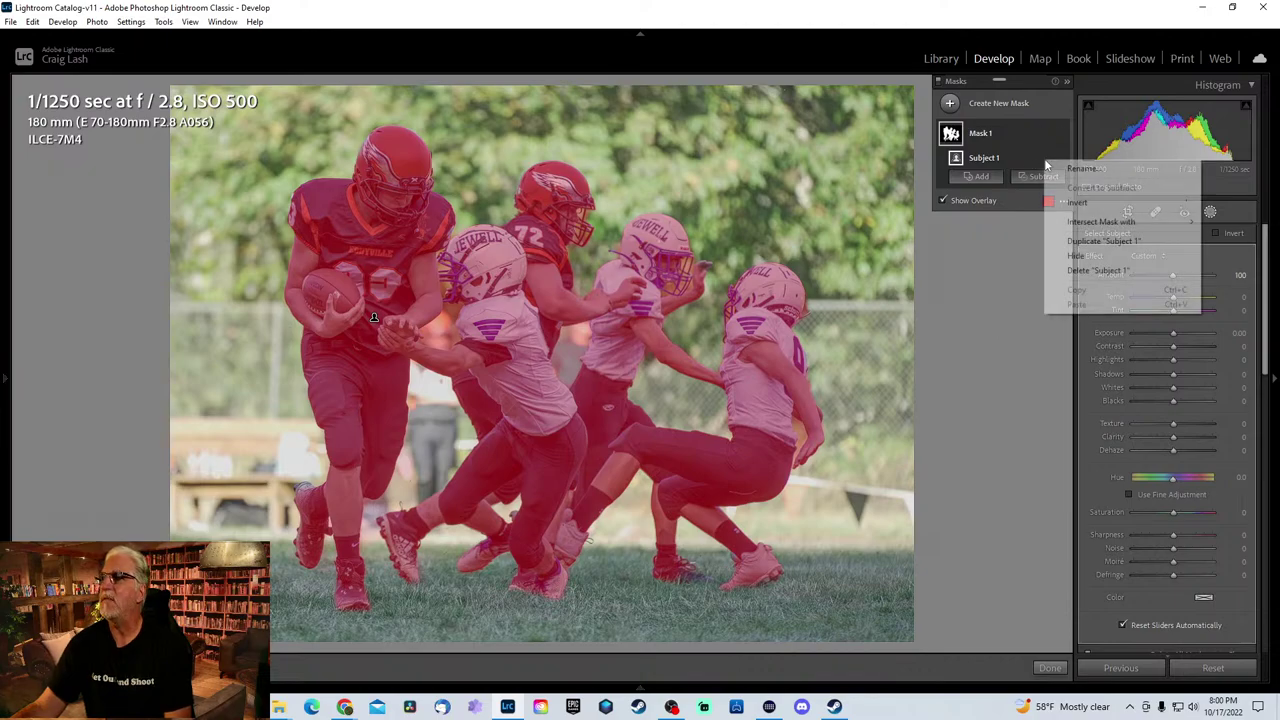
left_click(1077, 203)
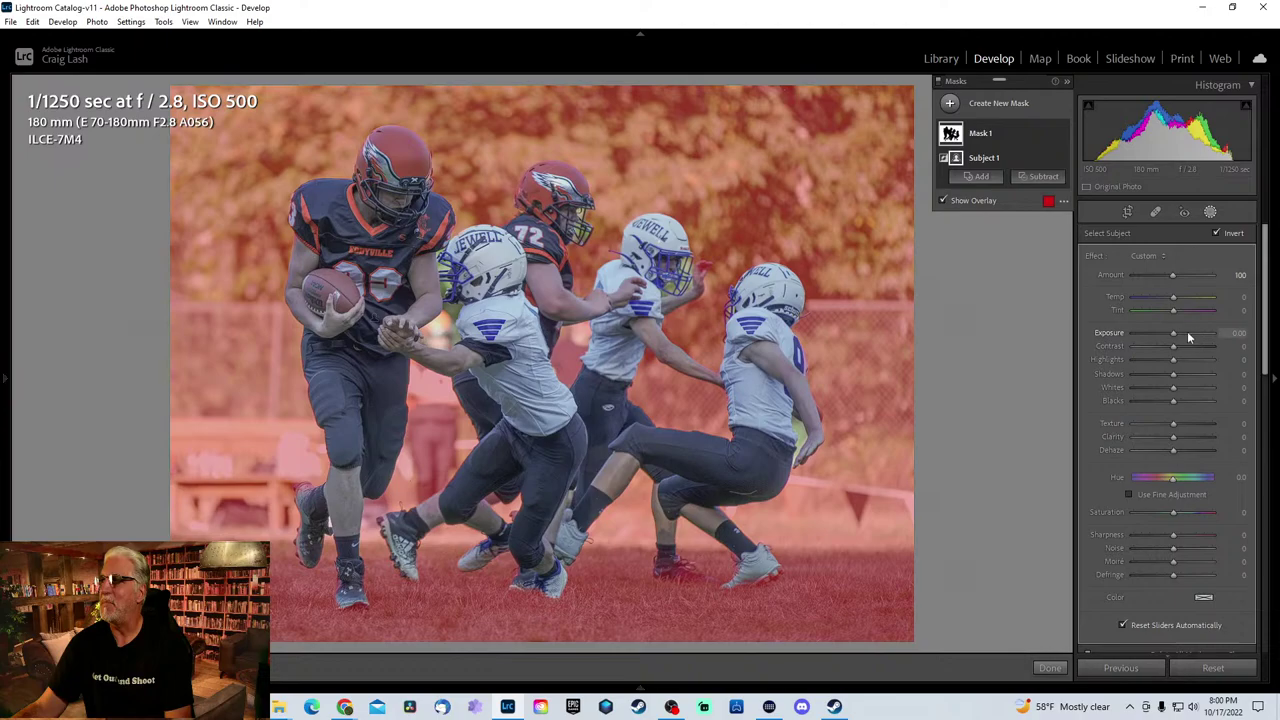
left_click_drag(1175, 332, 1115, 347)
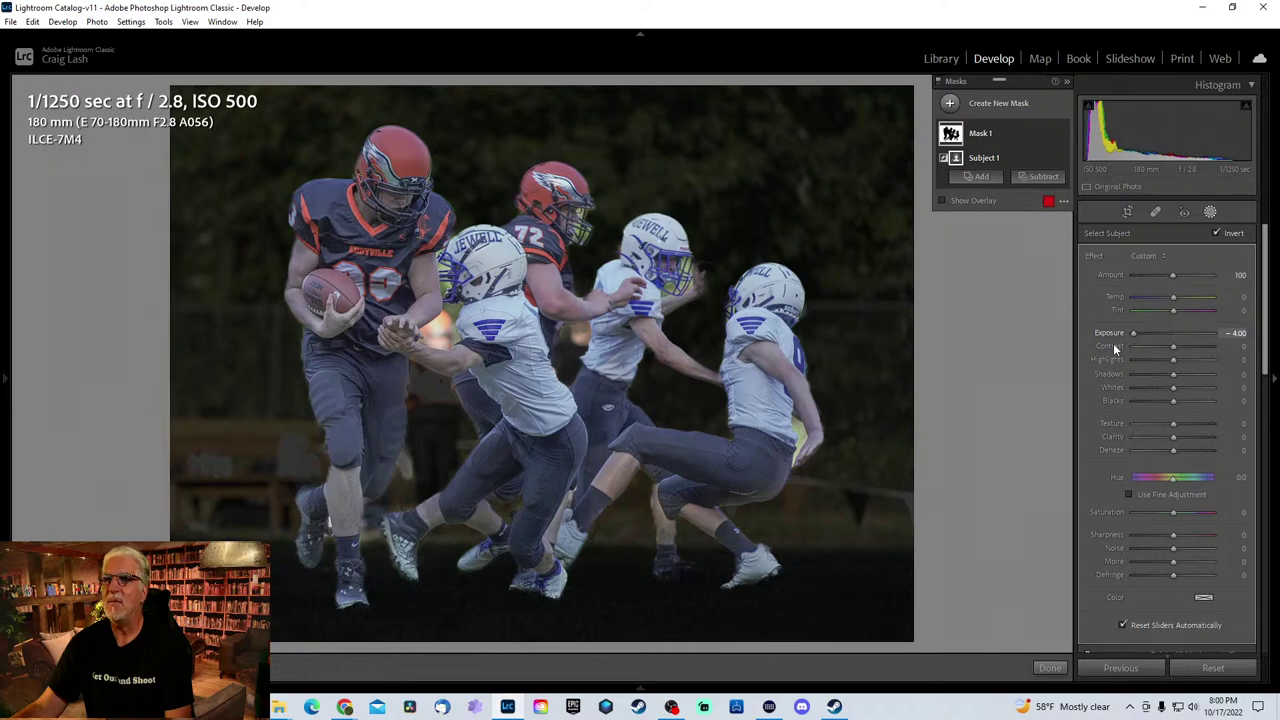
left_click_drag(1128, 335, 1174, 334)
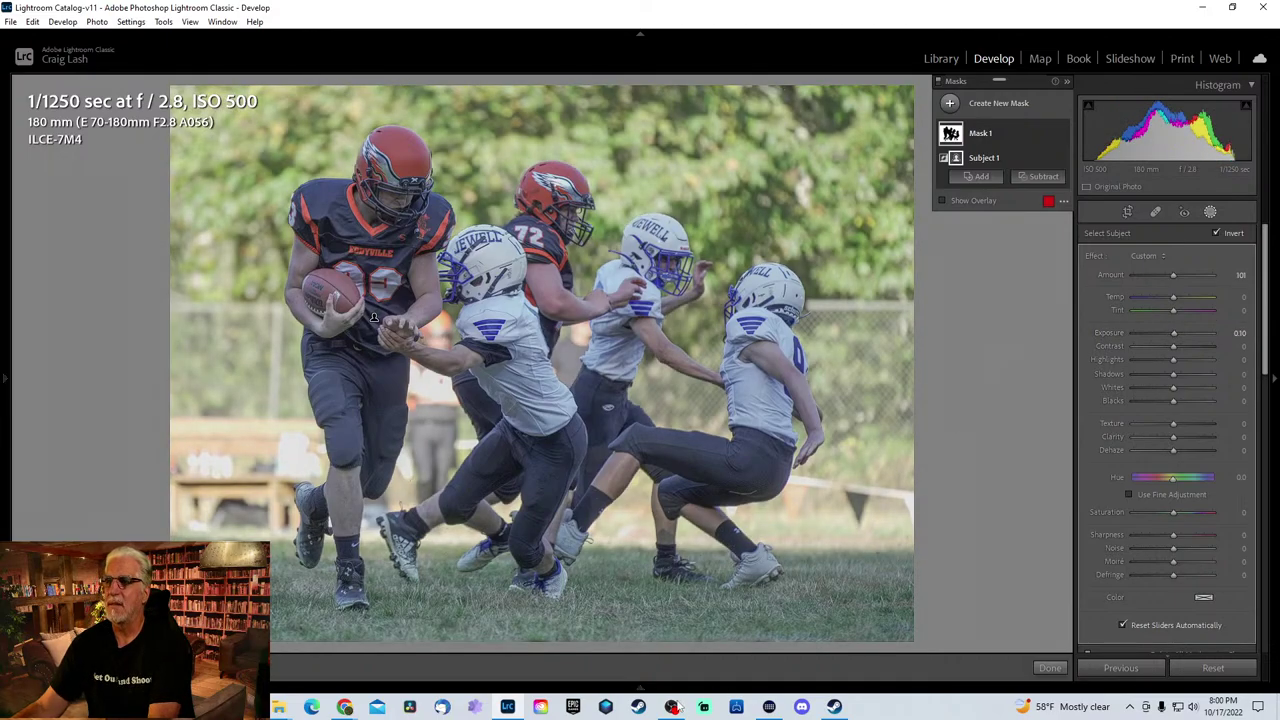
mouse_move(641, 688)
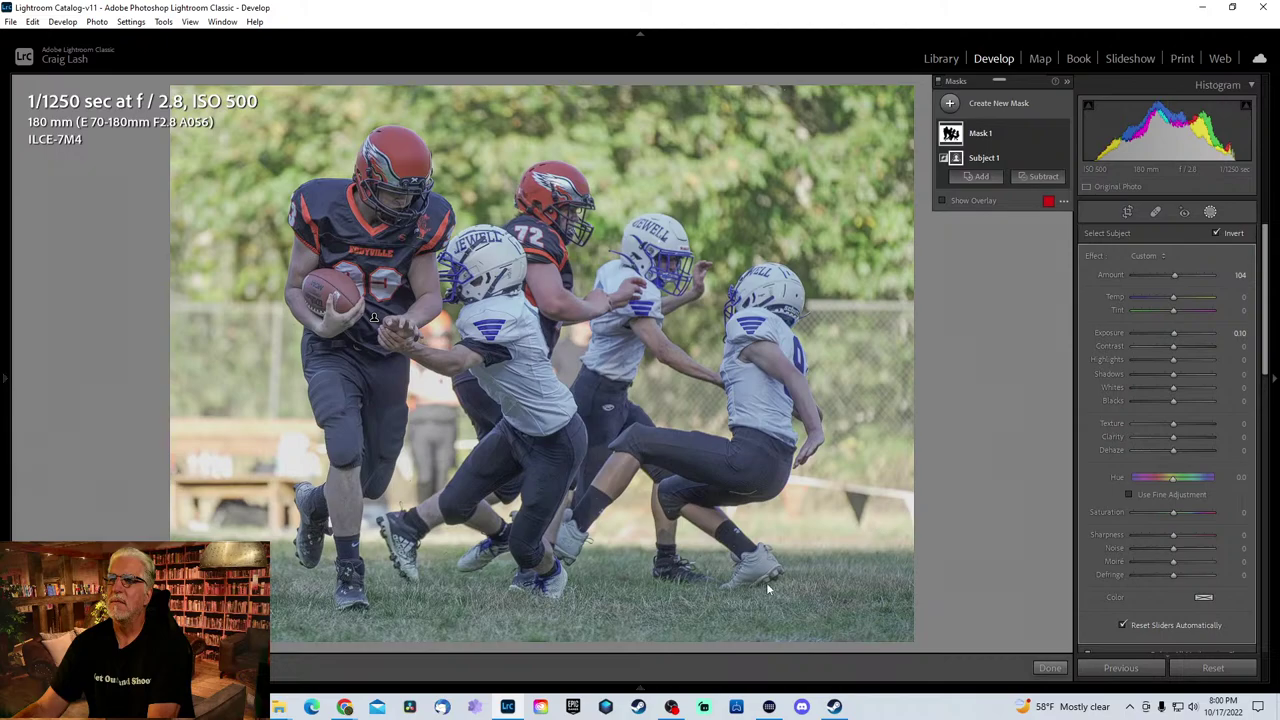
left_click(704, 638)
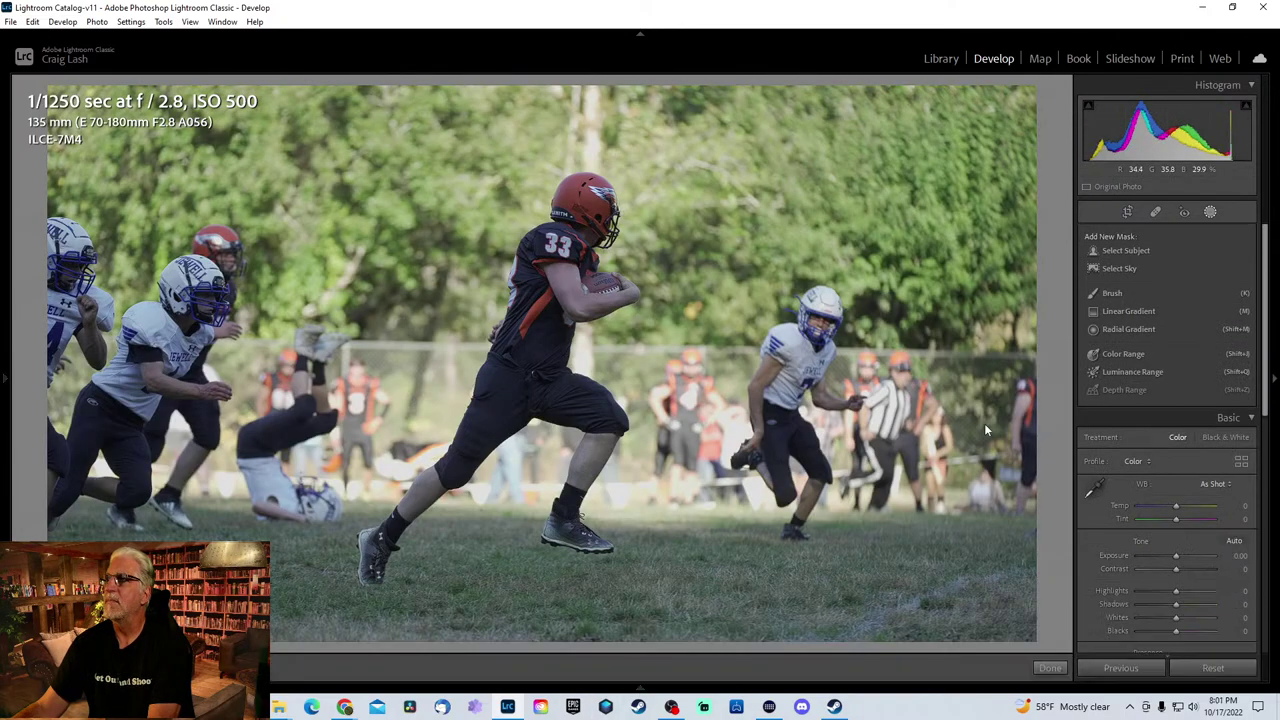
- Advance through the filmstrip to the shot of #22 diving at #33 by the scoreboard
key("Right")
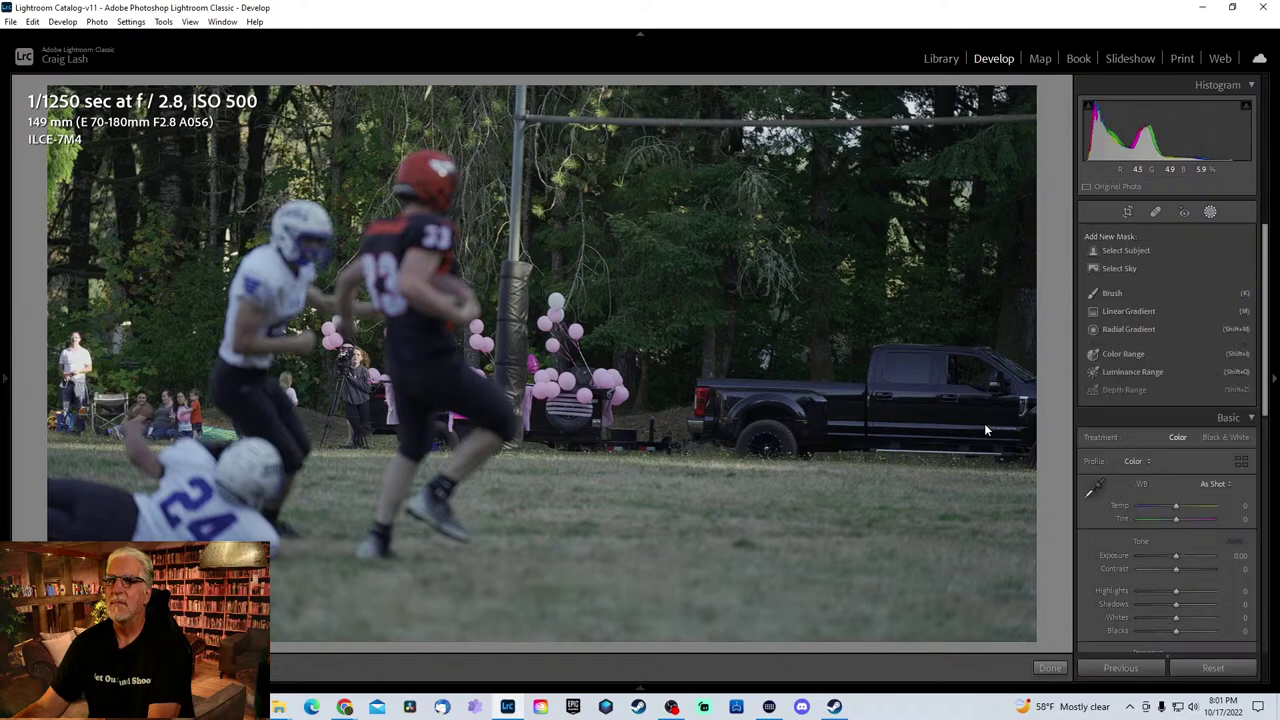
key("Right")
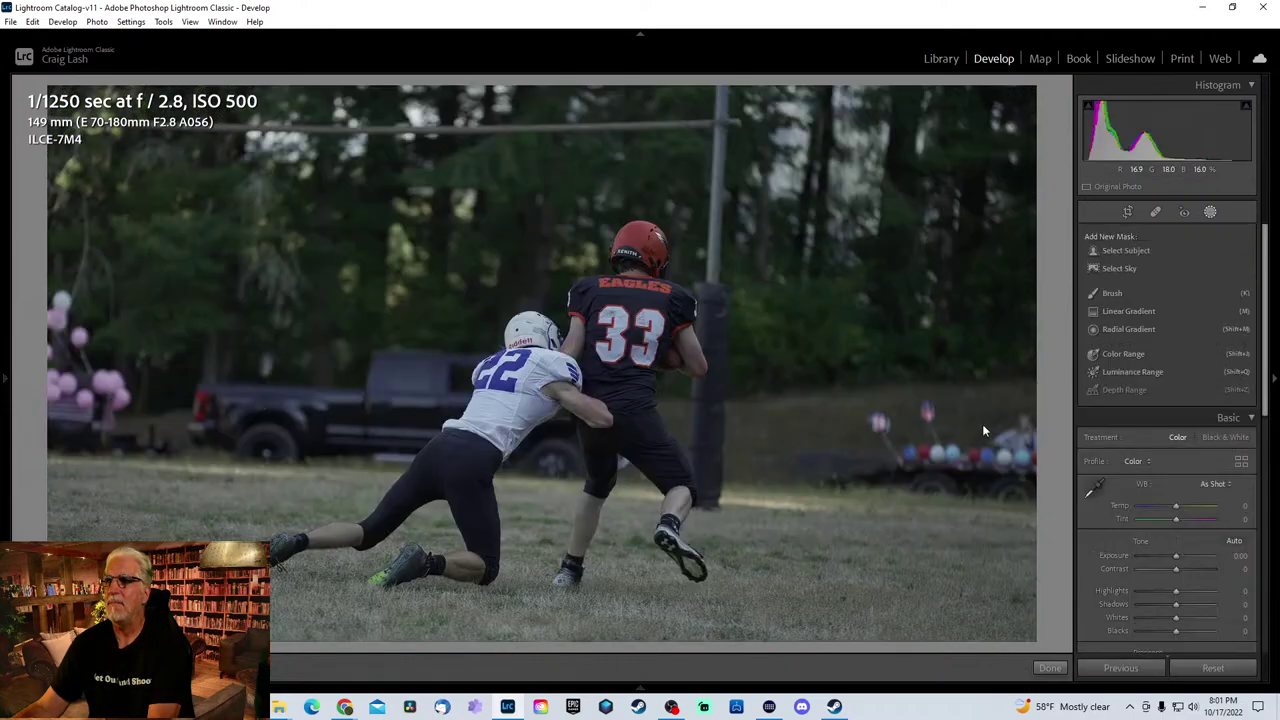
key("Right")
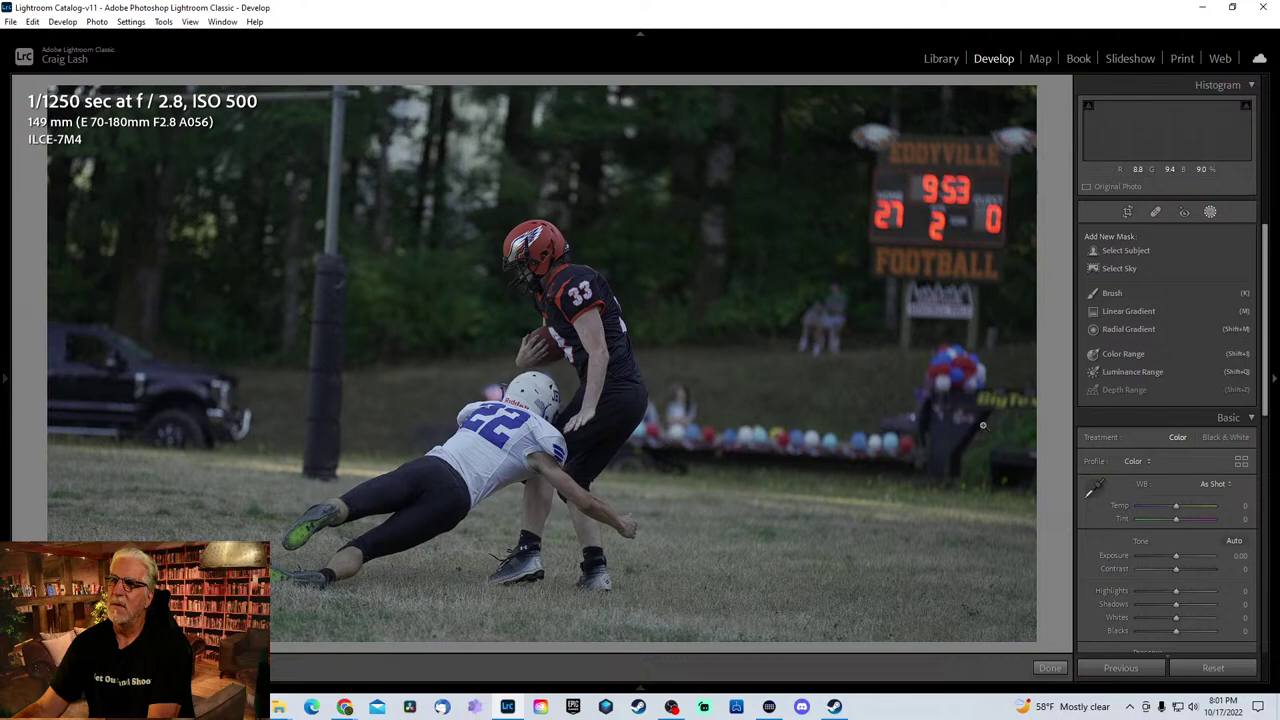
key("Right")
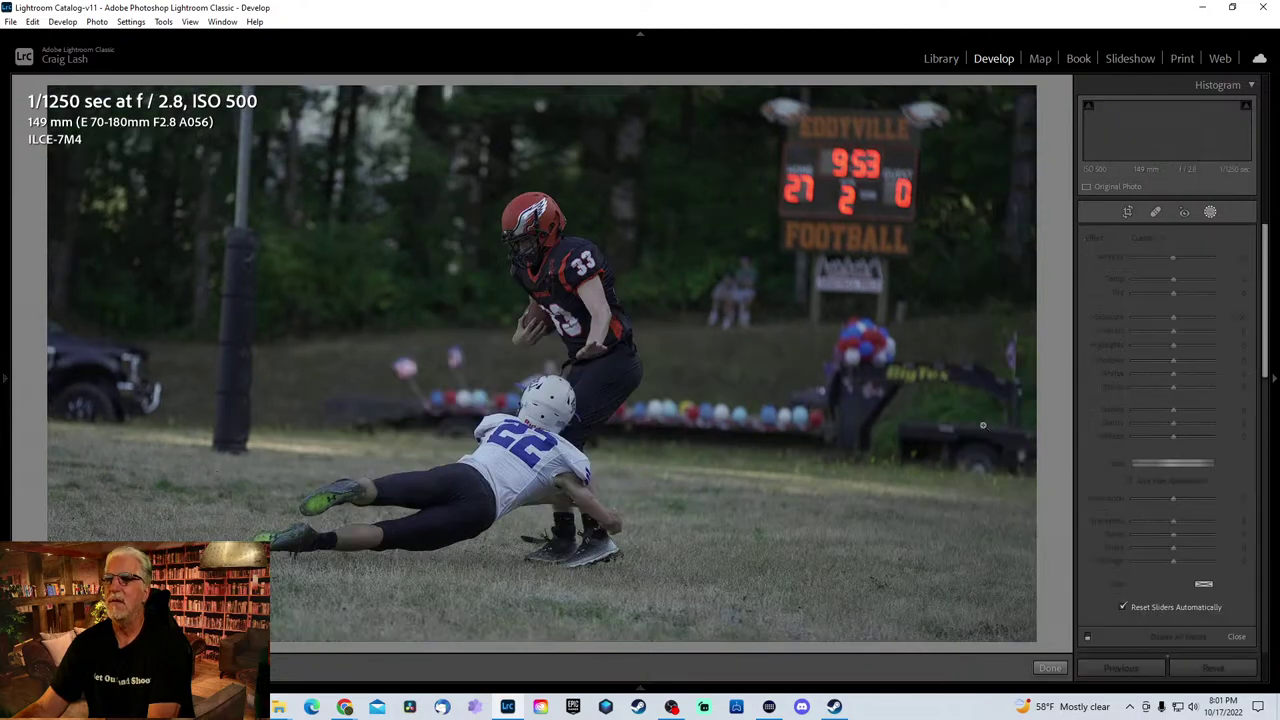
key("Right")
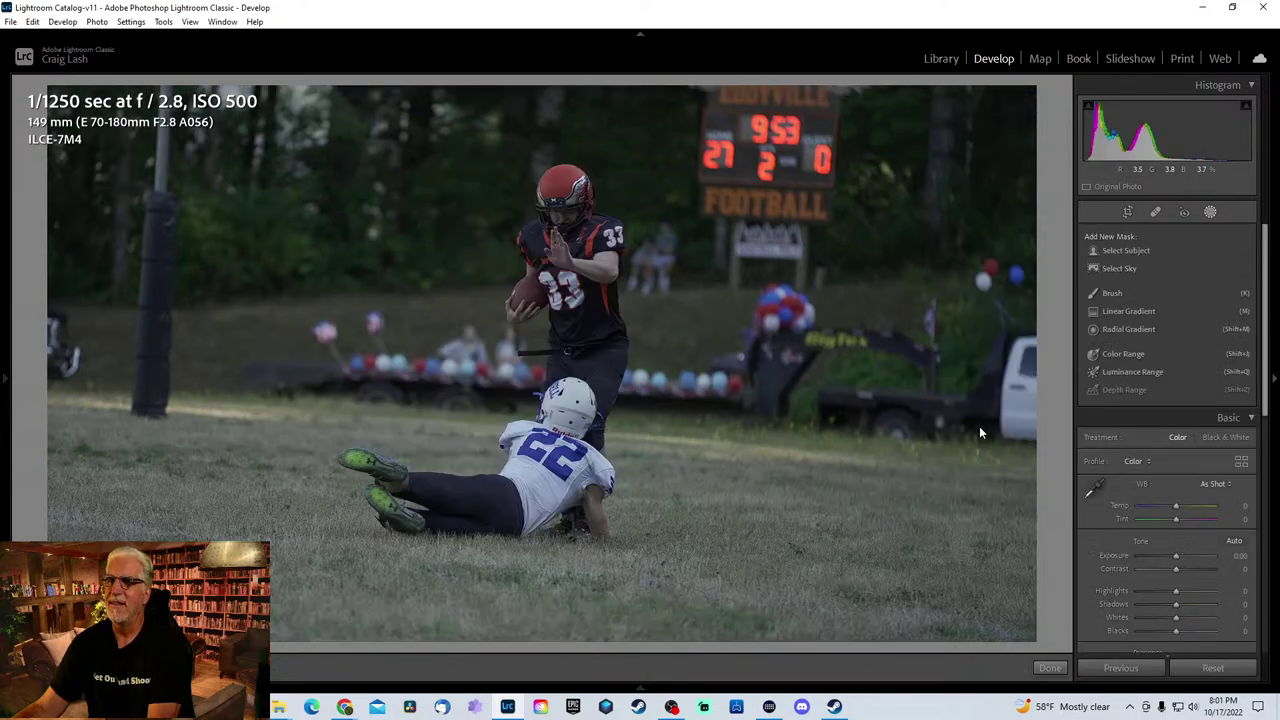
key("Right")
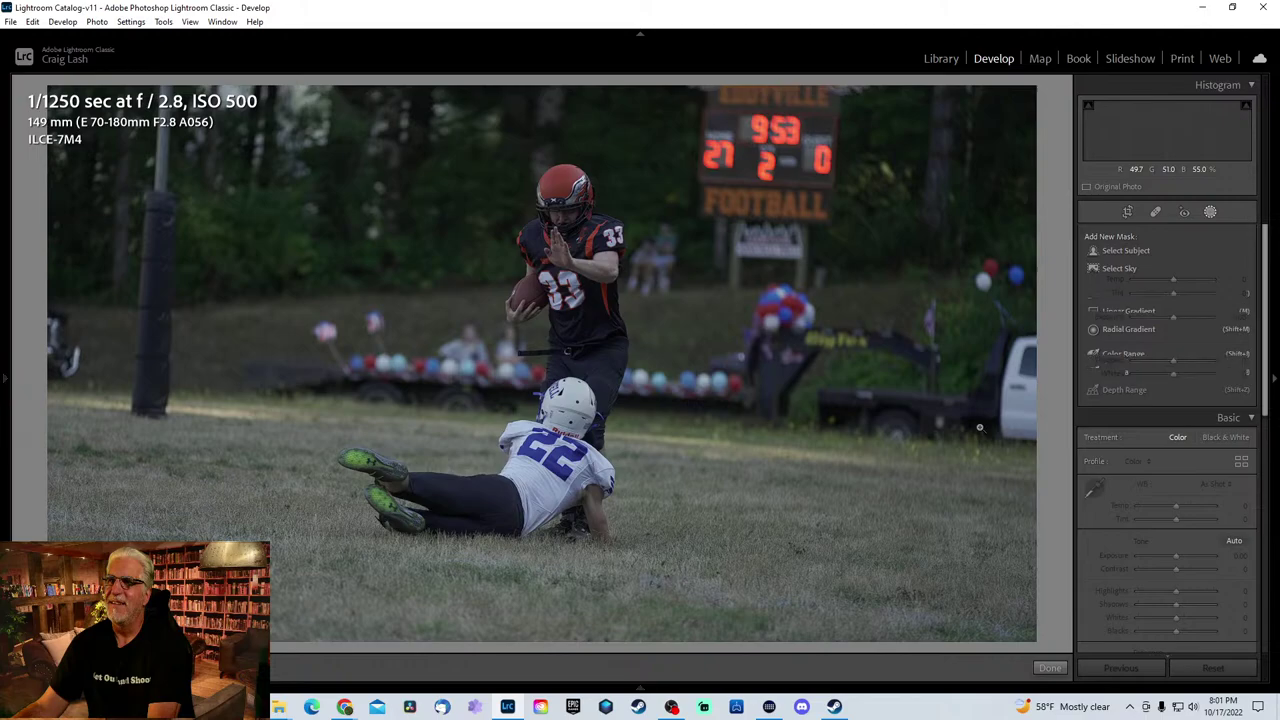
- Straighten the photo to −3.02° and tighten the crop from the top-right corner
key("r")
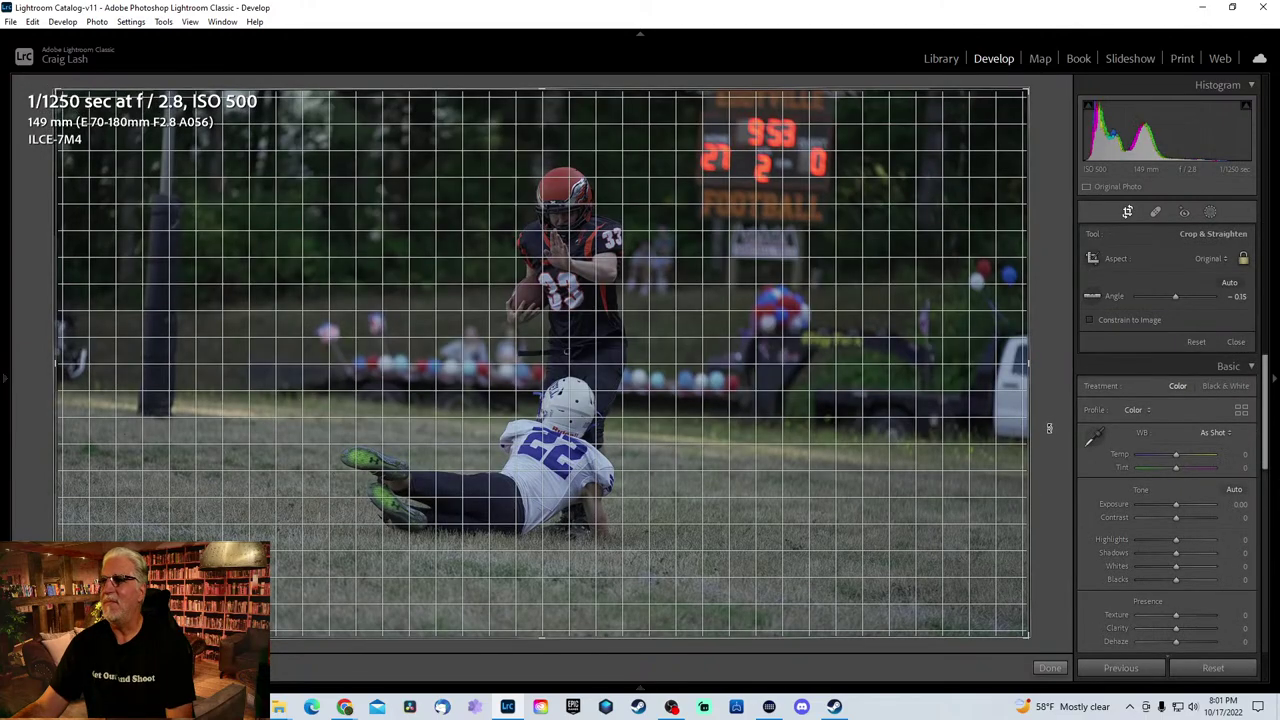
left_click_drag(1054, 420, 1045, 385)
left_click_drag(1020, 115, 932, 148)
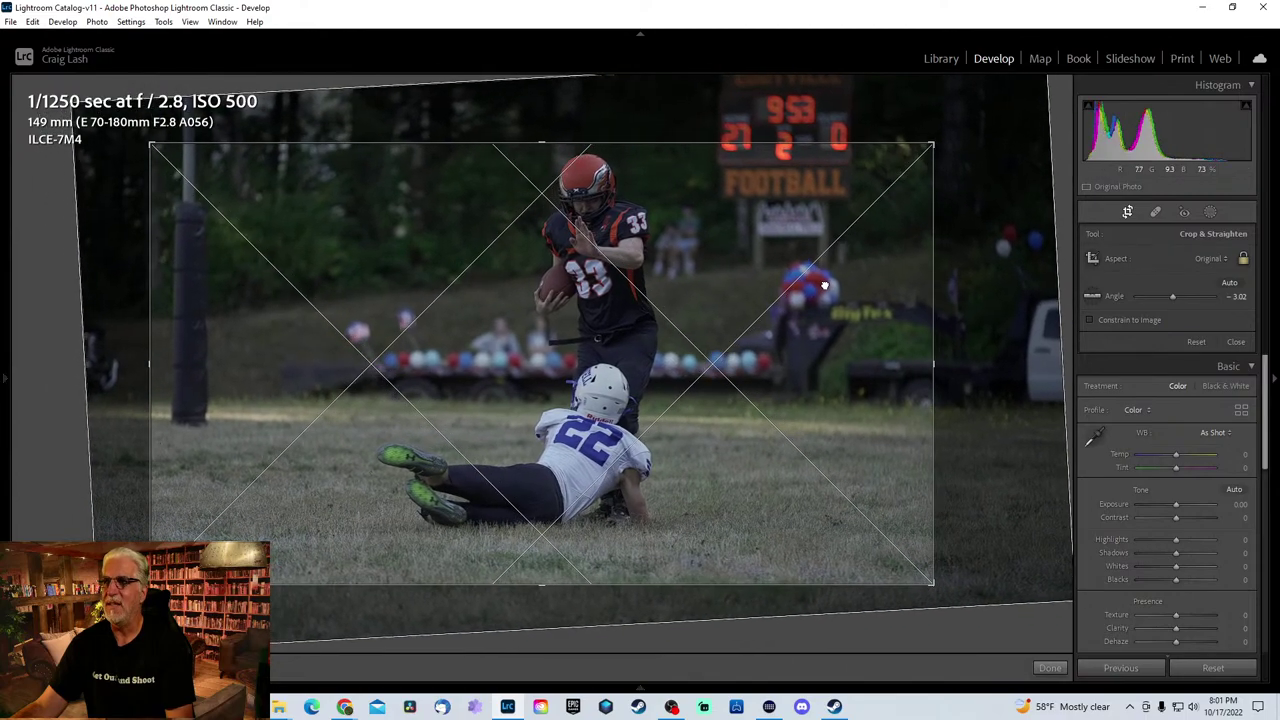
- Apply the crop and set Exposure +0.79, Highlights +46, Shadows +54, Texture +54, Sharpening 39
key("Return")
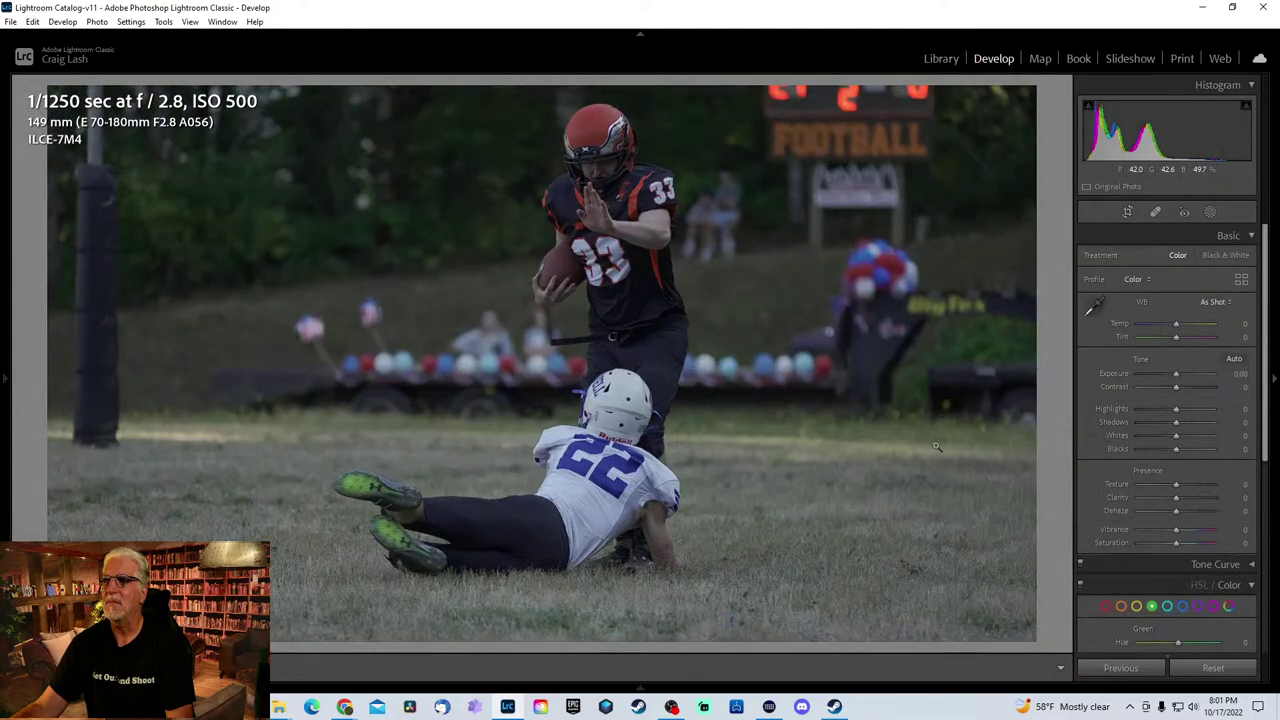
mouse_move(1174, 425)
left_mouse_down()
mouse_move(1196, 421)
mouse_move(1193, 408)
left_mouse_up()
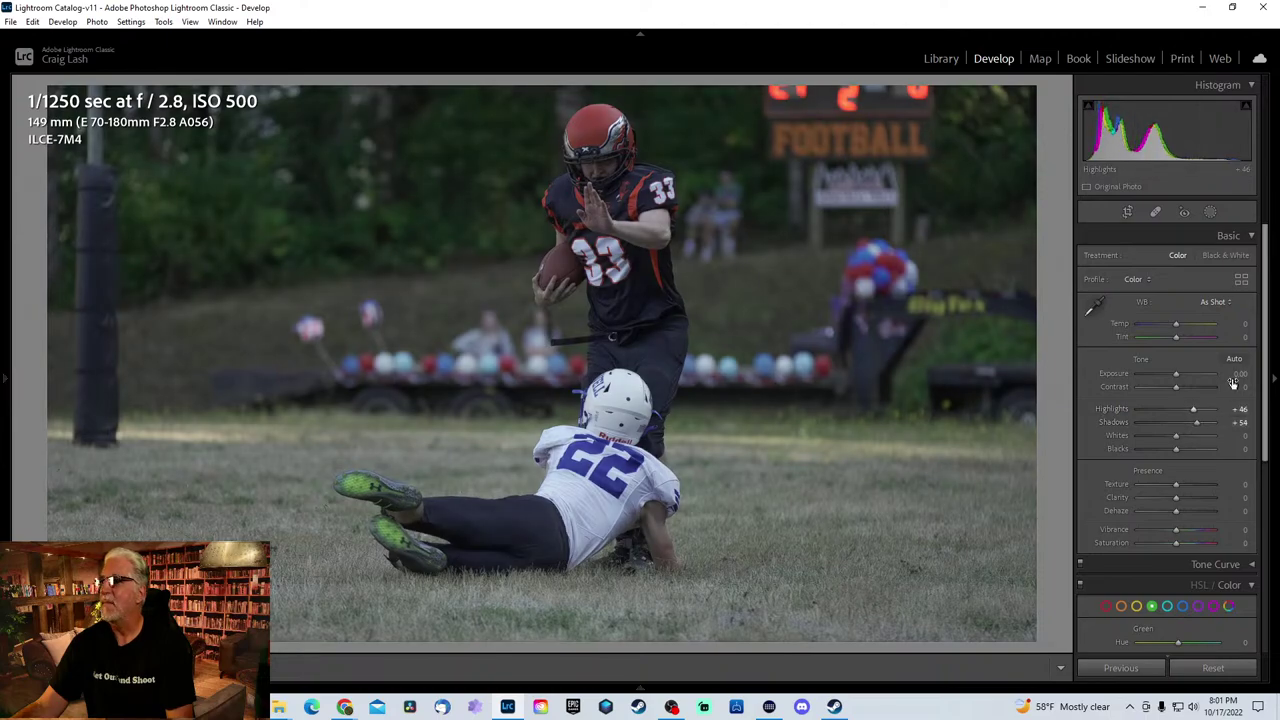
left_click_drag(1174, 373, 1180, 374)
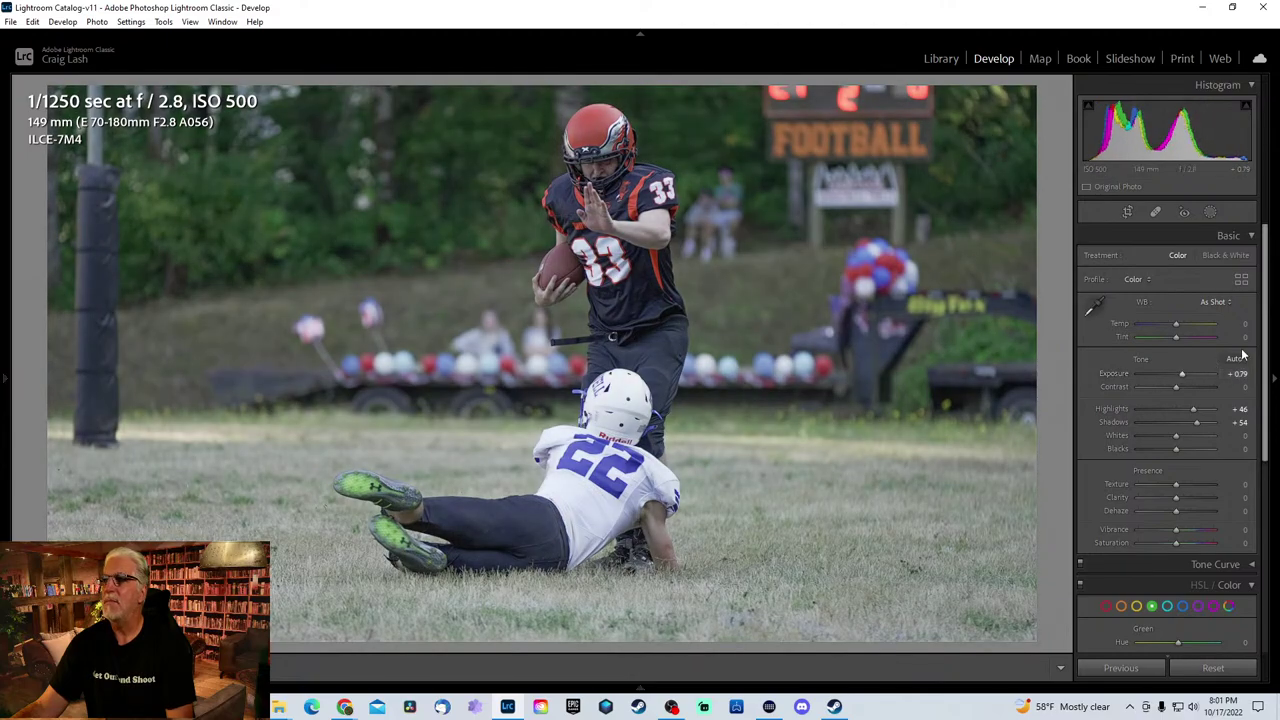
scroll(1247, 517, "down", 5)
left_click(1158, 430)
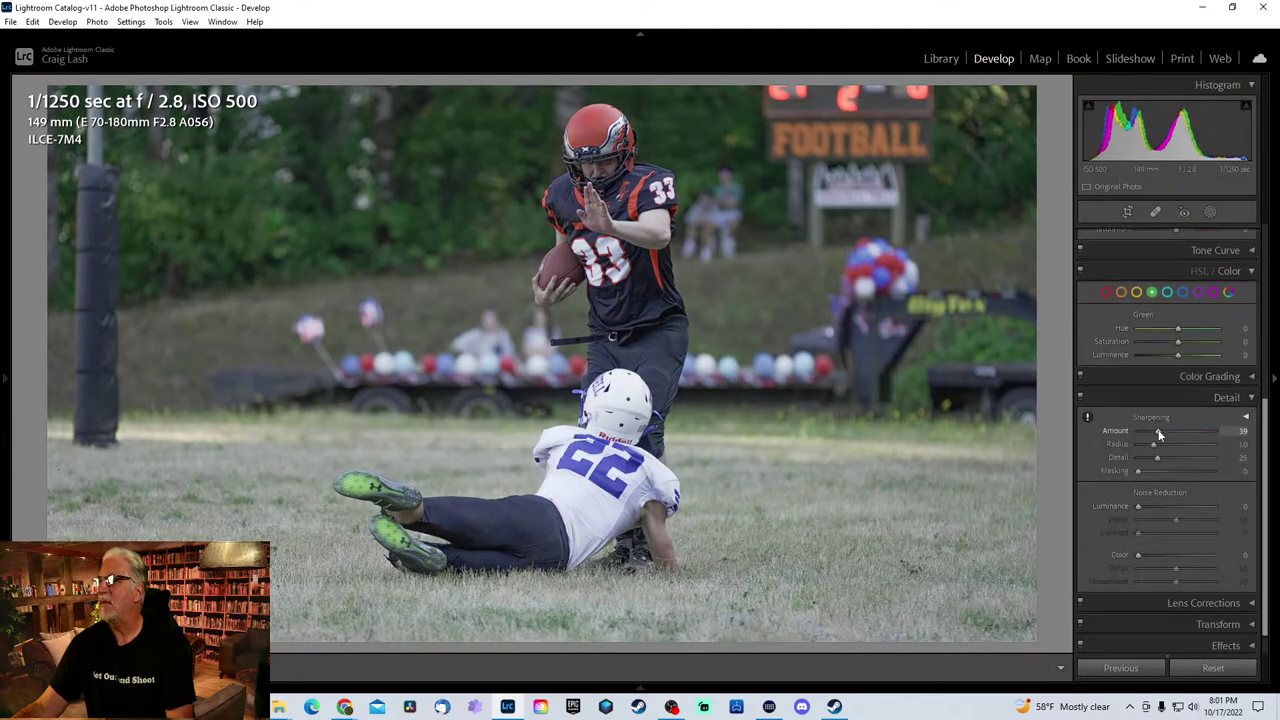
left_click_drag(1262, 497, 1274, 365)
left_click_drag(1176, 376, 1199, 376)
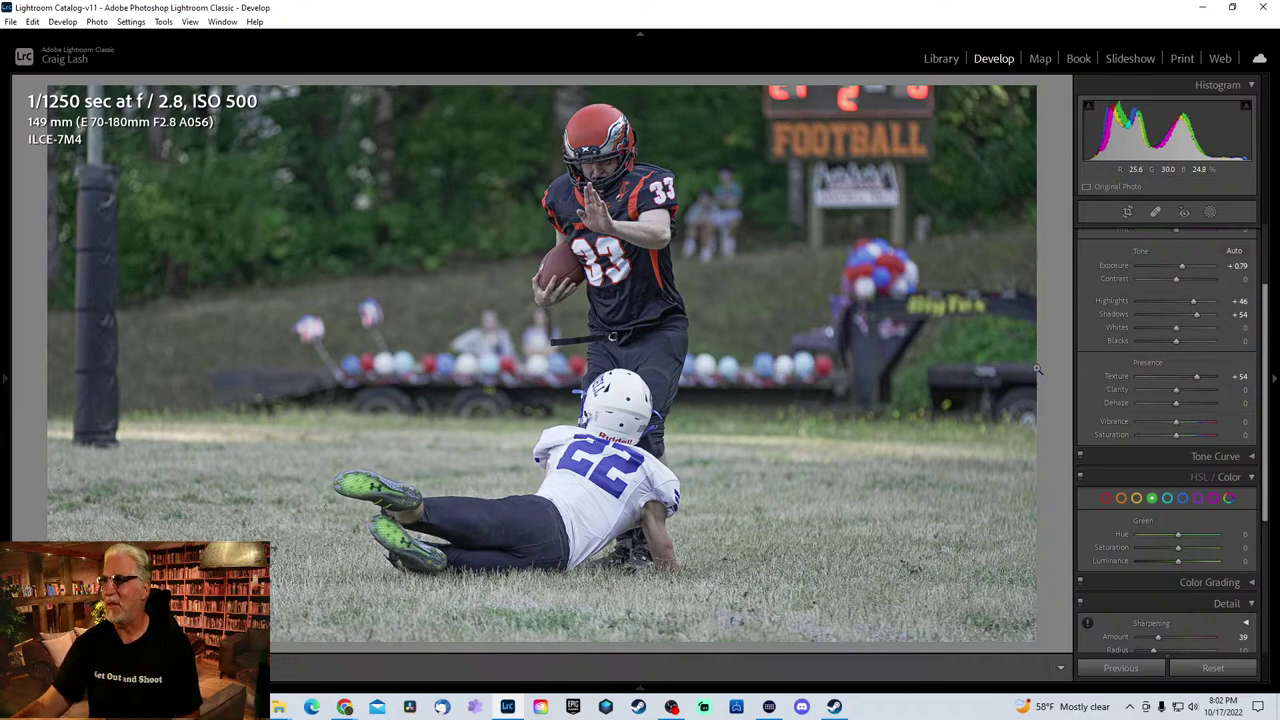
- Move to the #11 handoff photo and crop it tighter from the top, repositioning the players
key("Right")
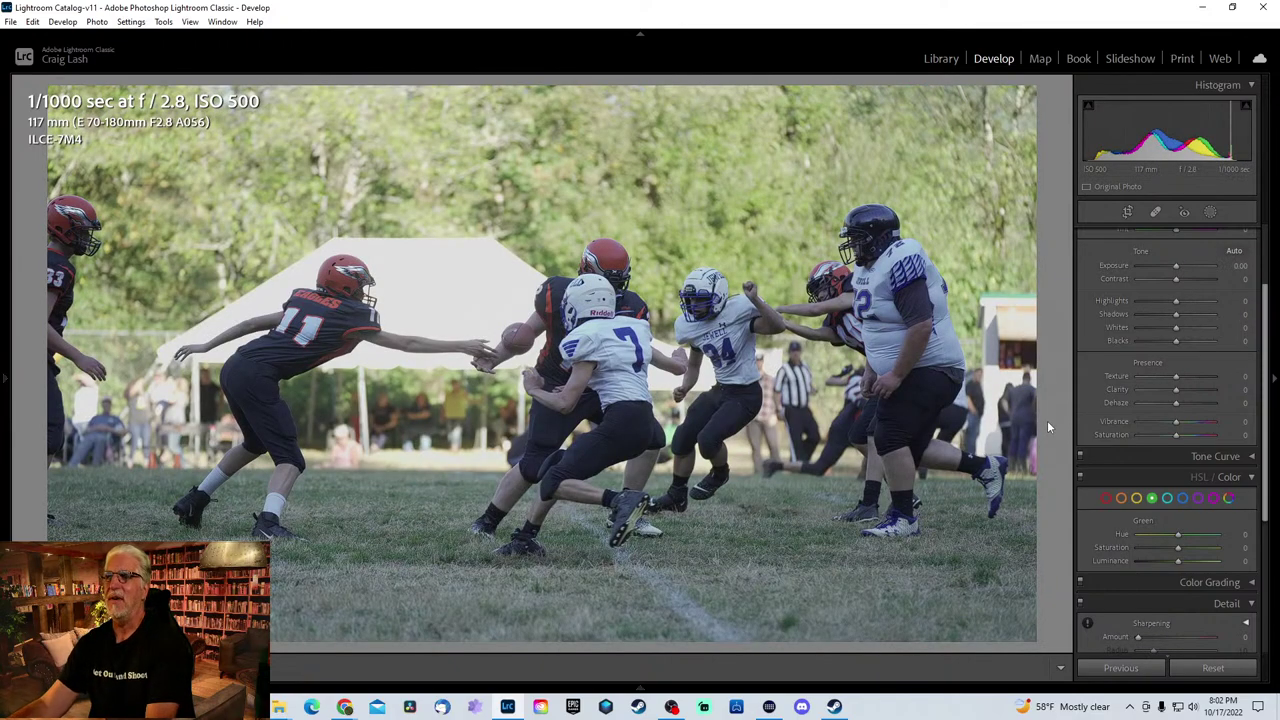
key("Right")
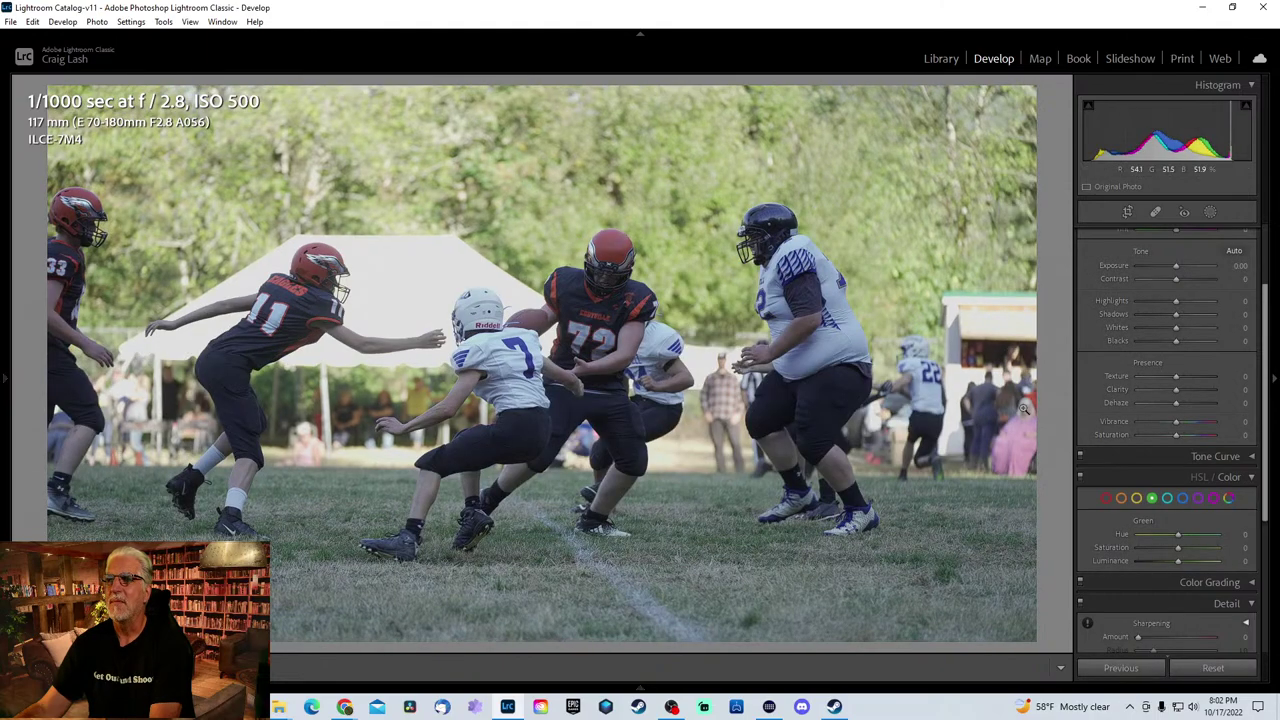
key("Right")
key("r")
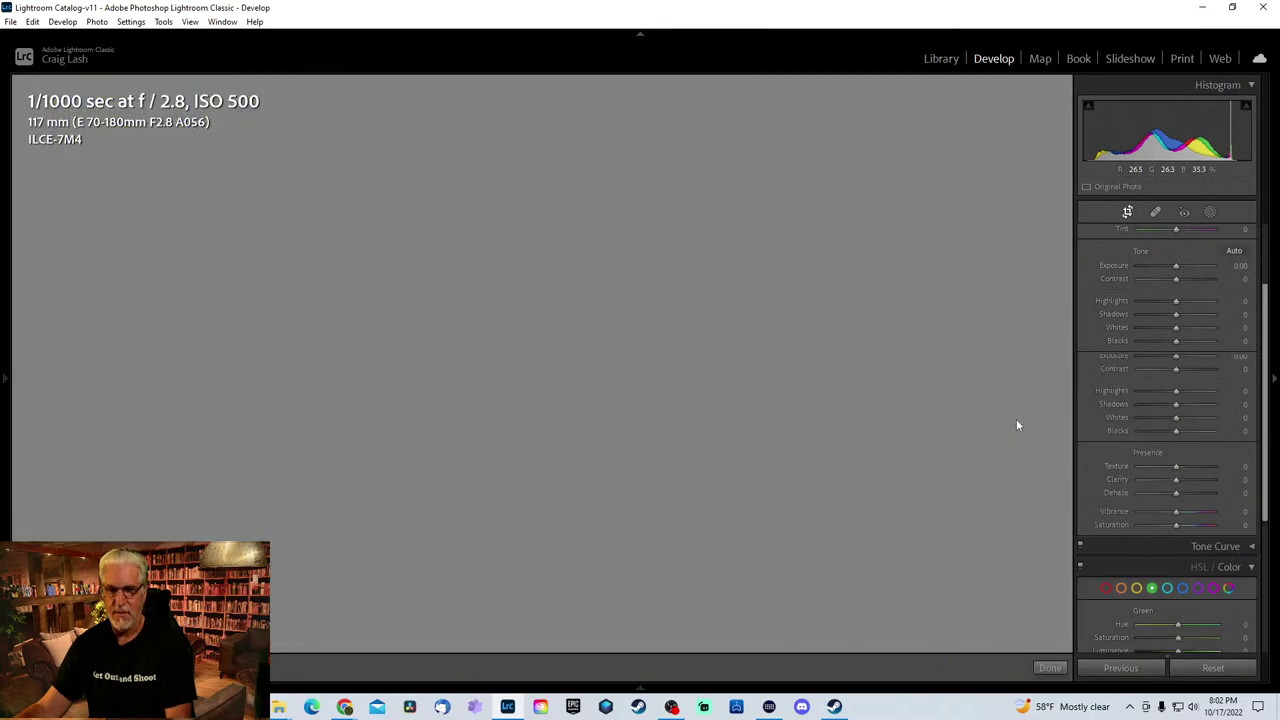
left_click_drag(716, 88, 713, 176)
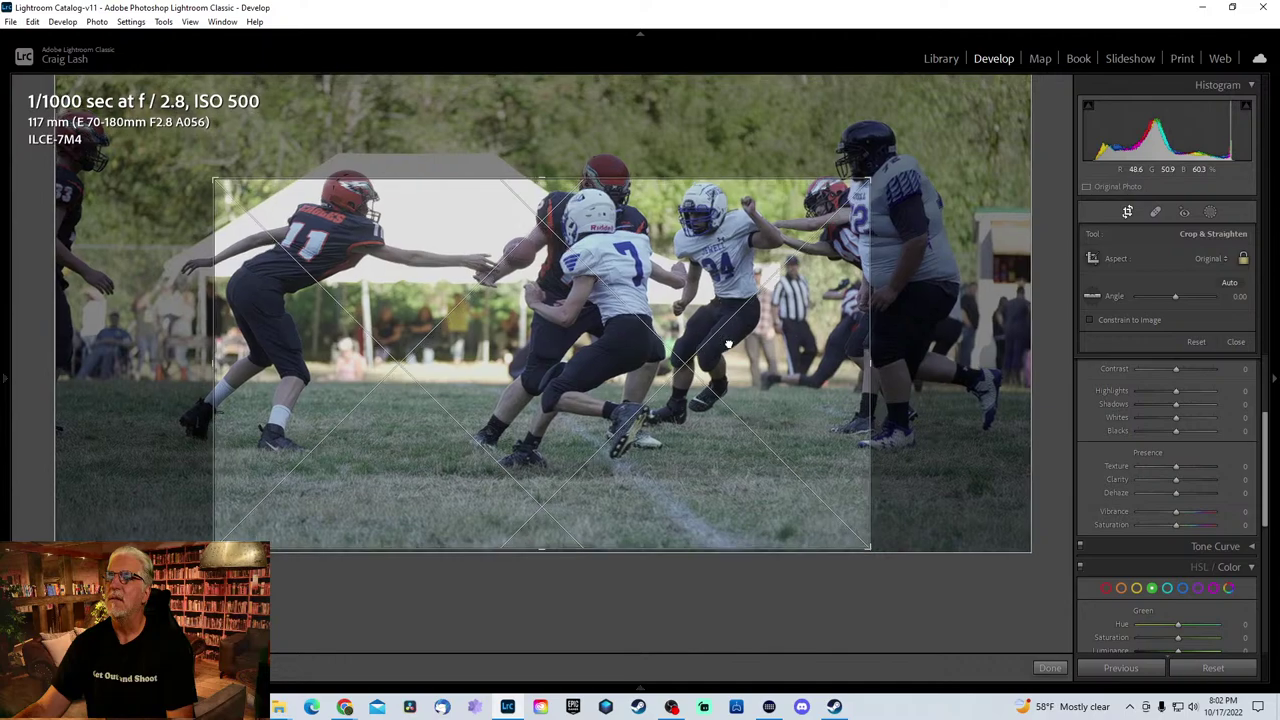
left_click_drag(557, 311, 640, 374)
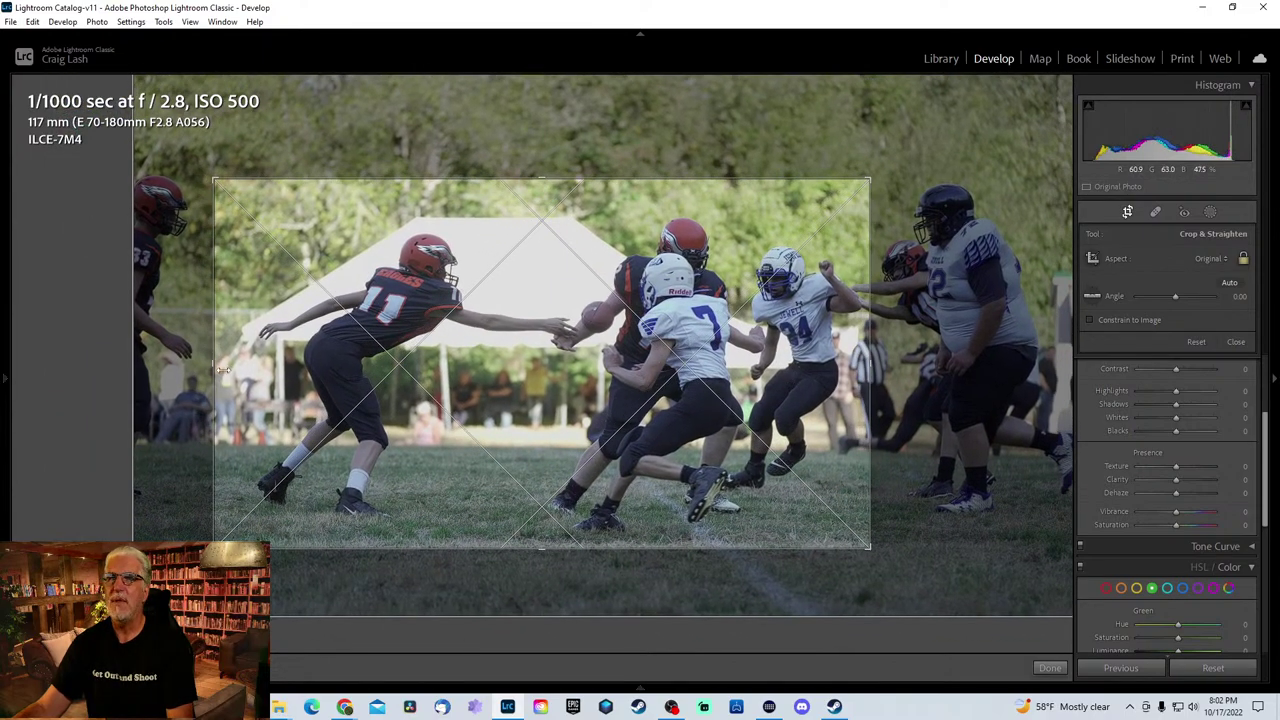
left_click_drag(640, 407, 630, 407)
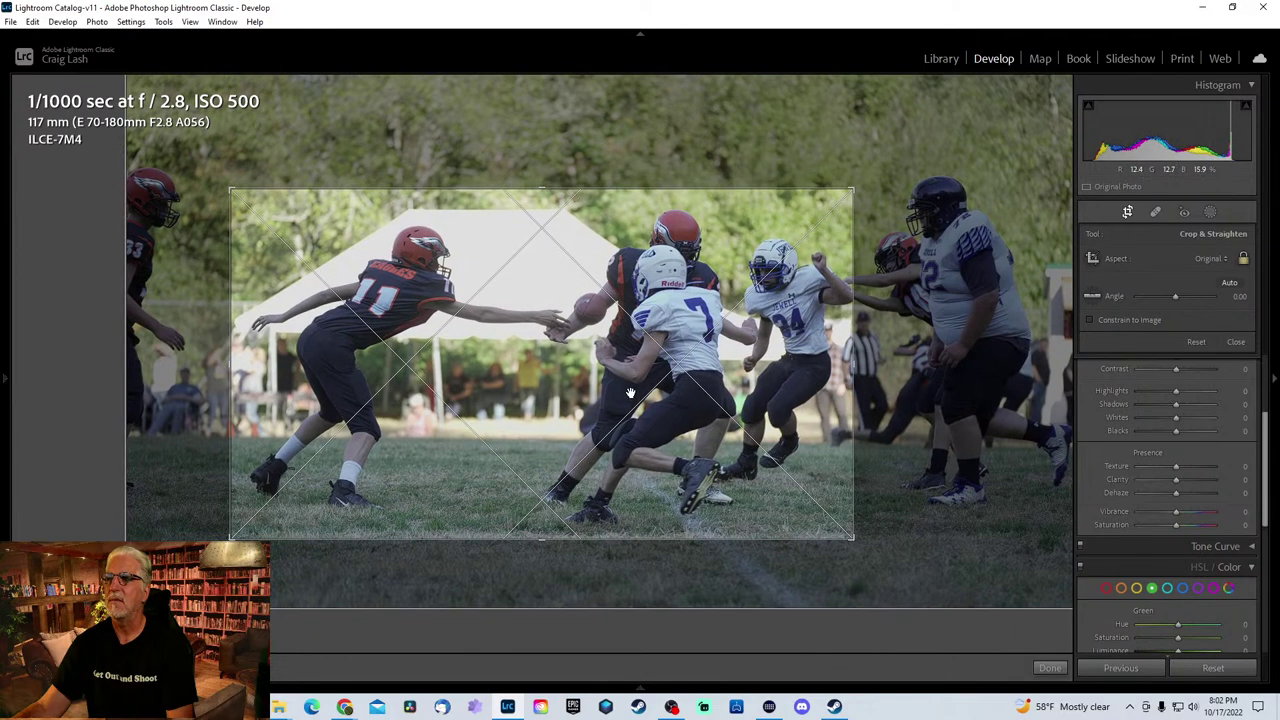
key("Return")
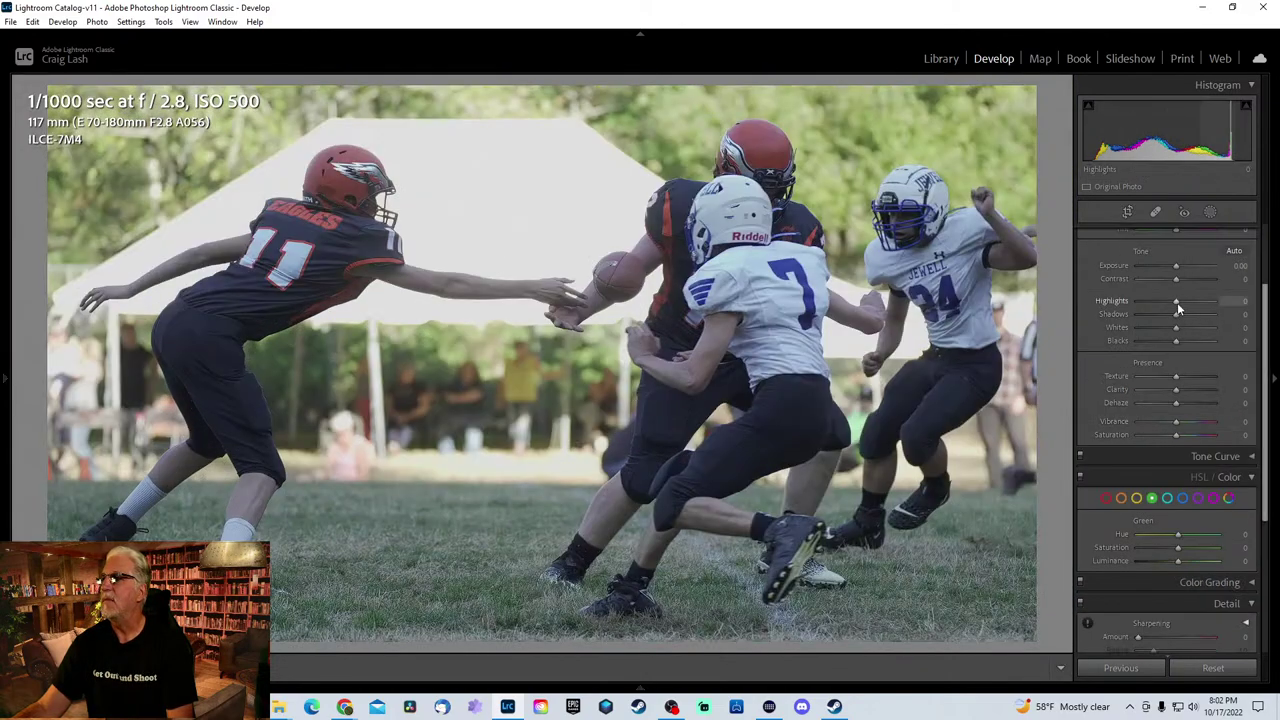
- Set Highlights −100, Shadows +28 and Texture +39, then advance to the #72 photo
left_click_drag(1180, 297, 1130, 306)
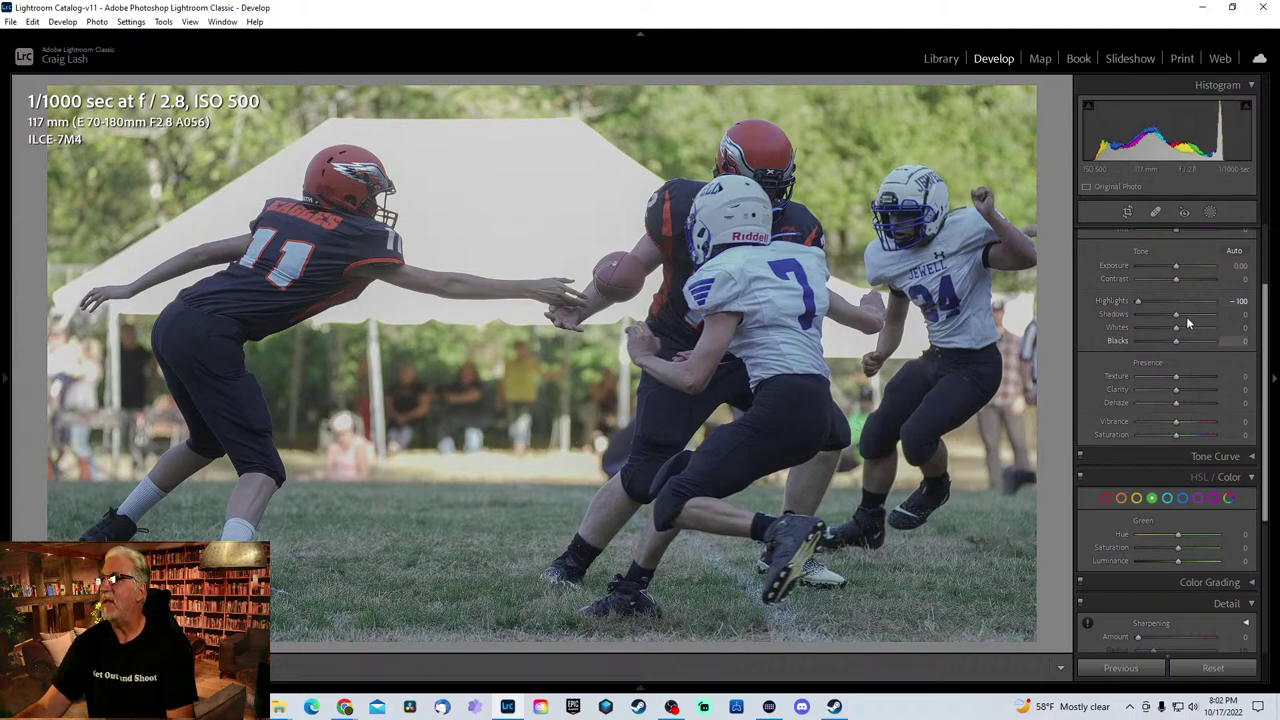
left_click_drag(1177, 316, 1188, 314)
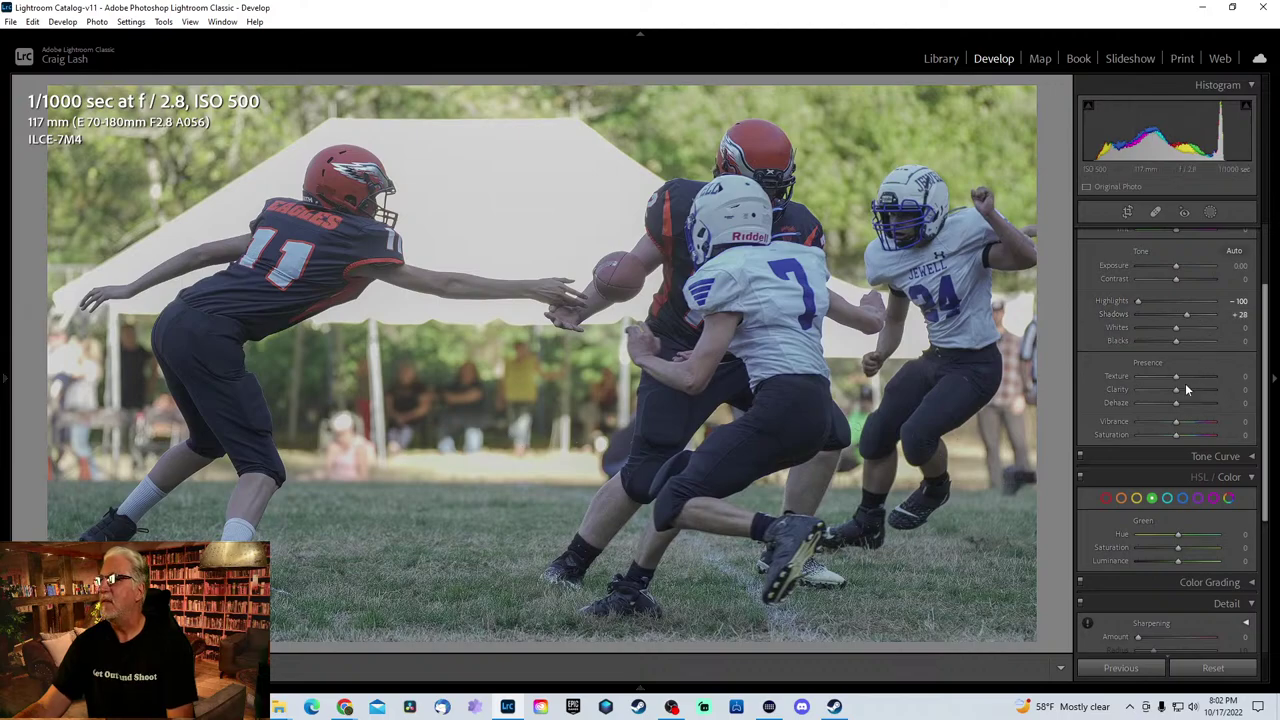
left_click_drag(1176, 377, 1191, 377)
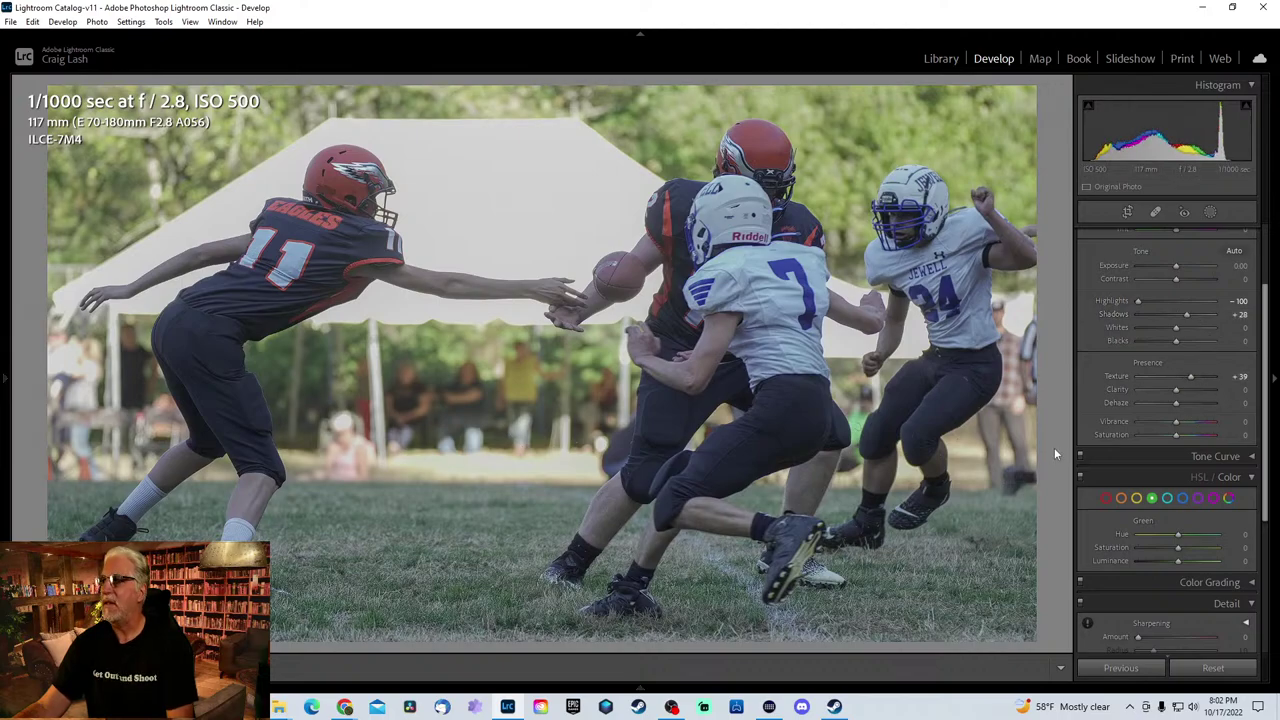
key("Right")
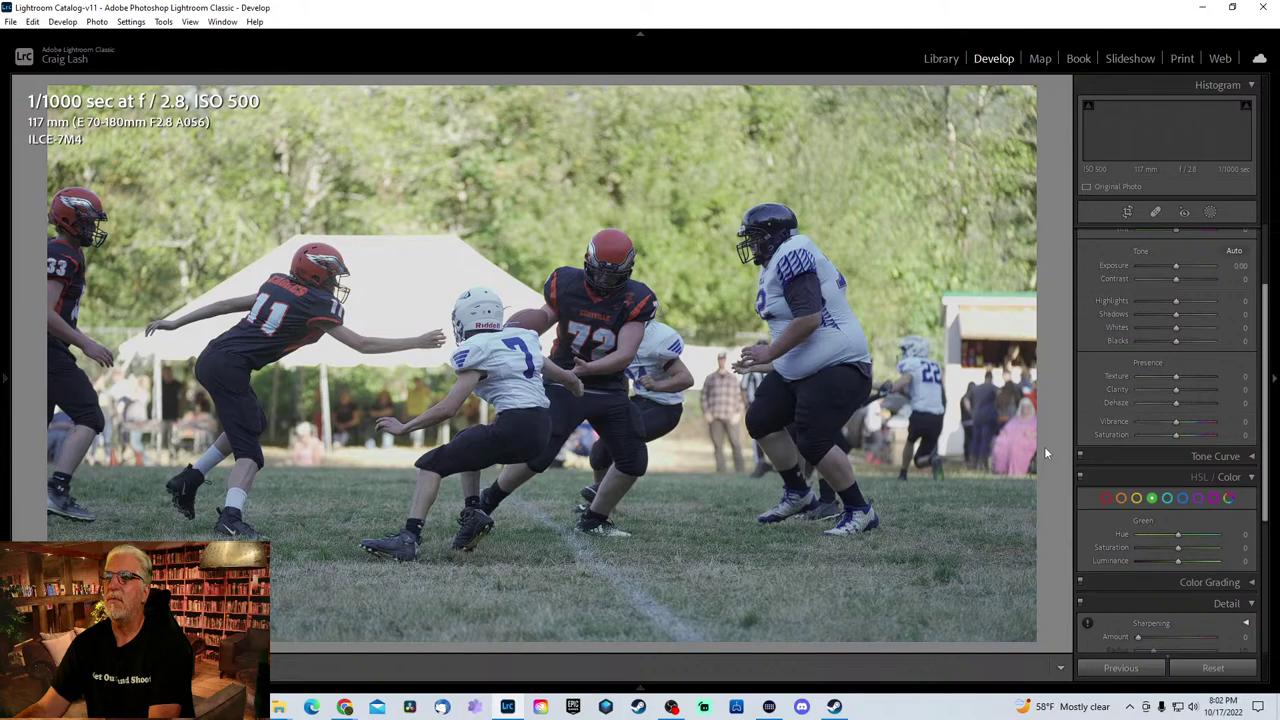
- Step through the filmstrip to the vertical 180 mm shot of #50 rushing the throwing quarterback
key("Right")
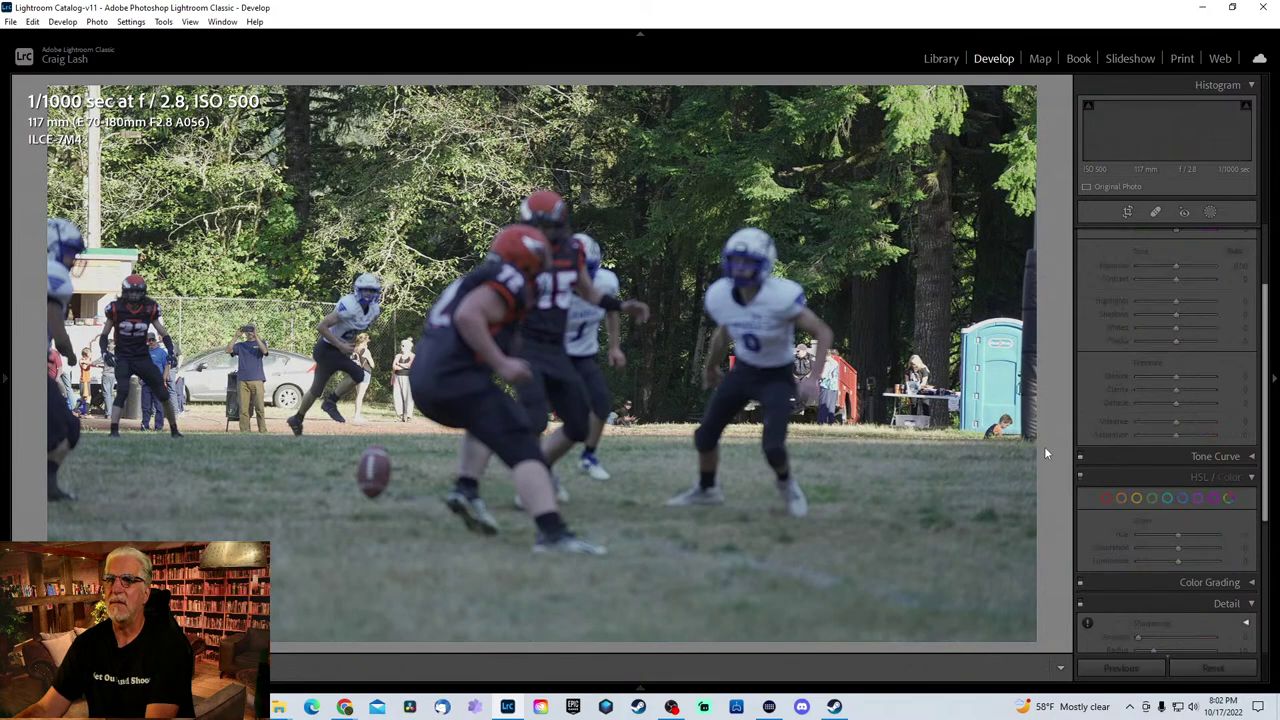
key("Right")
key("Right")
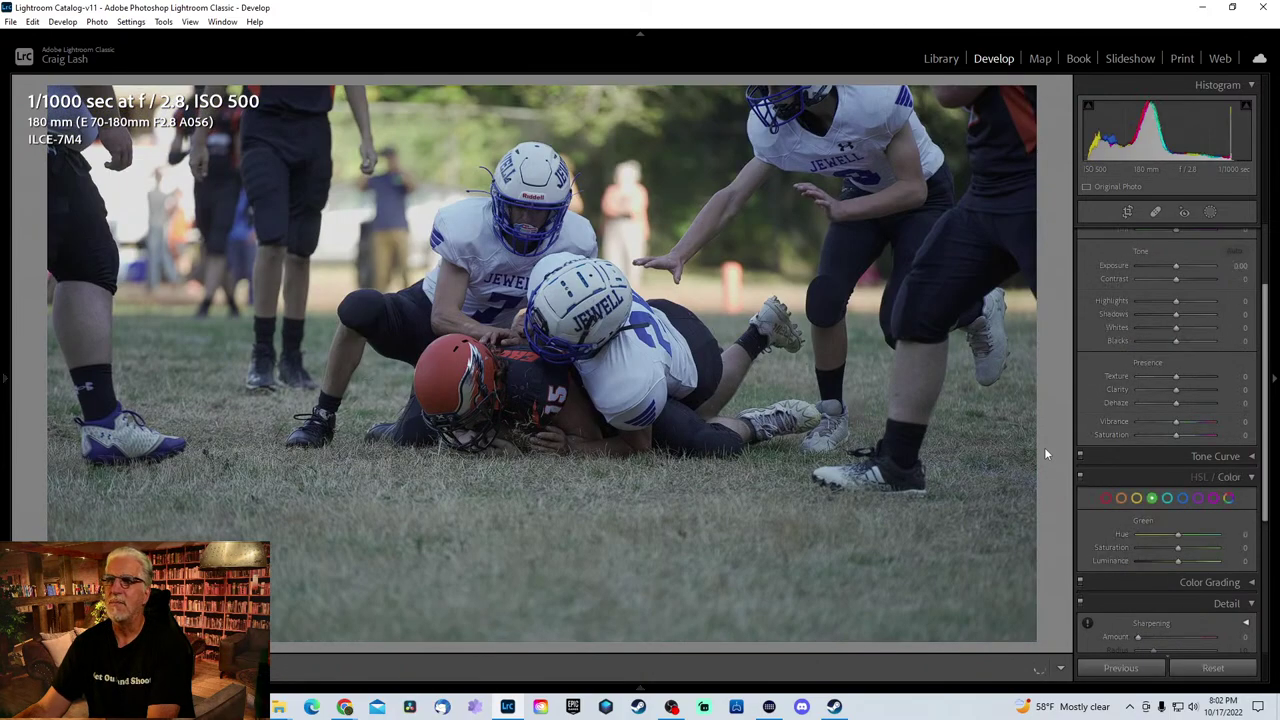
key("Right")
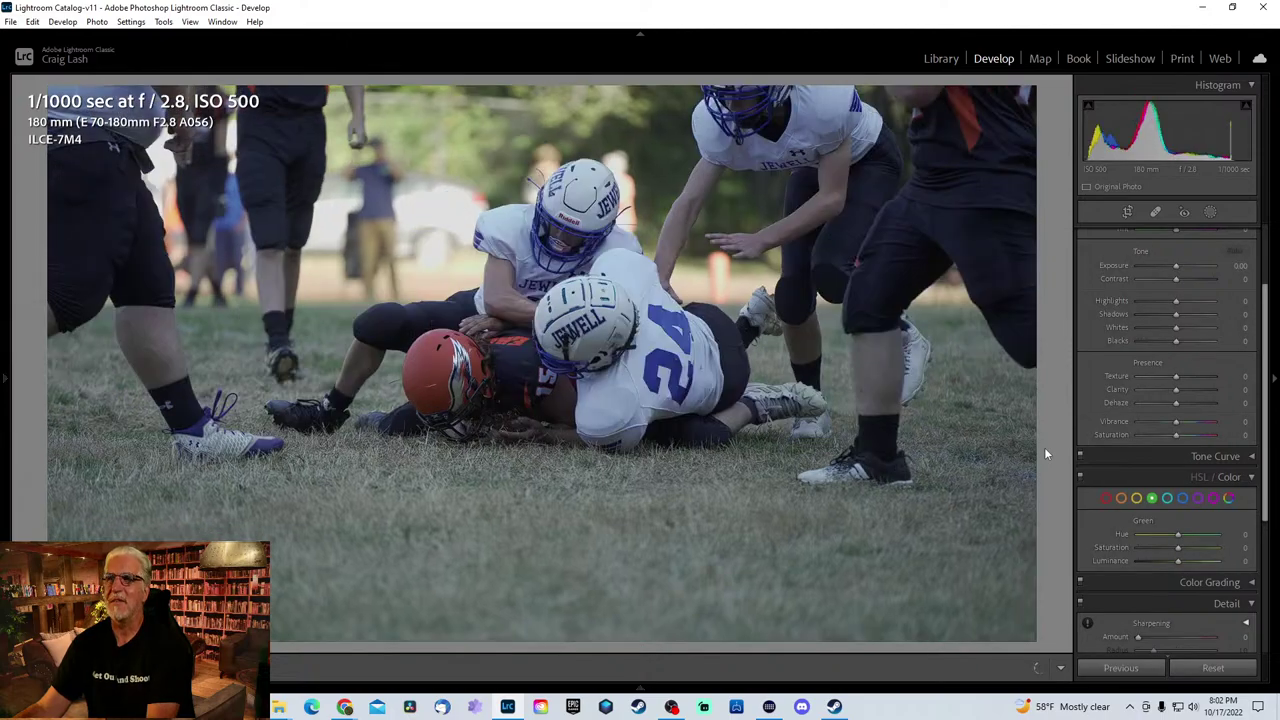
key("Right")
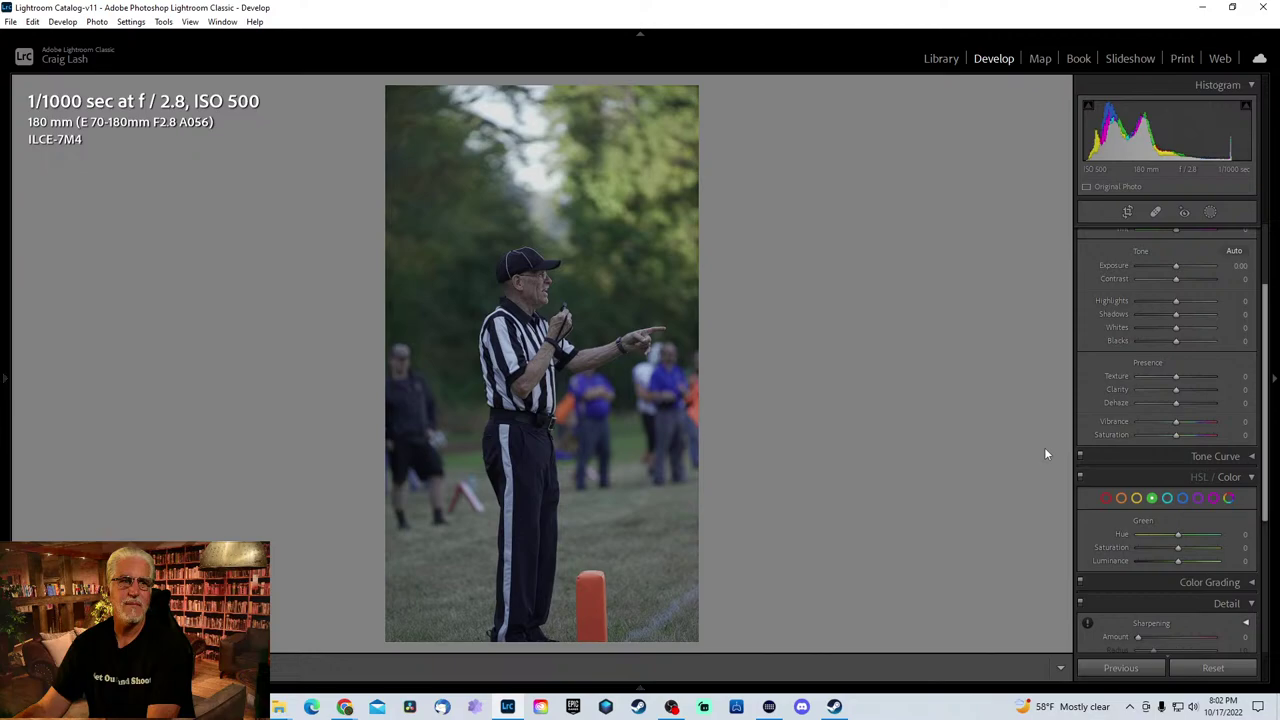
key("Right")
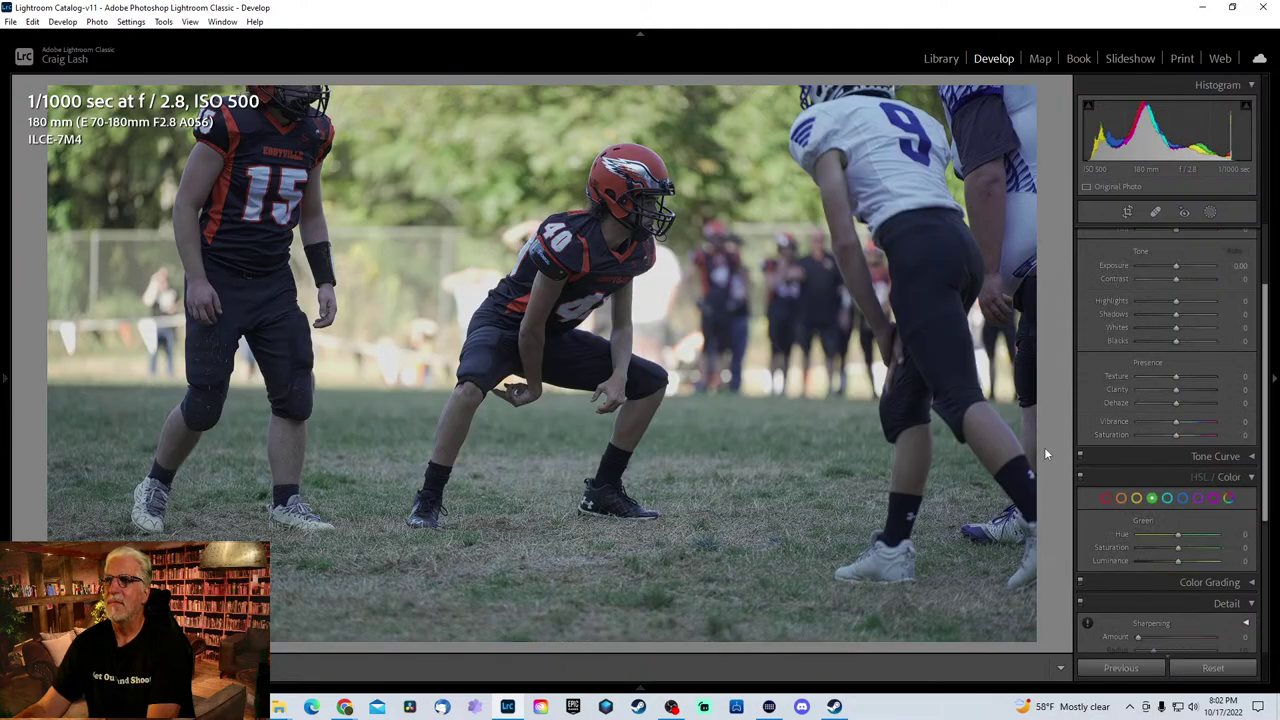
key("Right")
key("Right")
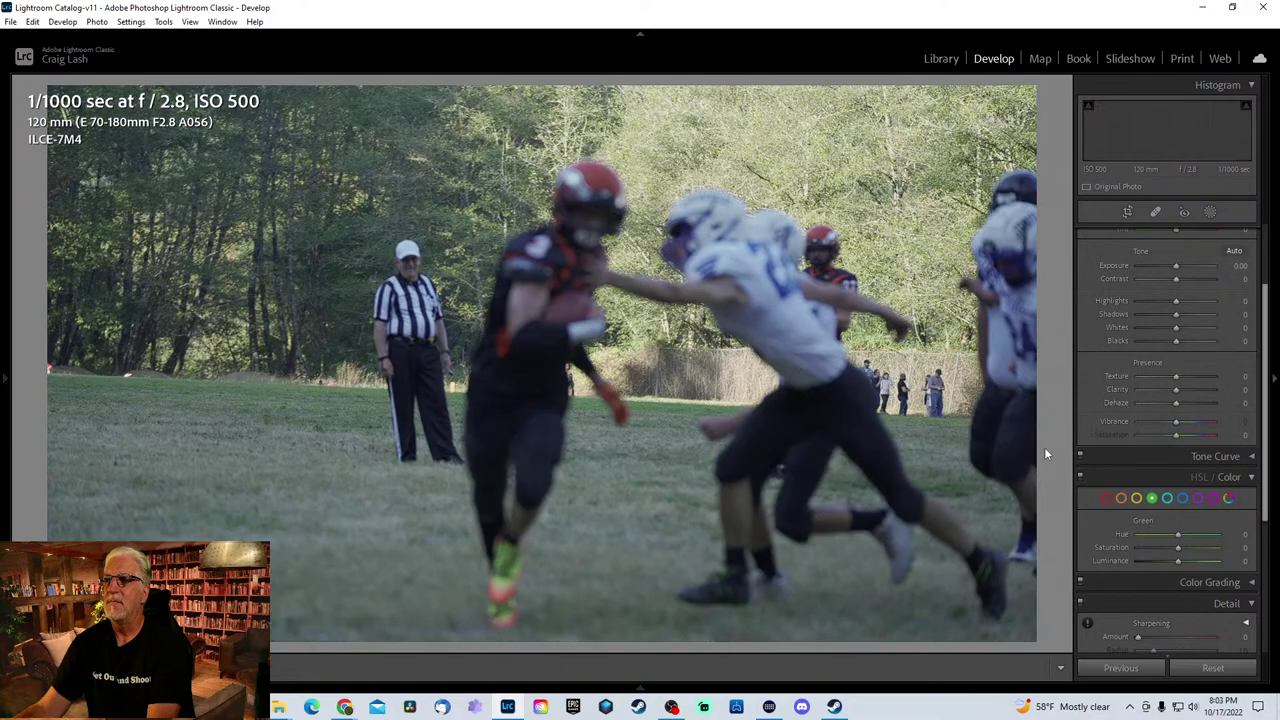
key("Right")
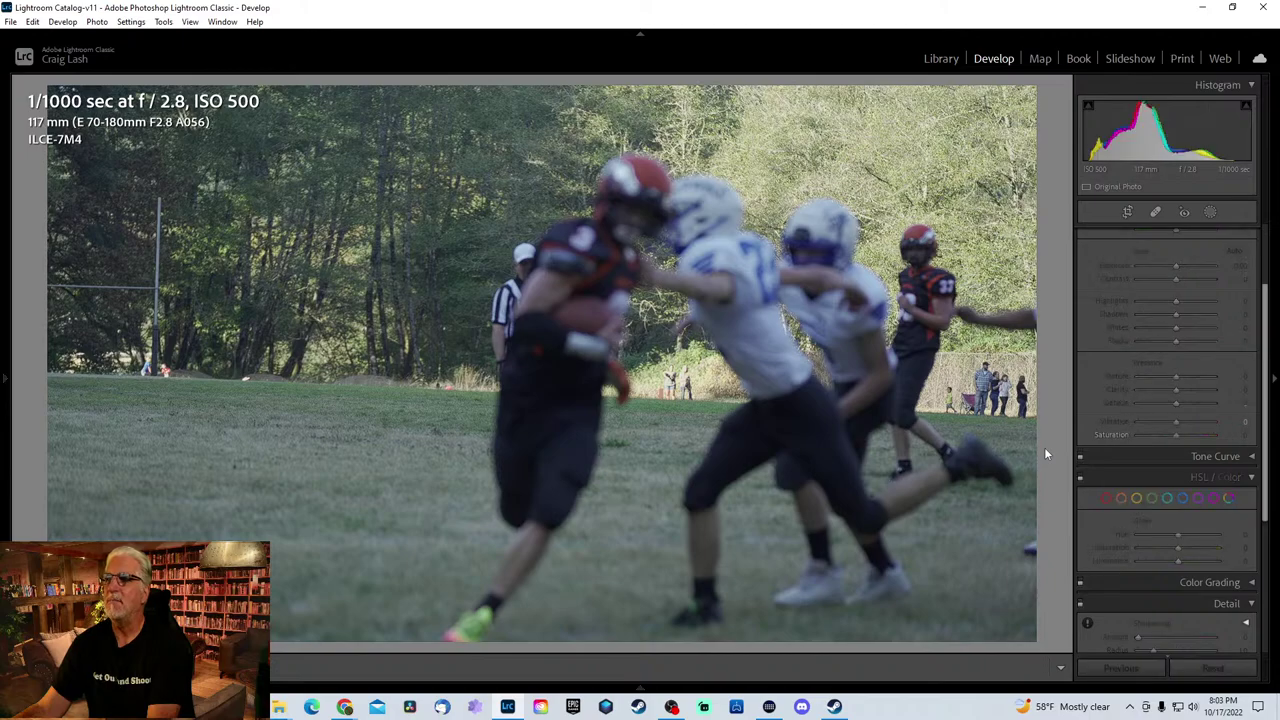
key("Right")
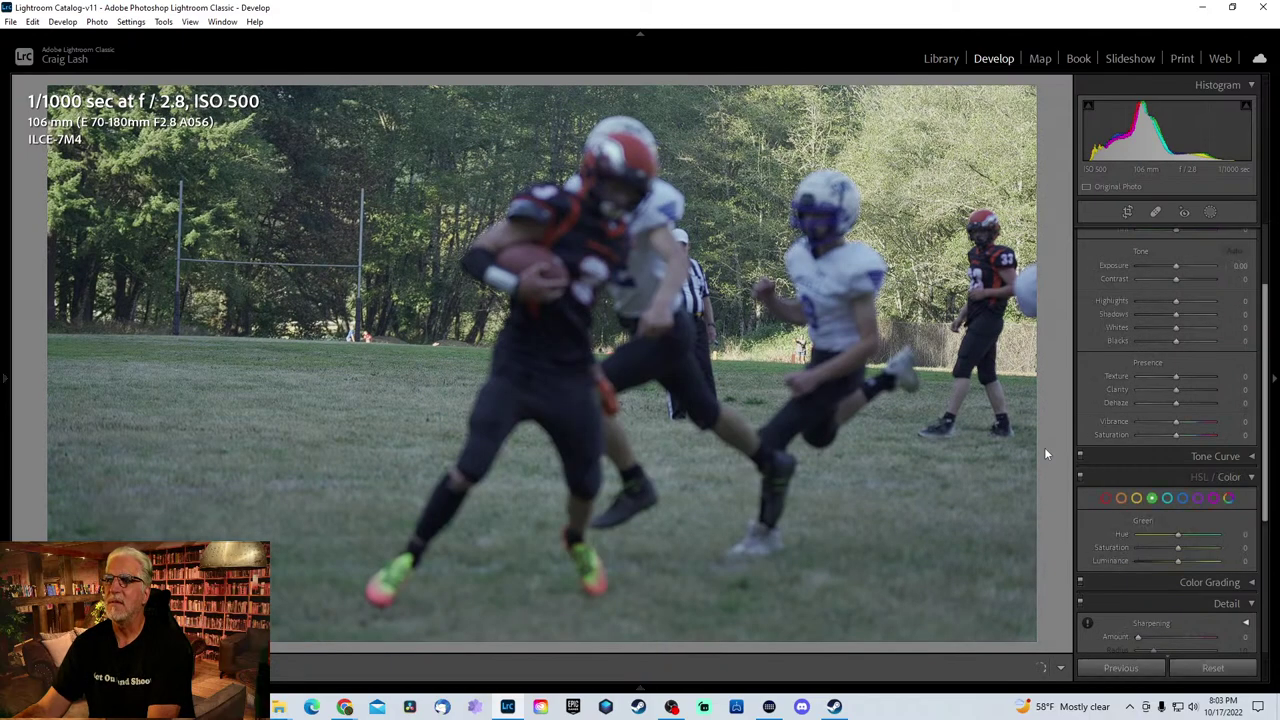
key("Right")
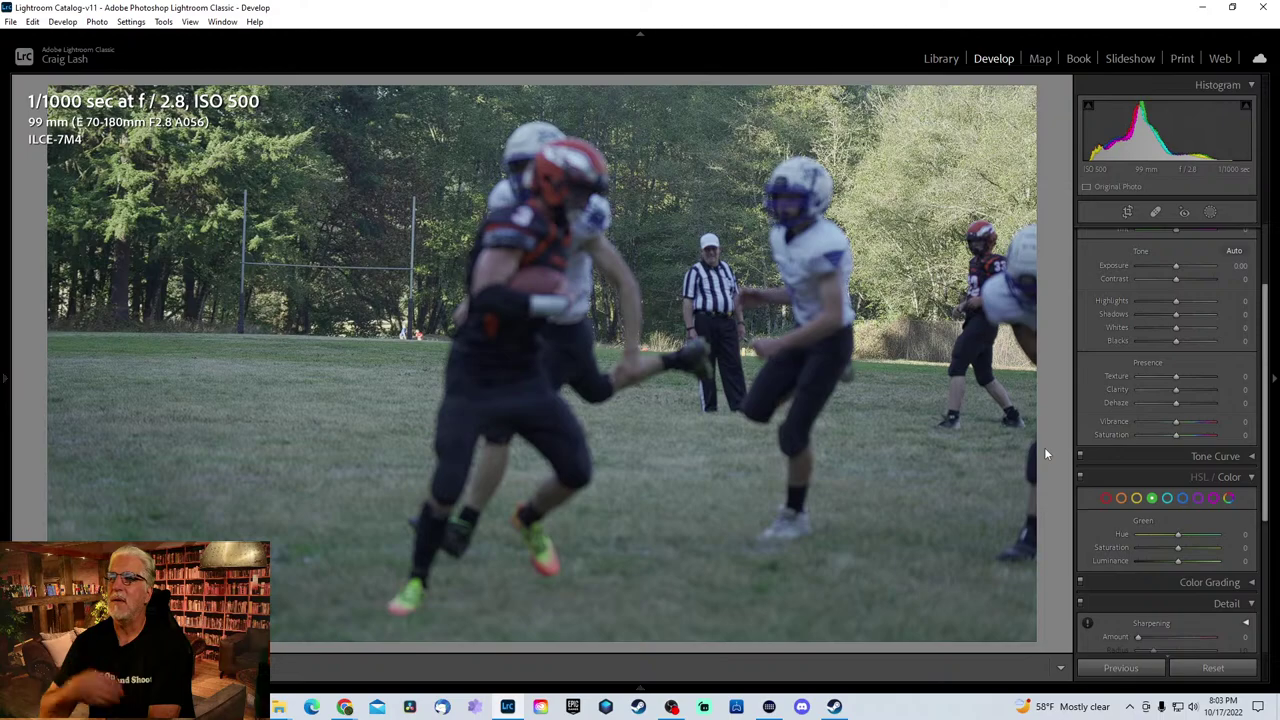
key("Right")
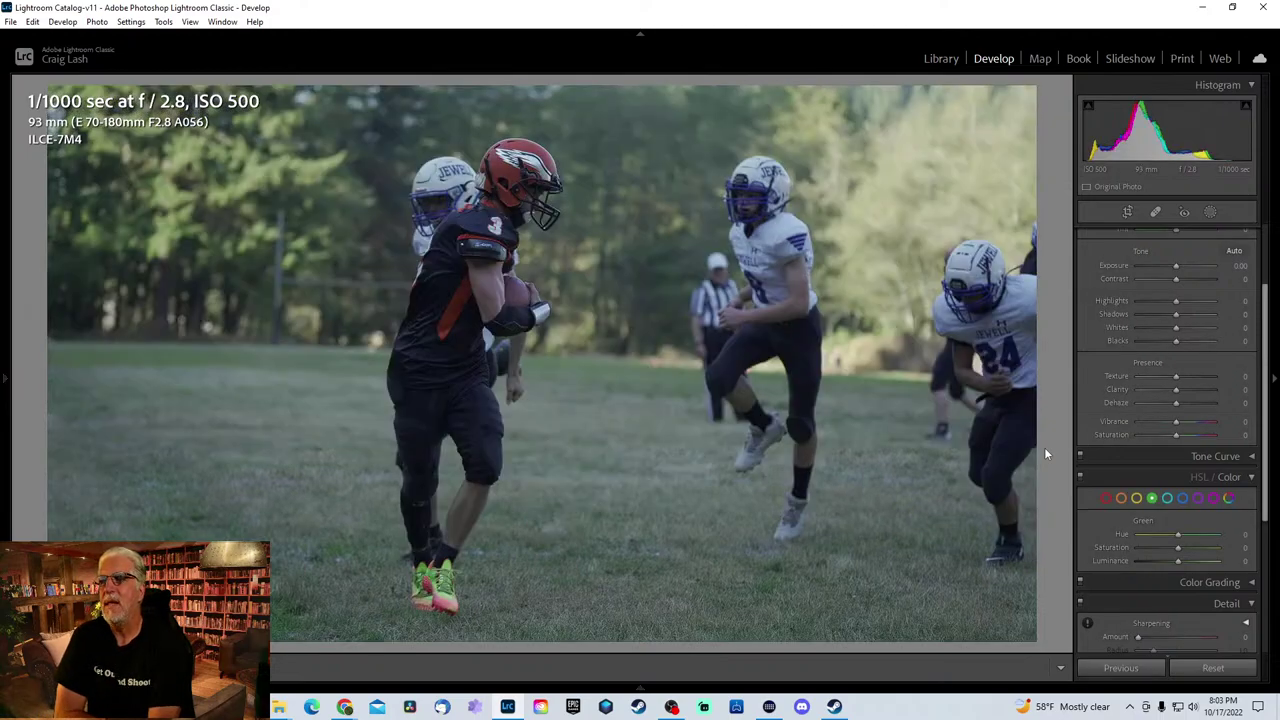
key("Right")
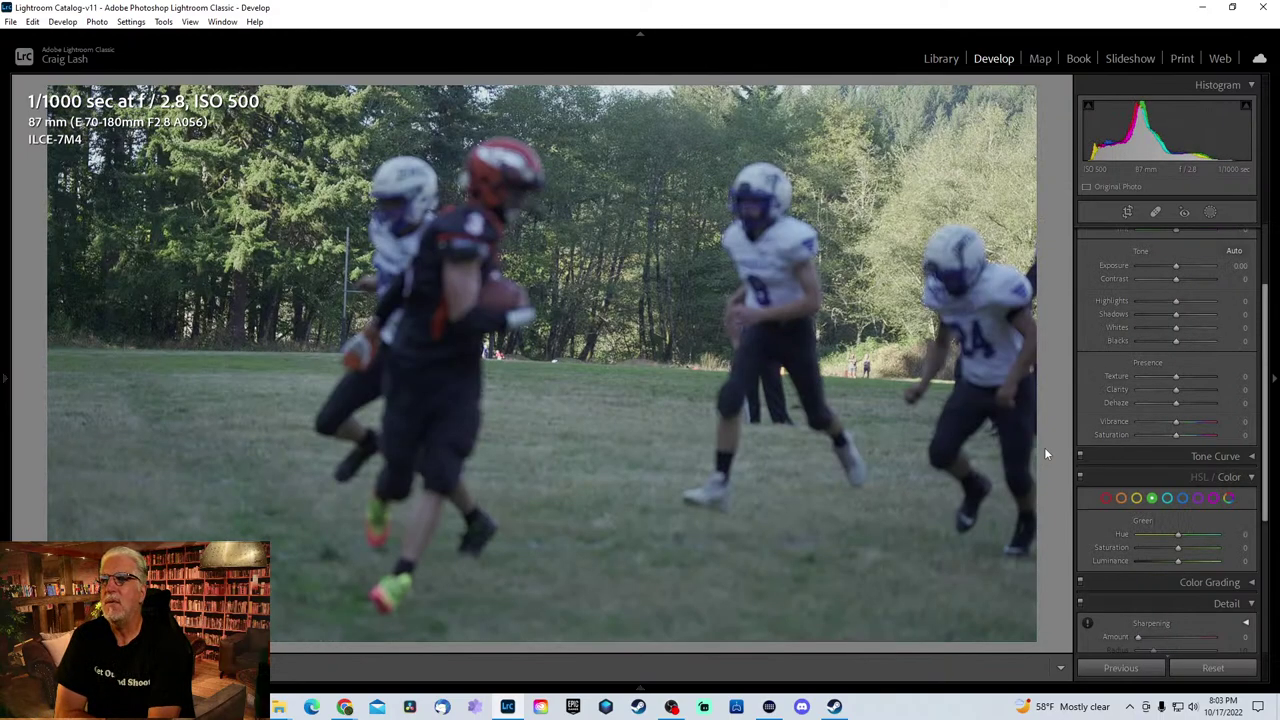
key("Right")
key("Right")
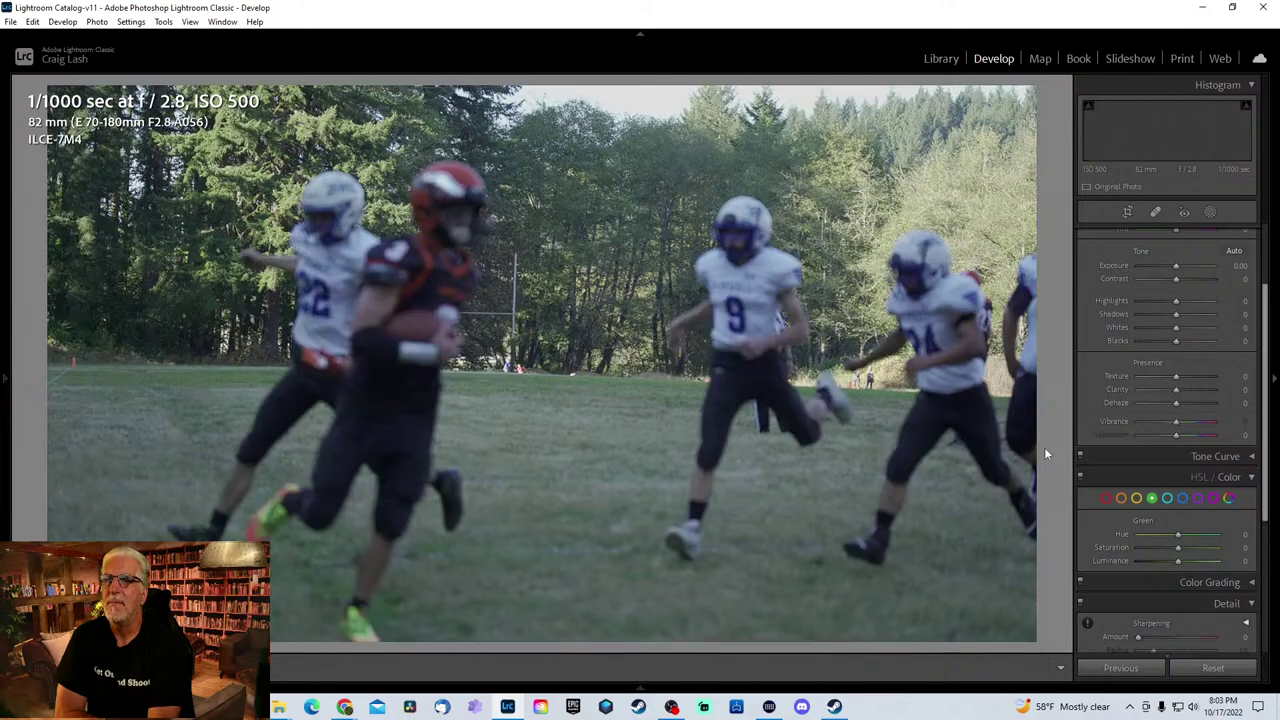
key("Right")
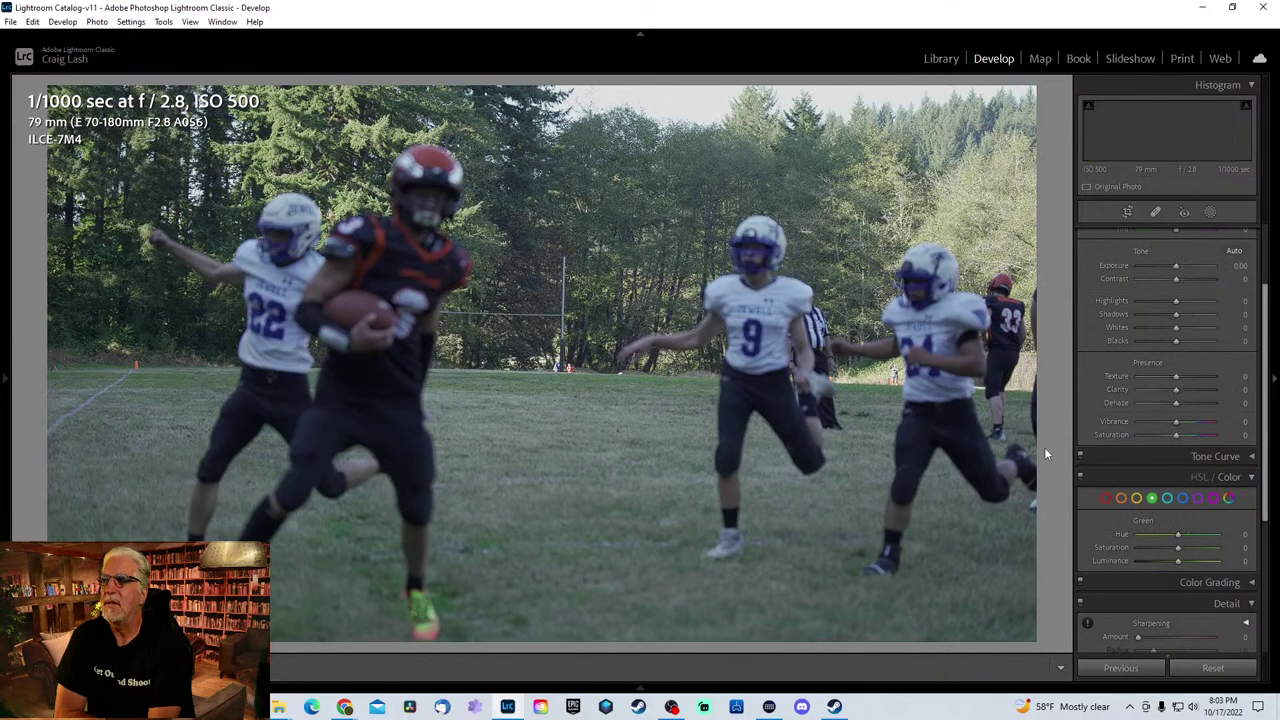
key("Right")
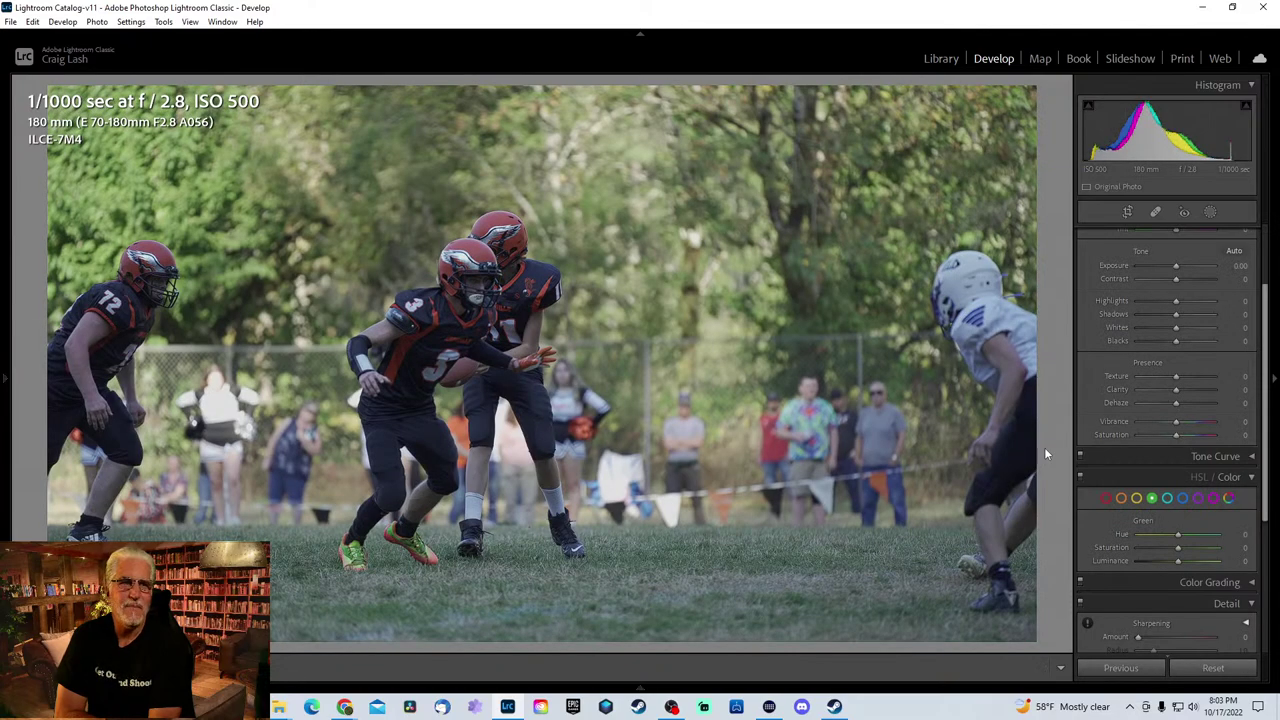
key("Right")
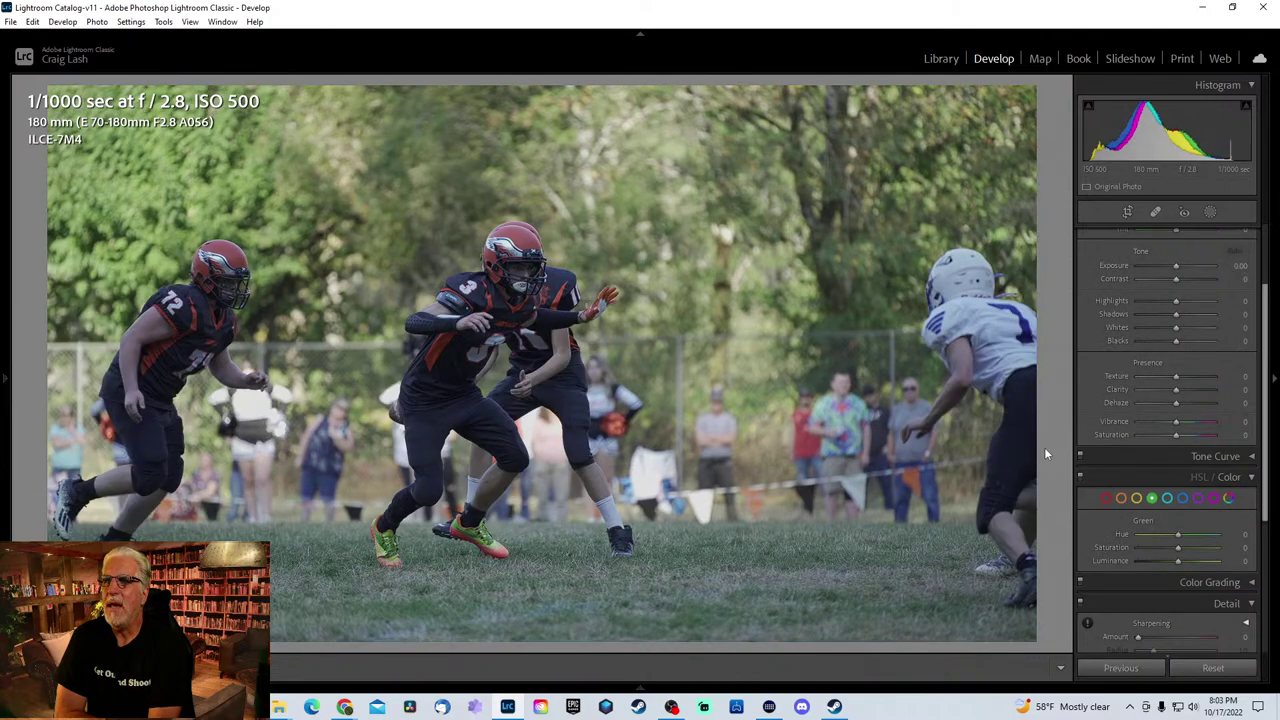
key("Right")
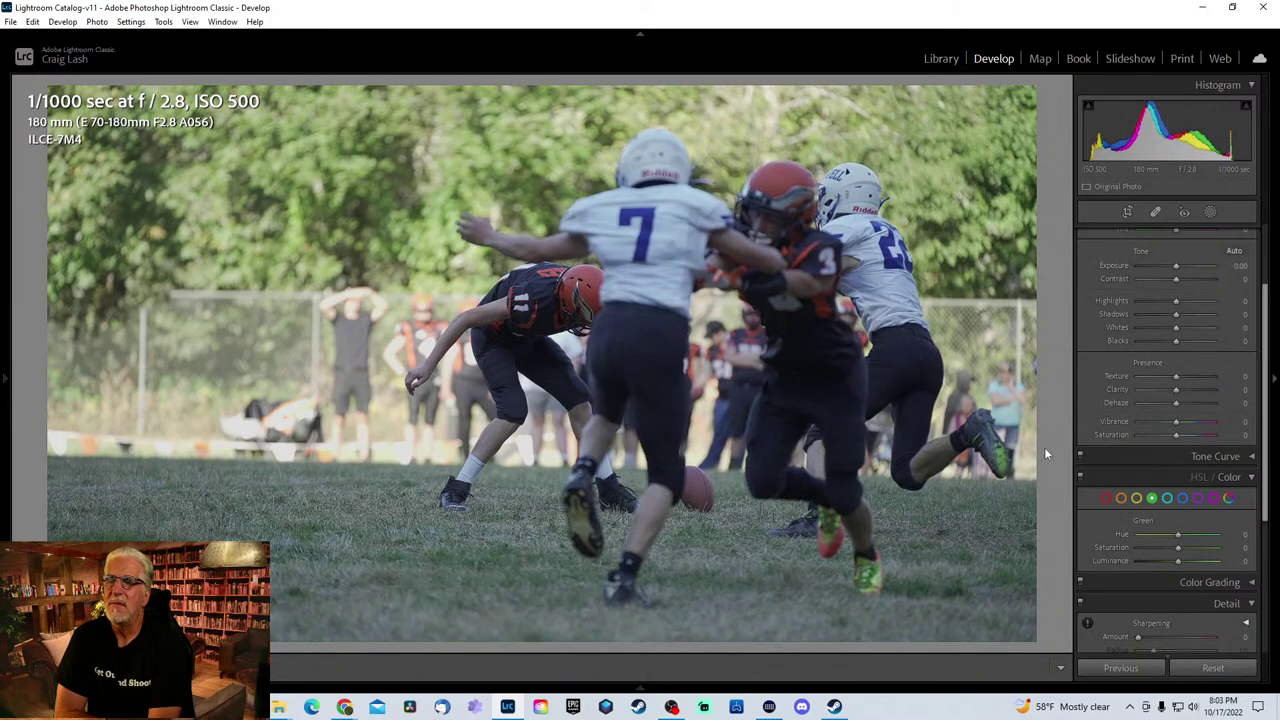
key("Right")
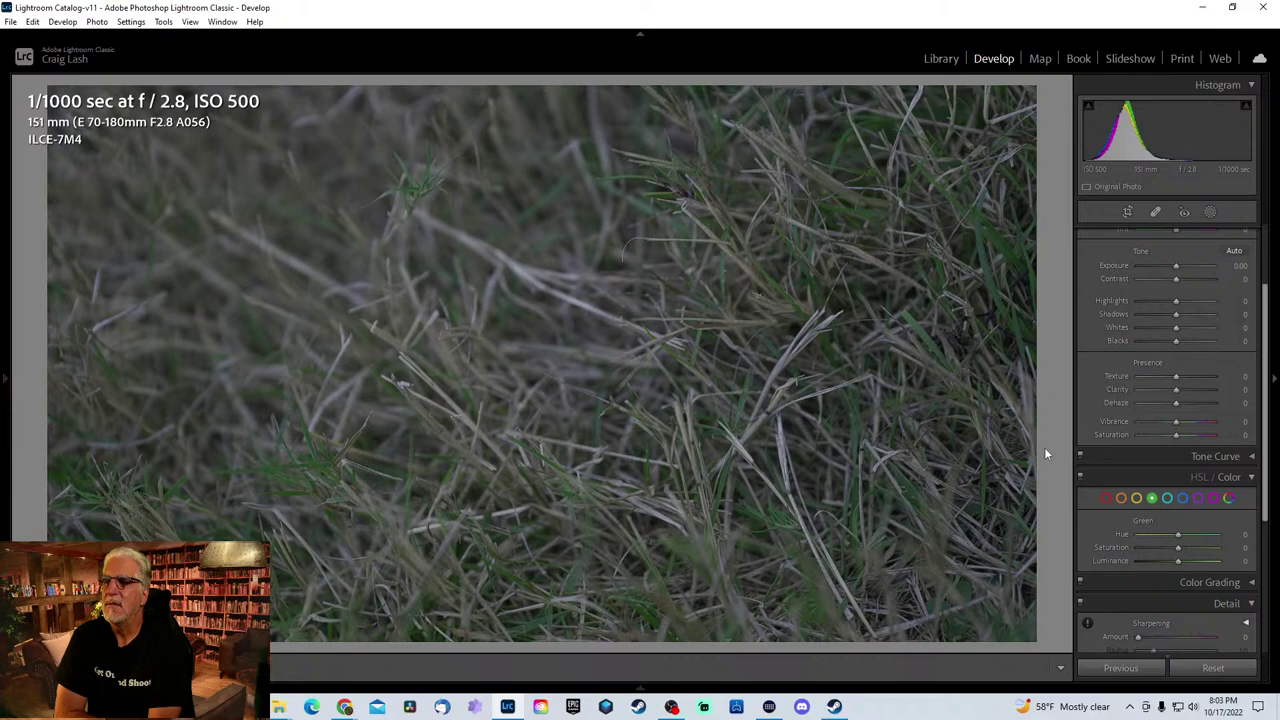
key("Right")
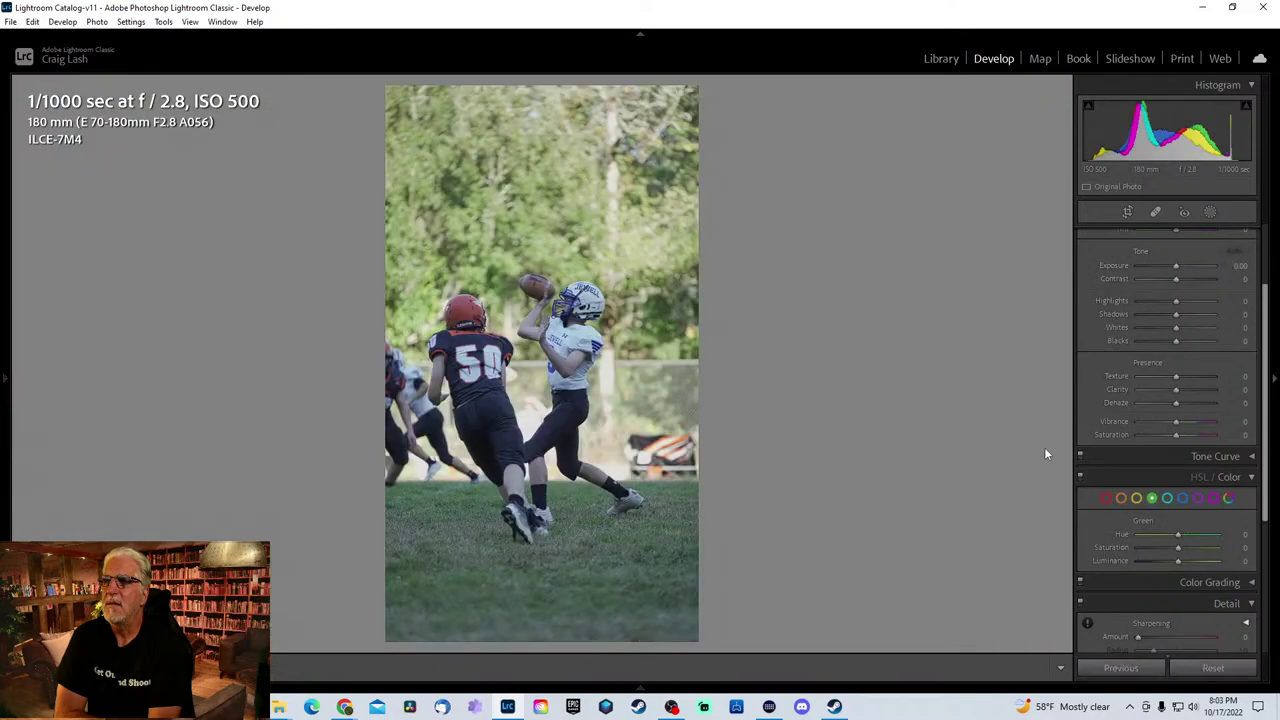
- Crop the #50 photo tightly around the two players, trimming away sky and grass
key("r")
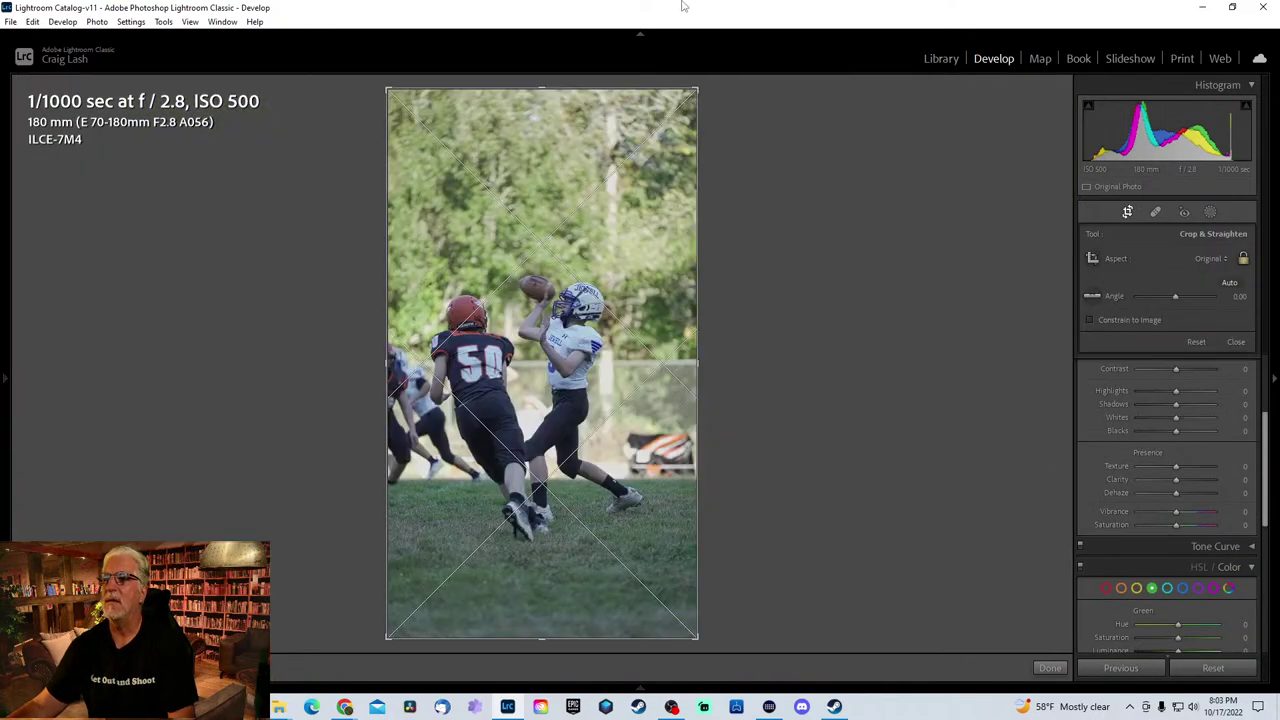
left_click_drag(524, 77, 524, 240)
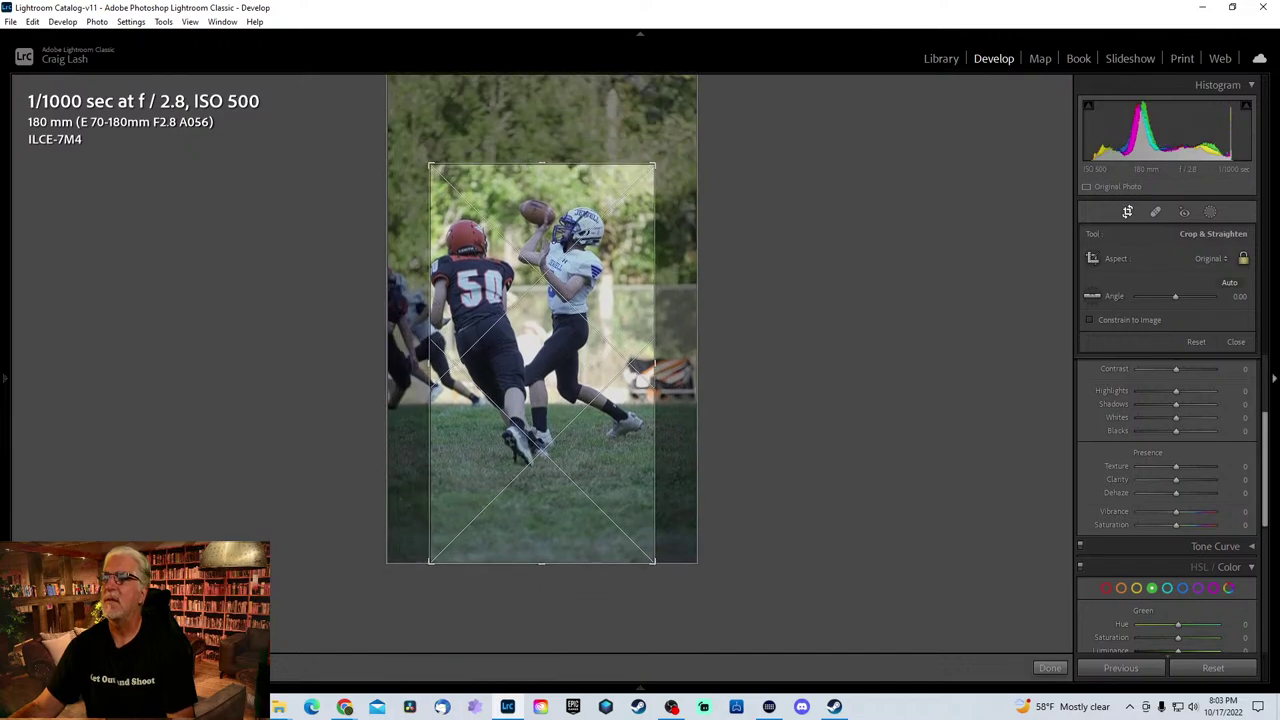
left_click_drag(655, 330, 694, 330)
left_click_drag(430, 360, 376, 370)
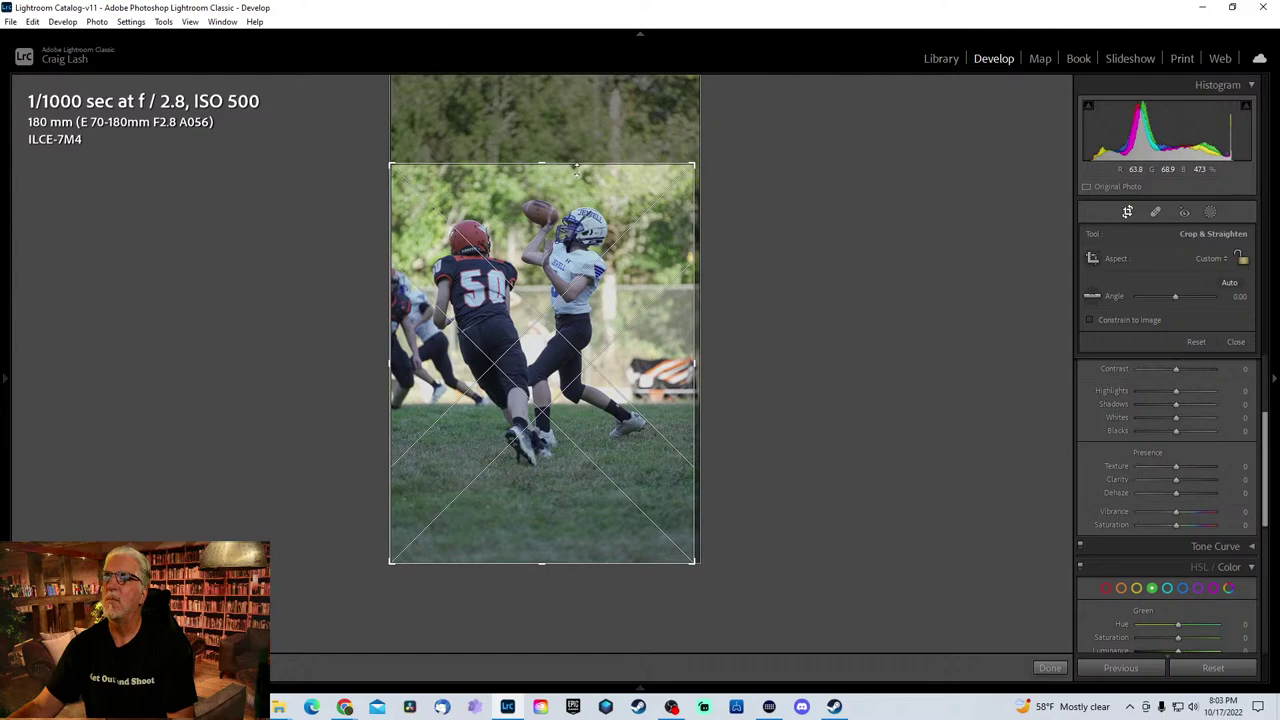
left_click_drag(550, 563, 550, 478)
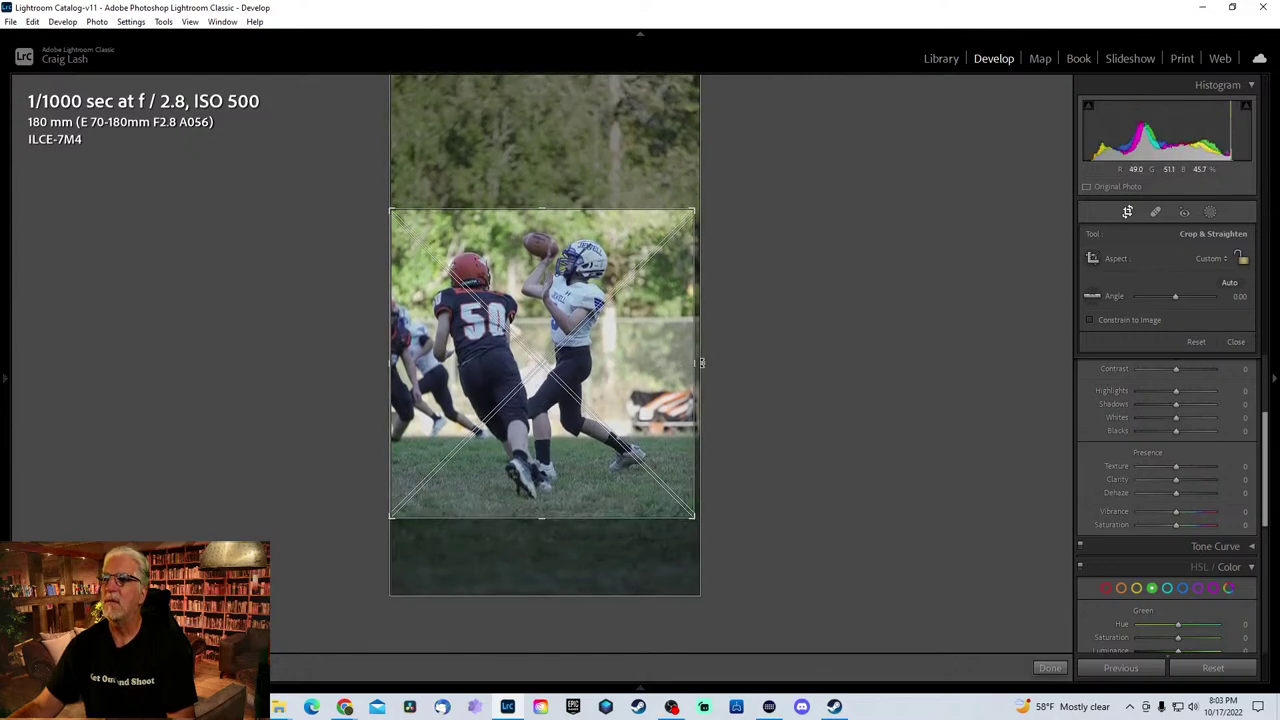
left_click_drag(695, 362, 676, 362)
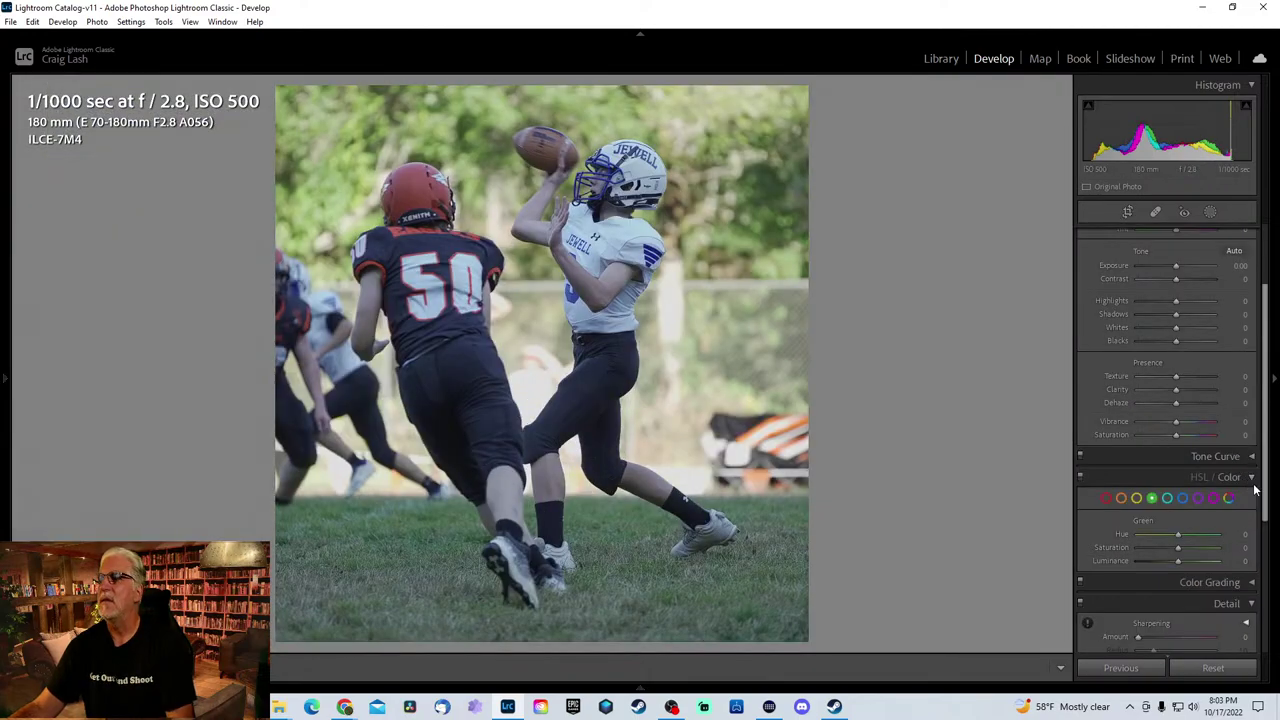
- Check the jersey detail up close, then set Exposure +0.44 and Highlights −100
scroll(1265, 547, "down", 3)
scroll(1265, 547, "down", 2)
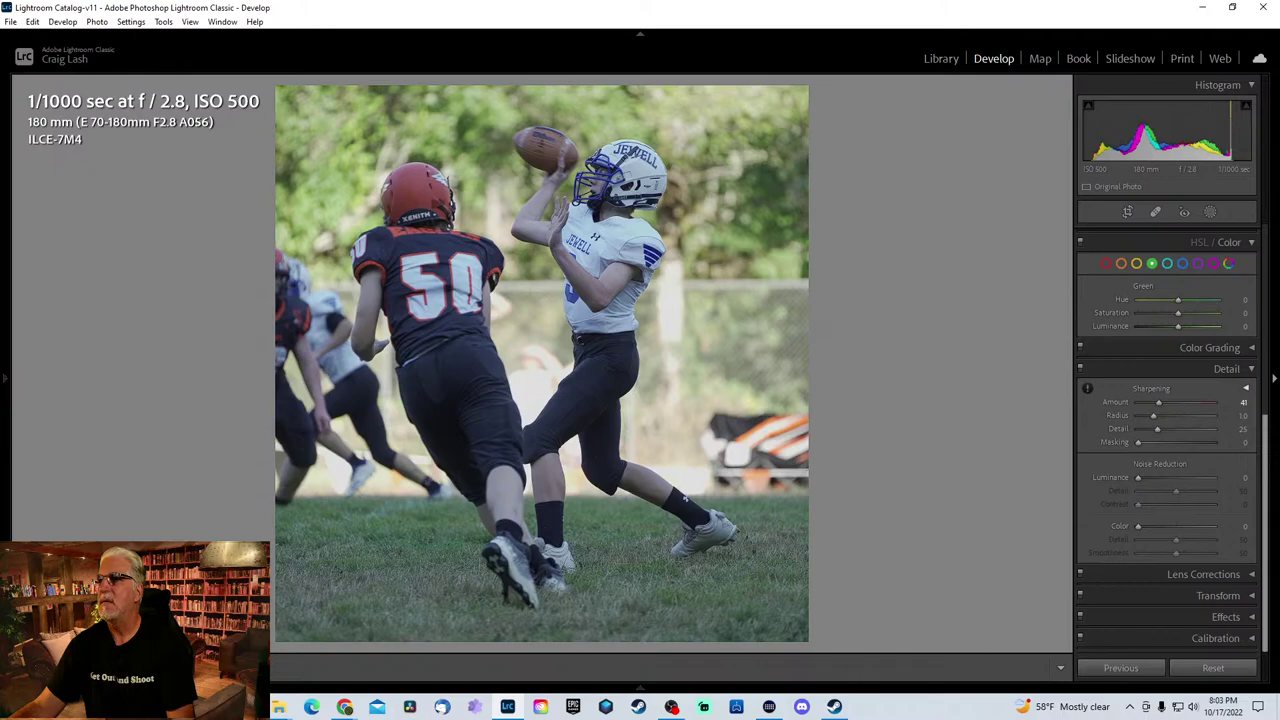
scroll(1266, 500, "up", 6)
left_click(632, 230)
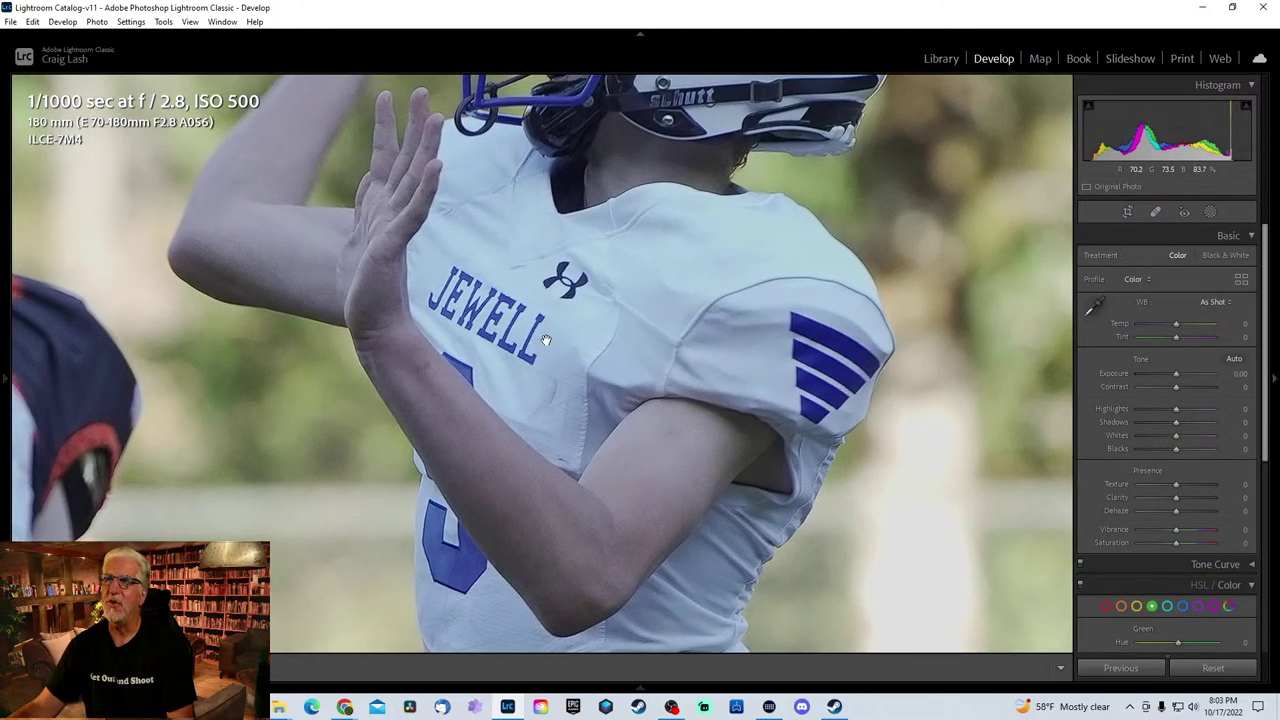
left_click(546, 342)
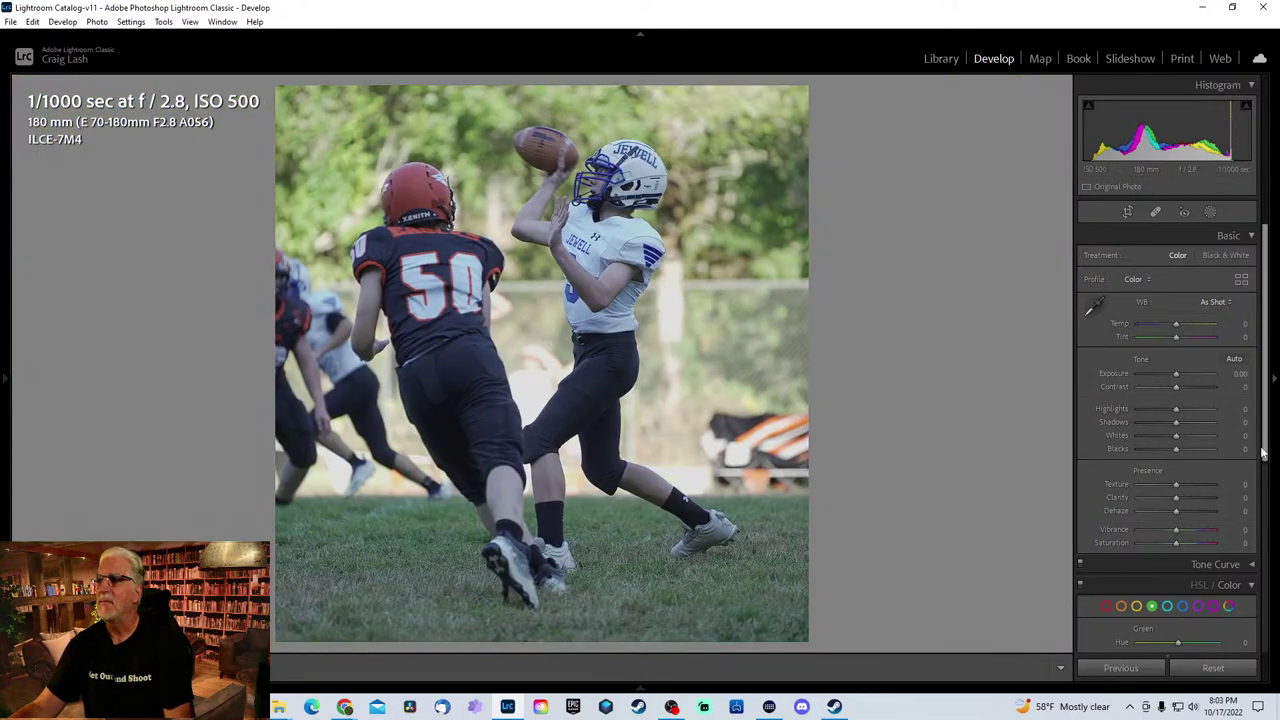
left_click_drag(1177, 408, 1181, 376)
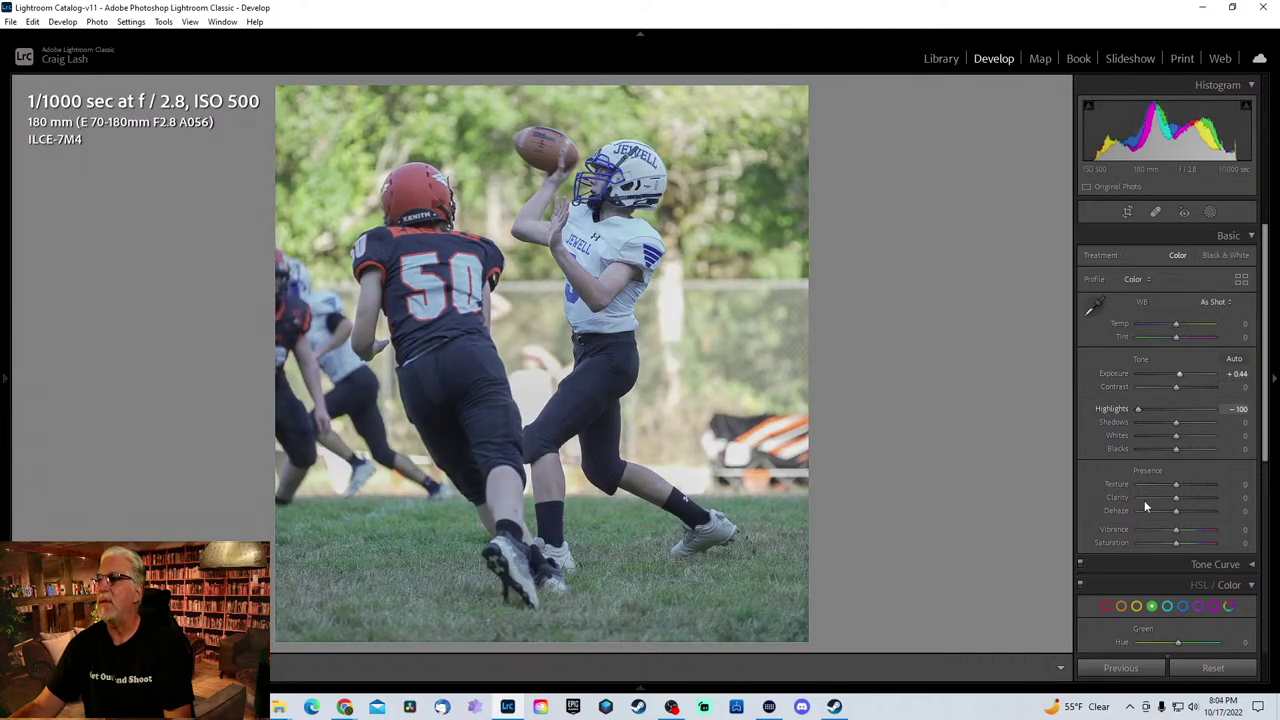
- Raise Orange Luminance to +93 and advance to the #7 and #99 leap photo
scroll(1176, 565, "down", 4)
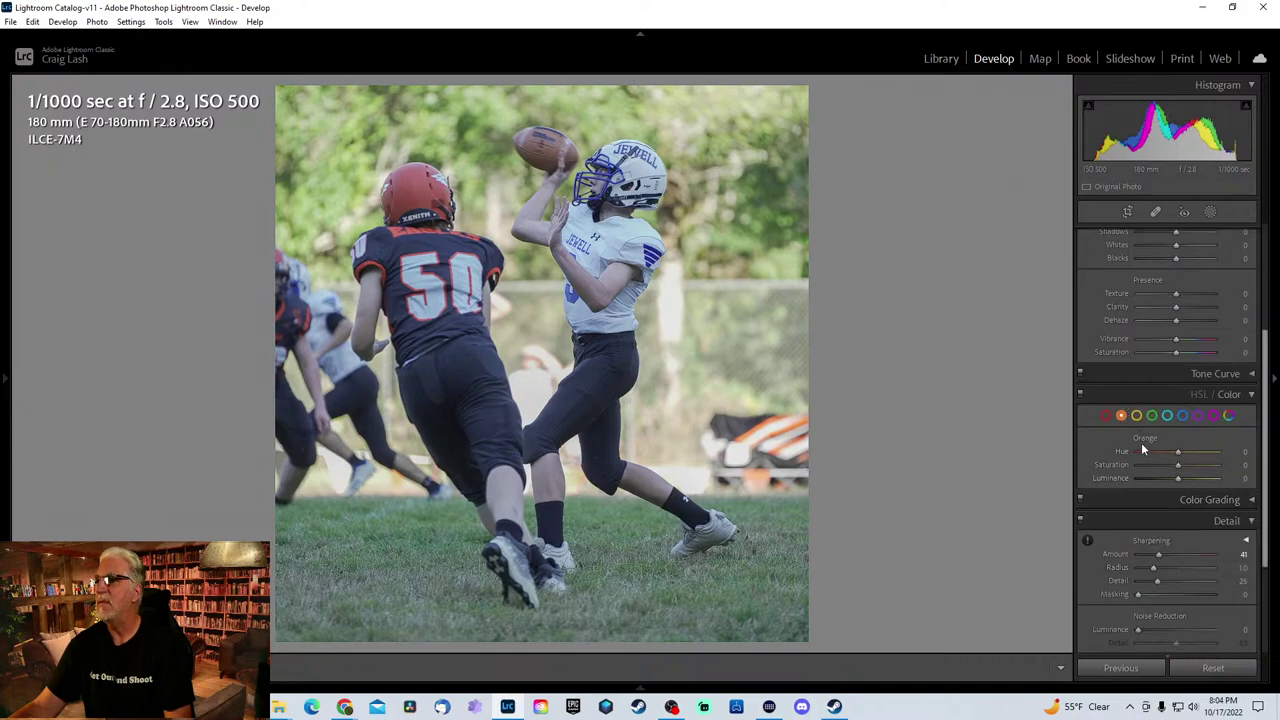
left_click_drag(1174, 478, 1218, 481)
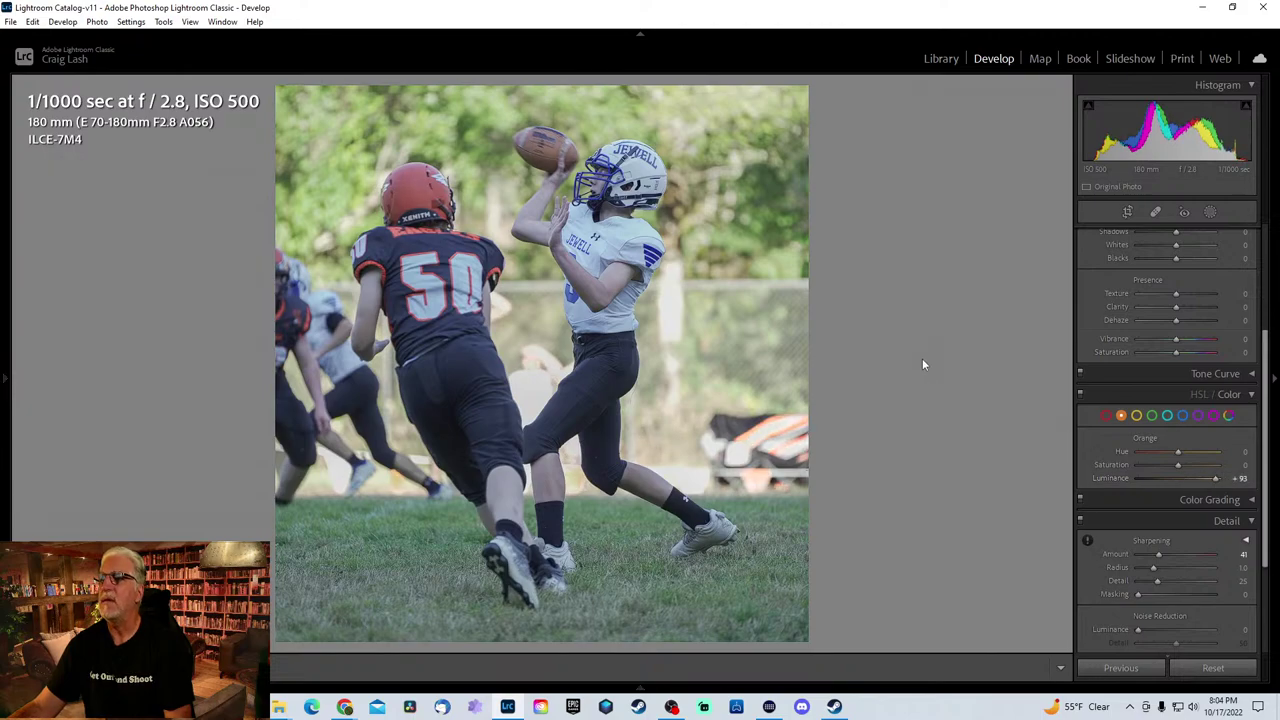
key("Right")
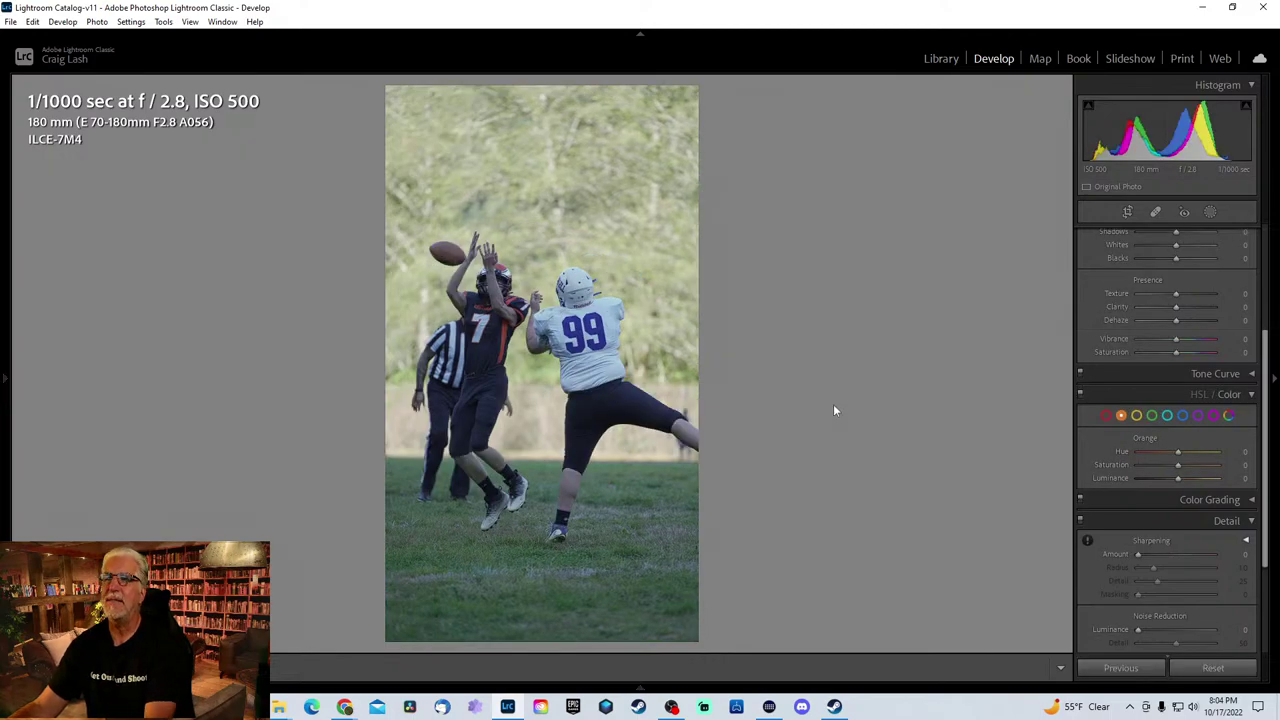
- Browse the tackle frames to the horizontal ISO 640 shot of the quarterback beside #7's block
key("Right")
key("Right")
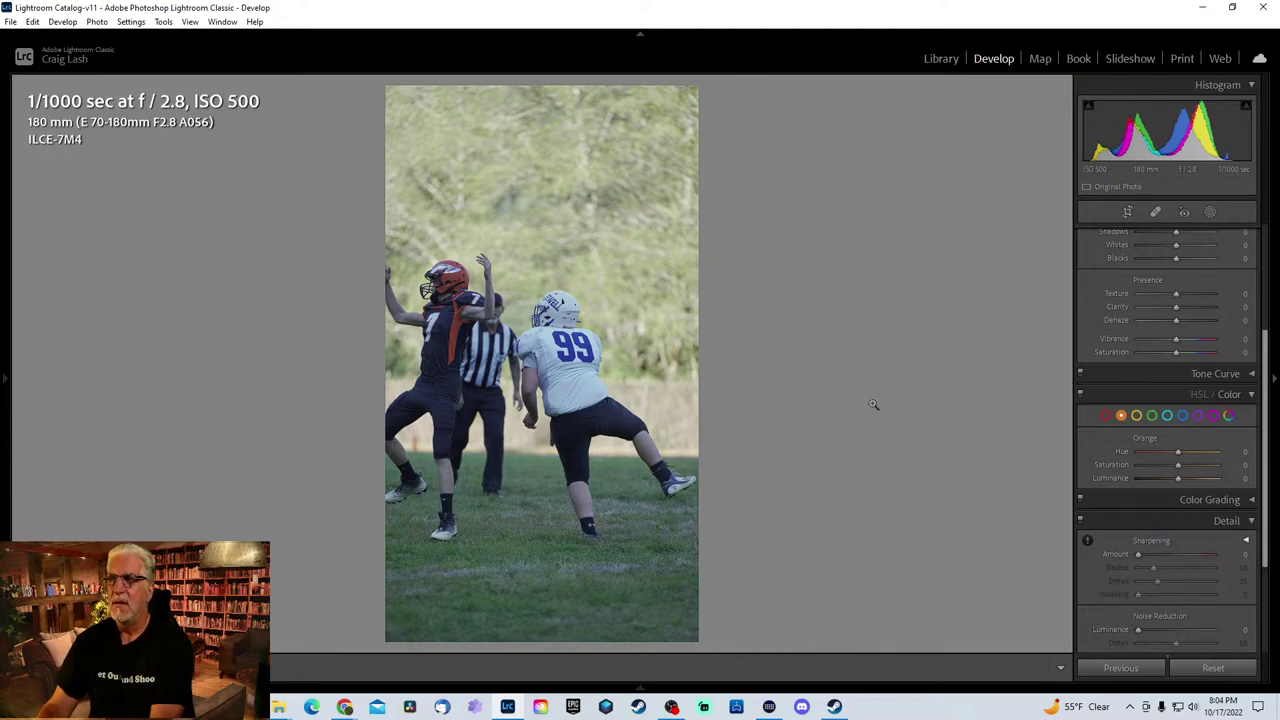
key("Right")
key("Right")
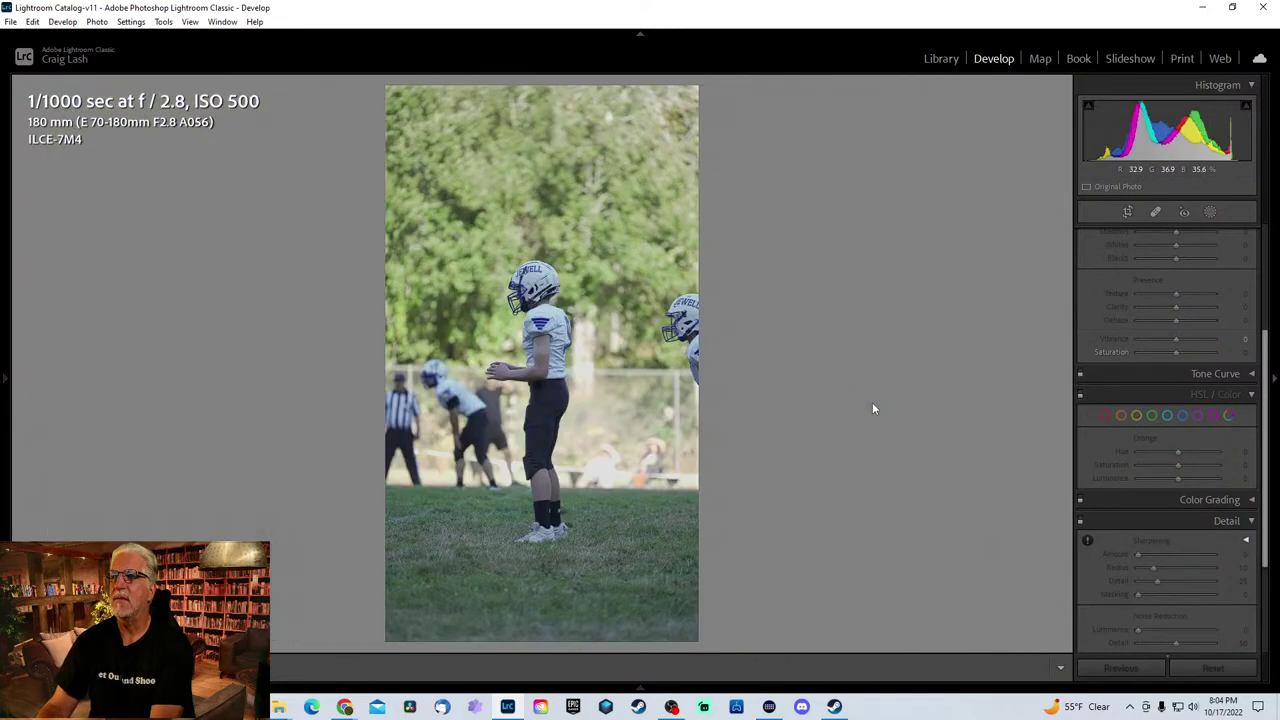
key("Right")
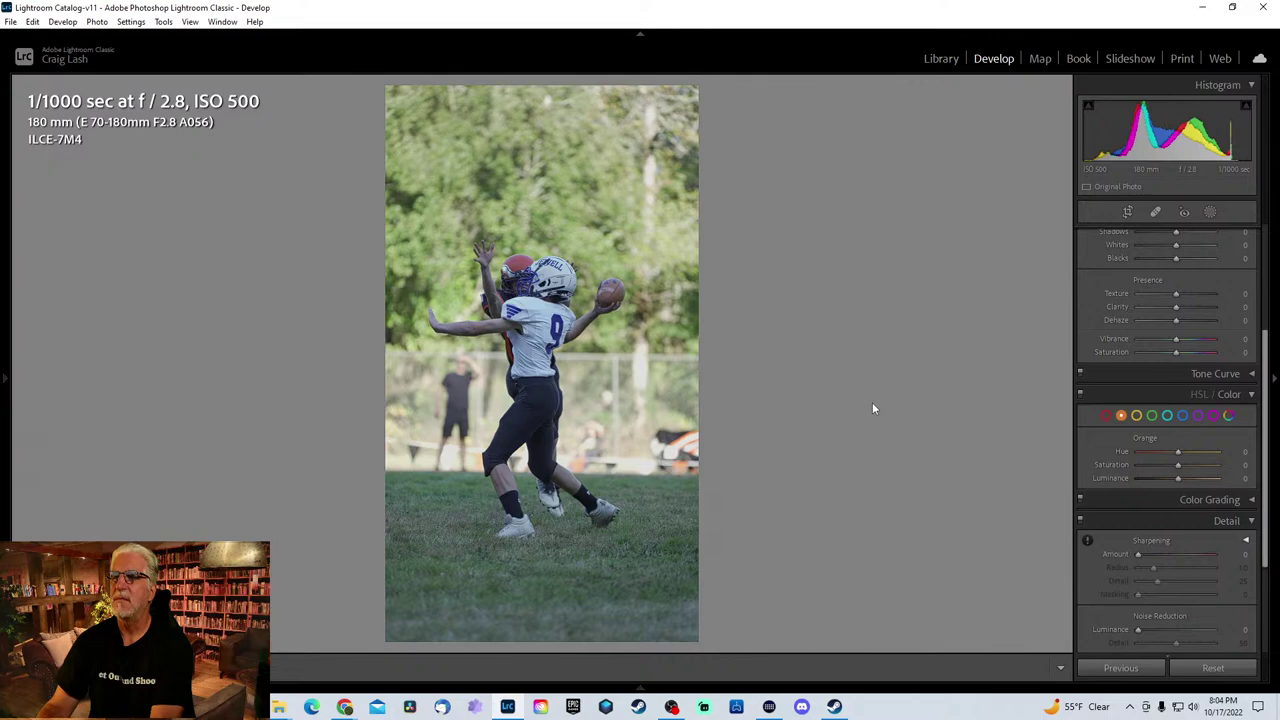
key("Right")
key("Right")
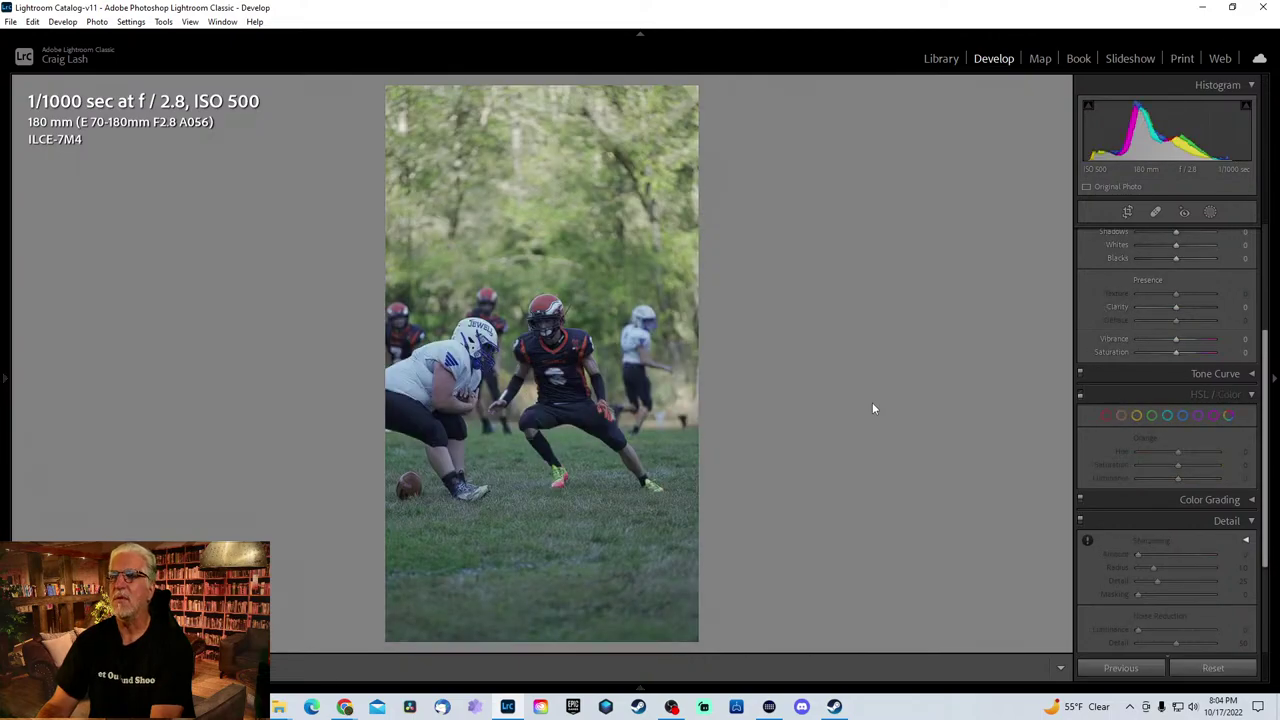
key("Right")
key("Right")
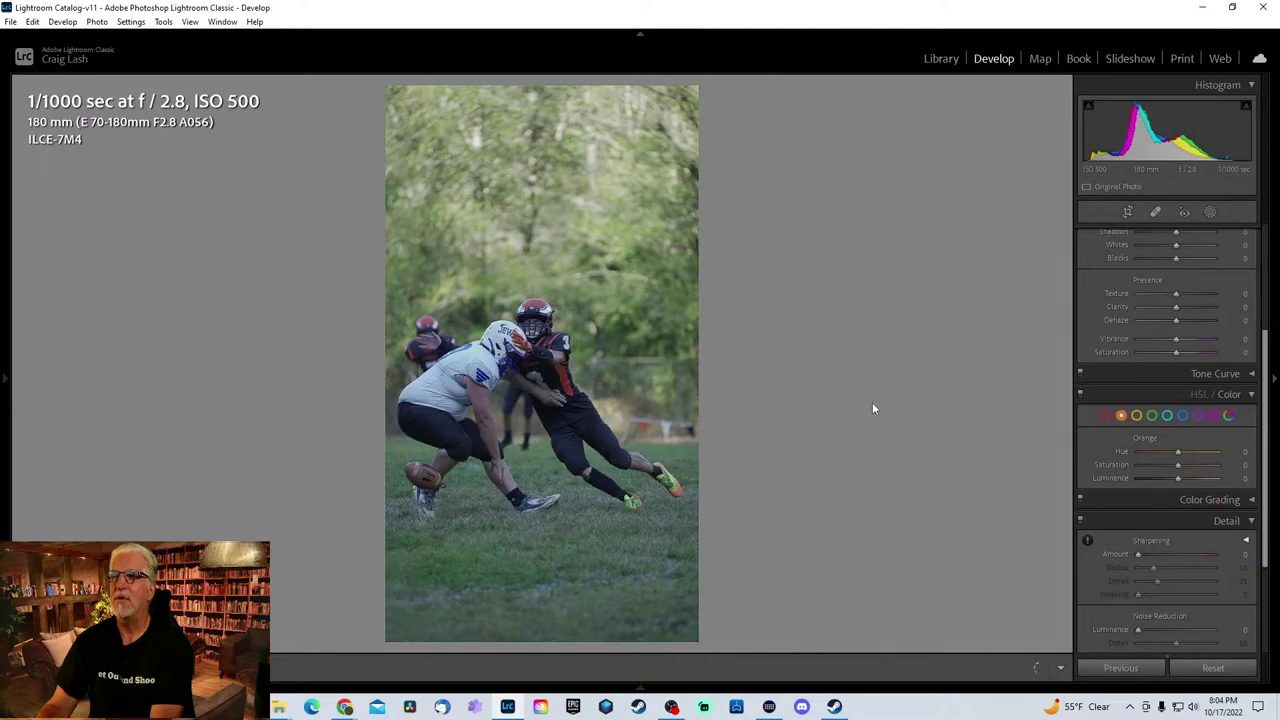
key("Right")
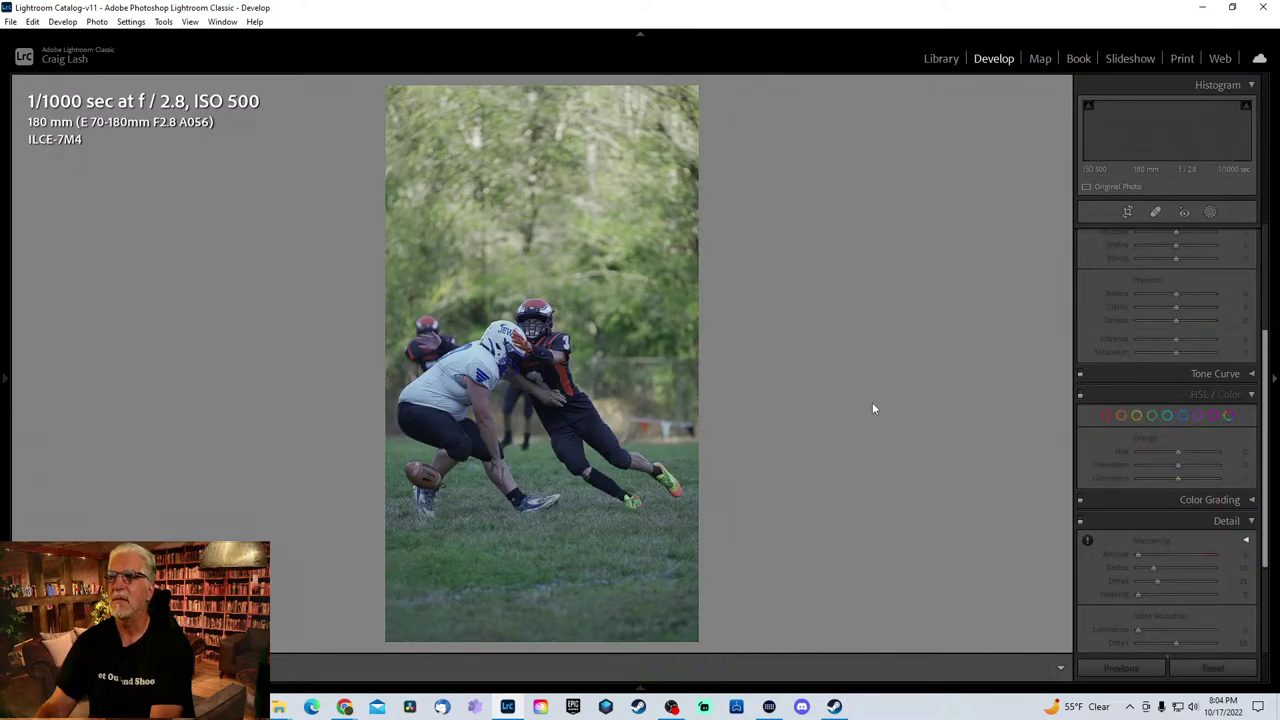
key("Right")
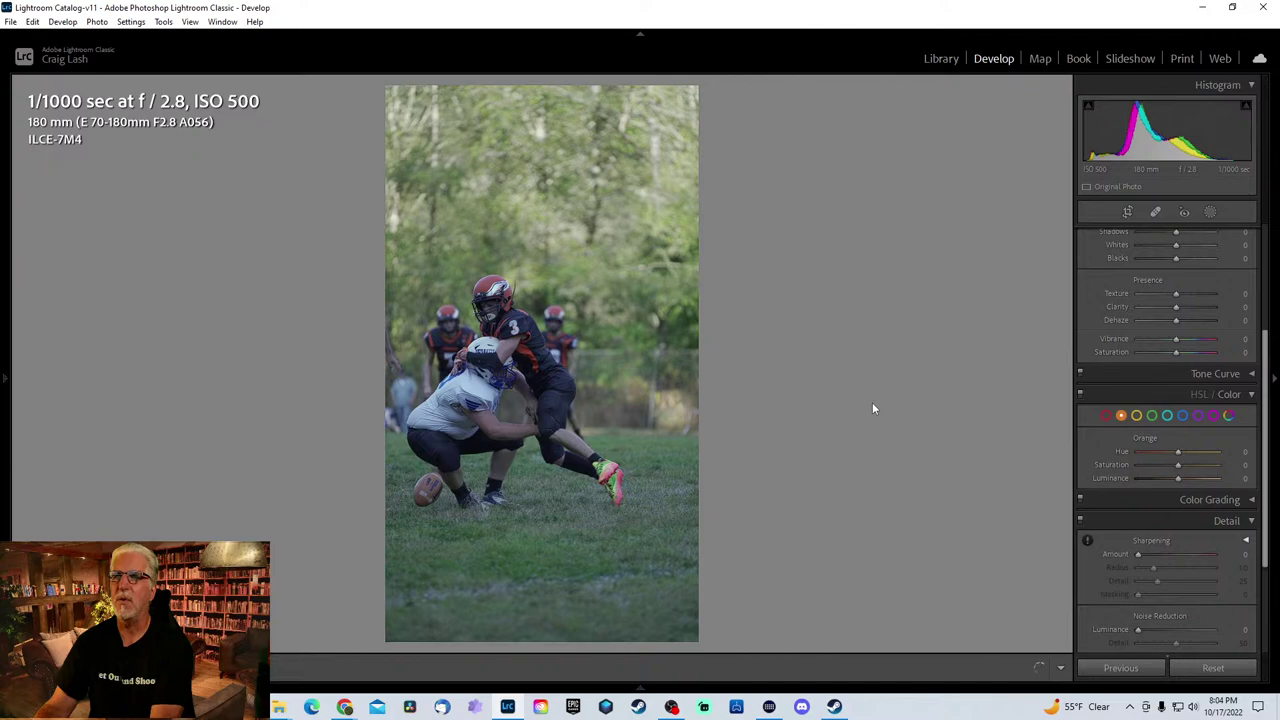
key("Right")
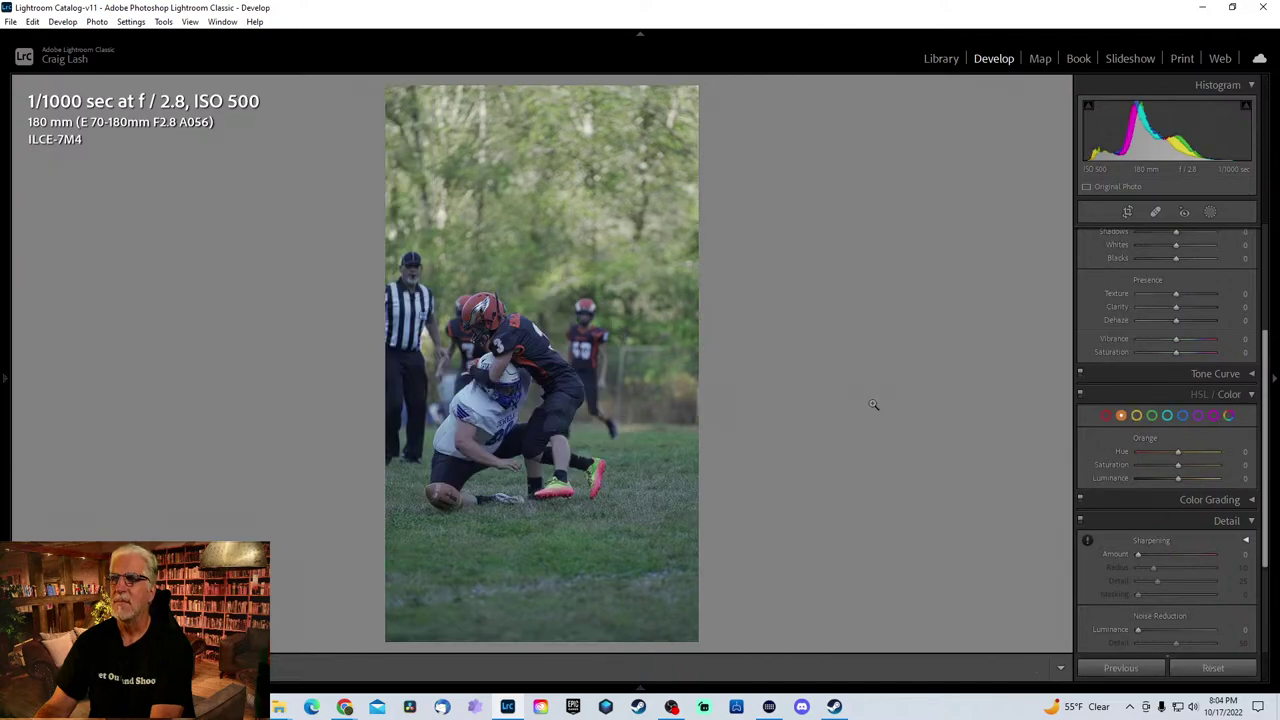
key("Right")
key("Right")
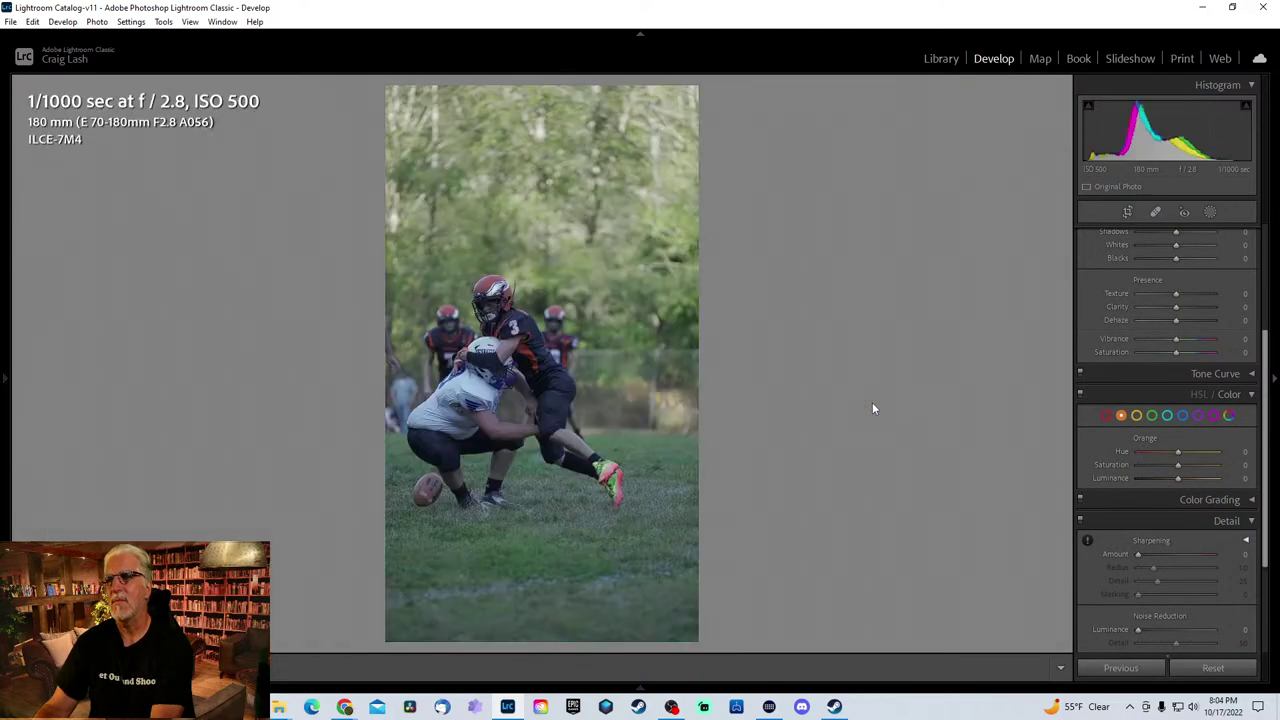
key("Right")
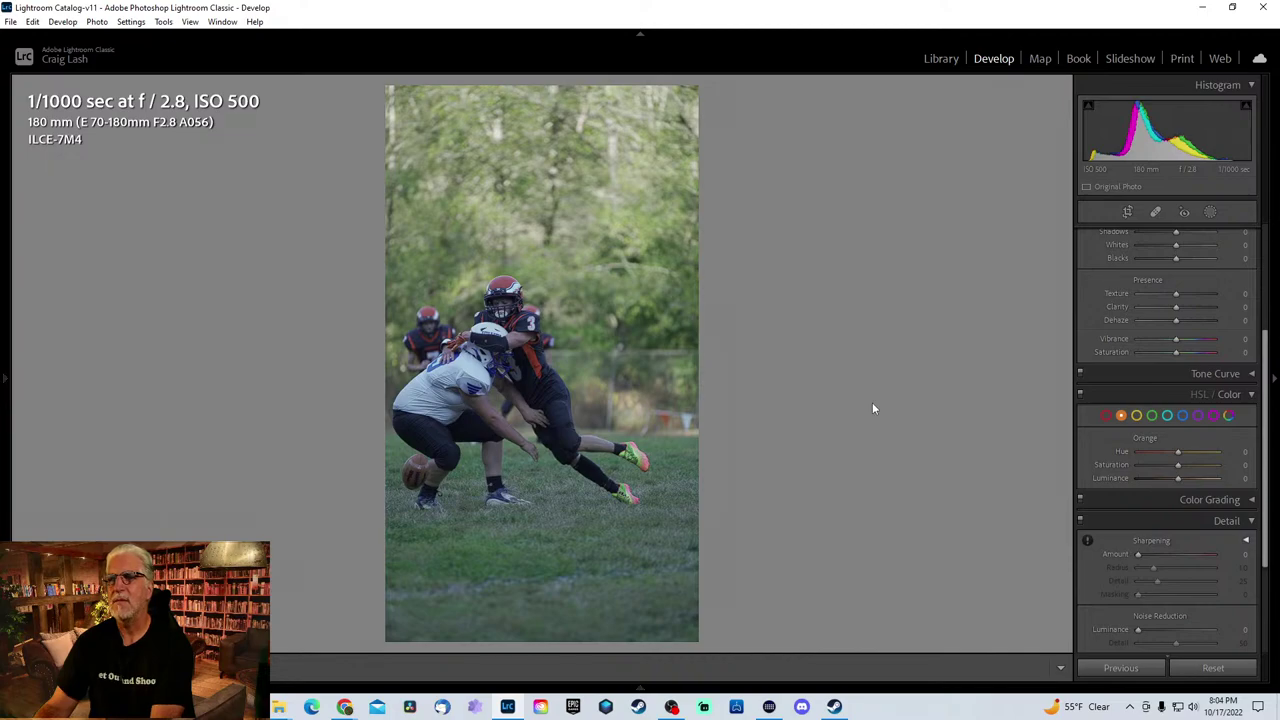
key("Right")
key("Left")
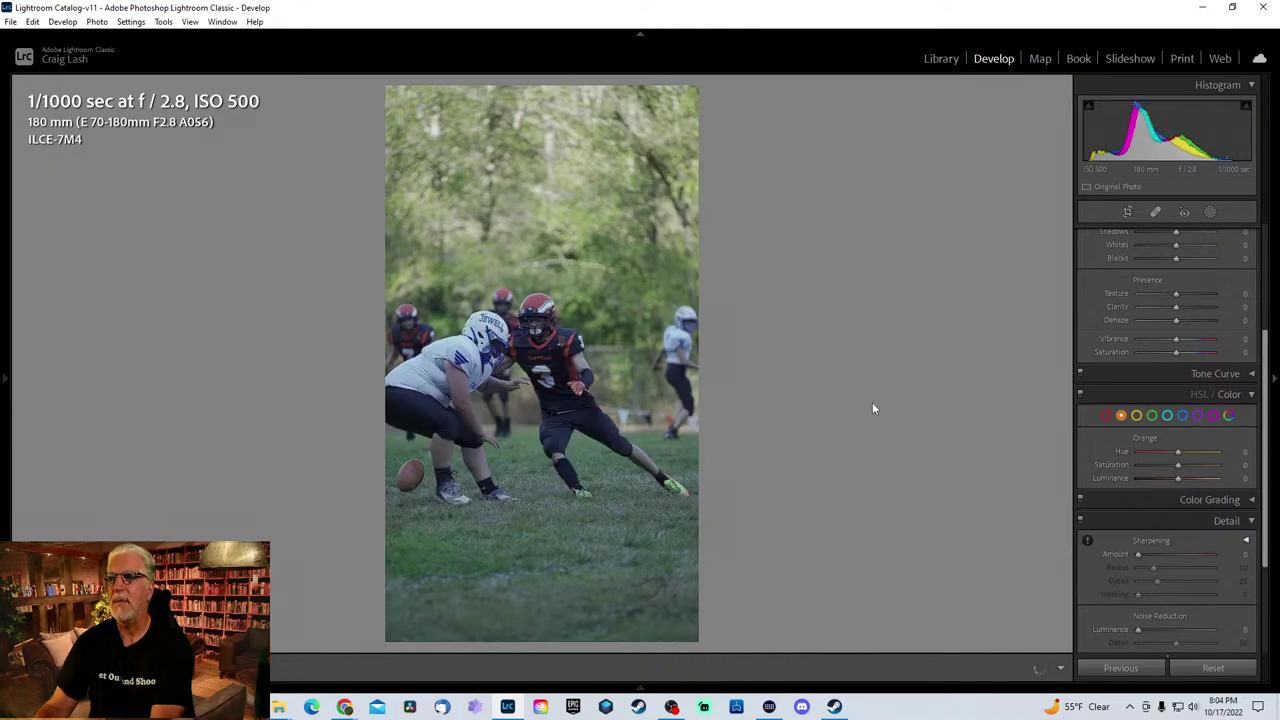
key("Right")
key("Left")
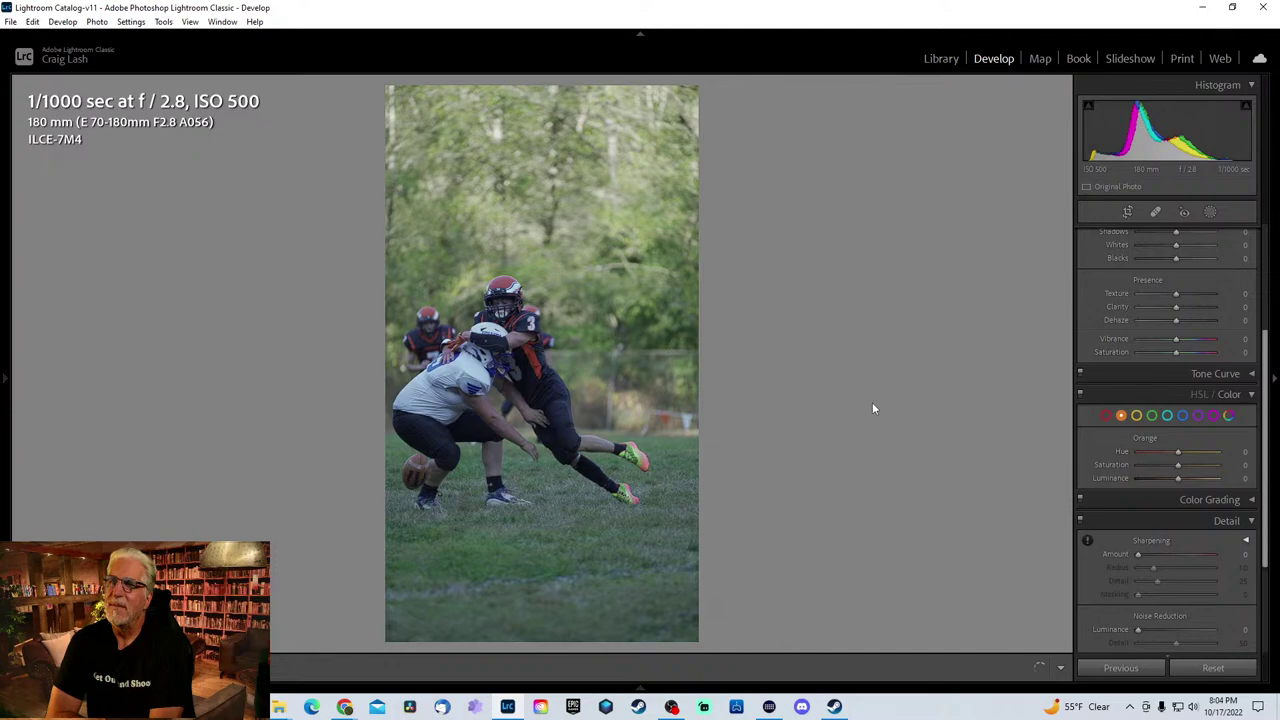
key("Right")
key("Right")
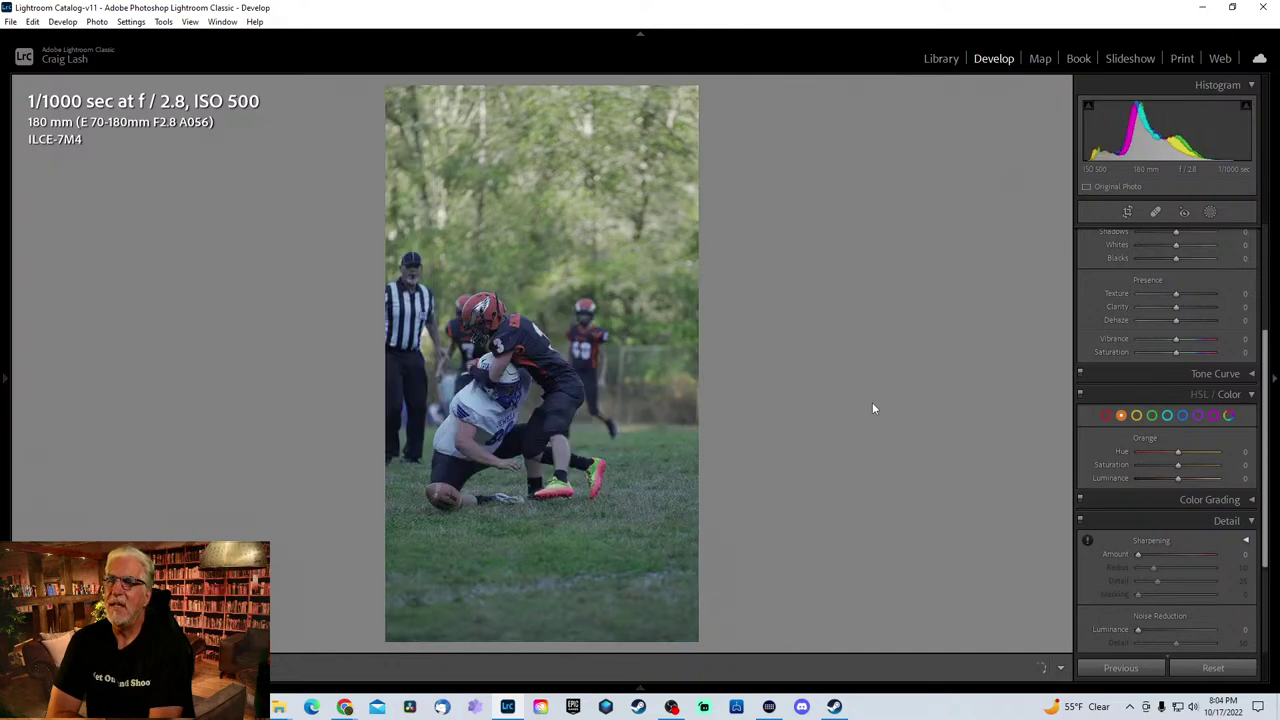
key("Right")
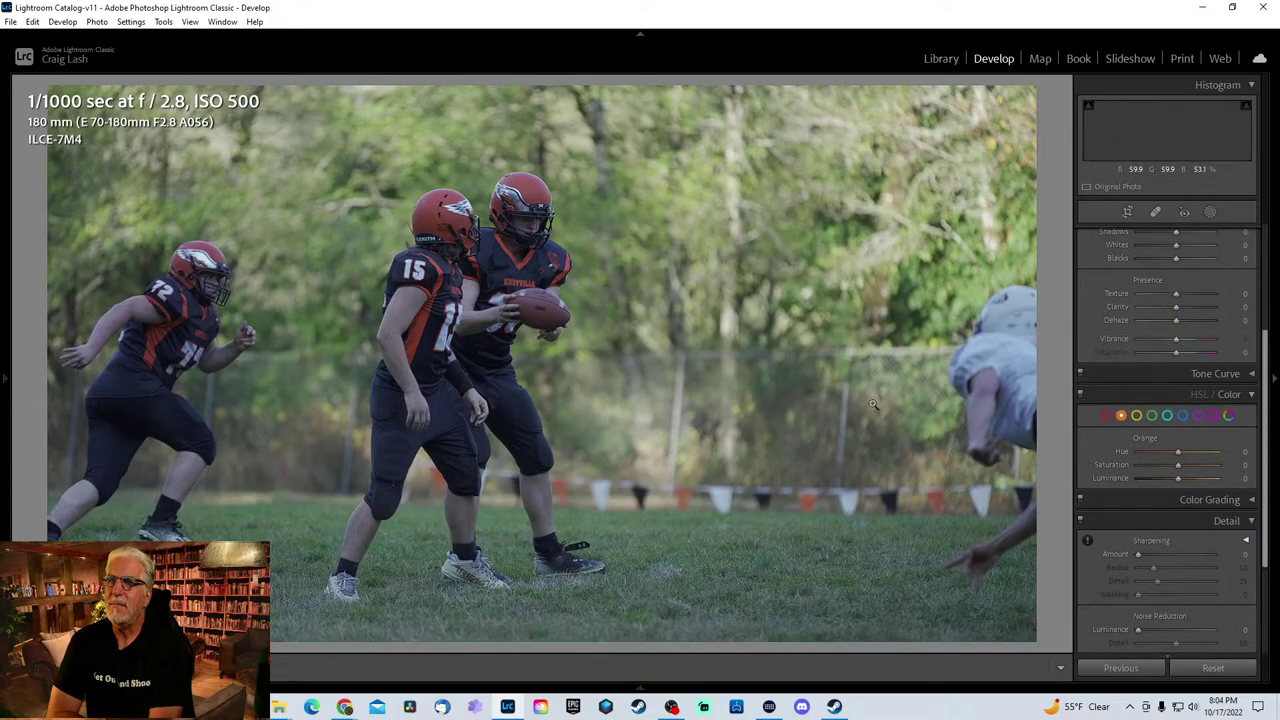
key("Right")
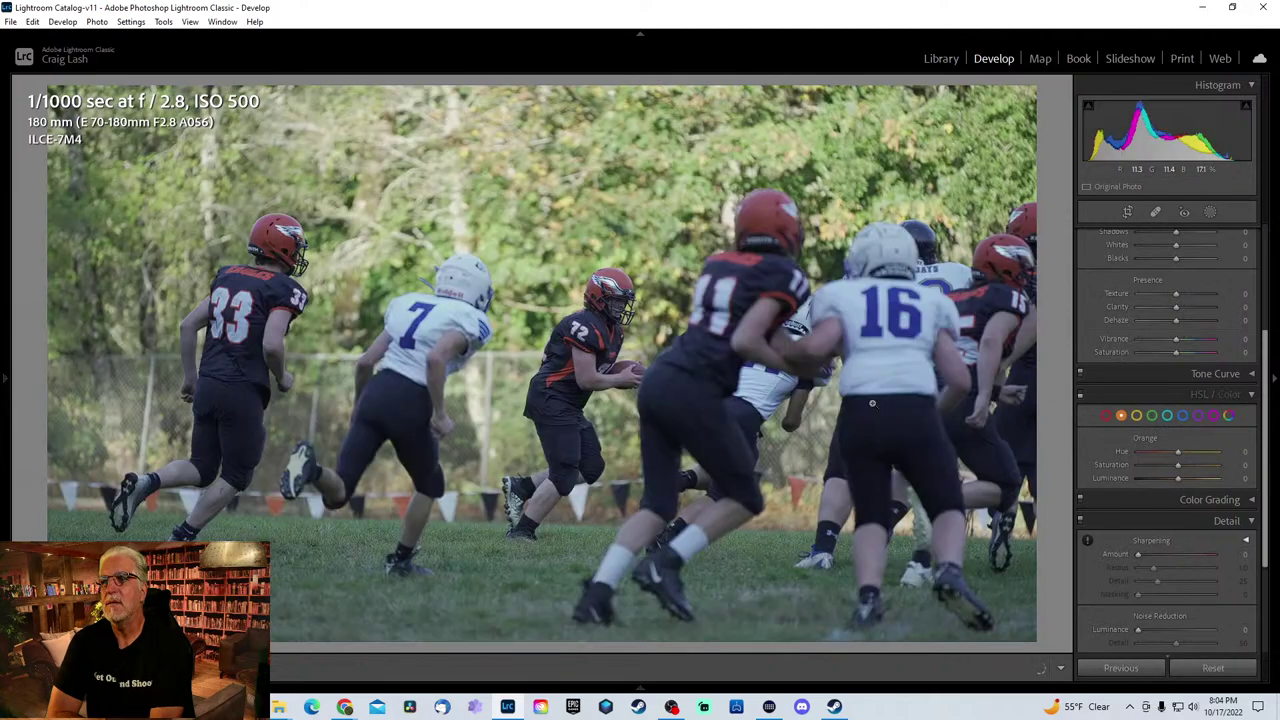
key("Right")
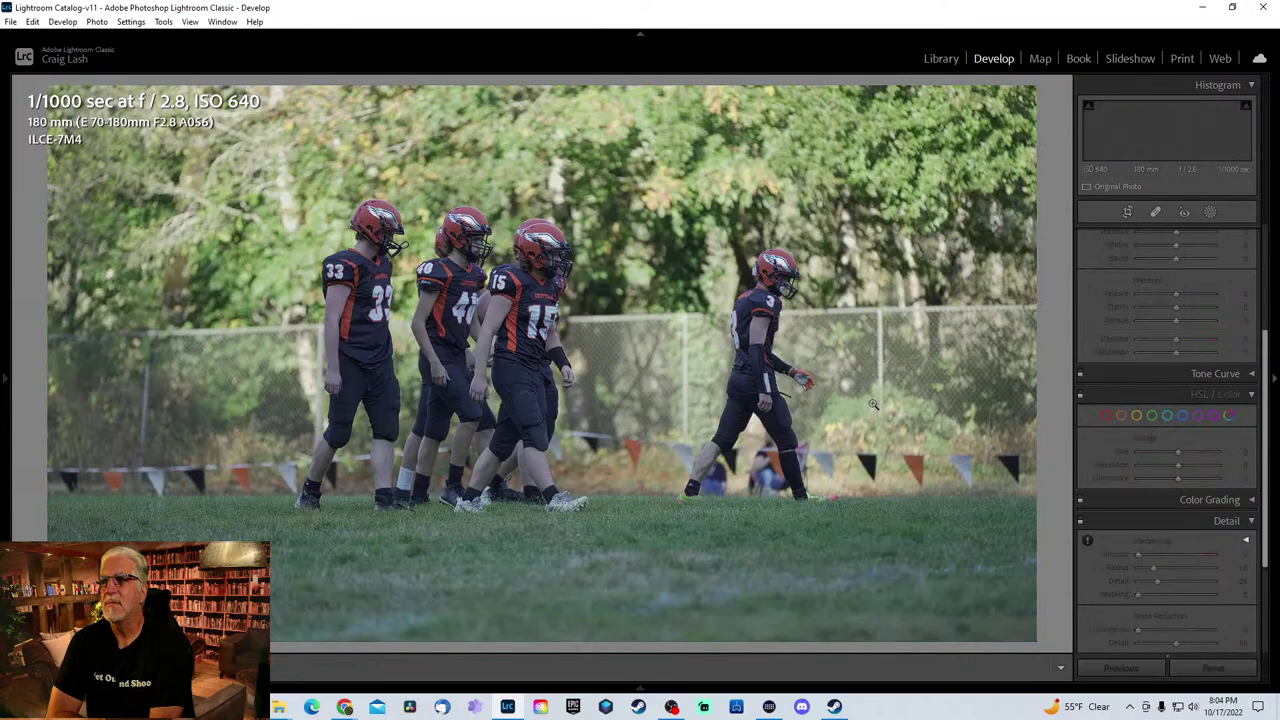
key("Right")
key("Right")
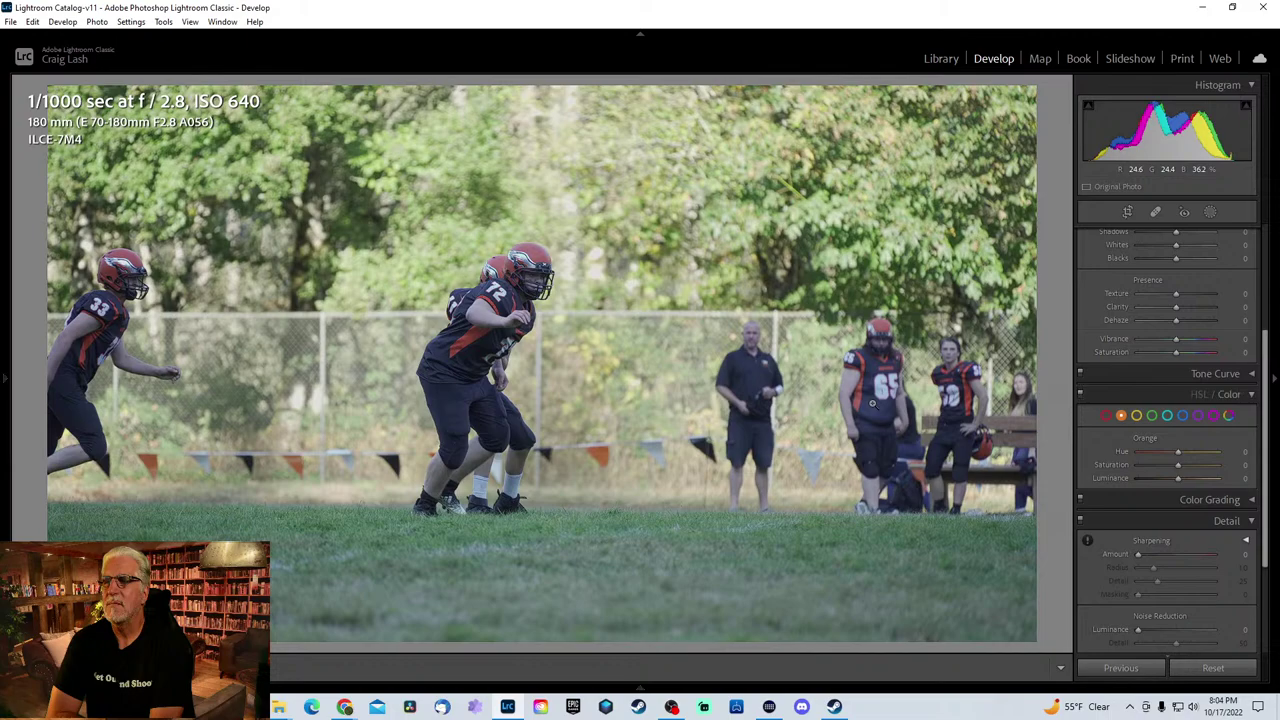
key("Right")
key("Right")
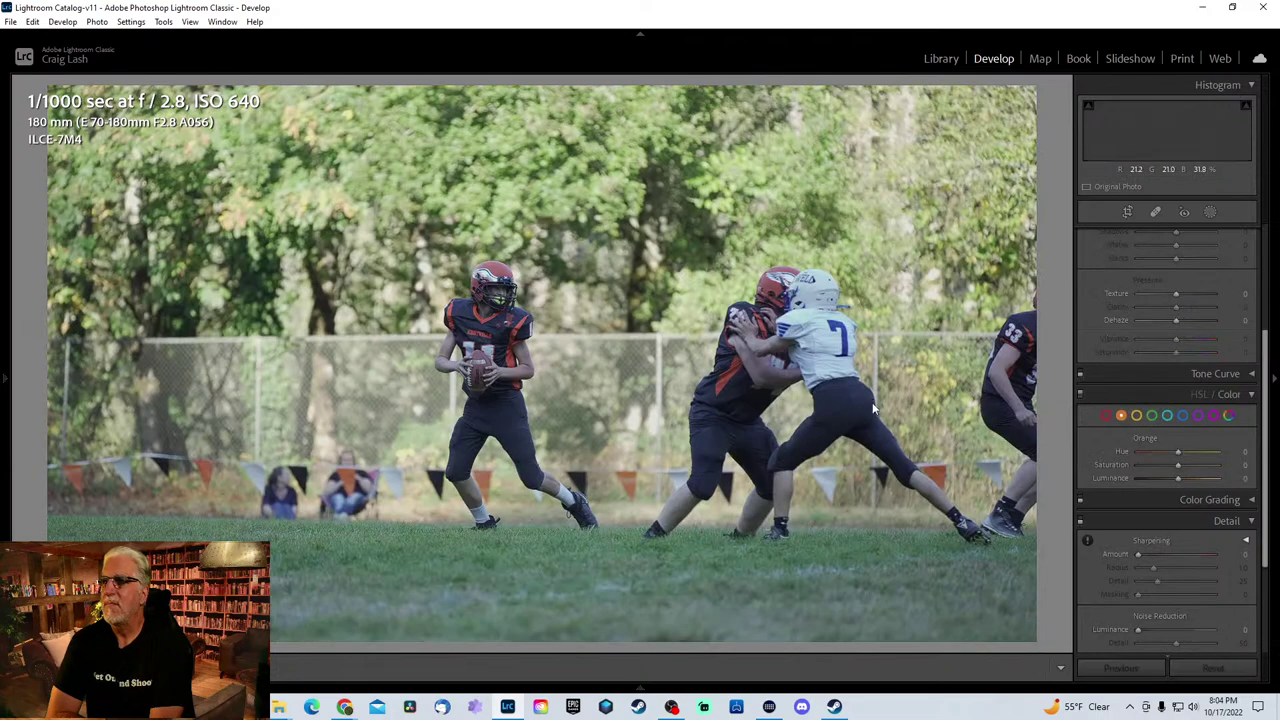
key("Right")
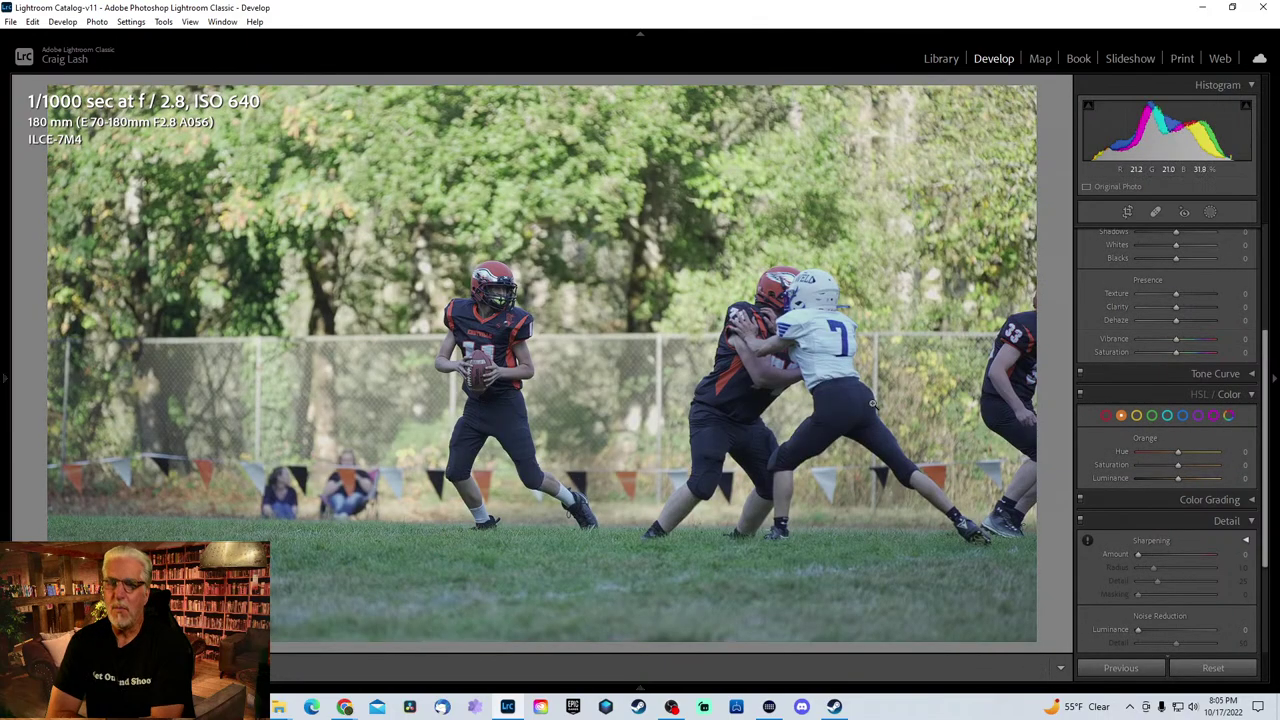
- Crop the quarterback photo smaller and reposition it tight on the players
key("r")
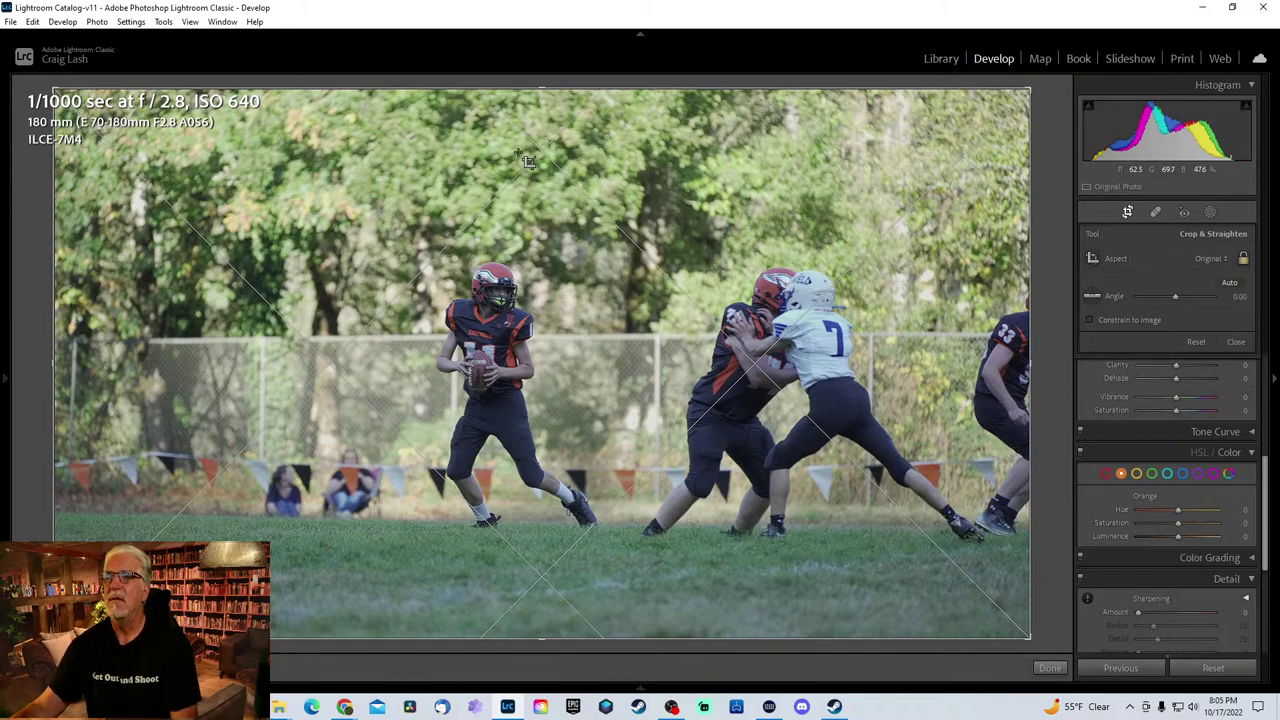
left_click_drag(541, 92, 545, 350)
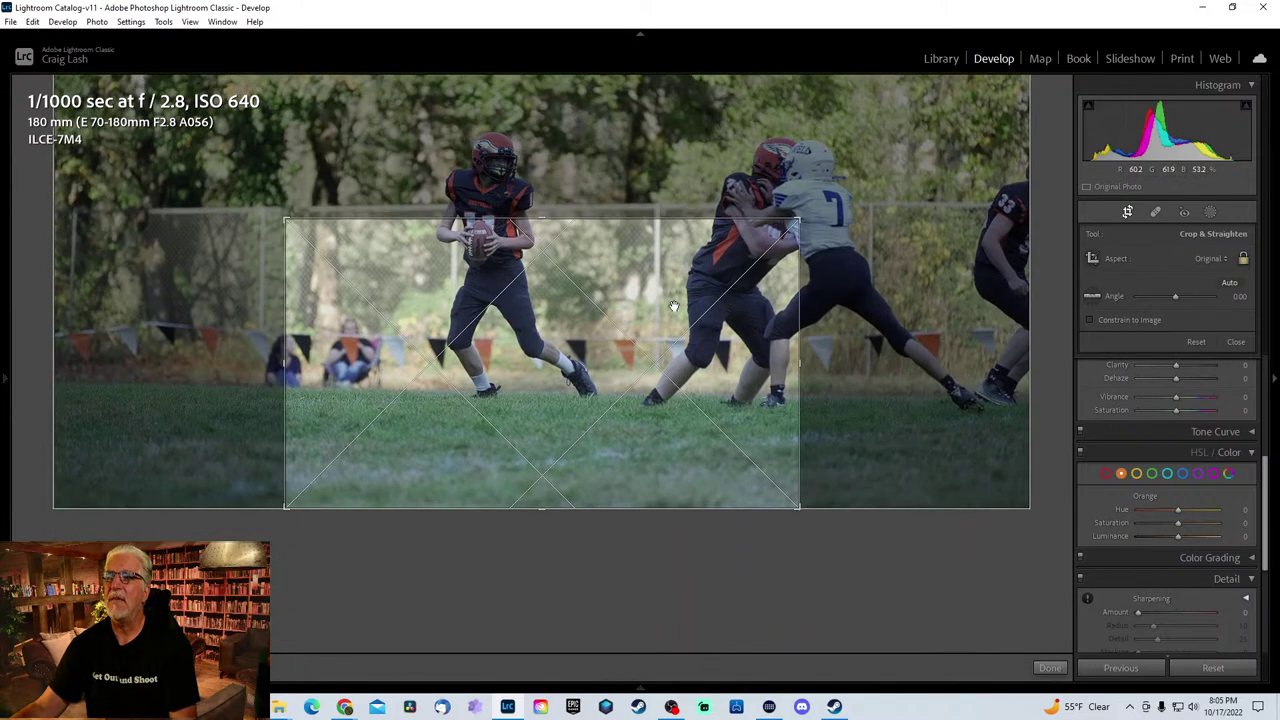
left_click_drag(673, 305, 577, 402)
key("Return")
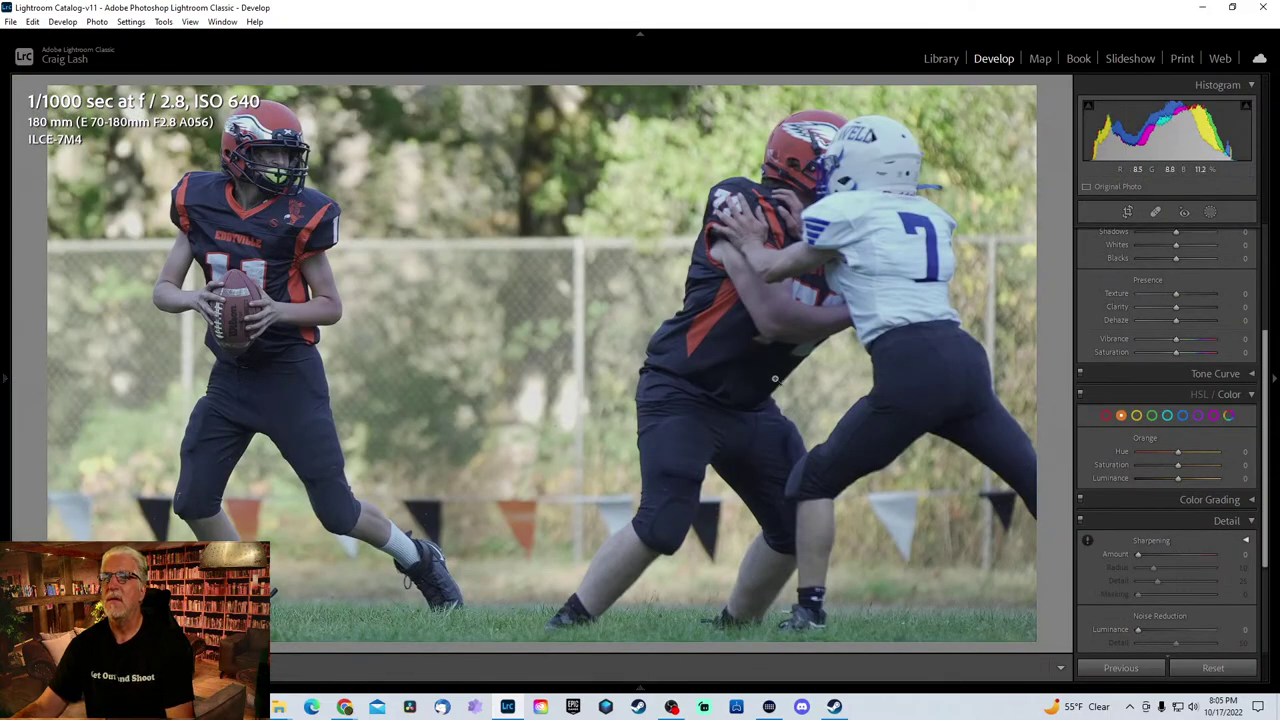
- Set Luminance noise reduction 11, Sharpening 33, Shadows +28 and Exposure −0.09
scroll(1238, 510, "down", 3)
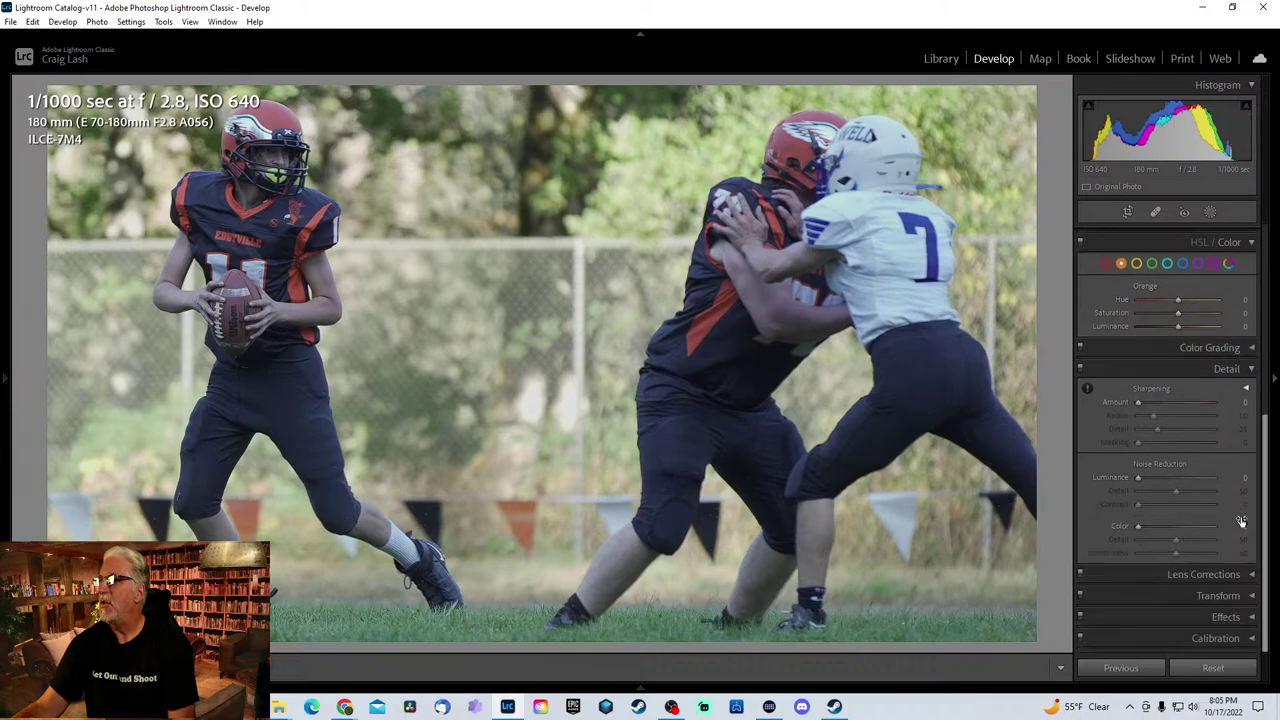
left_click_drag(1158, 477, 1147, 478)
left_click_drag(1156, 402, 1155, 402)
scroll(1180, 425, "up", 5)
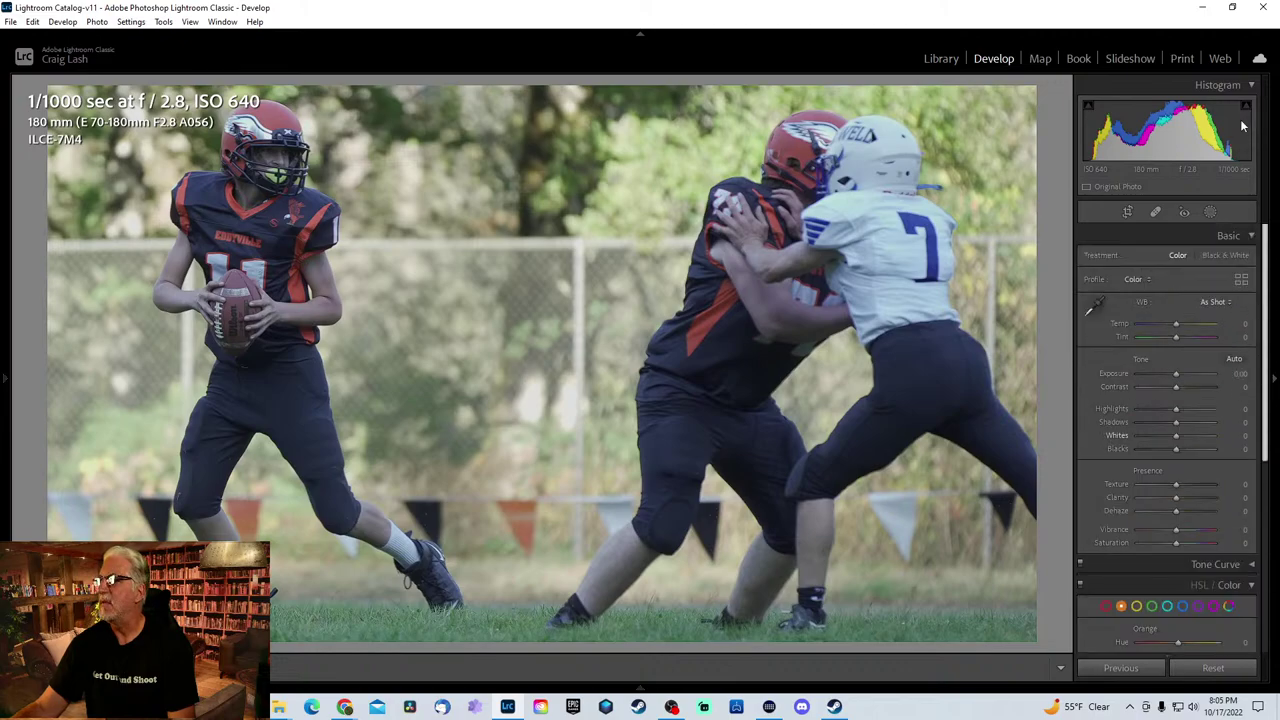
left_click_drag(1218, 416, 1192, 426)
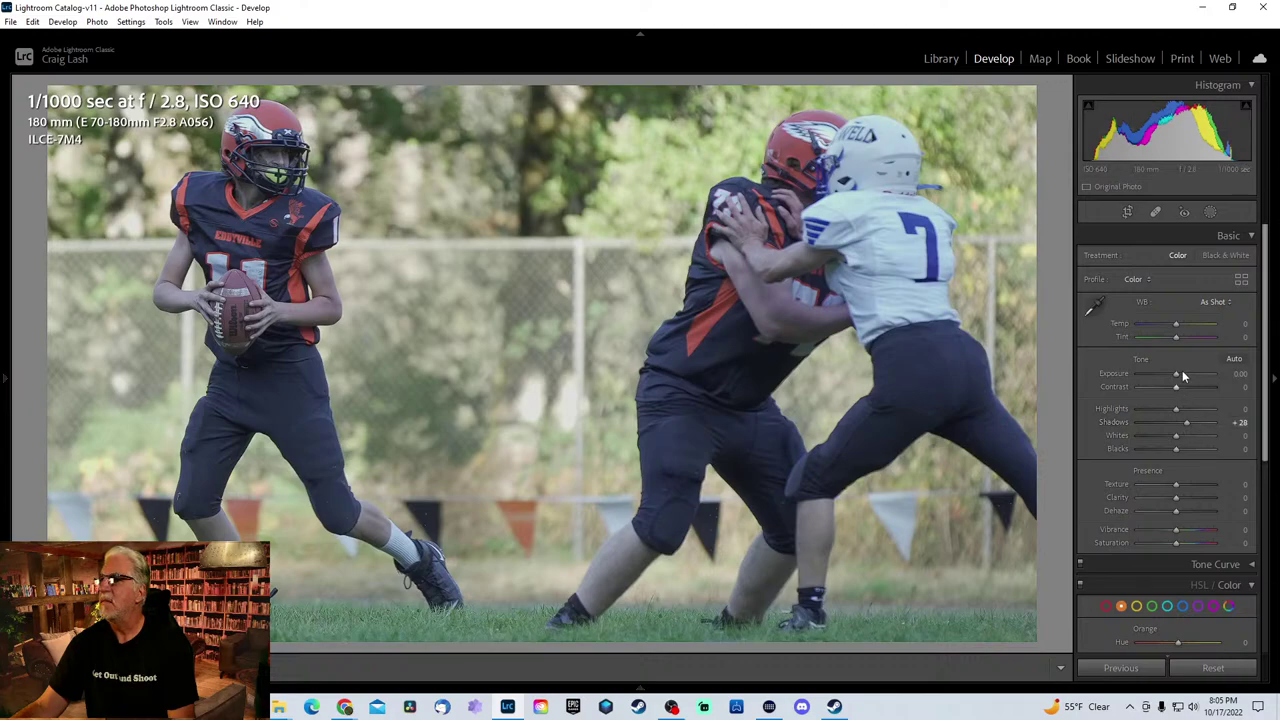
left_click_drag(1177, 371, 1175, 372)
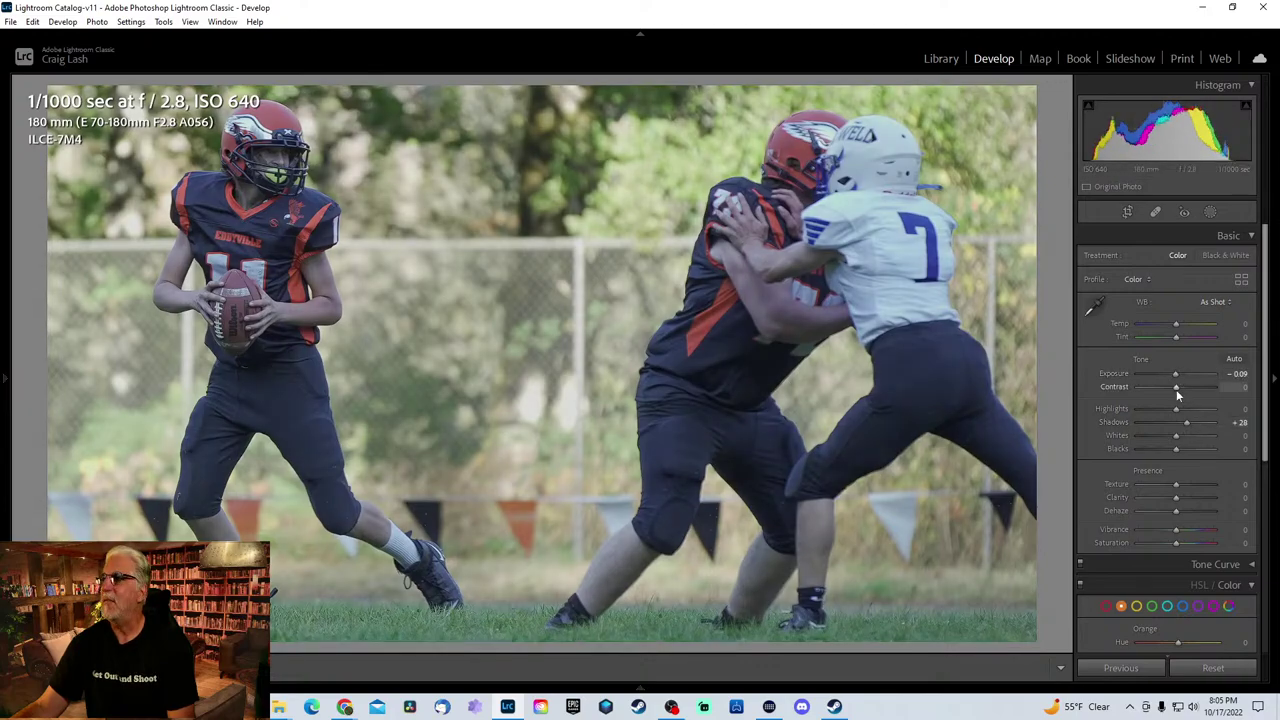
key("Right")
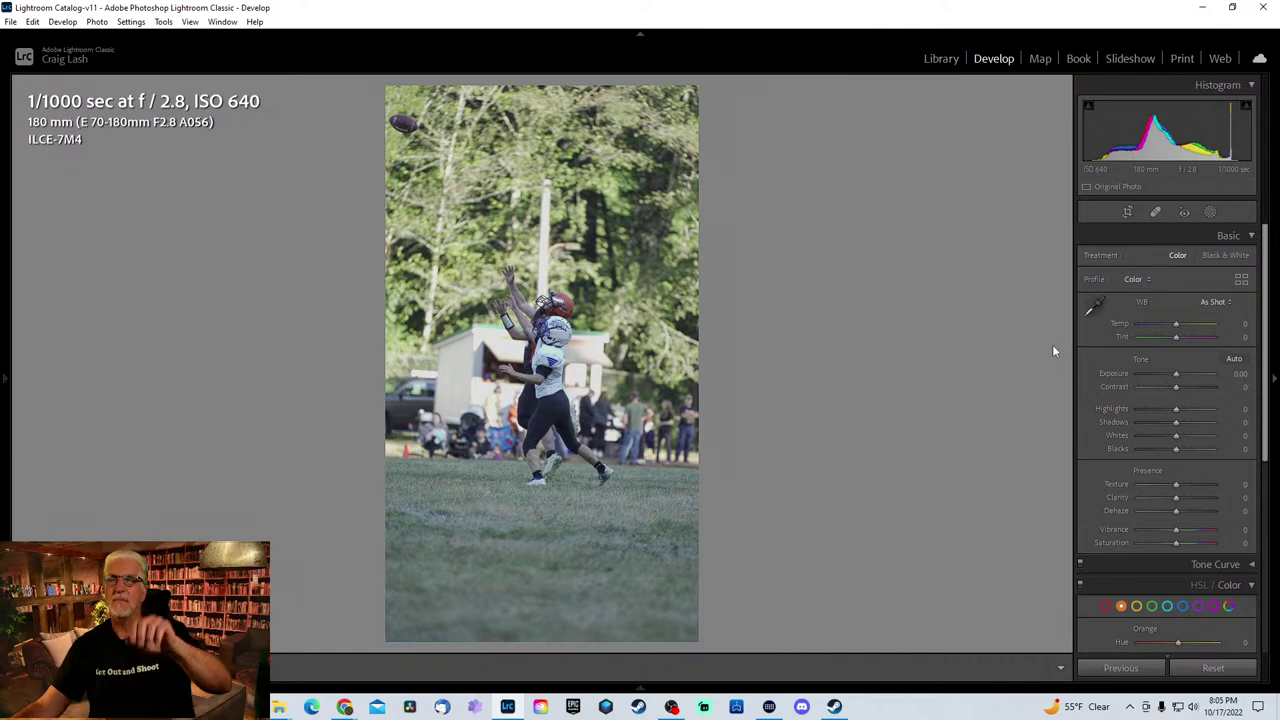
- Go to the leaping catch photo, crop around the two players and rotate −1.55°
key("Right")
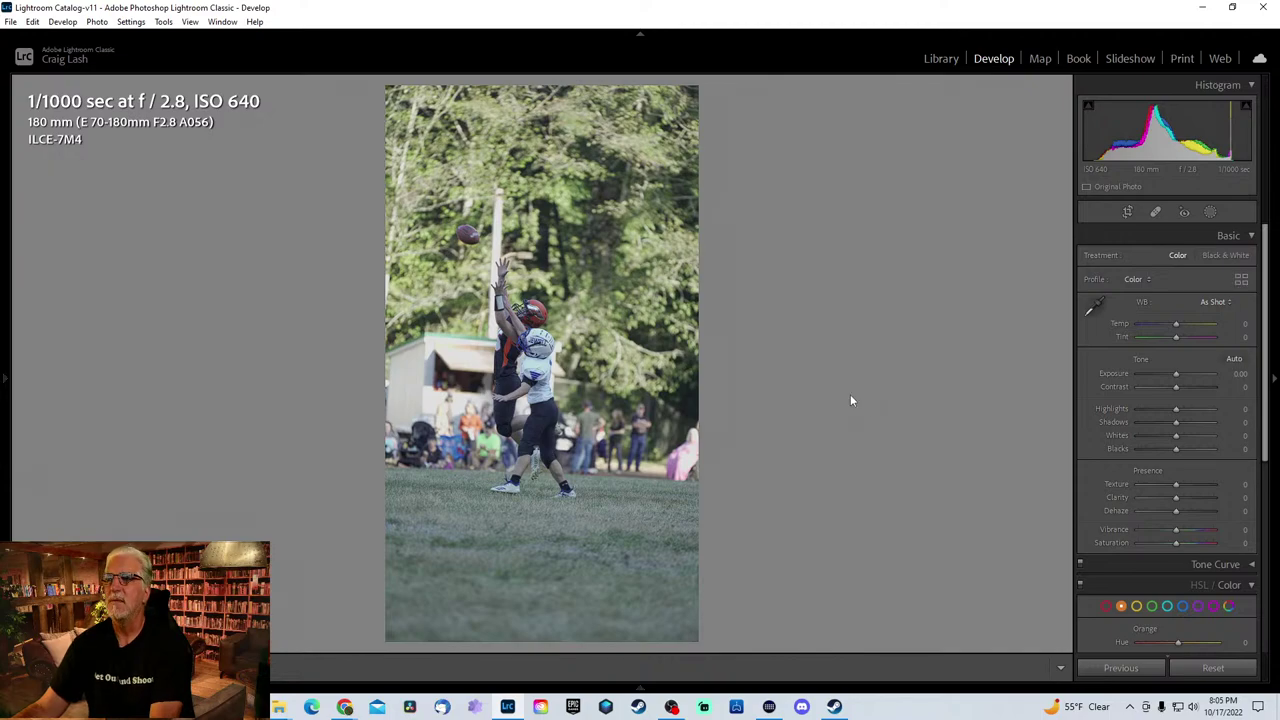
key("Right")
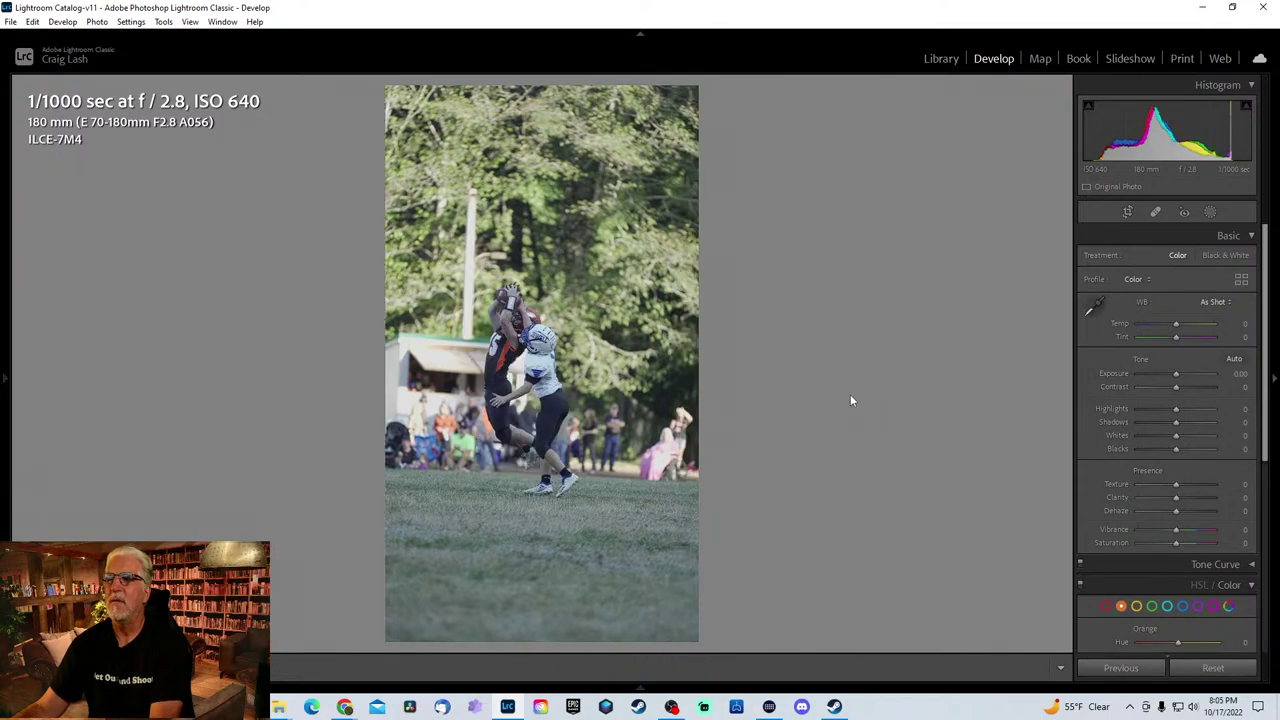
key("Right")
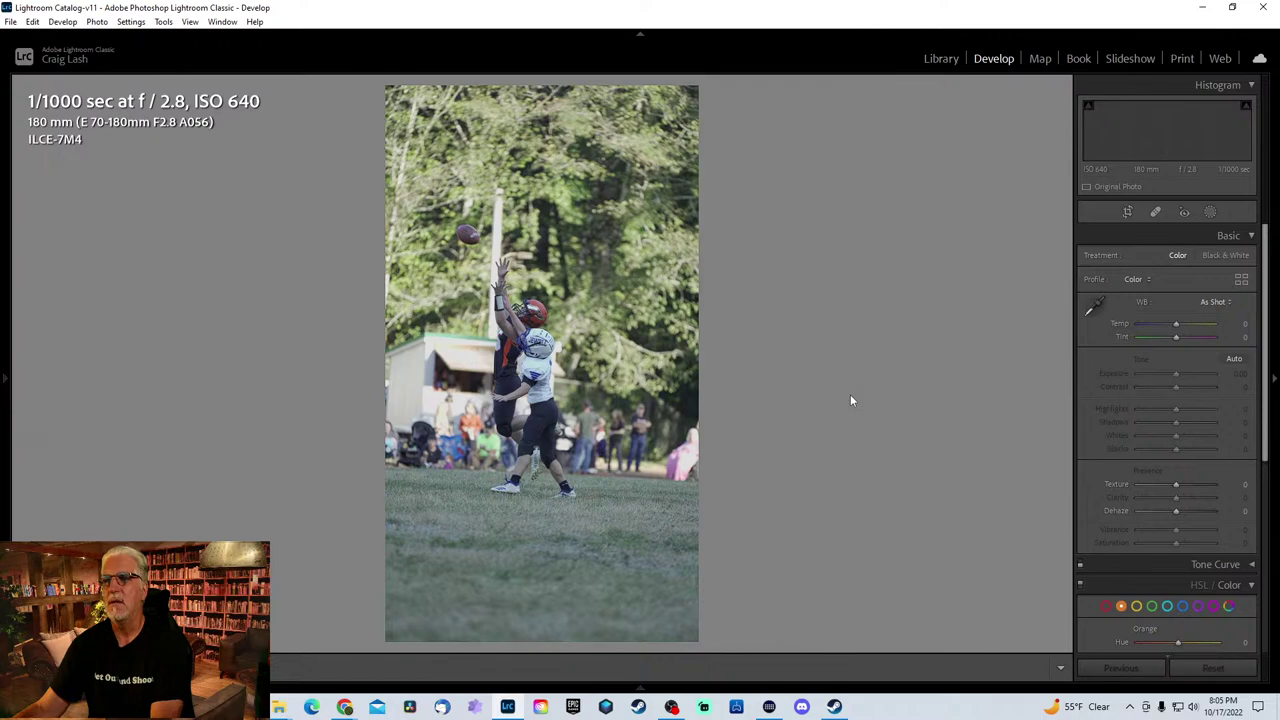
key("r")
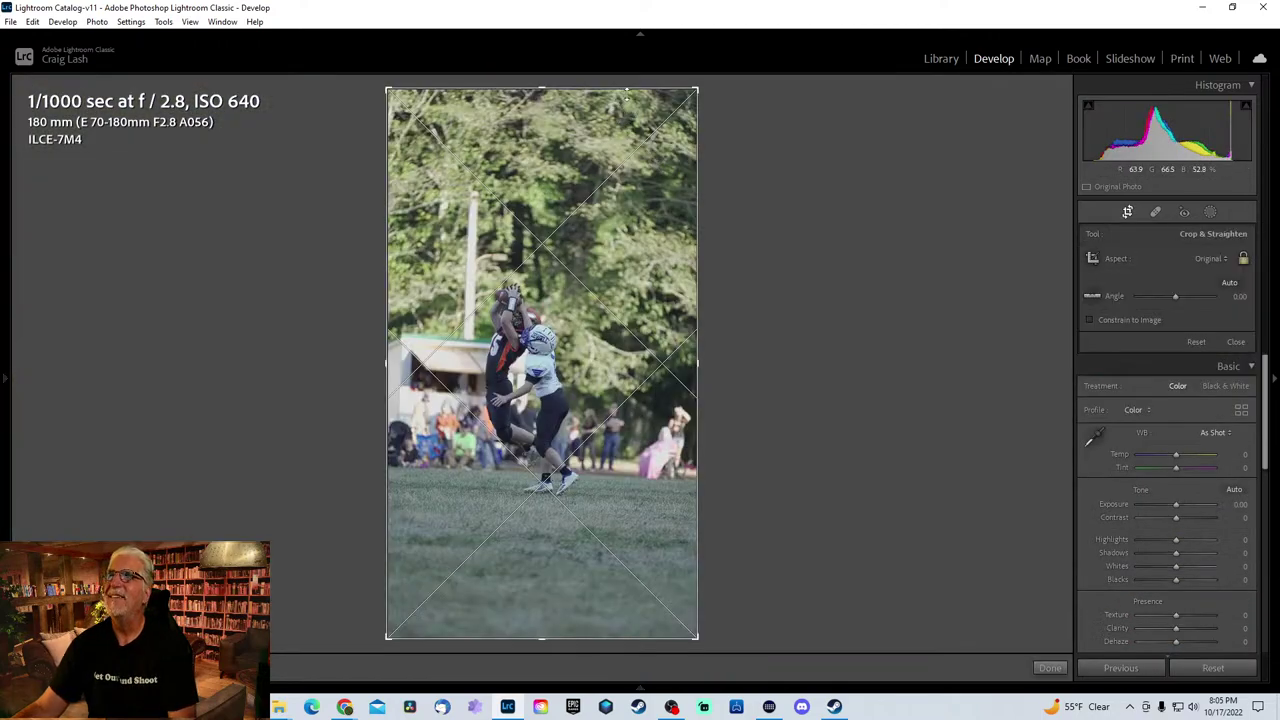
left_click_drag(627, 88, 629, 212)
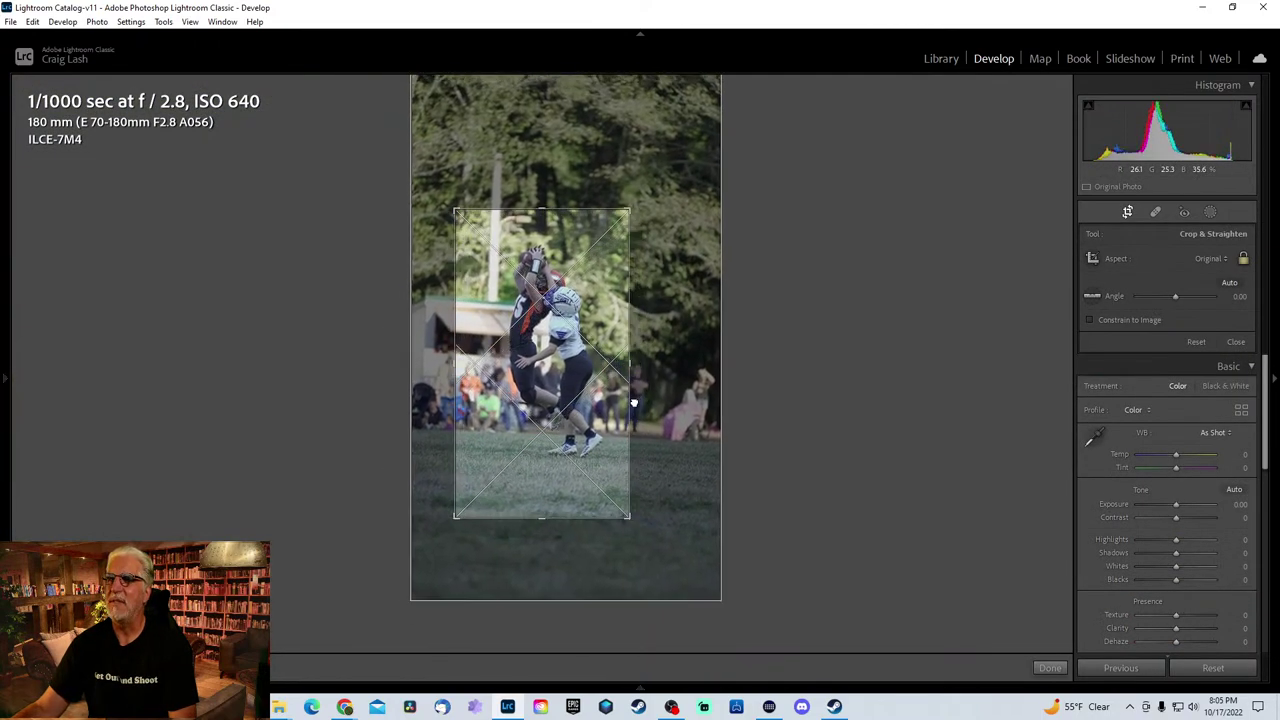
left_click_drag(818, 390, 823, 372)
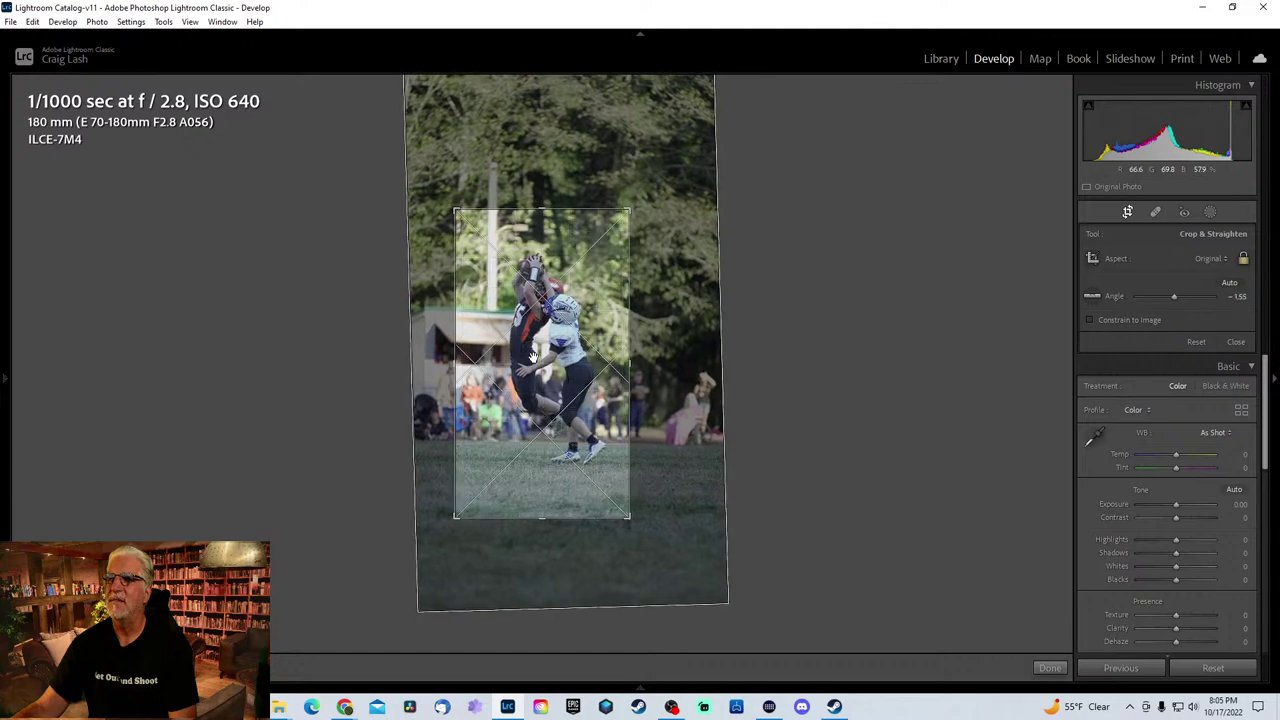
key("Return")
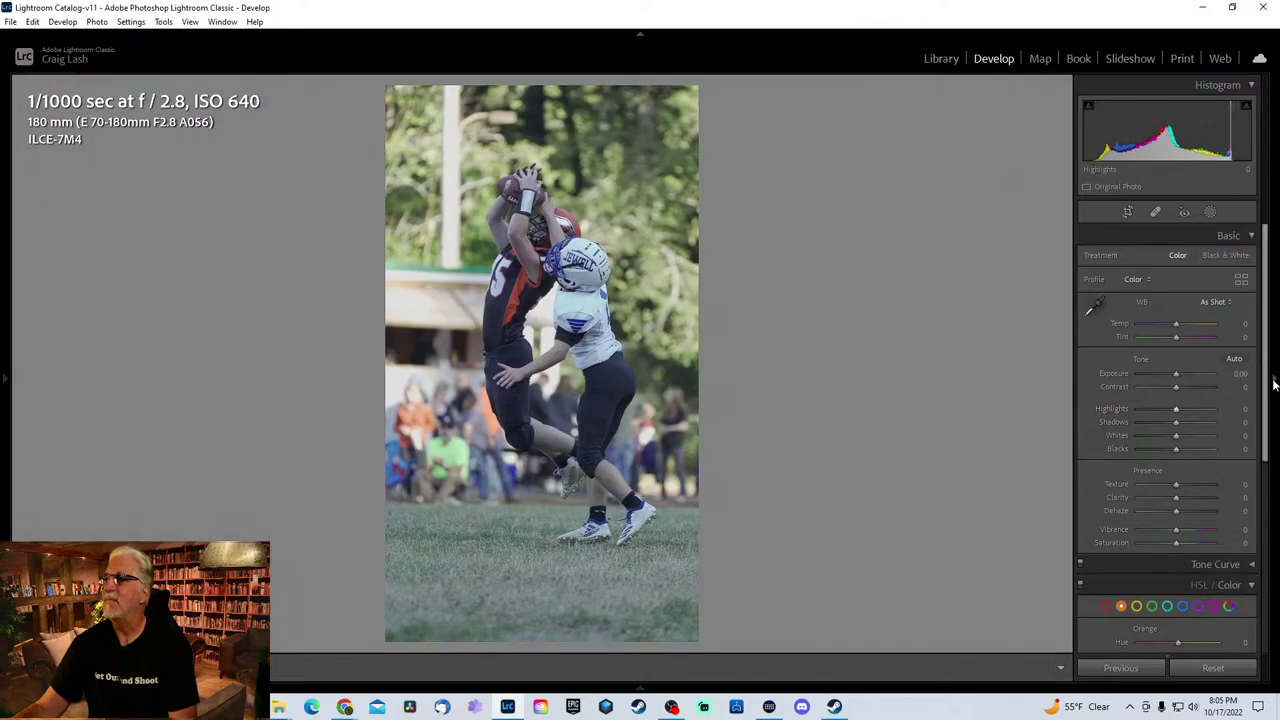
- Raise the crop's bottom edge, then set Sharpening 40, Exposure +0.35 and Highlights −53
key("r")
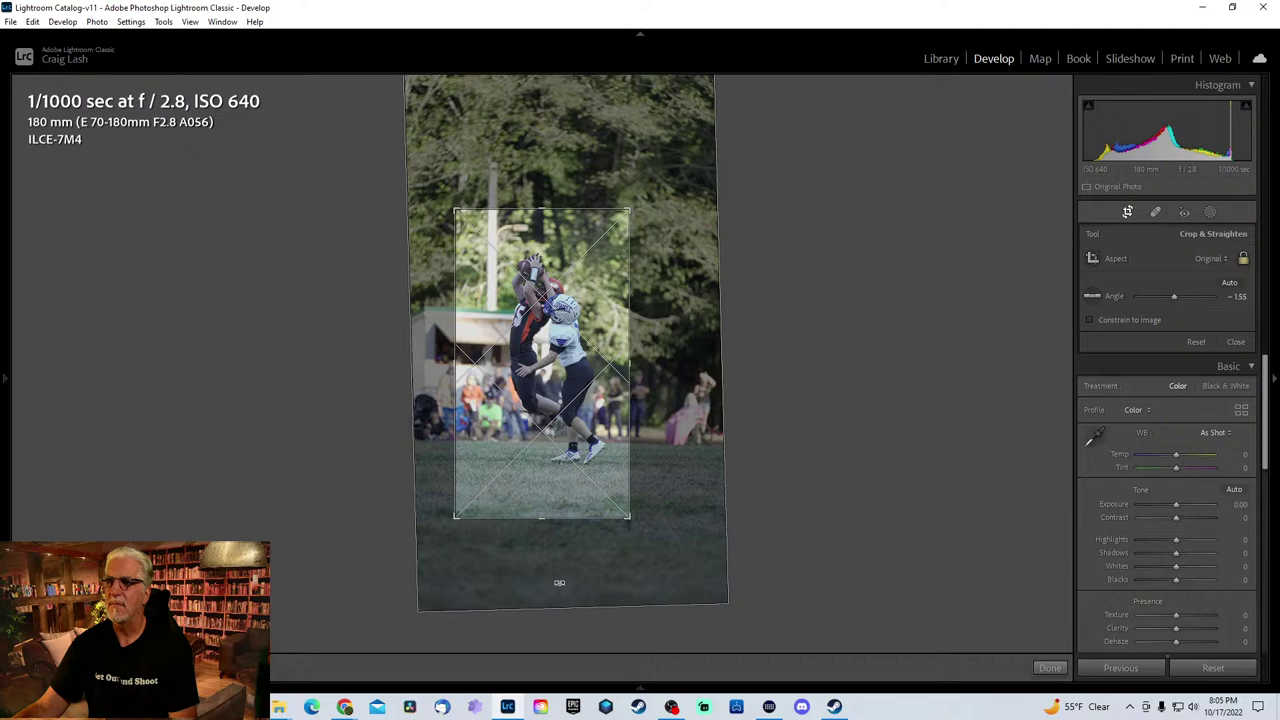
left_click_drag(567, 535, 578, 505)
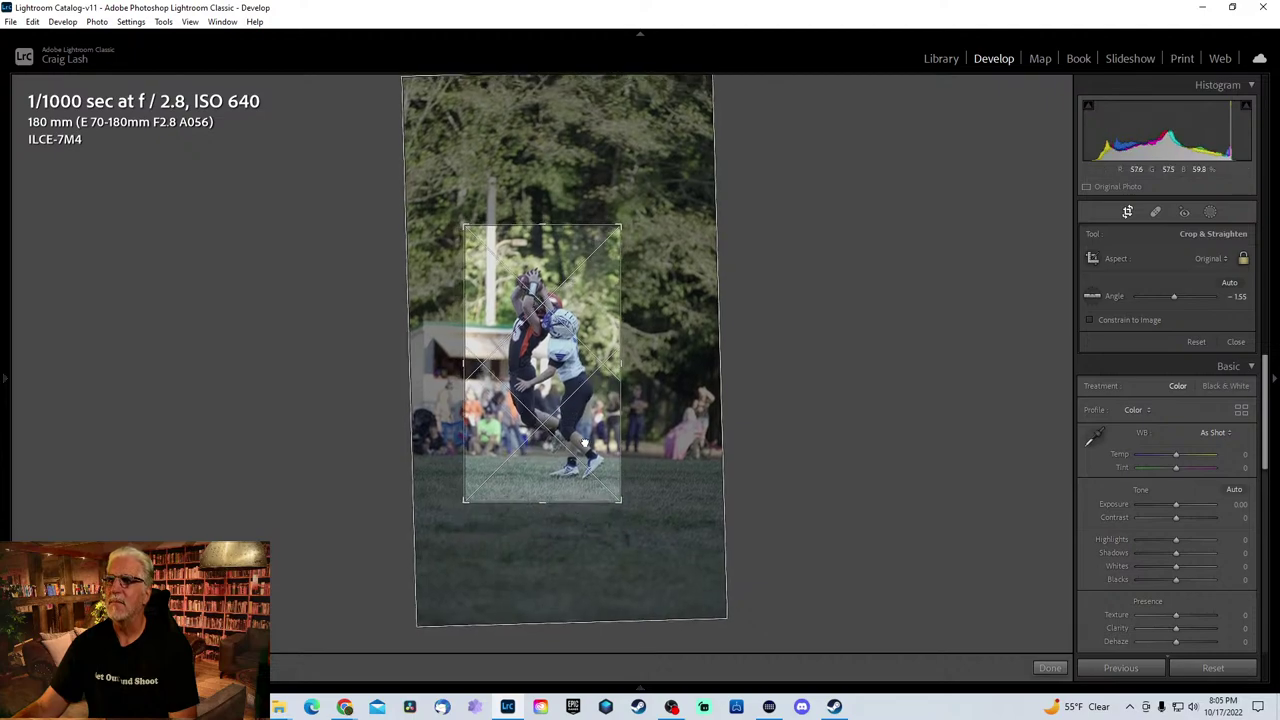
key("Return")
mouse_move(1260, 357)
left_mouse_down()
mouse_move(1222, 496)
mouse_move(1258, 360)
left_mouse_up()
left_click(1163, 472)
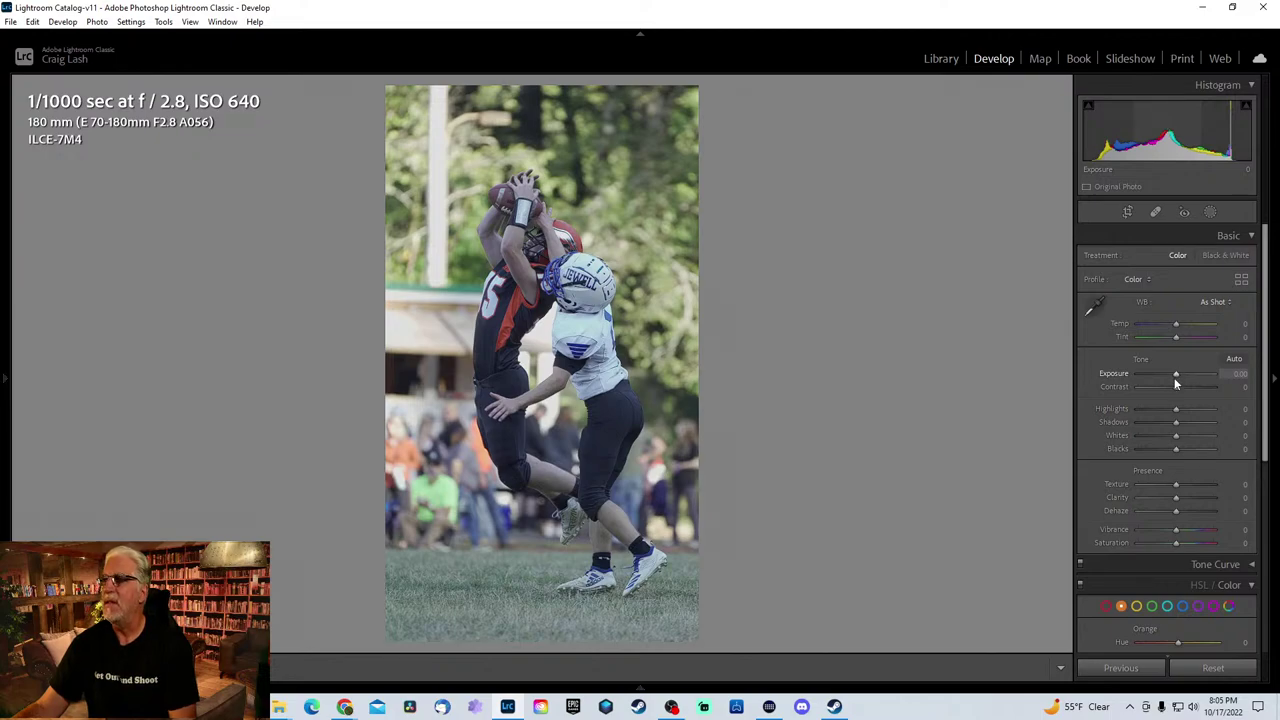
left_click_drag(1171, 374, 1157, 409)
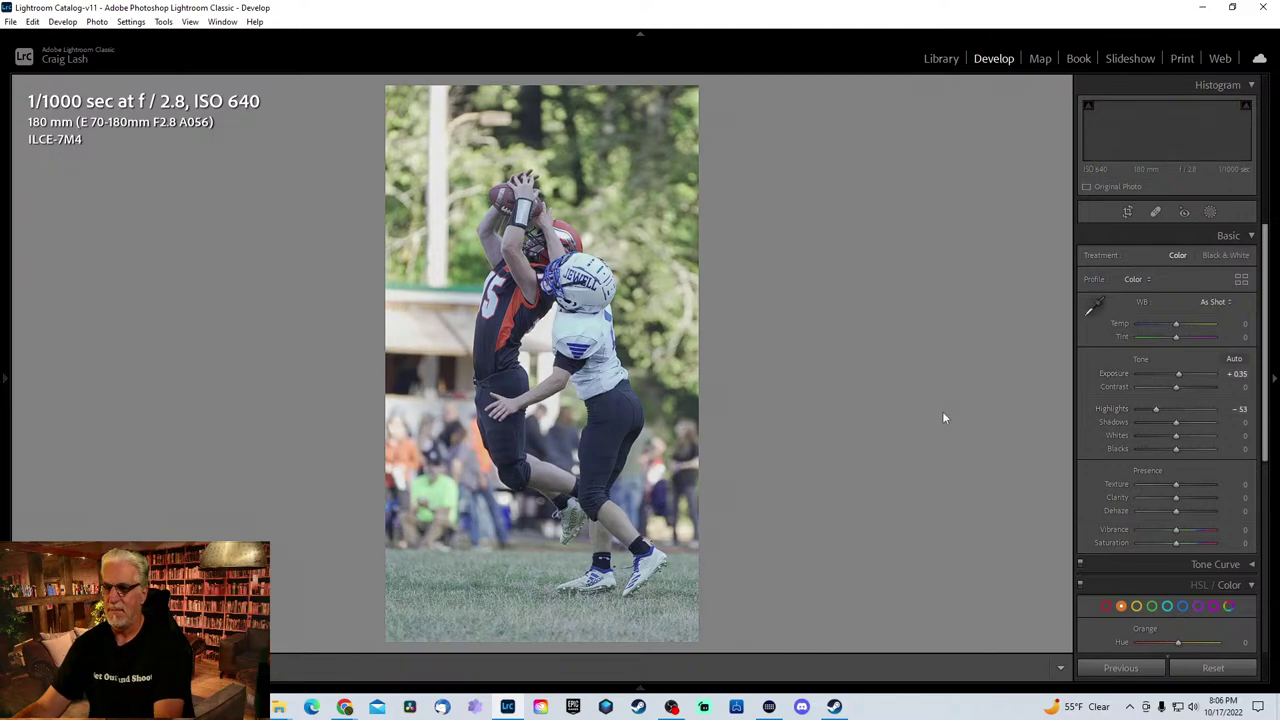
- Advance to the vertical shot of a red-helmeted ball carrier meeting defender #1
key("Right")
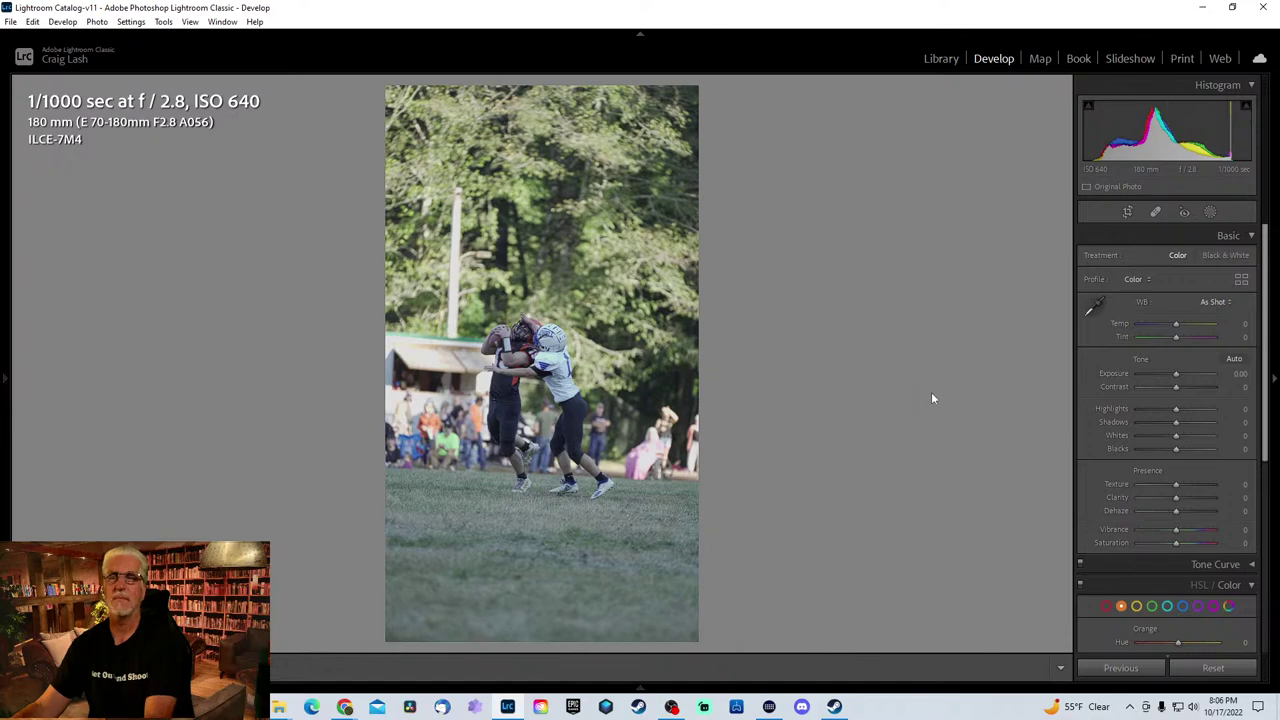
key("Right")
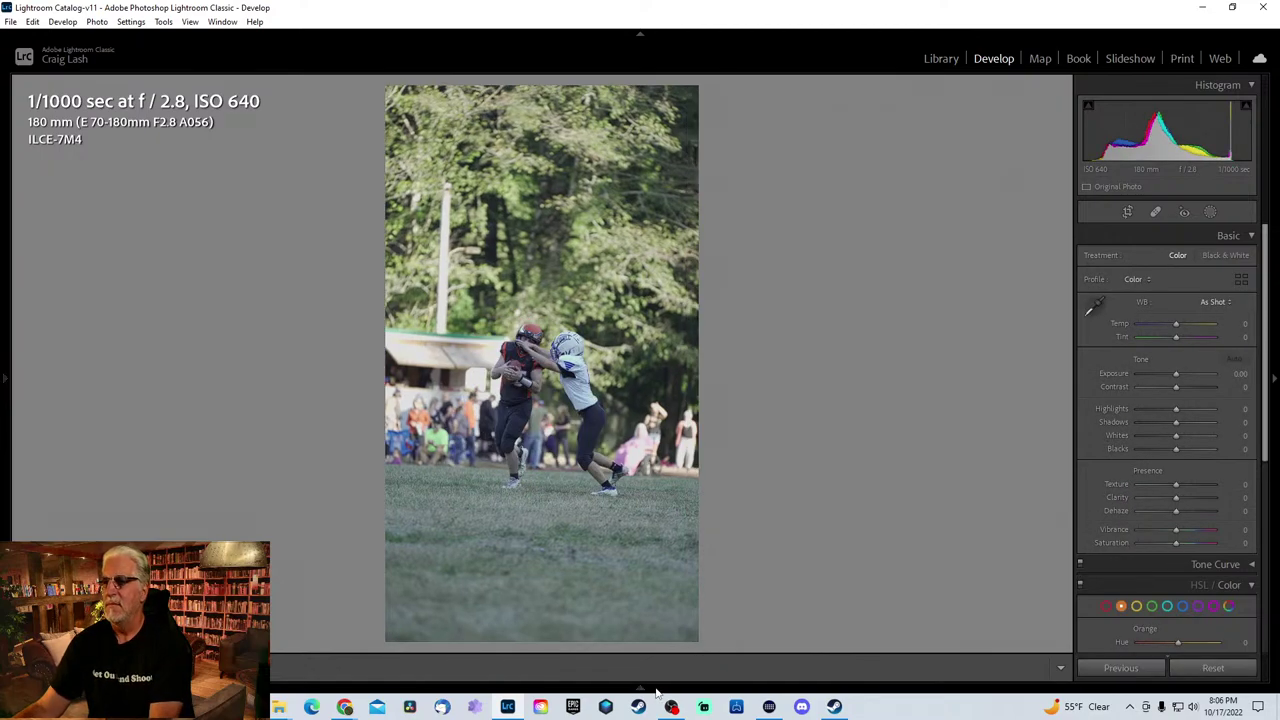
mouse_move(646, 697)
key("Right")
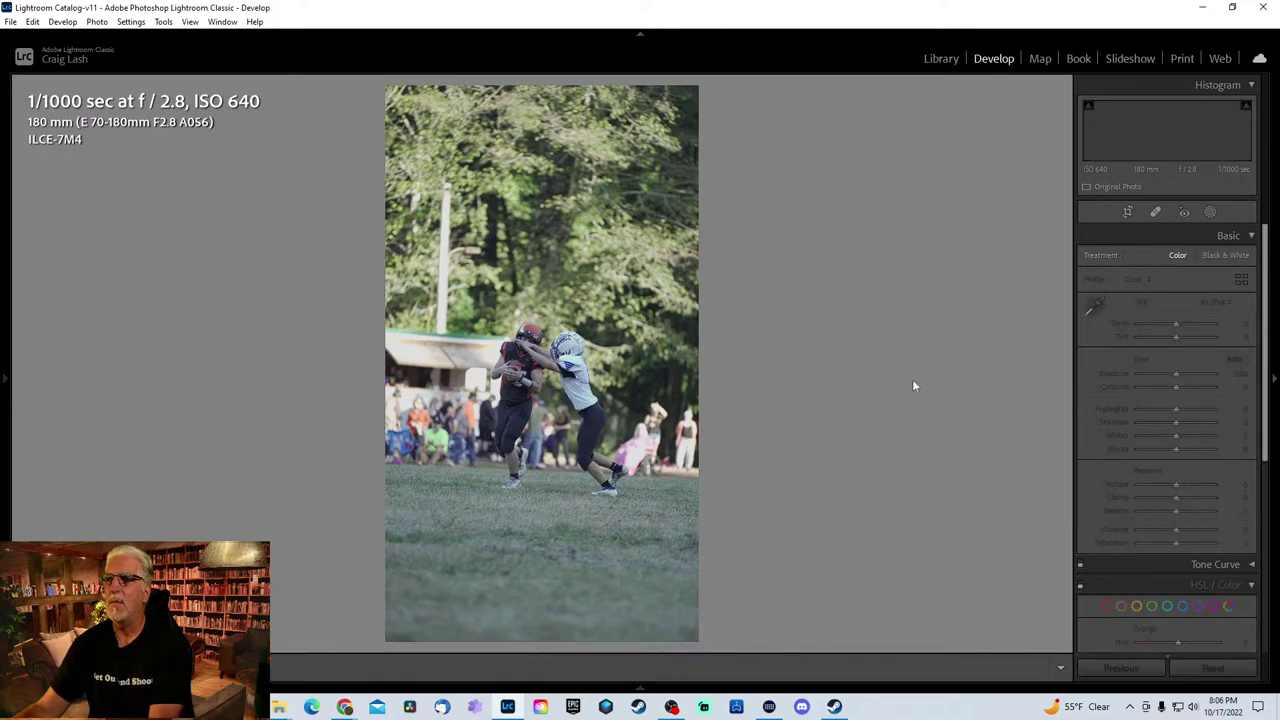
key("Right")
key("Right")
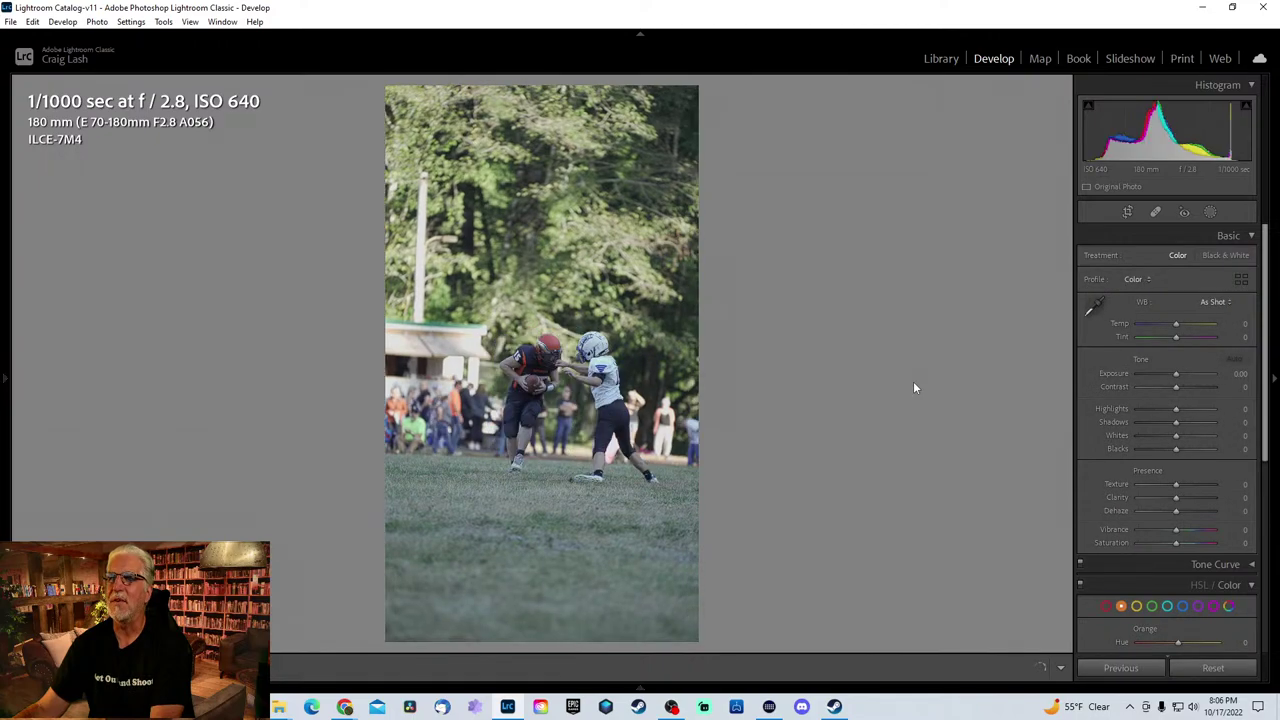
key("Right")
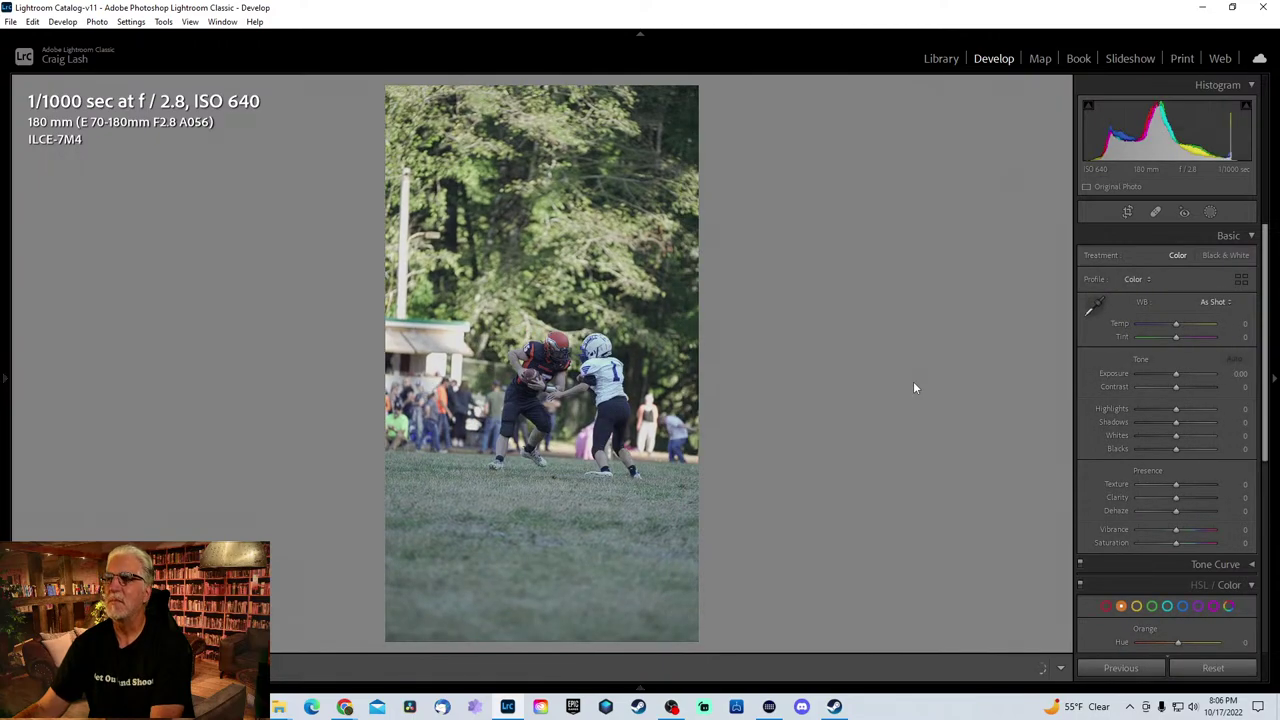
key("Right")
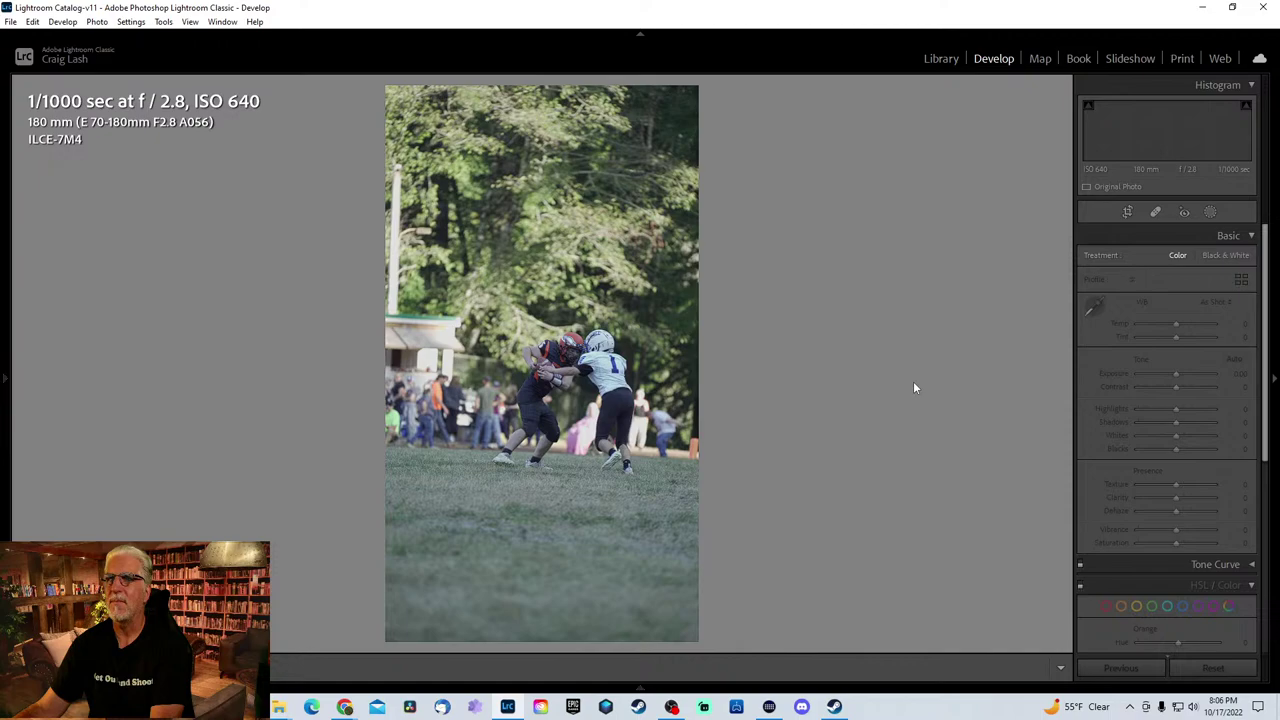
key("Right")
key("Right")
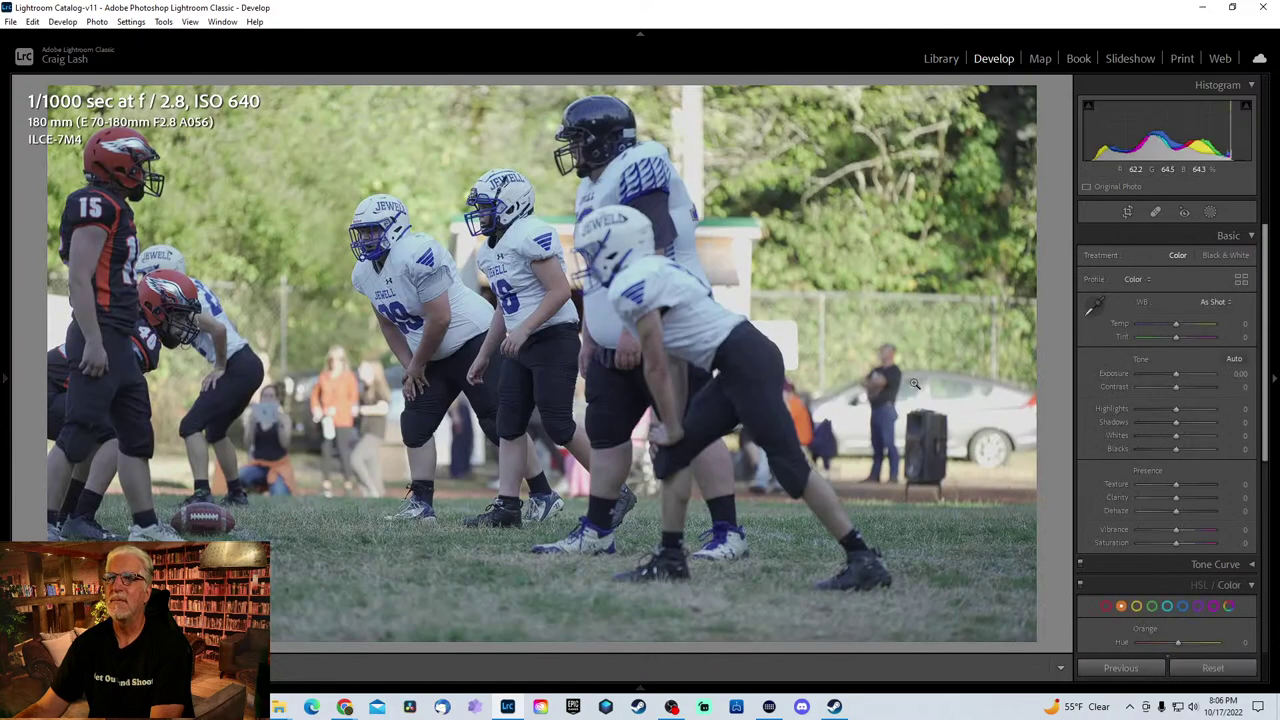
- Crop the lineup shot tight on the Jewell players, undoing an accidental crop rectangle
key("r")
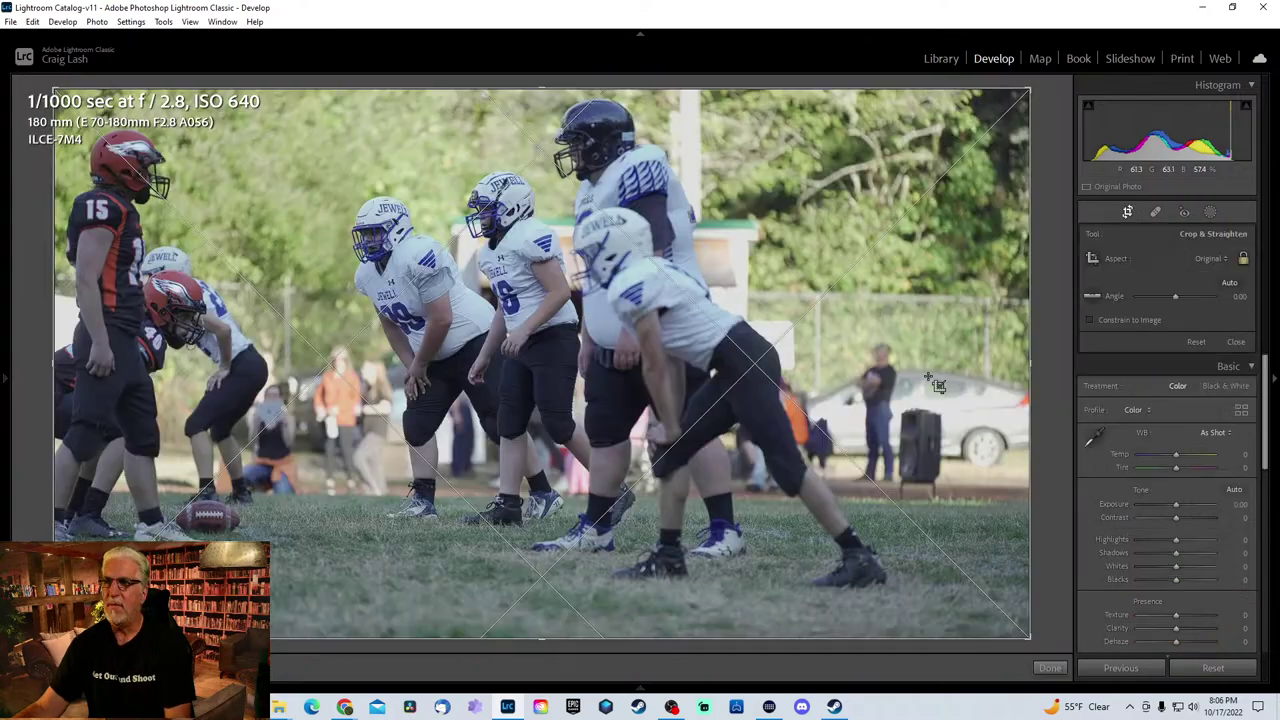
left_click_drag(950, 402, 945, 383)
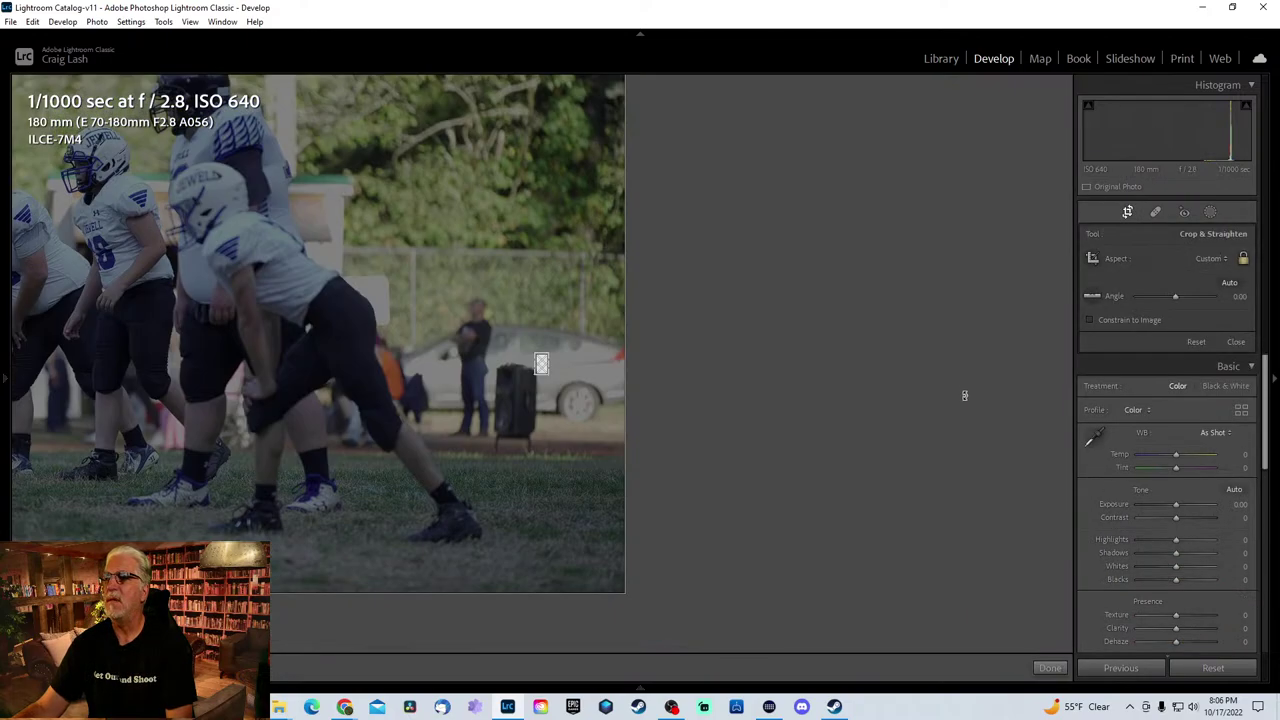
key("ctrl+z")
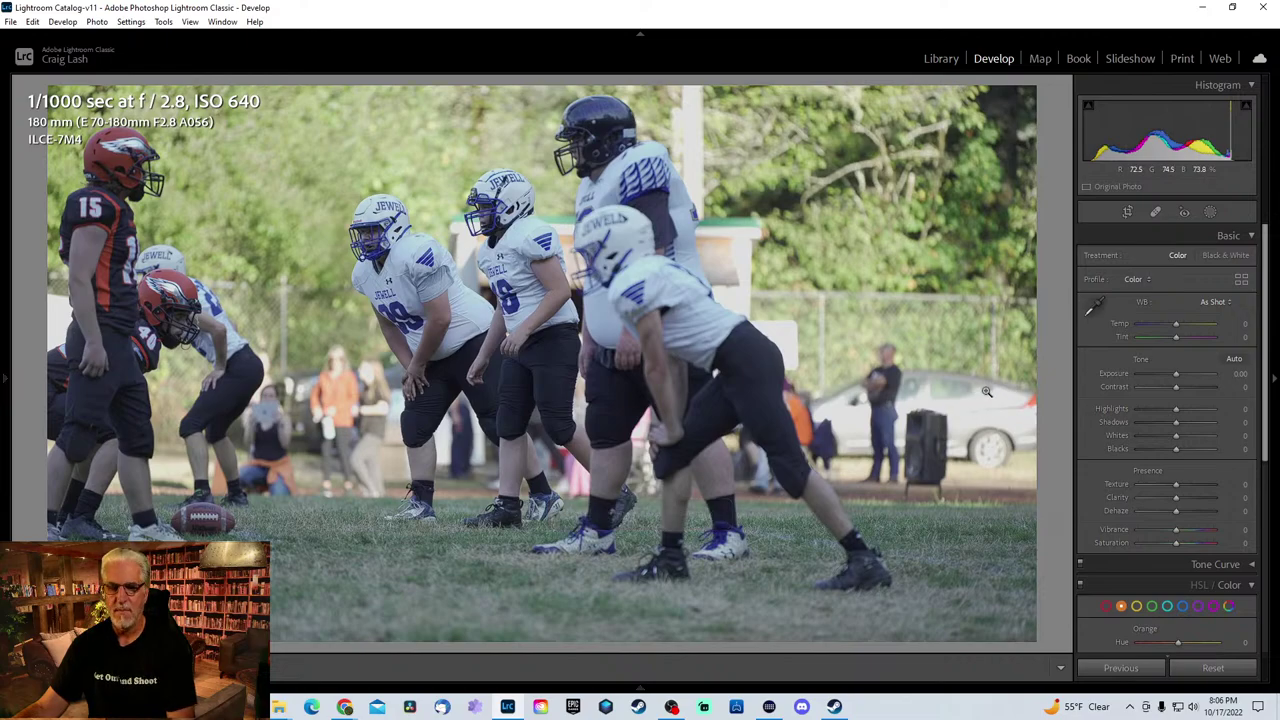
key("r")
left_click_drag(76, 365, 440, 395)
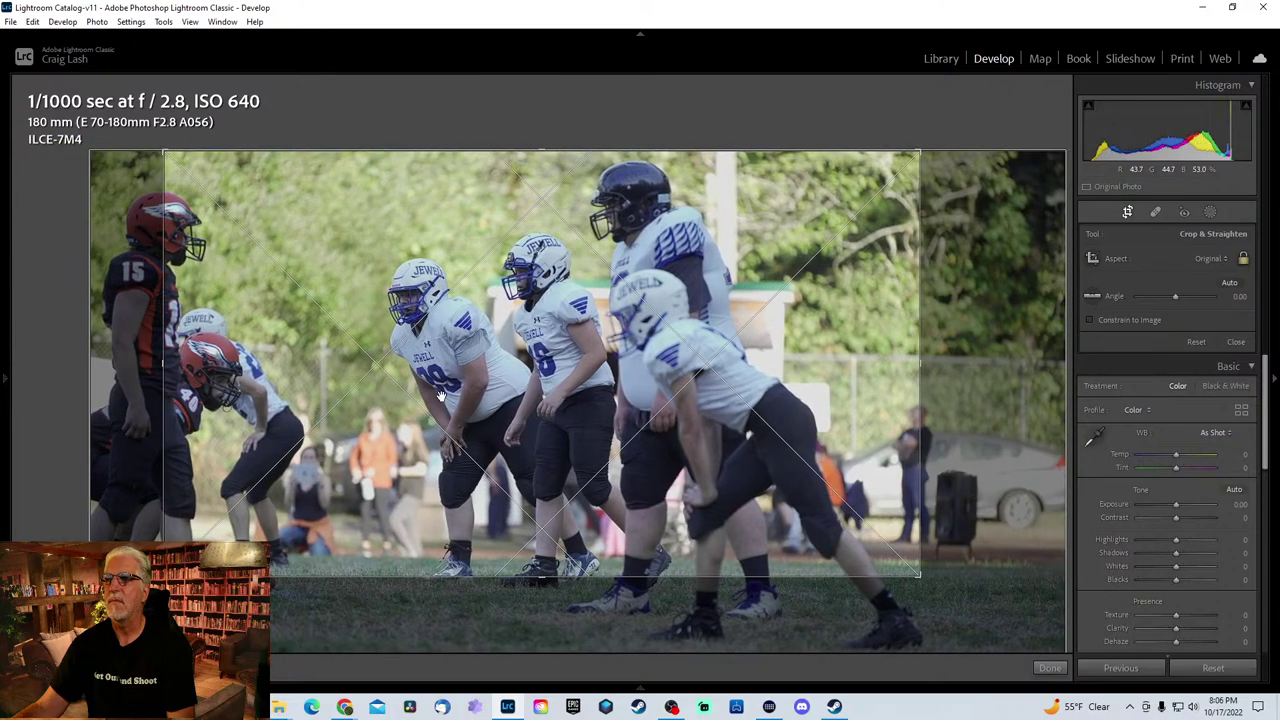
left_click_drag(174, 383, 697, 394)
key("Return")
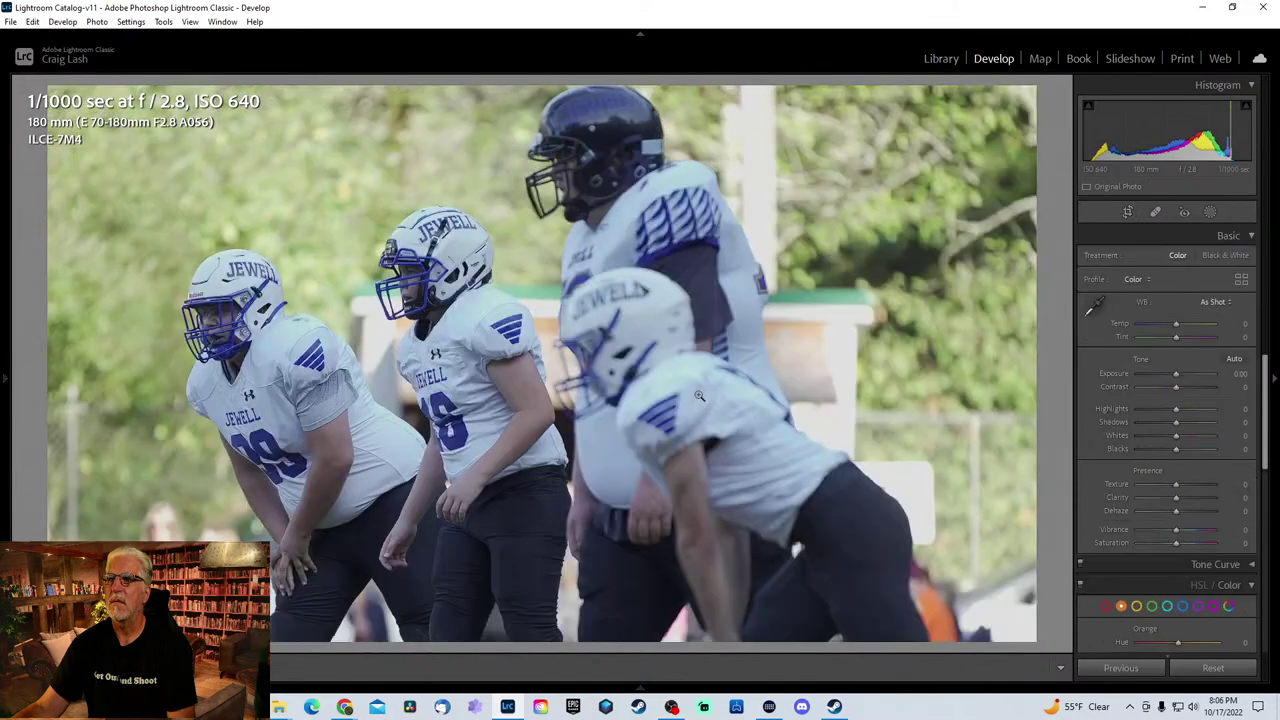
- Straighten the photo slightly, then set Highlights −79, Exposure +0.18 and Sharpening 38
key("r")
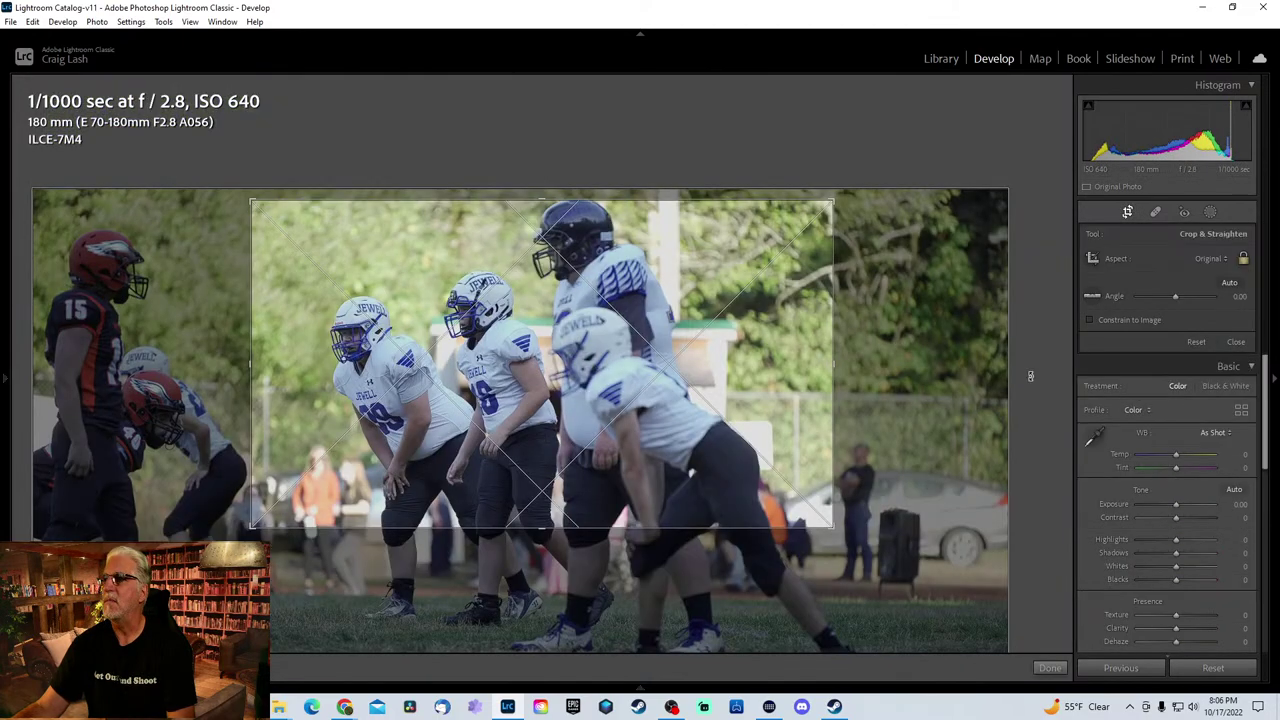
left_click_drag(1035, 374, 1035, 380)
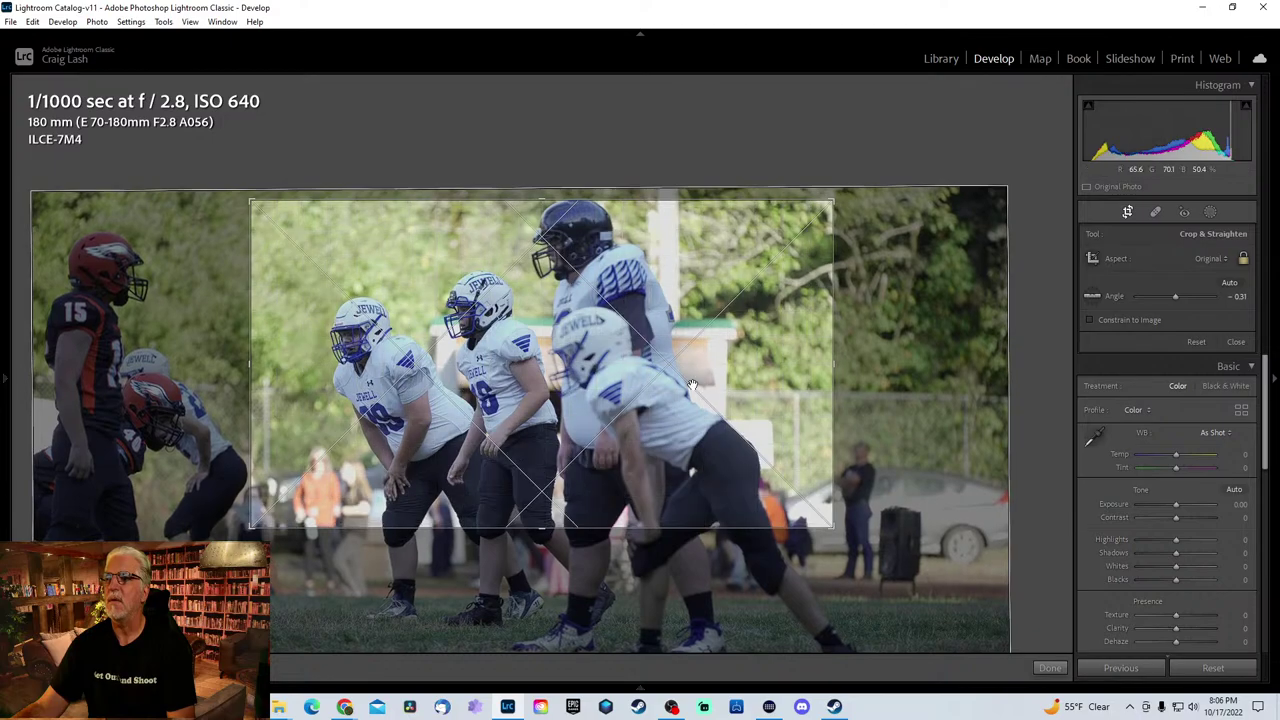
key("r")
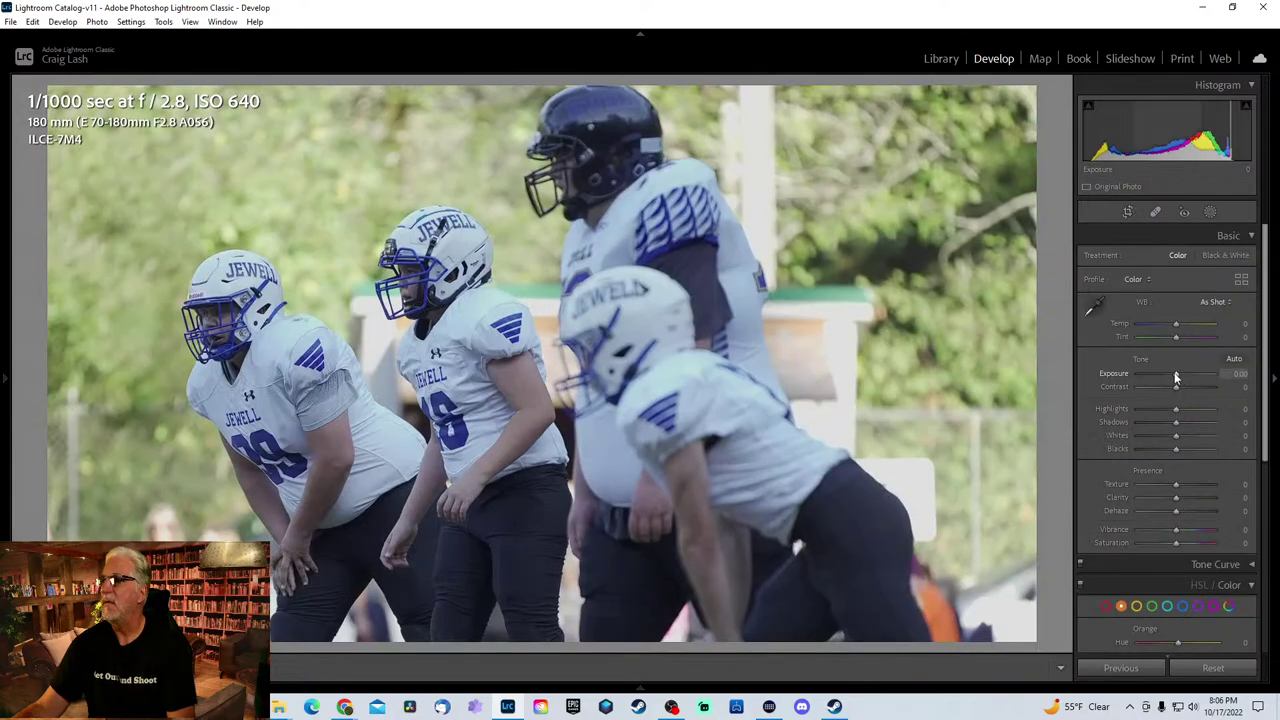
left_click_drag(1172, 418, 1178, 369)
scroll(1187, 503, "down", 4)
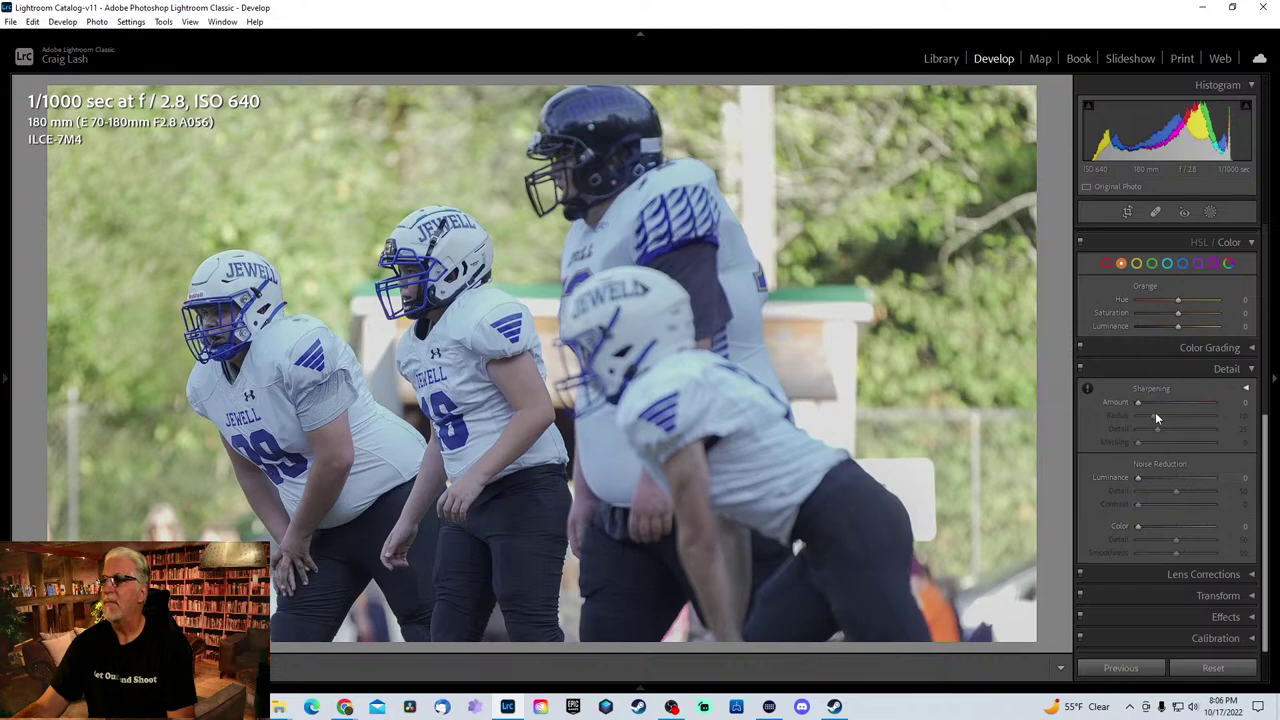
left_click_drag(1153, 401, 1158, 400)
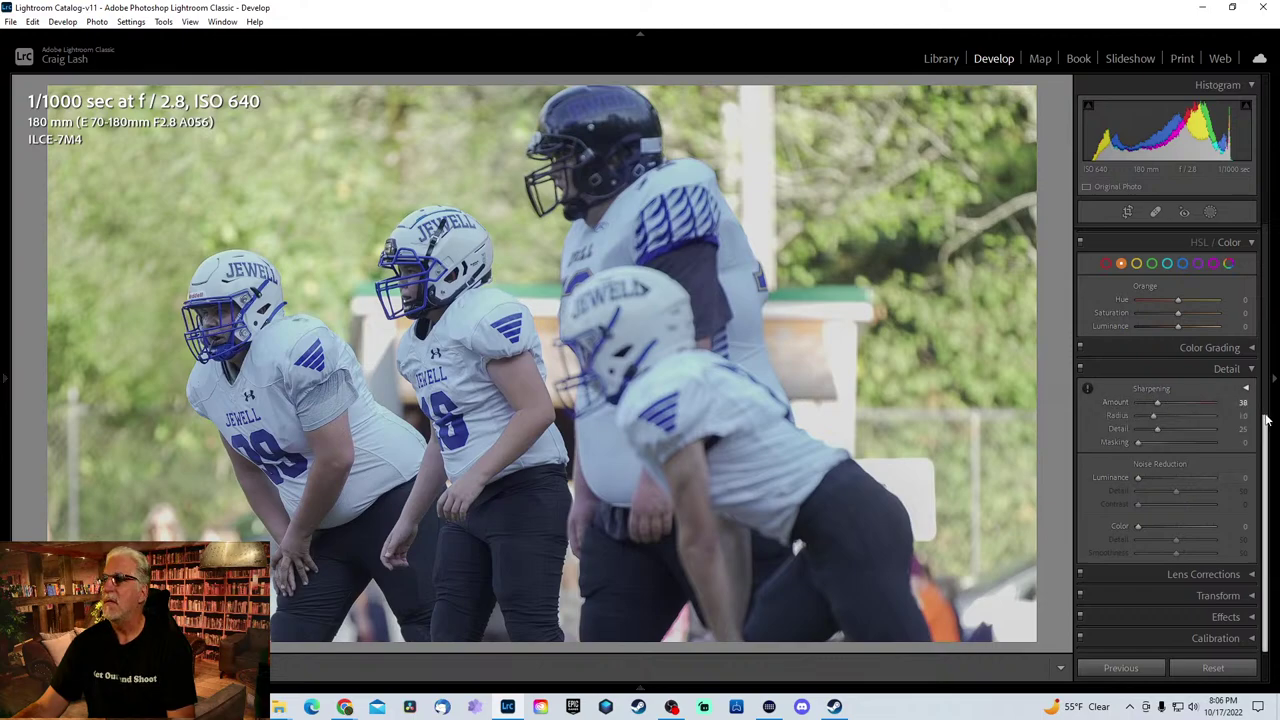
left_click_drag(1266, 453, 1273, 192)
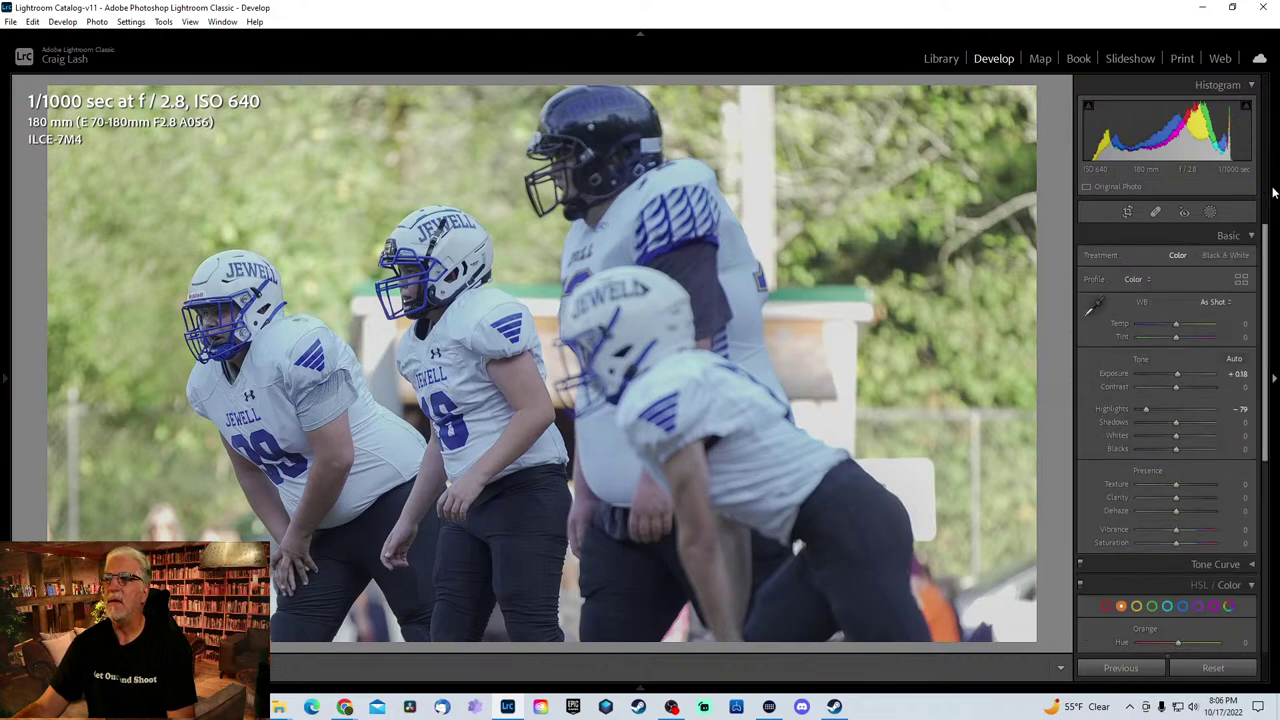
- Add a Select Subject mask, invert it, and give it −1.98 exposure
left_click(1210, 213)
left_click(1126, 250)
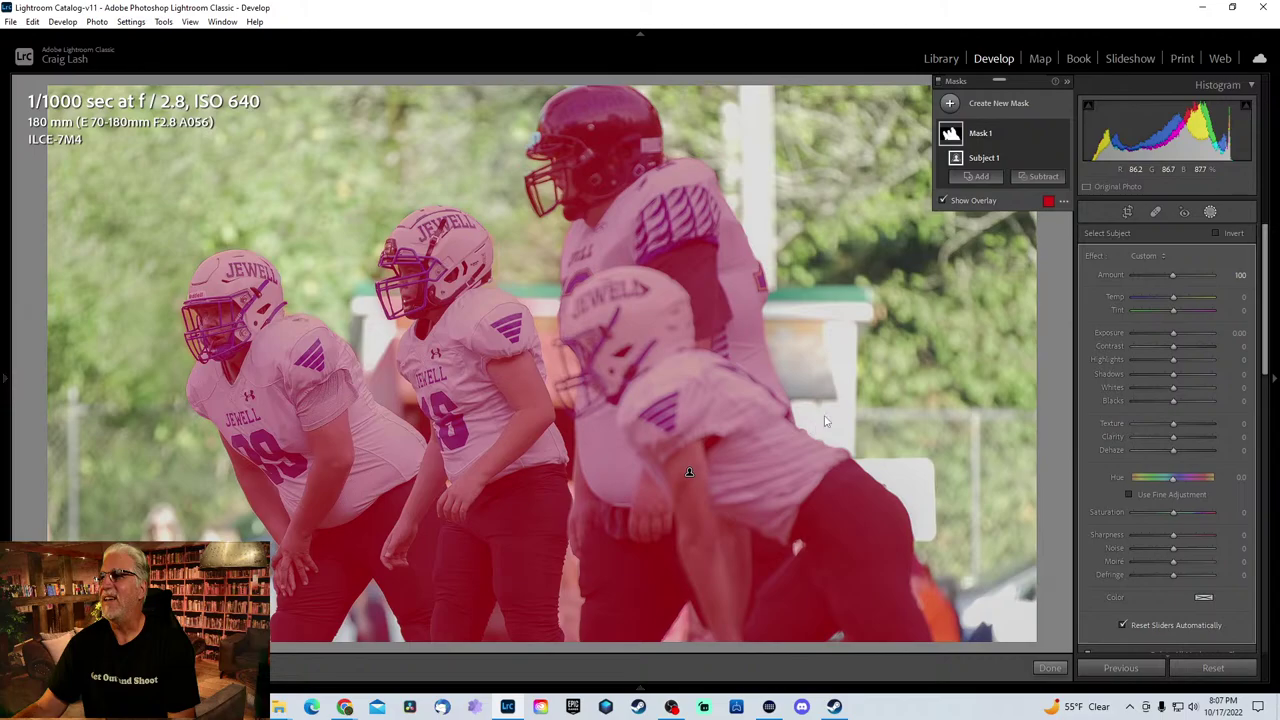
left_click(1048, 158)
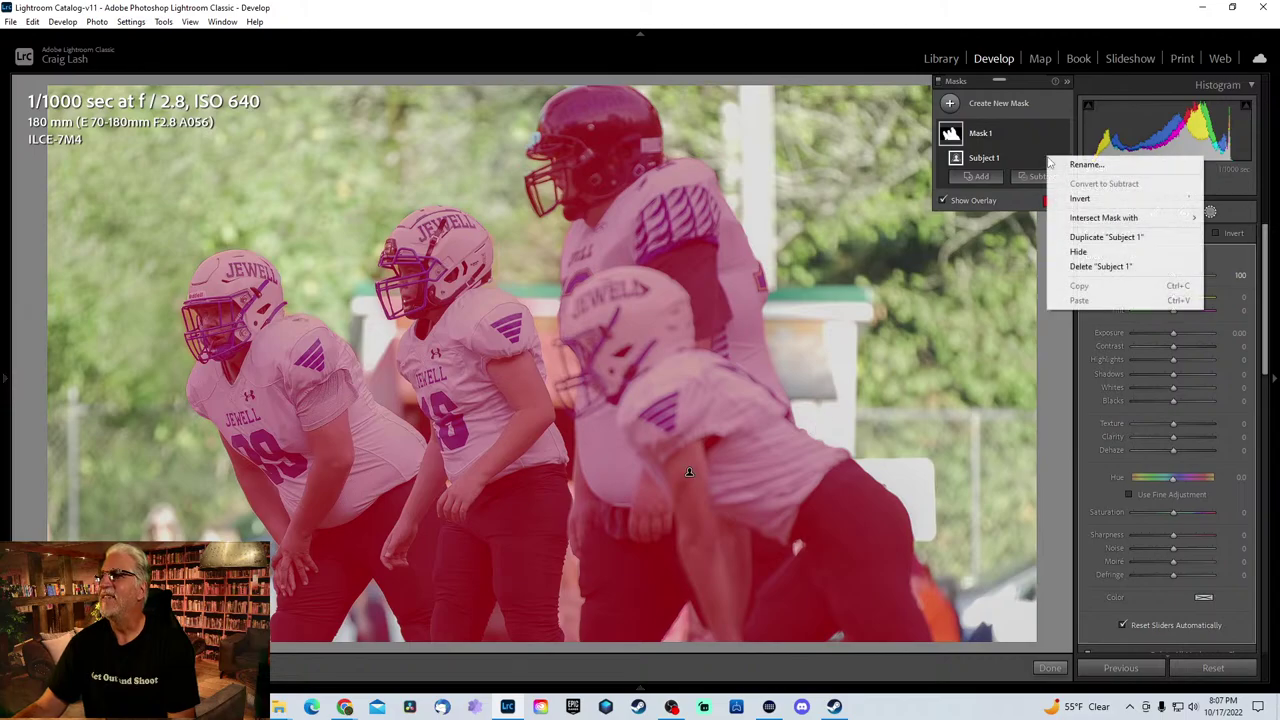
left_click(1088, 199)
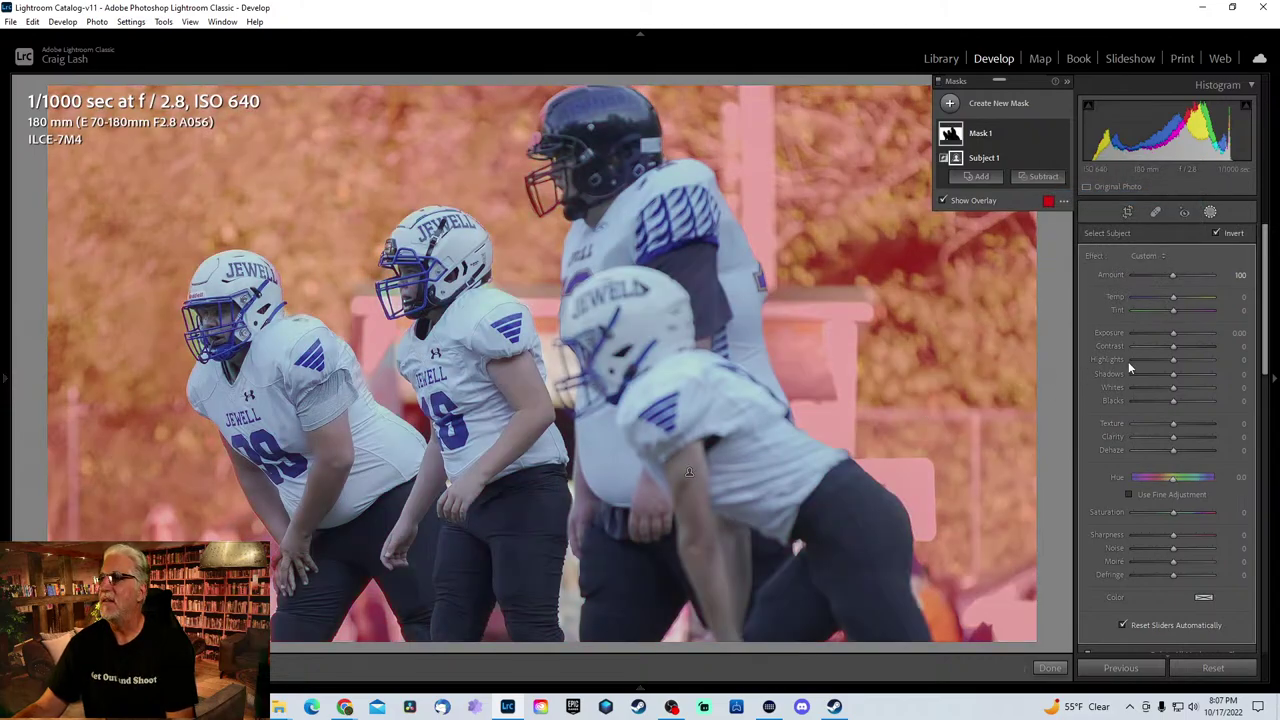
left_click_drag(1178, 333, 1153, 333)
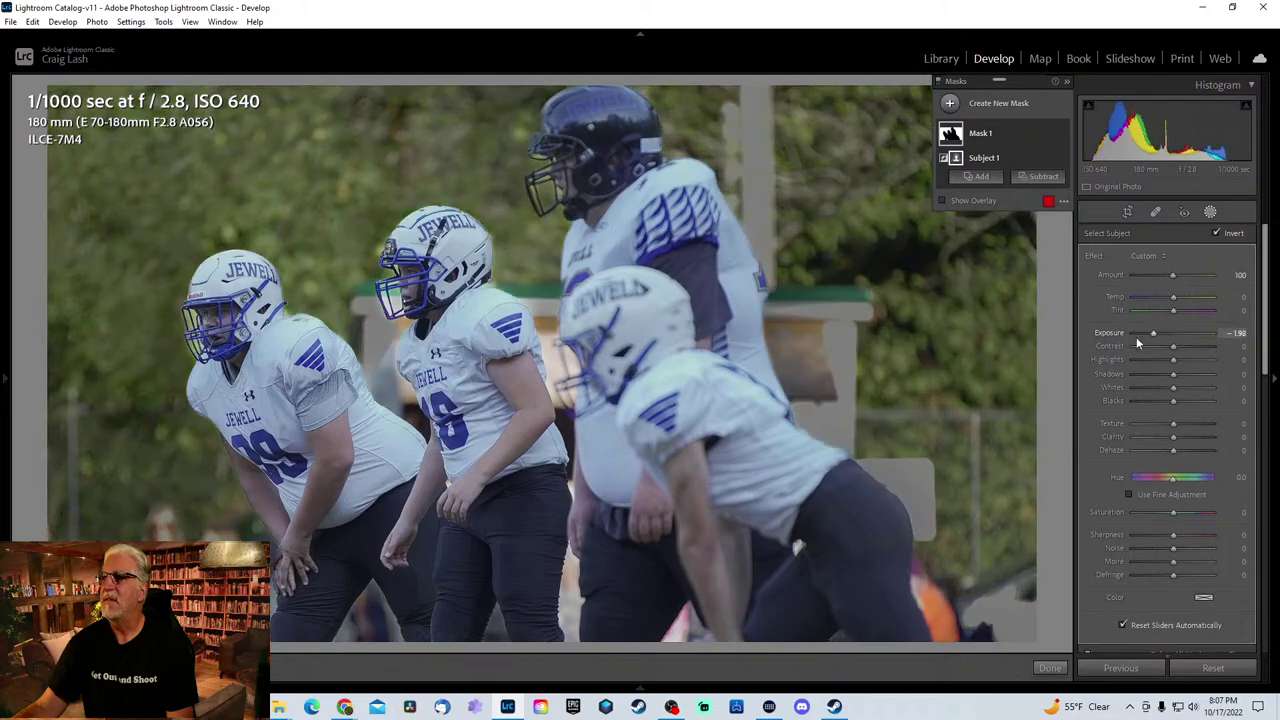
key("m")
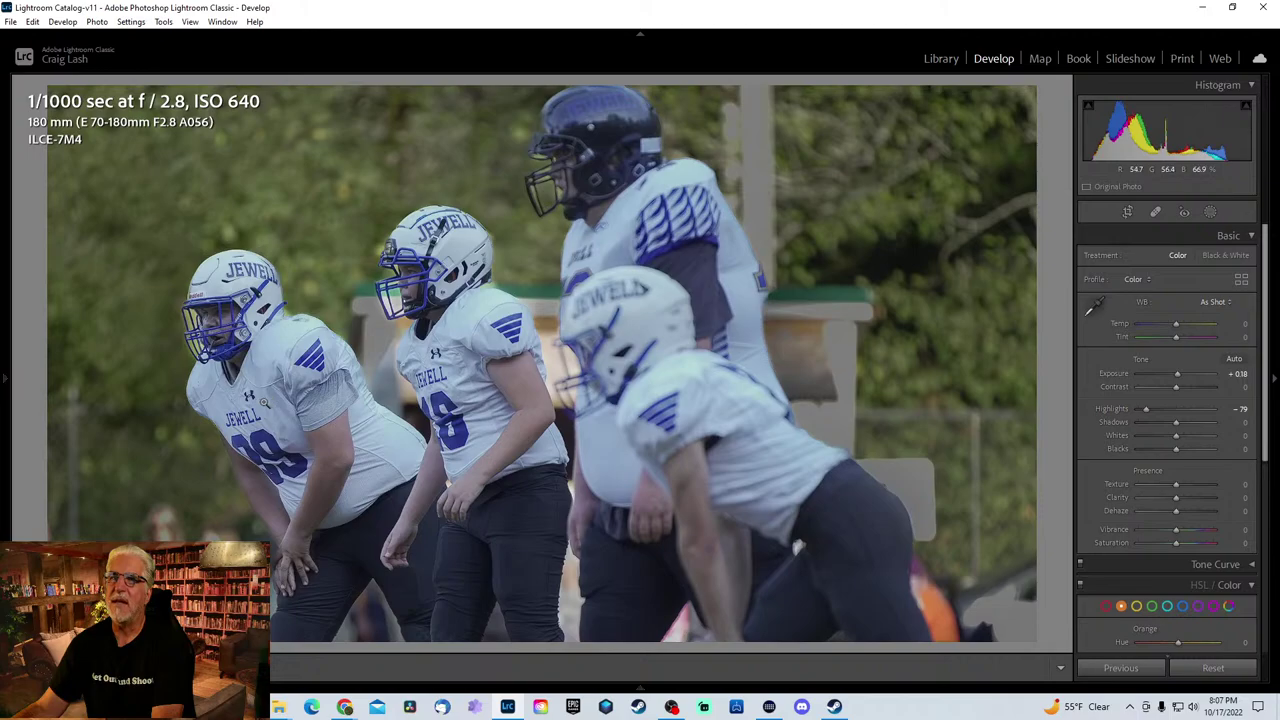
left_click_drag(264, 404, 513, 393)
- Browse forward, then step back to the ISO 640 shot of #12 dragging a tackler
key("Right")
key("Right")
key("Right")
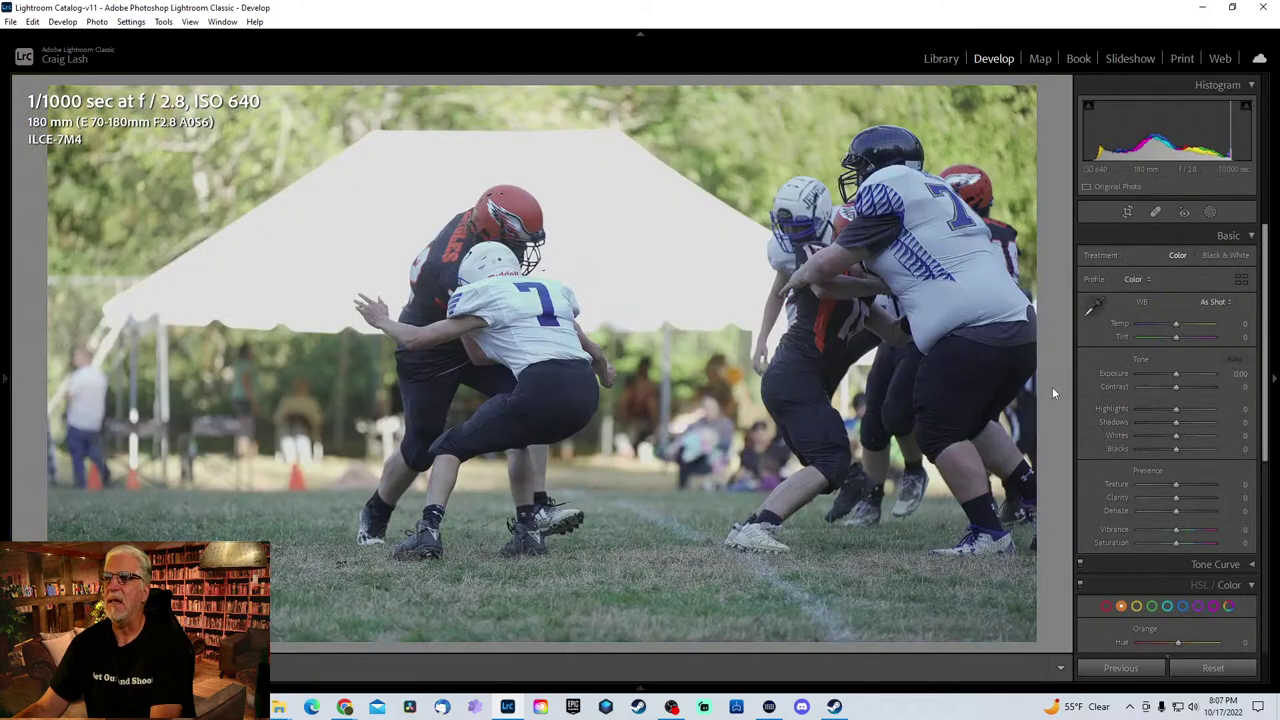
key("Right")
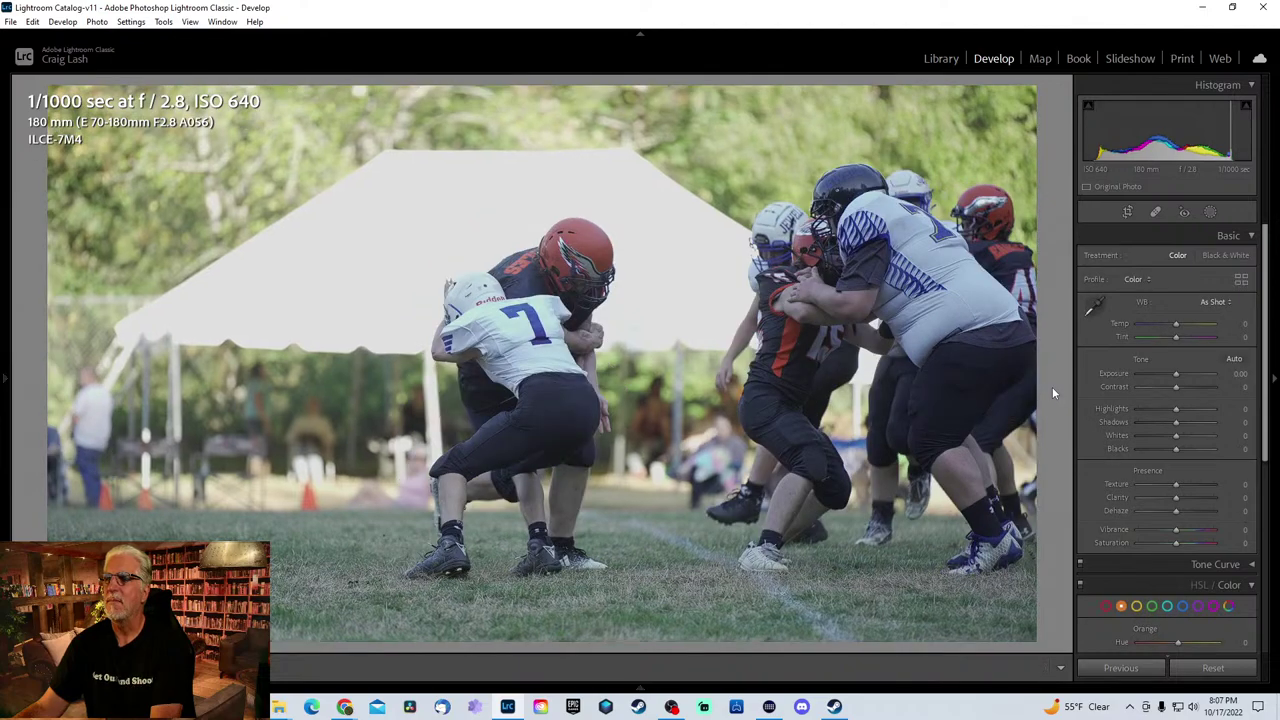
key("Right")
key("Right")
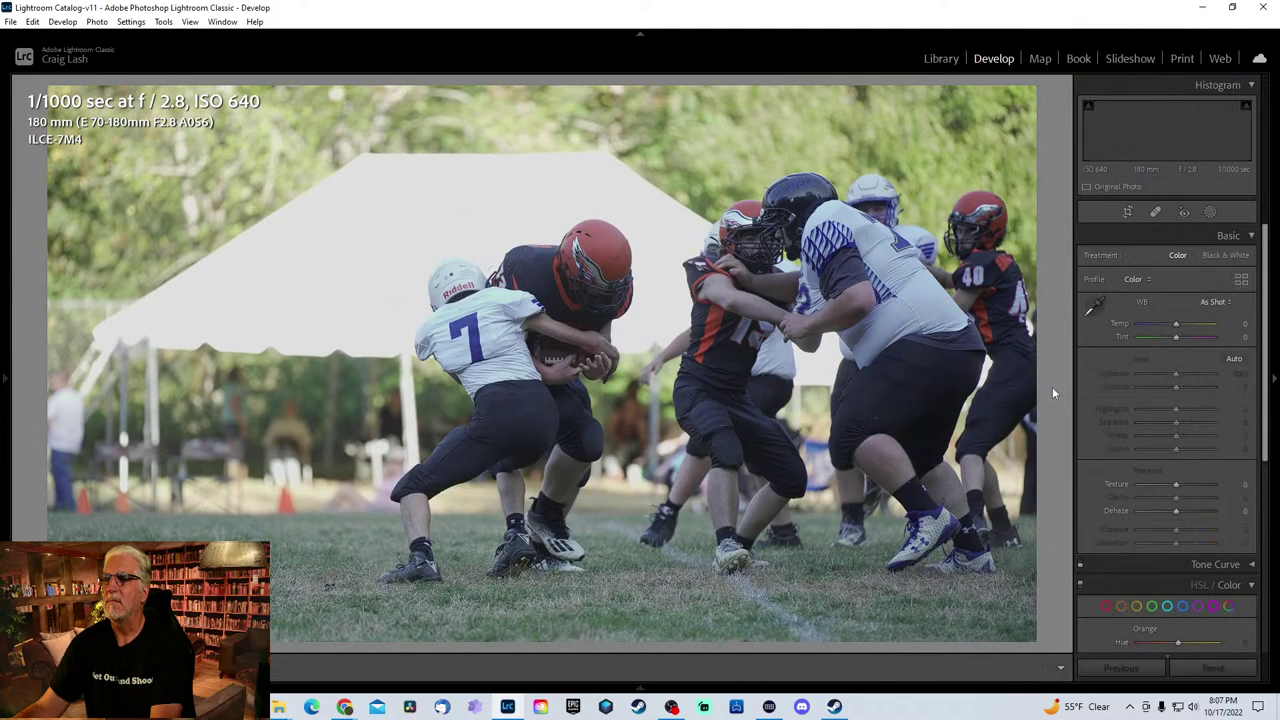
key("Right")
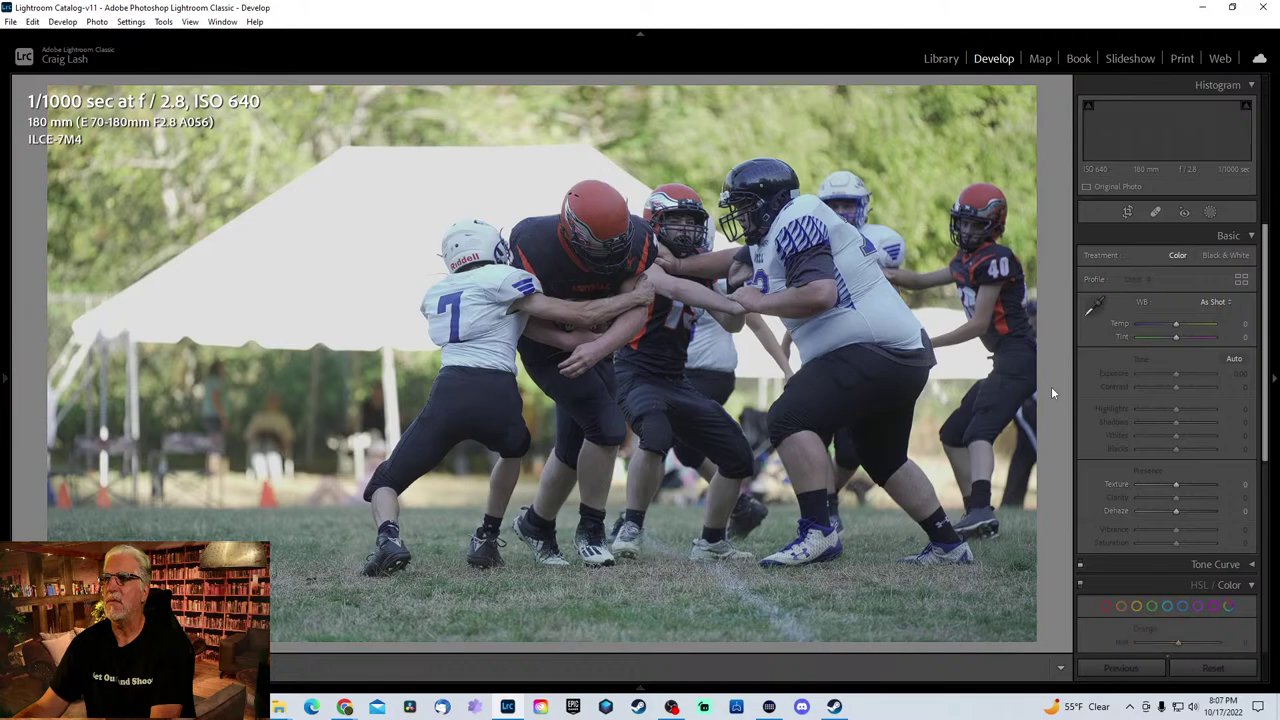
key("Right")
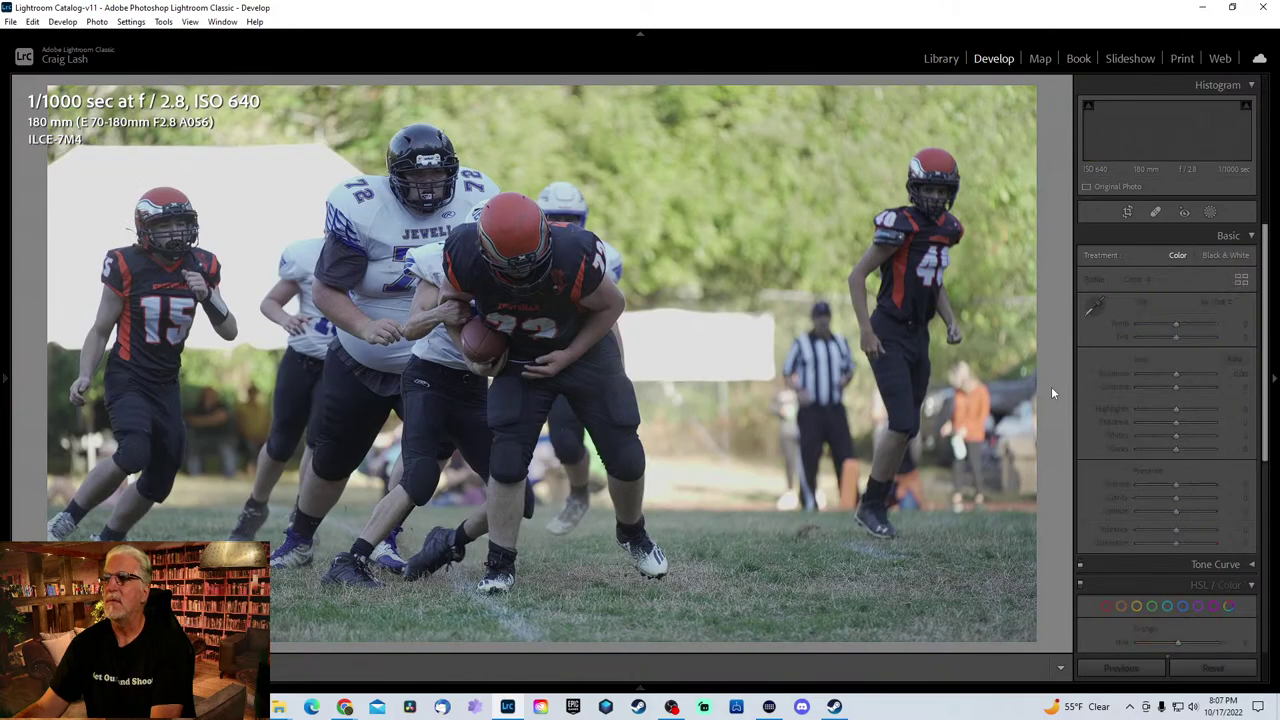
key("Right")
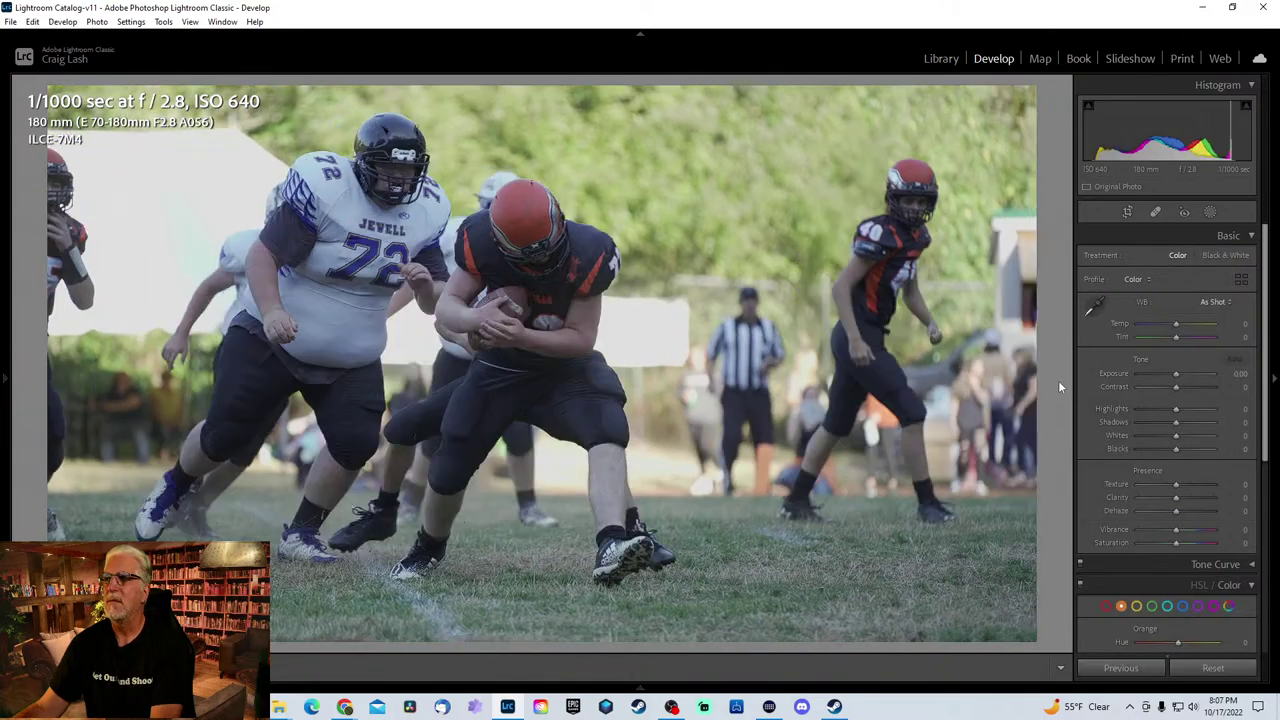
key("Right")
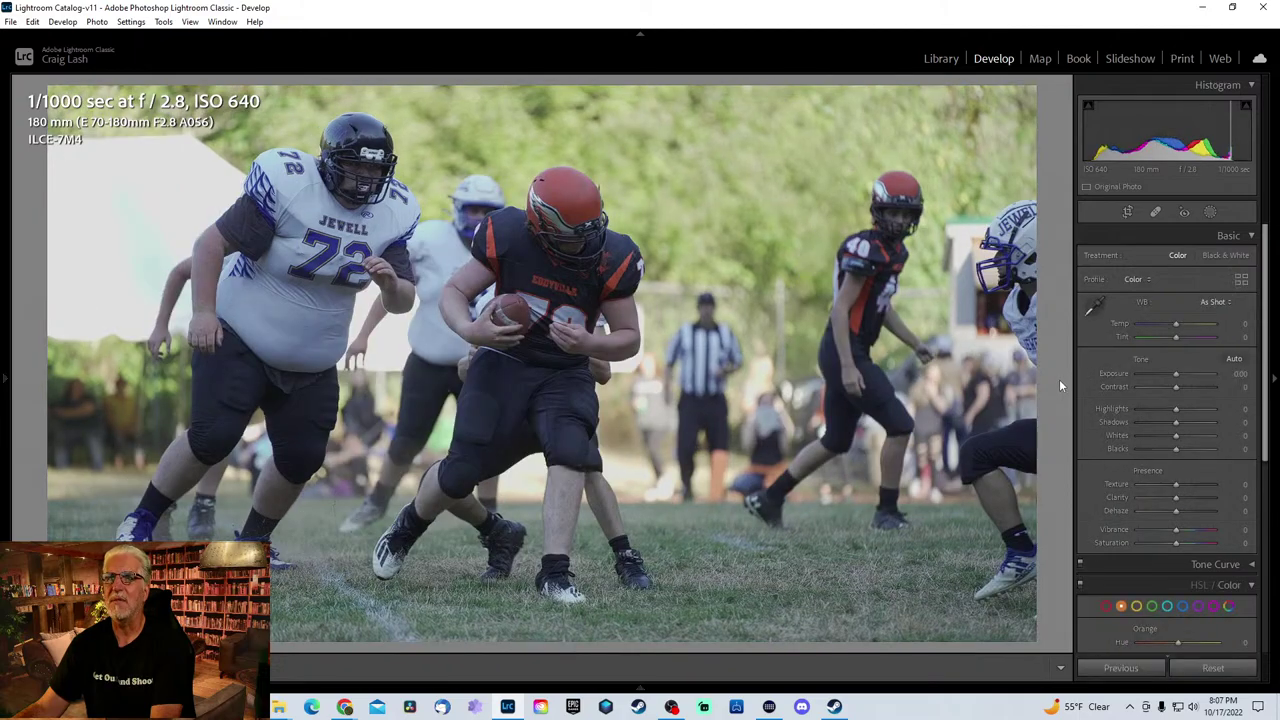
key("Right")
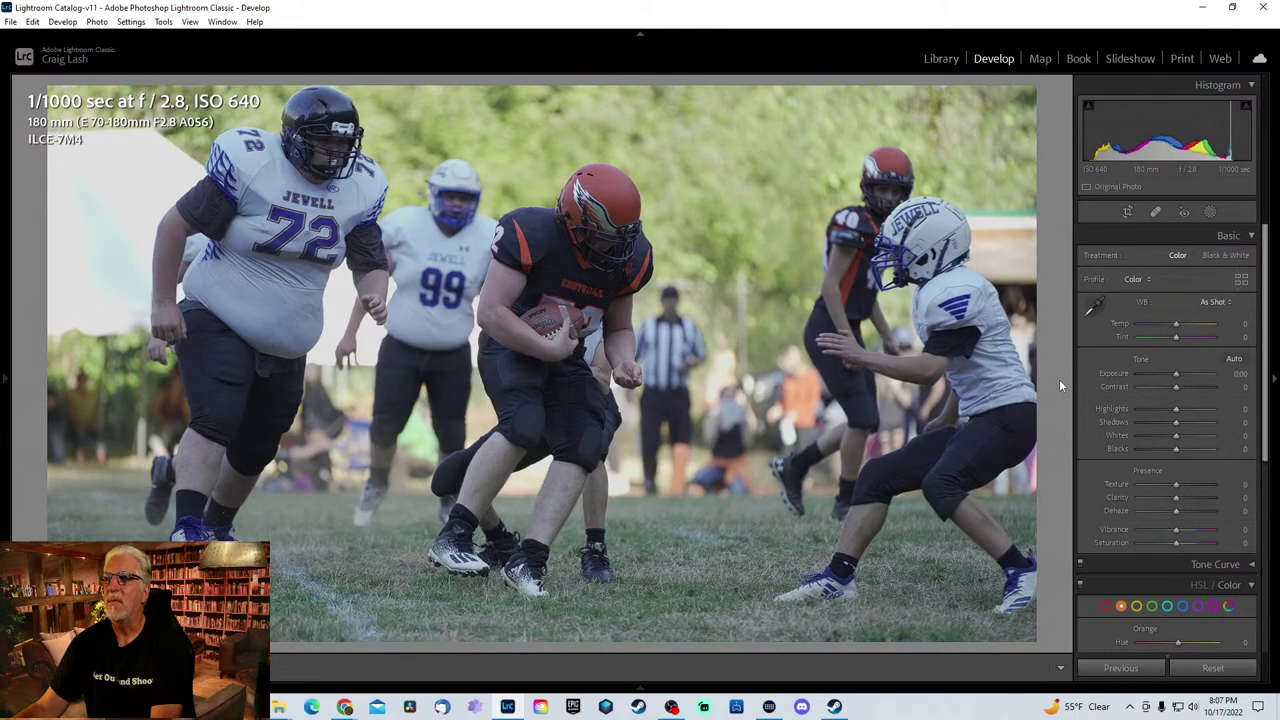
key("Right")
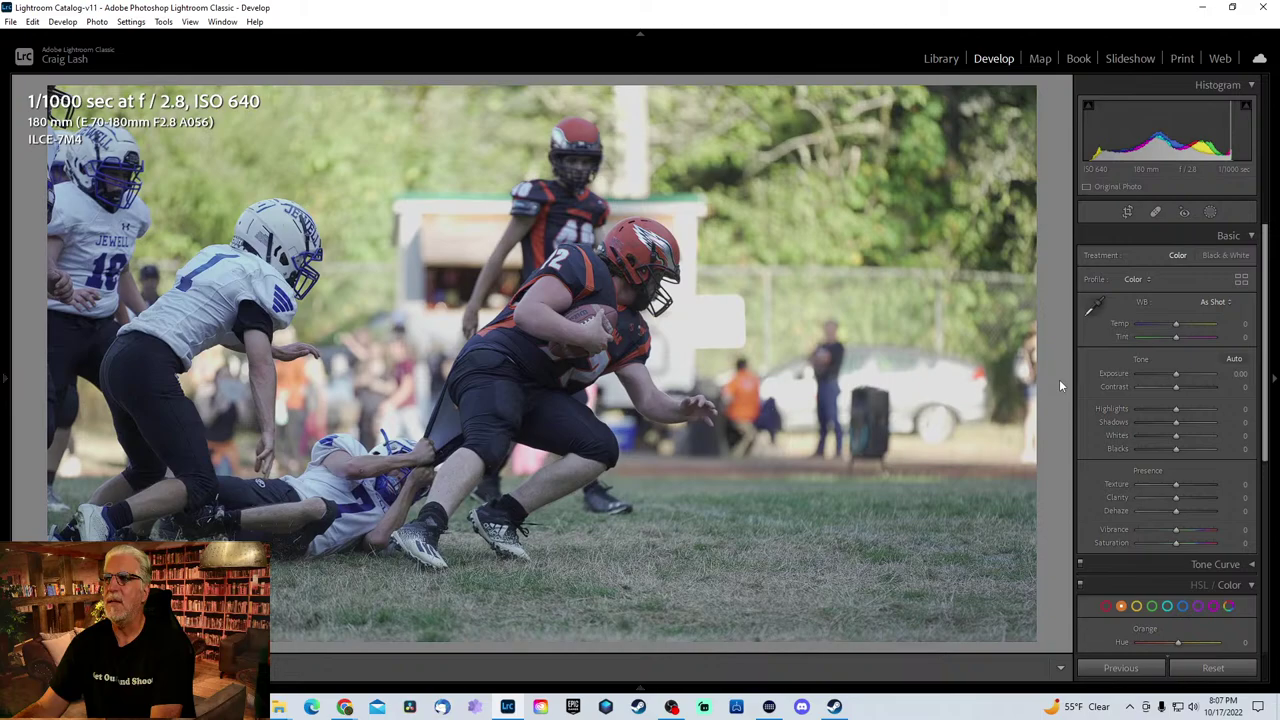
key("Right")
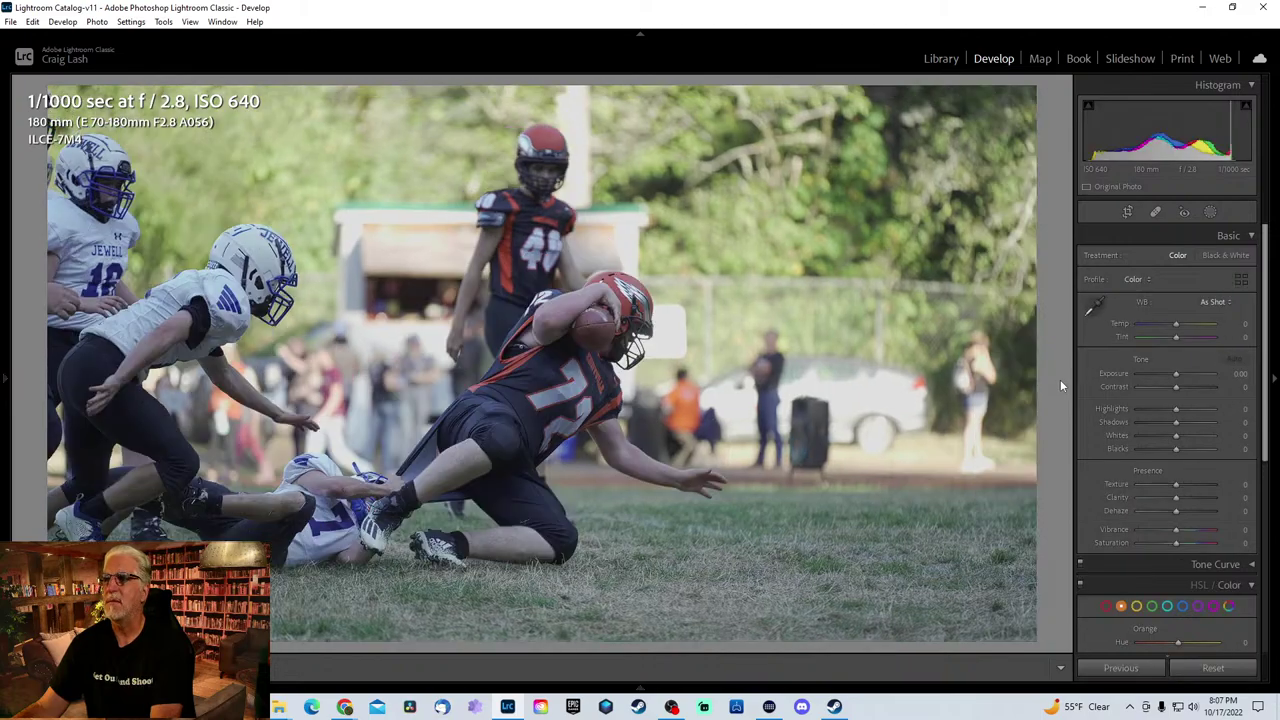
key("Left")
- Crop the #12 ball-carrier shot tightly around the ball carrier and tacklers
key("r")
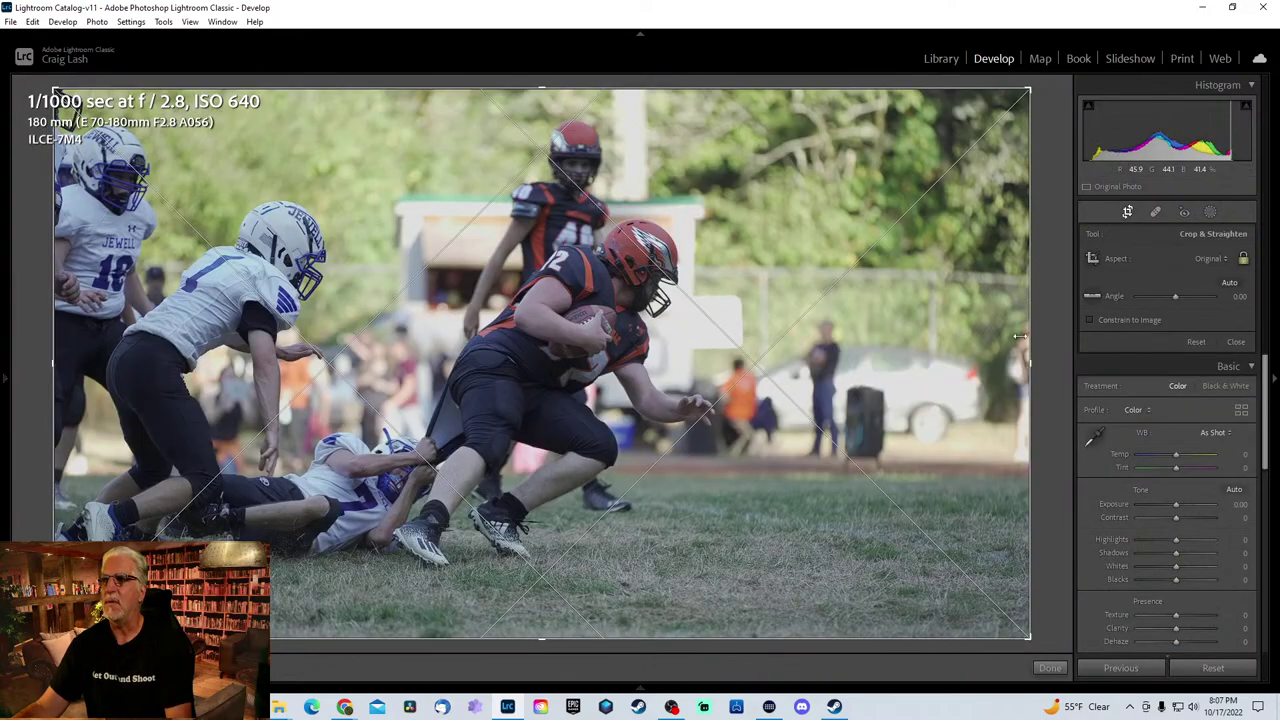
left_click_drag(1030, 89, 960, 131)
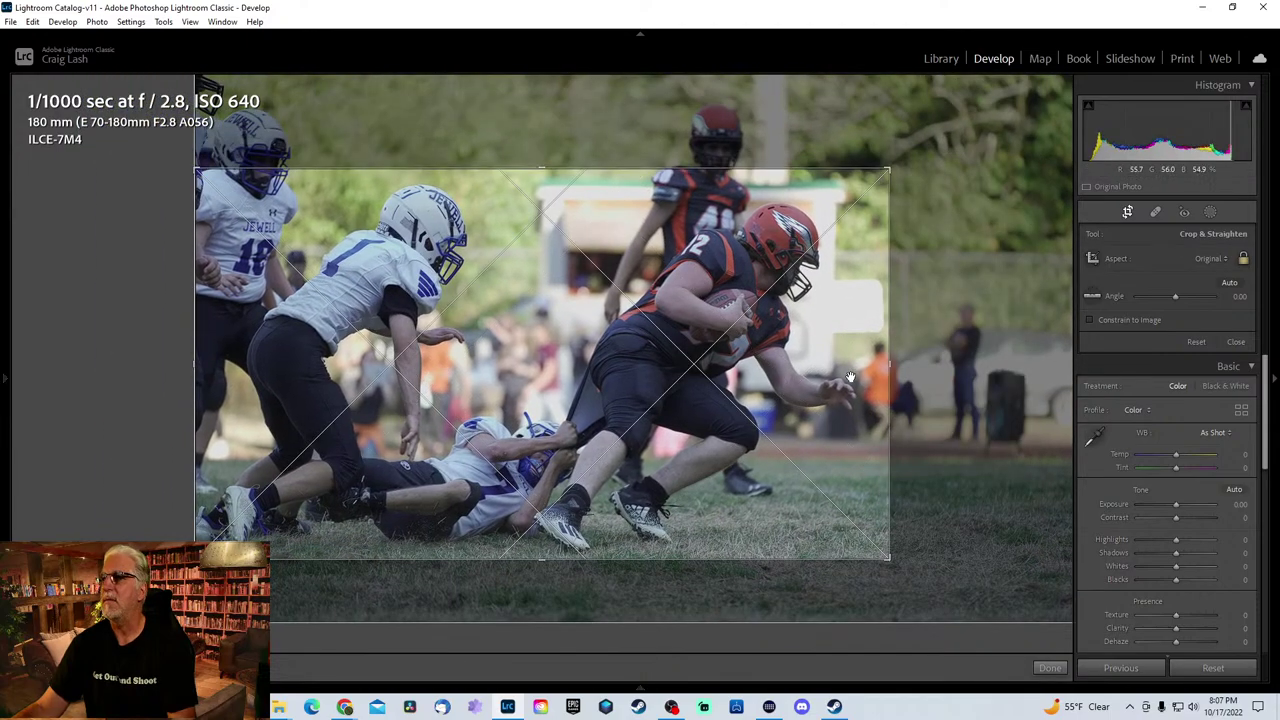
key("Return")
- Sharpen to 29, set exposure +0.35 and highlights -100, then advance to the next photo
left_click_drag(1261, 329, 1156, 517)
left_click(1151, 402)
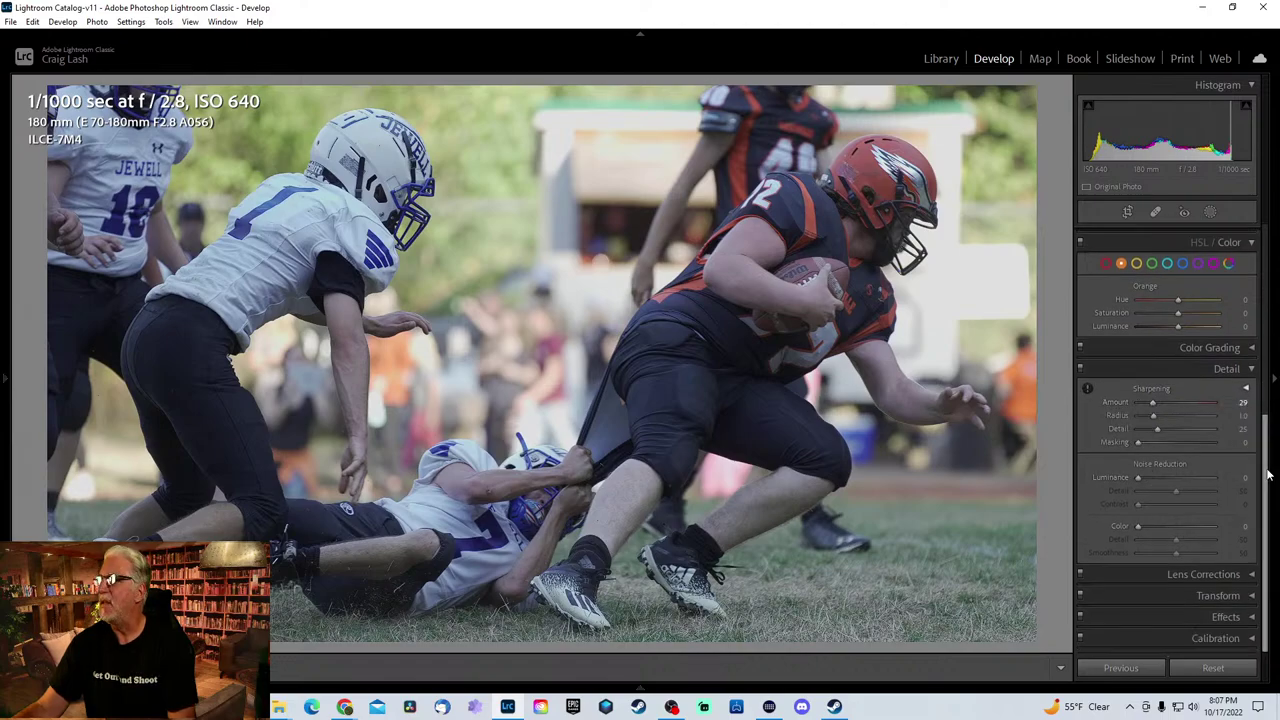
left_click_drag(1268, 475, 1266, 280)
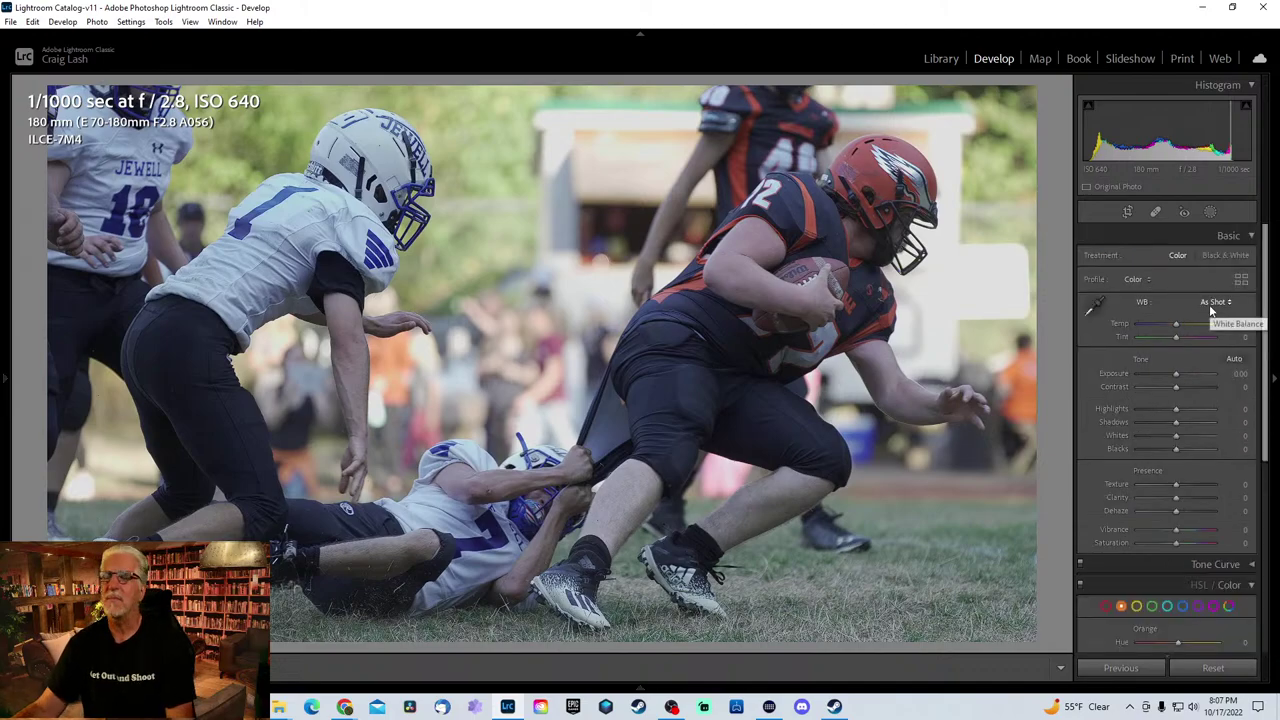
left_click_drag(1176, 374, 1181, 375)
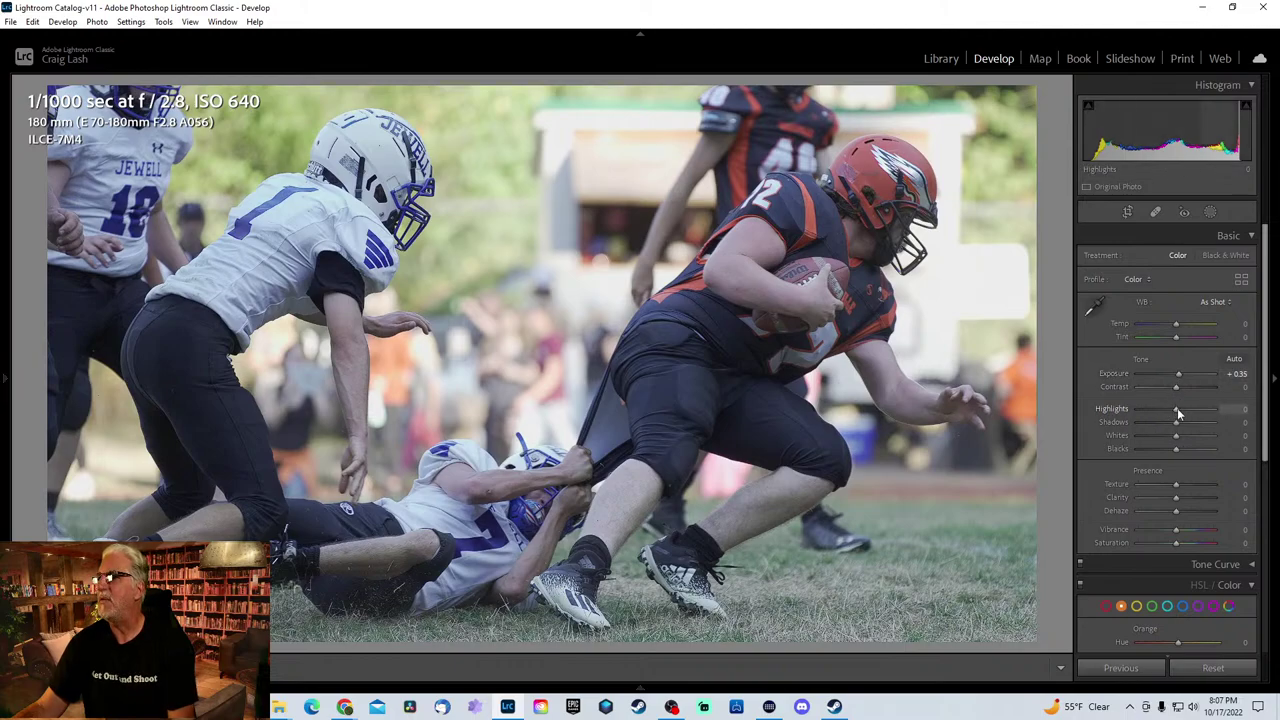
left_click_drag(1178, 413, 1135, 415)
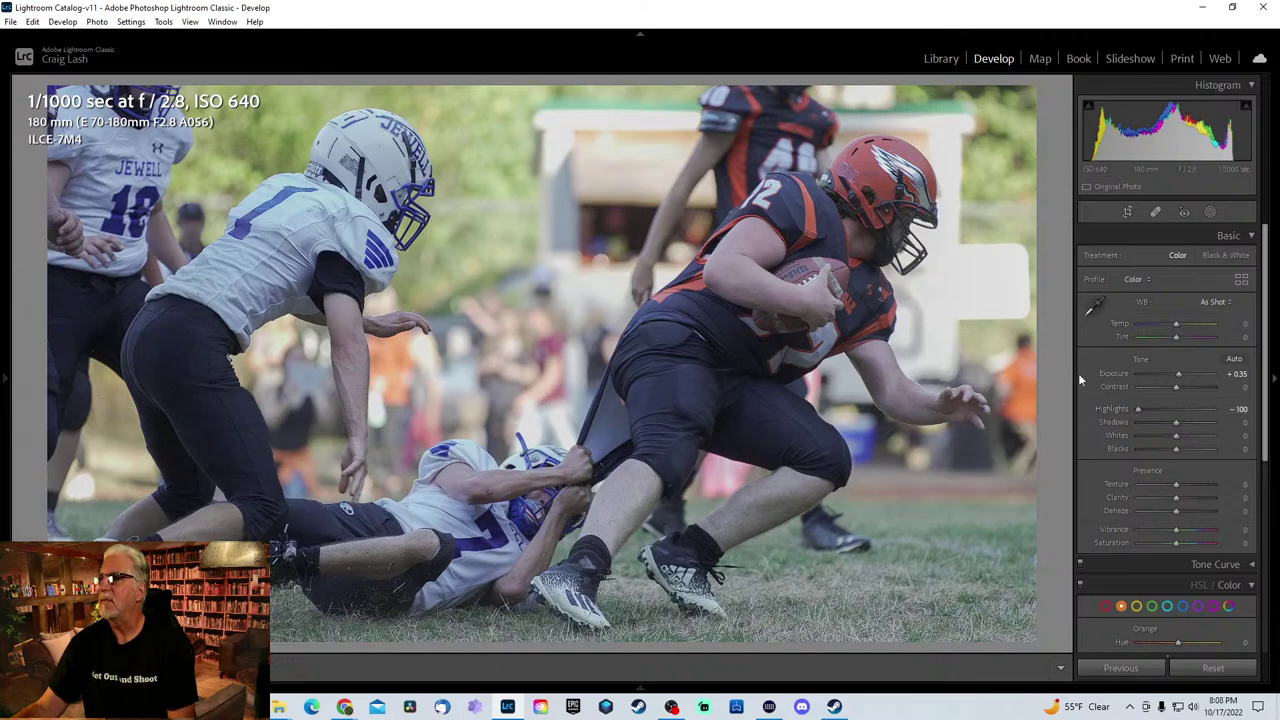
key("Right")
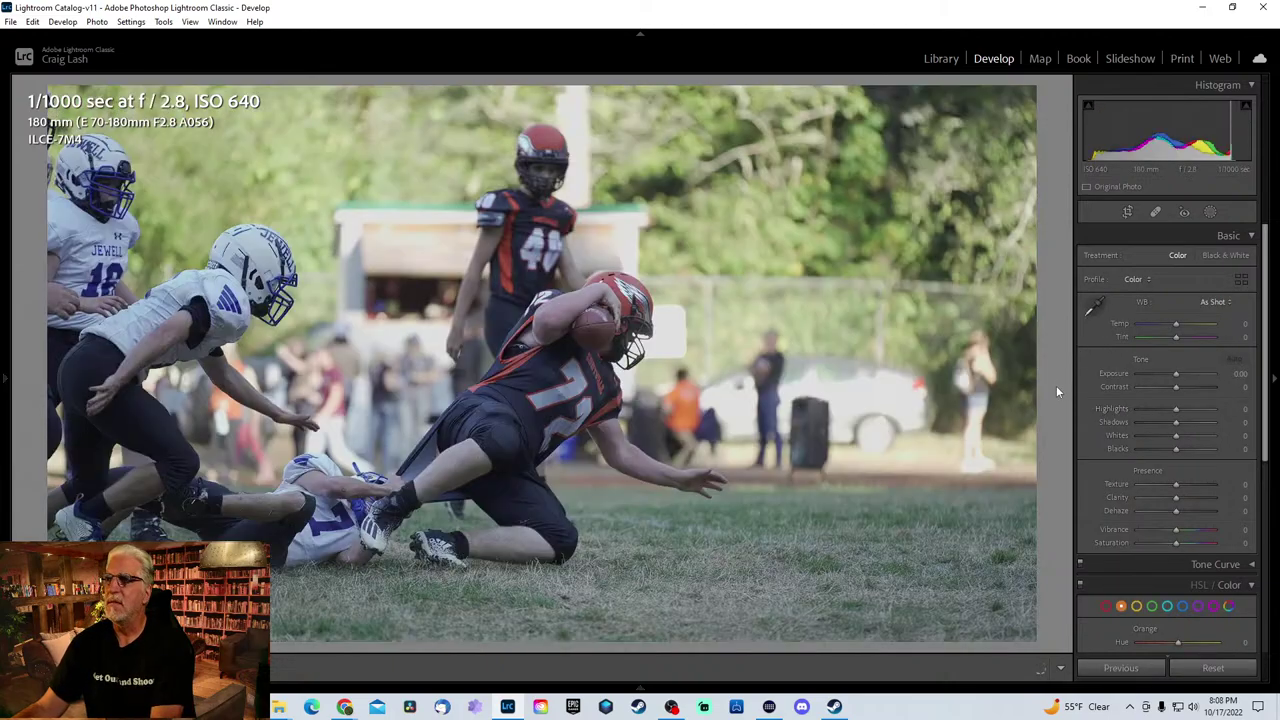
- Step forward through the burst frames to the photo of #11 being tackled
key("Right")
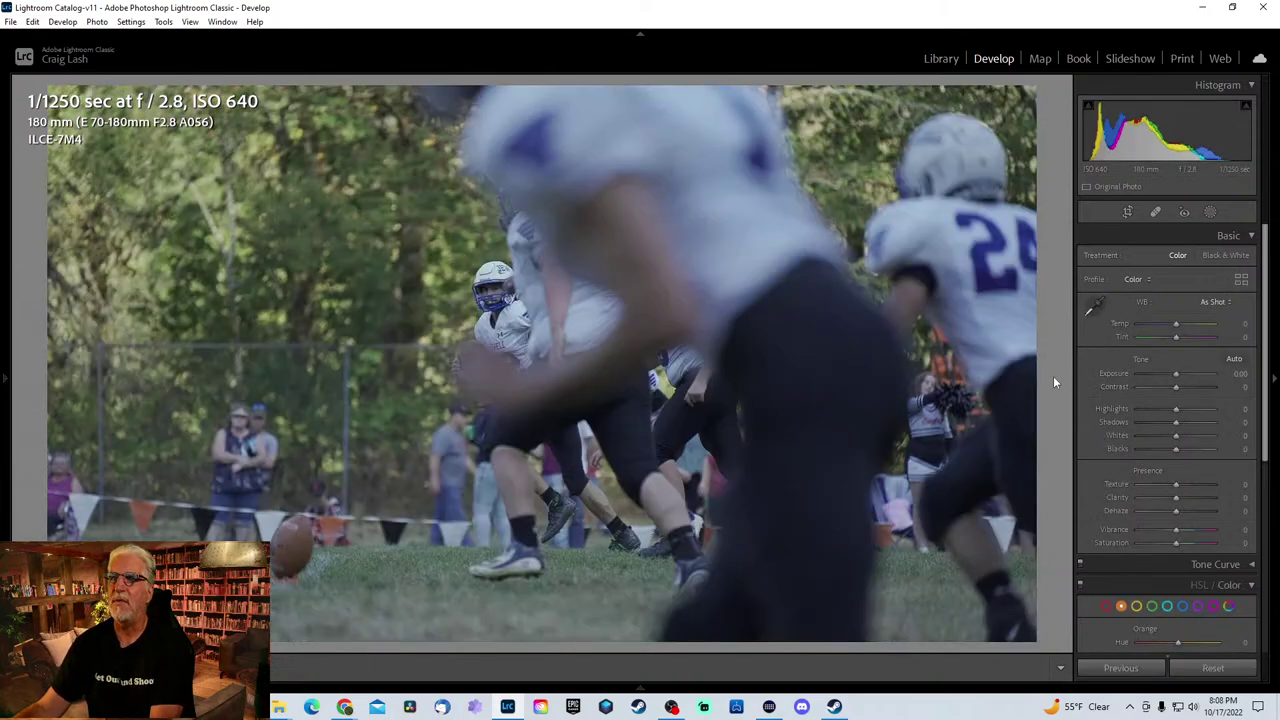
key("Right")
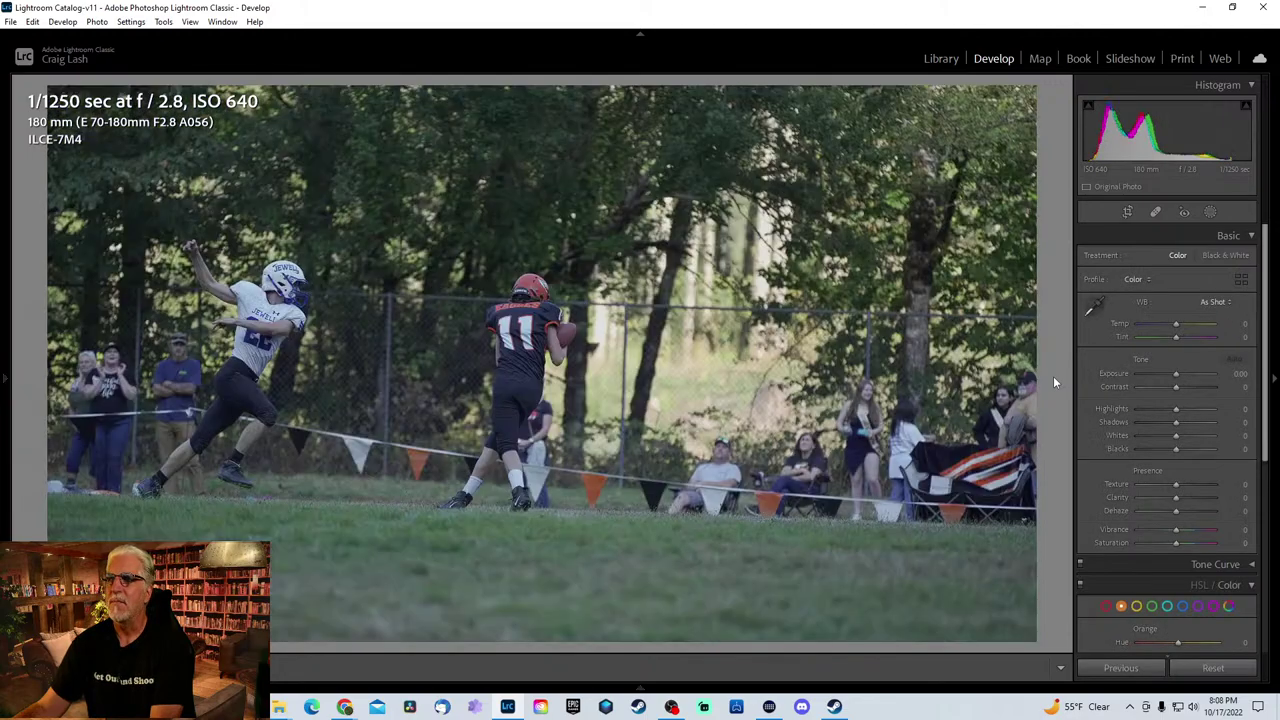
key("Right")
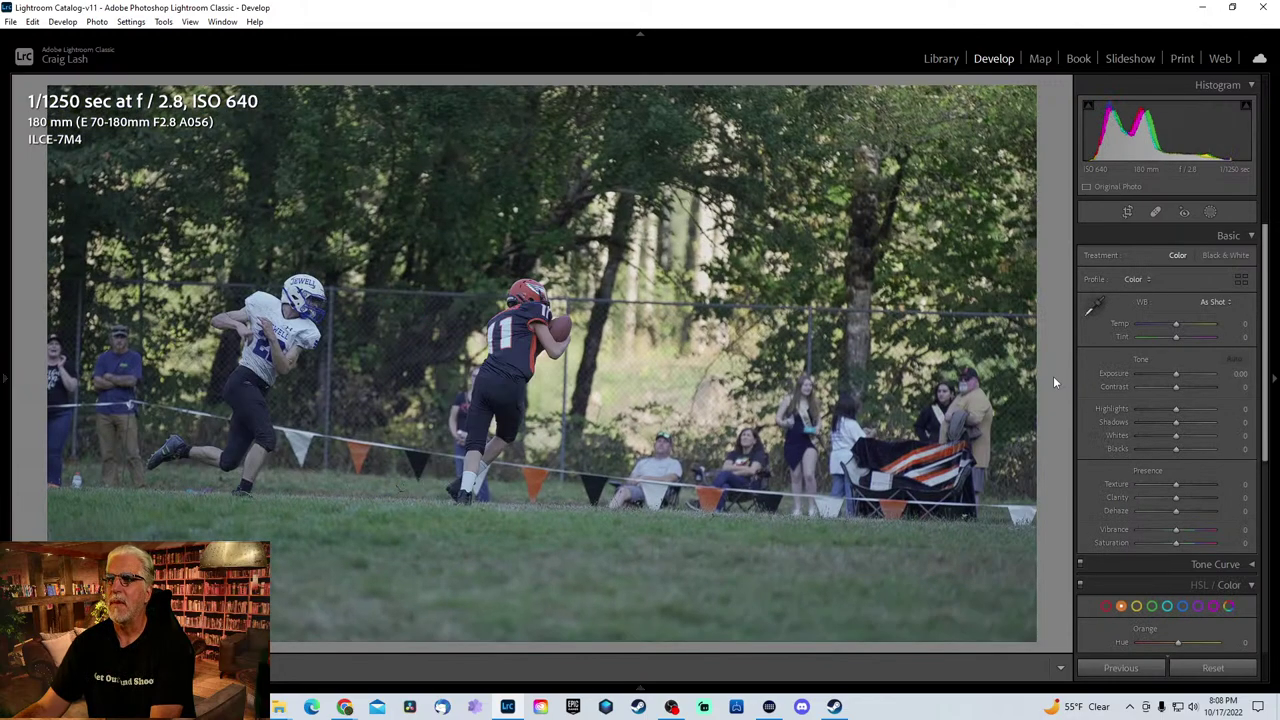
key("Right")
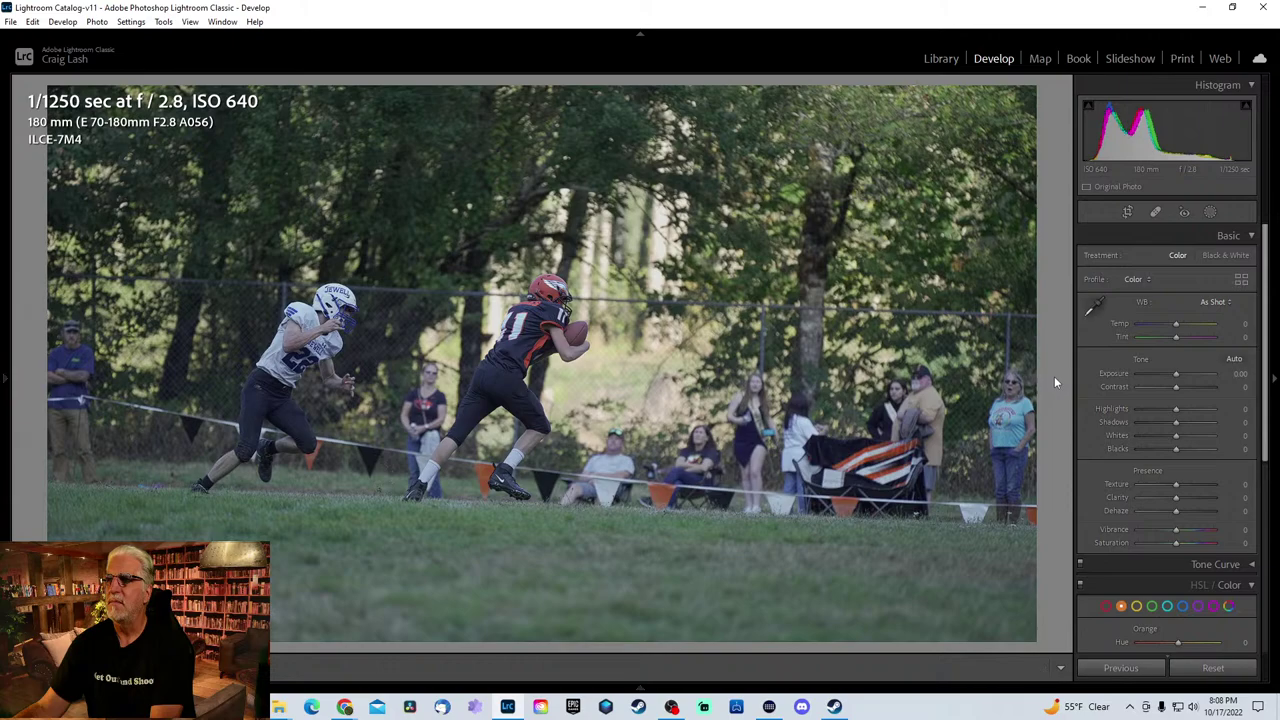
key("Right")
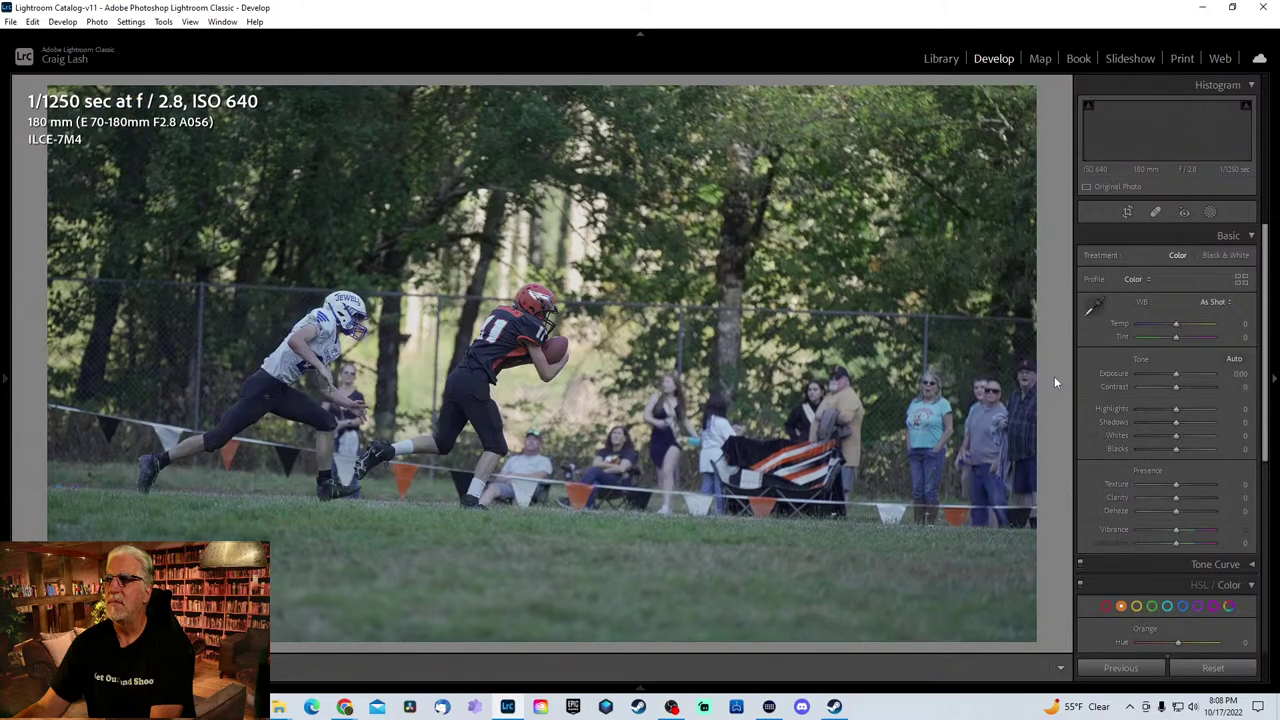
key("Right")
key("Right")
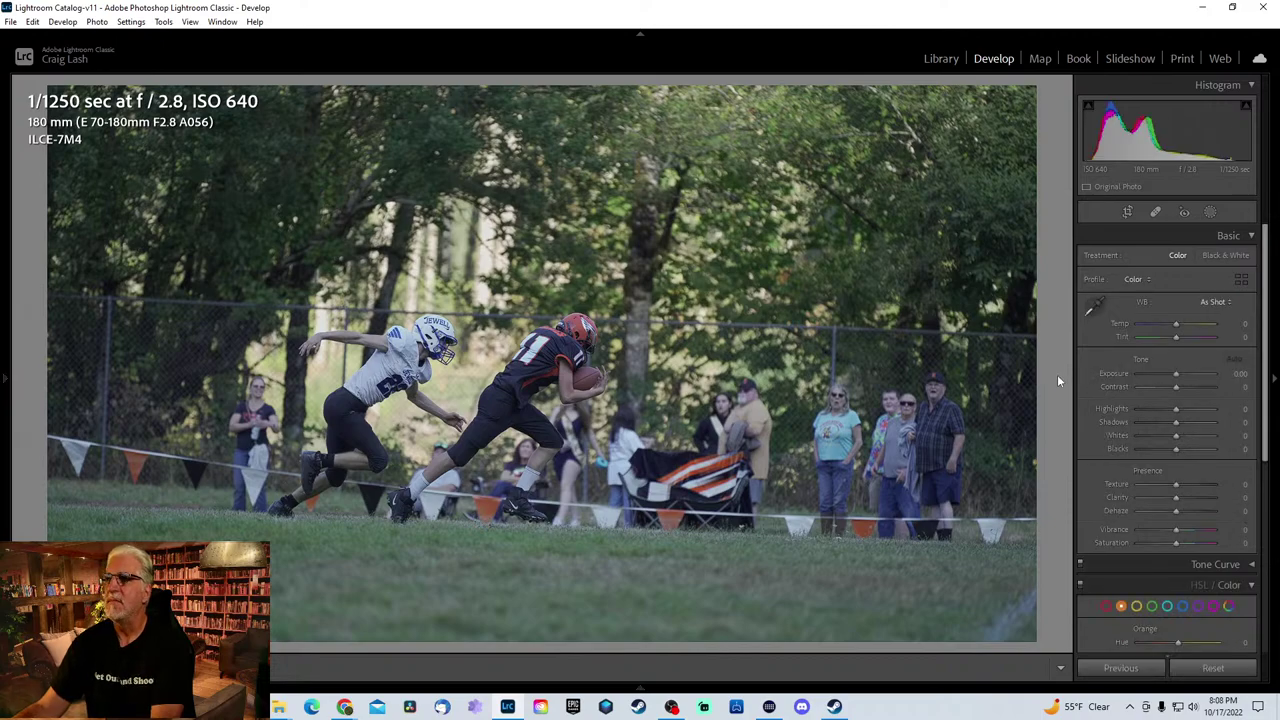
key("Right")
key("Right")
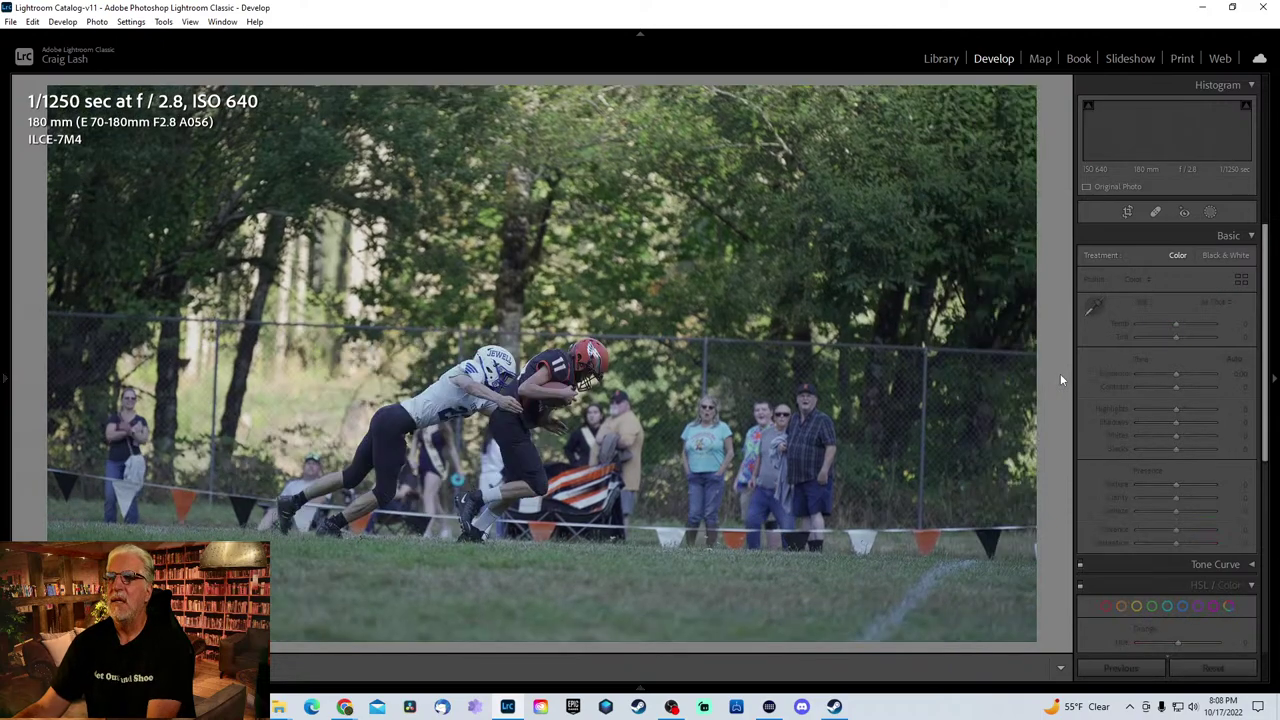
key("Right")
key("Right")
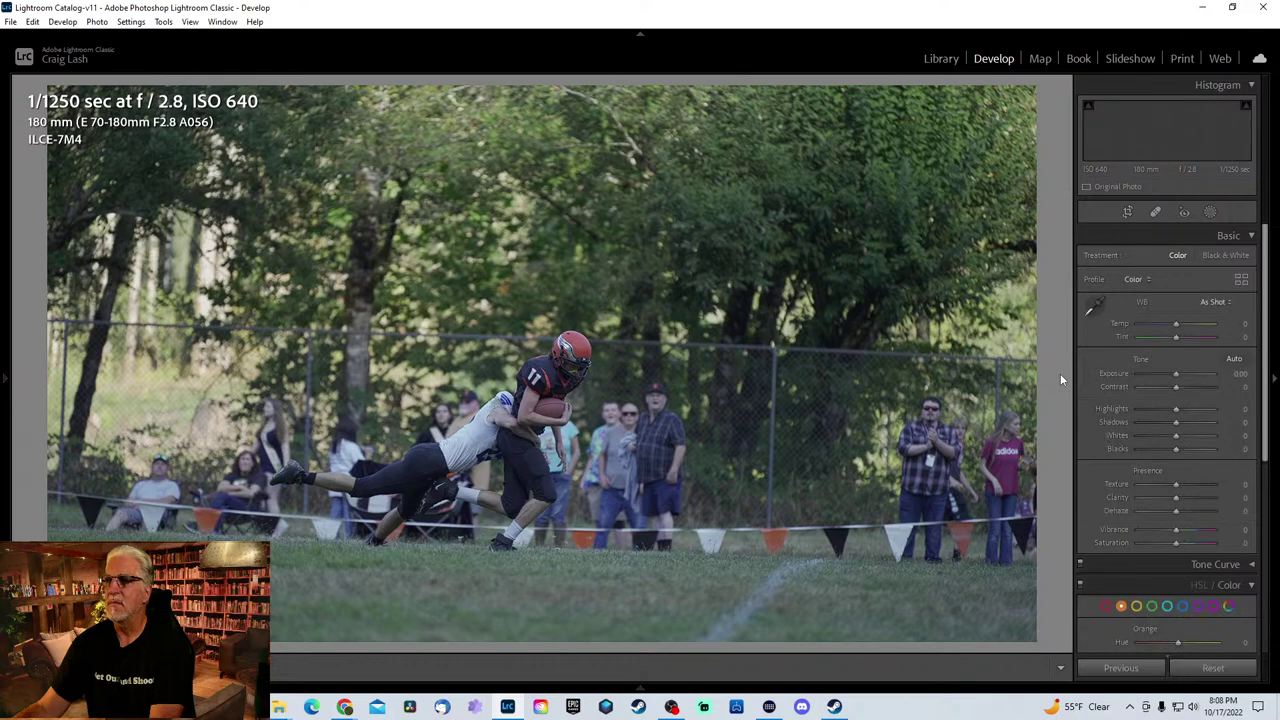
key("Right")
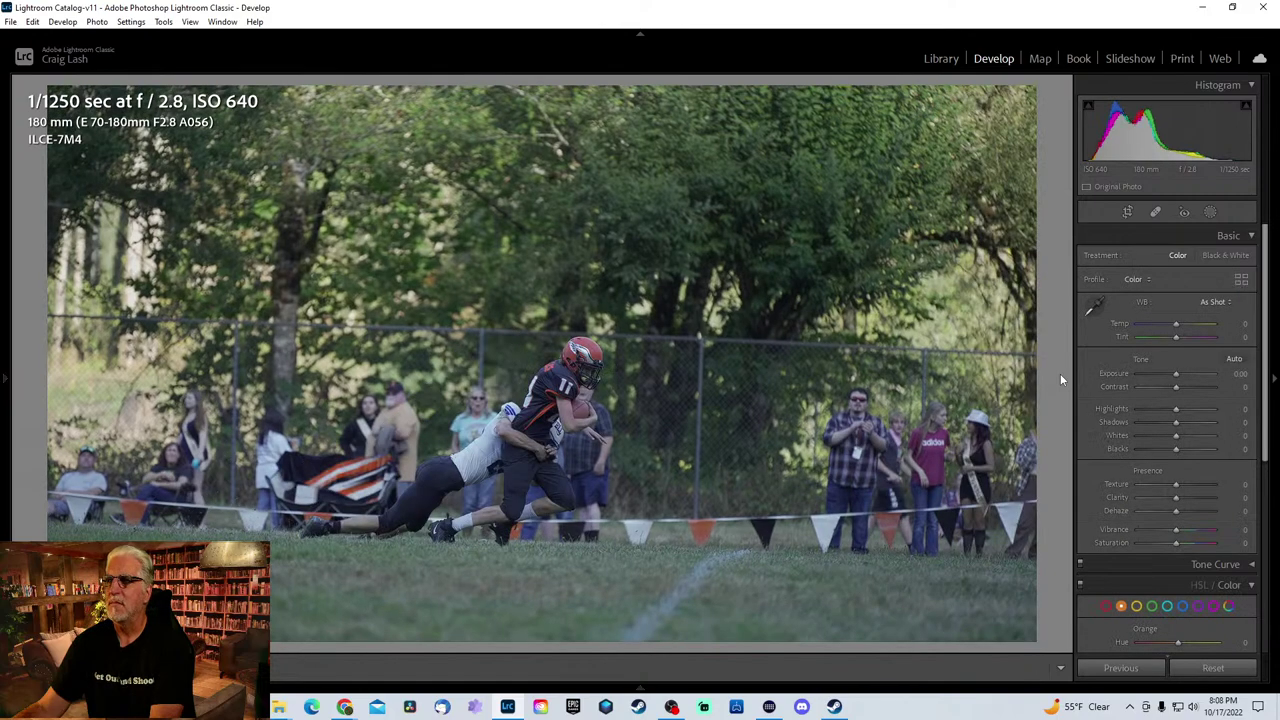
key("Right")
- Crop the #11 tackle photo tight around the ball carrier and the diving tackler
key("r")
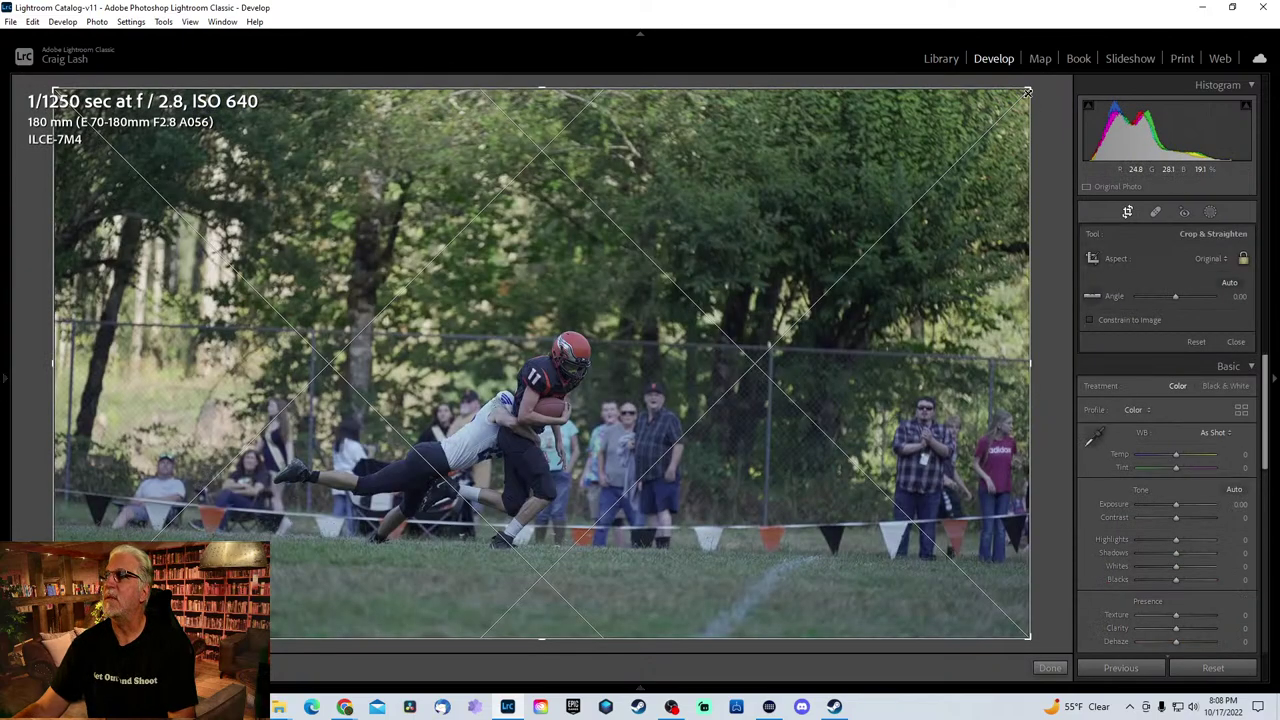
left_click_drag(1027, 92, 679, 381)
key("Return")
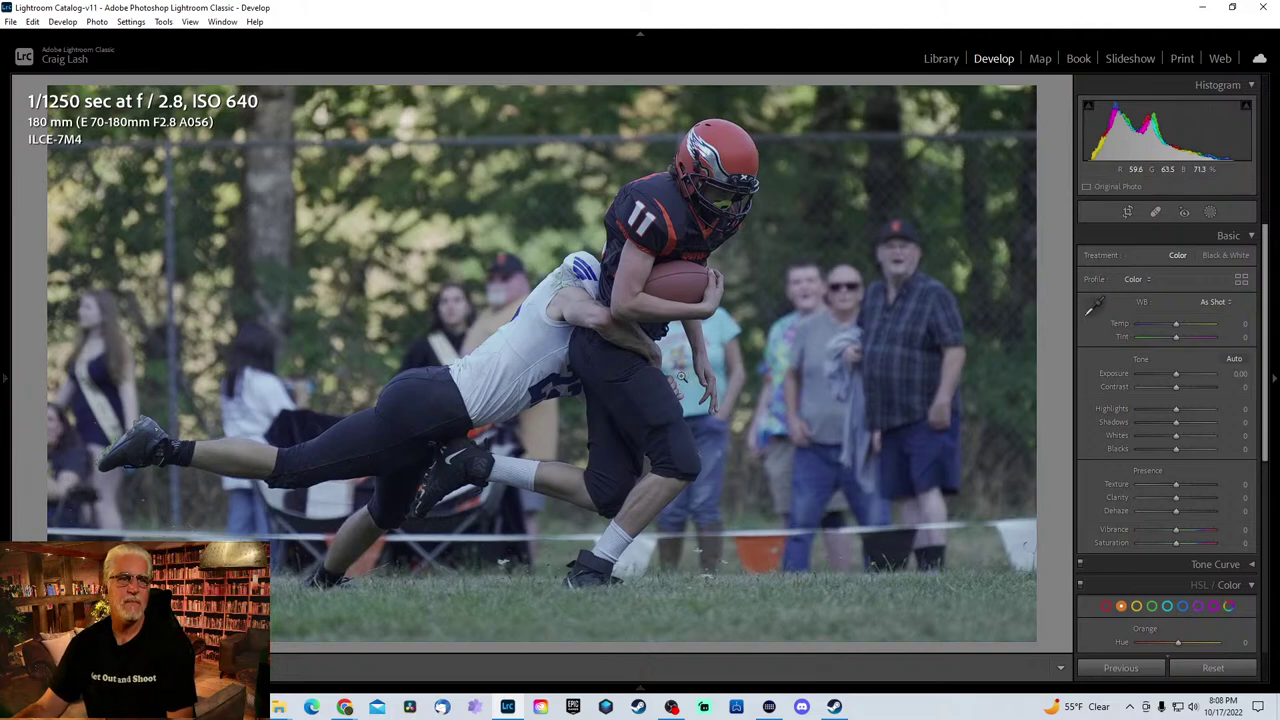
scroll(1258, 380, "down", 6)
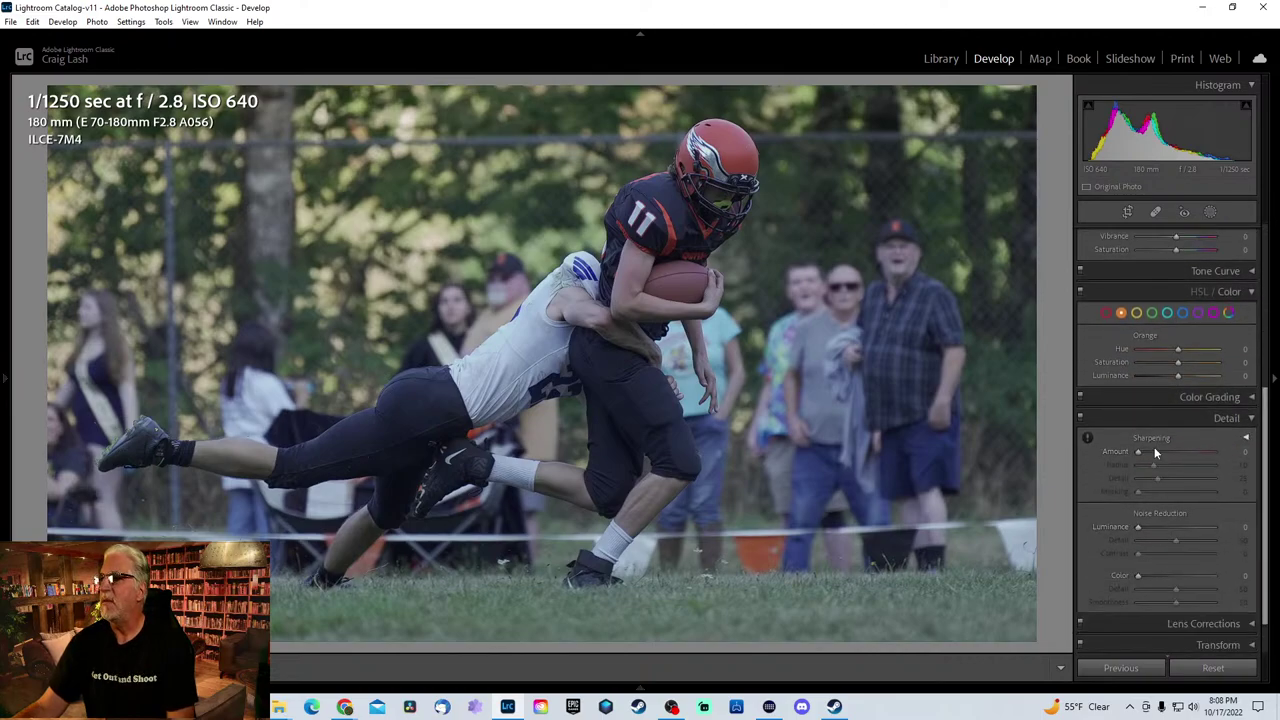
- Give the tackle photo +0.70 exposure and -40 highlights, then bring up the new-mask options
scroll(1266, 440, "up", 6)
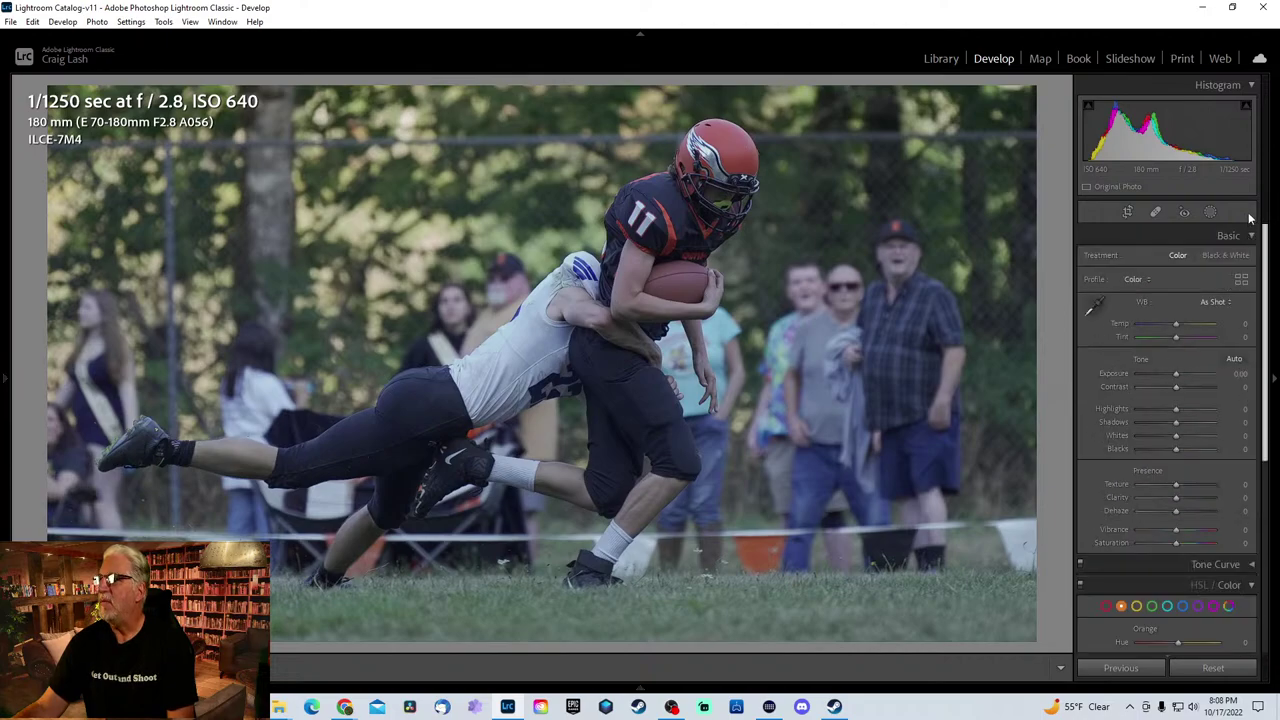
left_click_drag(1176, 374, 1180, 374)
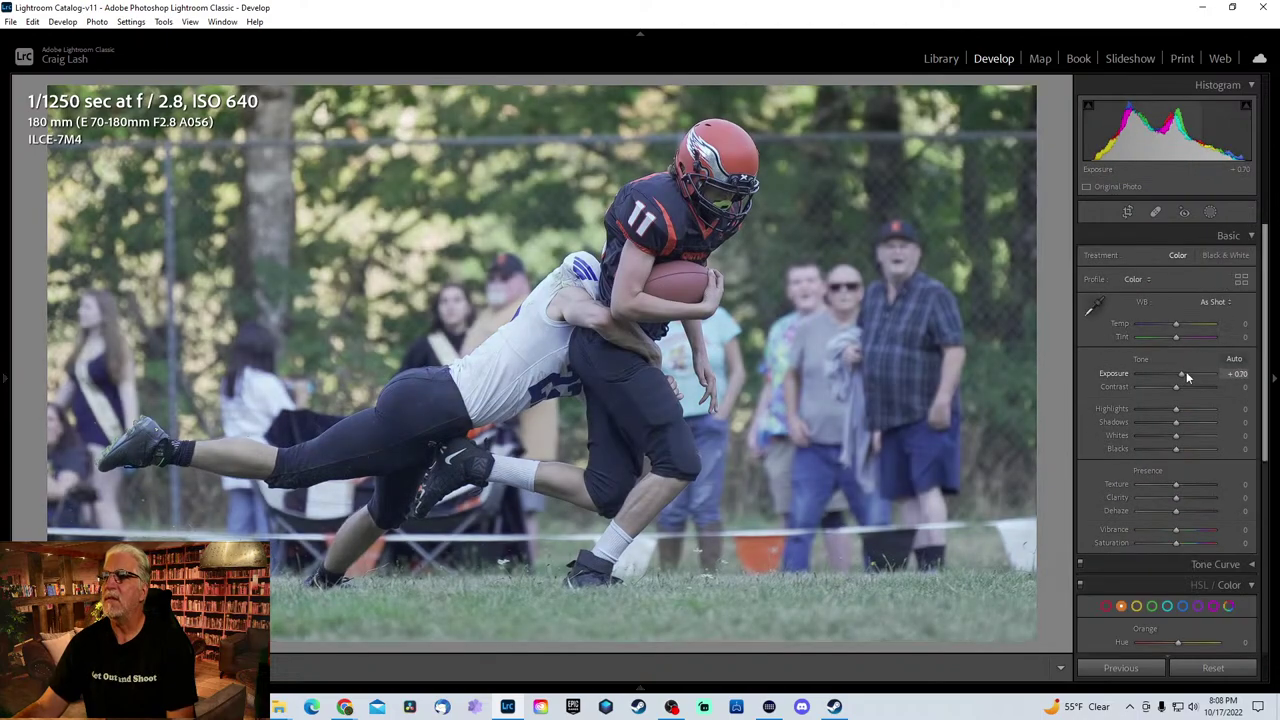
left_click_drag(1176, 410, 1160, 410)
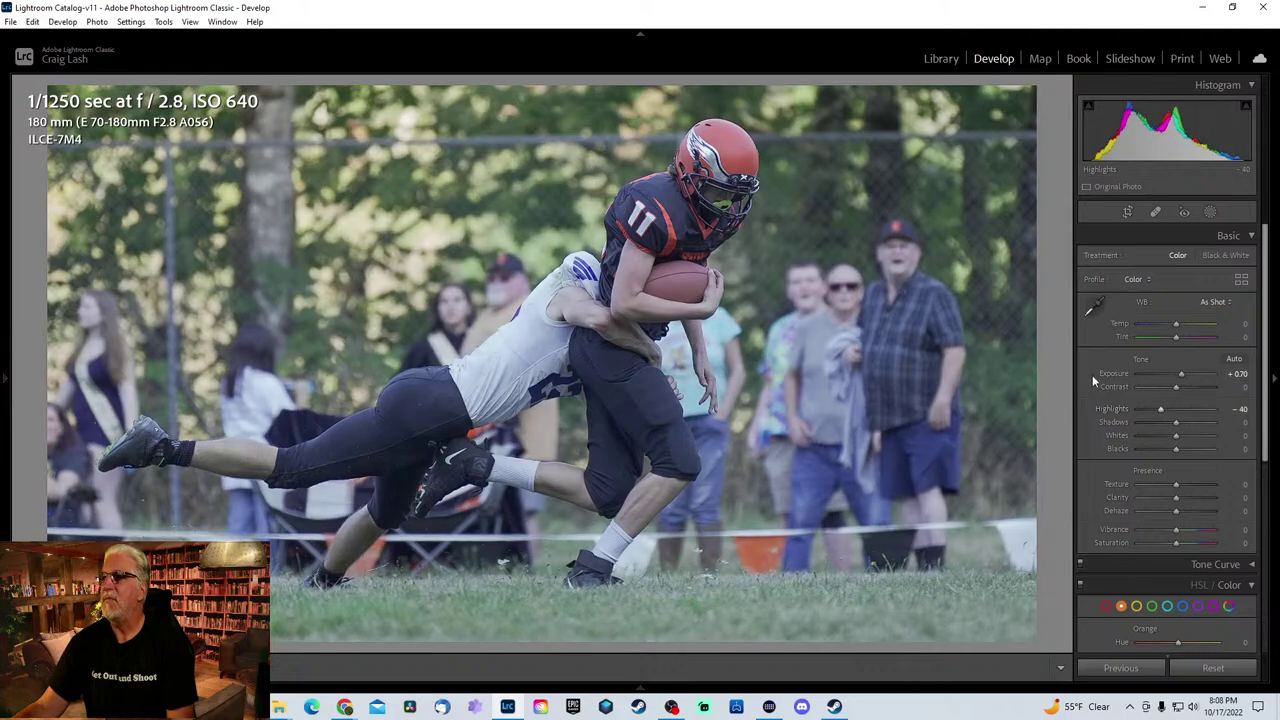
left_click(1210, 213)
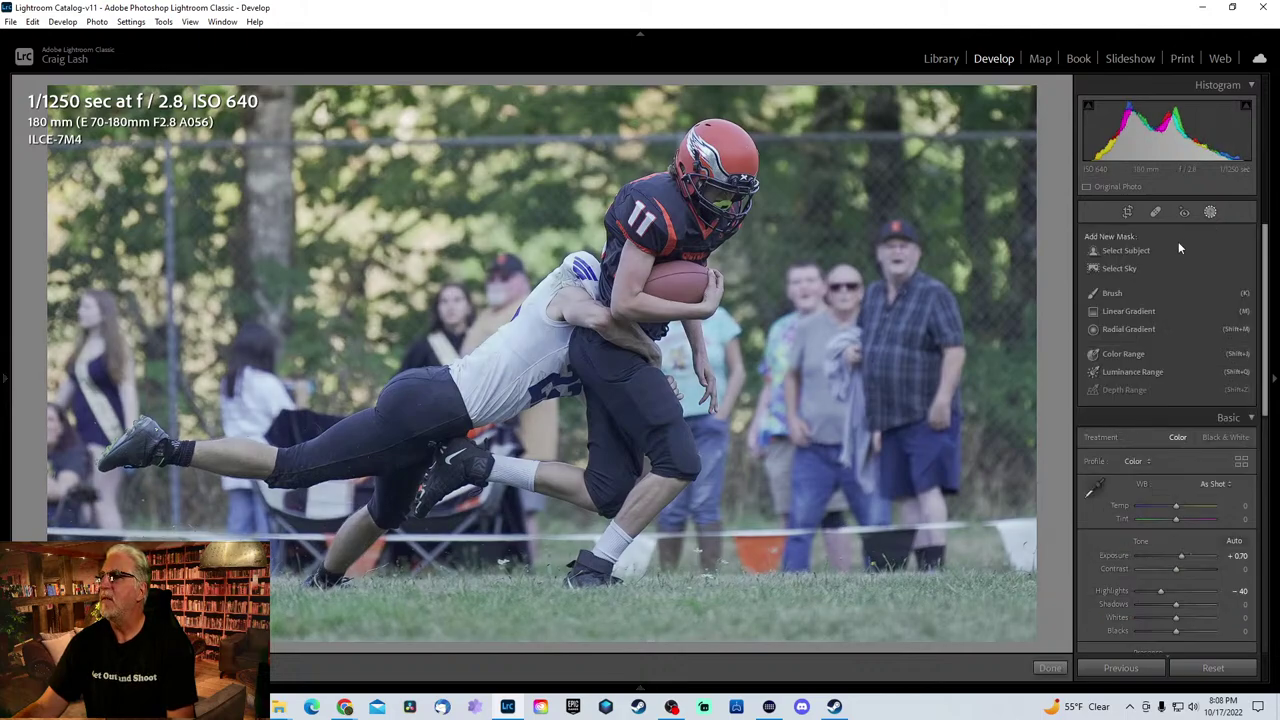
- Add a Select Subject mask, invert it, and darken the background to -1.18 exposure
left_click(1179, 248)
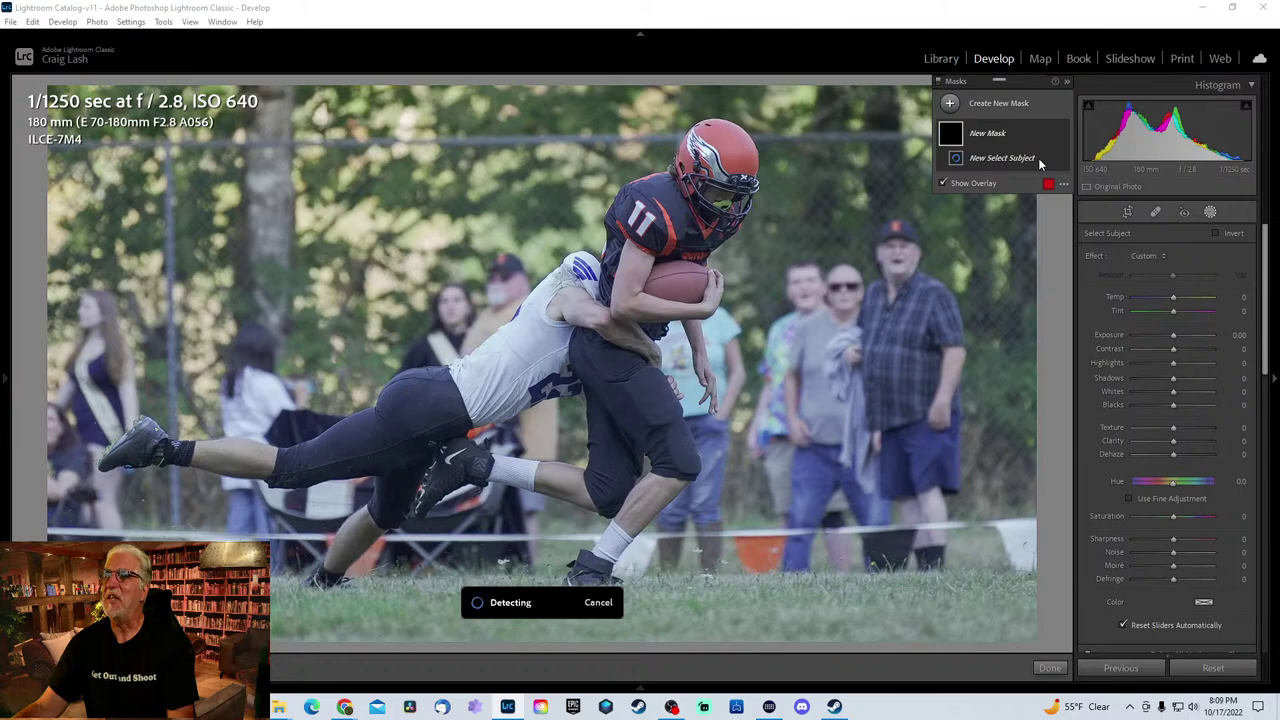
right_click(1043, 162)
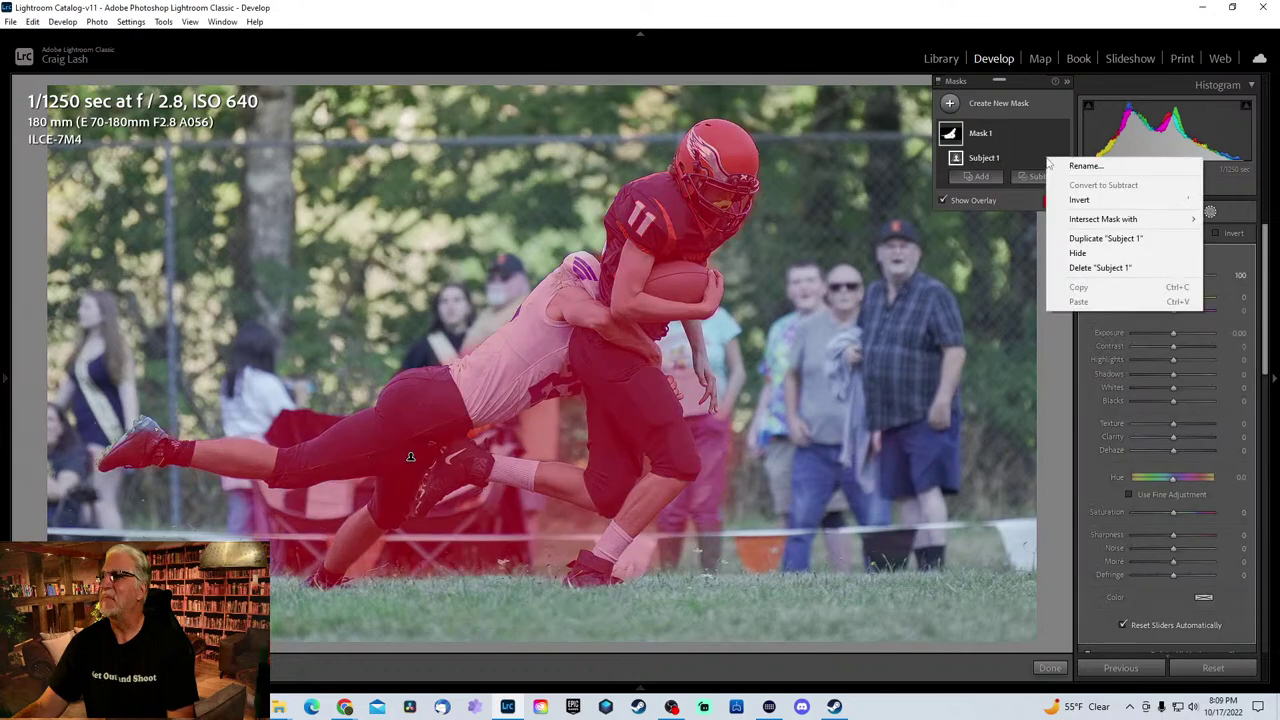
left_click(1079, 200)
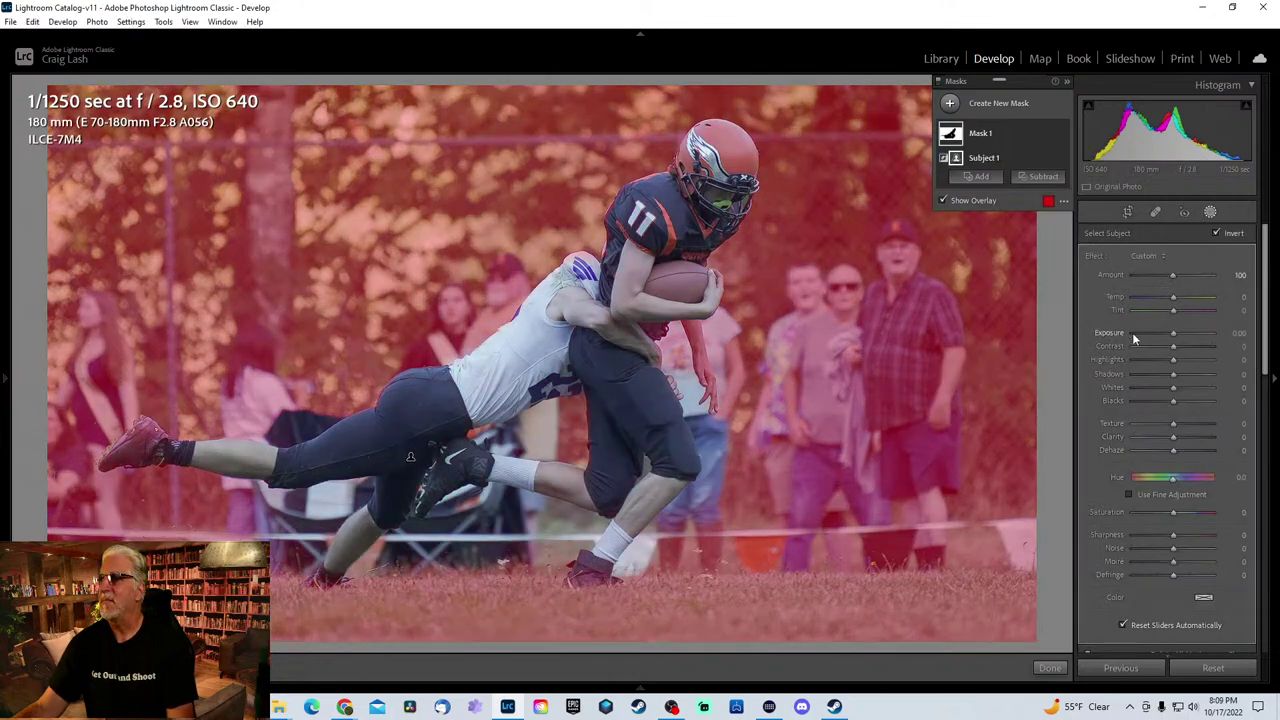
left_click_drag(1132, 332, 1116, 339)
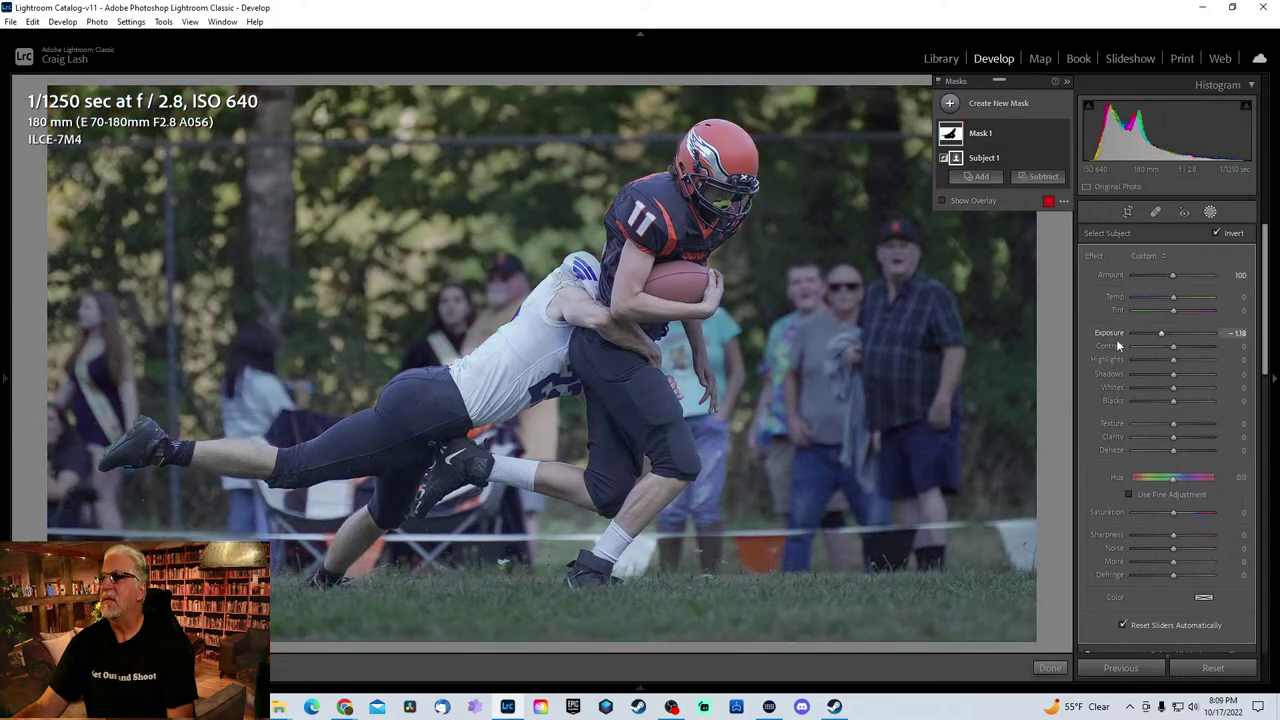
- Leave masking and browse forward through the game photos to the leaping catch shot
key("shift+w")
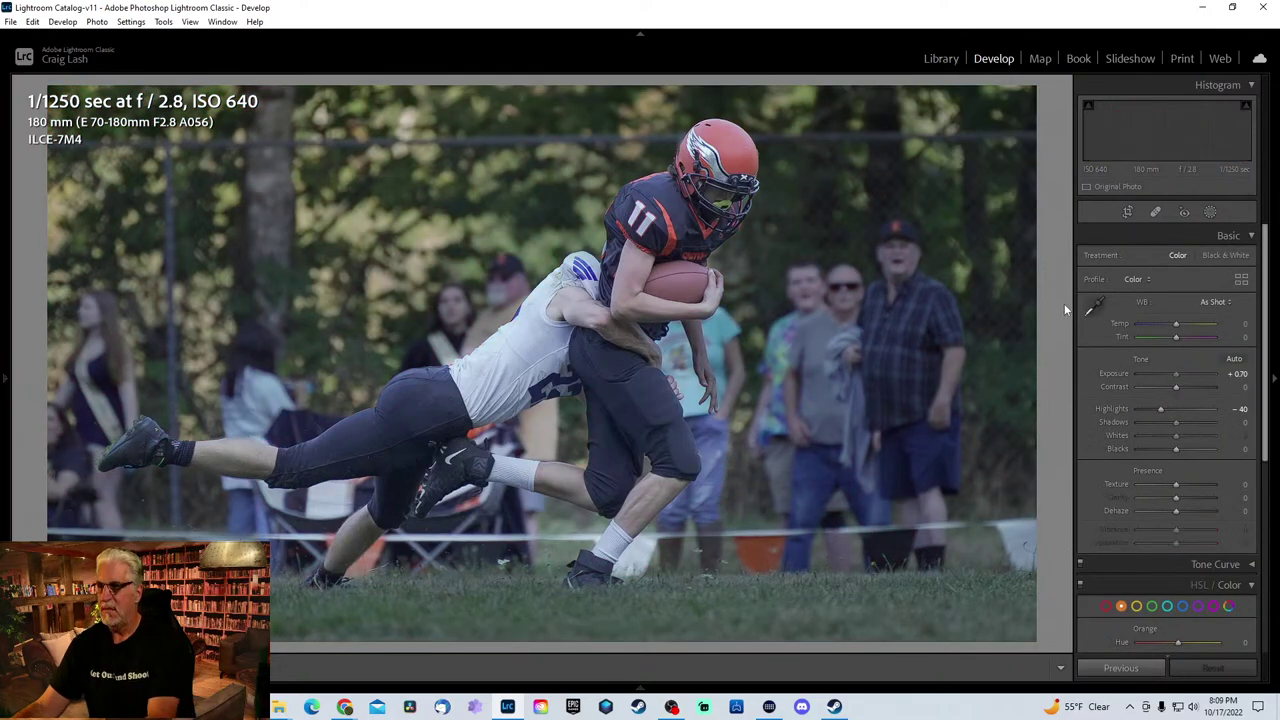
key("Right")
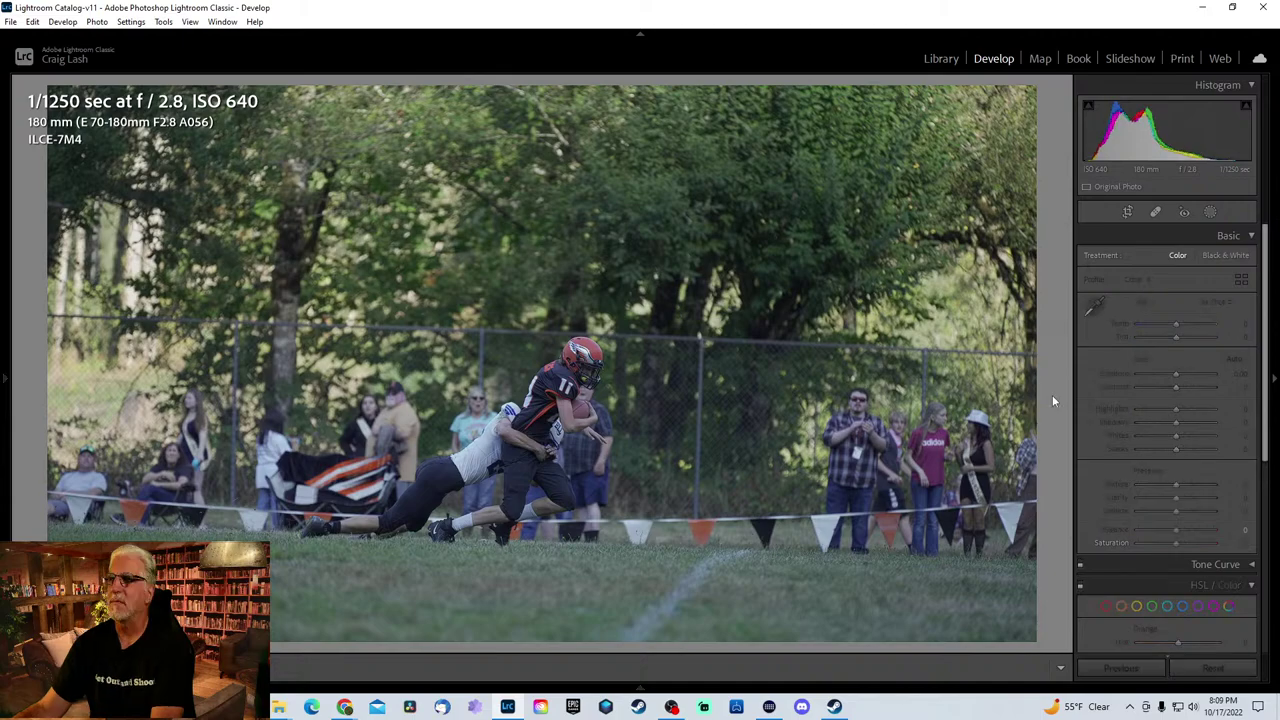
key("Right")
key("Right")
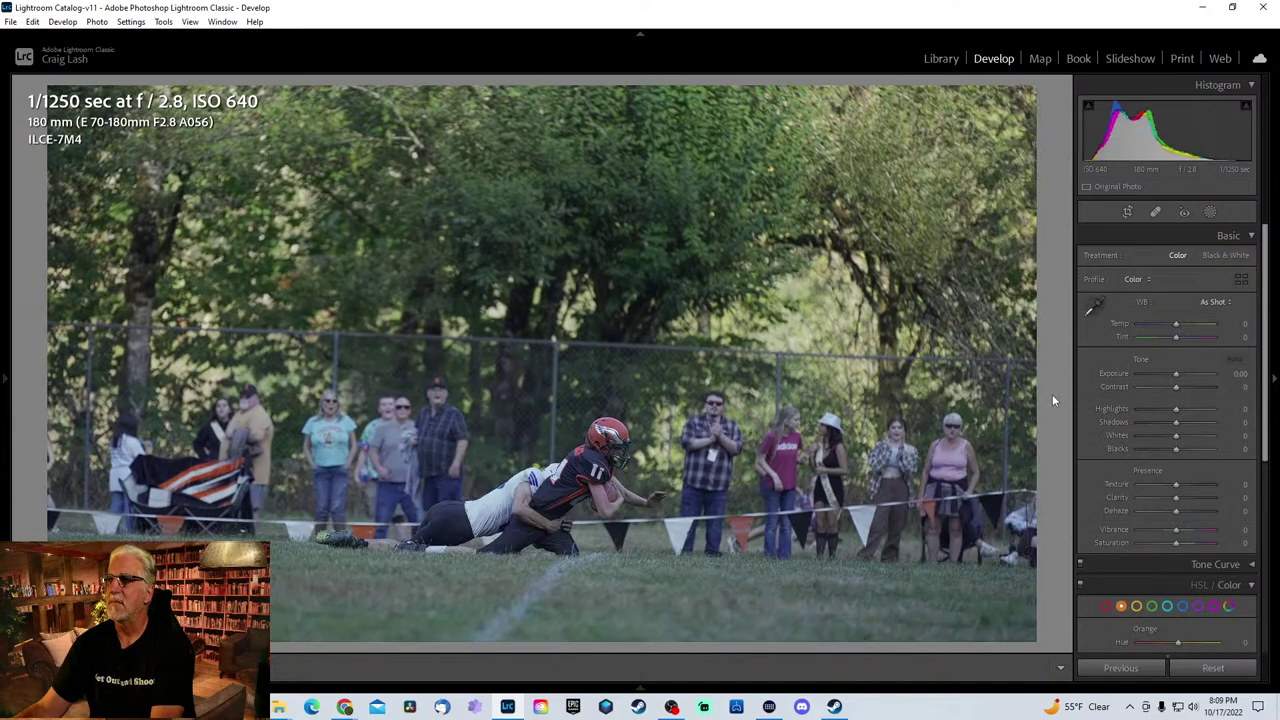
key("Right")
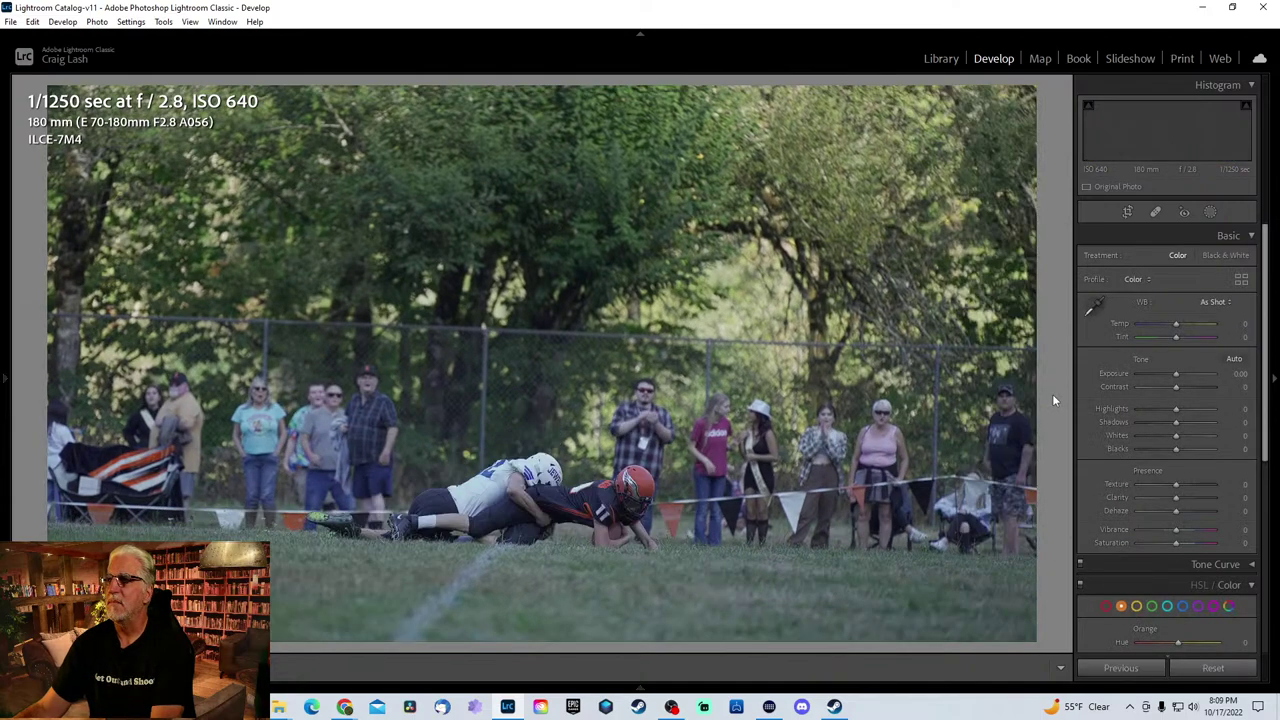
key("Right")
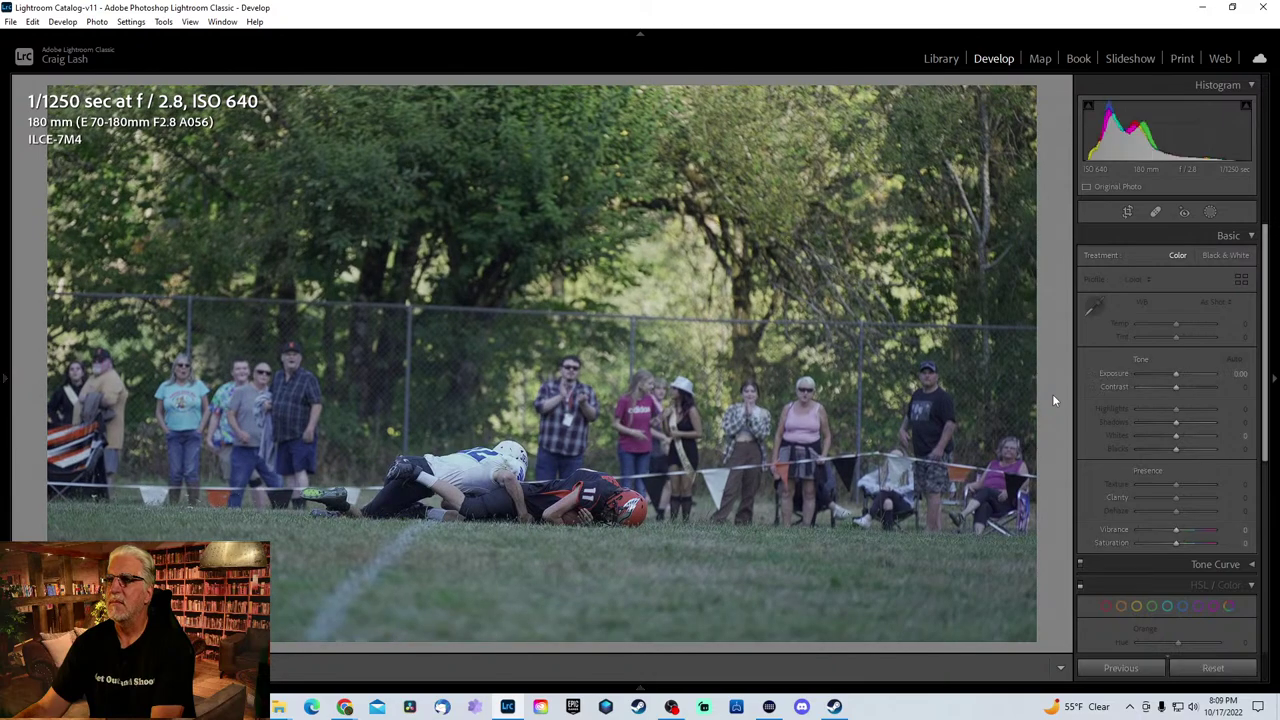
key("Right")
key("Right")
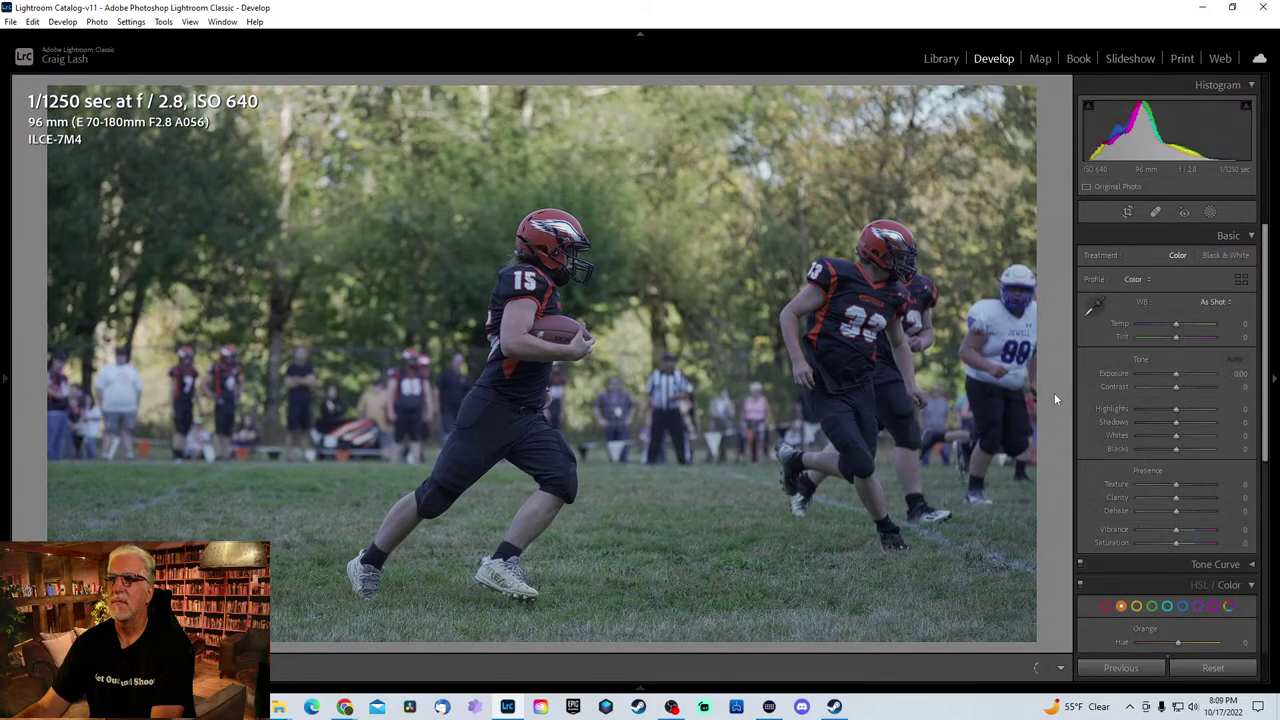
key("Right")
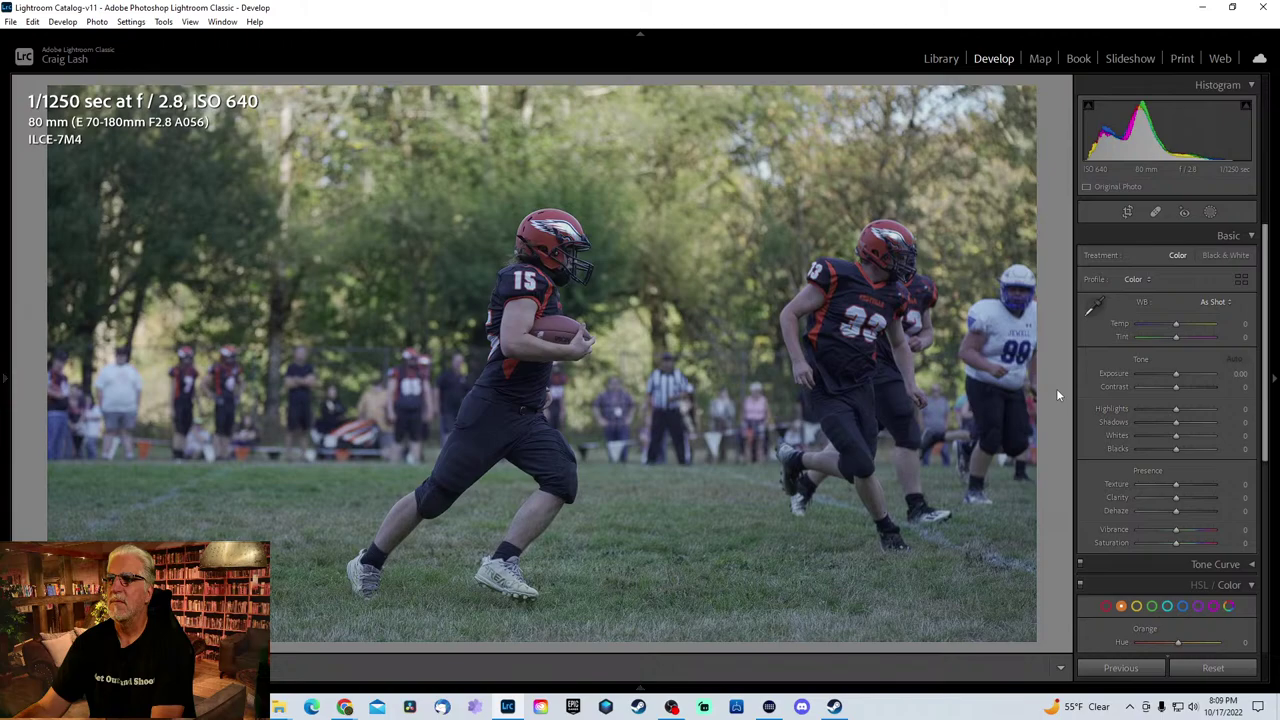
key("Right")
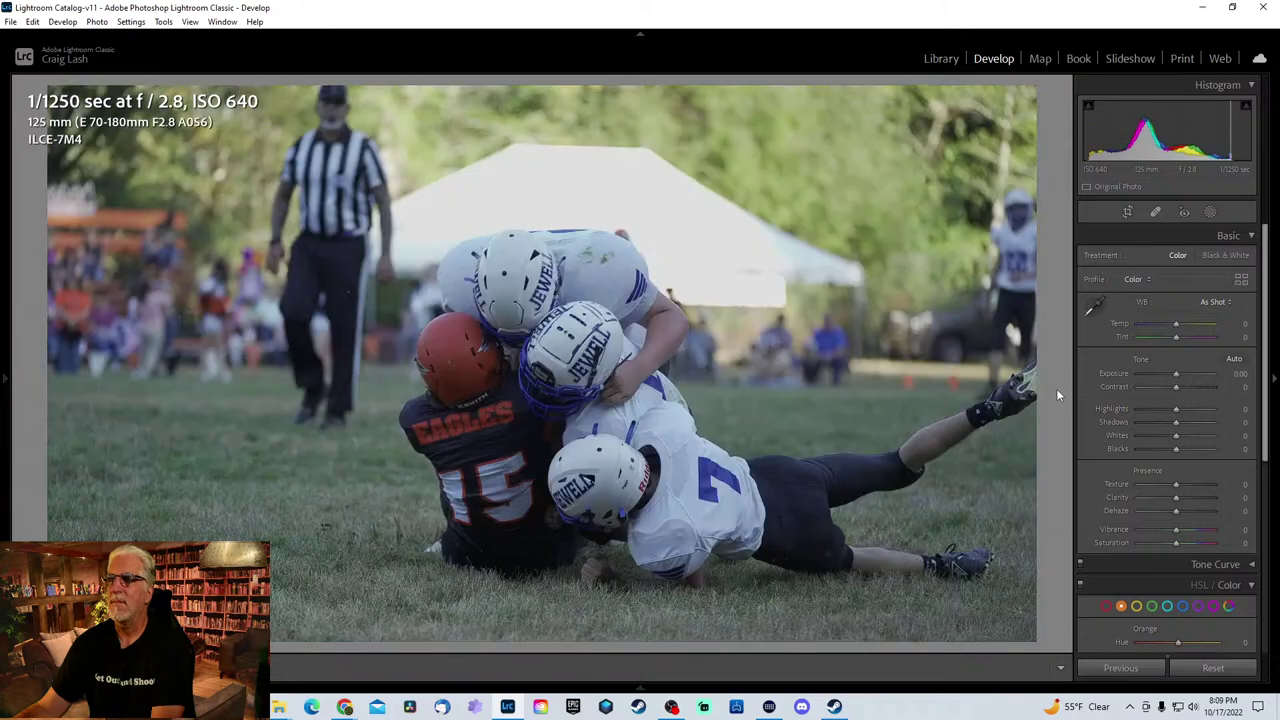
key("Right")
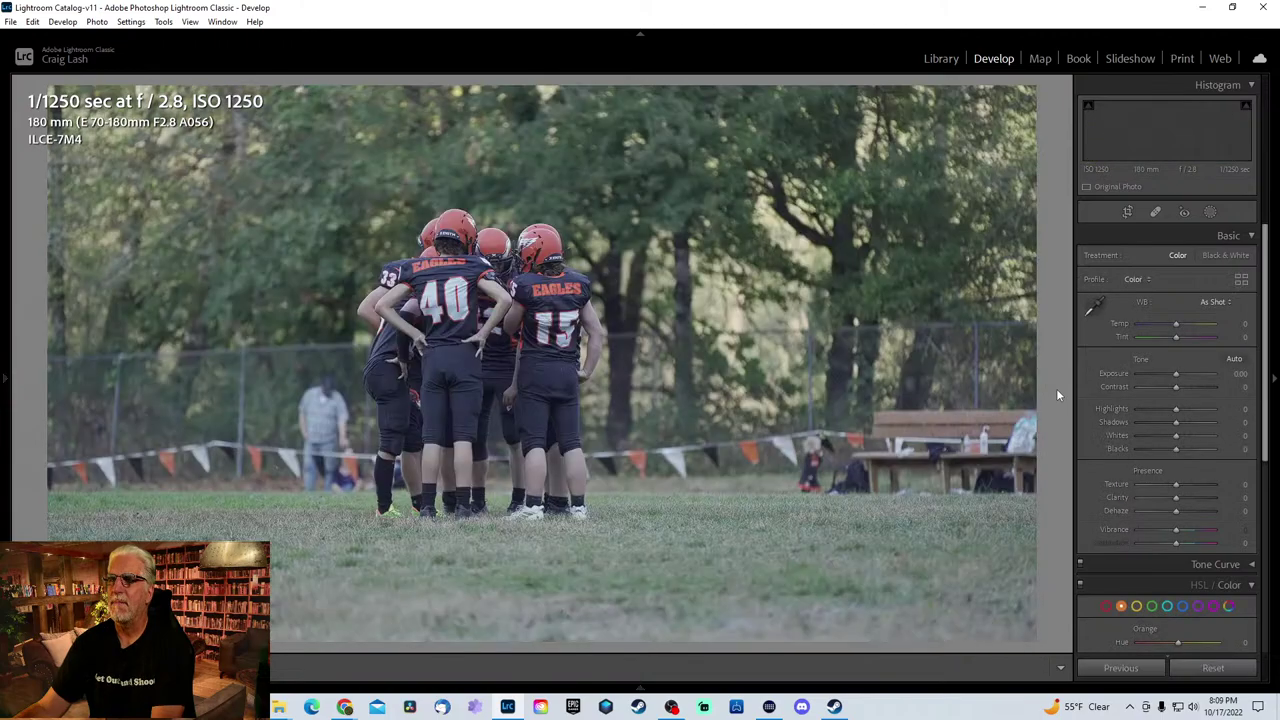
key("Right")
key("Right")
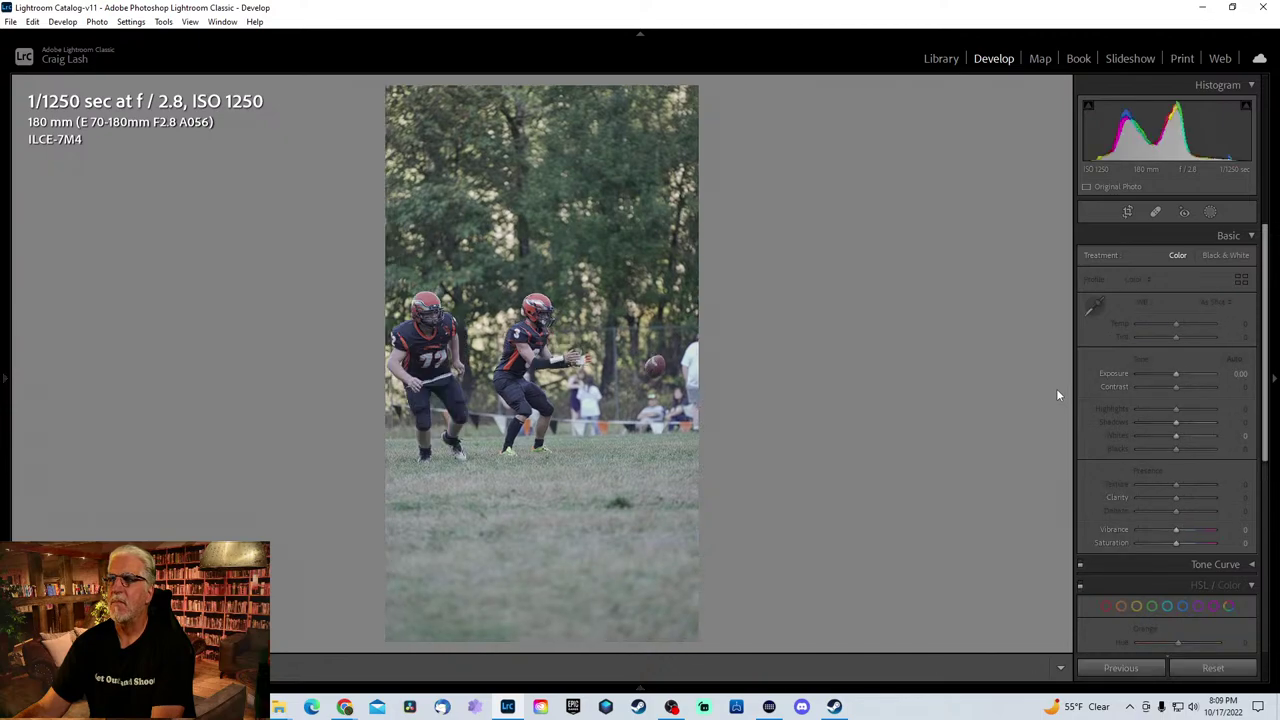
key("Right")
key("Right")
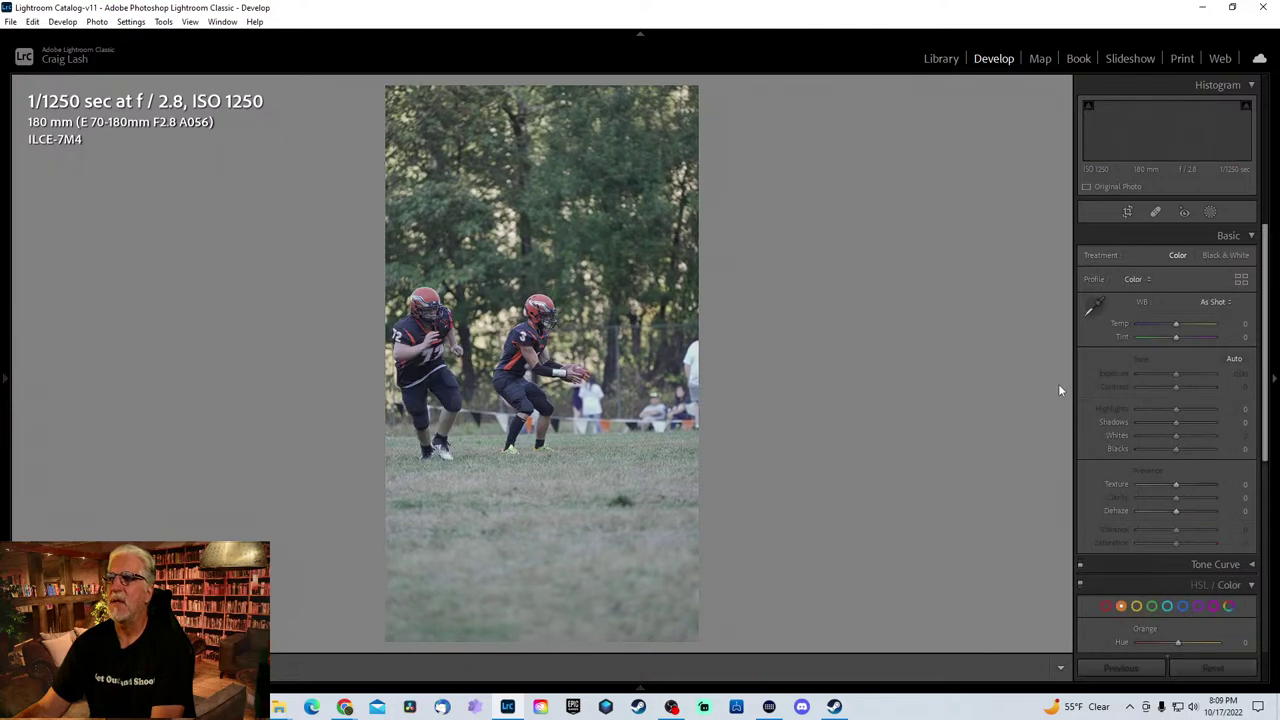
key("Right")
key("Right")
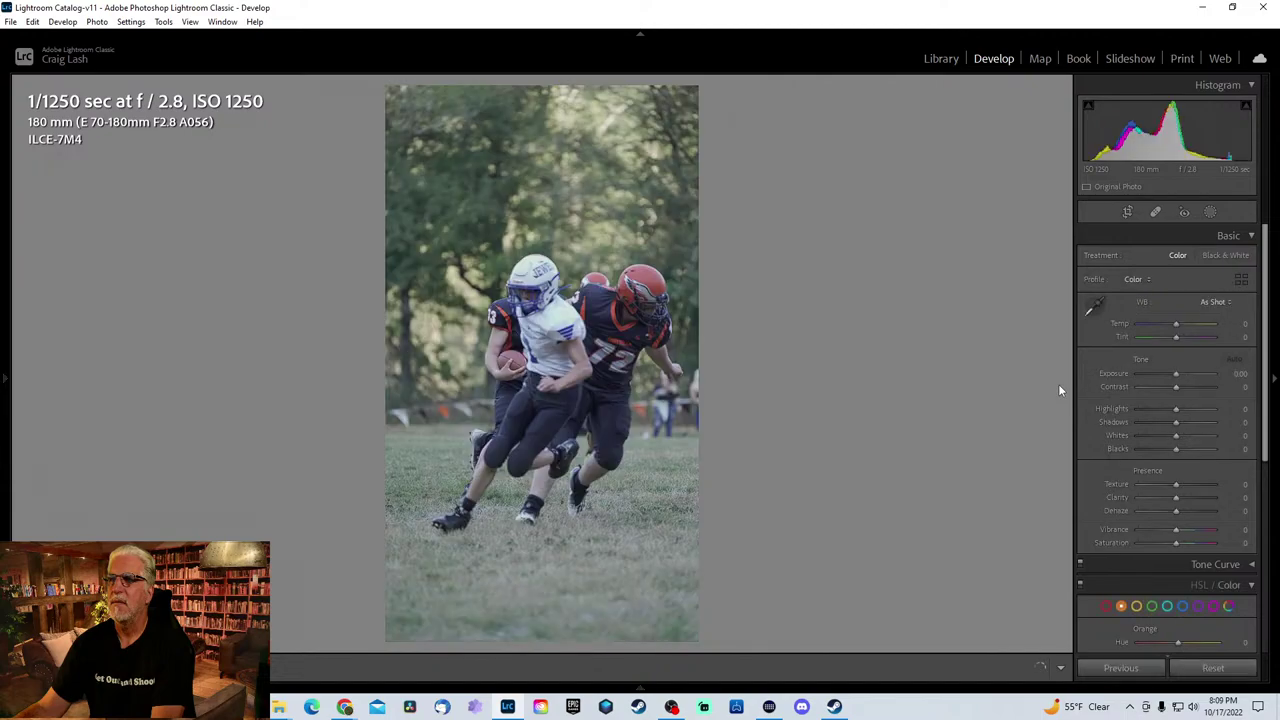
key("Right")
key("Right")
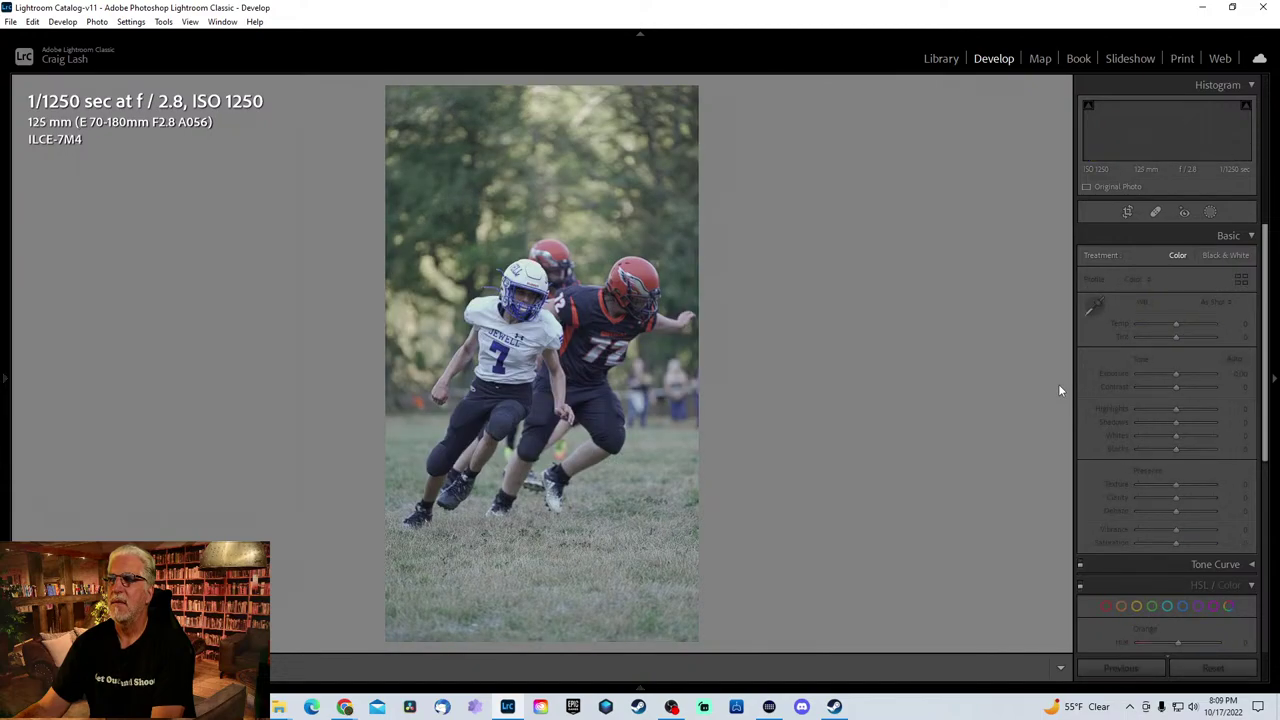
key("Right")
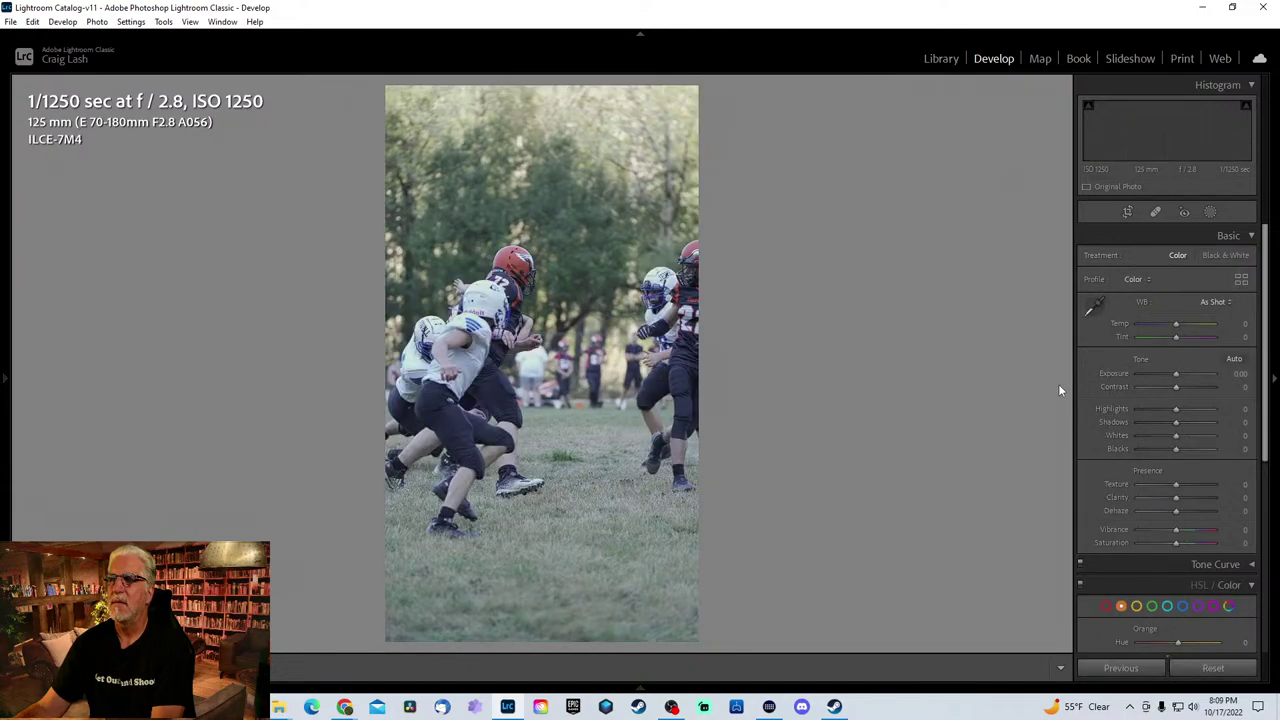
key("Right")
key("Right")
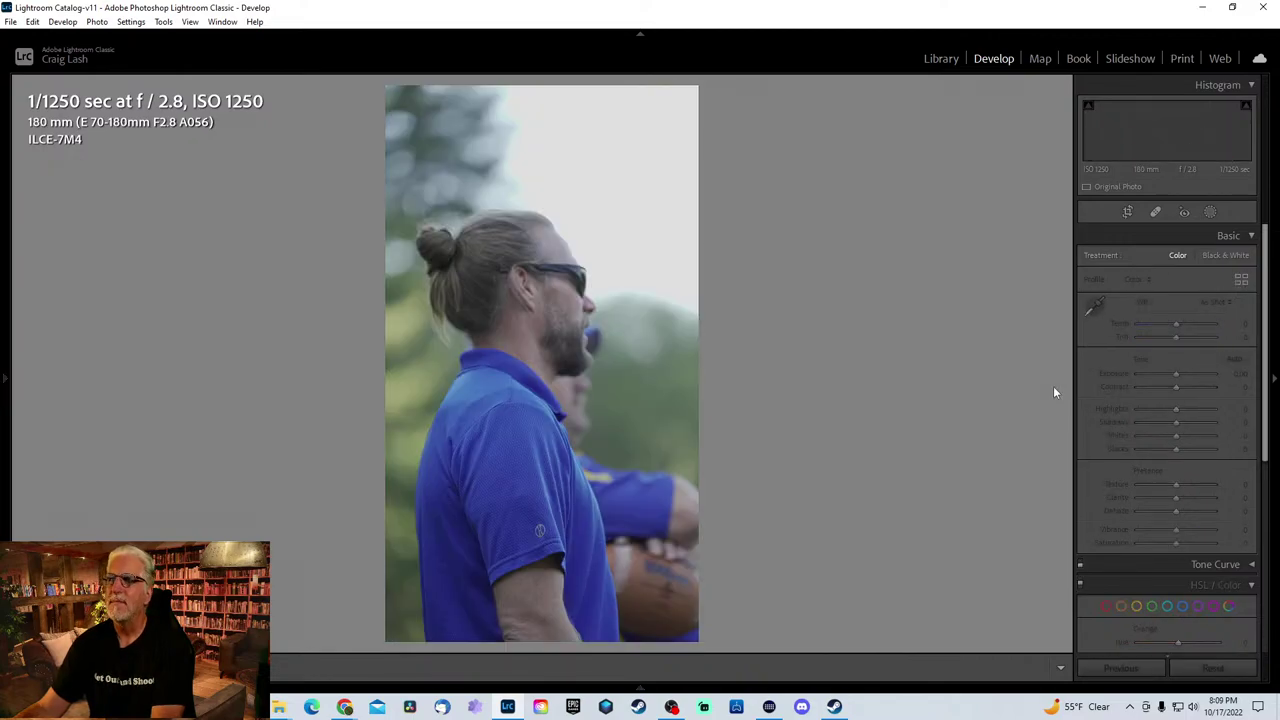
key("Right")
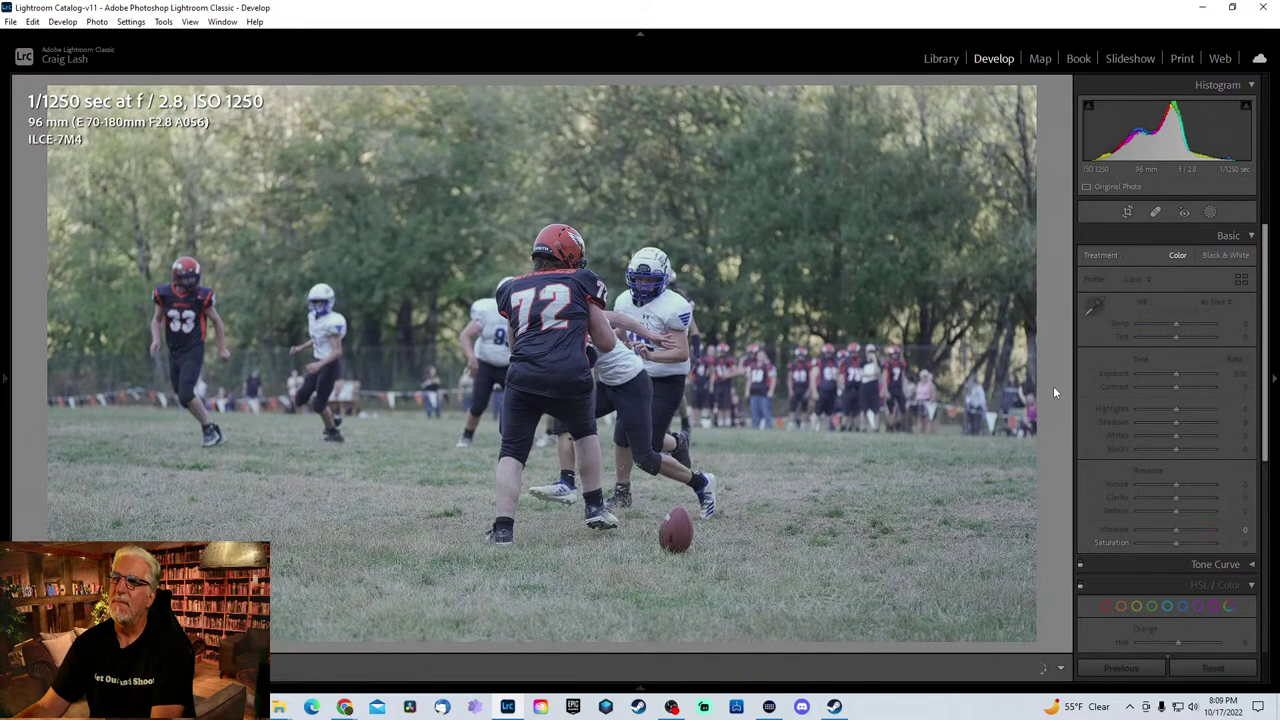
key("Right")
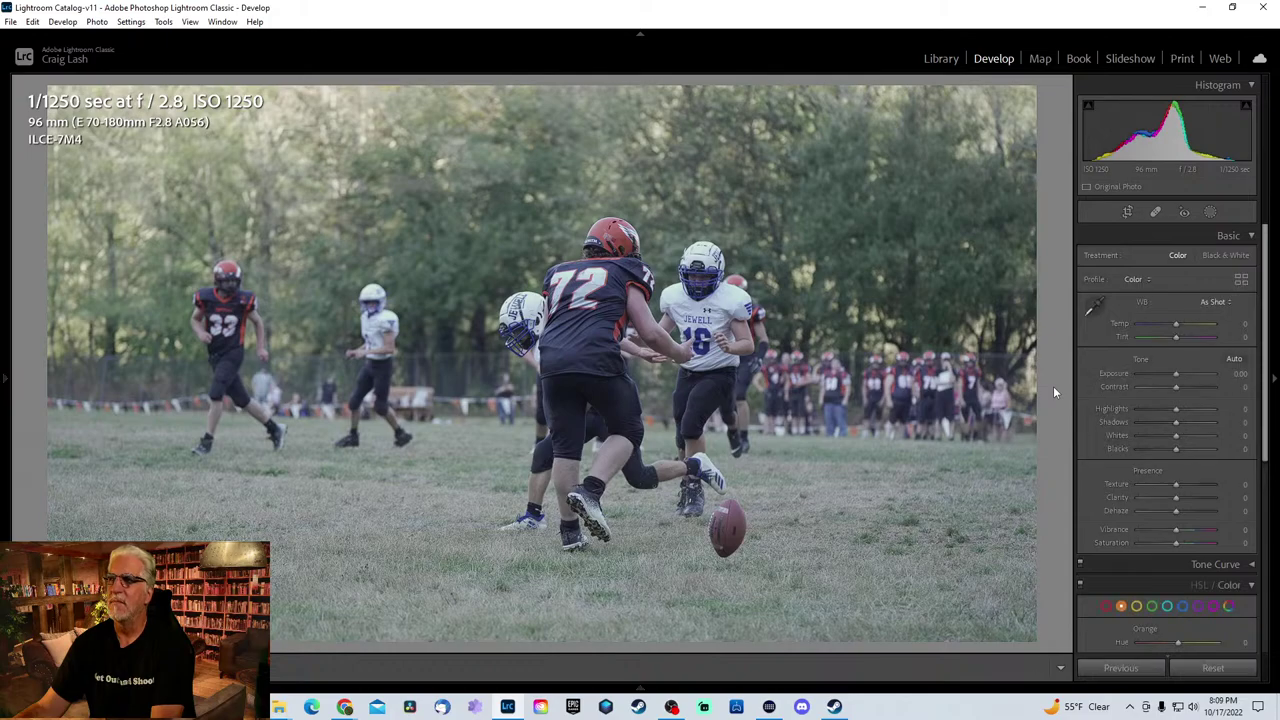
key("Right")
key("Right")
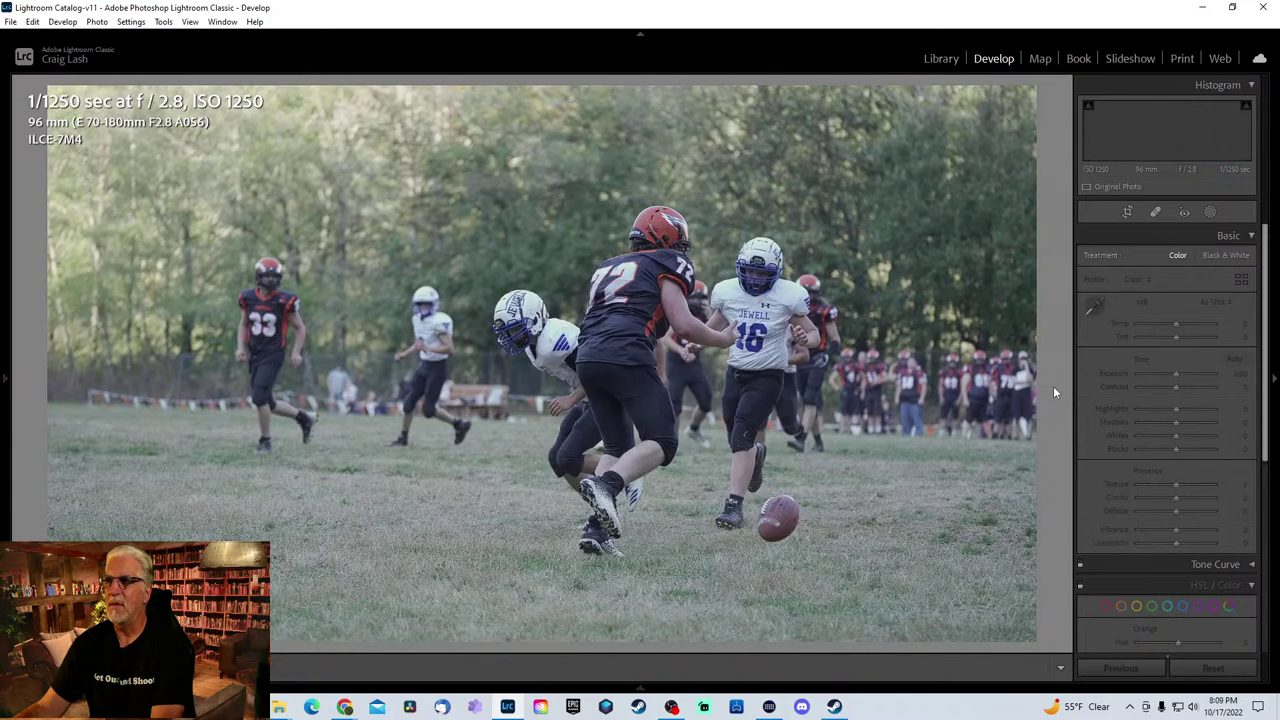
key("Right")
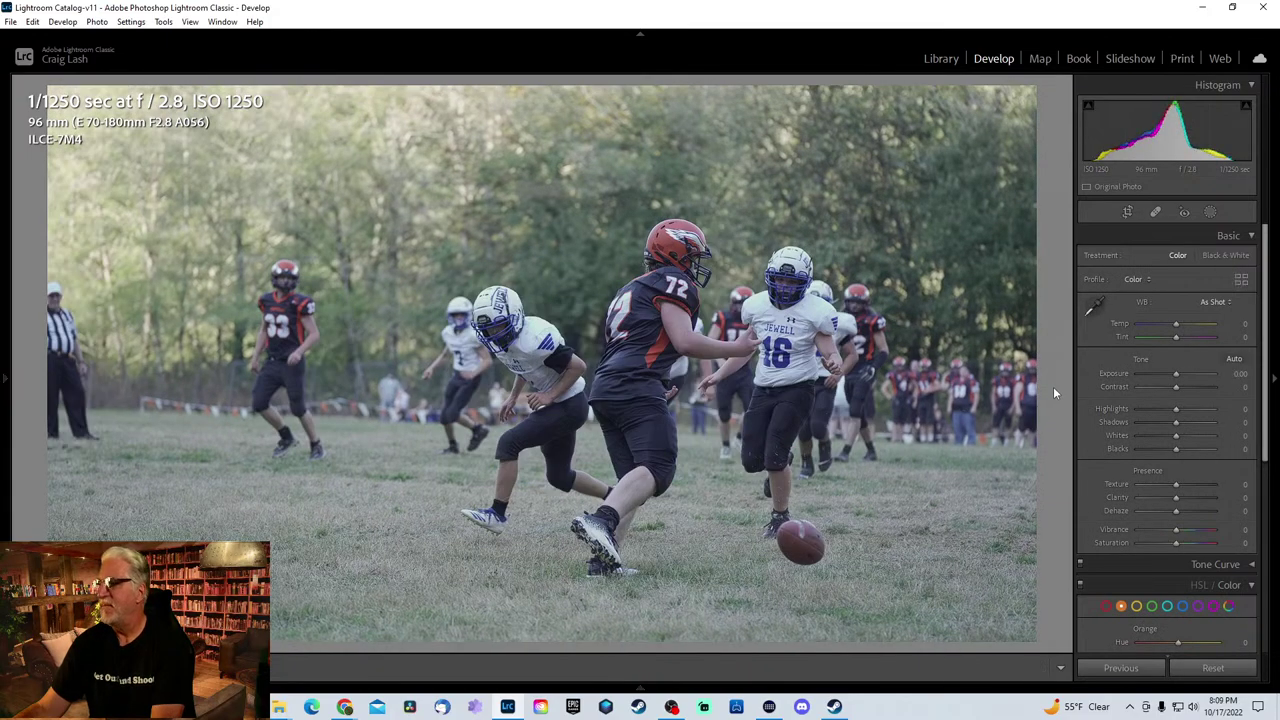
key("Right")
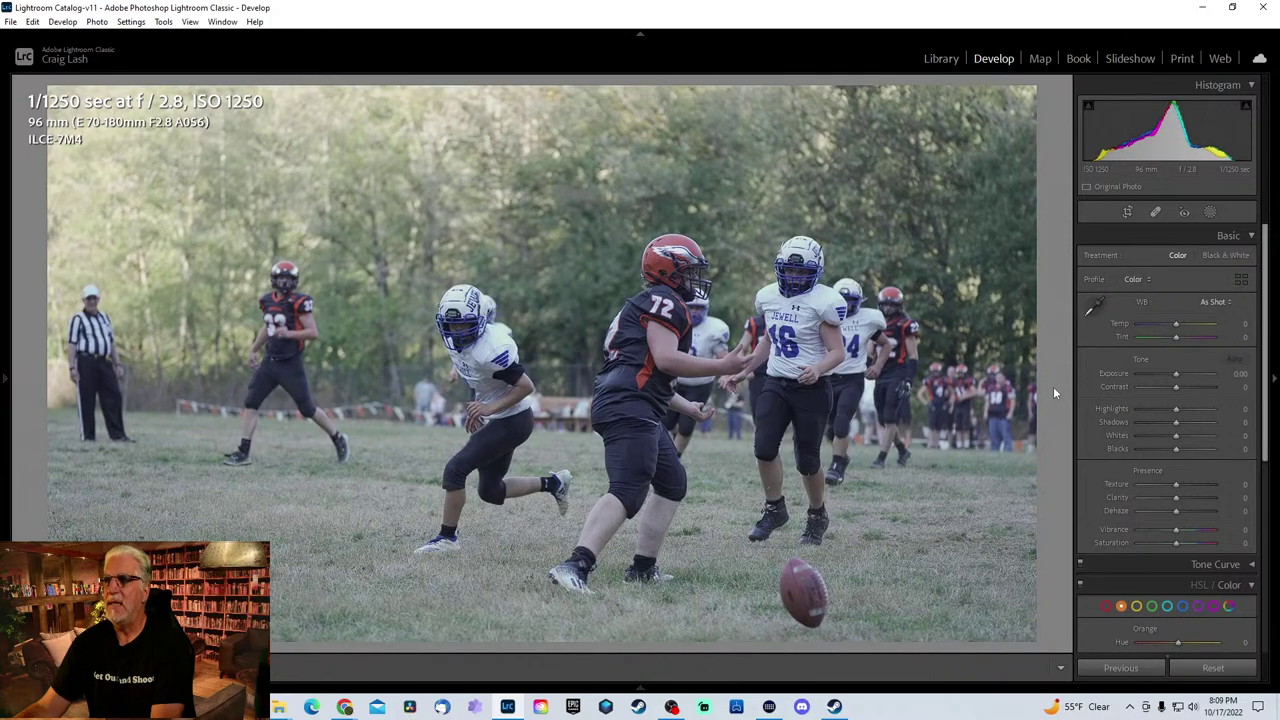
key("Right")
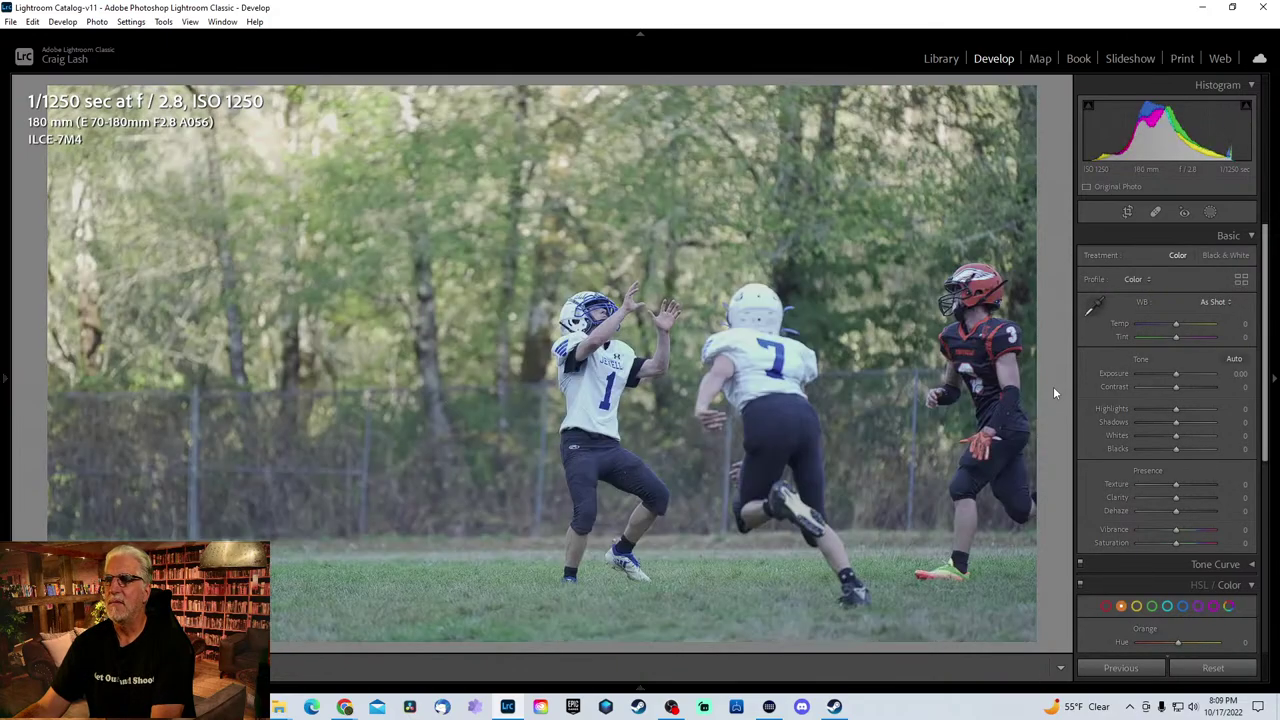
key("Right")
key("Right")
key("Right")
key("Right")
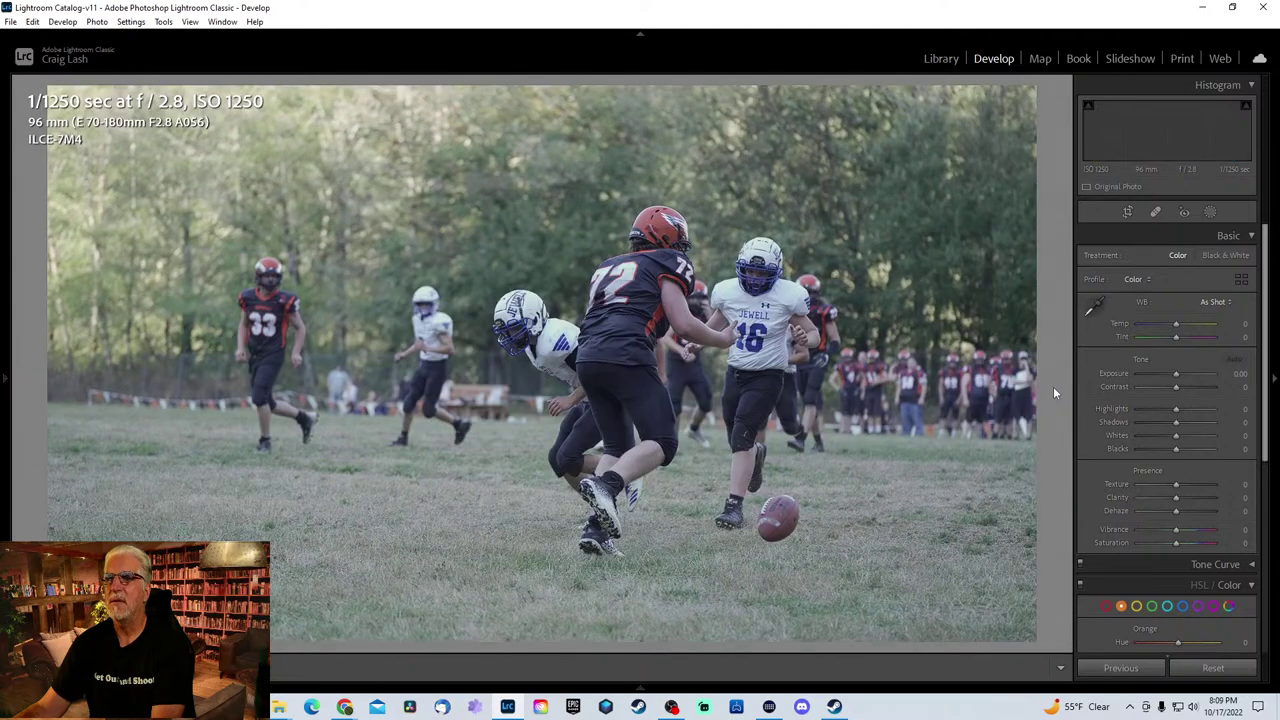
key("Right")
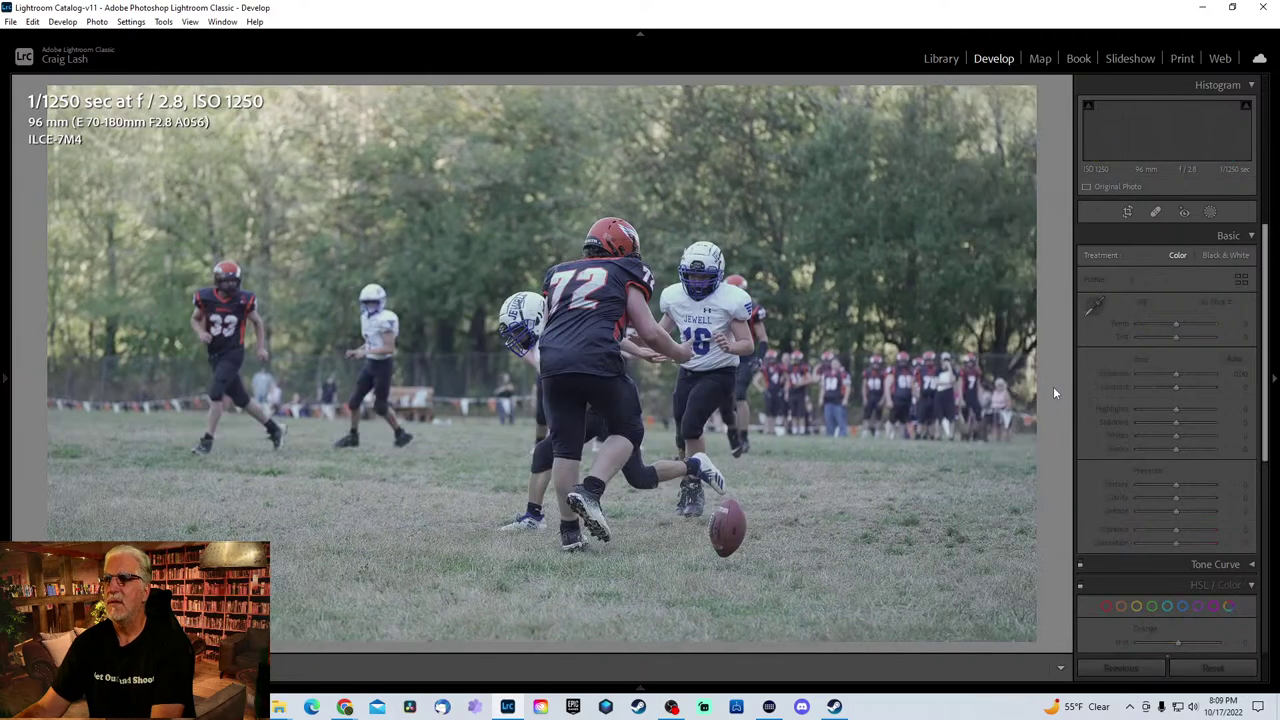
key("Right")
key("Right")
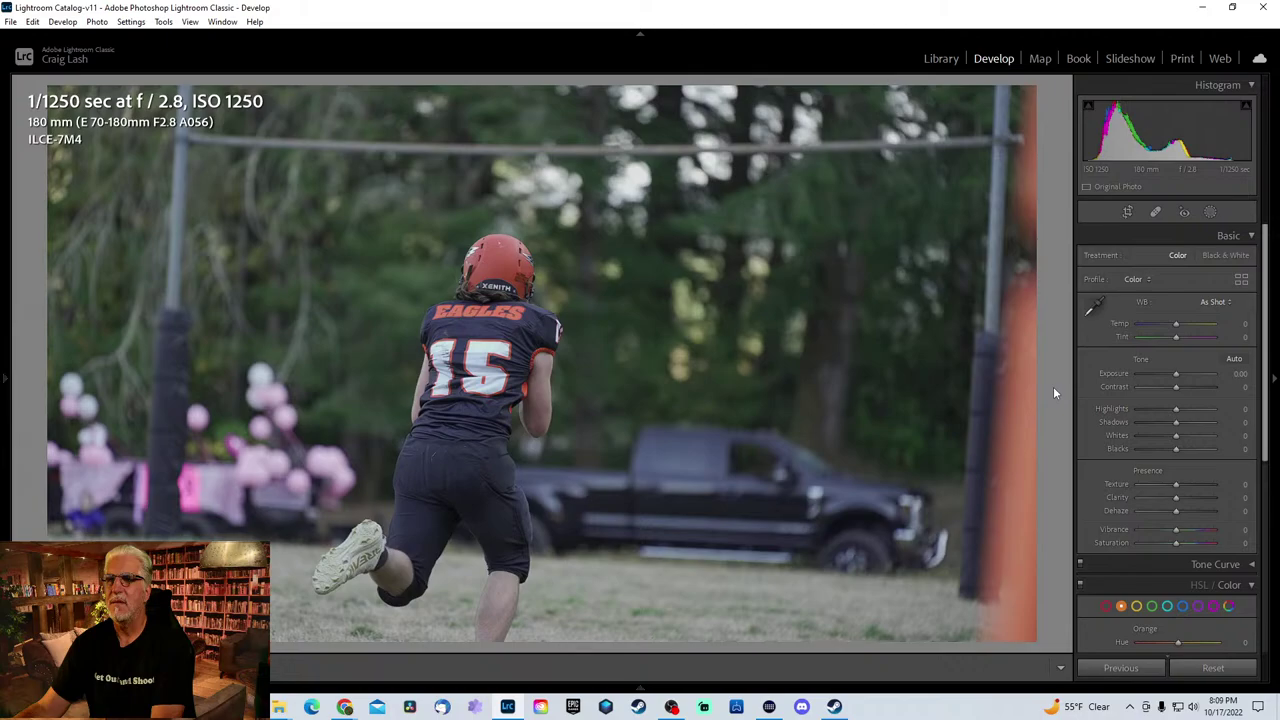
key("Left")
key("Right")
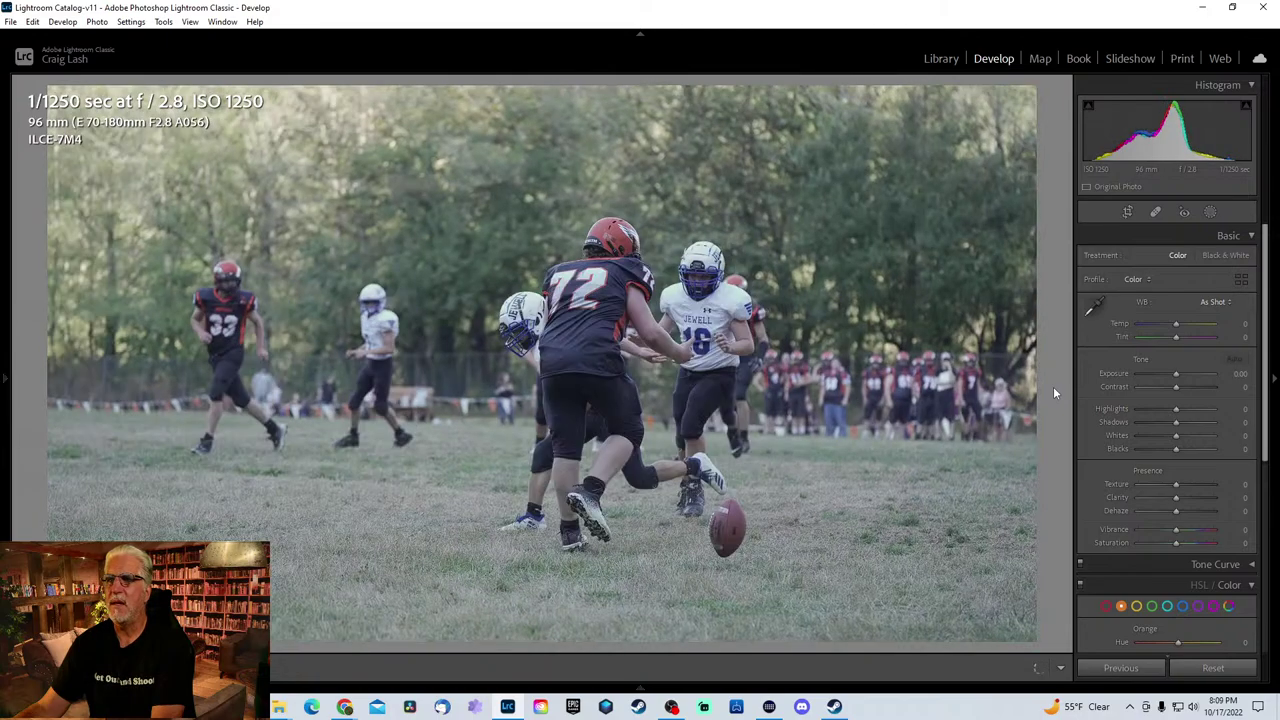
key("Right")
key("Right")
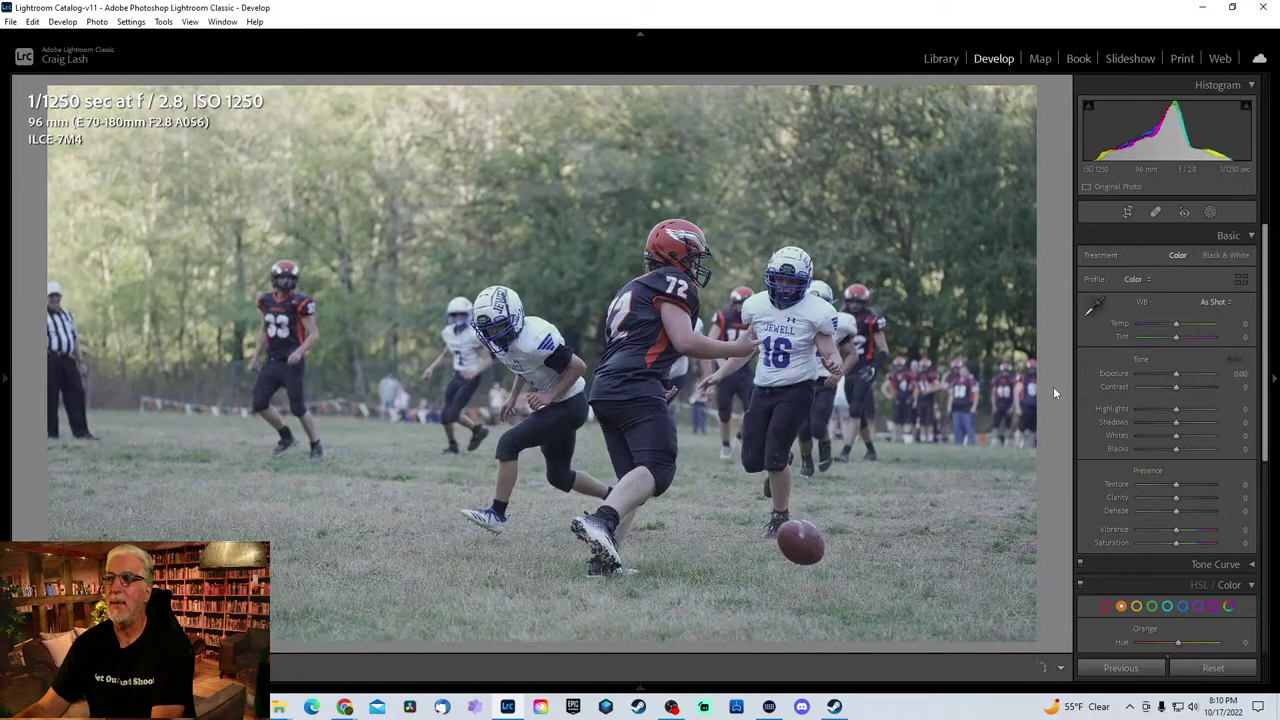
key("Right")
key("Right")
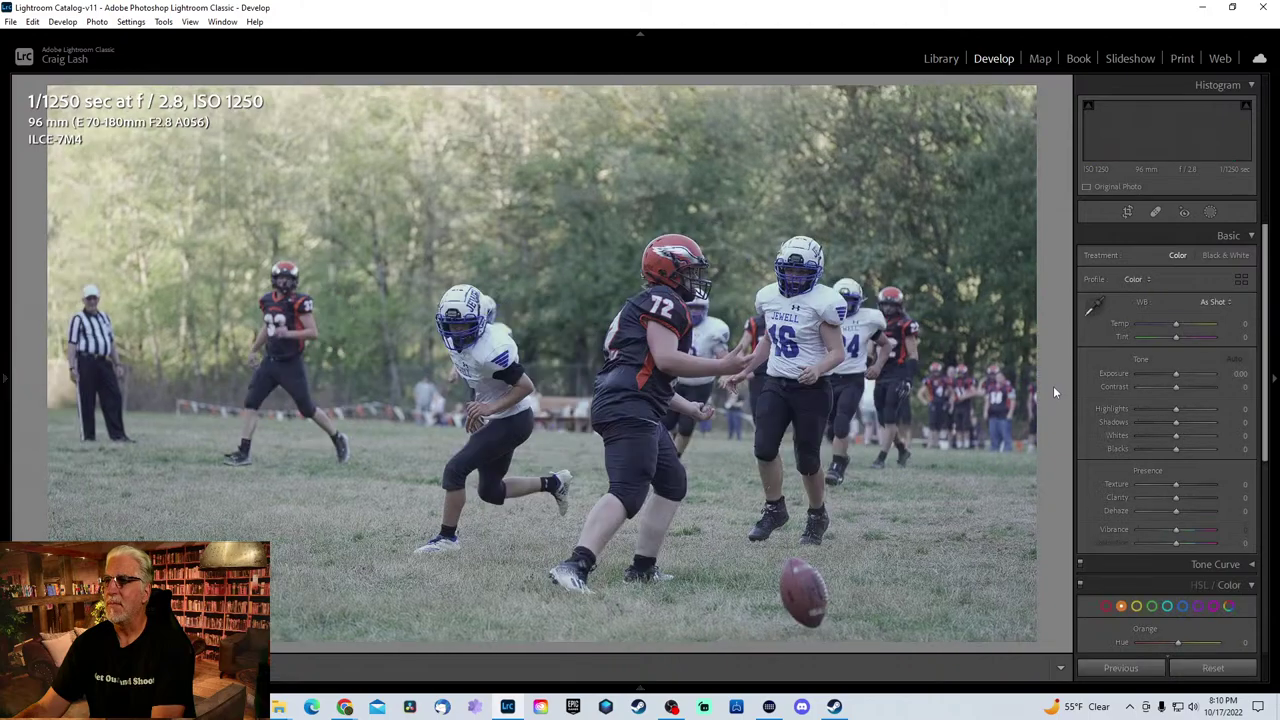
key("Right")
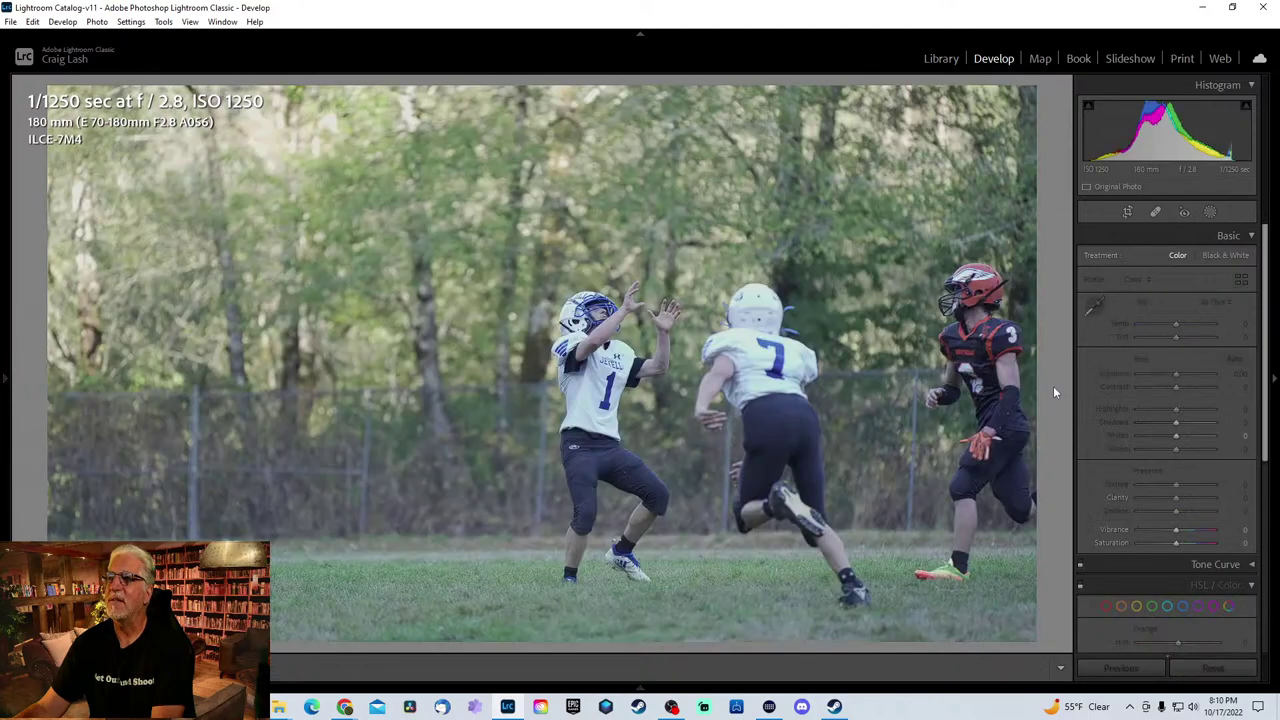
key("Right")
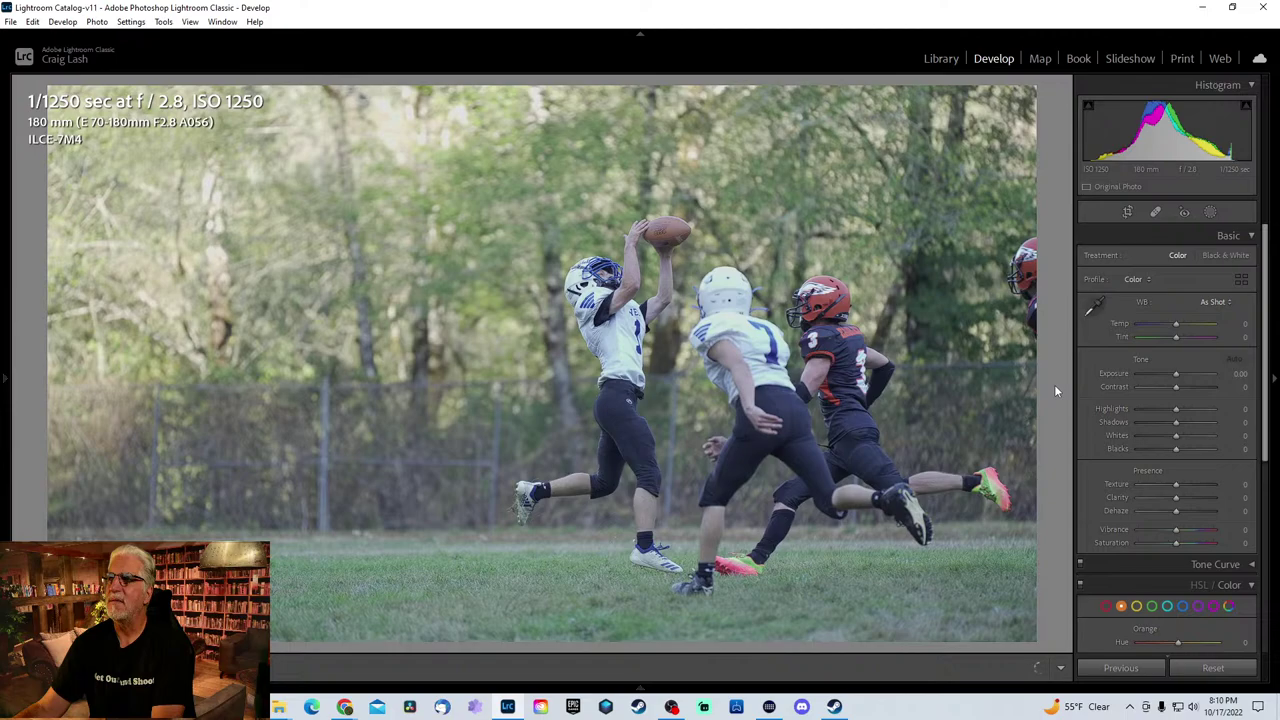
- Crop the catch photo tightly around #1, #7, #3 and the ball
key("r")
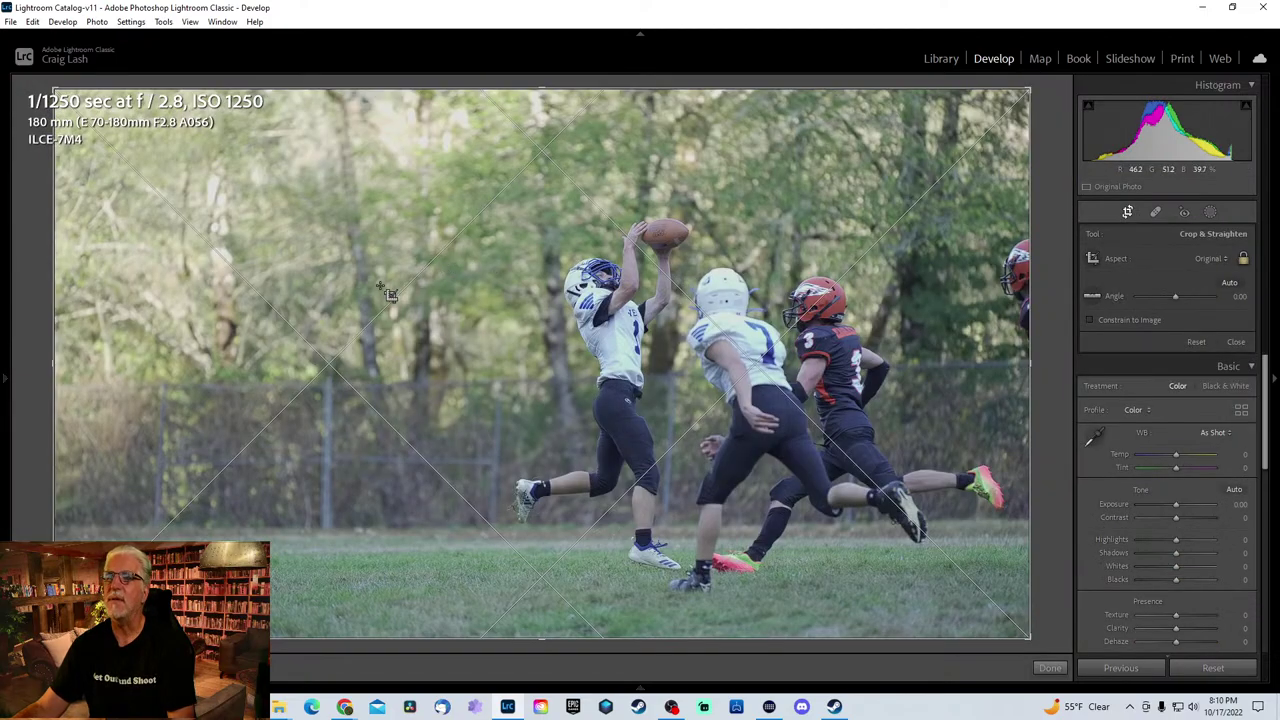
left_click_drag(97, 362, 313, 335)
left_click_drag(568, 315, 669, 325)
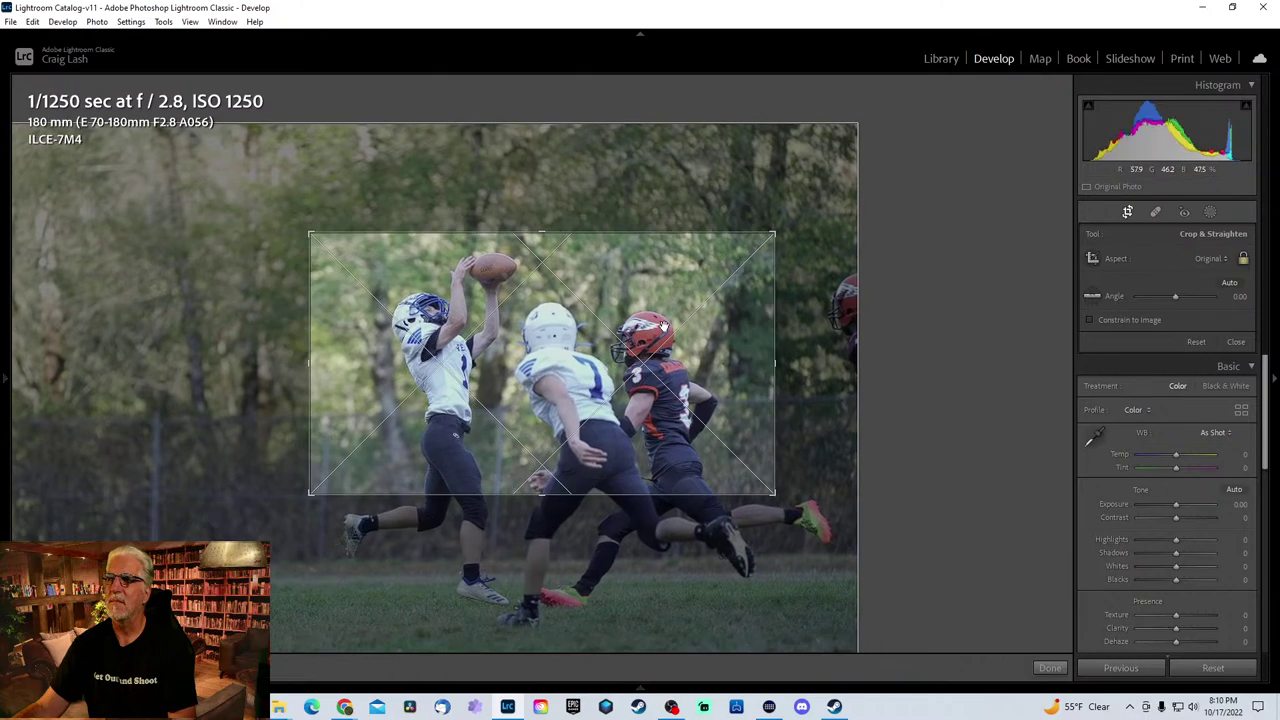
key("Return")
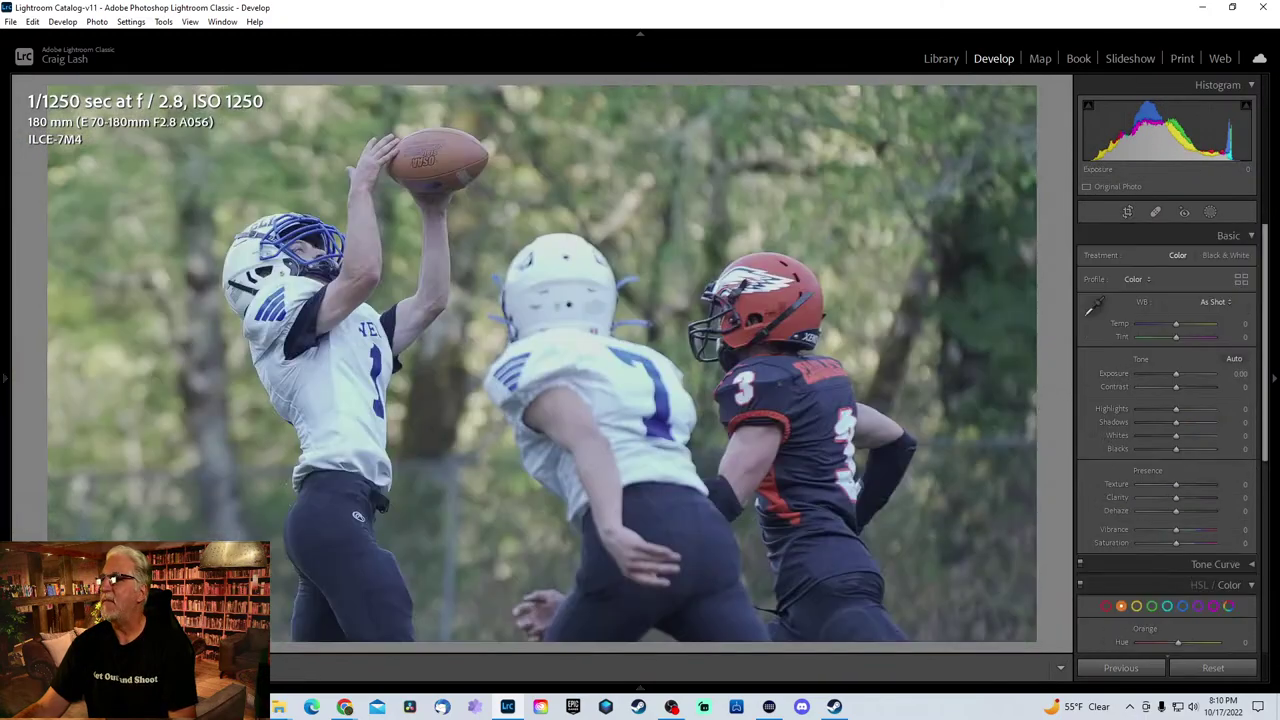
- Set Sharpening Amount to 46, then exposure to +0.18 with highlights at -100
scroll(1170, 450, "down", 5)
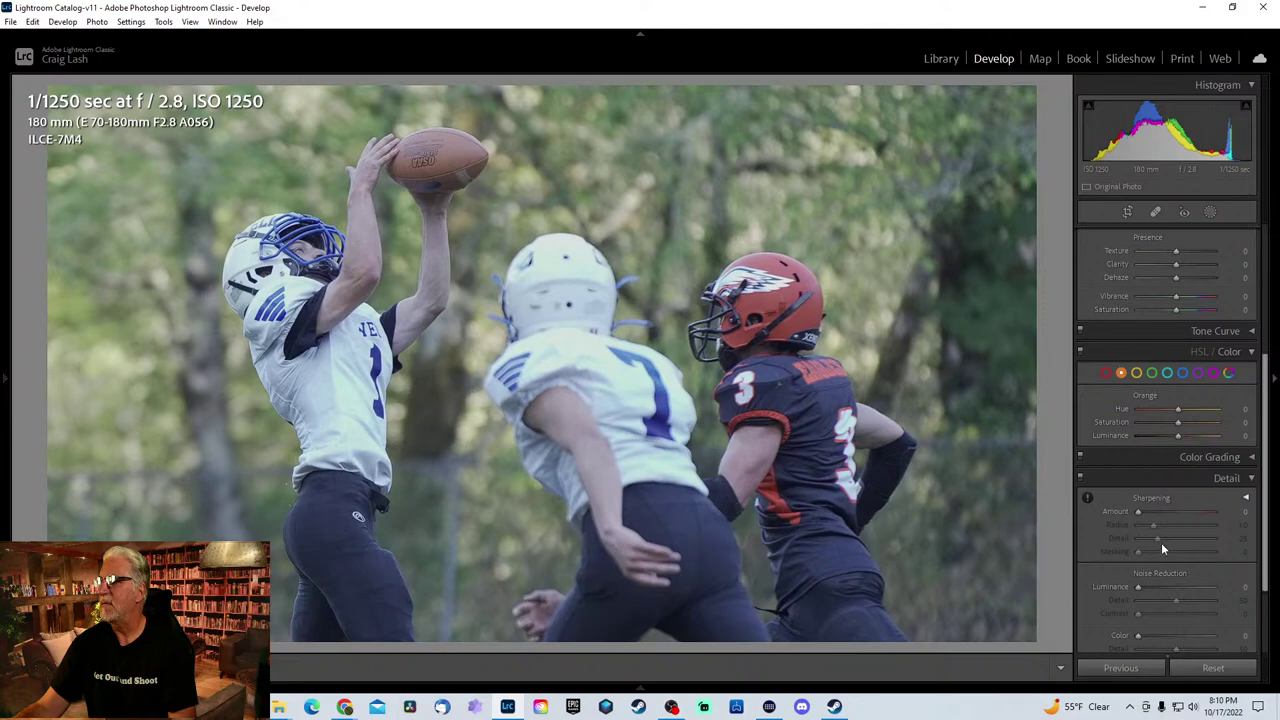
left_click(1161, 511)
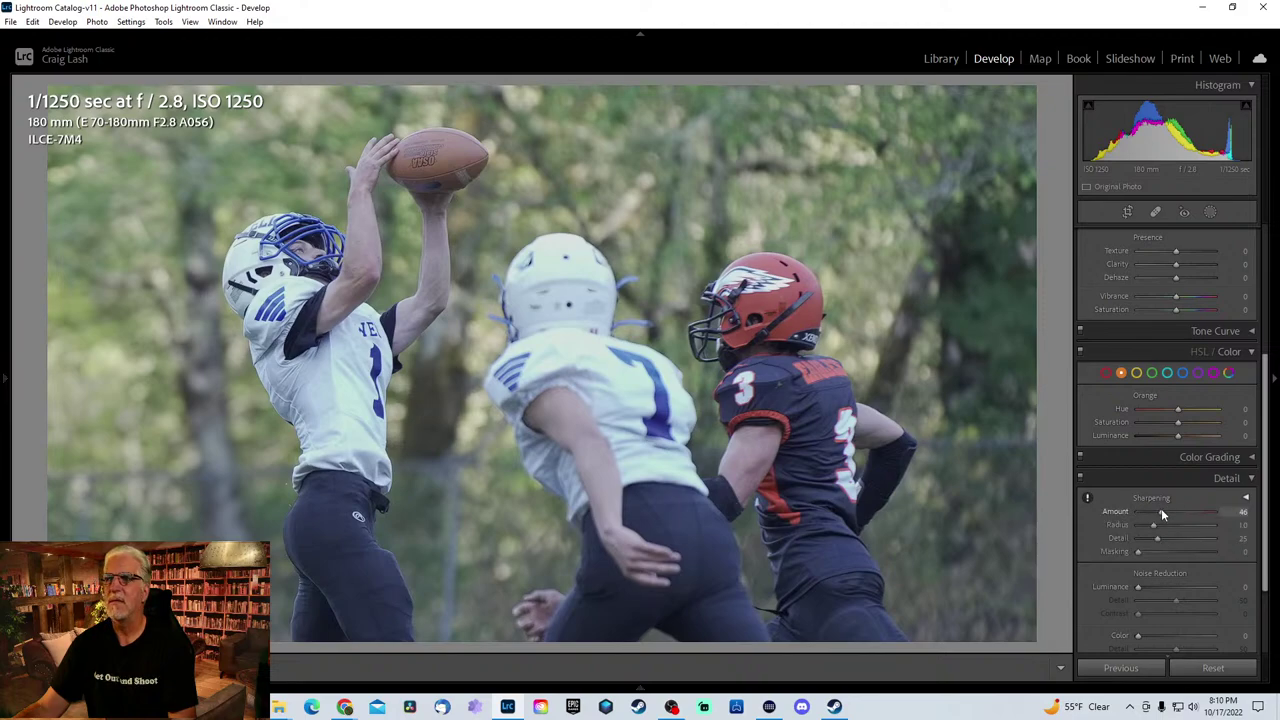
scroll(1264, 505, "up", 5)
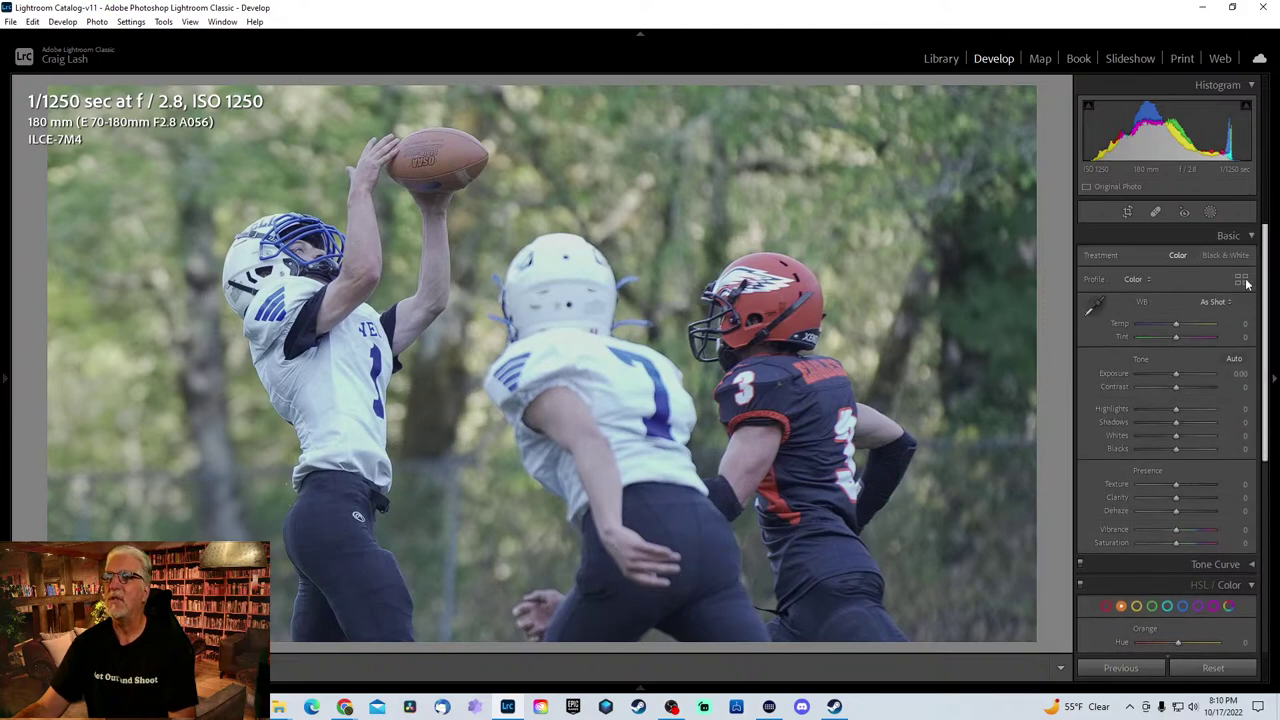
left_click_drag(1180, 372, 1134, 412)
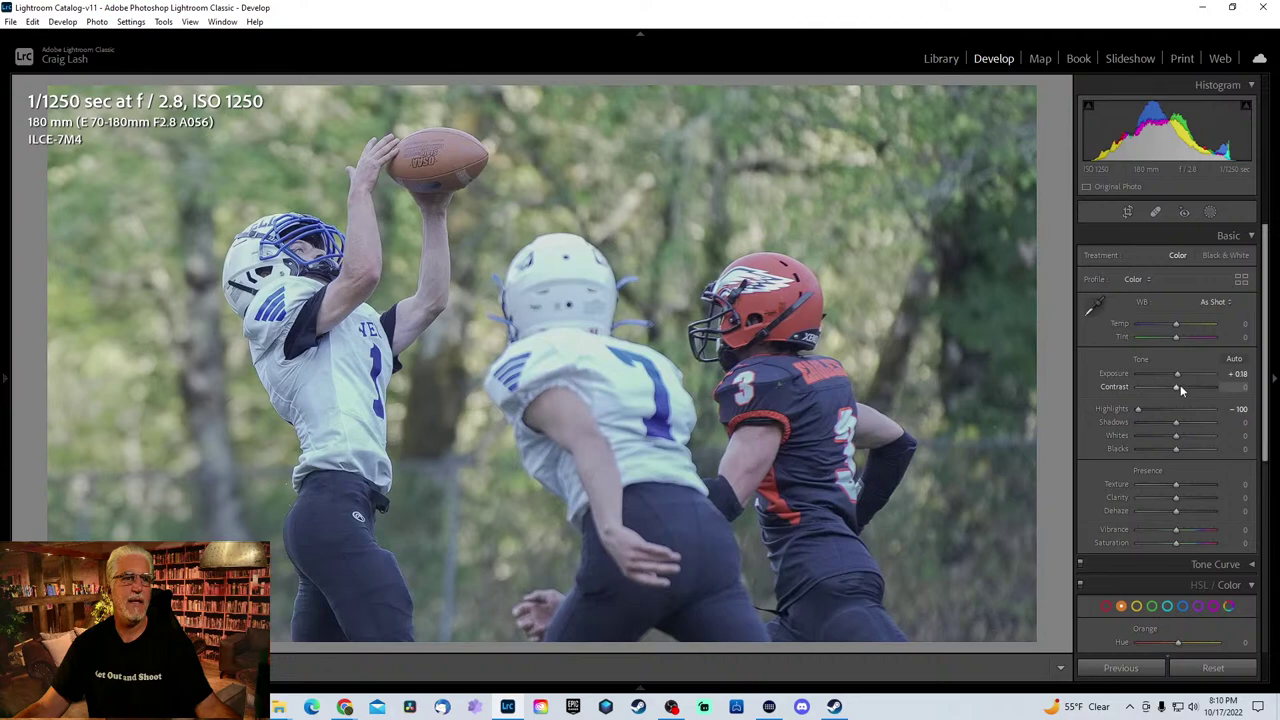
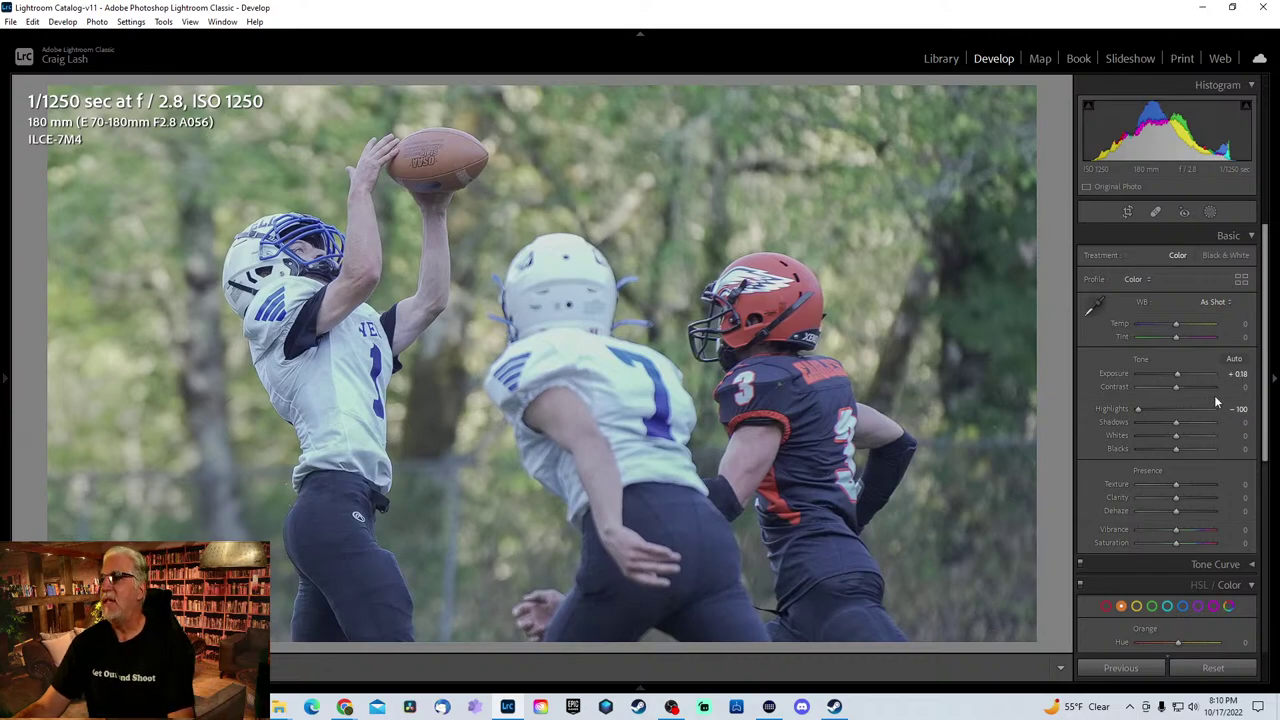
- Page forward through the game photos to the vertical tackle shot with the referee at right
mouse_move(1268, 378)
left_mouse_down()
mouse_move(1271, 390)
mouse_move(1268, 375)
left_mouse_up()
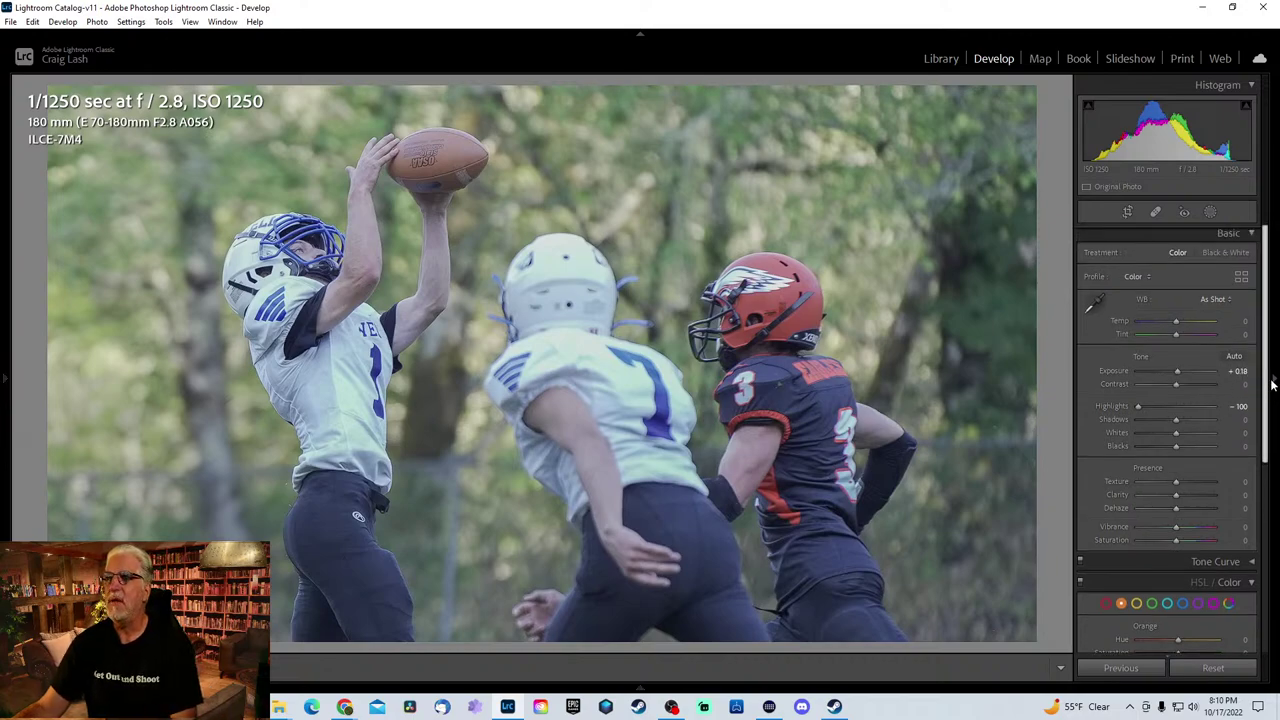
key("Right")
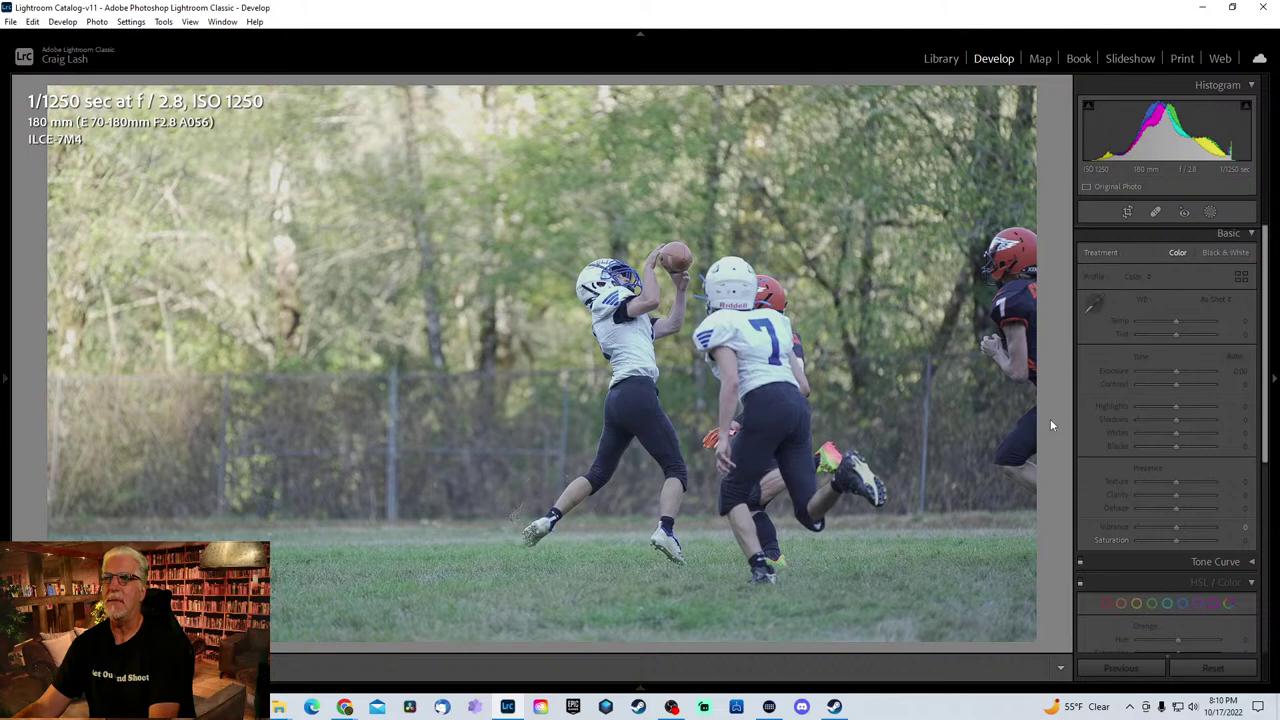
key("Right")
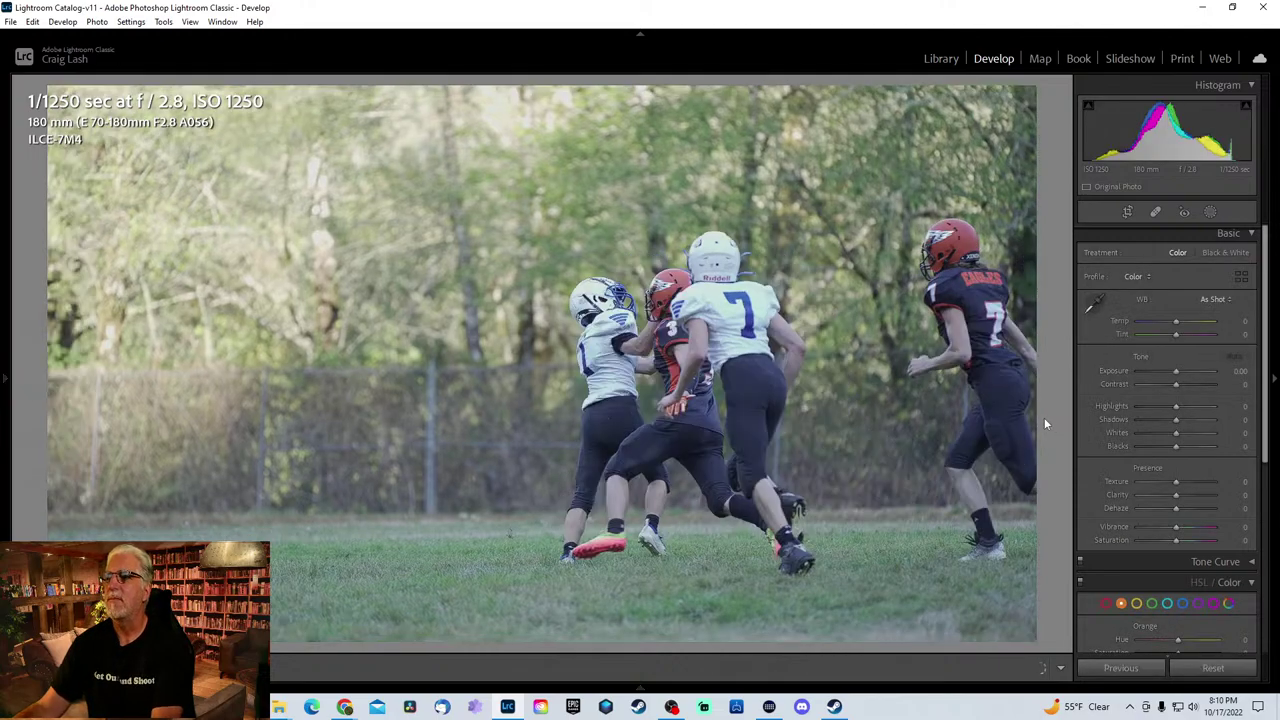
key("Right")
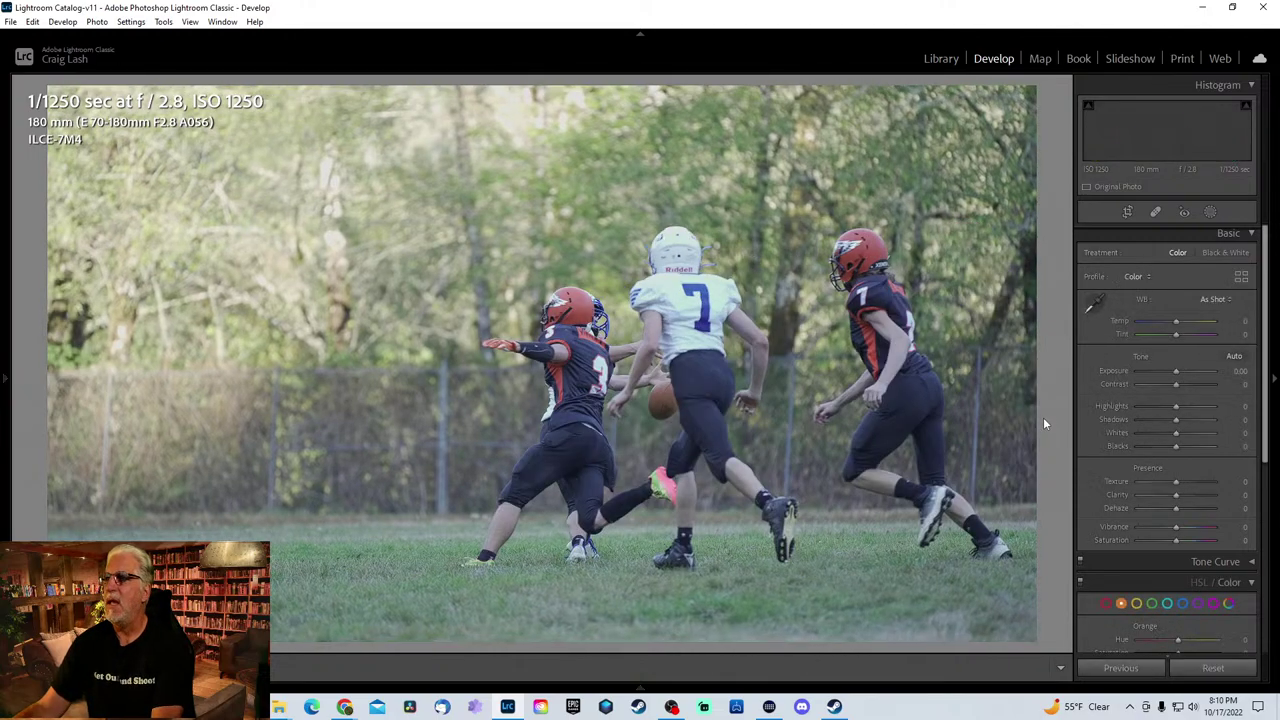
key("Right")
key("Right")
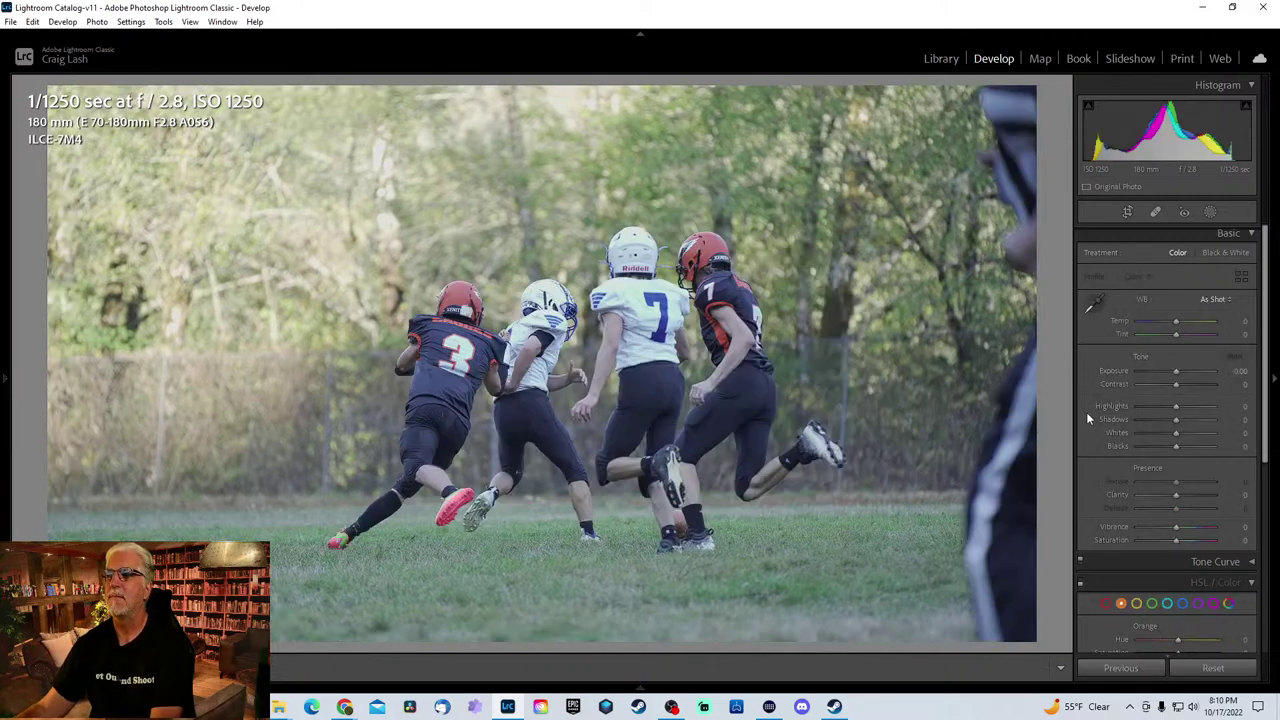
key("Right")
key("Right")
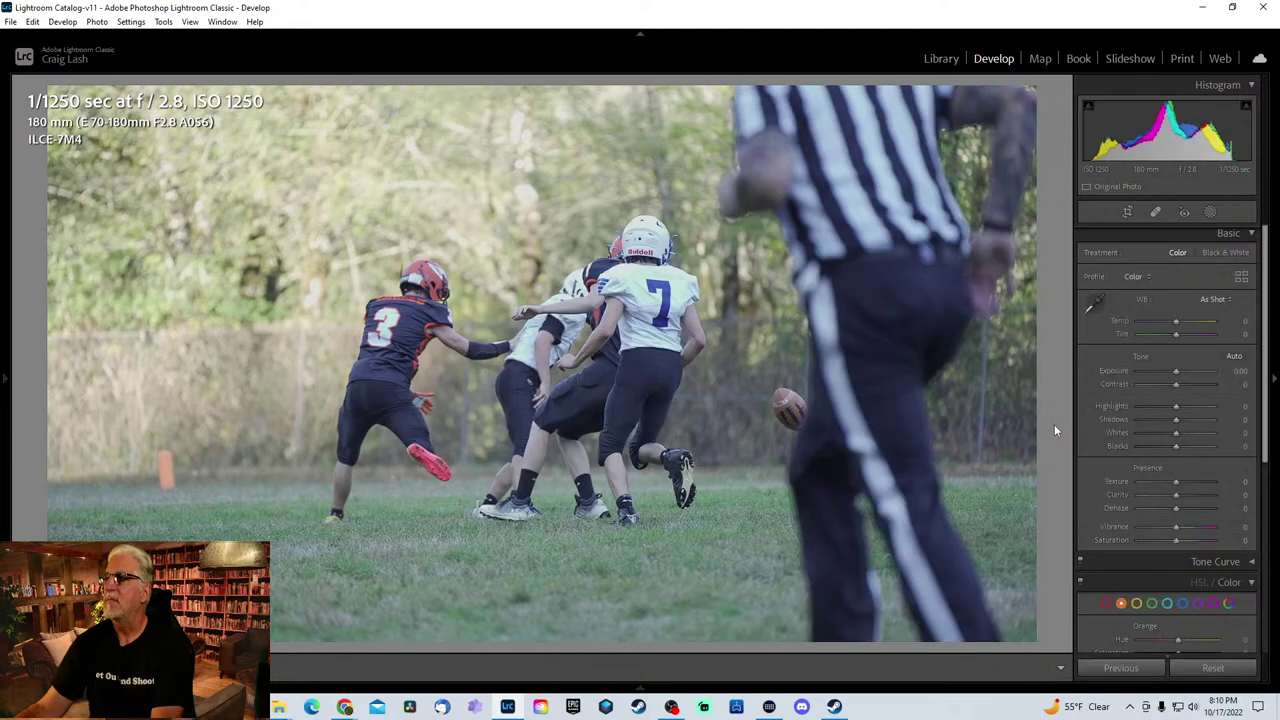
key("Right")
key("Right")
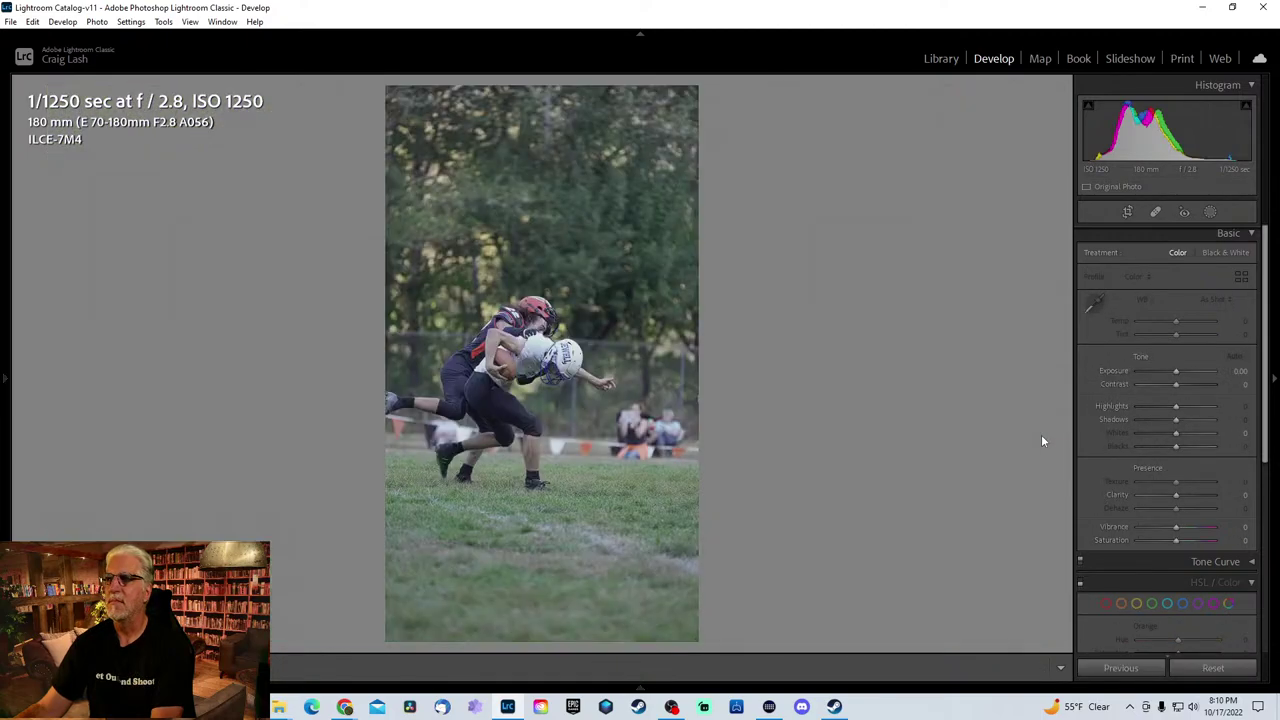
key("Right")
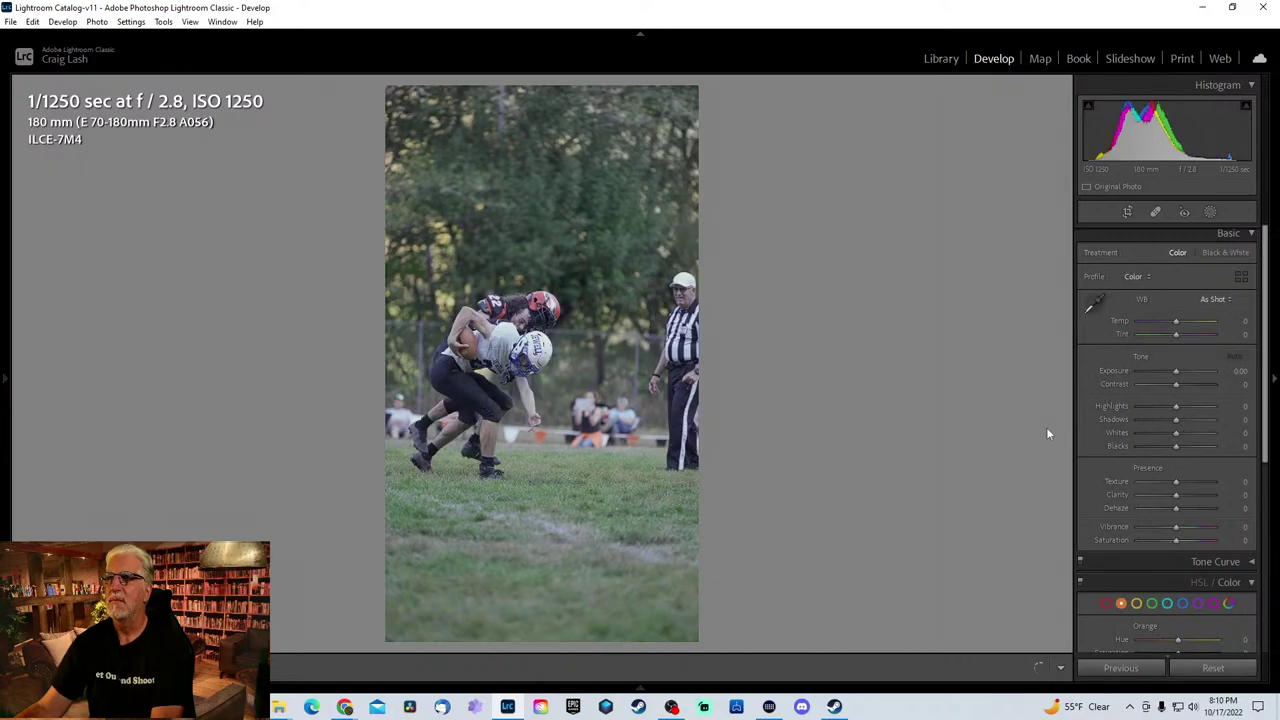
key("Right")
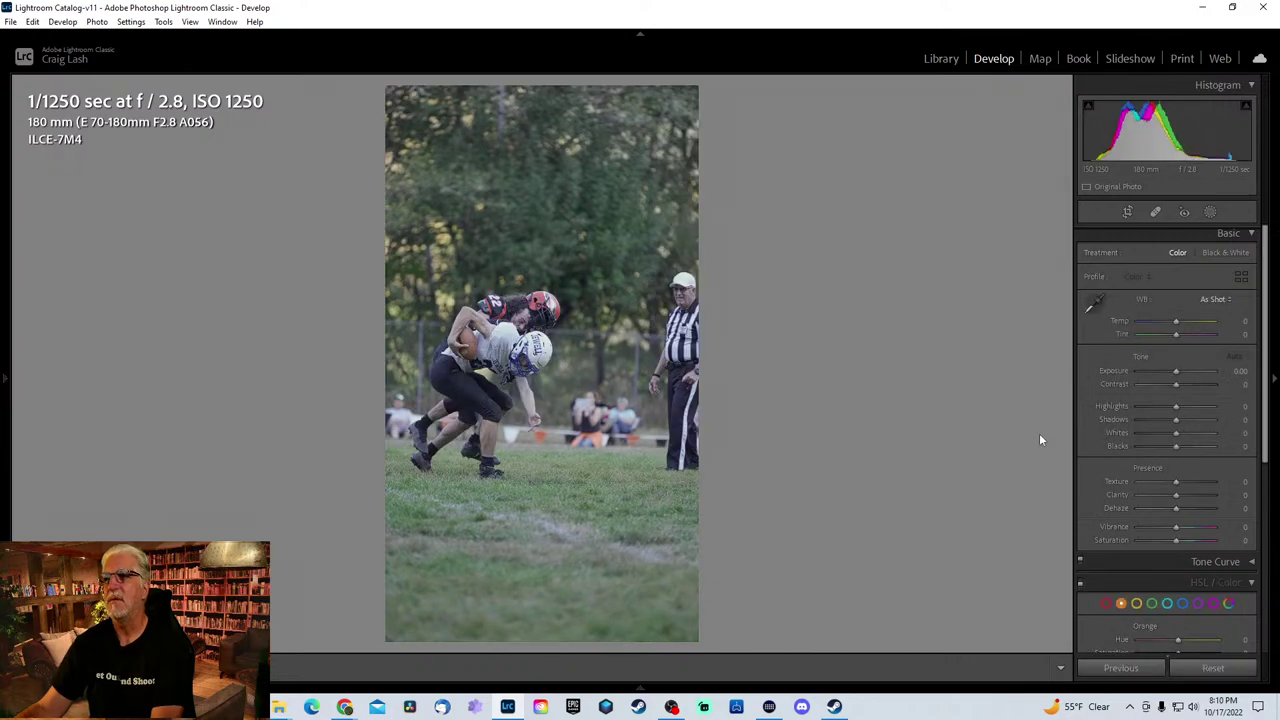
key("Right")
- Crop the tackle photo tightly around the two players, trimming the helmets' top and lower grass
key("r")
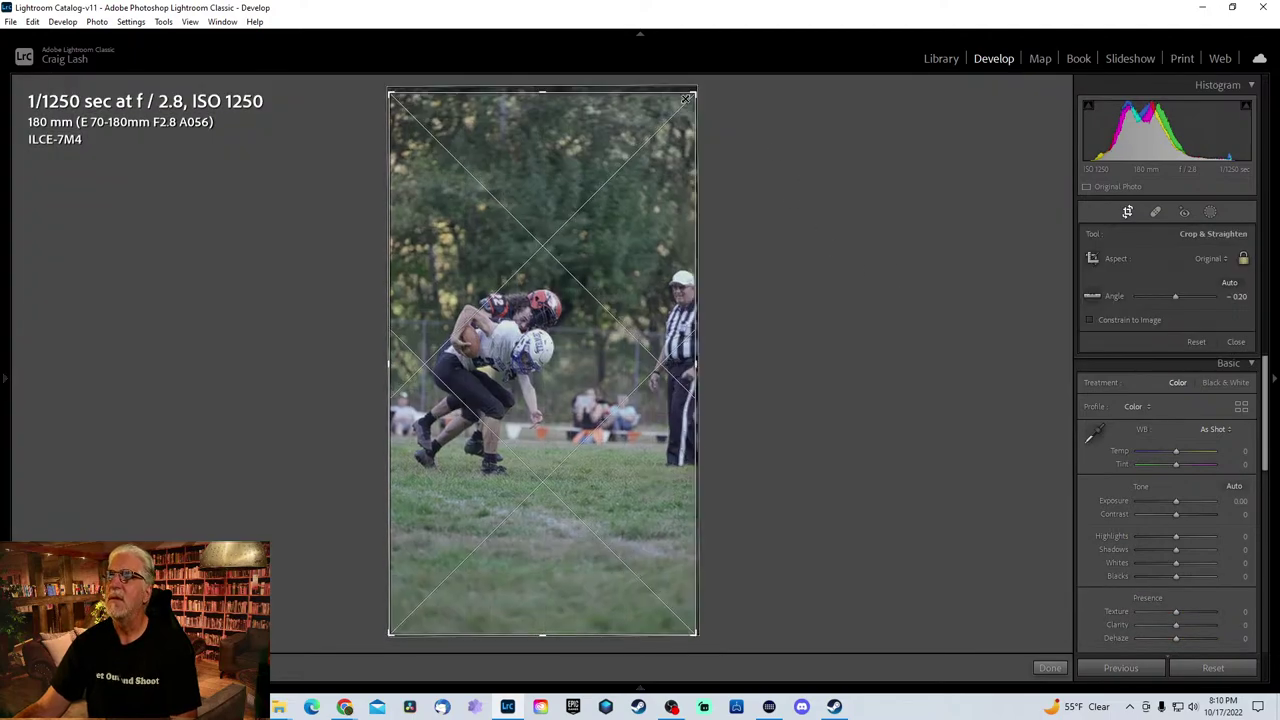
left_click_drag(697, 636, 607, 376)
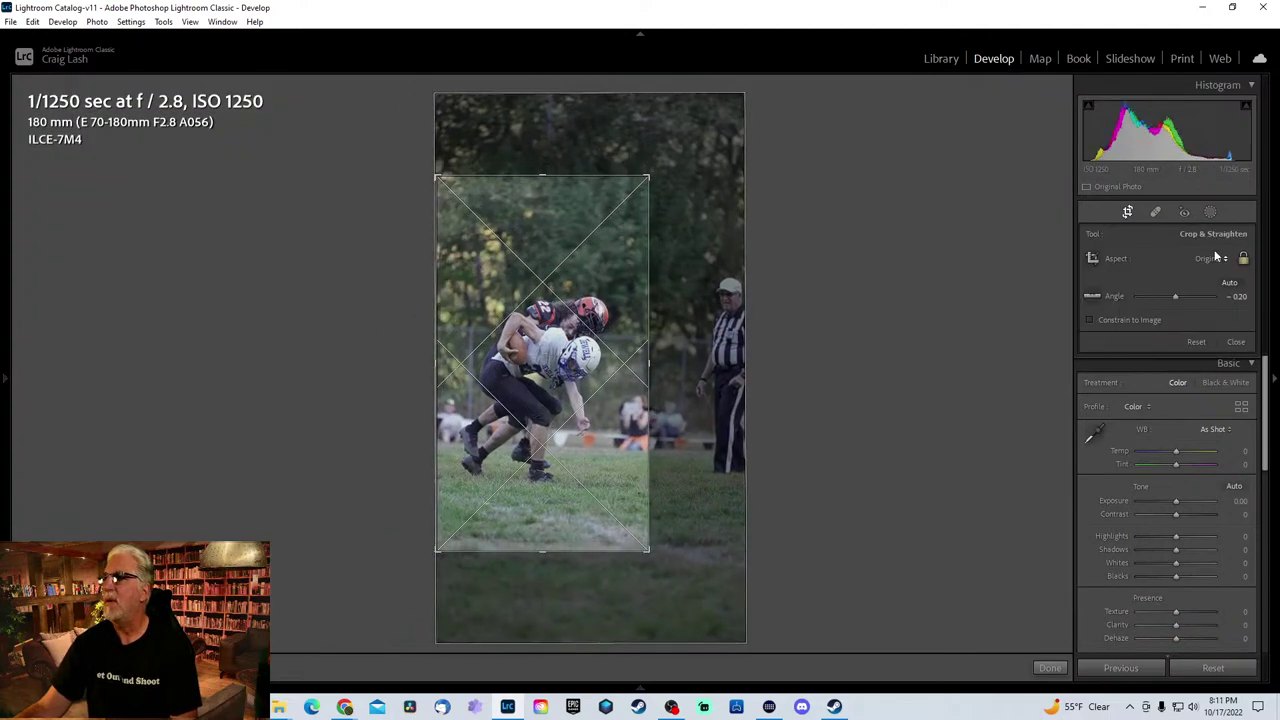
left_click_drag(593, 176, 593, 222)
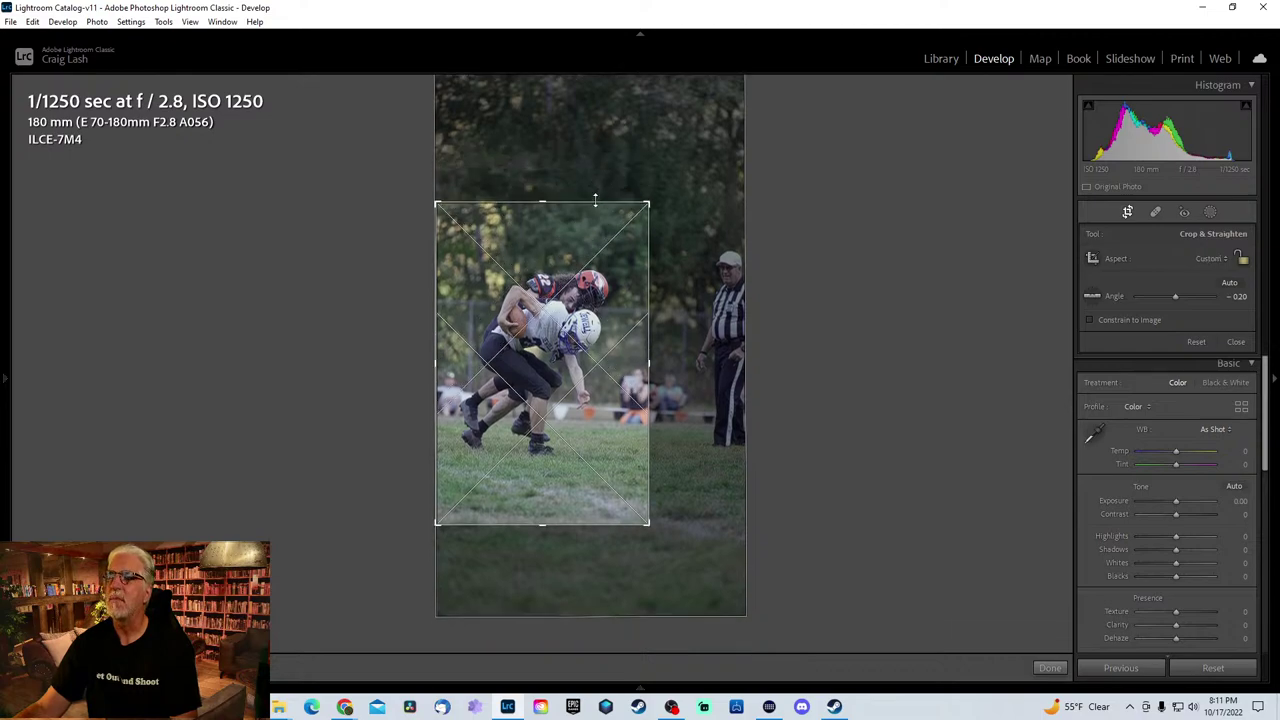
left_click_drag(548, 527, 548, 493)
key("Return")
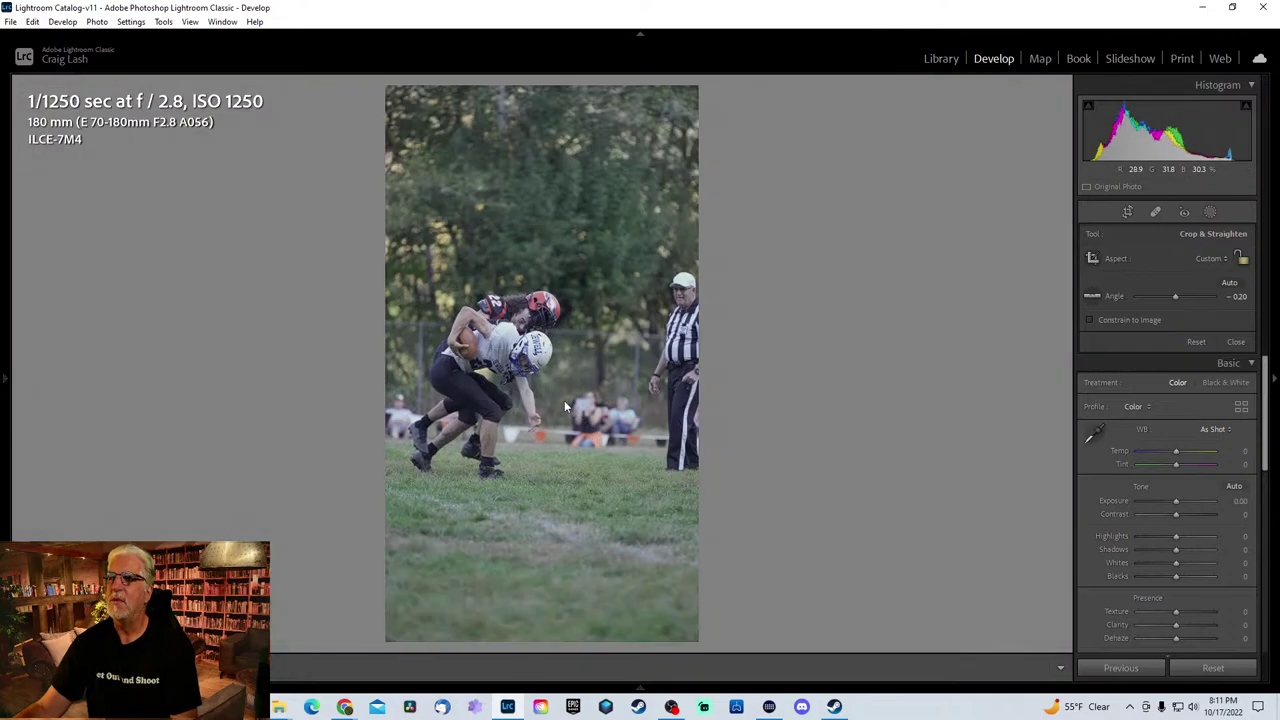
key("r")
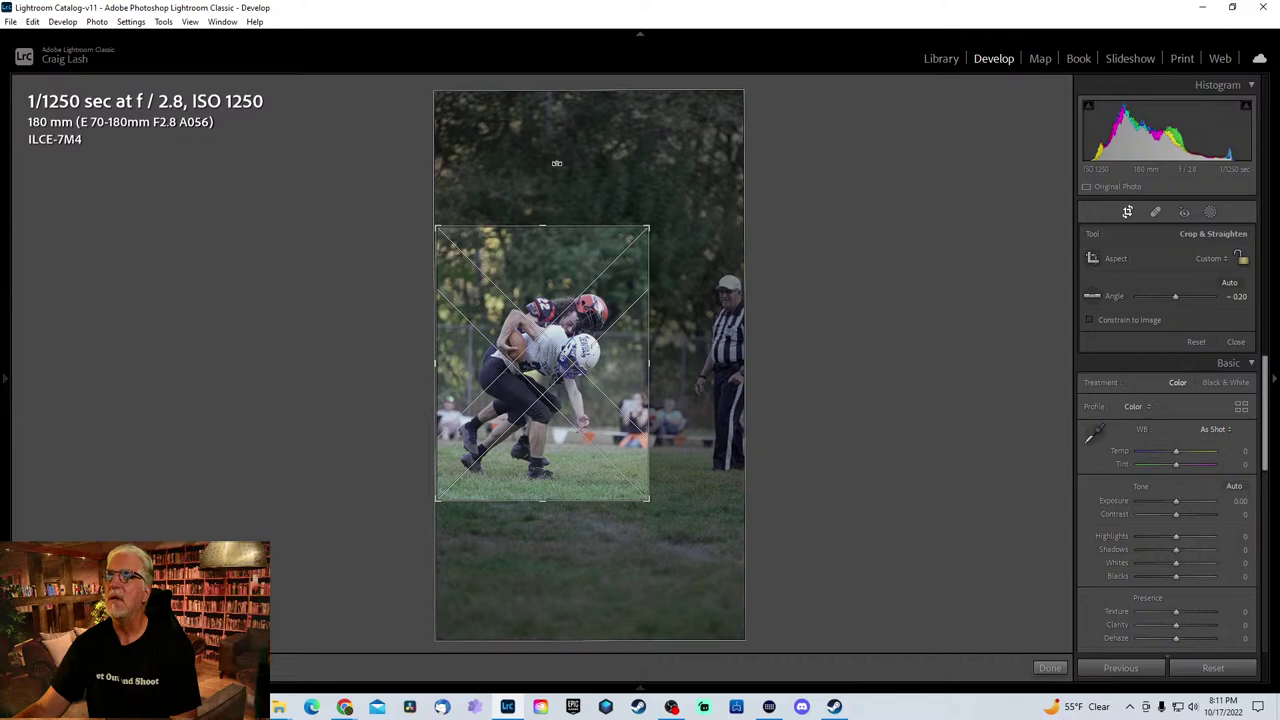
left_click_drag(542, 229, 542, 237)
key("Return")
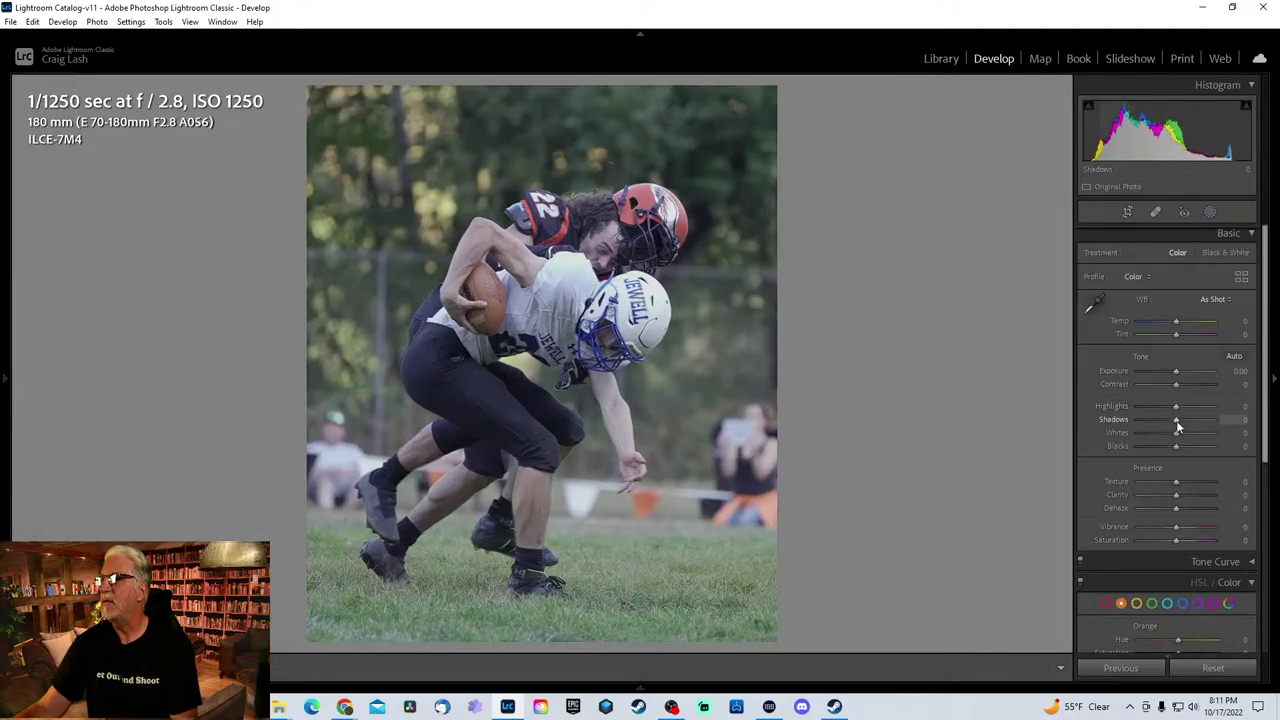
- Set Shadows +75, Highlights -54 and Contrast +18 in the Basic panel
mouse_move(1176, 419)
left_mouse_down()
mouse_move(1205, 417)
mouse_move(1141, 382)
mouse_move(1185, 380)
mouse_move(1158, 410)
left_mouse_up()
scroll(1265, 388, "down", 1)
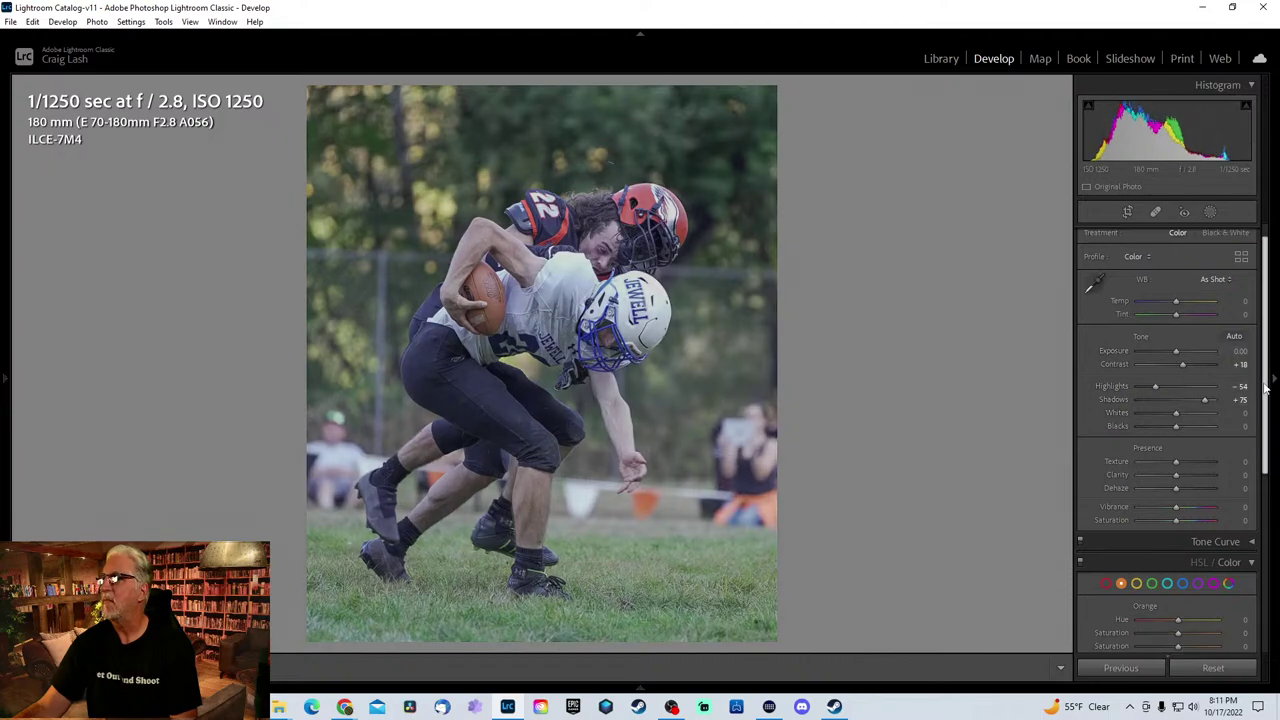
scroll(1265, 387, "down", 5)
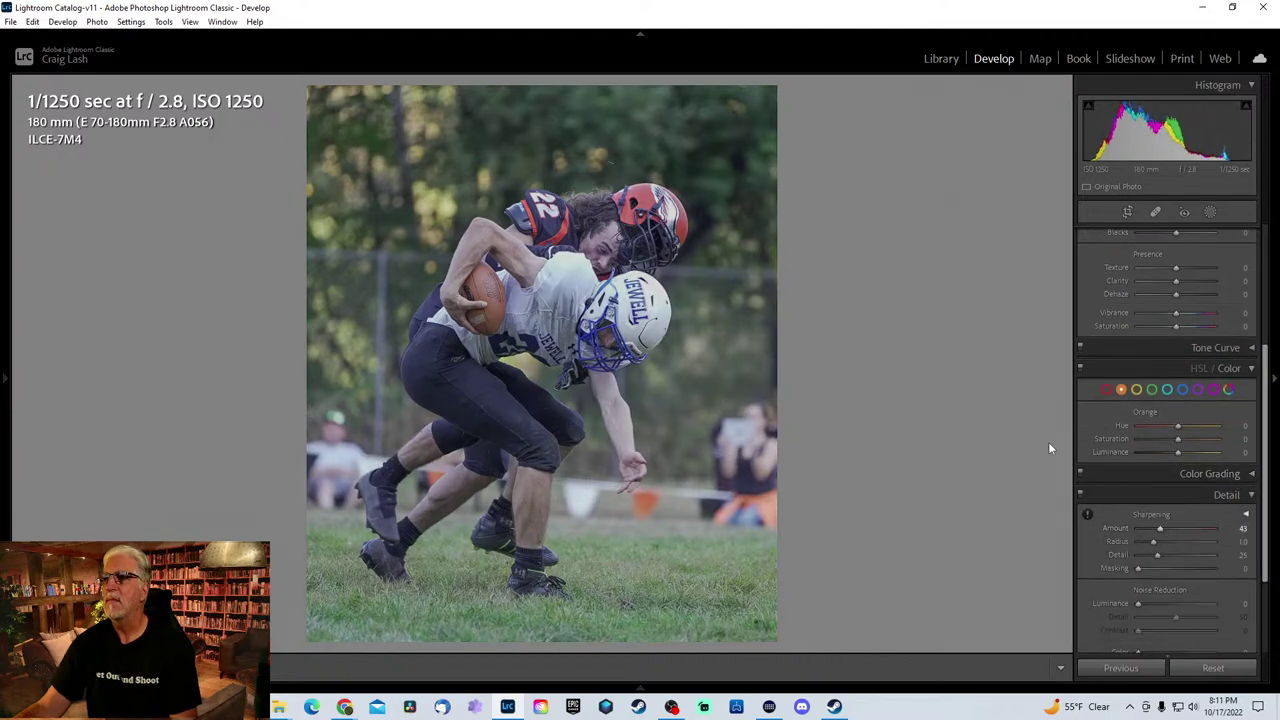
- Check the players' faces at zoom, then pull all four crop edges tighter
left_click(1005, 391)
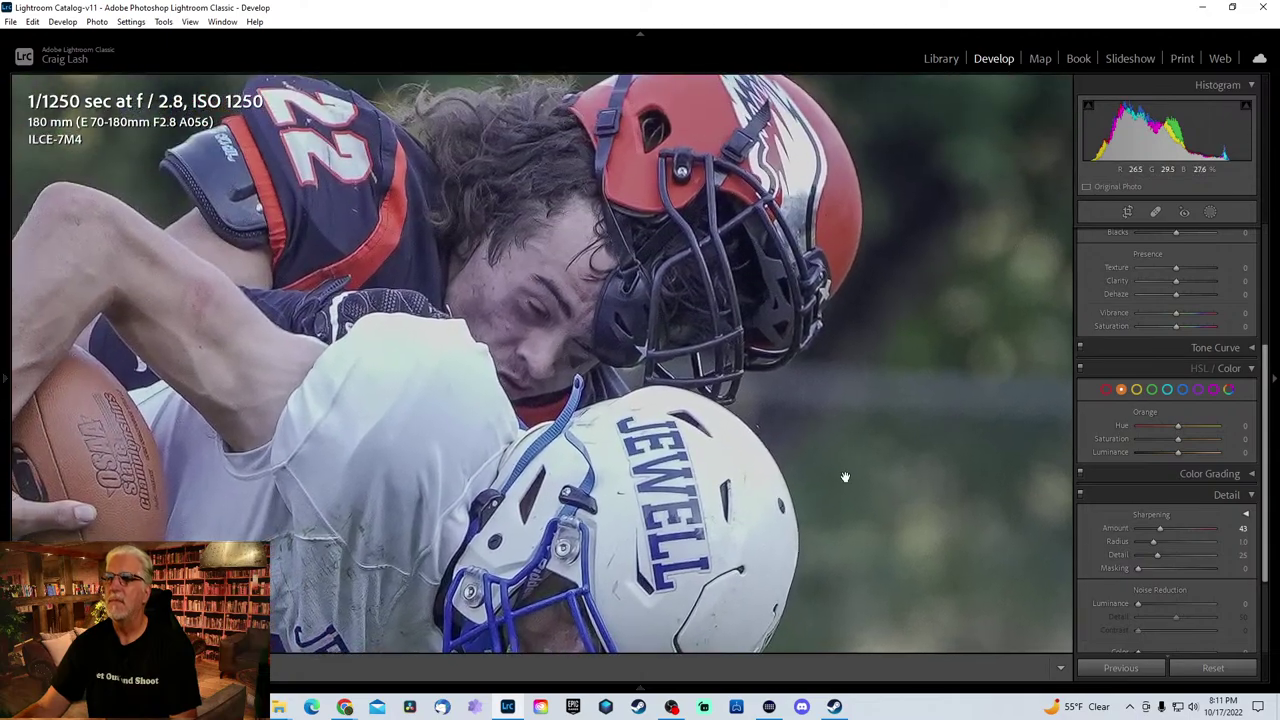
left_click(678, 433)
key("r")
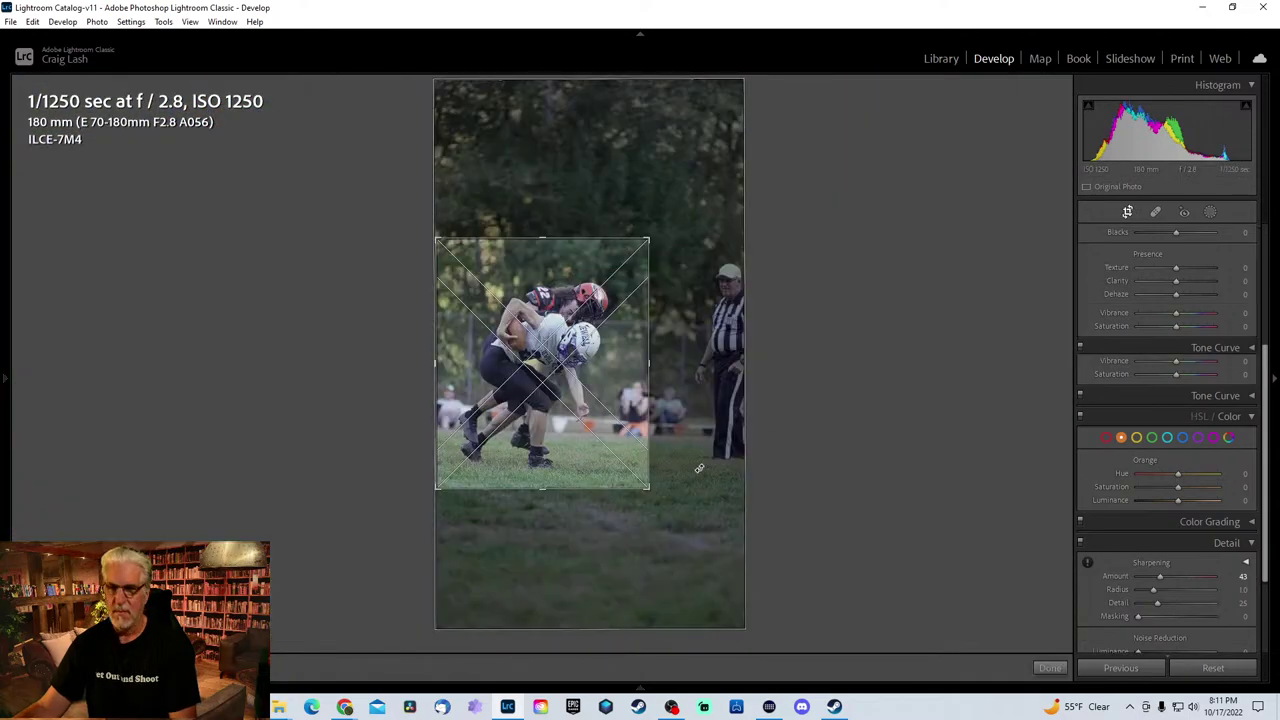
left_click_drag(593, 487, 593, 445)
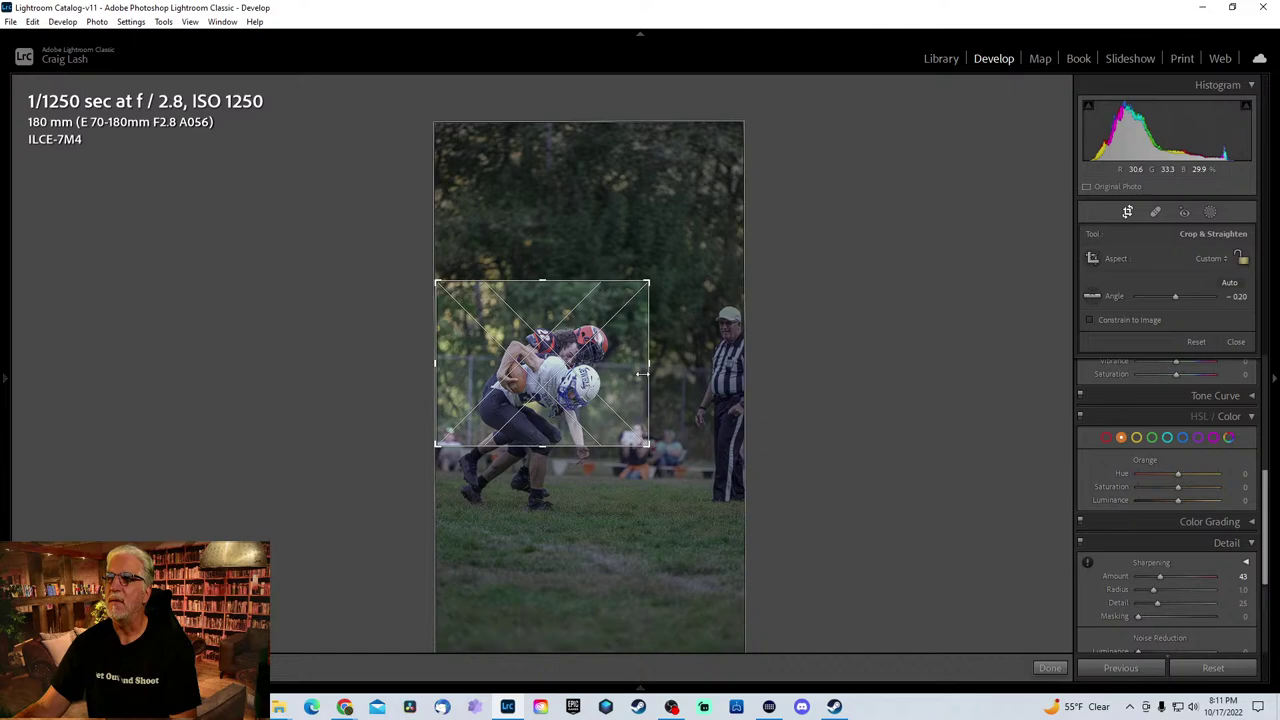
left_click_drag(649, 367, 642, 367)
left_click_drag(437, 366, 457, 363)
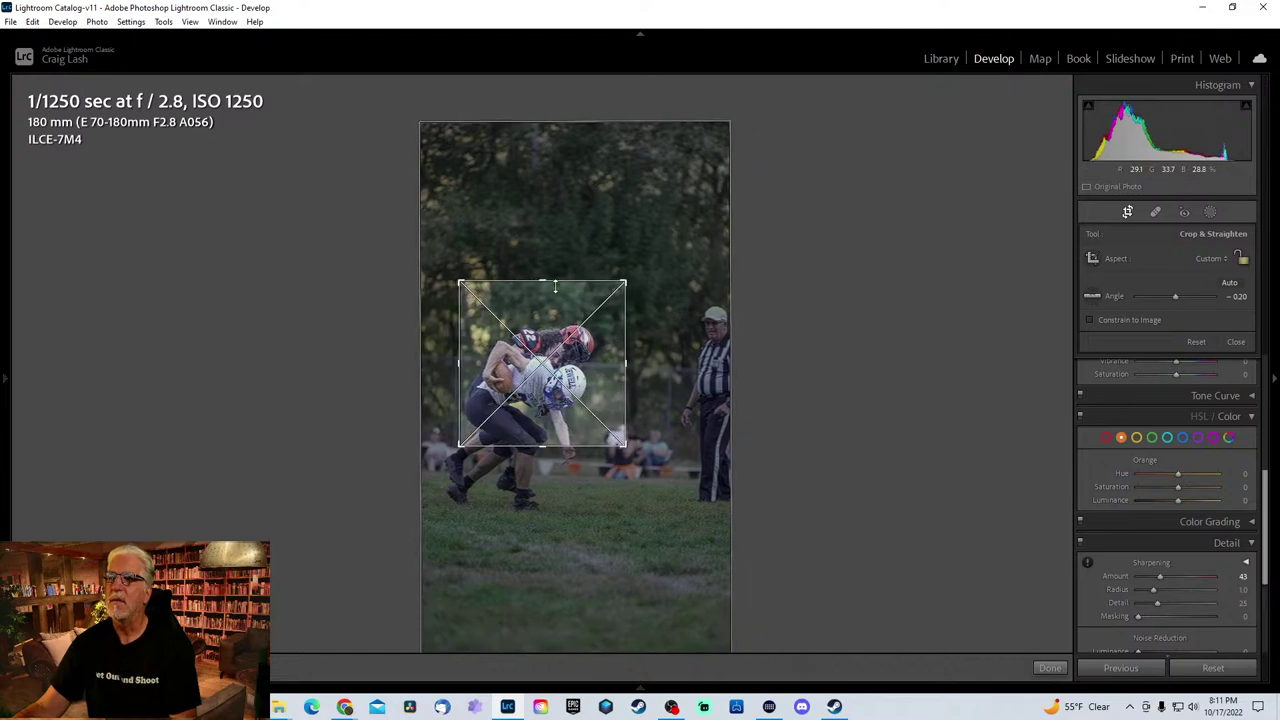
left_click_drag(551, 278, 551, 296)
key("r")
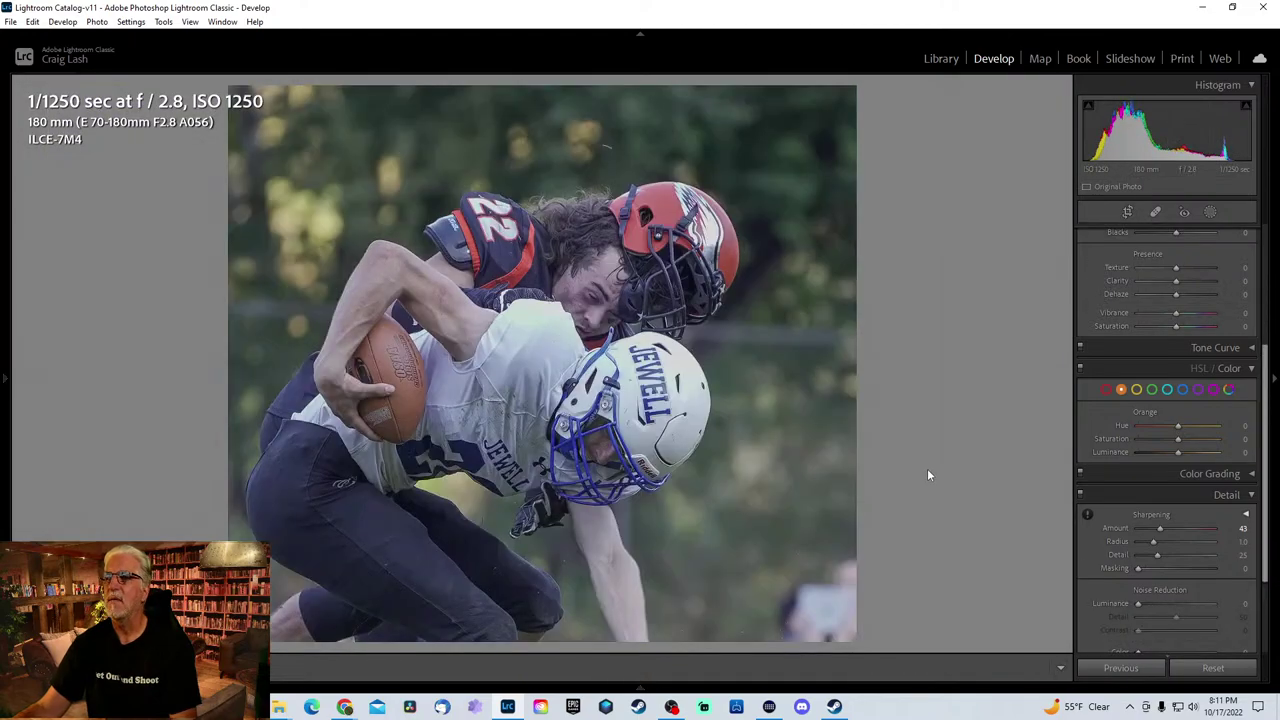
key("r")
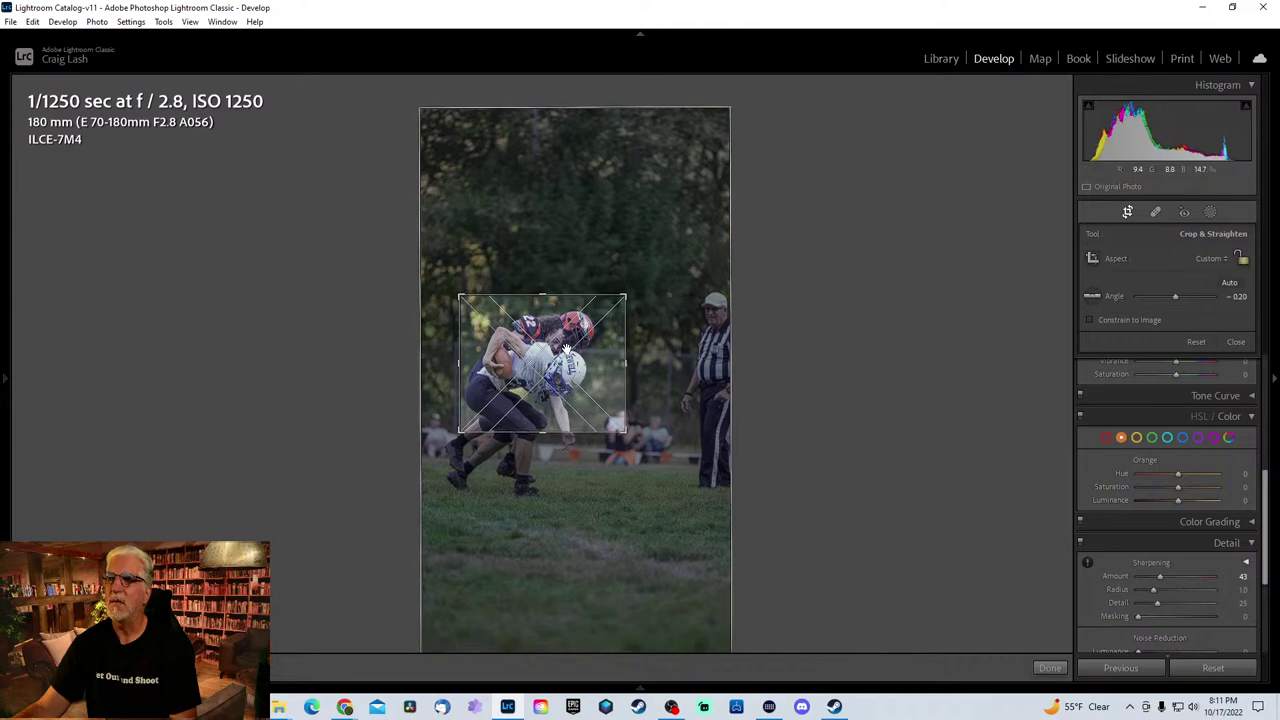
key("r")
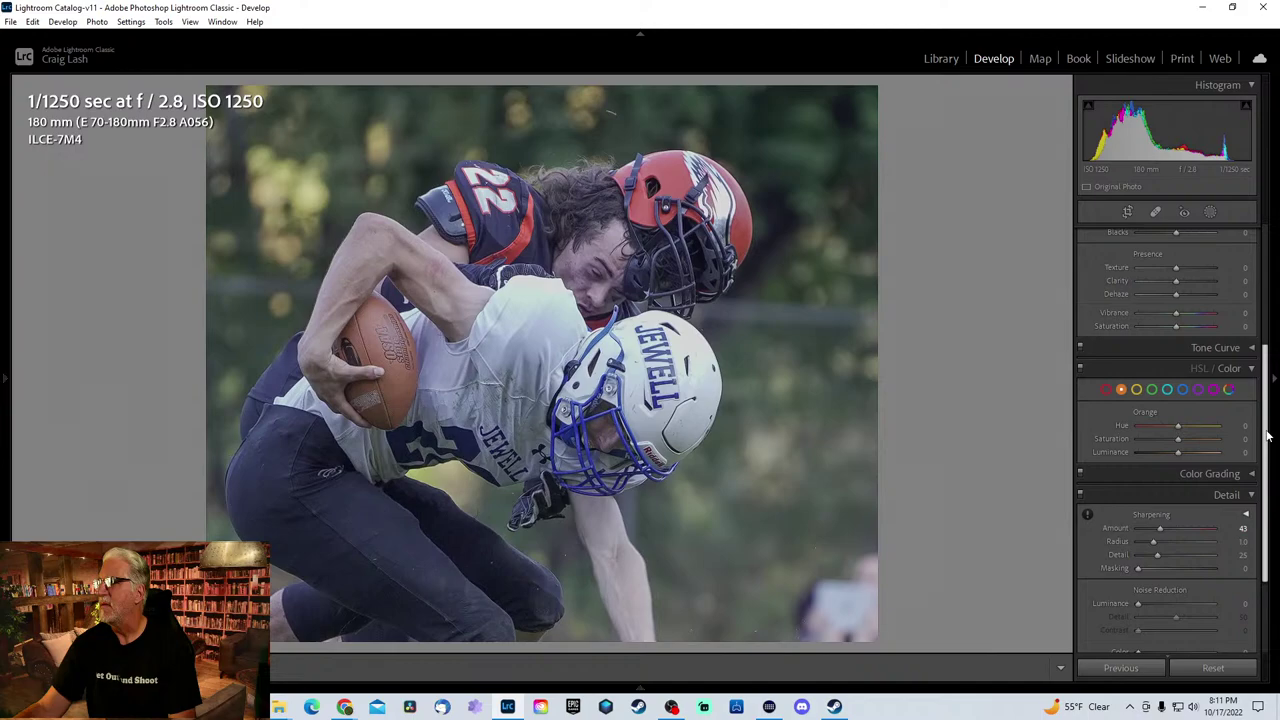
- Raise Texture to +30 and move to the next tackle shot
scroll(1200, 420, "up", 3)
left_click_drag(1178, 389, 1188, 388)
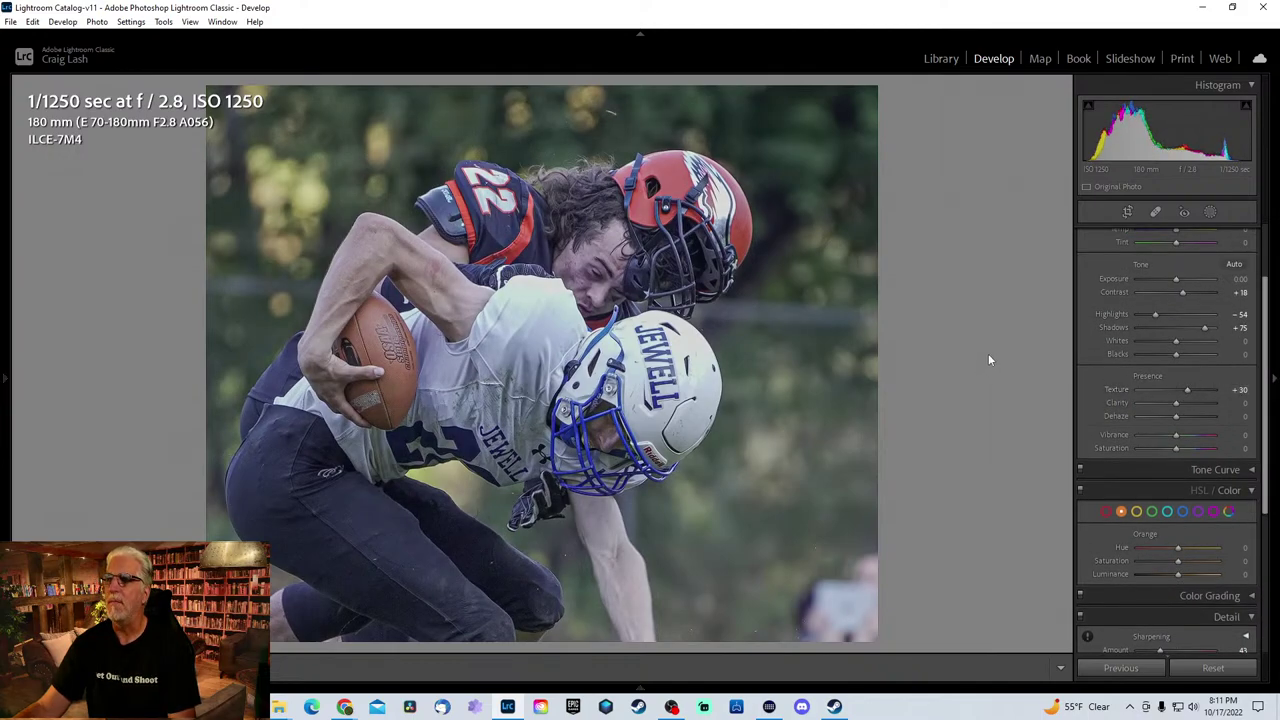
key("ctrl+shift+r")
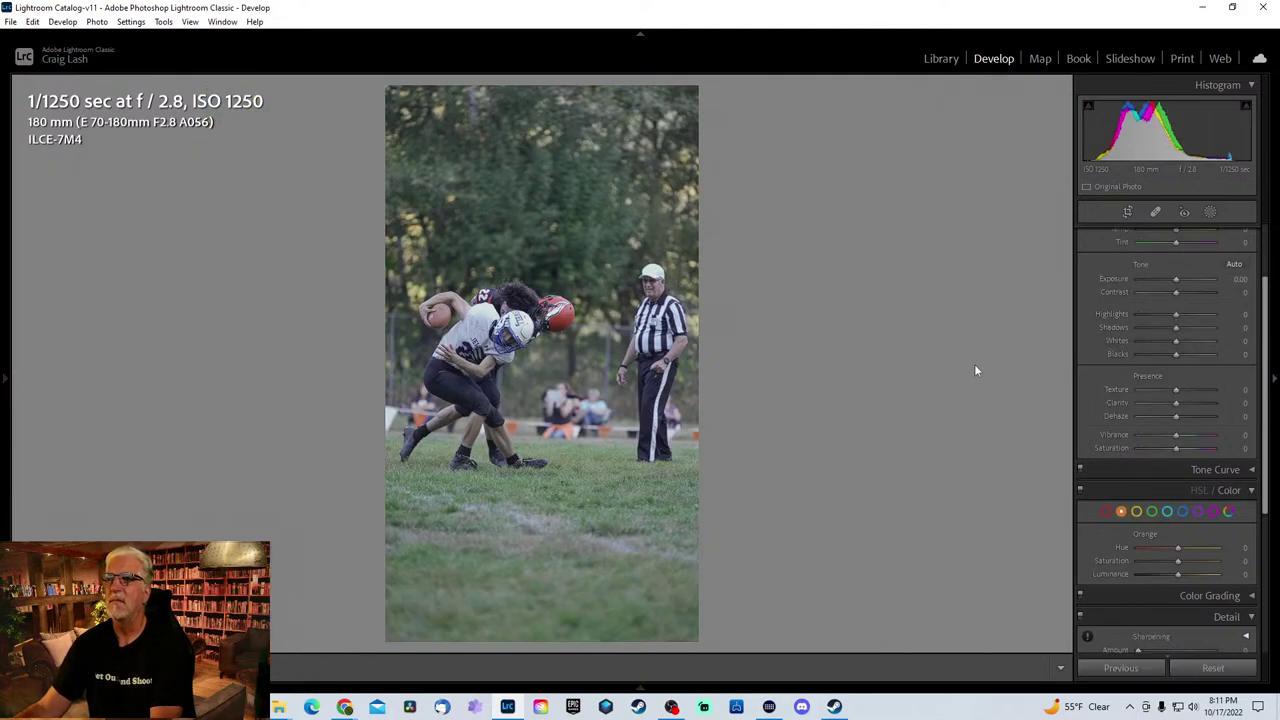
- Jump to photo 313 and step through the burst to the ball-in-the-air frame
key("Right")
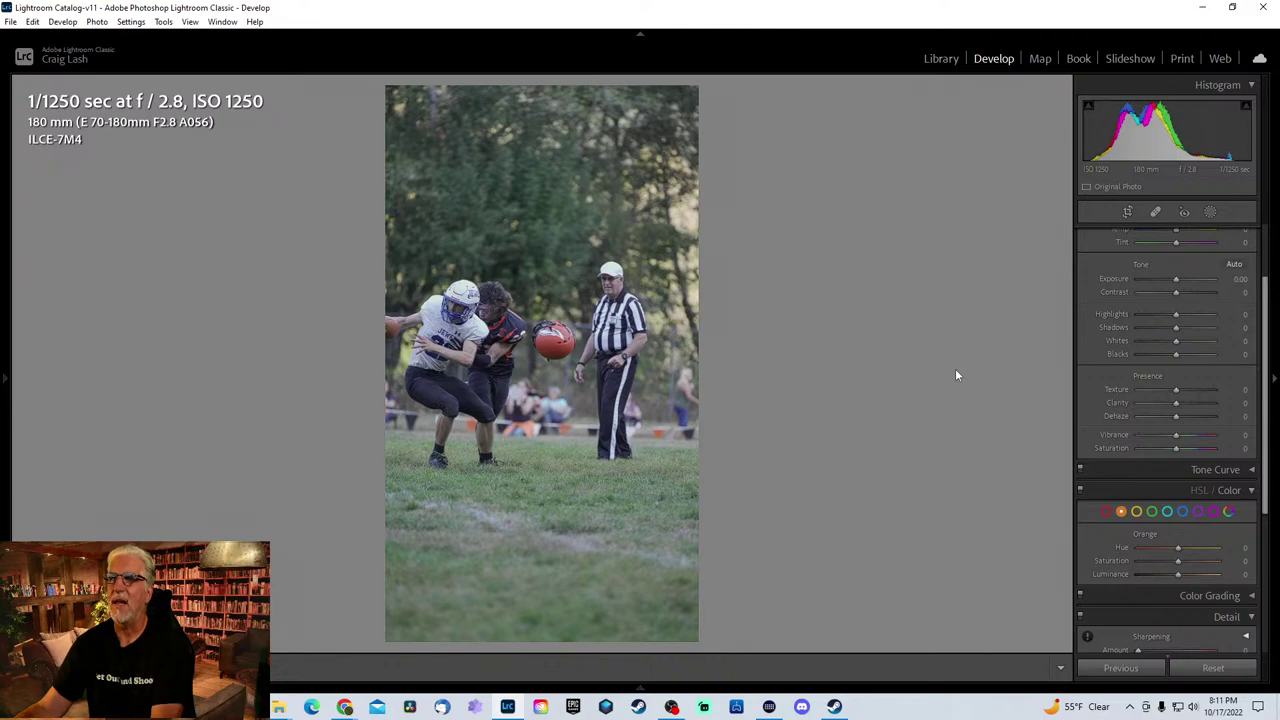
key("Right")
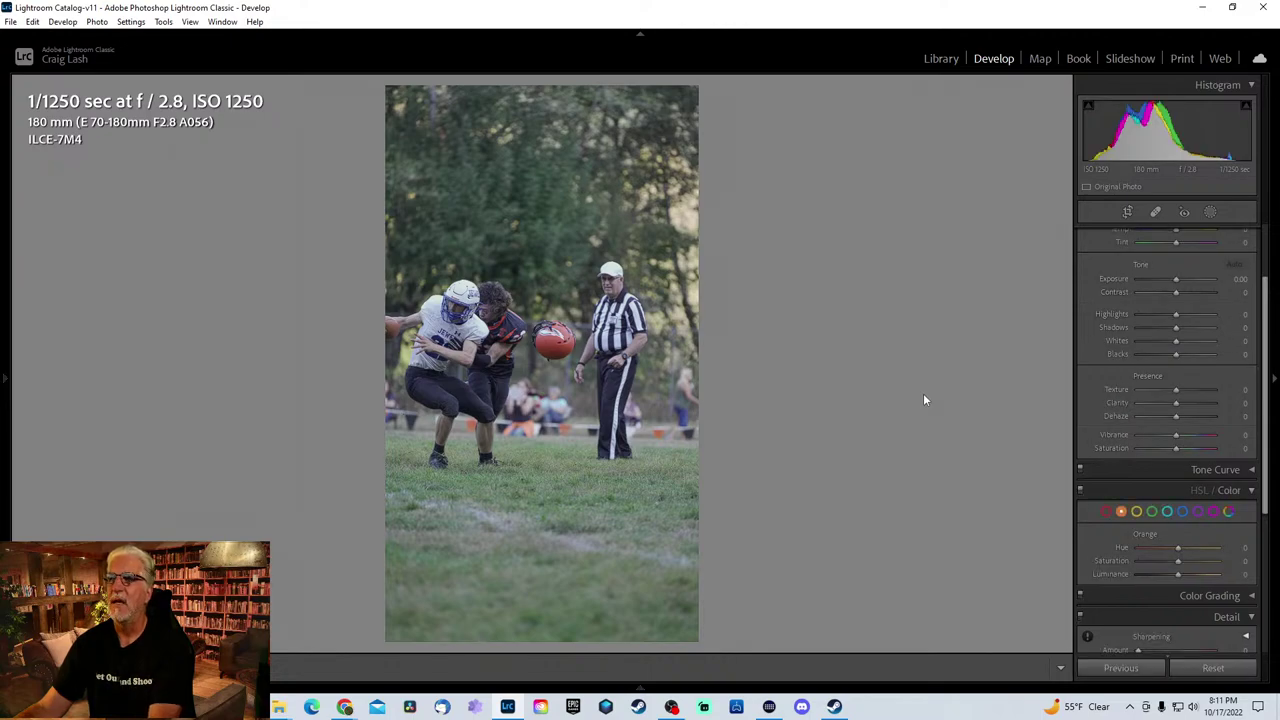
key("Right")
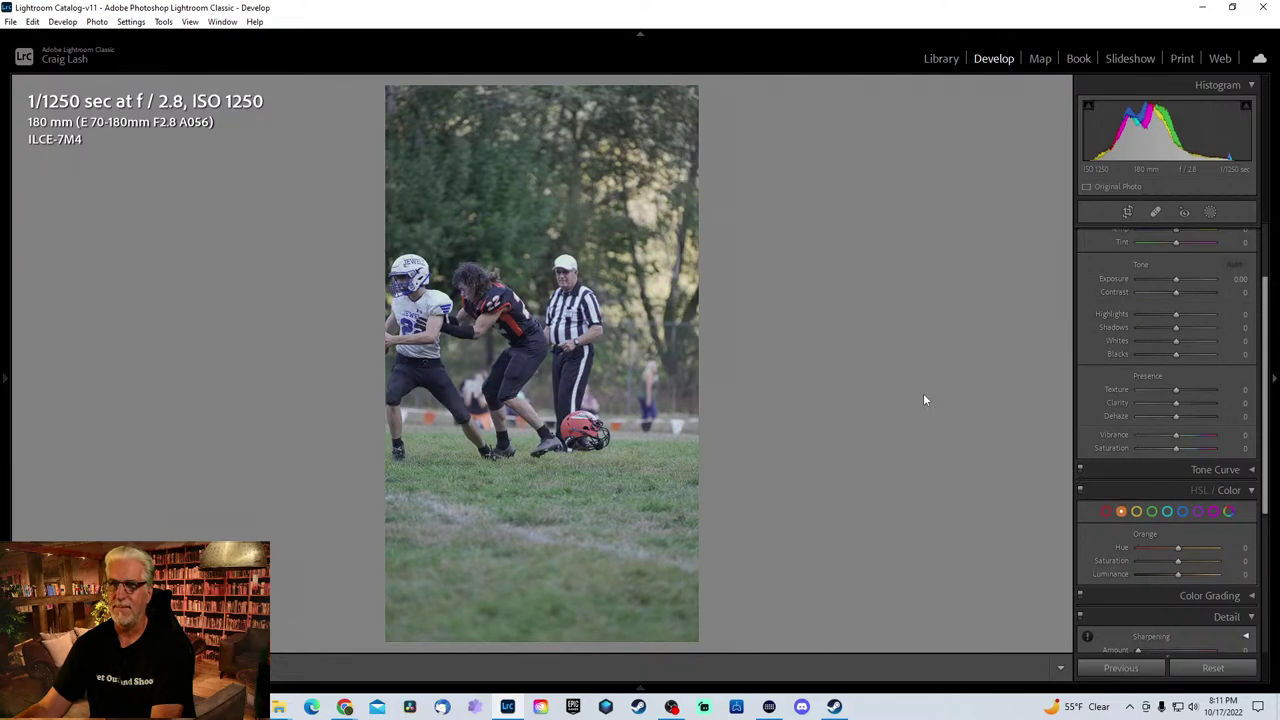
key("Right")
key("Right")
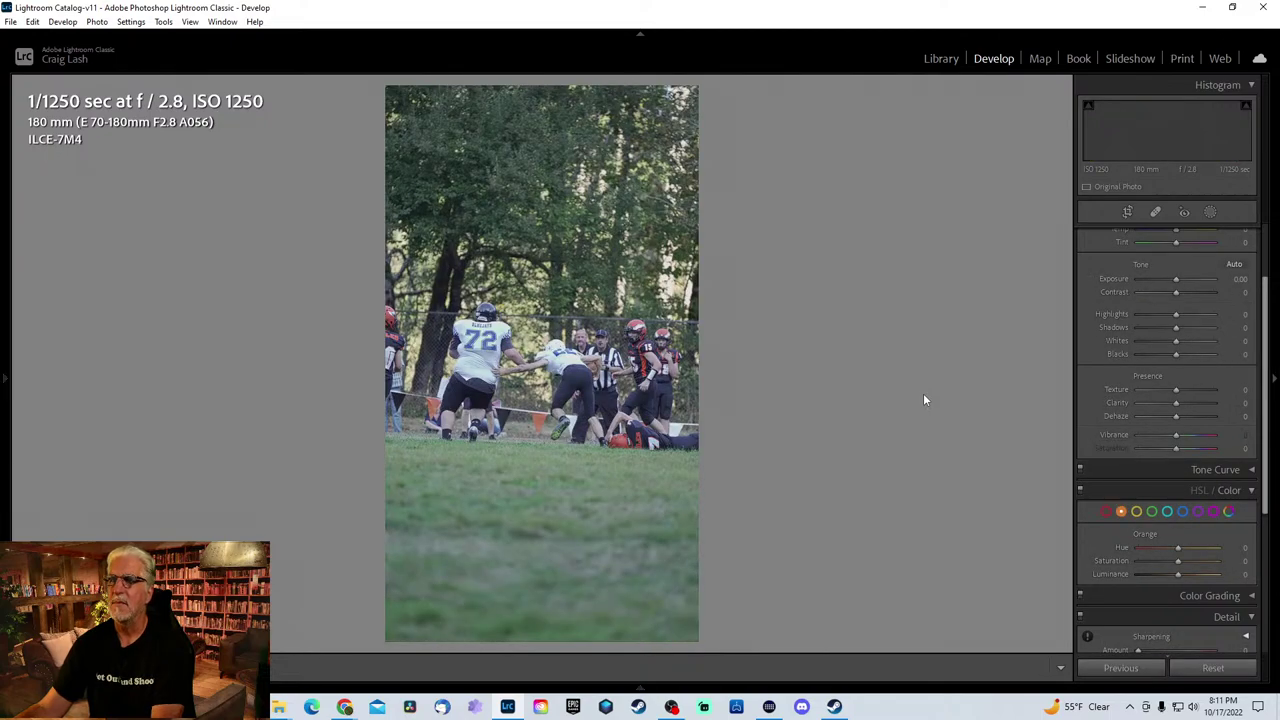
mouse_move(640, 690)
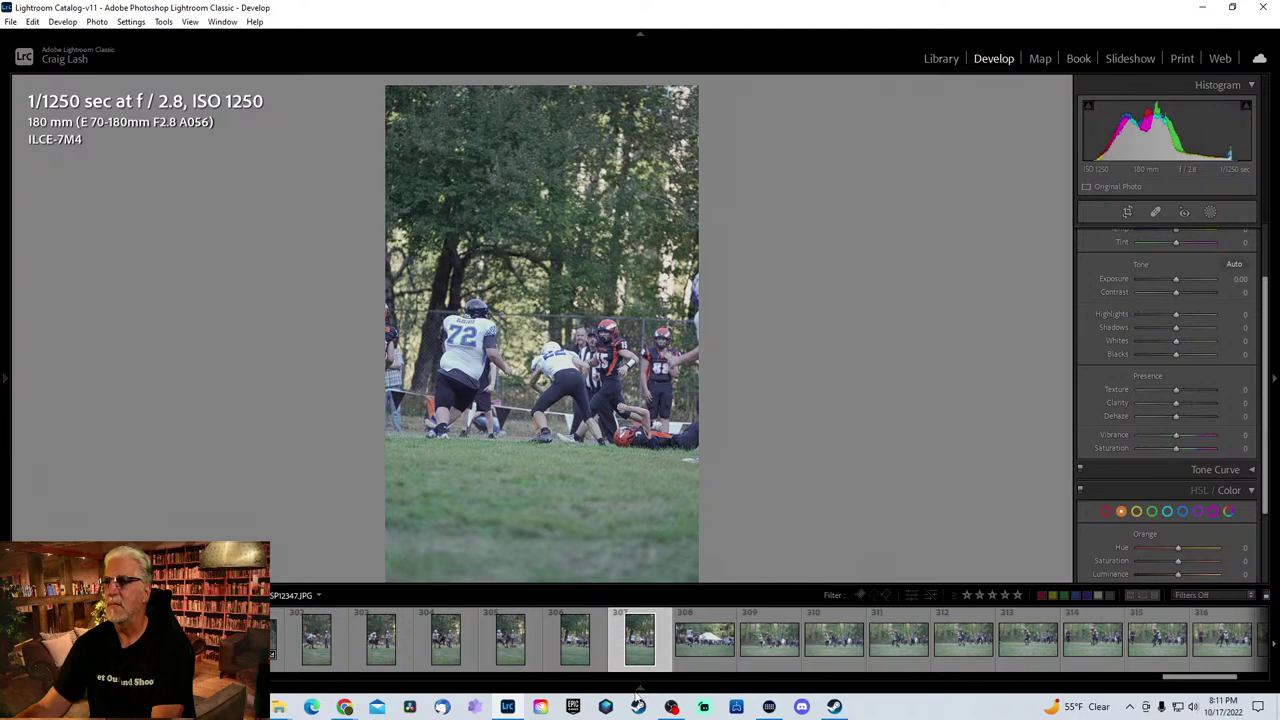
left_click(1005, 645)
key("Right")
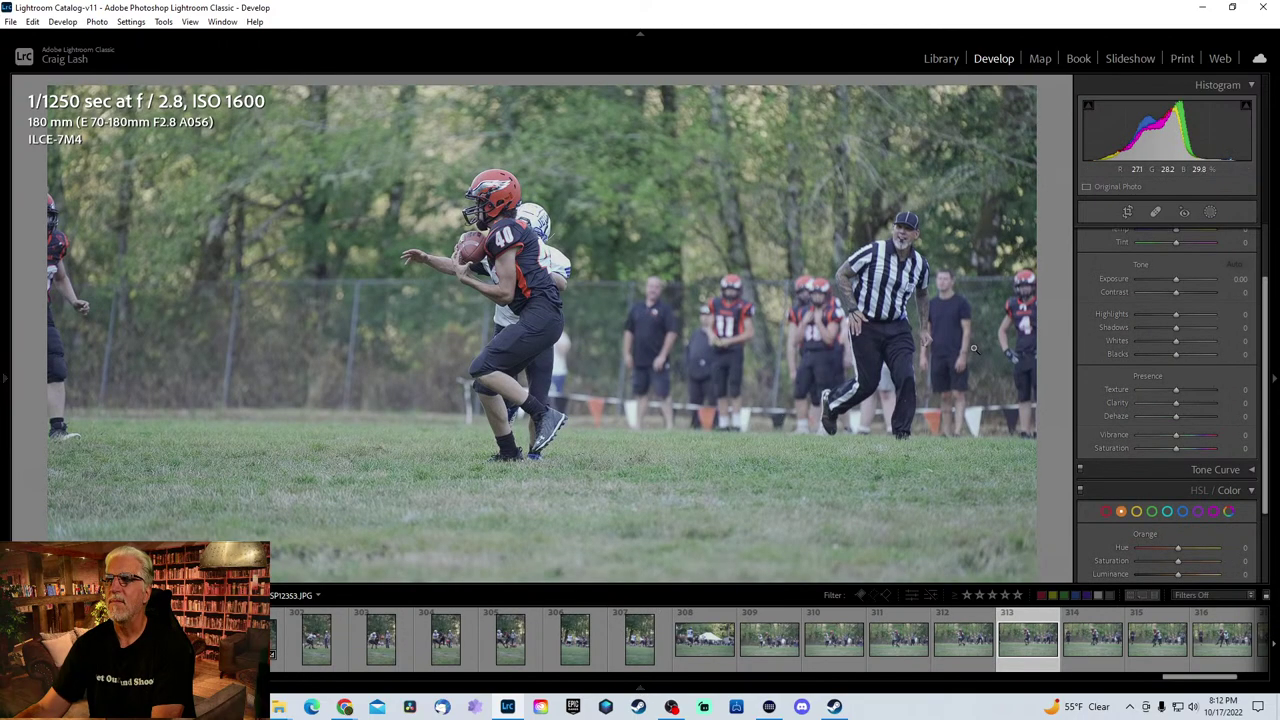
key("F6")
key("Right")
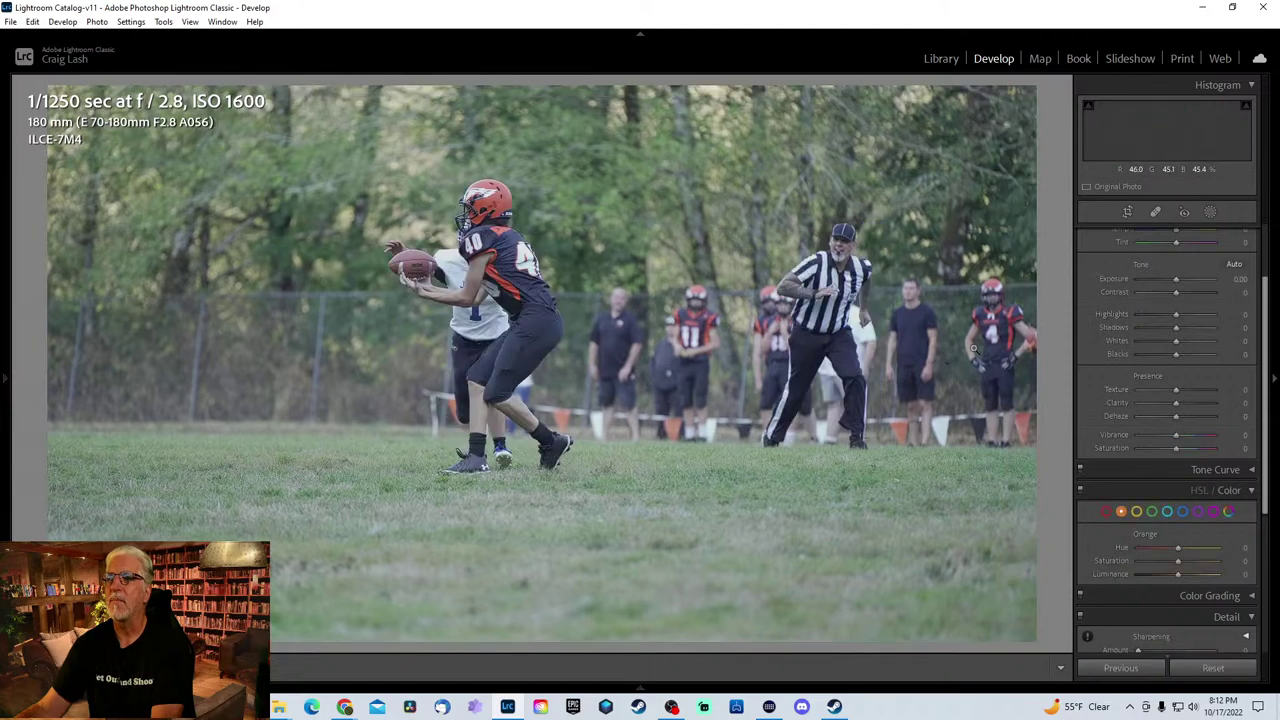
key("Right")
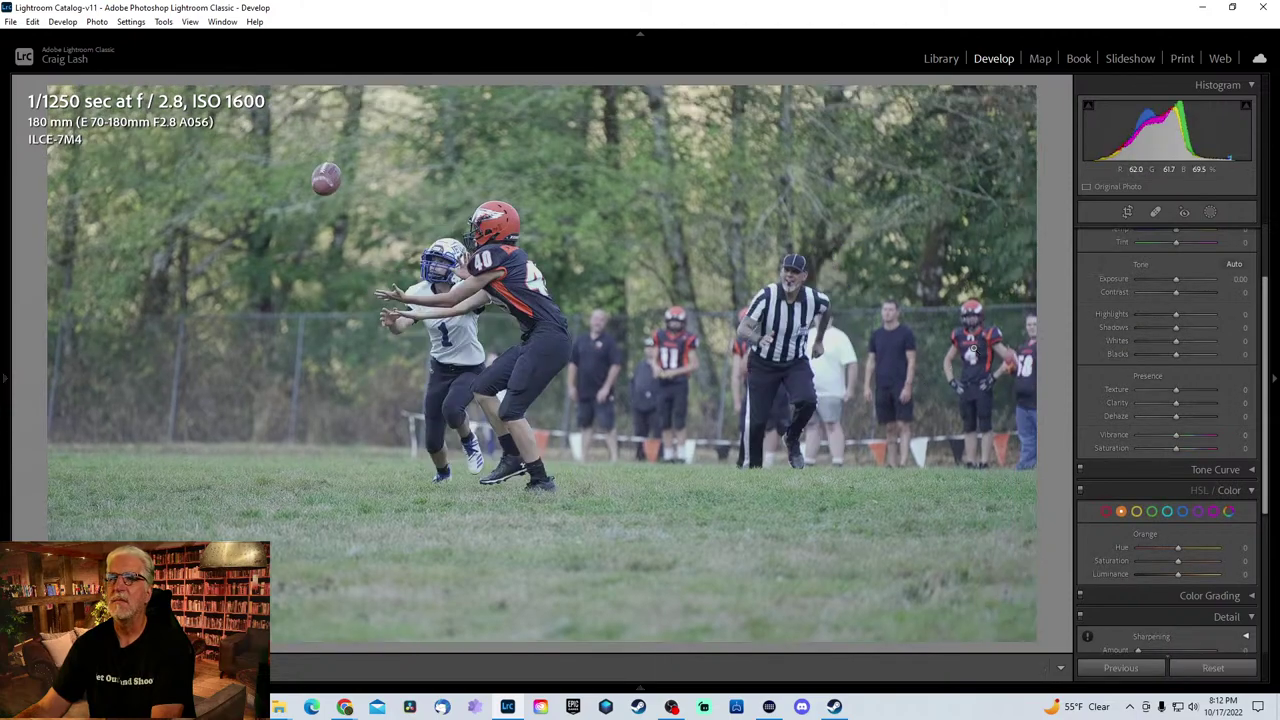
key("Right")
- Crop the ball-in-the-air shot tighter with a slight tilt, excluding the referee
key("Left")
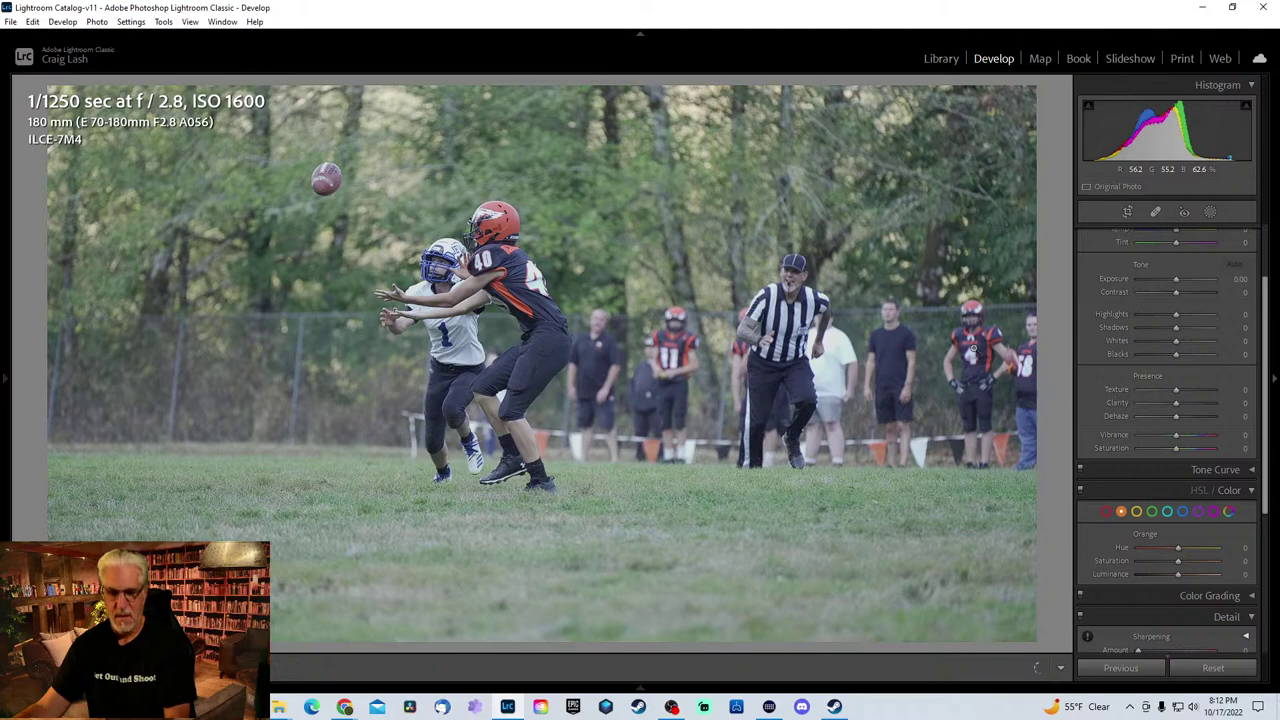
key("r")
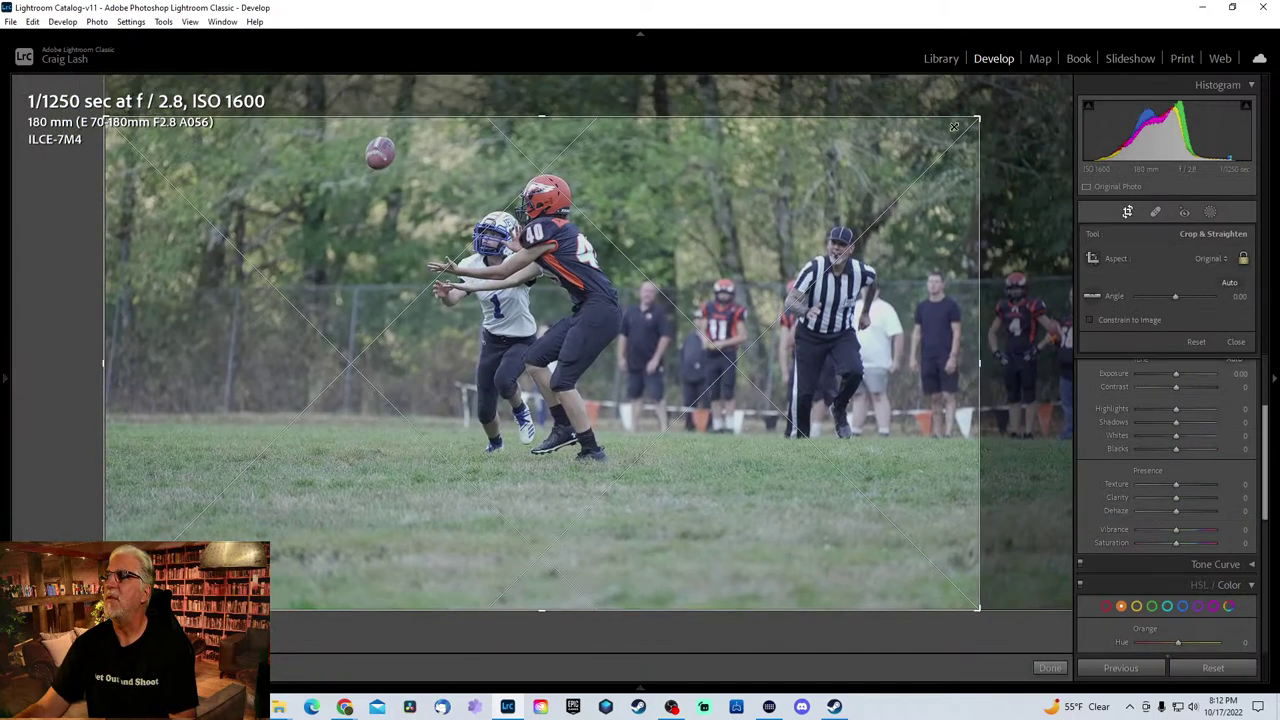
left_click_drag(954, 127, 640, 305)
left_click_drag(755, 253, 636, 497)
left_click_drag(684, 424, 725, 411)
key("Escape")
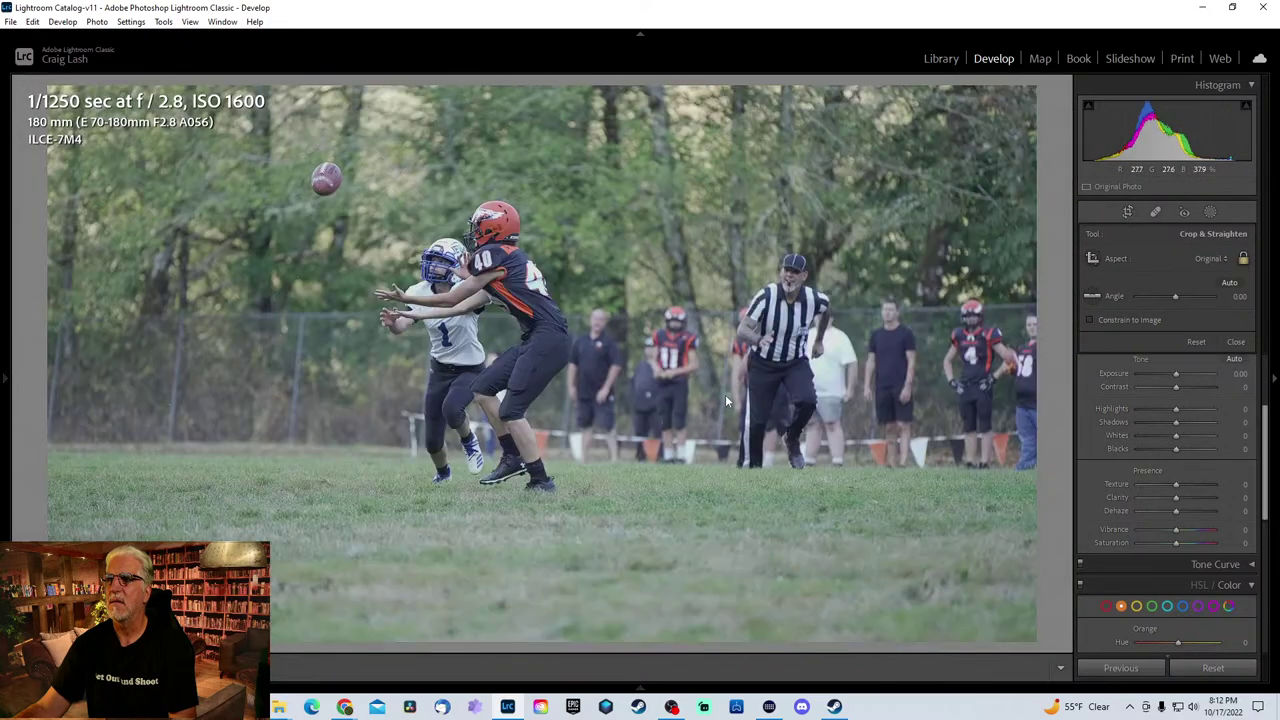
key("ctrl+z")
key("Return")
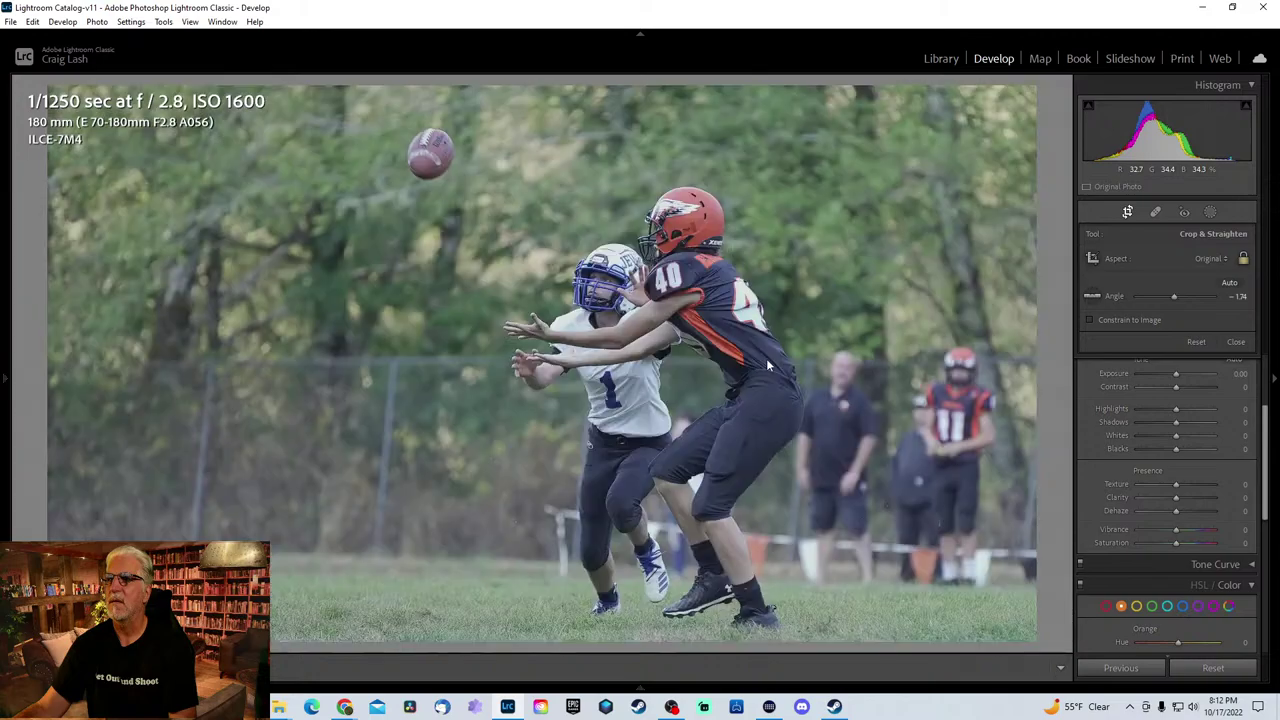
key("ctrl+z")
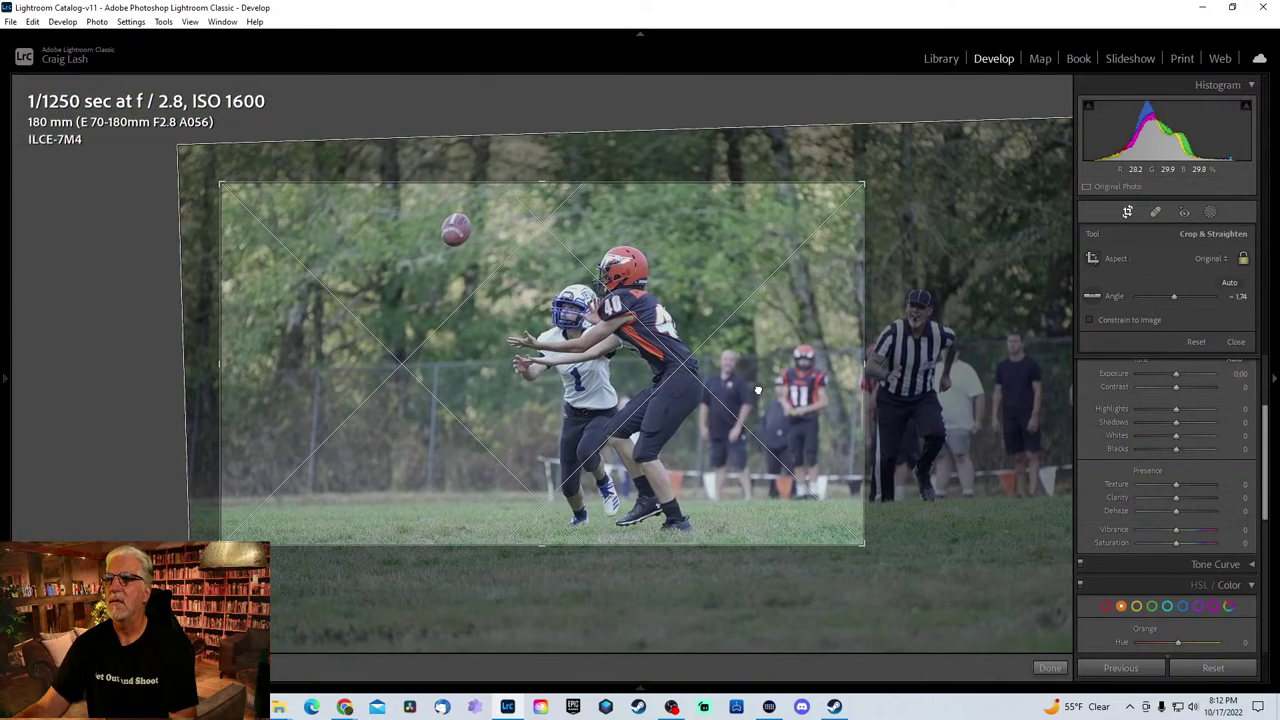
key("Return")
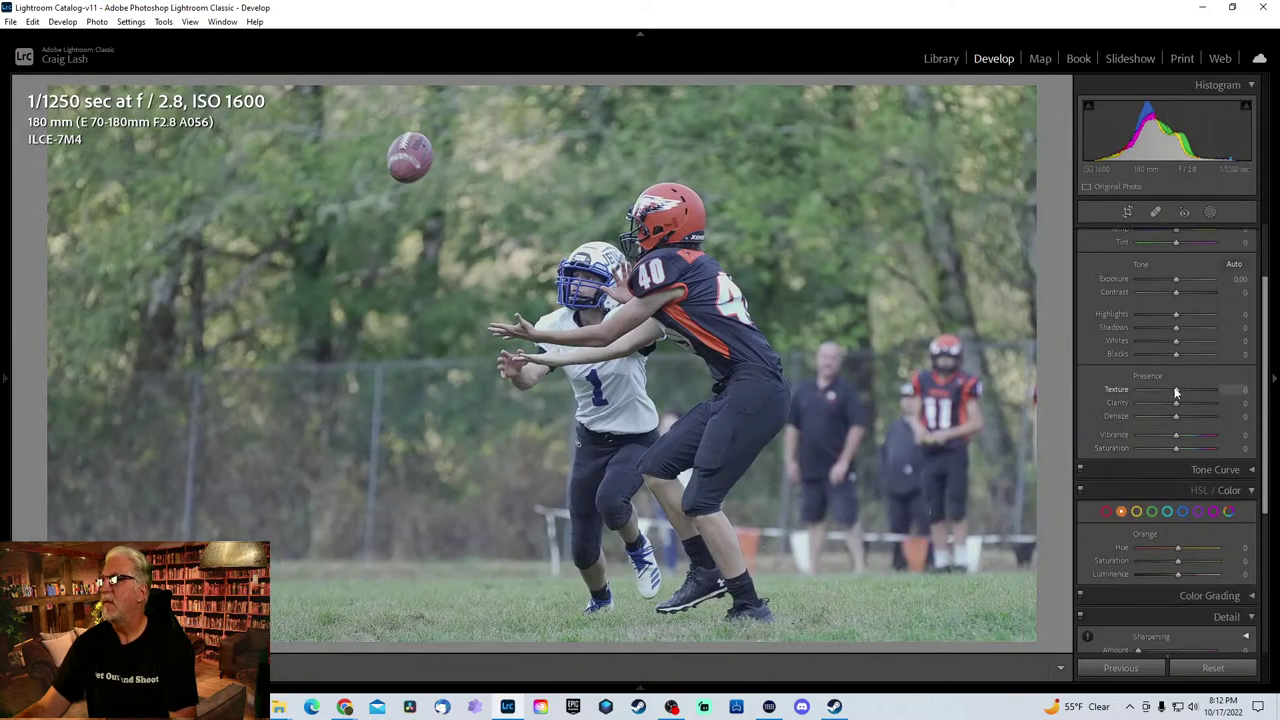
- Set Sharpening Amount 33, Texture +28, Highlights −95 and Exposure +0.35
scroll(1164, 496, "down", 5)
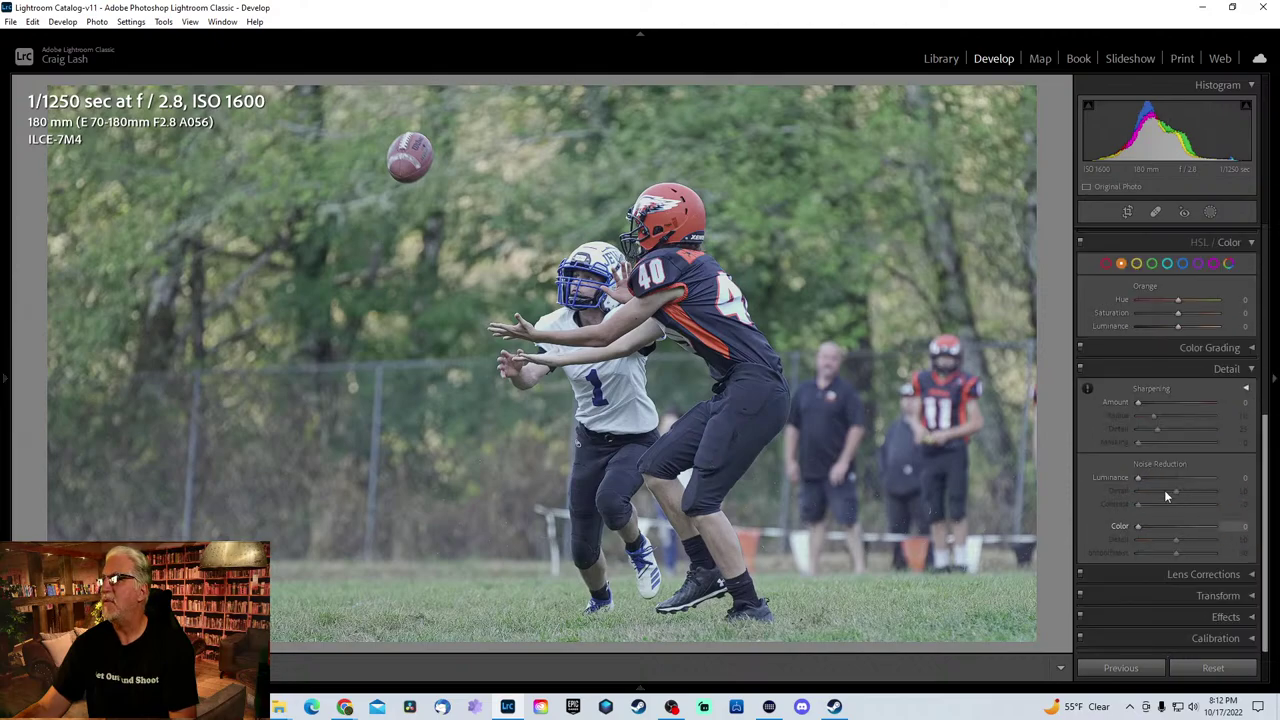
left_click(1154, 402)
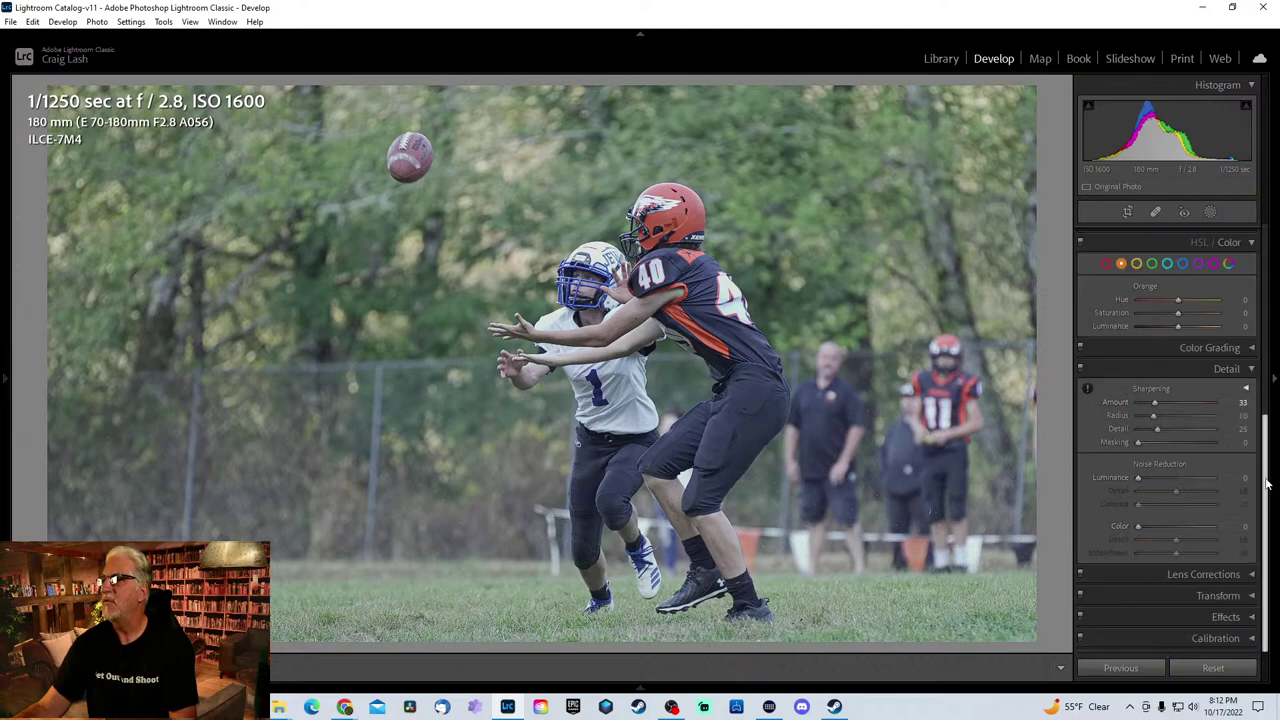
left_click_drag(1266, 484, 1277, 250)
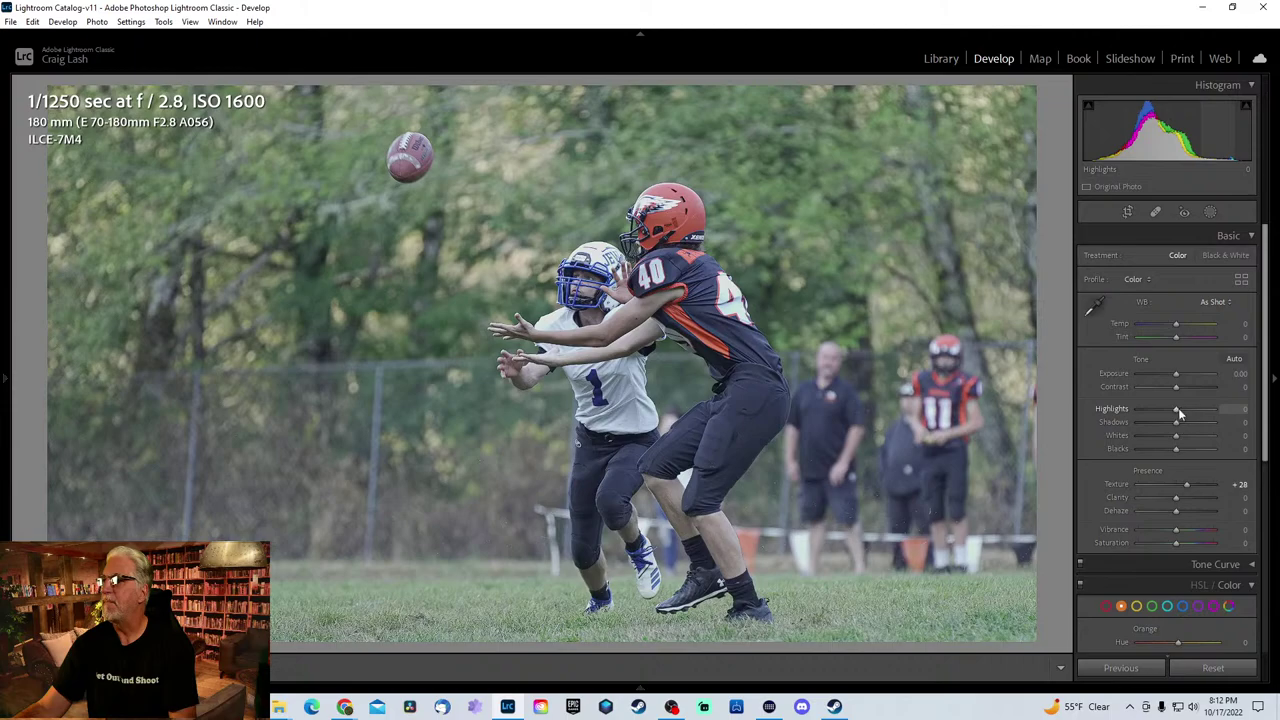
left_click_drag(1178, 408, 1180, 371)
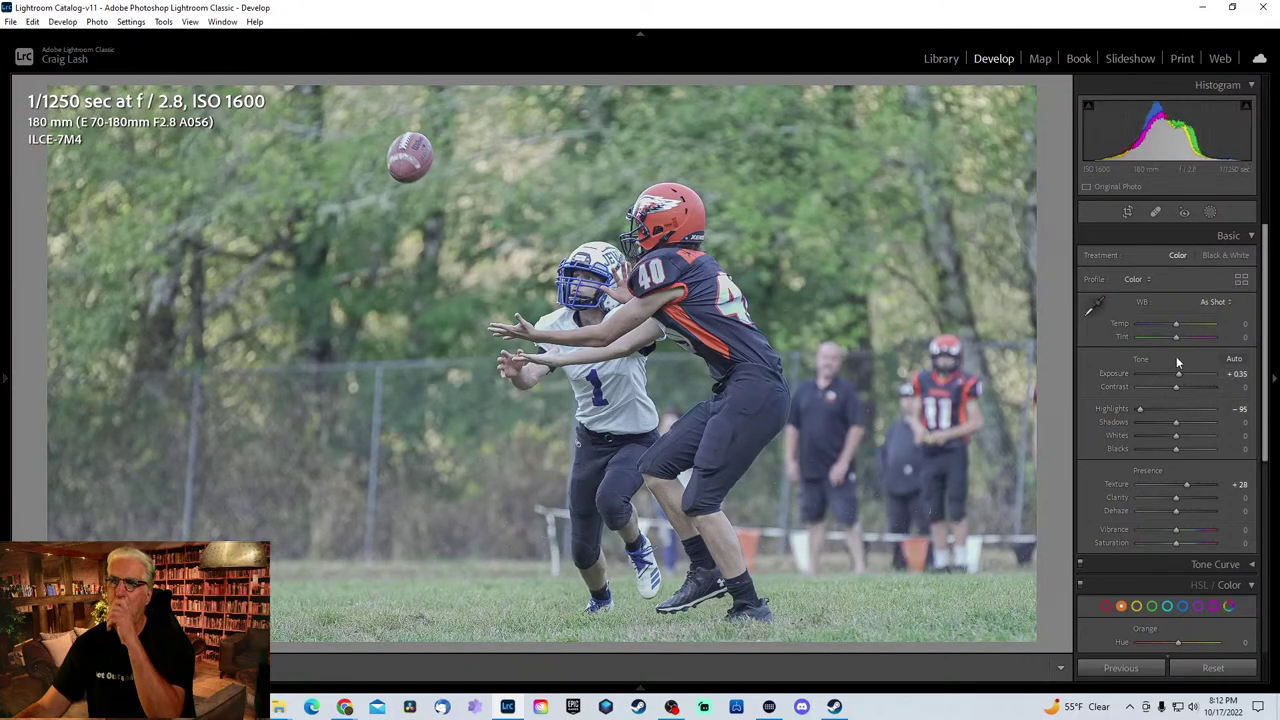
- Add an inverted Select Subject mask and darken the background to −0.37 exposure
left_click(1210, 213)
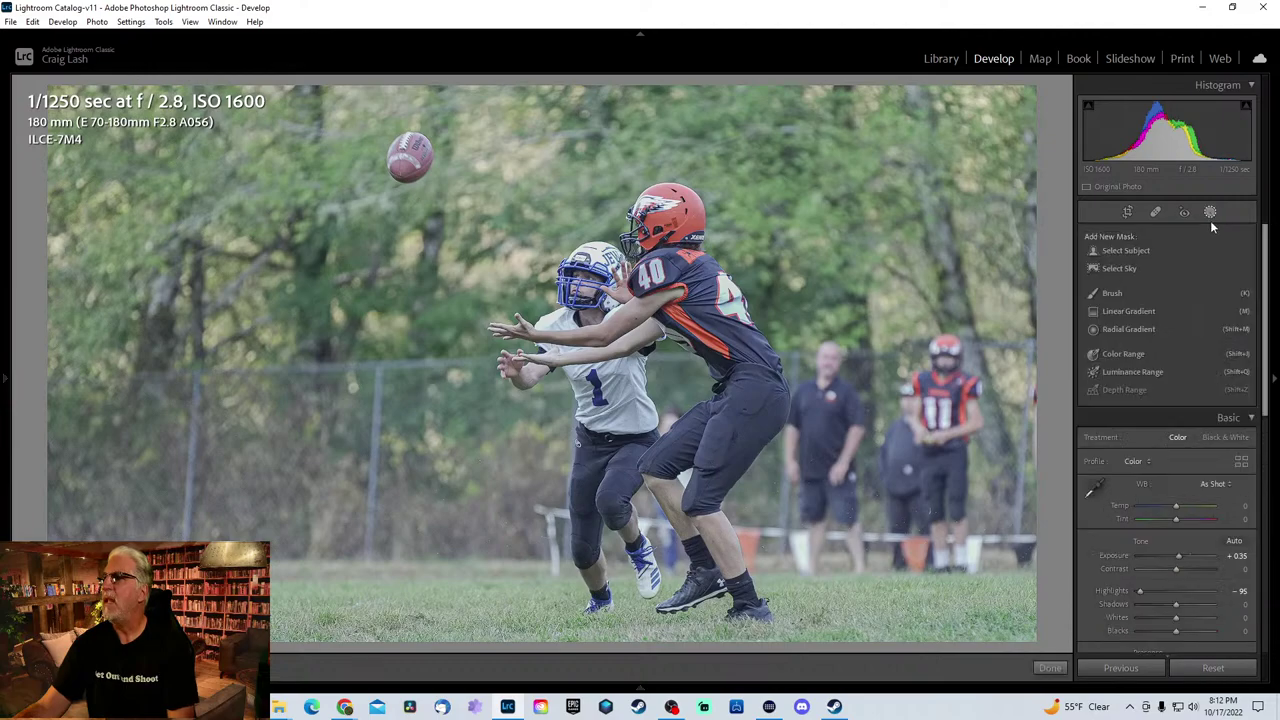
left_click(1155, 251)
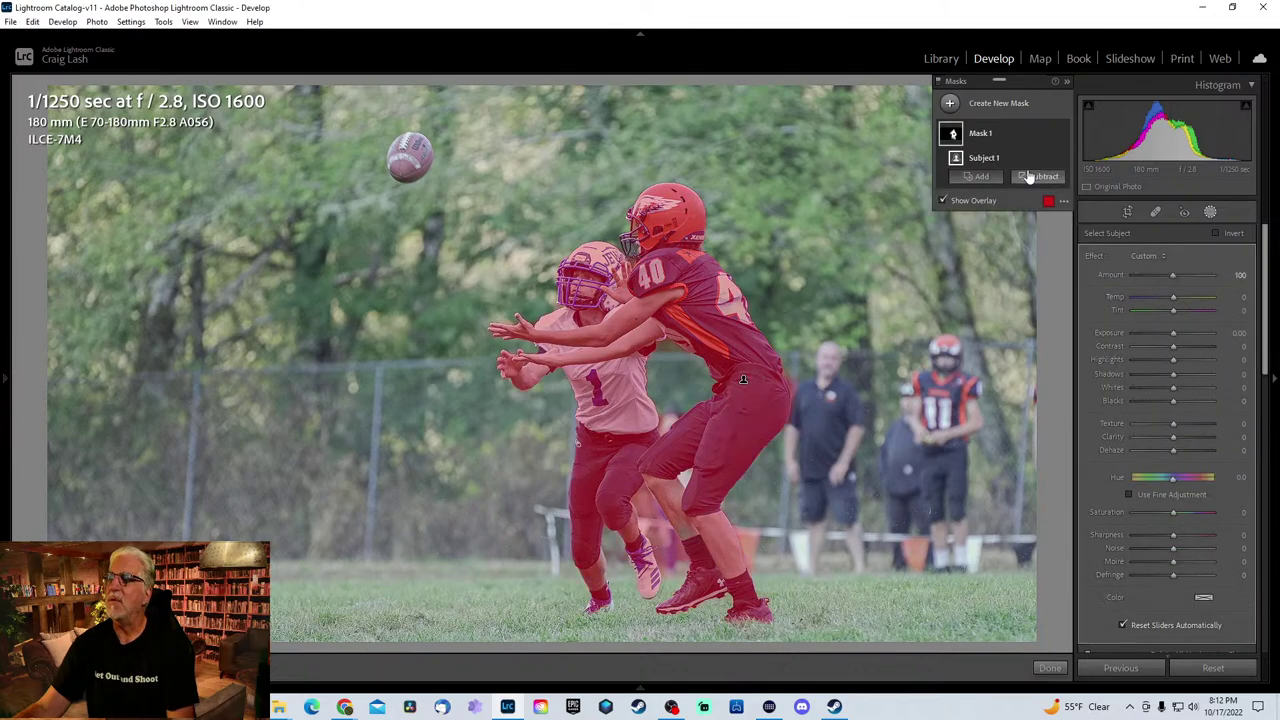
left_click(1047, 160)
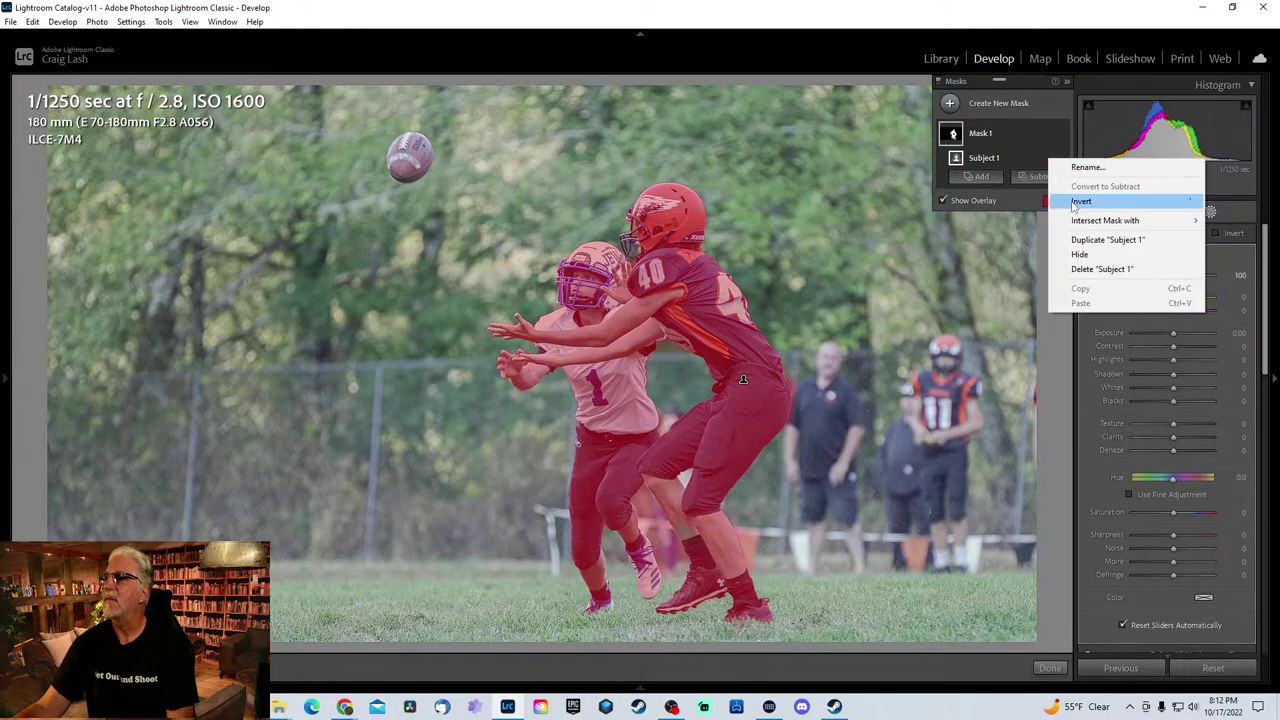
left_click(1080, 202)
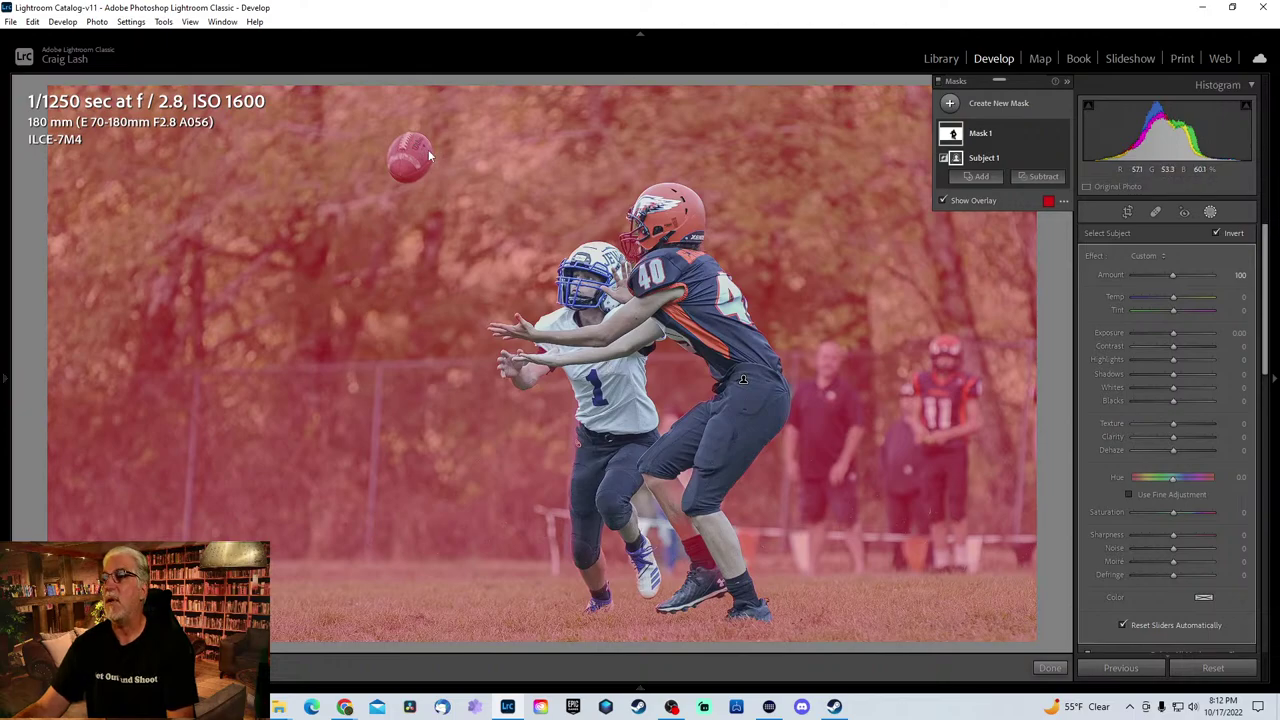
left_click_drag(1175, 333, 1152, 332)
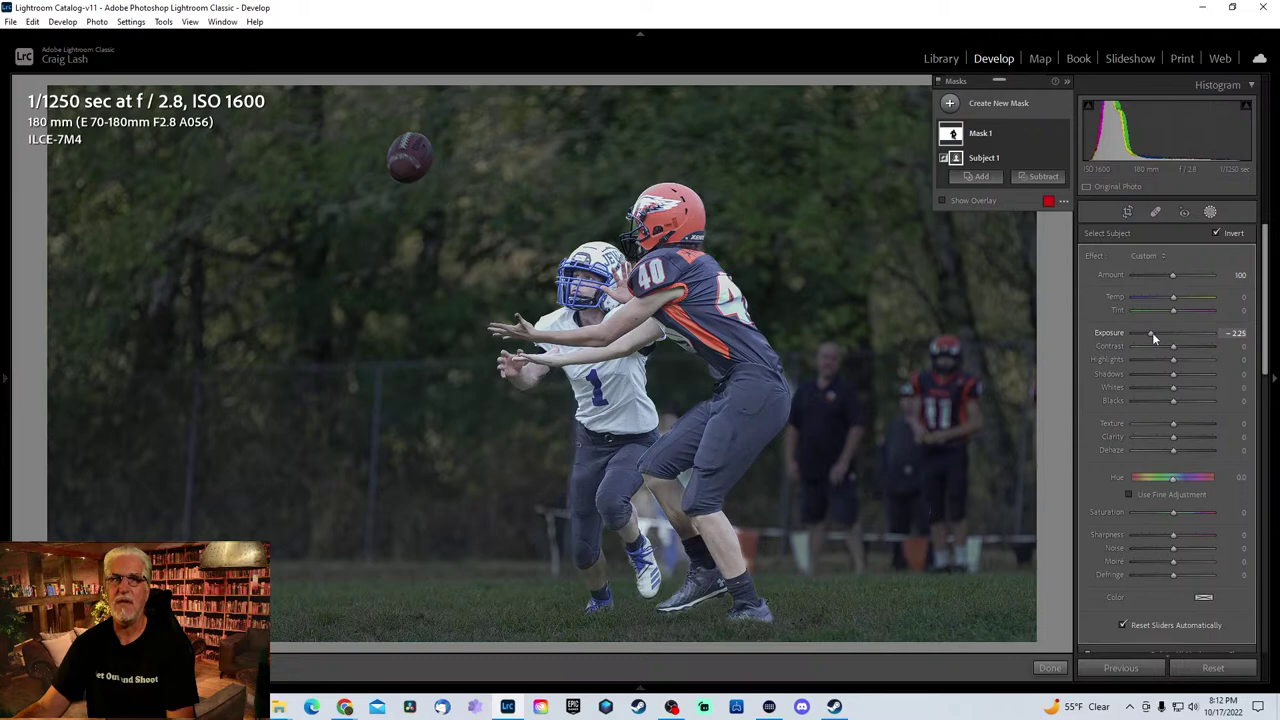
left_click_drag(1152, 332, 1165, 332)
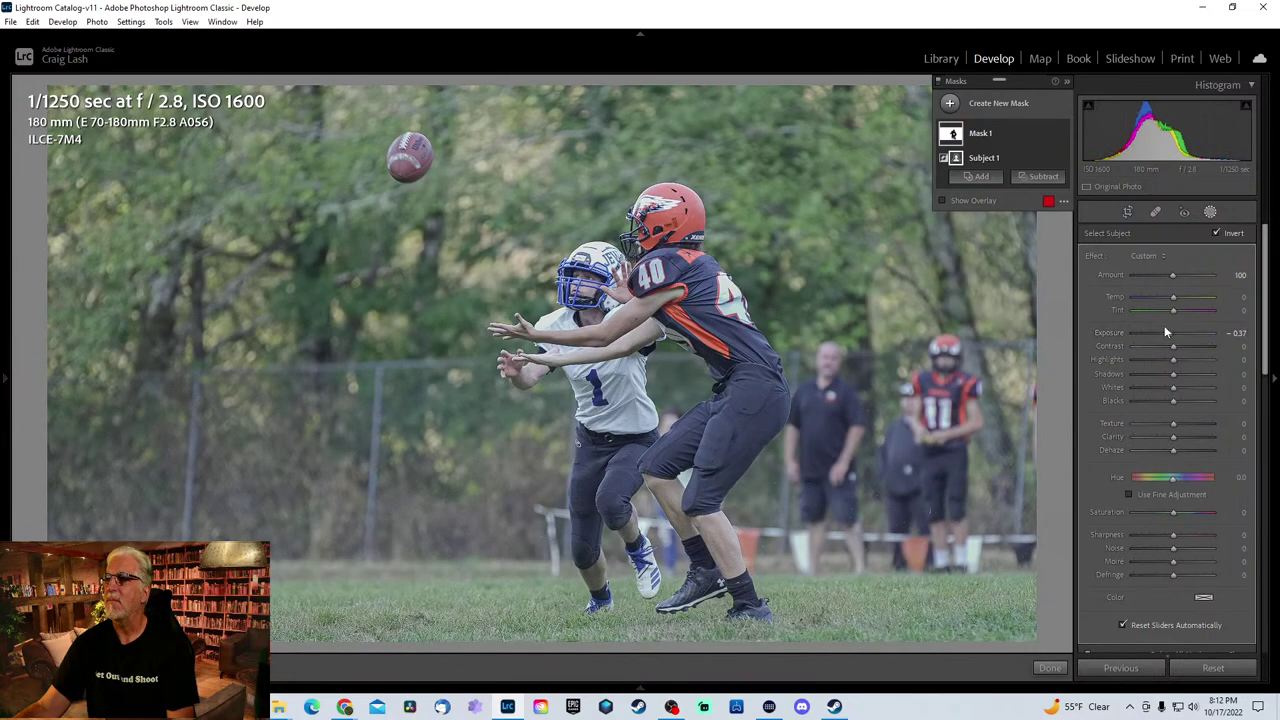
- Paint a brush mask over the football and brighten it by +0.37 exposure
left_click(1006, 108)
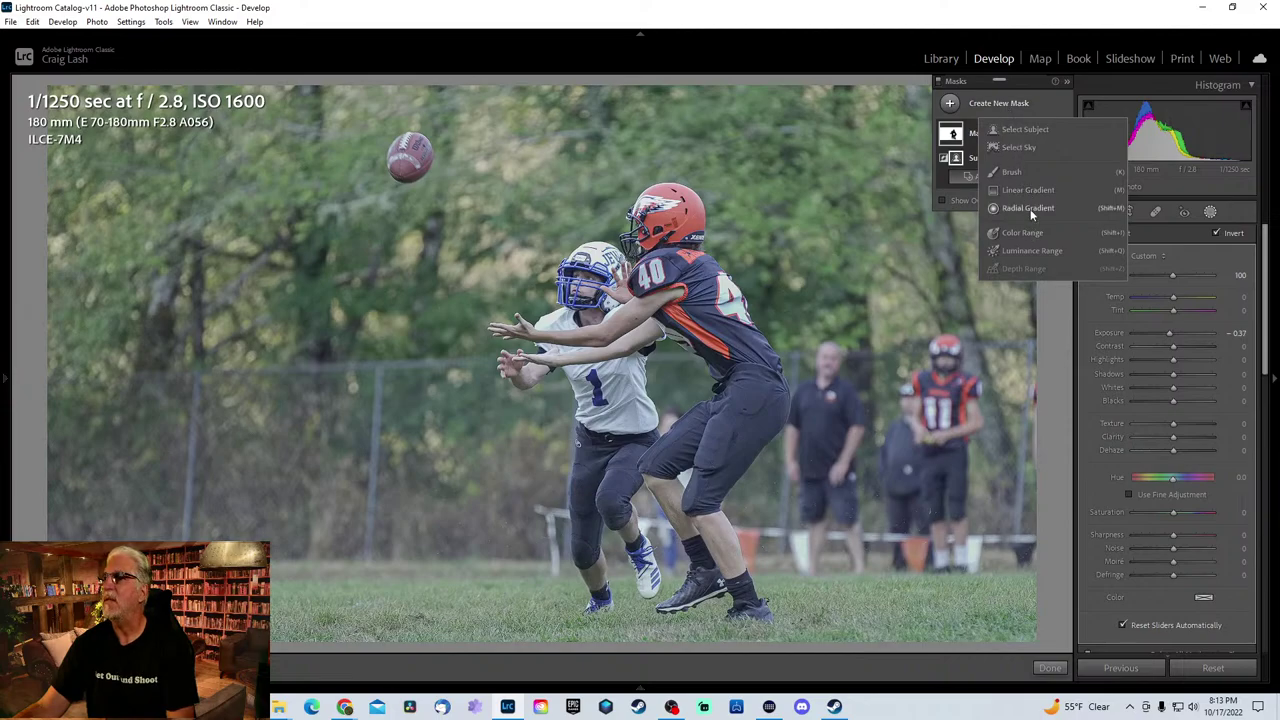
left_click(1015, 173)
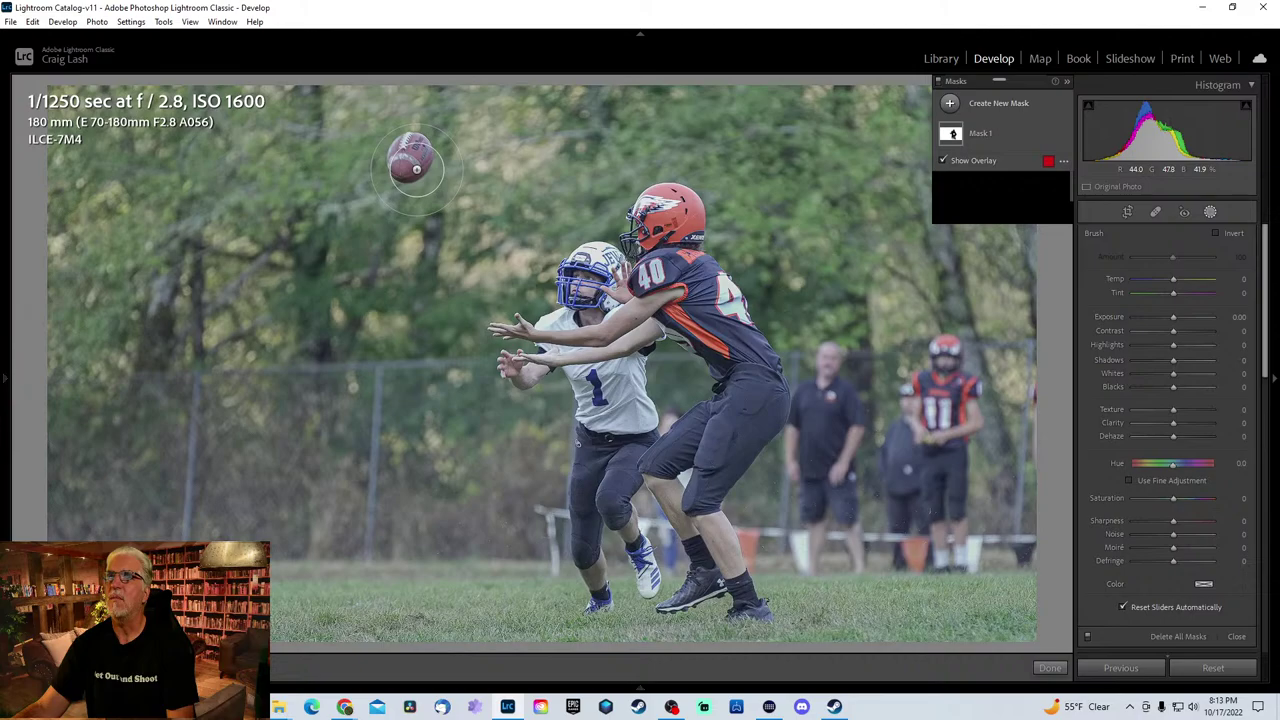
left_click_drag(412, 165, 407, 157)
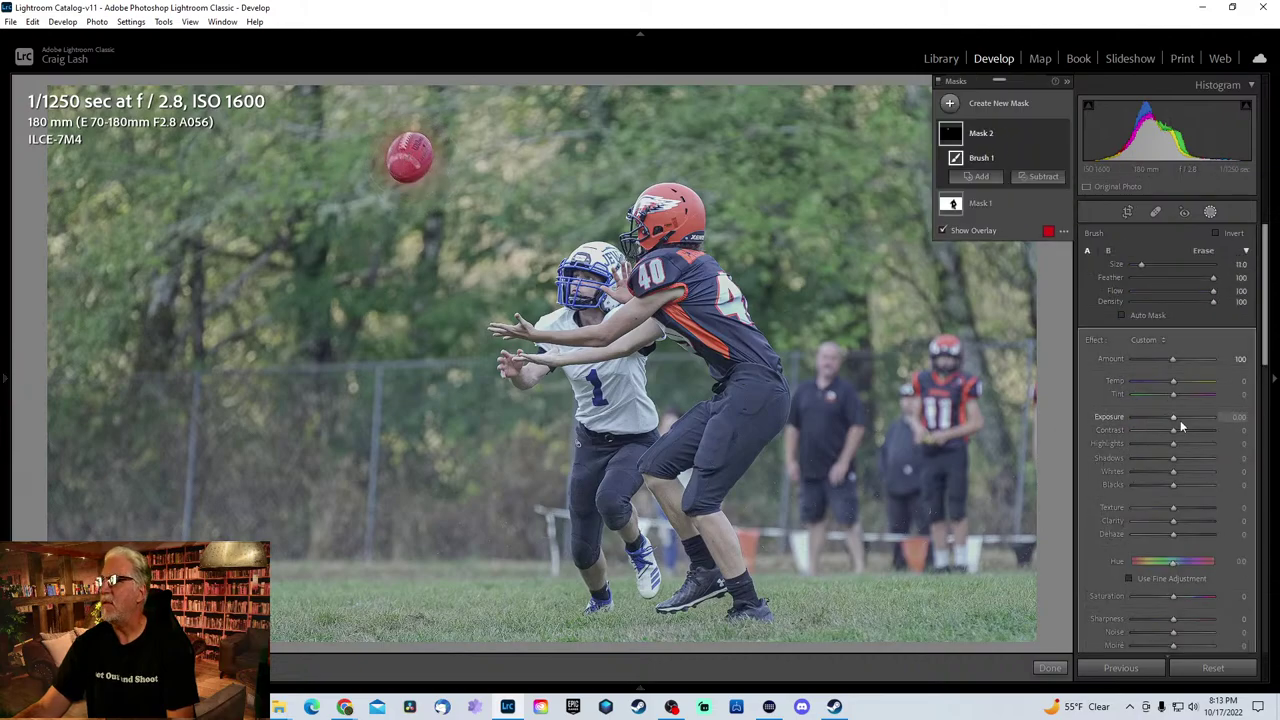
left_click_drag(1174, 420, 1180, 420)
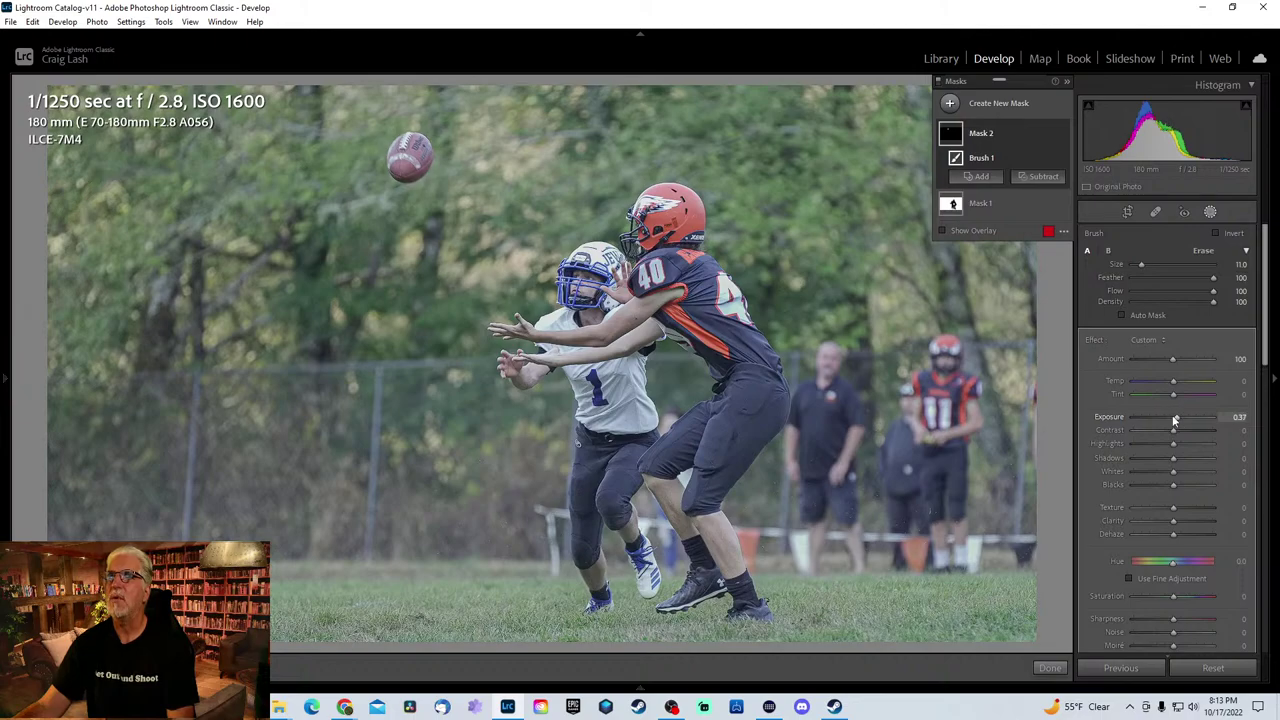
left_click(1211, 211)
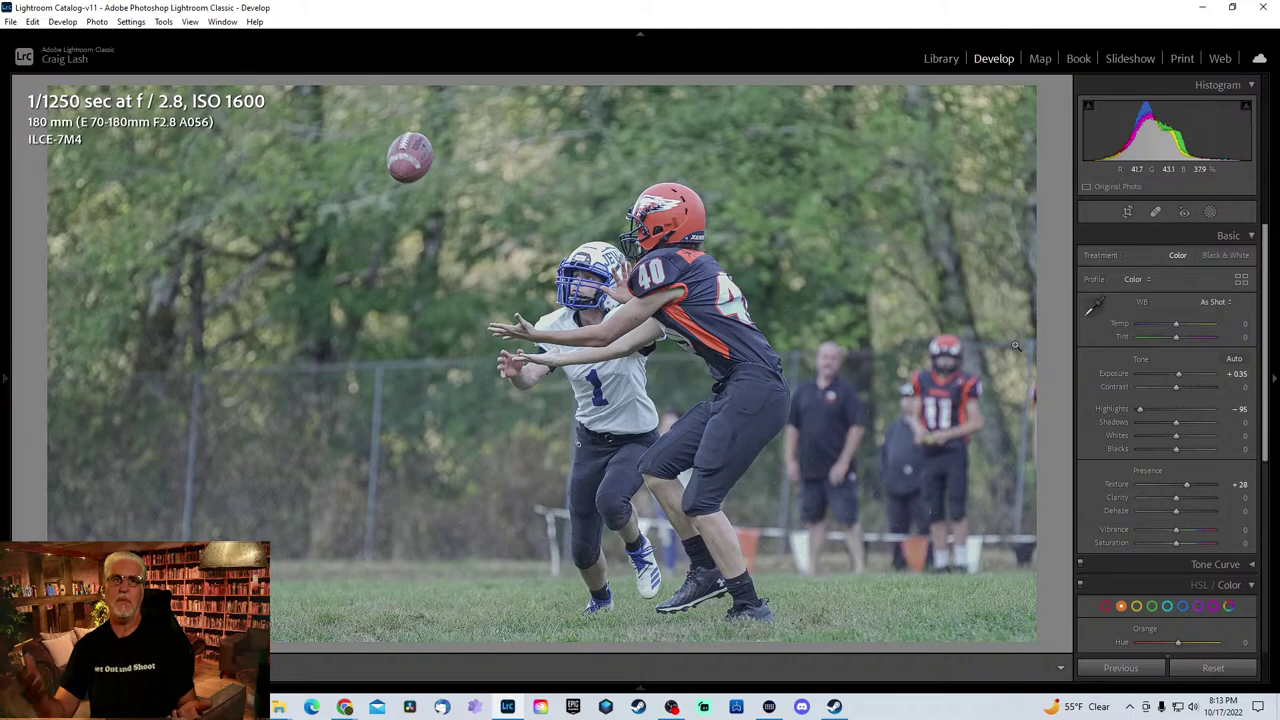
- Step through the burst frames to the shot of number 40 being tackled
key("Right")
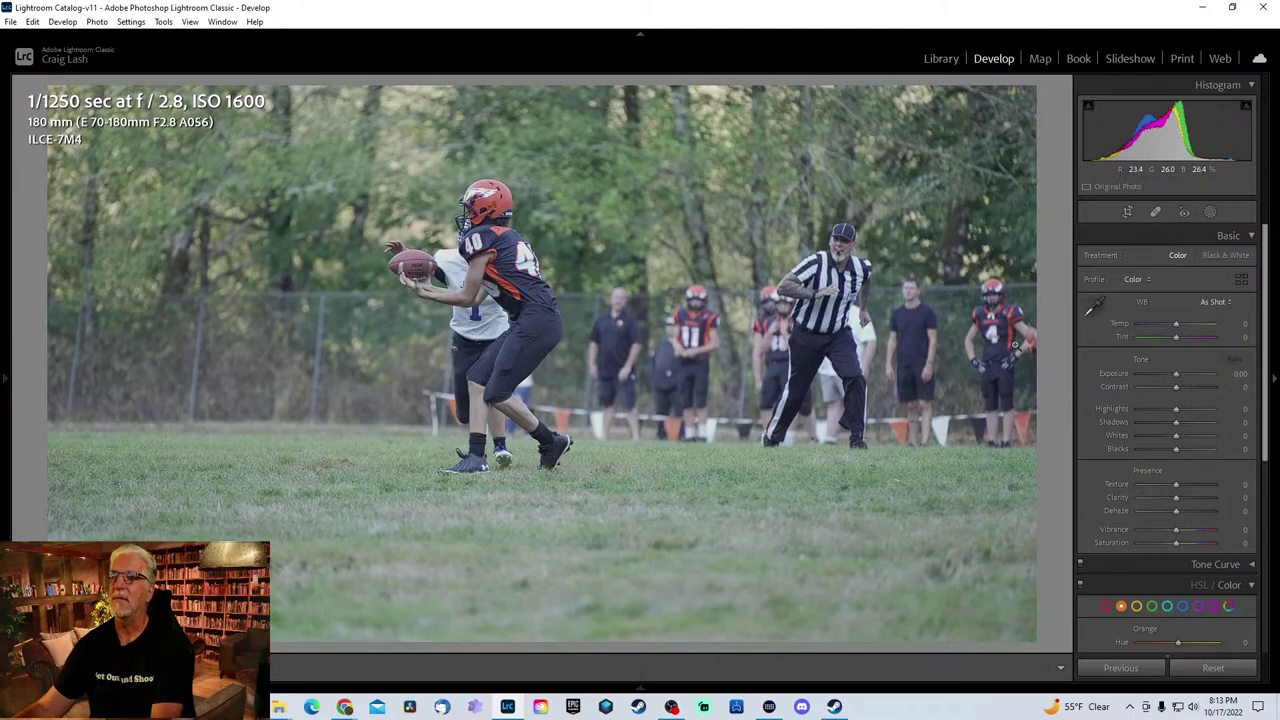
key("Right")
key("Right")
key("Right")
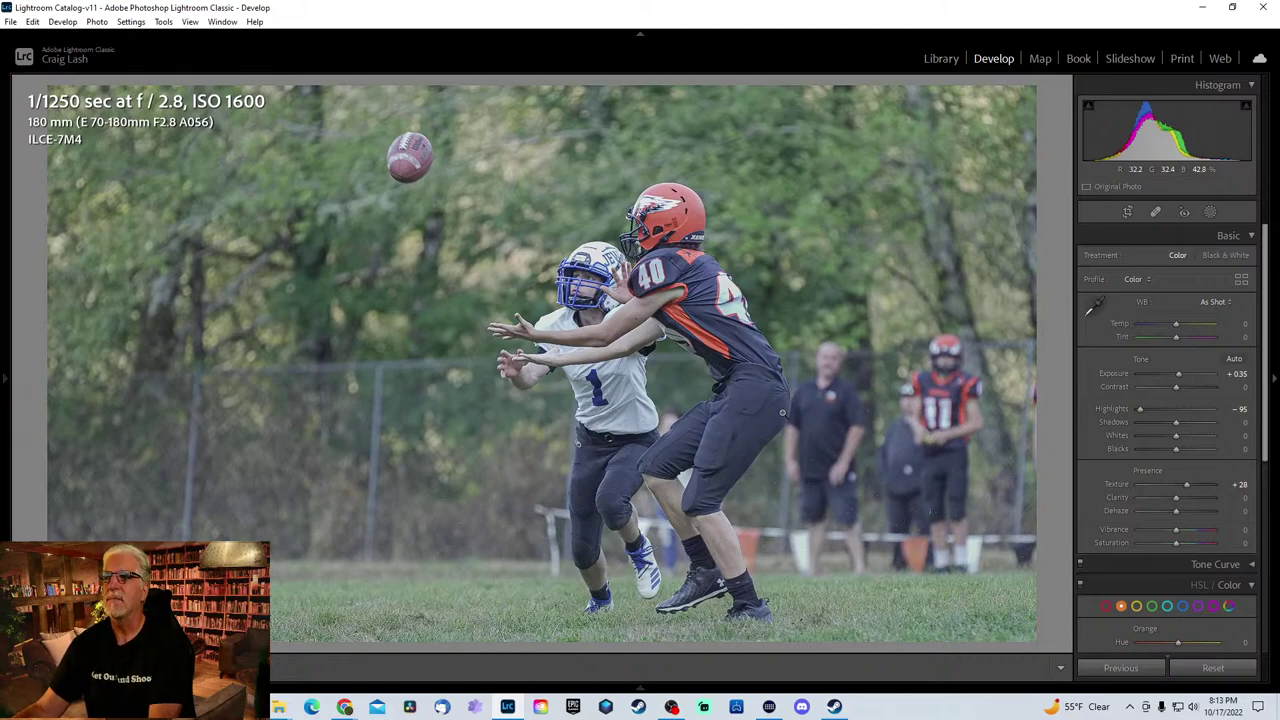
key("Right")
key("Right")
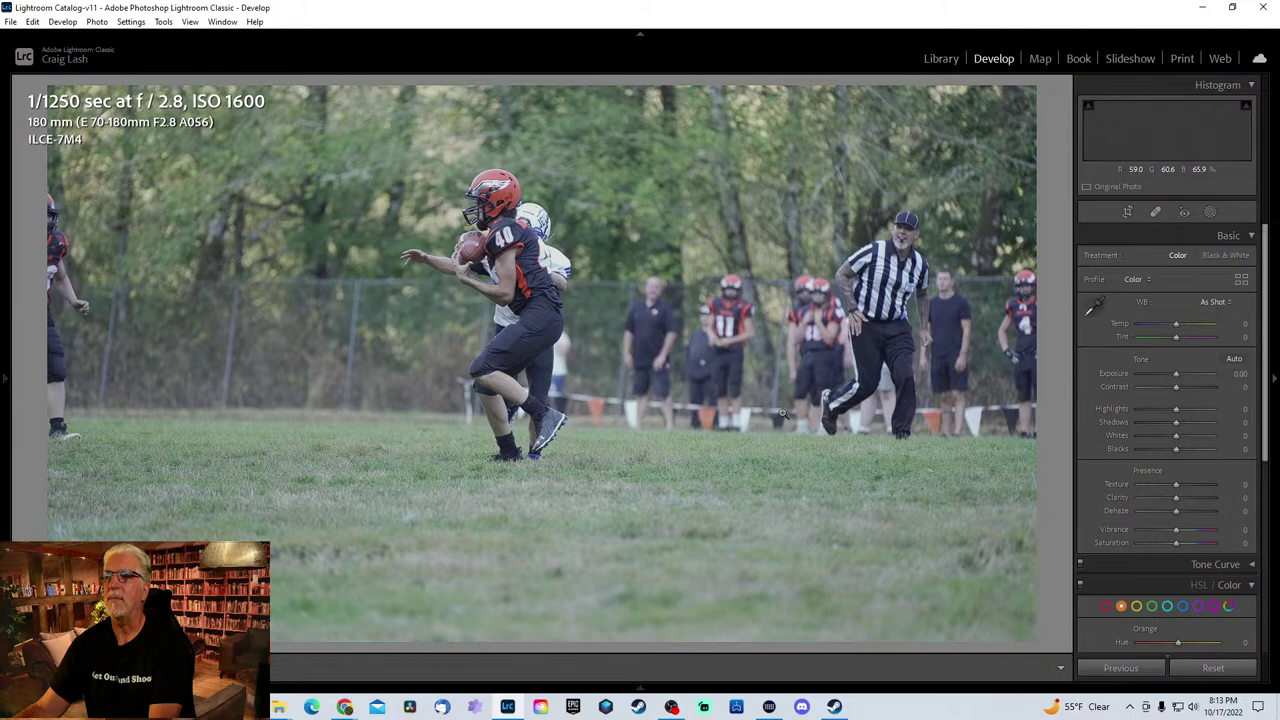
key("Right")
key("Right")
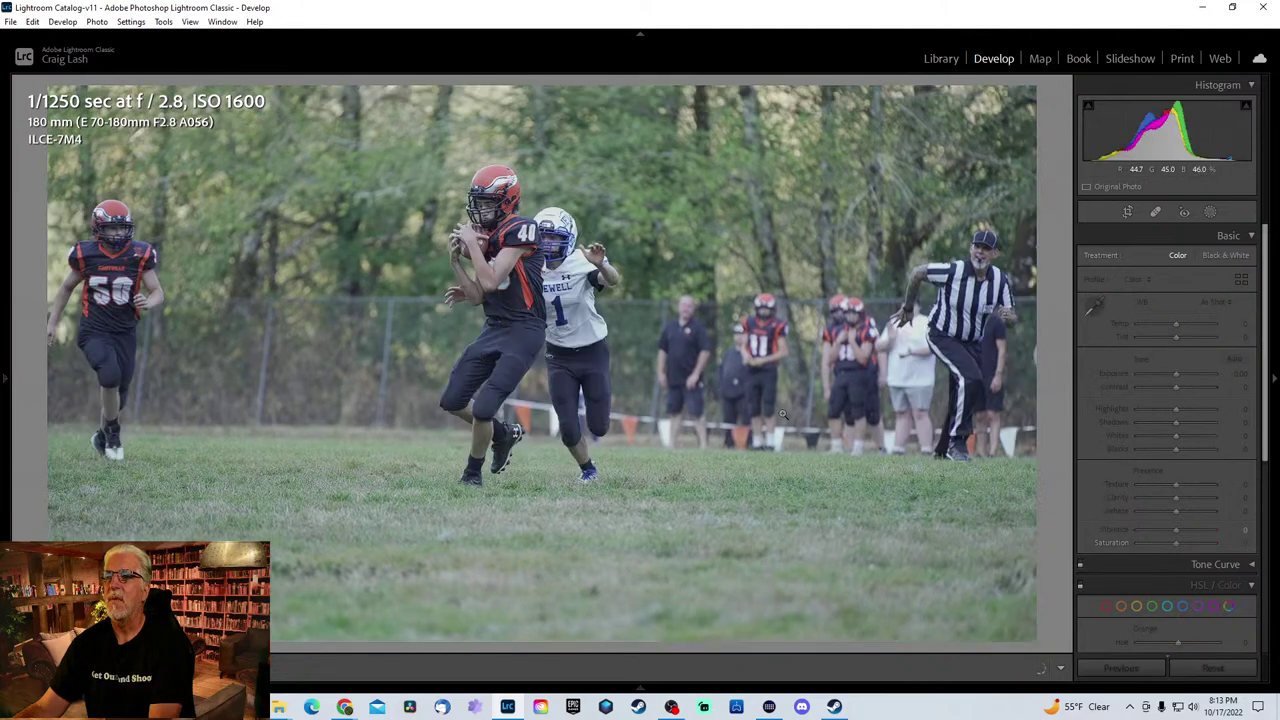
key("Right")
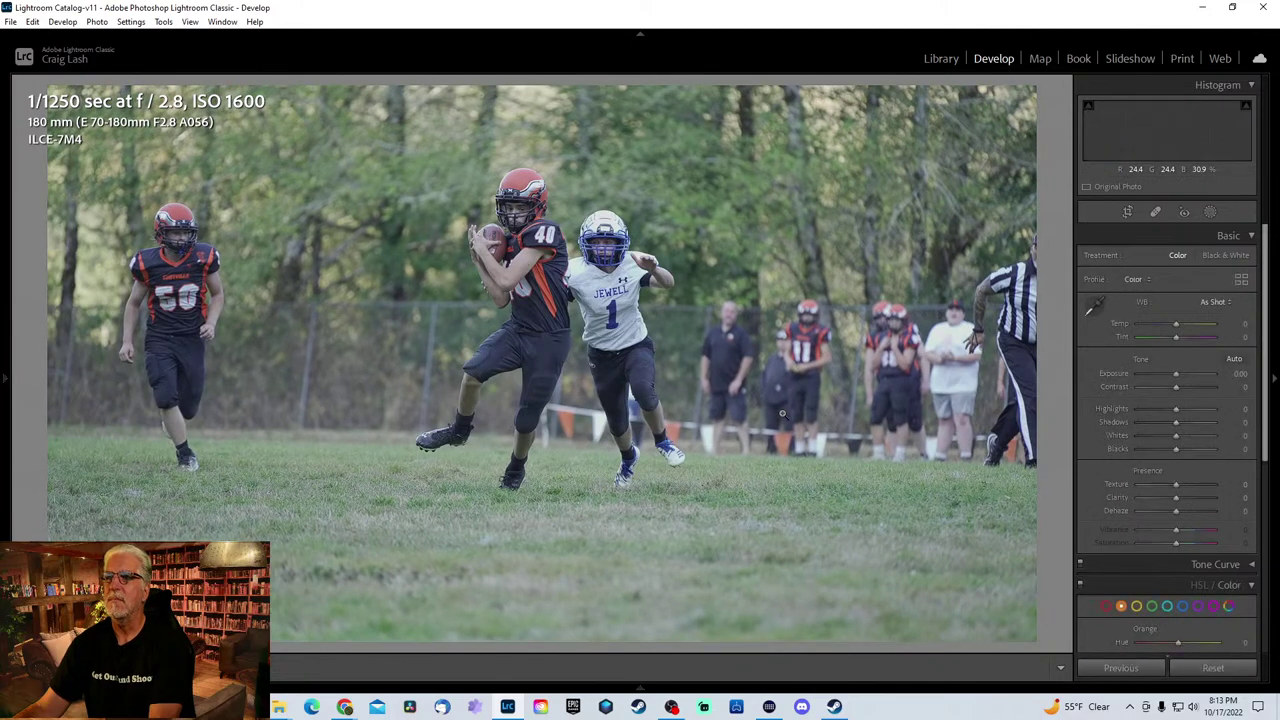
key("Right")
key("Left")
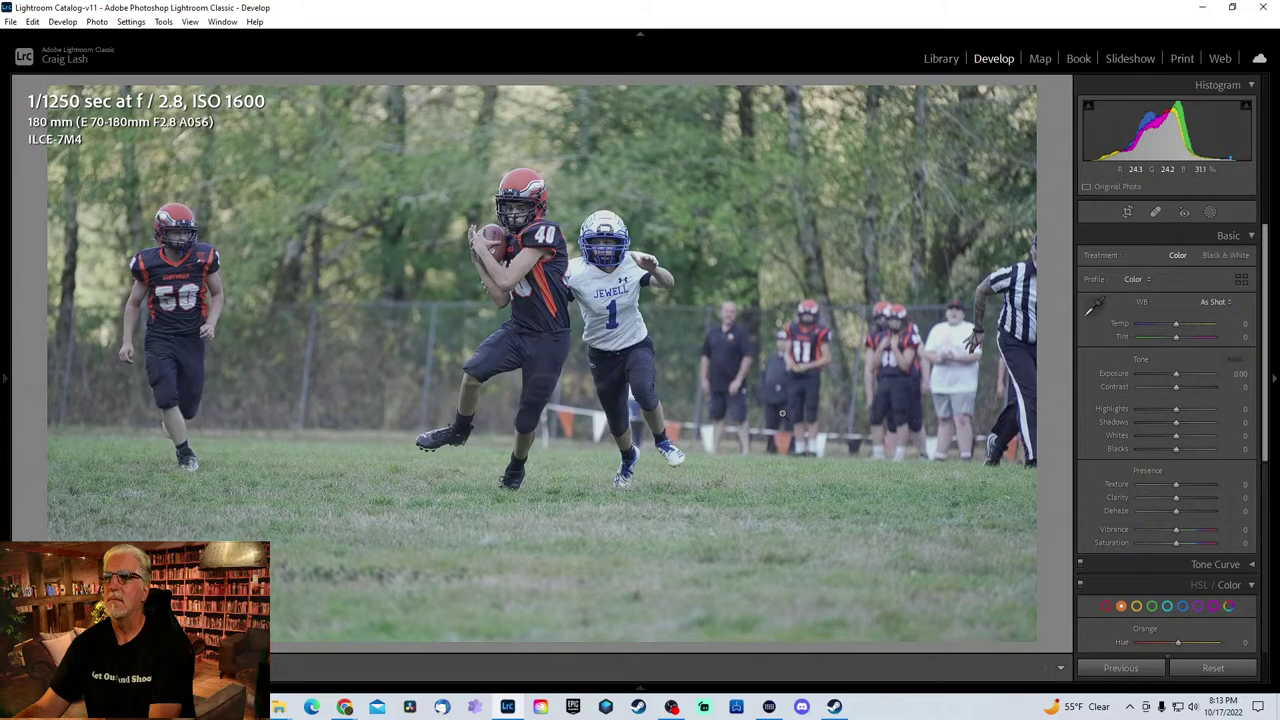
key("Right")
key("Right")
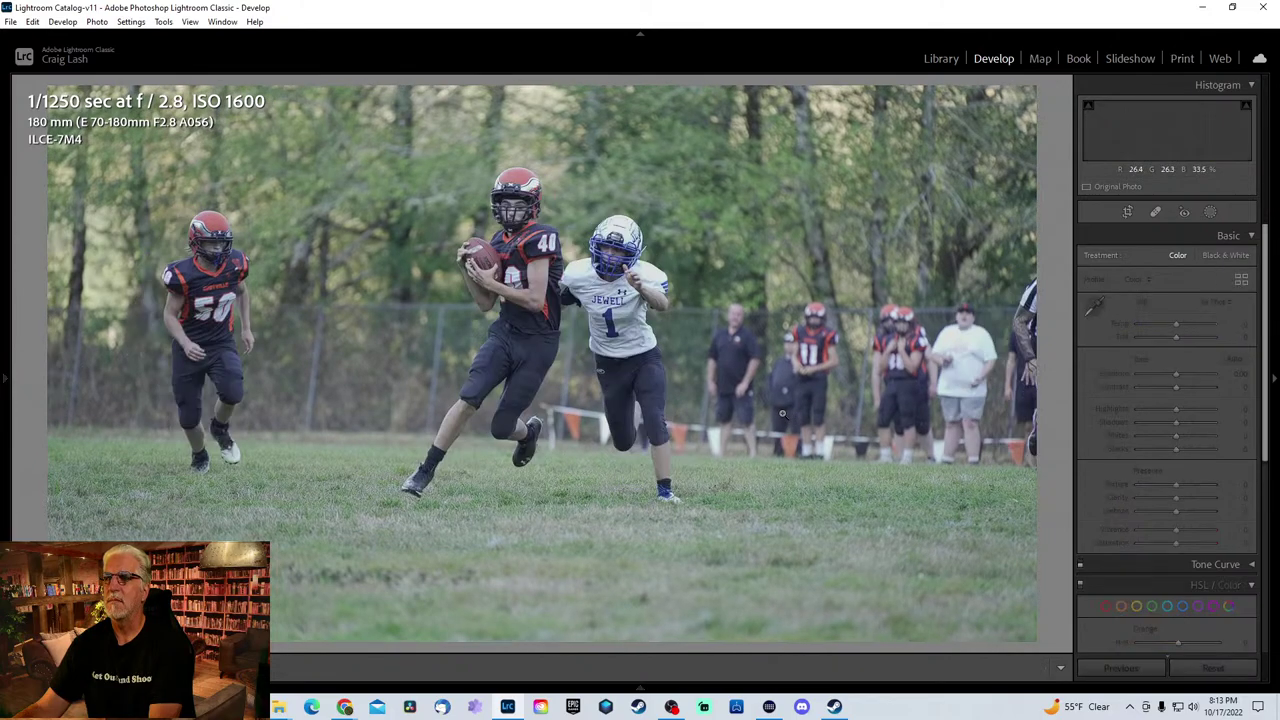
key("Right")
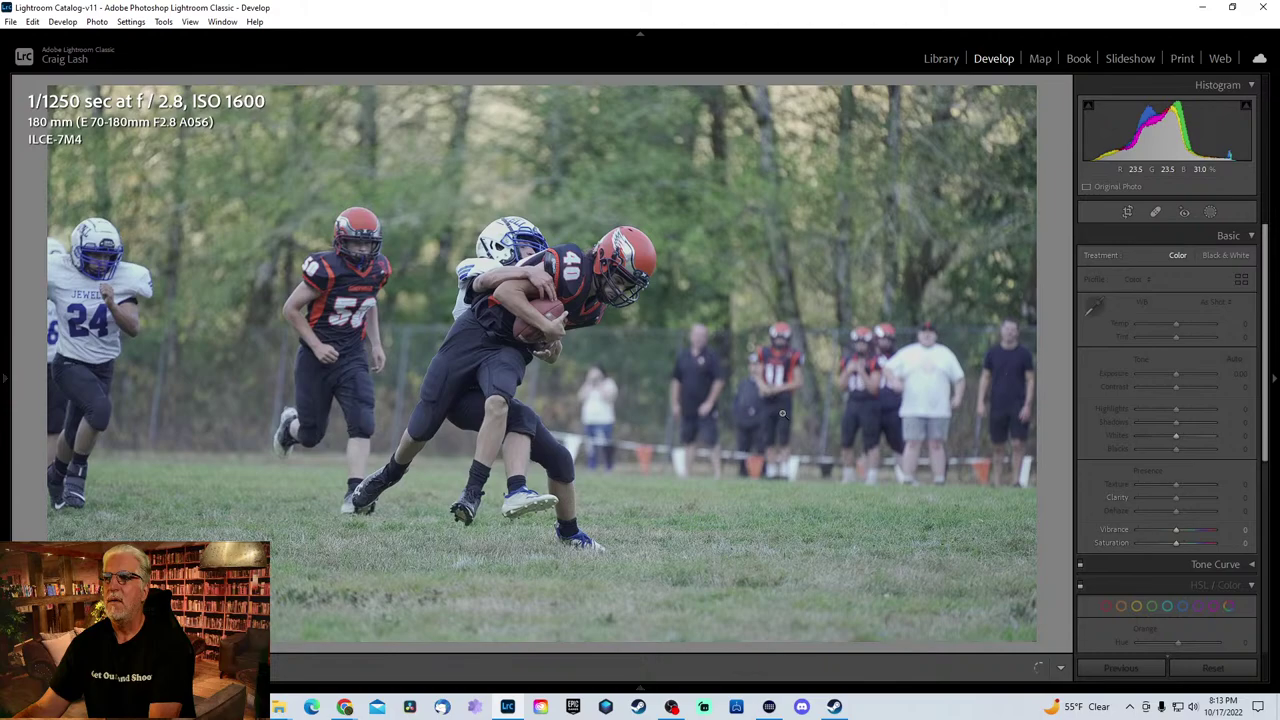
key("Right")
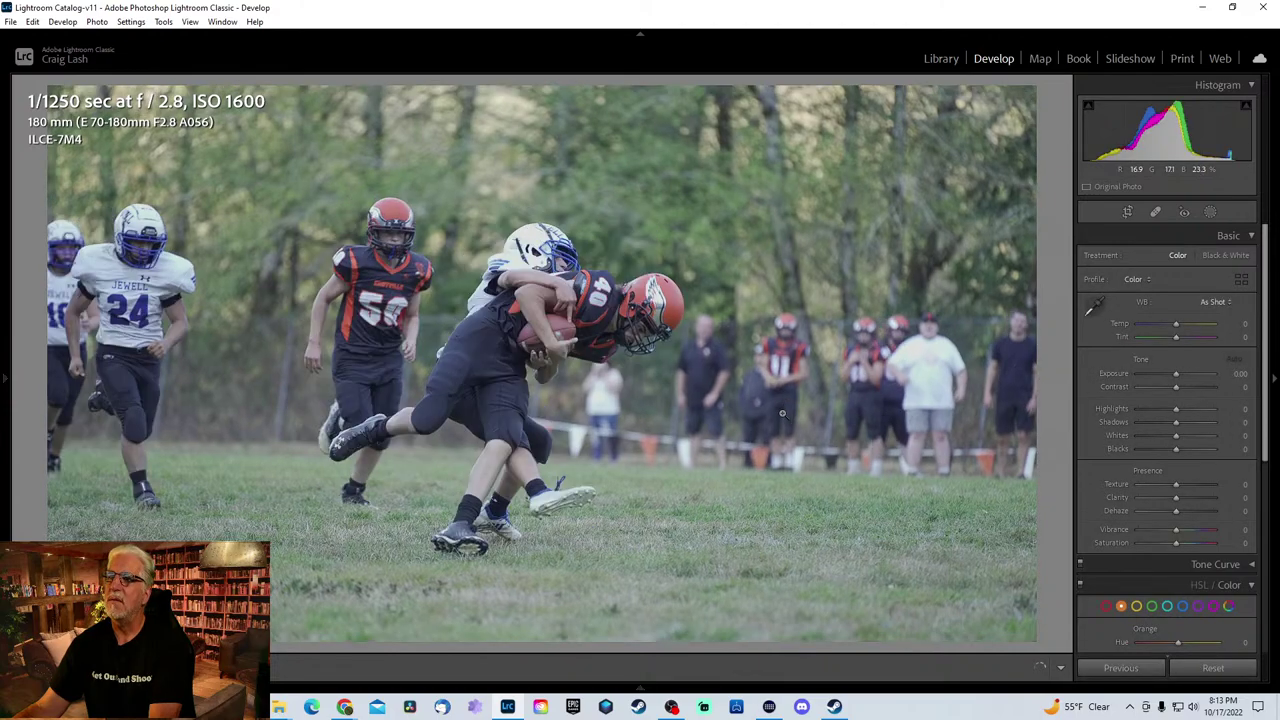
key("Right")
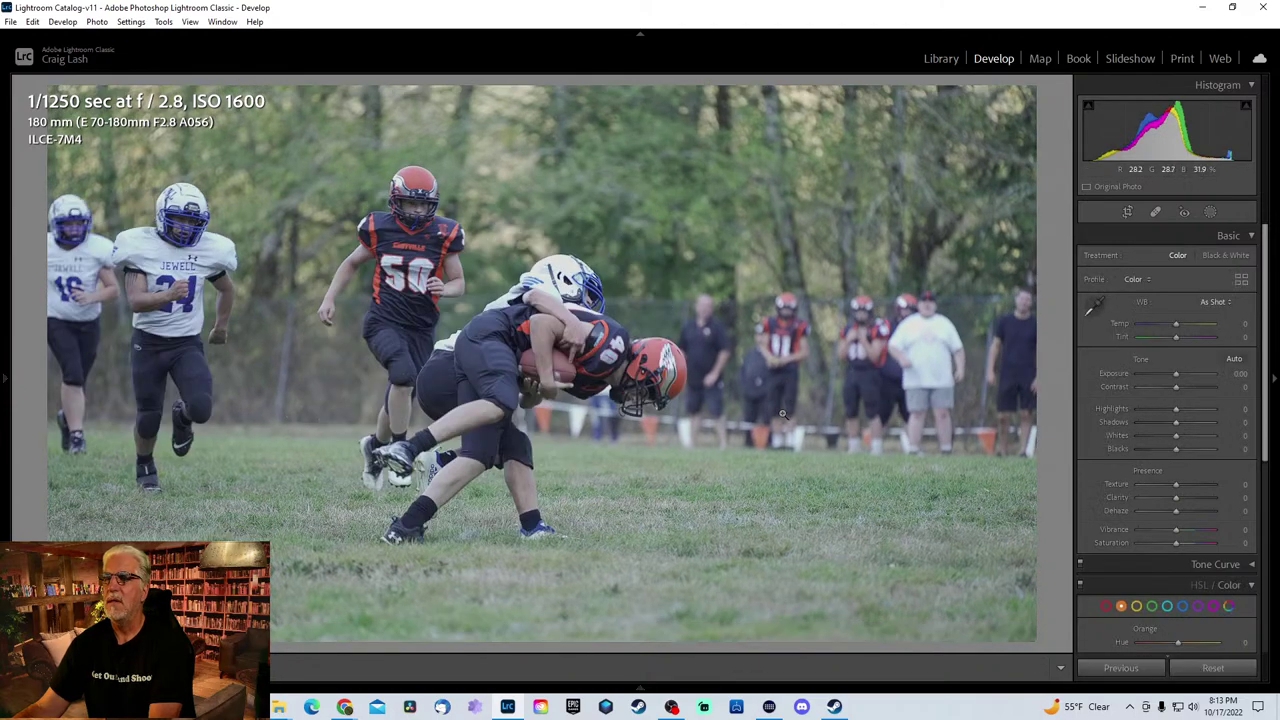
key("Right")
key("Right")
key("Right")
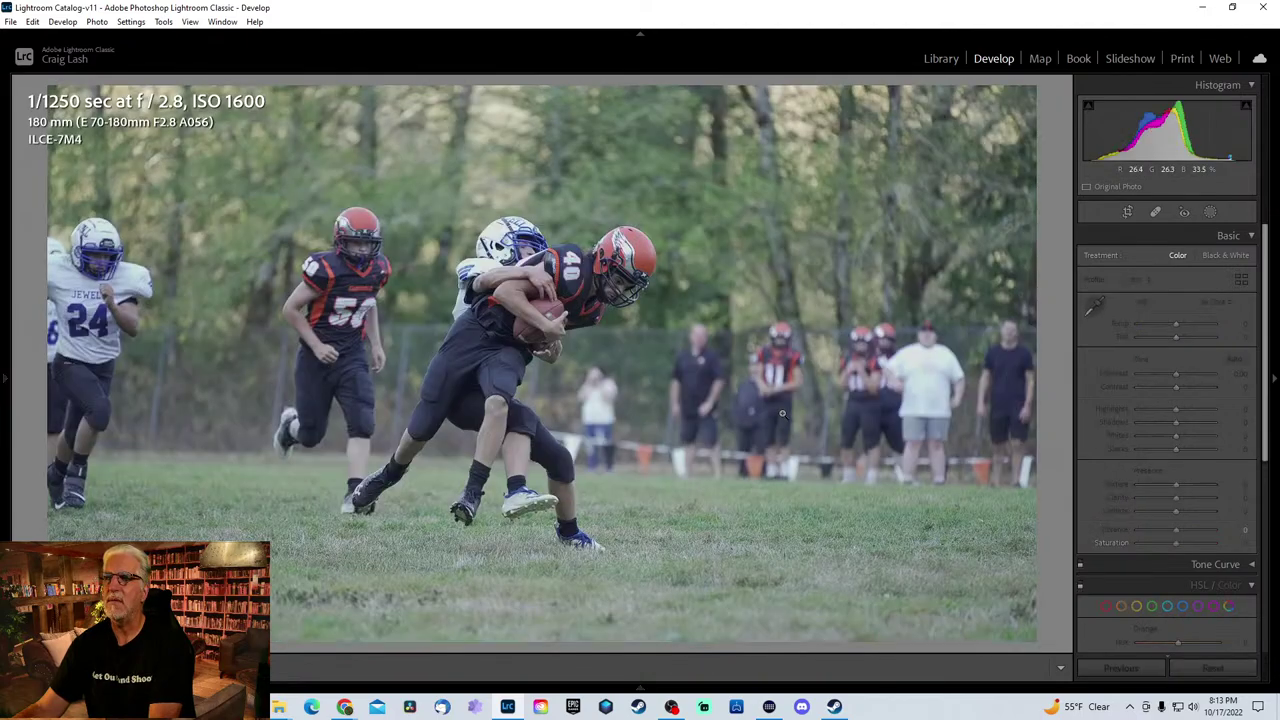
key("Left")
key("Right")
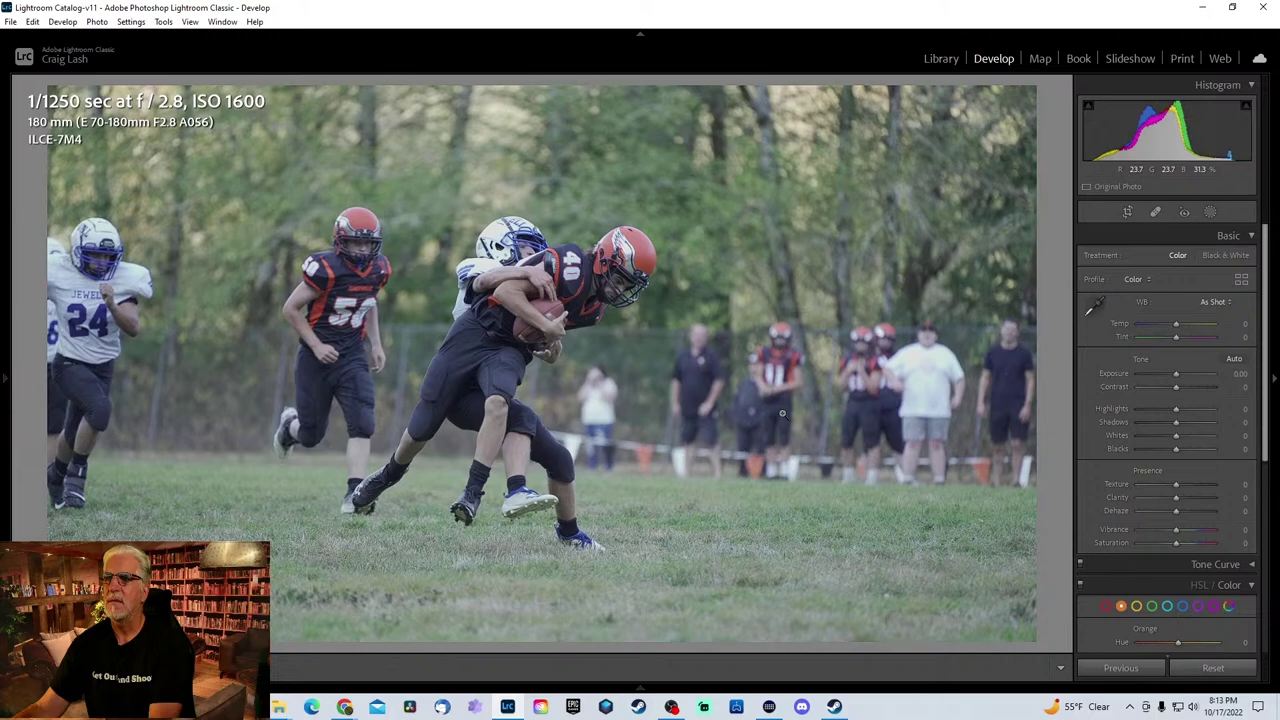
- Crop the number-40 tackle shot tightly around the two players
key("r")
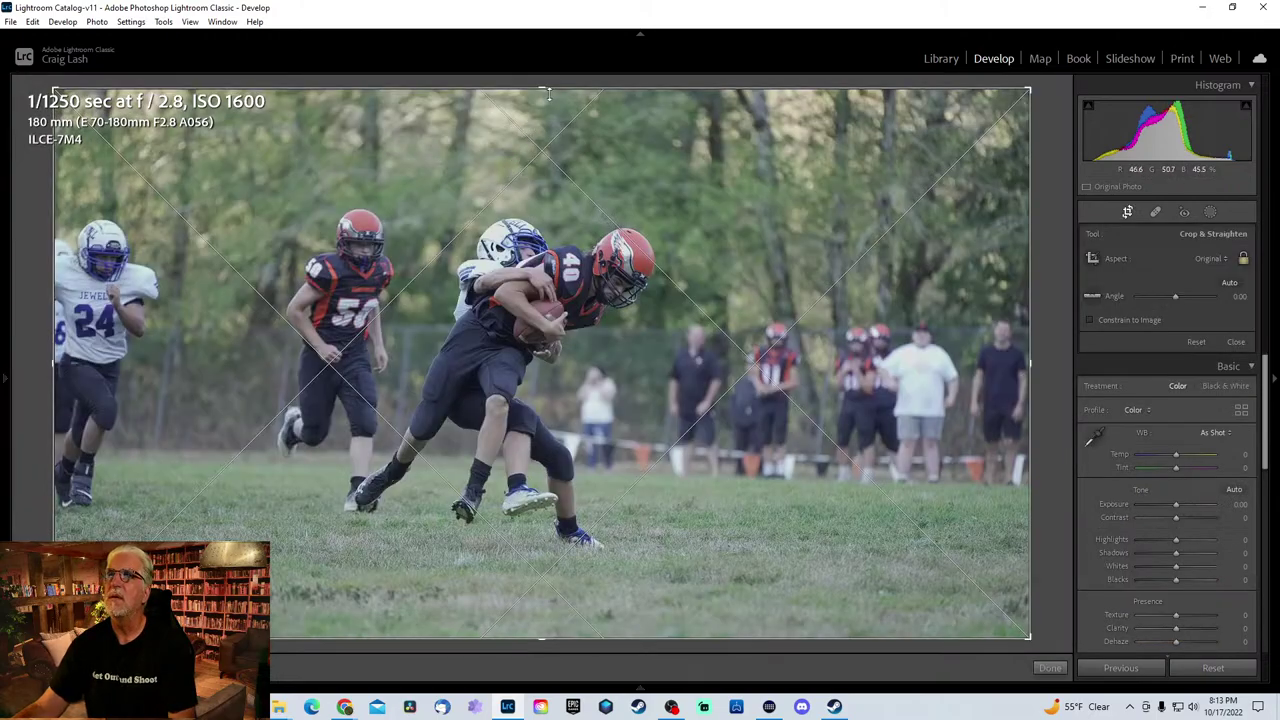
left_click_drag(548, 93, 541, 214)
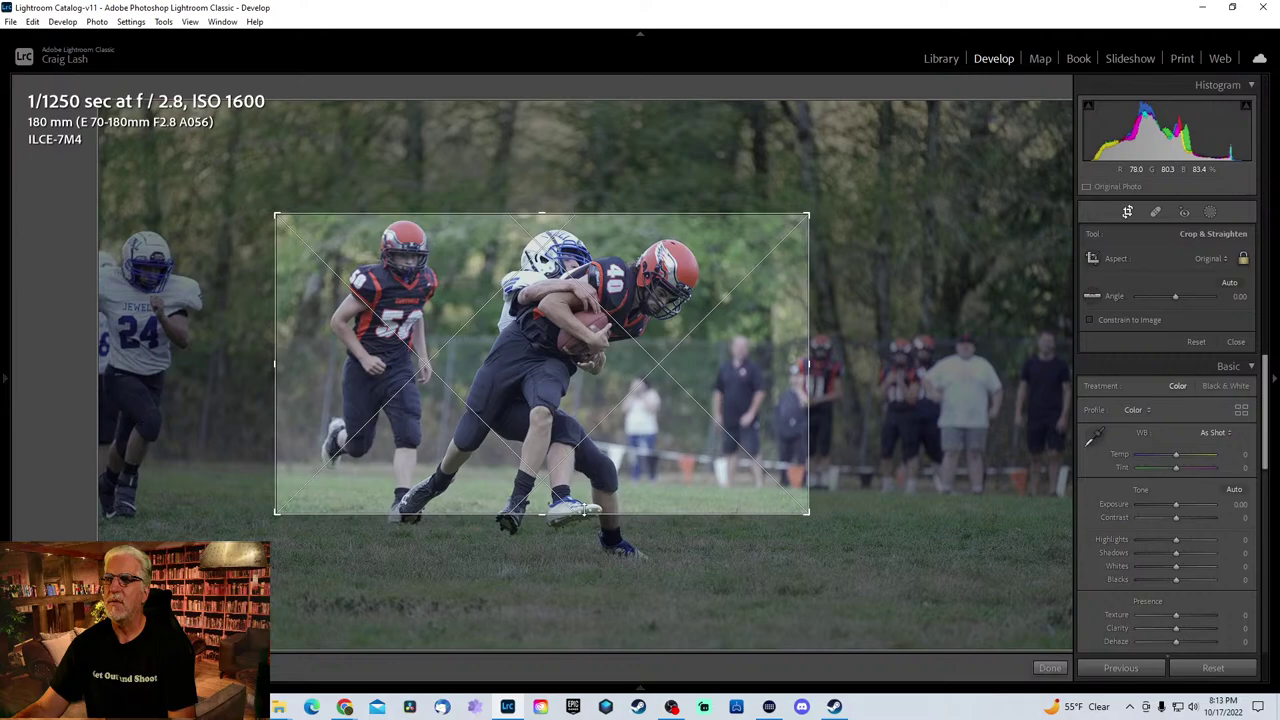
left_click_drag(703, 385, 540, 372)
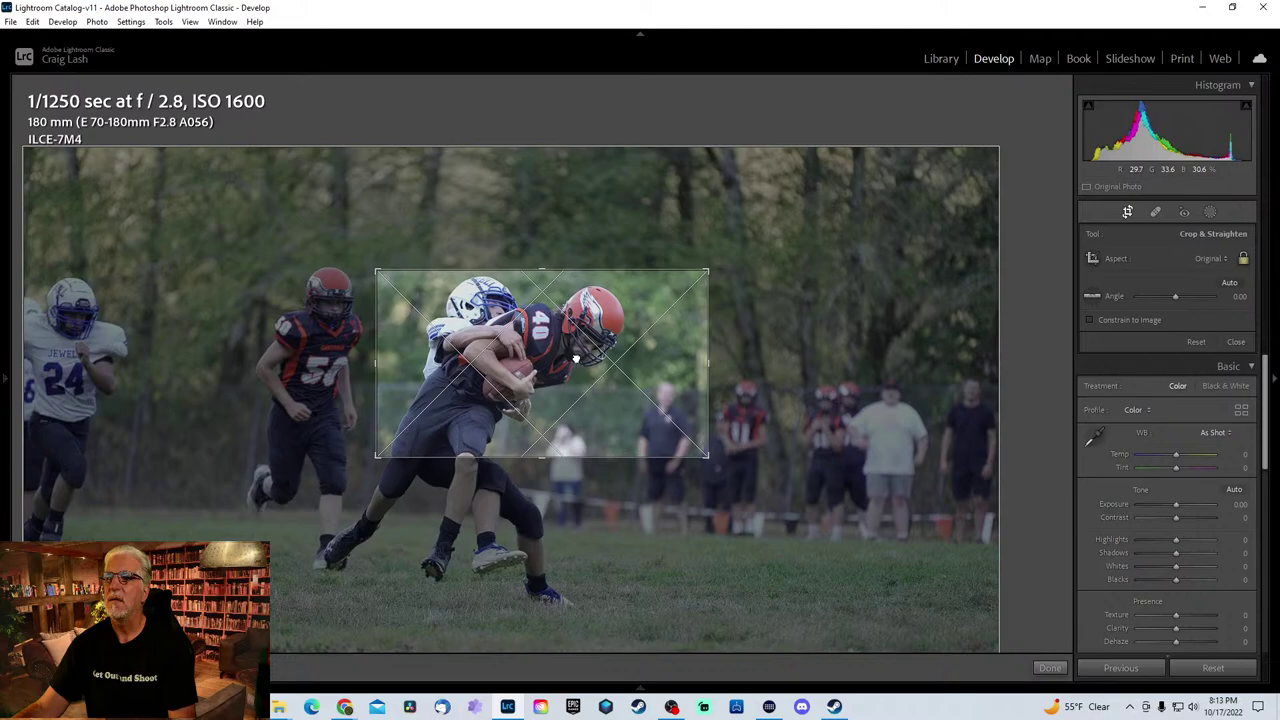
key("Return")
- Set Sharpening Amount 45, Highlights −47 and Exposure +0.70, then go to another burst frame
scroll(1234, 400, "down", 4)
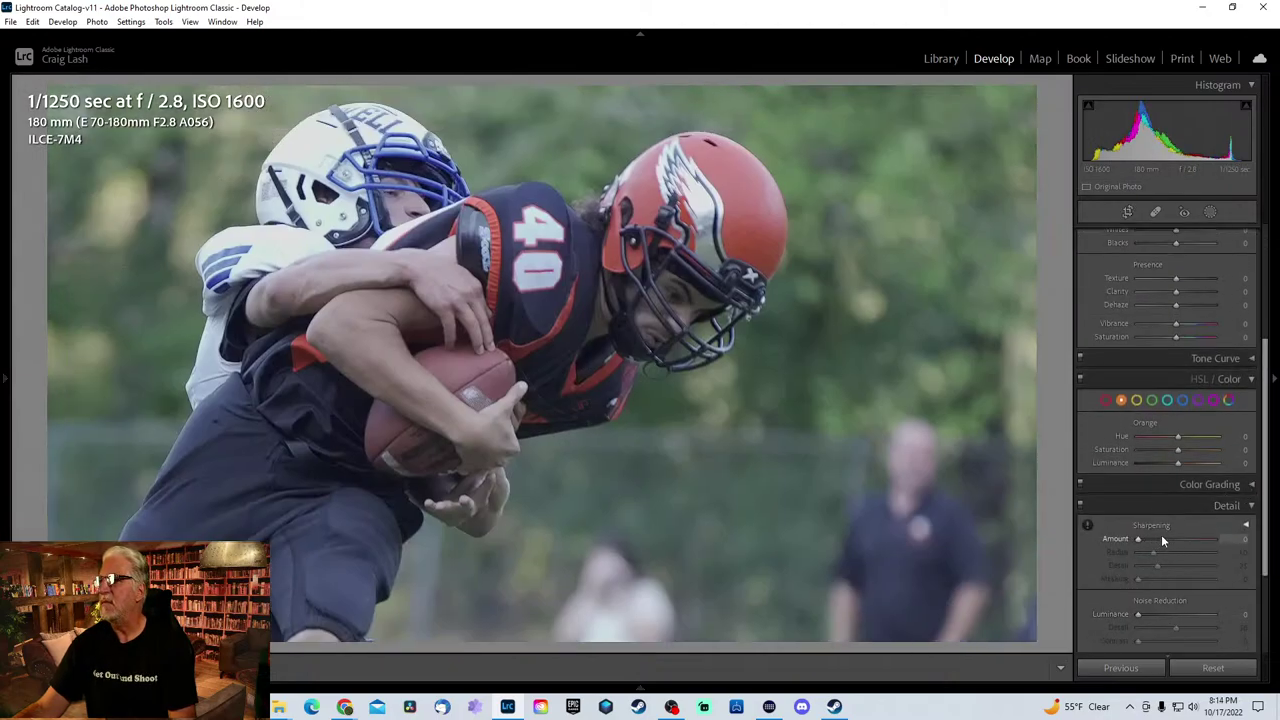
left_click(1161, 539)
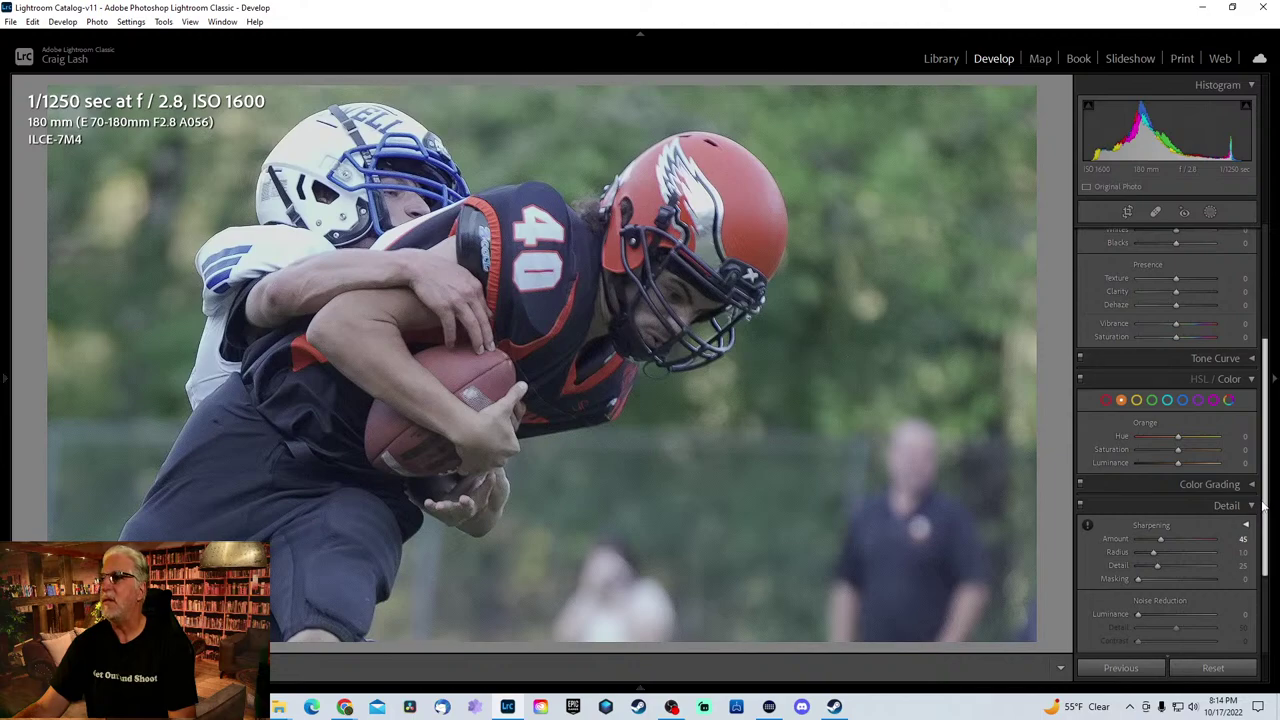
scroll(1245, 358, "up", 4)
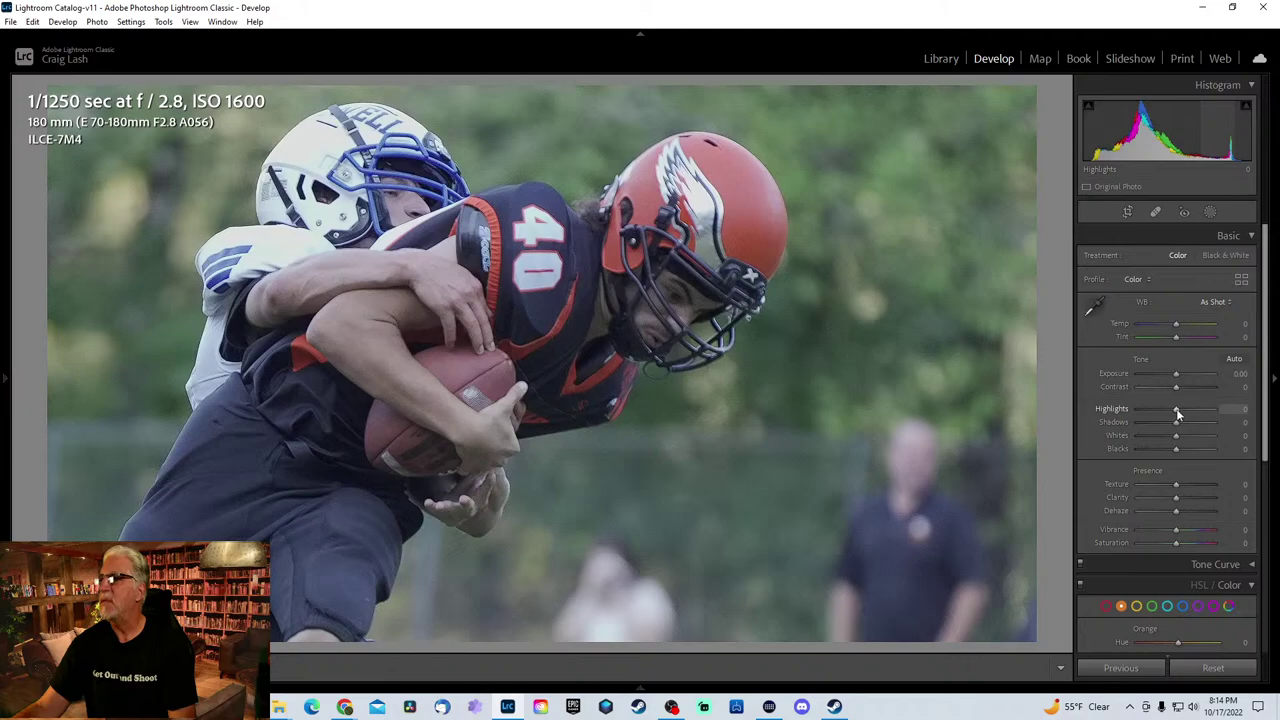
left_click_drag(1175, 410, 1179, 370)
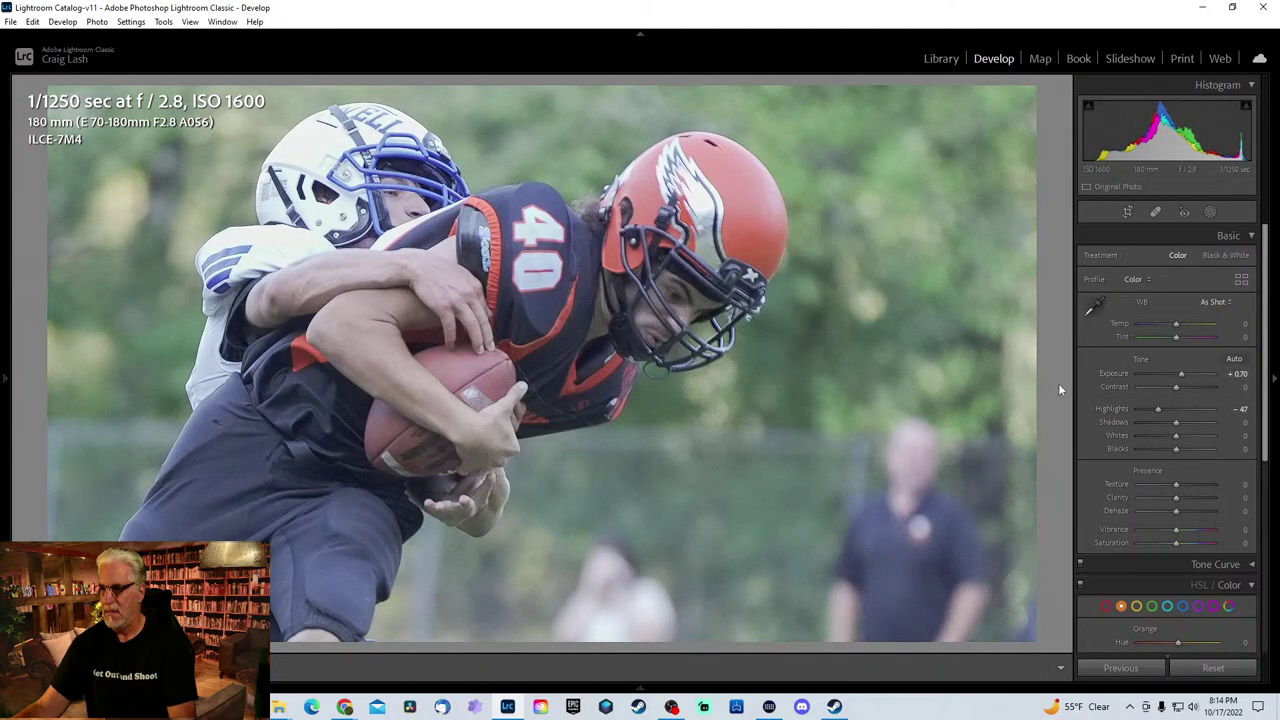
key("ctrl+shift+r")
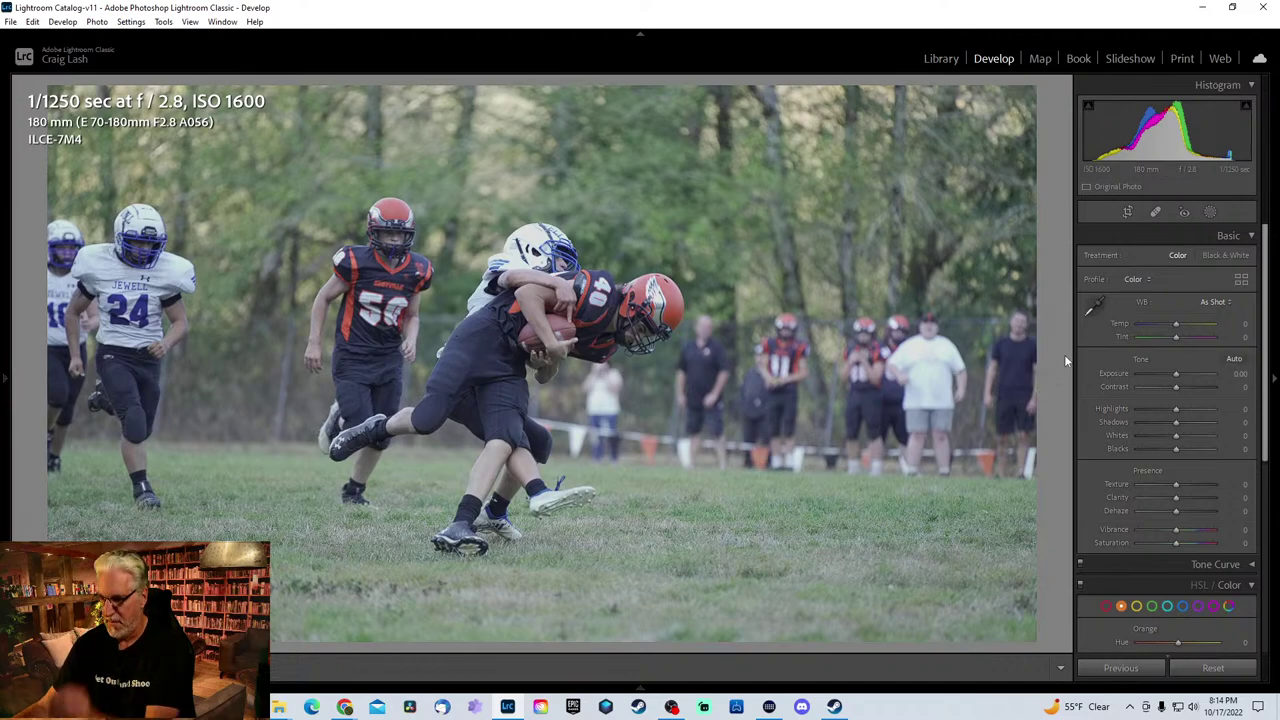
- Step to the grass close-up photo
key("Right")
key("Right")
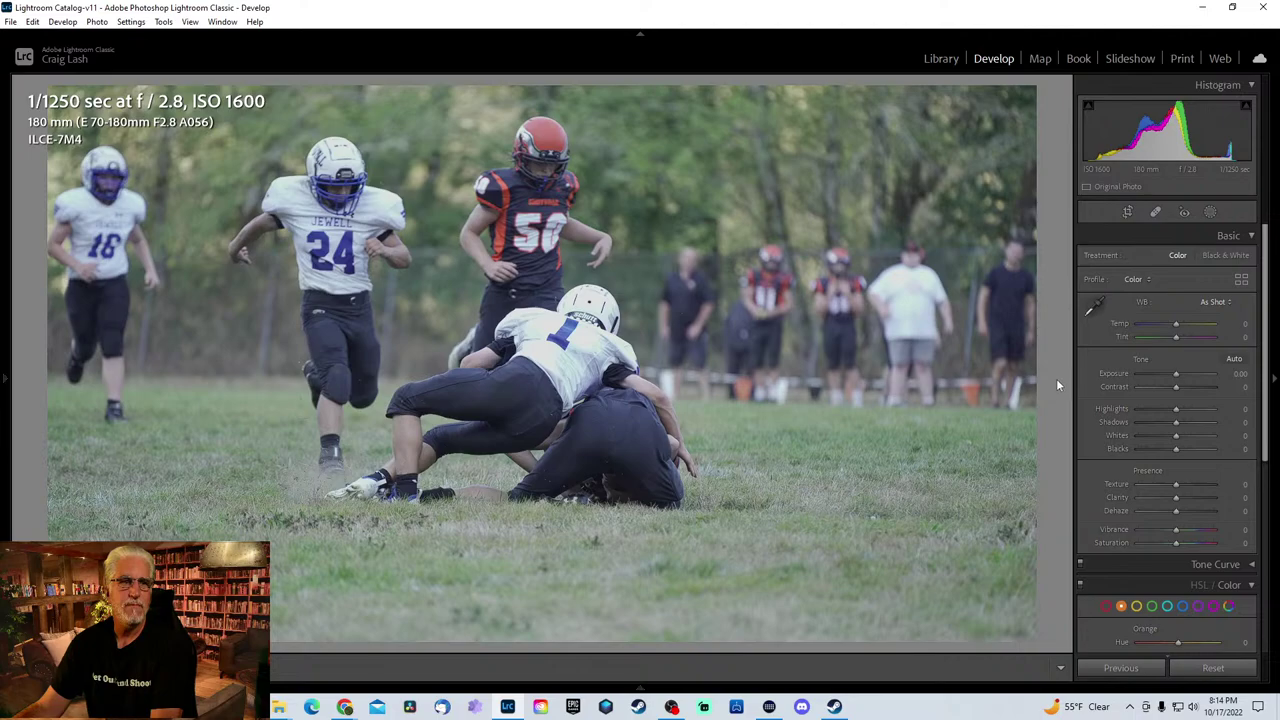
key("Right")
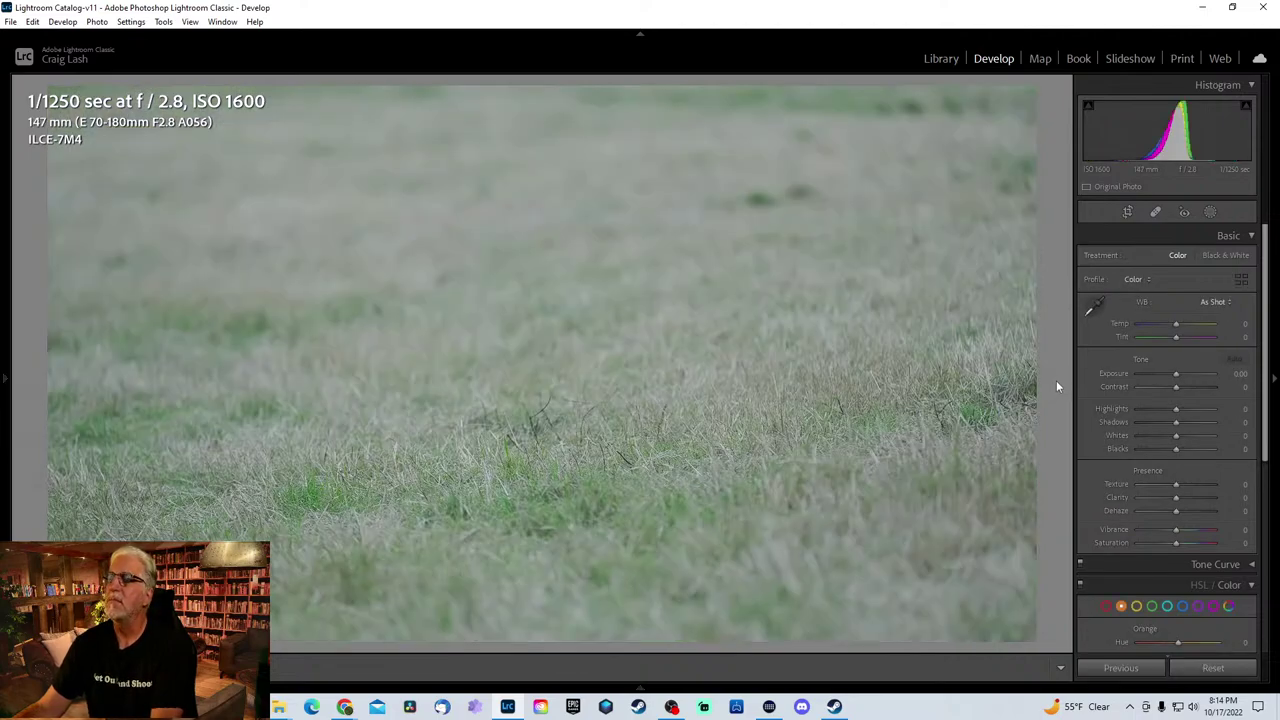
key("Right")
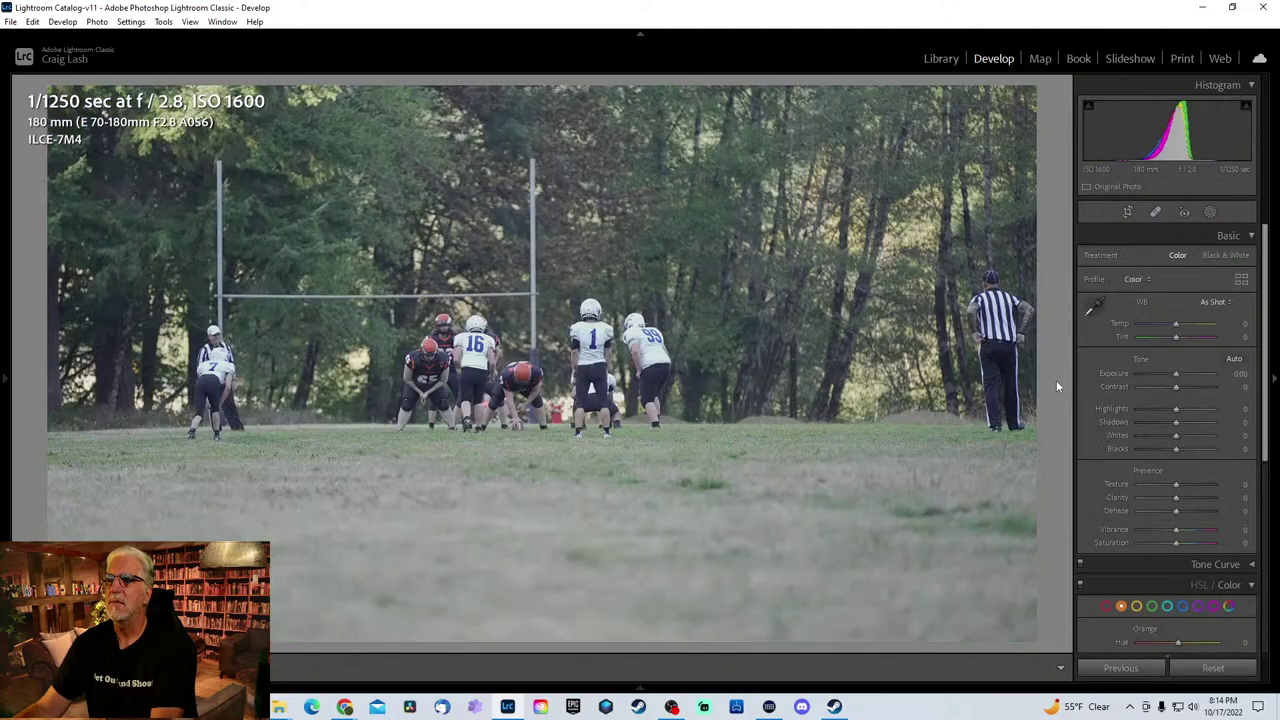
key("Left")
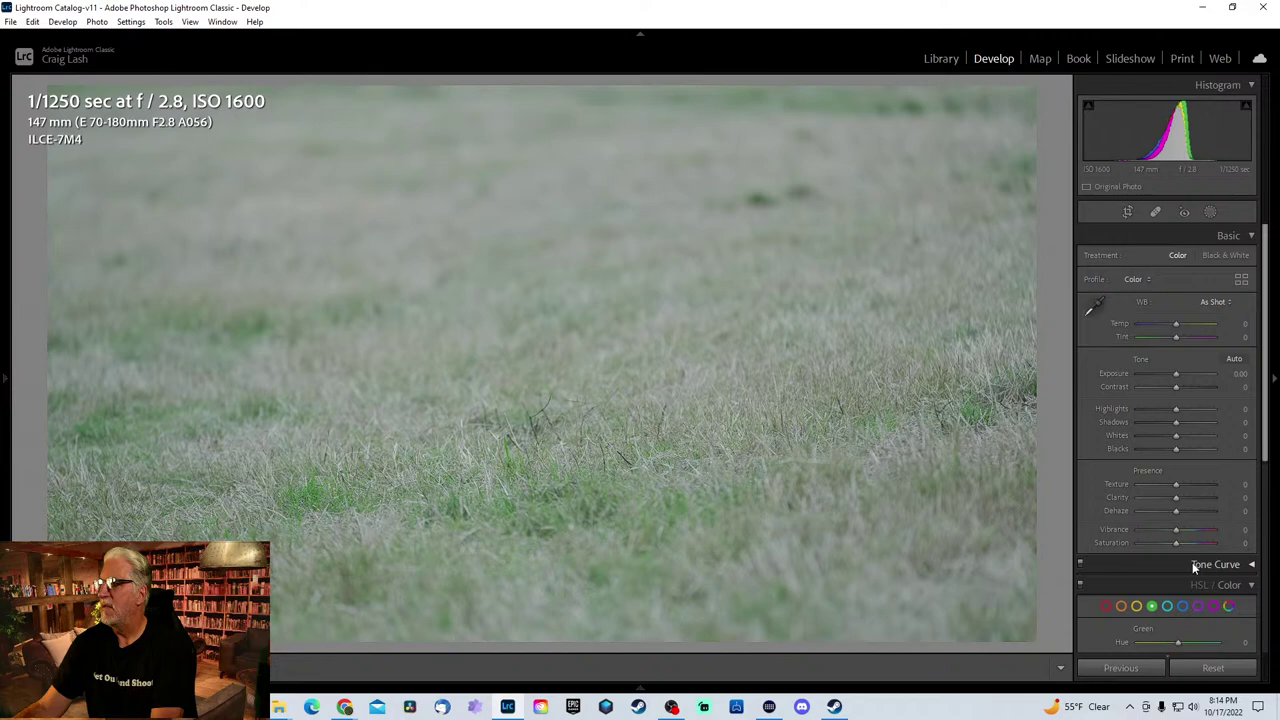
- In HSL, set Green Saturation to +100 and Green Luminance to −57
scroll(1192, 562, "down", 2)
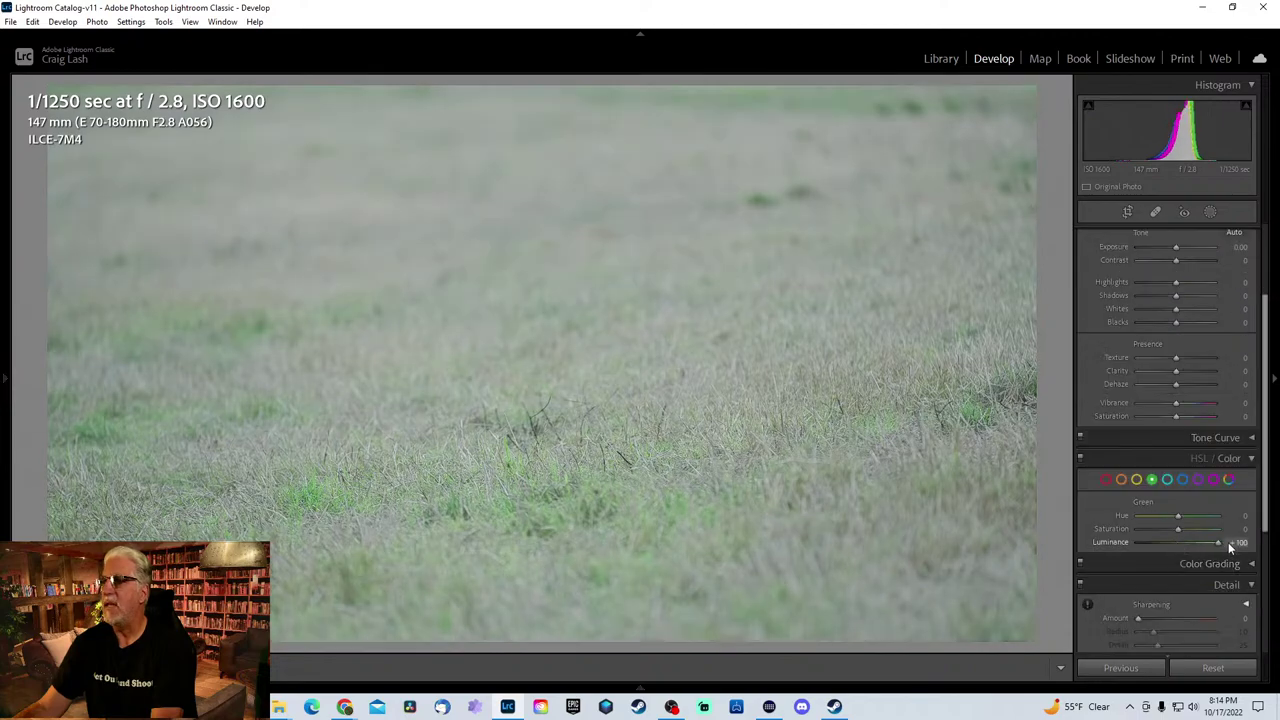
left_click_drag(1228, 542, 1130, 548)
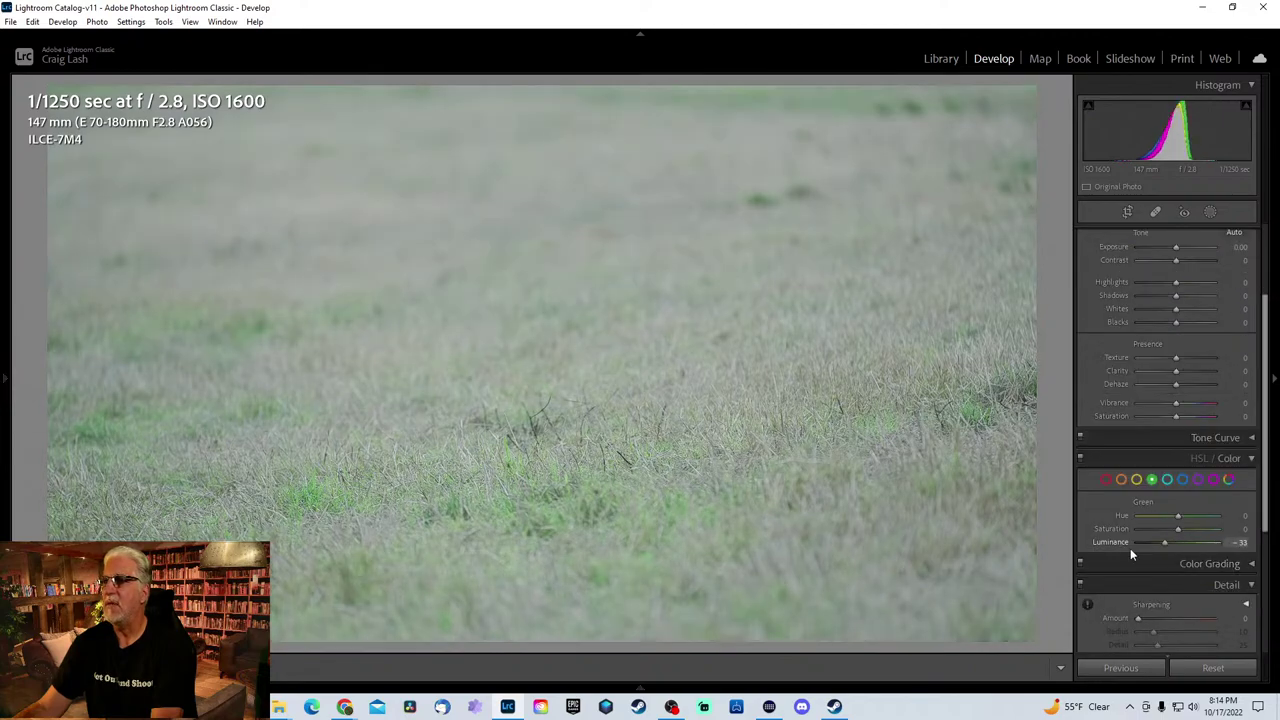
left_click(1220, 530)
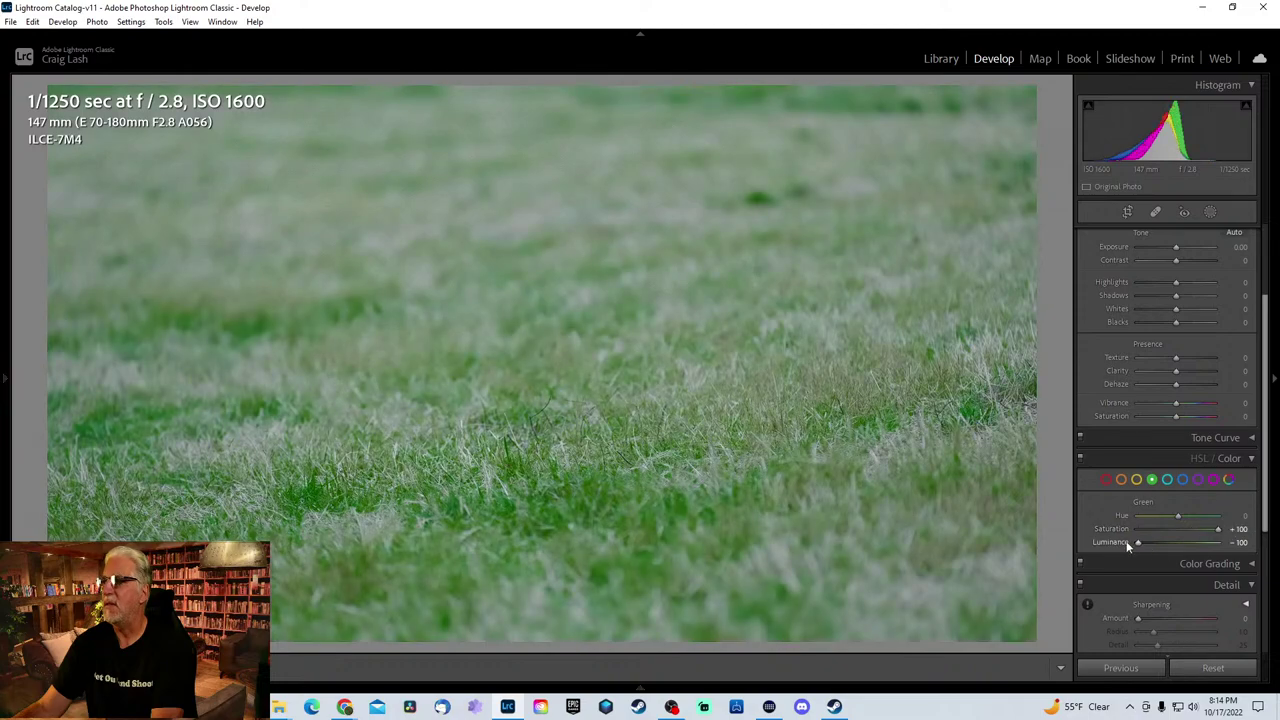
left_click_drag(1169, 539, 1198, 513)
- Advance to the scrimmage lineup photo before the goalposts
key("Right")
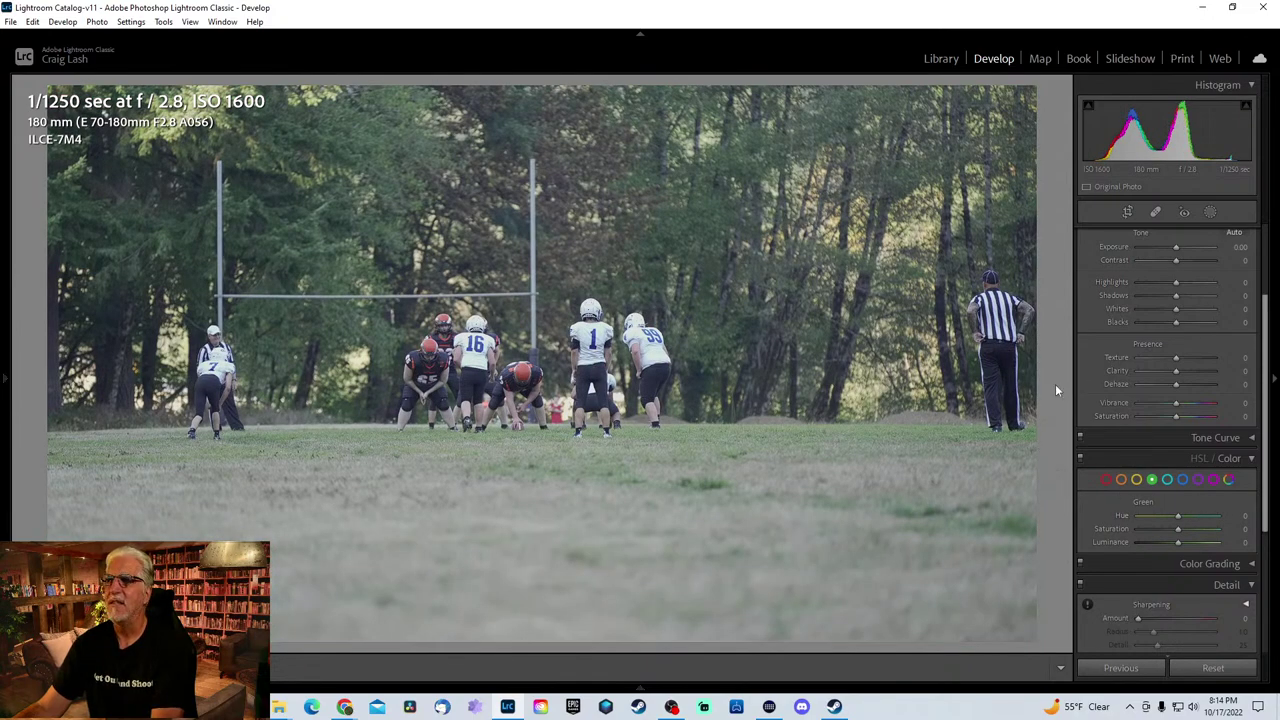
key("F6")
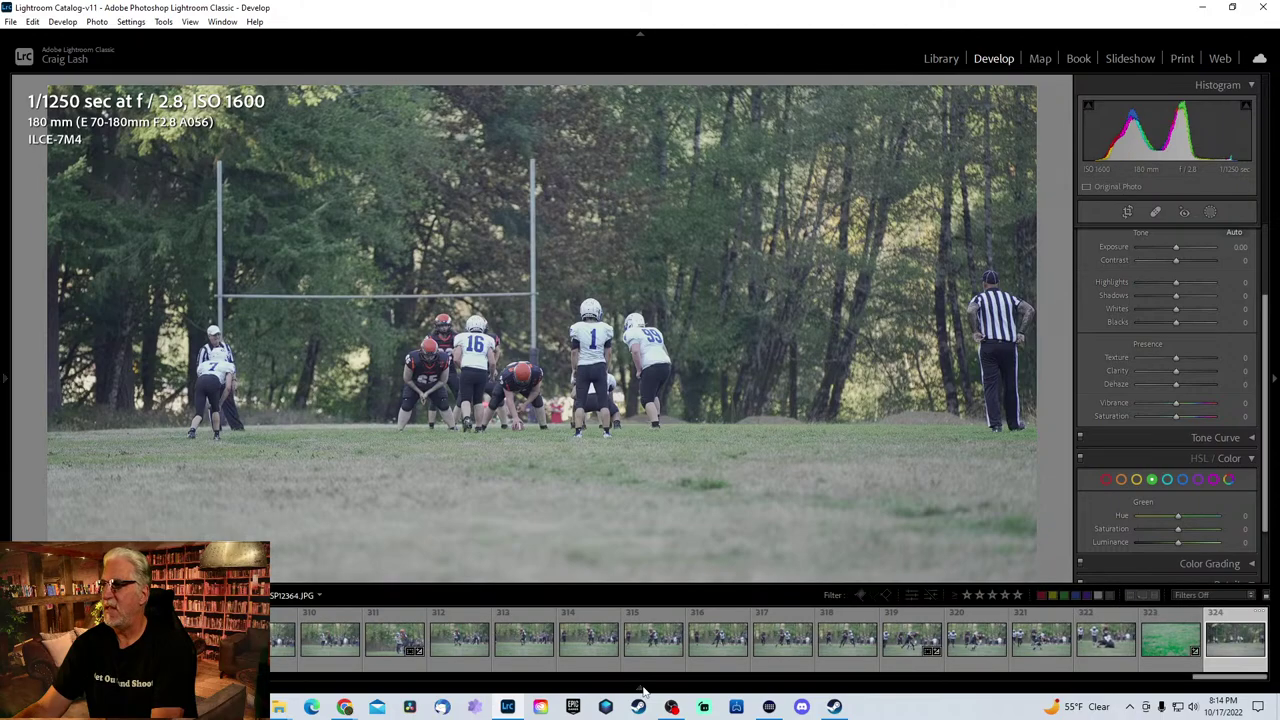
key("F6")
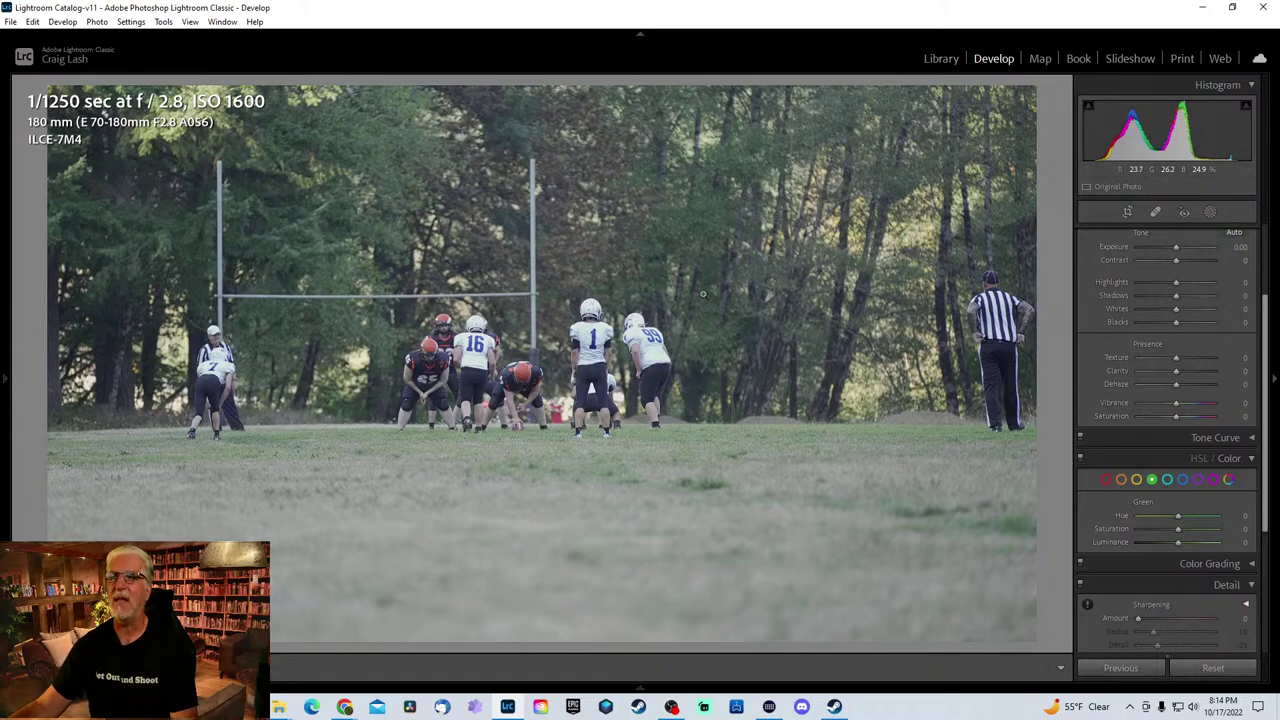
- Close Lightroom and open BBB Bandon at Toledo Unedited (1).JPG from File Explorer
left_click(1265, 10)
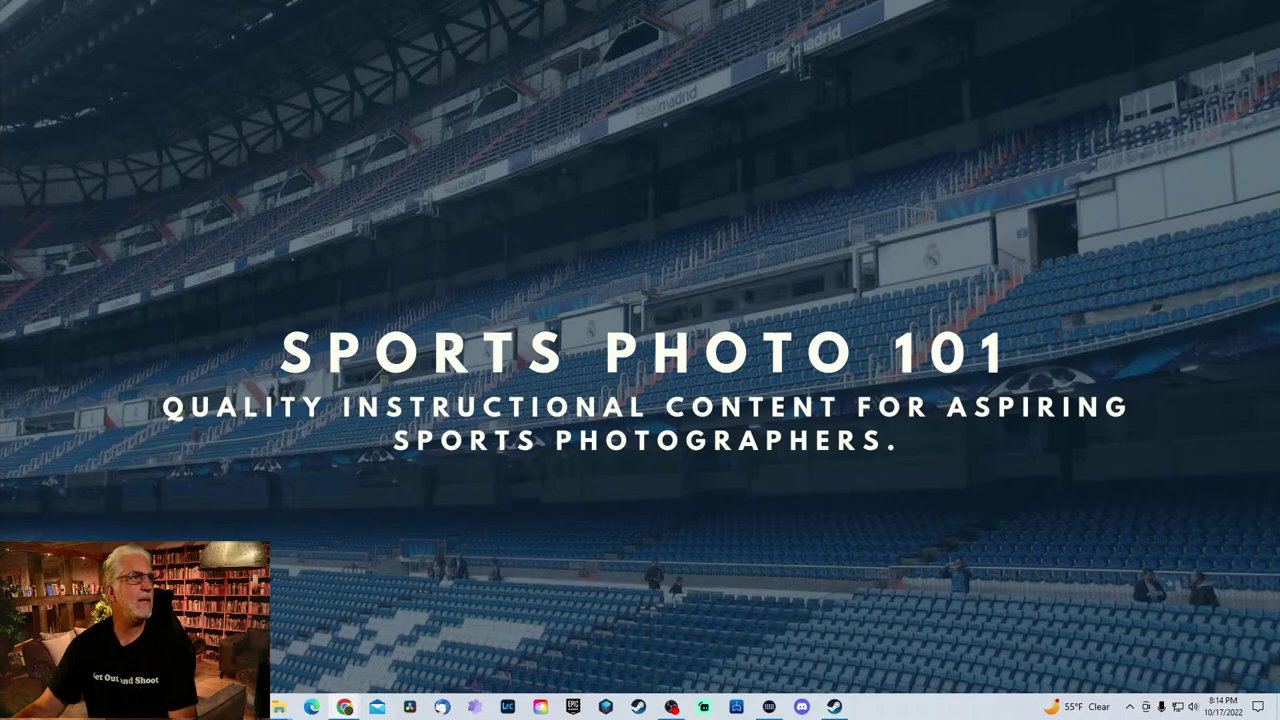
left_click(279, 707)
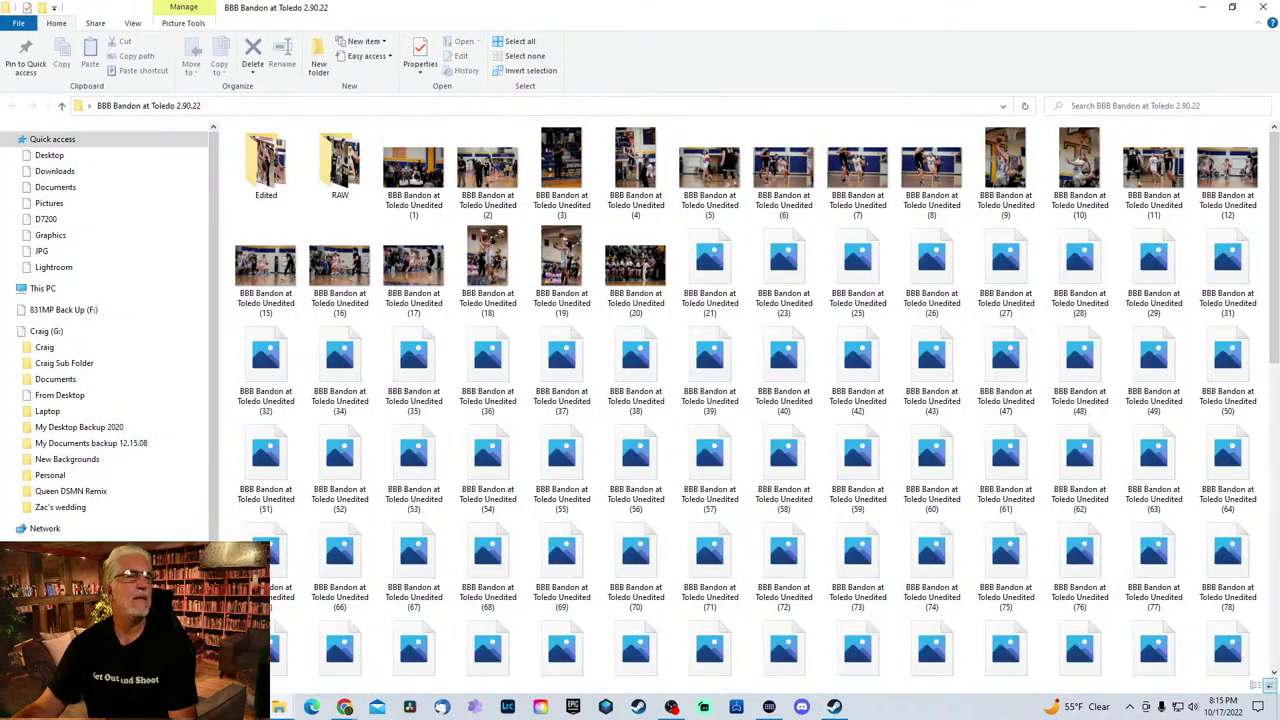
double_click(437, 167)
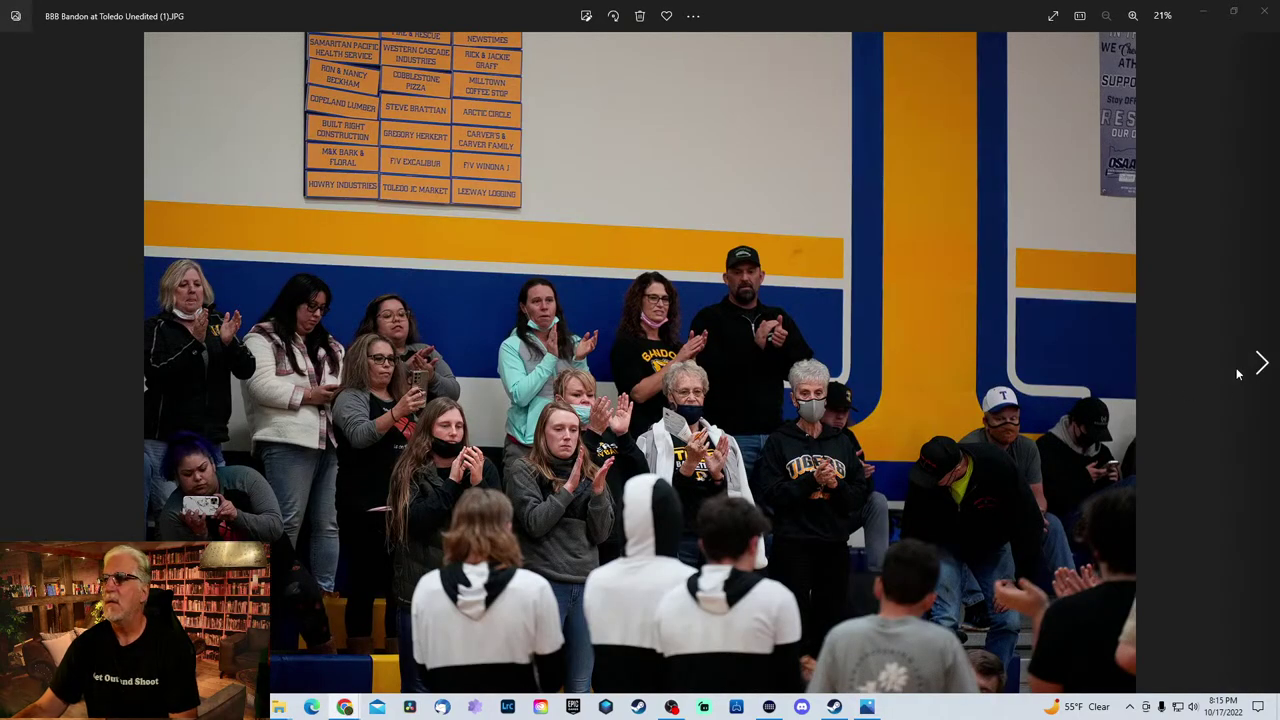
- Advance two photos to BBB Bandon at Toledo Unedited (3).JPG, the coach clapping courtside
left_click(1262, 364)
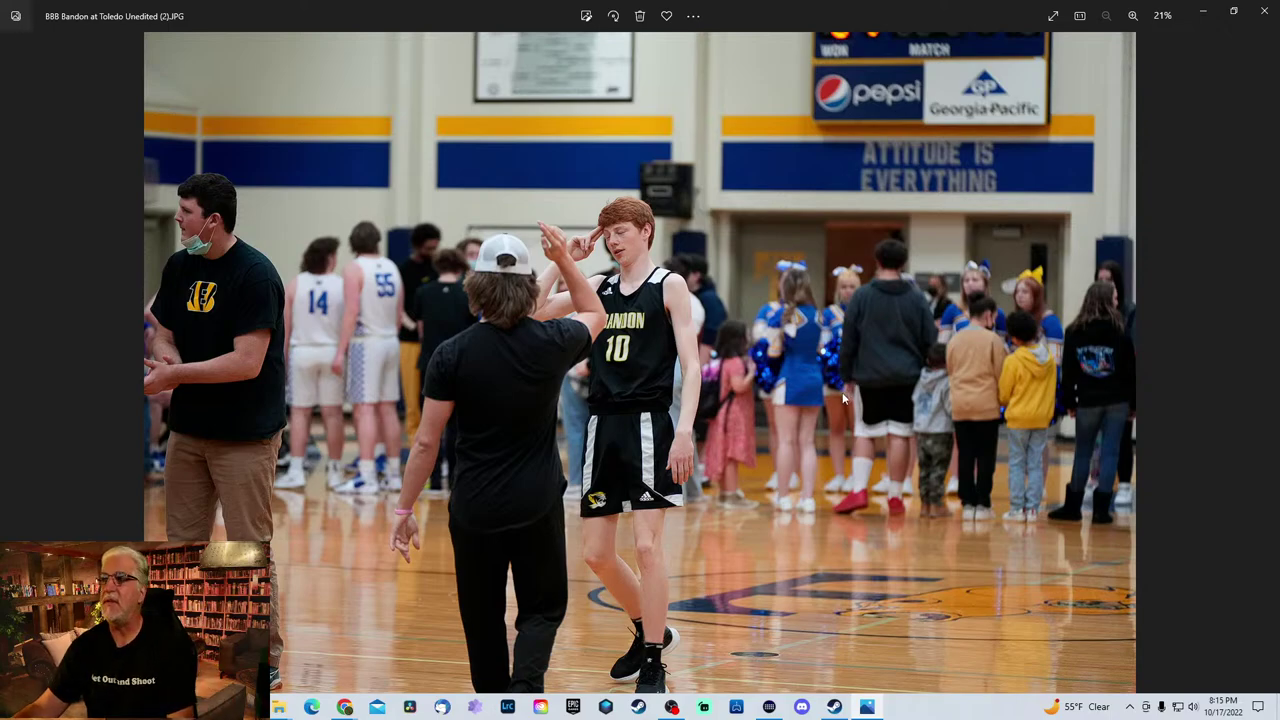
mouse_move(1220, 343)
left_click(1258, 372)
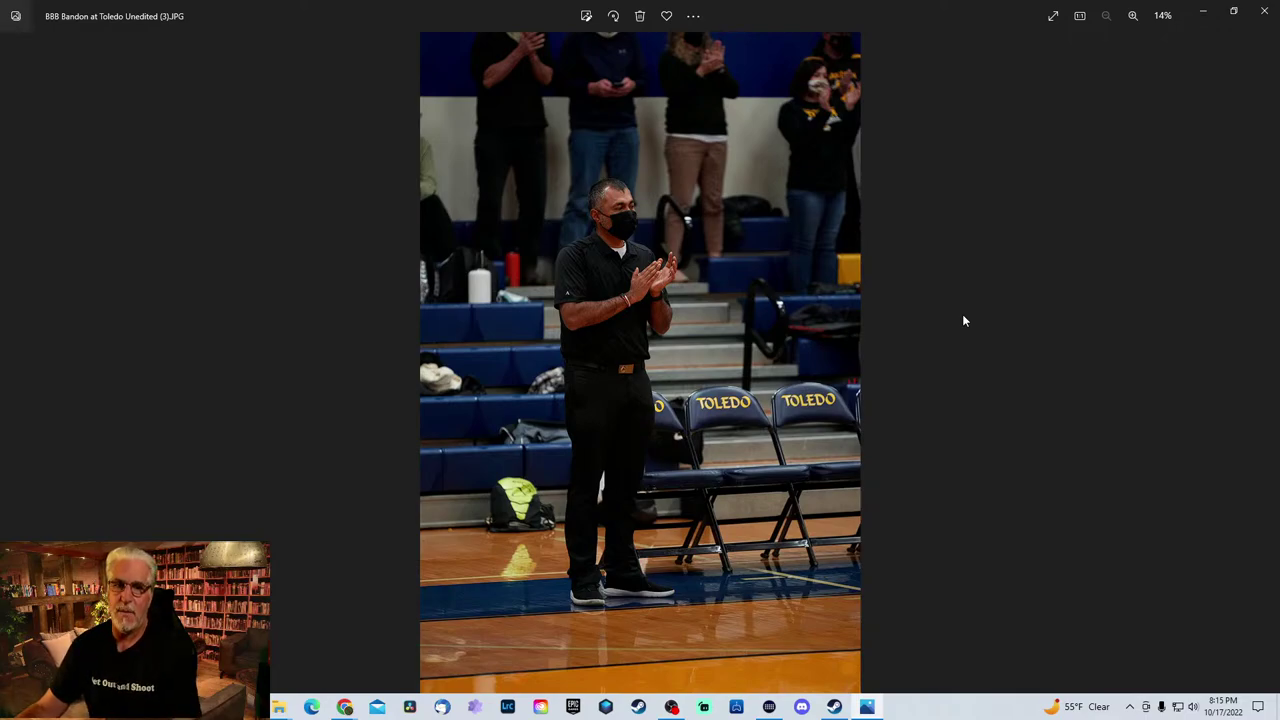
- Crop the clapping man's photo in closer, repositioning it to keep his head in frame
left_click(587, 17)
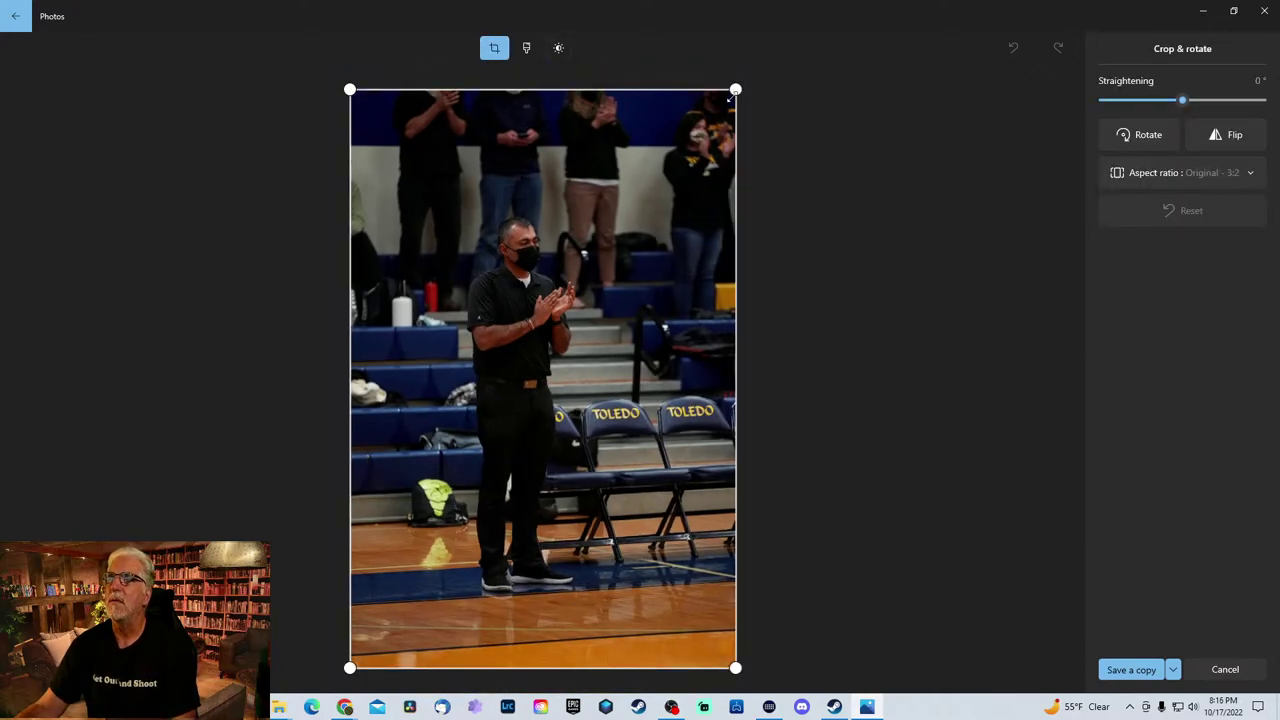
left_click_drag(737, 90, 613, 190)
left_click_drag(652, 345, 571, 404)
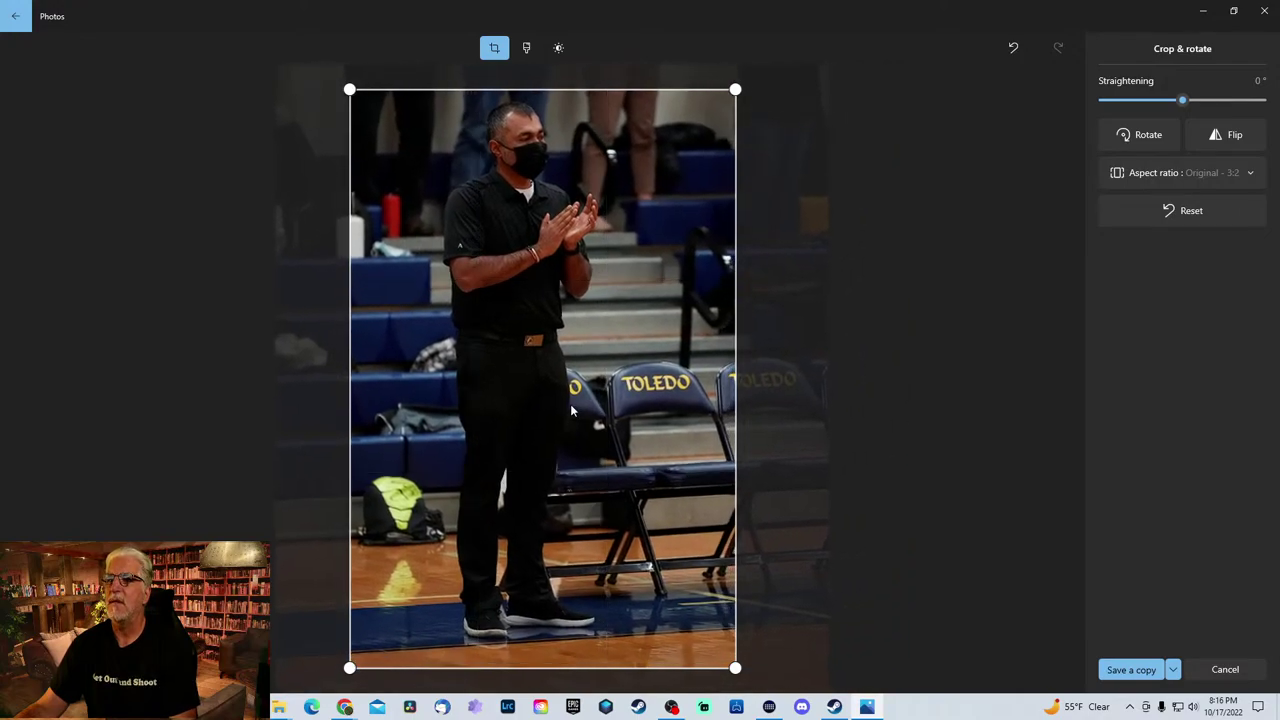
left_click(526, 47)
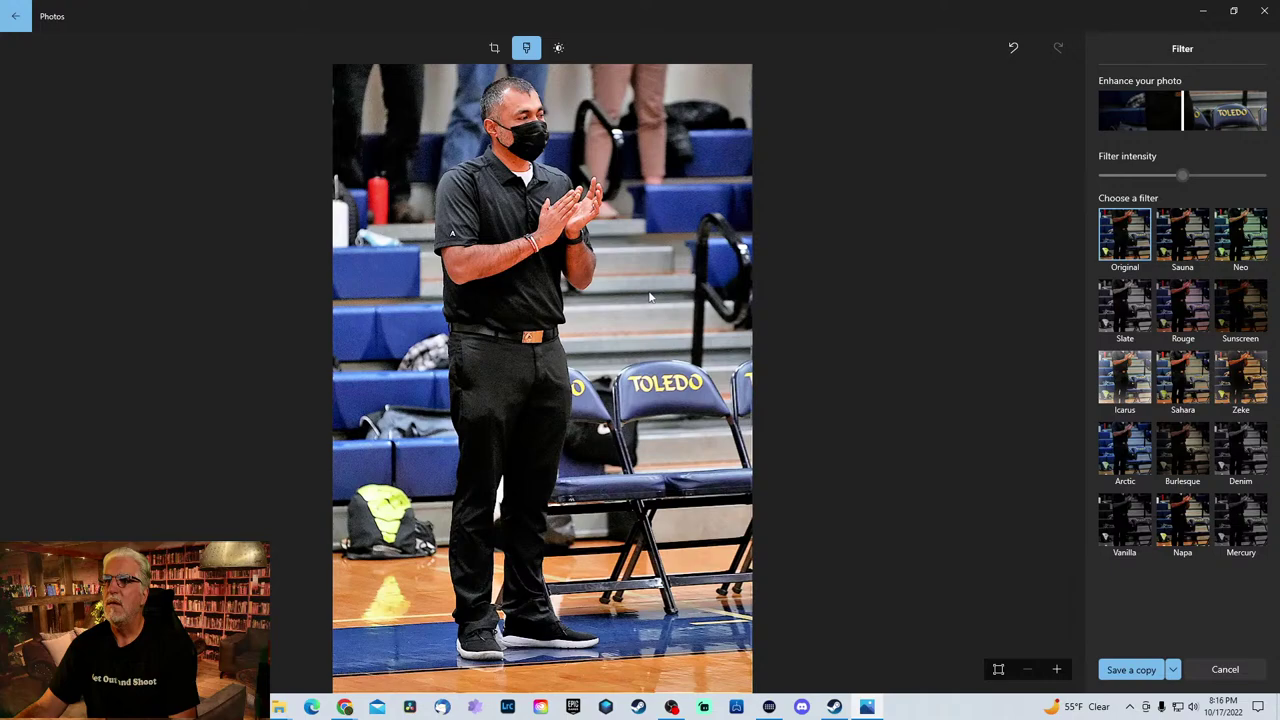
left_click(494, 47)
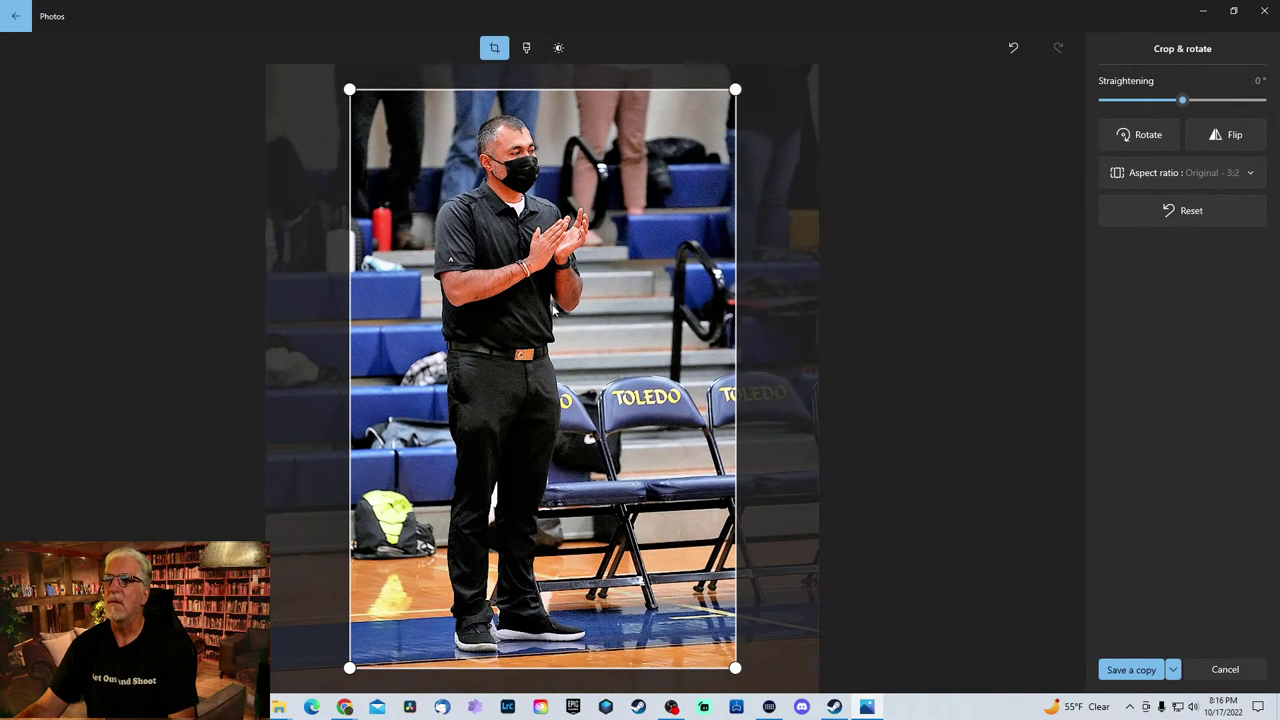
- Lower the photo's Clarity to -80 in Adjustments, then close the Photos editor
left_click(526, 48)
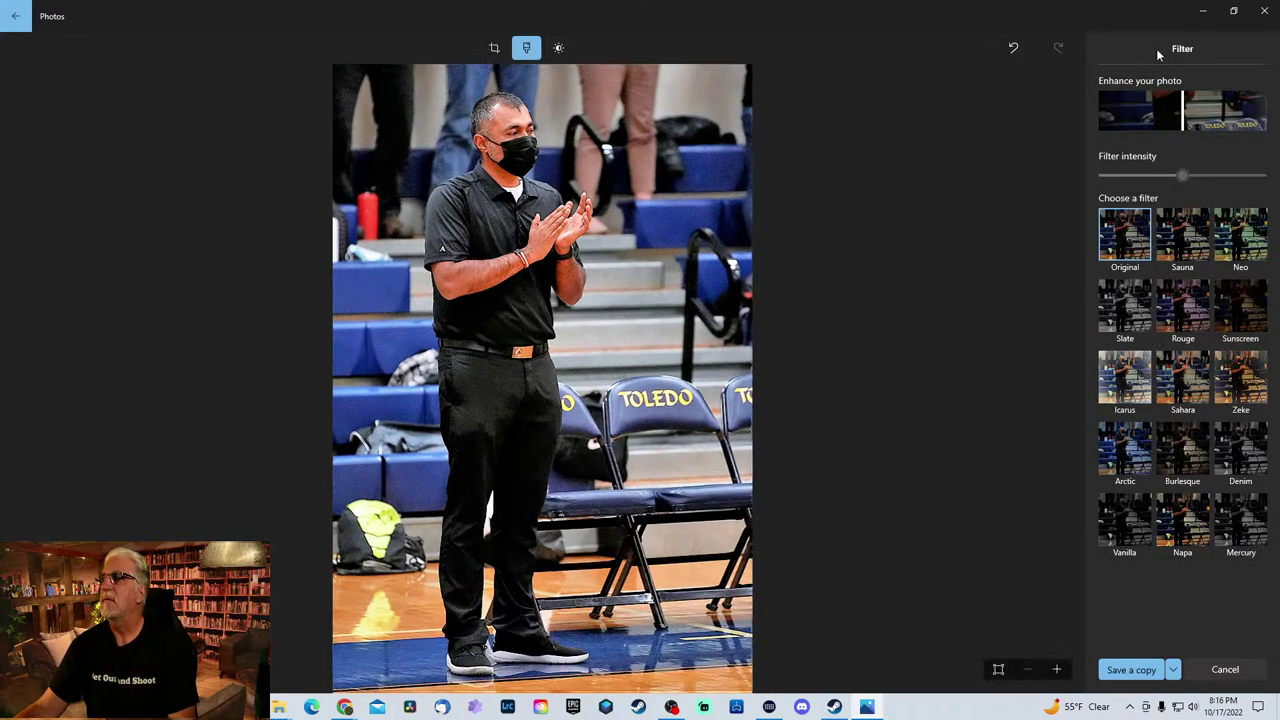
left_click(558, 48)
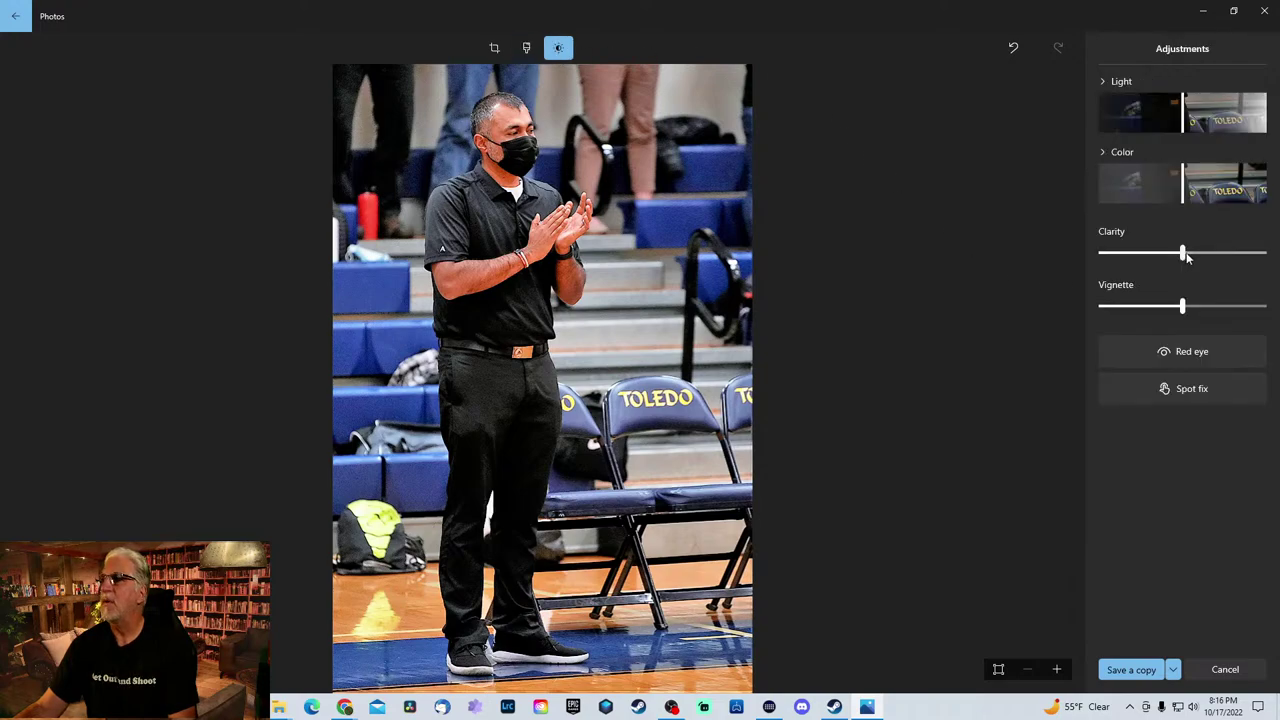
left_click_drag(1182, 253, 1136, 253)
left_click(1265, 10)
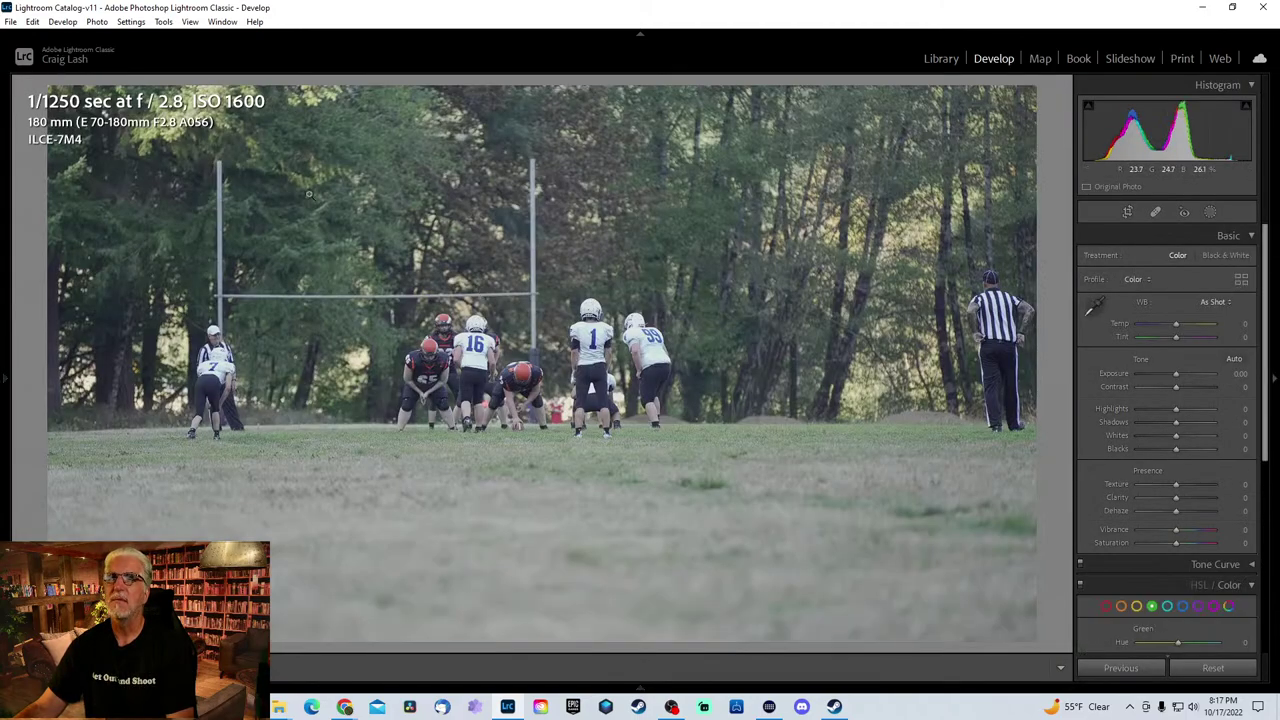
- Import the photos from C: > Users > Downloads > BBB Bandon at Toledo 2.90.22 into the catalog
left_click(12, 22)
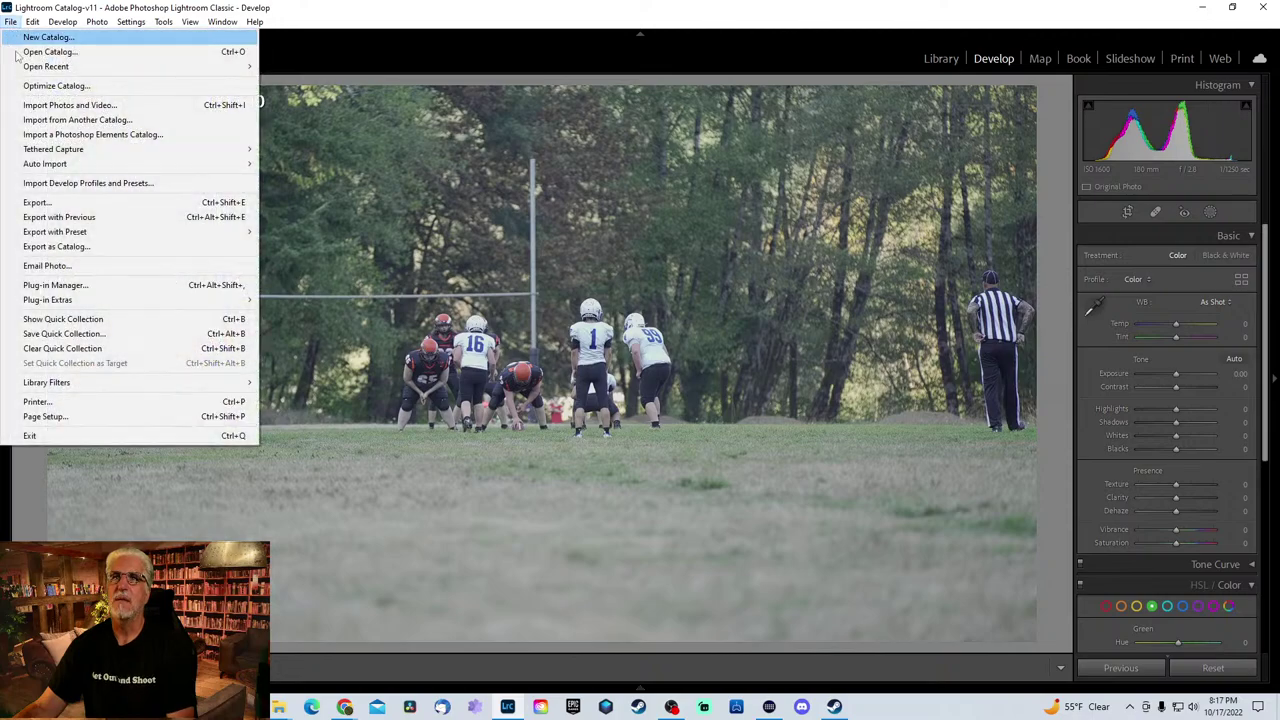
left_click(73, 104)
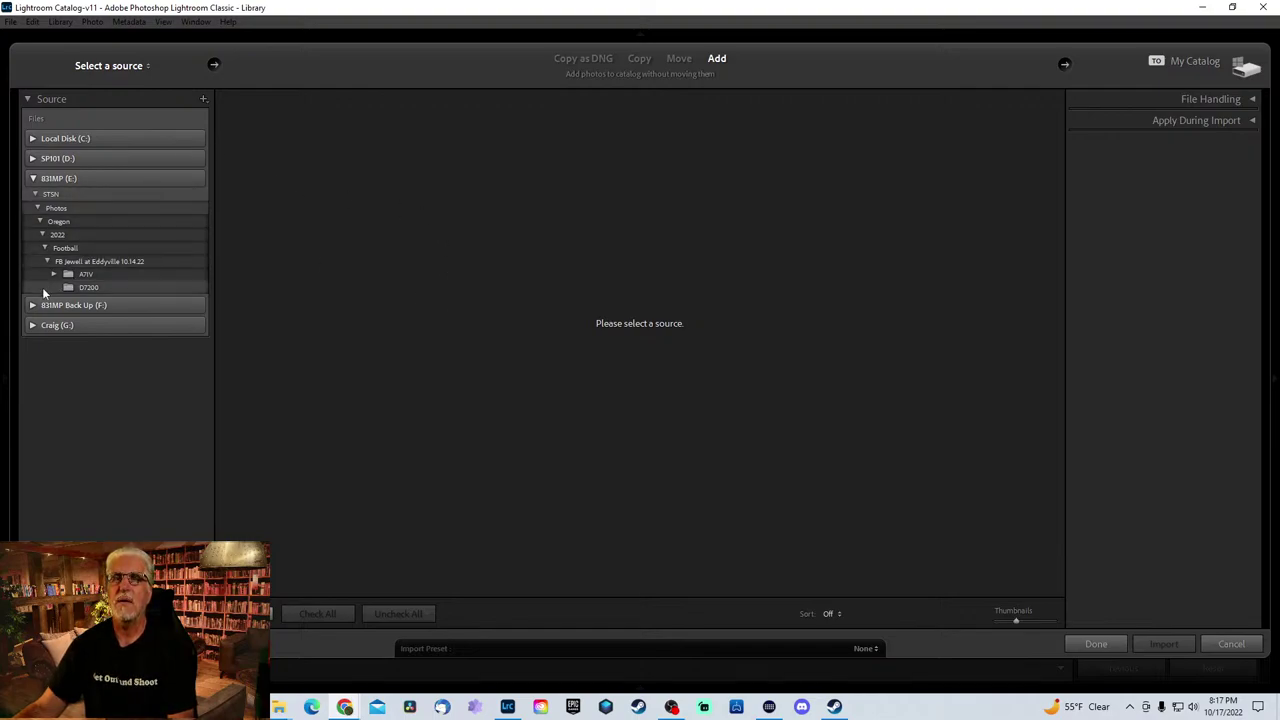
left_click(38, 194)
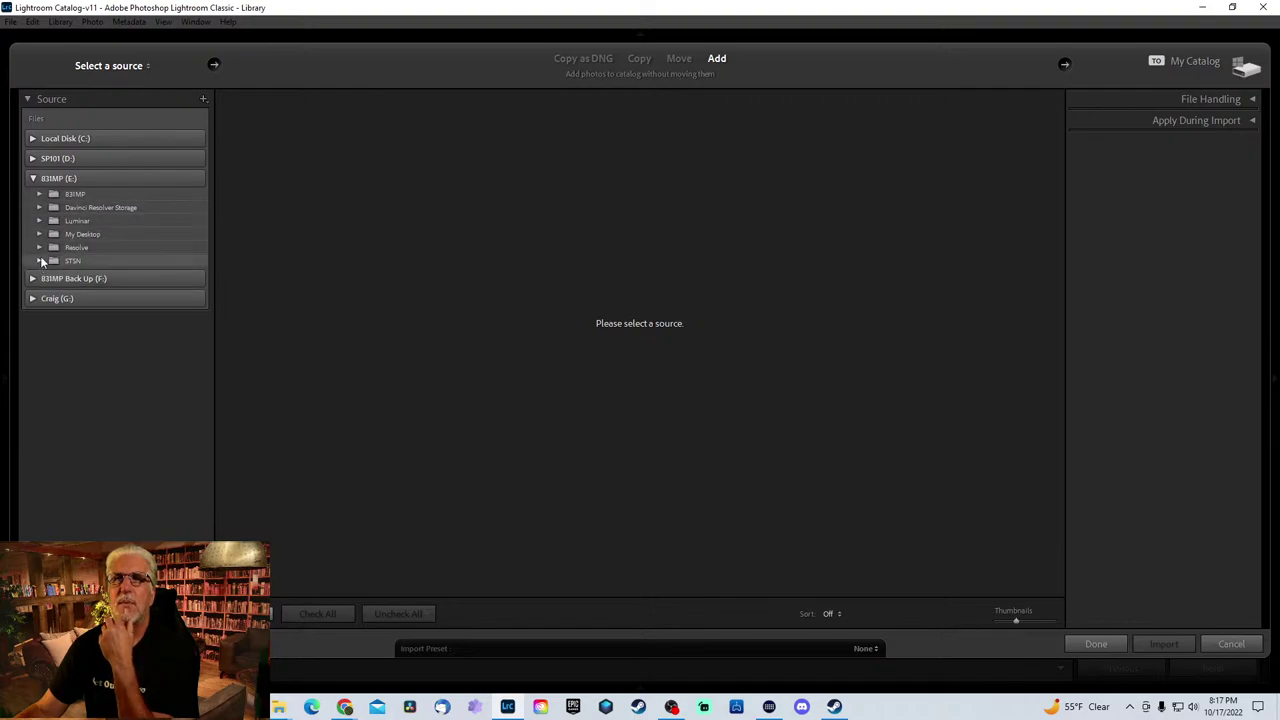
left_click(34, 178)
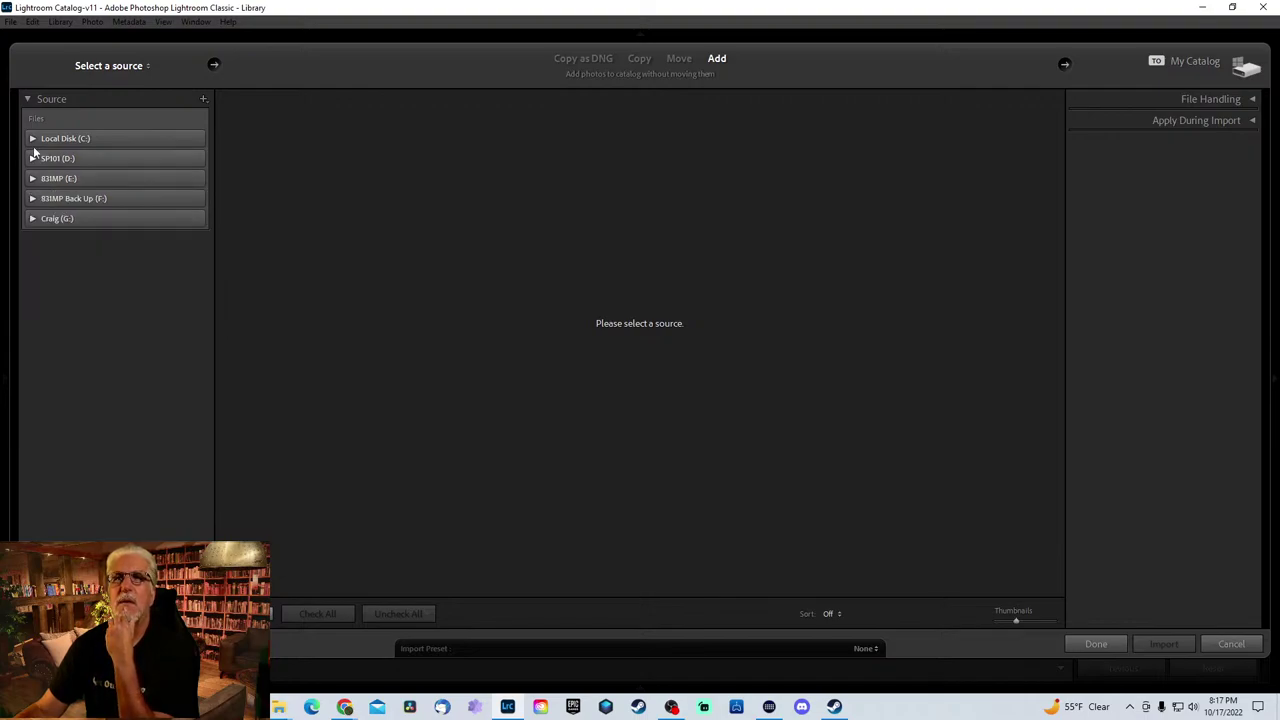
left_click(33, 138)
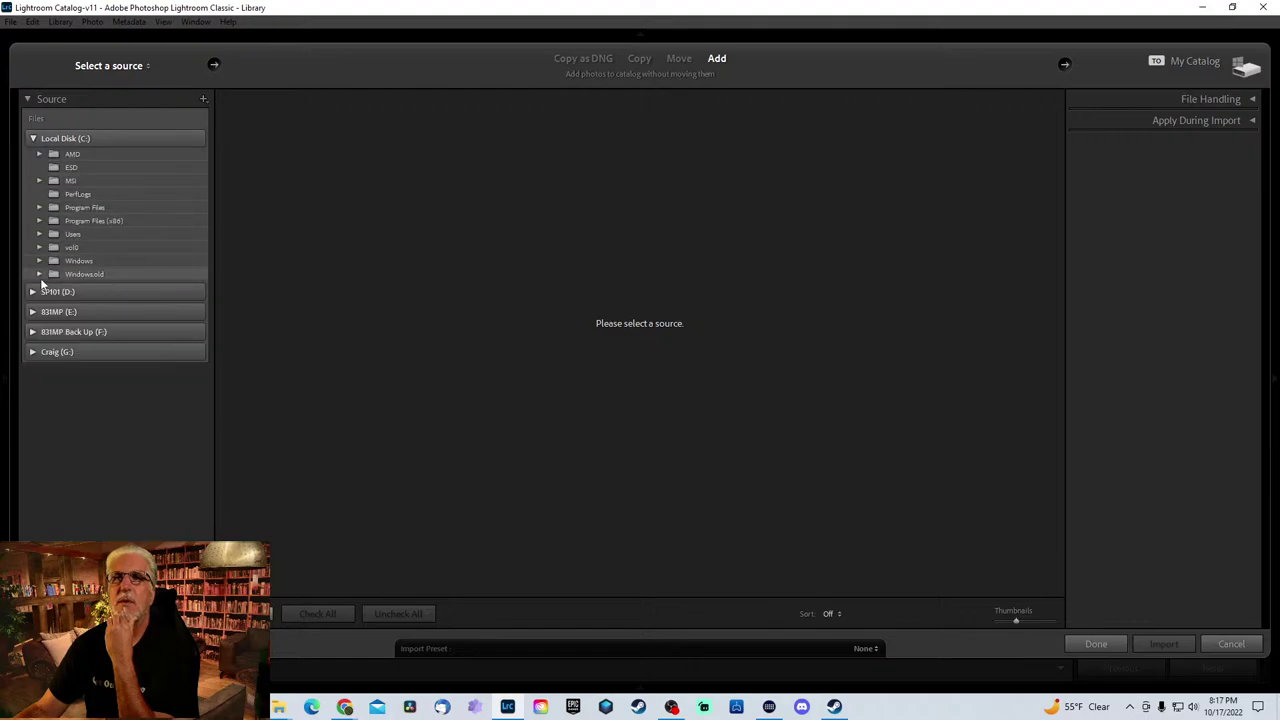
left_click(39, 234)
left_click(51, 273)
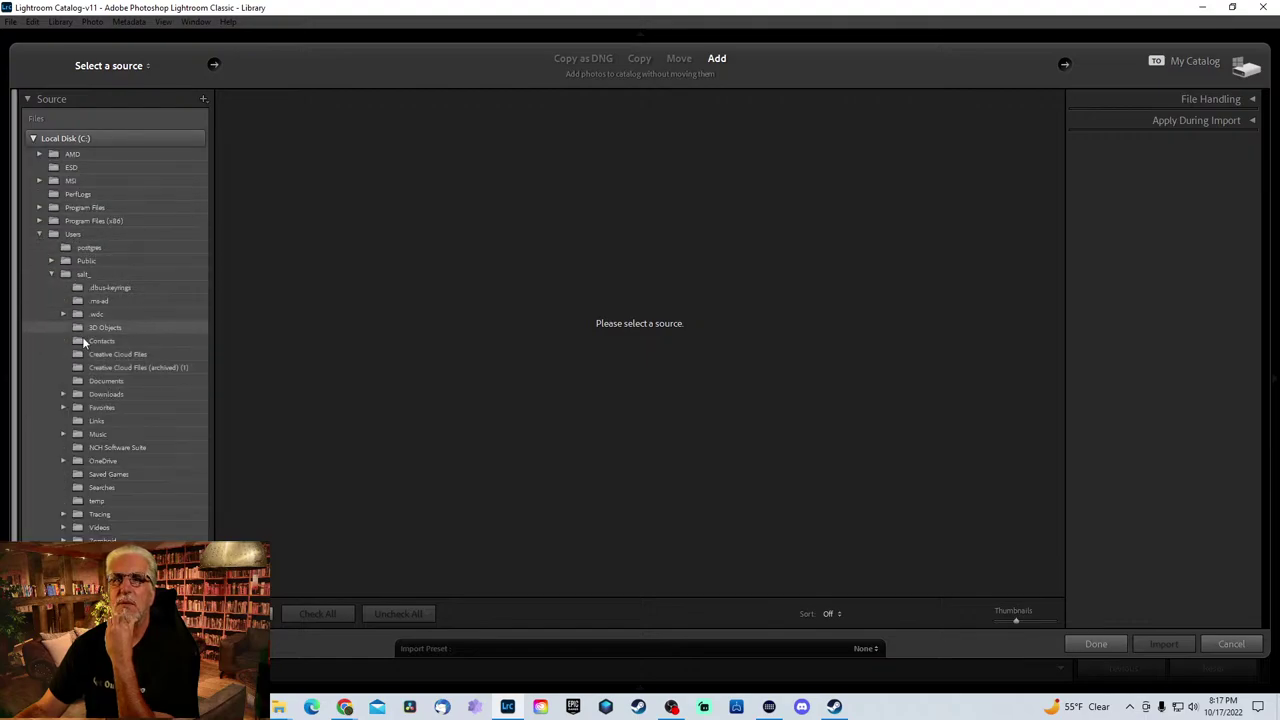
left_click(63, 395)
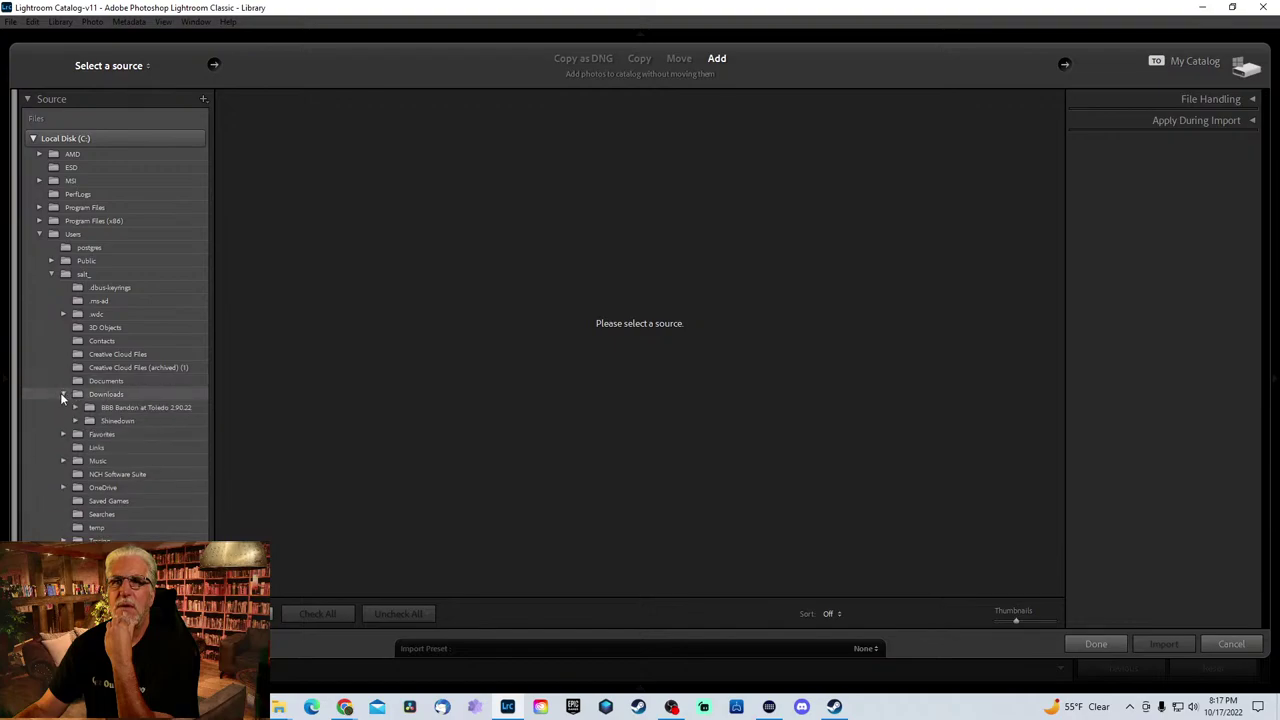
left_click(145, 407)
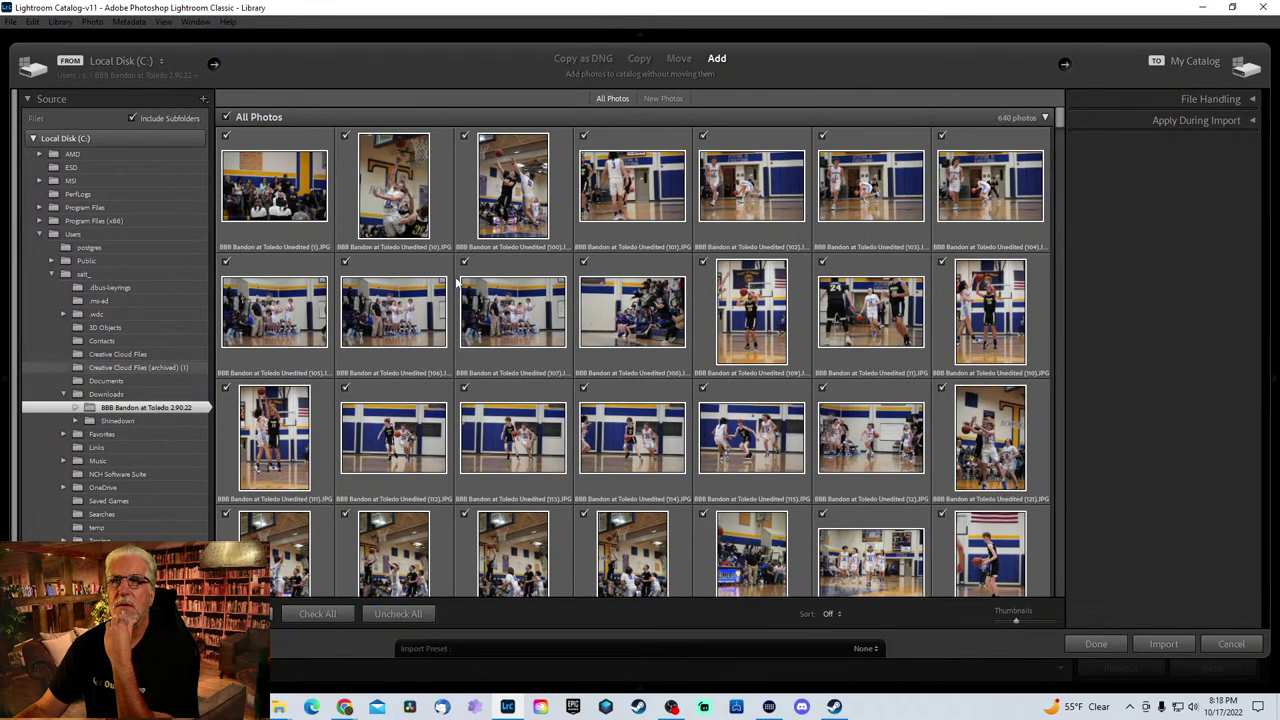
scroll(674, 378, "down", 10)
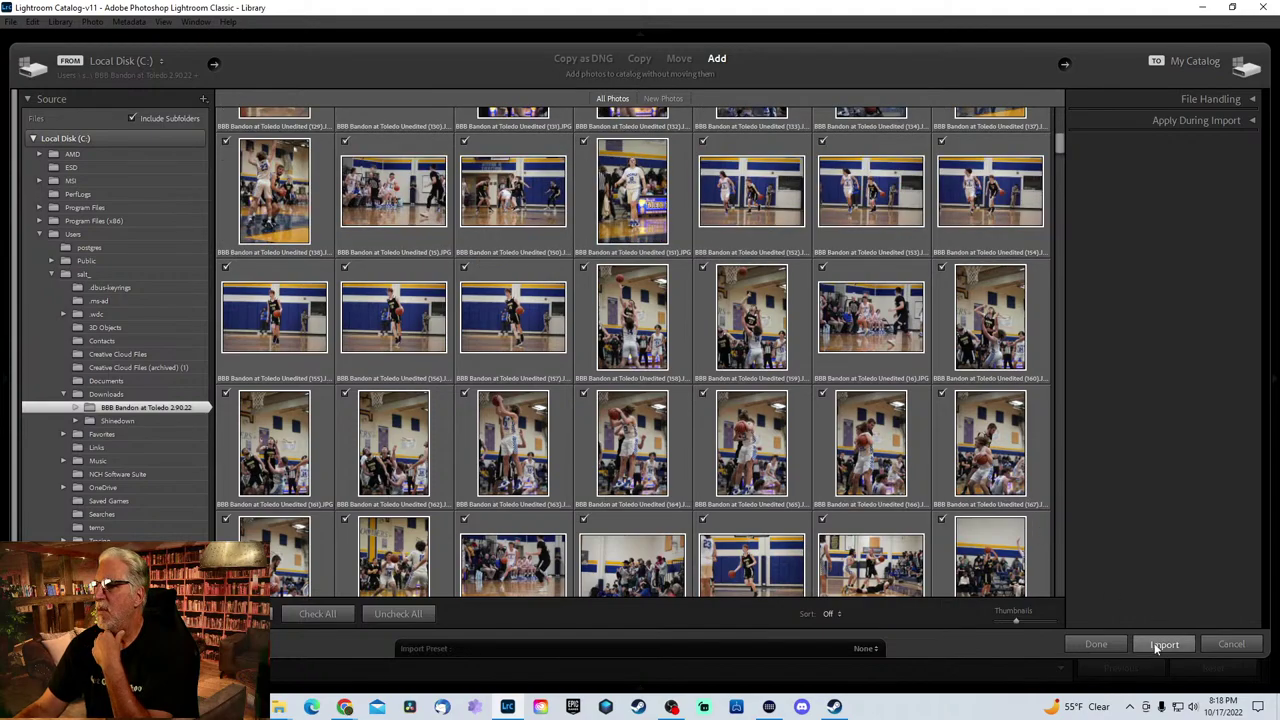
left_click(1164, 645)
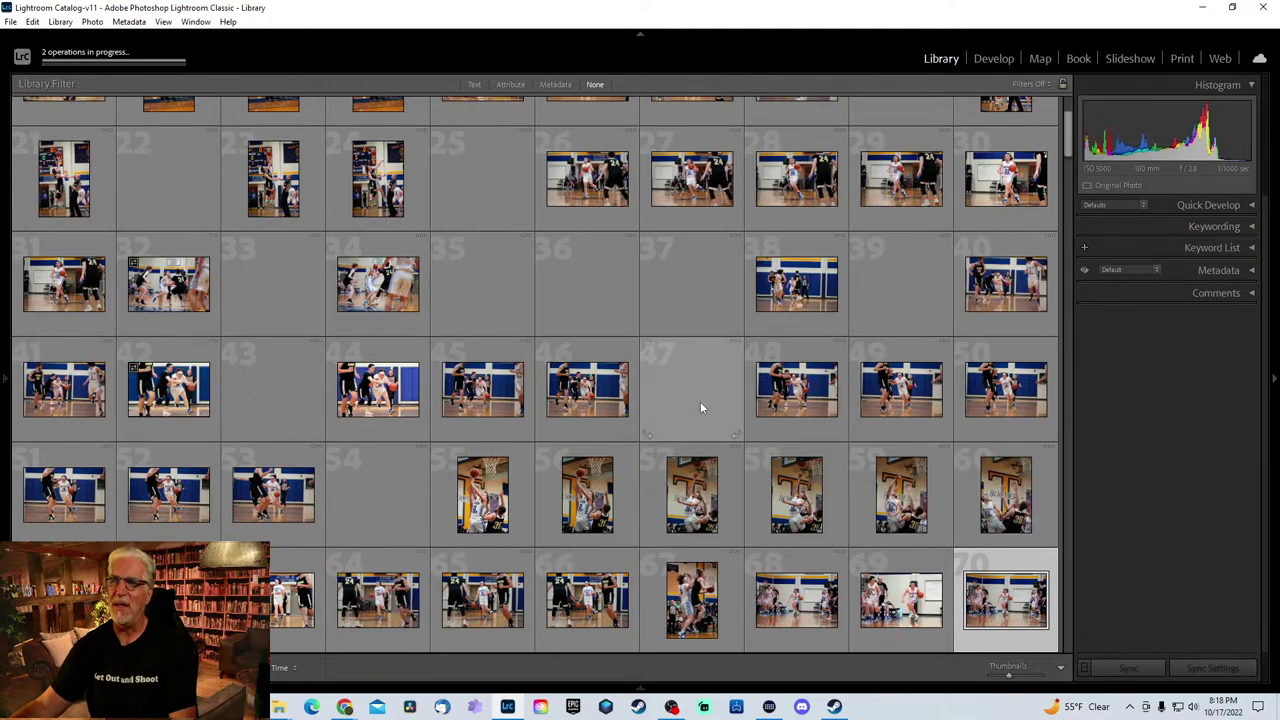
- After the import finishes, open the selected basketball photo in the Develop module
scroll(623, 398, "up", 3)
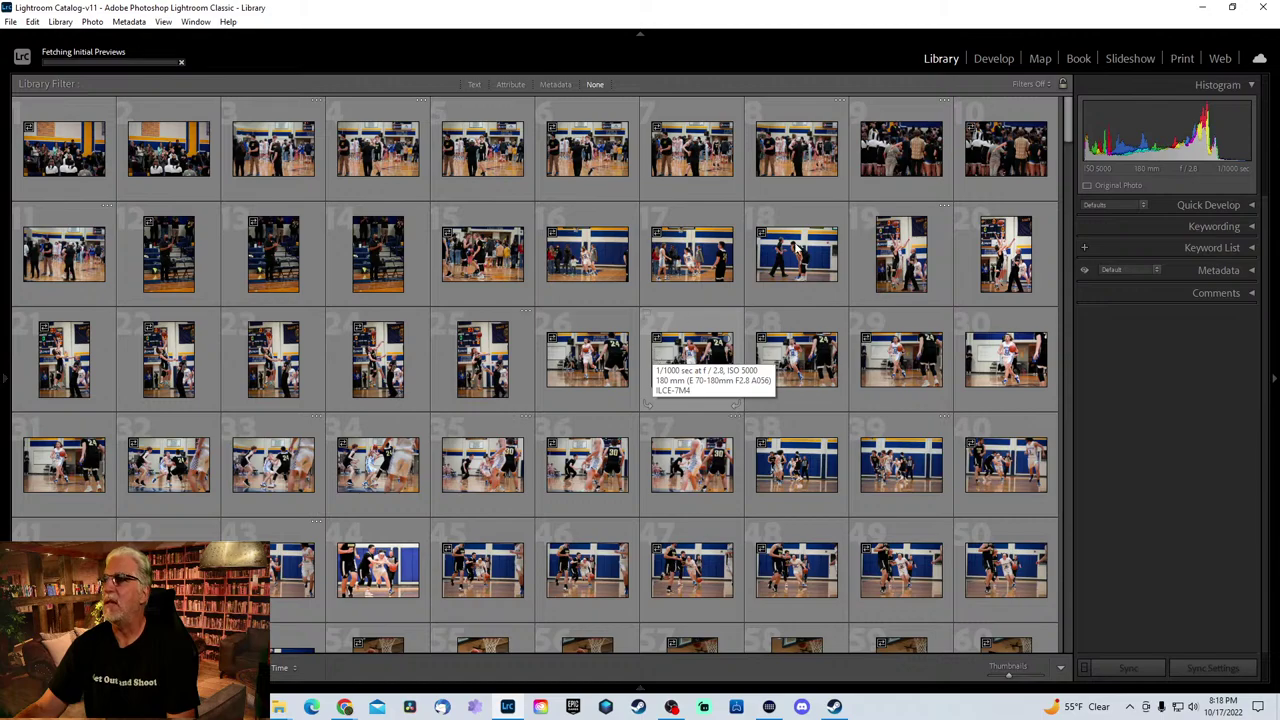
left_click(994, 58)
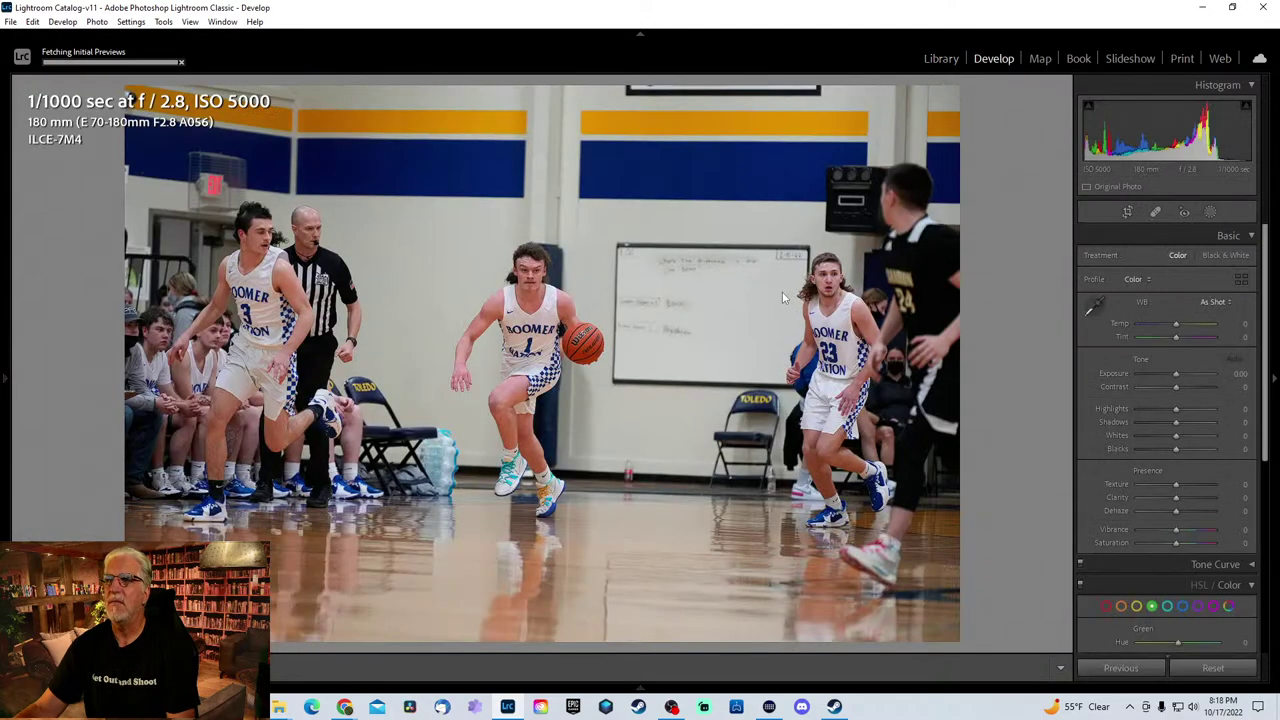
- Browse between game photos in the filmstrip, then hide the filmstrip to enlarge the view
mouse_move(681, 687)
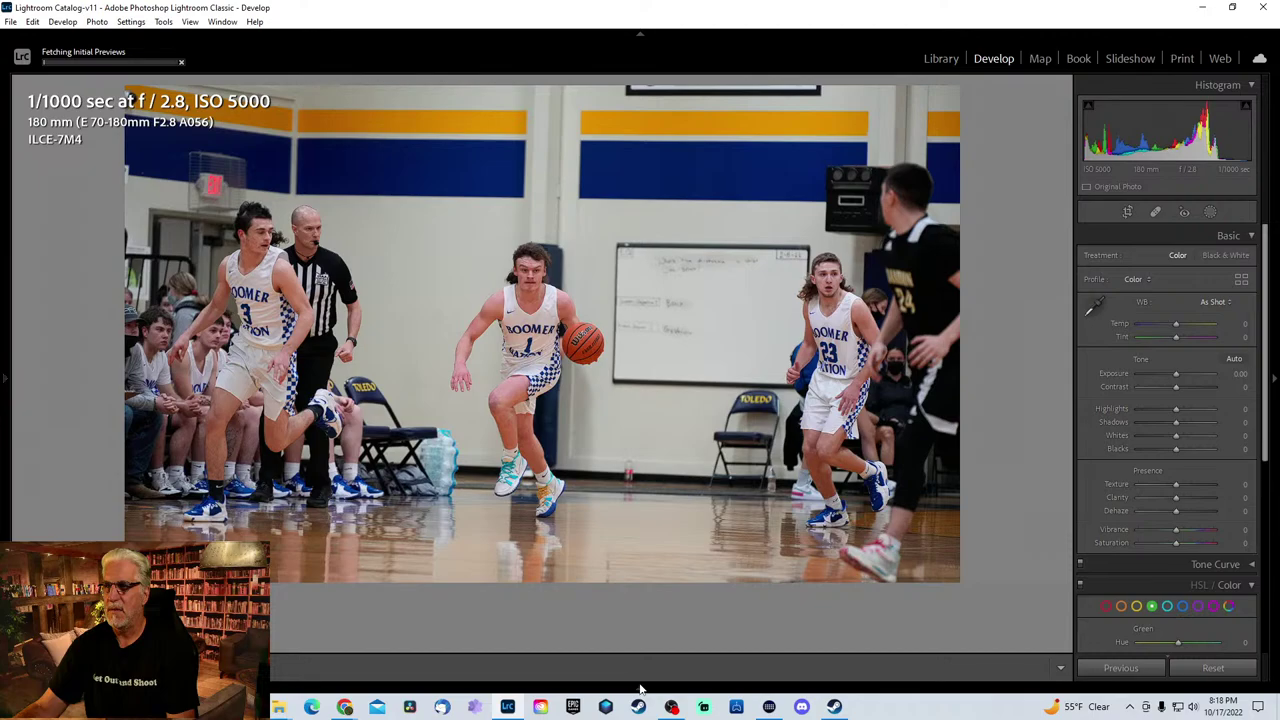
scroll(337, 640, "left", 15)
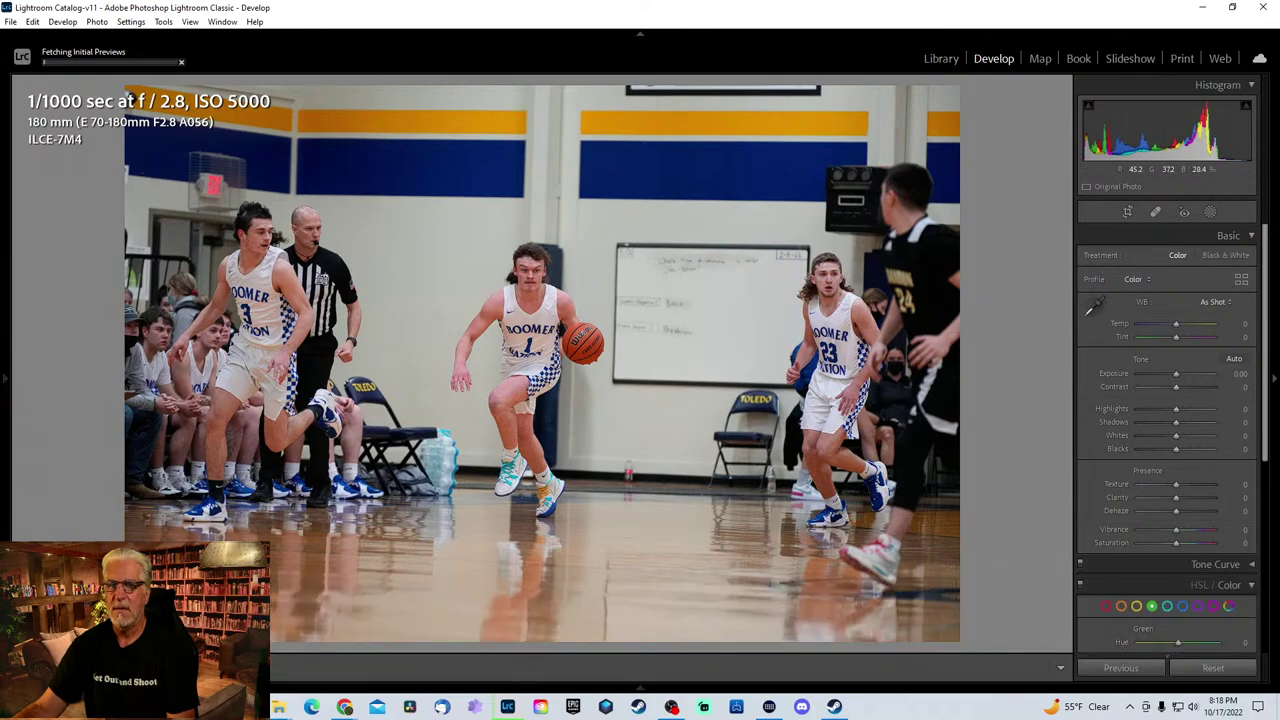
mouse_move(635, 690)
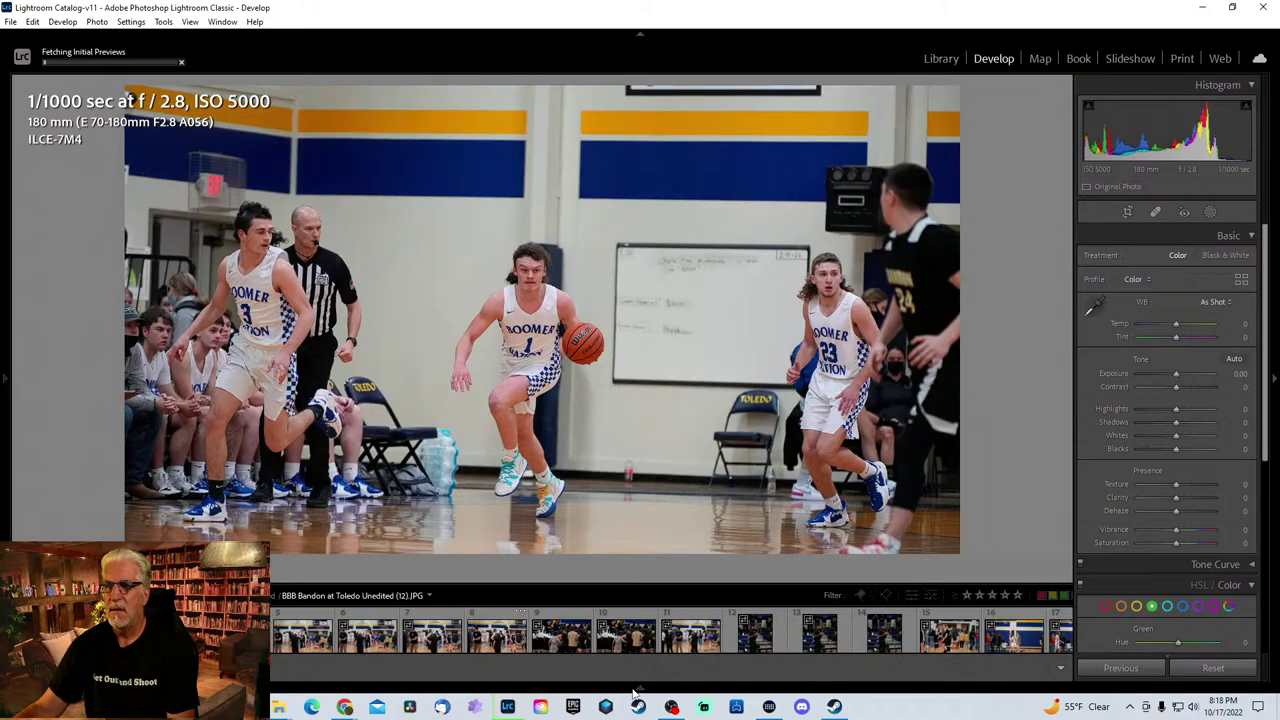
left_click(433, 645)
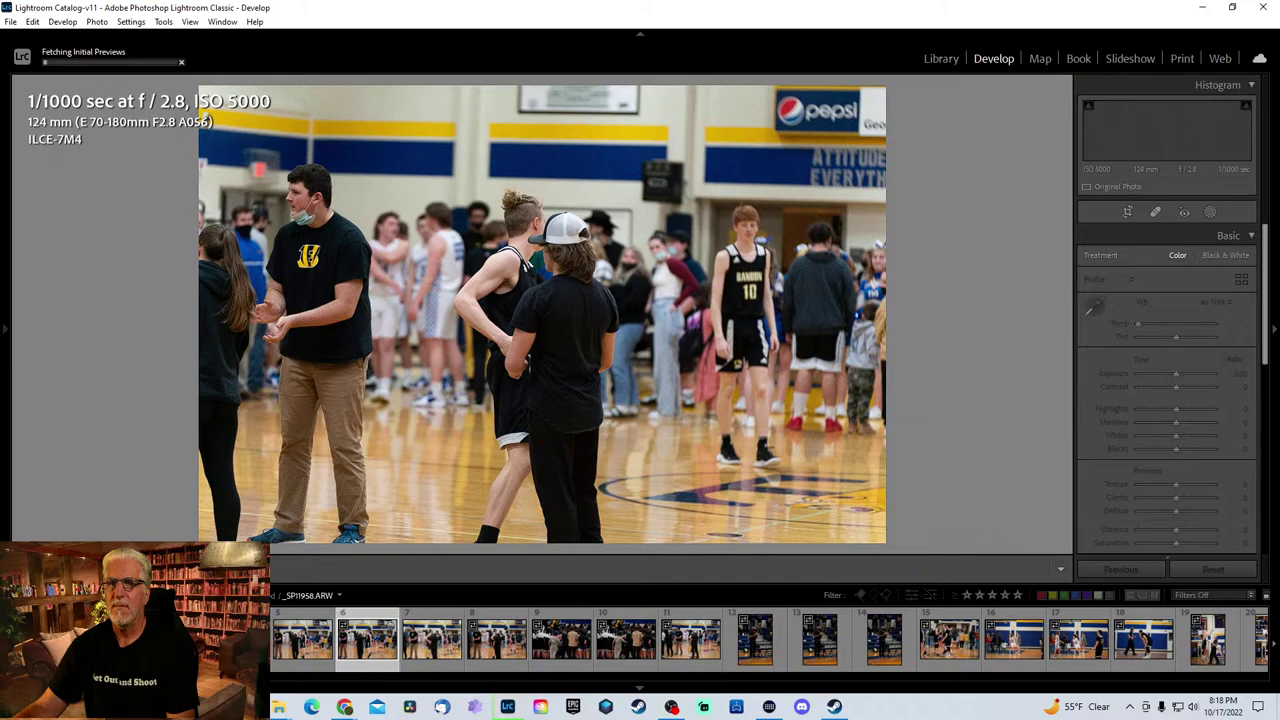
key("Left")
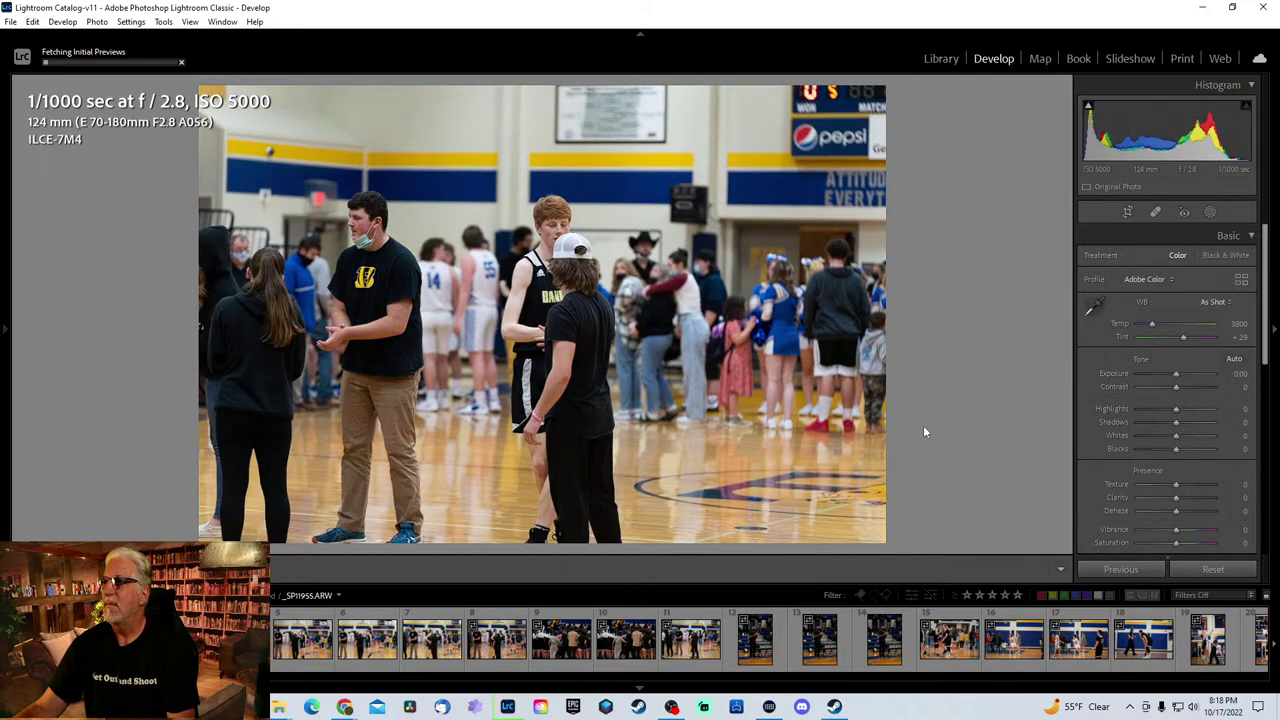
left_click(641, 690)
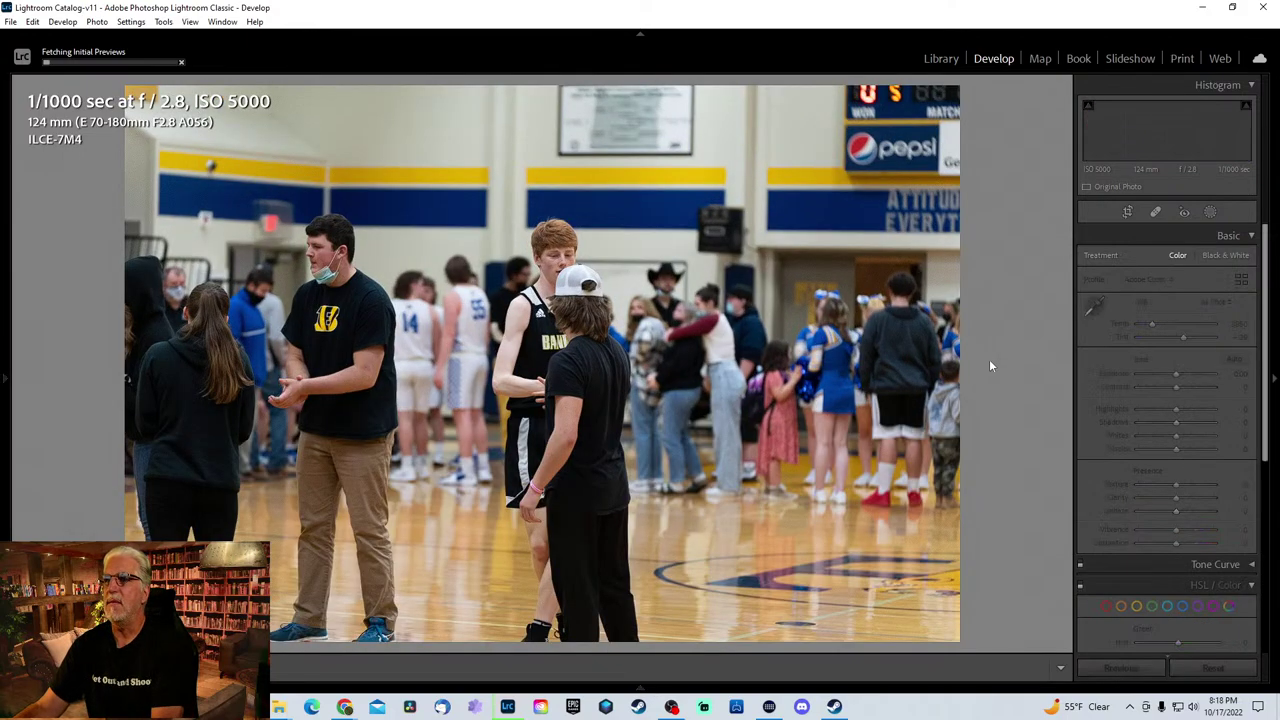
- Advance through the burst frames, zooming to check the red-haired and smiling boys' faces
key("Right")
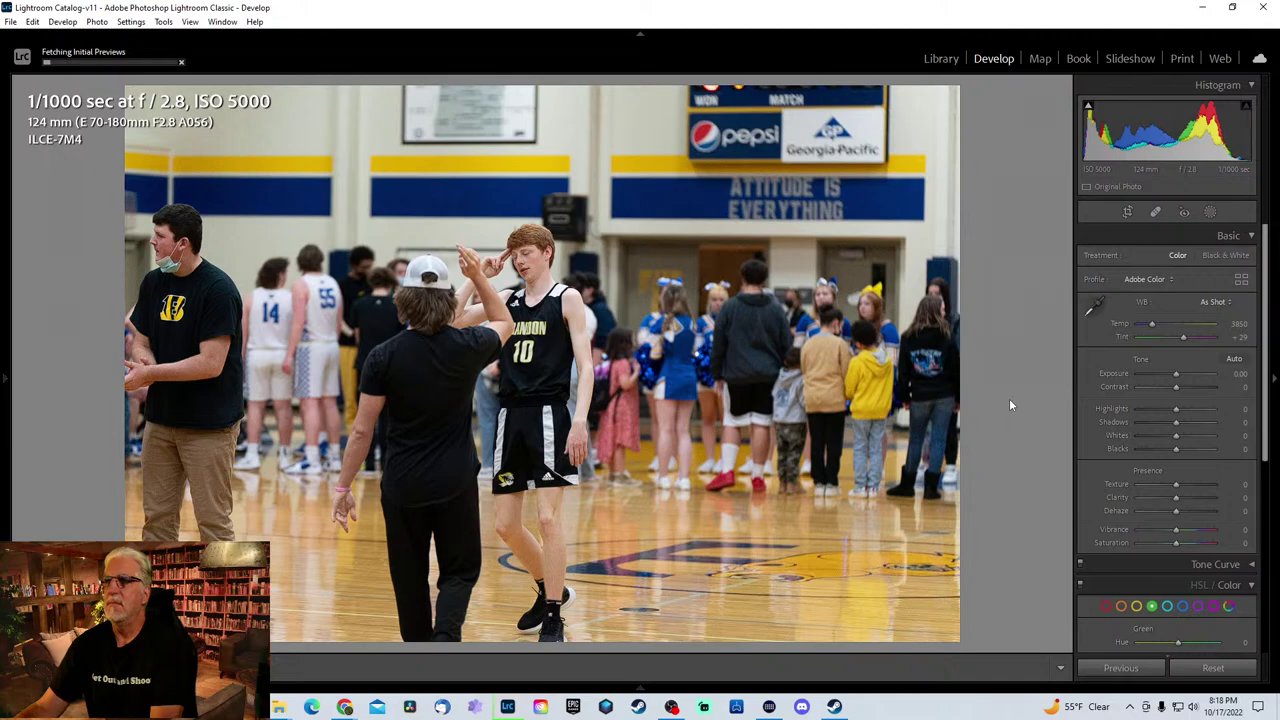
left_click(538, 296)
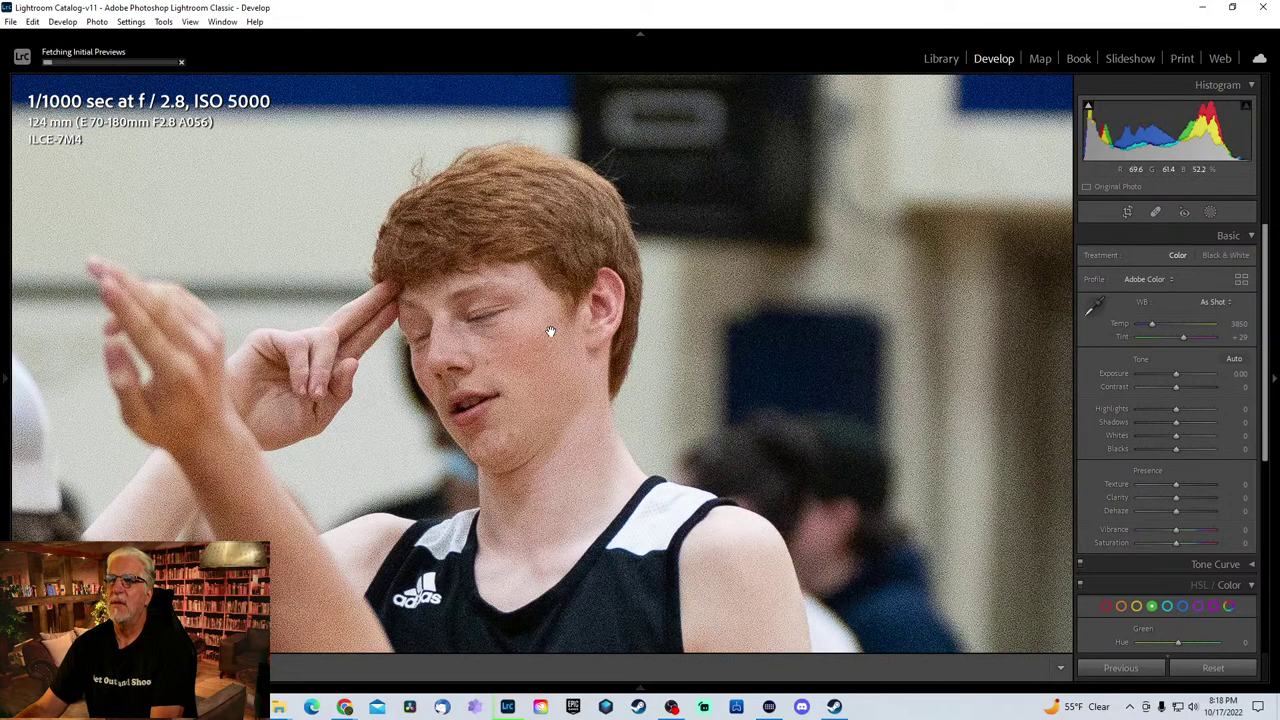
left_click(552, 333)
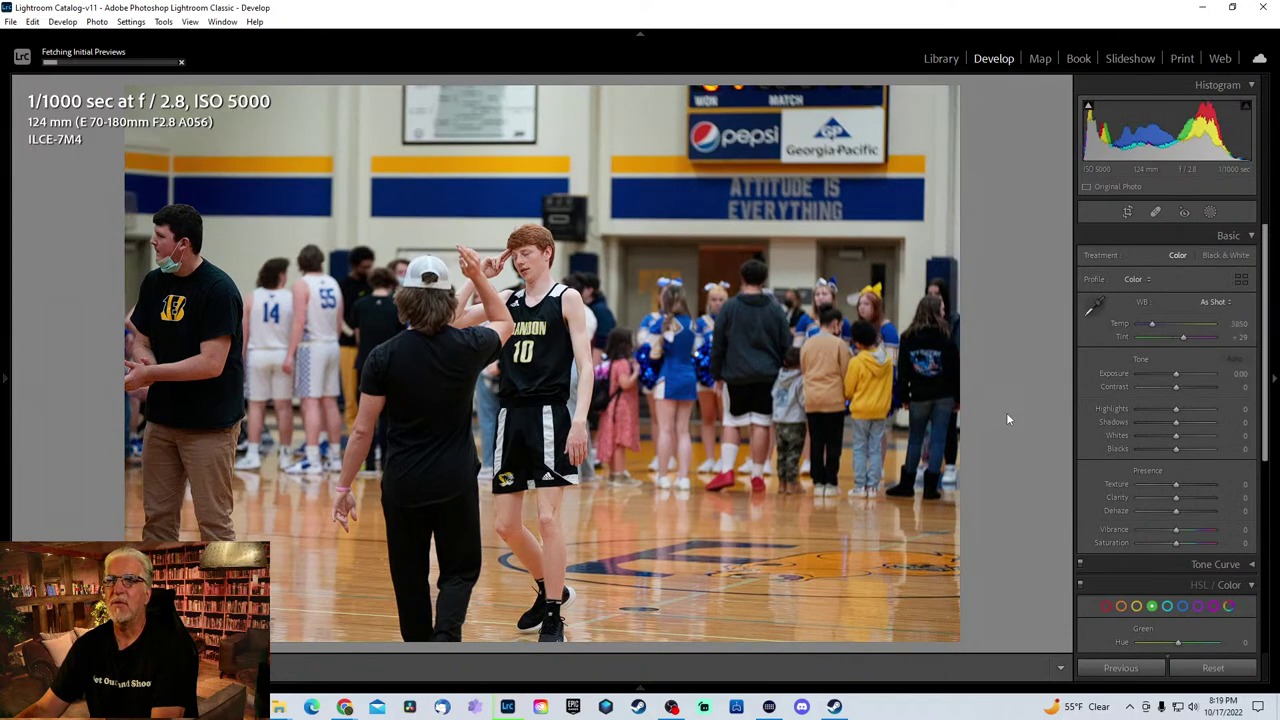
key("Right")
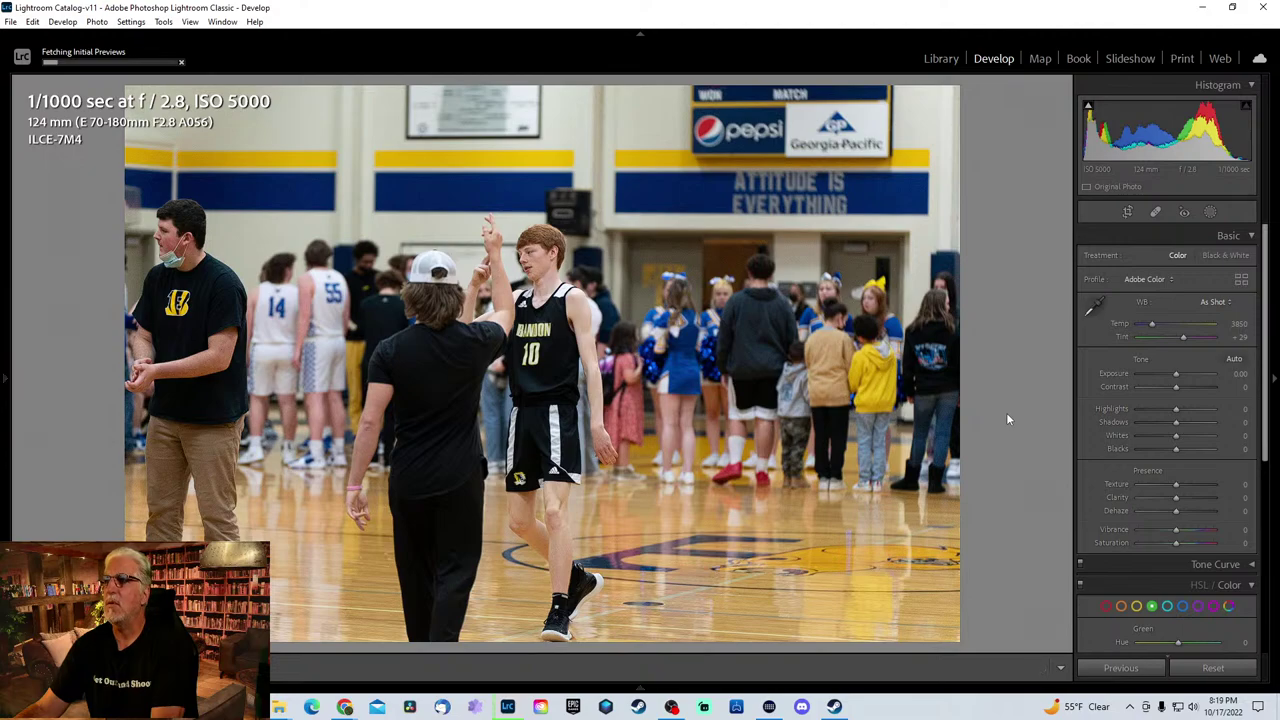
key("Right")
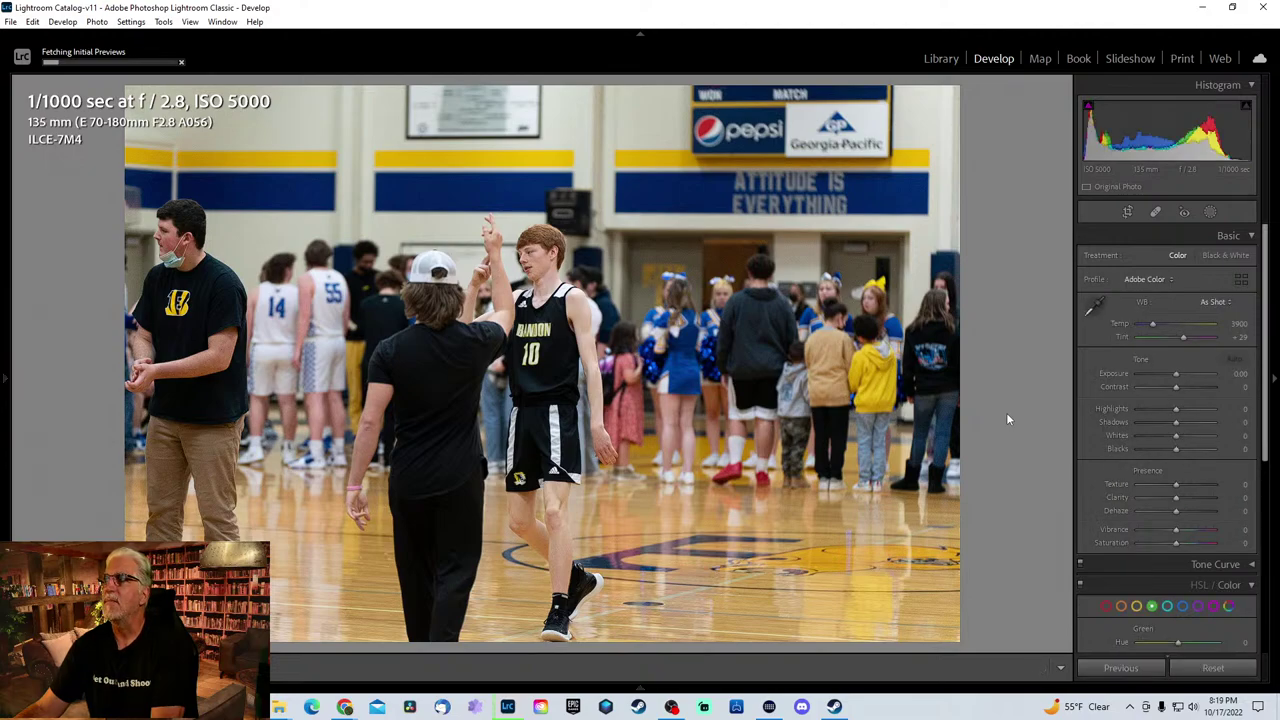
key("Right")
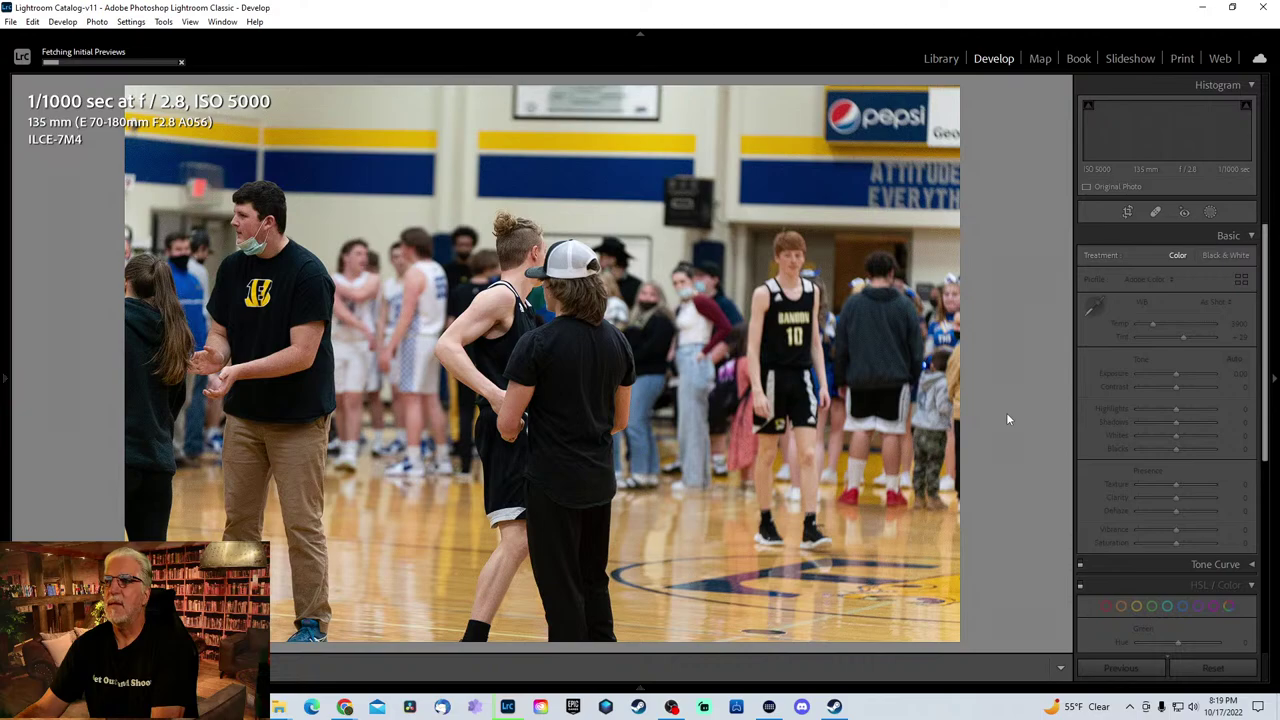
key("Right")
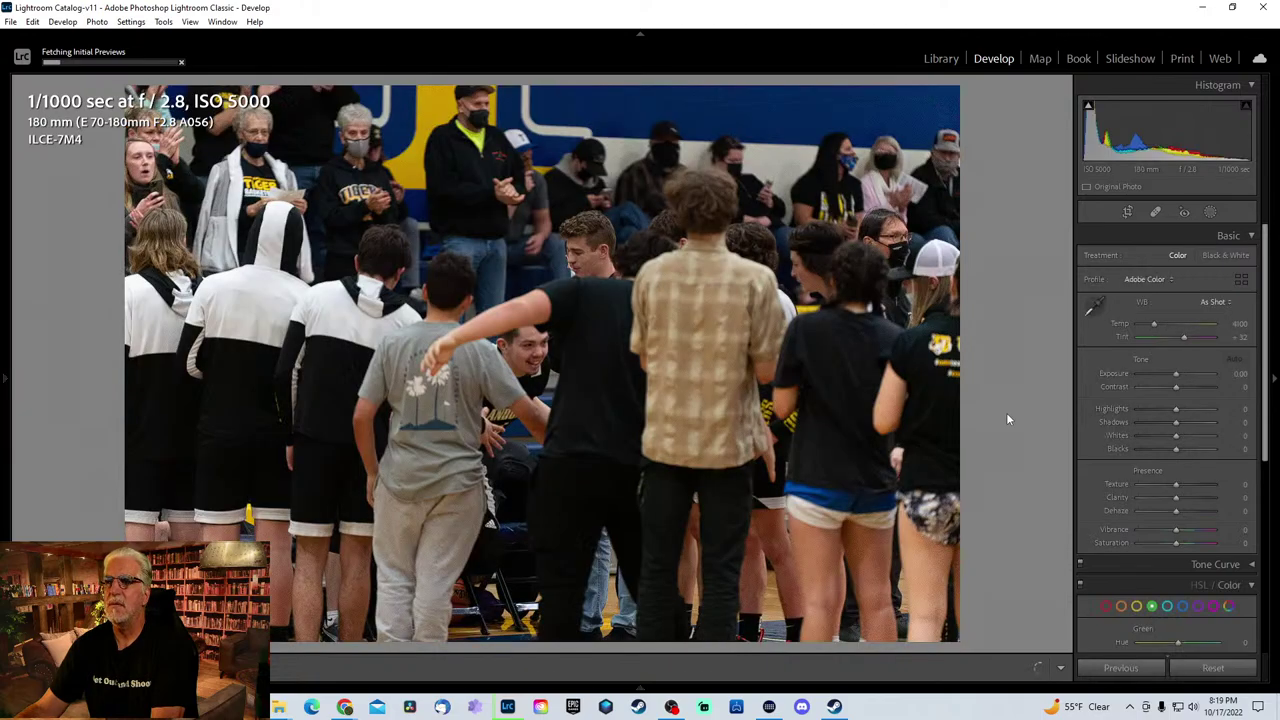
left_click(530, 381)
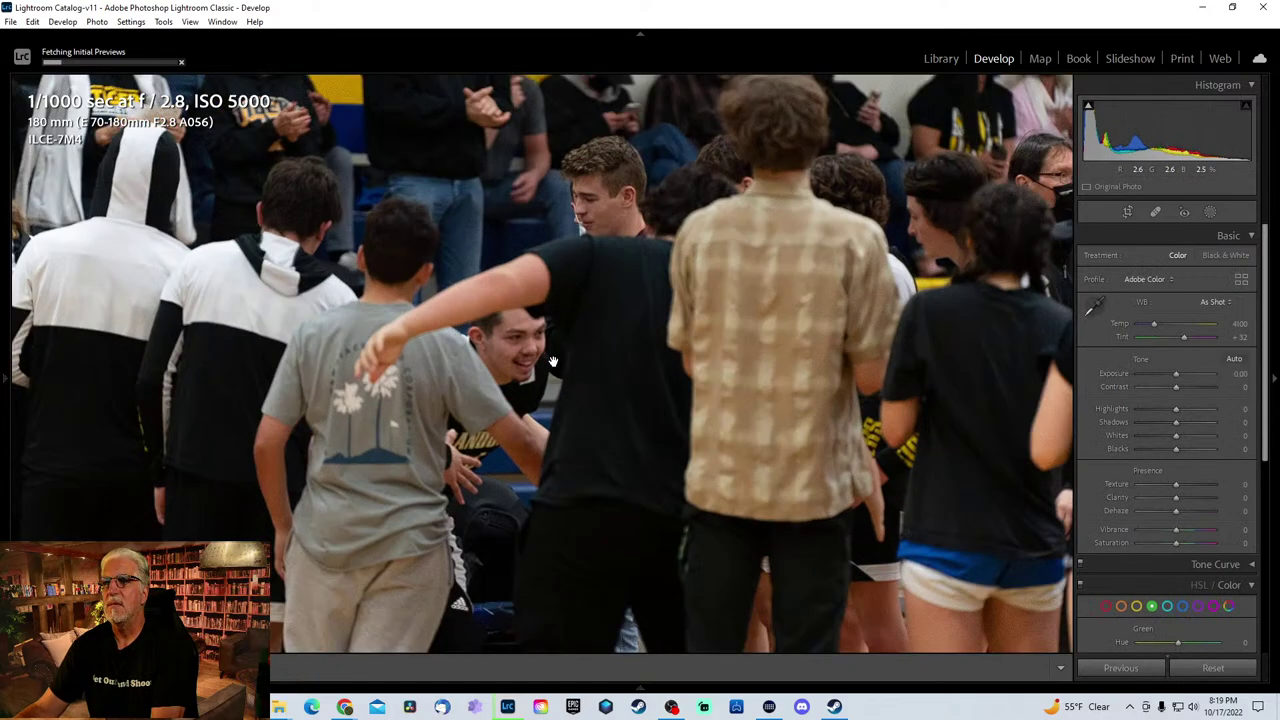
left_click(530, 381)
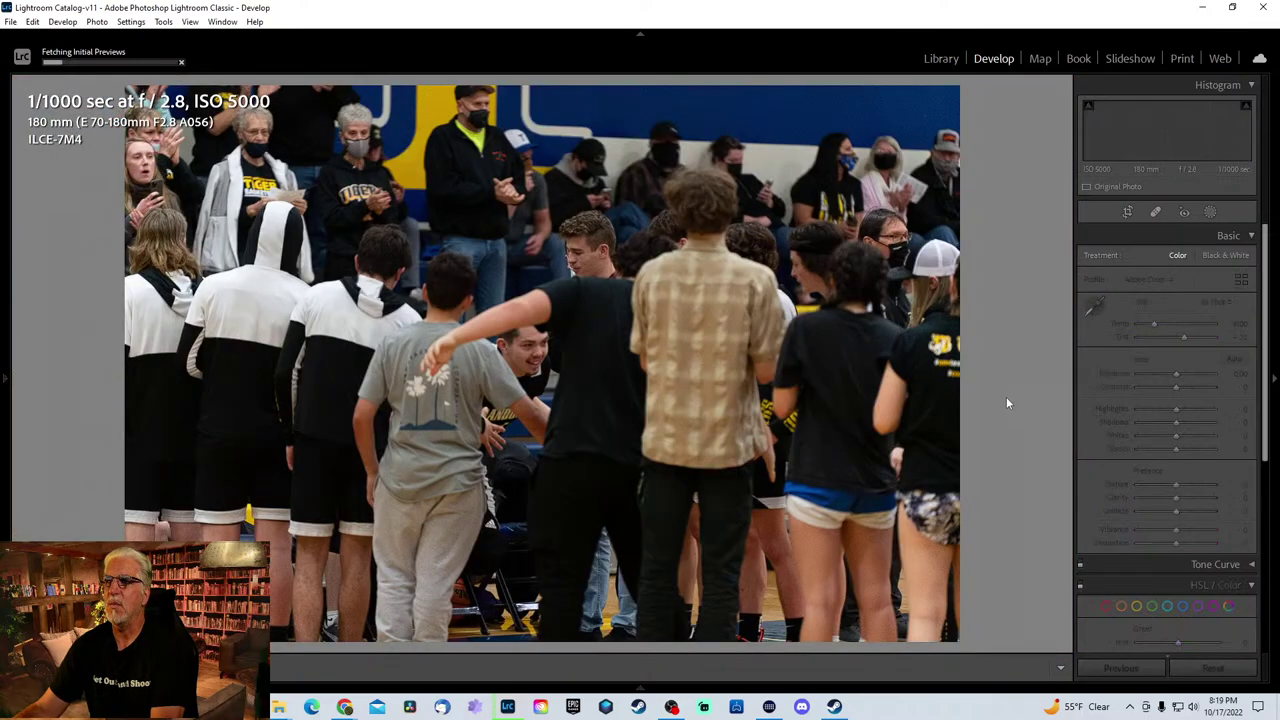
- Keep advancing until the vertical jump-ball shot with the referee appears
key("Right")
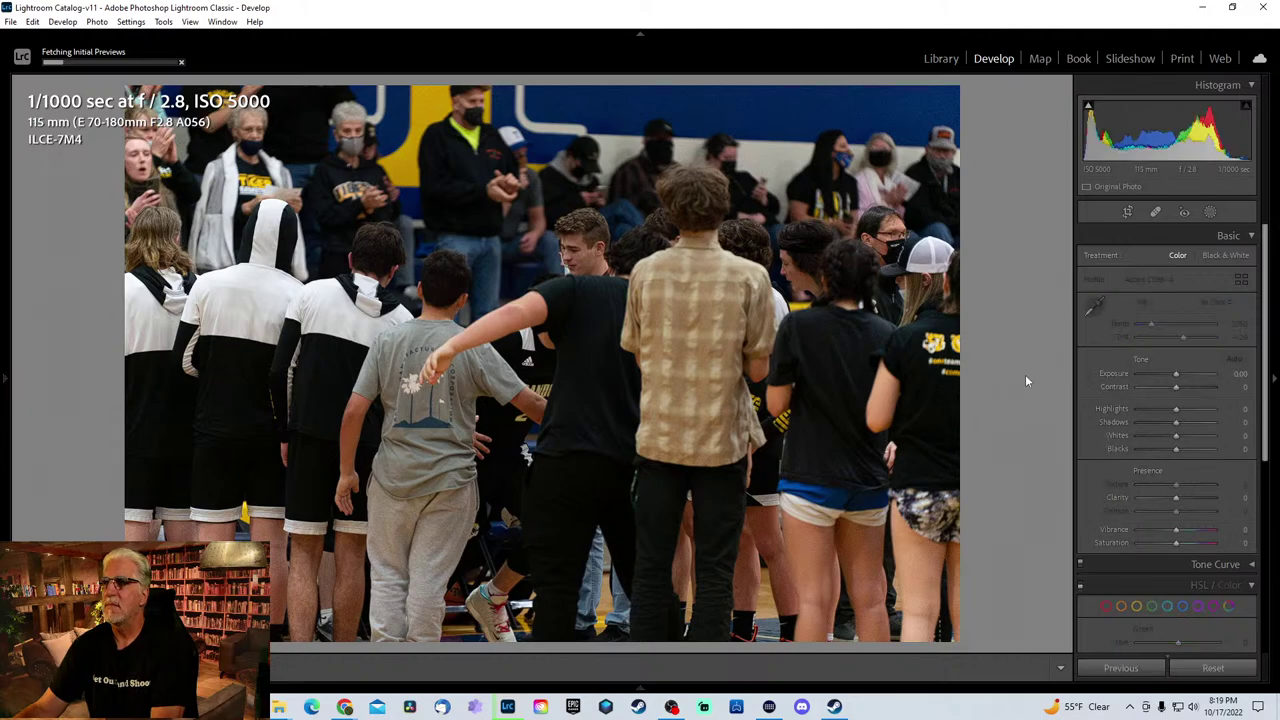
key("Right")
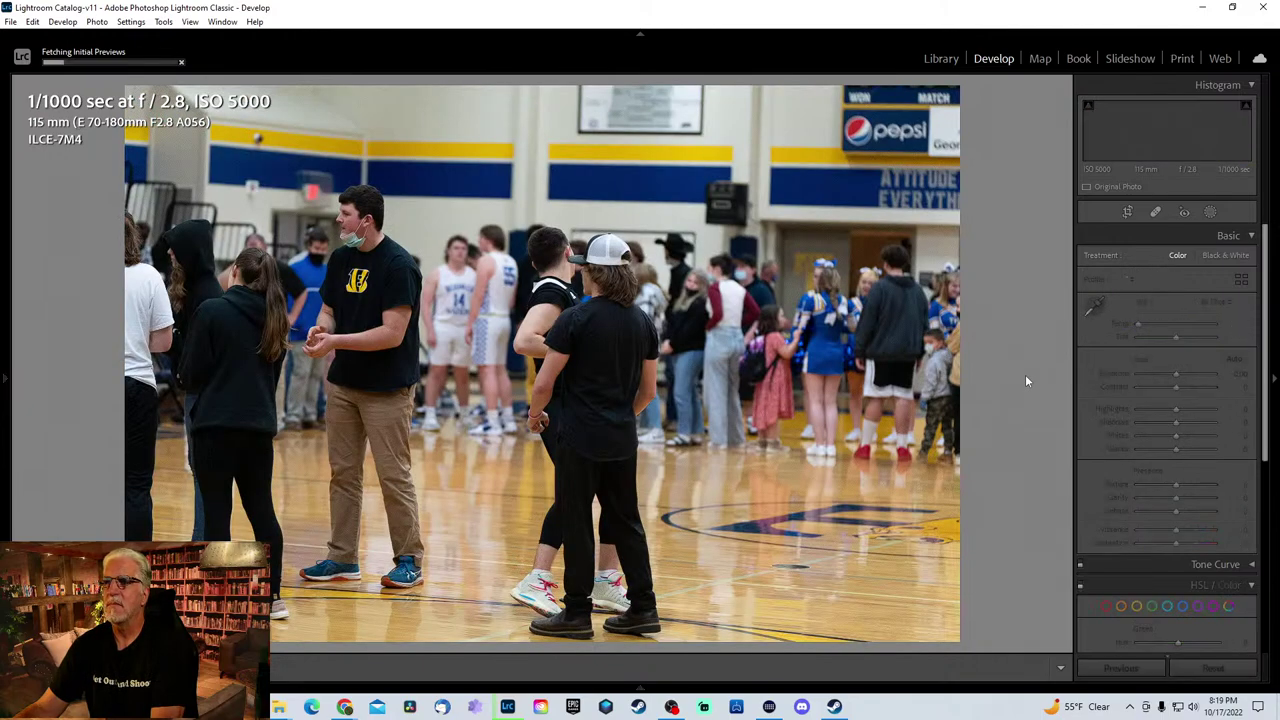
key("Right")
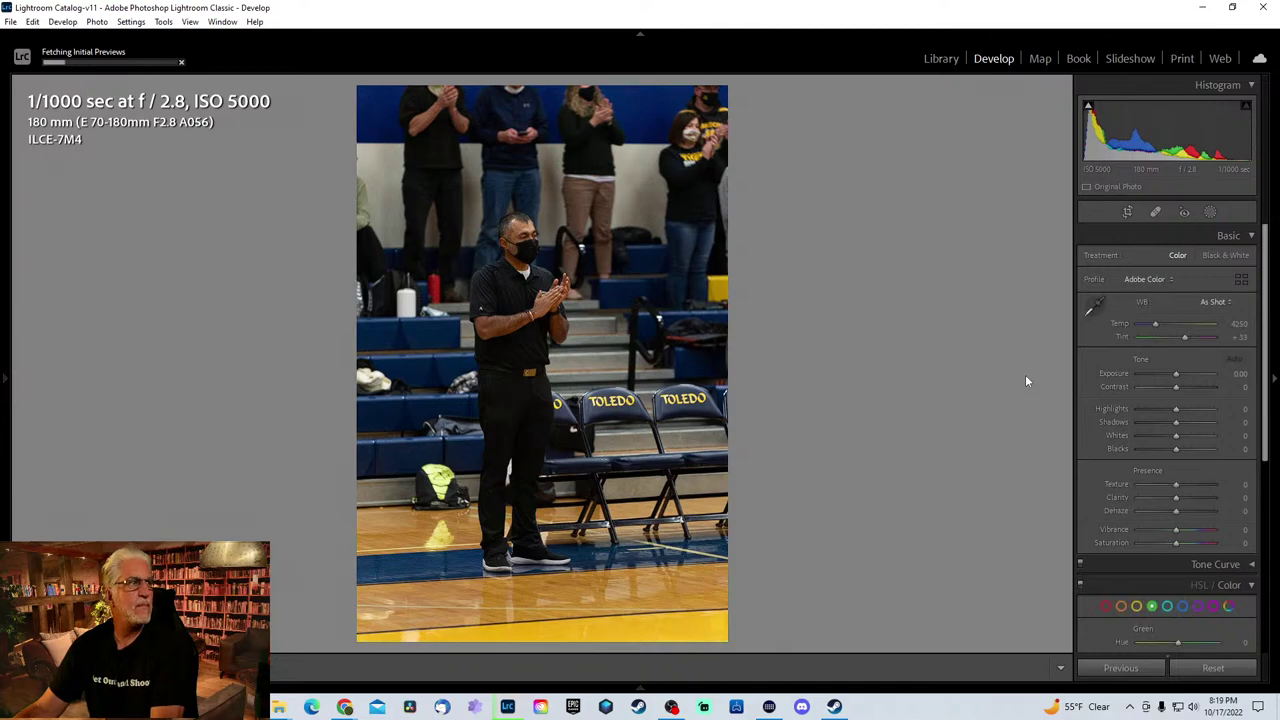
key("Right")
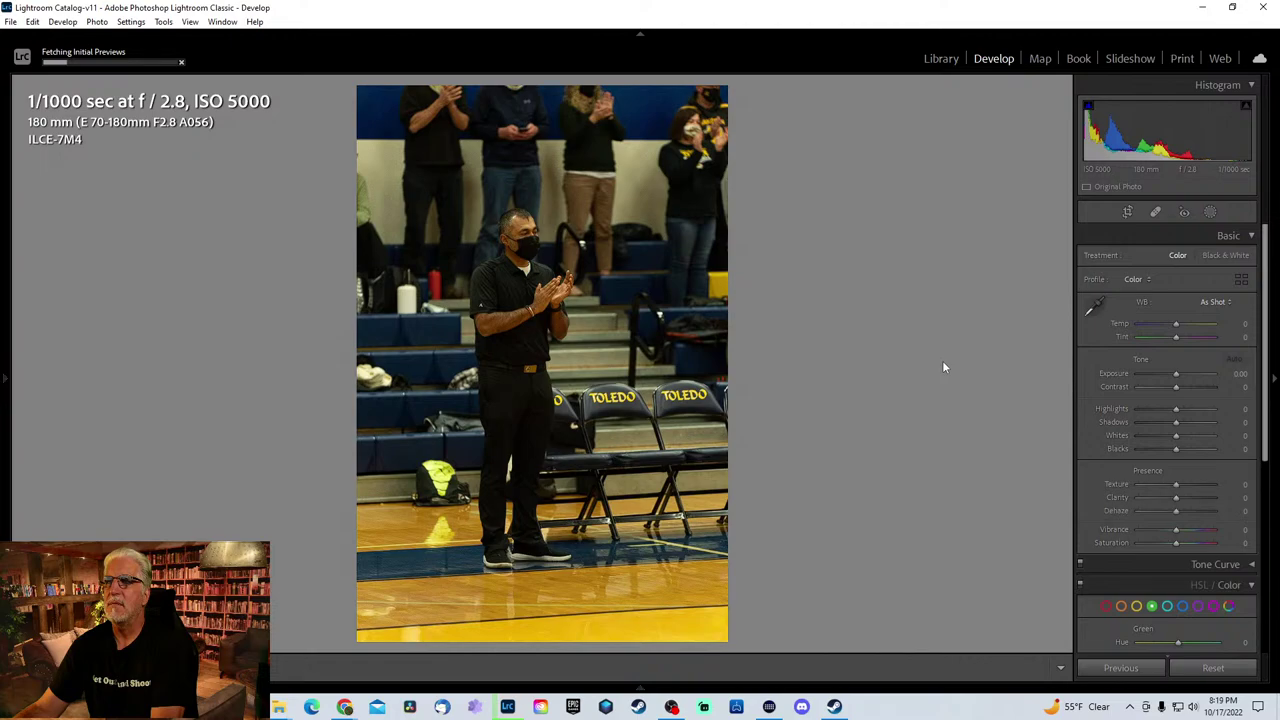
key("Right")
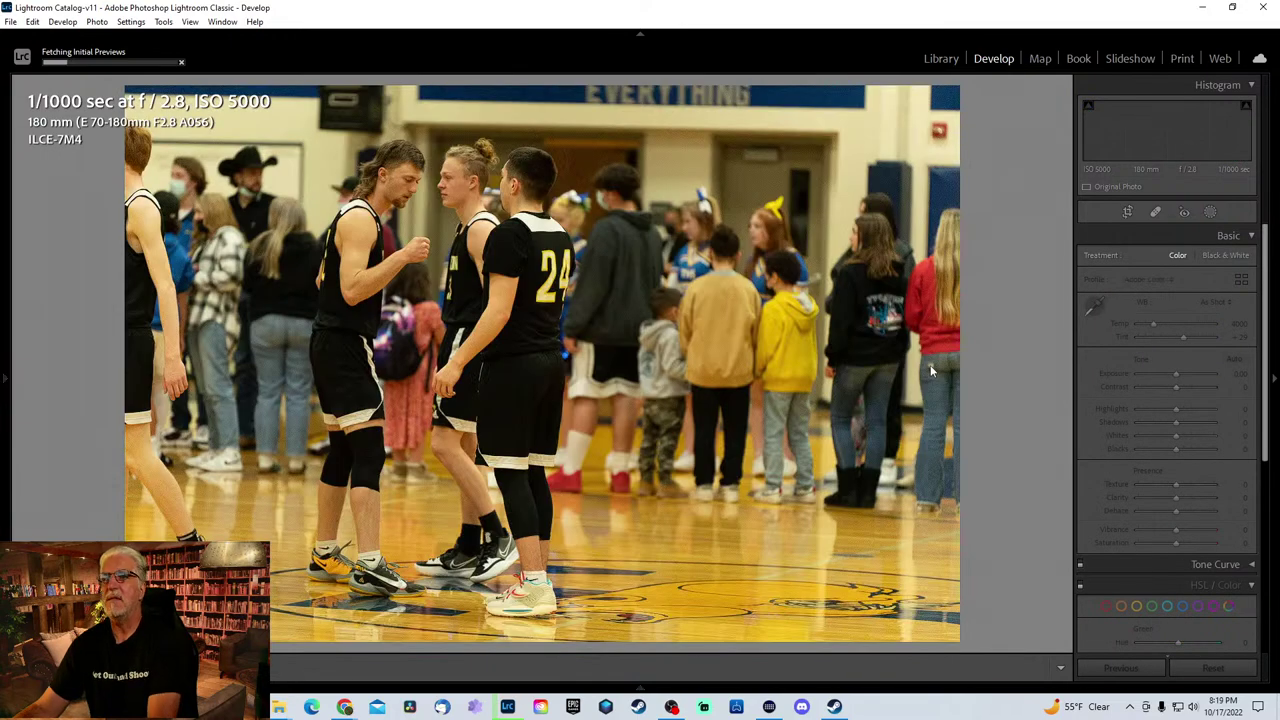
key("Right")
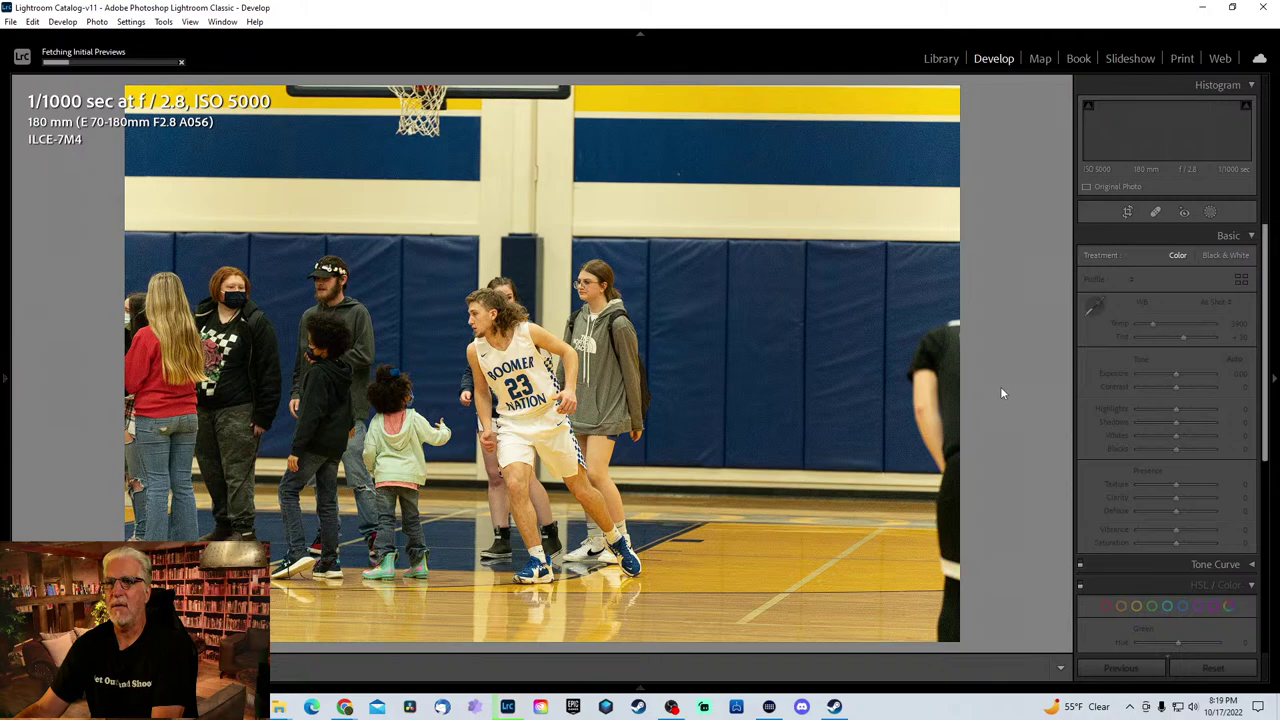
key("Right")
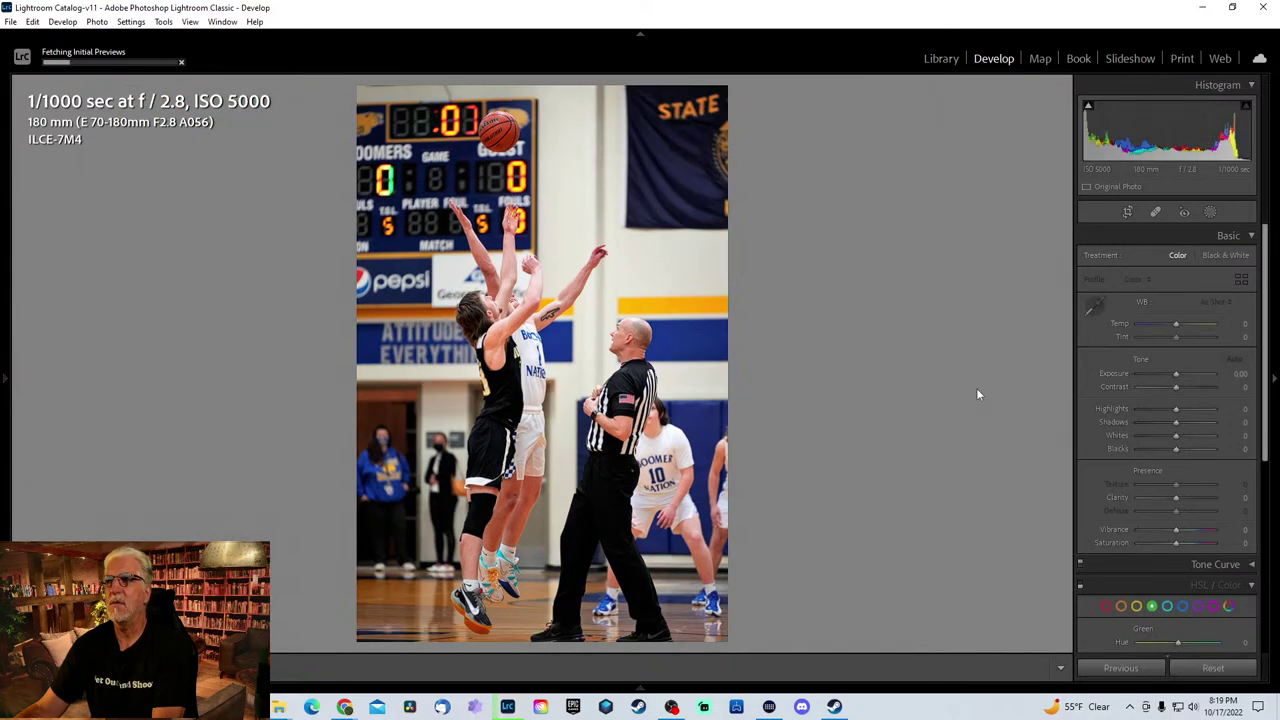
key("Right")
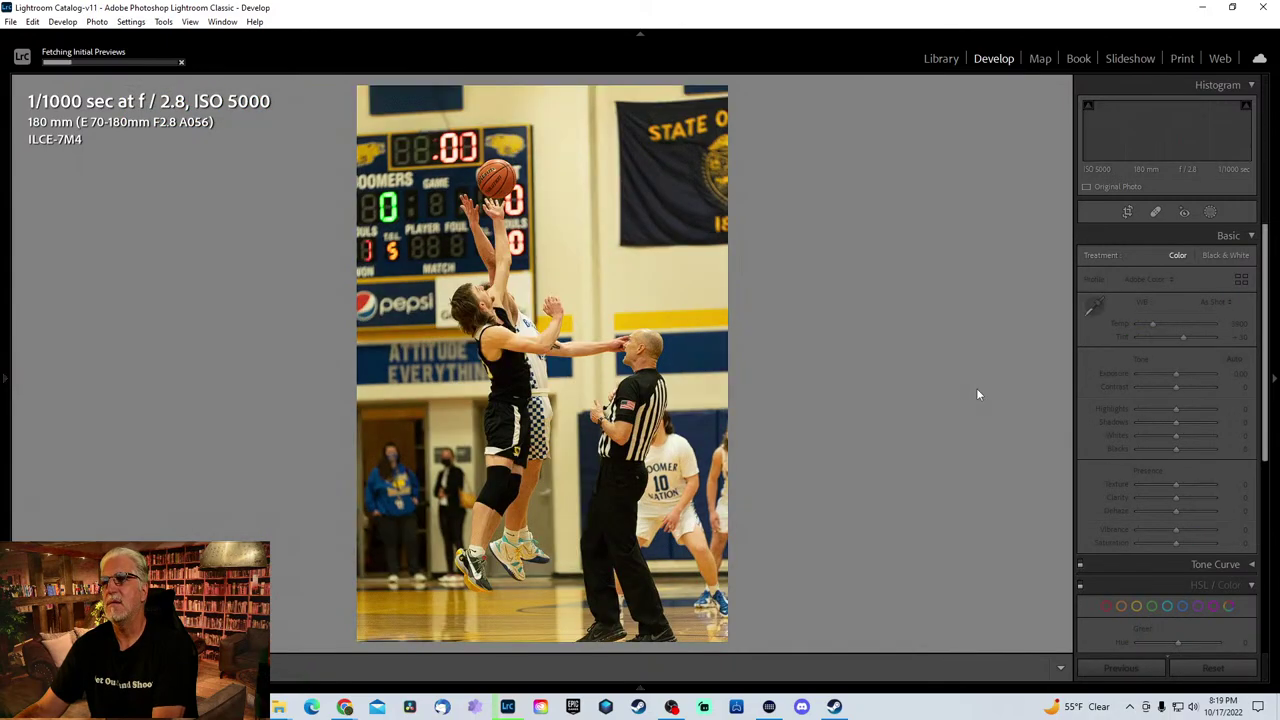
key("Right")
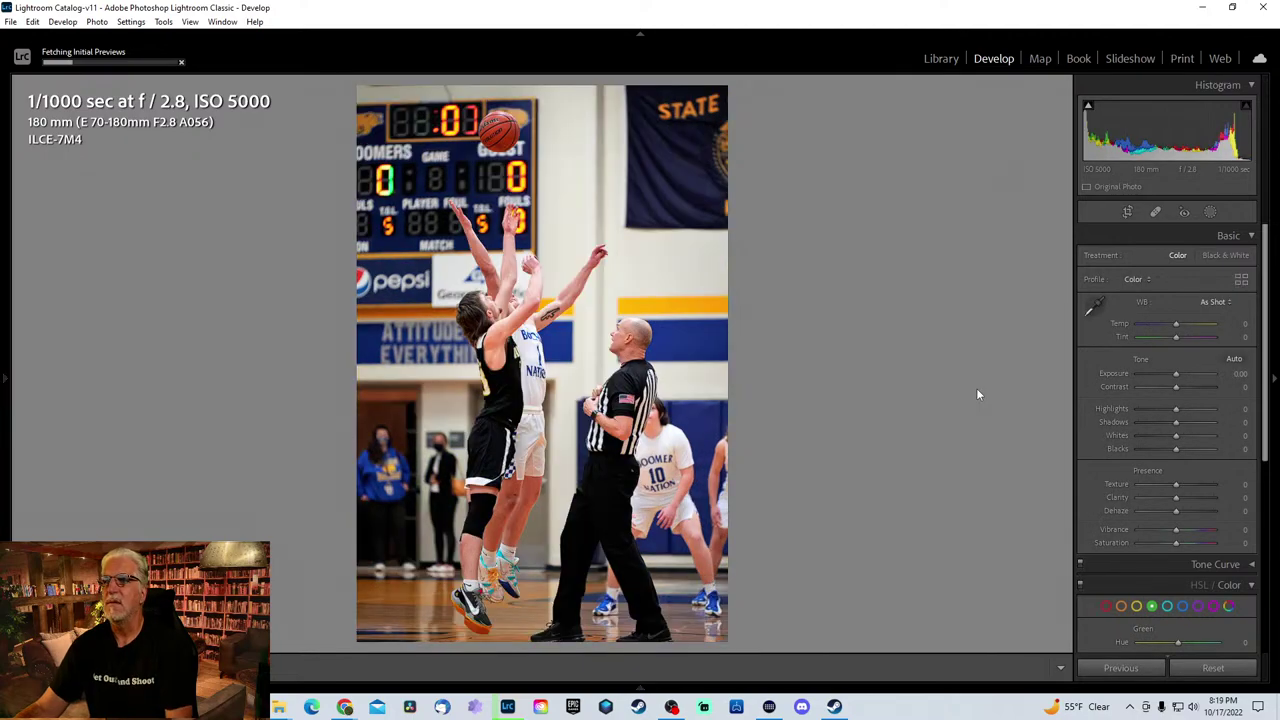
- Zoom the jump-ball shot to 1:1 and pan across it to check focus
left_click(508, 318)
left_click_drag(687, 328, 455, 494)
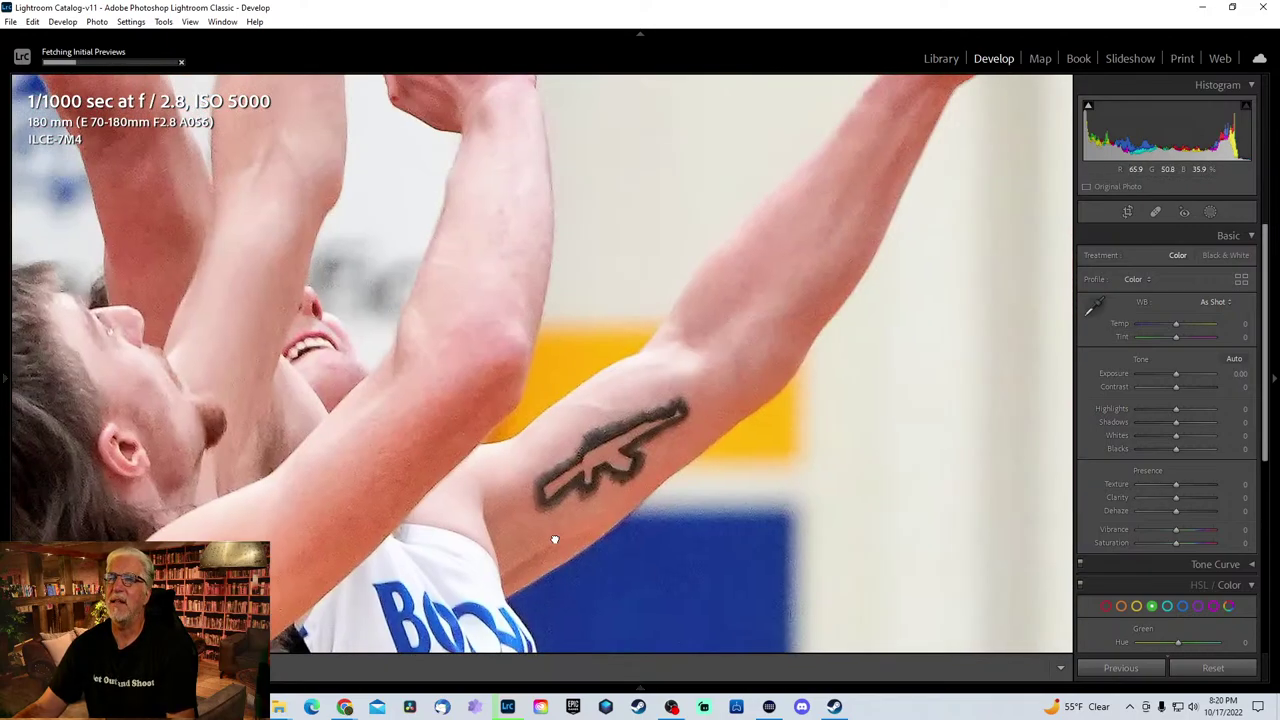
left_click_drag(508, 386, 541, 335)
left_click(480, 363)
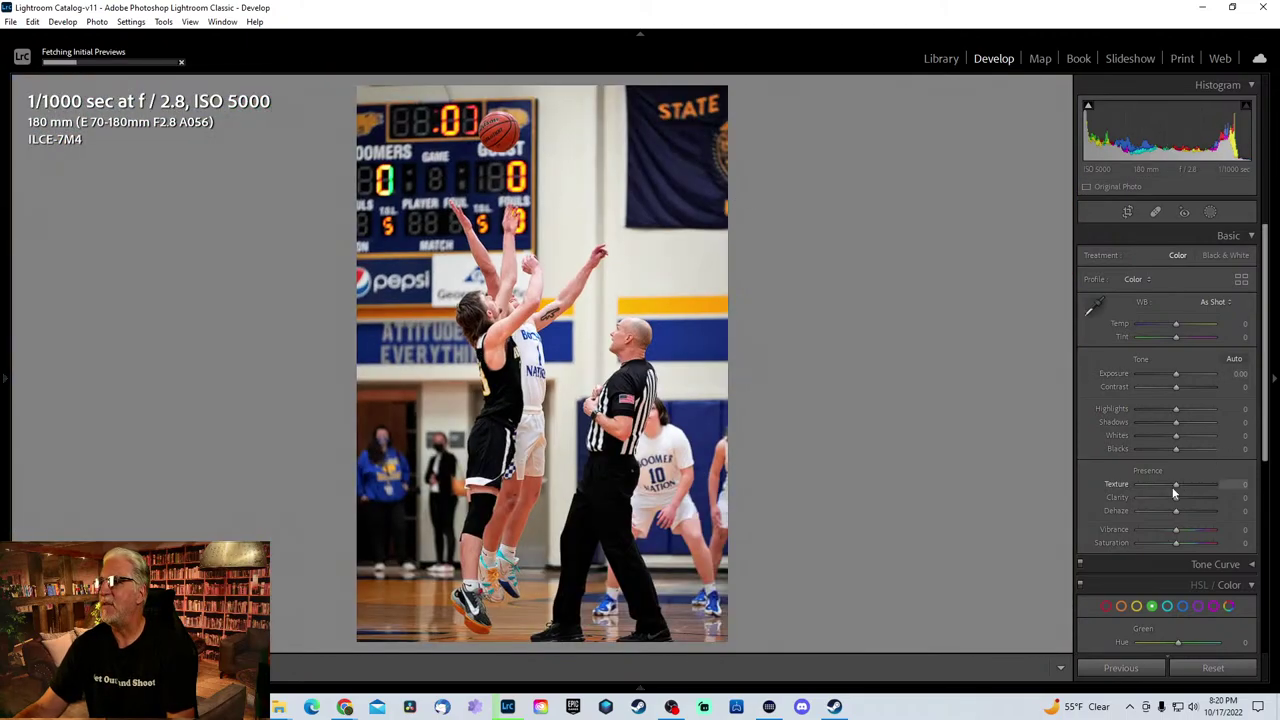
- Set Texture to +19 and Highlights to -42, then start the crop
left_click_drag(1176, 484, 1183, 484)
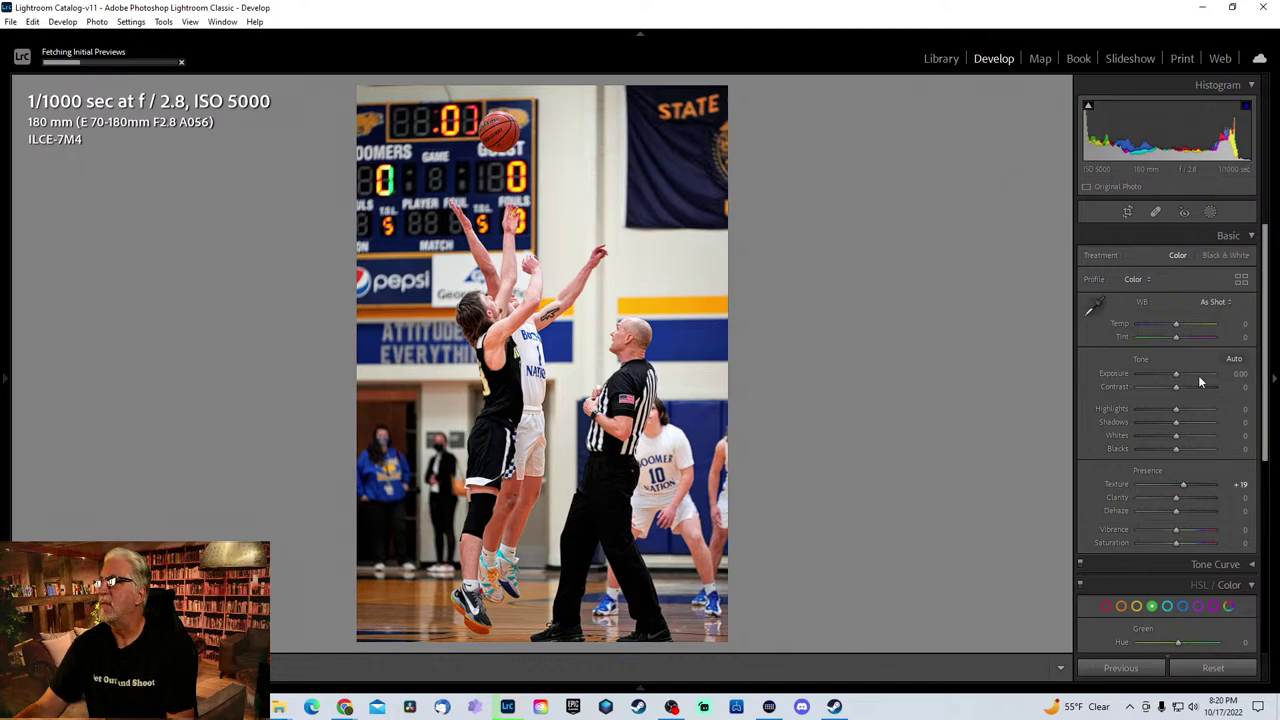
left_click_drag(1176, 408, 1159, 409)
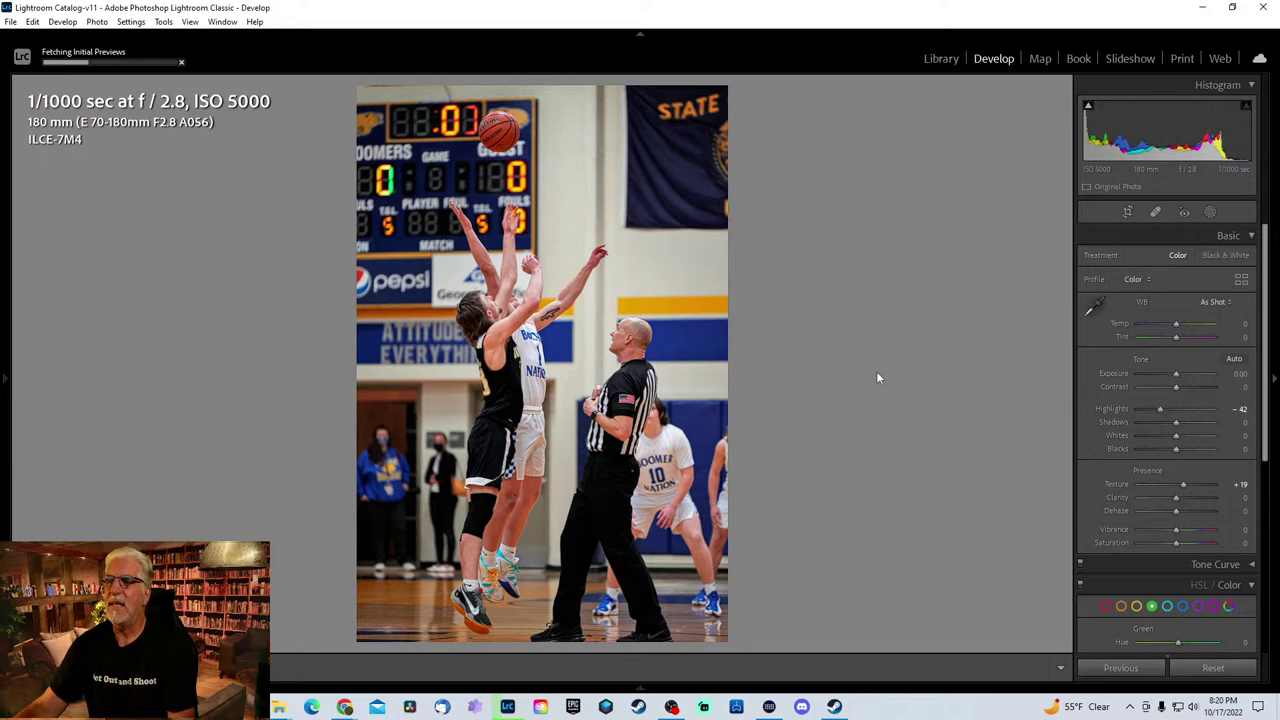
key("r")
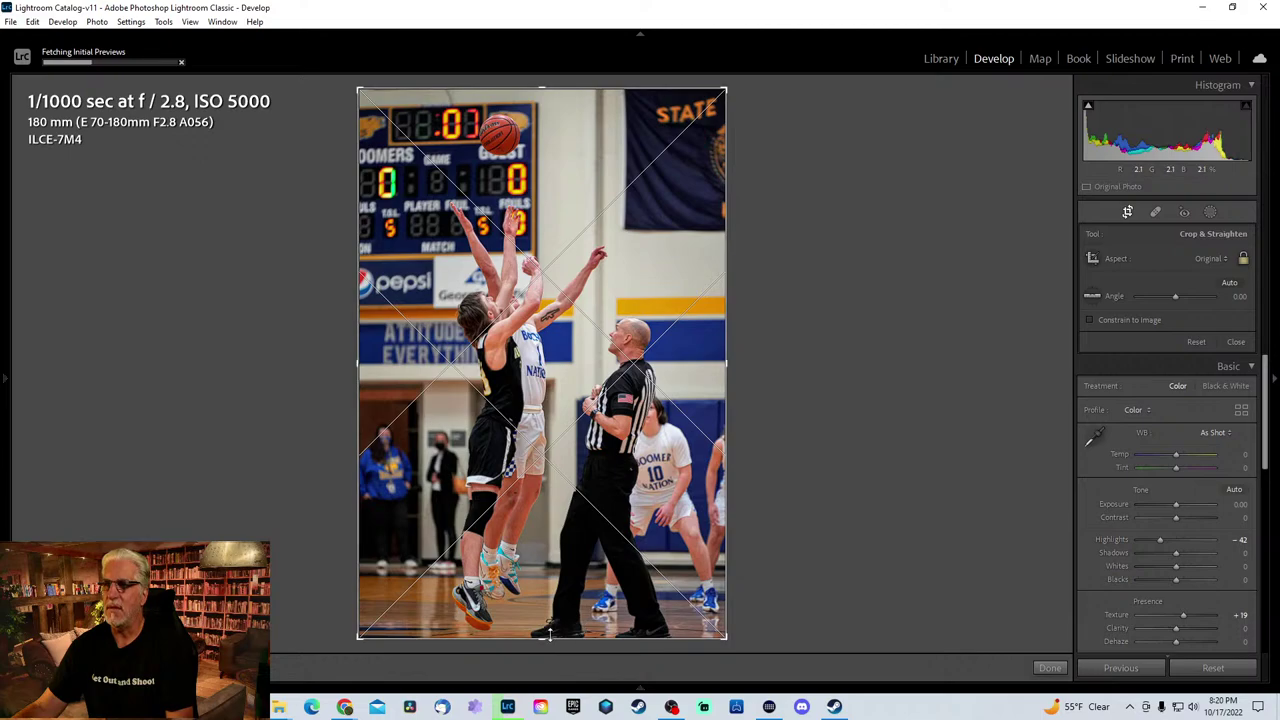
- Tighten and apply the crop around the players and ball, then advance to the next jump-ball frame
left_click_drag(548, 636, 540, 540)
key("Return")
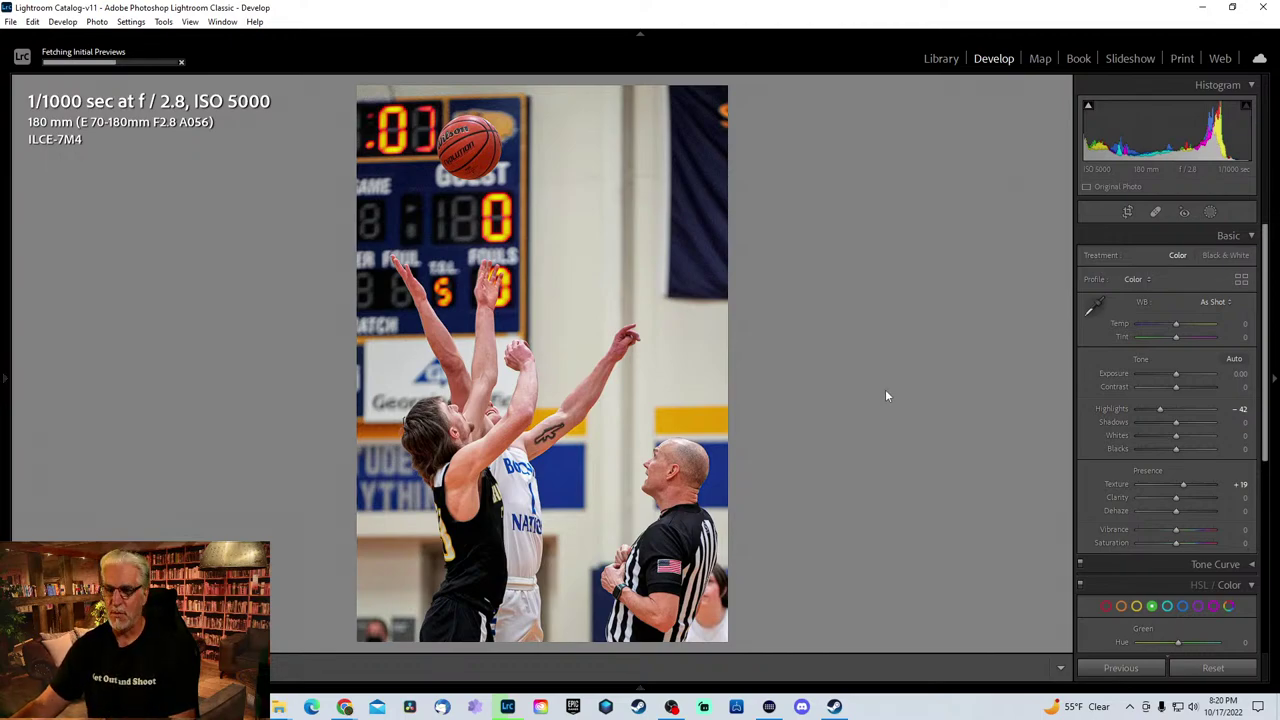
key("ctrl+shift+r")
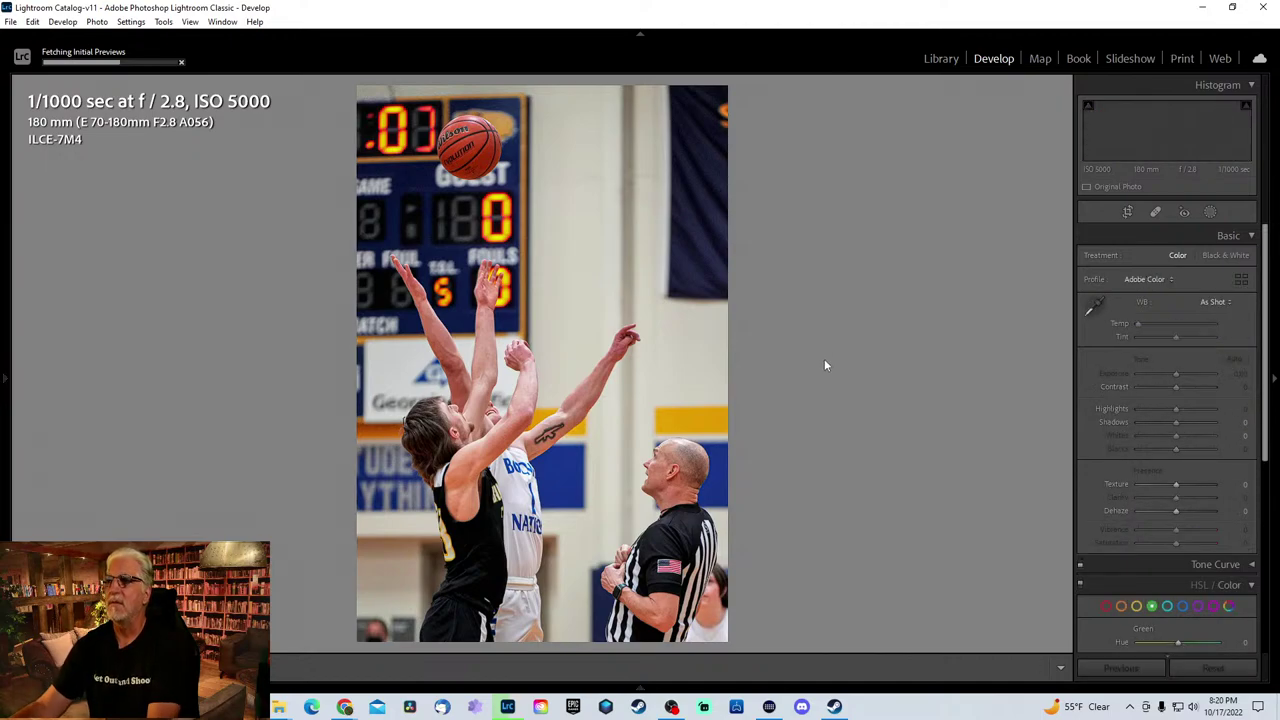
key("Right")
left_click(641, 688)
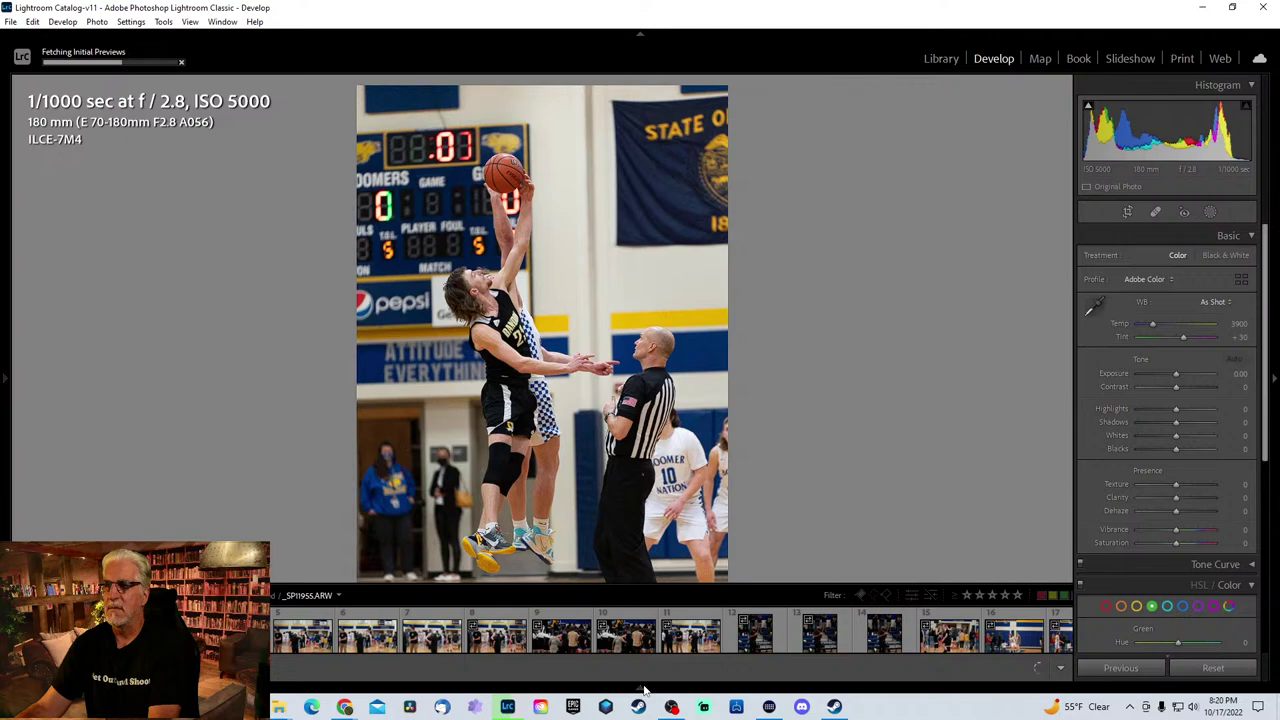
key("Right")
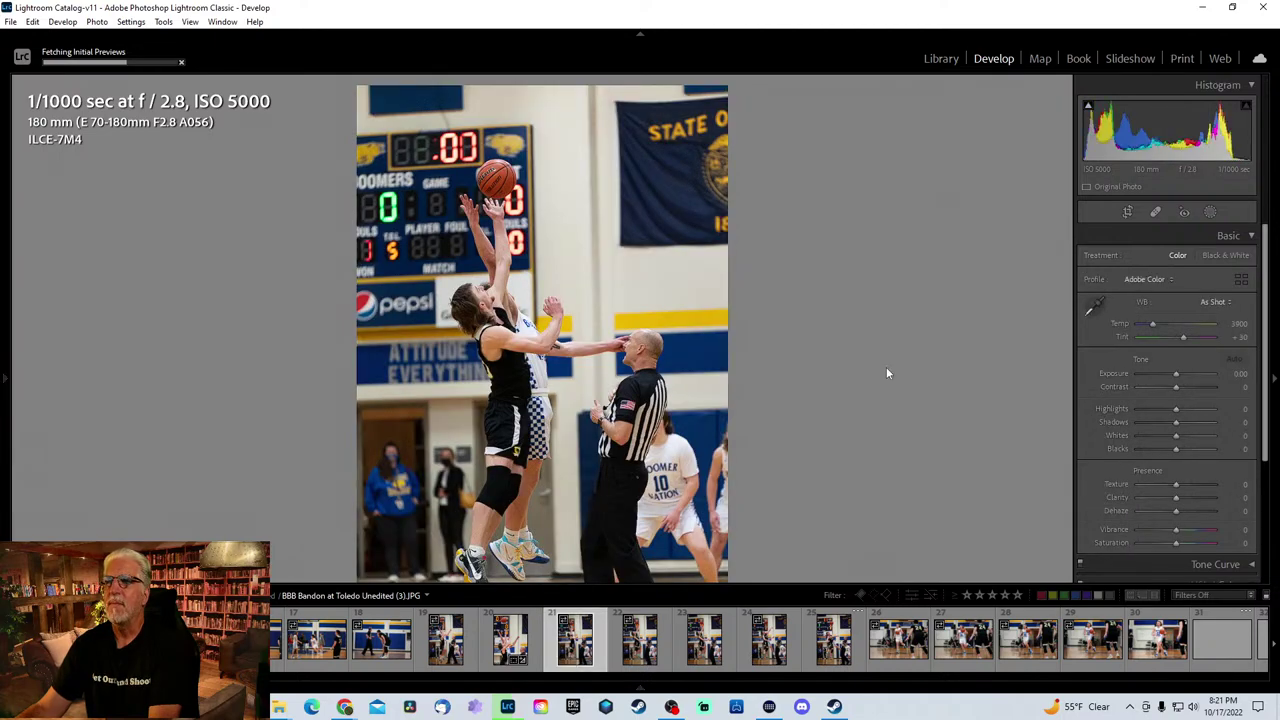
- Browse the remaining tip-off frames, with the toolbar shown, until the player dribbling toward number 24 appears
key("Right")
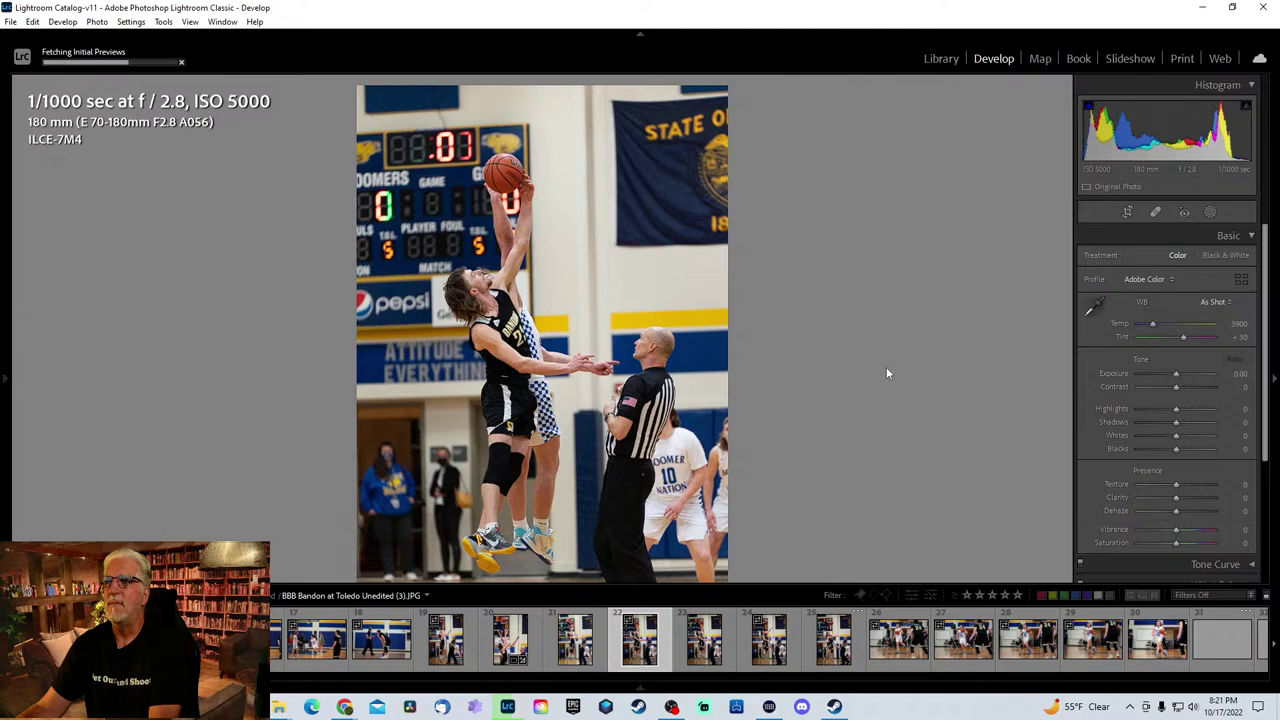
key("Right")
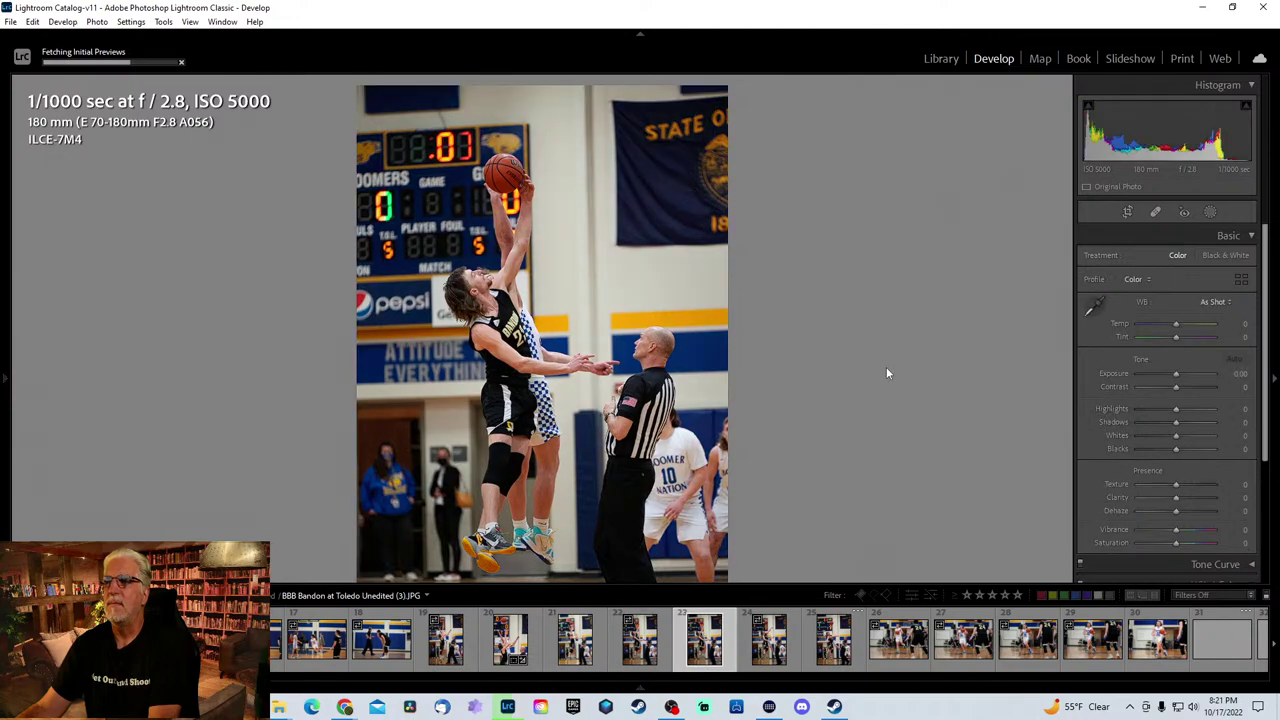
key("Right")
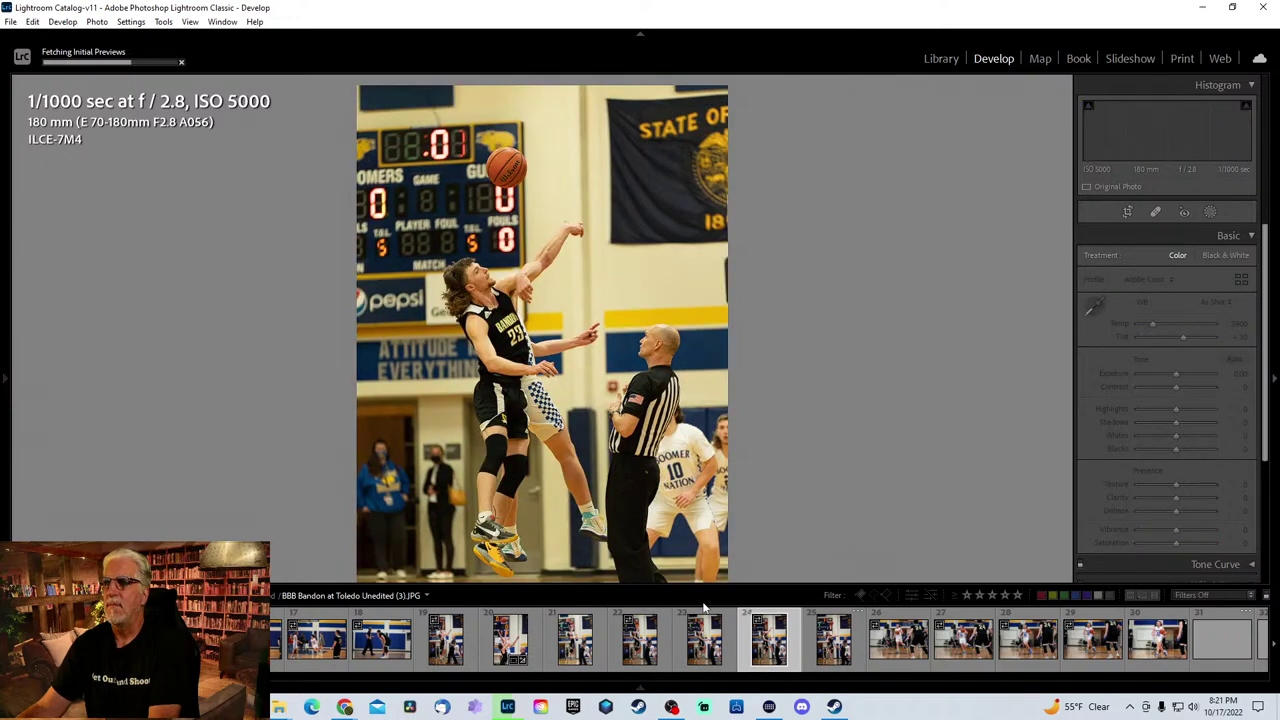
key("t")
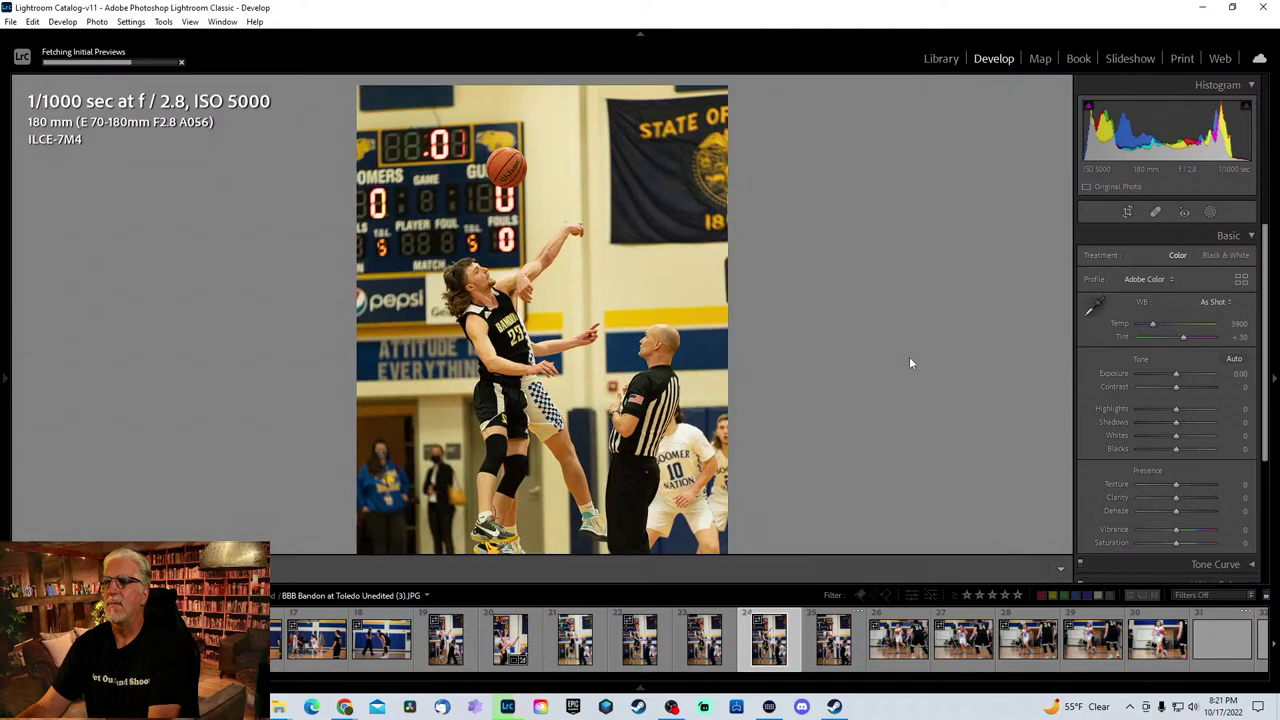
key("Left")
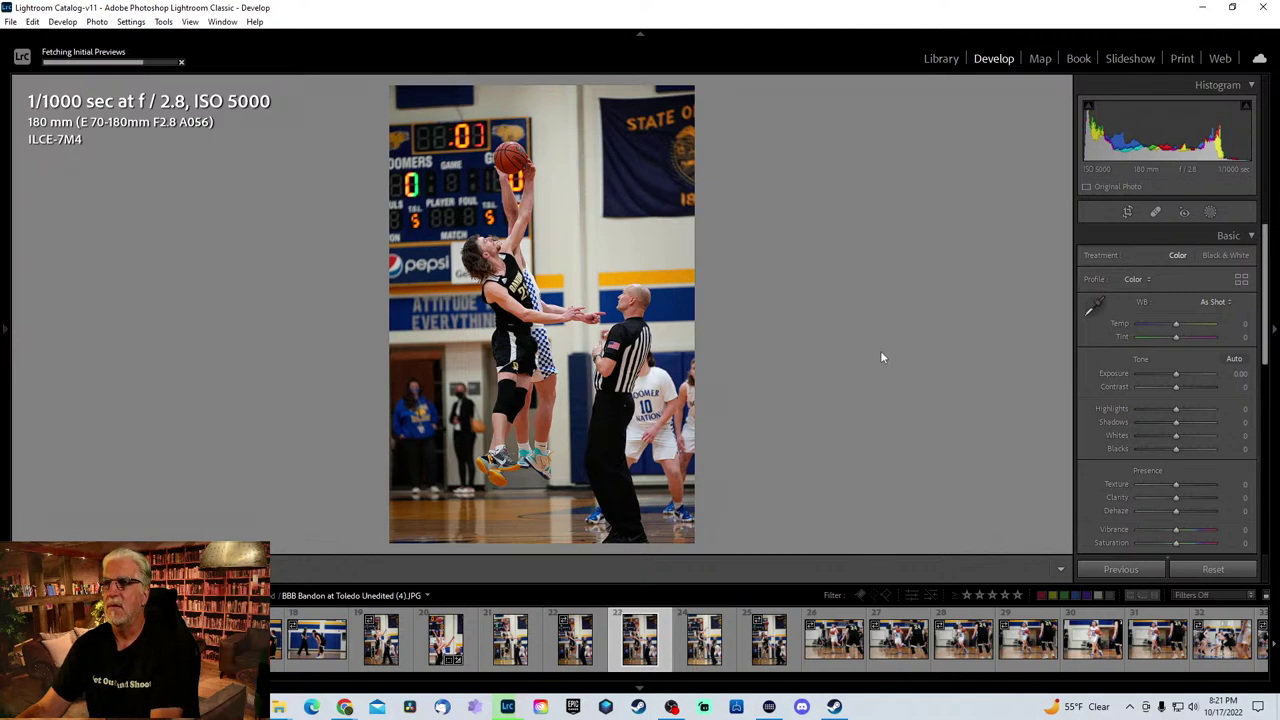
key("Right")
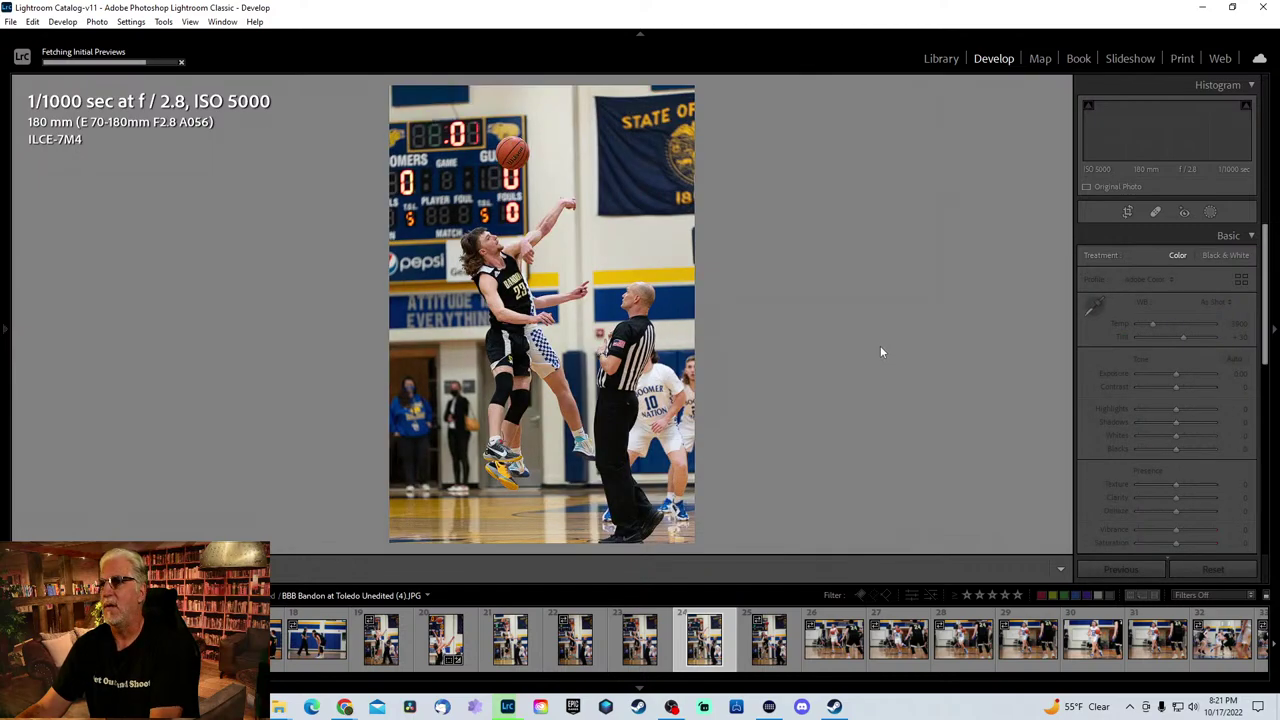
key("Right")
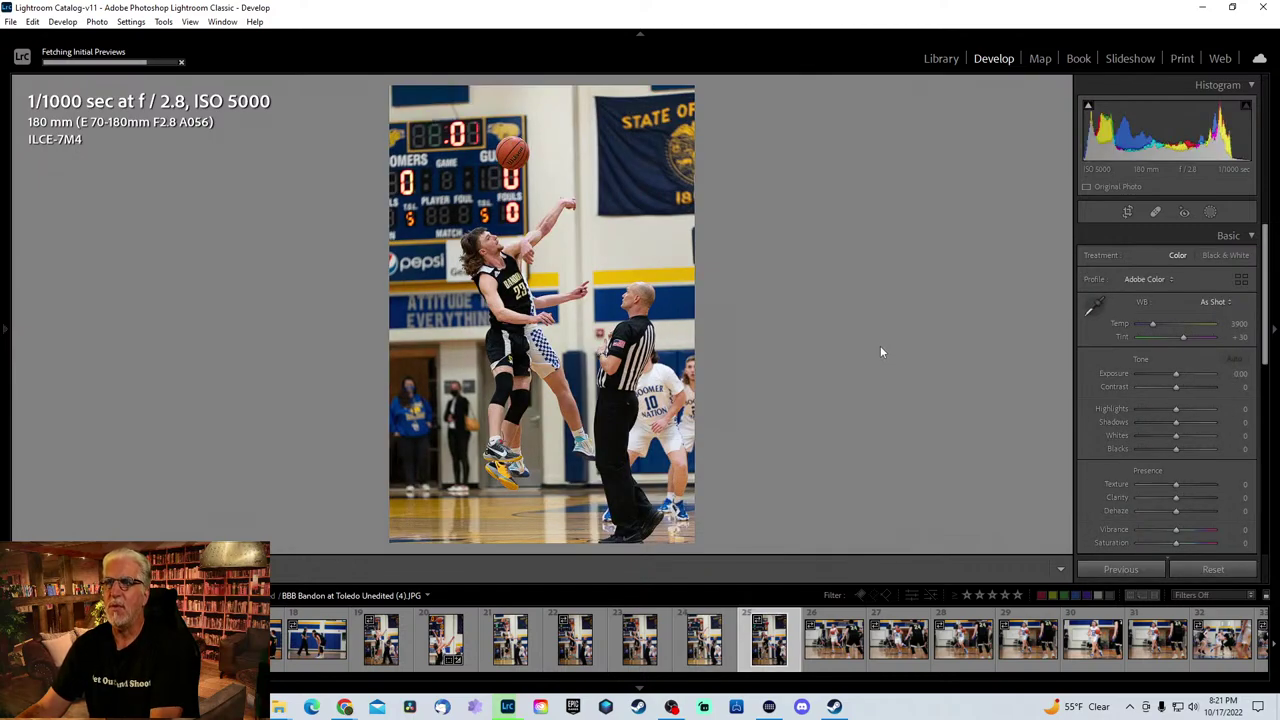
key("Right")
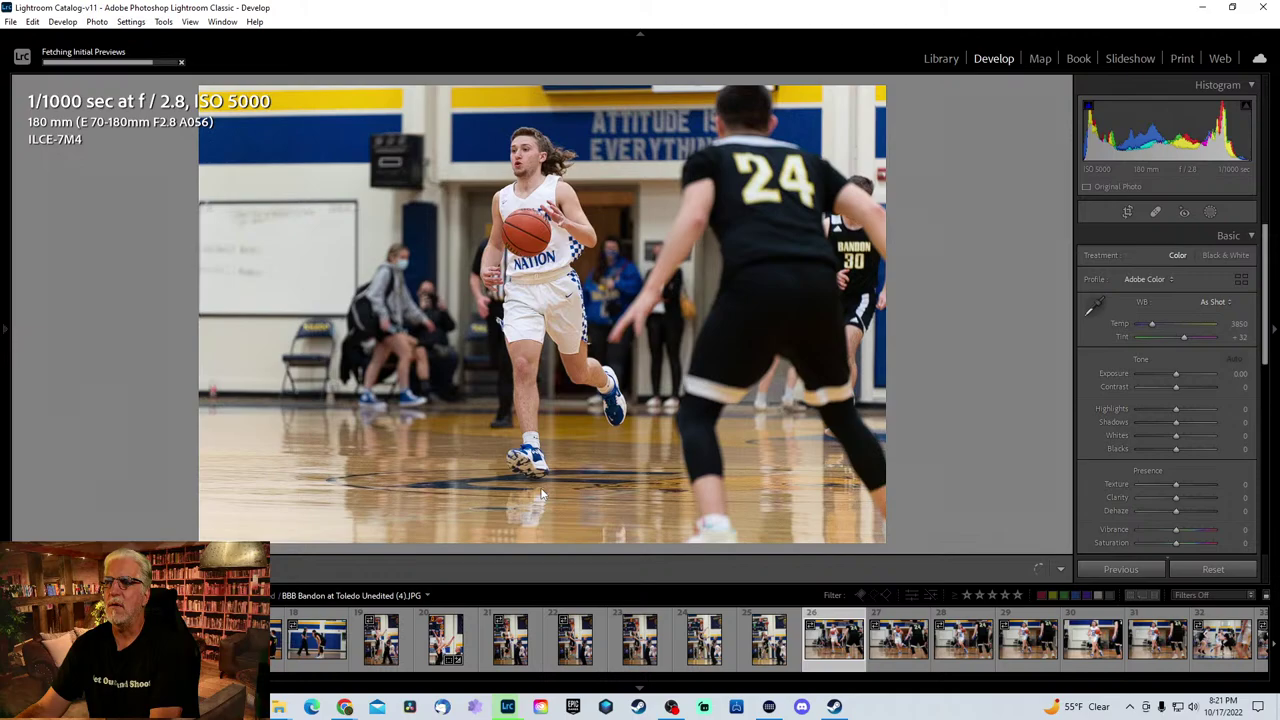
- Advance through the next game shots, zooming in to check focus on a shoe and the 23 NATION jersey
key("Right")
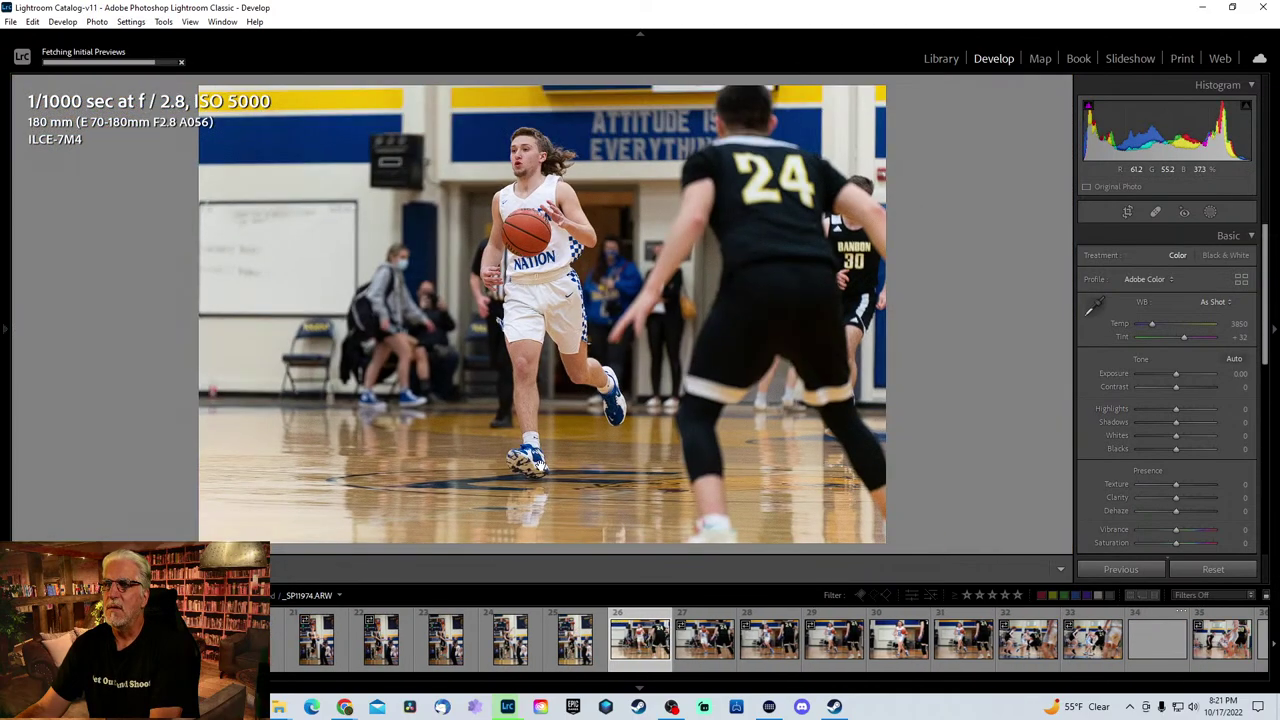
left_click(537, 472)
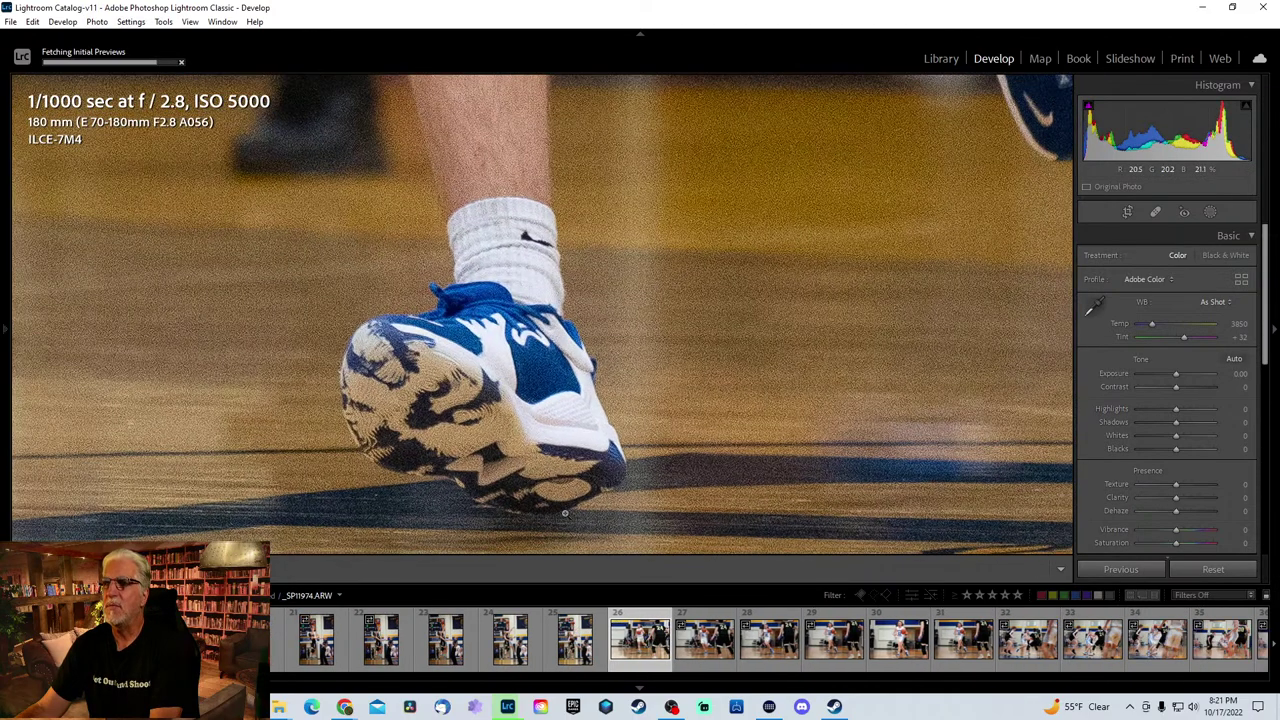
left_click(565, 513)
key("Right")
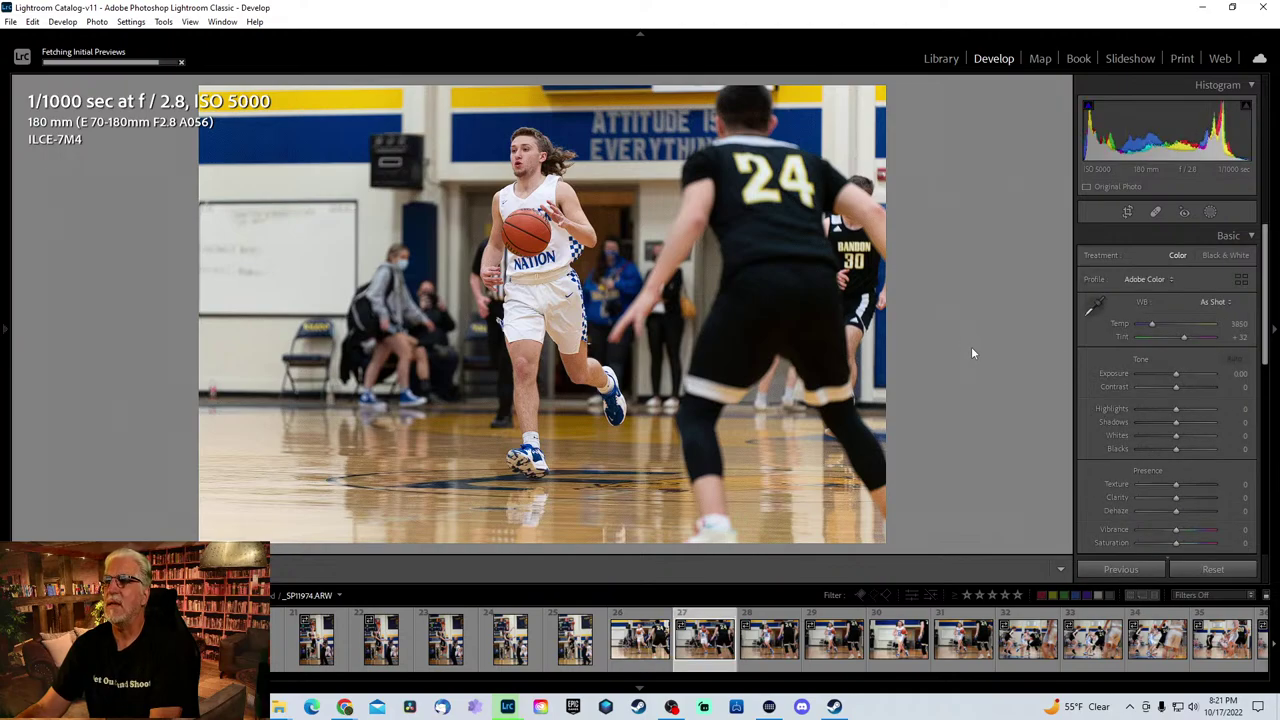
key("Right")
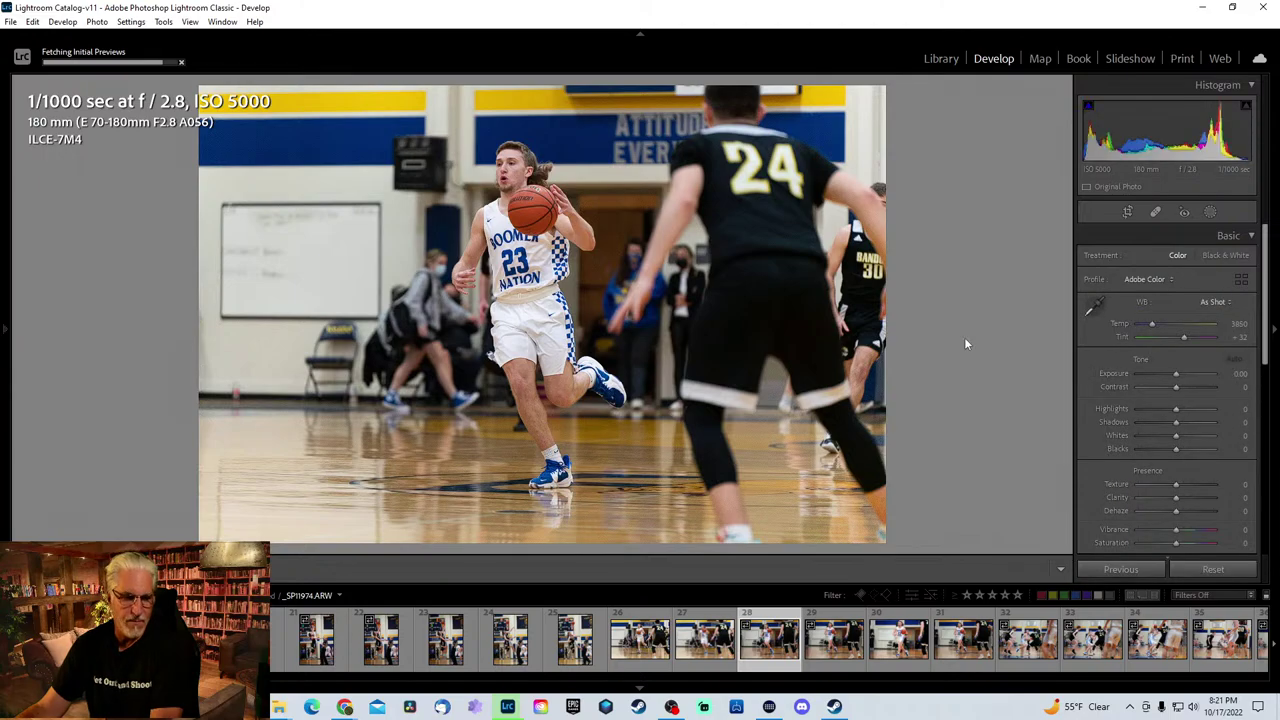
key("Right")
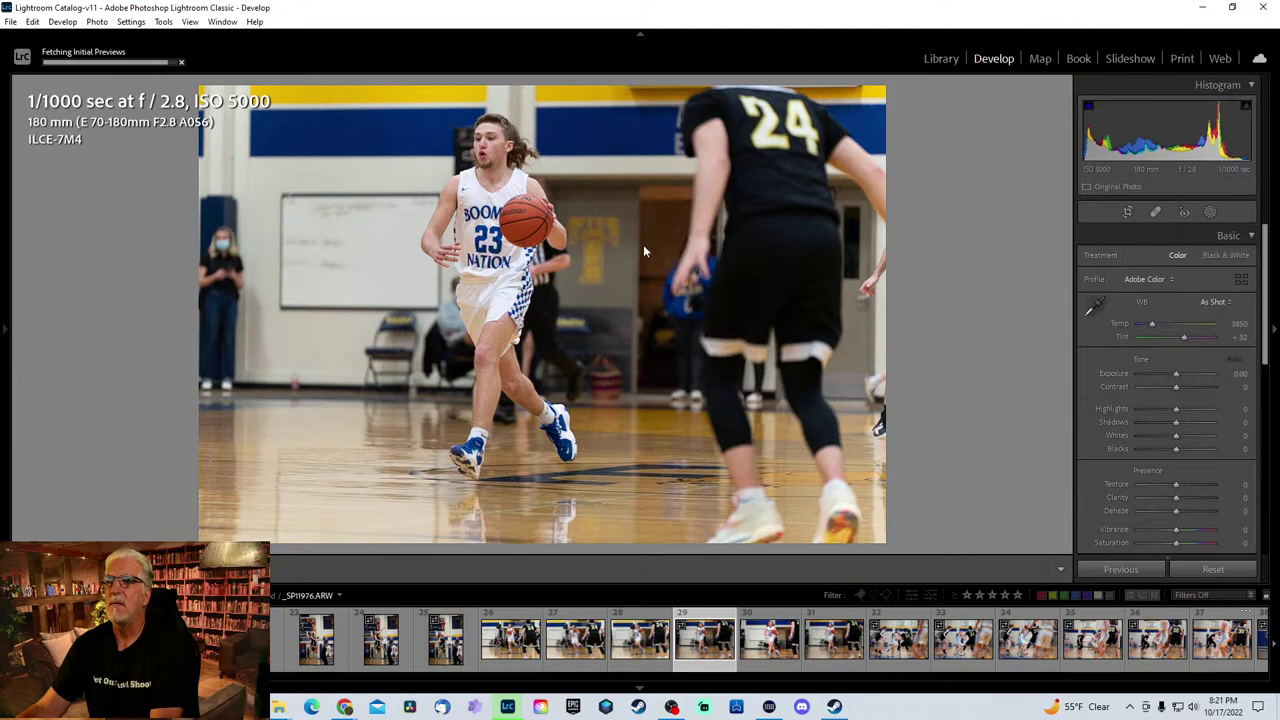
left_click(479, 246)
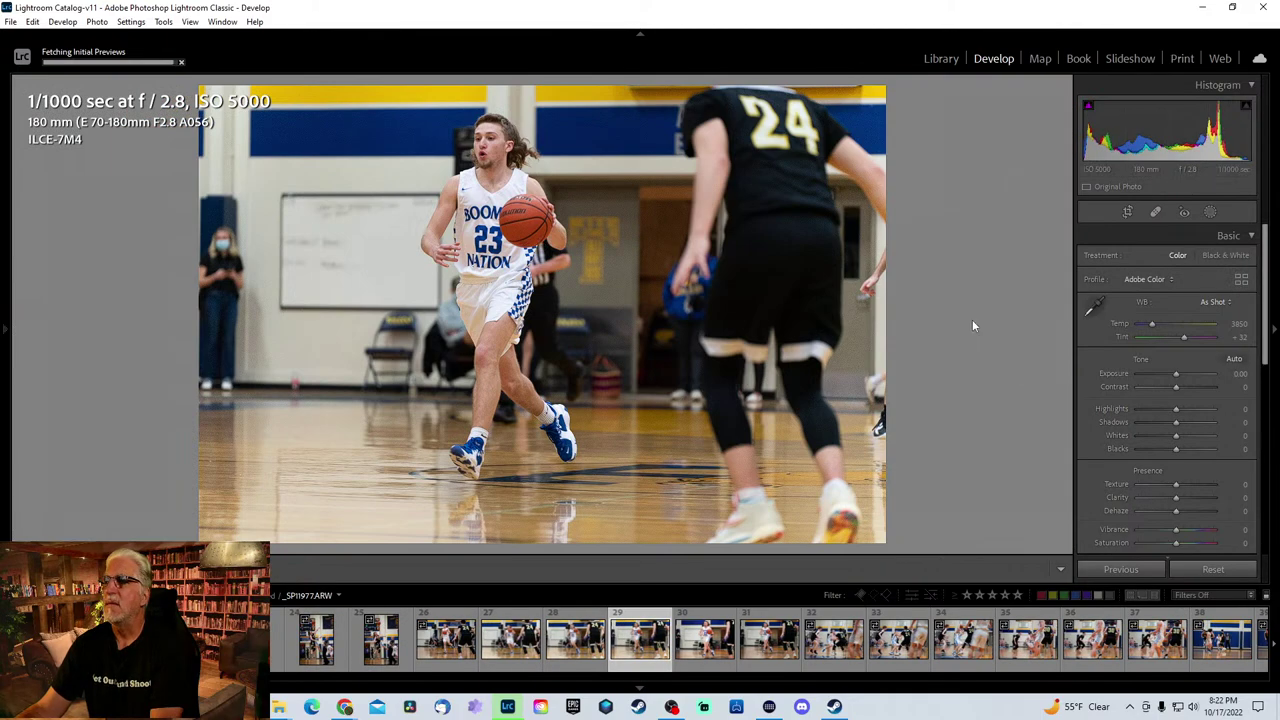
key("Right")
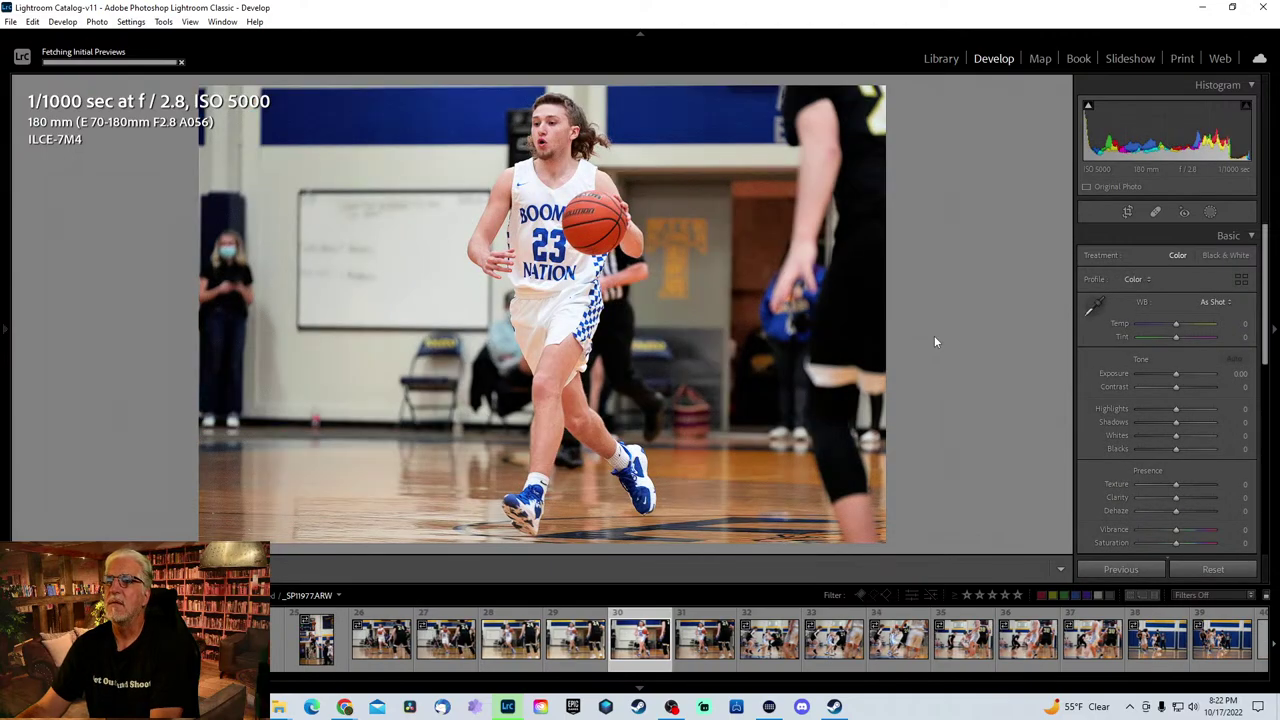
left_click(755, 352)
left_click(757, 358)
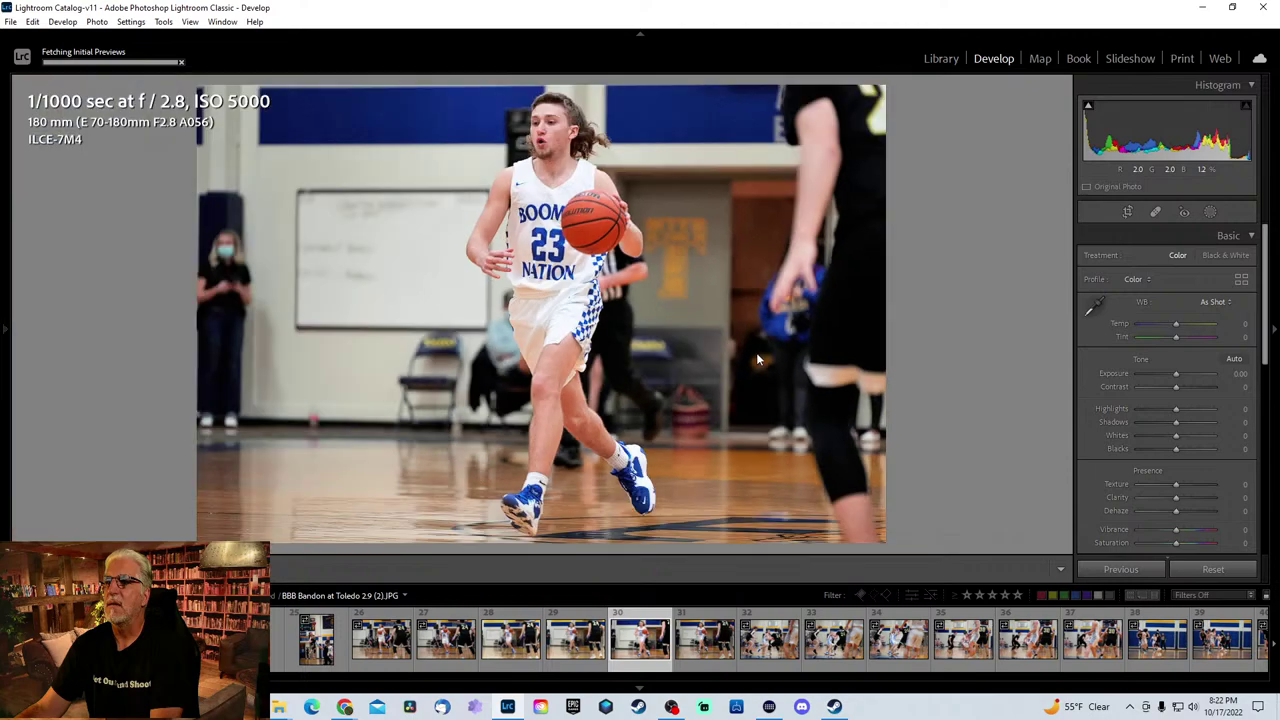
- Keep advancing through the action shots to _SPI1988-Enhanced.dng of number 10 driving
key("Right")
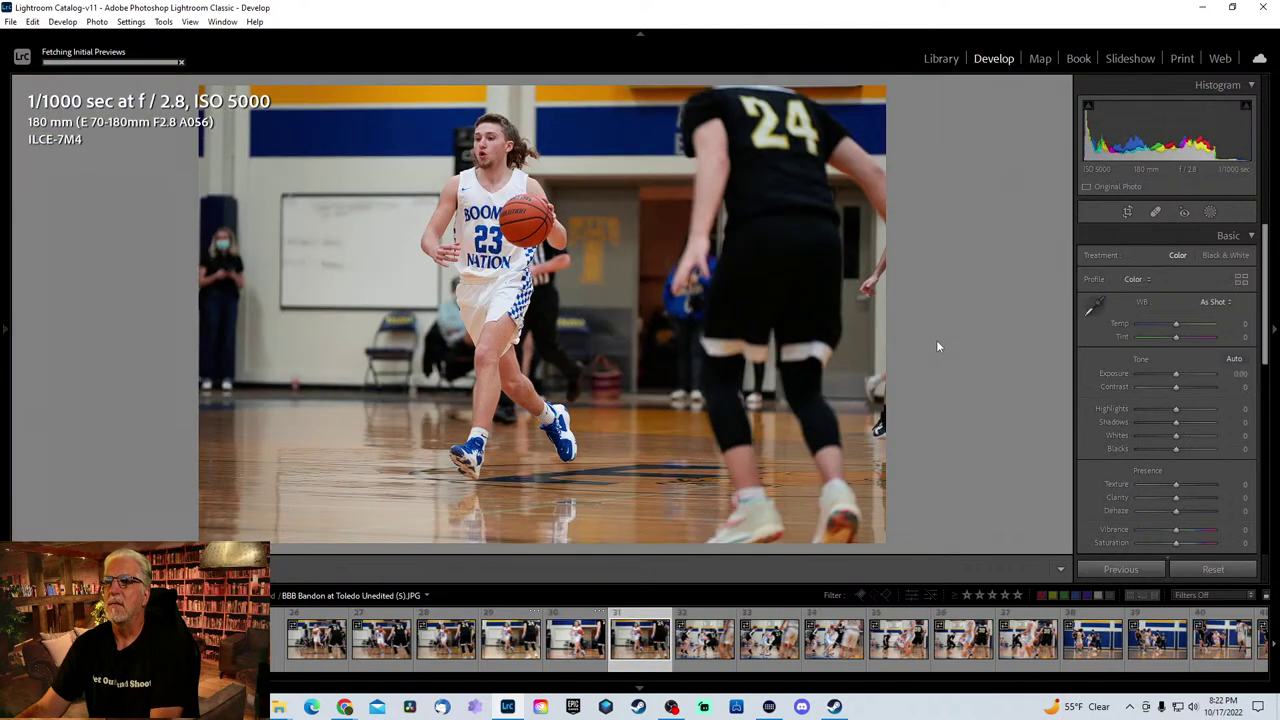
key("Right")
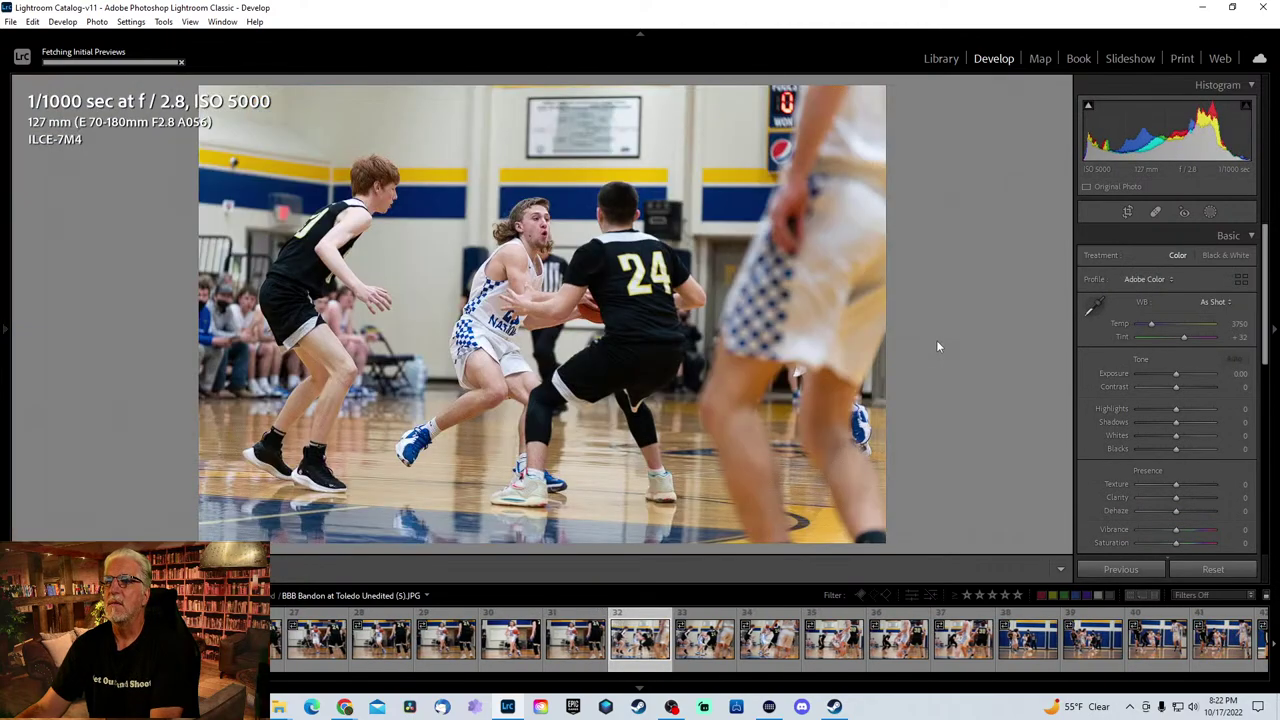
key("Right")
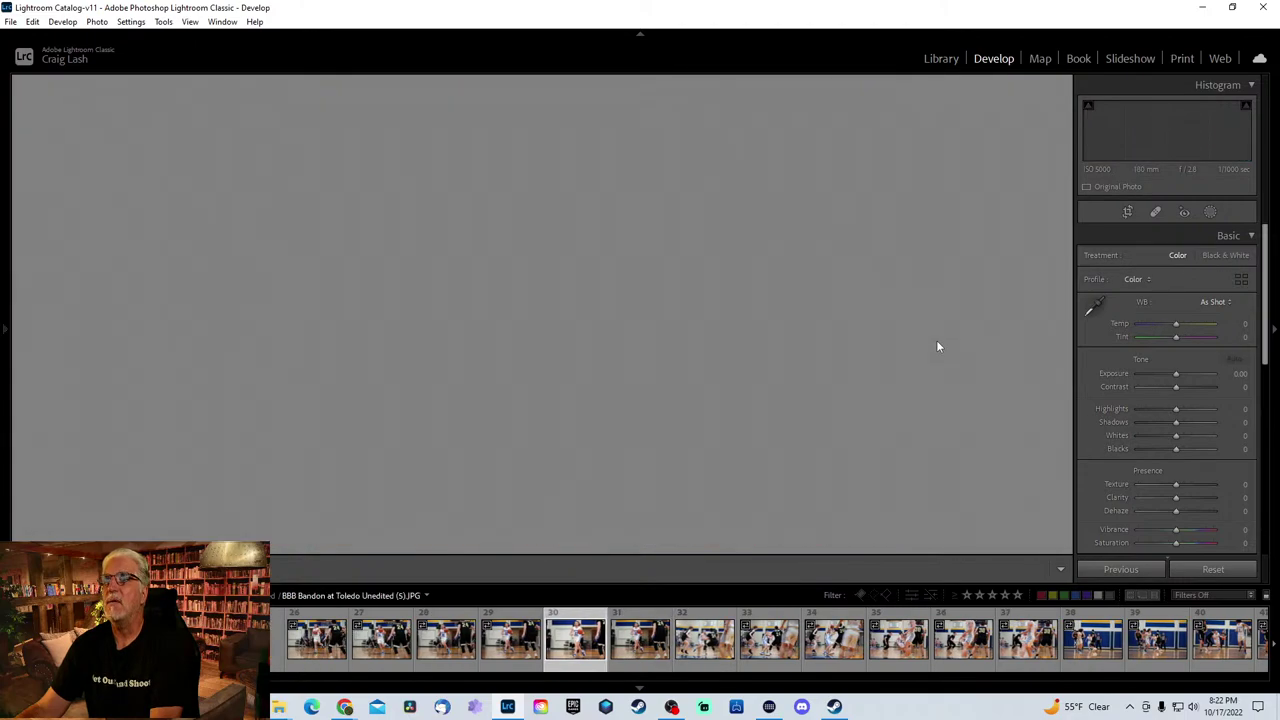
key("Right")
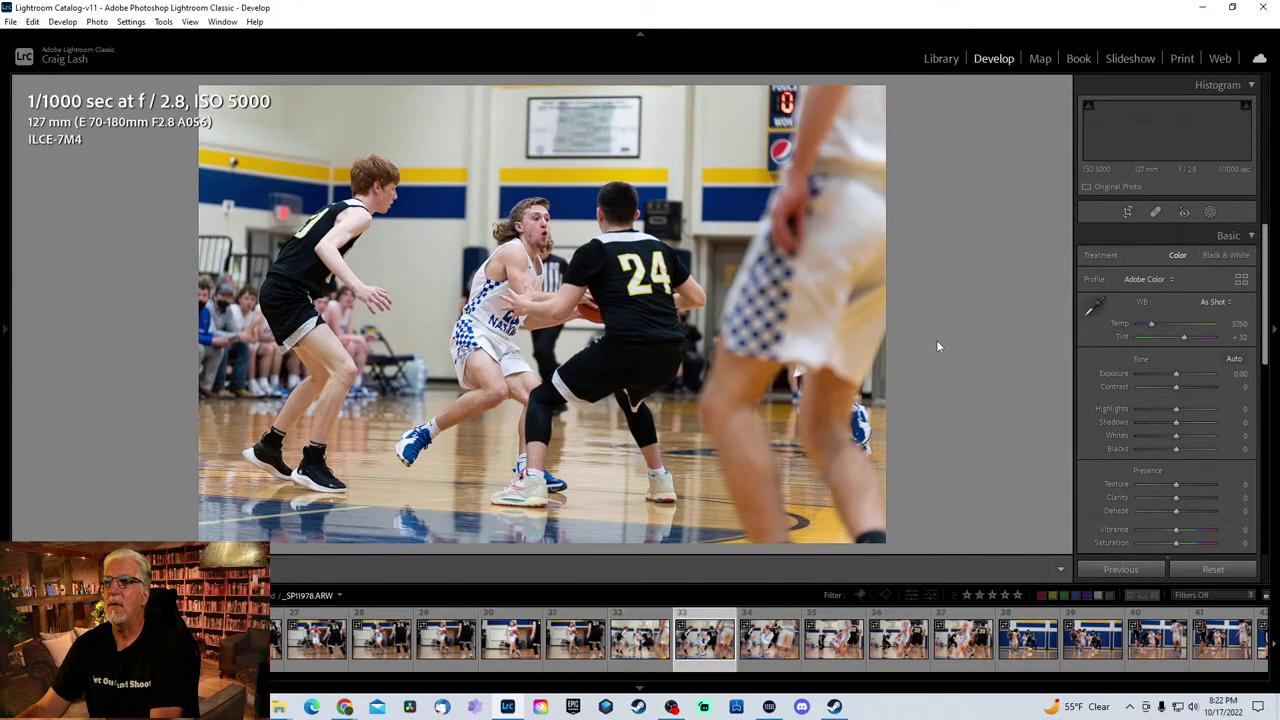
key("Right")
key("Right")
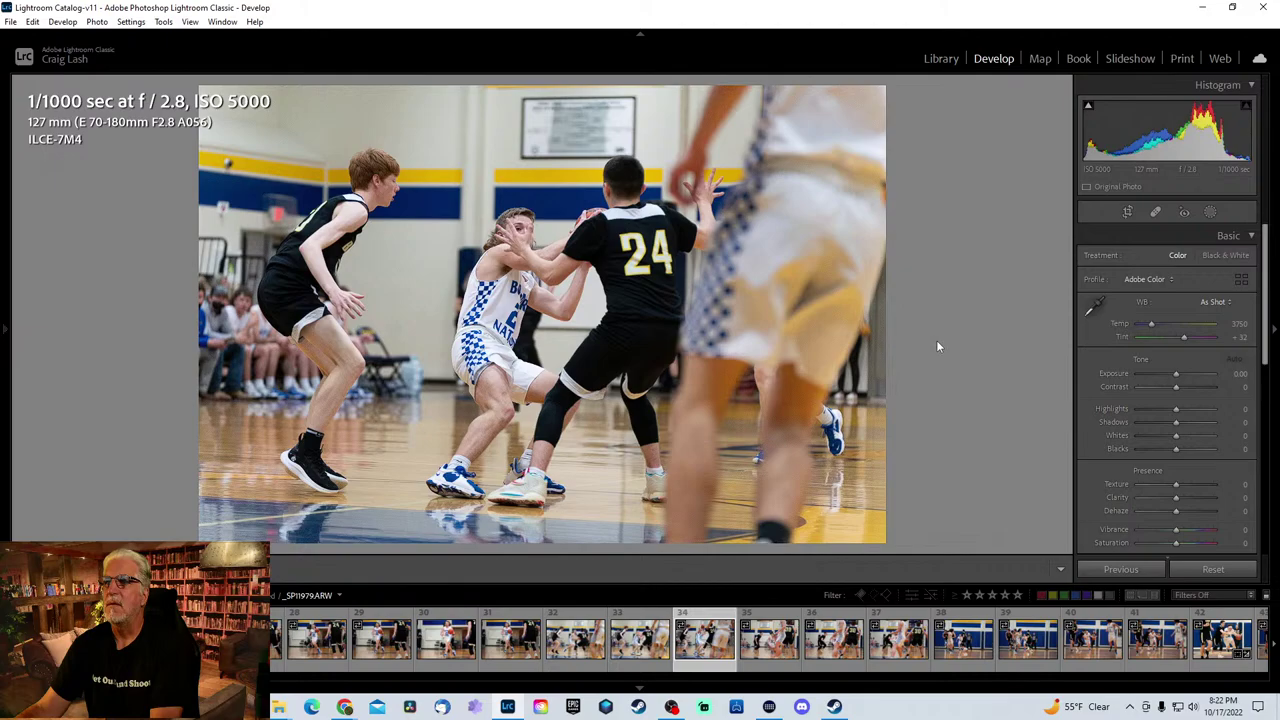
key("Right")
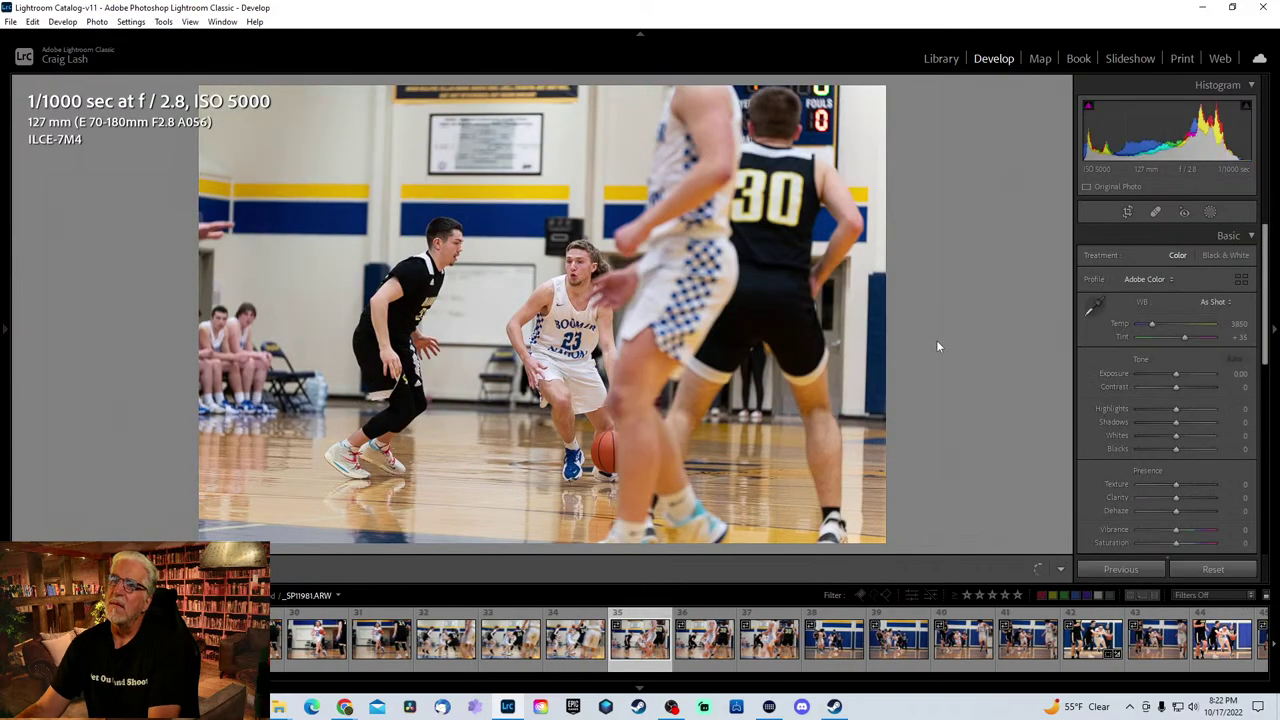
key("Right")
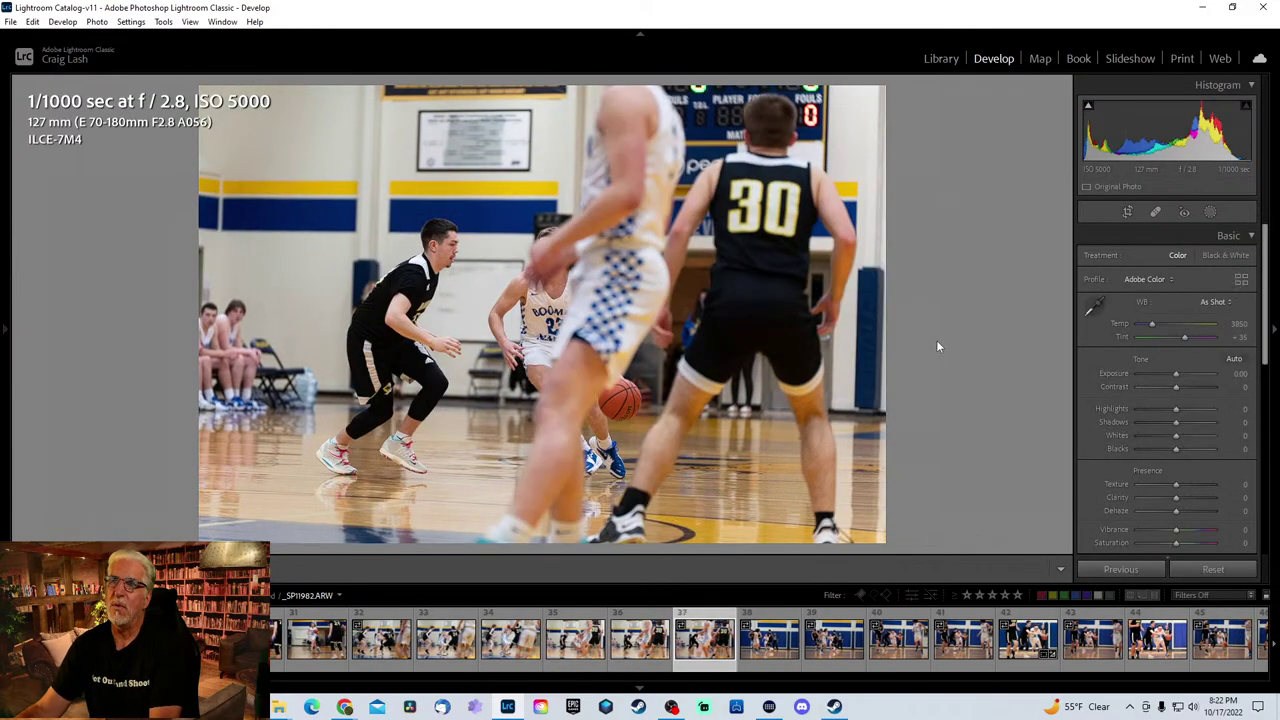
key("Right")
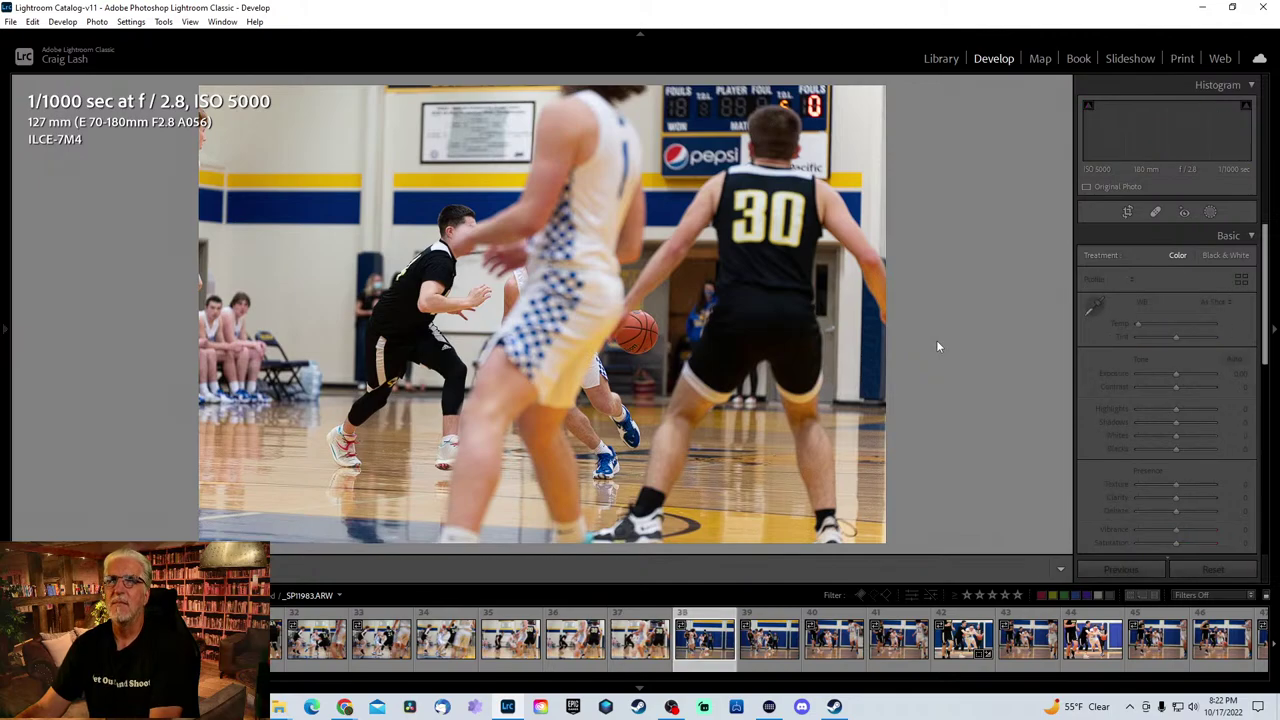
key("Right")
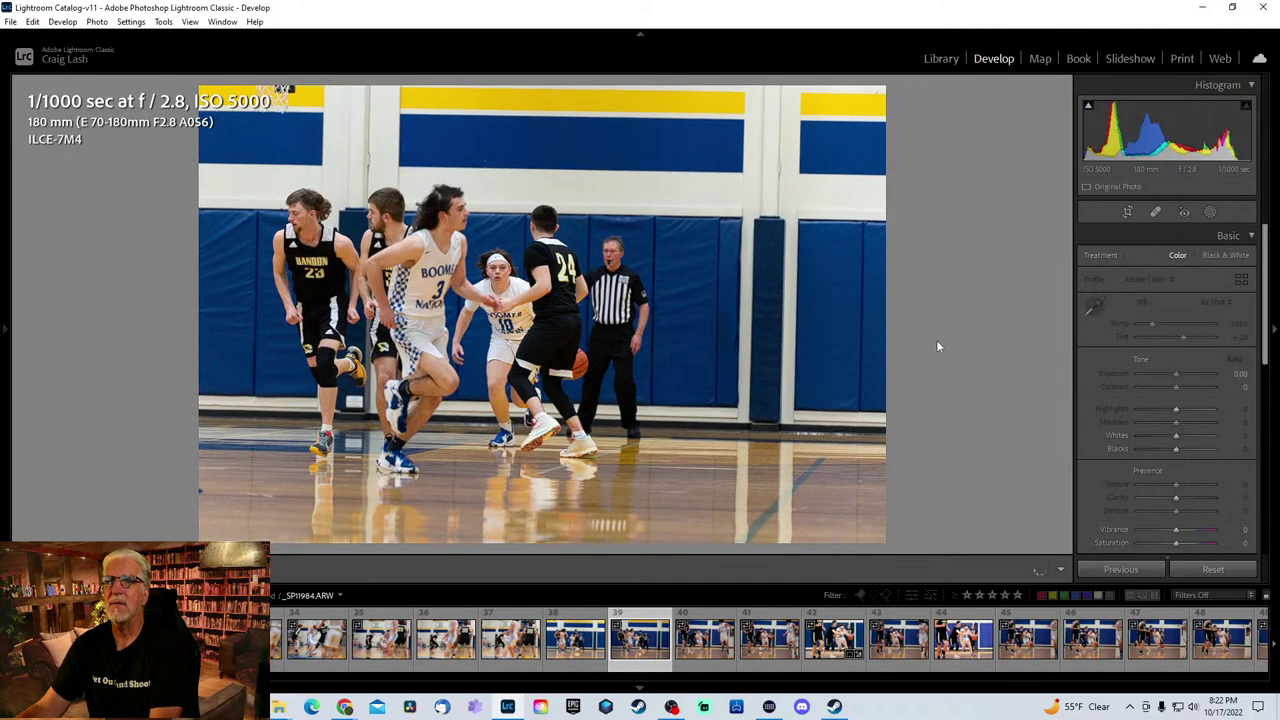
key("Right")
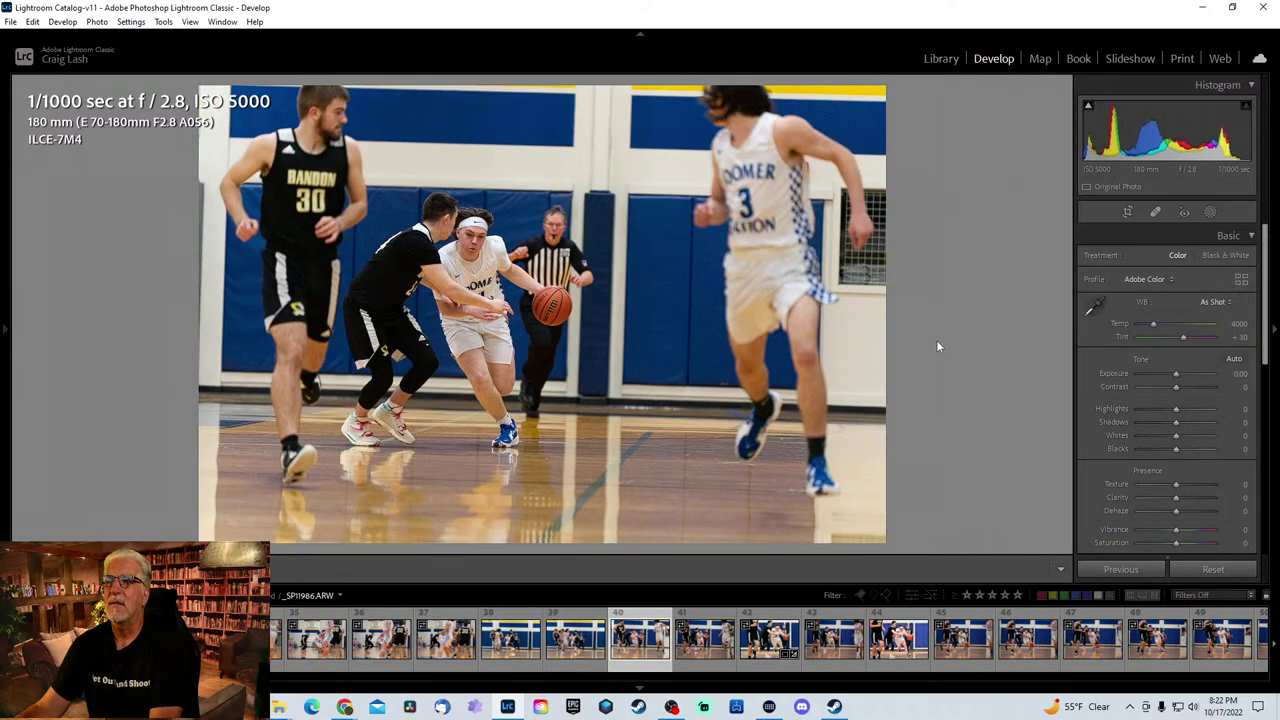
key("Right")
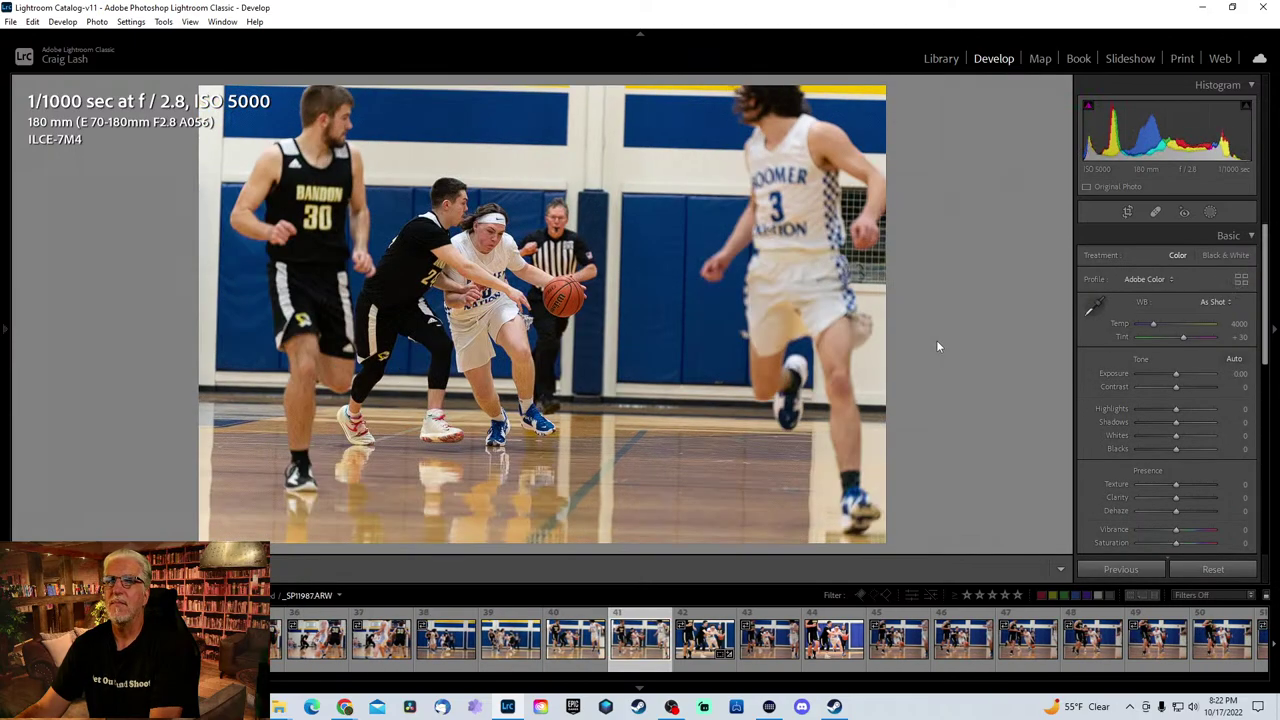
key("Right")
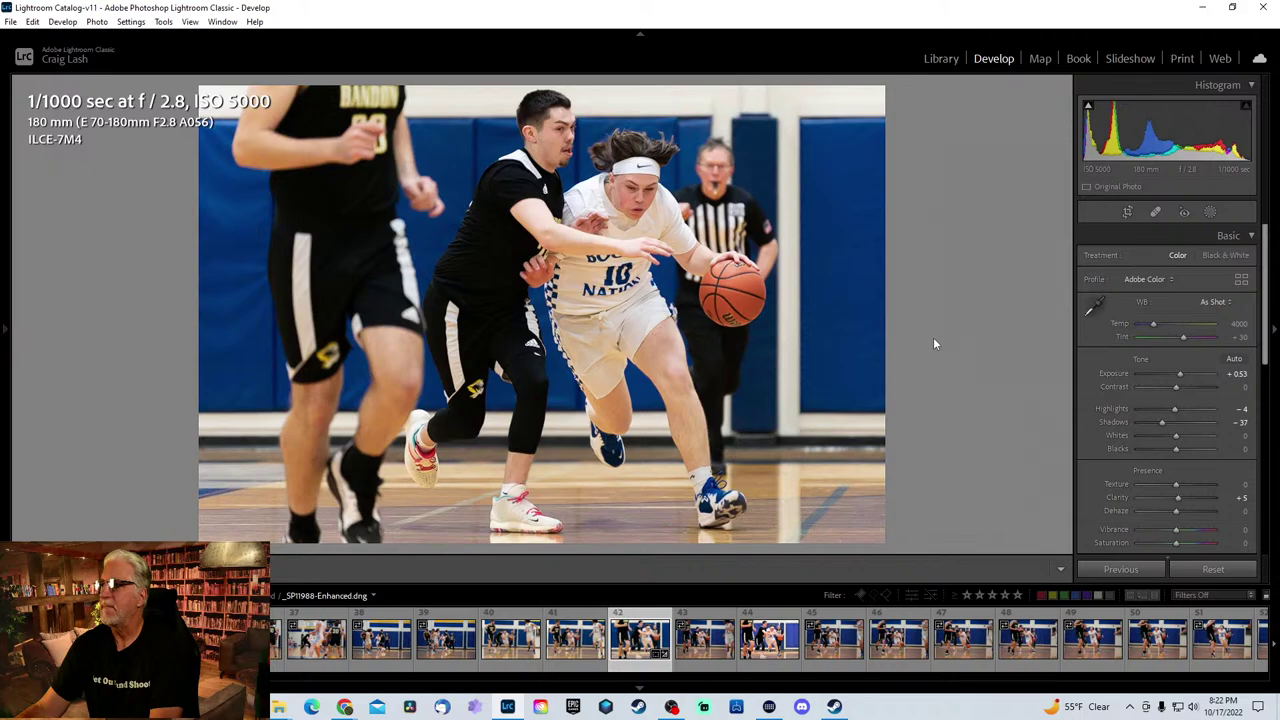
- Inspect the Enhanced photo's sneaker noise at 1:1, then Reset its crop and tone edits
left_click(770, 485)
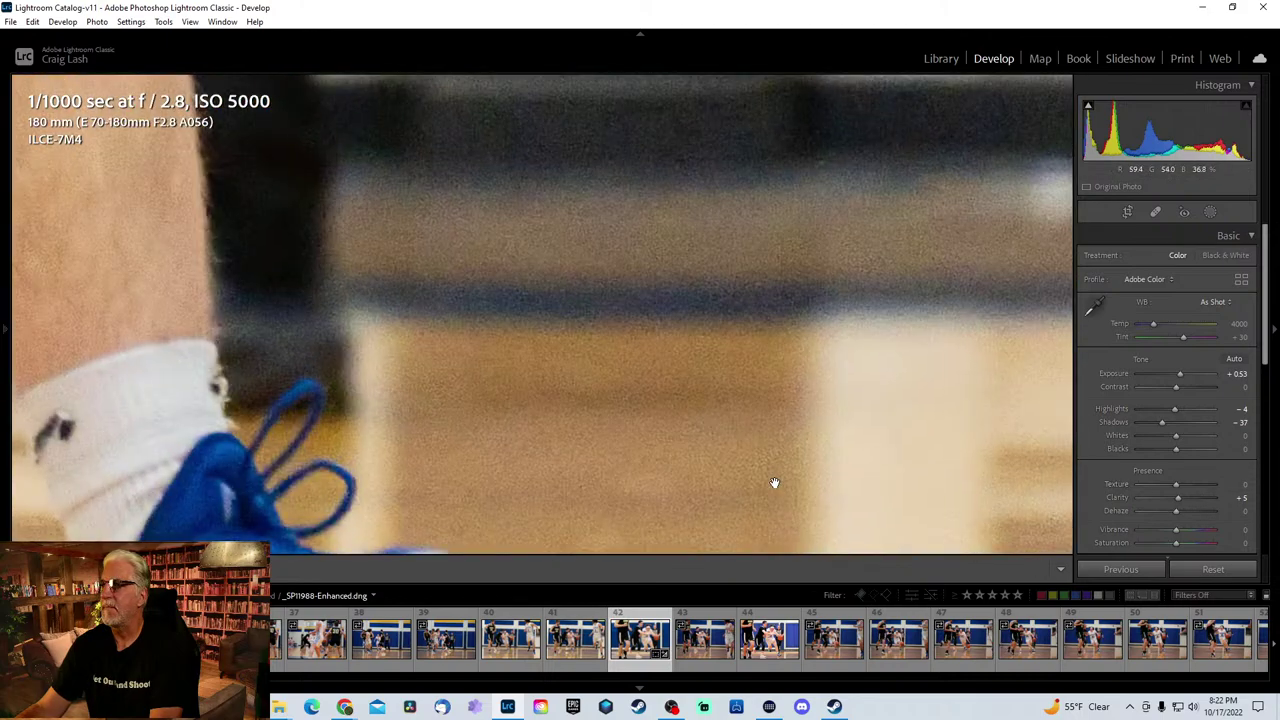
left_click(770, 485)
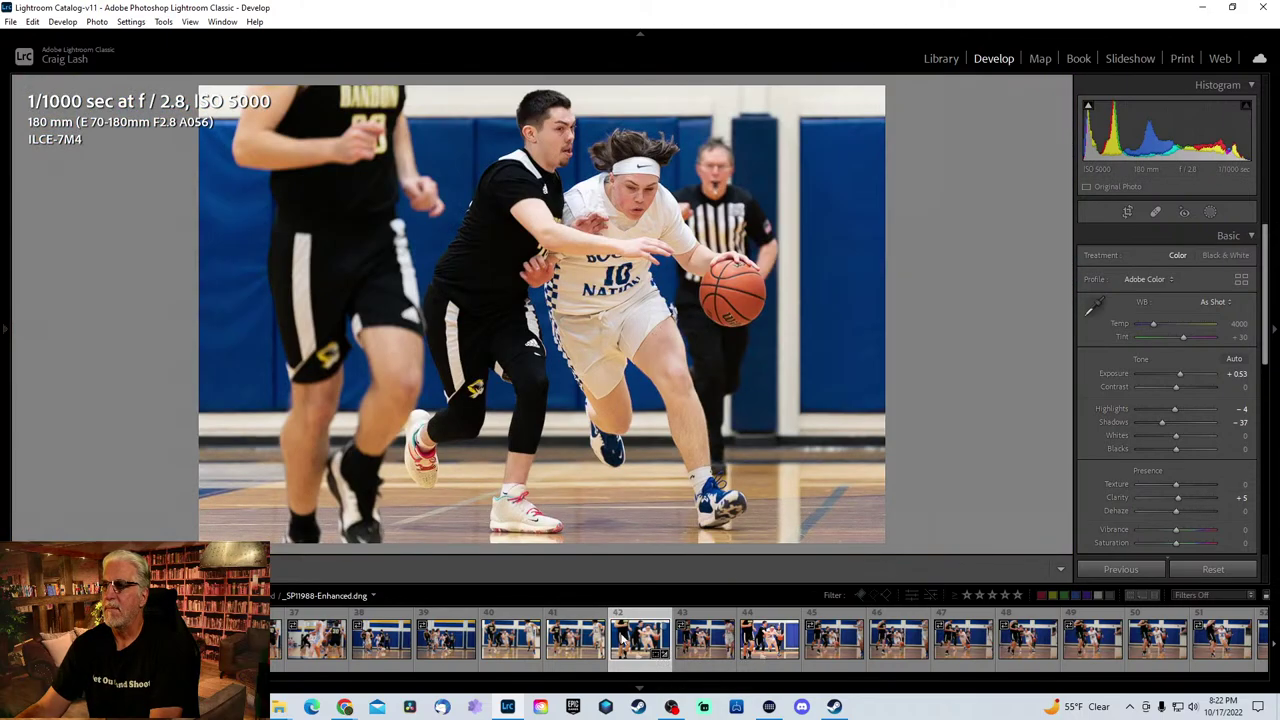
left_click(1212, 572)
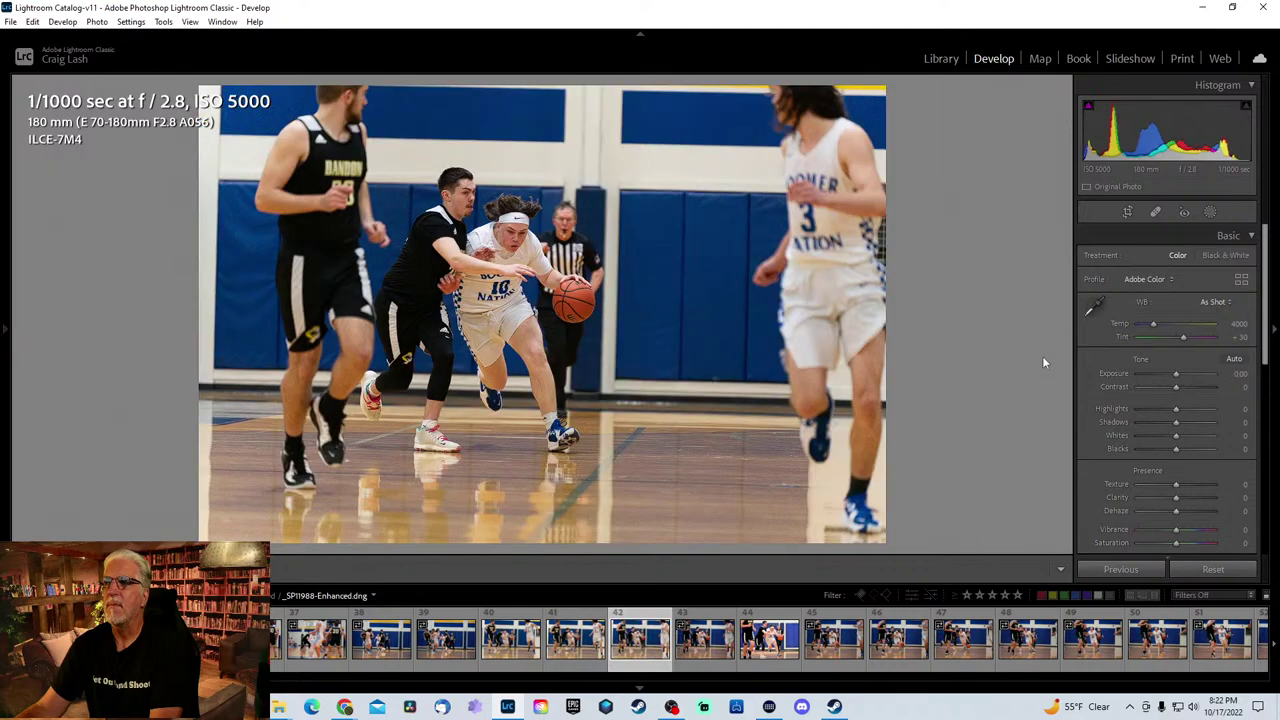
- Browse forward through the following number 10 shots, briefly previewing the next photo
key("Right")
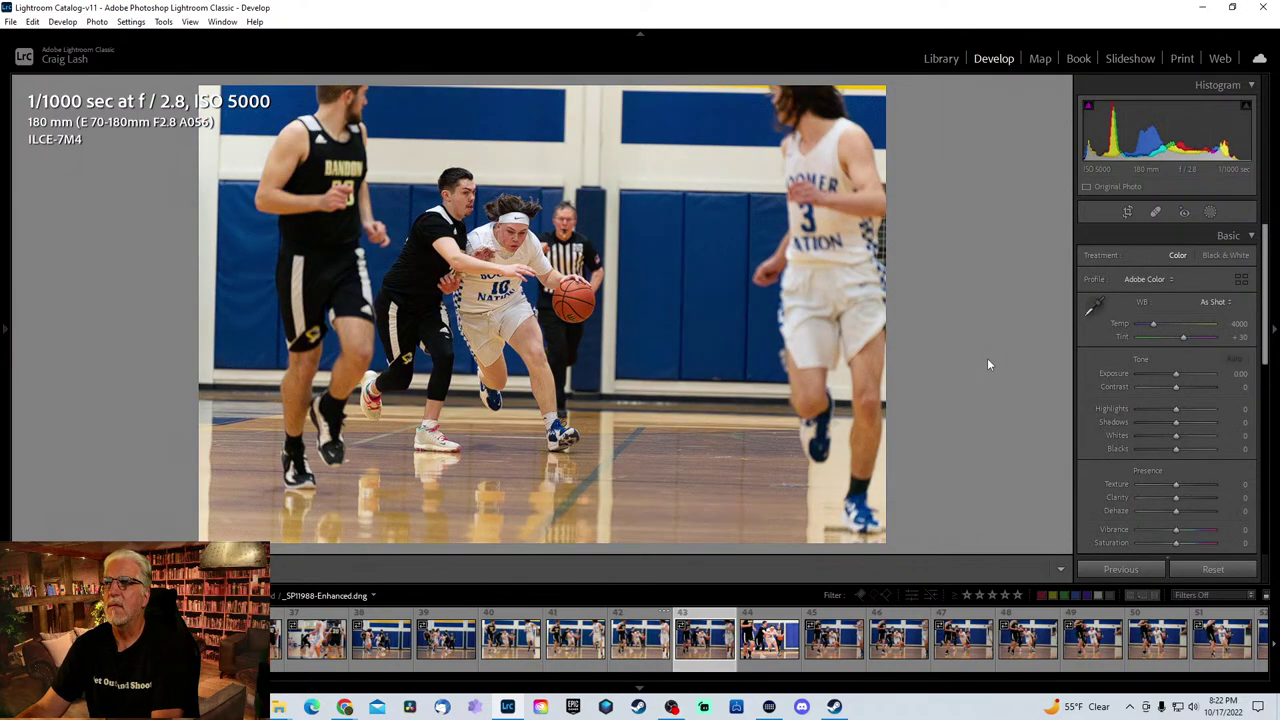
key("Right")
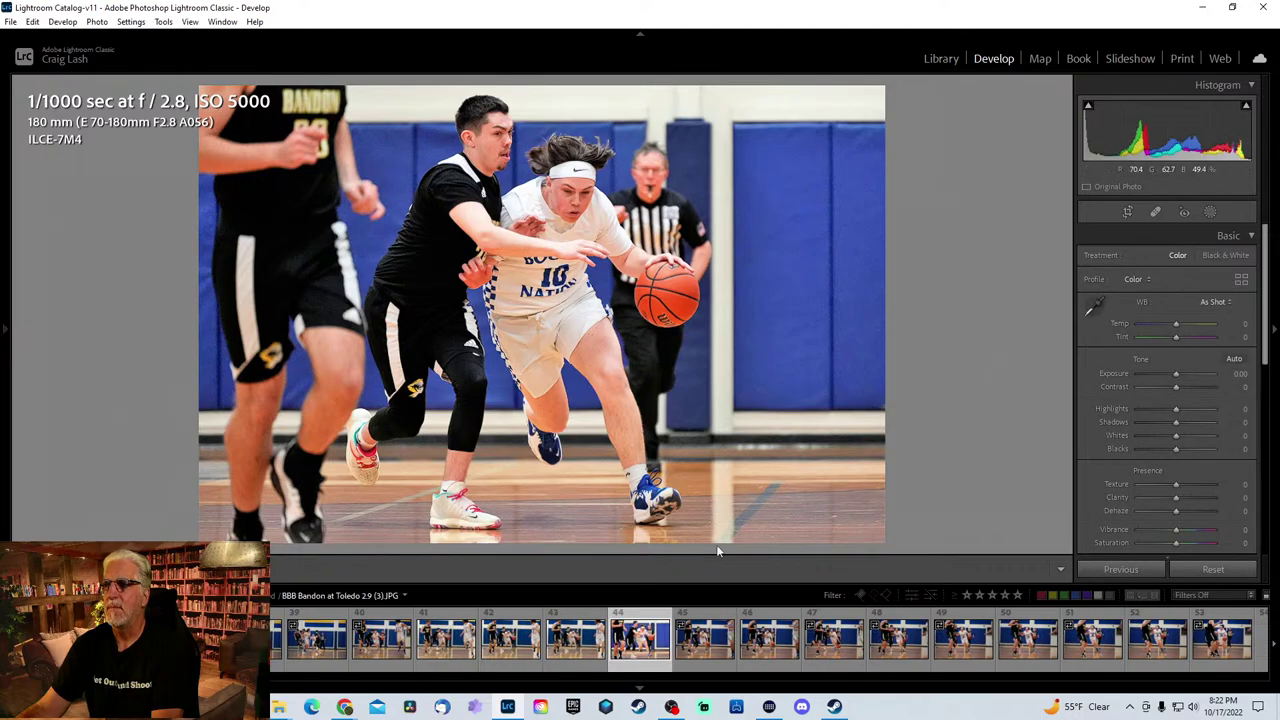
left_click(703, 640)
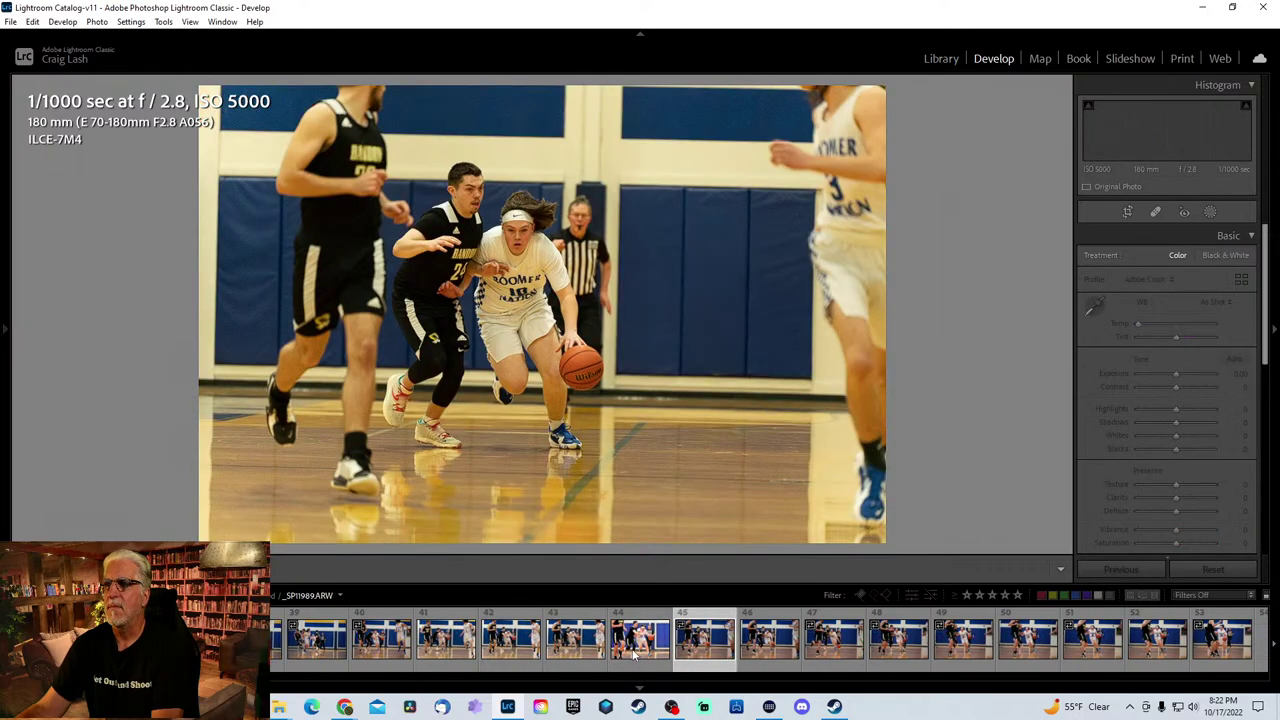
left_click(640, 656)
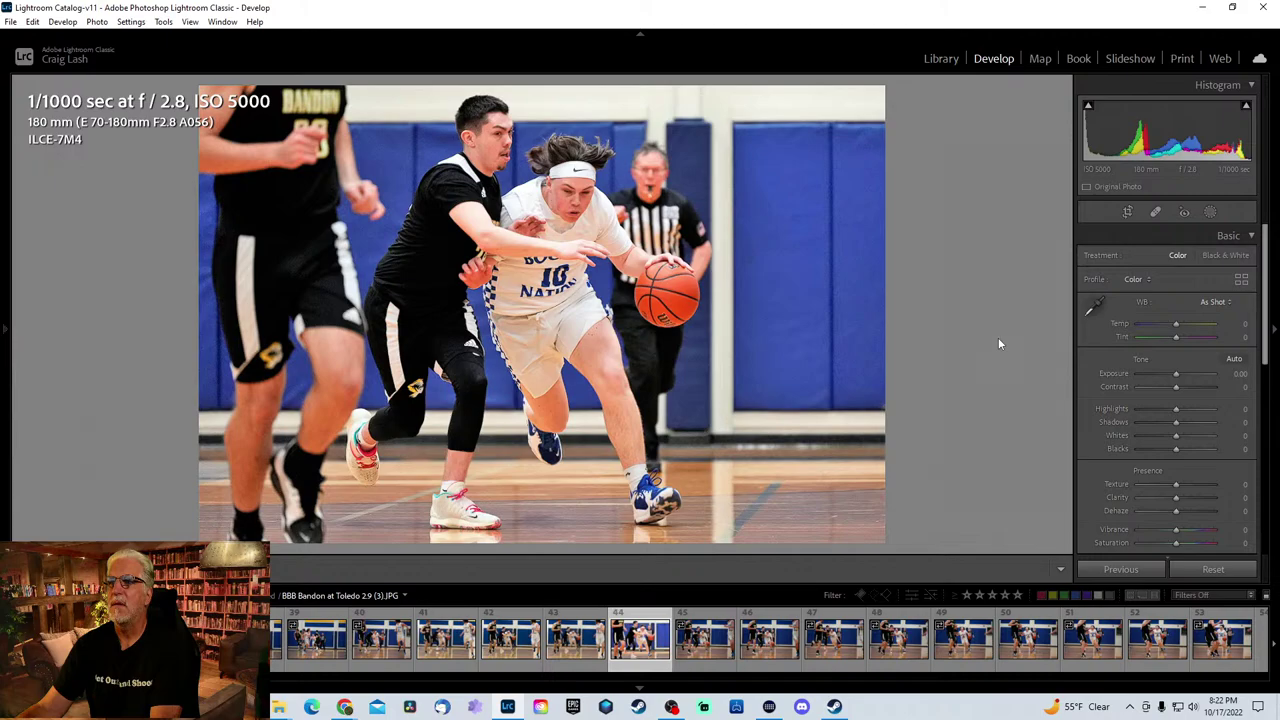
key("Right")
key("Right")
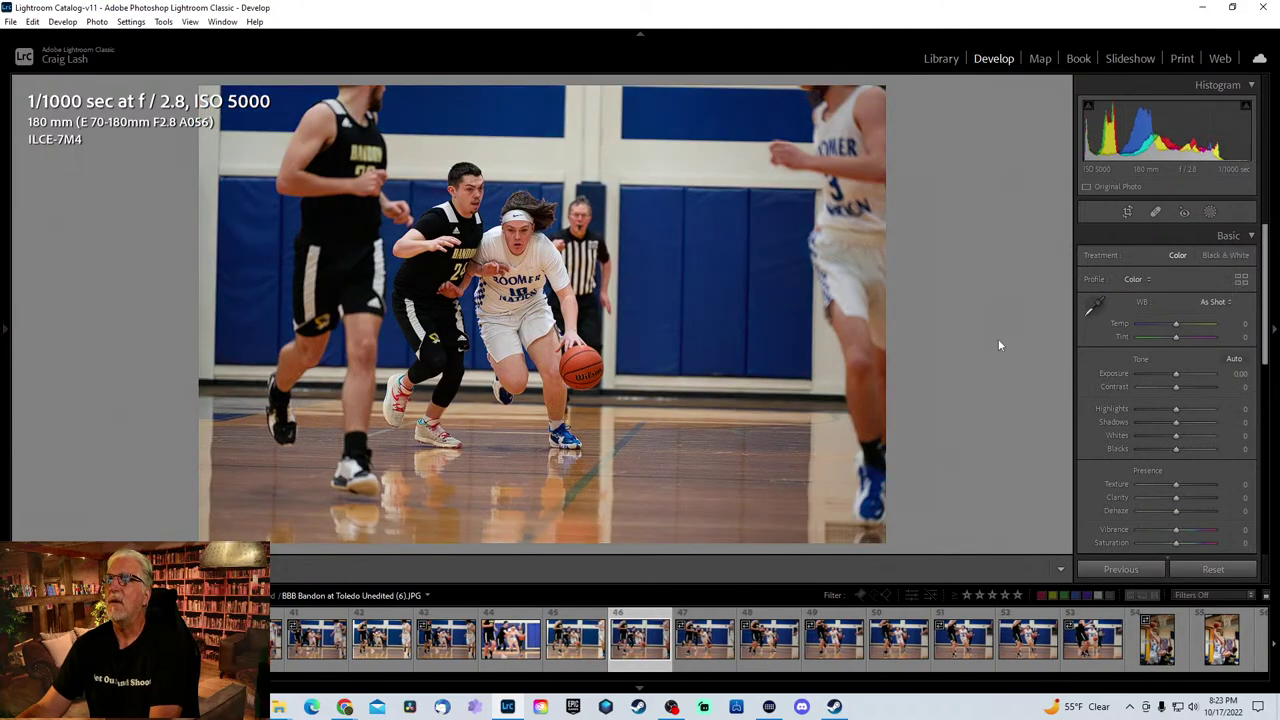
key("Right")
key("Right")
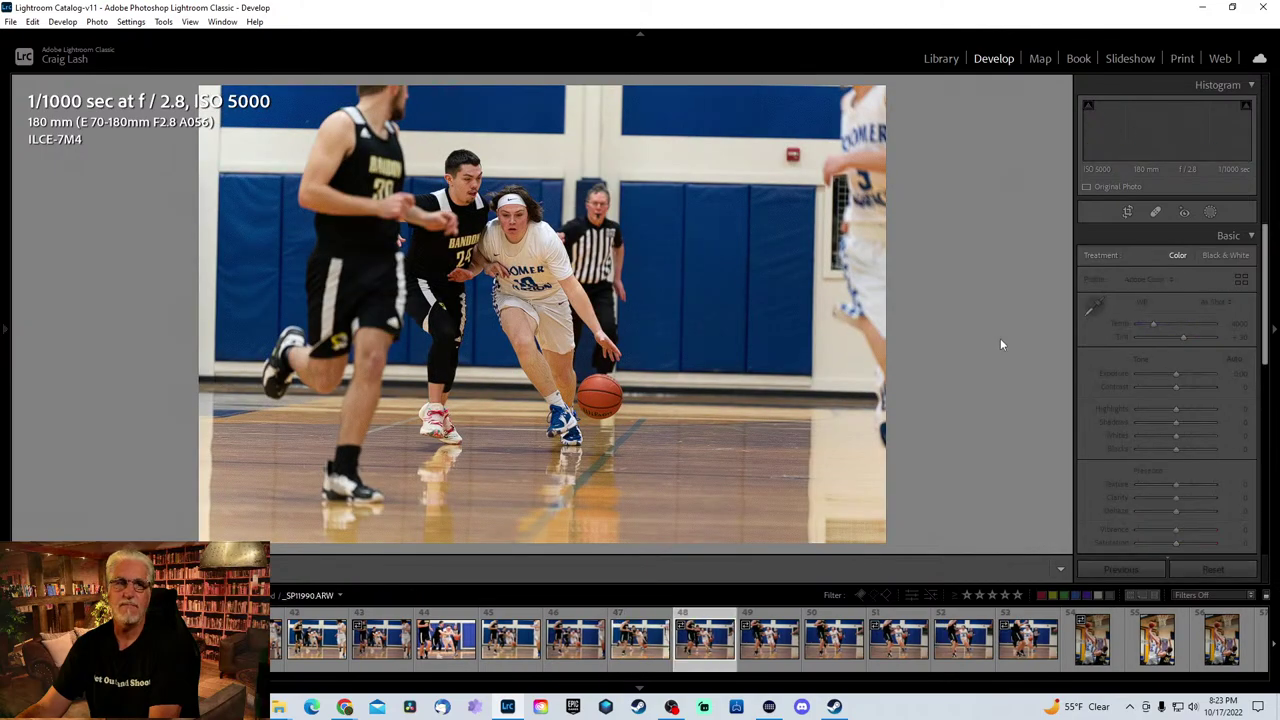
key("Right")
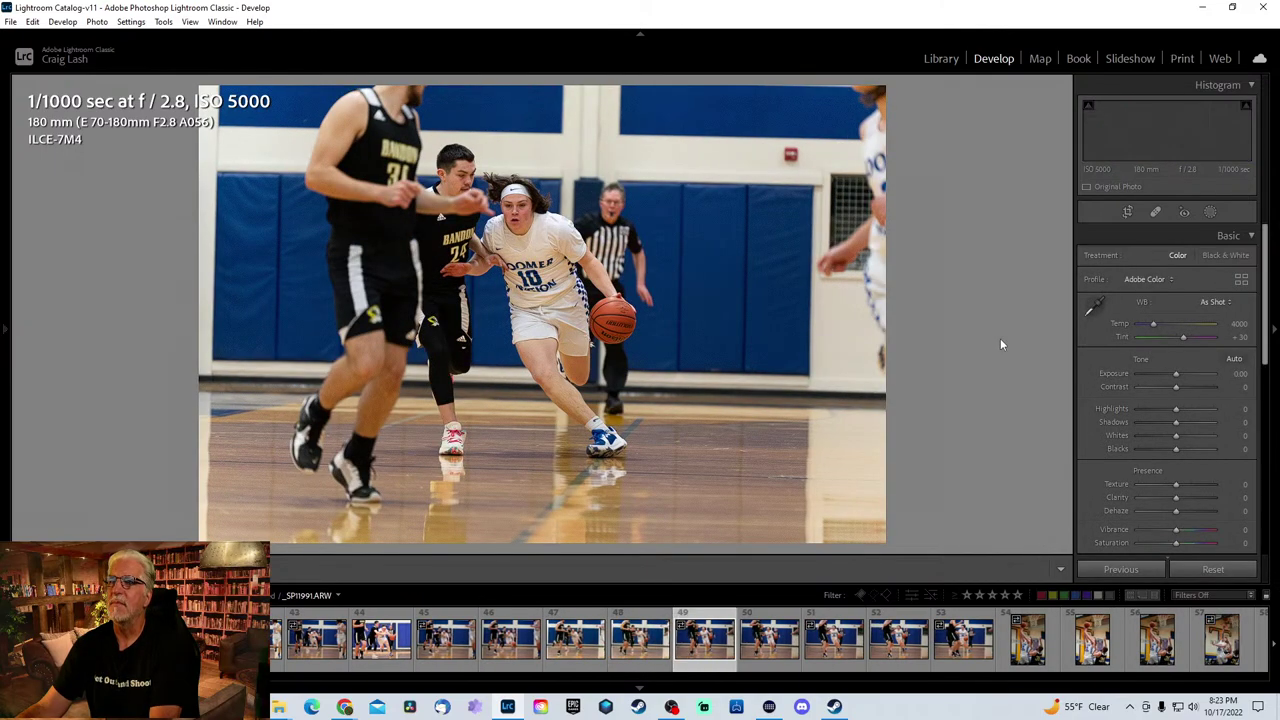
key("Right")
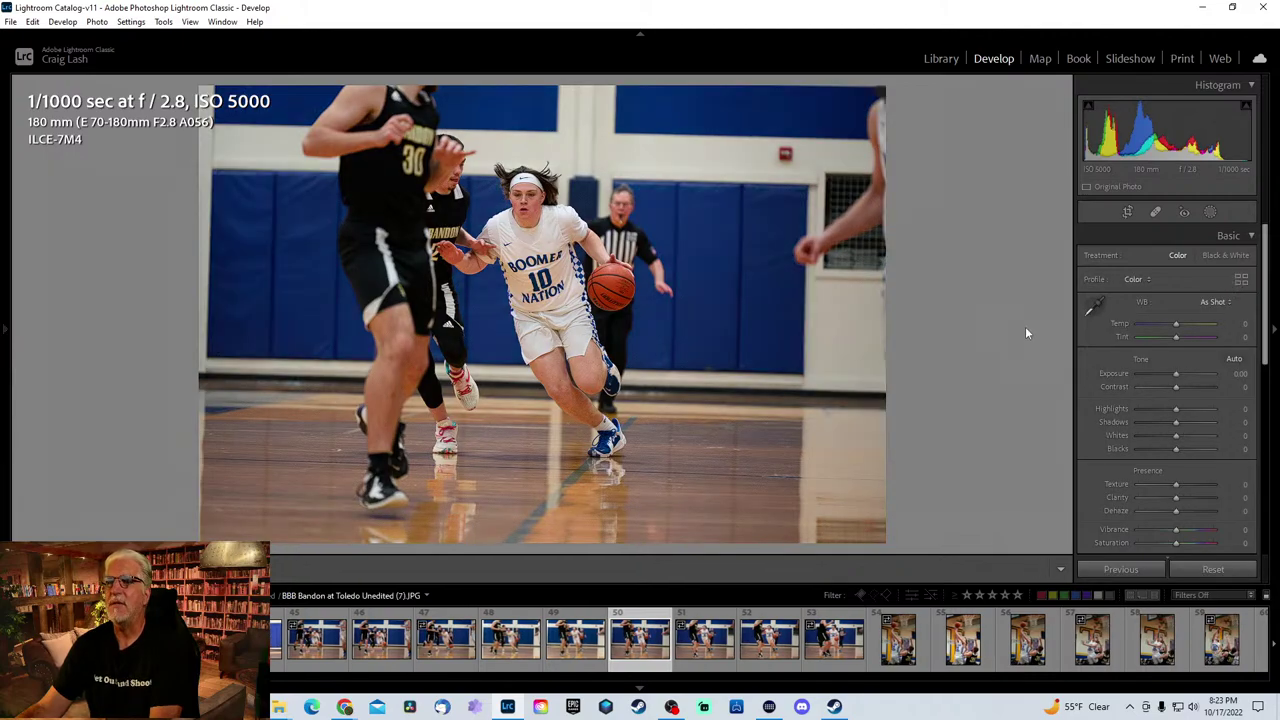
- Advance a few more shots, then step back three photos to settle on _SPI1991.ARW
key("Right")
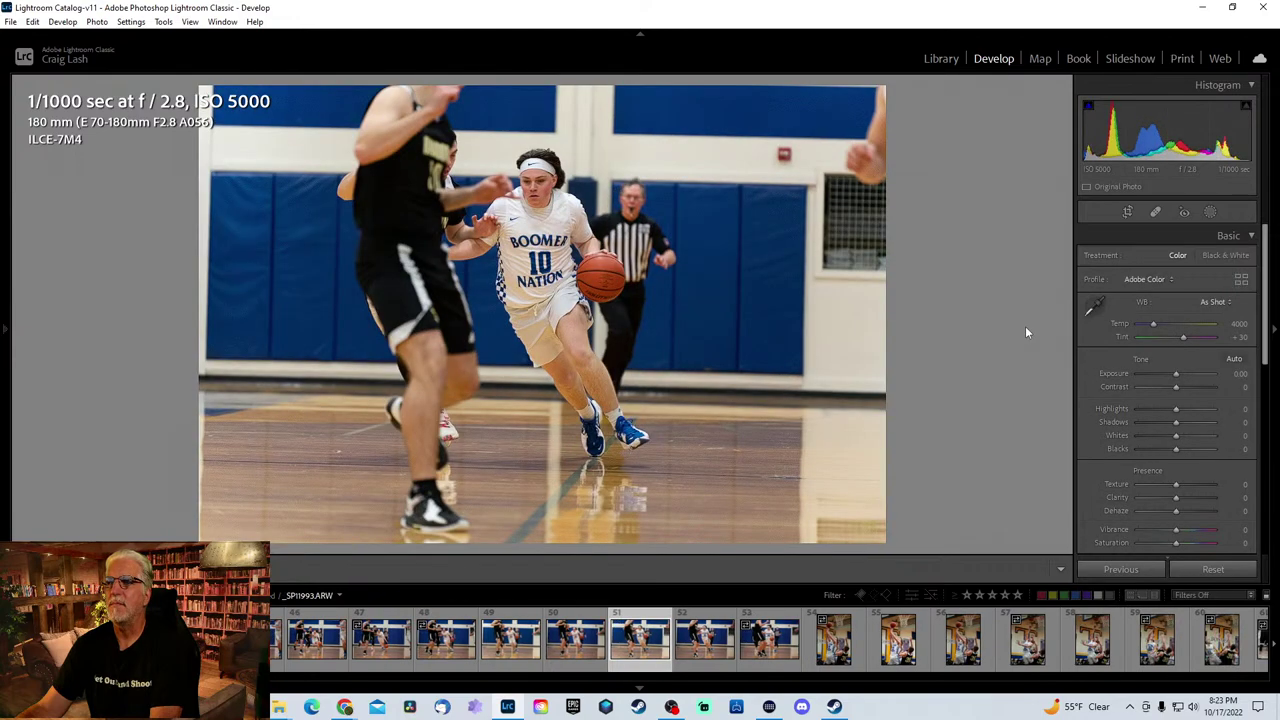
key("Right")
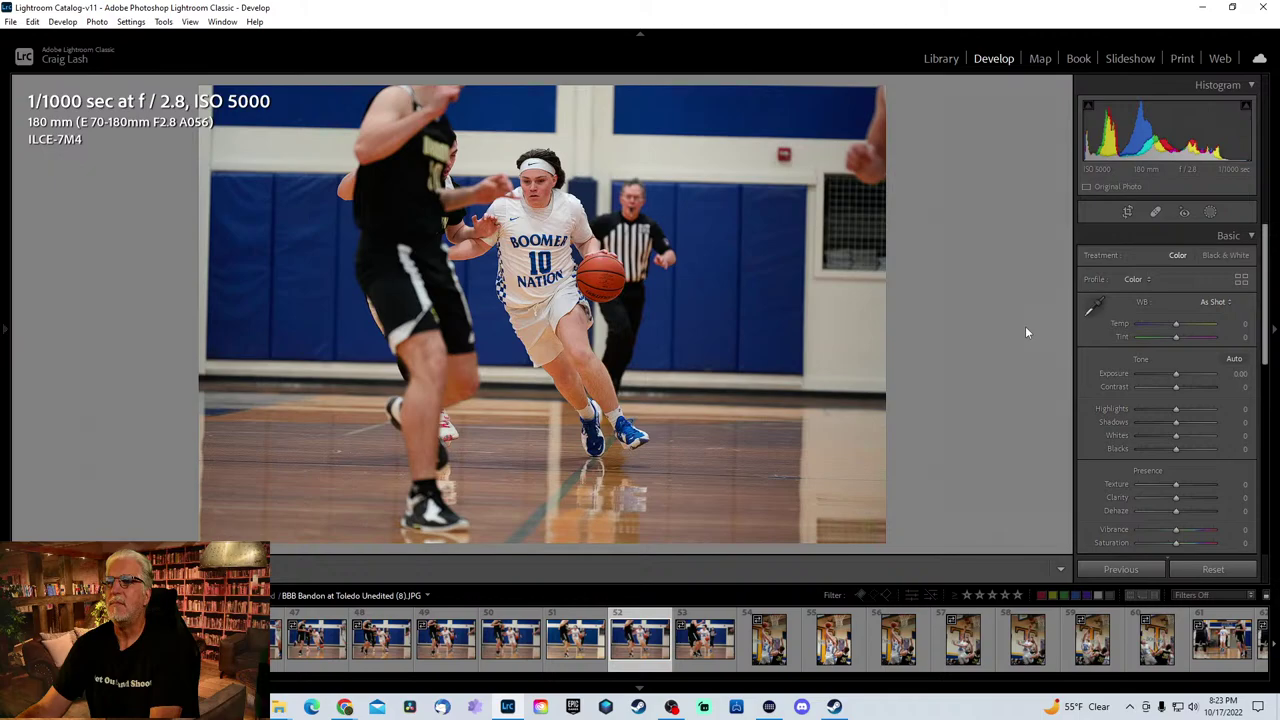
key("Right")
key("Left")
key("Left")
key("Left")
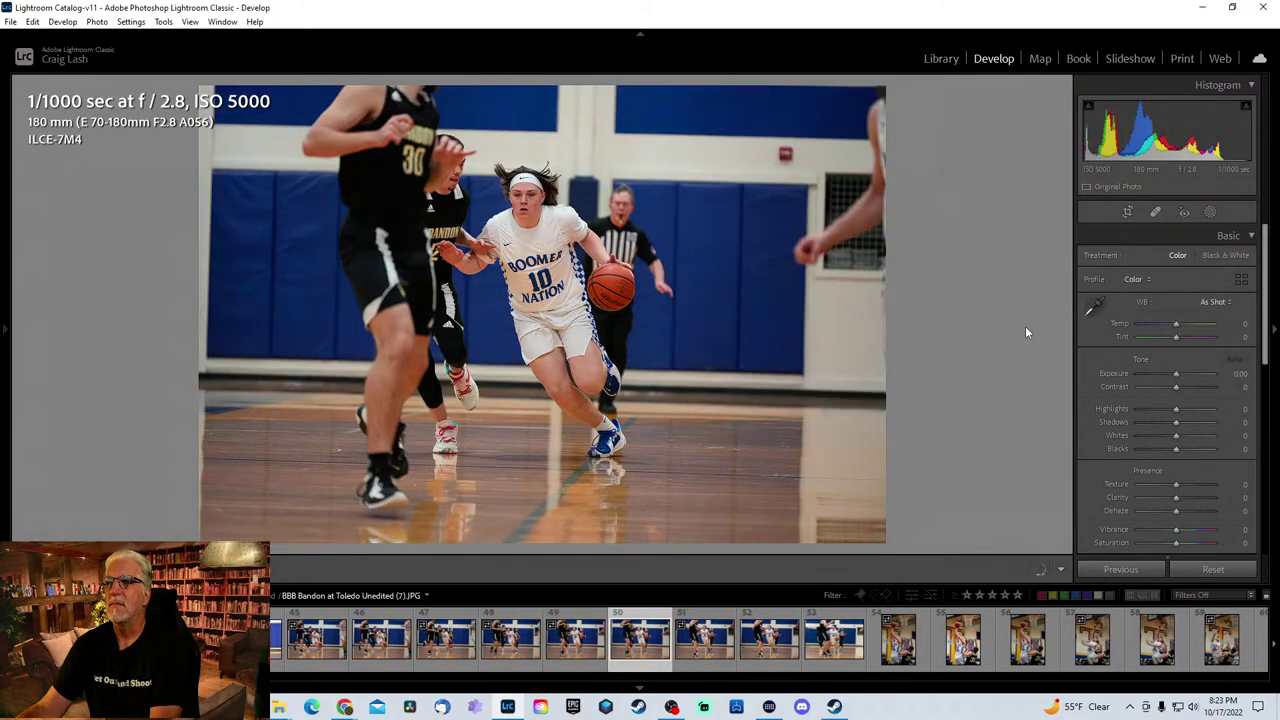
key("Left")
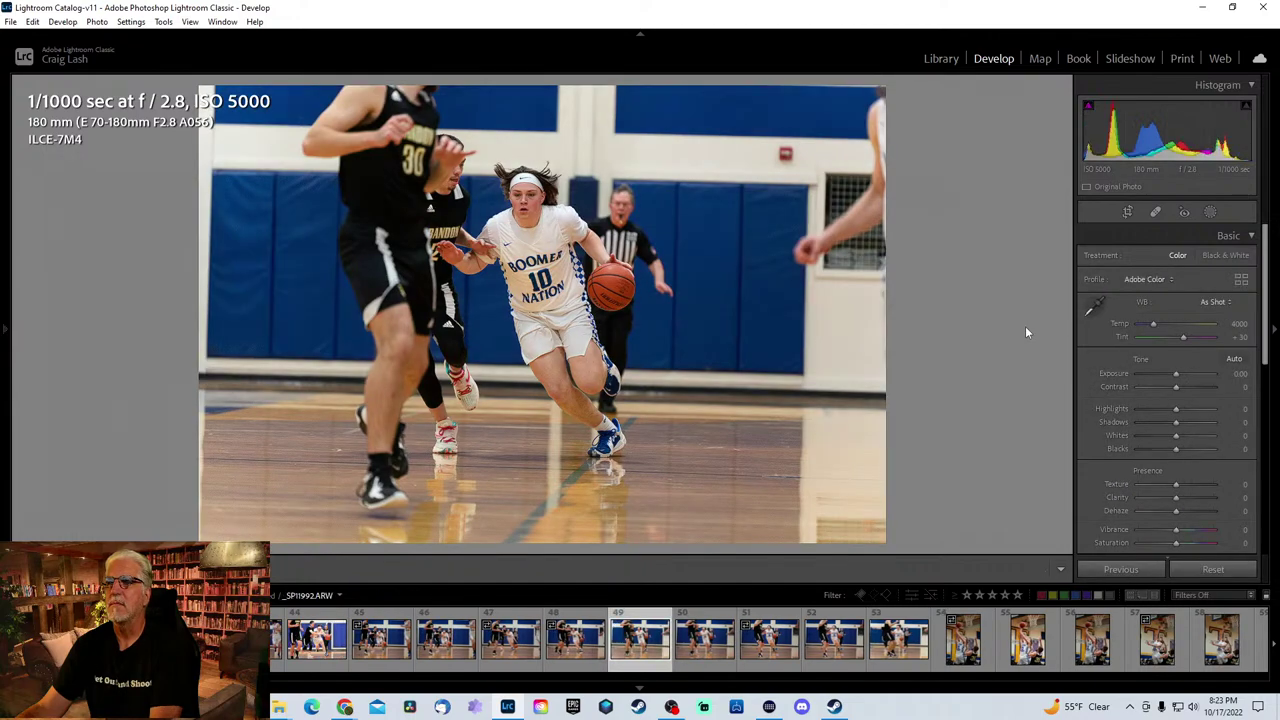
key("Left")
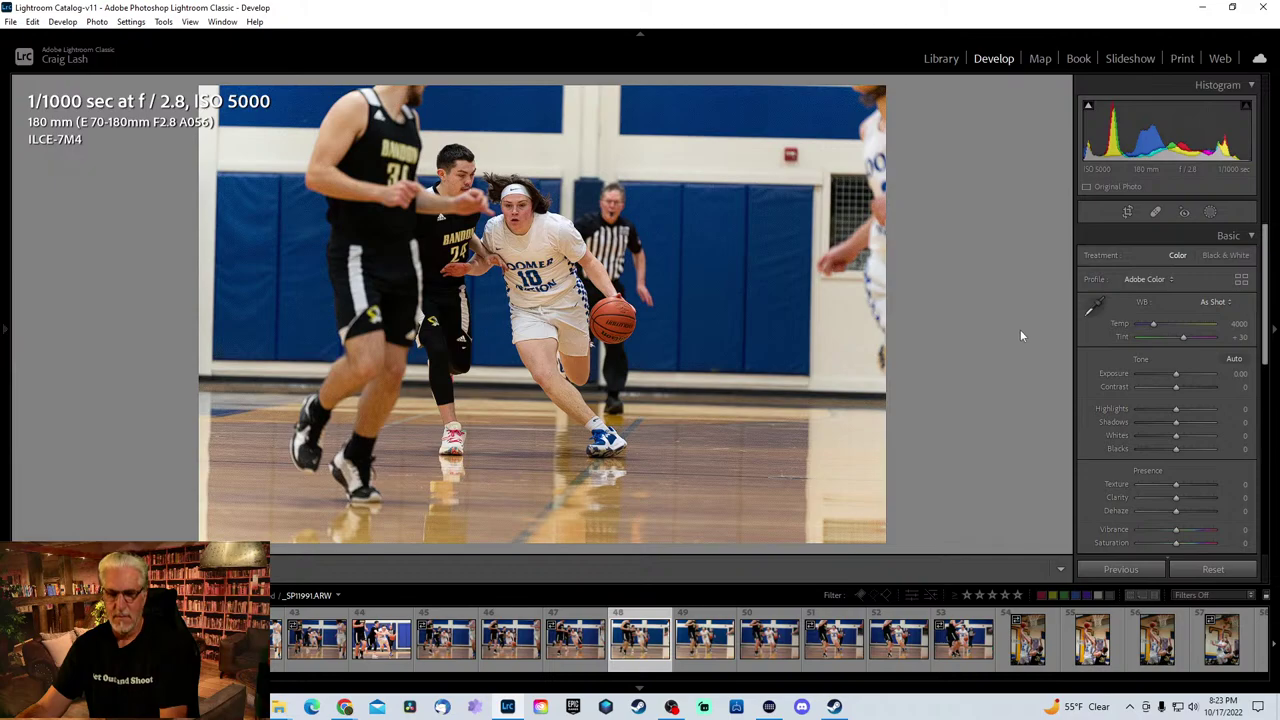
- Pull in the crop's right edge, apply the −1.41° straightened crop, and set Highlights to −32
key("r")
left_click_drag(880, 320, 756, 279)
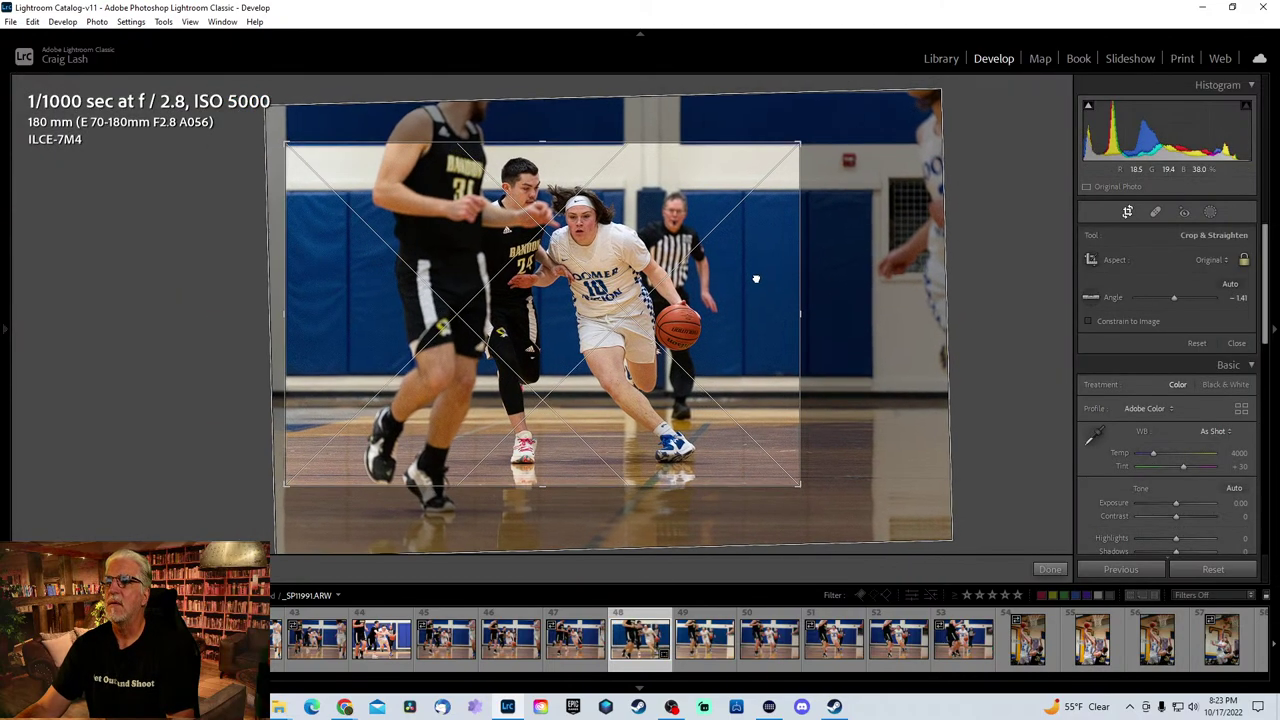
key("Return")
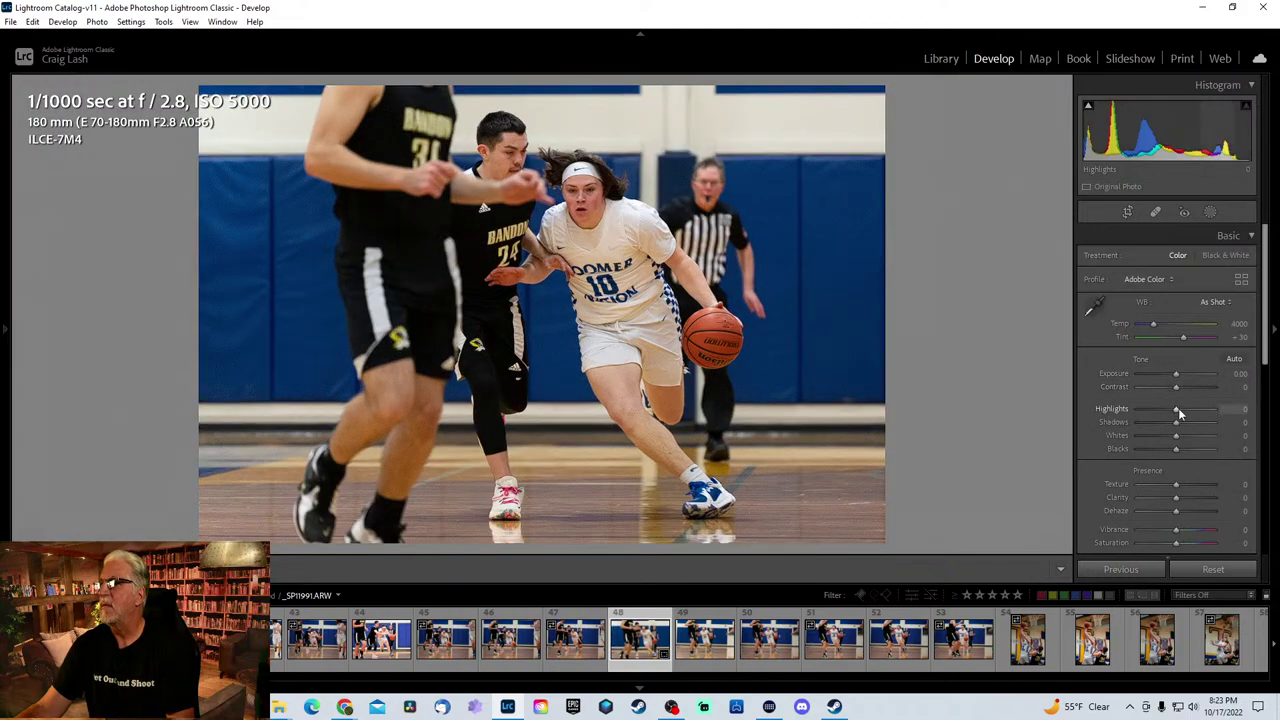
mouse_move(1178, 408)
left_mouse_down()
mouse_move(1149, 403)
mouse_move(1164, 400)
left_mouse_up()
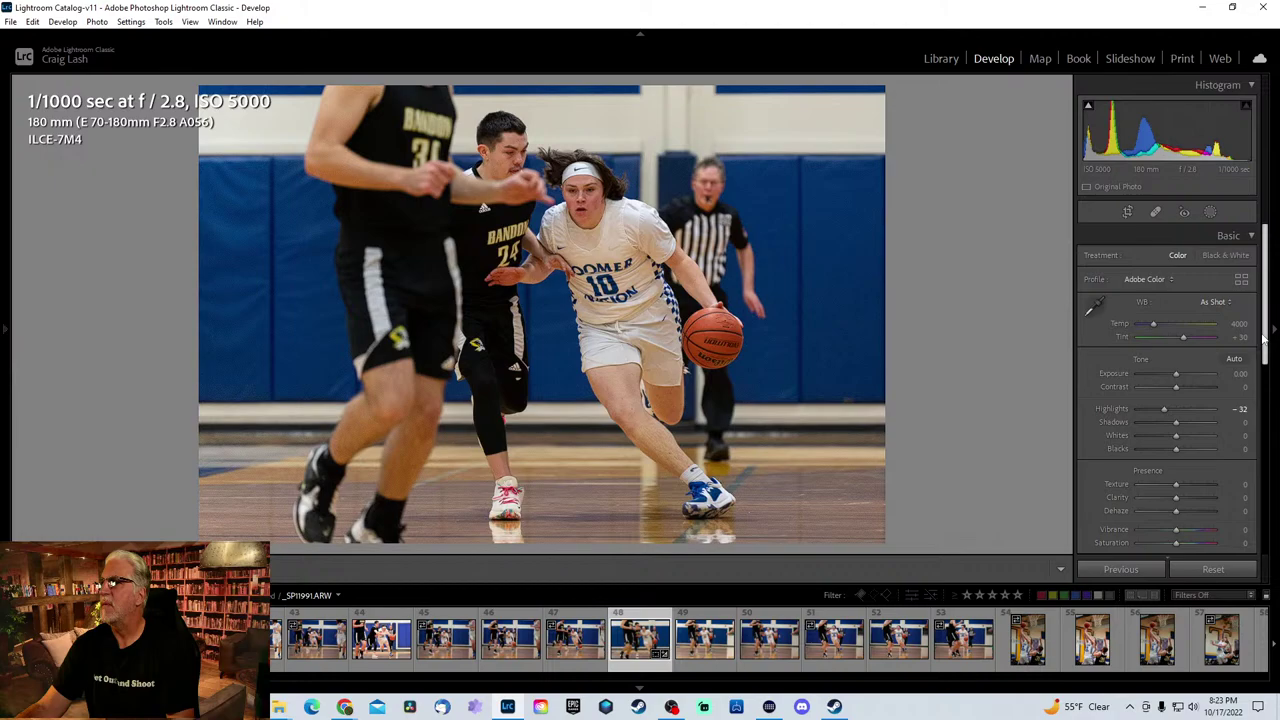
- Check the jersey noise at 1:1 and set Detail Luminance noise reduction to 25
left_click_drag(1263, 338, 1162, 452)
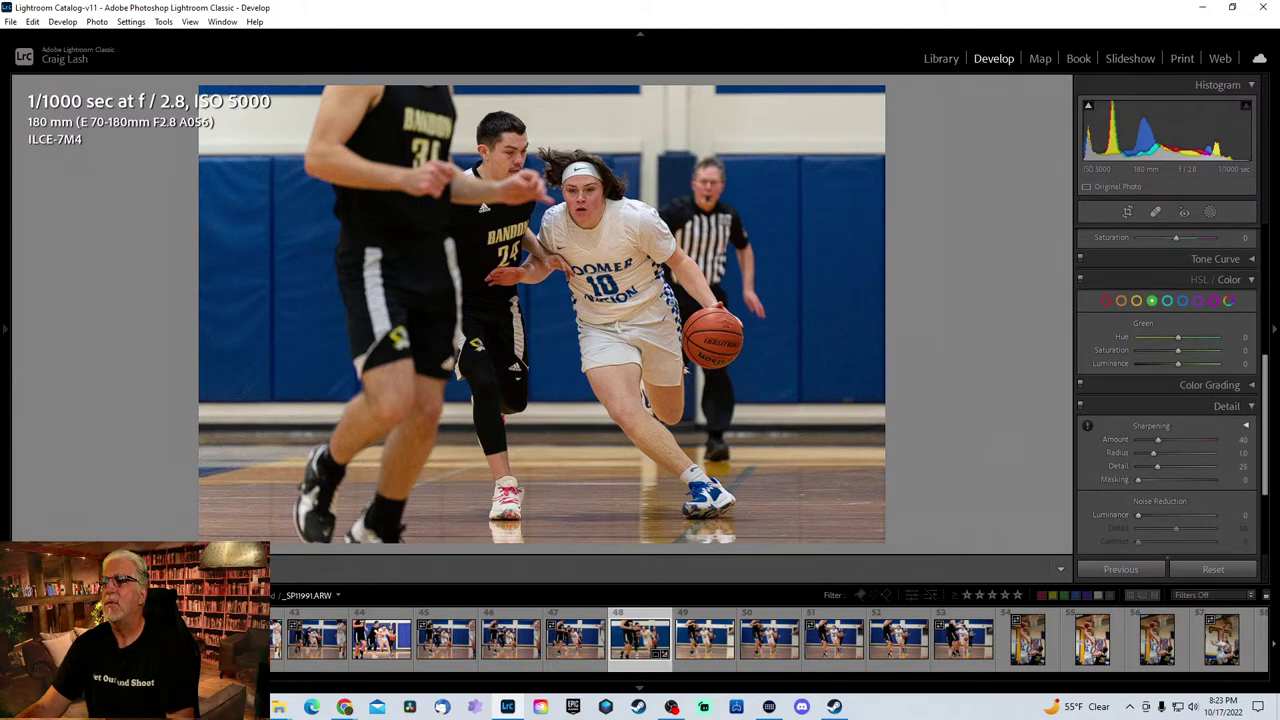
left_click(622, 221)
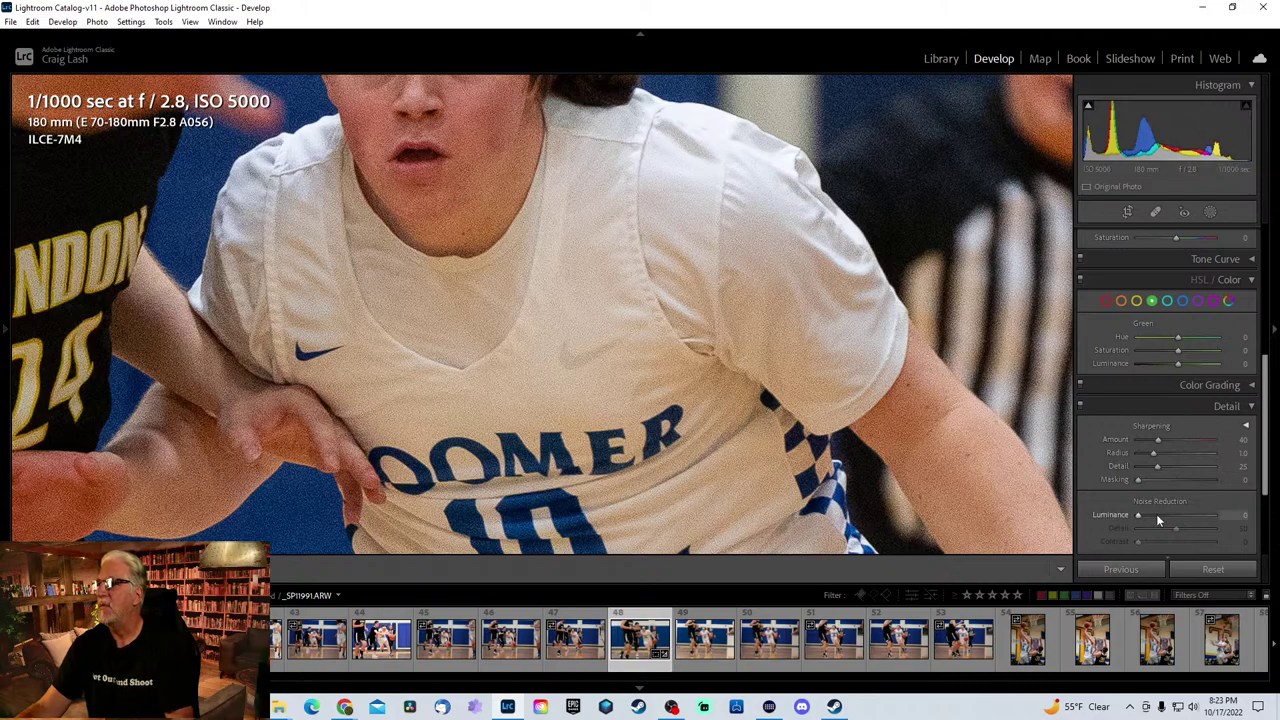
left_click(604, 271)
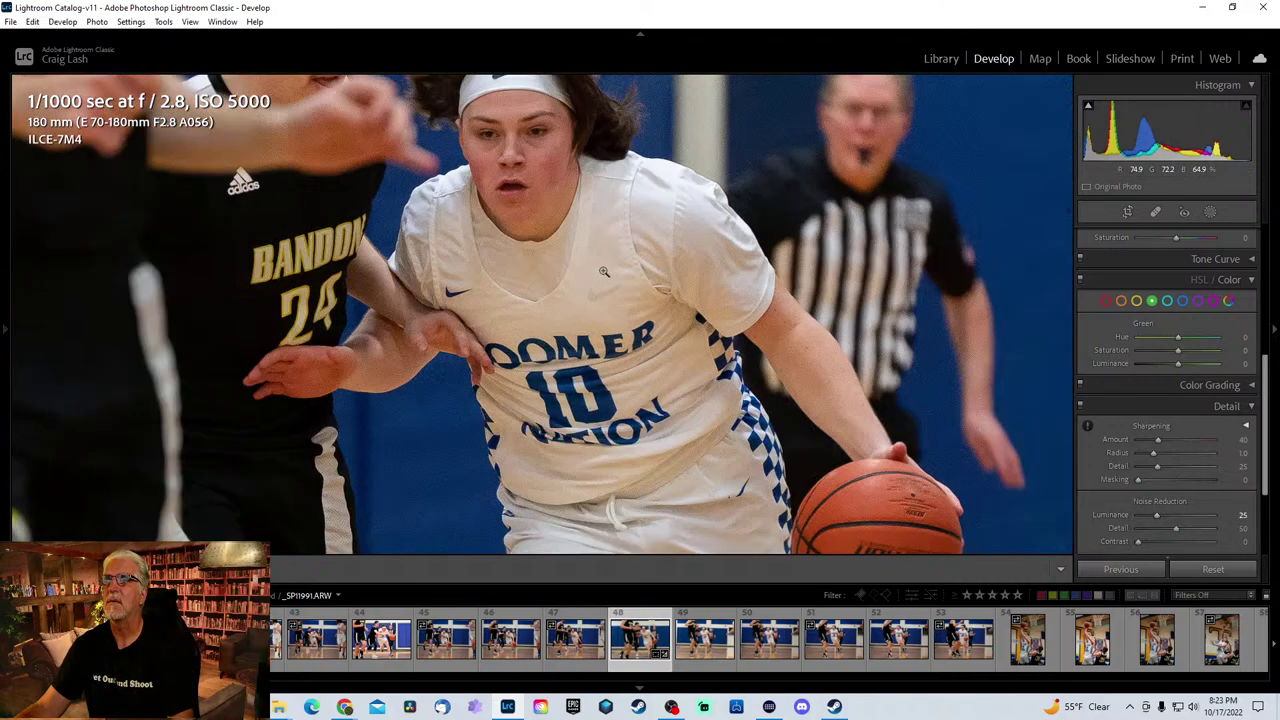
left_click_drag(1270, 427, 1262, 260)
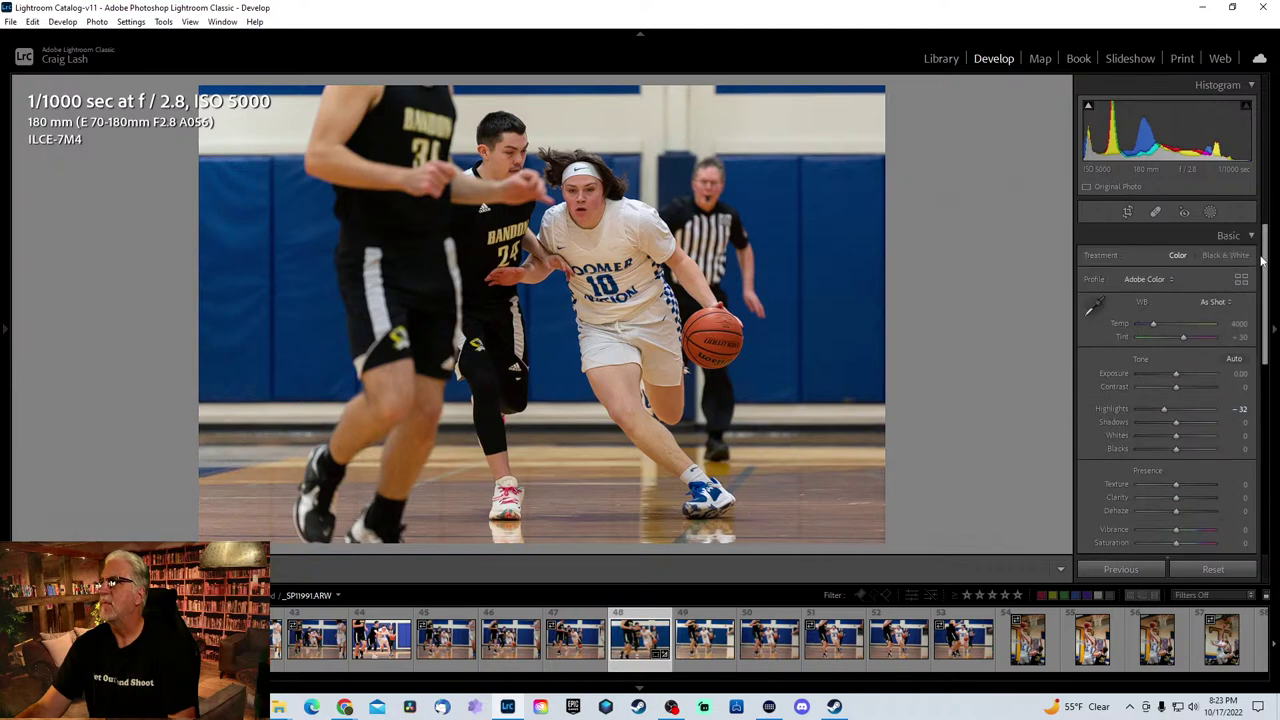
- Step through the filmstrip to the layup shot _SPI1996.ARW and start Crop & Straighten
key("Right")
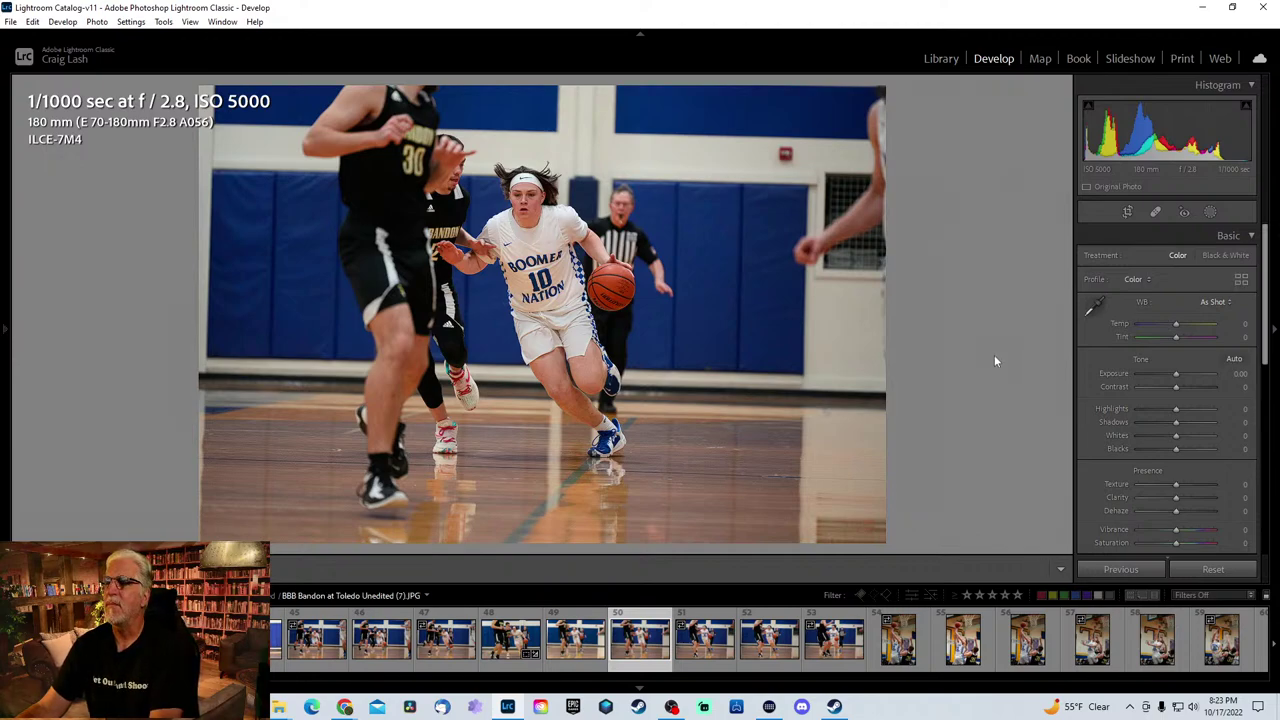
key("Right")
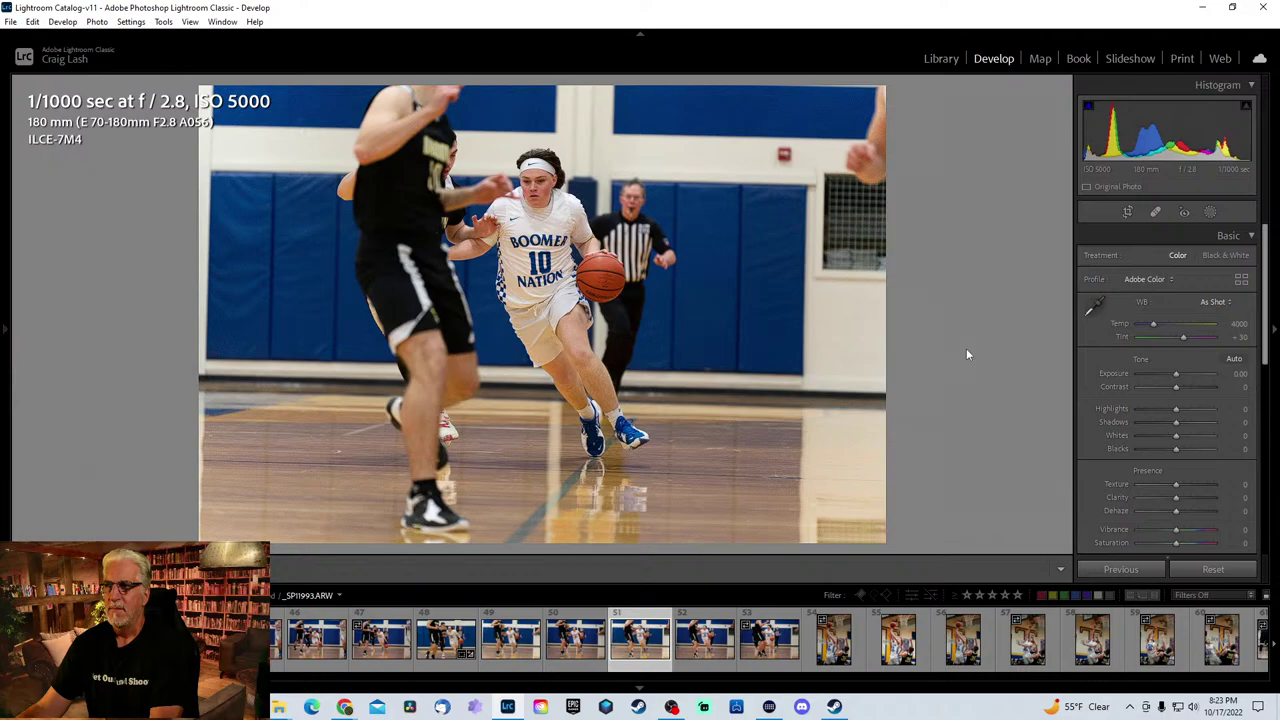
key("Right")
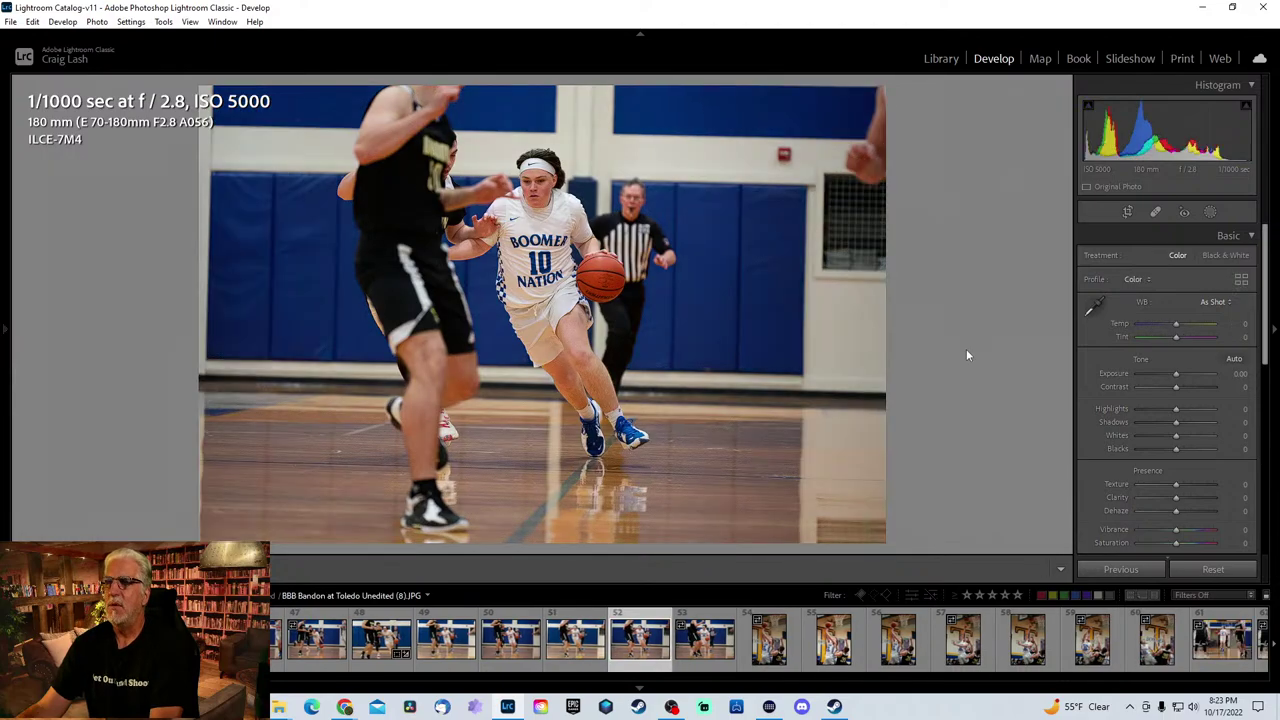
key("Right")
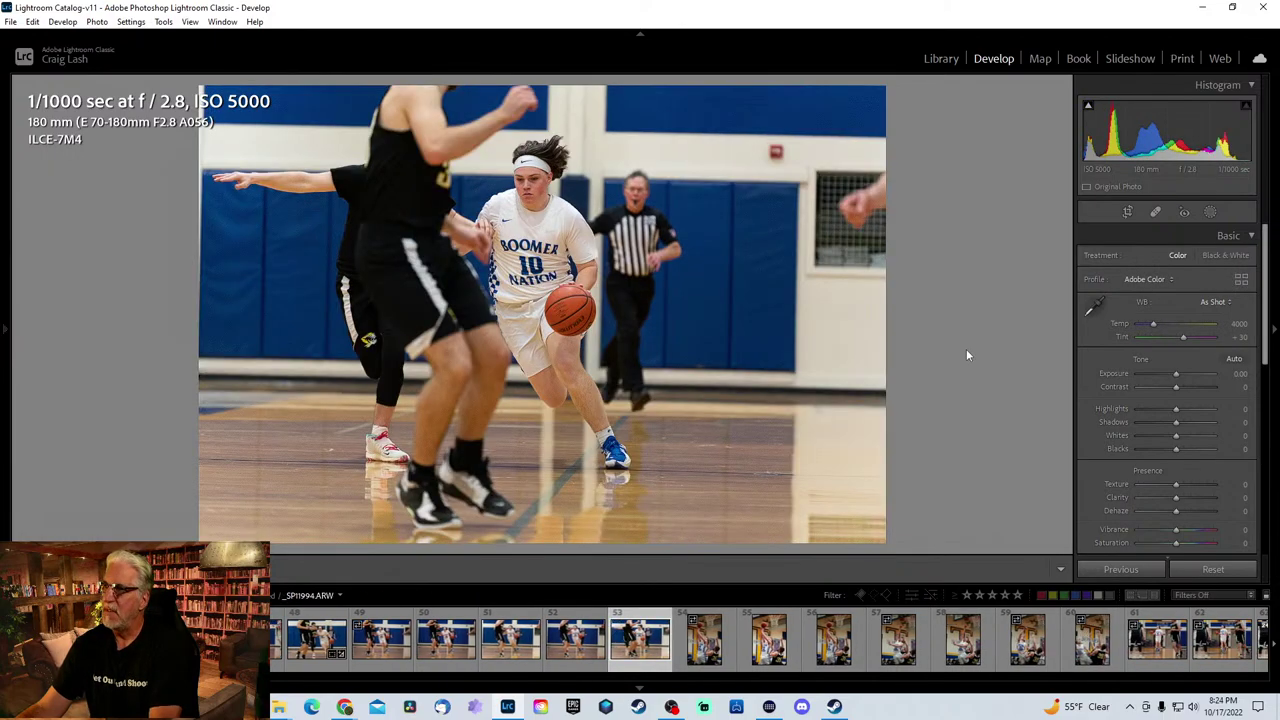
key("Right")
key("Right")
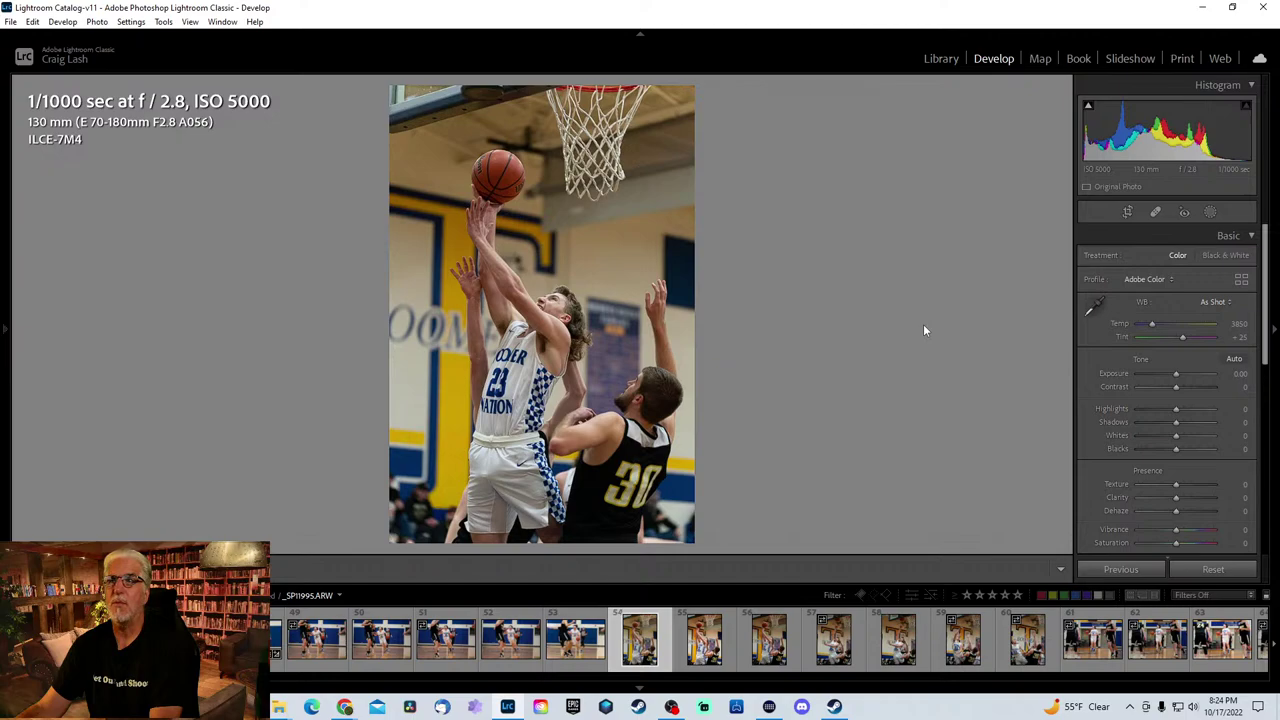
key("Right")
key("Left")
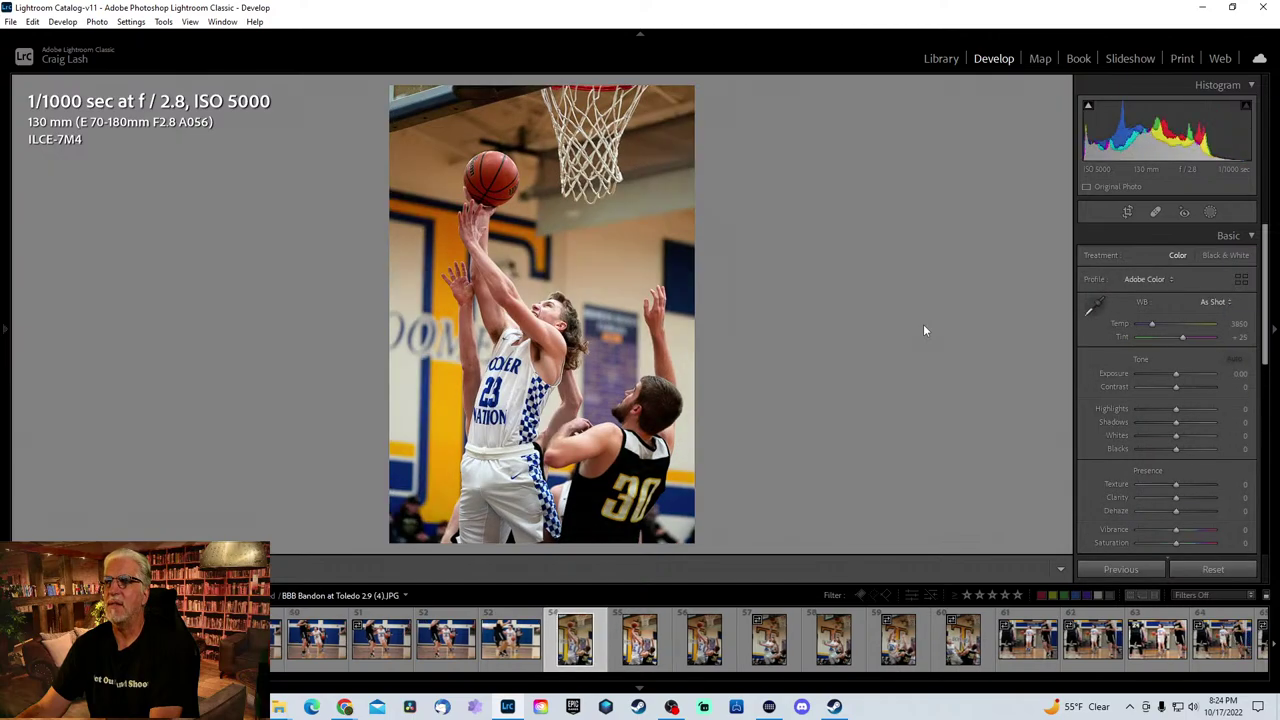
key("Right")
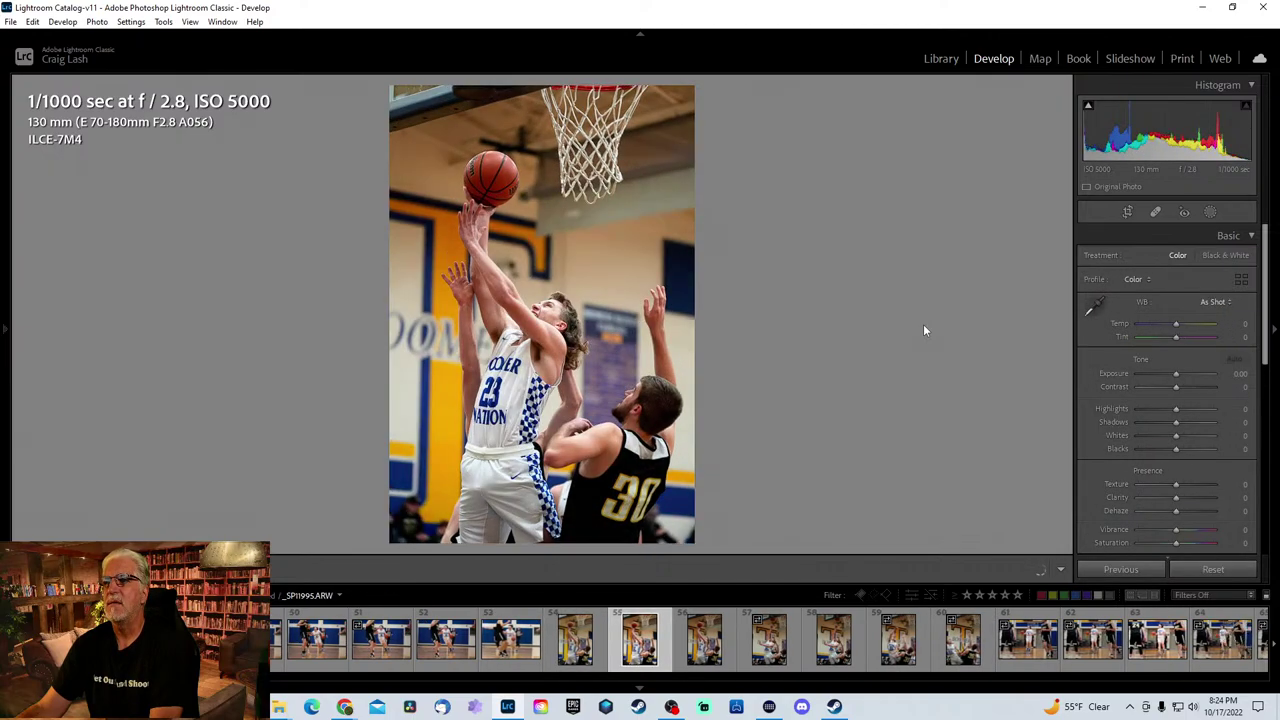
key("Right")
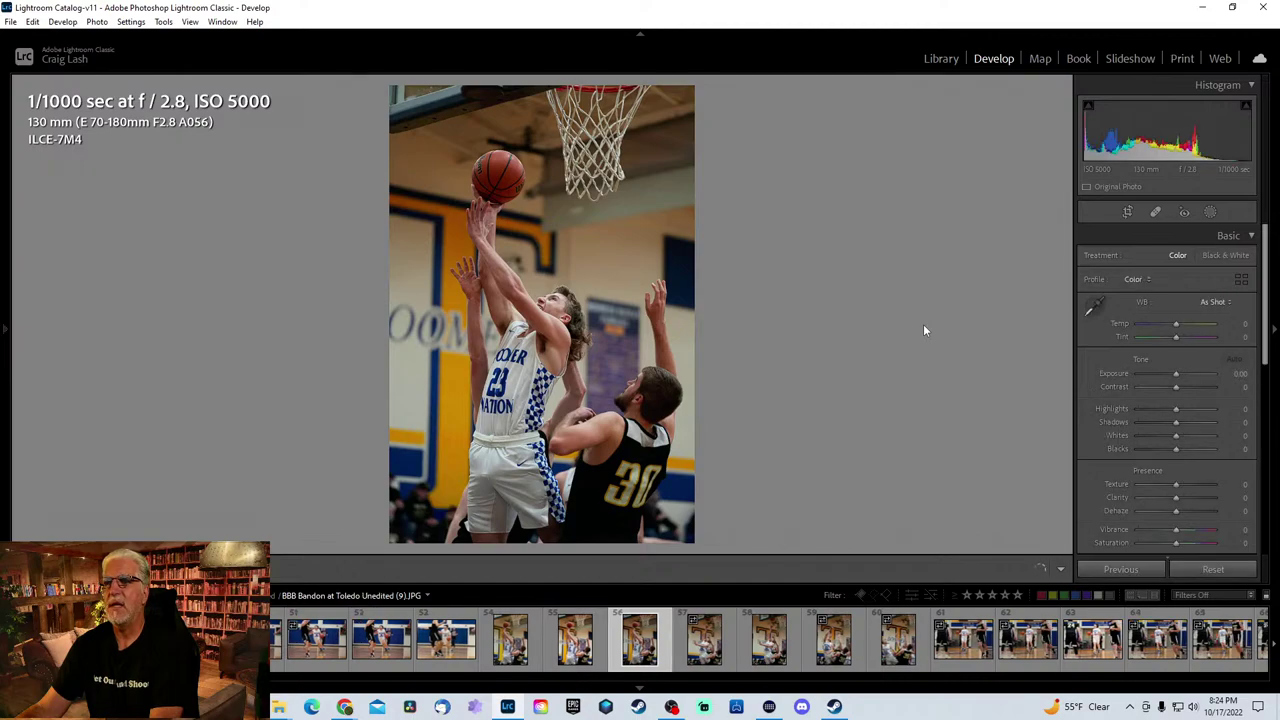
key("Right")
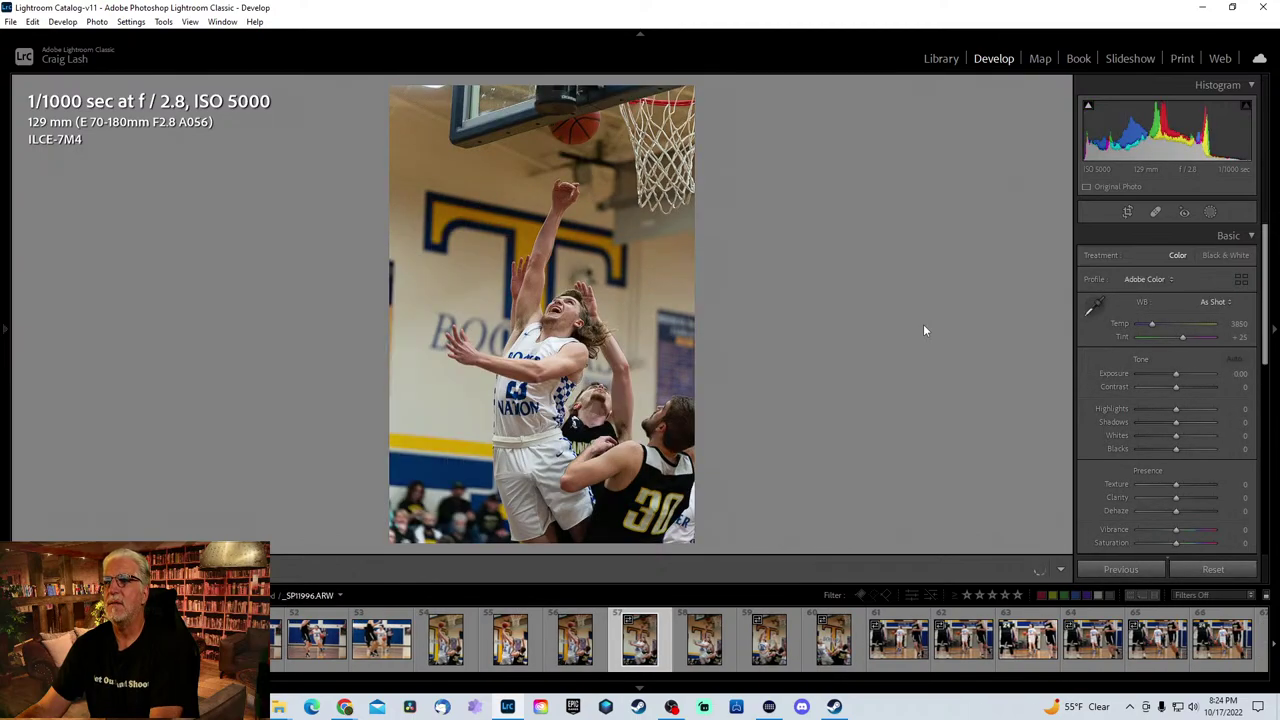
key("Right")
key("Right")
key("Left")
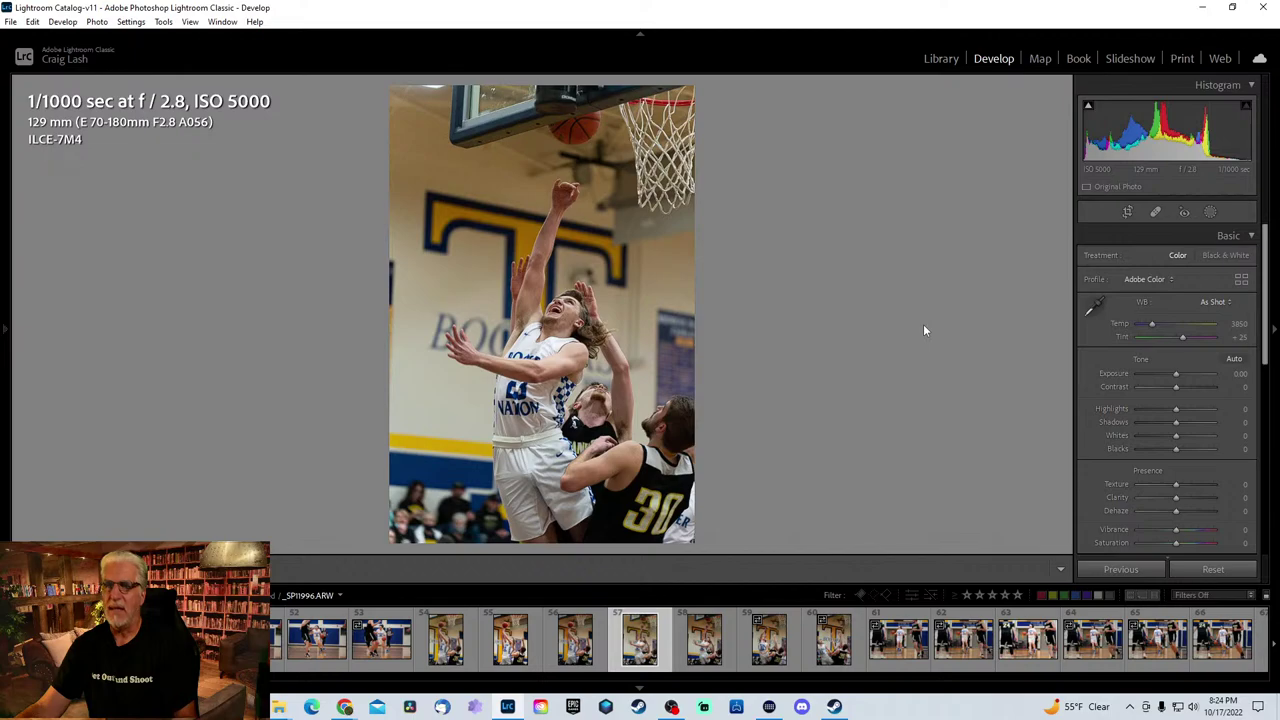
key("r")
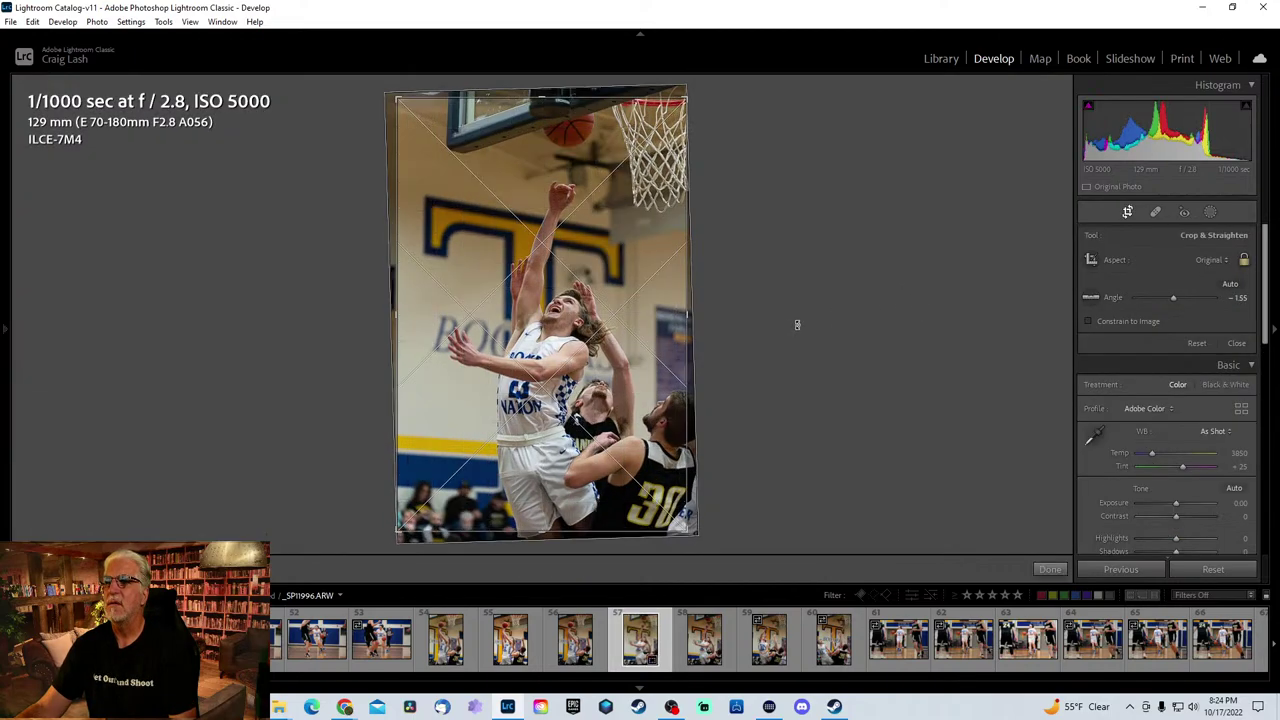
- Raise the crop's bottom edge, apply the crop, and lower Highlights to −58
left_click_drag(547, 539, 561, 503)
key("Return")
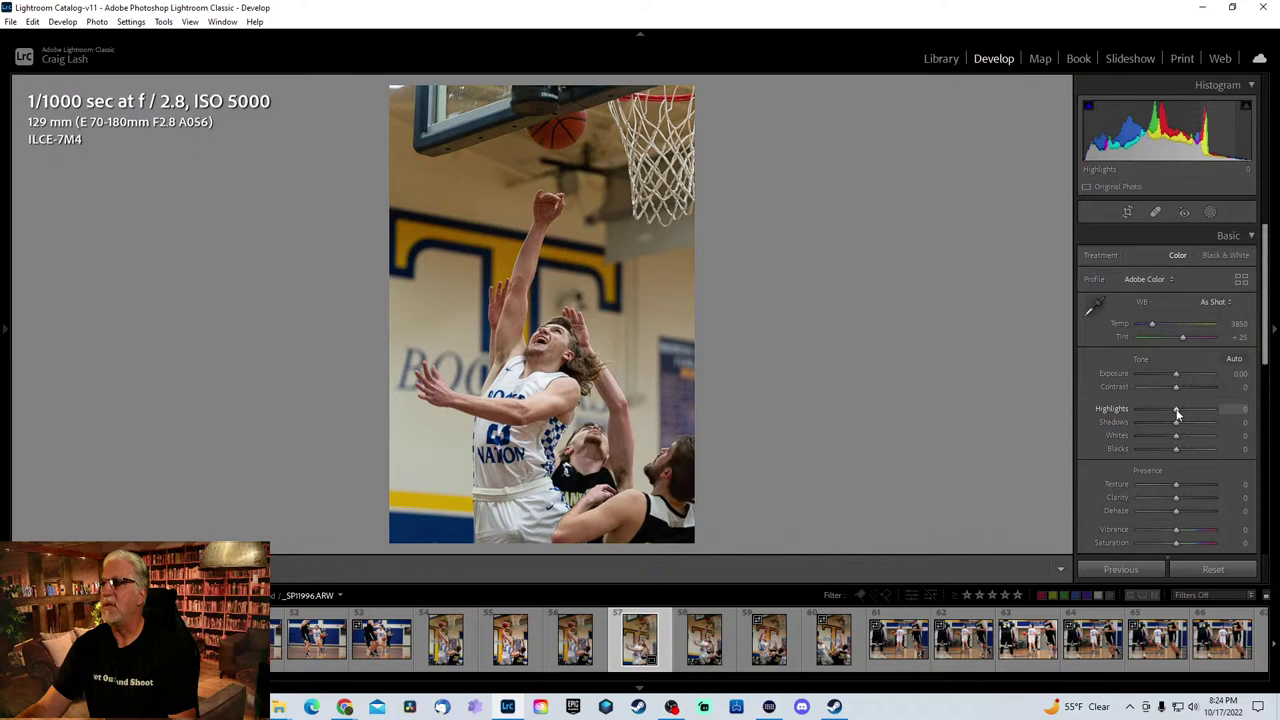
mouse_move(1176, 408)
left_mouse_down()
mouse_move(1152, 411)
mouse_move(1176, 413)
left_mouse_up()
- Inspect the hair and shoulder at 1:1 and set Luminance noise reduction to 39
scroll(1183, 480, "down", 5)
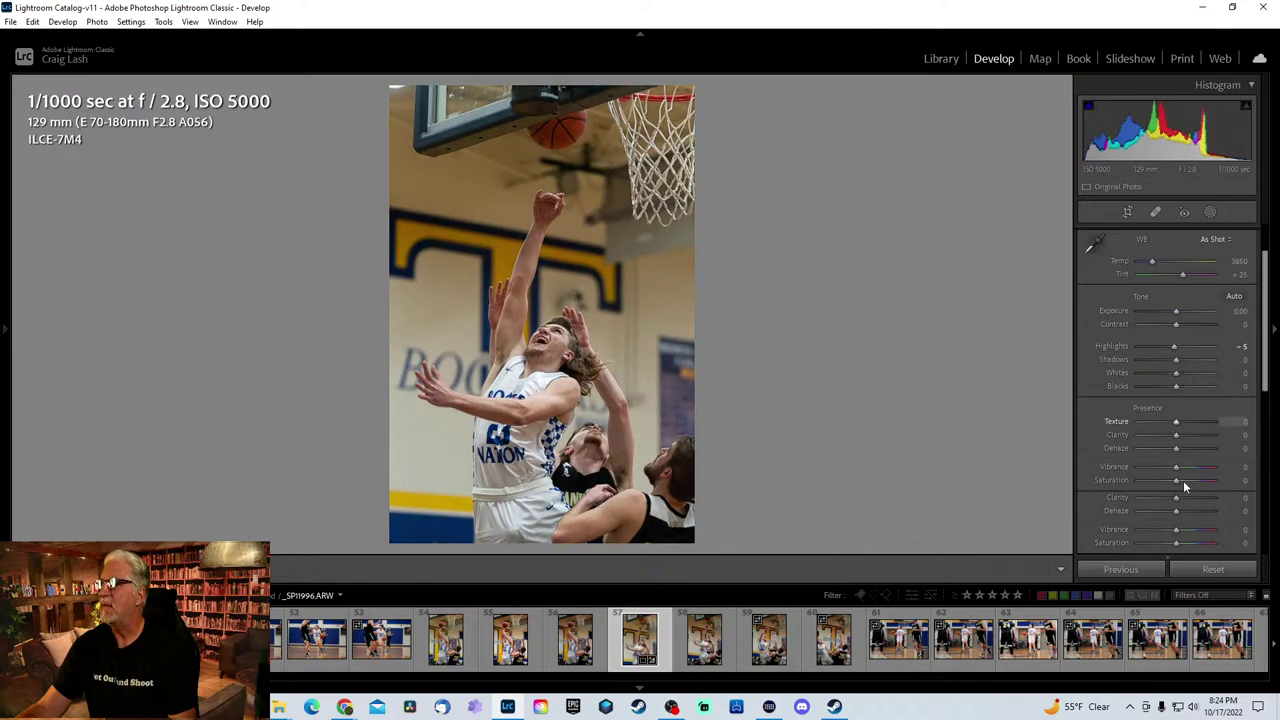
scroll(1187, 474, "down", 2)
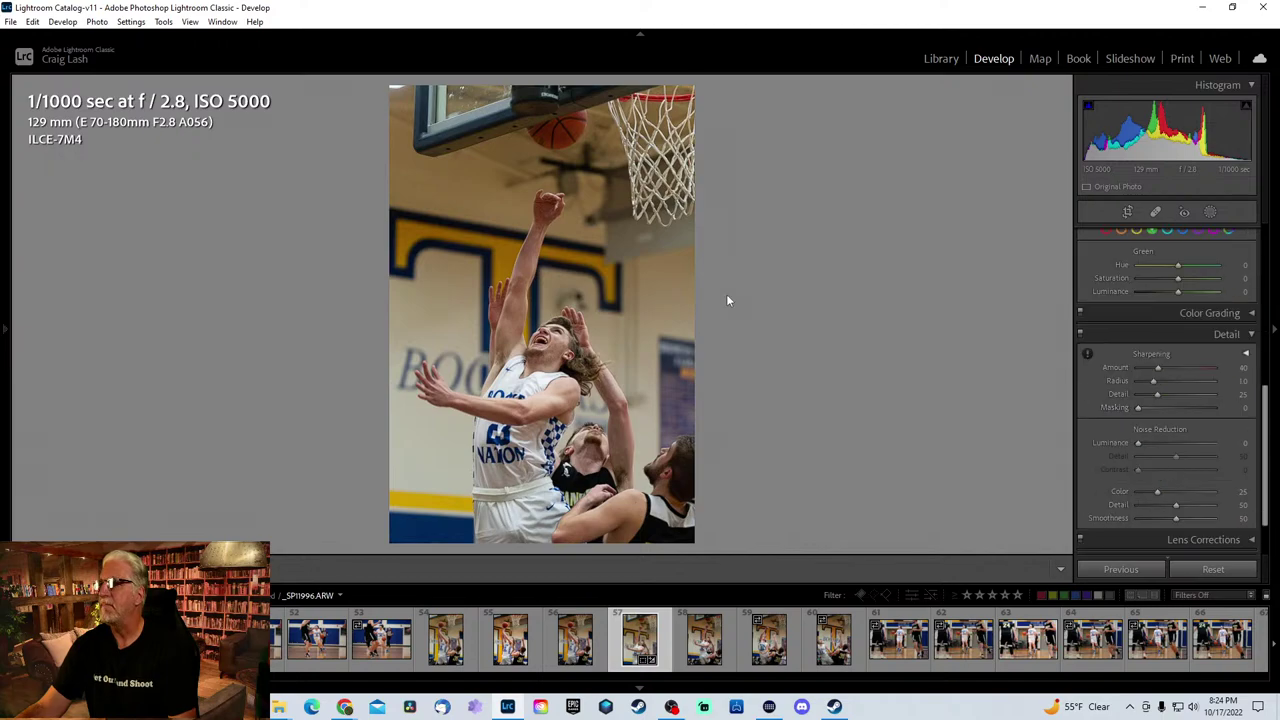
left_click(595, 362)
left_click_drag(663, 379, 723, 289)
left_click_drag(1137, 442, 1168, 441)
left_click(554, 329)
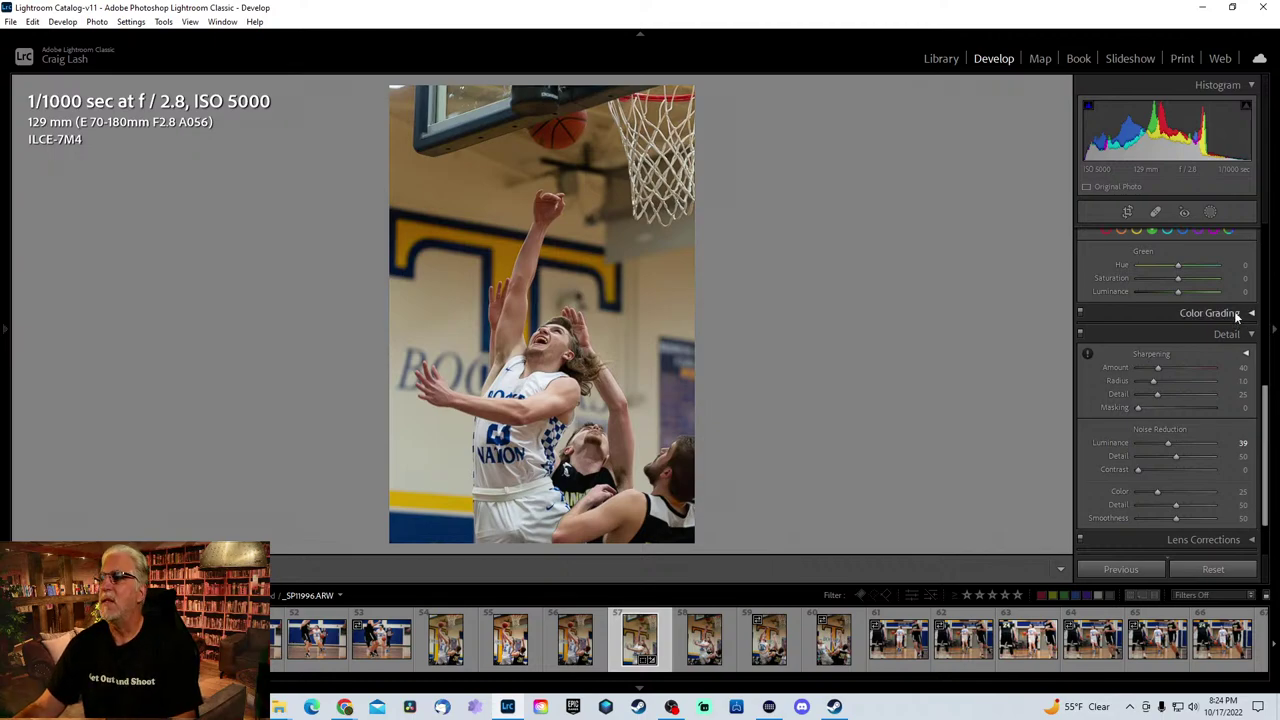
- Create a Select Subject mask, invert it, and darken the background exposure to −0.98
left_click(1211, 213)
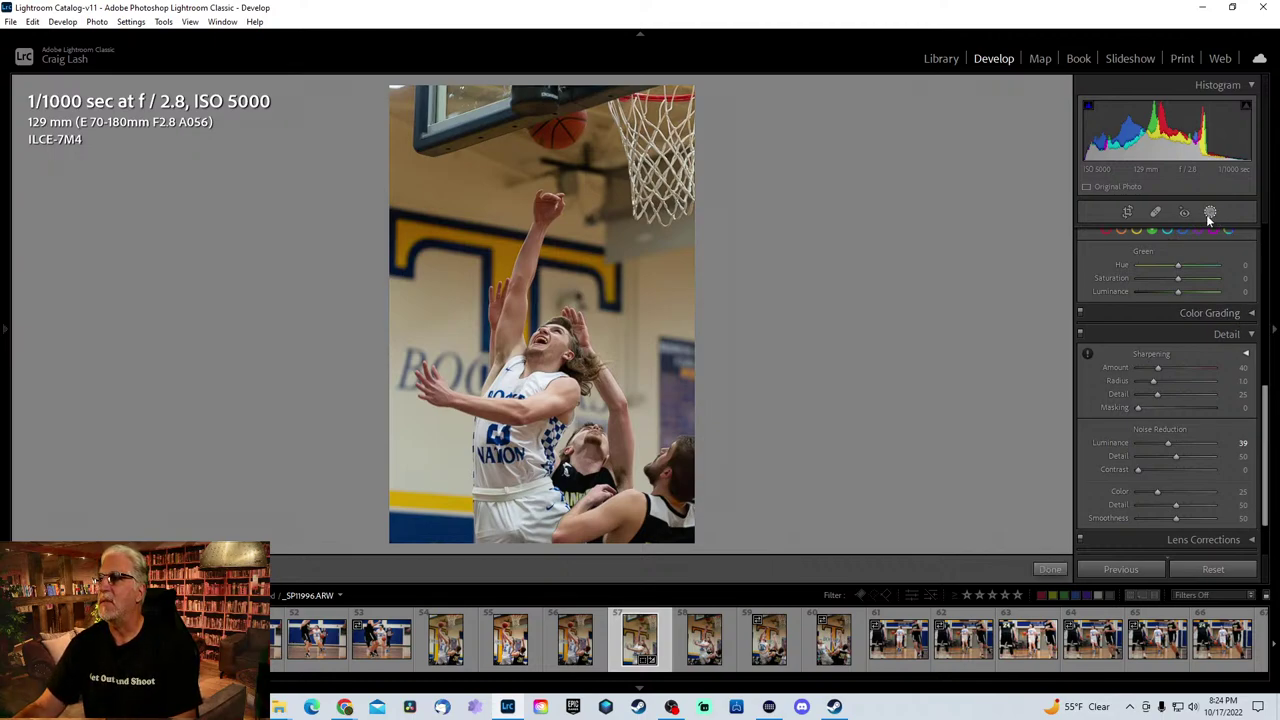
left_click(1146, 248)
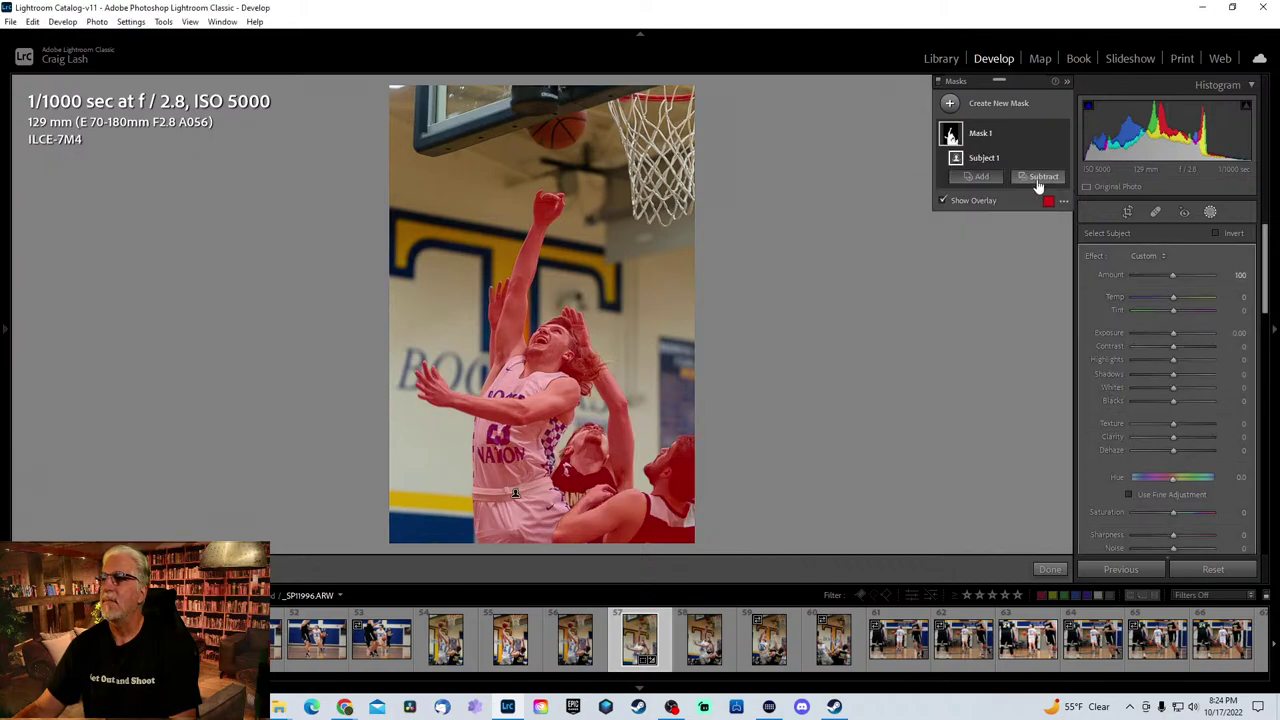
right_click(1050, 162)
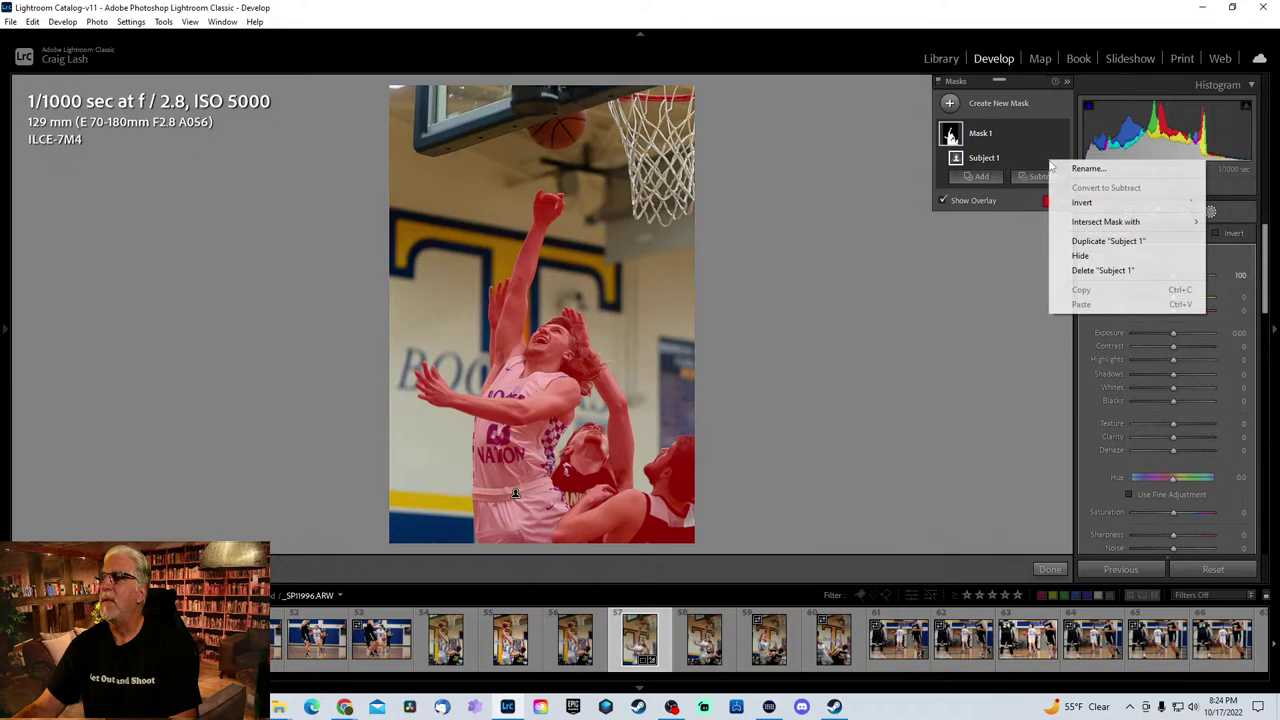
left_click(1082, 202)
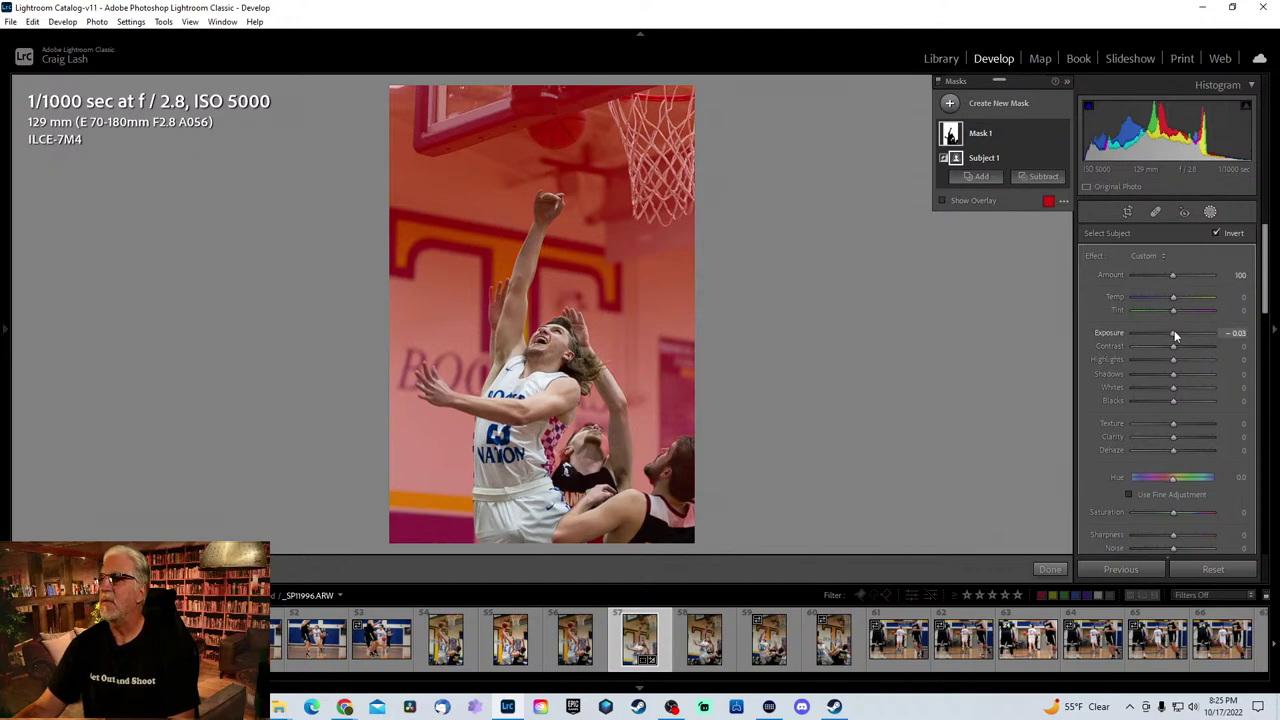
left_click_drag(1175, 336, 1165, 334)
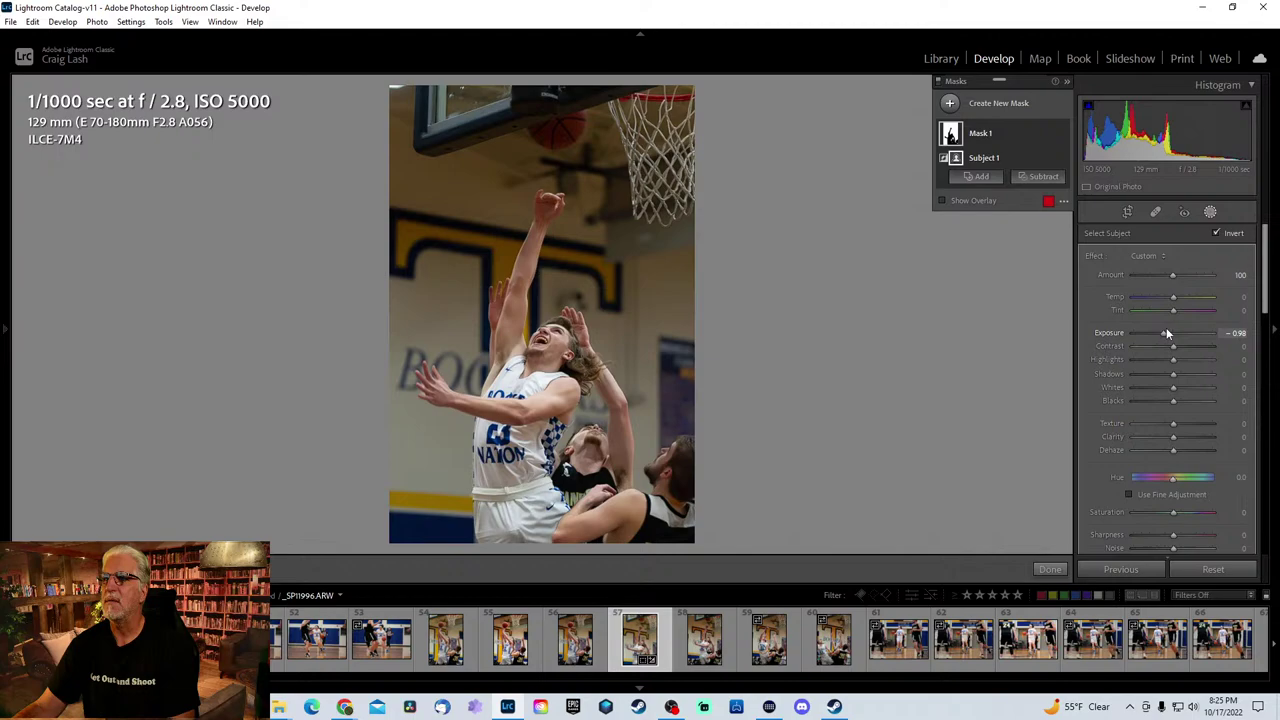
left_click(1010, 105)
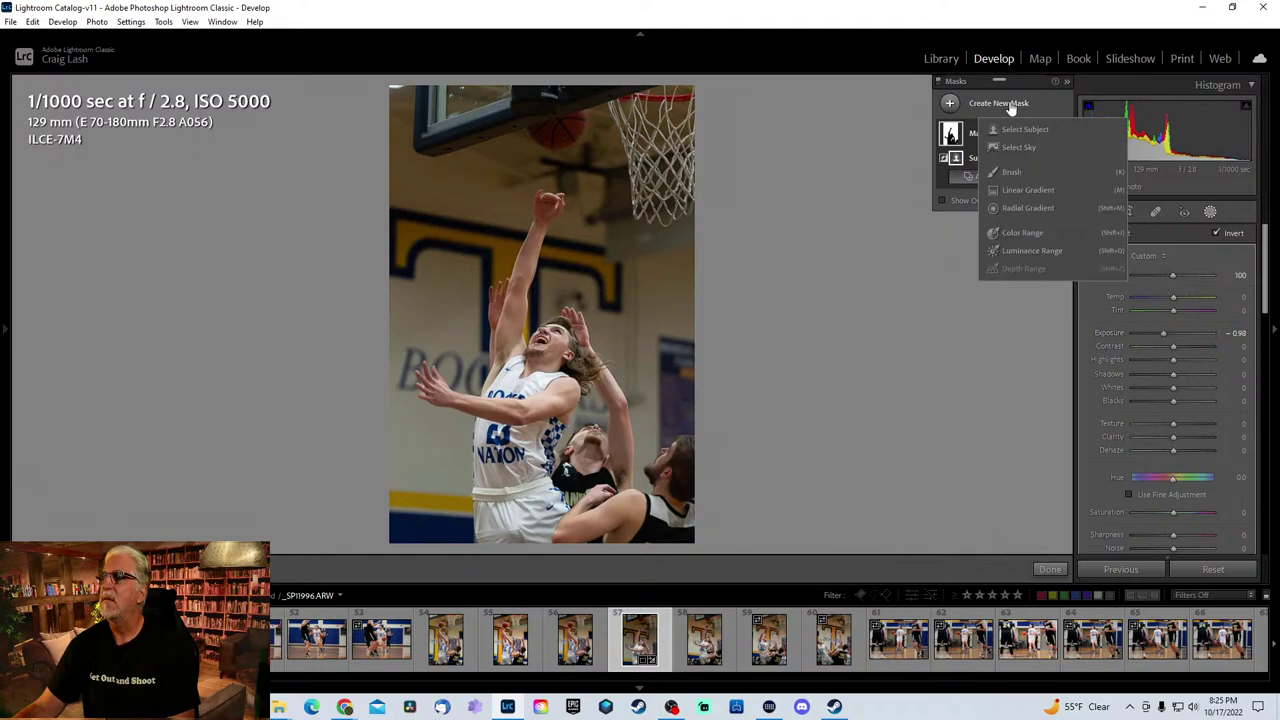
- Paint a brush mask over the basketball, brighten it to +1.58 exposure, and exit masking
left_click(1017, 176)
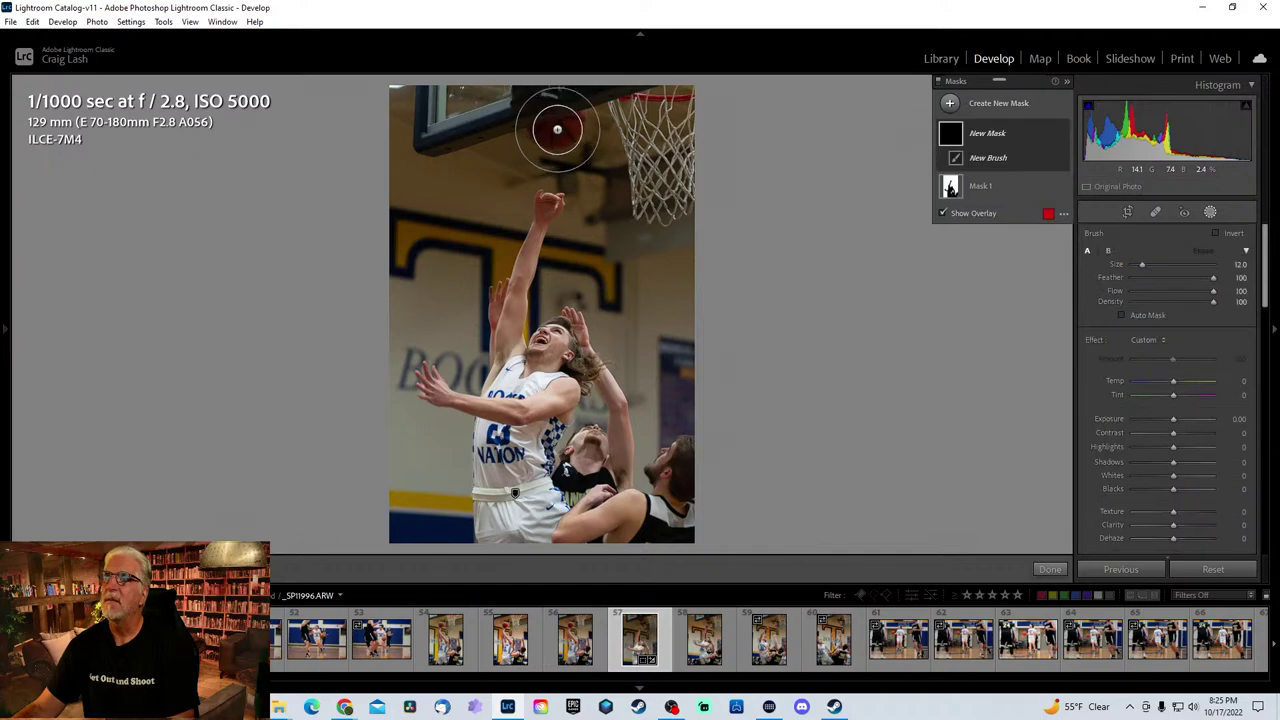
scroll(557, 129, "down", 1)
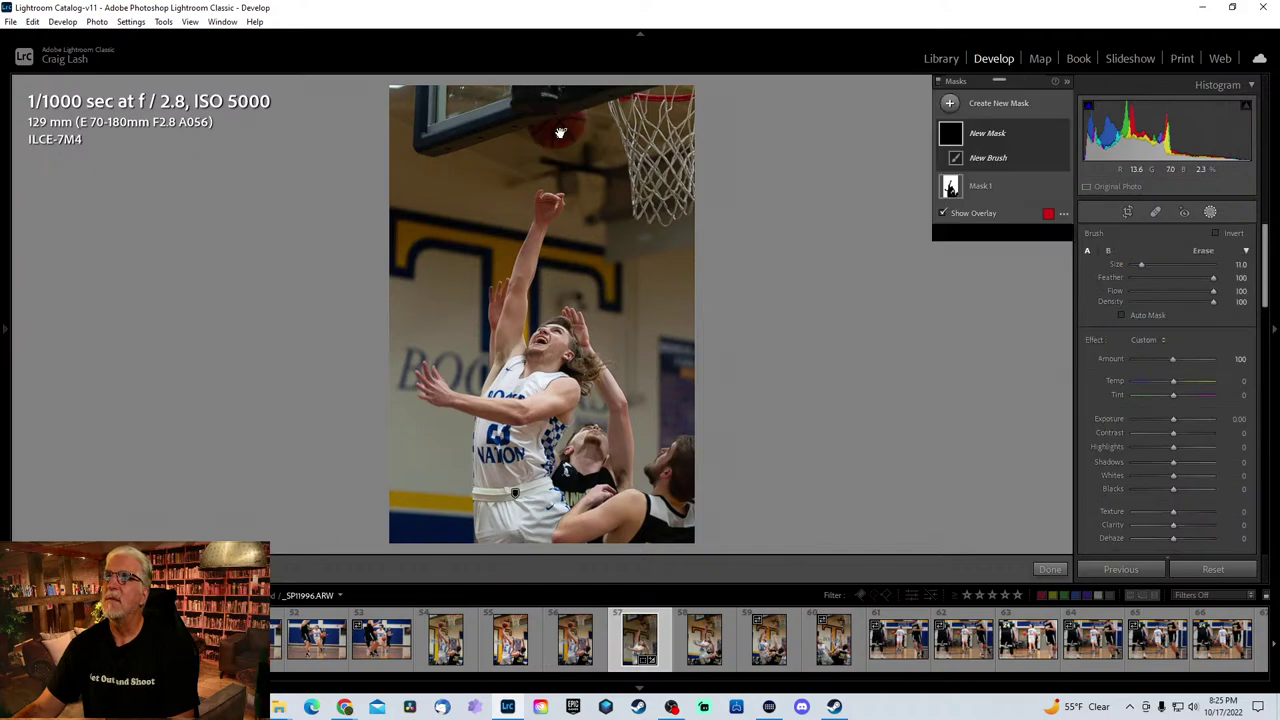
left_click(560, 131)
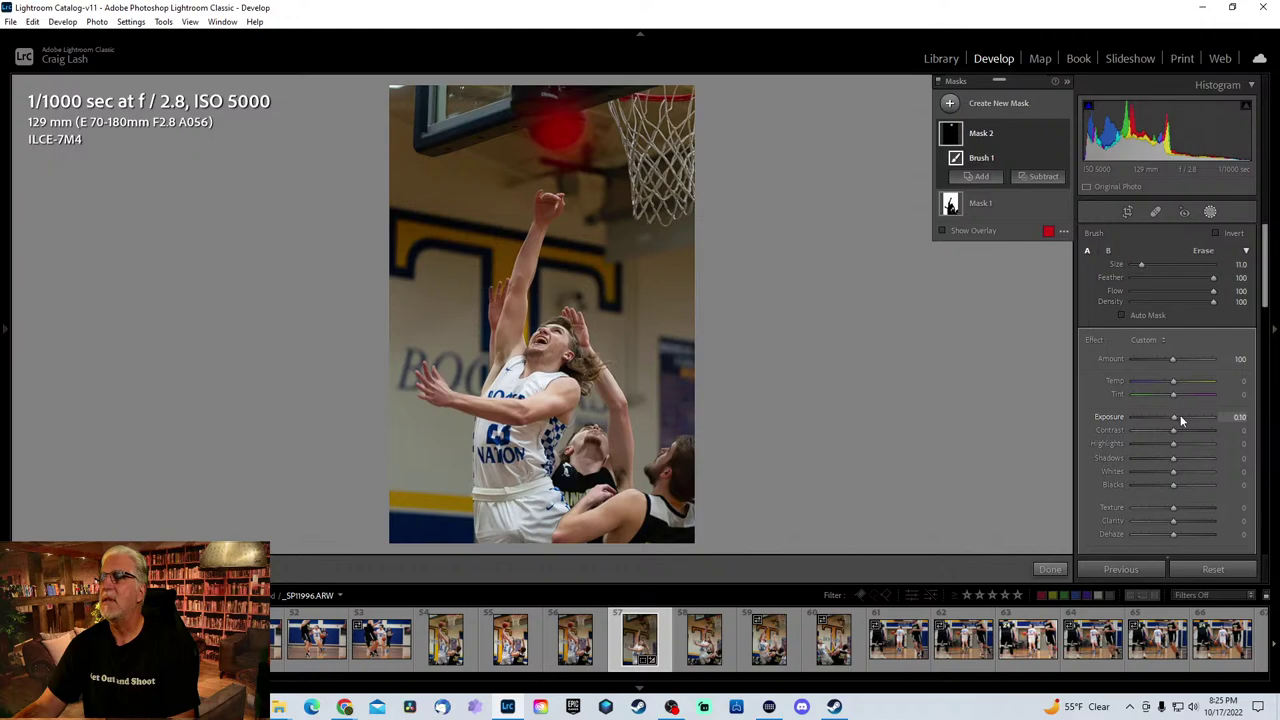
left_click_drag(1181, 421, 1188, 422)
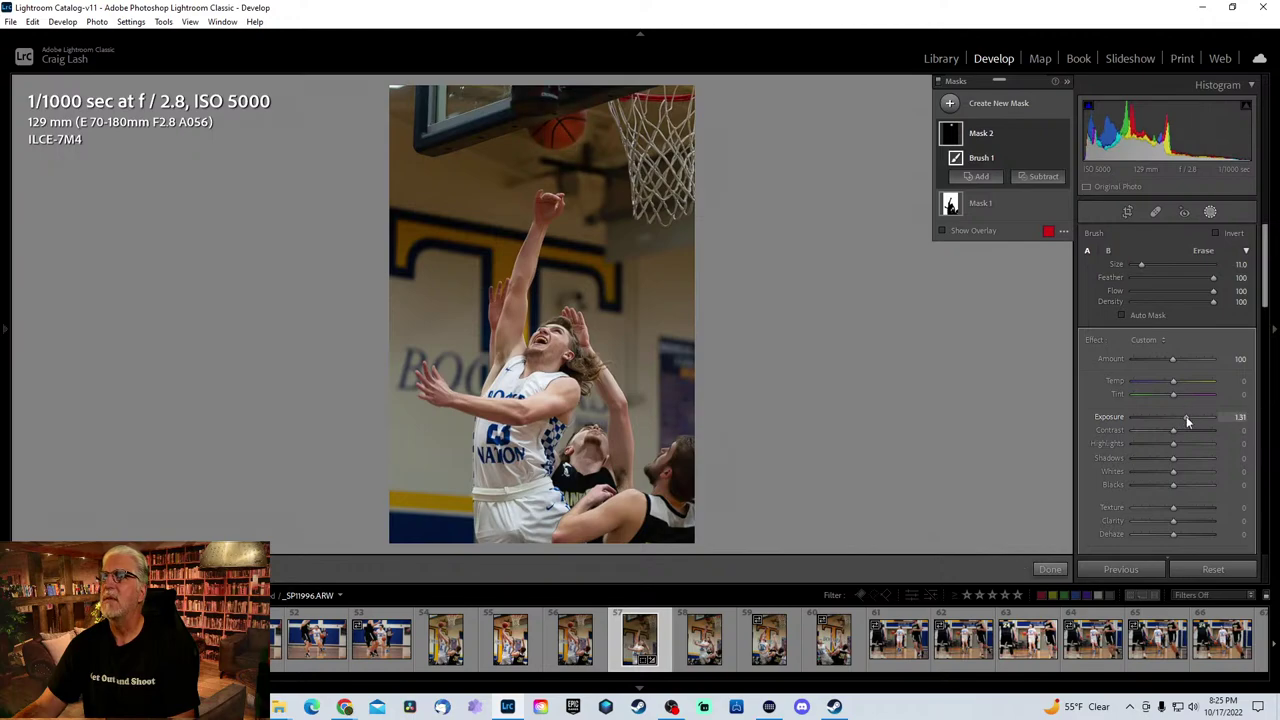
left_click(1211, 213)
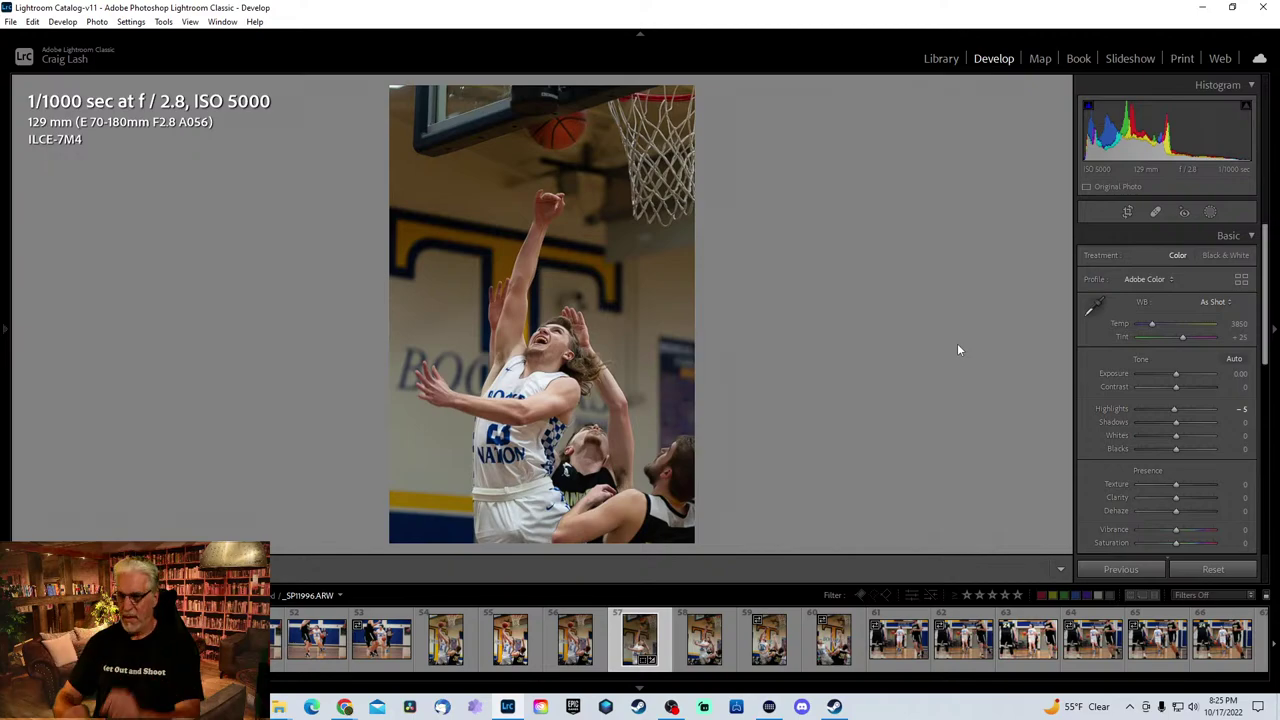
key("Right")
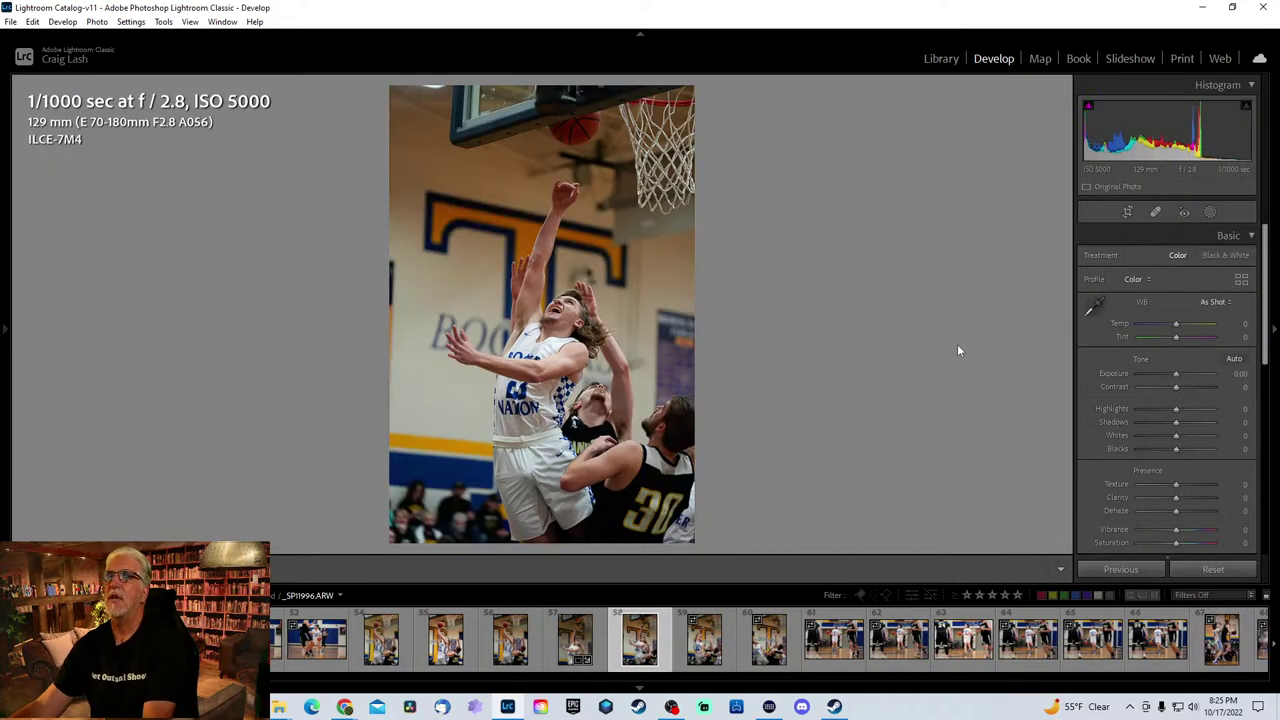
key("Right")
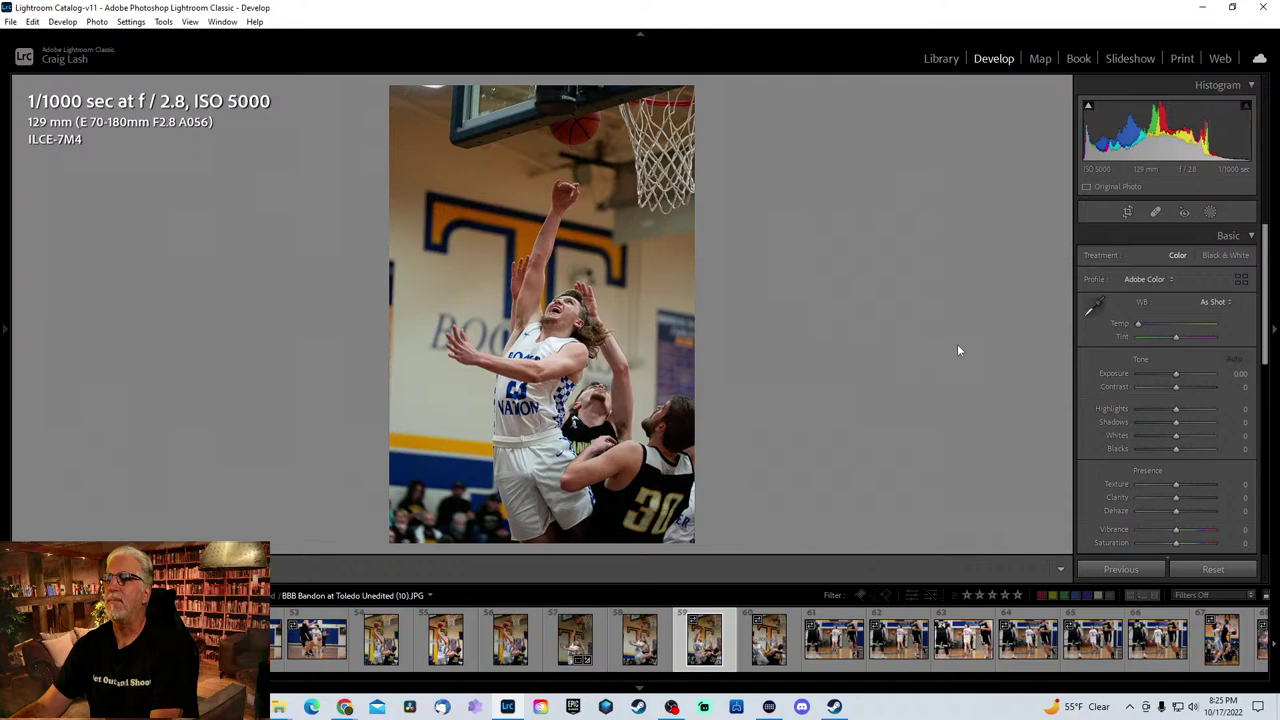
key("Right")
key("Right")
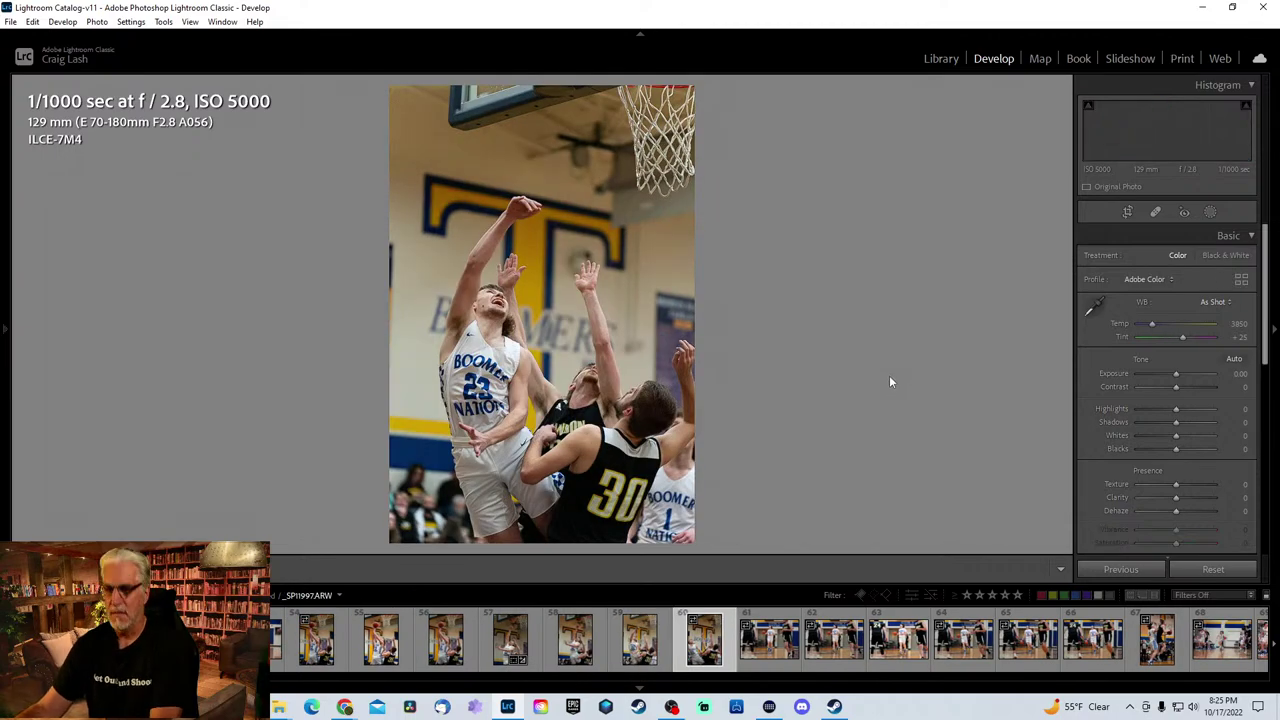
key("Right")
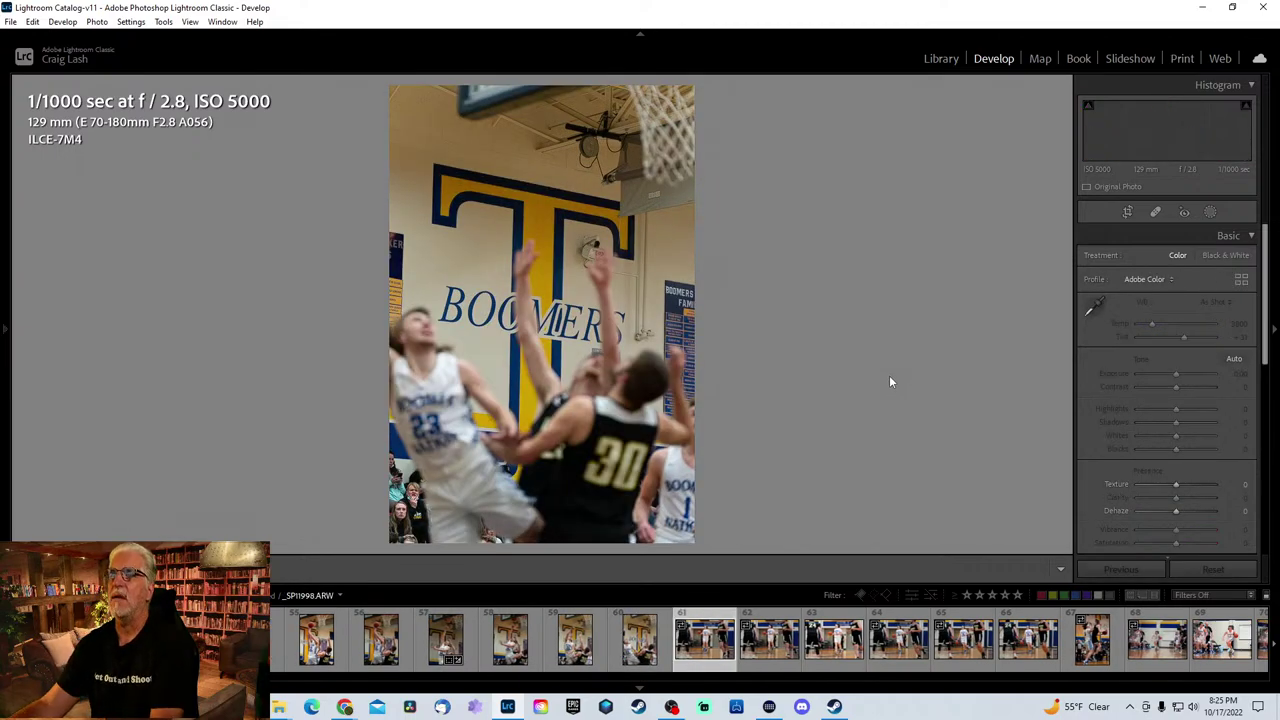
key("Right")
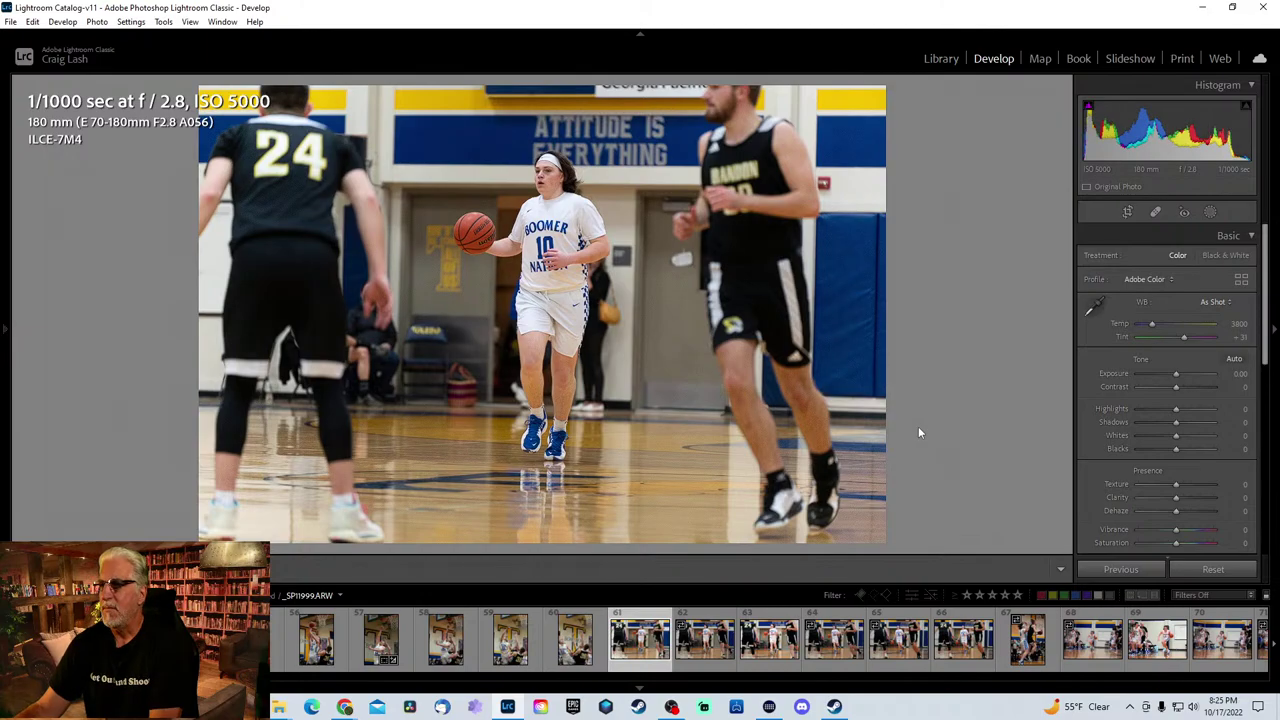
left_click(1027, 640)
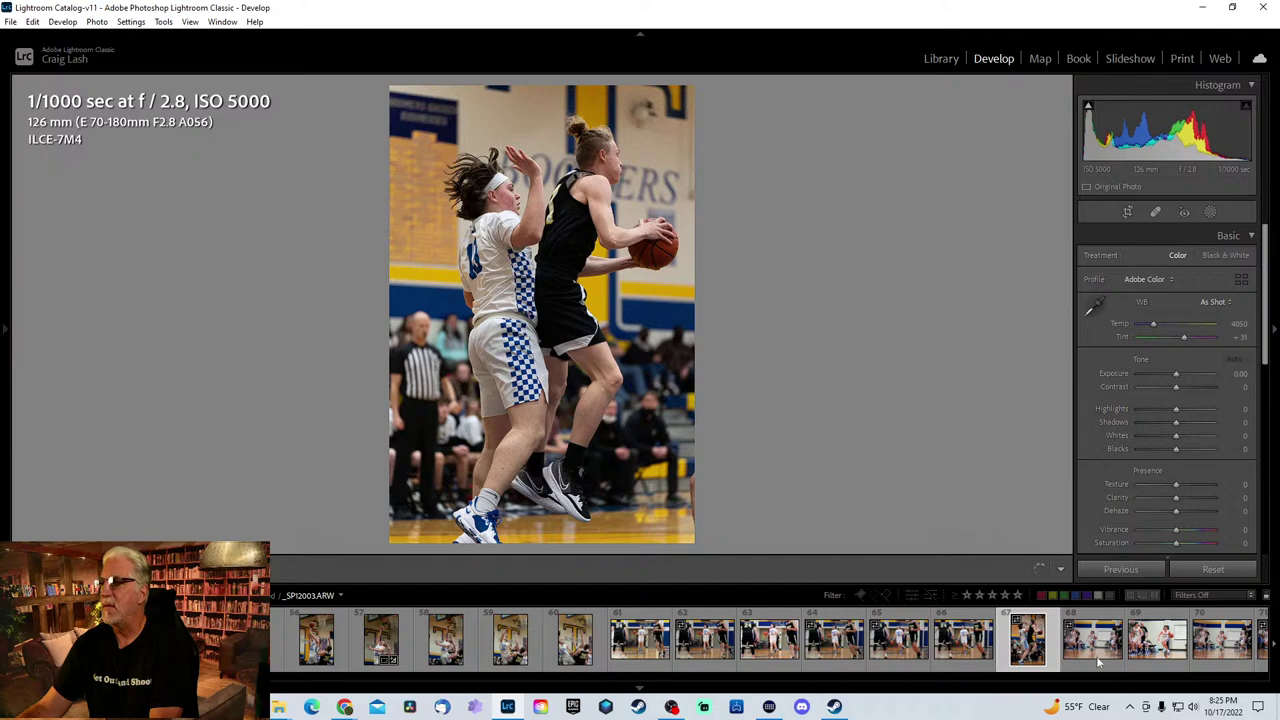
left_click(1157, 640)
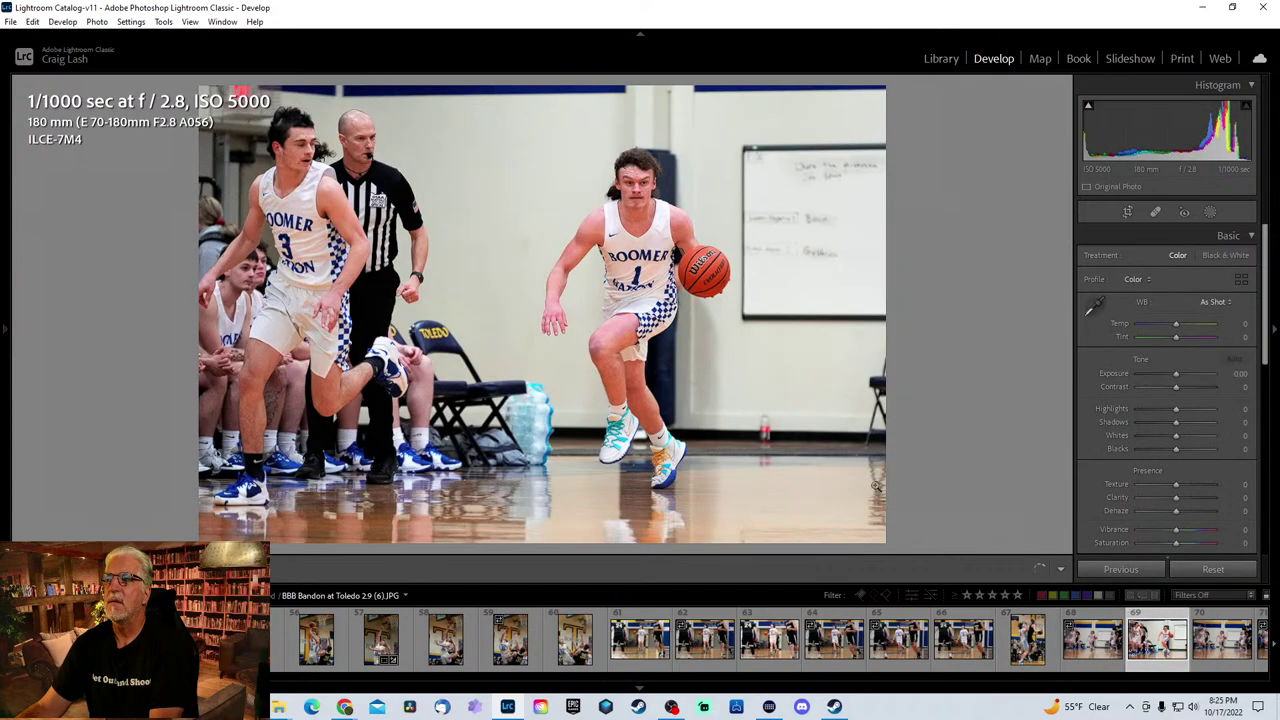
scroll(640, 640, "down", 5)
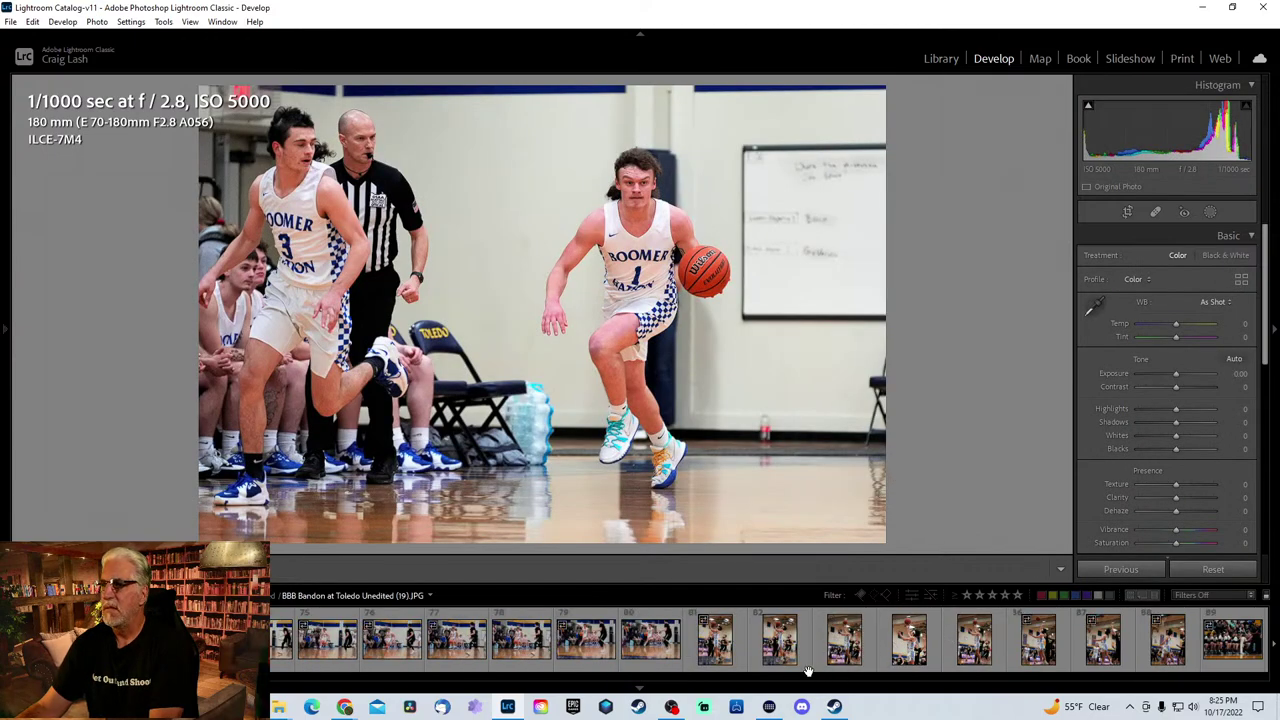
scroll(400, 640, "up", 2)
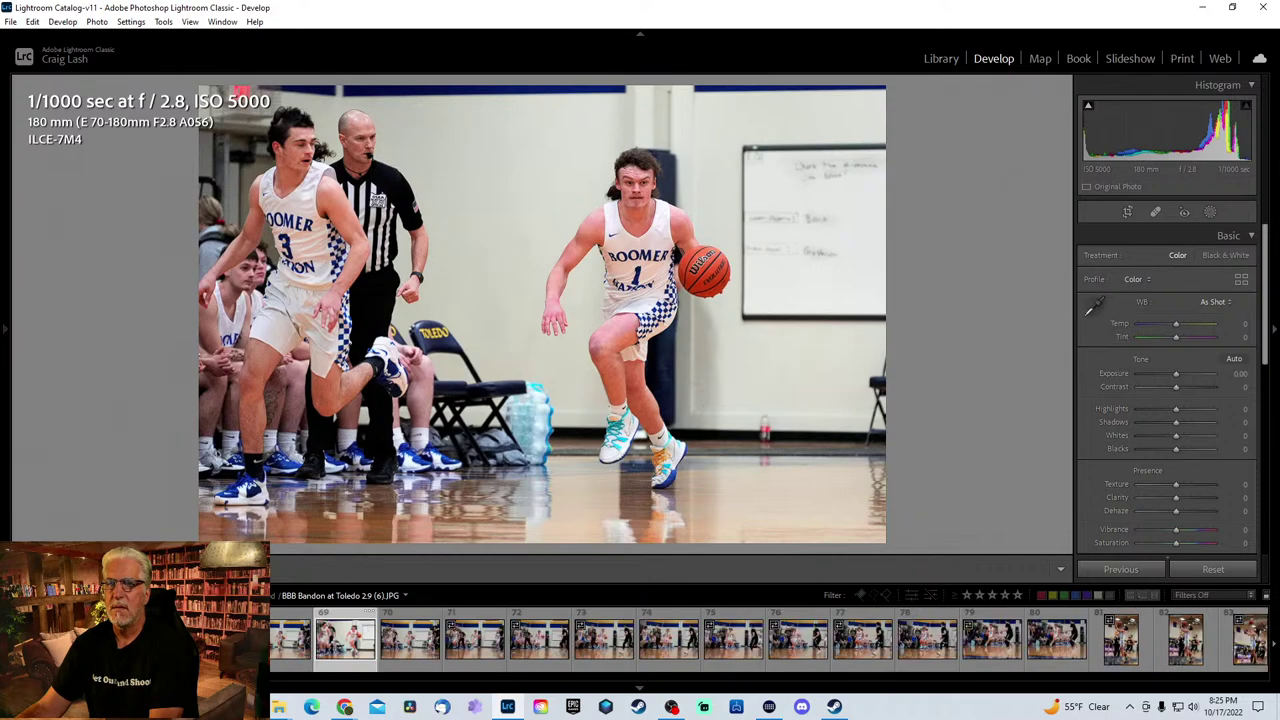
left_click(409, 640)
key("Right")
key("Right")
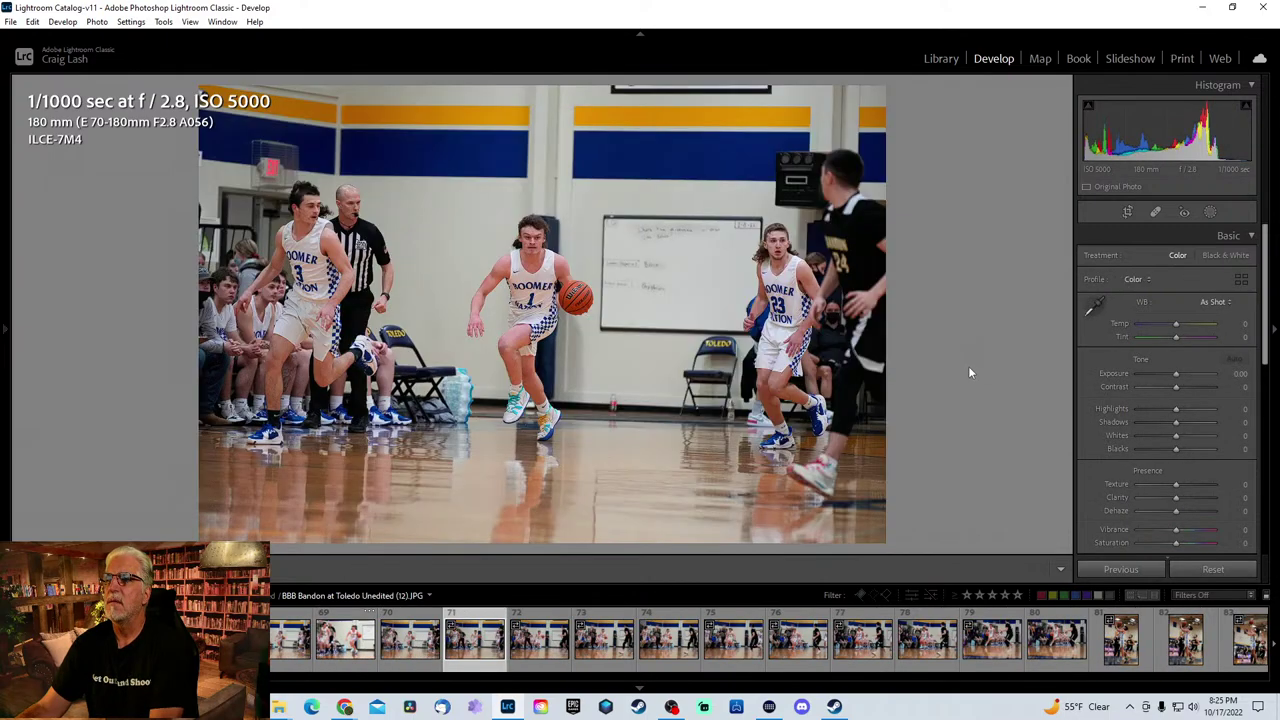
key("Right")
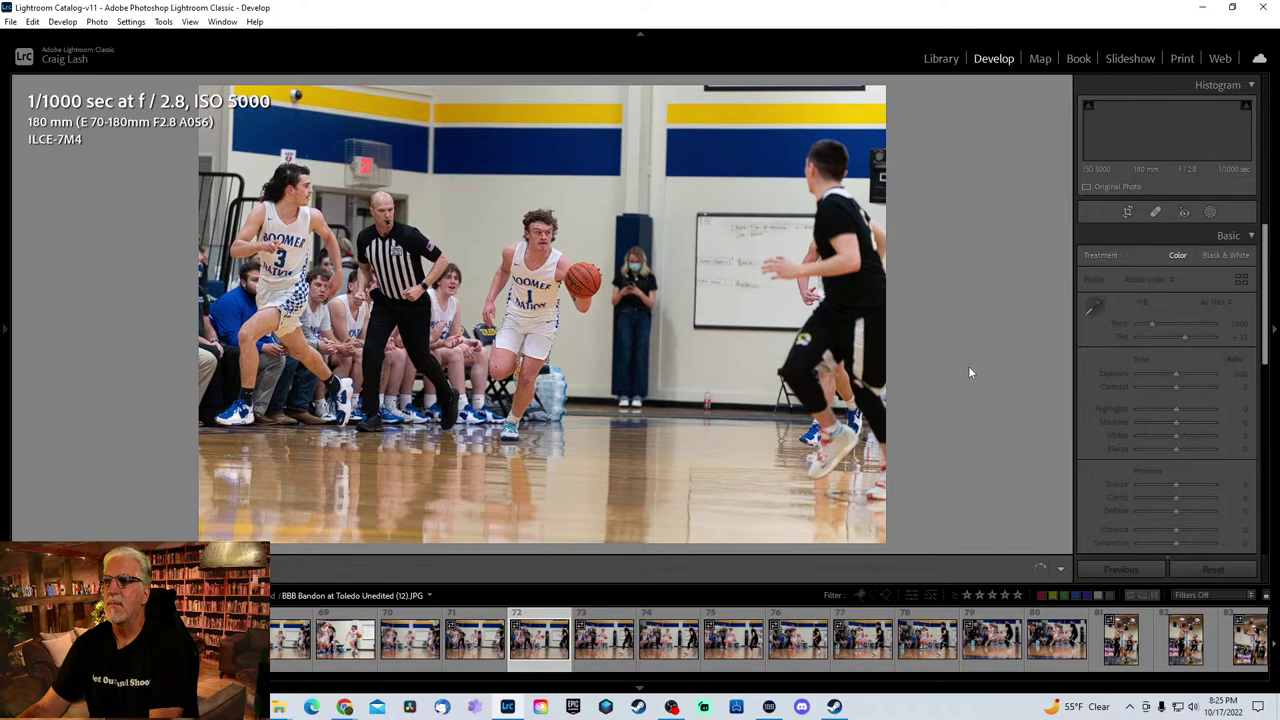
key("Right")
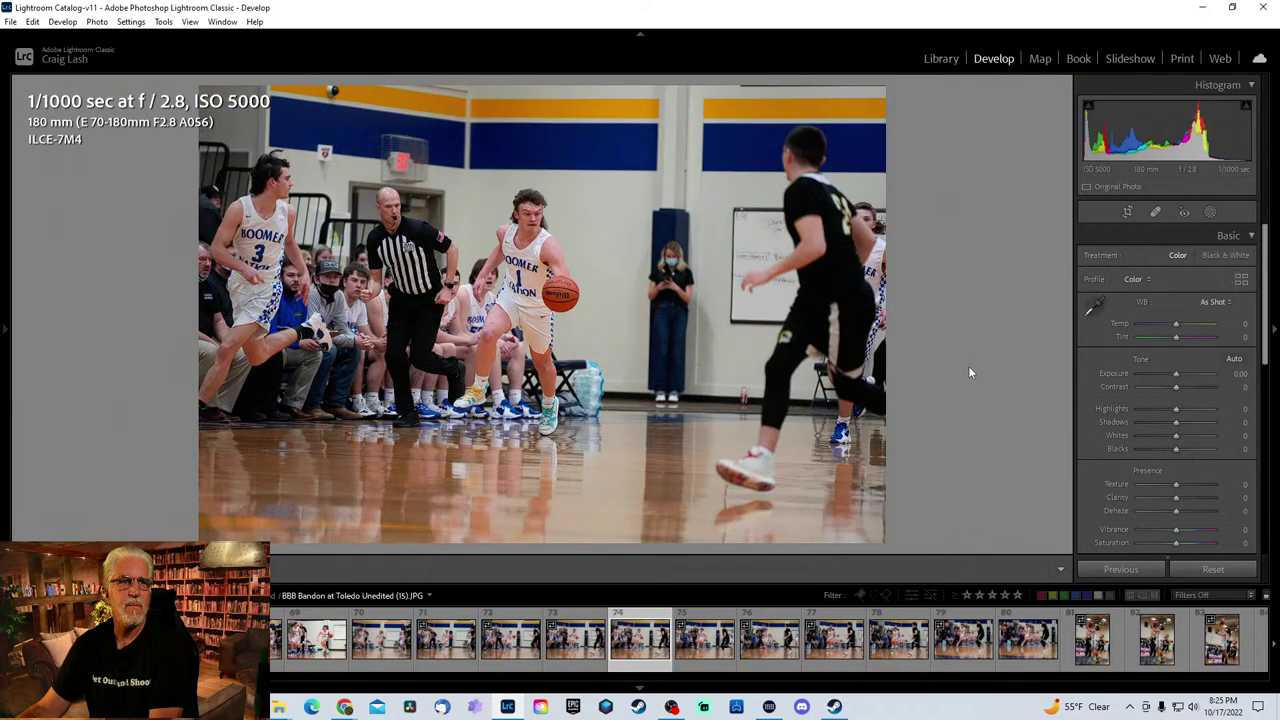
key("Right")
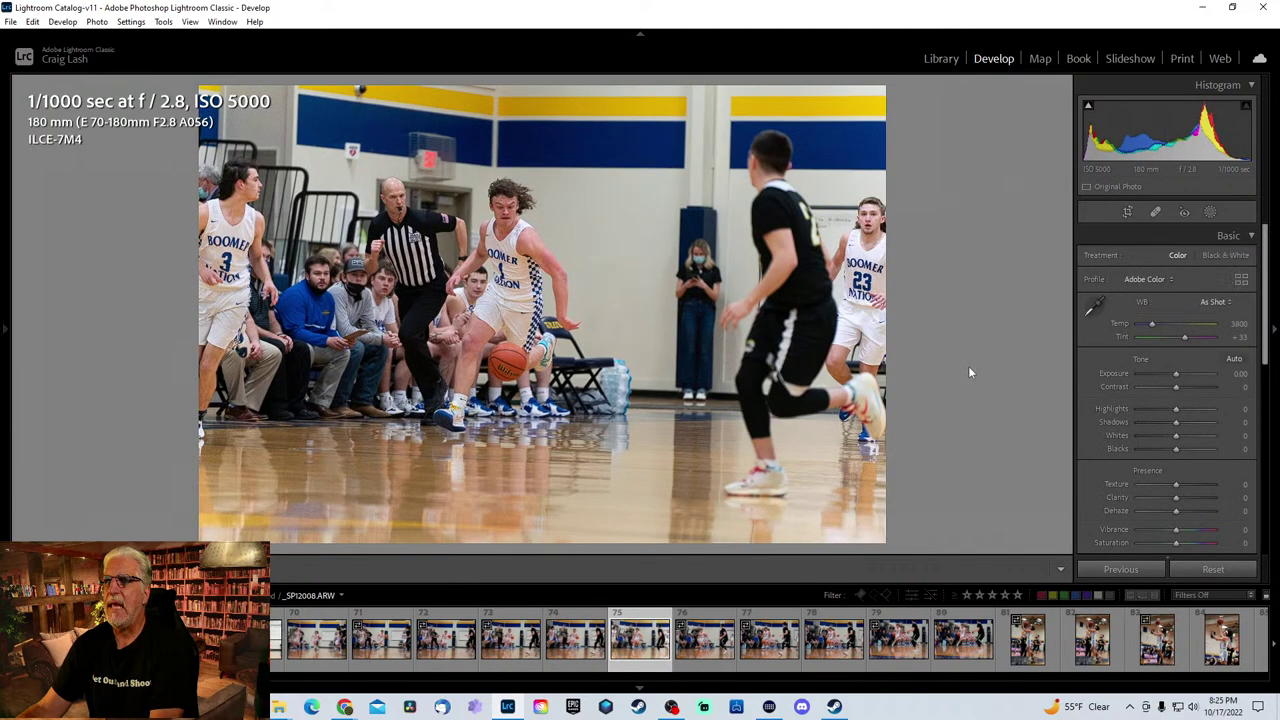
key("Right")
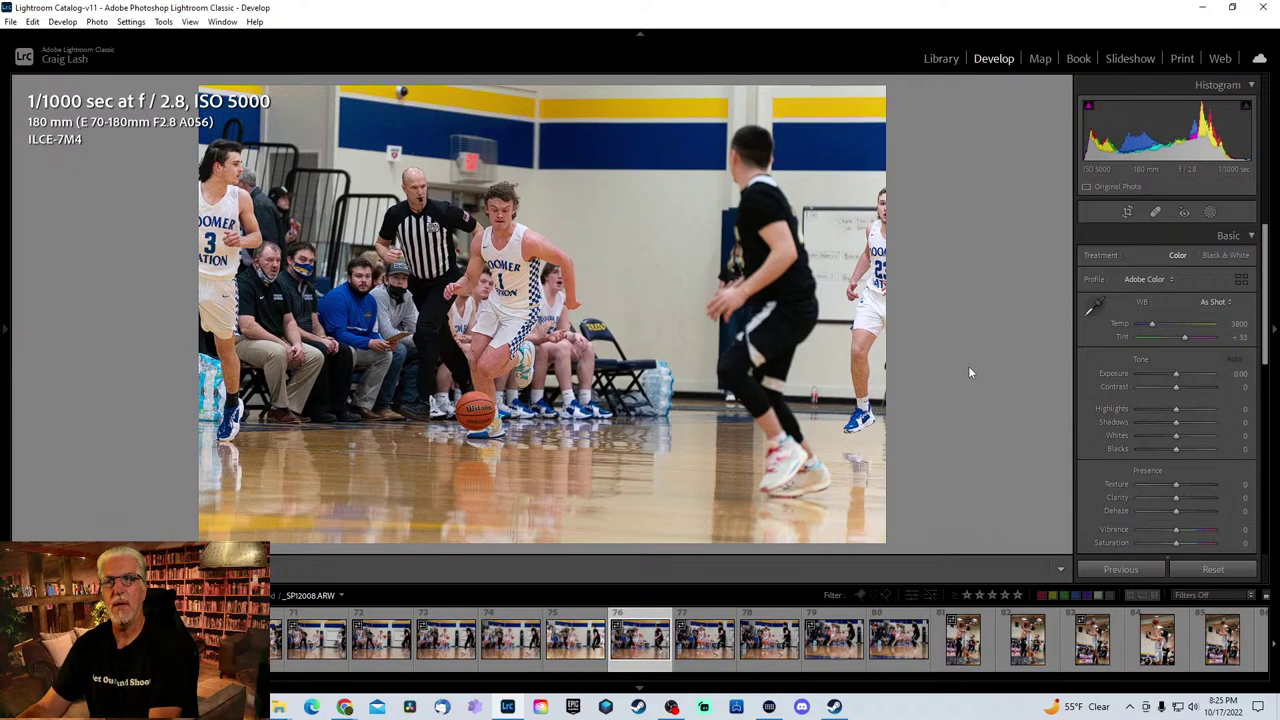
key("Right")
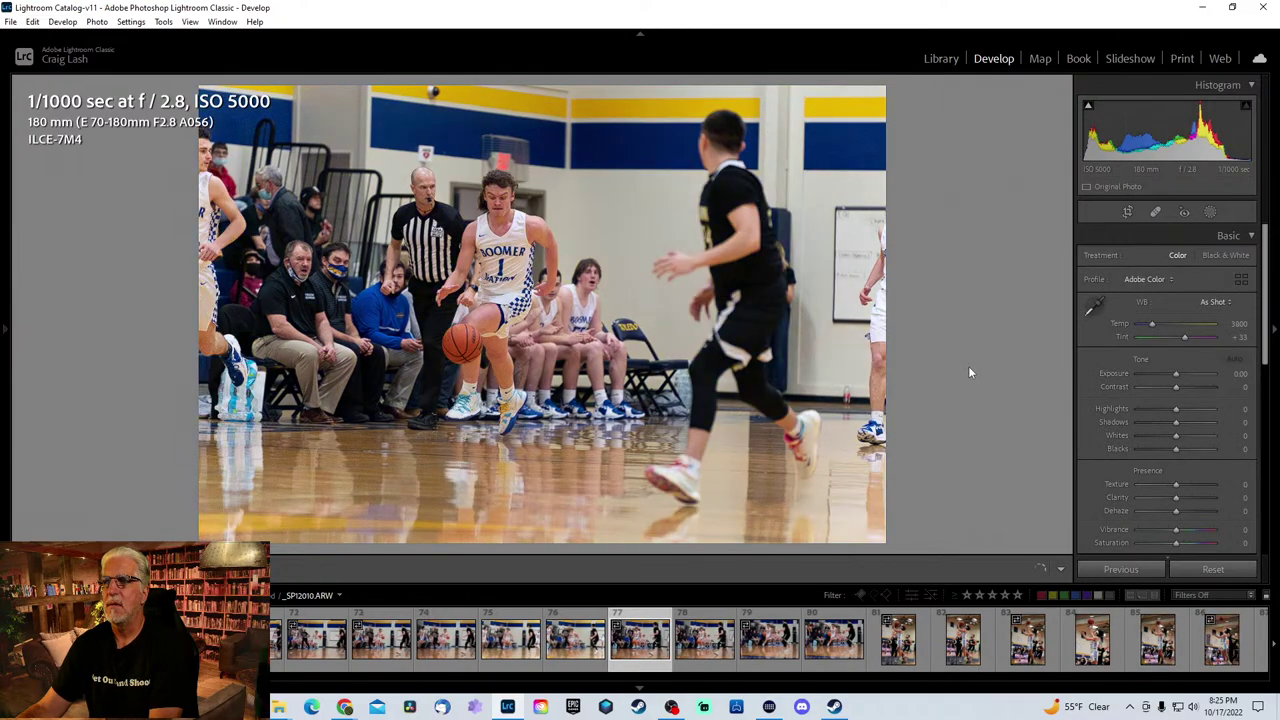
key("Right")
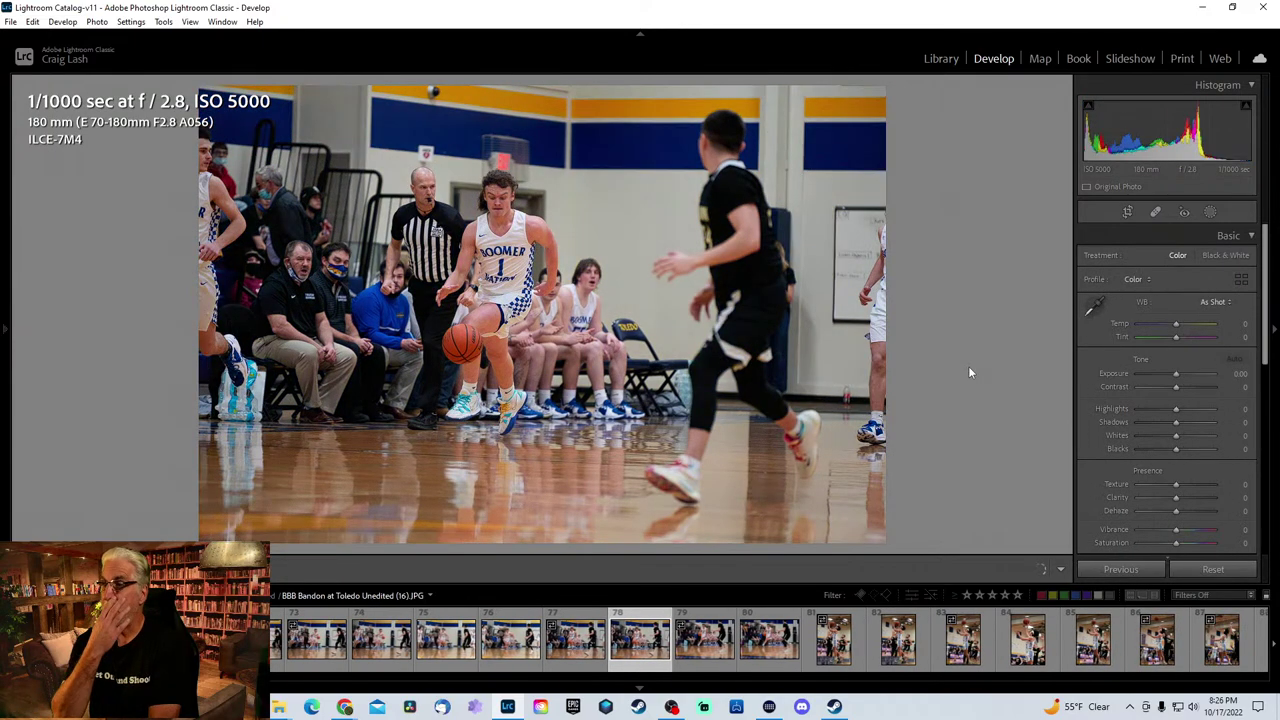
key("Right")
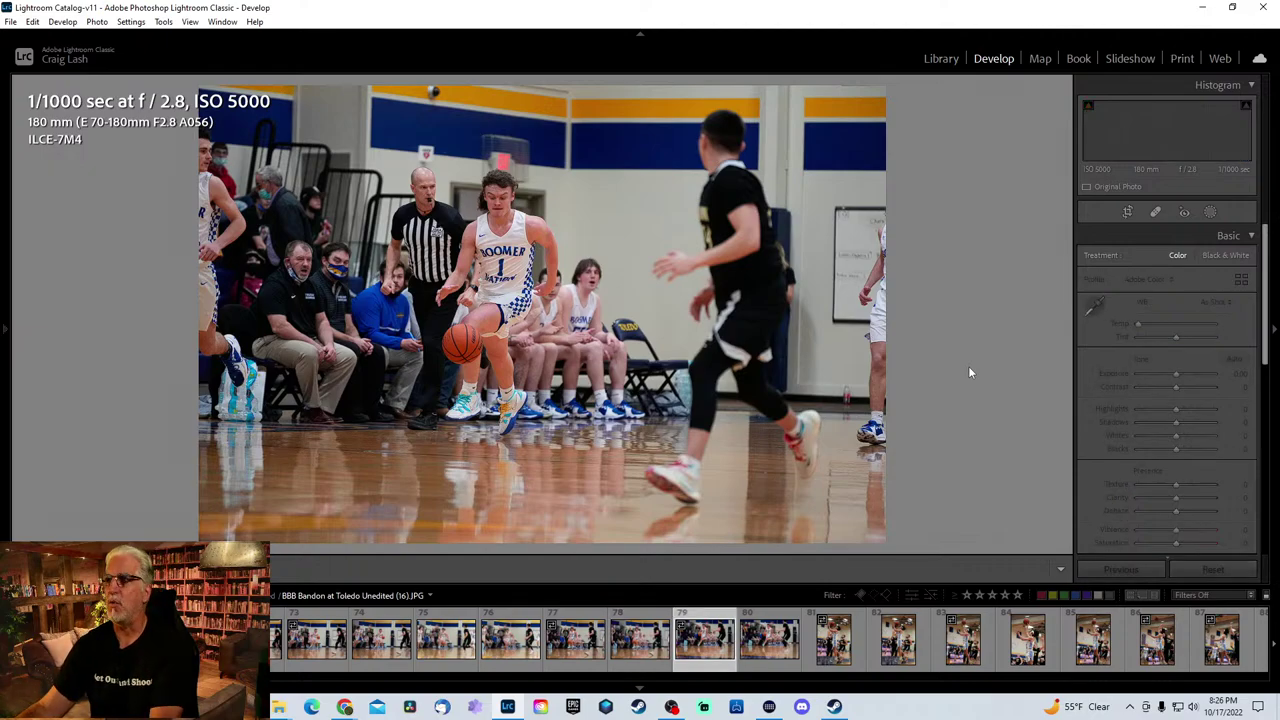
key("Right")
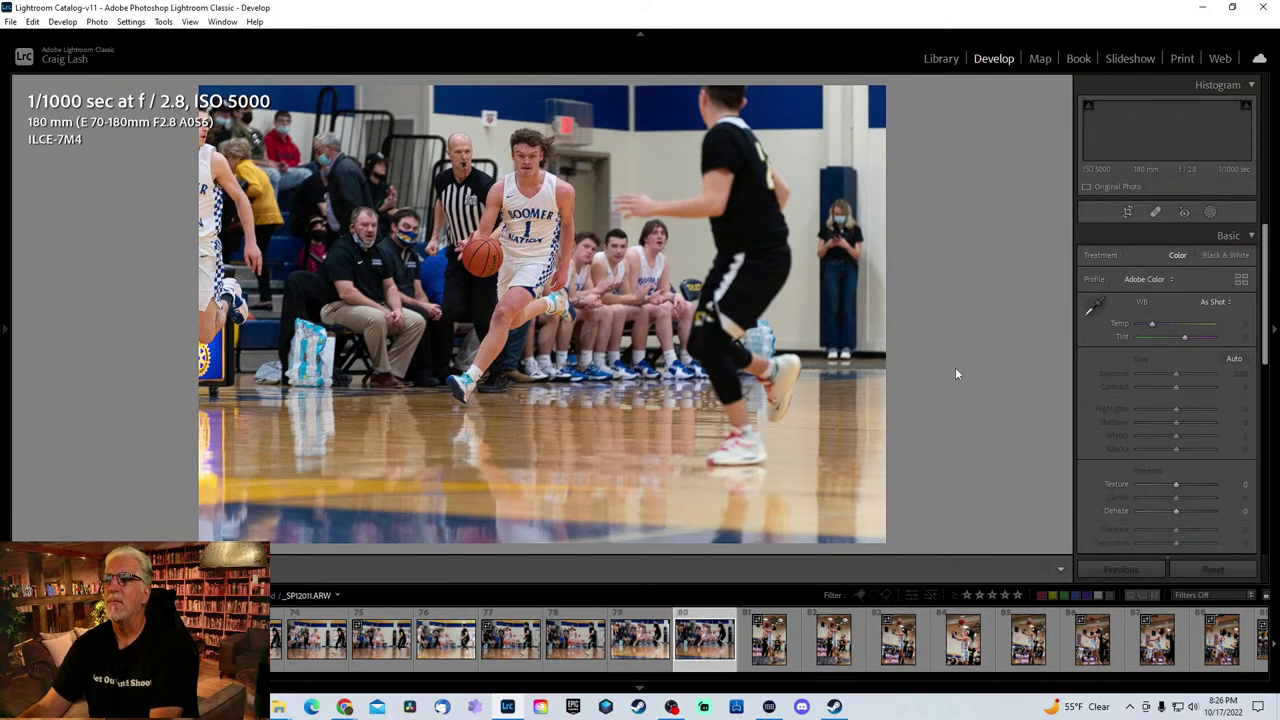
key("Right")
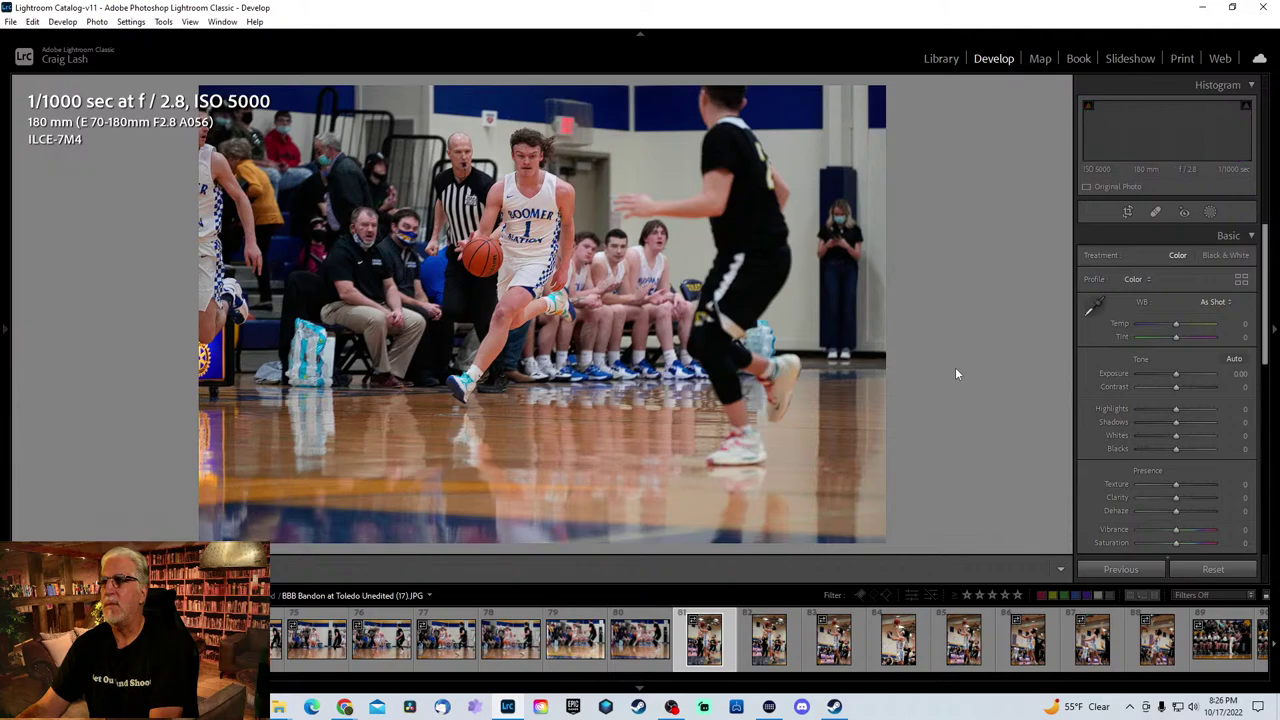
key("Right")
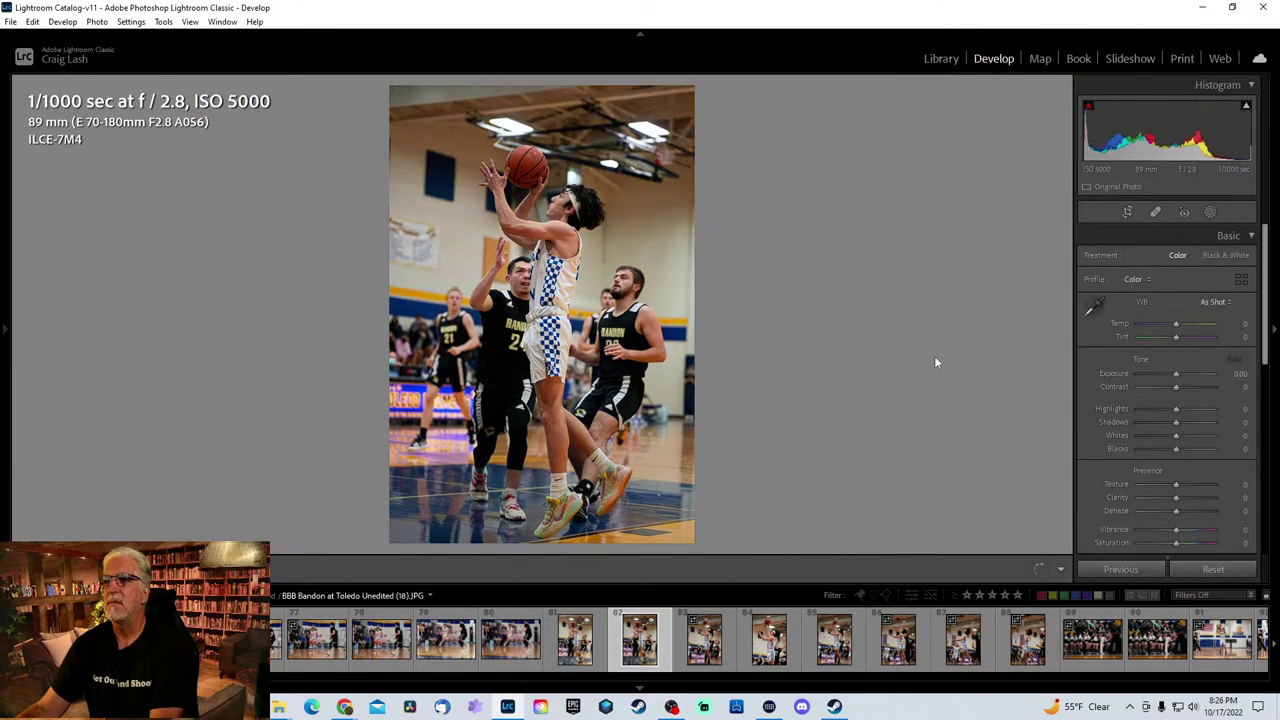
key("Right")
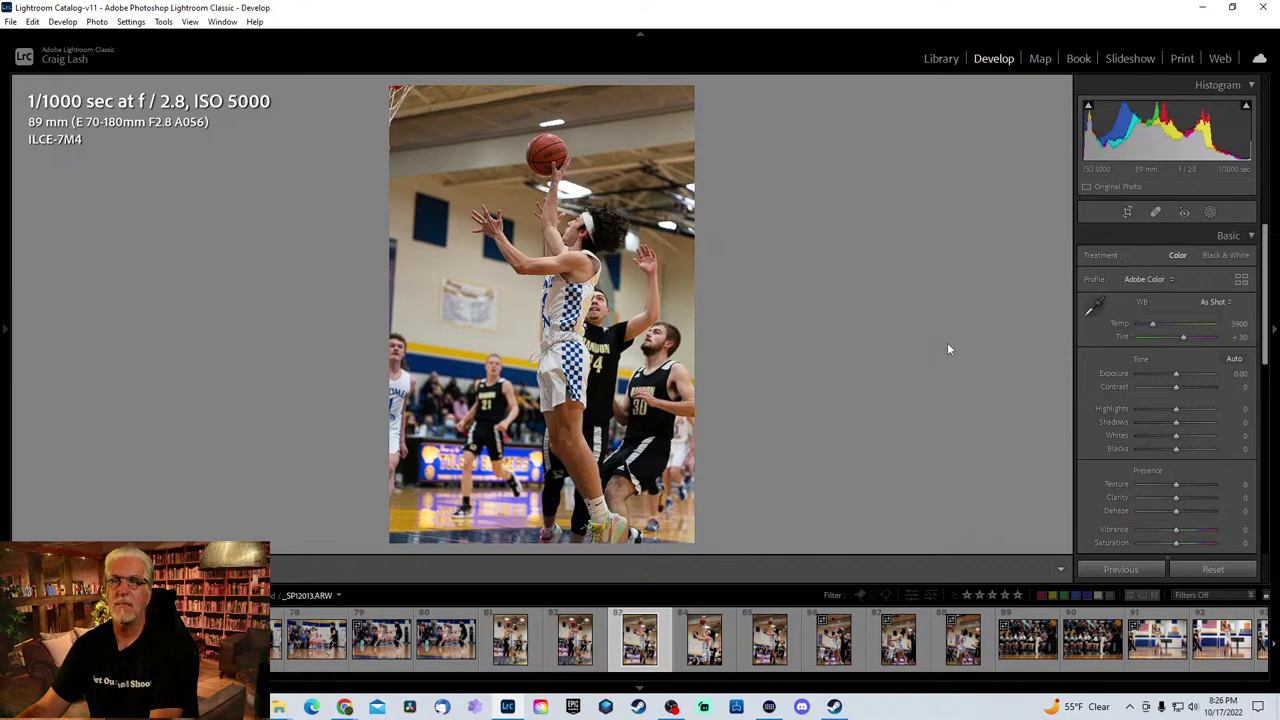
key("Right")
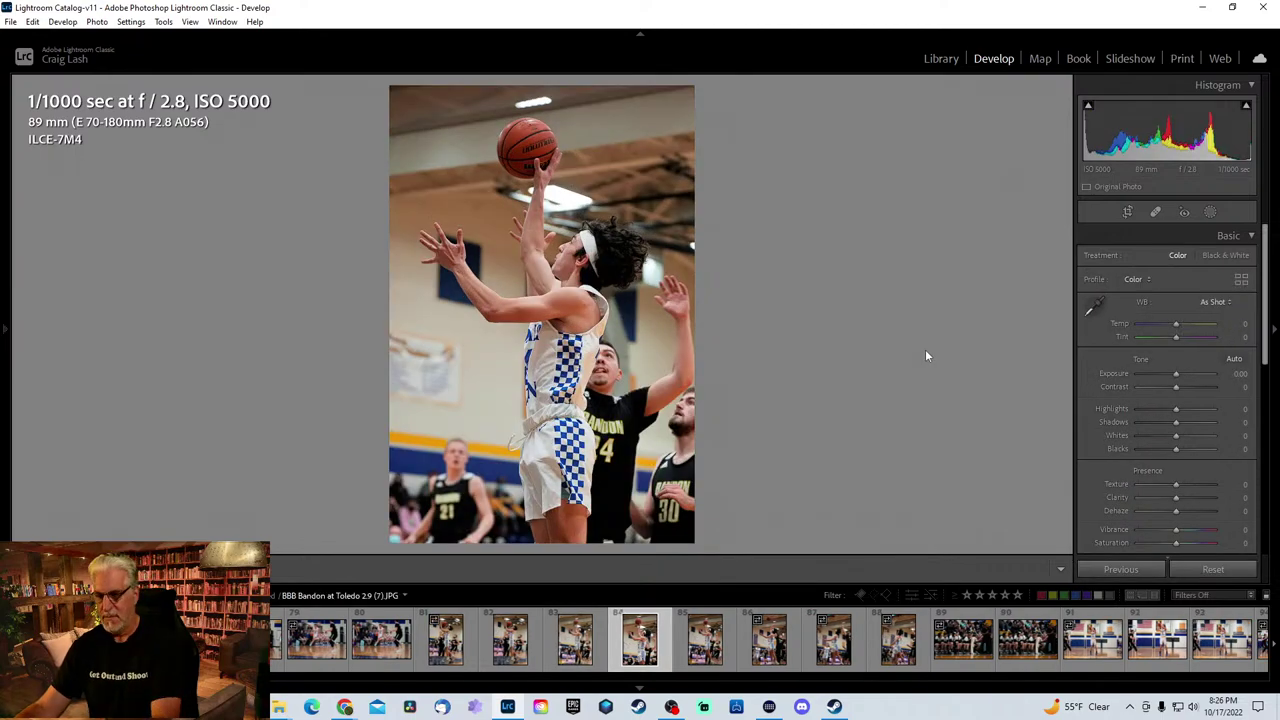
key("Right")
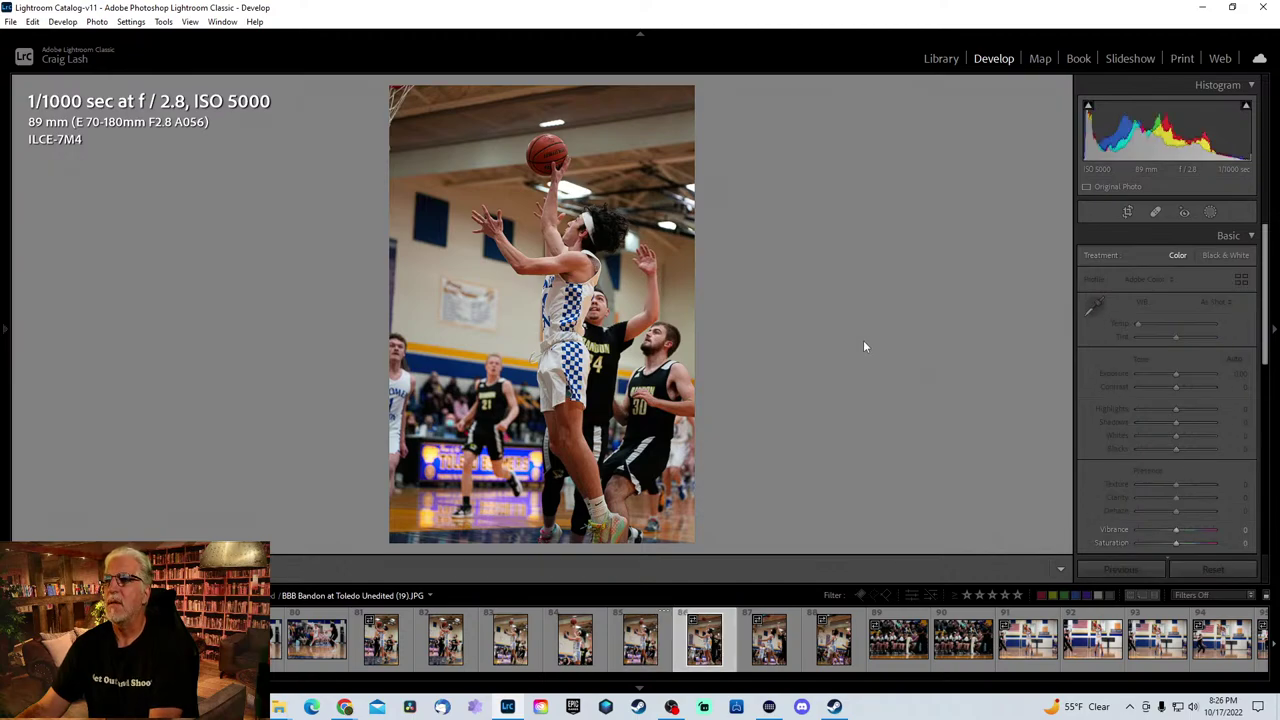
key("Right")
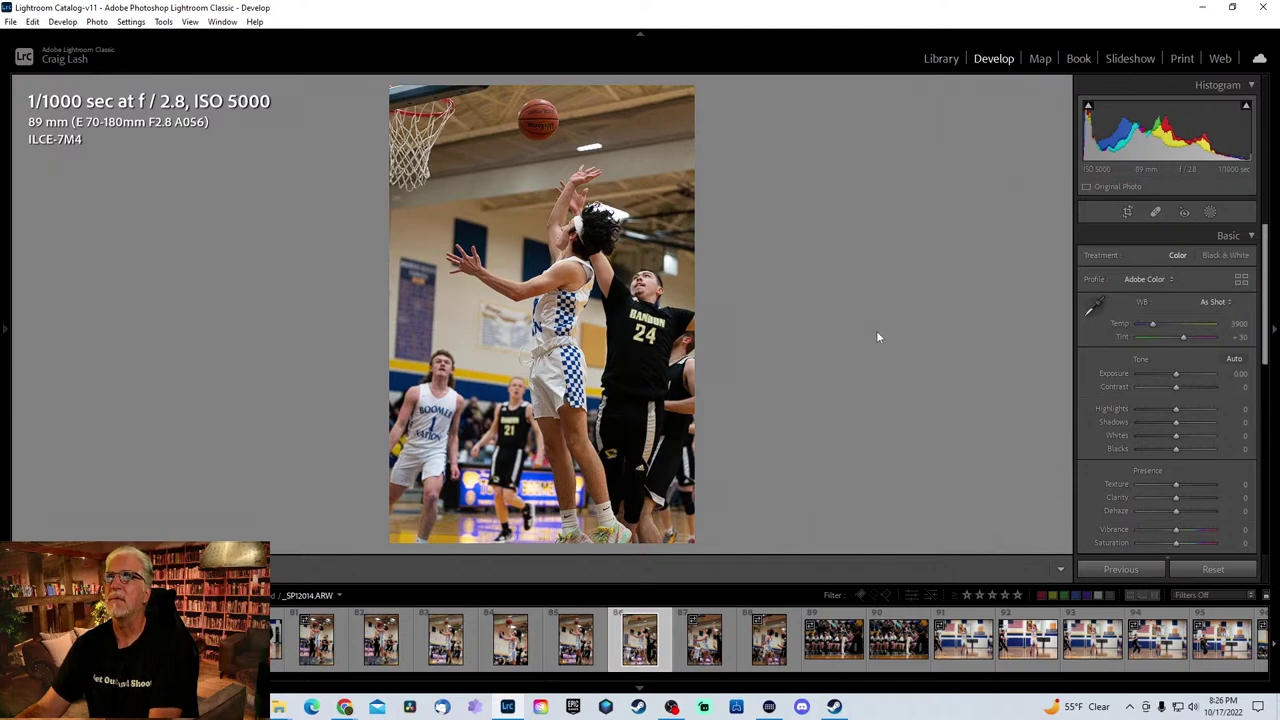
key("Right")
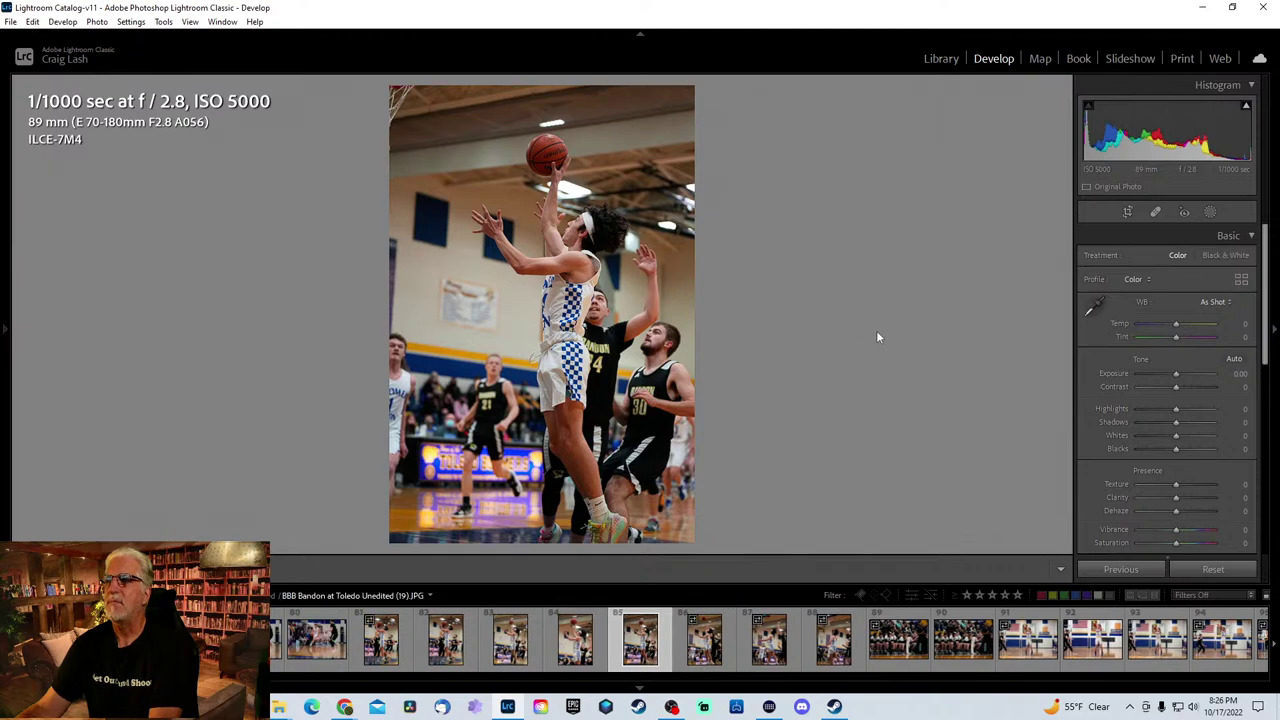
key("Right")
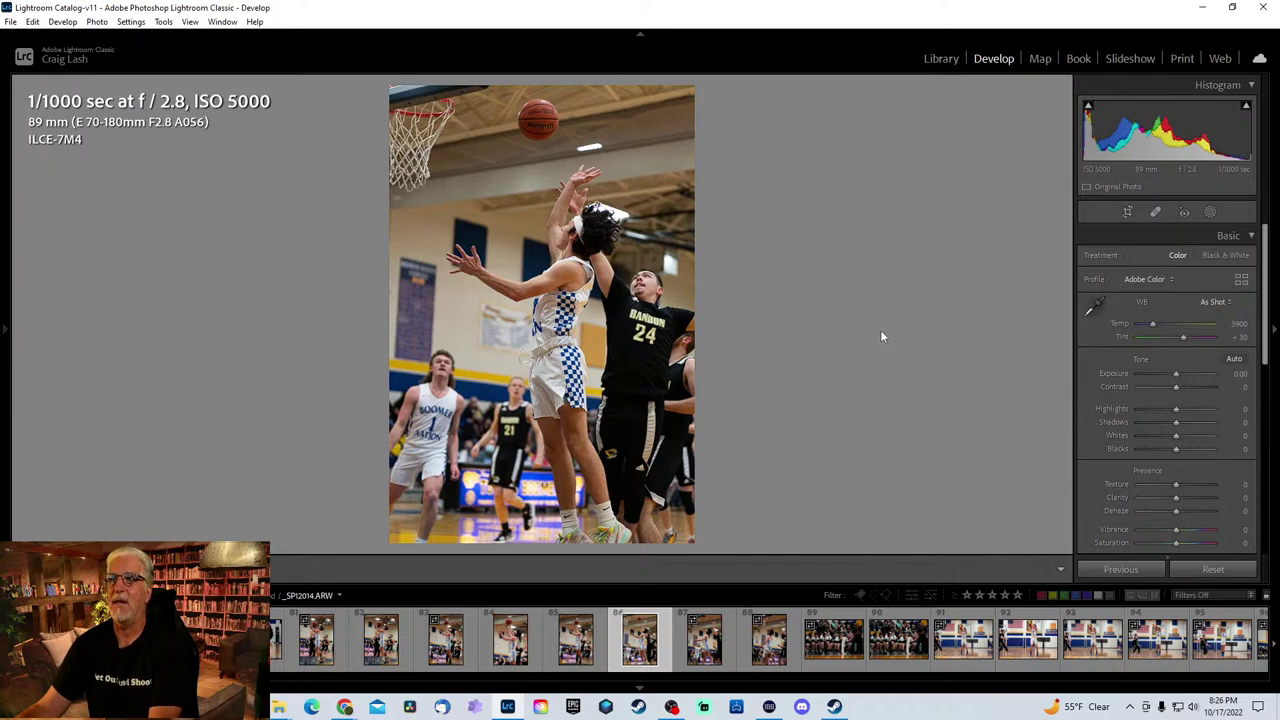
key("Right")
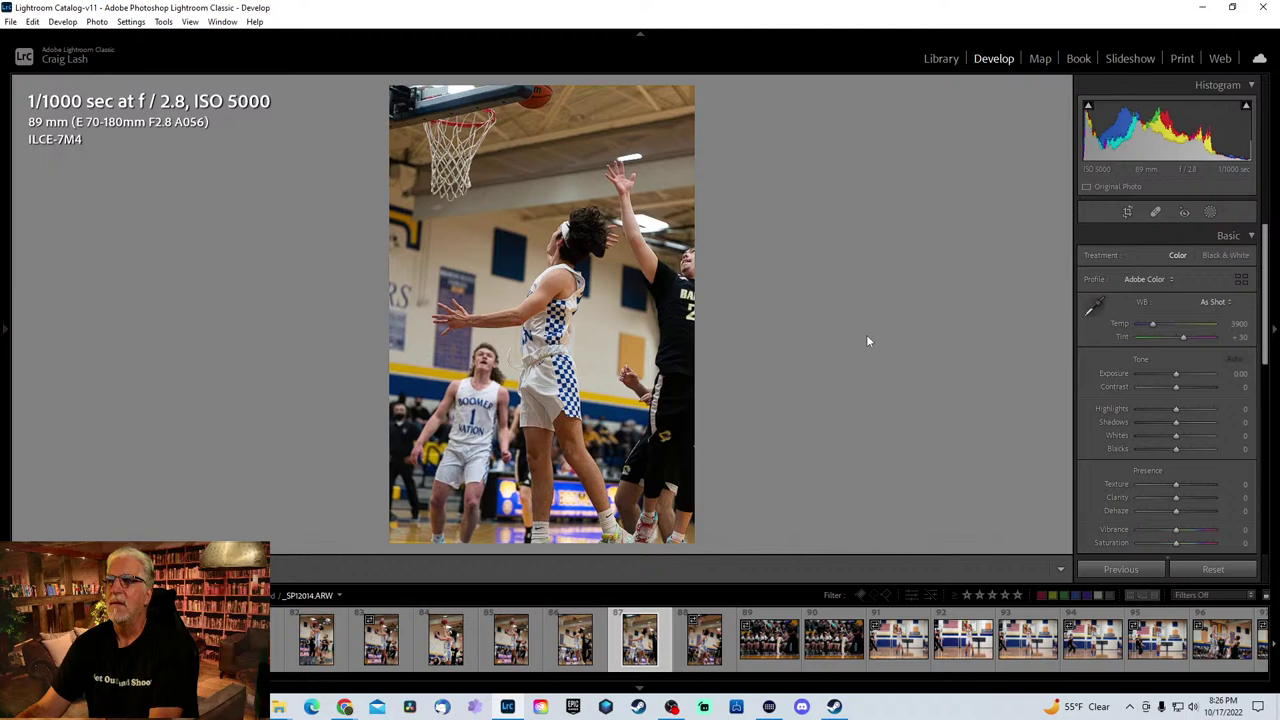
key("Right")
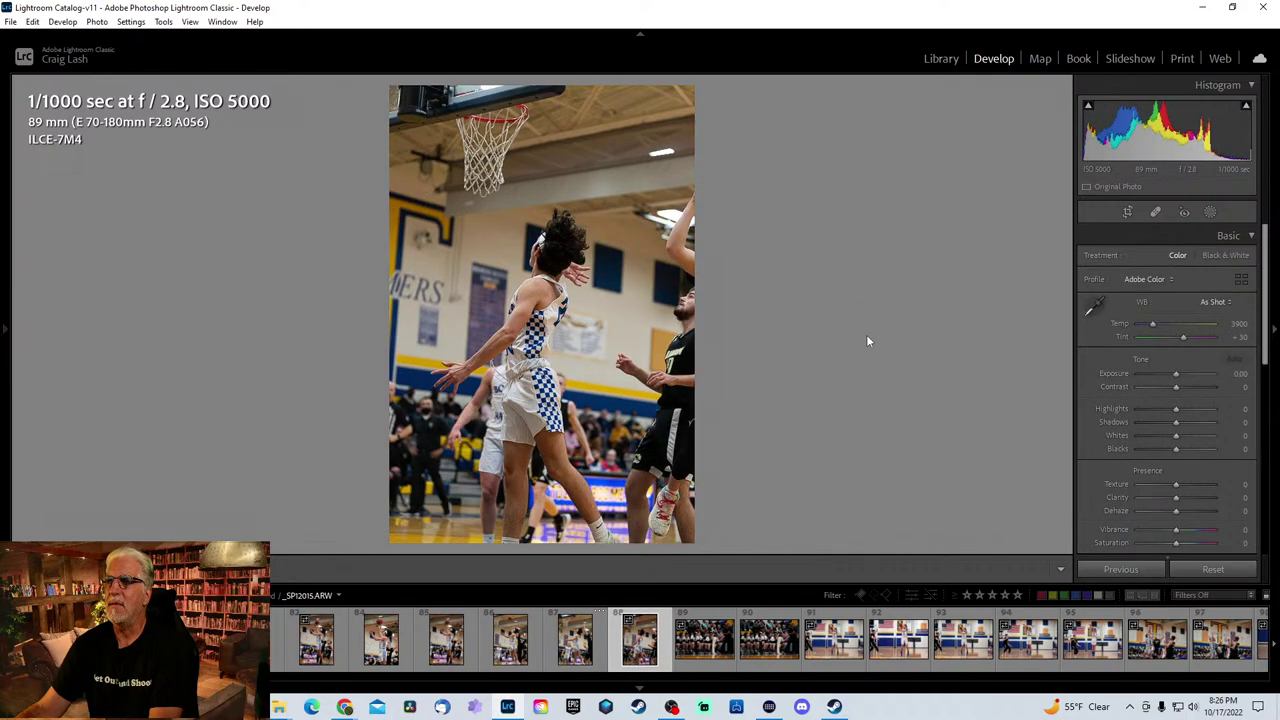
key("Right")
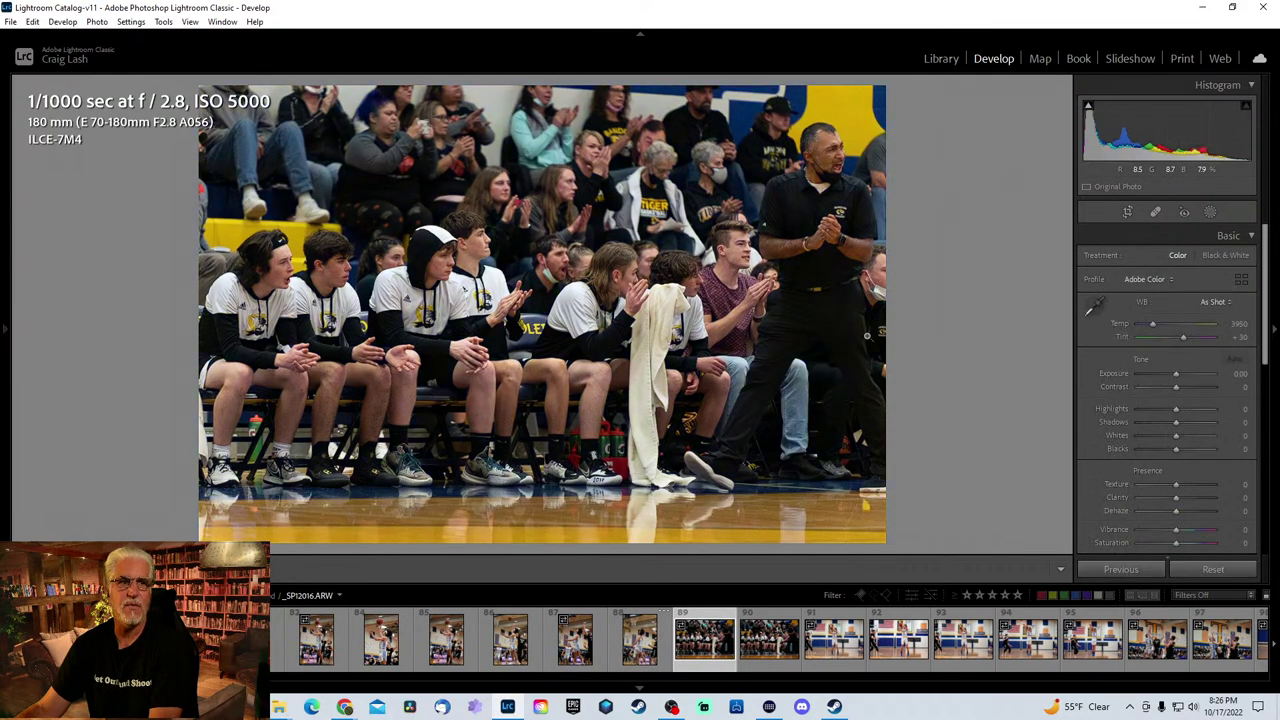
left_click(868, 333)
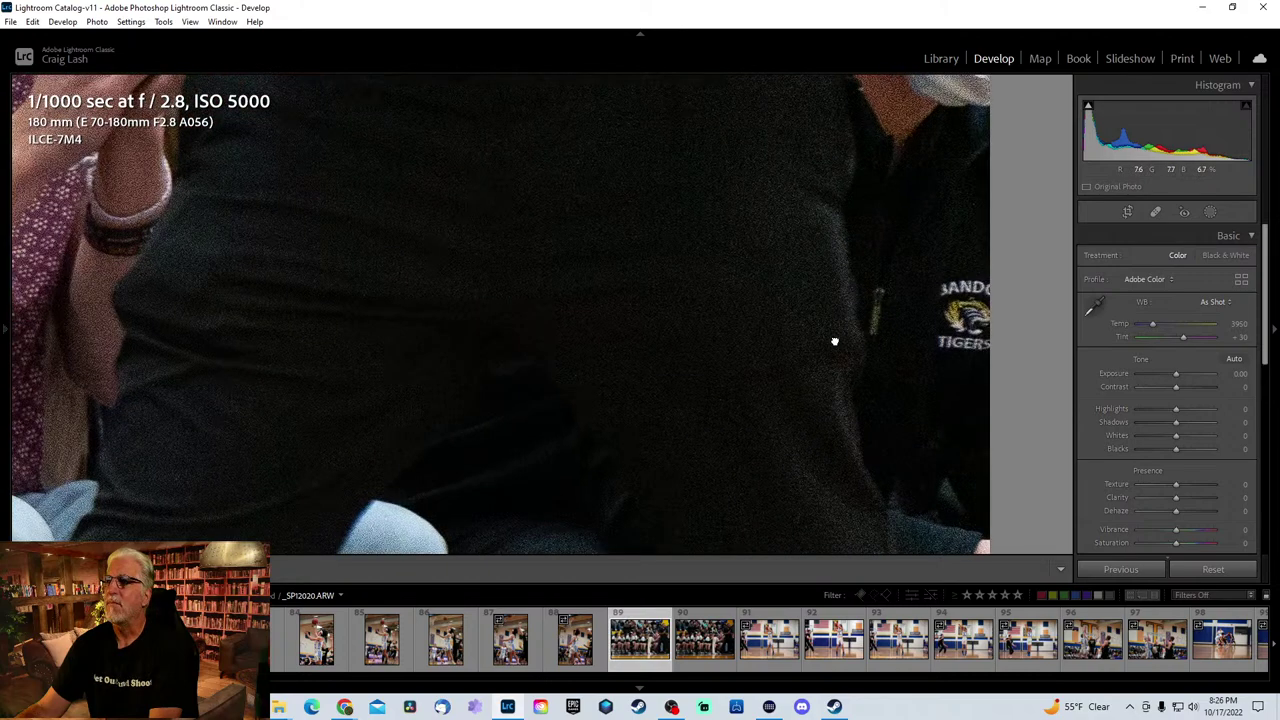
left_click(834, 341)
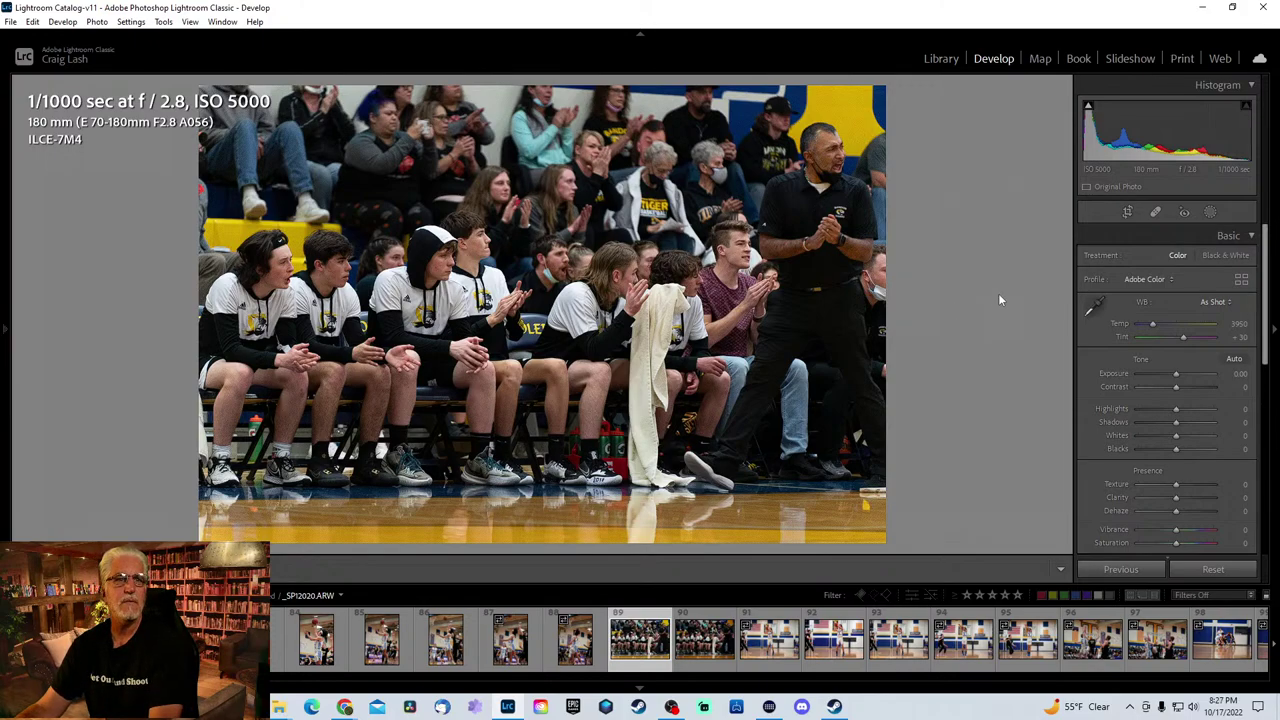
- Advance through the filmstrip from photo 89 to photo 110, the loose-ball chase past number 21
key("Right")
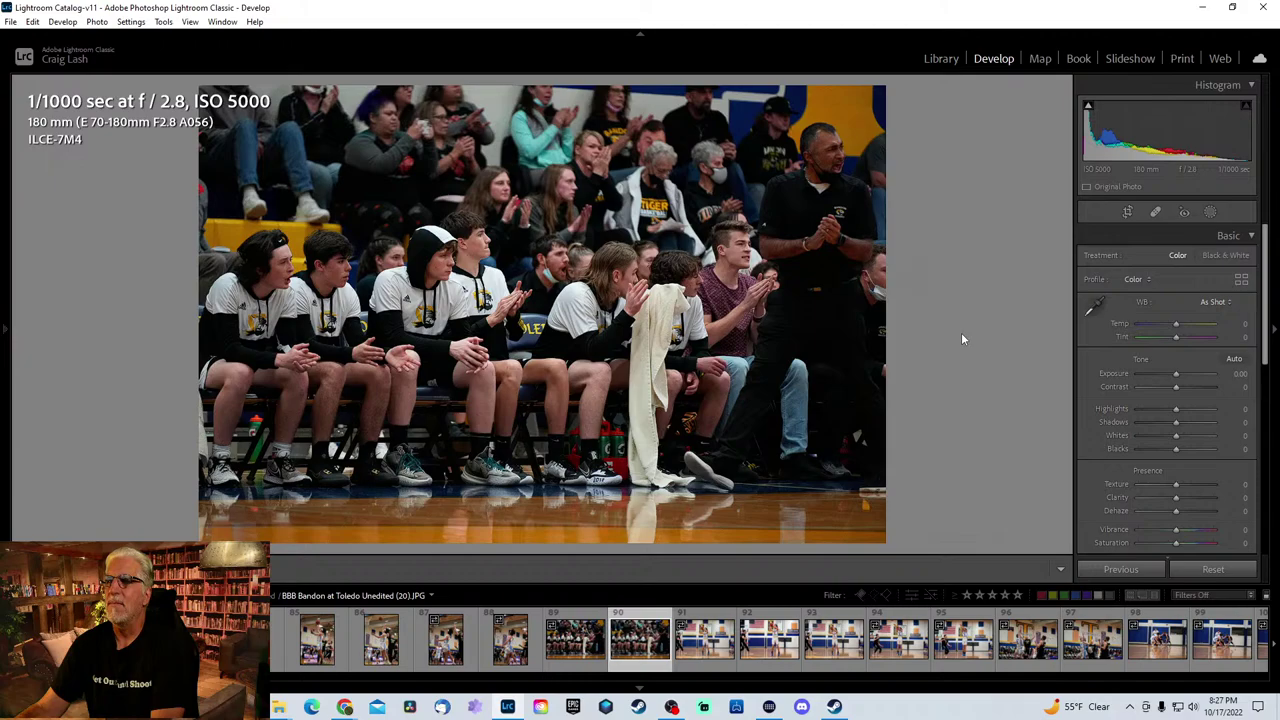
key("Right")
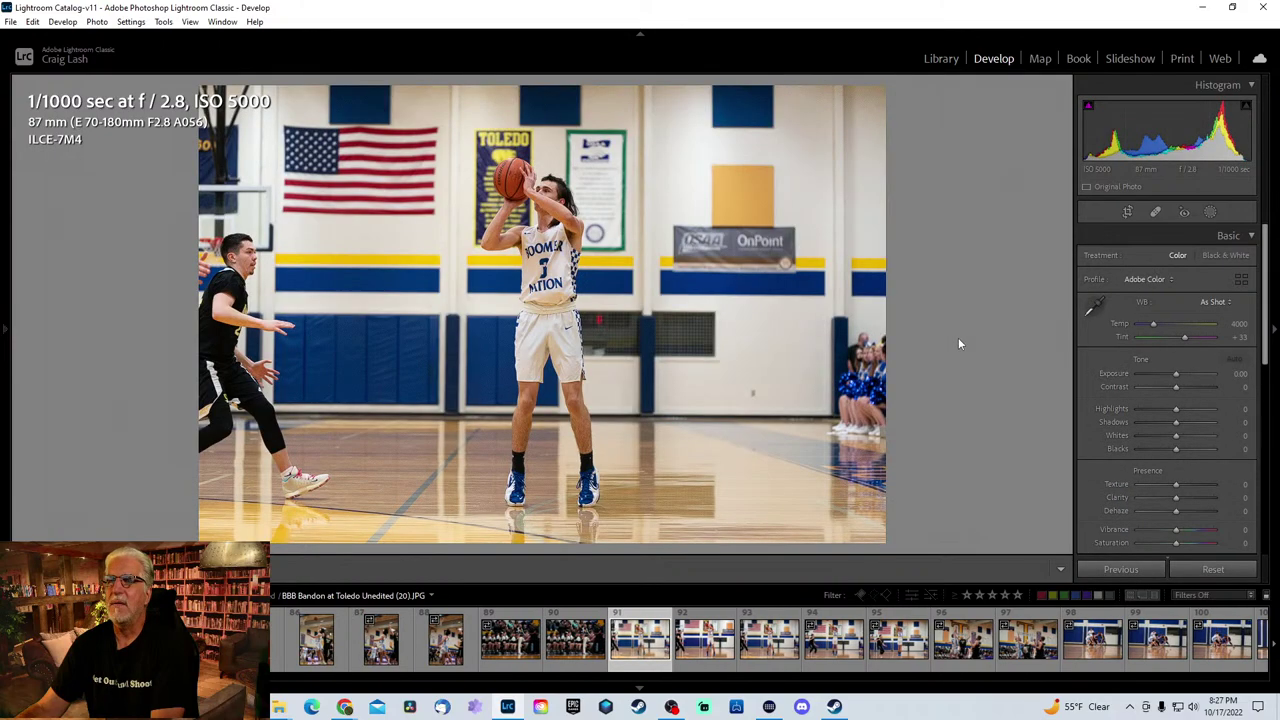
key("Right")
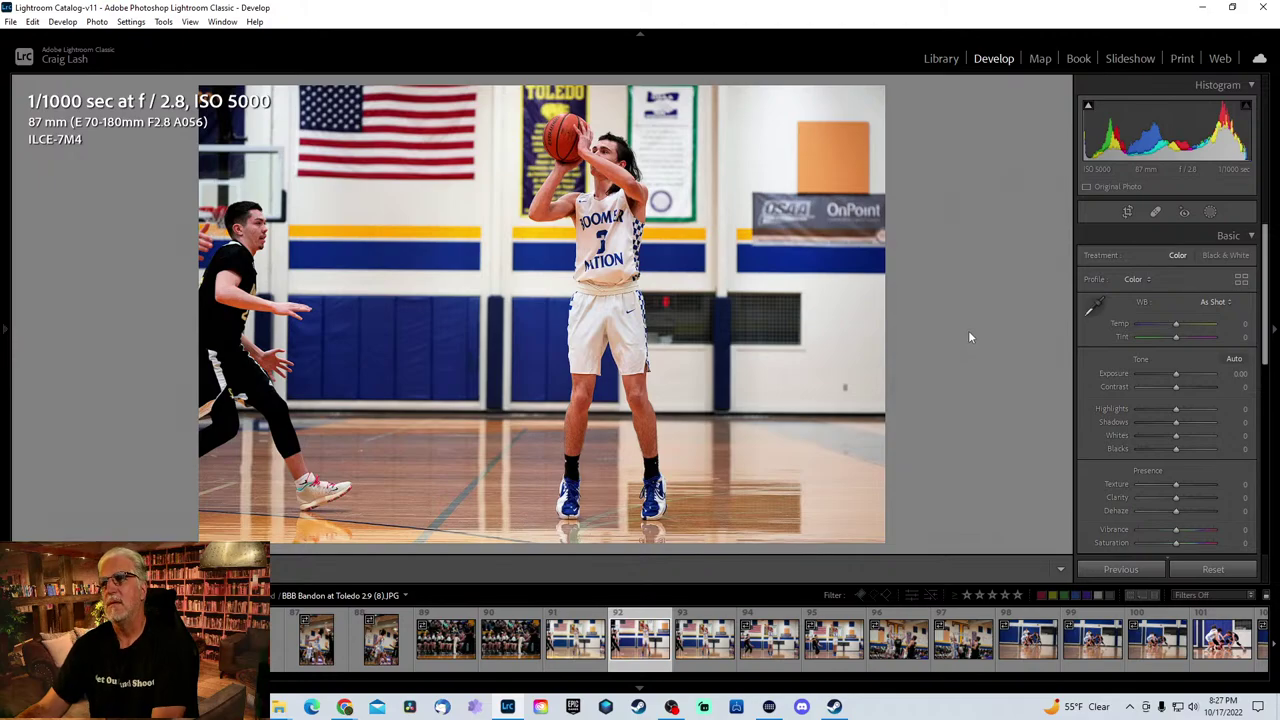
key("Right")
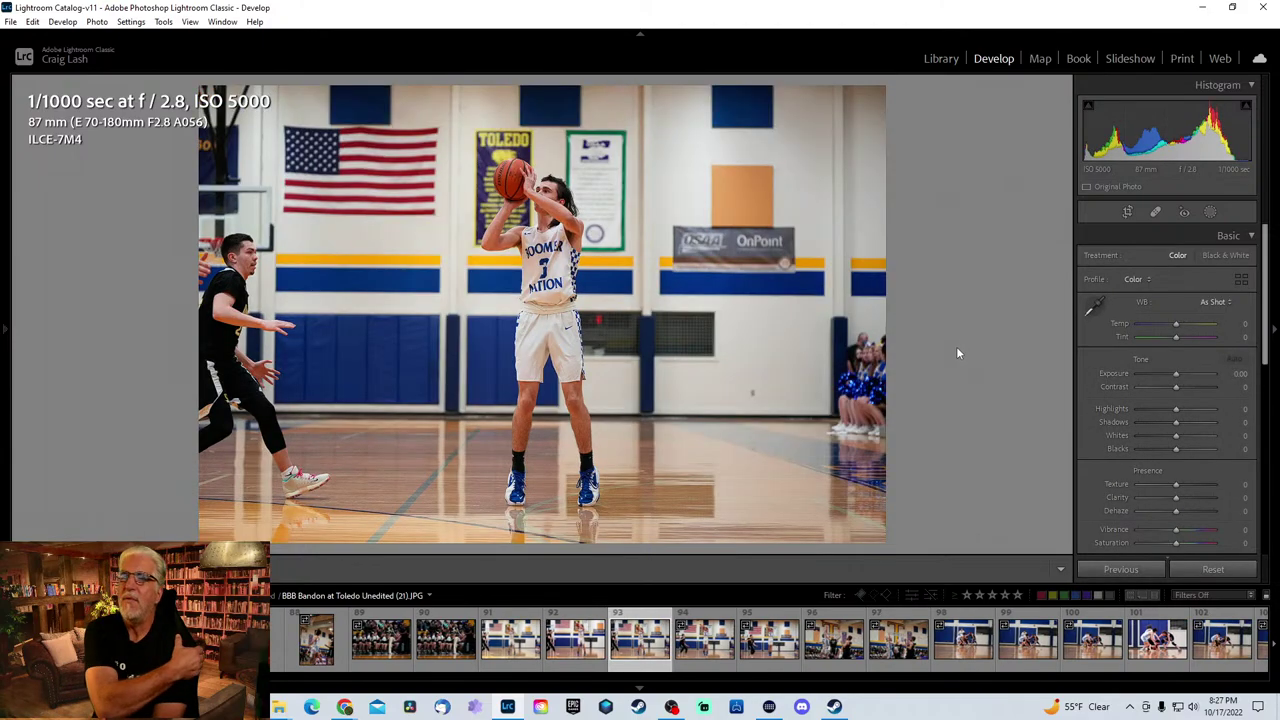
key("Right")
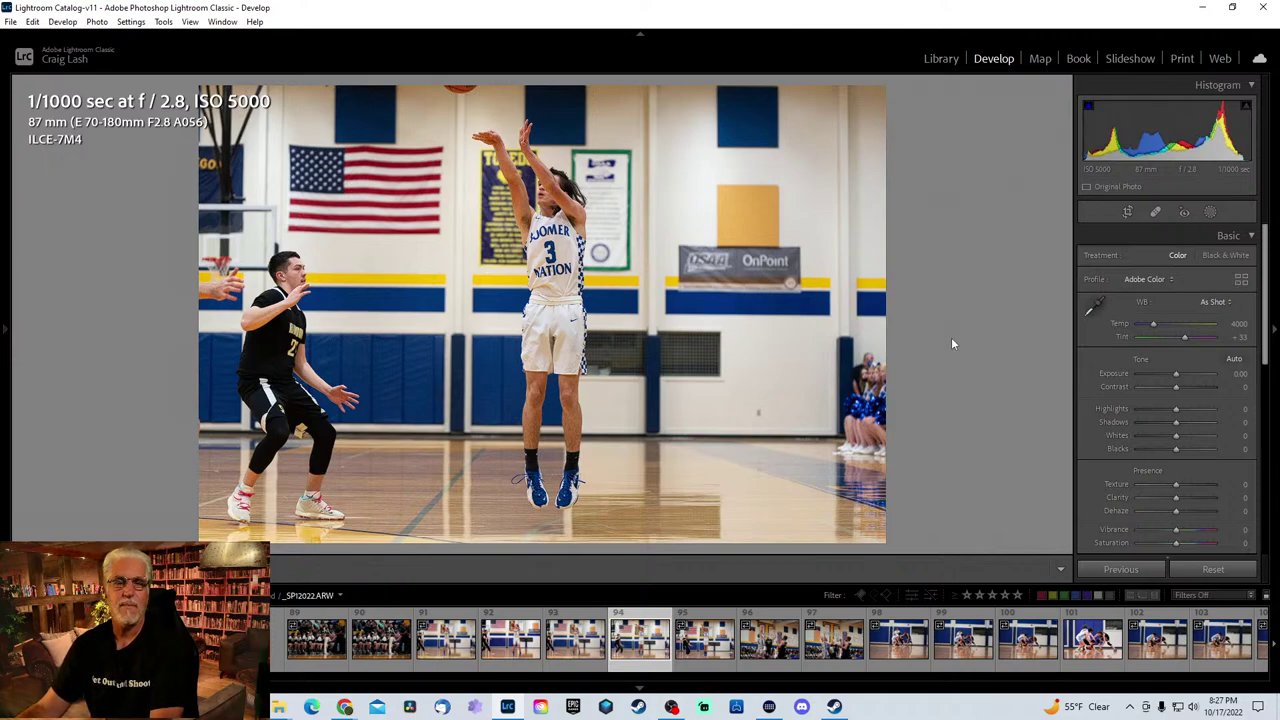
key("Right")
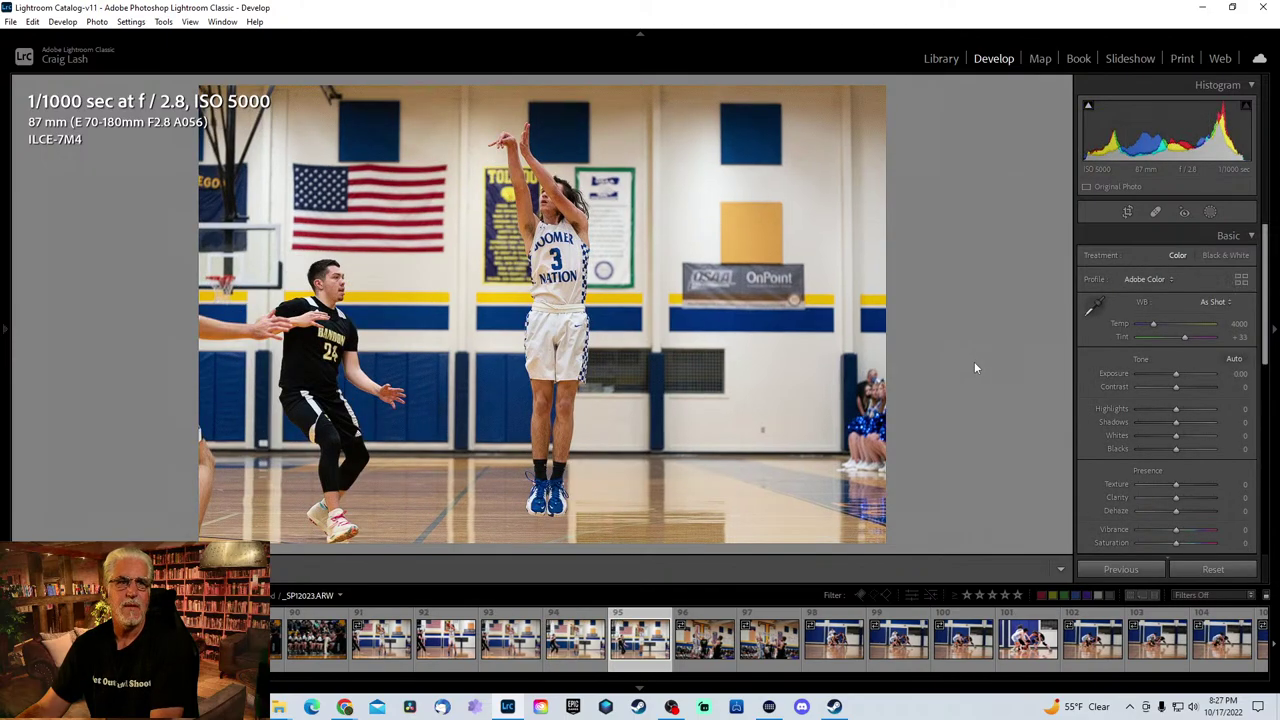
key("Right")
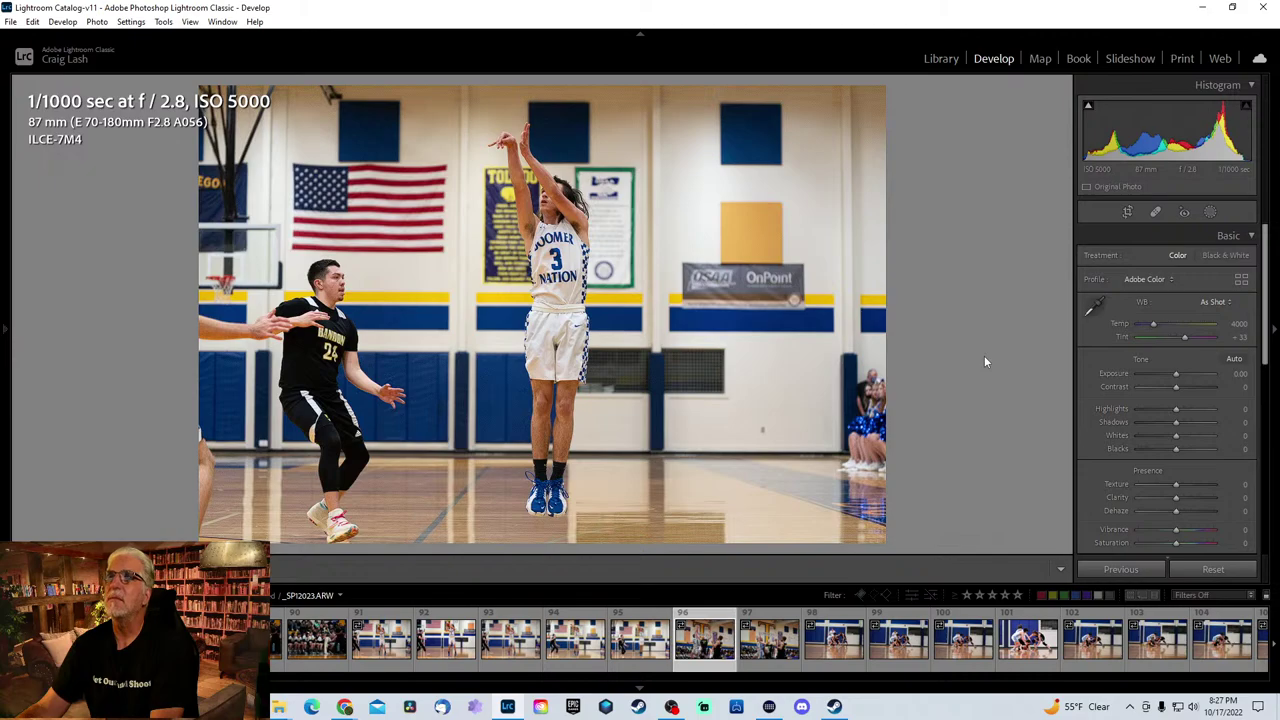
key("Right")
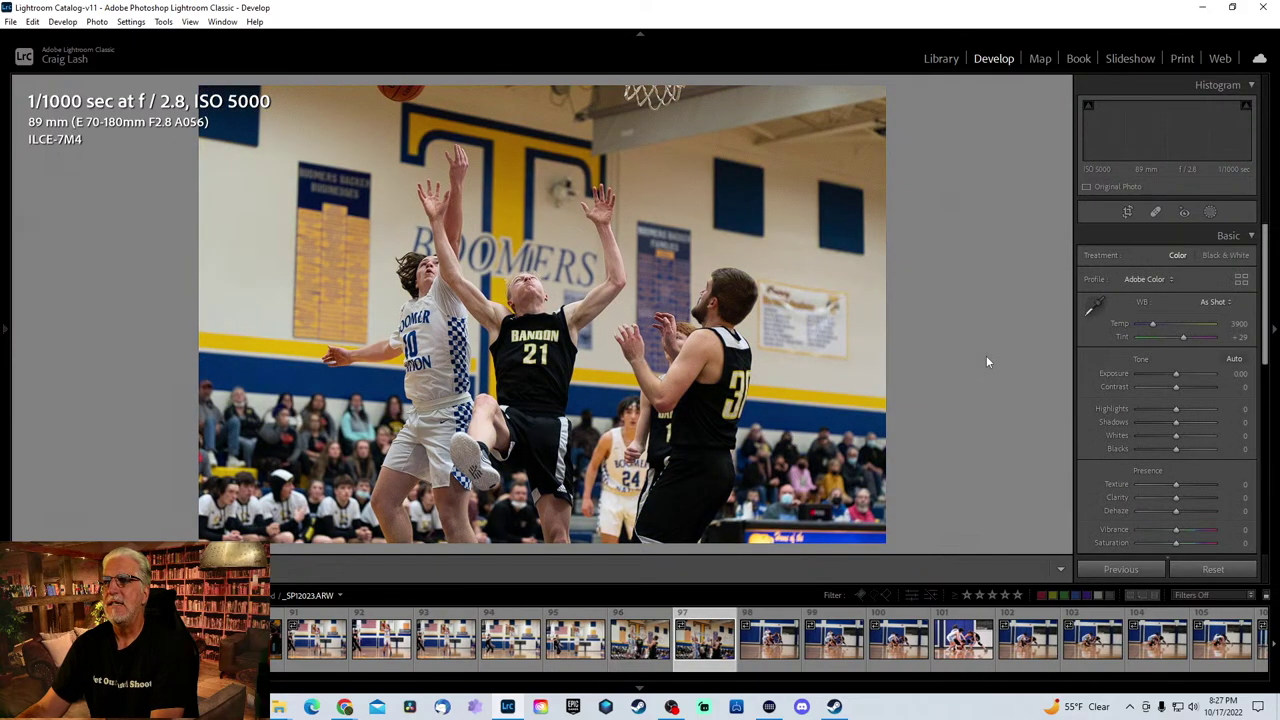
key("Right")
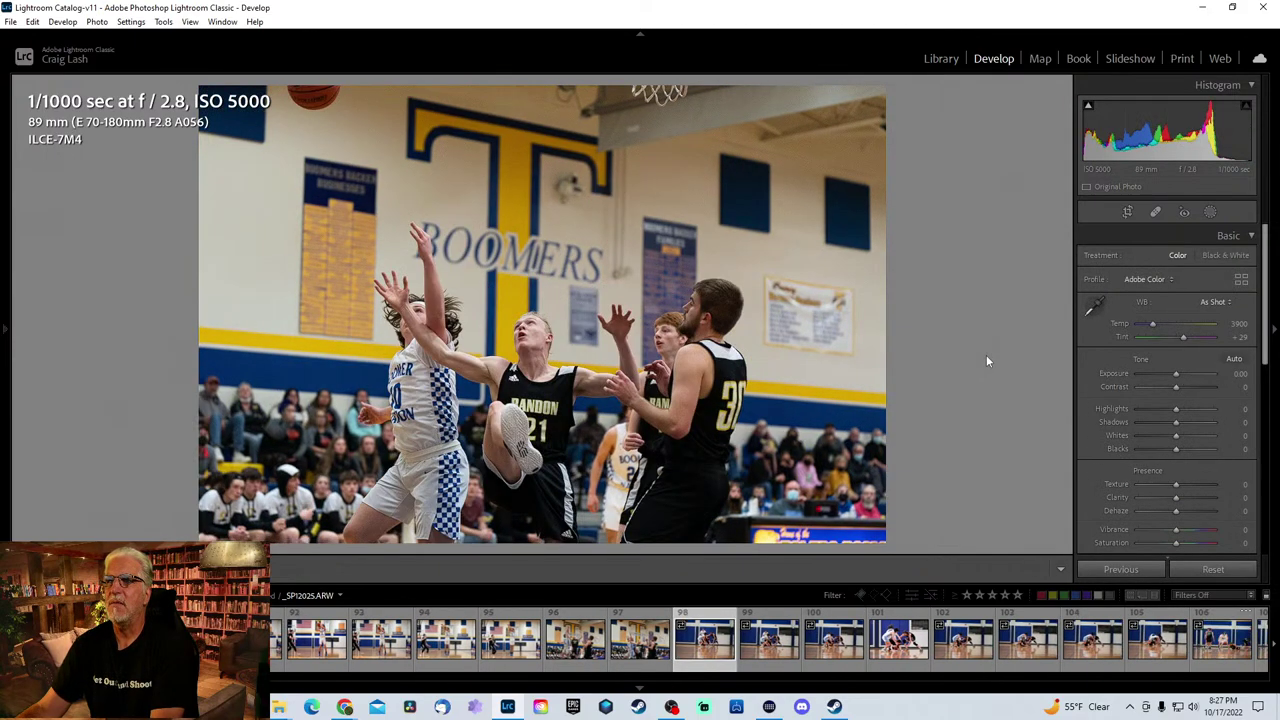
key("Right")
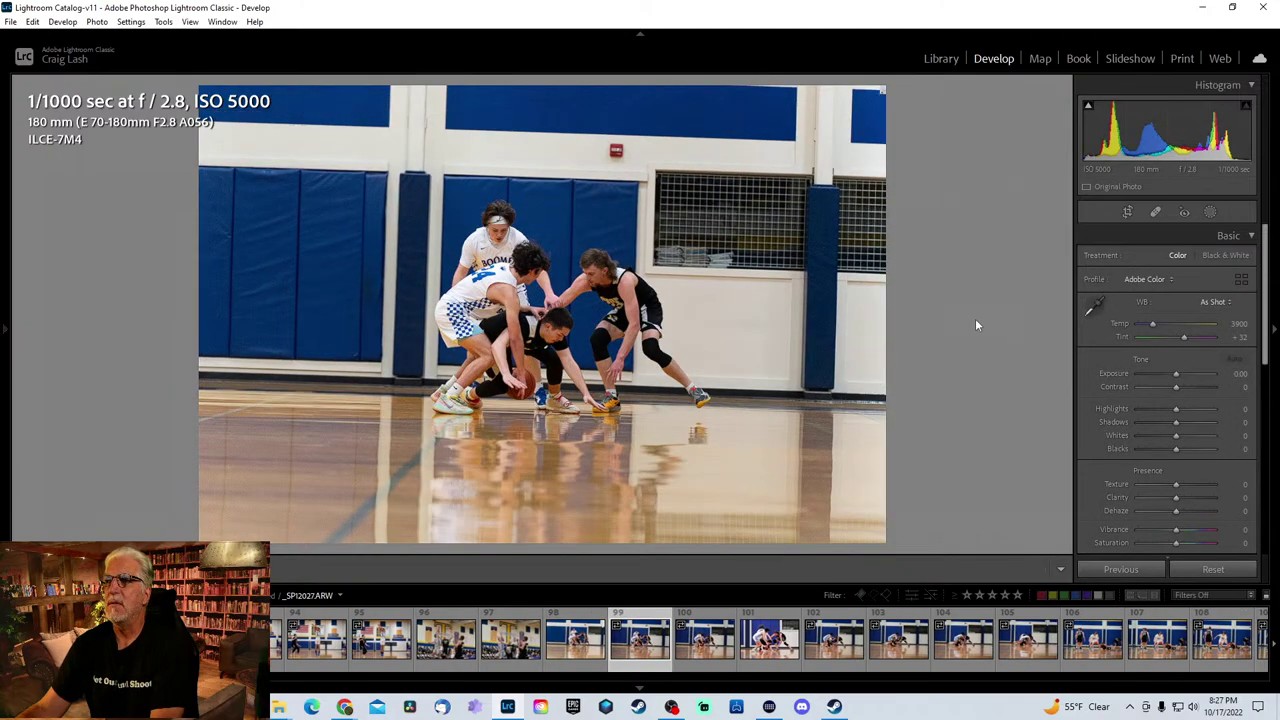
key("Right")
key("Right")
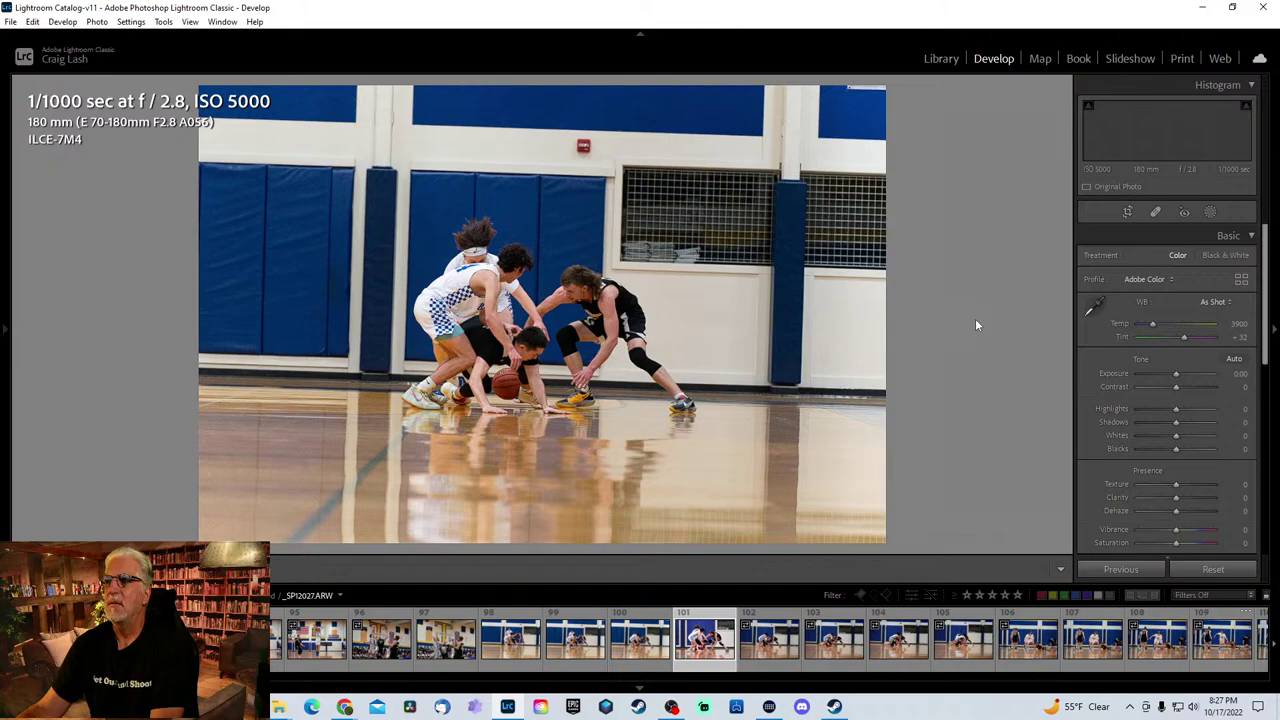
key("Right")
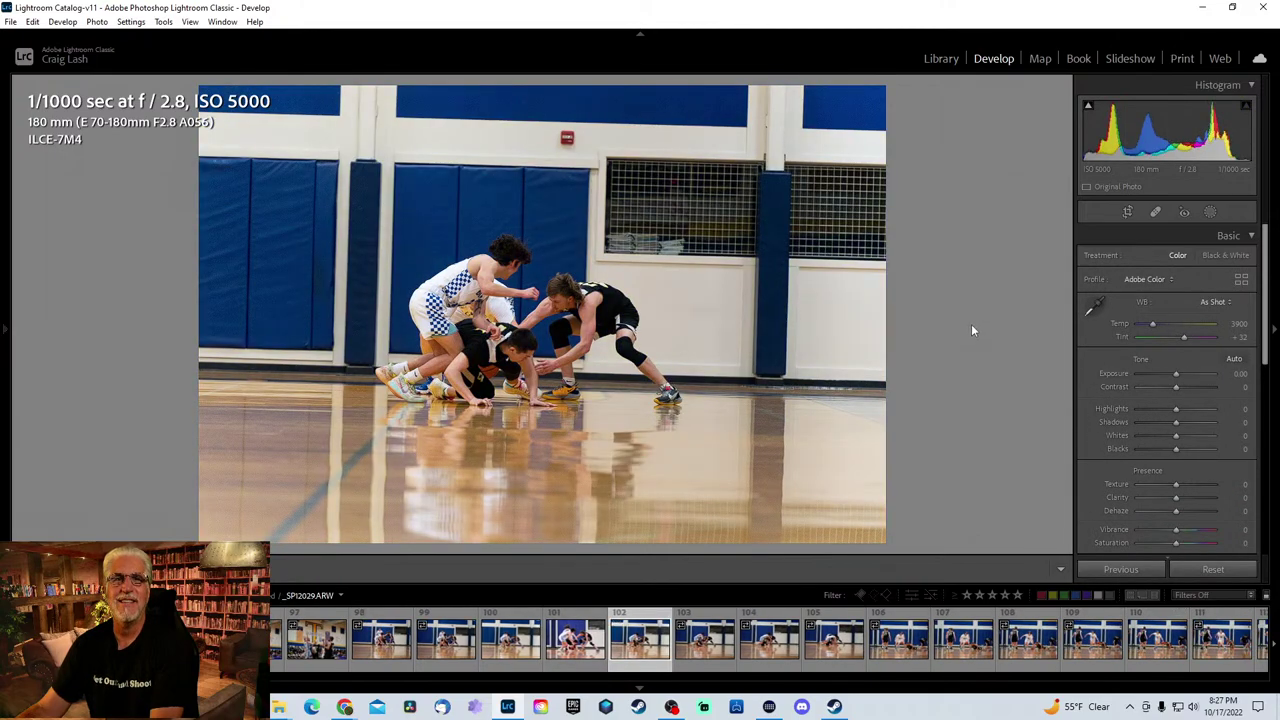
key("Right")
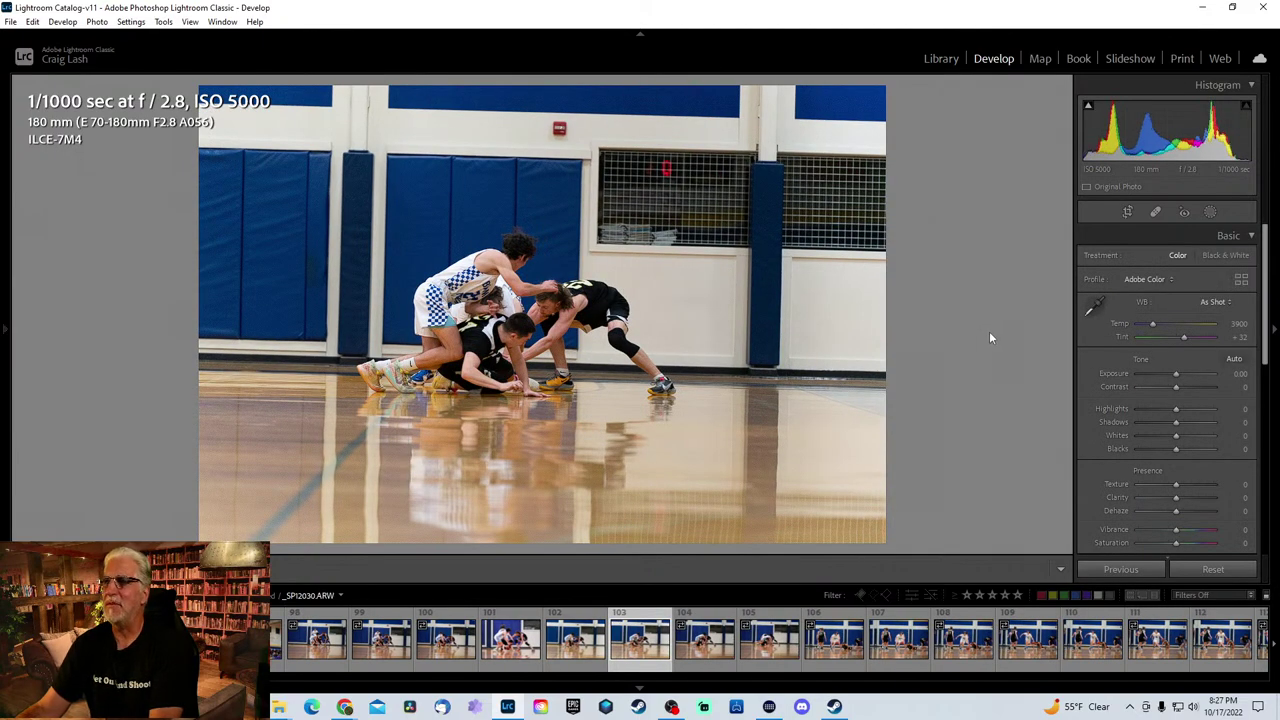
key("Right")
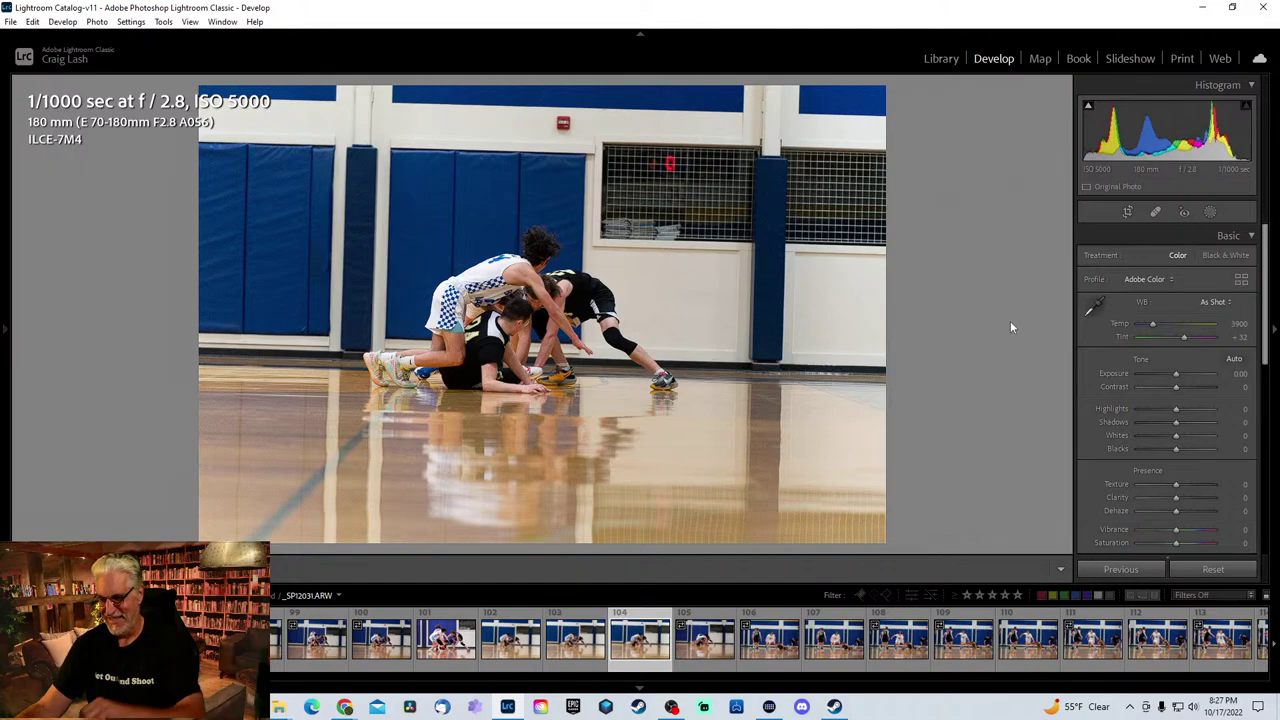
key("Right")
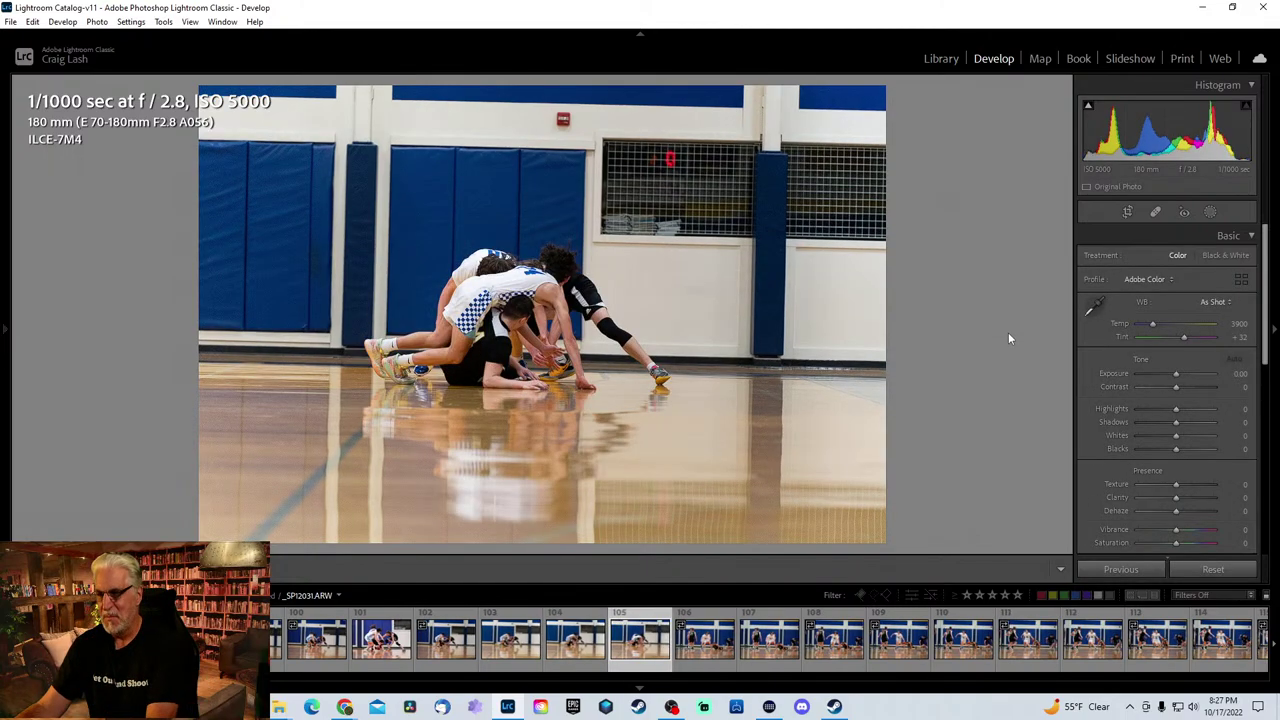
key("Right")
key("Right")
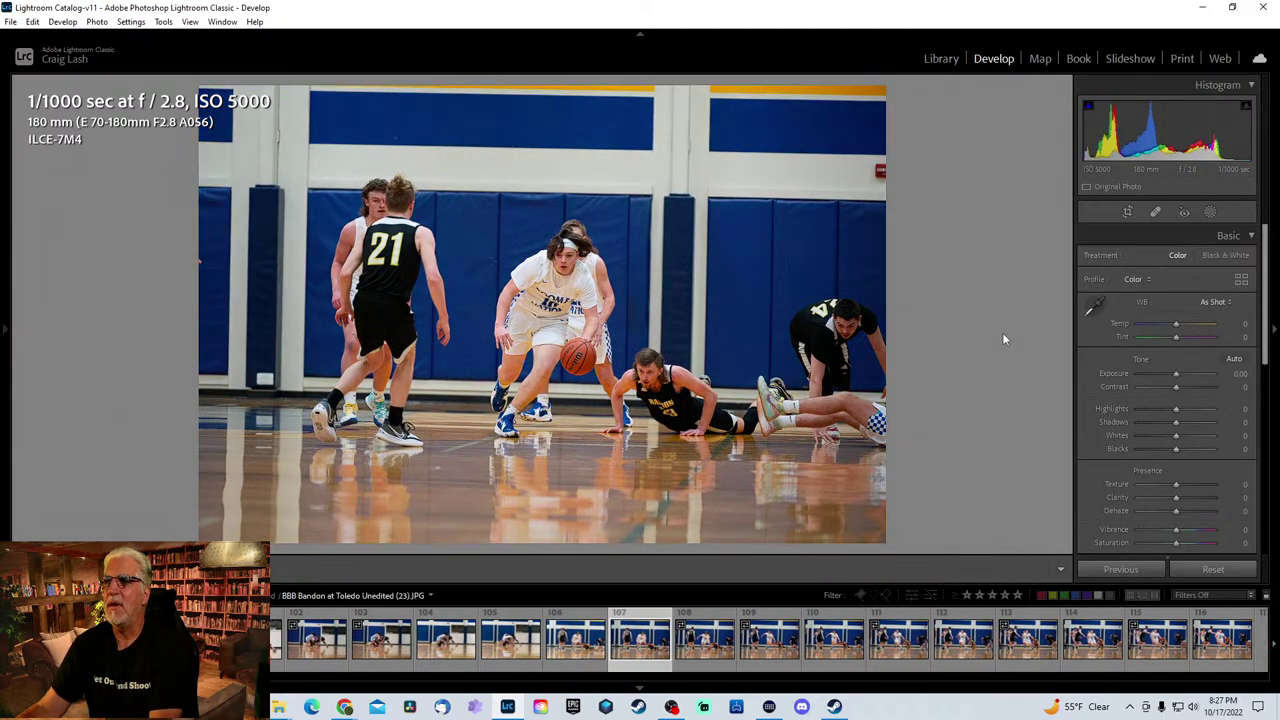
key("Right")
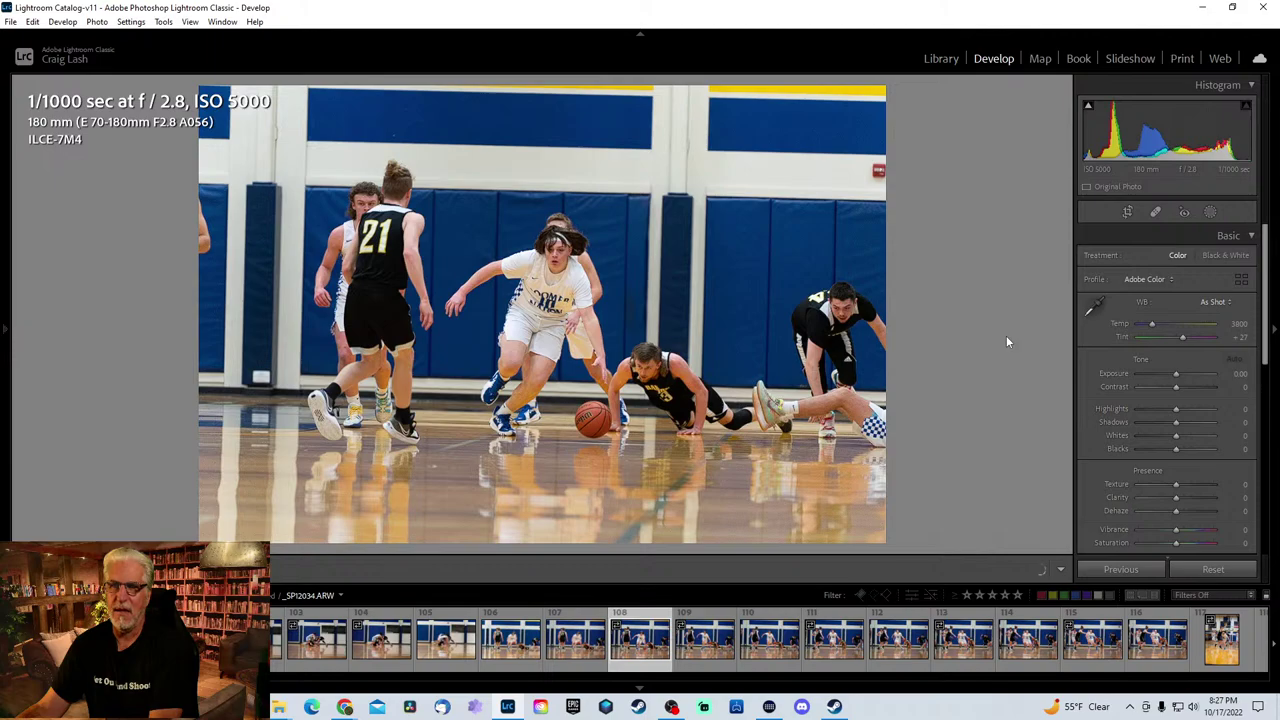
key("Right")
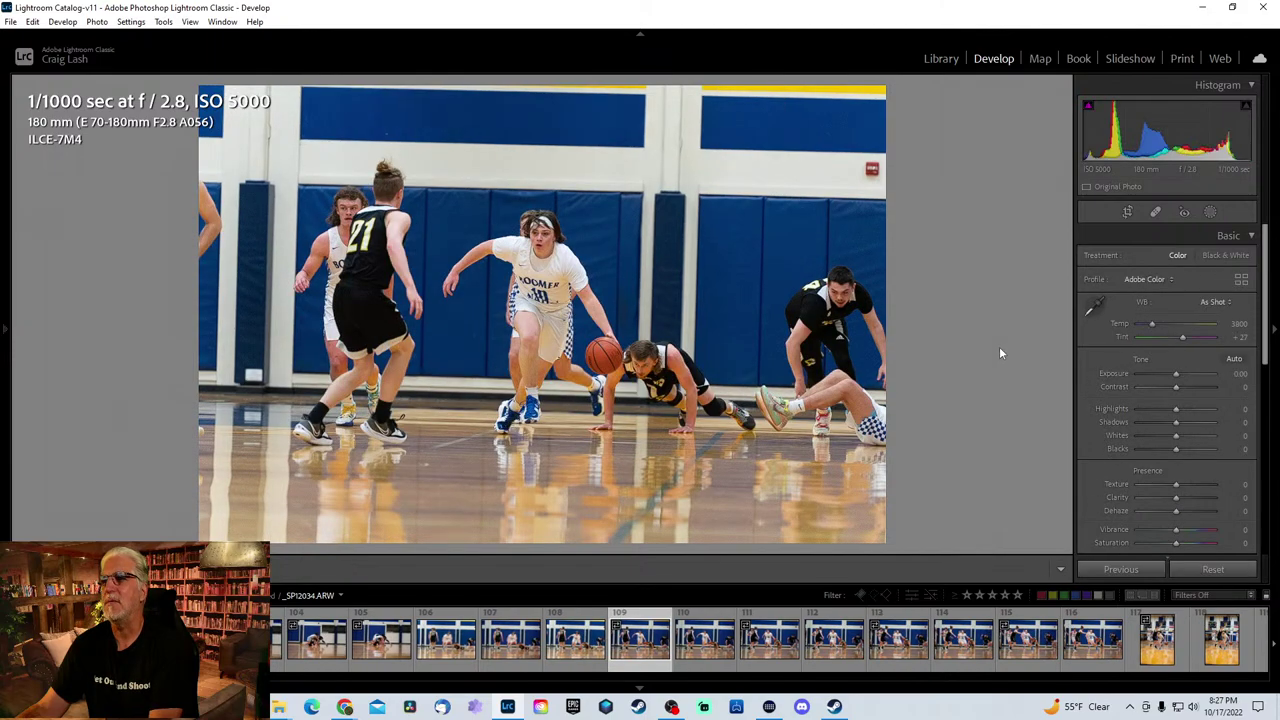
key("Right")
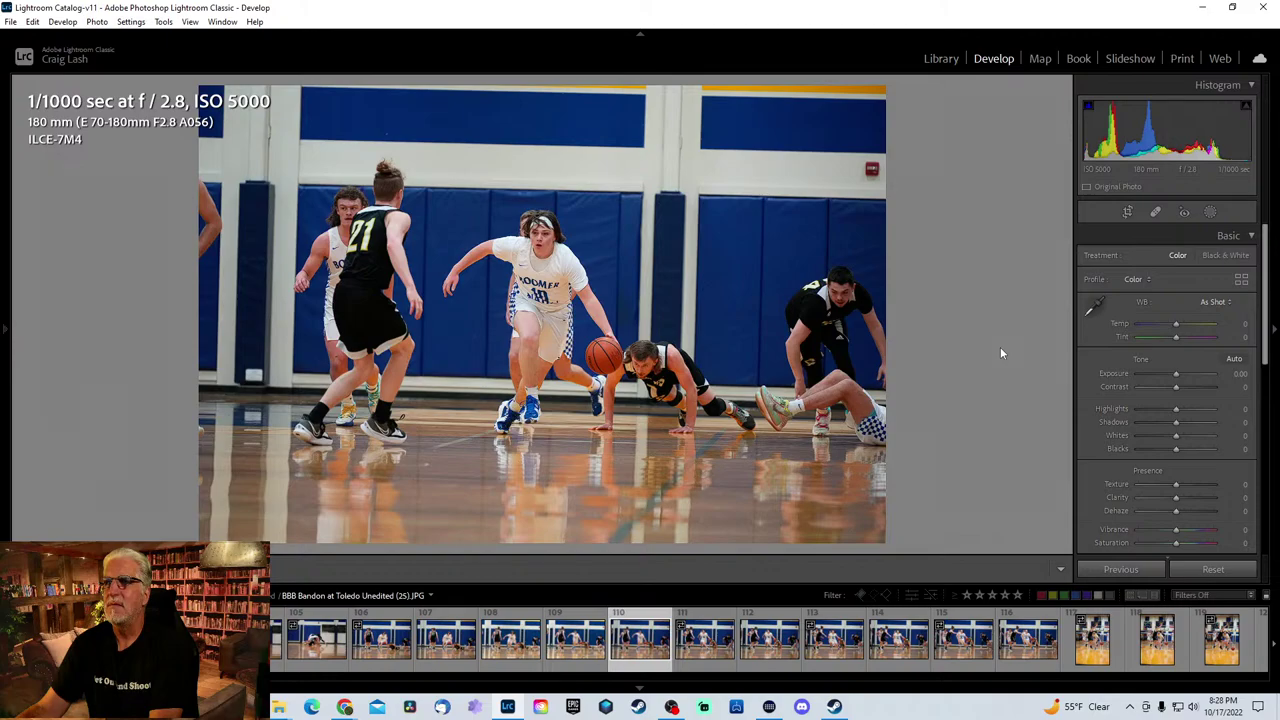
- Straighten and crop tight around the dribbler, then lower Highlights to −35
key("r")
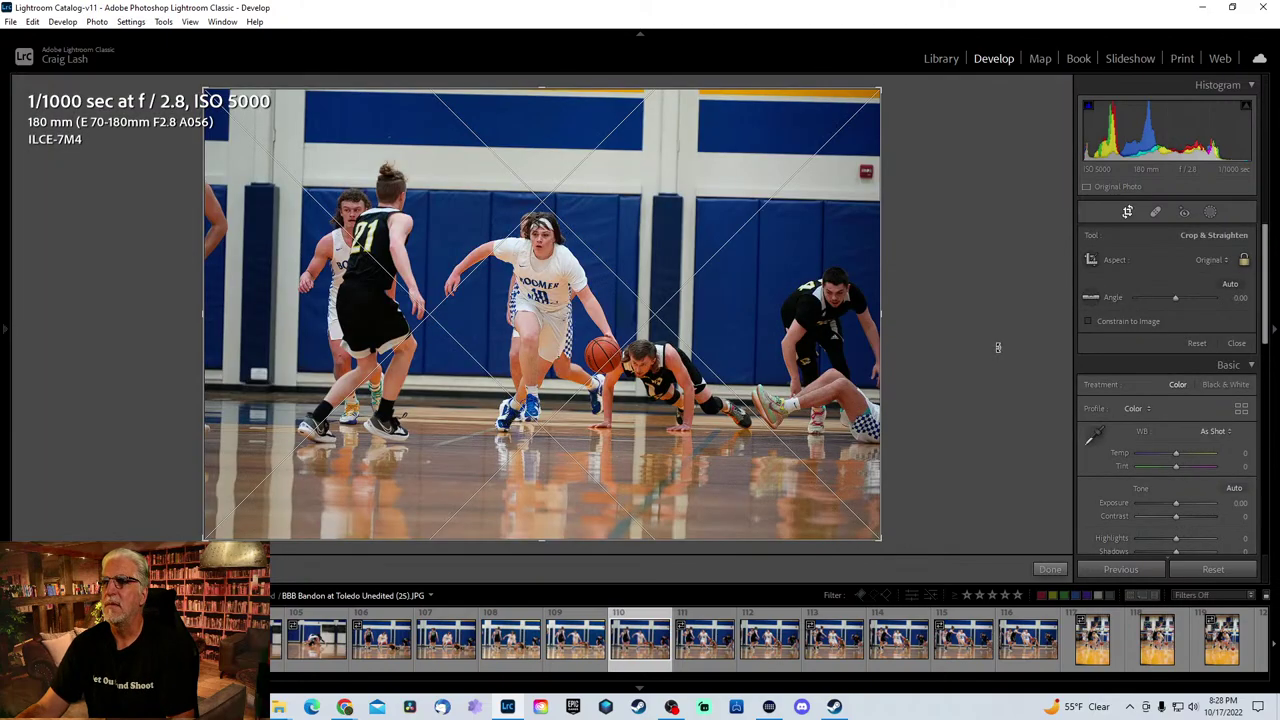
left_click_drag(892, 71, 582, 360)
key("Return")
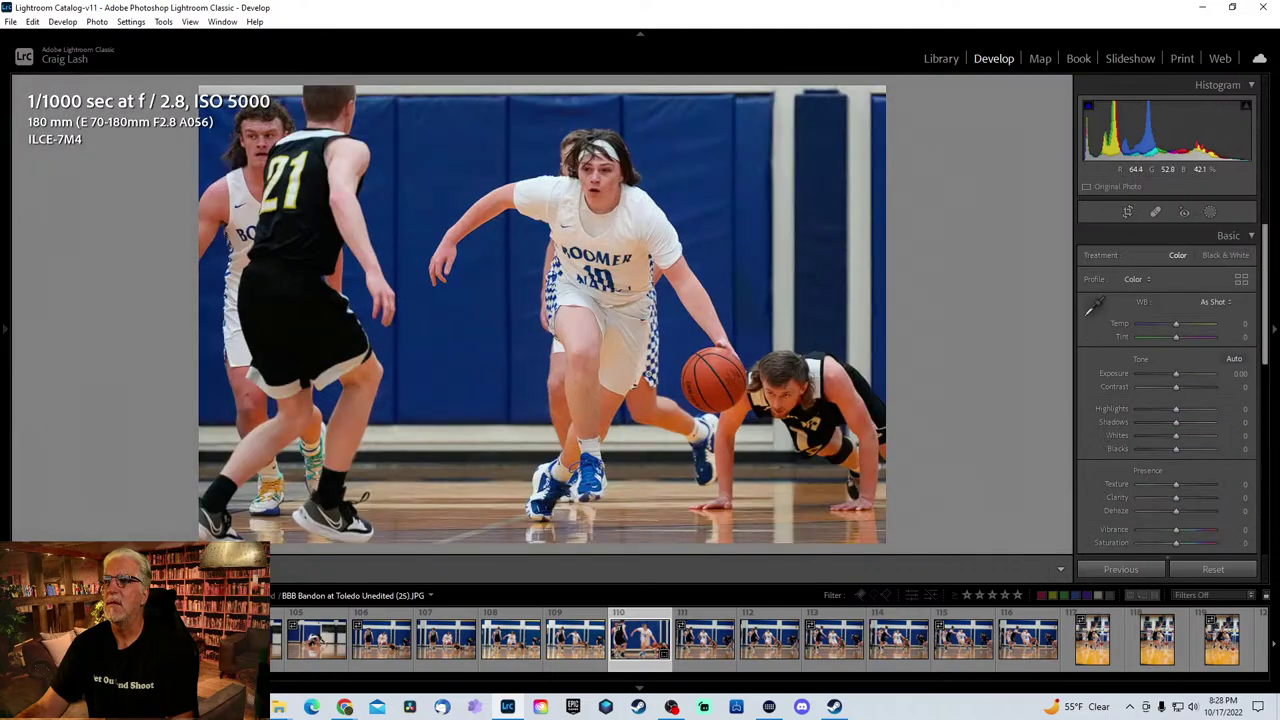
left_click_drag(1176, 408, 1163, 408)
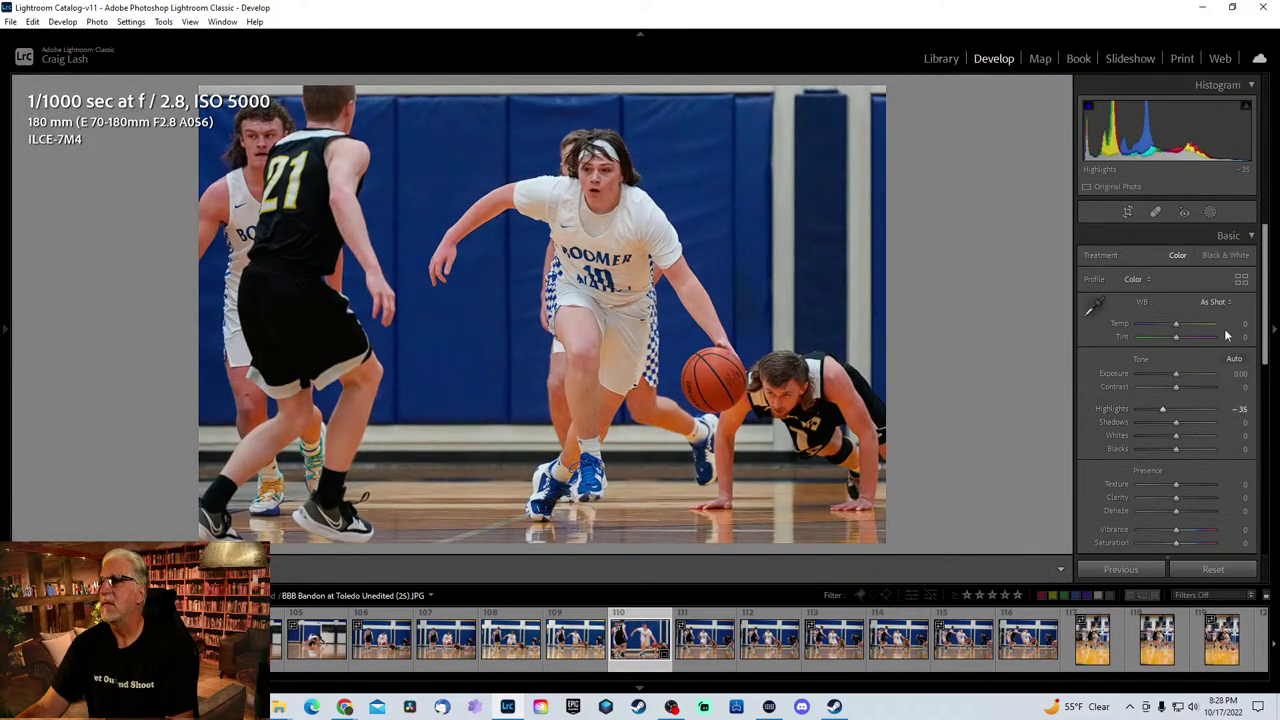
- Set Sharpening Amount to 29 and move ahead to photo 112
left_click(1272, 327)
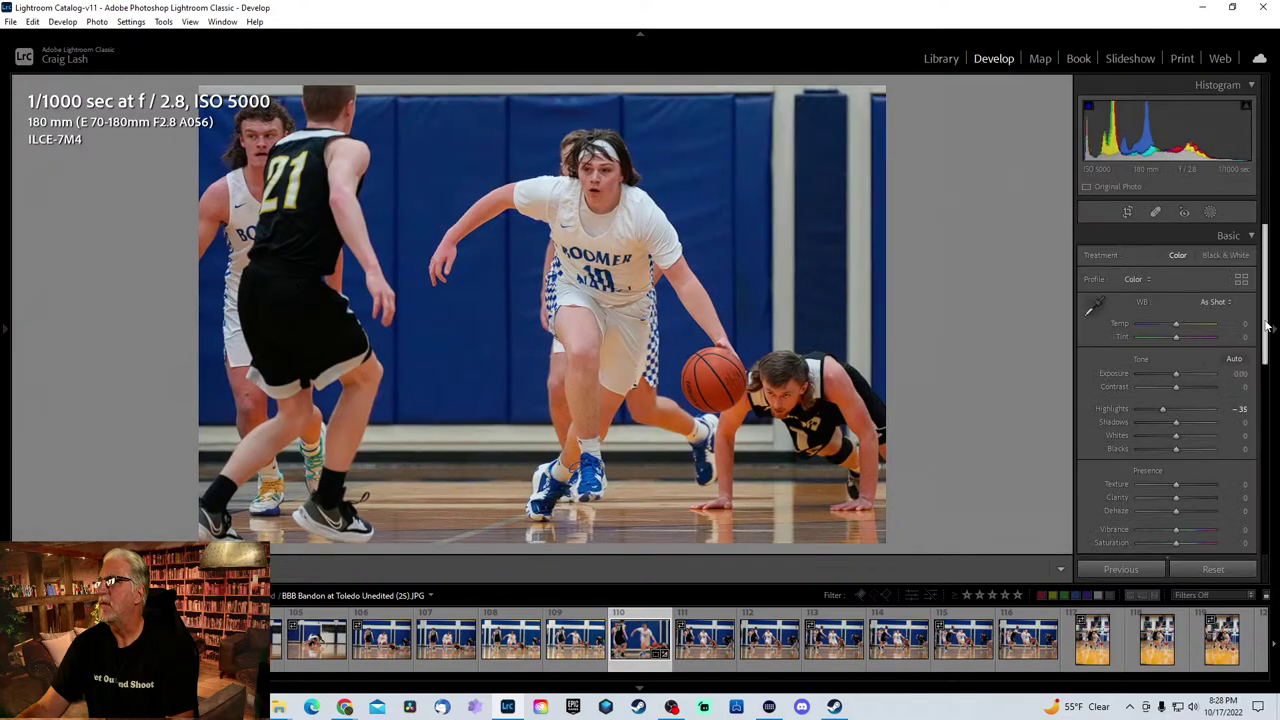
scroll(1150, 460, "down", 3)
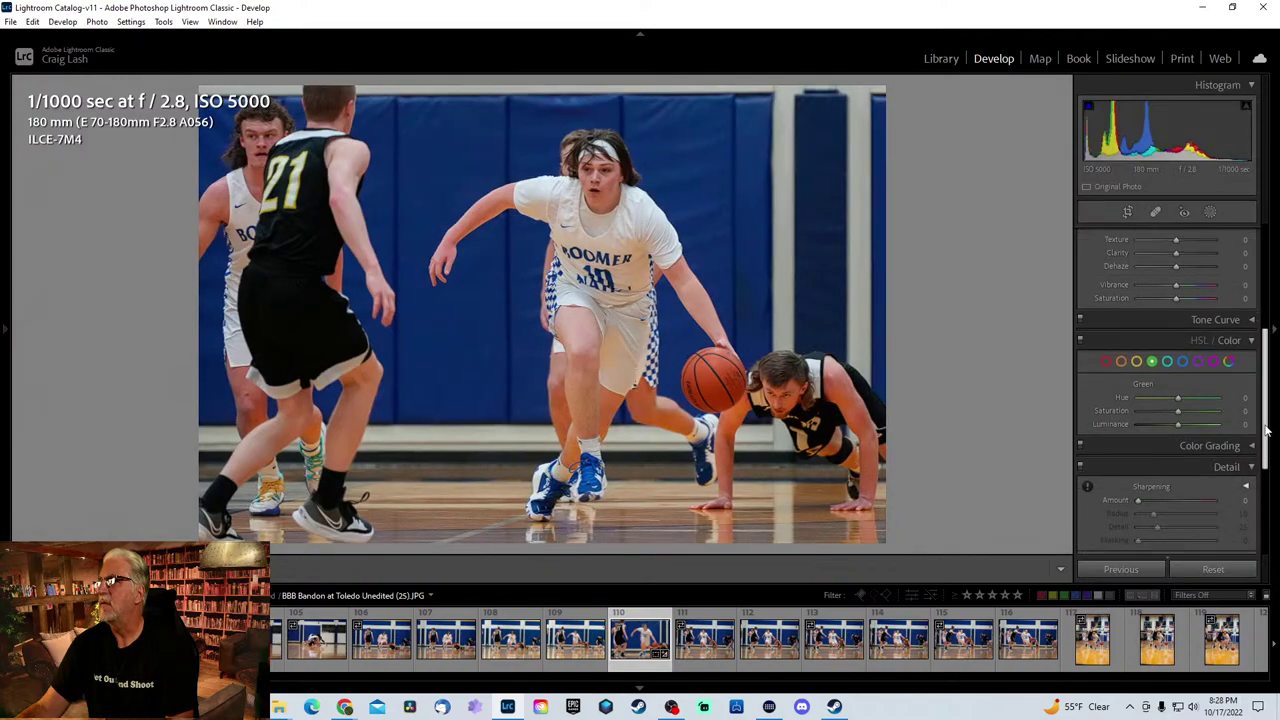
left_click(1153, 500)
scroll(1179, 478, "down", 2)
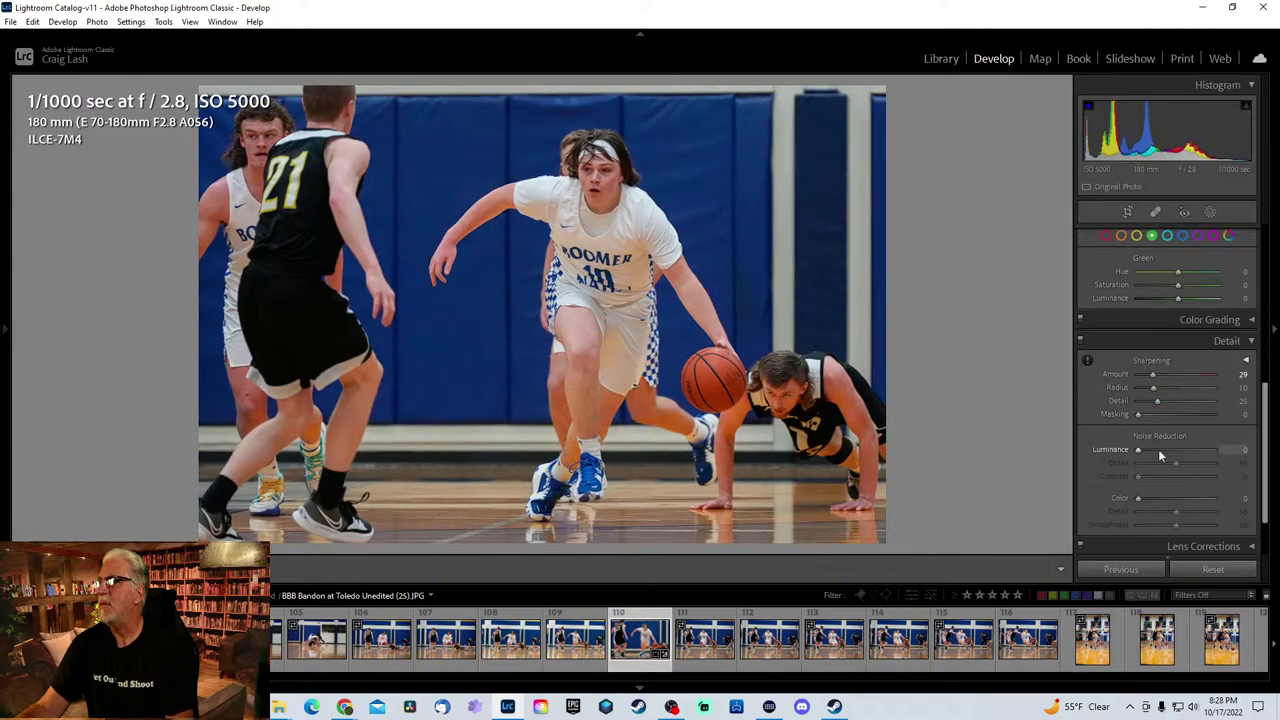
key("Right")
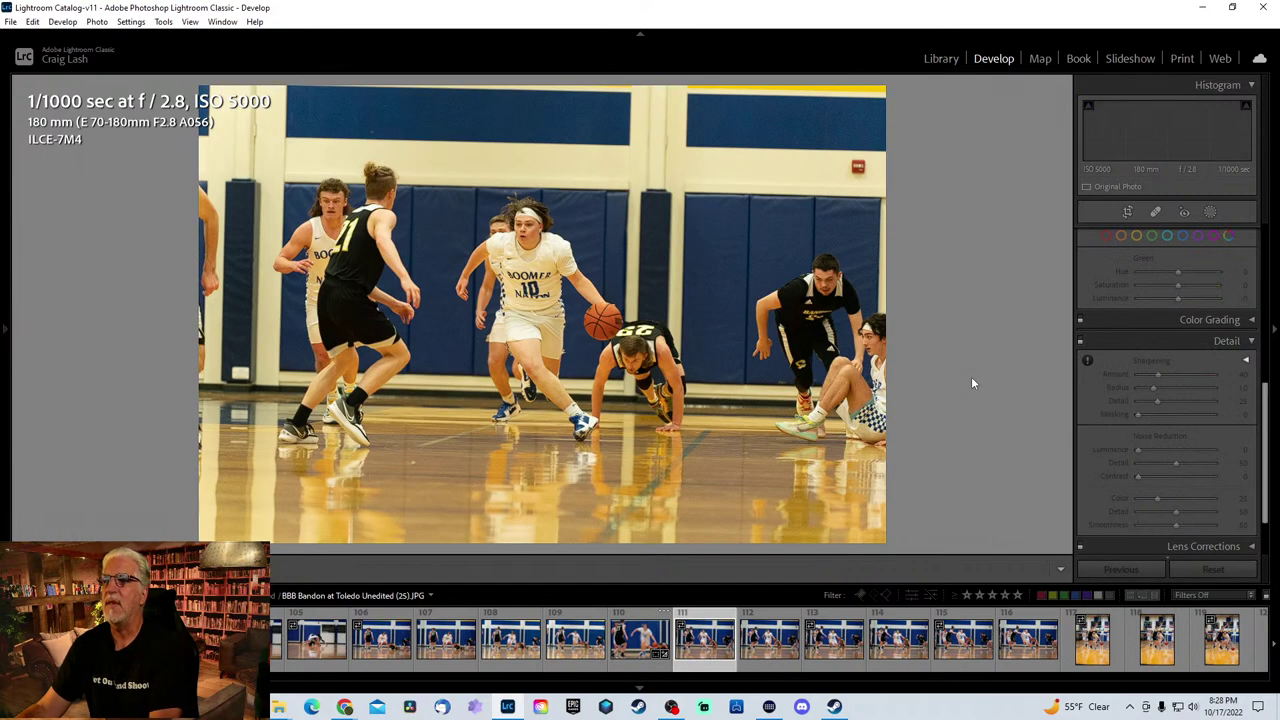
key("Right")
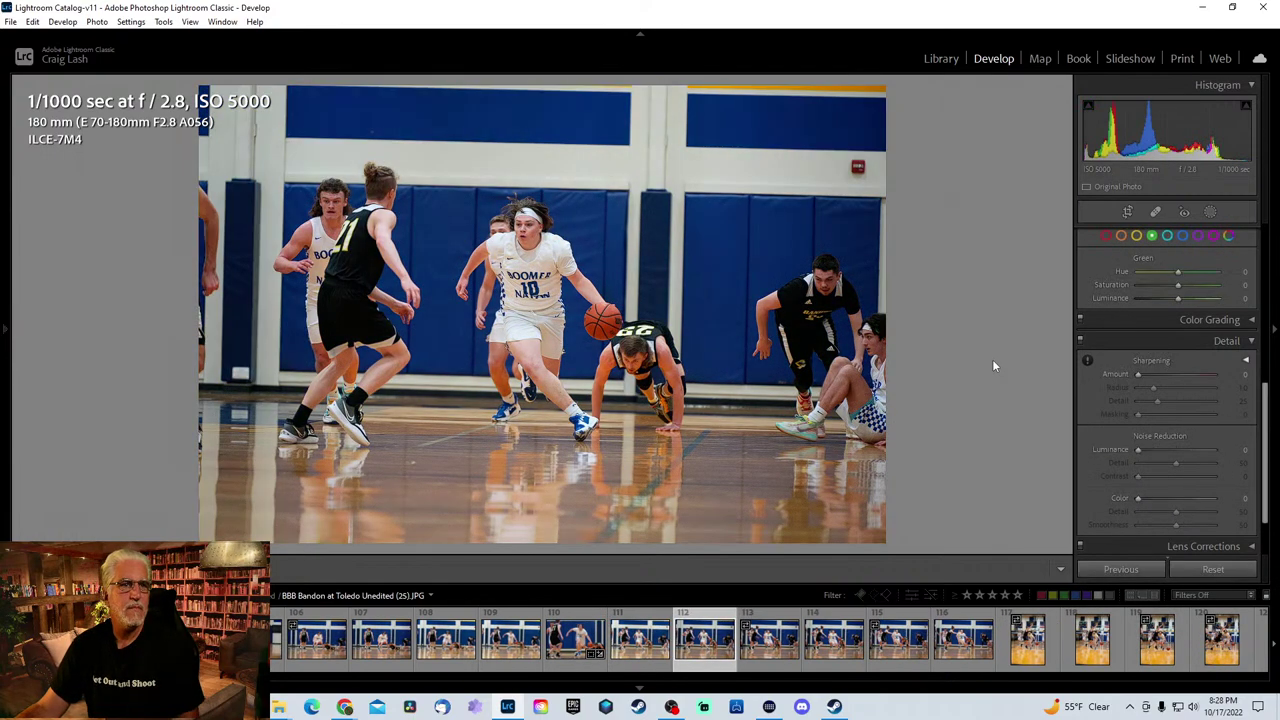
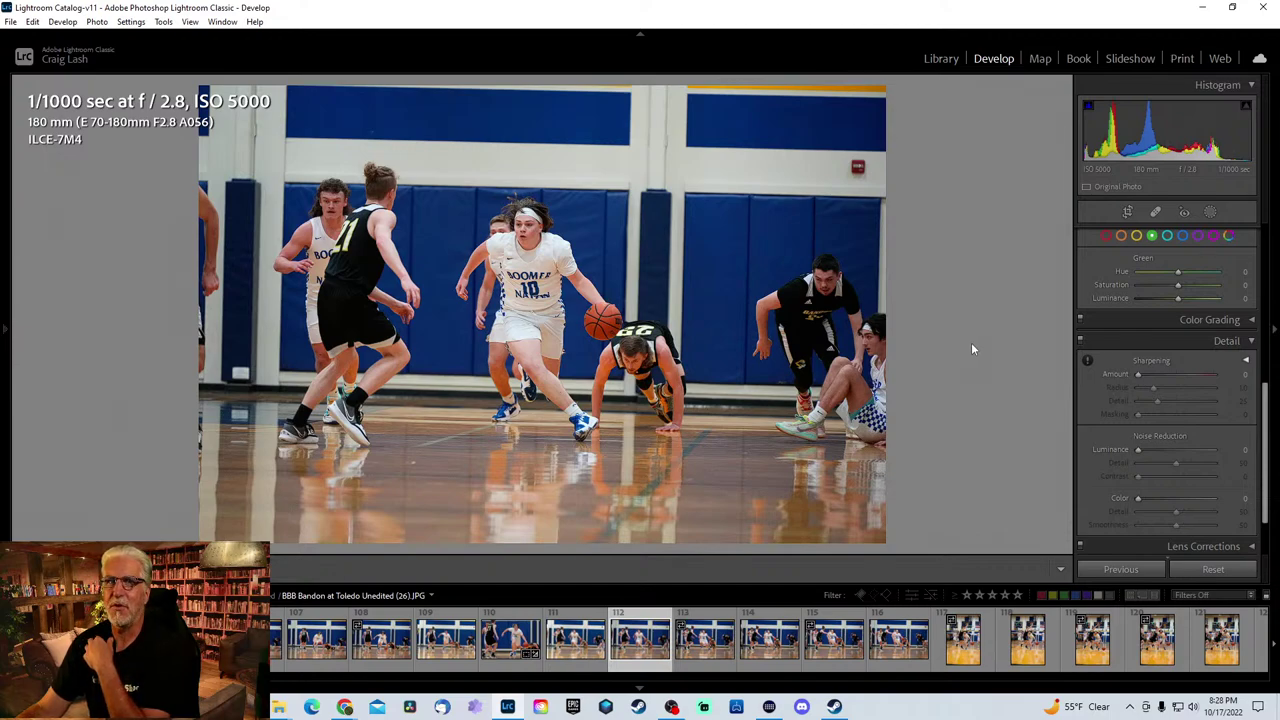
- Advance five frames through the burst to _SPI2039.ARW, the first vertical of player 10 dribbling
key("Right")
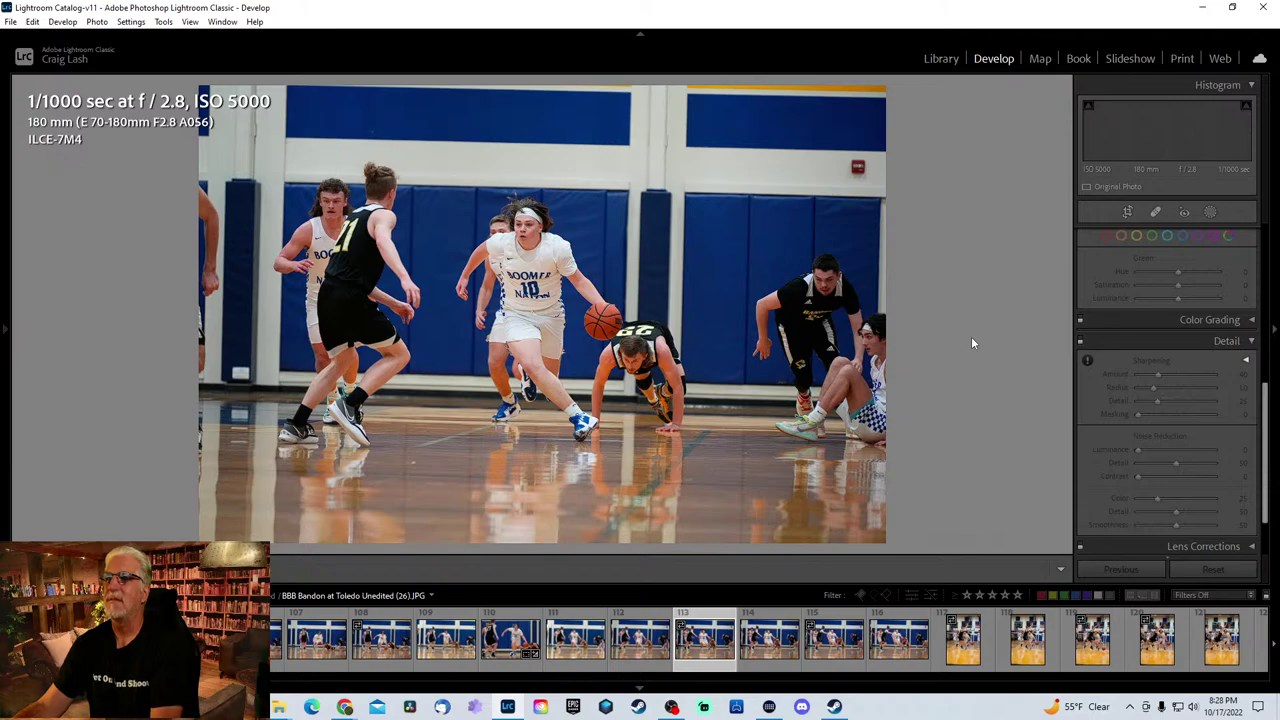
key("Right")
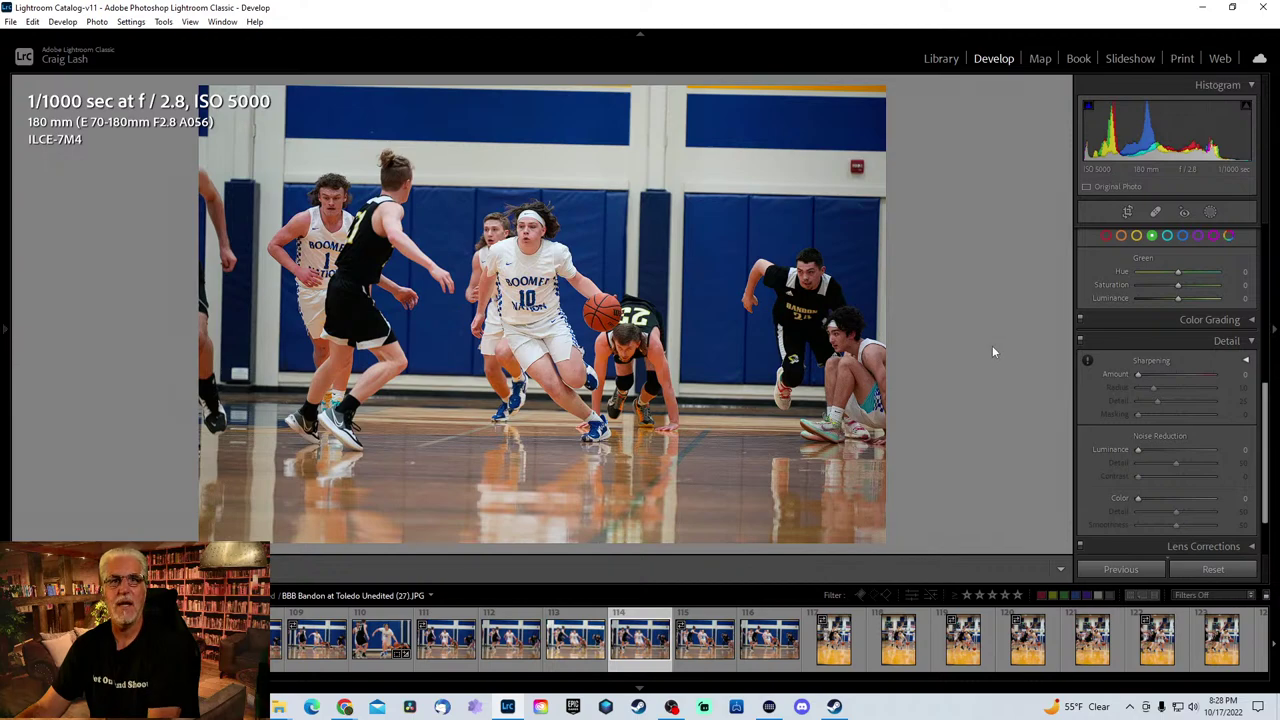
key("Right")
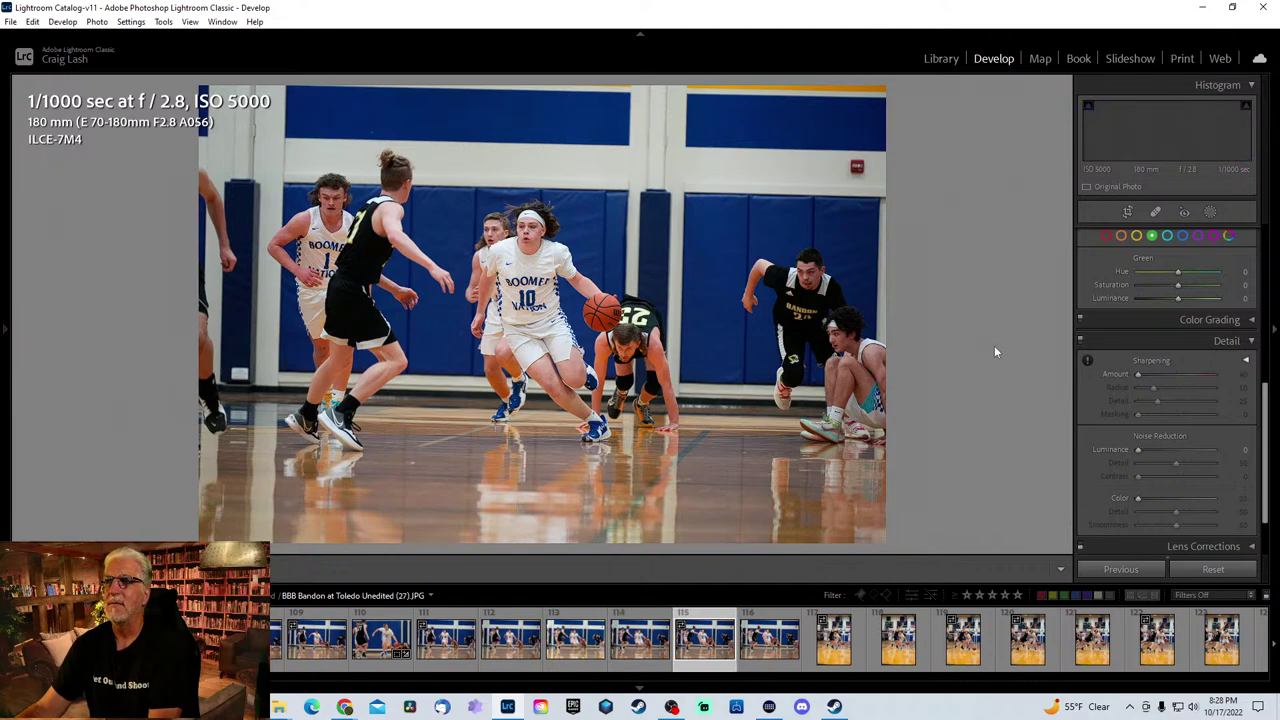
key("Right")
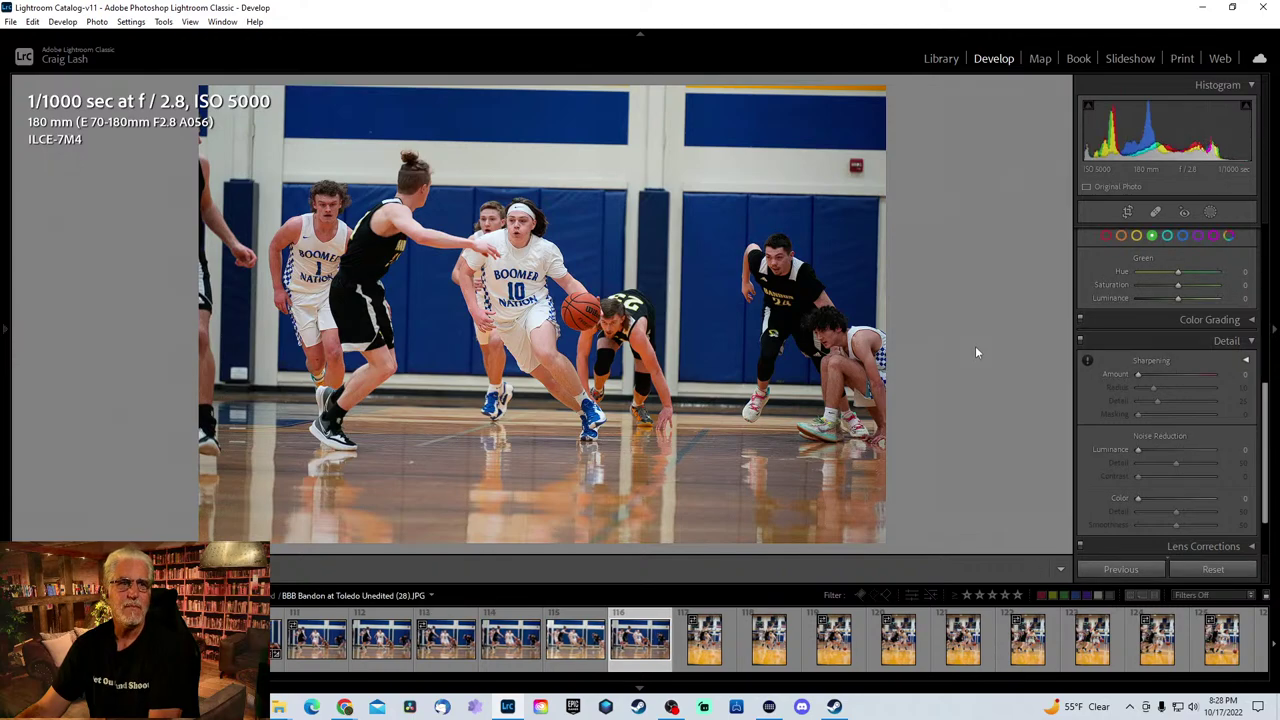
key("Right")
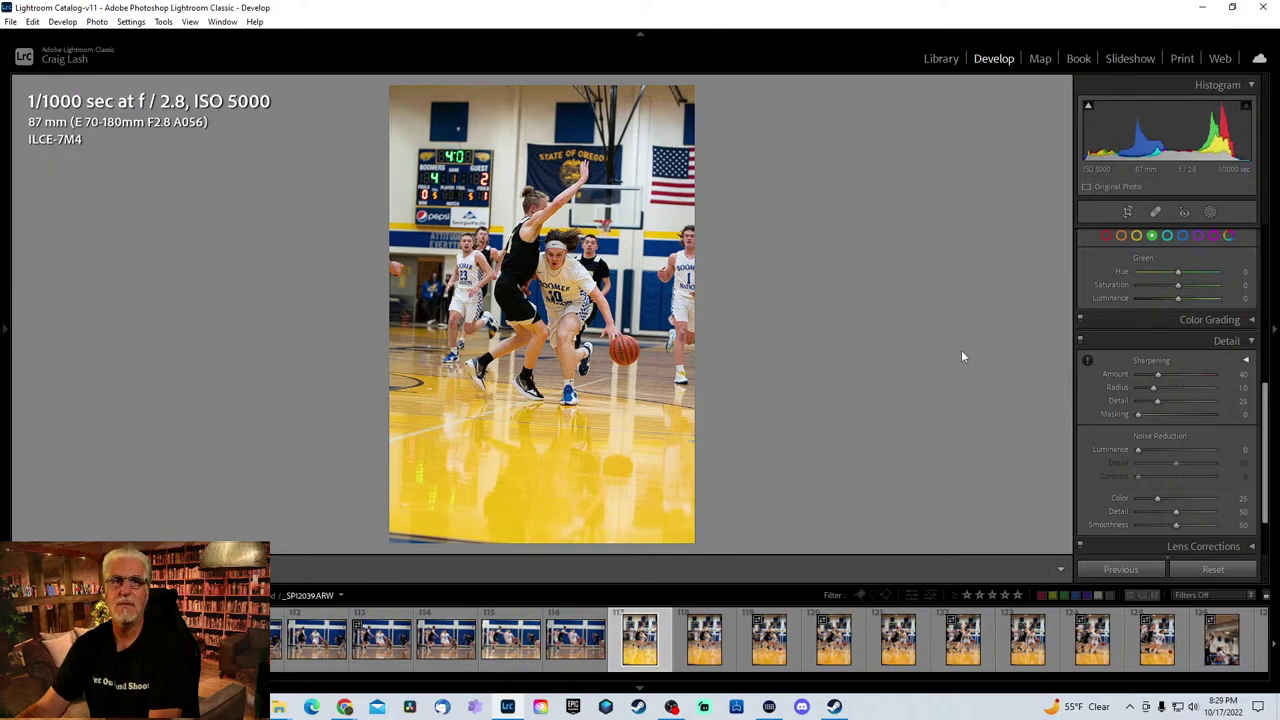
- Advance through the vertical shots to _SPI2048.ARW, the player rising to shoot past a defender
key("Right")
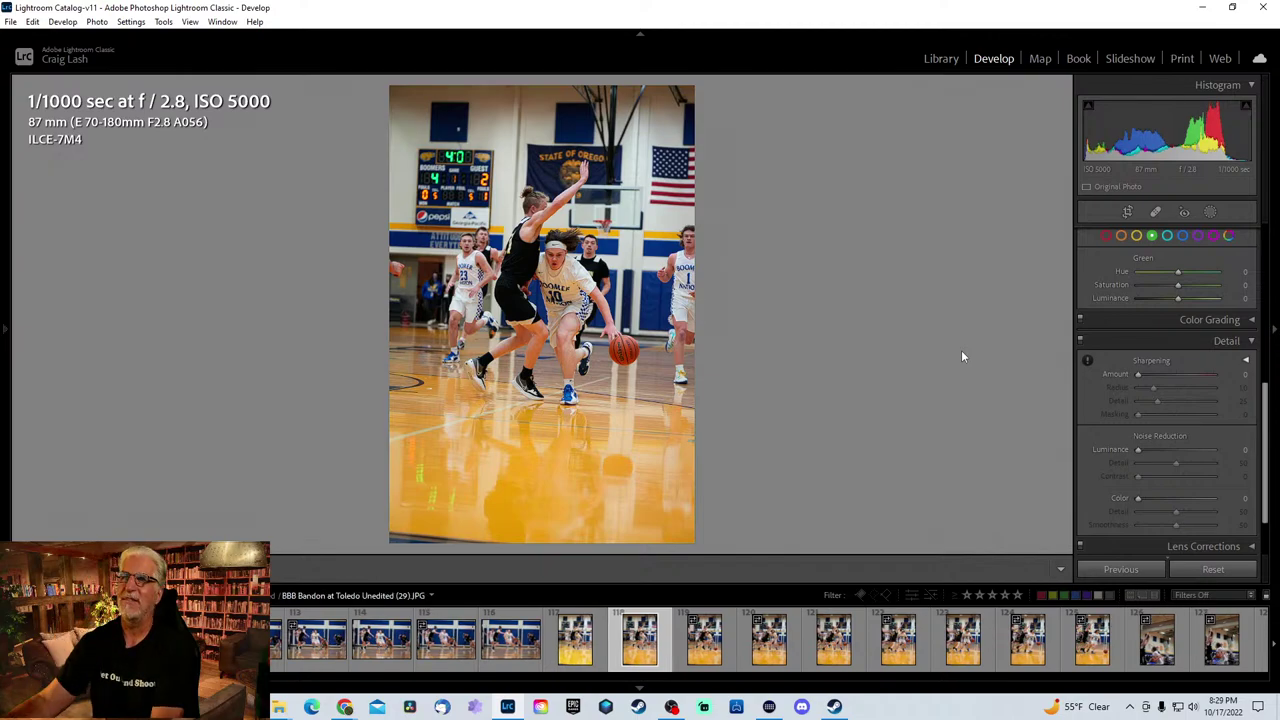
key("Right")
key("Right")
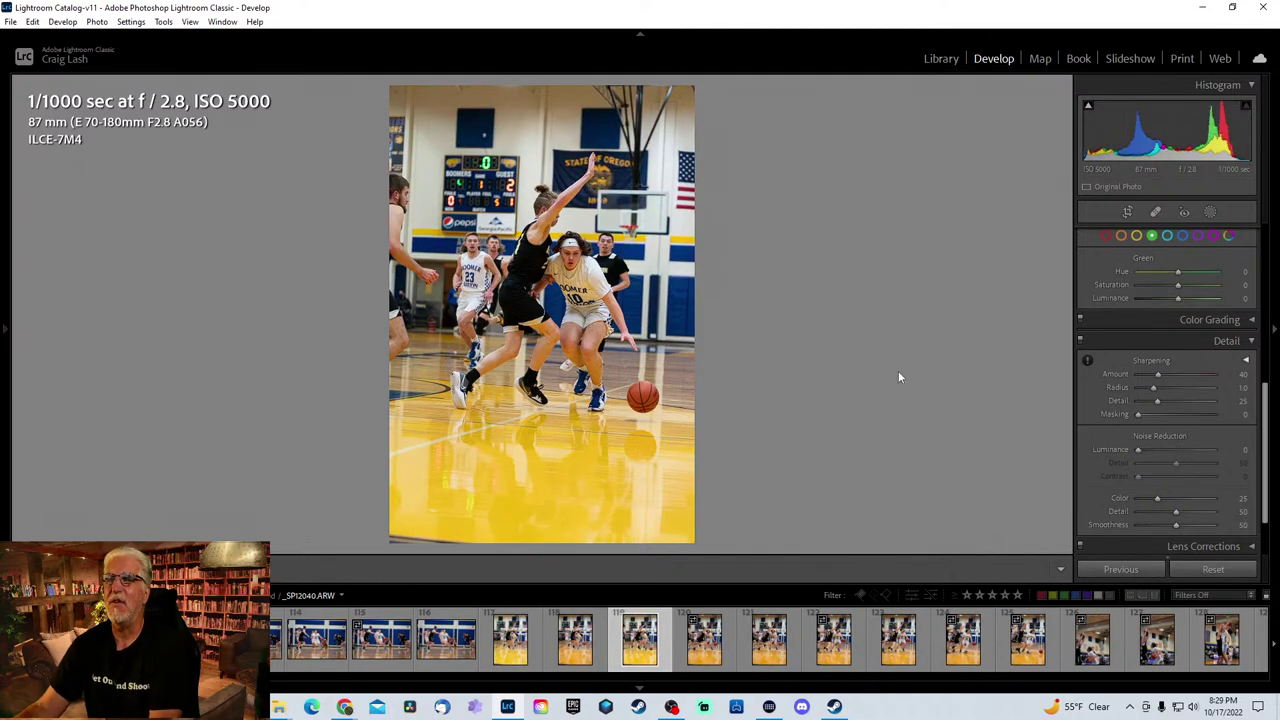
key("Right")
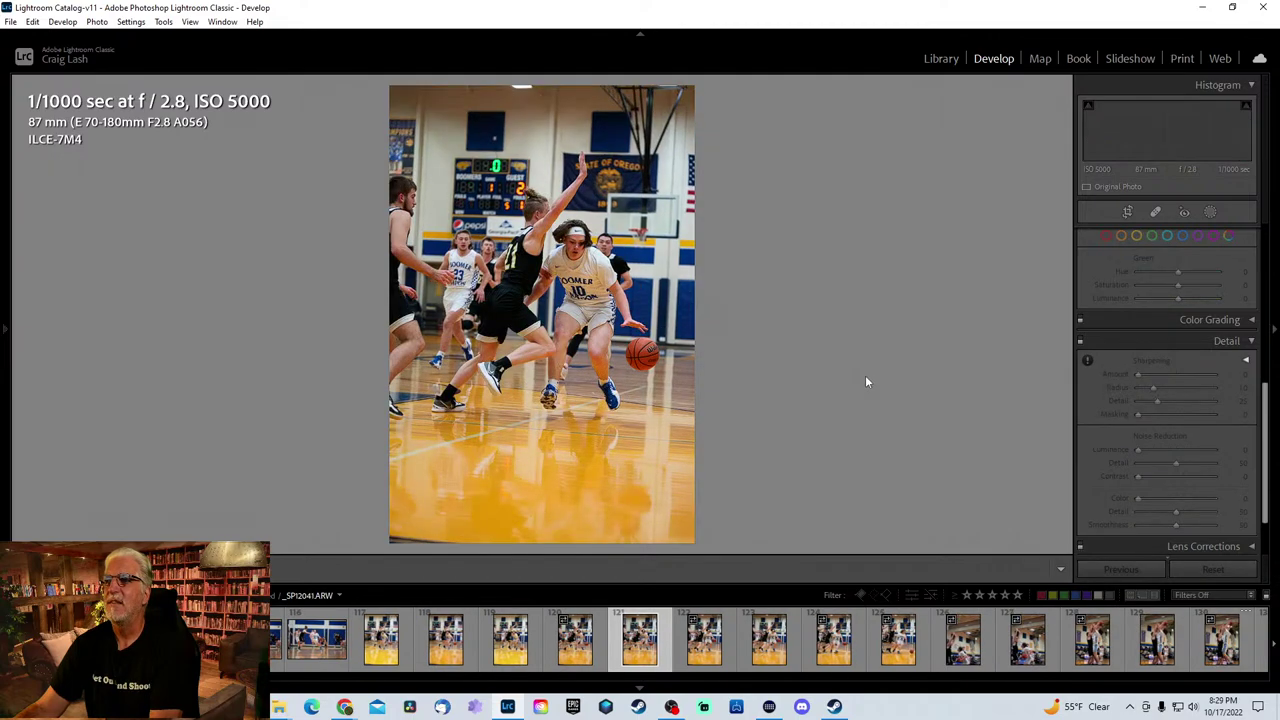
key("Right")
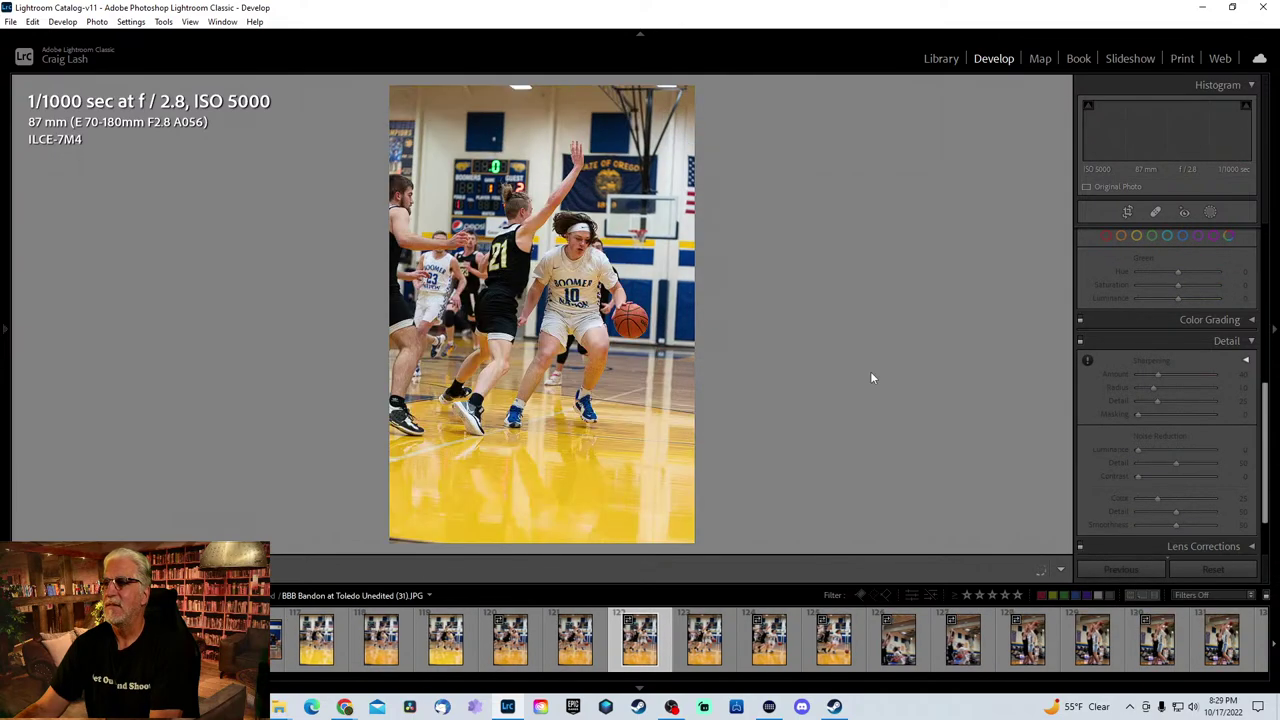
key("Right")
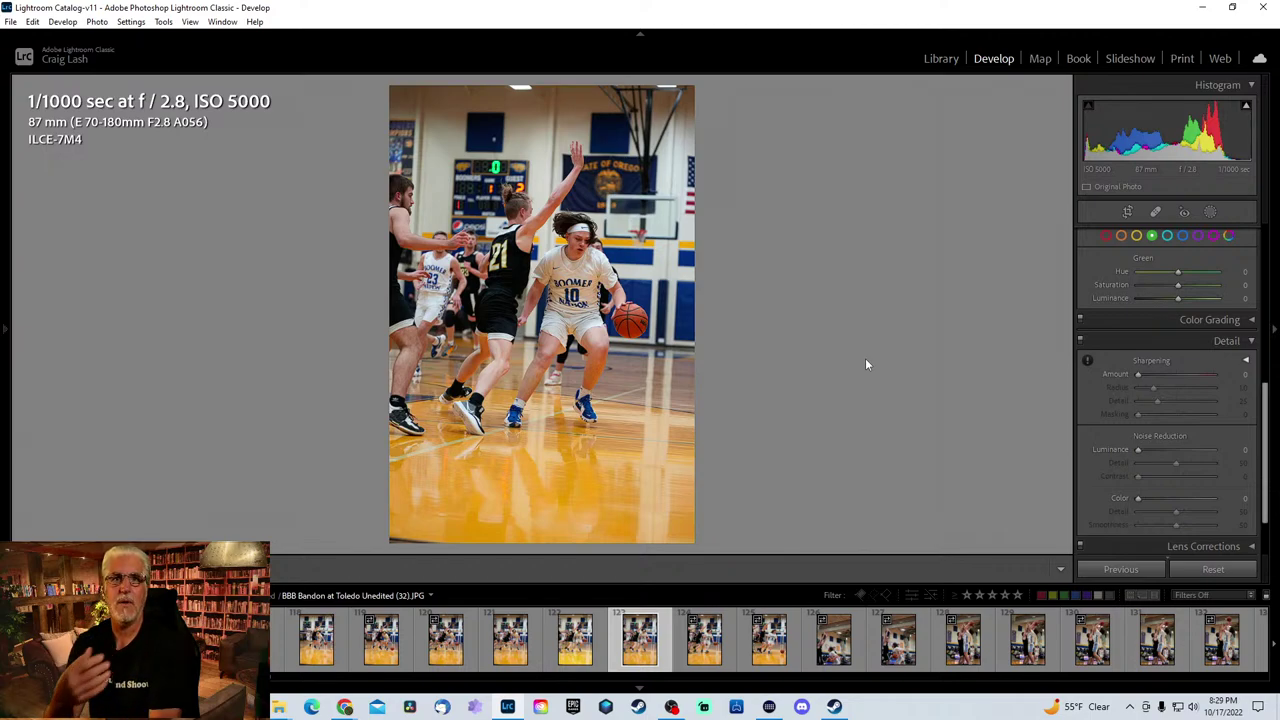
key("Right")
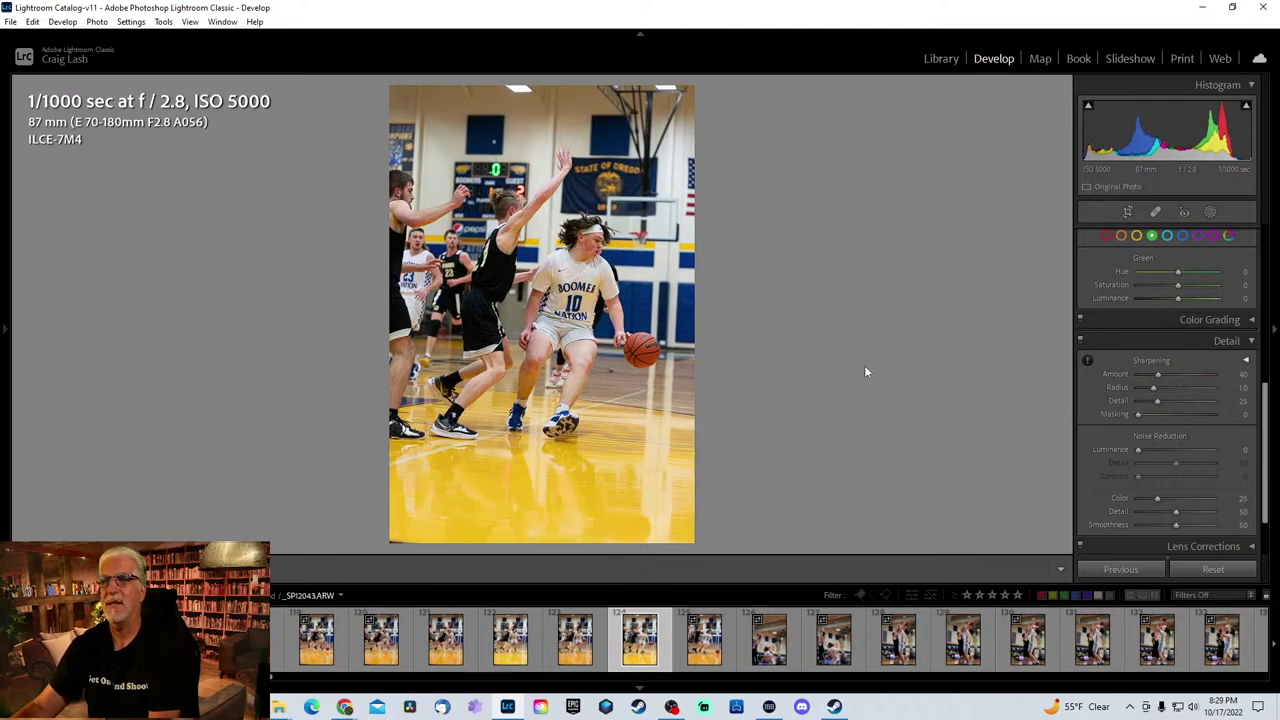
key("Right")
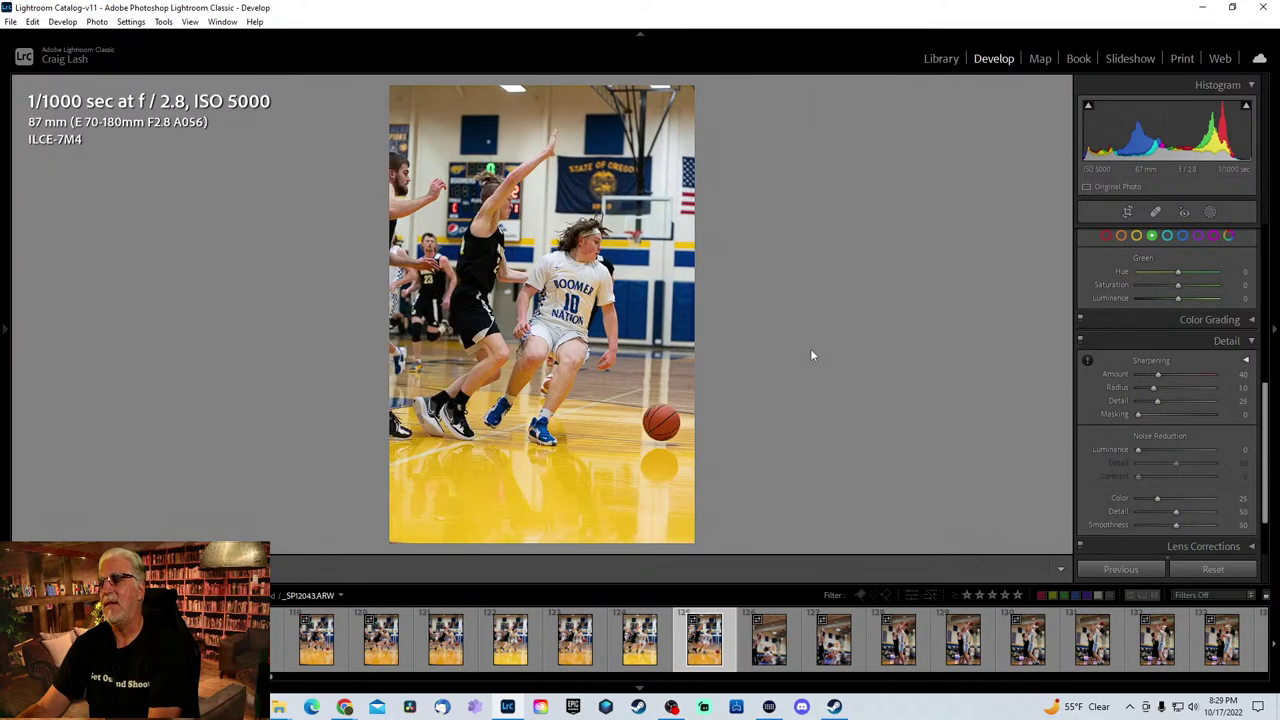
key("Right")
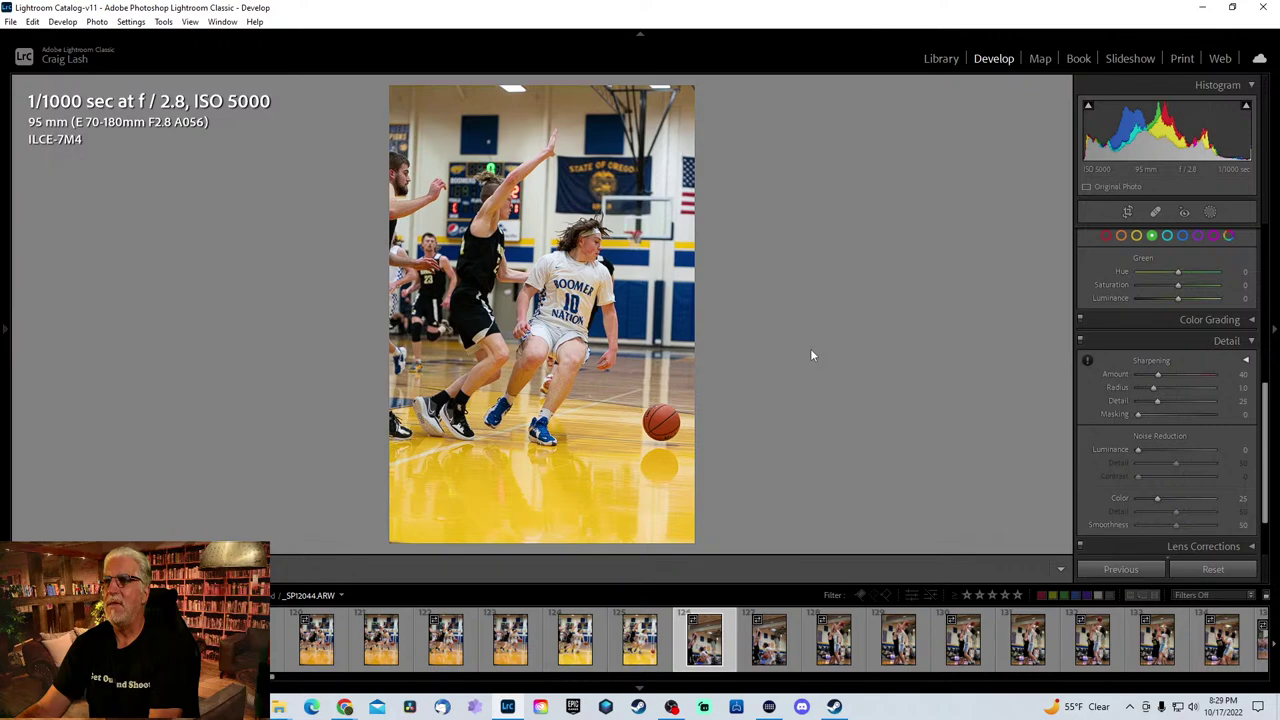
key("Right")
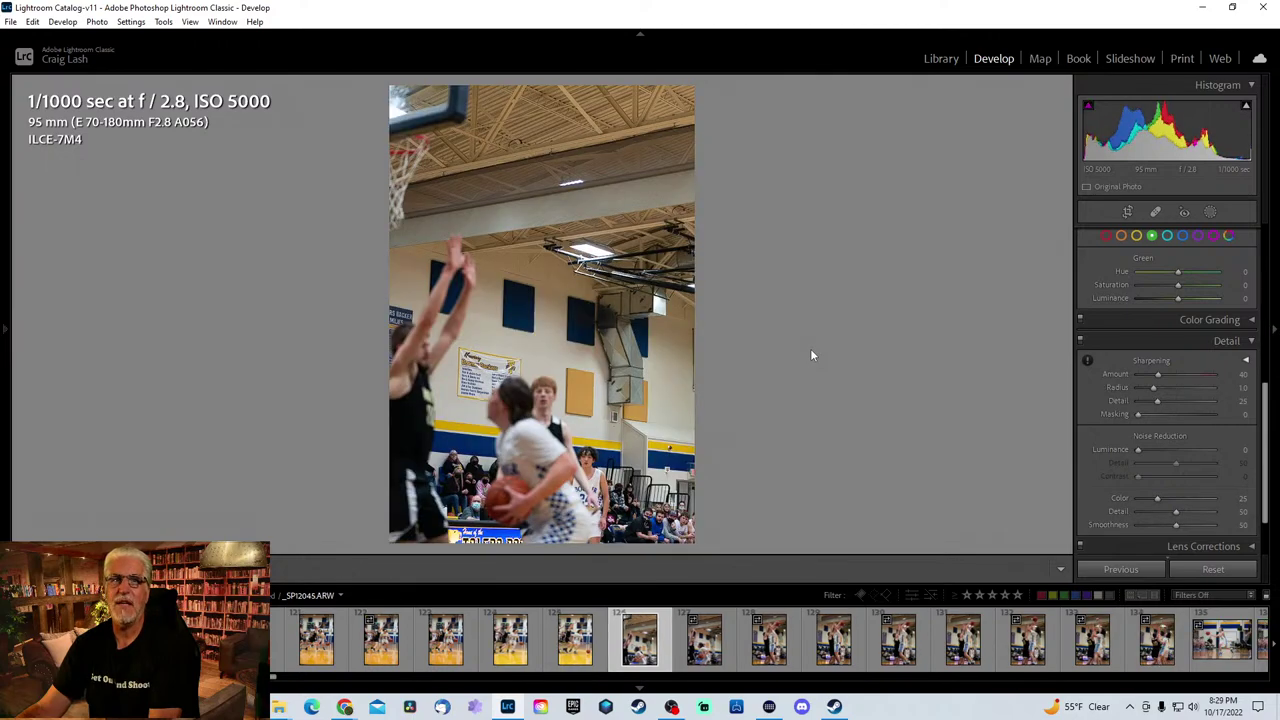
key("Right")
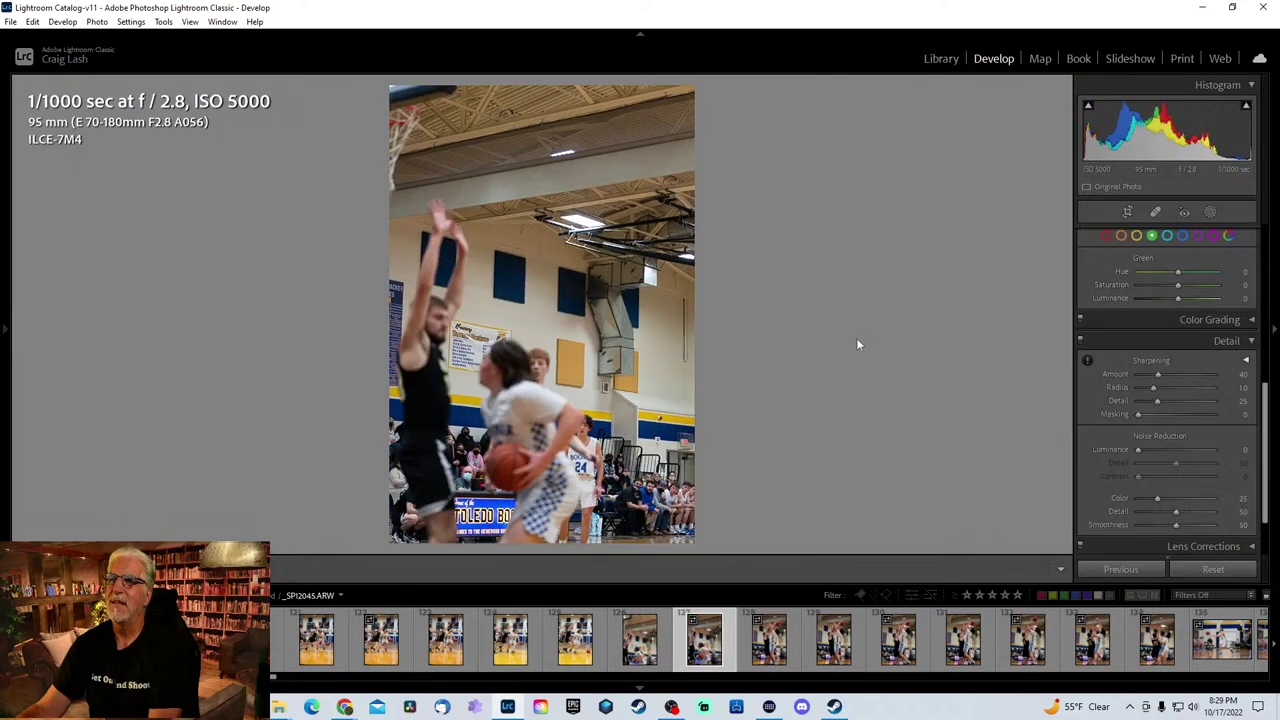
key("Right")
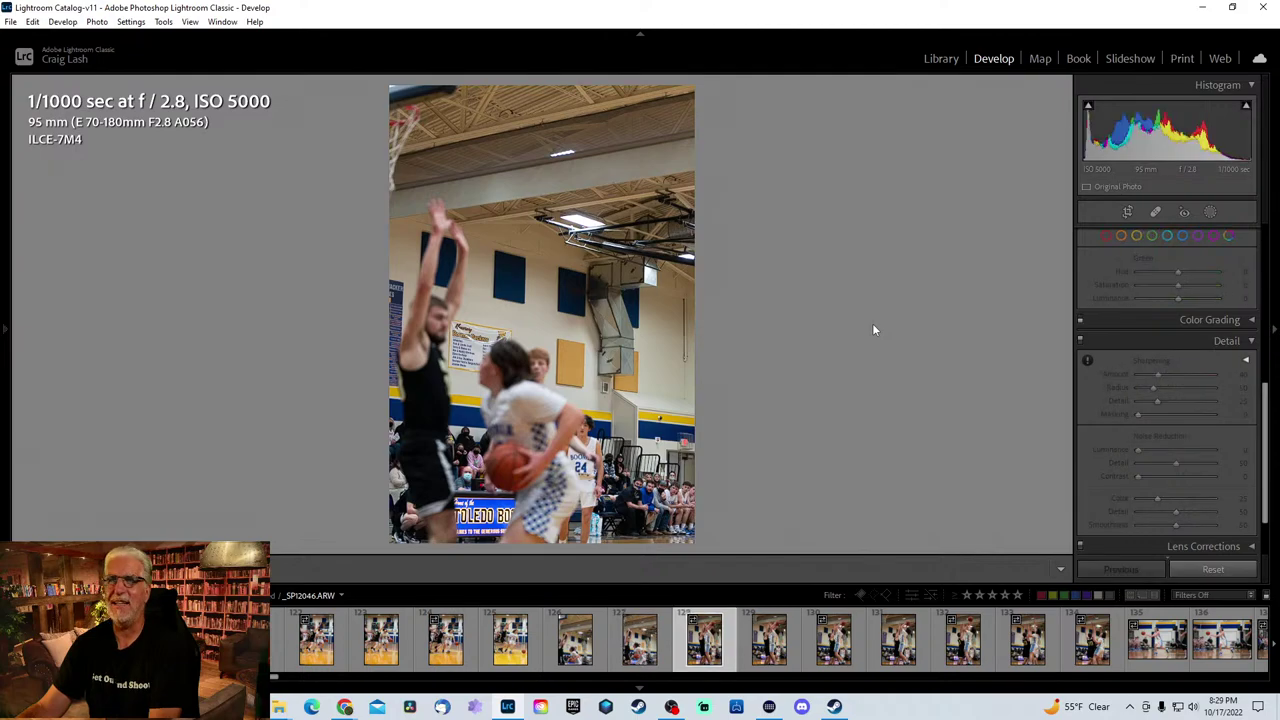
key("Right")
key("Right")
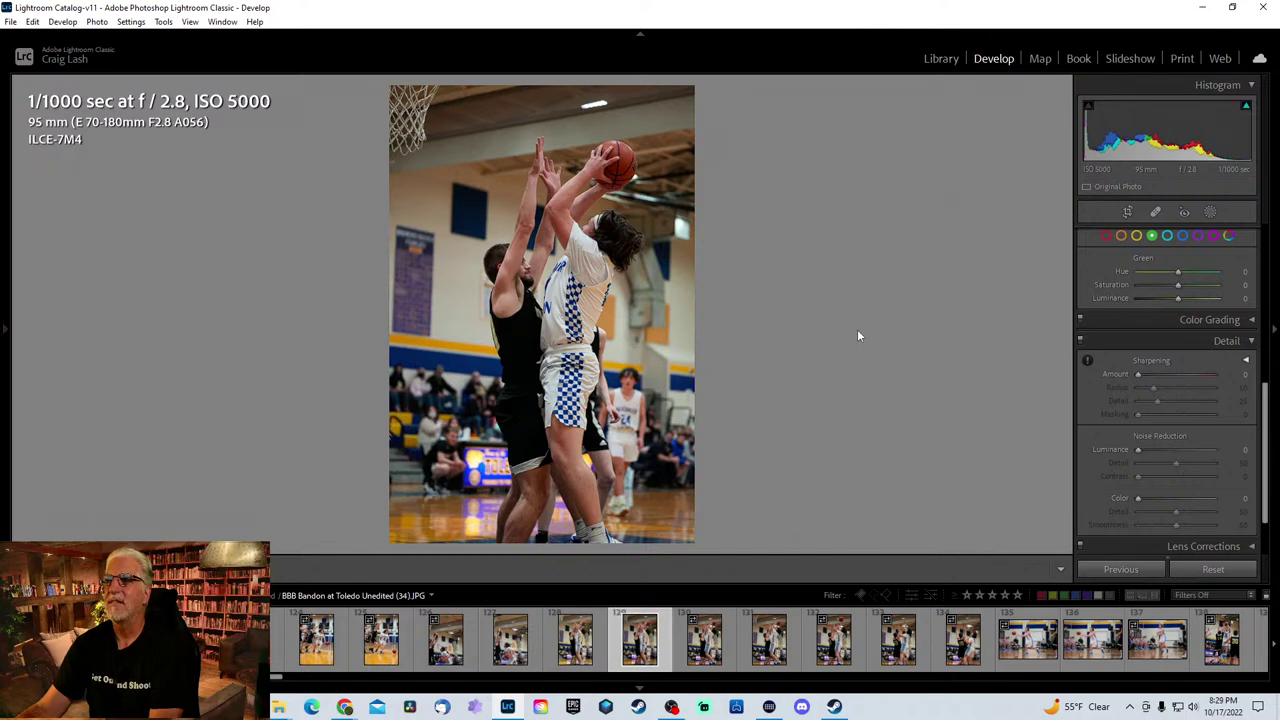
key("Right")
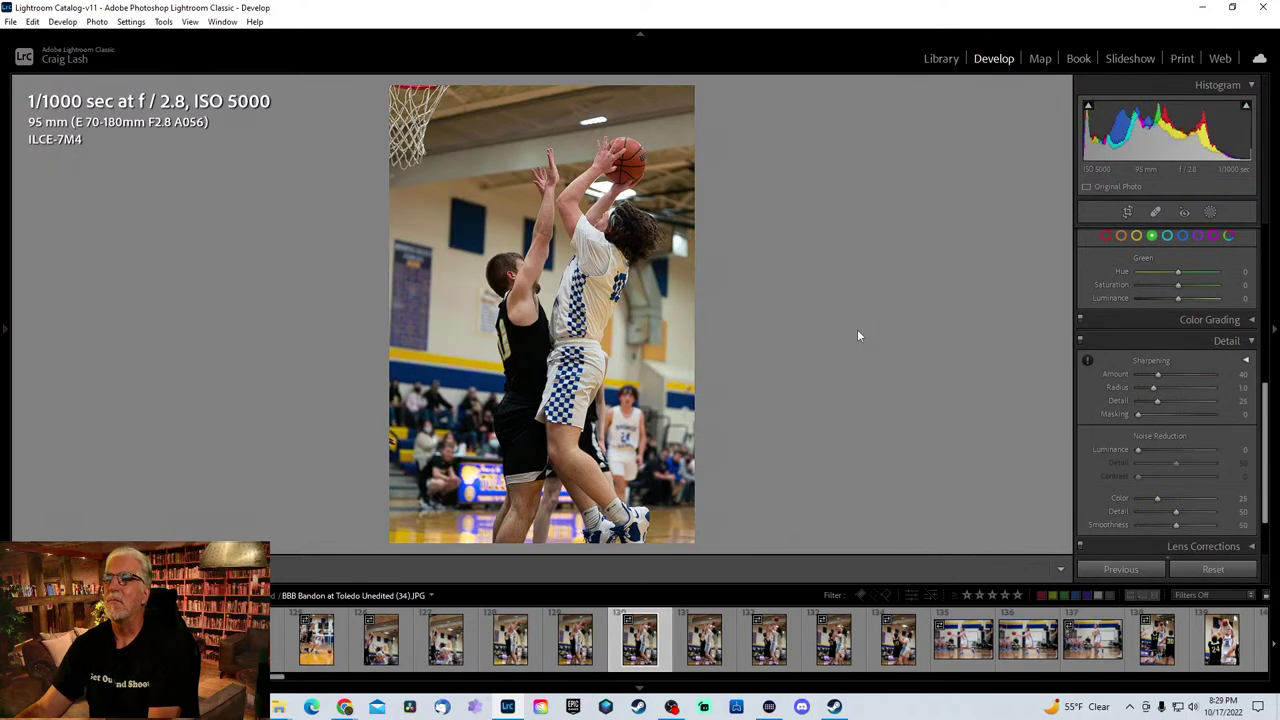
key("Right")
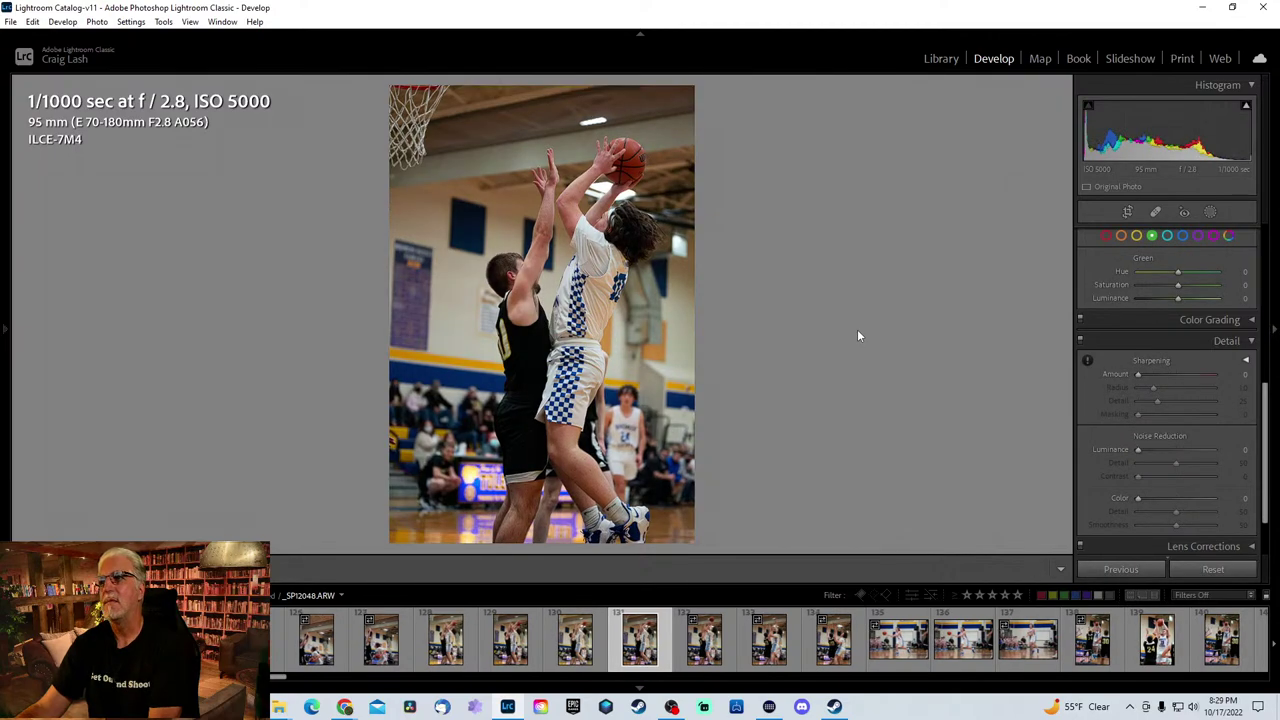
- Crop _SPI2048.ARW tighter around the two players and commit the crop
key("r")
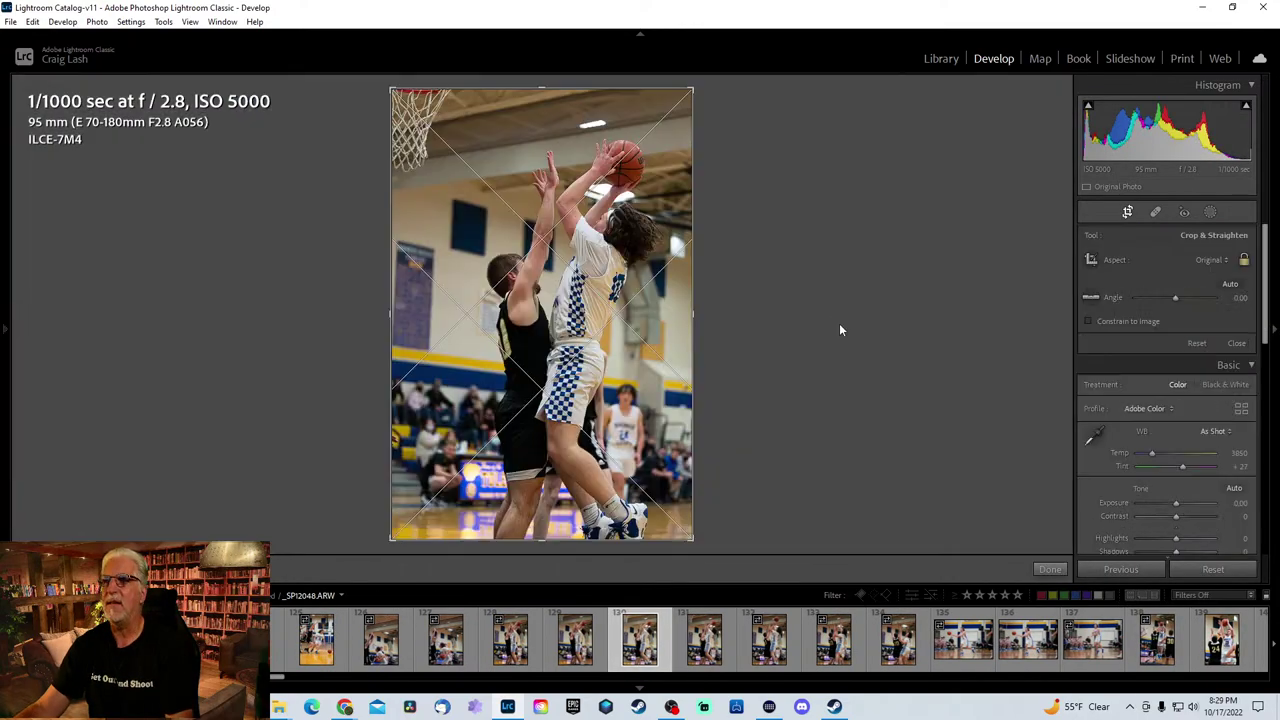
left_click_drag(606, 538, 562, 352)
key("Return")
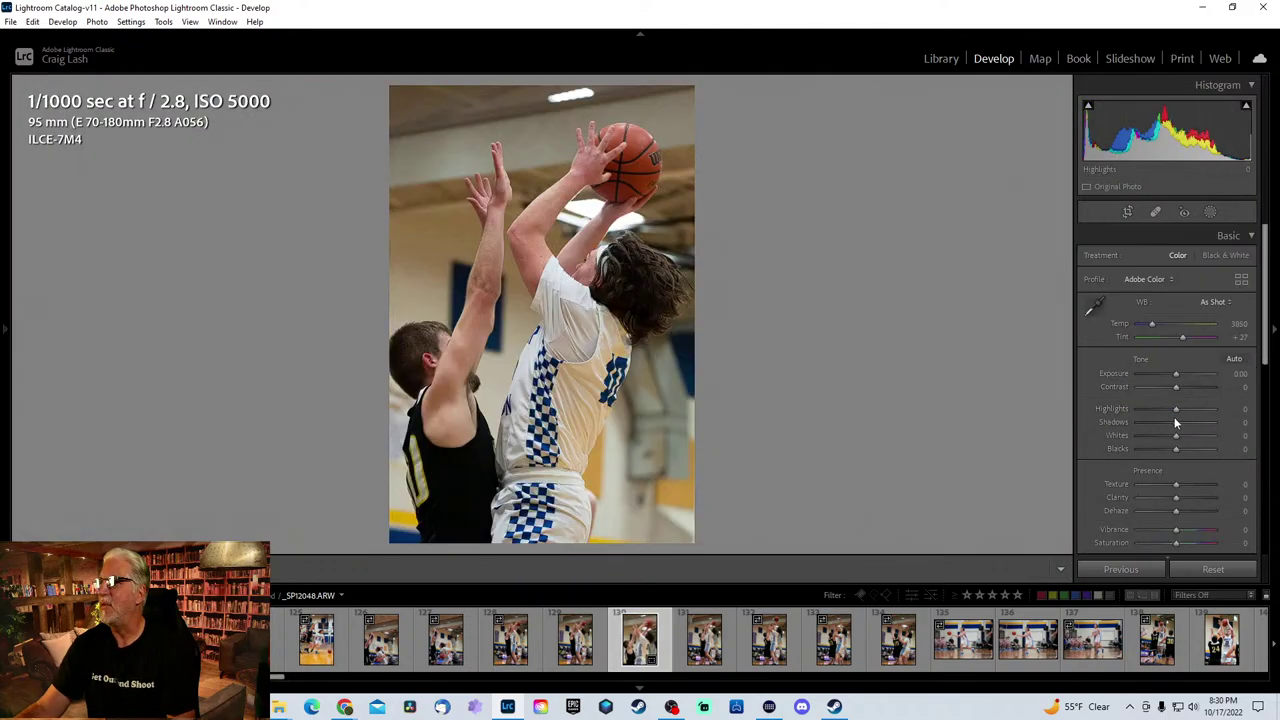
- Step forward to _SPI2051.ARW, player 30 and a shooter reaching up near the basket
key("Right")
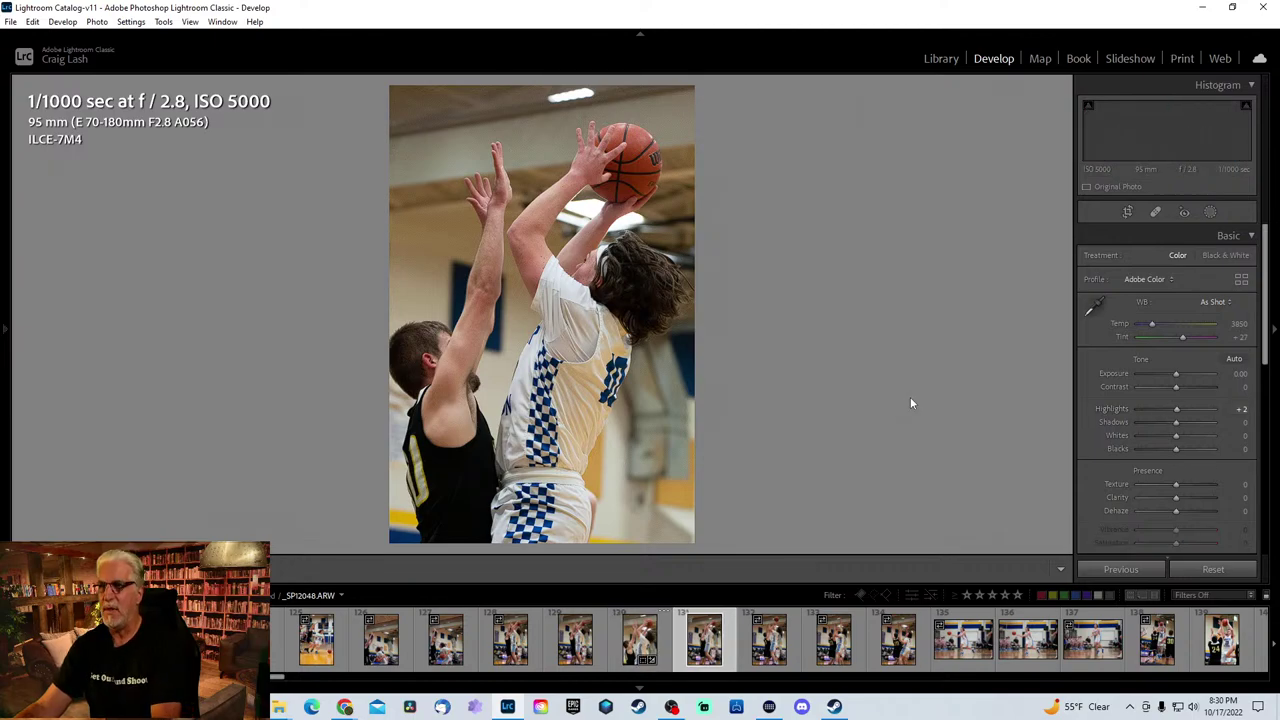
key("Left")
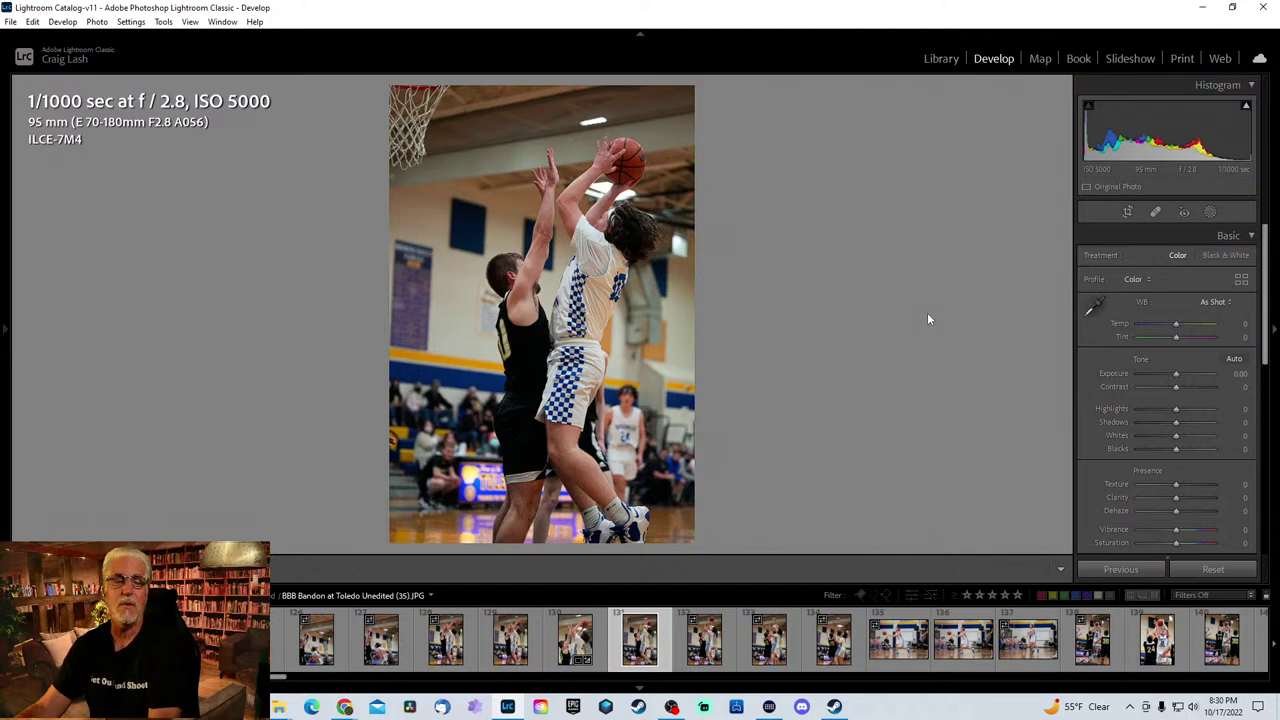
key("Right")
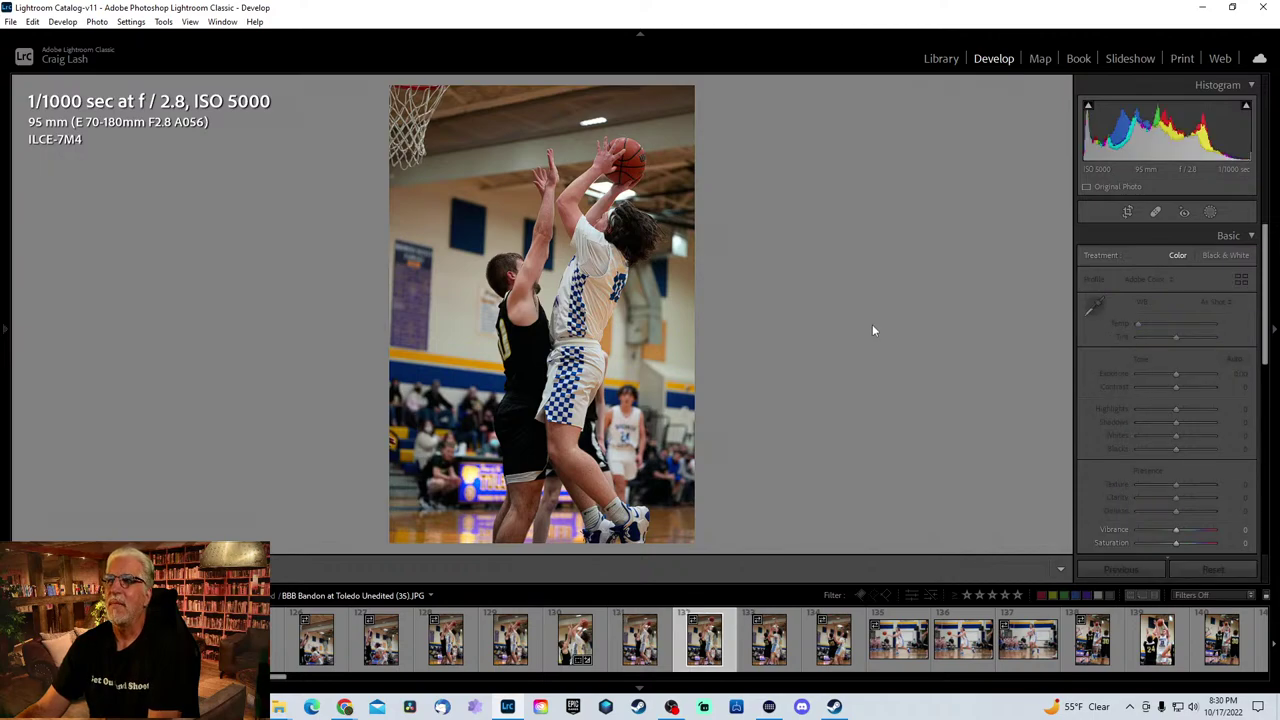
key("Right")
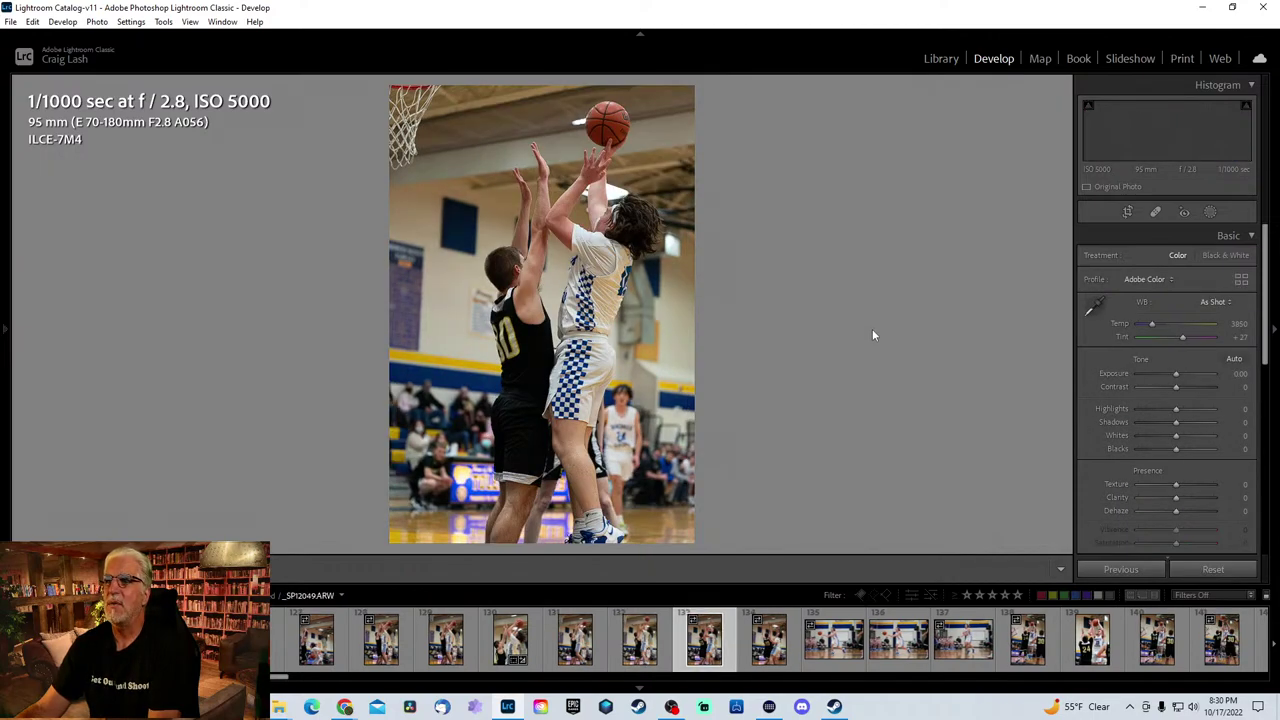
key("Right")
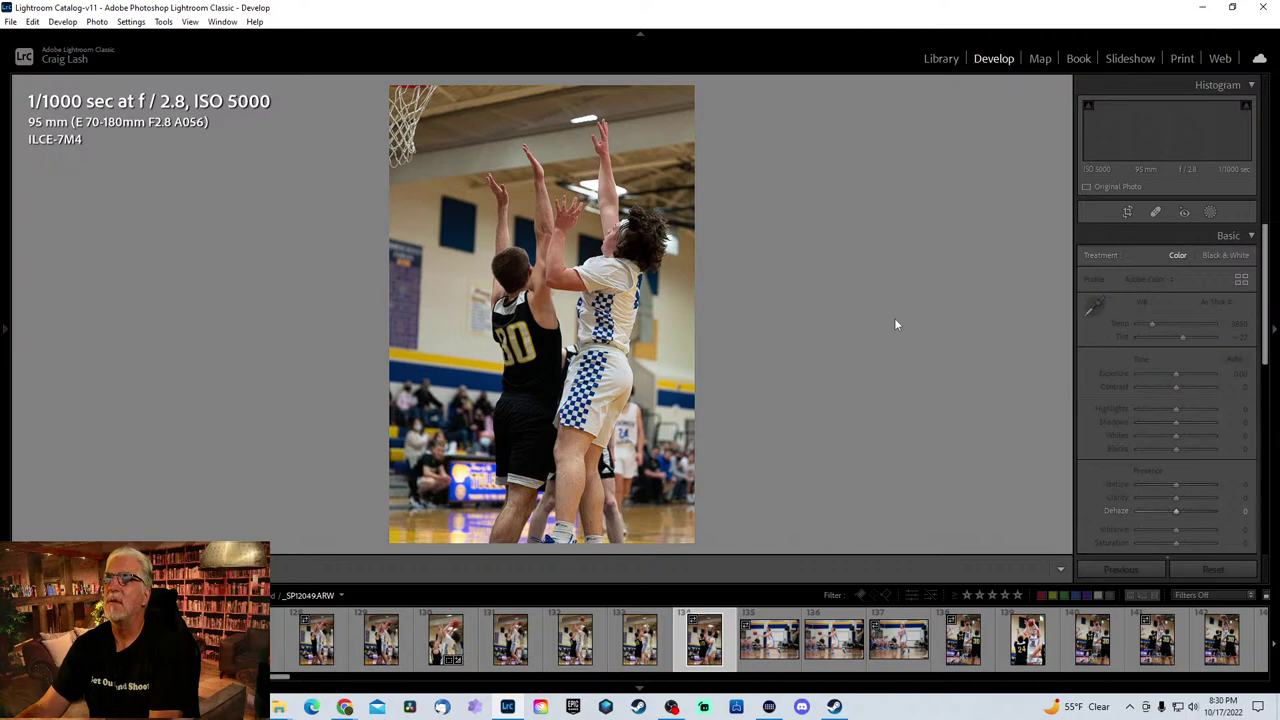
key("Right")
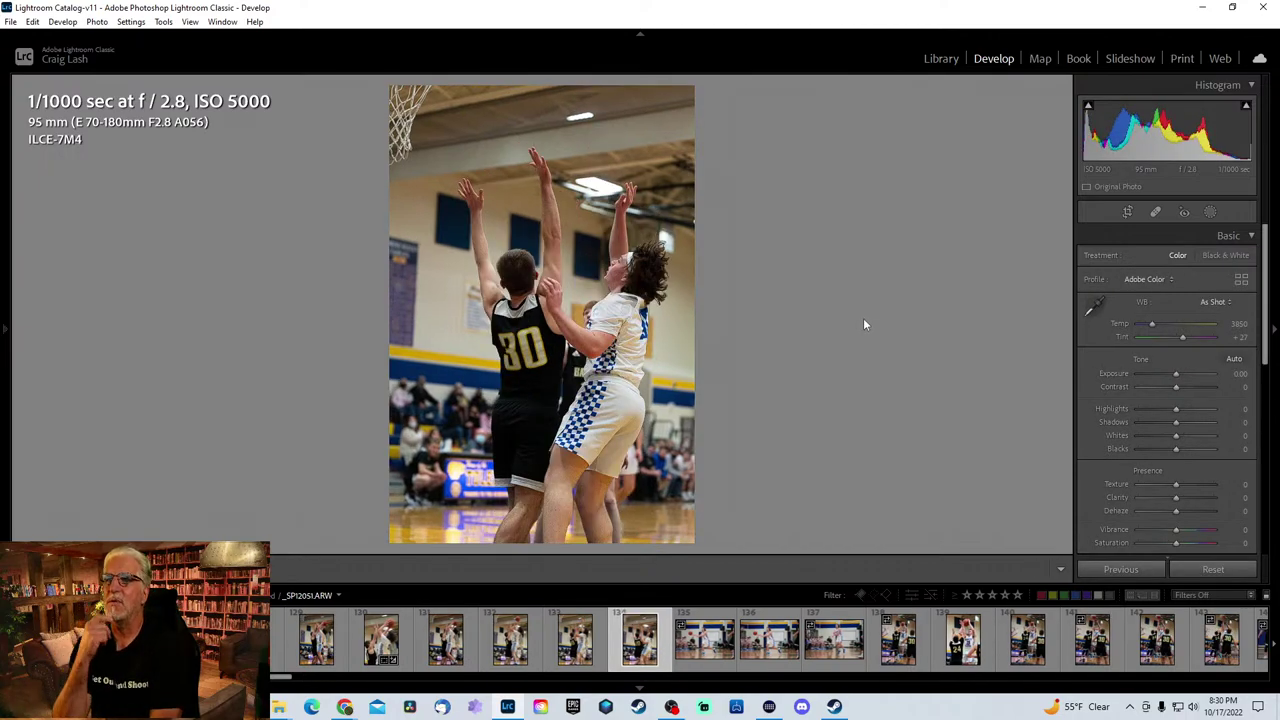
- Advance eight frames to BBB Bandon at Toledo 2.9 (10).JPG, player 23 shooting over 24
key("Right")
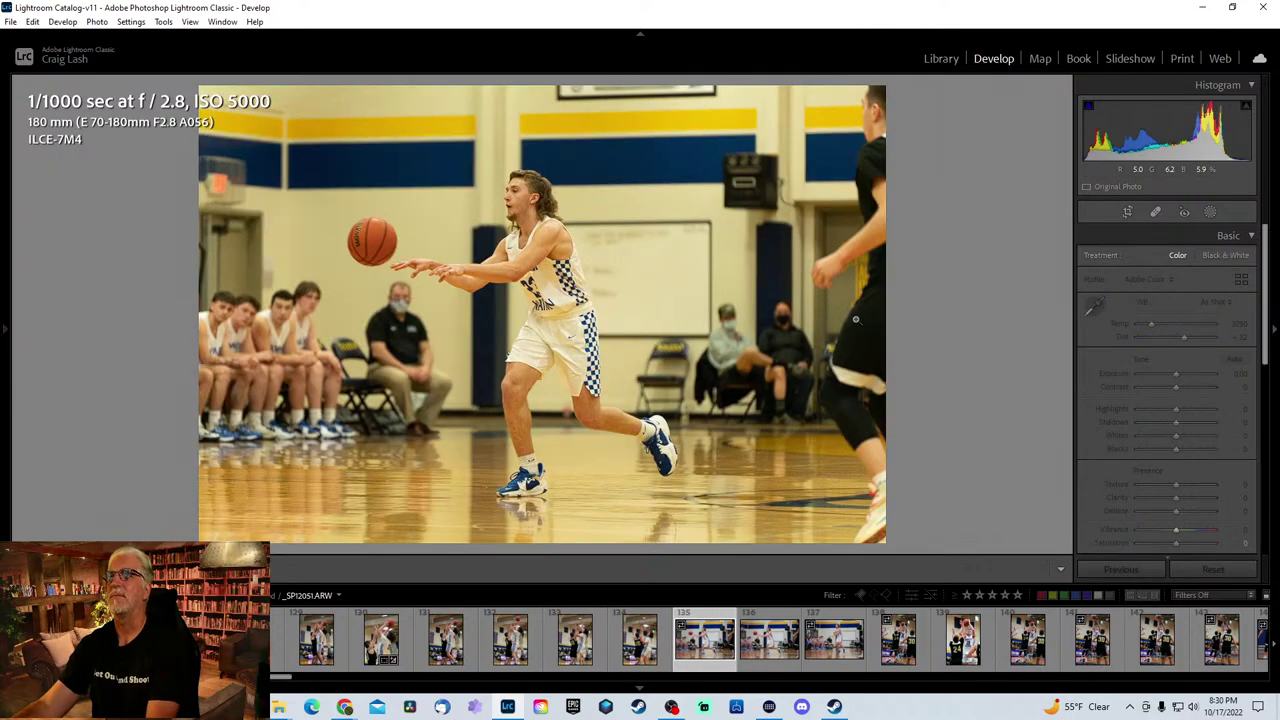
key("Right")
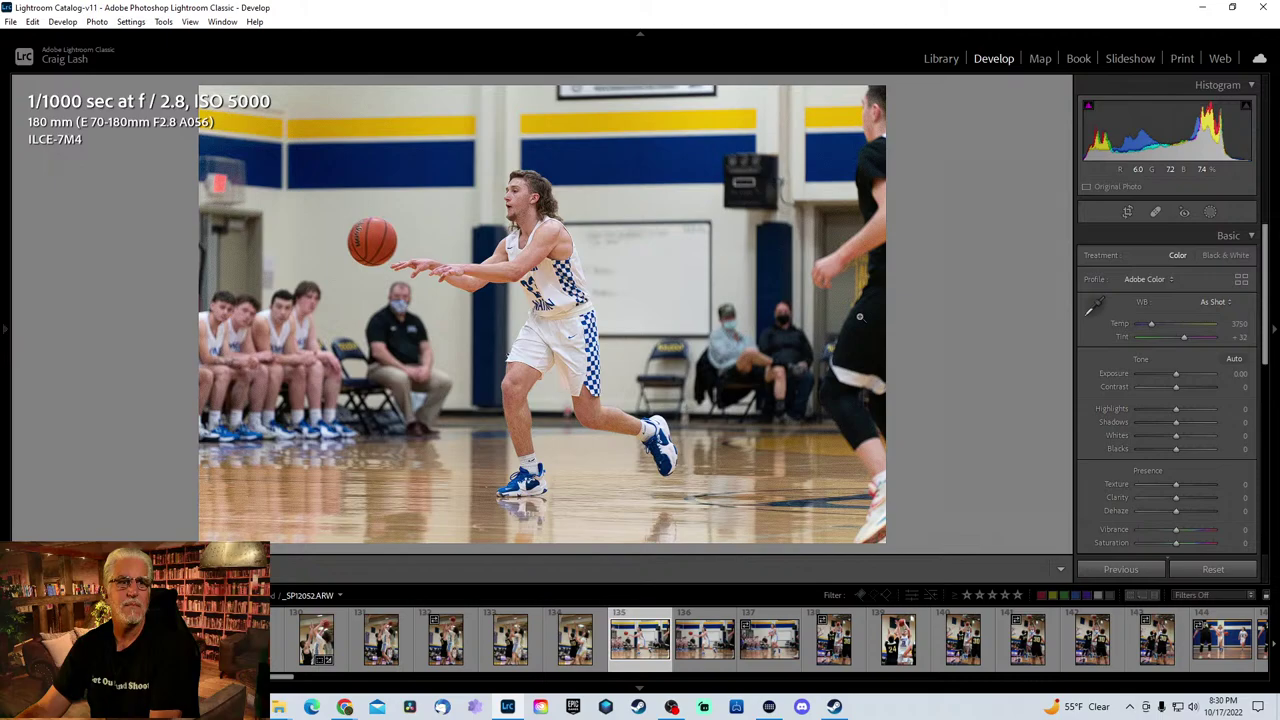
key("Right")
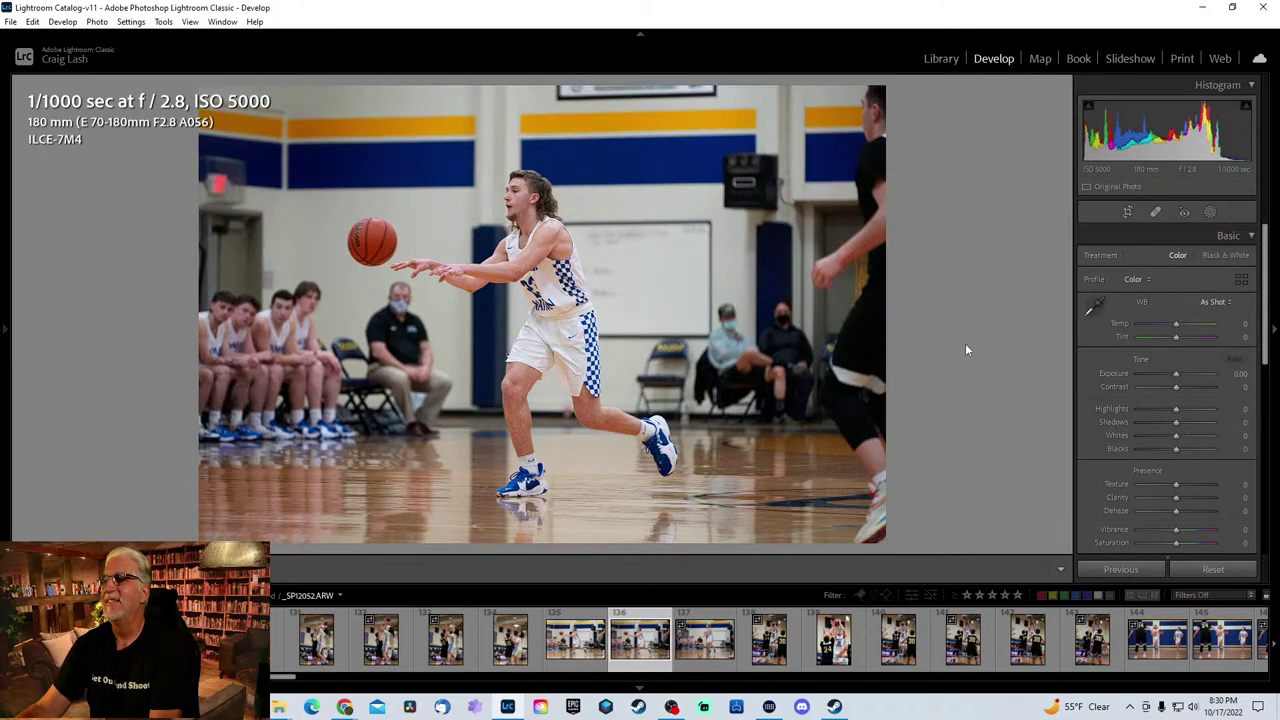
key("Right")
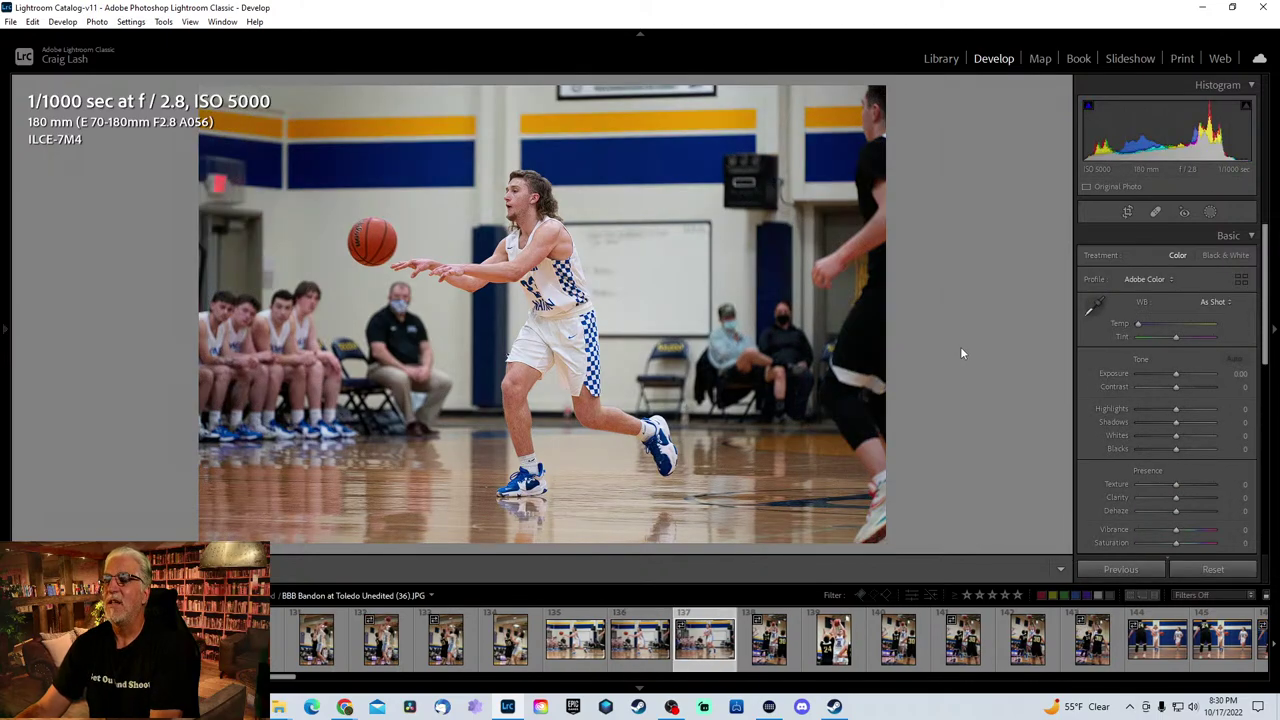
key("Right")
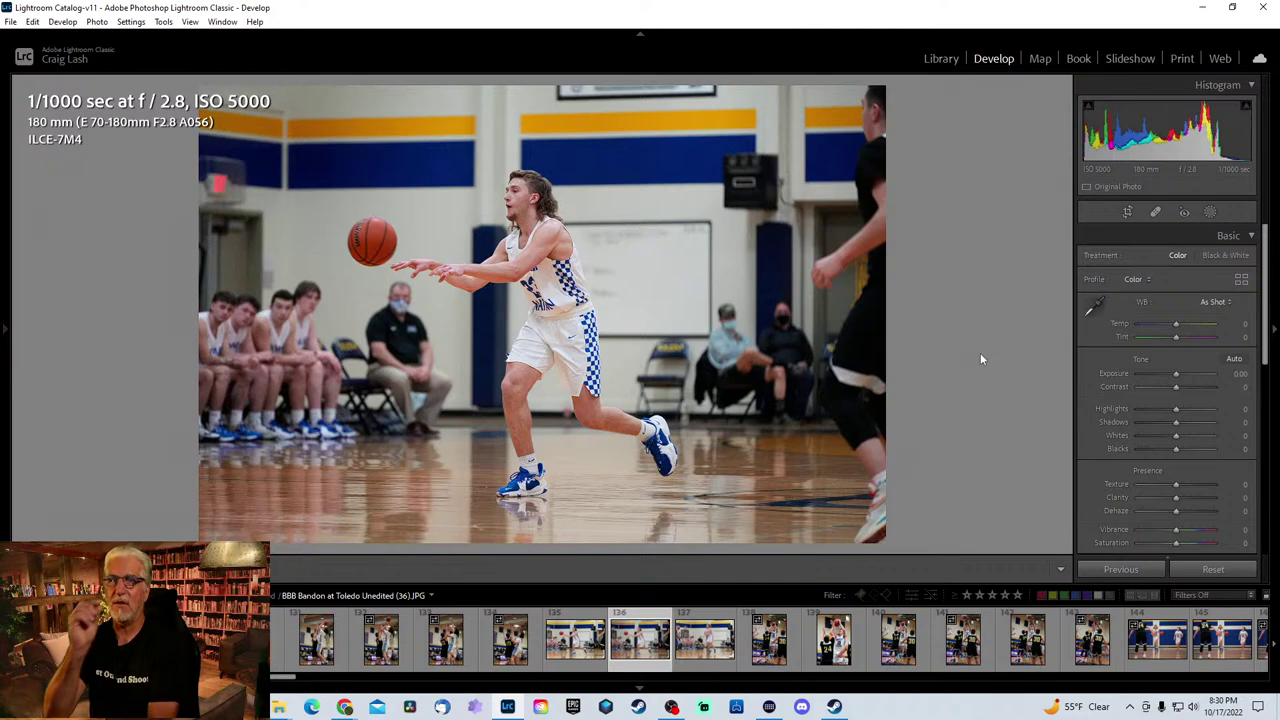
key("Right")
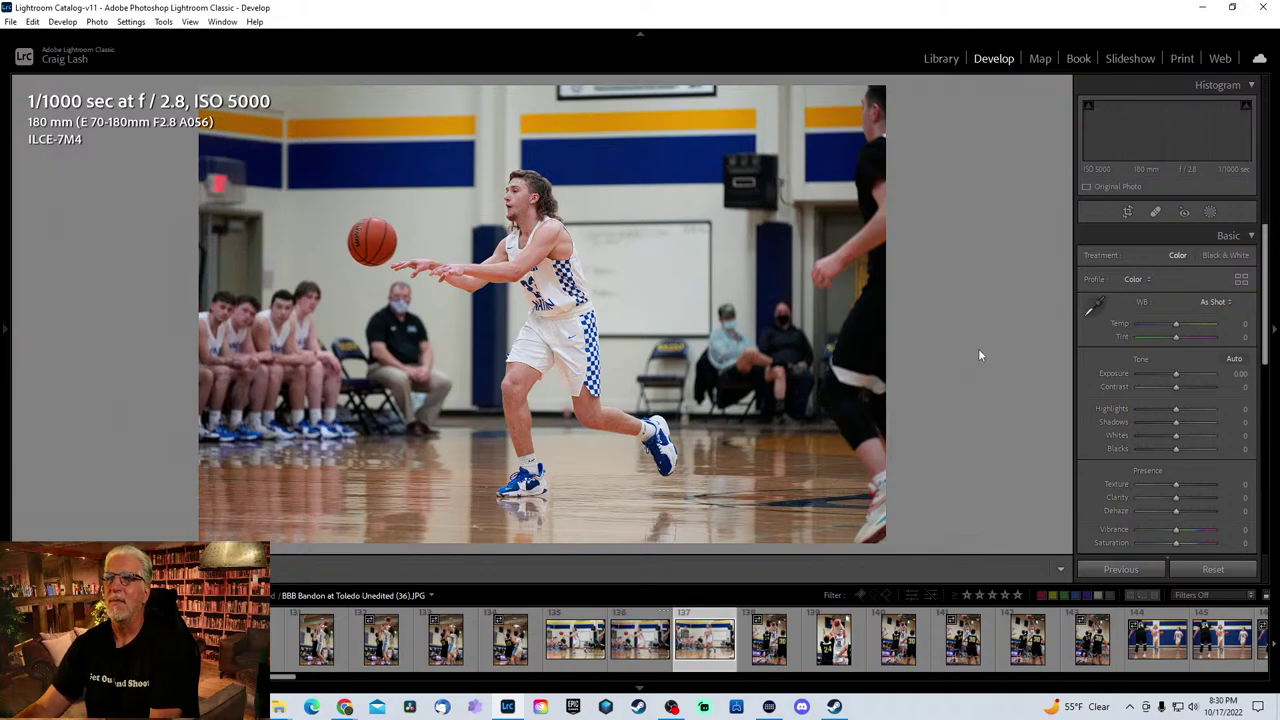
key("Right")
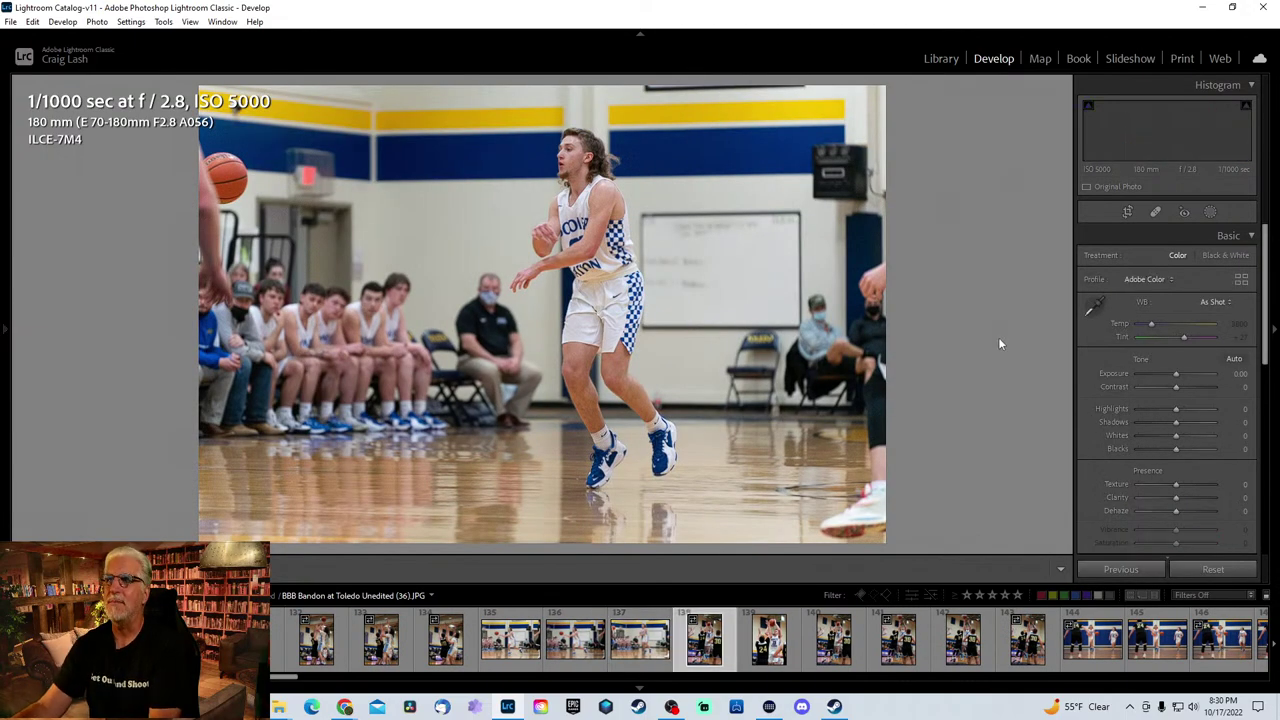
key("Right")
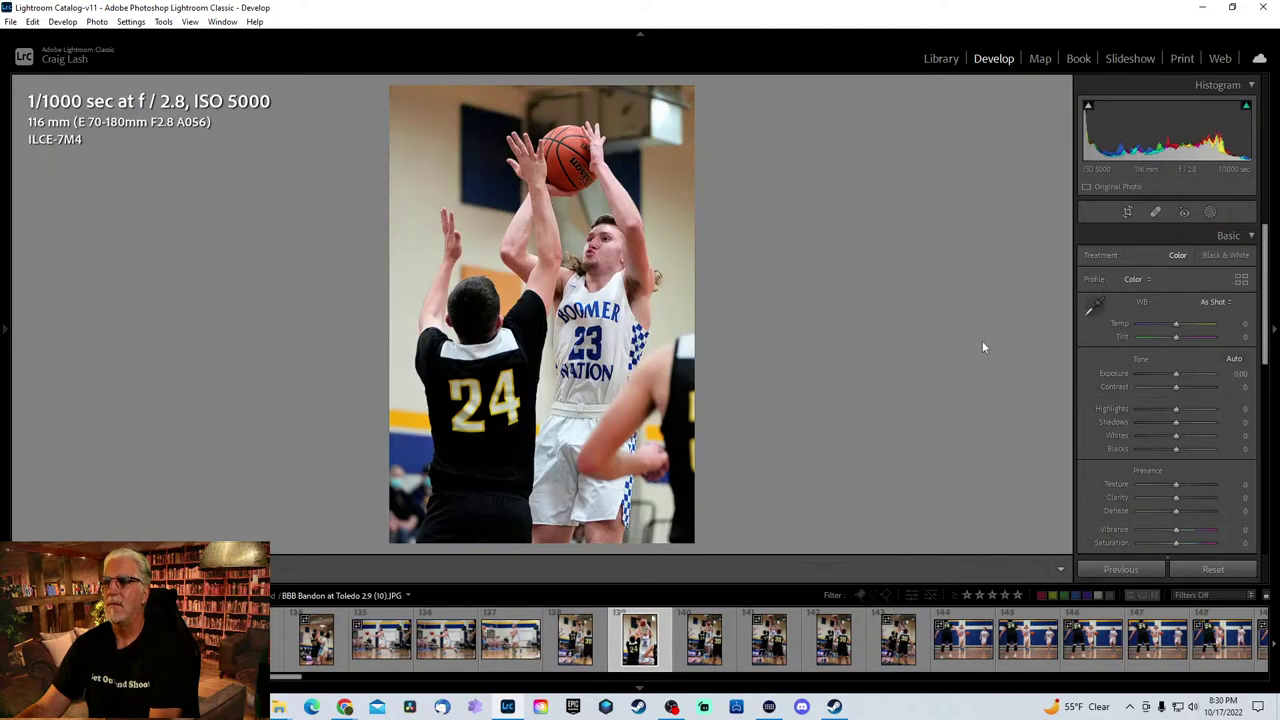
- Finish the jump-shot crop and set Highlights -30, Texture +19, Exposure +0.35 before moving on
key("r")
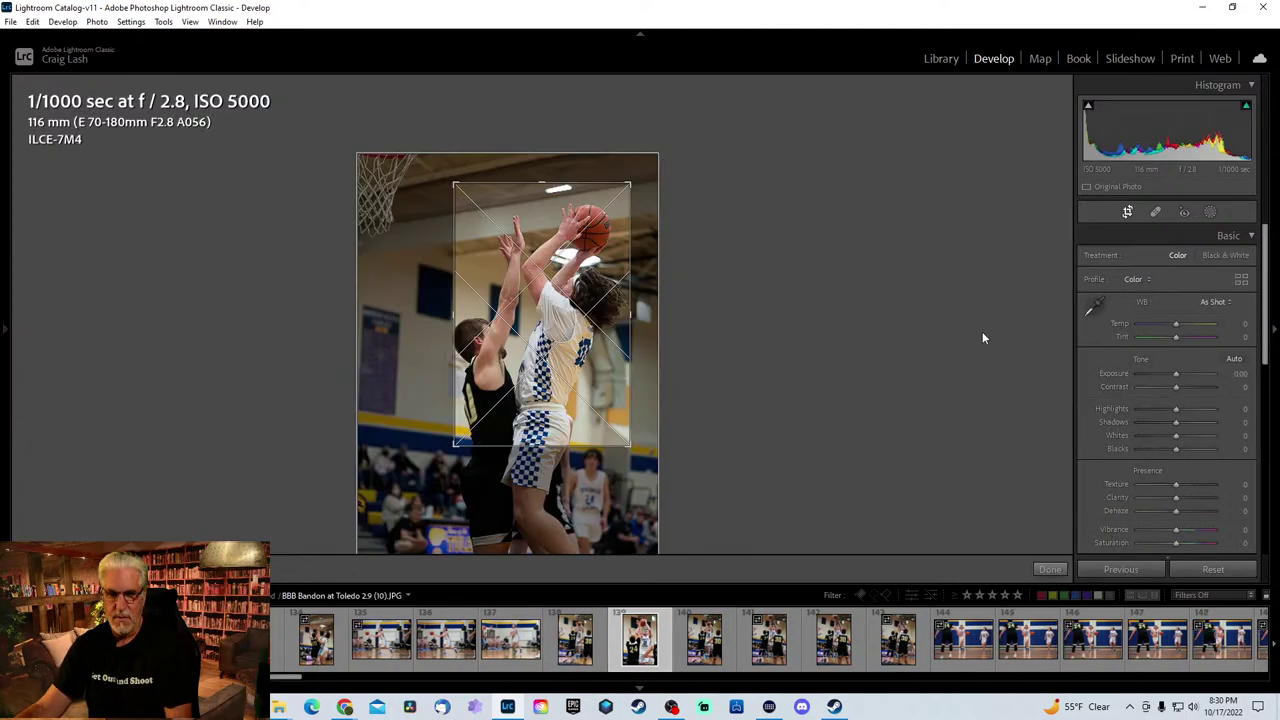
key("r")
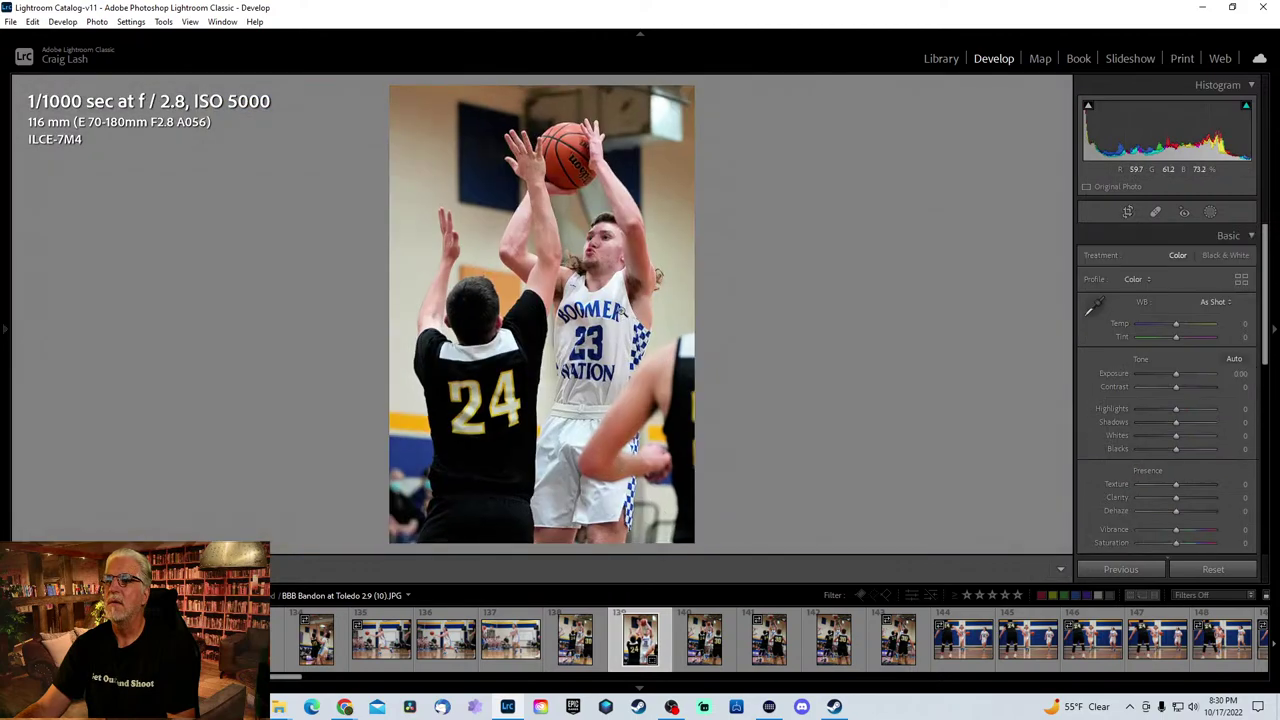
left_click_drag(1176, 410, 1165, 410)
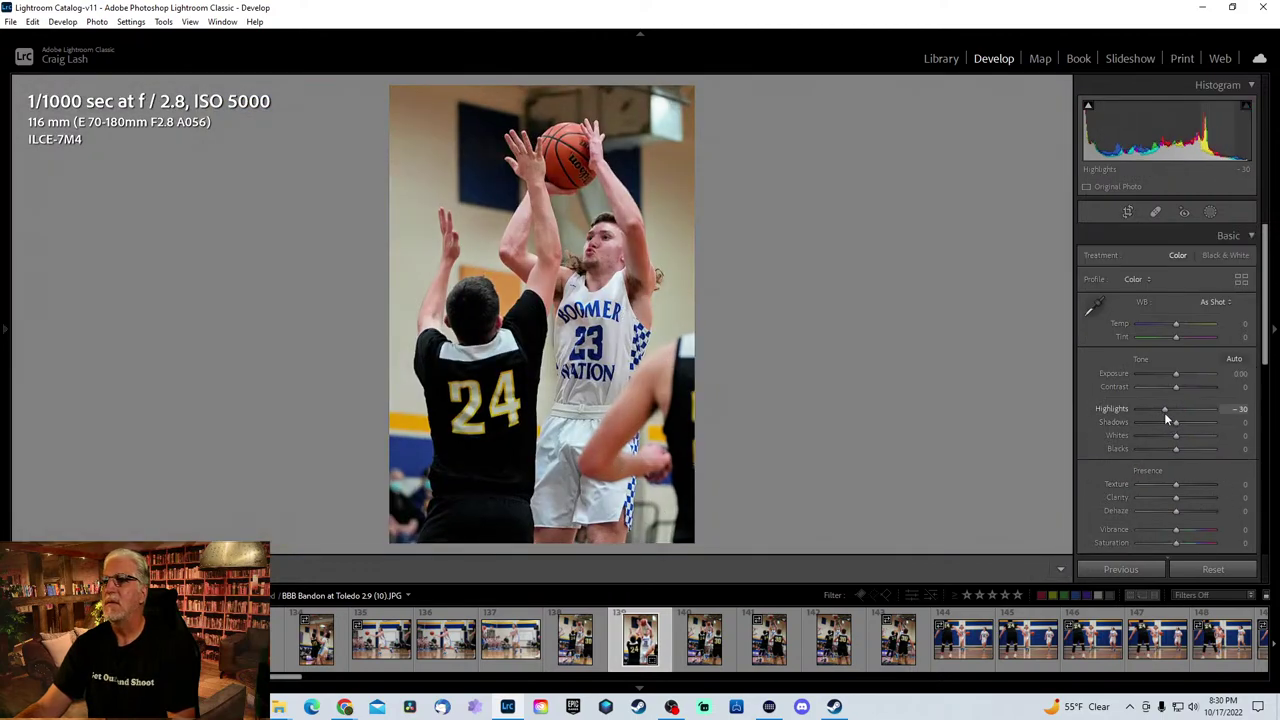
mouse_move(1176, 484)
left_mouse_down()
mouse_move(1193, 483)
mouse_move(1181, 484)
left_mouse_up()
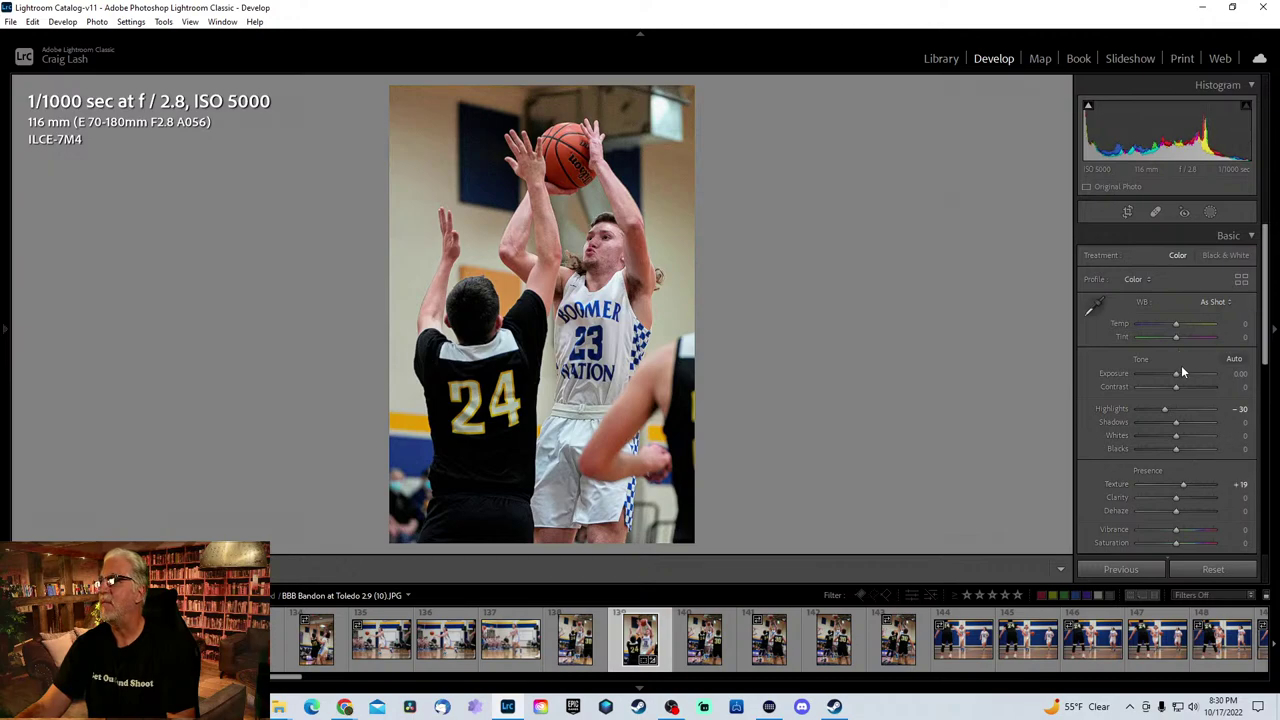
left_click_drag(1177, 374, 1177, 374)
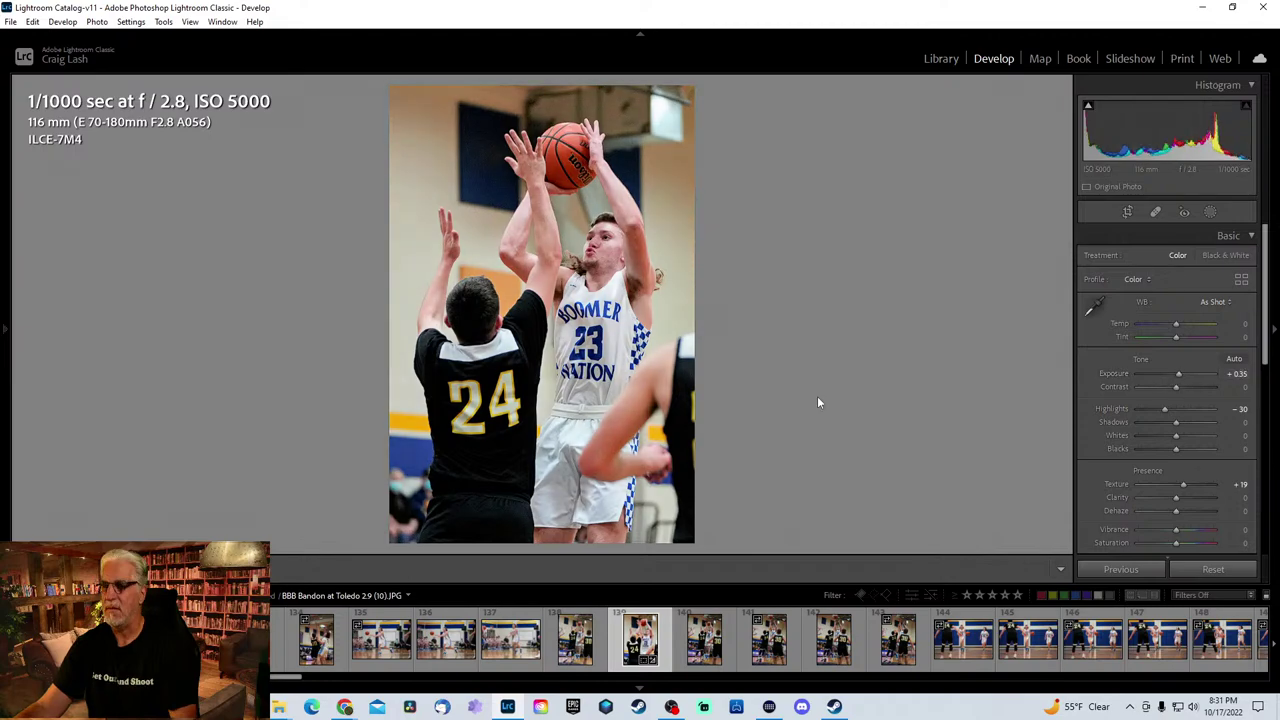
key("Right")
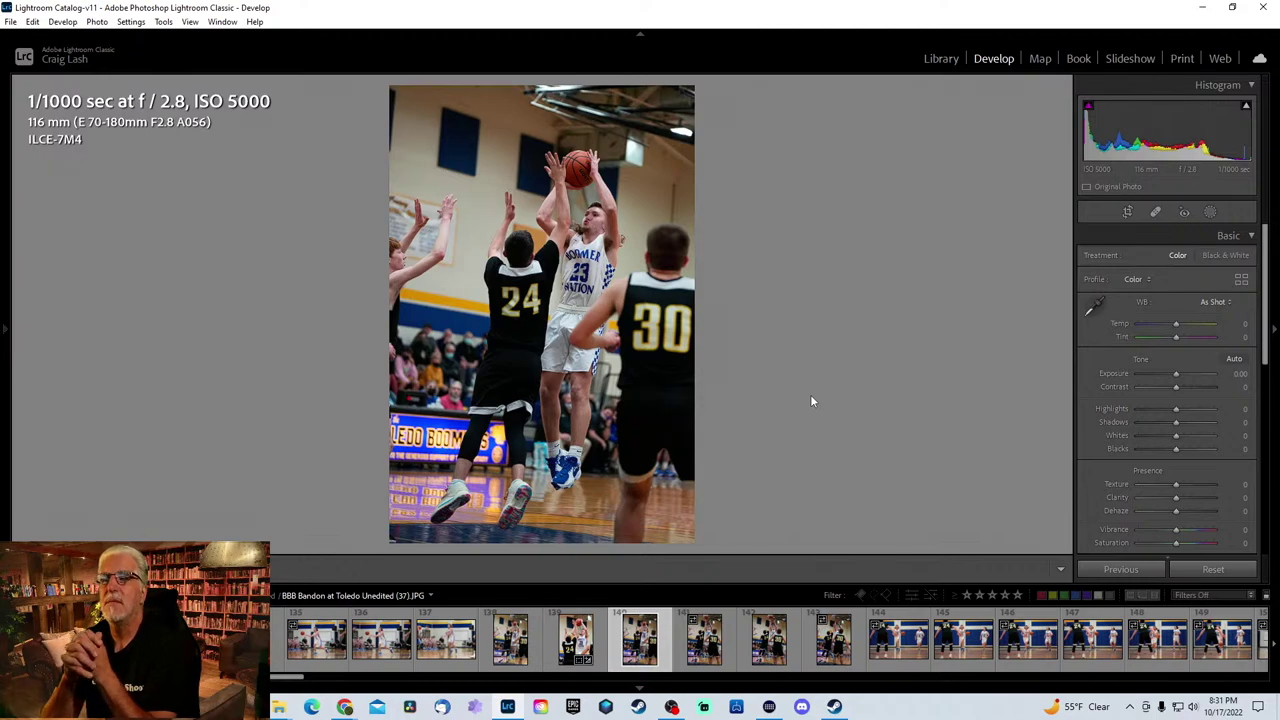
- Advance through the filmstrip to the vertical of player 3 rising to shoot against a defender
key("Right")
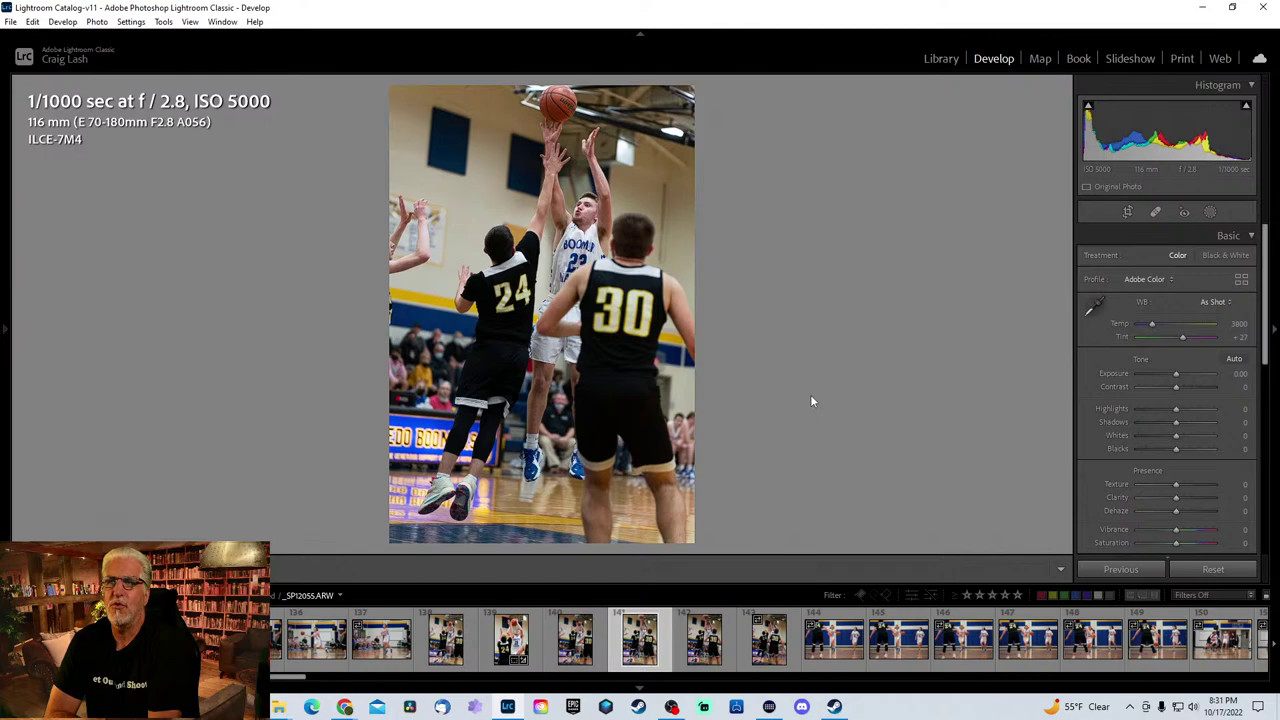
key("Right")
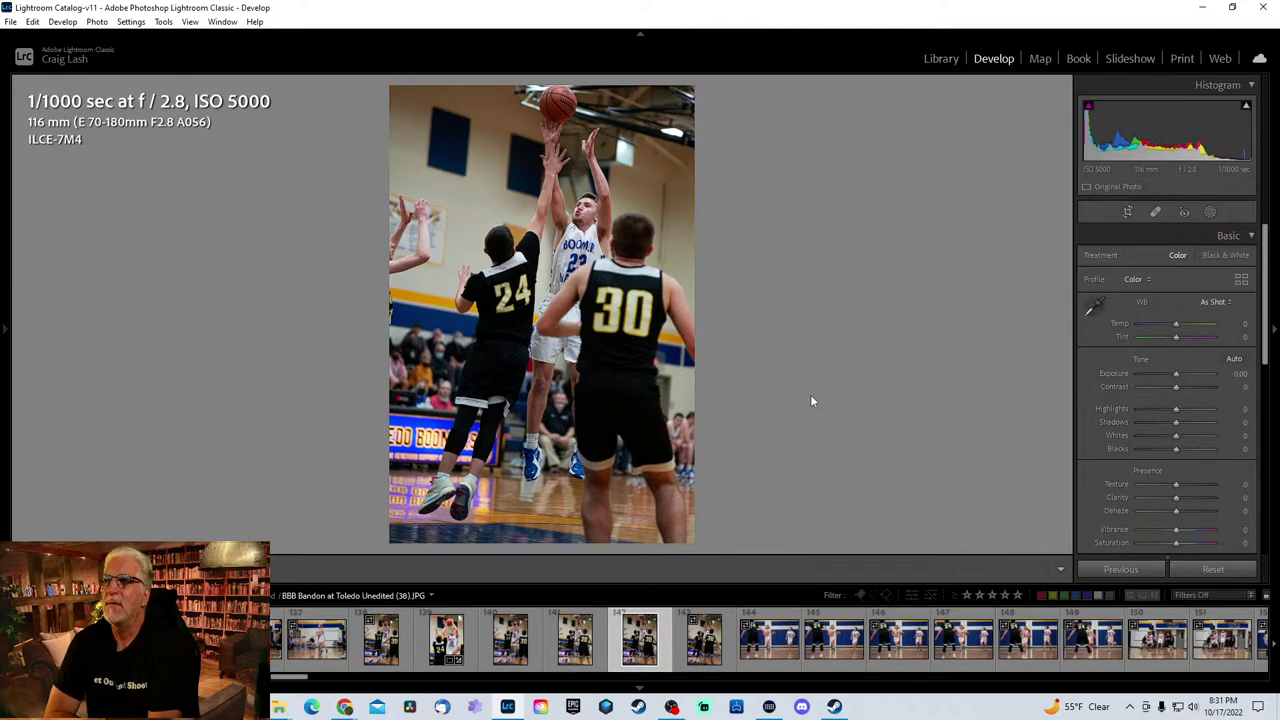
key("Right")
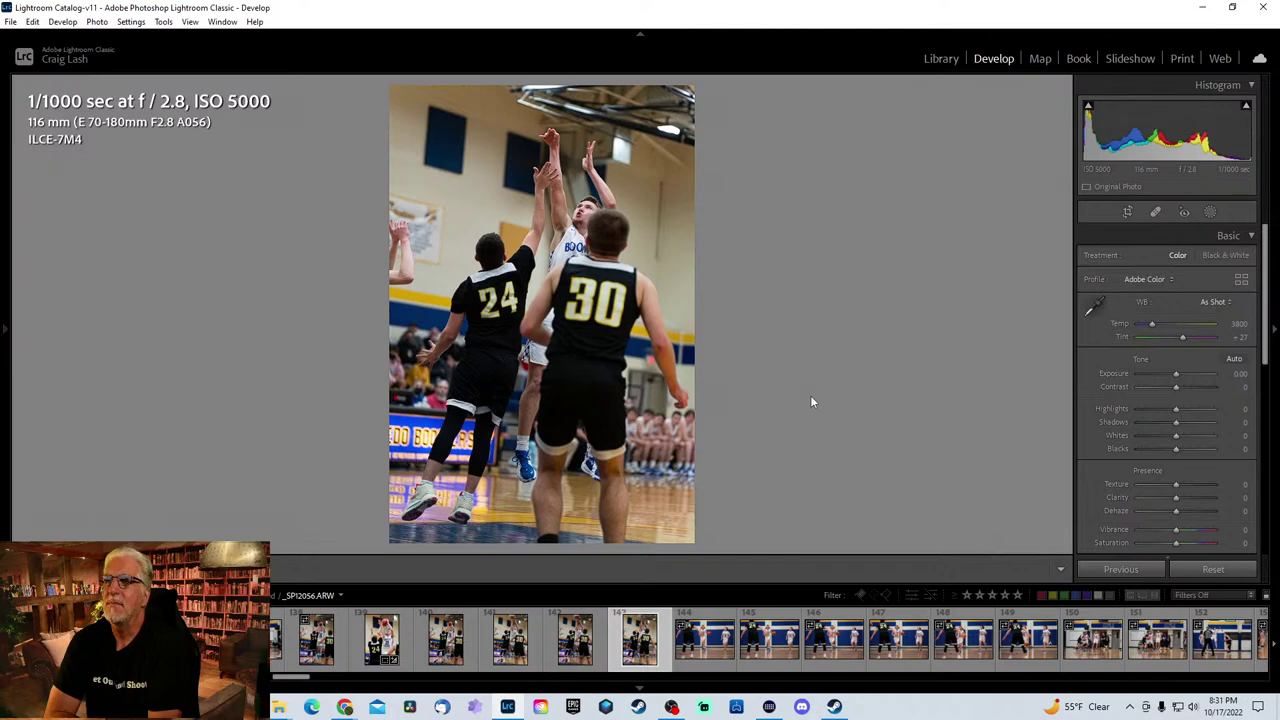
key("Right")
key("Right")
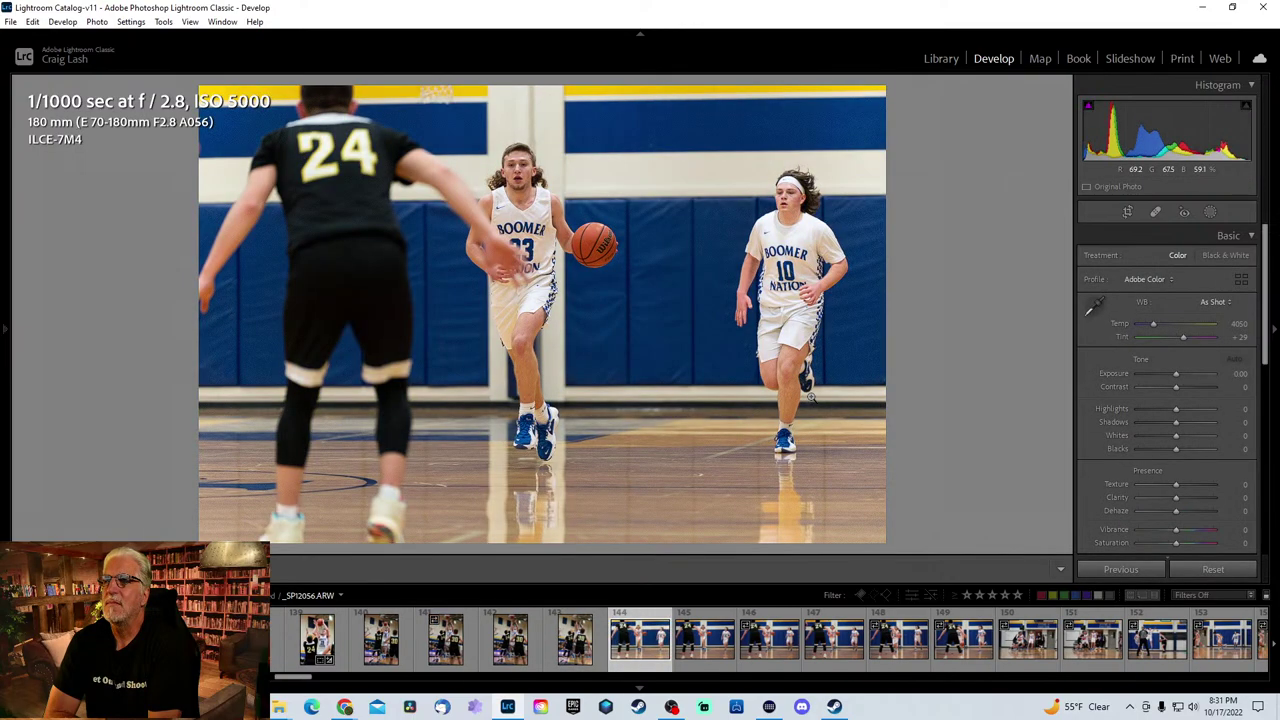
key("Right")
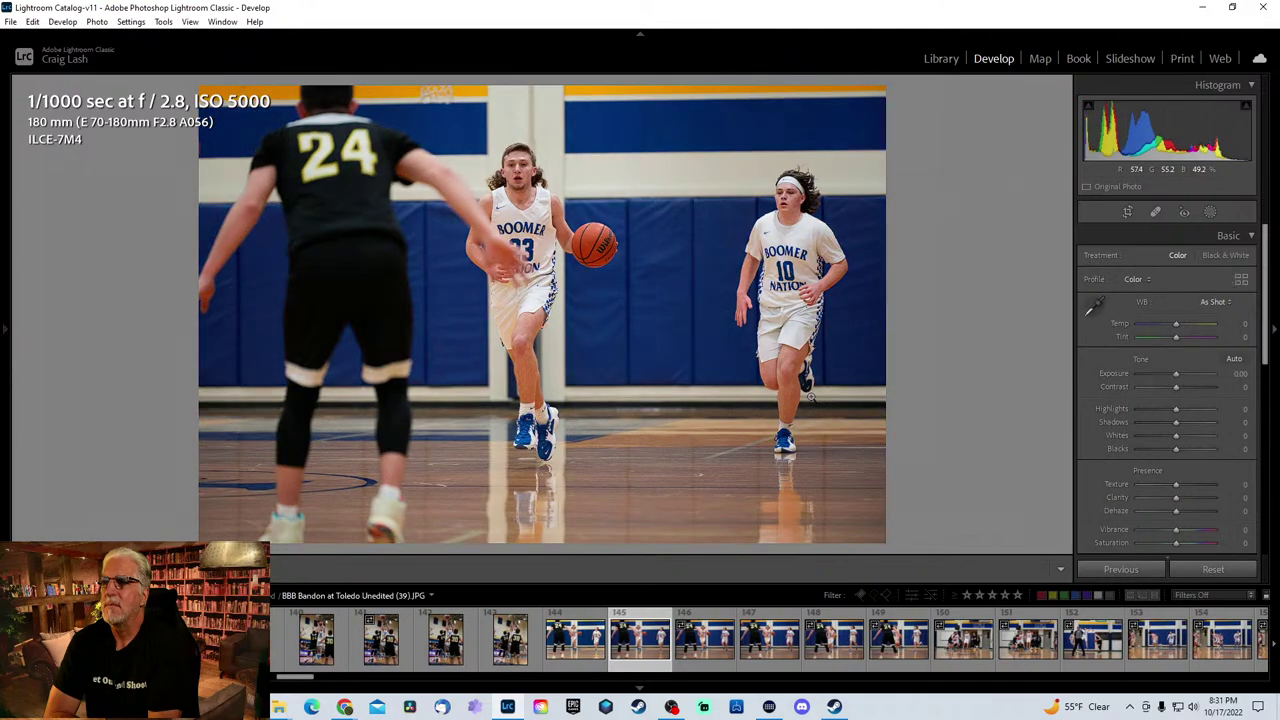
key("Right")
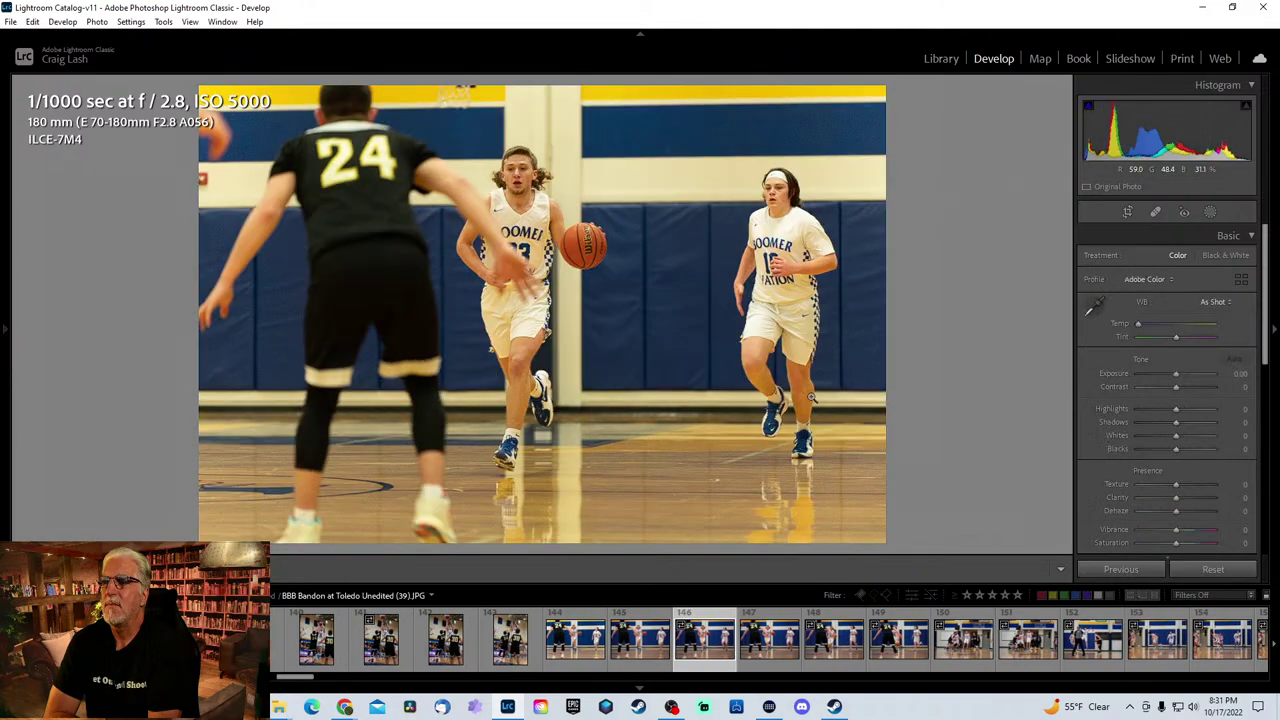
key("Right")
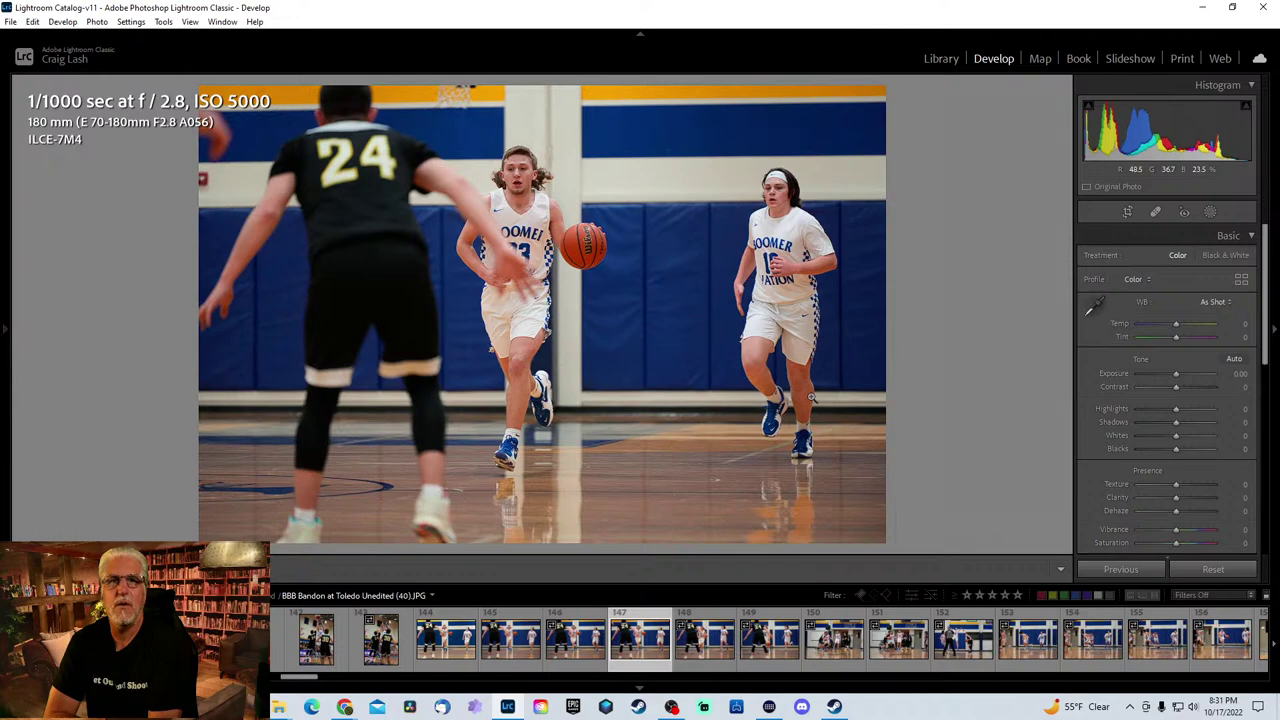
key("Right")
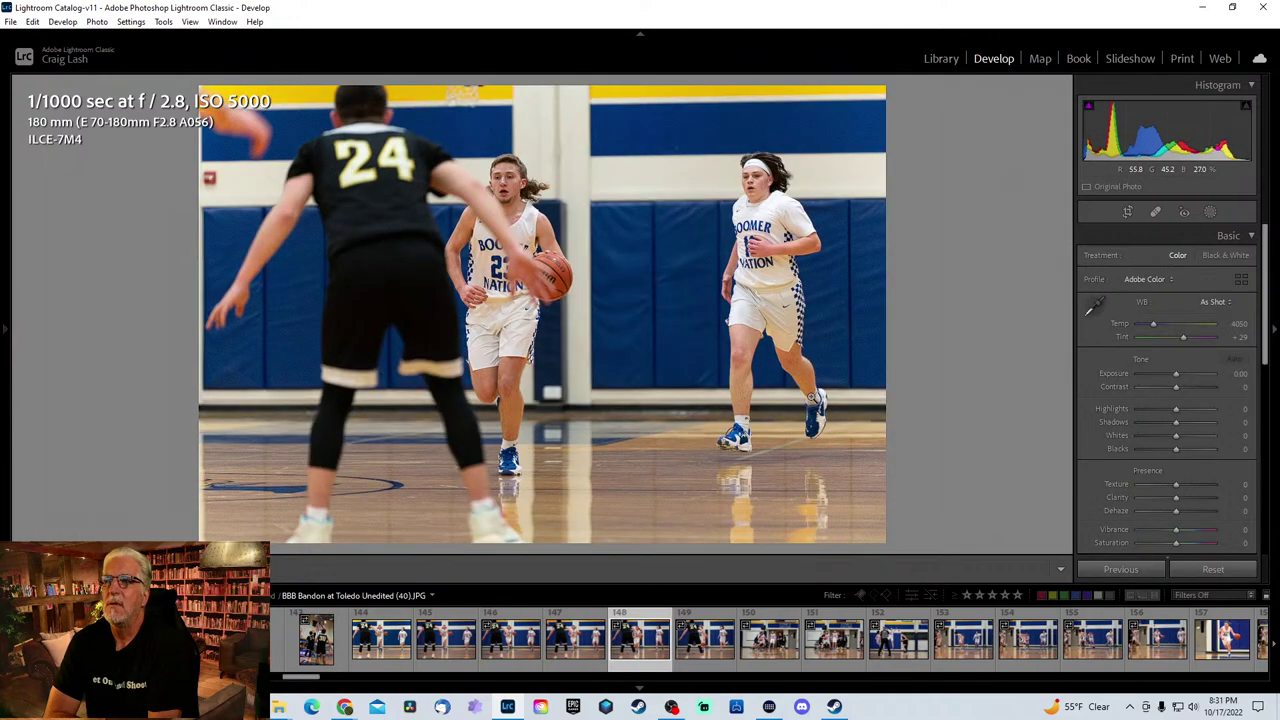
key("Right")
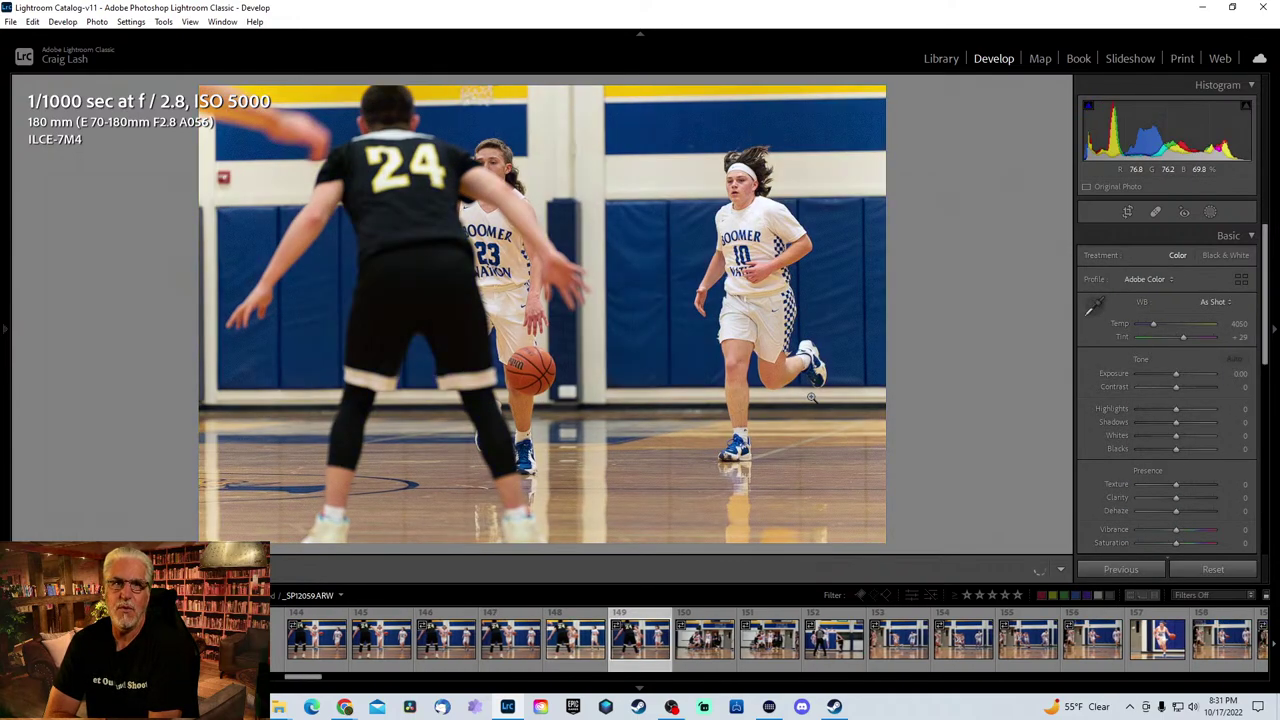
key("Right")
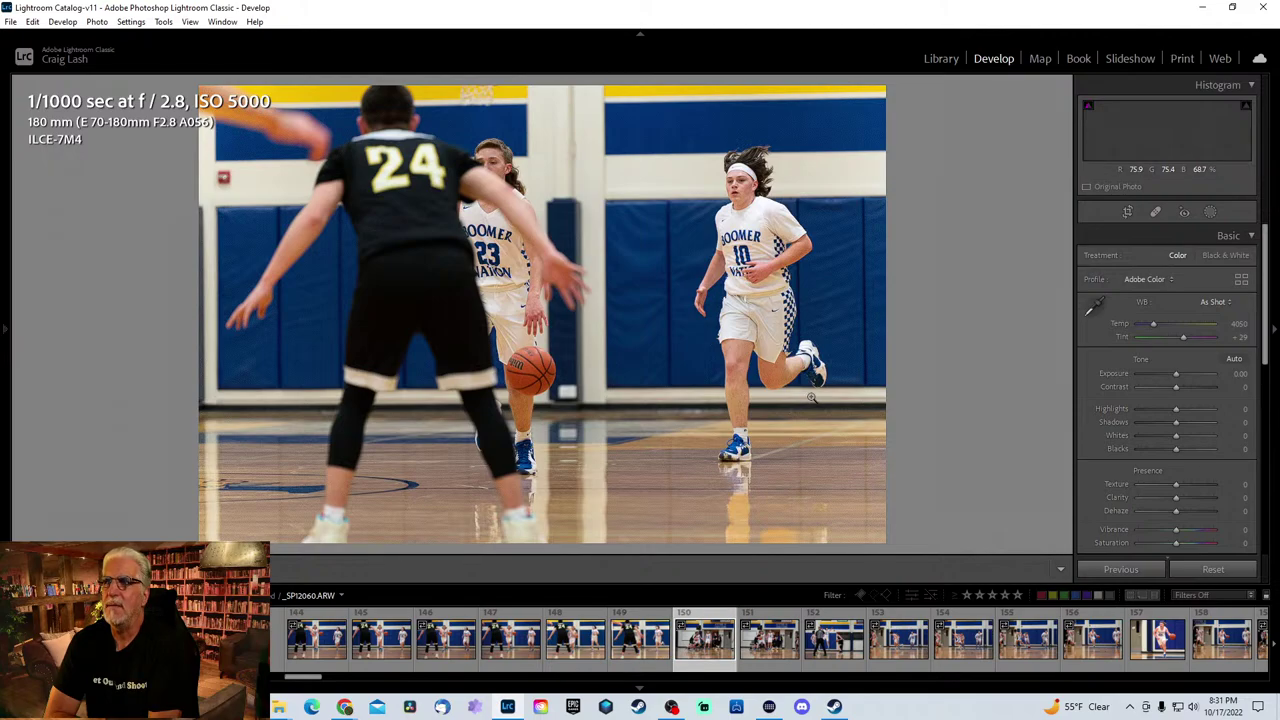
key("Right")
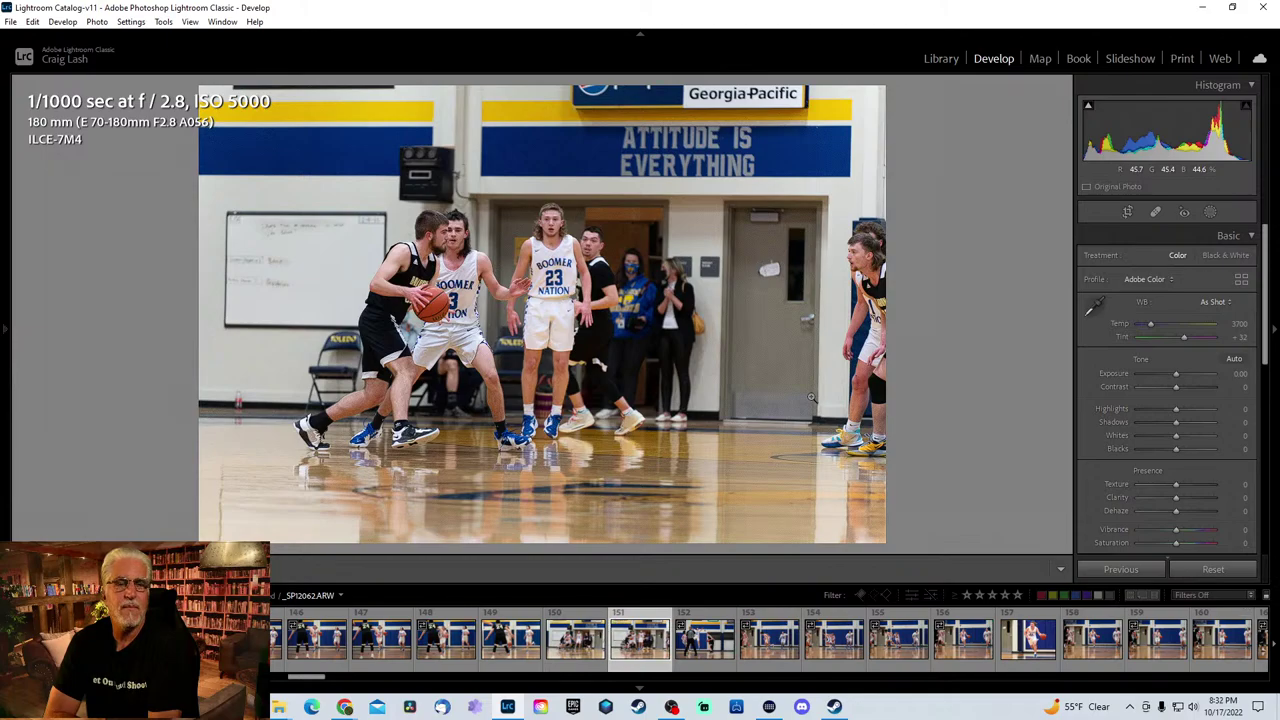
key("Right")
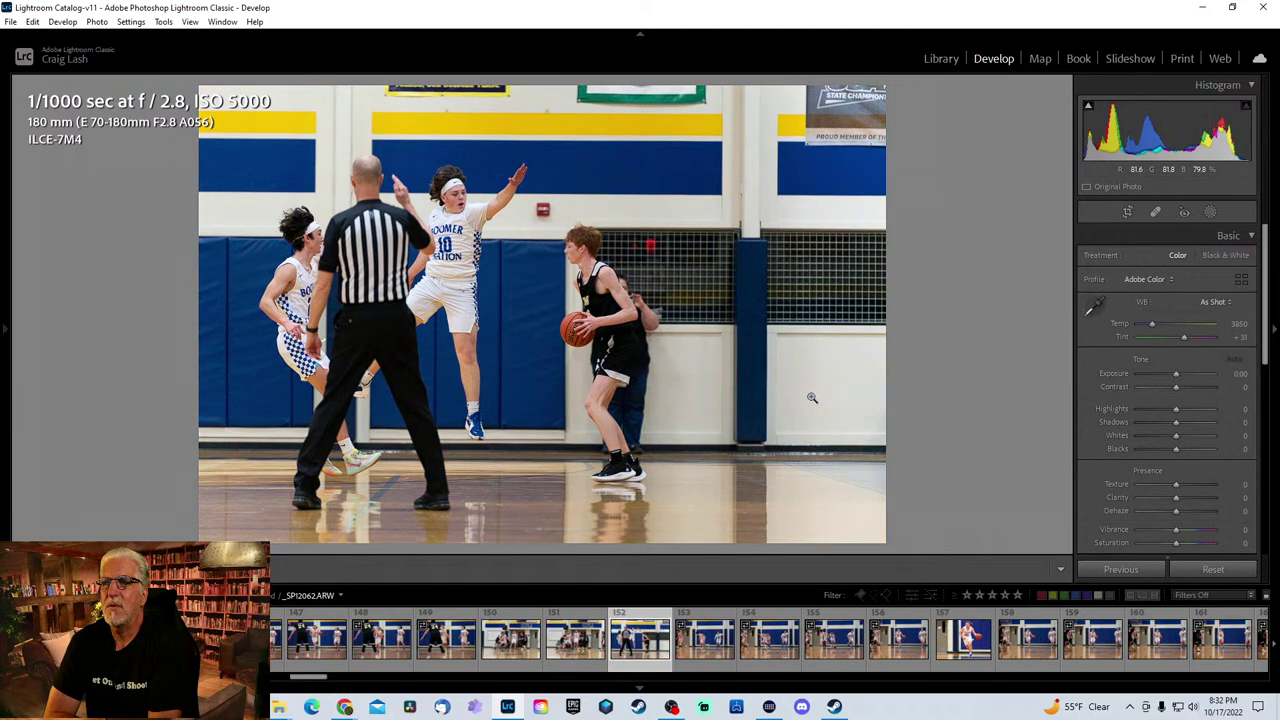
key("Right")
key("Right")
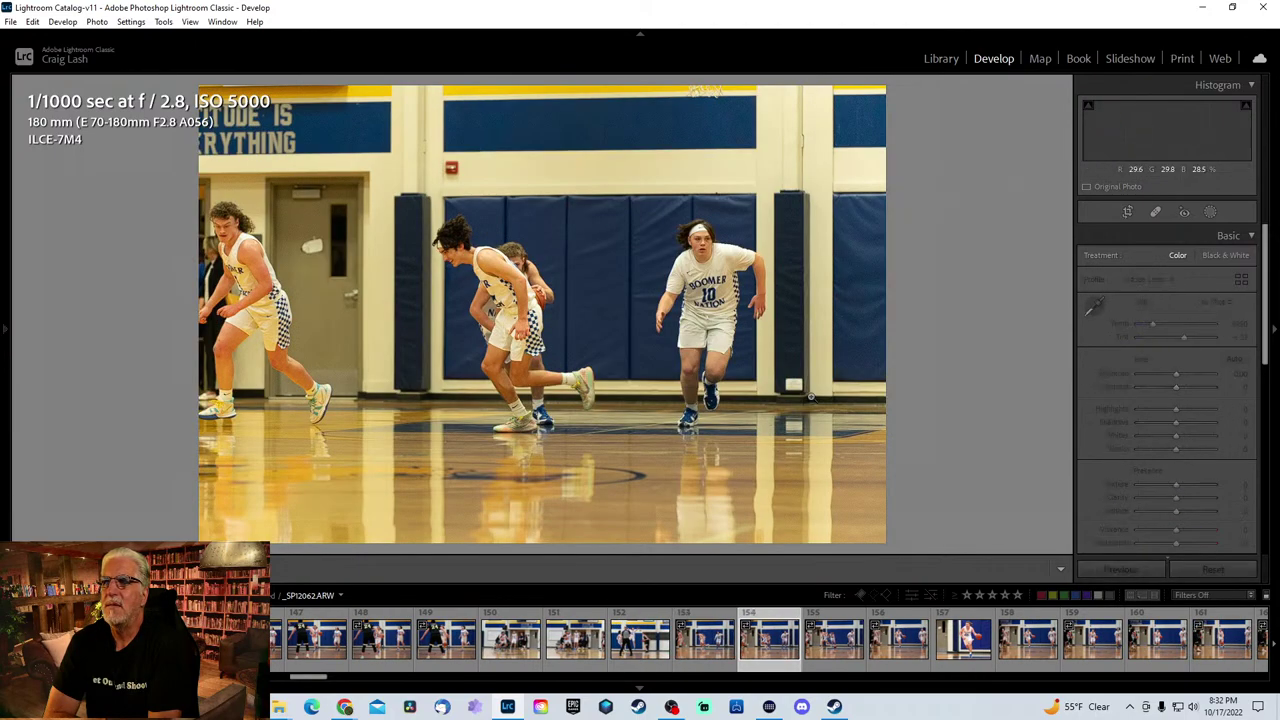
key("Right")
key("Right")
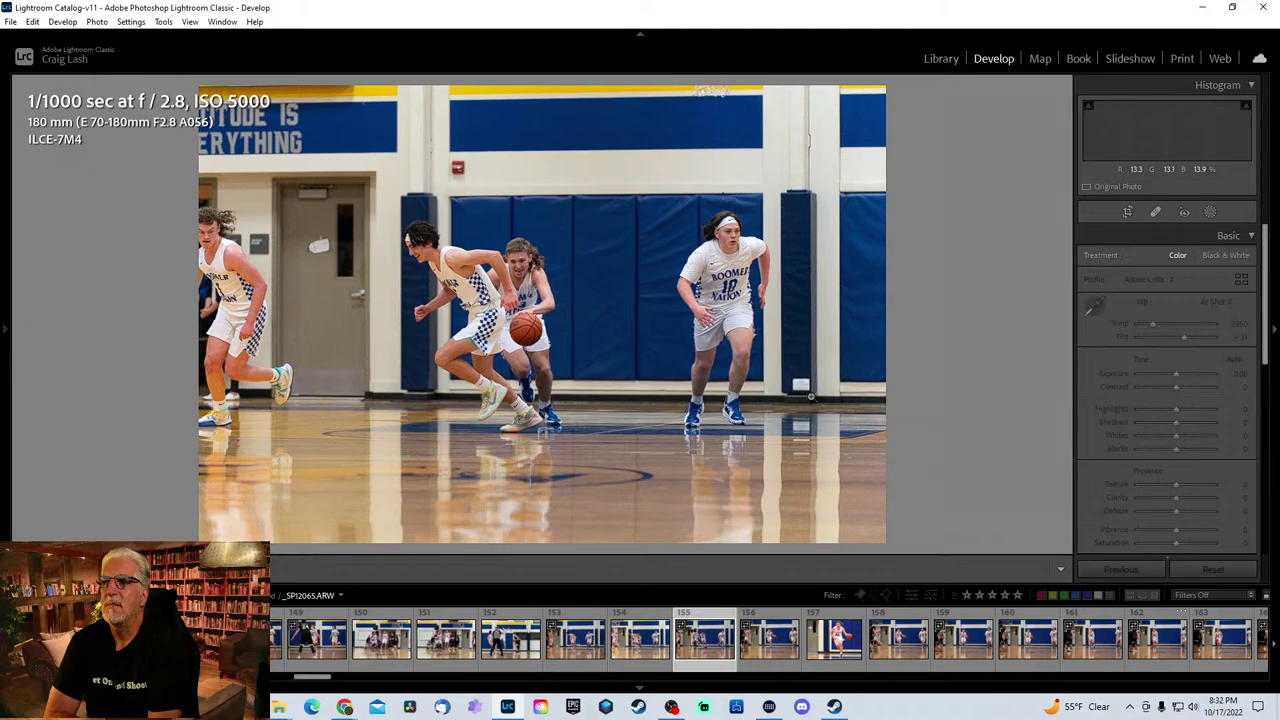
key("Right")
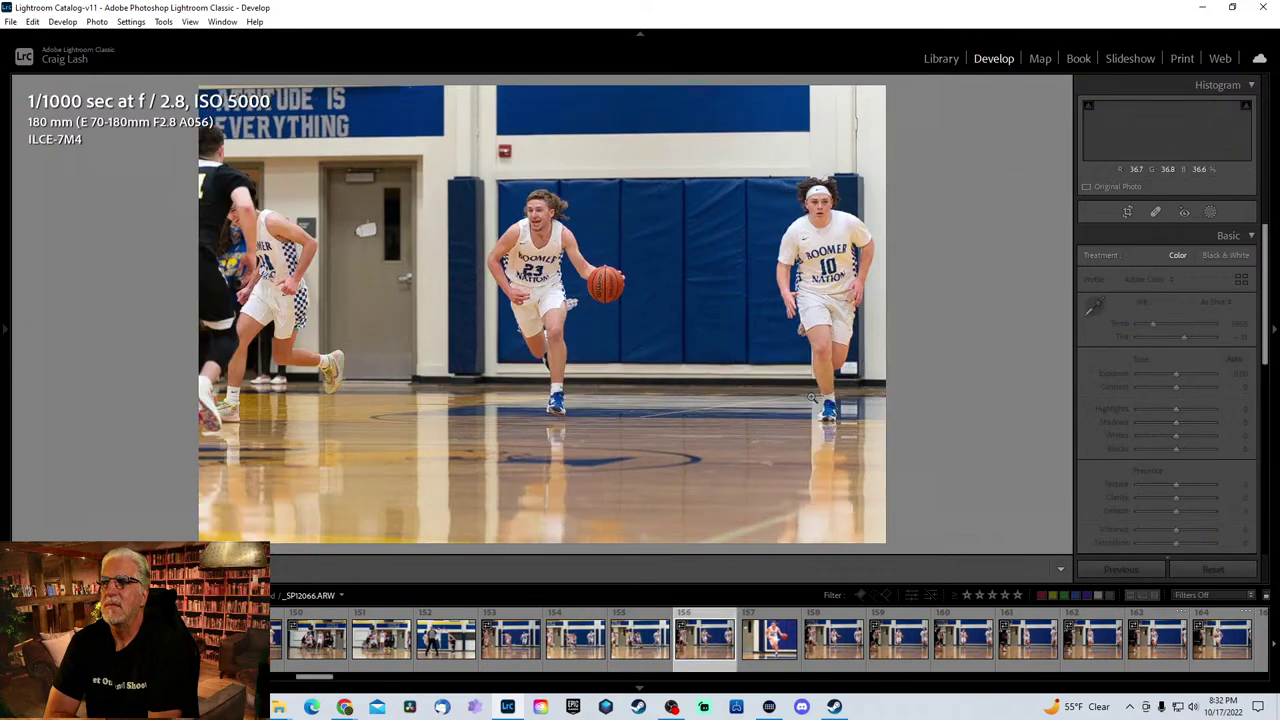
key("Right")
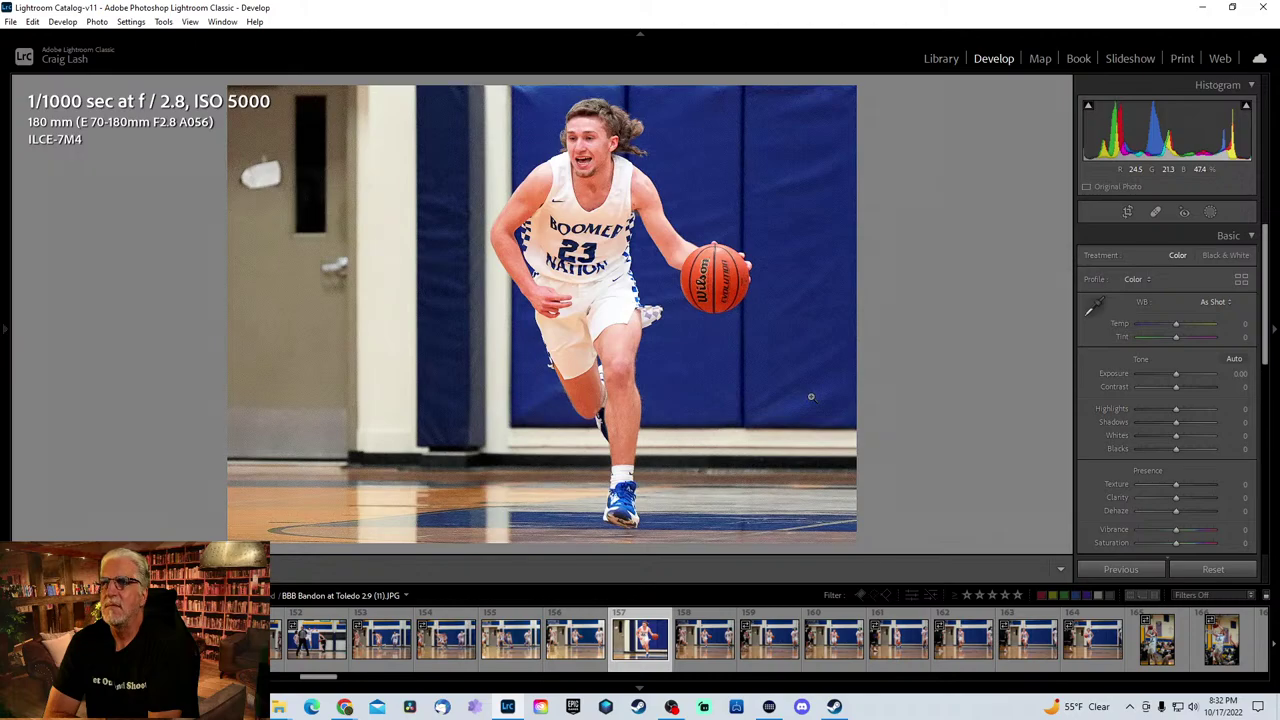
key("Right")
key("Right")
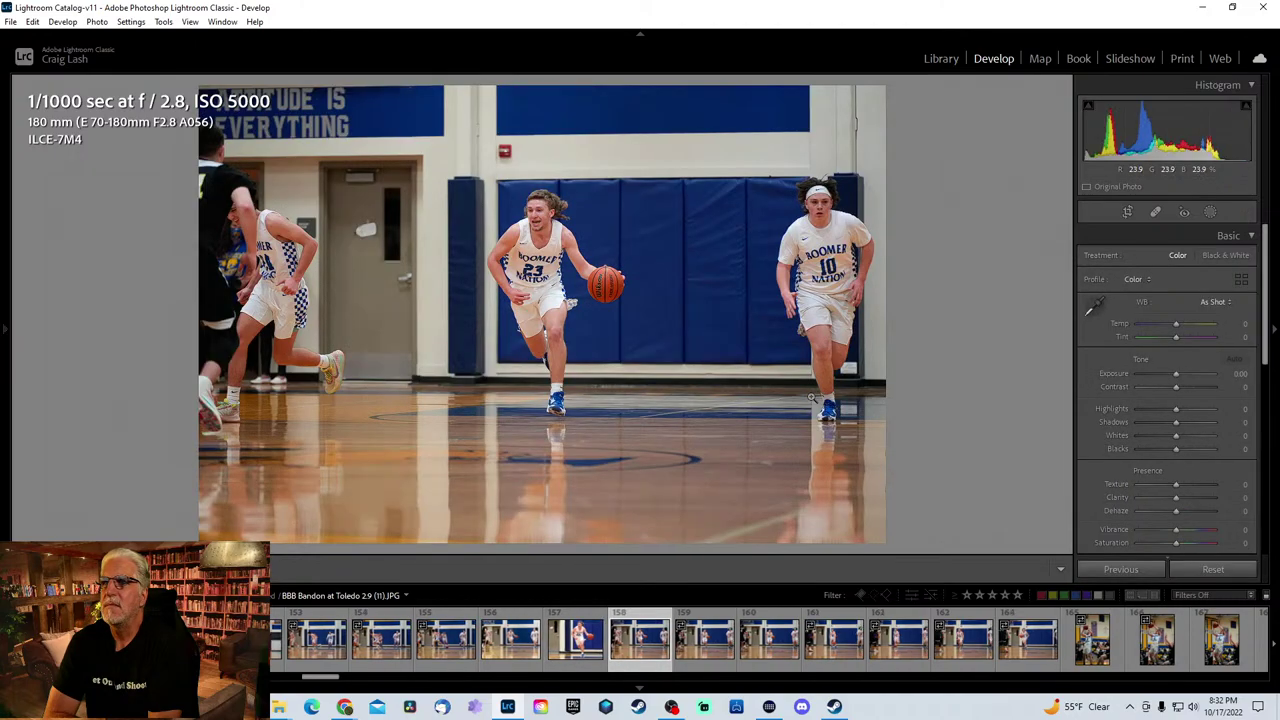
key("Right")
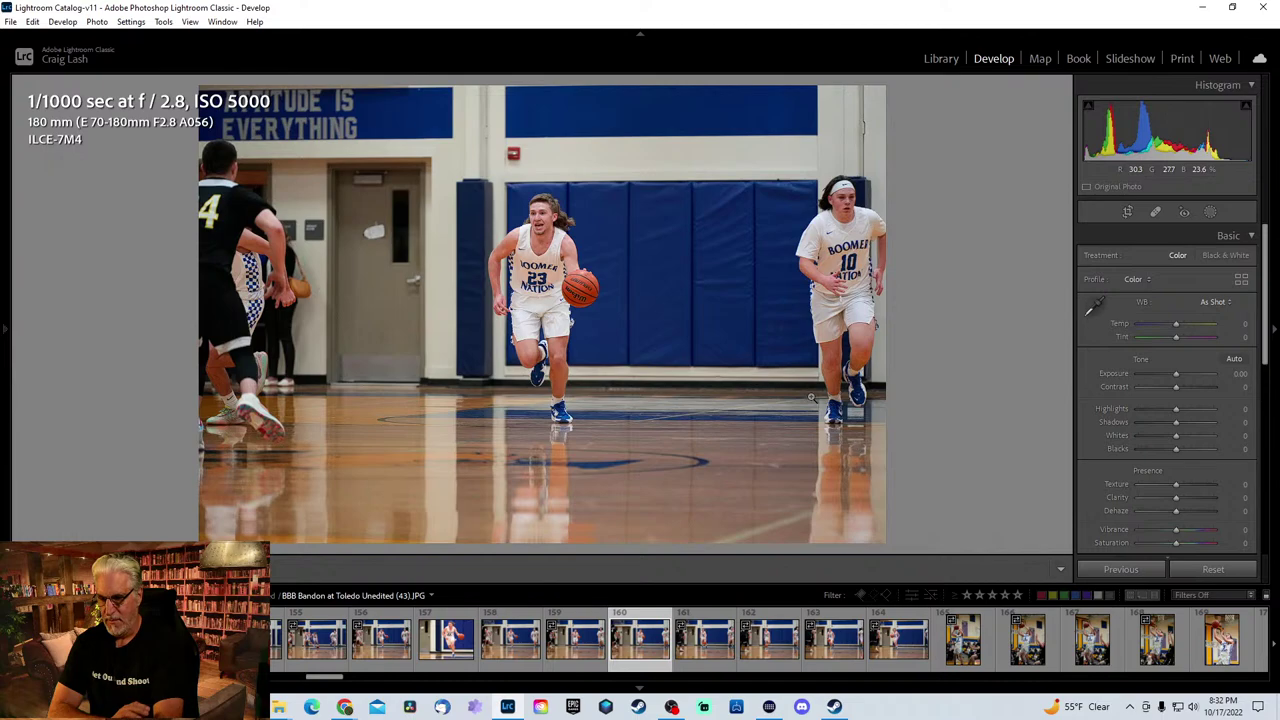
key("Right")
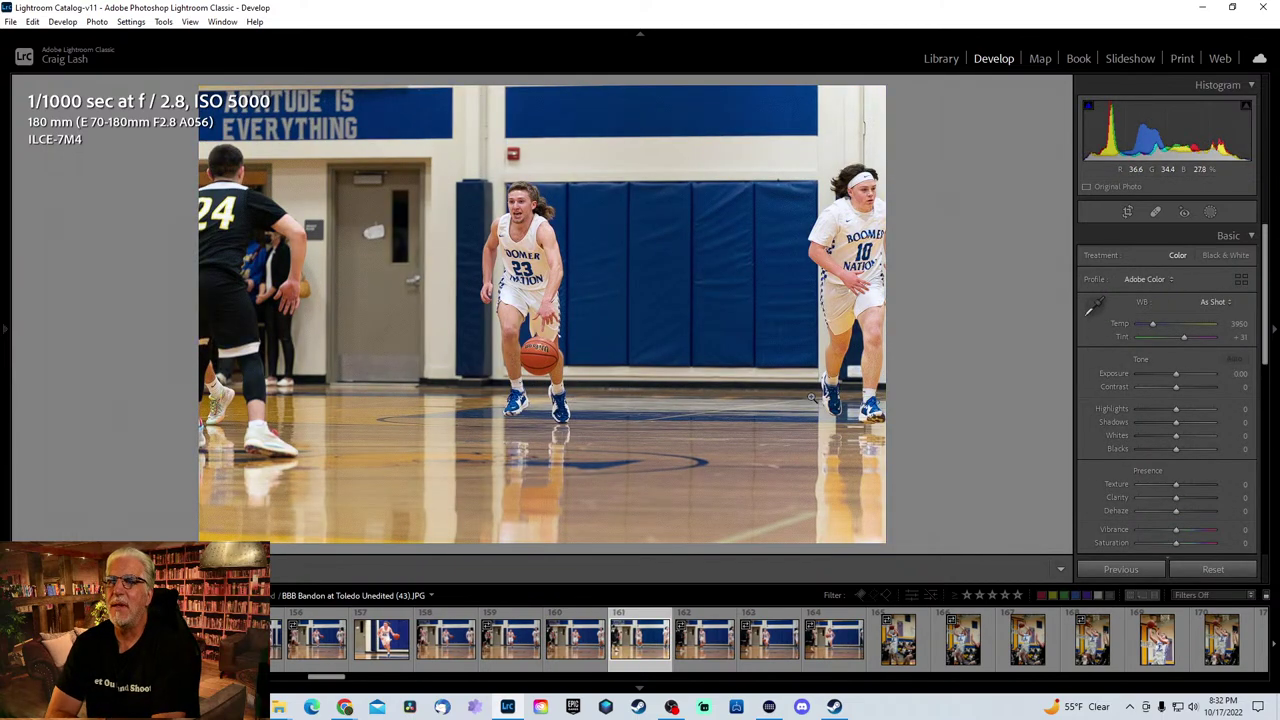
key("Right")
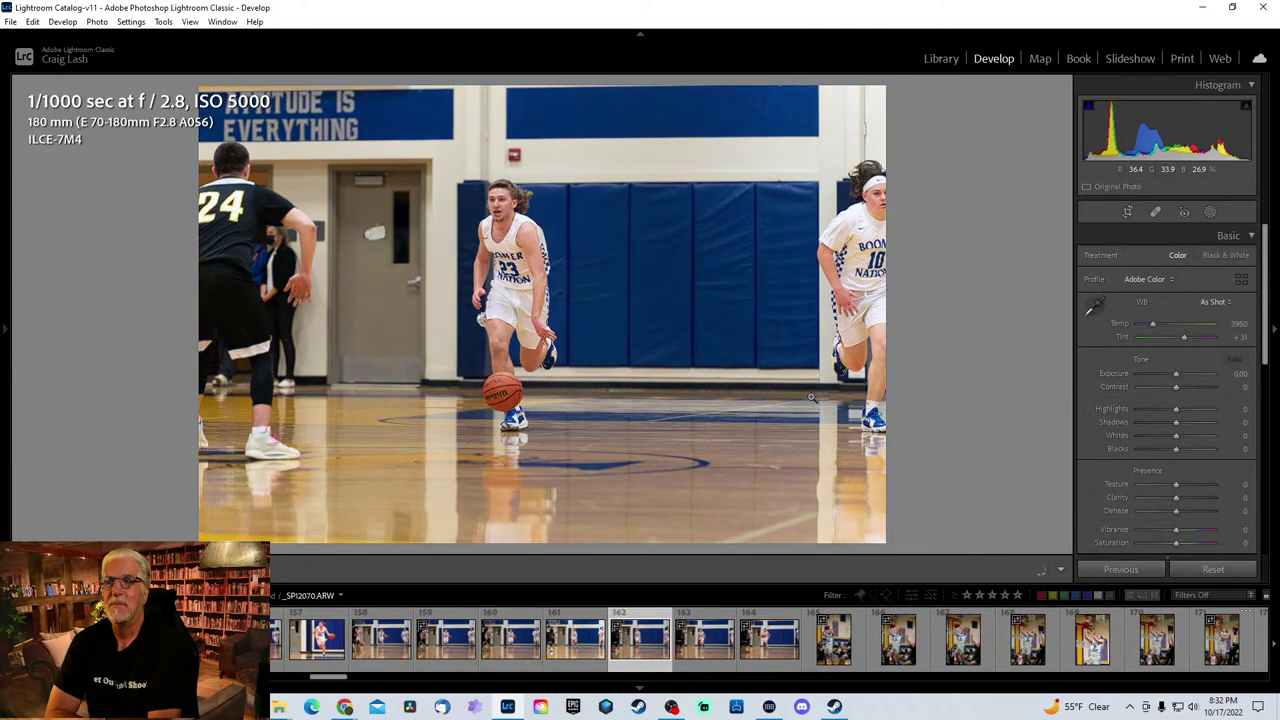
key("Right")
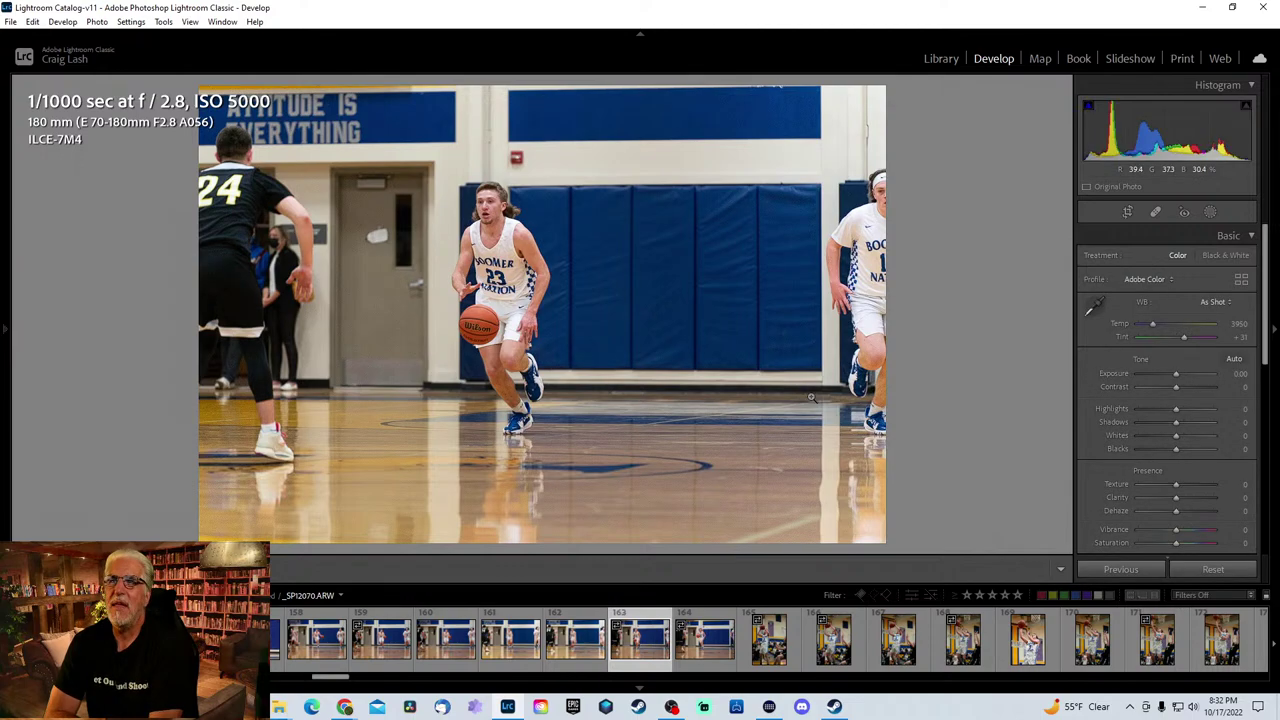
key("Right")
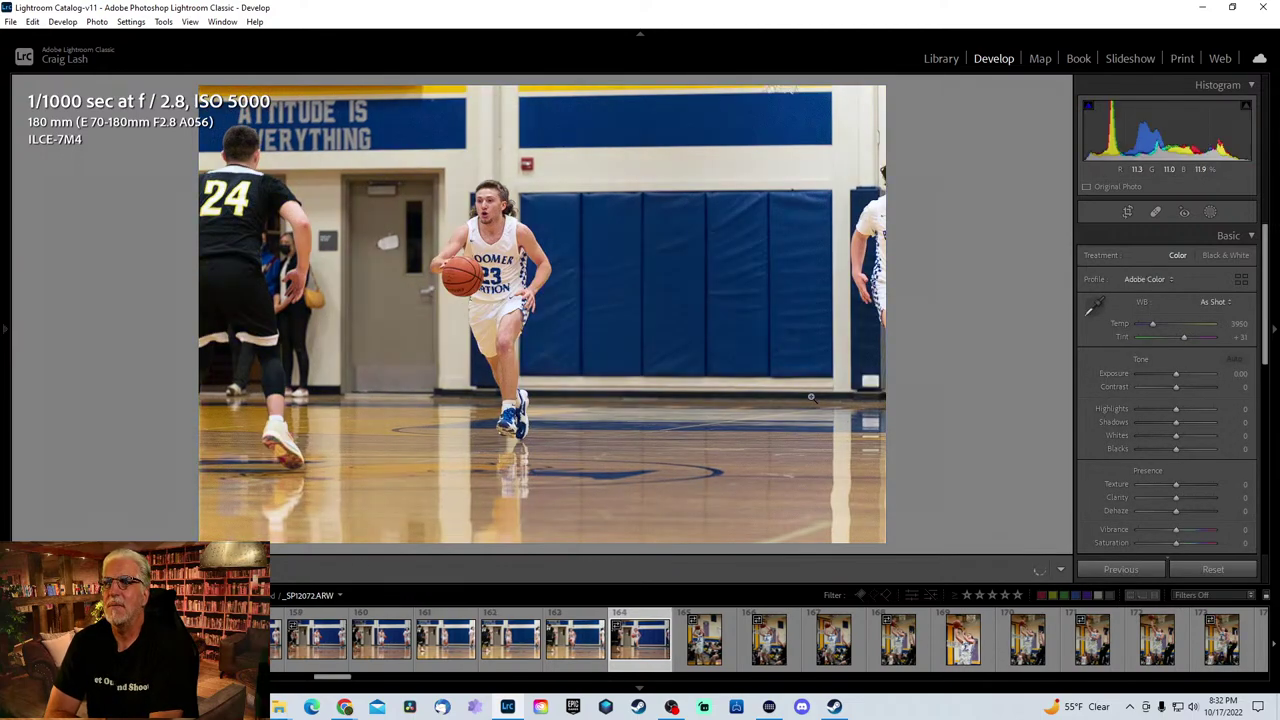
key("Right")
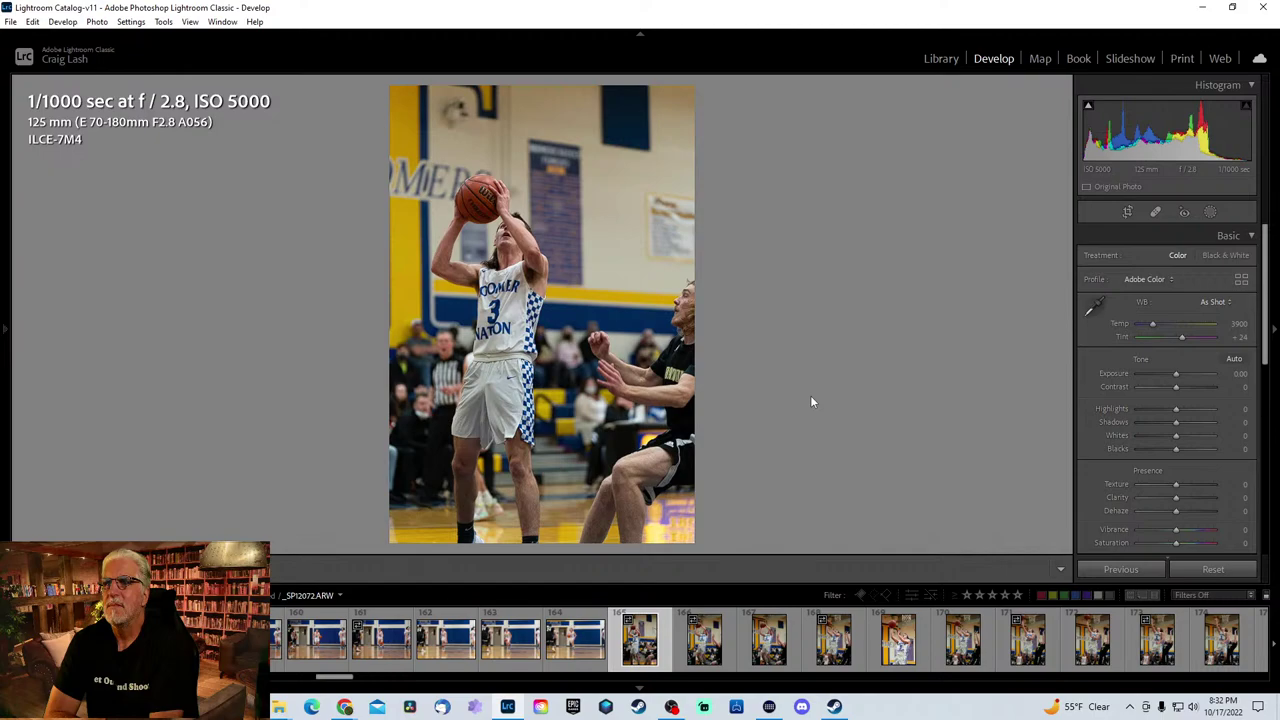
- Advance three frames to _SPI2075.ARW, player 3 laying up at the rim past defender 12
key("Right")
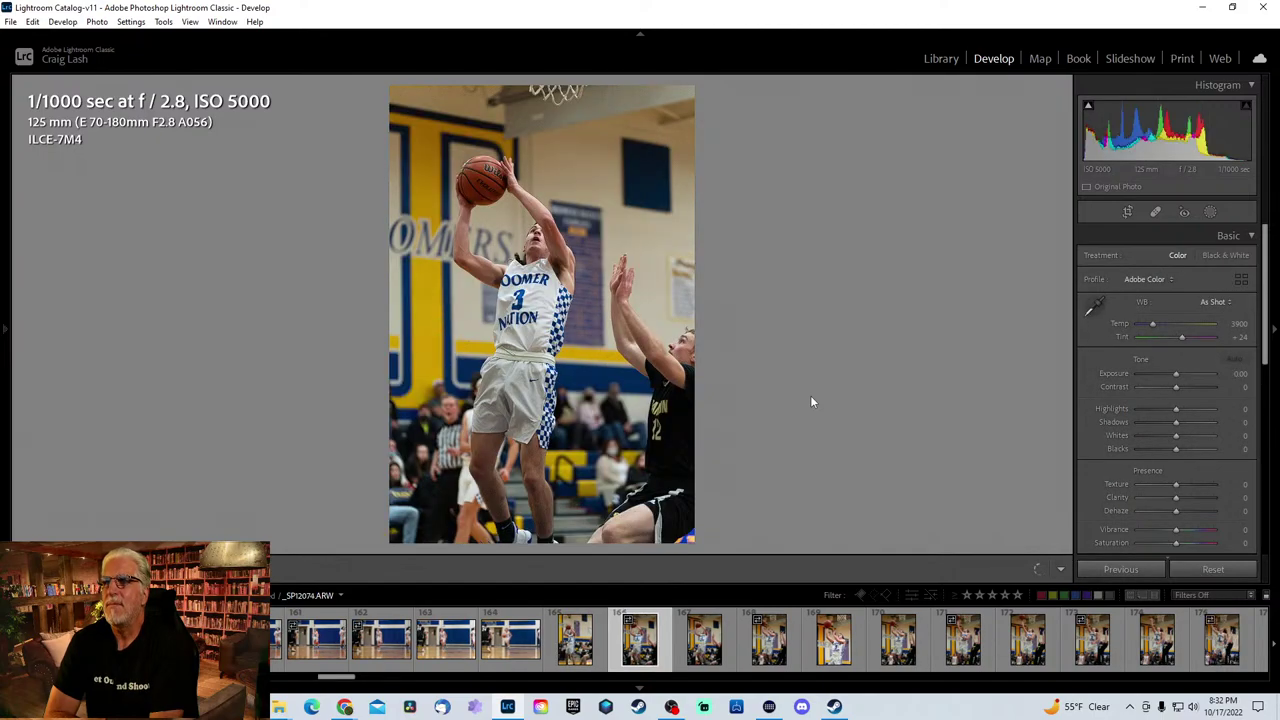
key("Right")
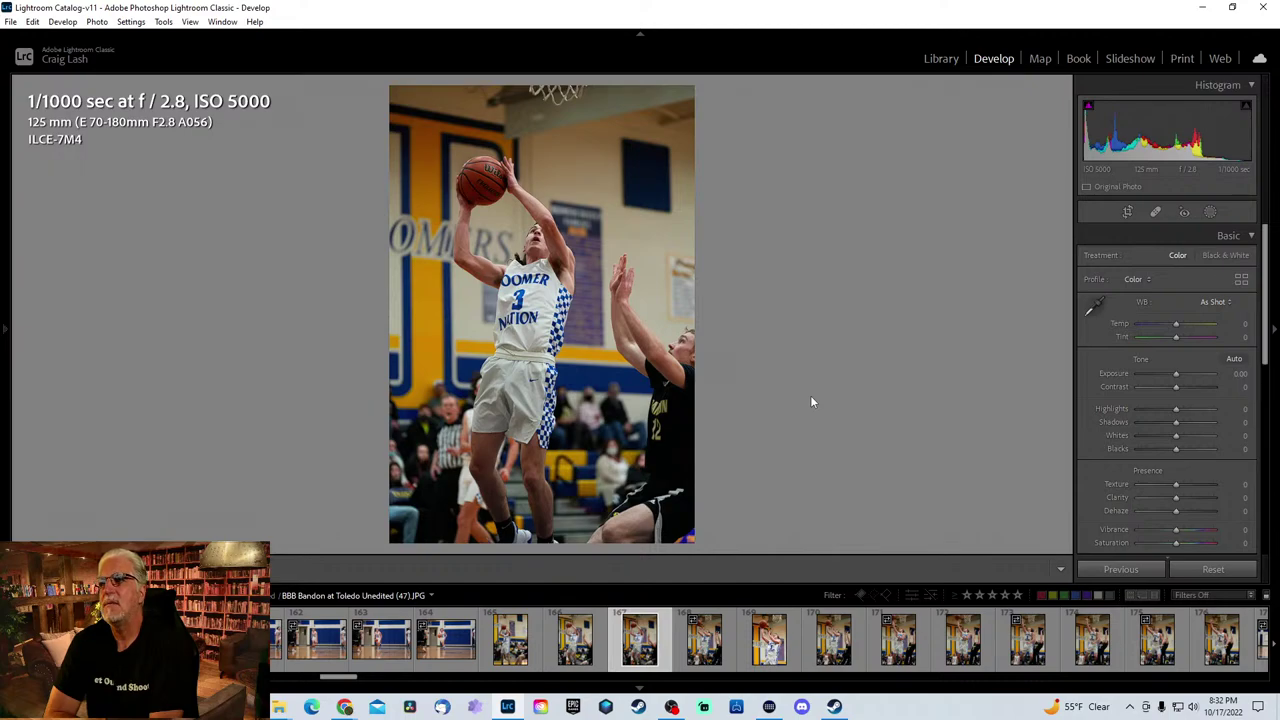
key("Right")
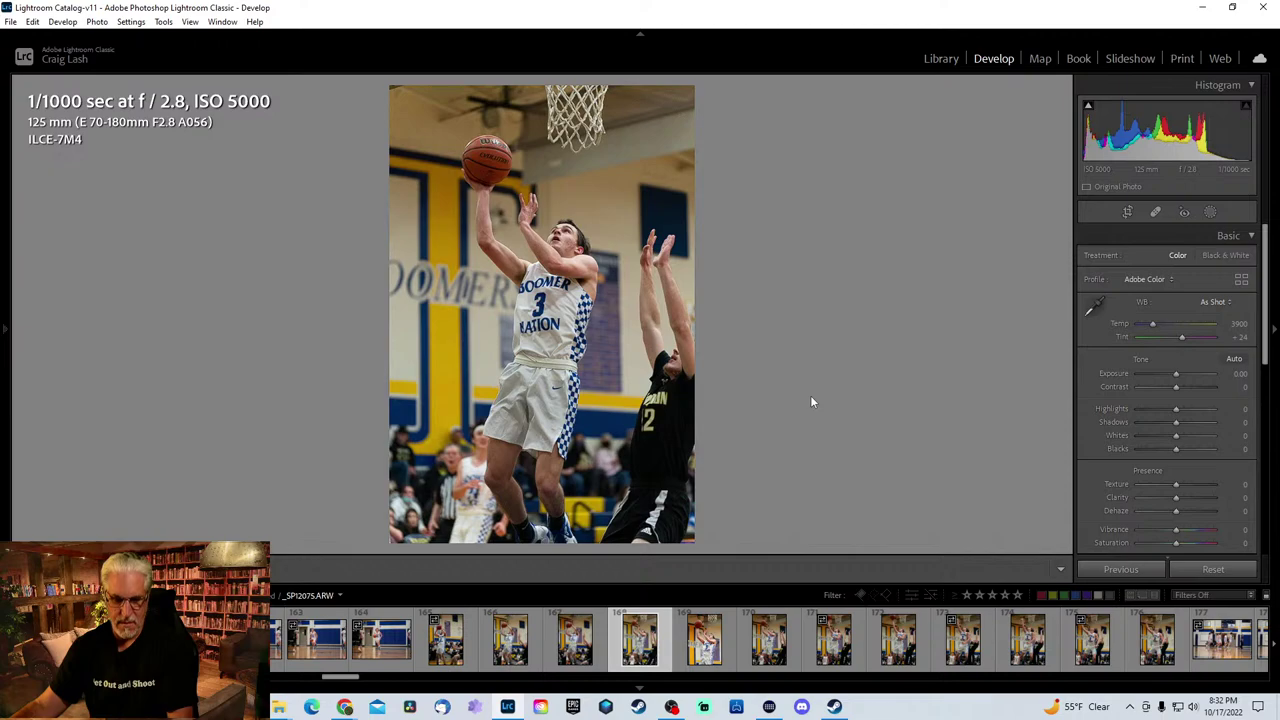
- Crop _SPI2075.ARW to a tight vertical of player 3 rising to the rim, then review it
key("r")
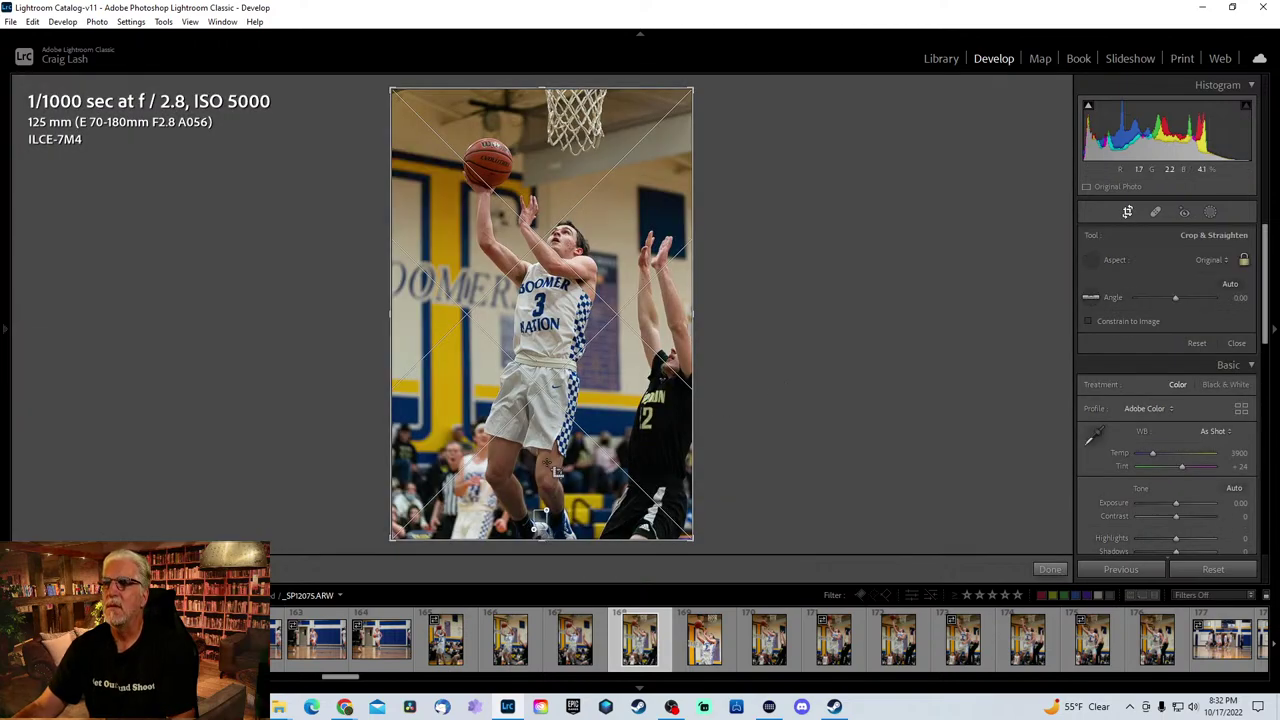
left_click_drag(541, 510, 695, 408)
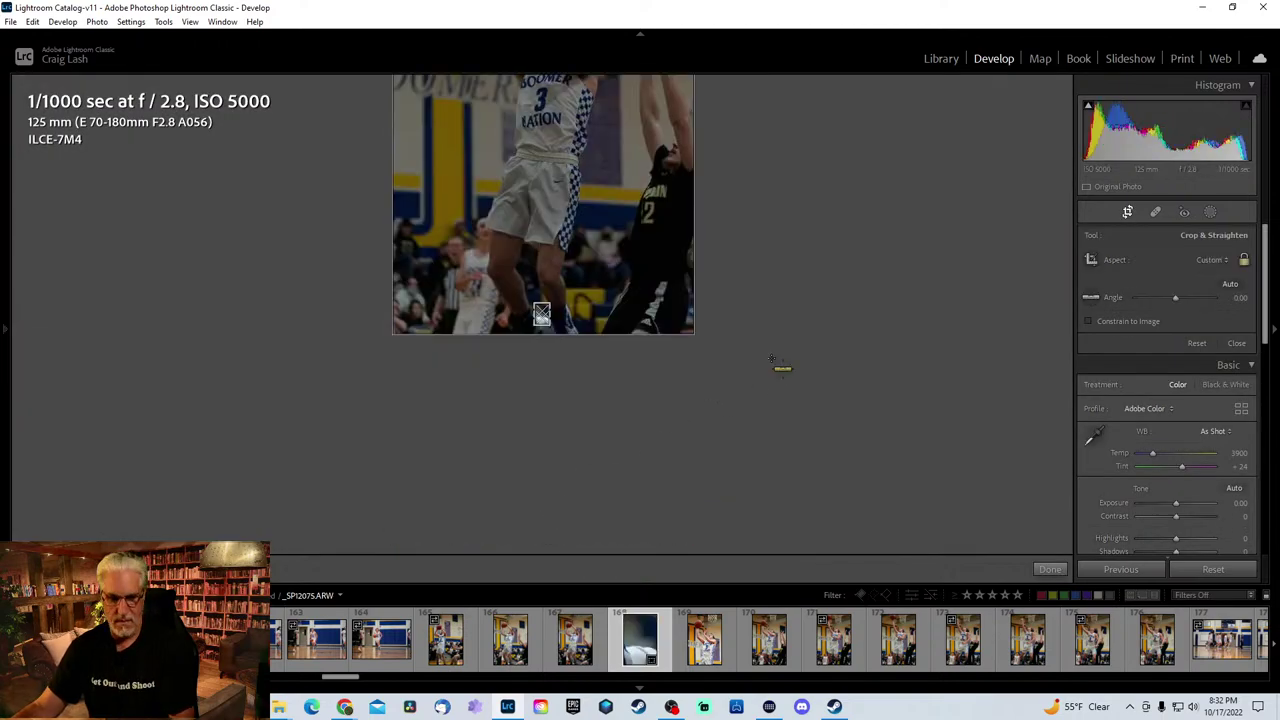
key("ctrl+z")
left_click_drag(541, 514, 548, 442)
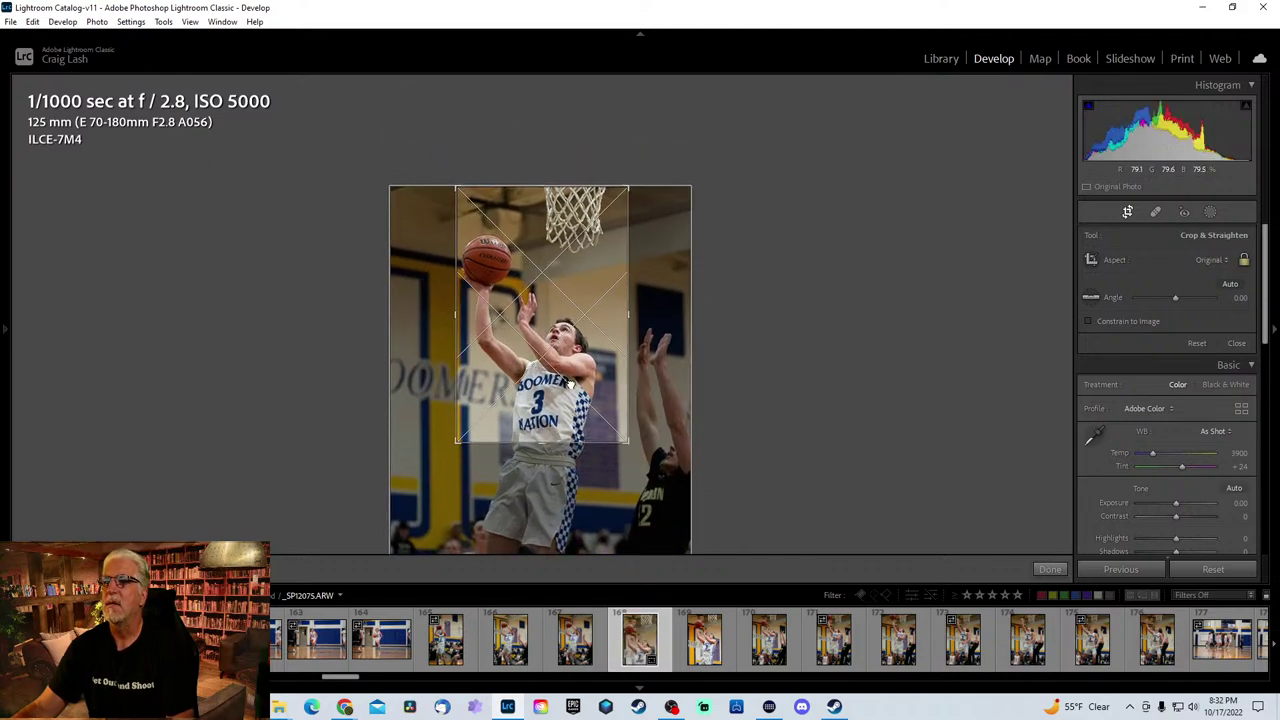
left_click_drag(571, 384, 574, 384)
key("Return")
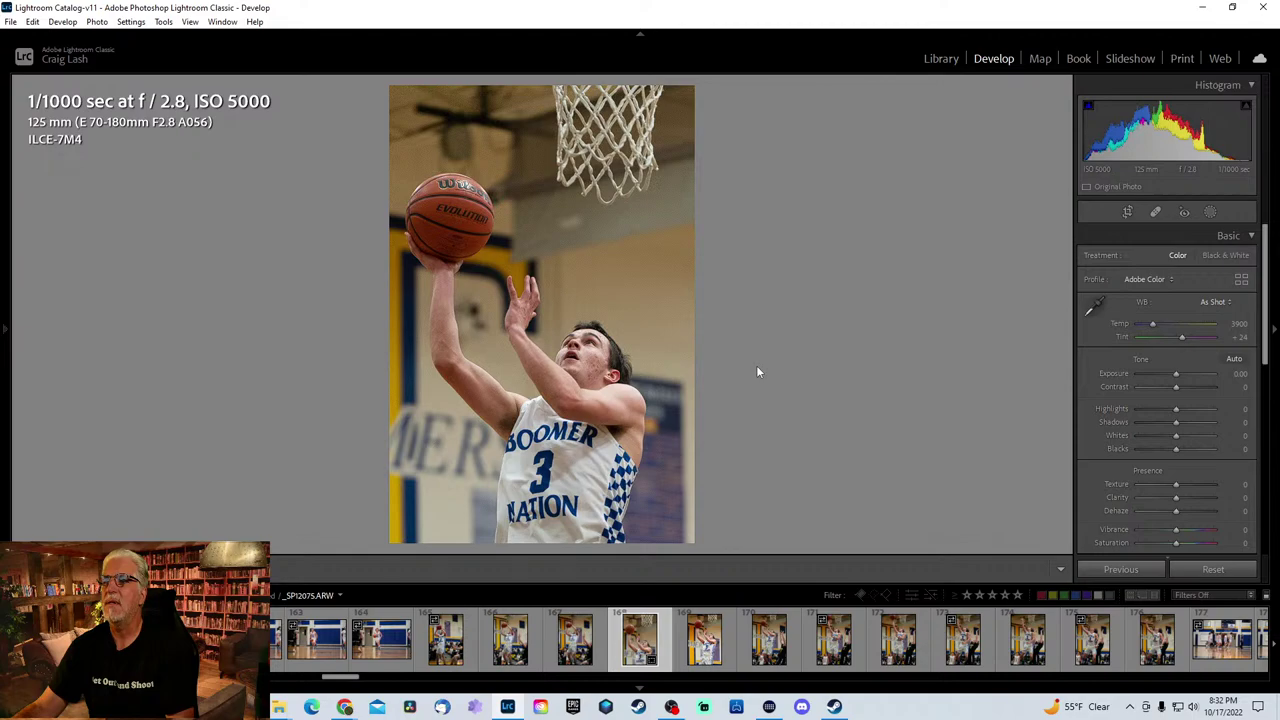
key("r")
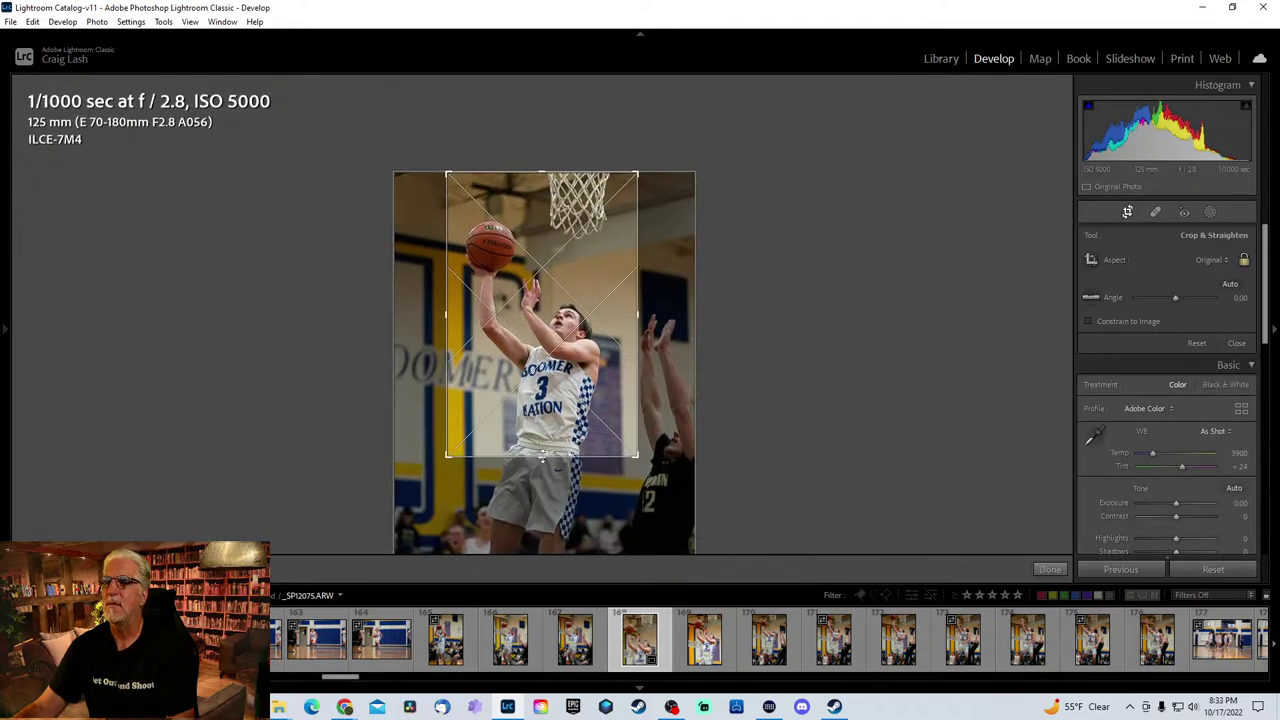
key("Return")
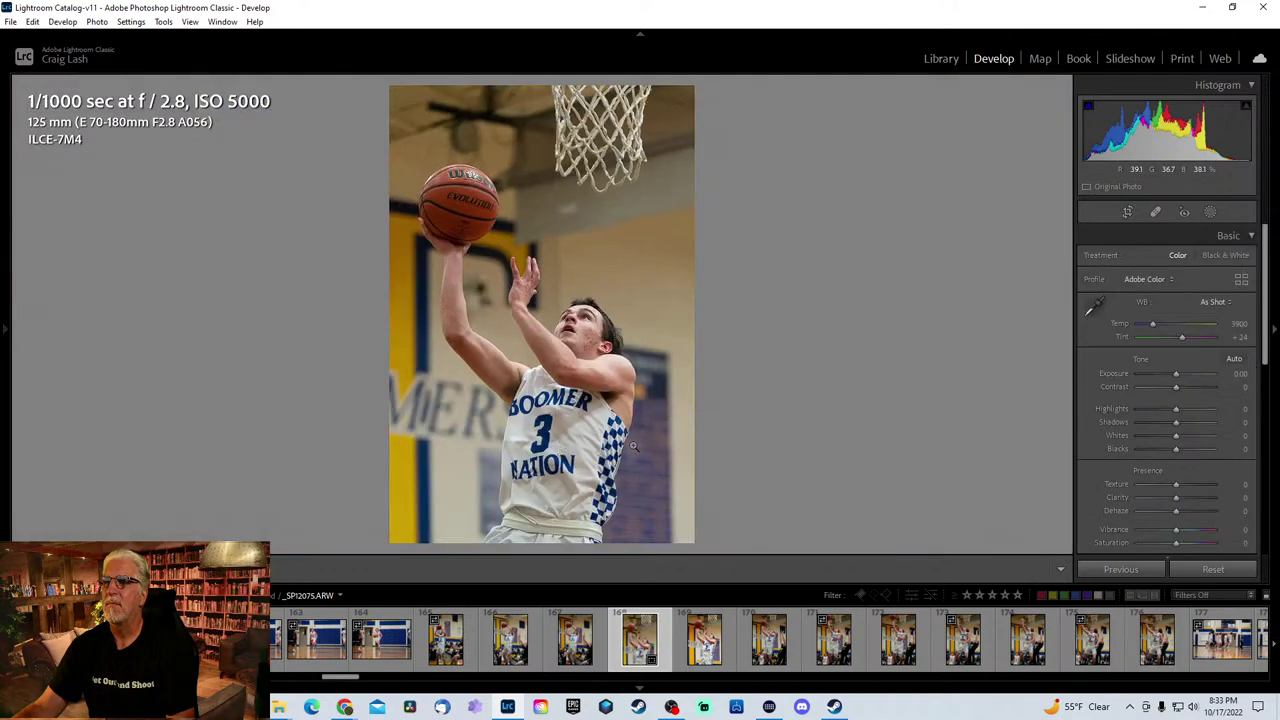
left_click_drag(634, 459, 604, 474)
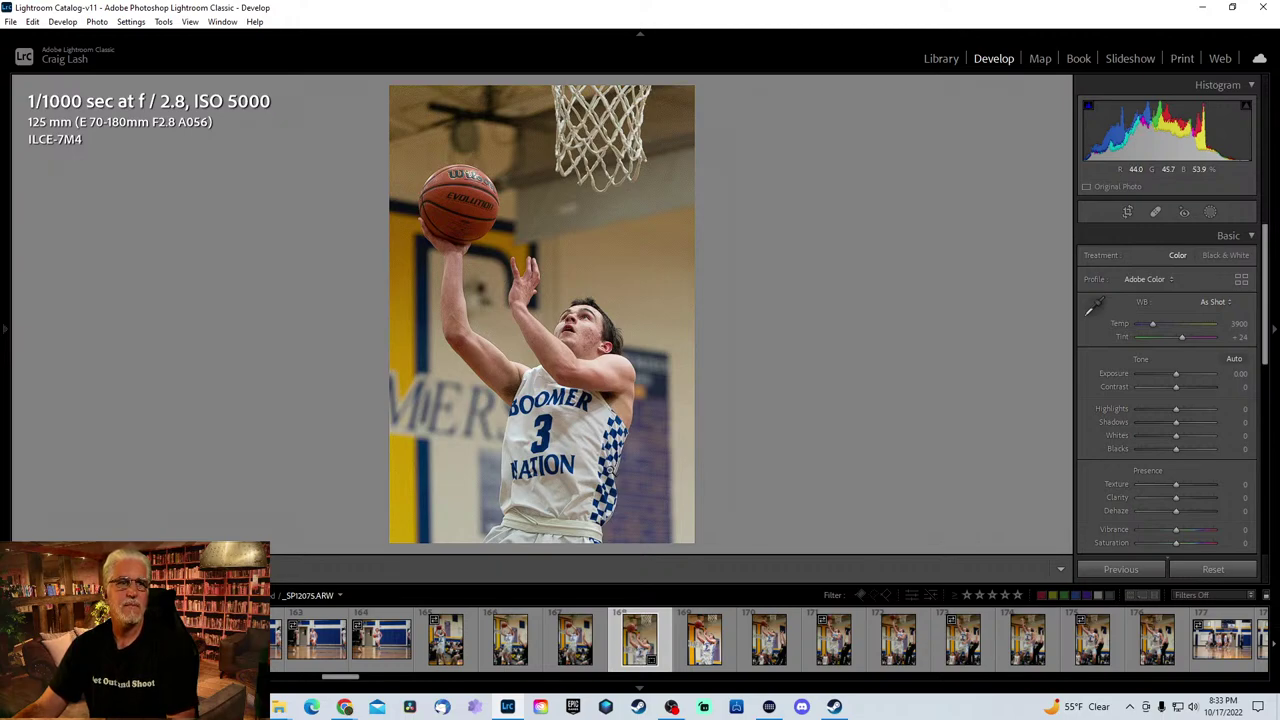
left_click(563, 534)
left_click_drag(633, 512, 651, 377)
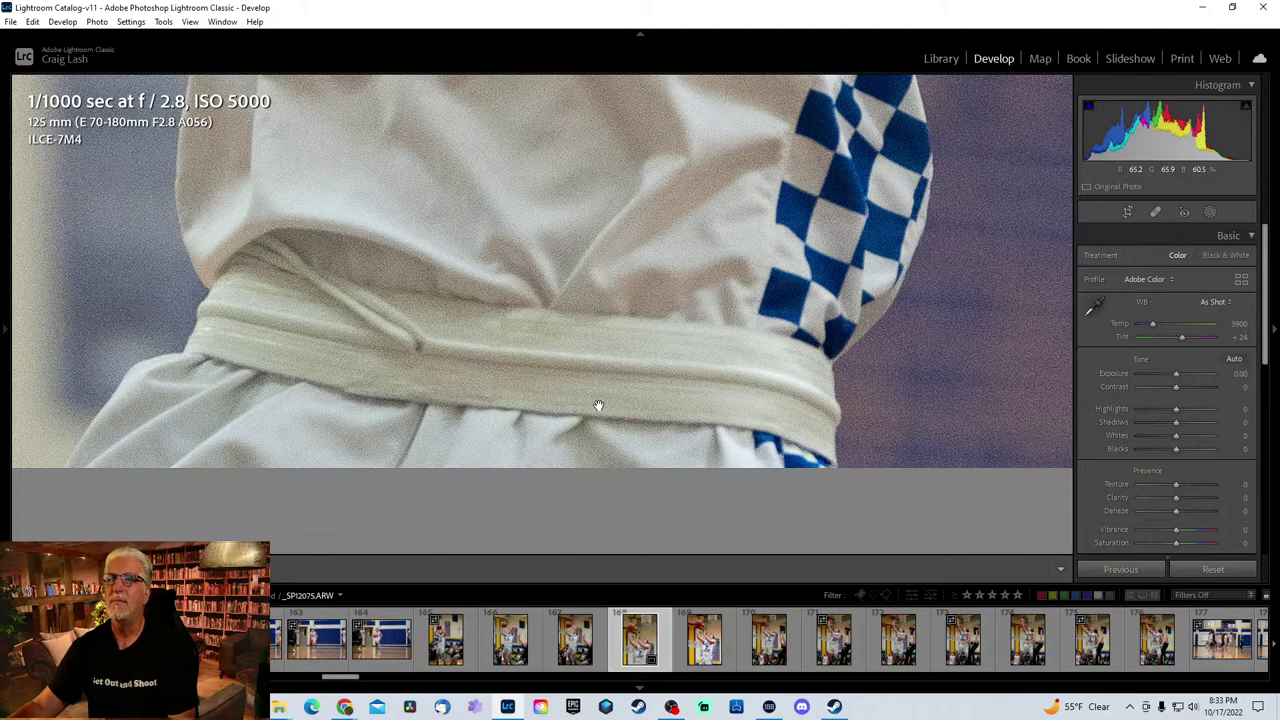
left_click(634, 349)
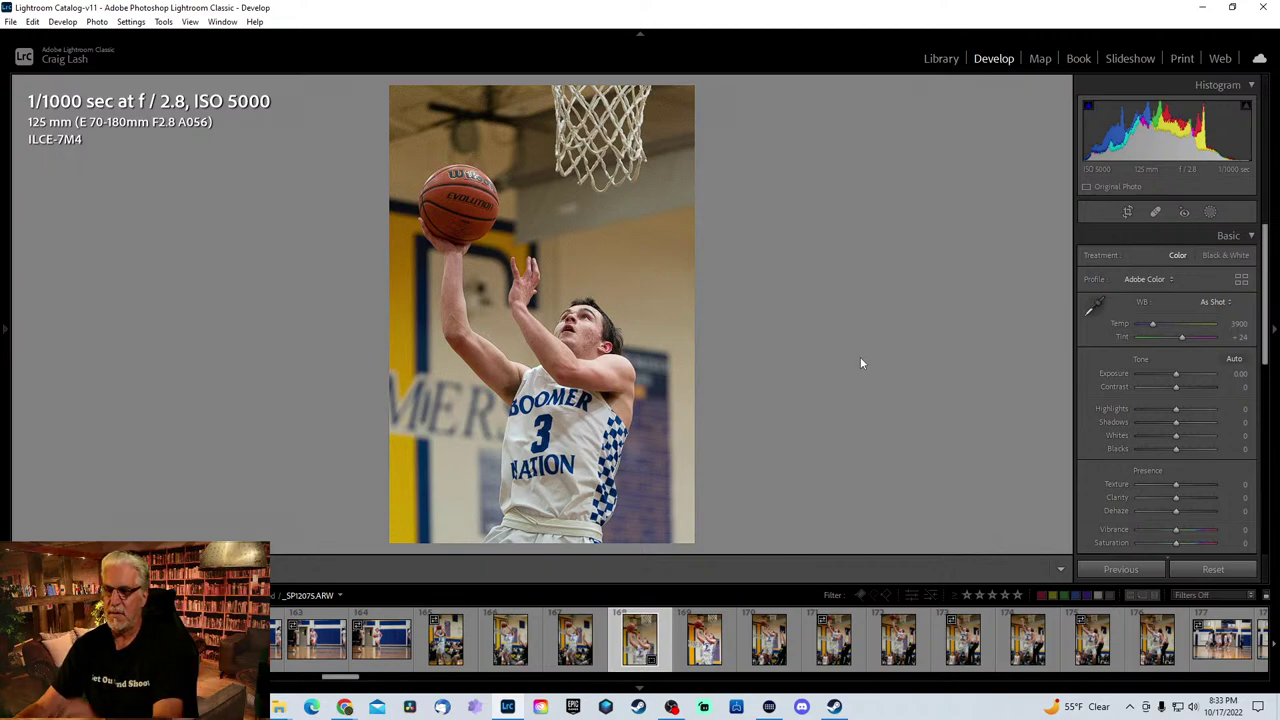
- Advance eight frames to _SPI2079.ARW, the wide shot of Boomer players walking across the court
key("Right")
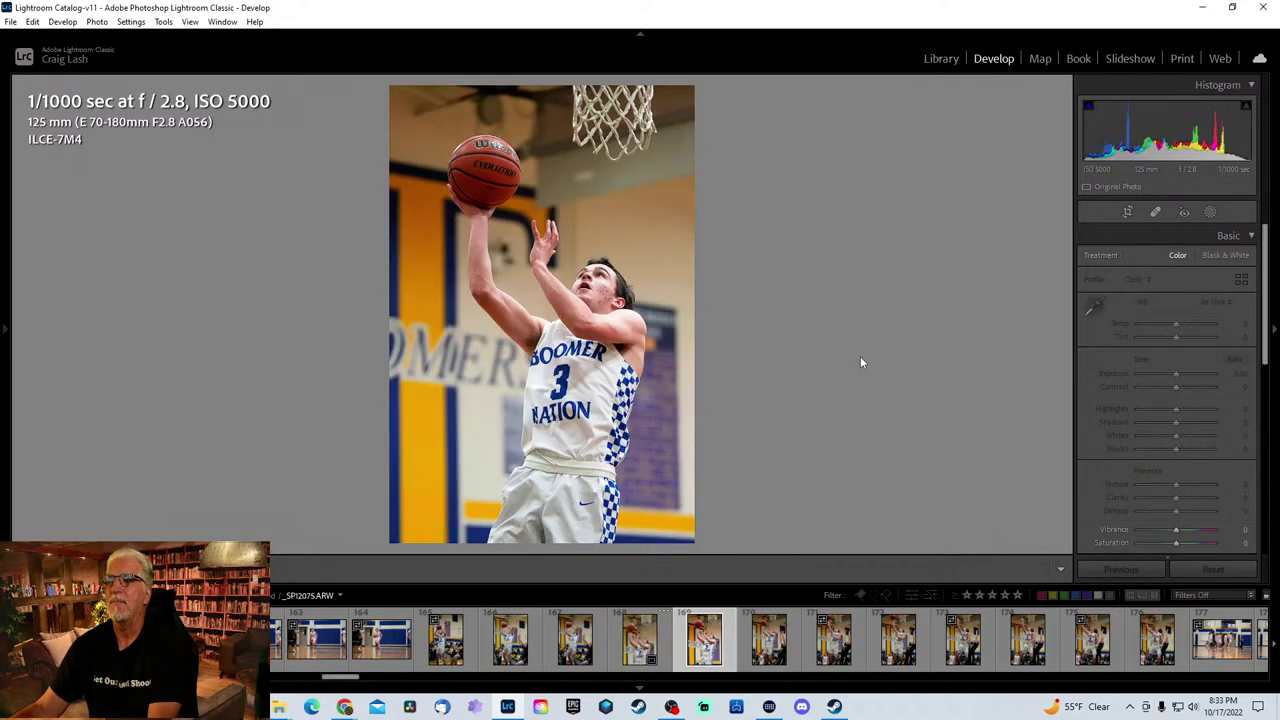
key("Right")
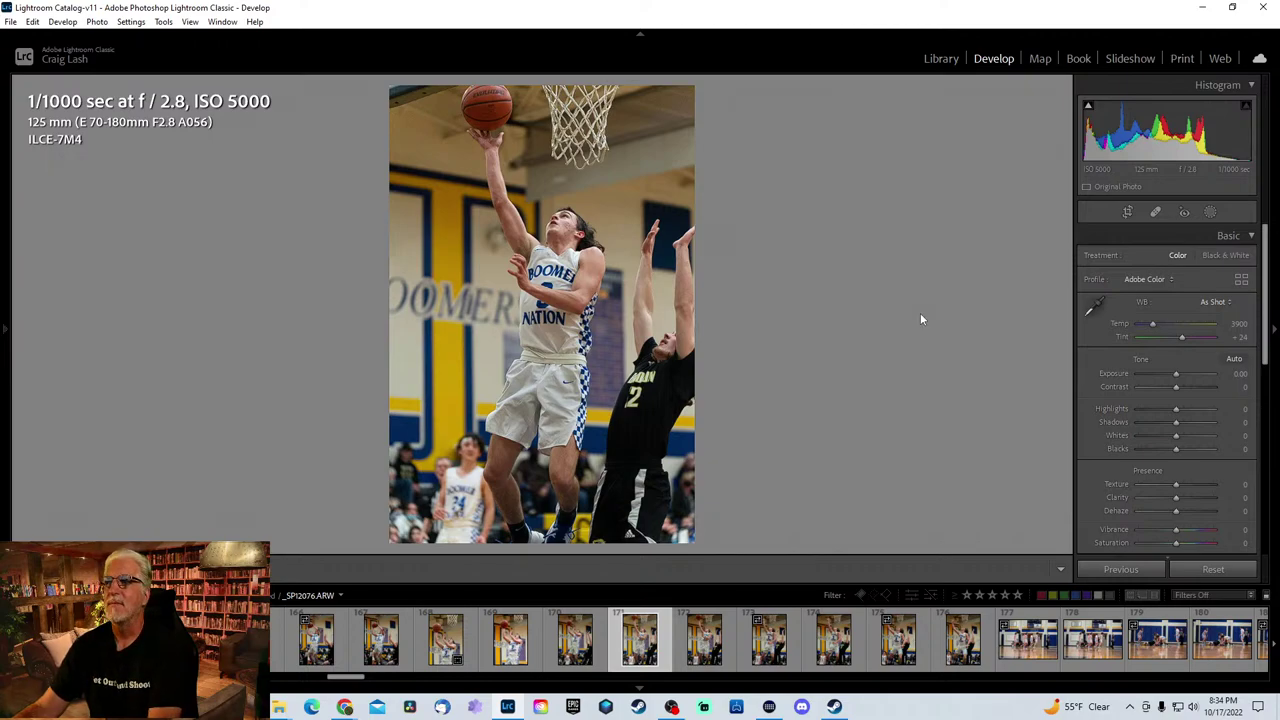
key("Right")
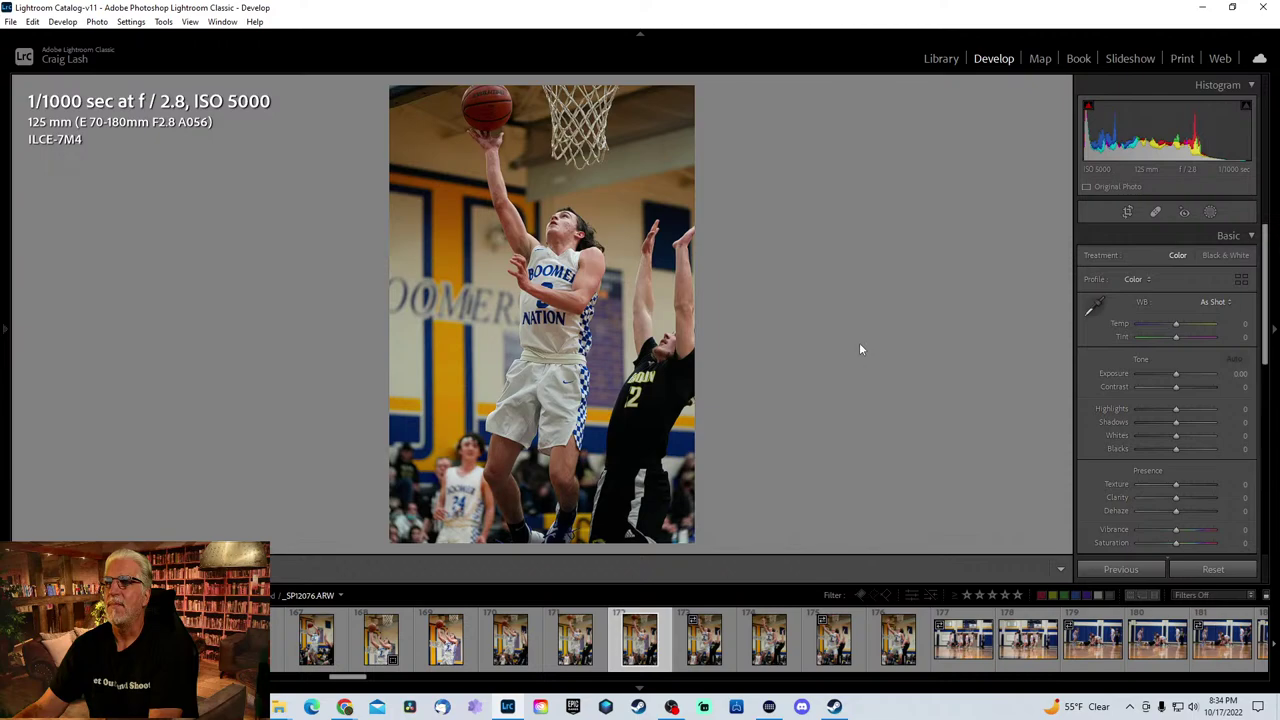
key("Right")
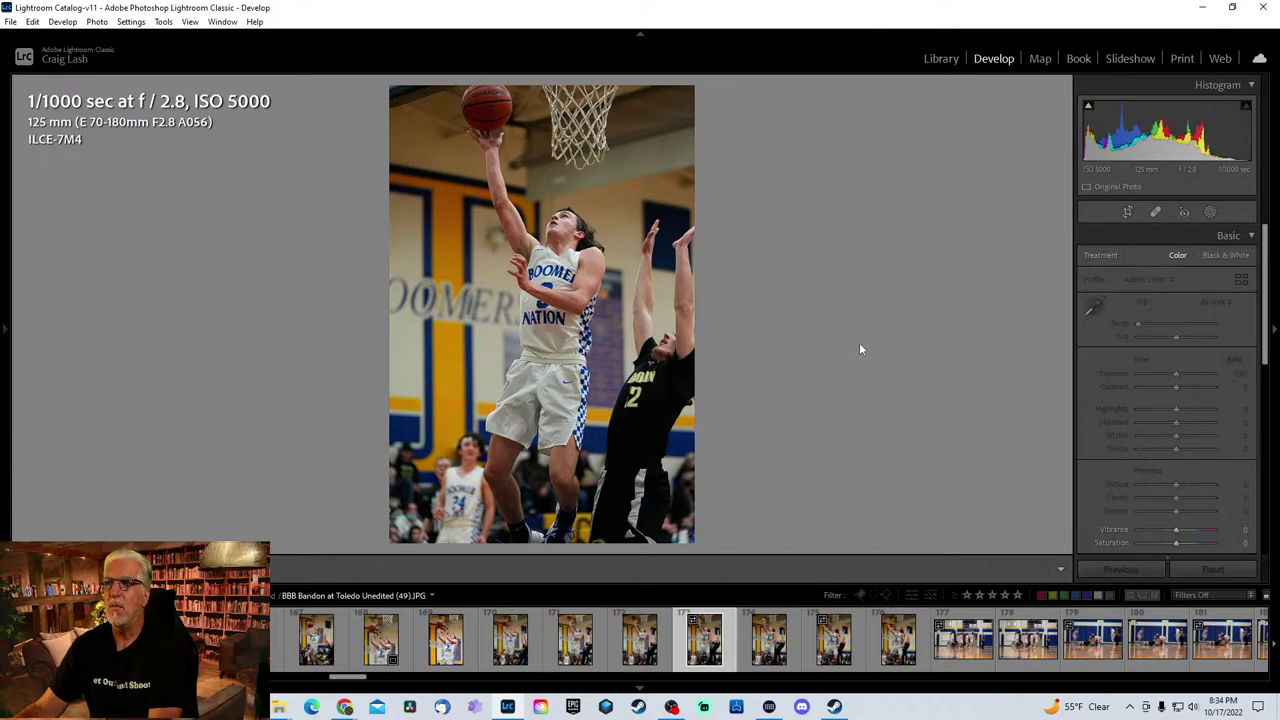
key("Right")
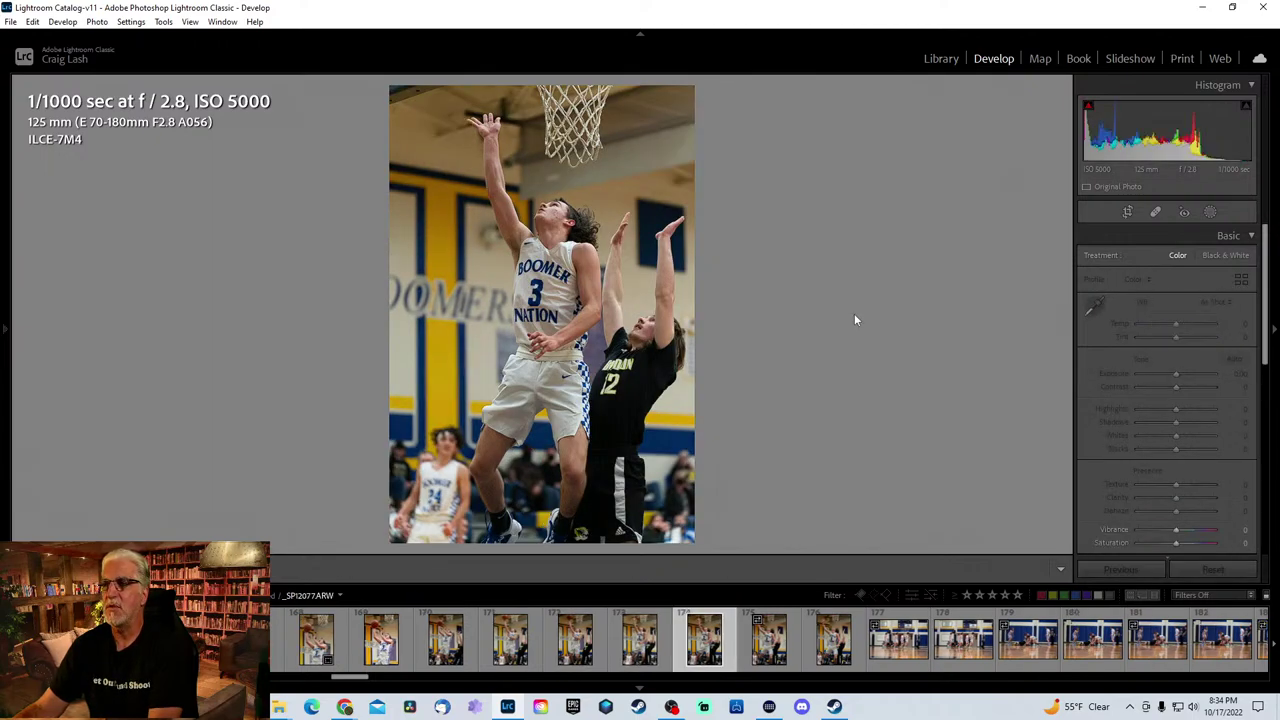
key("Right")
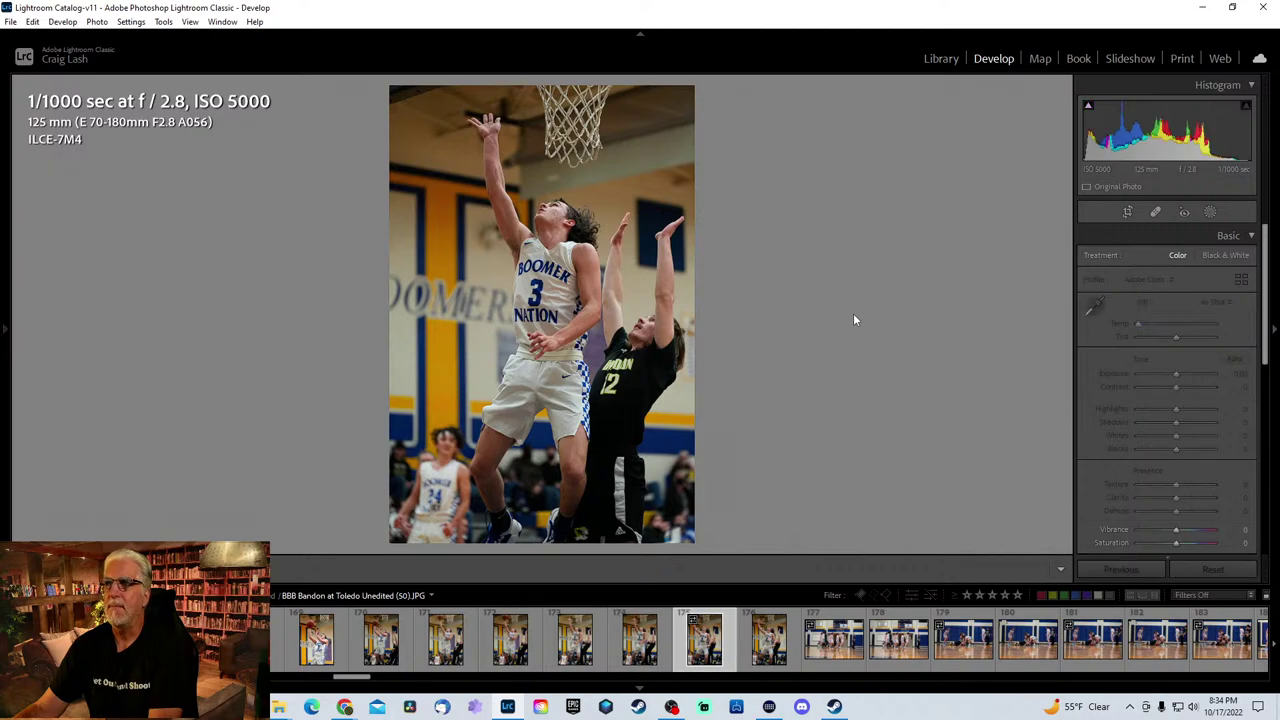
key("Right")
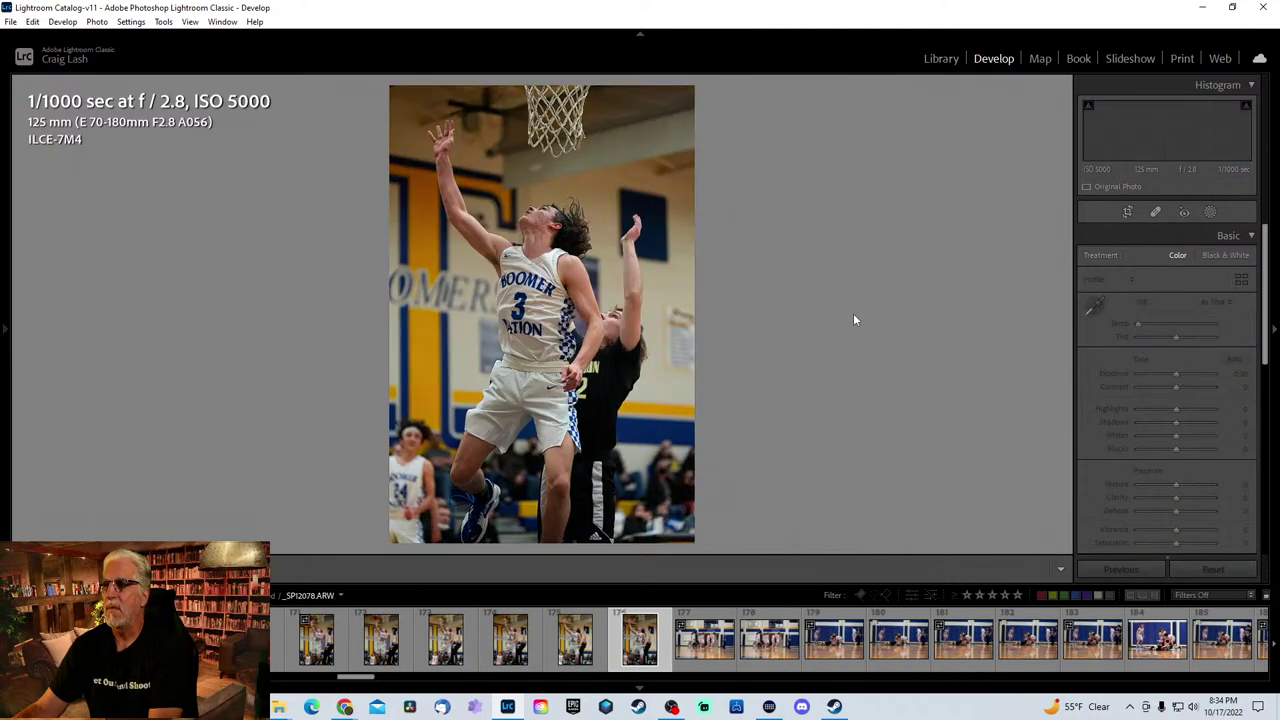
key("Right")
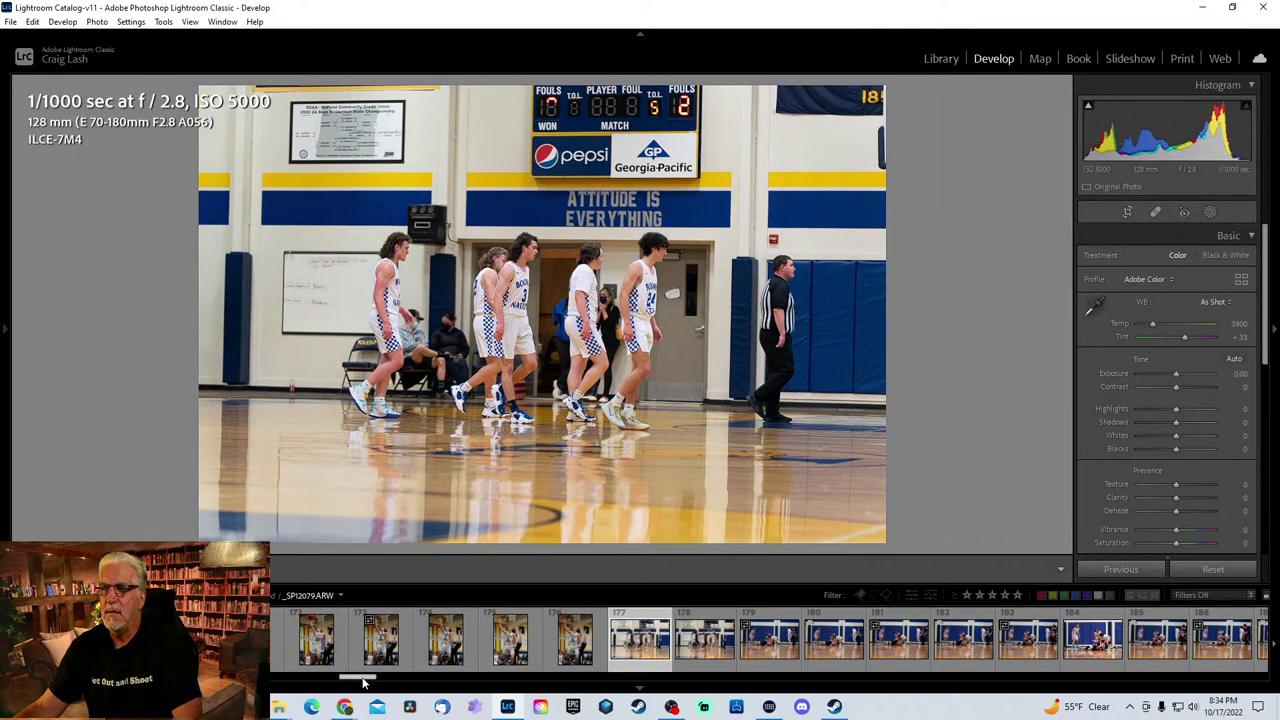
- Open photo 183 from the filmstrip and advance to _SPI2086.ARW, player 23 dribbling past defenders
left_click_drag(362, 677, 383, 678)
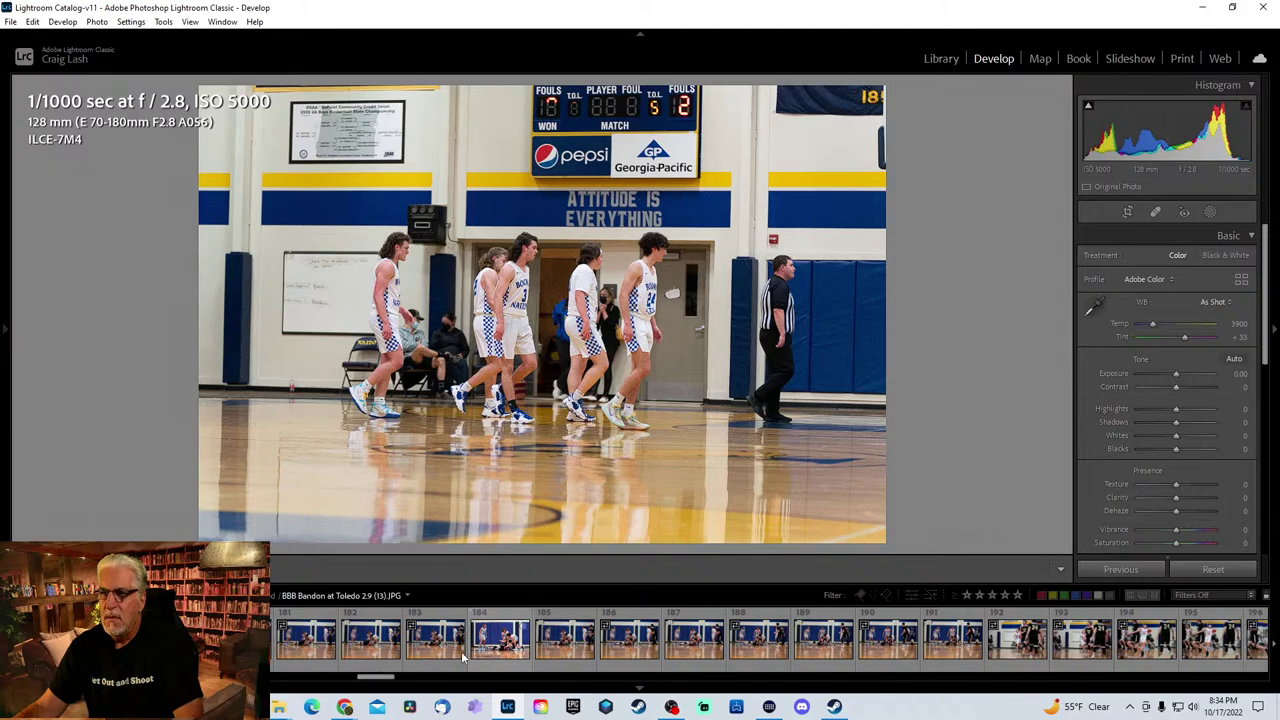
left_click(452, 657)
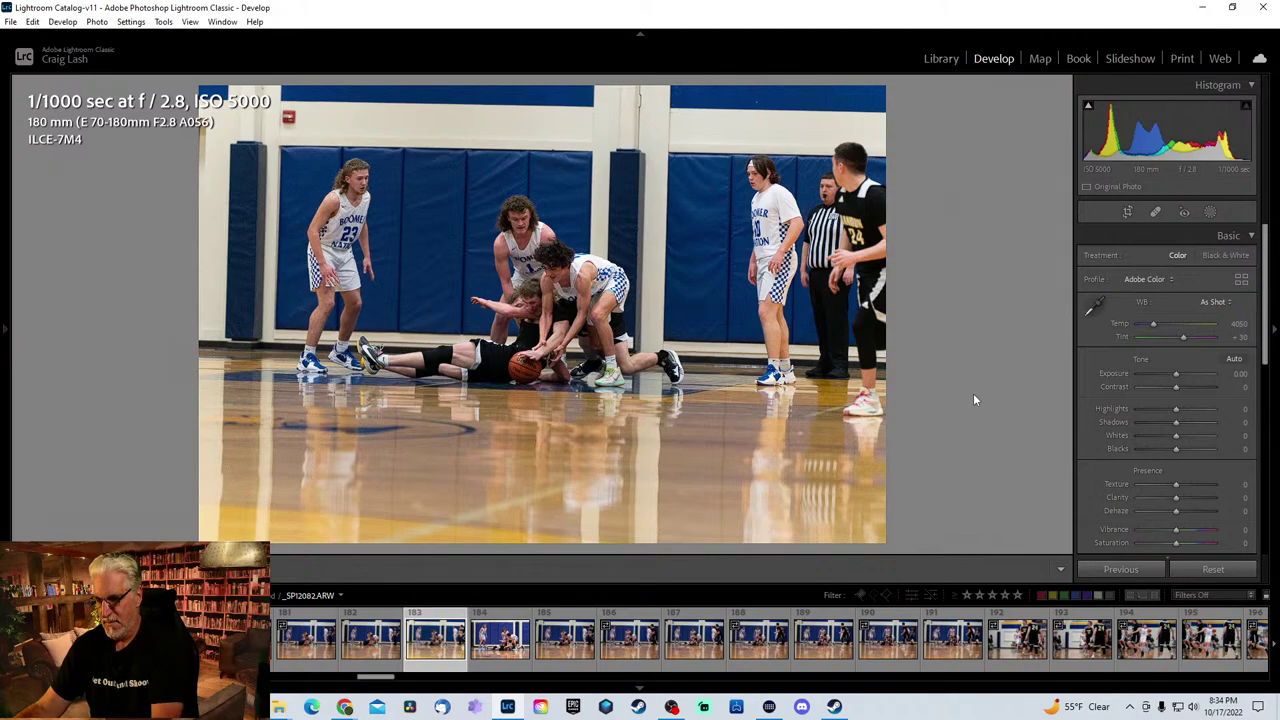
key("Right")
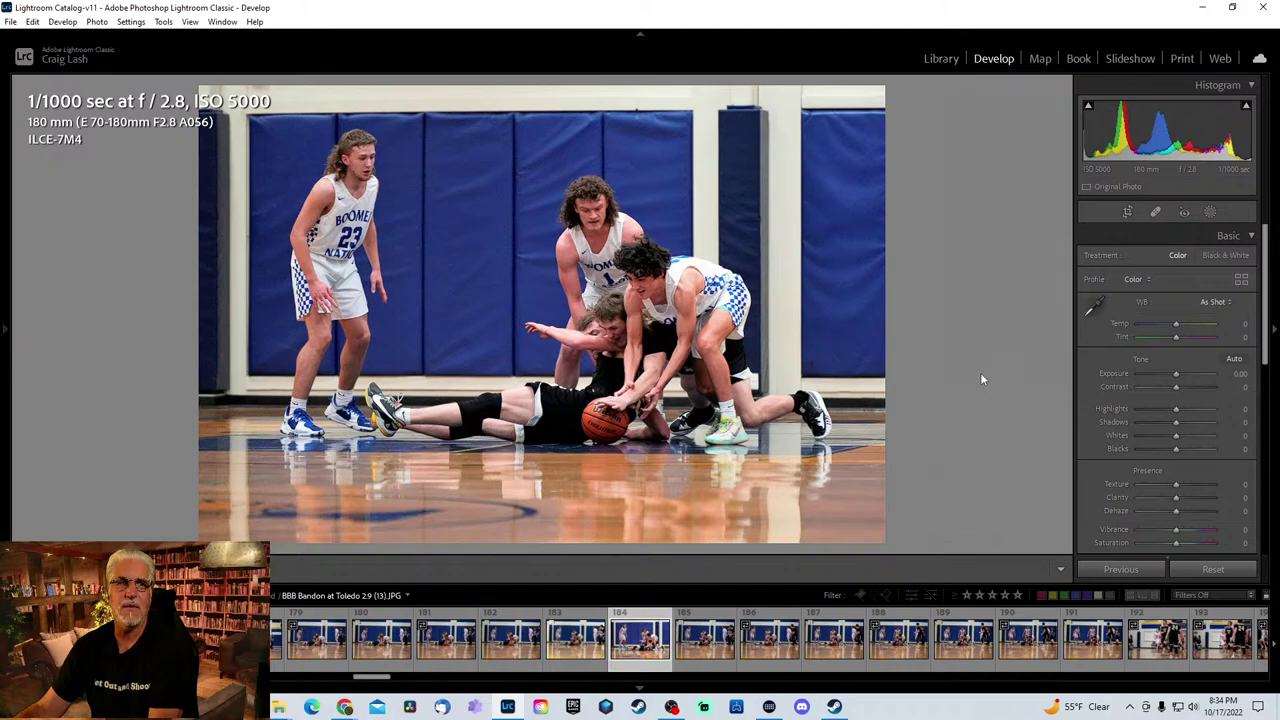
key("Right")
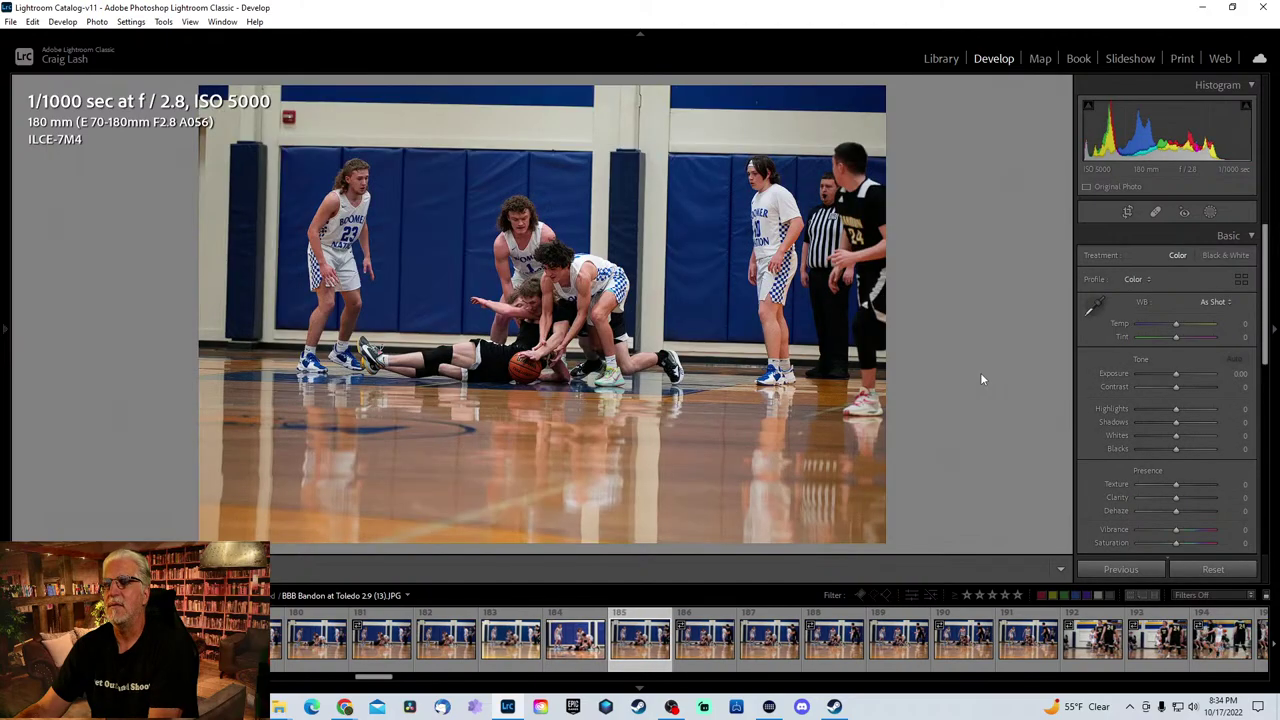
key("Right")
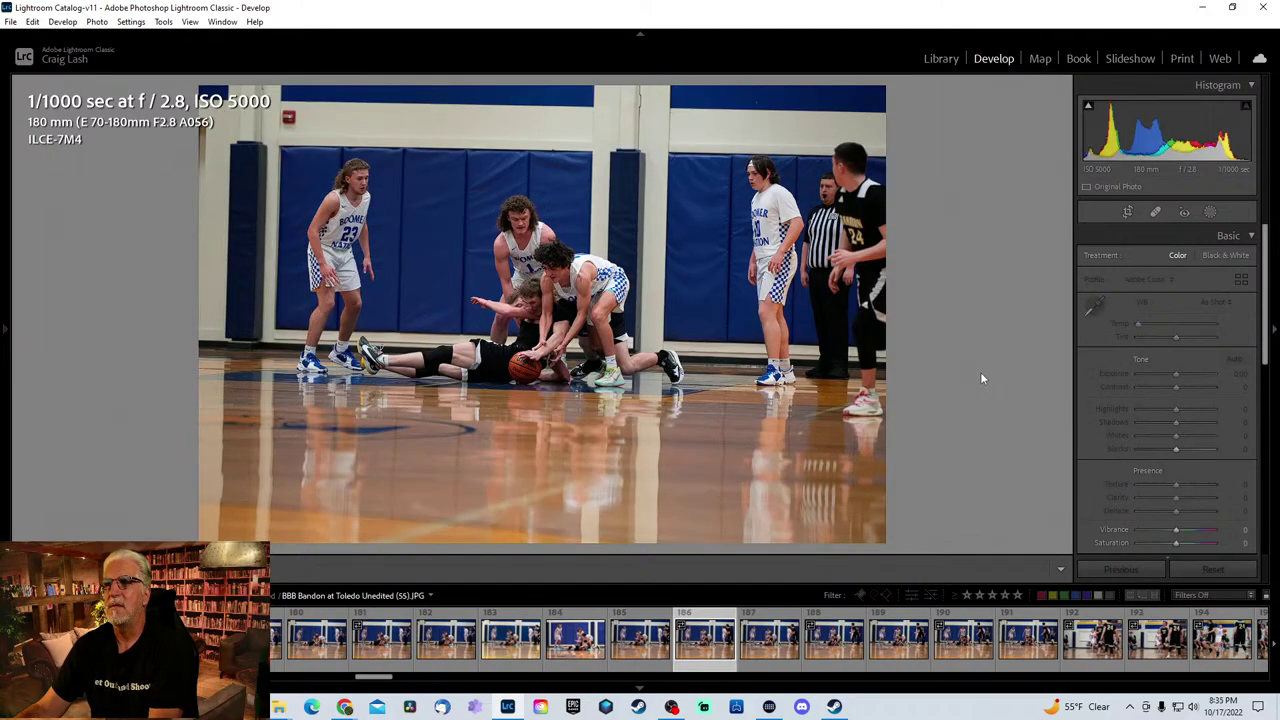
key("Right")
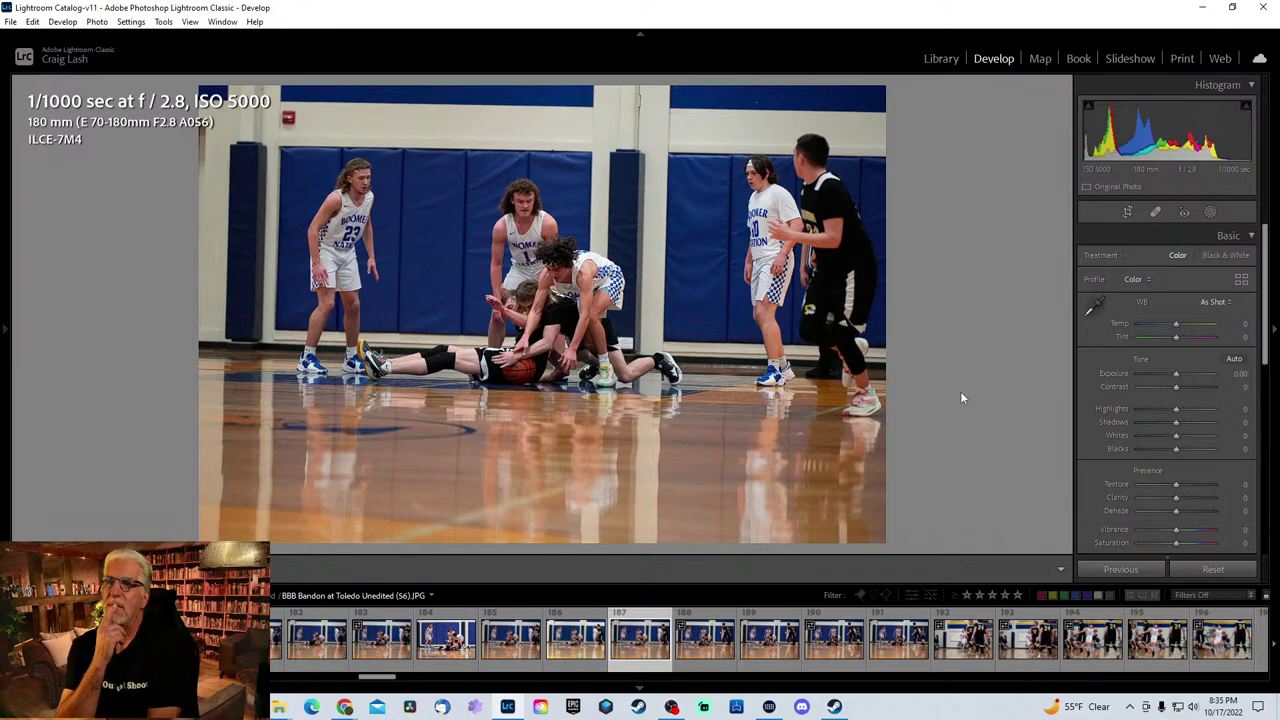
key("Right")
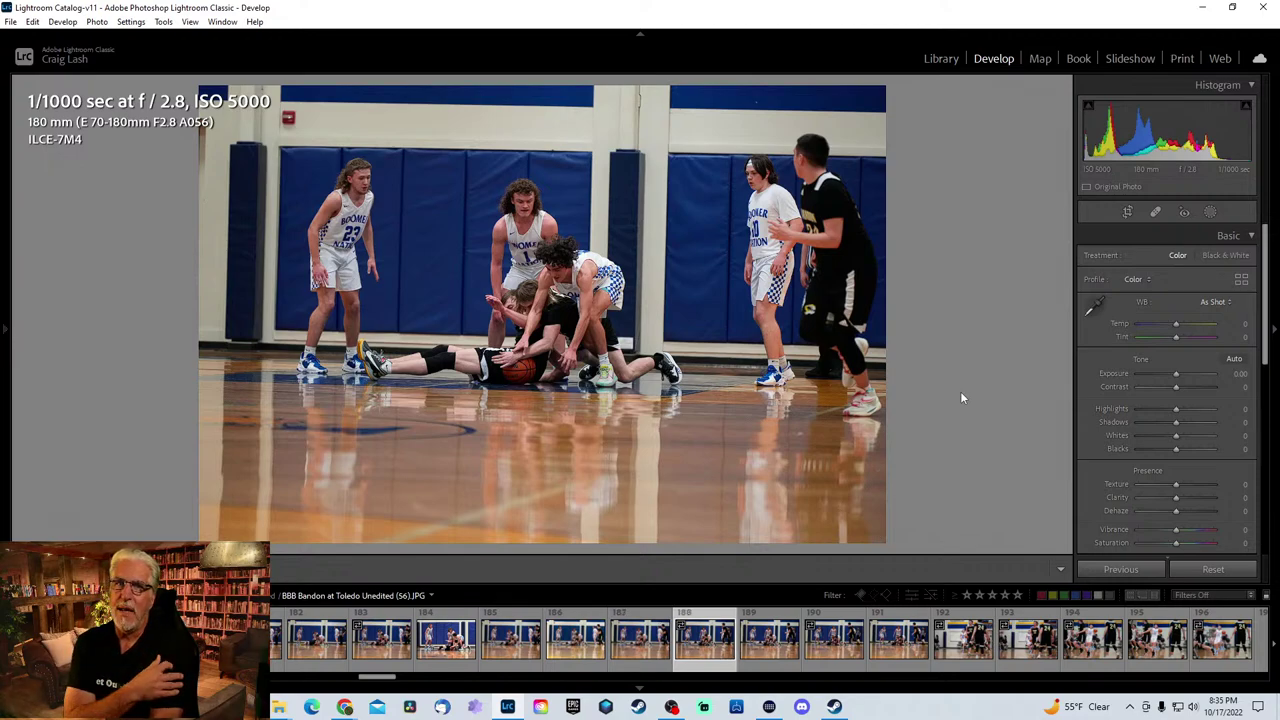
key("Right")
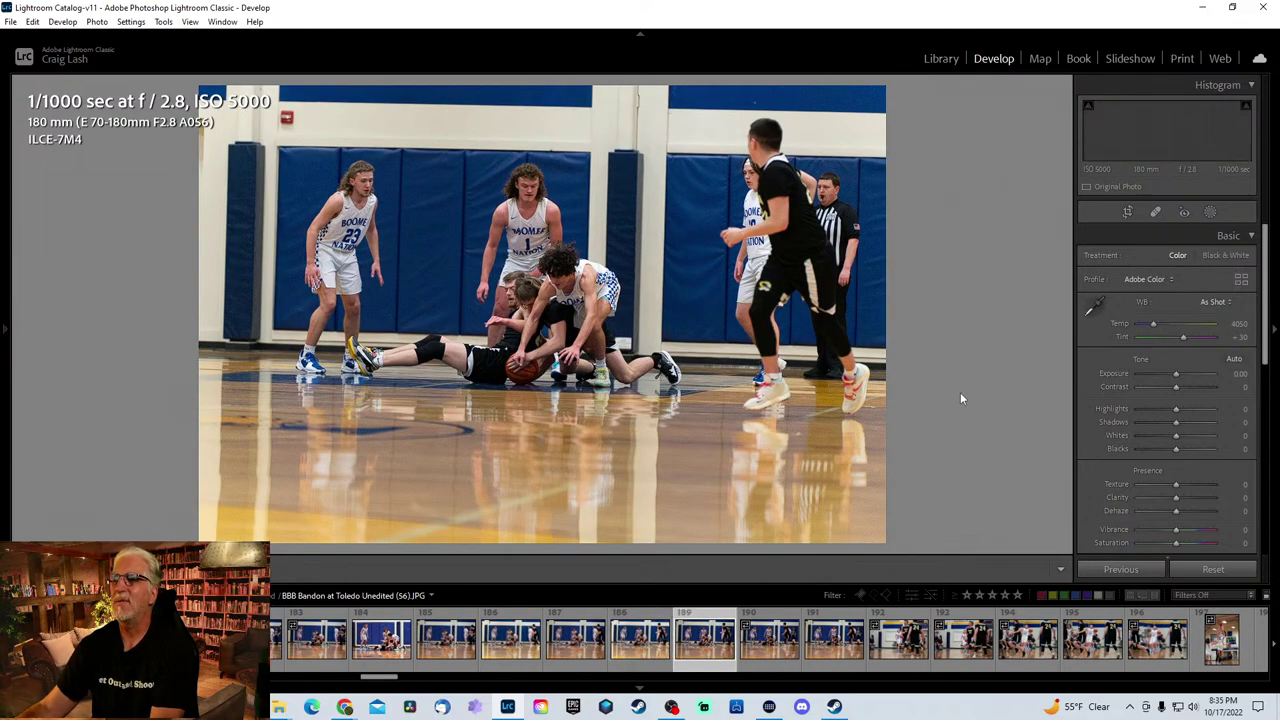
key("Right")
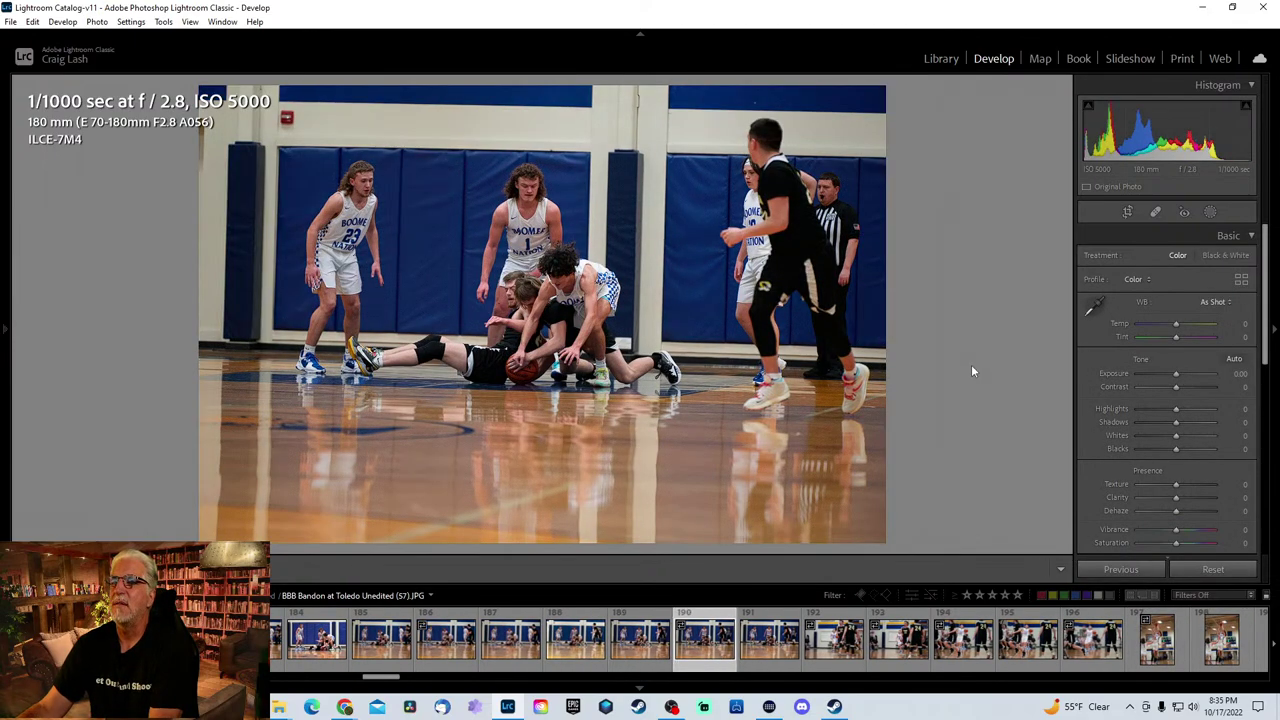
key("Right")
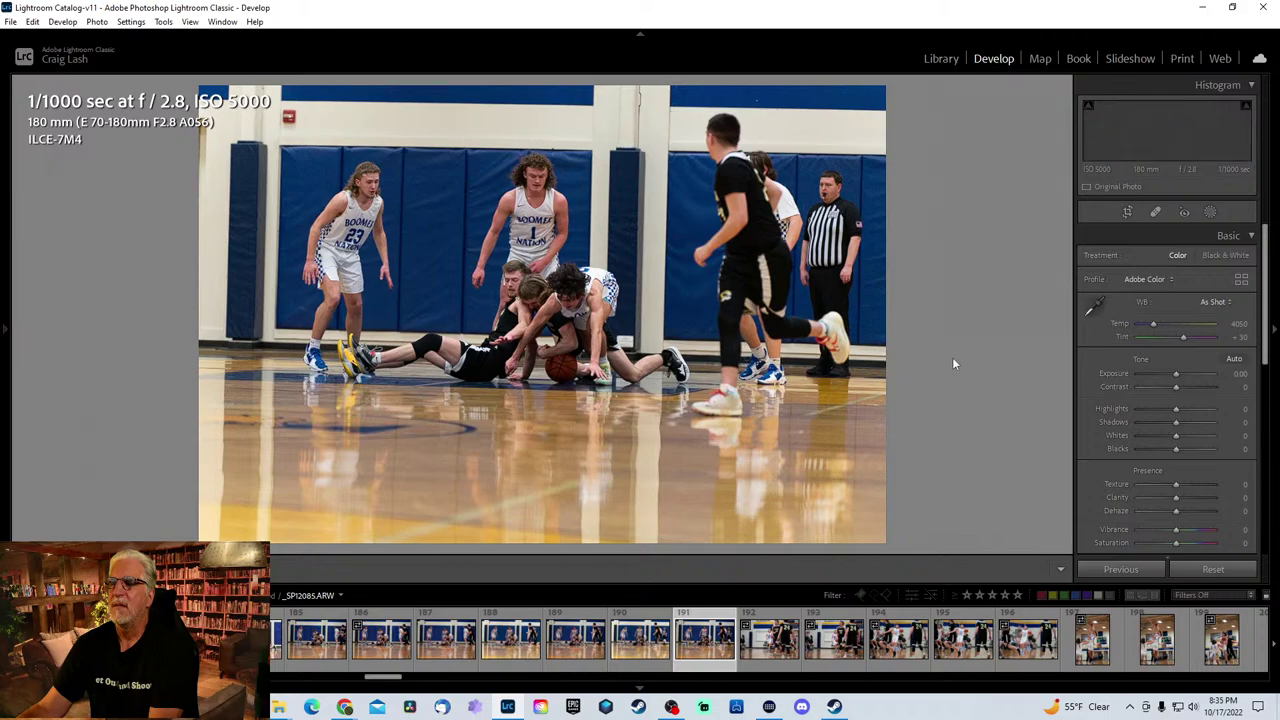
key("Right")
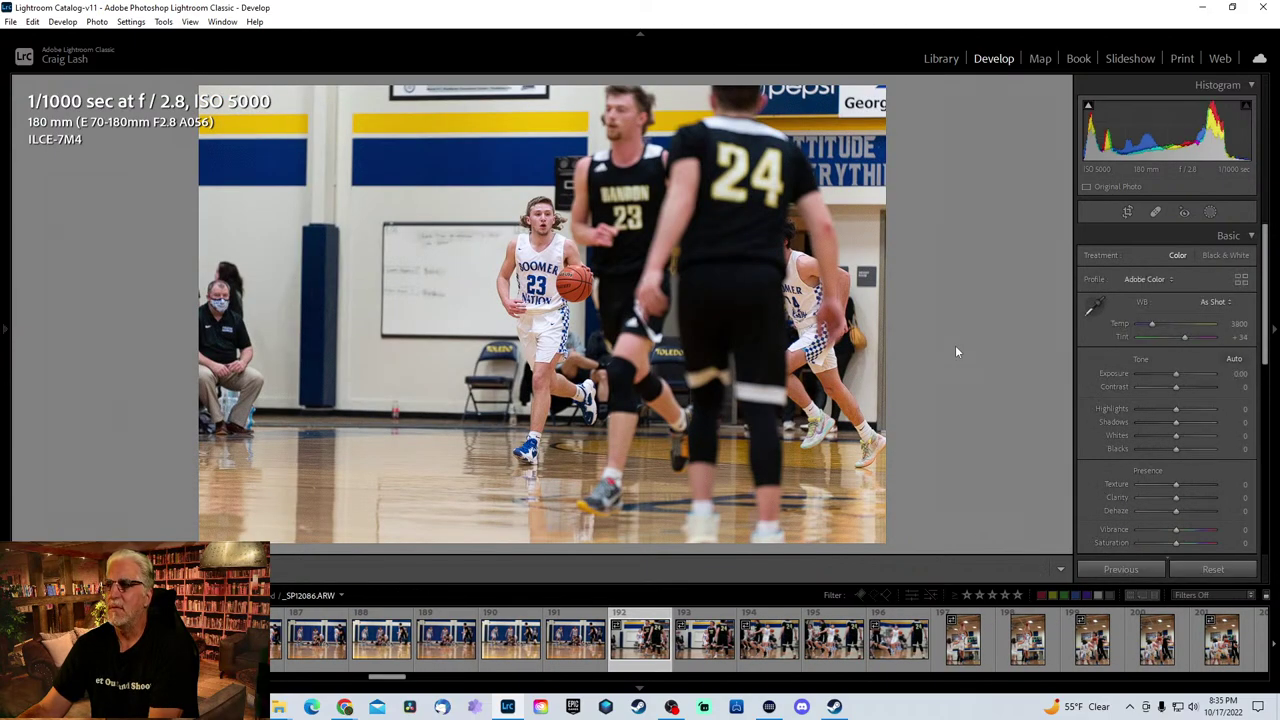
- Advance through the filmstrip to photo 197, _SPI2090.ARW, the vertical jump shot
left_click(726, 640)
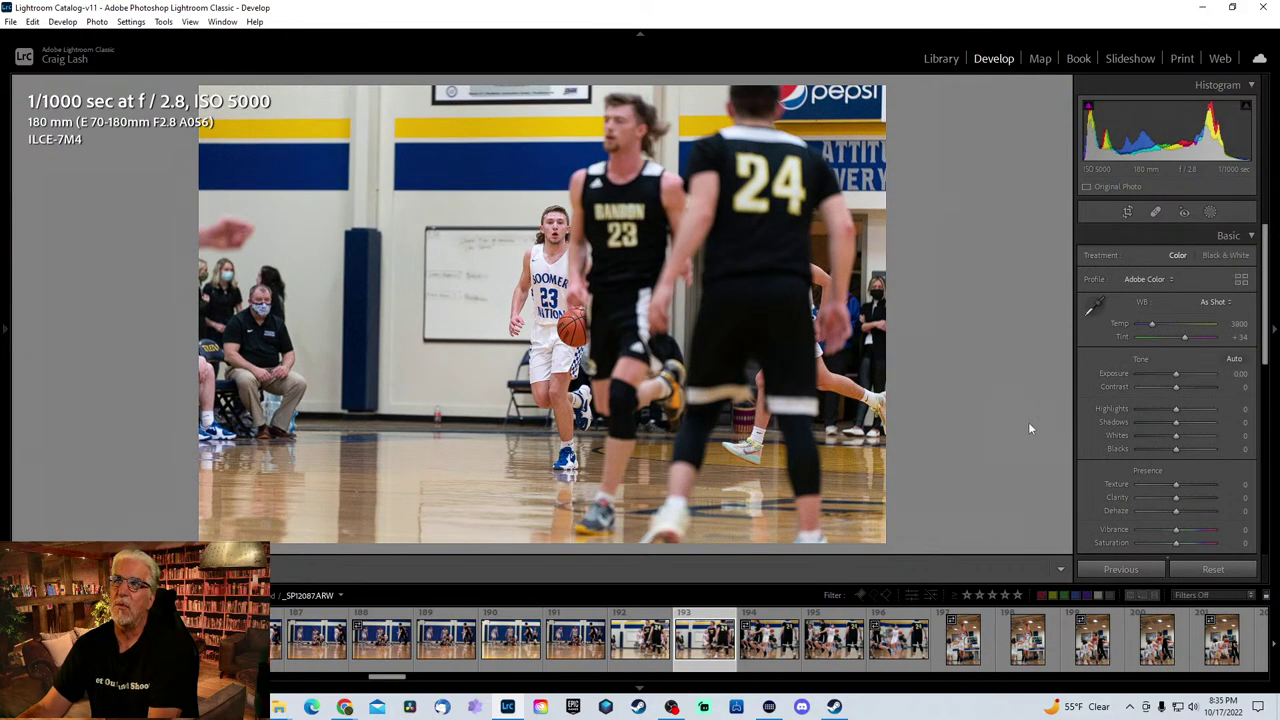
key("Right")
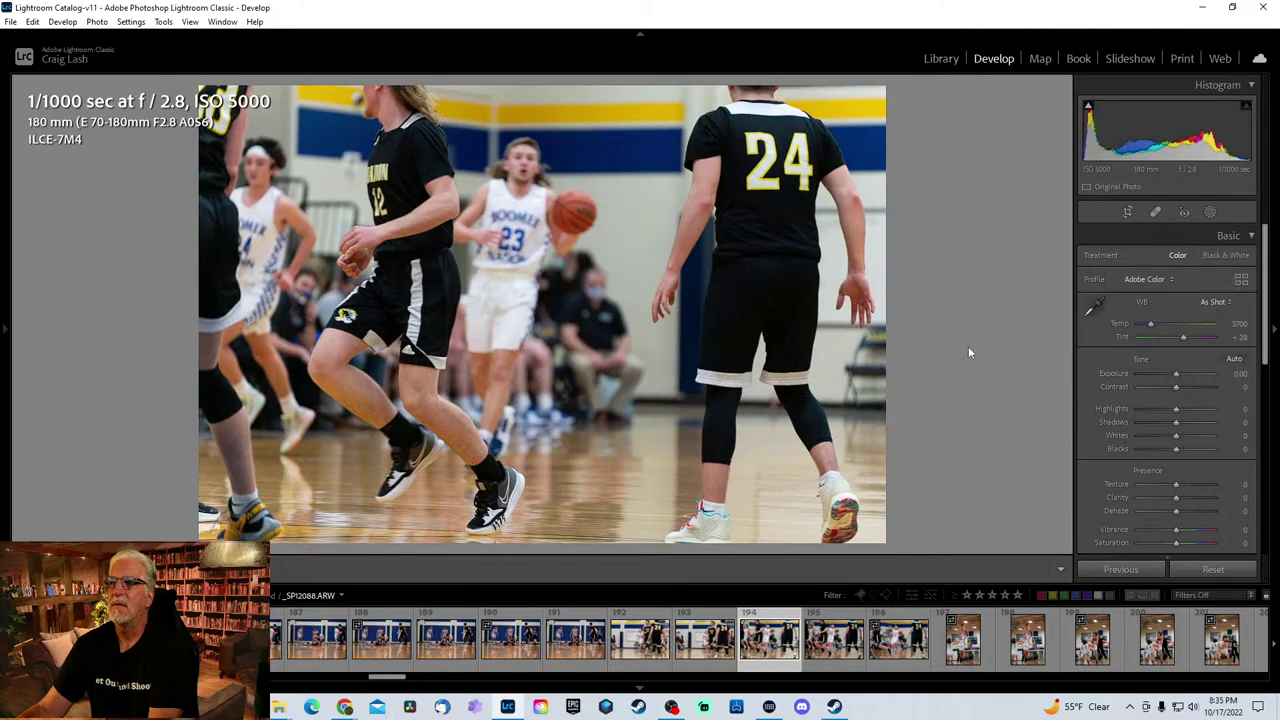
key("Right")
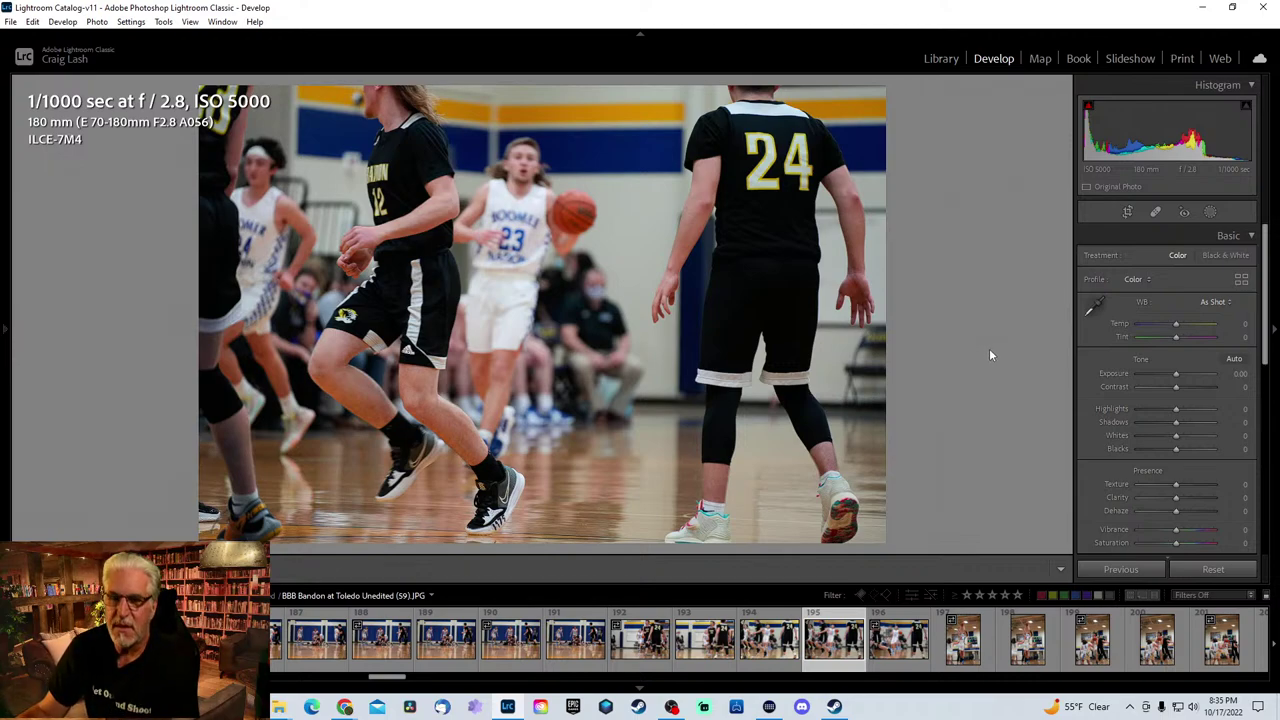
key("Right")
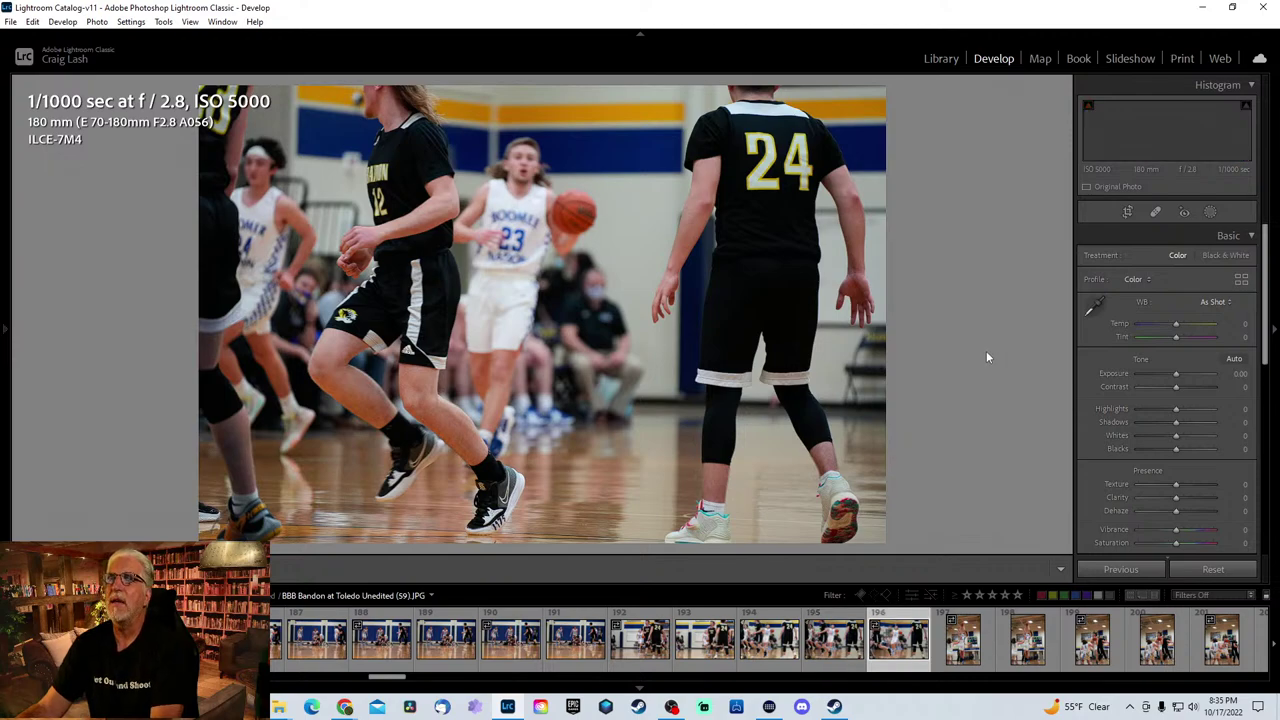
key("Right")
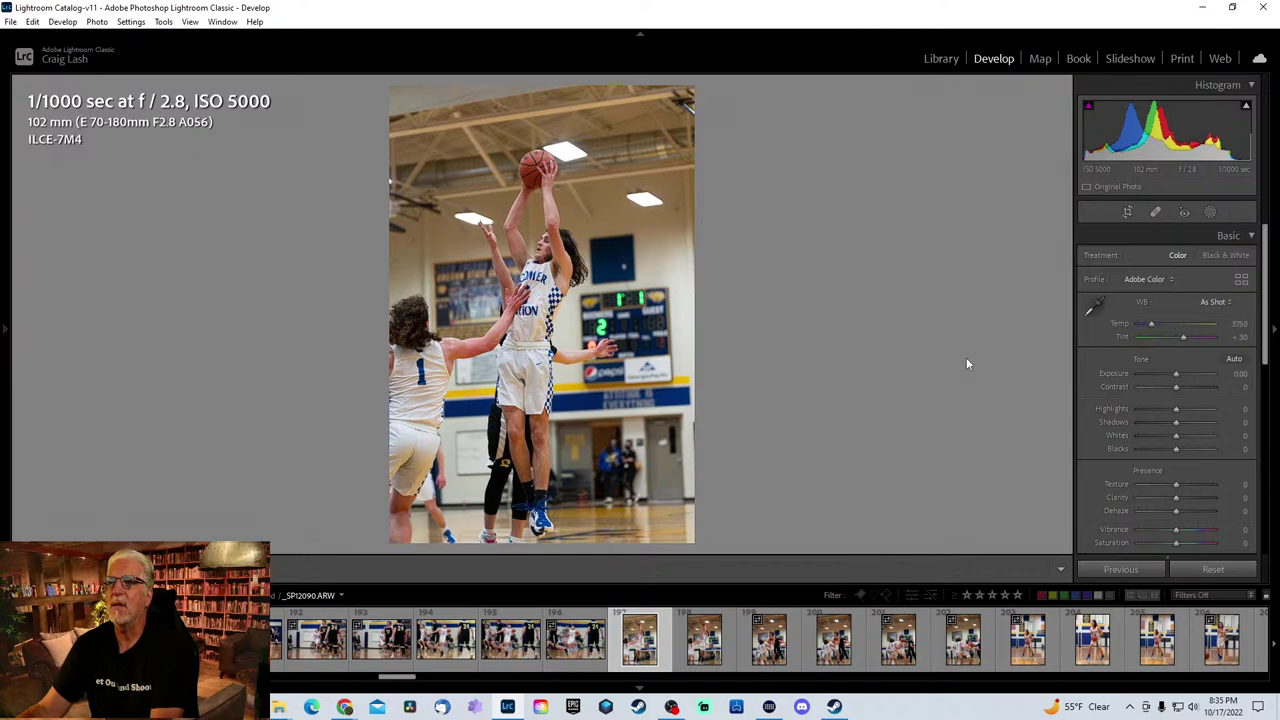
- Step through frames 198–201, then jump ahead to photo 207, BBB Bandon at Toledo 2.9 (16).JPG
key("Right")
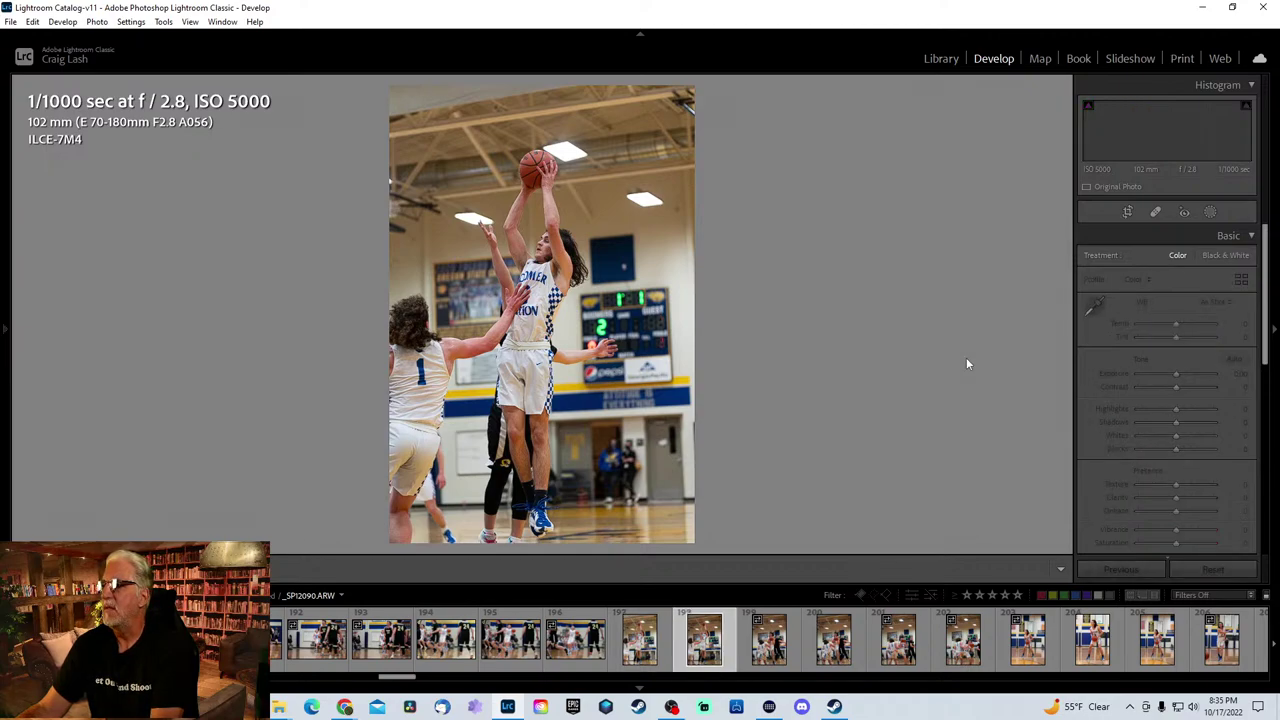
key("Right")
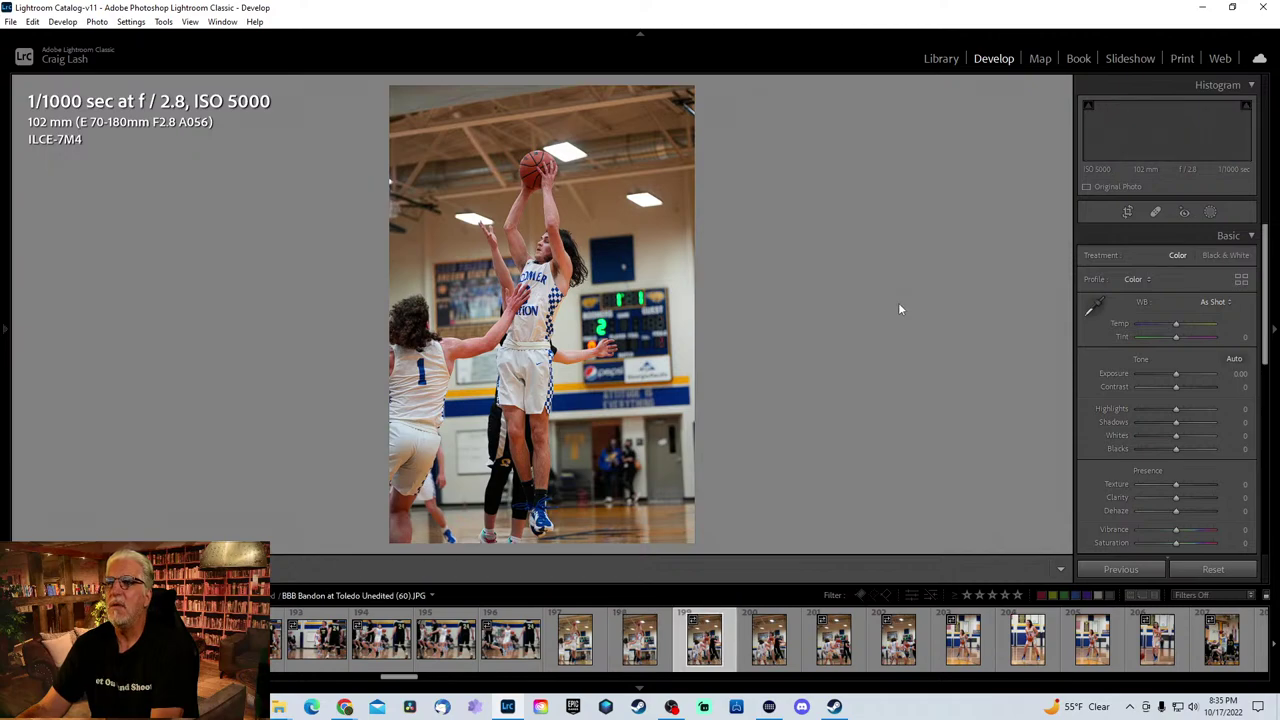
key("Right")
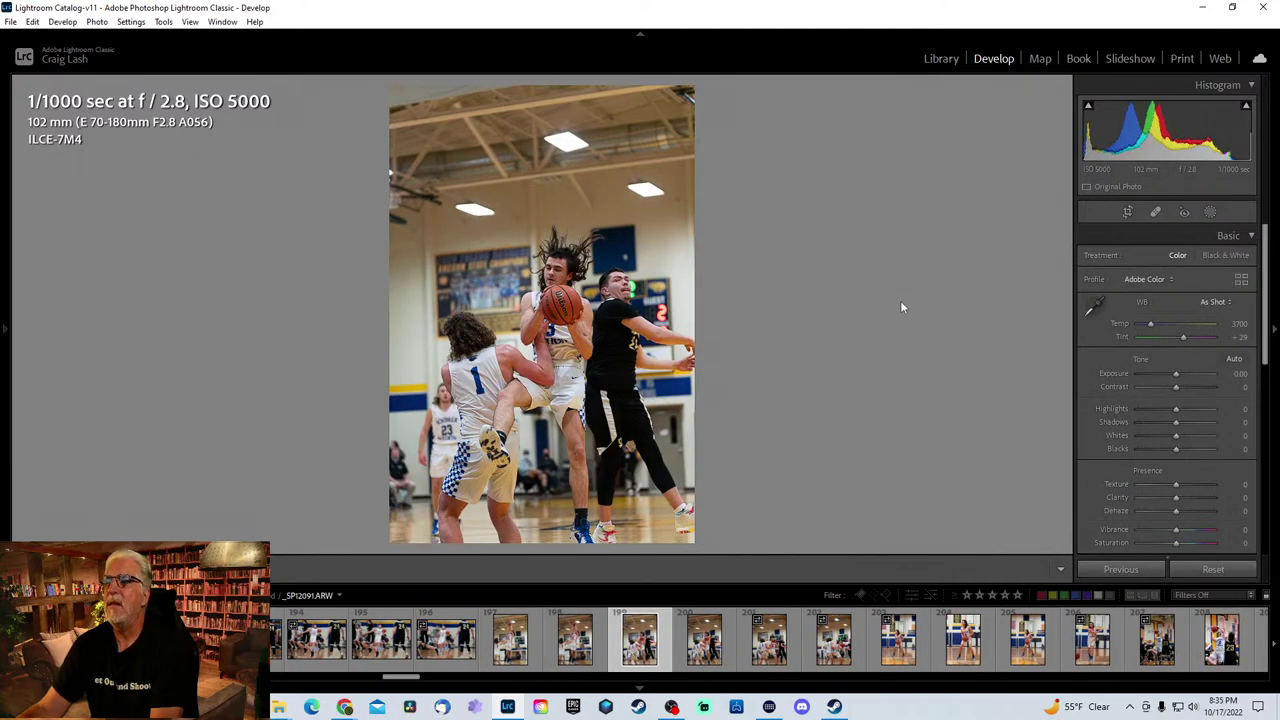
key("Right")
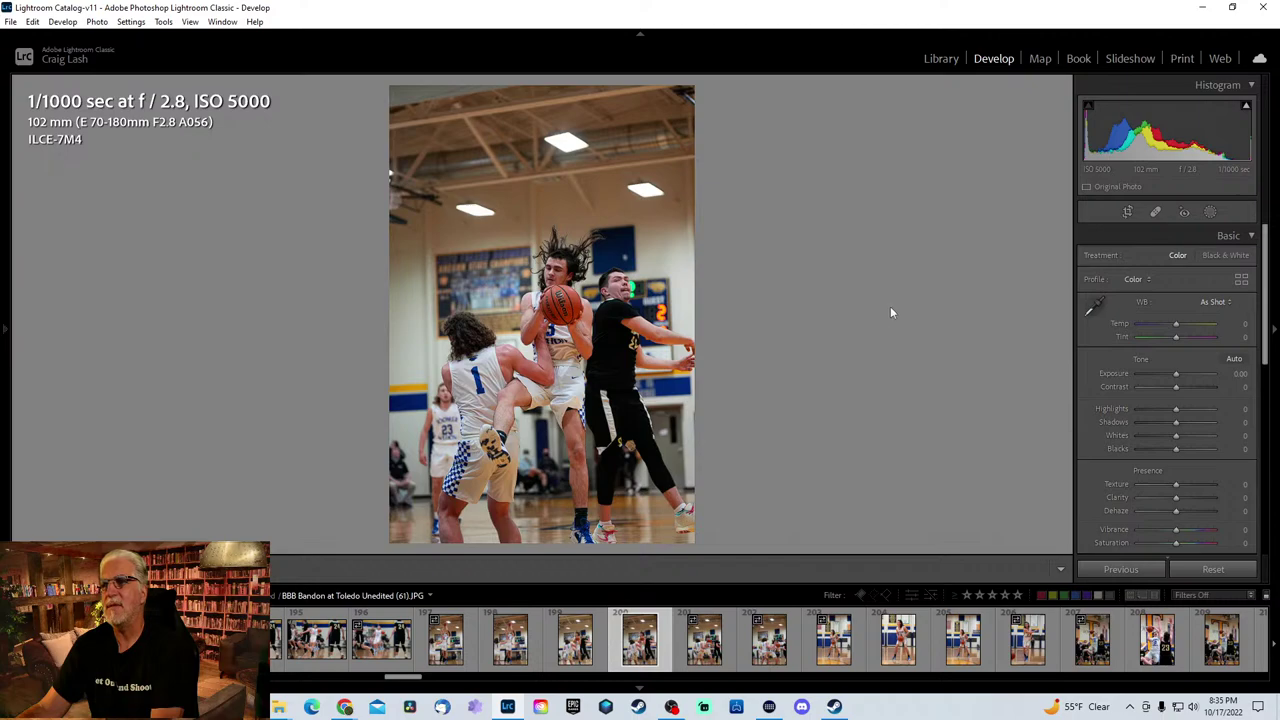
key("Right")
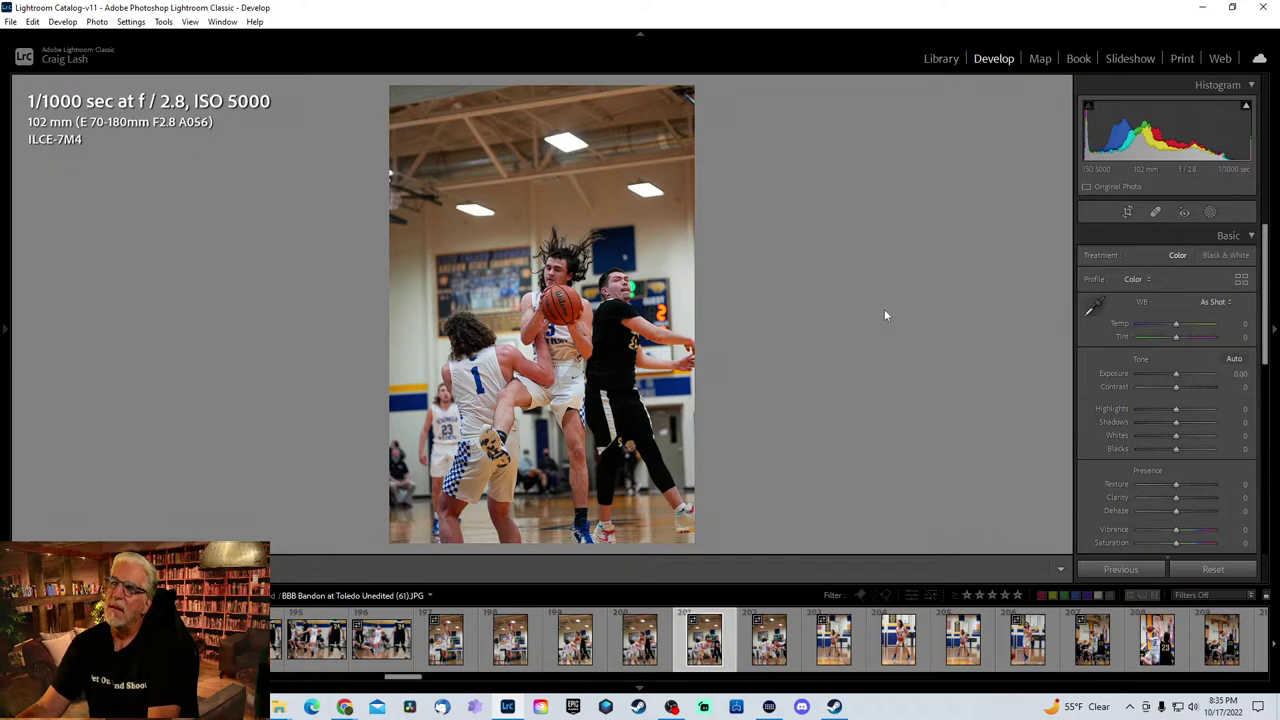
key("Right")
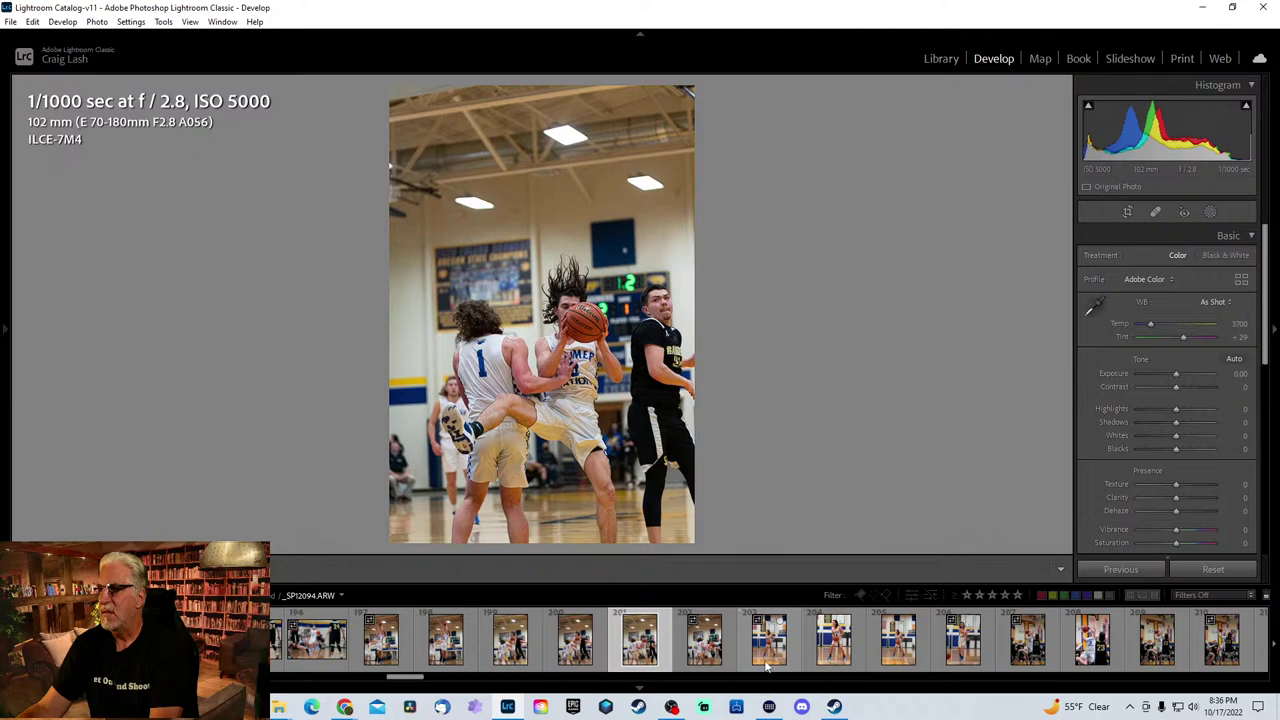
left_click(1090, 665)
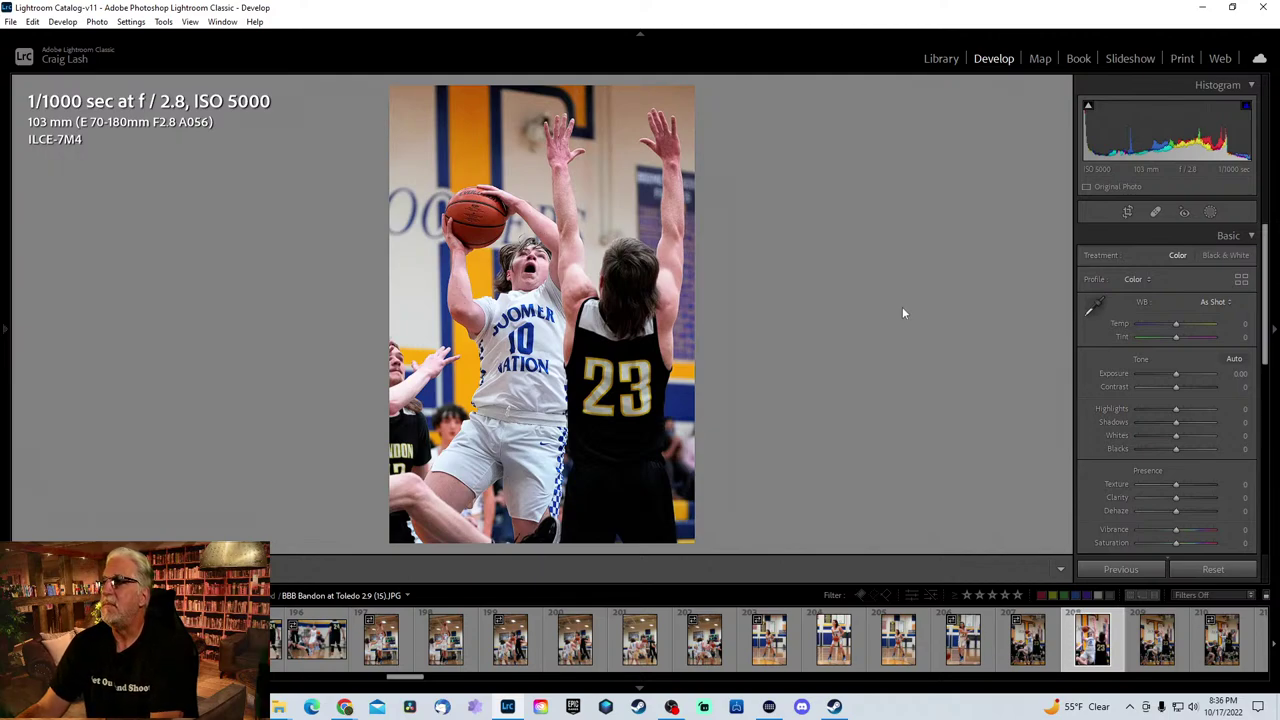
- Advance eight frames, briefly zooming in to check the players' sharpness
key("Right")
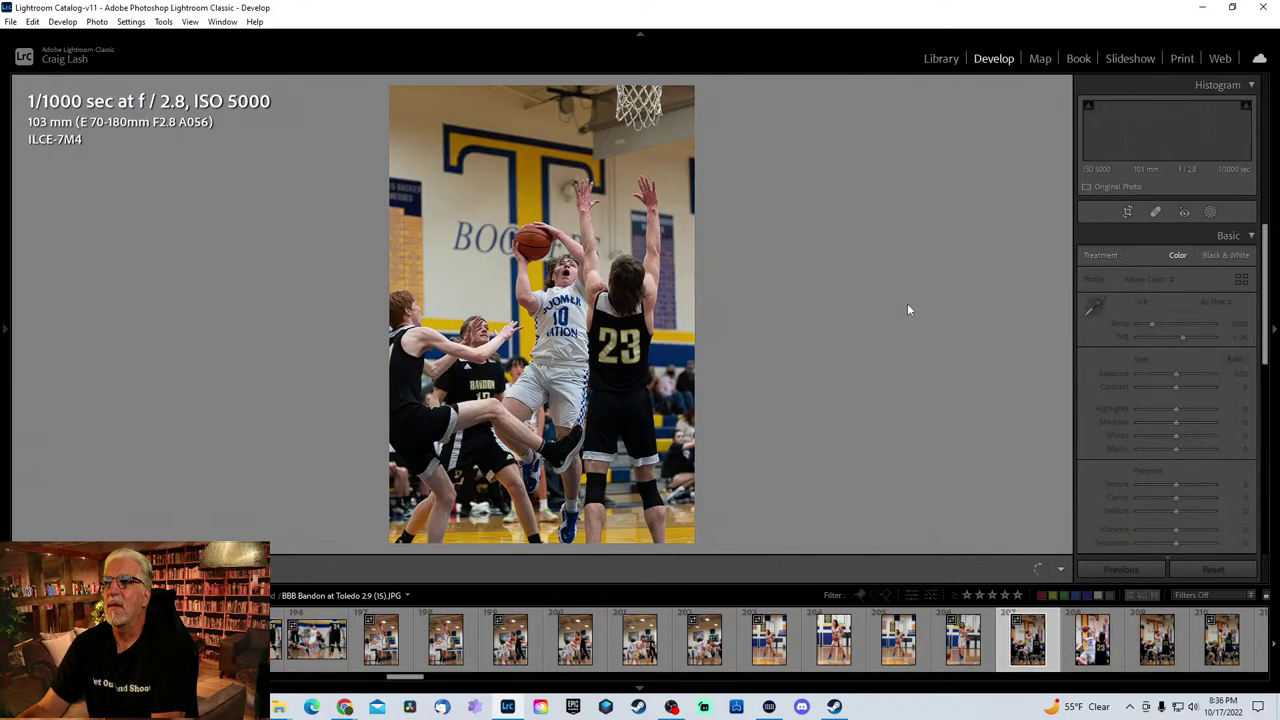
key("Right")
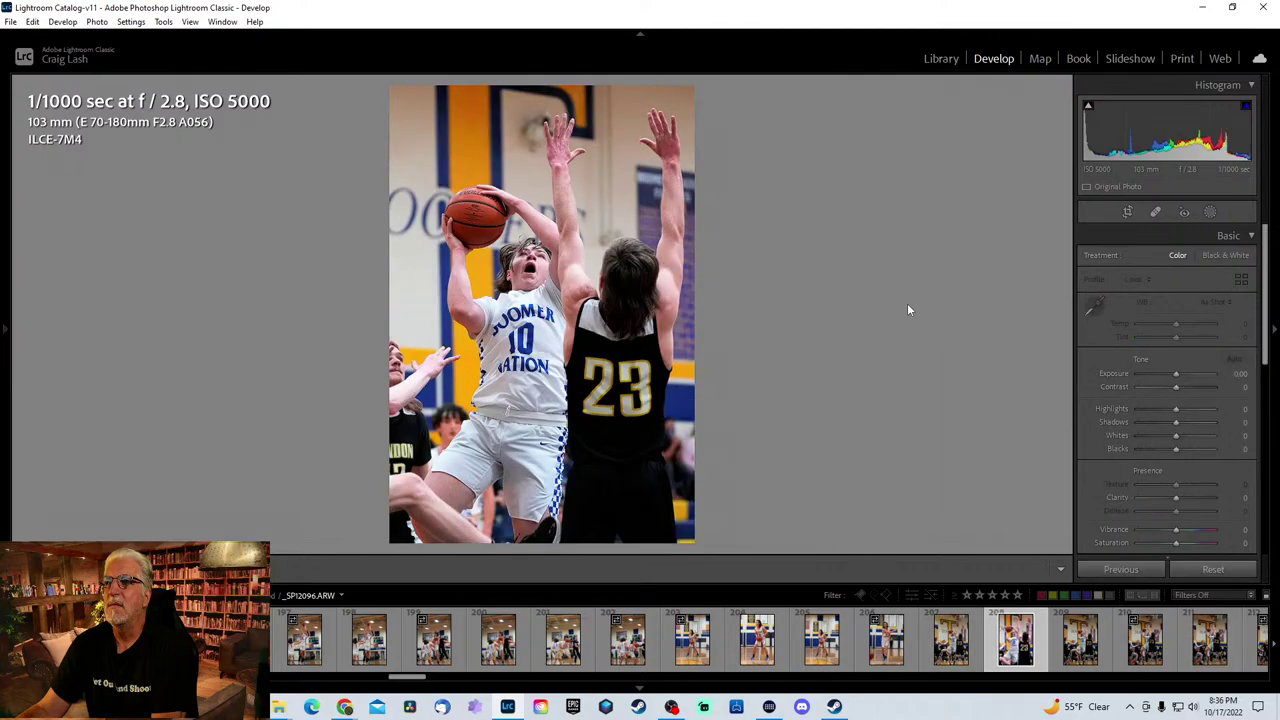
key("Right")
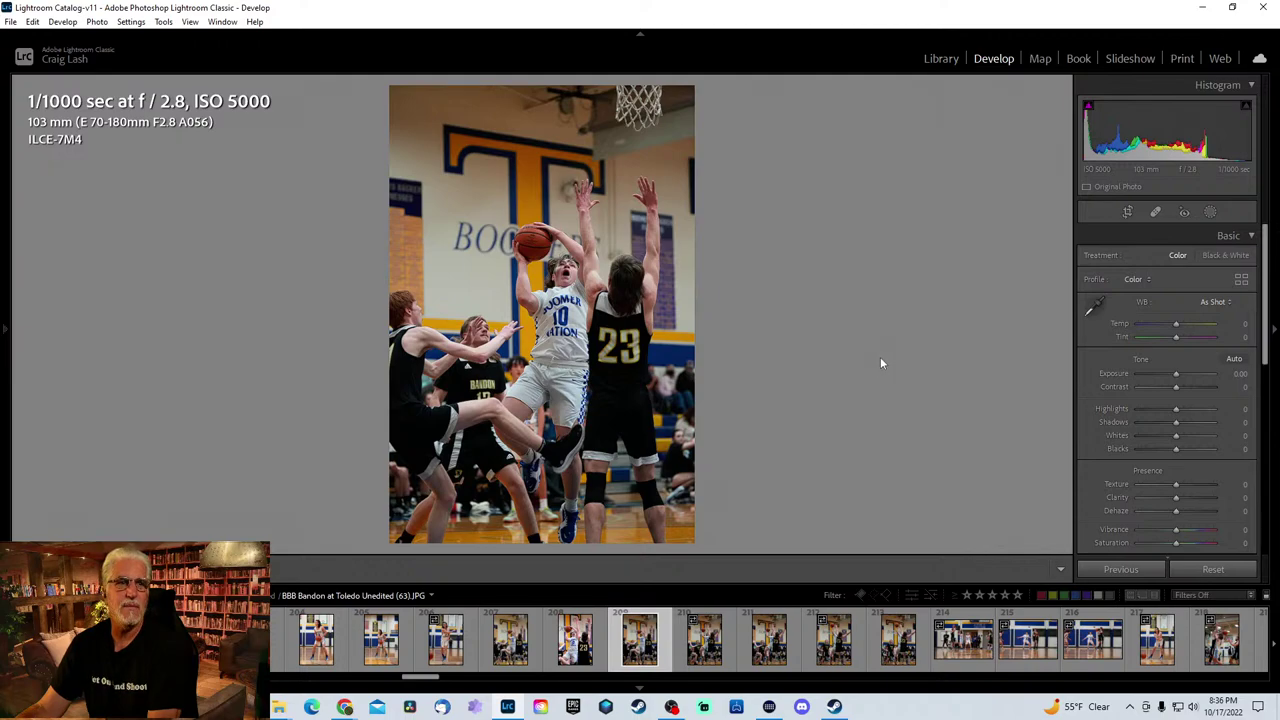
key("Right")
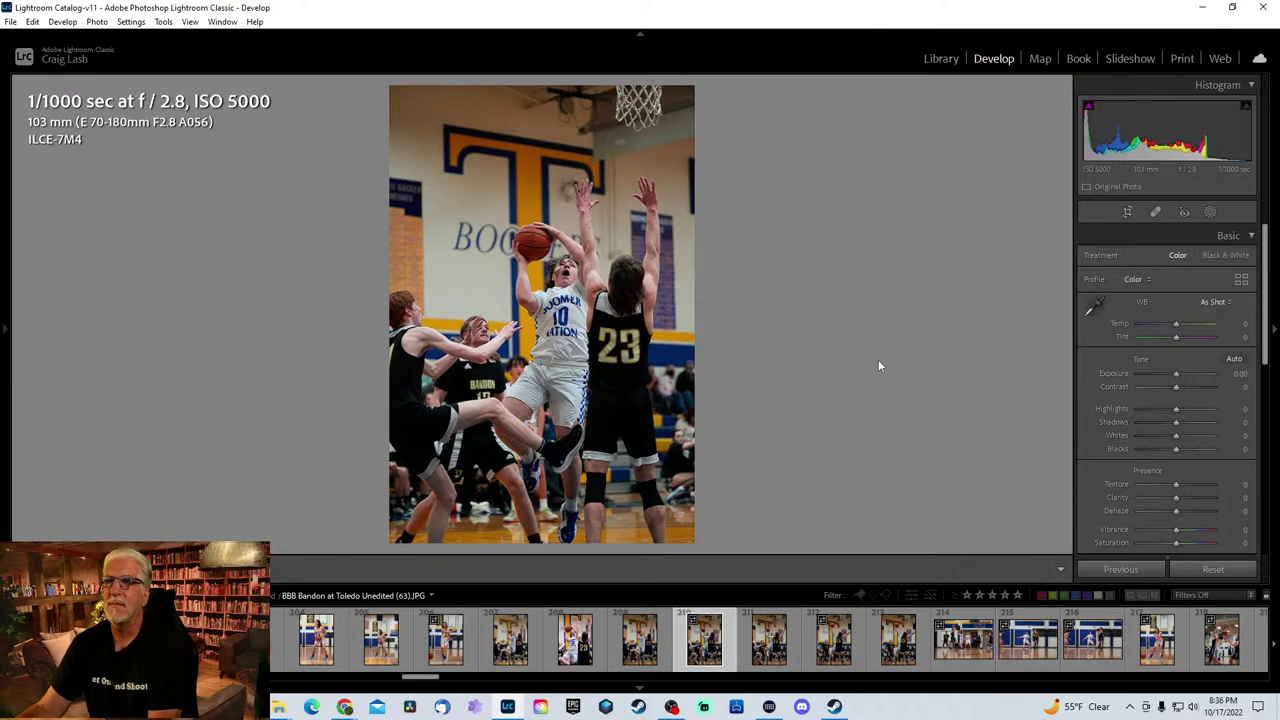
key("Right")
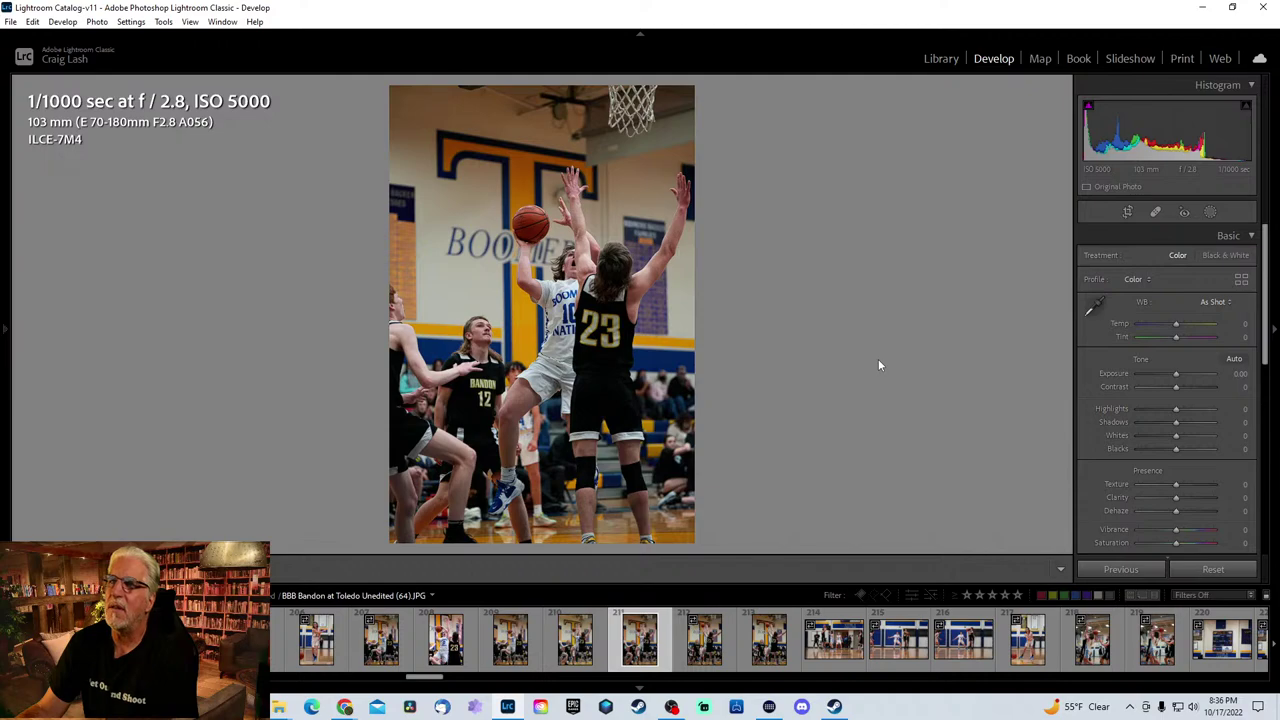
key("Right")
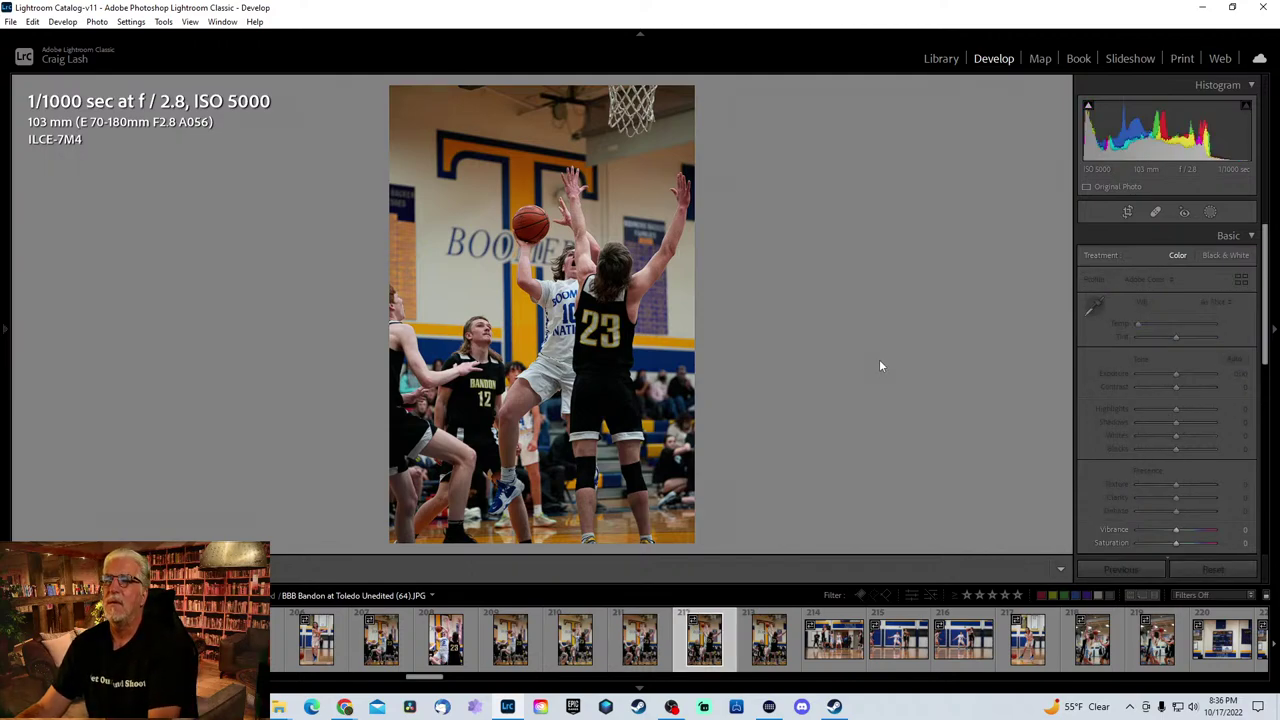
key("Right")
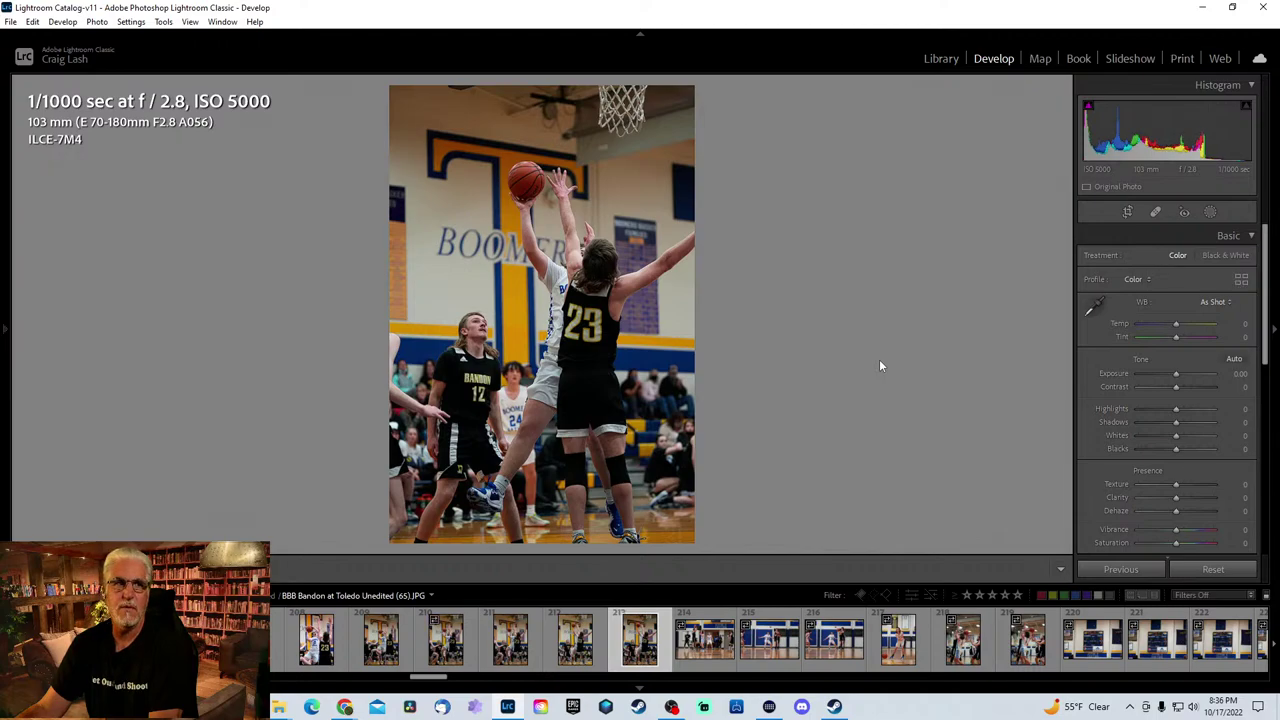
key("Right")
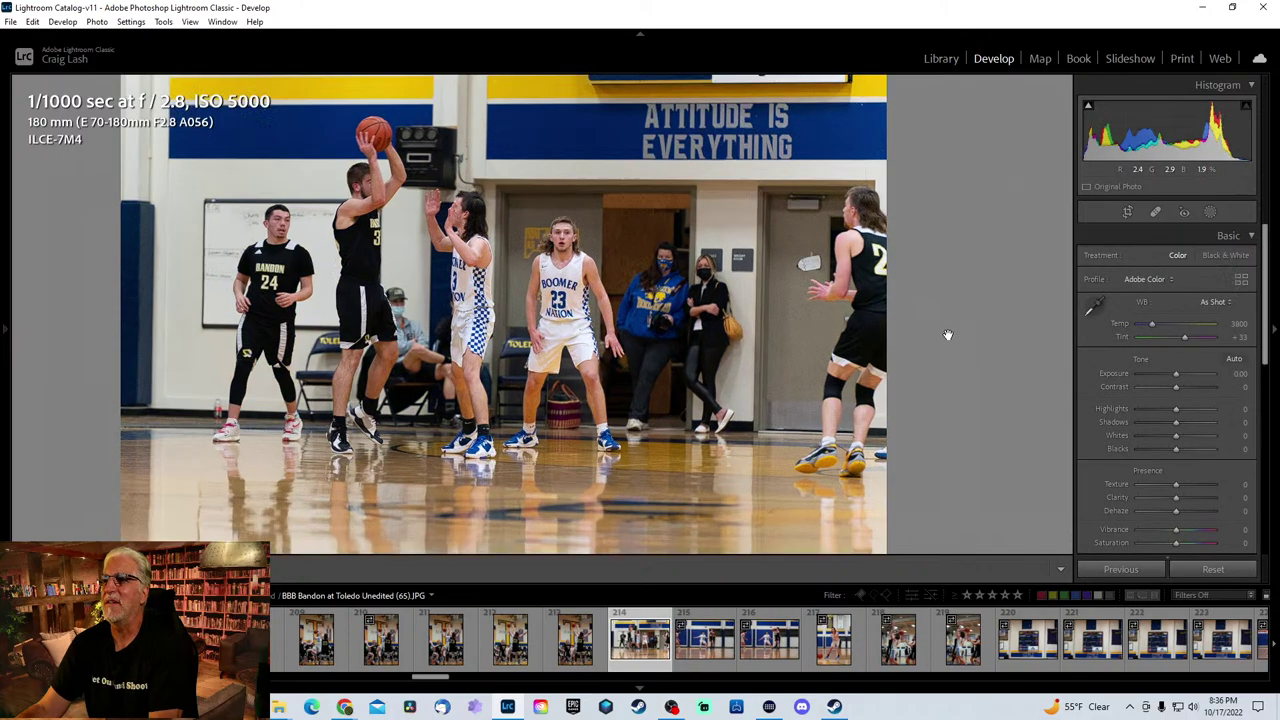
left_click(931, 360)
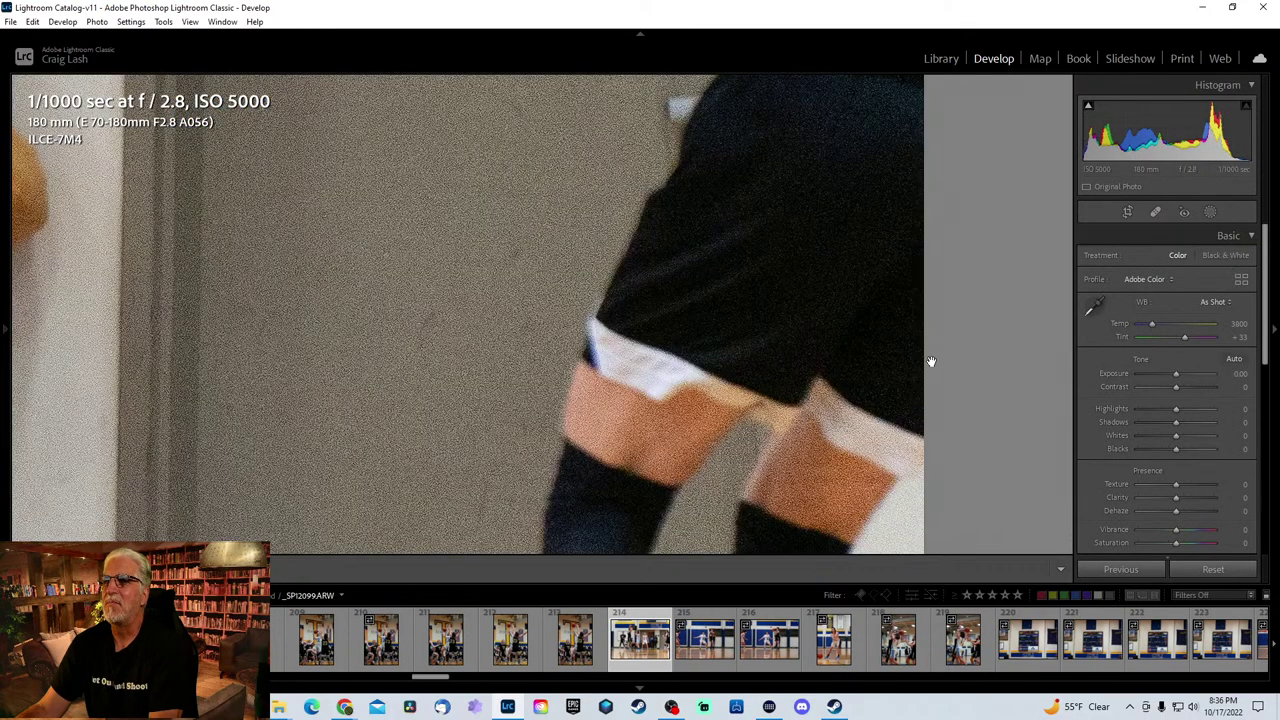
left_click(940, 360)
- Continue past the scoreboard shots to BBB Bandon at Toledo Unedited (66).JPG
key("Right")
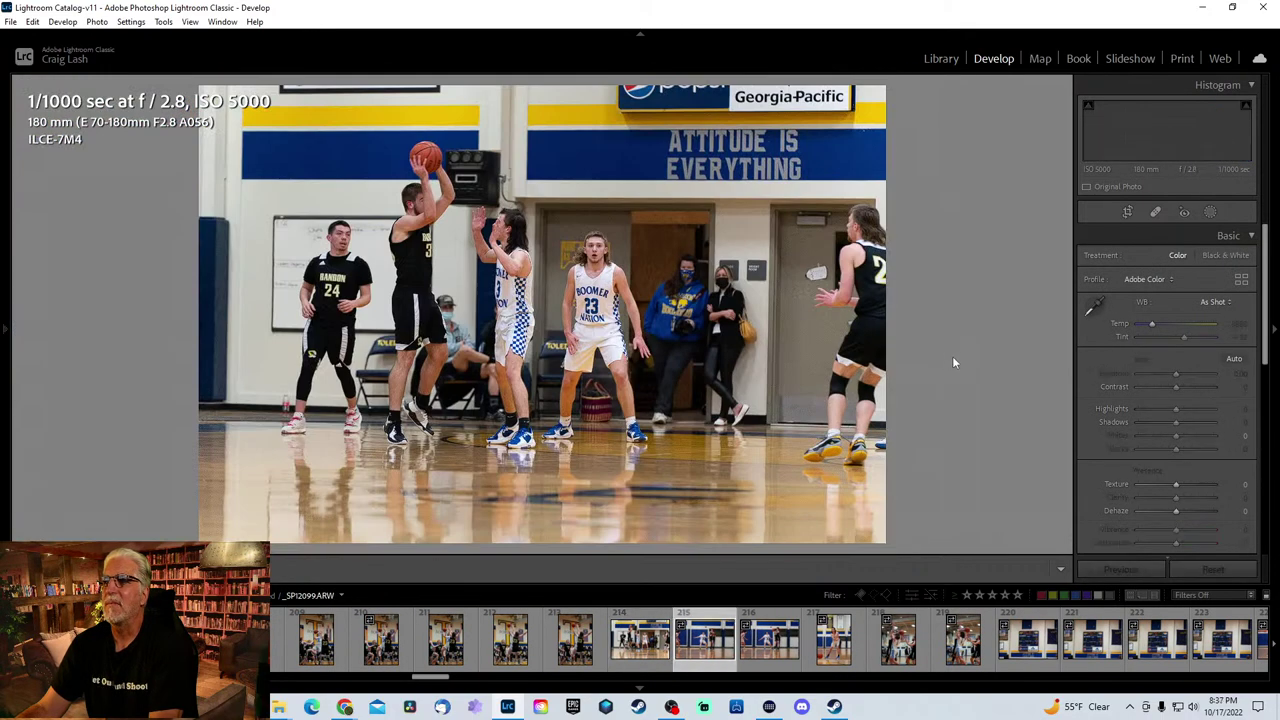
key("Right")
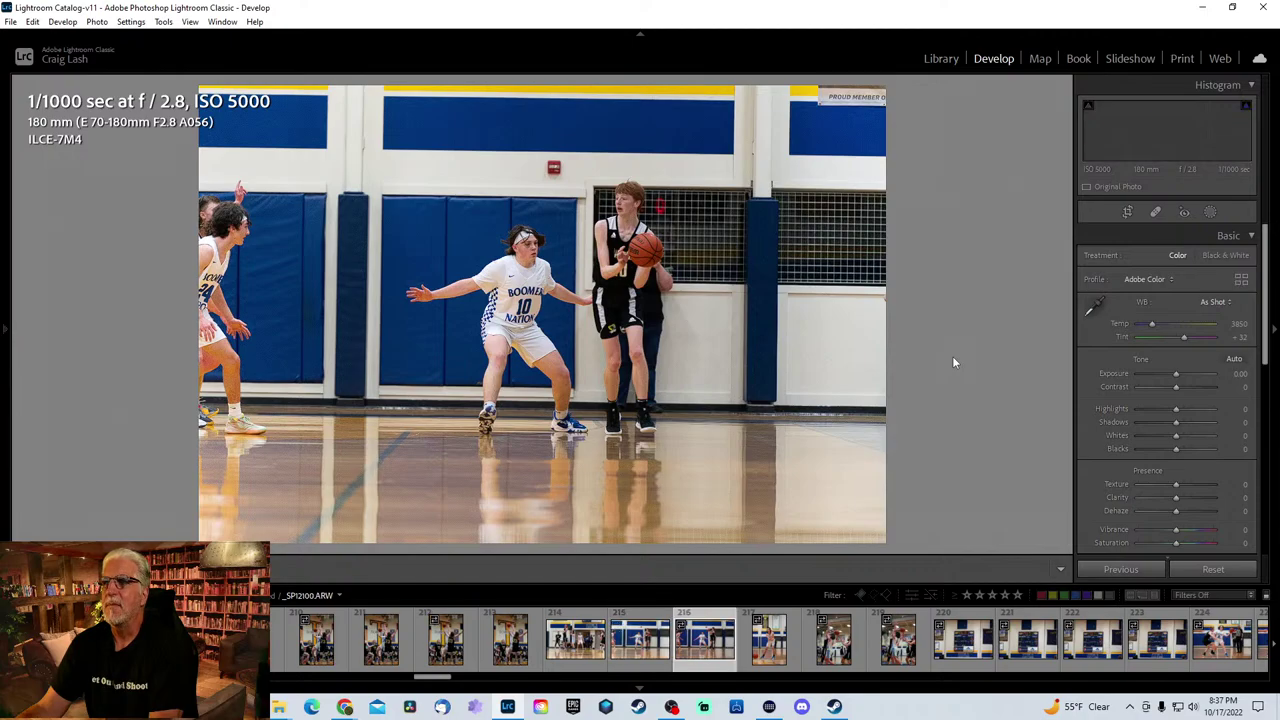
key("Right")
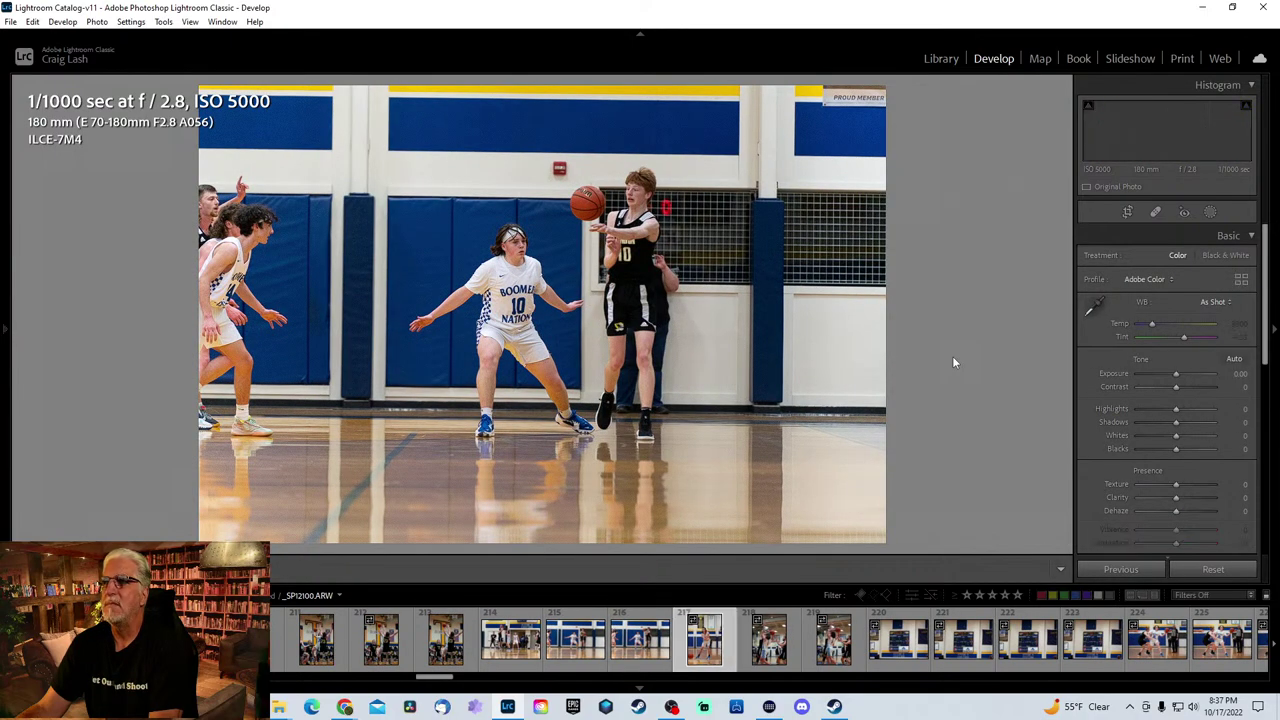
key("Right")
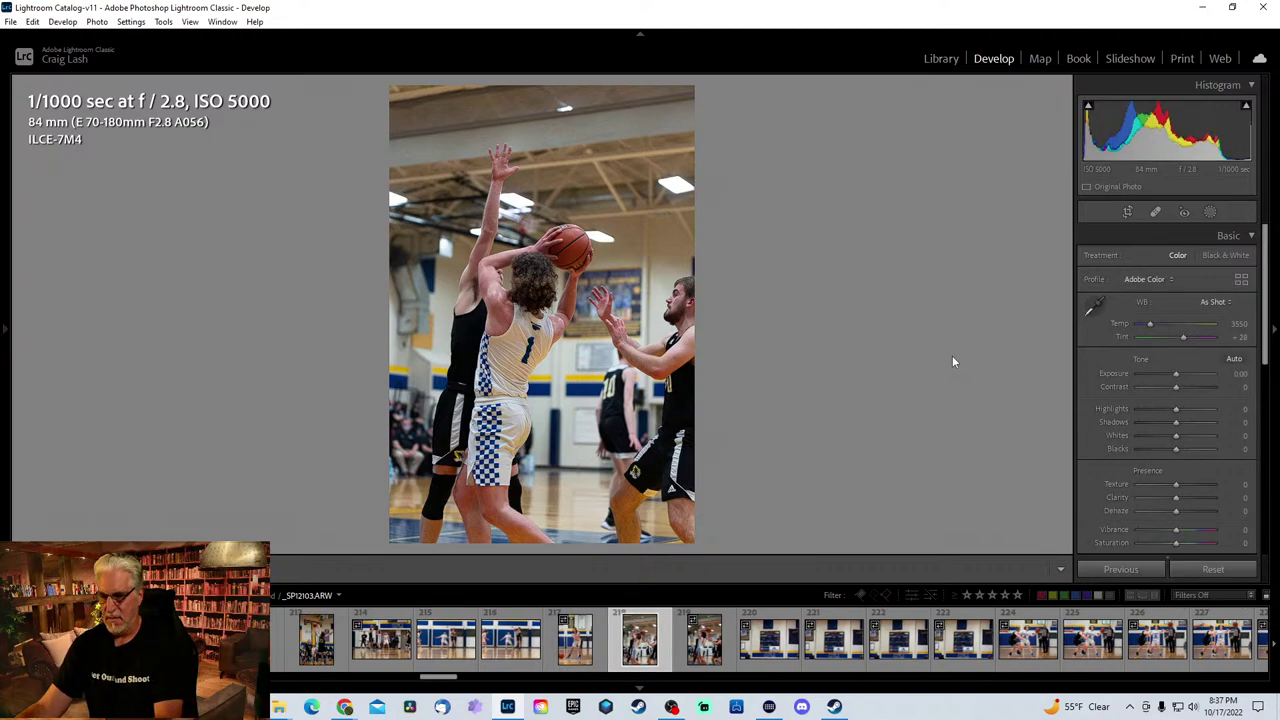
key("Right")
key("Right")
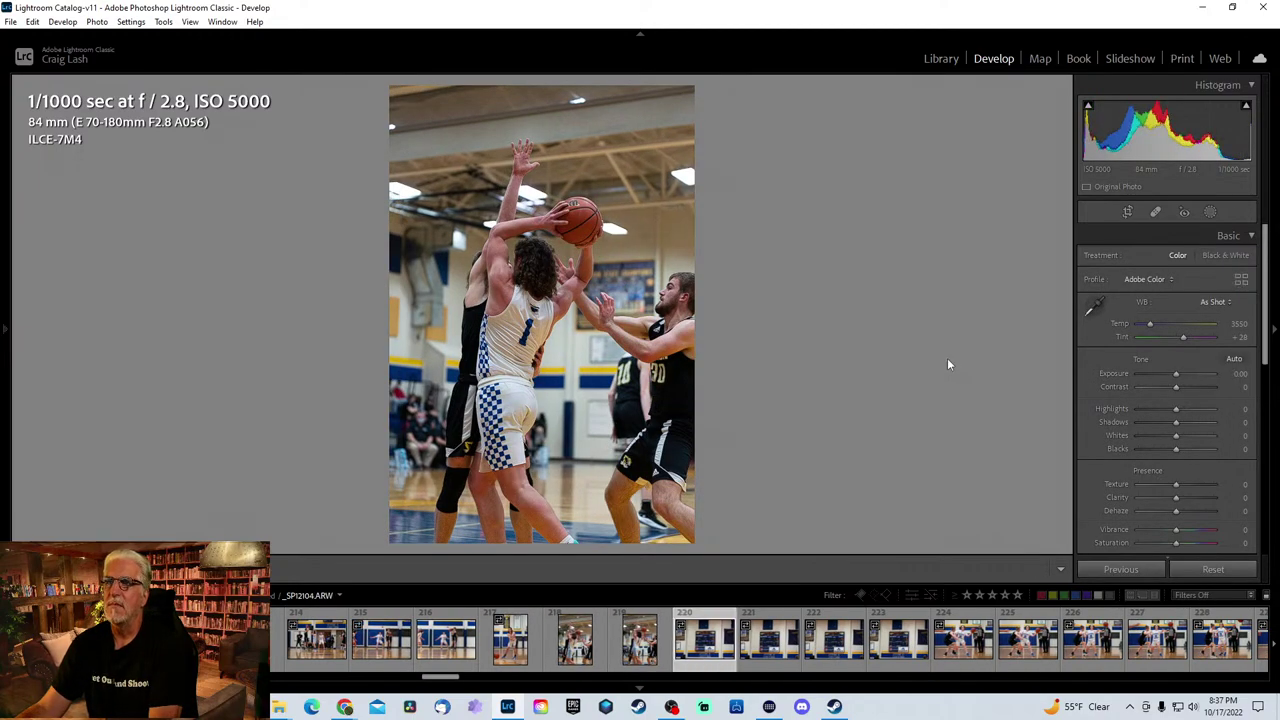
key("Right")
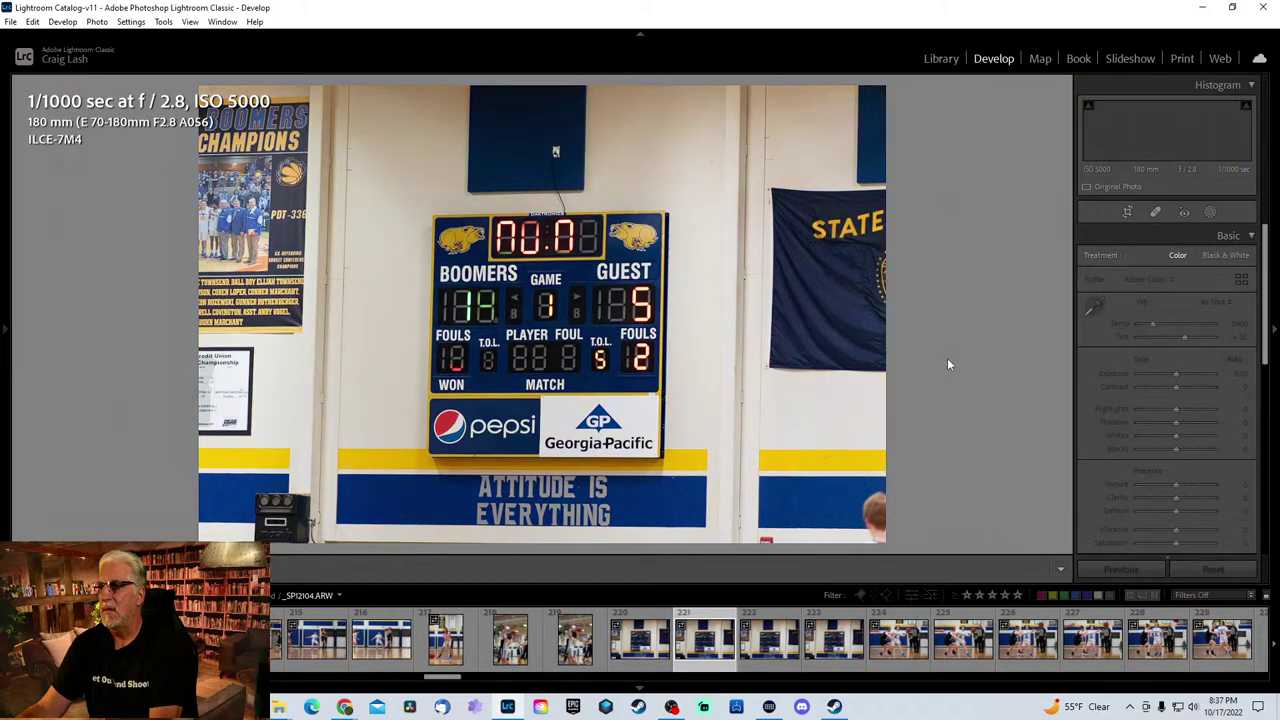
key("Right")
key("Right")
key("Right")
key("Right")
key("Right")
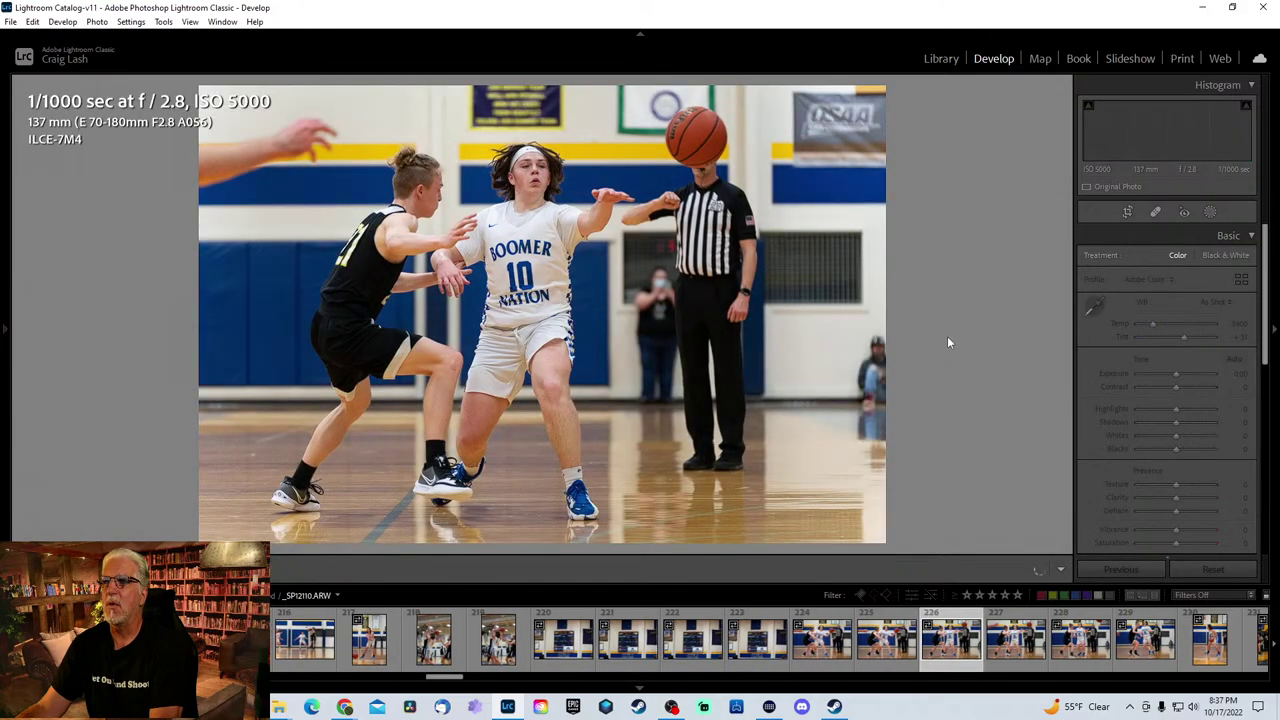
key("Left")
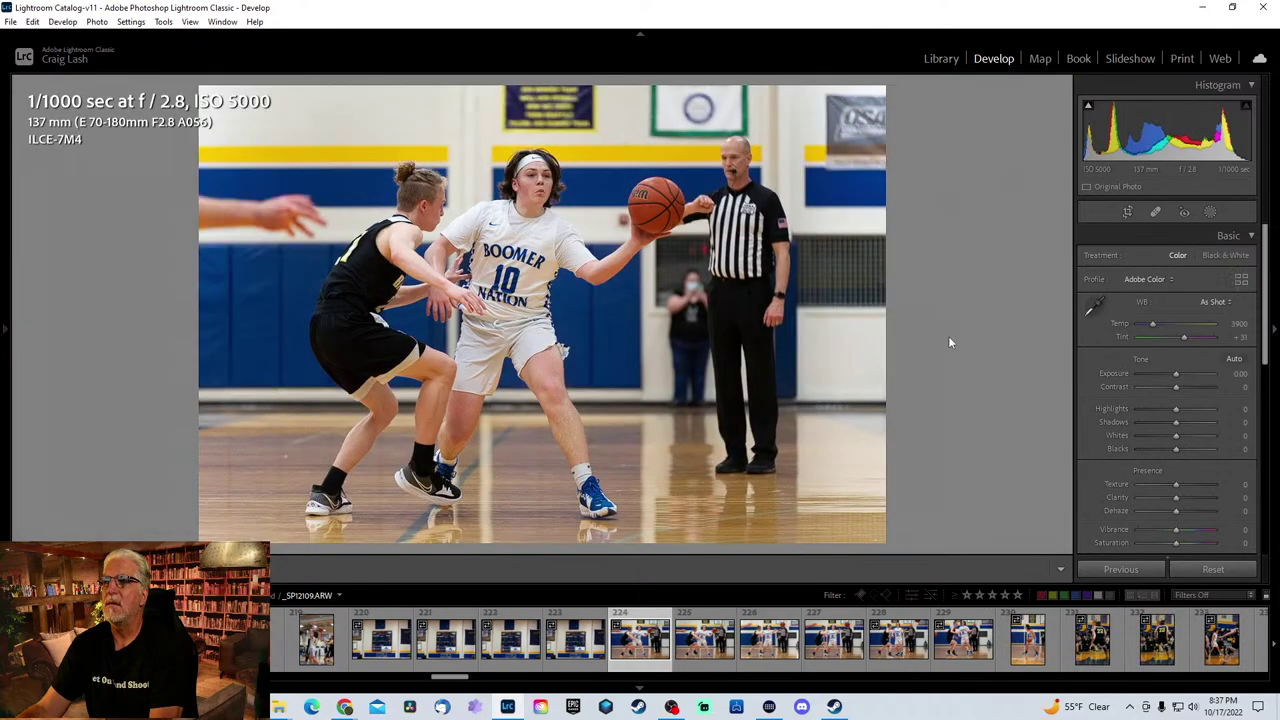
key("Right")
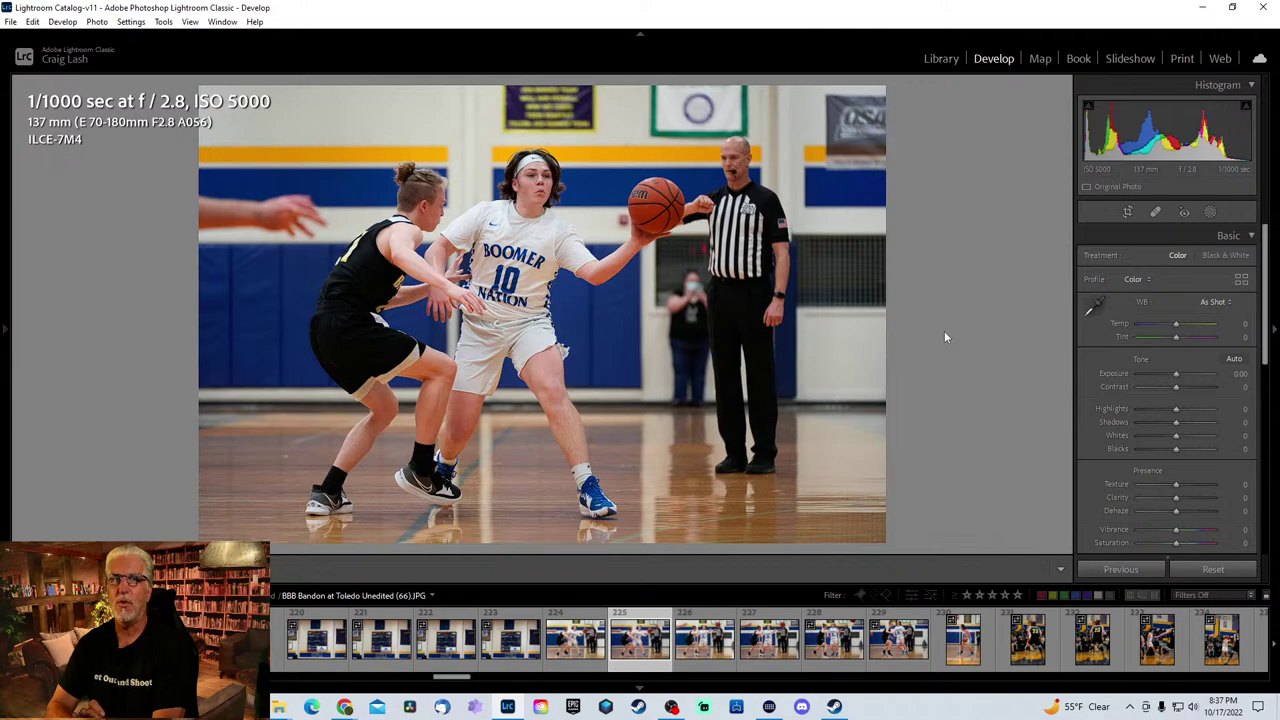
- Browse photos 225 to 241, stopping on BBB Bandon at Toledo 2.9 (16).JPG
key("Right")
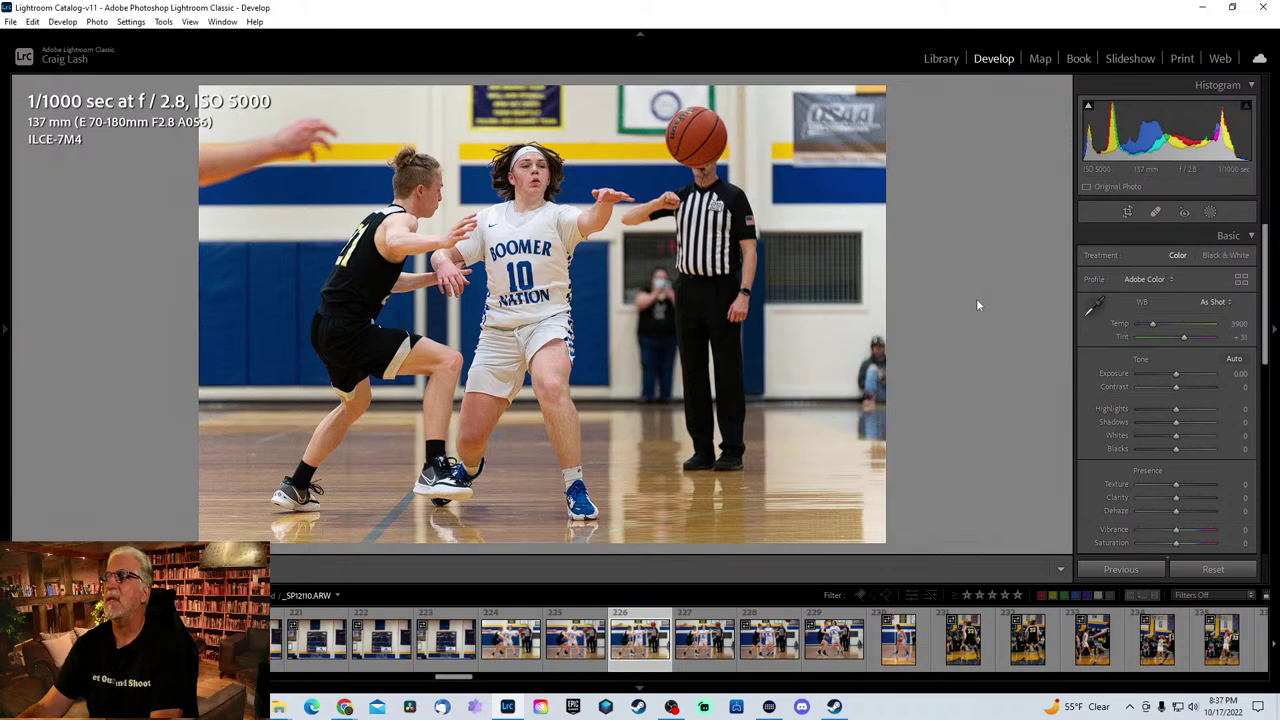
key("Right")
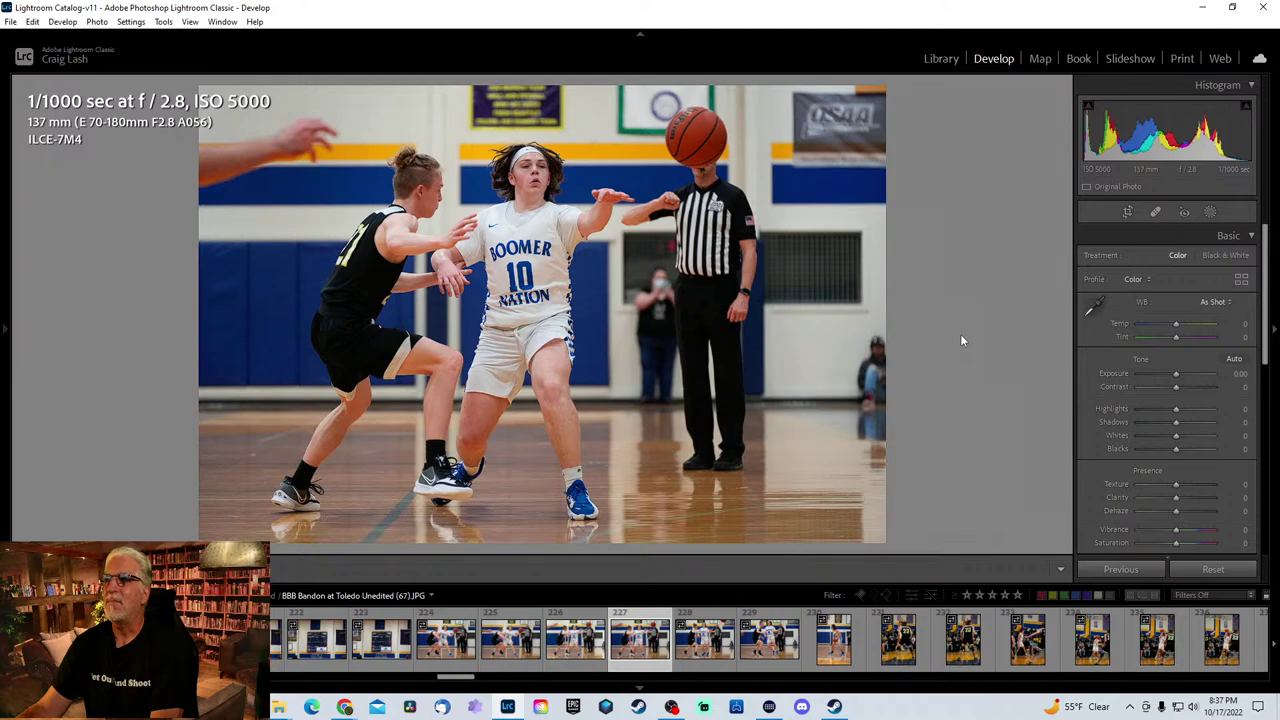
key("Right")
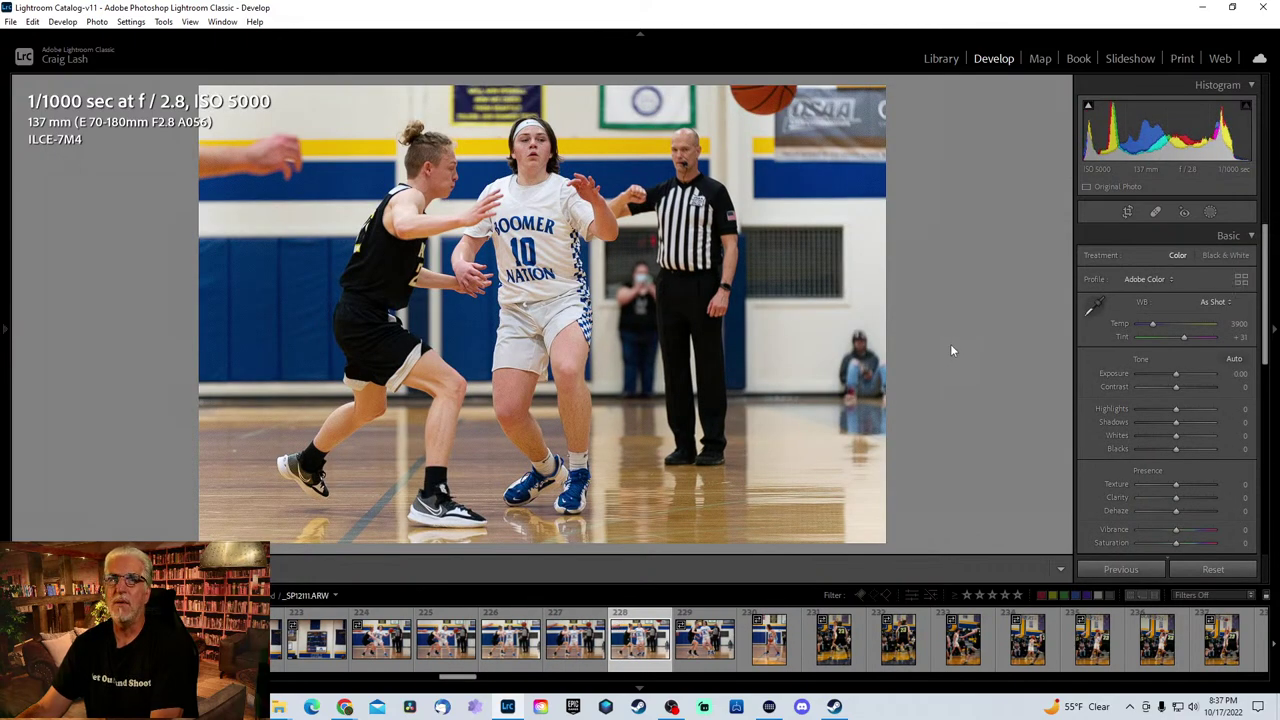
key("Right")
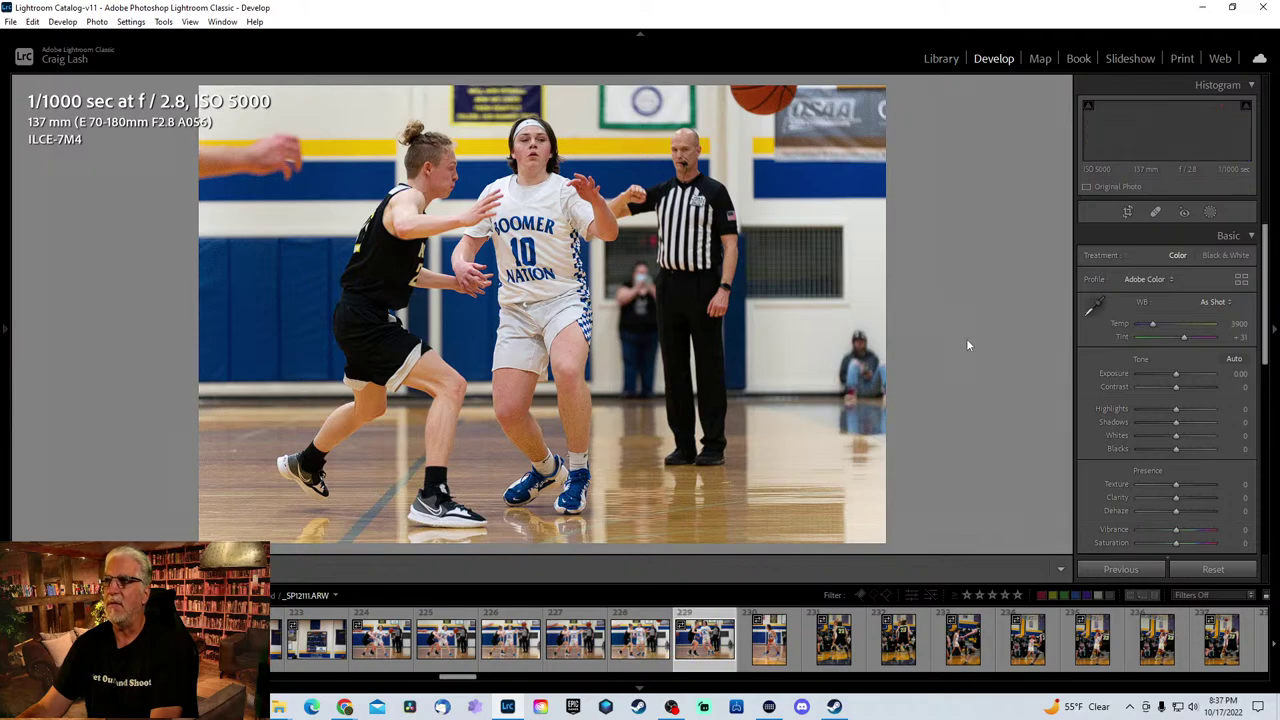
key("Right")
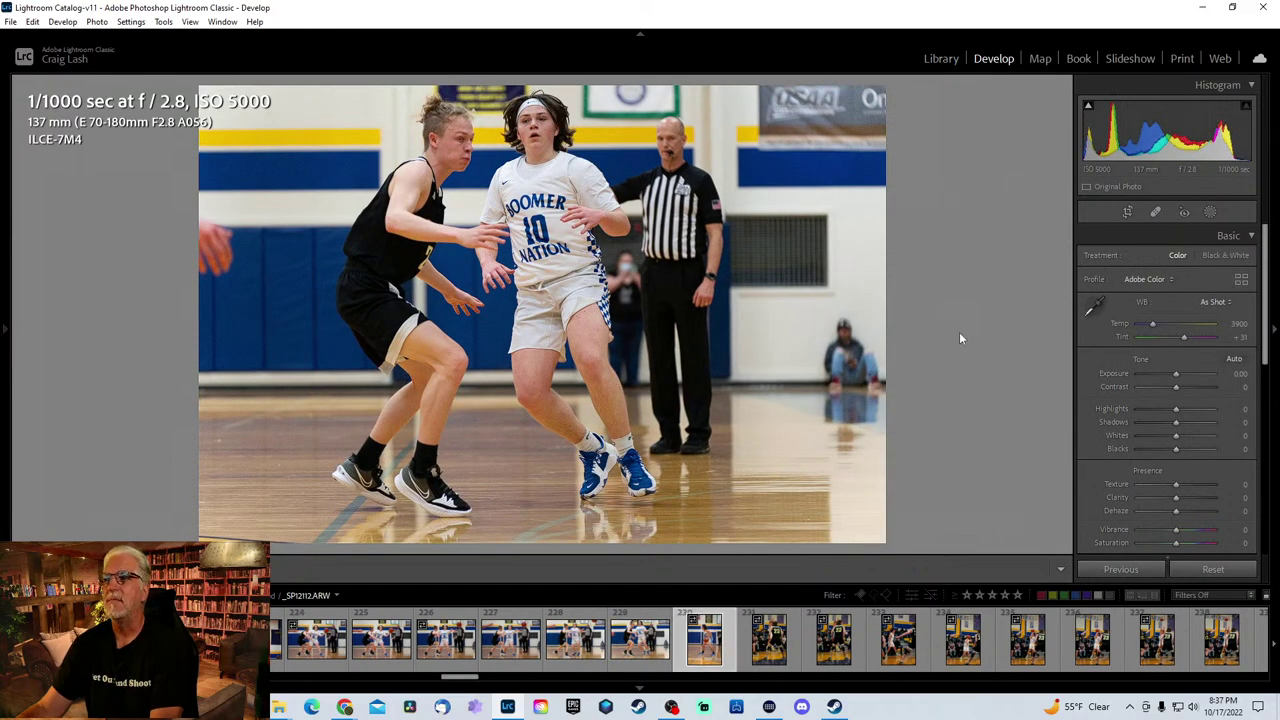
key("Right")
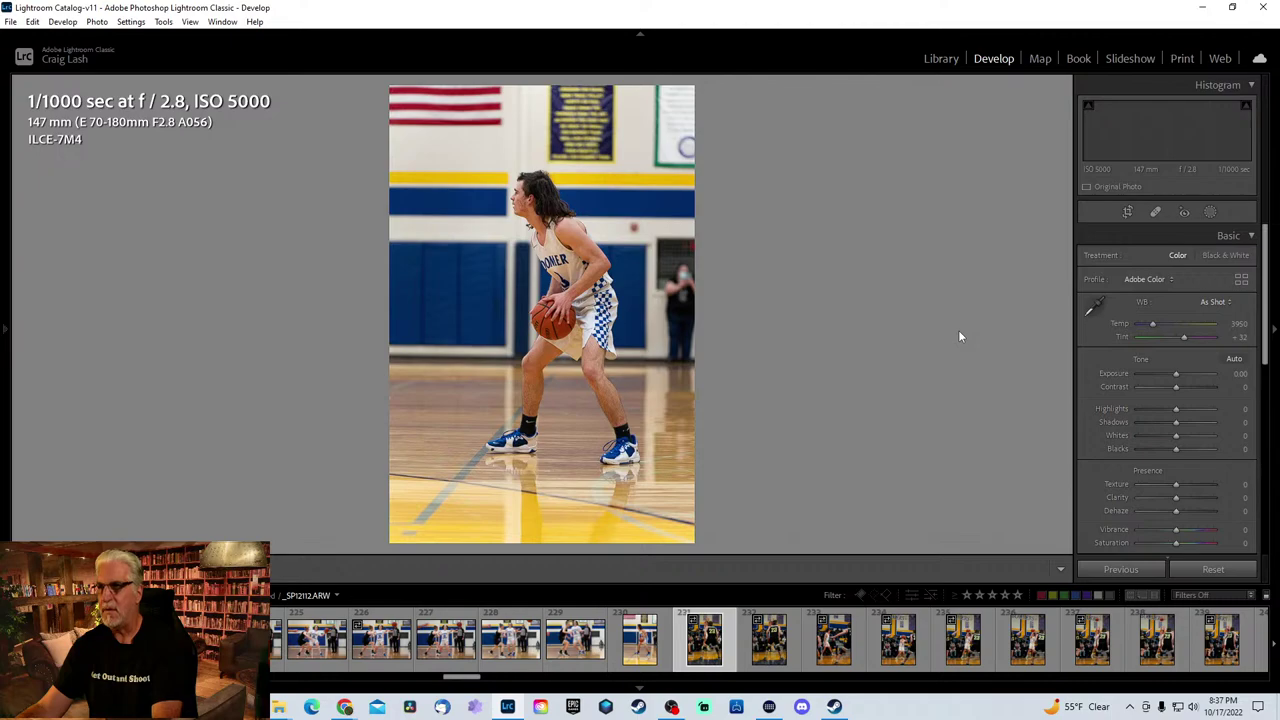
key("Right")
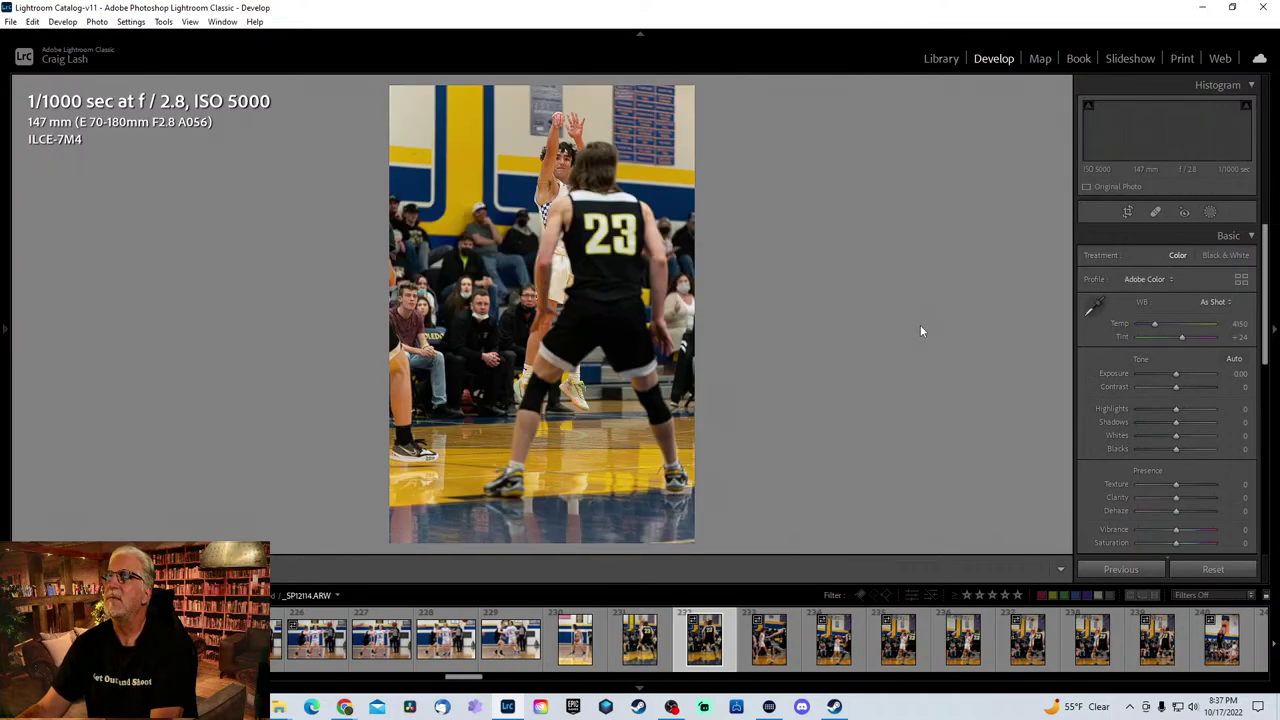
key("Right")
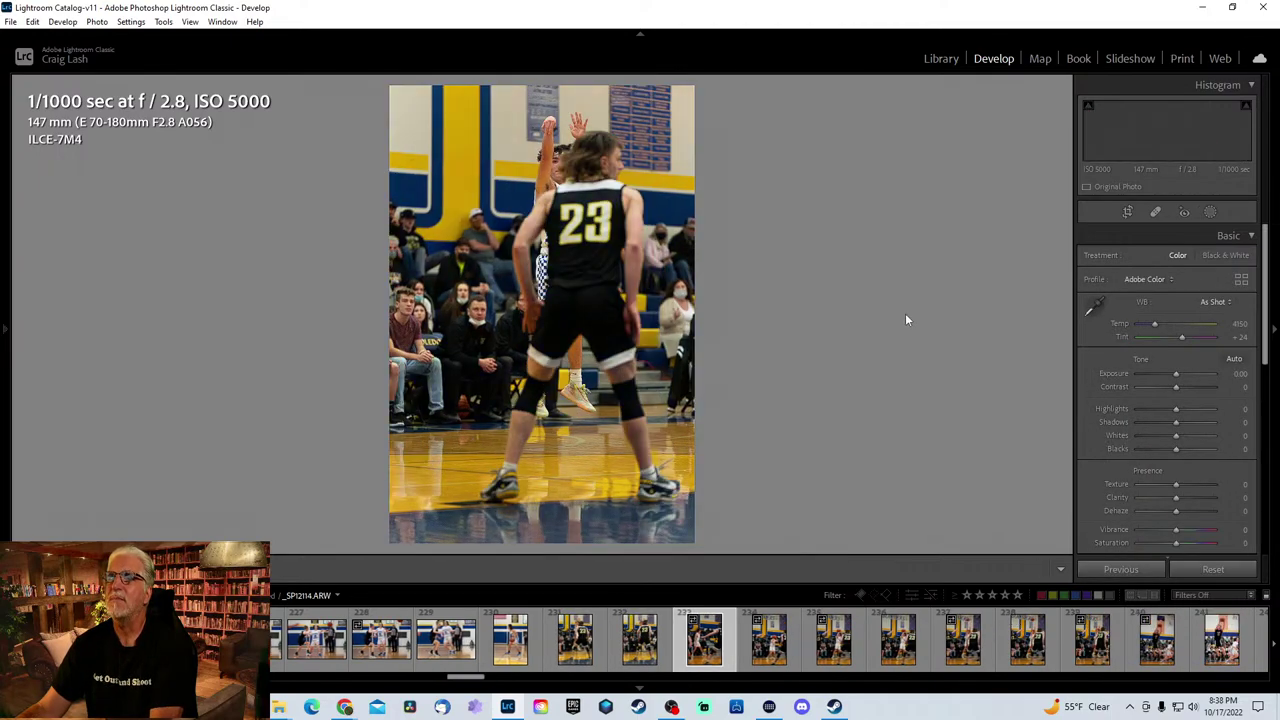
key("Right")
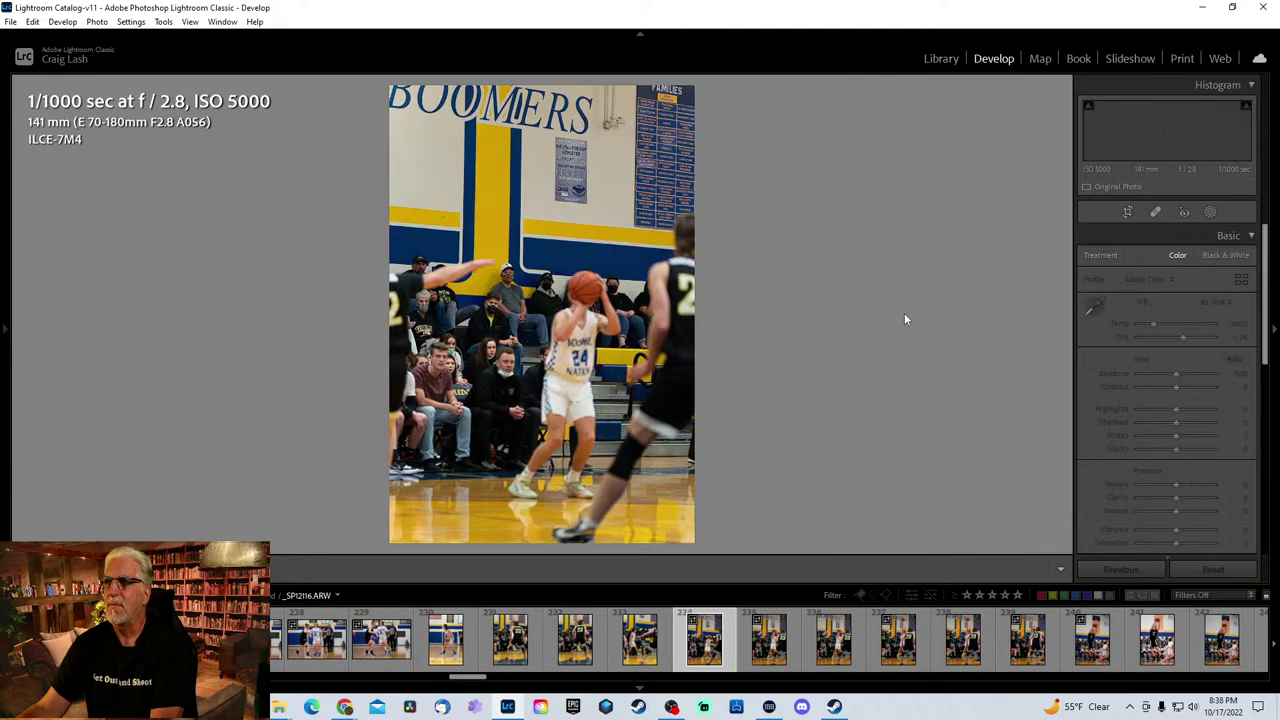
key("Right")
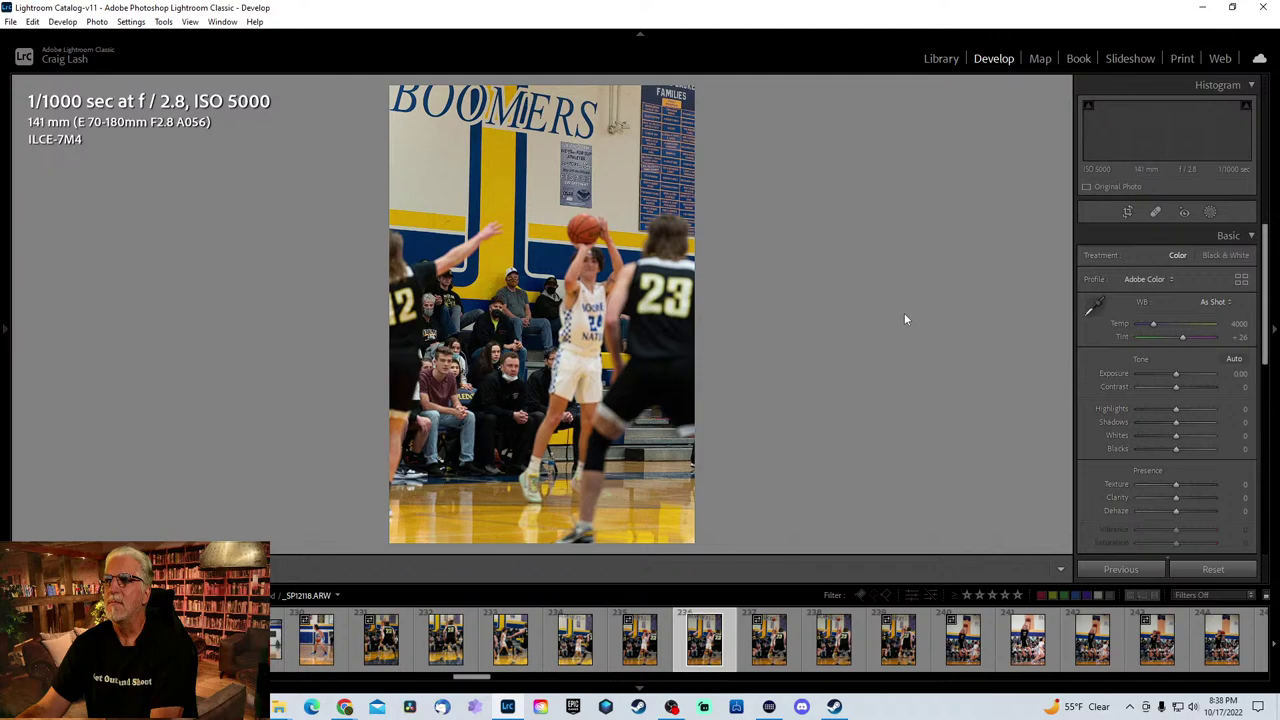
key("Right")
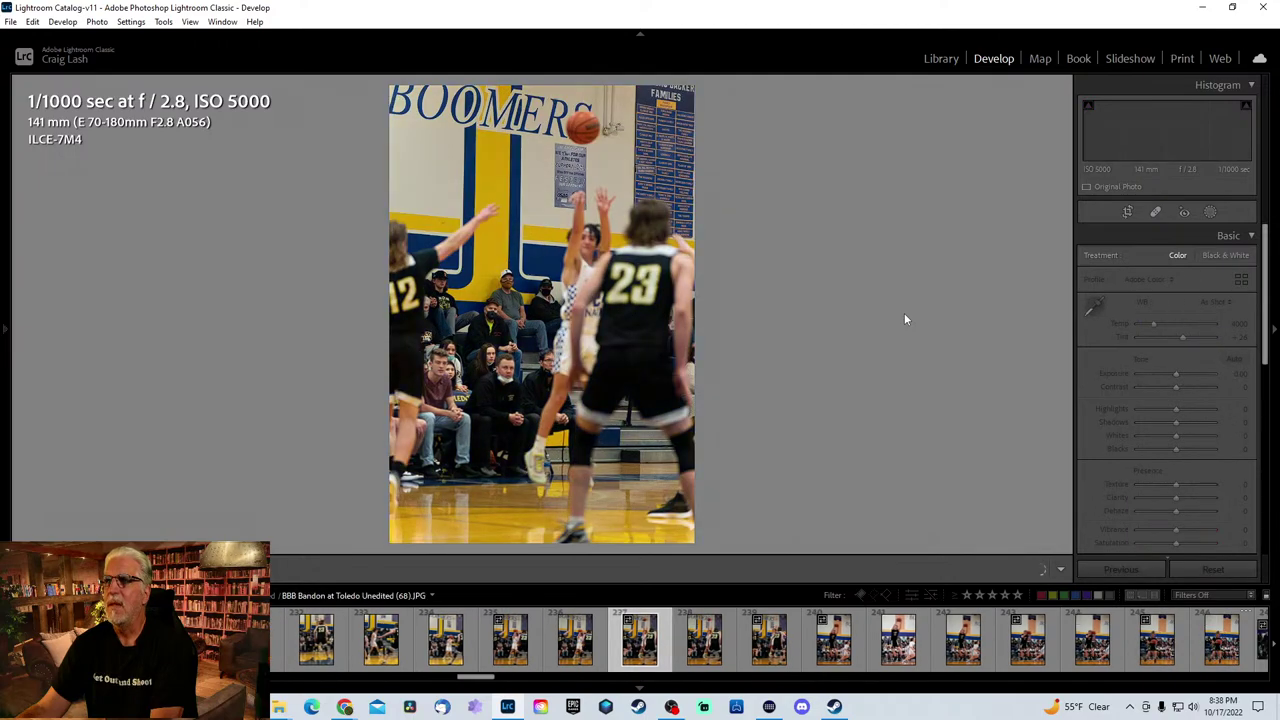
key("Right")
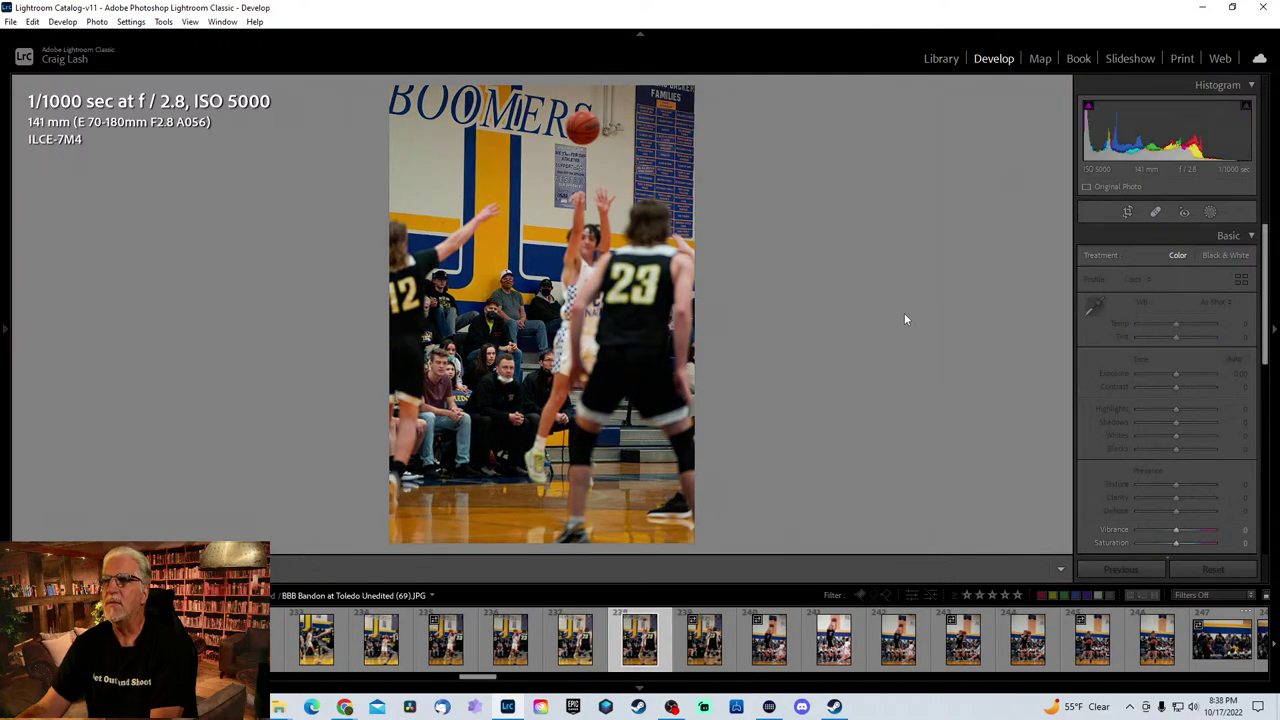
key("Right")
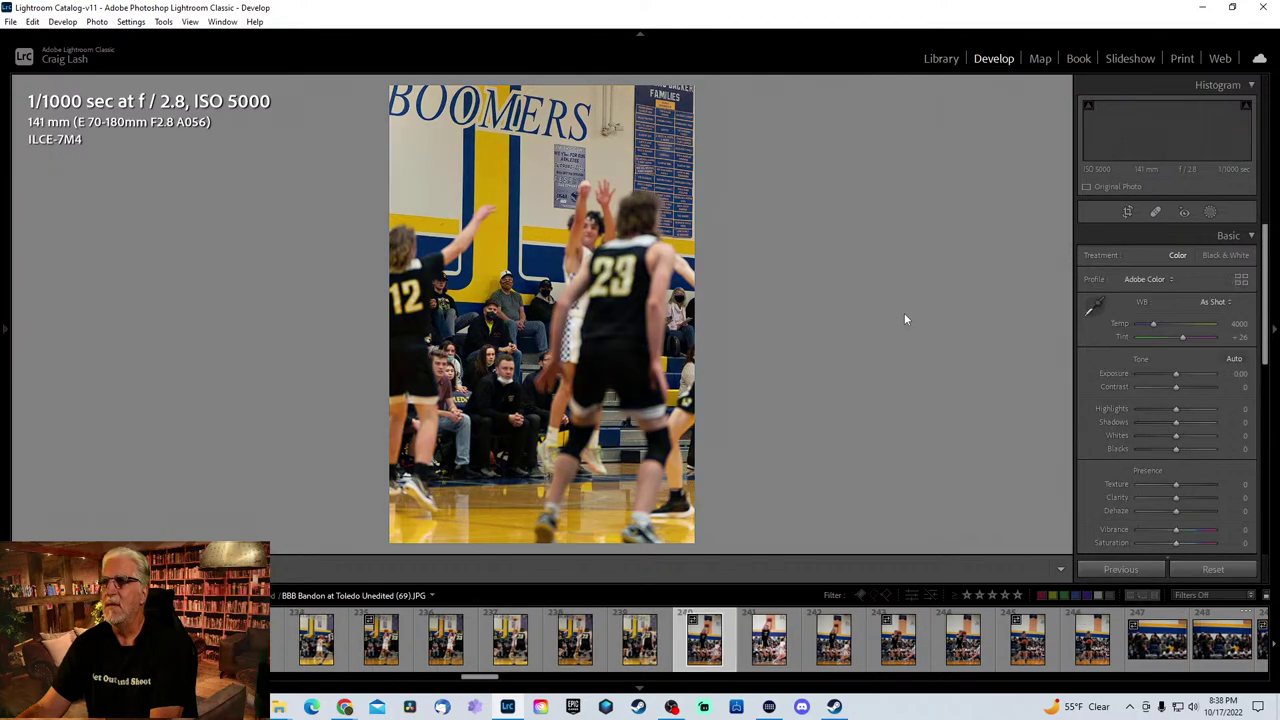
key("Right")
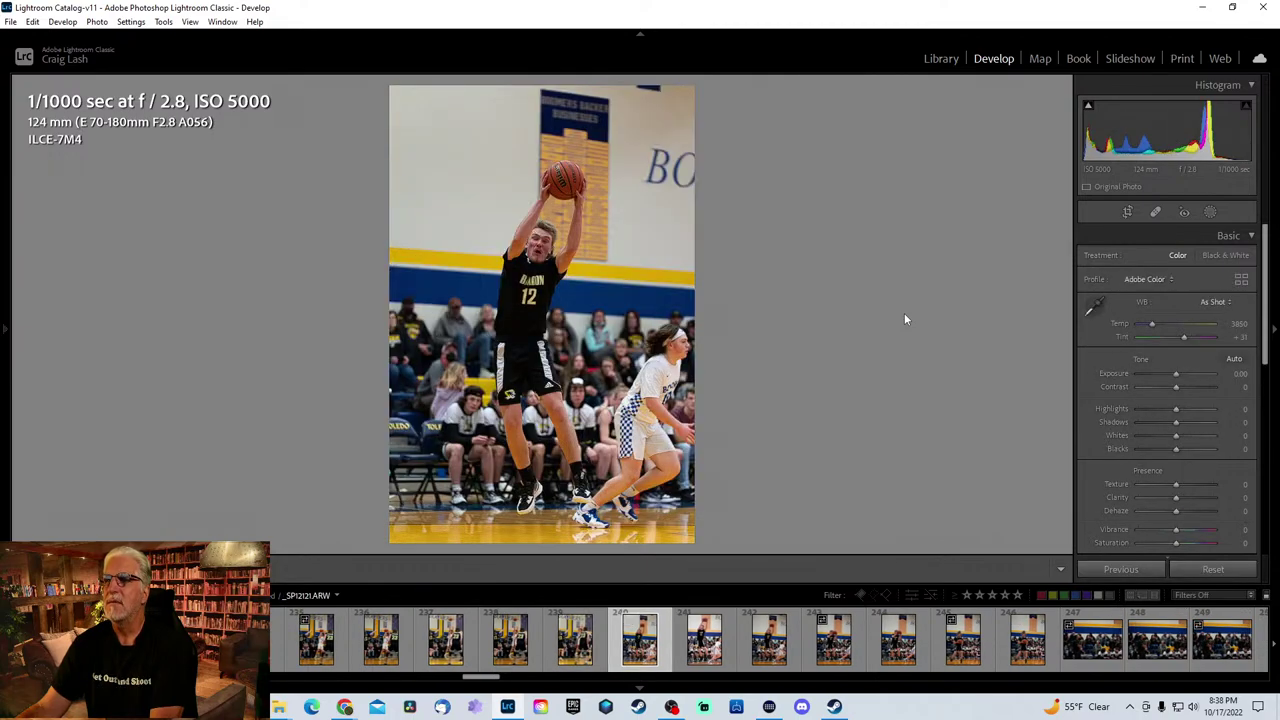
key("Right")
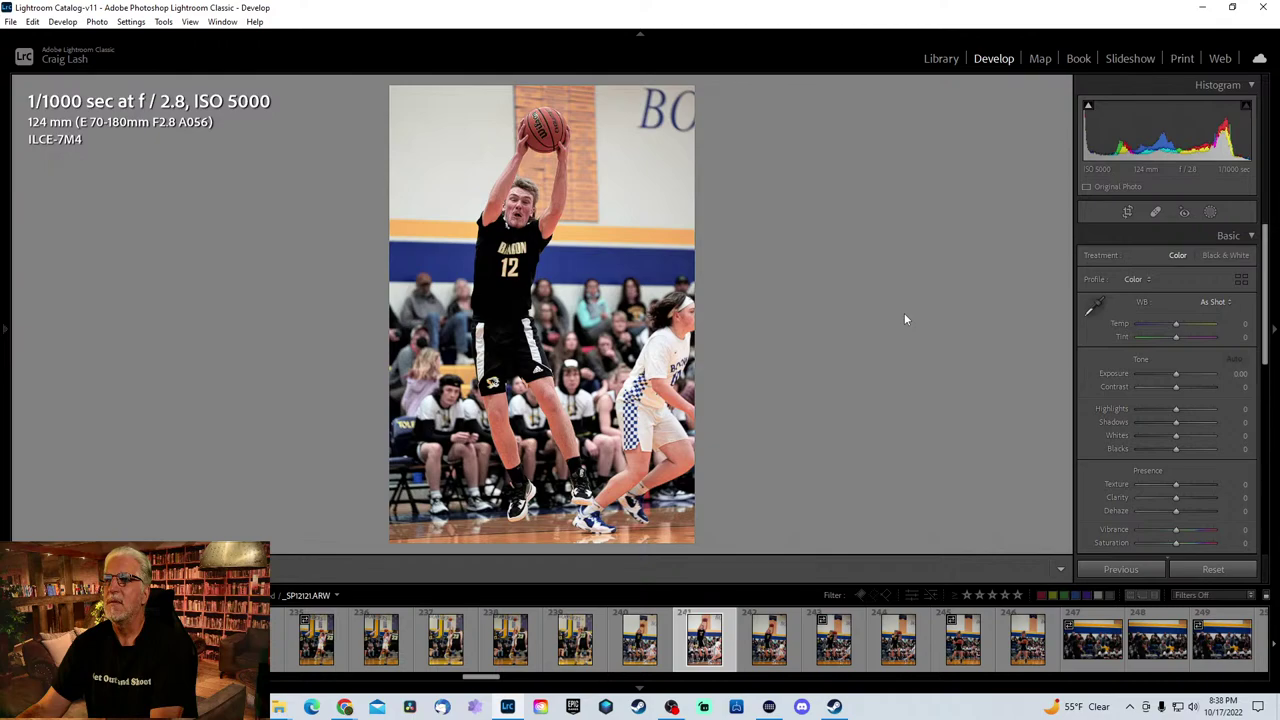
key("Right")
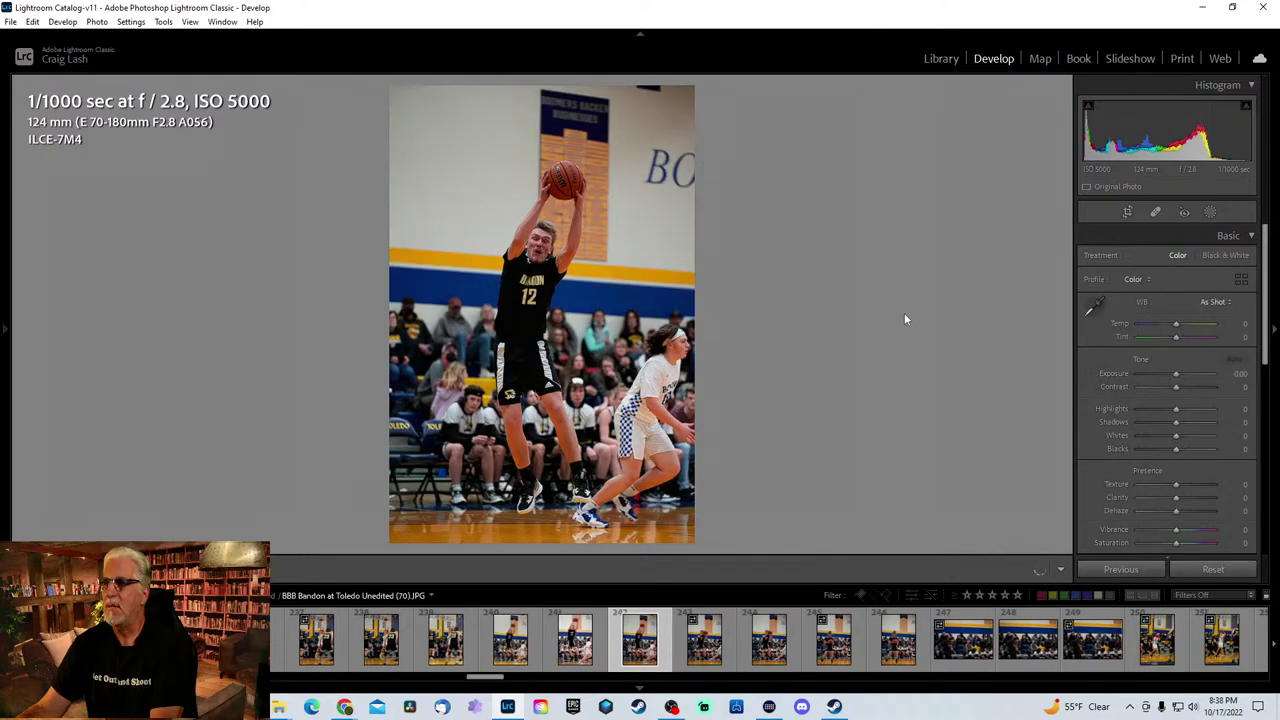
key("Left")
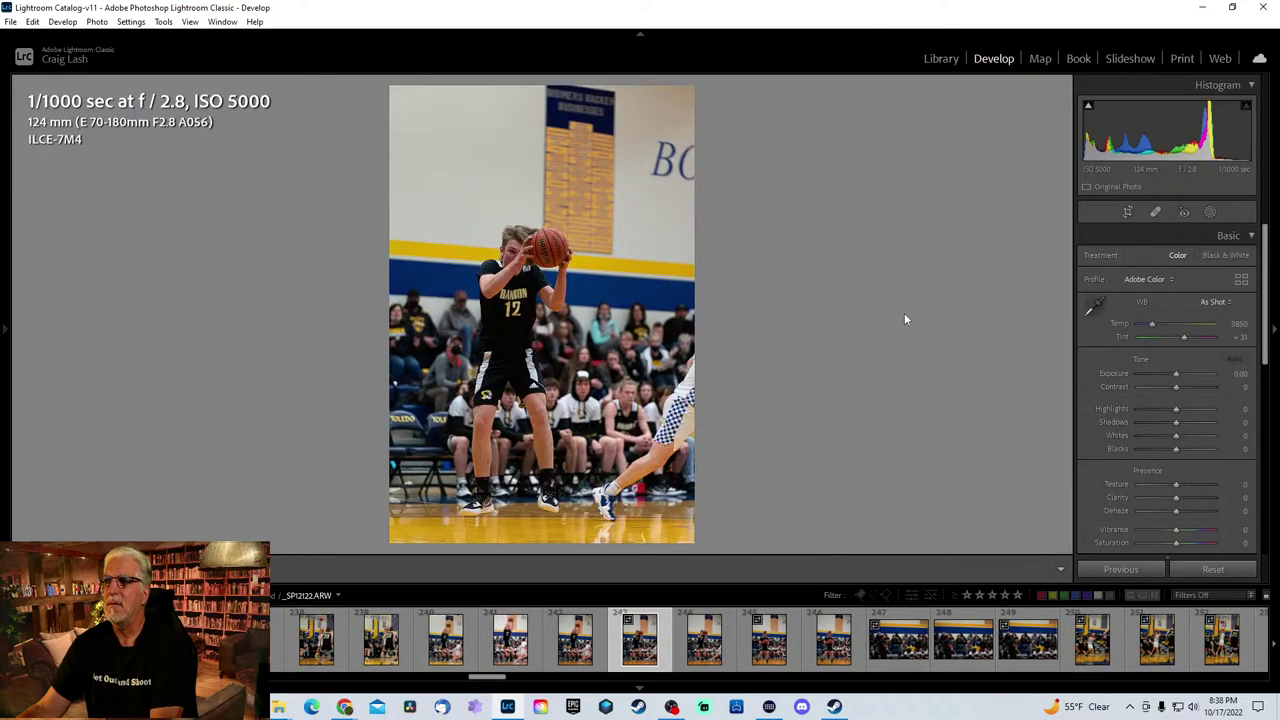
key("Right")
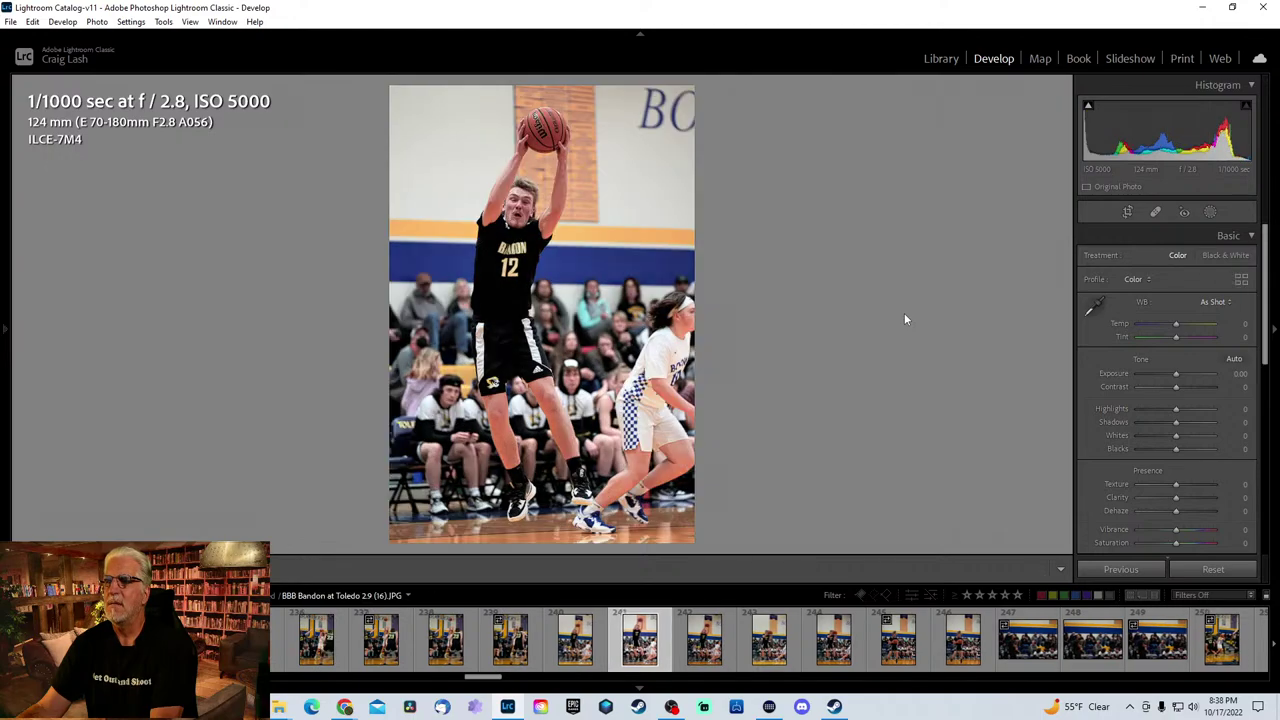
- Set Orange HSL luminance to -17 on the rebound photo, then advance to Unedited (70).JPG
key("Right")
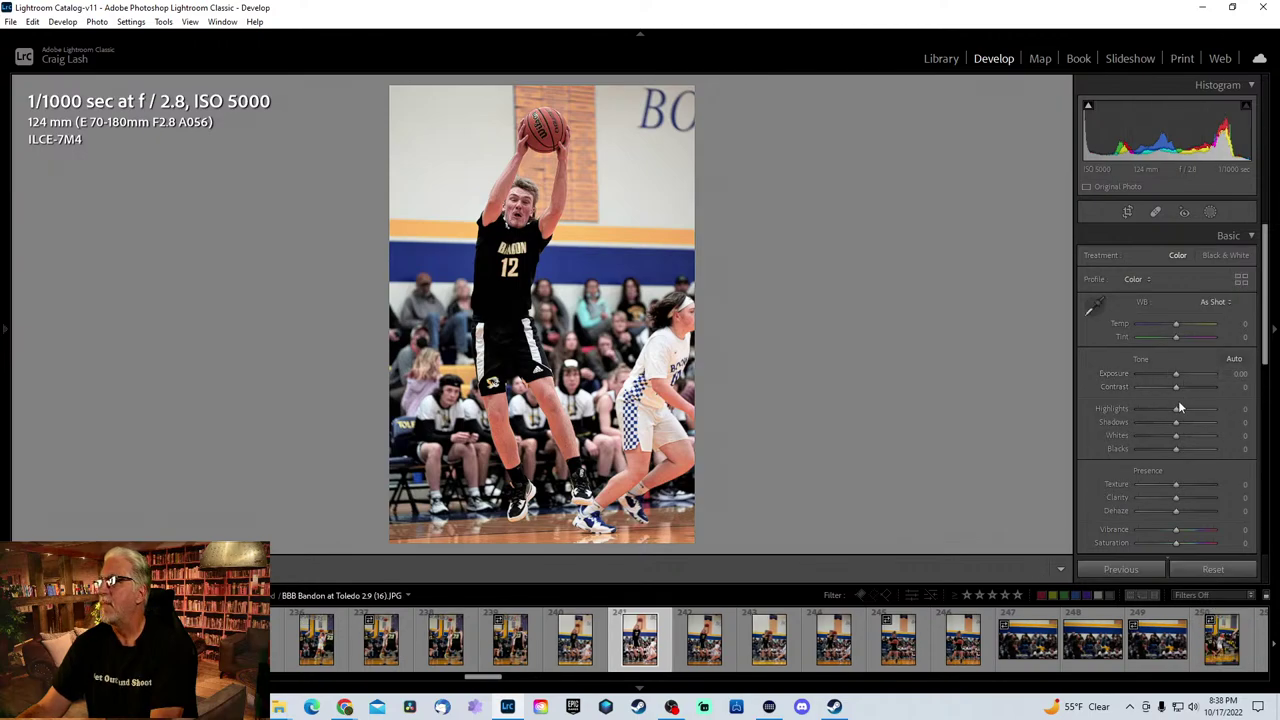
scroll(1195, 418, "down", 10)
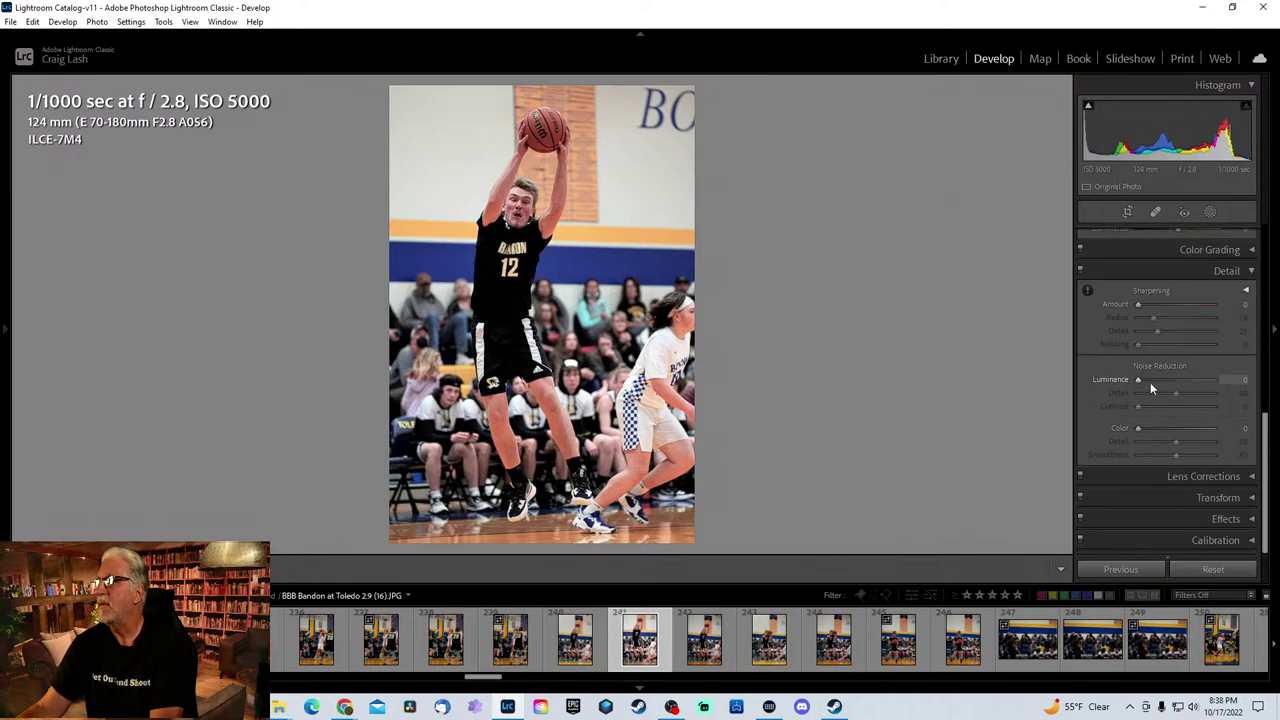
scroll(1170, 372, "up", 4)
scroll(1175, 372, "up", 5)
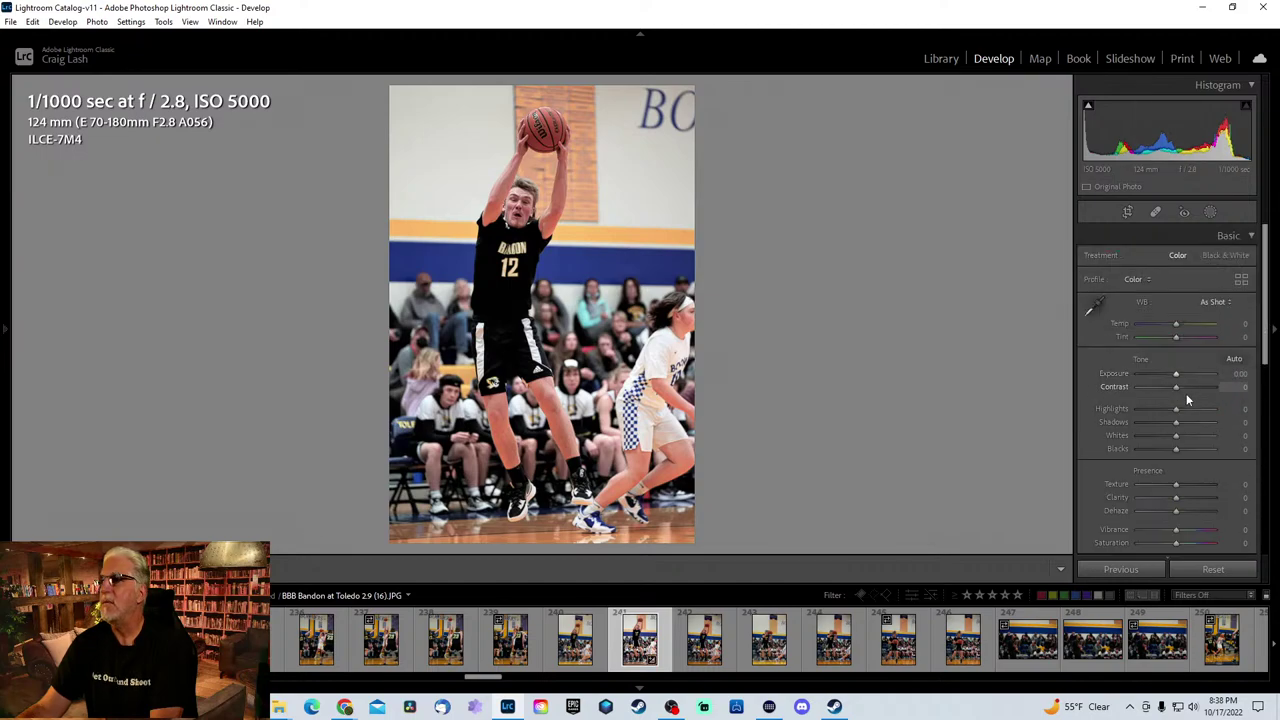
scroll(1173, 416, "down", 3)
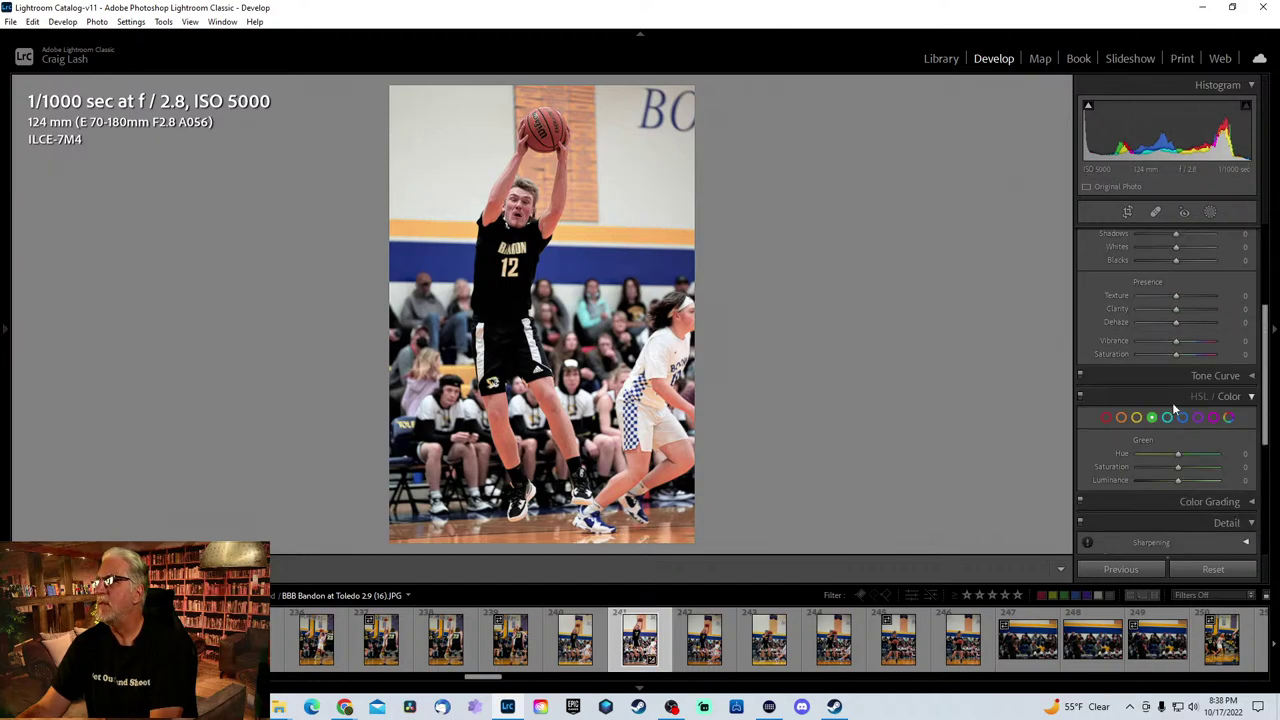
left_click(1124, 420)
mouse_move(1178, 480)
left_mouse_down()
mouse_move(1154, 485)
mouse_move(1172, 476)
left_mouse_up()
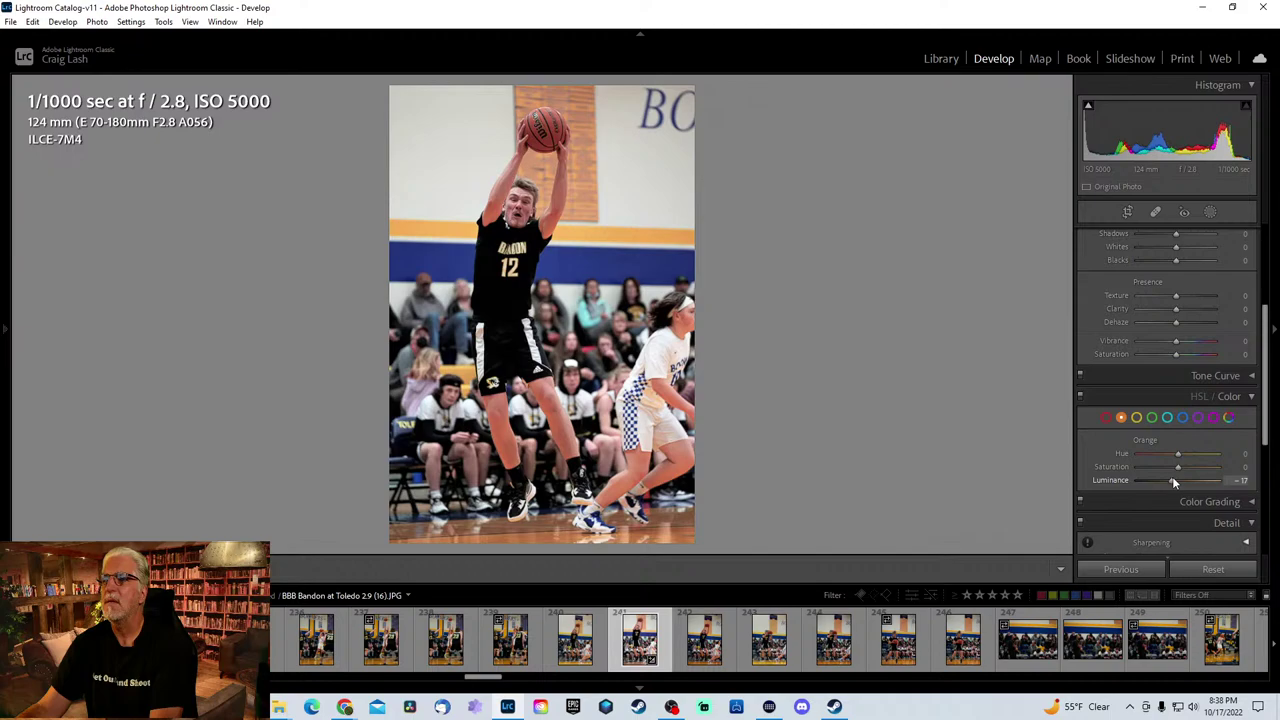
key("Right")
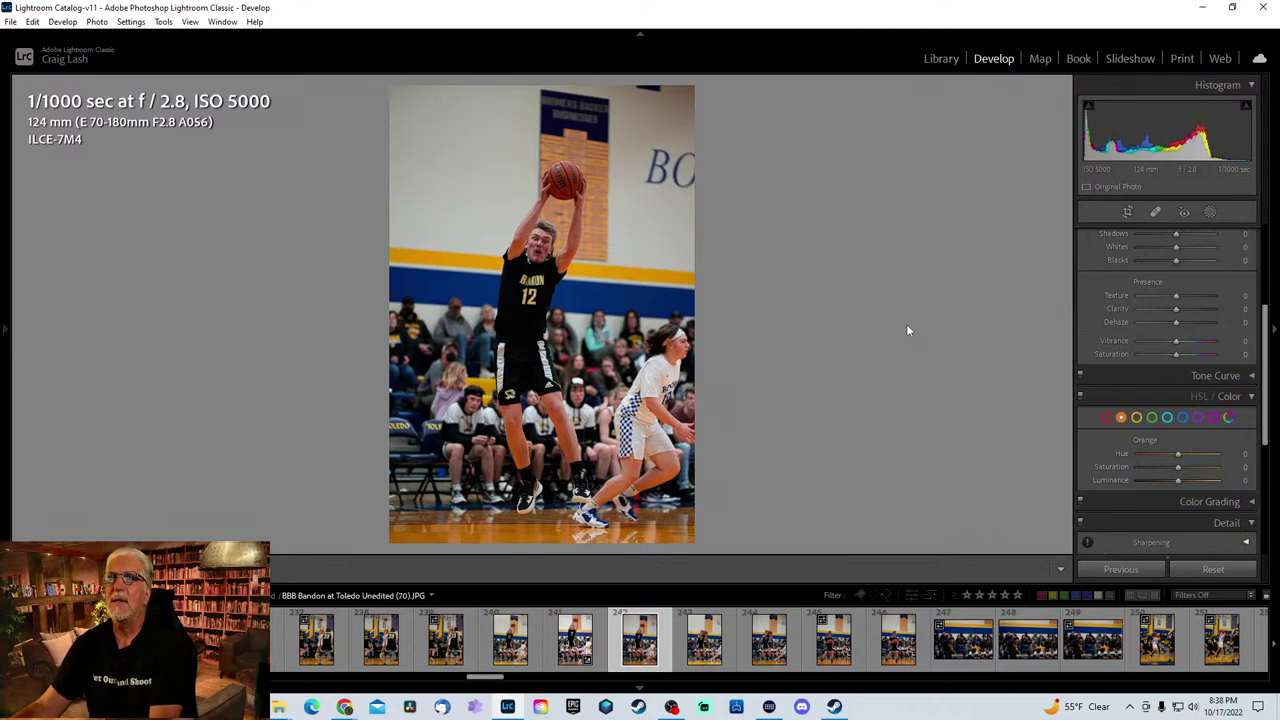
- Advance five frames to the crowd photo, Unedited (73).JPG, then switch to Chrome
key("Right")
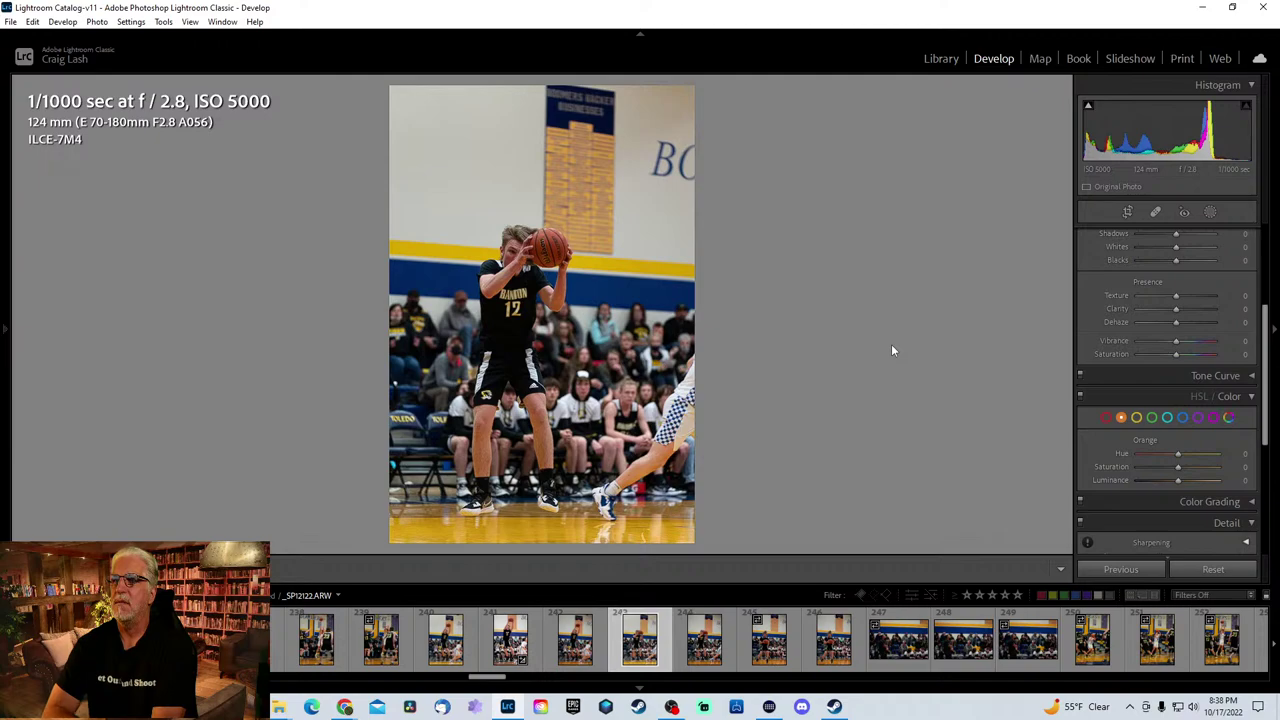
key("Right")
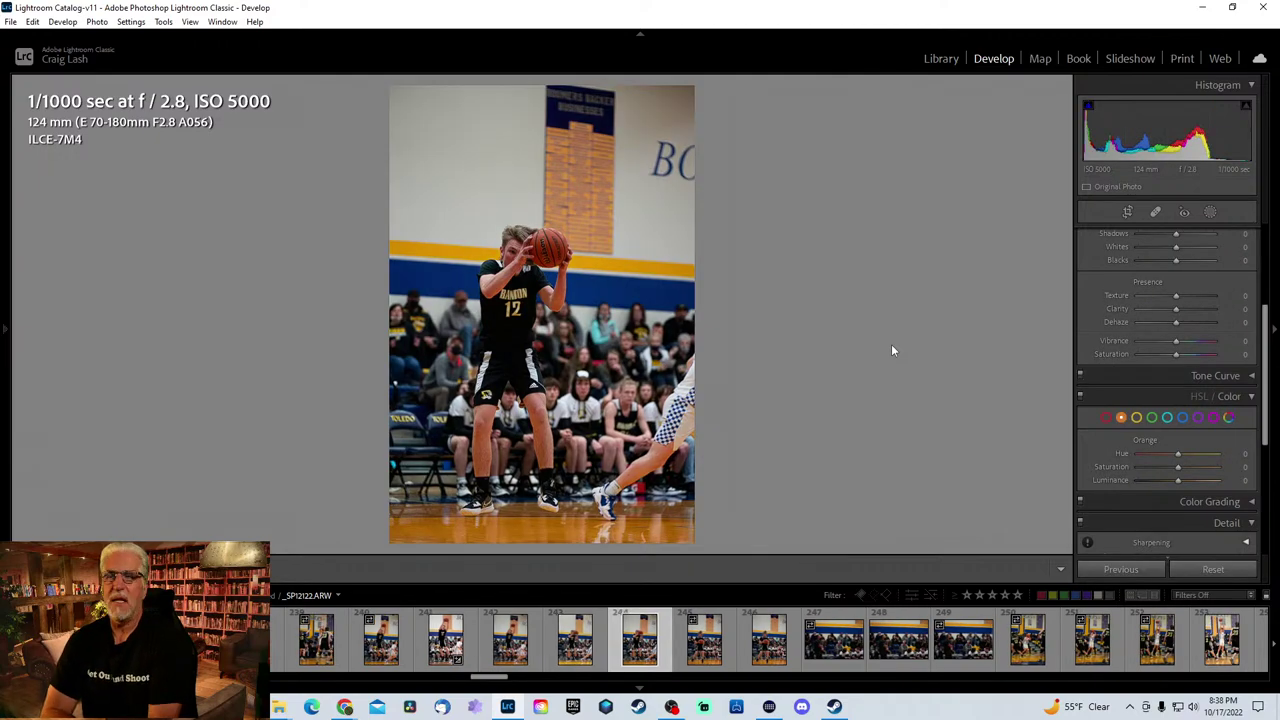
key("Right")
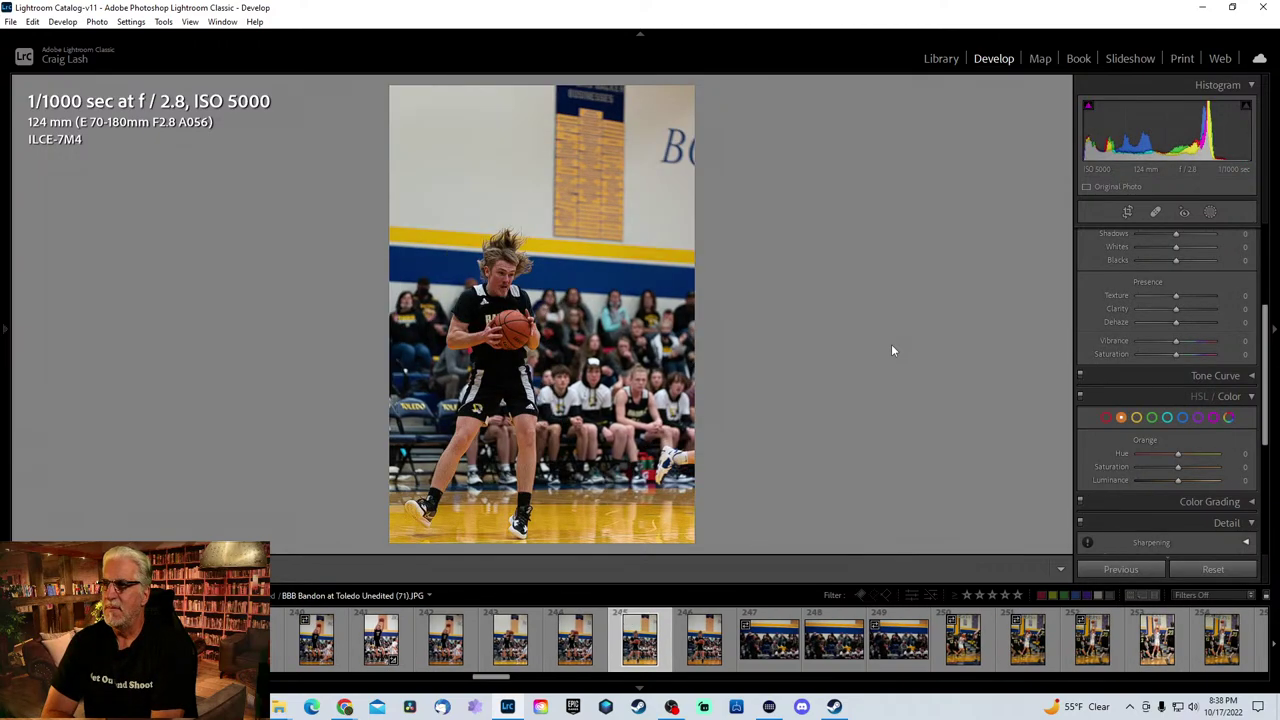
key("Right")
key("Right")
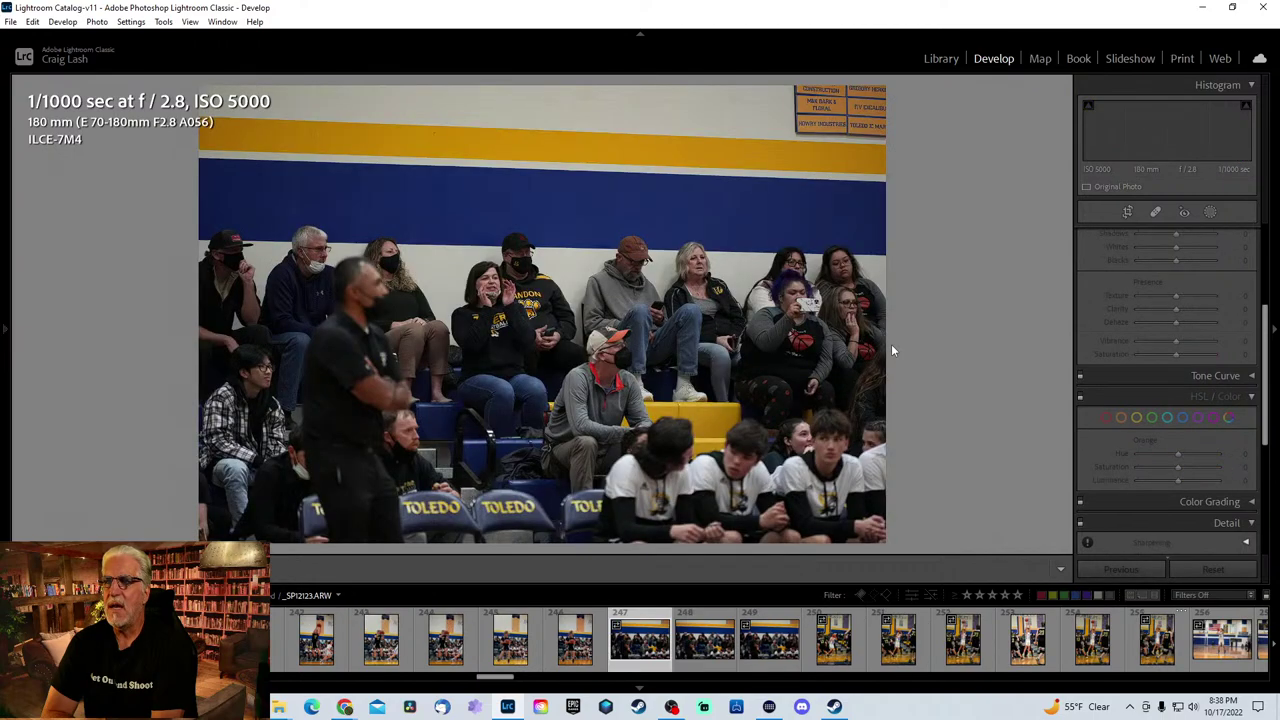
key("Right")
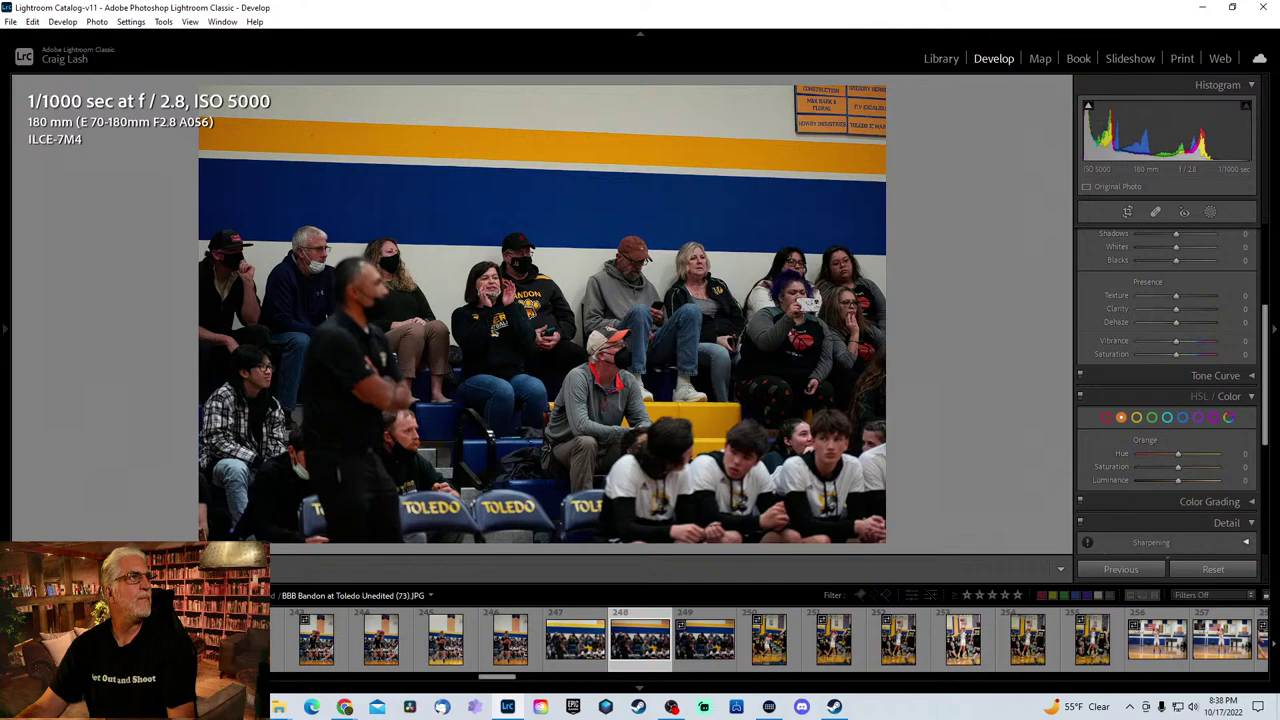
key("alt+Tab")
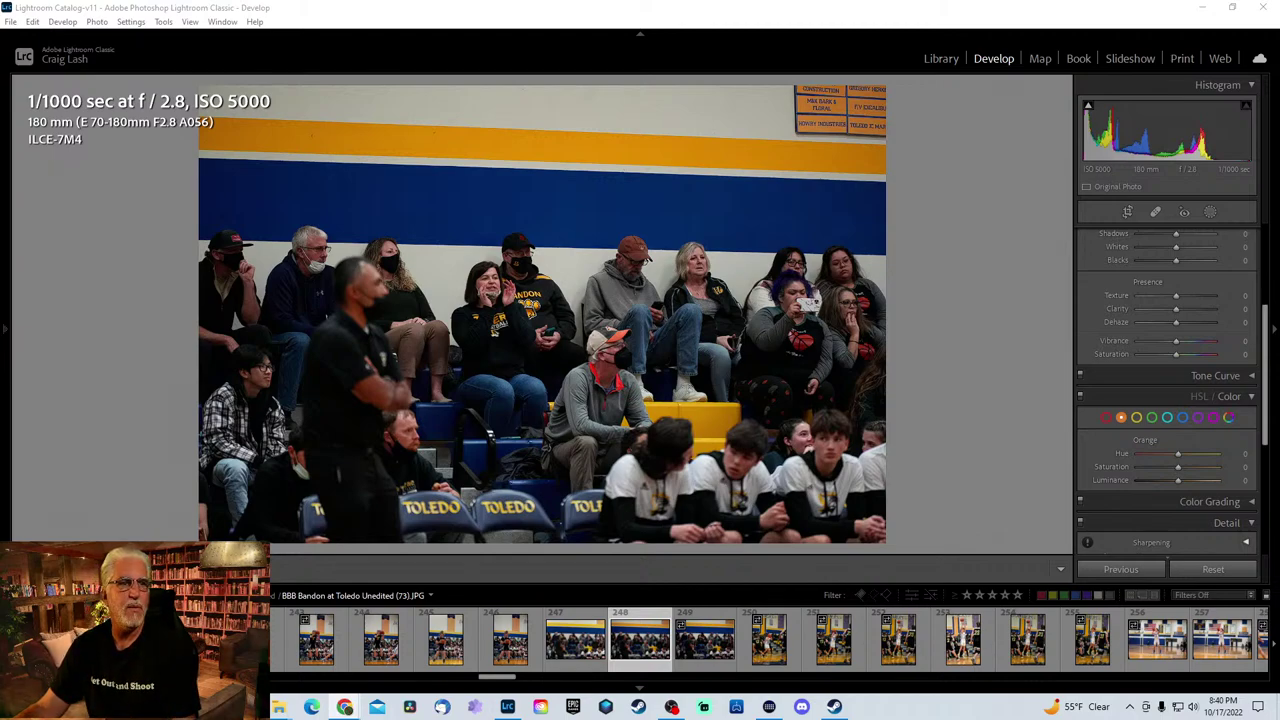
left_click(976, 355)
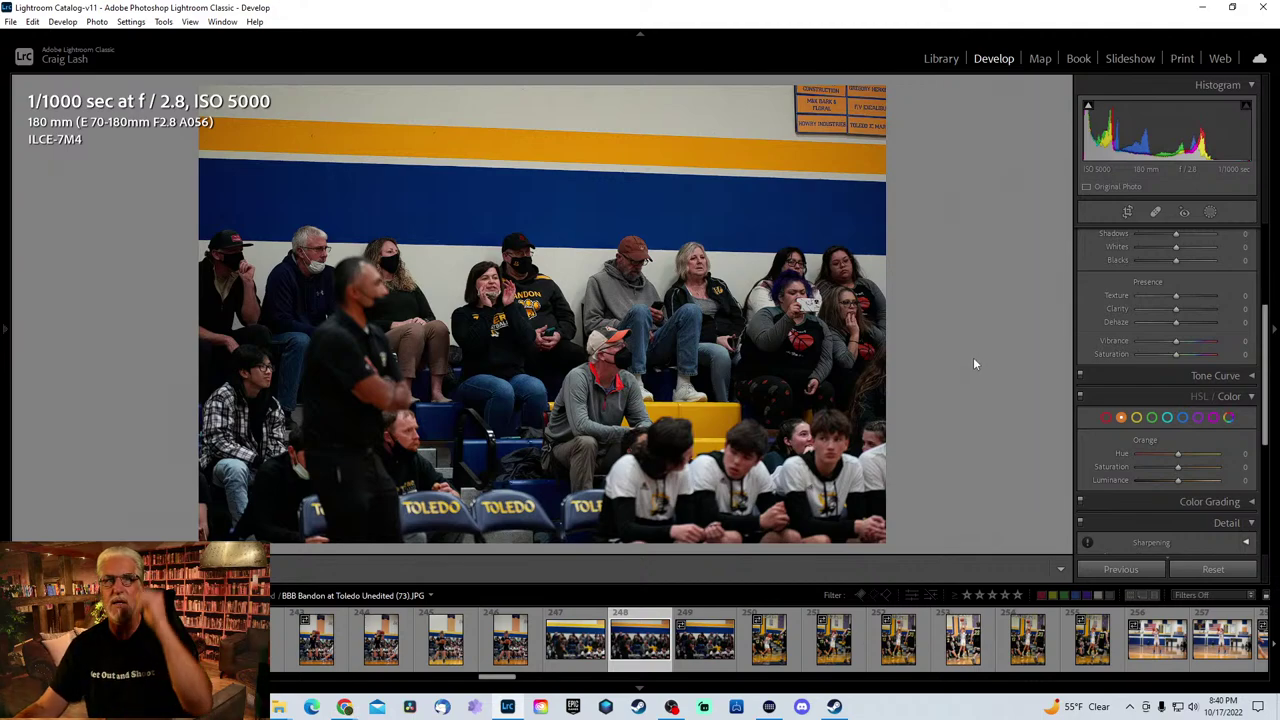
- Step from frame 248 to frame 259, BBB Bandon at Toledo 2.9 (18).JPG
key("Right")
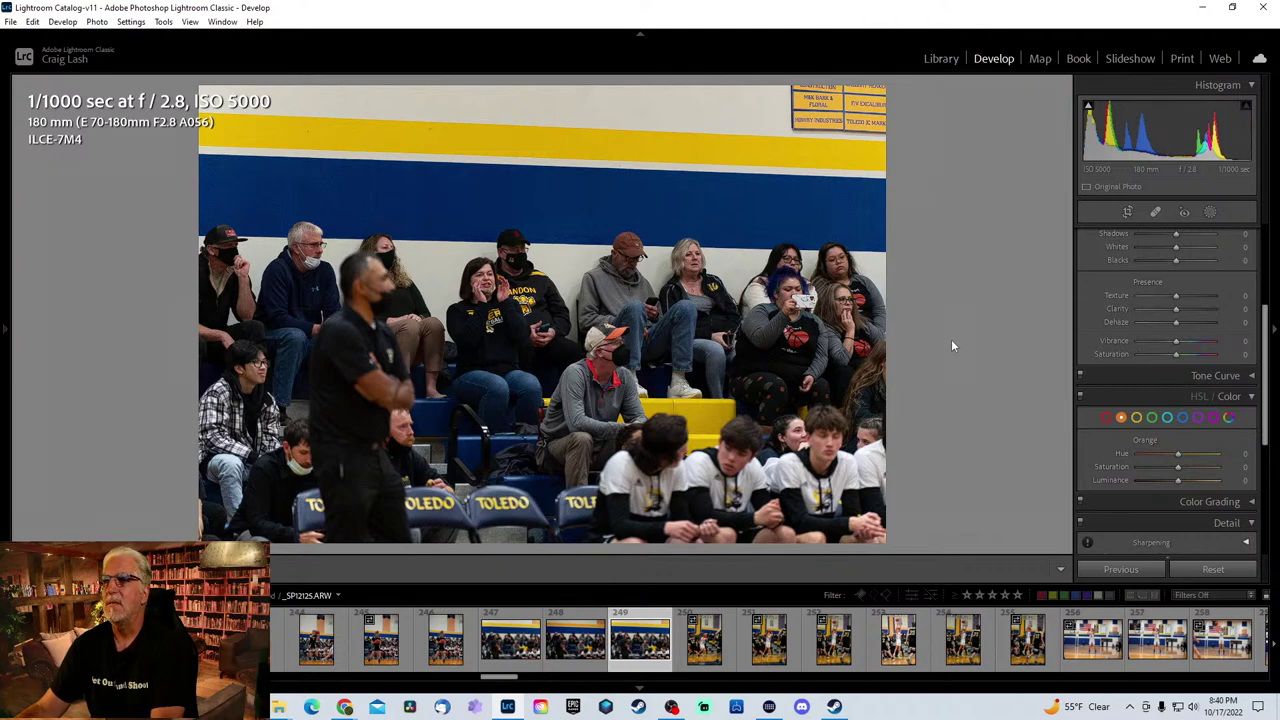
key("Right")
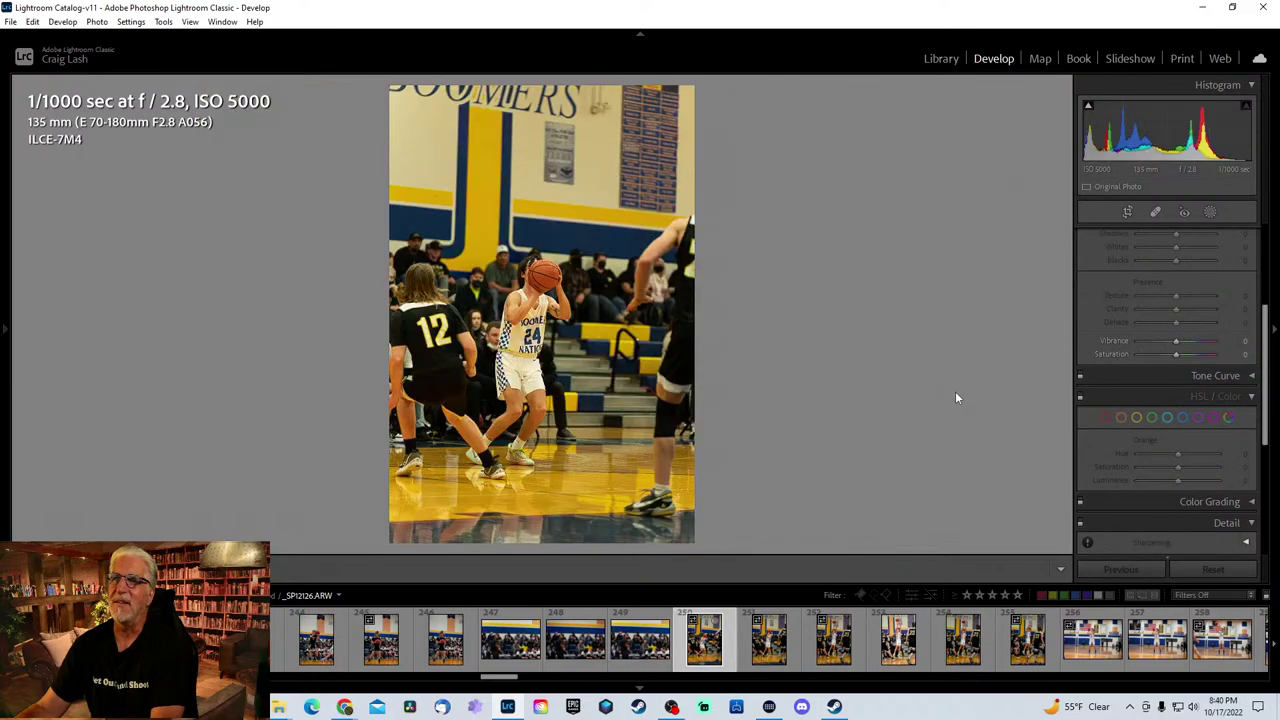
key("Right")
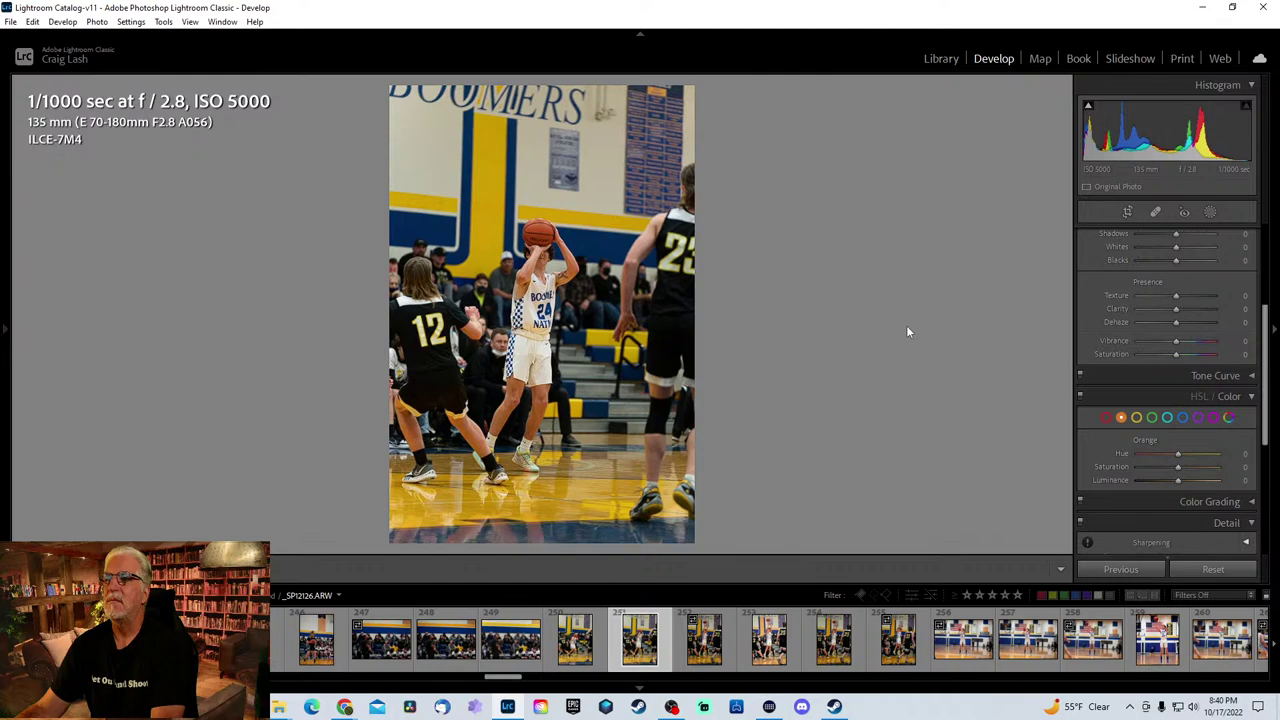
key("Right")
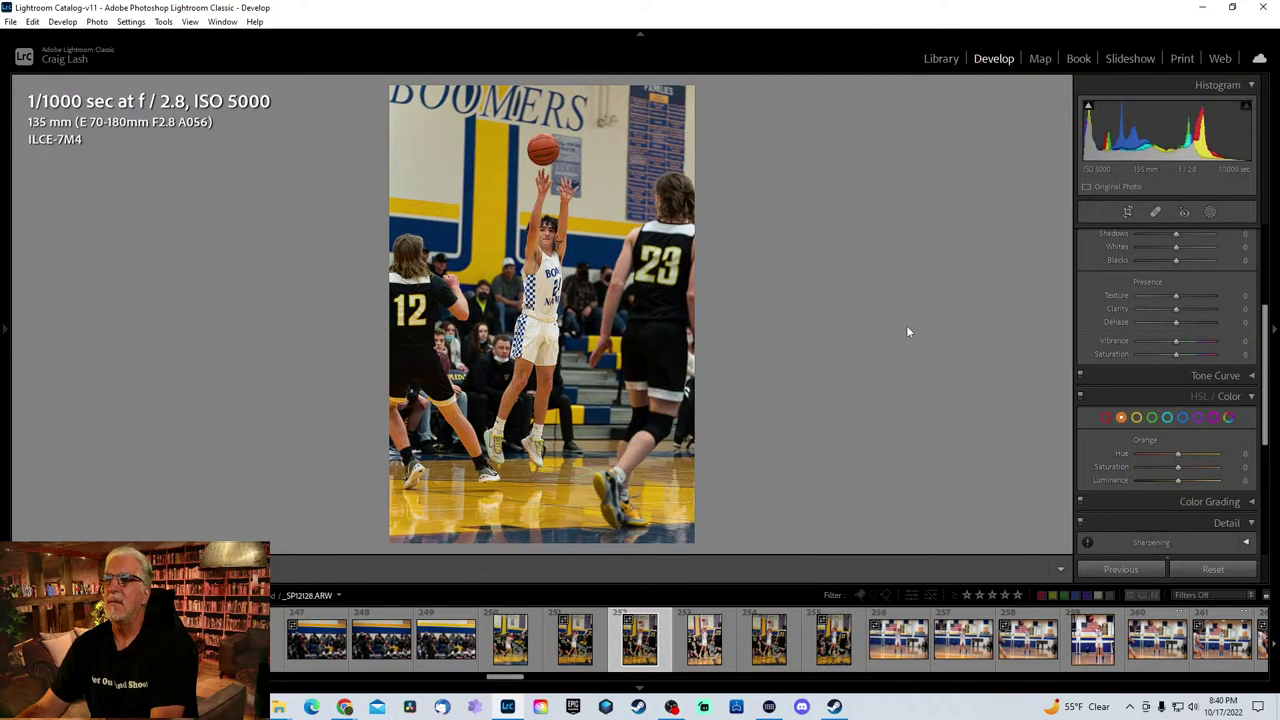
key("Right")
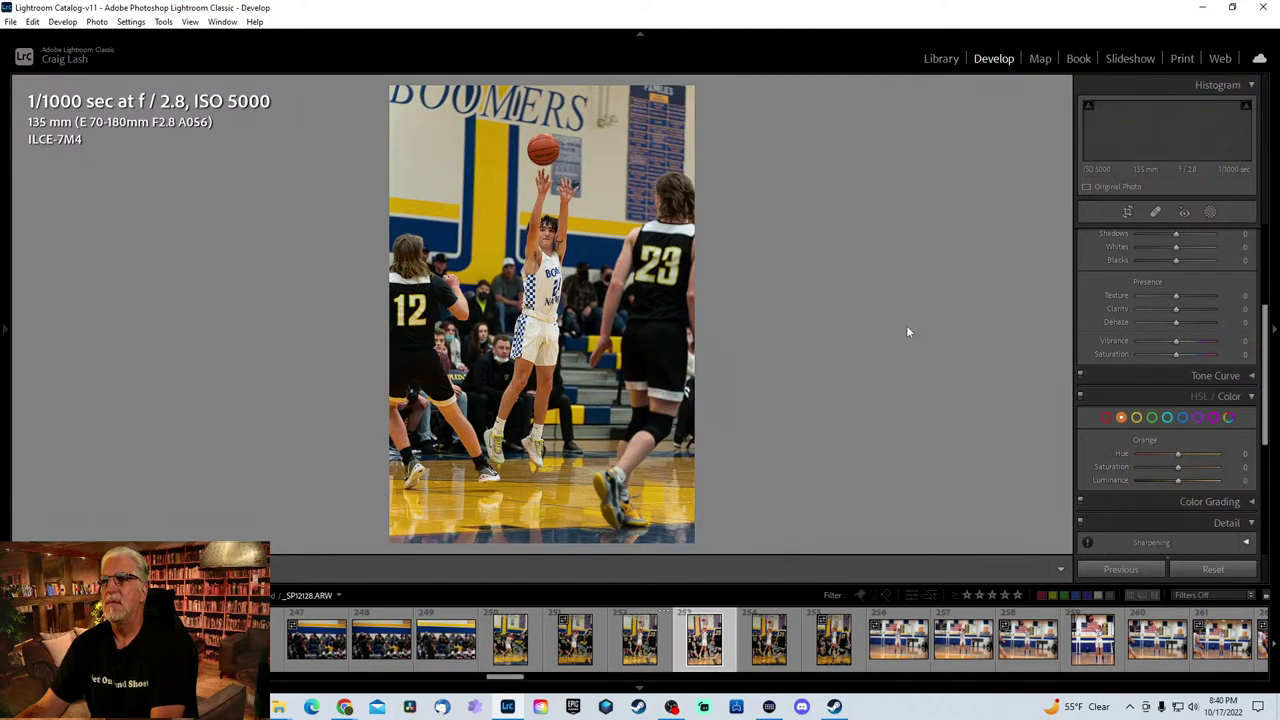
key("Right")
key("Right")
key("Right")
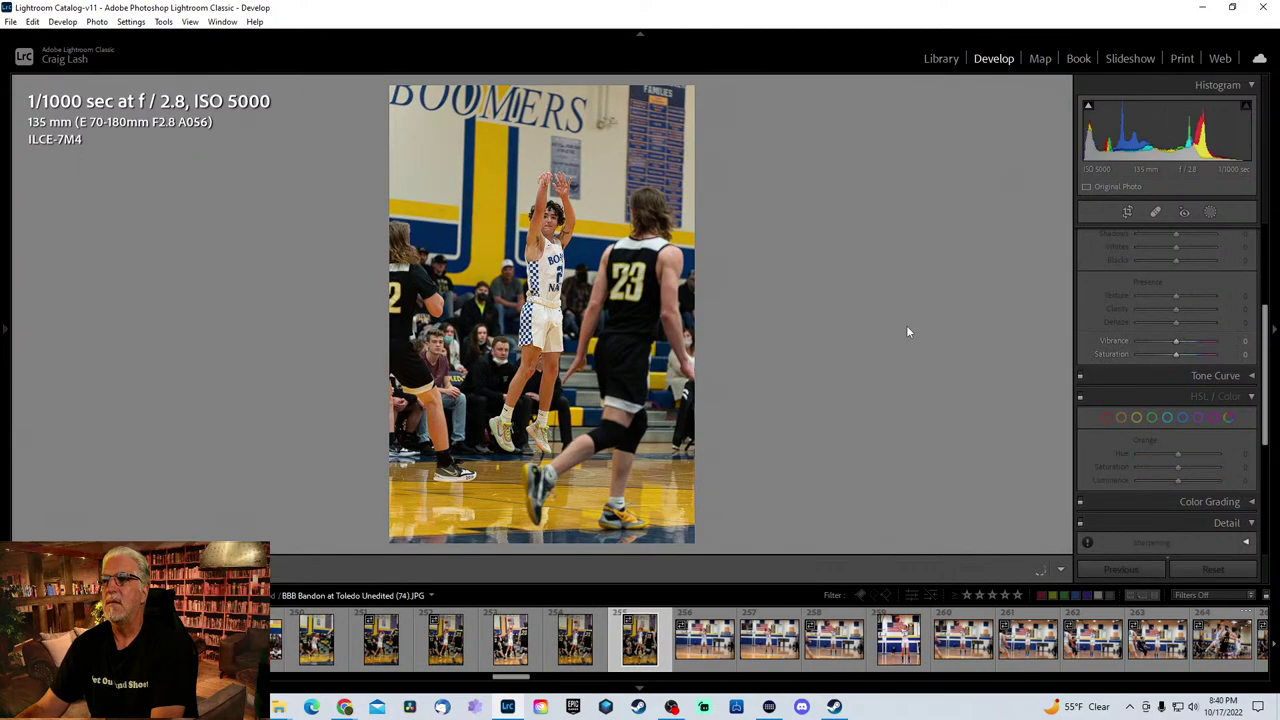
key("Right")
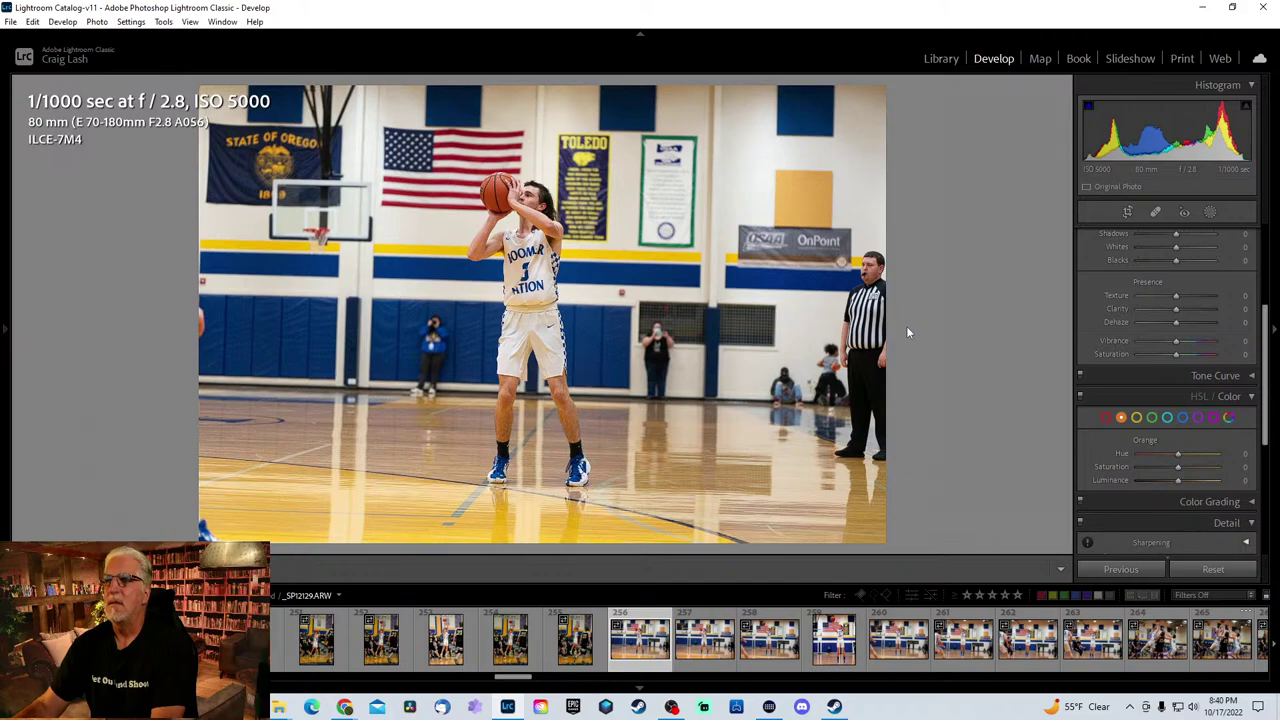
key("Right")
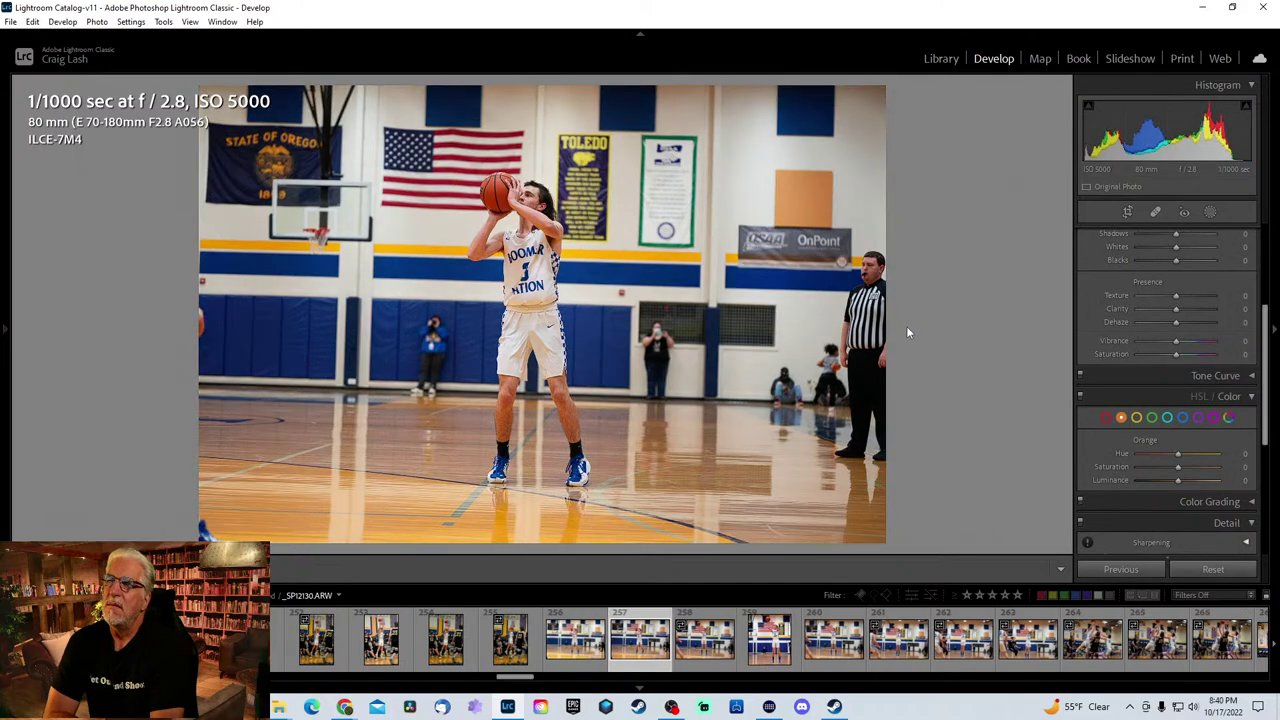
key("Right")
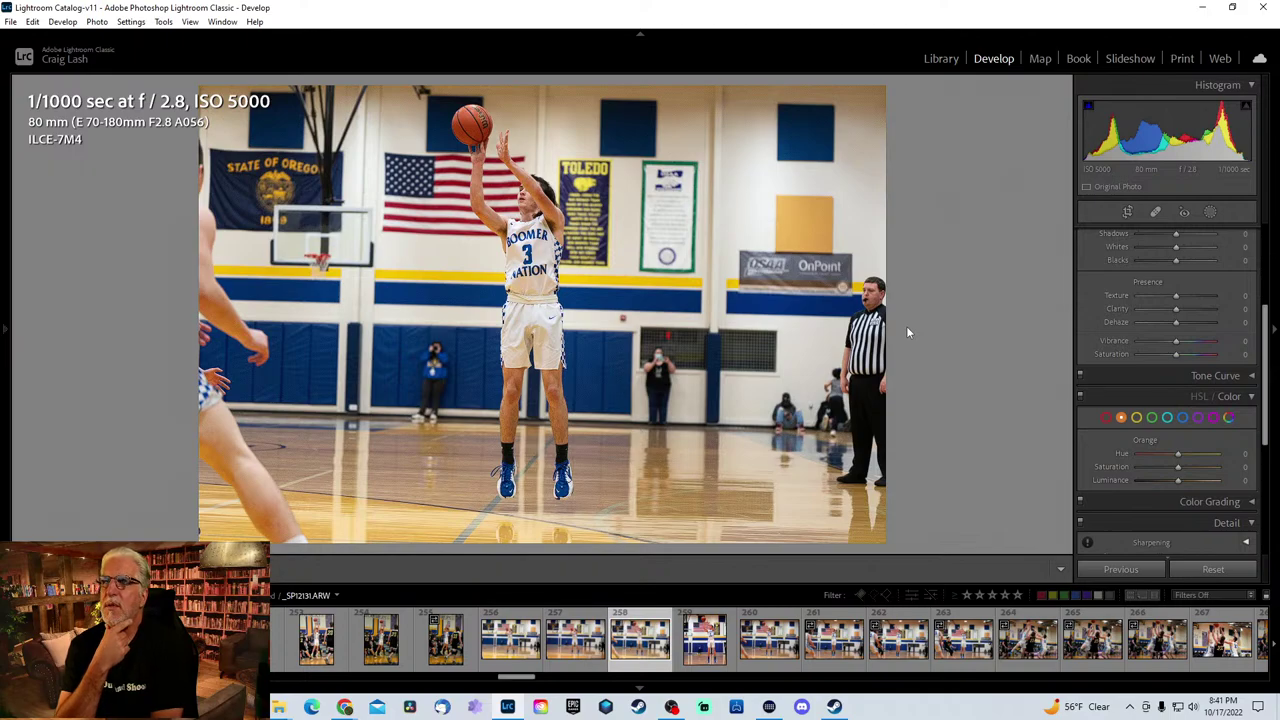
key("Right")
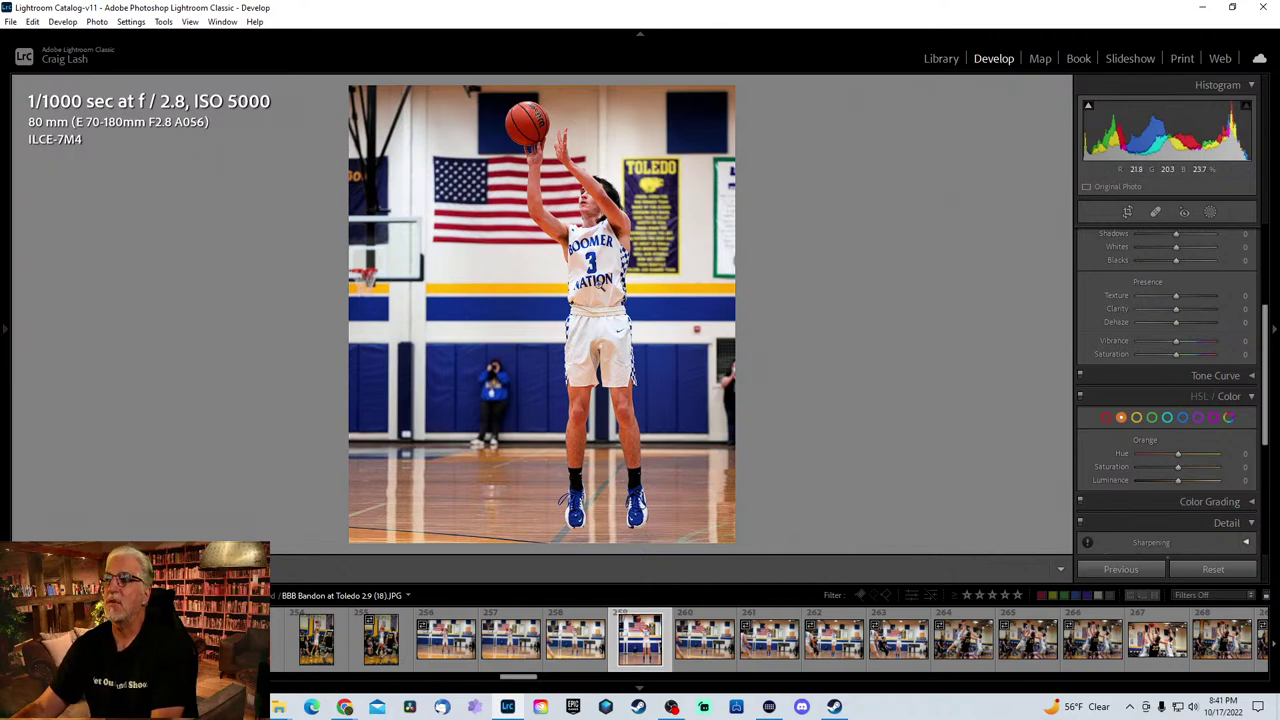
- Zoom to 1:1 and pan across the BOOMER 3 NATION lettering and jersey hem
left_click(599, 286)
left_click_drag(621, 374, 618, 338)
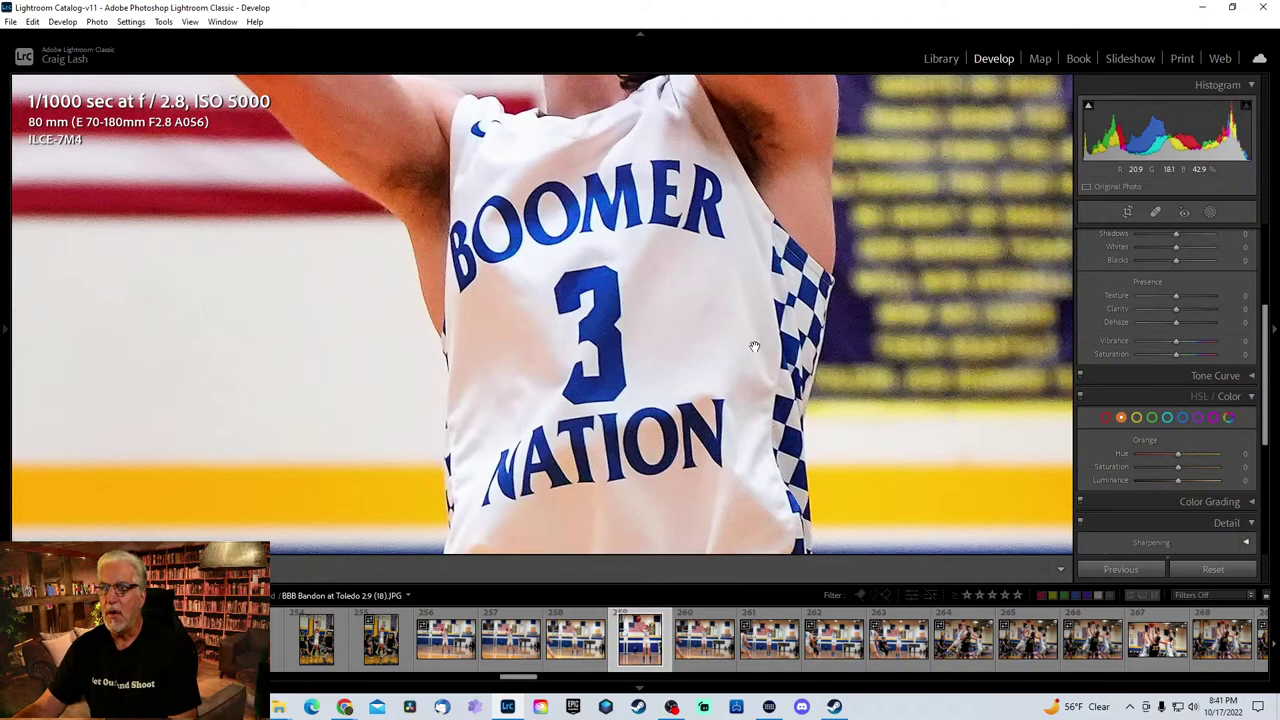
left_click(862, 380)
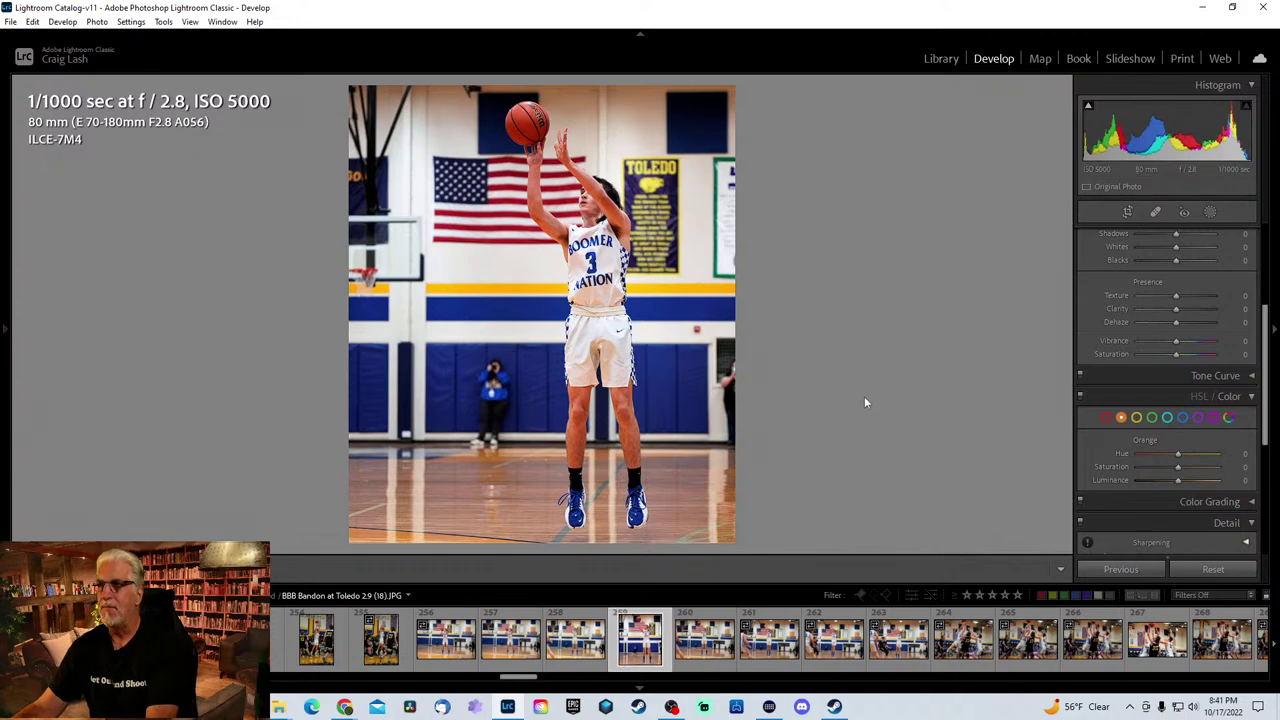
left_click(618, 296)
left_click_drag(661, 245, 776, 346)
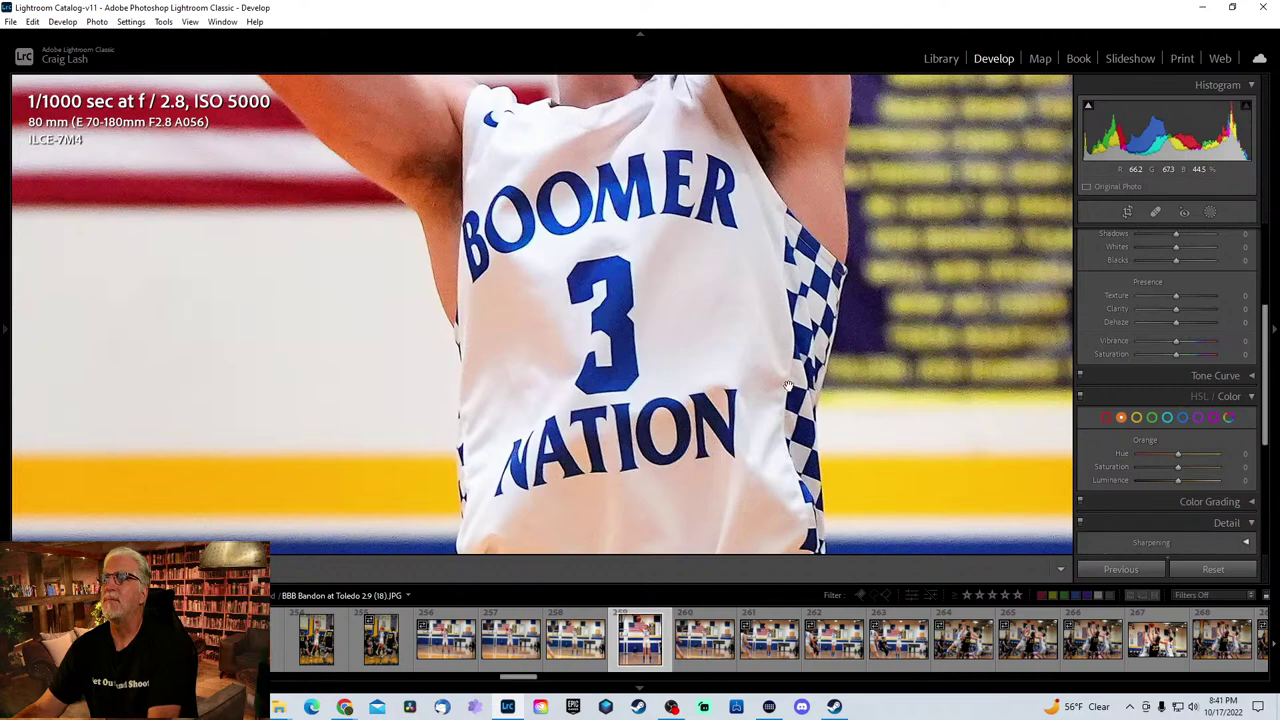
left_click_drag(836, 386, 834, 298)
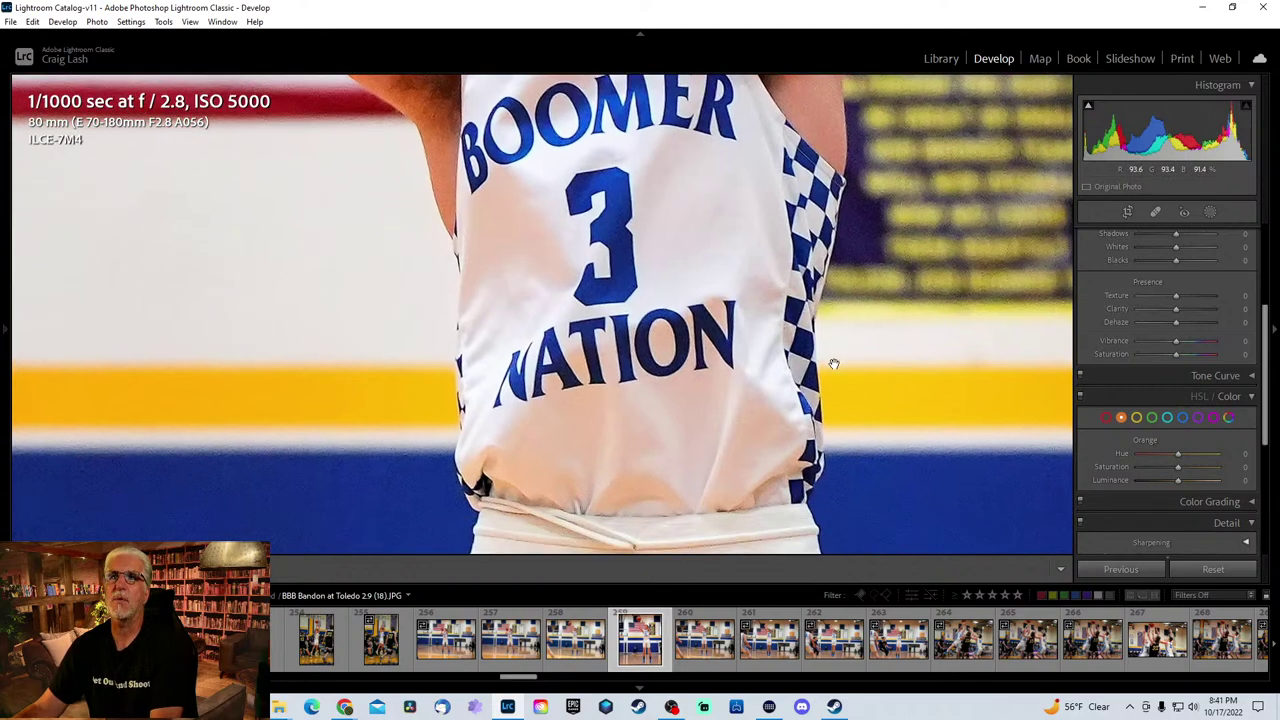
- Return to the full view and move on to the wider Unedited (76).JPG
left_click(760, 340)
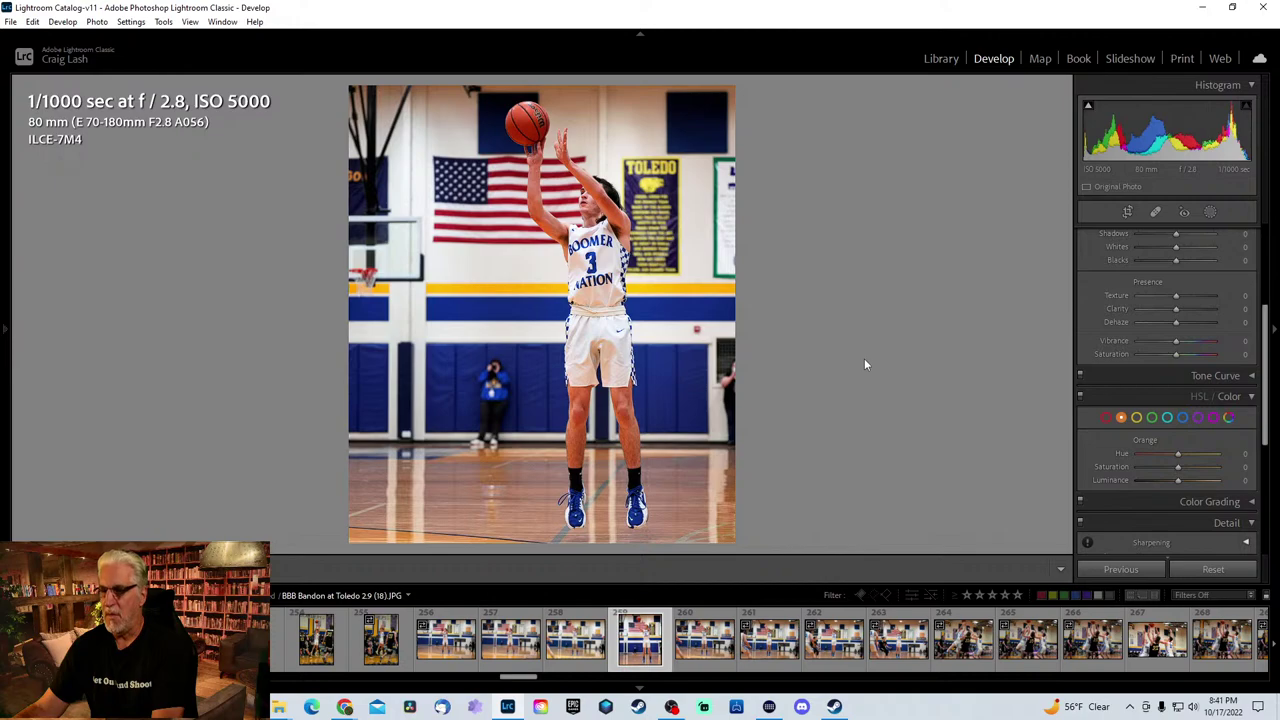
key("Right")
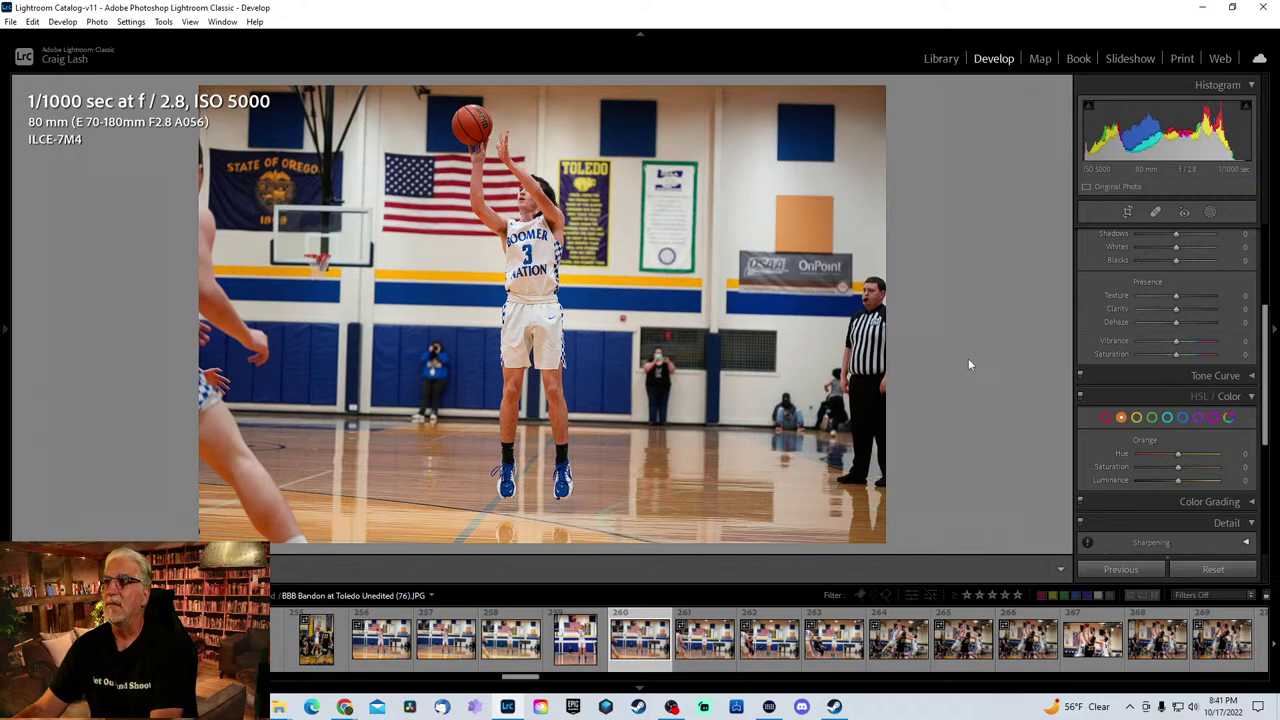
key("super")
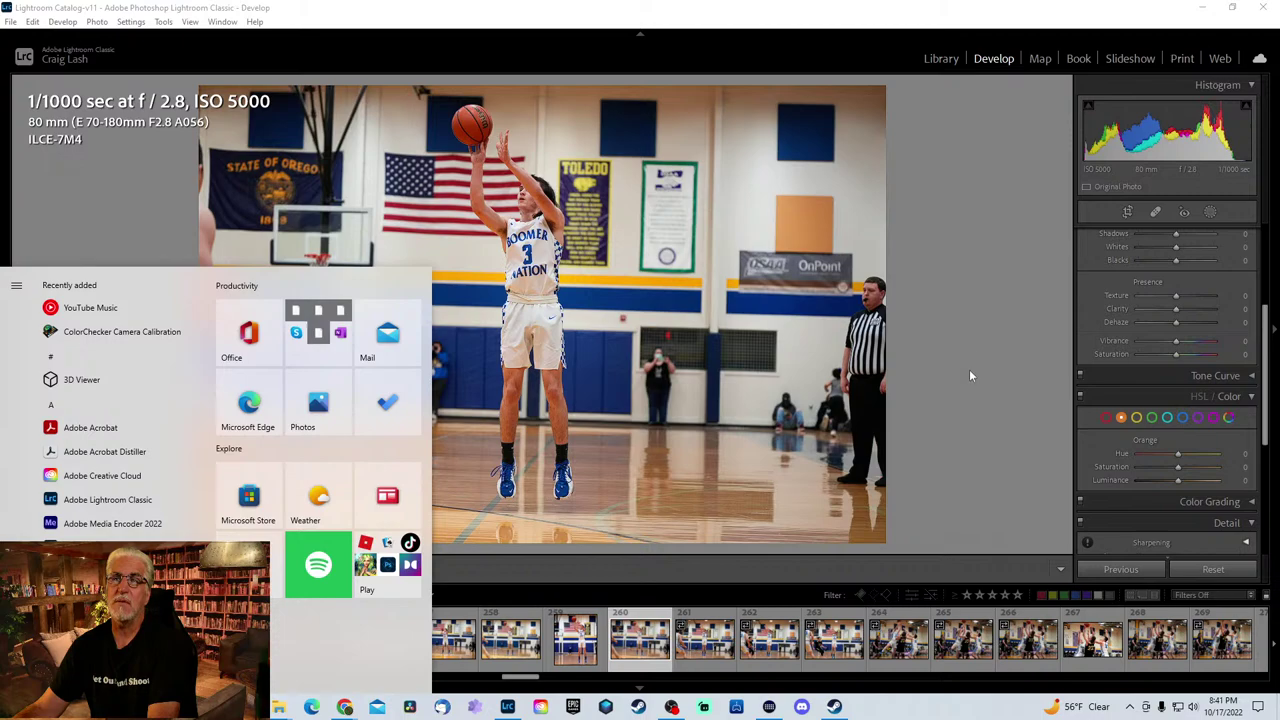
- Close the Start menu and advance to _SPI2132.ARW
key("super")
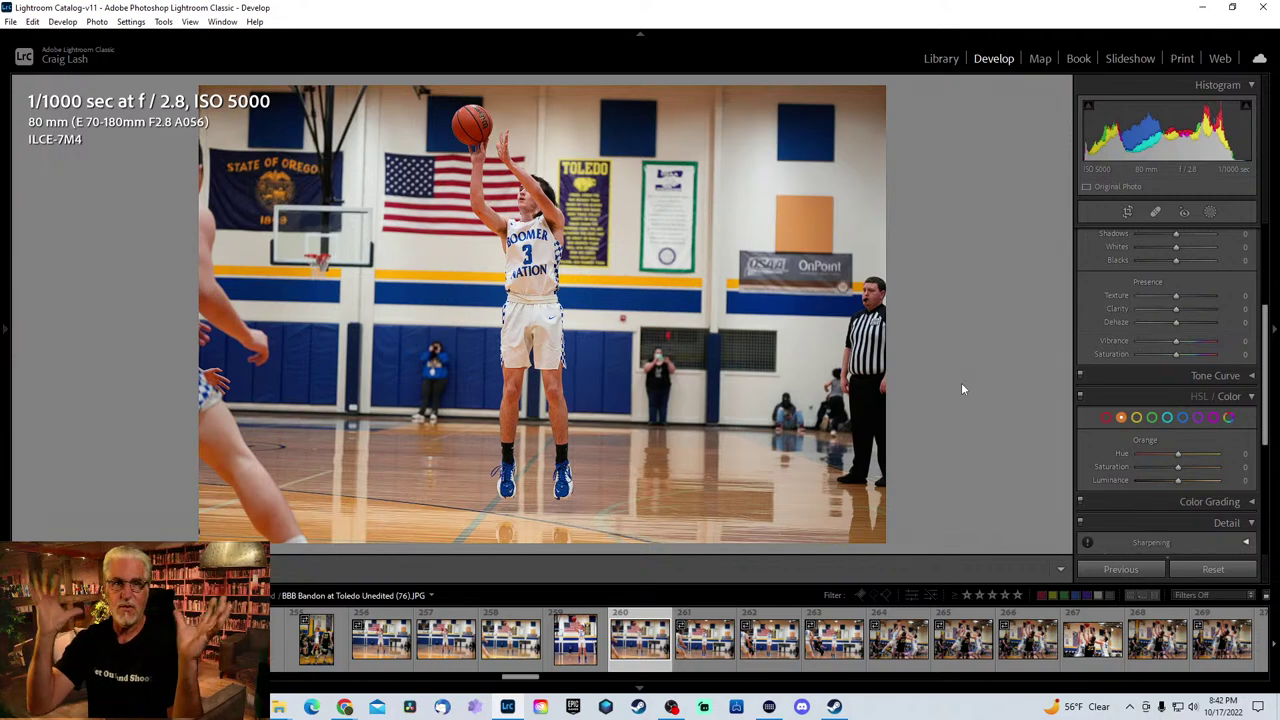
key("Right")
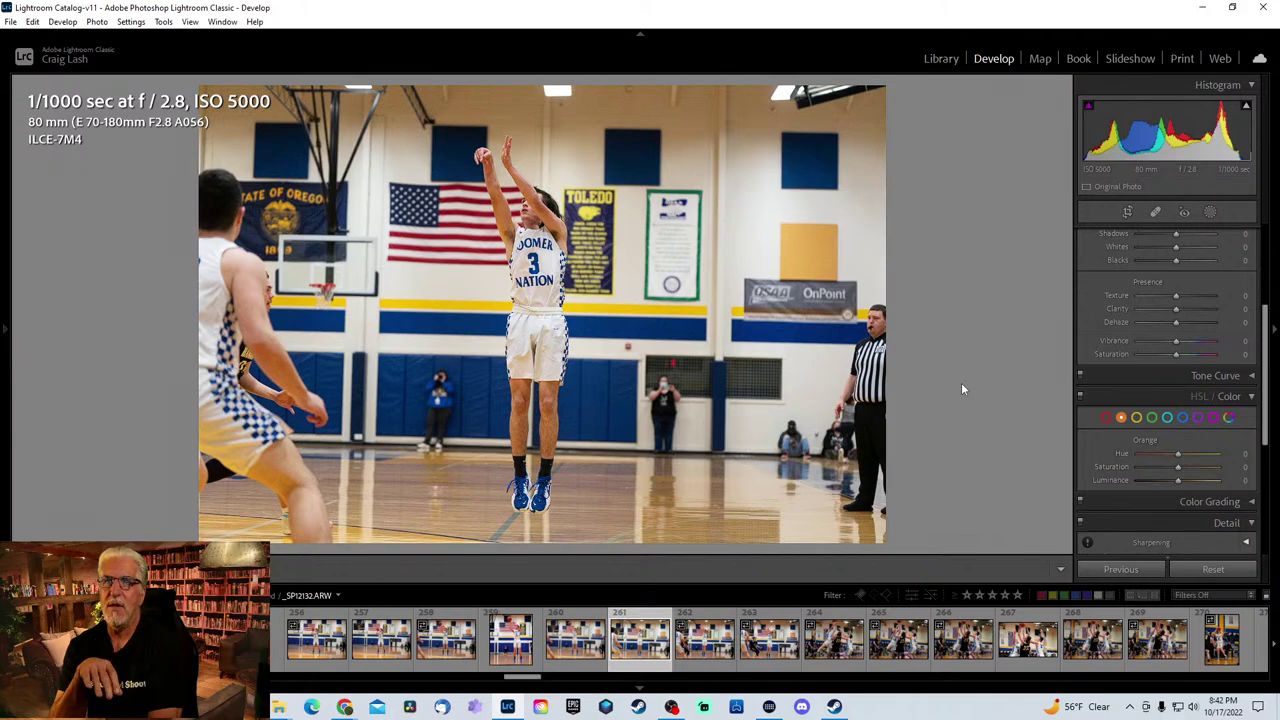
- Advance through photos 266–270 to _SPI2139.ARW, the vertical of player 10
key("Right")
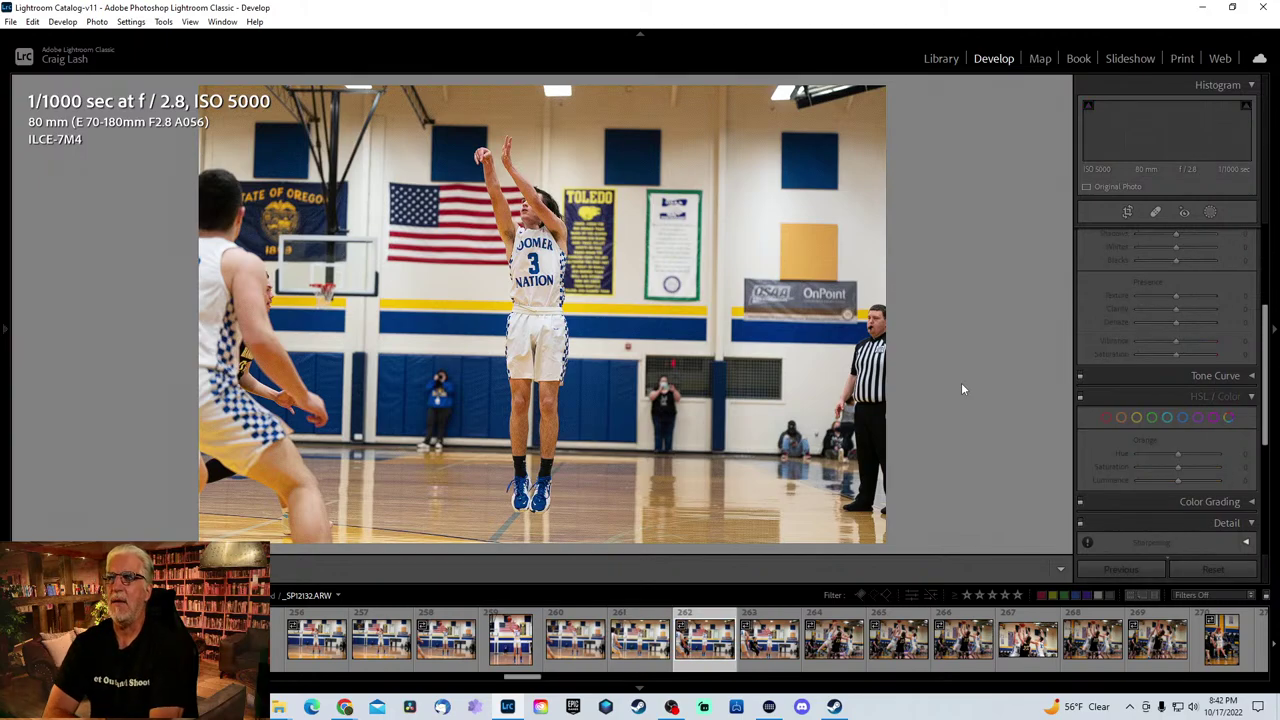
key("Right")
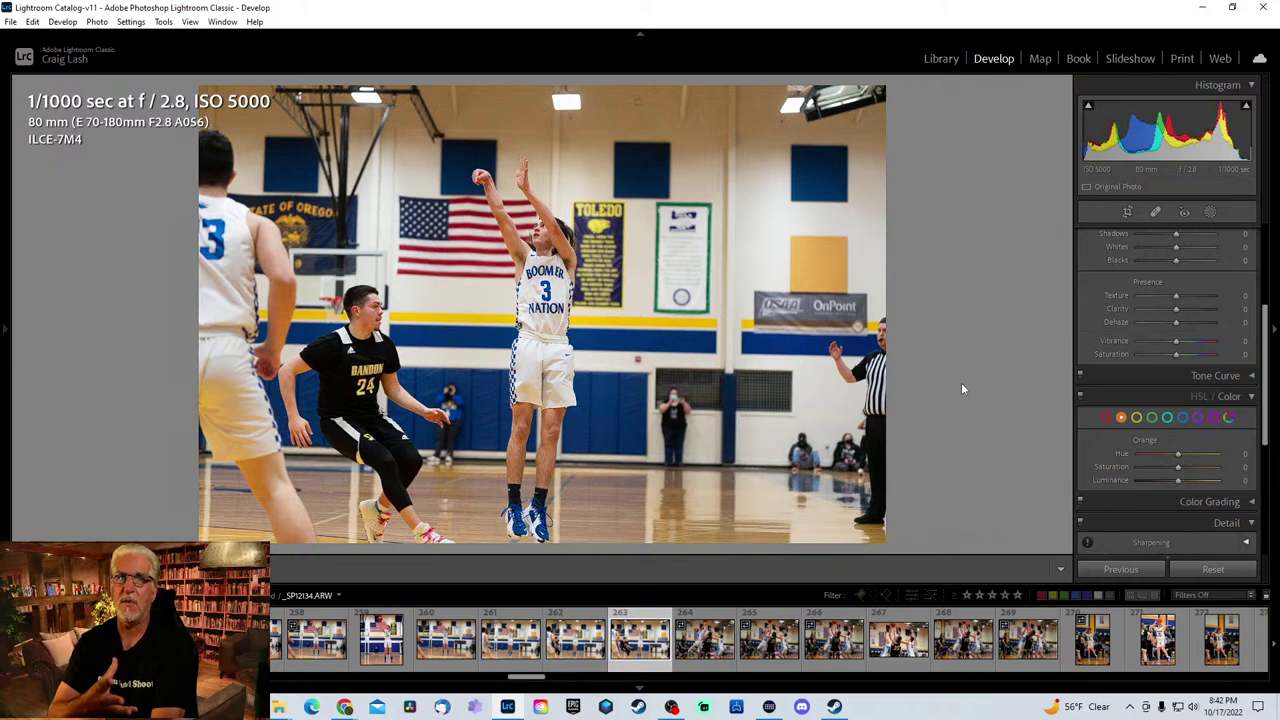
key("Right")
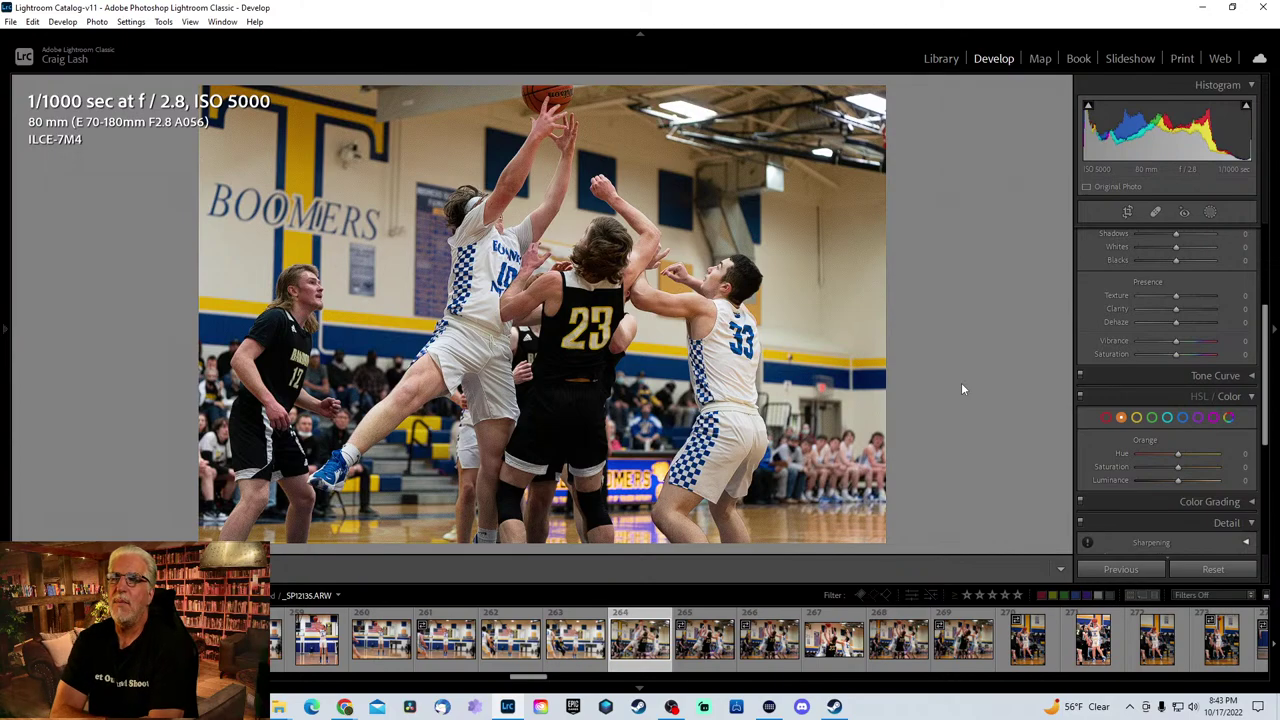
key("Right")
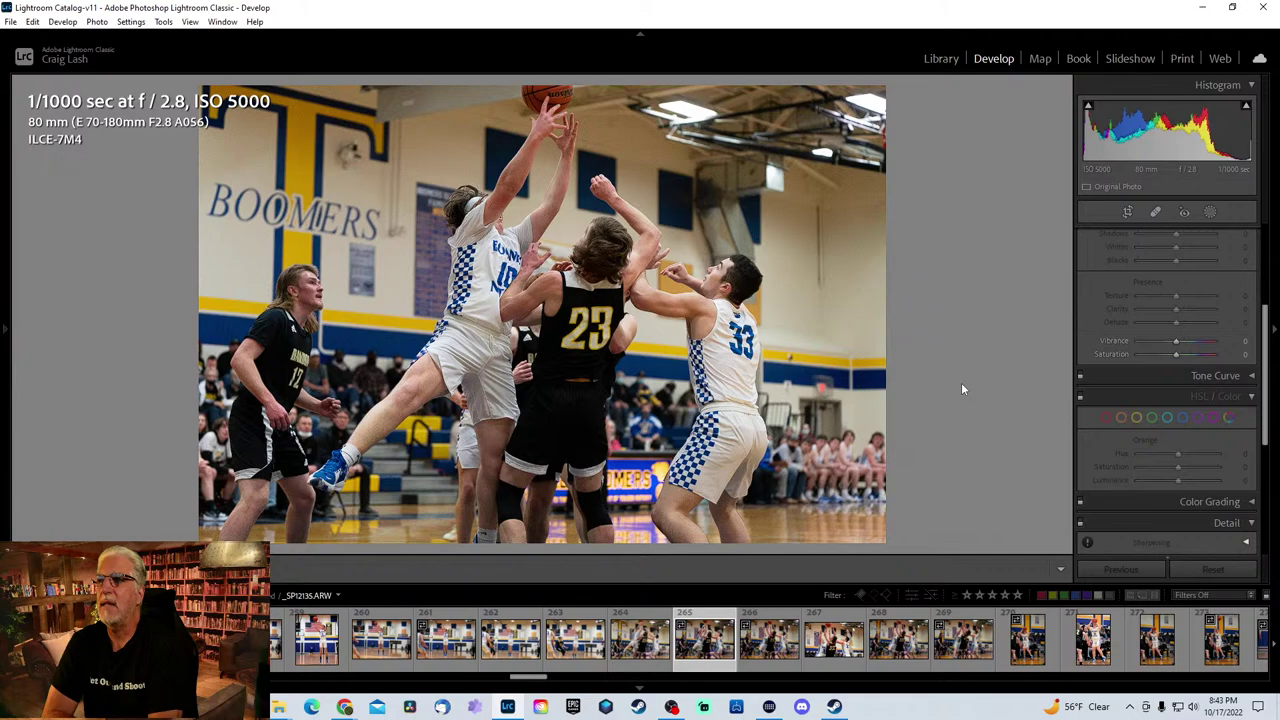
key("Right")
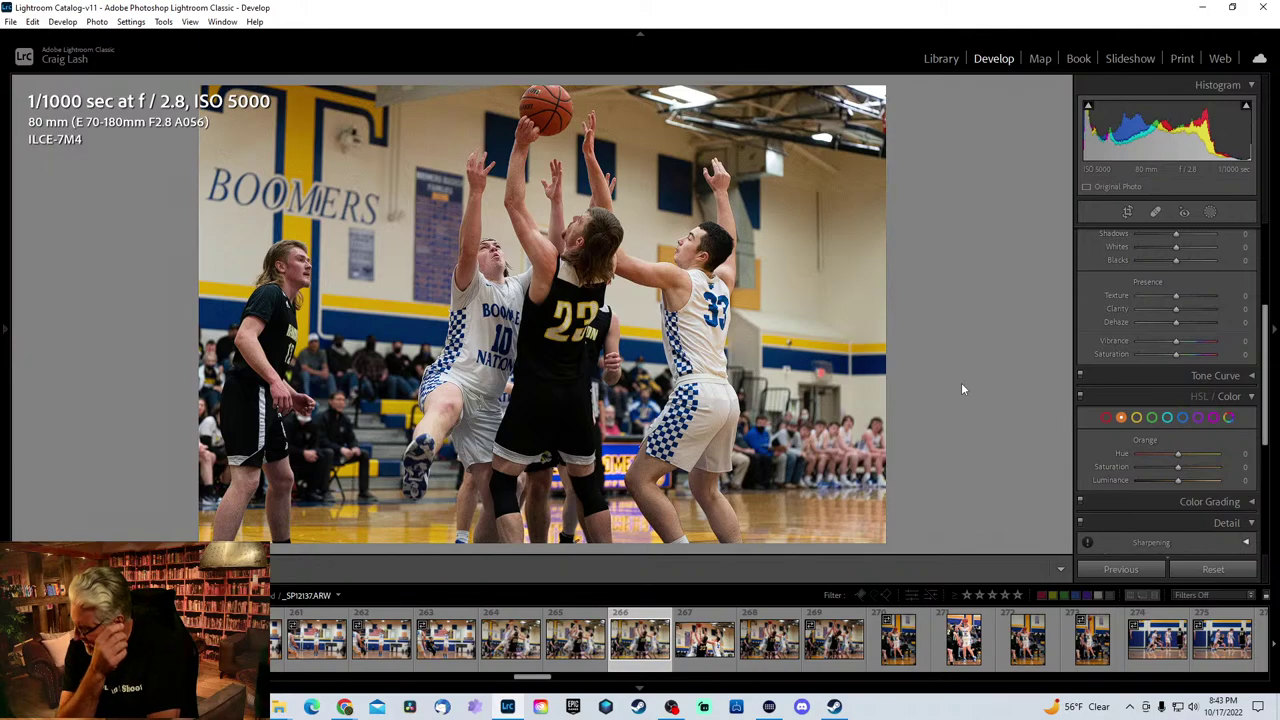
key("Right")
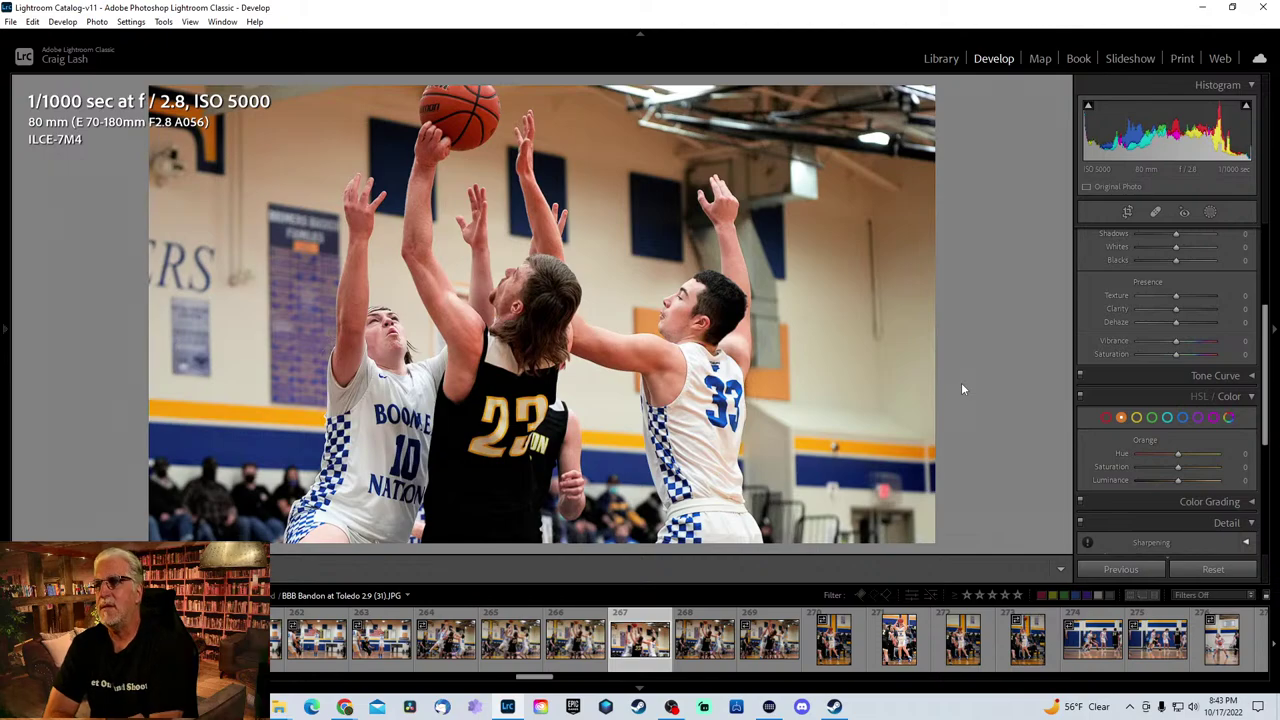
key("Right")
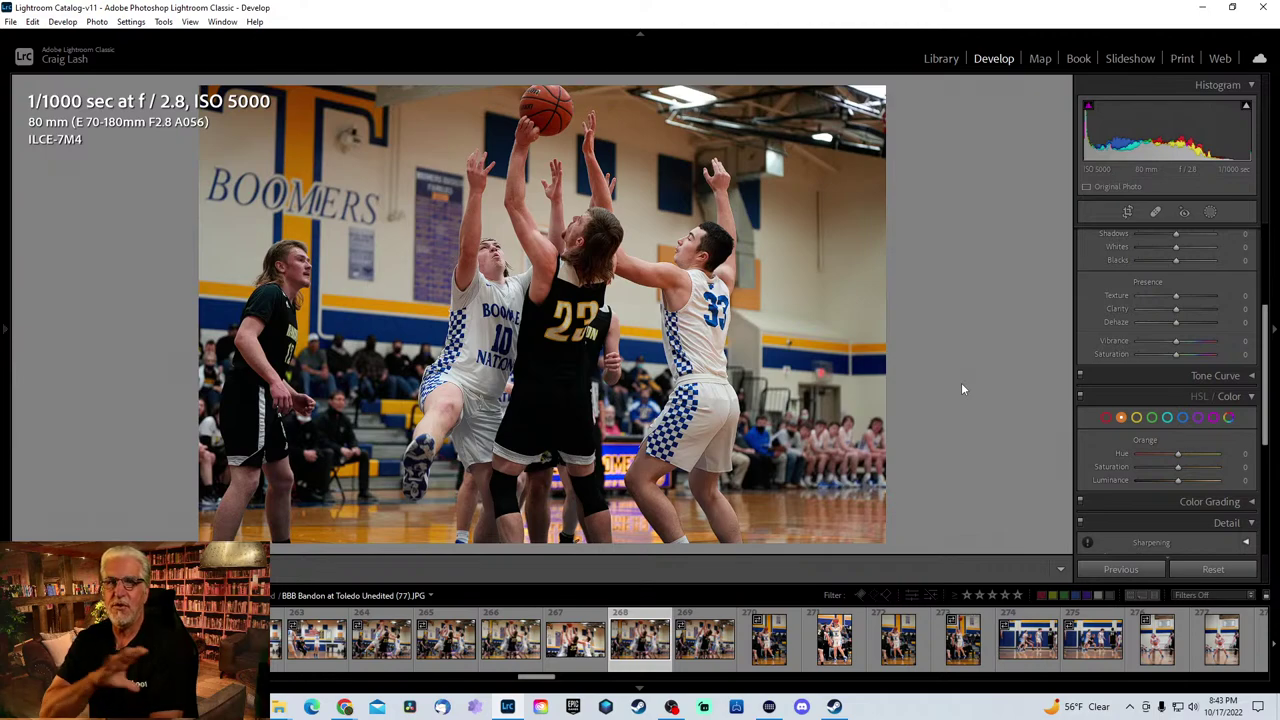
key("Right")
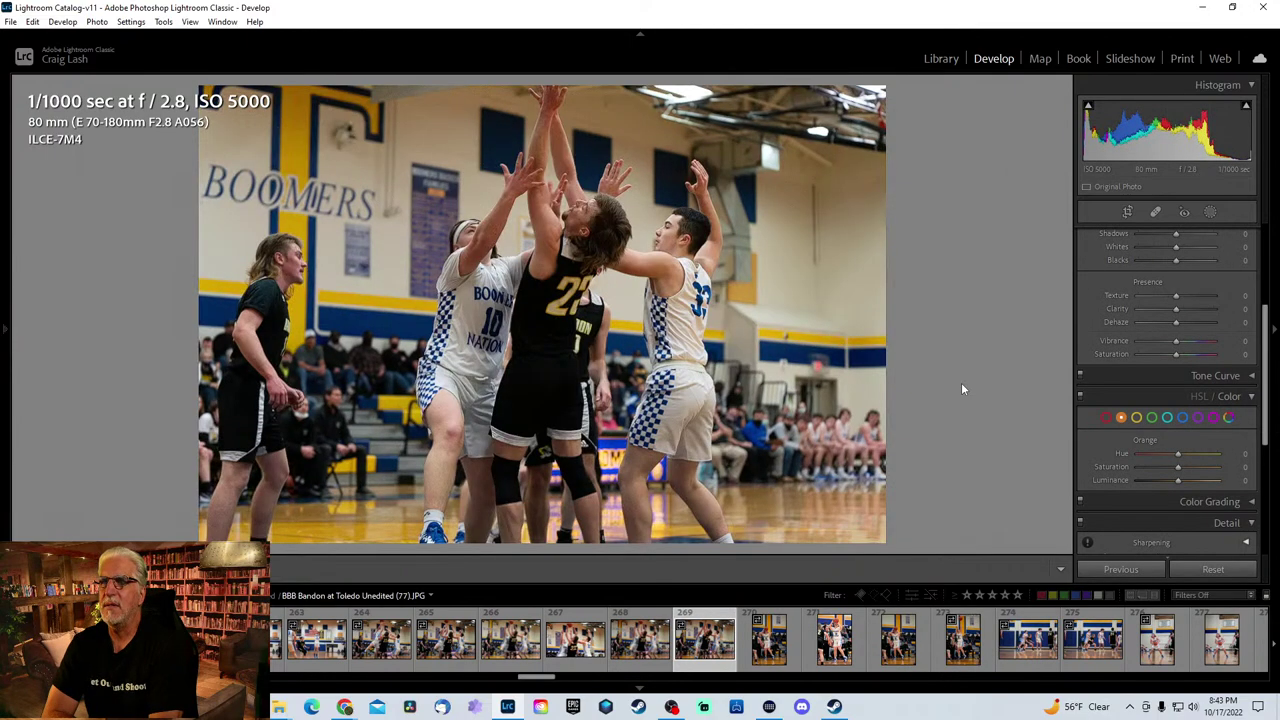
key("Right")
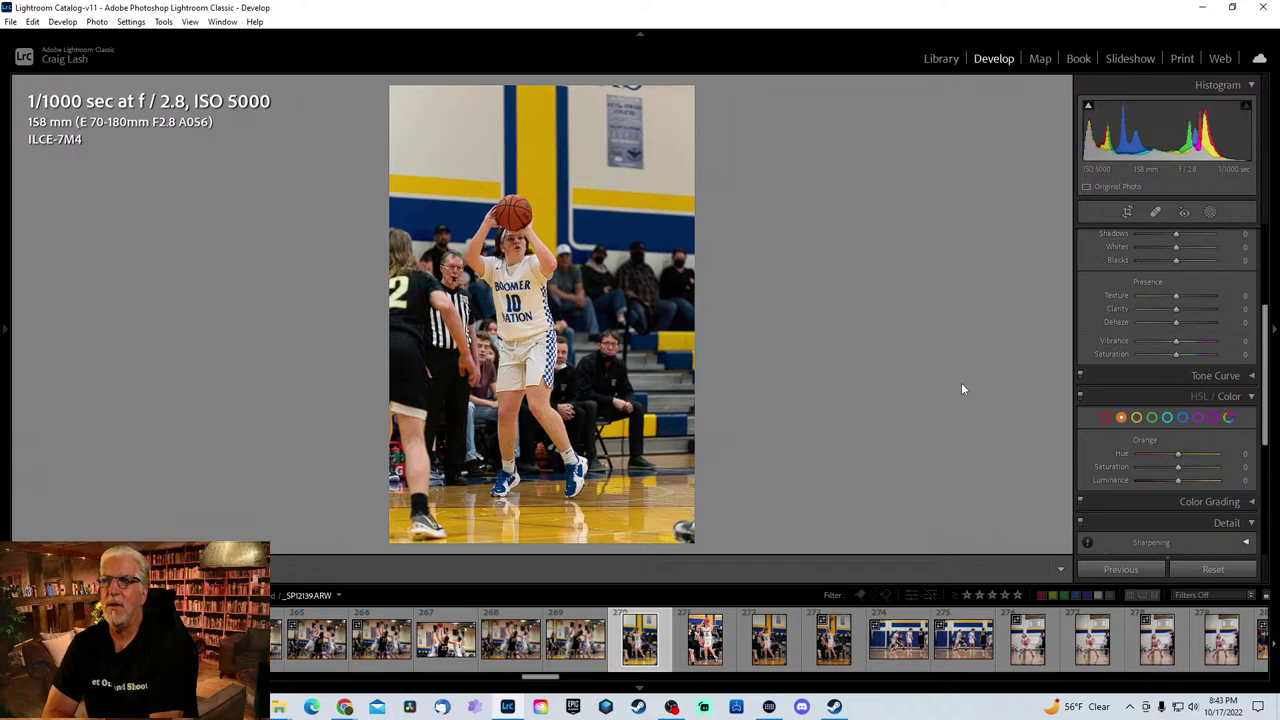
- Advance from photo 270 past 271 to photo 273, player 10's jump shot (_SPI2140.ARW)
key("Right")
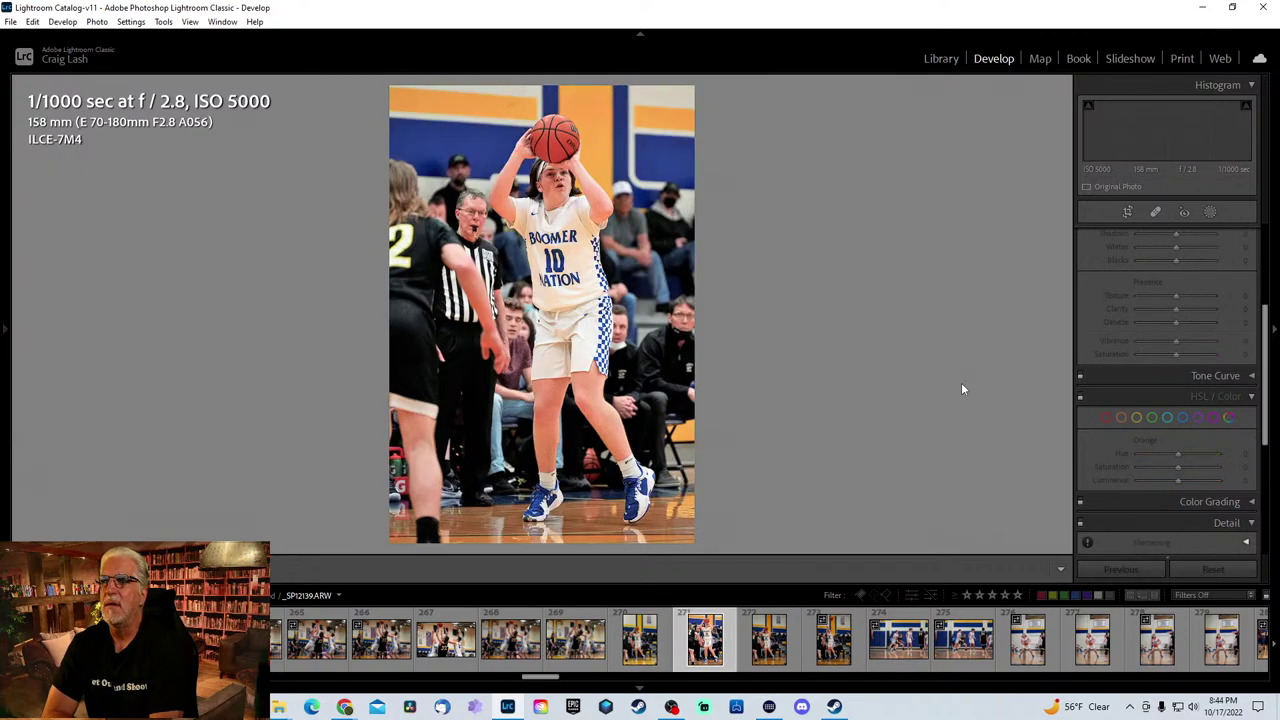
key("Right")
key("Right")
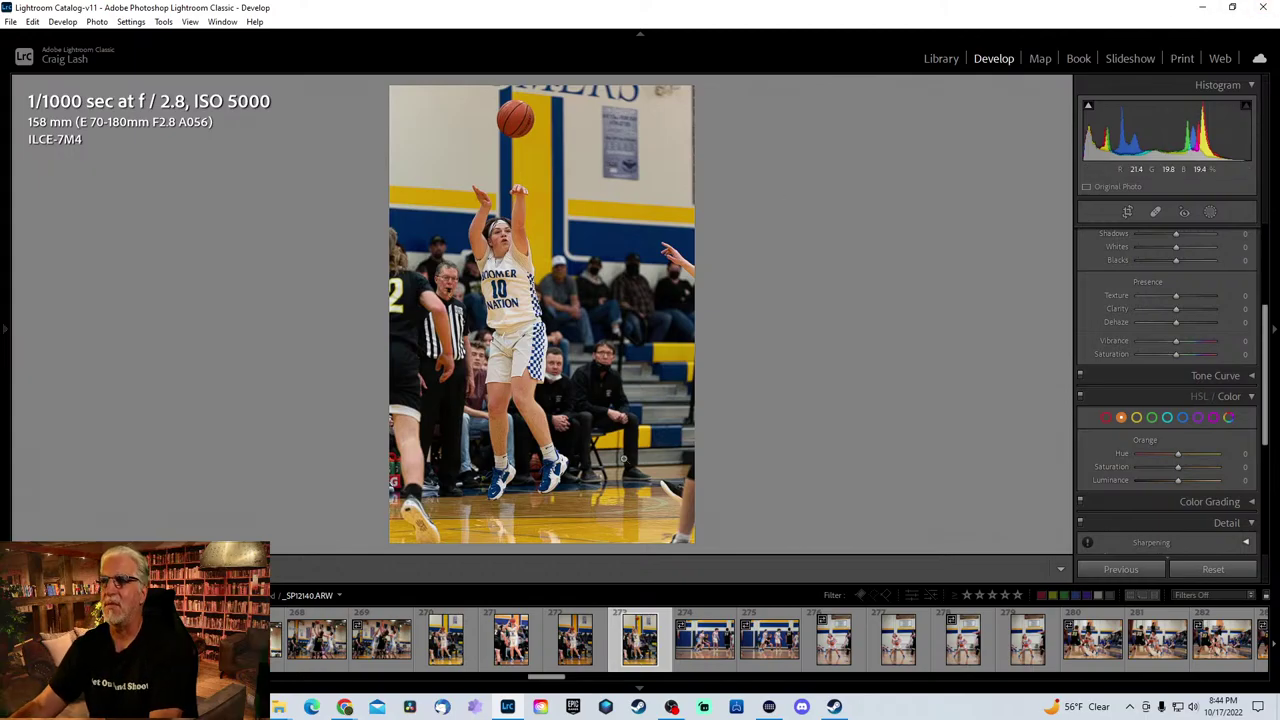
- Zoom photo 273 to 1:1 on the shoes, pan across the court floor, then return to fit view
left_click(545, 526)
left_click_drag(700, 482, 243, 423)
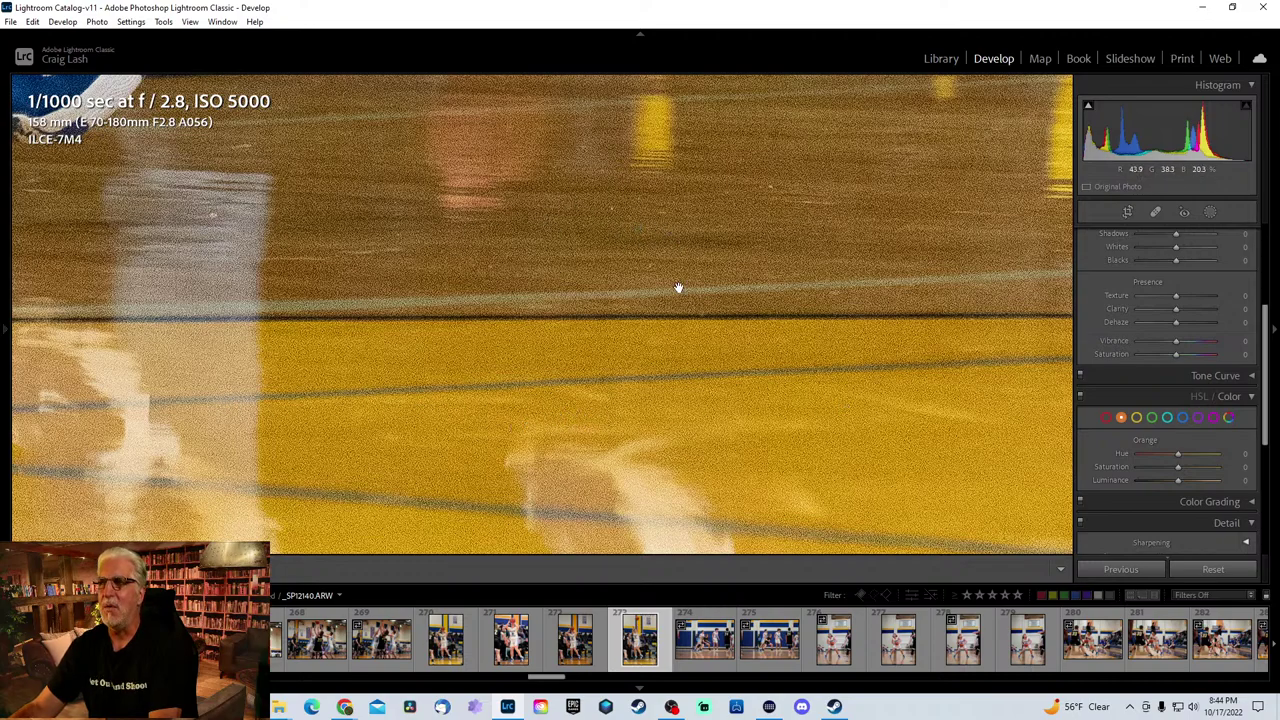
left_click(655, 436)
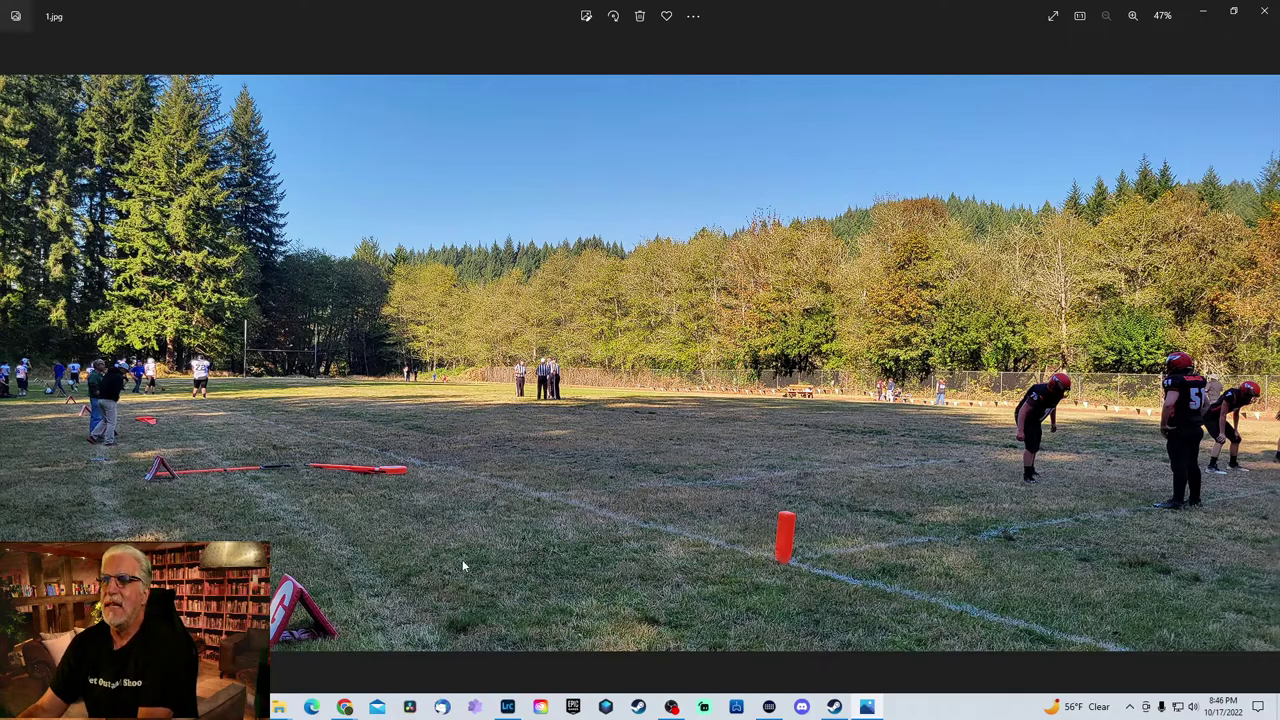
- Zoom 1.jpg to 100% near the players and pan to see more of the linemen
scroll(640, 480, "up", 5)
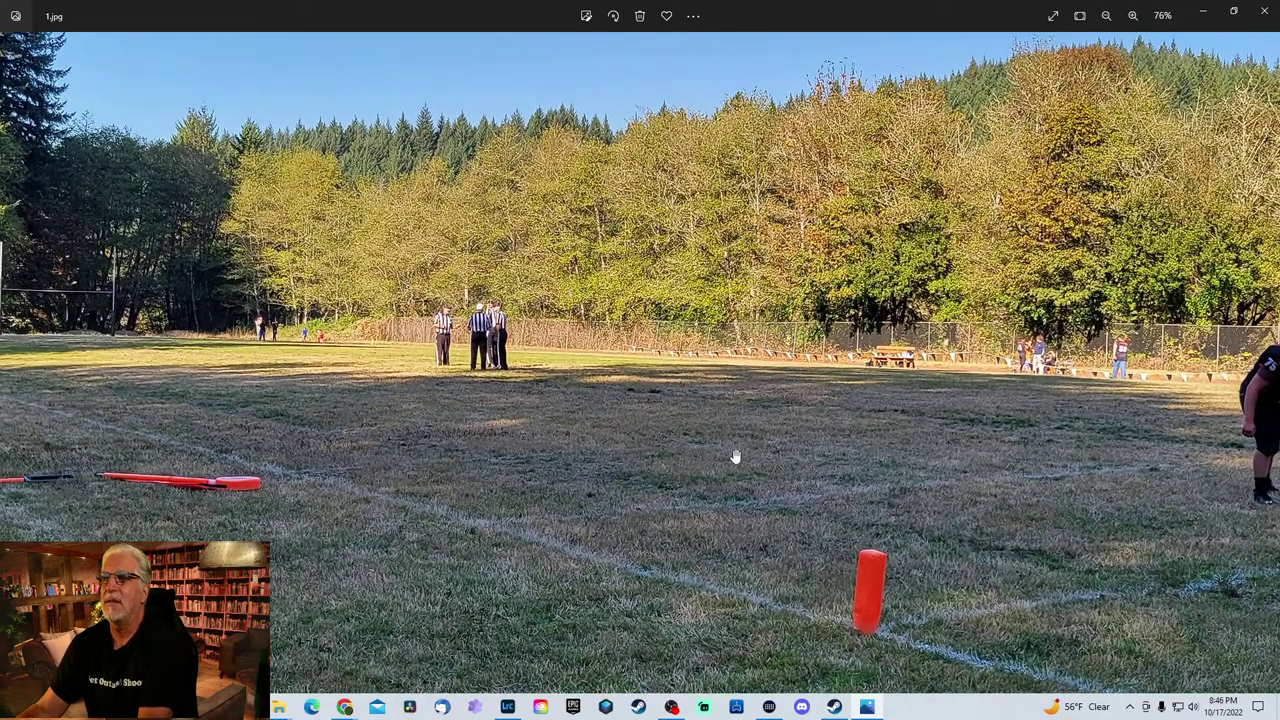
scroll(890, 450, "up", 2)
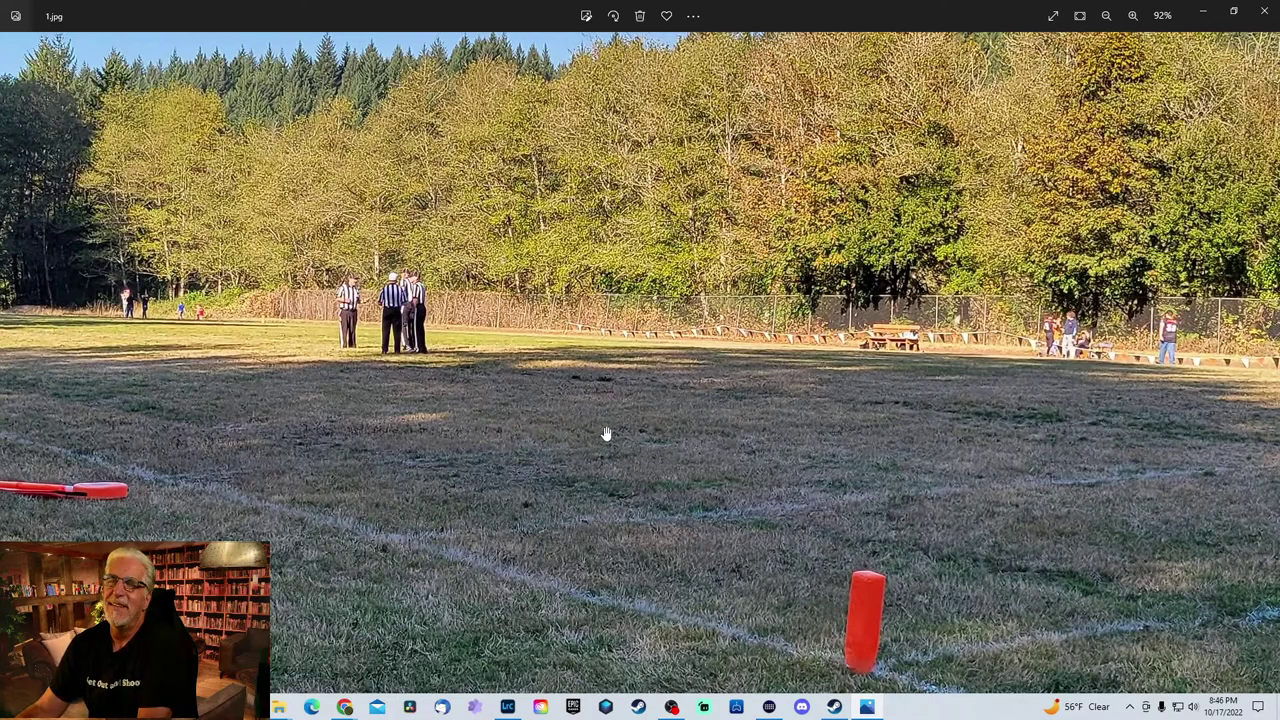
scroll(608, 432, "down", 5)
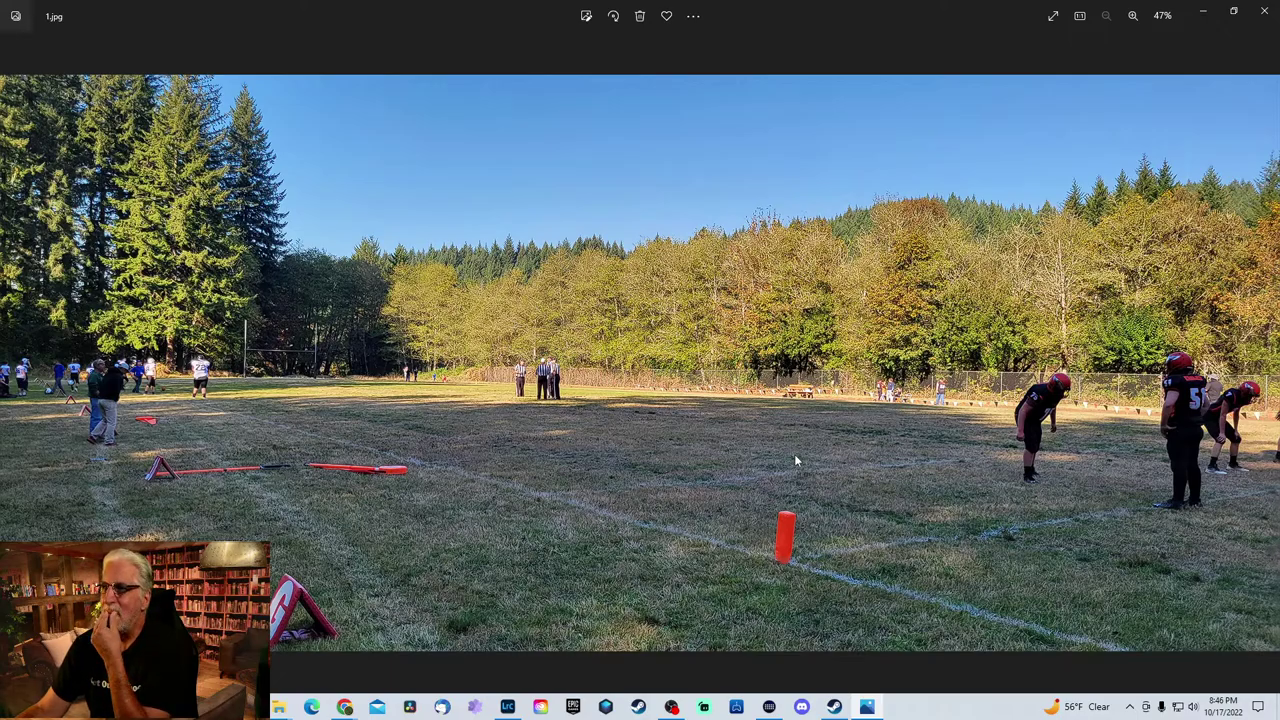
double_click(1031, 462)
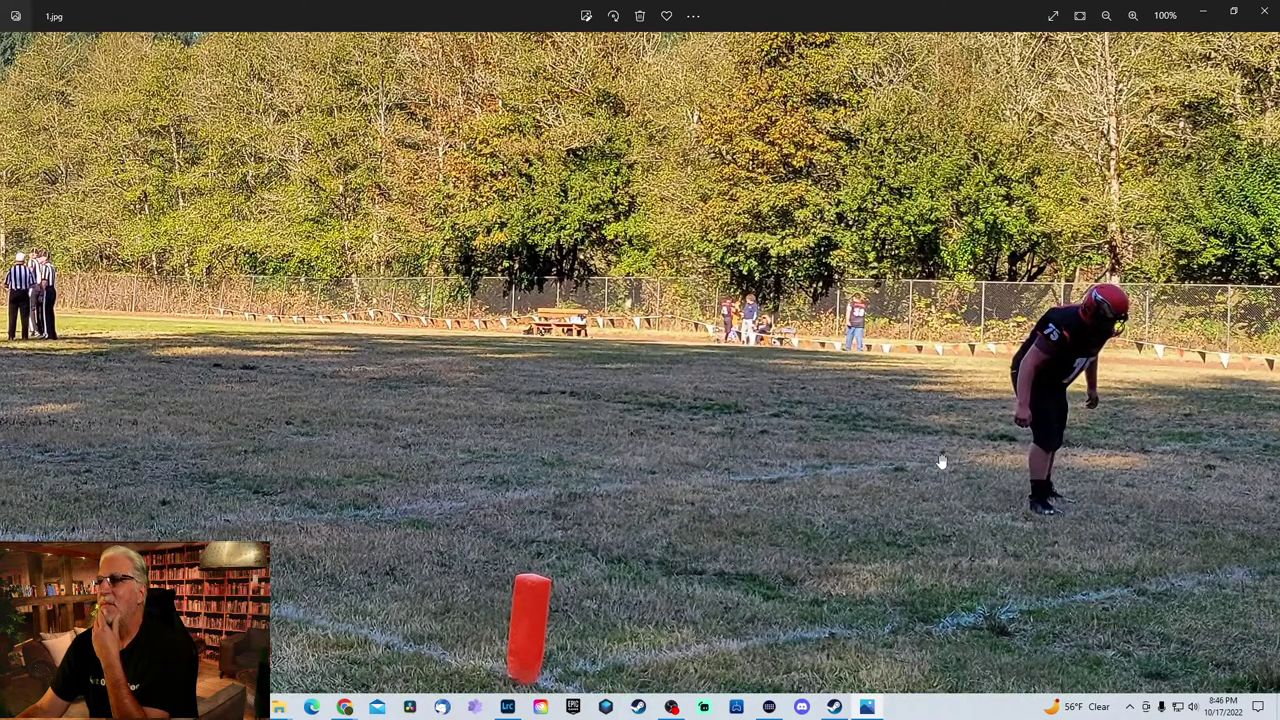
left_click_drag(940, 457, 409, 343)
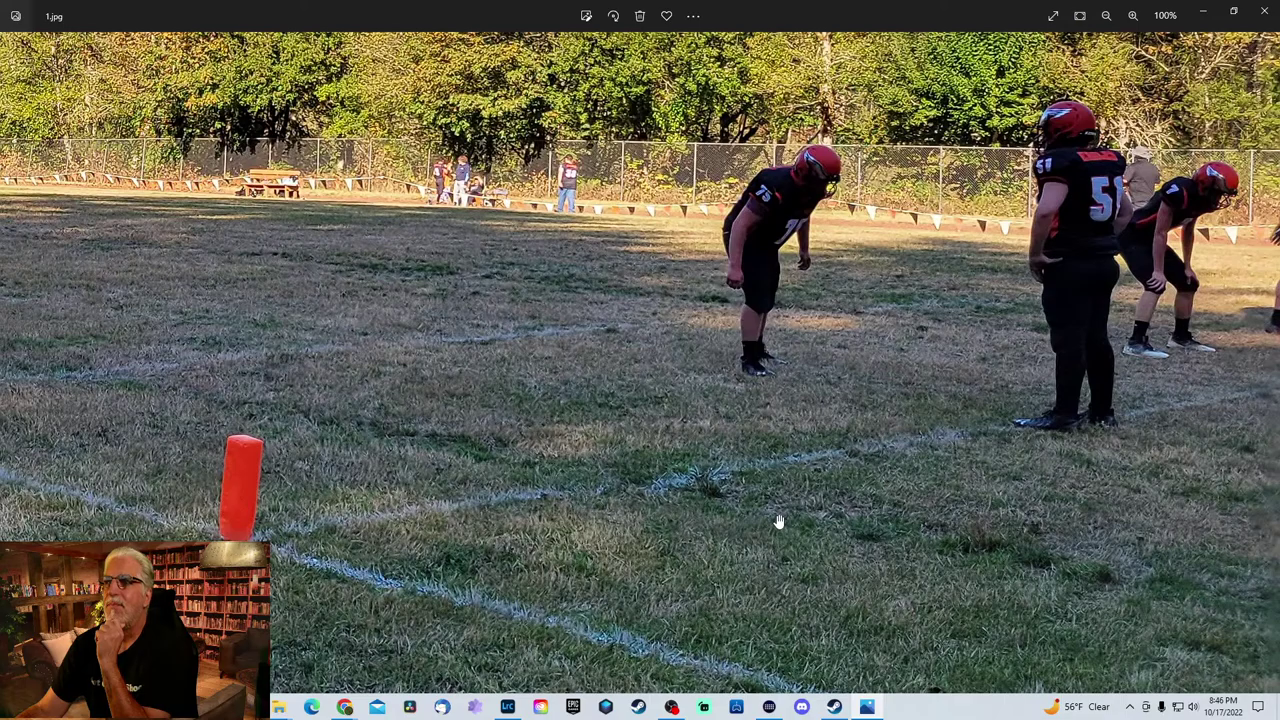
scroll(800, 518, "down", 5)
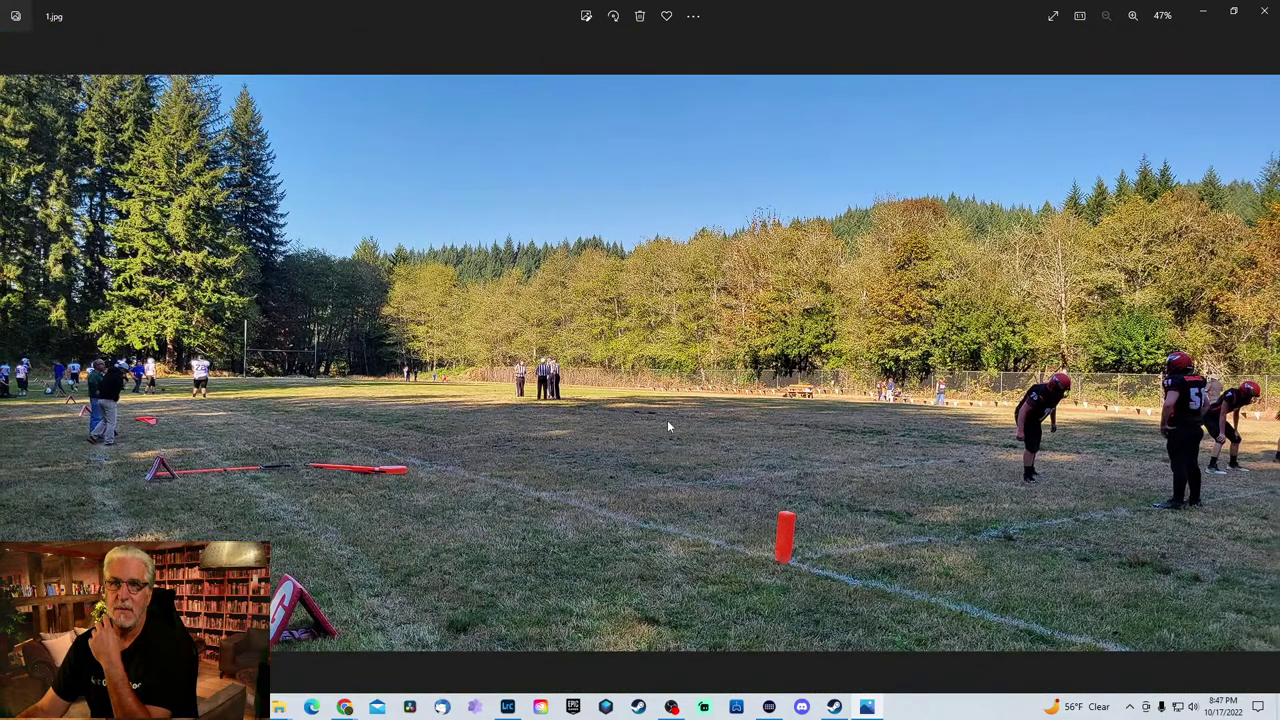
- Minimize and restore the Photos viewer, then close it to return to Lightroom
key("alt+space")
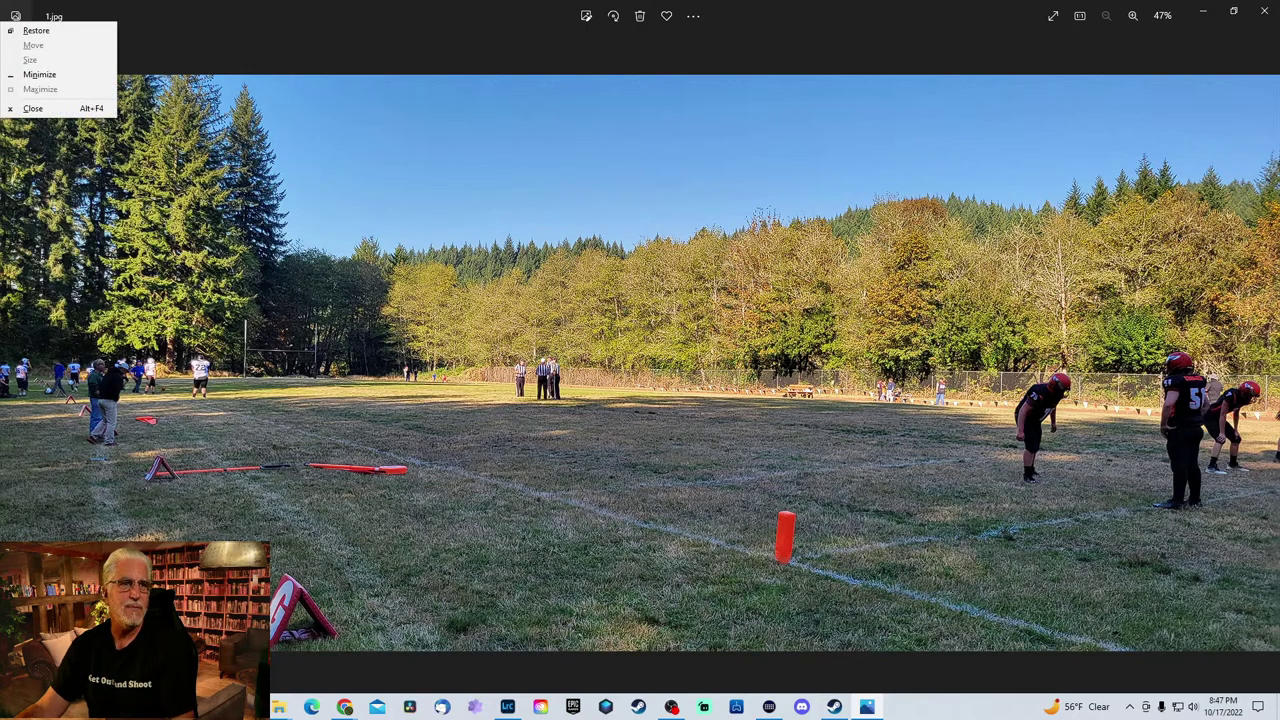
key("n")
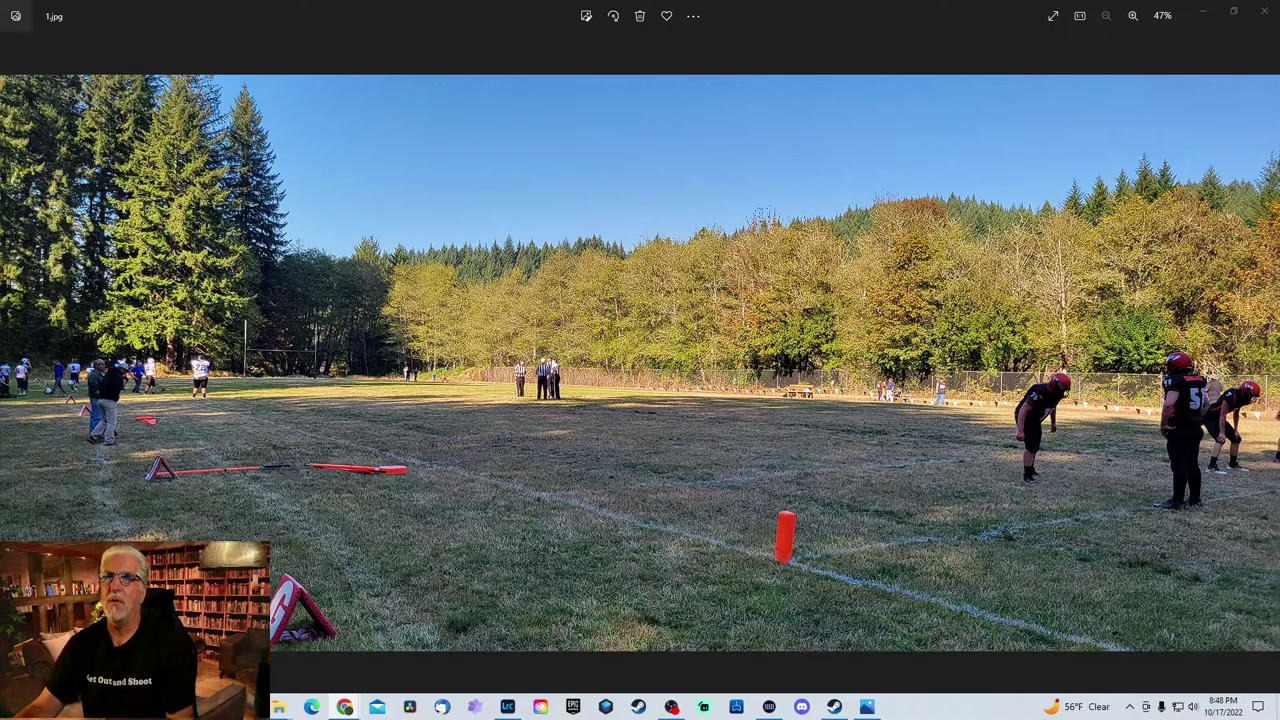
left_click(555, 364)
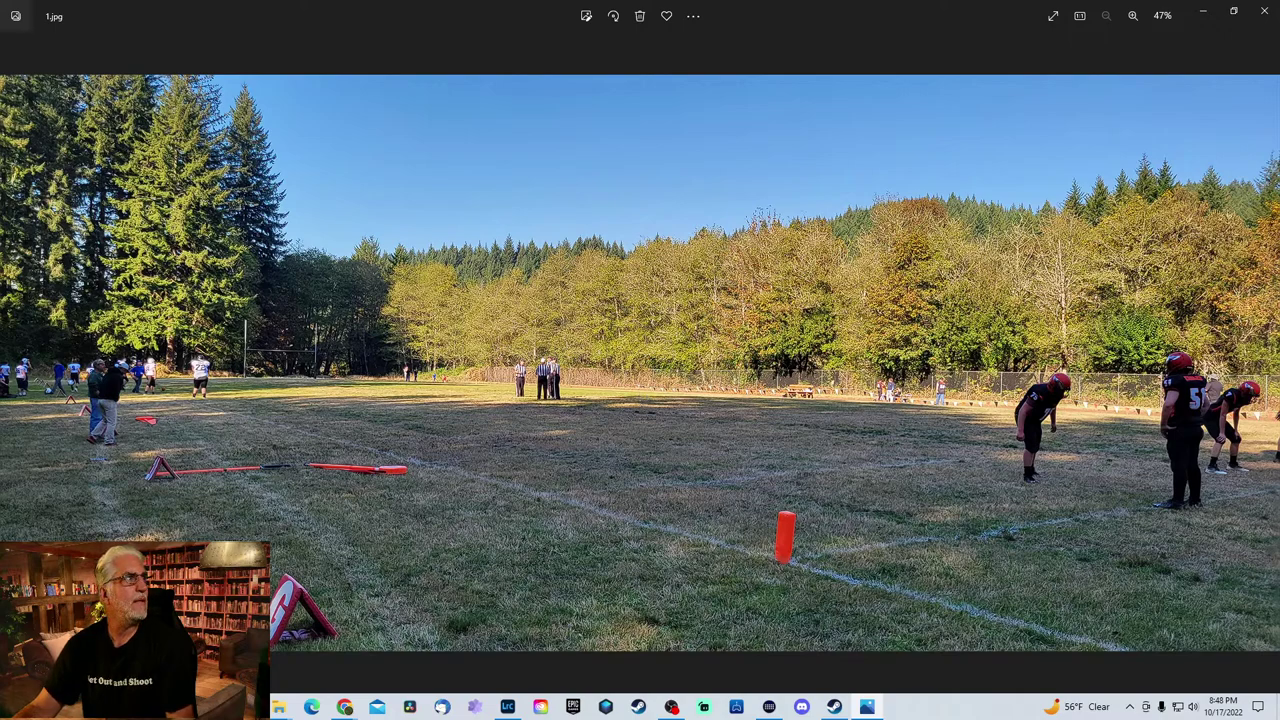
key("alt+Tab")
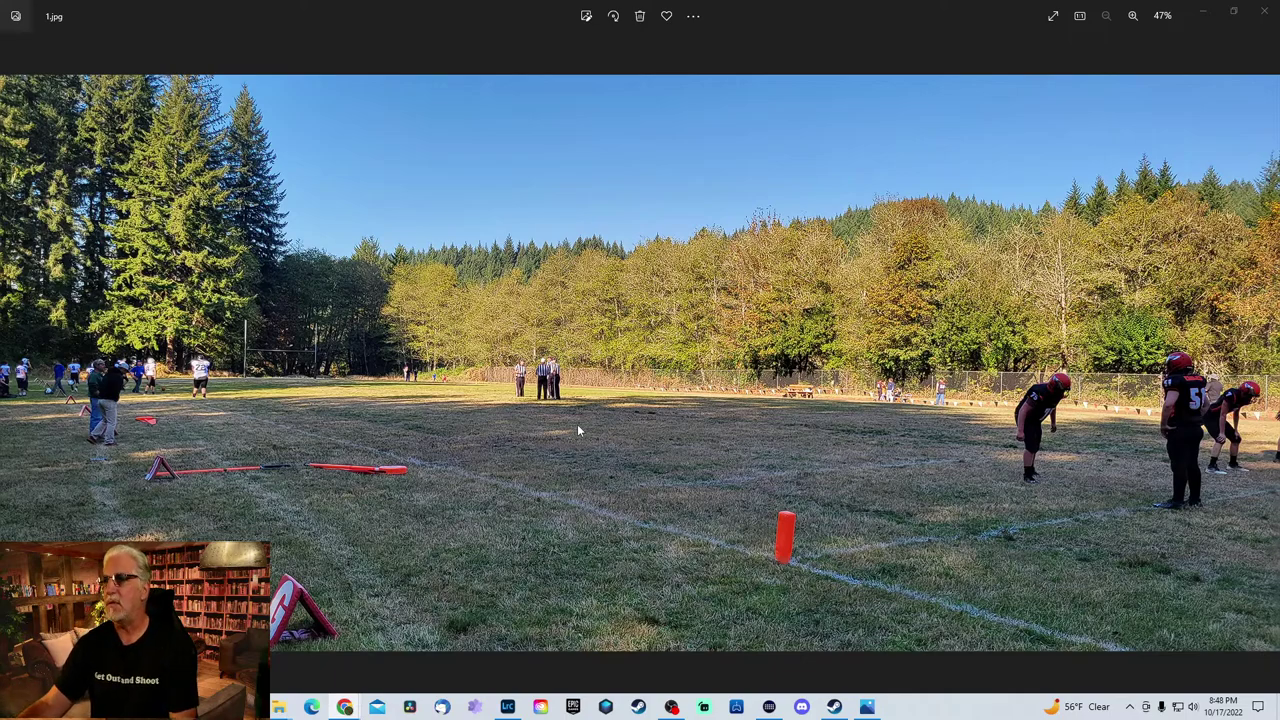
left_click(1265, 12)
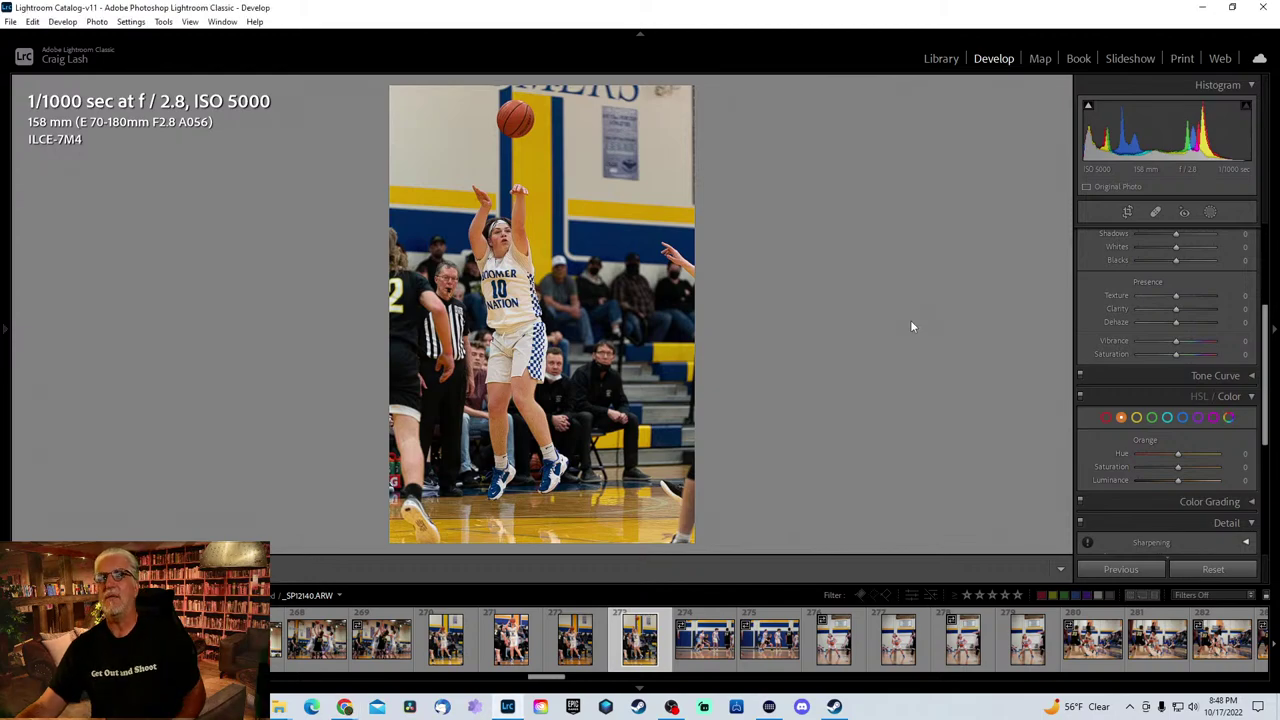
- Step through photos 279–283 and beyond to BBB Bandon at Toledo 2.9 (32).JPG, player 23 dribbling
key("Right")
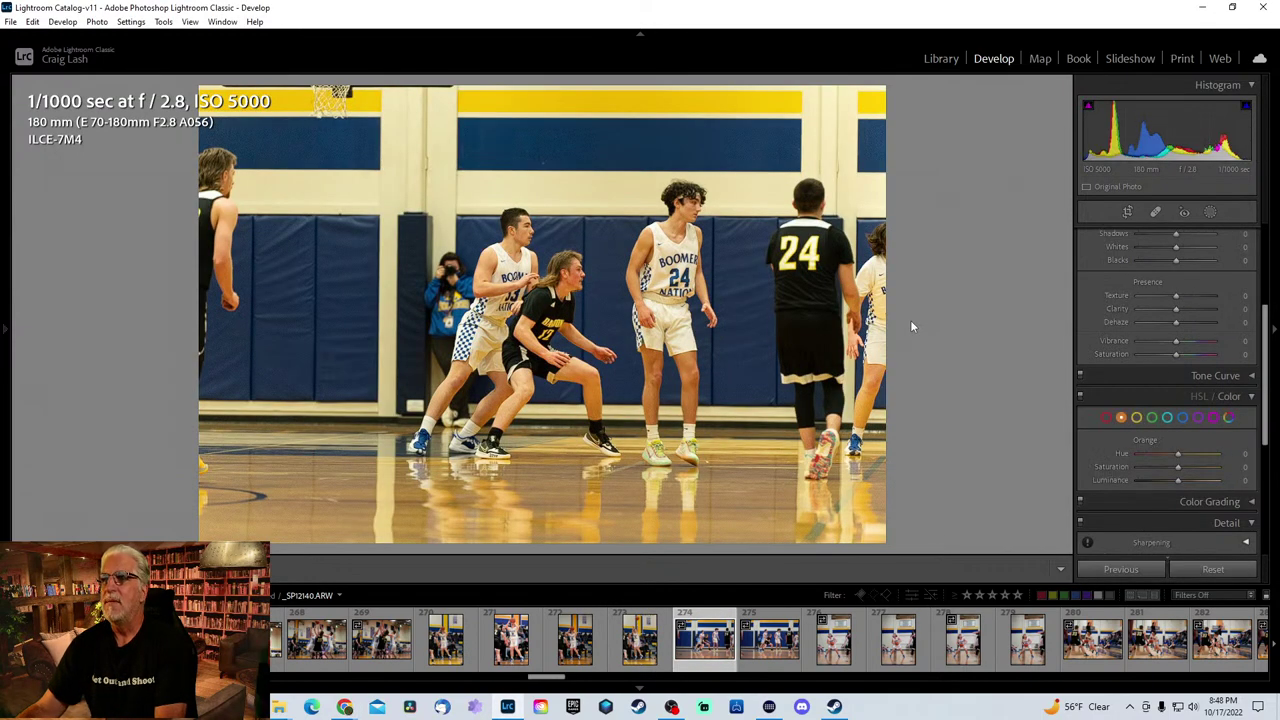
key("Right")
key("Right")
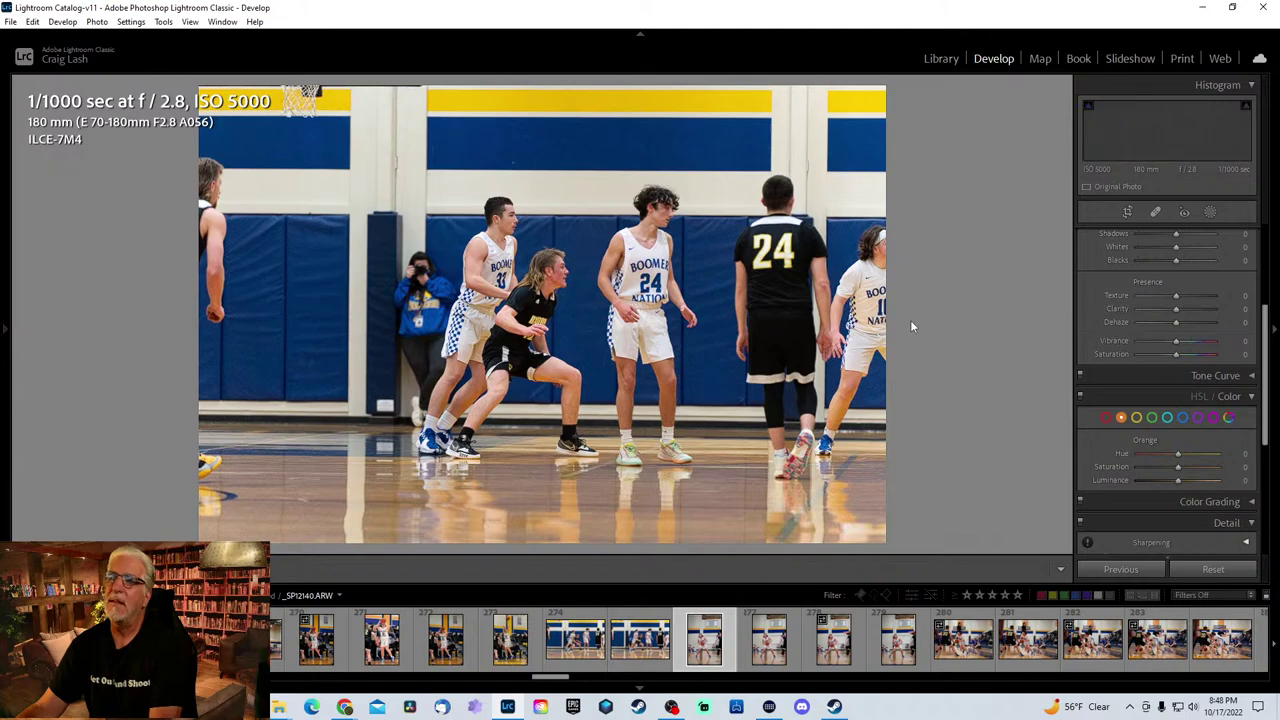
key("Right")
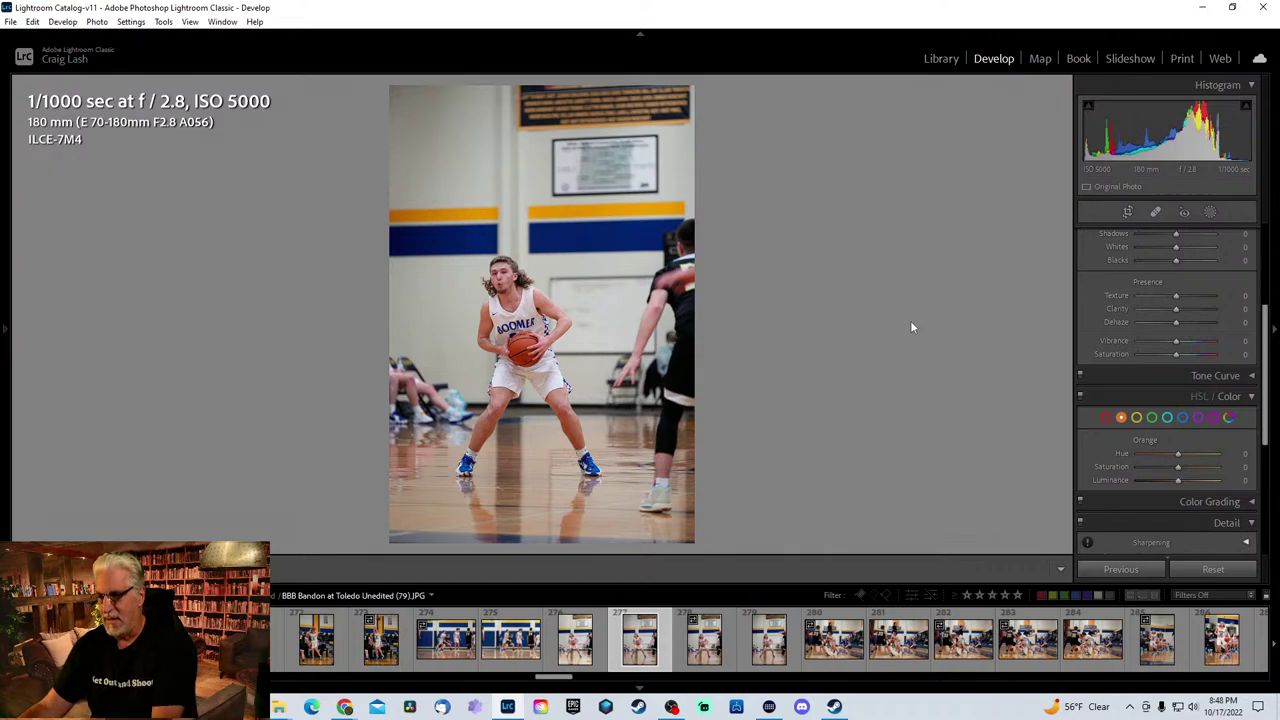
key("Right")
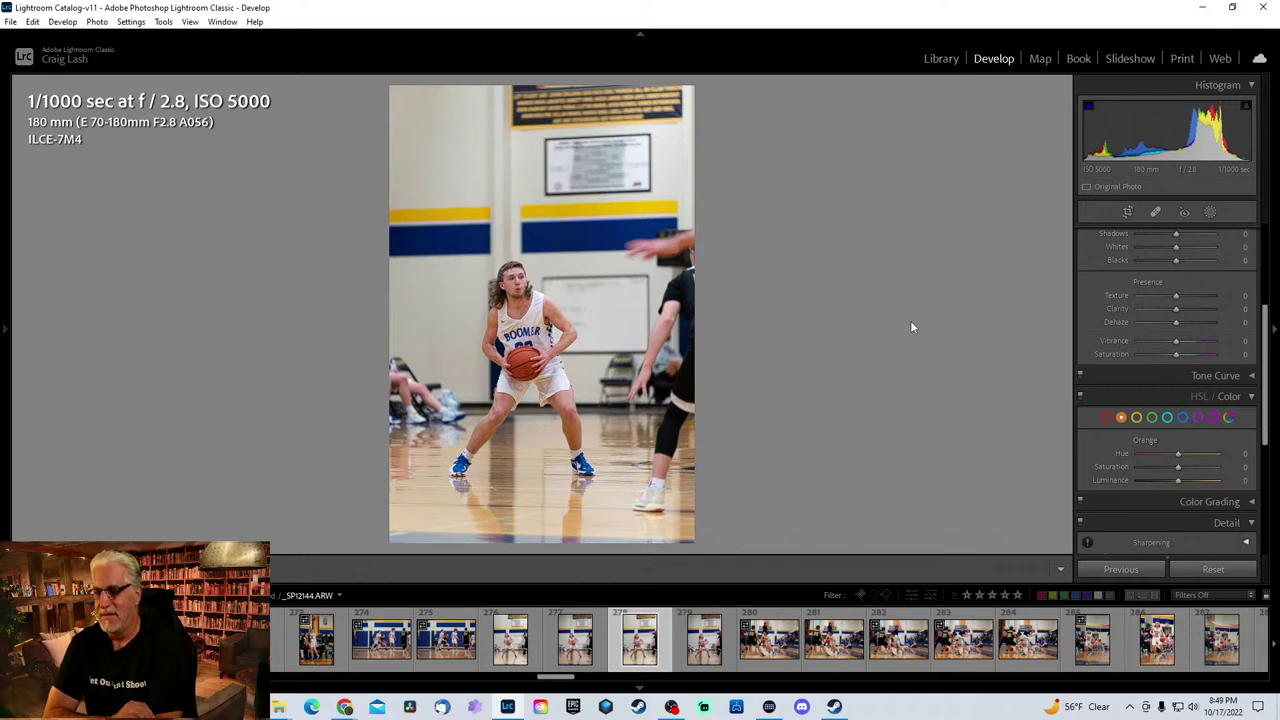
key("Right")
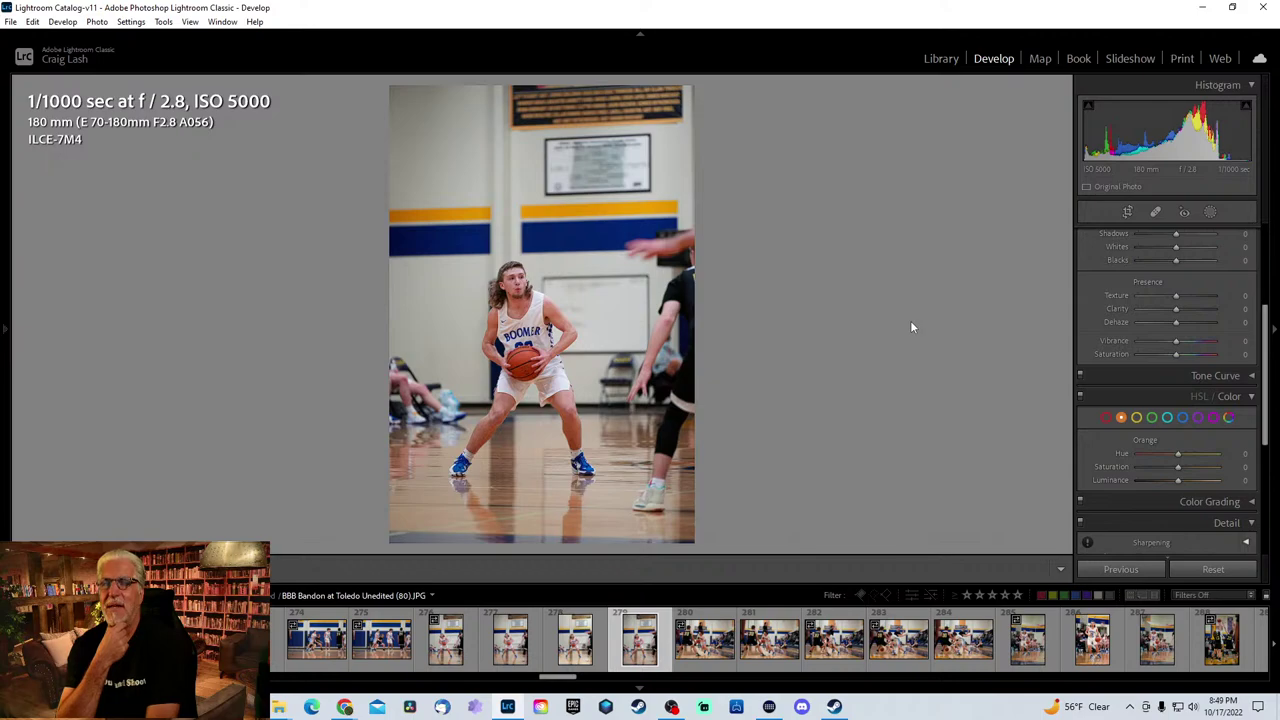
key("Right")
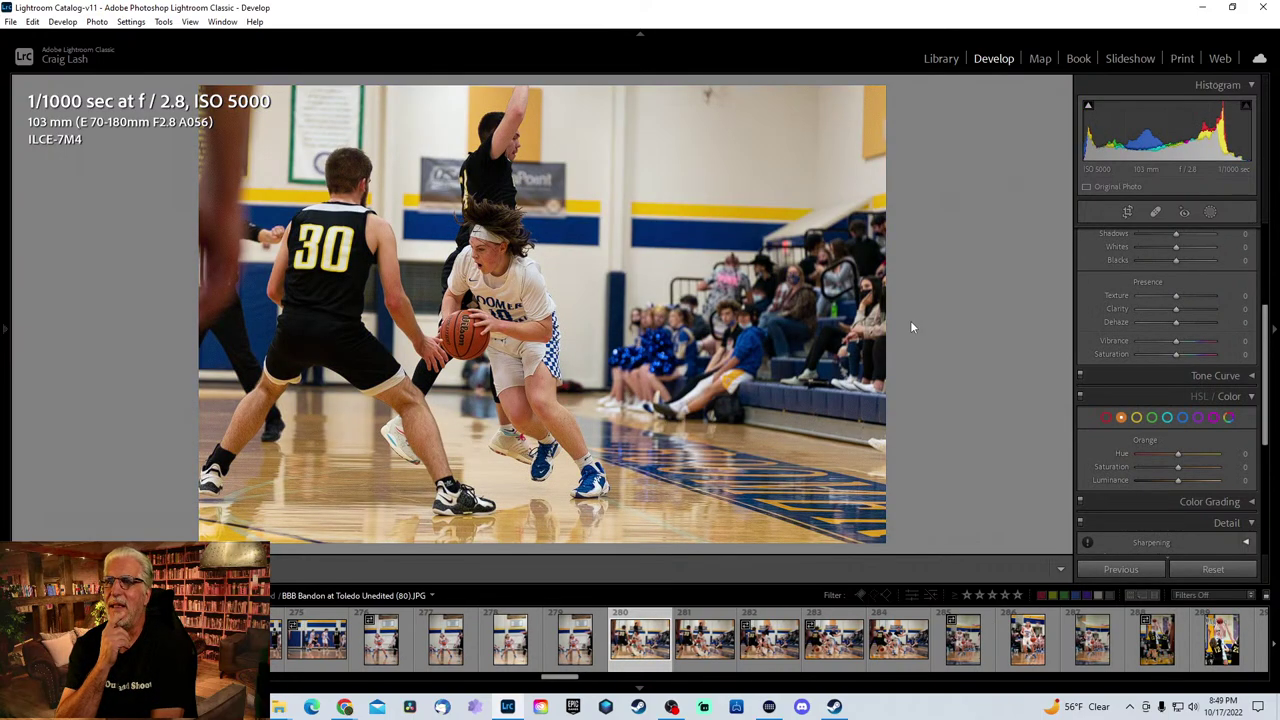
key("Right")
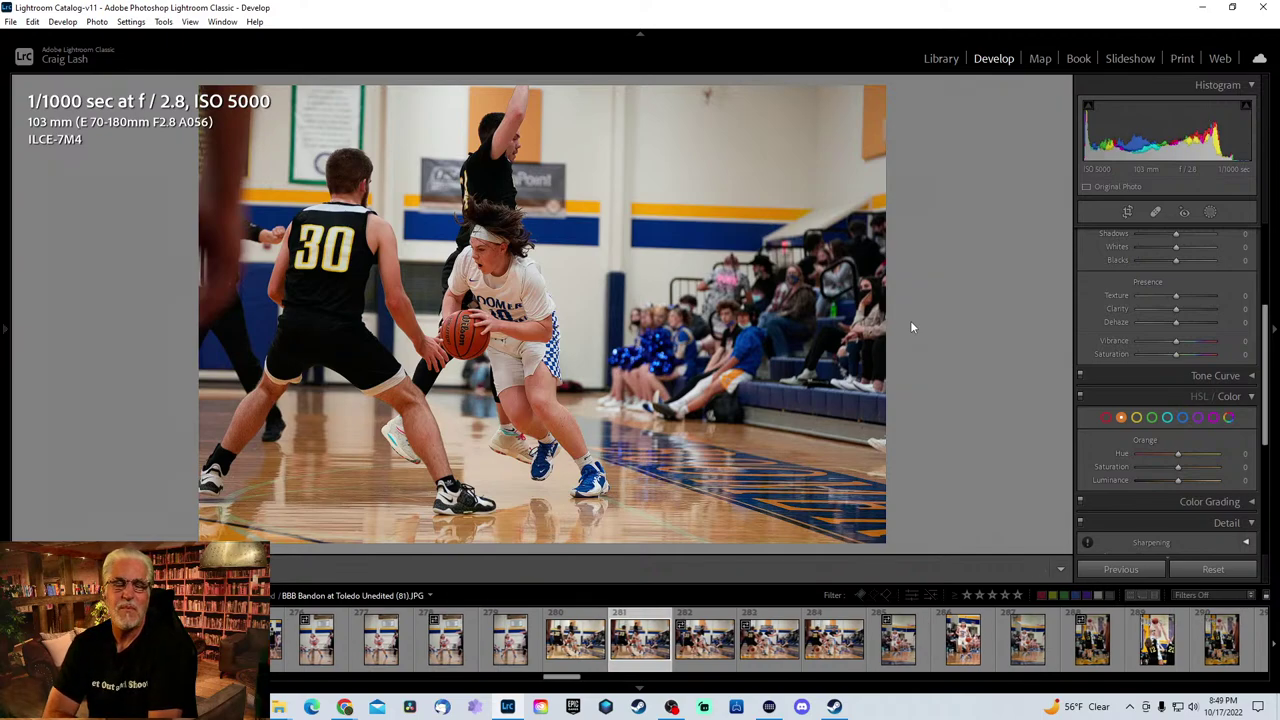
key("Right")
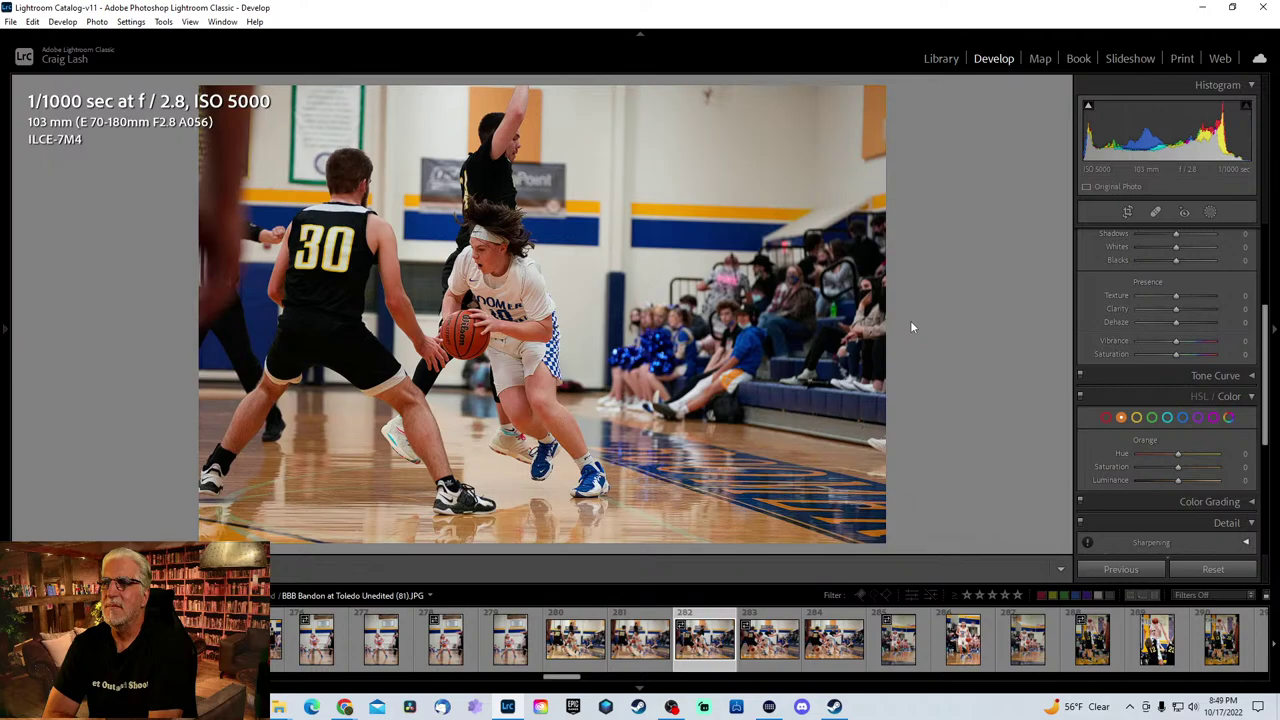
key("Right")
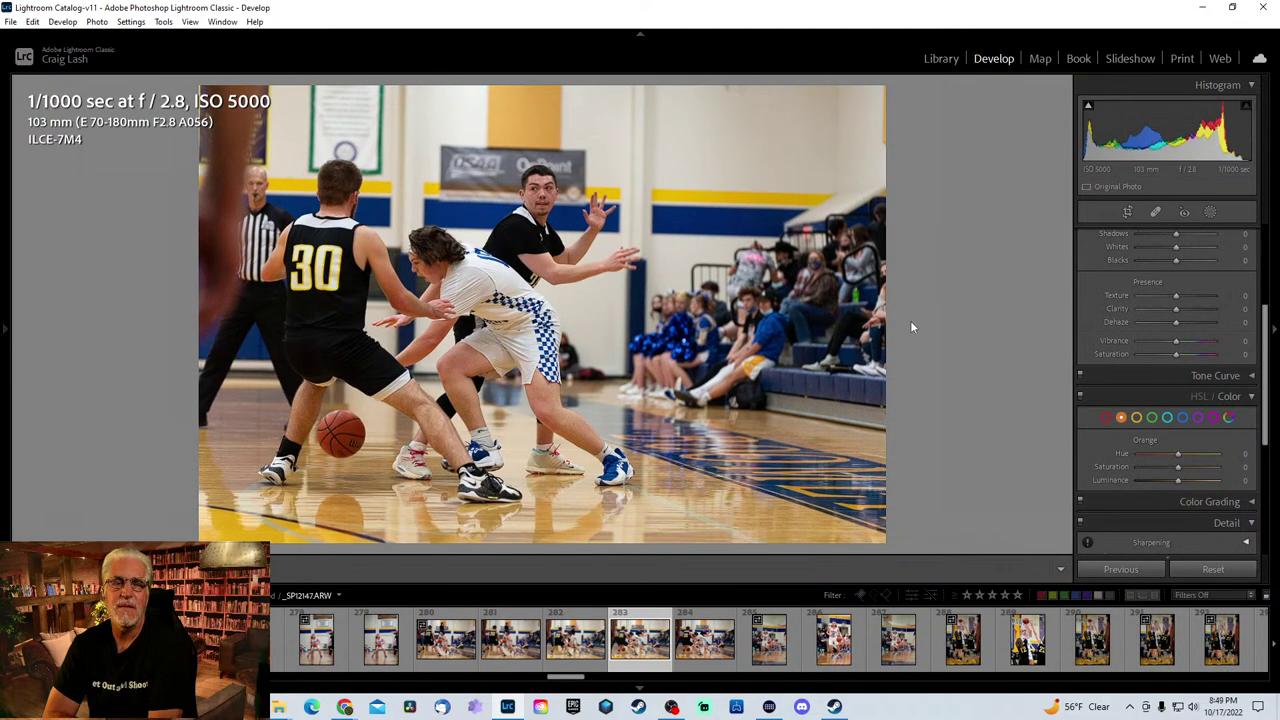
key("Right")
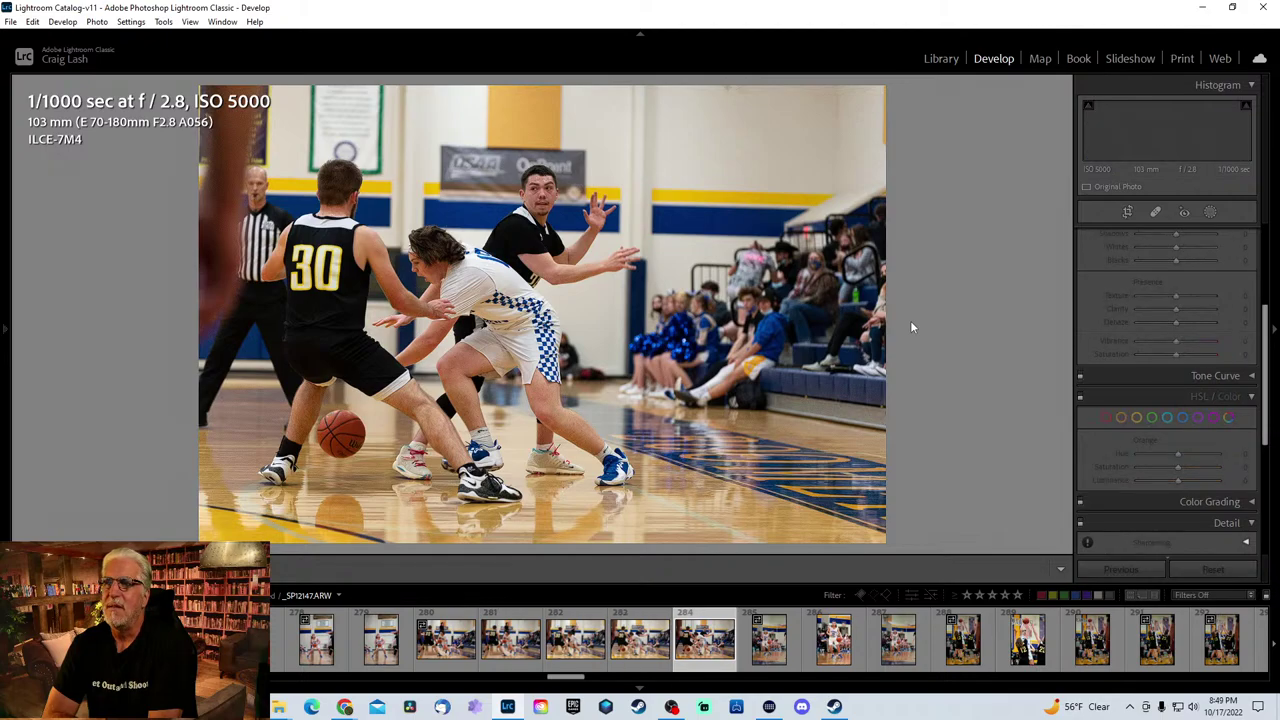
key("Right")
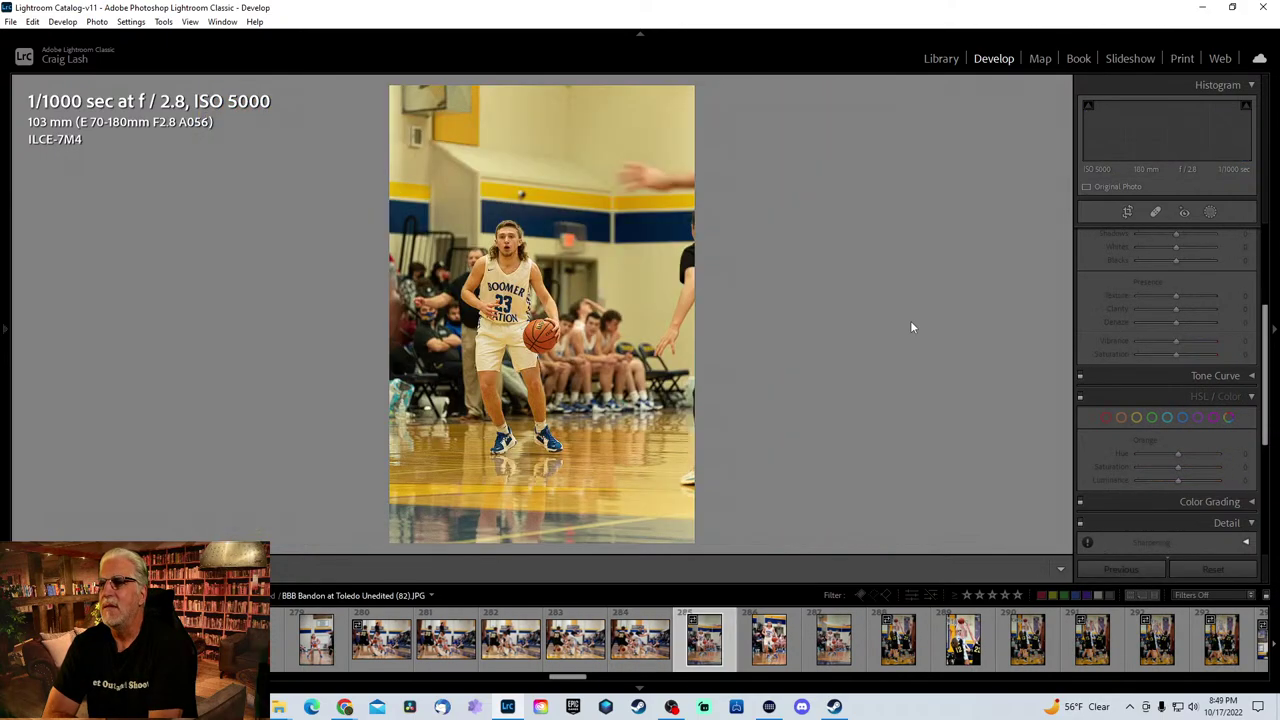
key("Right")
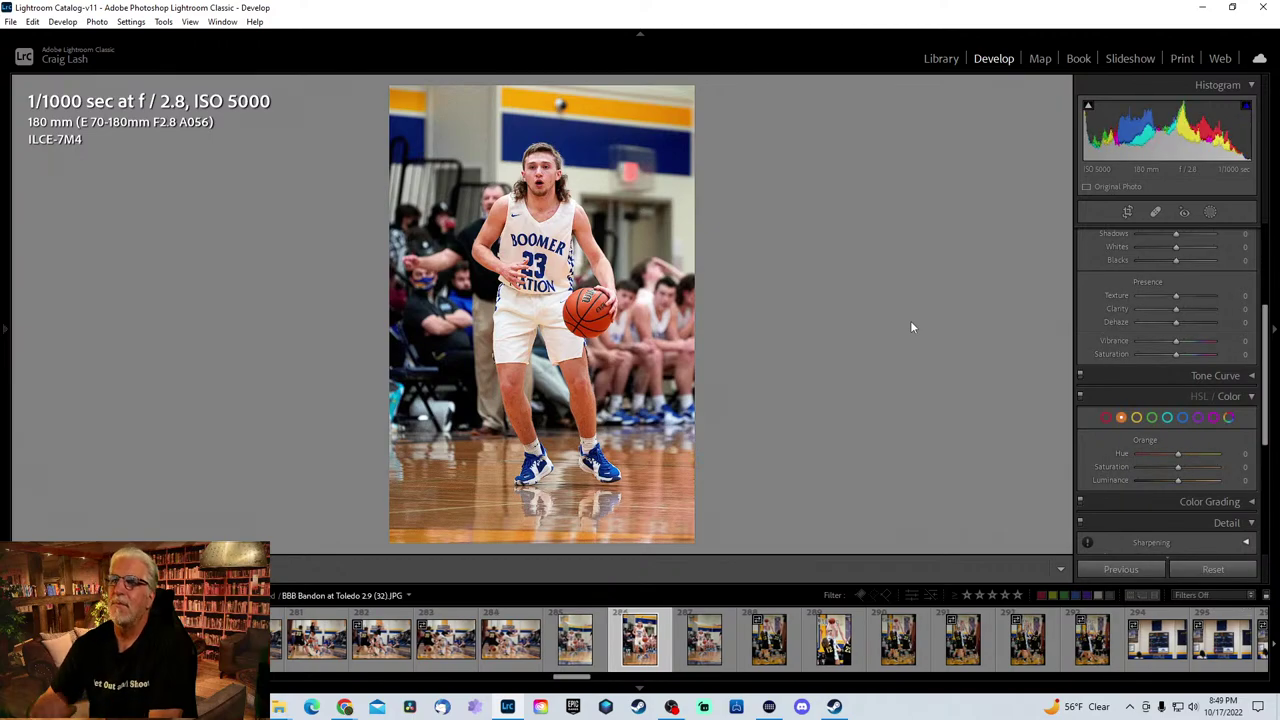
- Crop player 23's dribbling vertical tighter from the bottom, keeping the aspect ratio locked
key("r")
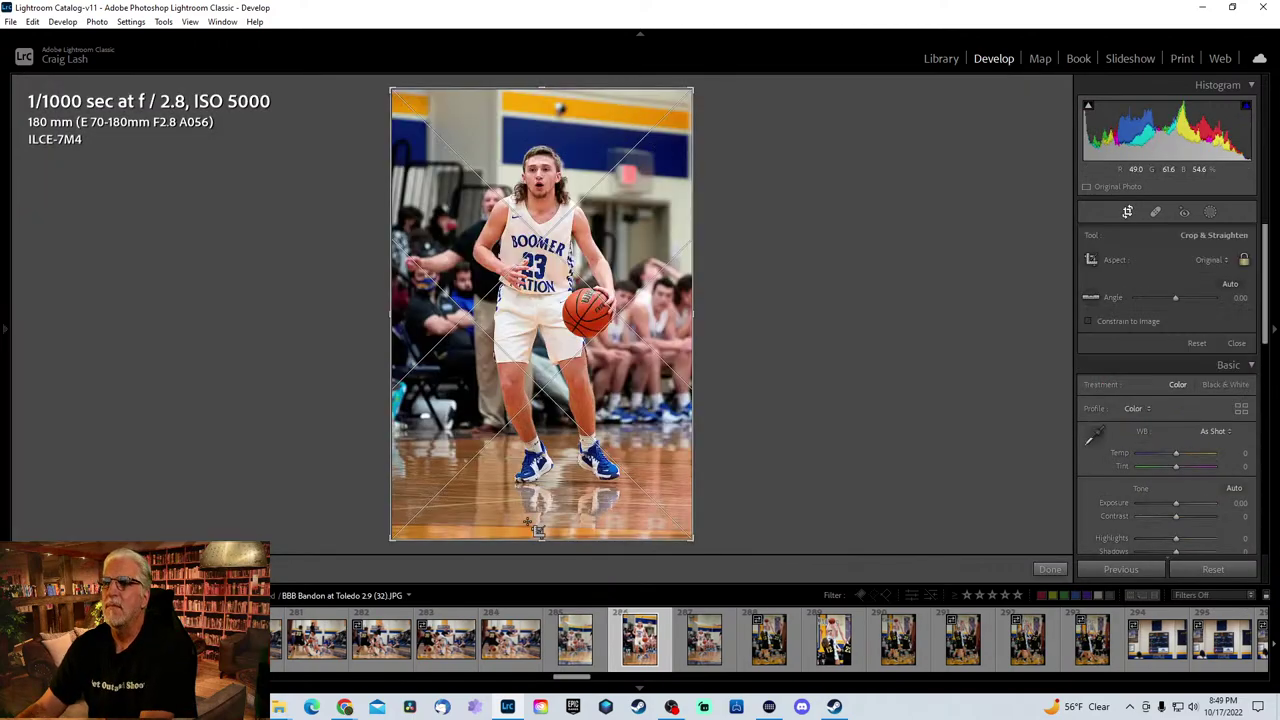
left_click_drag(537, 530, 541, 490)
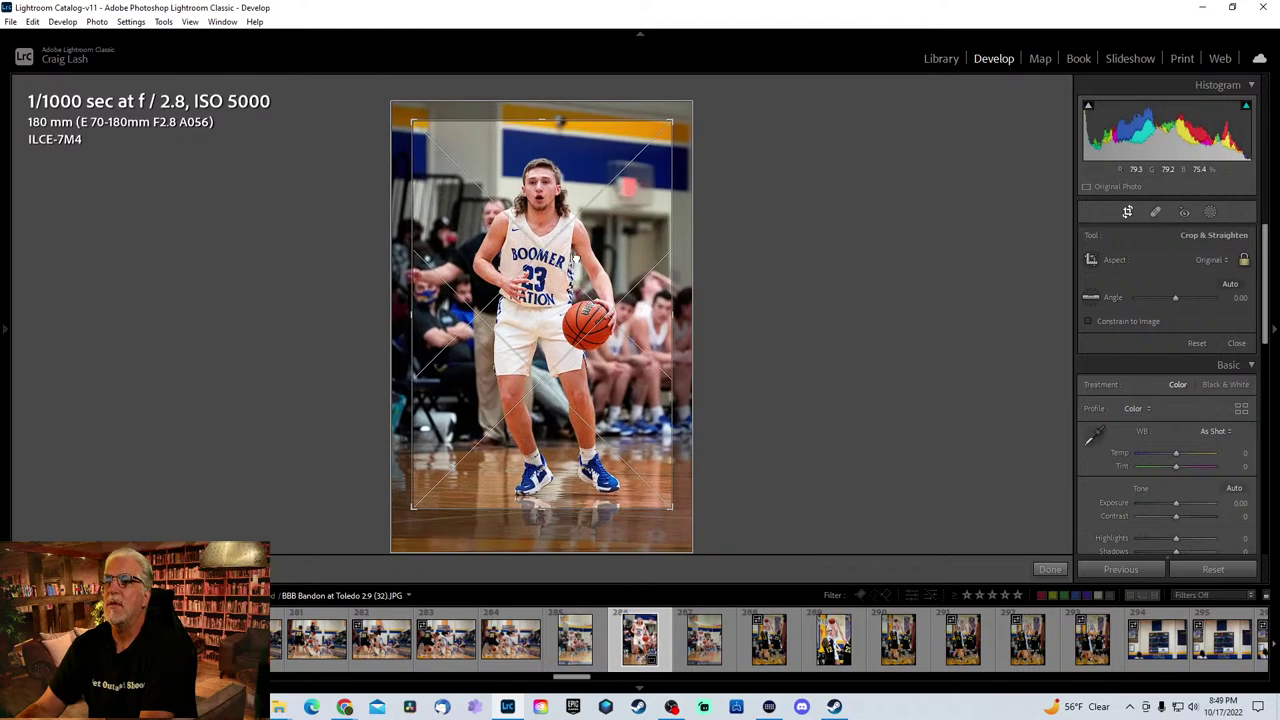
key("r")
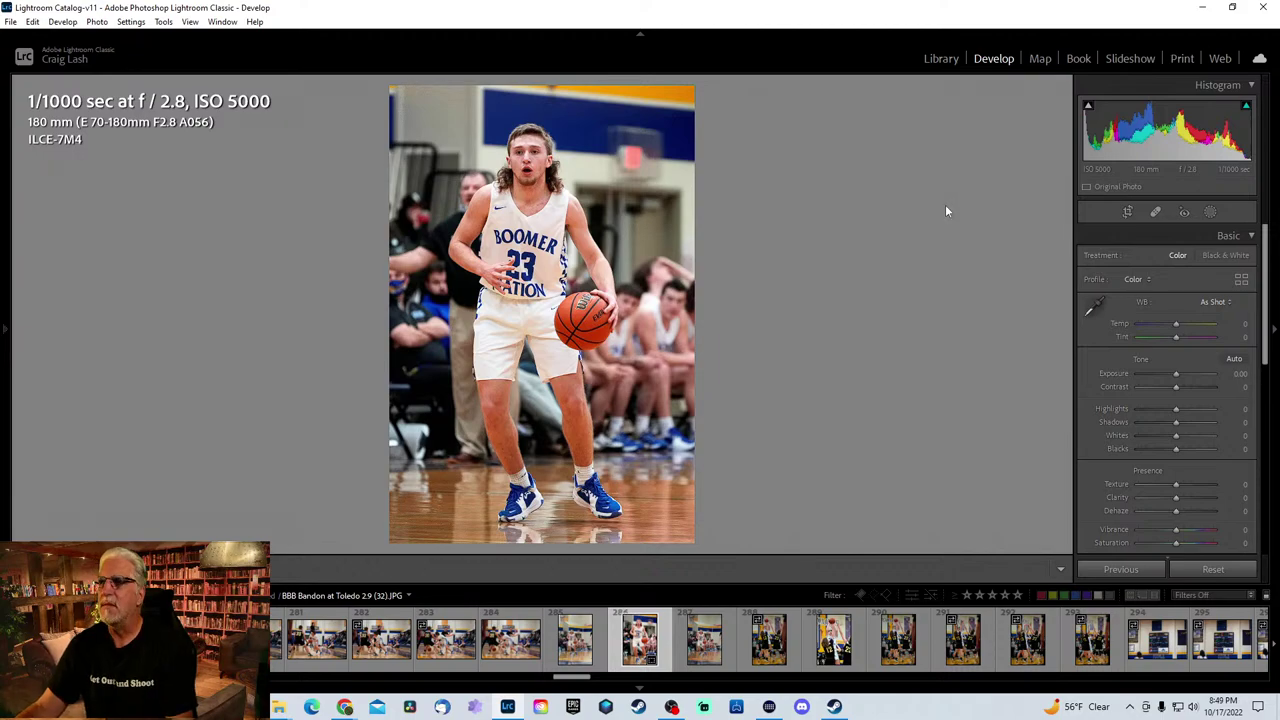
- Nudge Orange Saturation slightly in HSL, then advance to BBB Bandon at Toledo Unedited (83).JPG
scroll(1202, 467, "down", 3)
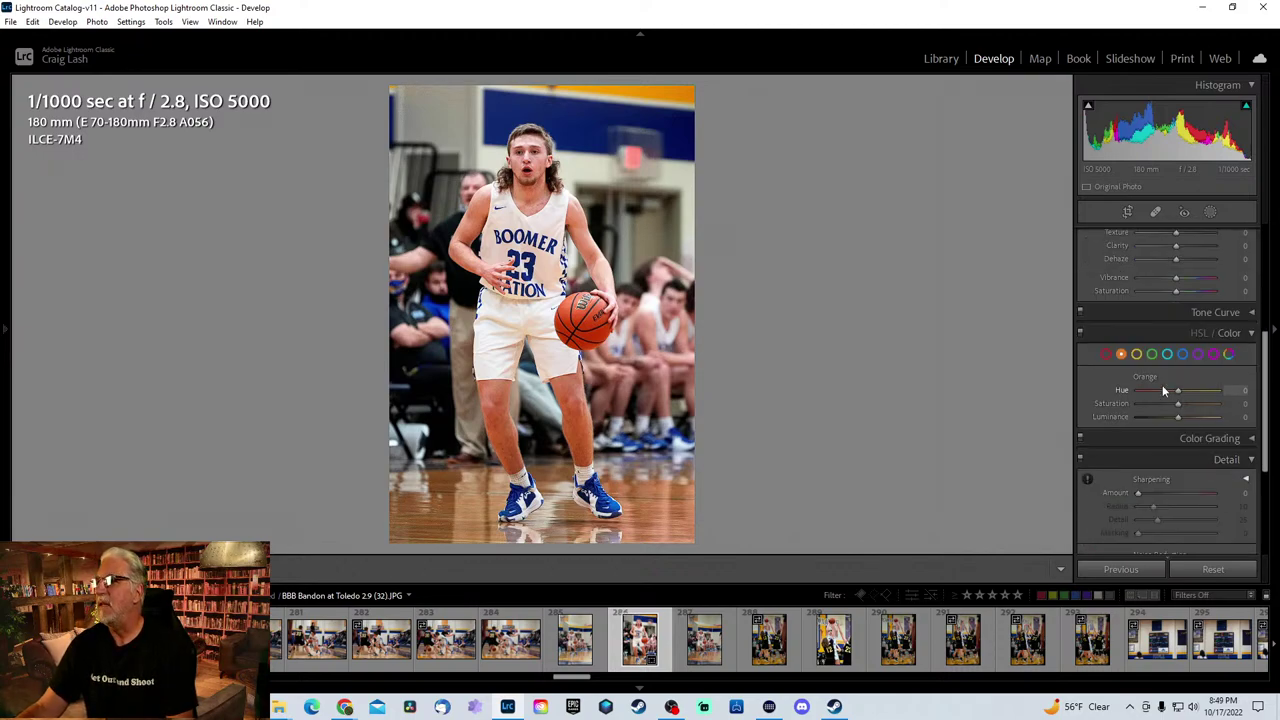
left_click_drag(1179, 405, 1178, 408)
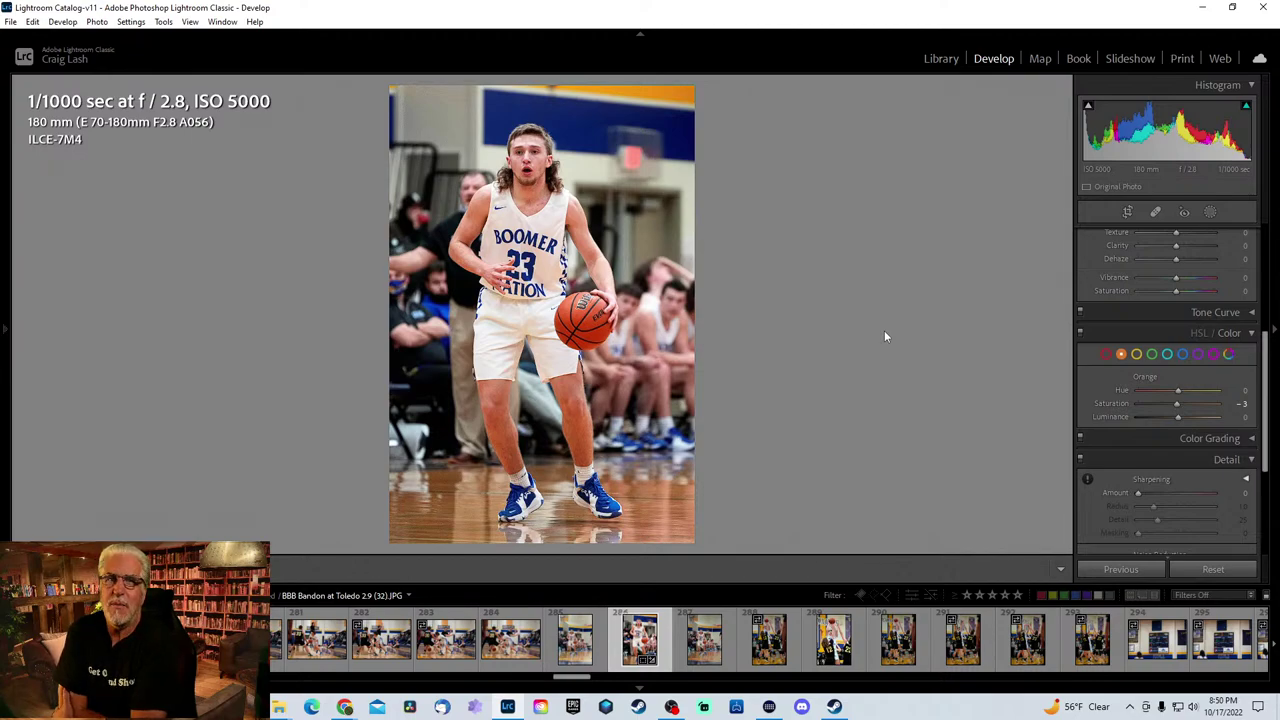
key("Right")
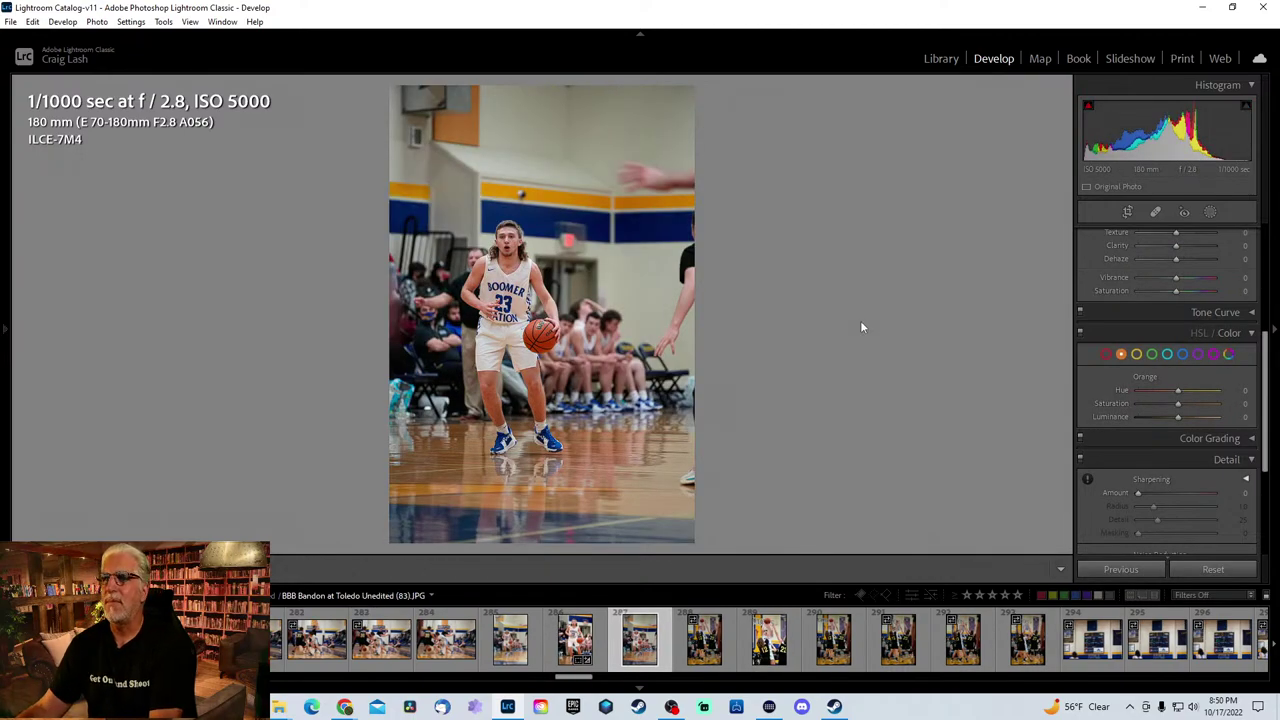
- Step through the run of jump-shot photos in the filmstrip
key("Right")
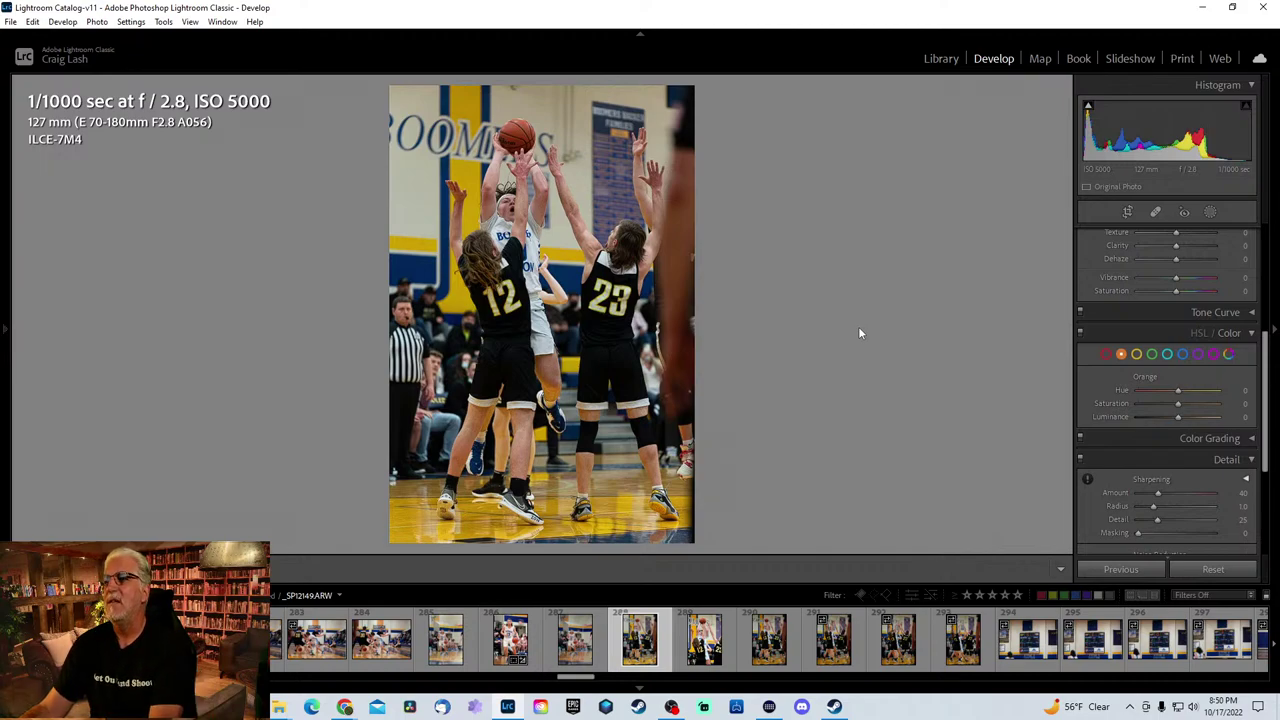
key("Right")
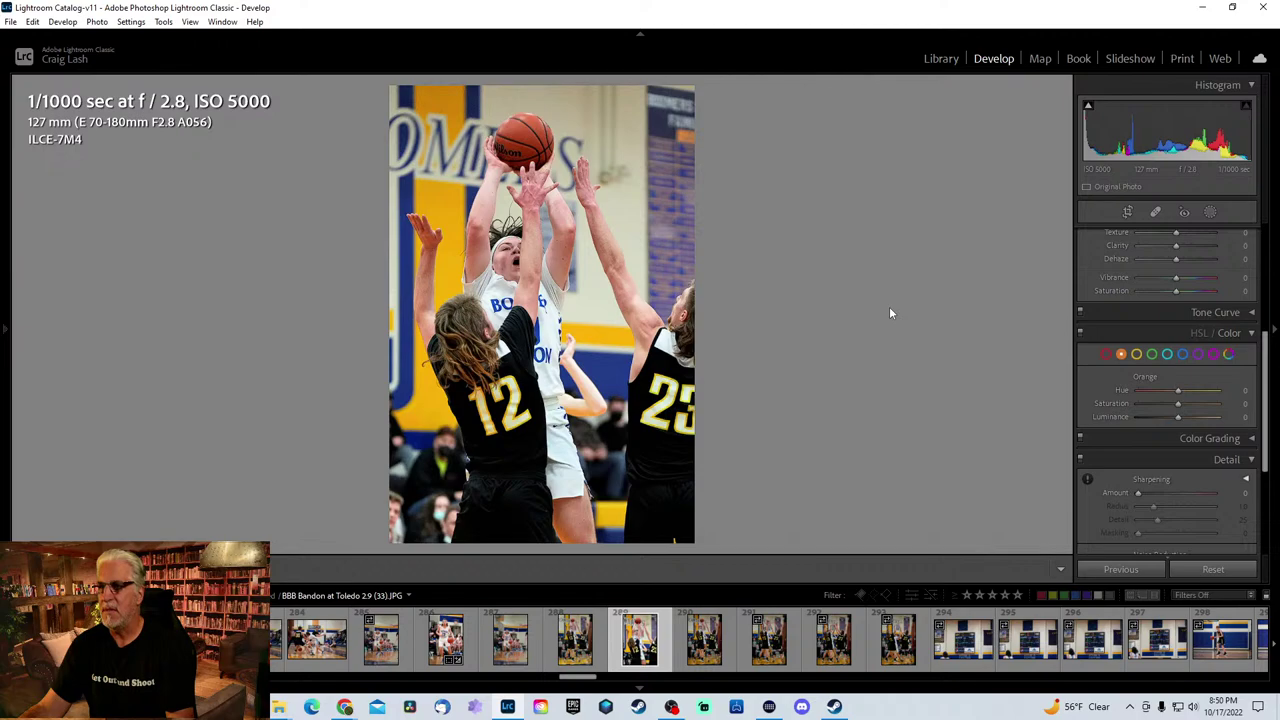
key("Right")
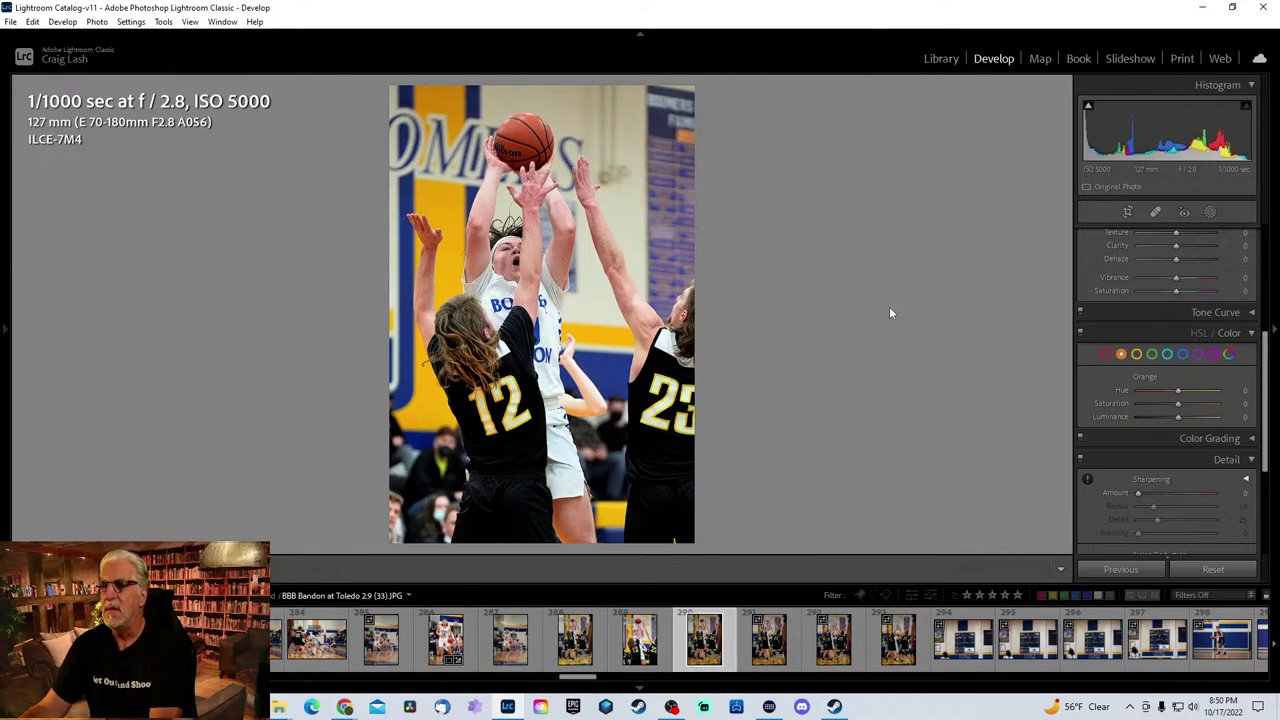
key("Right")
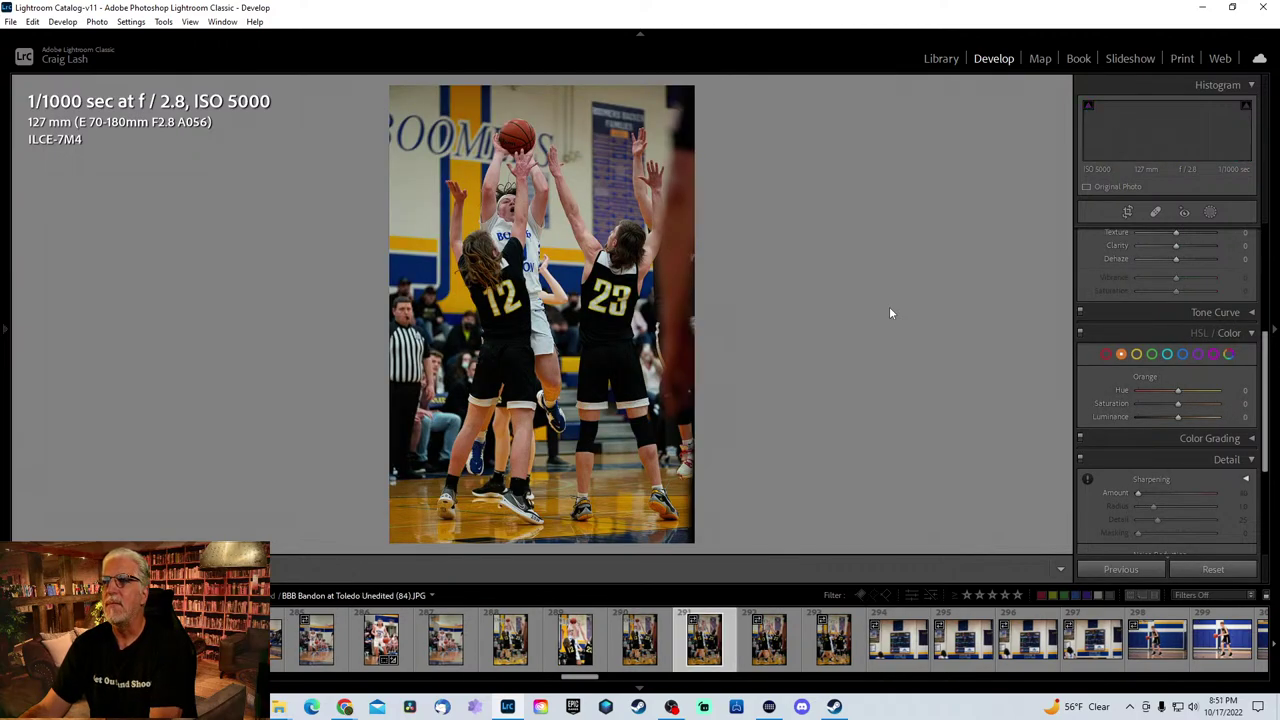
key("Right")
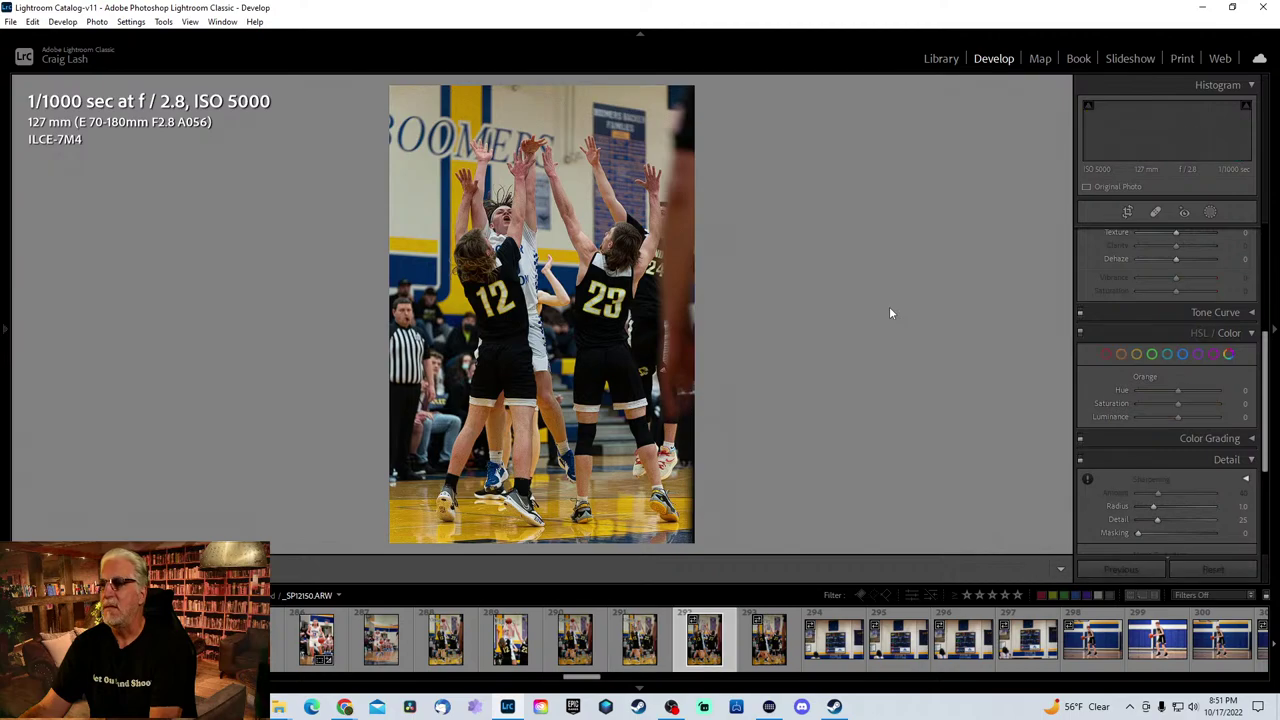
key("Right")
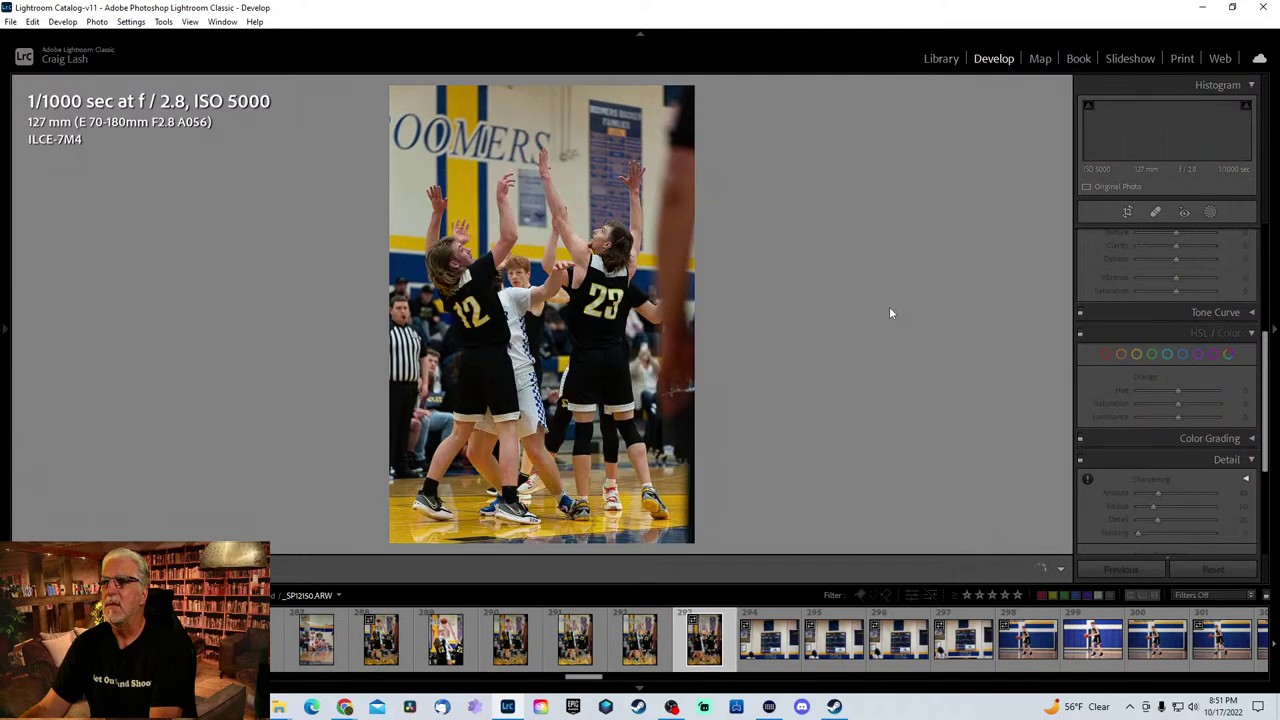
- Cull past the scoreboard photos to _SPI2158.ARW, the player dribbling past the blue wall pads
key("Right")
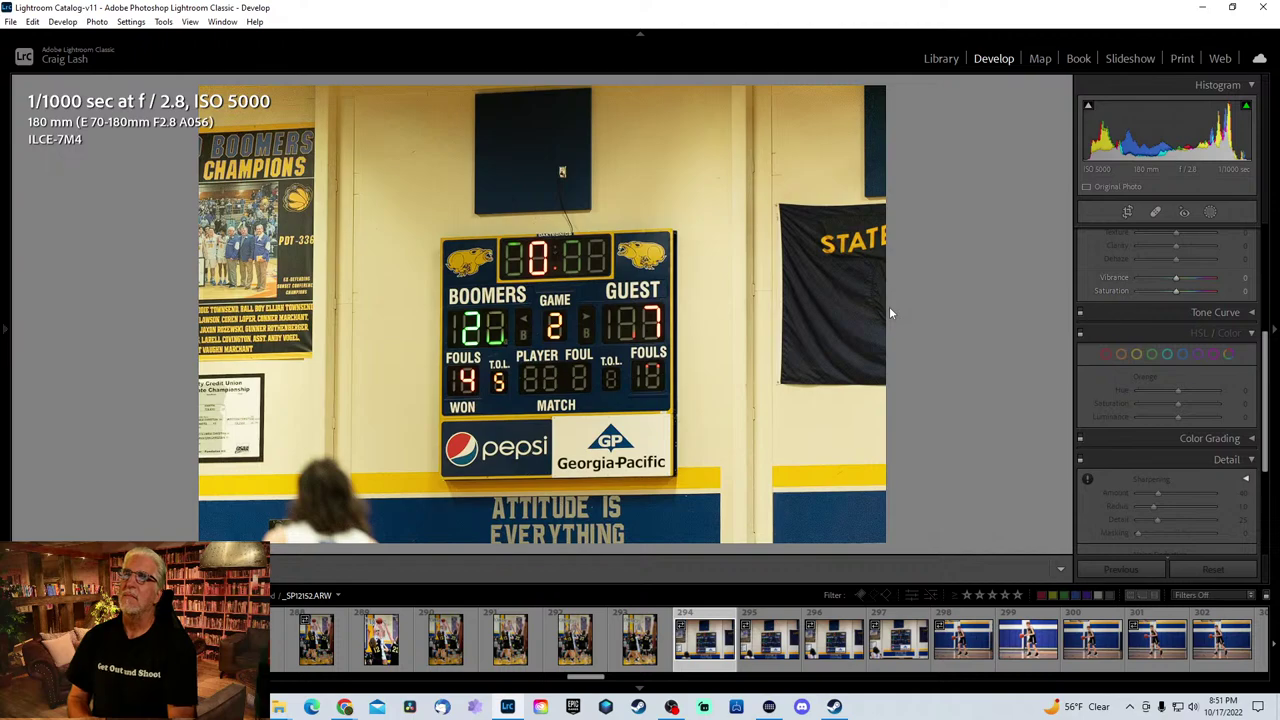
key("Right")
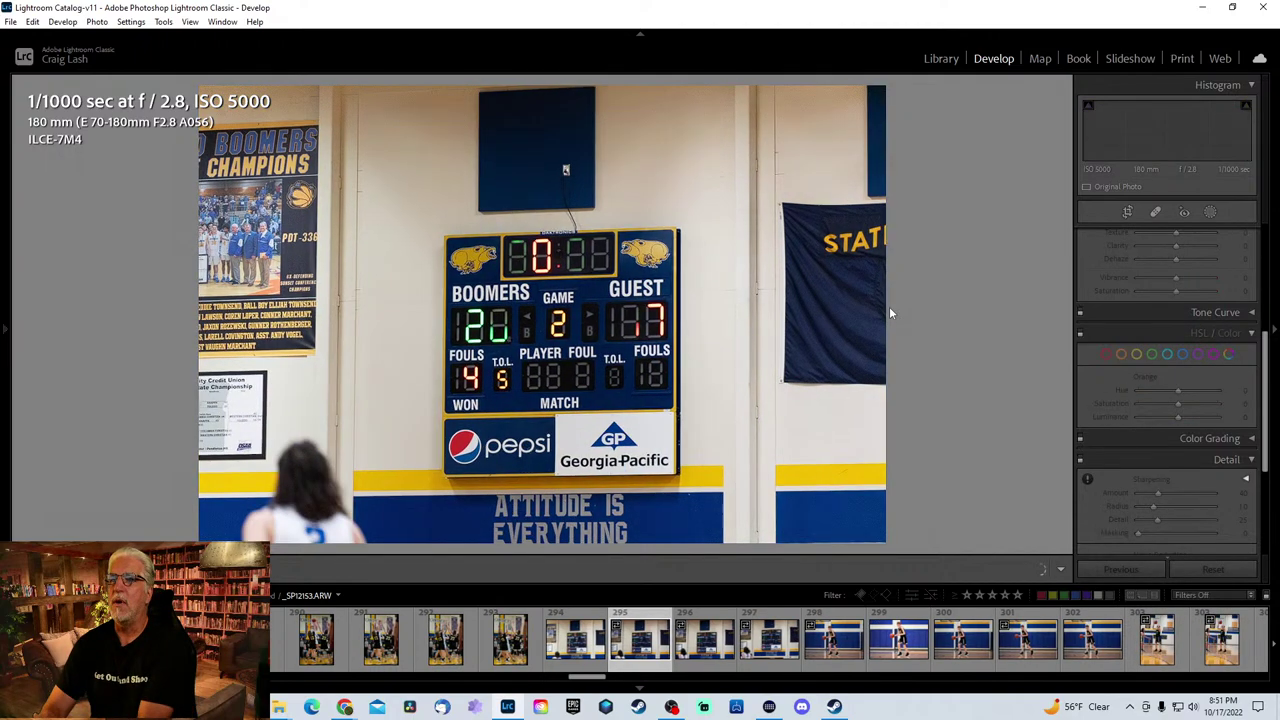
key("Left")
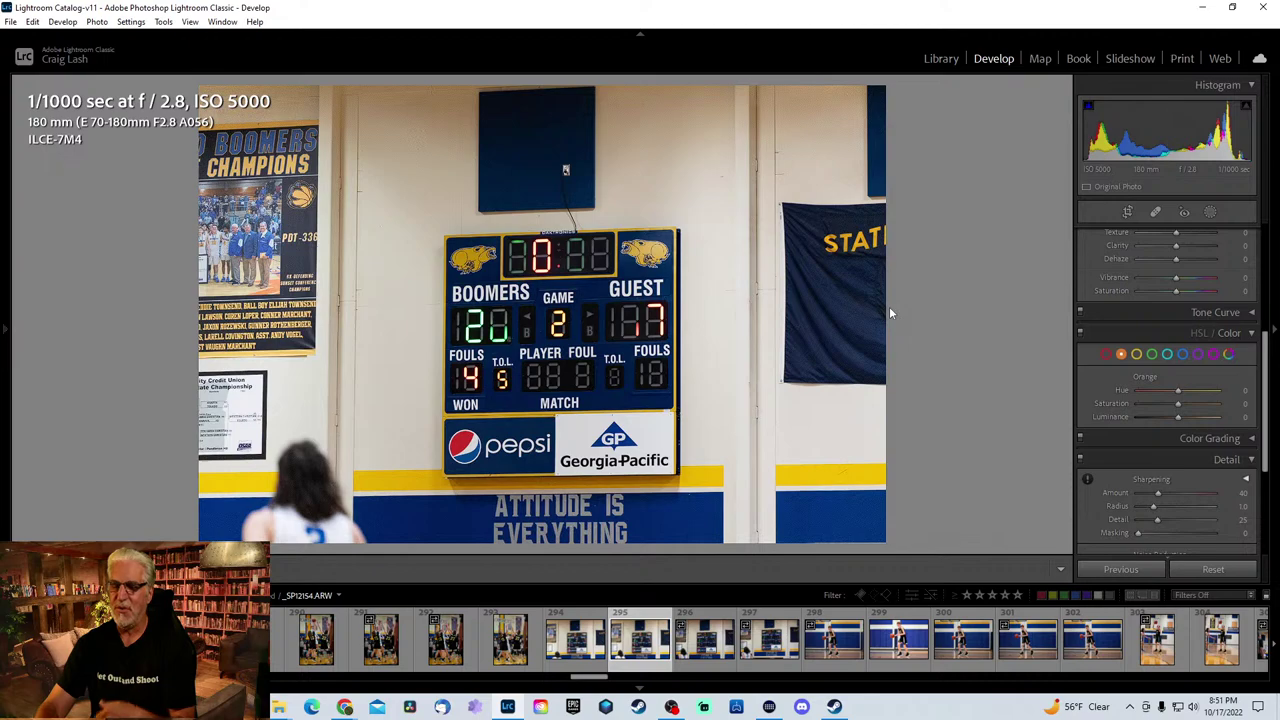
key("Right")
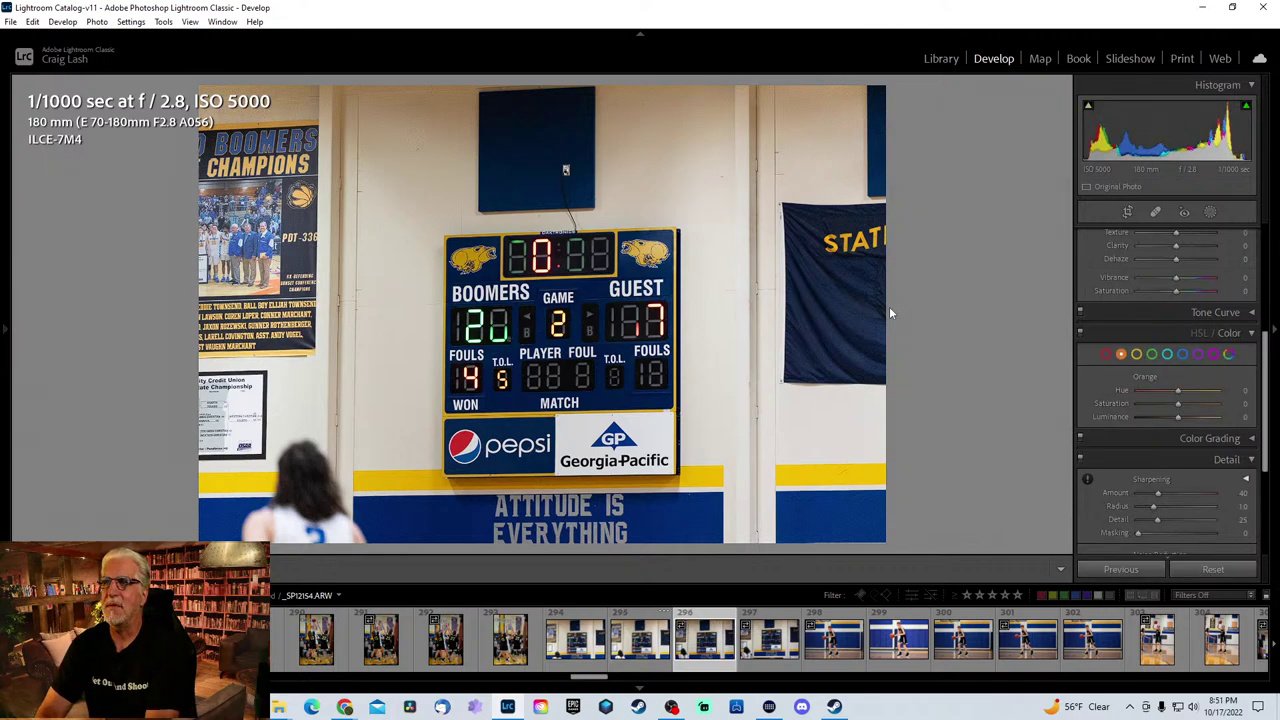
key("Right")
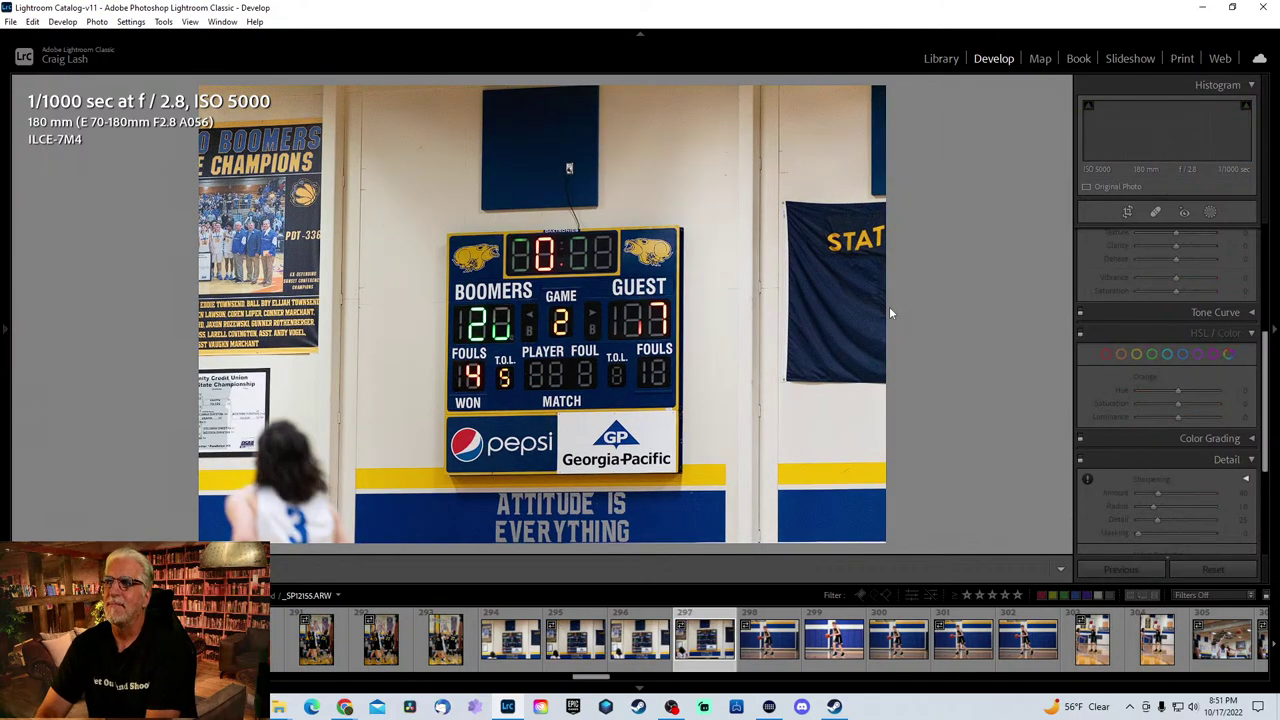
key("Right")
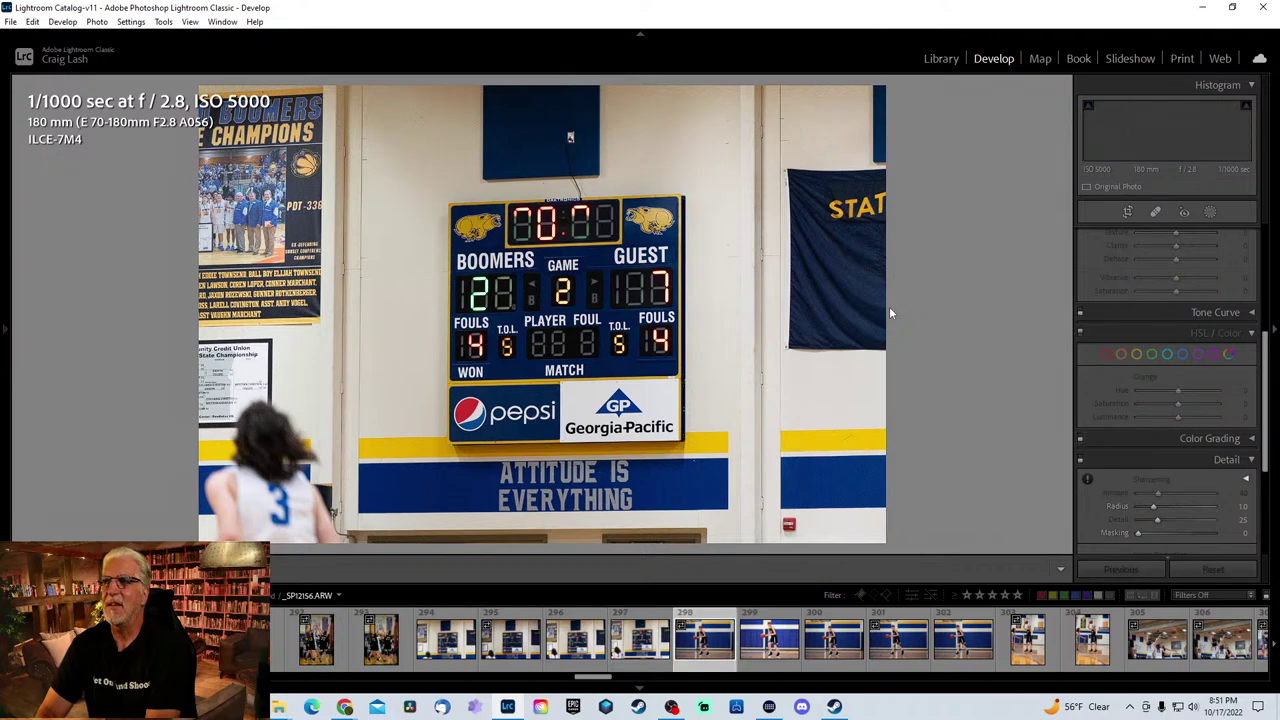
key("Right")
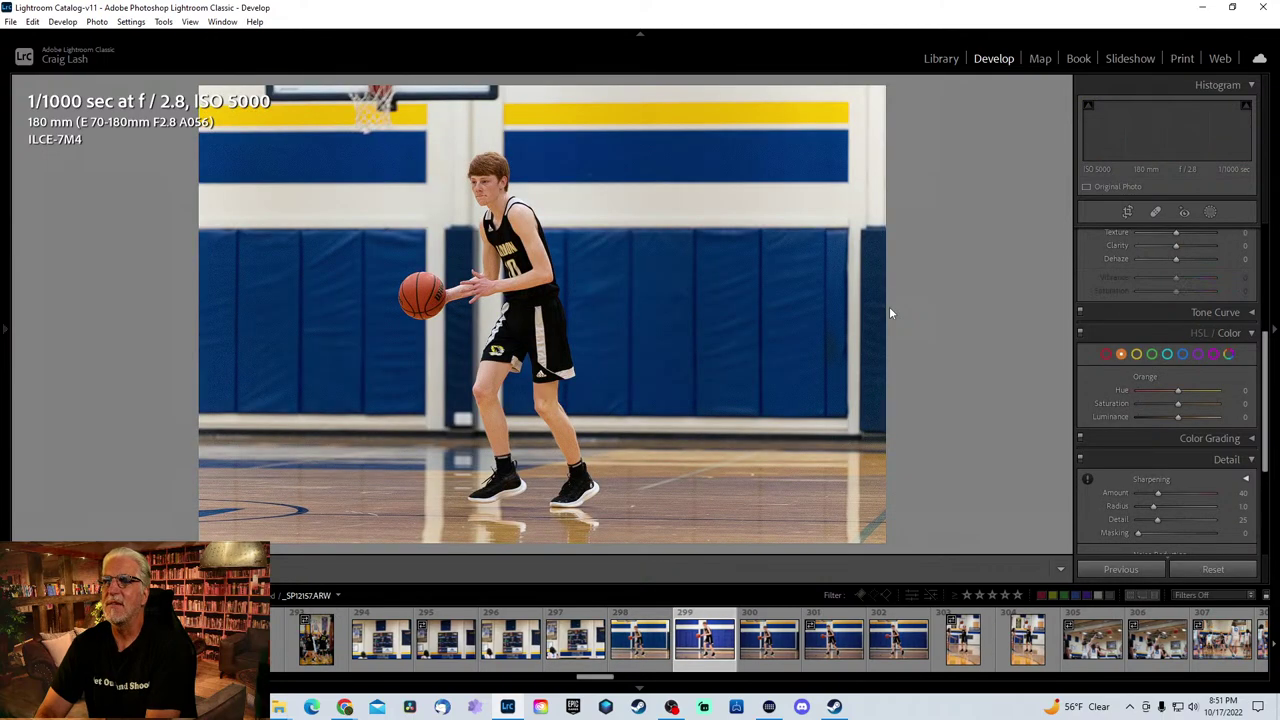
key("Right")
key("Right")
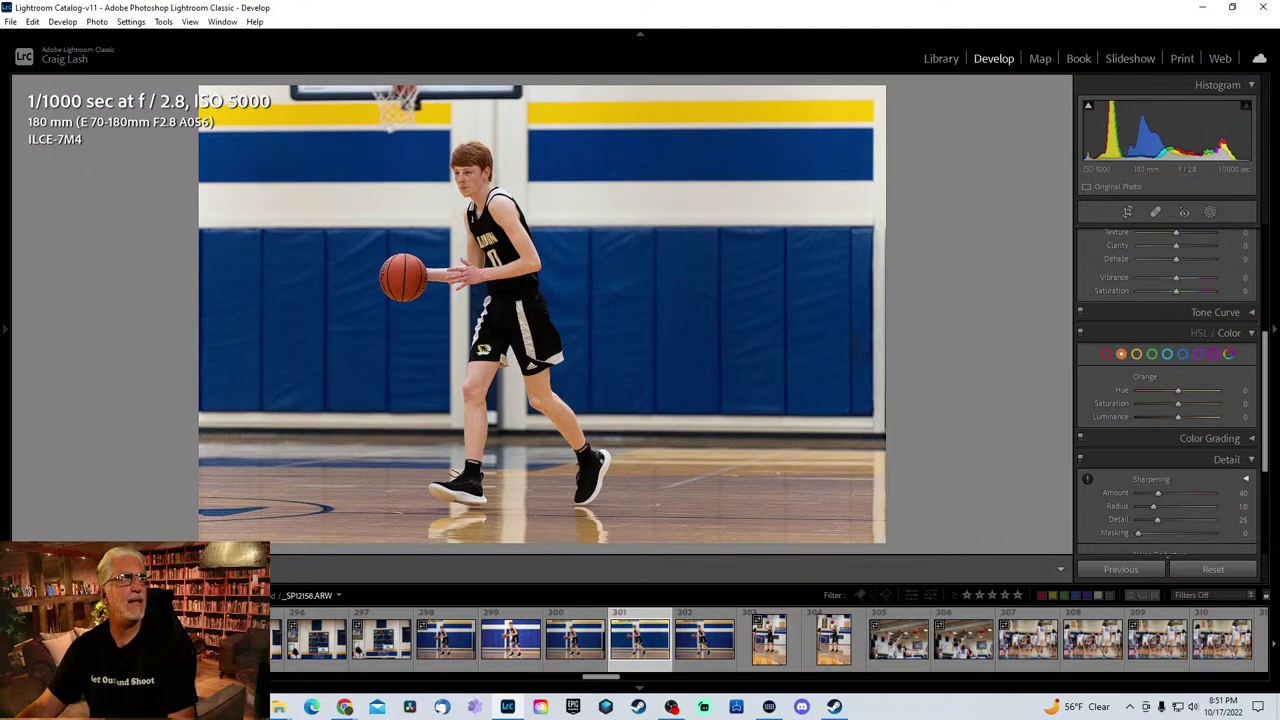
key("alt+Tab")
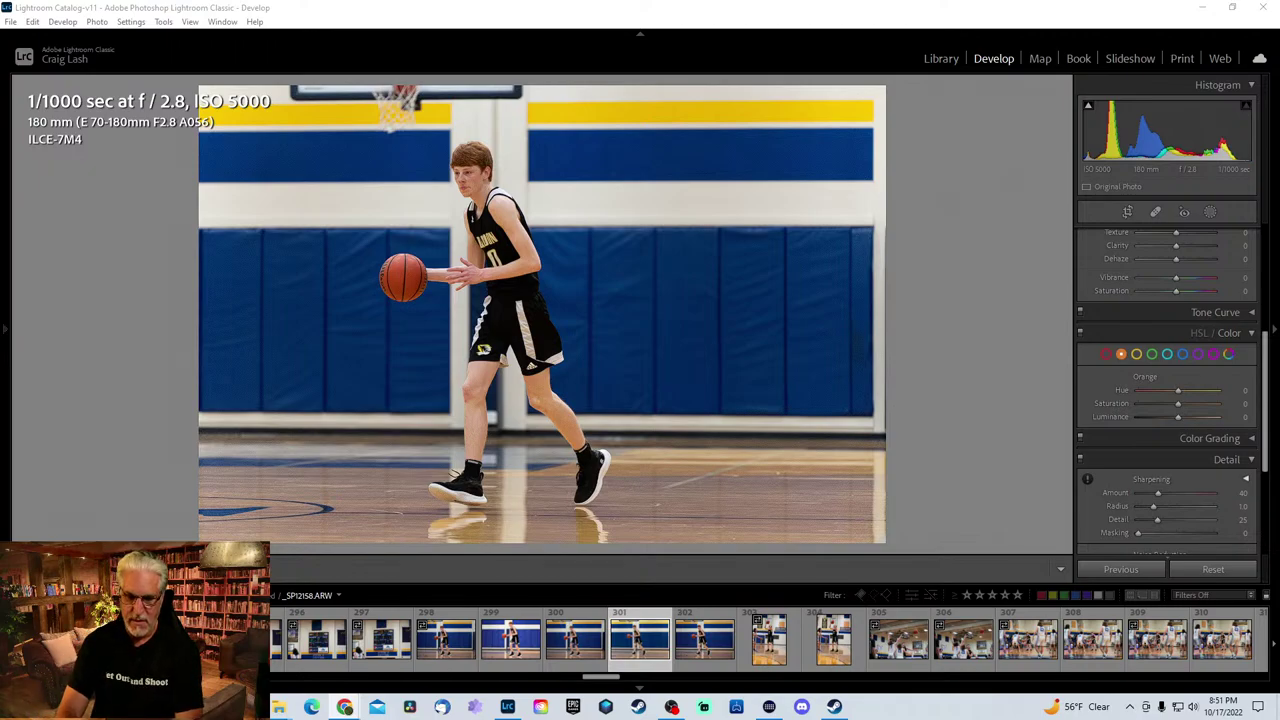
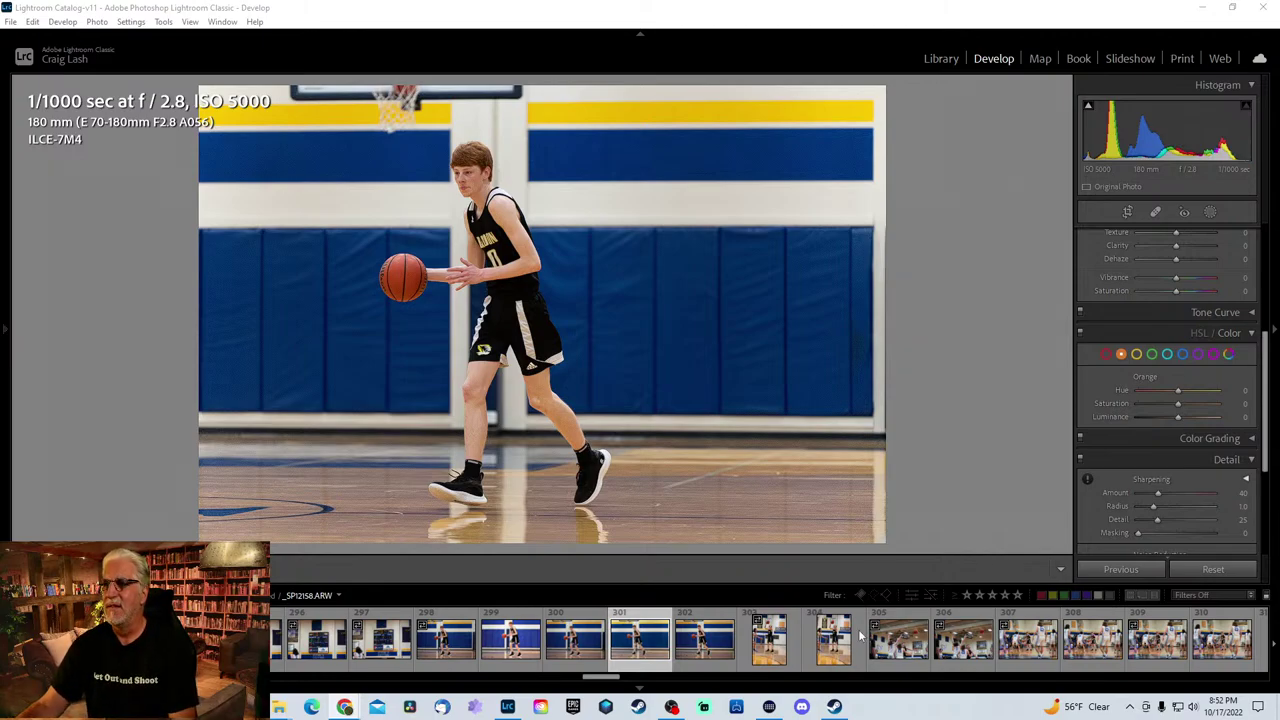
- Browse photos 301–313 and return to photo 312, the vertical shot of player 24 shooting
left_click(699, 668)
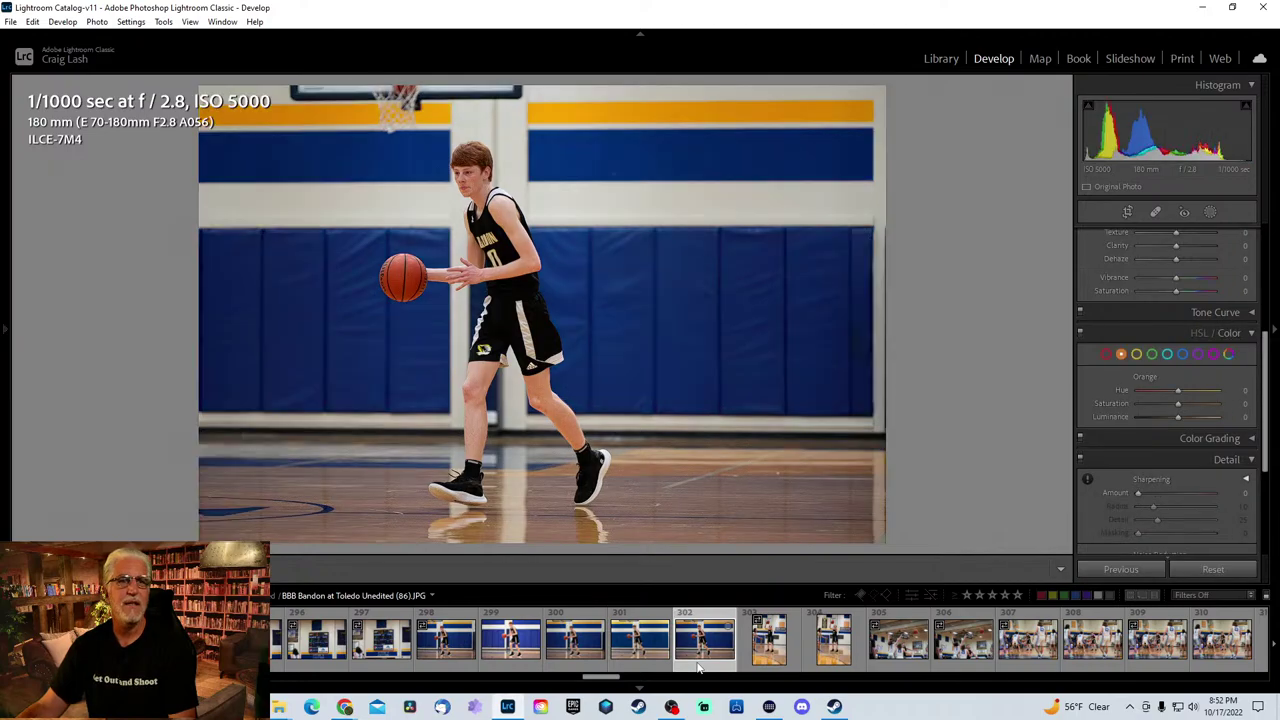
left_click(771, 662)
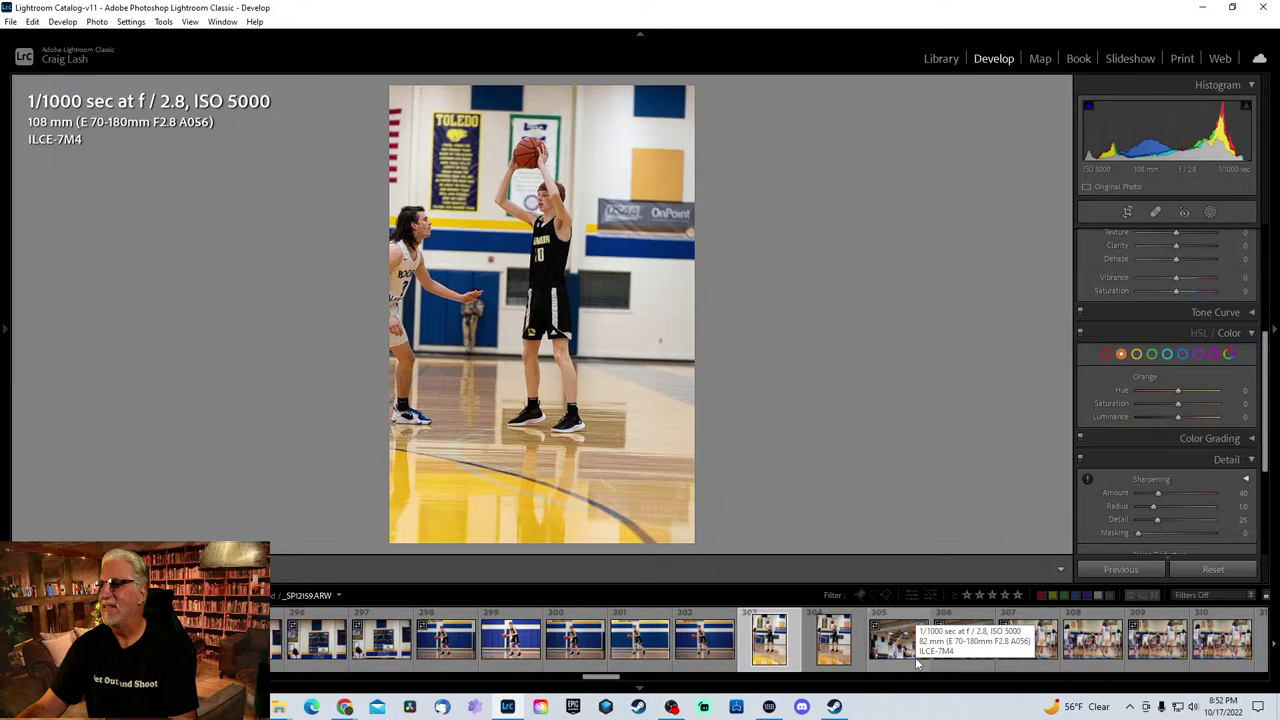
left_click(915, 657)
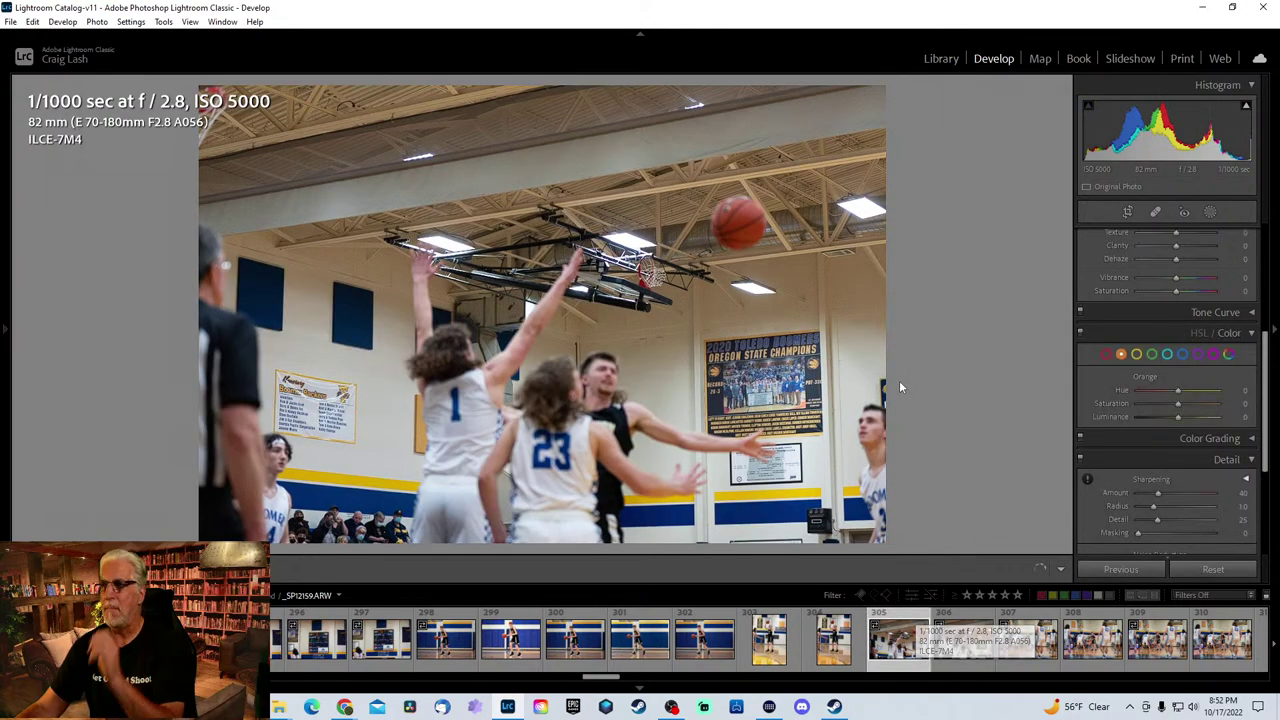
key("Right")
key("Right")
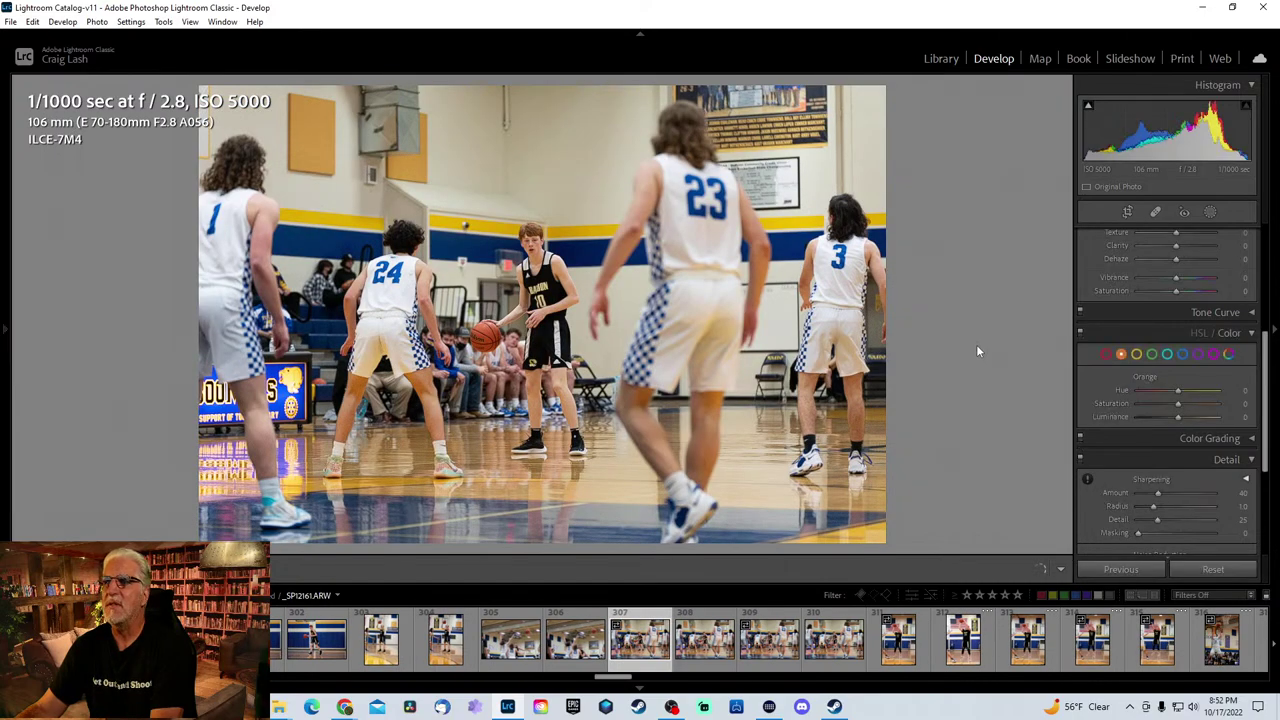
key("Right")
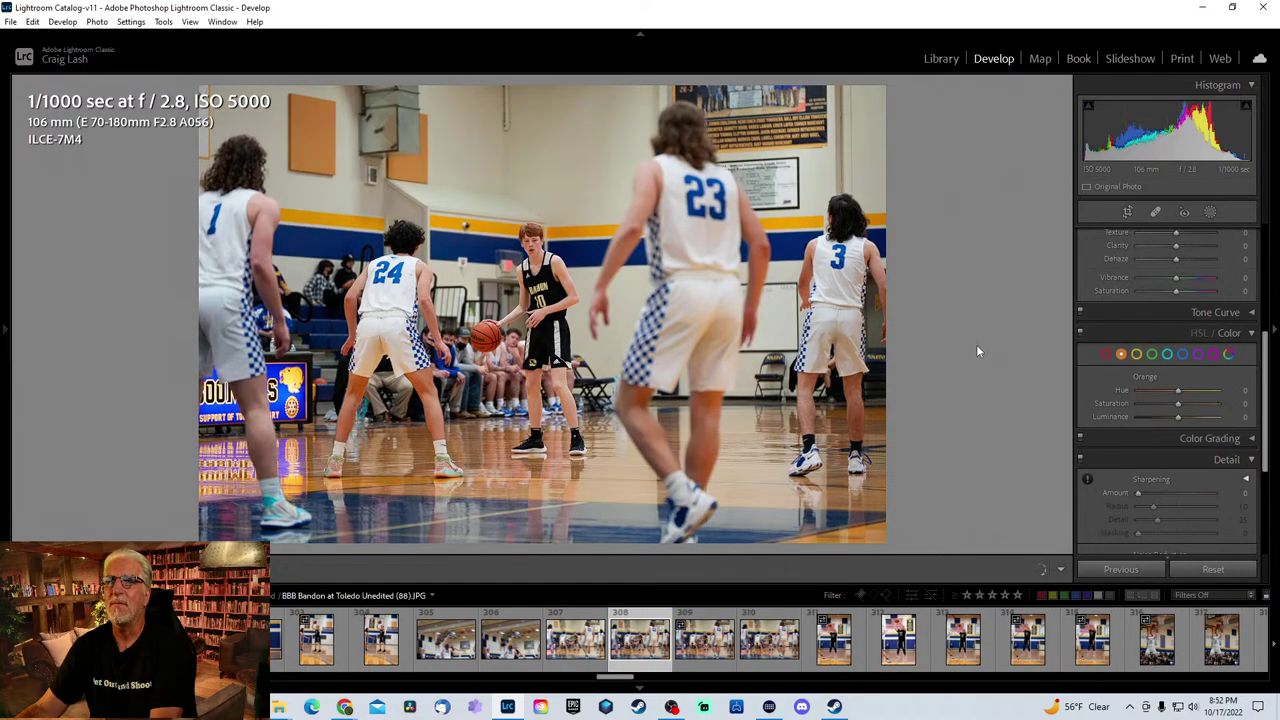
key("Right")
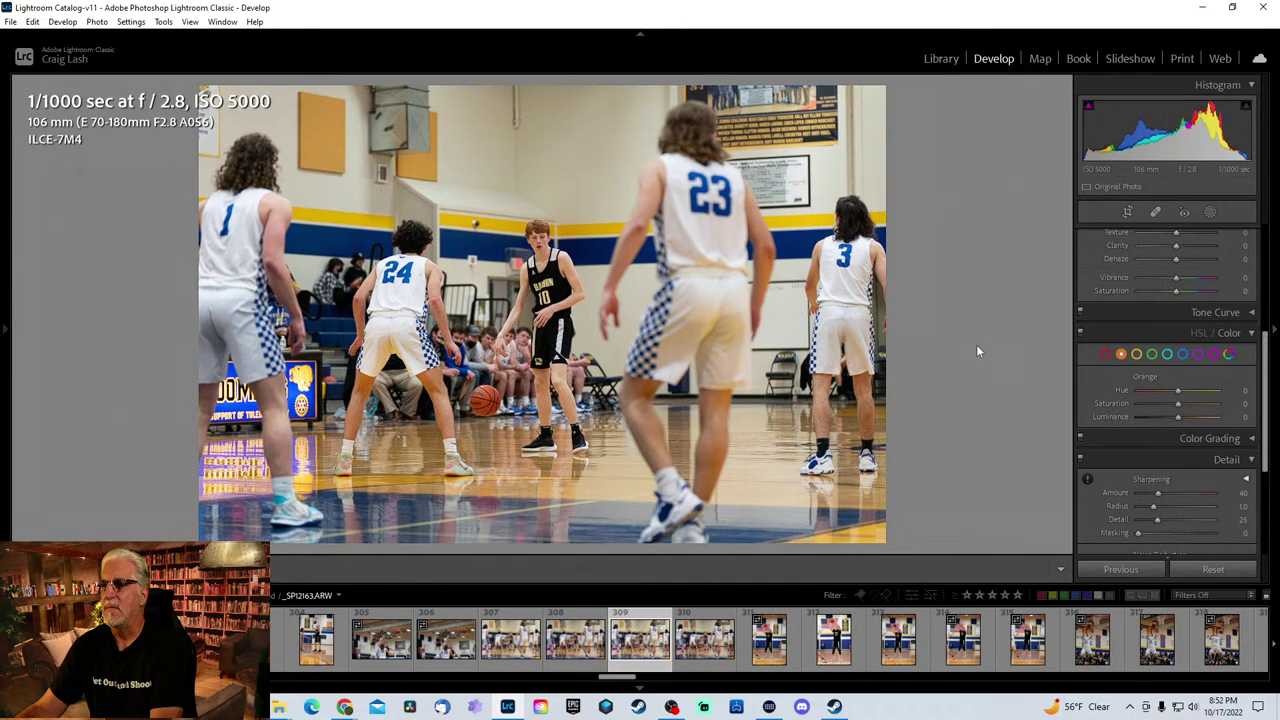
key("Right")
key("Right")
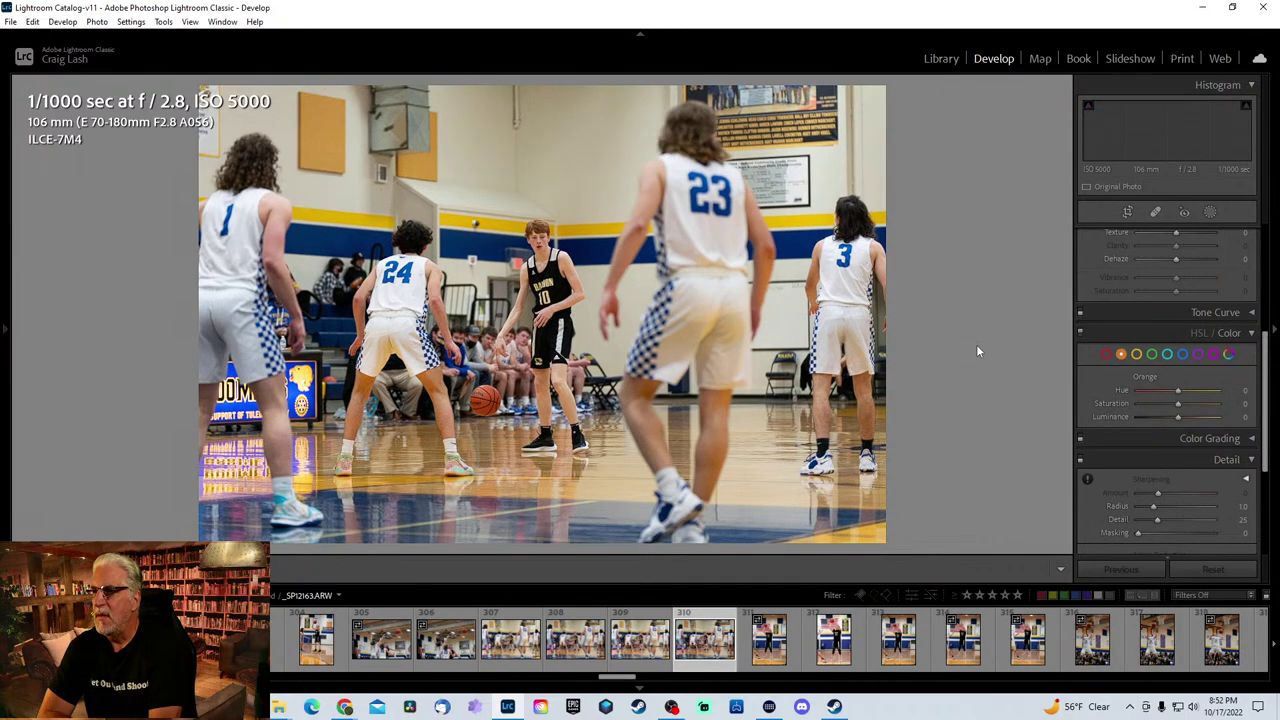
key("Right")
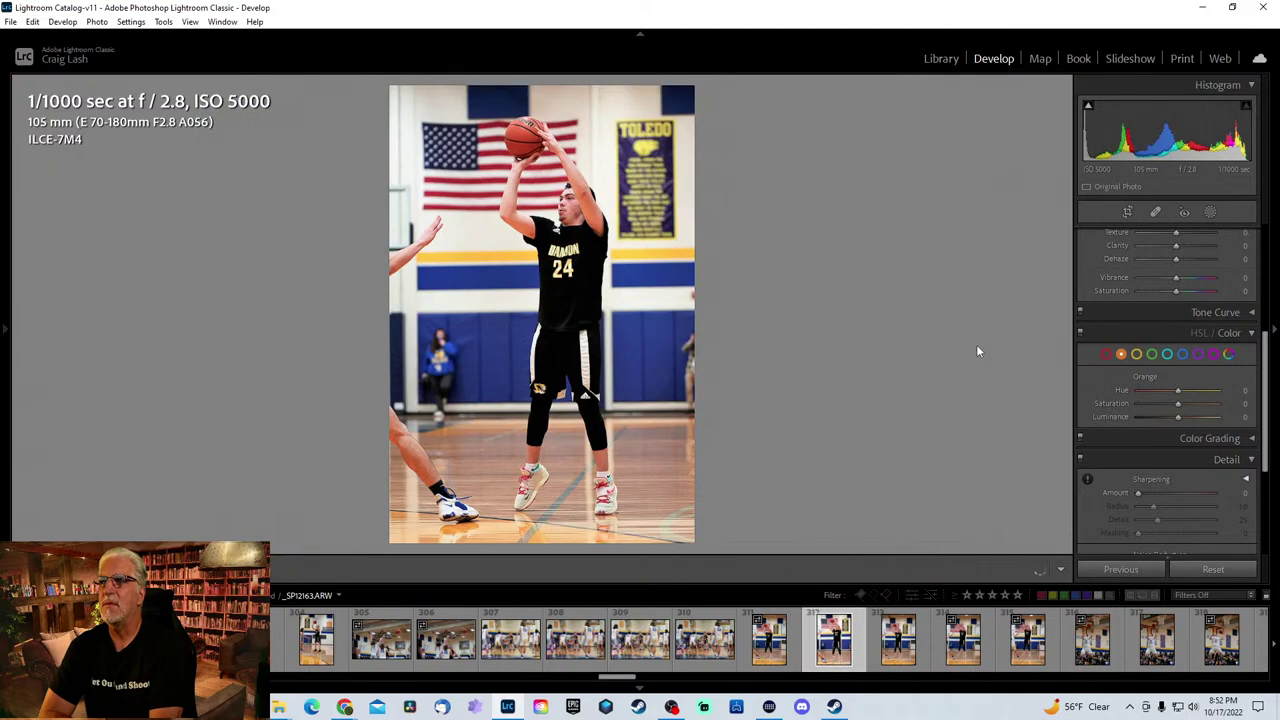
key("Right")
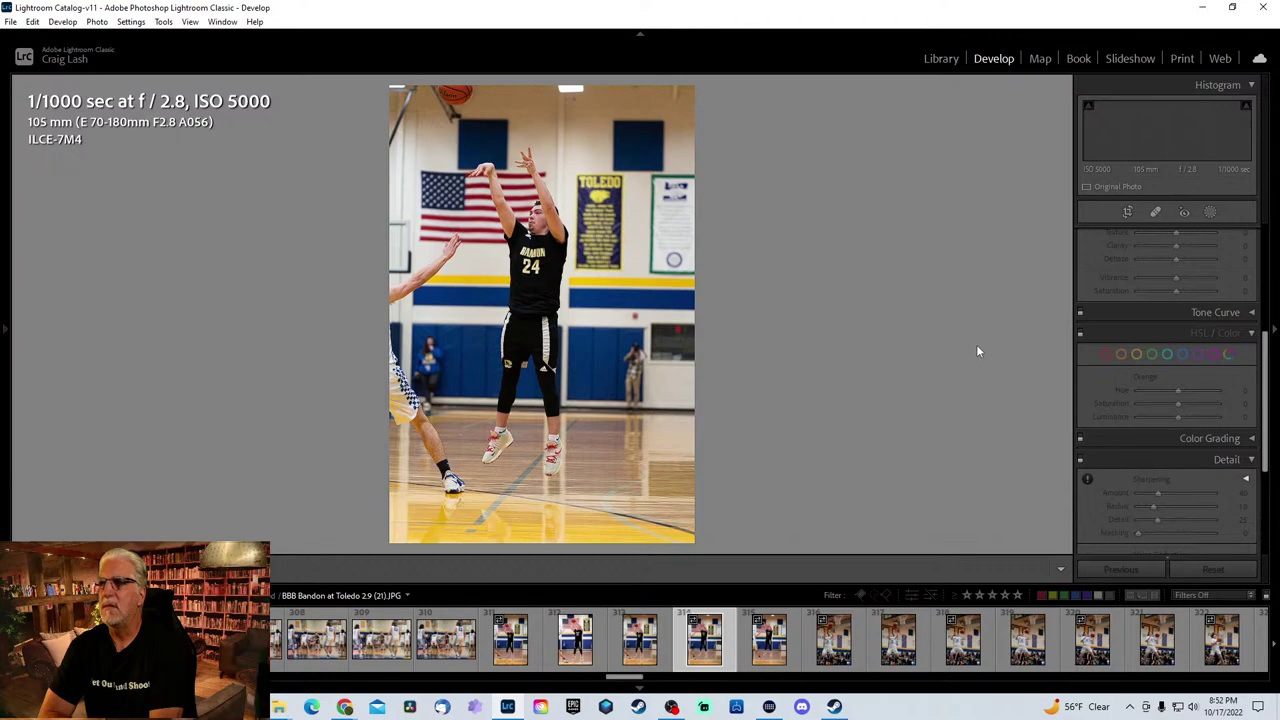
key("Left")
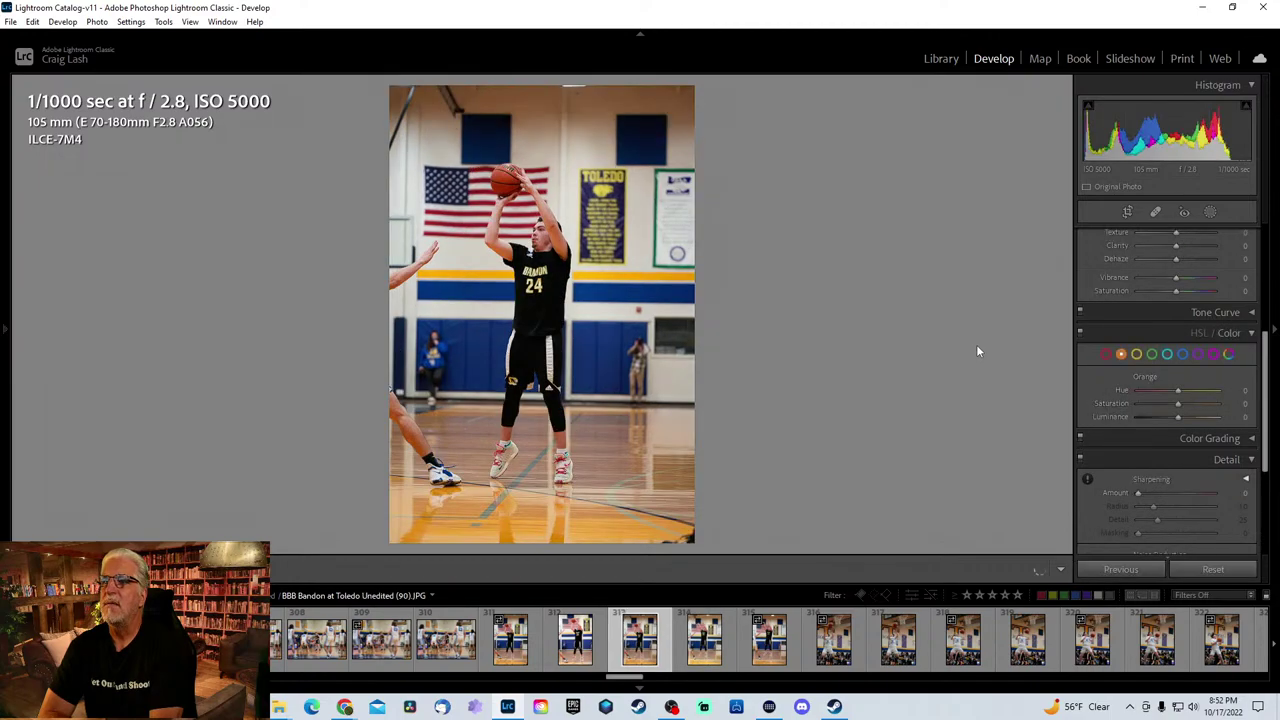
- Crop the player 24 photo tighter from the bottom-right corner and top edge
key("r")
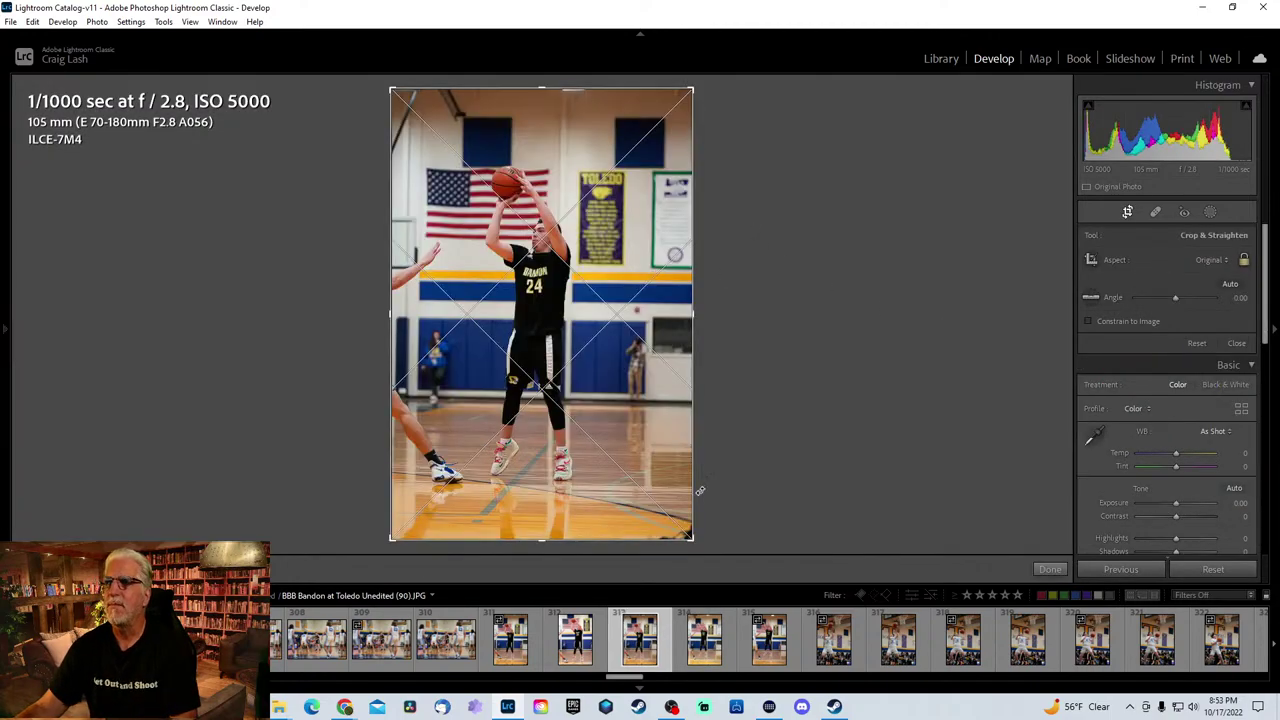
left_click_drag(680, 540, 541, 413)
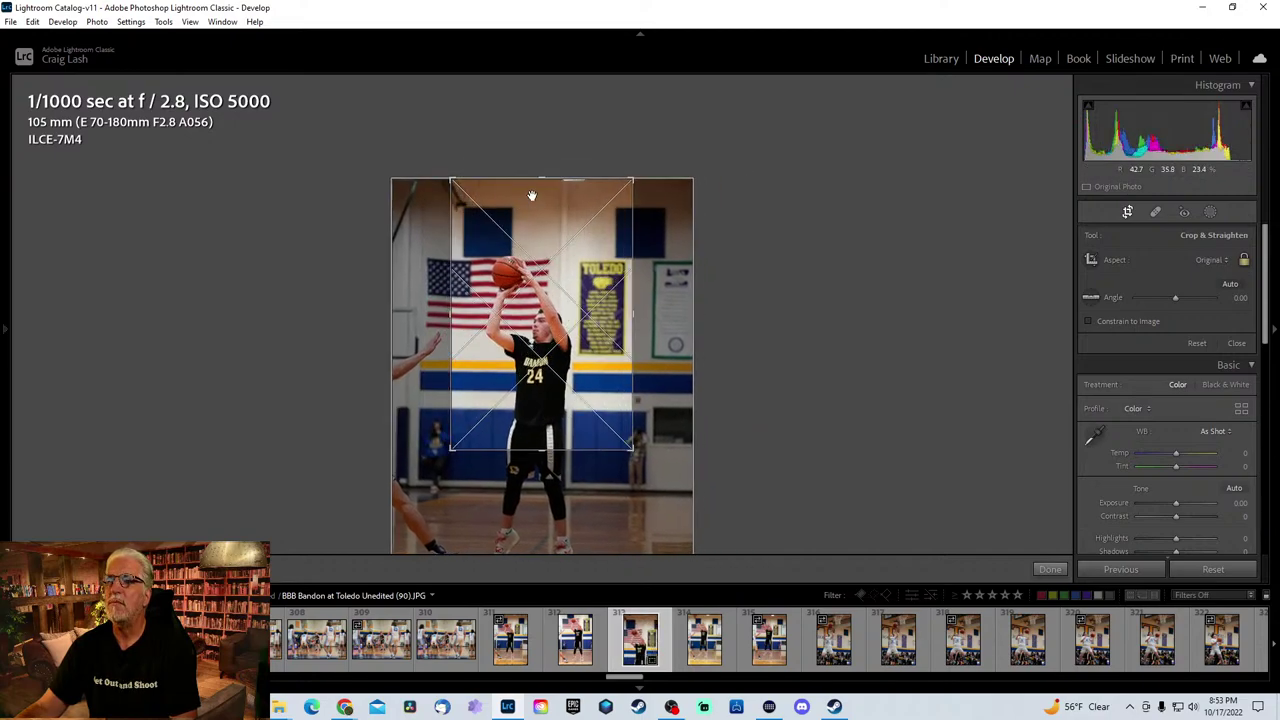
left_click_drag(522, 190, 539, 198)
mouse_move(553, 327)
left_mouse_down()
mouse_move(576, 321)
mouse_move(563, 310)
left_mouse_up()
double_click(563, 310)
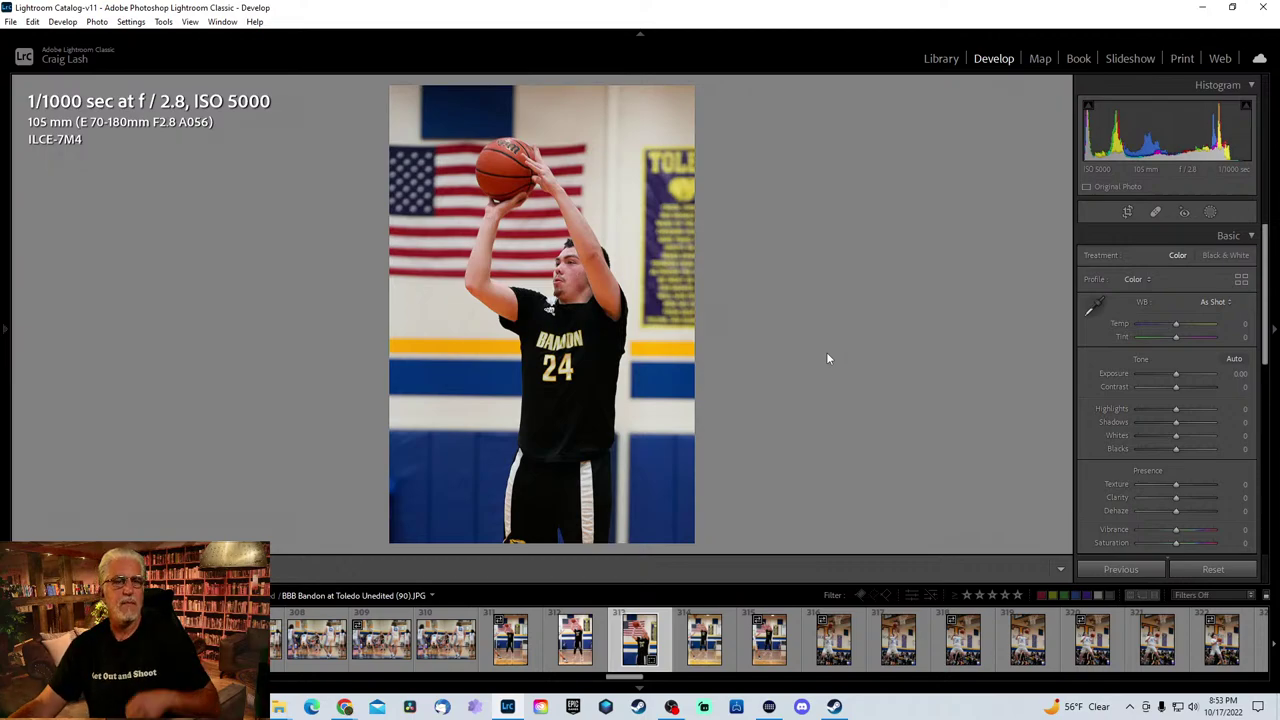
- Check the jersey detail at 1:1, undo the crop, and move to the wider jumping shot
left_click(583, 364)
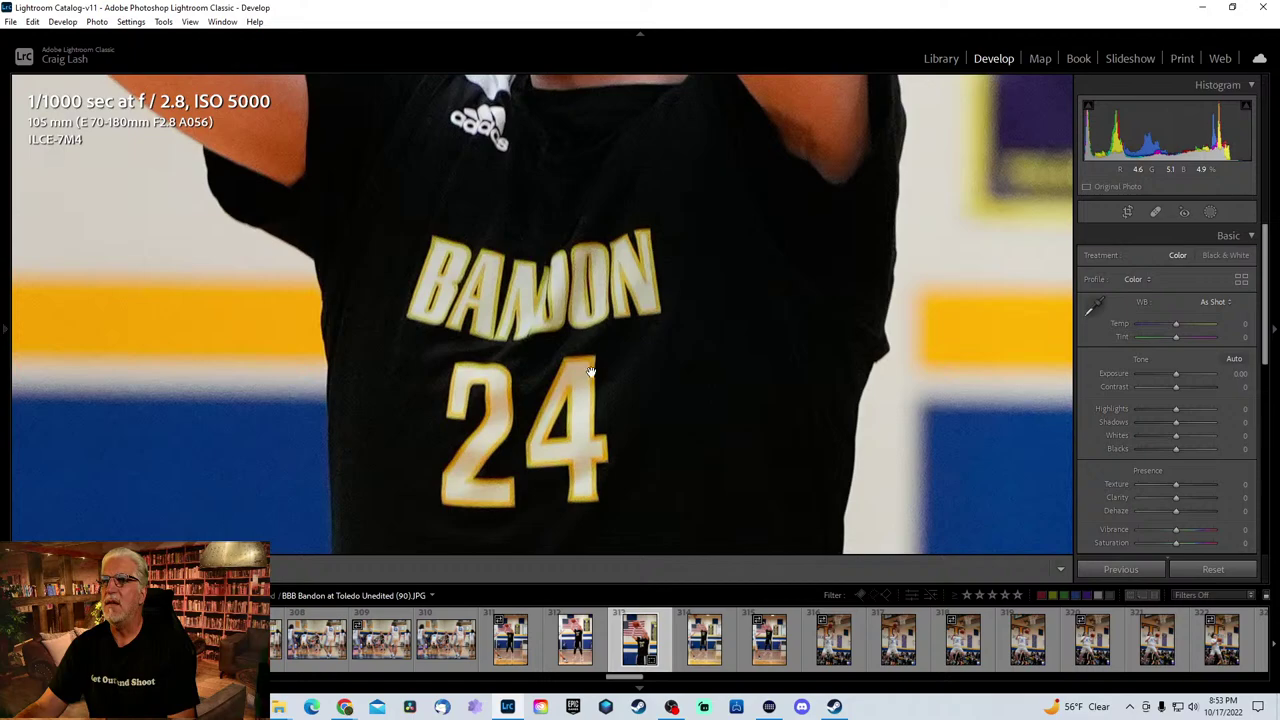
left_click(579, 369)
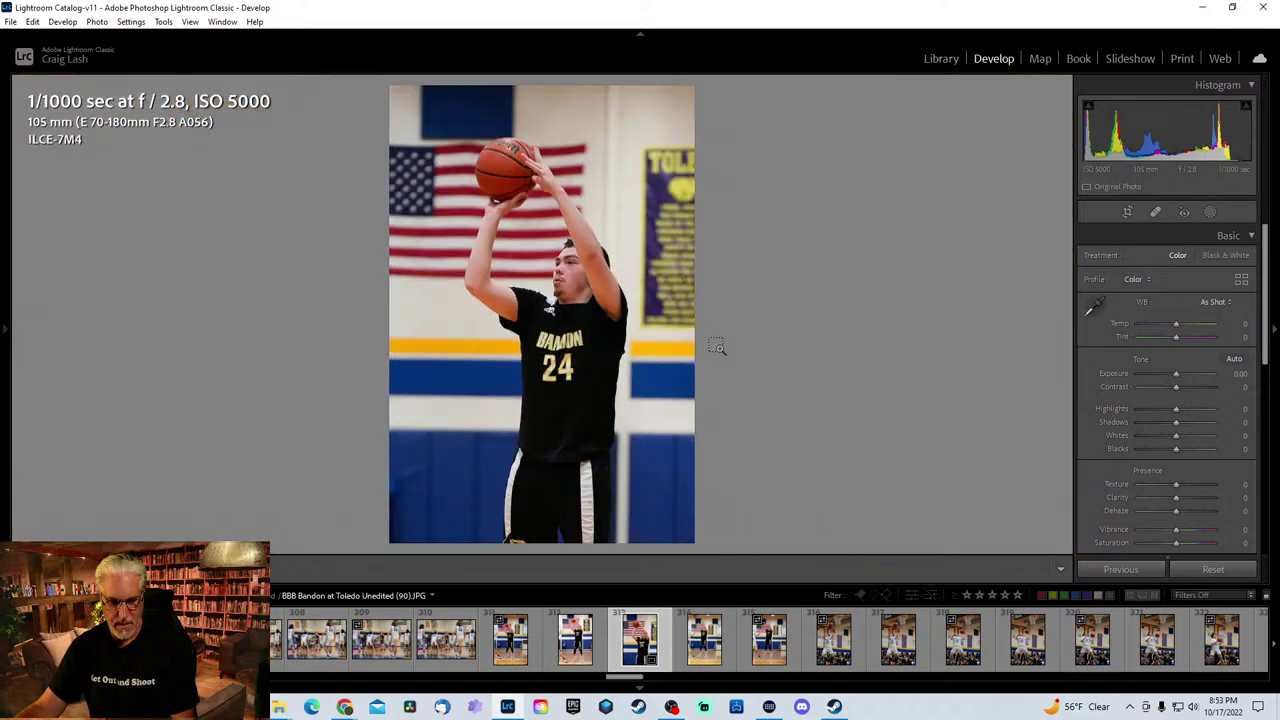
key("ctrl+z")
key("ctrl+z")
key("ctrl+z")
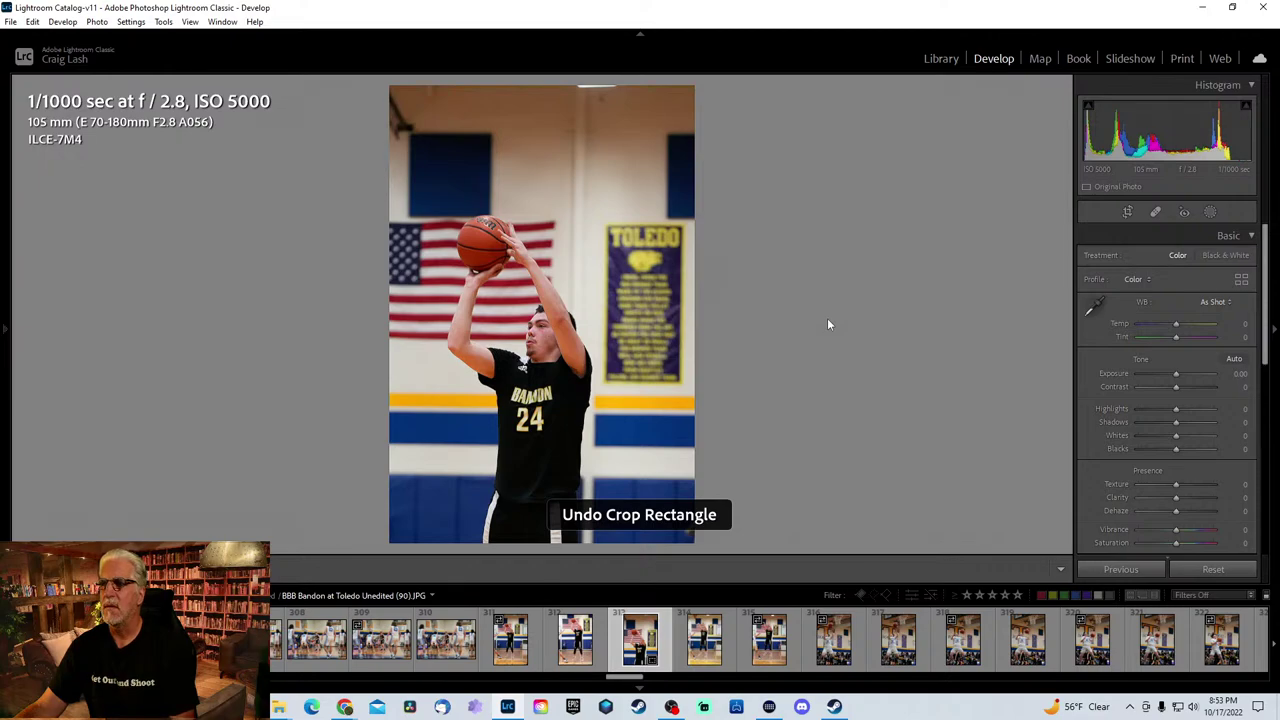
left_click(722, 652)
- Advance through the filmstrip to photo 334 of number 24 dribbling up the court
key("Right")
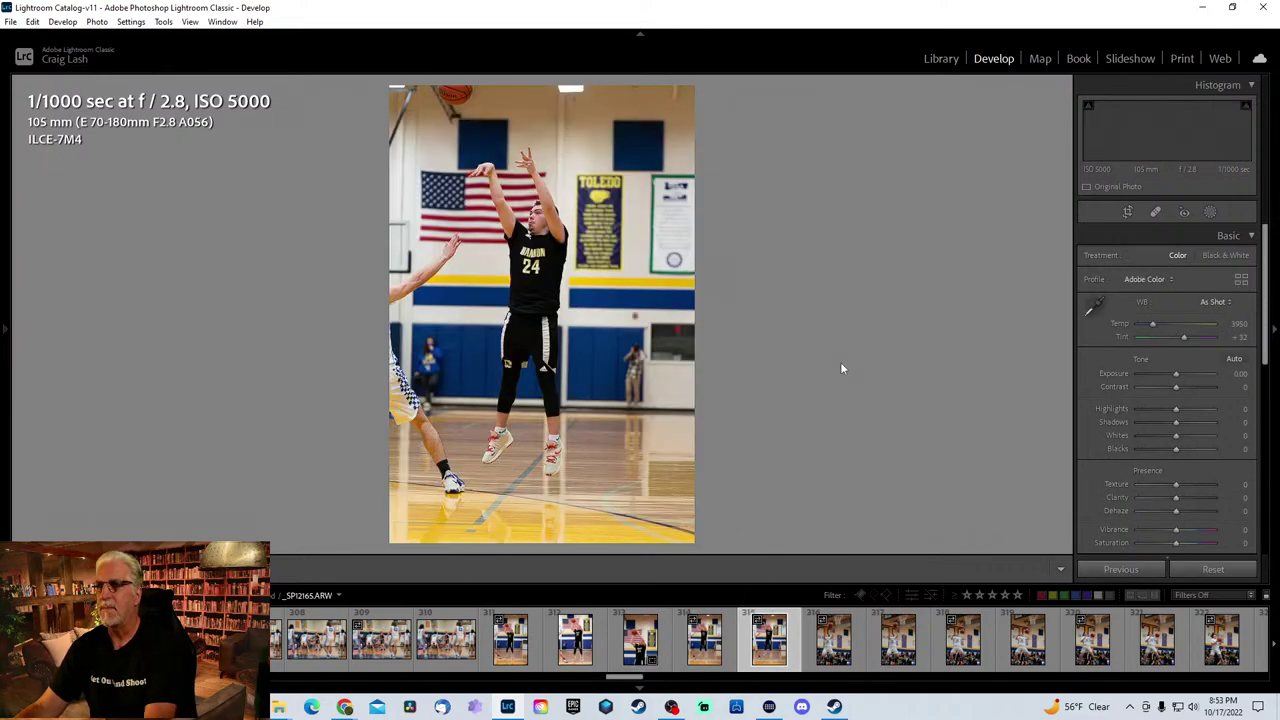
key("Right")
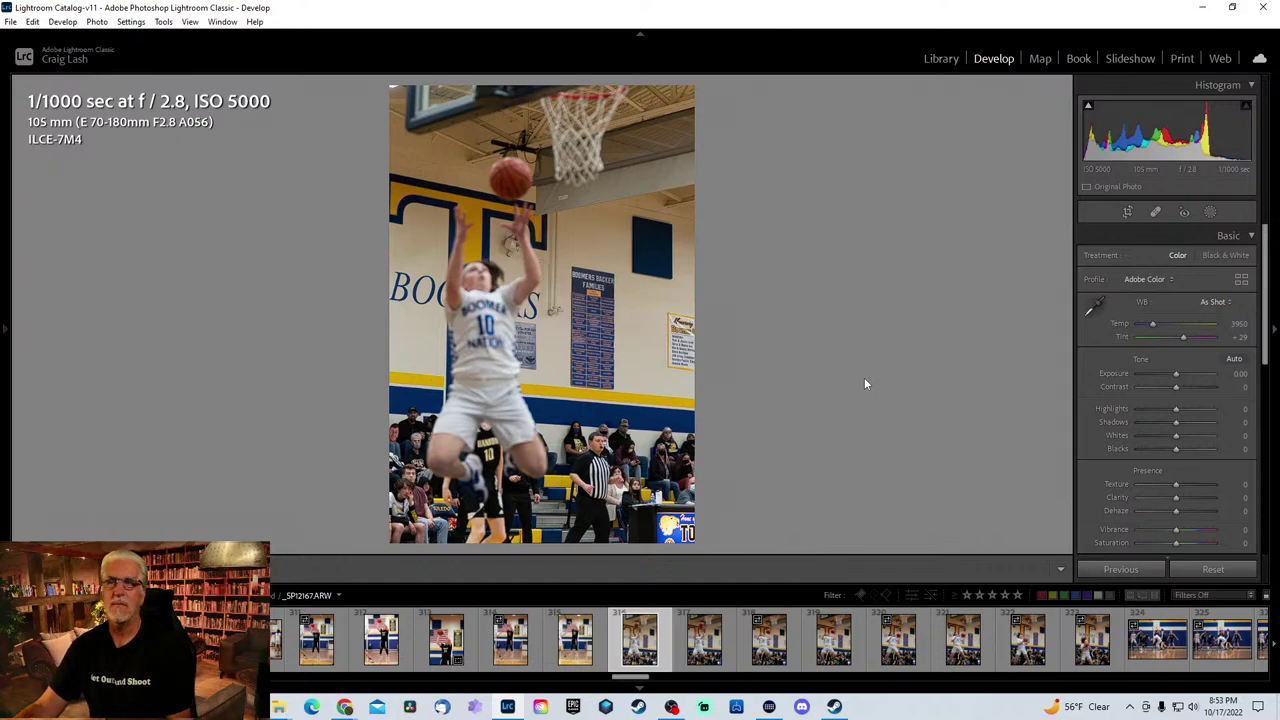
key("Right")
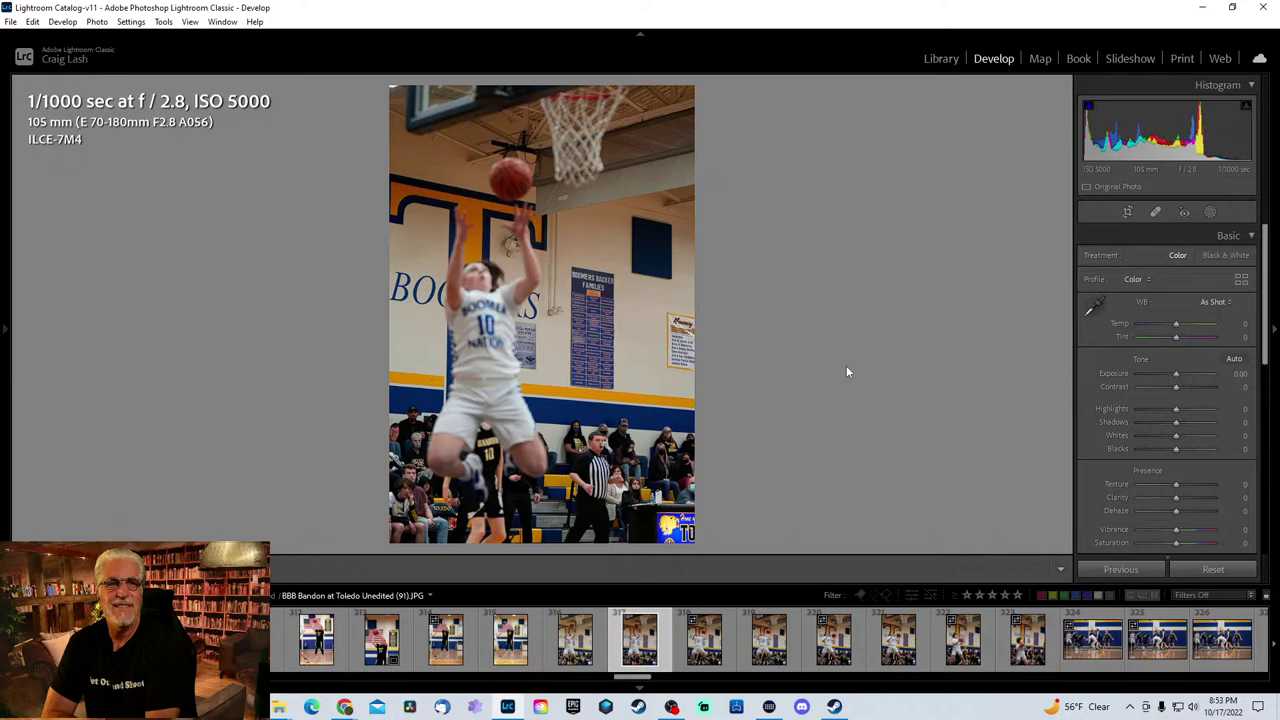
key("Right")
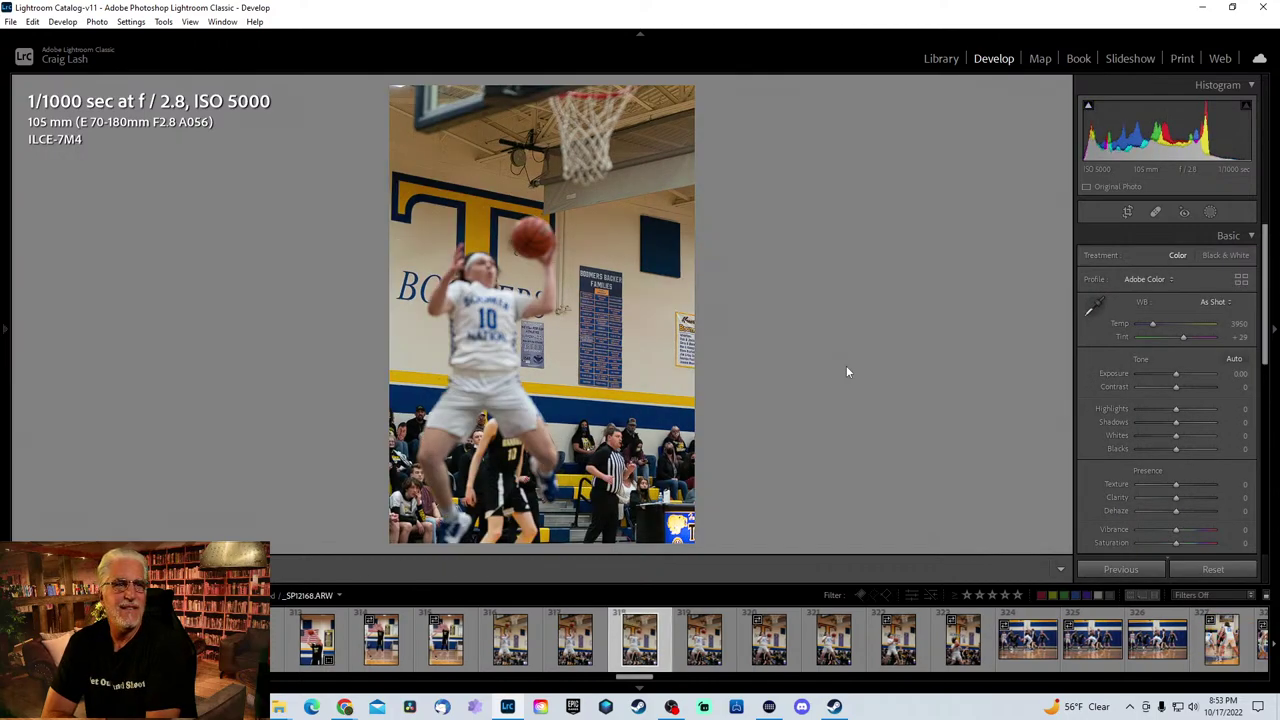
key("Right")
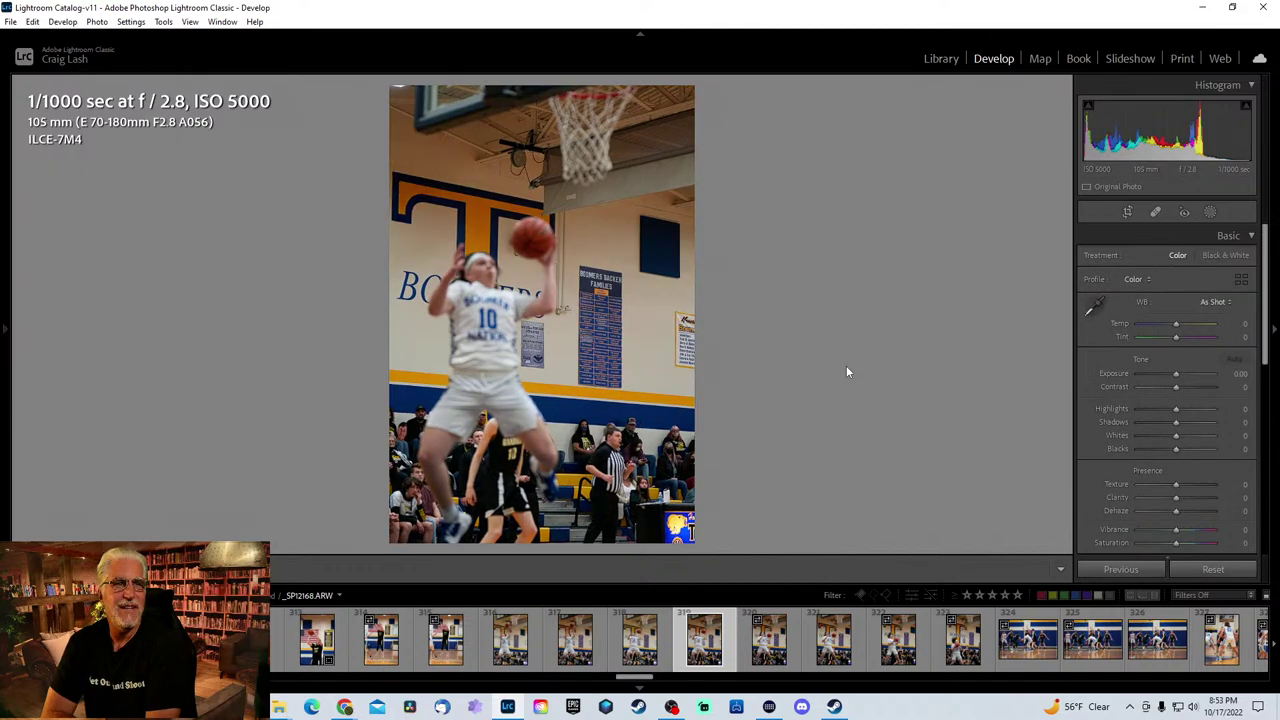
key("Right")
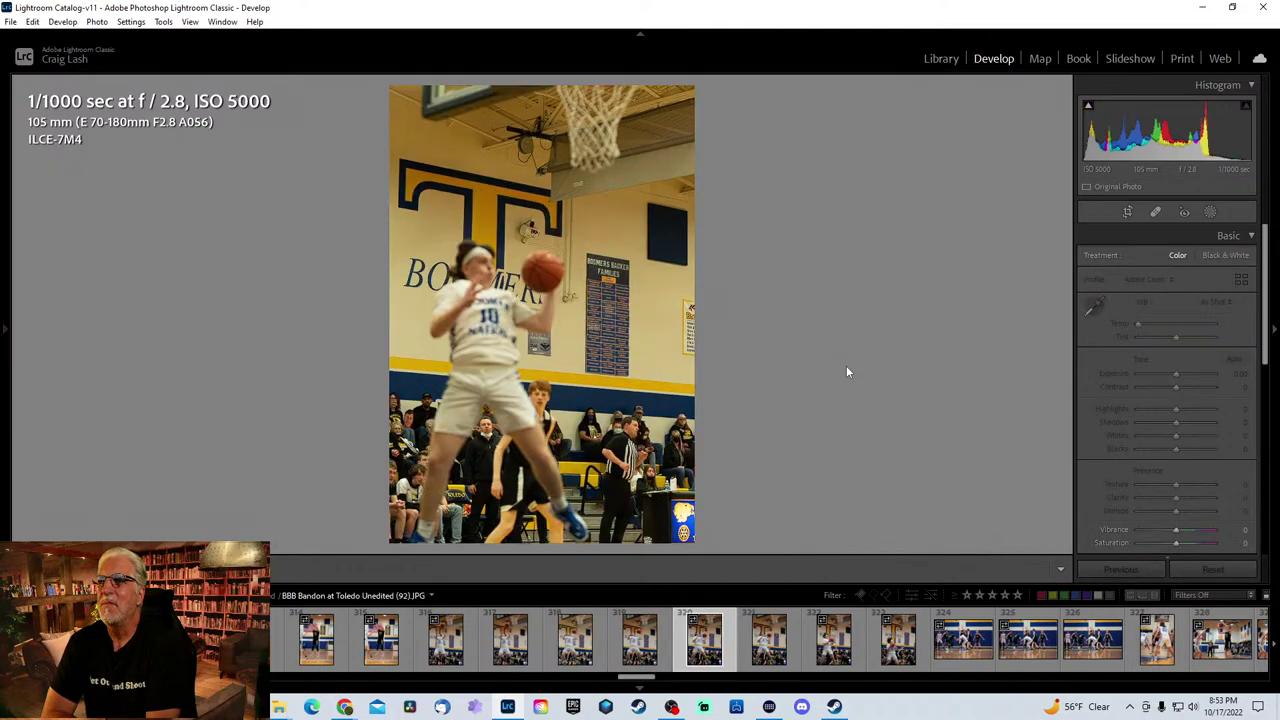
key("Right")
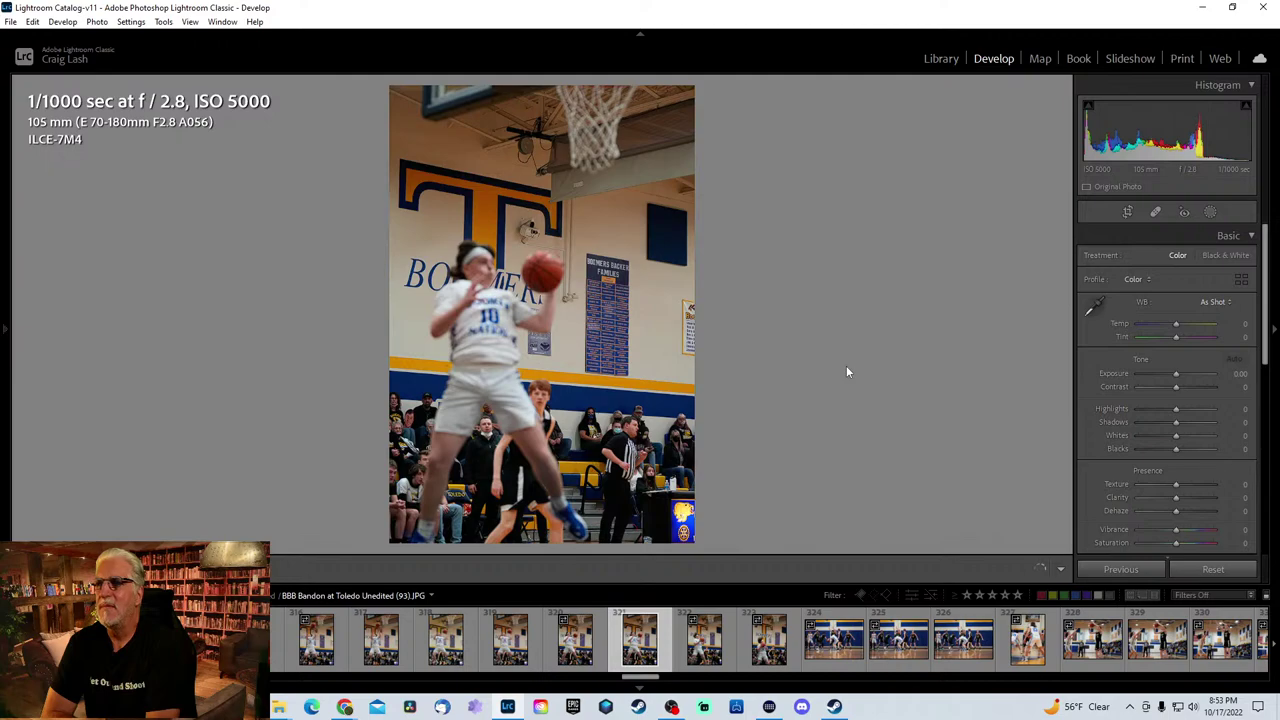
key("Right")
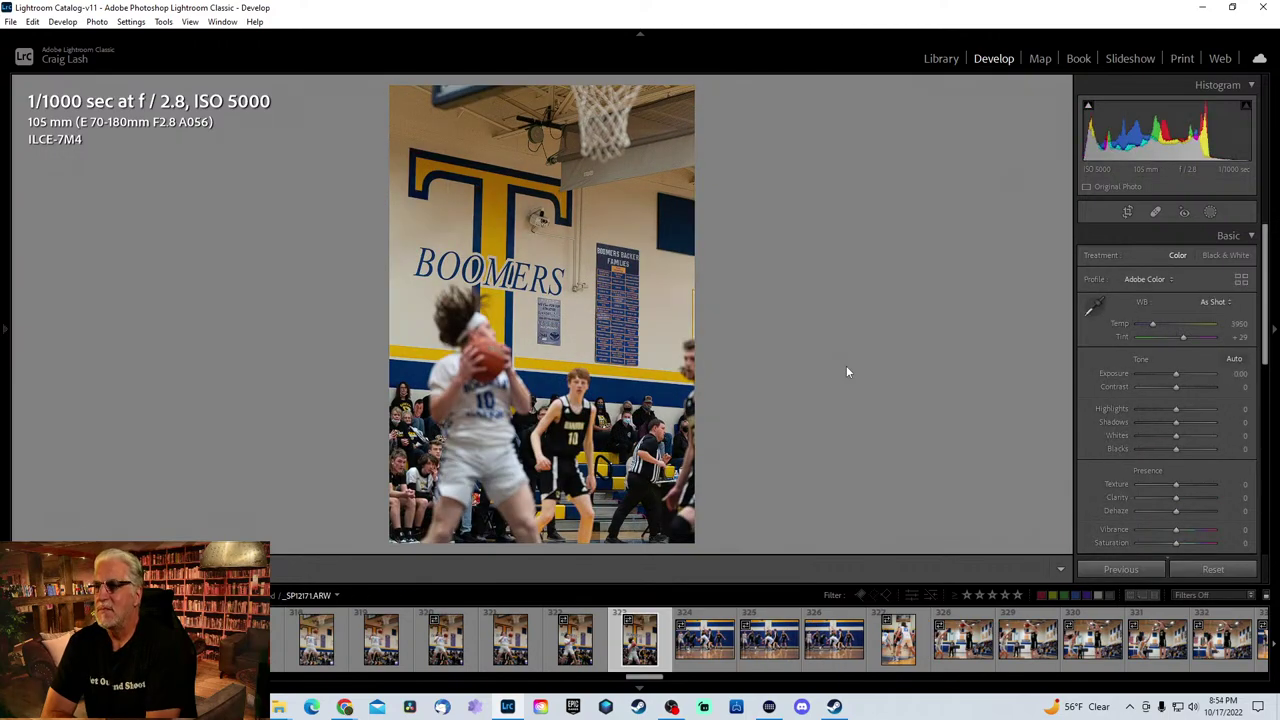
key("Right")
key("Right")
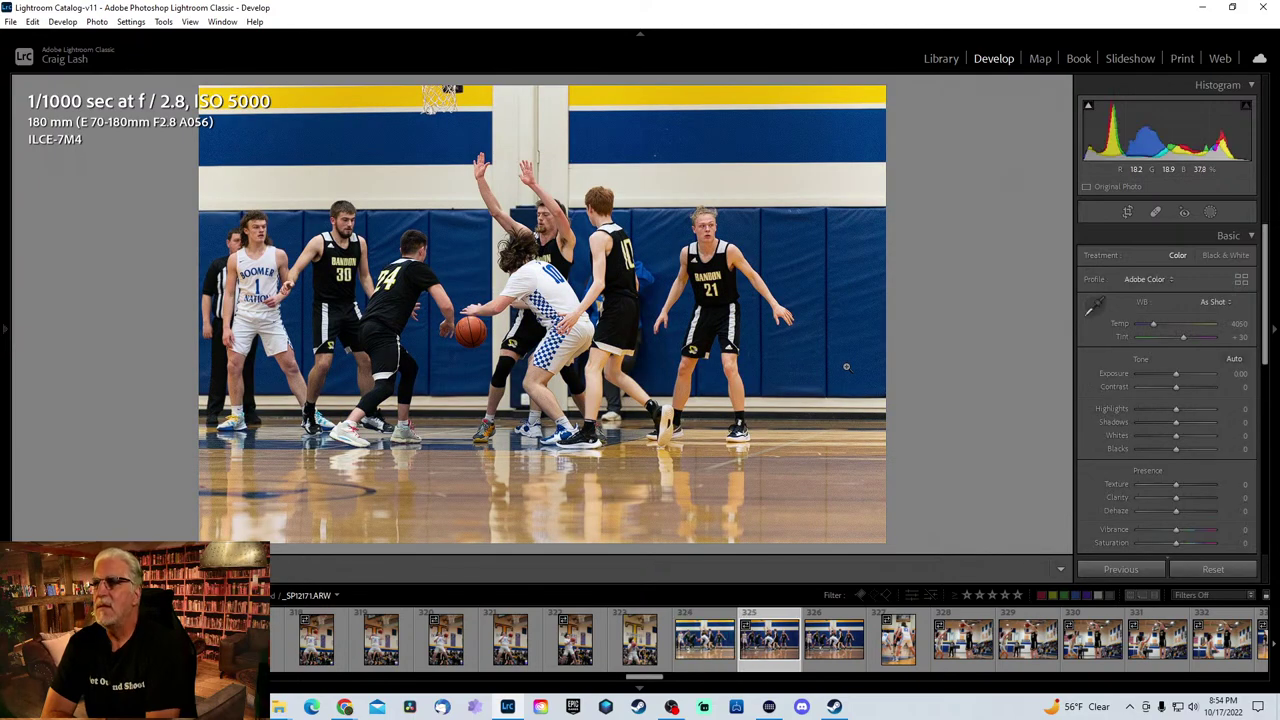
key("Right")
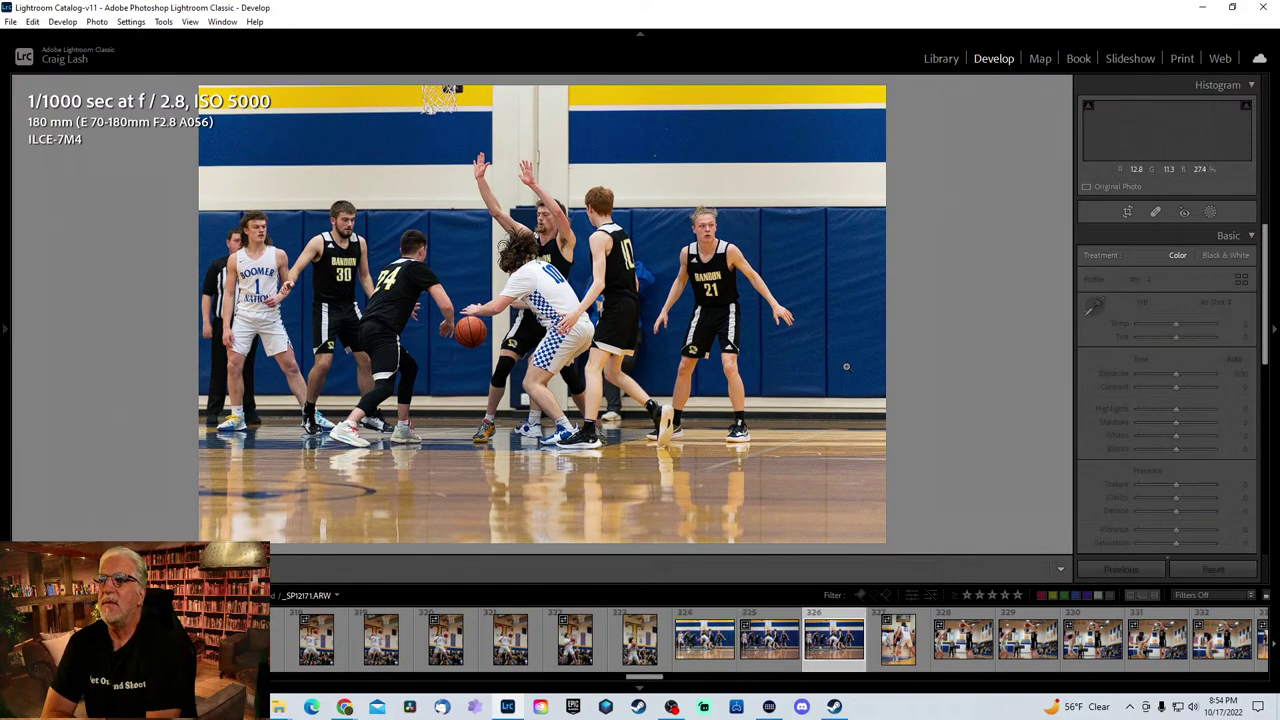
key("Right")
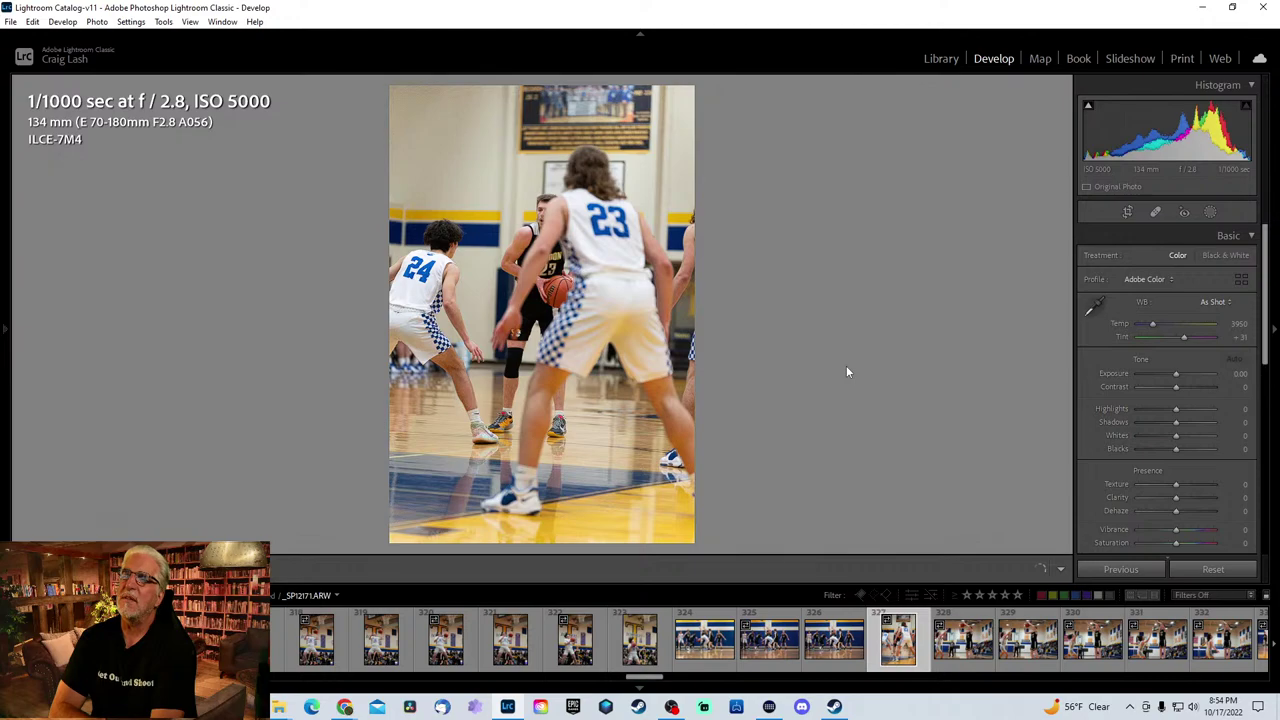
key("Right")
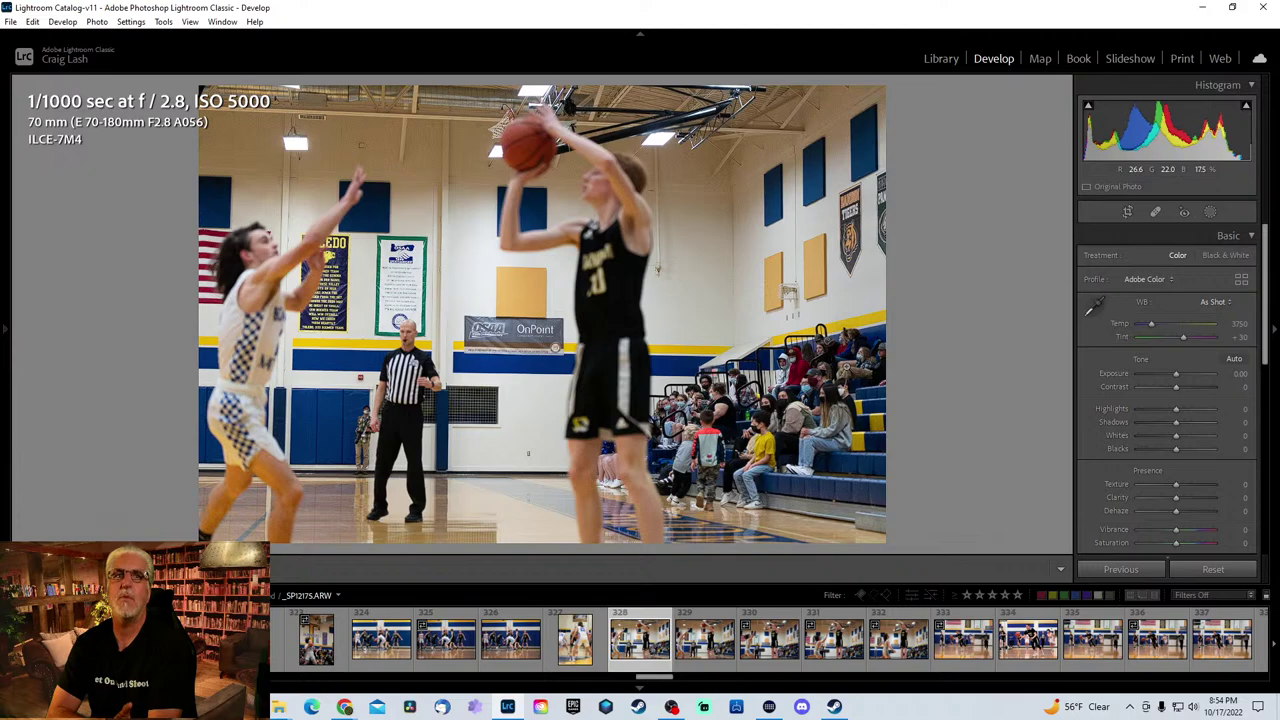
key("Right")
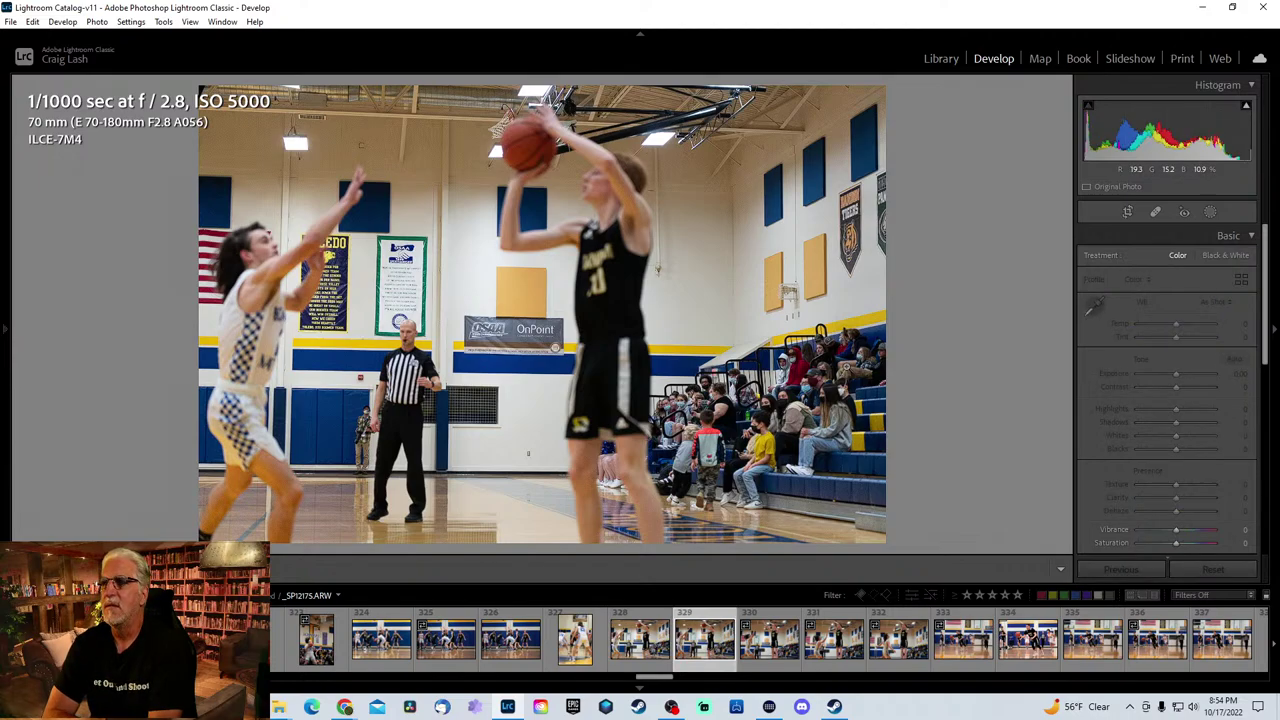
key("Right")
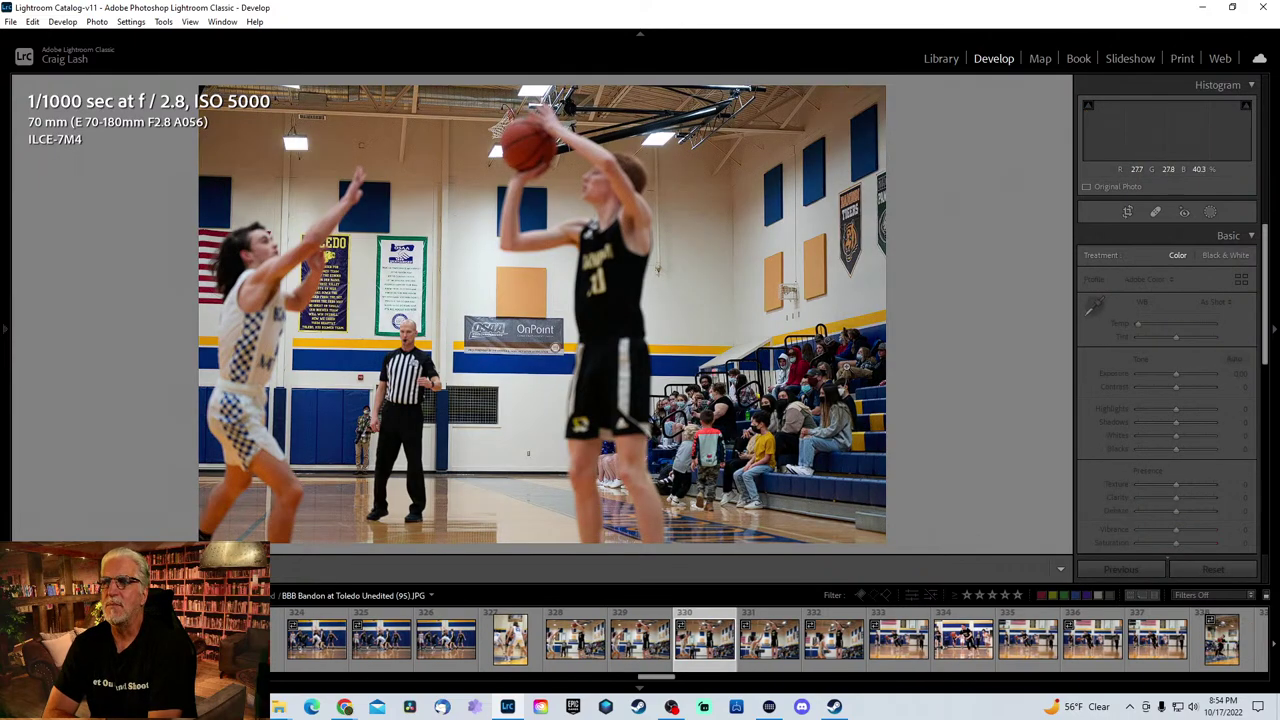
key("Right")
key("Right")
key("Right")
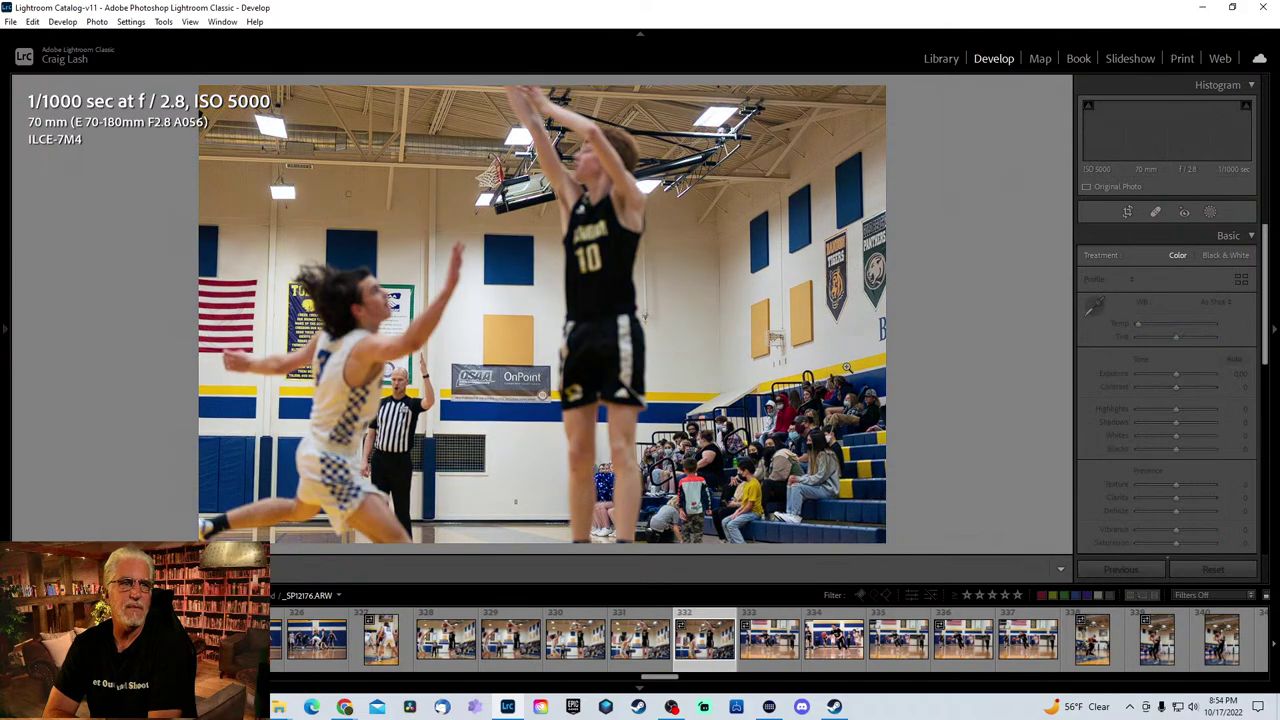
key("Right")
key("Right")
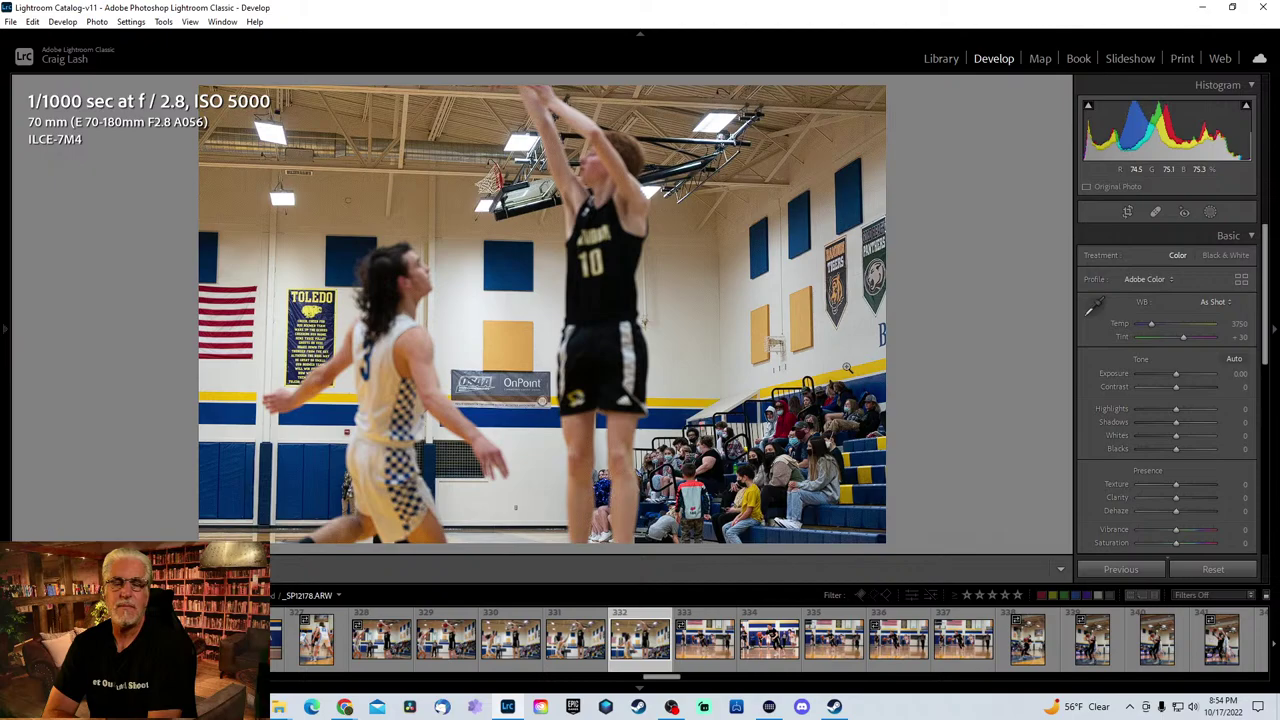
key("Right")
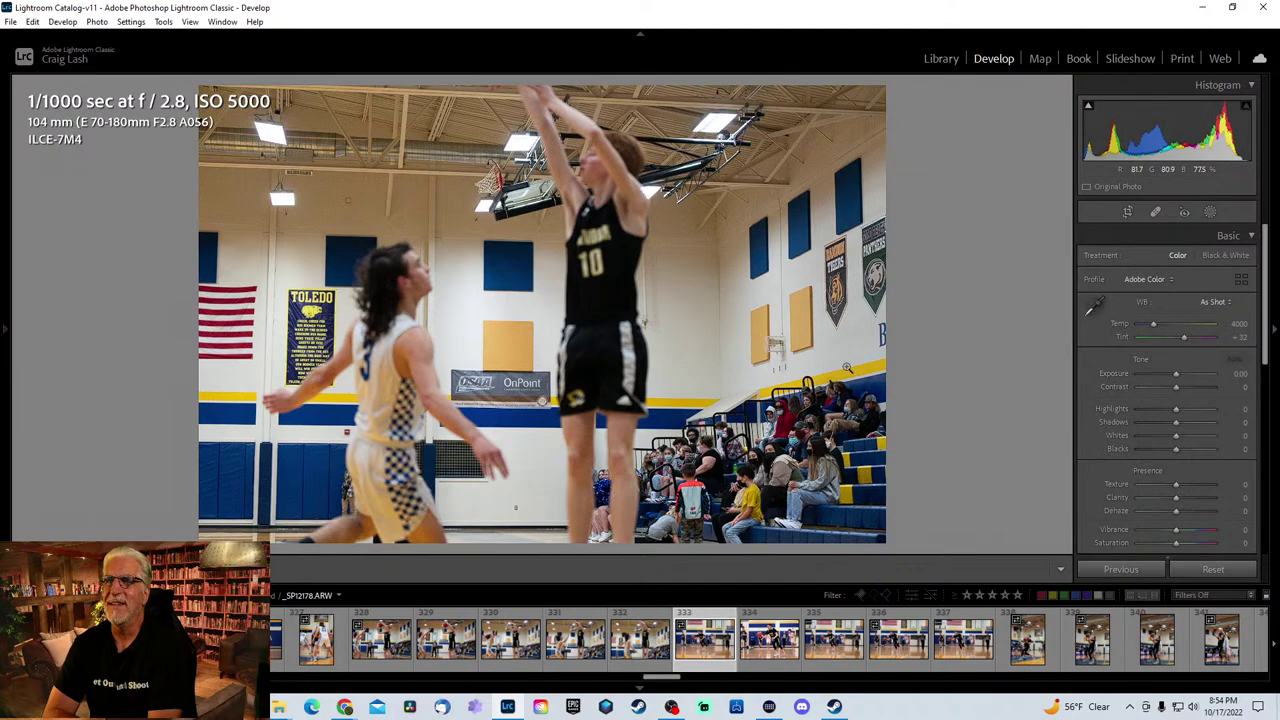
key("Right")
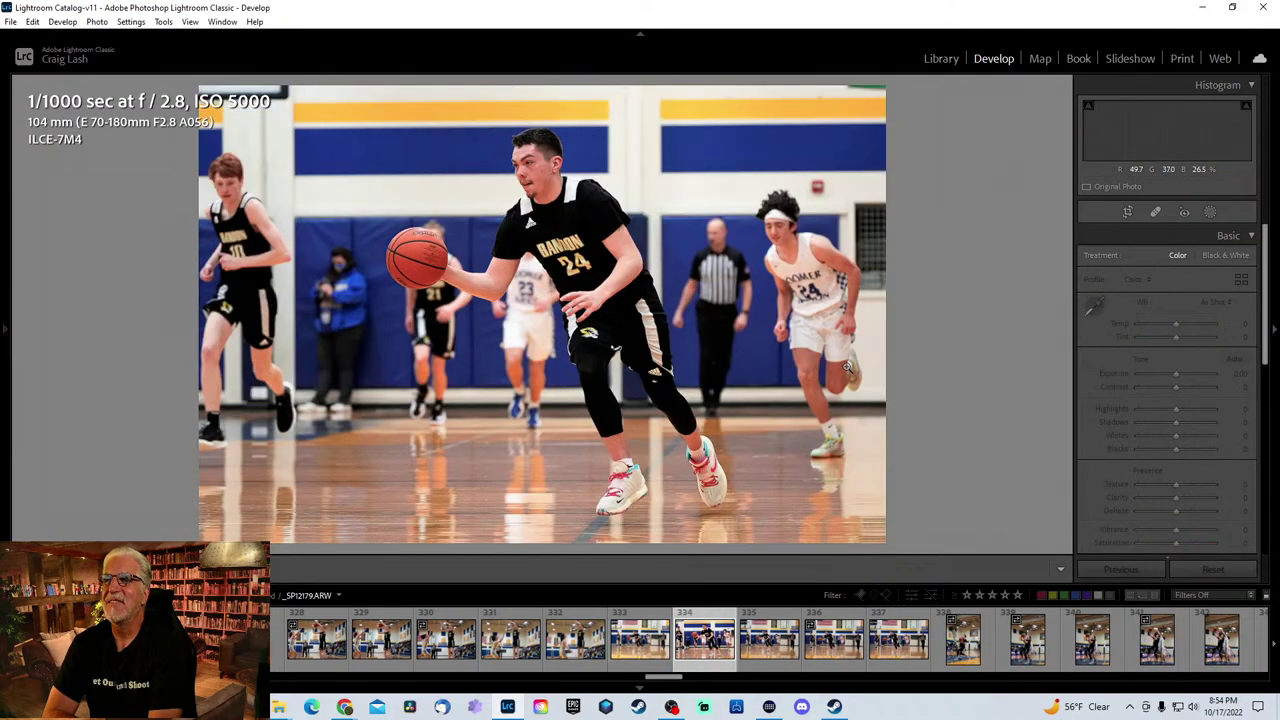
key("Right")
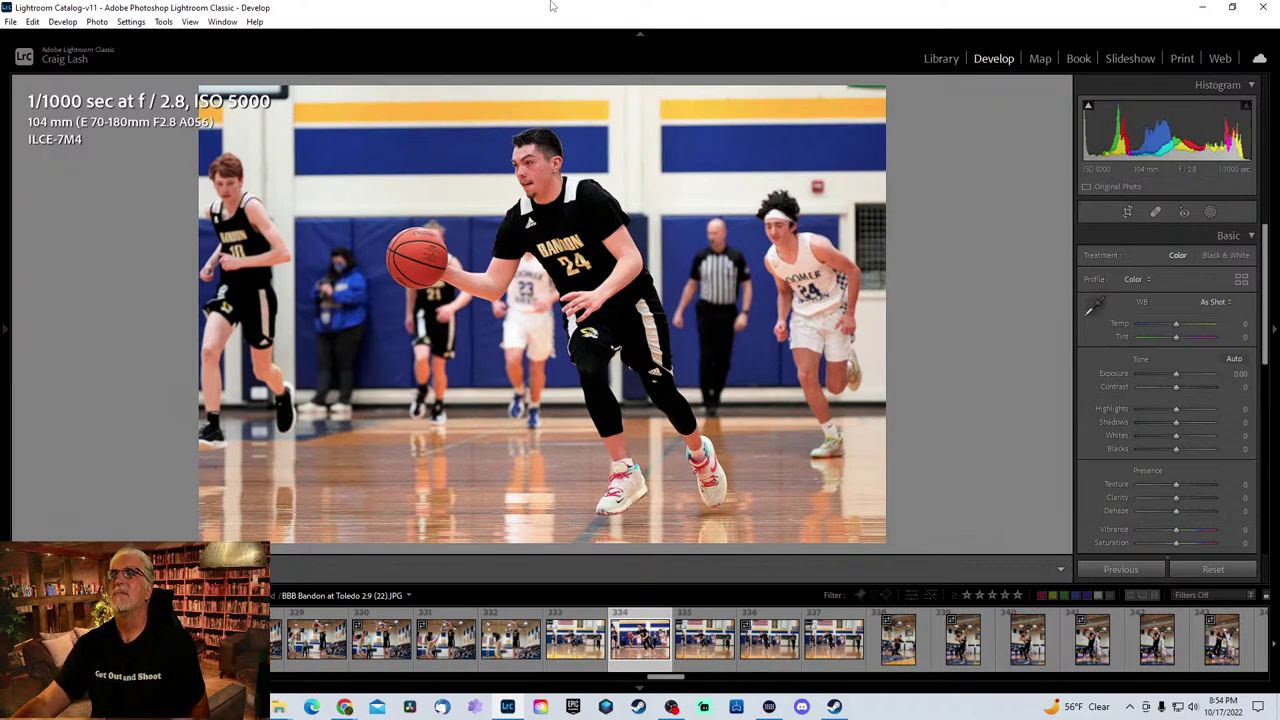
- Add a Select Subject mask, invert it, and lower its Exposure to darken the background
left_click(1211, 211)
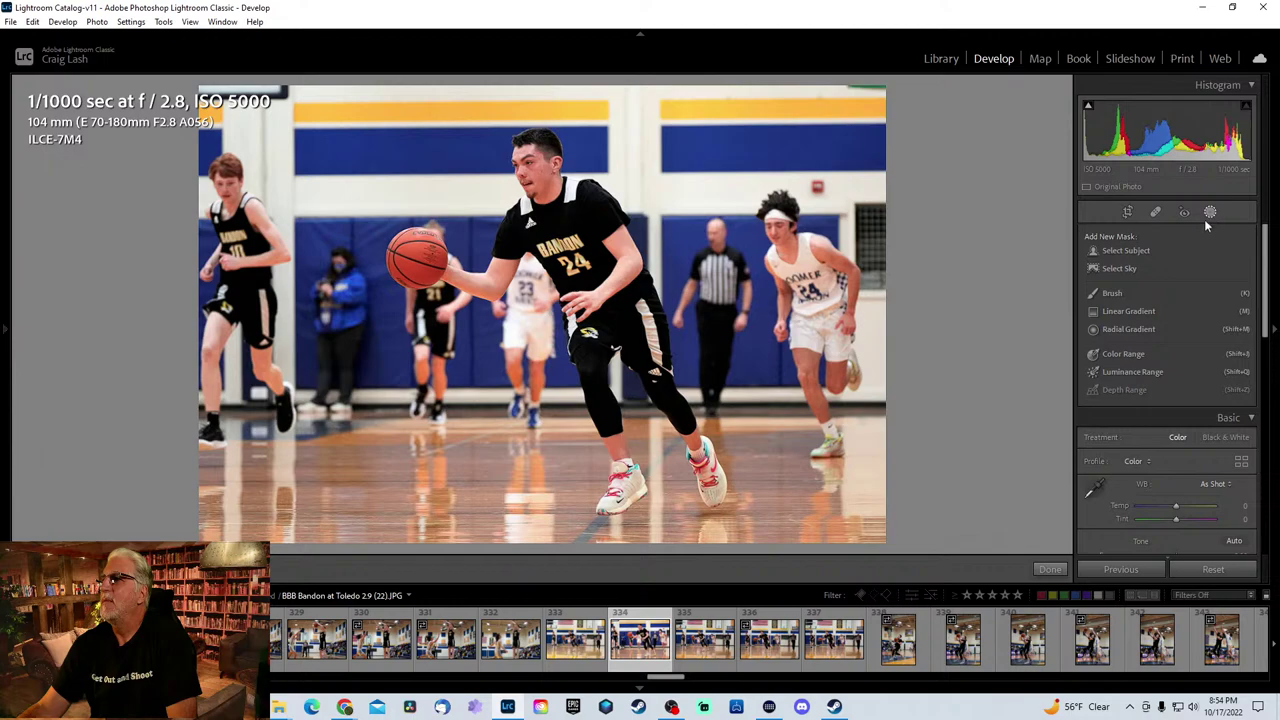
left_click(1125, 250)
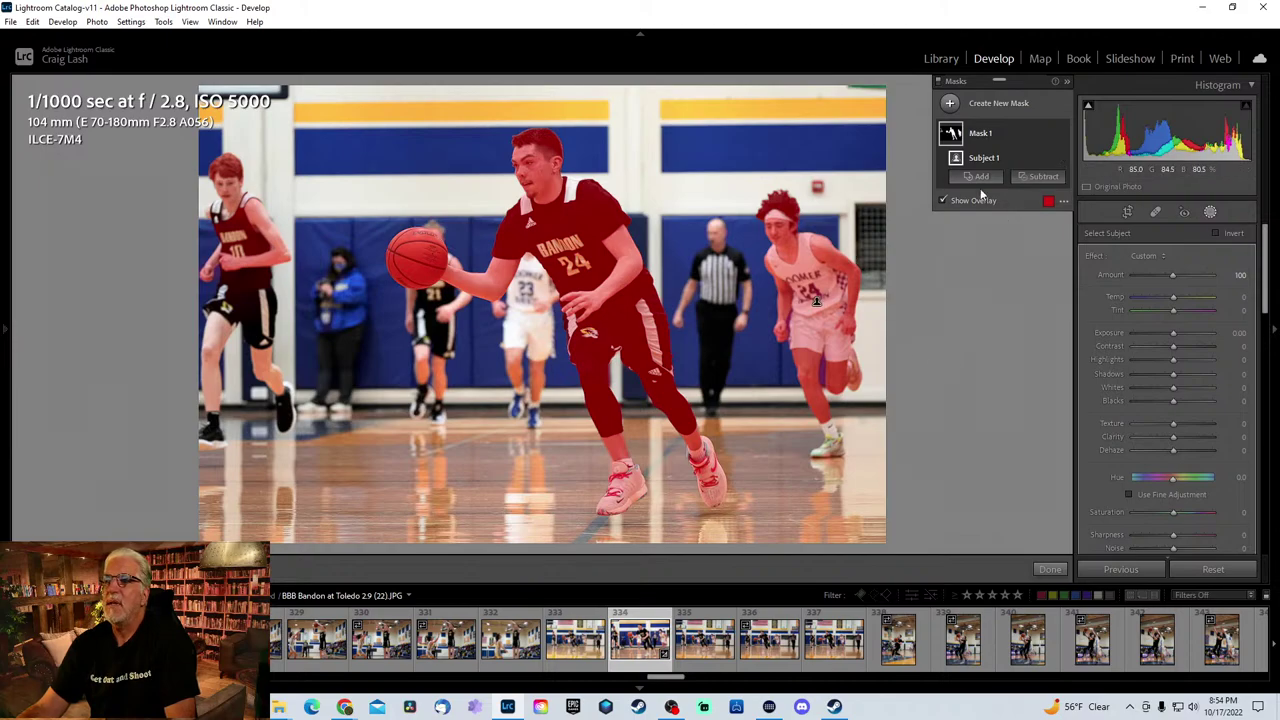
left_click(1047, 158)
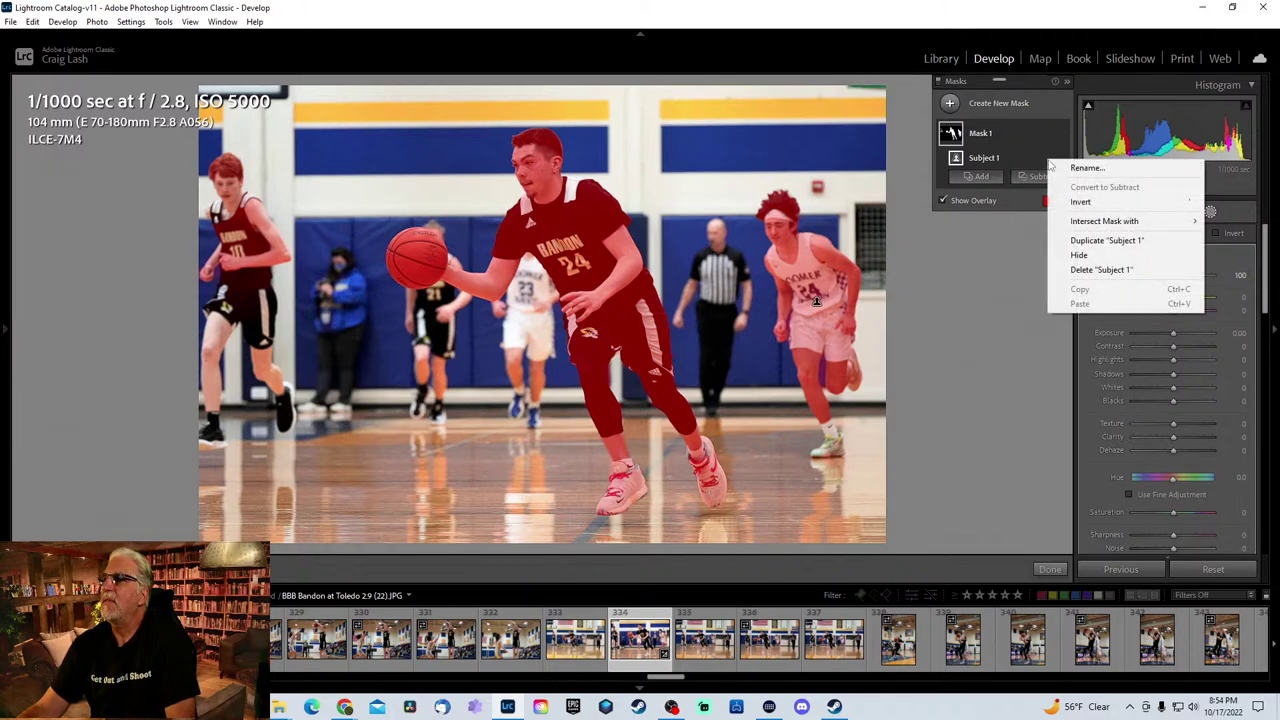
left_click(1090, 238)
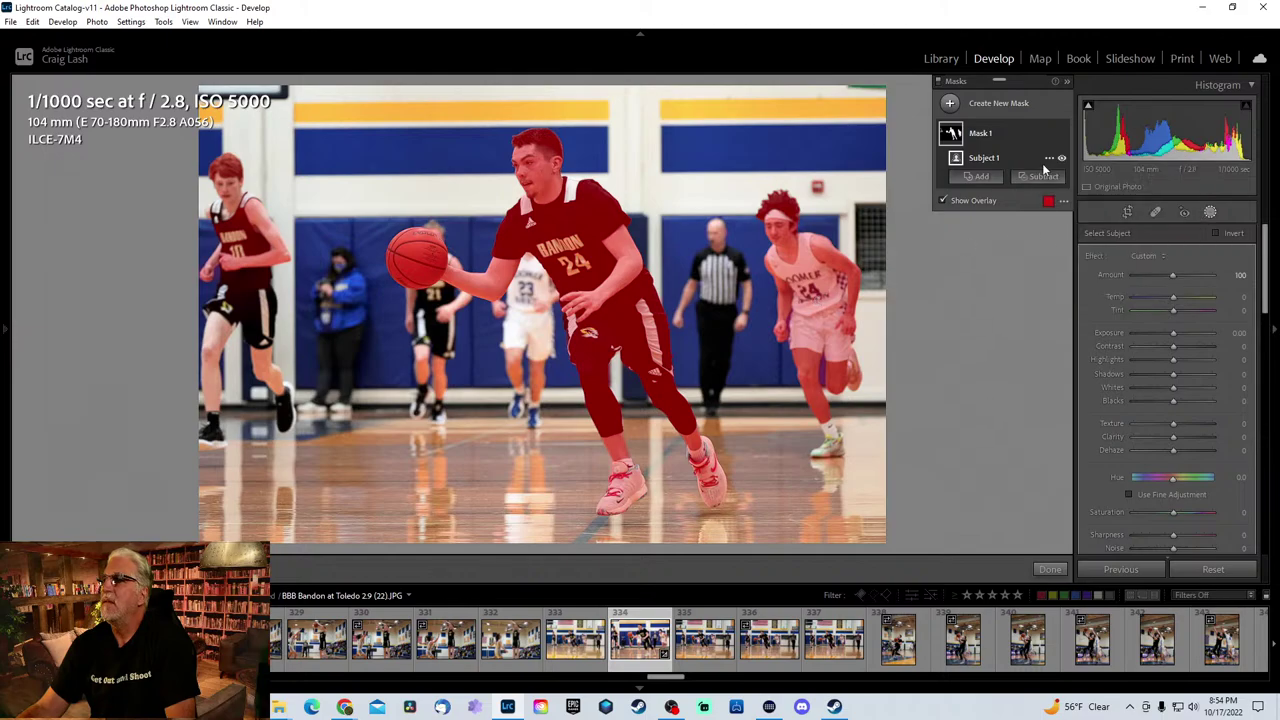
left_click(1048, 158)
left_click(1080, 204)
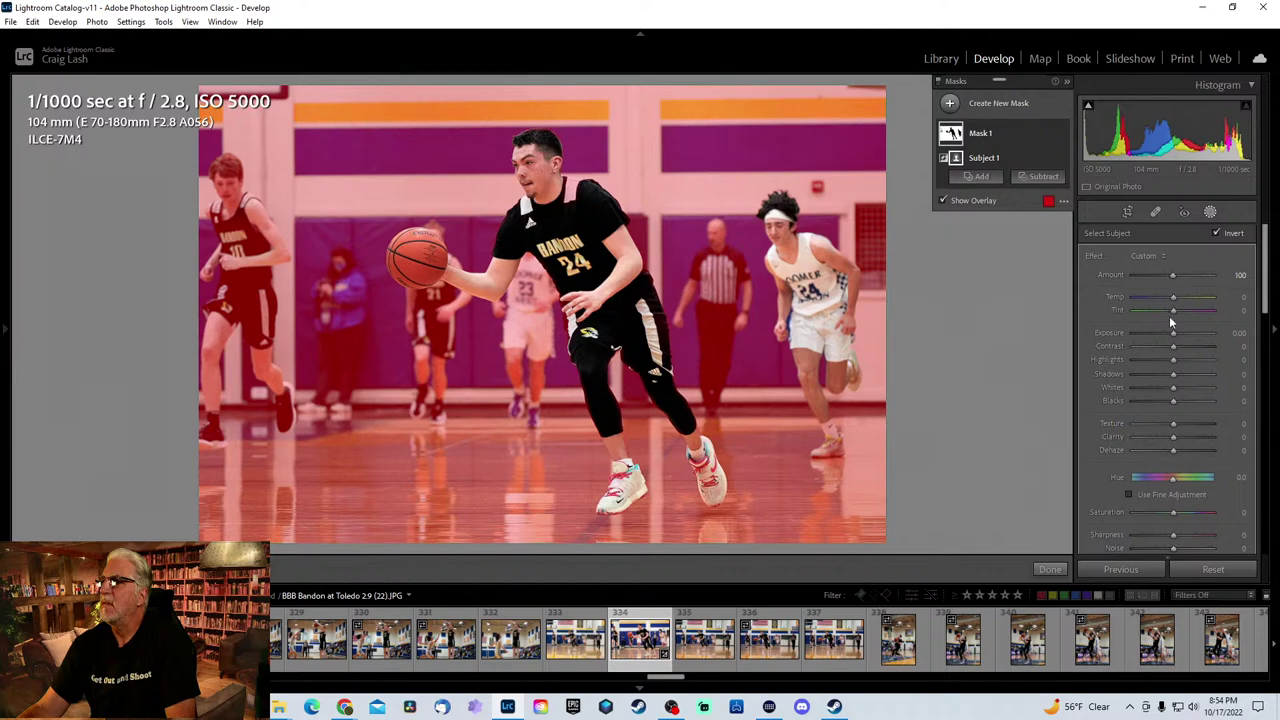
left_click_drag(1173, 332, 1158, 332)
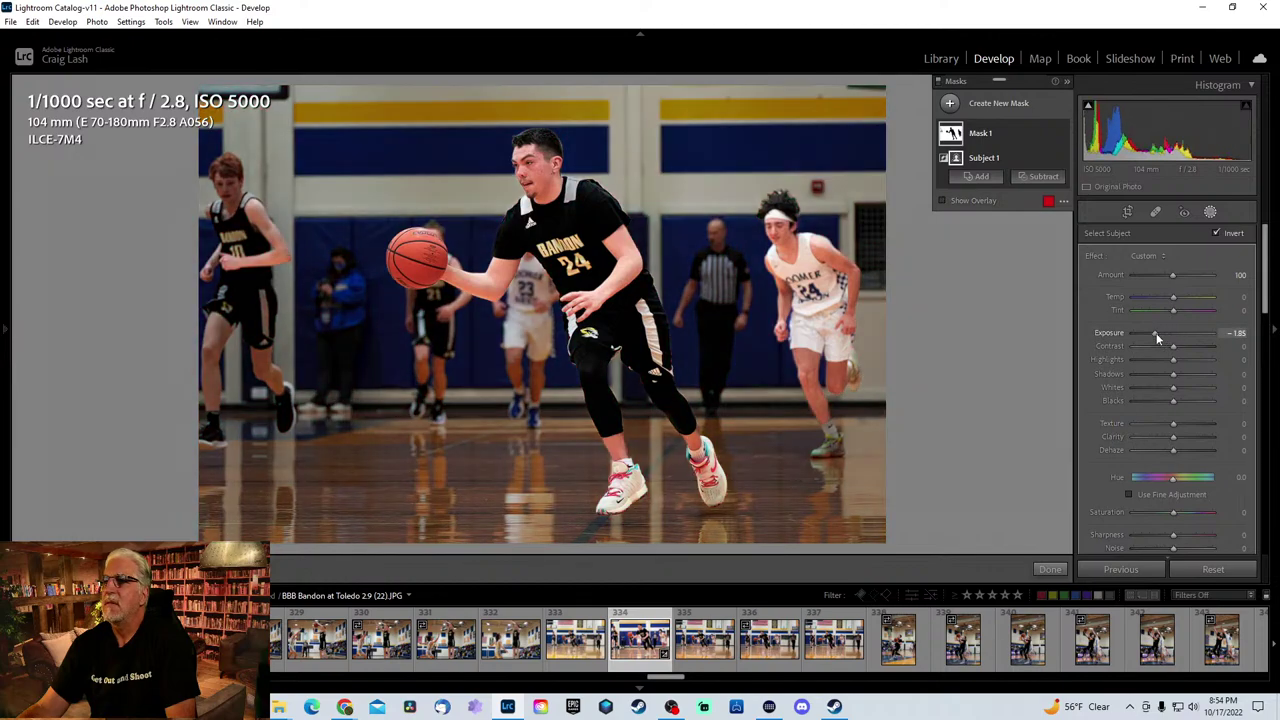
left_click(1211, 211)
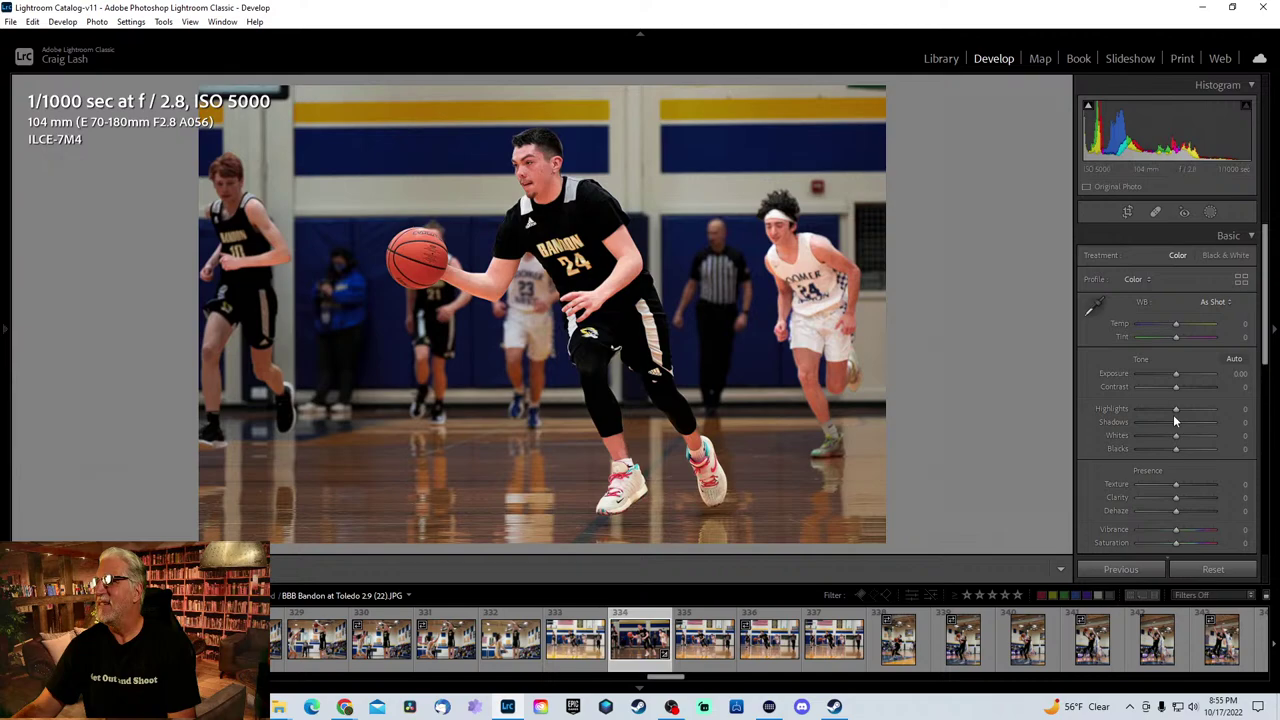
- Raise Highlights and Orange Luminance on the dribbling shot, then go to the next photo
left_click_drag(1178, 410, 1184, 407)
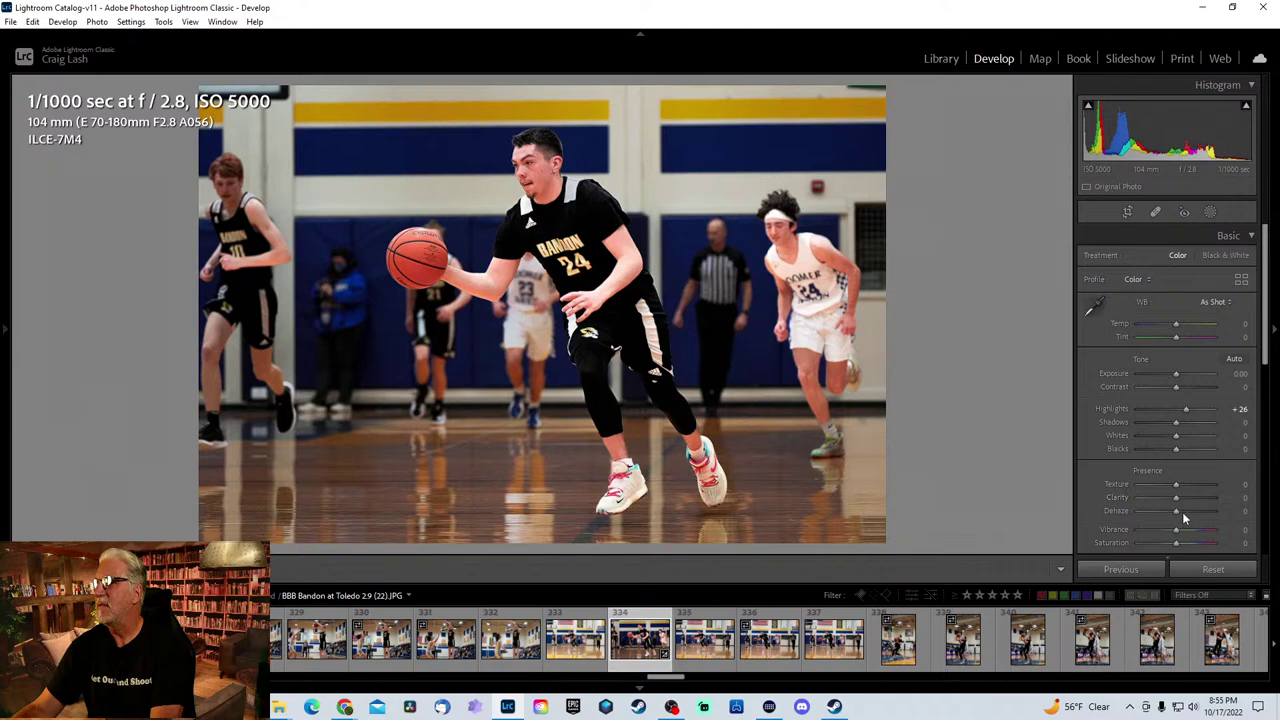
scroll(1182, 512, "down", 3)
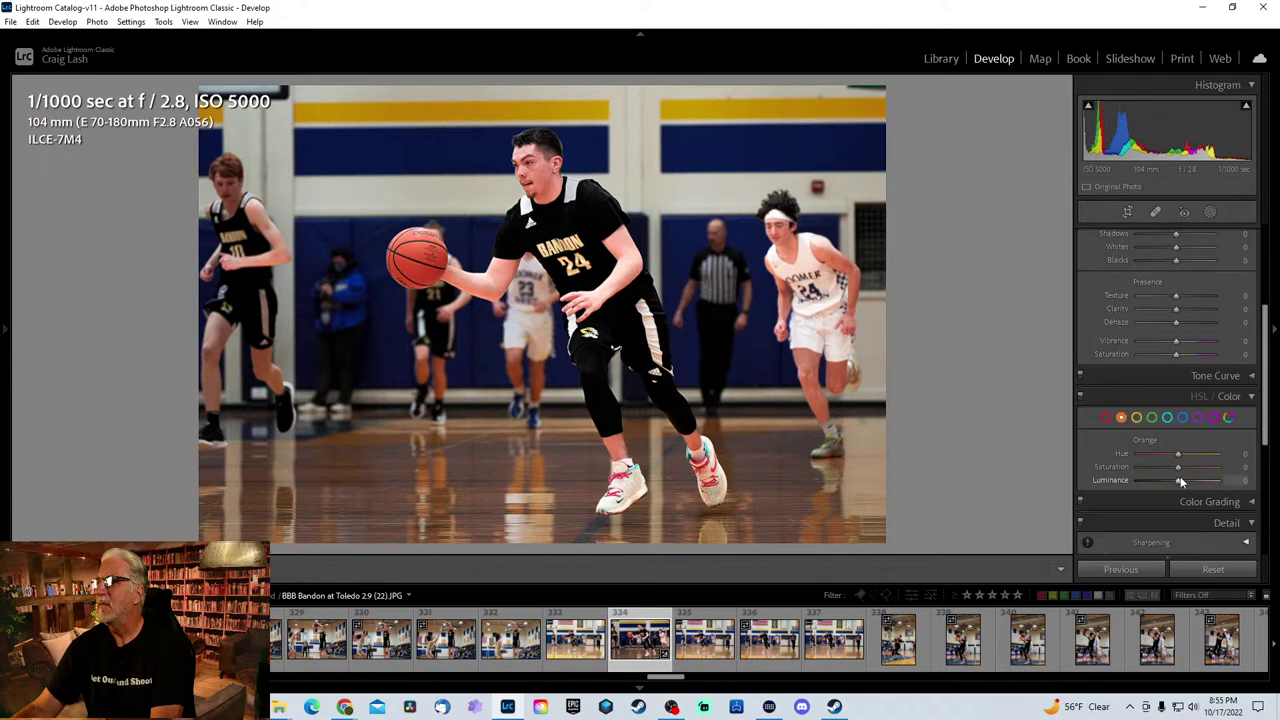
left_click_drag(1179, 480, 1214, 480)
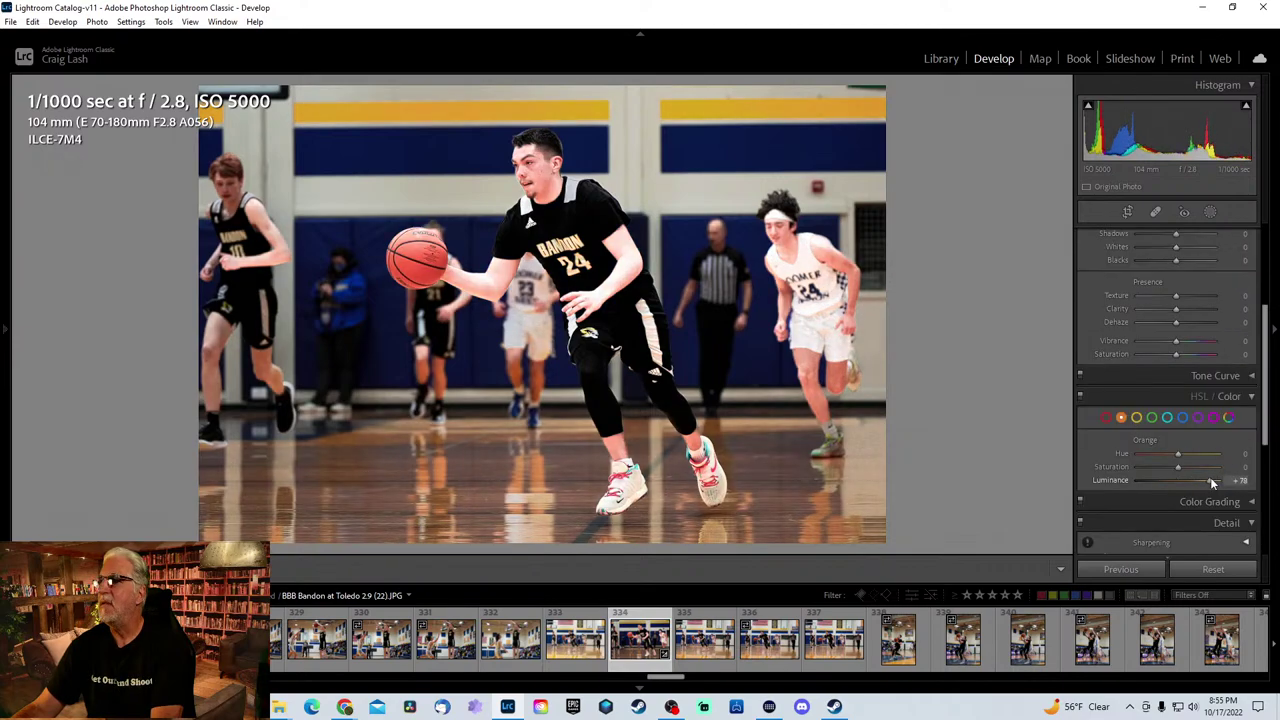
key("Right")
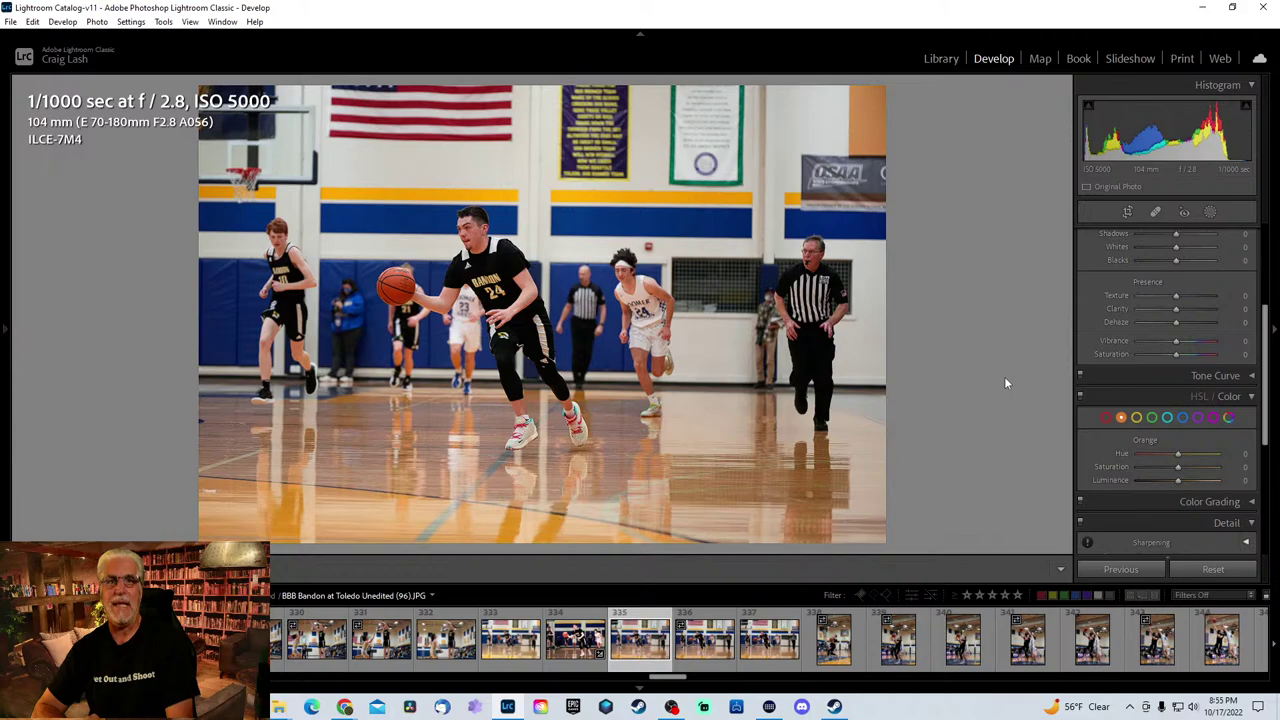
- Advance through the vertical shots to the layup with defender number 10 leaping to block
key("Right")
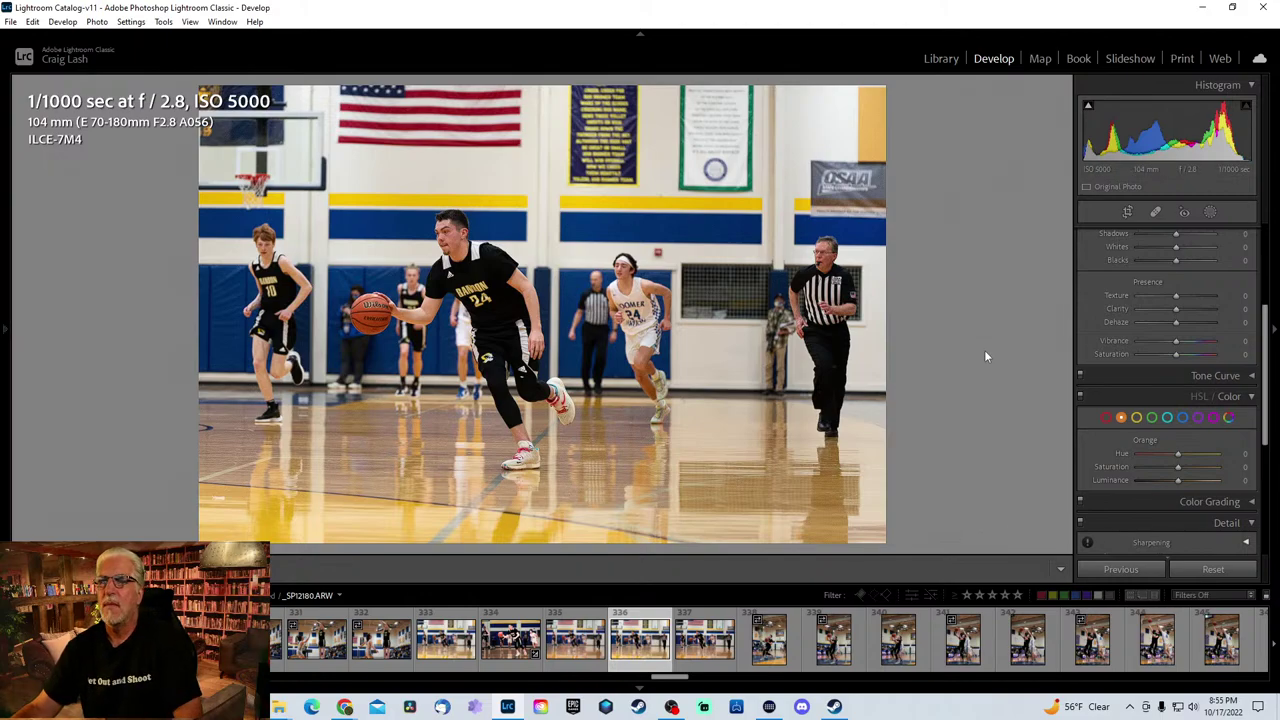
key("Right")
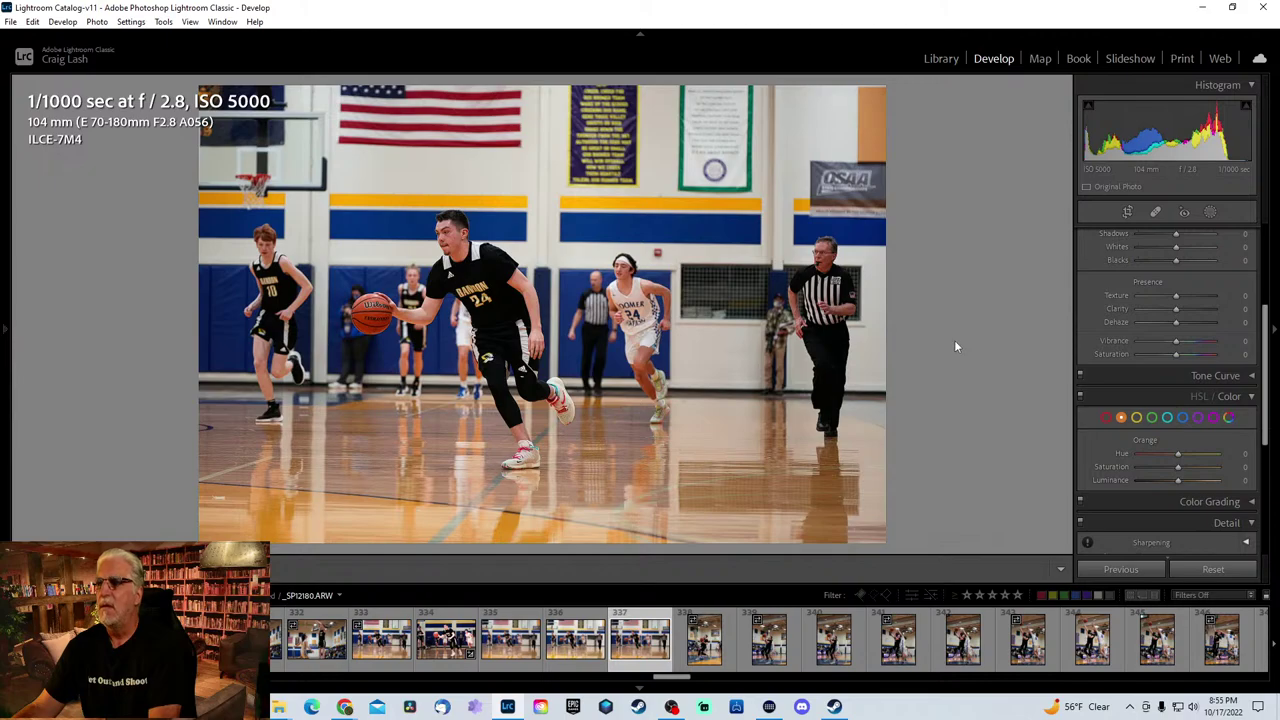
key("Right")
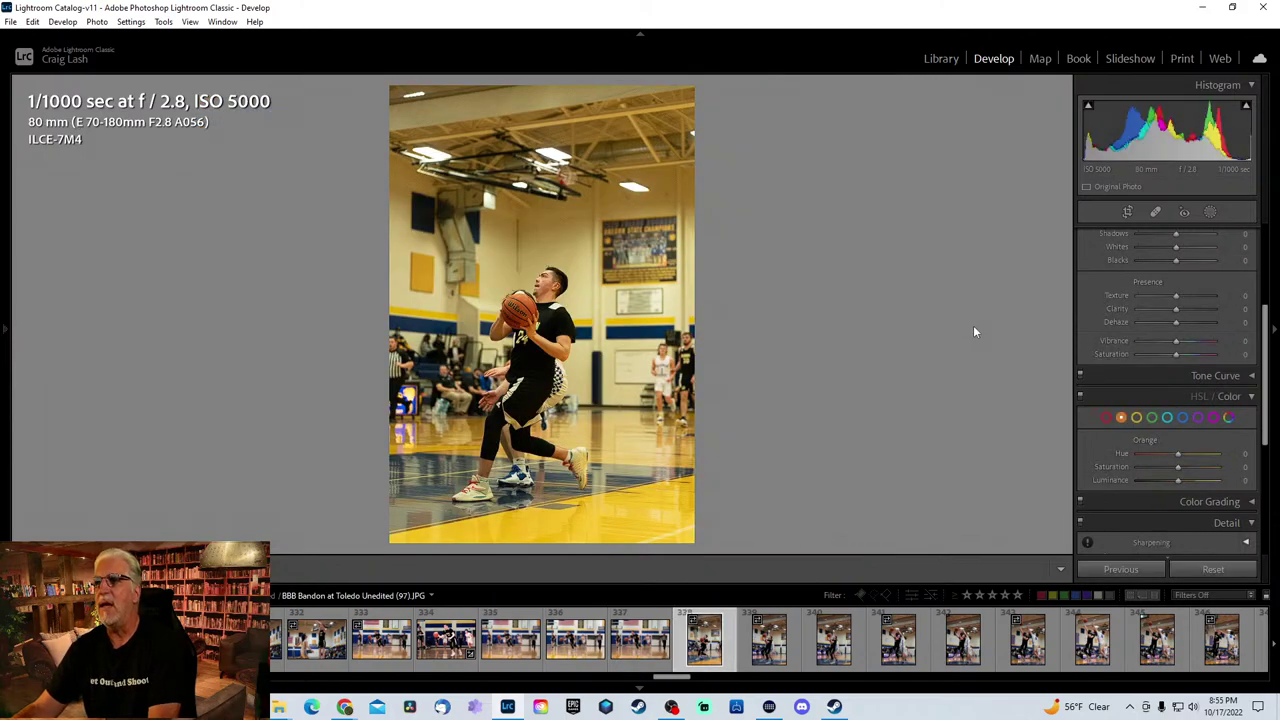
key("Right")
key("Right")
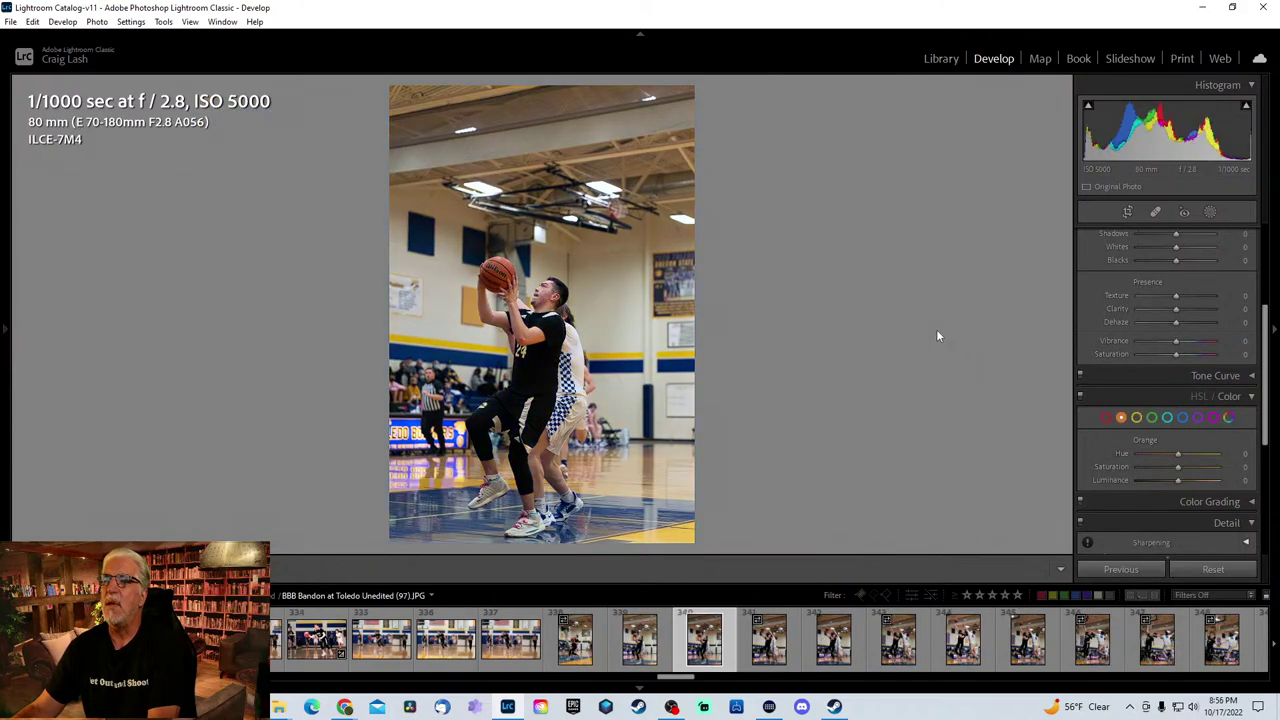
key("Right")
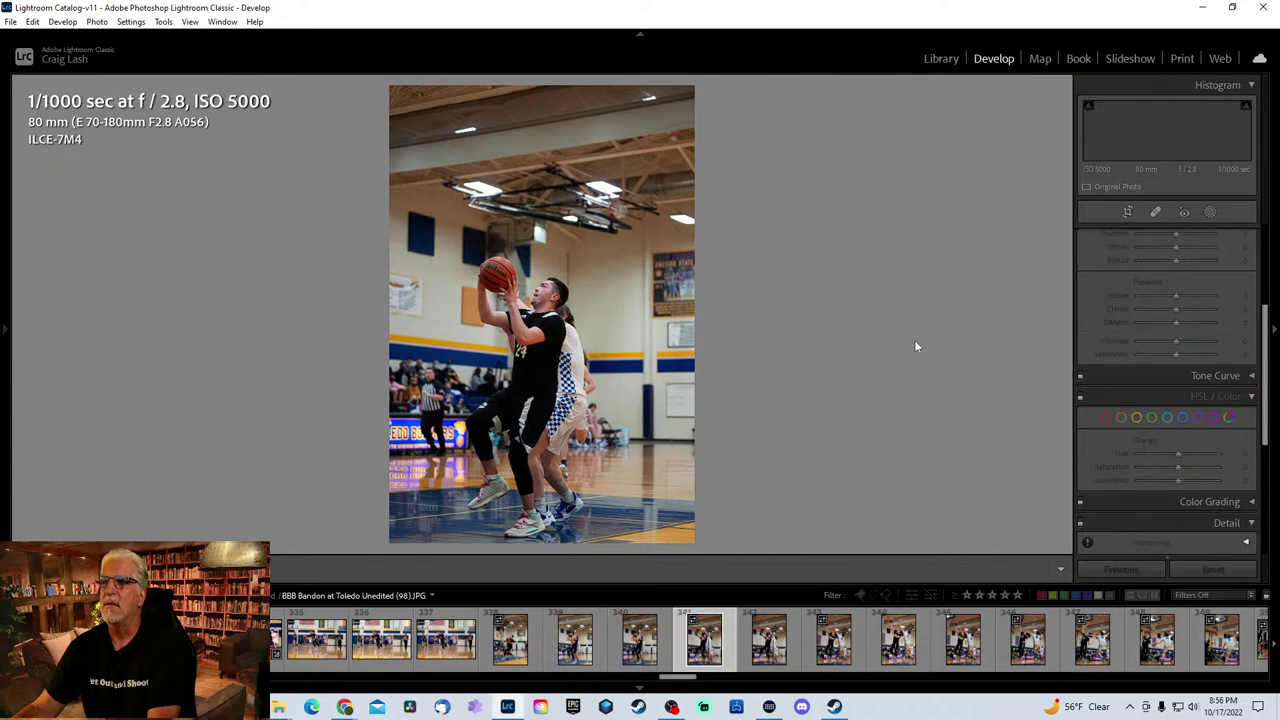
key("Right")
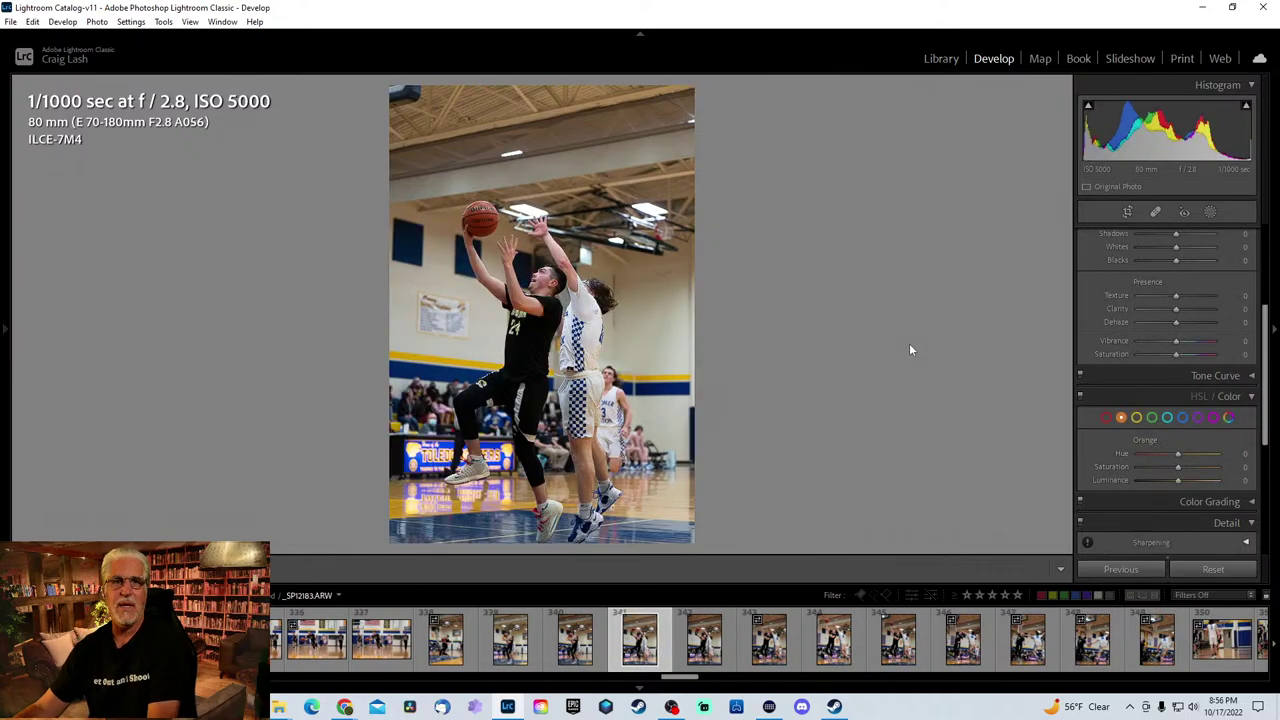
key("Right")
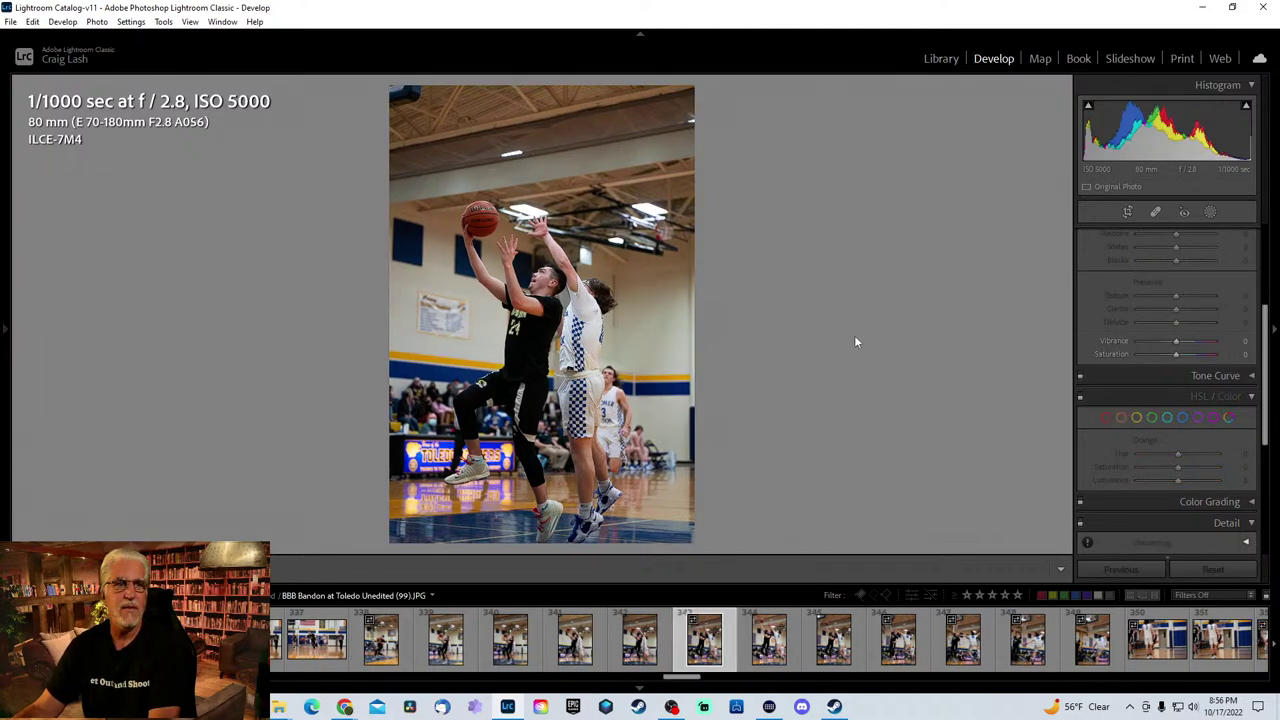
key("Right")
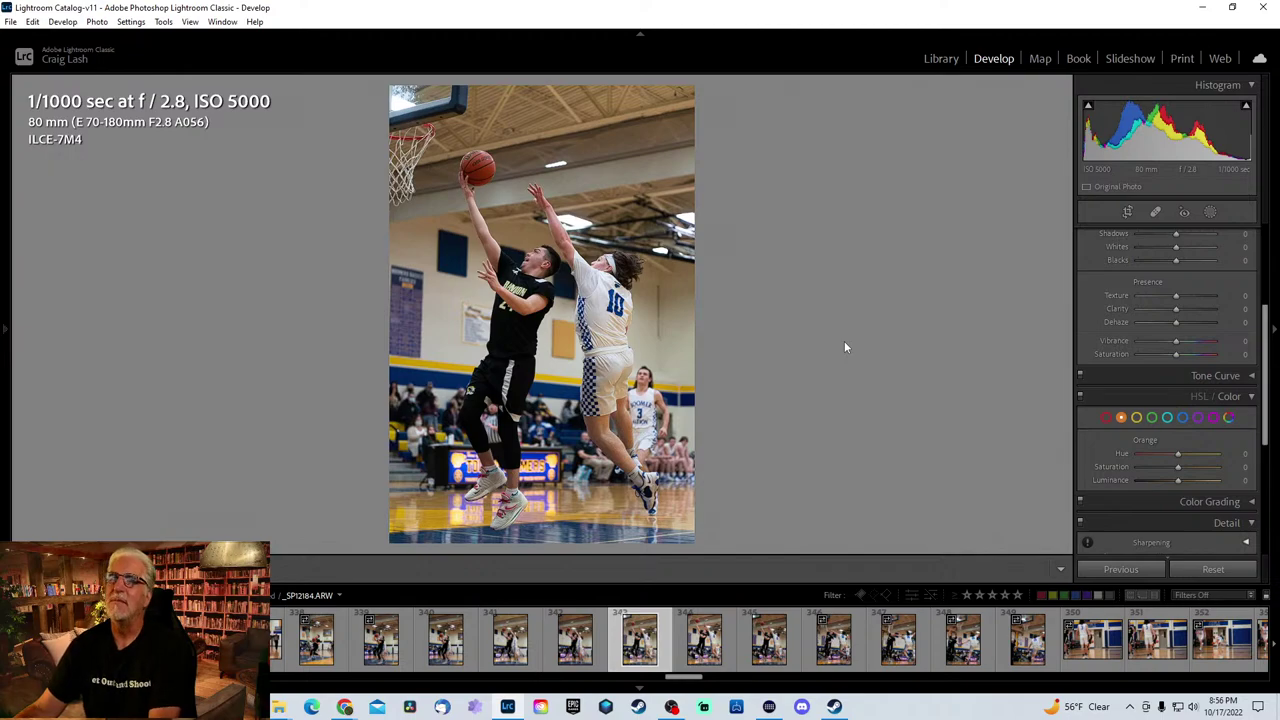
- Advance to photo 351, the 180 mm shot of number 3 trailing a dribbler
key("Right")
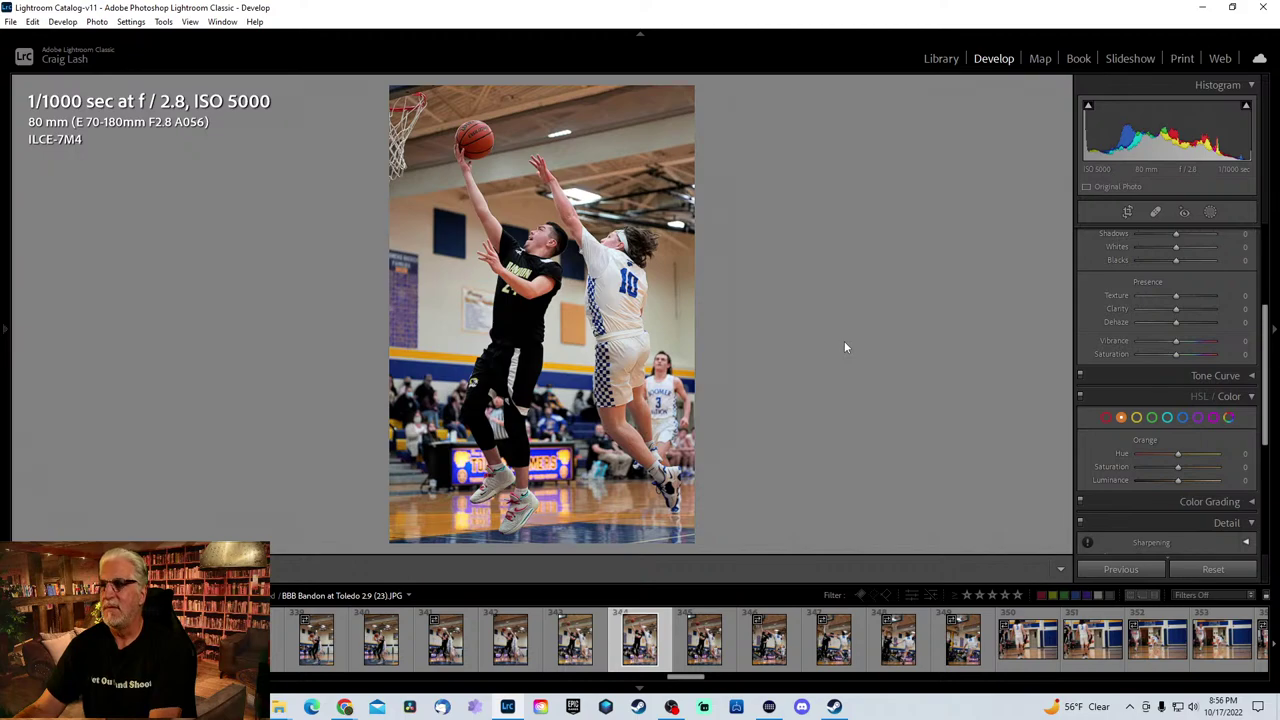
key("Right")
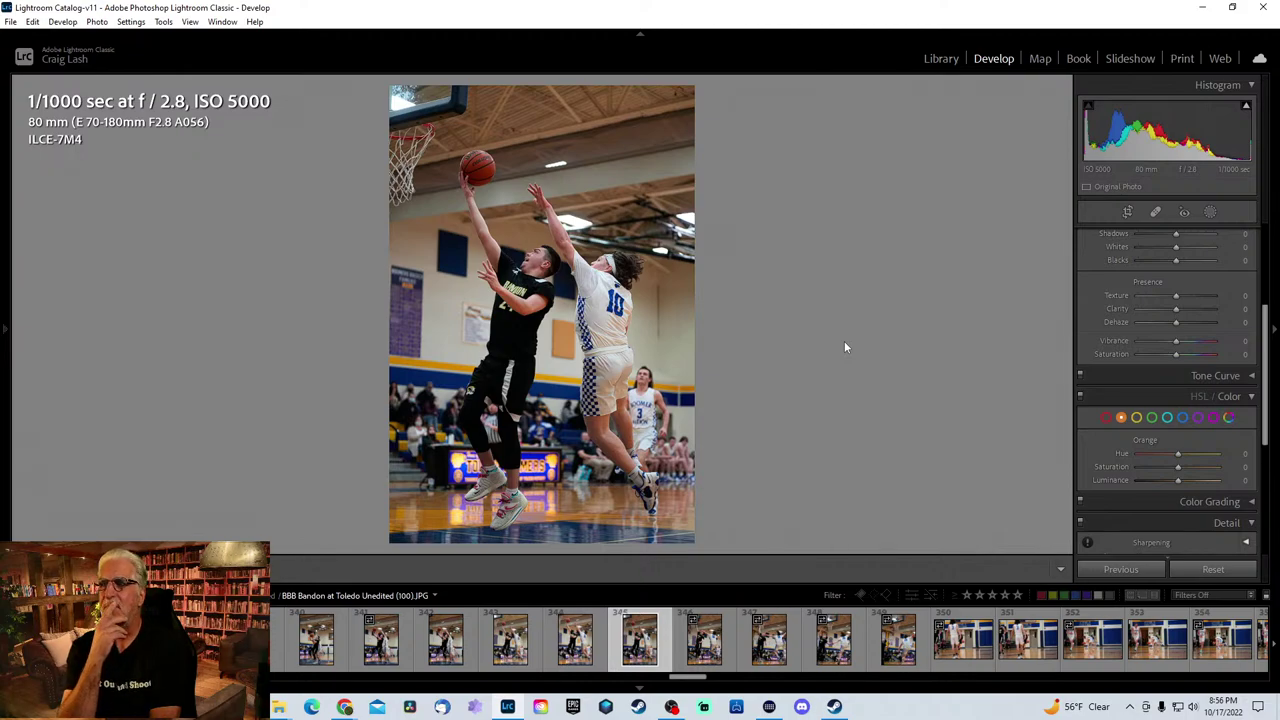
key("Right")
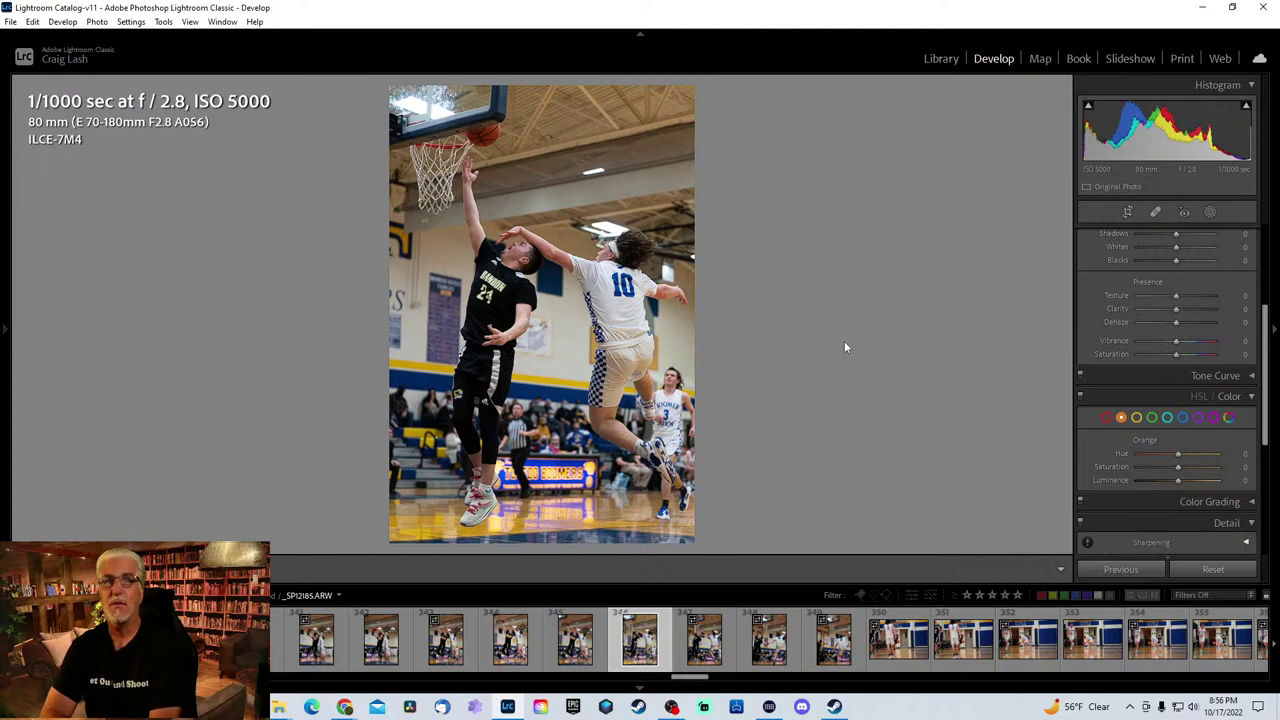
key("Right")
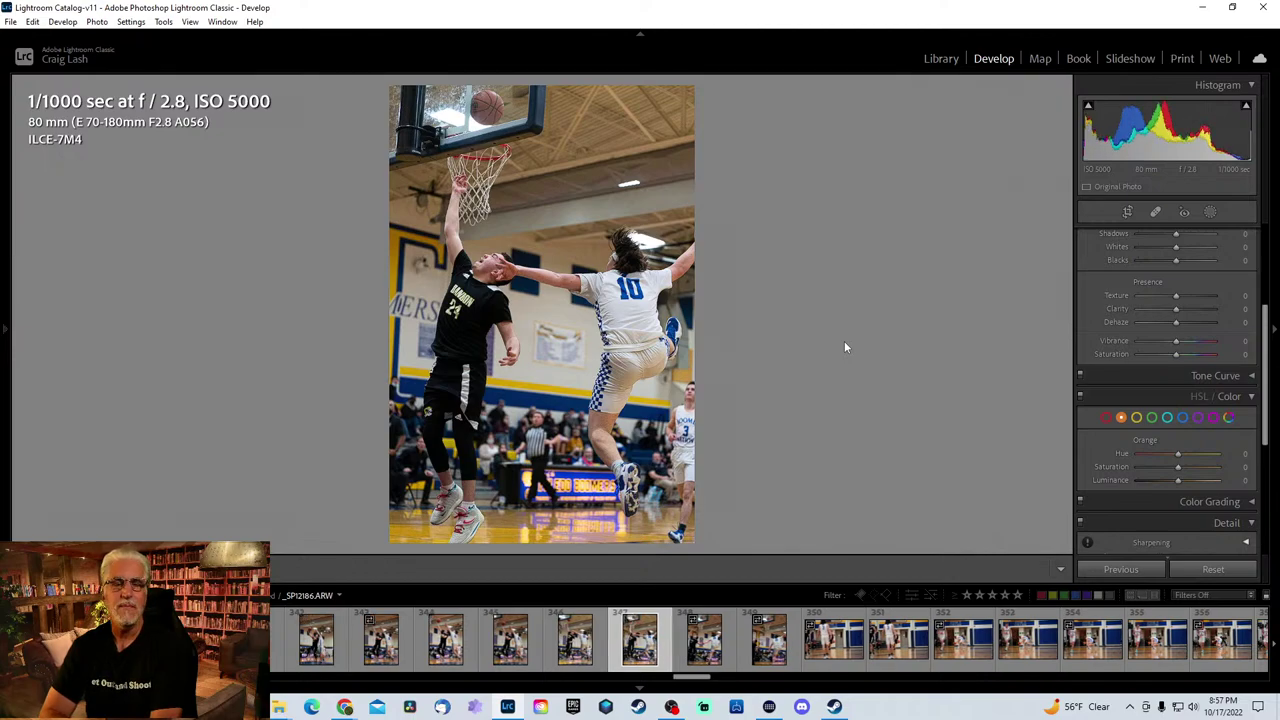
key("Right")
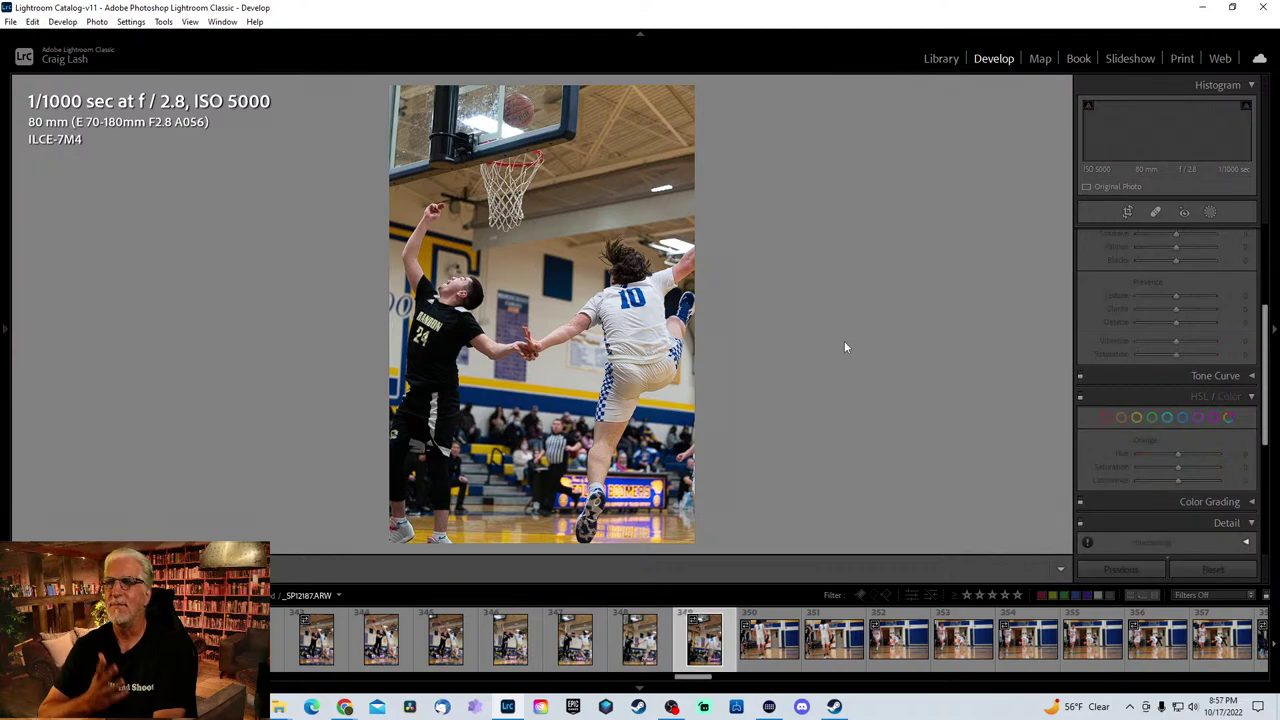
key("Right")
key("Right")
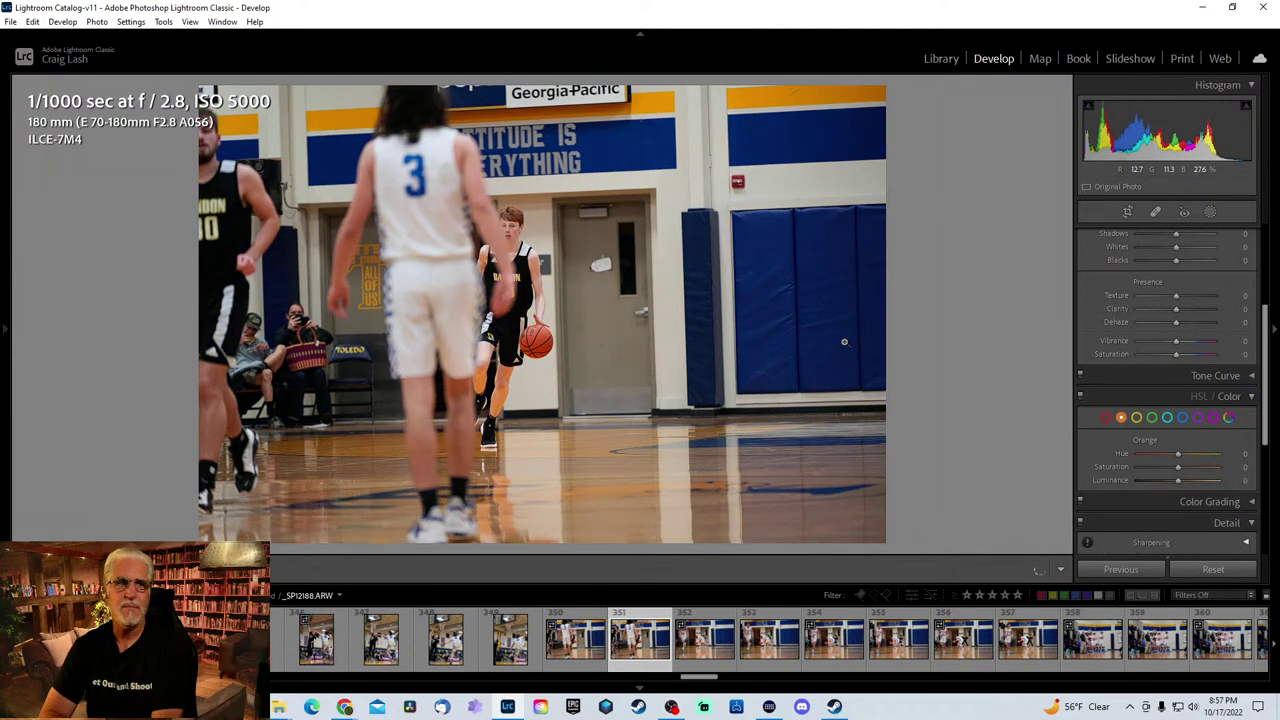
- Step through frames from 356 and compare the two versions of the dribbling shot
key("Right")
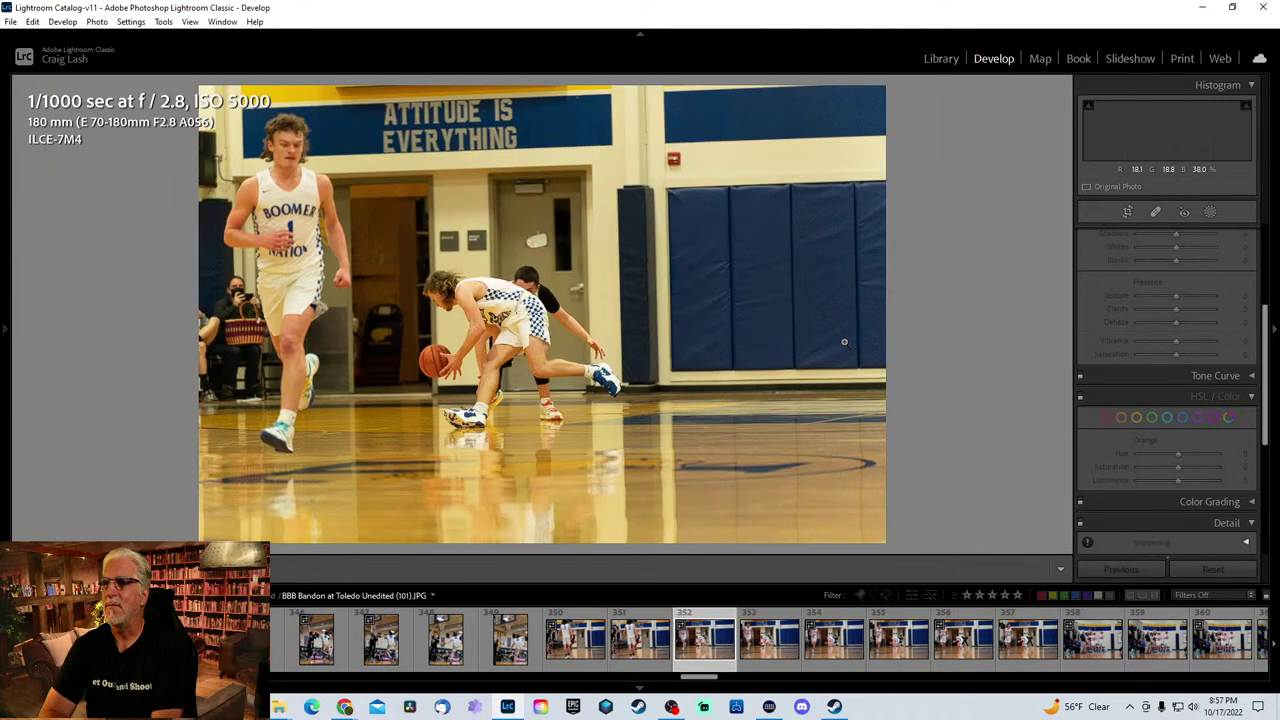
key("Right")
key("Right")
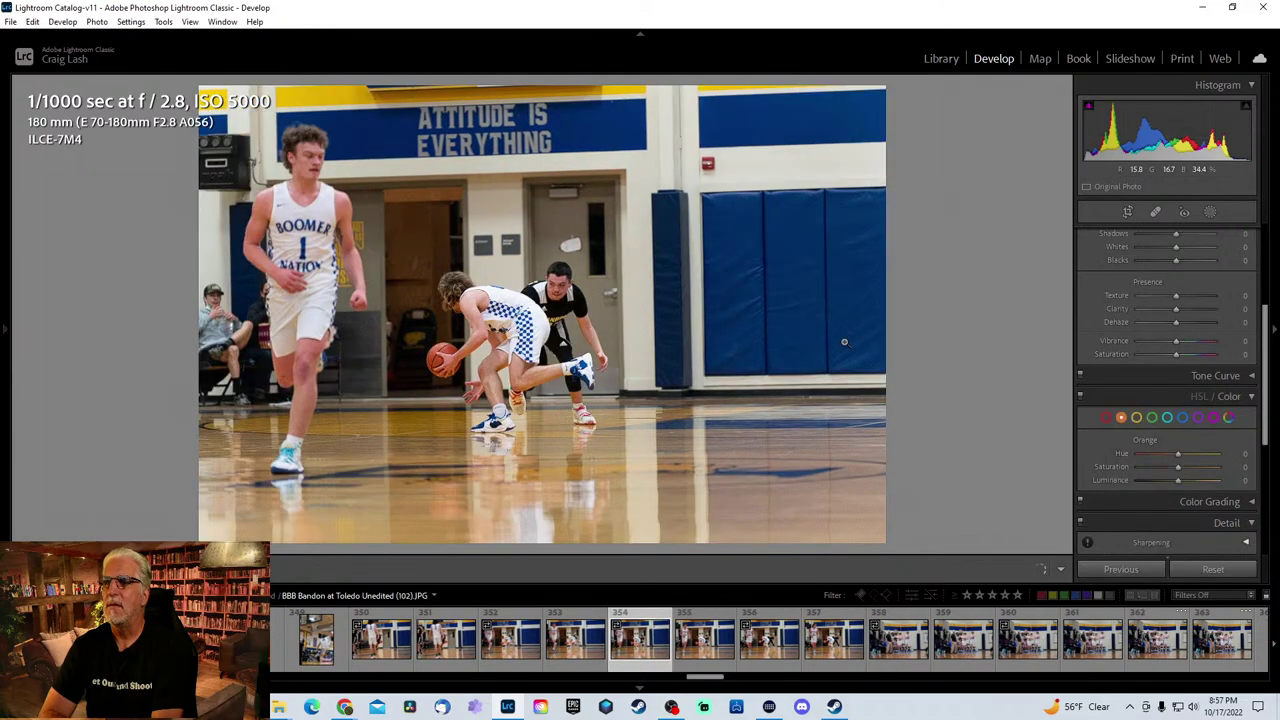
key("Right")
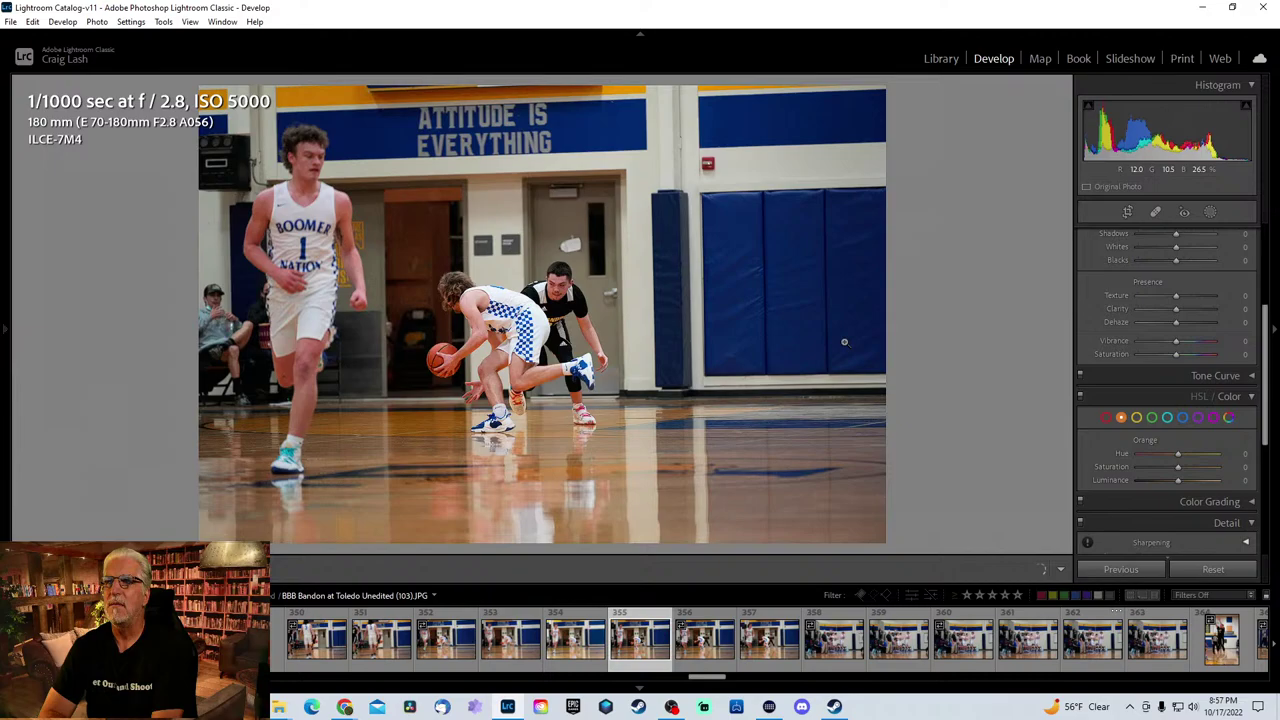
key("Right")
key("Right")
key("Right")
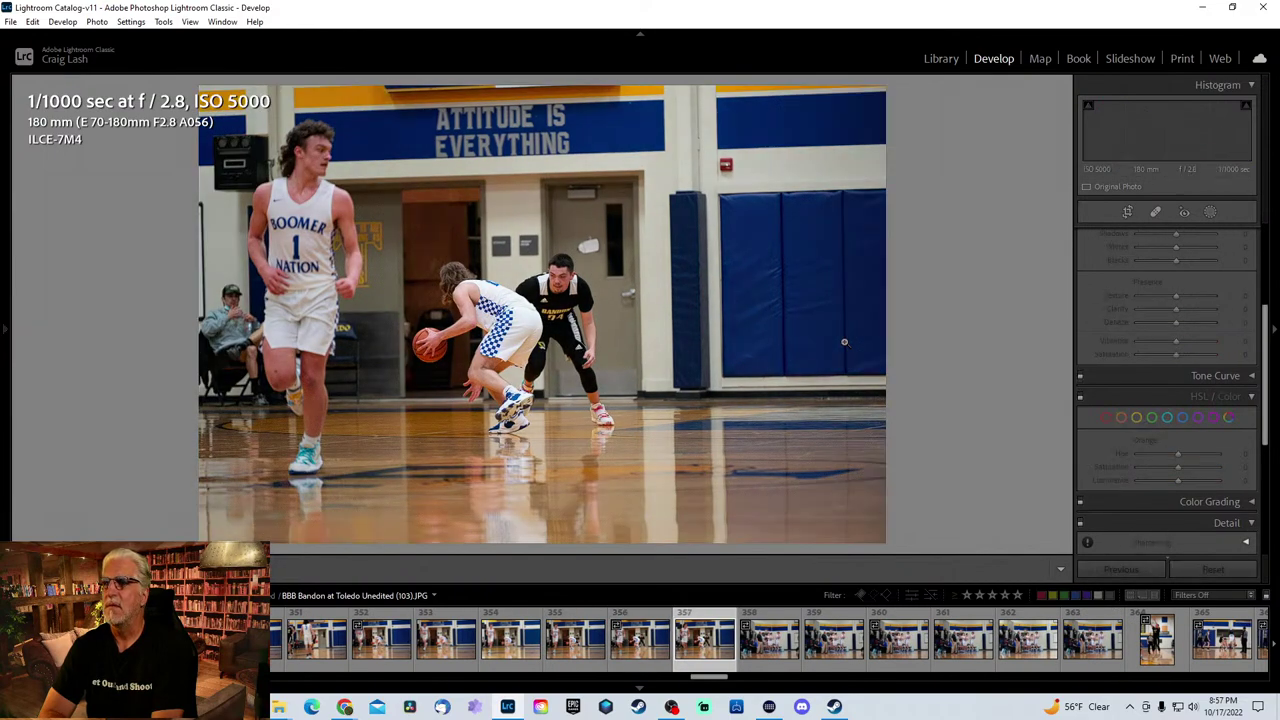
key("Right")
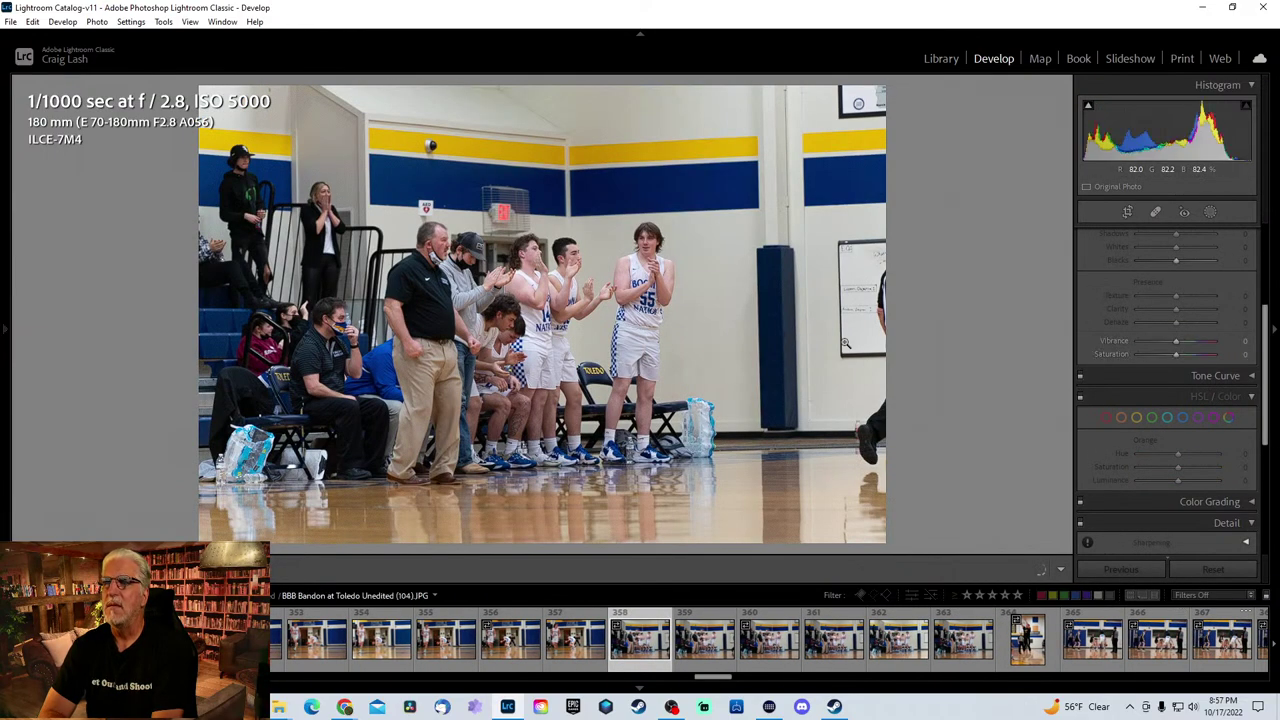
key("Left")
key("Left")
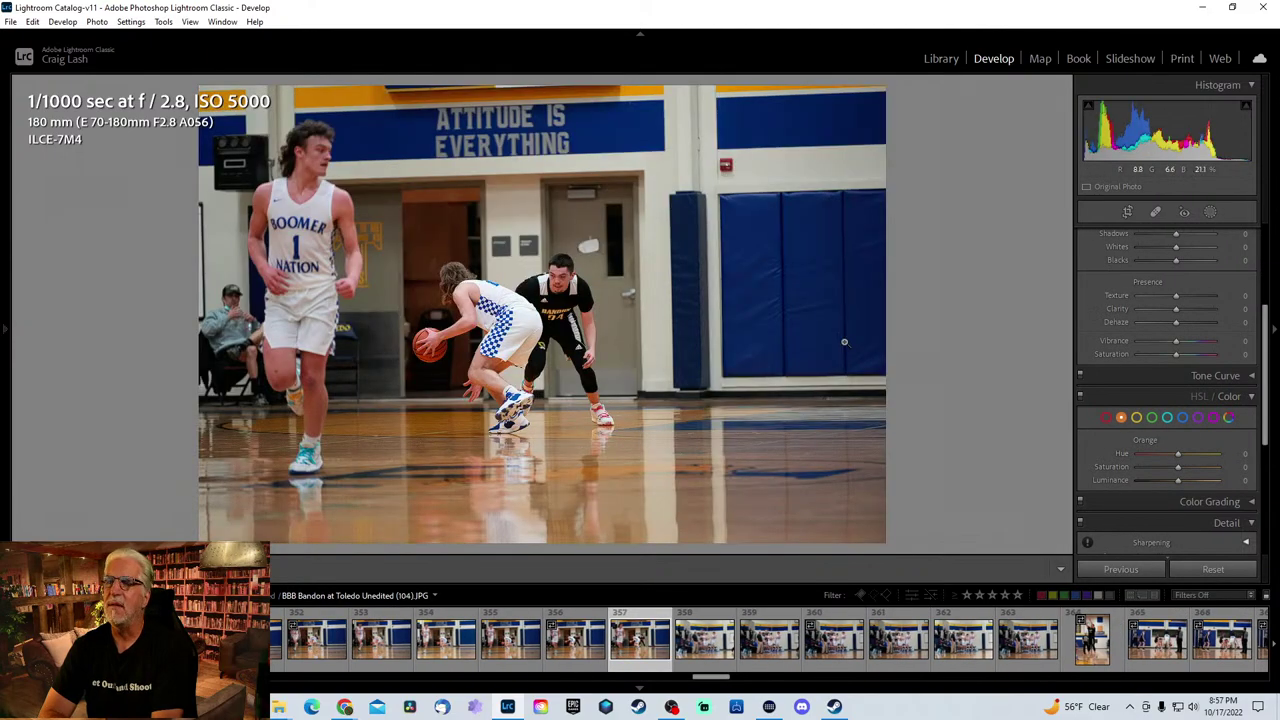
key("Left")
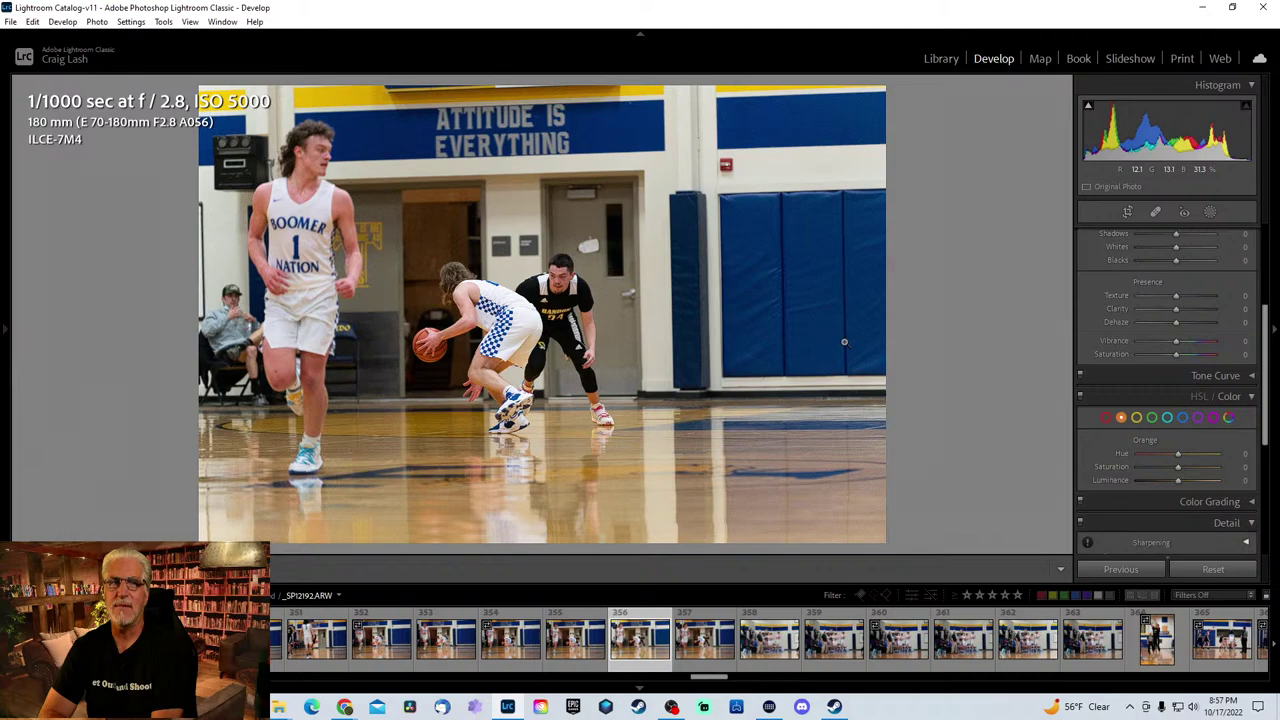
- Move through the bench photos to the vertical 107 mm jump shot of player 24
key("Right")
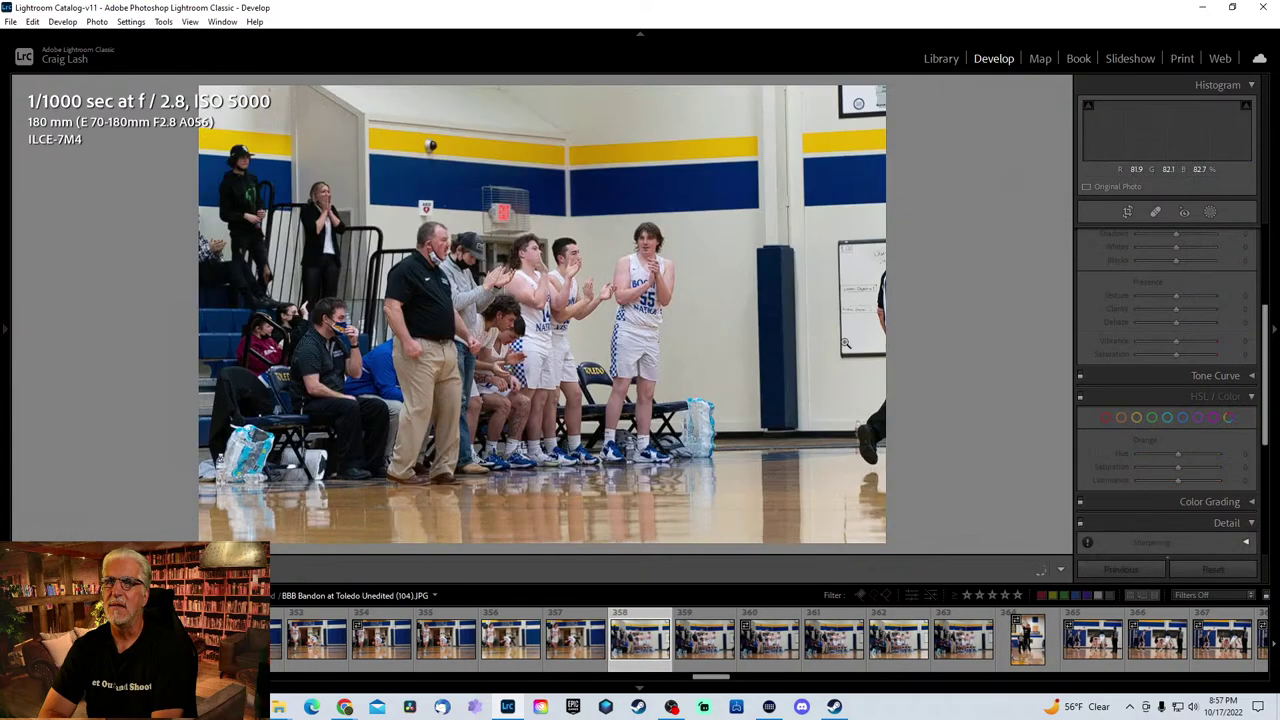
key("Right")
key("Right")
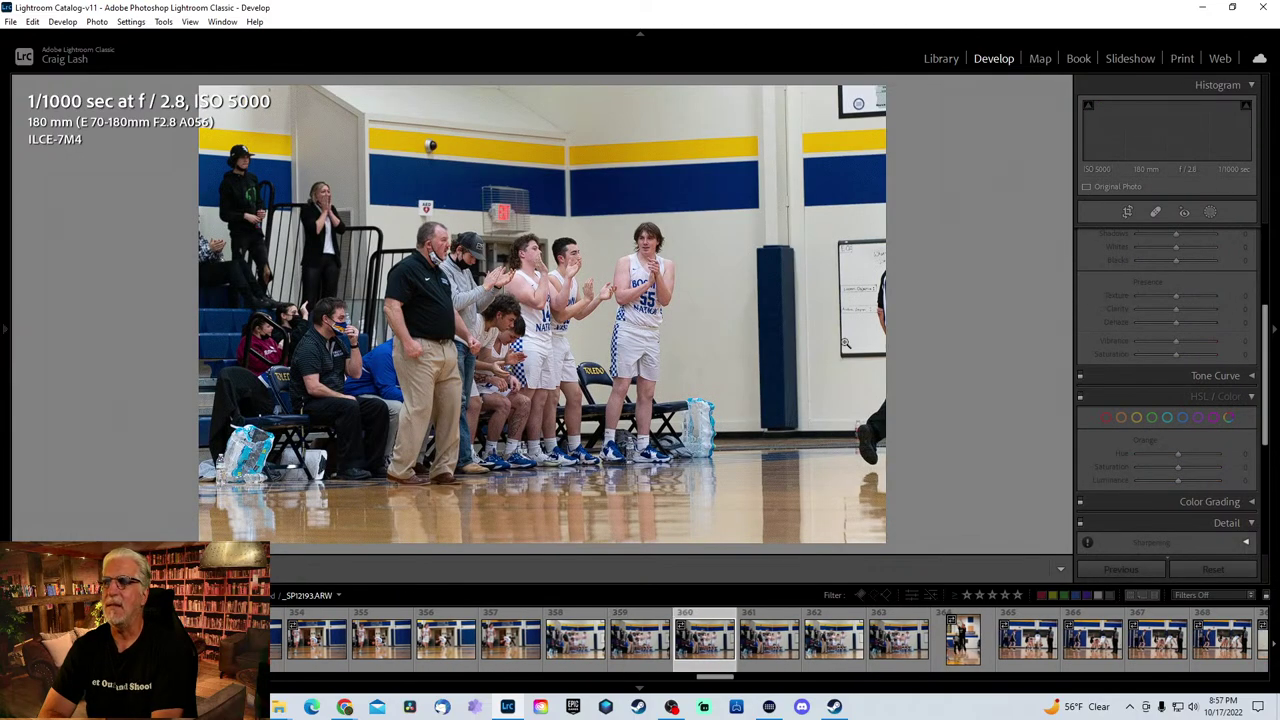
key("Right")
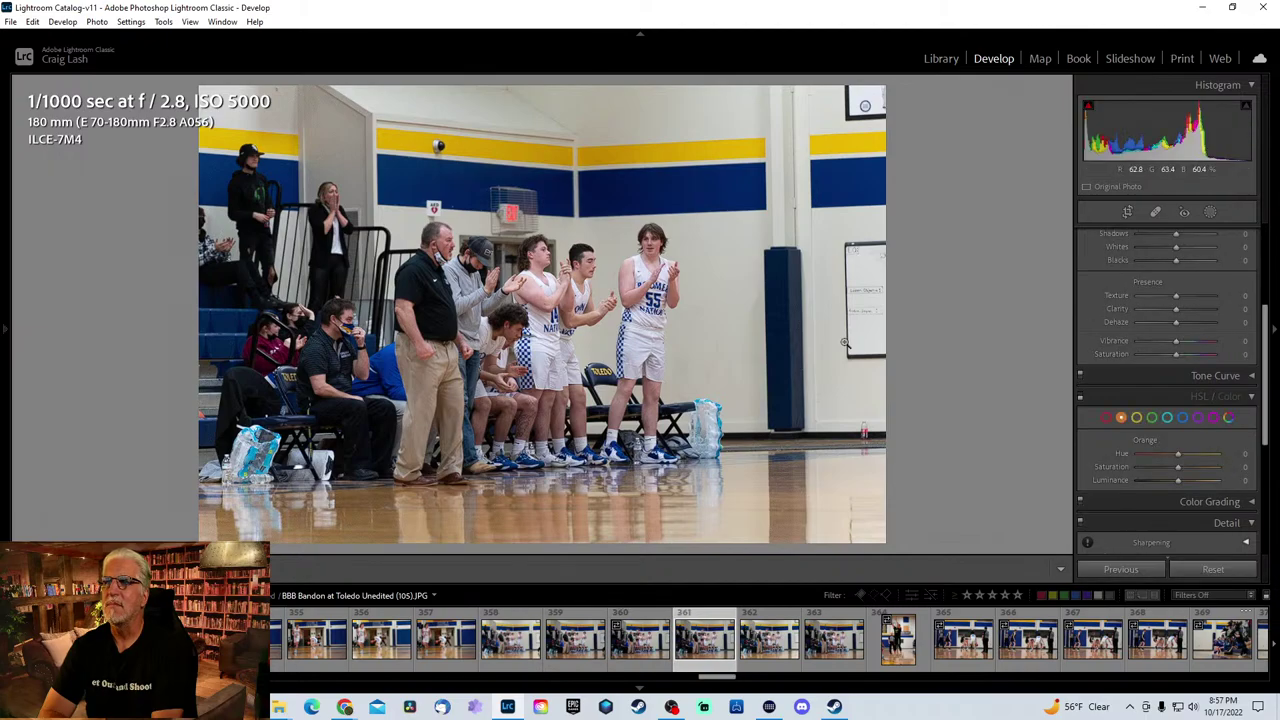
key("Right")
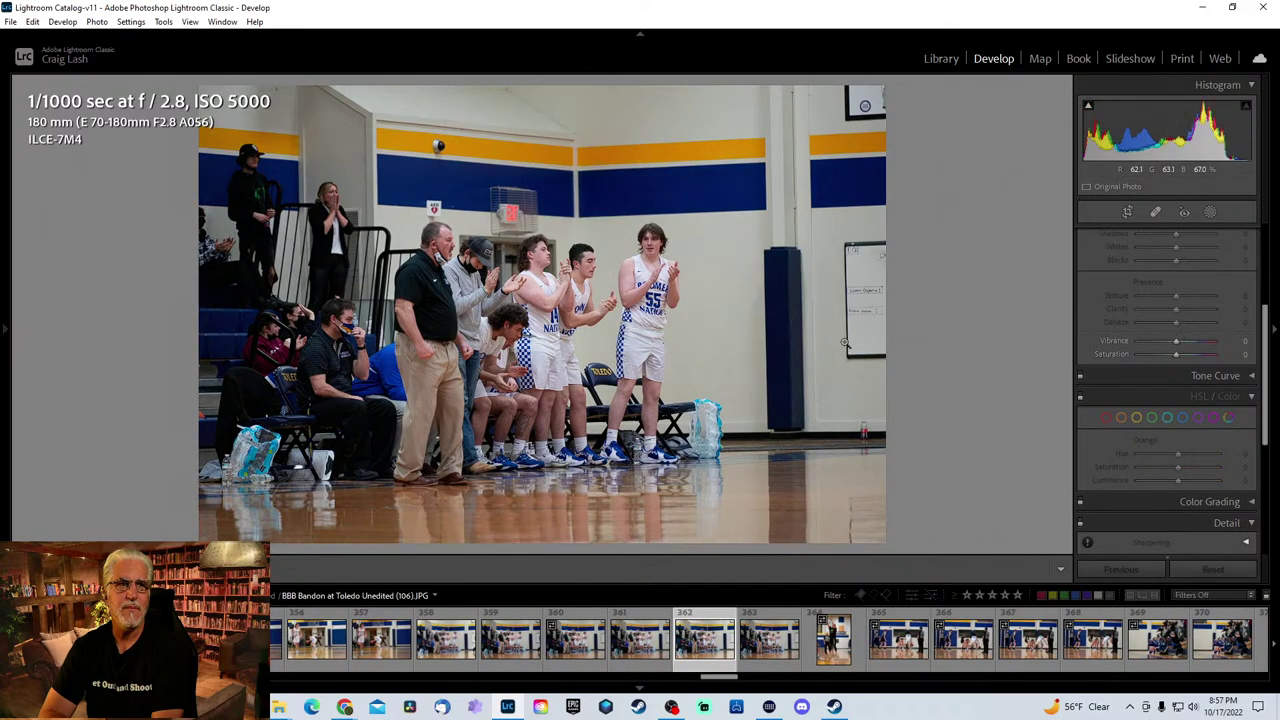
key("Right")
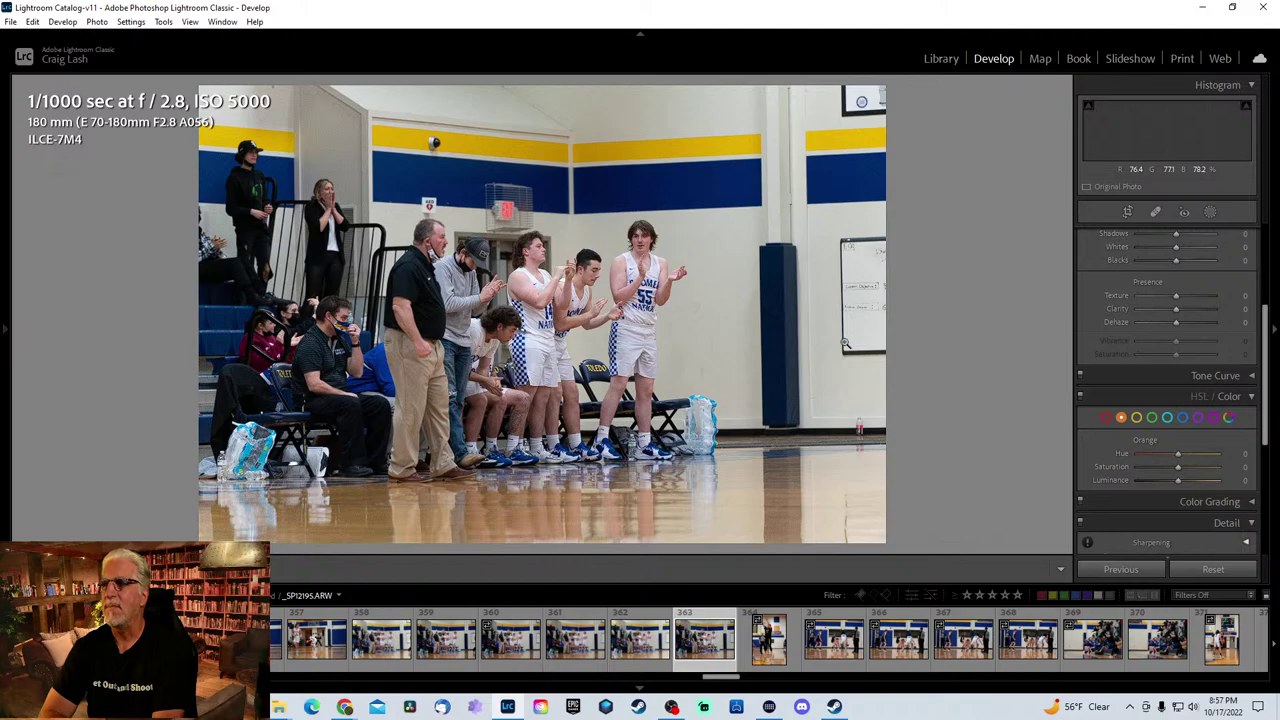
key("Right")
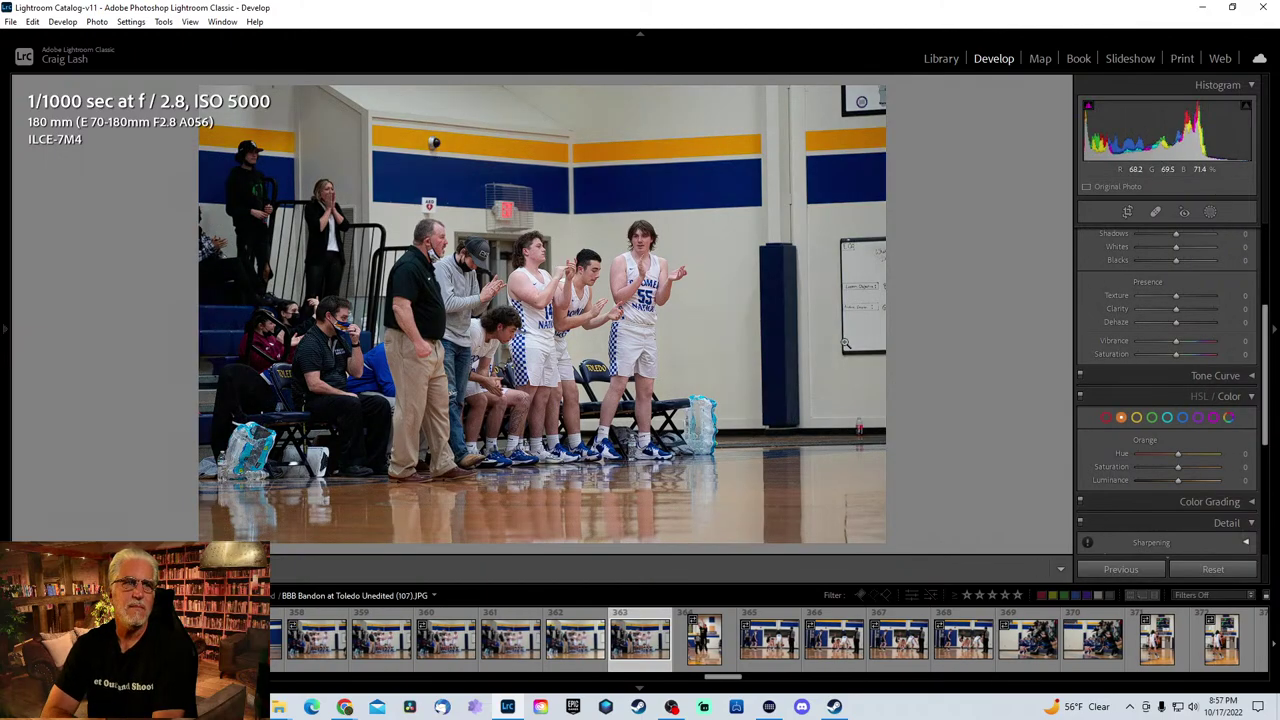
key("Right")
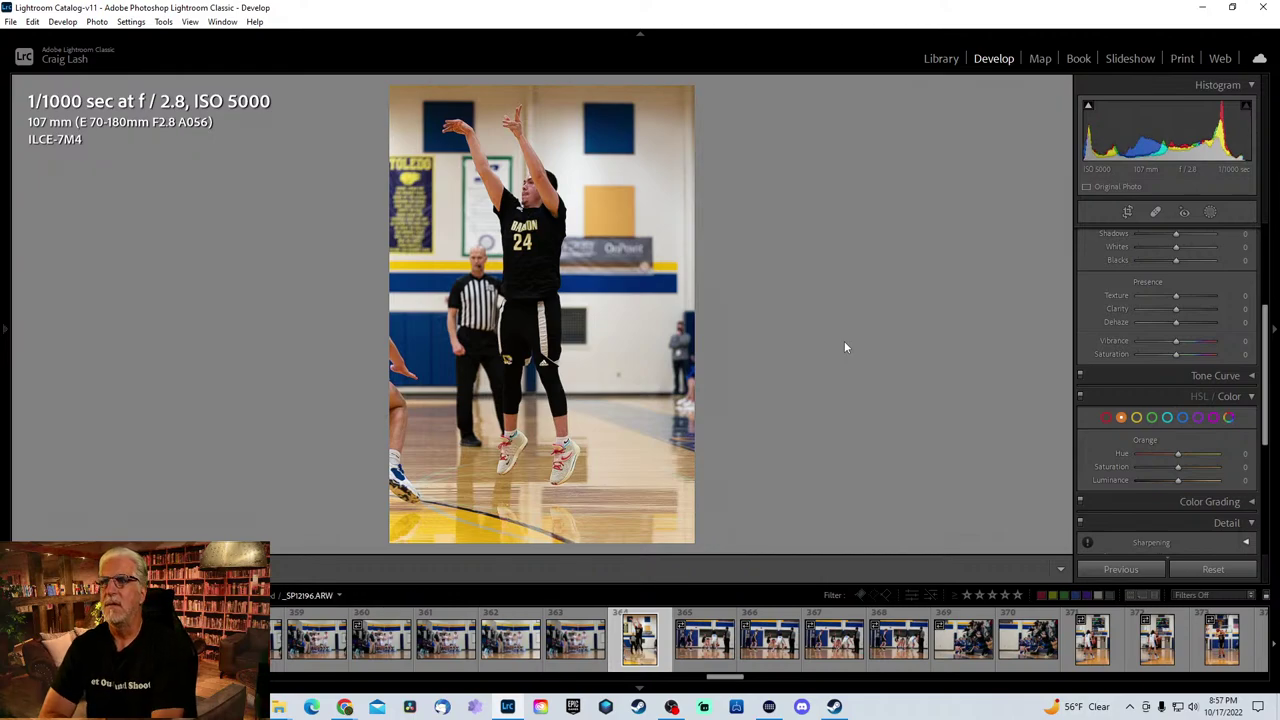
- Advance from frame 365 to 375, number 30 shooting over a leaping defender
key("Right")
key("Right")
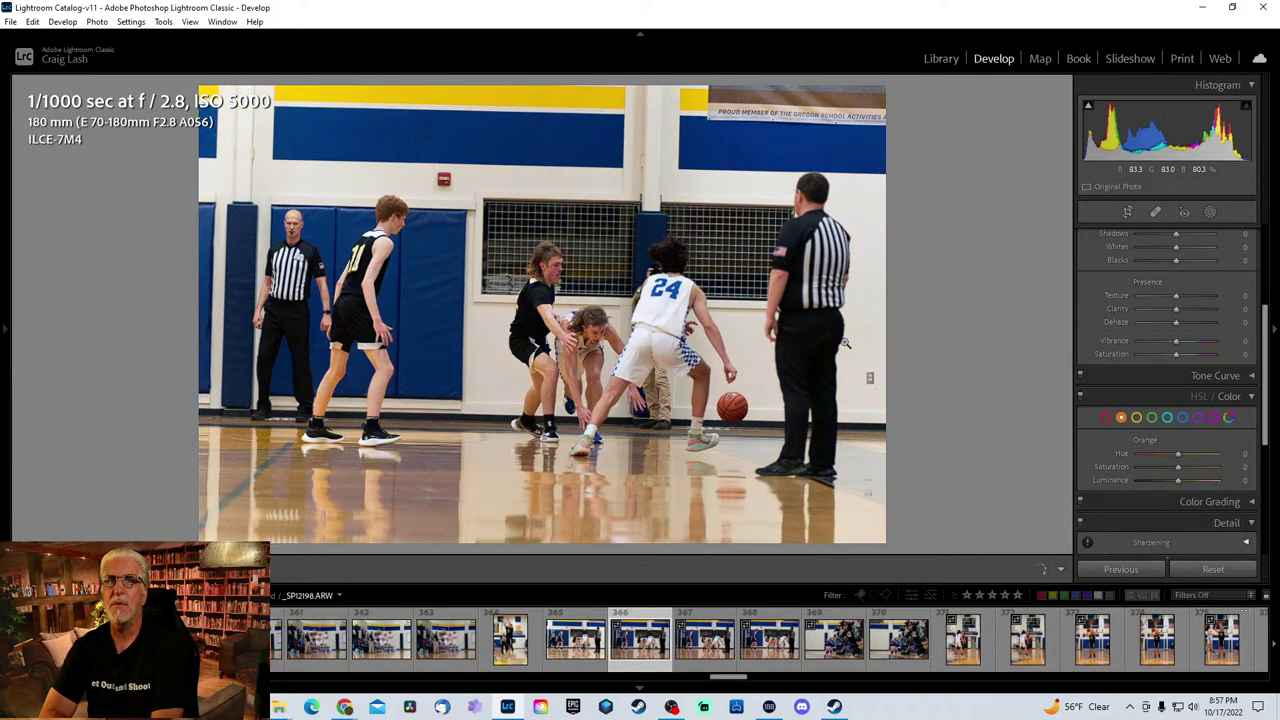
key("Right")
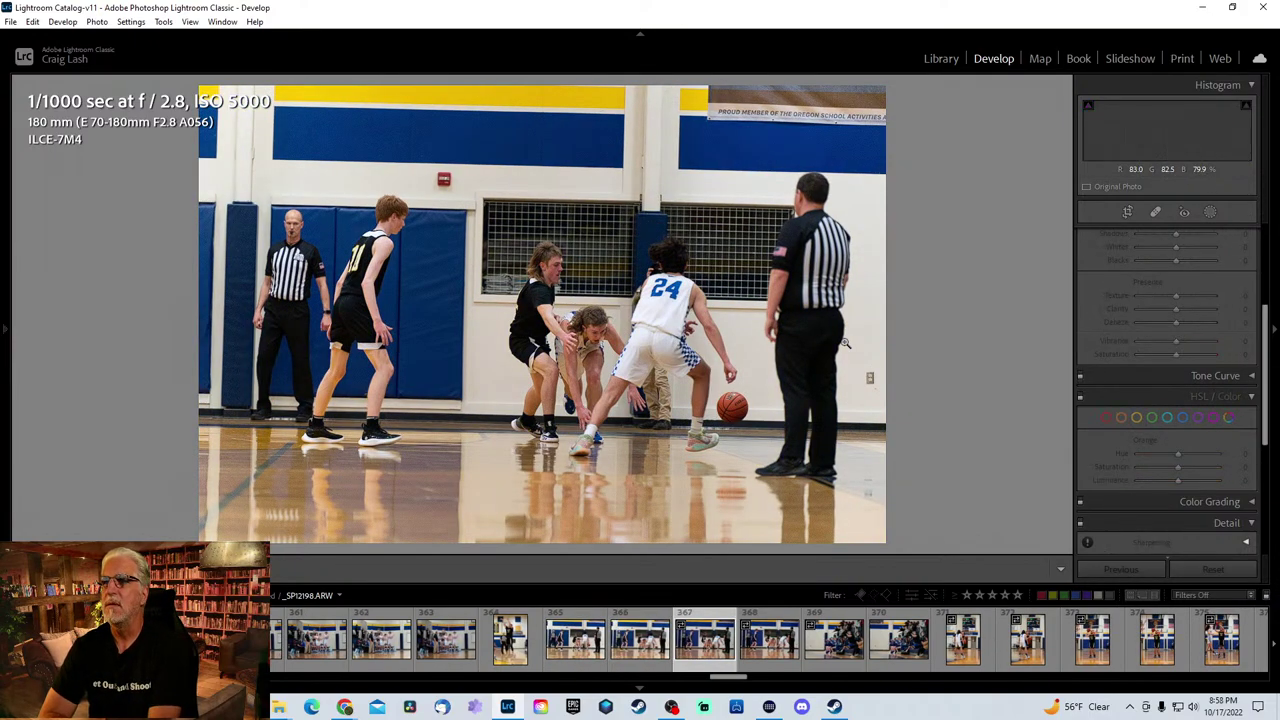
key("Right")
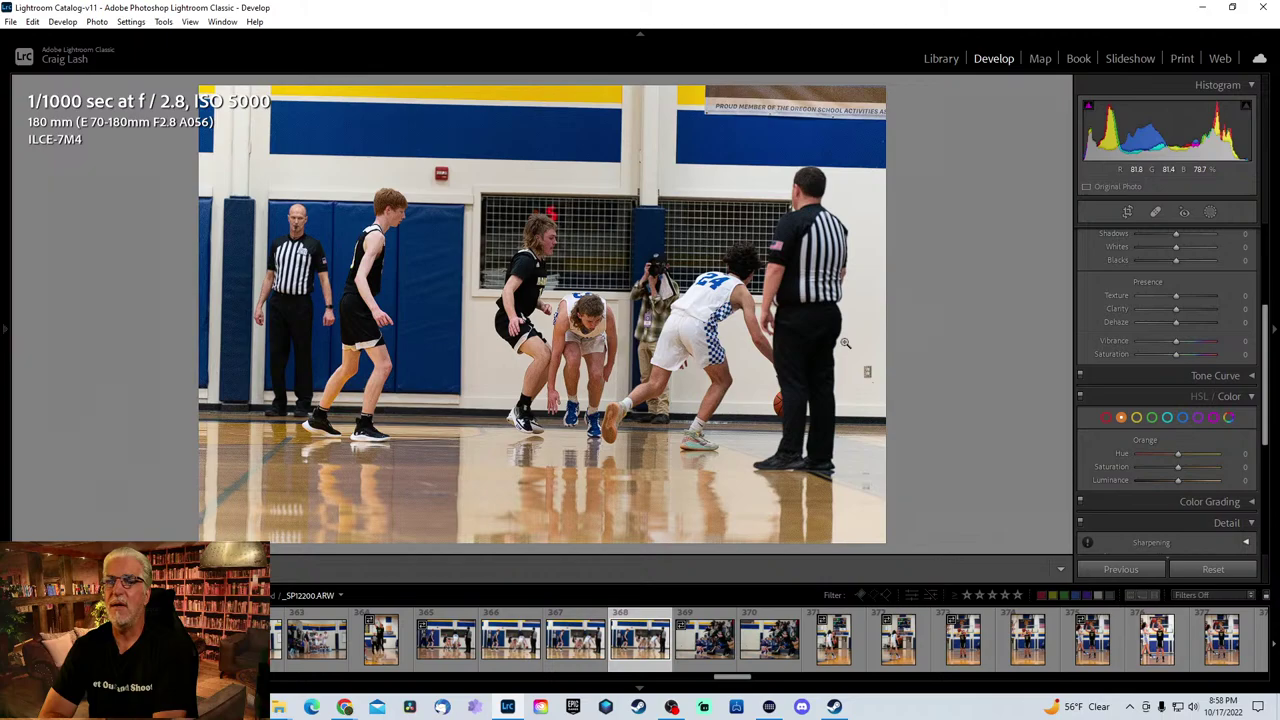
key("Right")
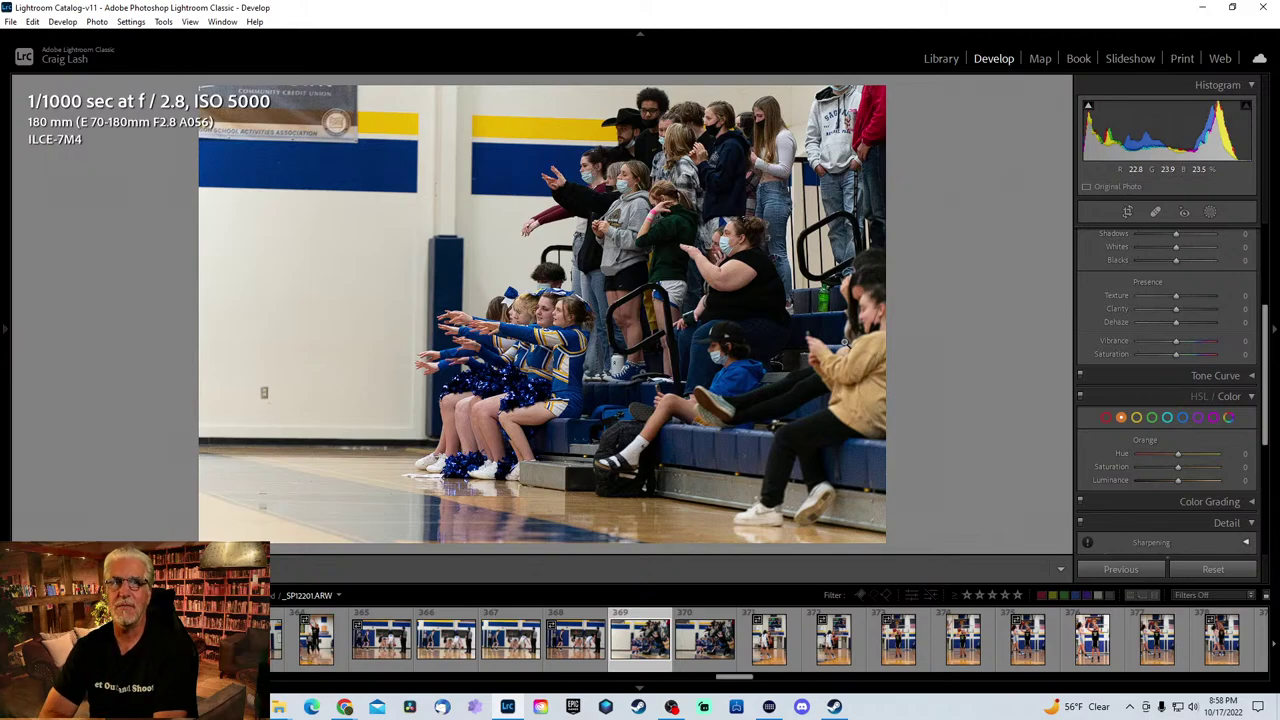
key("Right")
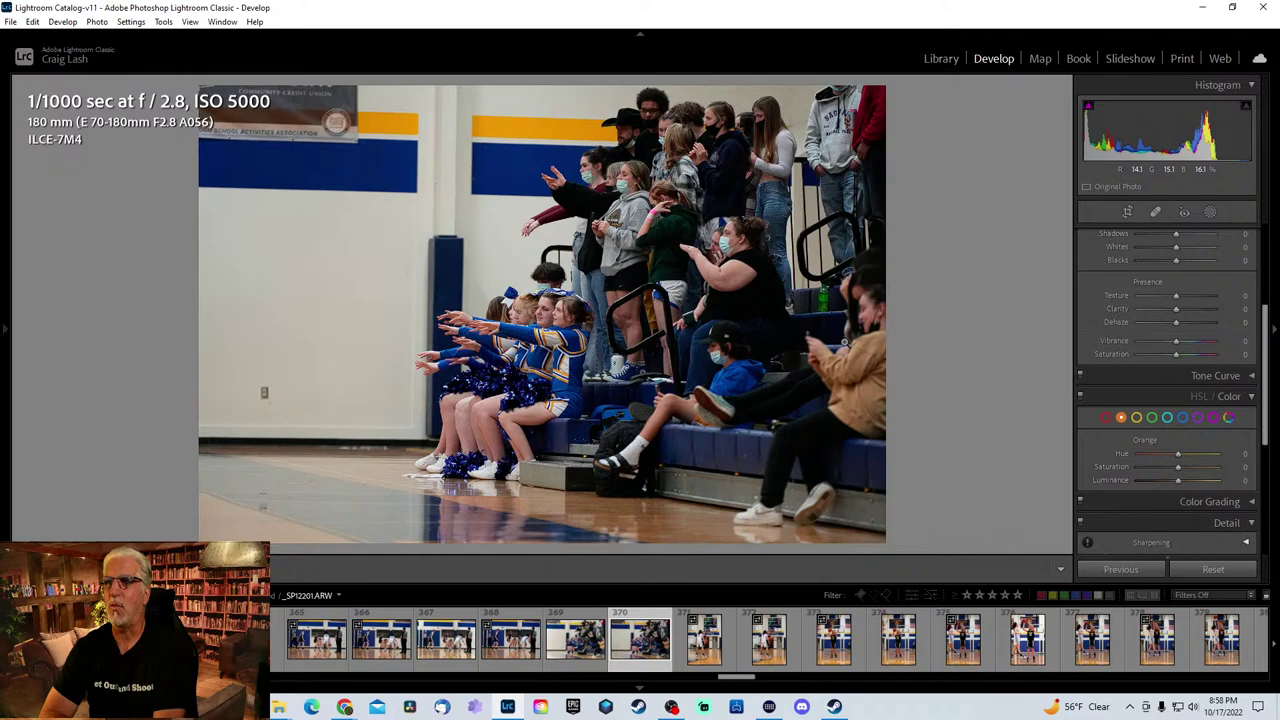
key("Right")
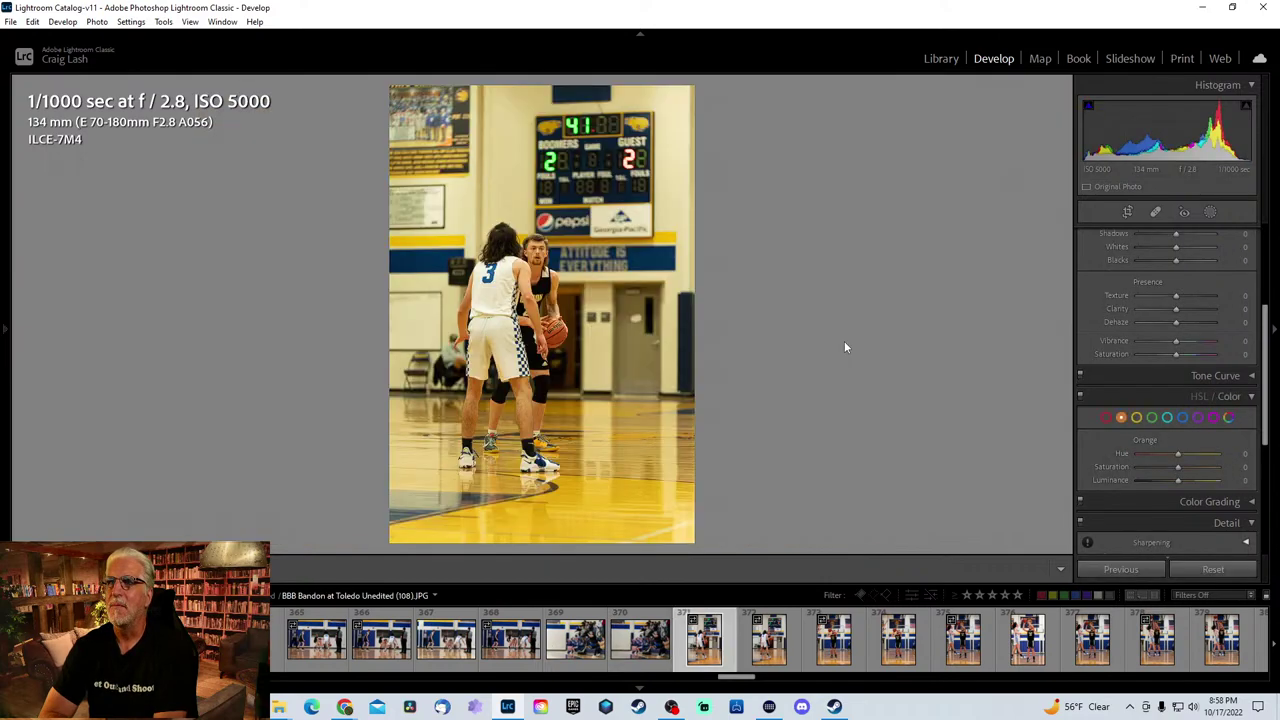
key("Right")
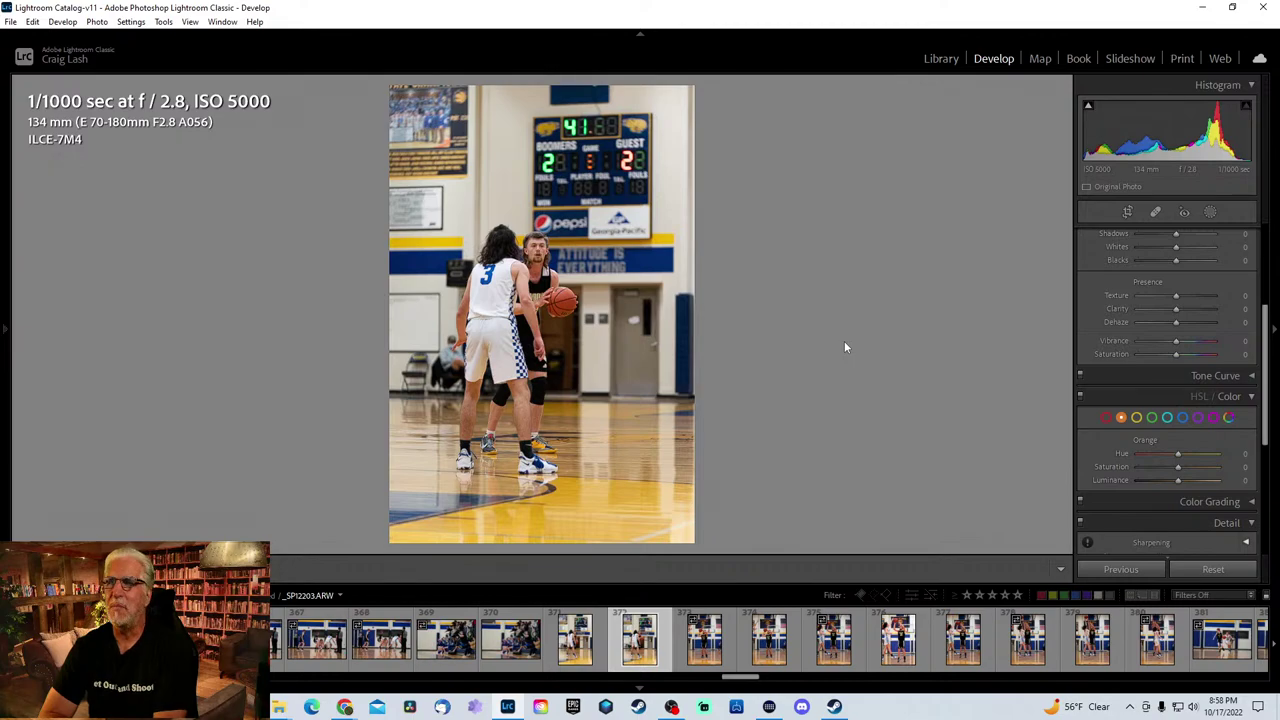
key("Right")
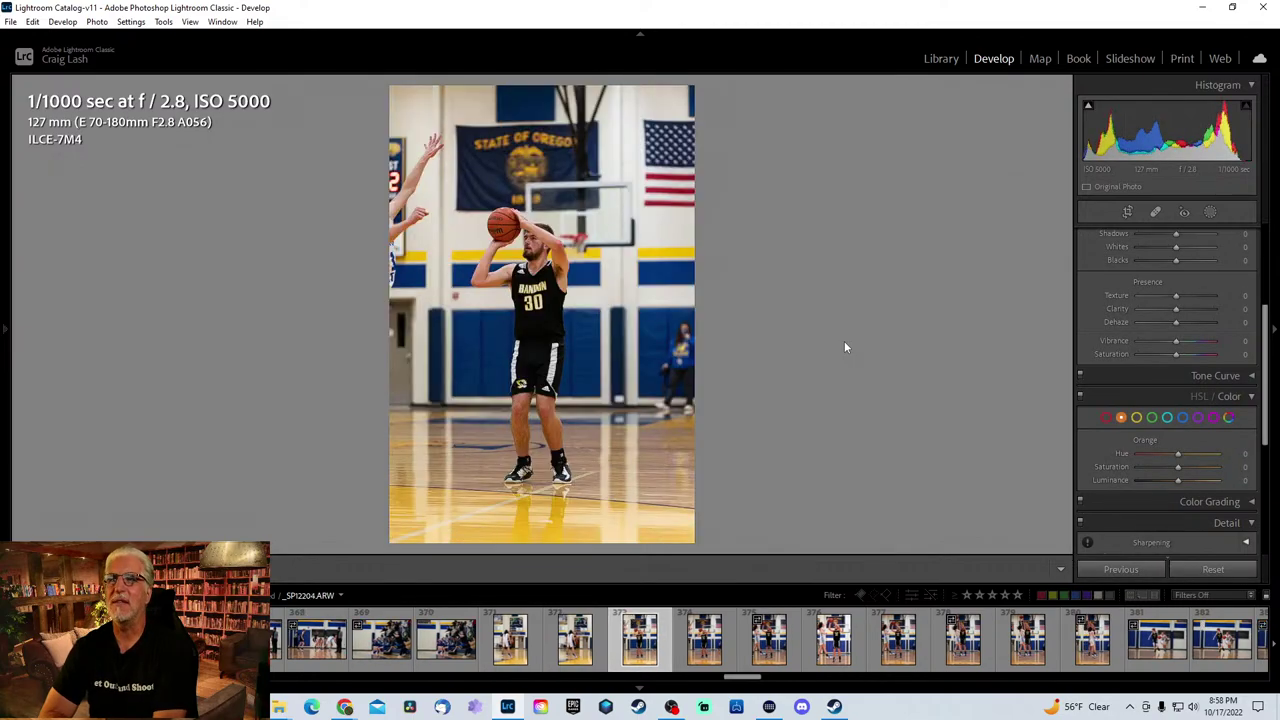
key("Right")
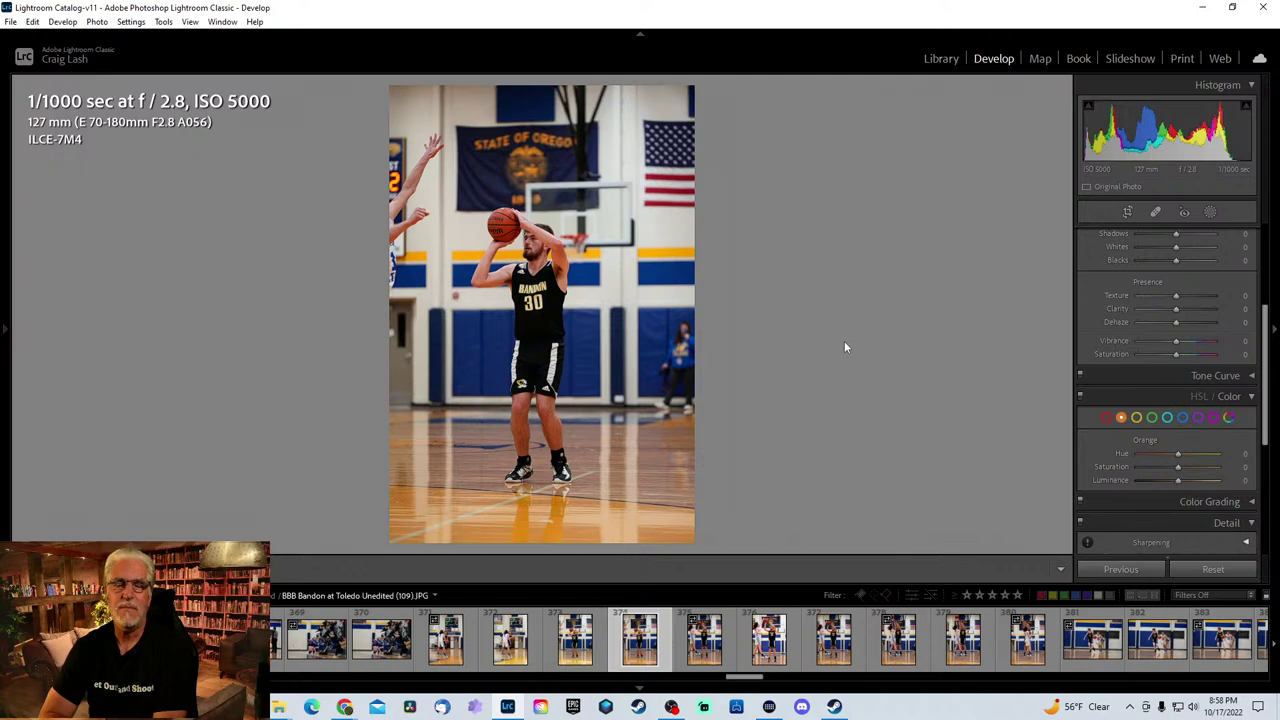
key("Right")
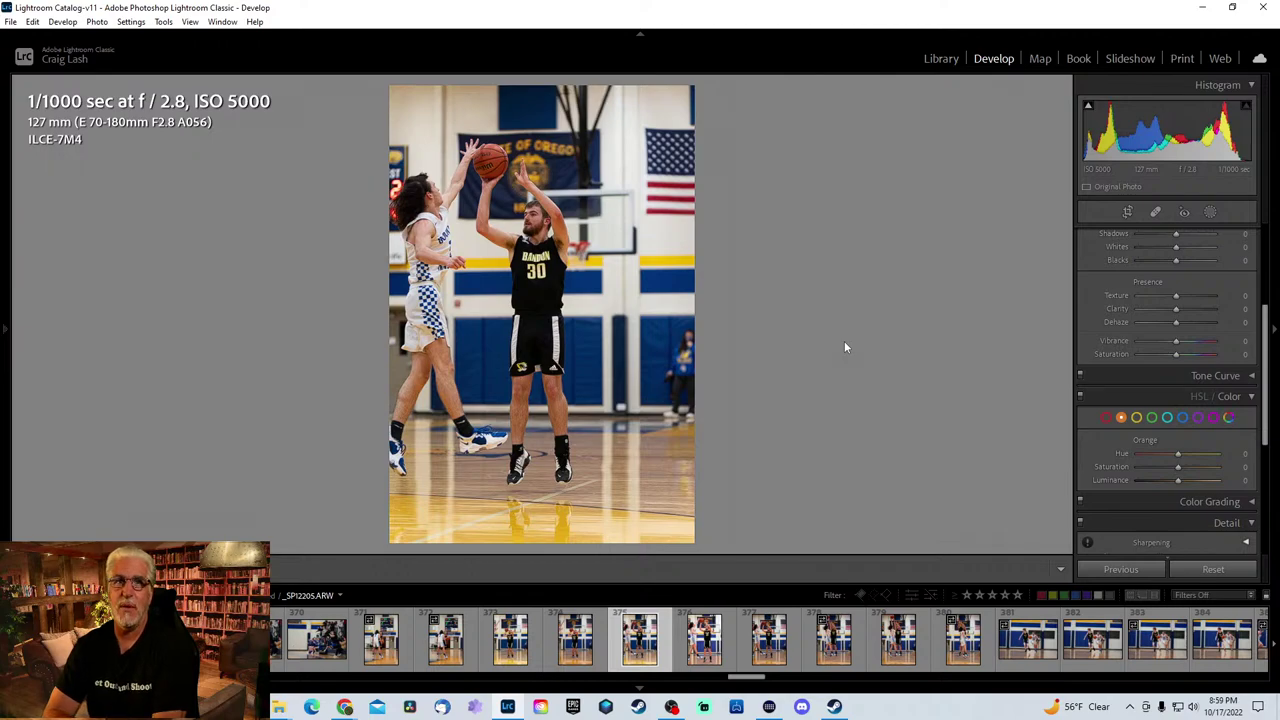
- Advance through frames 376–382 to the wide shot of number 10 guarding number 23
key("Right")
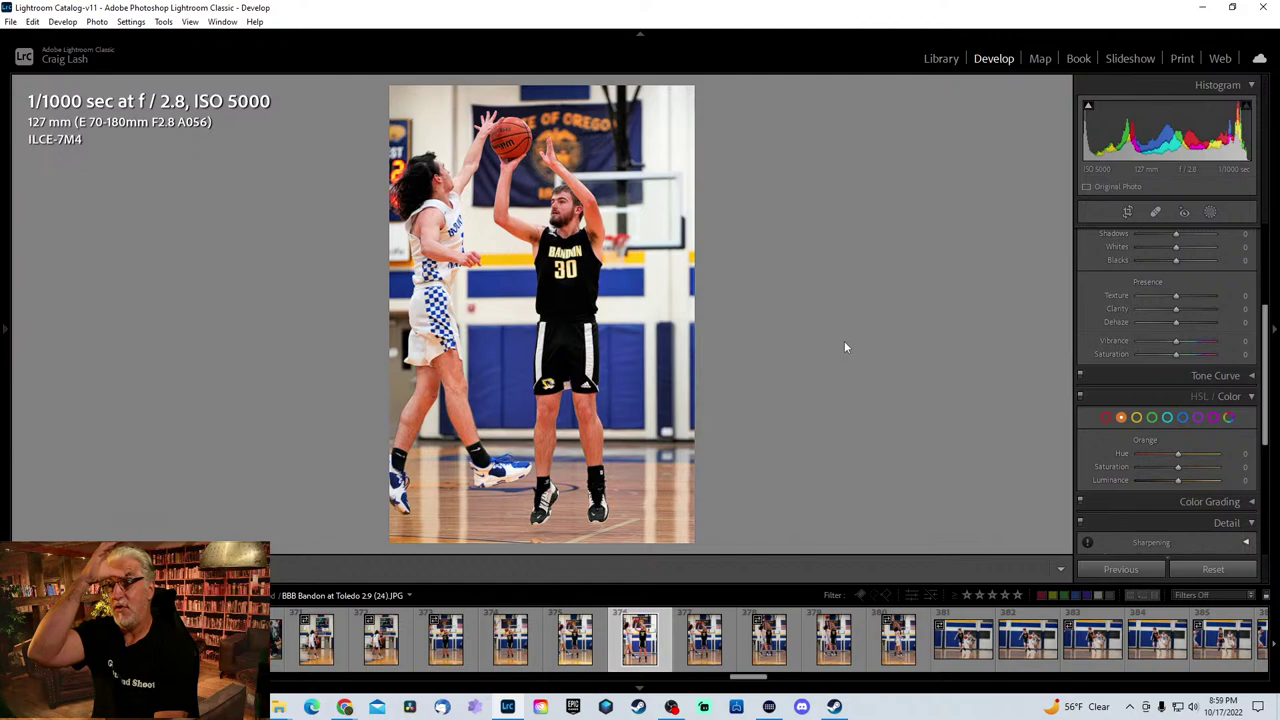
key("Right")
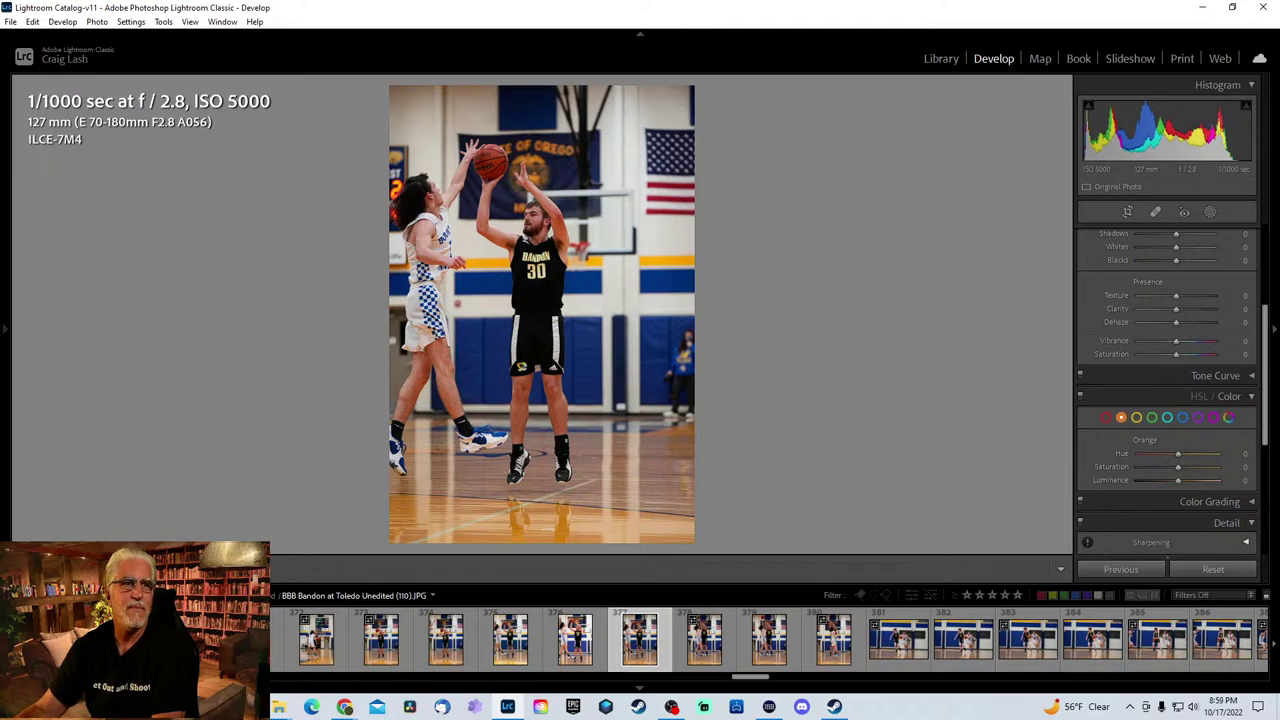
left_click(344, 706)
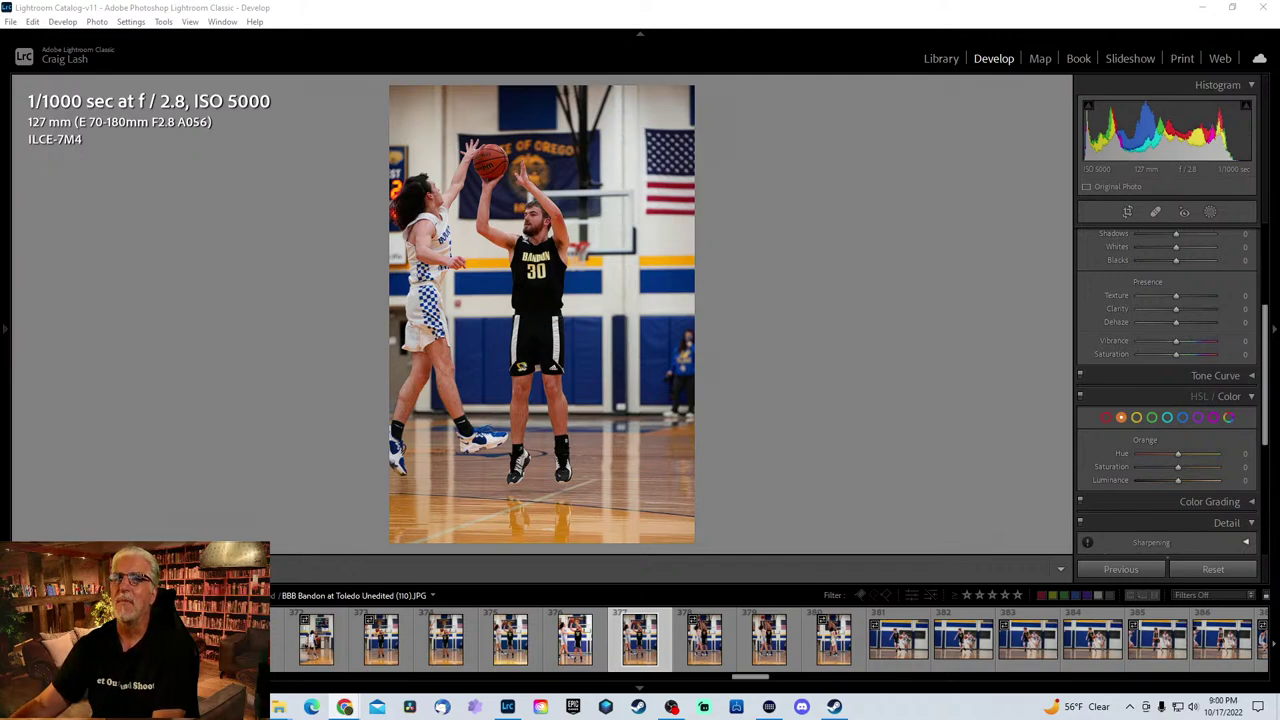
key("Right")
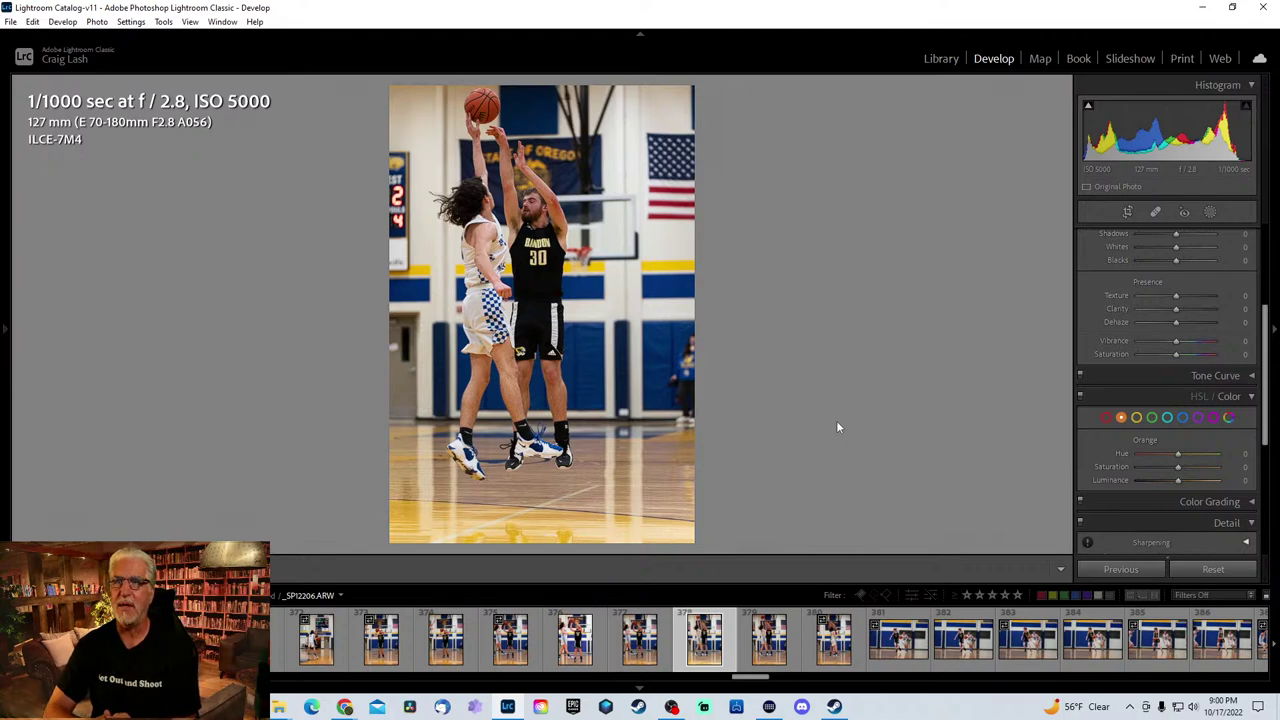
key("Right")
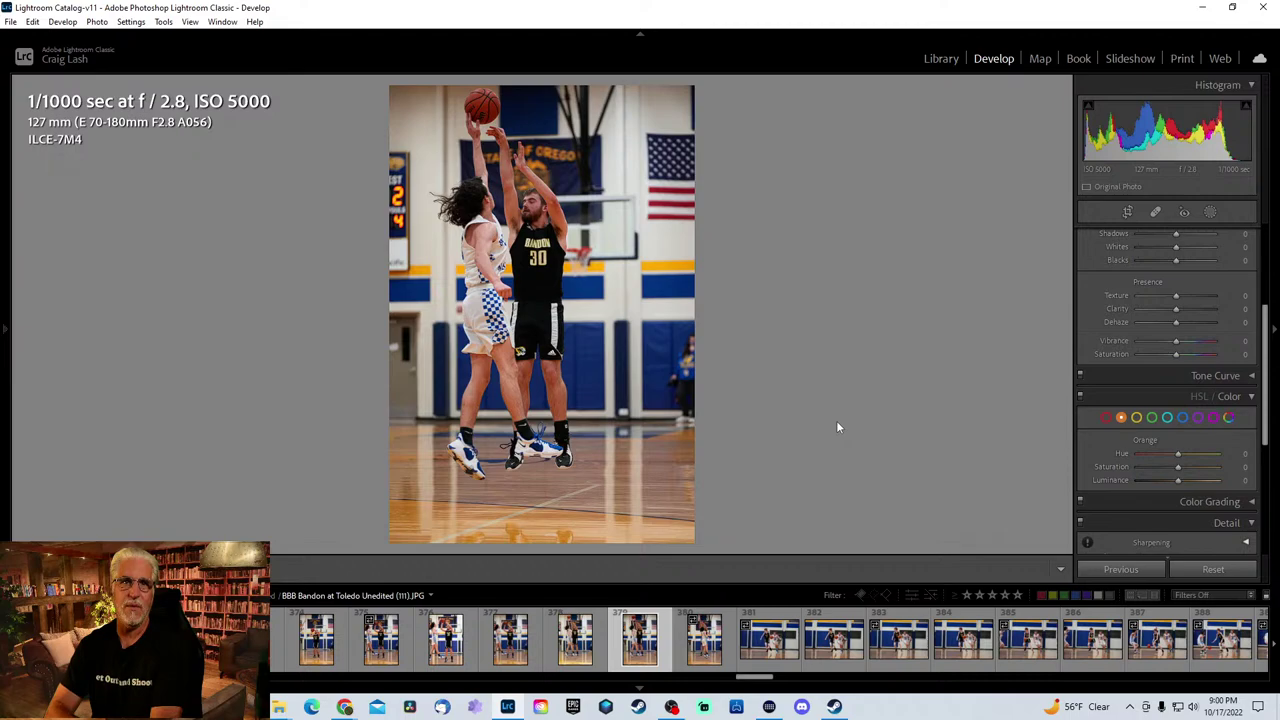
key("Right")
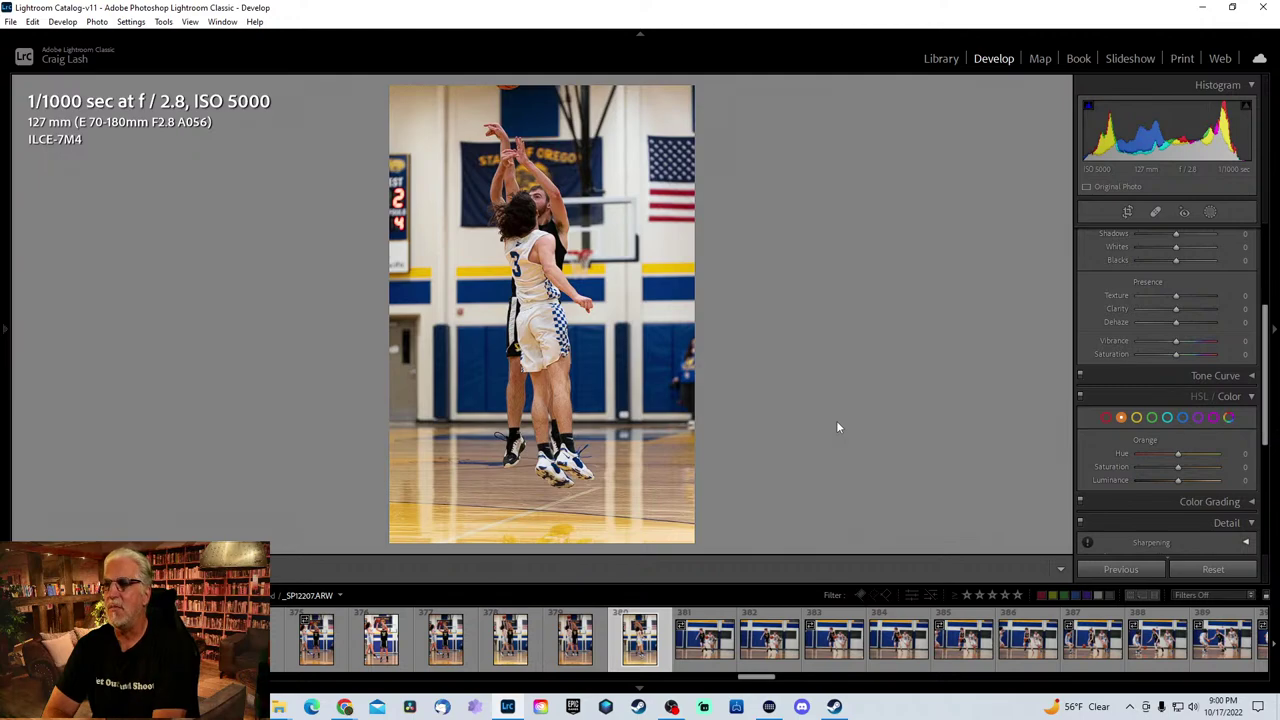
key("Right")
key("Right")
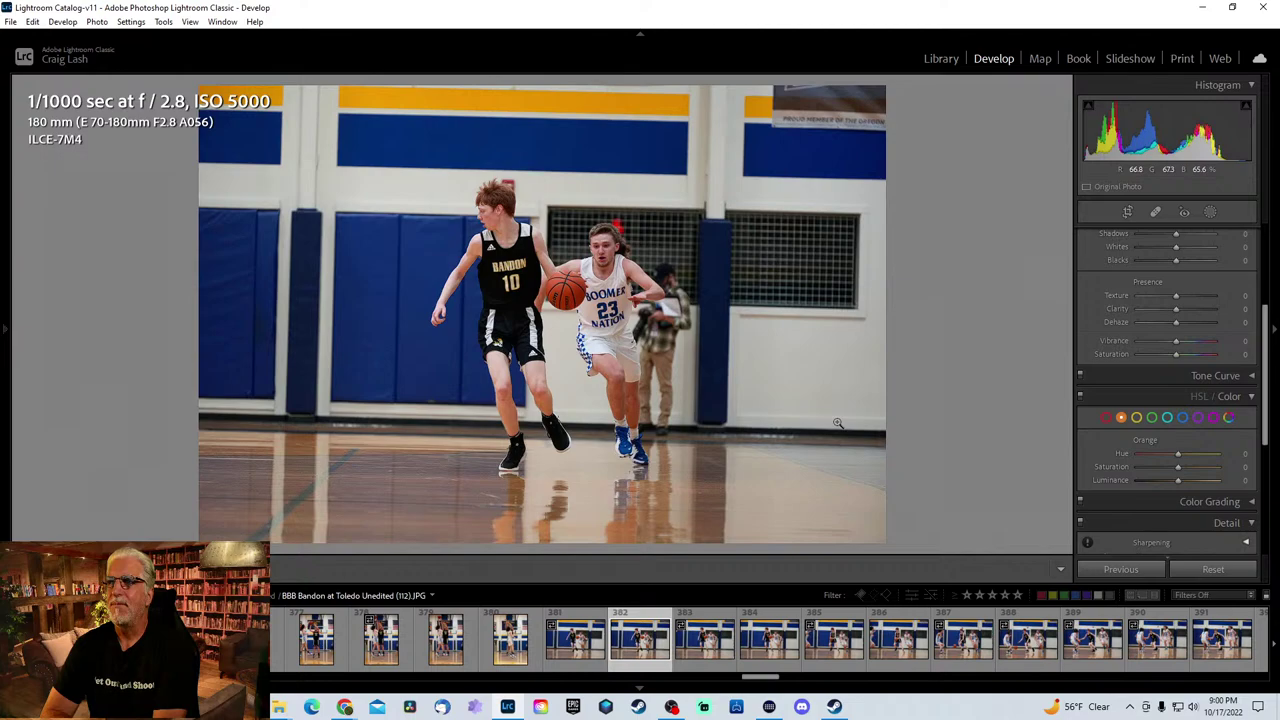
- Advance nine photos through the dribbling shots to the vertical 111 mm layup photo
key("Right")
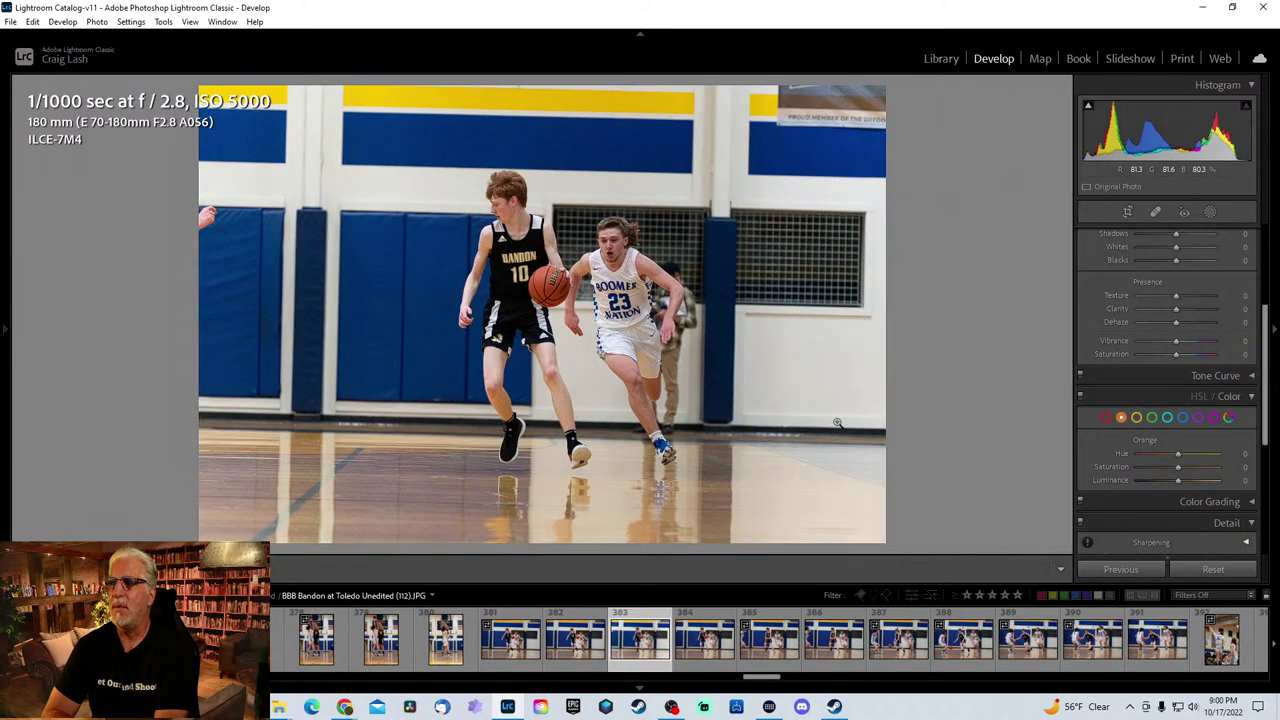
key("Right")
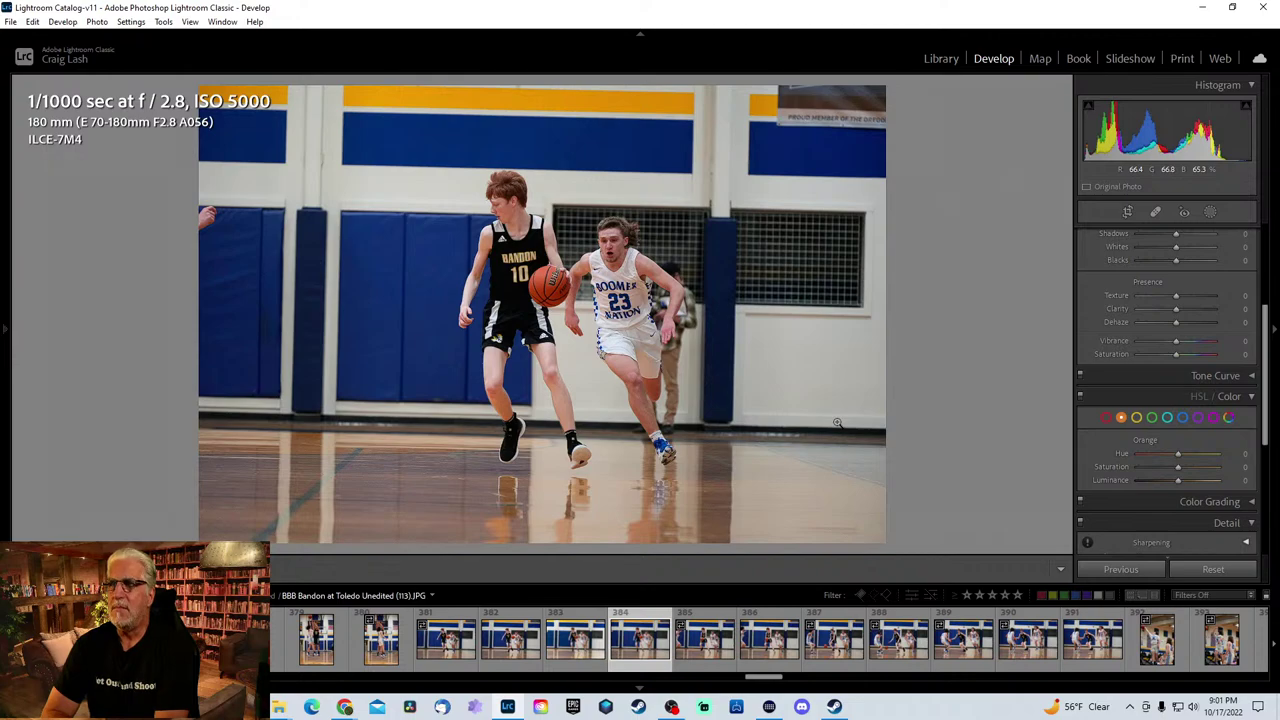
key("Right")
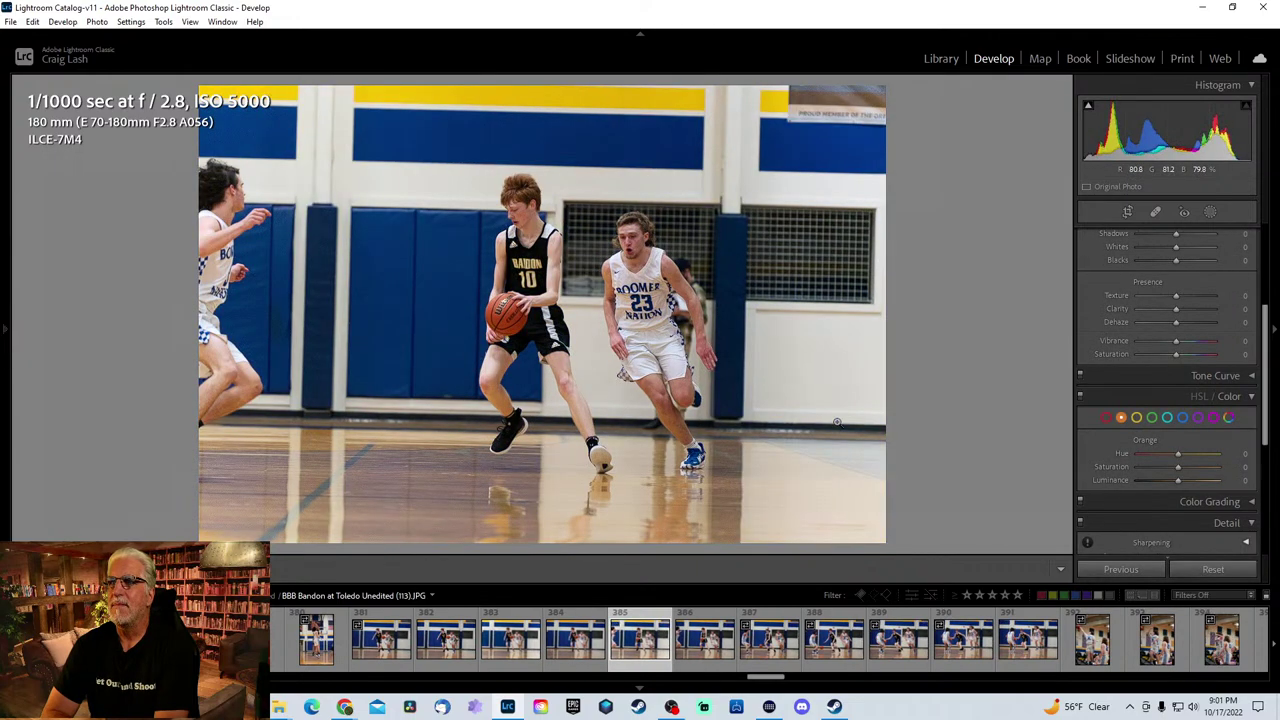
key("Right")
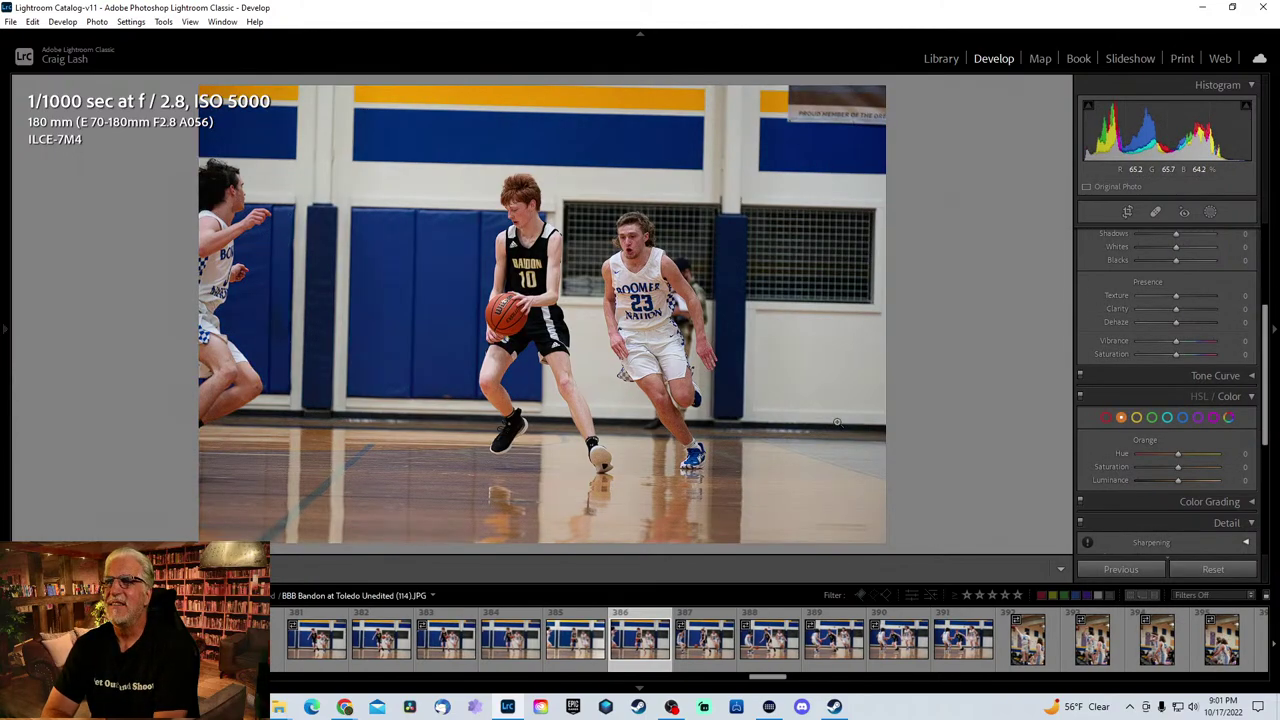
key("Right")
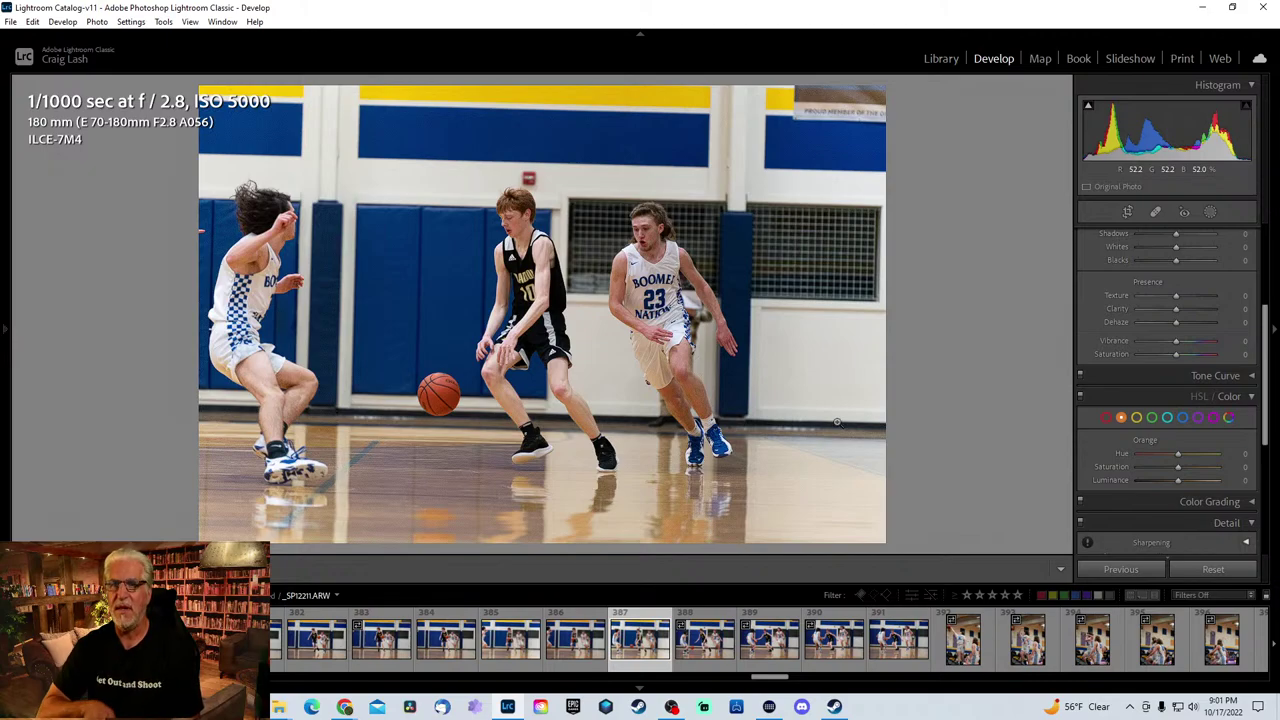
key("Right")
key("Right")
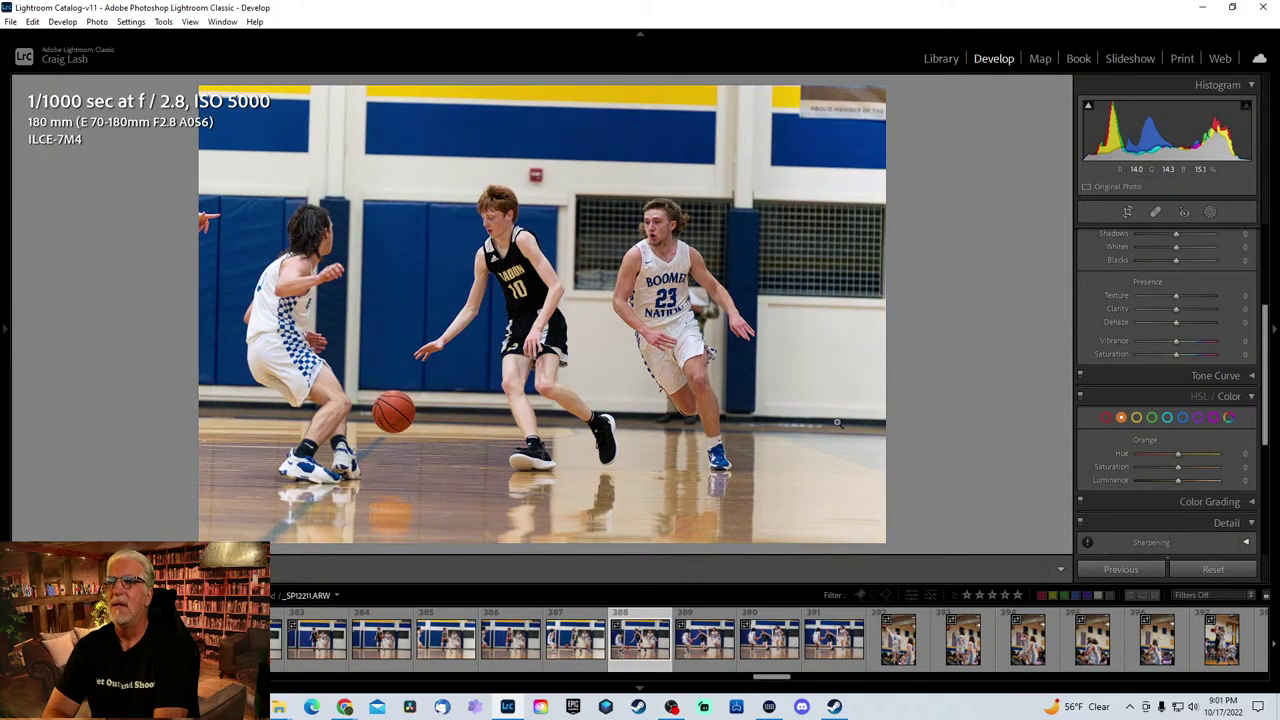
key("Right")
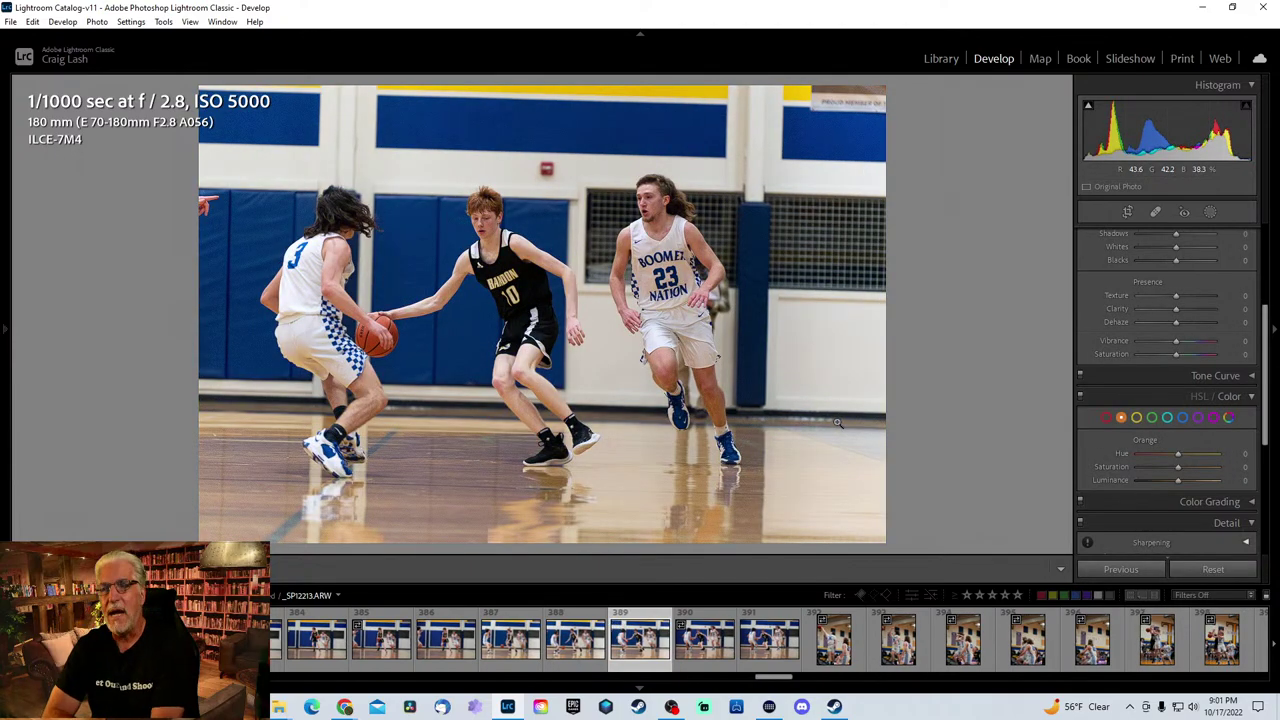
key("Right")
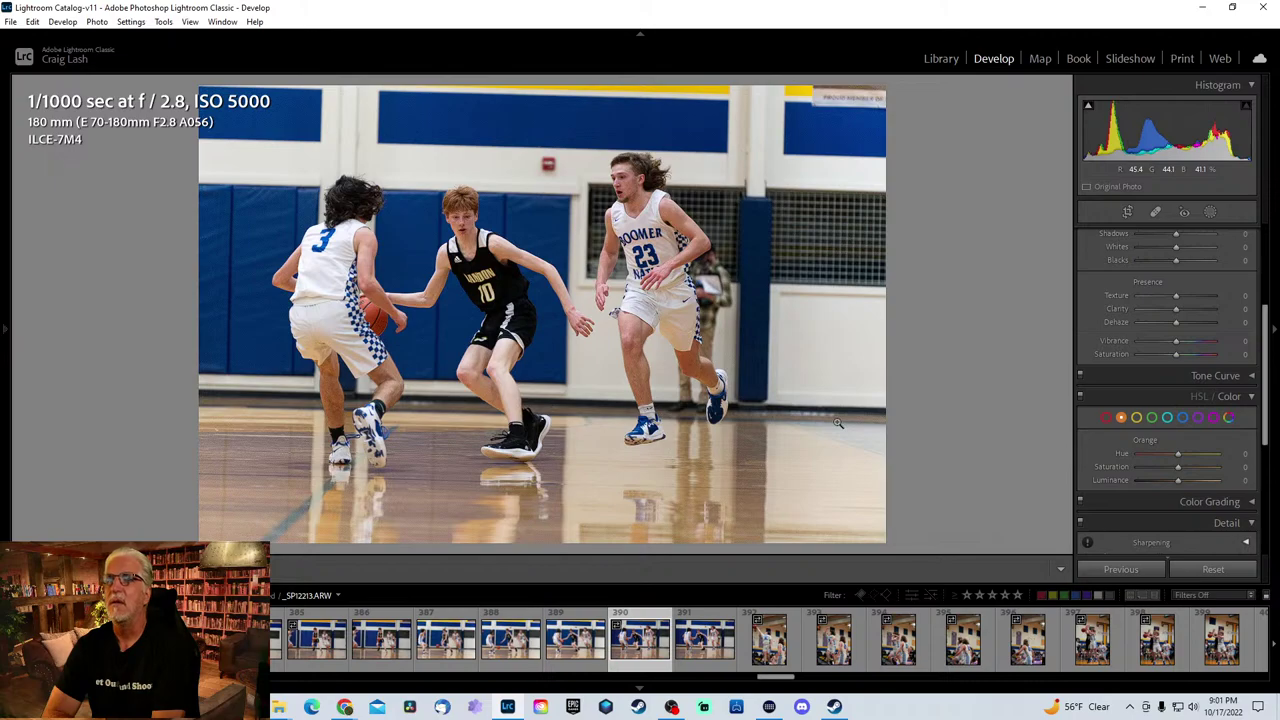
key("Right")
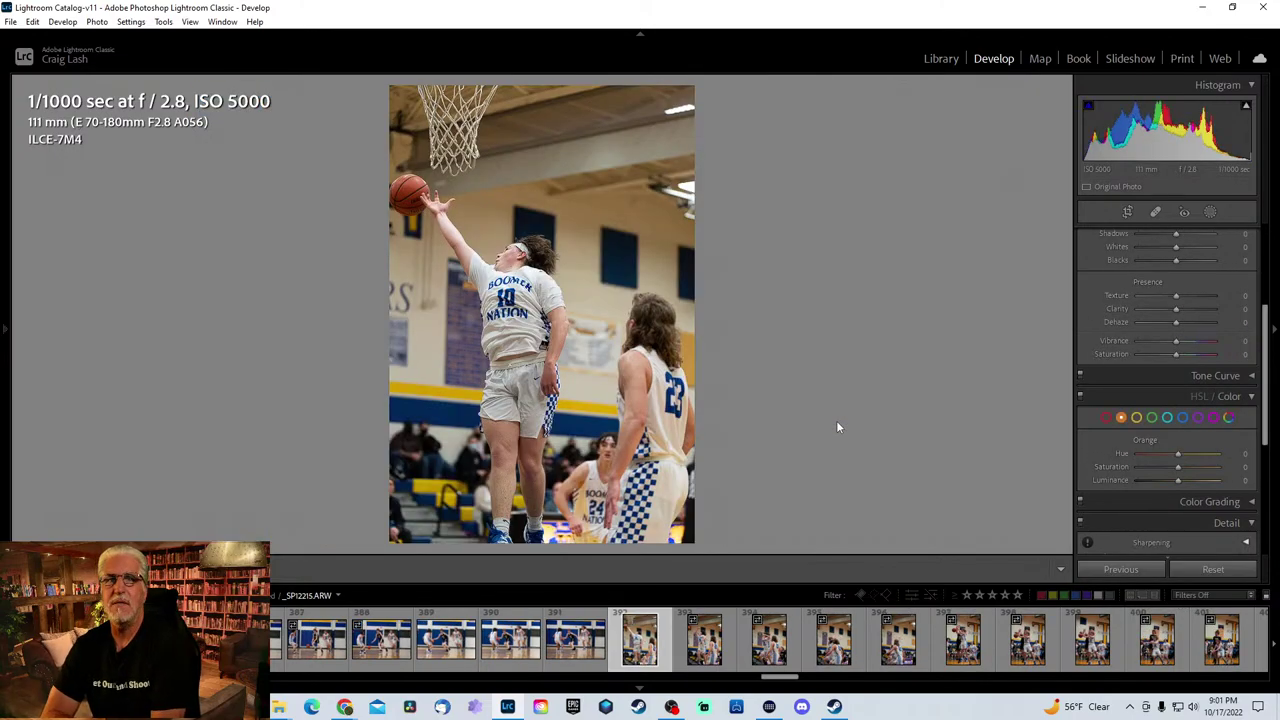
- Advance seven photos through the vertical game shots to the jump-ball photo
key("Right")
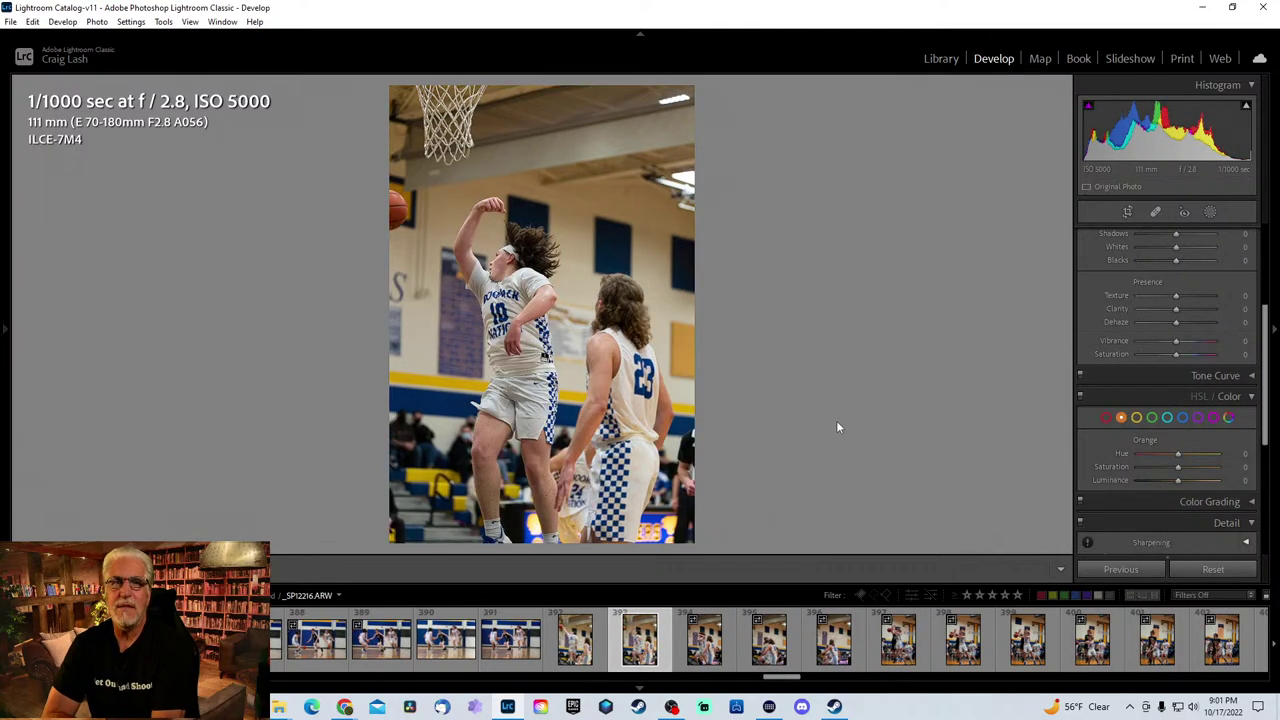
key("Right")
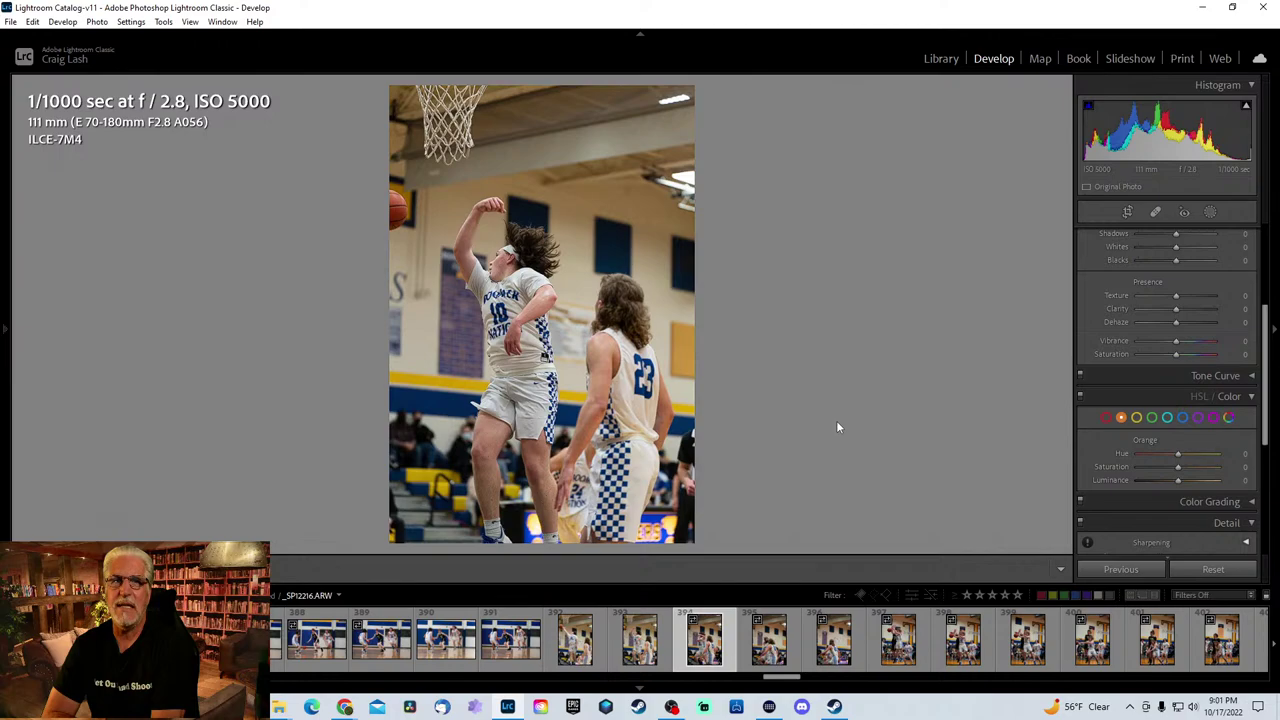
key("Right")
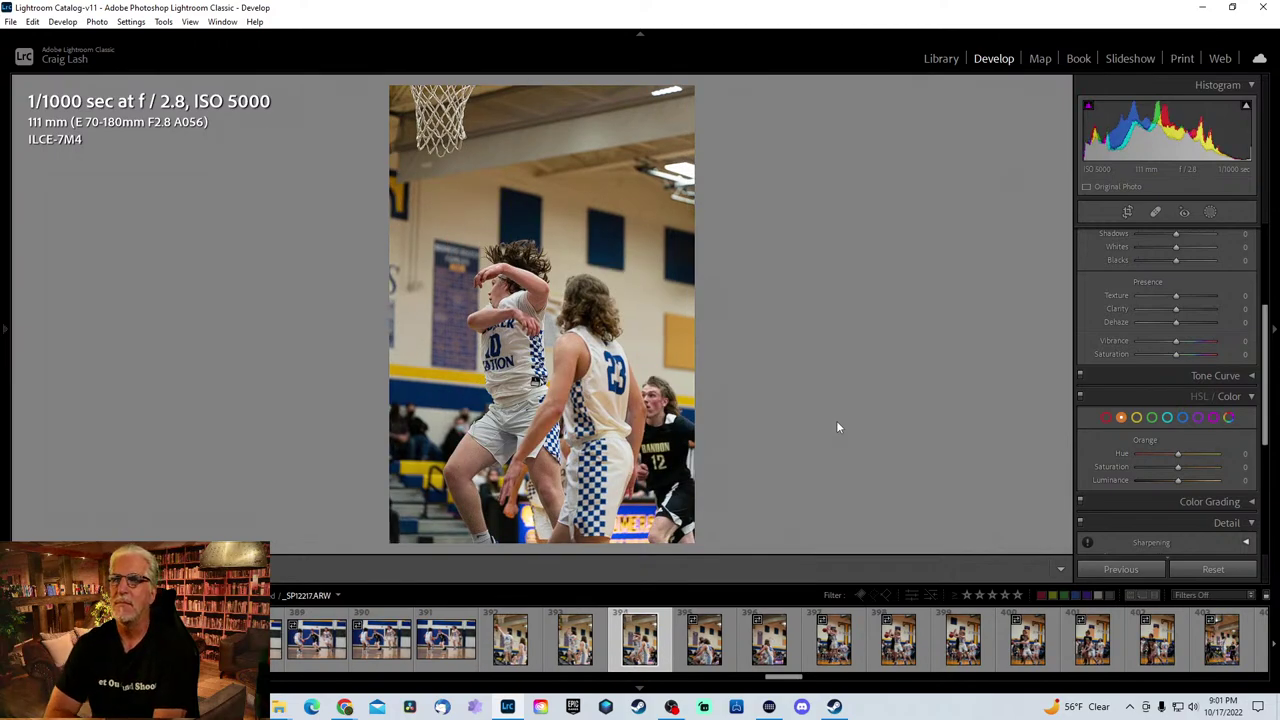
key("Right")
key("Right")
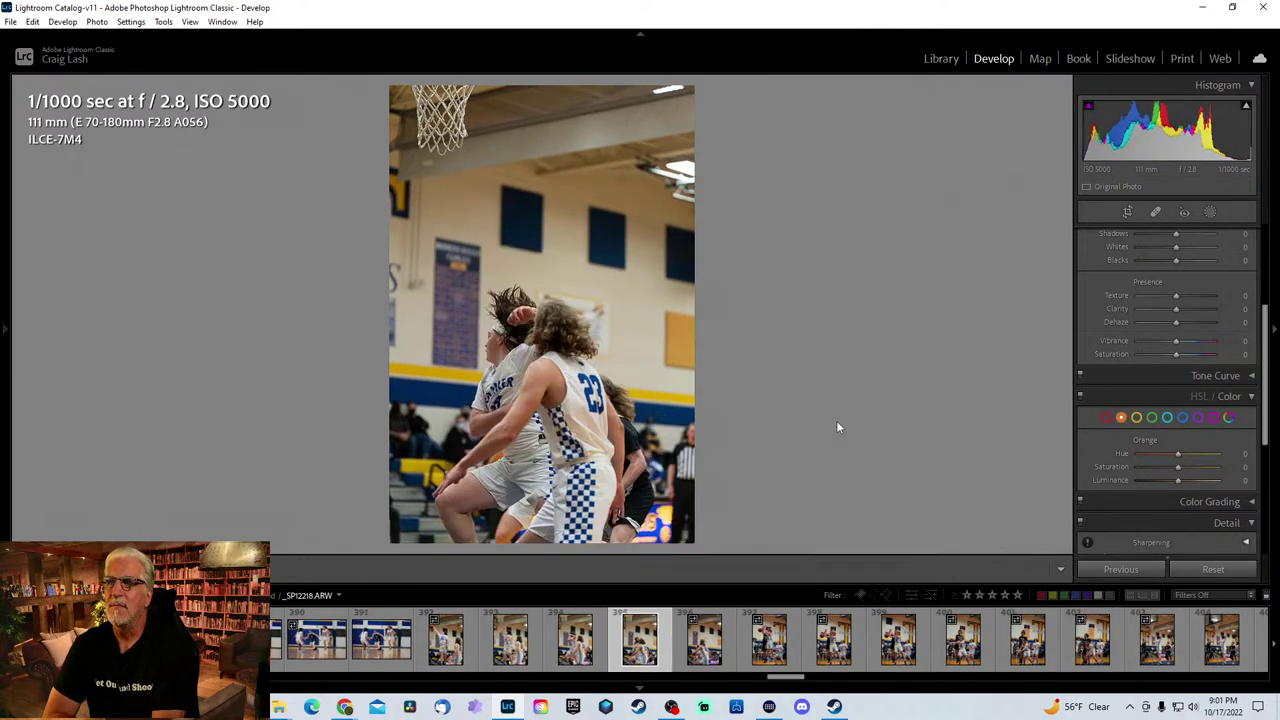
key("Right")
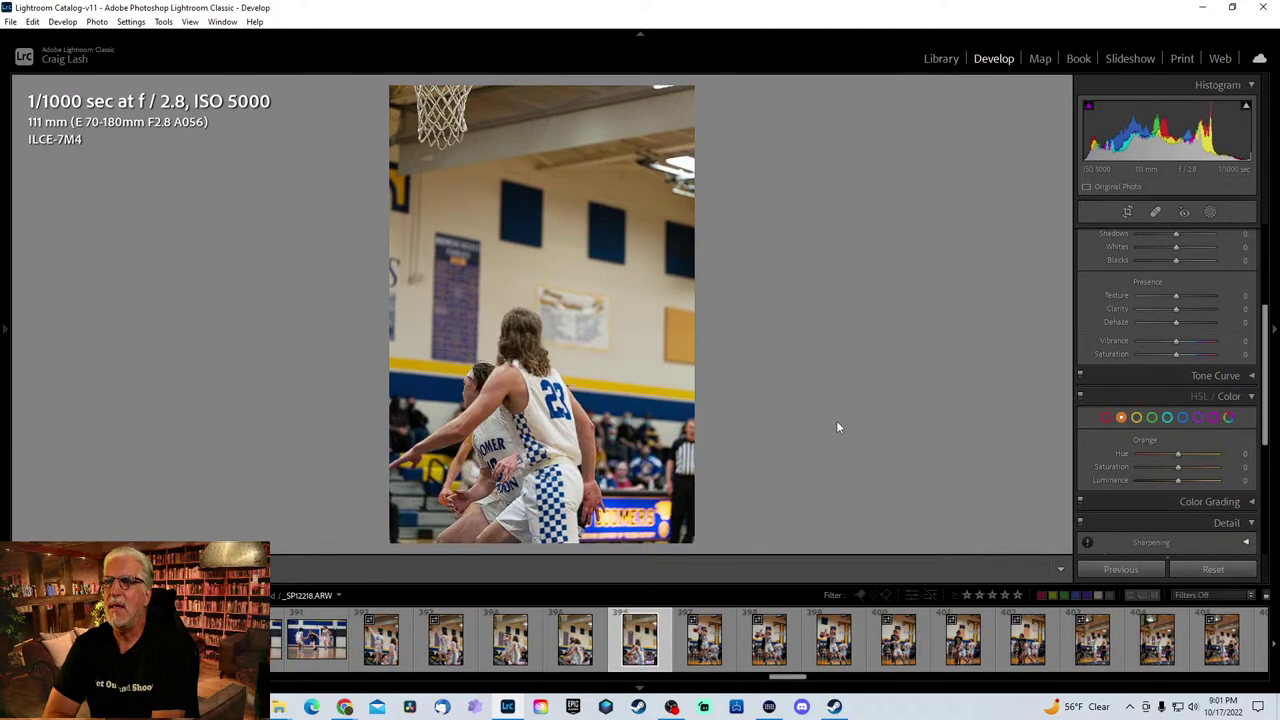
key("Right")
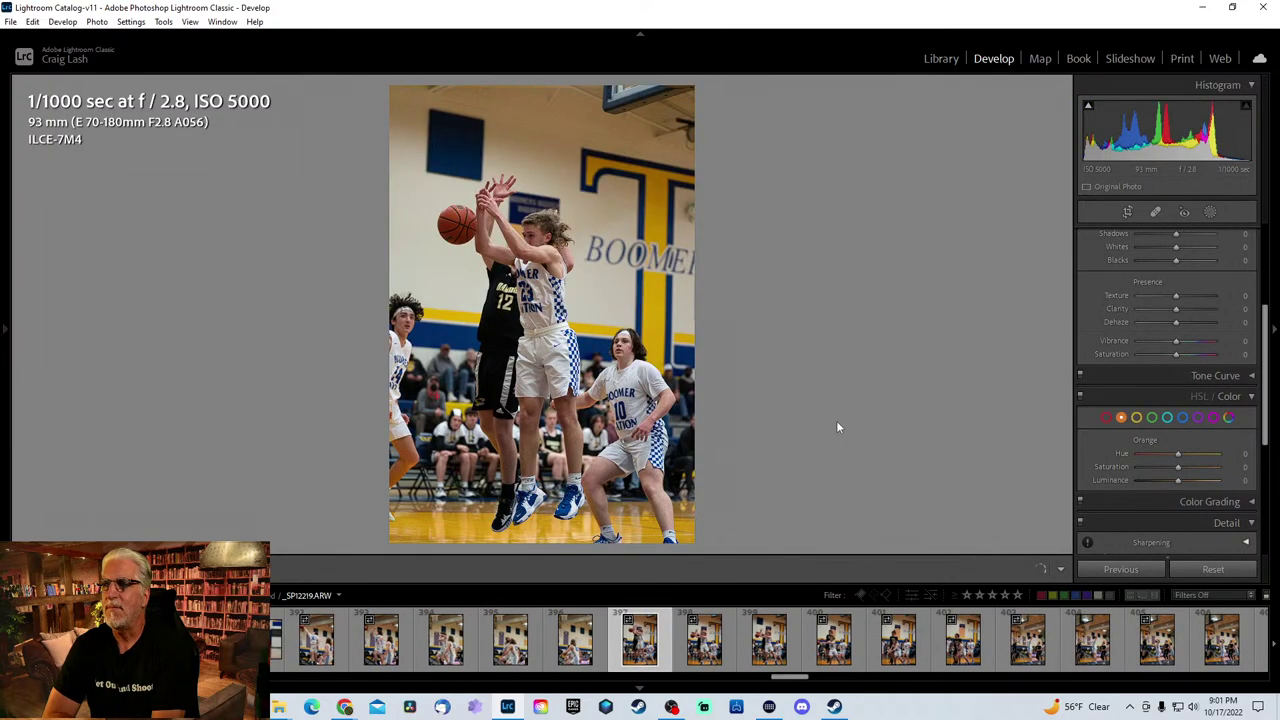
key("Right")
key("Right")
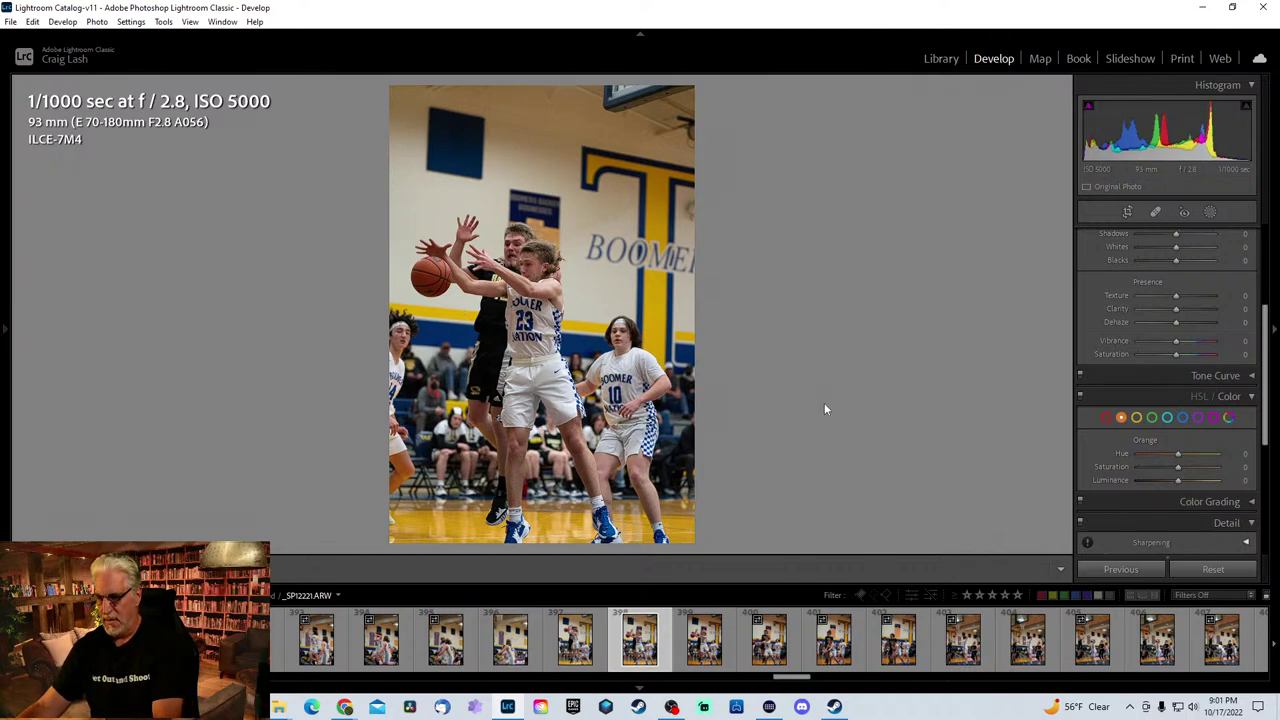
- Continue forward, briefly stepping back once, to the jump shot _SPI2225.ARW
key("Right")
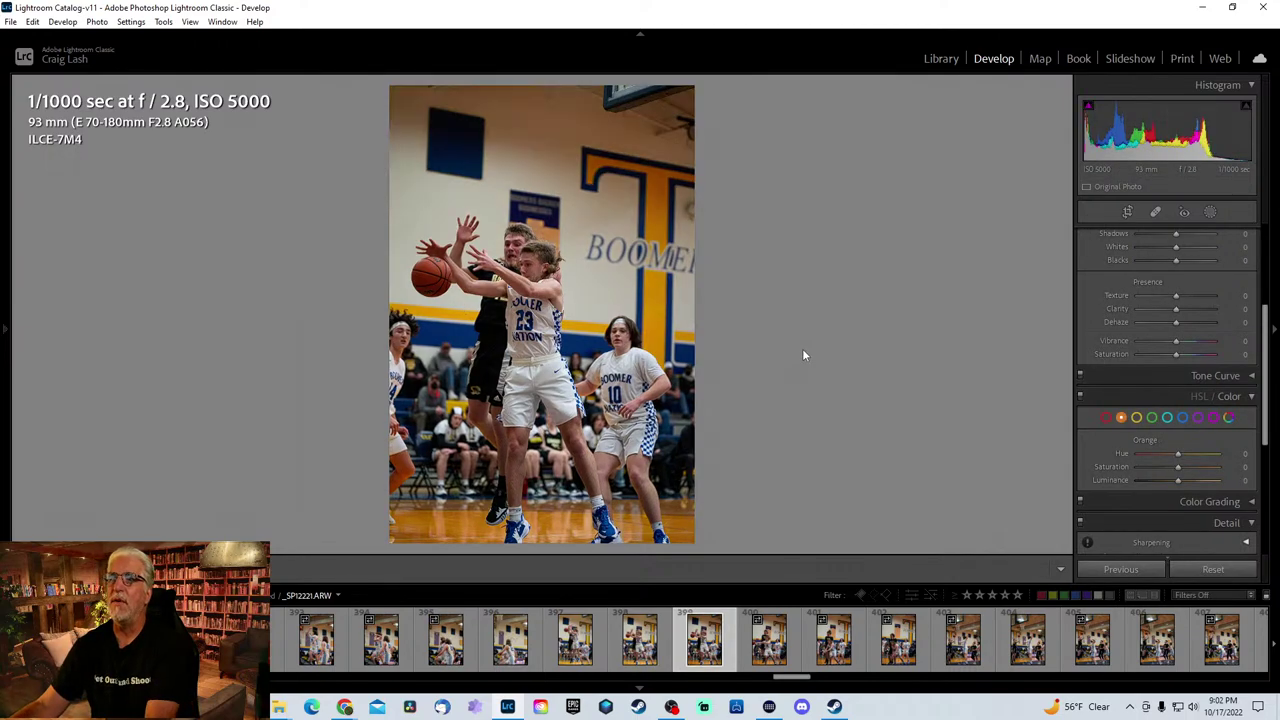
key("Left")
key("Right")
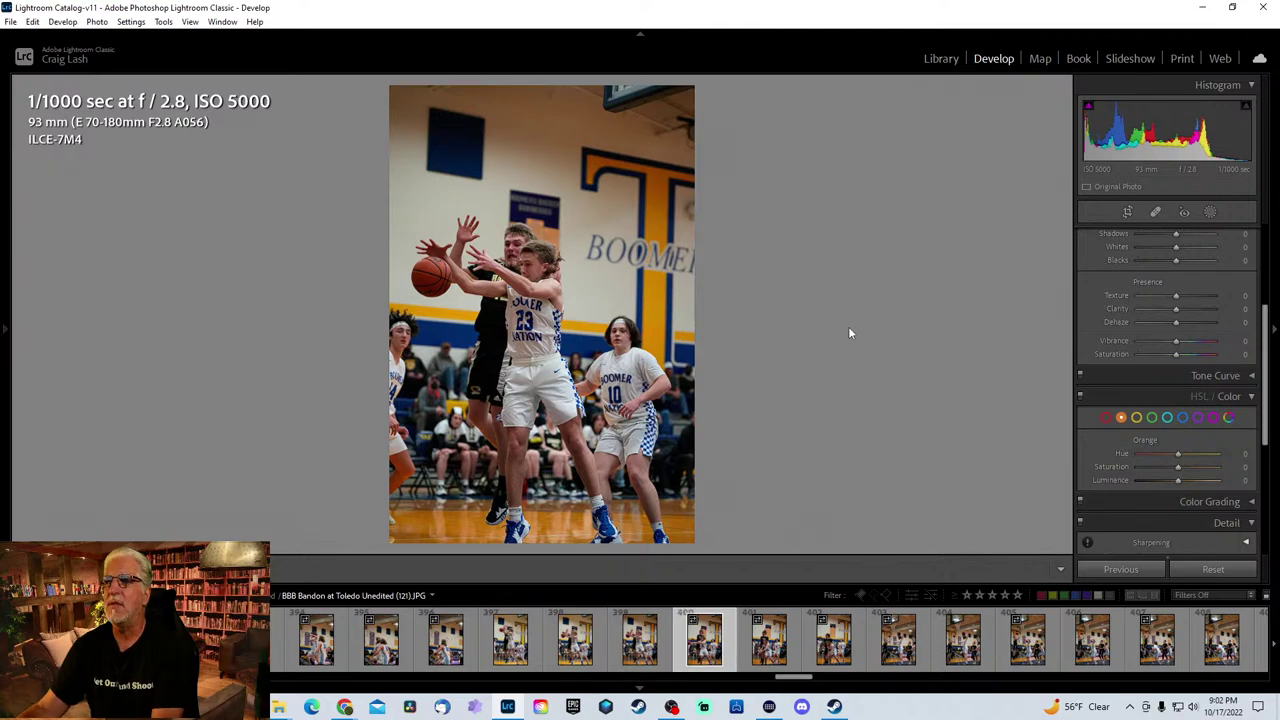
key("Right")
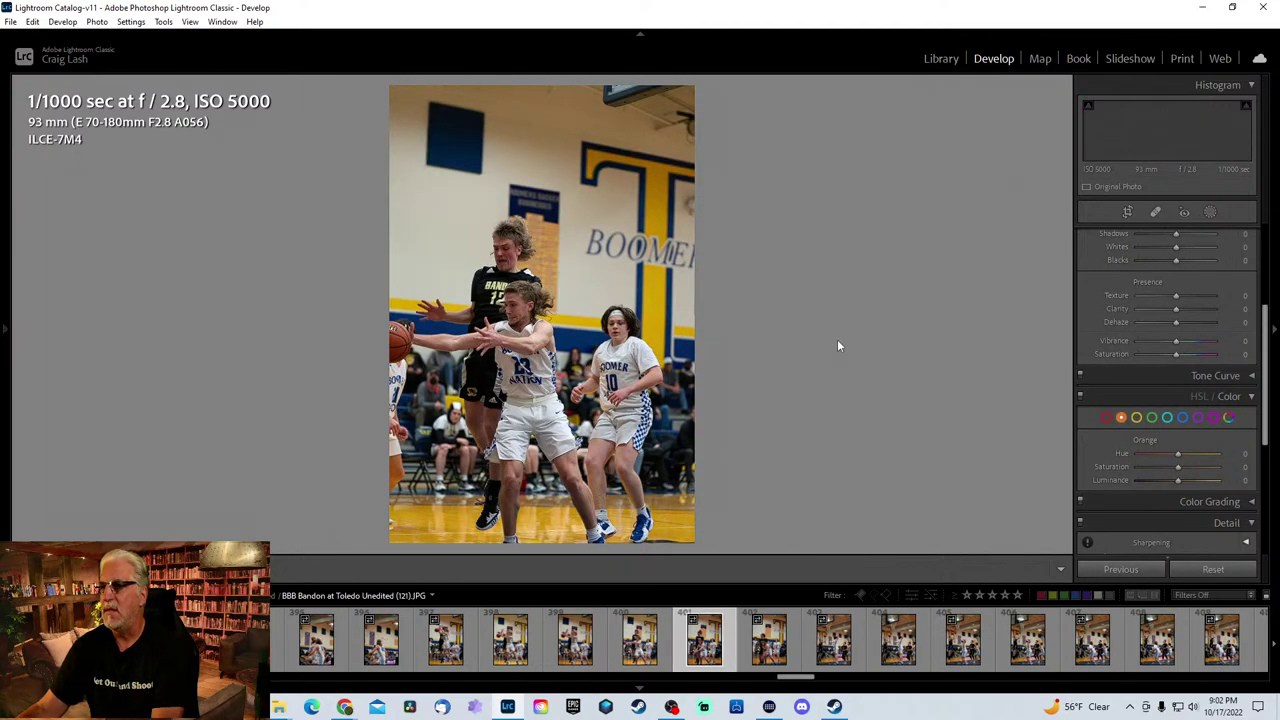
key("Right")
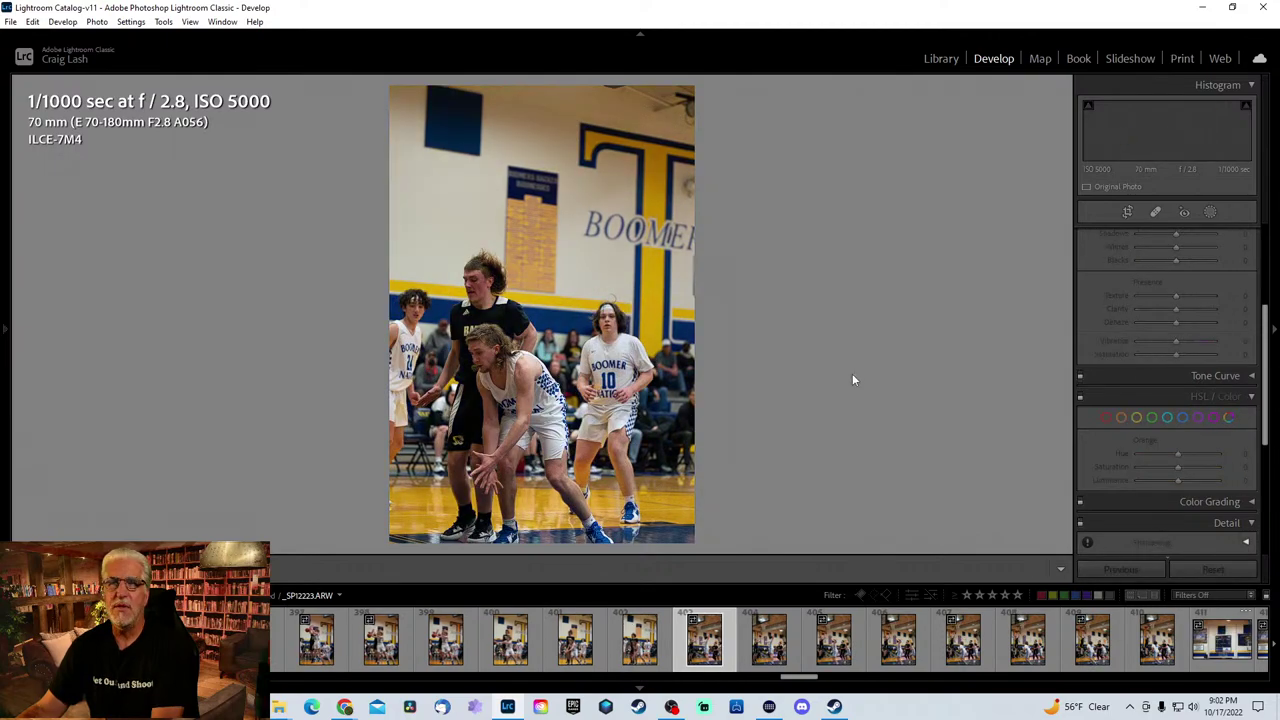
key("Right")
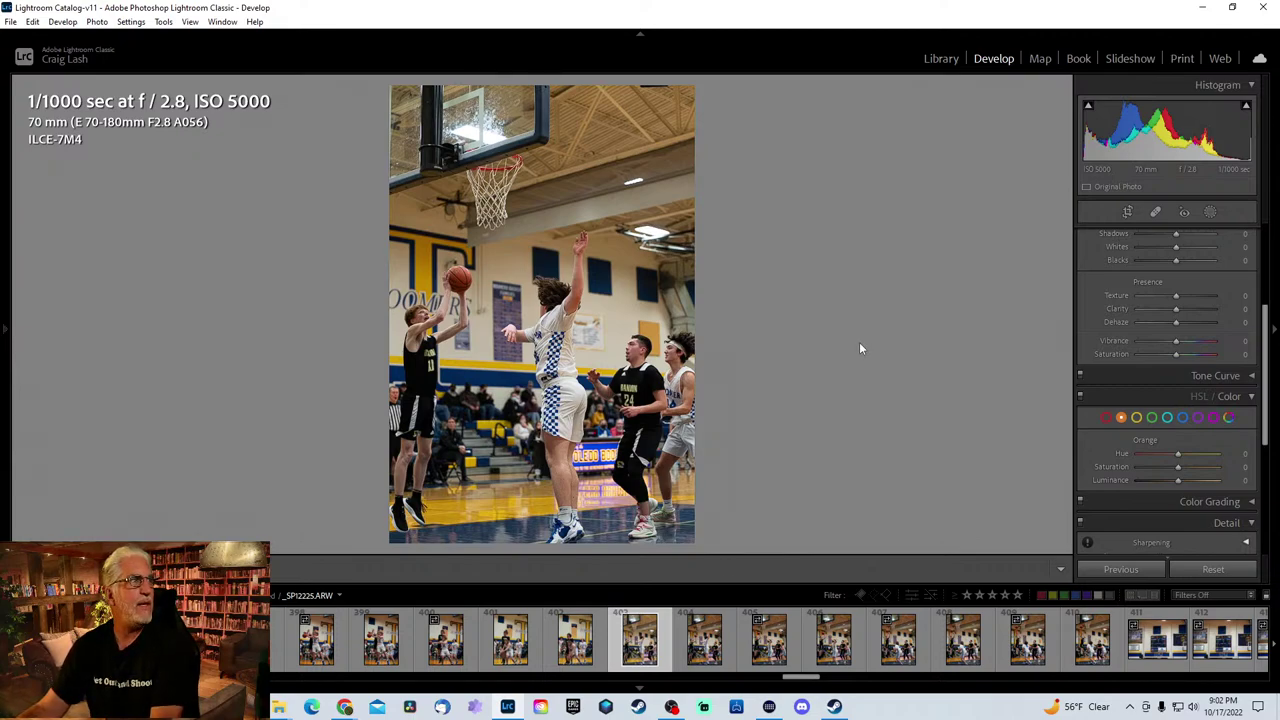
- Glance at Chrome, return to Lightroom, and advance two photos
left_click(344, 707)
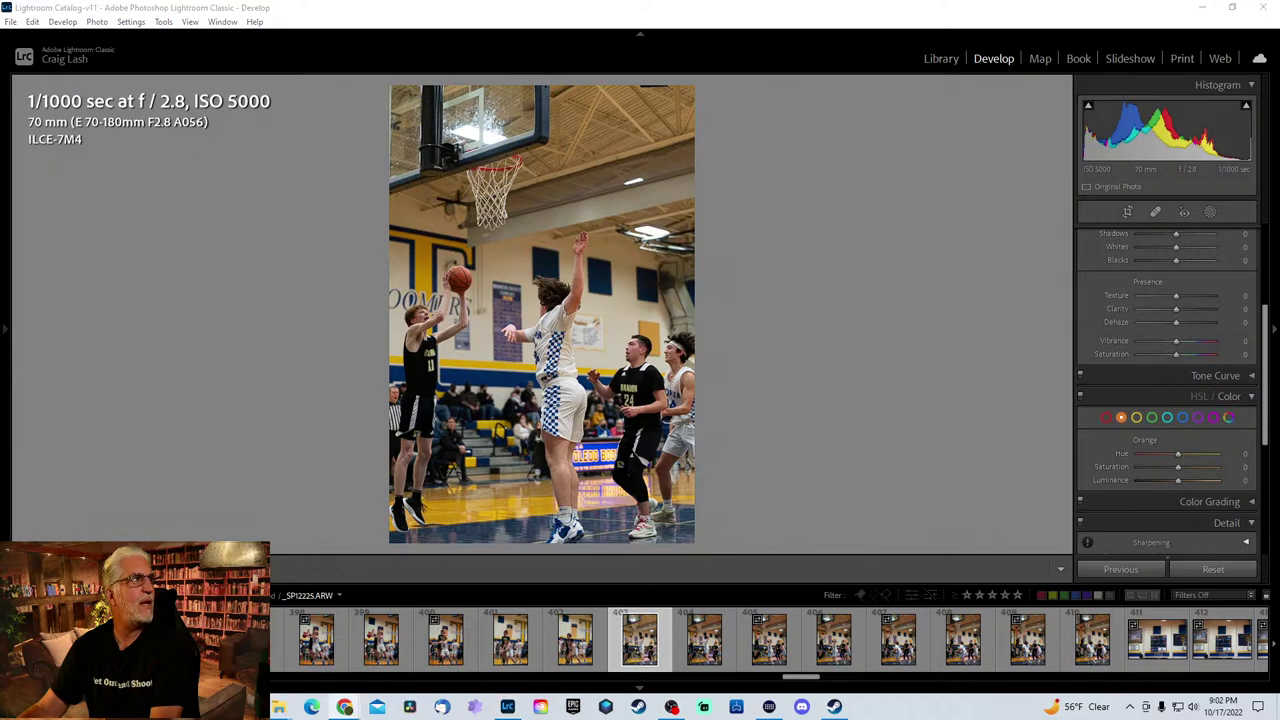
left_click(920, 262)
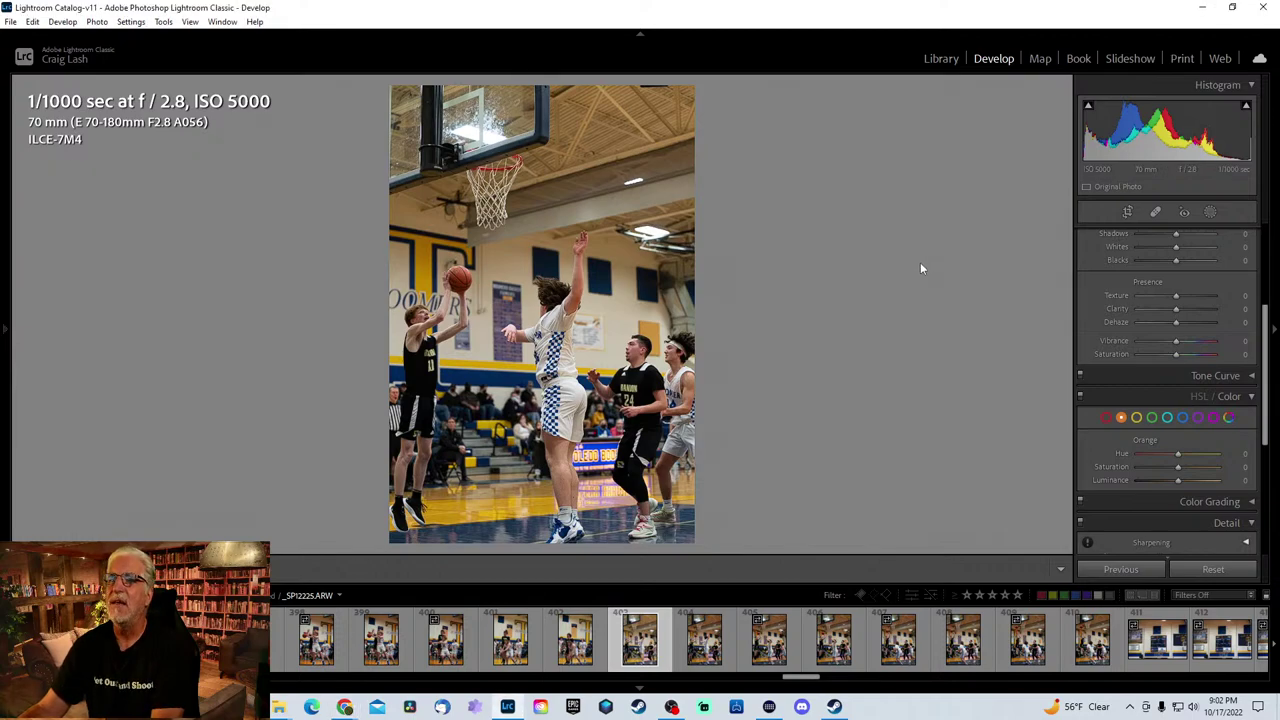
key("Right")
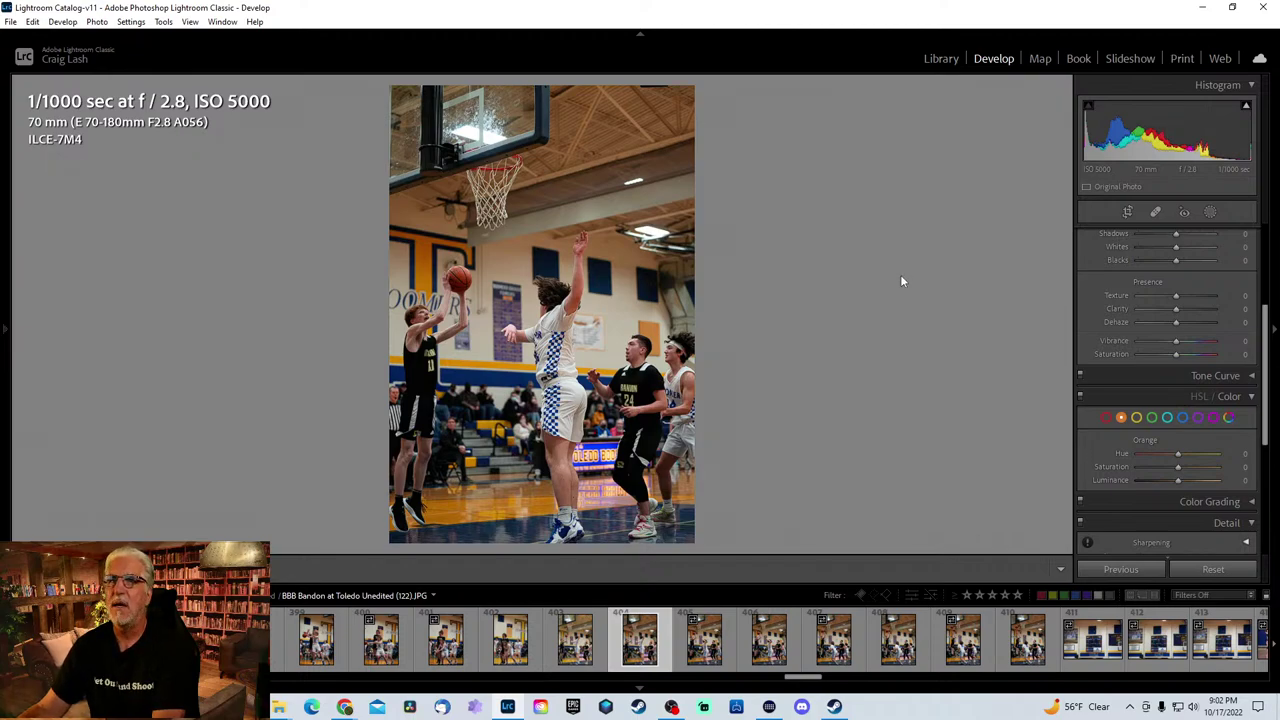
key("Right")
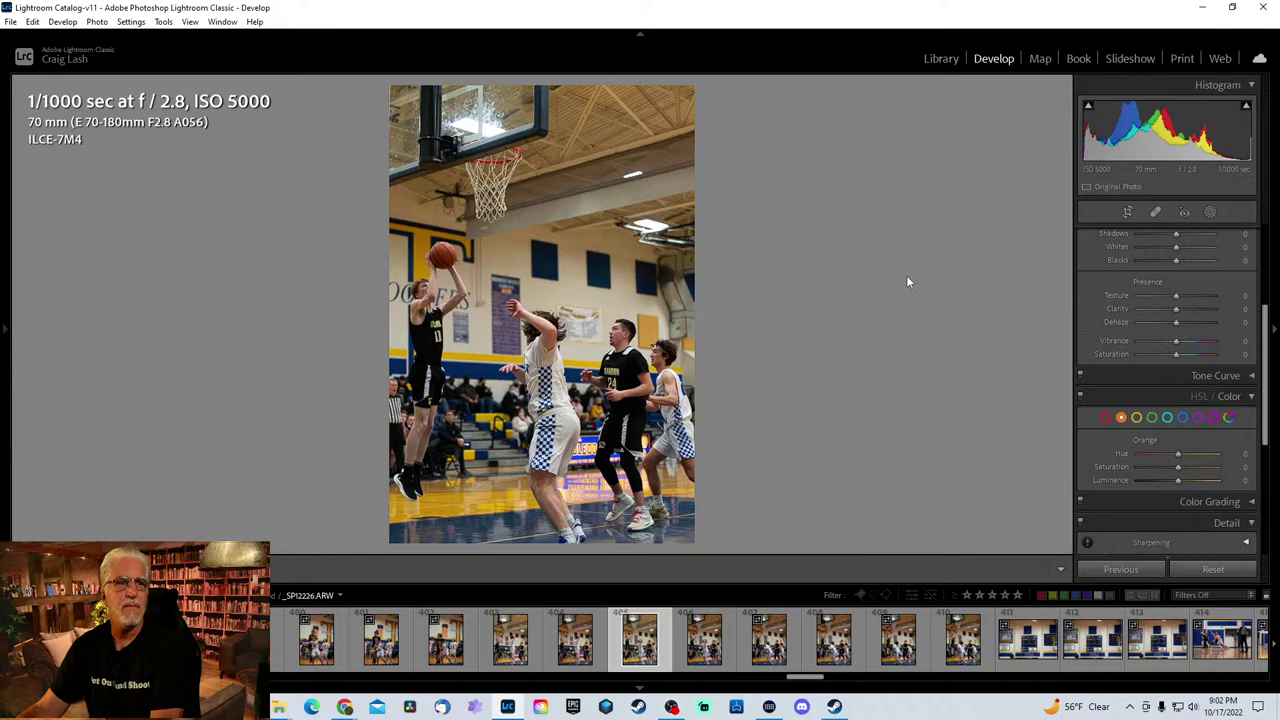
- Switch to the browser again, then advance two frames to the shooter rising toward the rim
key("alt+Tab")
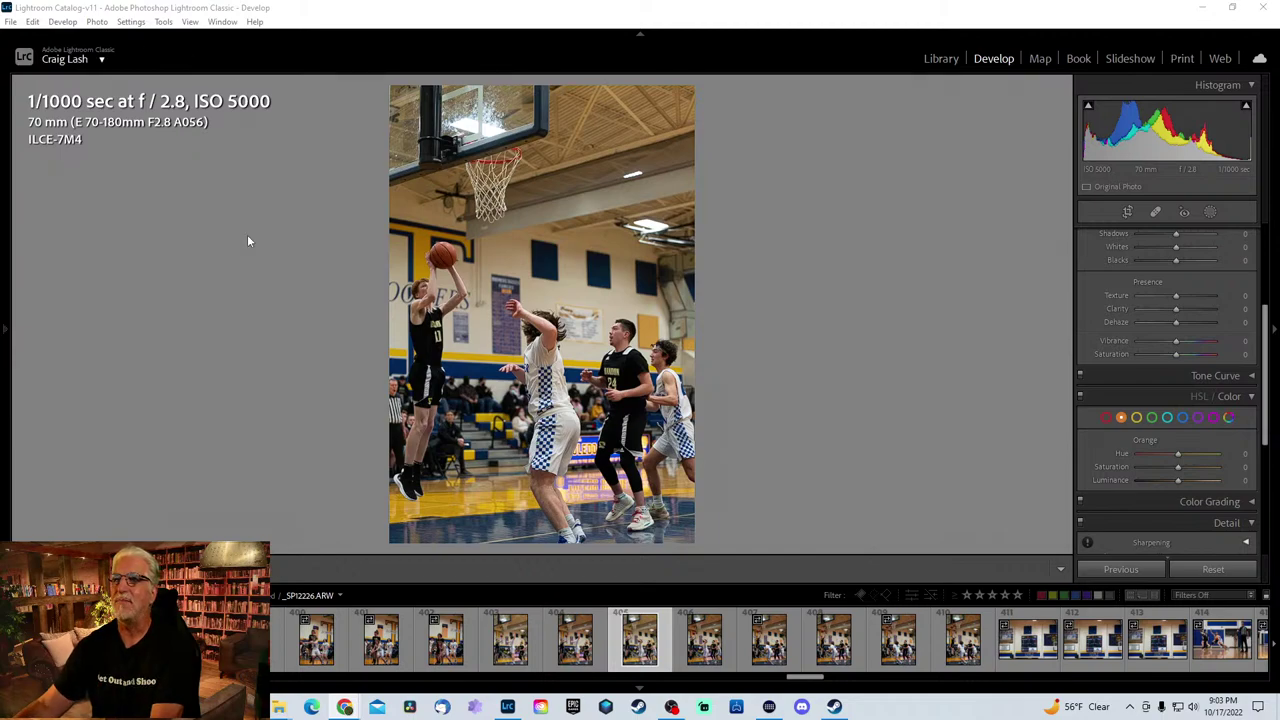
key("Right")
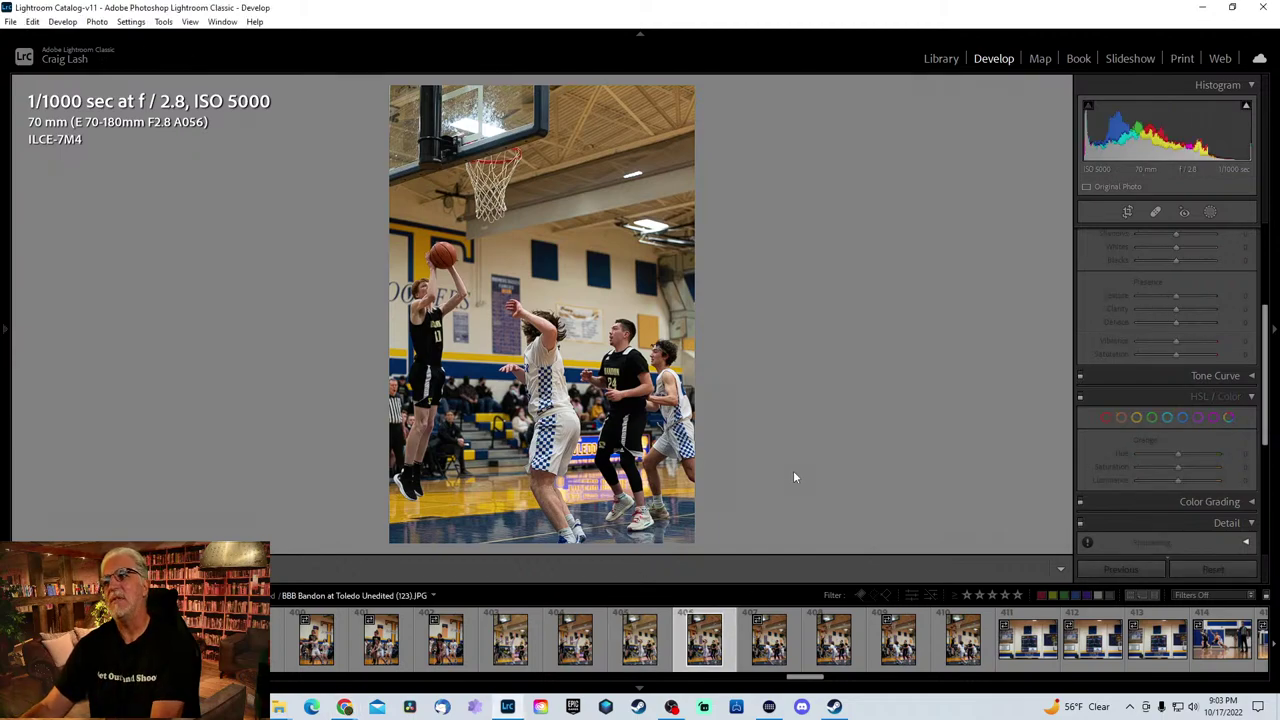
key("Right")
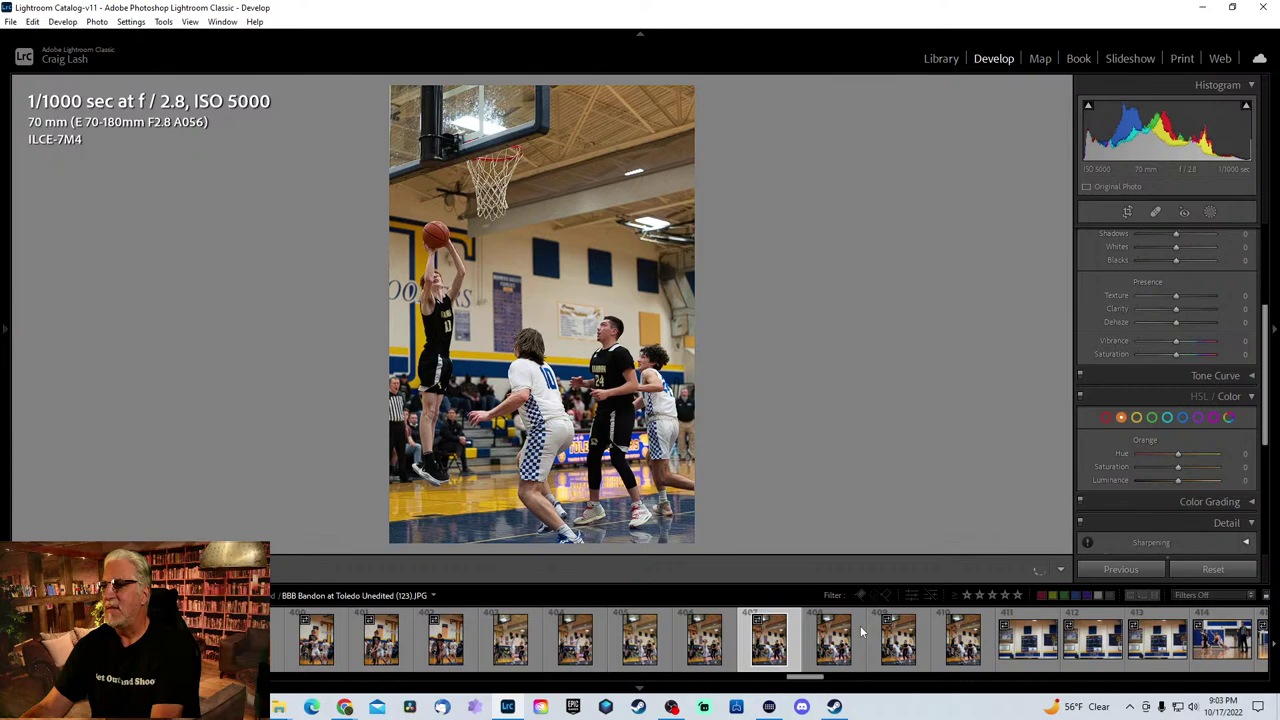
- Scroll the filmstrip to photos 431 and 432 and enlarge the filmstrip thumbnails
left_click_drag(804, 679, 860, 685)
left_click(520, 660)
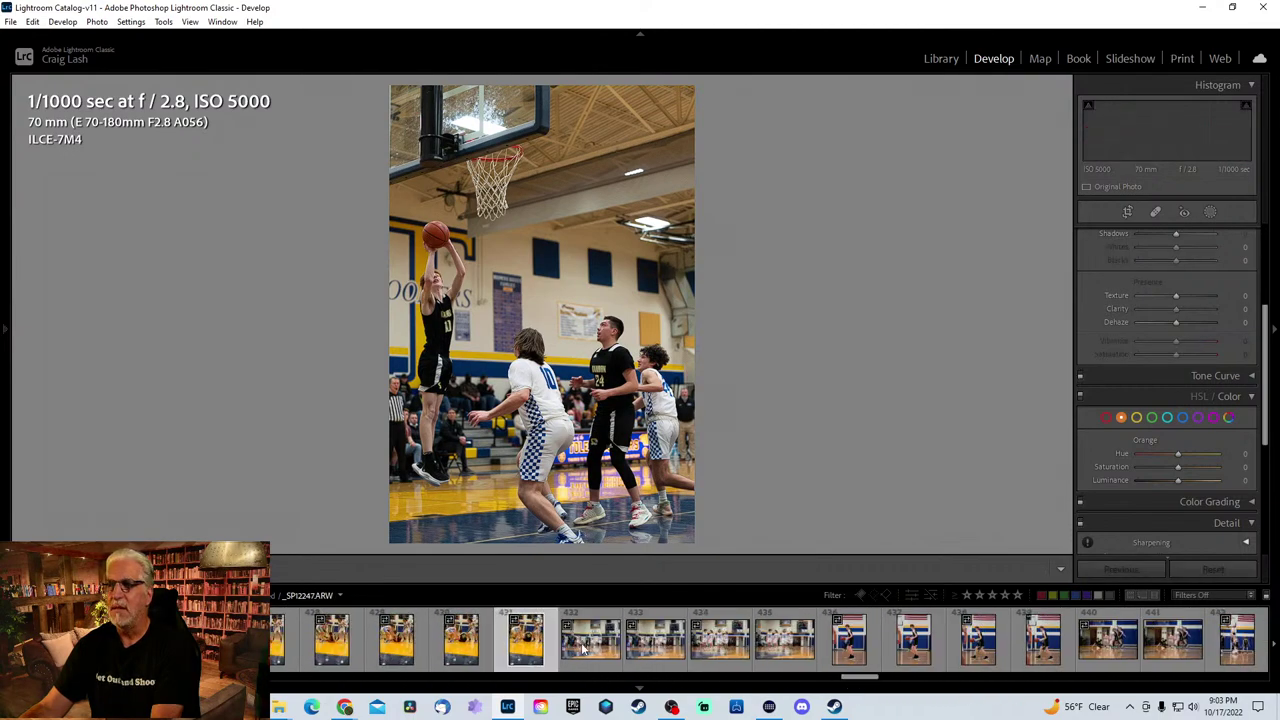
left_click(592, 640)
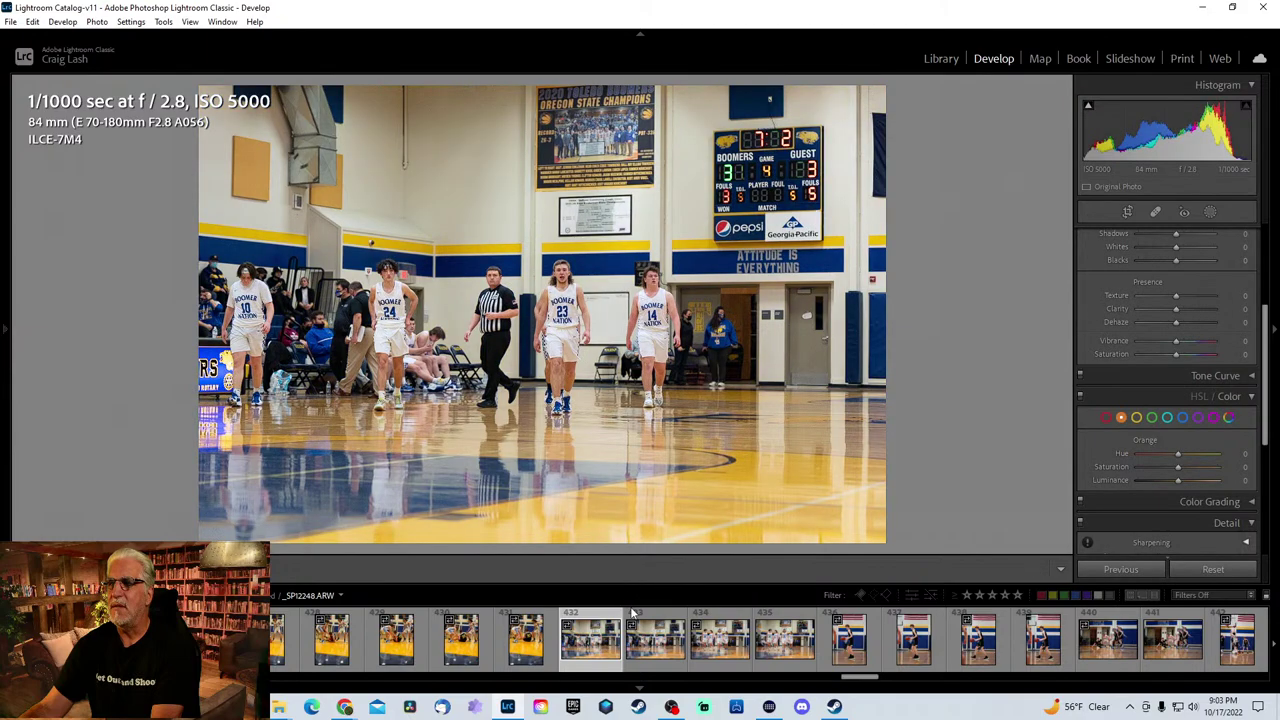
left_click_drag(679, 583, 679, 515)
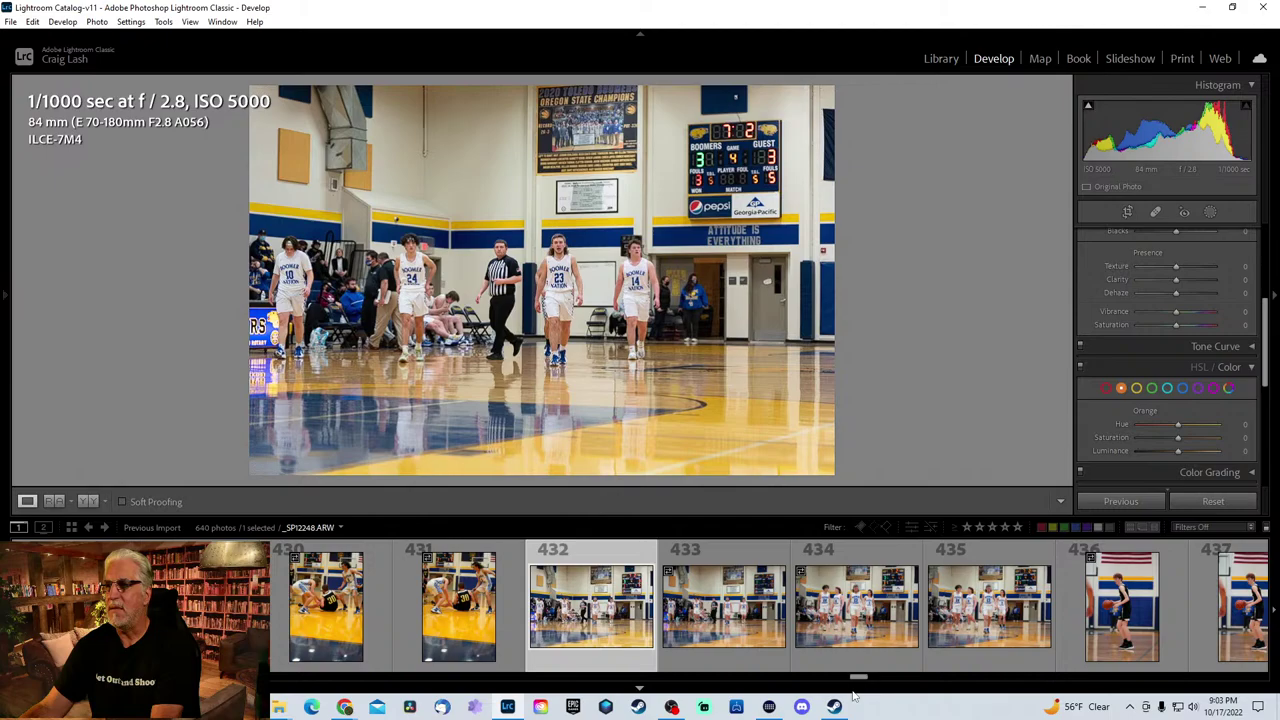
- Browse court-walk photos 433 to 436, ending on the player dribbling beneath the flag
left_click(740, 615)
left_click(855, 618)
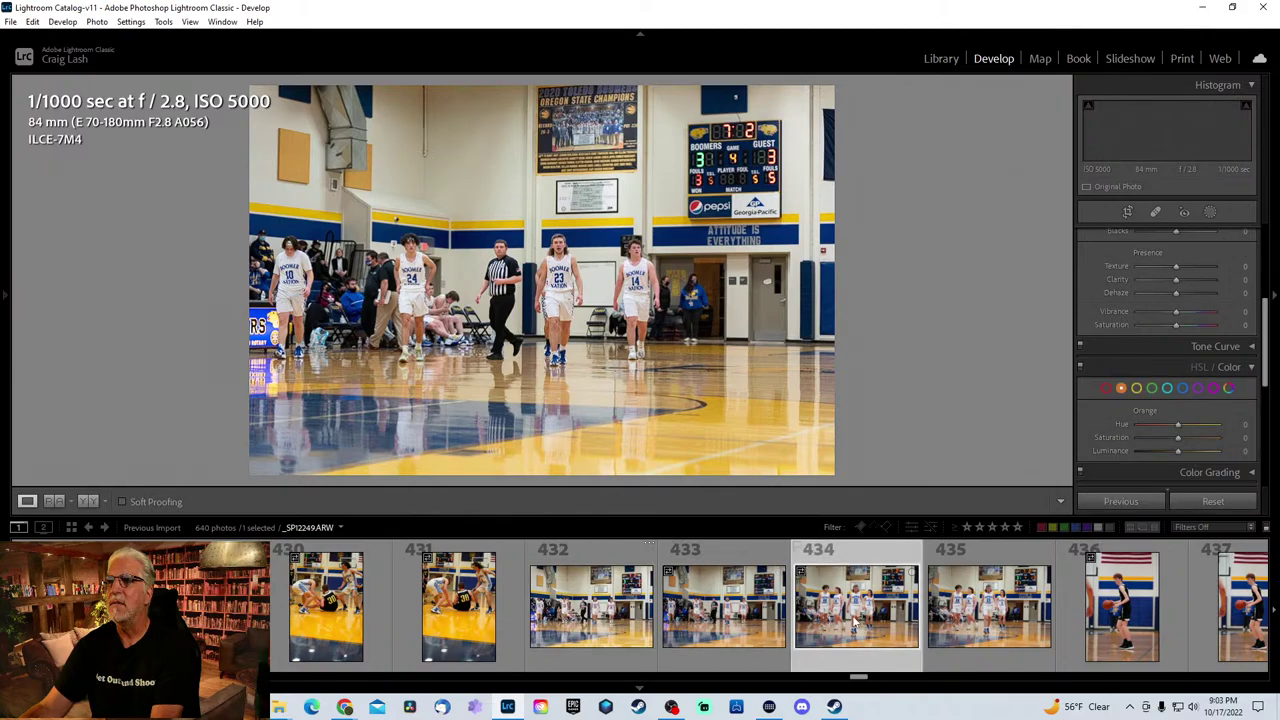
left_click(957, 596)
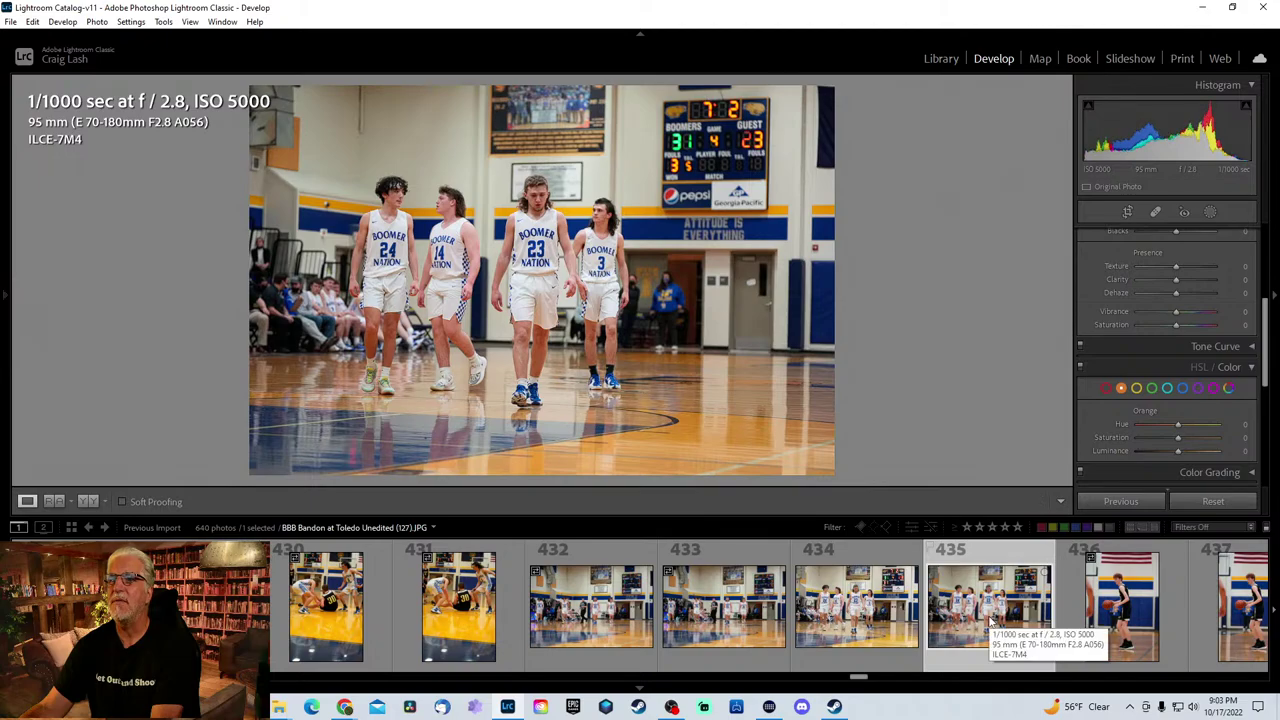
left_click(598, 608)
left_click(743, 604)
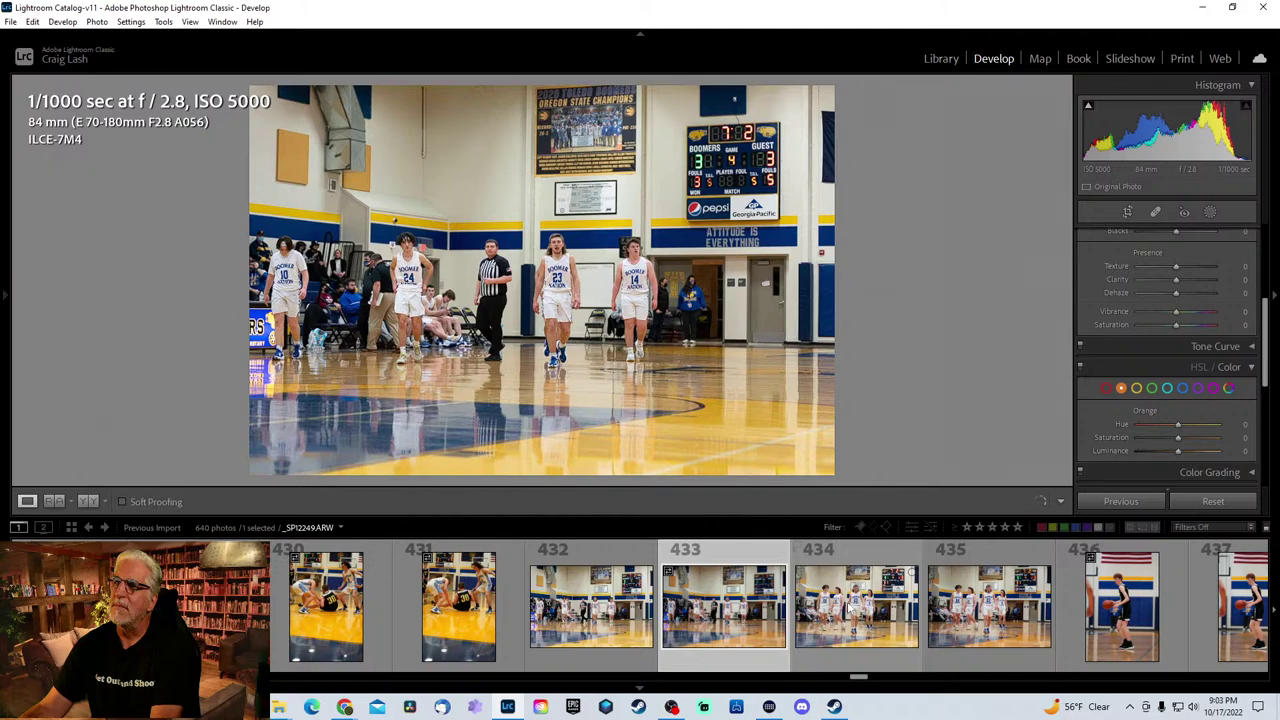
key("Right")
key("Right")
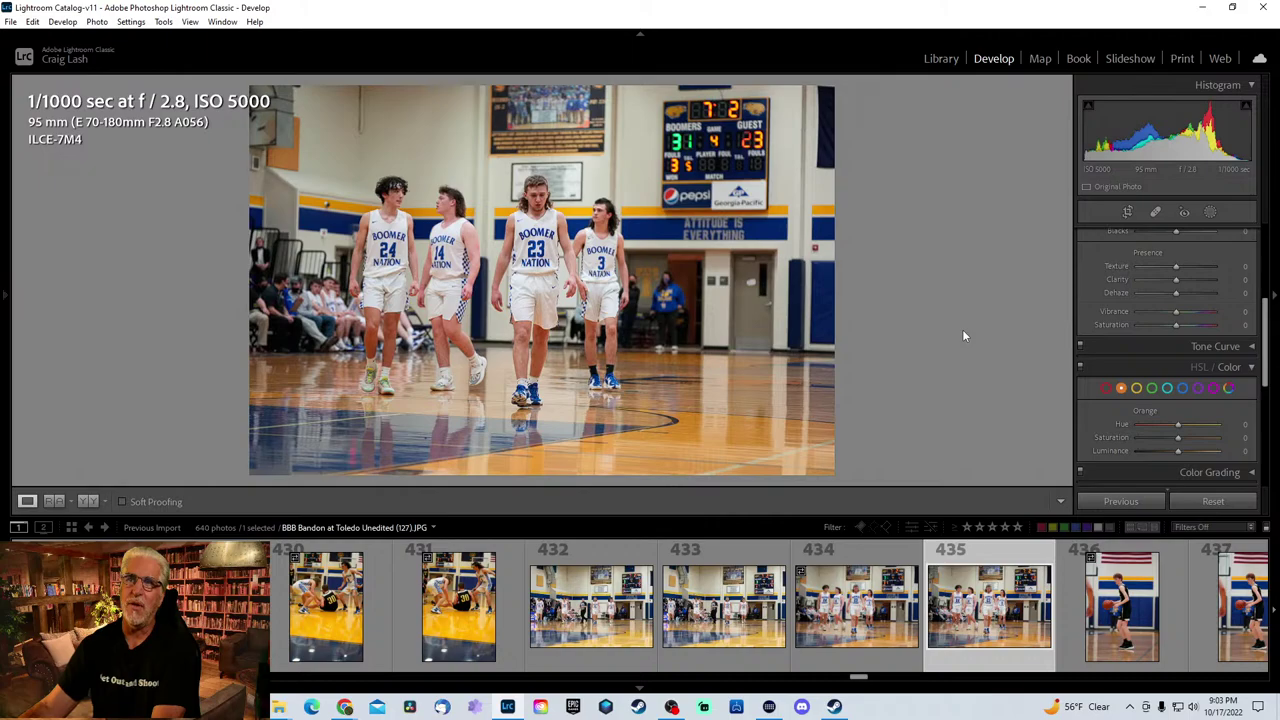
key("Right")
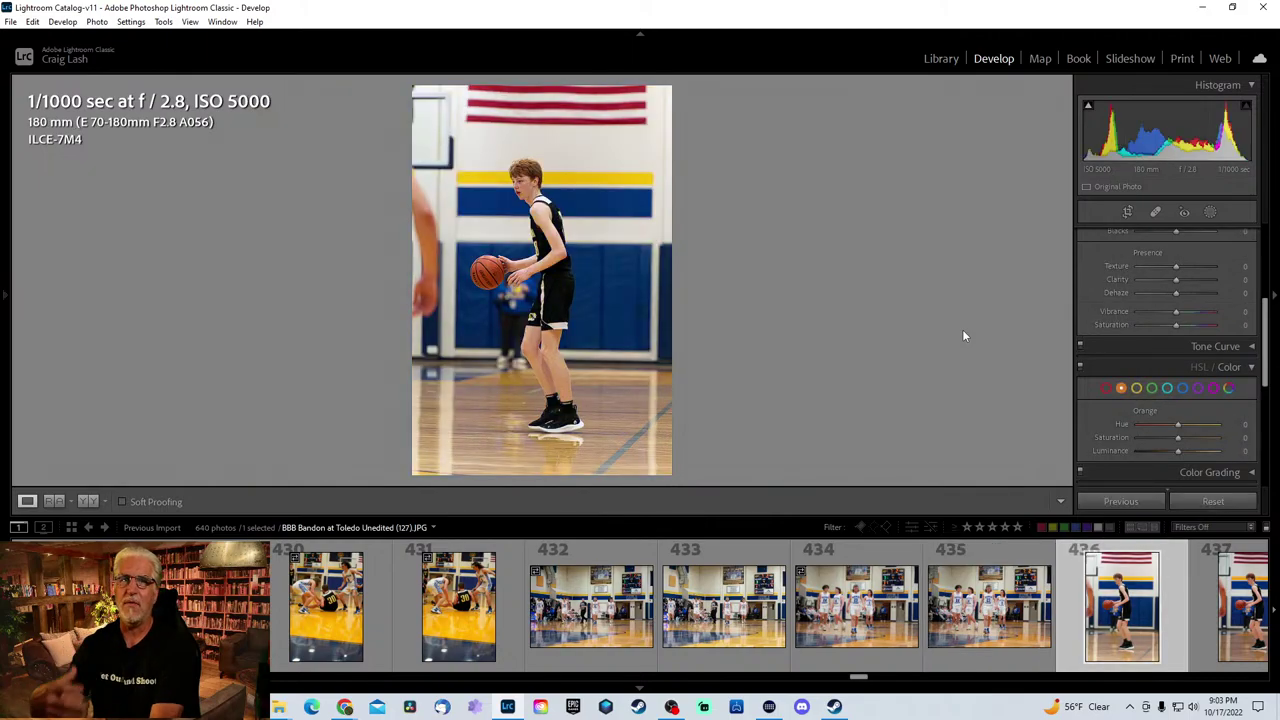
- Jump ahead through the filmstrip to photos 441, 463 and 487
key("Right")
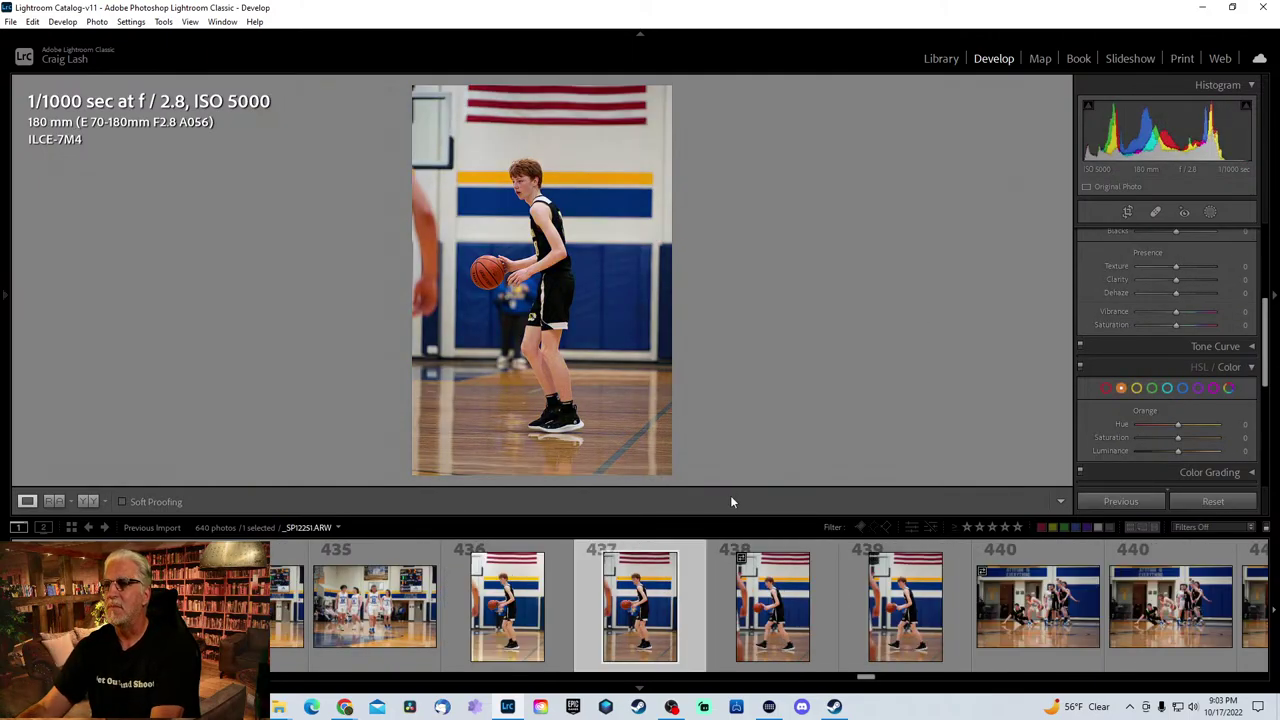
scroll(768, 632, "down", 6)
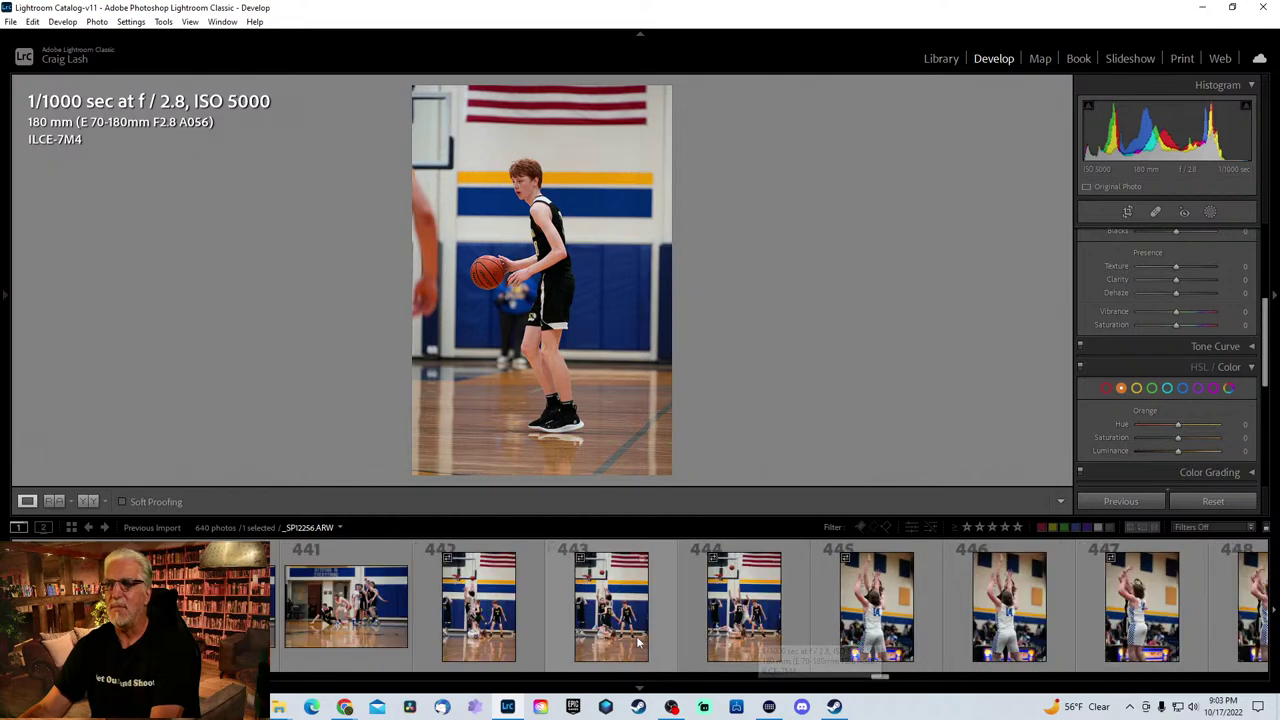
left_click(346, 606)
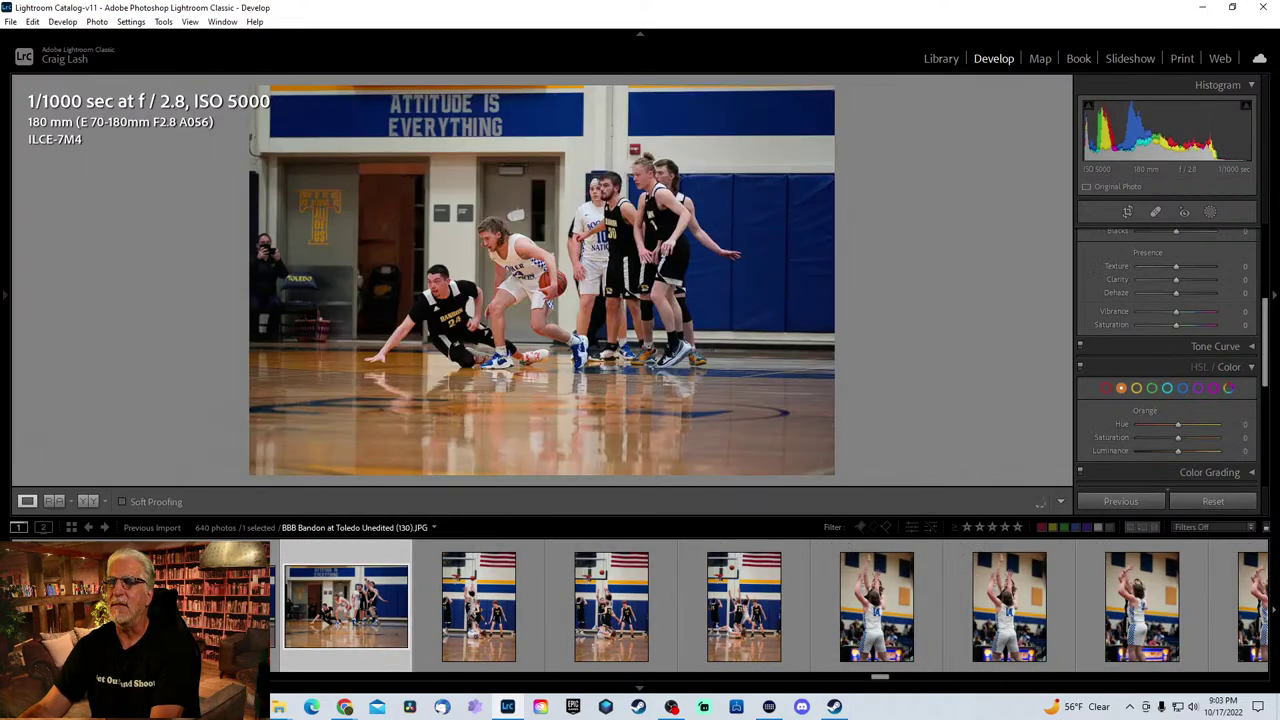
scroll(842, 596, "down", 6)
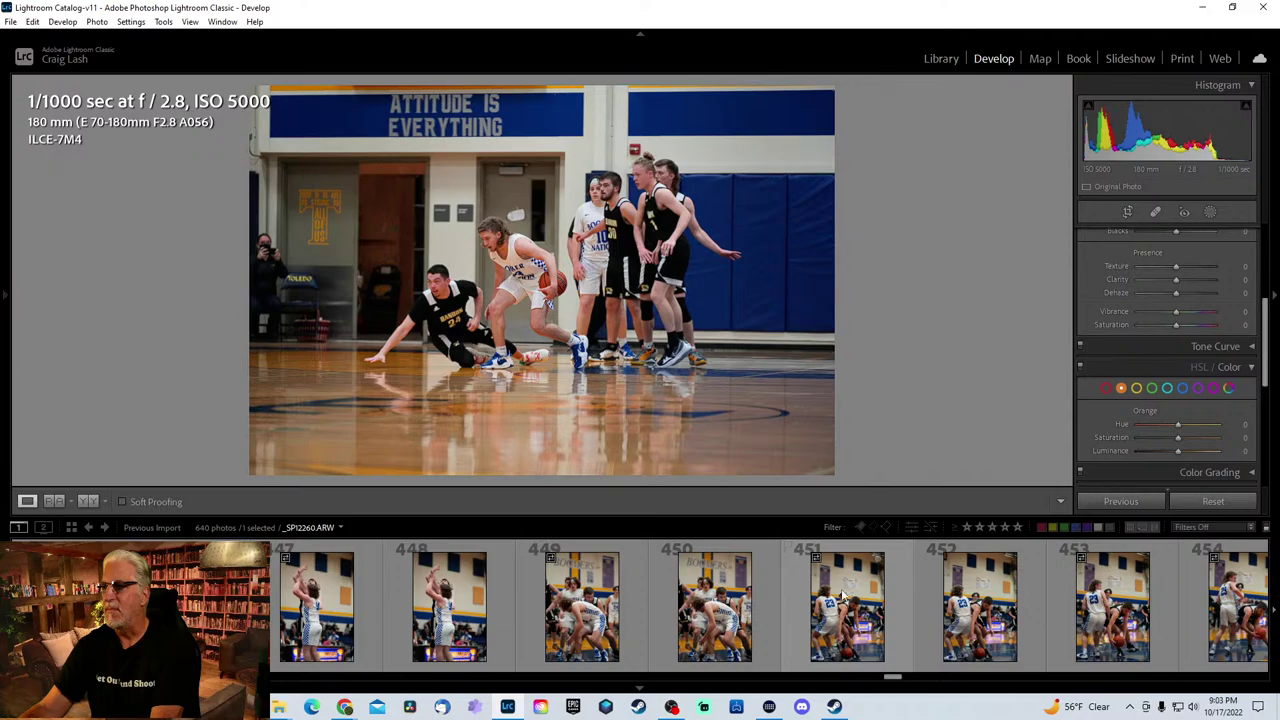
scroll(842, 596, "down", 15)
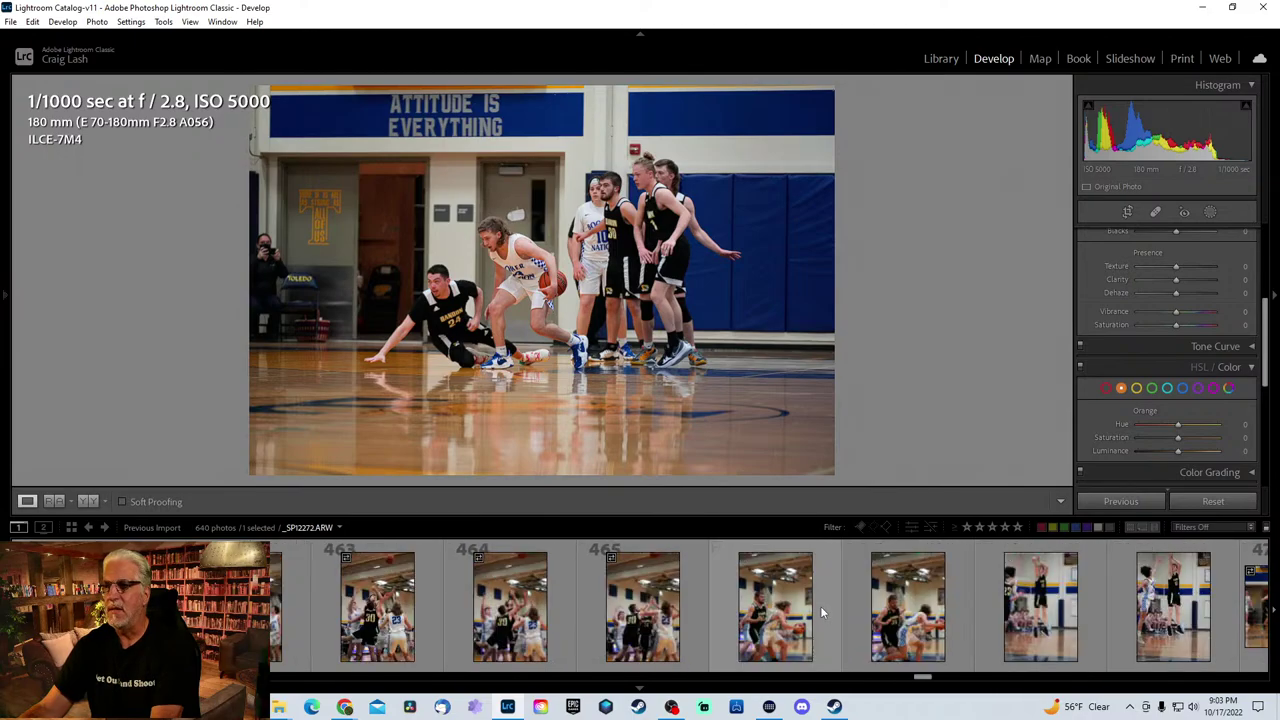
left_click(377, 606)
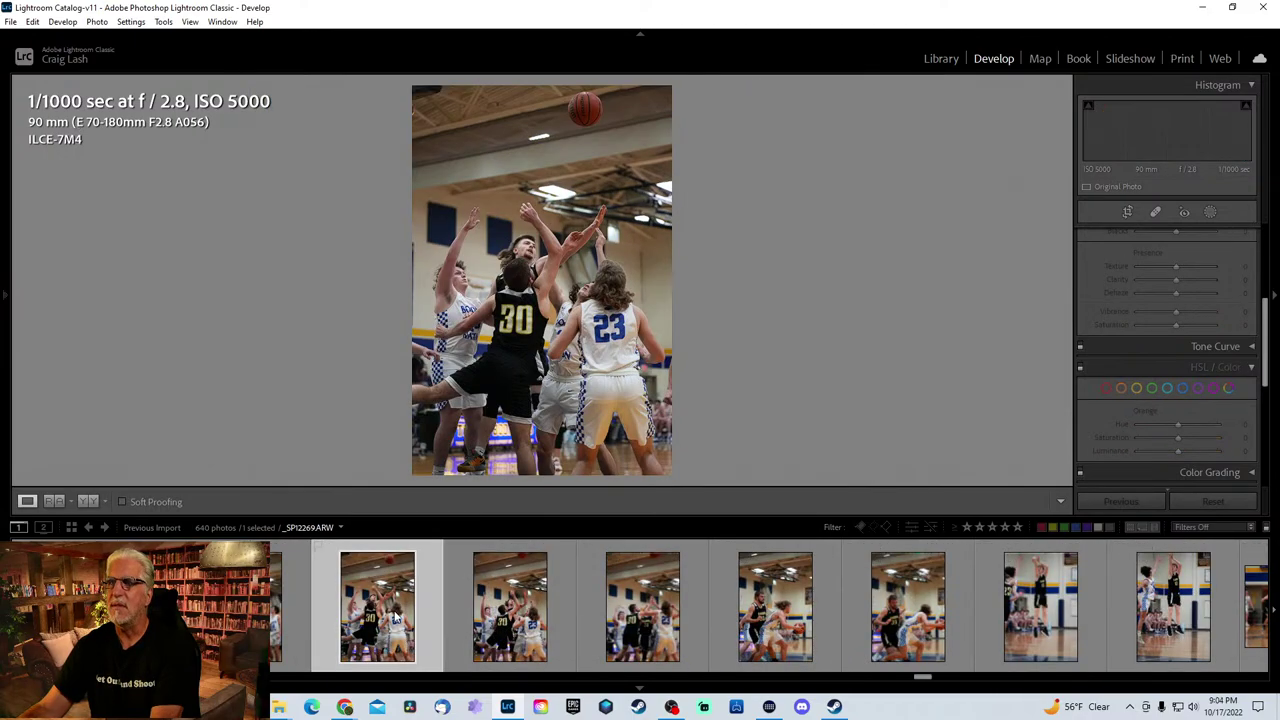
scroll(750, 610, "down", 15)
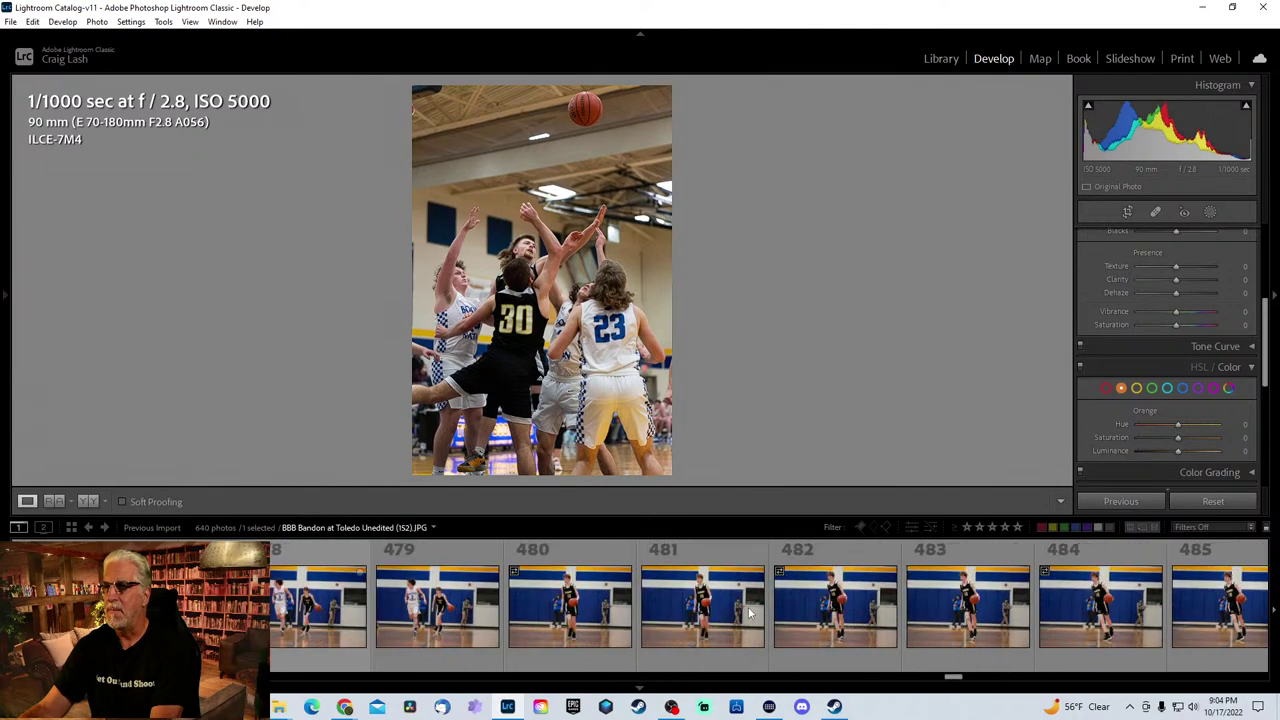
scroll(748, 606, "down", 6)
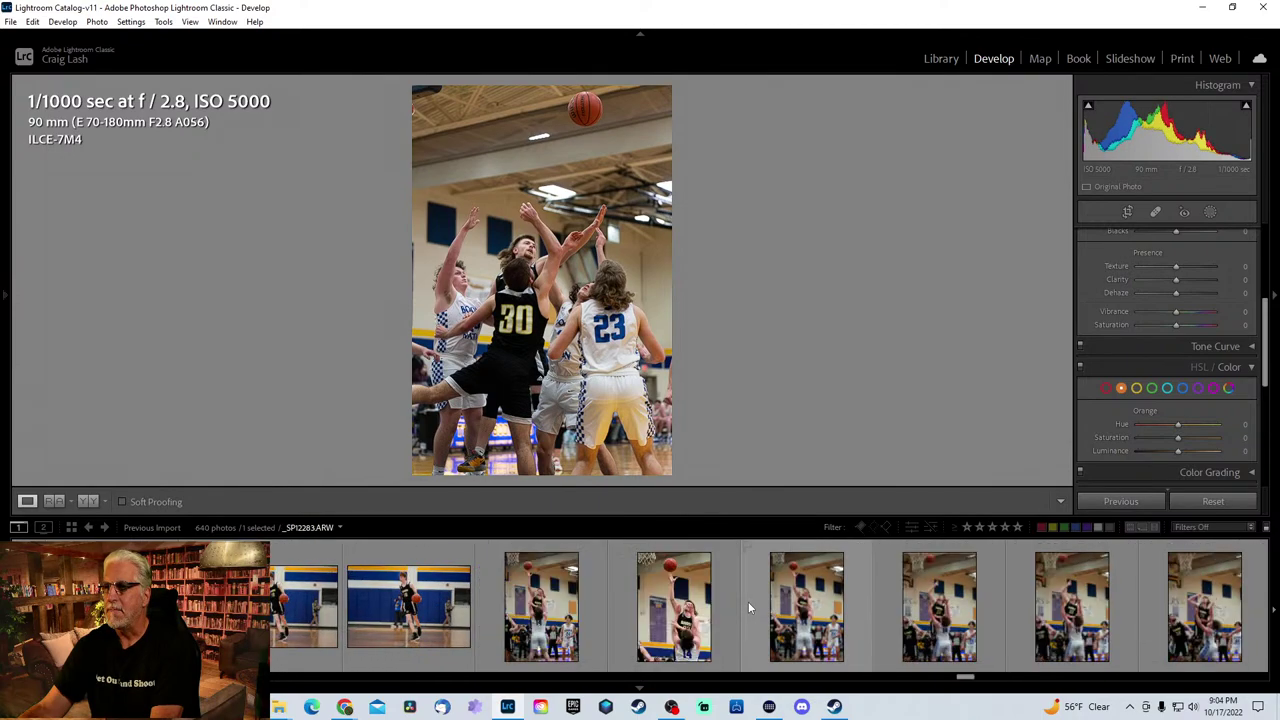
left_click(700, 628)
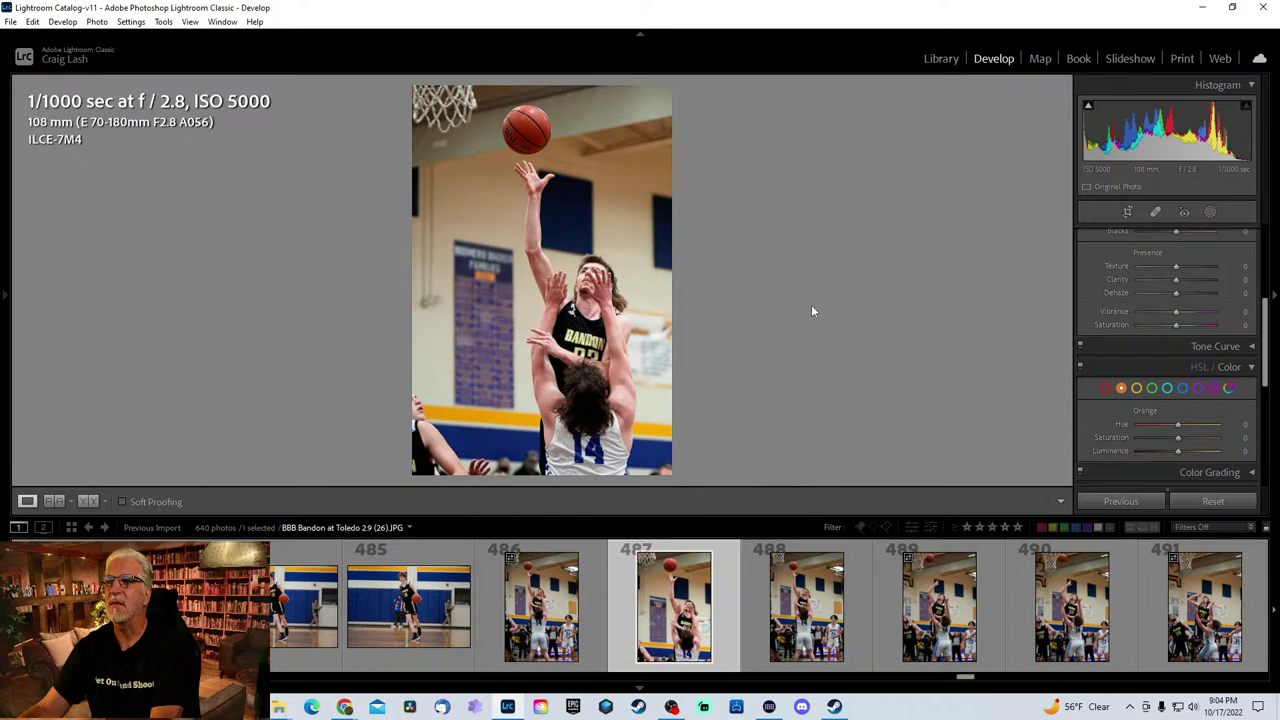
- Compare neighbouring shots 487 to 489, settling on photo 488
key("Right")
key("Left")
key("Right")
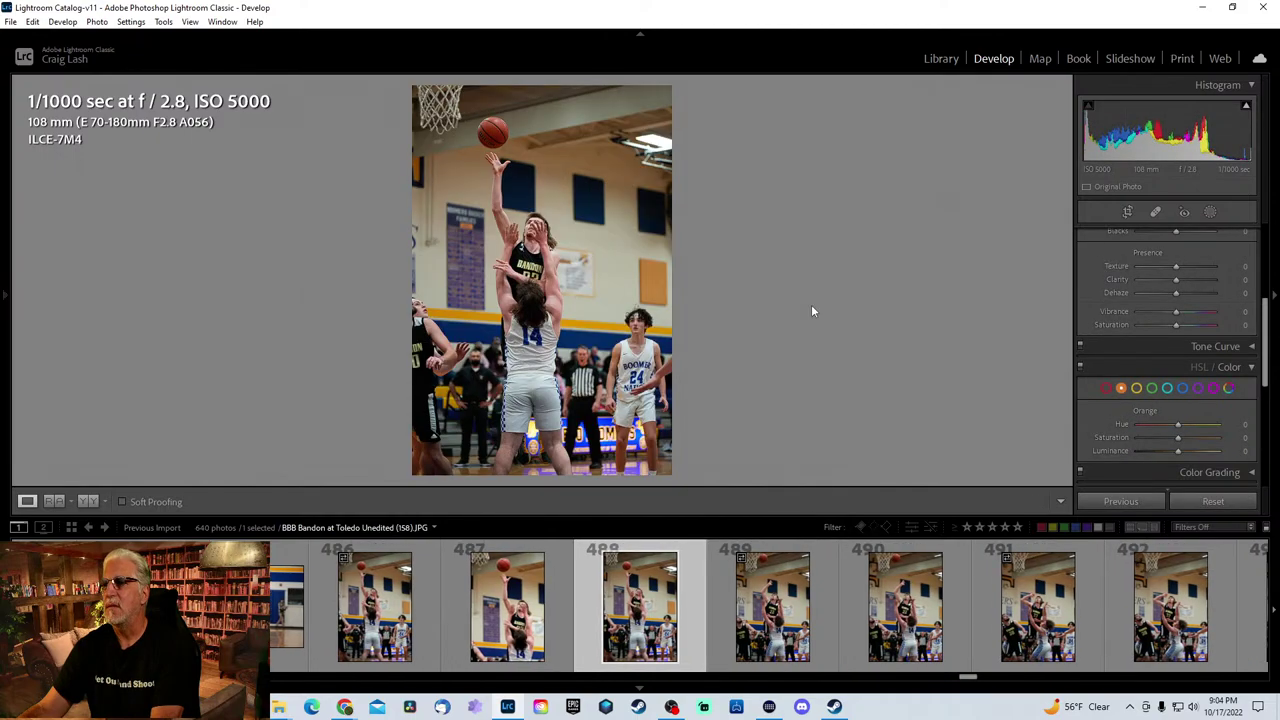
key("Right")
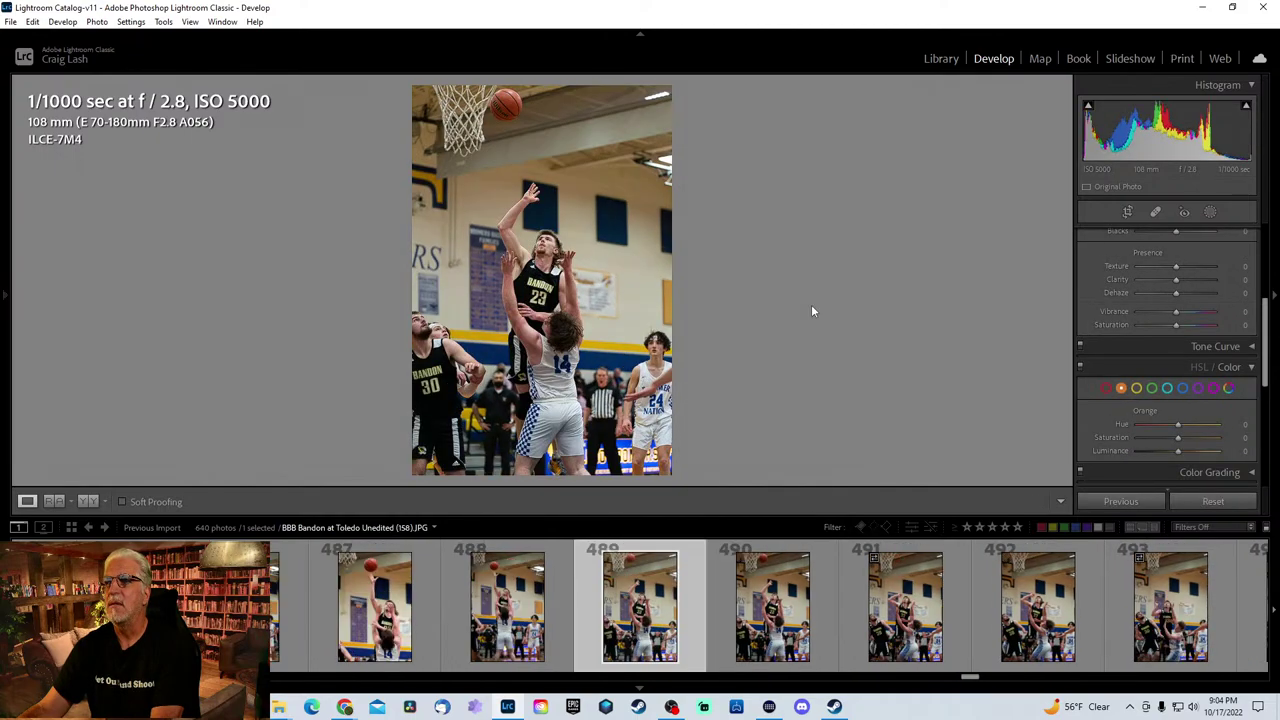
key("Left")
key("Left")
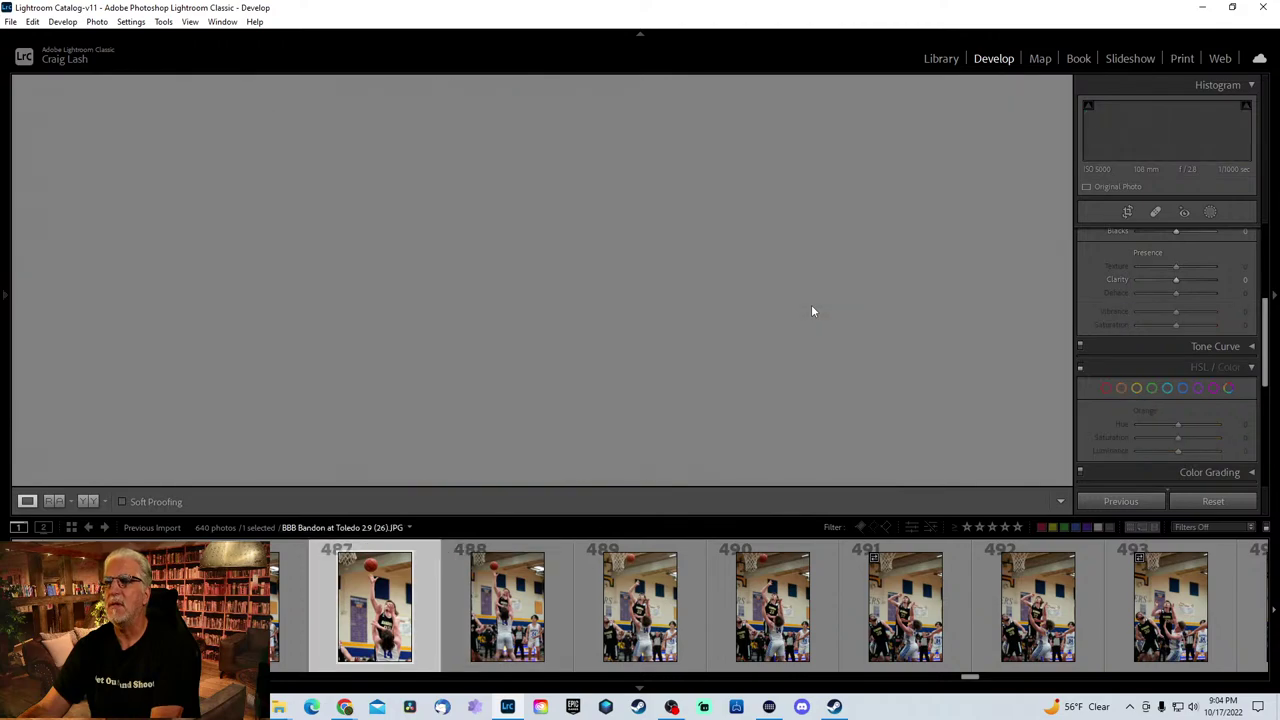
key("Right")
key("Left")
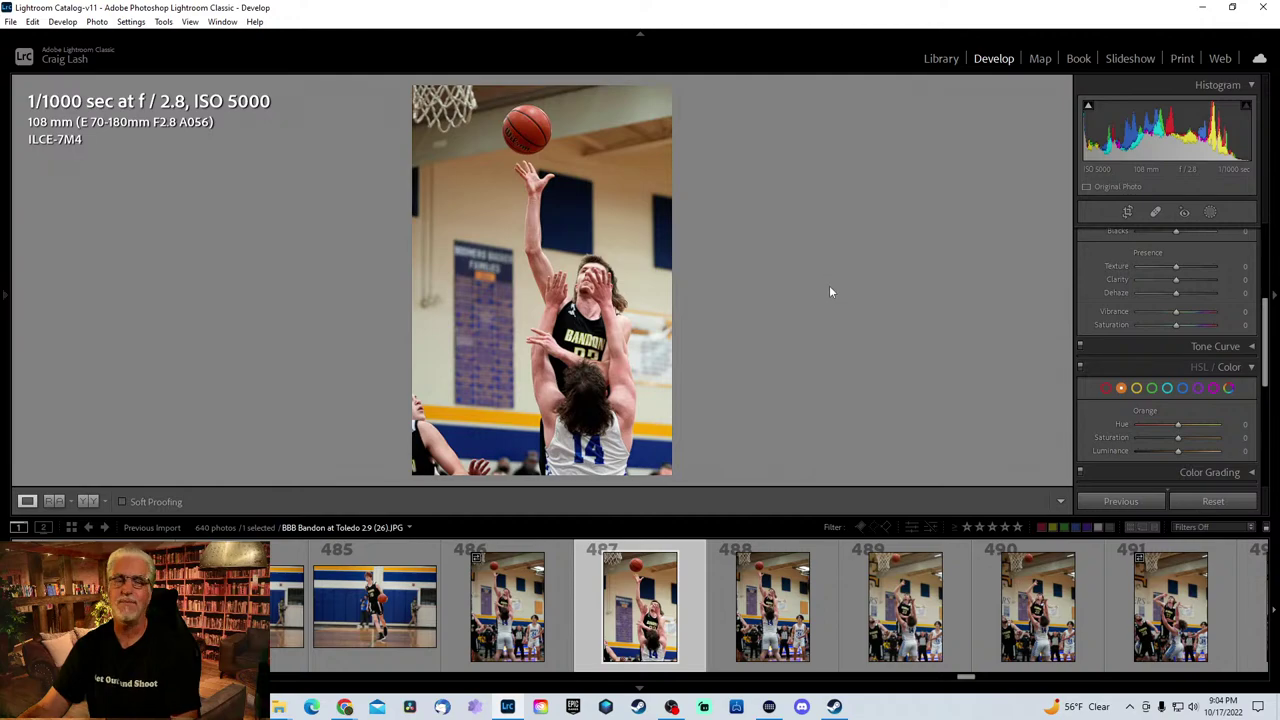
key("Right")
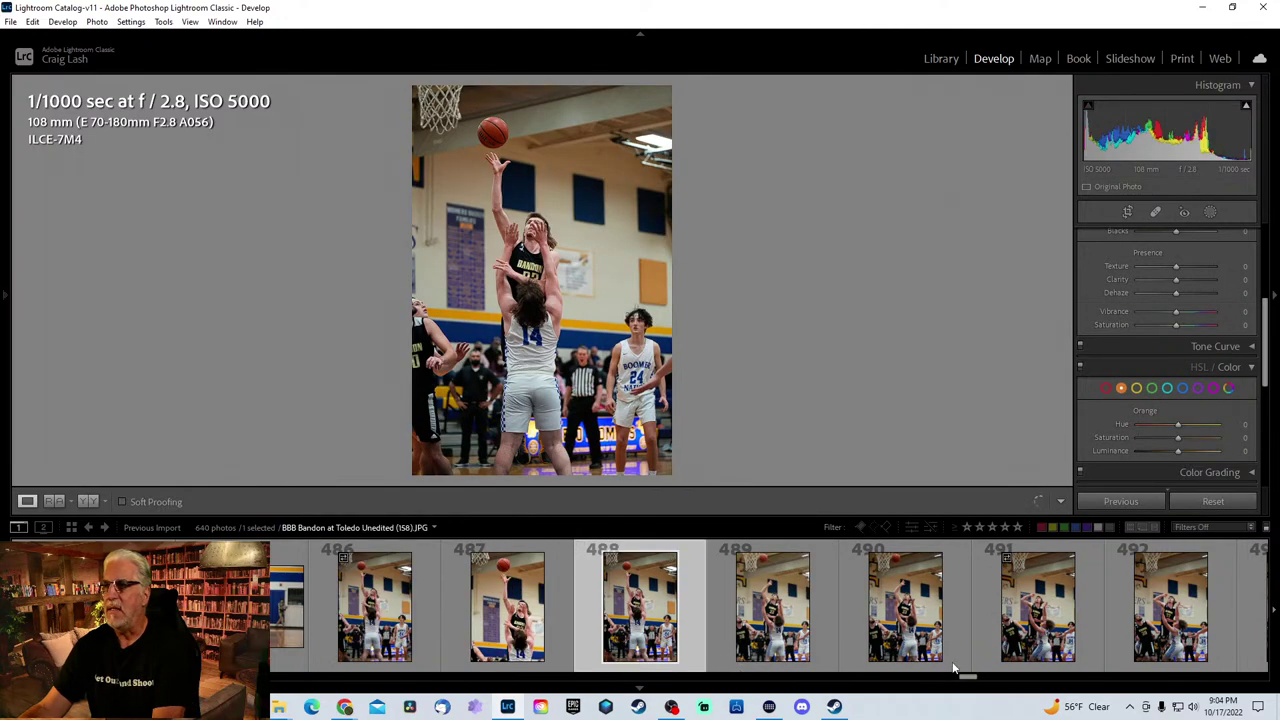
- Scroll the filmstrip ahead and select photo 529, the jump shot
scroll(880, 625, "down", 5)
scroll(883, 617, "down", 6)
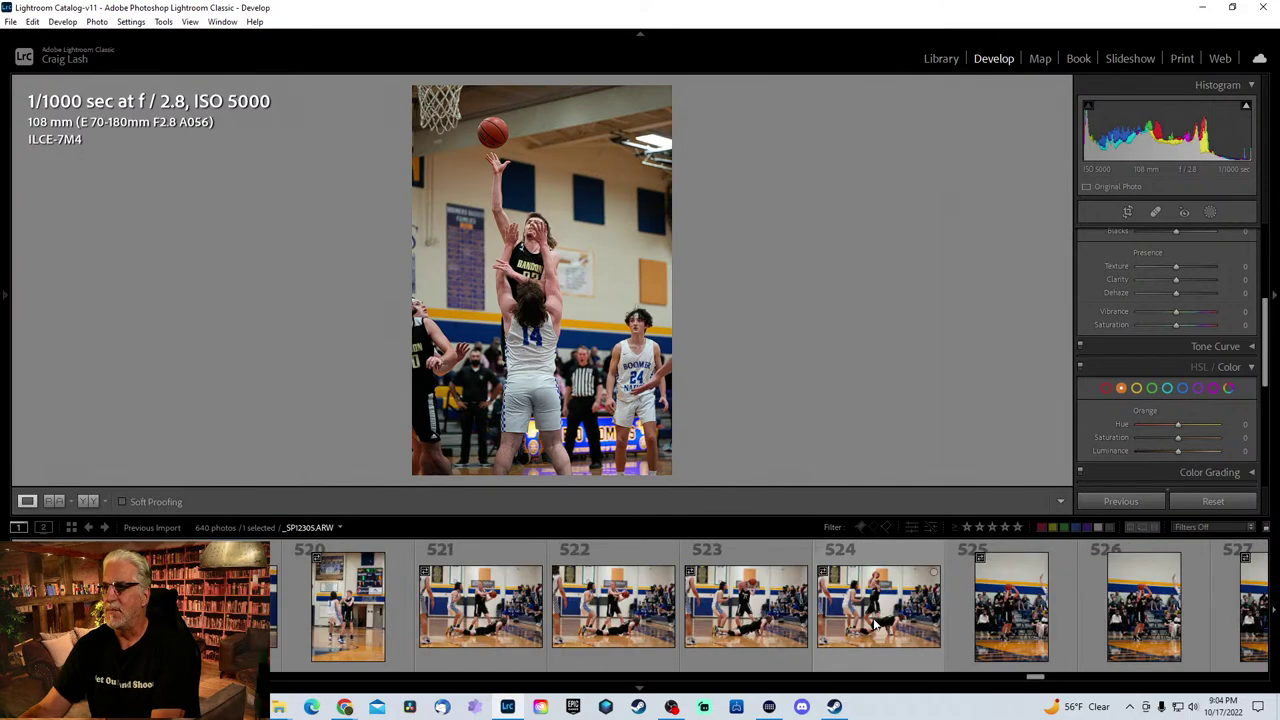
scroll(872, 625, "down", 2)
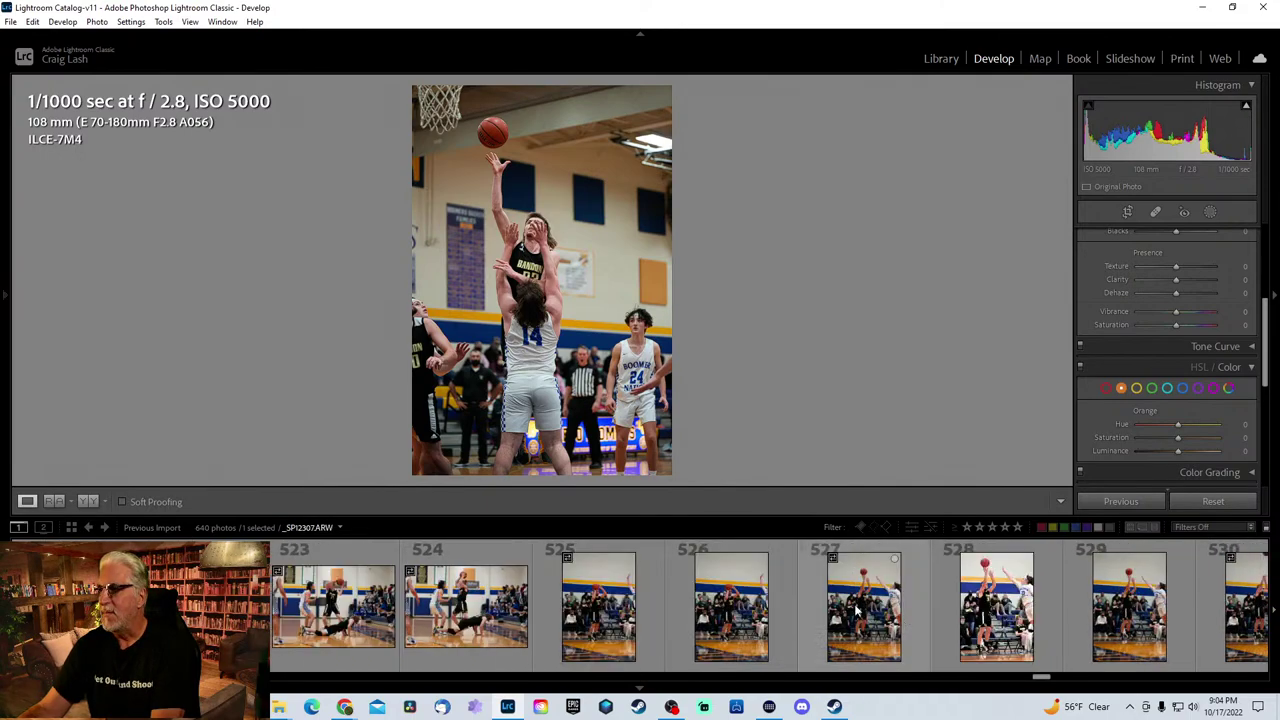
left_click(717, 606)
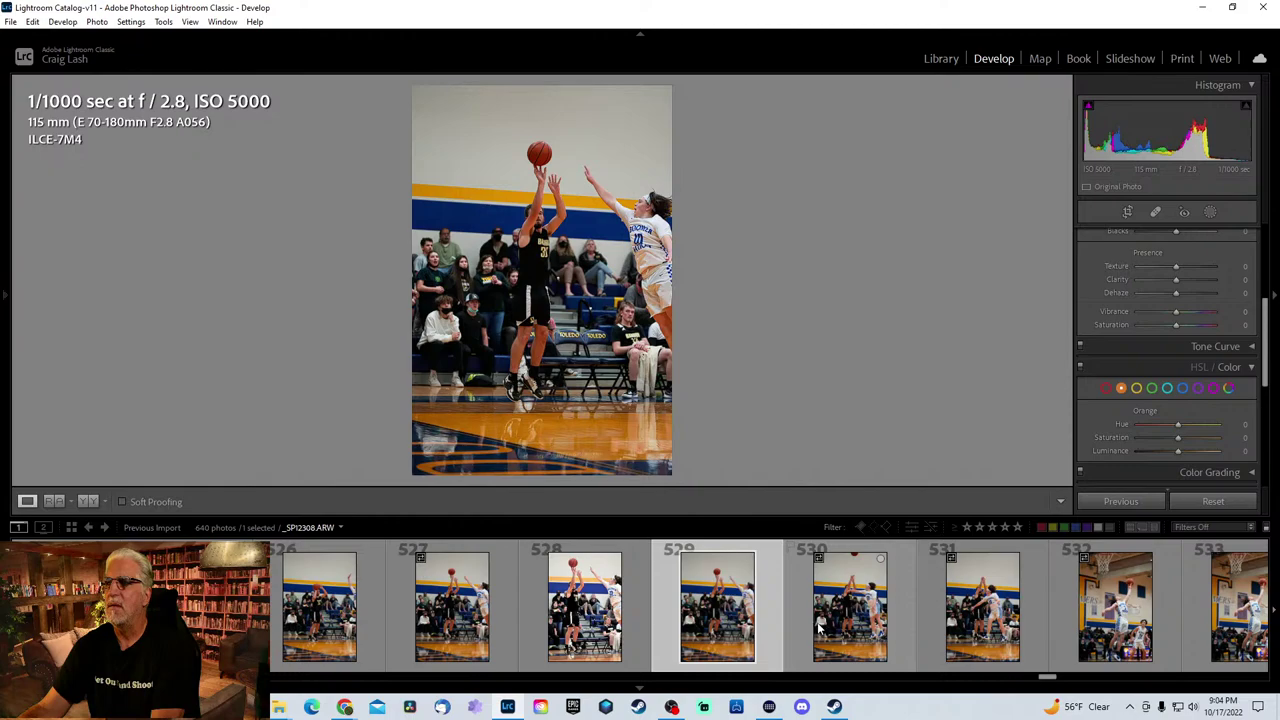
- Compare with photo 528, then make a first crop of 529 over the shooter and defender
key("Left")
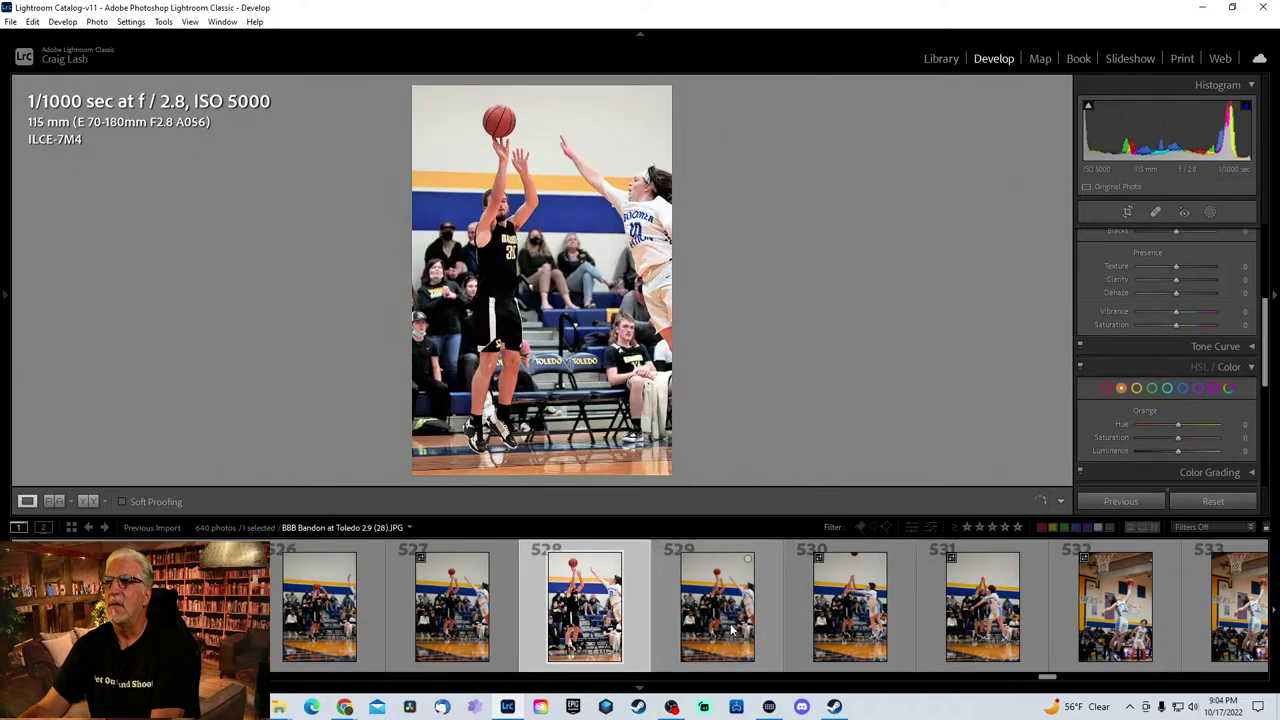
left_click(731, 628)
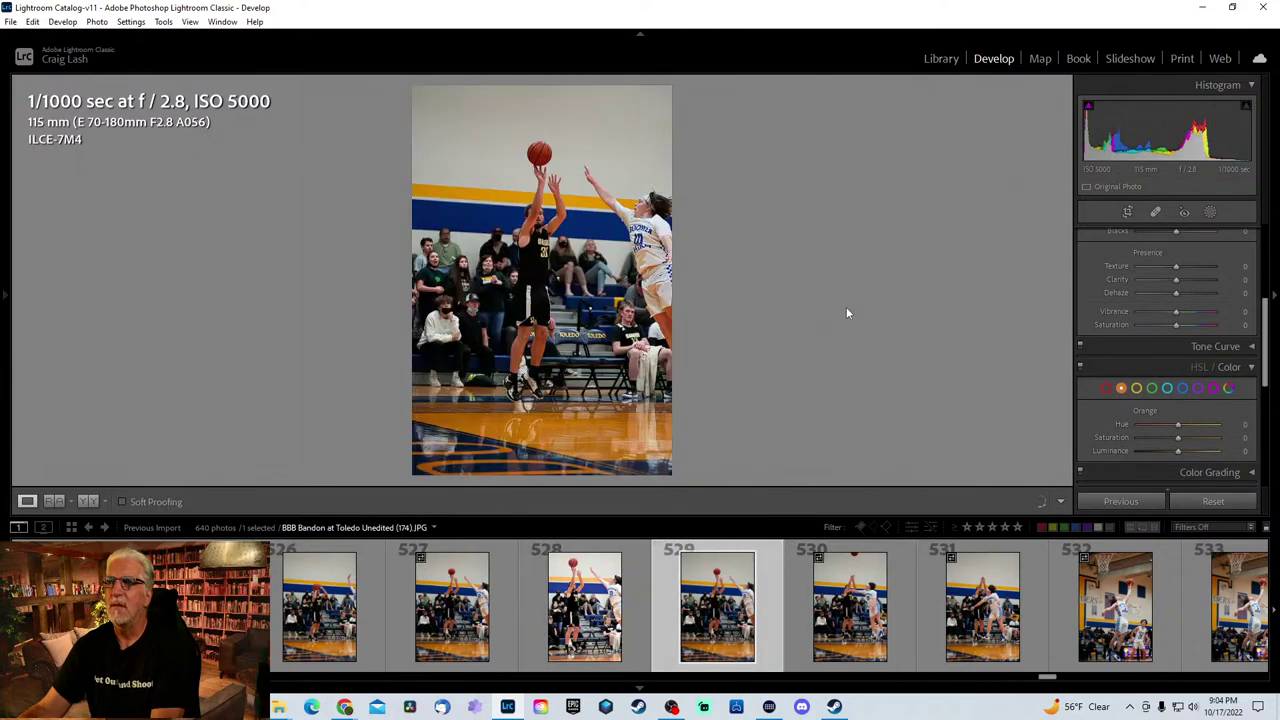
key("r")
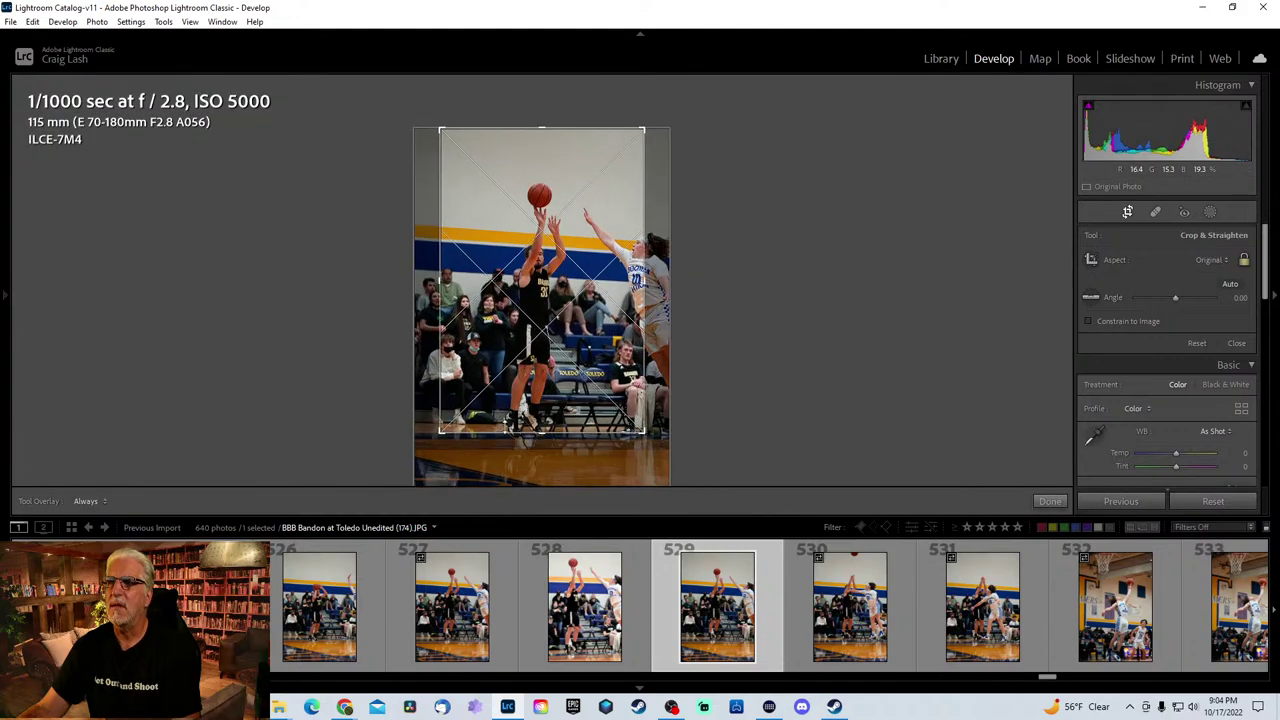
left_click_drag(521, 335, 547, 241)
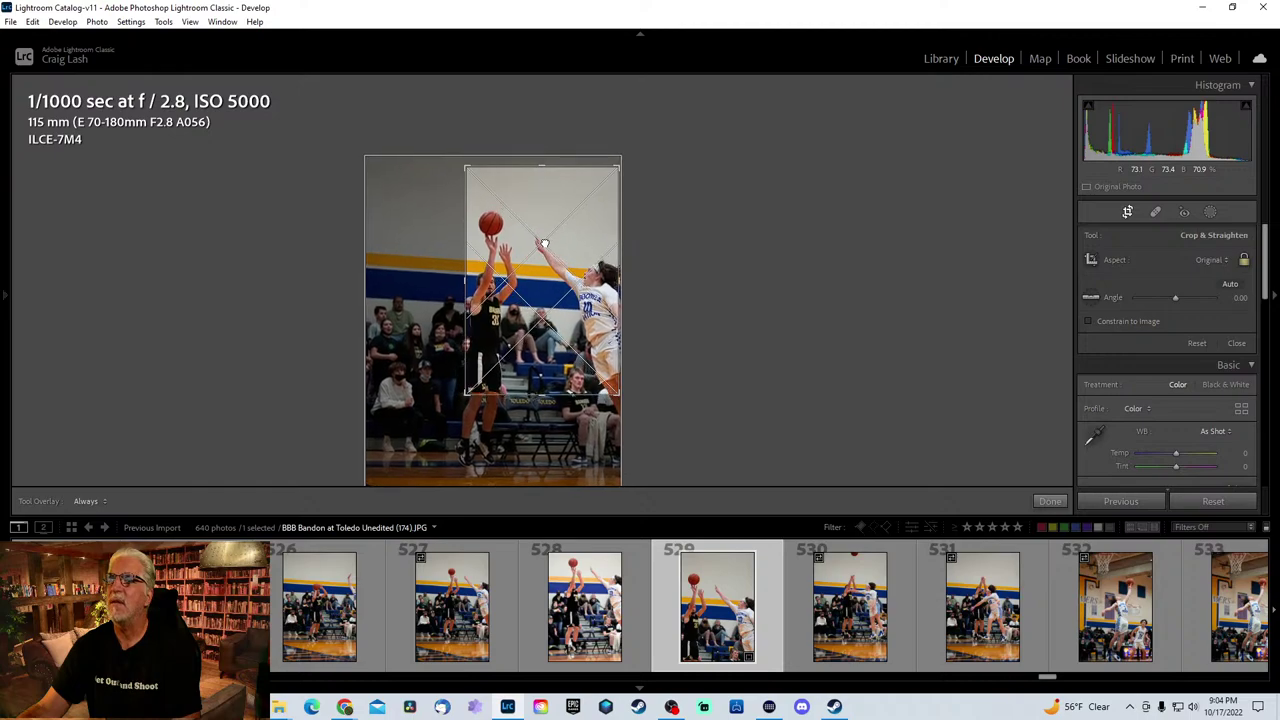
key("Return")
- Refine the crop's left, bottom and top edges and straighten it by -0.95°
key("r")
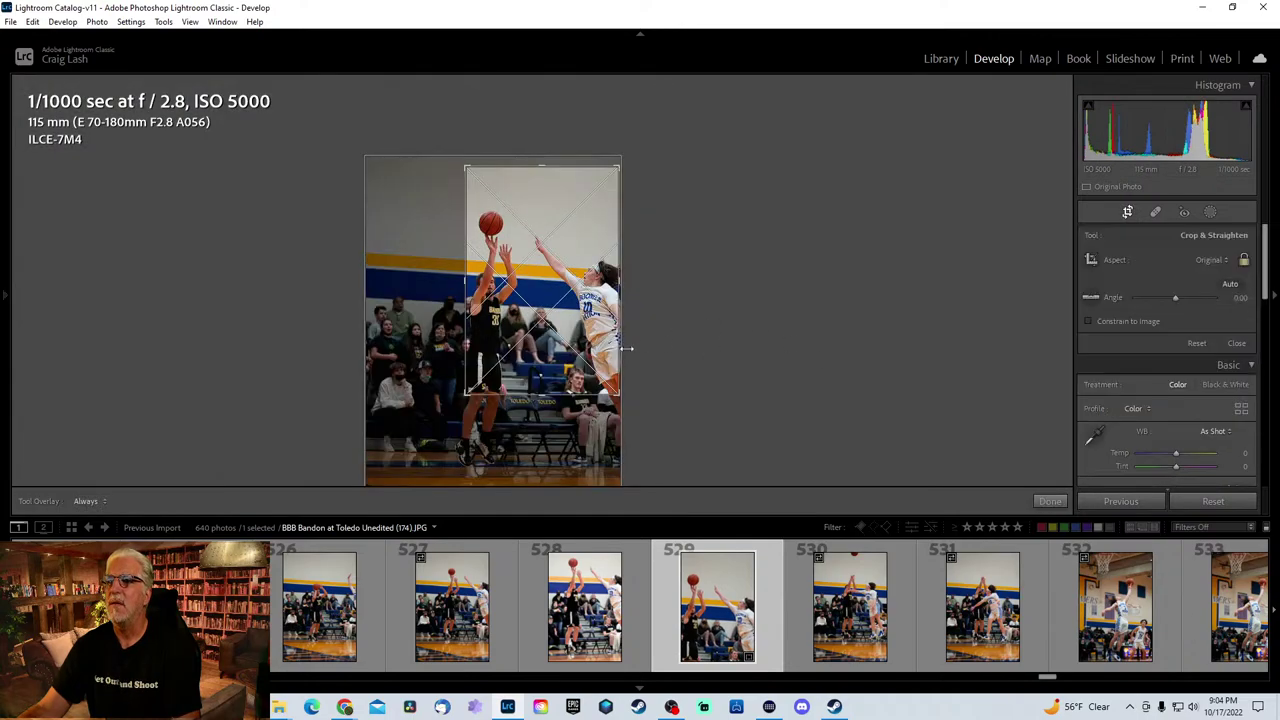
left_click_drag(466, 289, 458, 289)
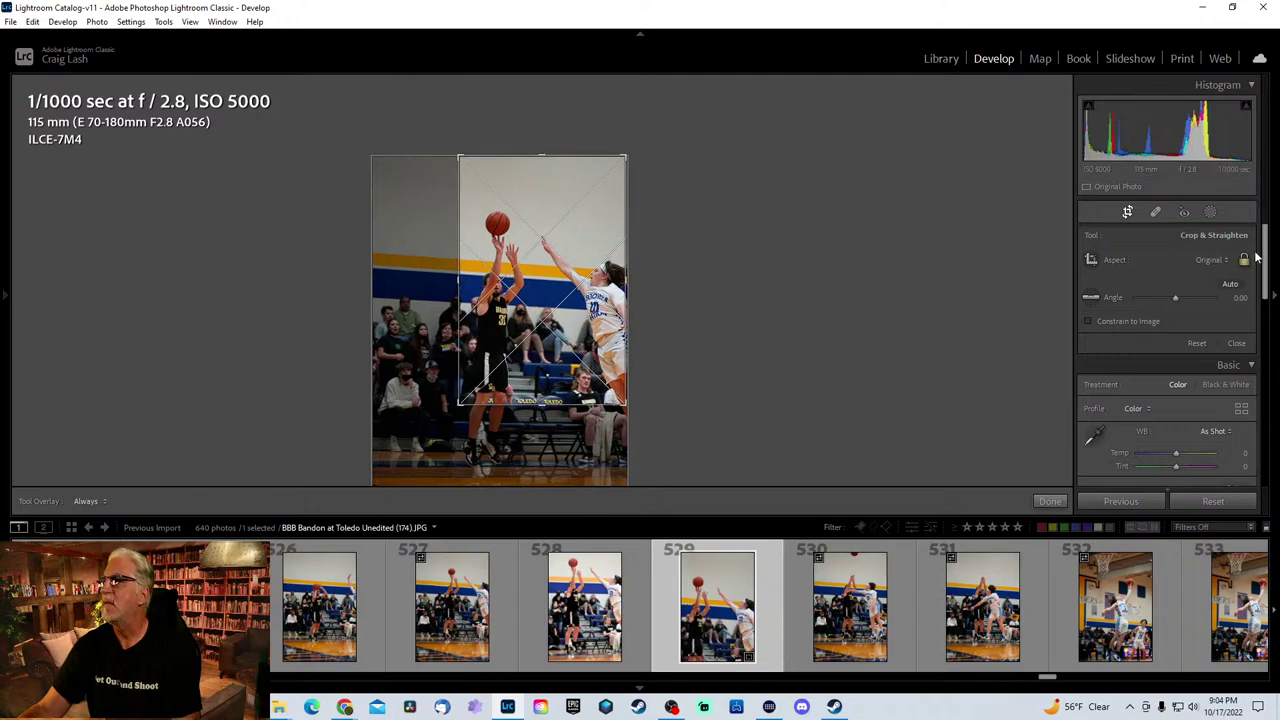
left_click_drag(788, 328, 788, 316)
left_click_drag(541, 409, 538, 446)
left_click_drag(526, 118, 527, 132)
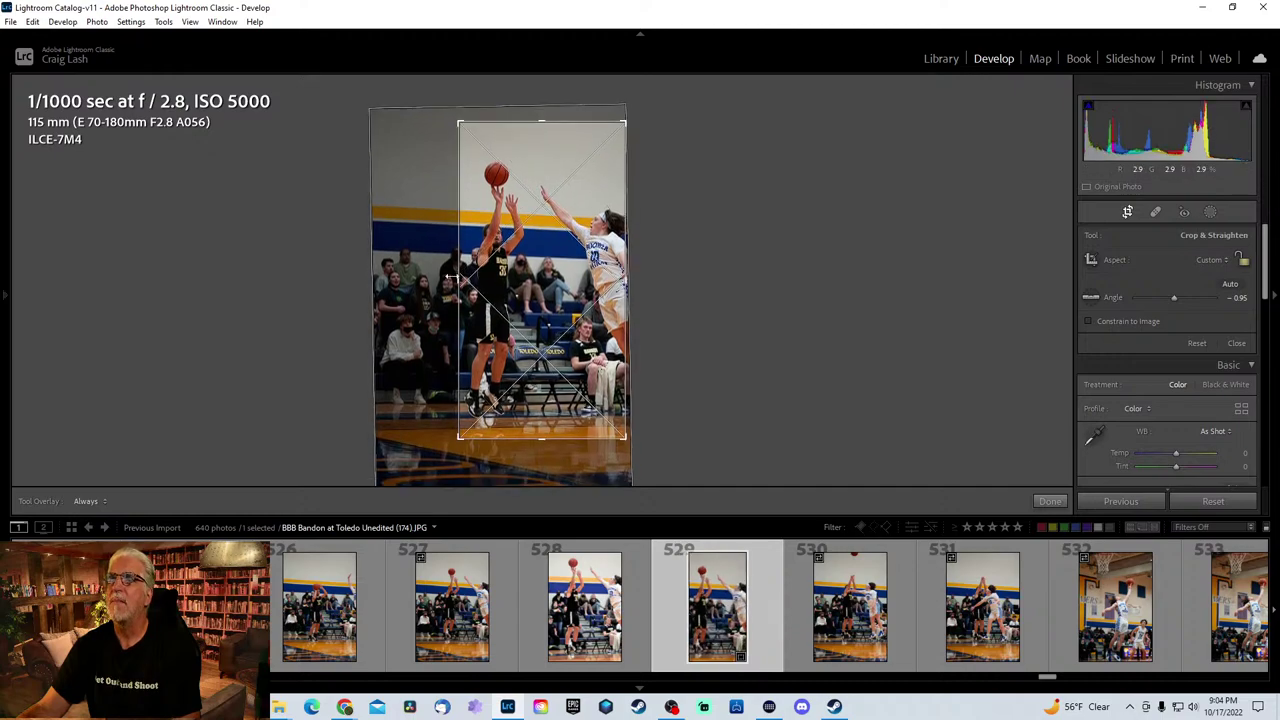
key("Return")
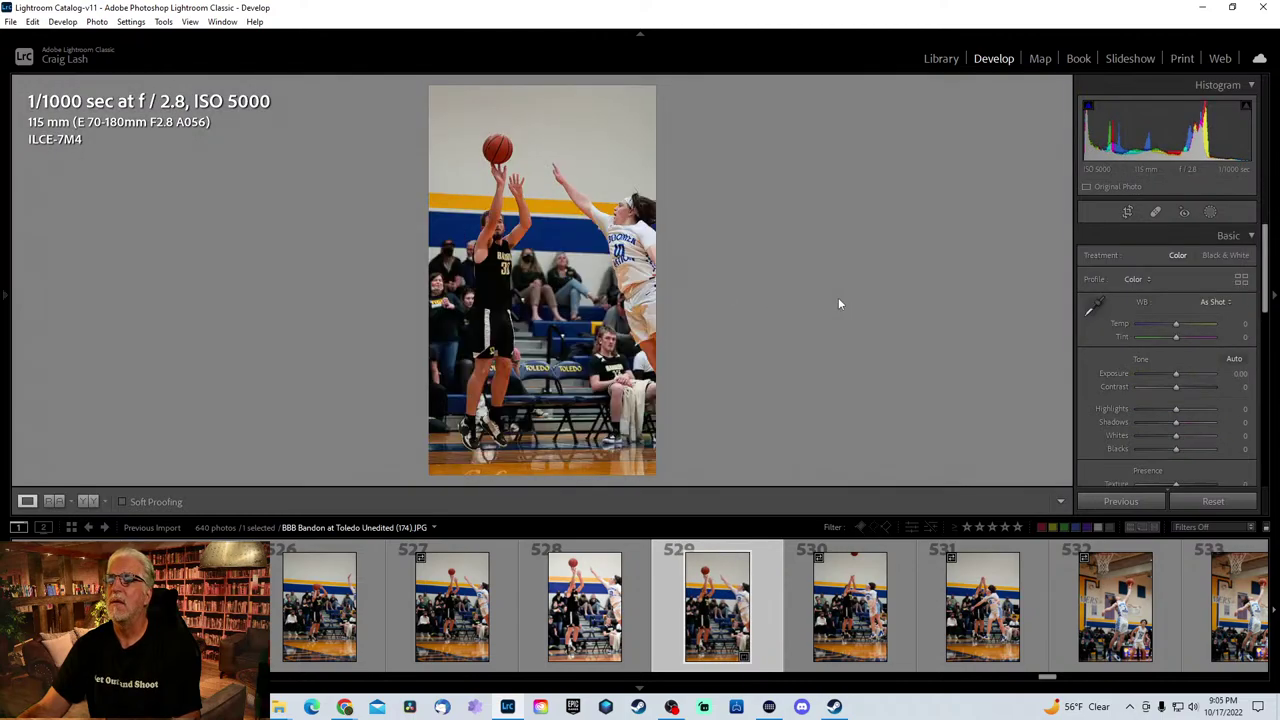
- Step forward through photos 530 to 541
key("Right")
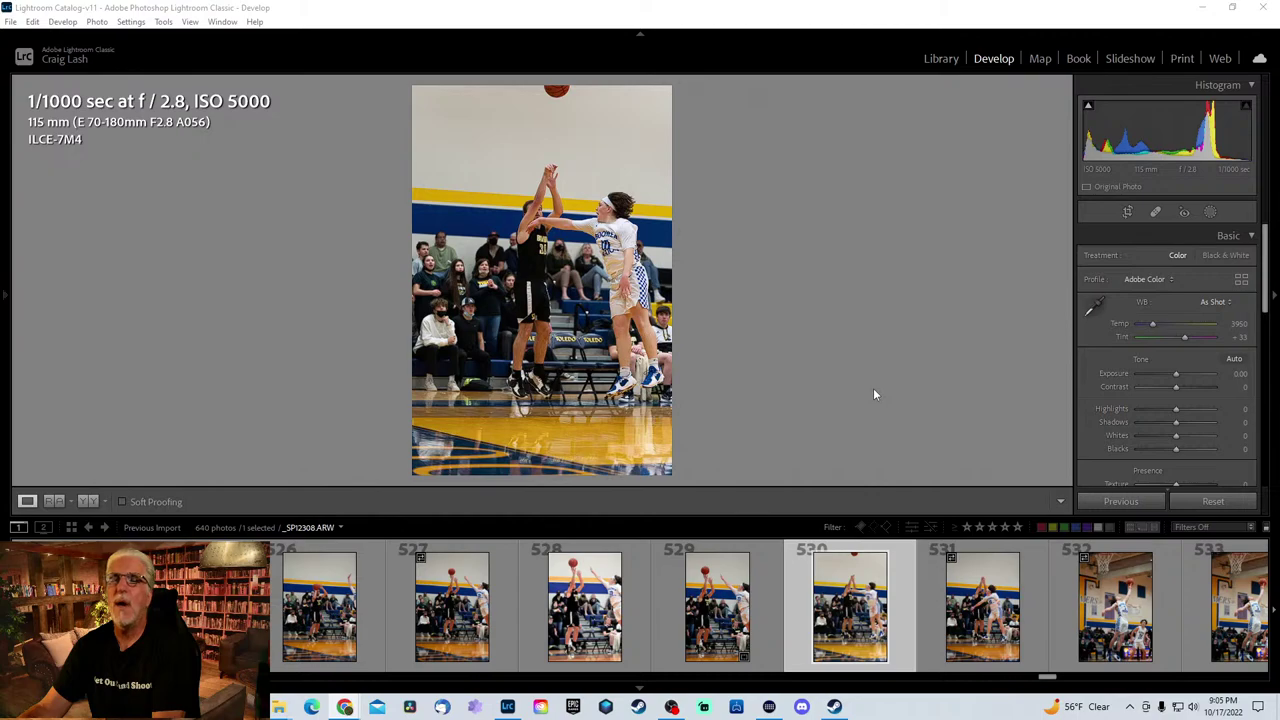
key("Right")
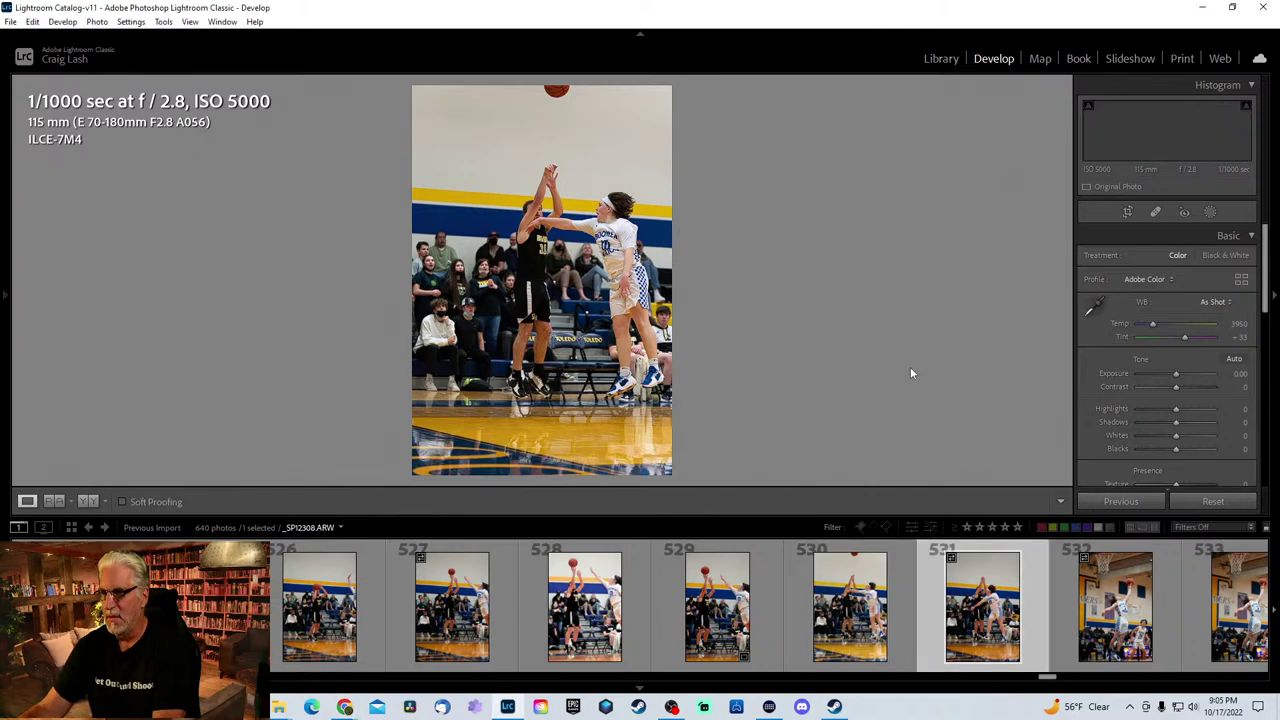
key("Right")
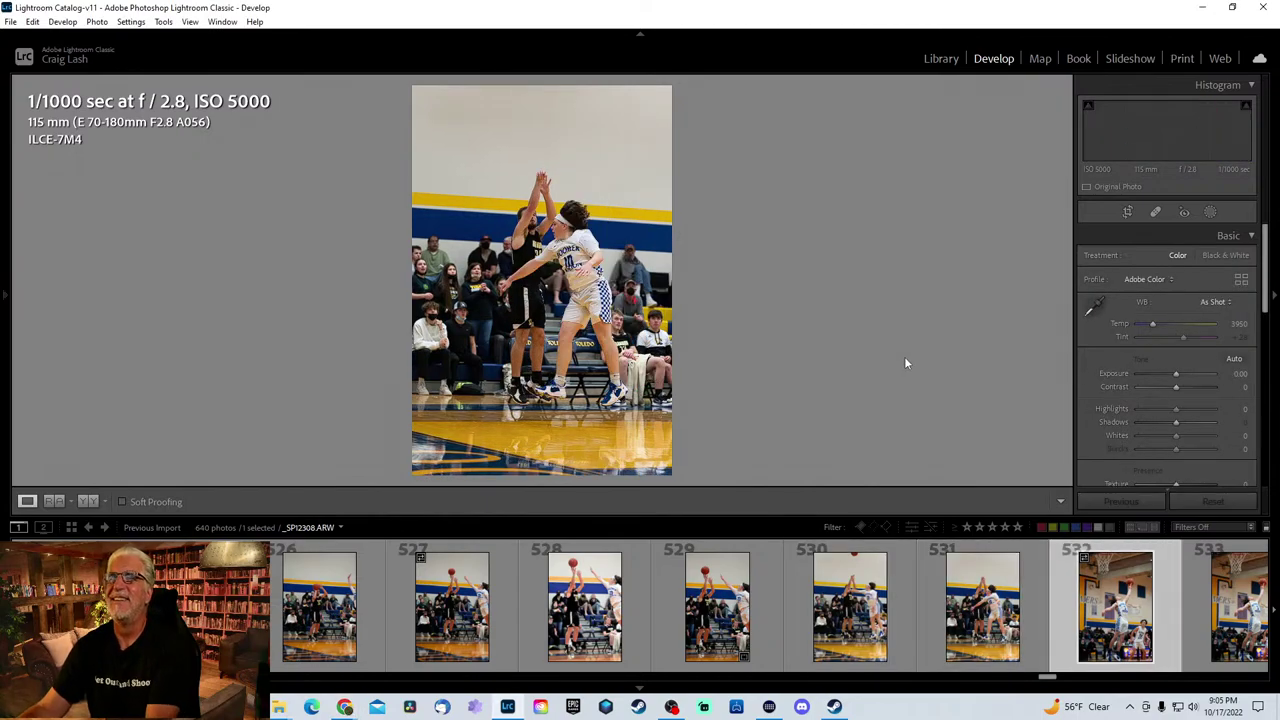
key("Right")
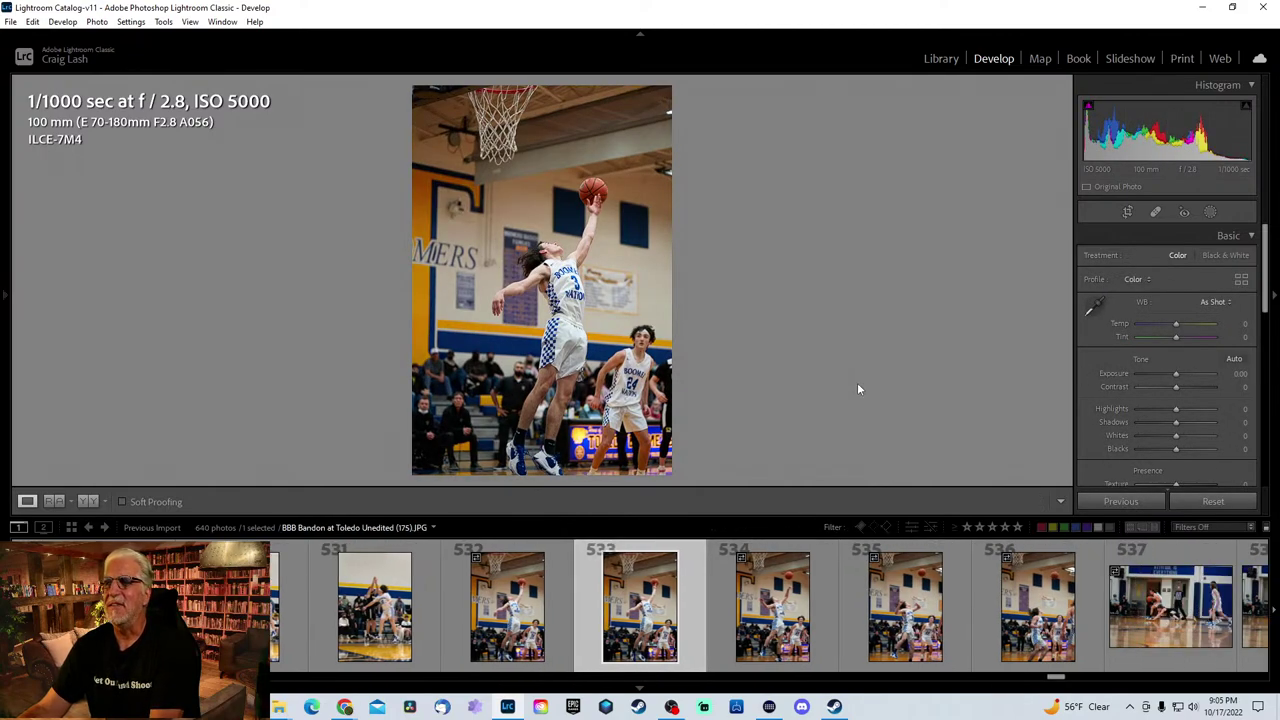
key("Right")
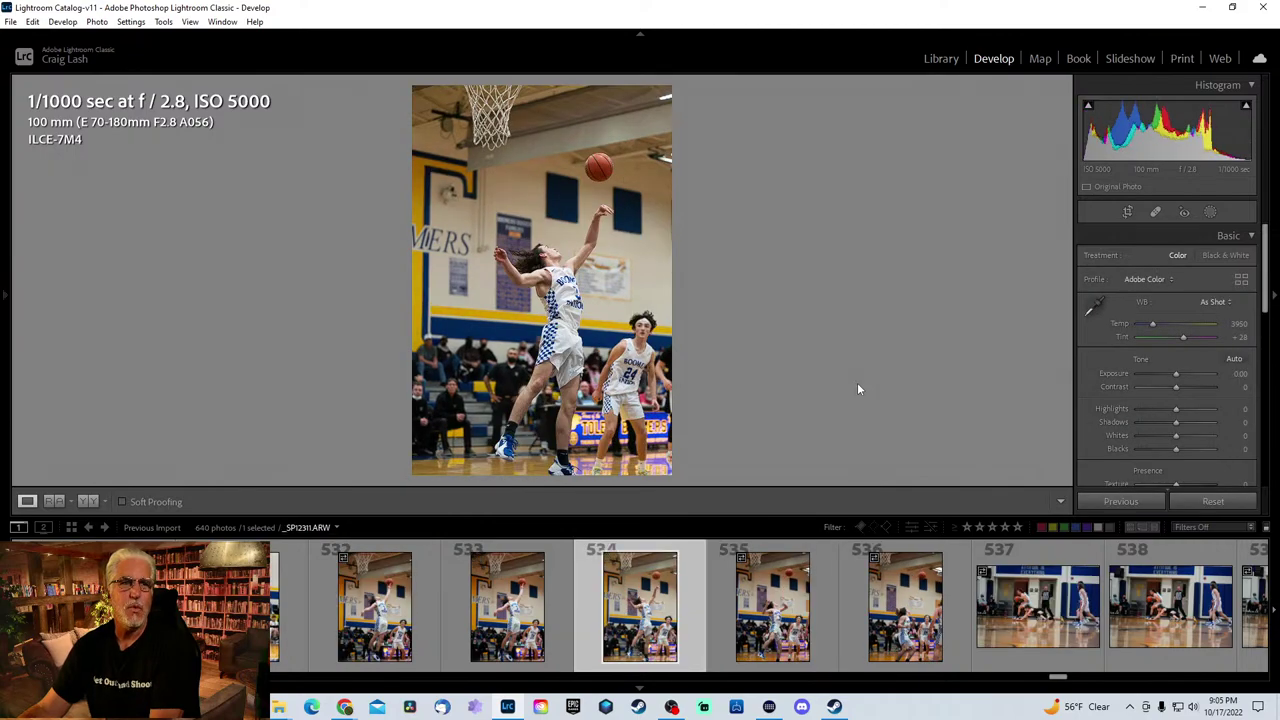
key("Right")
key("Right")
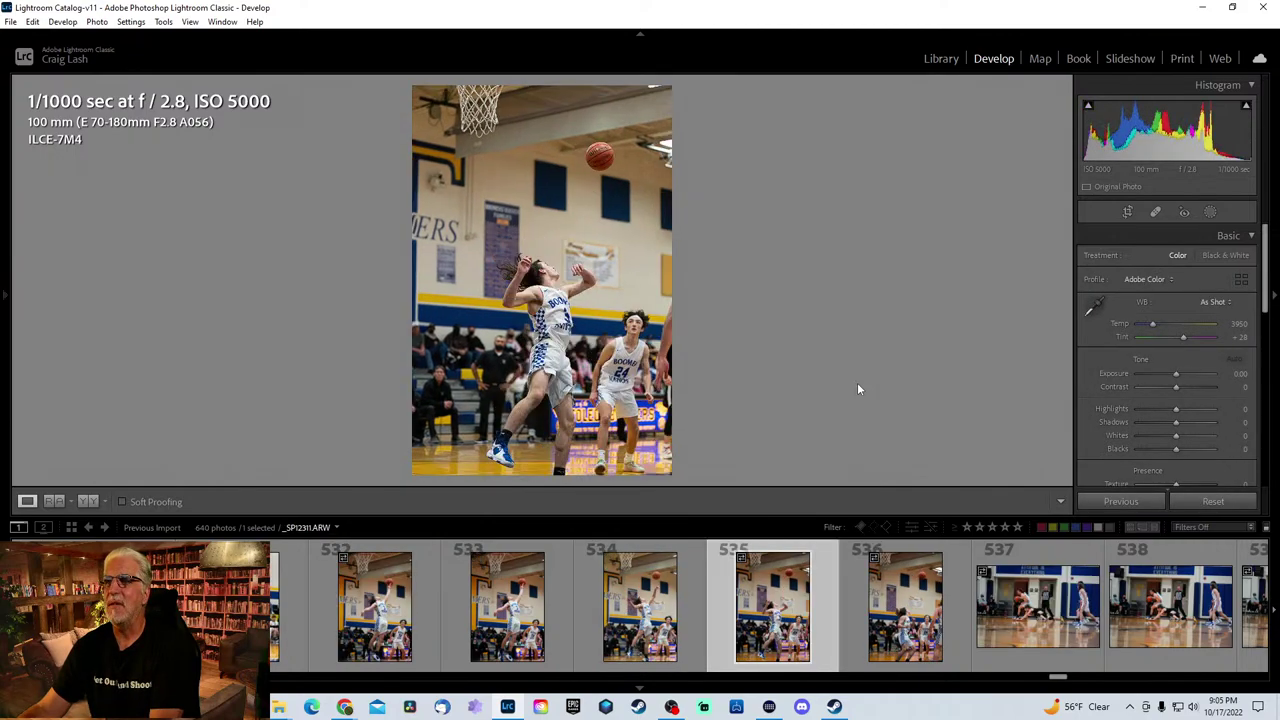
key("Right")
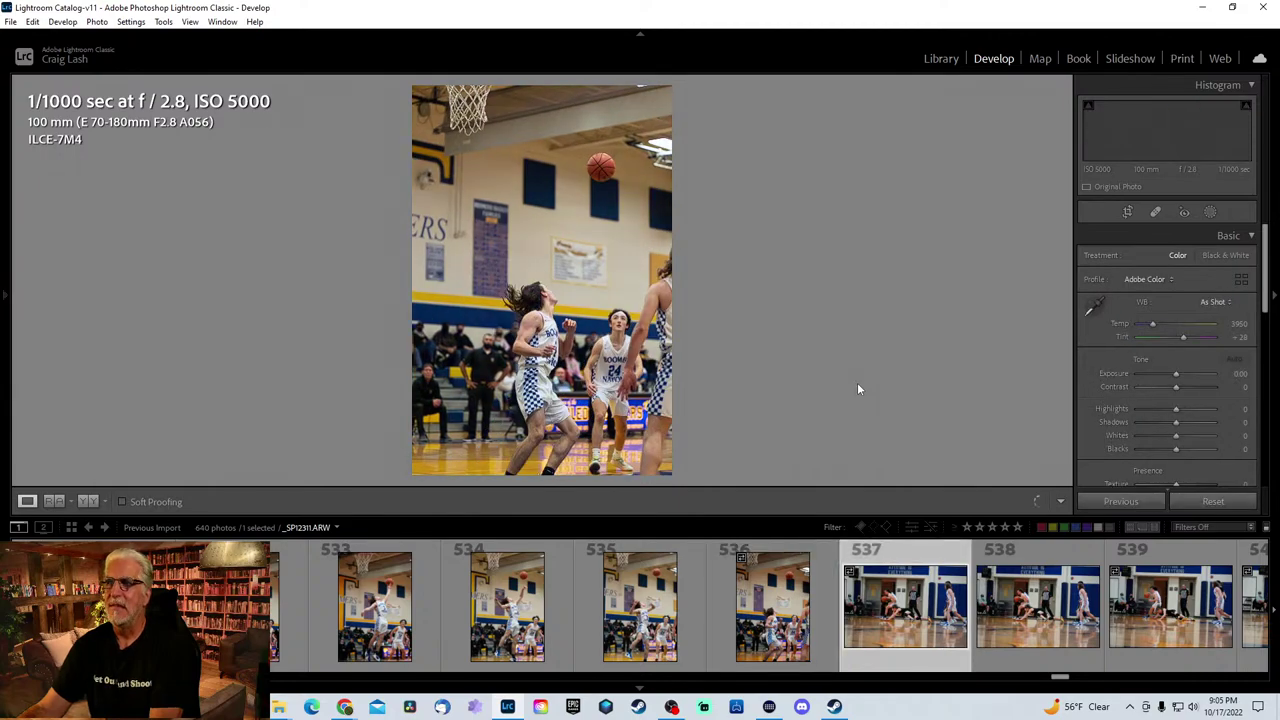
key("Right")
key("Right")
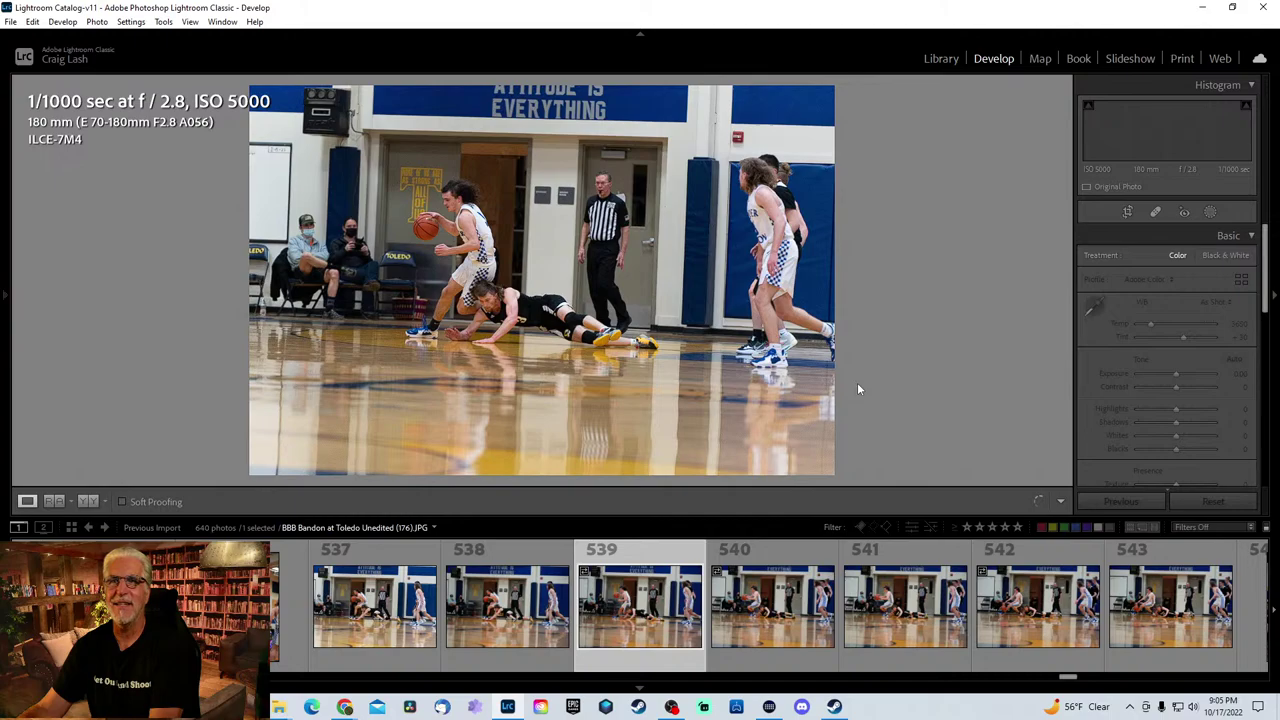
key("Right")
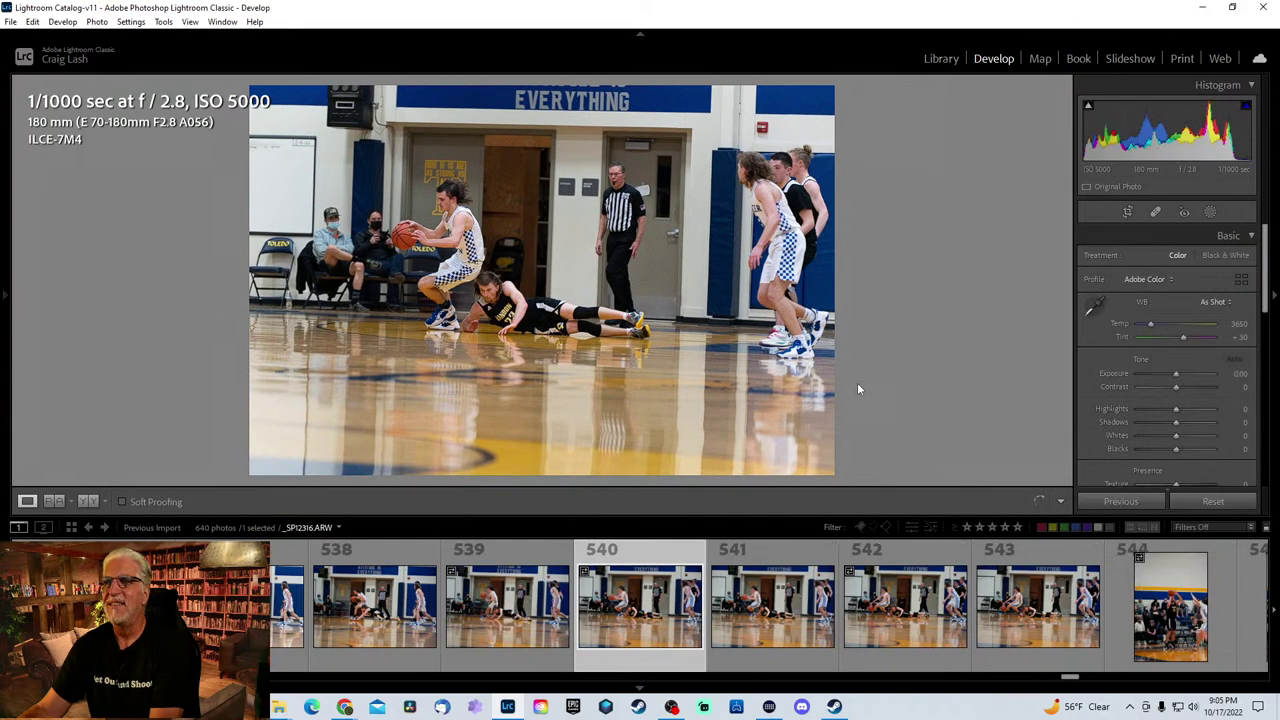
key("Right")
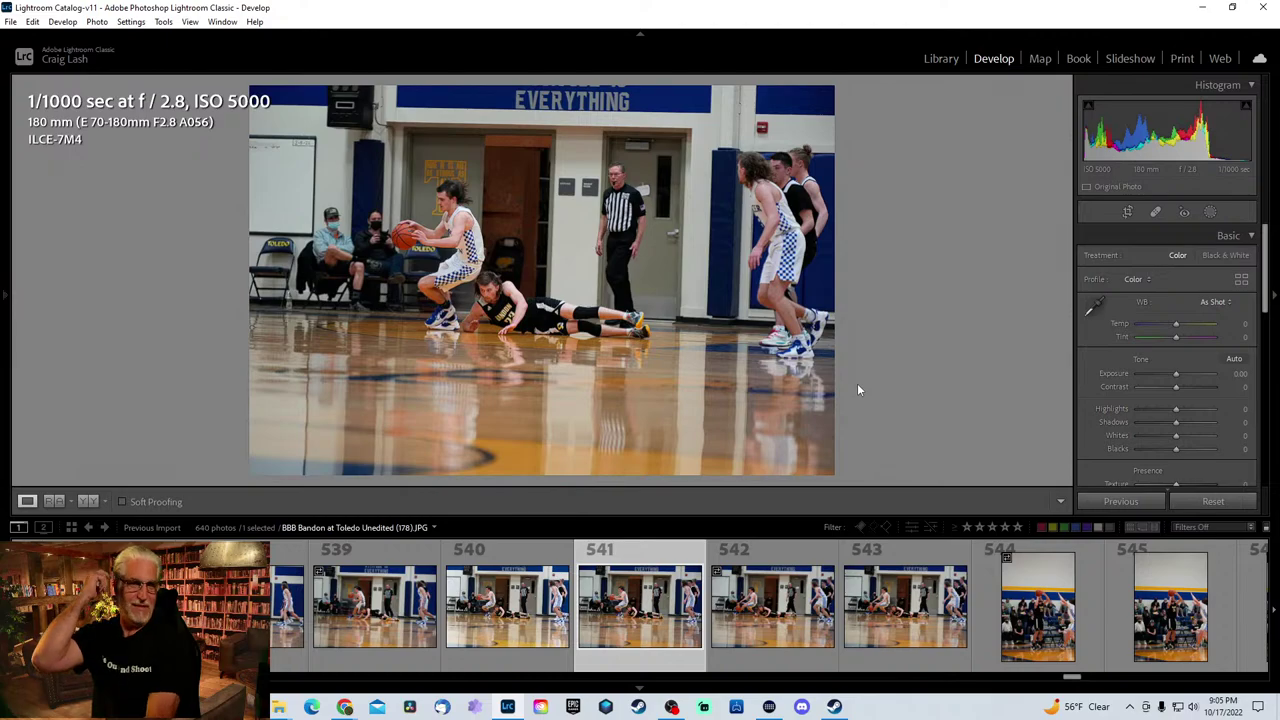
- Continue through photos 542 to 551, past shooter 545 and crowd shot 548
key("Right")
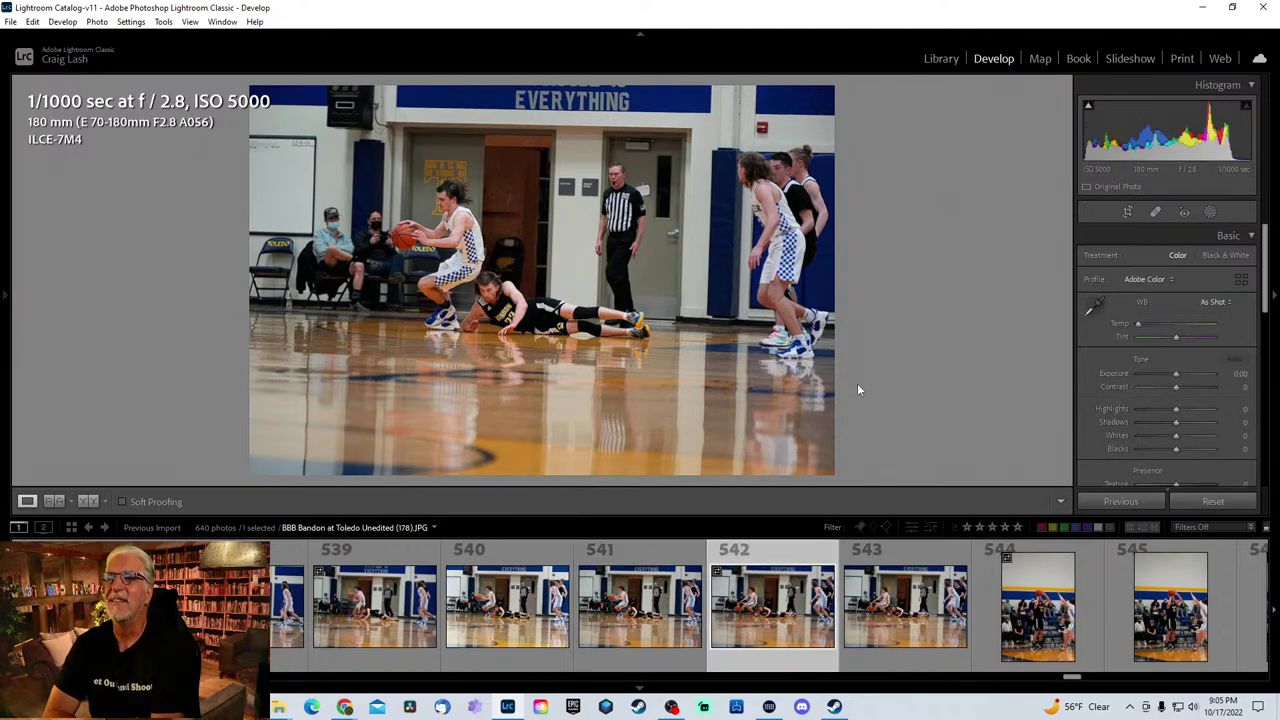
key("Right")
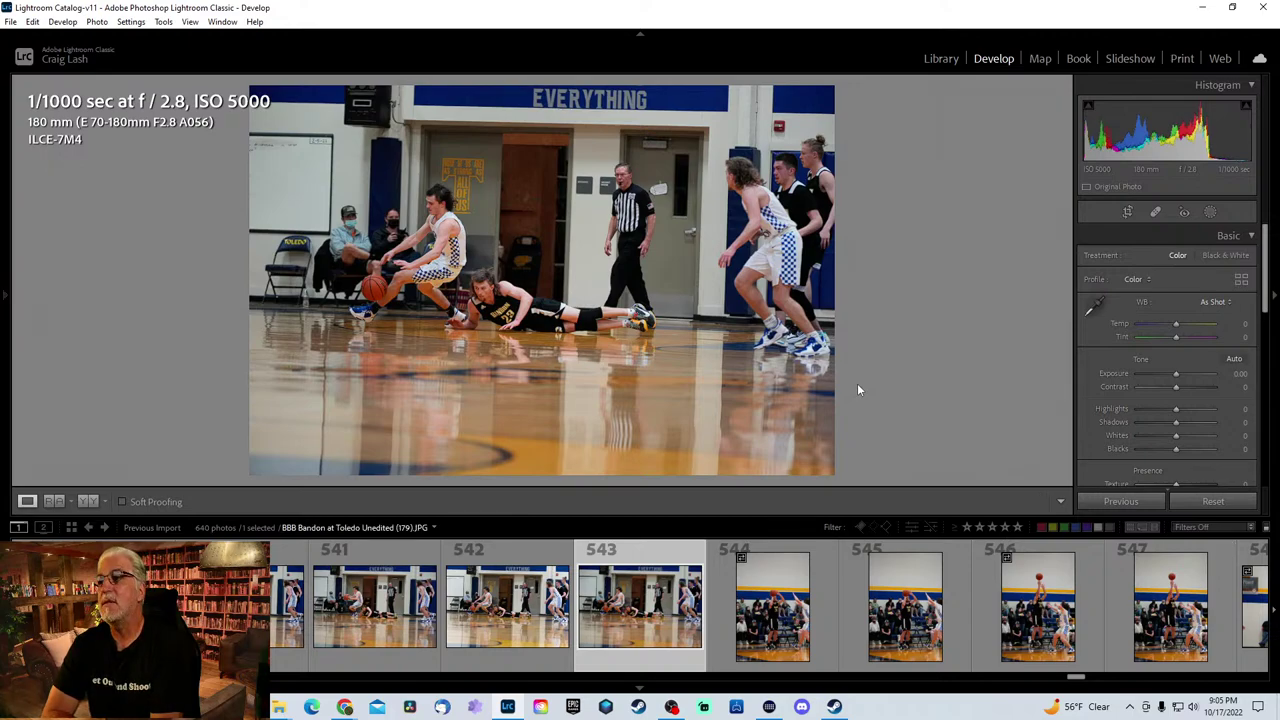
key("Right")
key("Right")
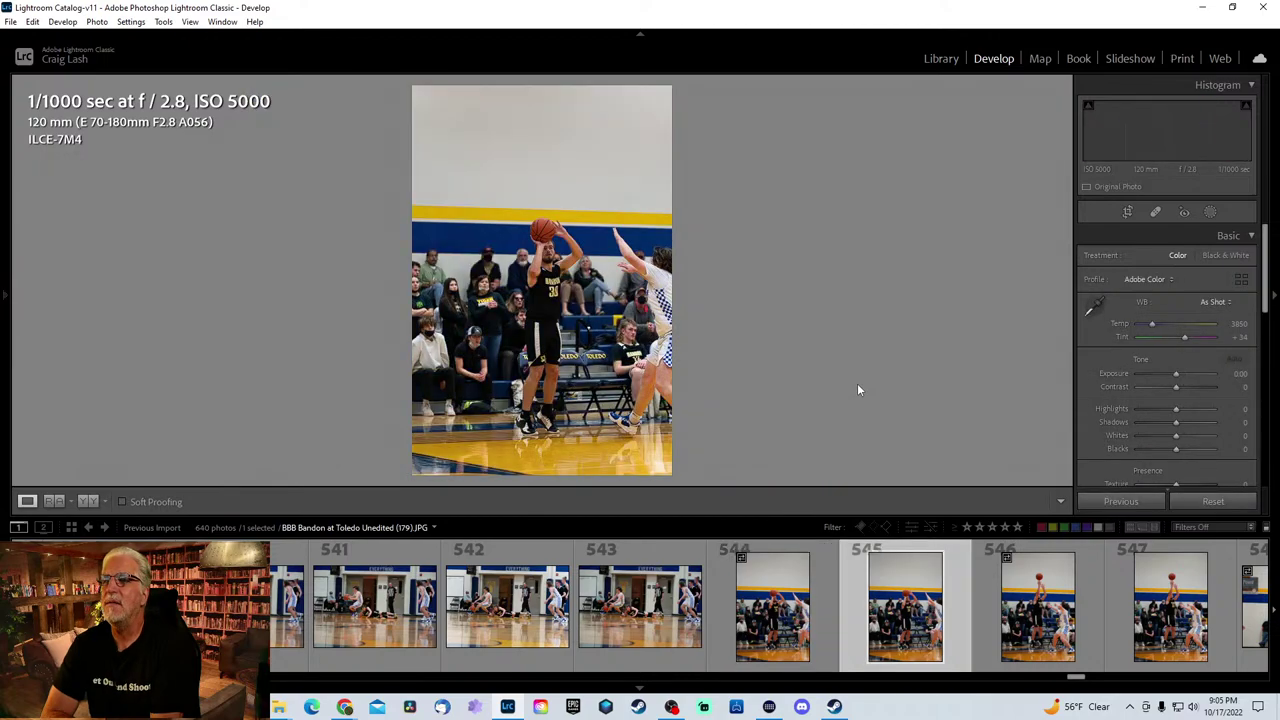
key("Right")
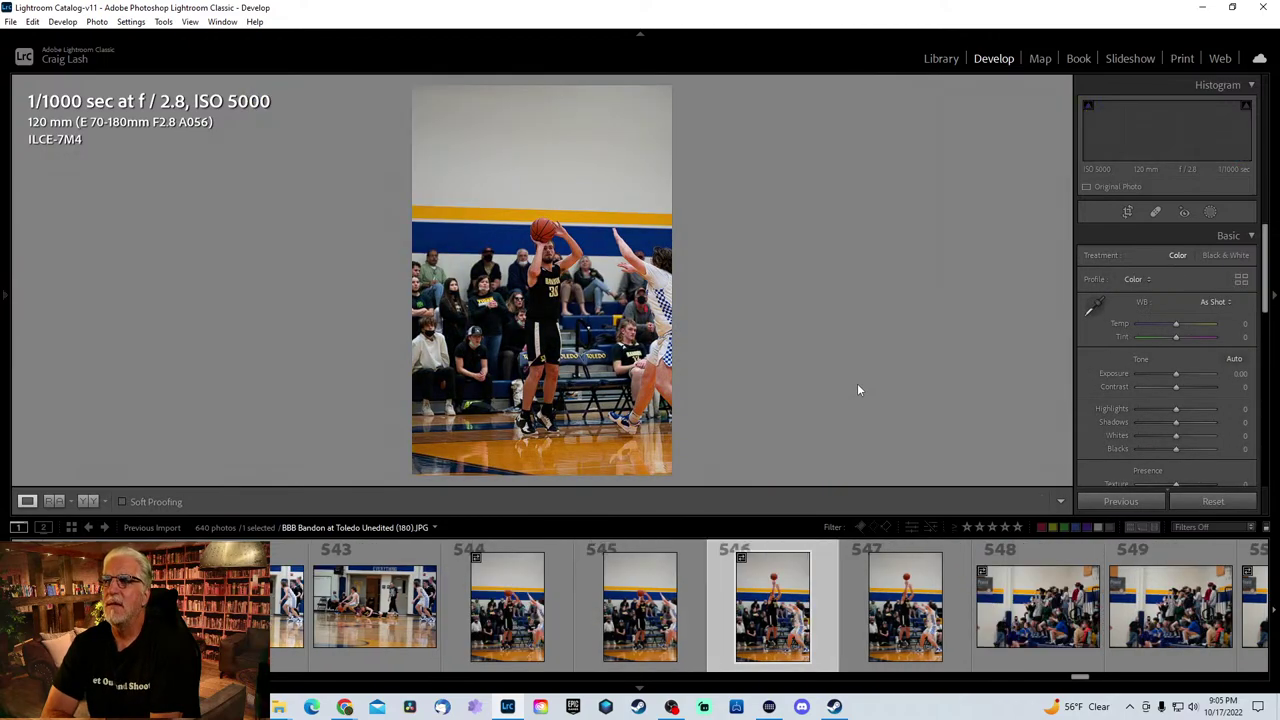
key("Right")
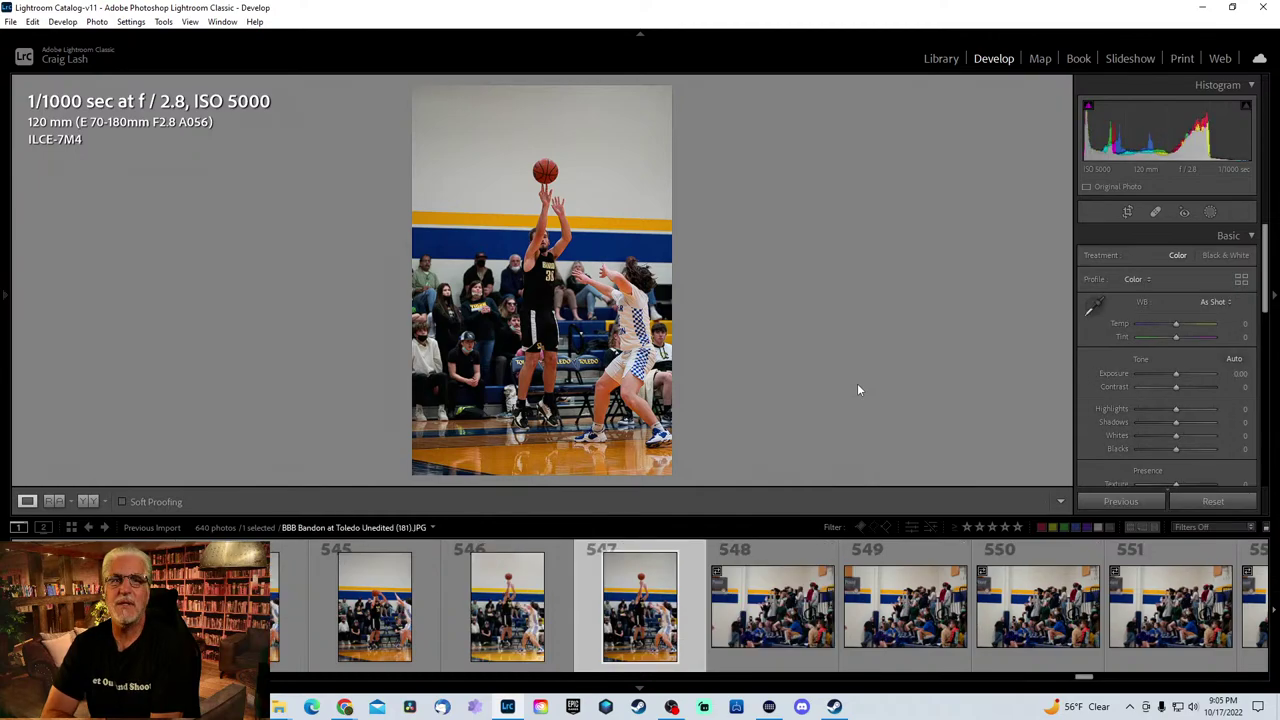
key("Right")
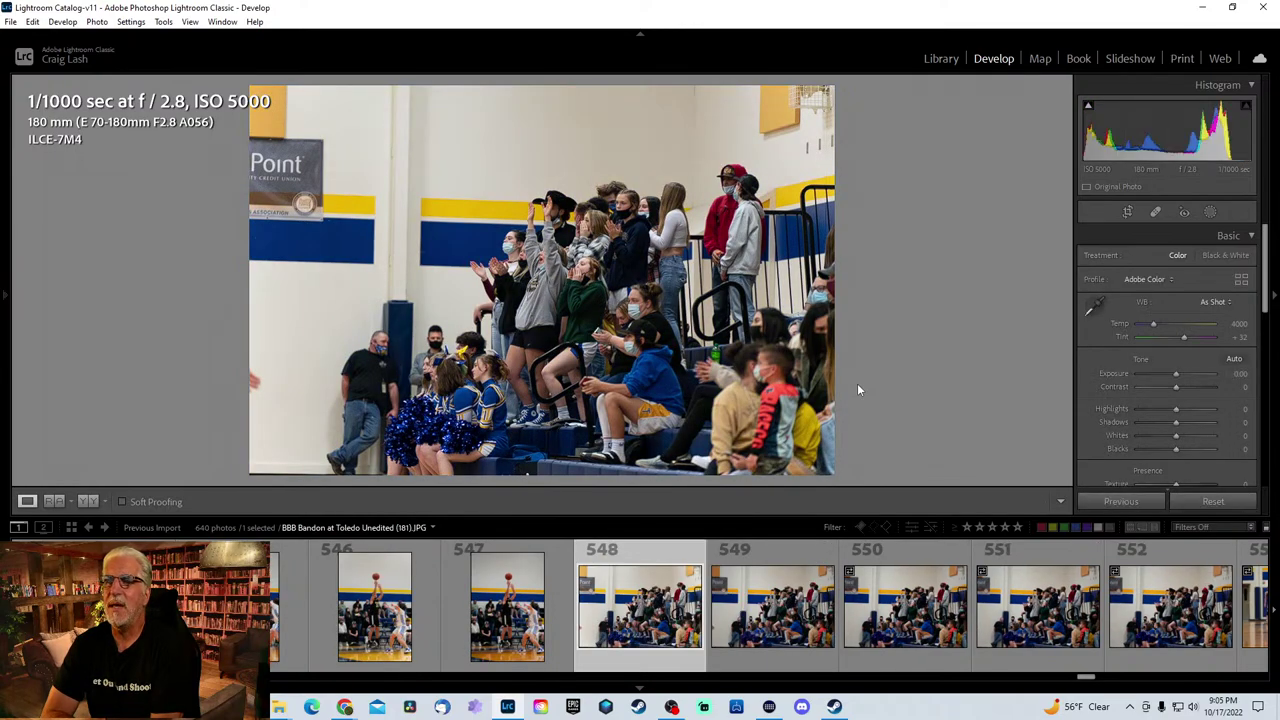
key("Right")
key("Right")
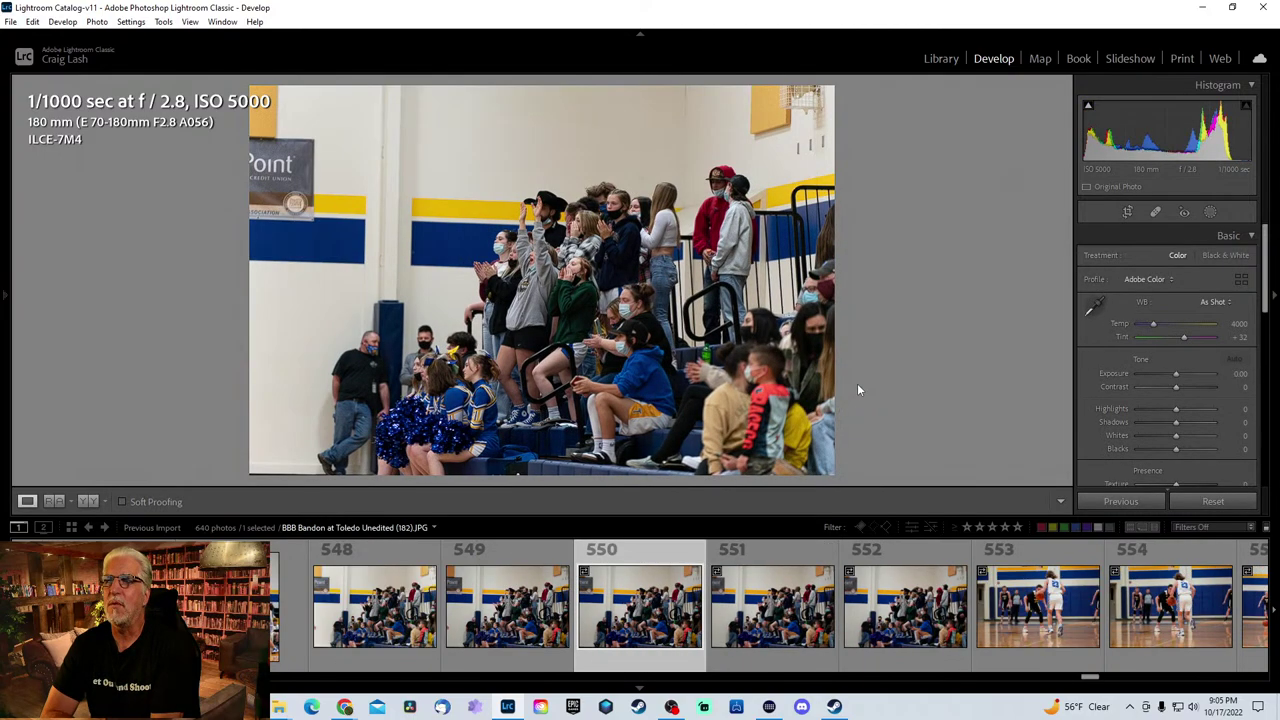
key("Right")
key("Right")
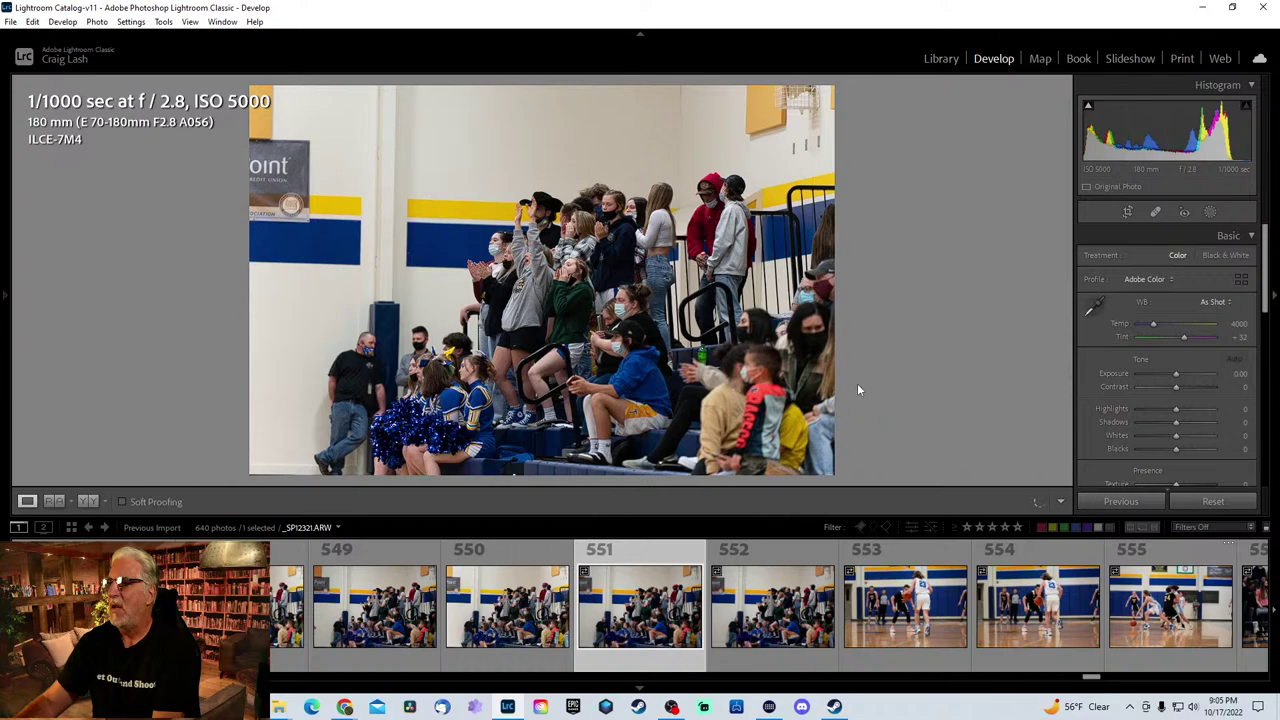
scroll(832, 611, "down", 5)
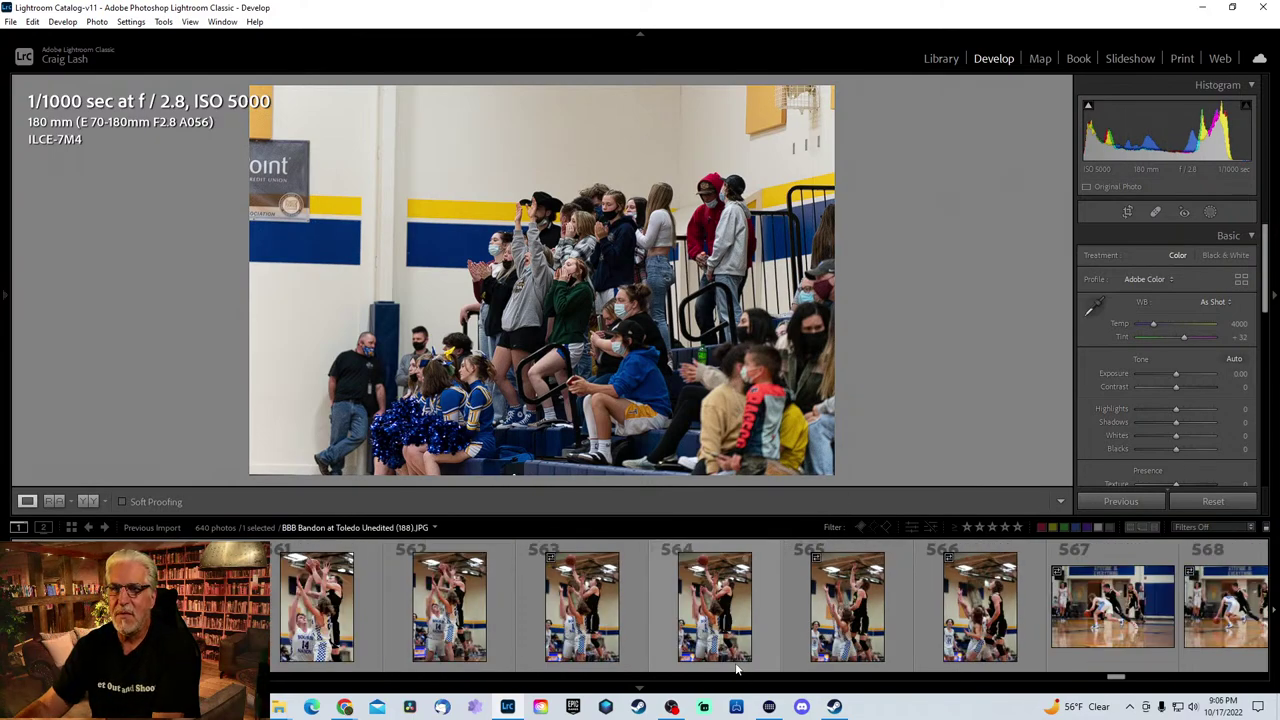
- Move to the 120 mm rebound photo and crop it tight around the three players and ball
key("Right")
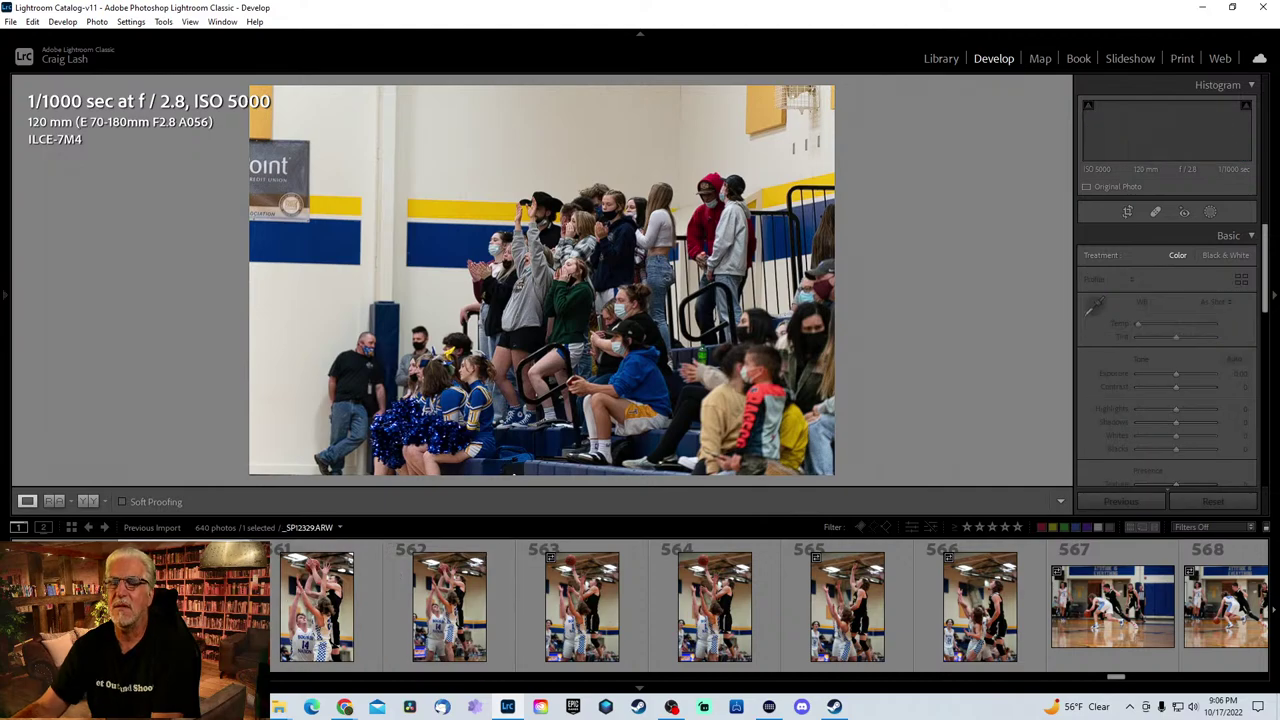
key("r")
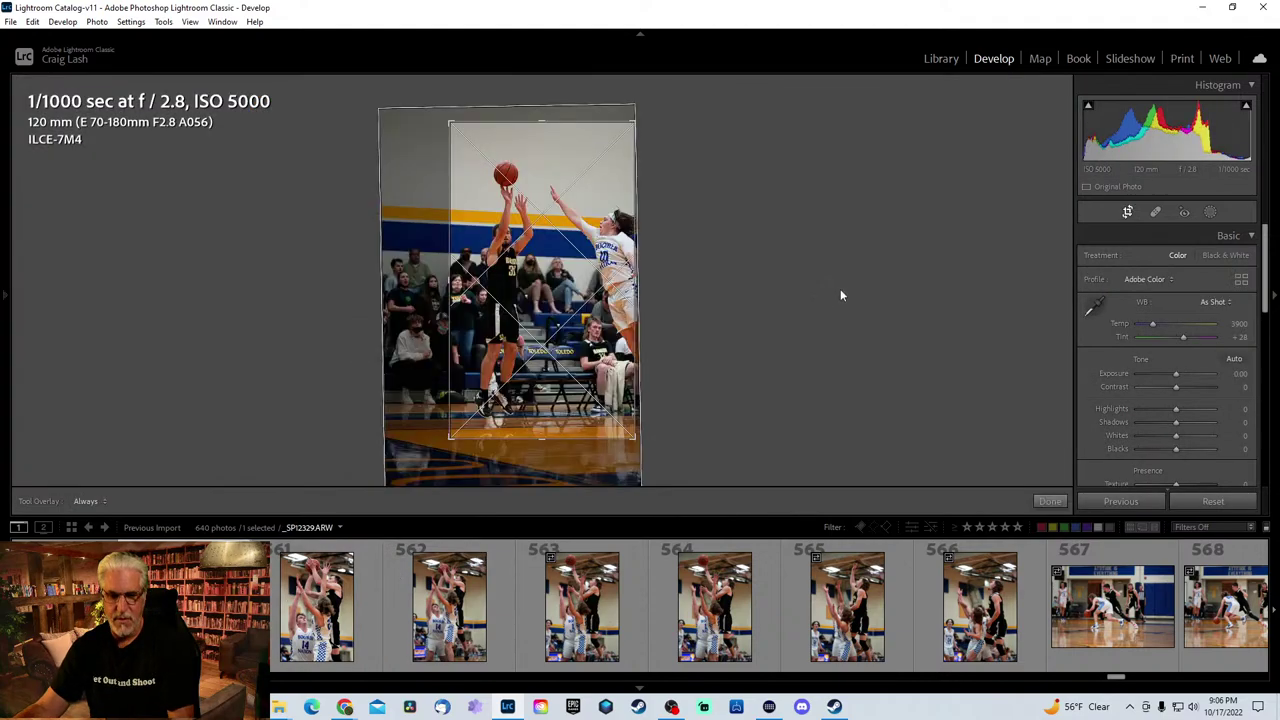
left_click_drag(560, 411, 589, 320)
key("Return")
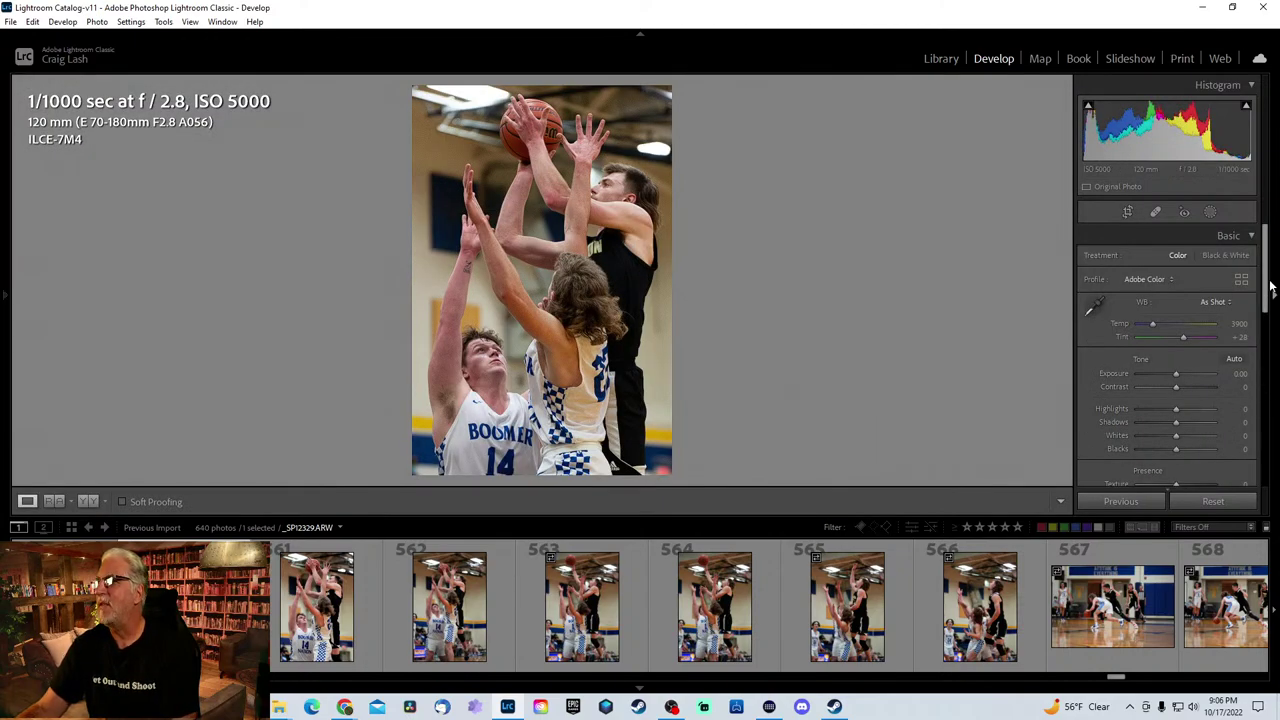
- Raise Blue luminance to +100 in the HSL/Color panel
left_click_drag(1268, 286, 1262, 411)
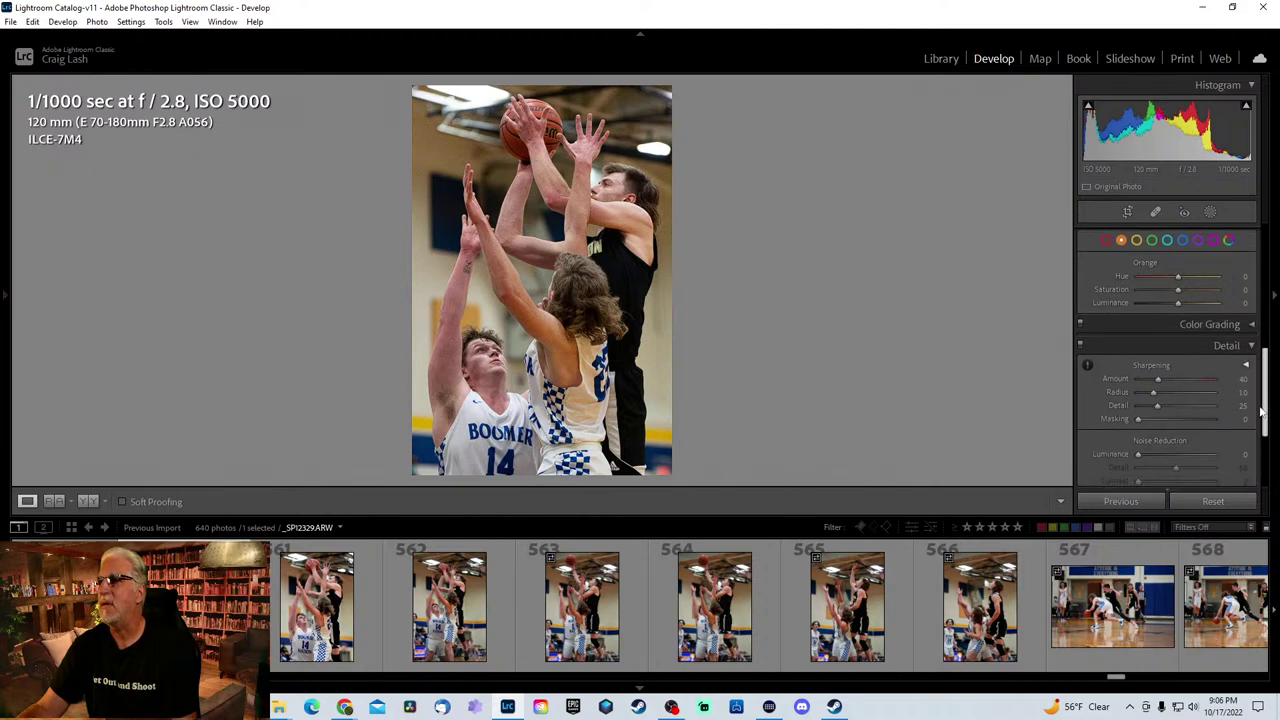
left_click(1182, 240)
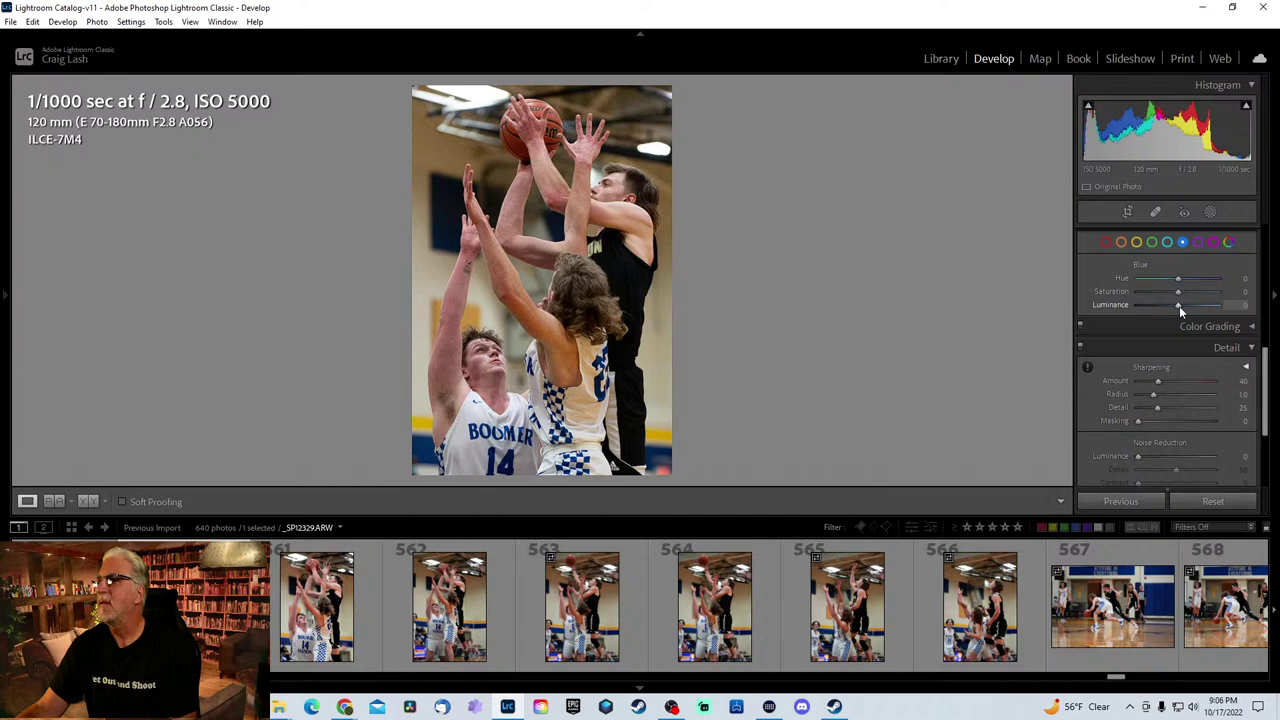
left_click_drag(1179, 306, 1253, 303)
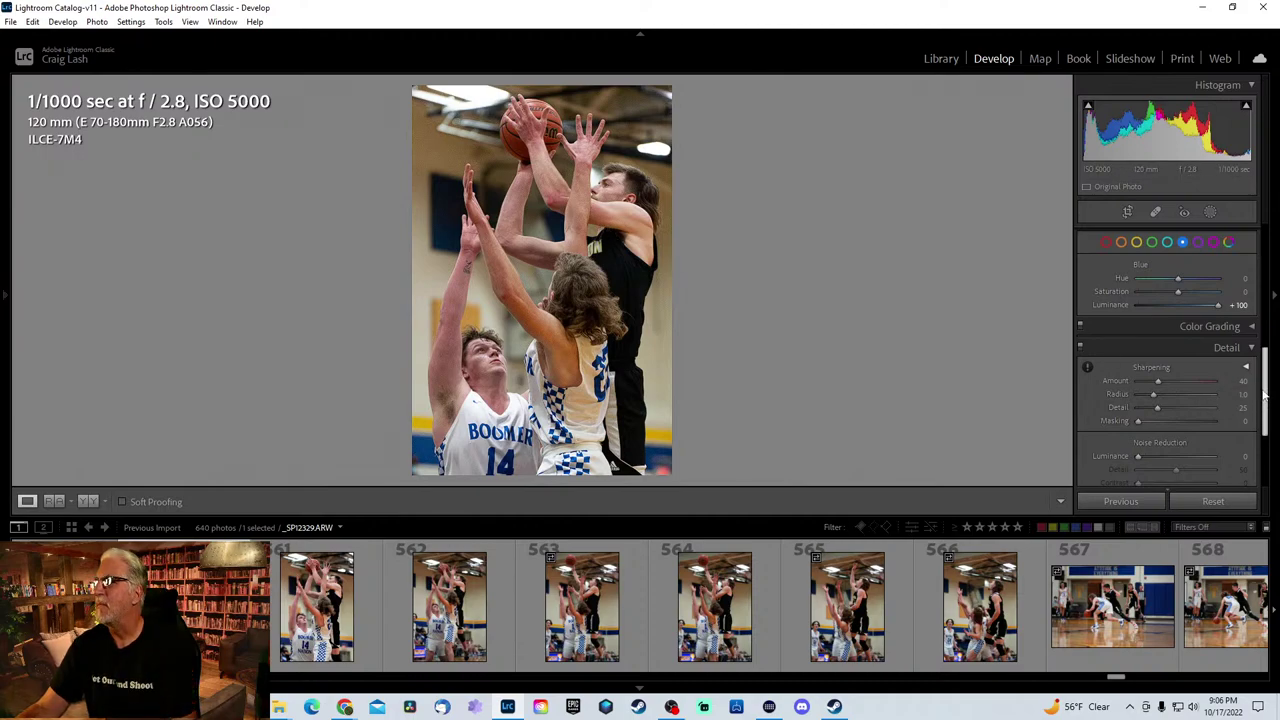
- Zoom in and set luminance noise reduction to 36, then return to fit view with panels hidden
scroll(1263, 396, "down", 2)
left_click(631, 245)
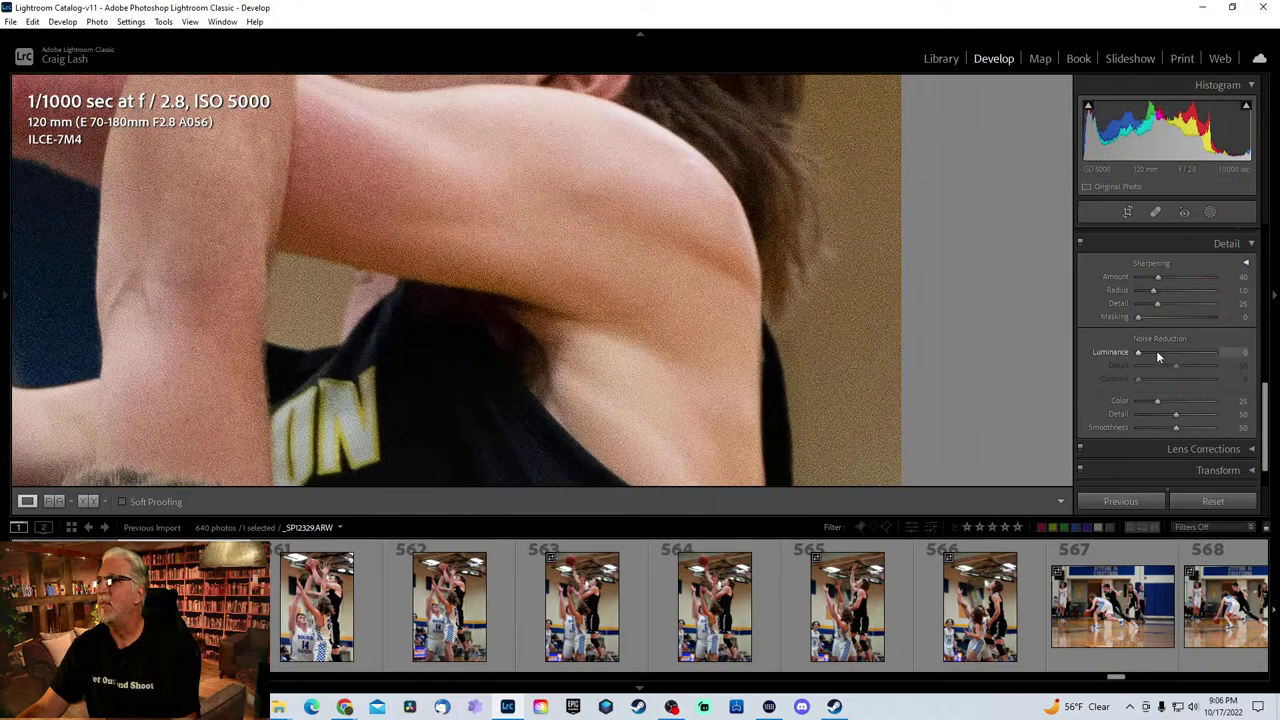
left_click_drag(1158, 357, 1165, 350)
left_click(809, 283)
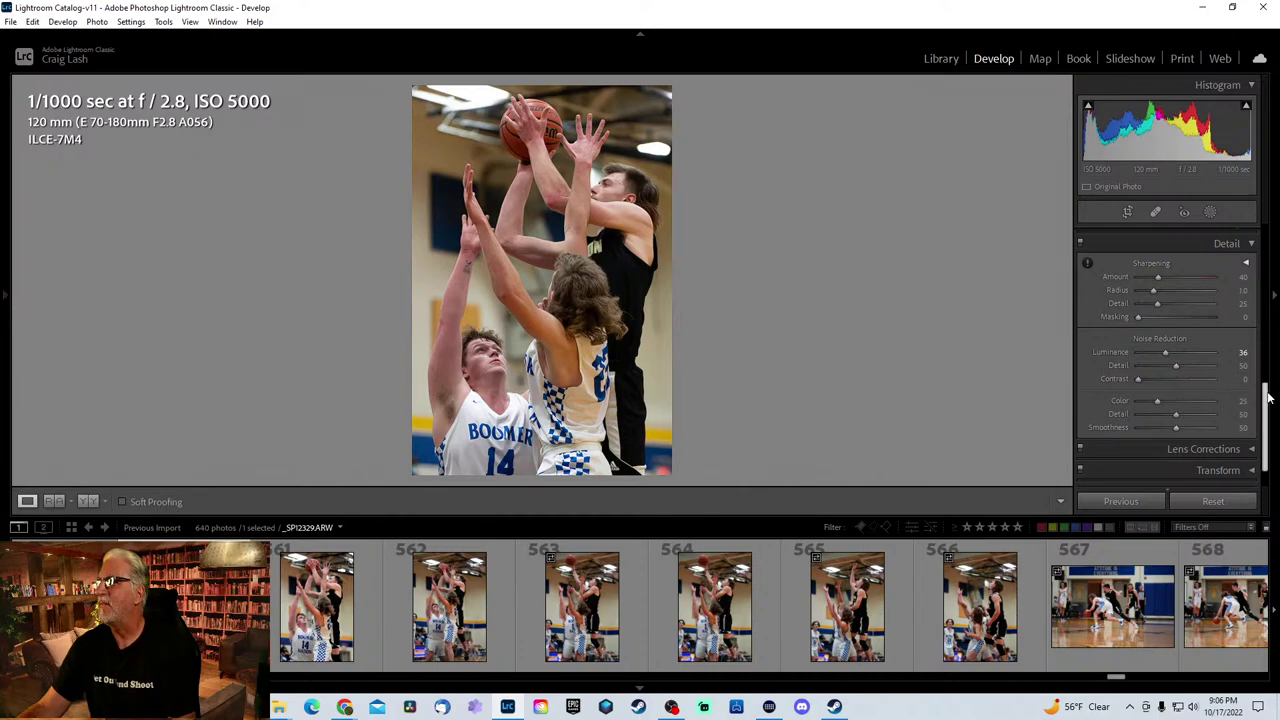
left_click(1274, 300)
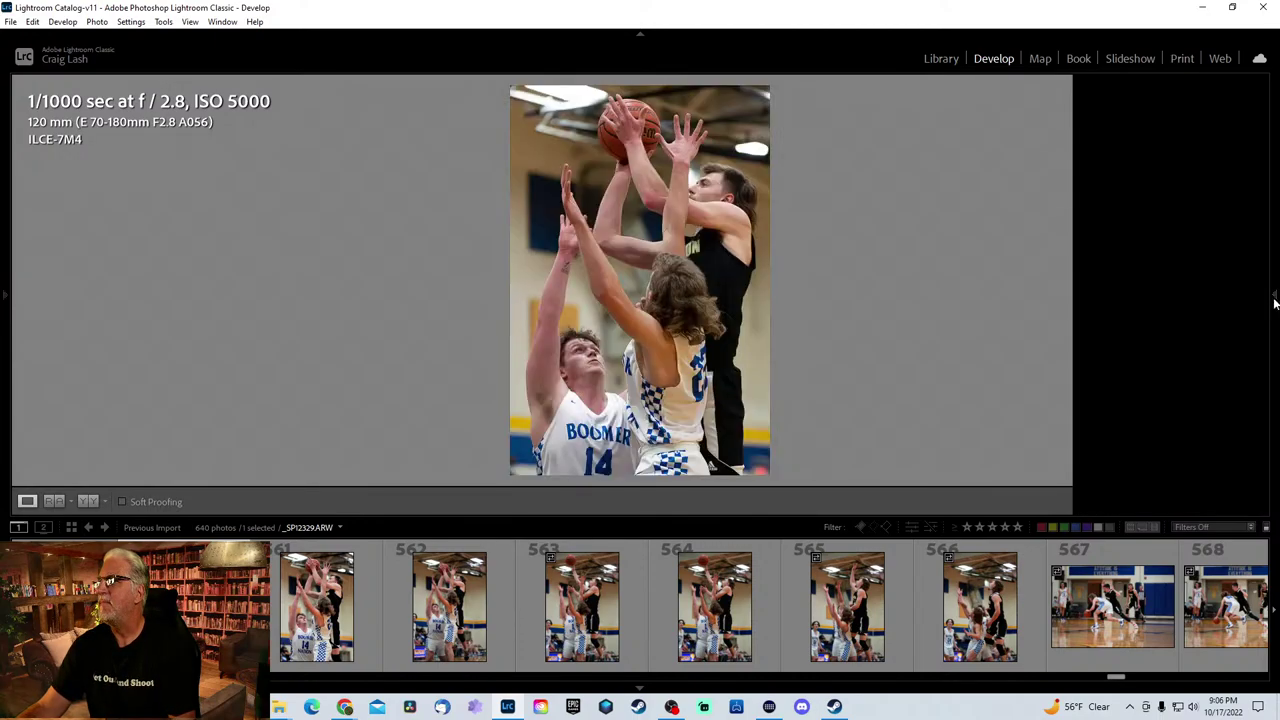
- Restore the side panels, collapse the filmstrip to enlarge the rebound photo, and open Masking
left_click(1274, 300)
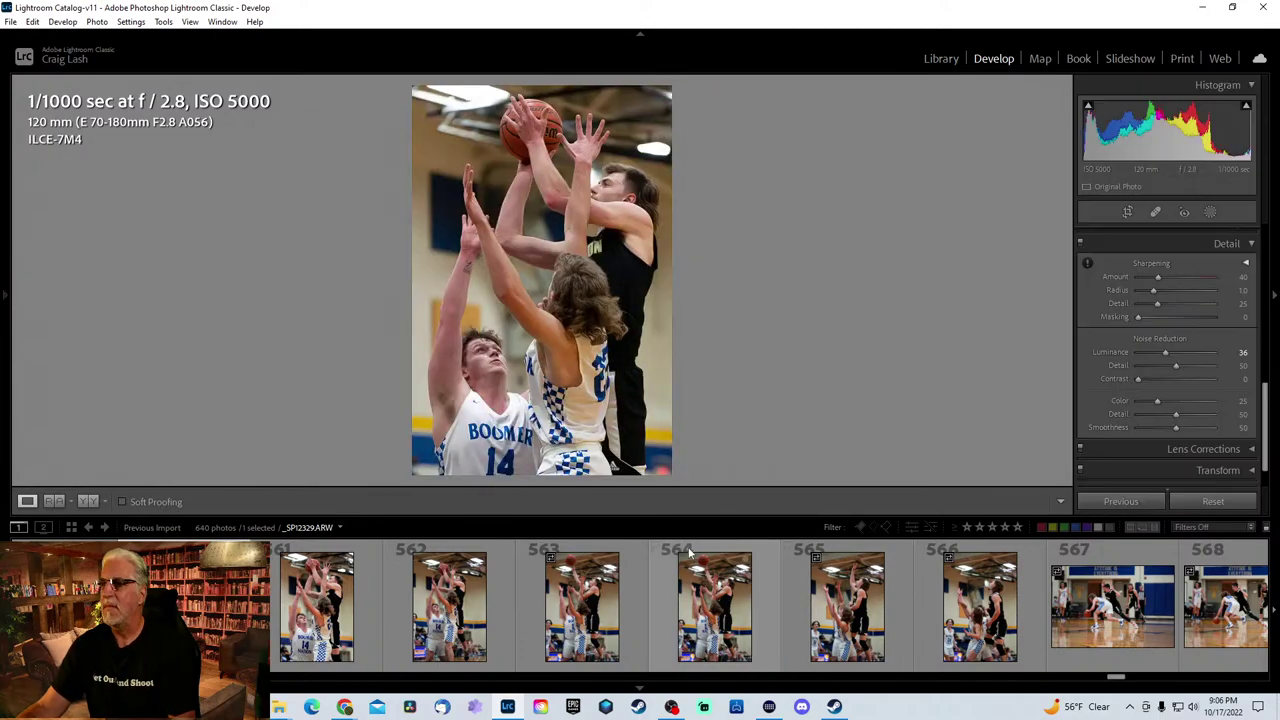
left_click(645, 690)
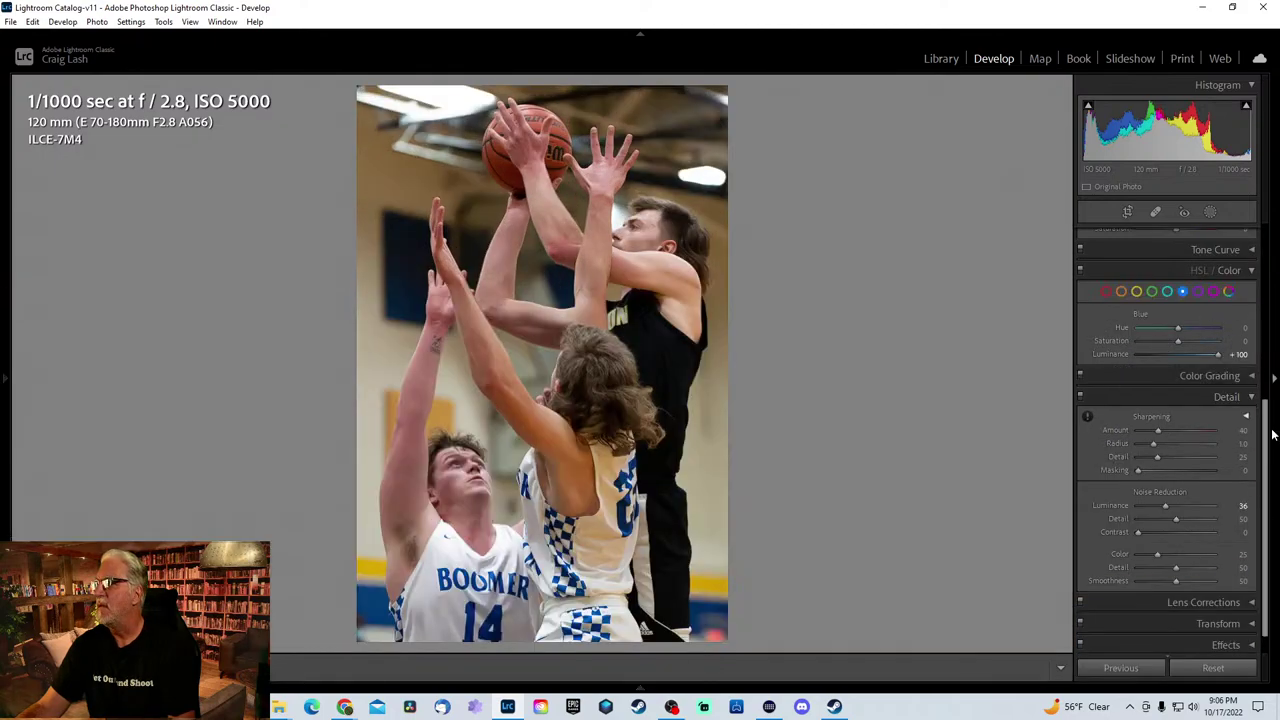
scroll(1273, 433, "down", 1)
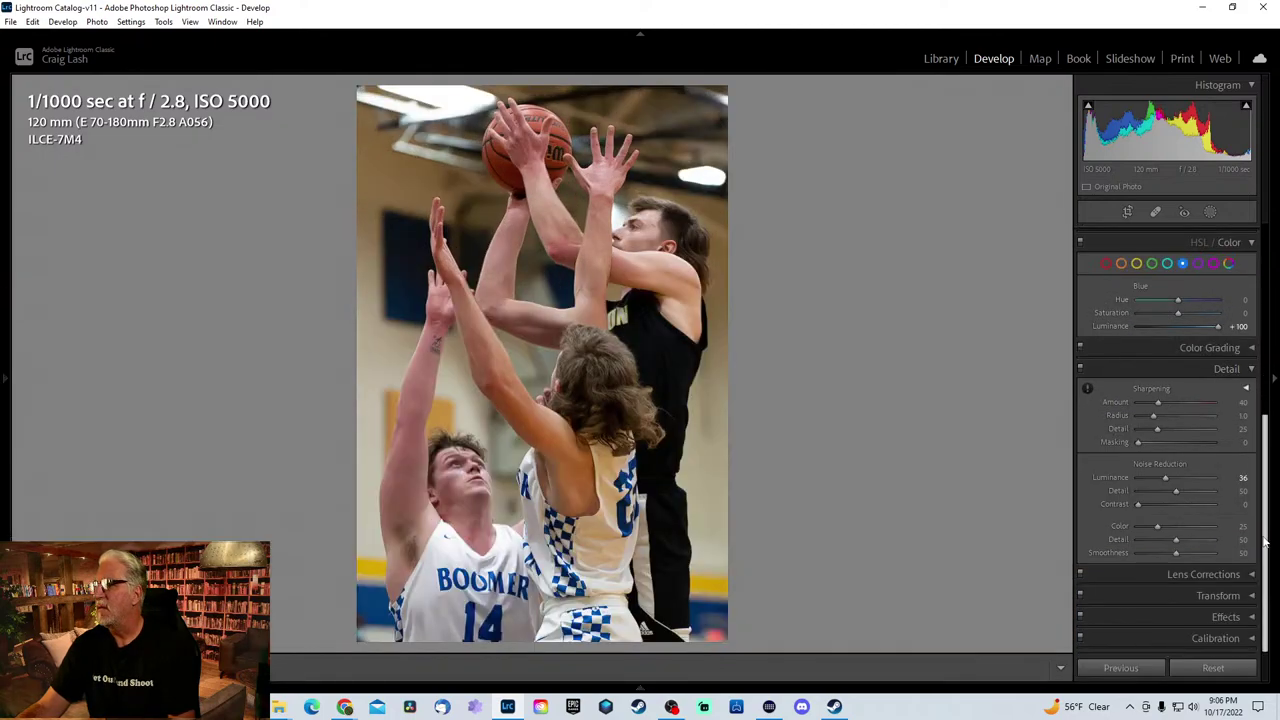
left_click_drag(1265, 540, 1267, 340)
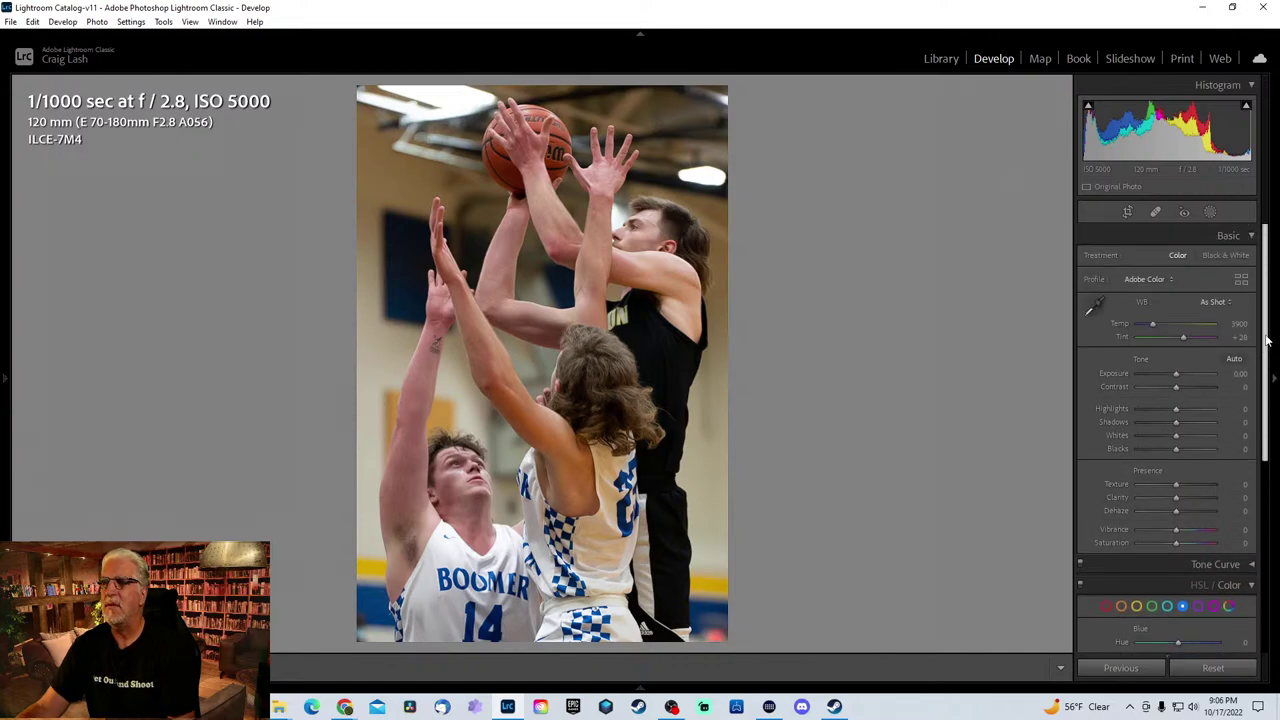
left_click(1211, 212)
- Select the players as the subject, invert that mask, and drop background exposure to -0.98
left_click(1150, 250)
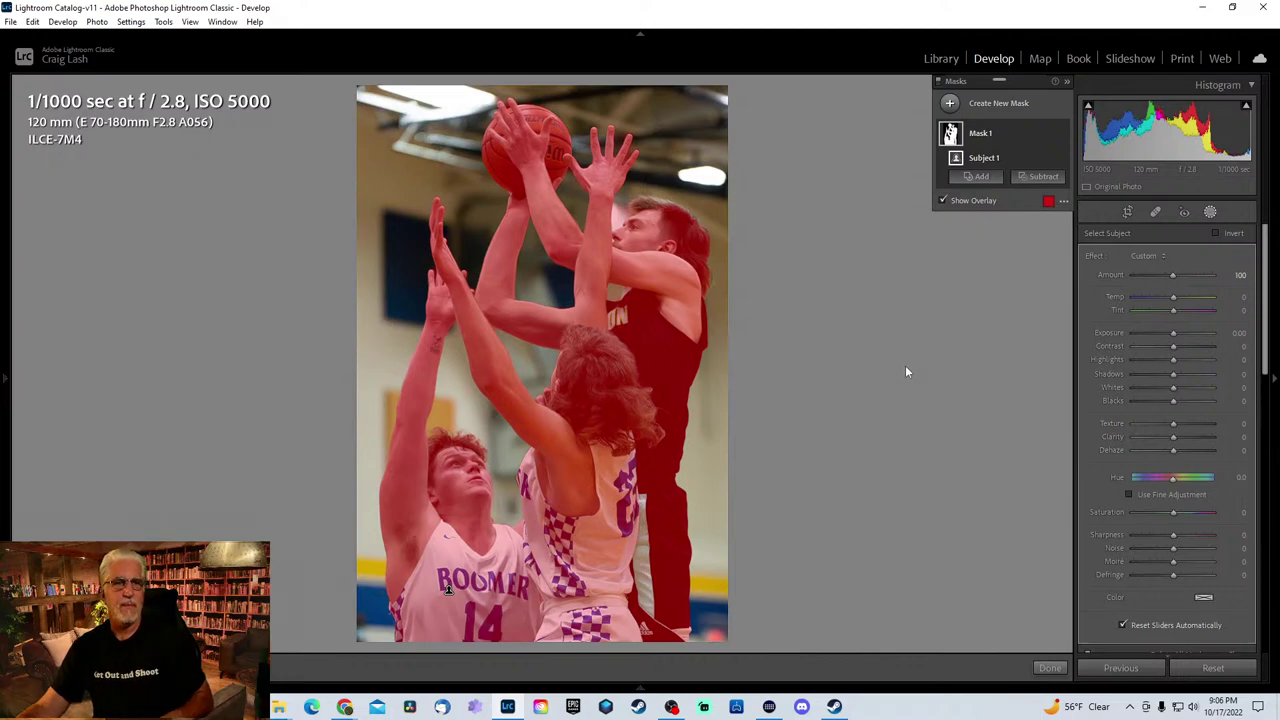
left_click(1048, 157)
left_click(1089, 201)
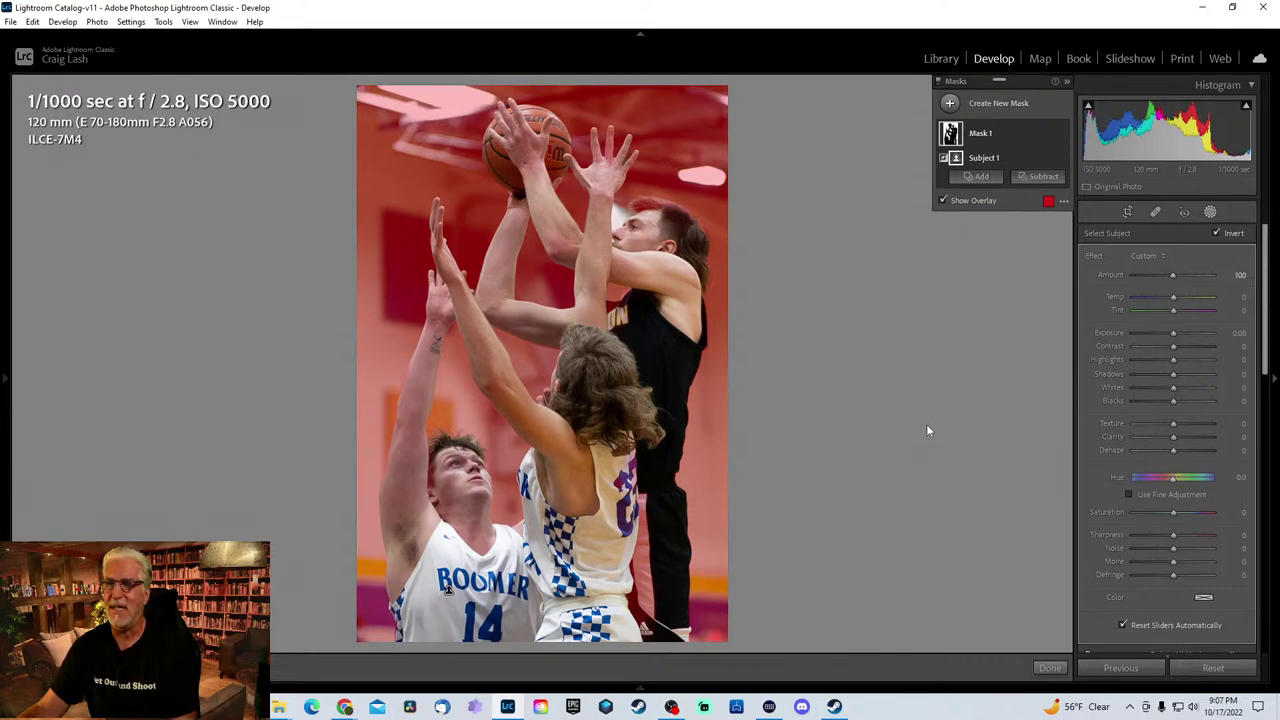
left_click_drag(1173, 333, 1160, 331)
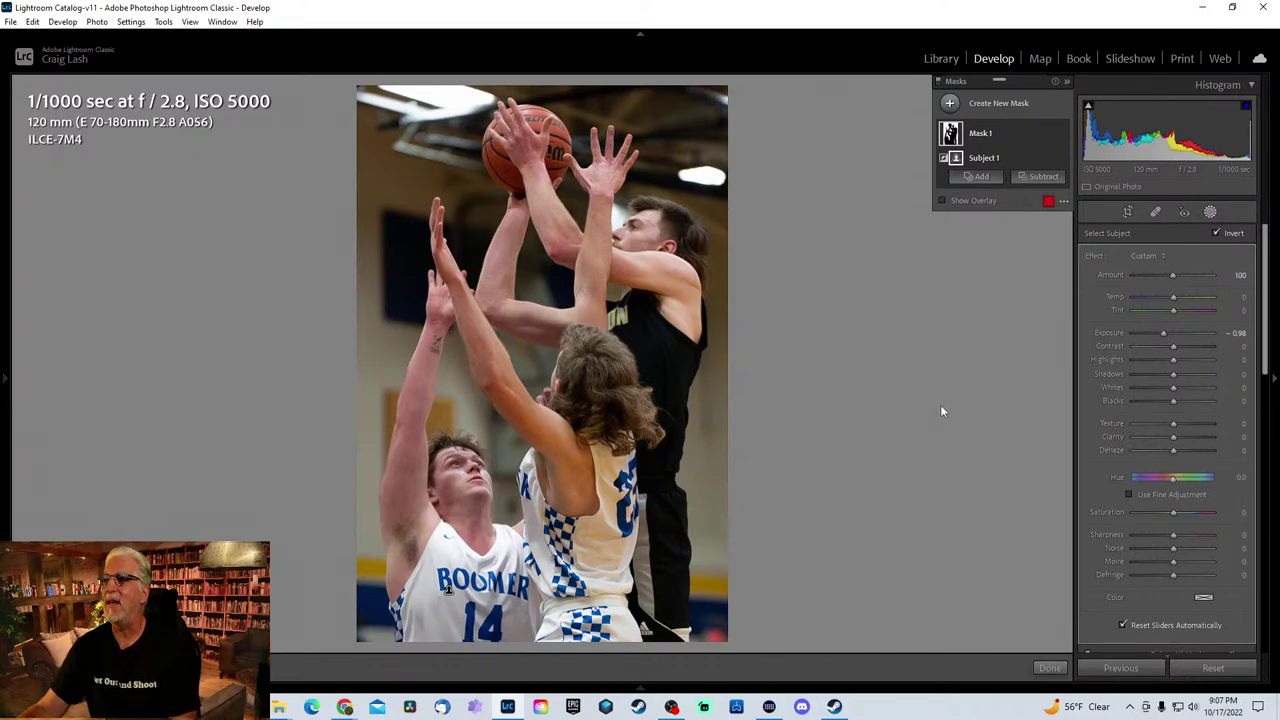
left_click(1209, 213)
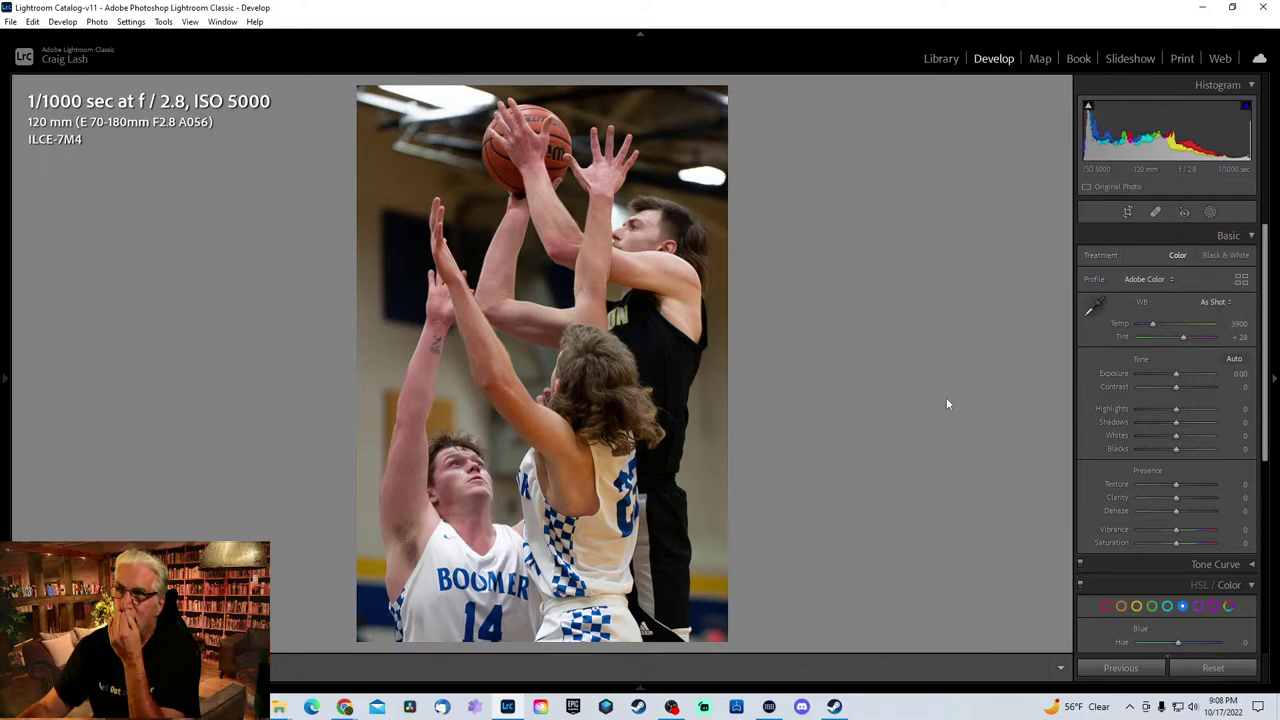
- Check the hair detail up close, then raise Texture to +42 in the Presence section
left_click(670, 425)
left_click(657, 428)
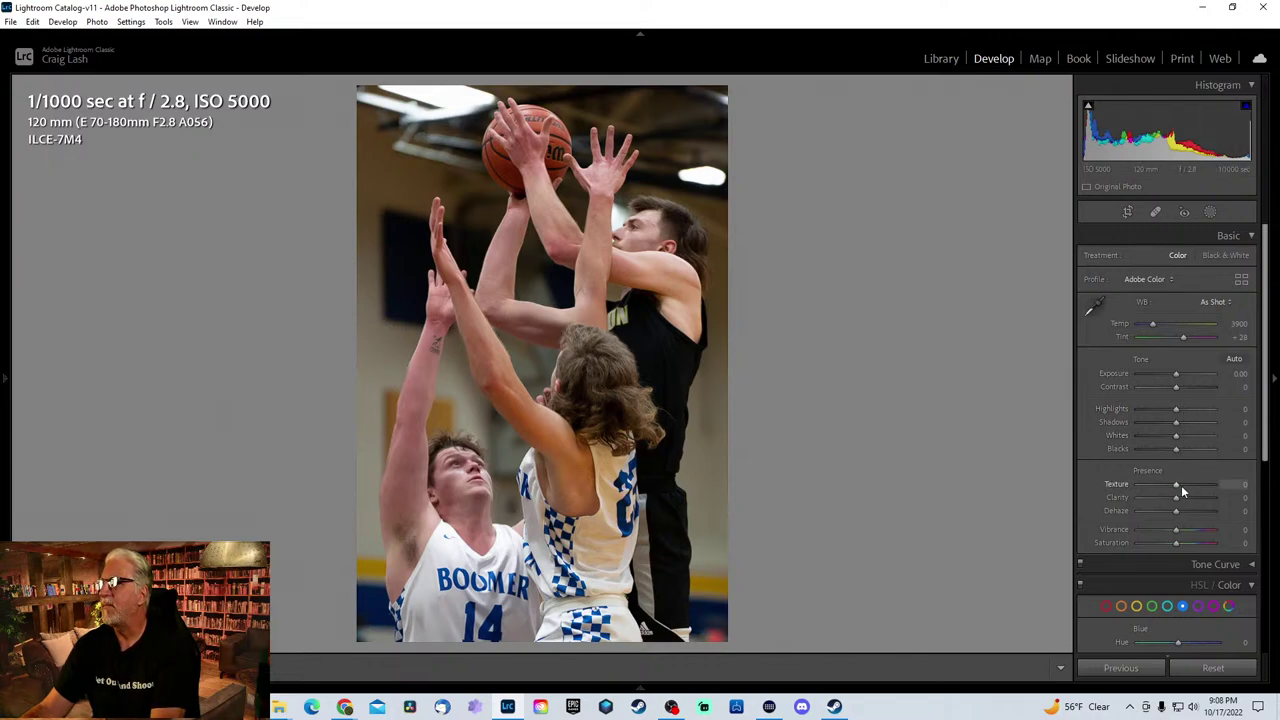
mouse_move(1191, 484)
left_mouse_down()
mouse_move(1178, 484)
mouse_move(1210, 484)
mouse_move(1192, 484)
left_mouse_up()
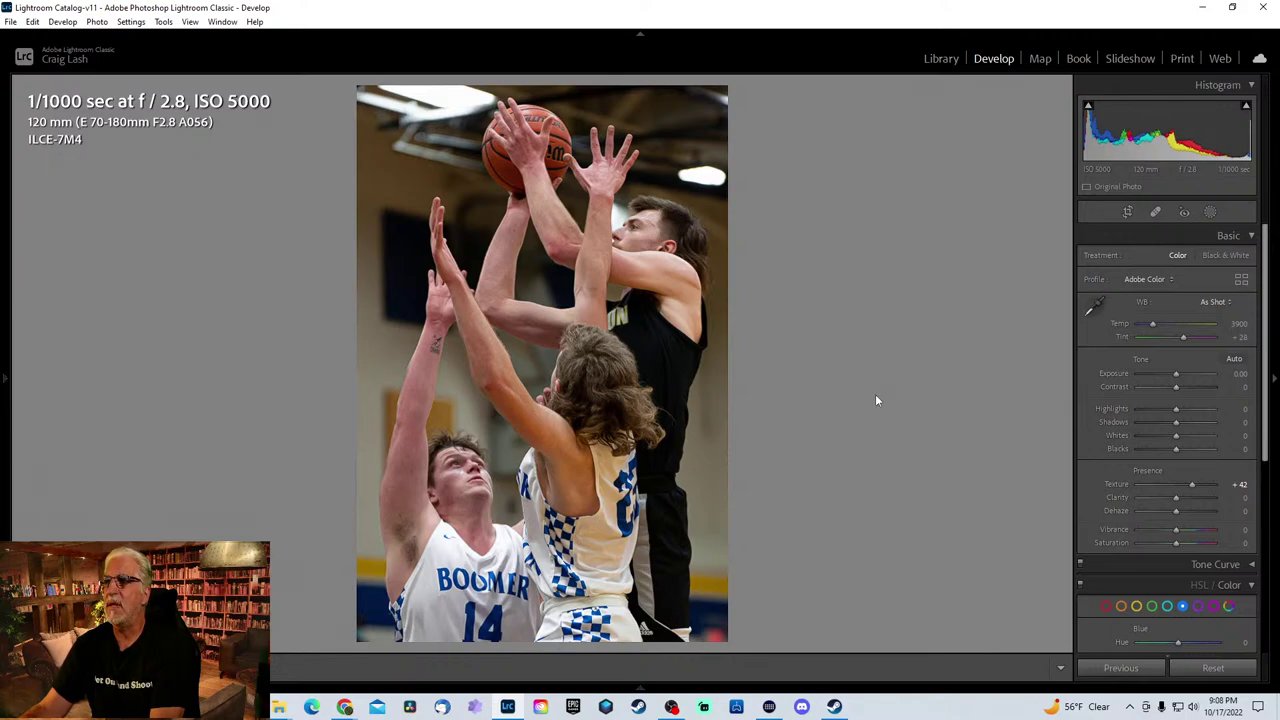
left_click_drag(1268, 380, 1268, 570)
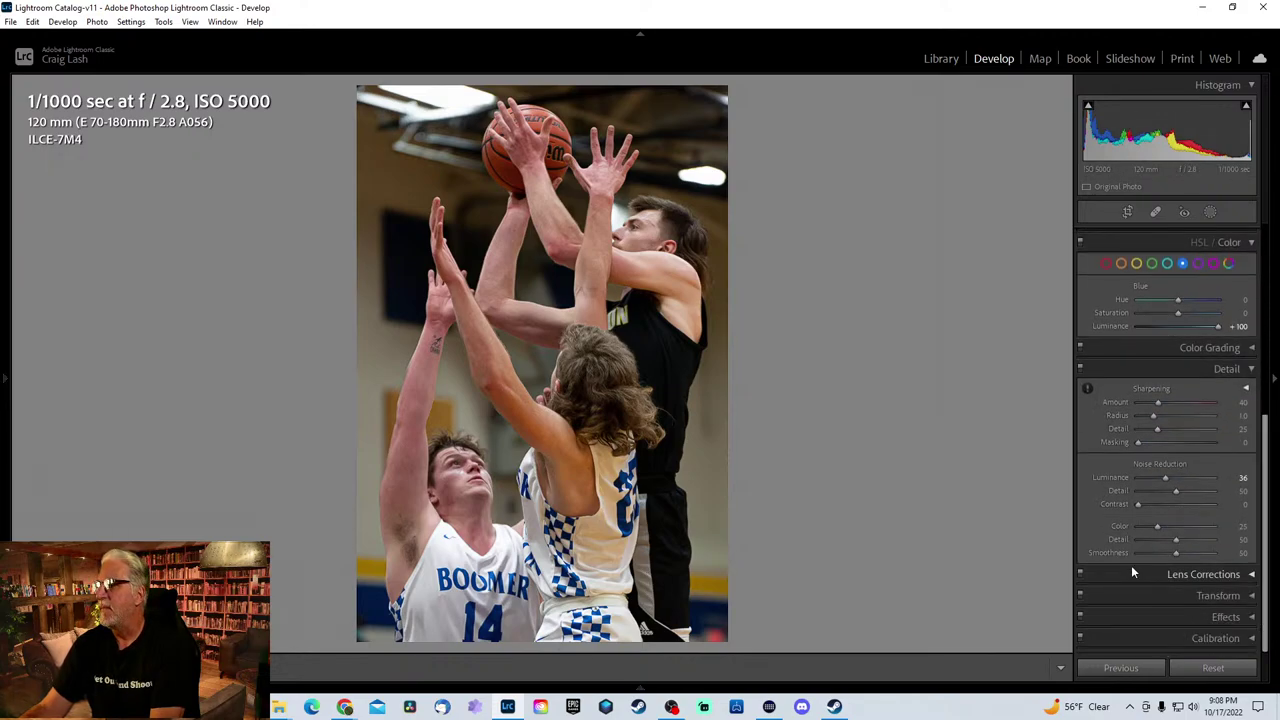